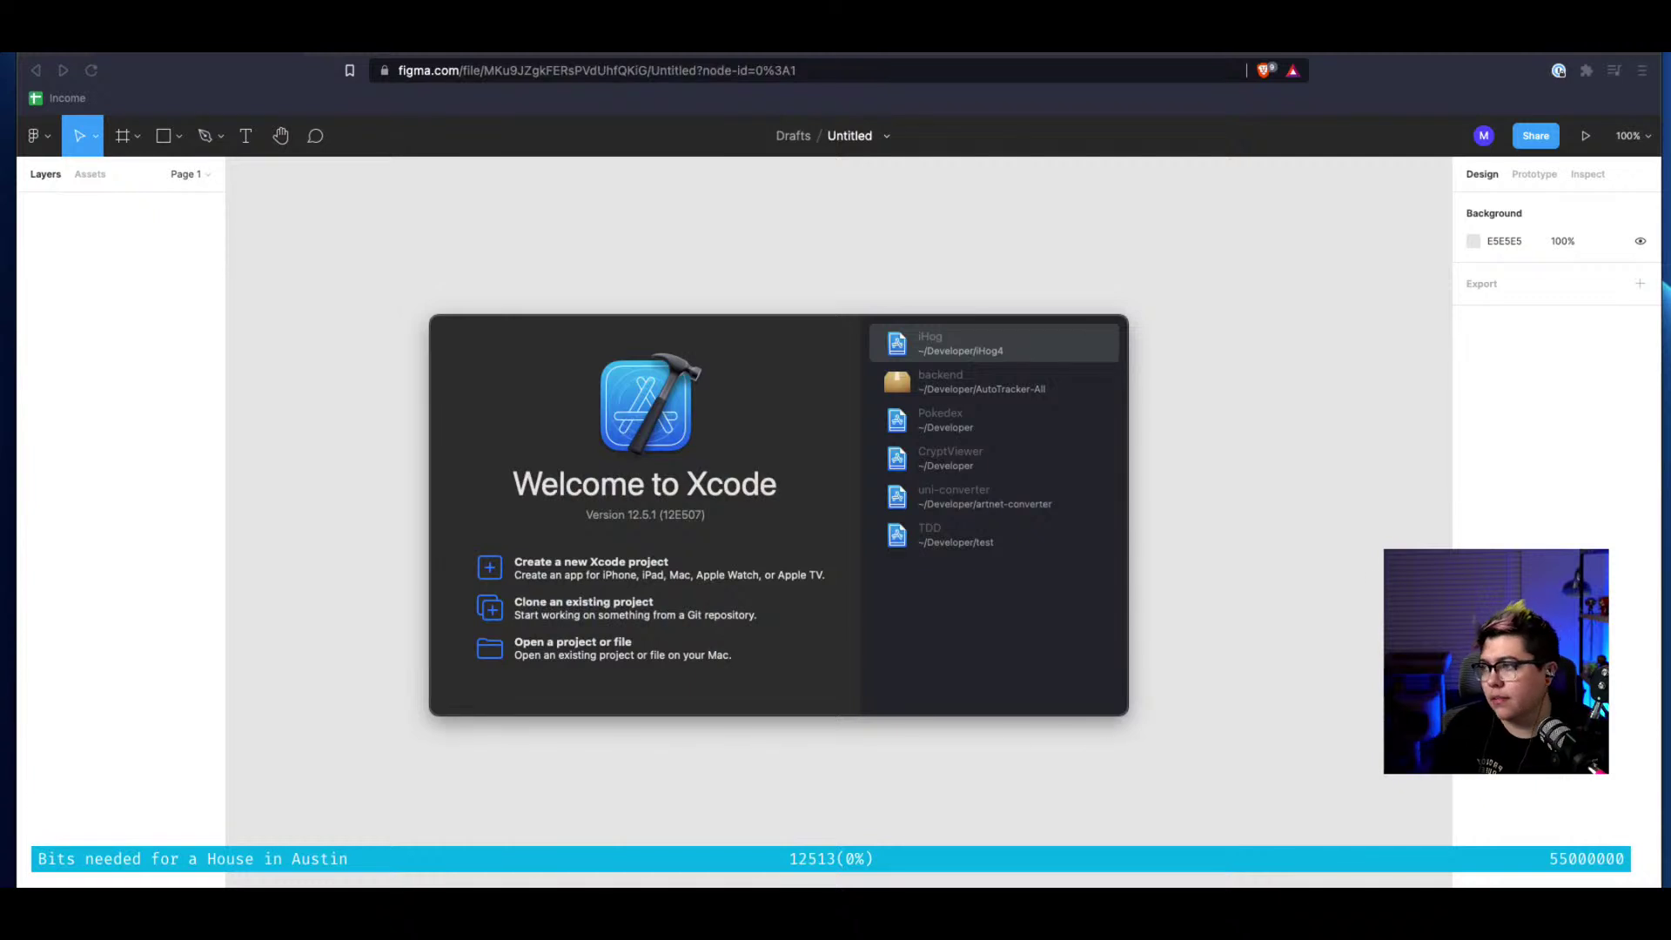
Open the iHog project from the list of recent Xcode projects
click(1014, 566)
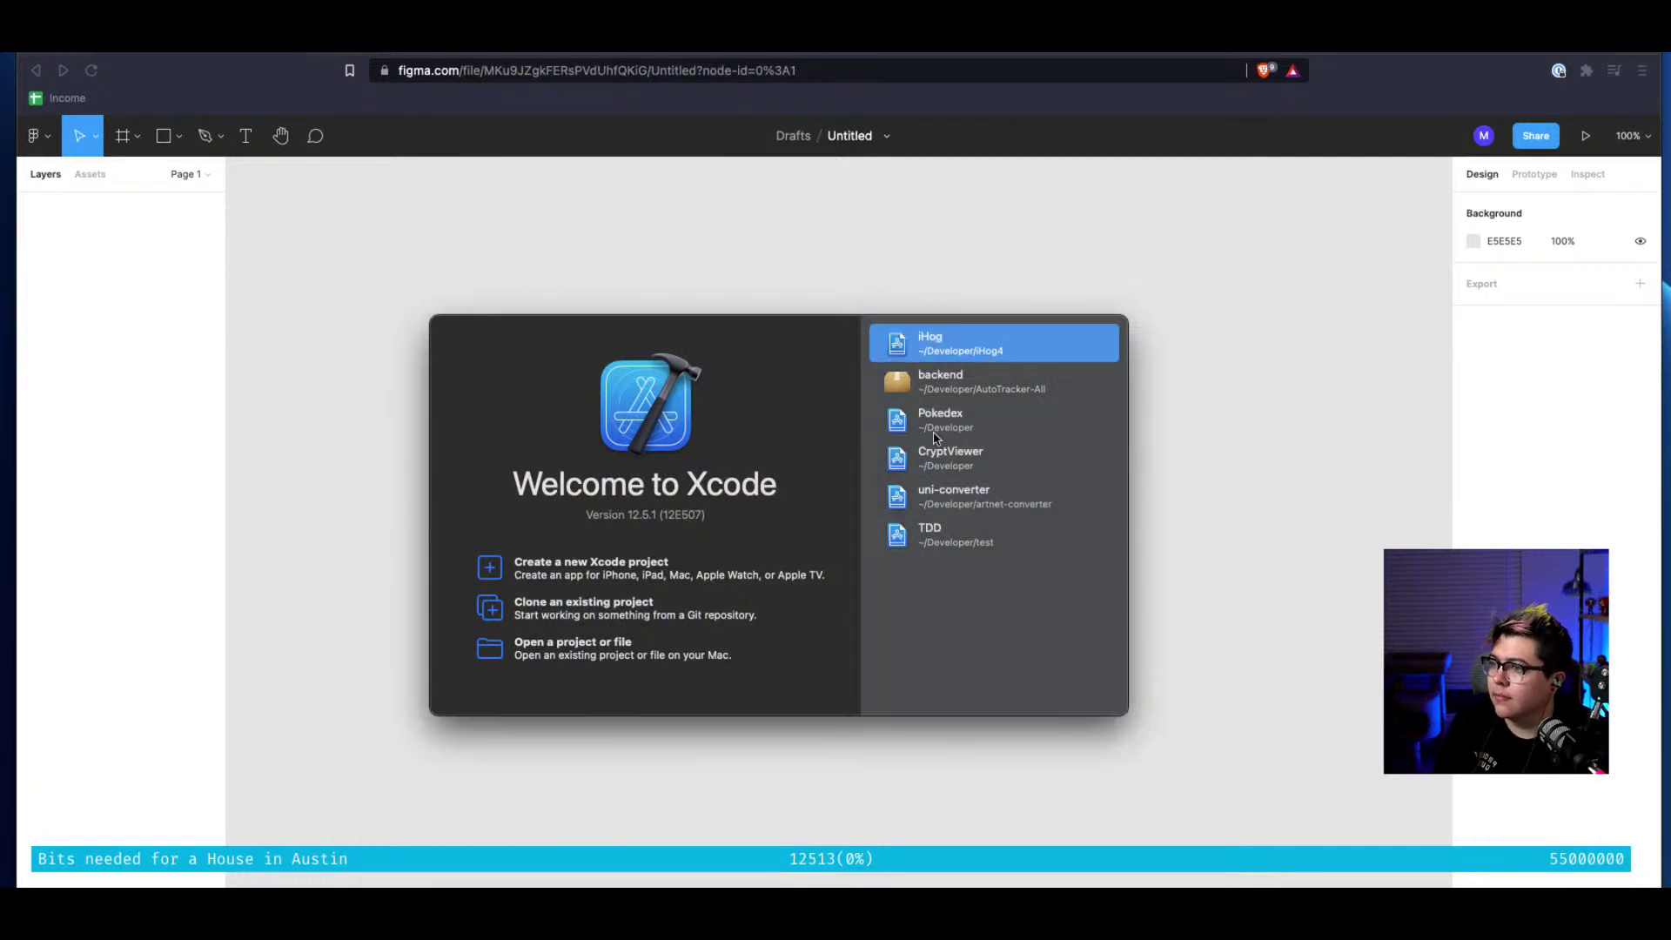
double_click(924, 352)
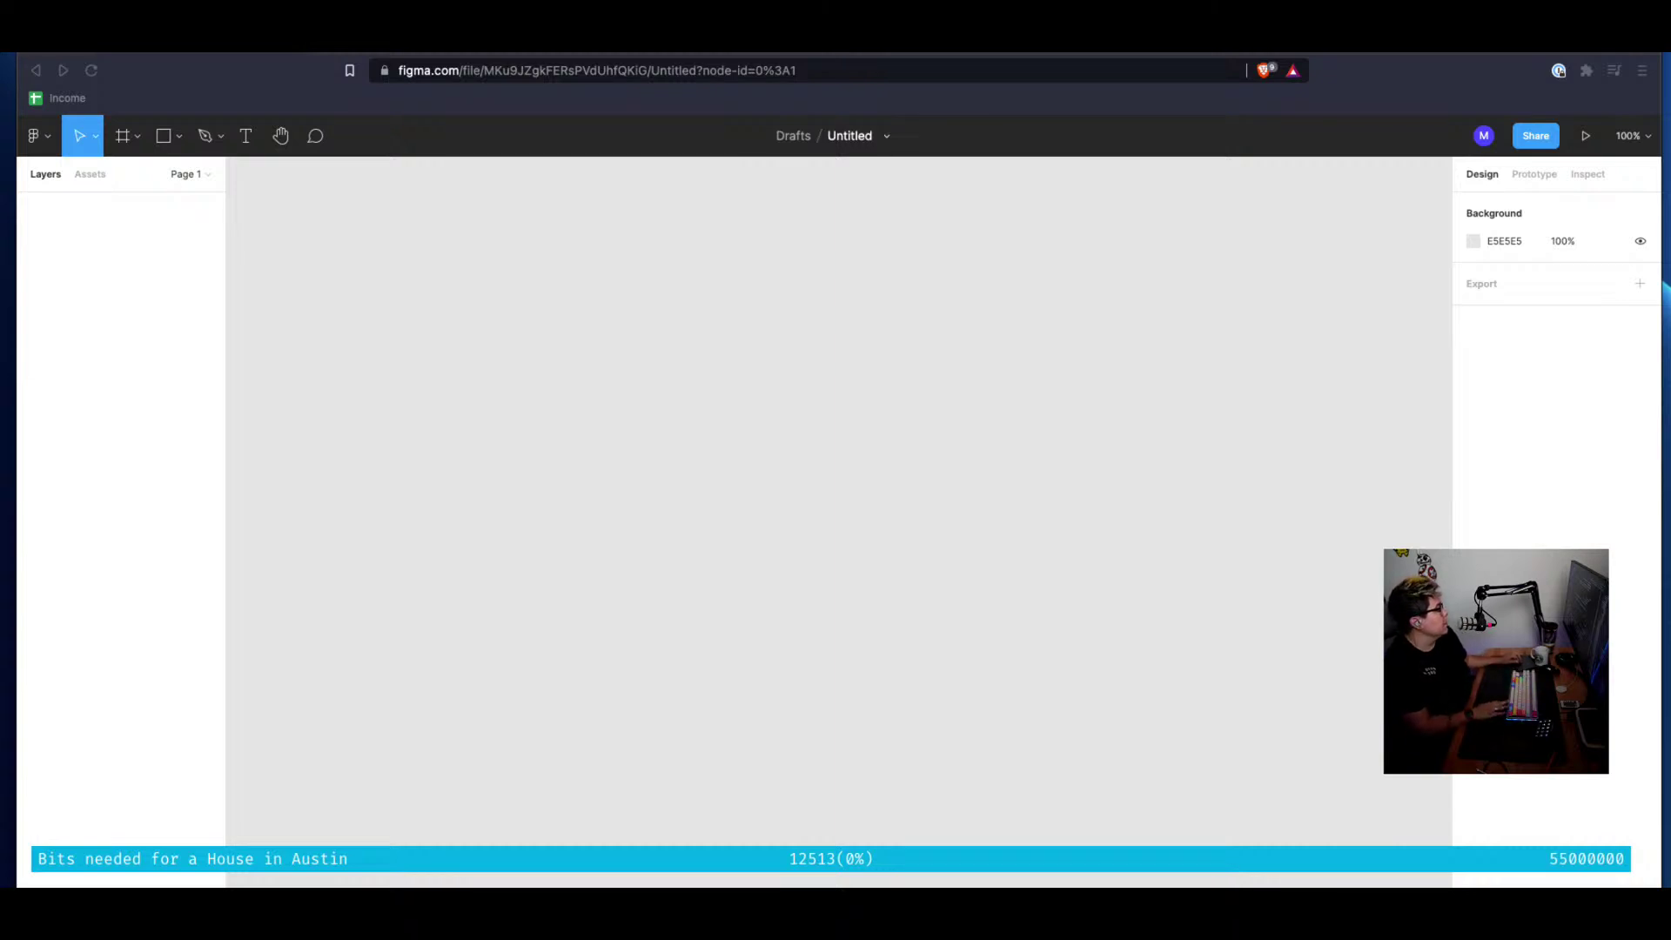
key(ctrl+super+f)
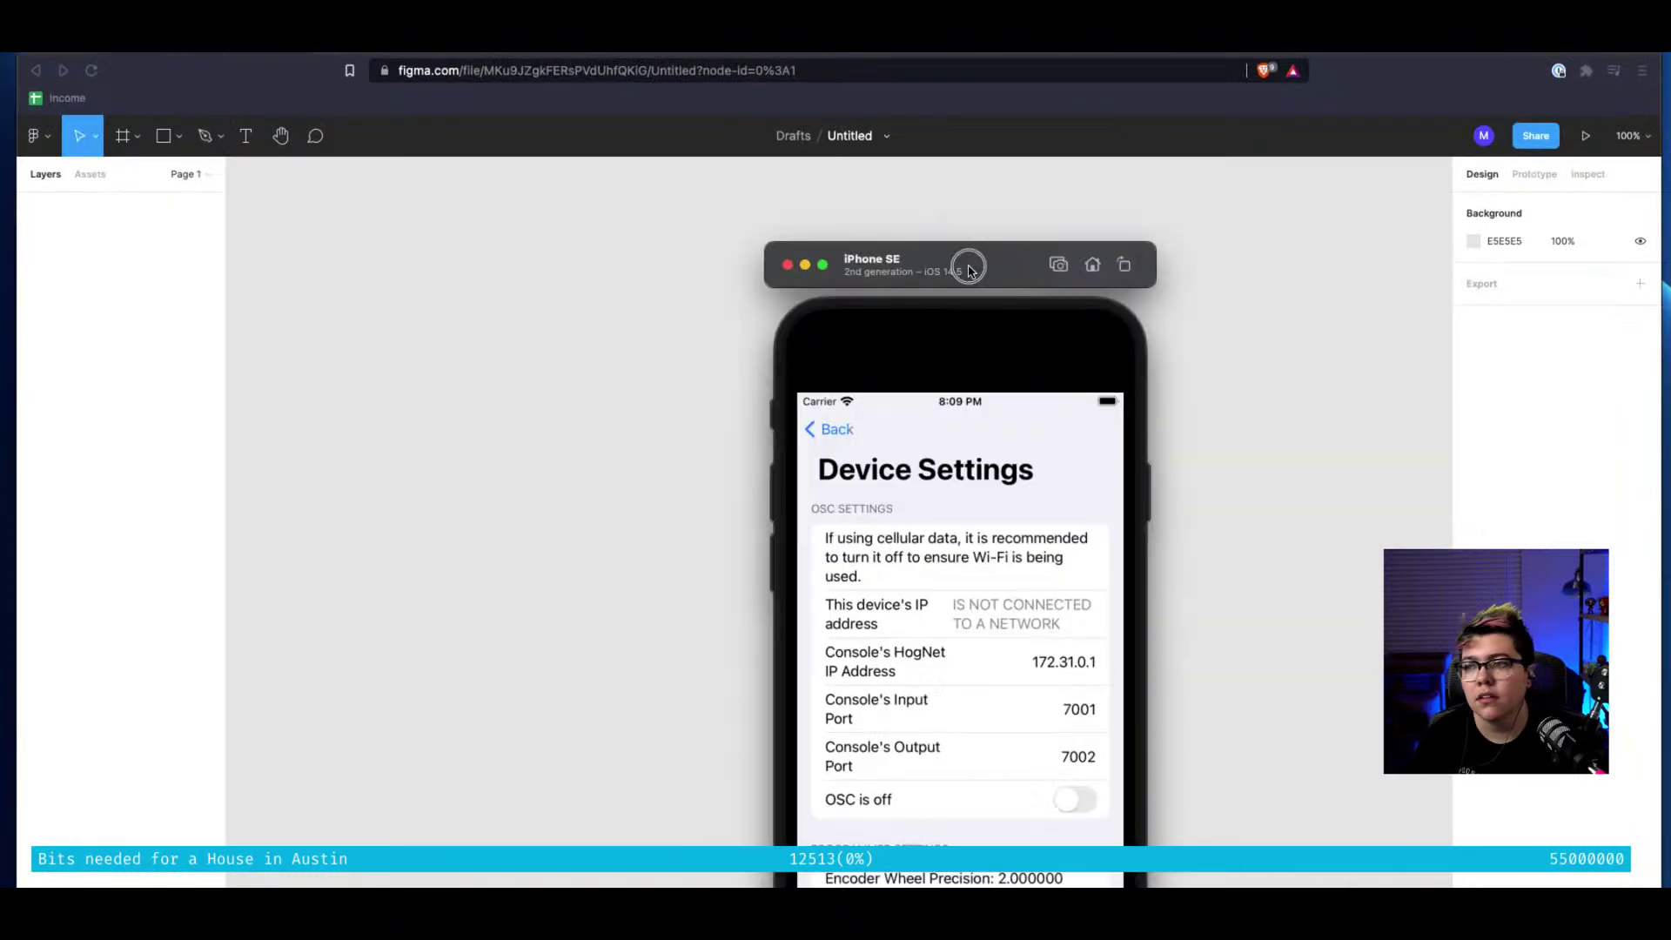
Shrink the iPhone SE simulator window and place it beside the empty Figma canvas
drag(966, 265, 1419, 95)
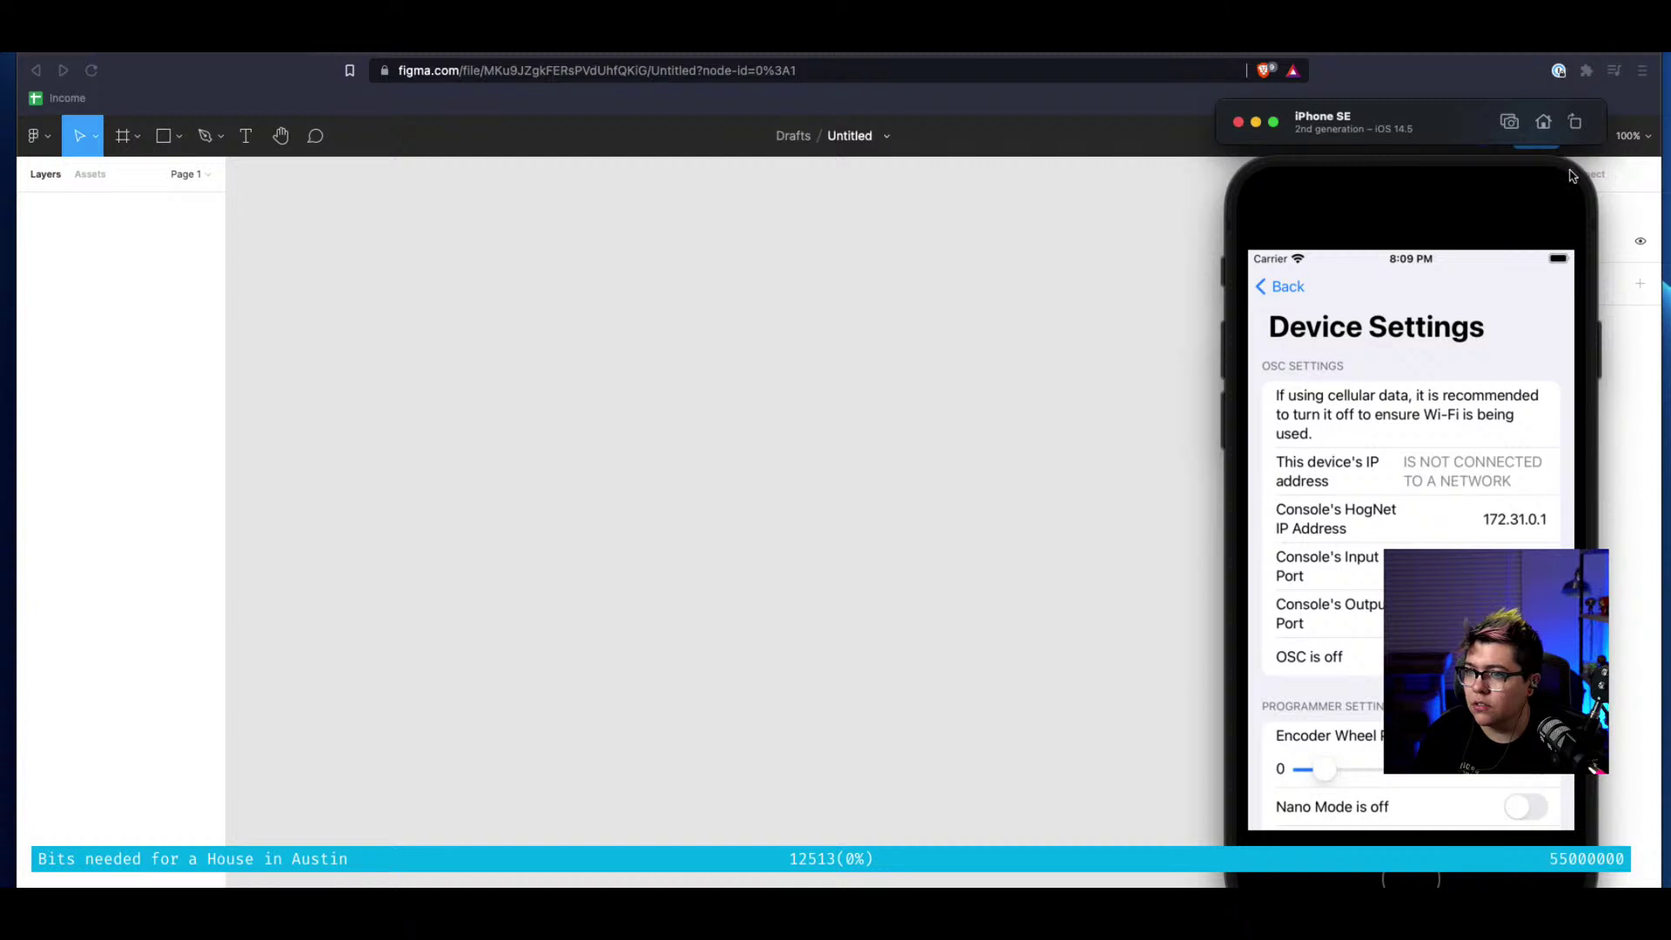
drag(1571, 176, 1514, 326)
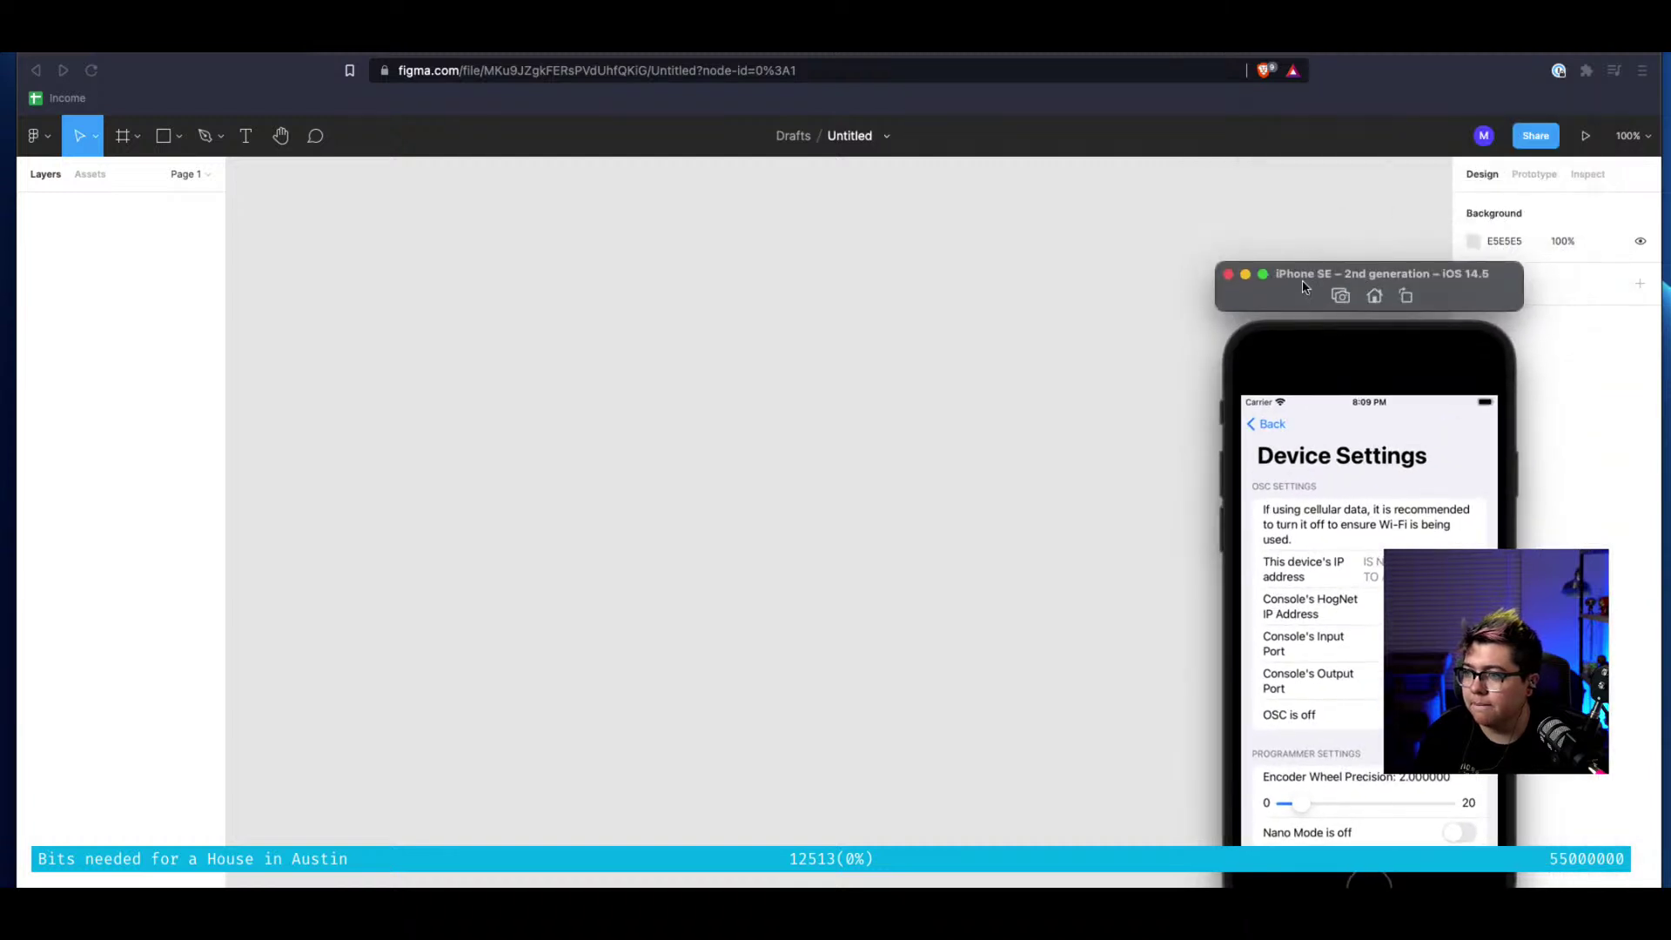
drag(1302, 286, 1383, 104)
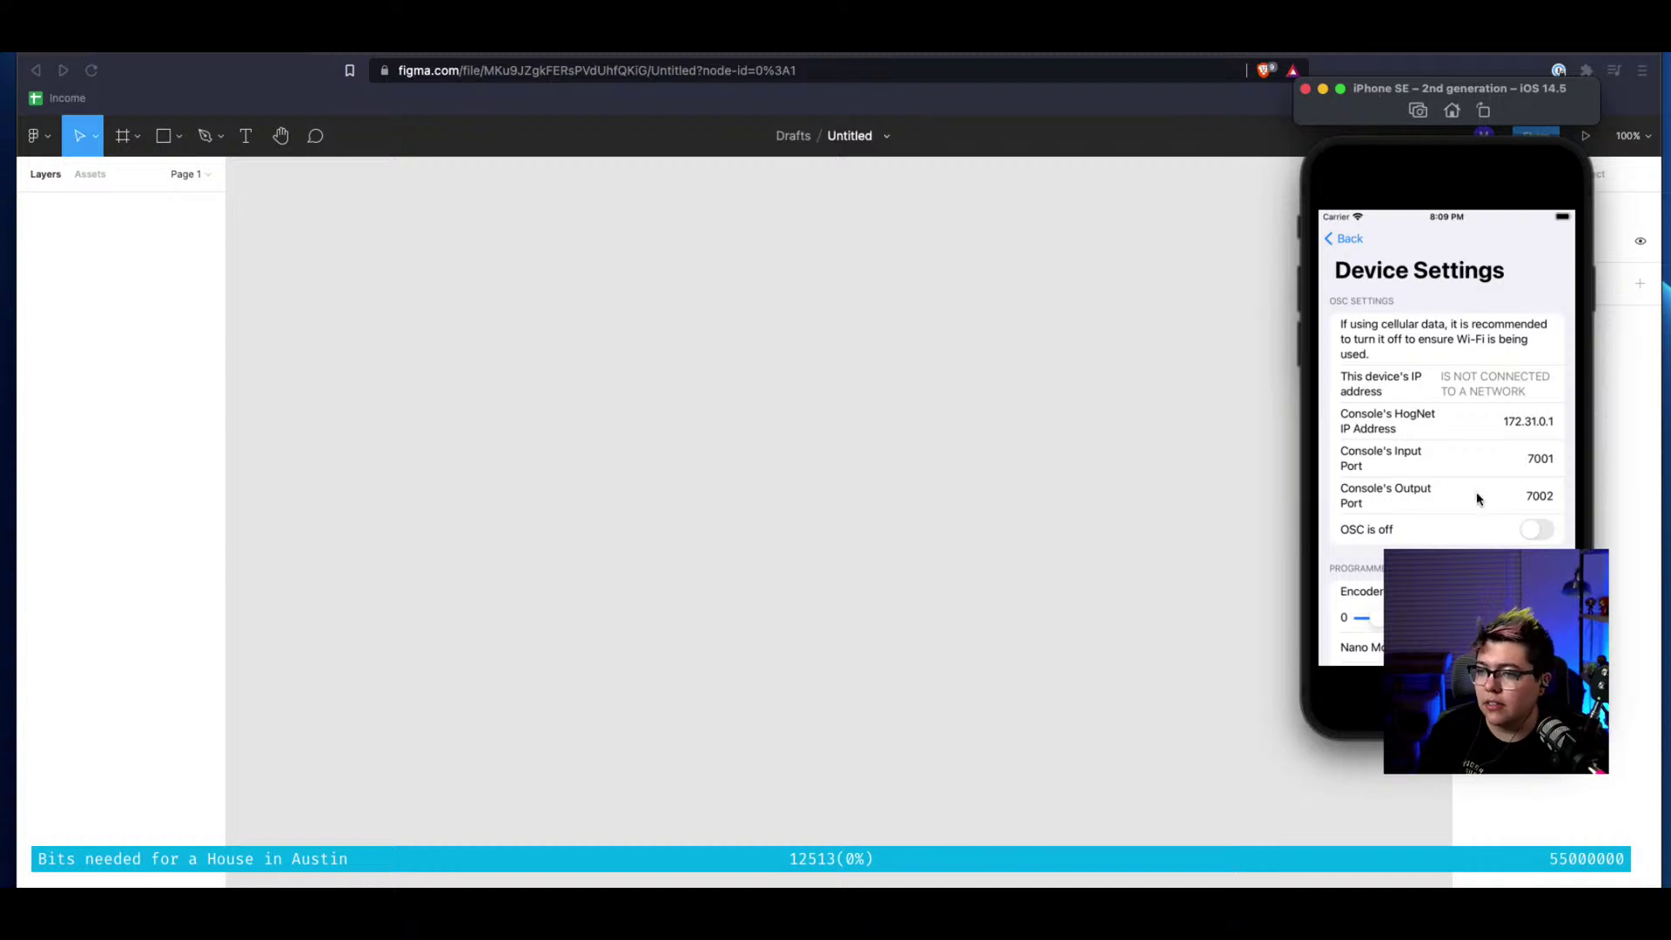
Review the Device Settings page in the simulated iHog app, then go back and open the Programming front panel
drag(1474, 535, 1469, 428)
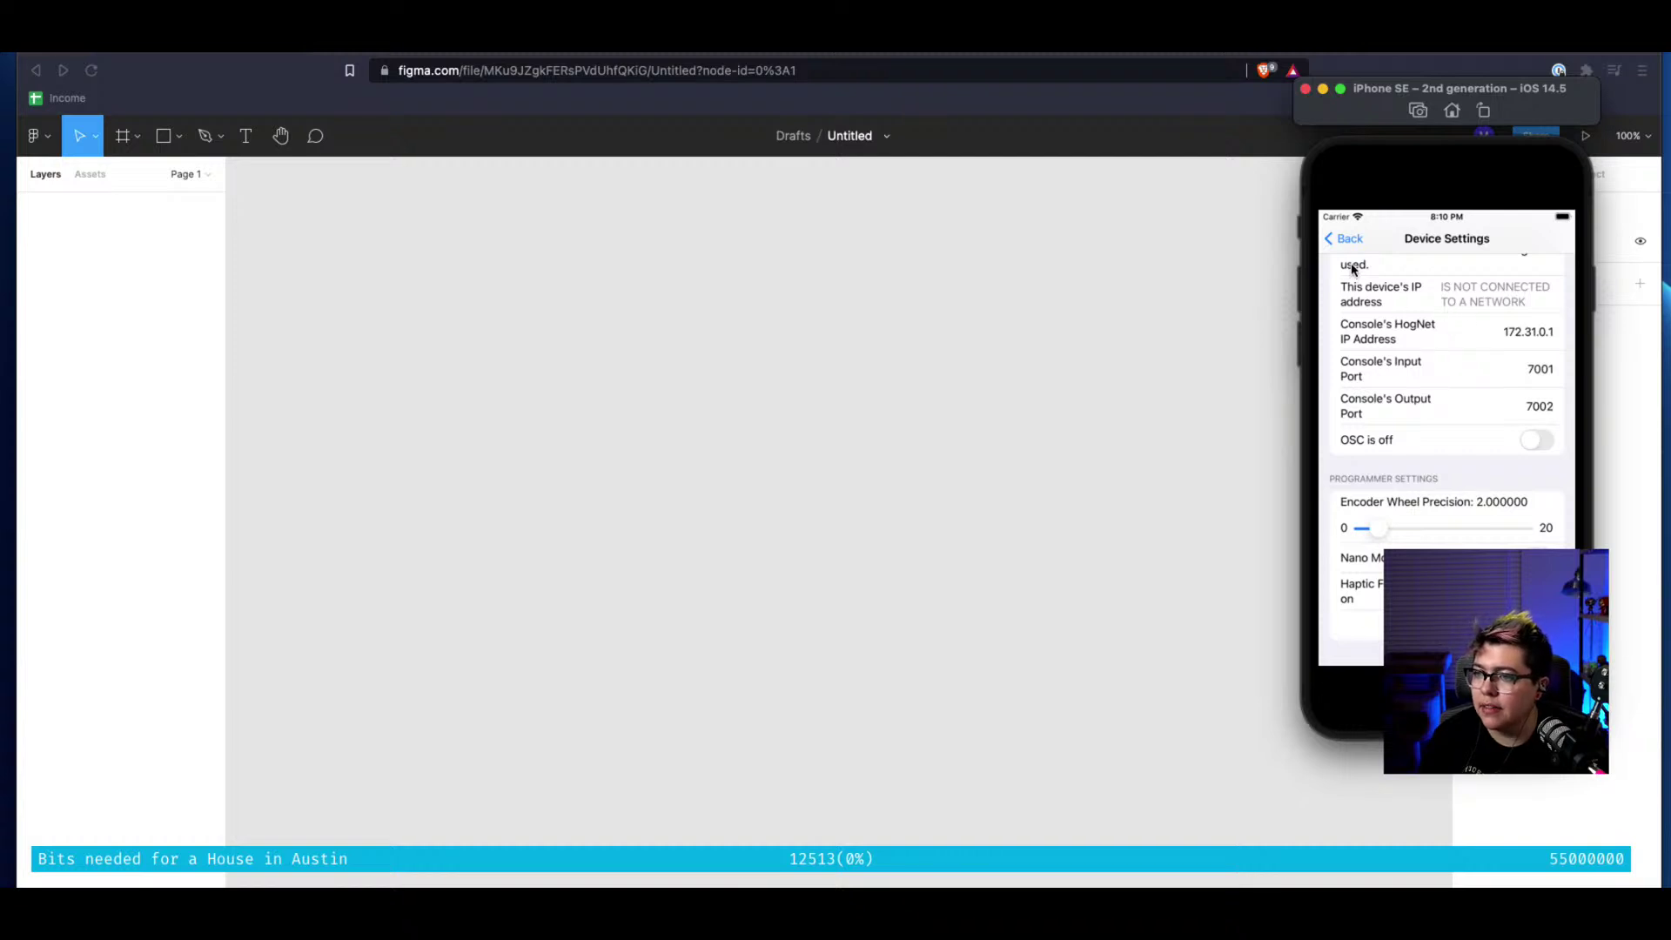
click(1346, 239)
click(1399, 389)
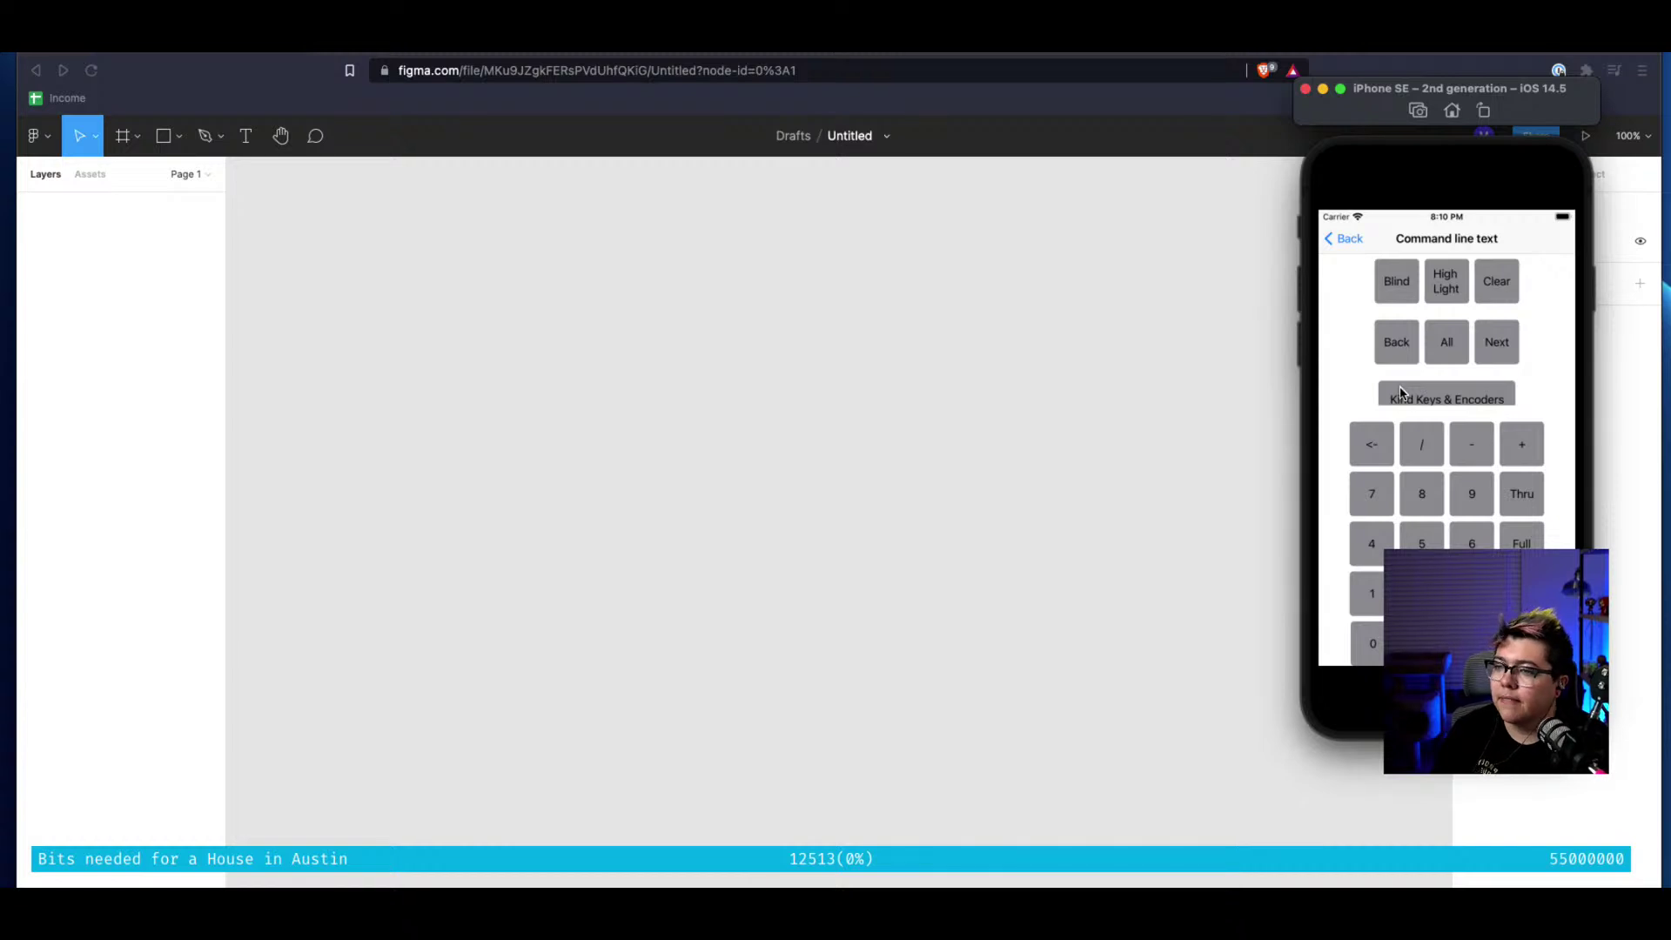
drag(1399, 392, 1543, 403)
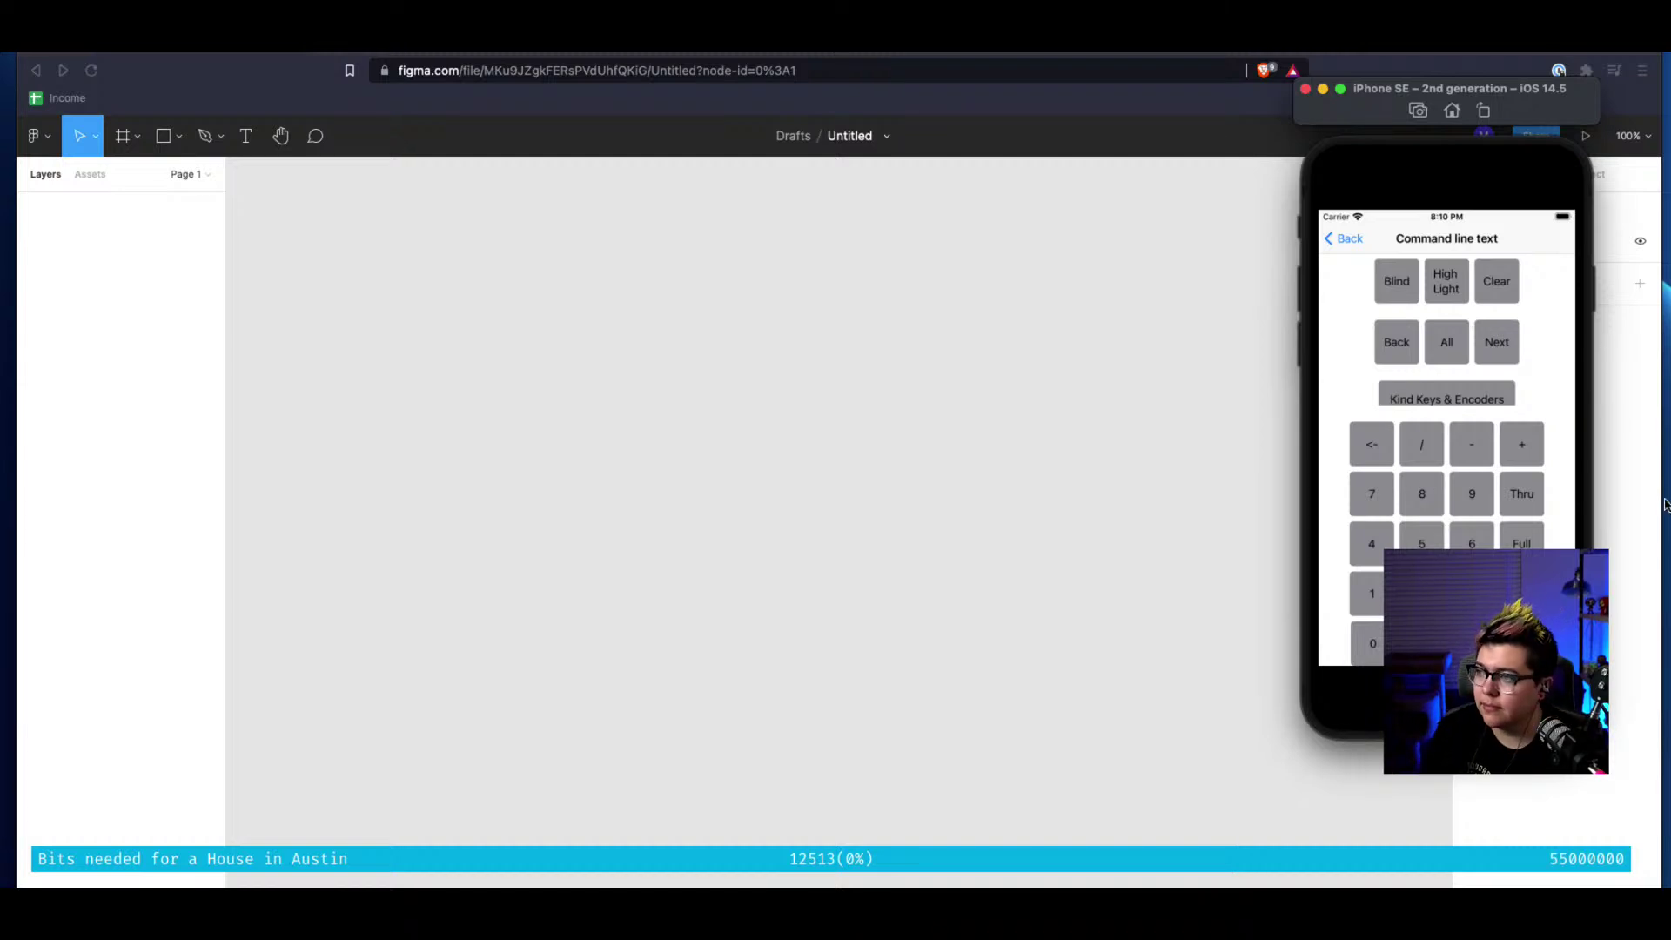
Examine the Programming screen's keypad, key groups and encoder sheet in the simulator, in both portrait and landscape orientation
drag(1522, 106, 1001, 141)
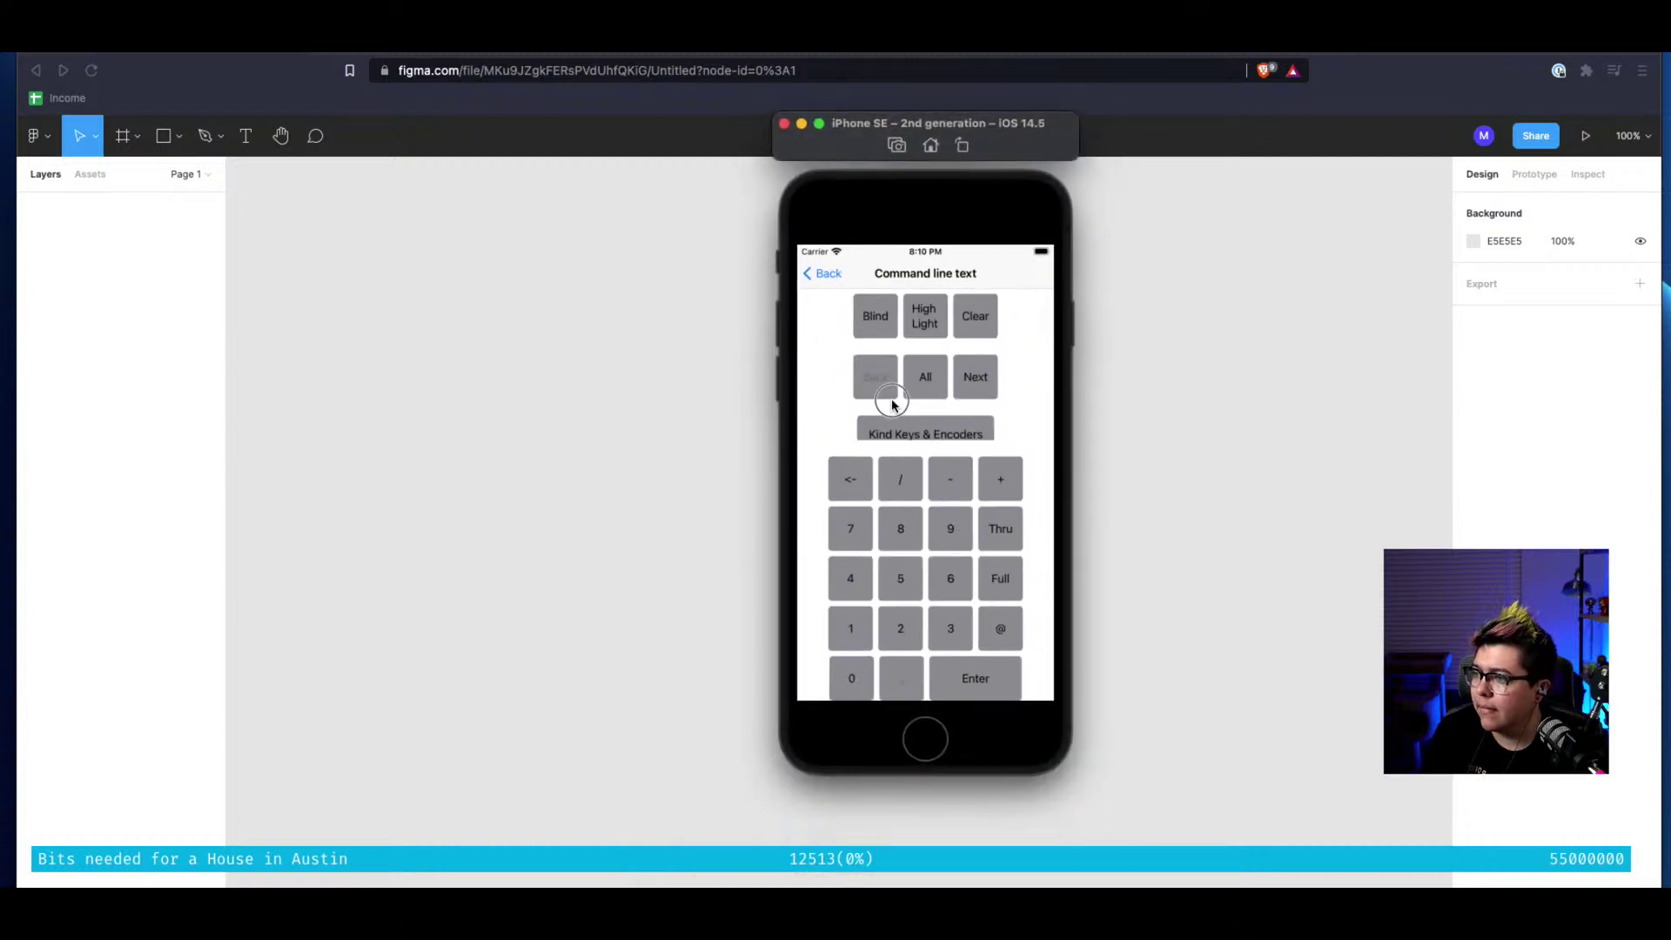
drag(975, 378, 974, 229)
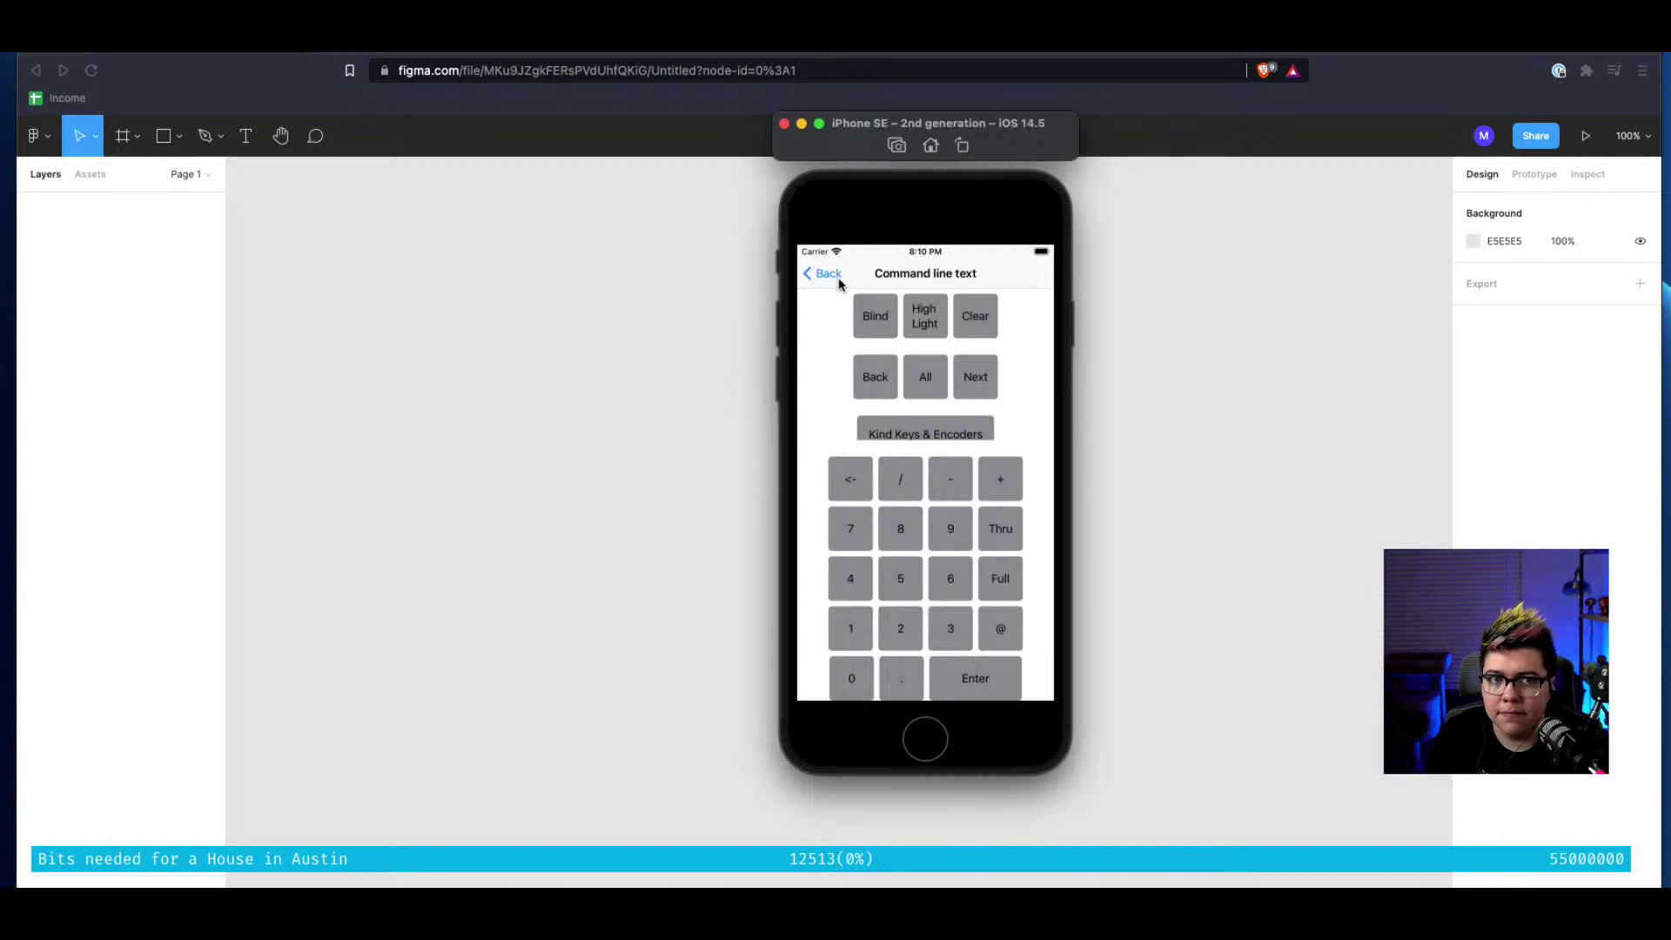
click(840, 284)
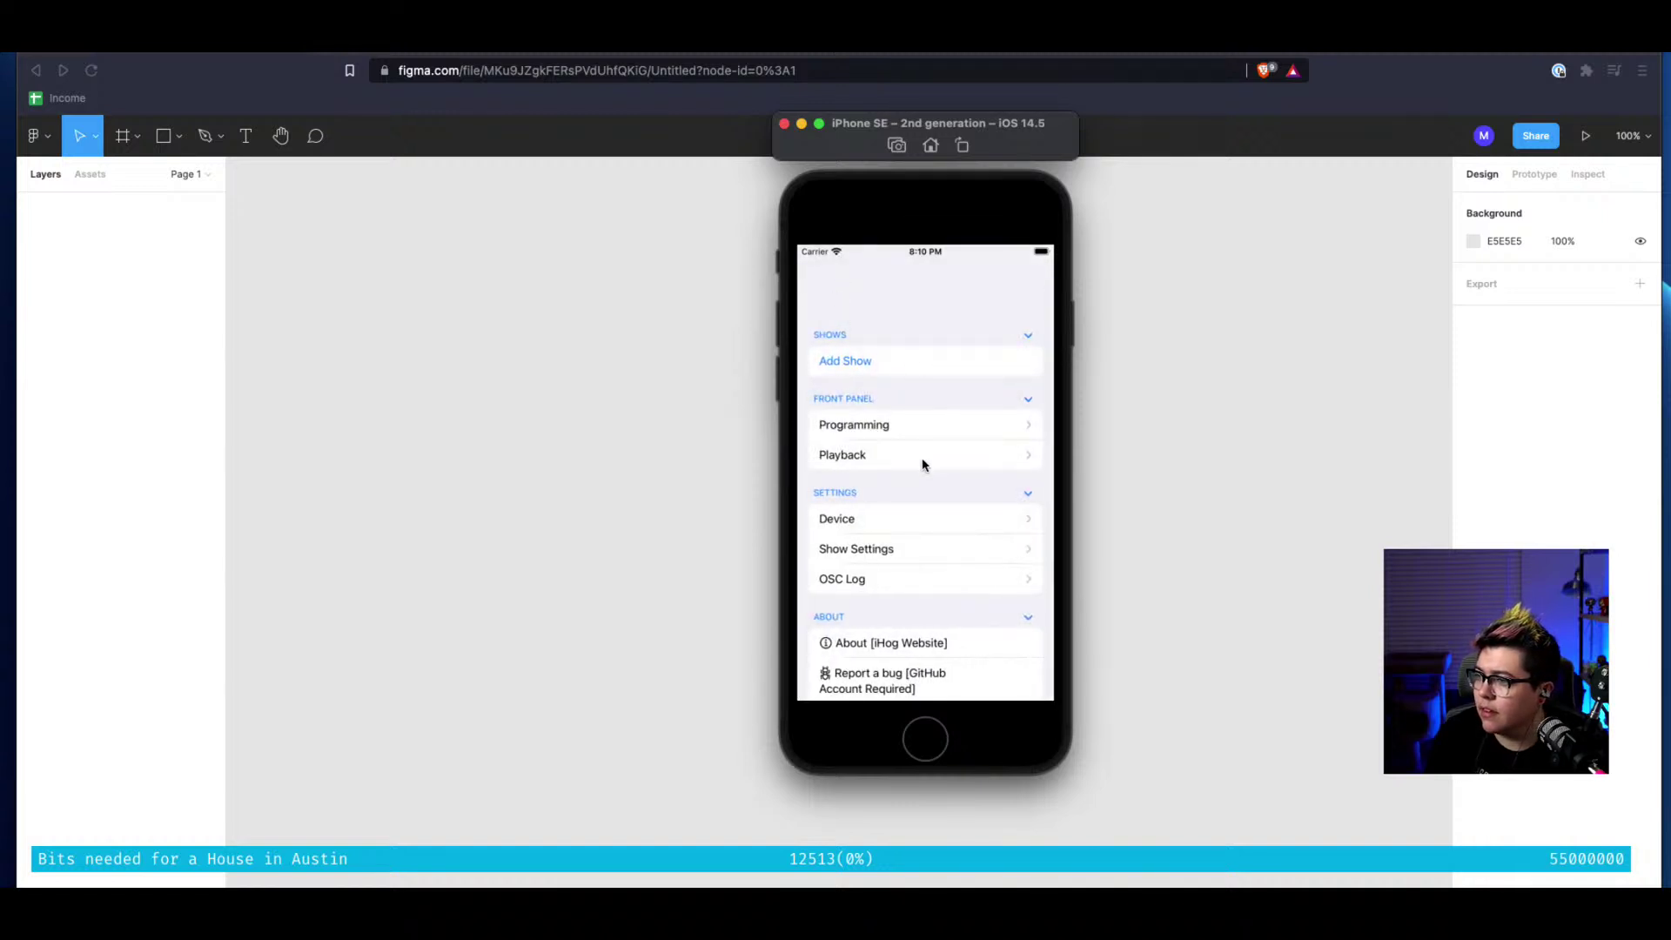
click(912, 433)
click(907, 430)
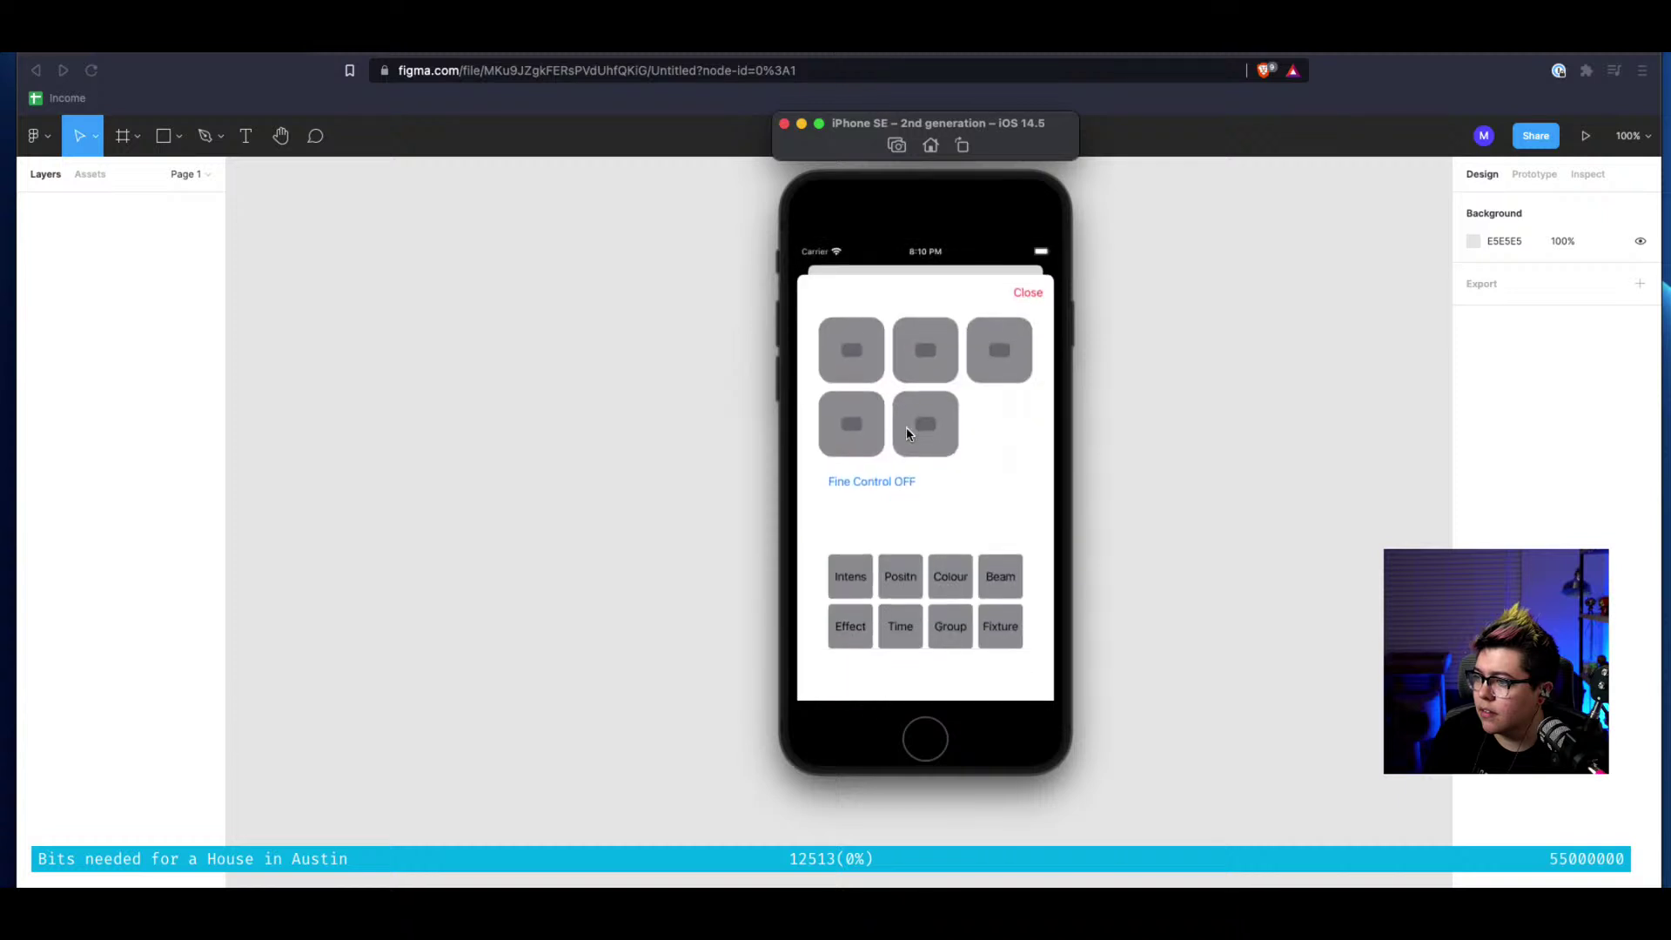
click(1026, 291)
scroll(904, 409, down, 3)
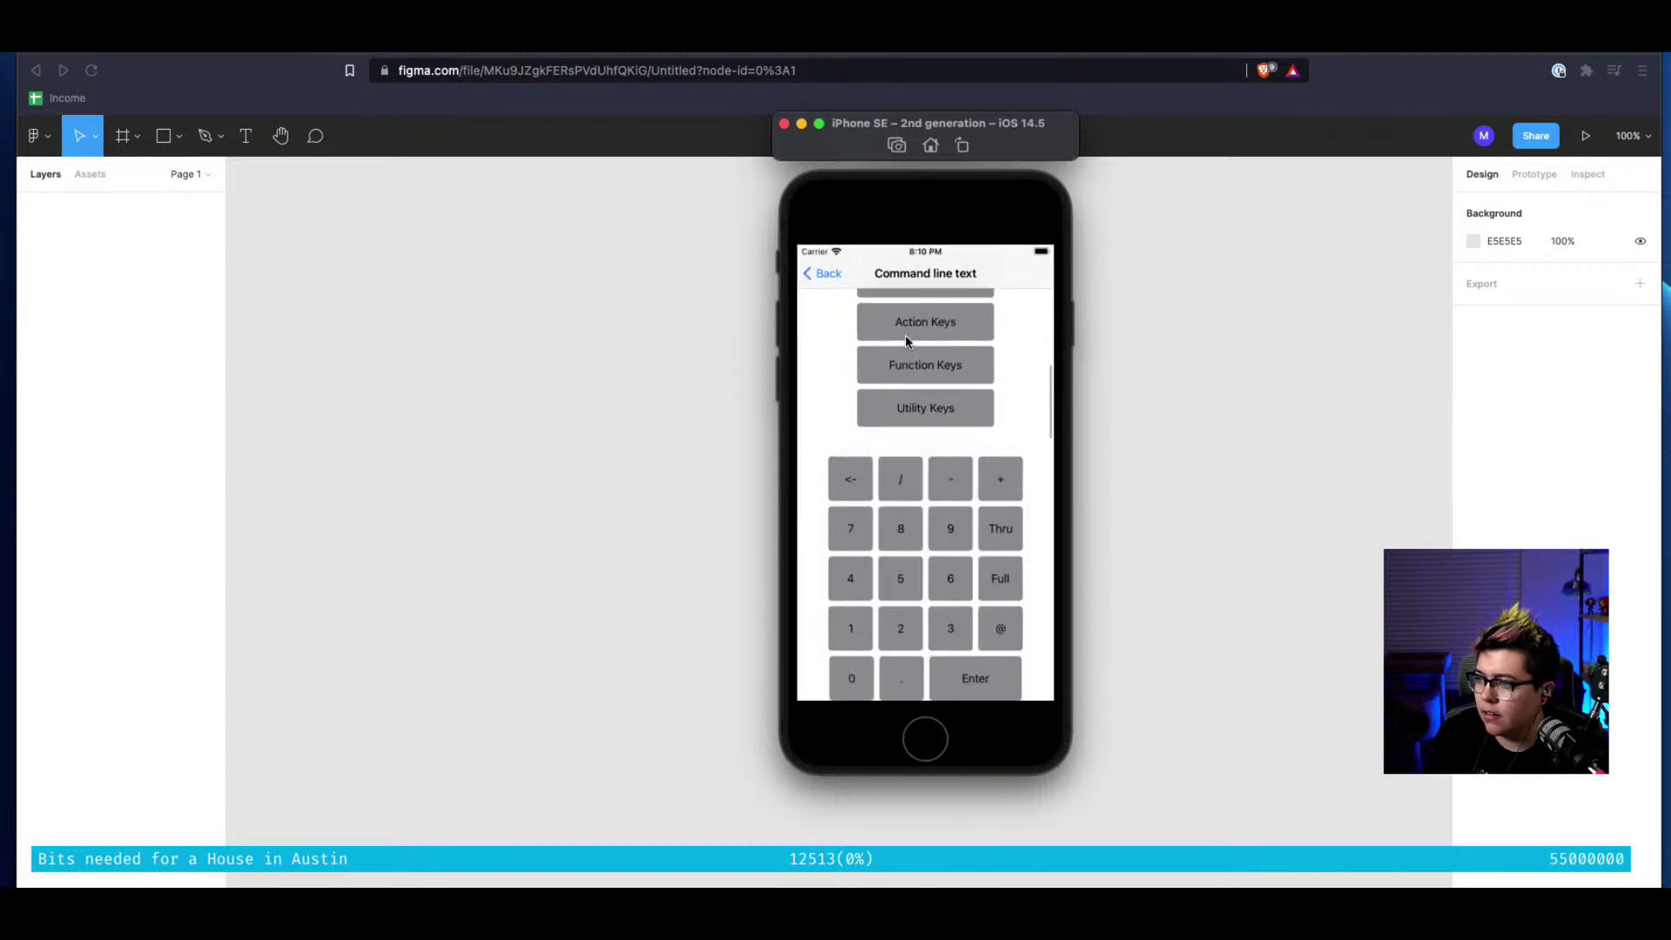
key(super+Left)
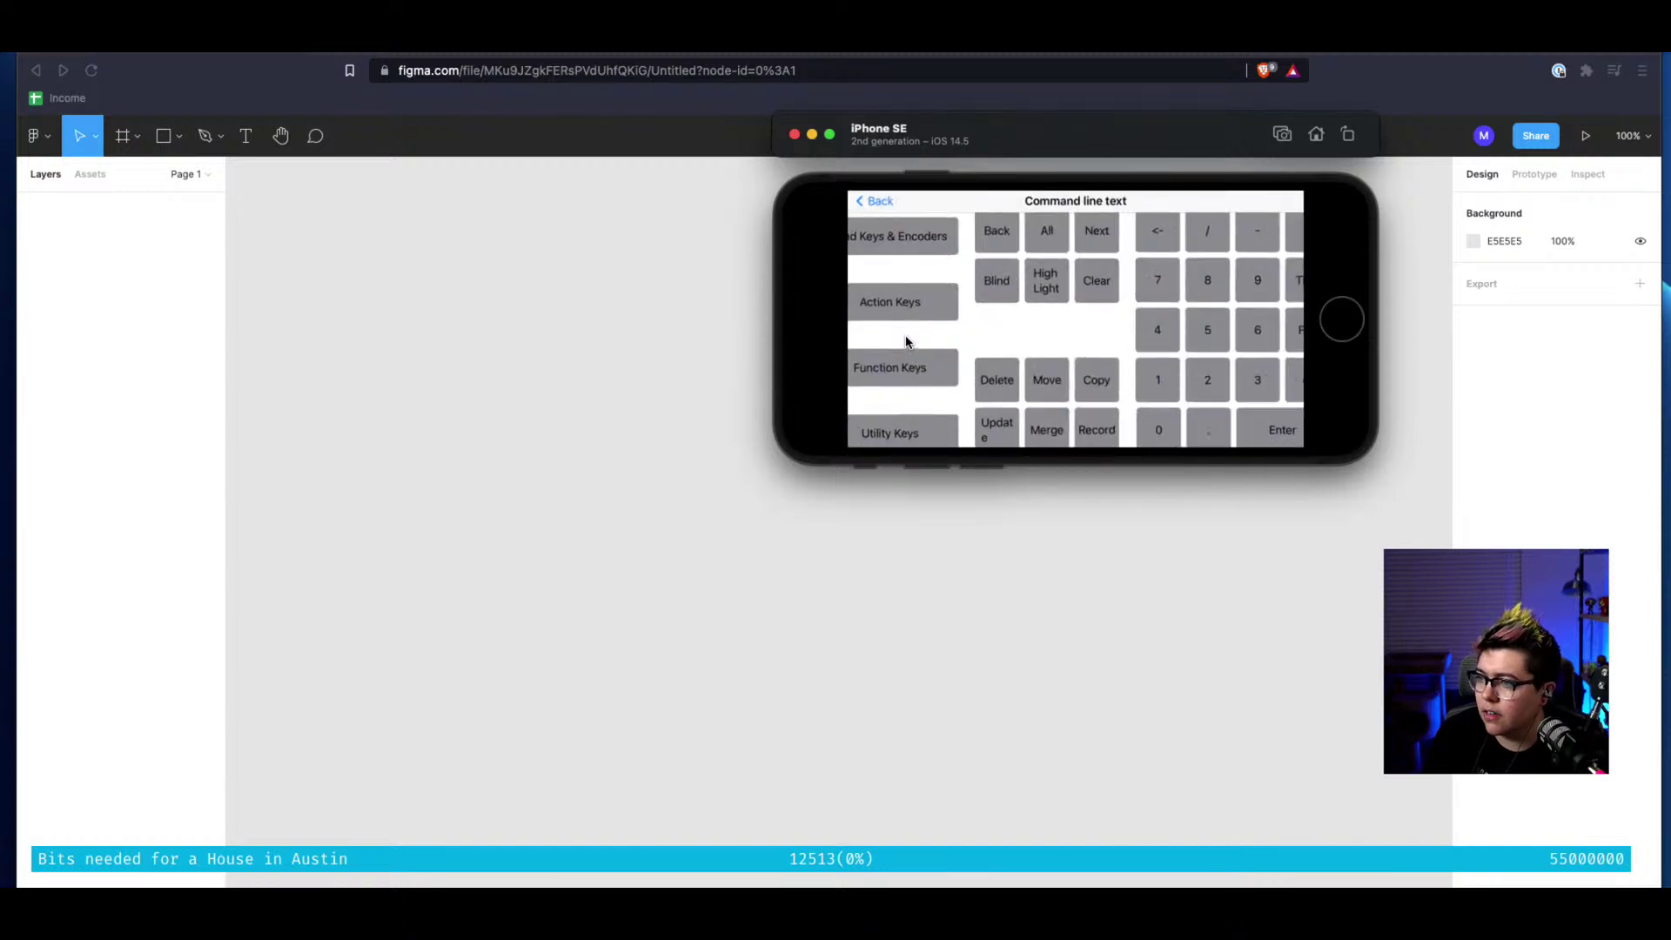
key(super+Right)
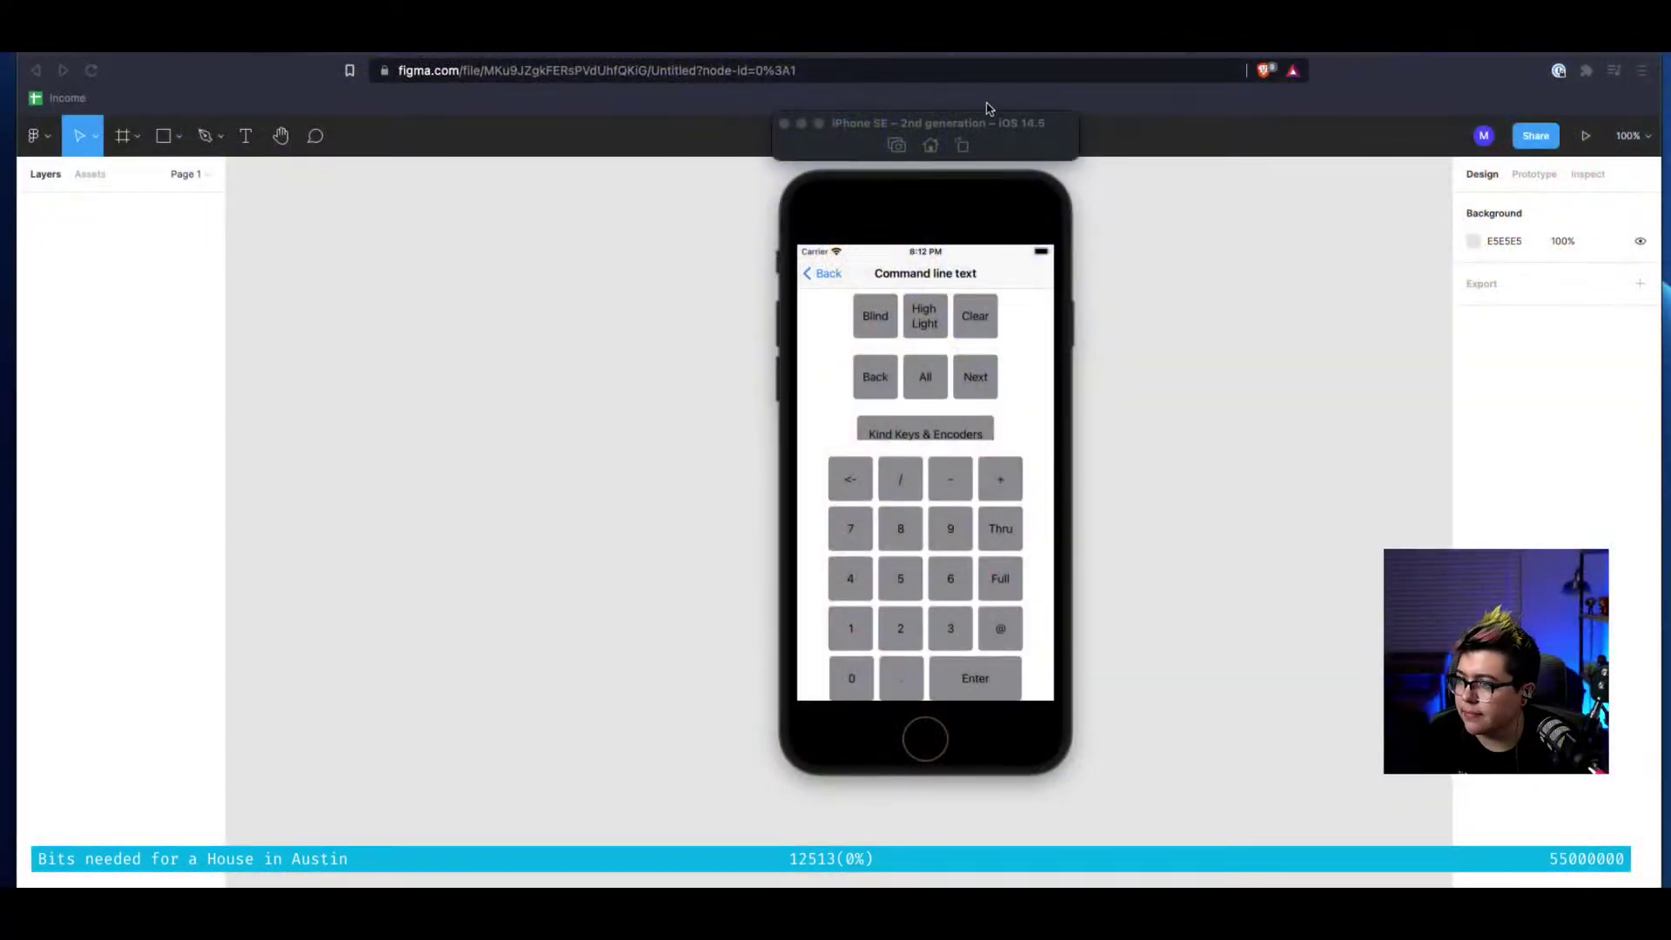
Narrow the Figma browser window and arrange the iPhone SE simulator next to it so both are fully visible
drag(986, 107, 1666, 130)
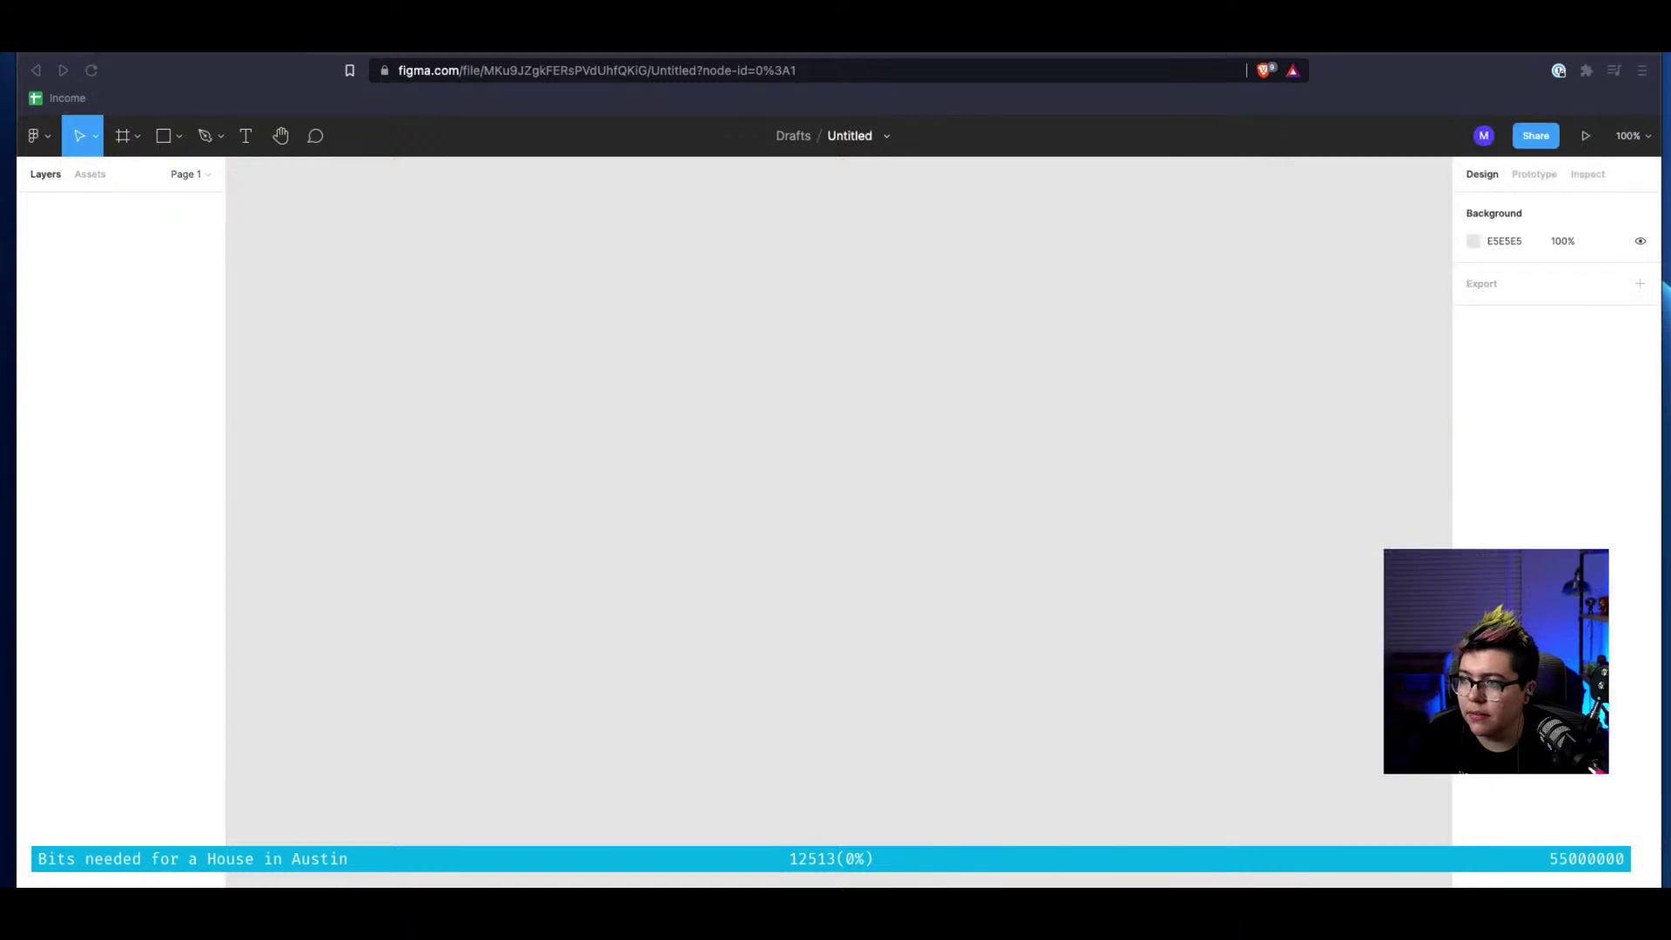
click(1320, 541)
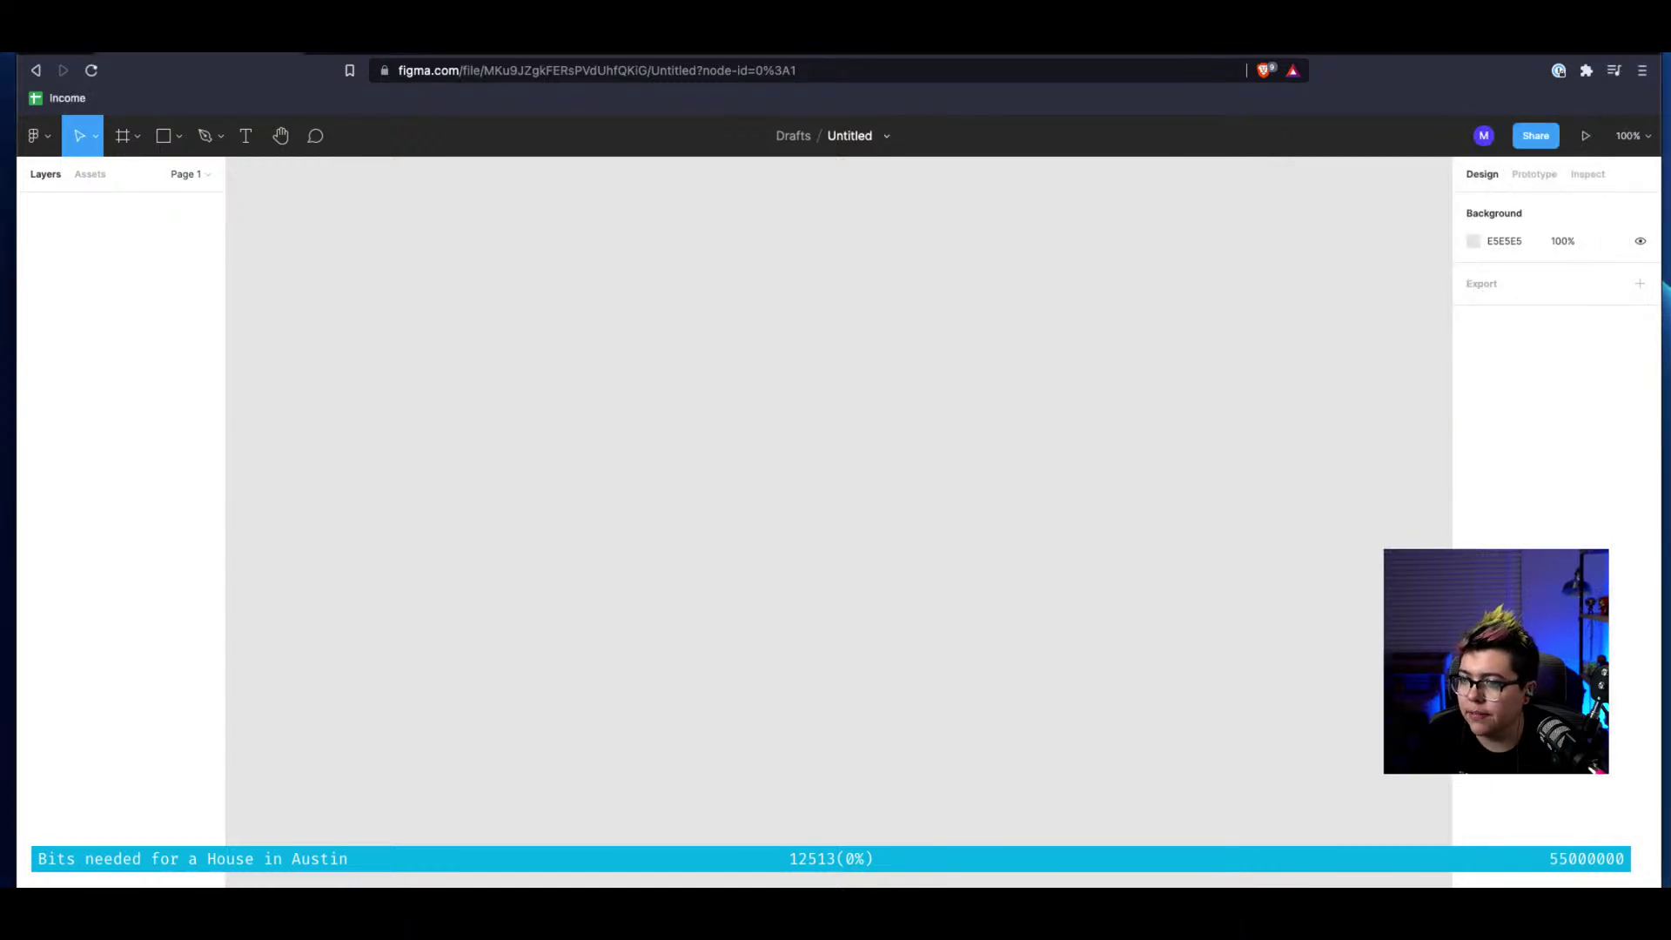
drag(1658, 440, 1196, 540)
drag(1663, 62, 1496, 62)
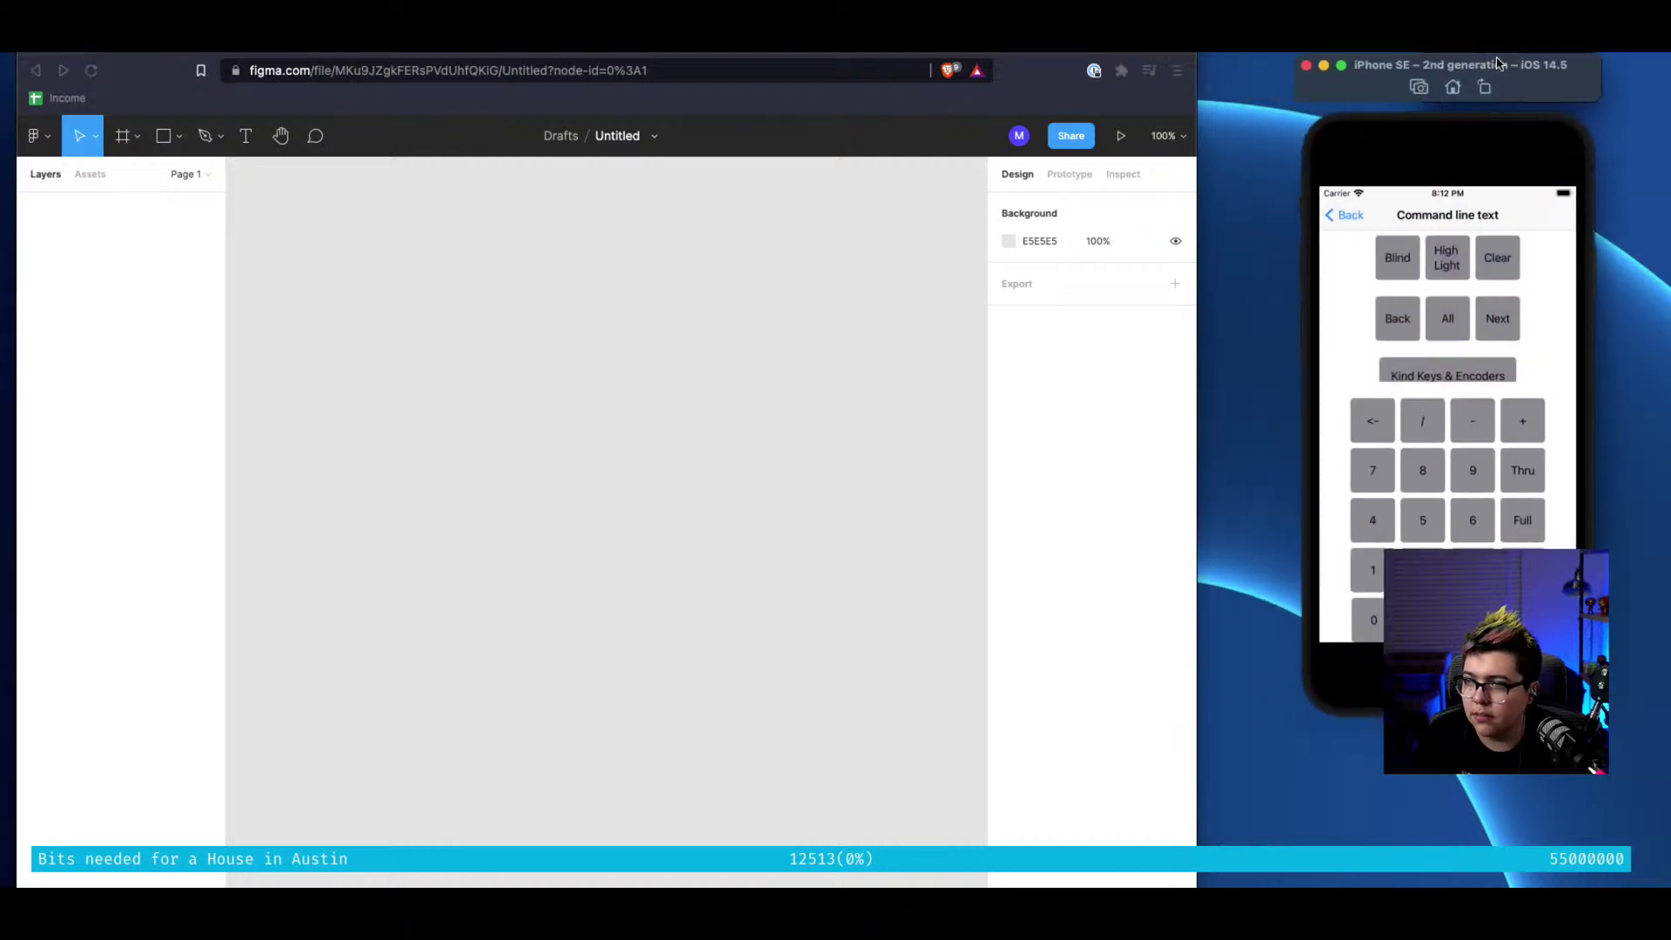
click(1163, 426)
drag(1193, 423, 1270, 421)
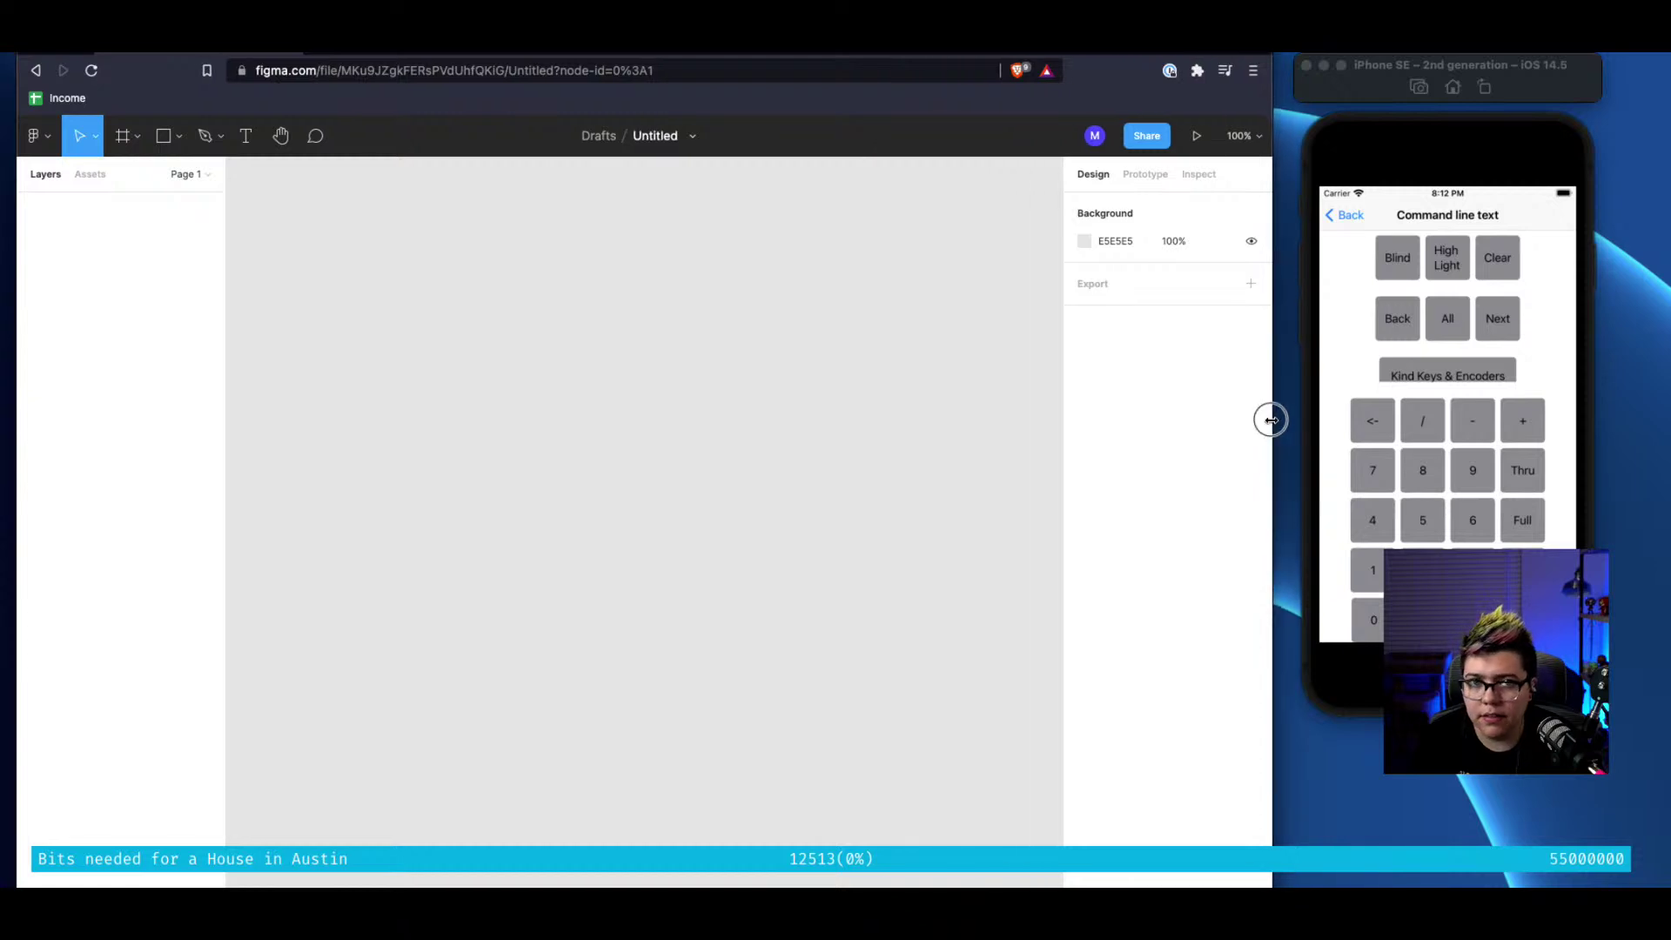
key(super+Tab)
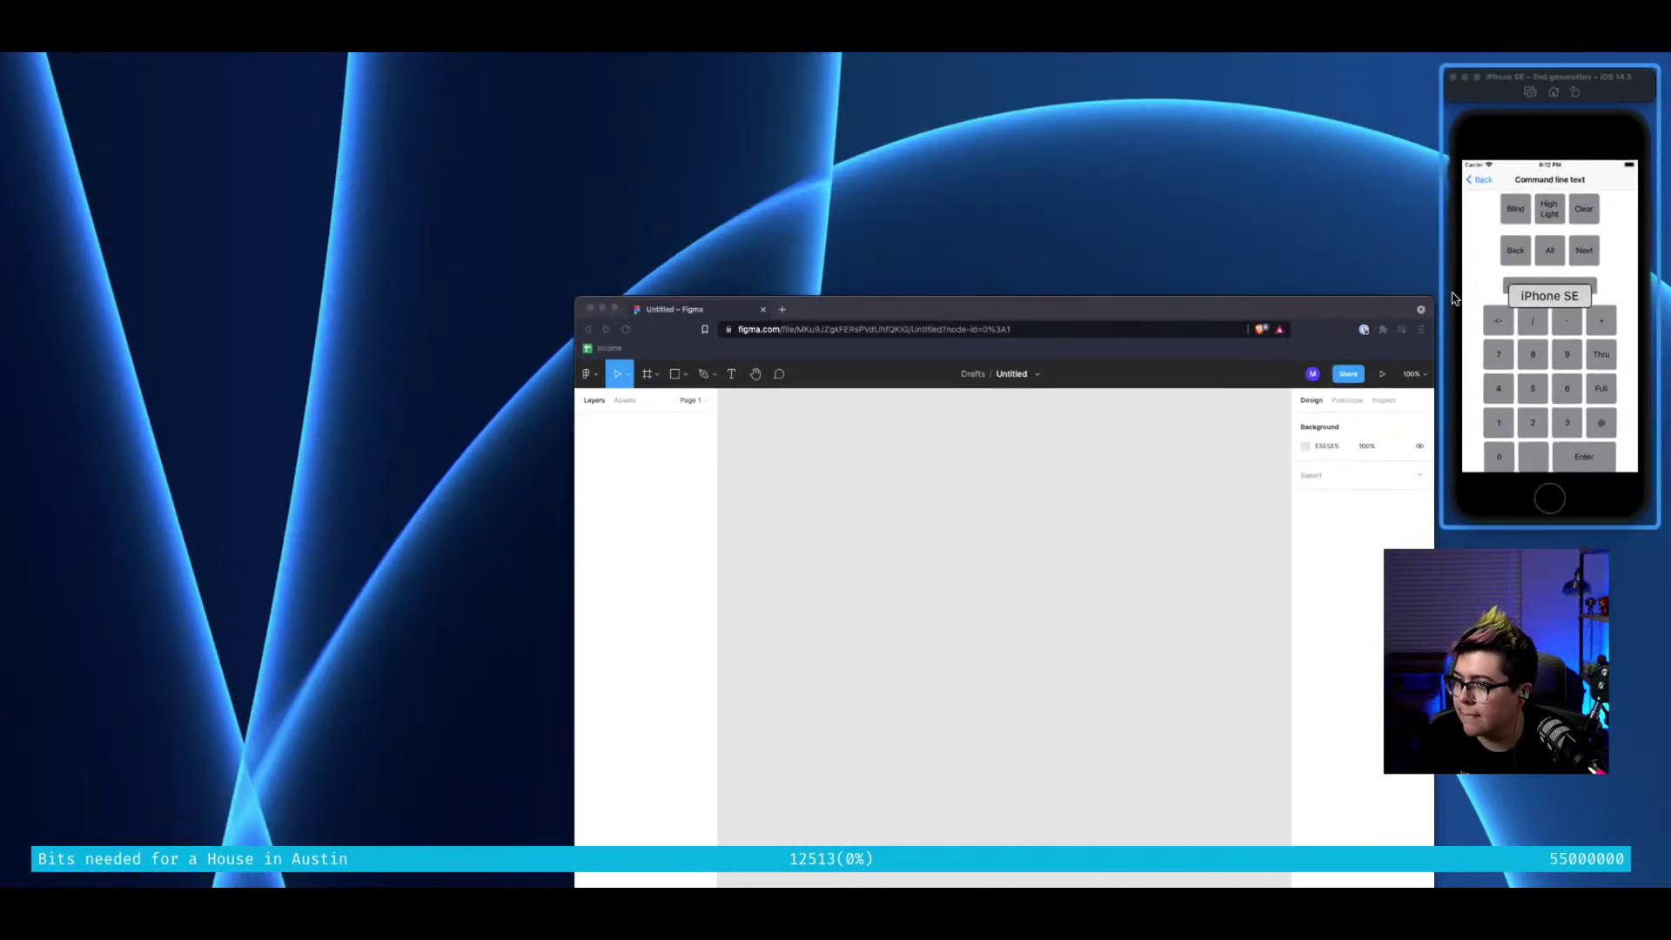
click(1585, 230)
key(ctrl+Up)
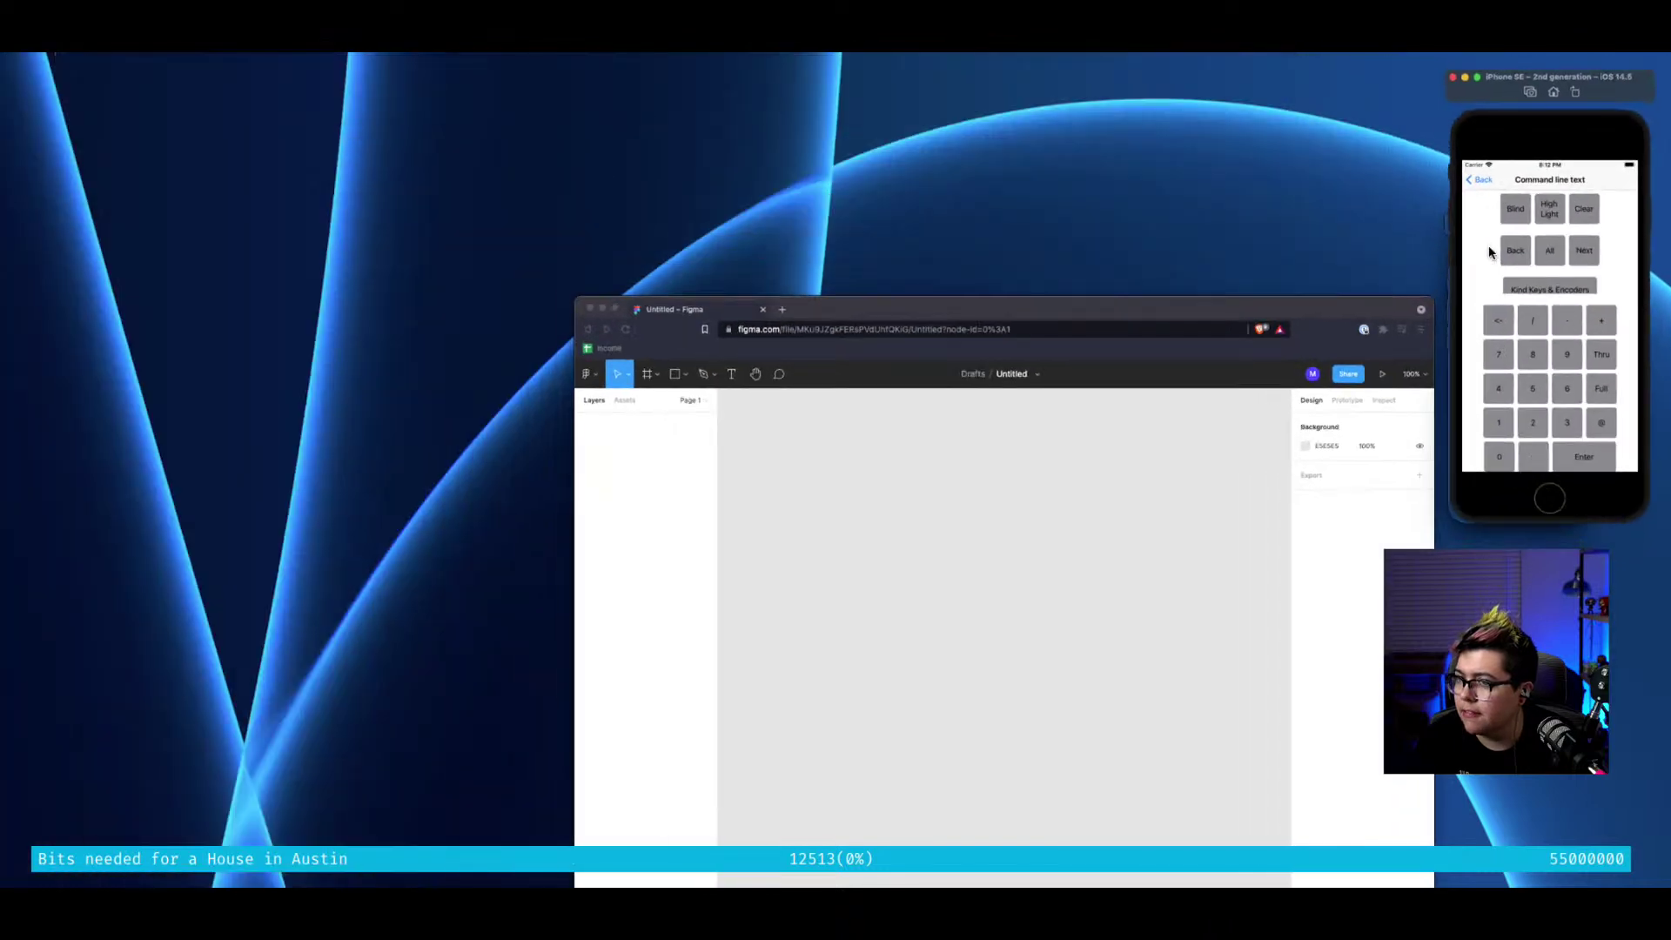
click(422, 254)
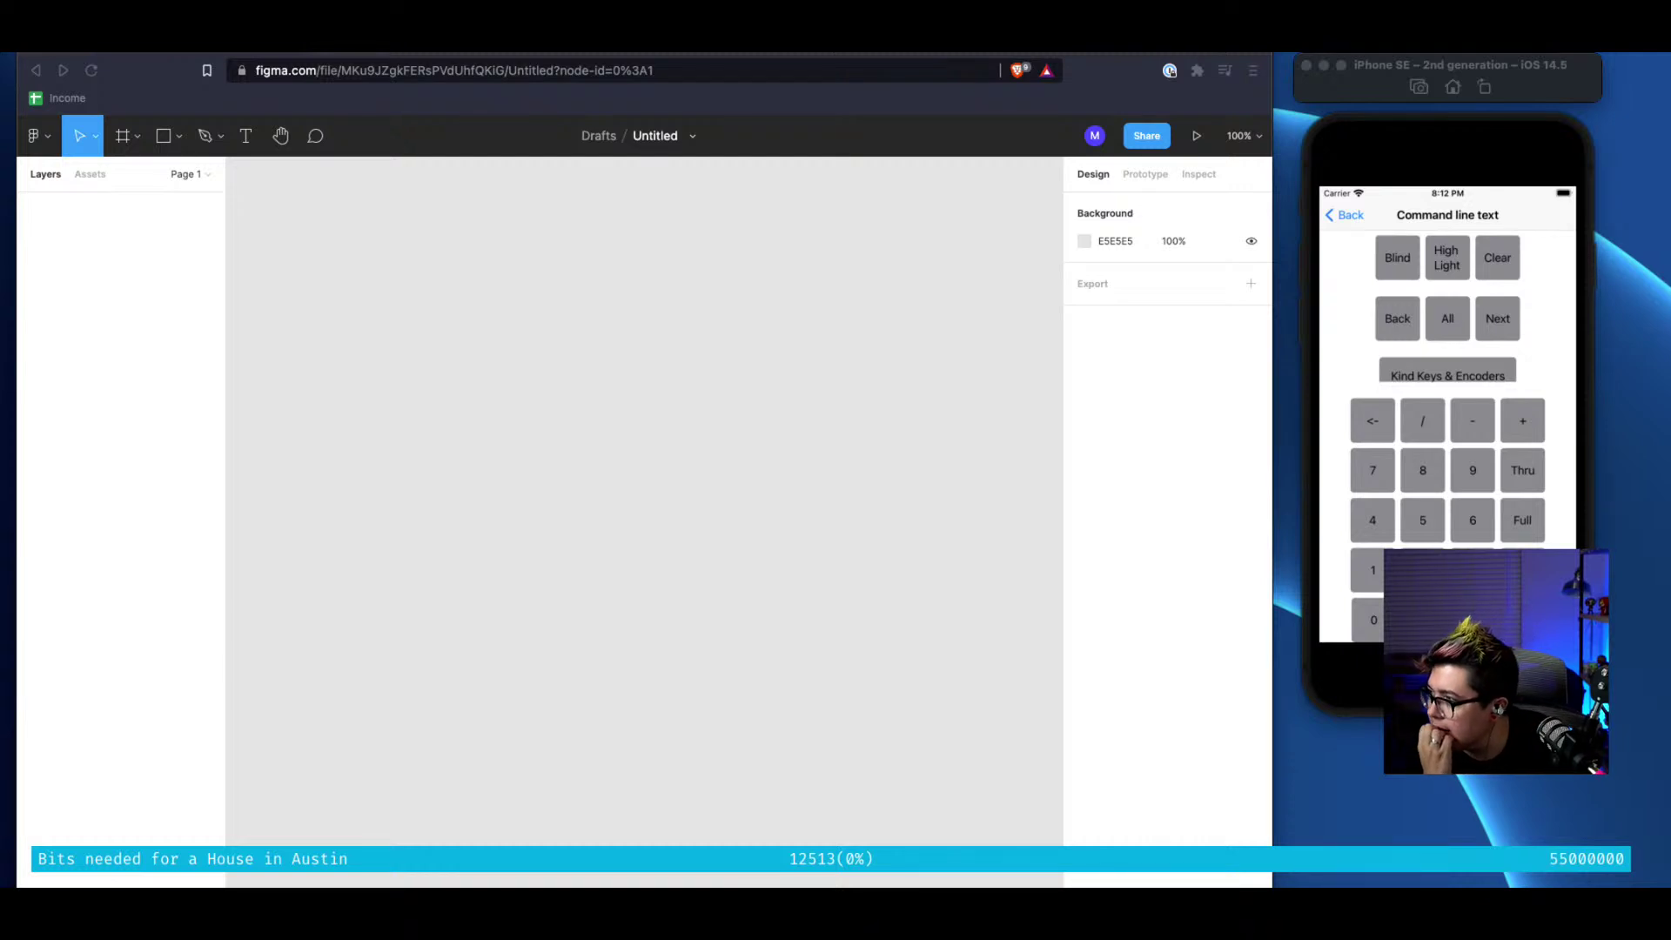
Add a frame to the canvas using the iPhone SE preset, 320 × 568
click(123, 140)
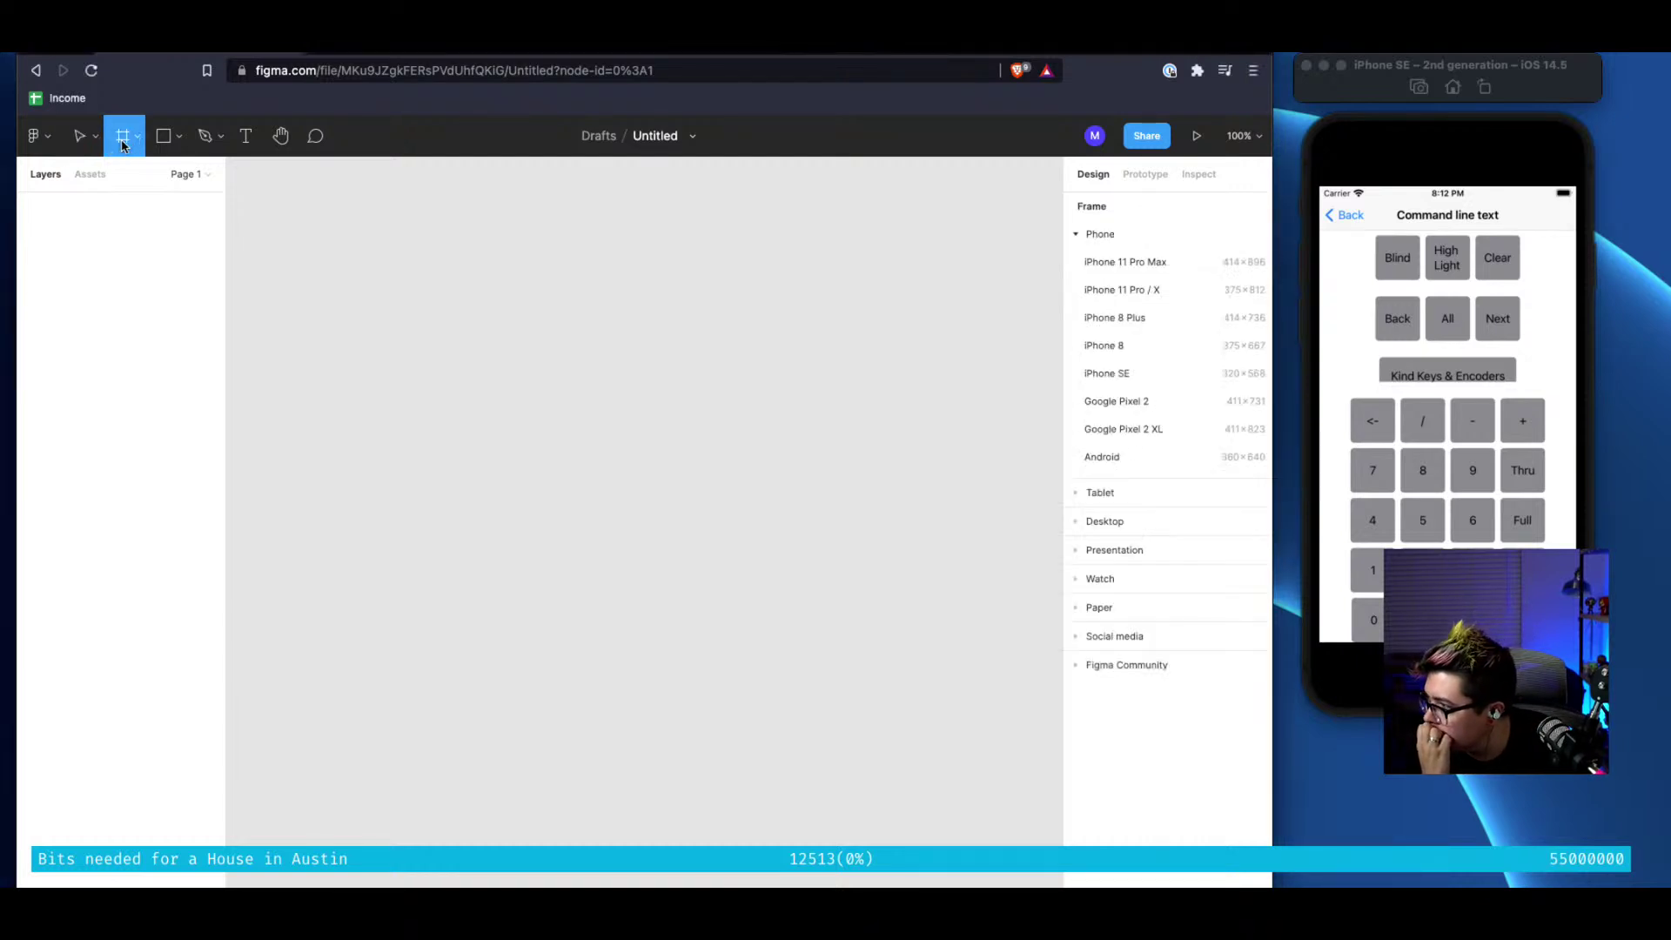
click(1184, 371)
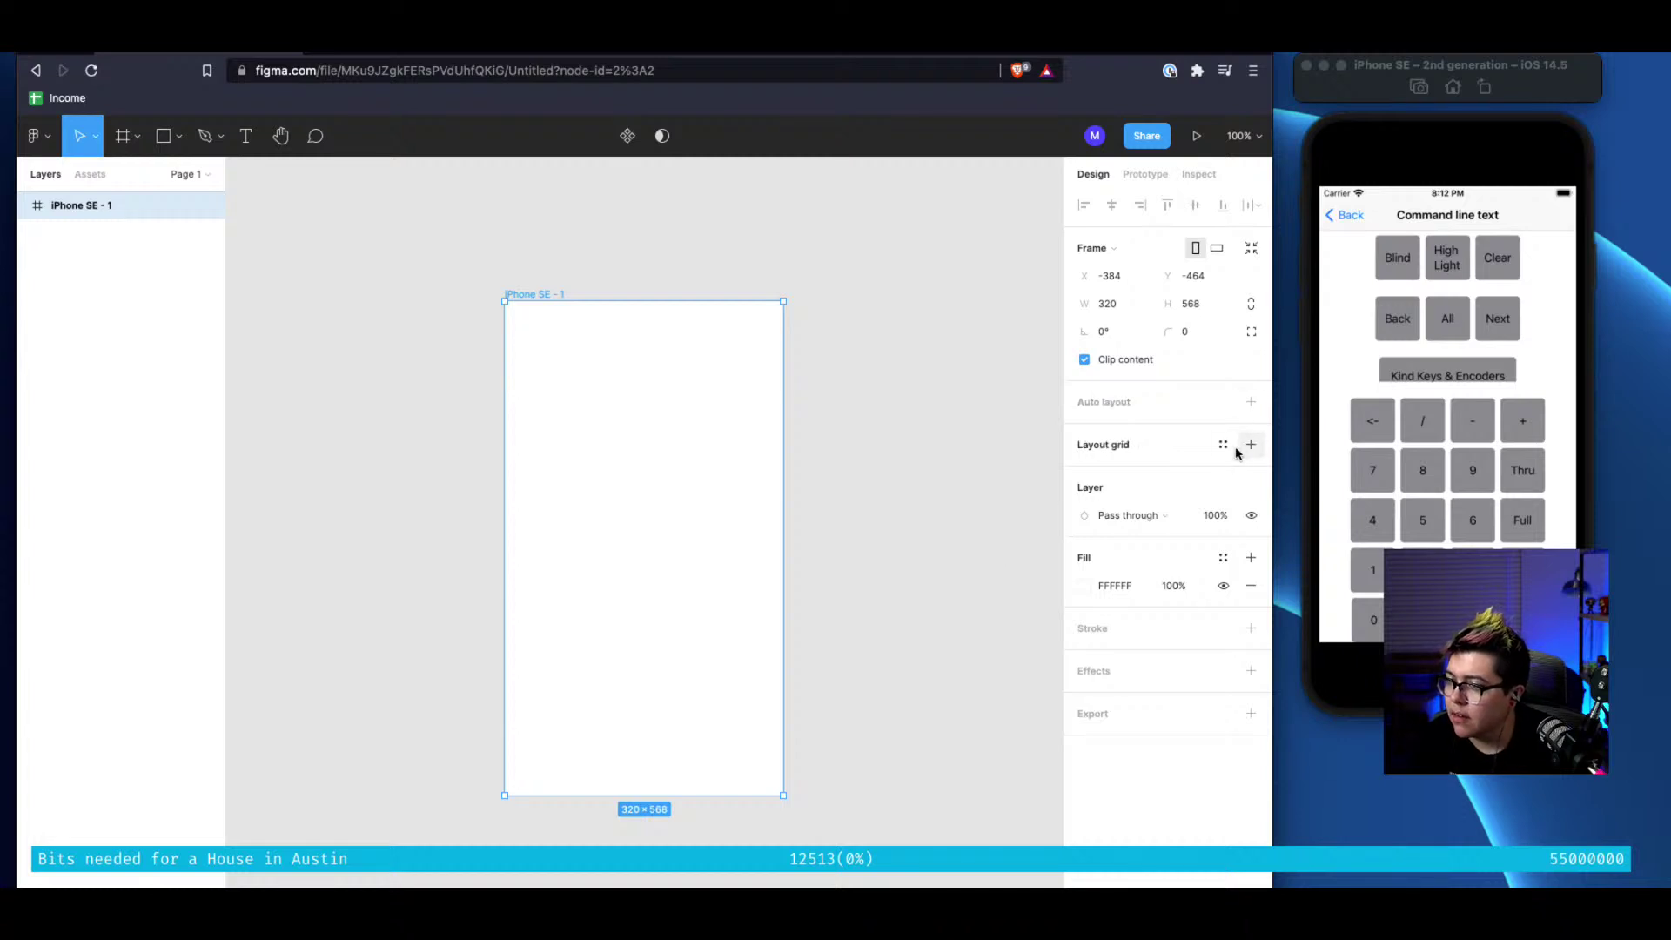
Check the grid styles, style libraries and library updates available for the iPhone SE frame
click(1223, 447)
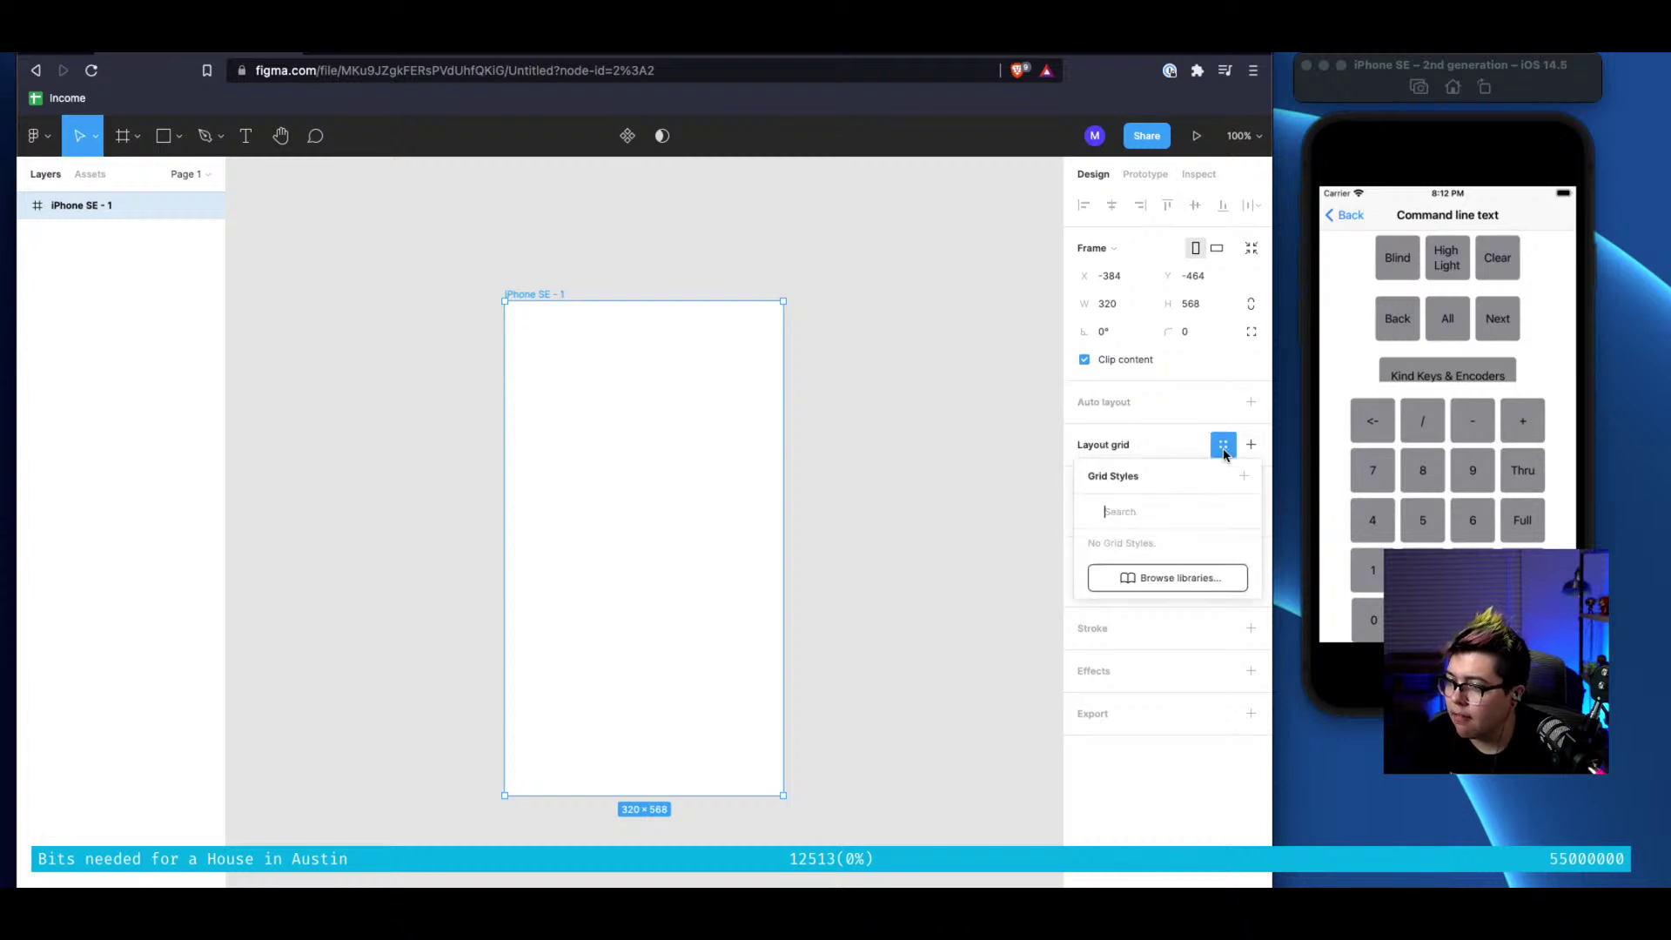
click(1209, 580)
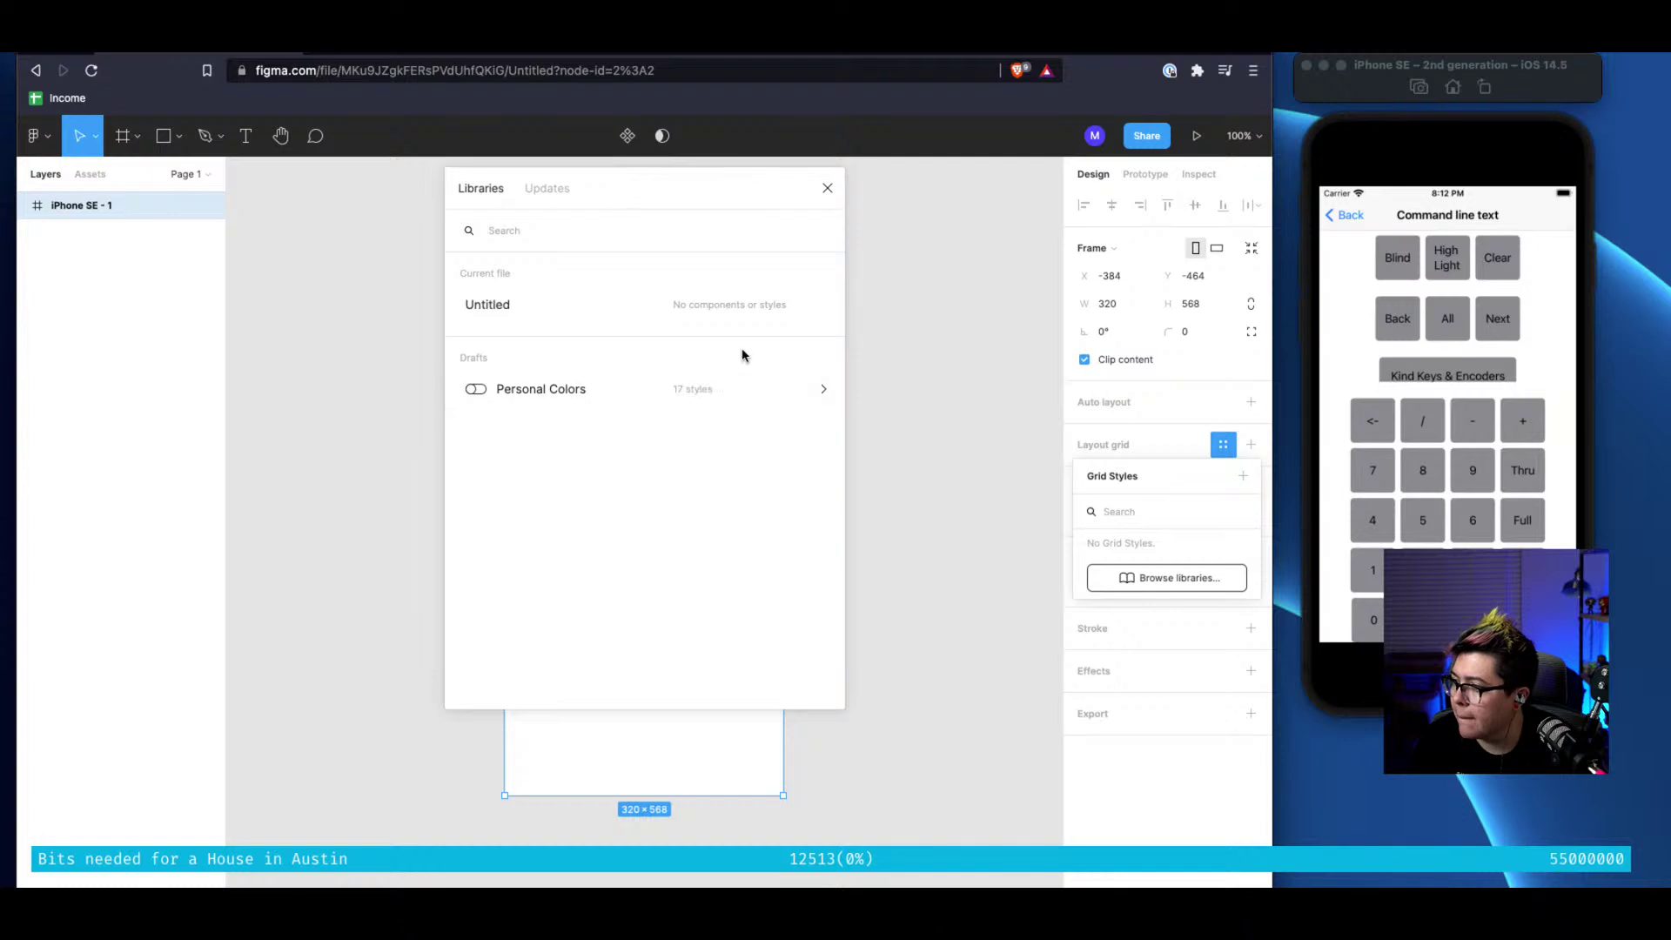
click(548, 189)
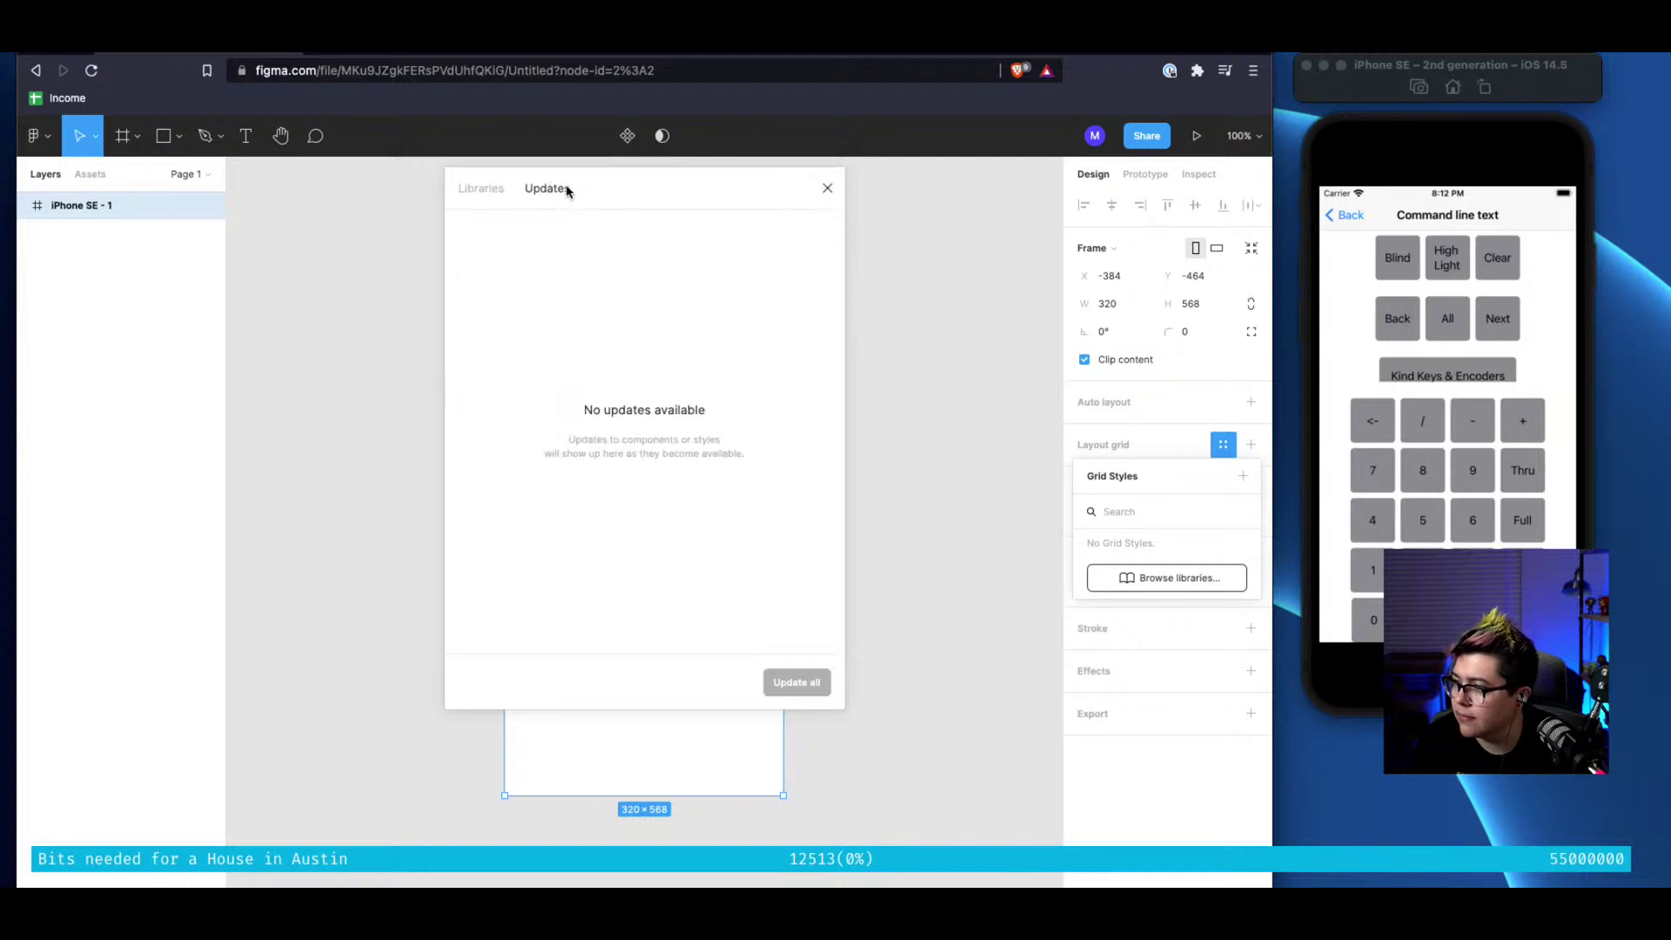
key(Escape)
click(1181, 799)
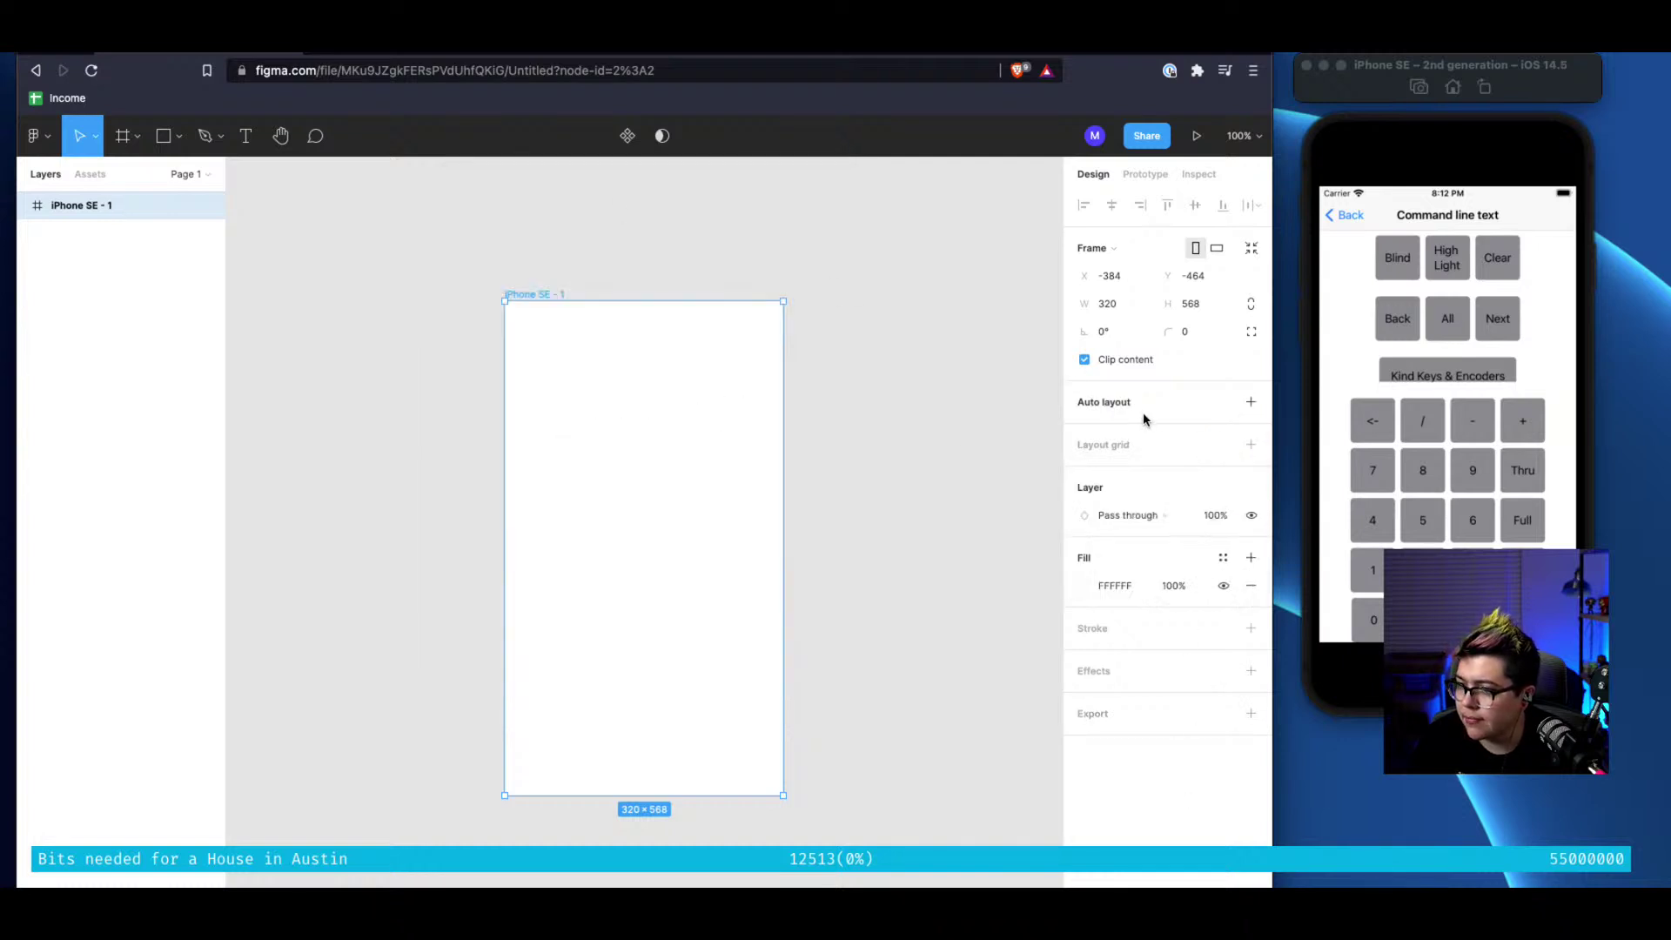
Try auto layout and a 10 px layout grid on the iPhone SE frame, removing each one again
key(shift+a)
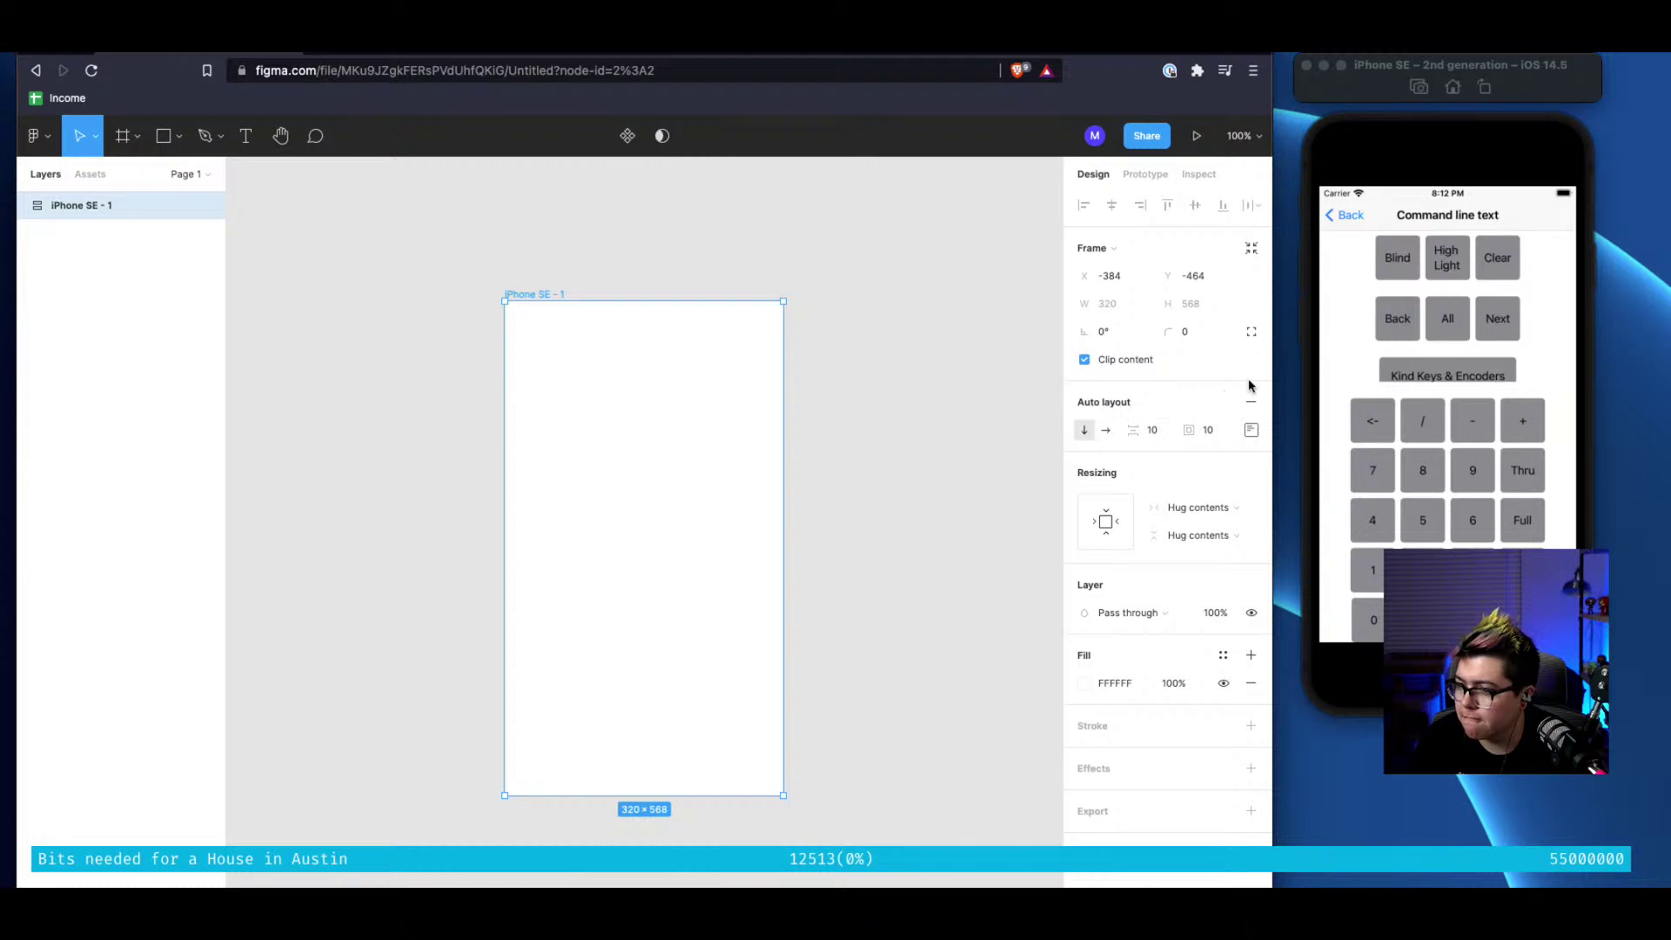
click(1251, 401)
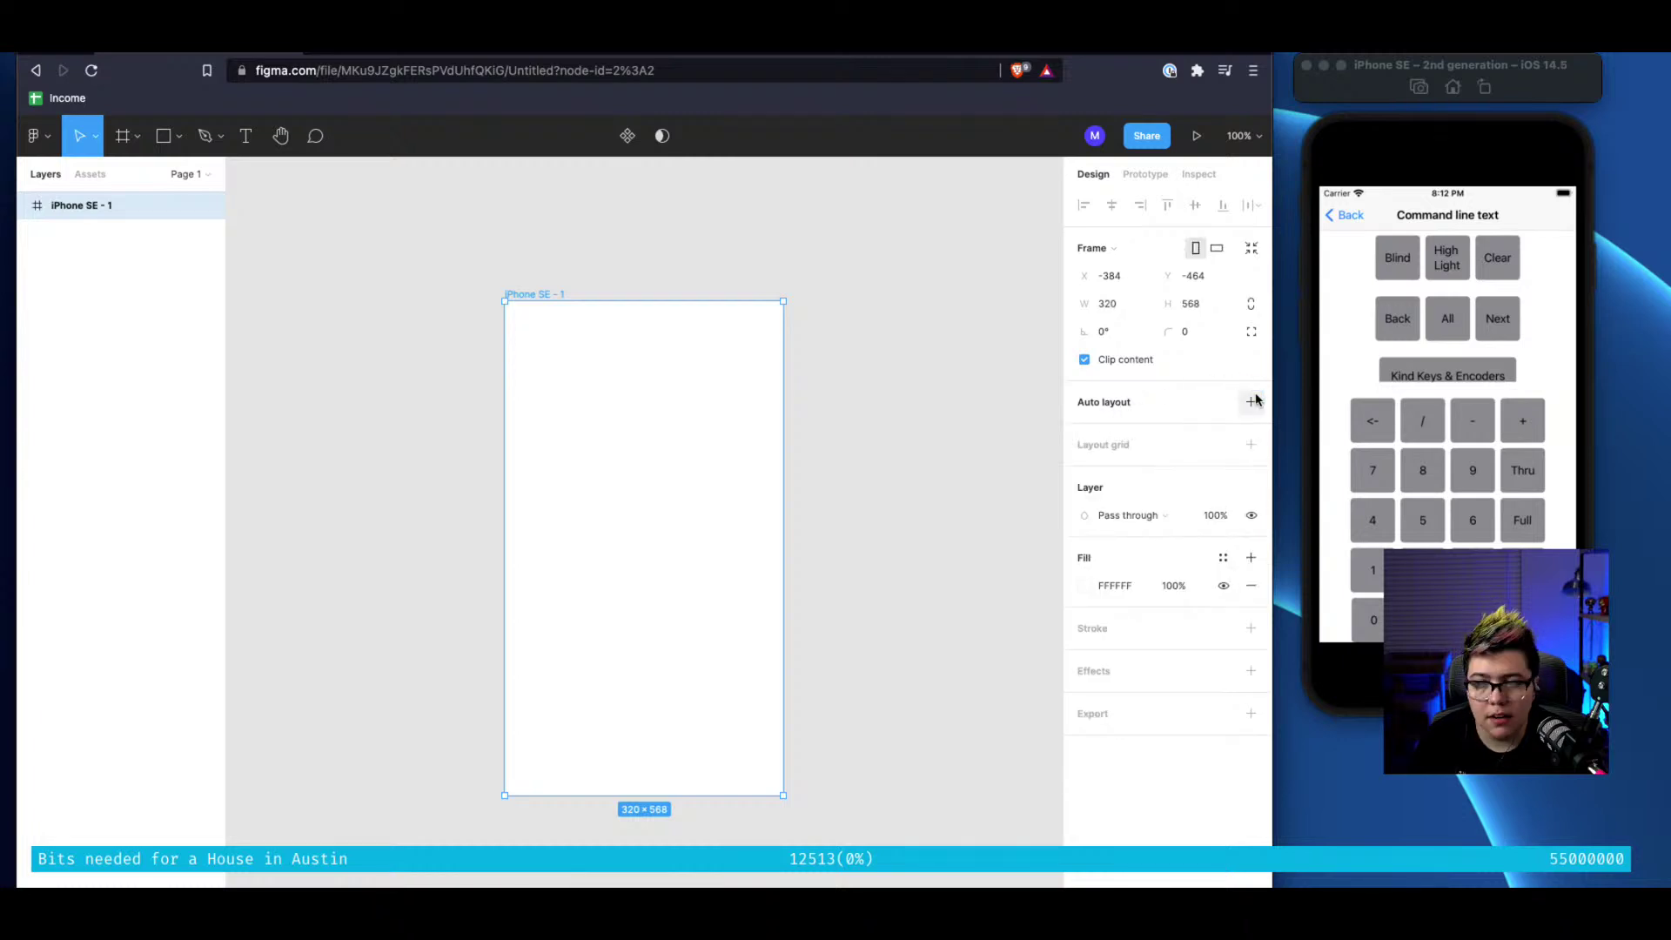
click(1250, 446)
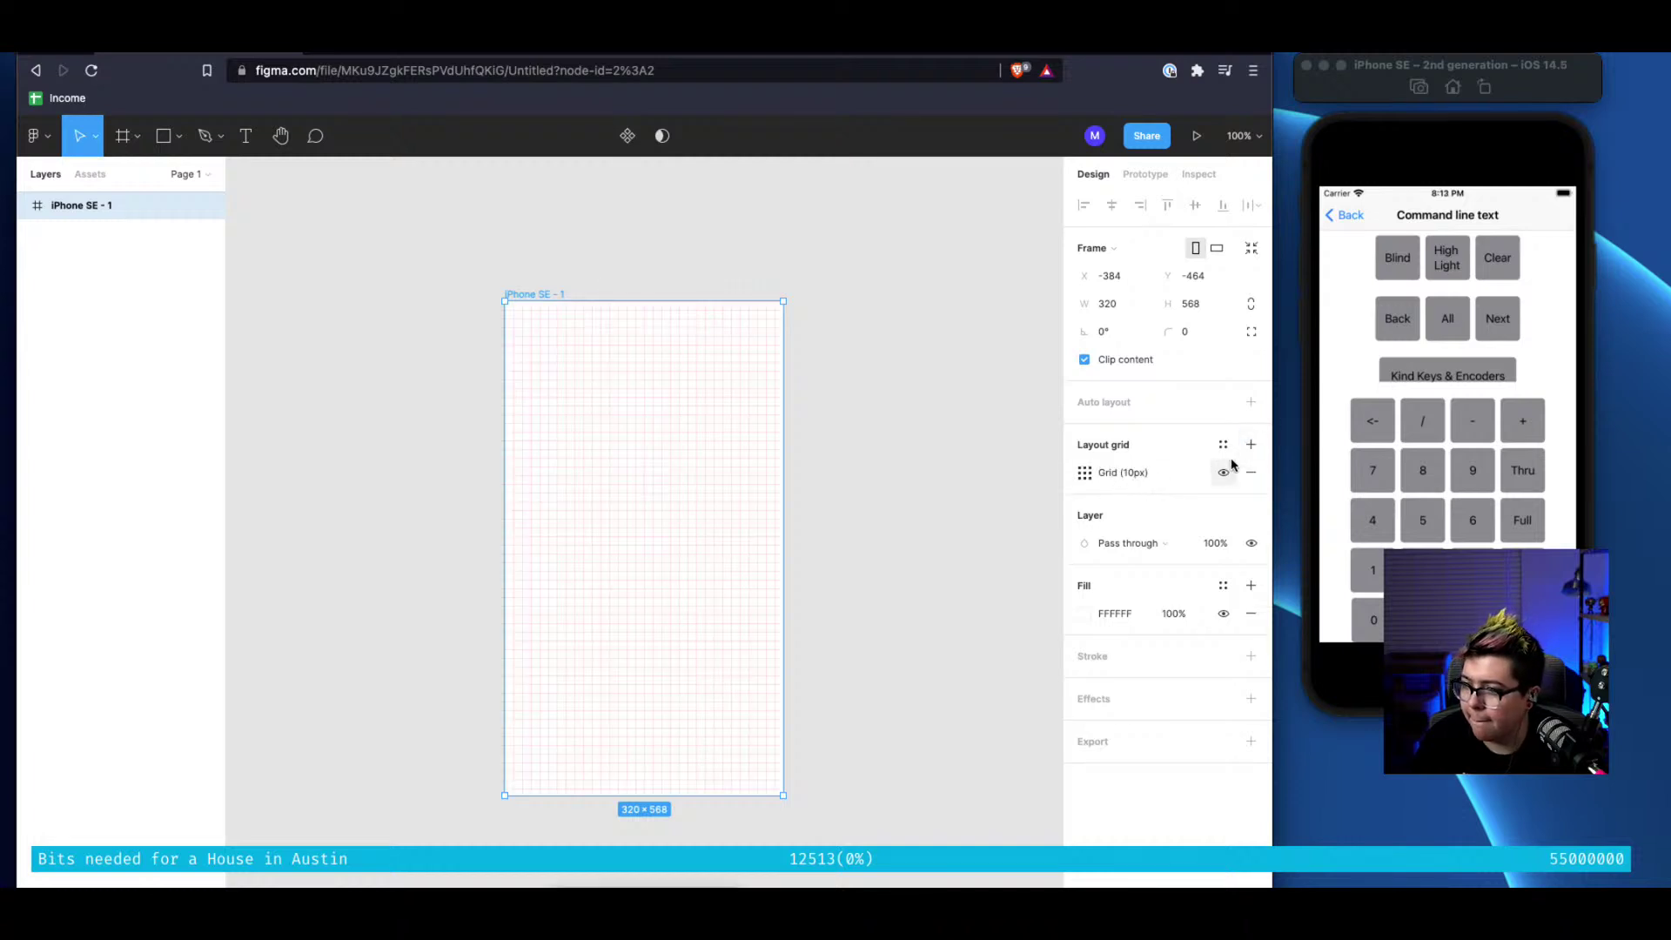
click(1251, 471)
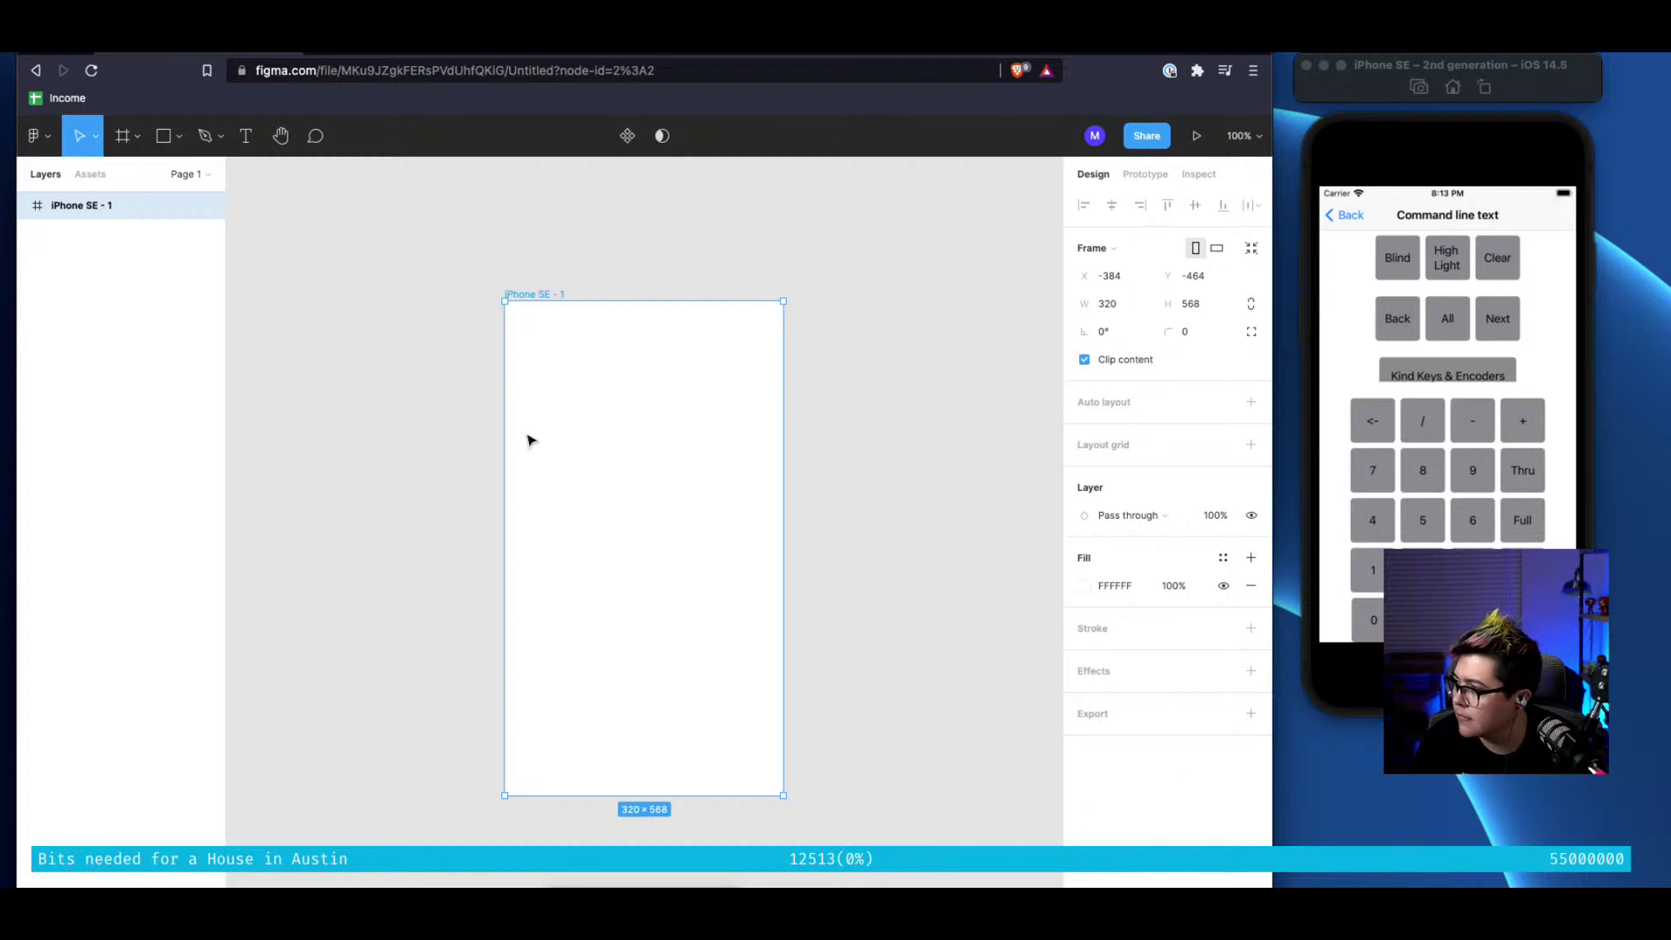
Search the available Figma component libraries for "ios" and "swift"
click(91, 174)
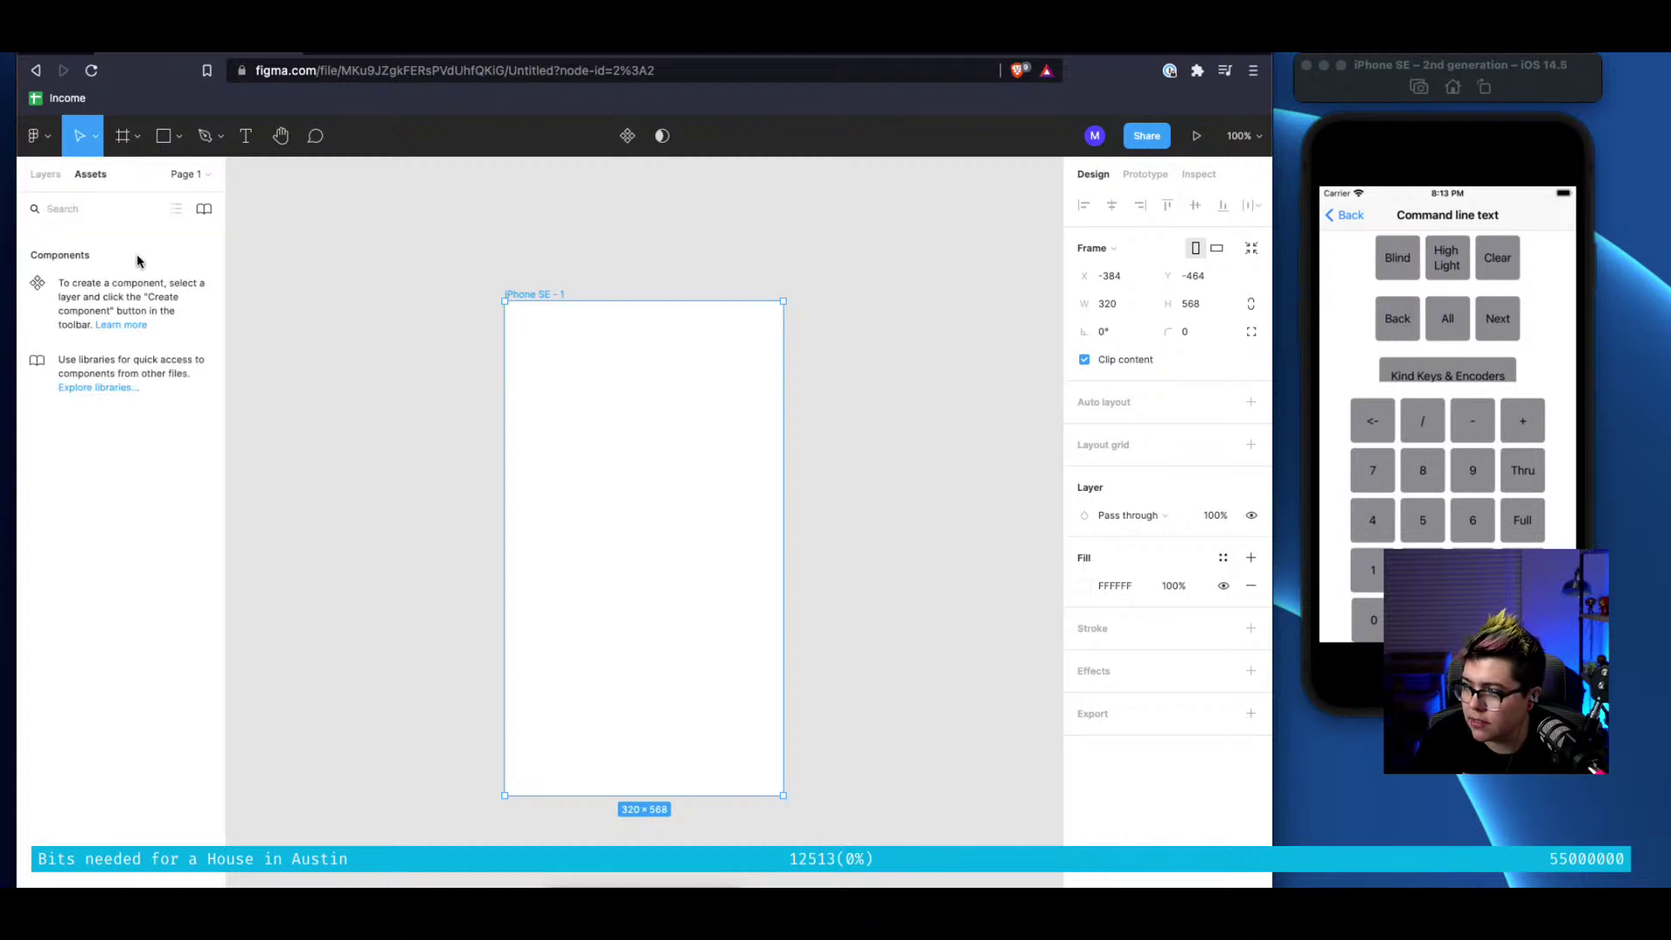
click(96, 388)
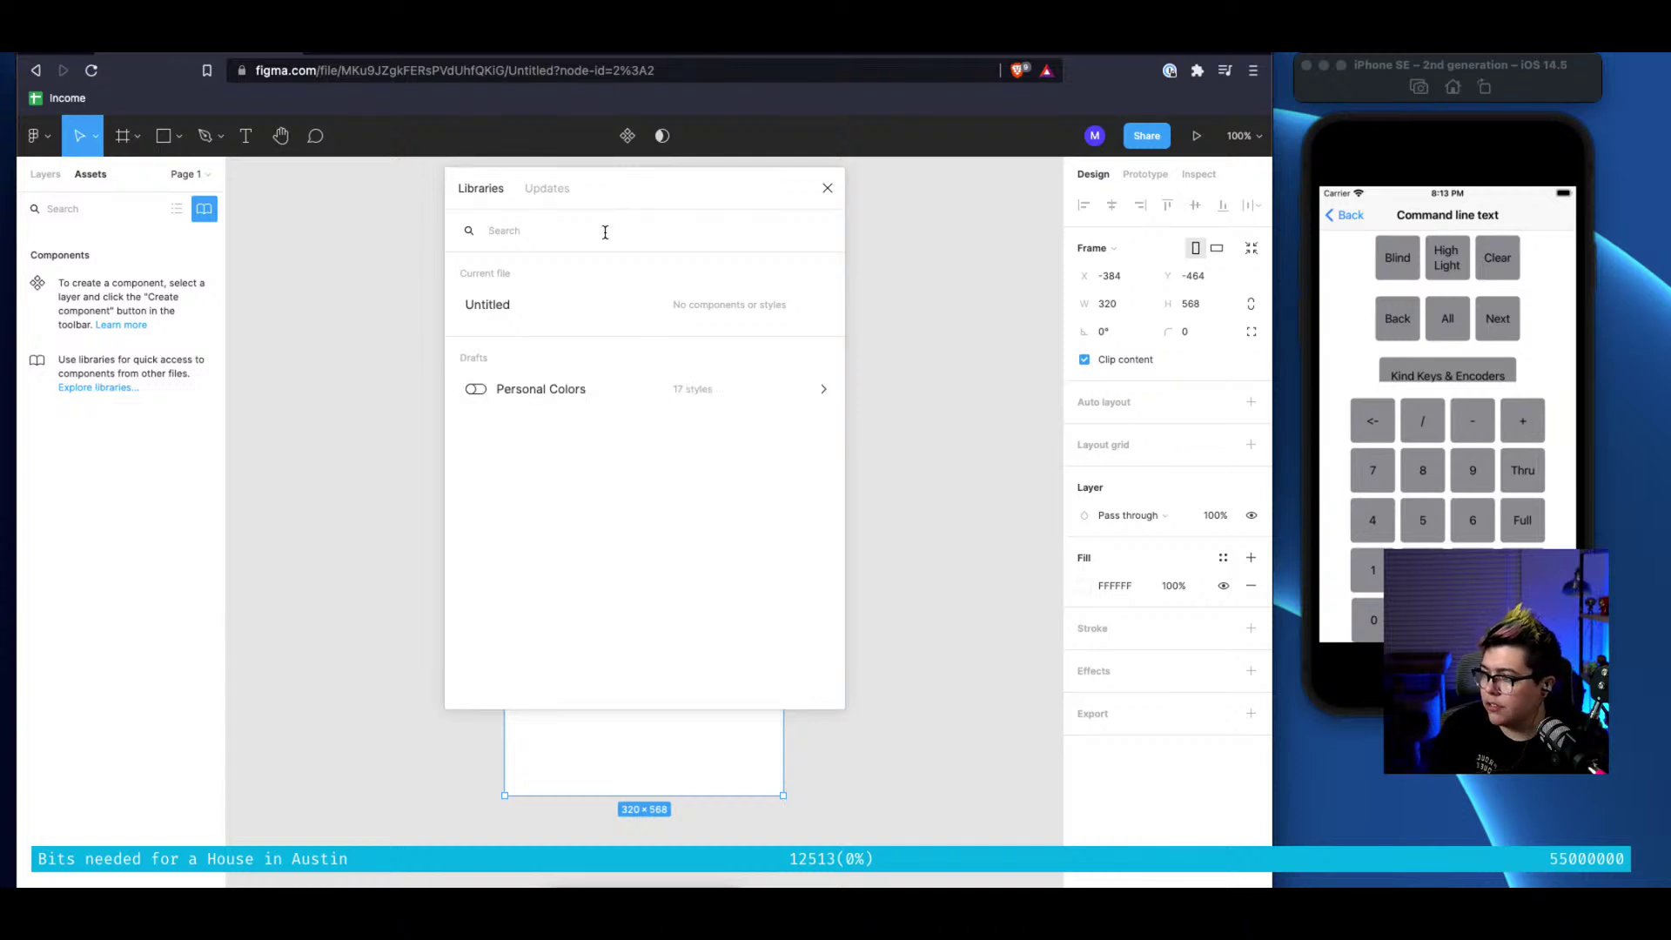
text(i)
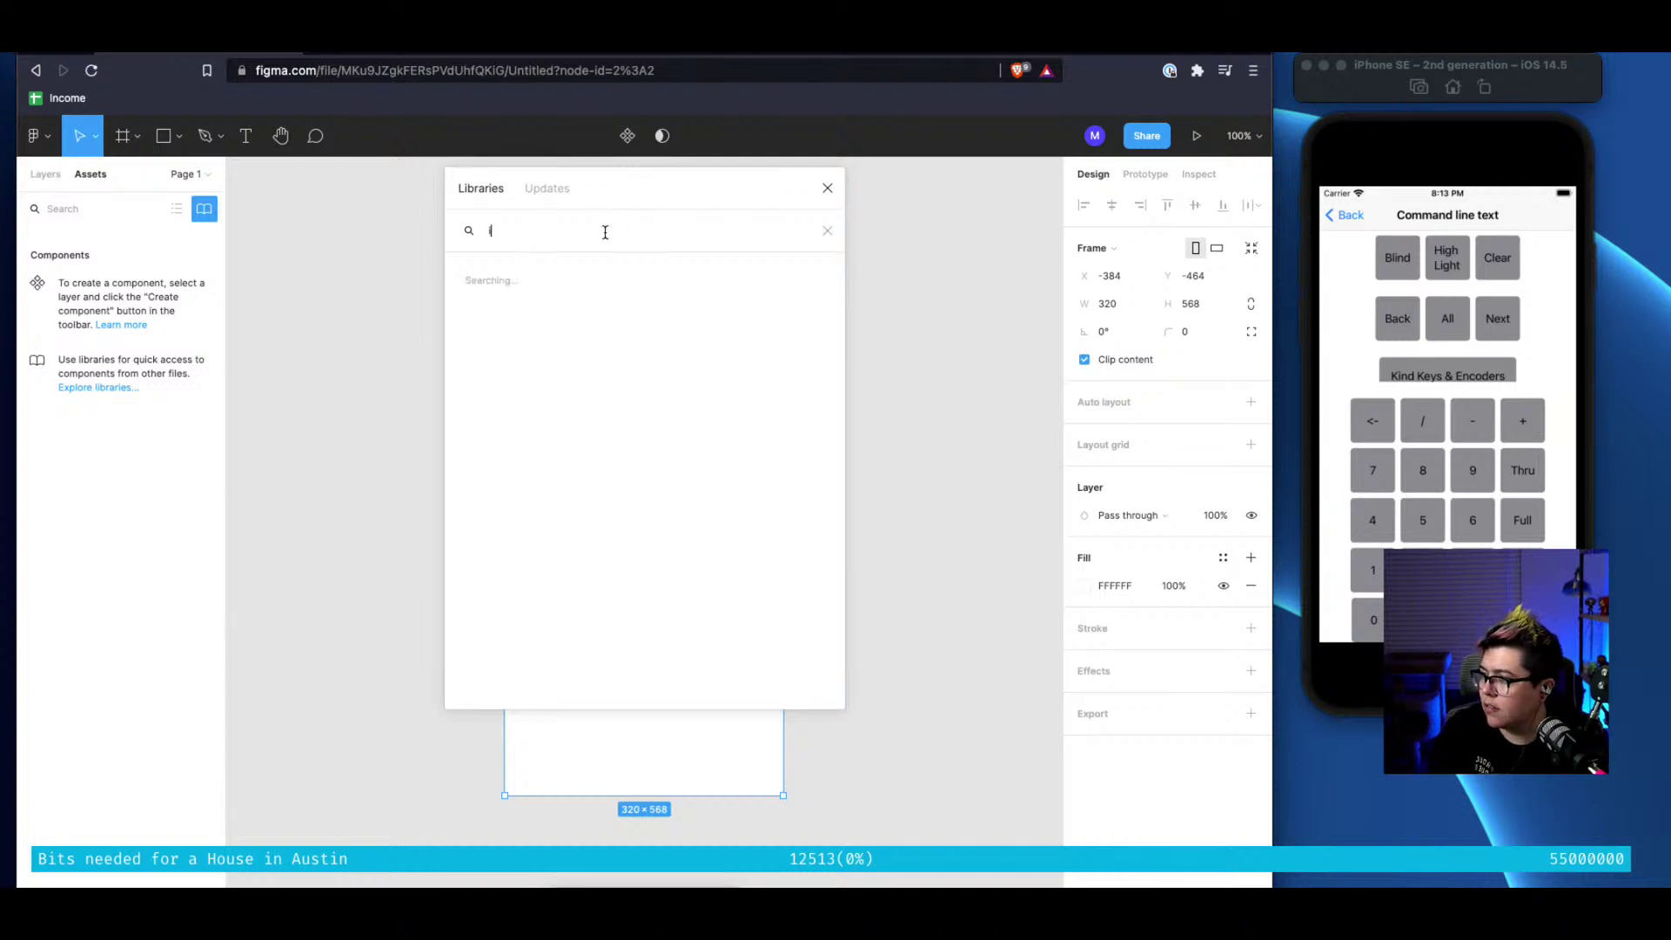
text(os)
key(BackSpace)
key(BackSpace)
key(BackSpace)
text(swift)
key(Escape)
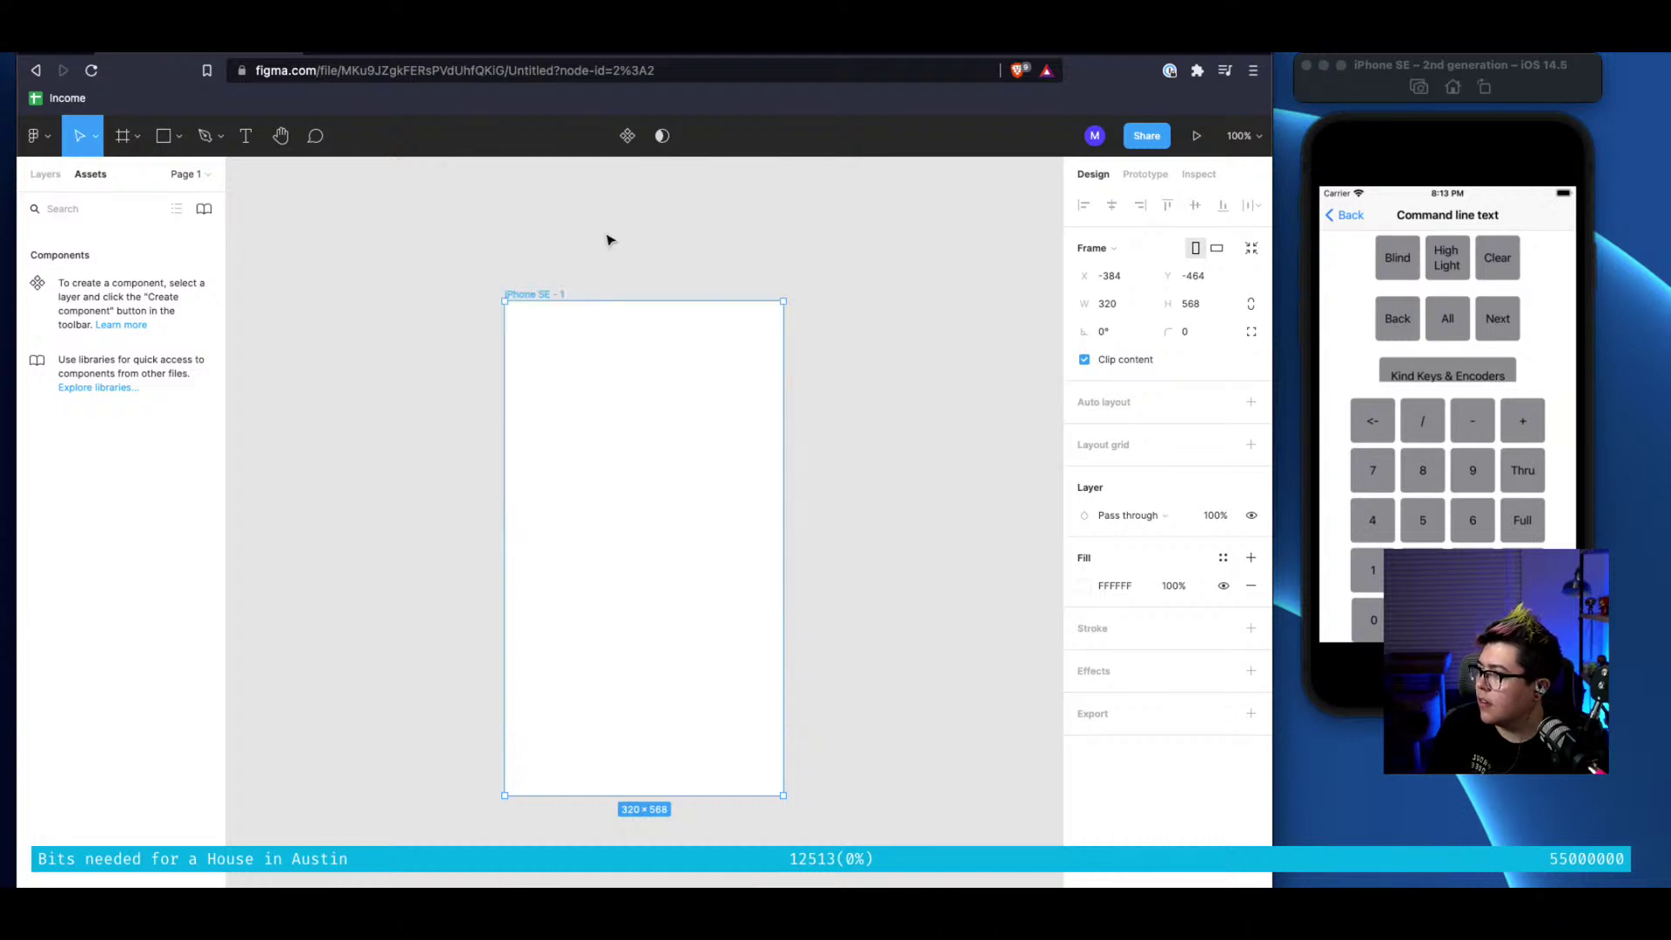
Search the web for "figma library" in a new browser tab
click(505, 220)
key(super+t)
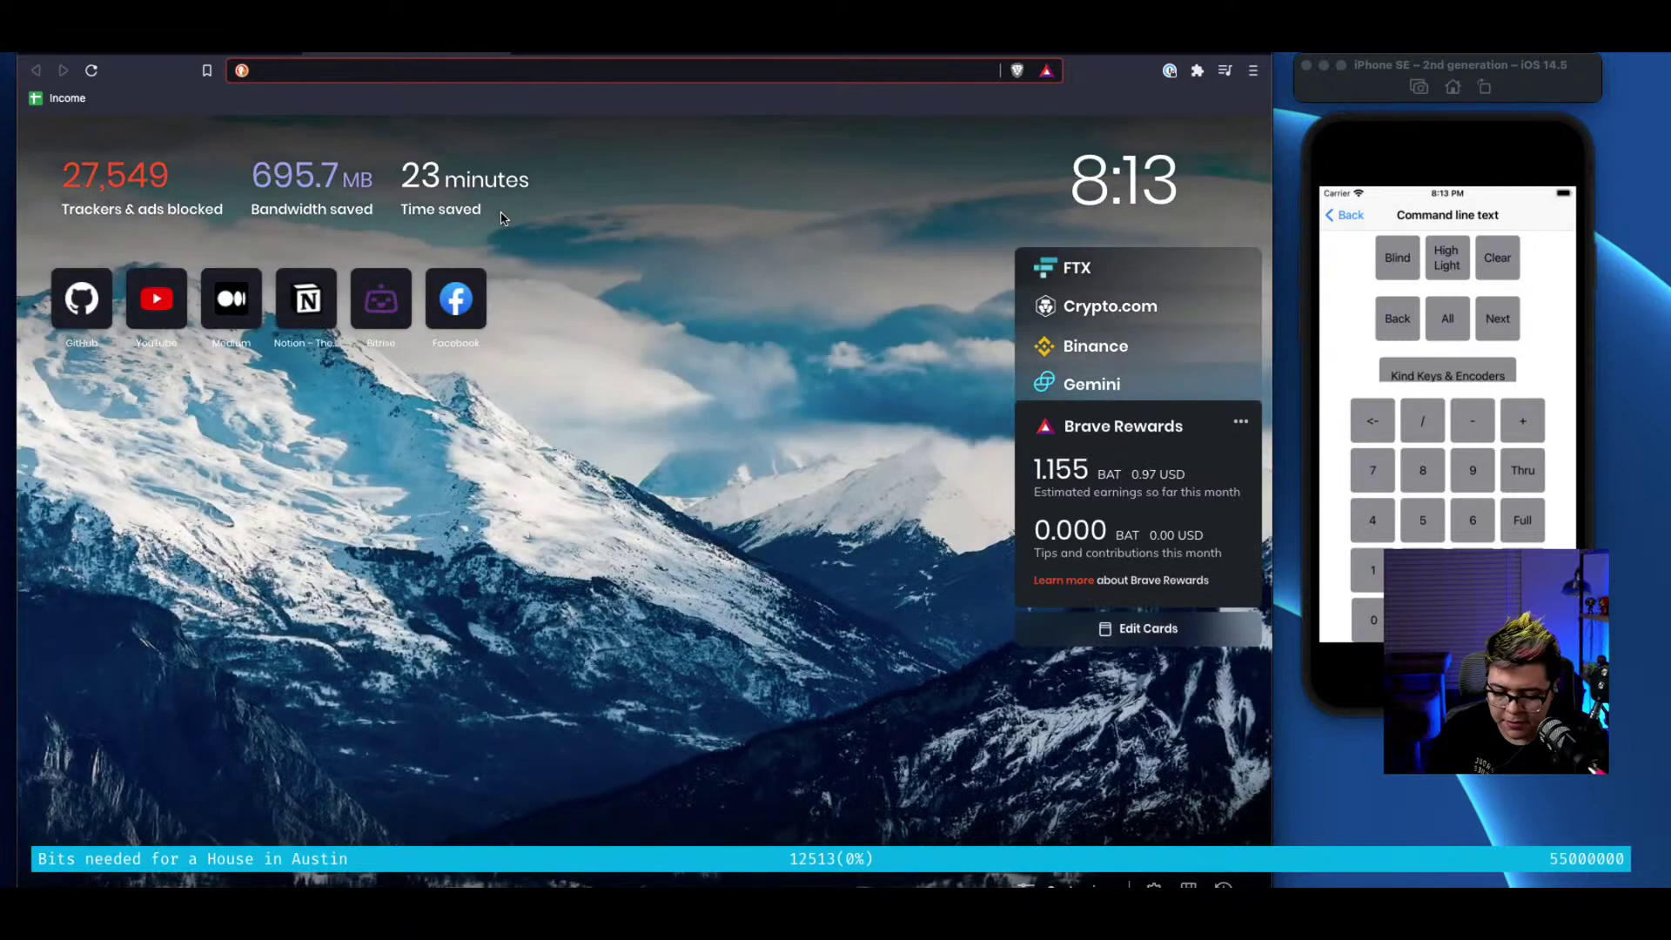
text(figma)
text( libr)
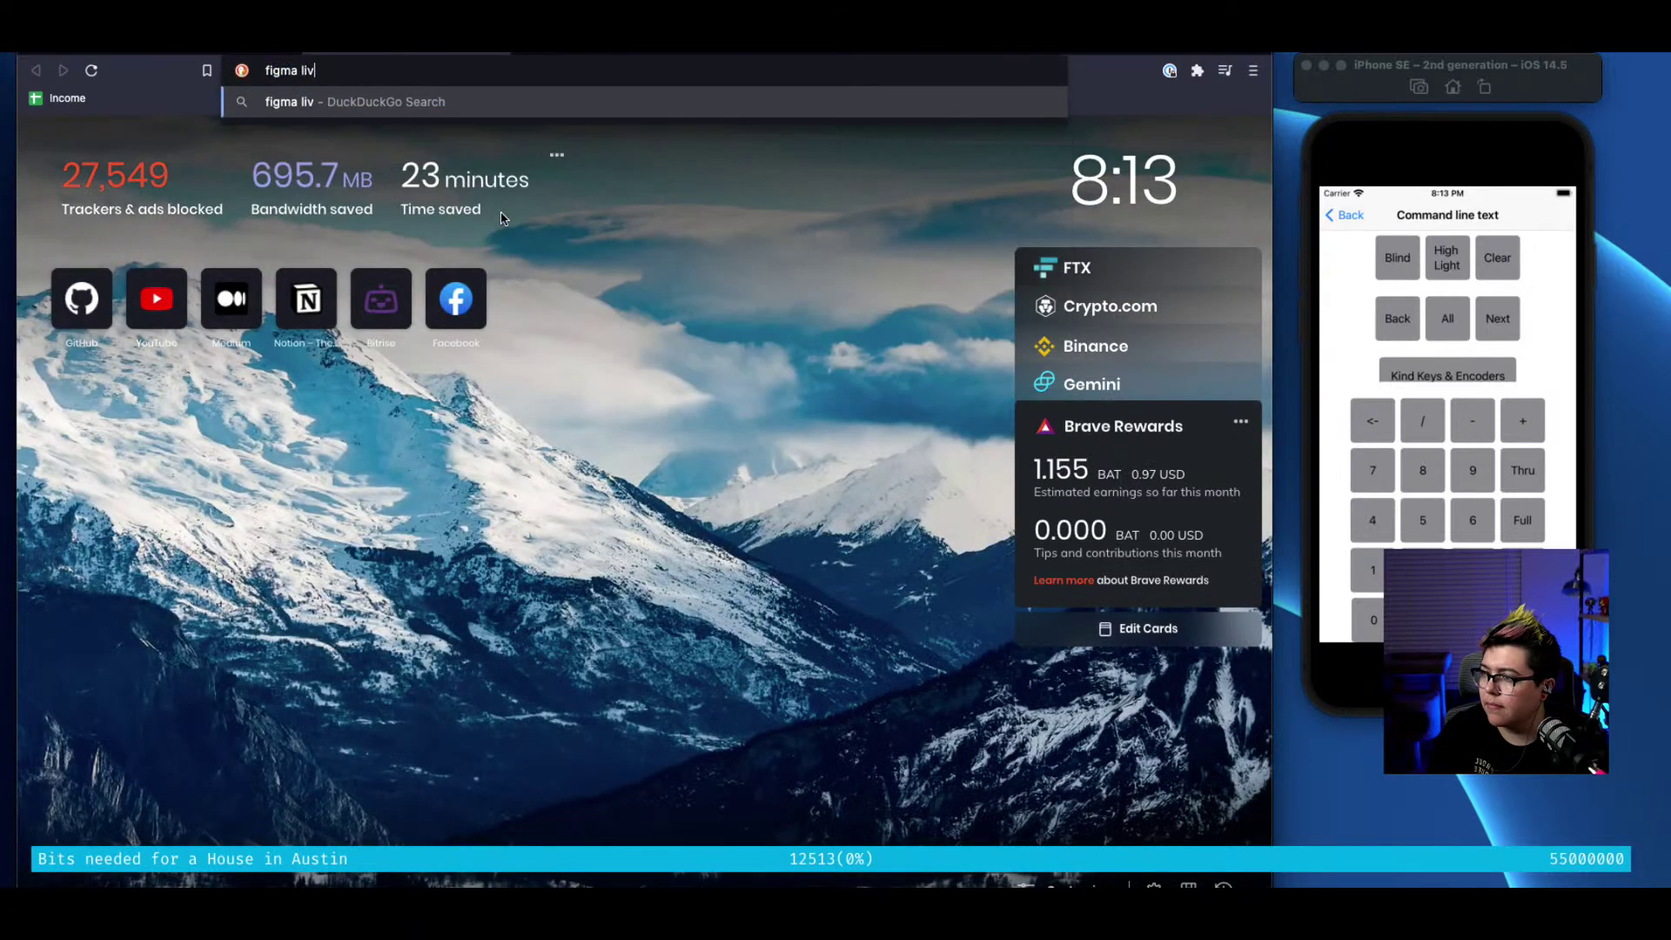
text(ary)
key(Return)
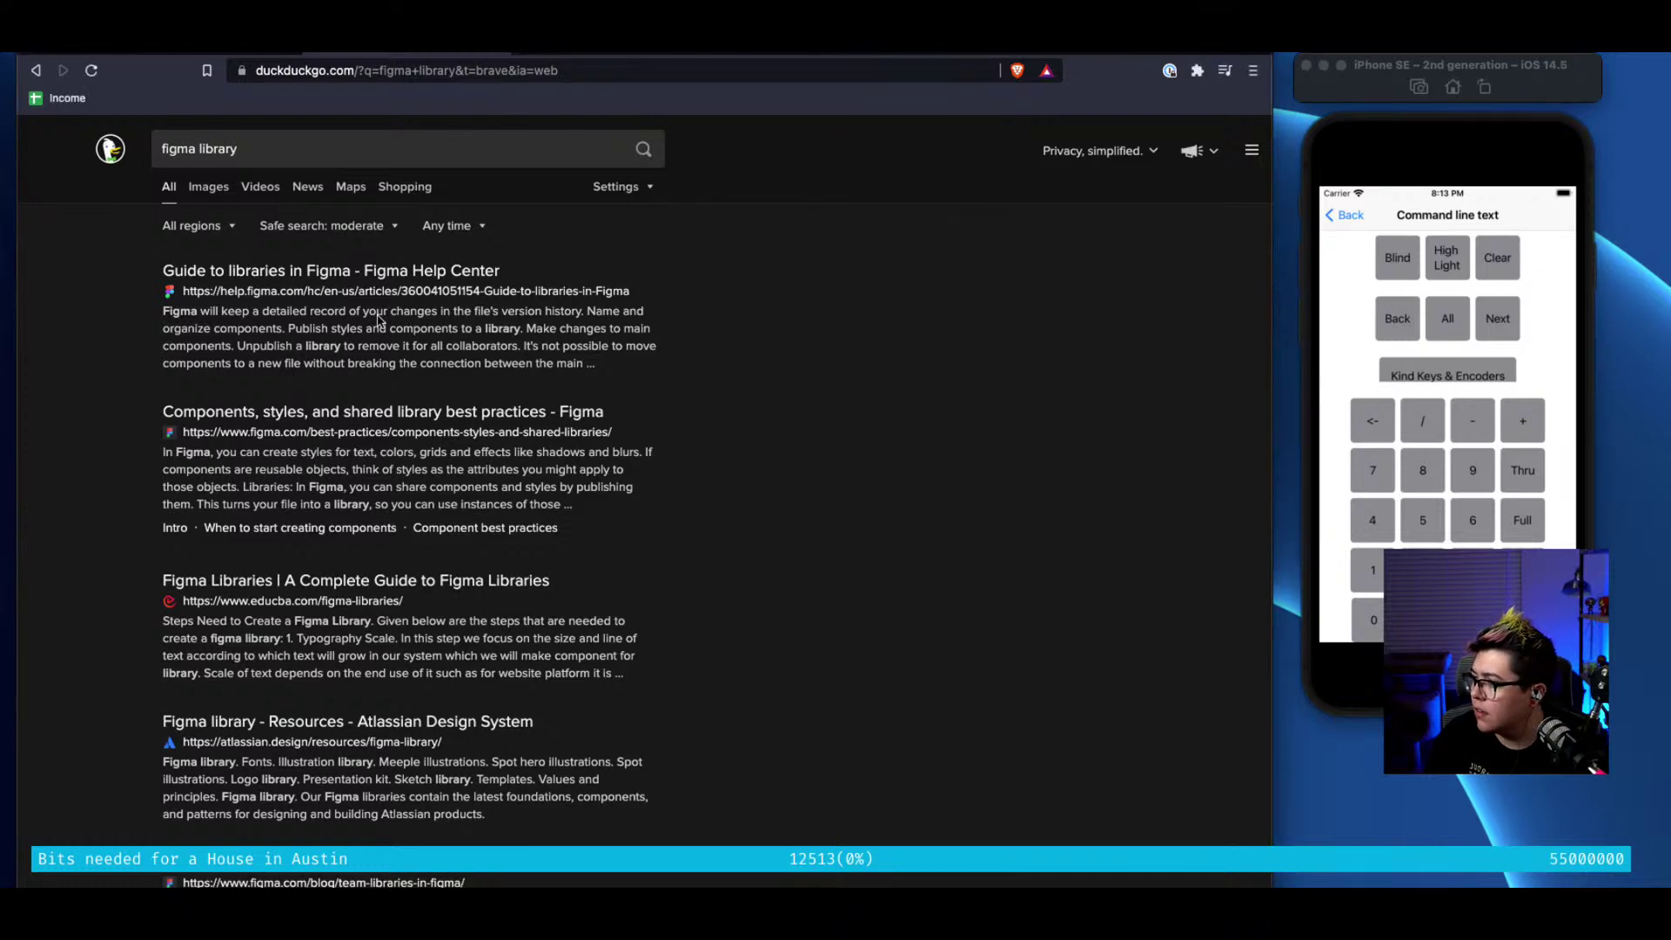
Open the Figma Help Center's "Guide to libraries in Figma" and read through its sections on building, managing and accessing libraries
click(383, 273)
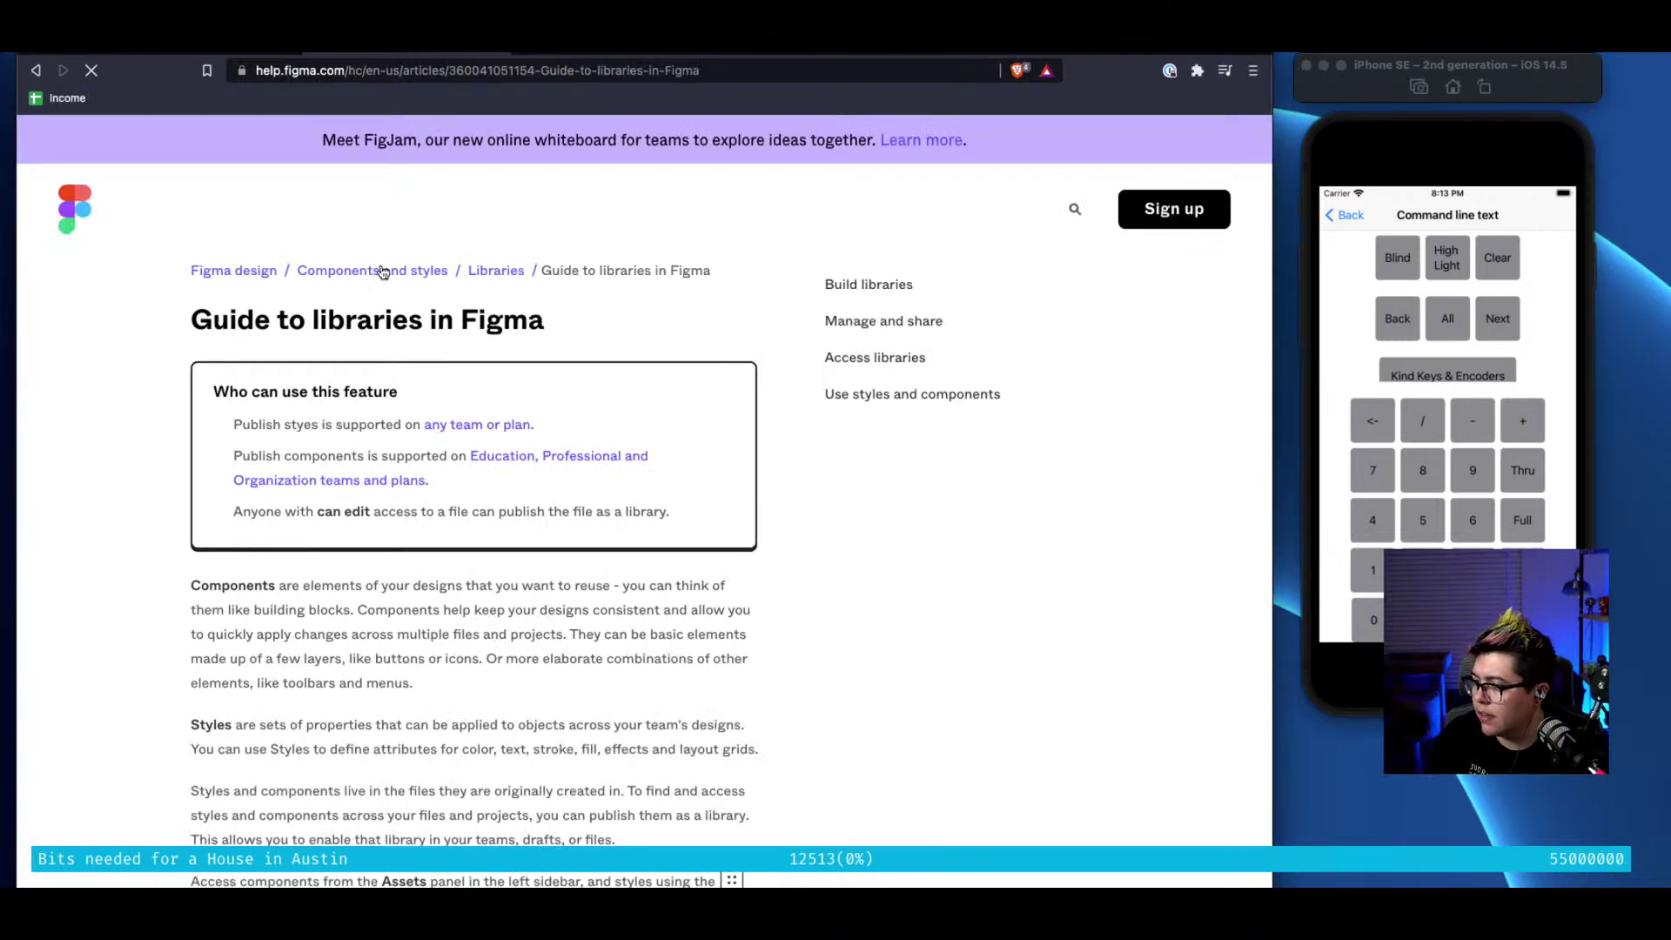
scroll(359, 684, down, 6)
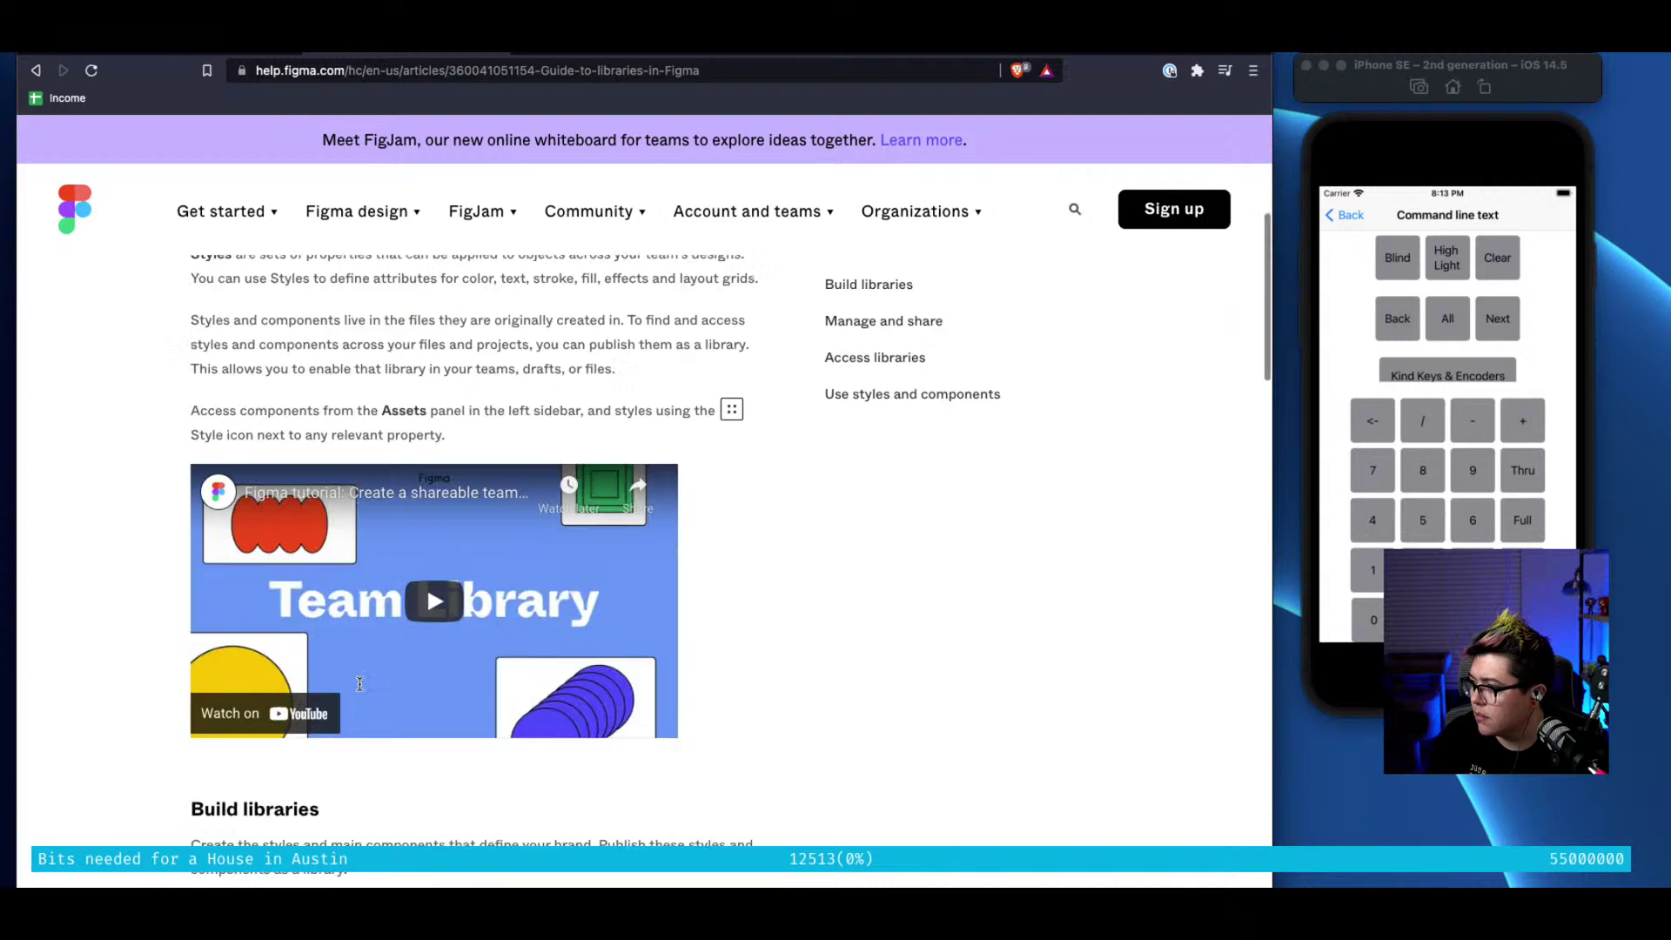
scroll(360, 689, down, 4)
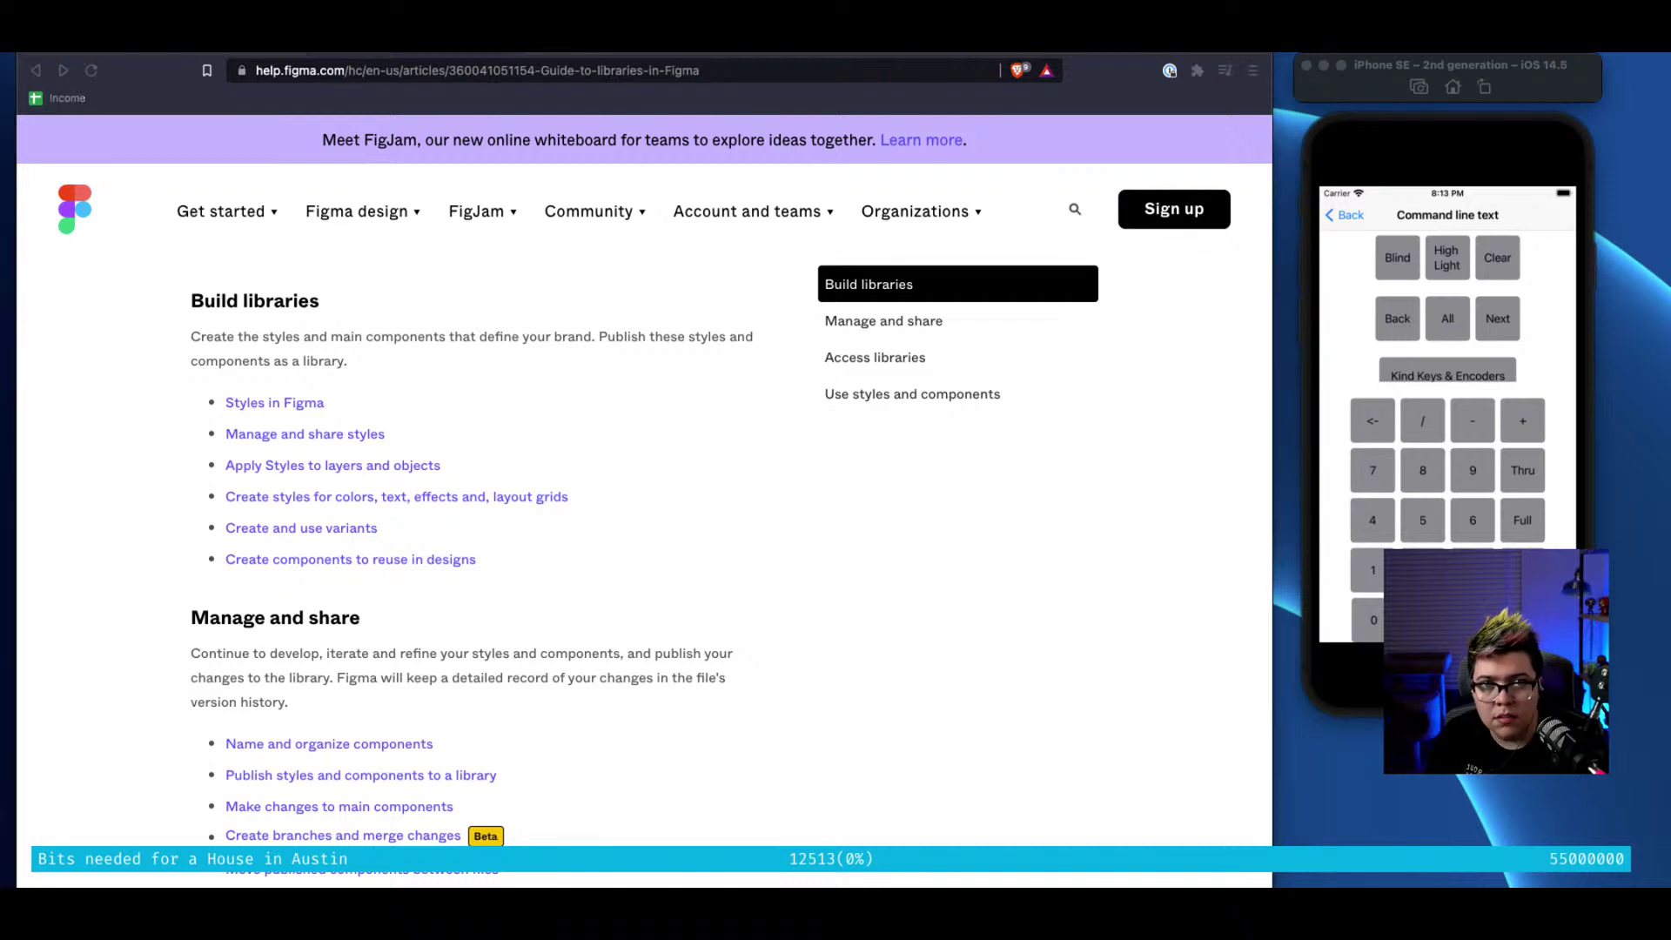
click(1139, 549)
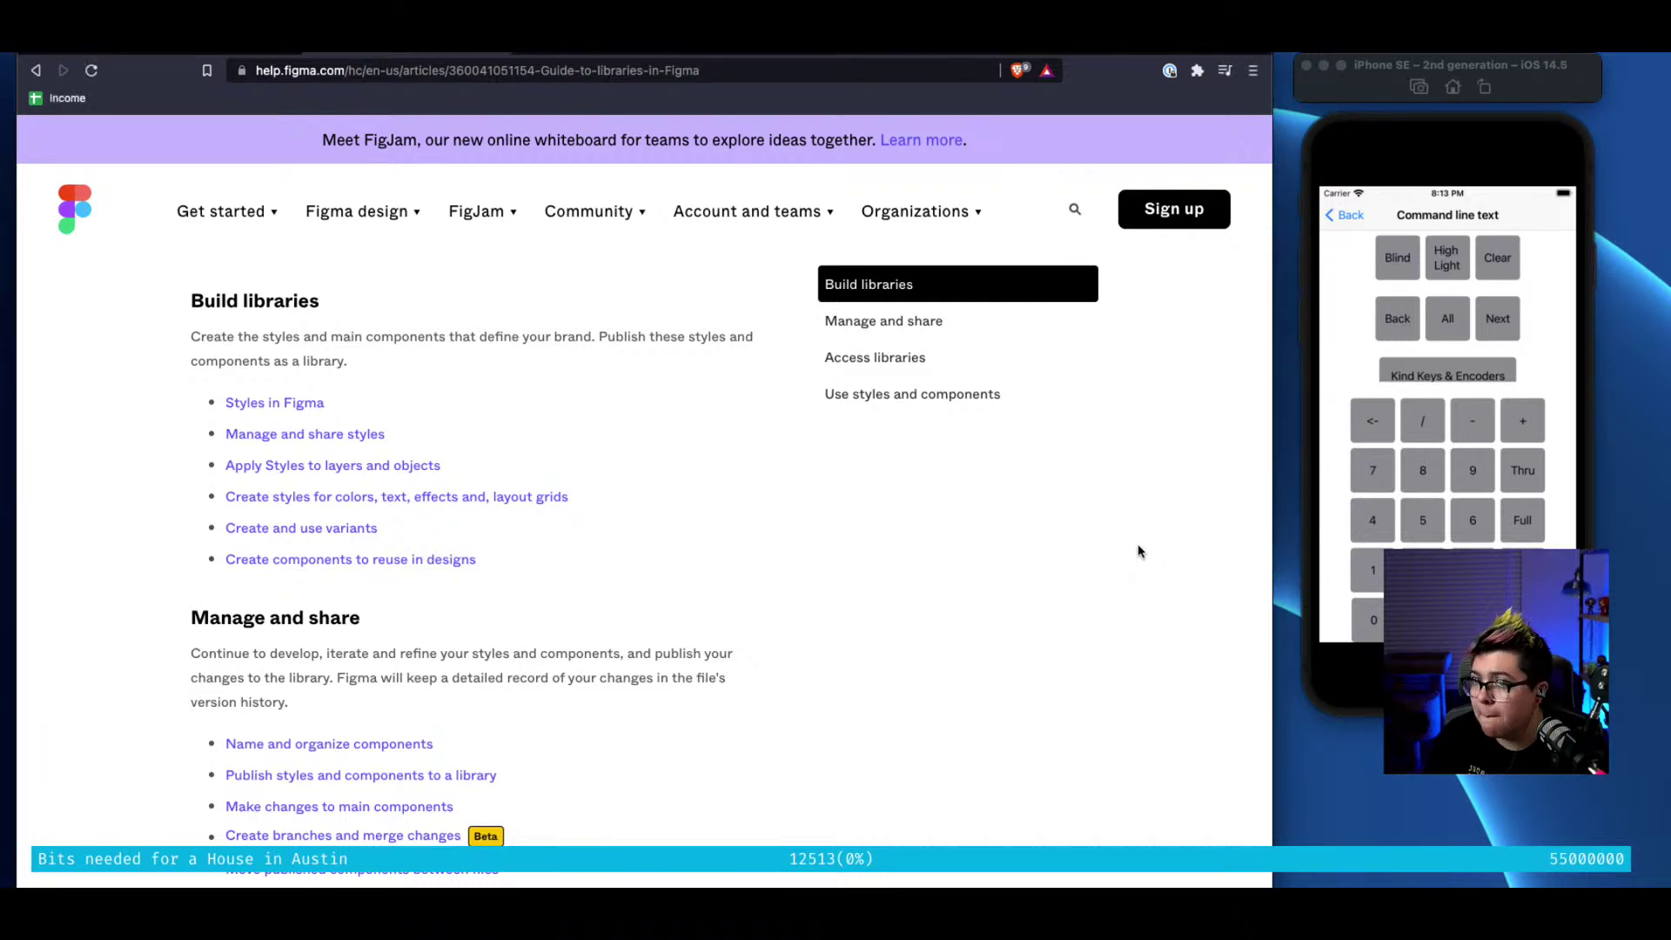
scroll(1139, 551, down, 3)
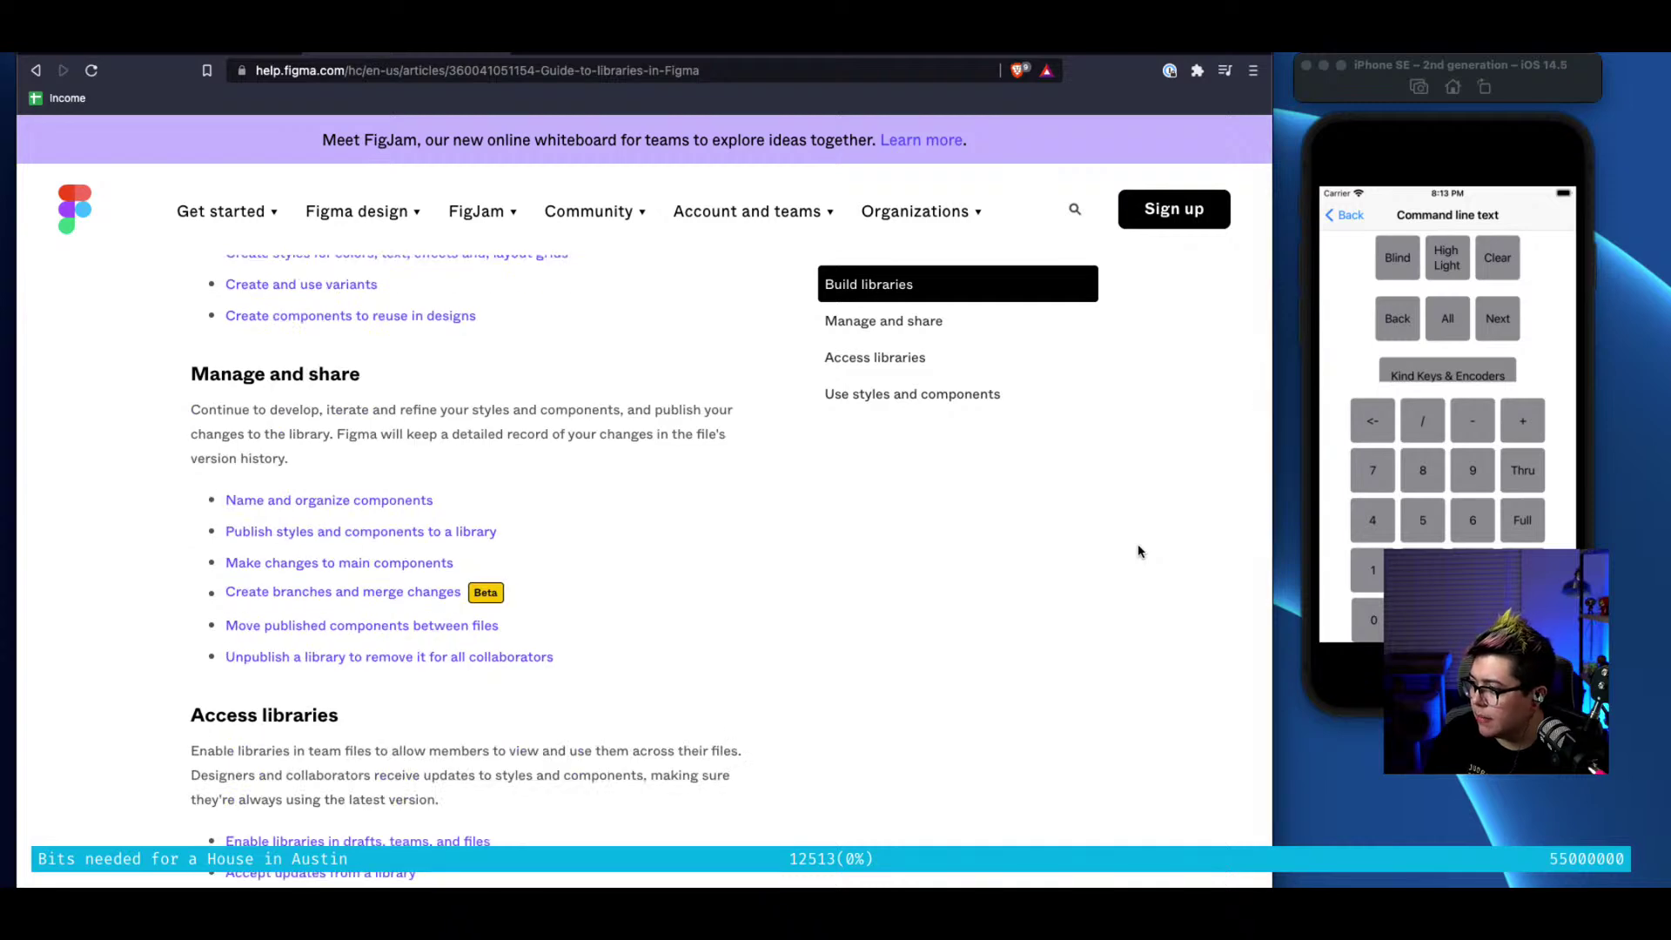
scroll(1138, 550, down, 5)
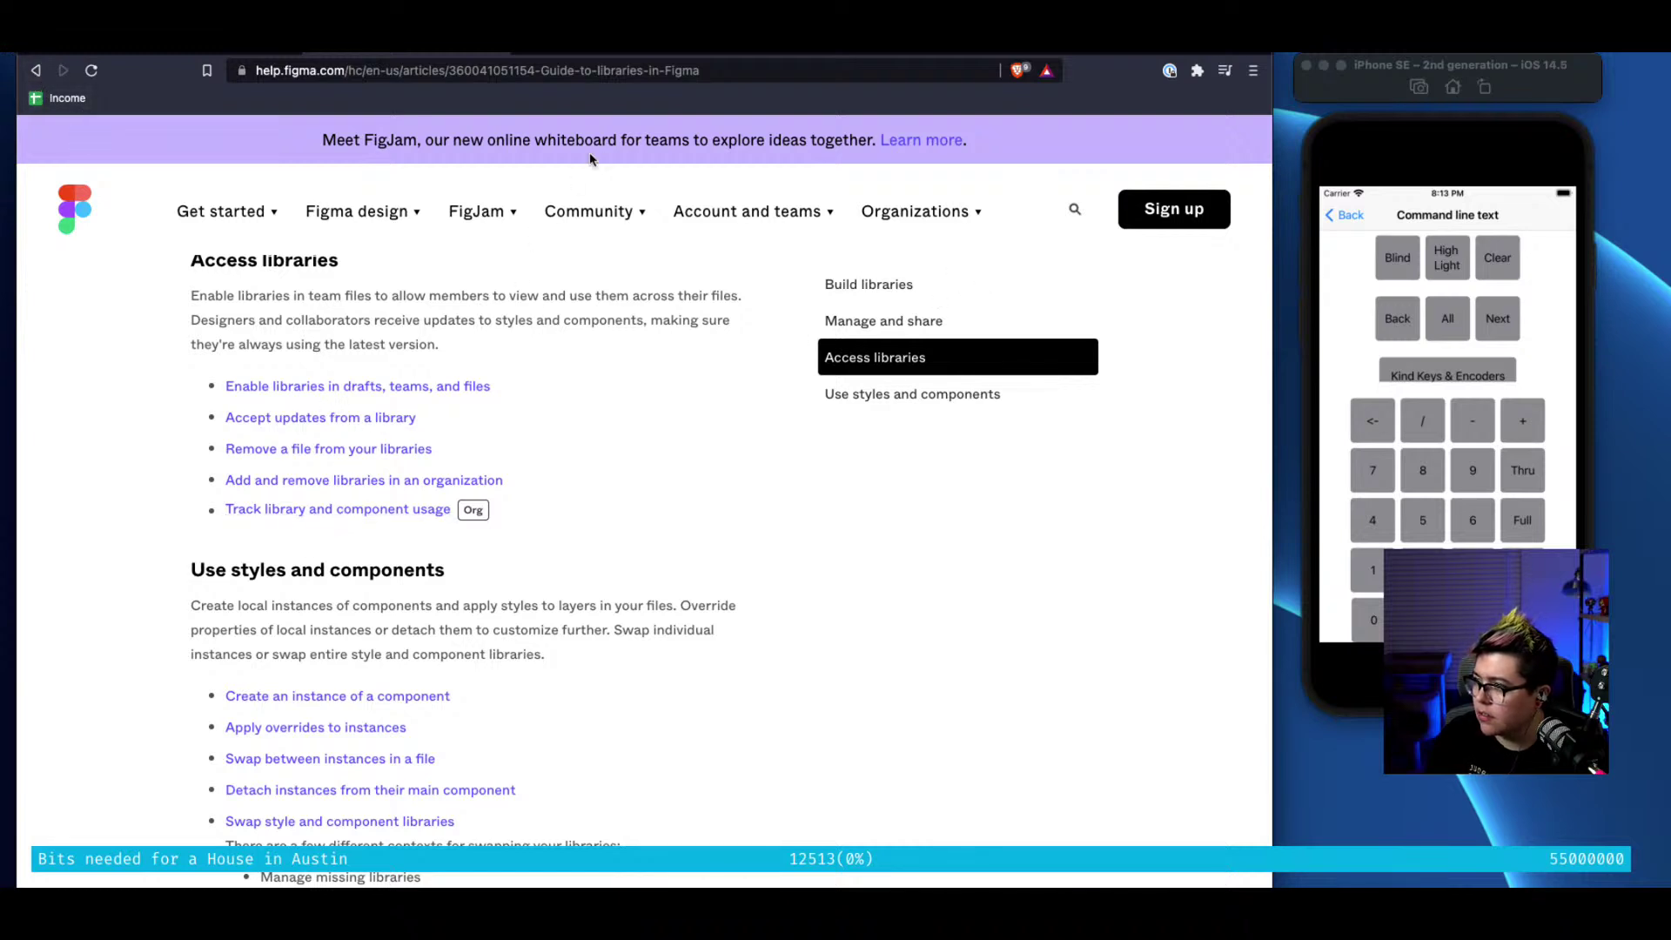
Search the web for "ios 15 figma files" and open the community page of the iOS 15 UI Kit for Figma
click(593, 68)
text(ios 15)
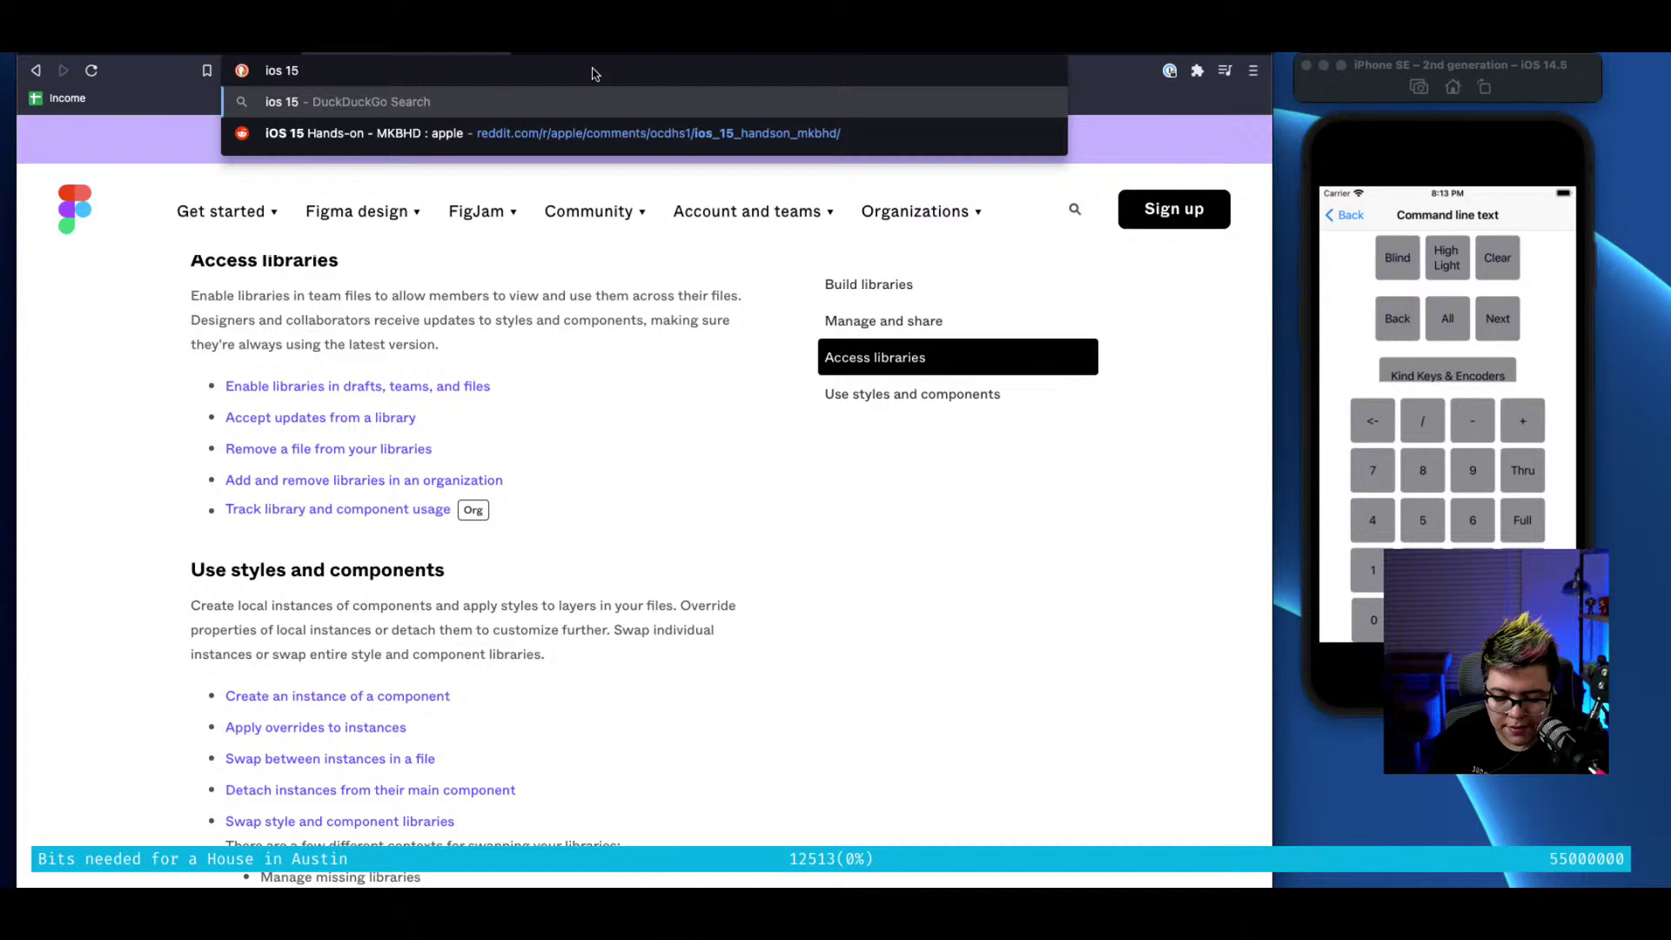
text( figma files)
key(Return)
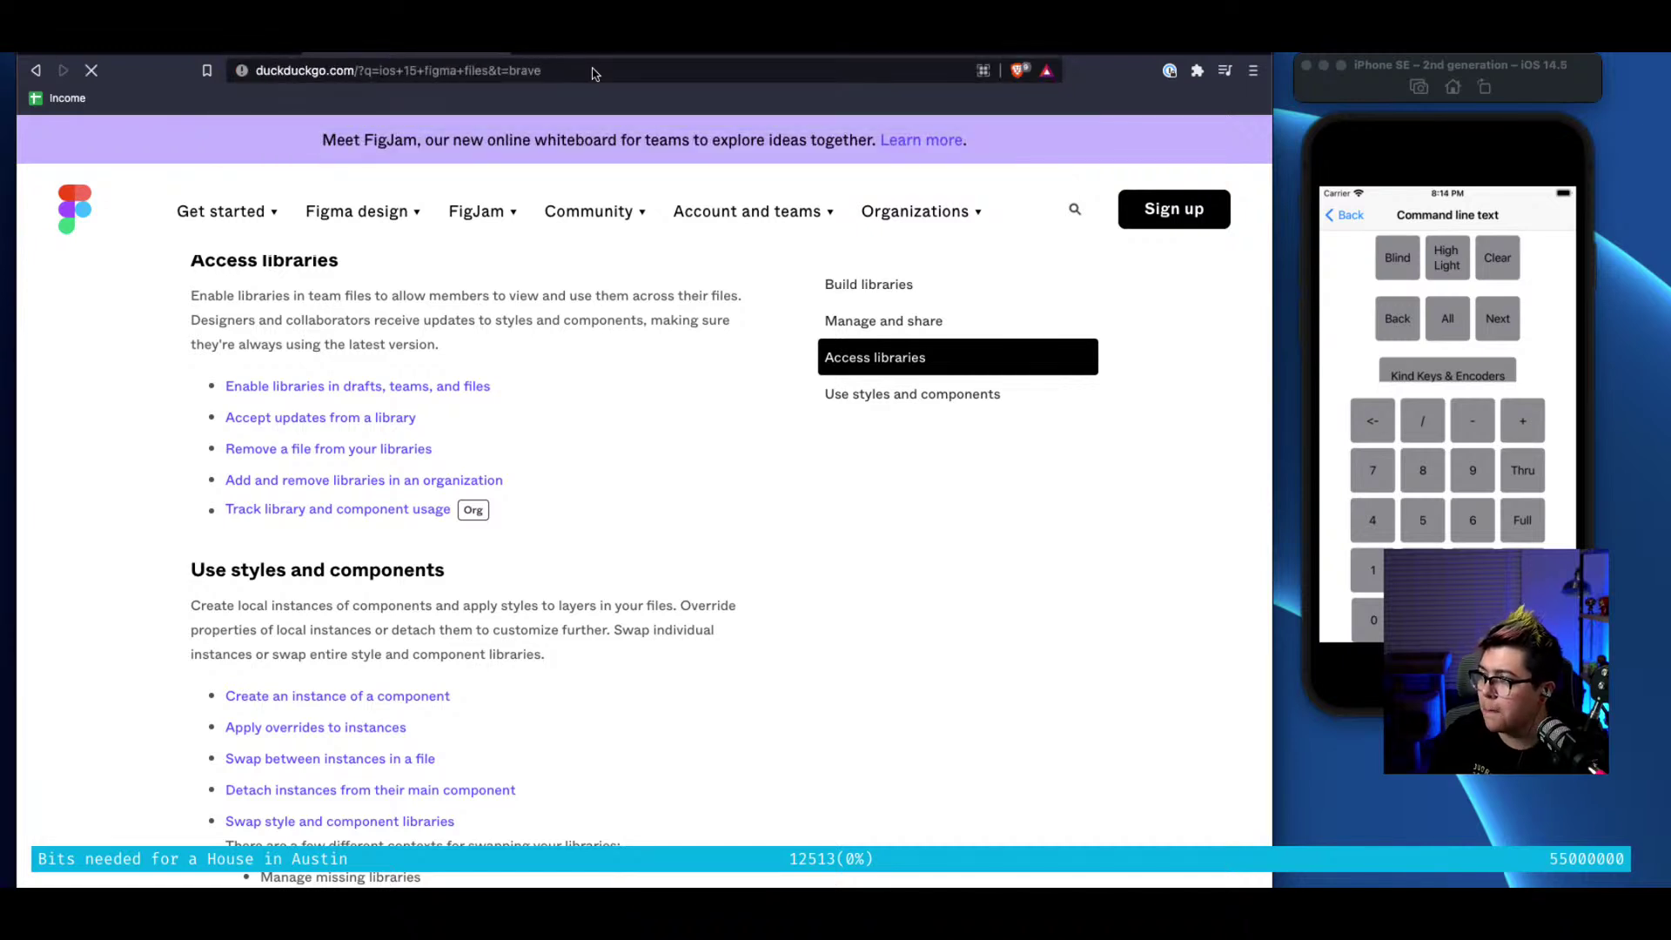
click(592, 69)
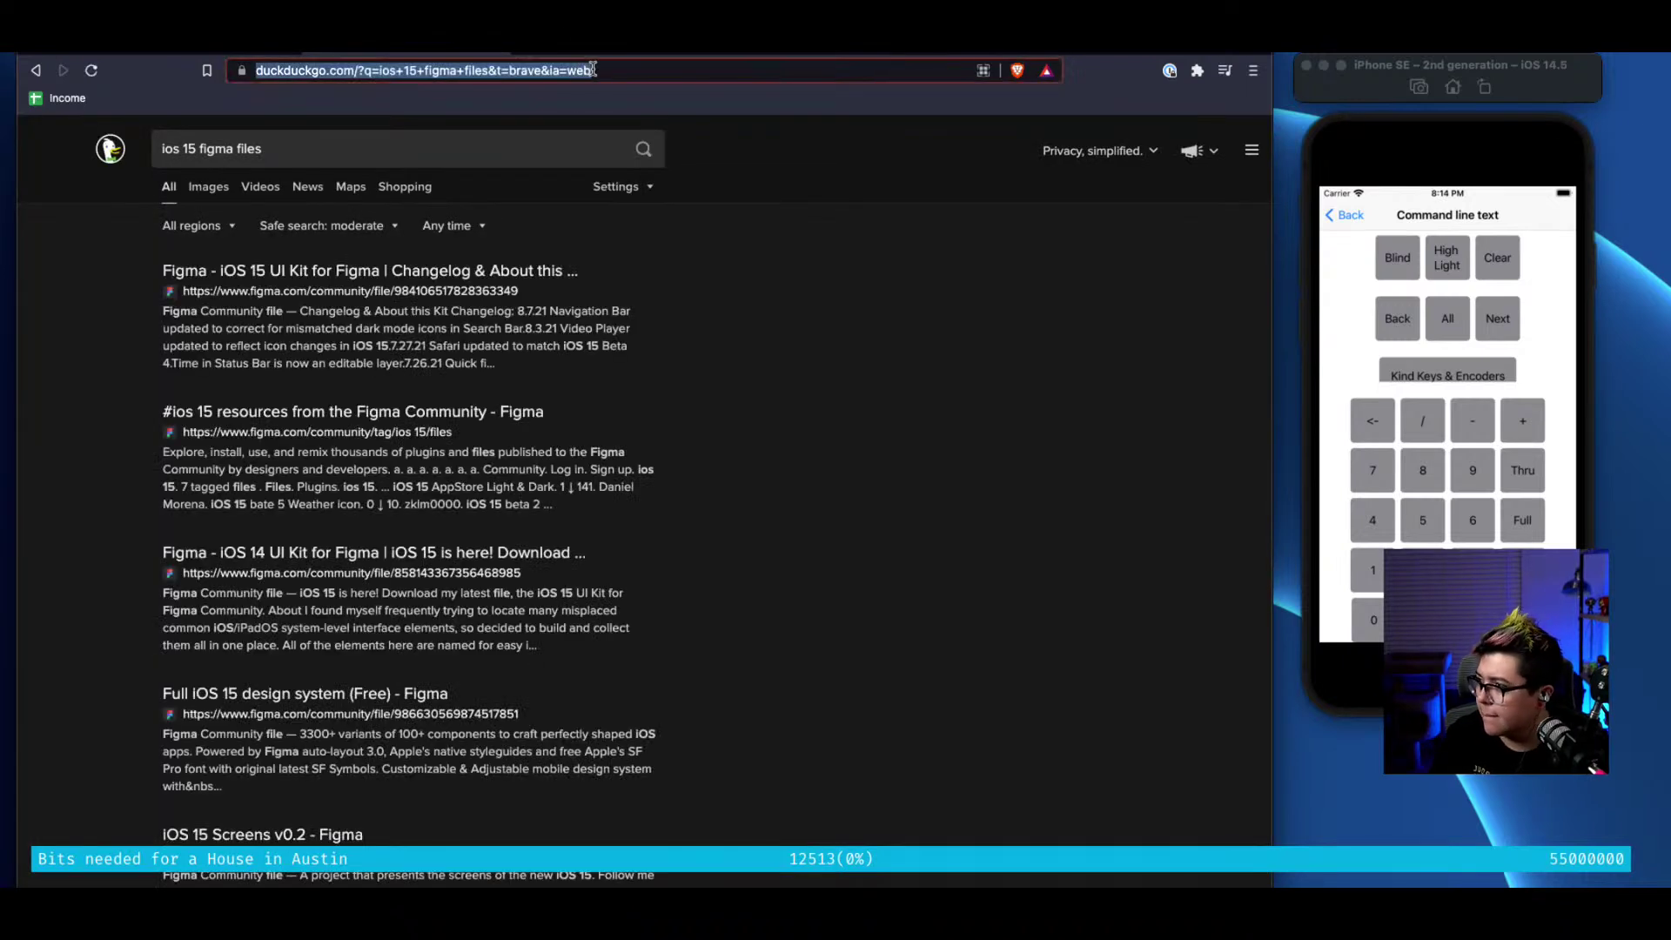
click(457, 268)
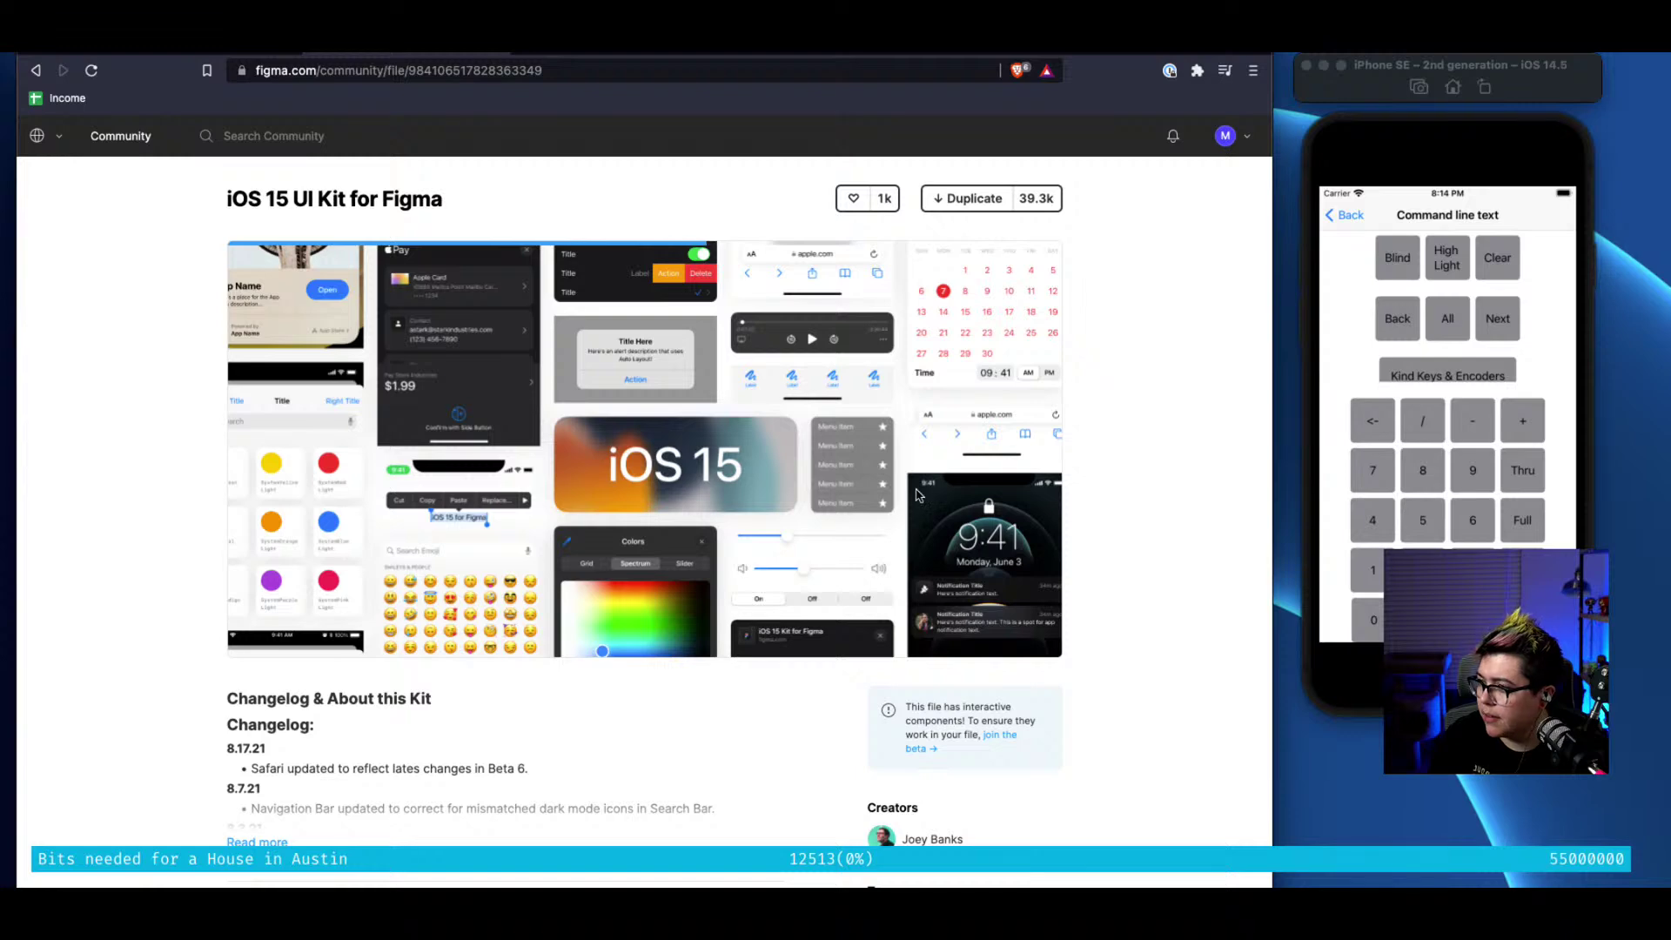
Duplicate the iOS 15 UI Kit for Figma into drafts and go through the list feature introduction until it closes
scroll(627, 418, down, 8)
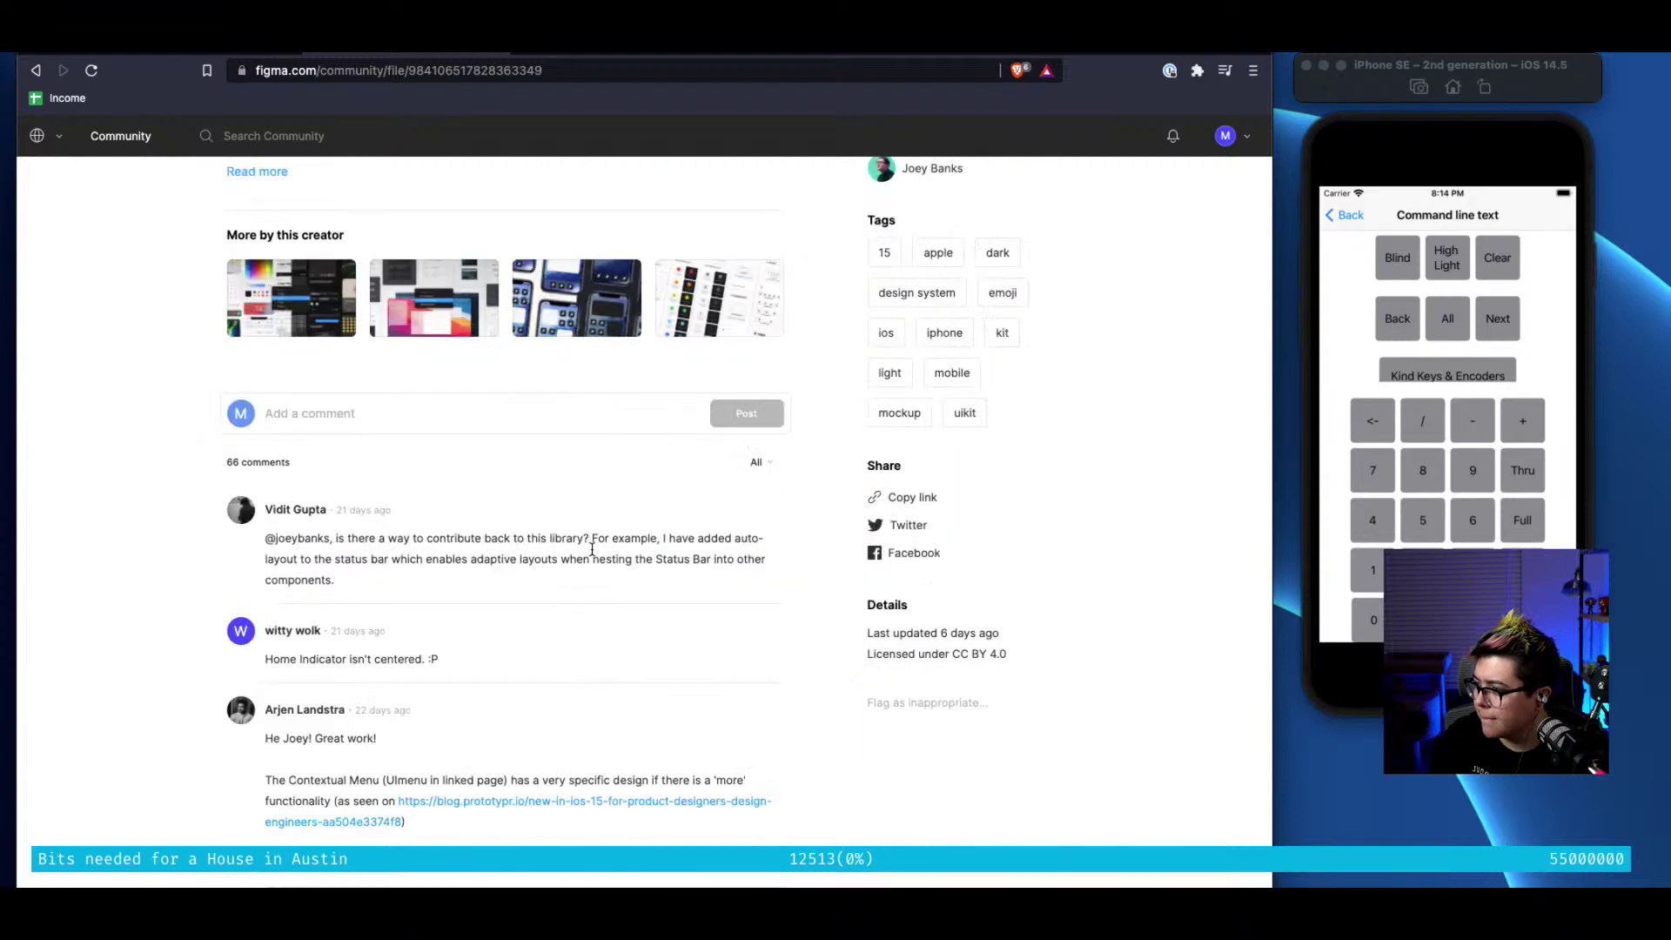
scroll(592, 548, up, 6)
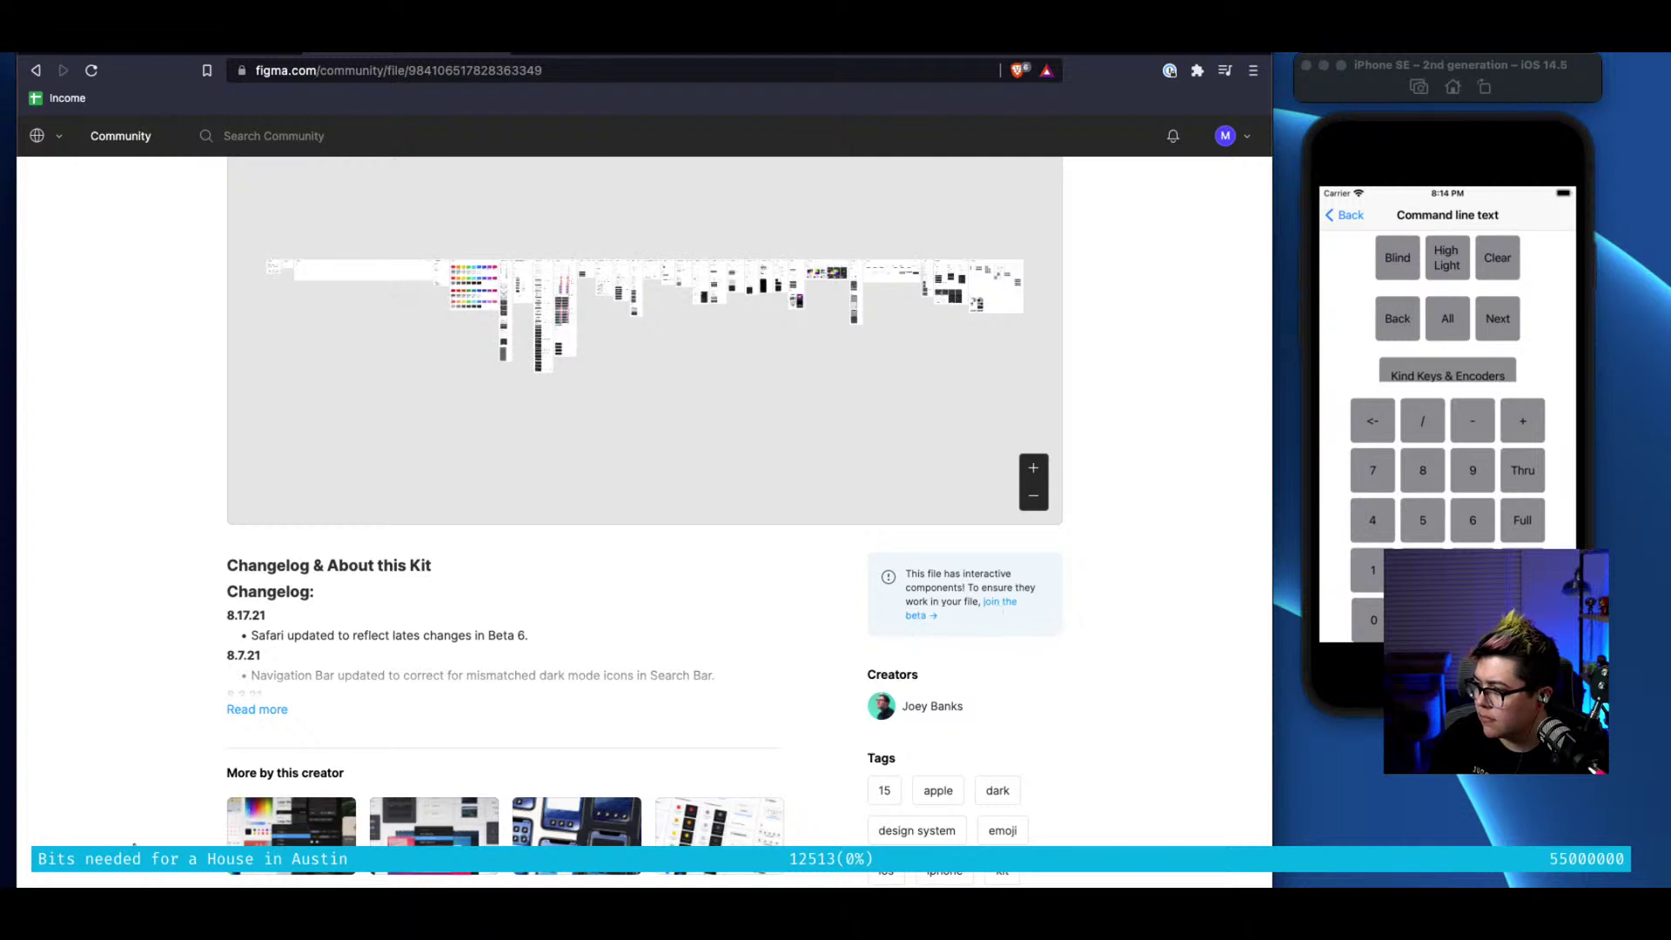
scroll(361, 377, up, 3)
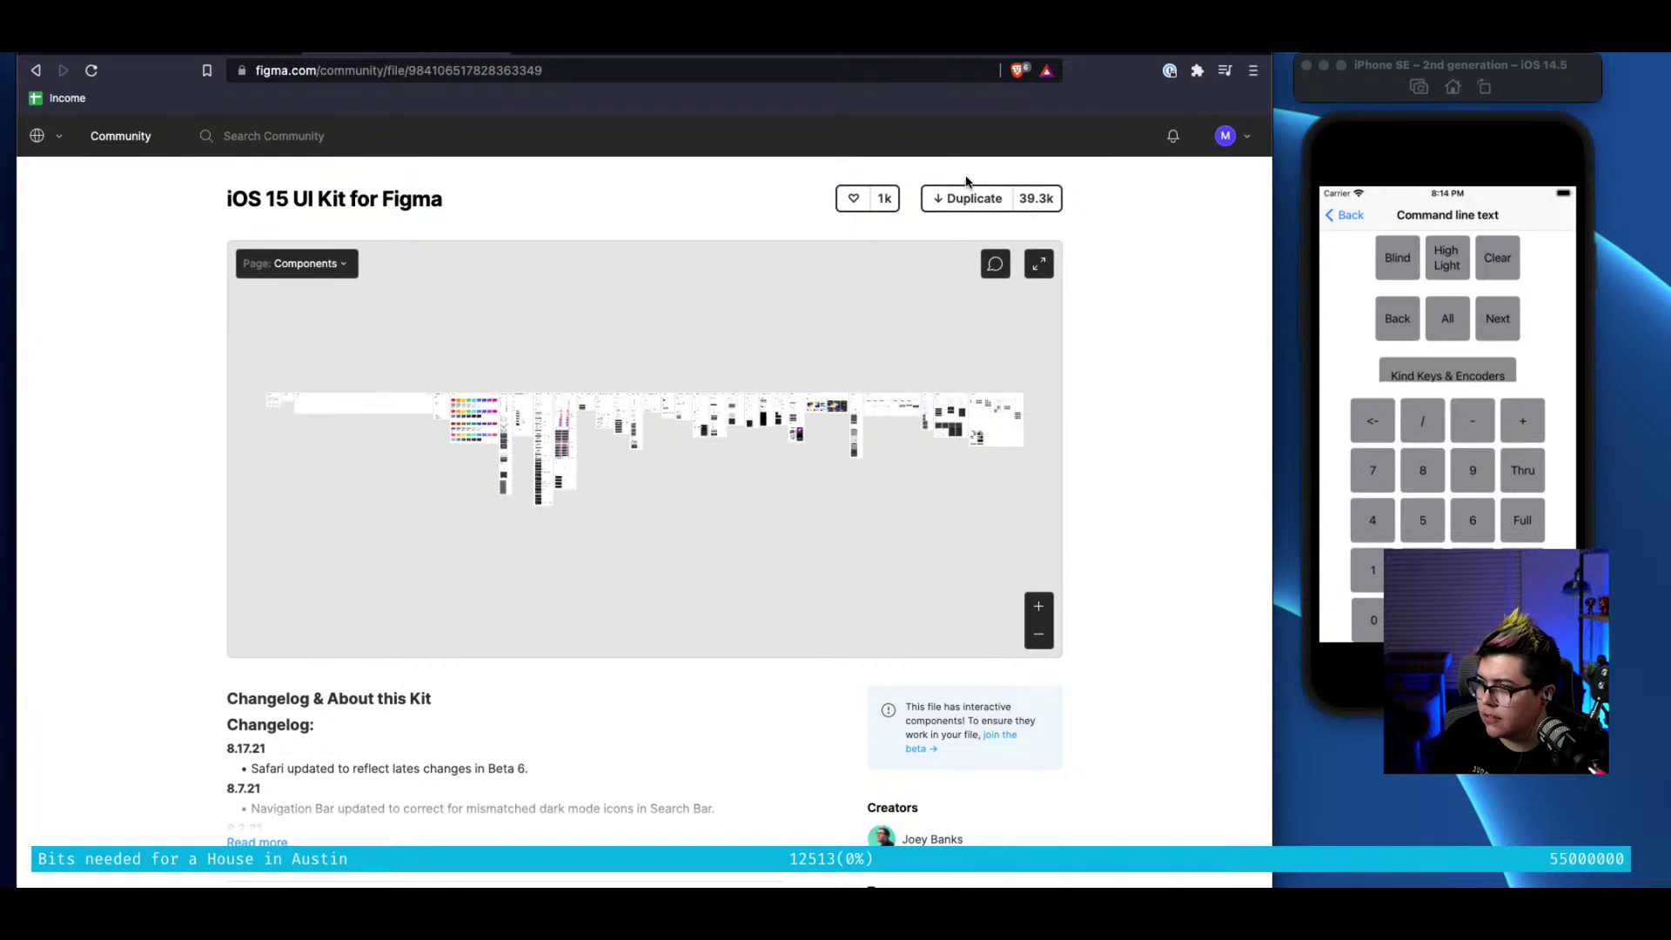
click(969, 198)
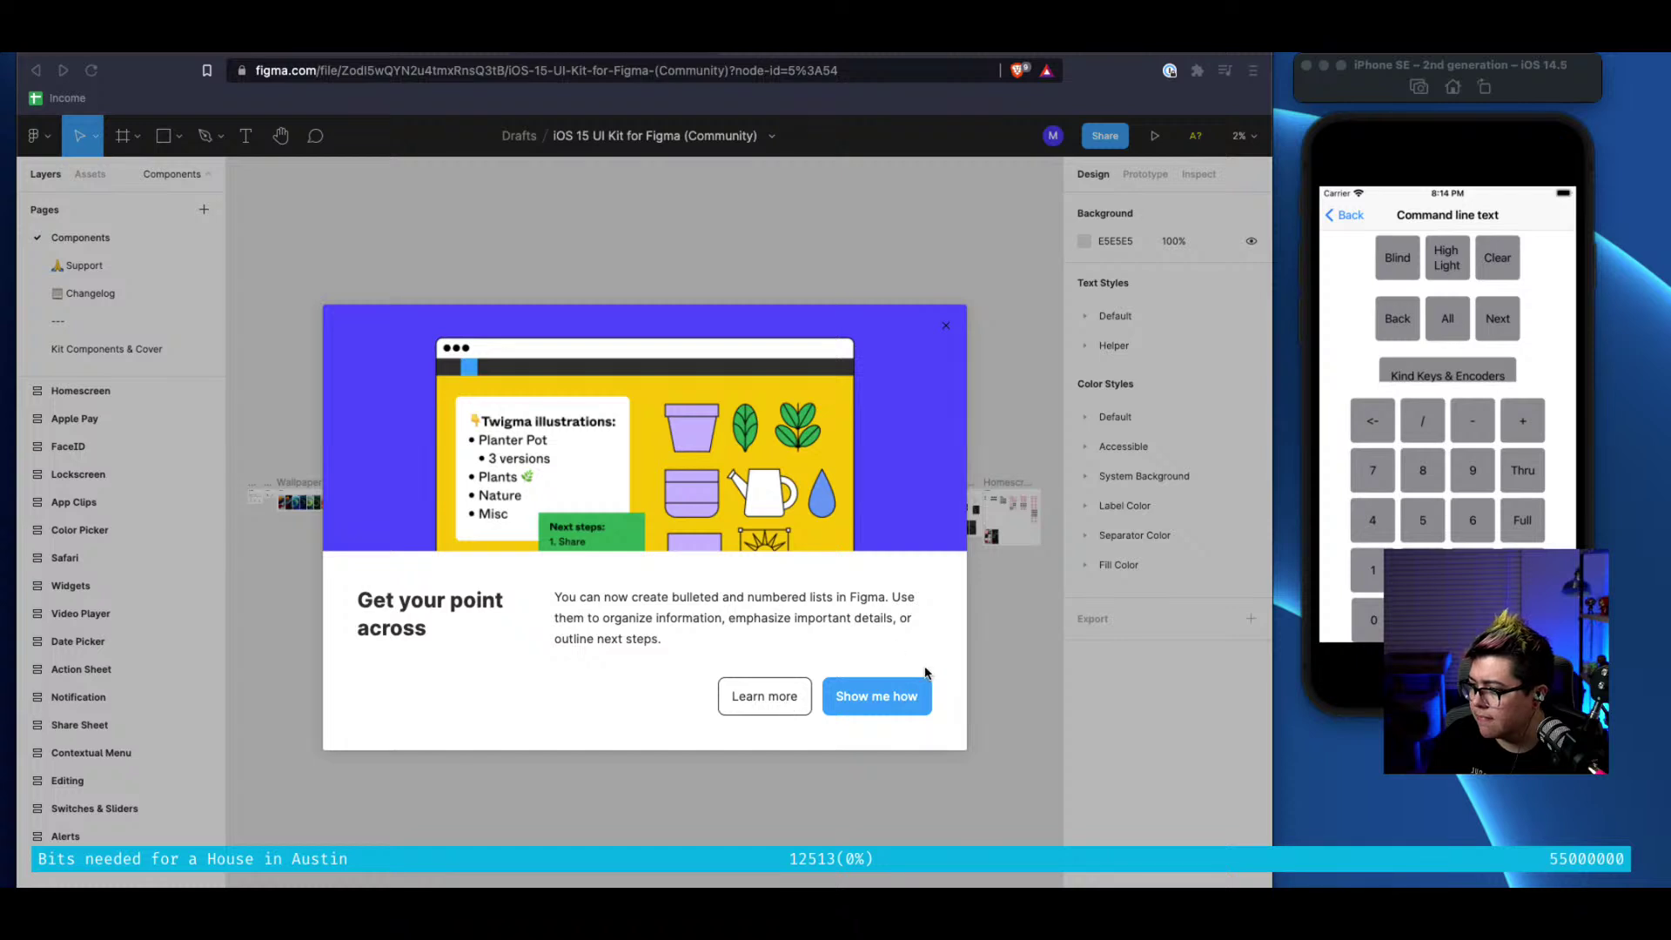
click(901, 696)
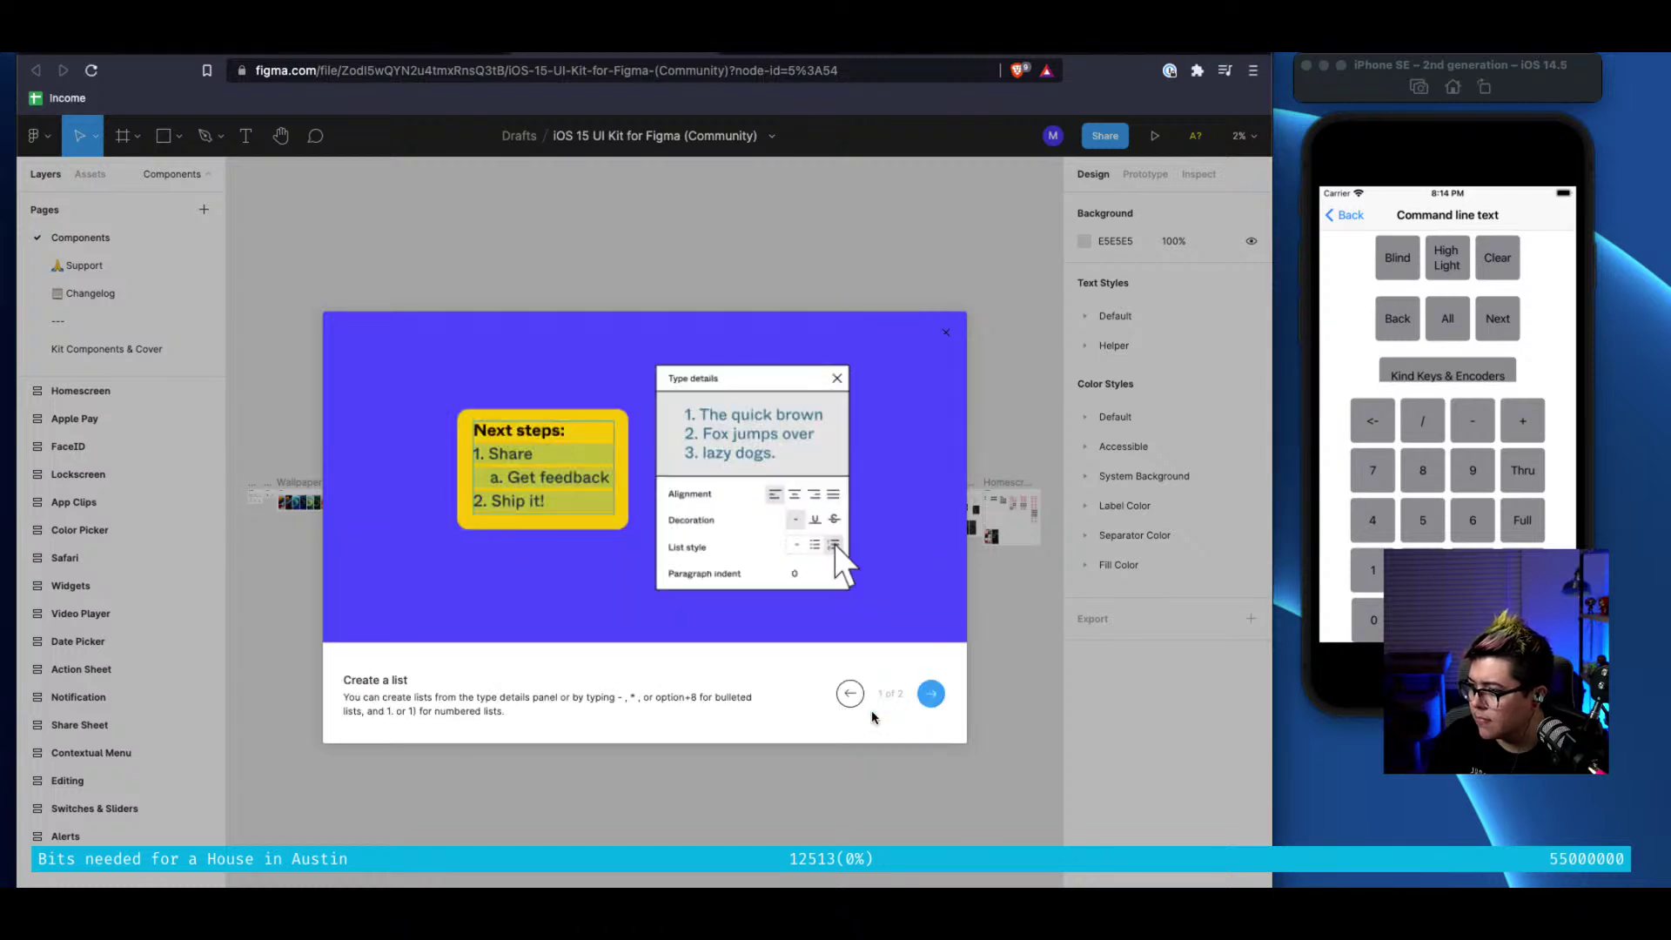
click(928, 692)
click(926, 691)
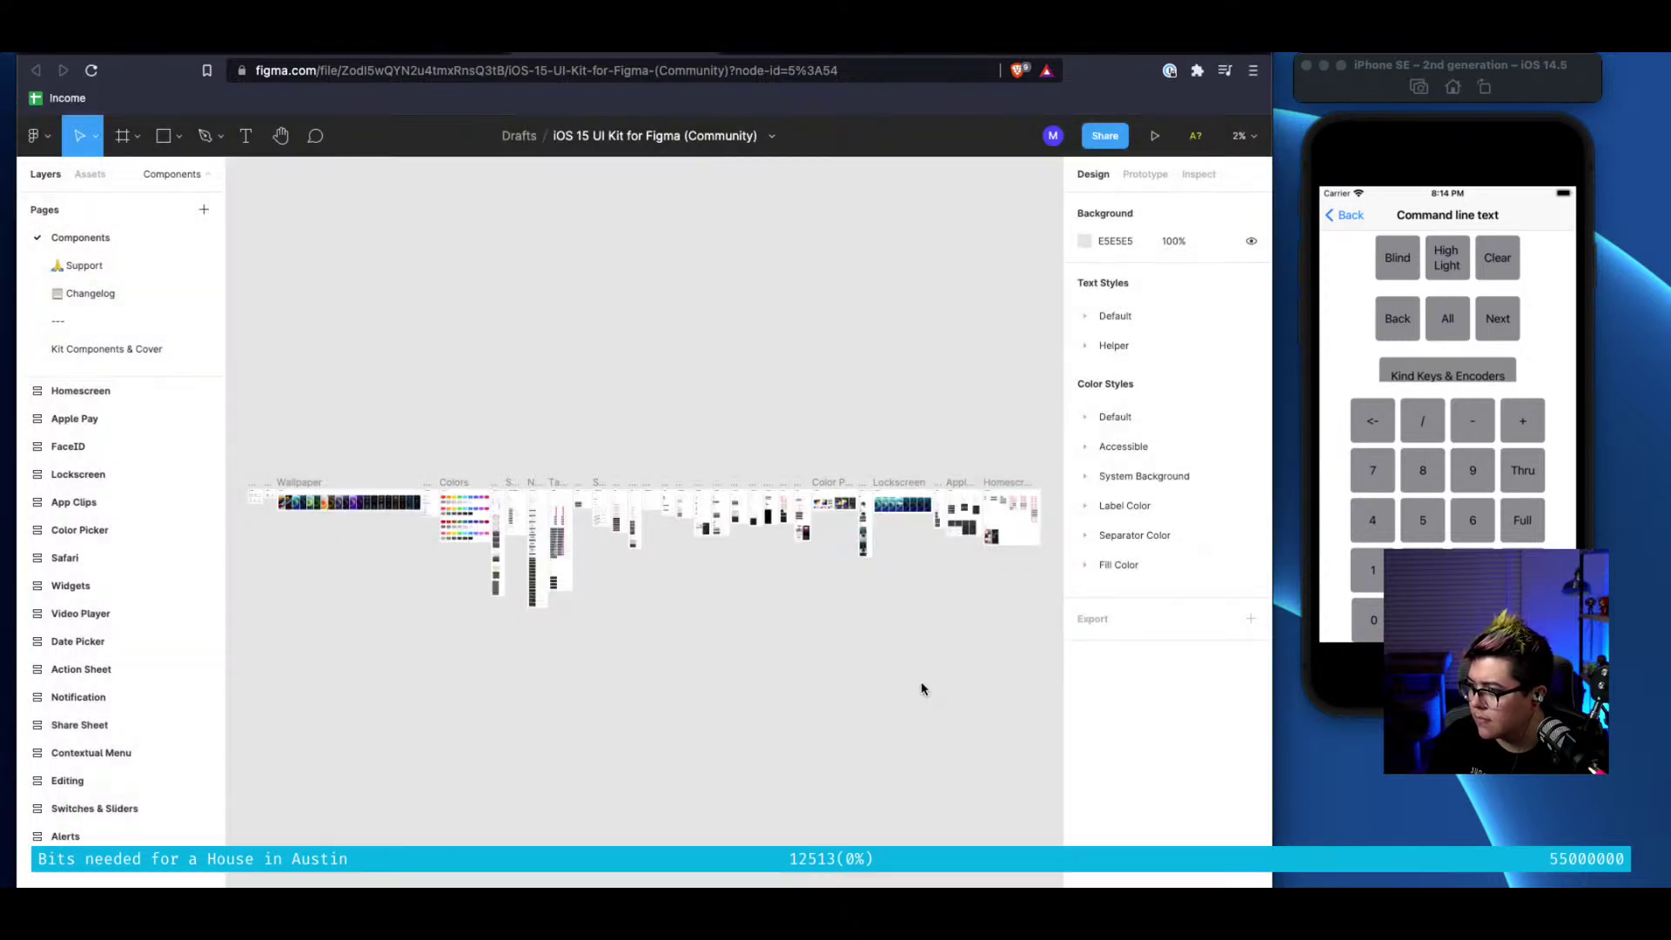
Examine the Support, Downloads and Wallpaper sections on the kit's Components page
scroll(362, 523, up, 5)
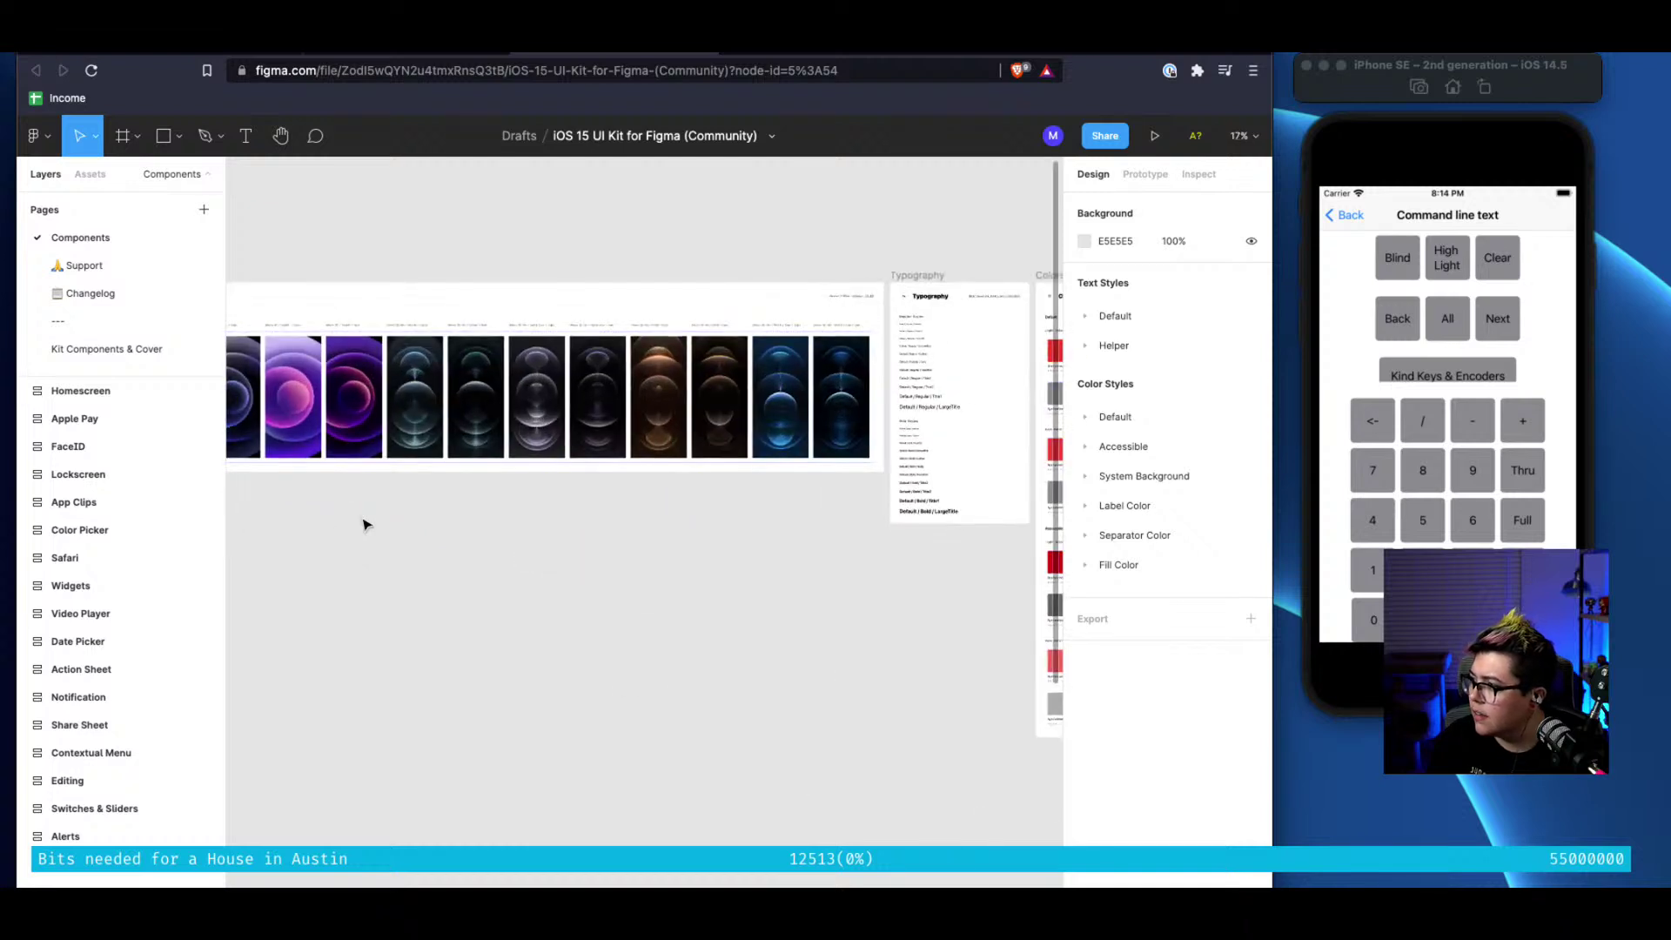
scroll(362, 522, left, 10)
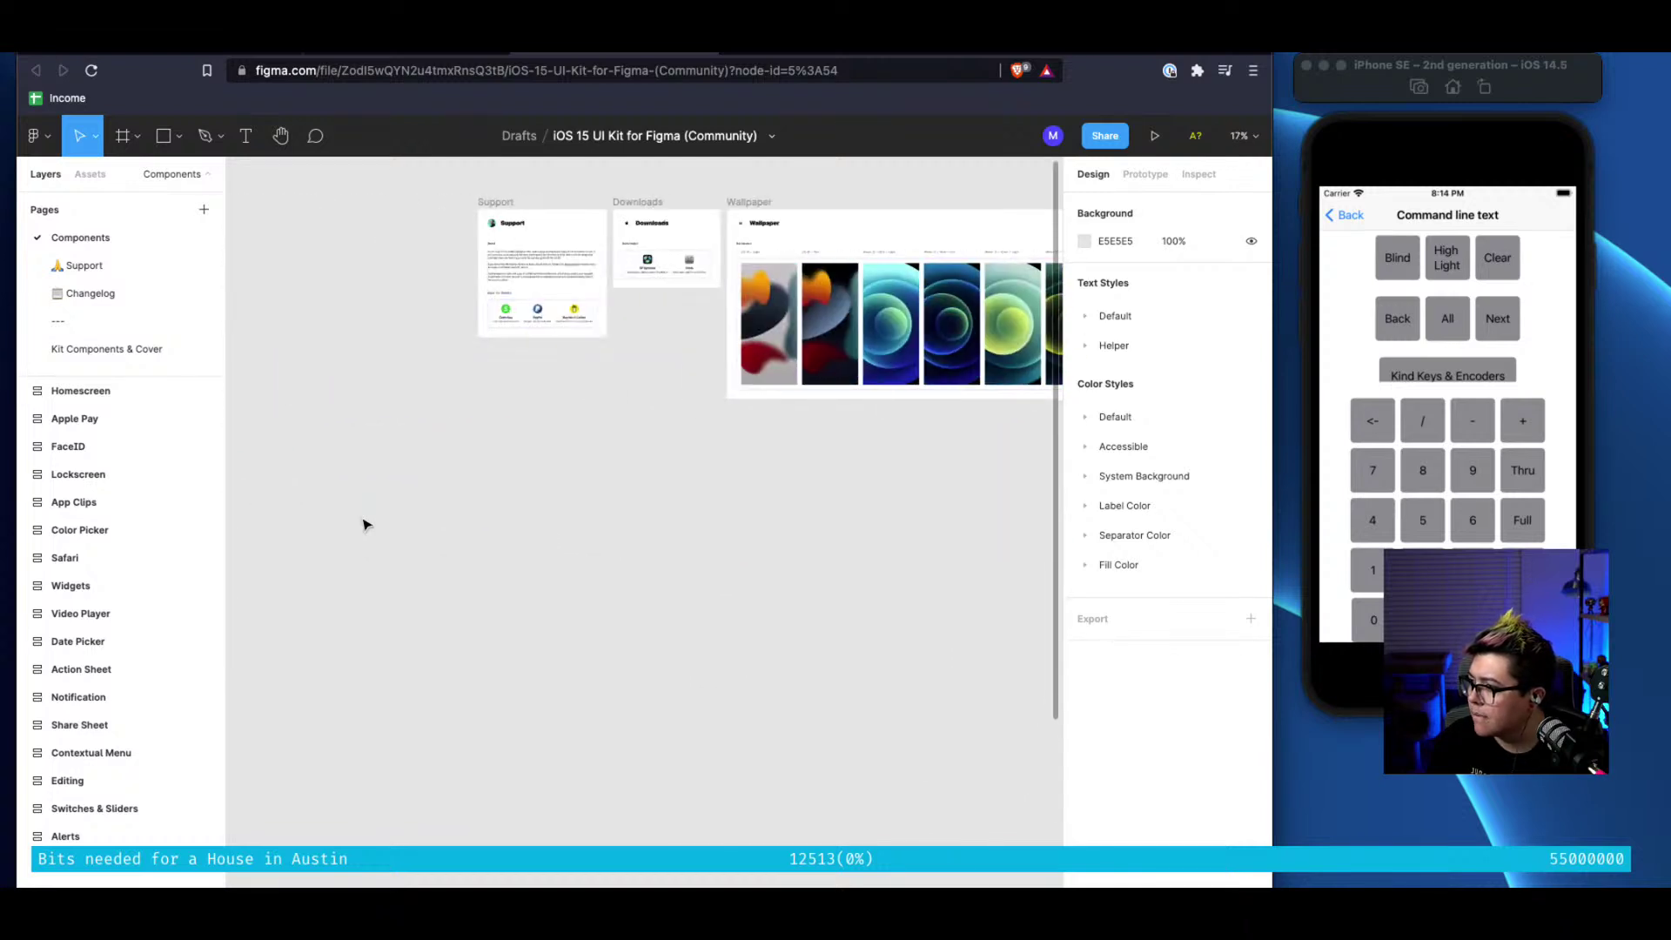
scroll(548, 465, up, 2)
scroll(550, 461, up, 5)
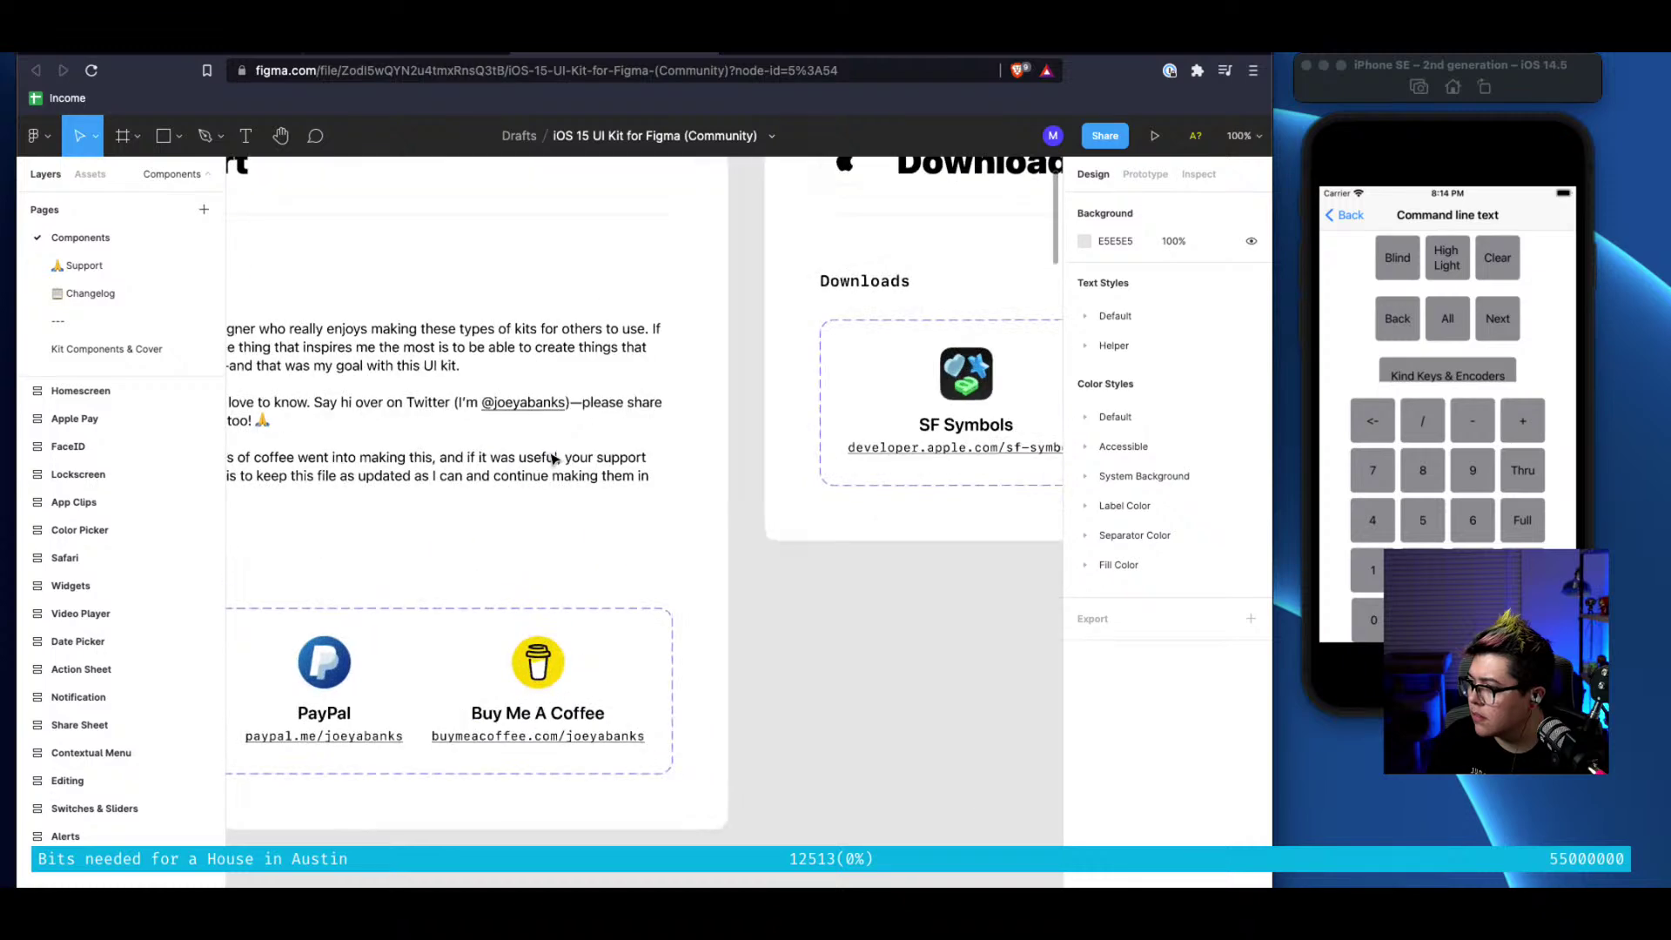
scroll(552, 459, left, 3)
scroll(552, 459, up, 2)
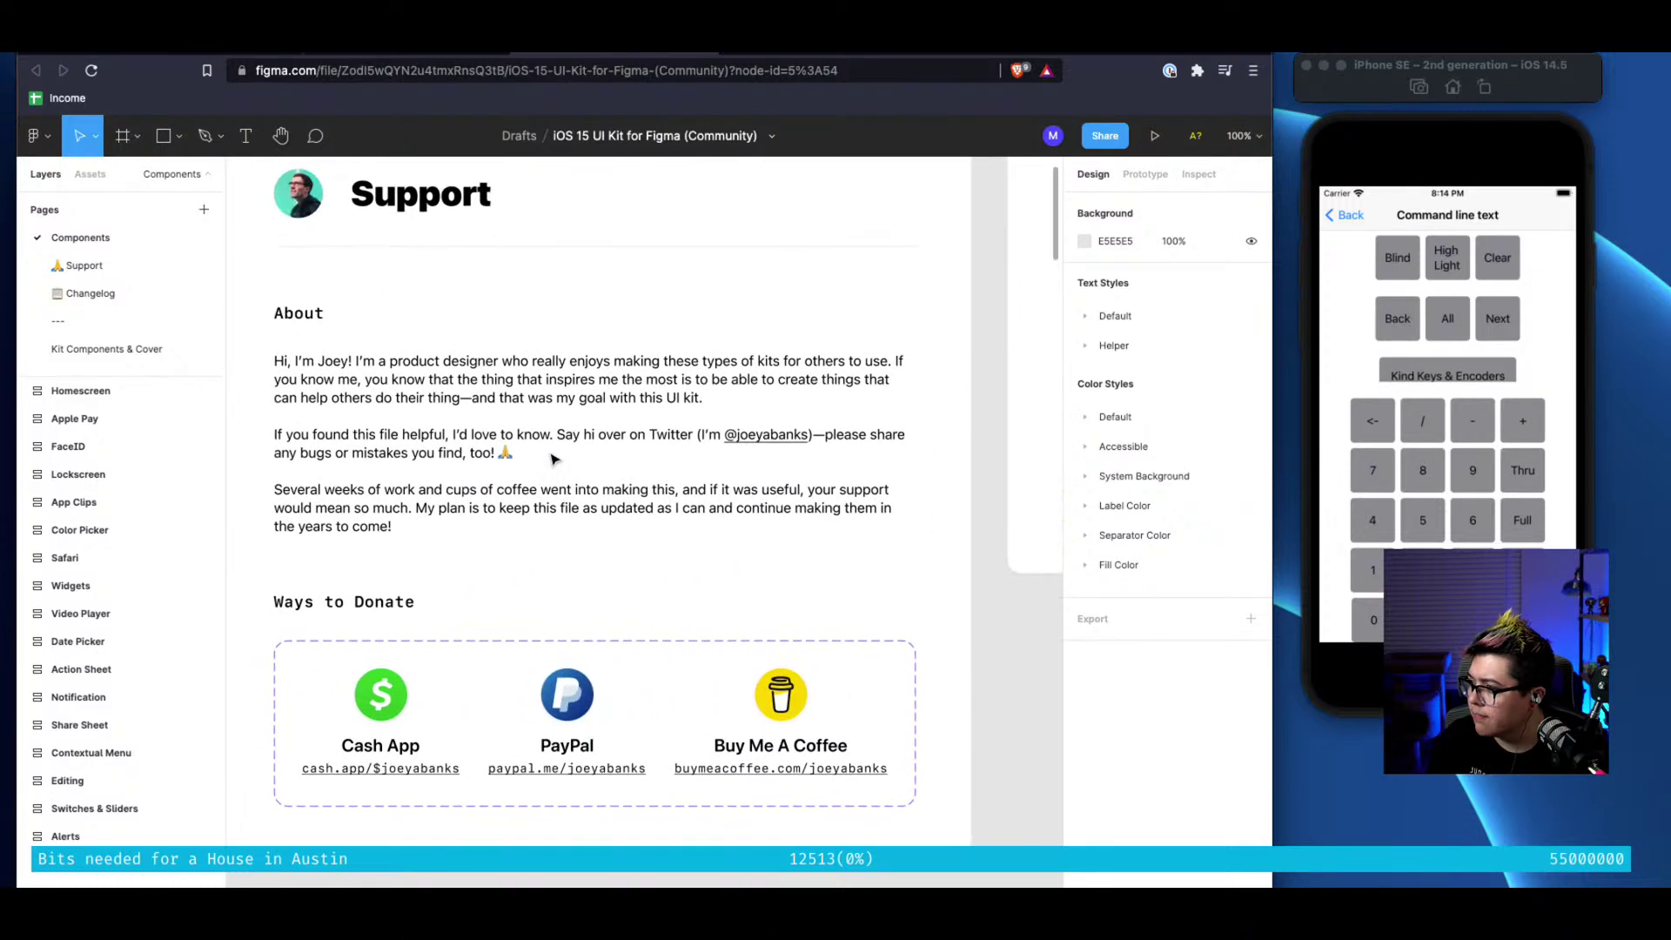
scroll(552, 459, right, 7)
scroll(552, 458, up, 2)
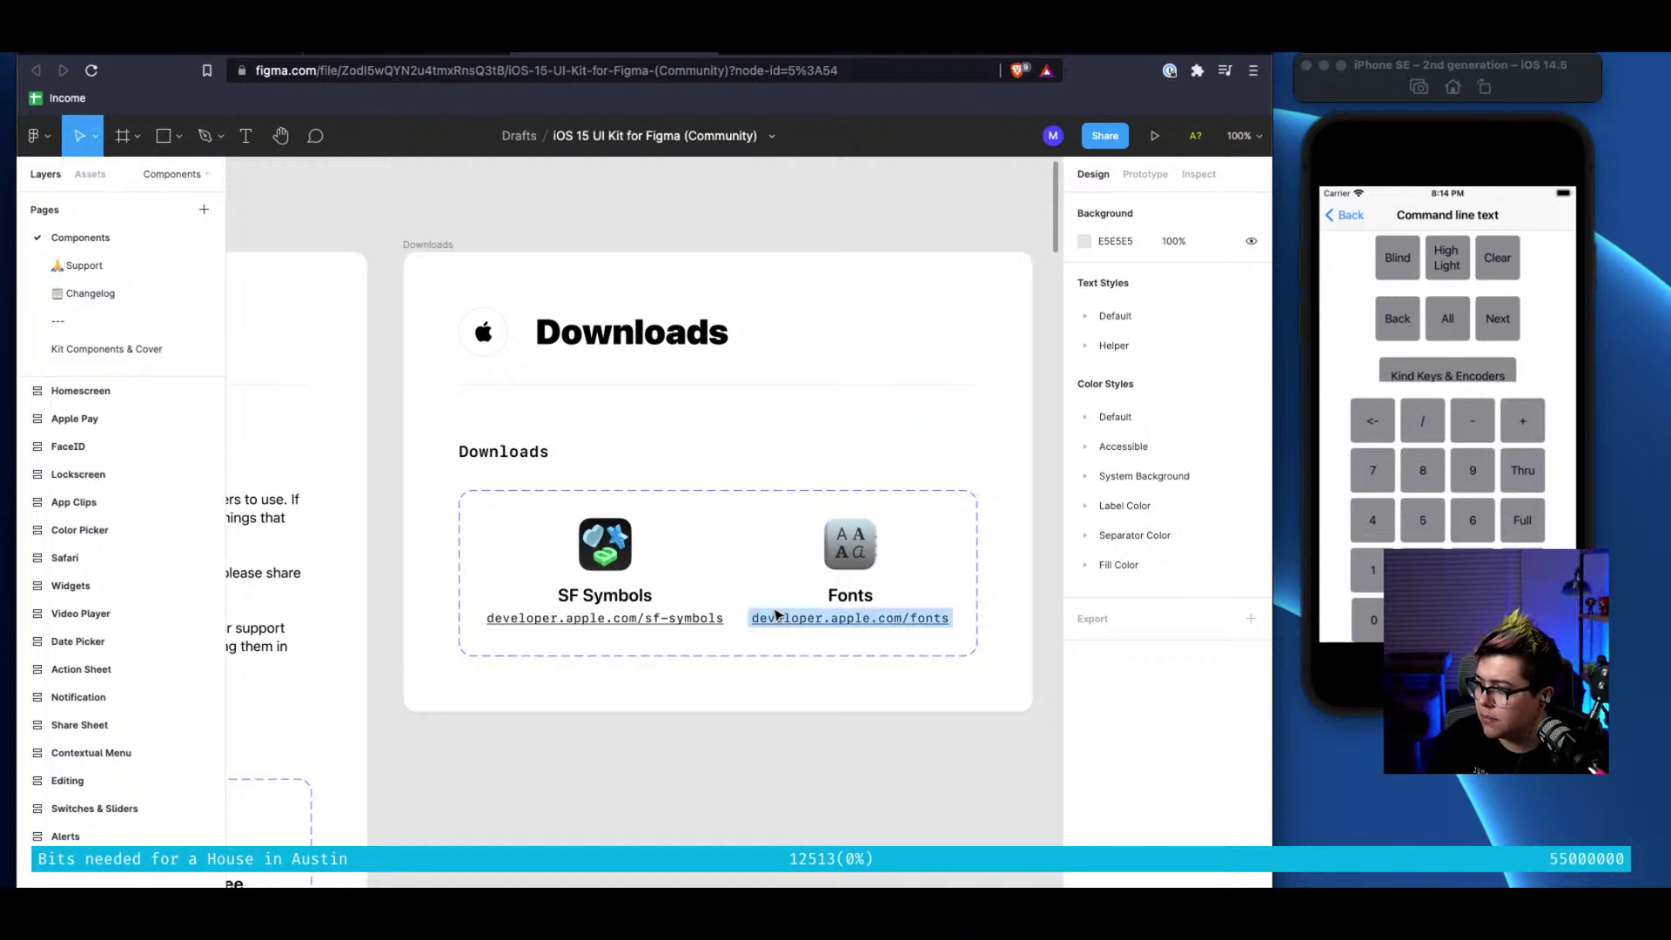
scroll(764, 616, right, 7)
scroll(657, 663, down, 5)
scroll(658, 663, right, 2)
scroll(658, 663, up, 2)
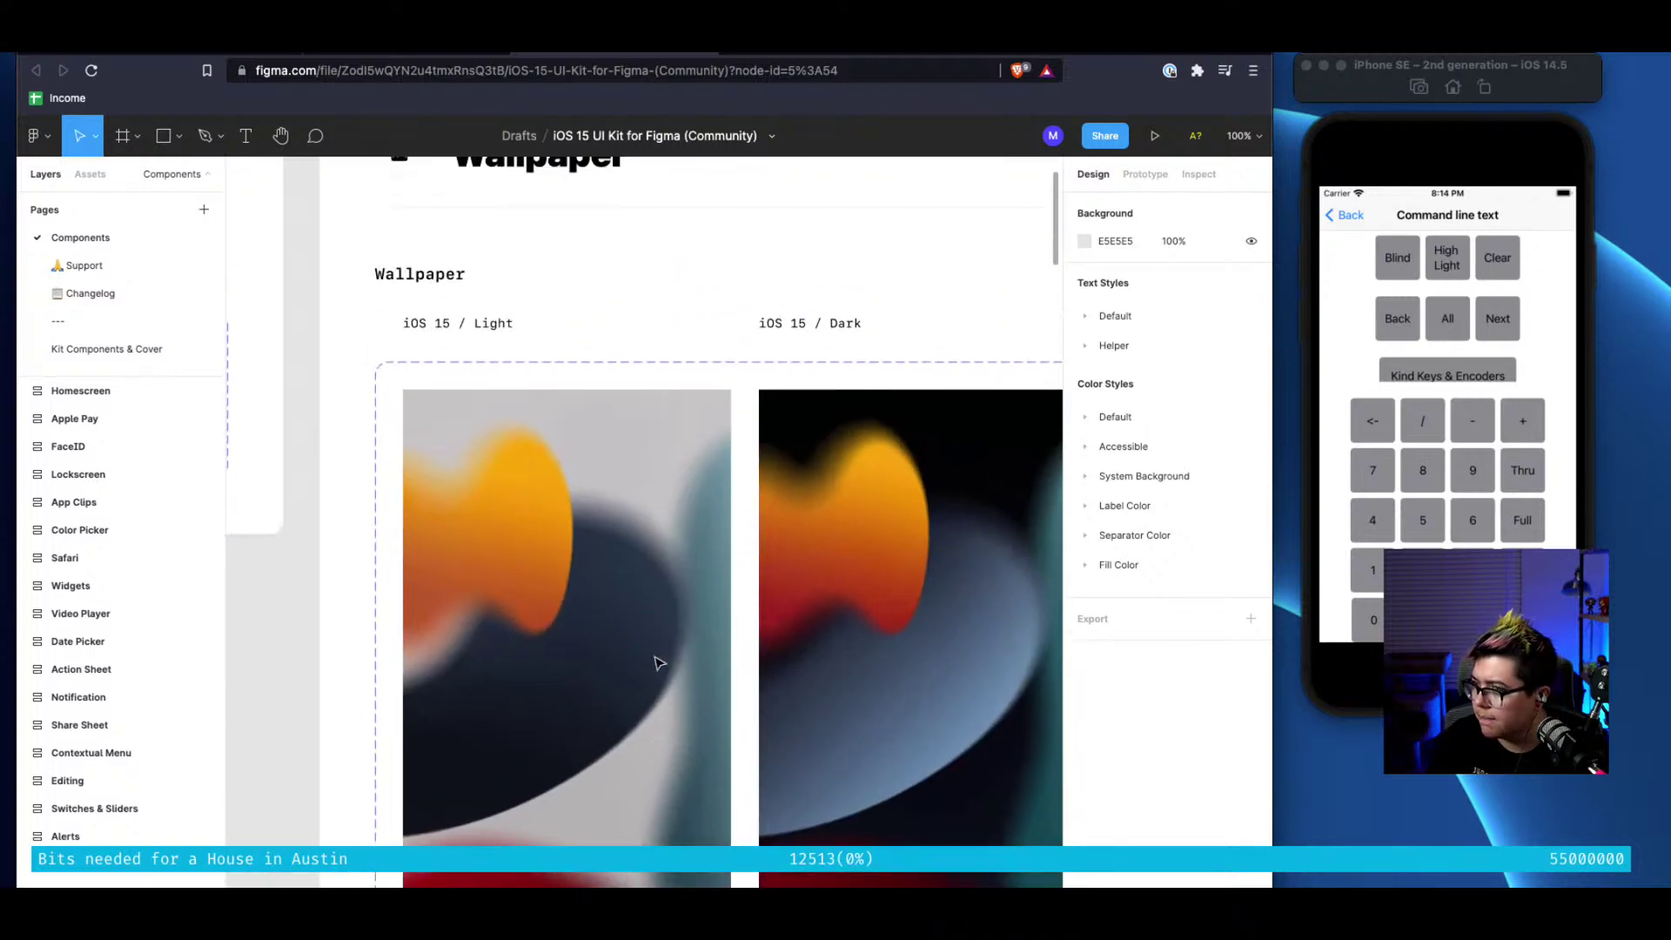
scroll(658, 663, right, 15)
scroll(657, 663, down, 2)
scroll(658, 663, up, 5)
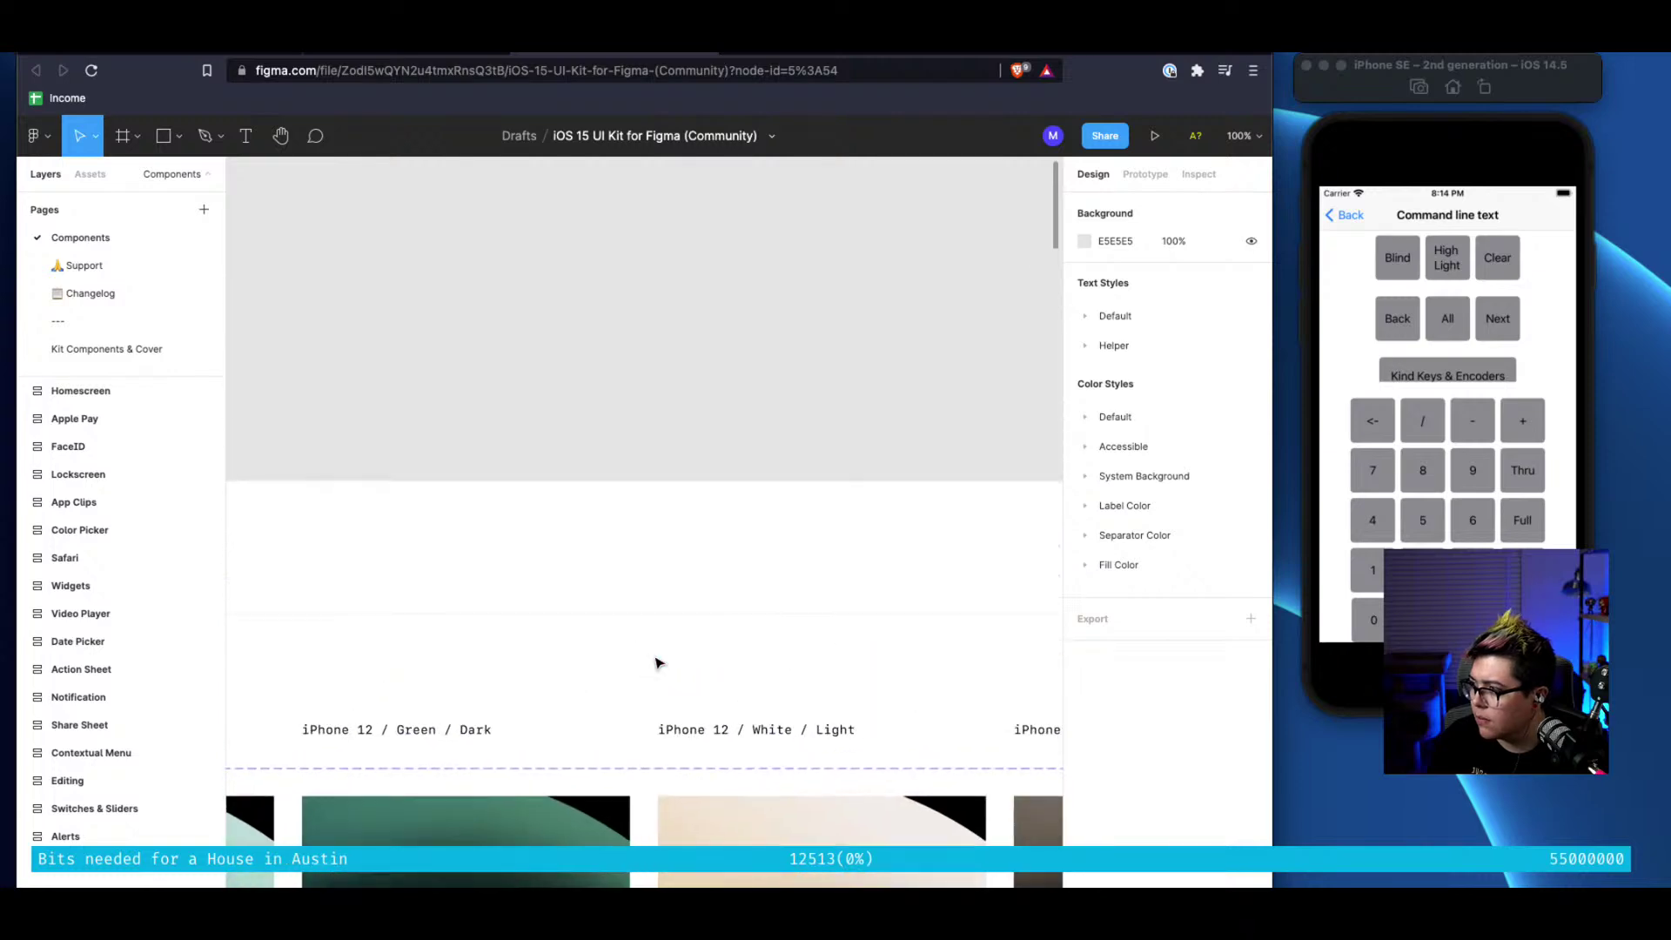
Select the Homescreen frame and look over the kit's component sections, examining the color swatches and the alphabetic keyboards up close
click(74, 391)
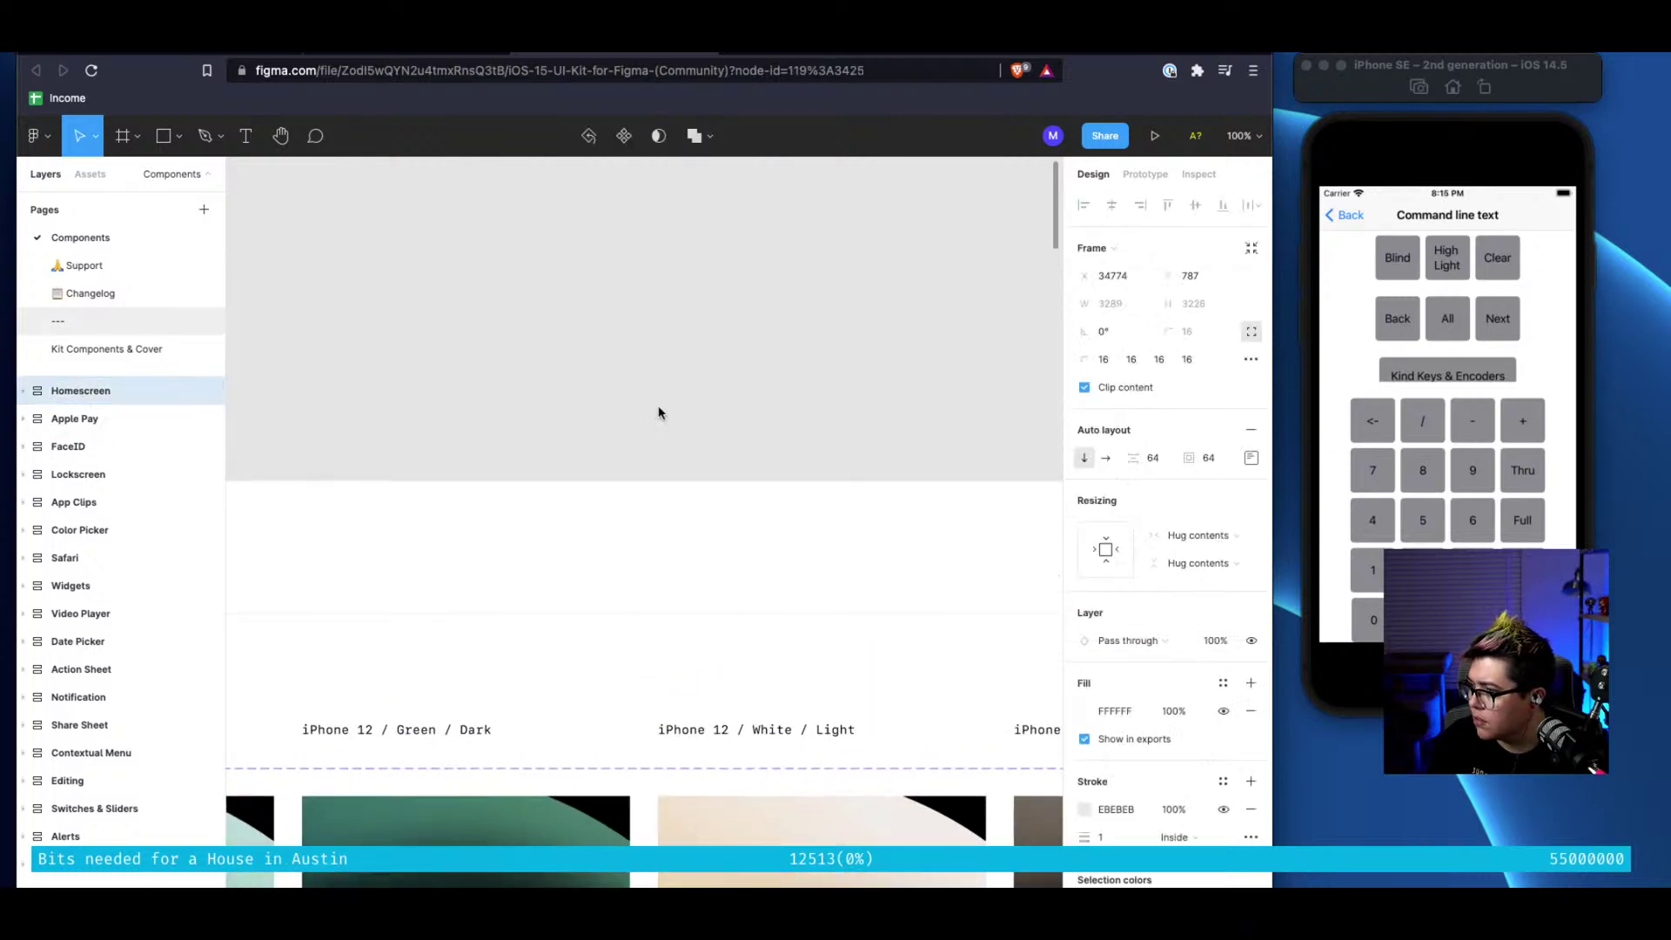
scroll(947, 567, down, 3)
scroll(947, 566, down, 5)
scroll(943, 563, right, 3)
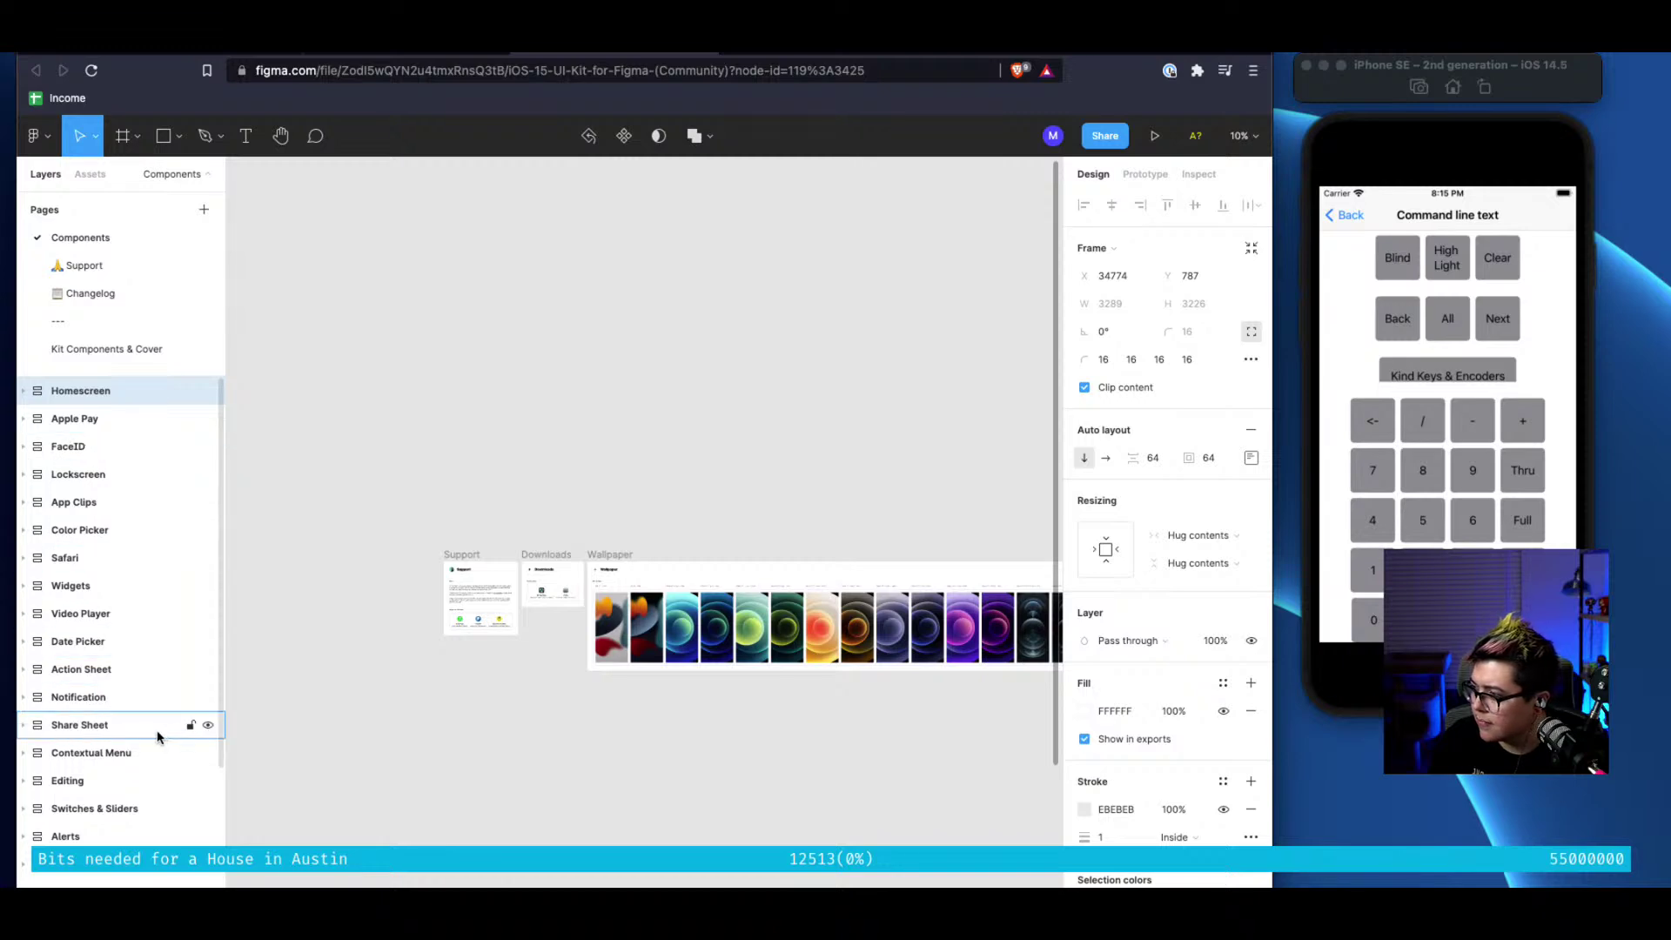
scroll(797, 657, right, 4)
scroll(797, 657, down, 6)
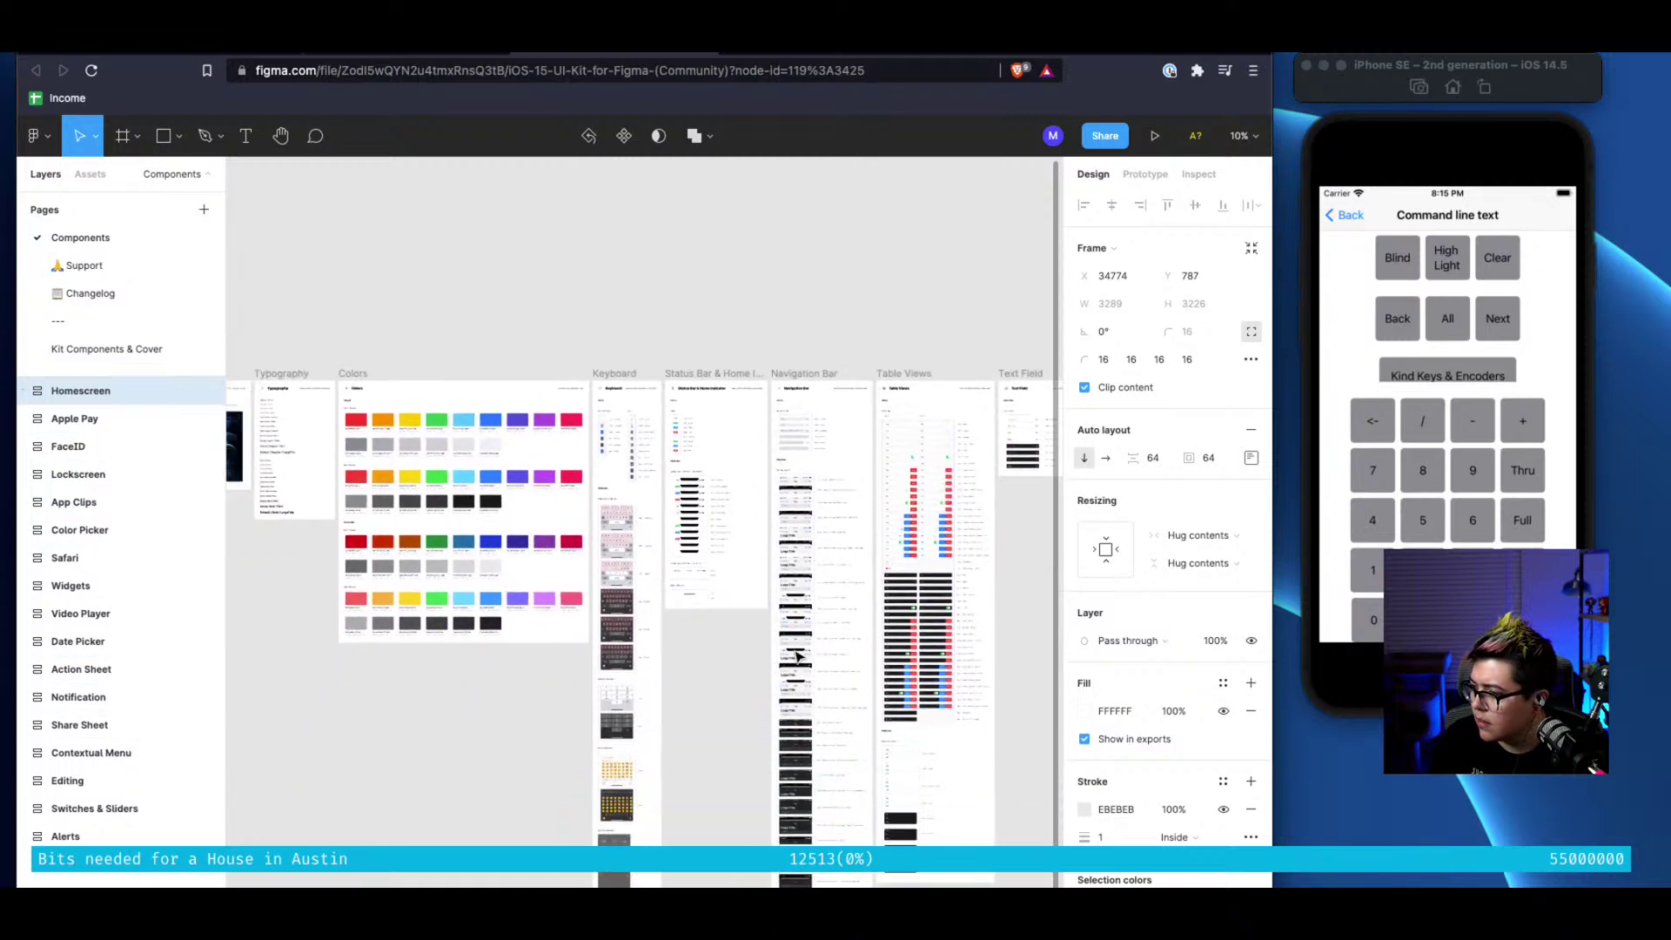
scroll(797, 657, down, 2)
scroll(718, 415, up, 8)
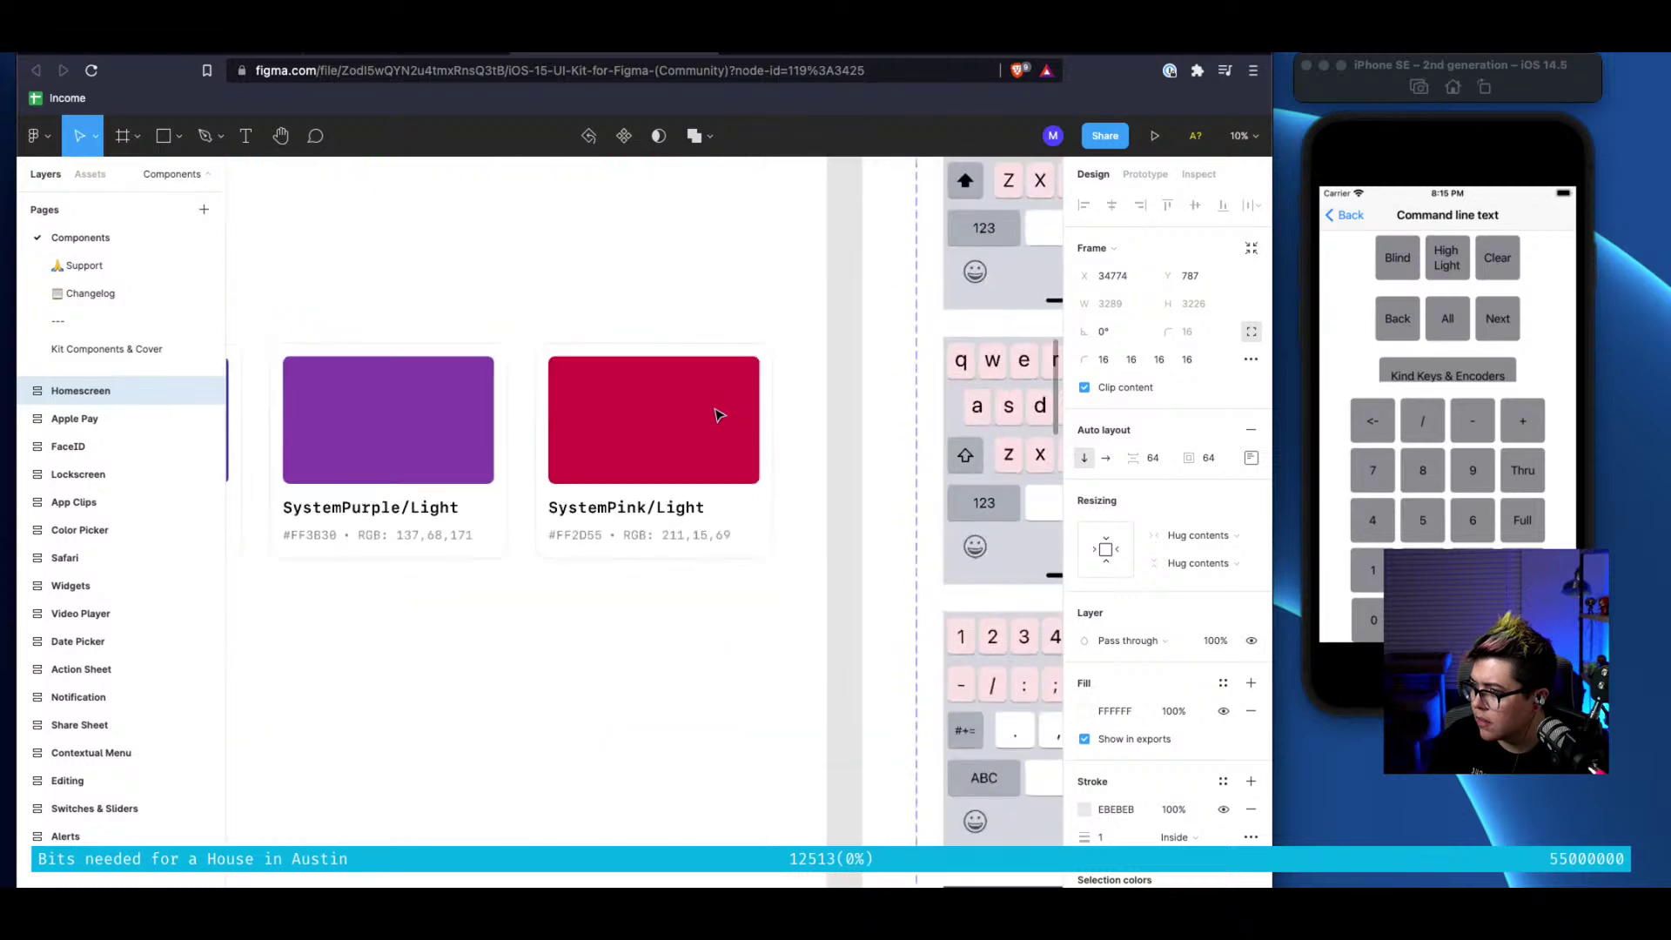
scroll(717, 415, right, 5)
scroll(718, 415, up, 4)
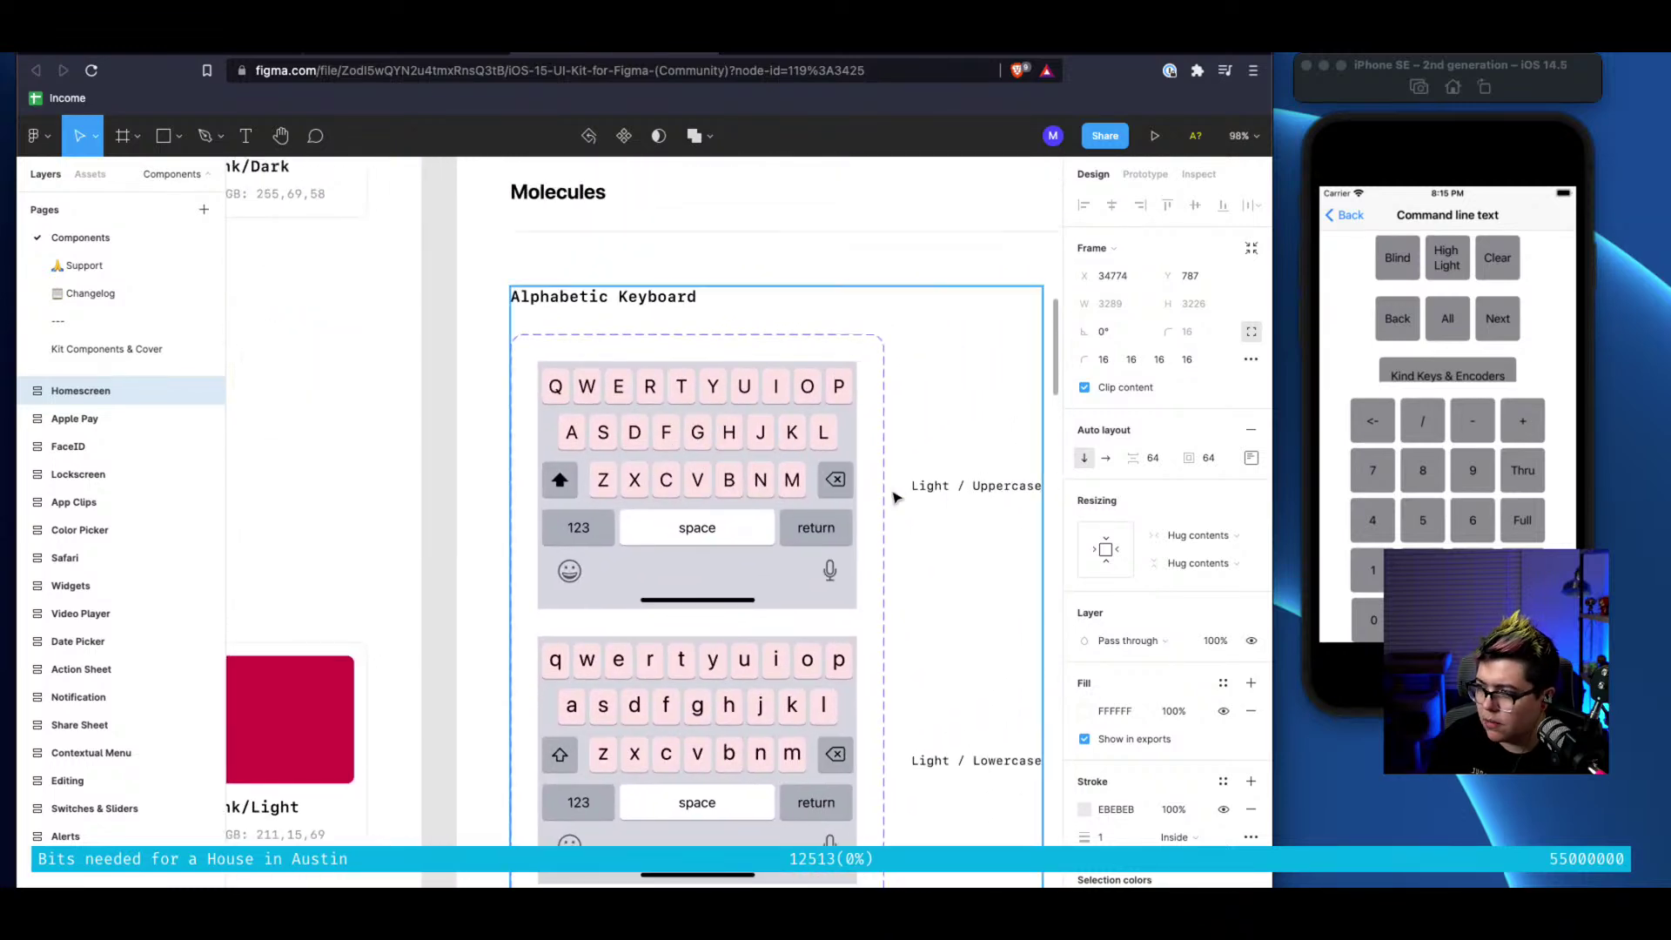
Examine the kit's light and dark color swatches and the iPhone X status bar variants
scroll(896, 497, down, 10)
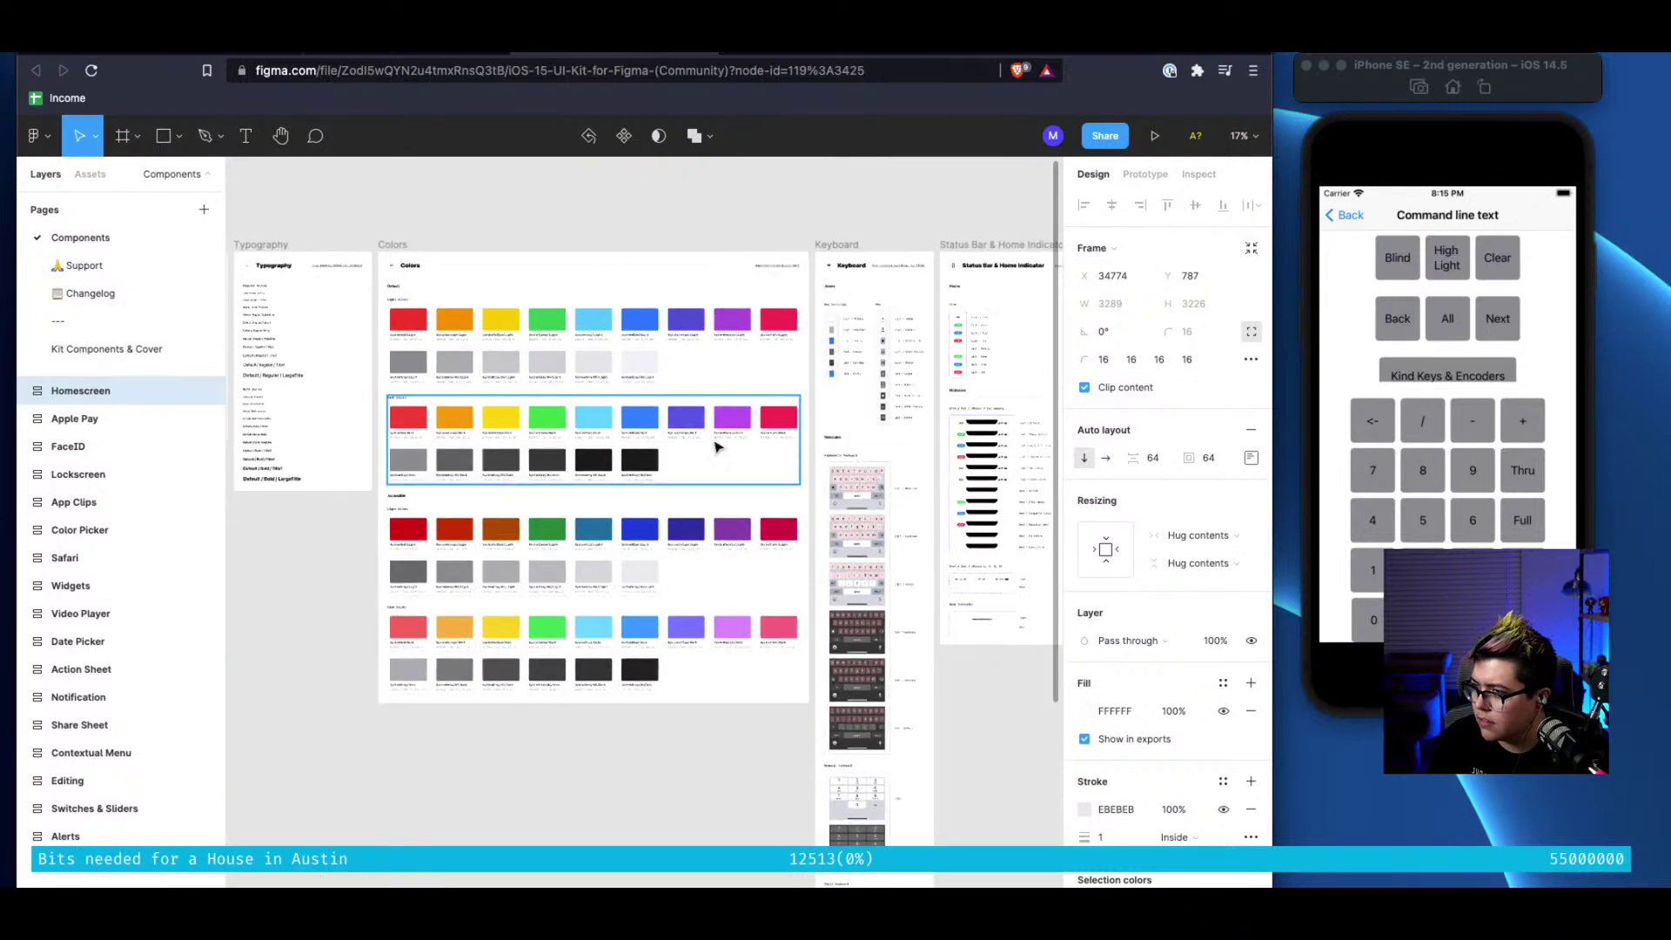
click(557, 352)
scroll(444, 349, up, 6)
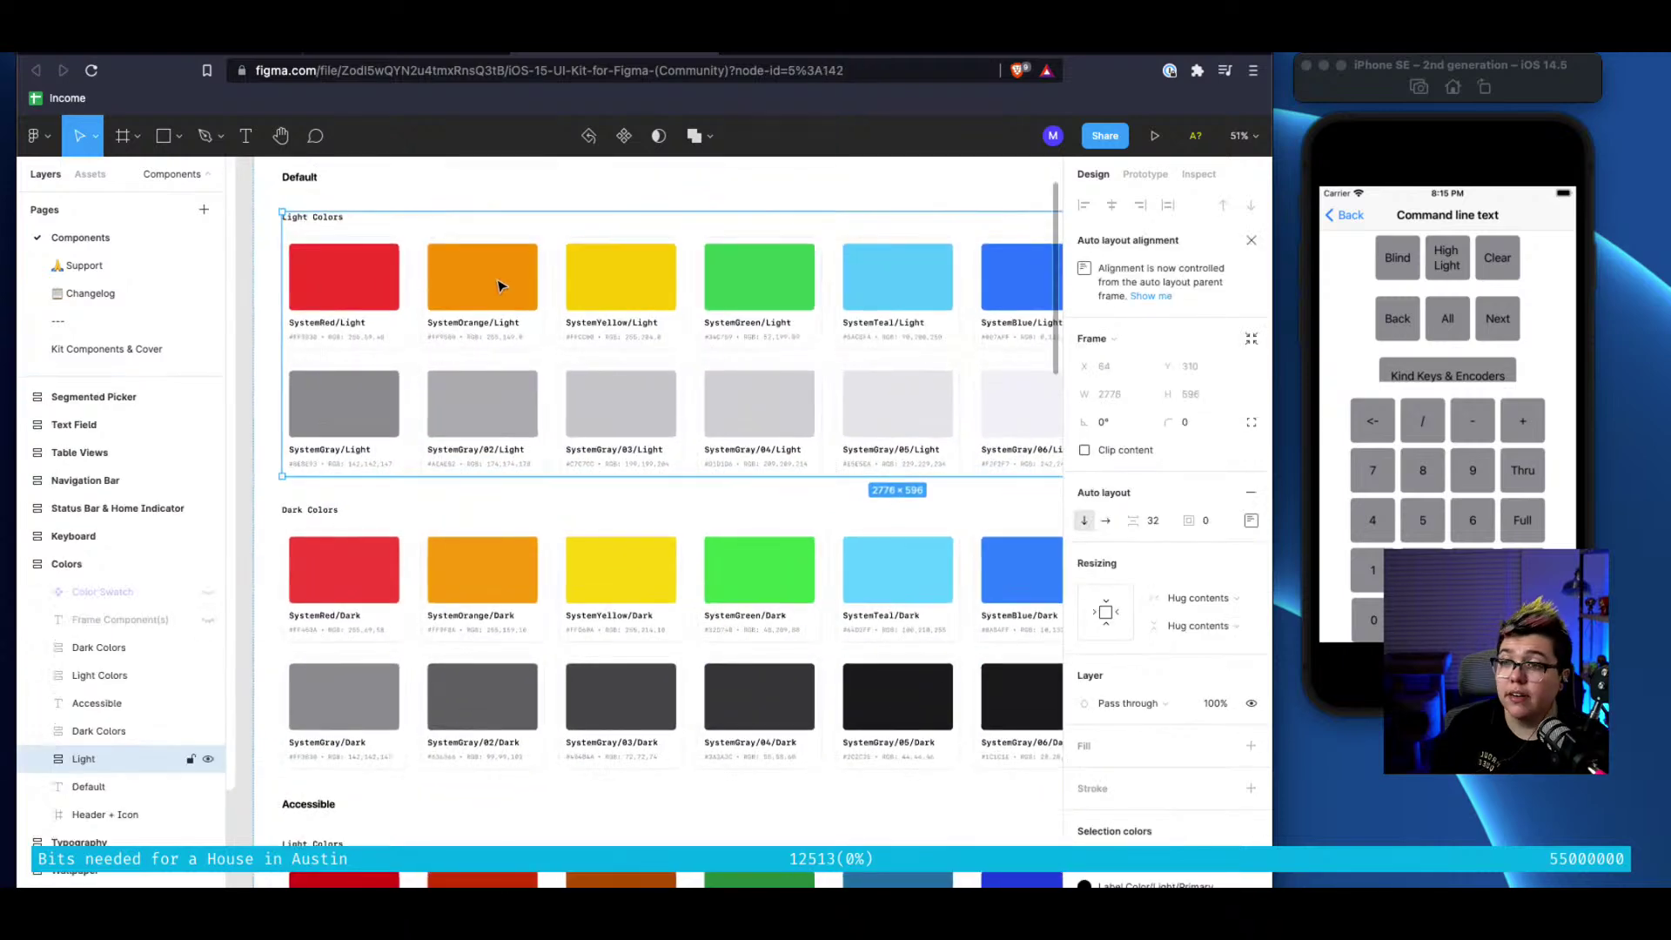
scroll(587, 442, down, 3)
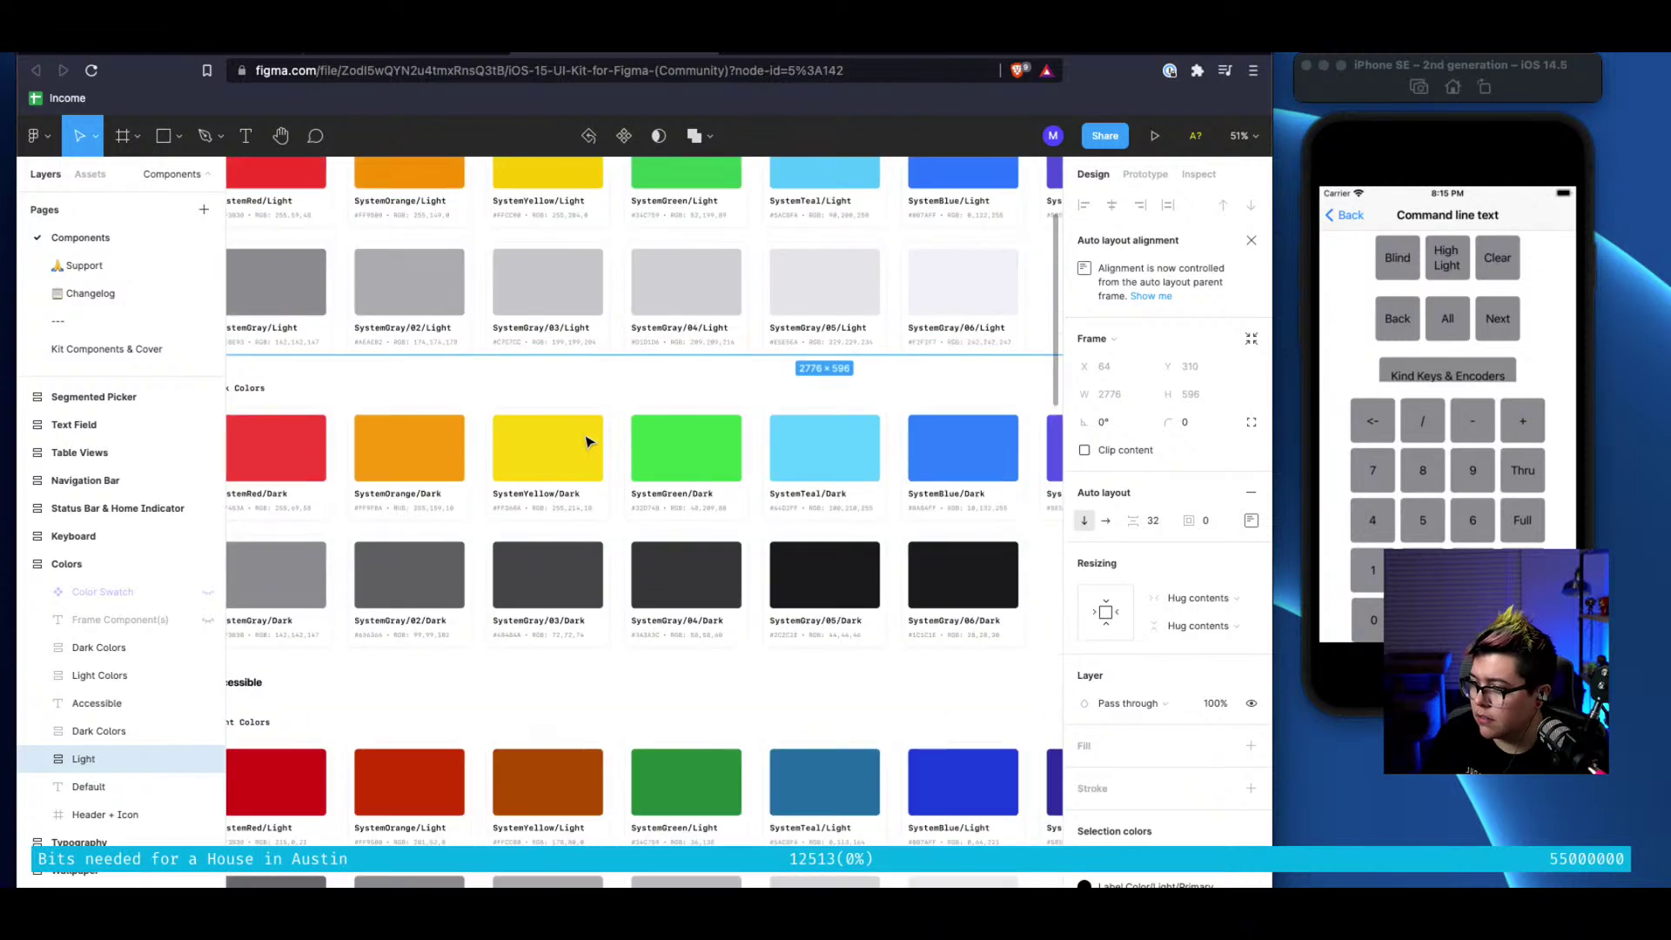
scroll(587, 442, right, 10)
scroll(587, 442, right, 5)
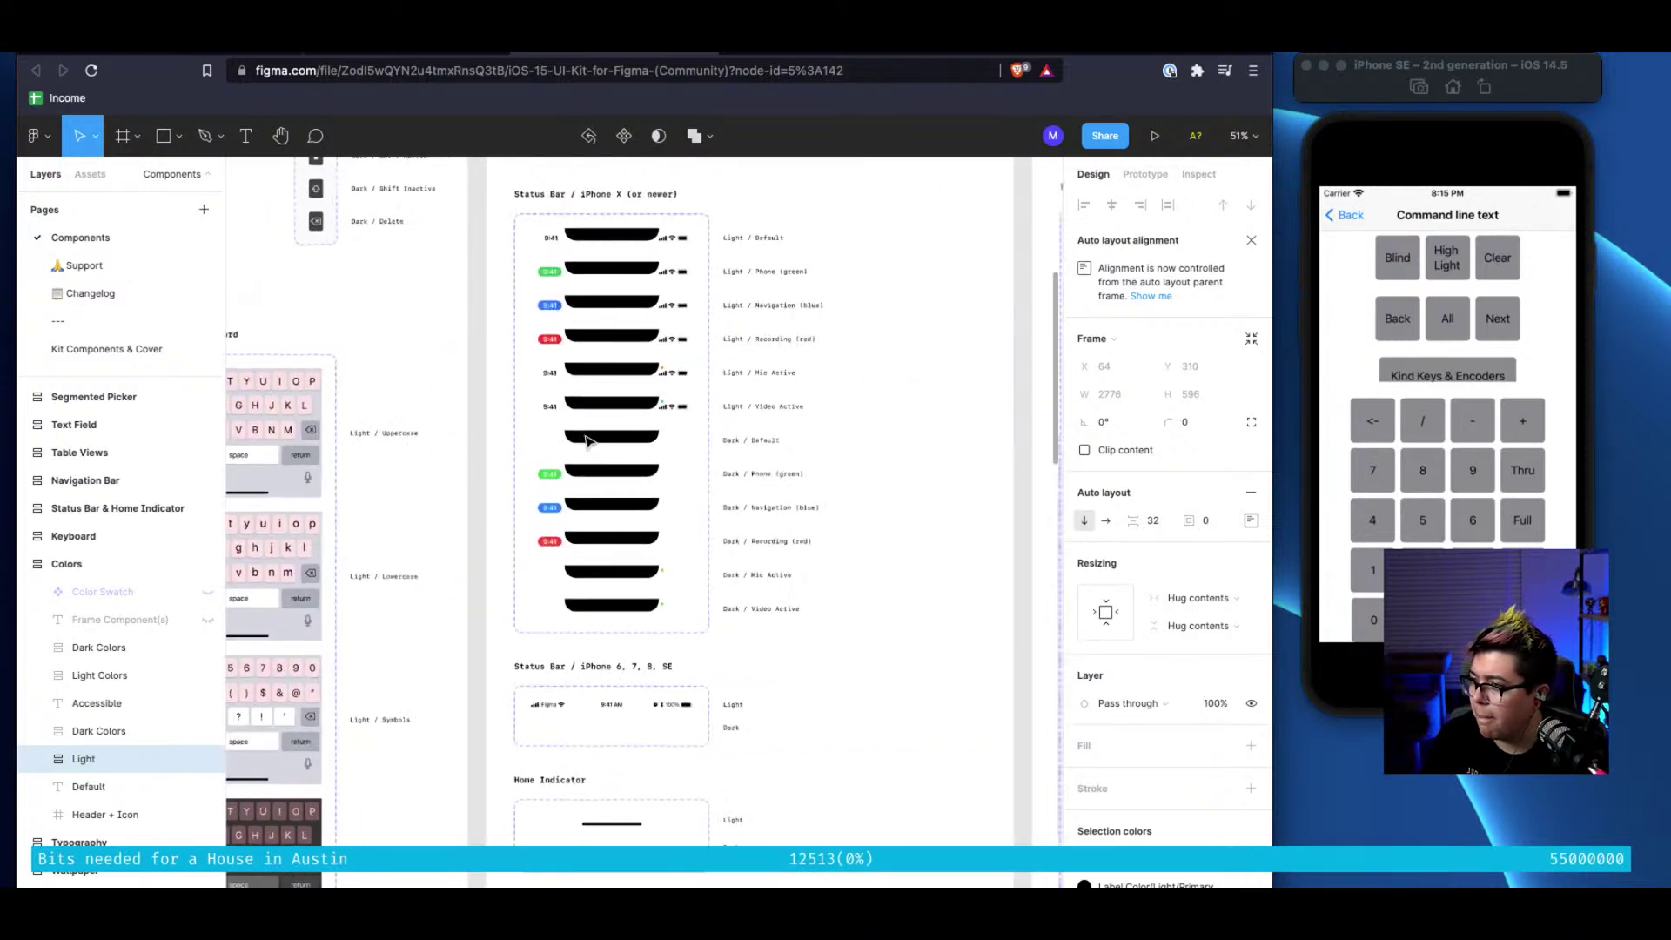
scroll(634, 410, up, 5)
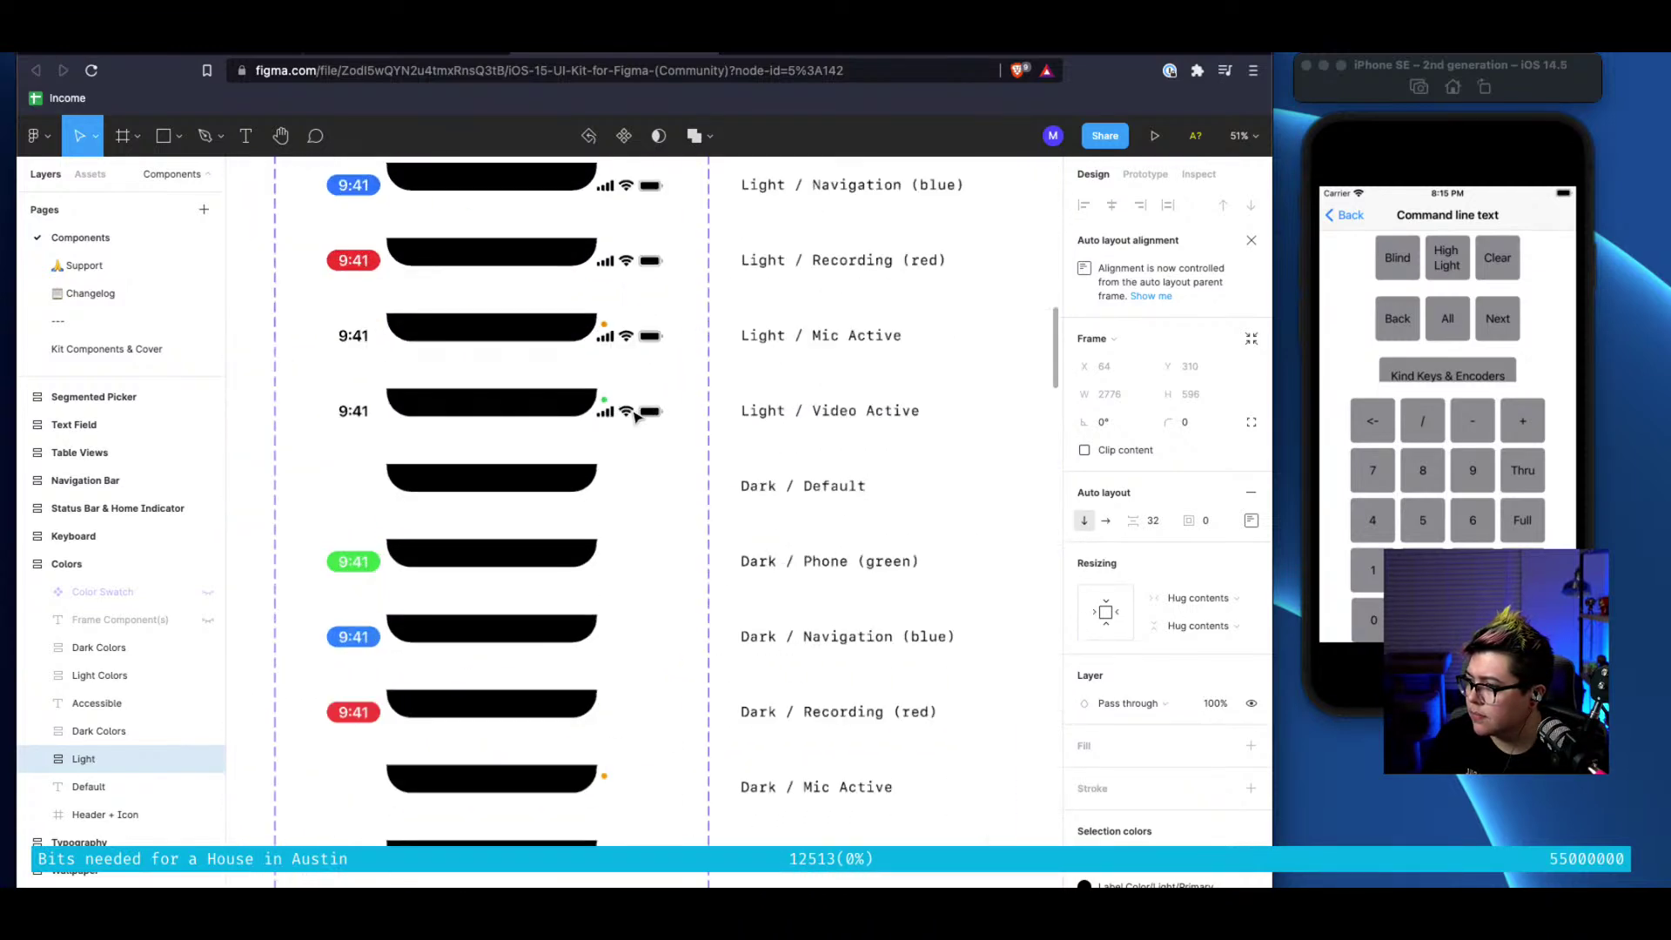
scroll(635, 416, down, 5)
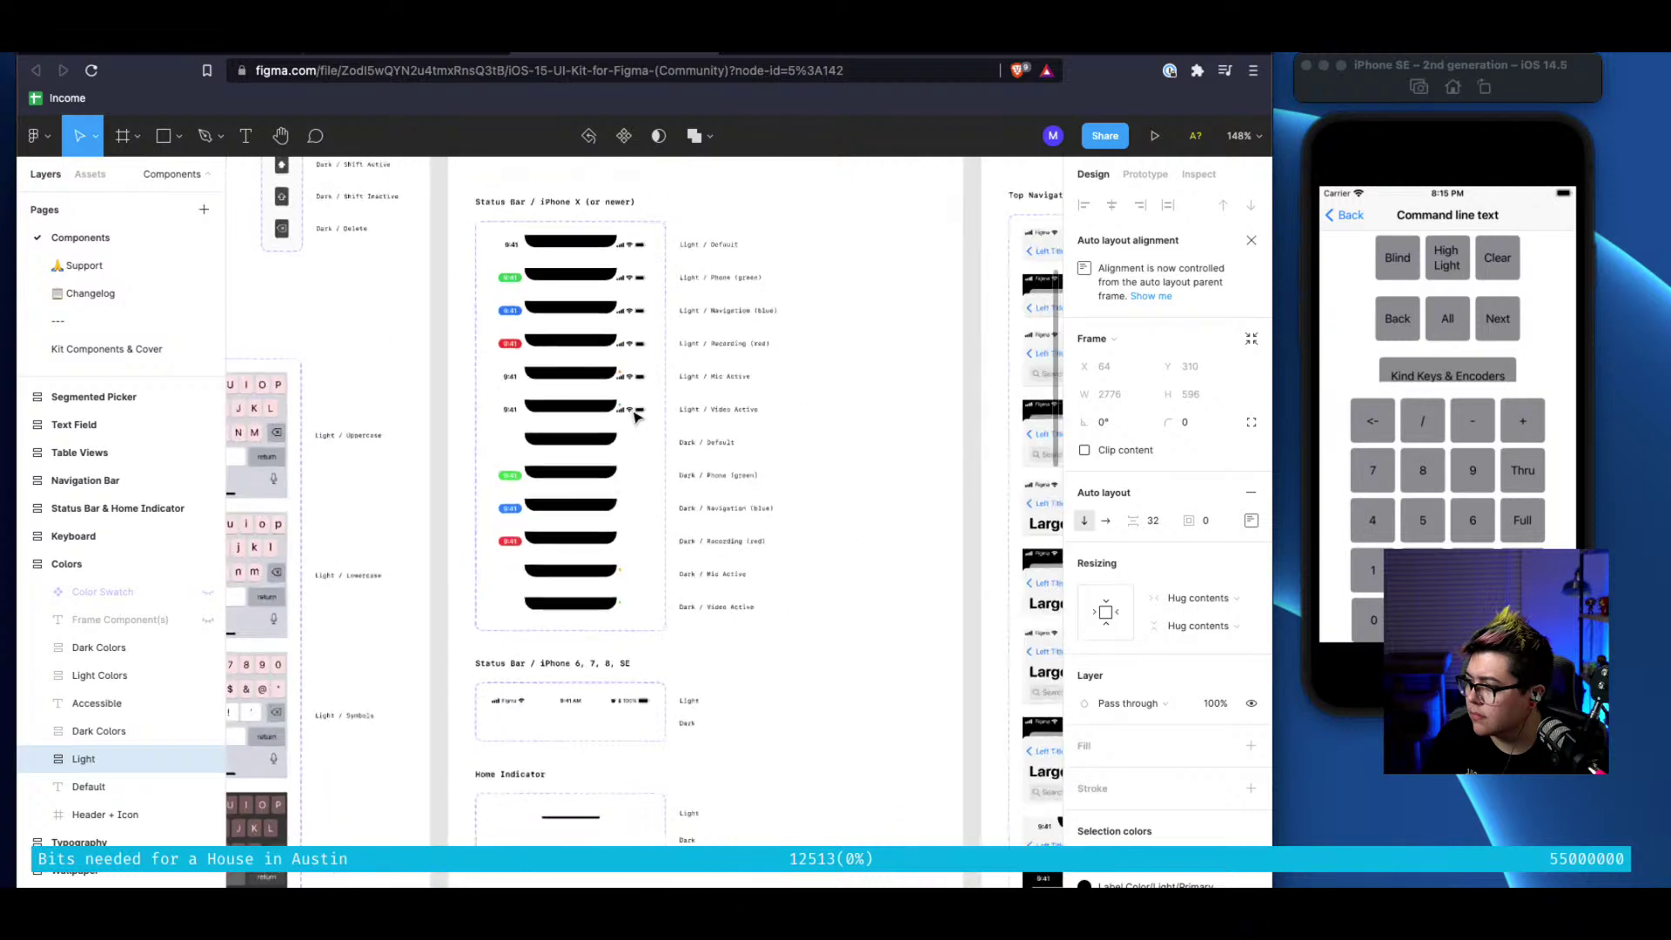
Select and copy the light variant of the iPhone 6, 7, 8, SE status bar component
click(619, 710)
double_click(619, 709)
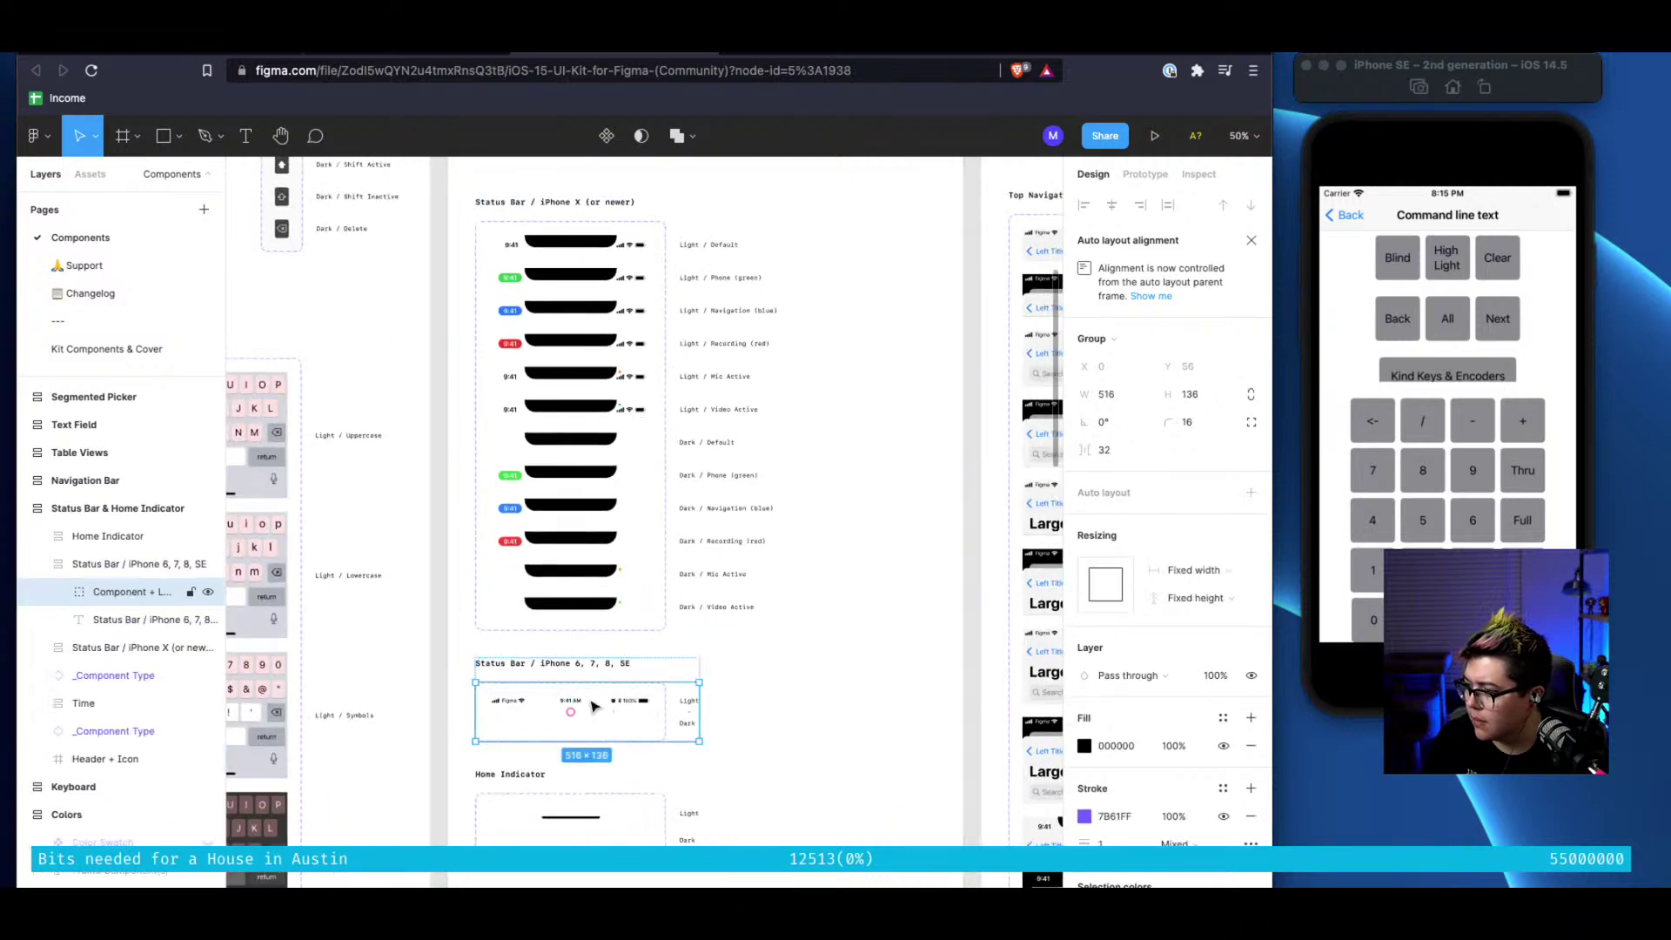
double_click(592, 707)
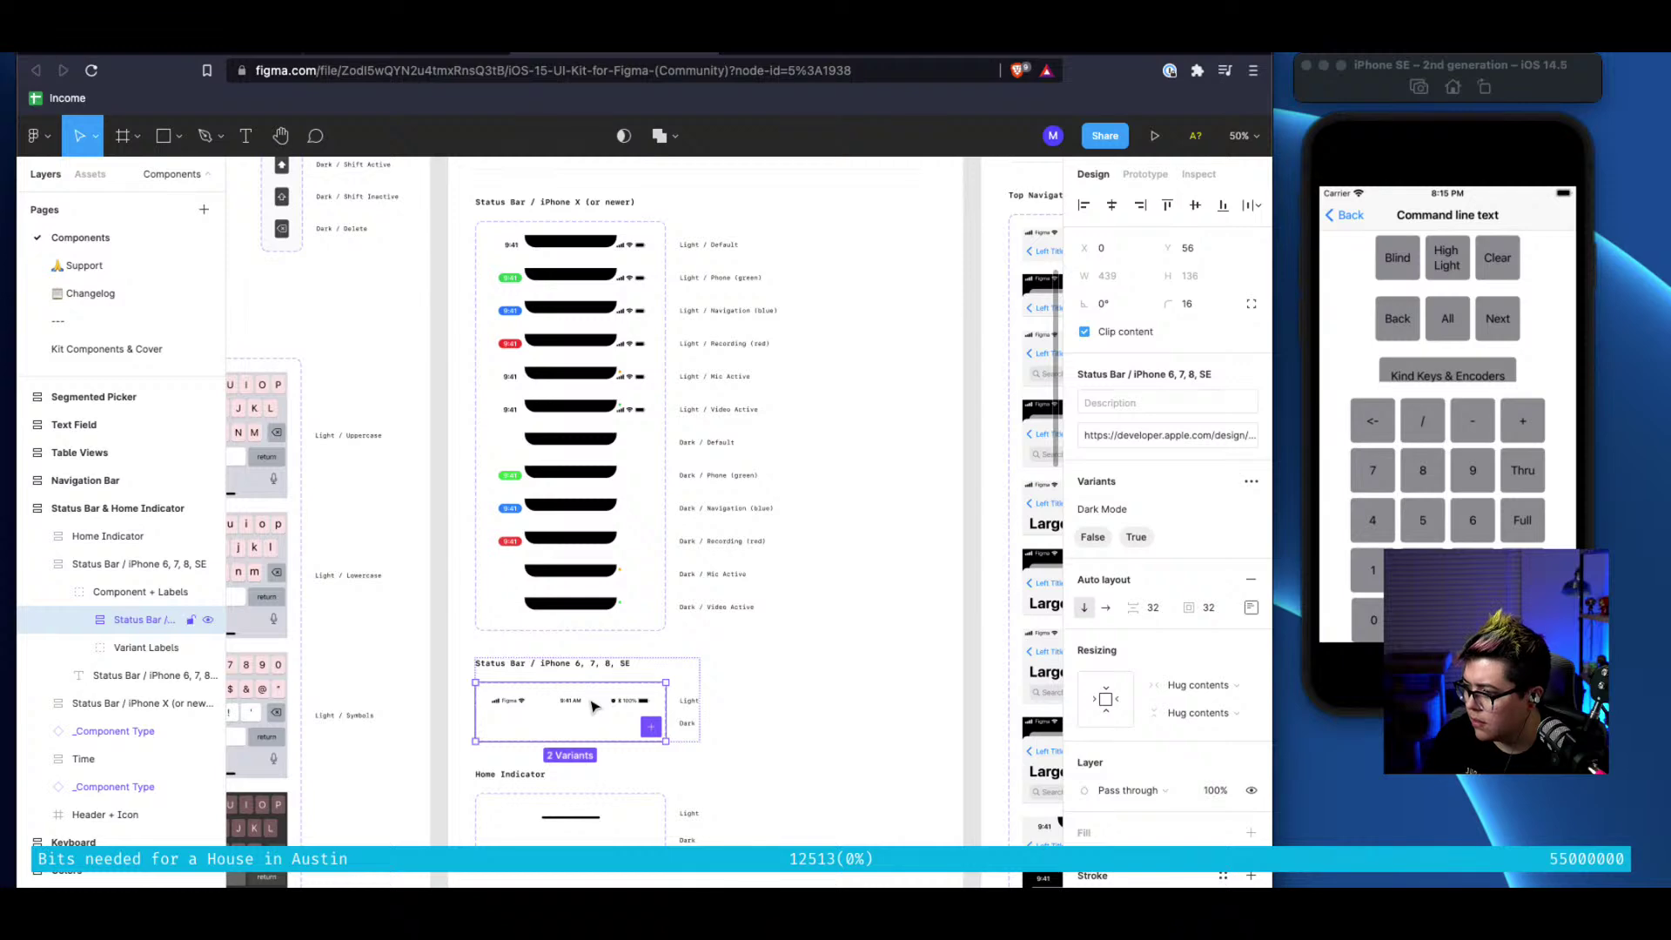
scroll(592, 707, up, 5)
double_click(592, 706)
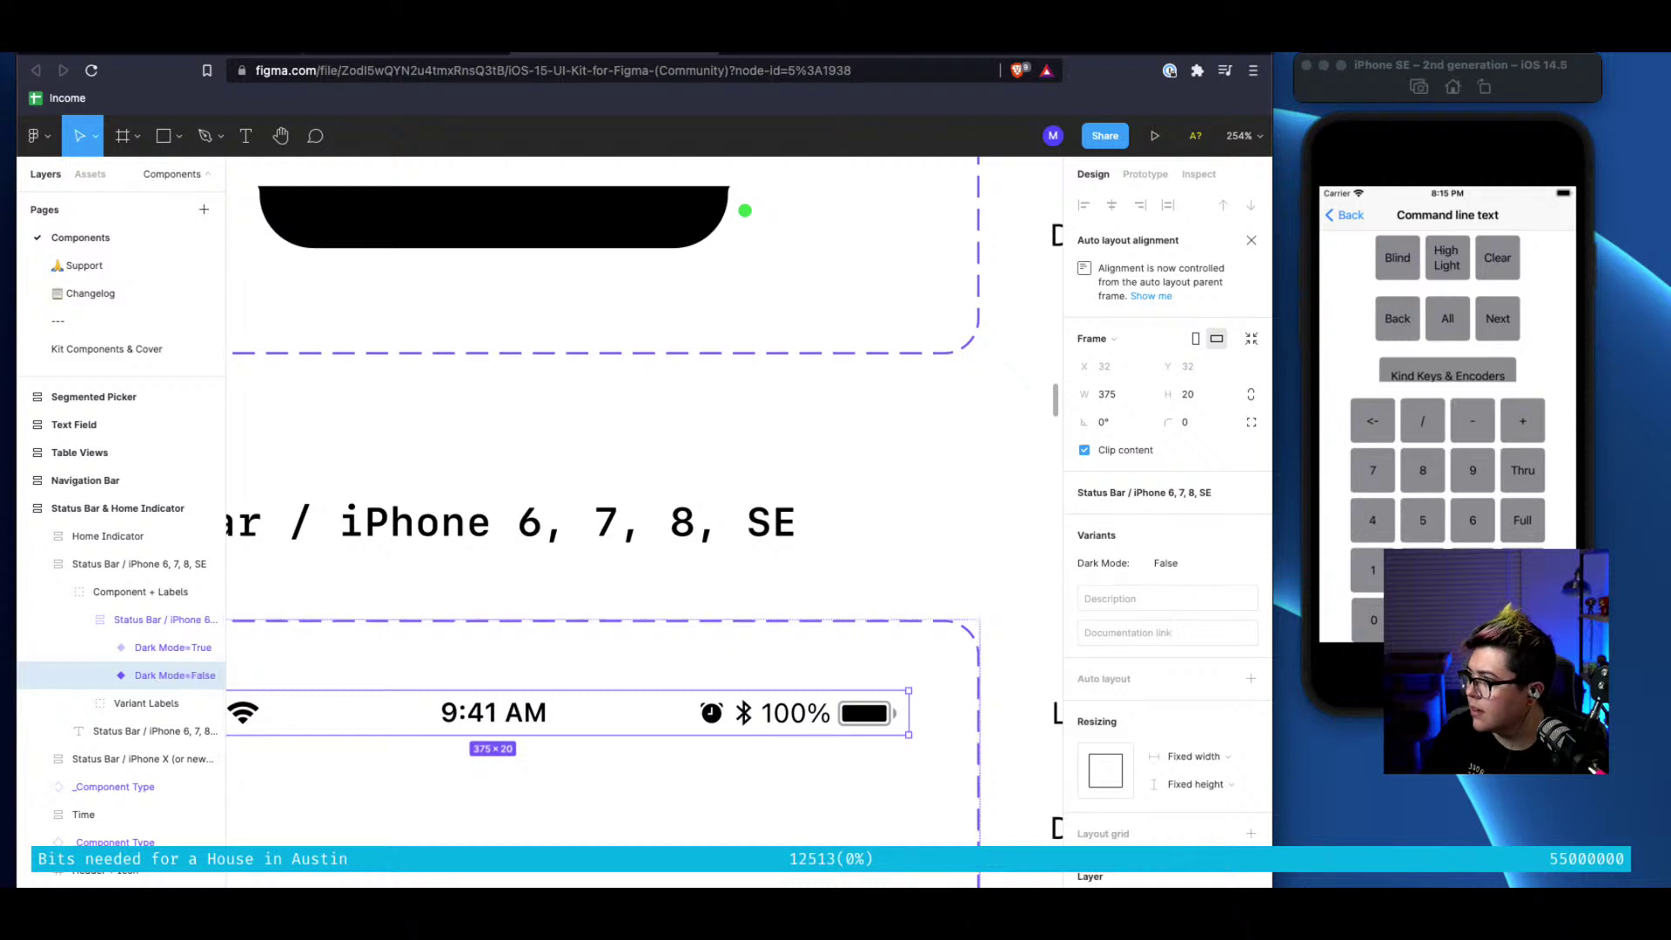
Switch to the Untitled design file and paste the status bar into the iPhone SE frame
click(185, 58)
click(275, 180)
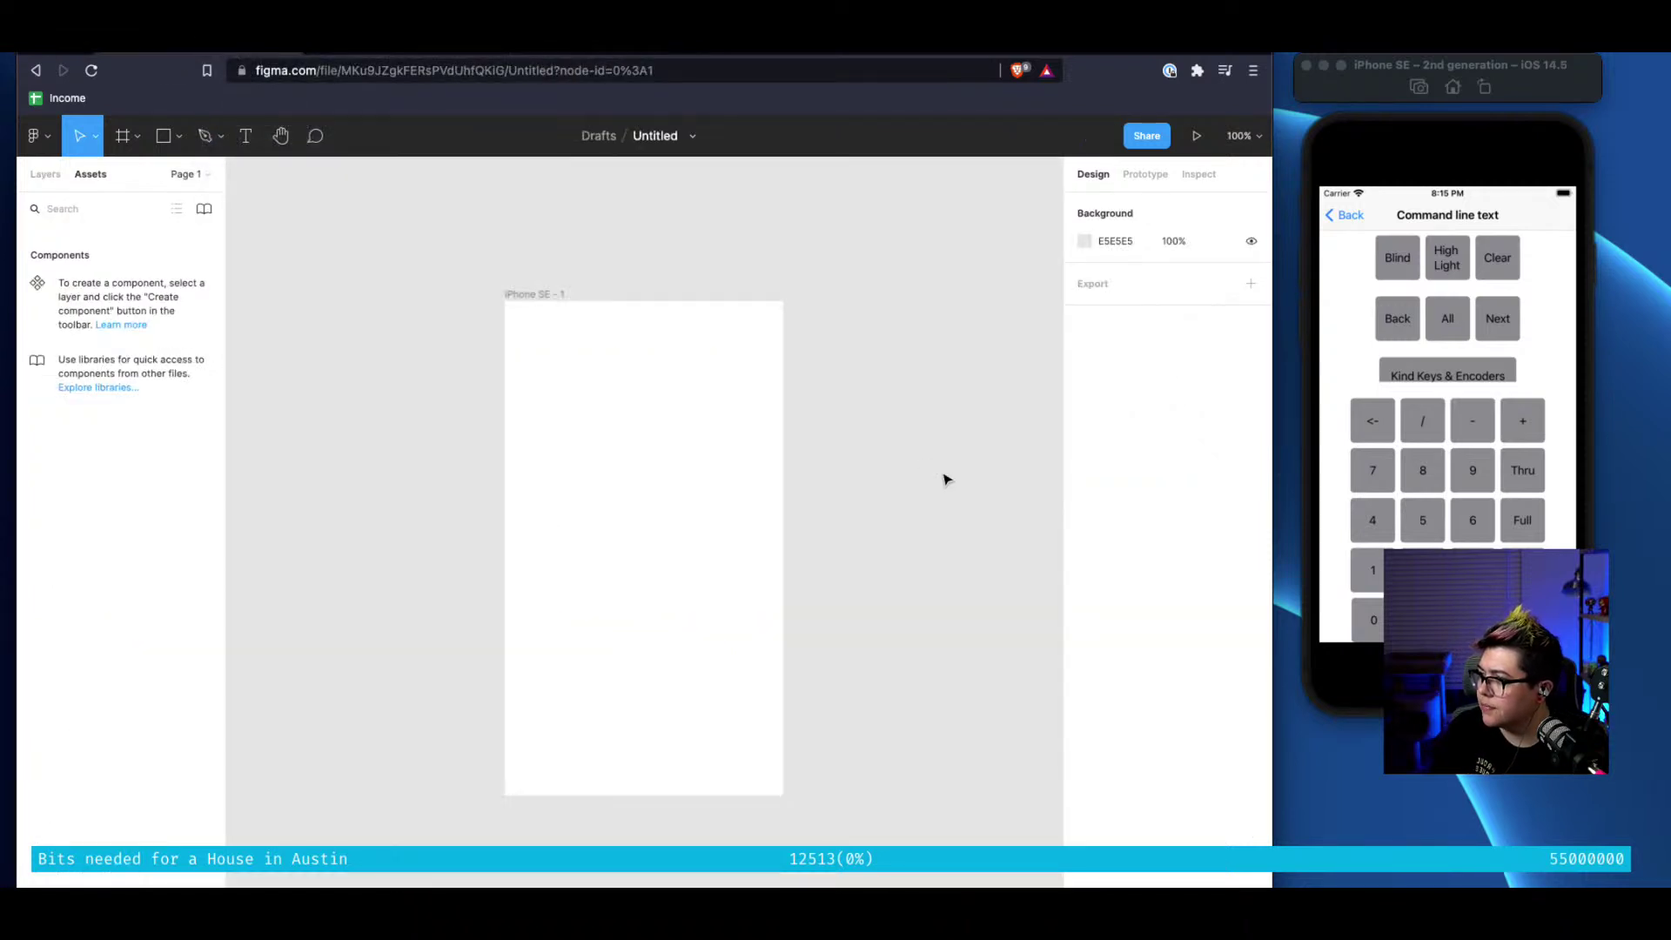
click(701, 488)
key(ctrl+v)
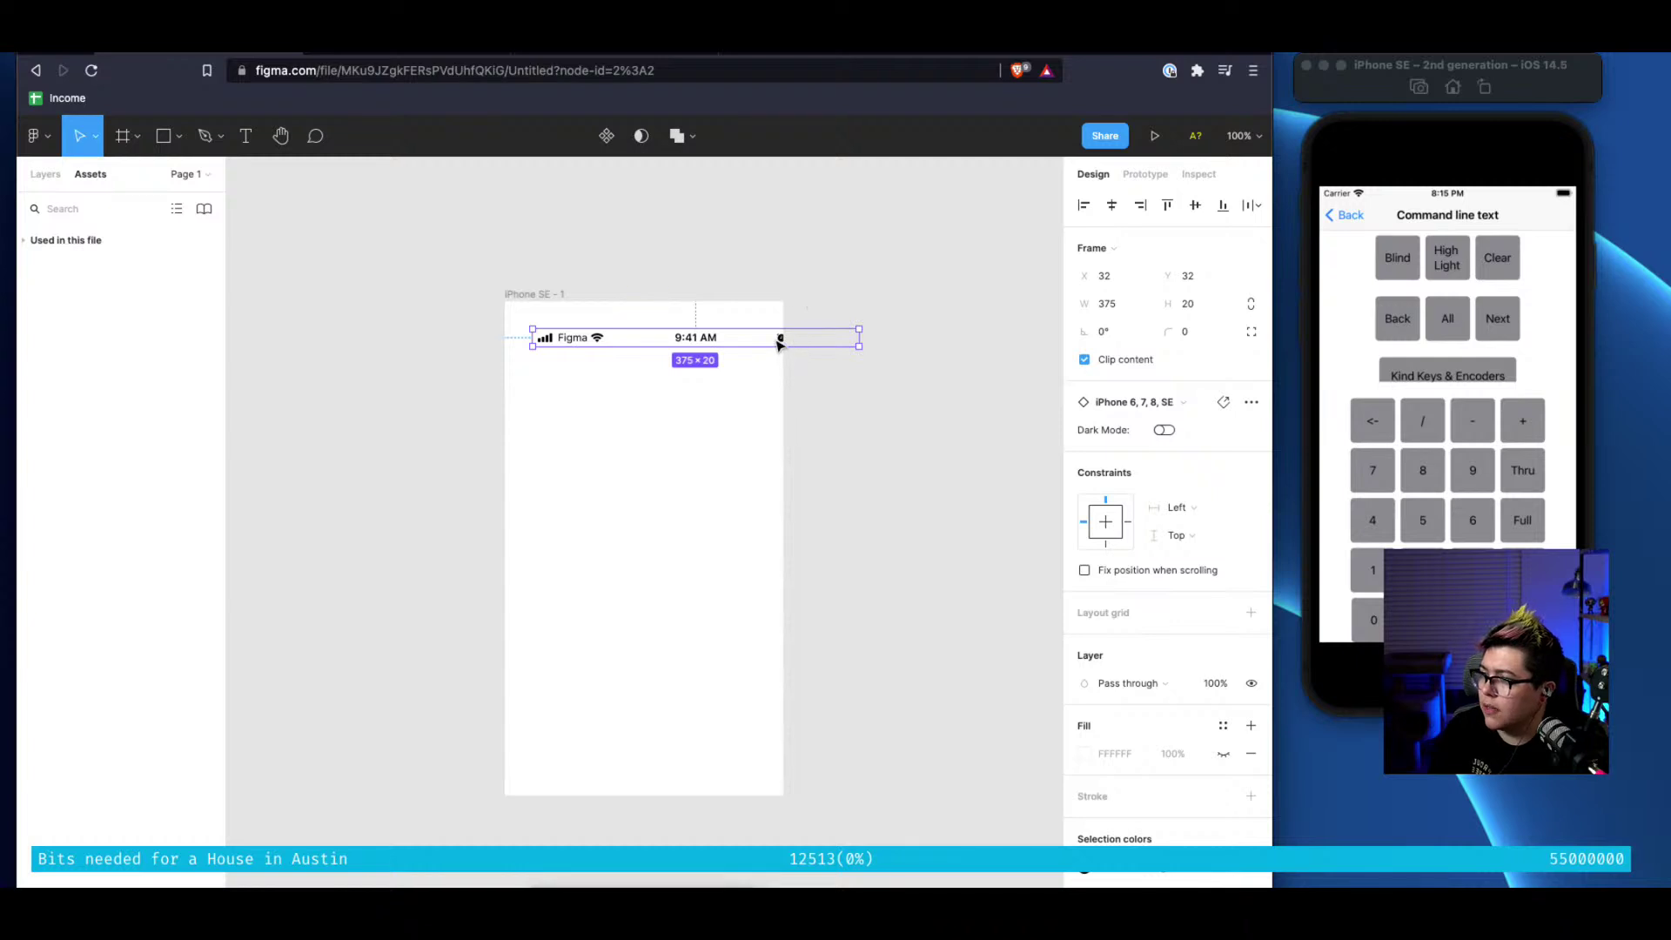
Move the status bar to the top edge of the iPhone SE frame and try to shrink it to the frame's width
drag(780, 337, 710, 314)
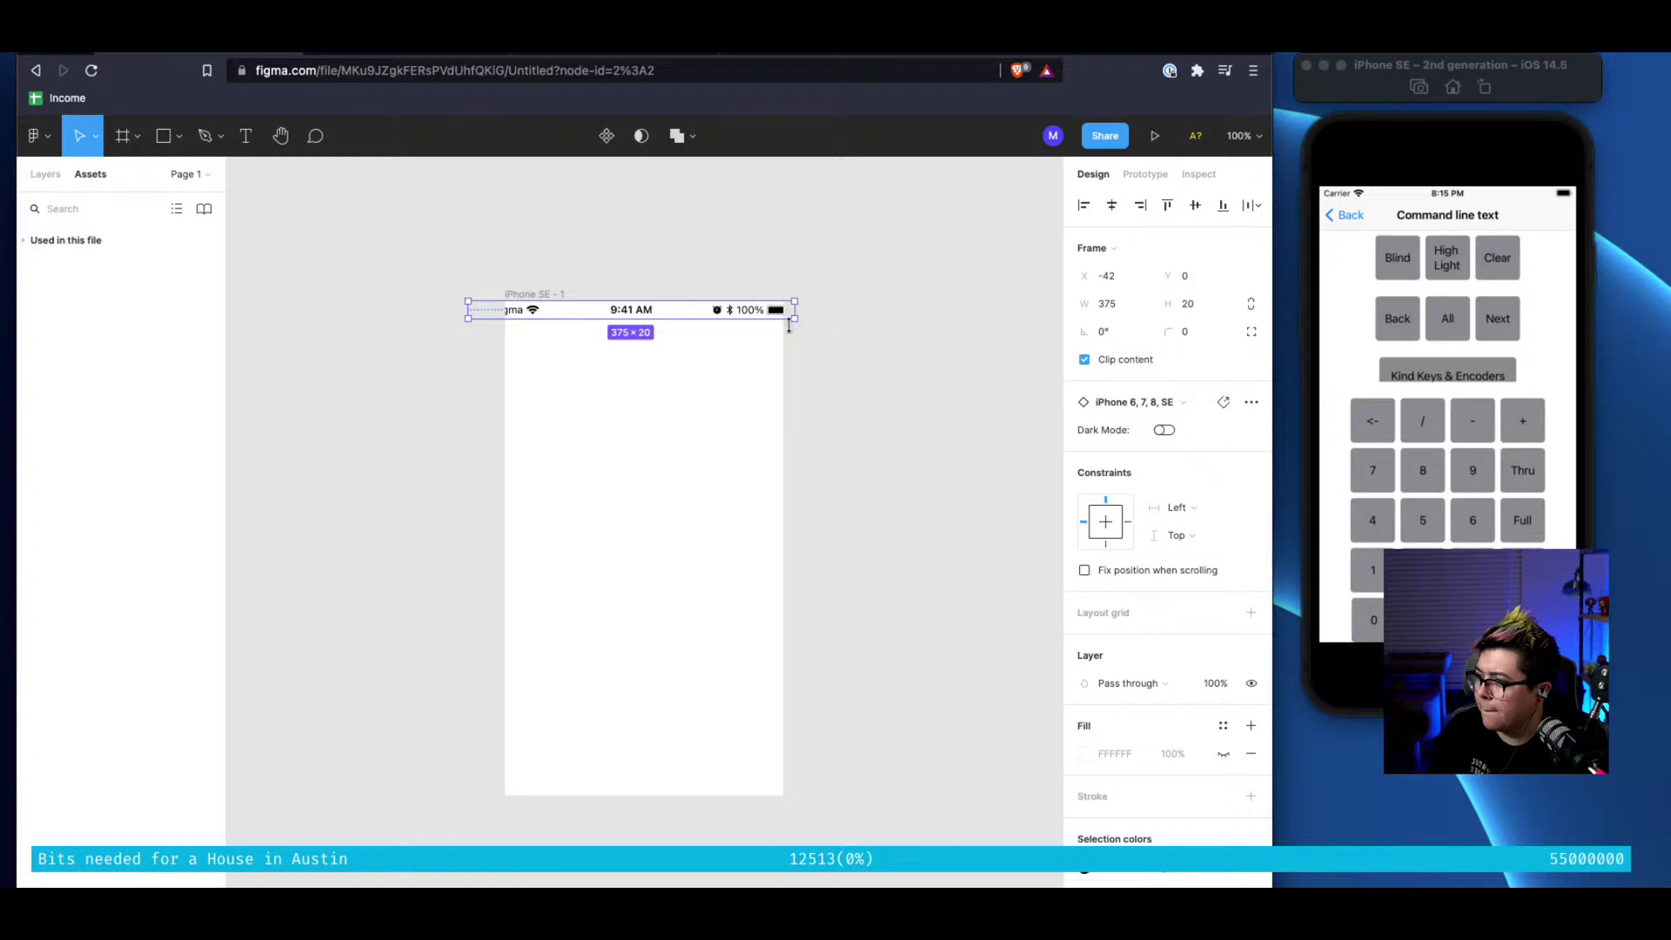
drag(794, 322, 757, 306)
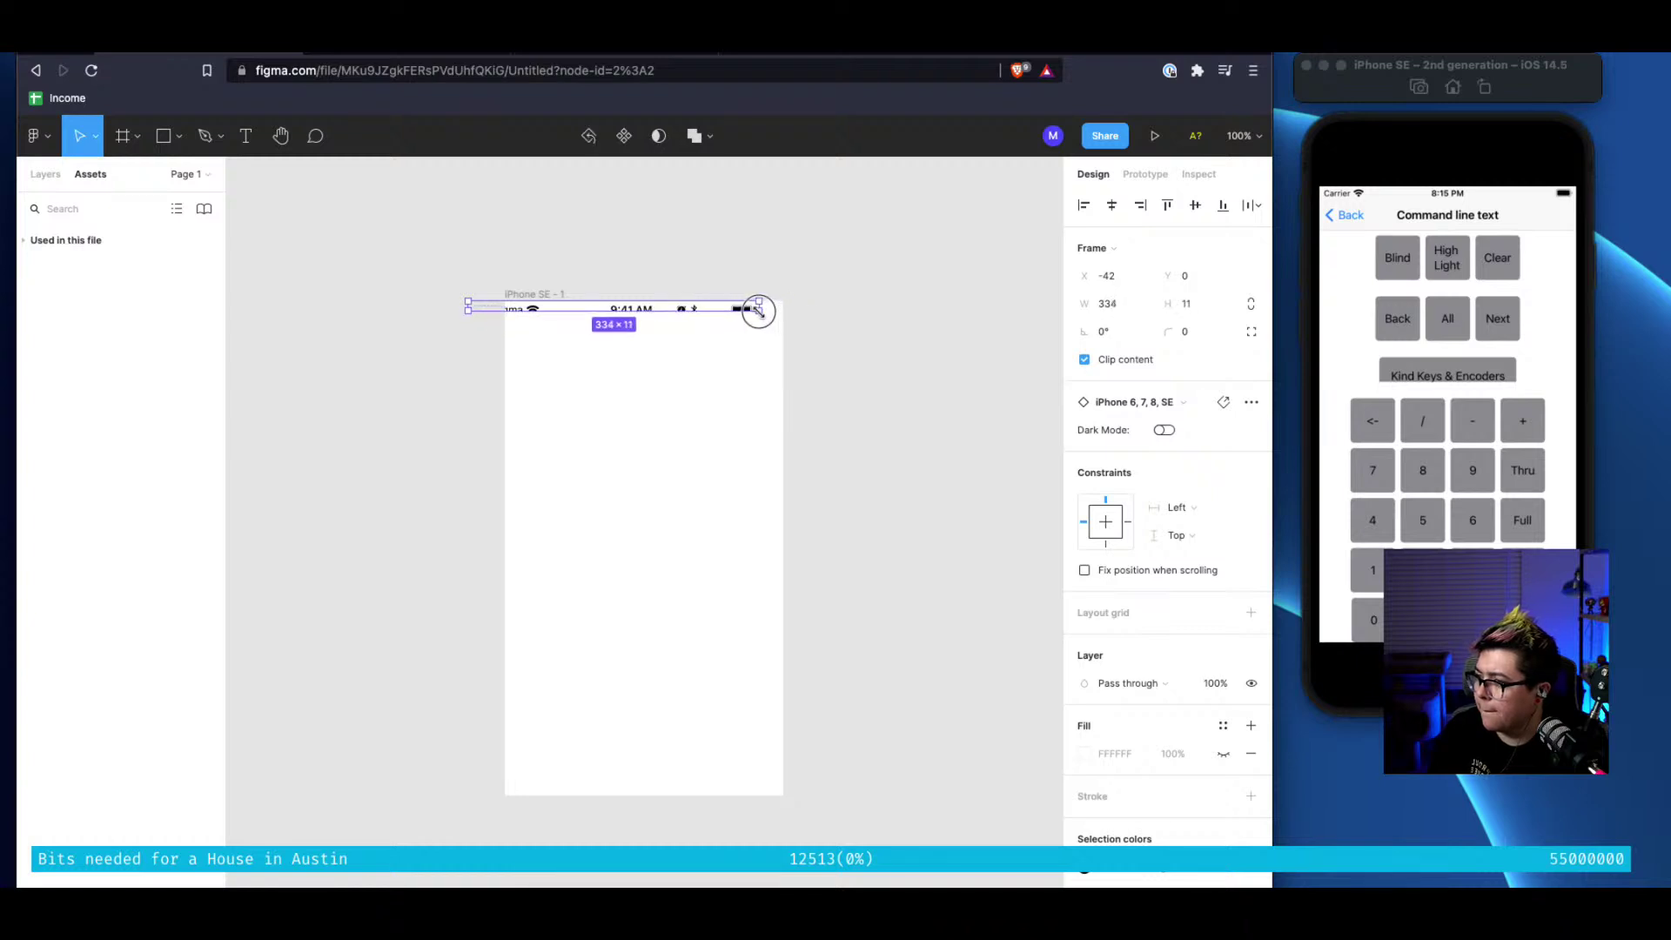
click(36, 243)
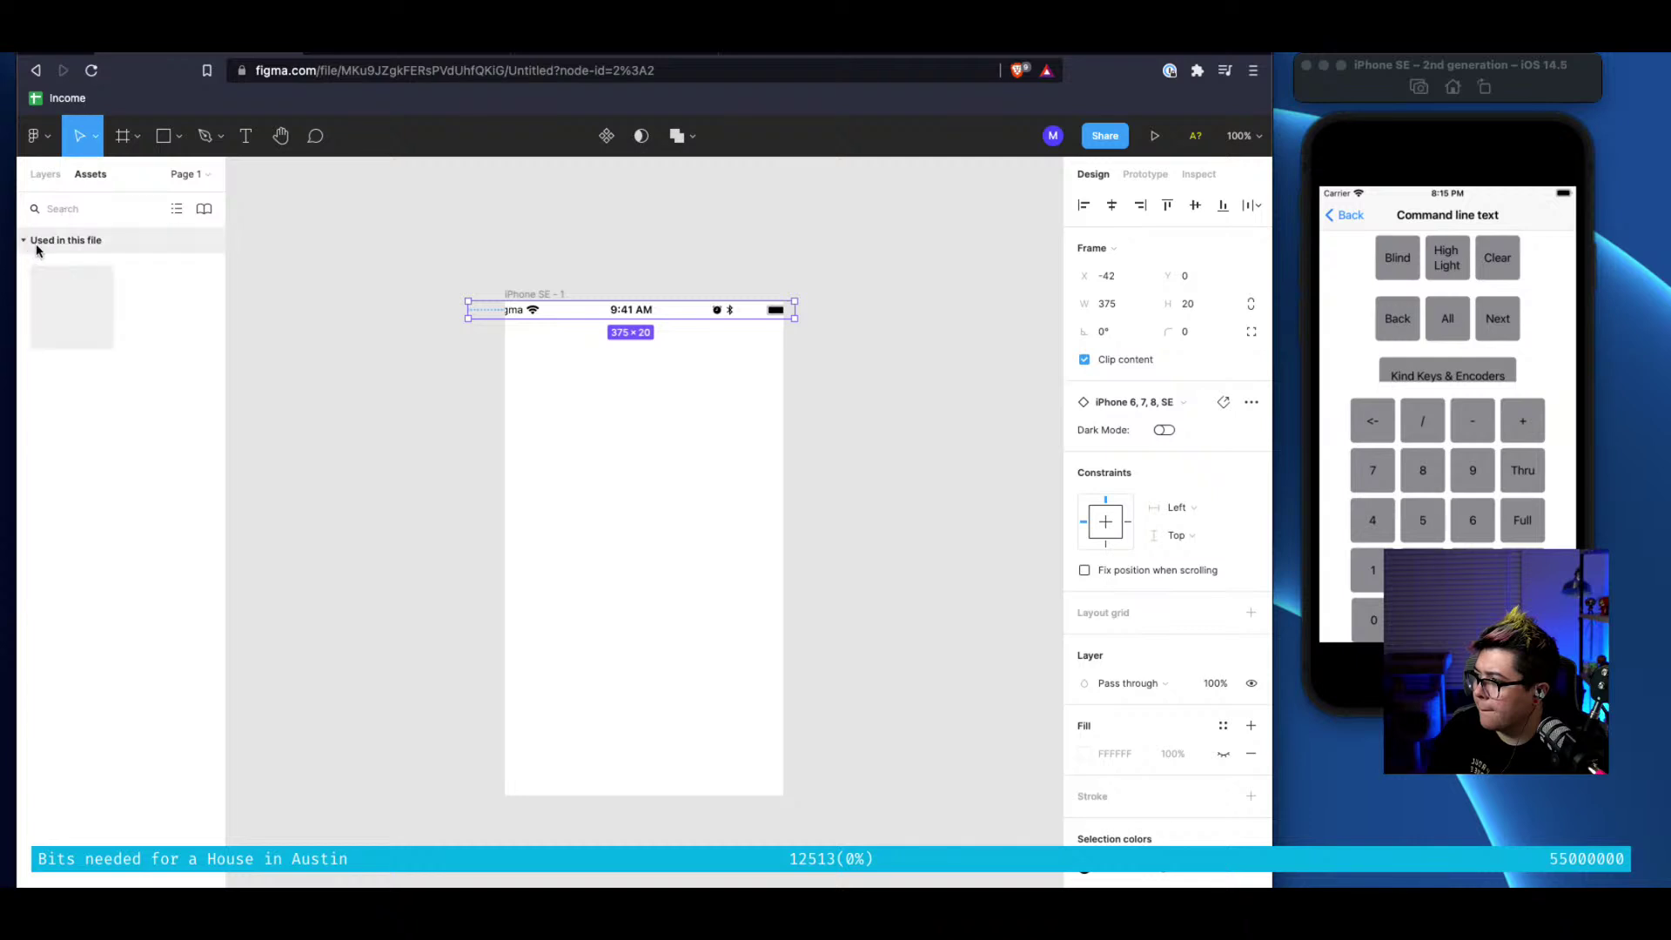
key(Escape)
mouse_move(597, 325)
mouse_down()
mouse_move(641, 339)
mouse_move(616, 315)
mouse_up()
Return to the iOS 15 UI Kit file and examine the size of the iPhone 6, 7, 8, SE status bar component
click(558, 55)
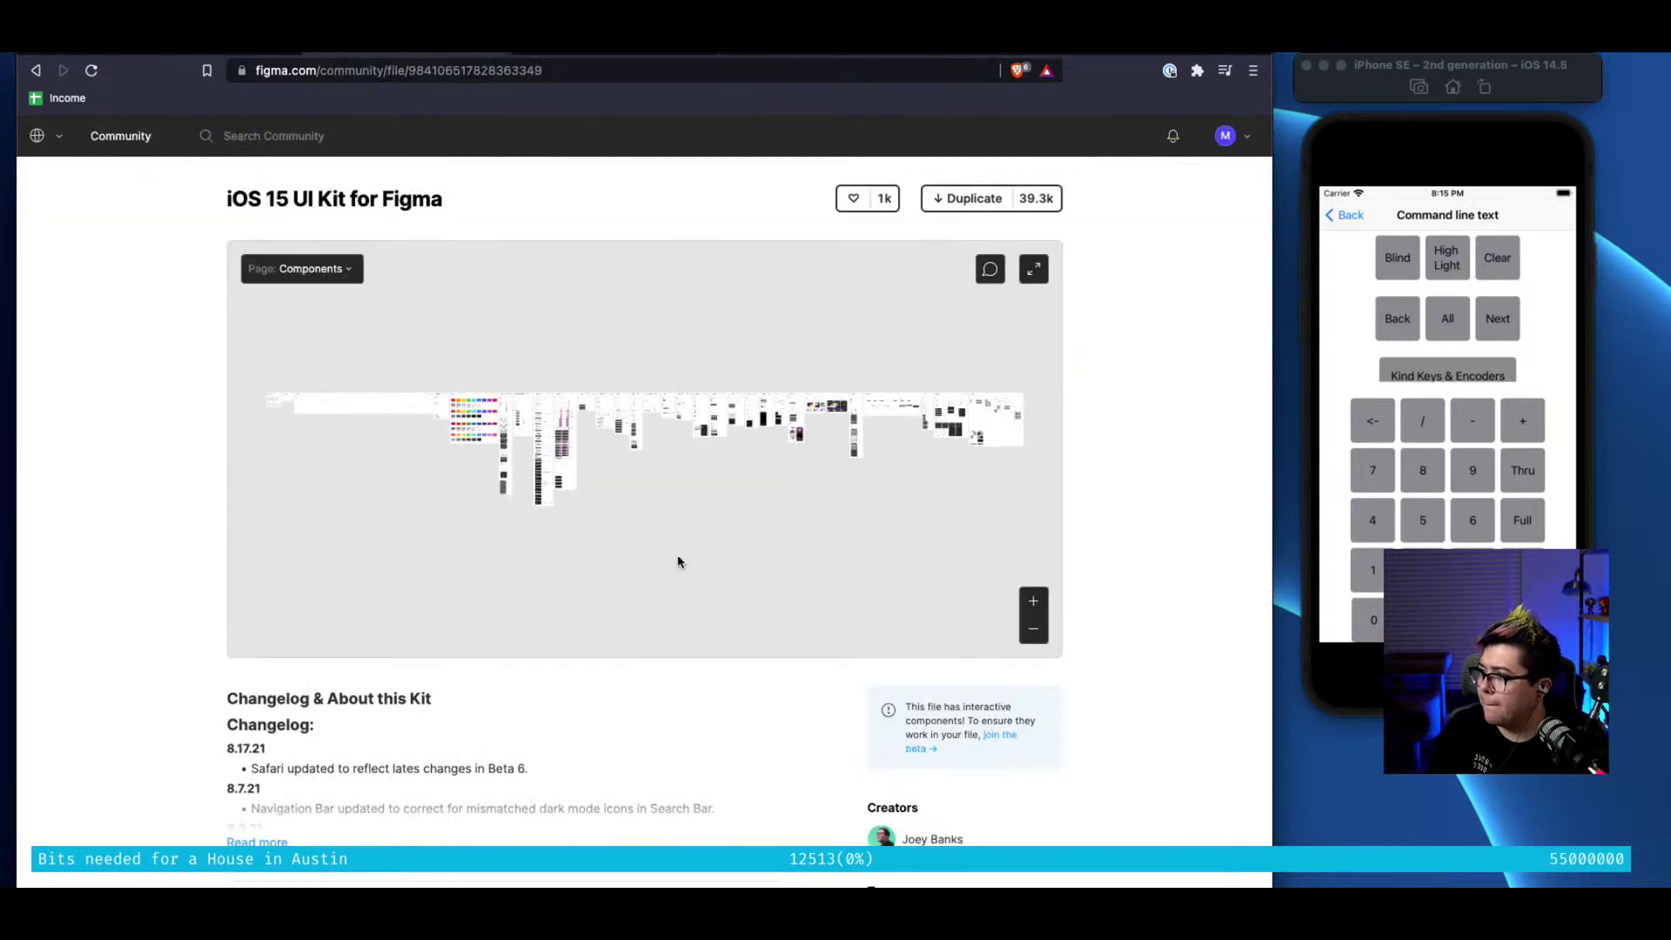
key(ctrl+shift+Tab)
scroll(796, 551, down, 8)
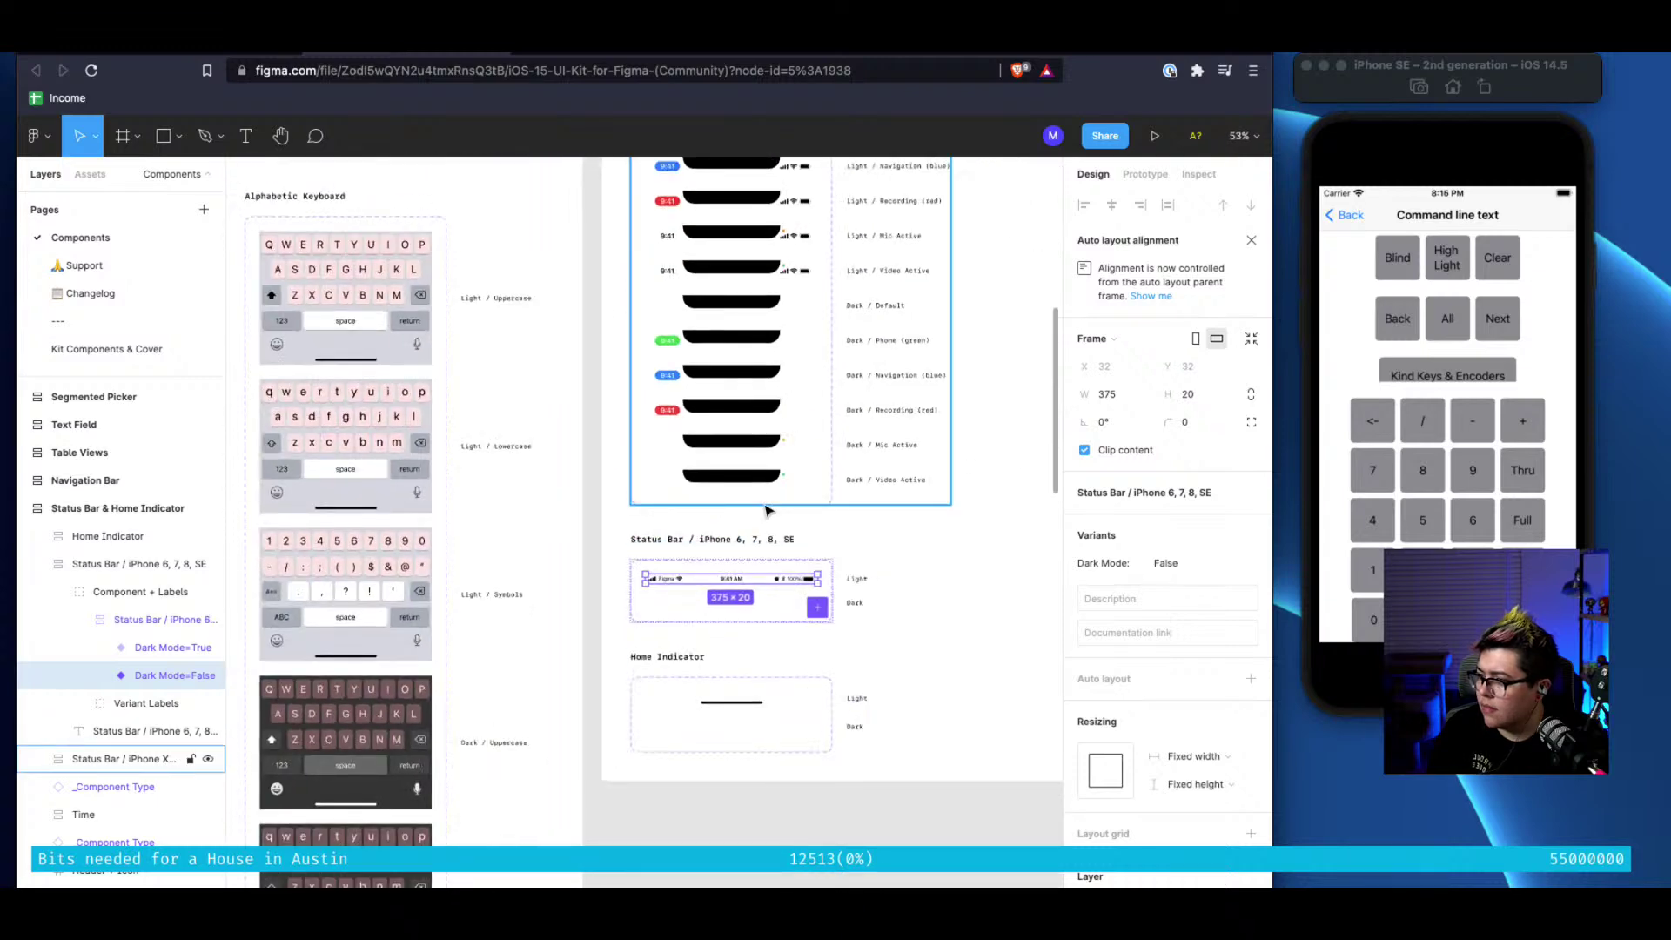
scroll(765, 509, up, 6)
scroll(764, 503, down, 1)
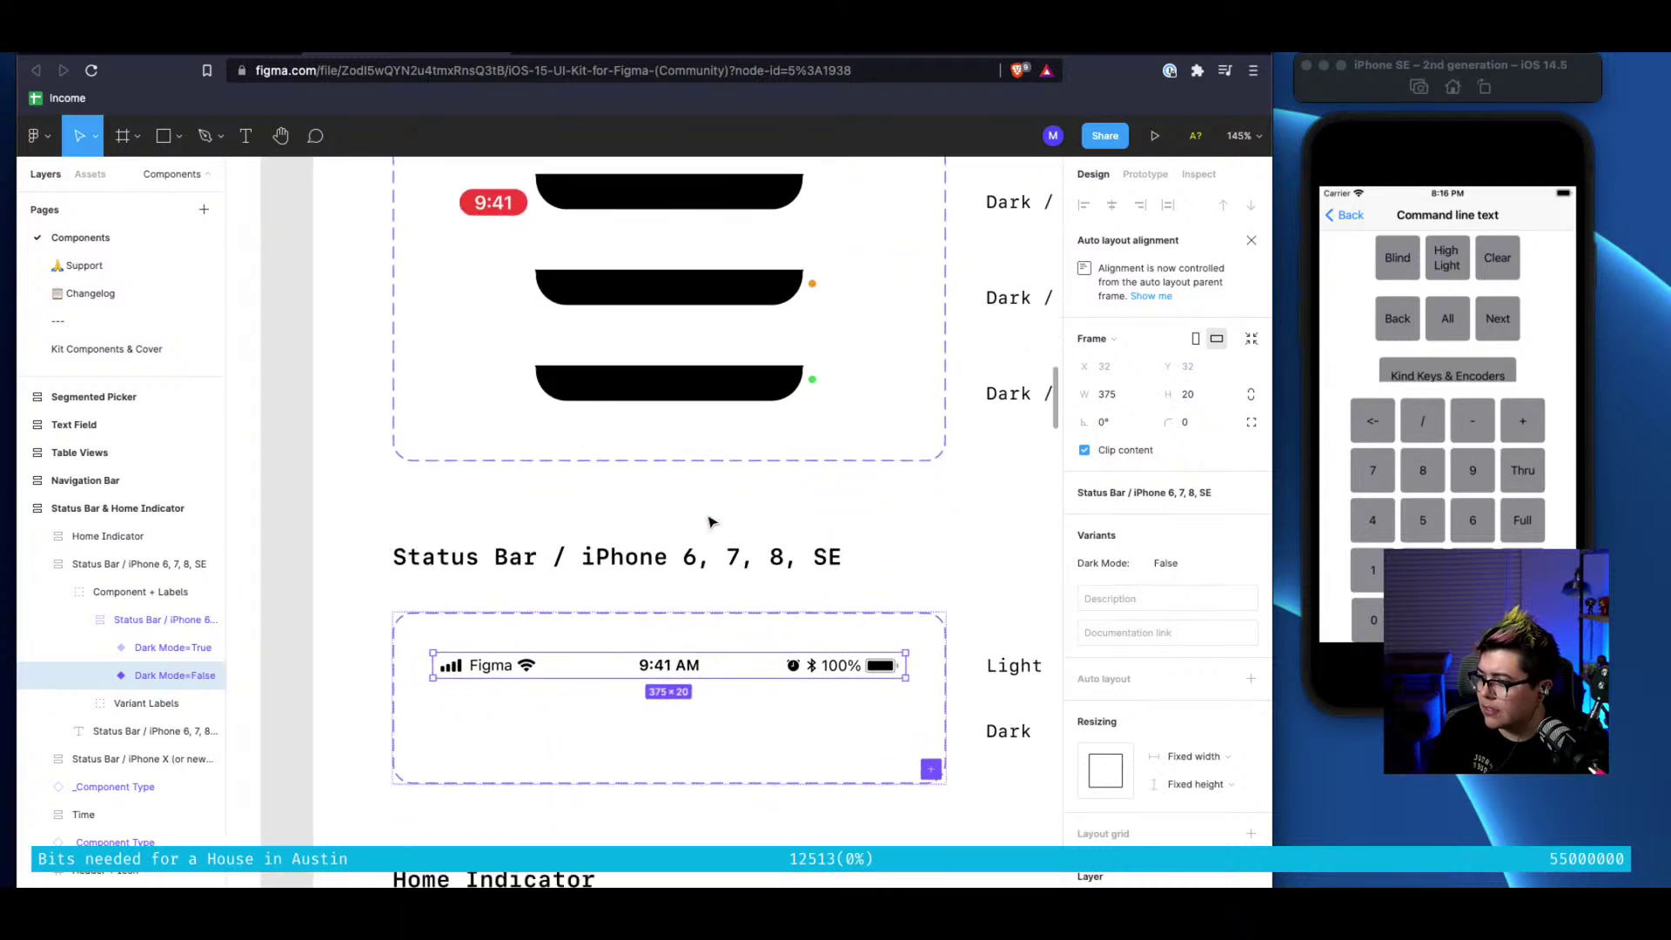
scroll(710, 522, up, 10)
scroll(709, 522, down, 9)
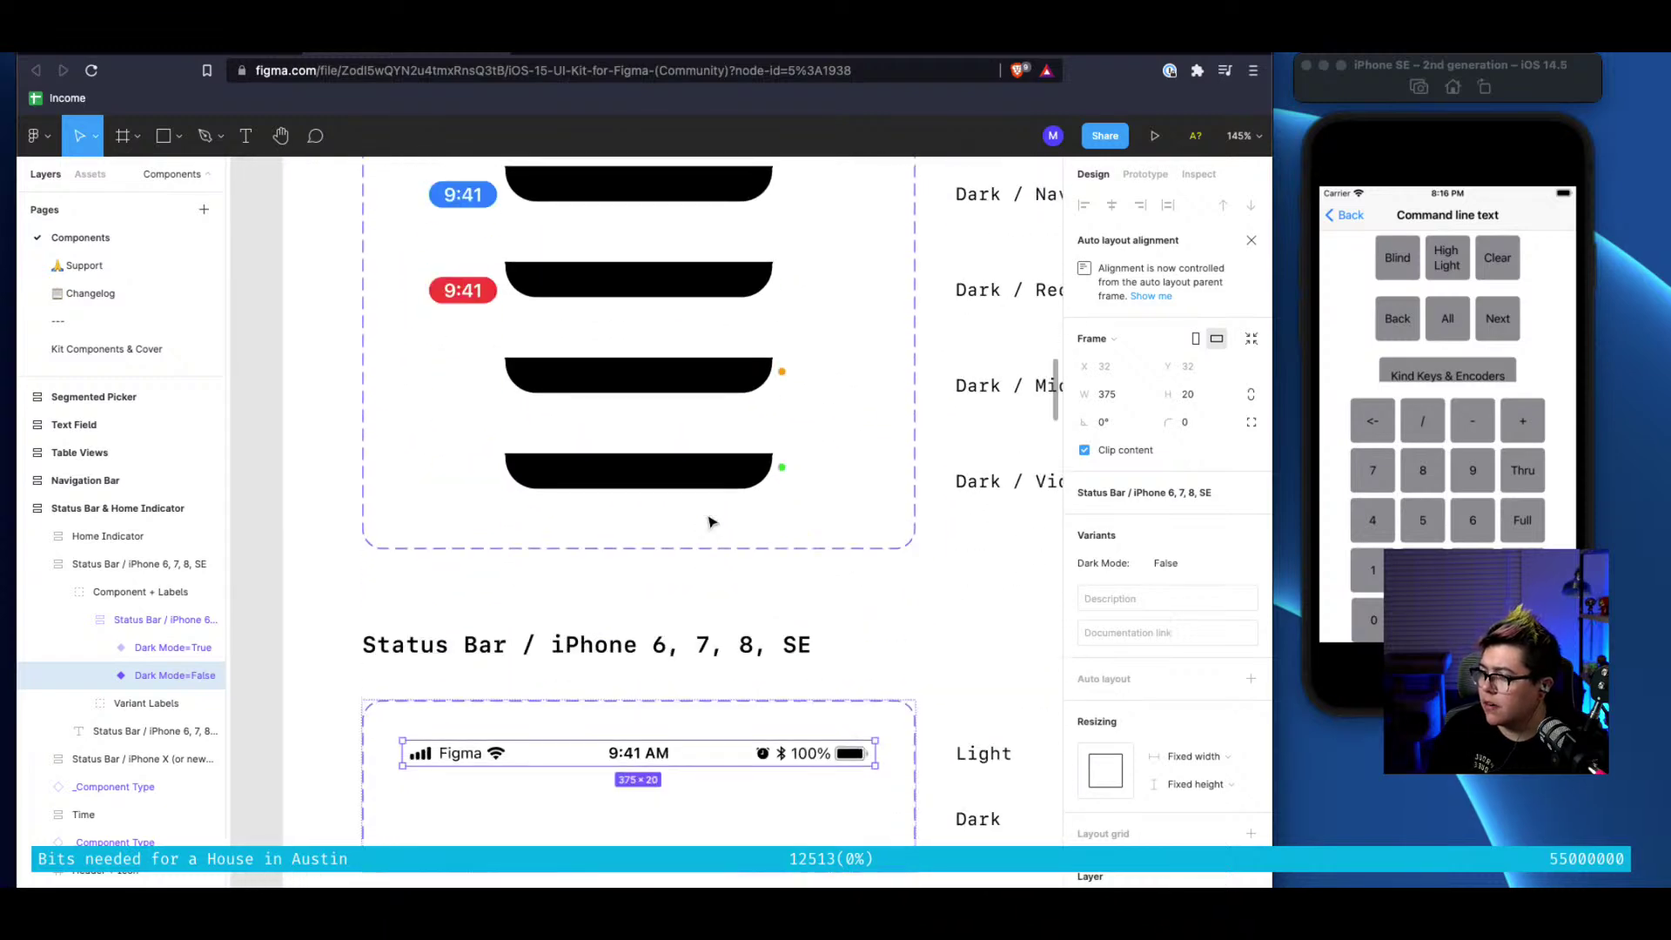
scroll(710, 522, down, 2)
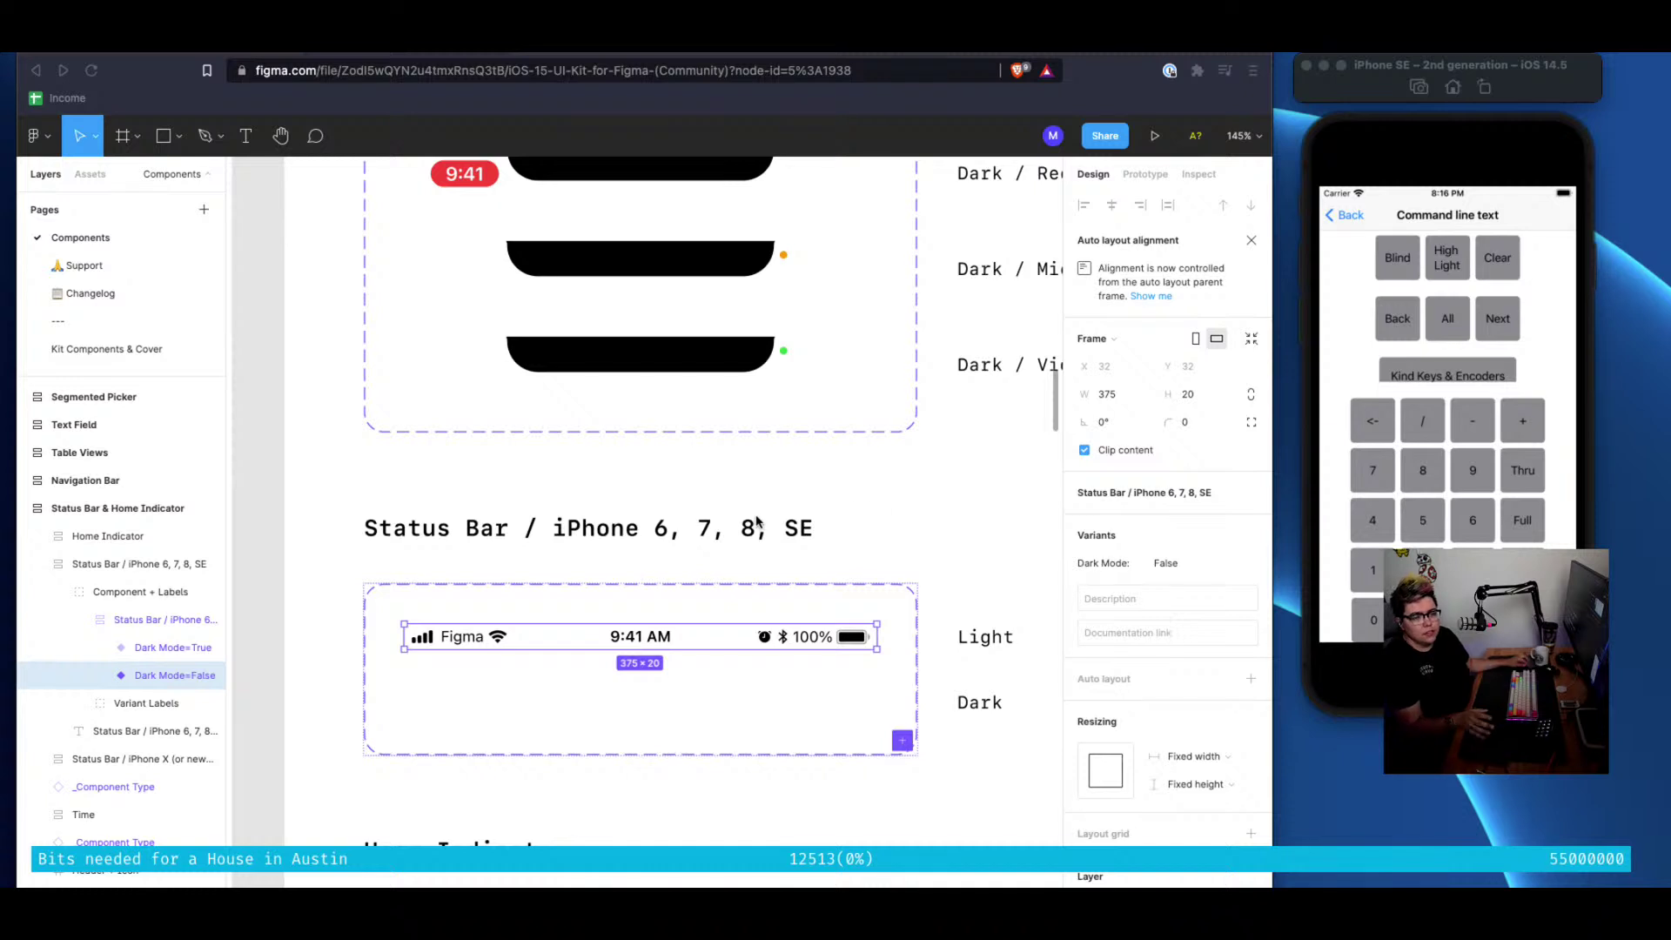
Switch back to the Untitled file, and undo the iPhone SE frame's deletion and the added export setting
click(252, 55)
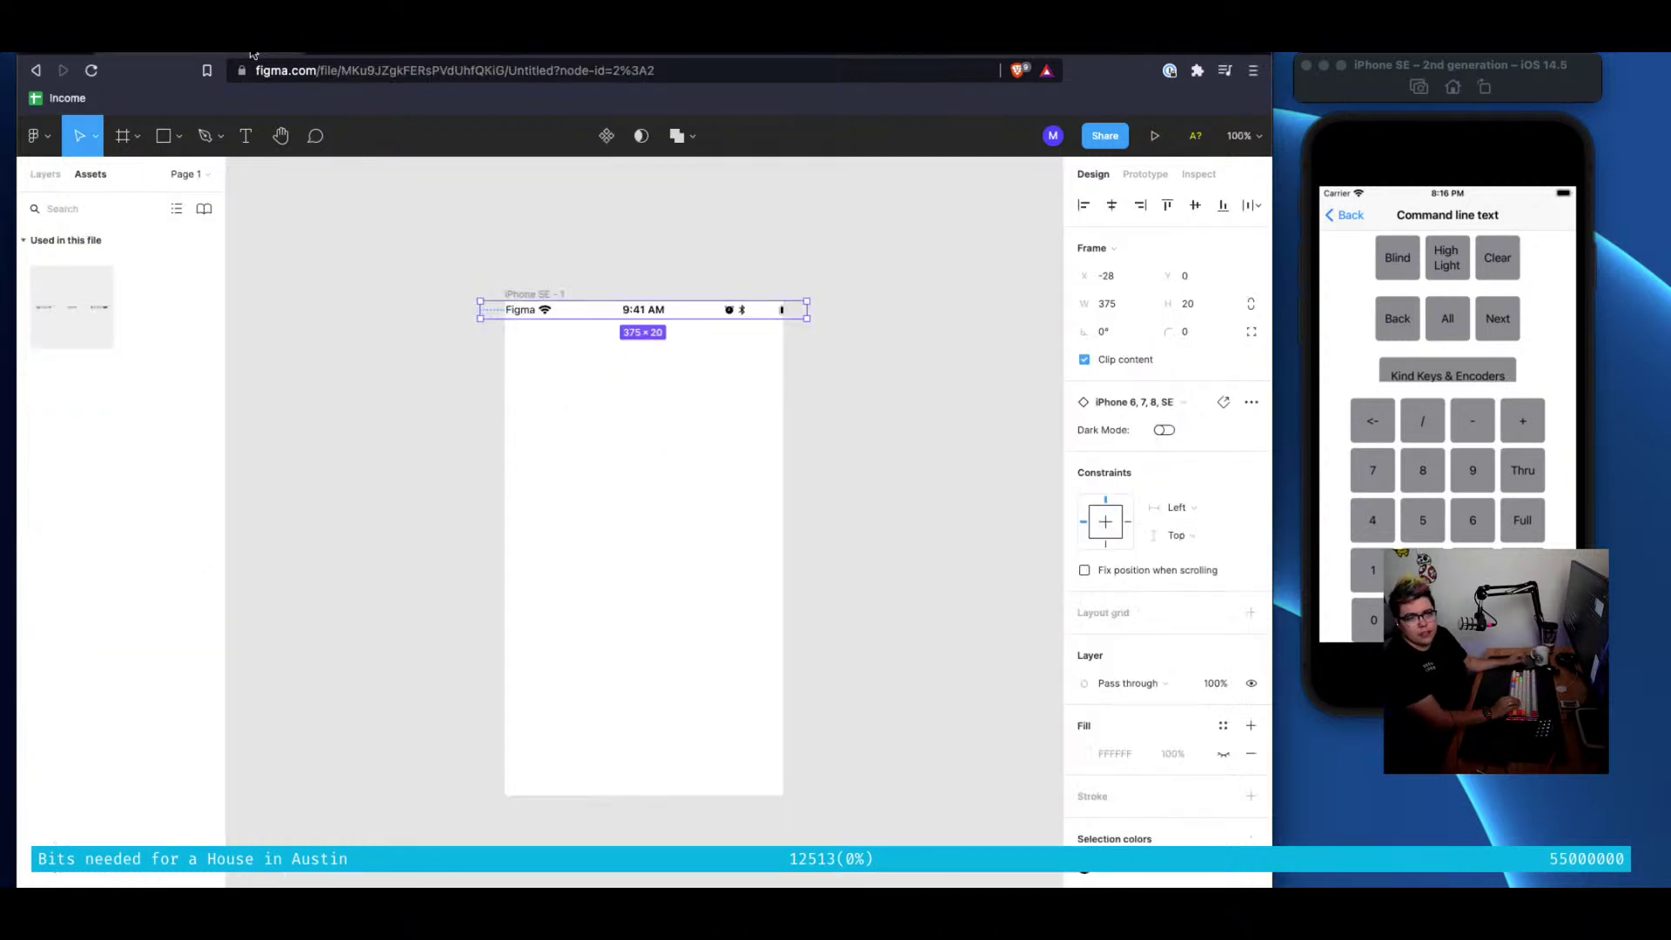
click(712, 425)
click(548, 299)
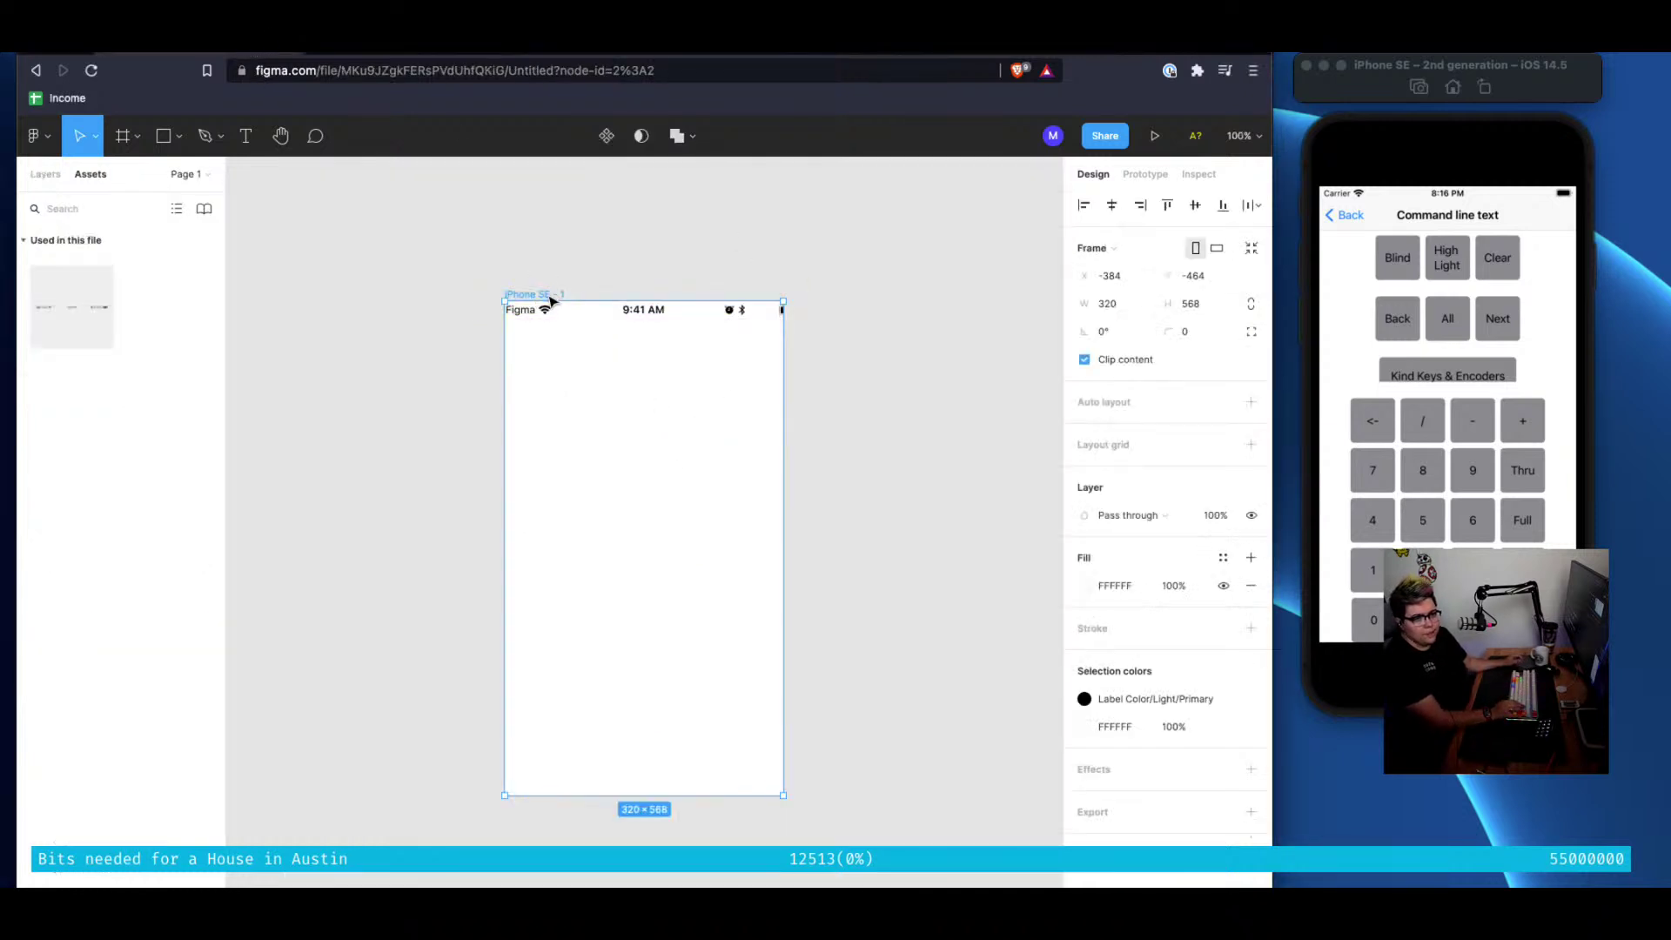
key(Delete)
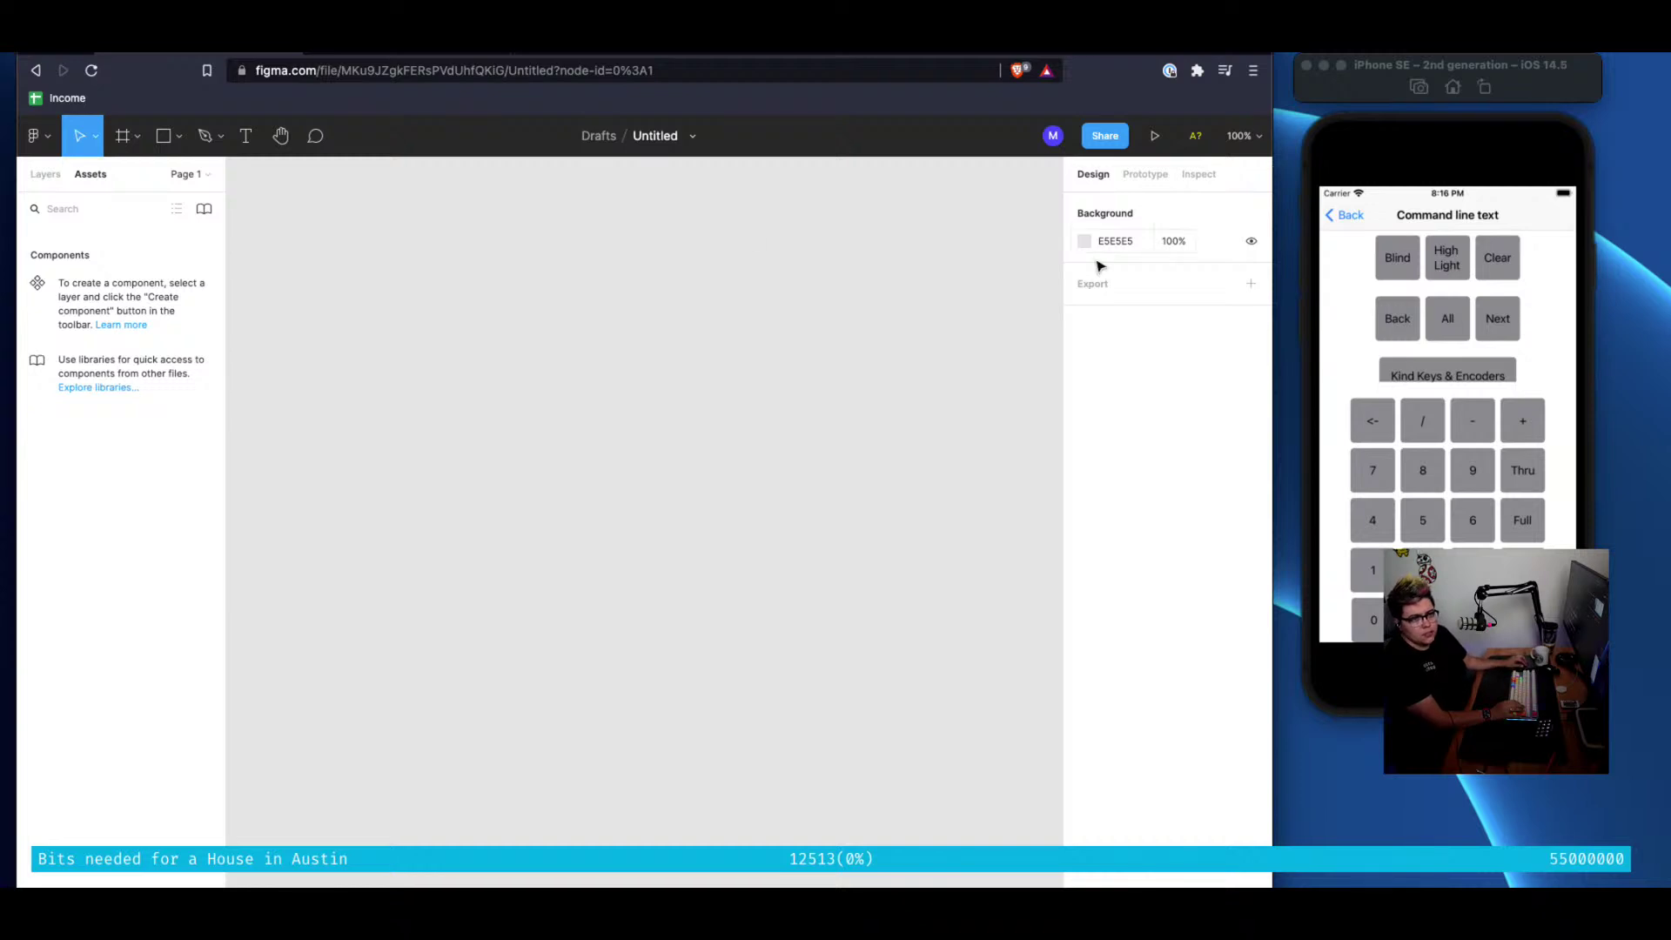
click(45, 179)
click(1250, 282)
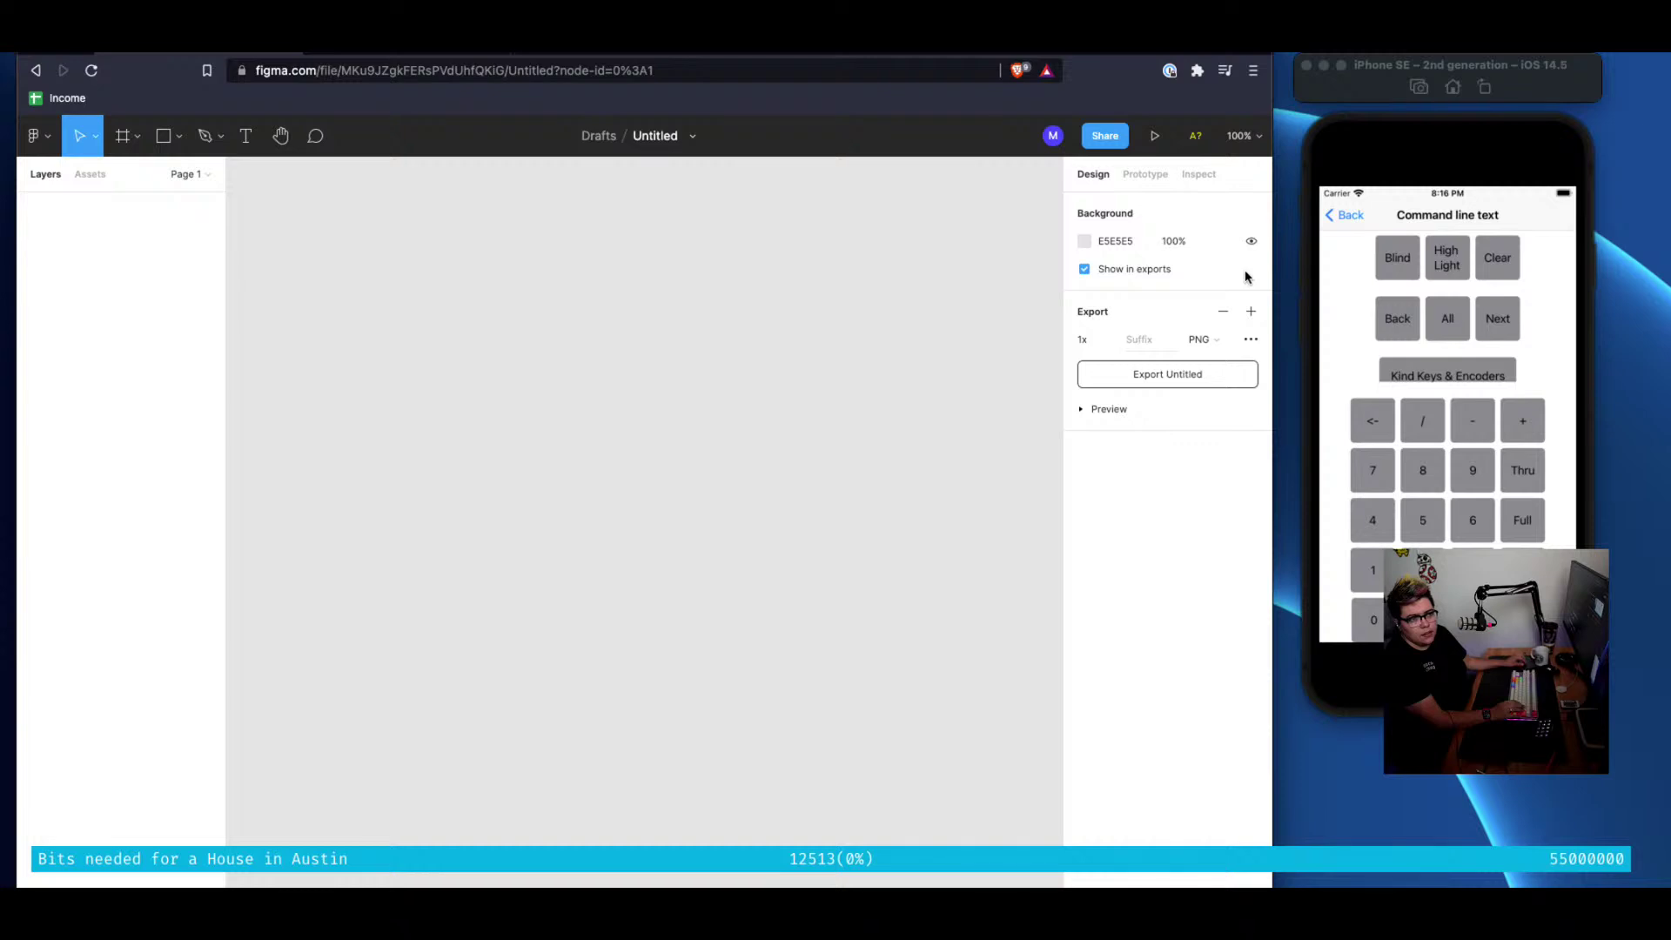
key(ctrl+z)
key(ctrl+z)
Delete the iPhone SE frame together with its status bar
click(887, 414)
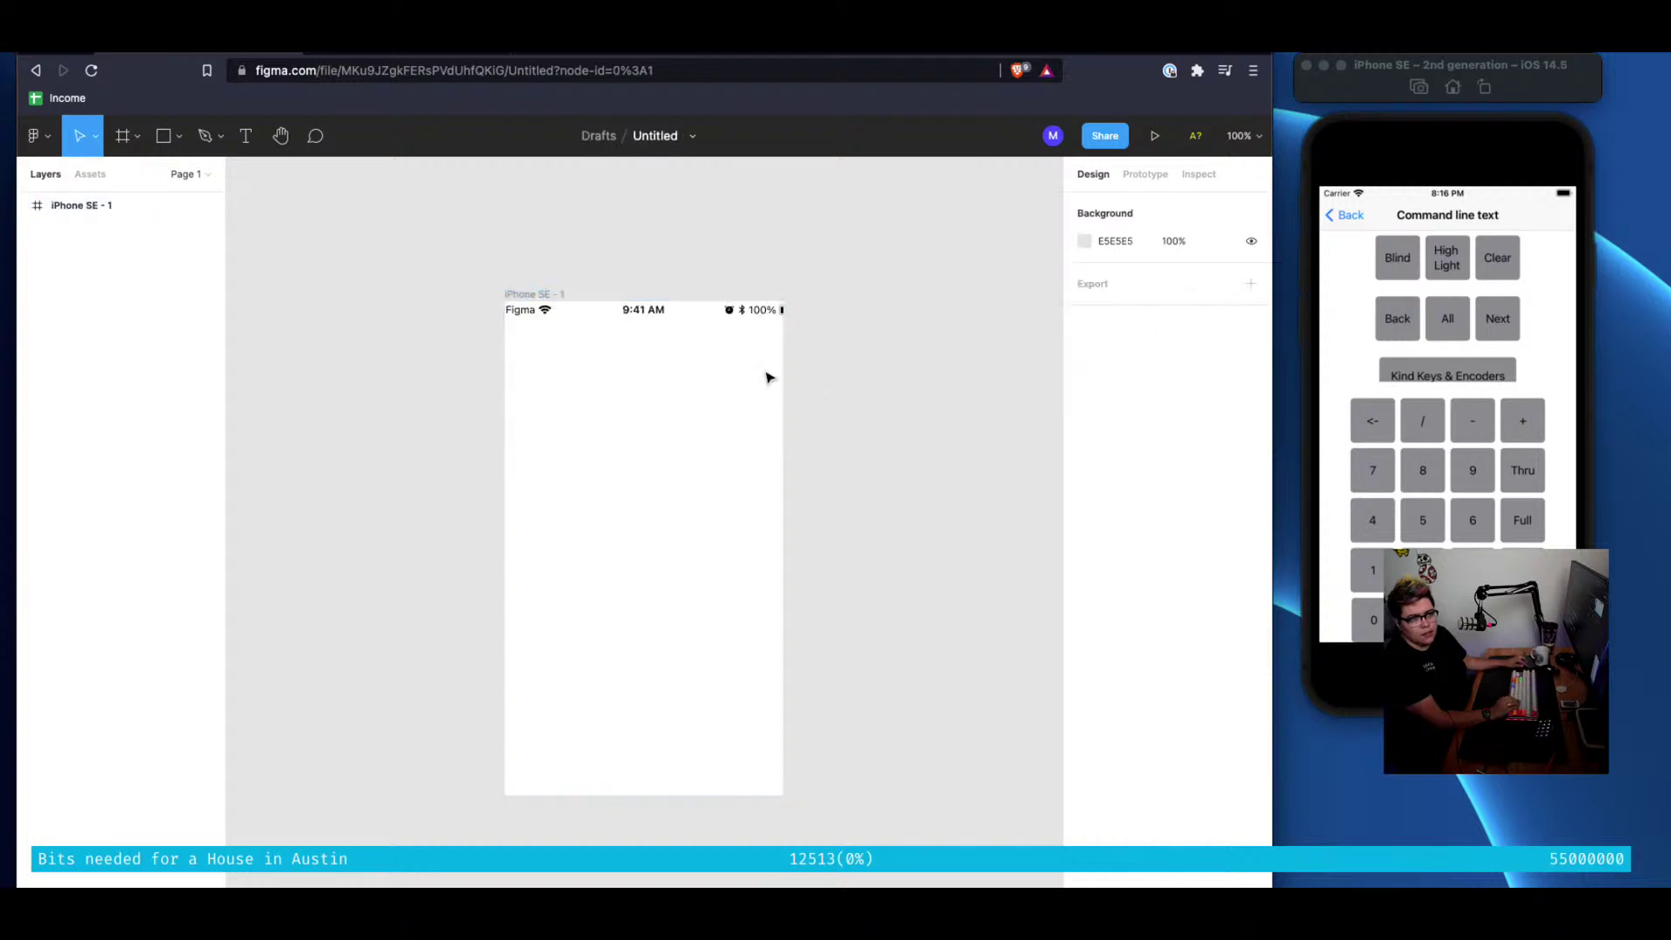
click(694, 316)
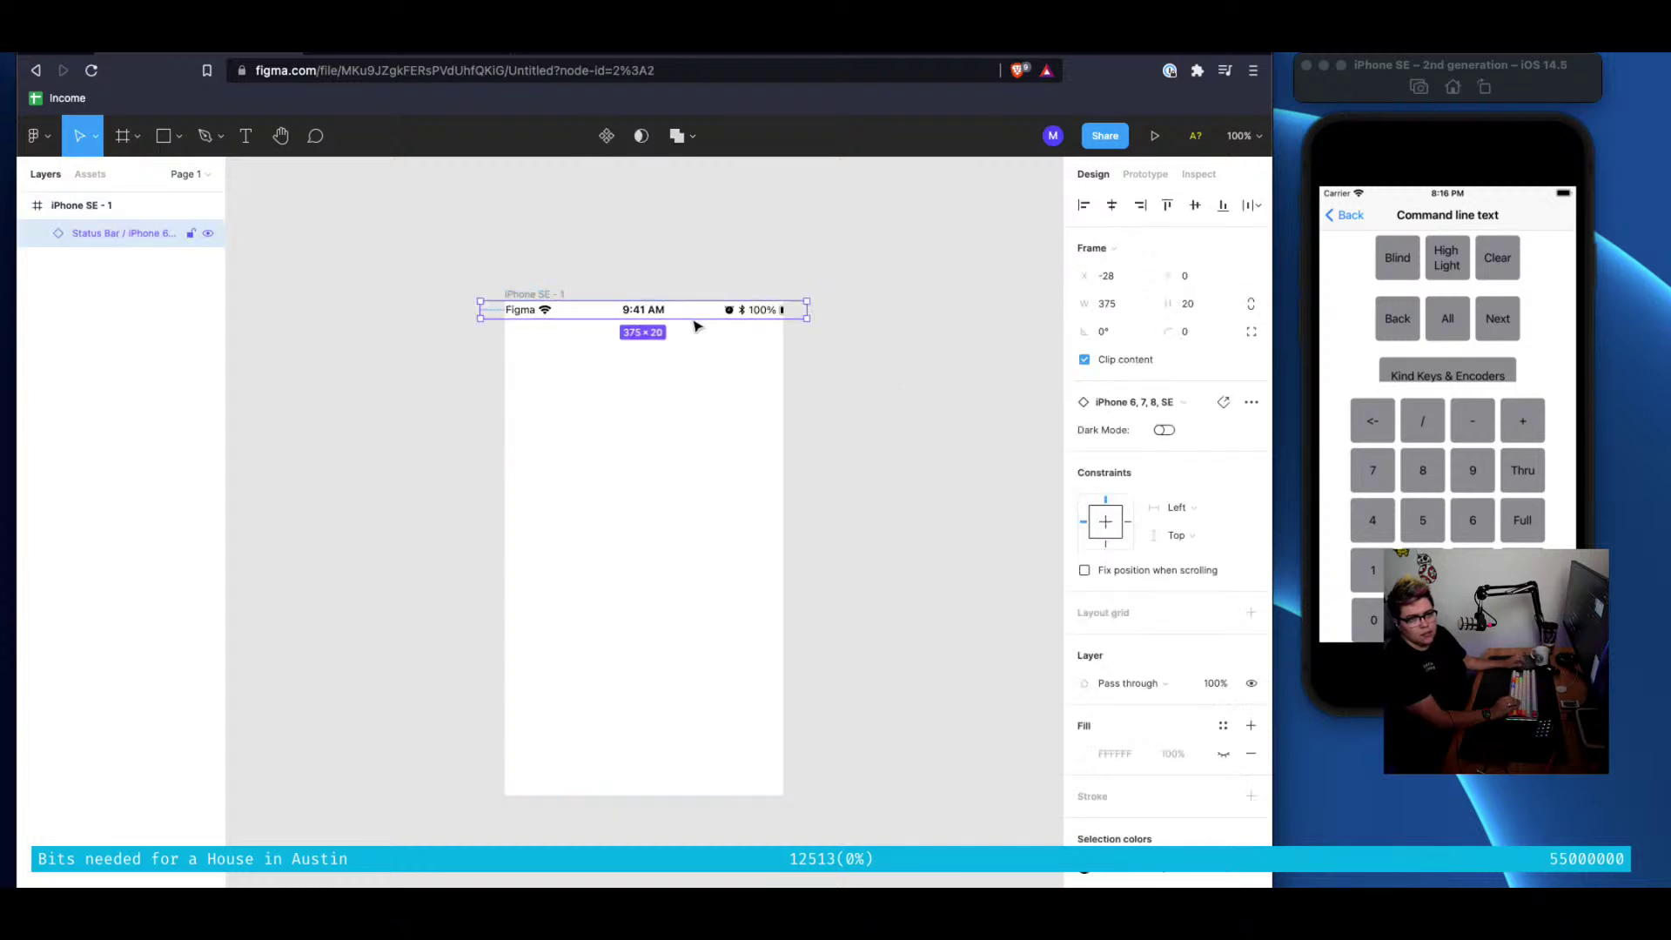
click(754, 367)
click(119, 204)
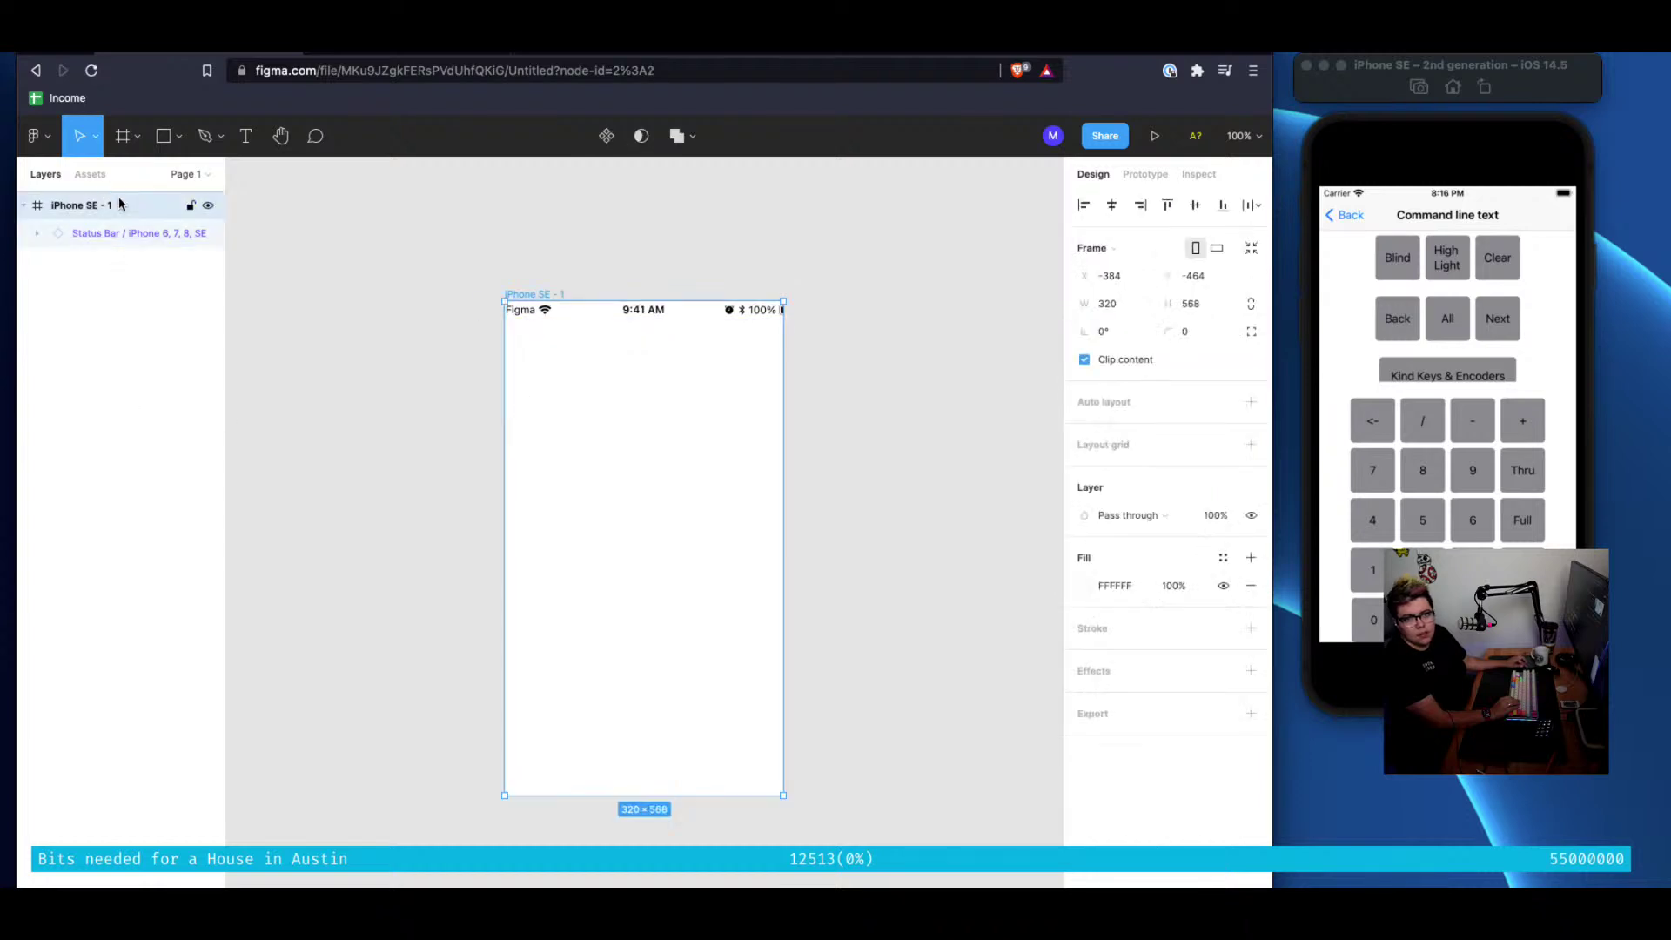
key(Delete)
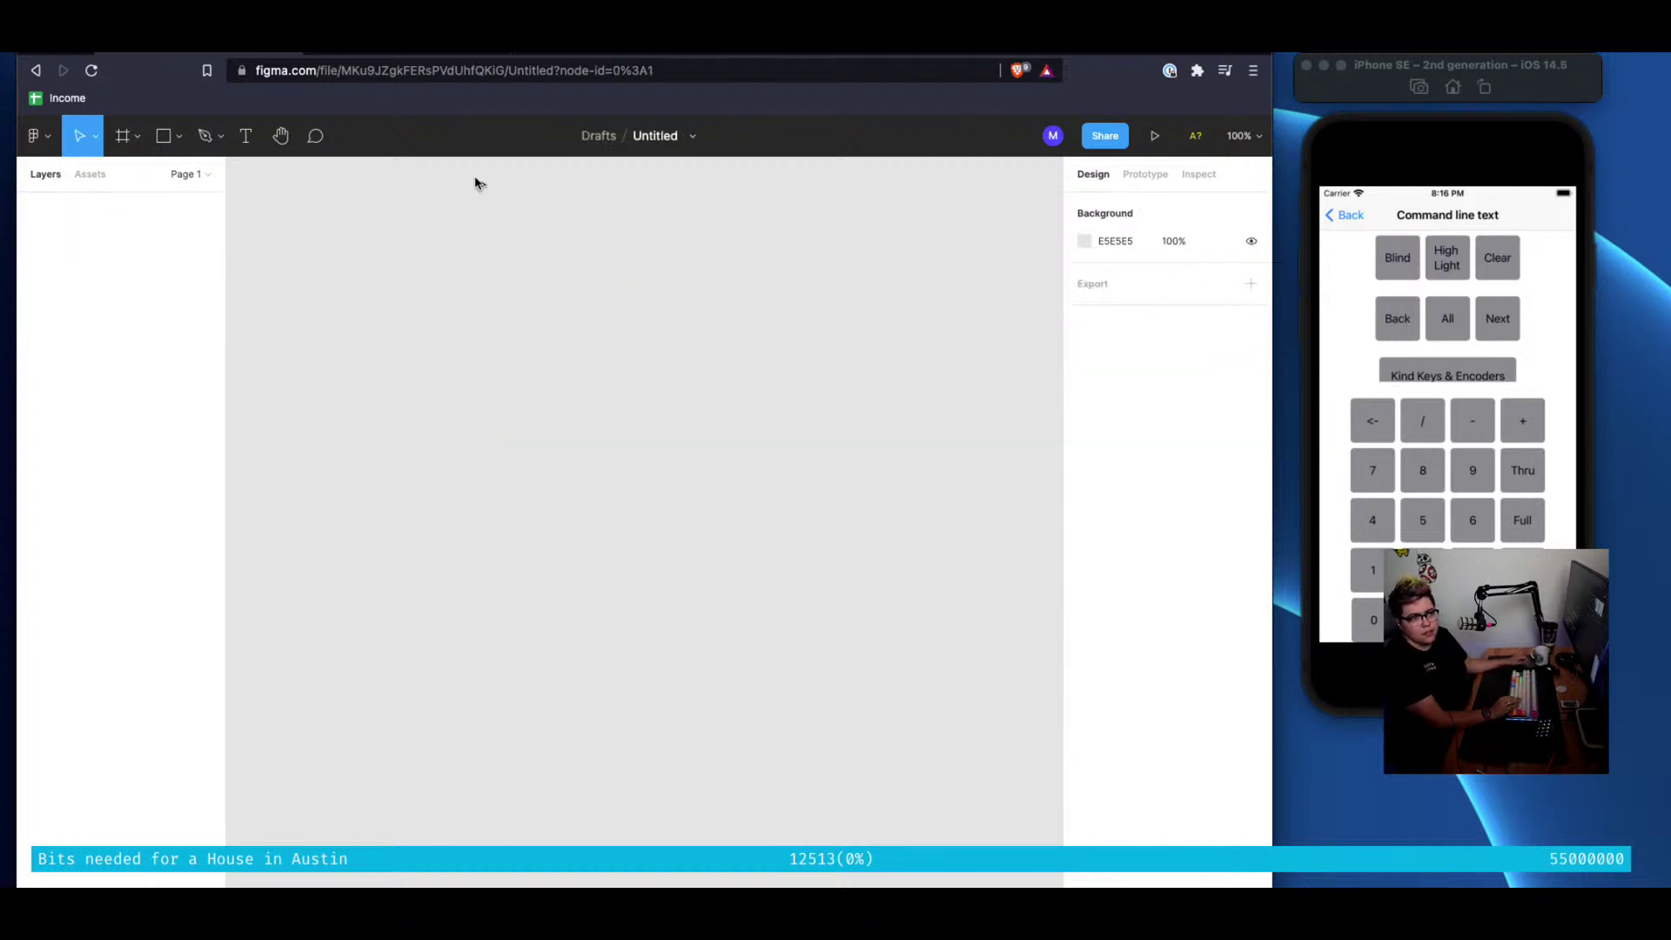
Add a new frame using the iPhone 8 preset, 375 × 667
click(133, 149)
click(156, 179)
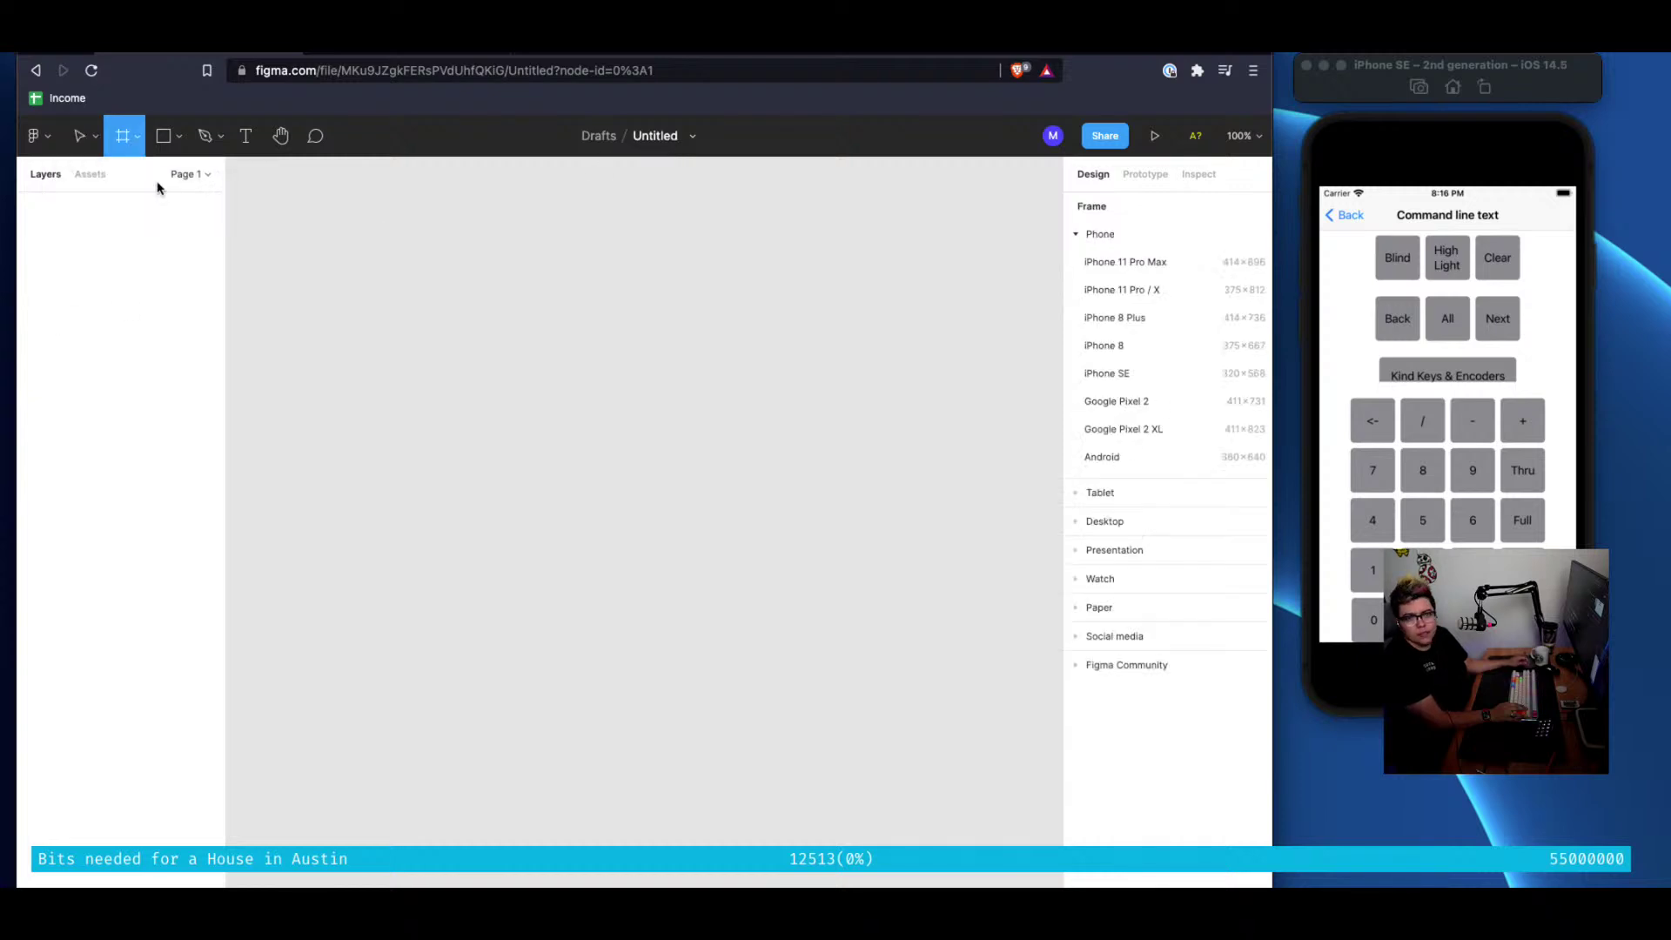
click(1159, 345)
Paste the copied status bar into the iPhone 8 frame and fit it flush against the frame's top edge
key(ctrl+v)
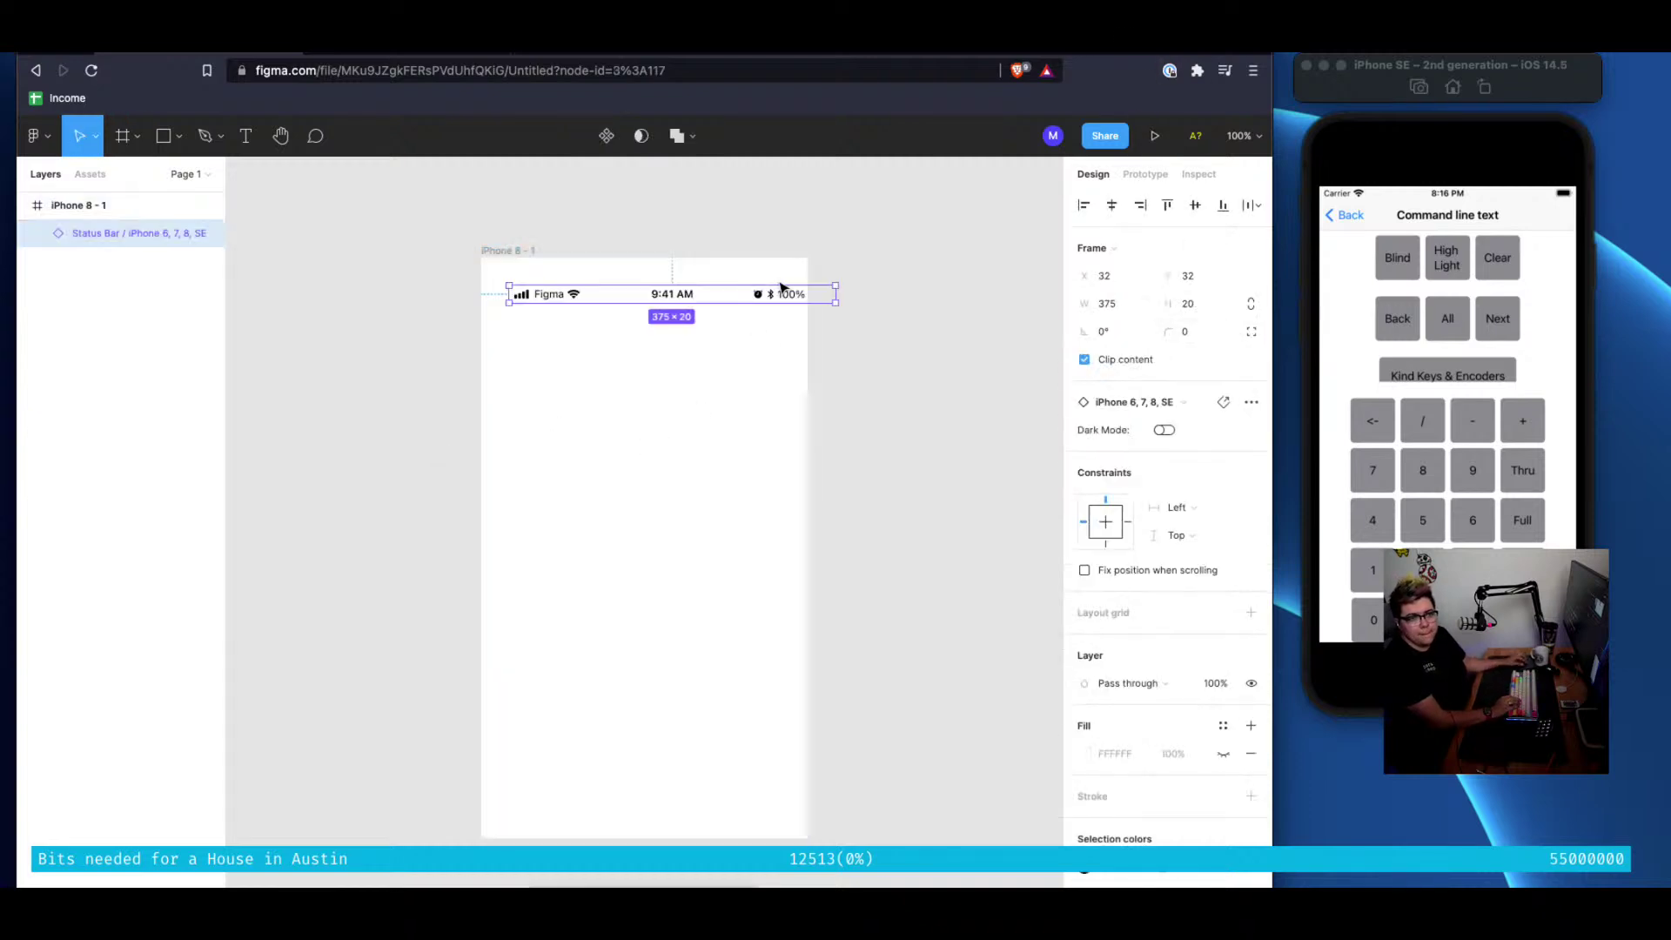
drag(780, 287, 752, 275)
click(896, 467)
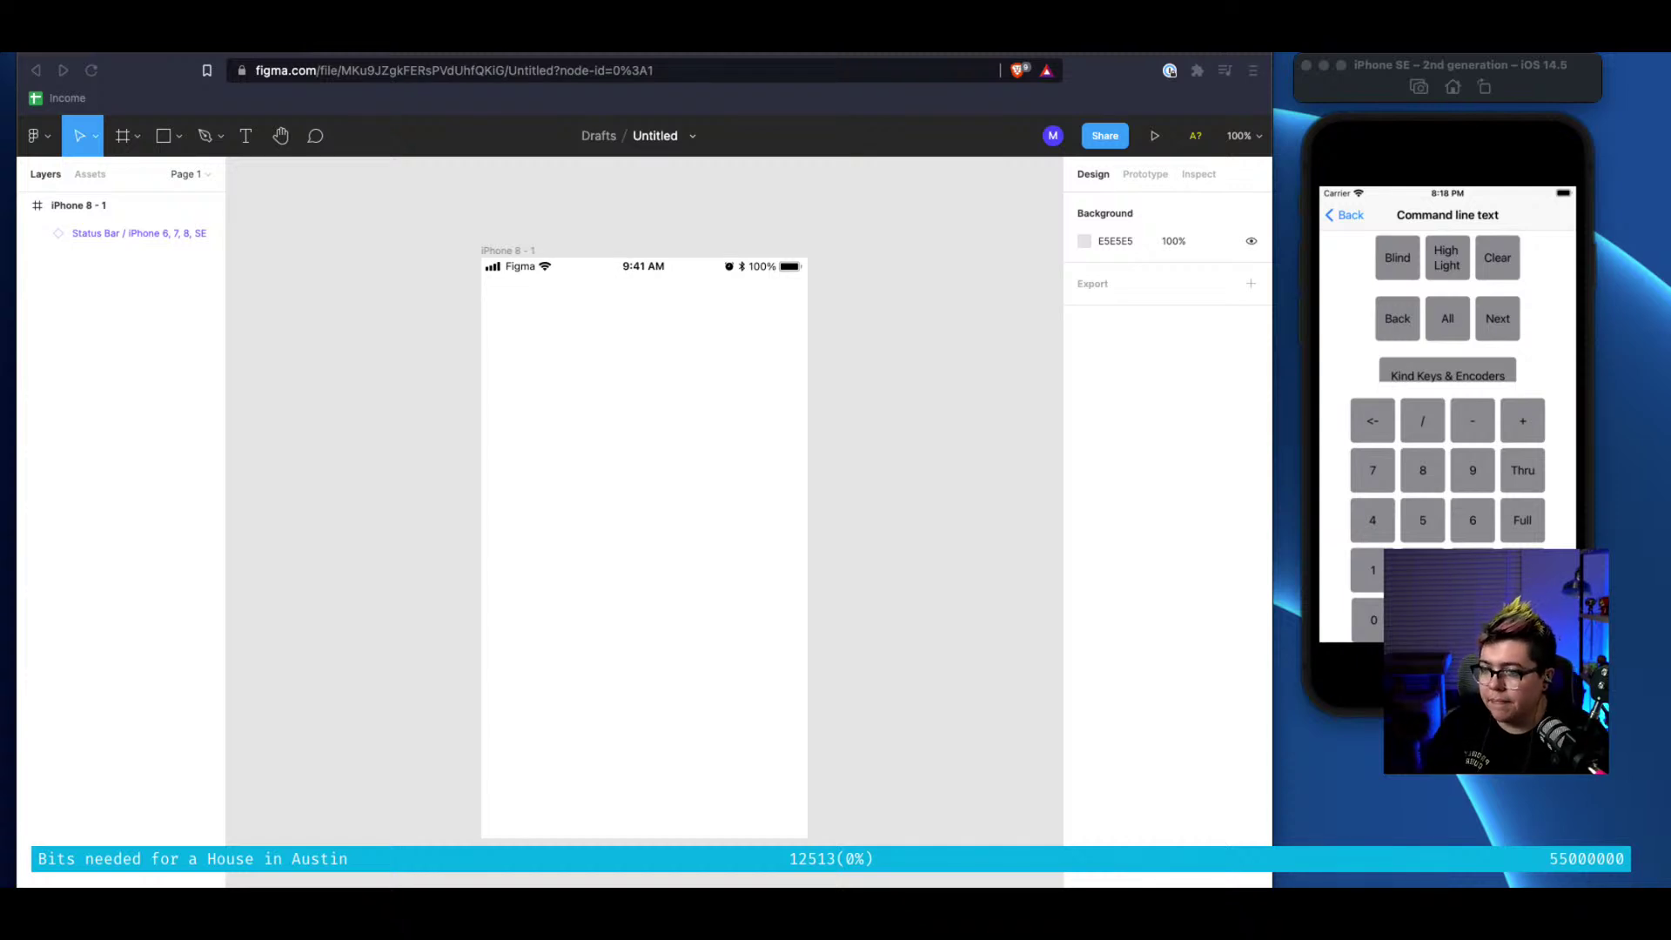
Switch to the iOS 15 UI Kit file and examine the light and dark top navigation variants in the Navigation Bar section
click(1503, 534)
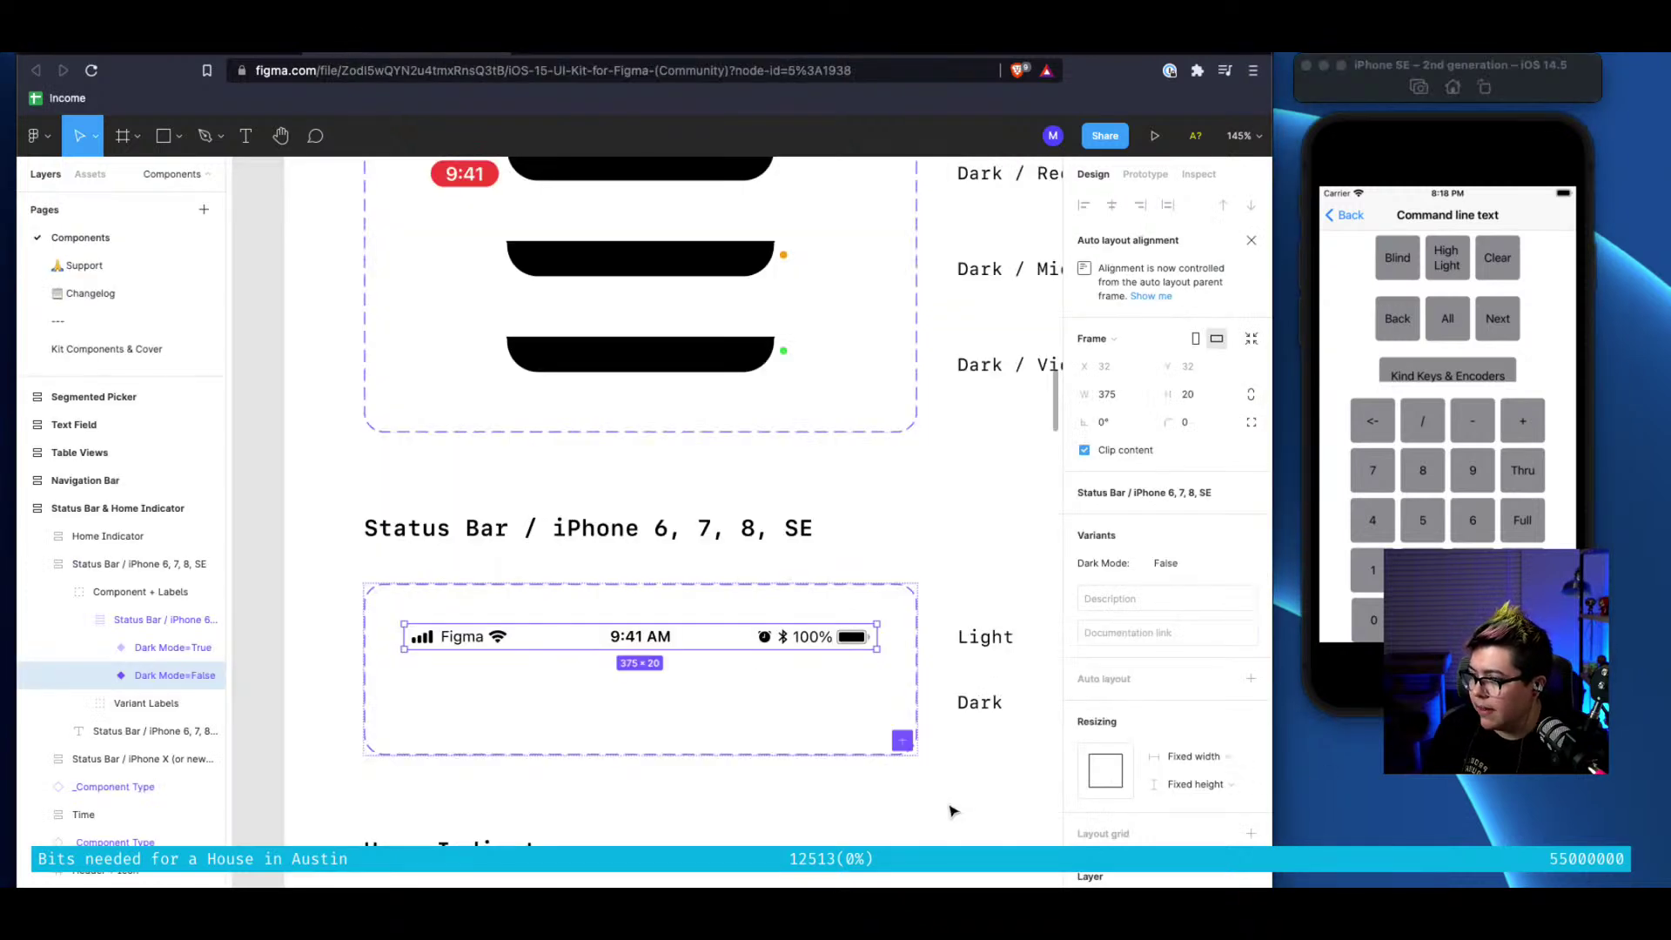
scroll(817, 690, down, 5)
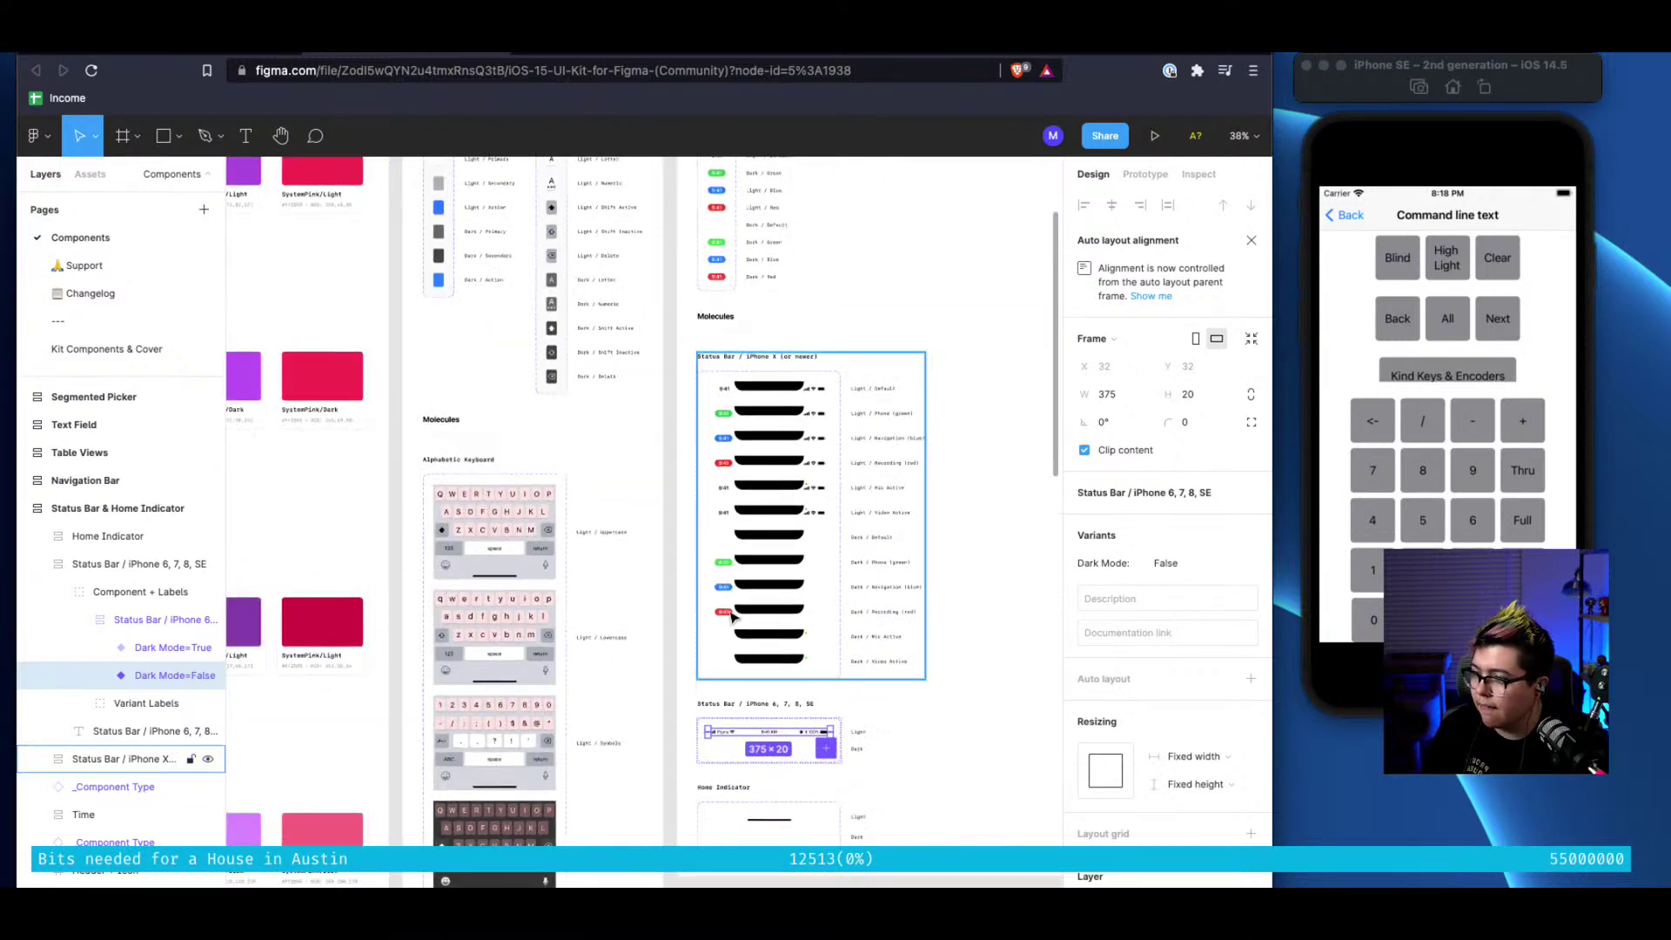
click(966, 220)
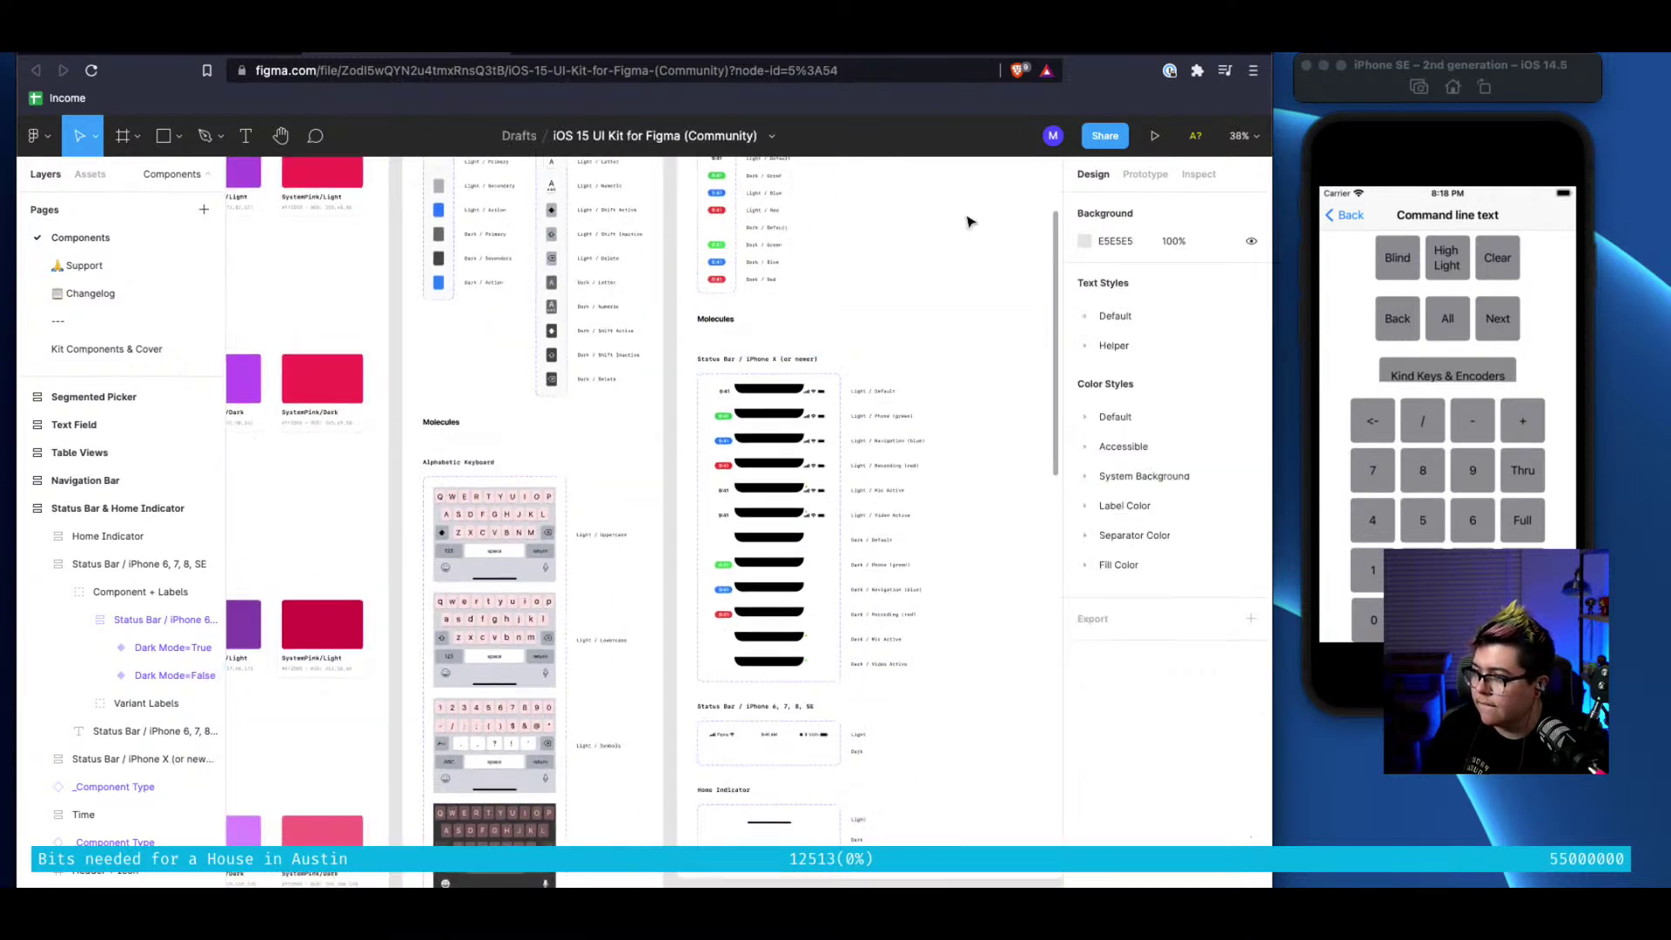
scroll(968, 222, up, 3)
scroll(968, 222, right, 4)
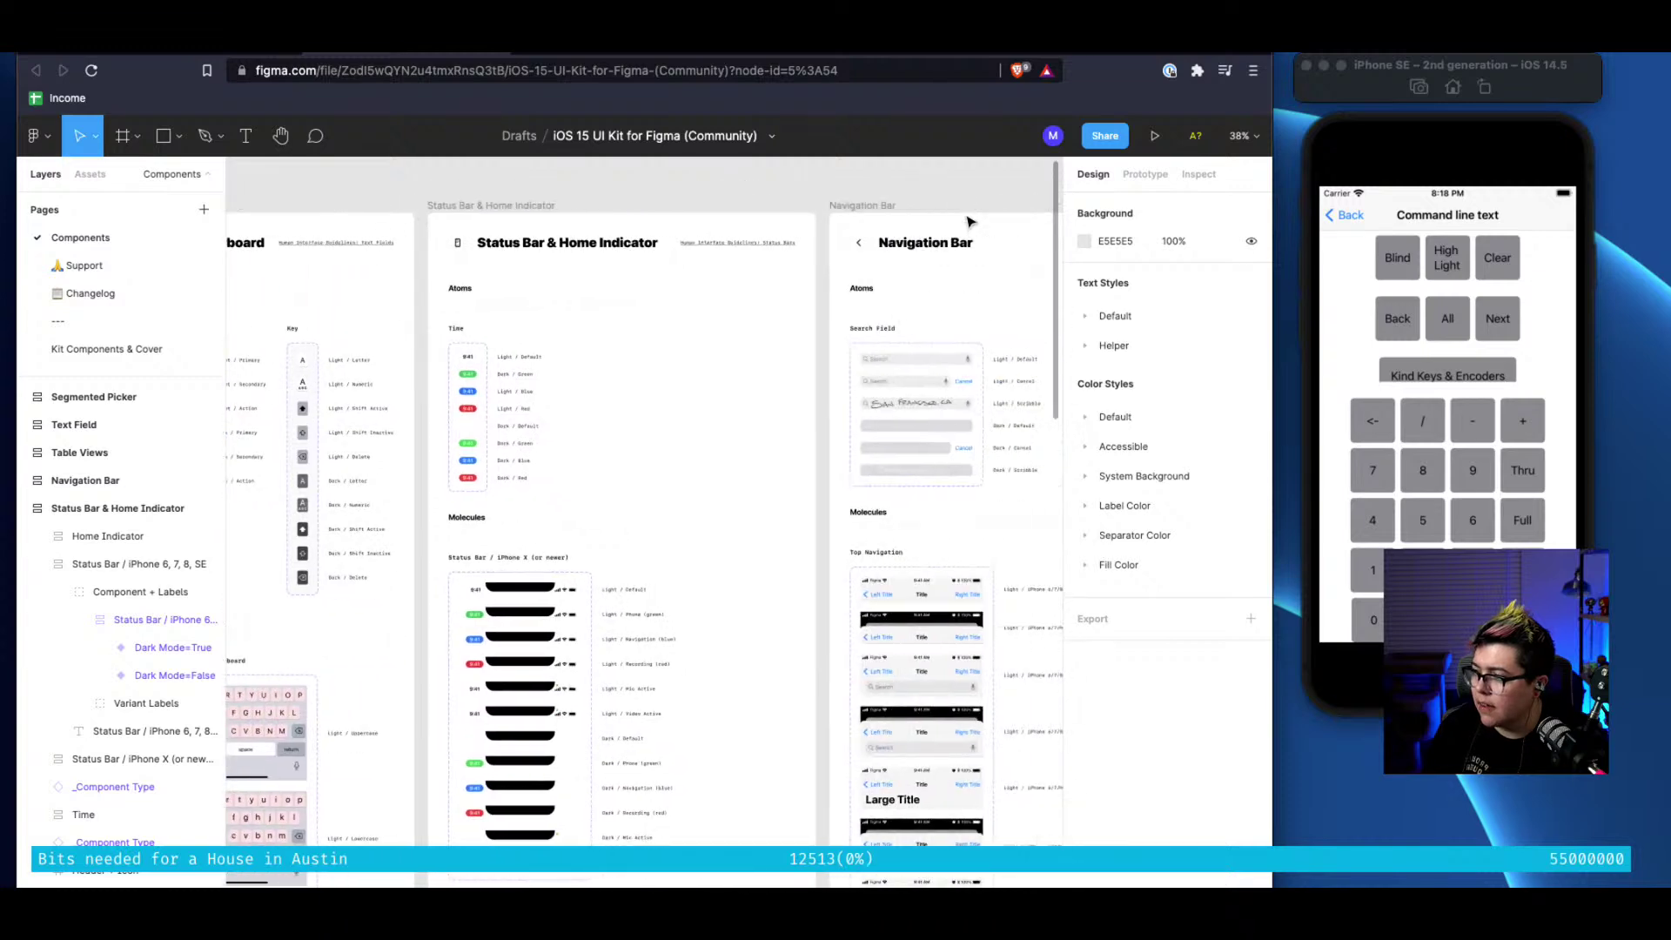
scroll(688, 425, right, 2)
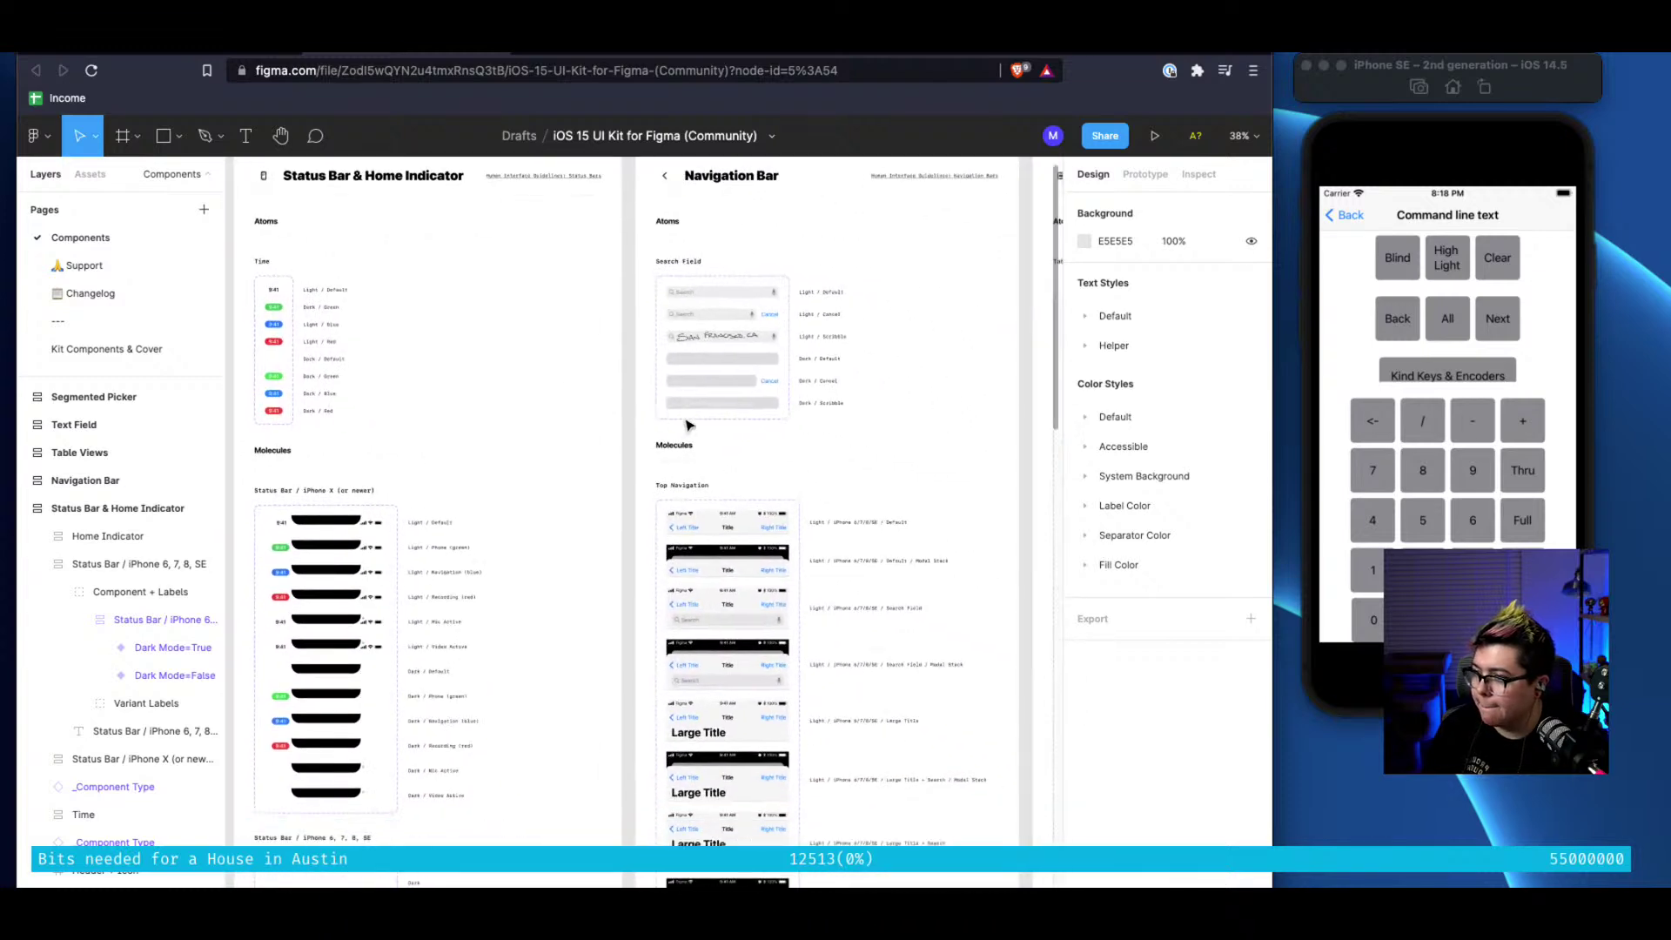
scroll(687, 427, right, 3)
scroll(687, 427, up, 1)
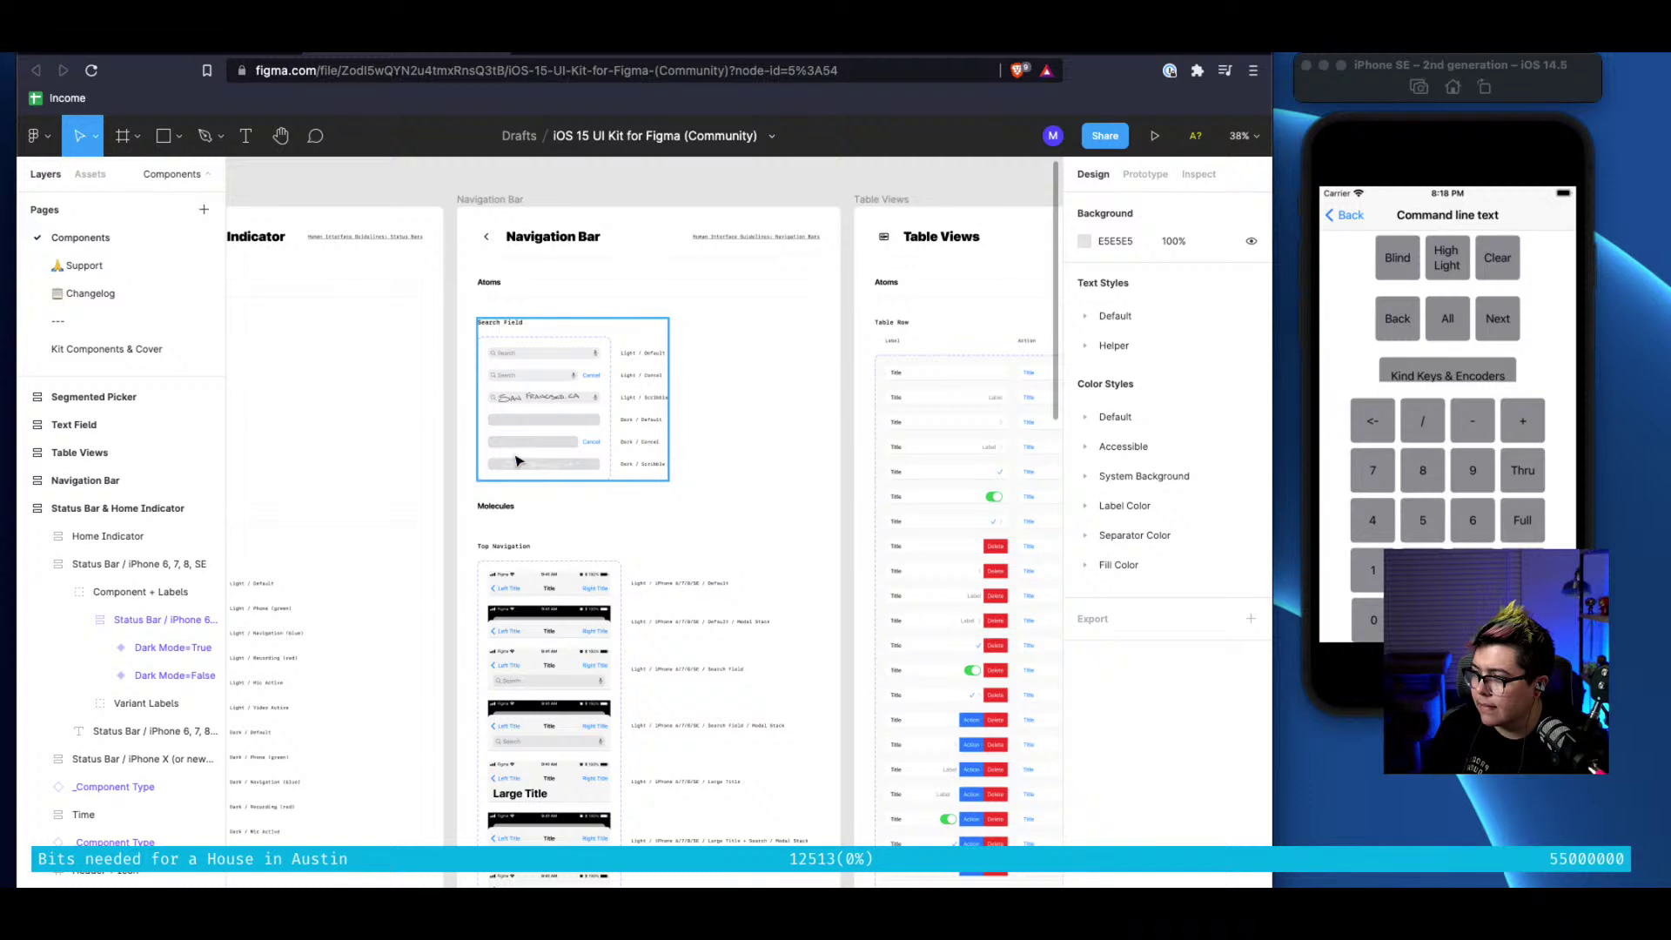
scroll(541, 699, down, 3)
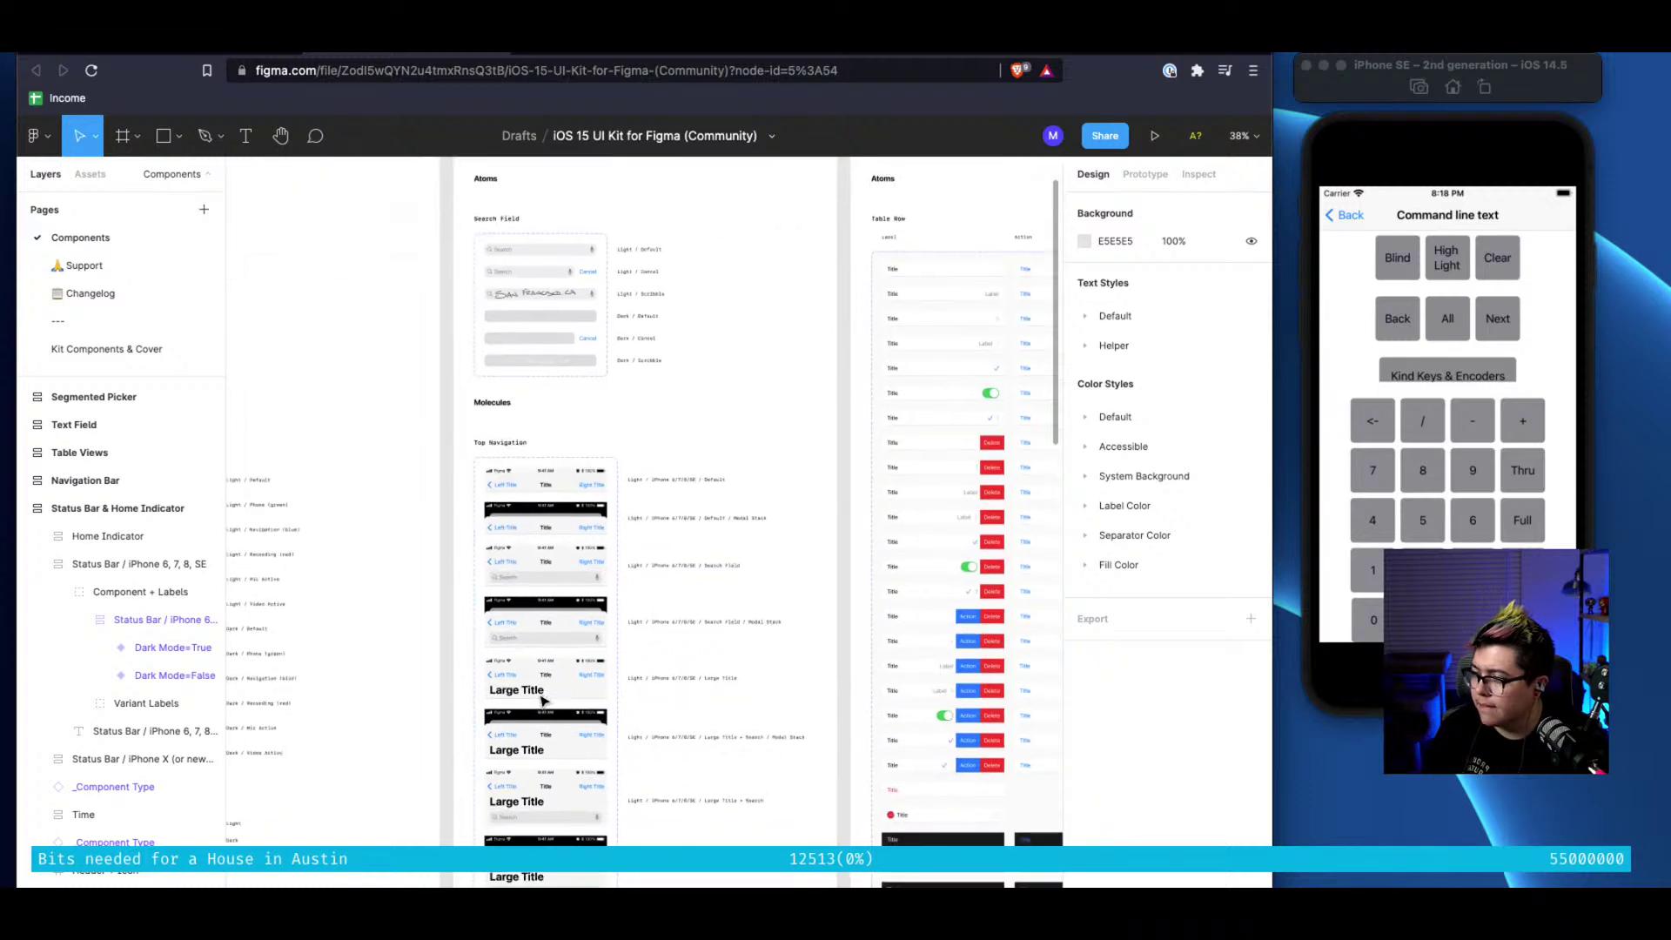
scroll(542, 699, up, 5)
scroll(547, 696, down, 5)
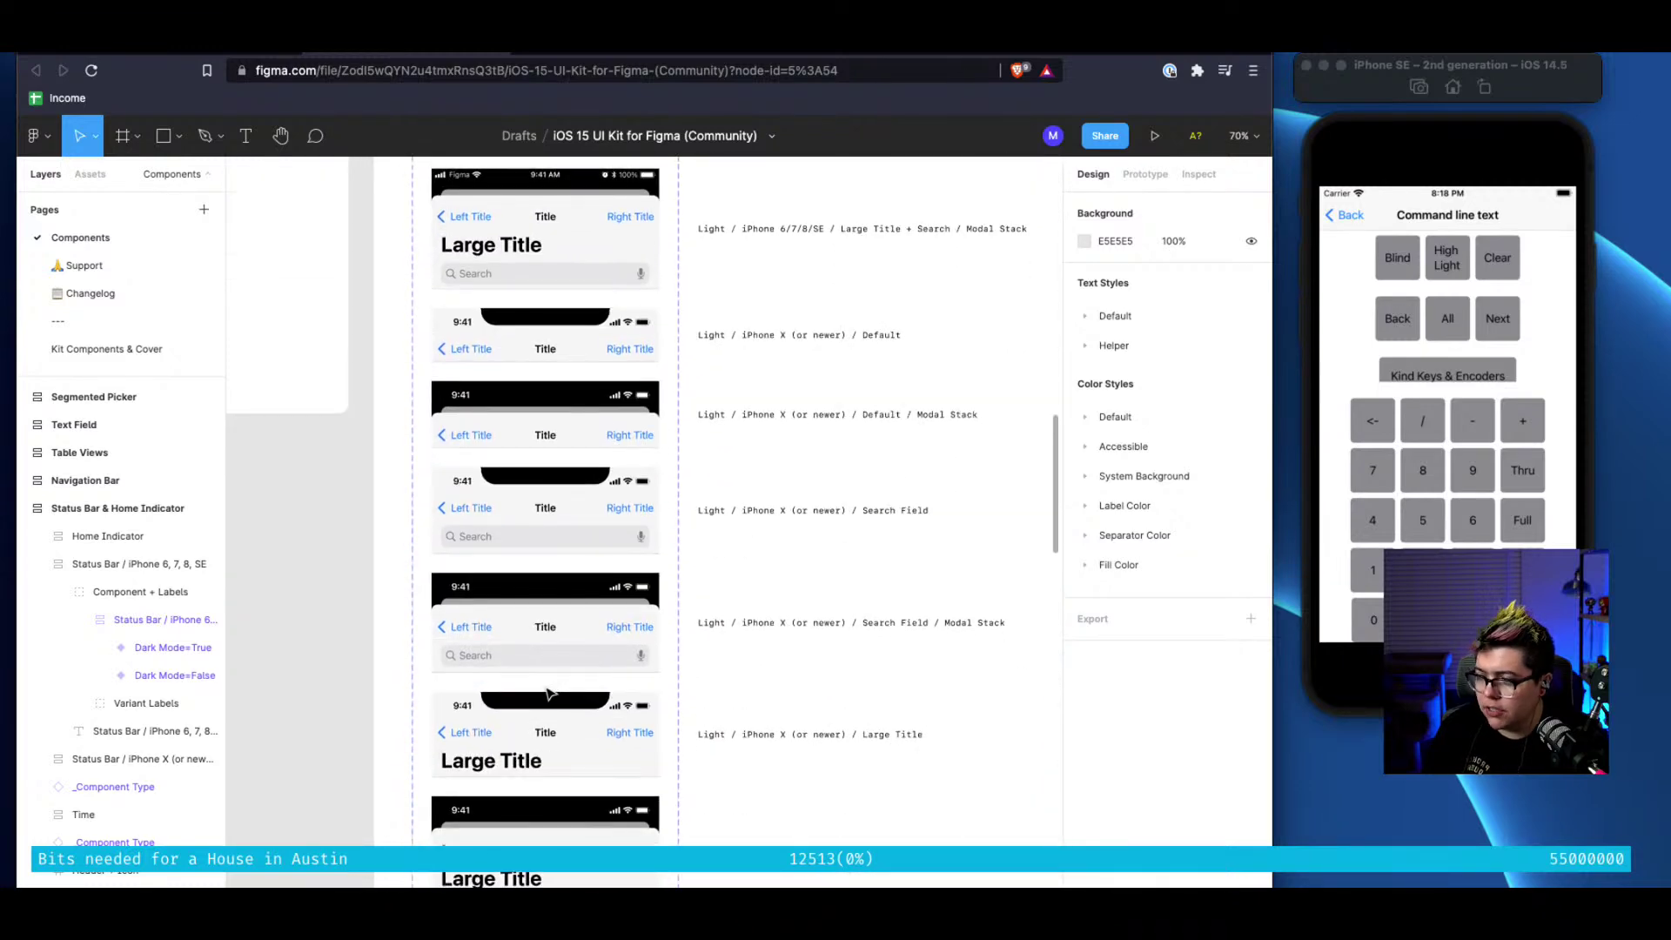
scroll(548, 694, down, 12)
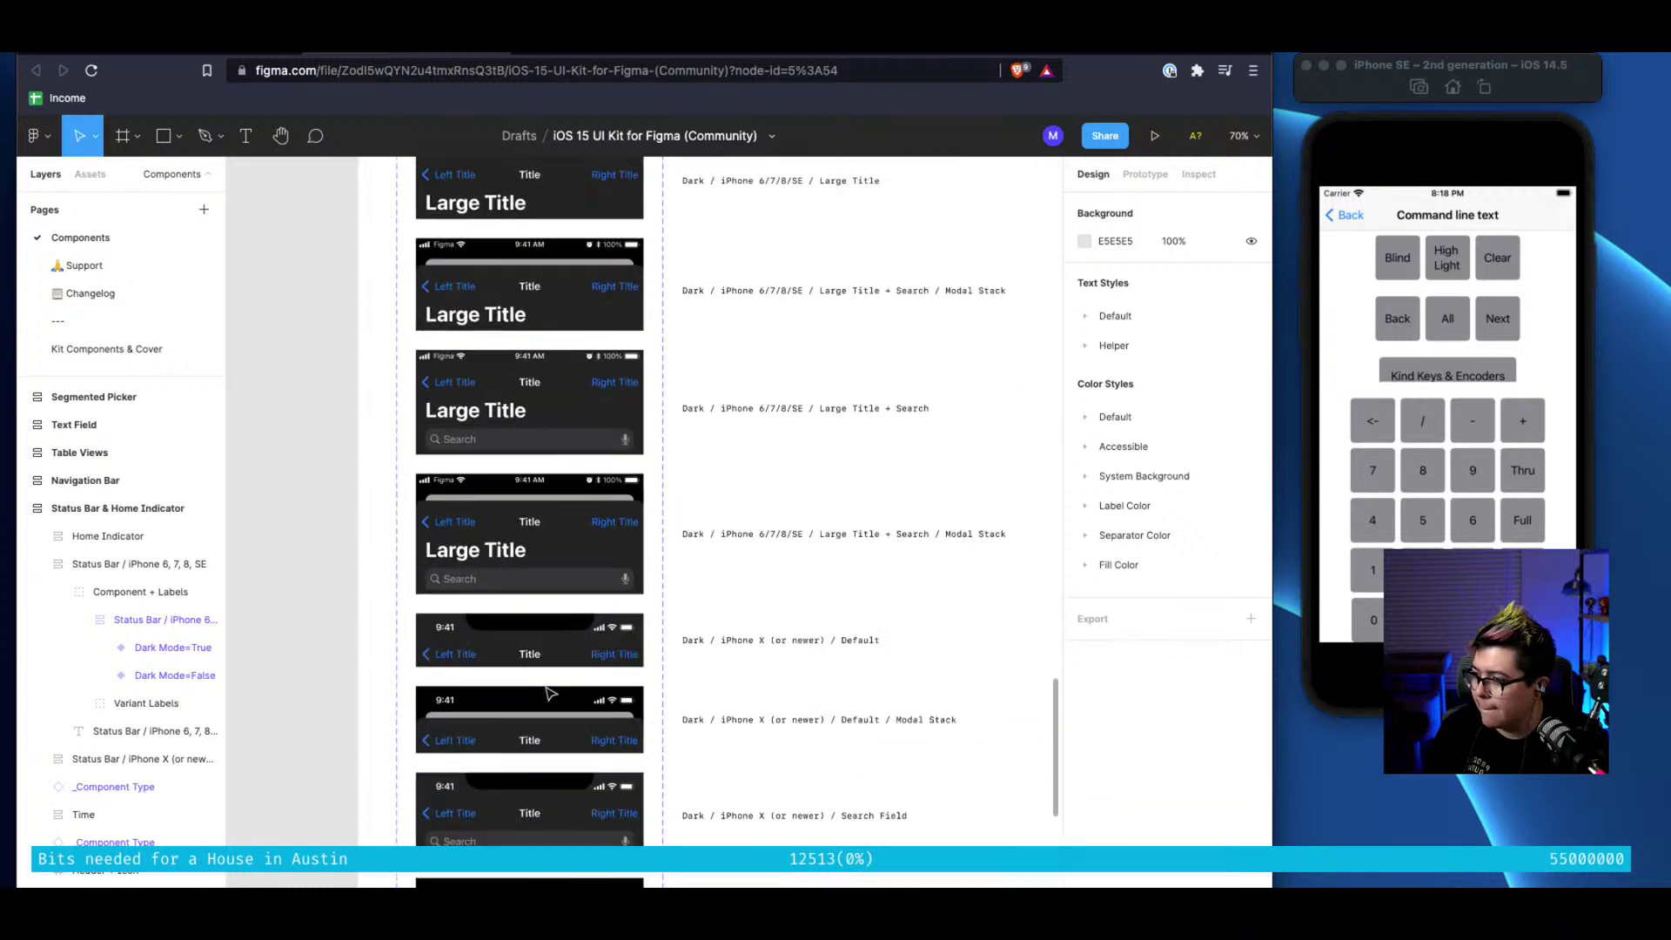
scroll(550, 692, down, 10)
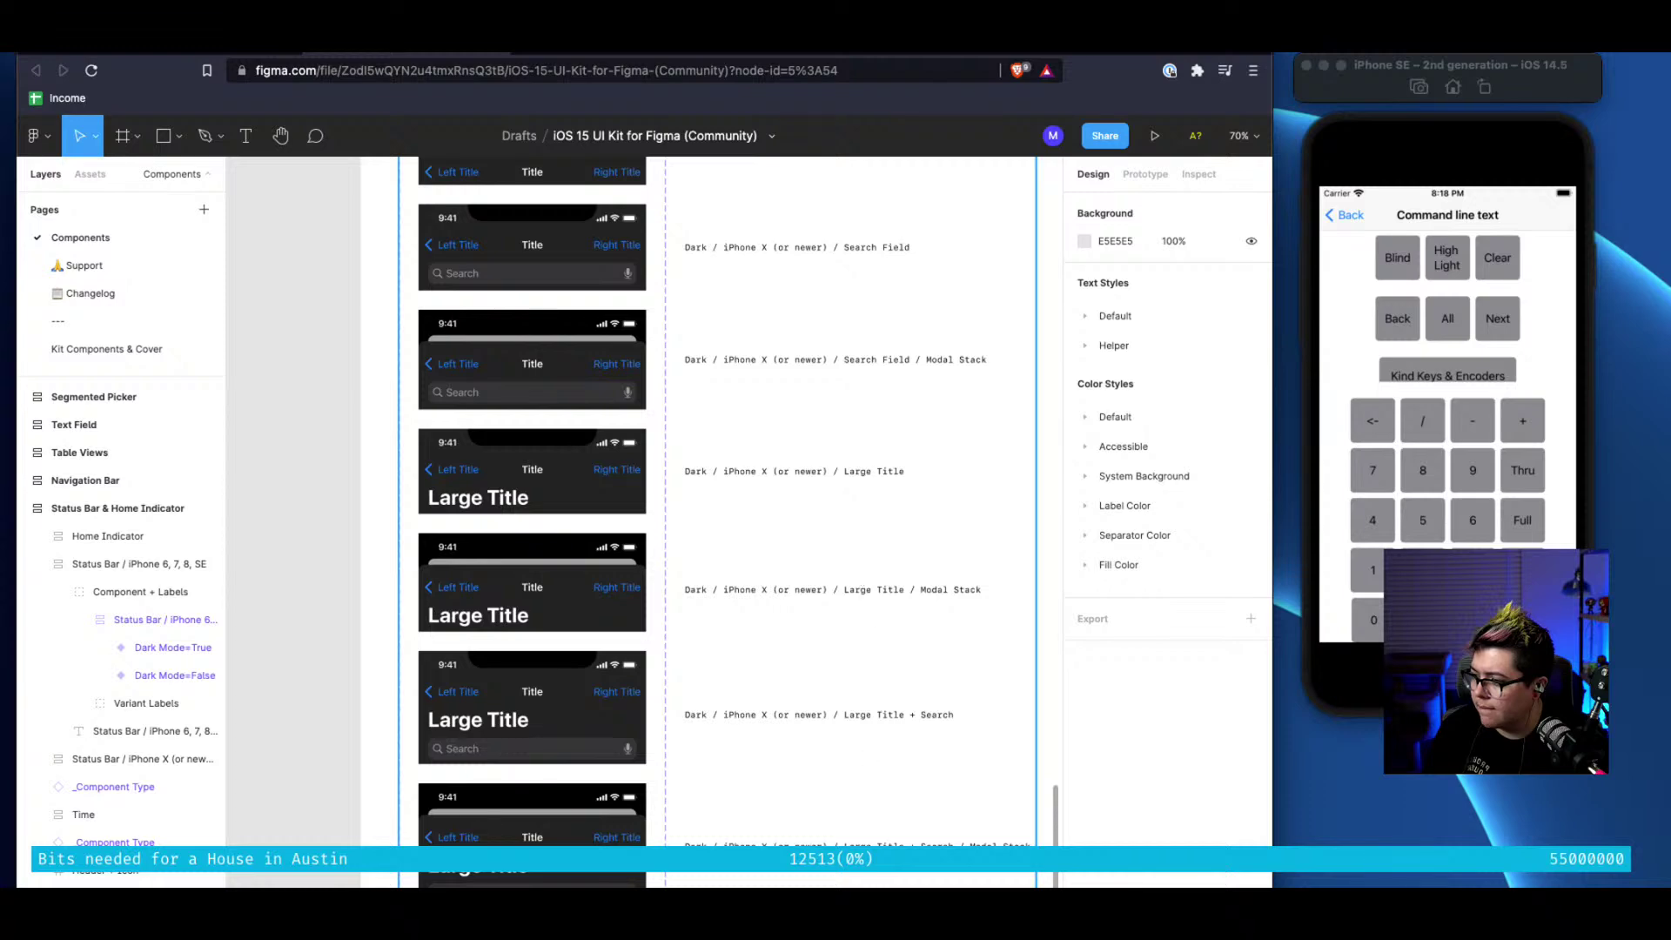
Look through the kit's remaining component sections, from Table Views across to Homescreen, for parts usable in the mockup
ctrl+scroll(879, 831, down, 5)
scroll(973, 733, left, 3)
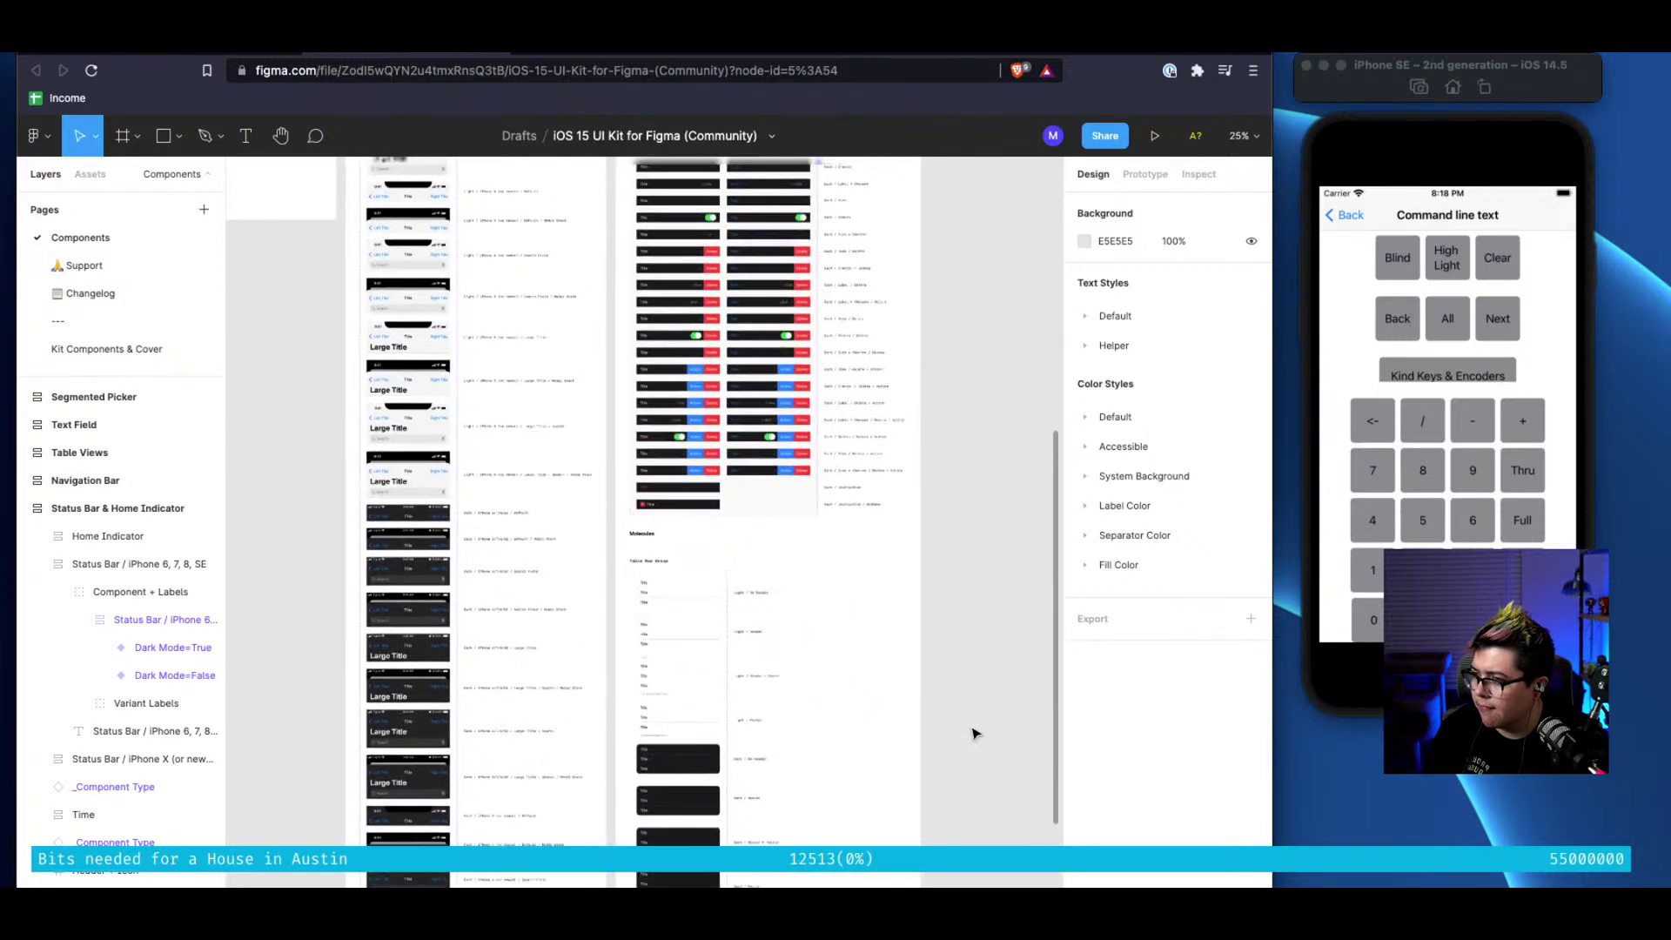
scroll(973, 733, up, 5)
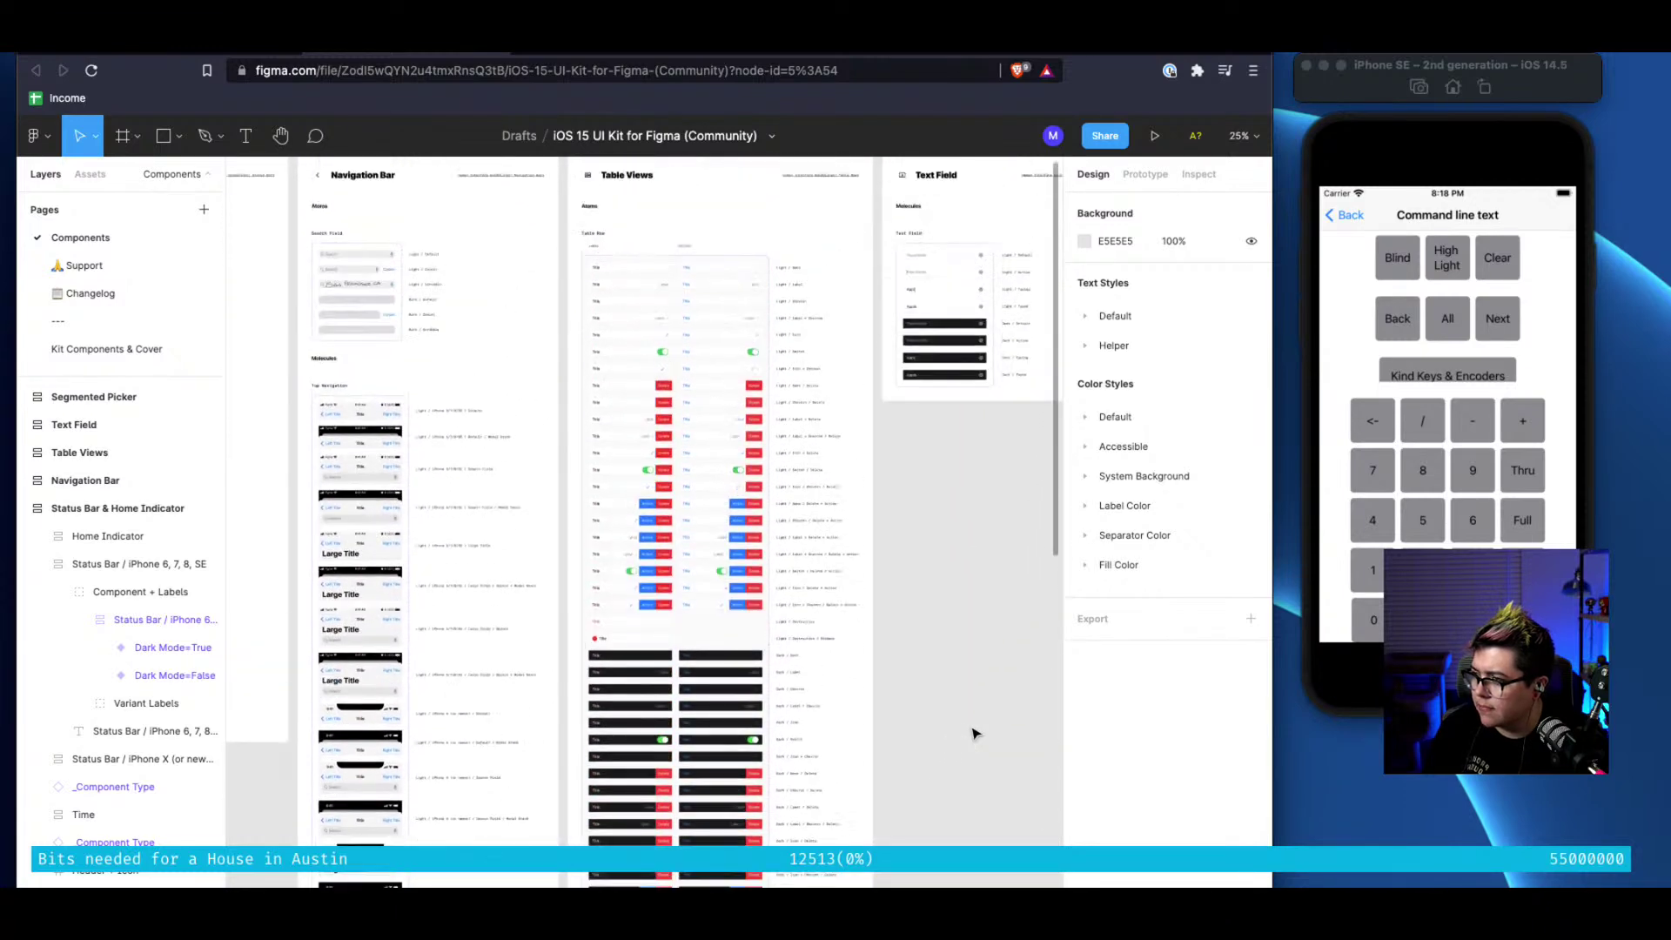
scroll(973, 734, up, 4)
scroll(972, 734, right, 8)
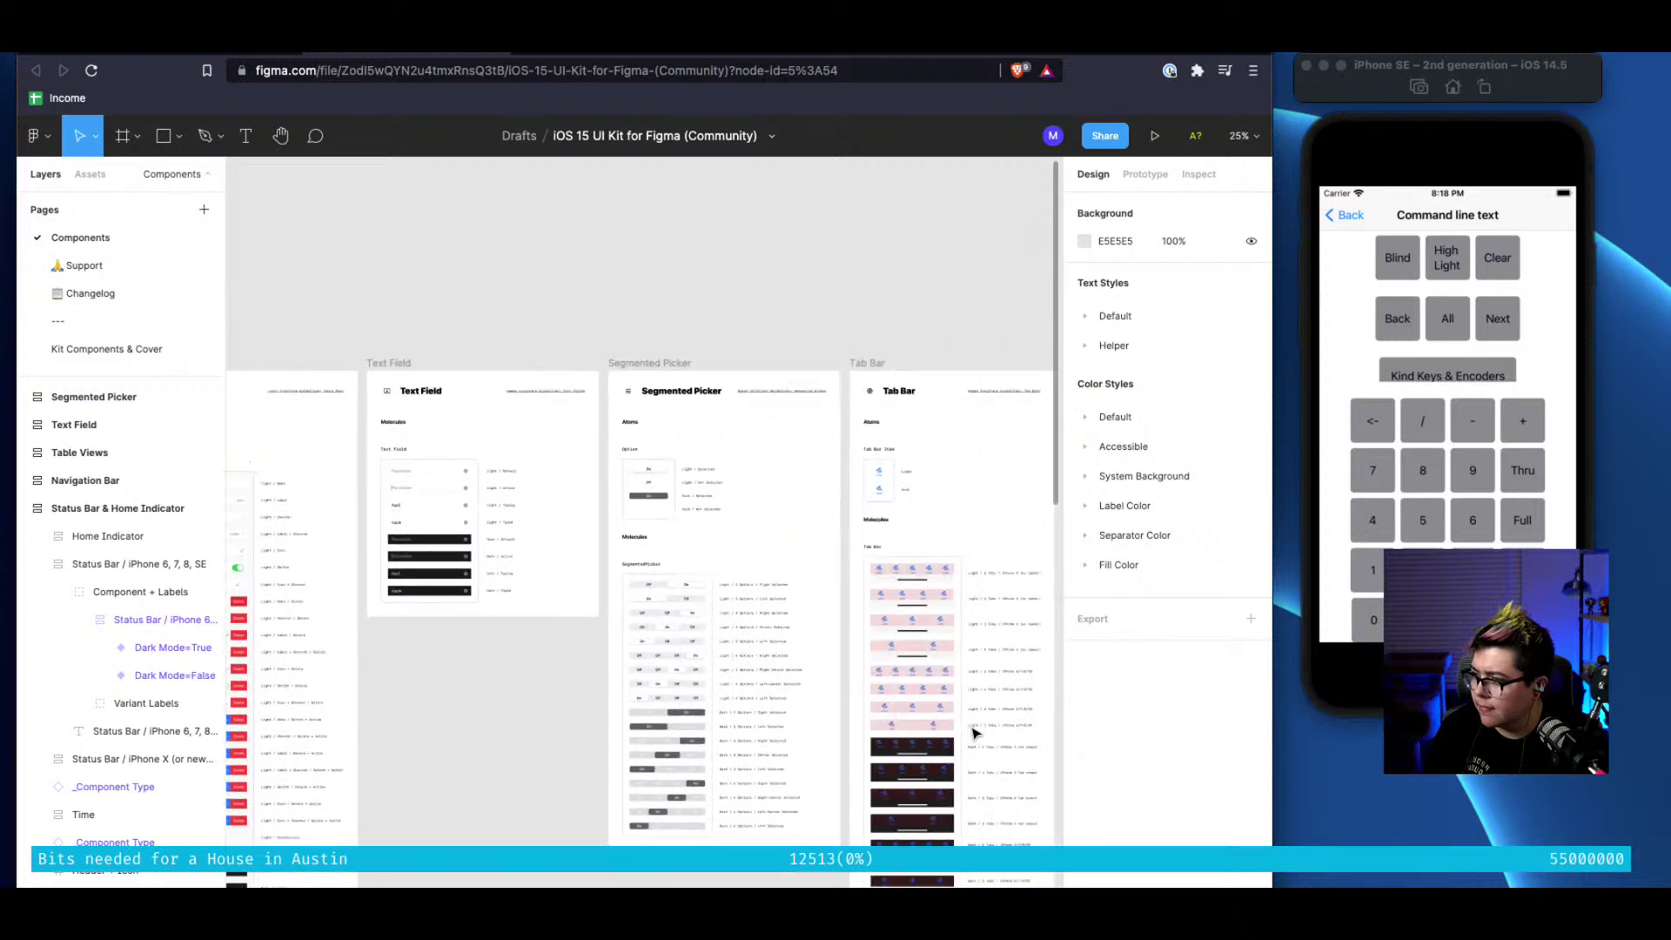
scroll(973, 733, right, 8)
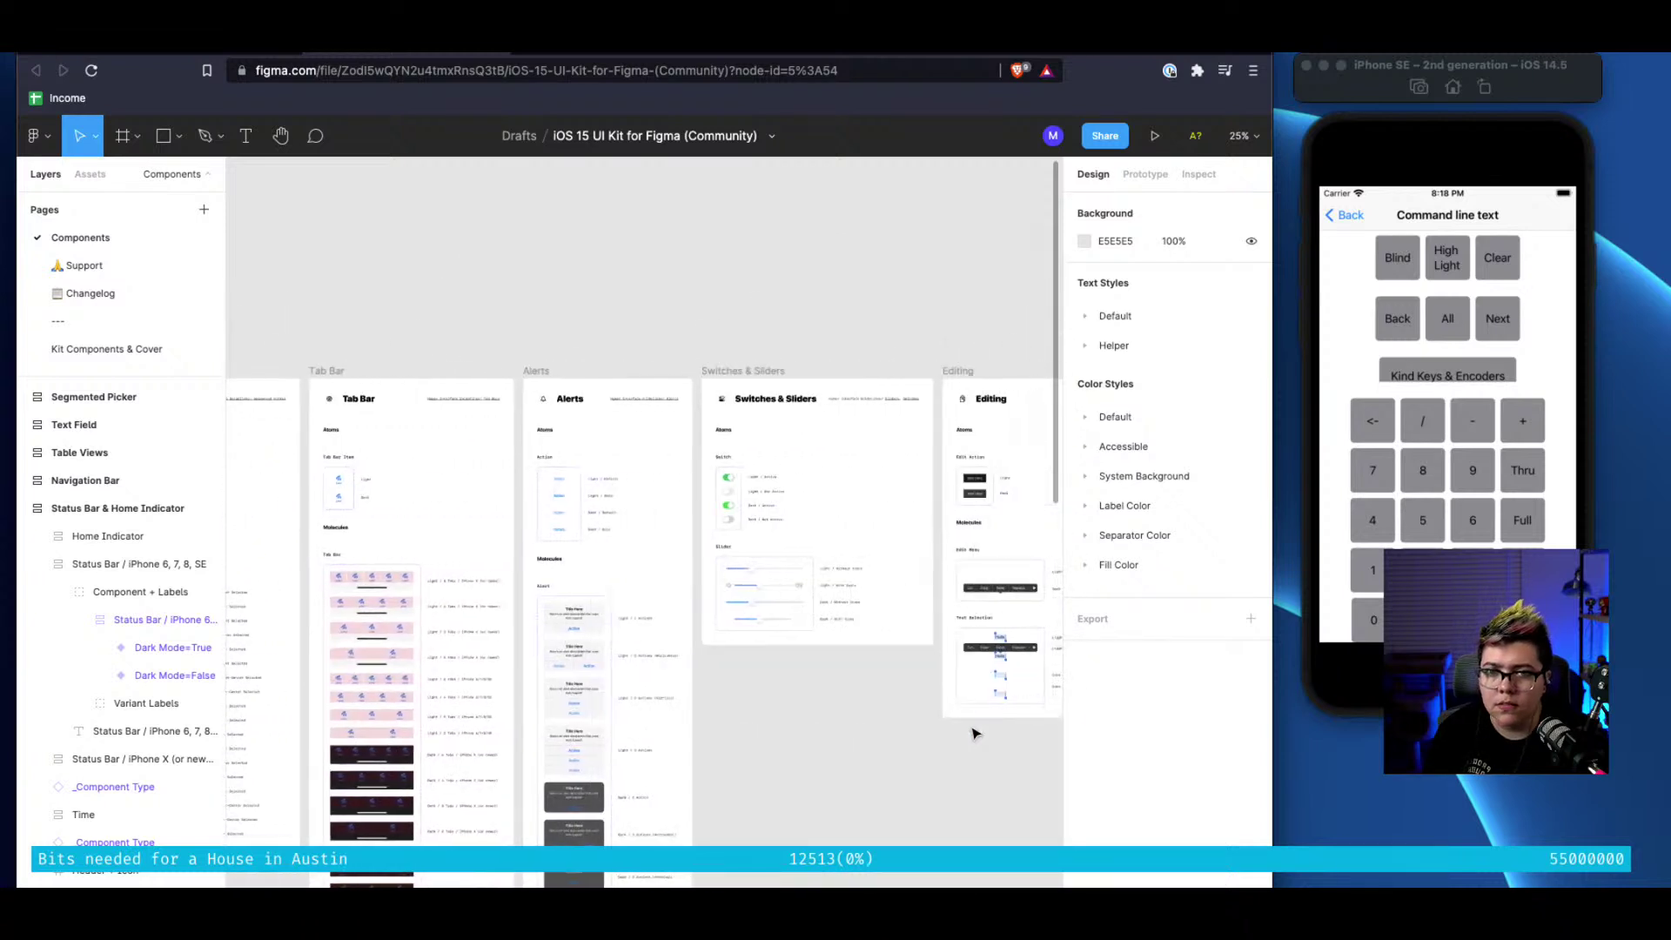
scroll(825, 673, right, 8)
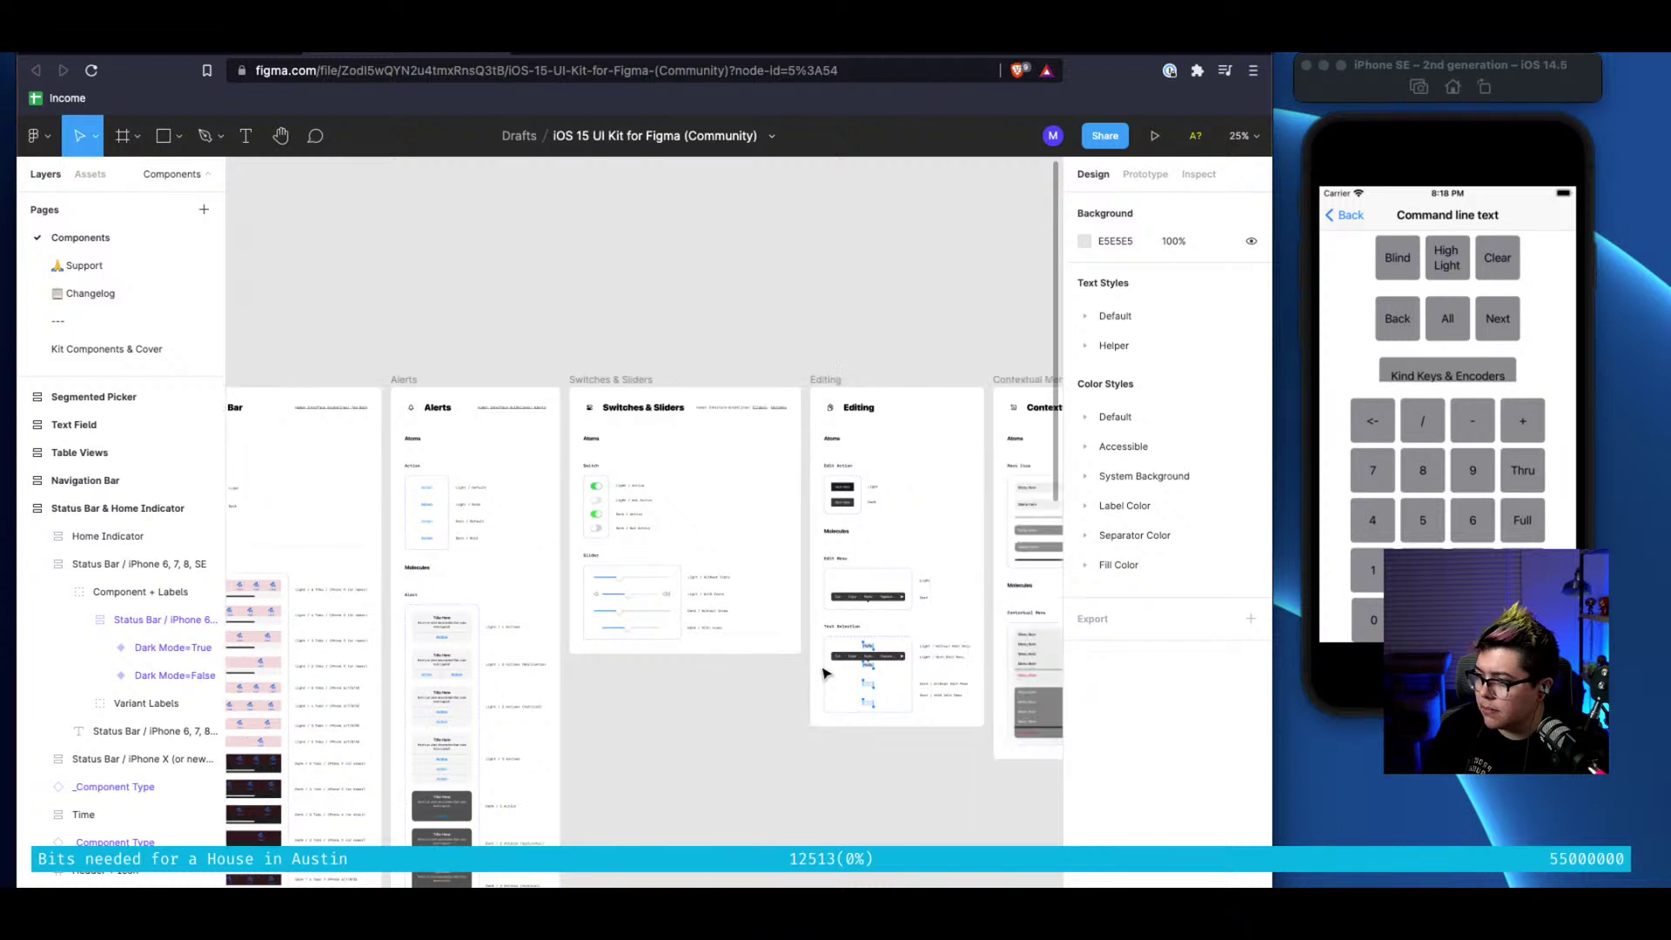
scroll(825, 673, right, 10)
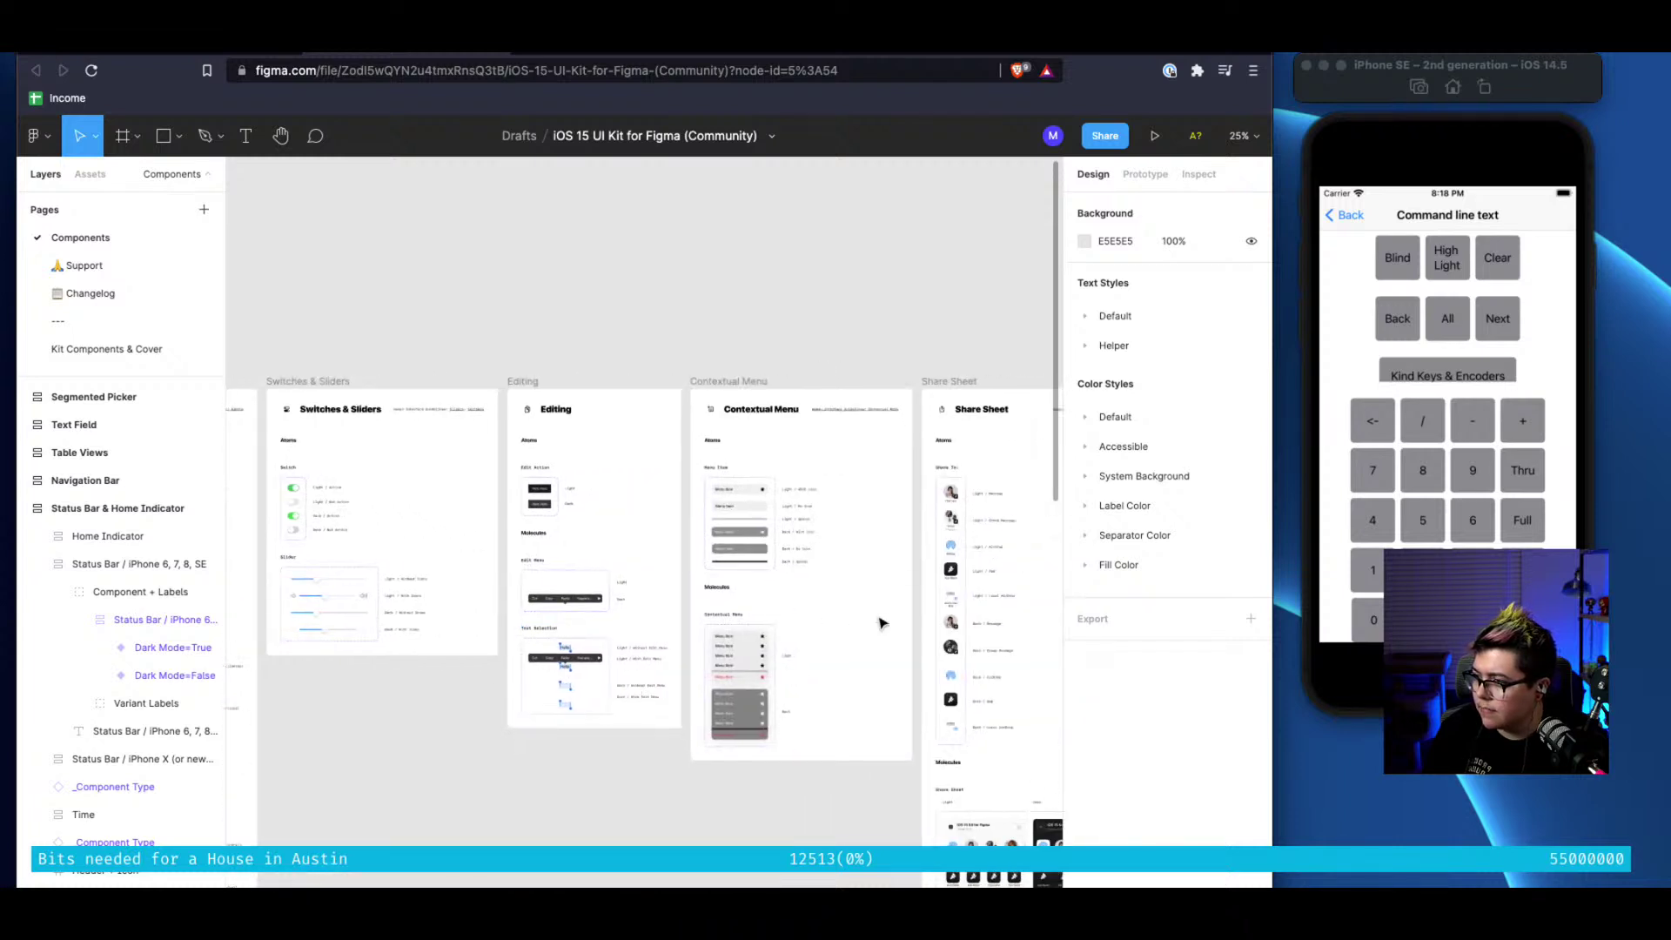
scroll(882, 623, right, 8)
scroll(882, 623, down, 5)
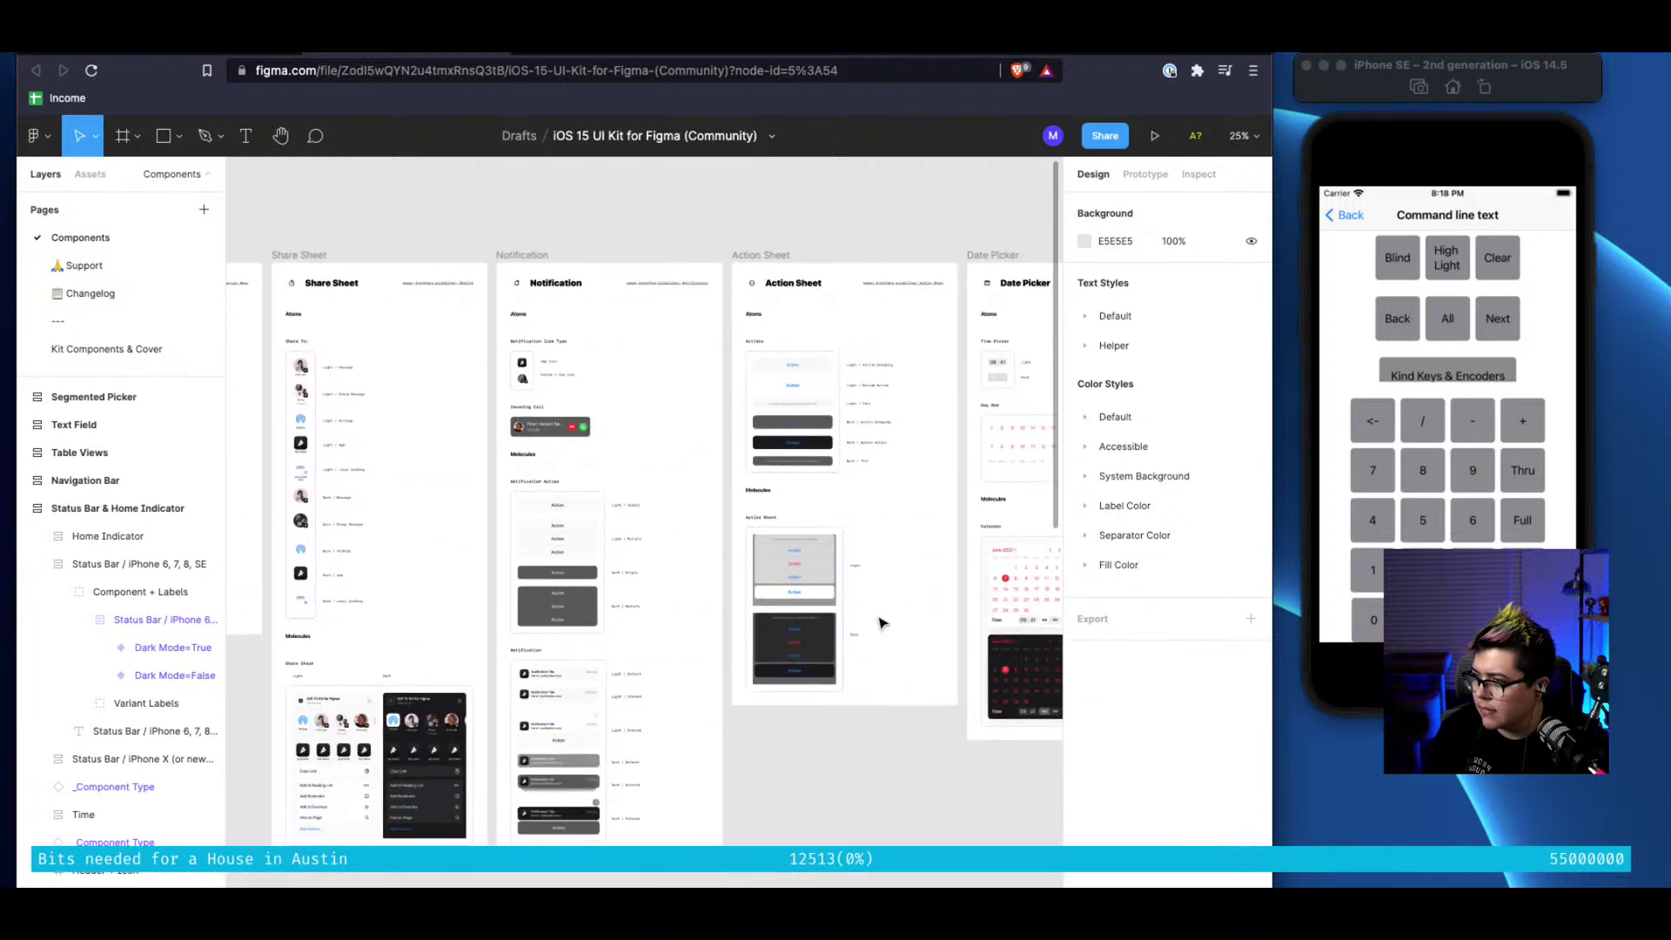
scroll(882, 623, up, 3)
scroll(882, 623, right, 10)
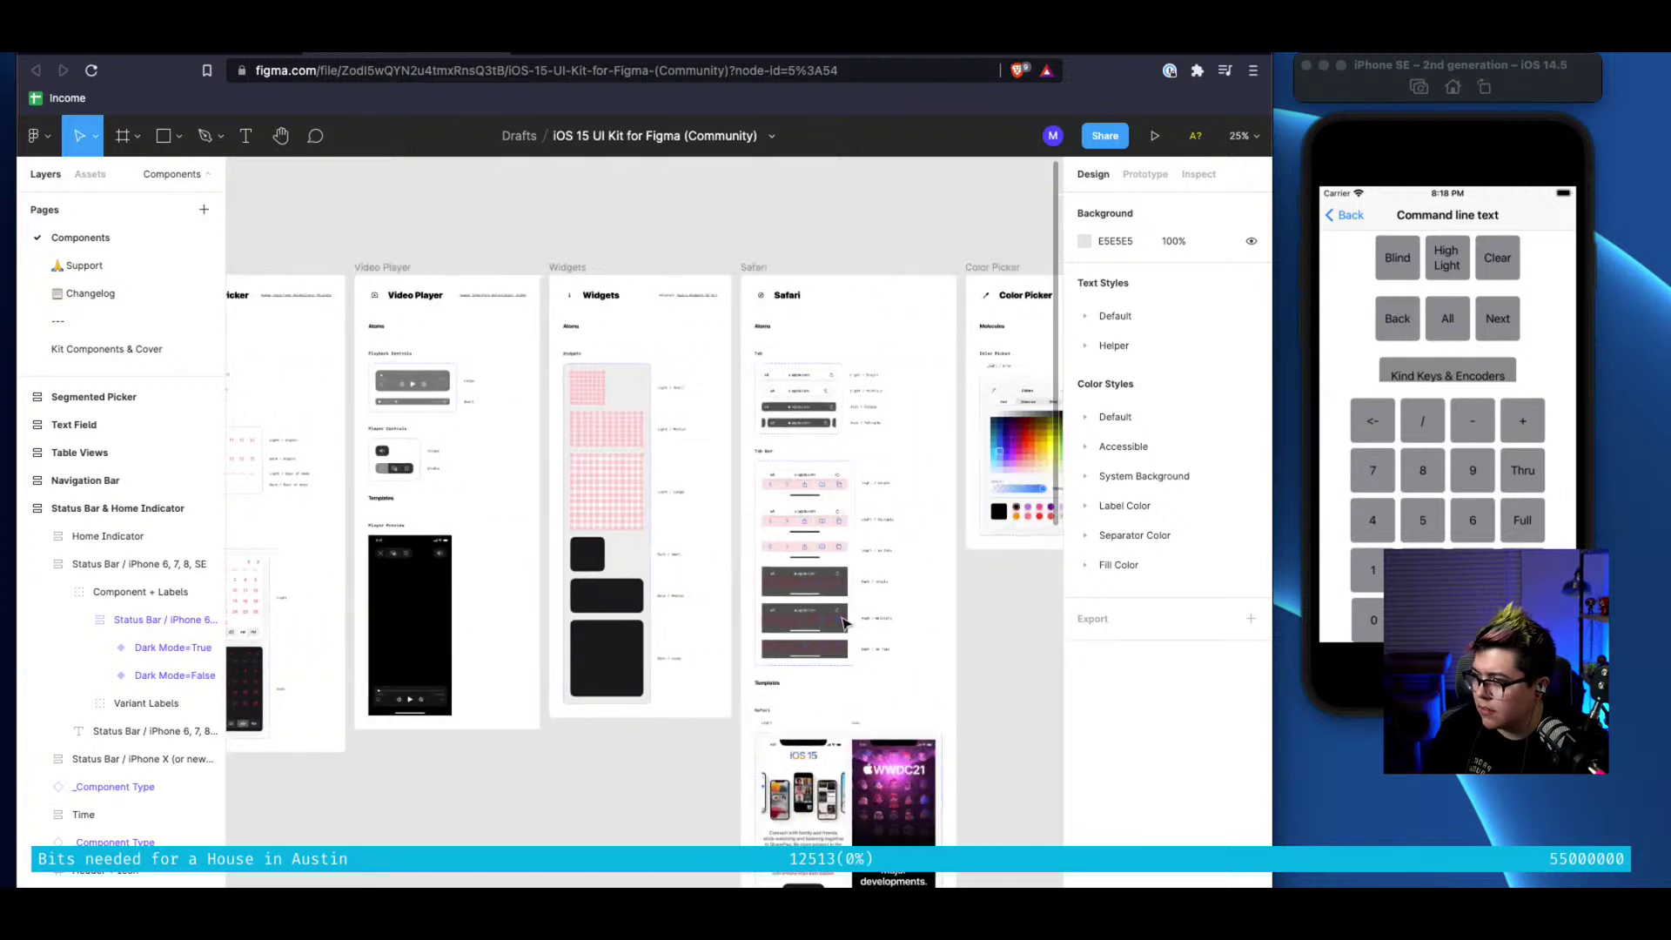
scroll(715, 712, right, 10)
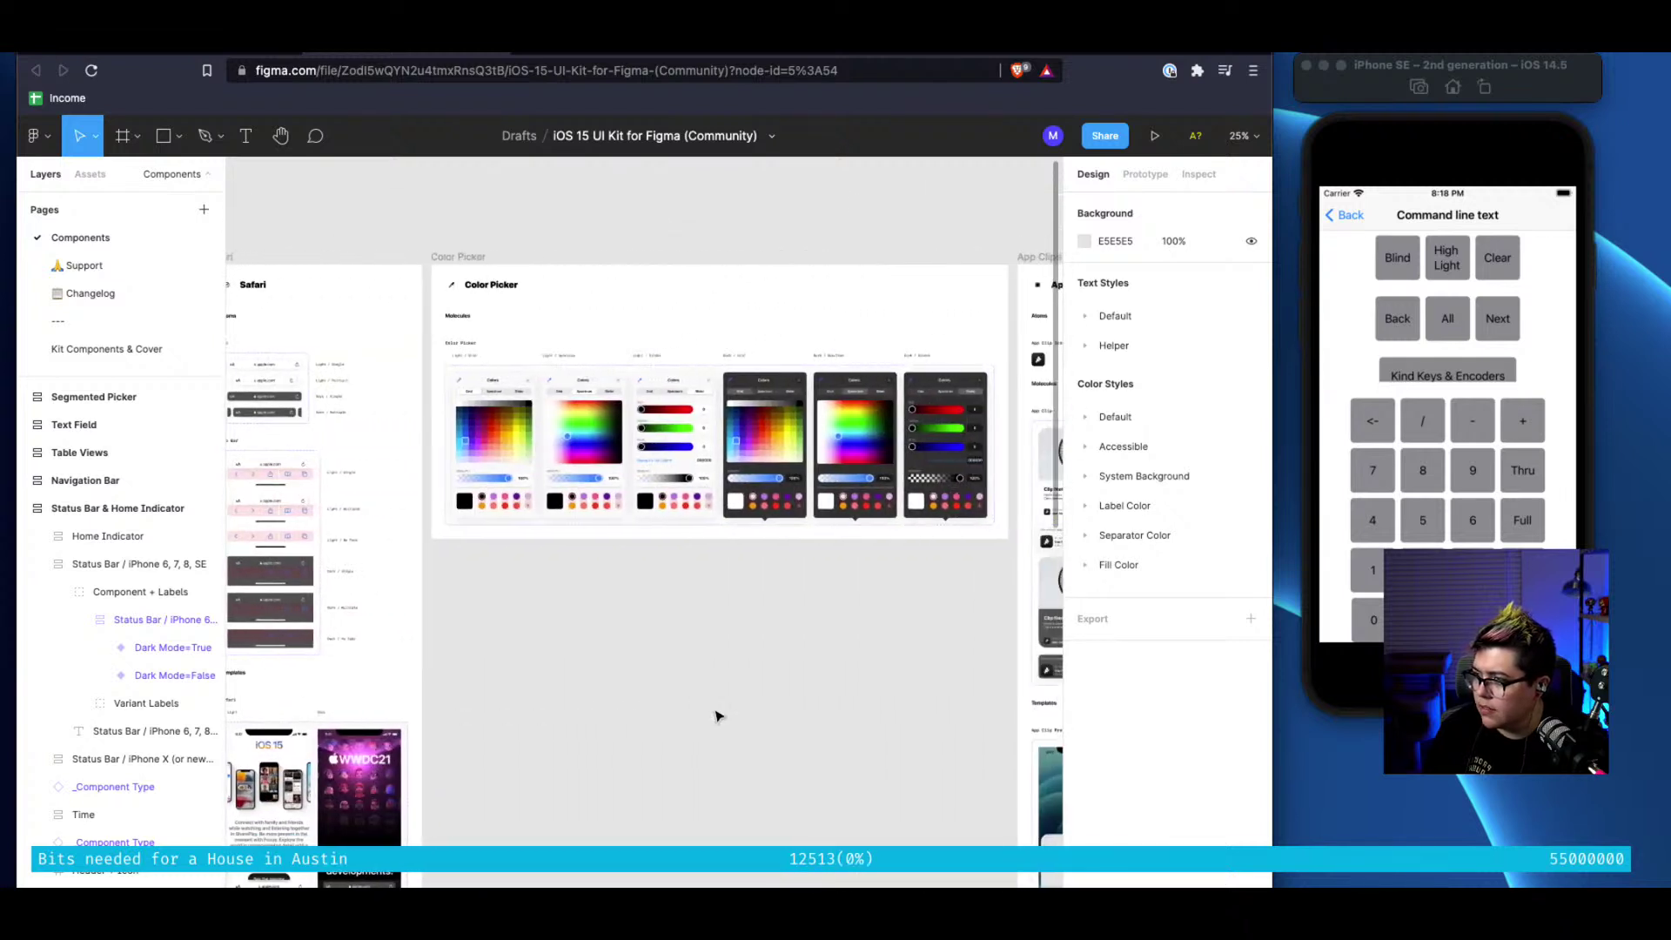
scroll(715, 715, right, 8)
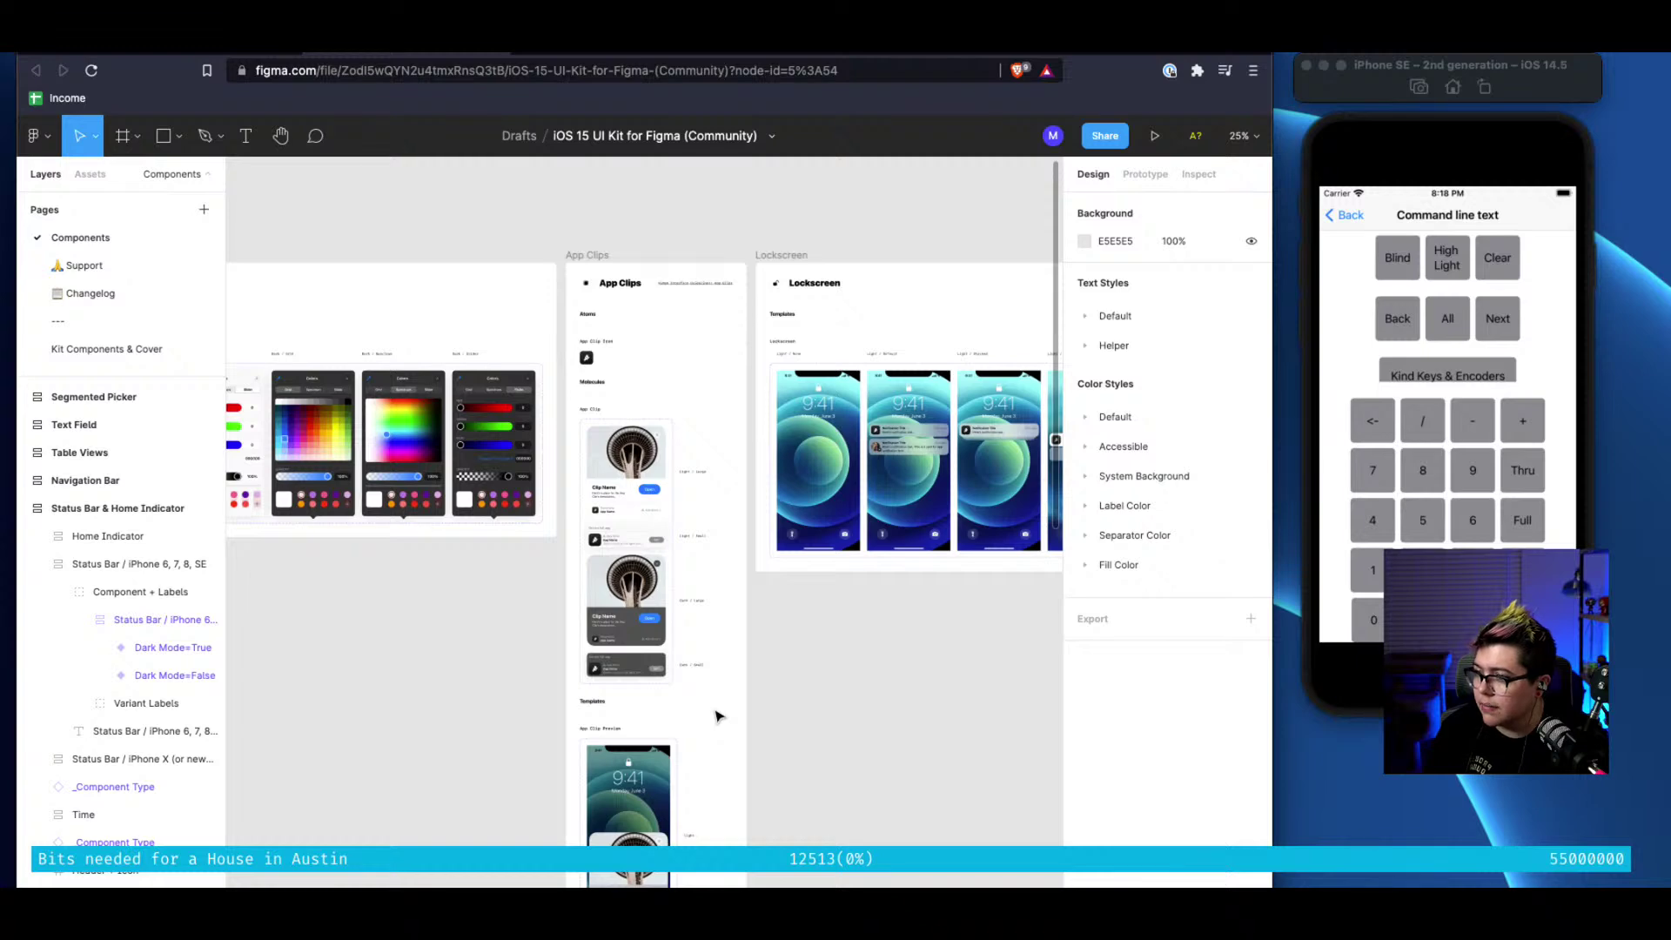
scroll(715, 715, right, 10)
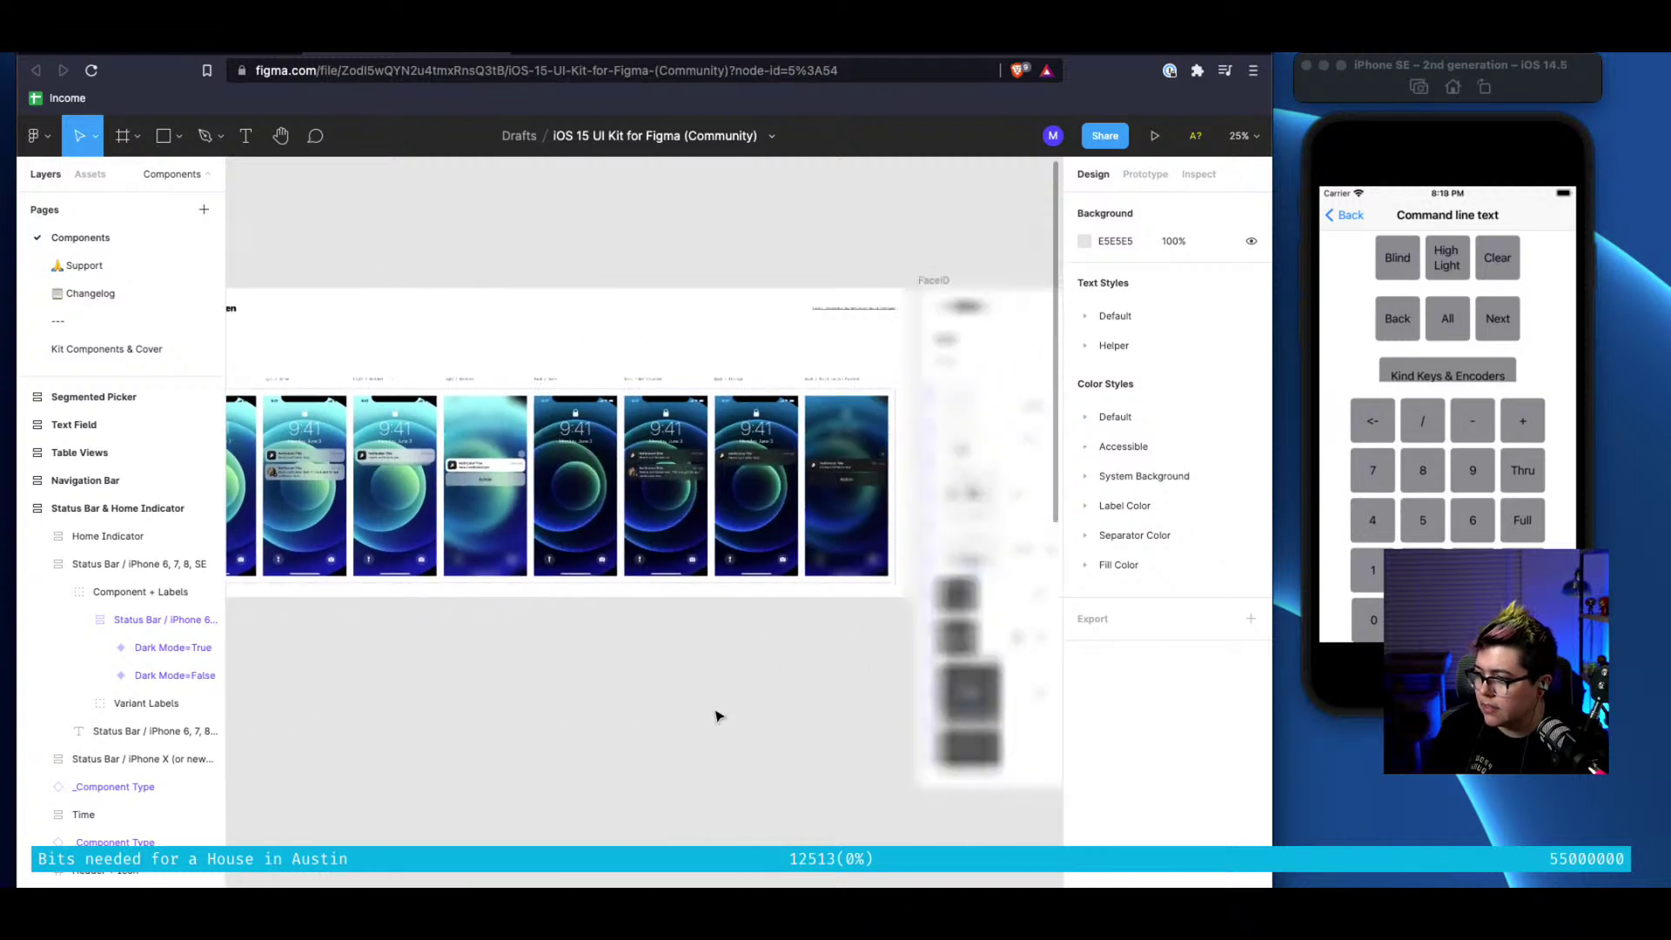
scroll(715, 716, right, 10)
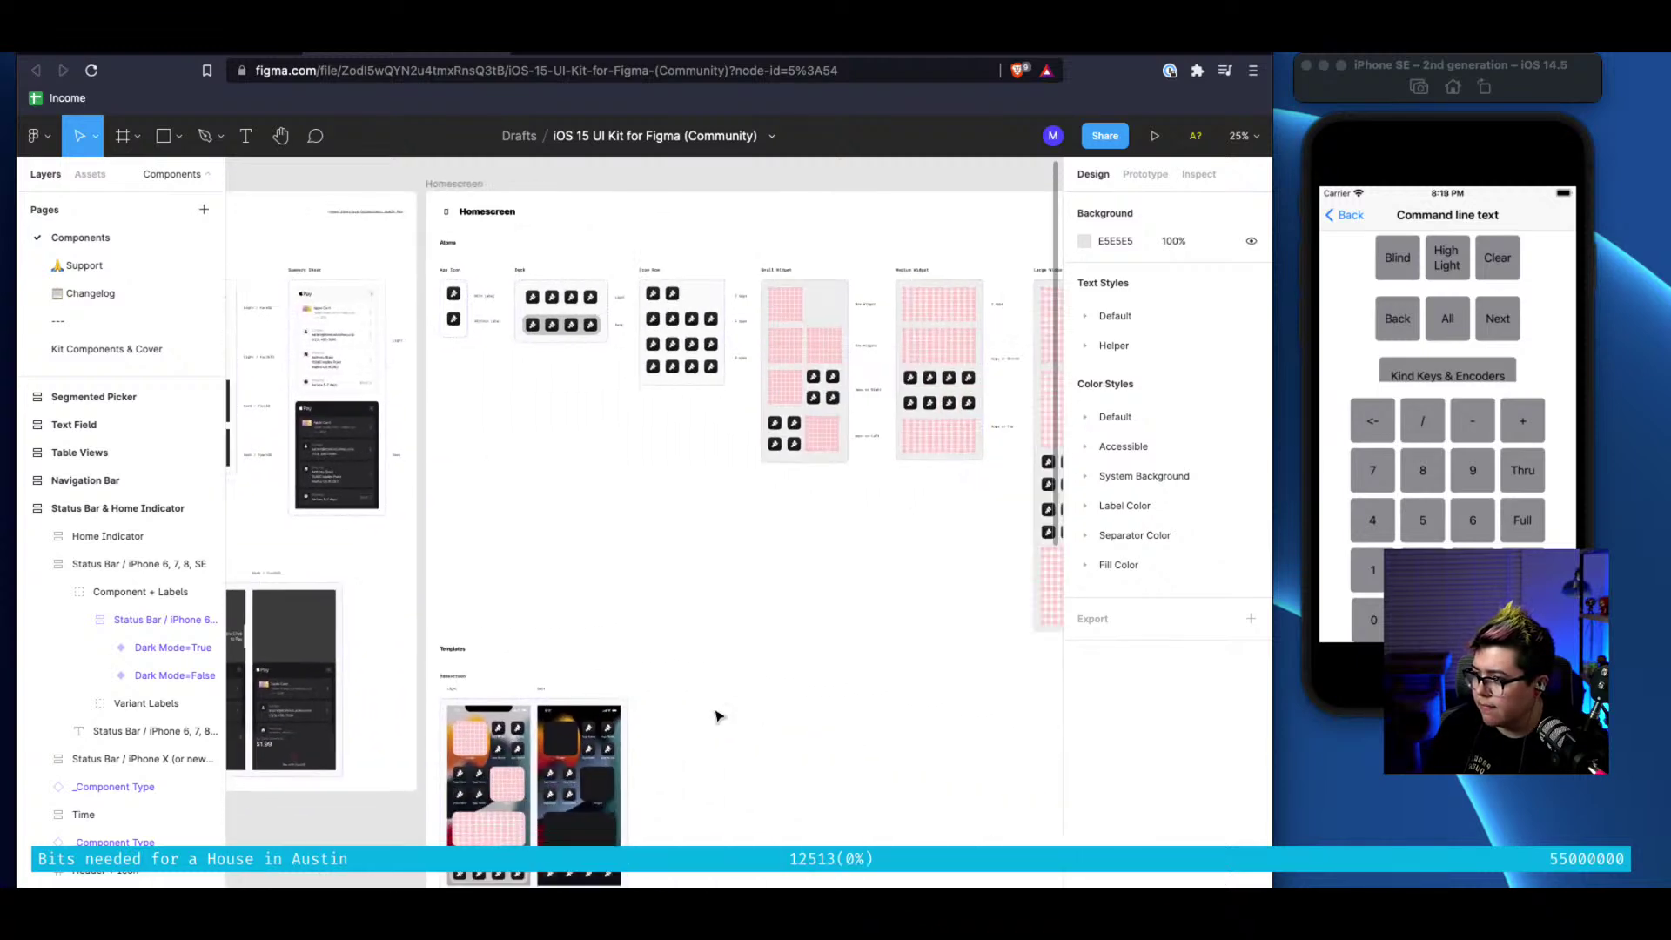
scroll(715, 715, right, 3)
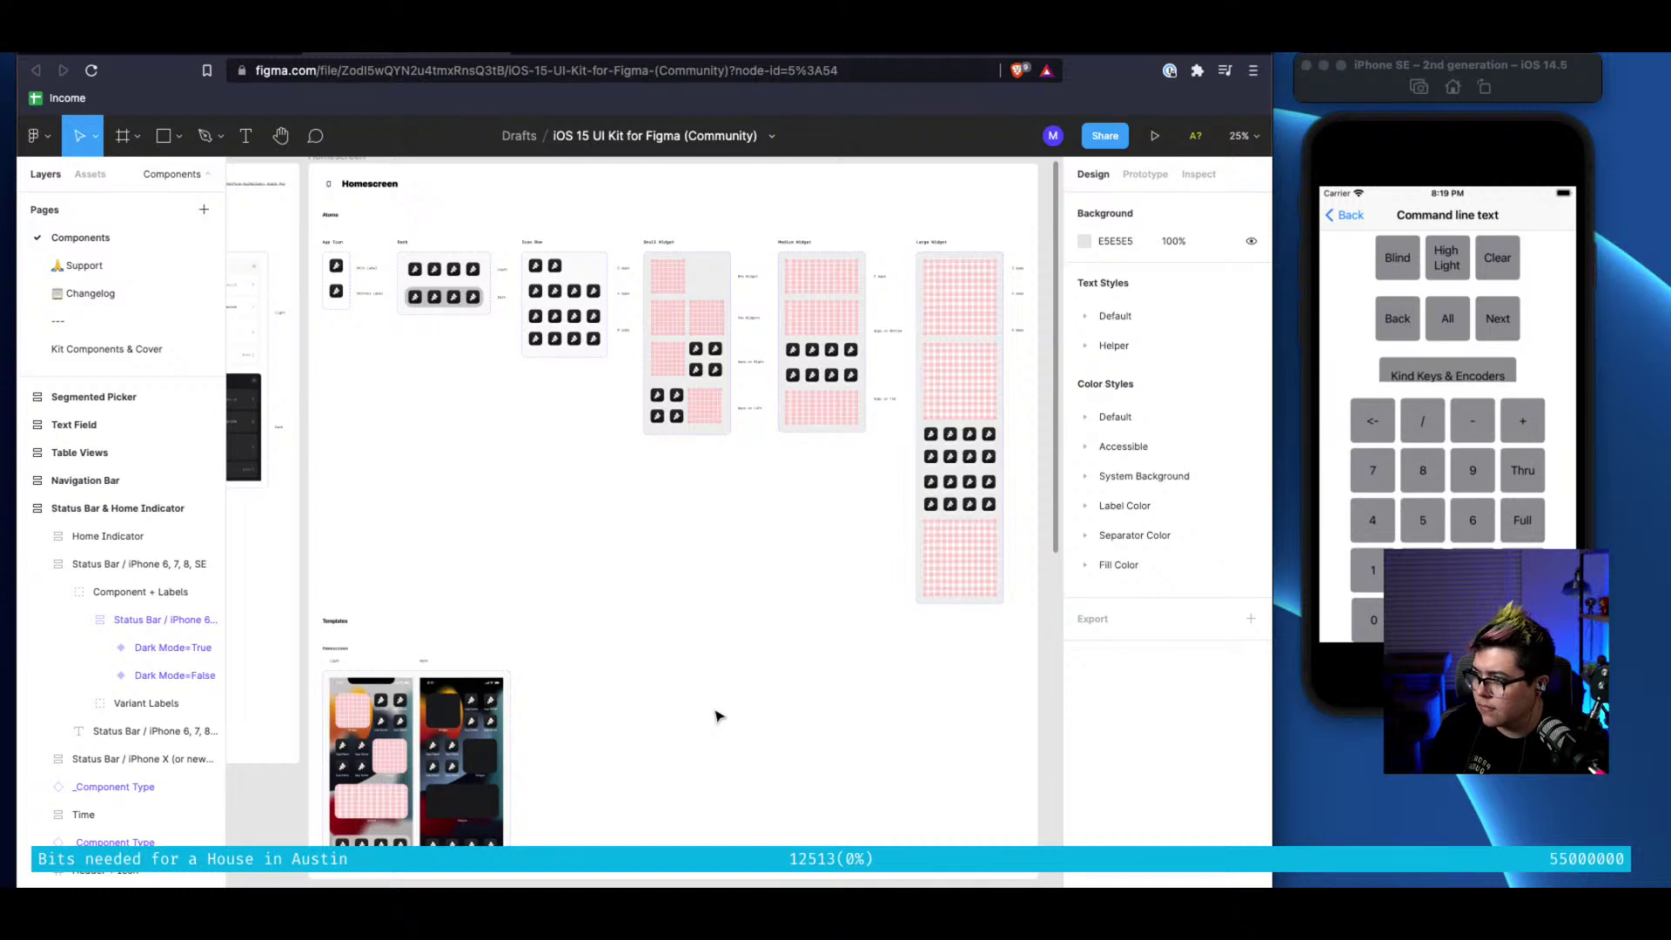
scroll(715, 715, left, 20)
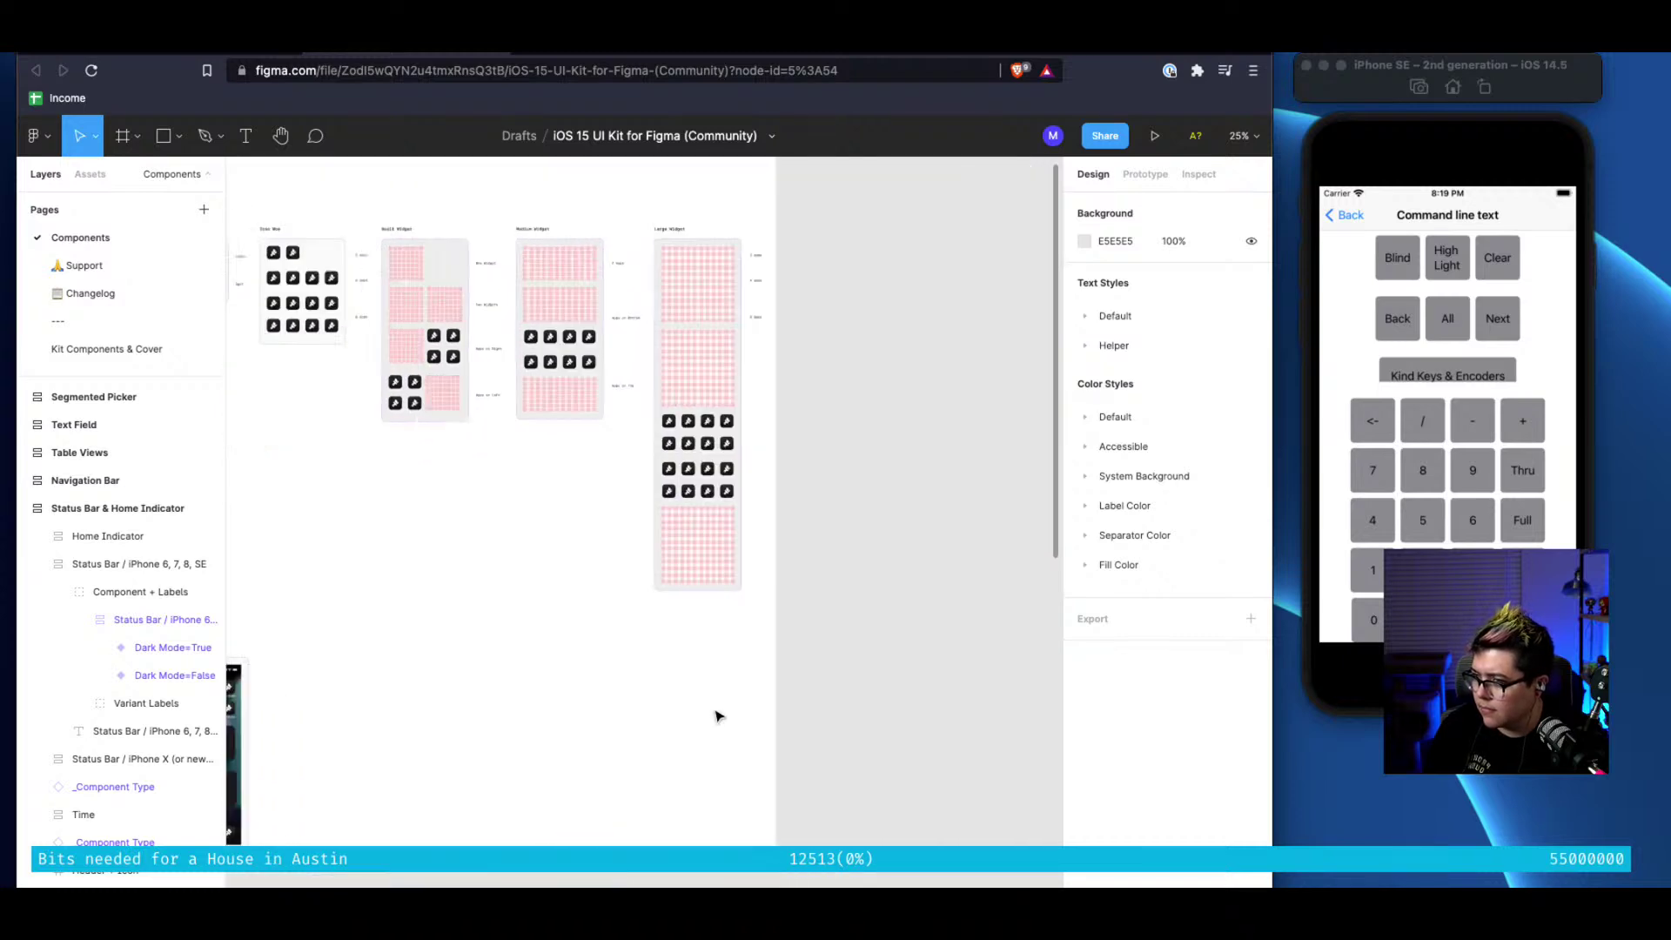
scroll(715, 715, left, 5)
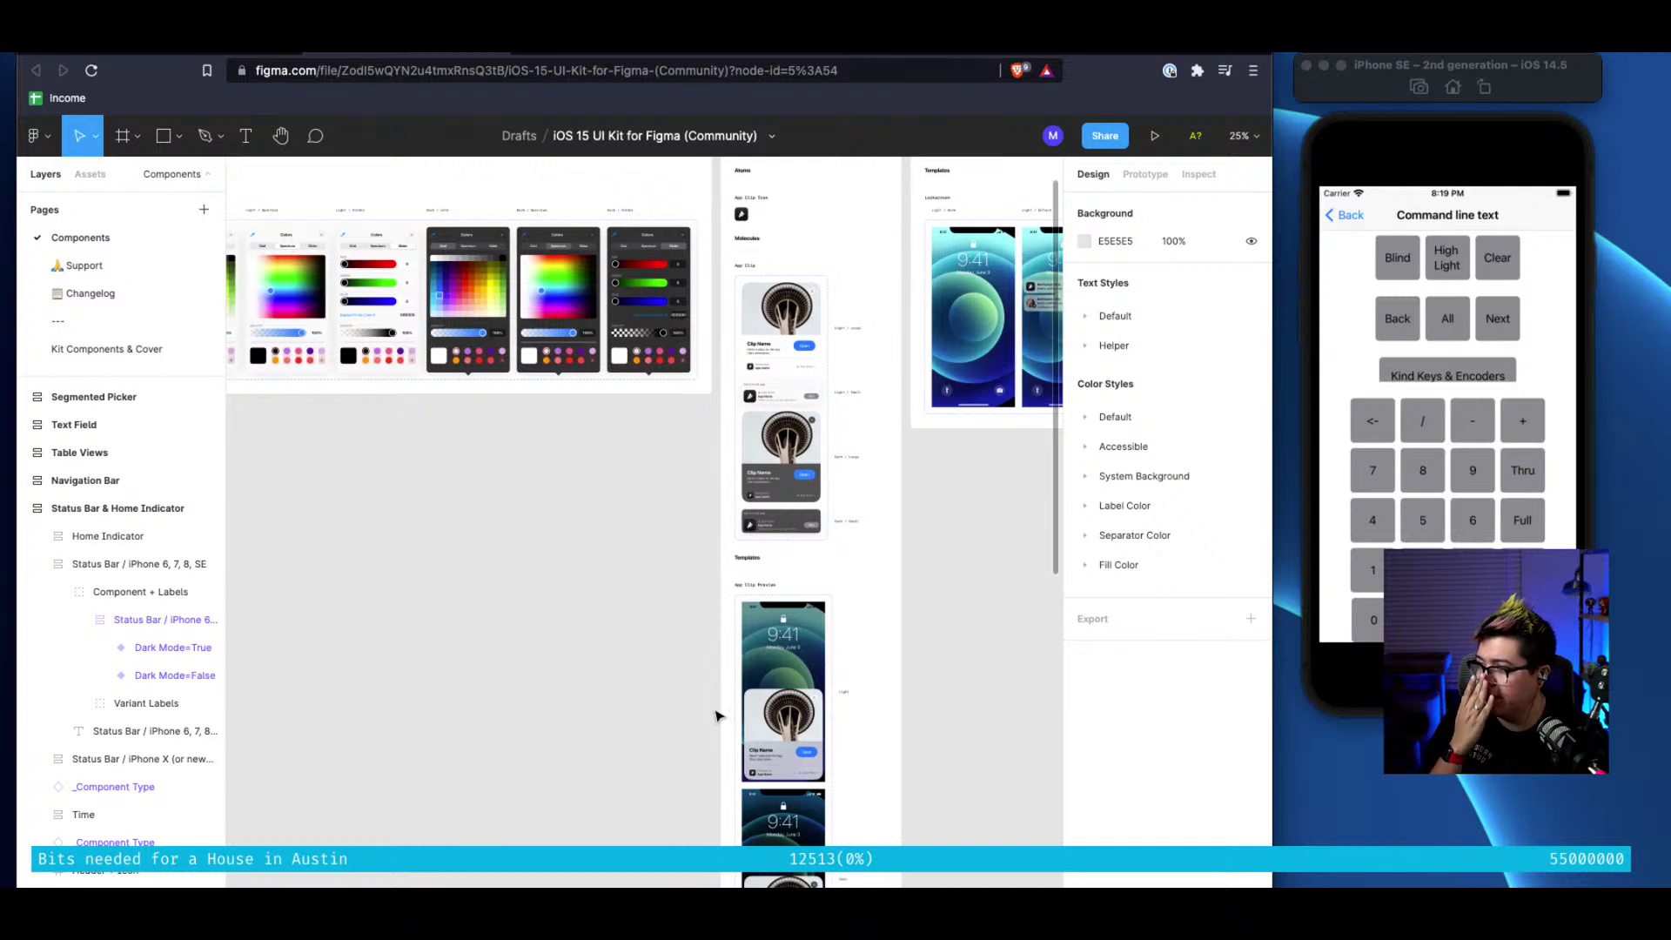
Open the iOS 15 UI Kit's Figma Community page and select its web address
click(364, 197)
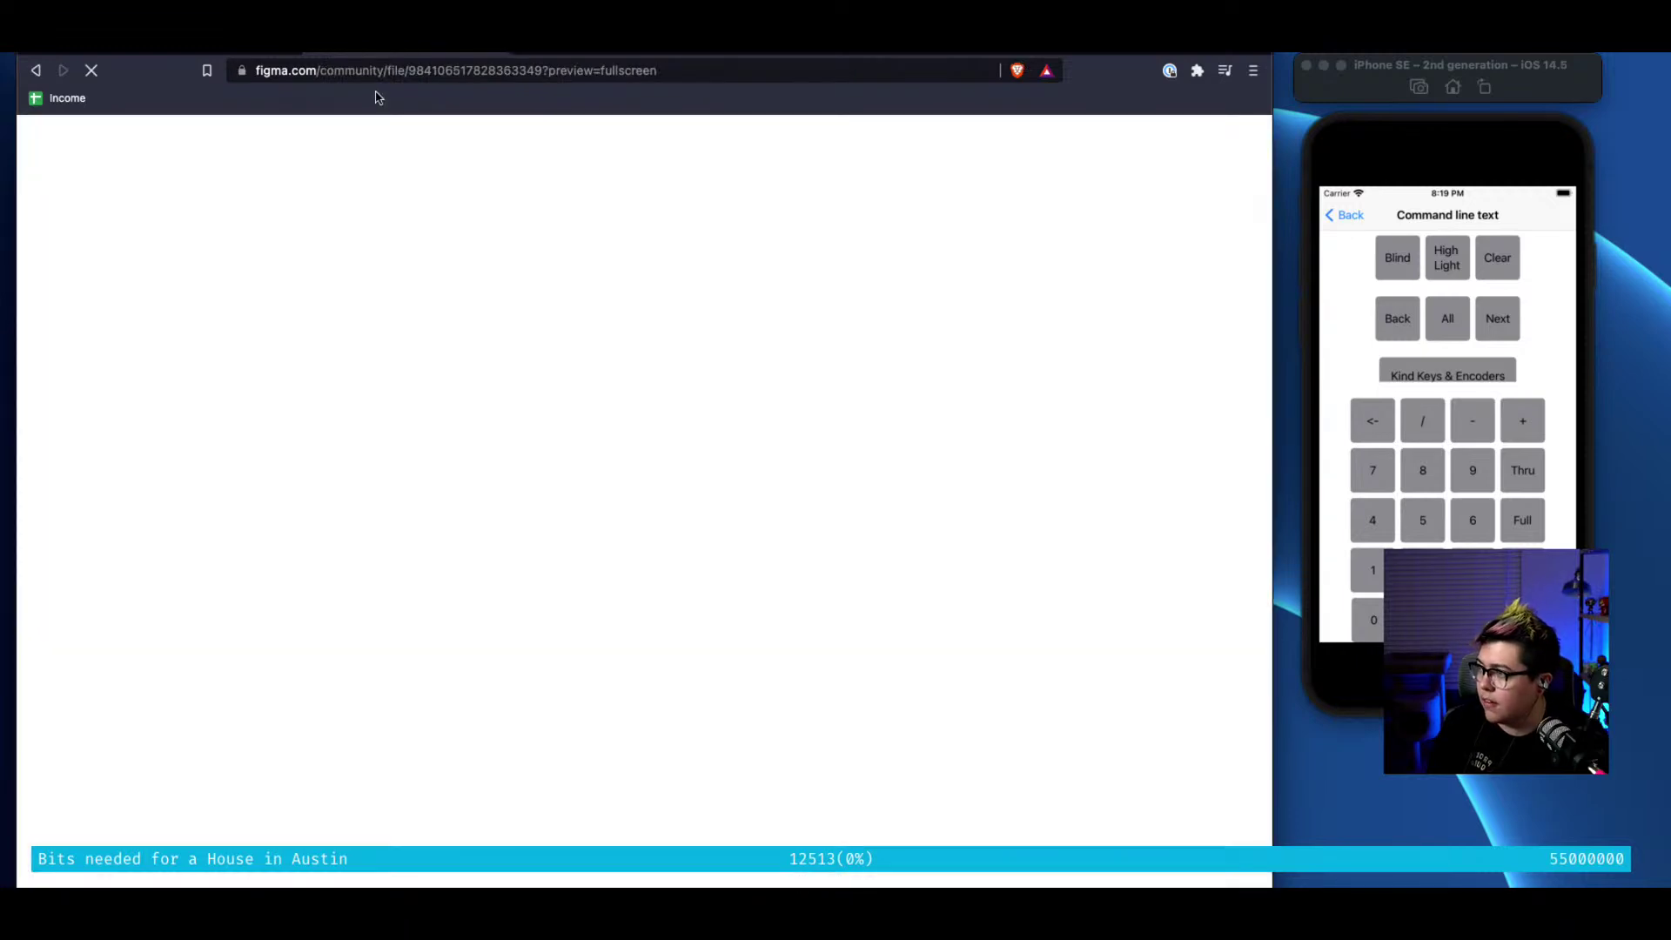
click(376, 80)
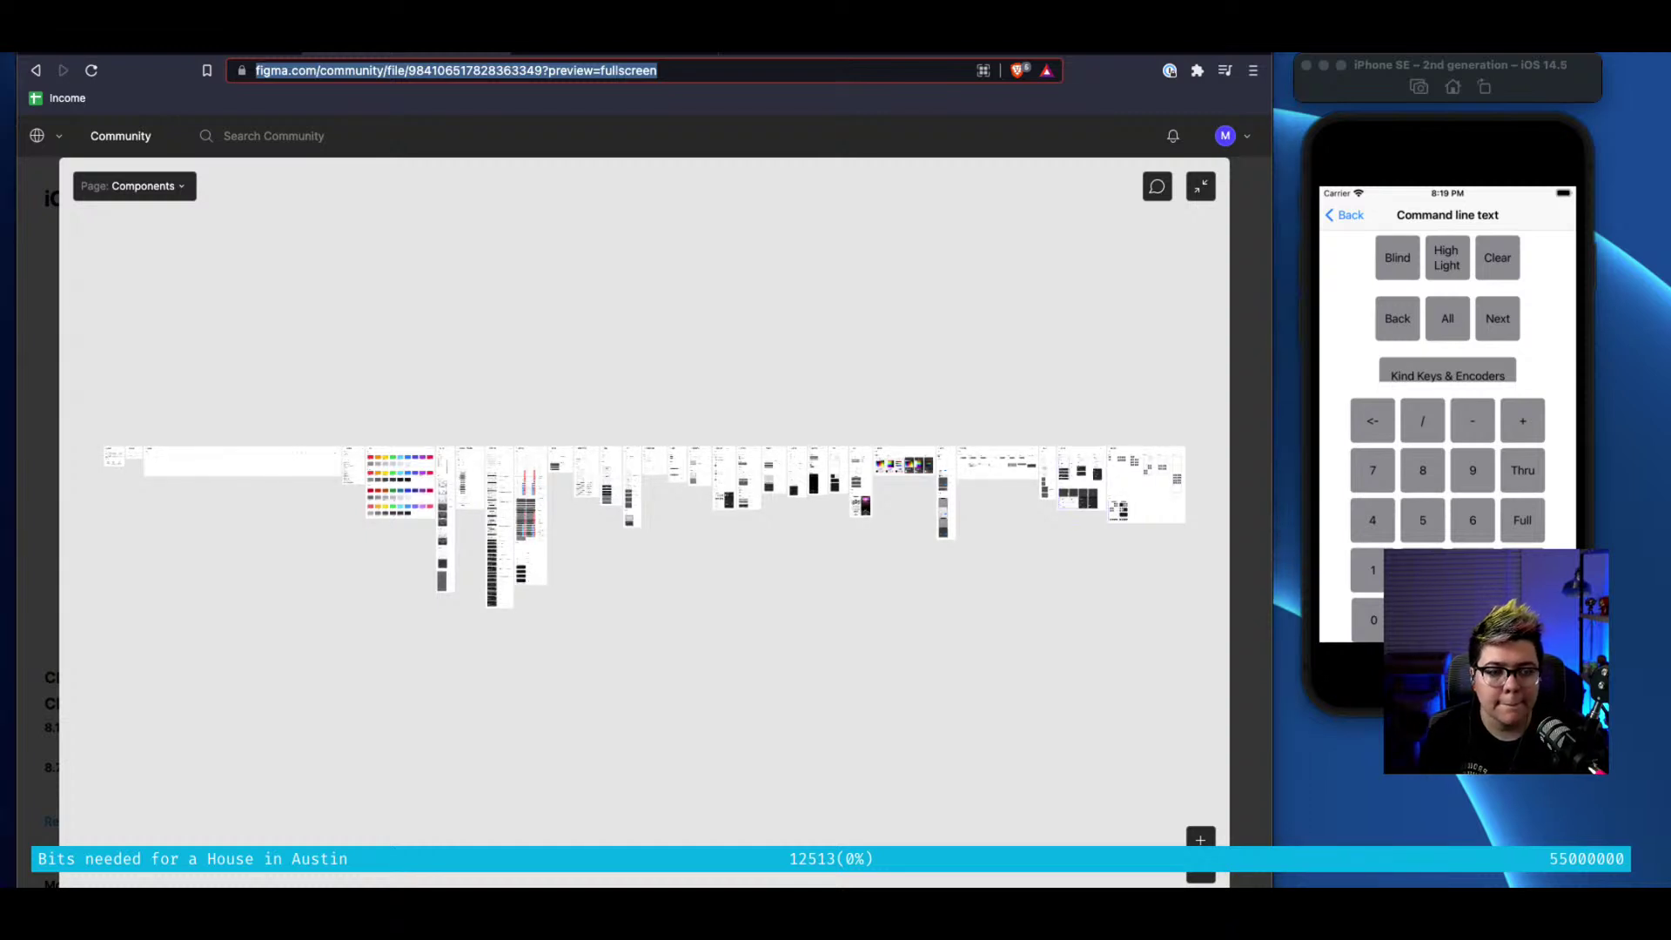
key(super+alt+d)
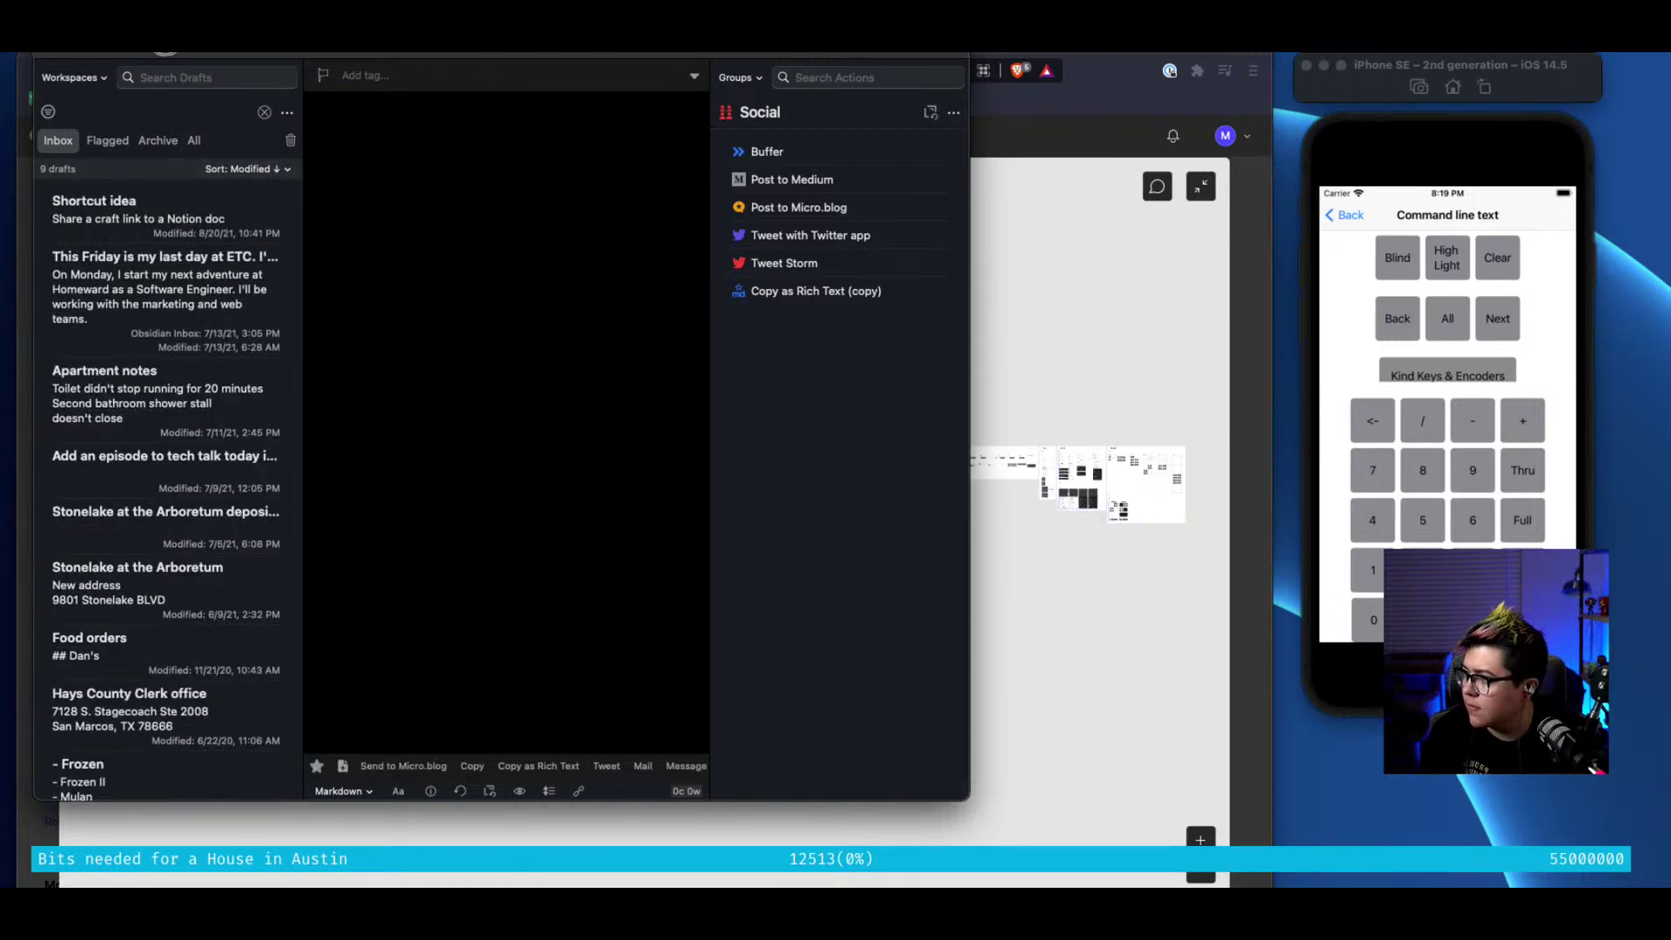
click(143, 53)
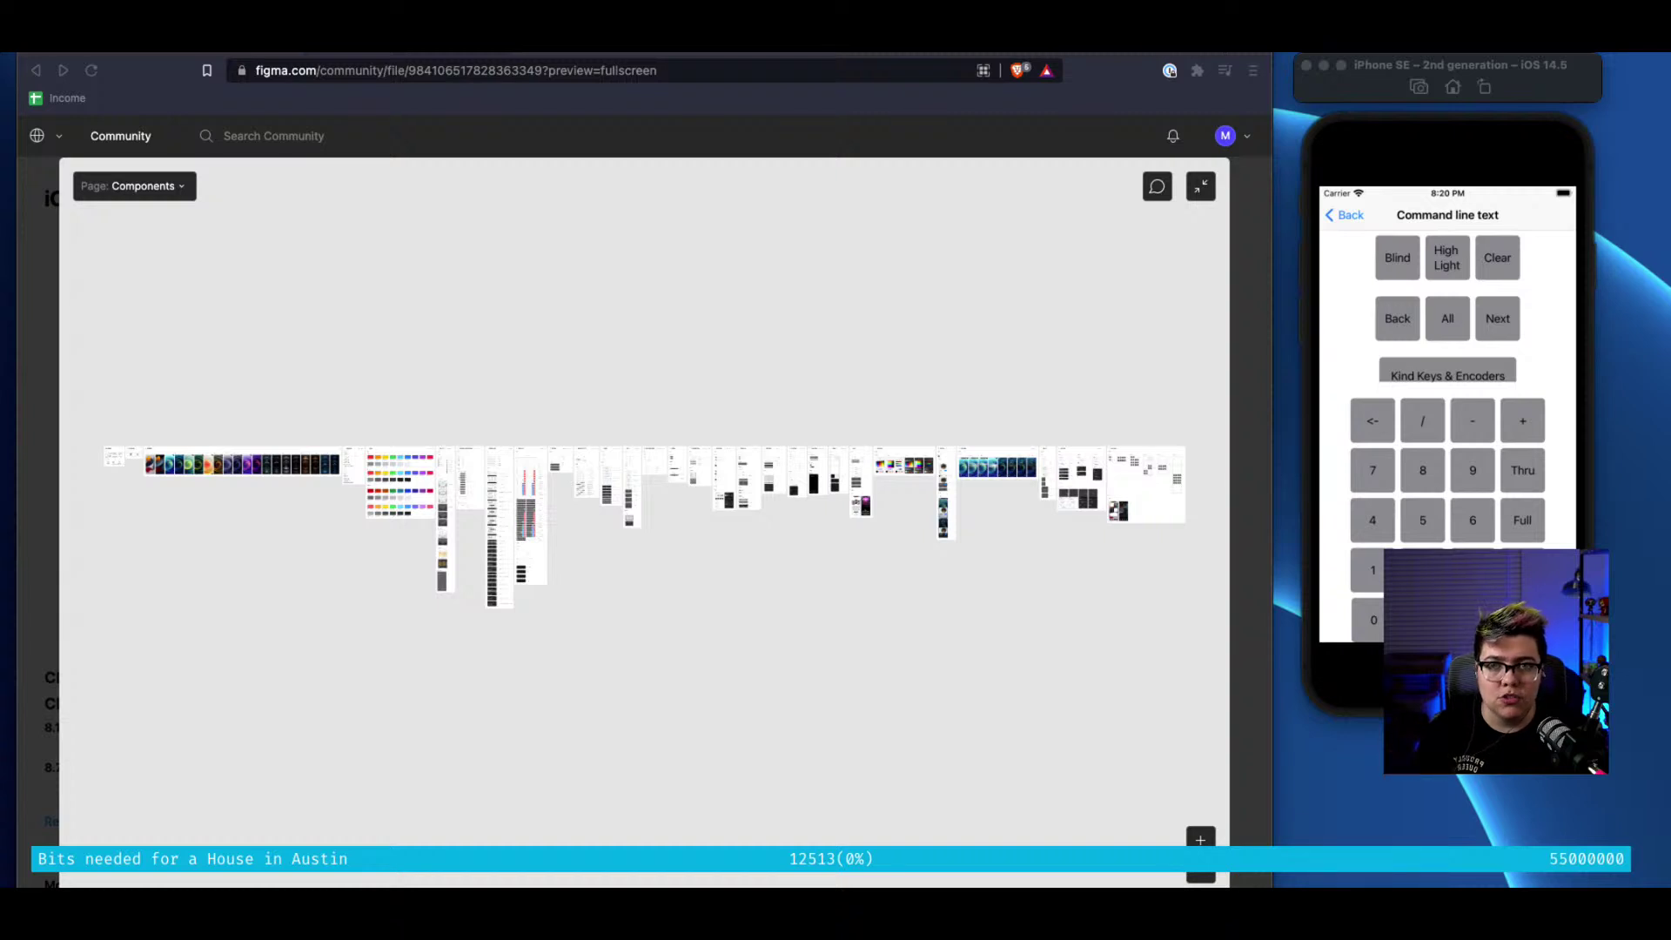
scroll(623, 714, left, 5)
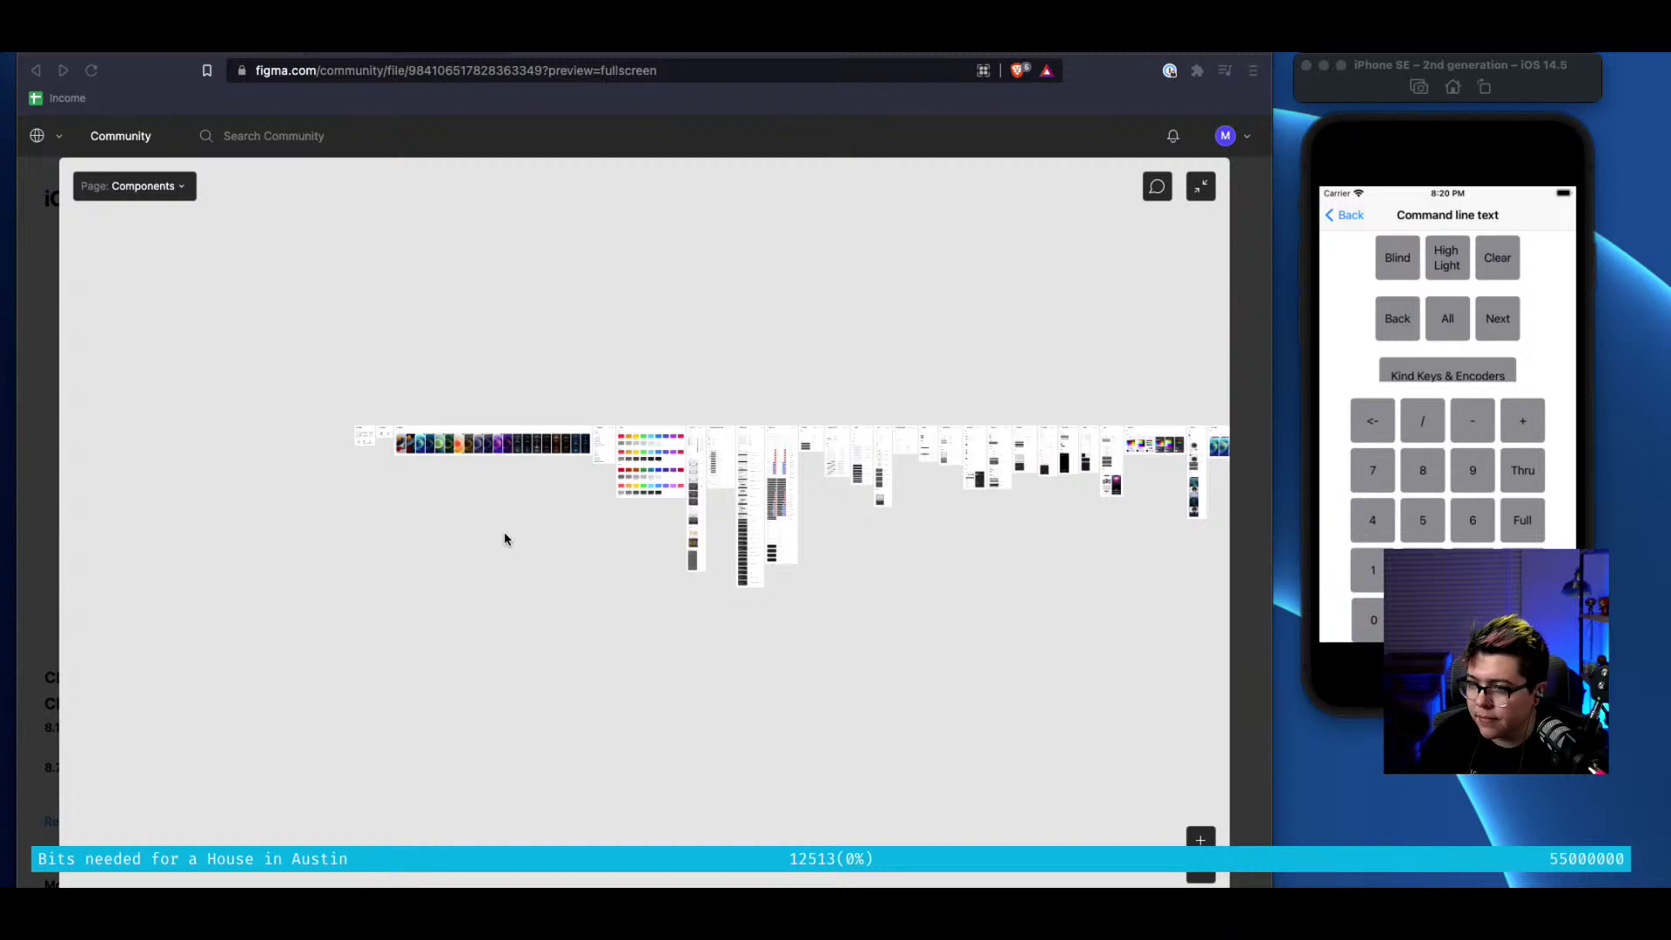
key(super+l)
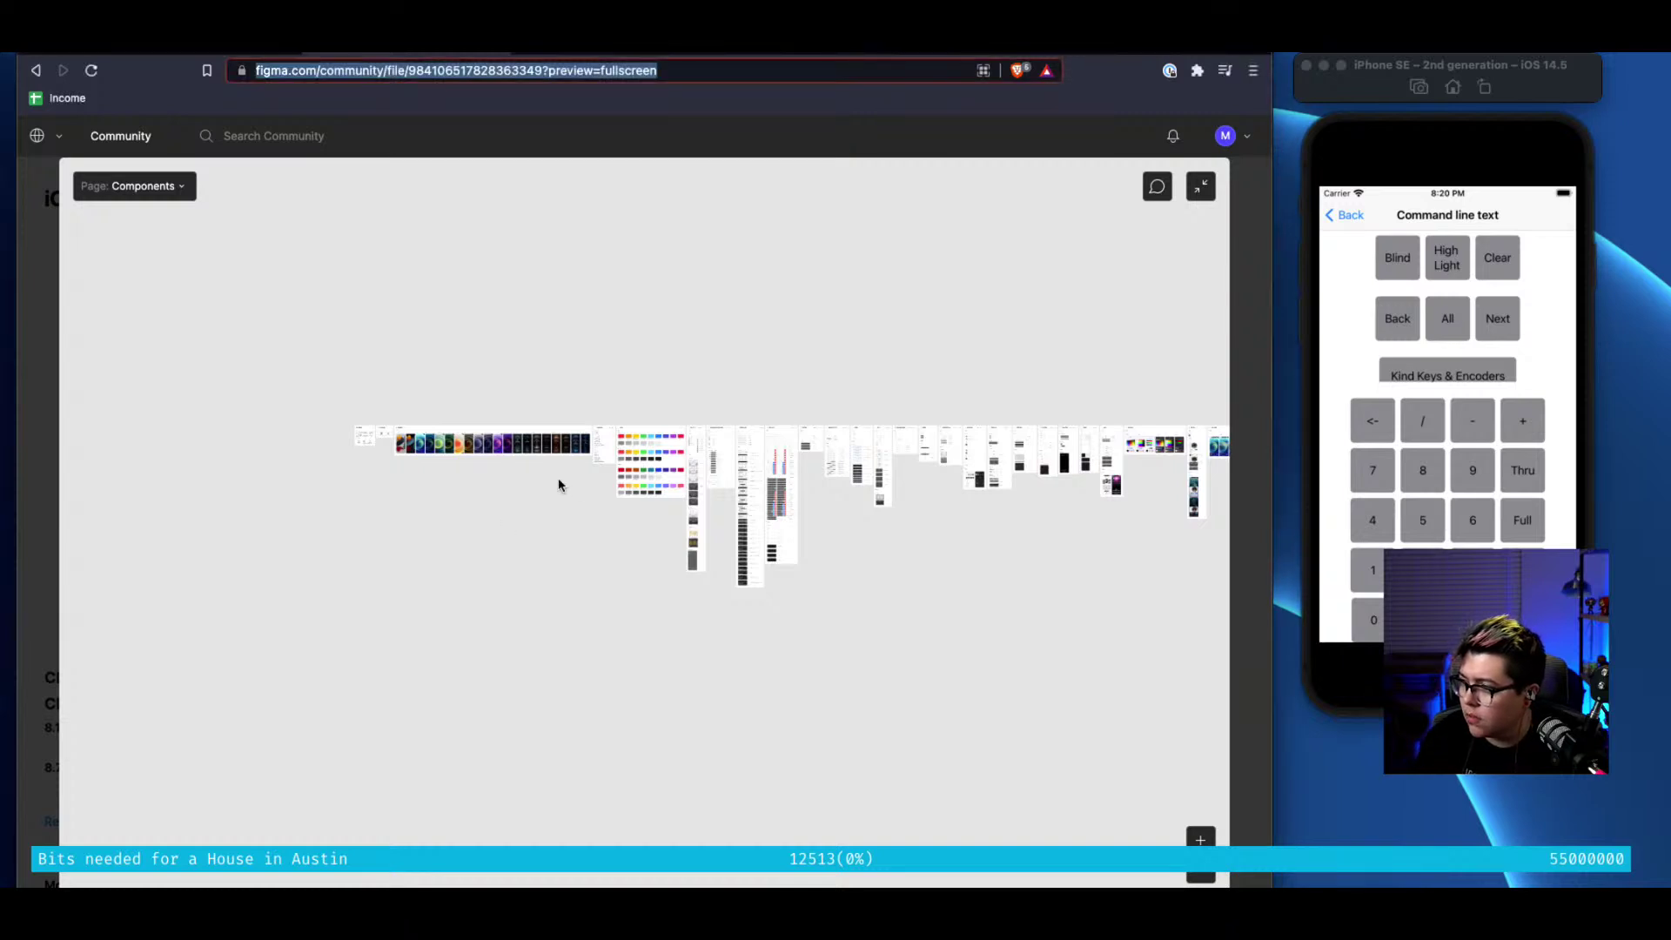
Return to the iOS 15 UI Kit file and look back through its sections as far as Alerts and Tab Bar
scroll(401, 463, up, 10)
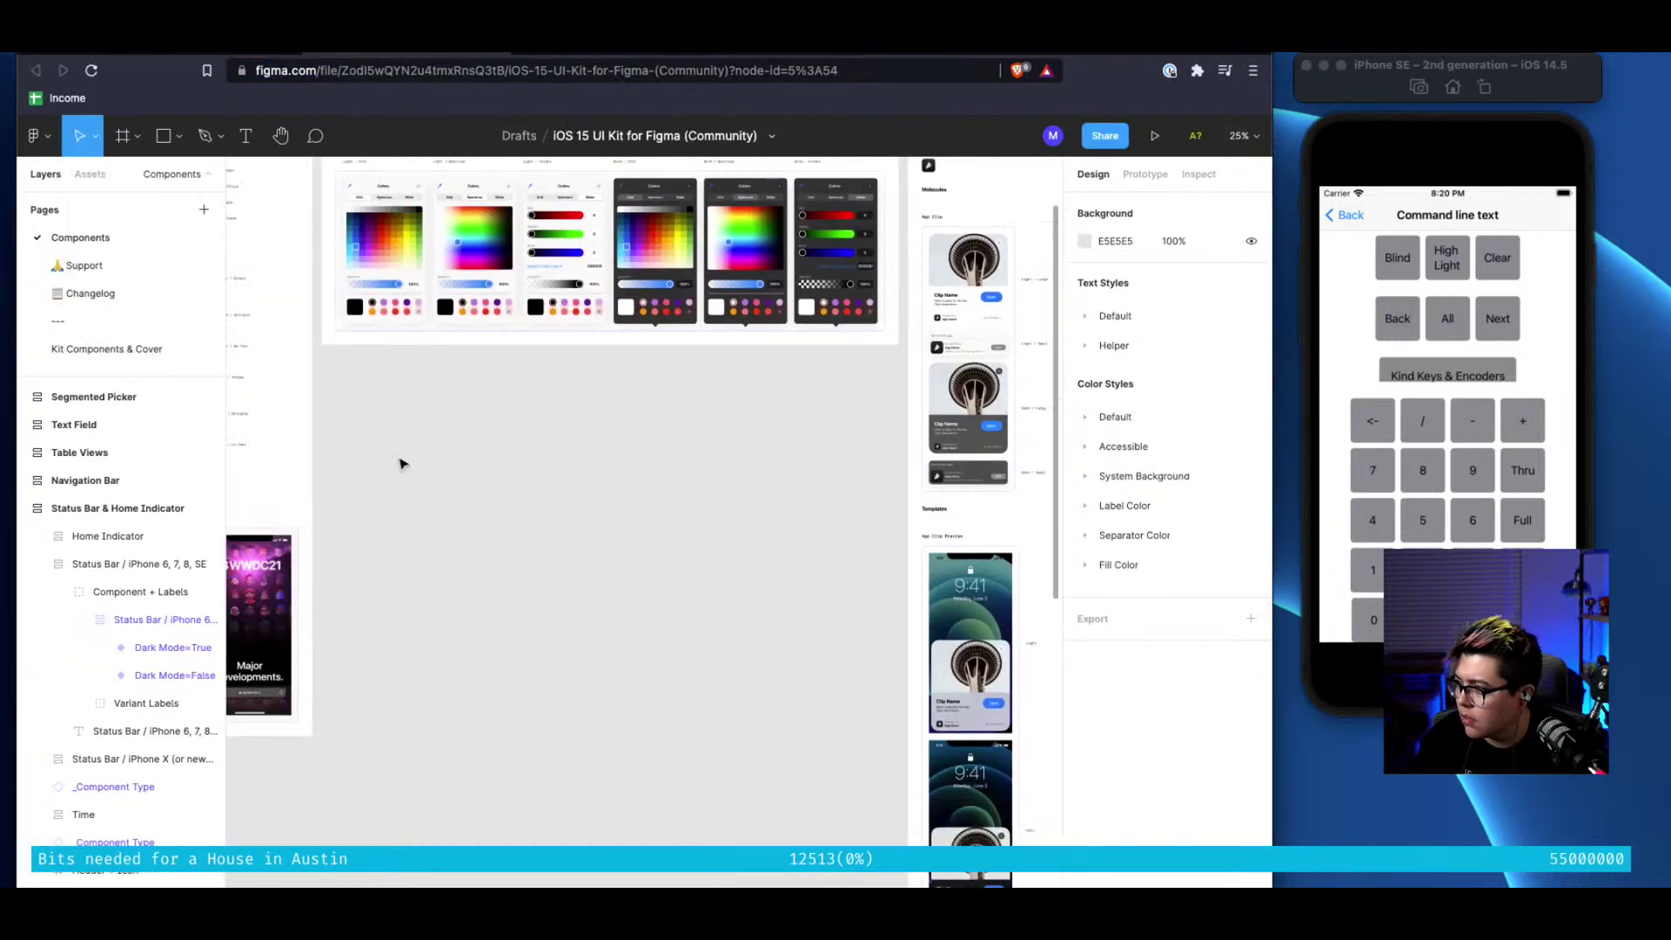
scroll(400, 463, up, 10)
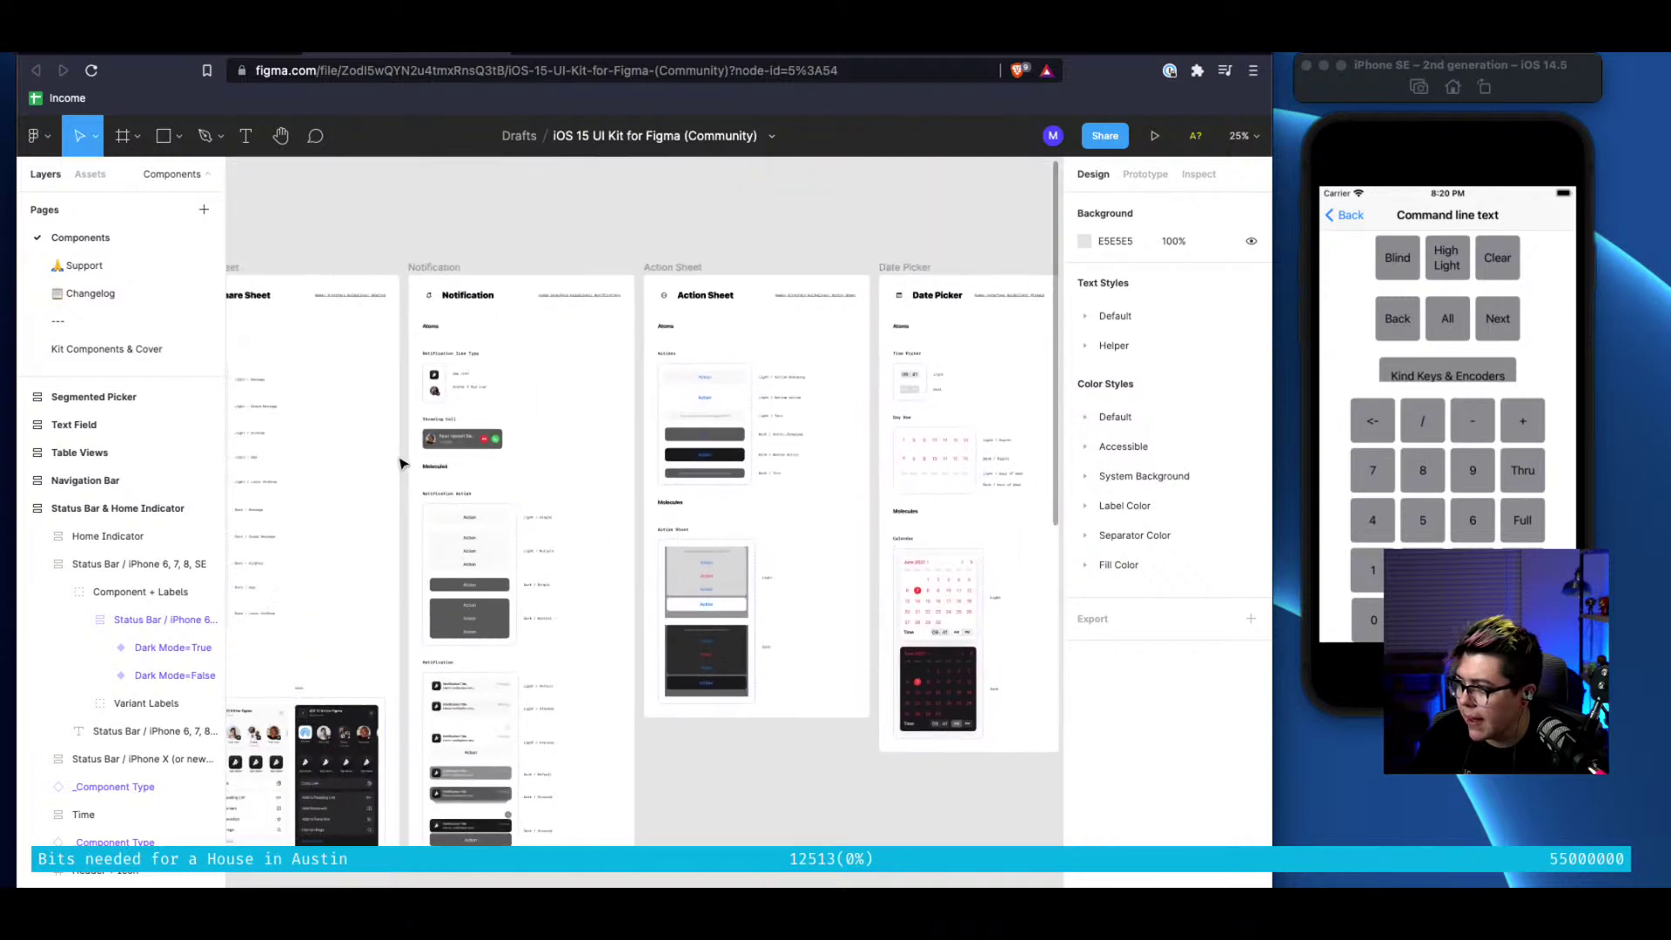
scroll(400, 462, left, 3)
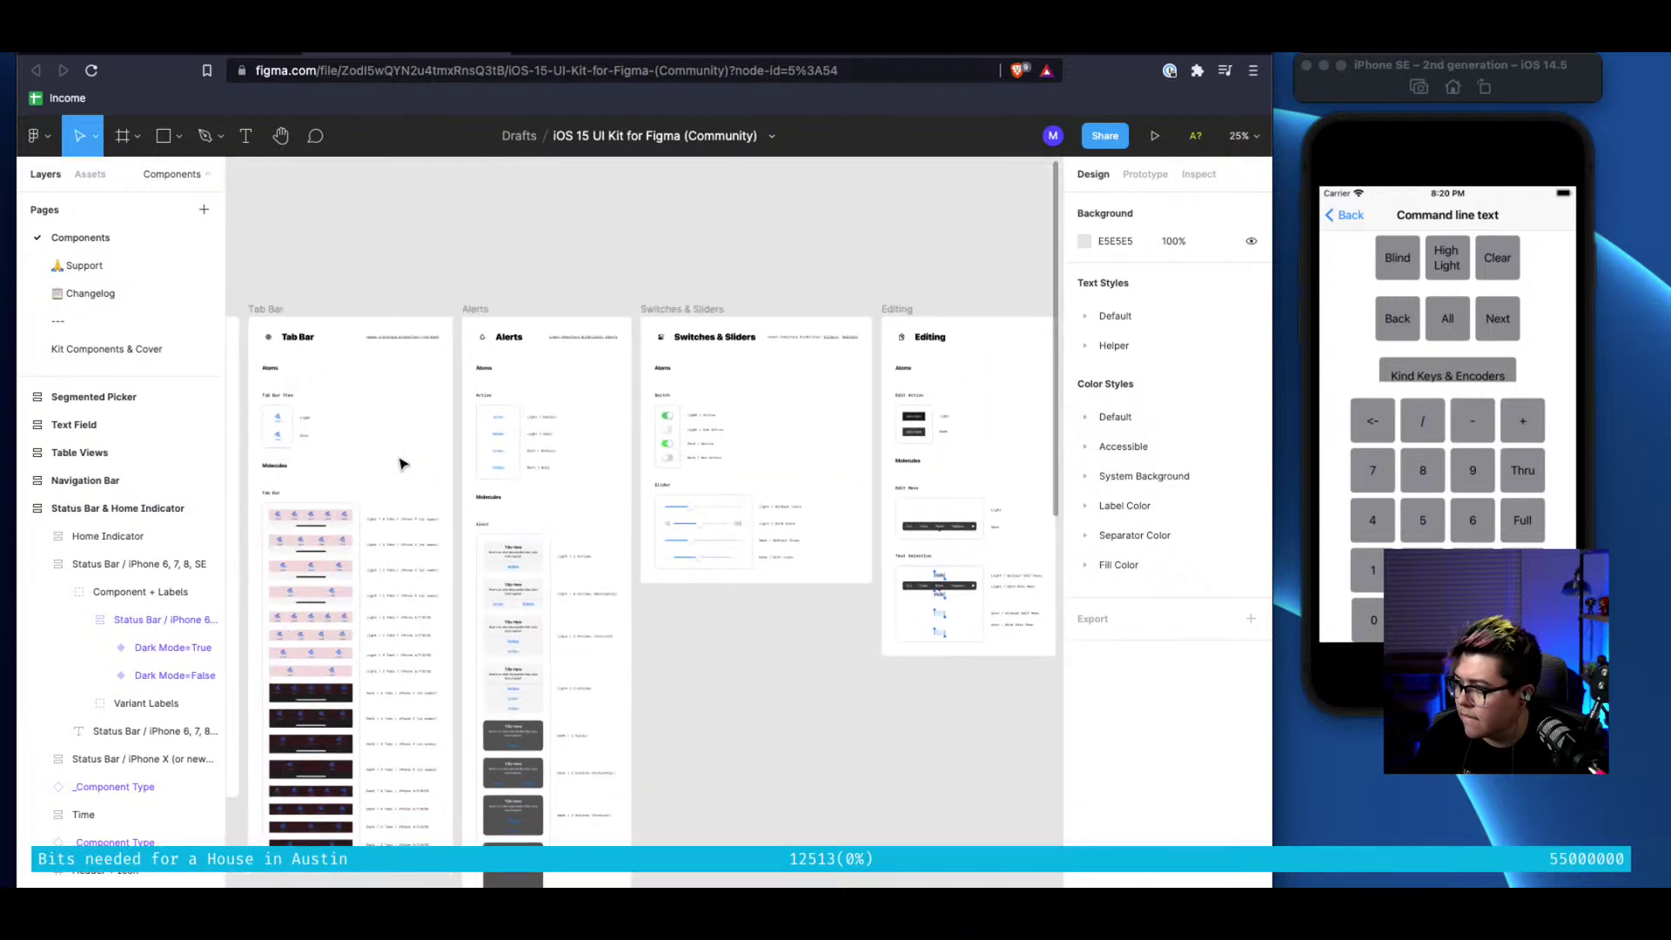
click(545, 418)
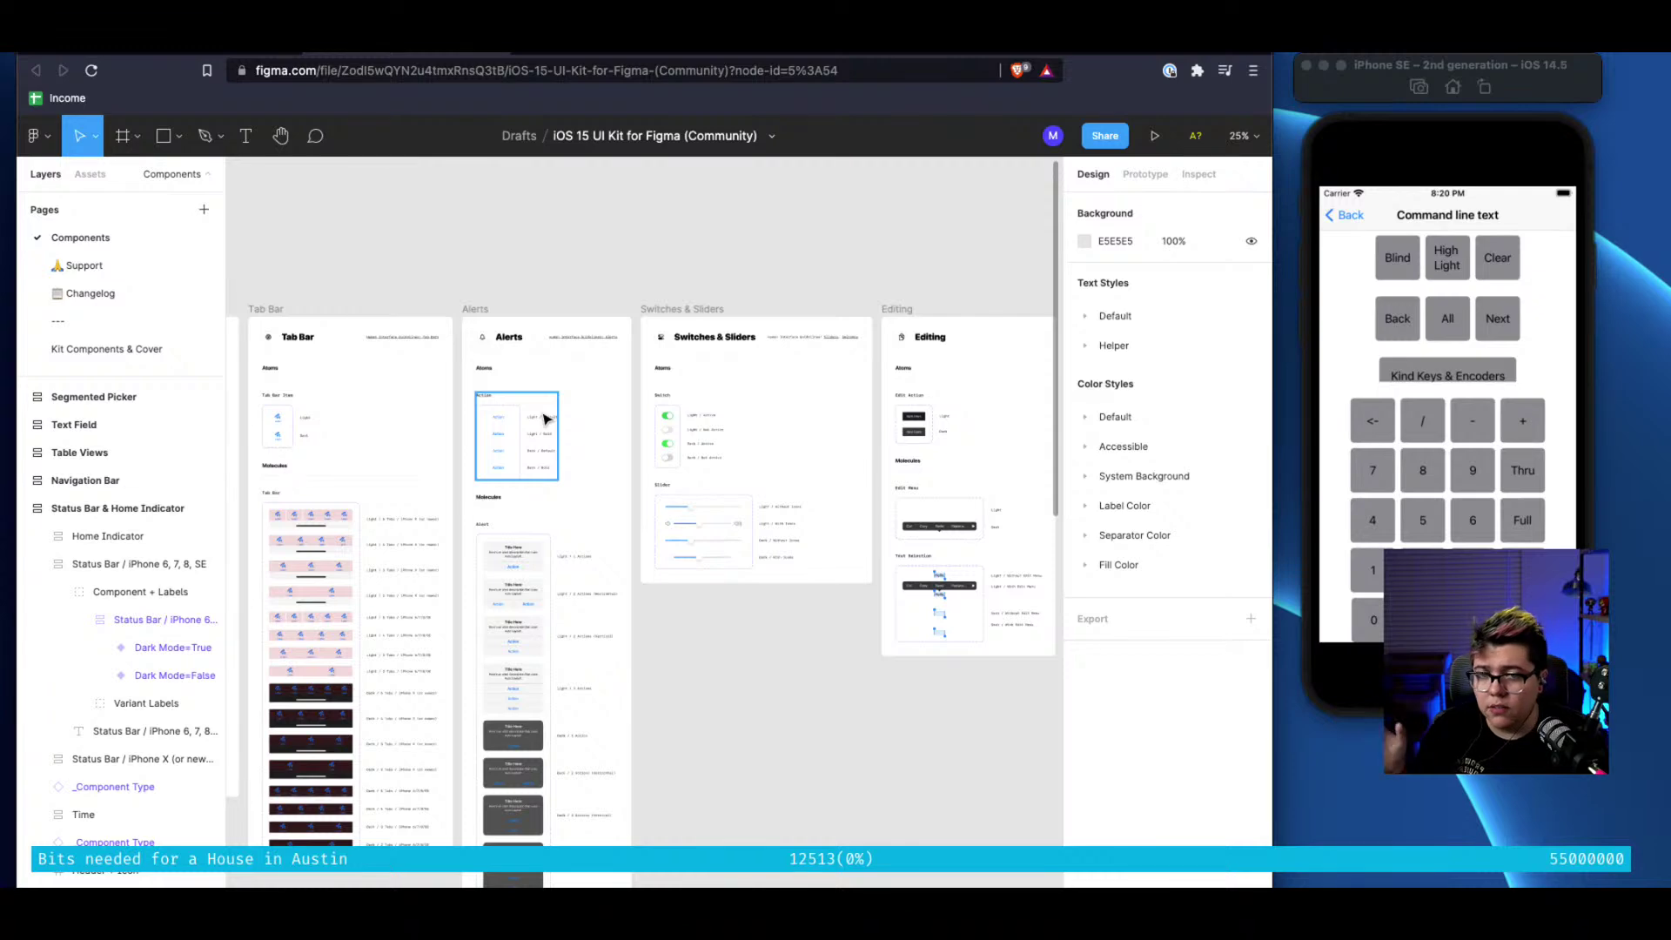
Find the Navigation Bar section and copy the light, default Top Navigation variant for iPhone 6/7/8/SE
scroll(545, 419, left, 10)
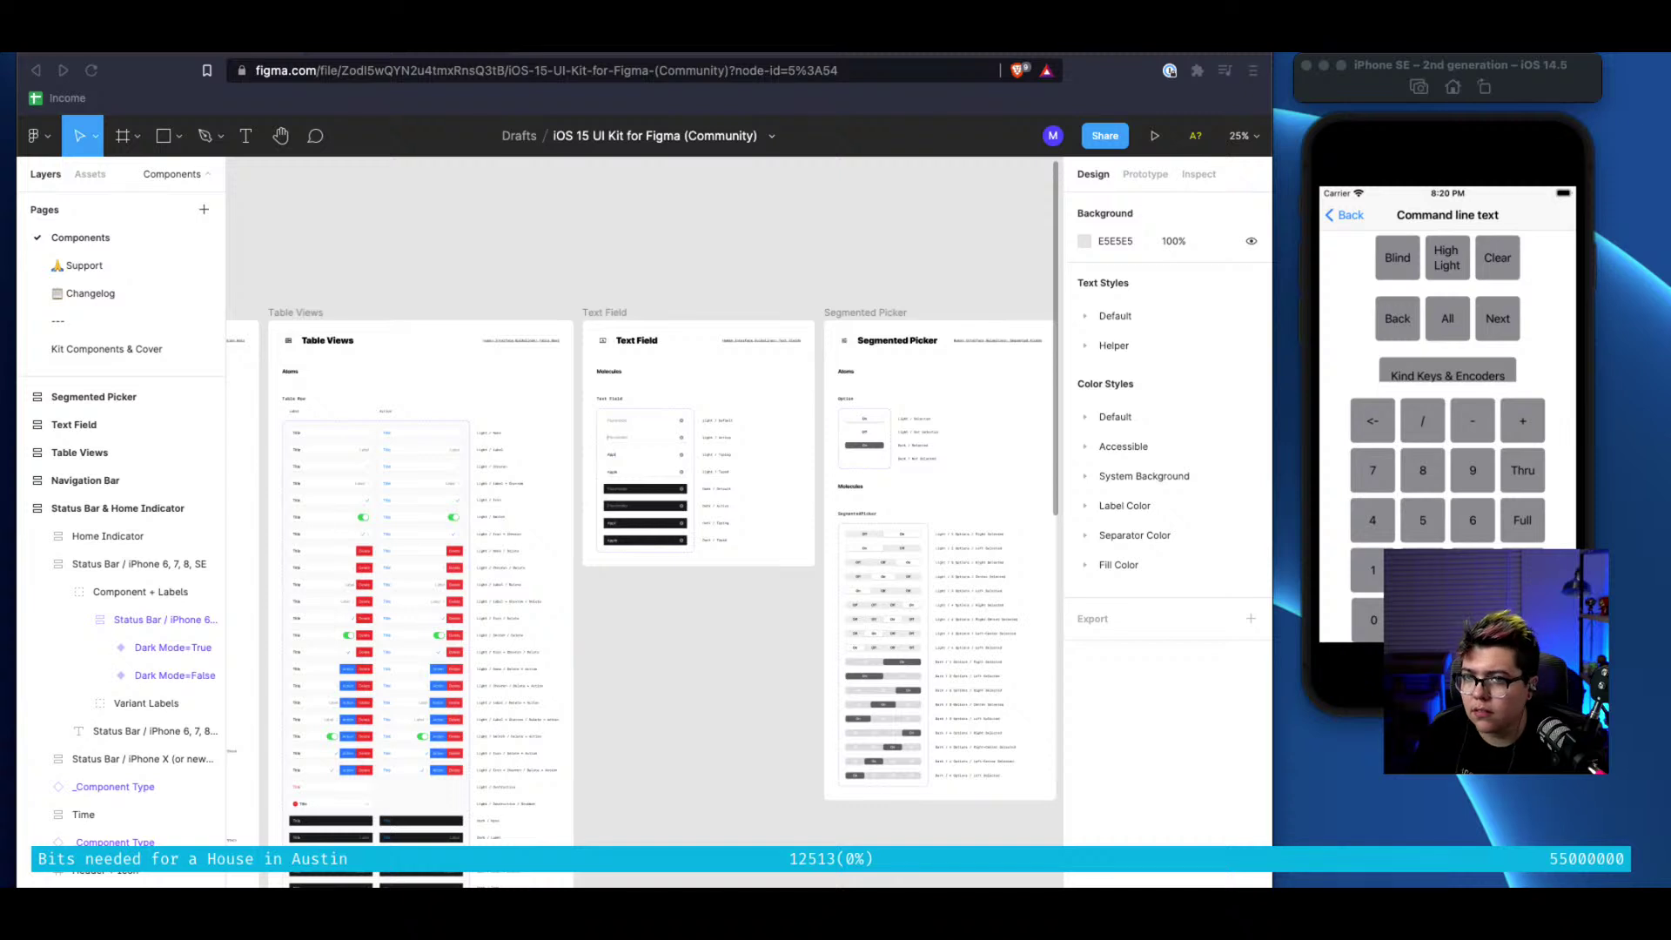
scroll(644, 575, left, 5)
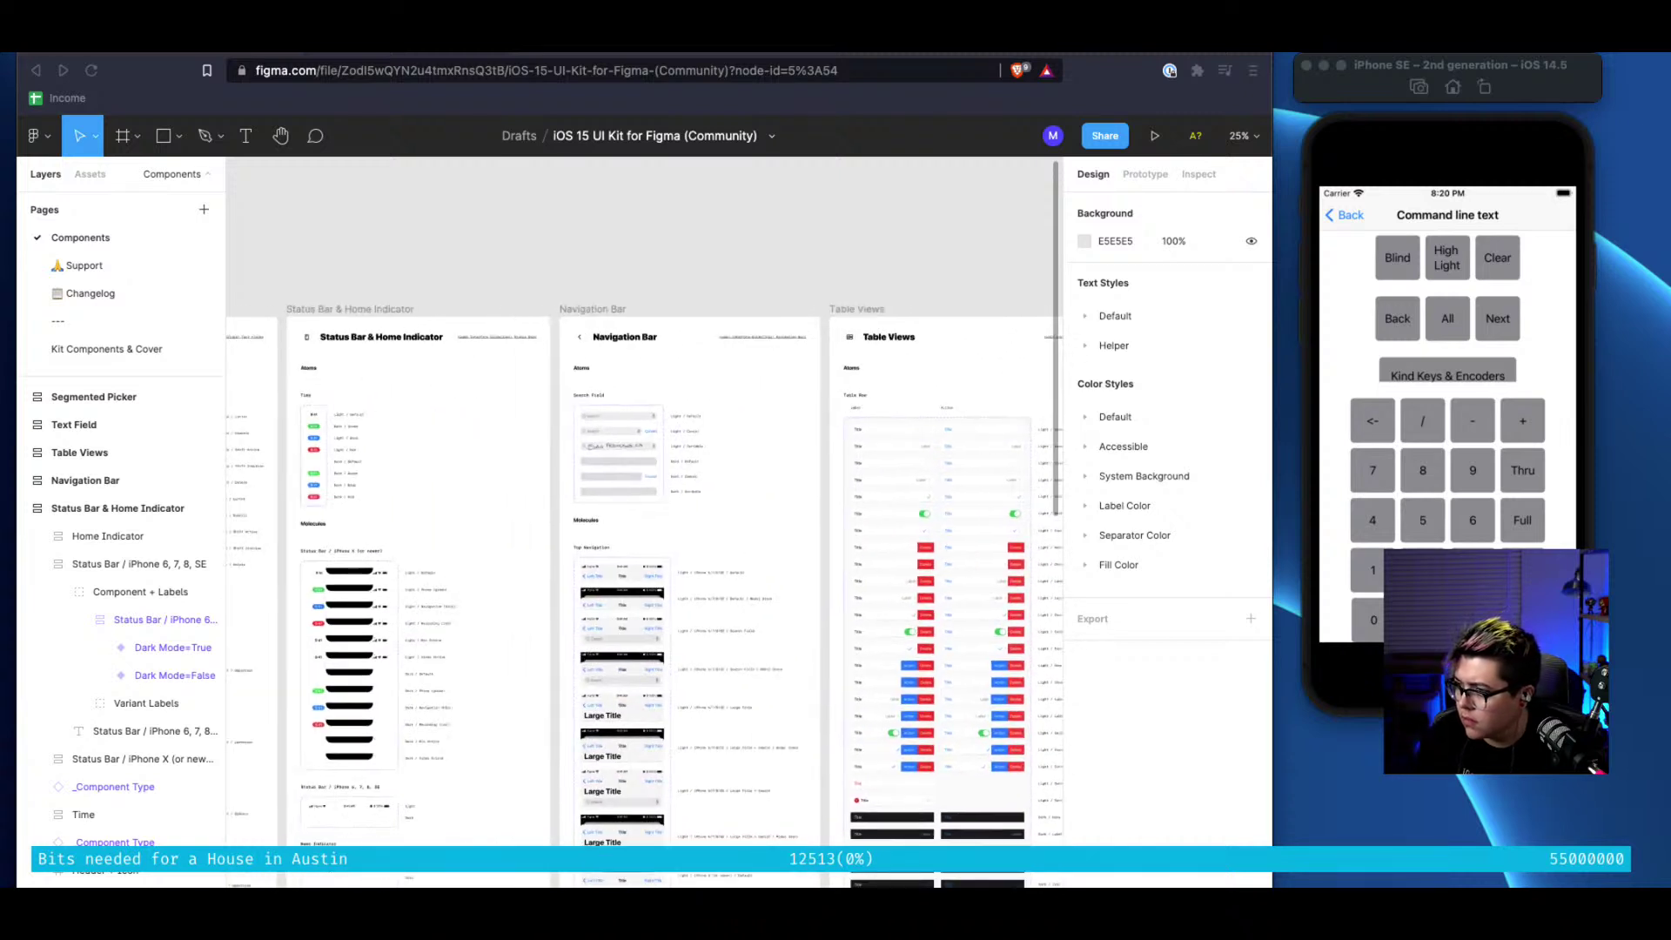
scroll(644, 522, left, 5)
scroll(644, 522, down, 3)
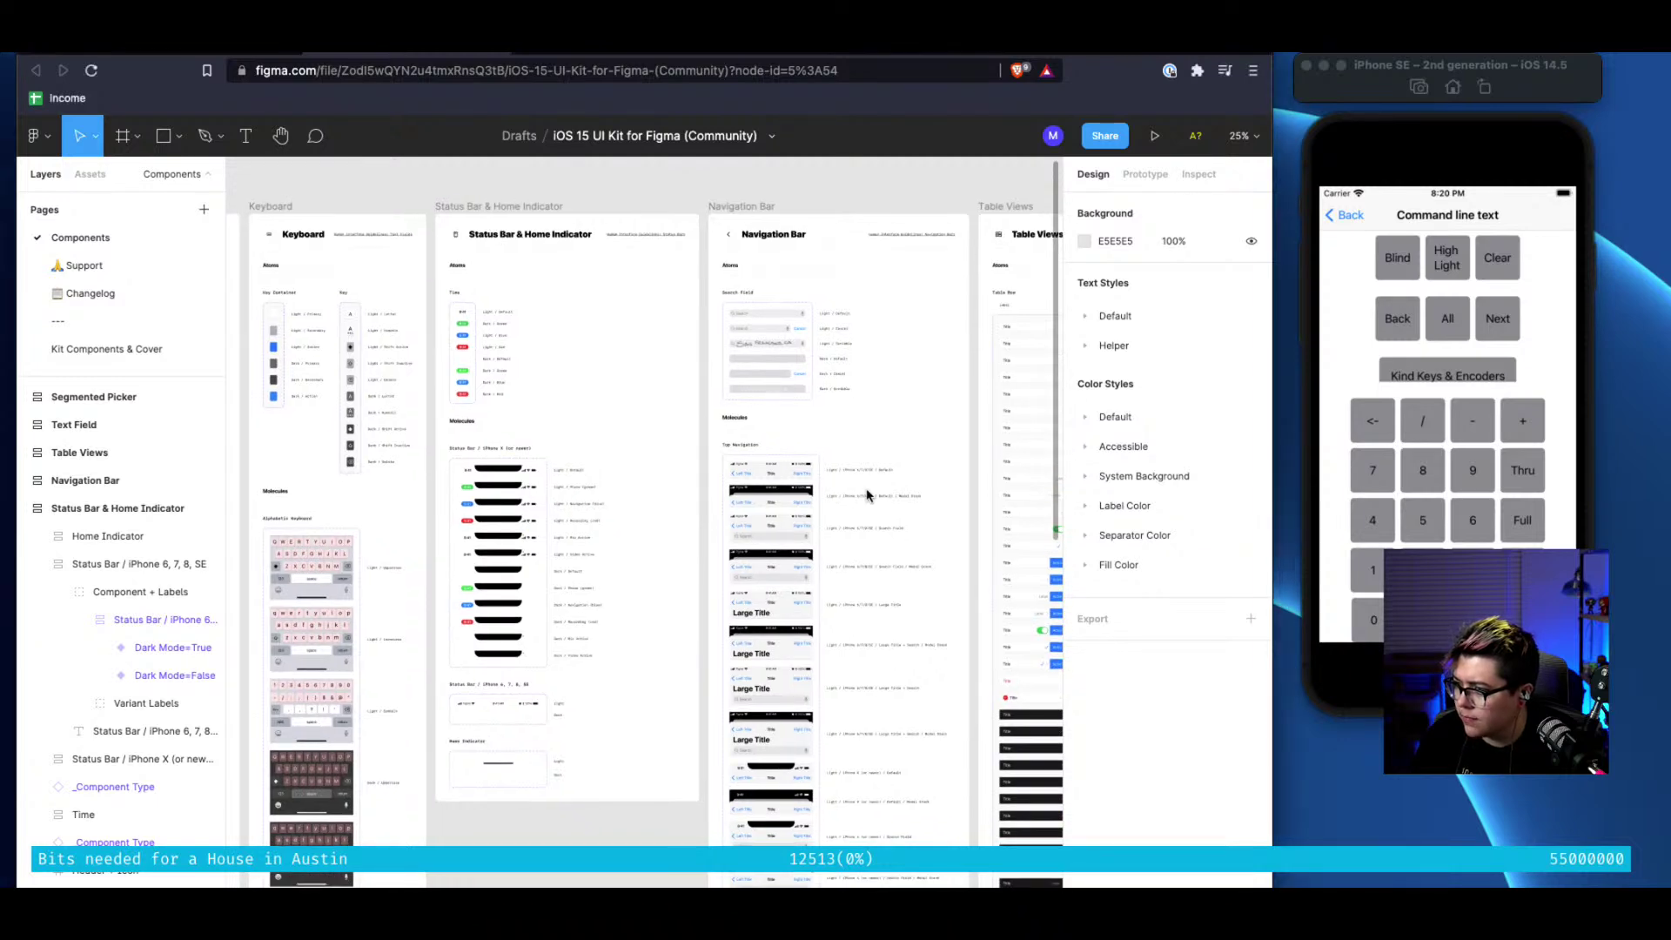
scroll(750, 497, up, 10)
scroll(750, 498, down, 3)
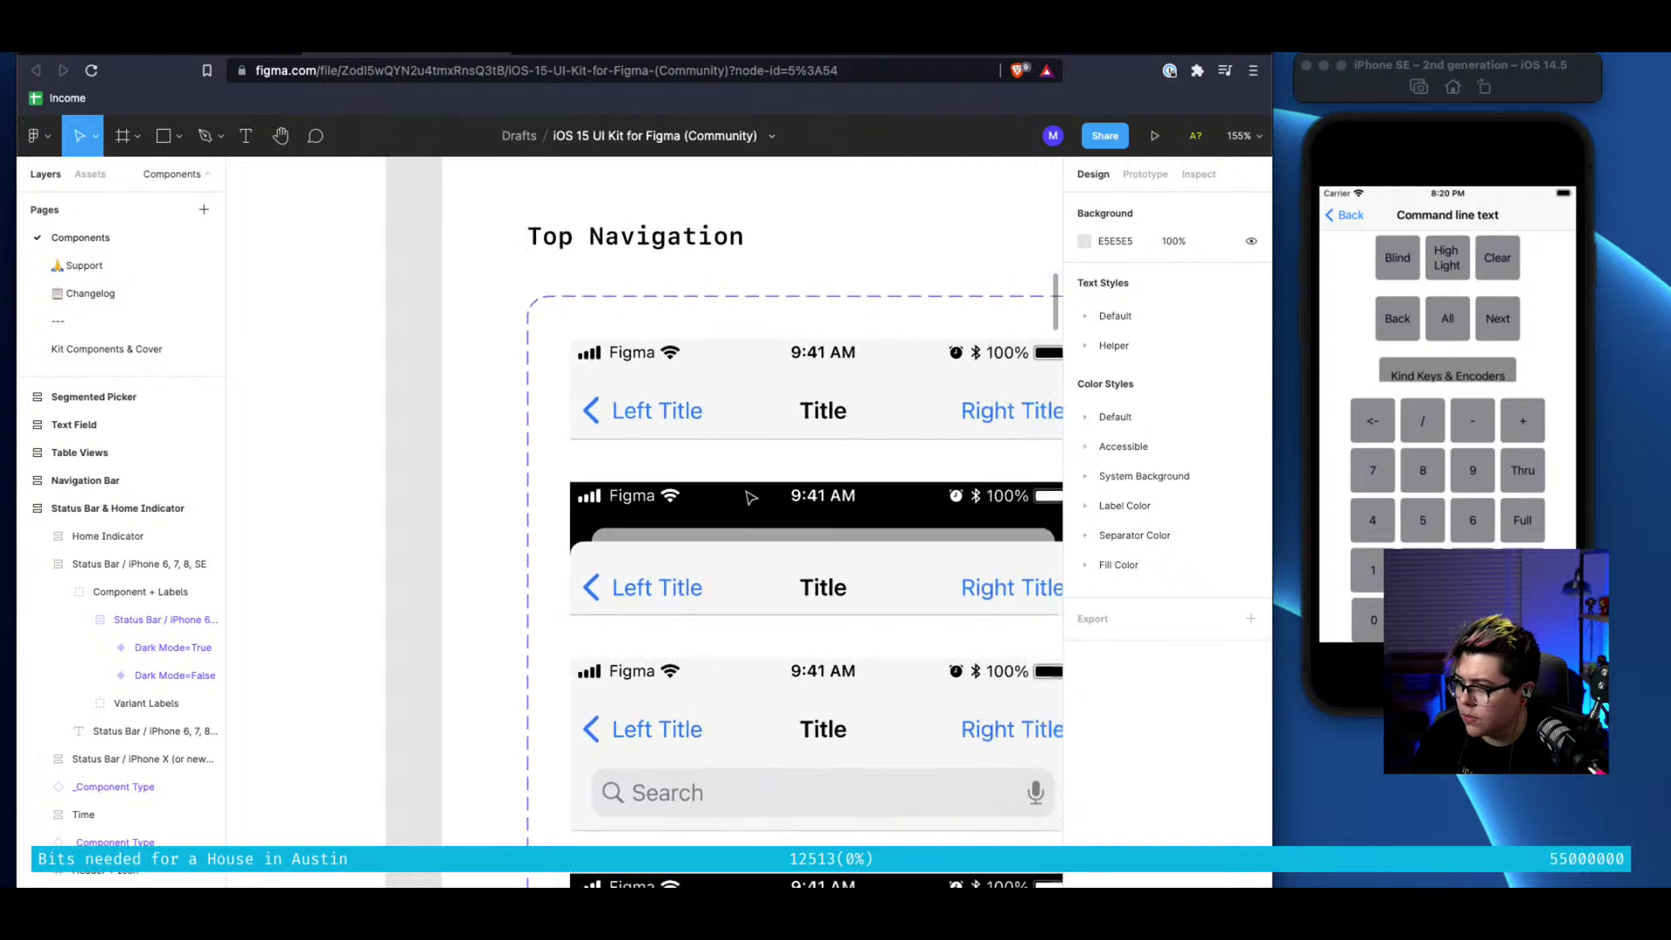
click(738, 454)
click(717, 444)
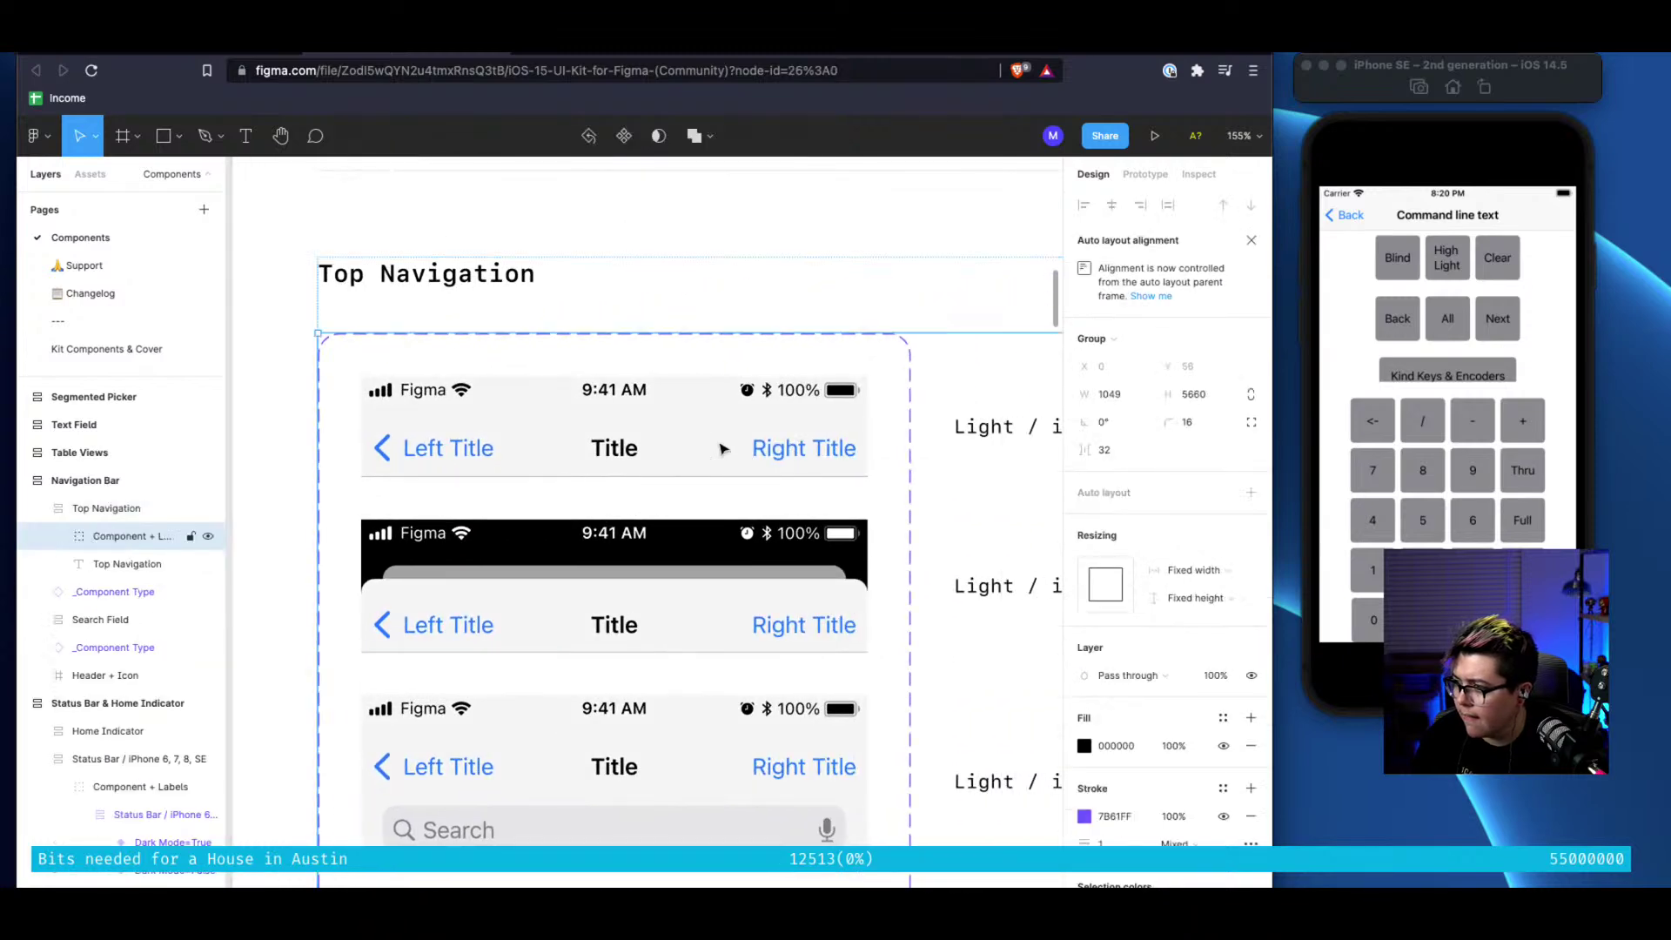
scroll(815, 424, right, 5)
scroll(816, 424, up, 2)
scroll(815, 424, left, 3)
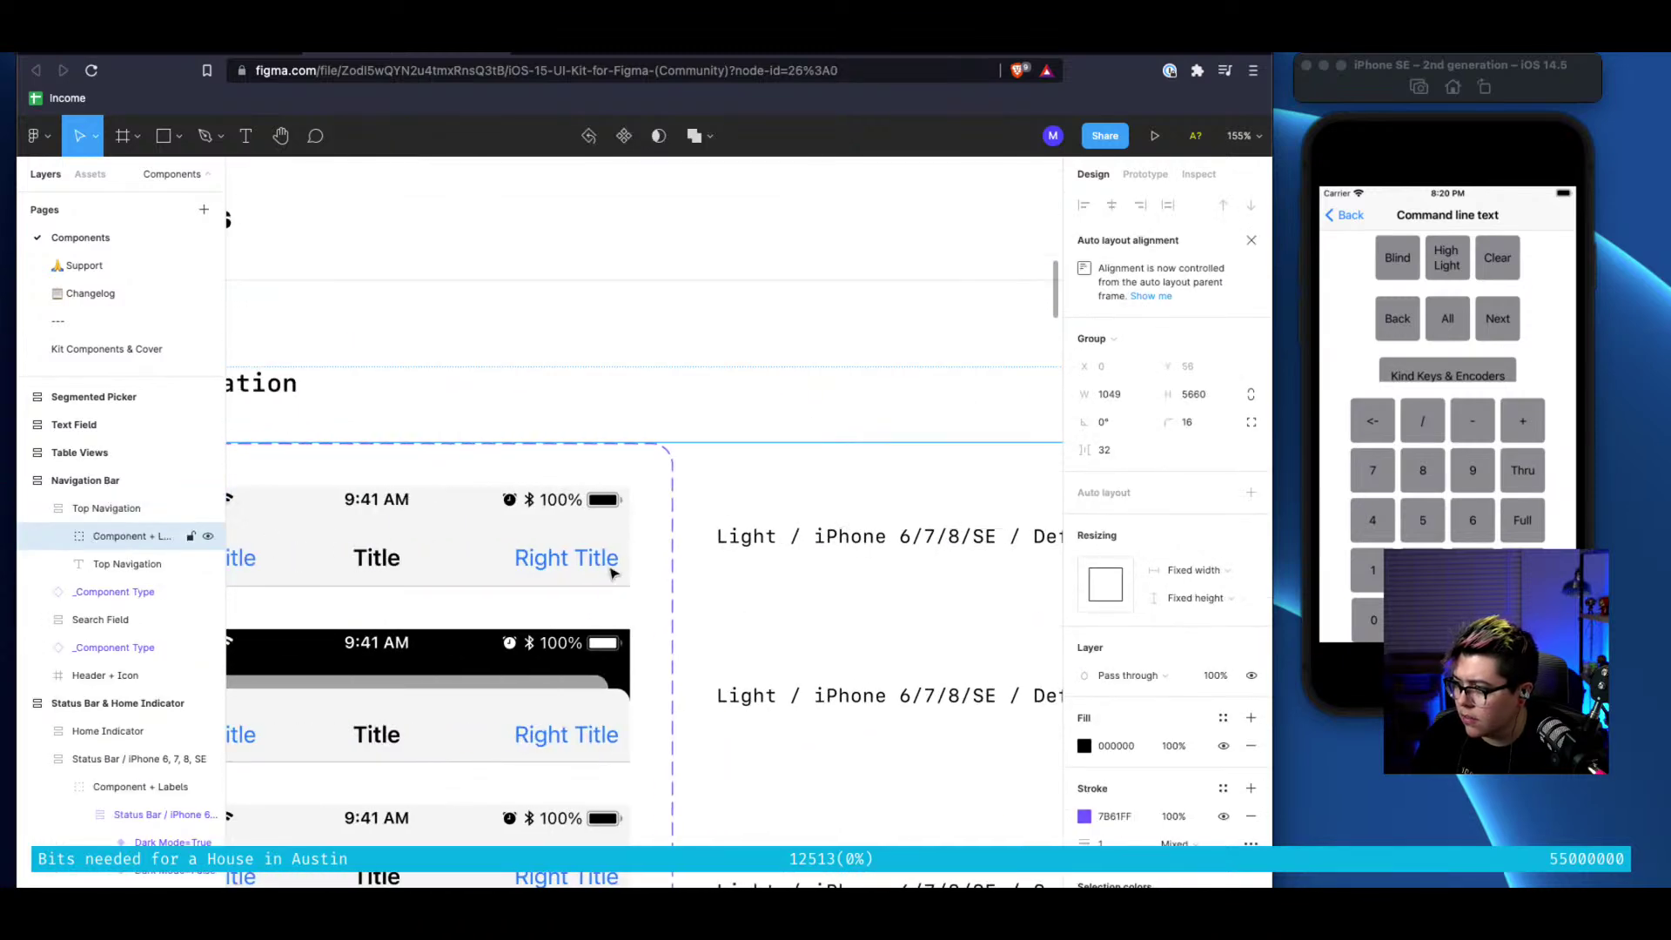
click(511, 548)
click(476, 554)
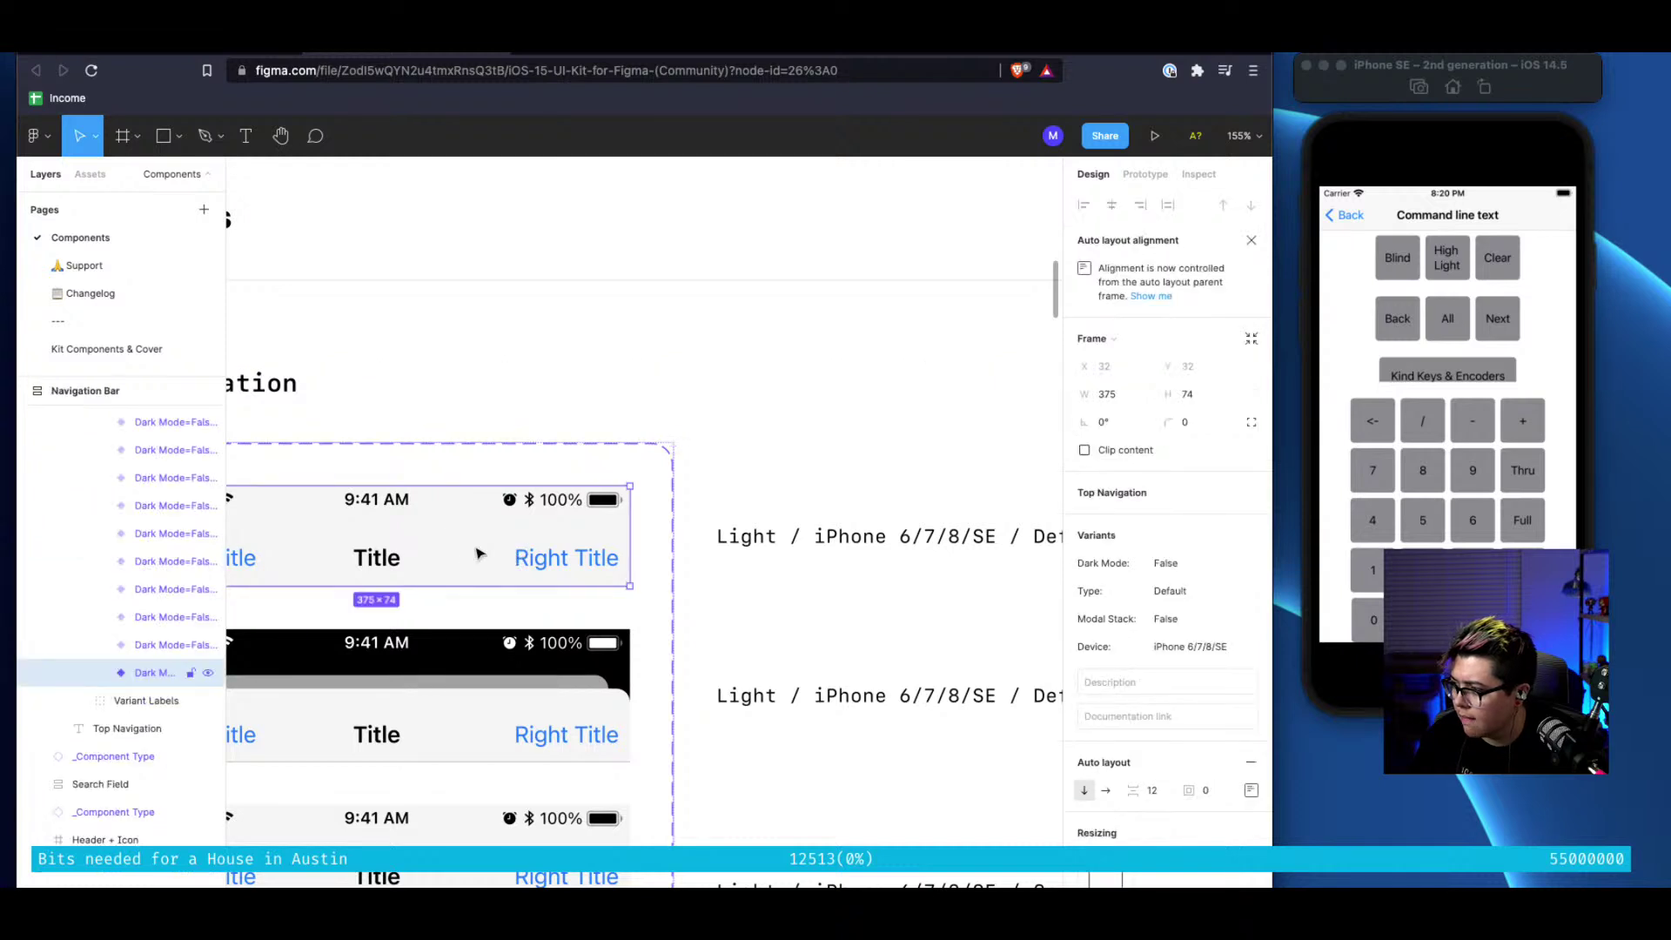
scroll(478, 553, left, 4)
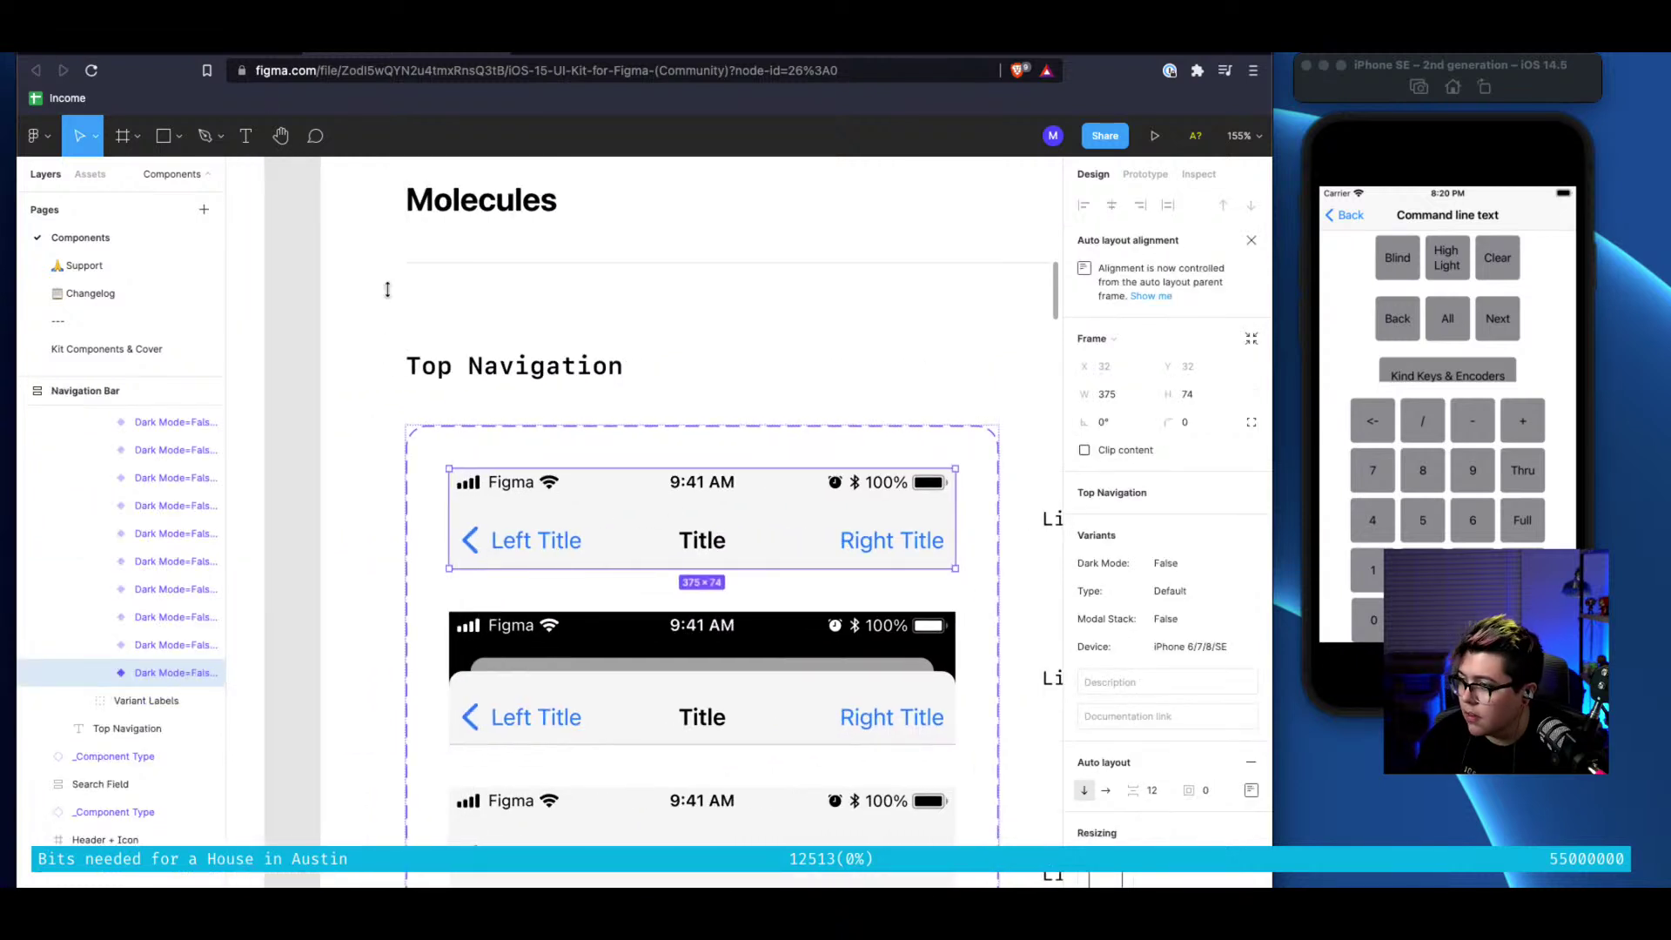
Switch to the mockup file and replace the status bar in the iPhone 8 frame with the copied Top Navigation component
key(ctrl+shift+Tab)
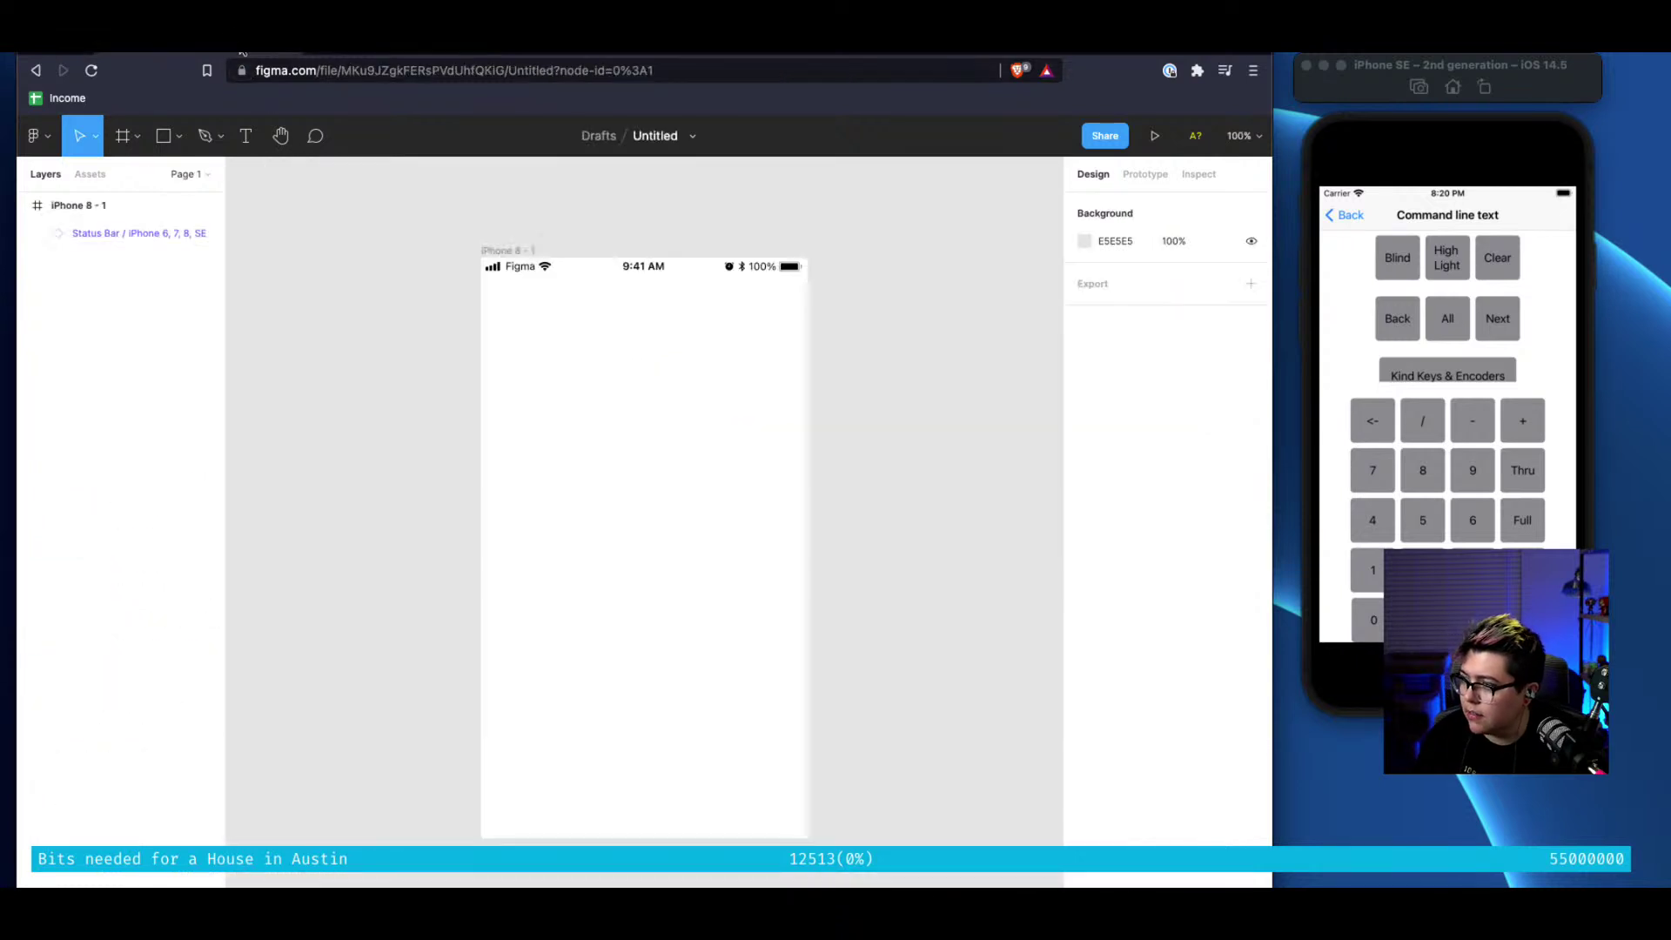
click(682, 265)
key(Delete)
key(ctrl+v)
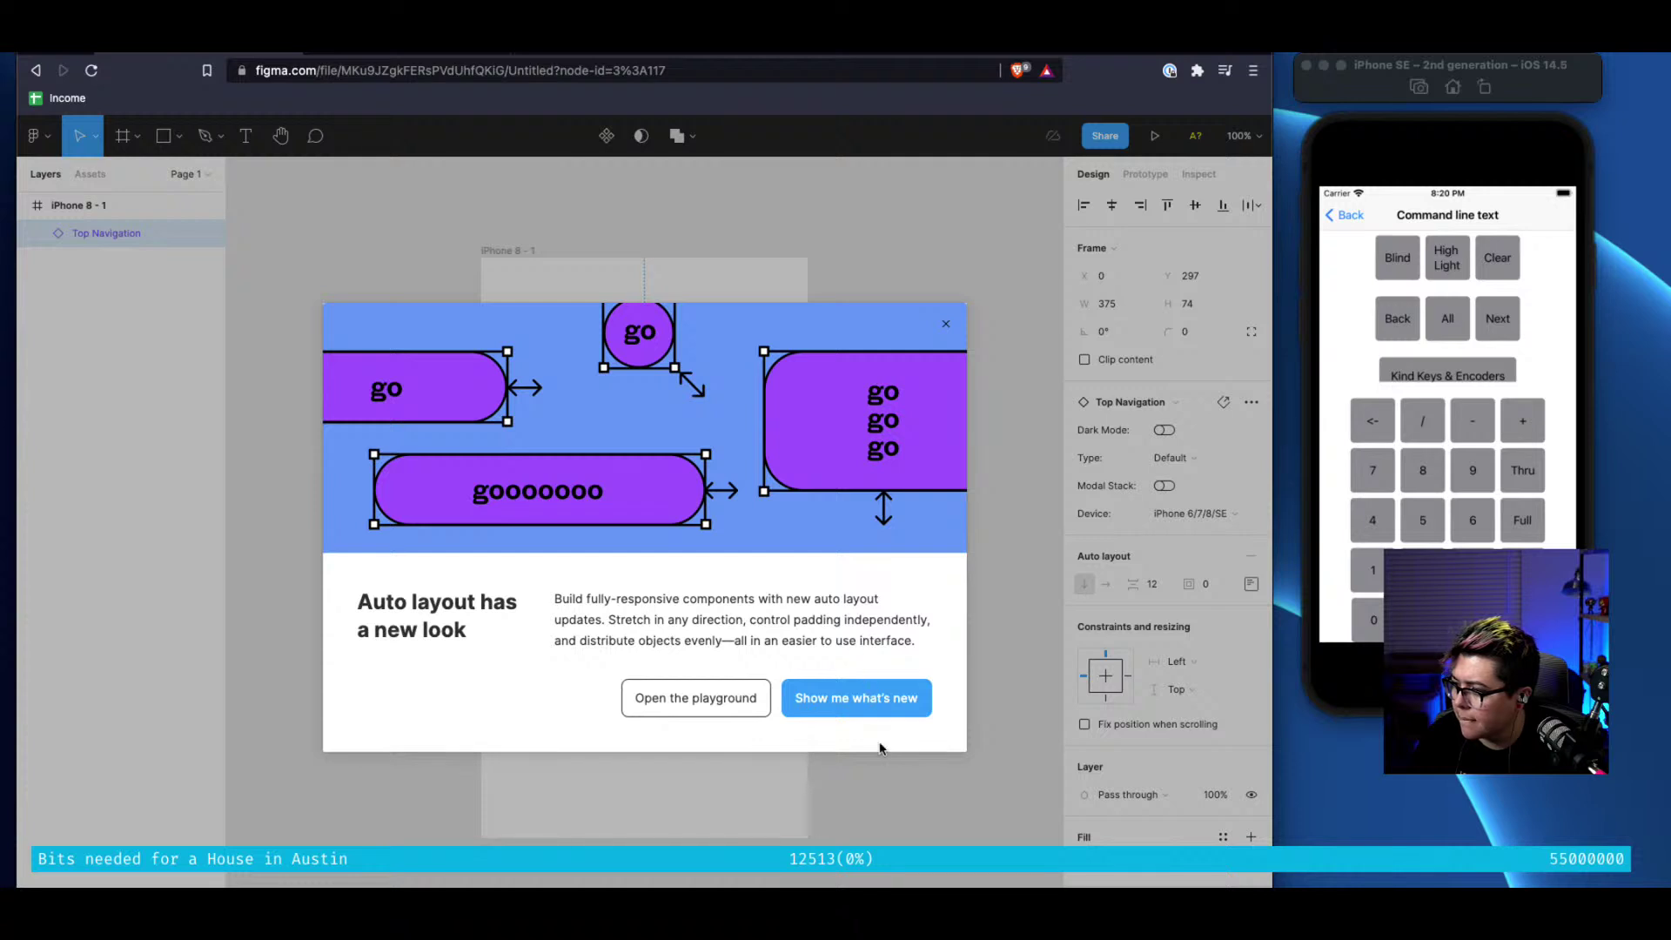
Go through the auto layout introduction to its end and move the Top Navigation to X 0, Y 0 in the iPhone 8 frame
click(852, 693)
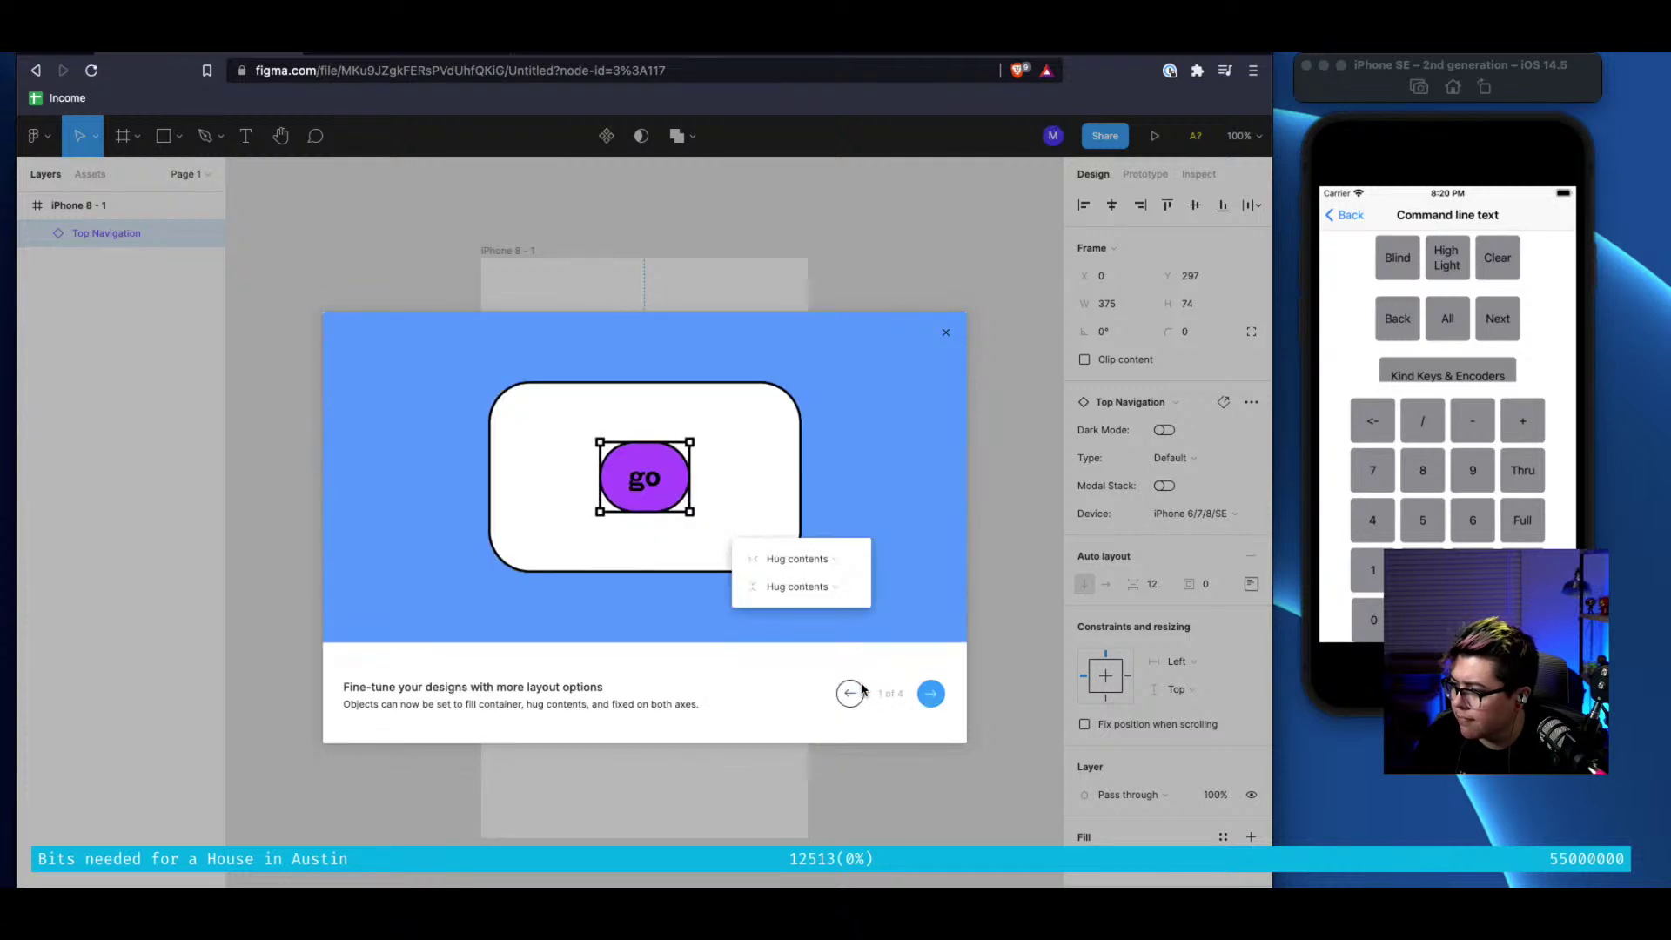
click(933, 693)
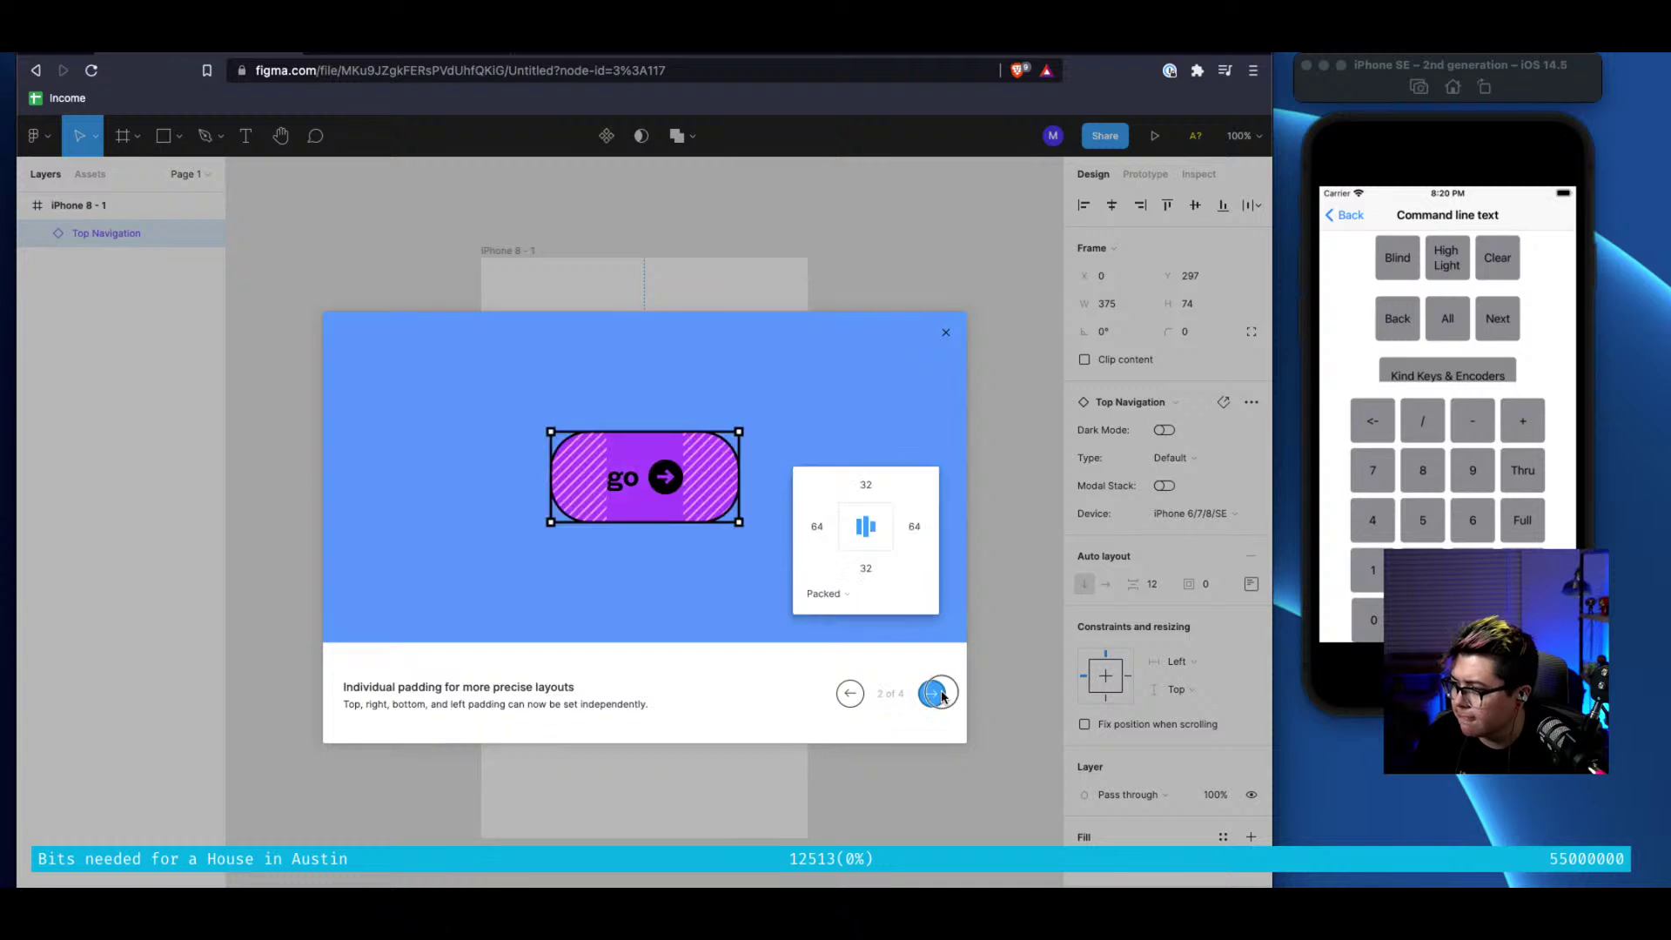
click(939, 694)
click(940, 693)
click(638, 574)
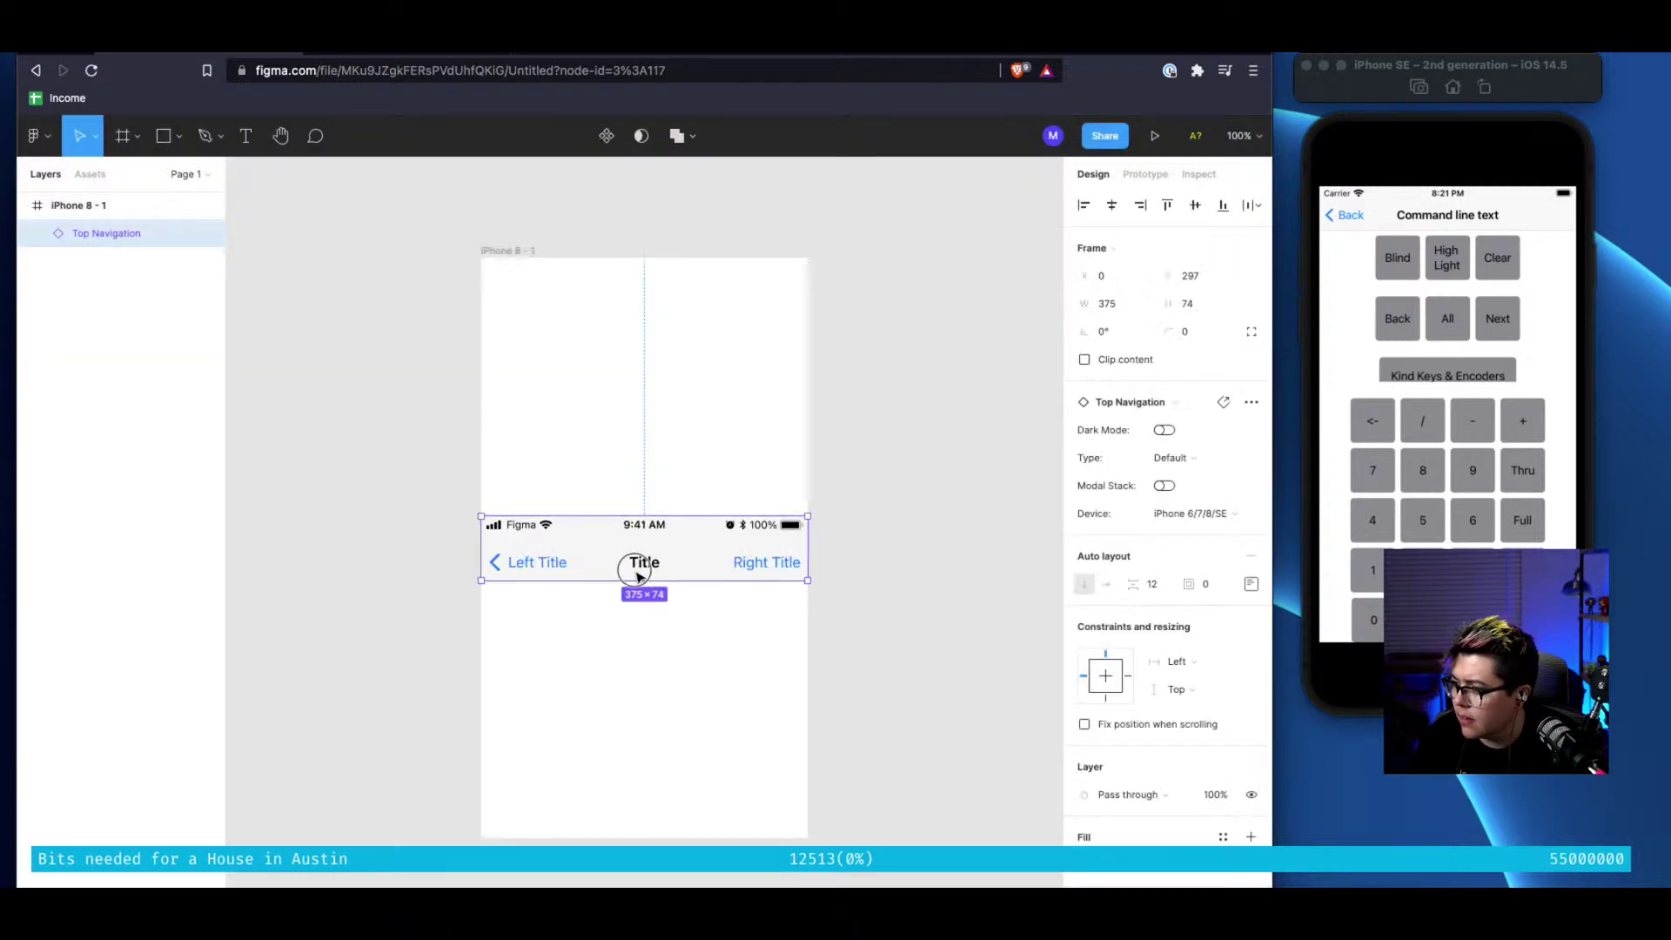
drag(638, 570, 581, 316)
click(867, 396)
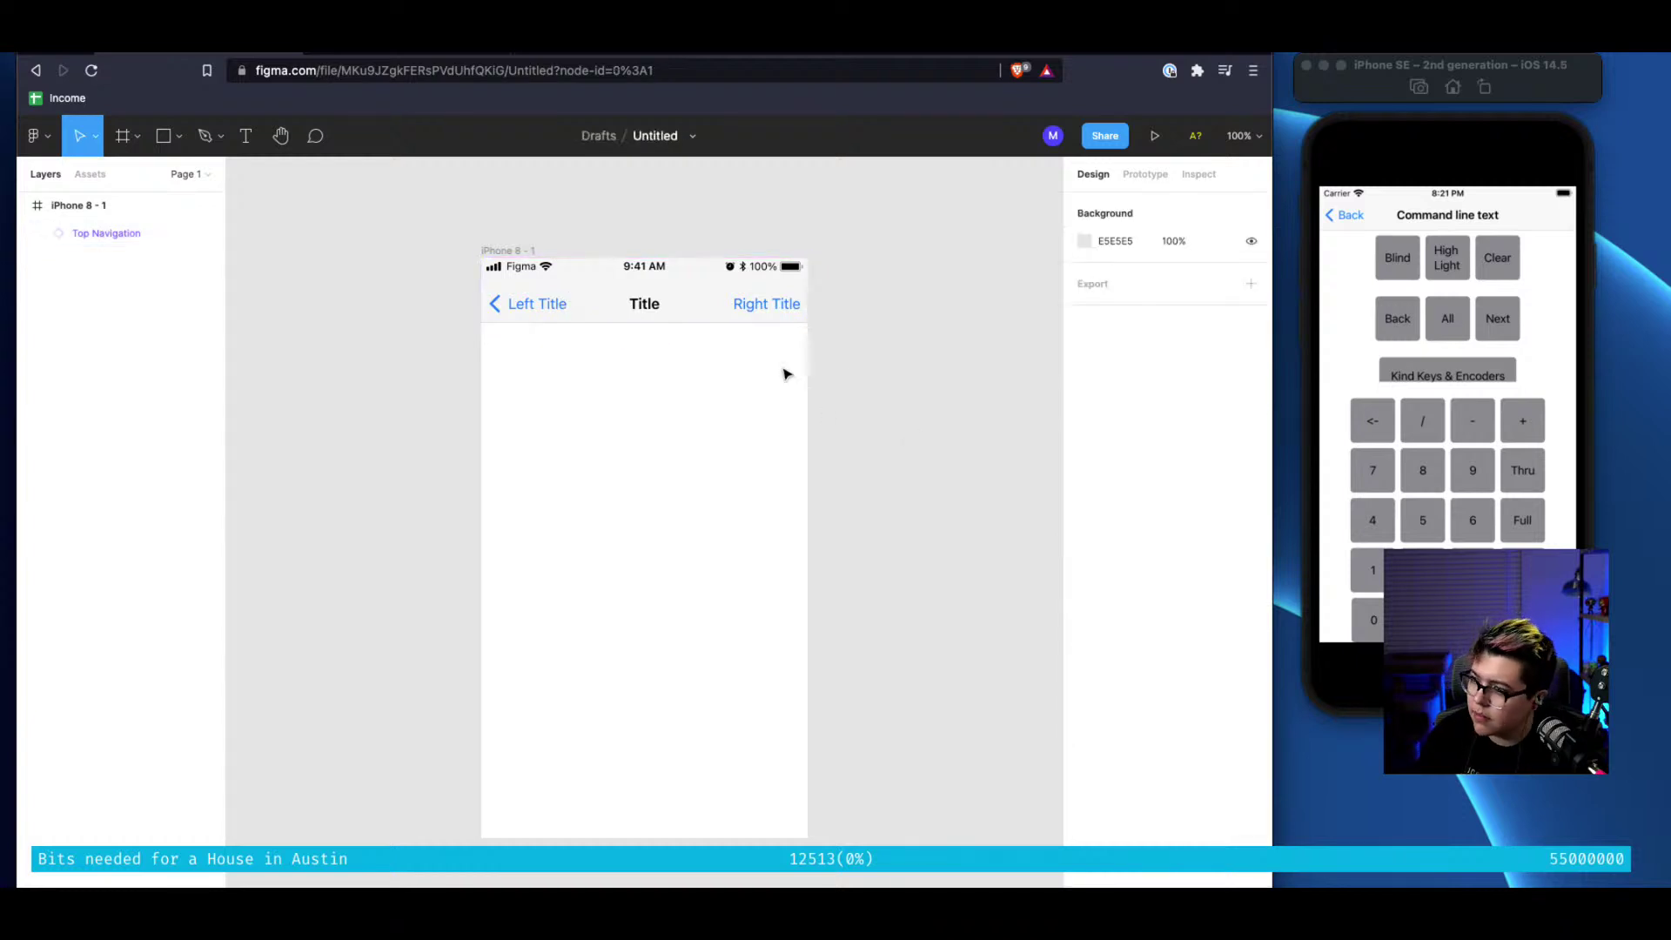
Try to edit the navigation bar's title text and choose a replacement for the missing SF Pro Display font
click(651, 306)
double_click(652, 305)
double_click(652, 307)
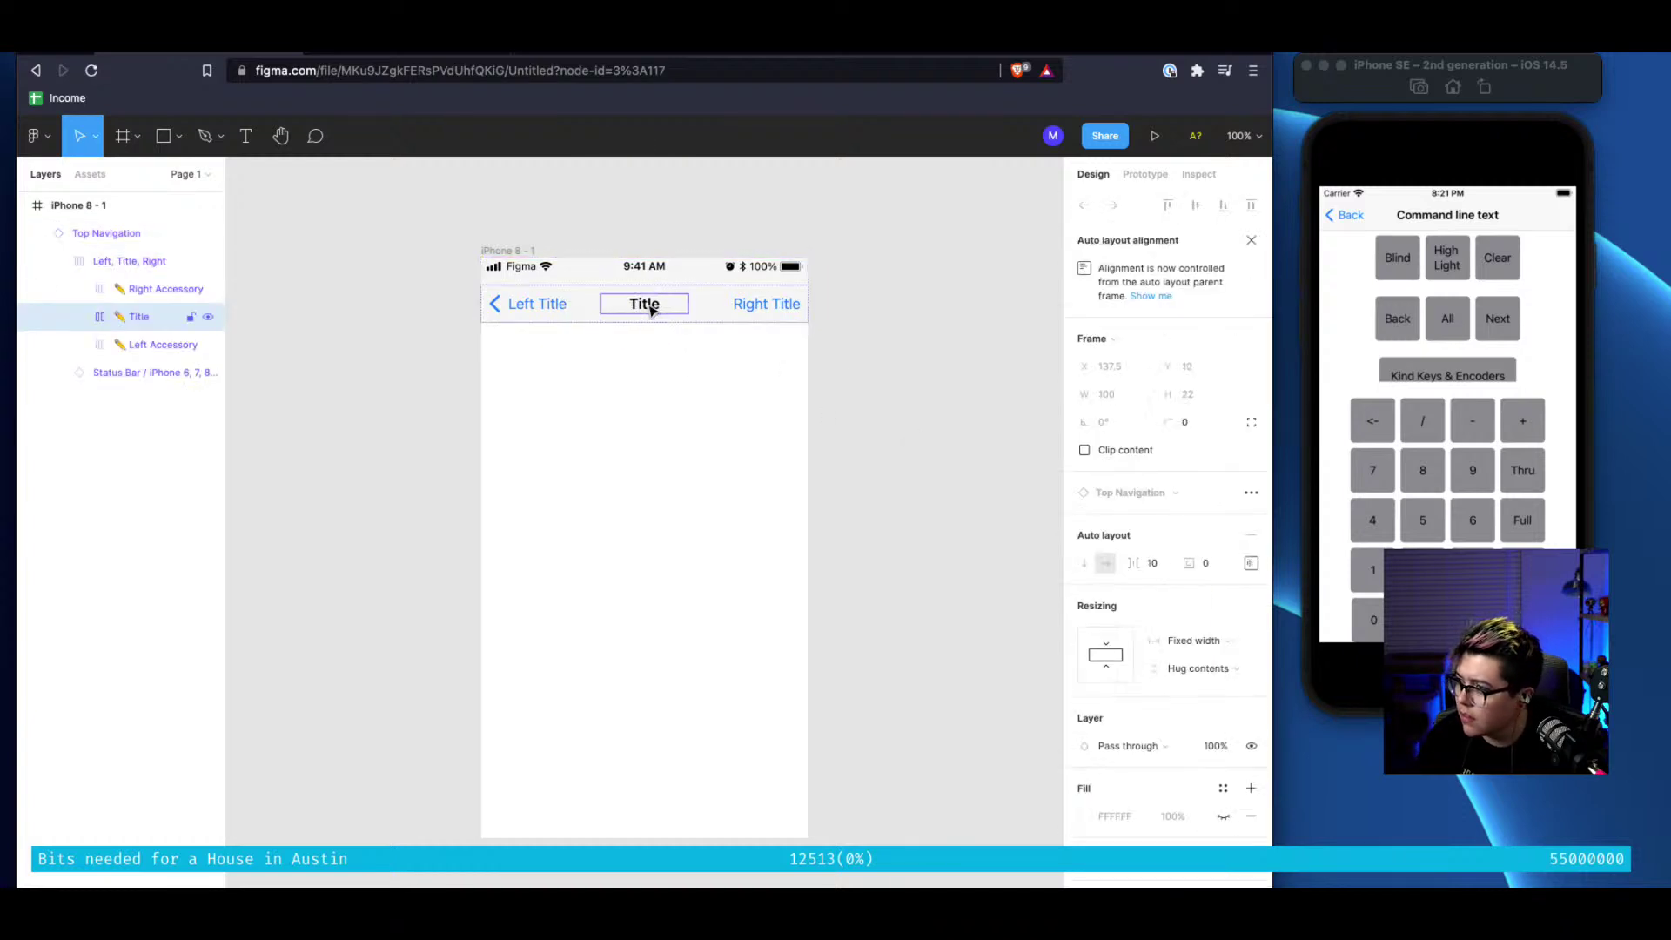
double_click(652, 308)
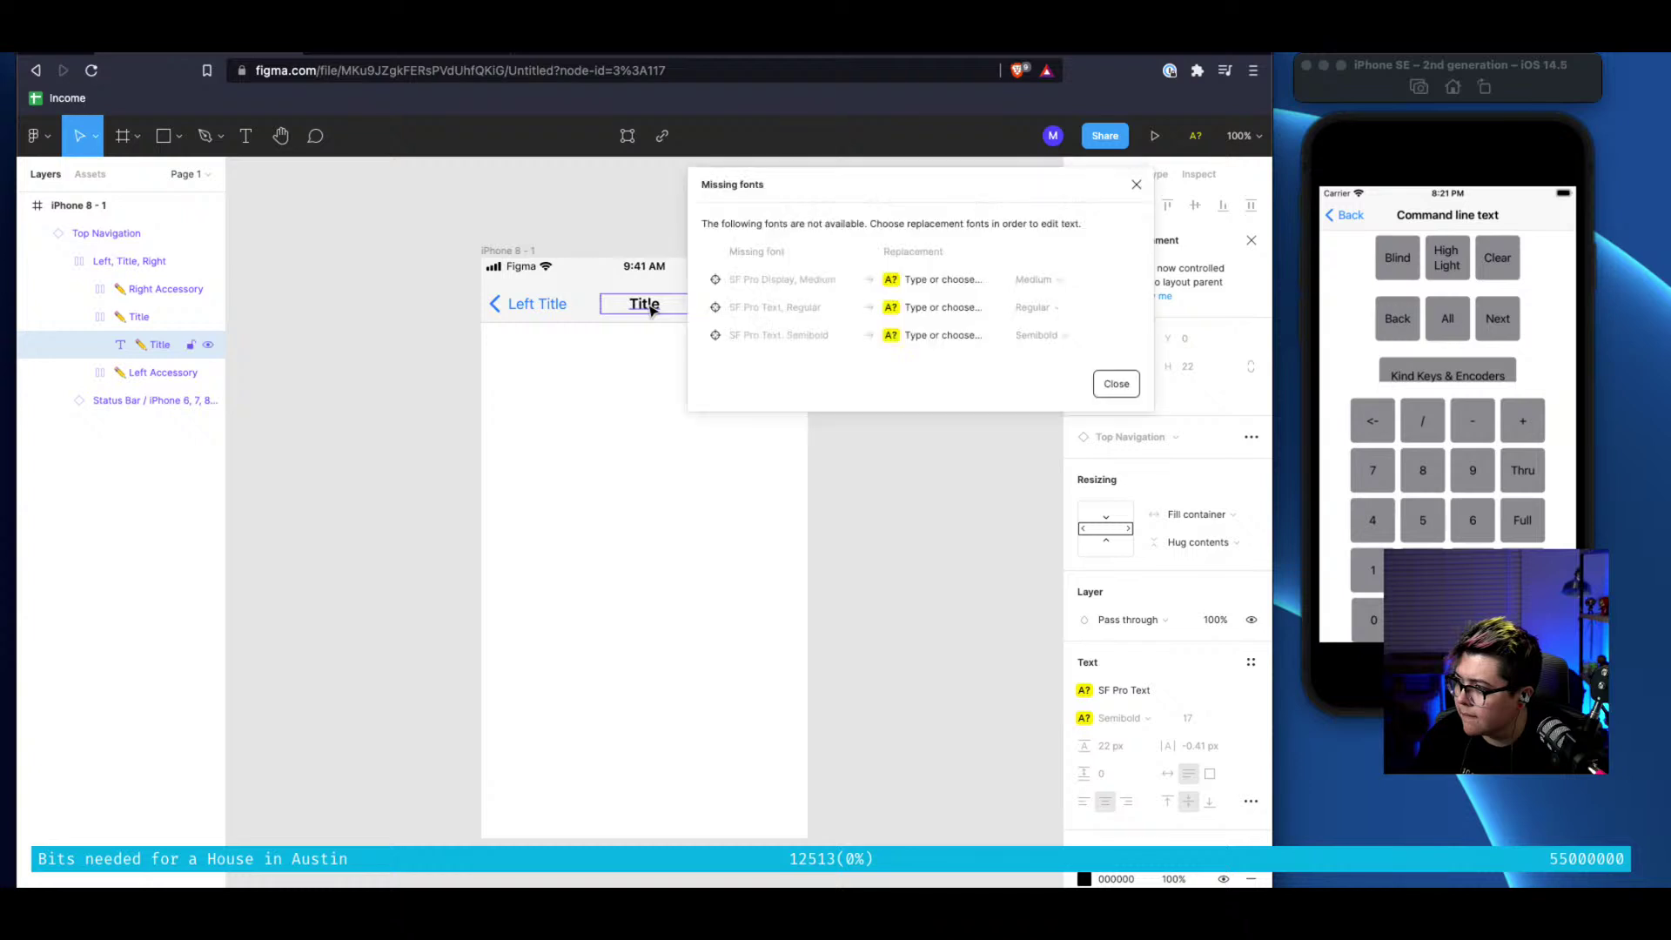
click(951, 286)
click(986, 279)
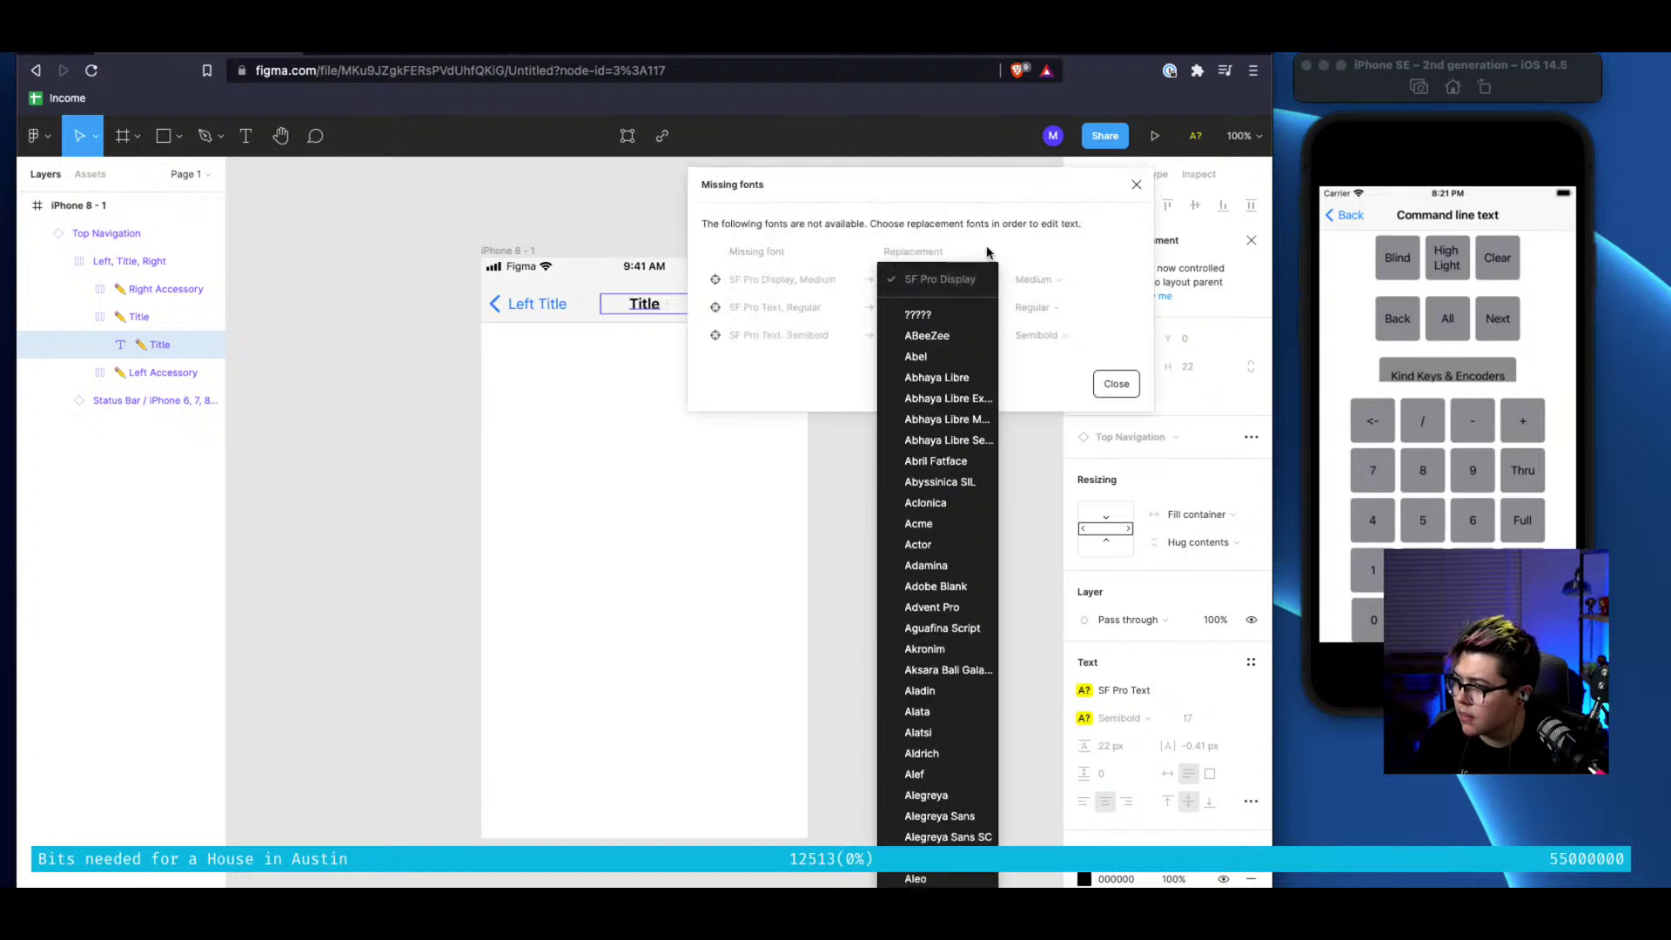
click(987, 252)
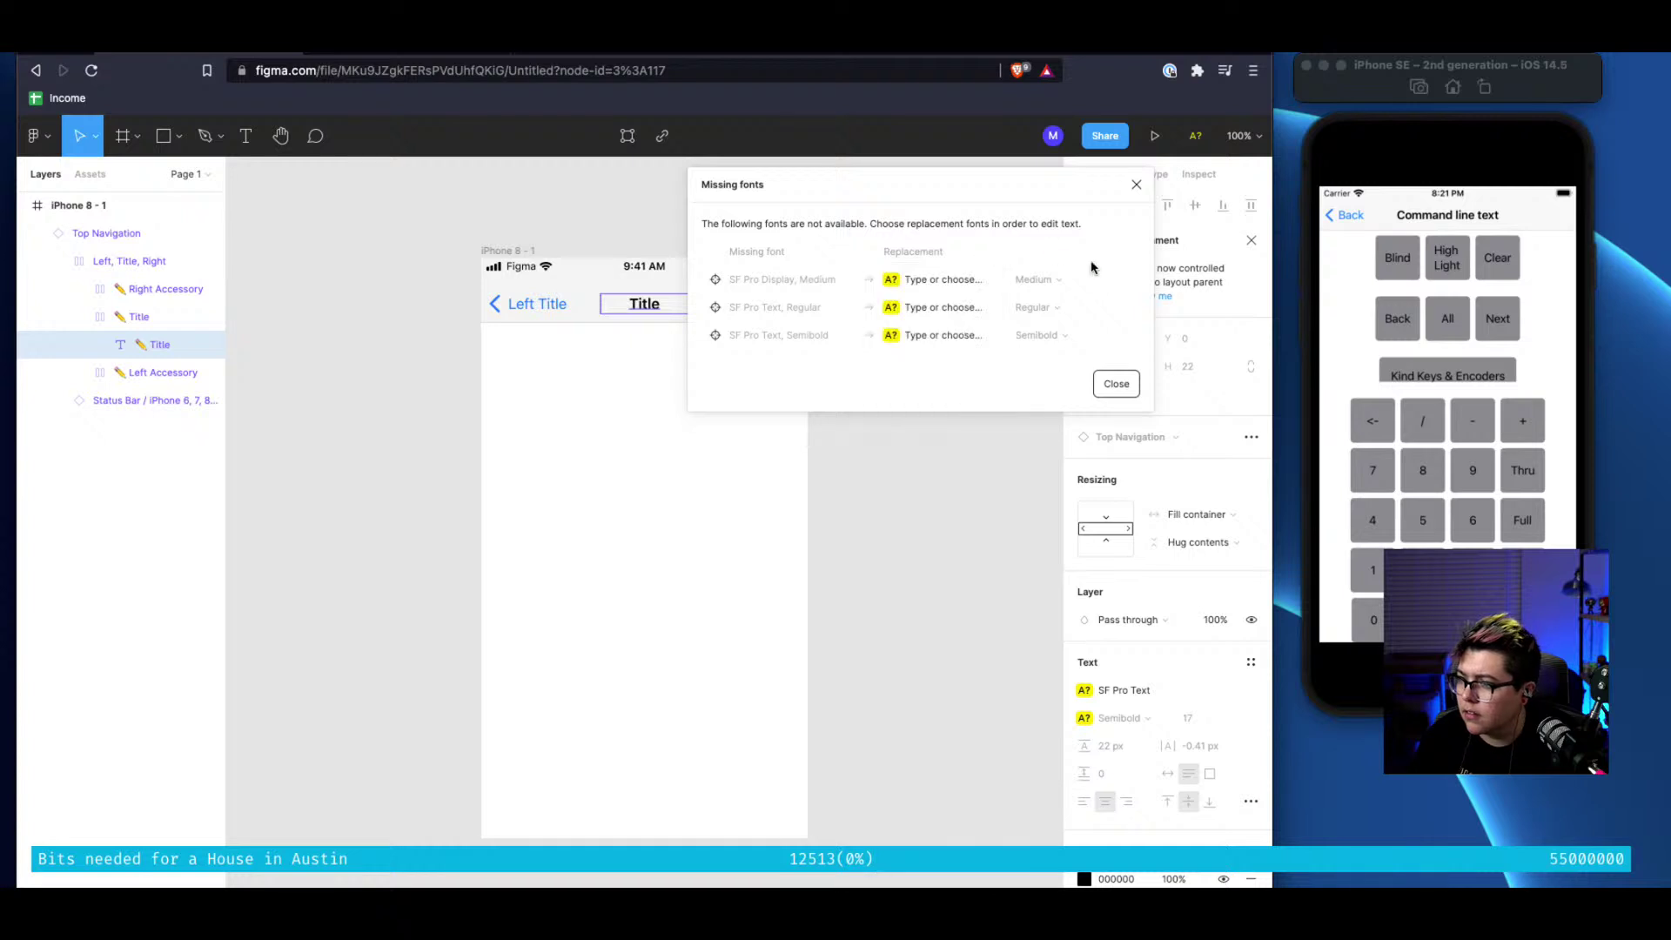
click(1135, 184)
click(958, 364)
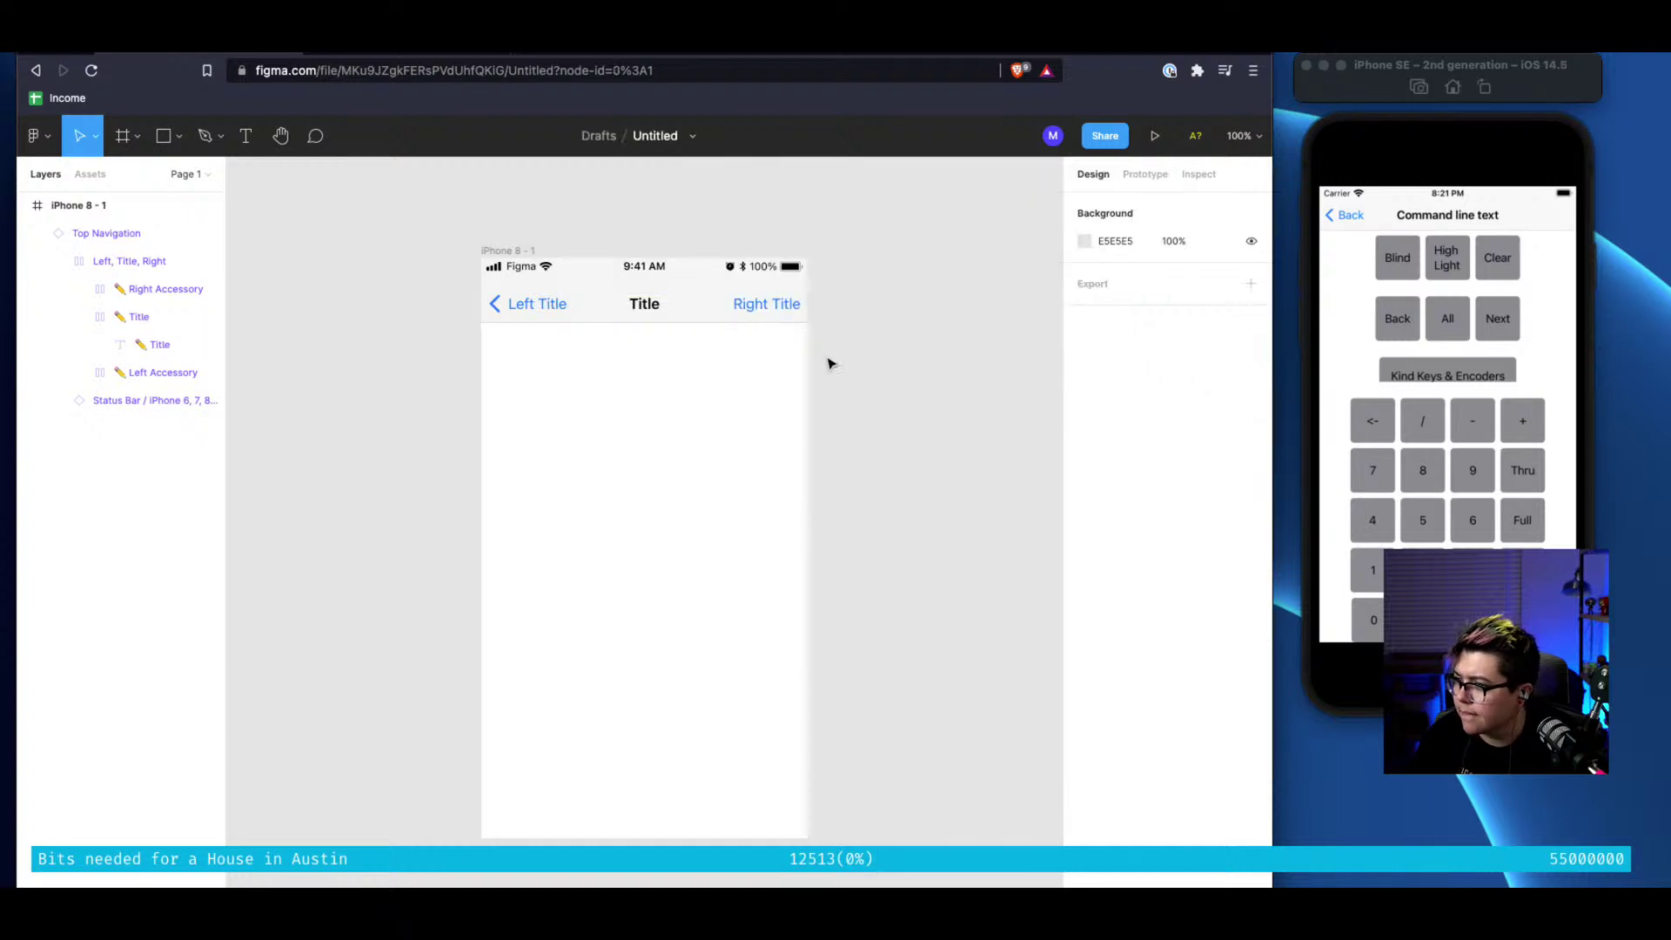
Try hiding the Right Accessory layer of the Top Navigation twice, restoring its visibility each time
click(652, 311)
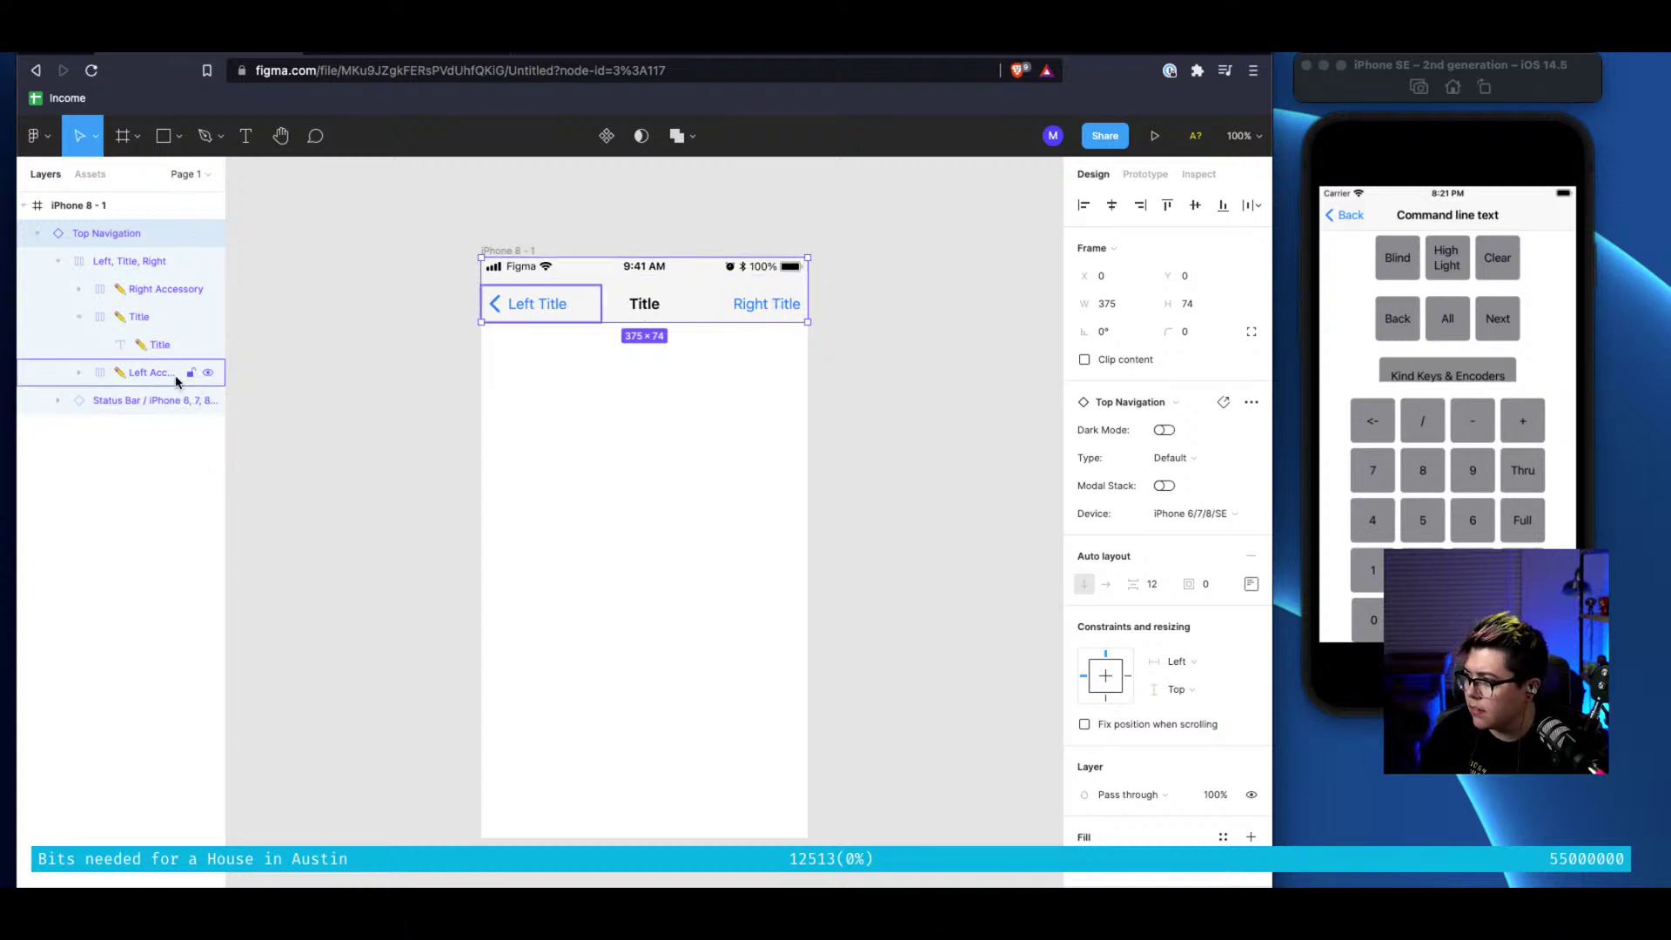
click(157, 293)
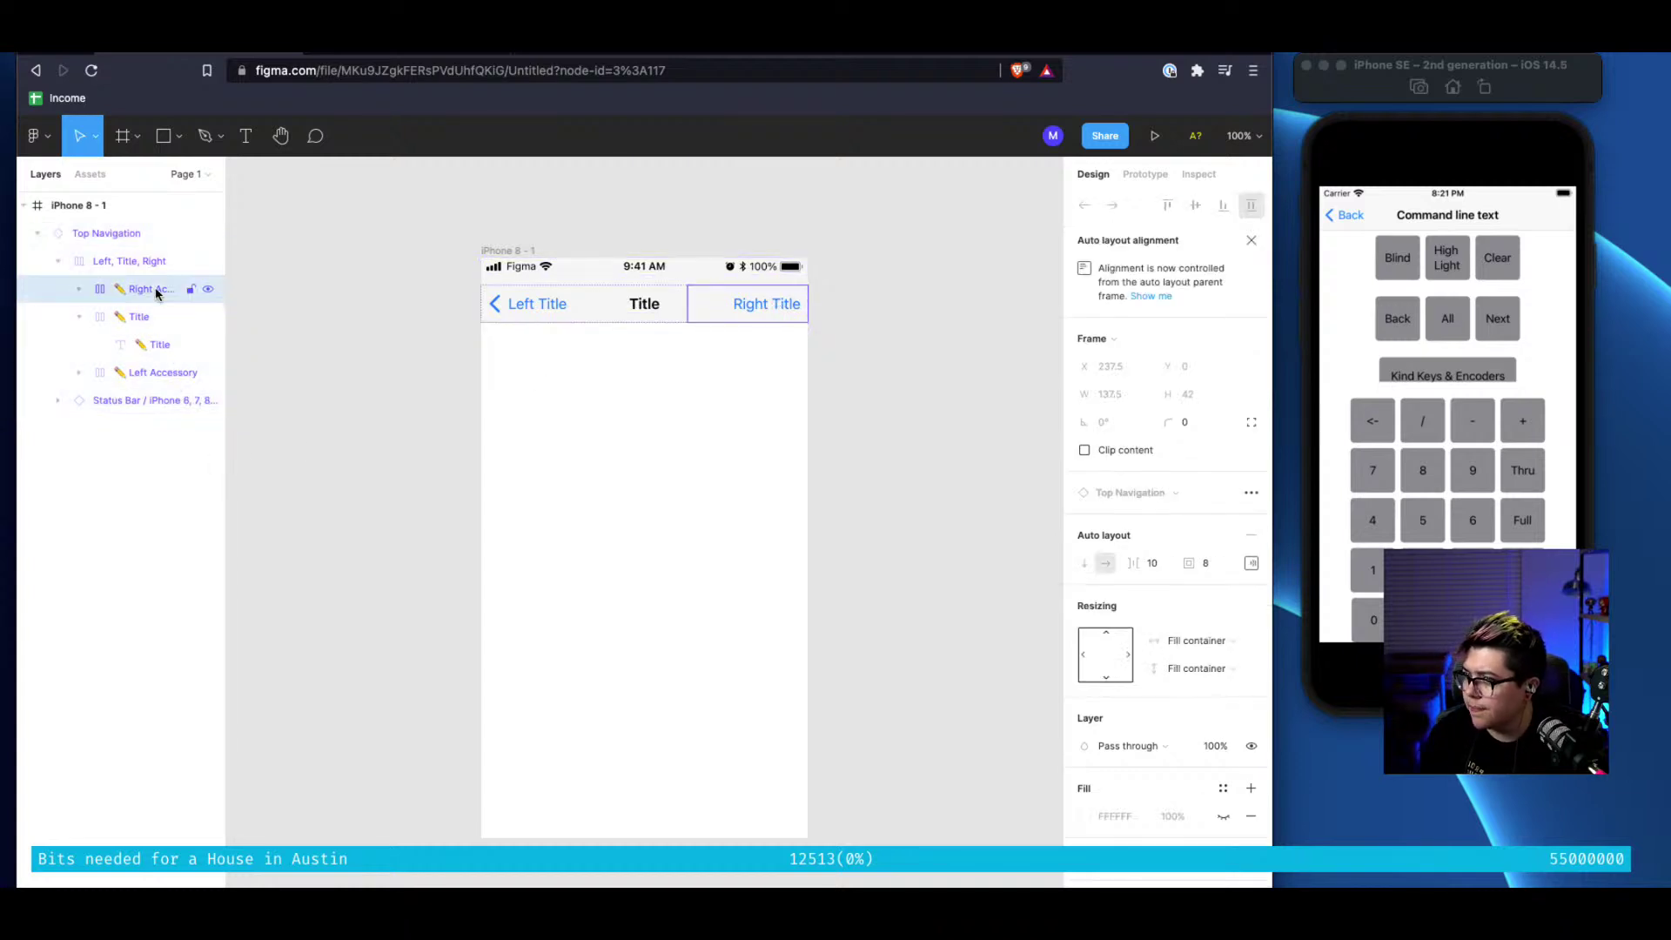
key(super+shift+h)
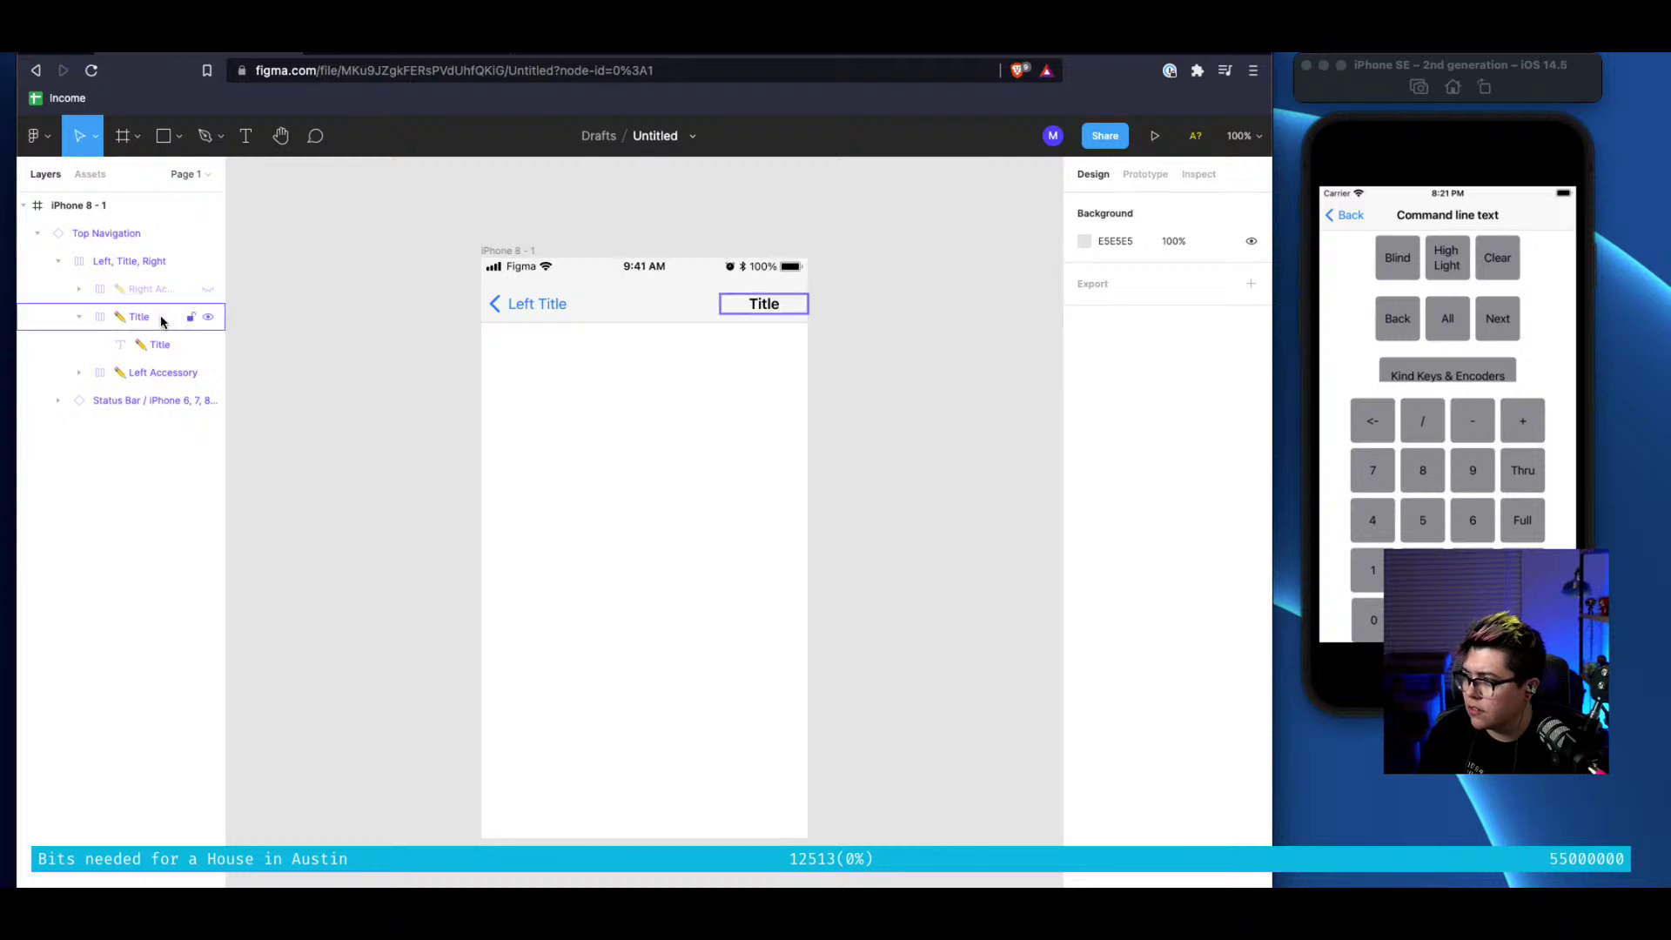
key(super+z)
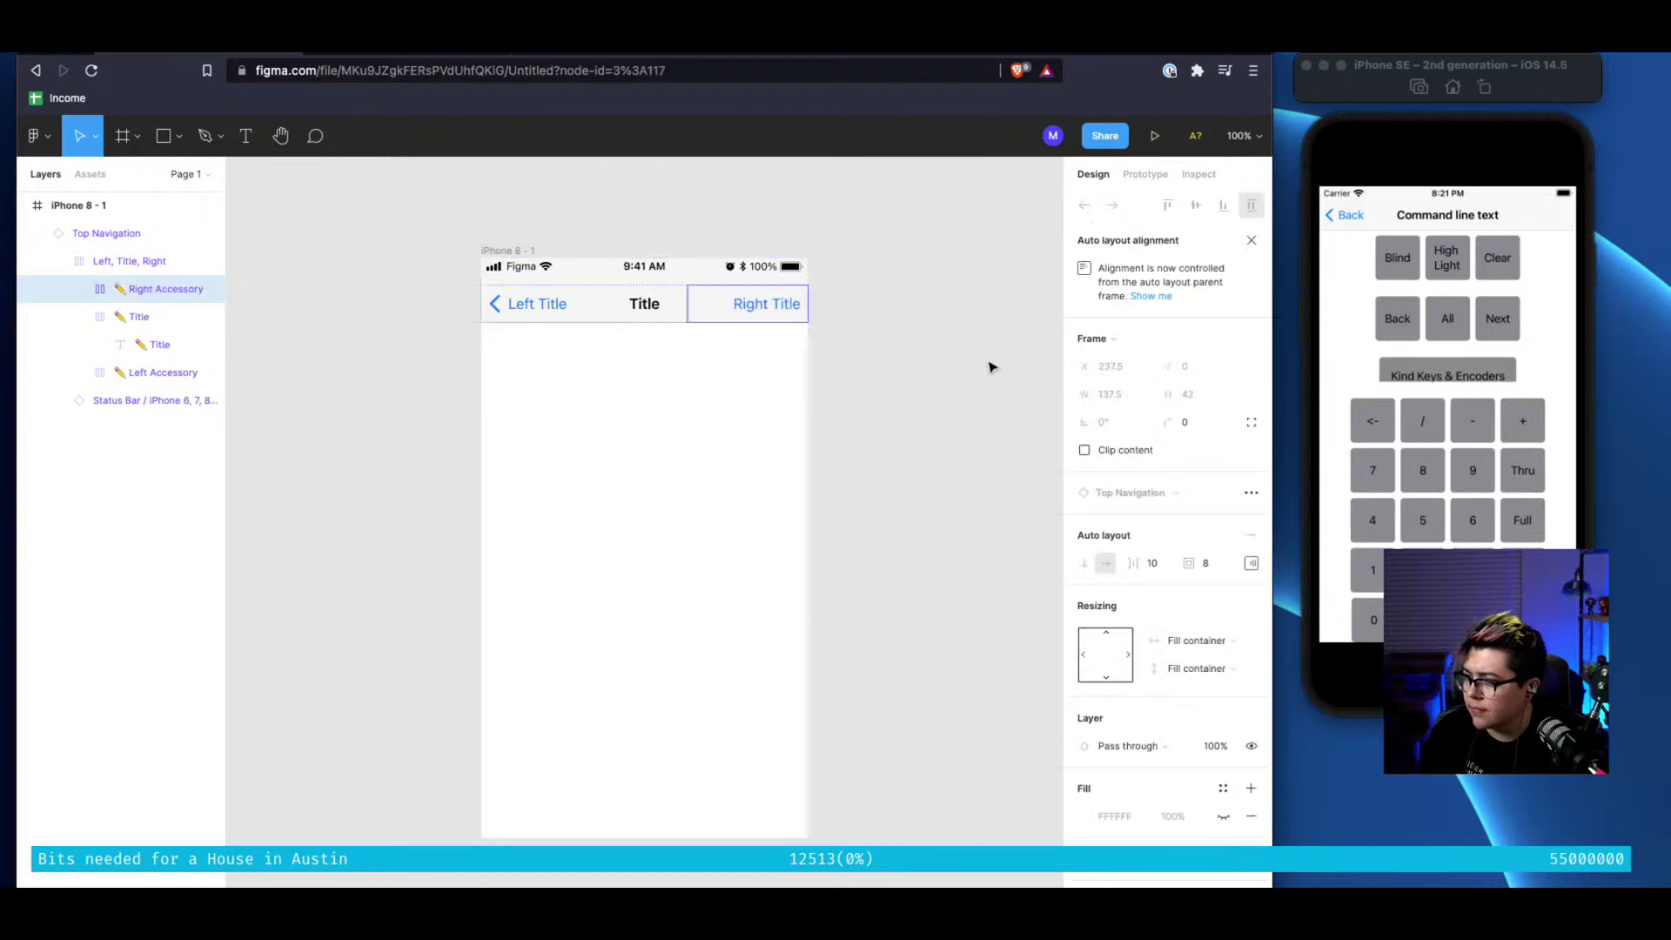
scroll(1226, 583, down, 3)
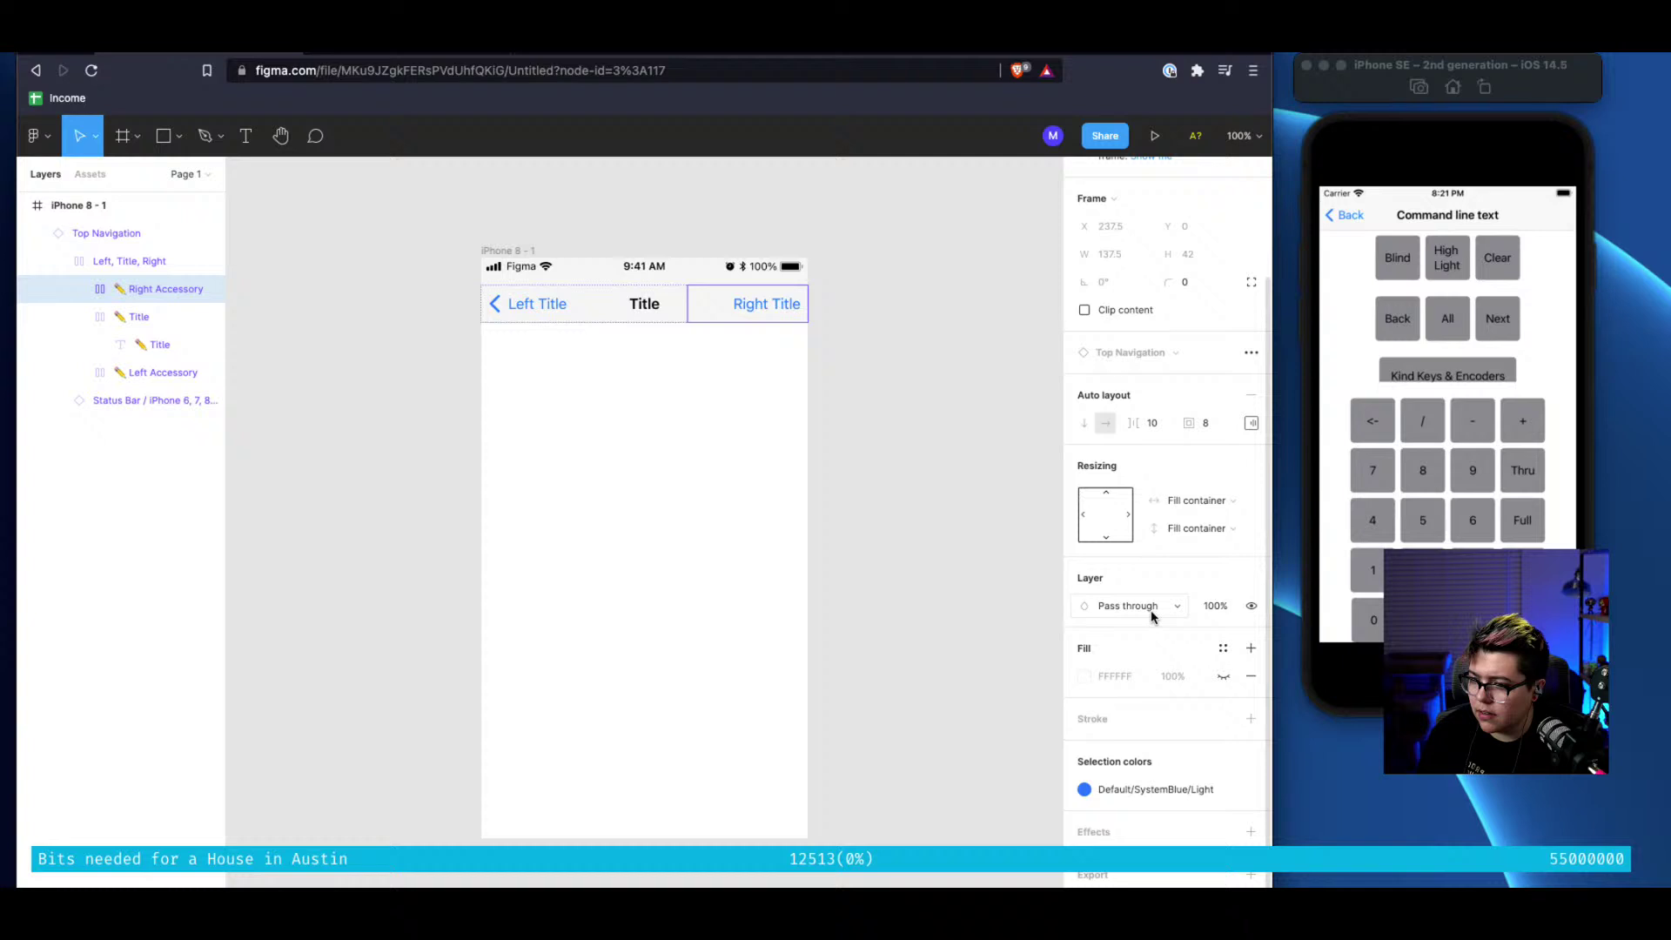
click(1248, 609)
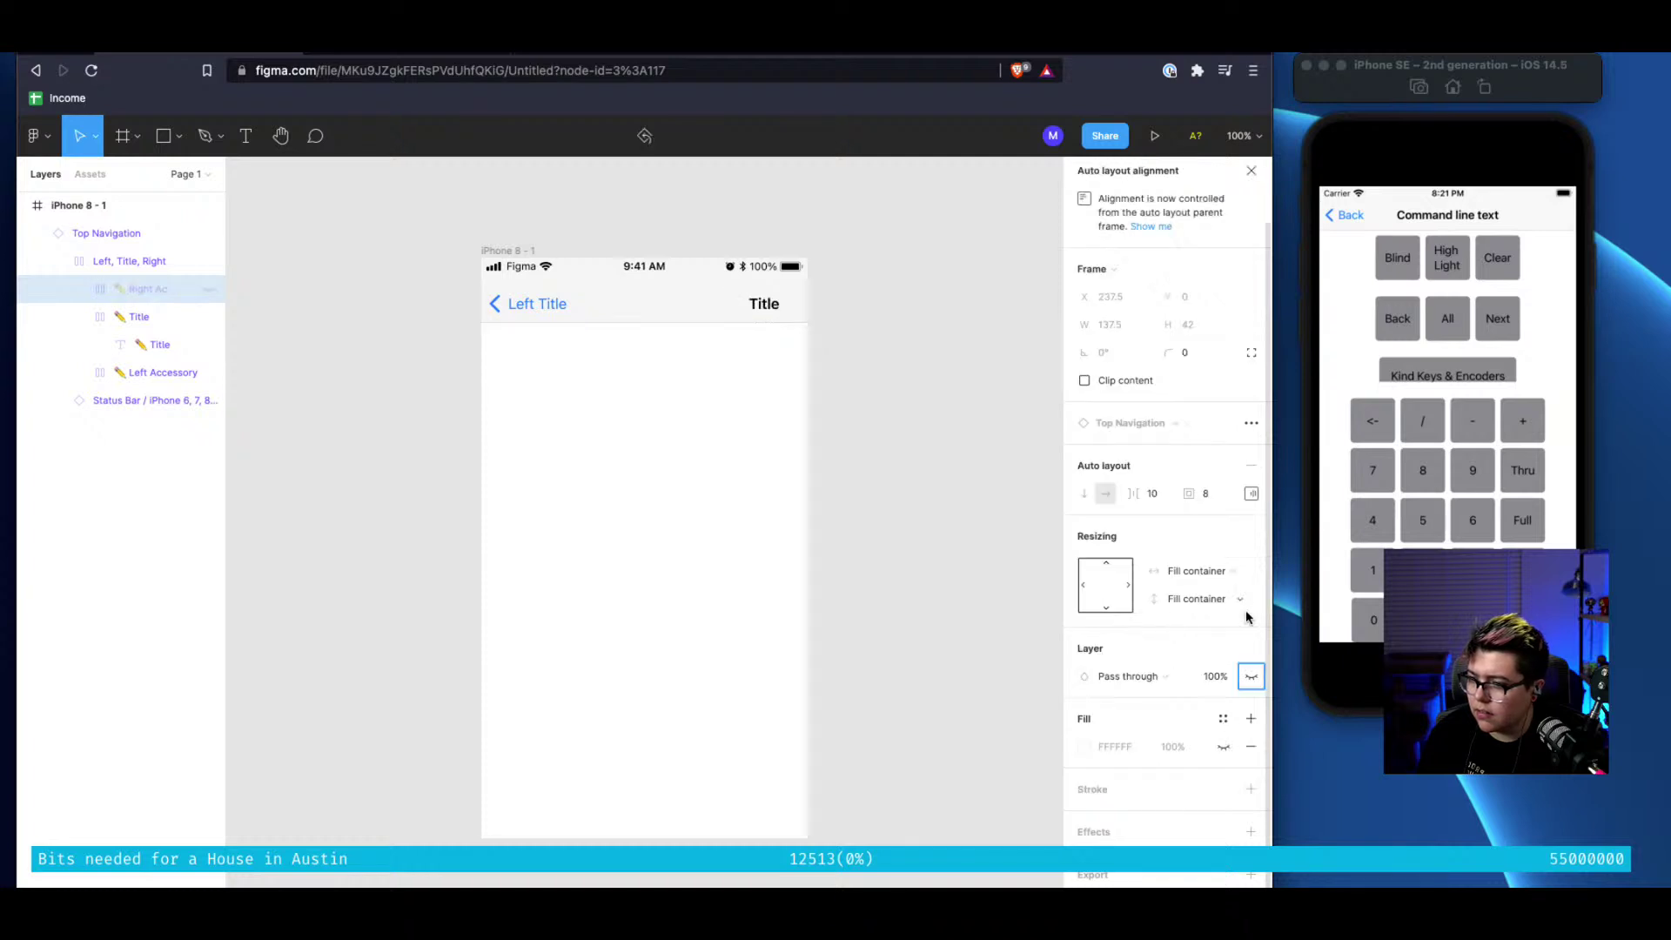
click(1248, 684)
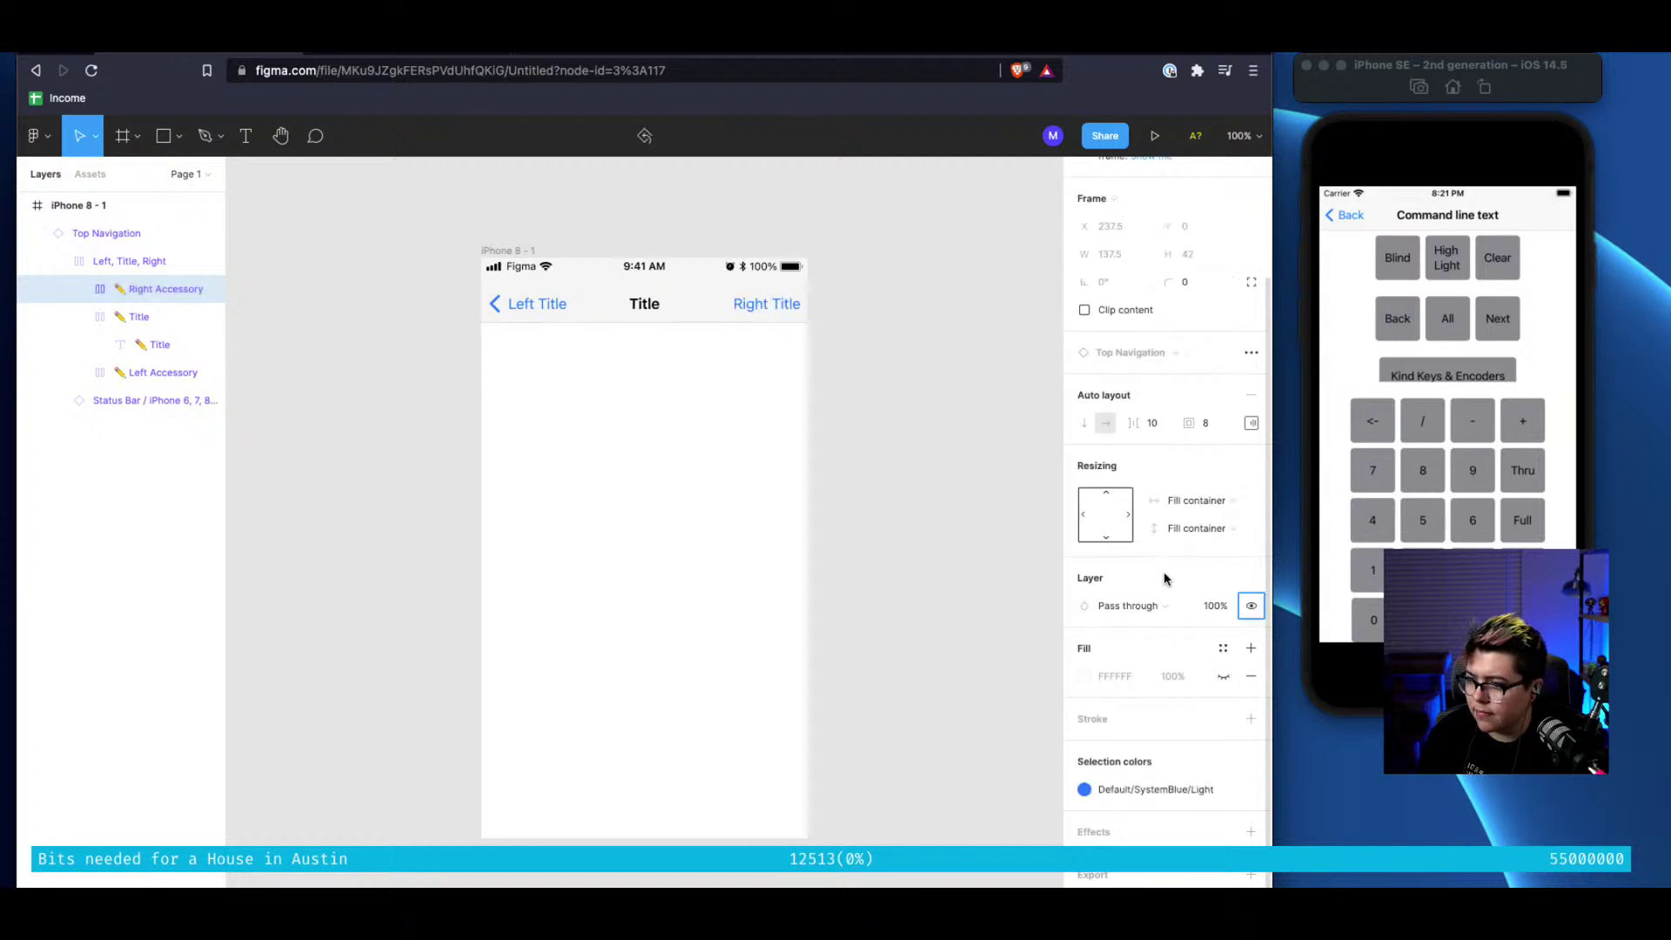
scroll(1166, 572, up, 2)
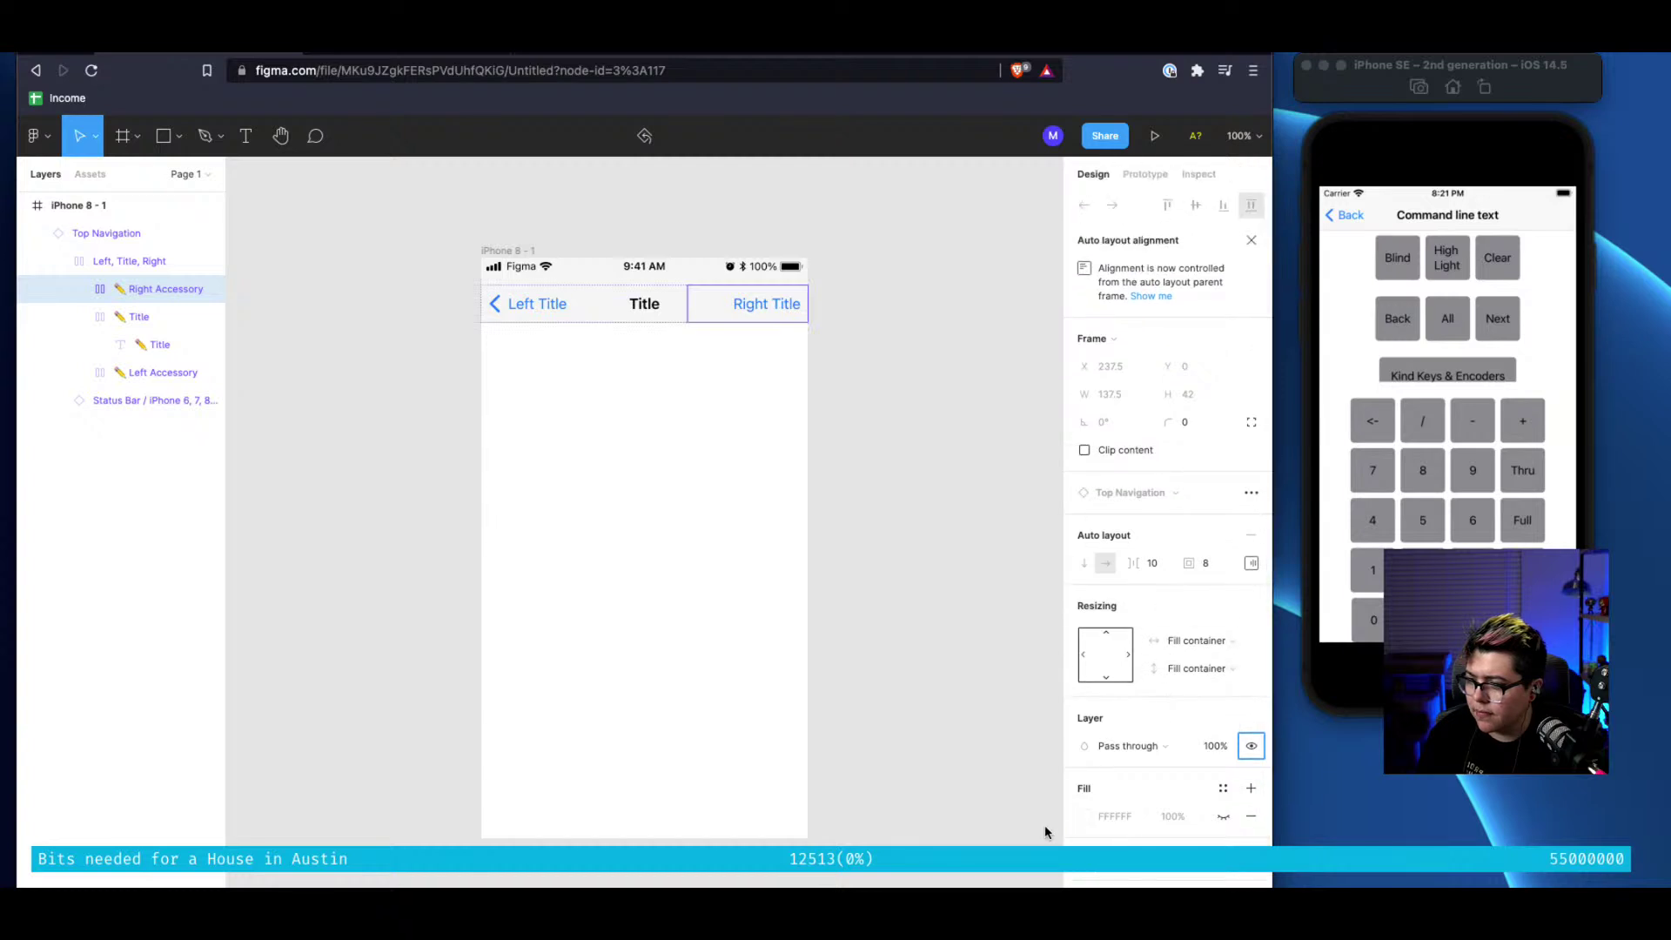
click(1083, 816)
click(918, 762)
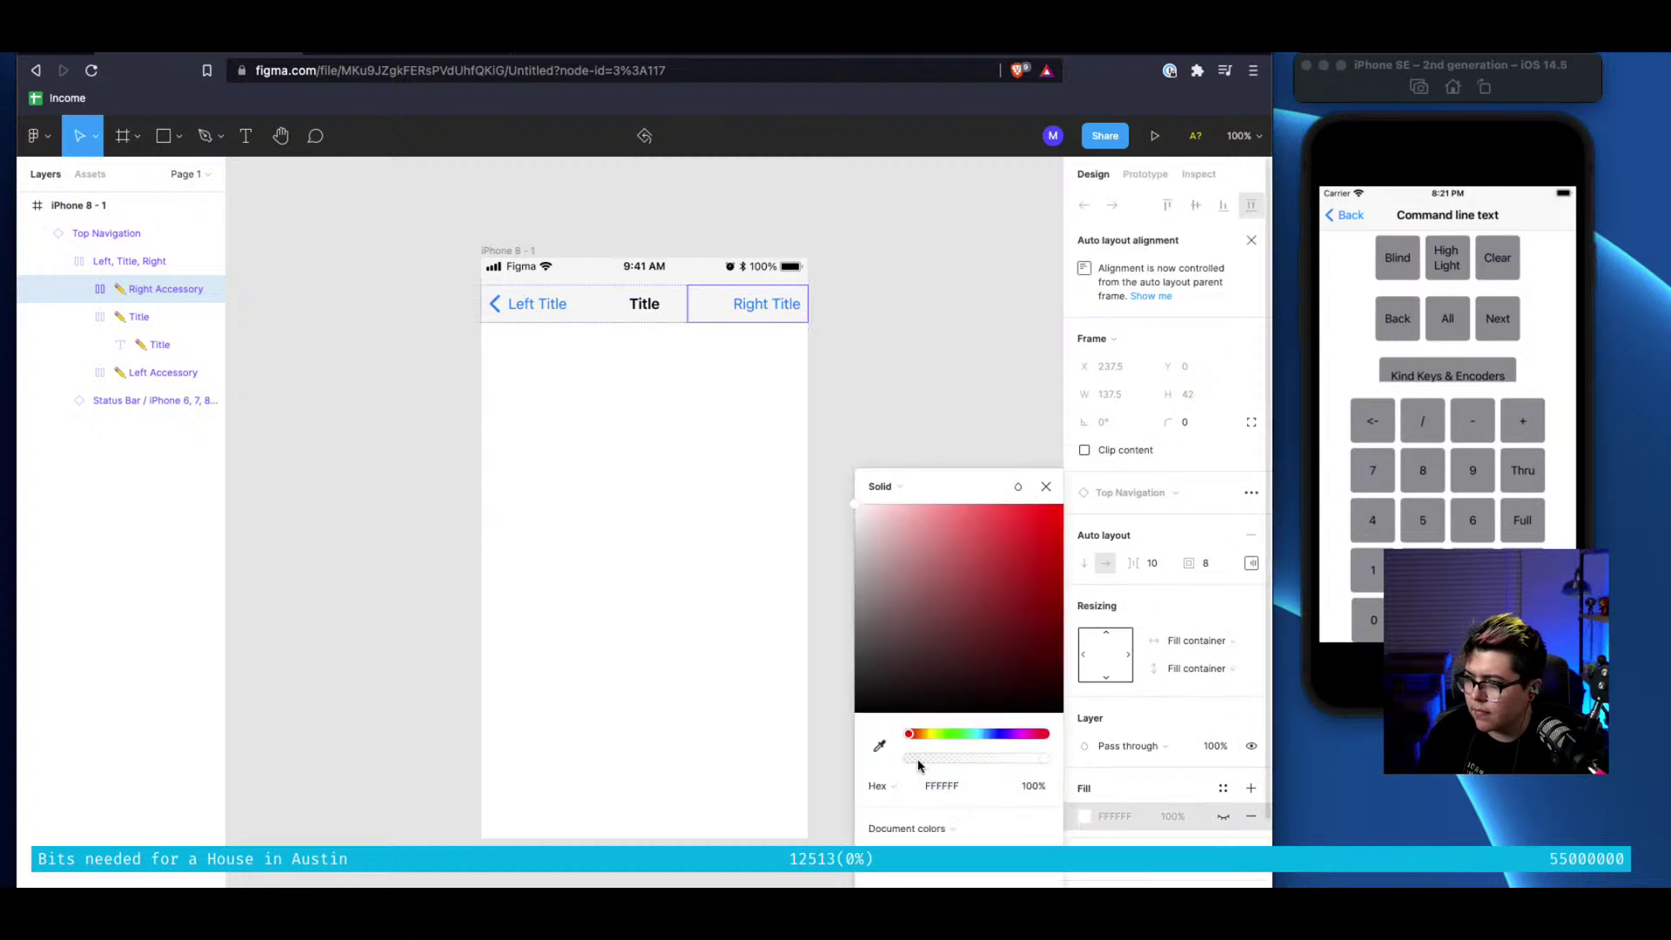
click(1045, 487)
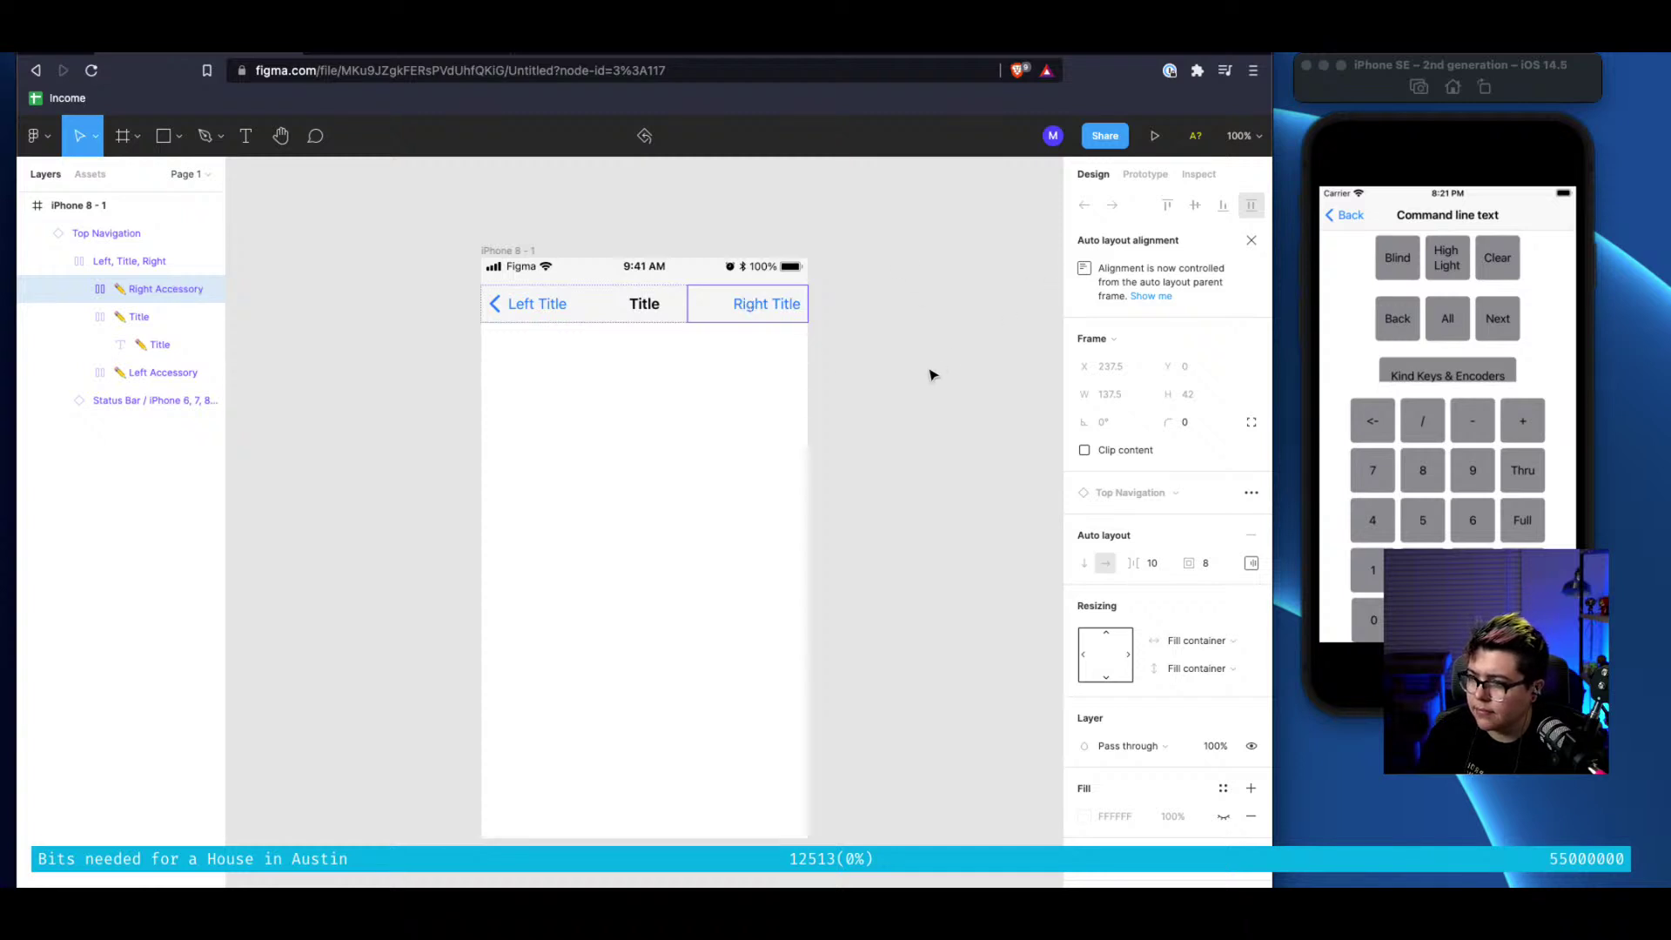
Hide the Right Accessory layer and dismiss the auto layout alignment notice on the Left, Title, Right frame
key(super+shift+h)
click(677, 300)
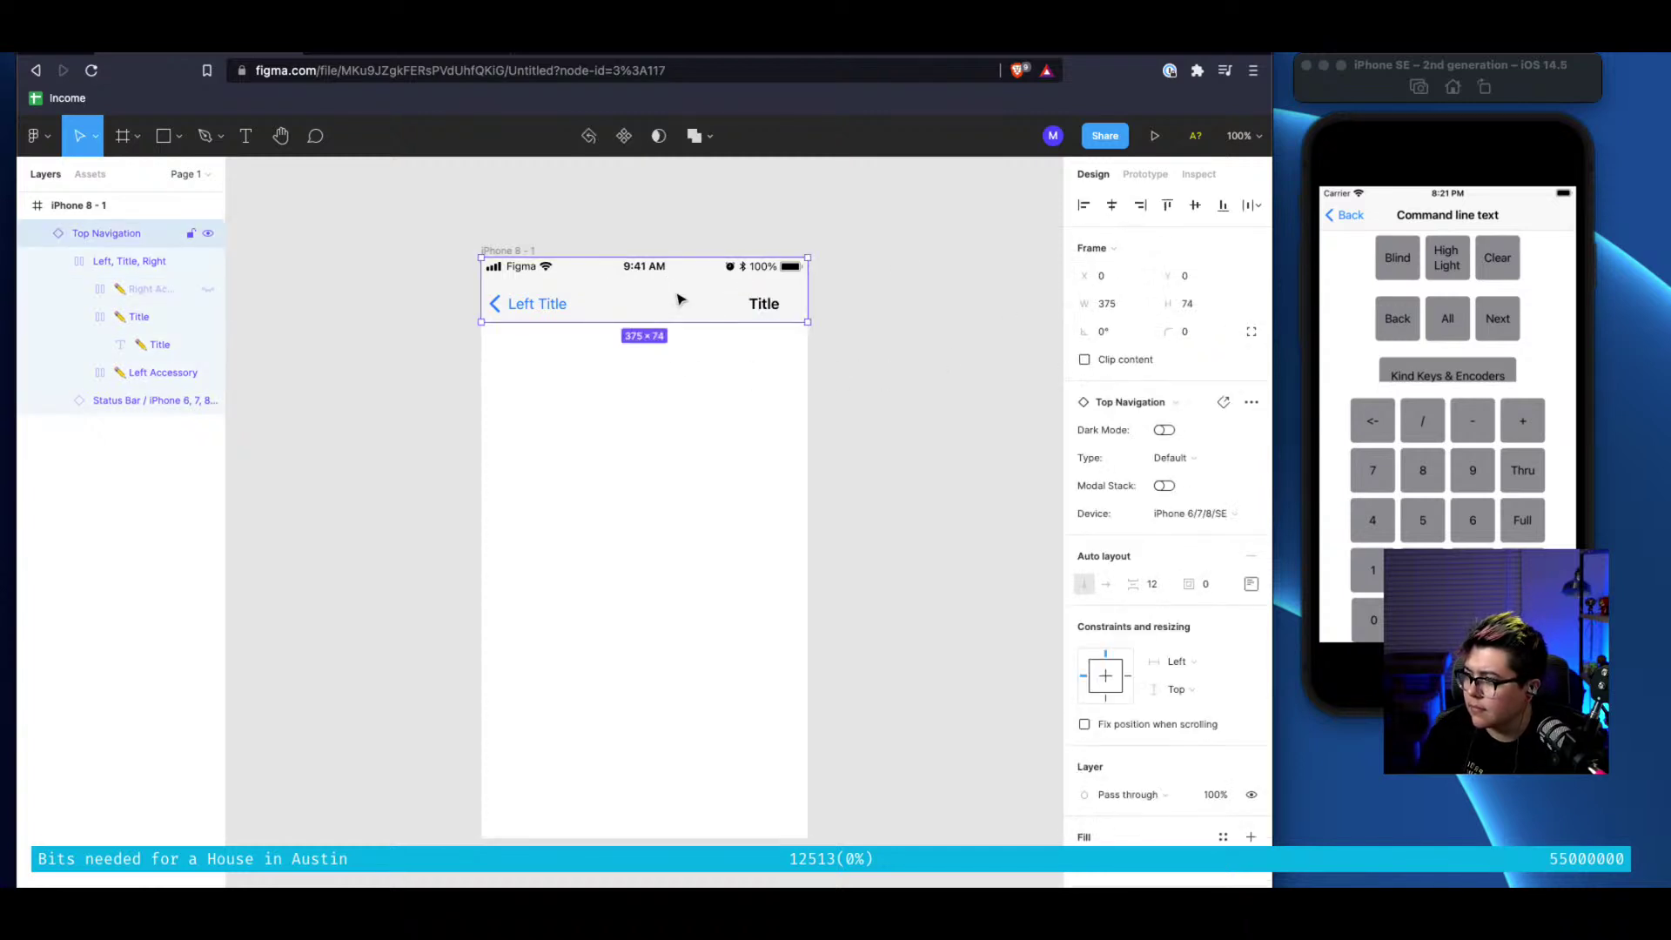
double_click(677, 300)
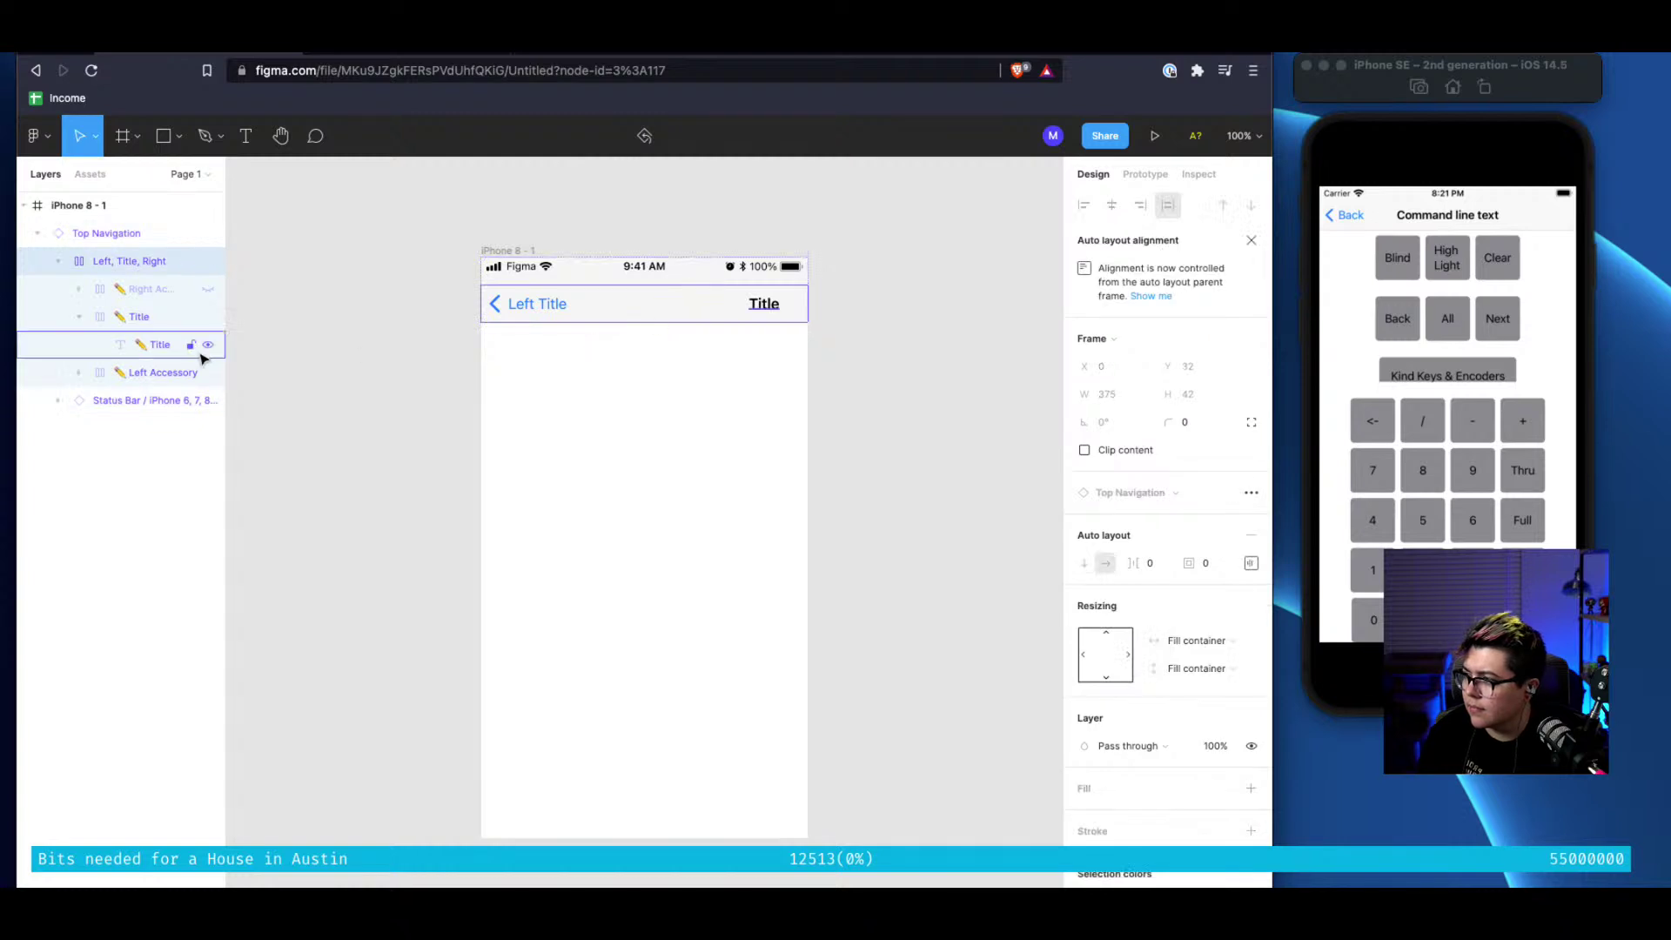
click(152, 320)
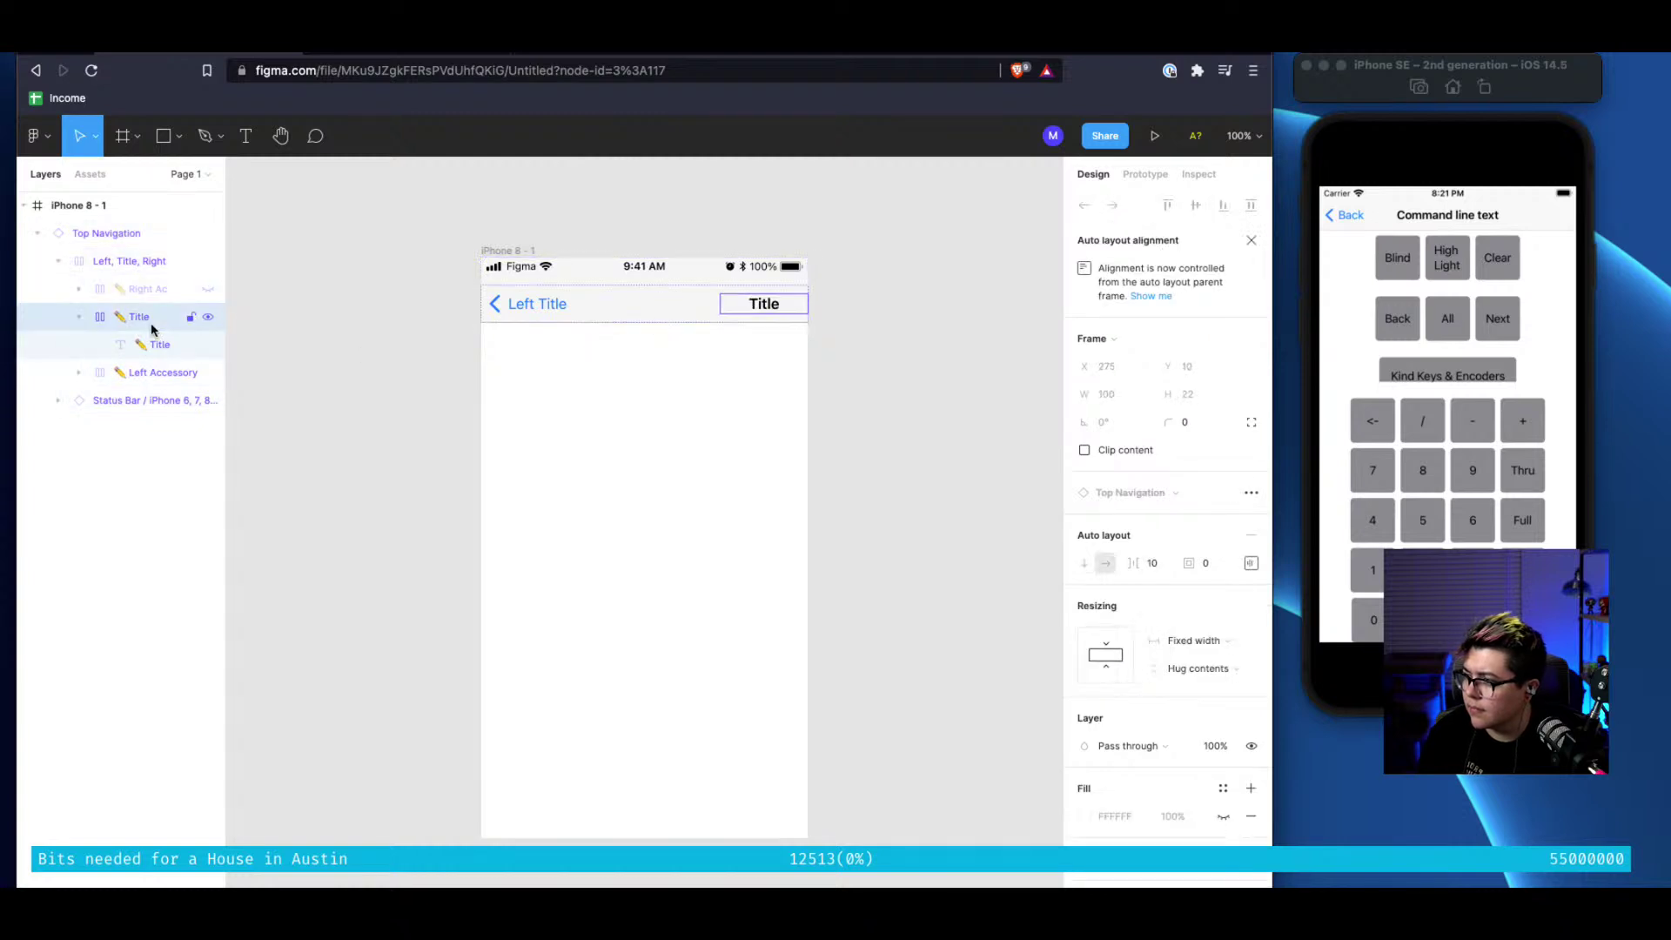
click(122, 289)
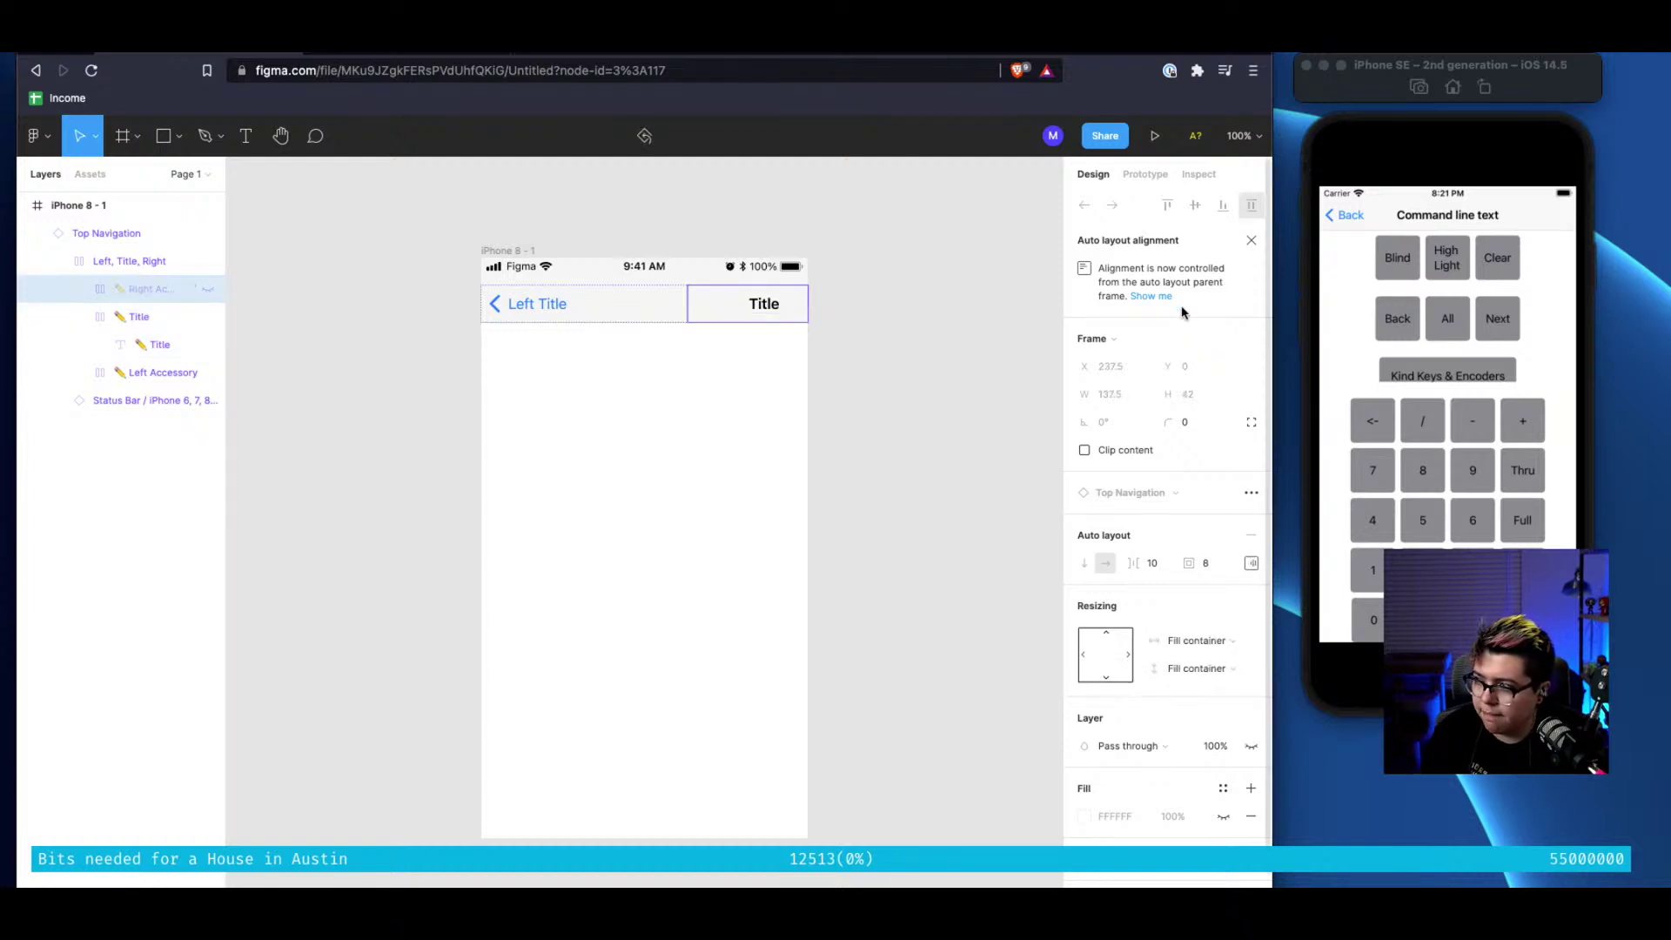
click(146, 262)
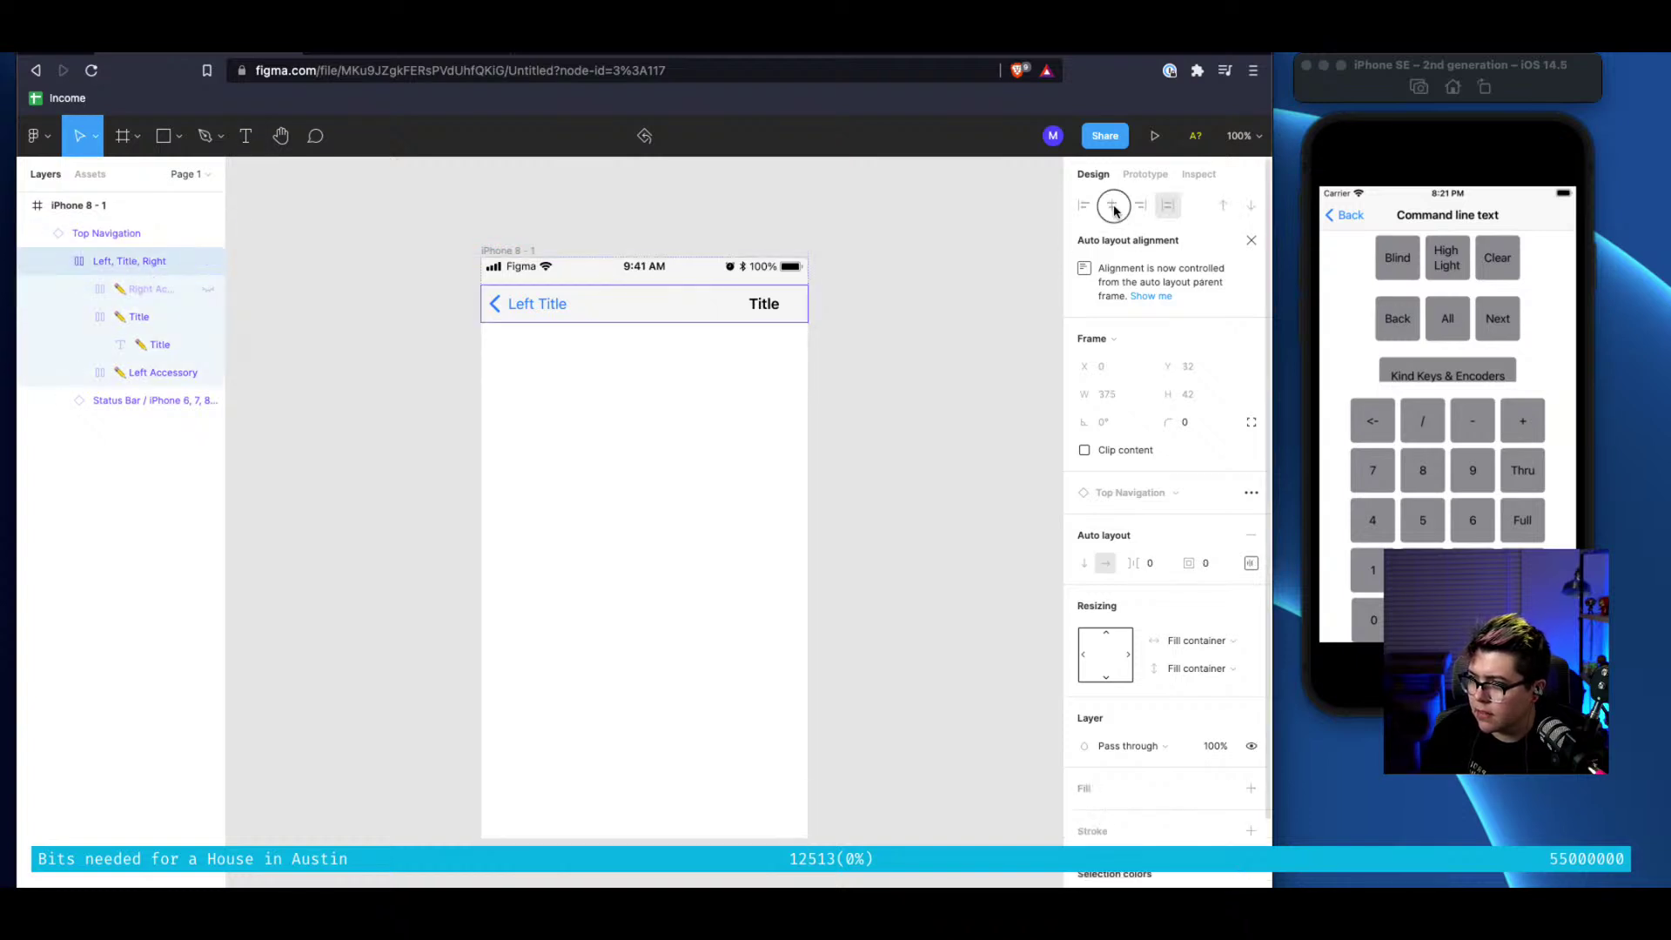
click(1250, 239)
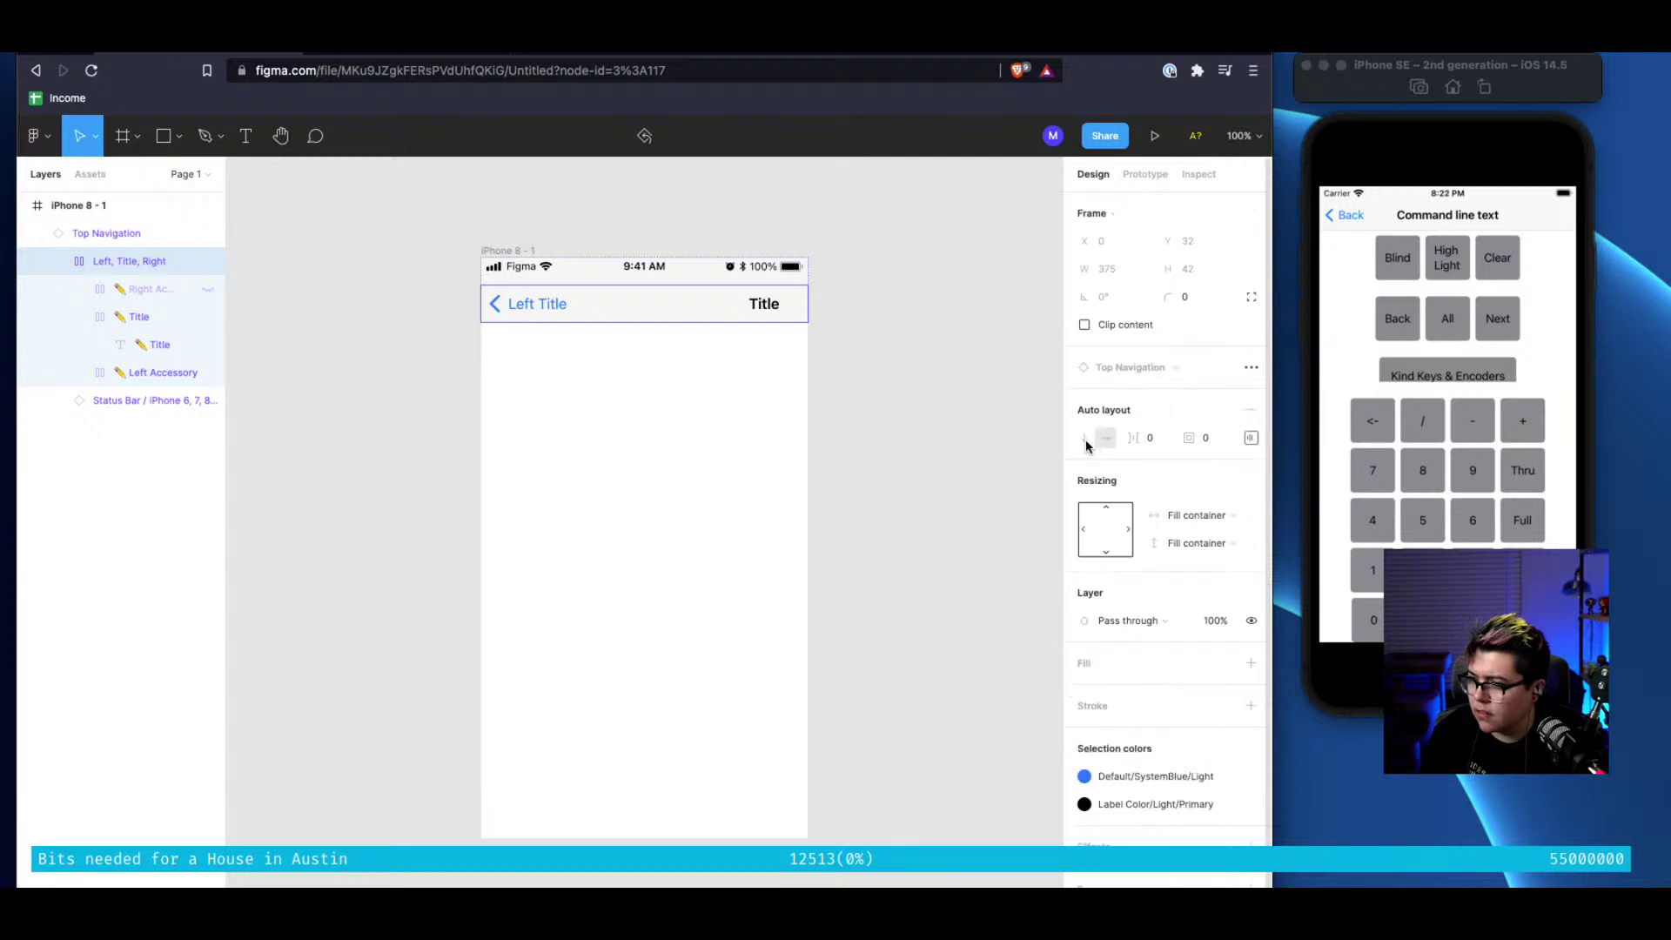
click(1183, 516)
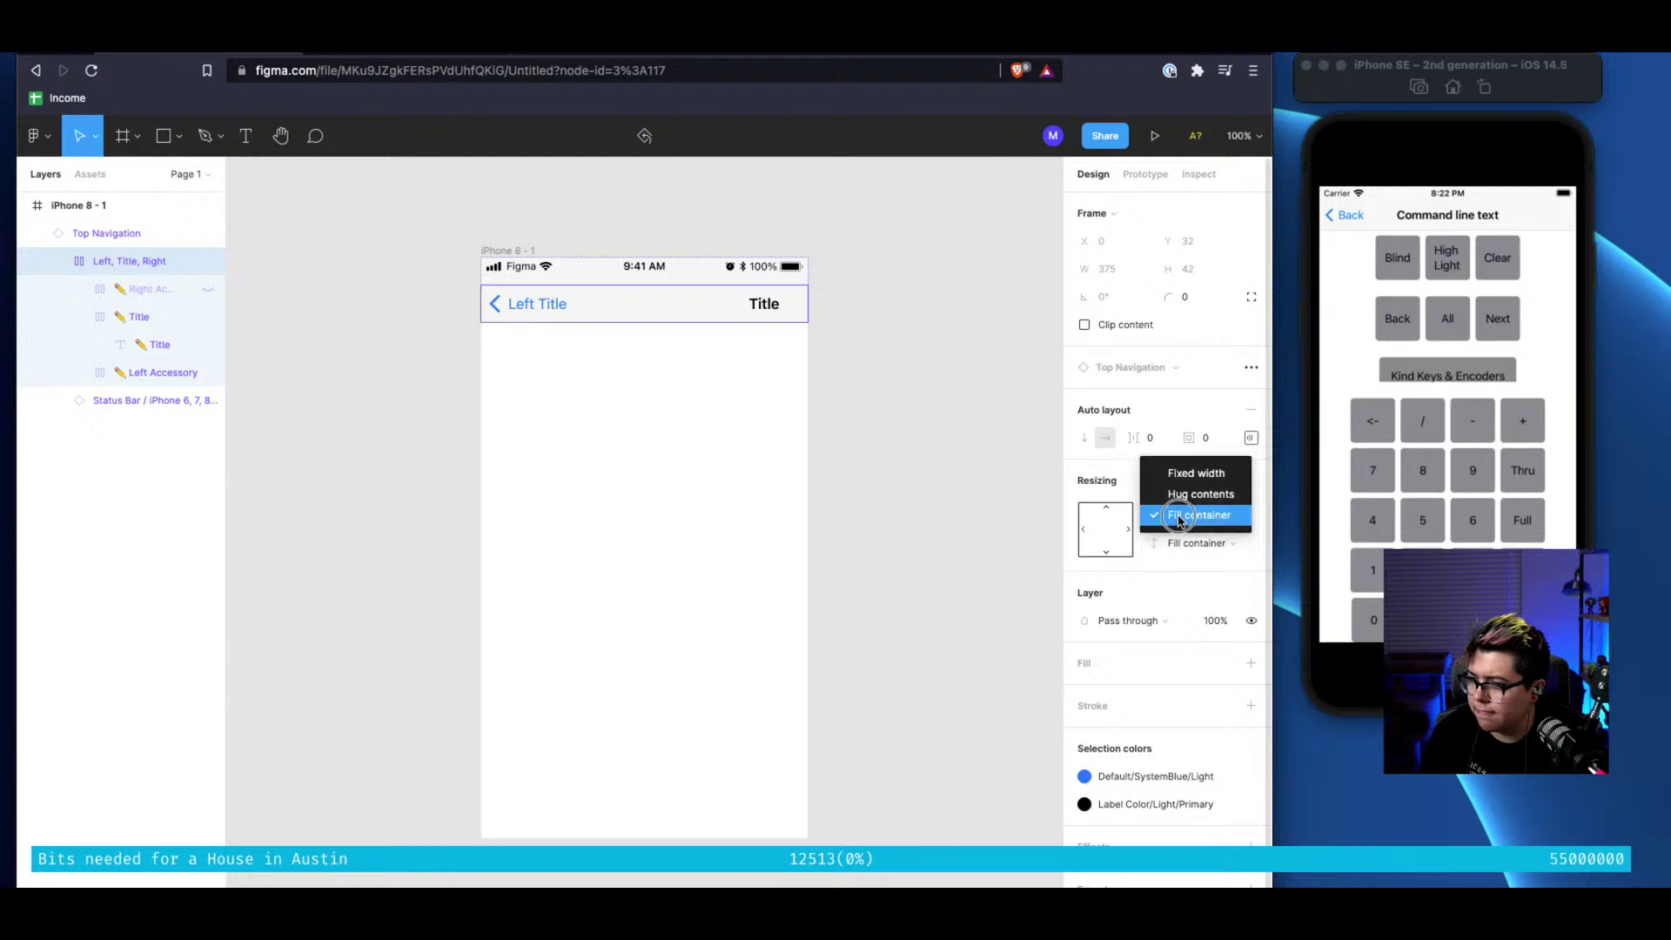
click(1079, 523)
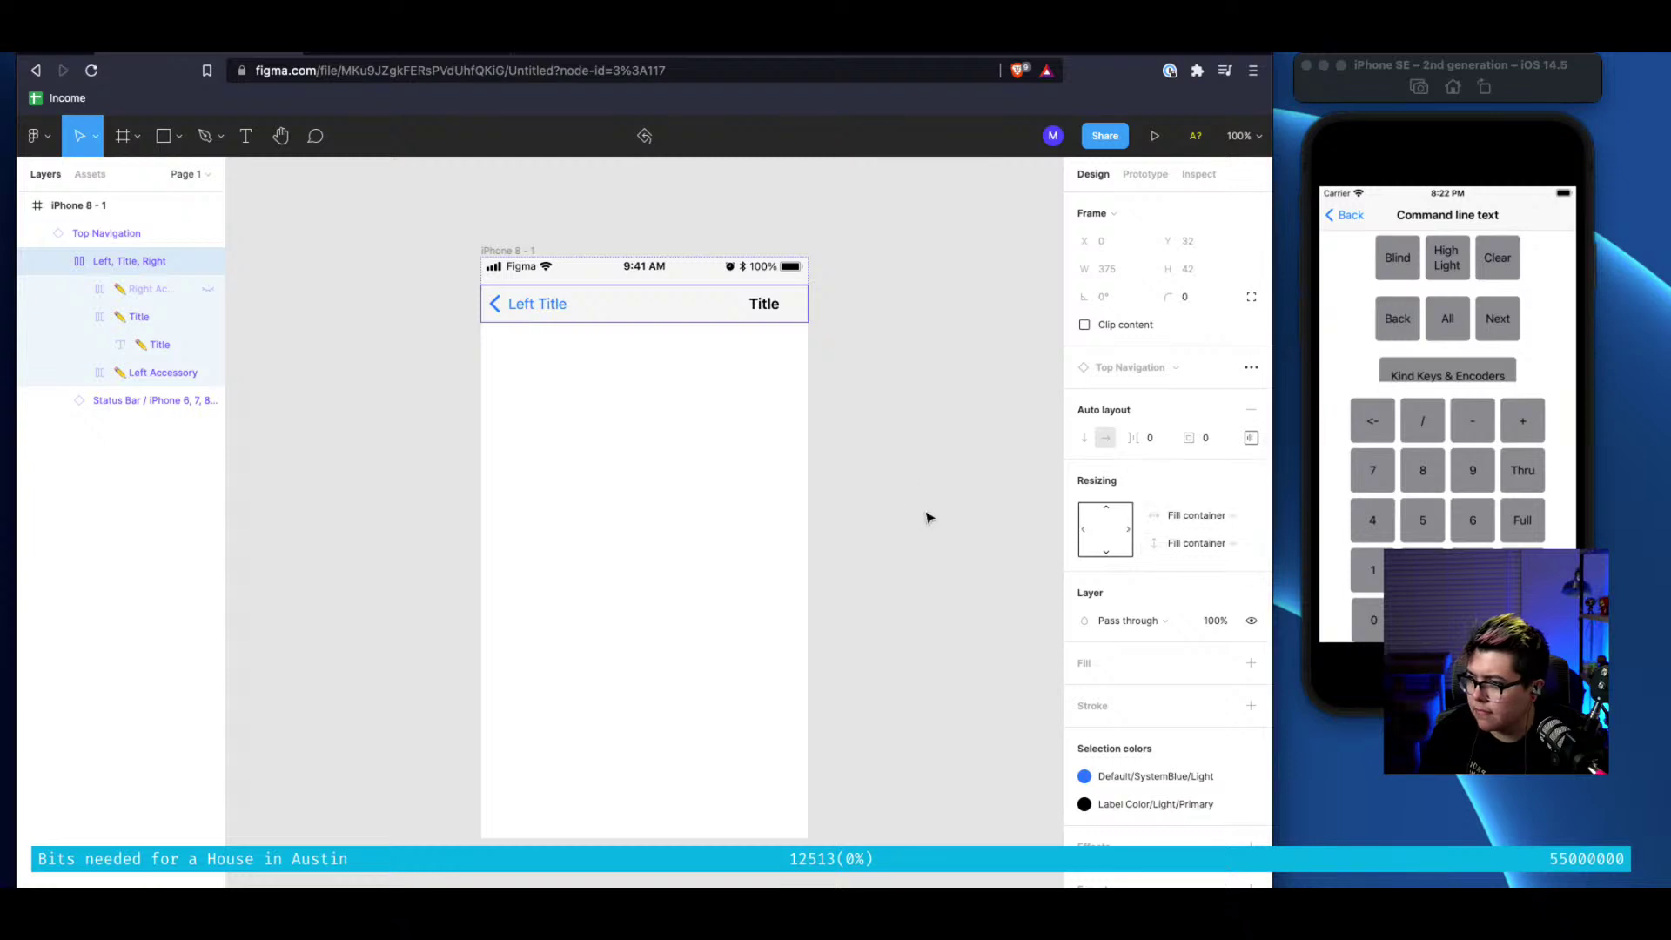
Set the Left Accessory's horizontal resizing to Hug contents and the Title frame's horizontal resizing to Fill container
click(164, 376)
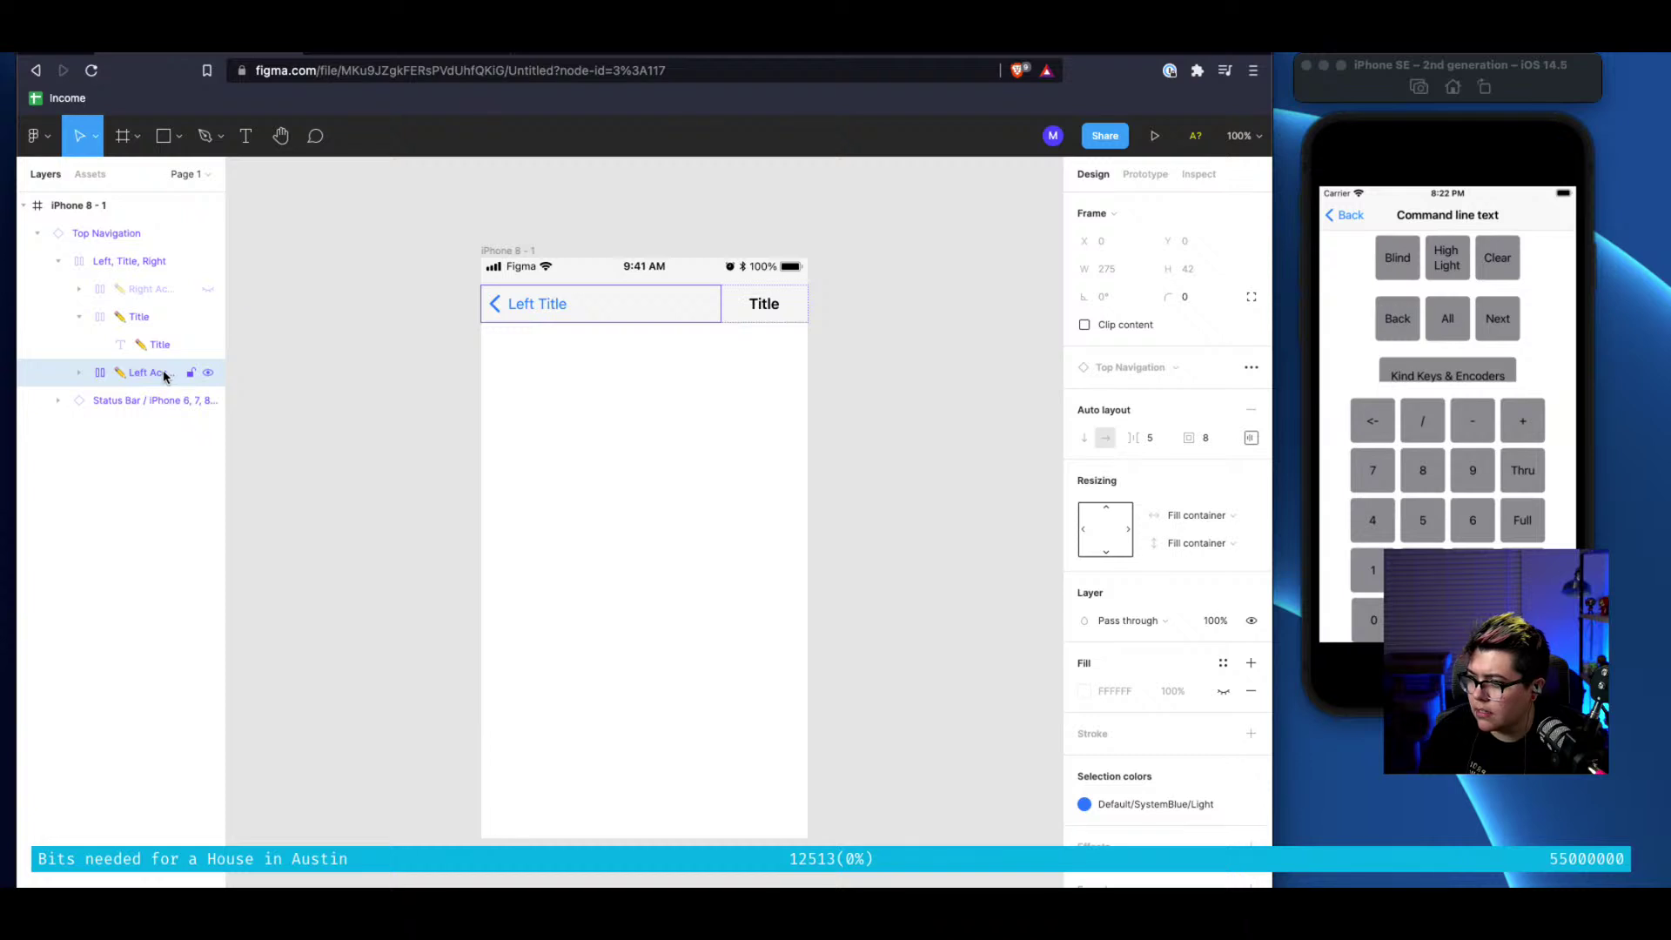
click(1179, 514)
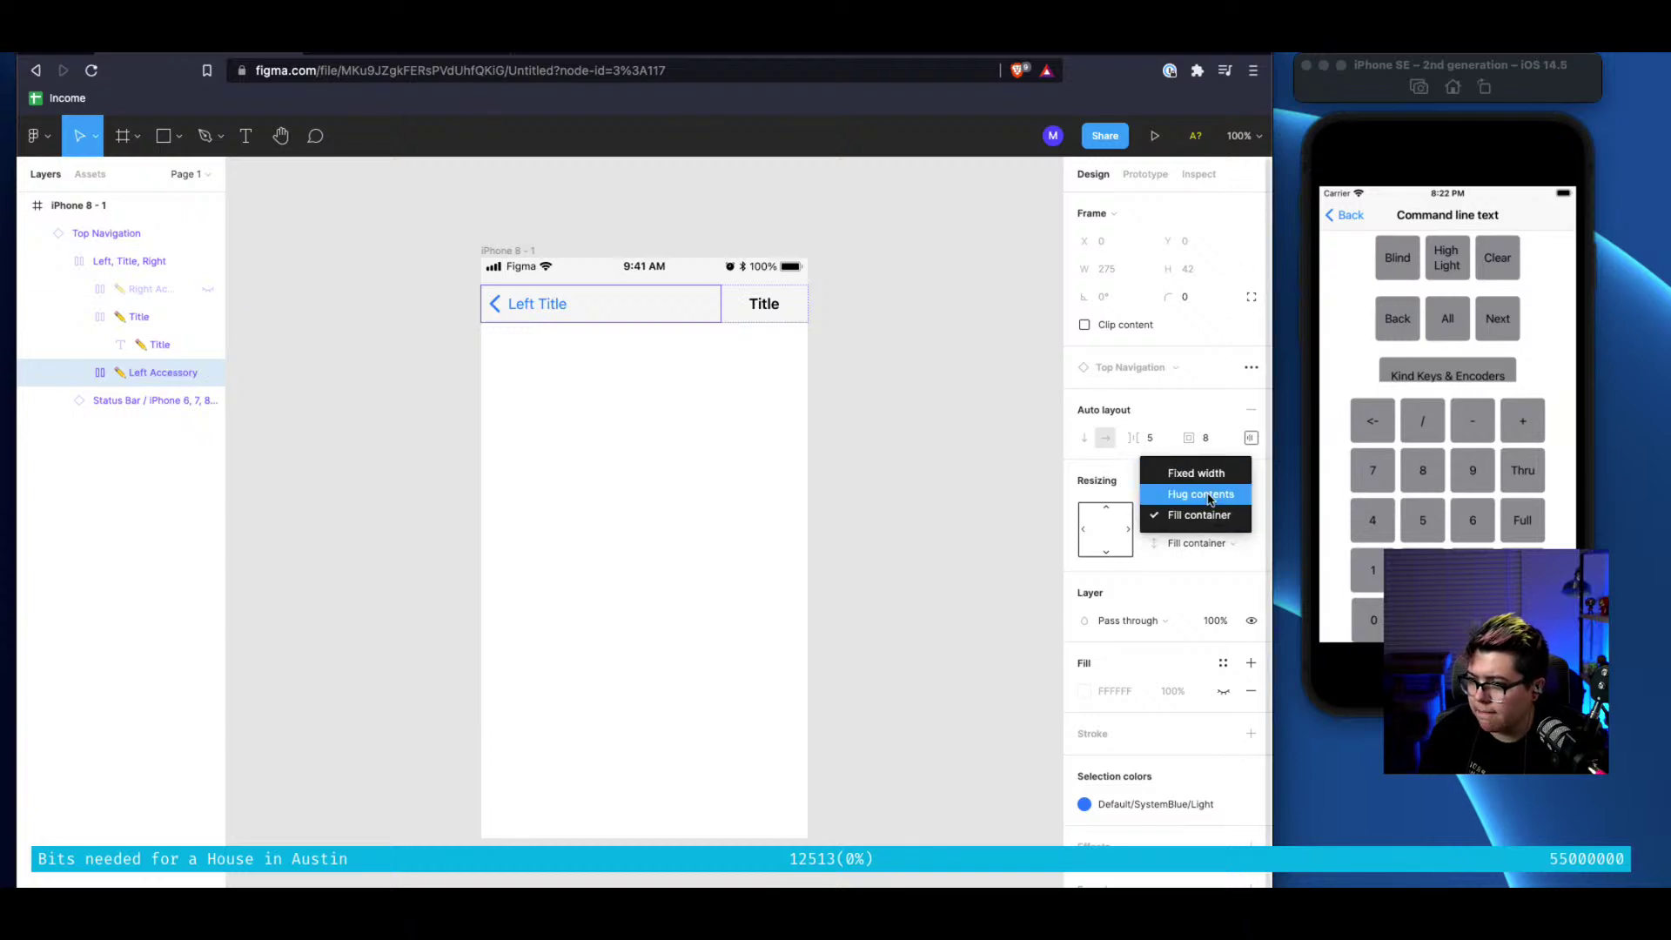
click(1208, 494)
click(618, 314)
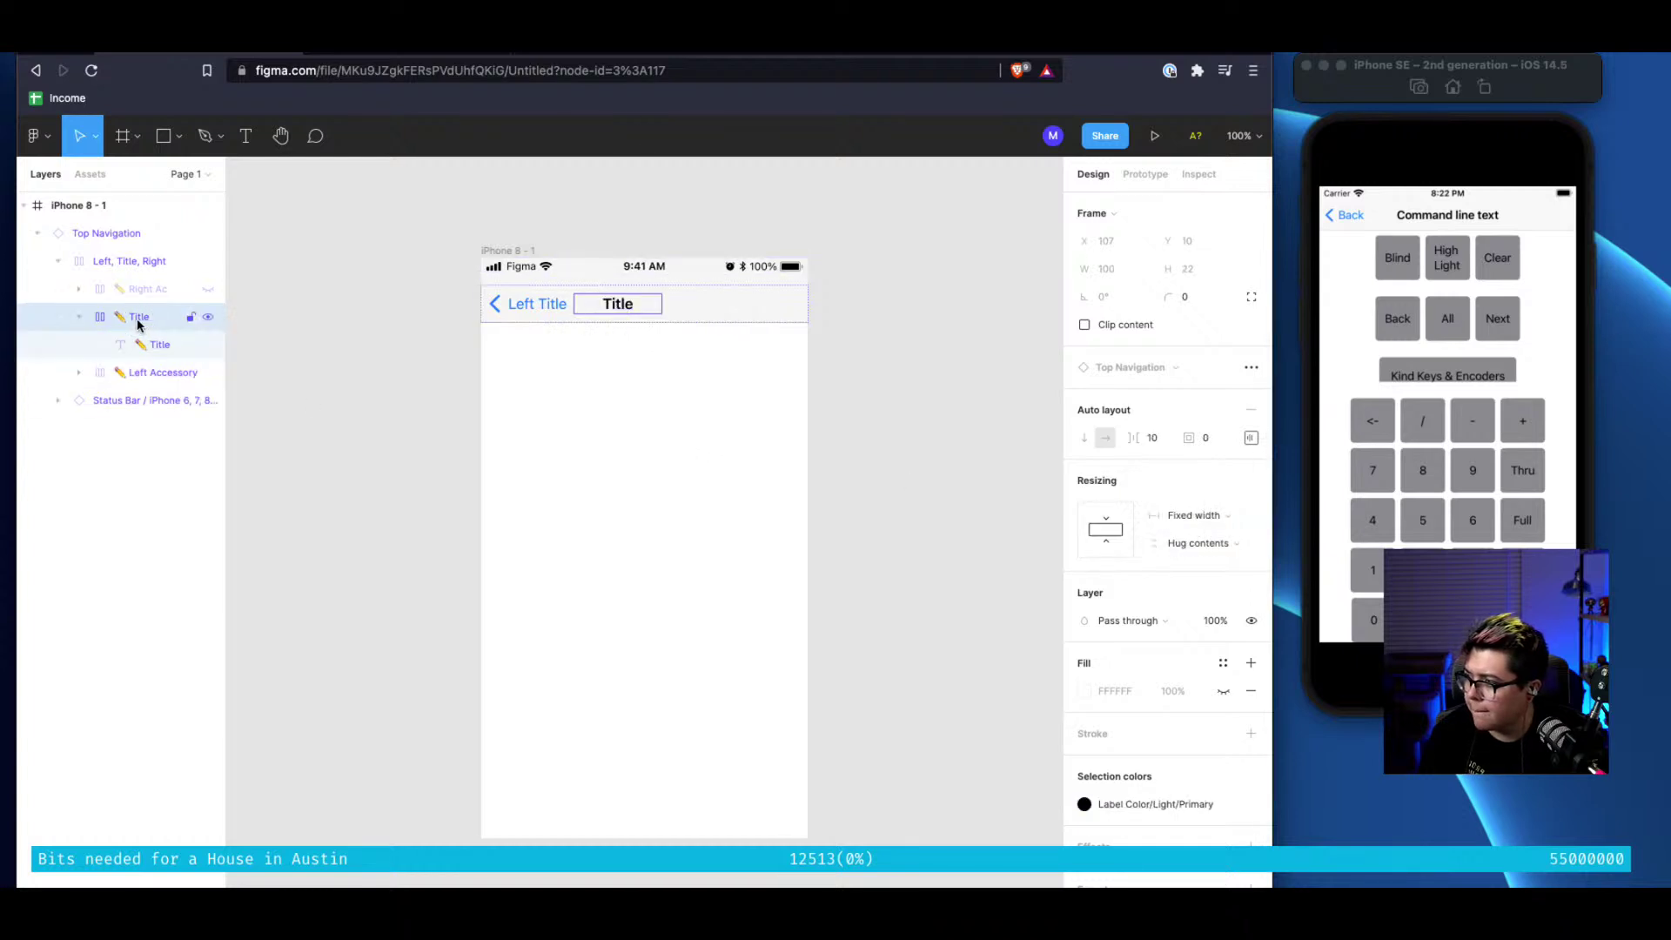
click(1194, 515)
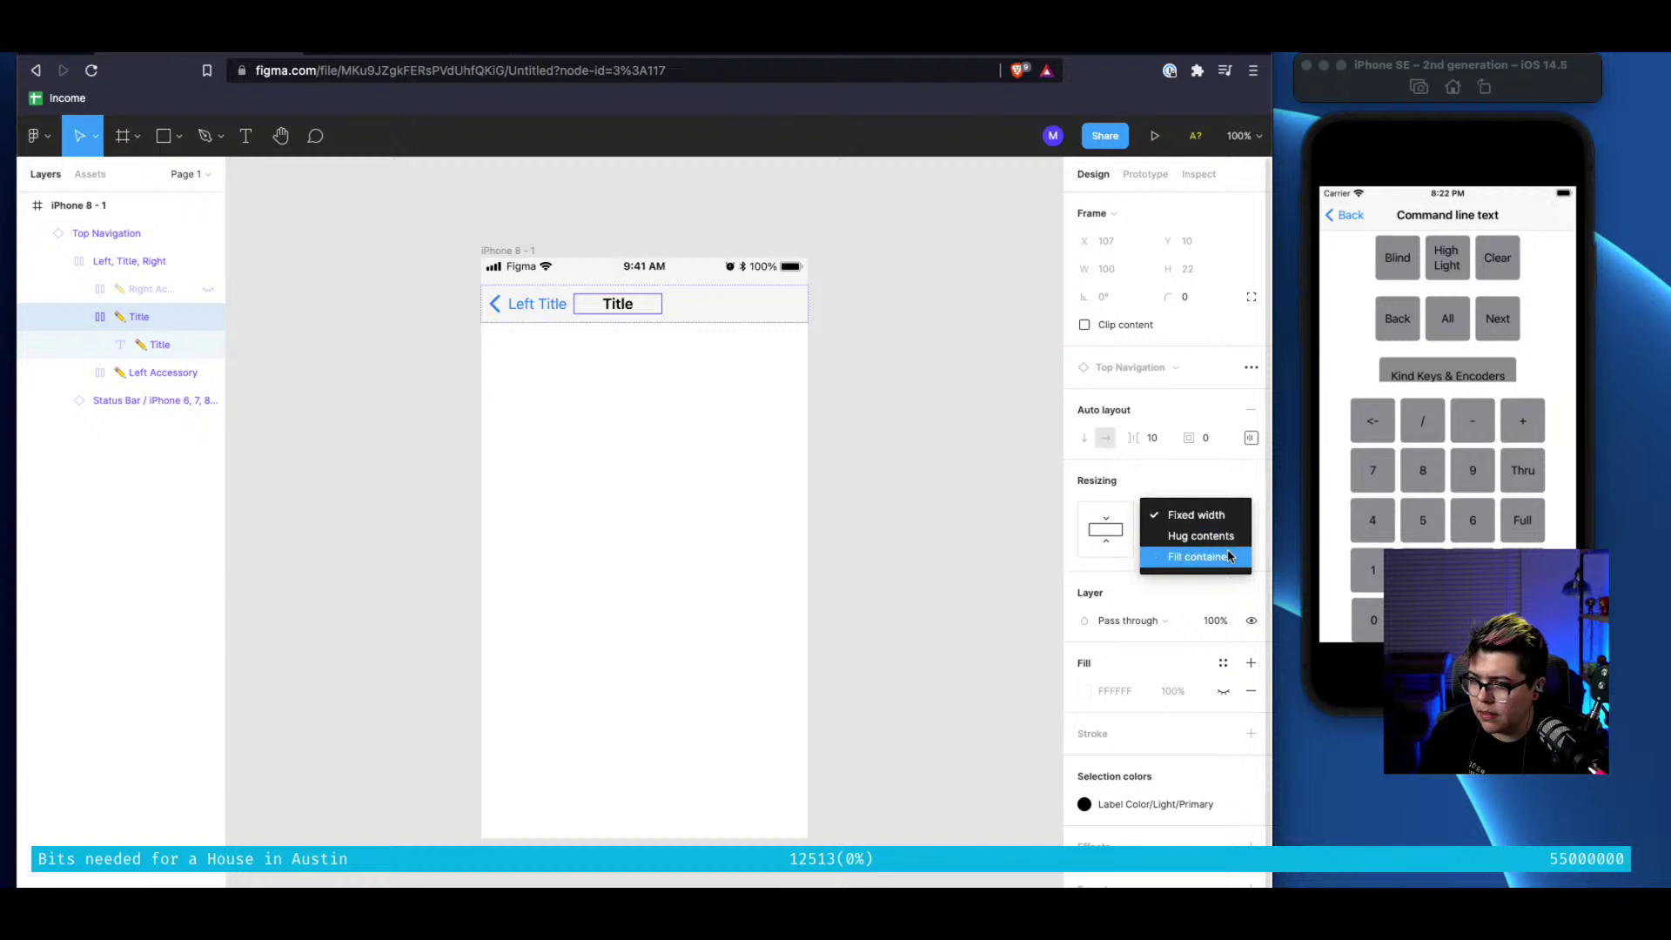
click(1229, 556)
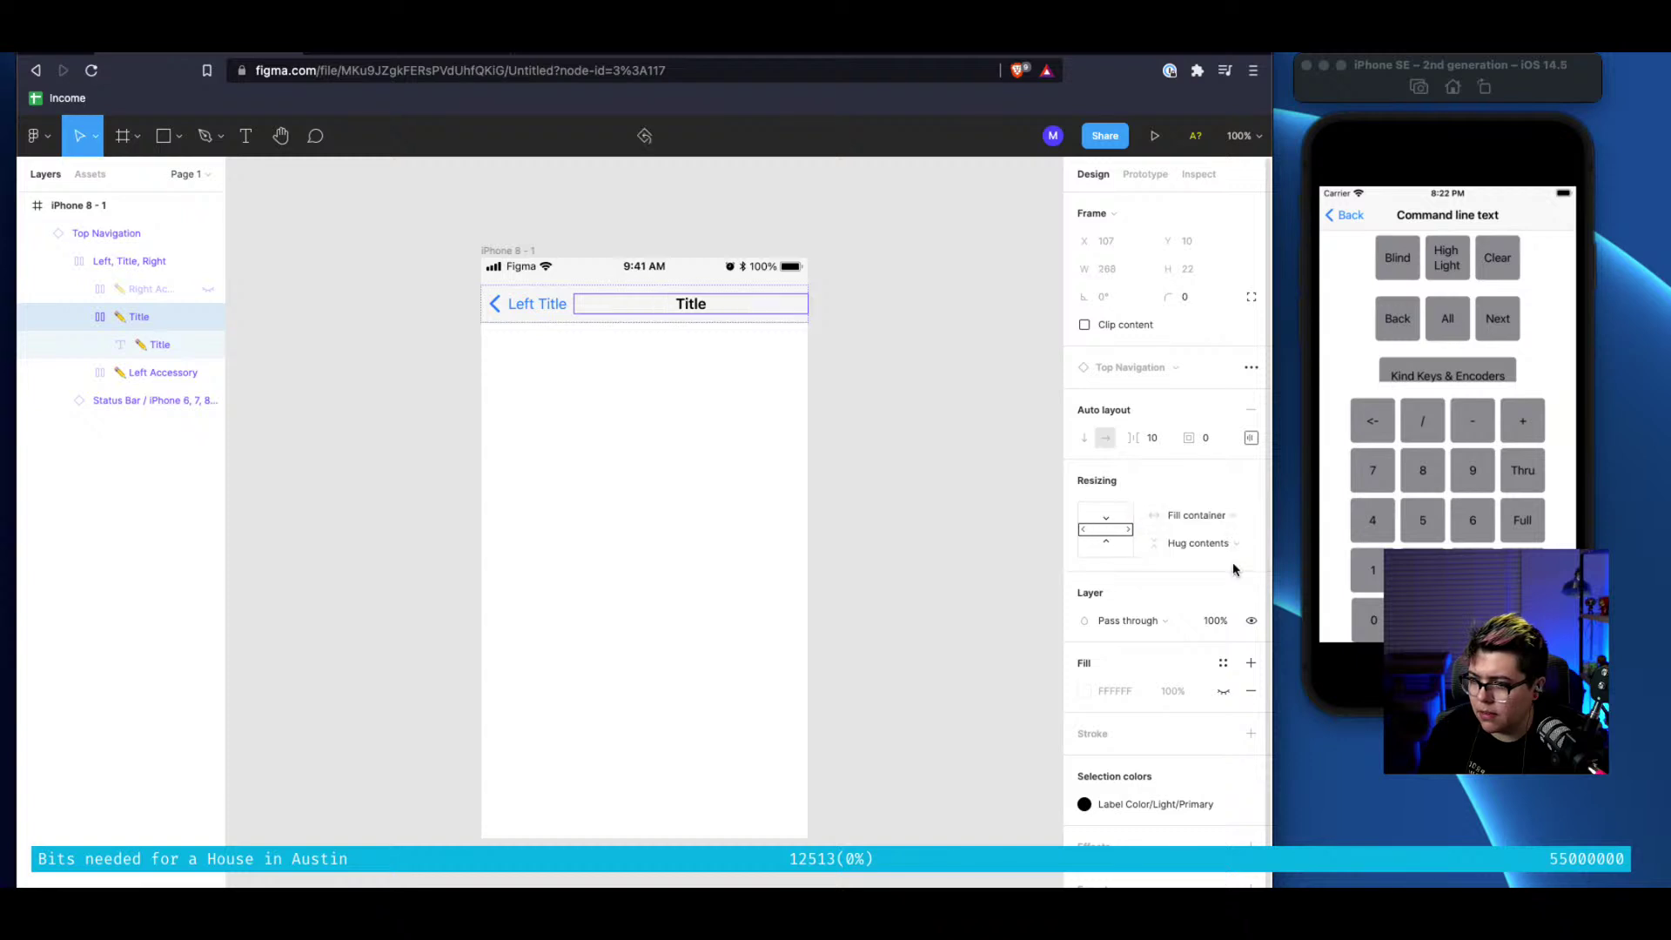
click(902, 469)
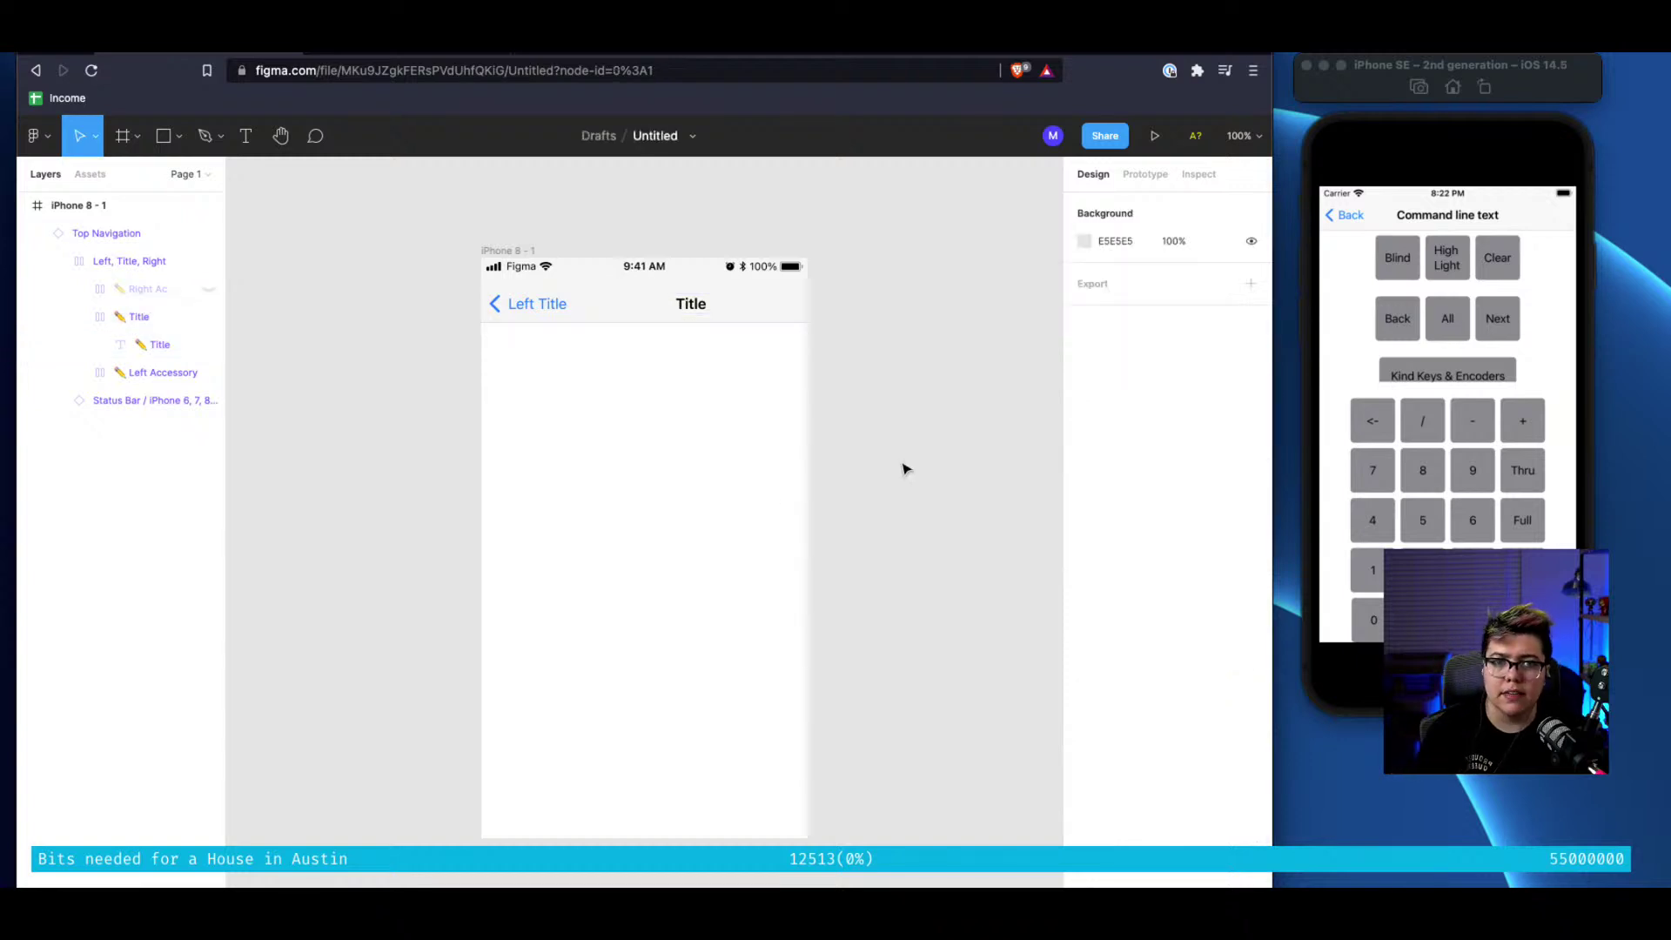
Try to edit the navigation bar's title text and check the replacement choices for the missing fonts
click(671, 319)
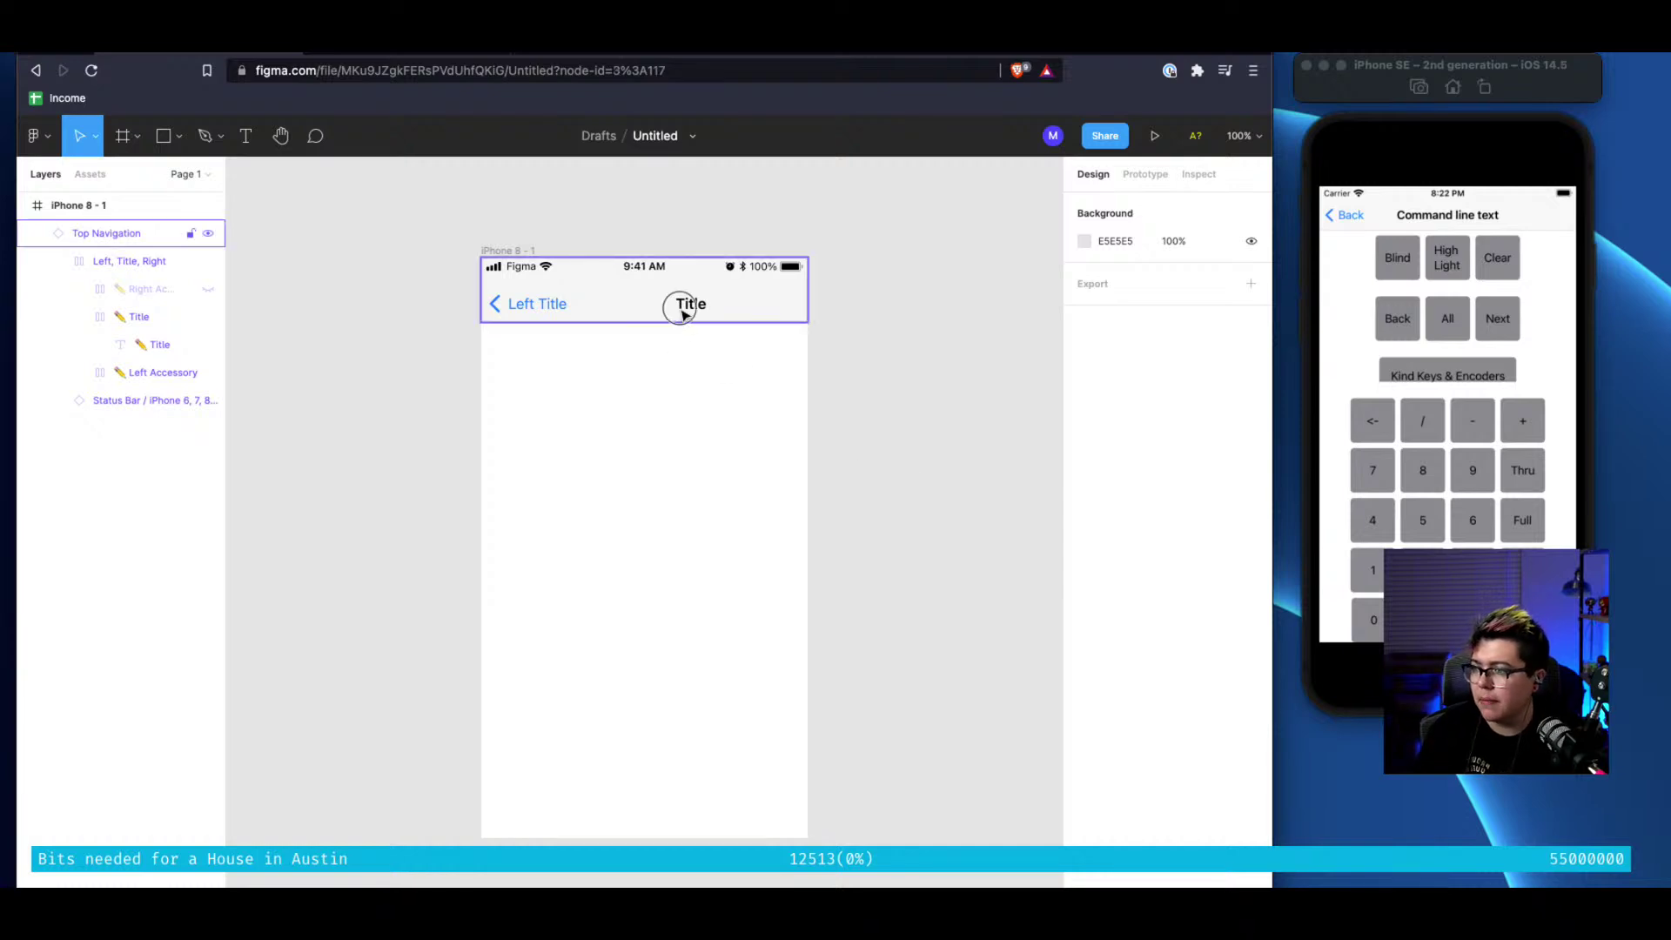
double_click(683, 306)
double_click(693, 307)
double_click(693, 308)
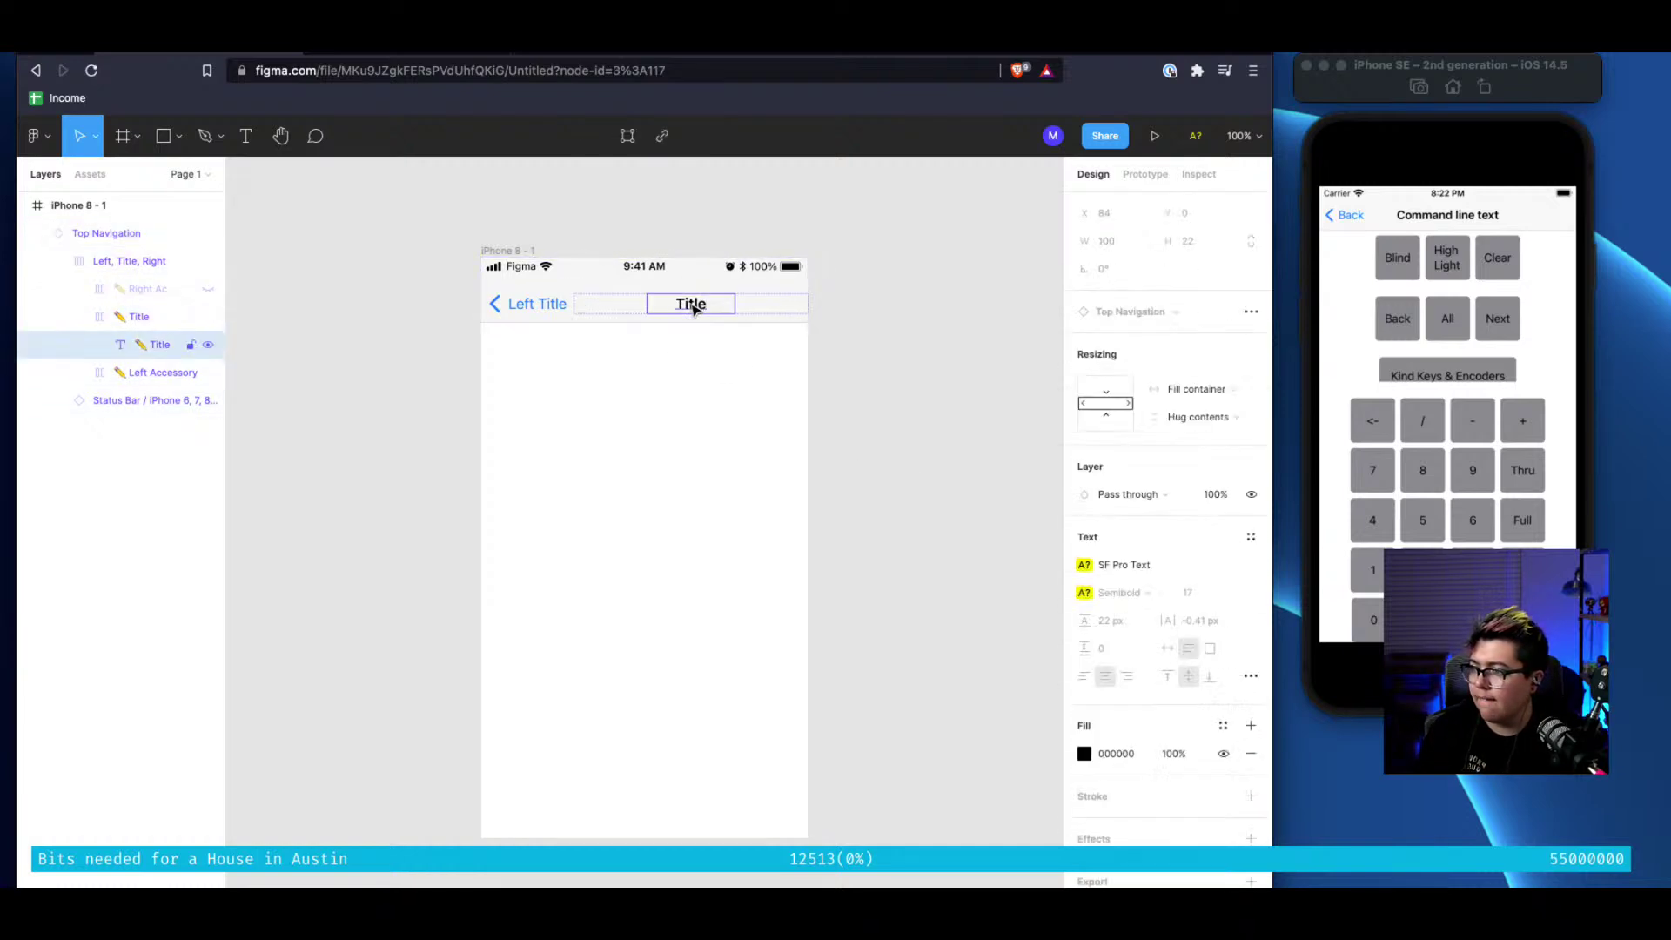
double_click(691, 308)
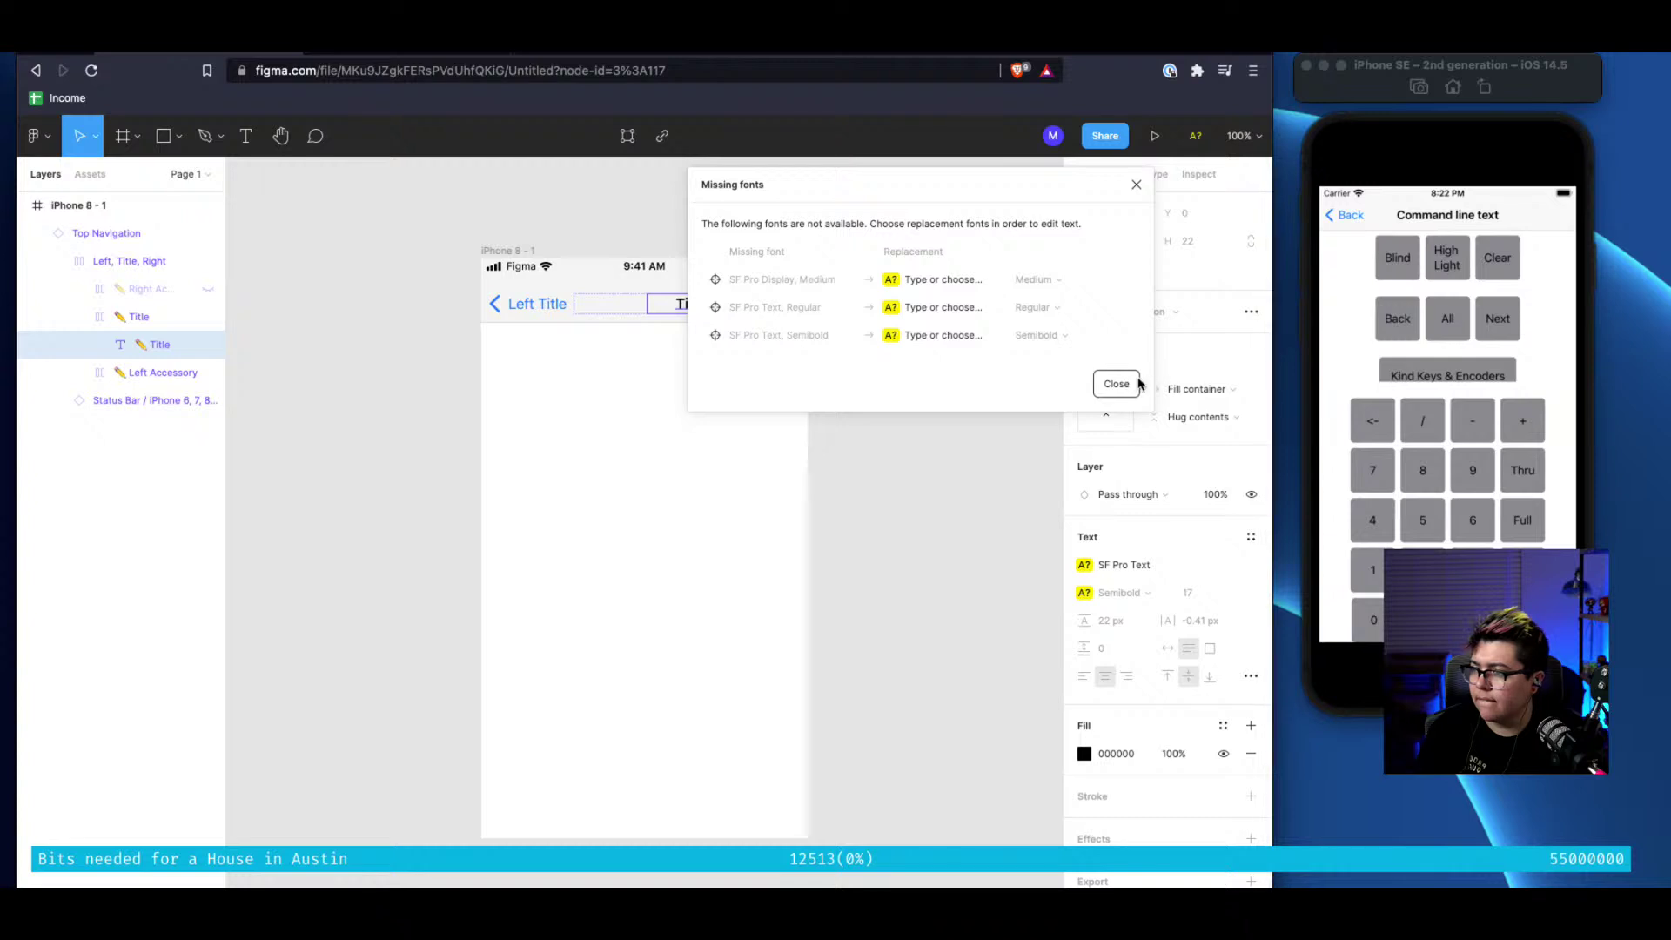
click(995, 279)
click(1067, 281)
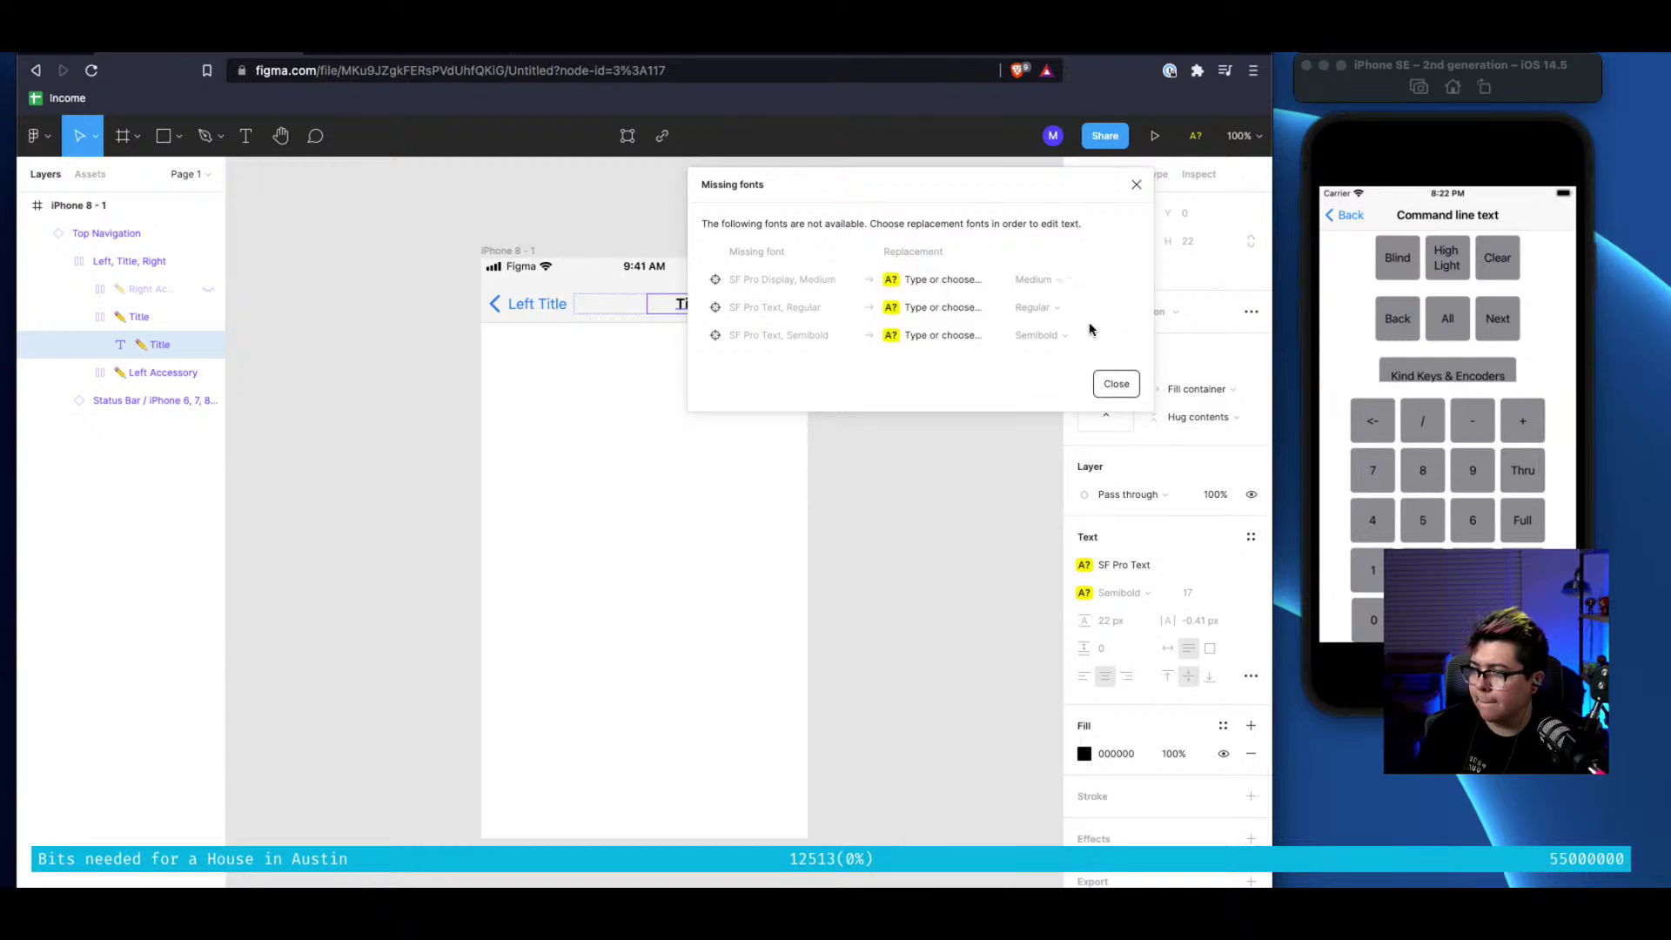
click(1120, 383)
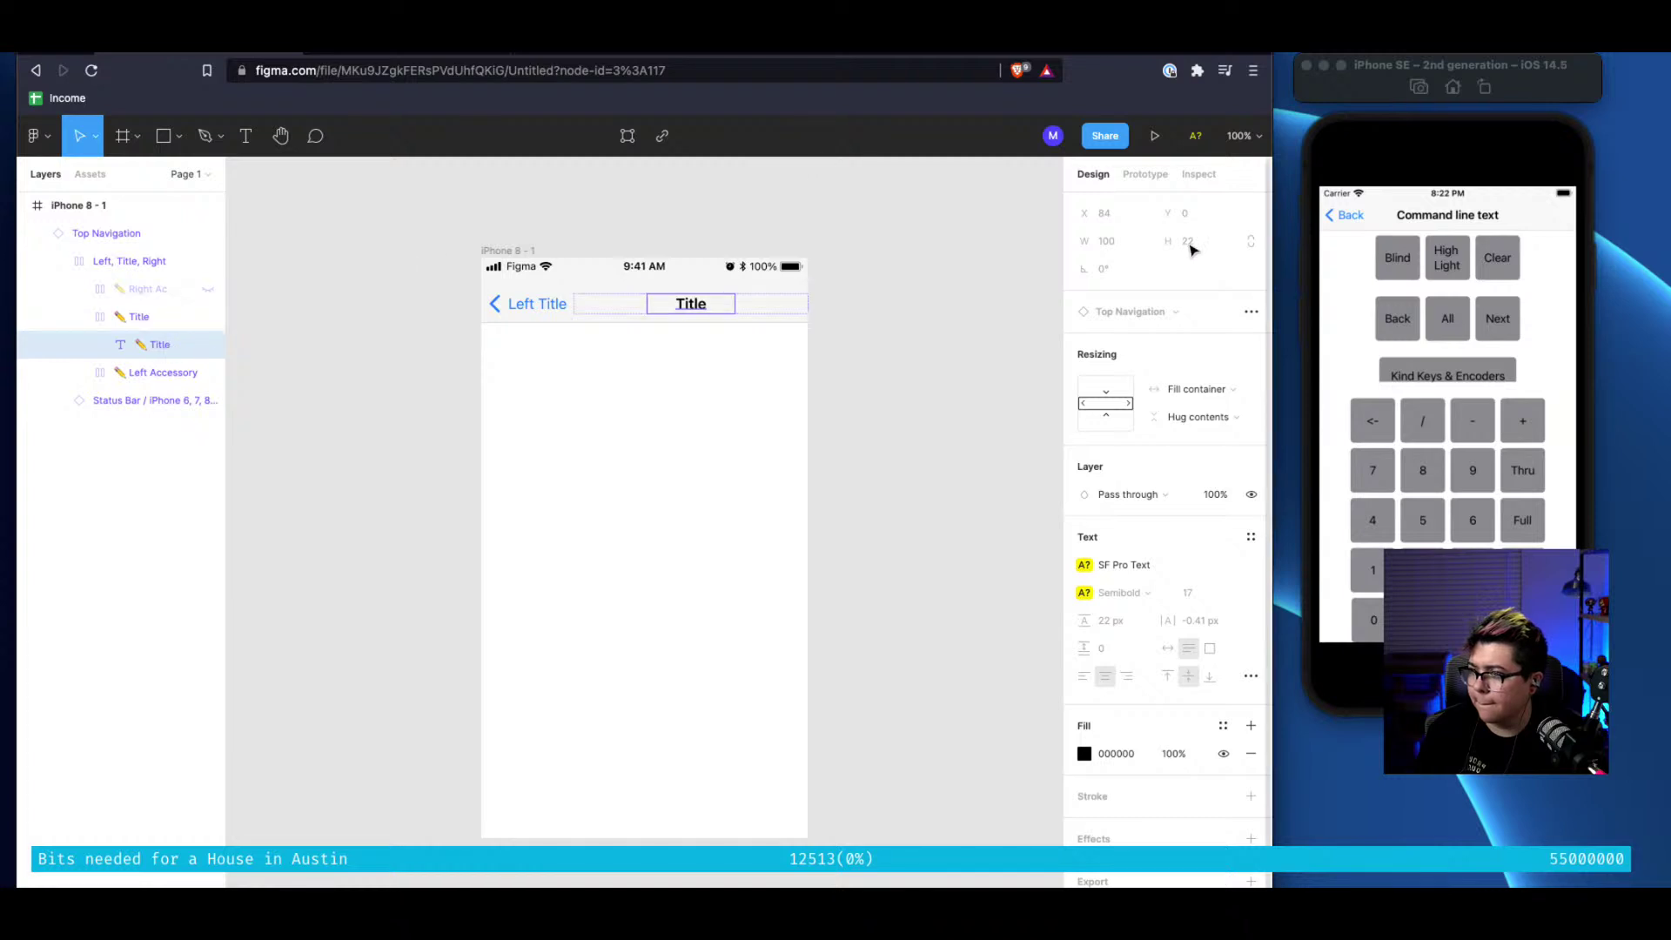
scroll(1189, 248, down, 1)
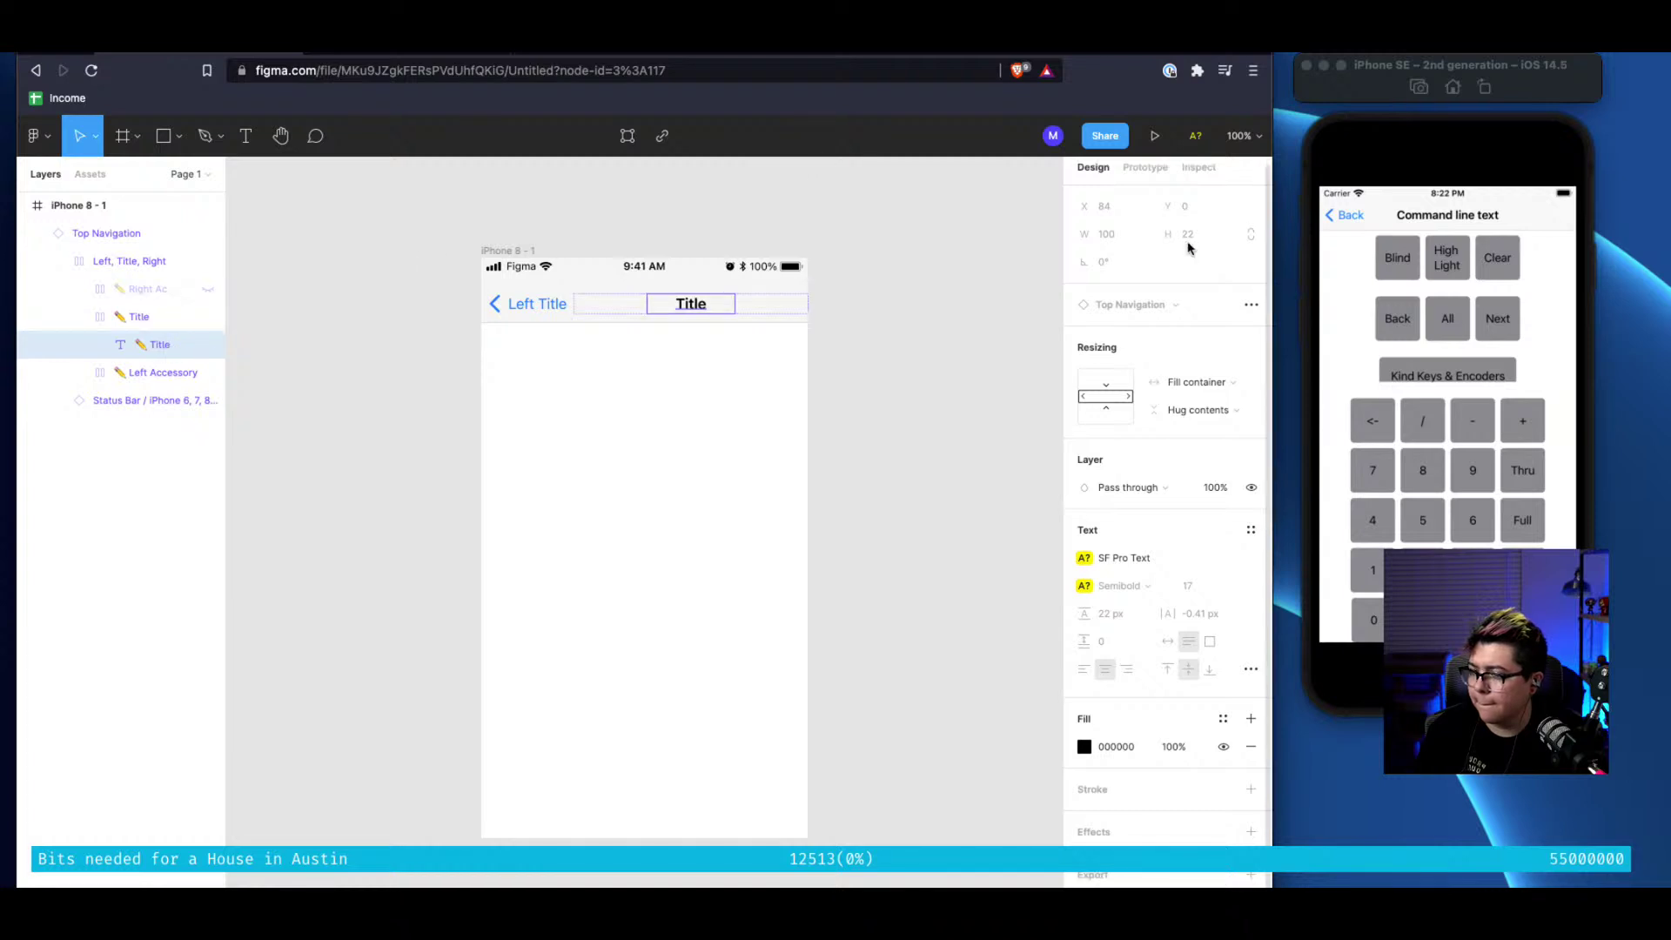
double_click(694, 305)
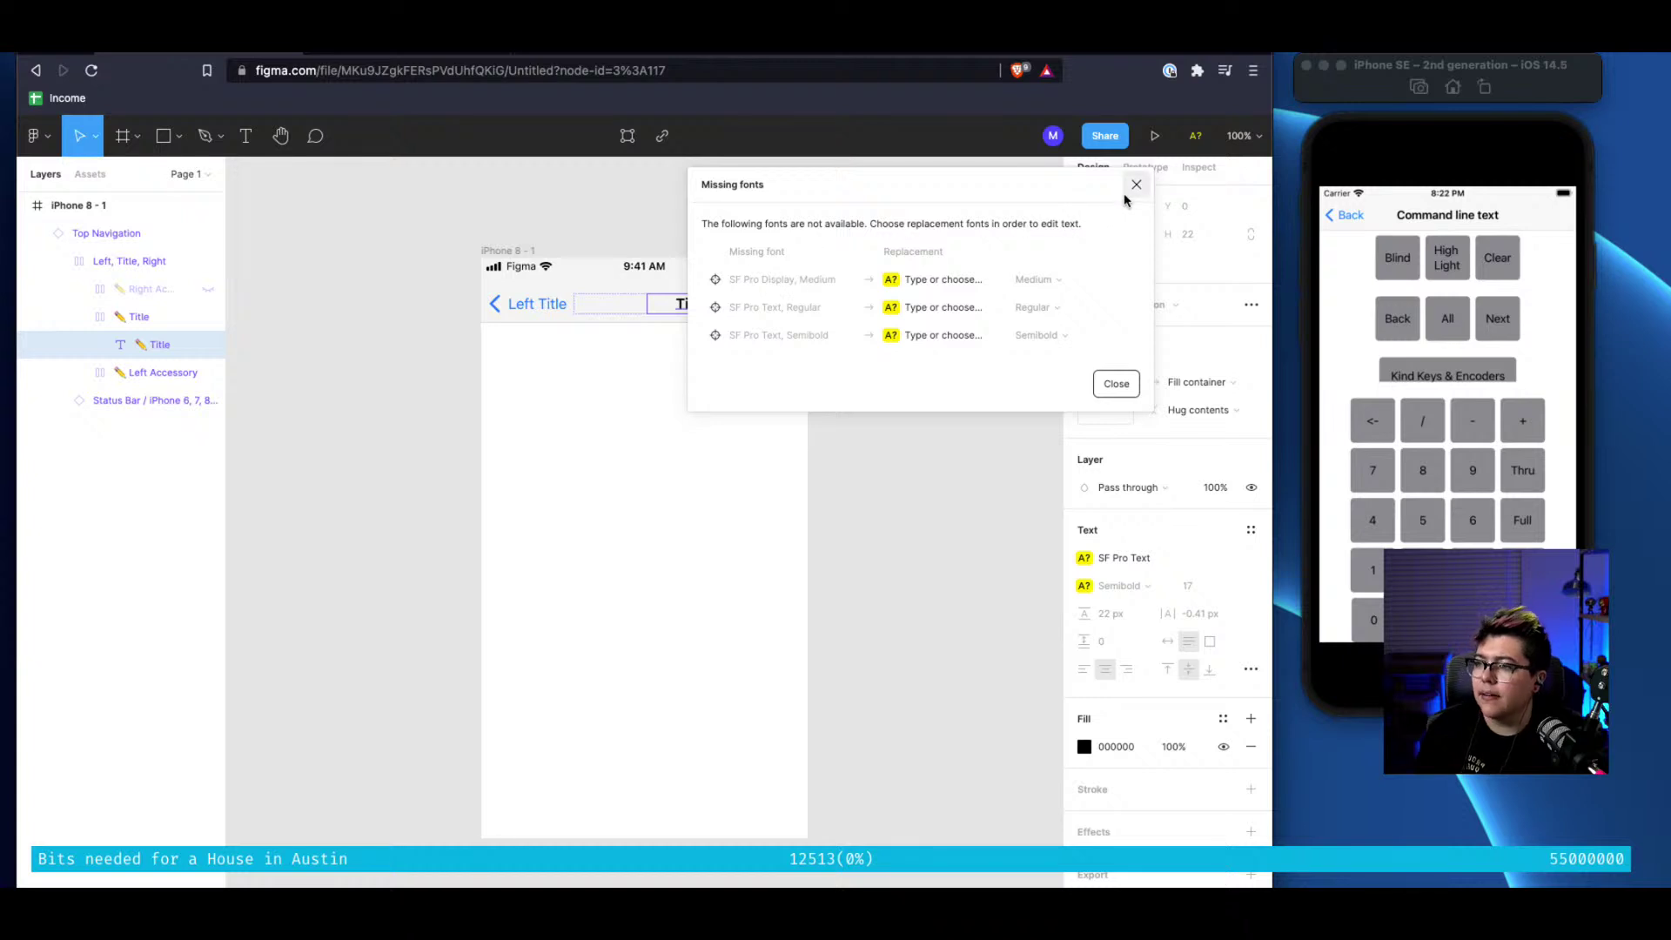
click(1045, 696)
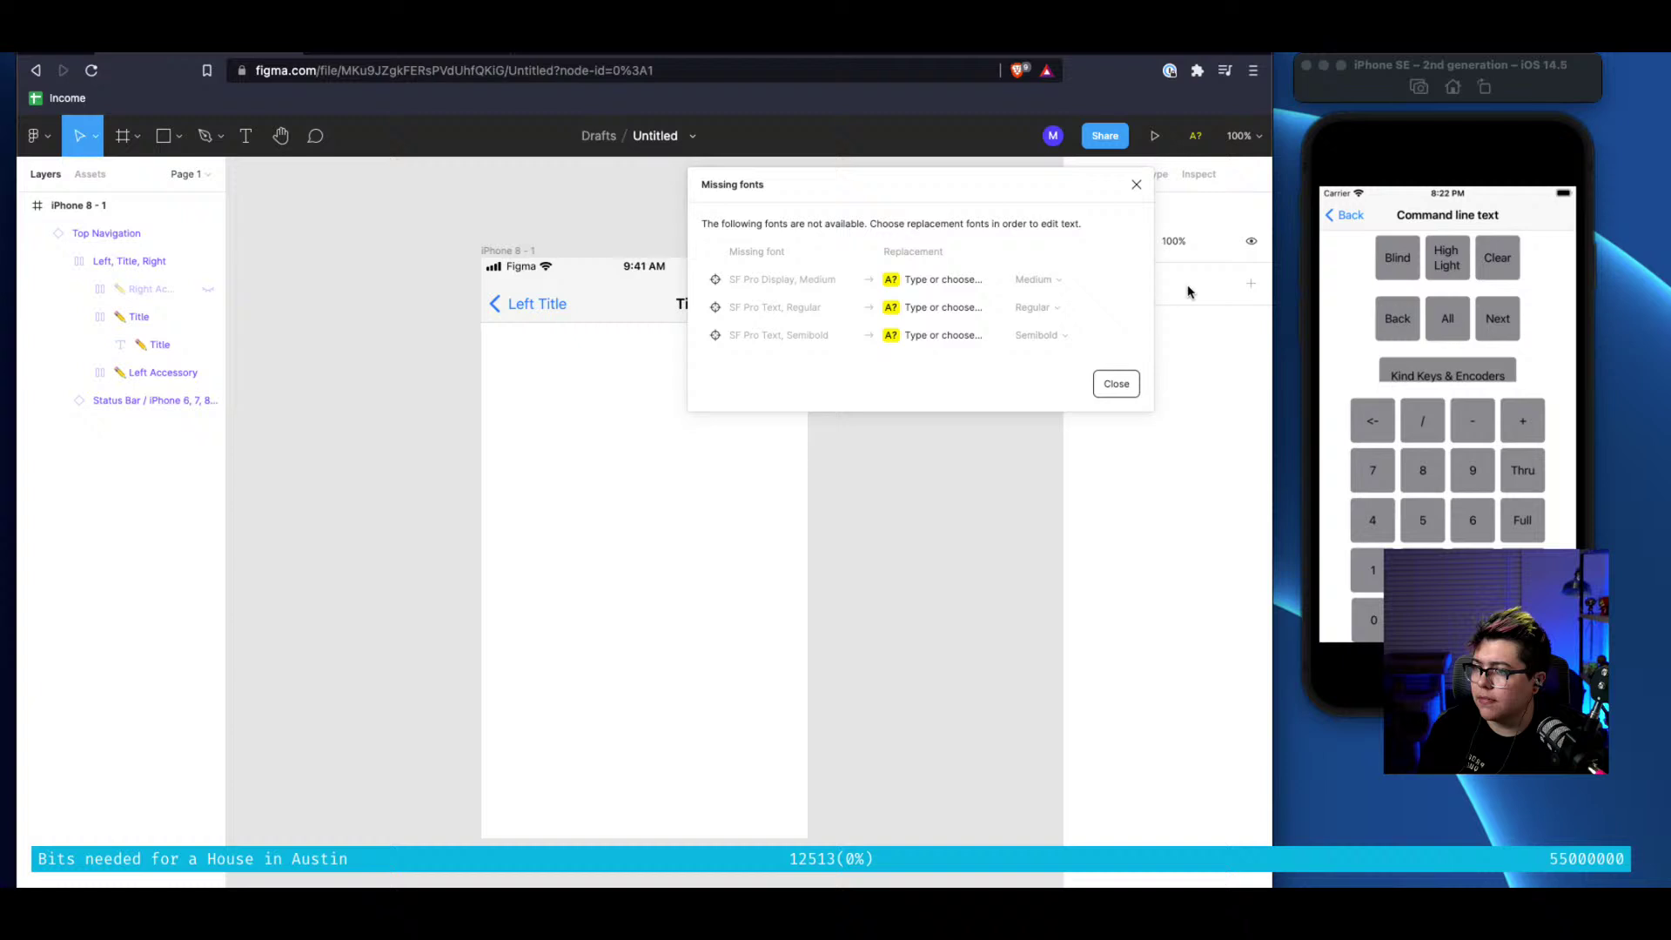
click(1136, 184)
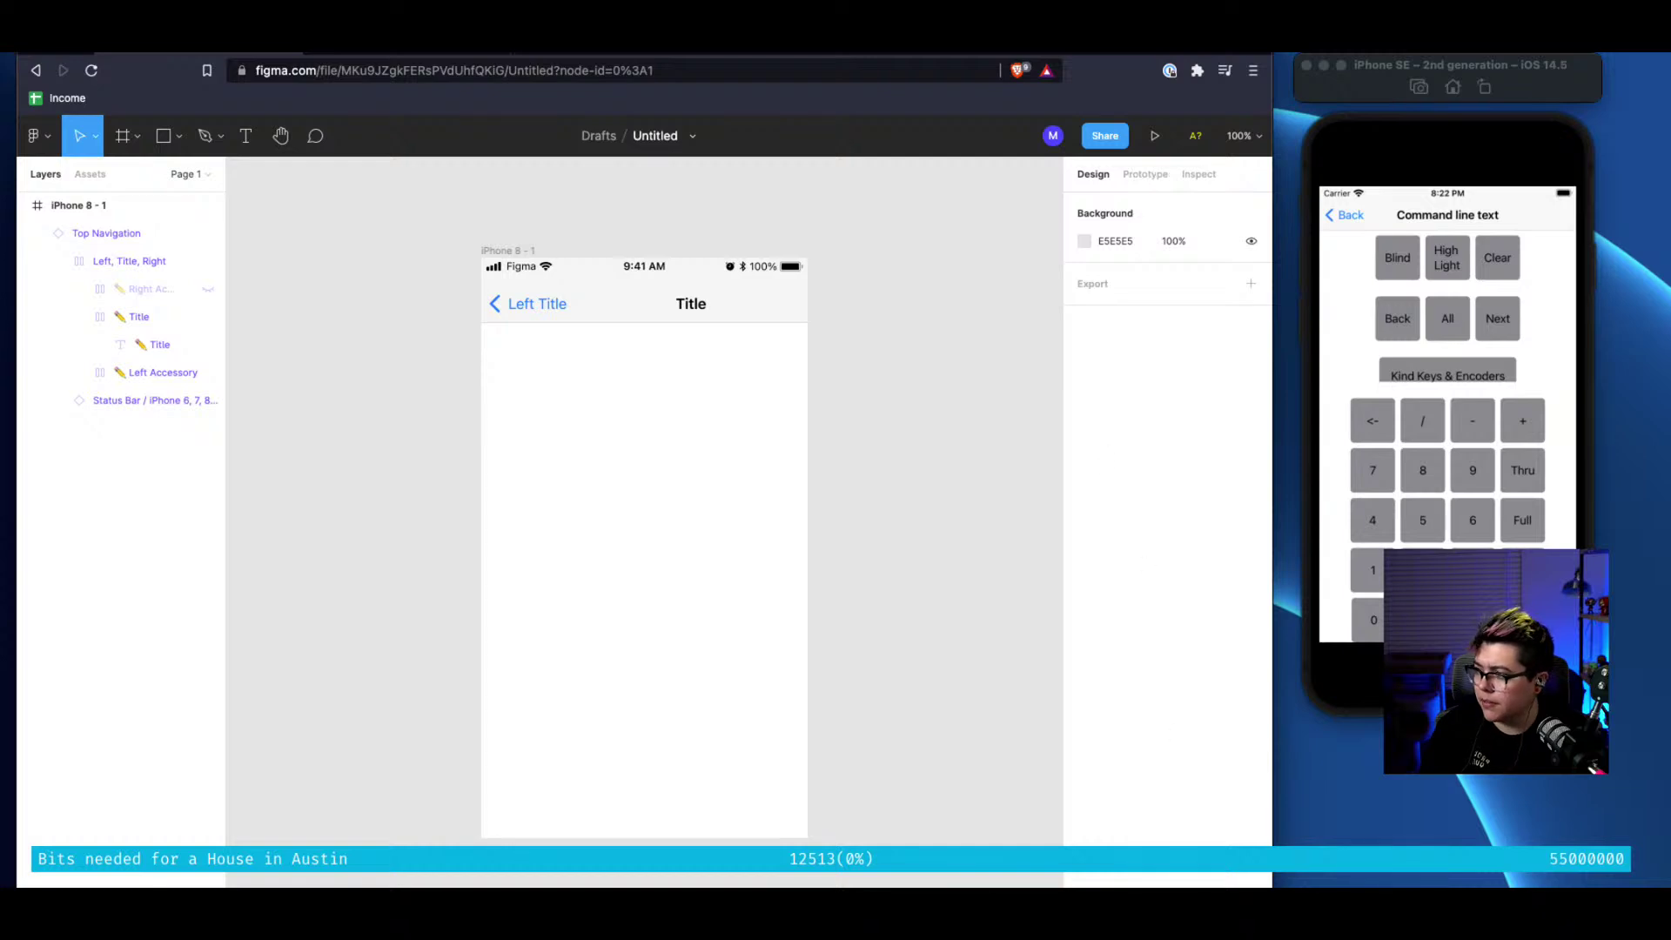
Switch to Finder and search this Mac for "sf symbols"
click(246, 136)
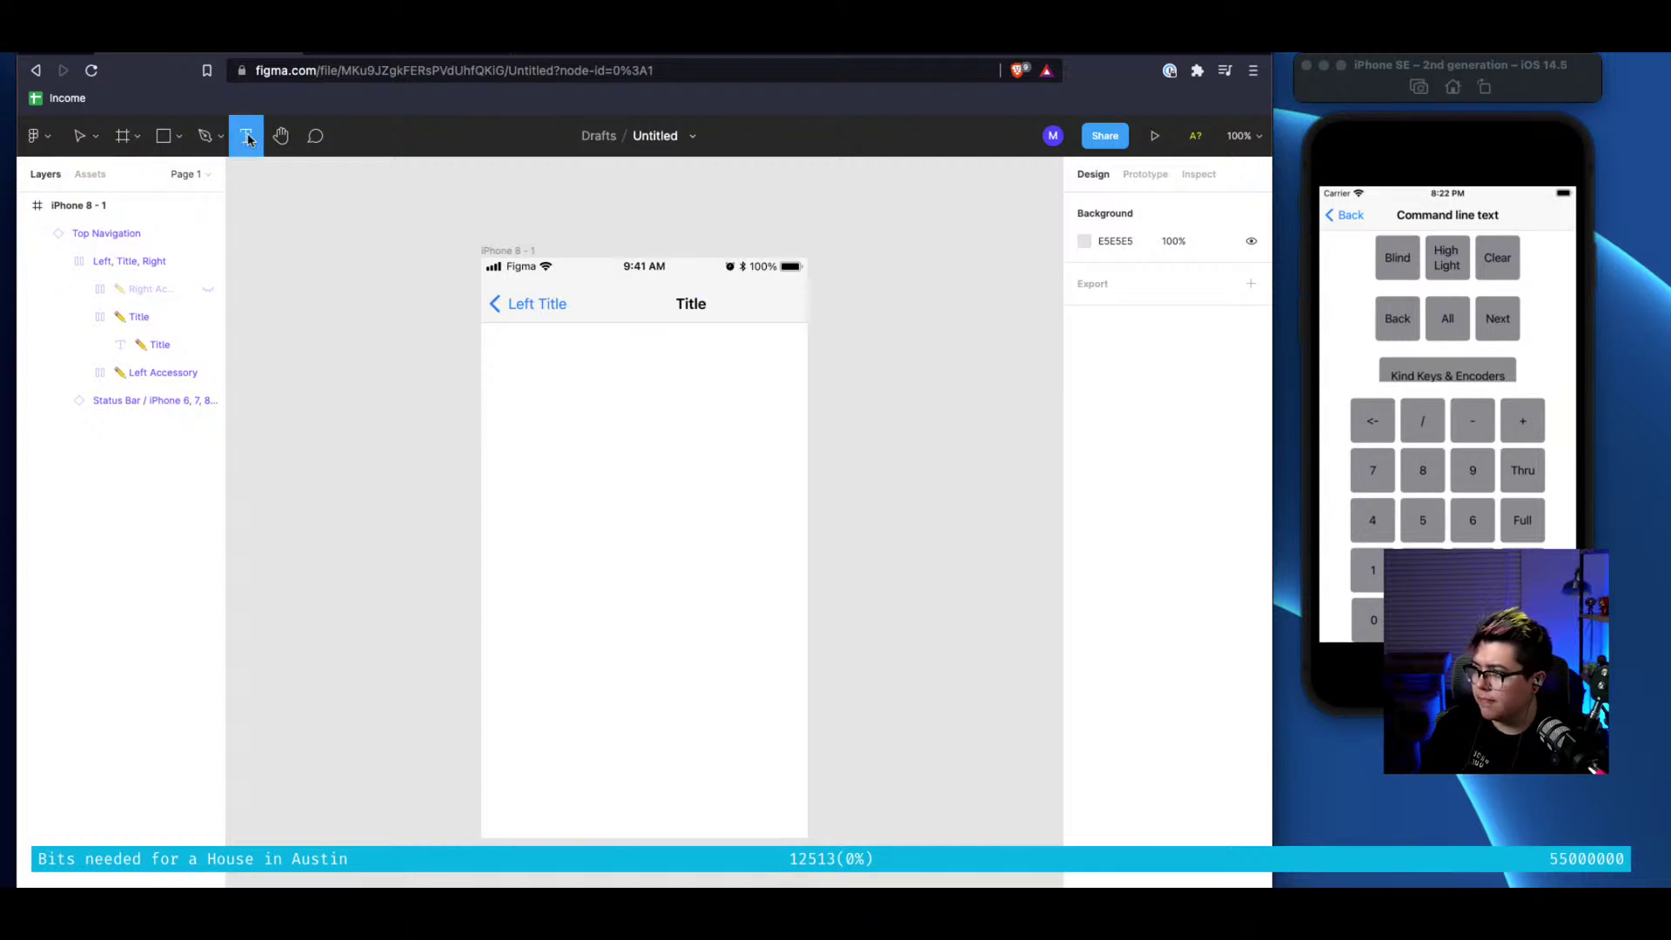
click(96, 176)
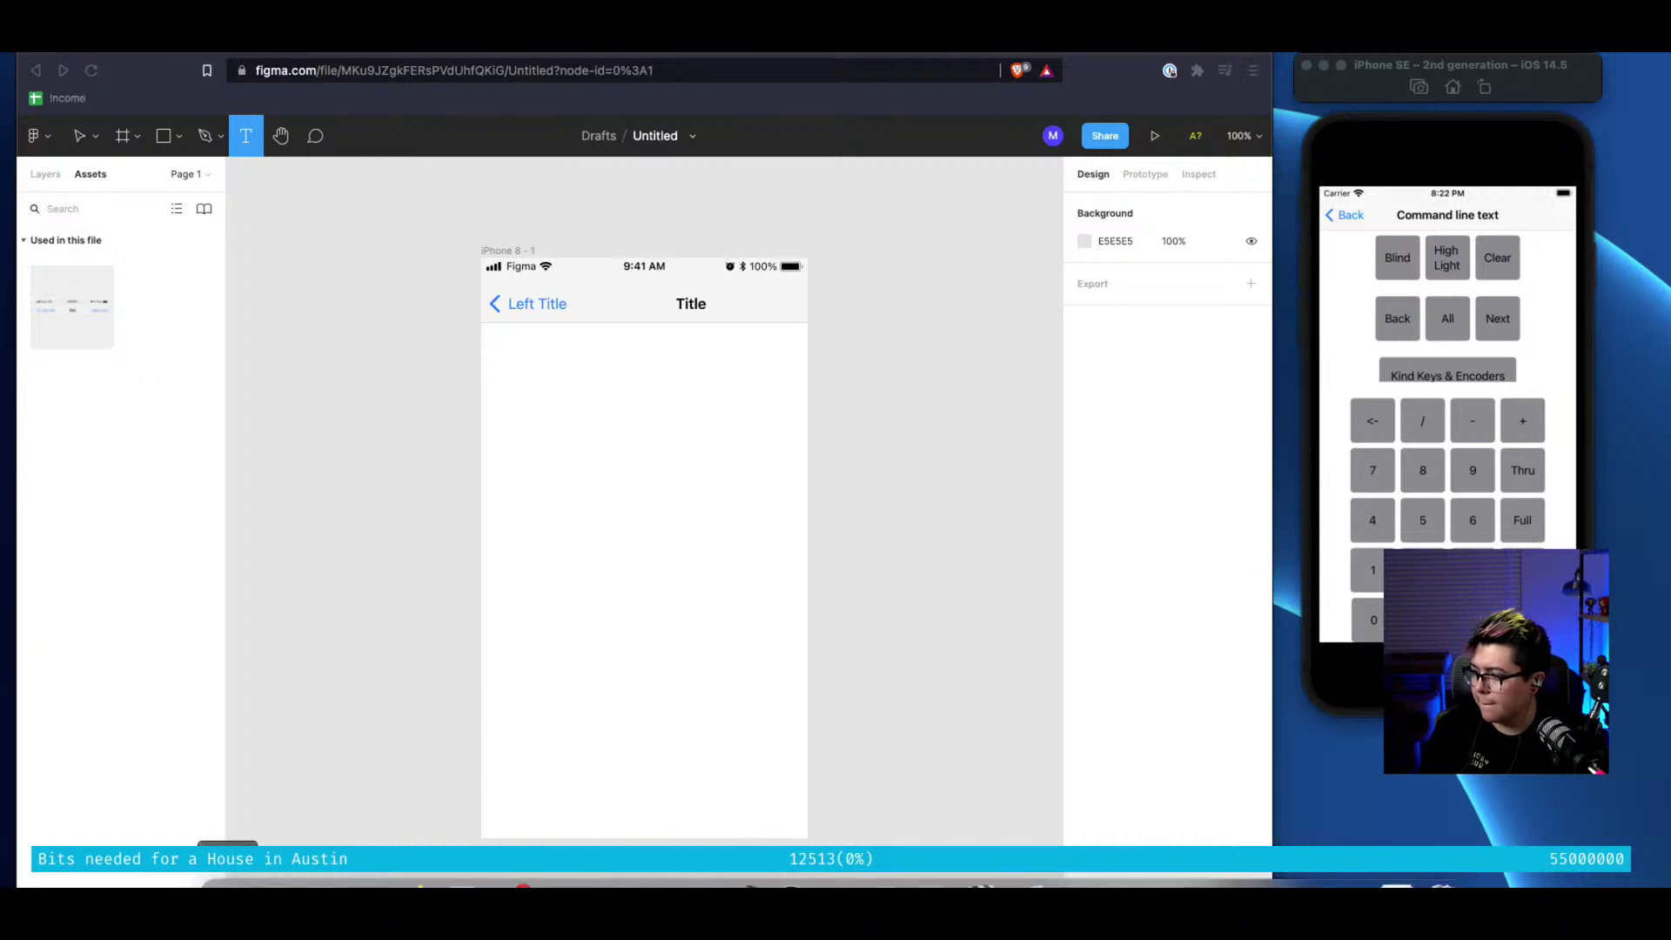
click(1214, 181)
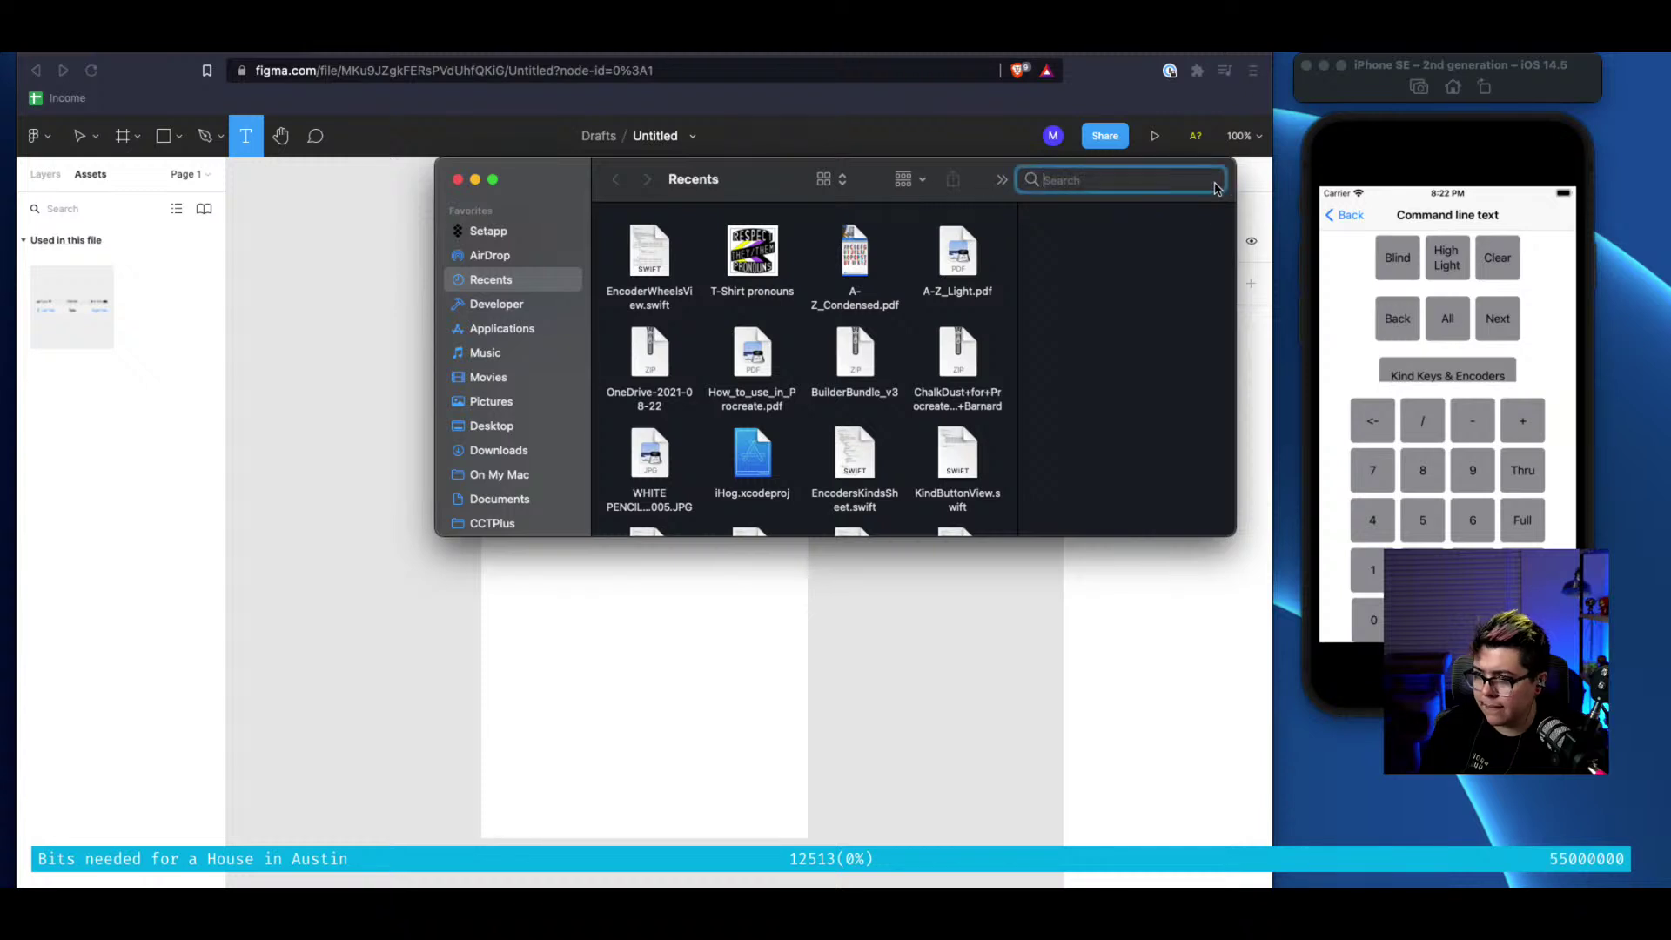
text(sf symbols)
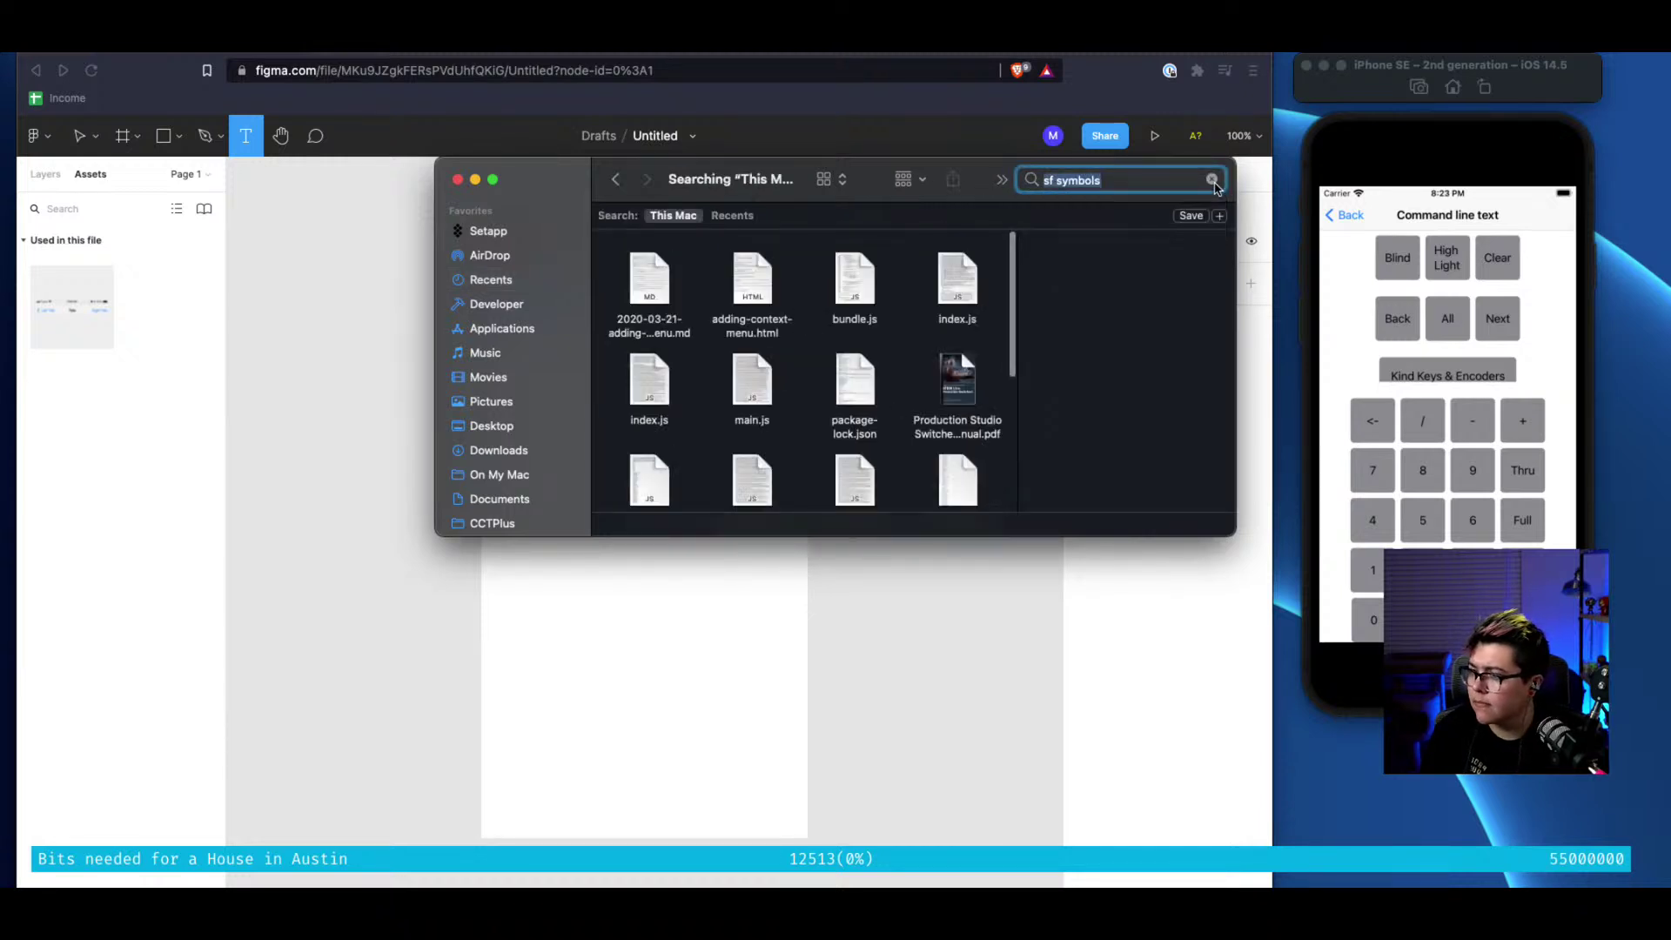
key(BackSpace)
key(BackSpace)
key(BackSpace)
key(BackSpace)
key(BackSpace)
key(BackSpace)
key(BackSpace)
key(BackSpace)
key(BackSpace)
key(BackSpace)
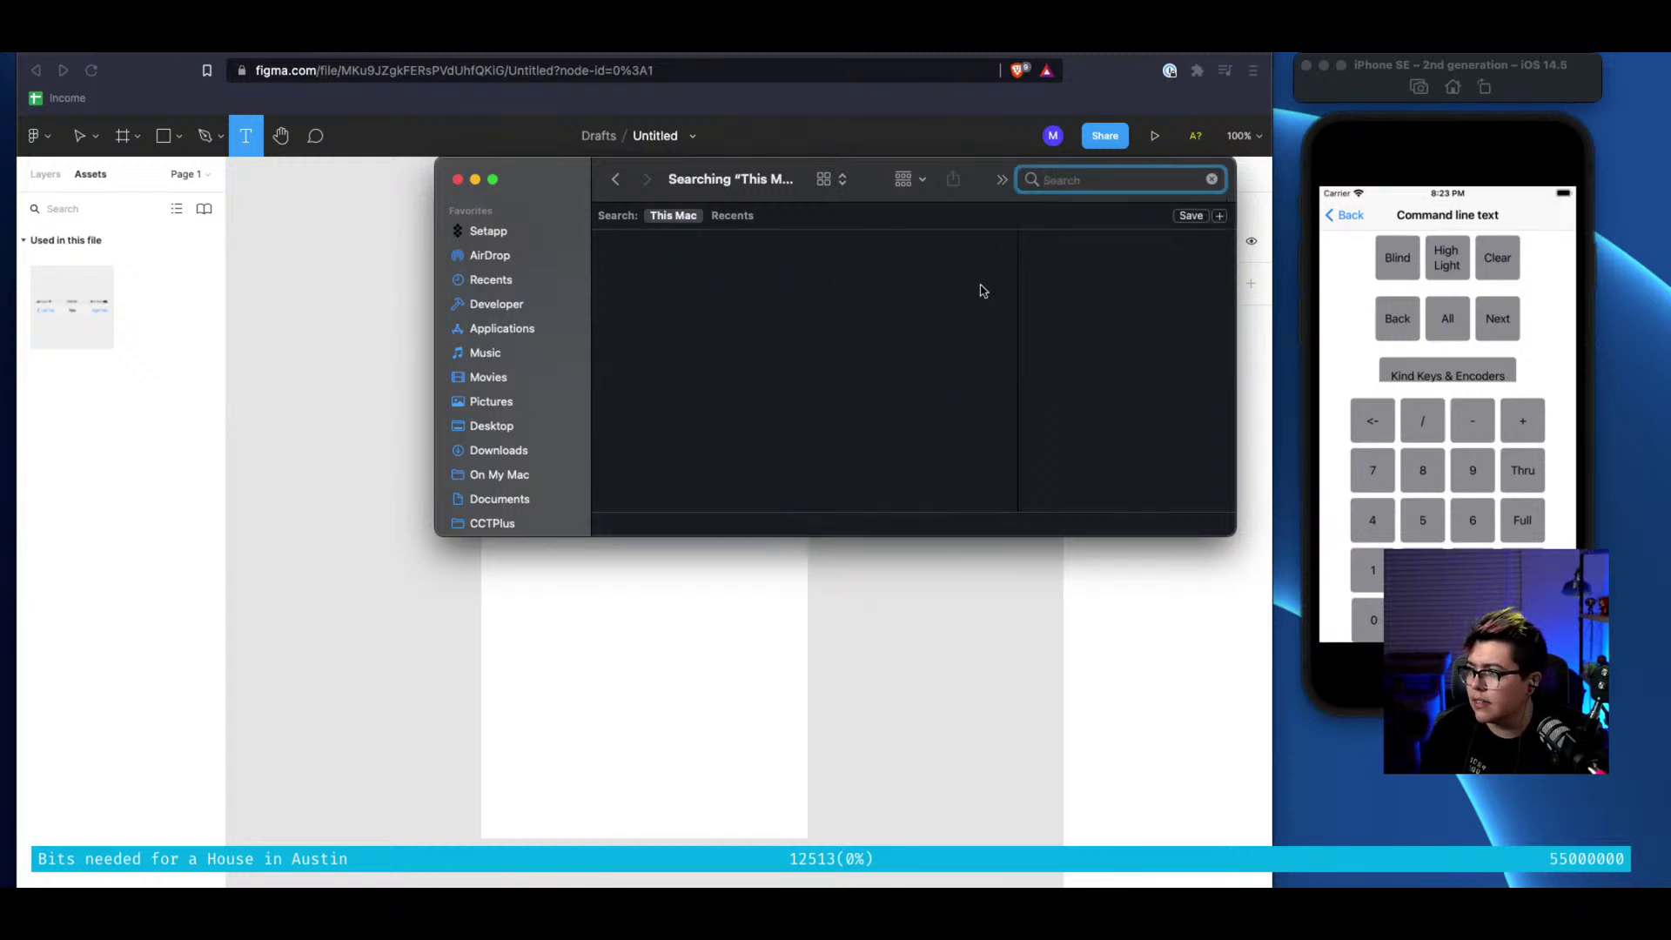
Return to Figma, switch to the iOS 15 UI Kit file and locate the Fonts download link in its Downloads section
key(super+Tab)
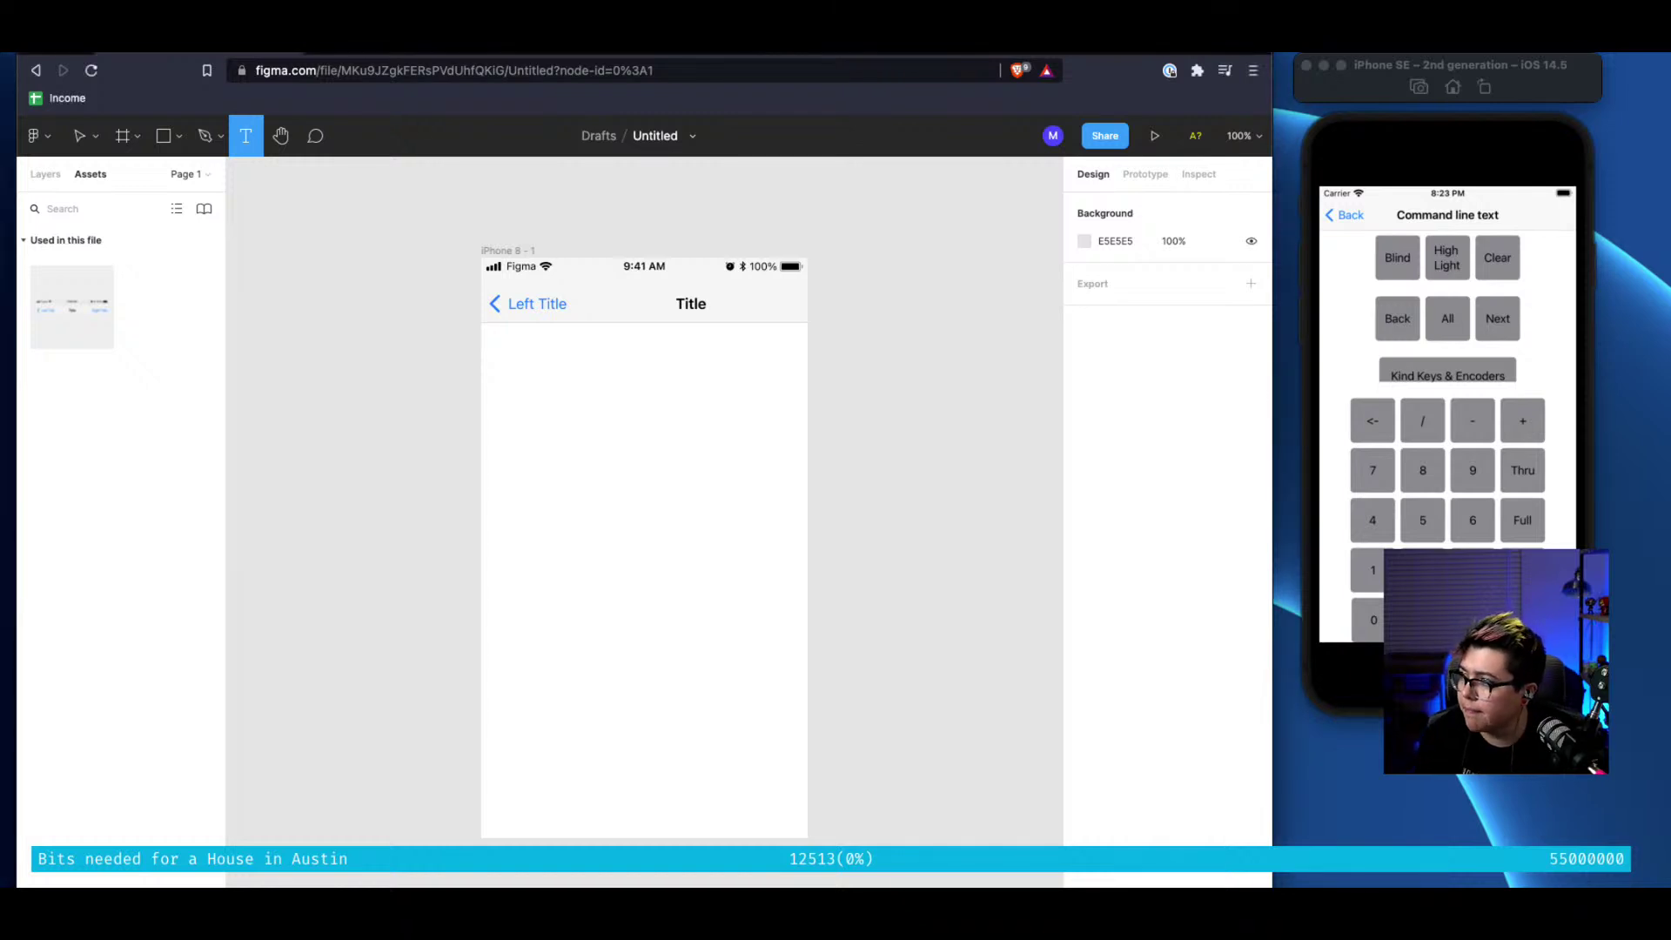
key(ctrl+Tab)
scroll(758, 601, right, 5)
scroll(467, 590, left, 15)
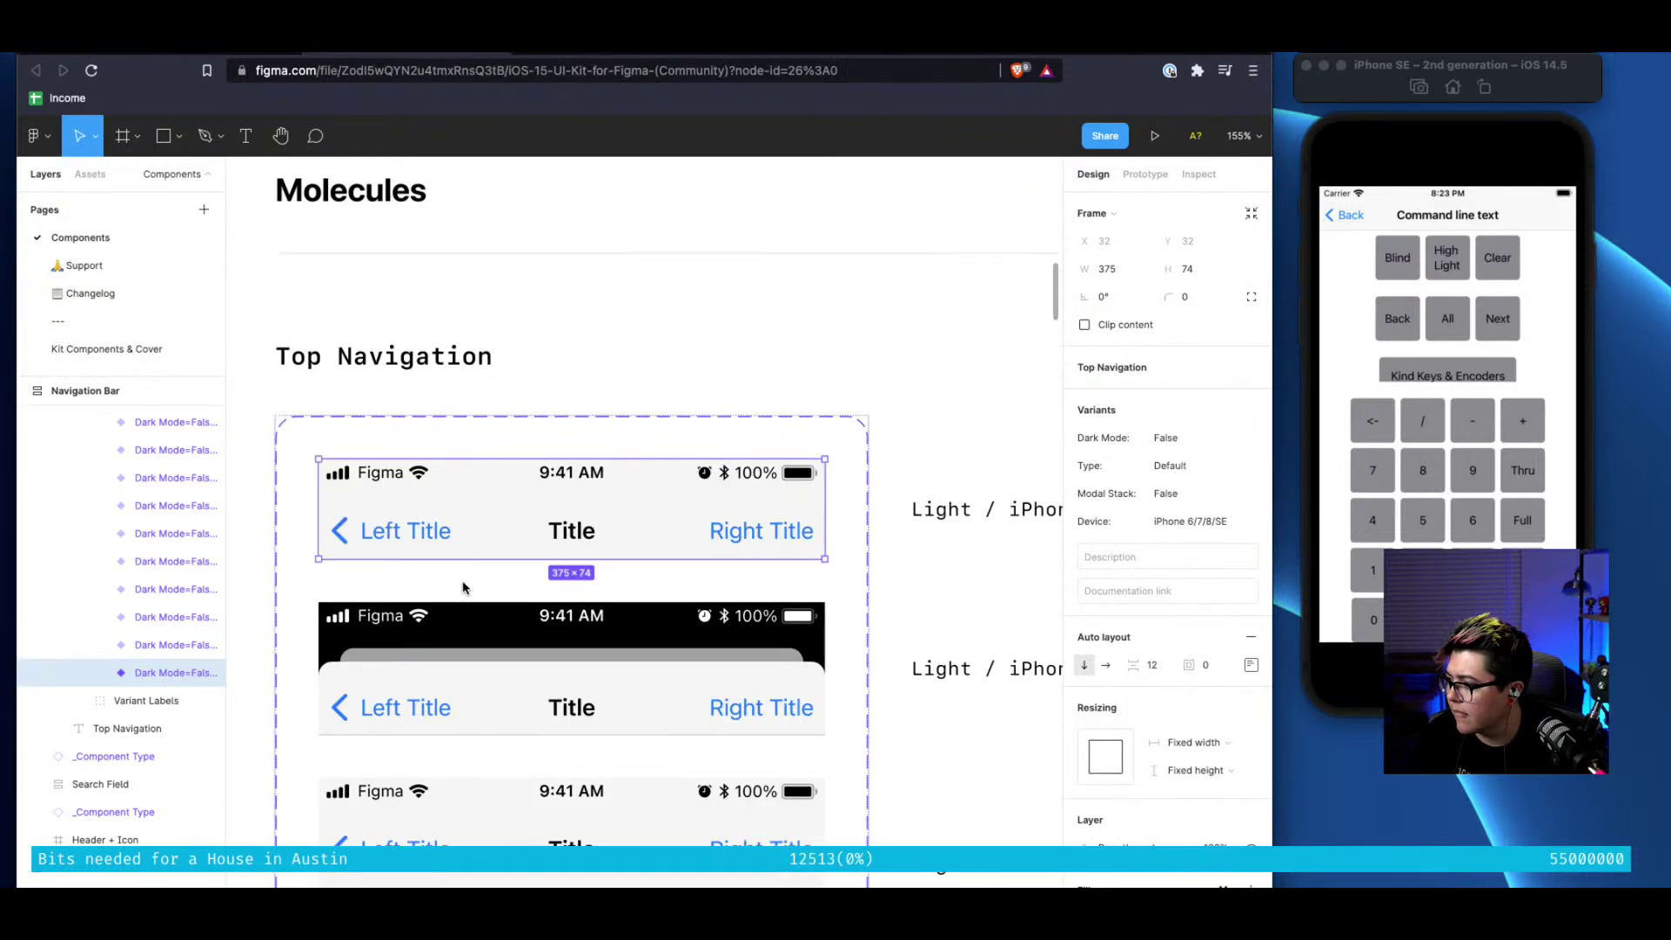
scroll(468, 590, up, 10)
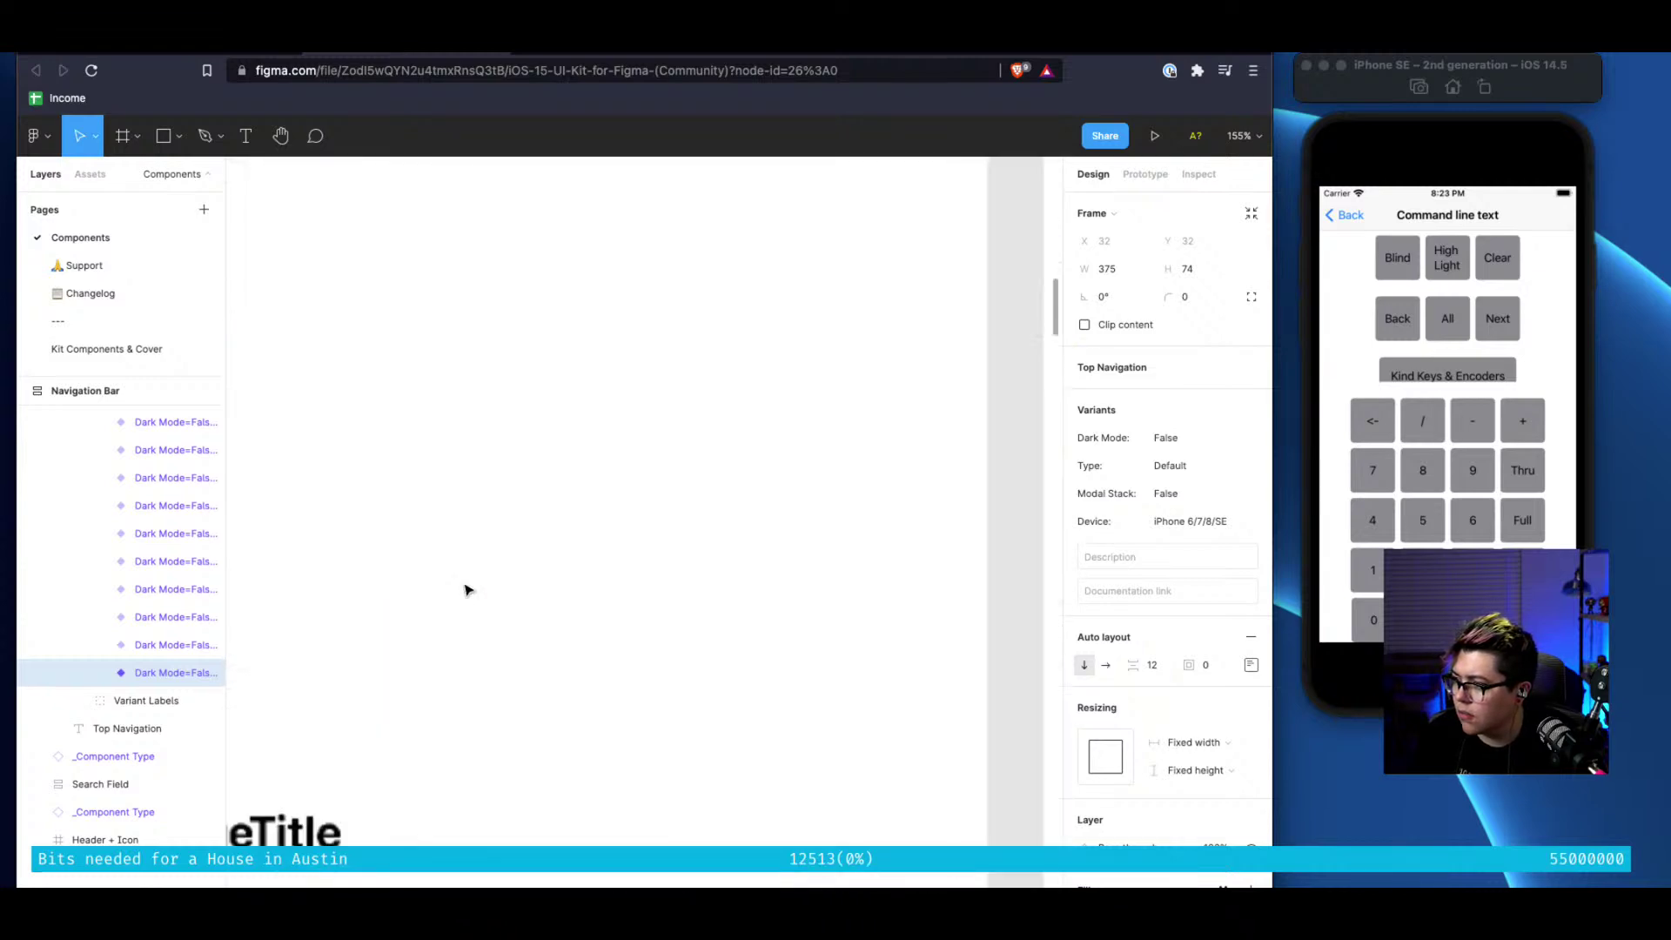
scroll(467, 590, left, 15)
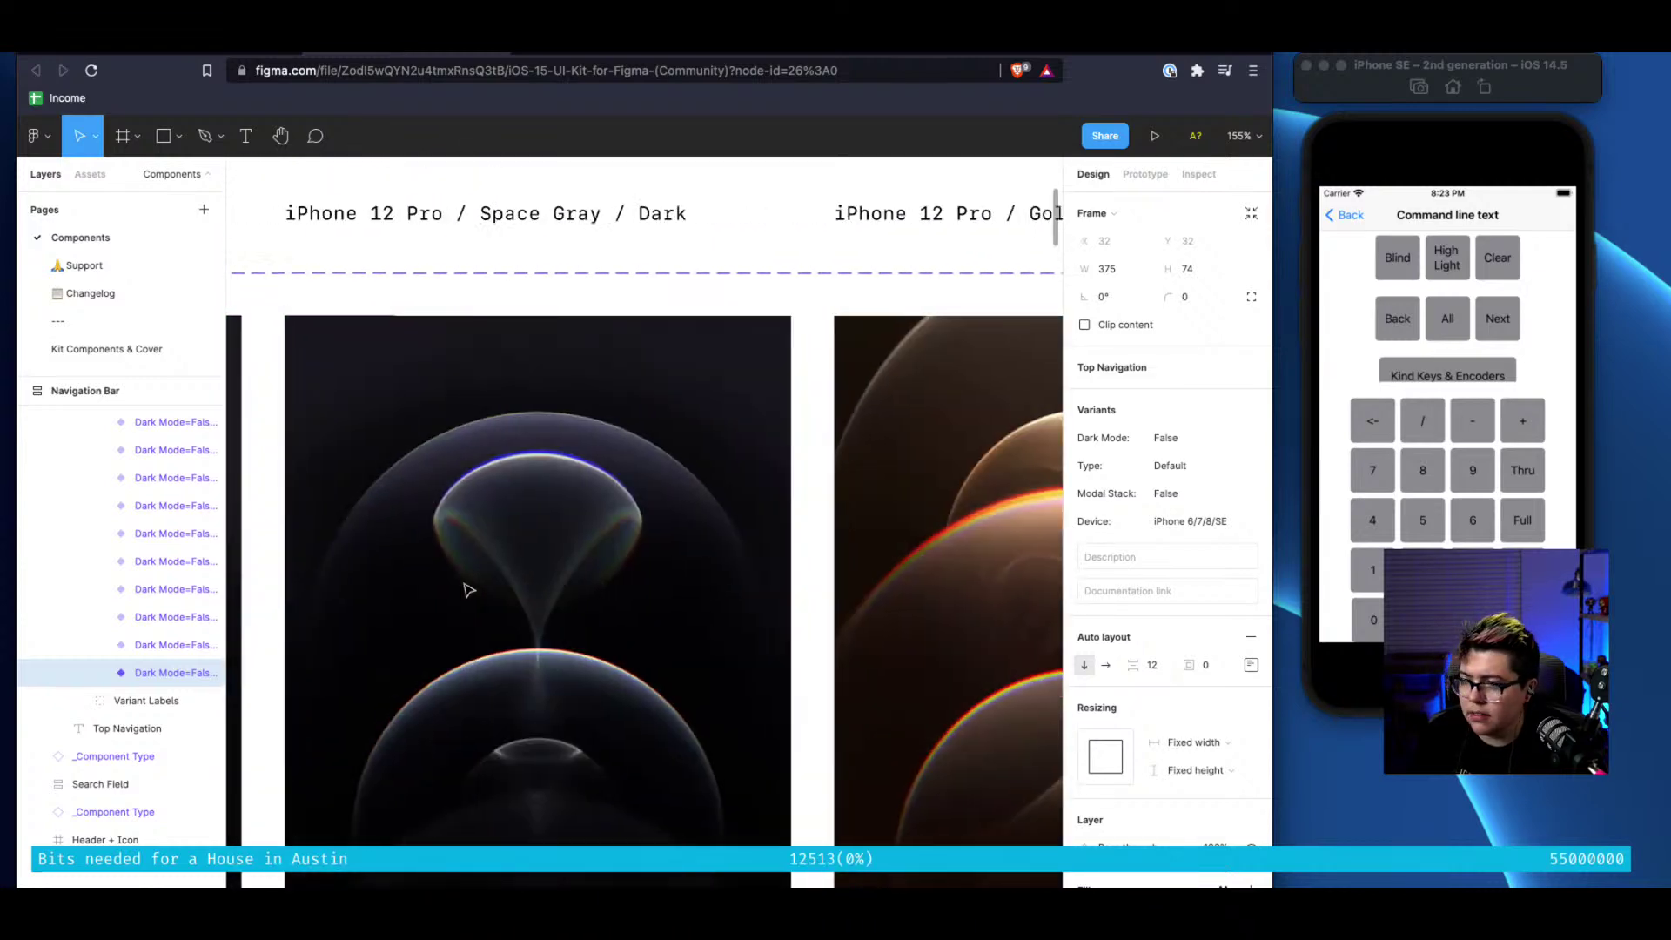
scroll(467, 590, left, 15)
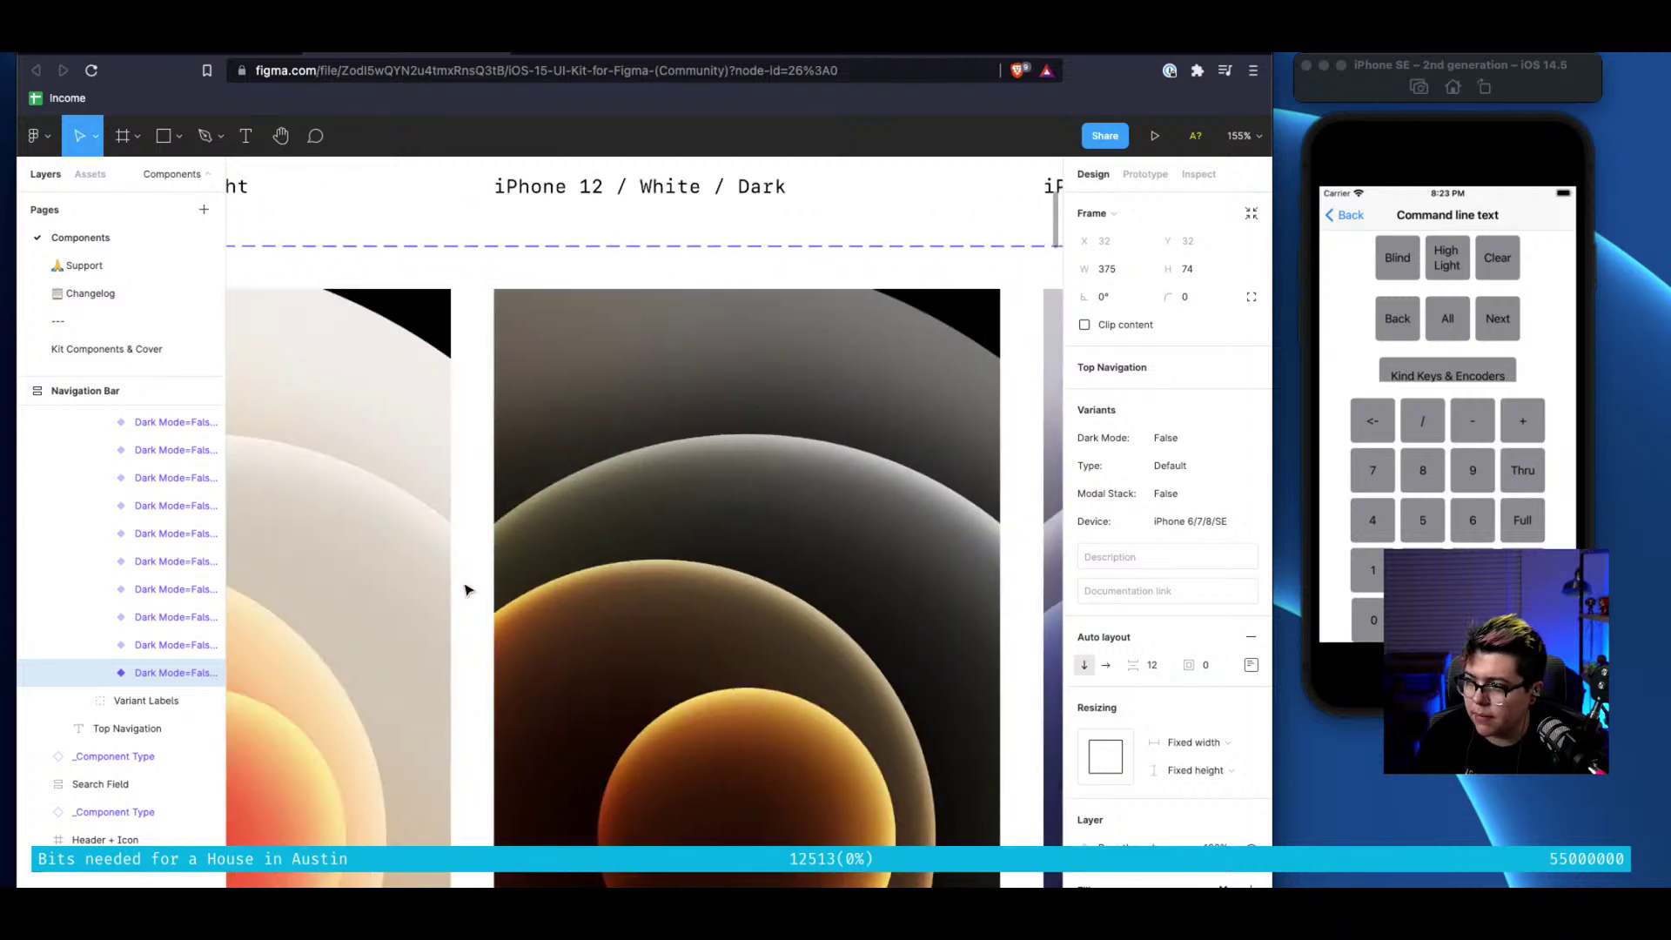
scroll(468, 590, up, 10)
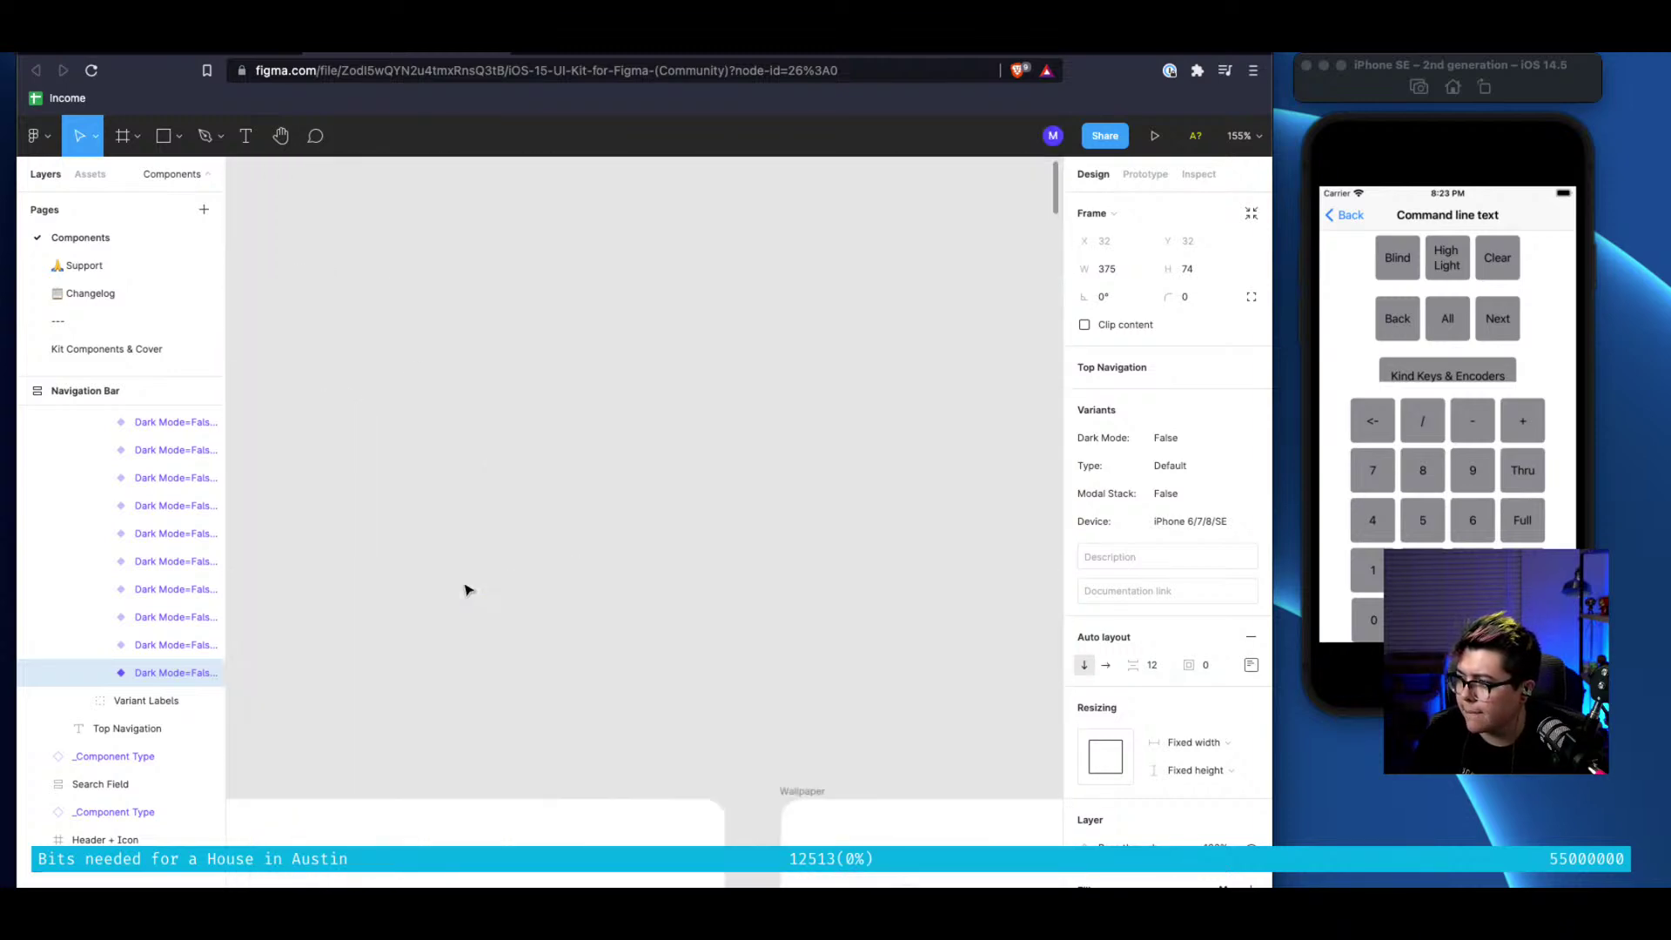
scroll(467, 587, down, 5)
click(777, 359)
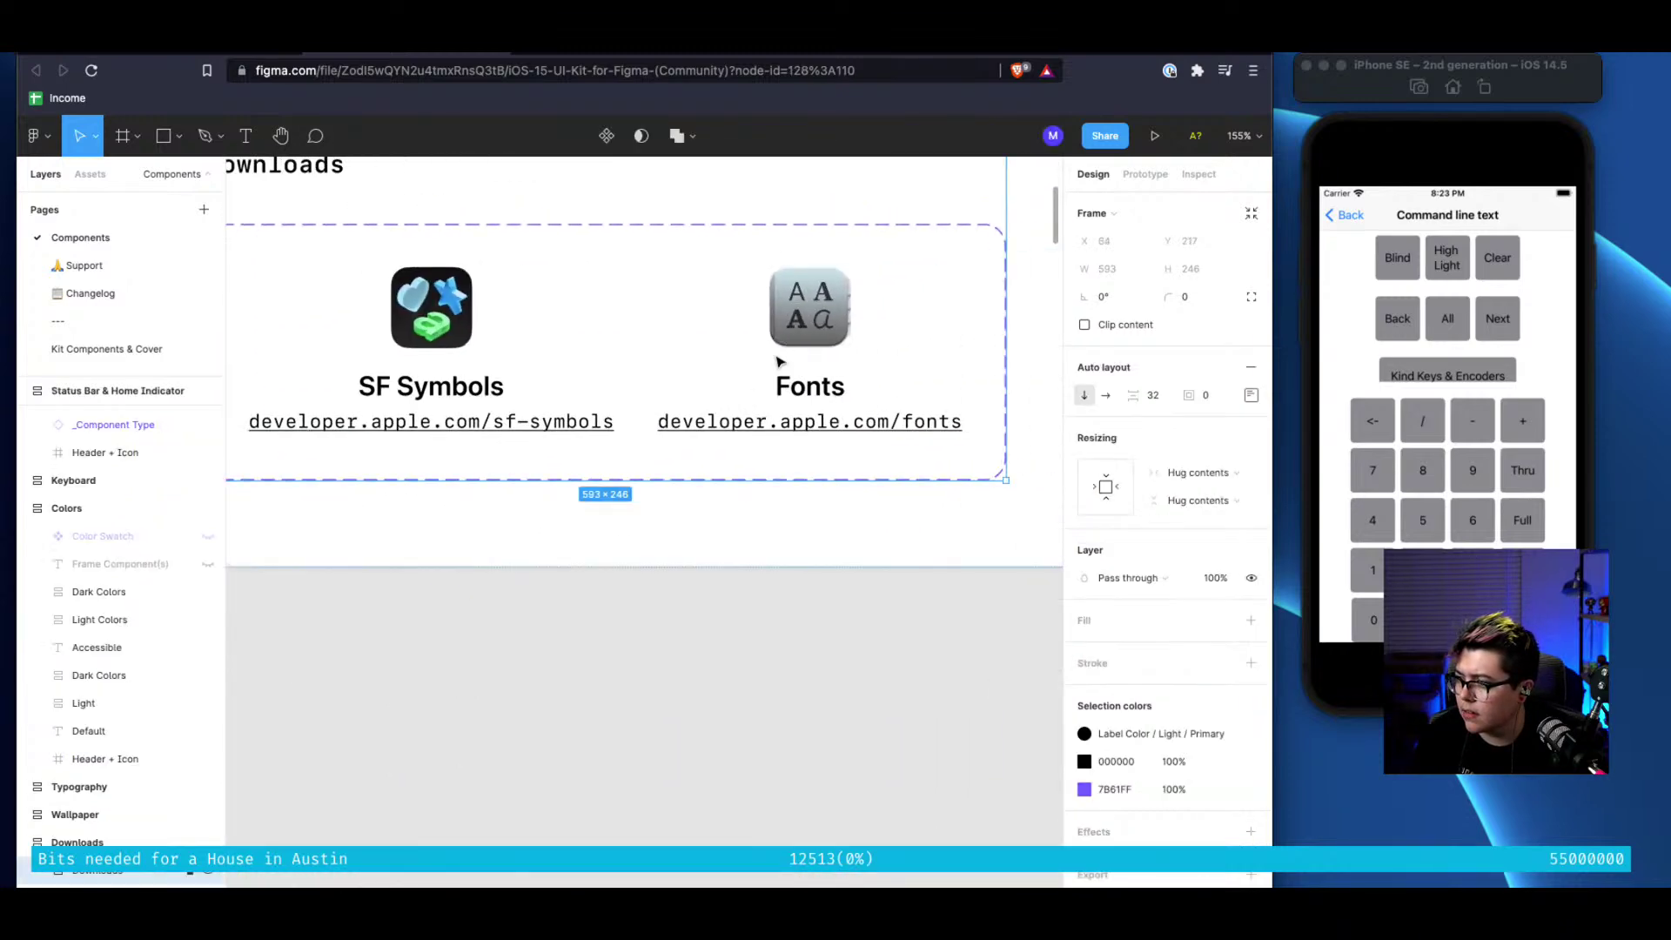
Open the developer.apple.com/fonts link under Fonts in the kit's Downloads section
mouse_move(803, 419)
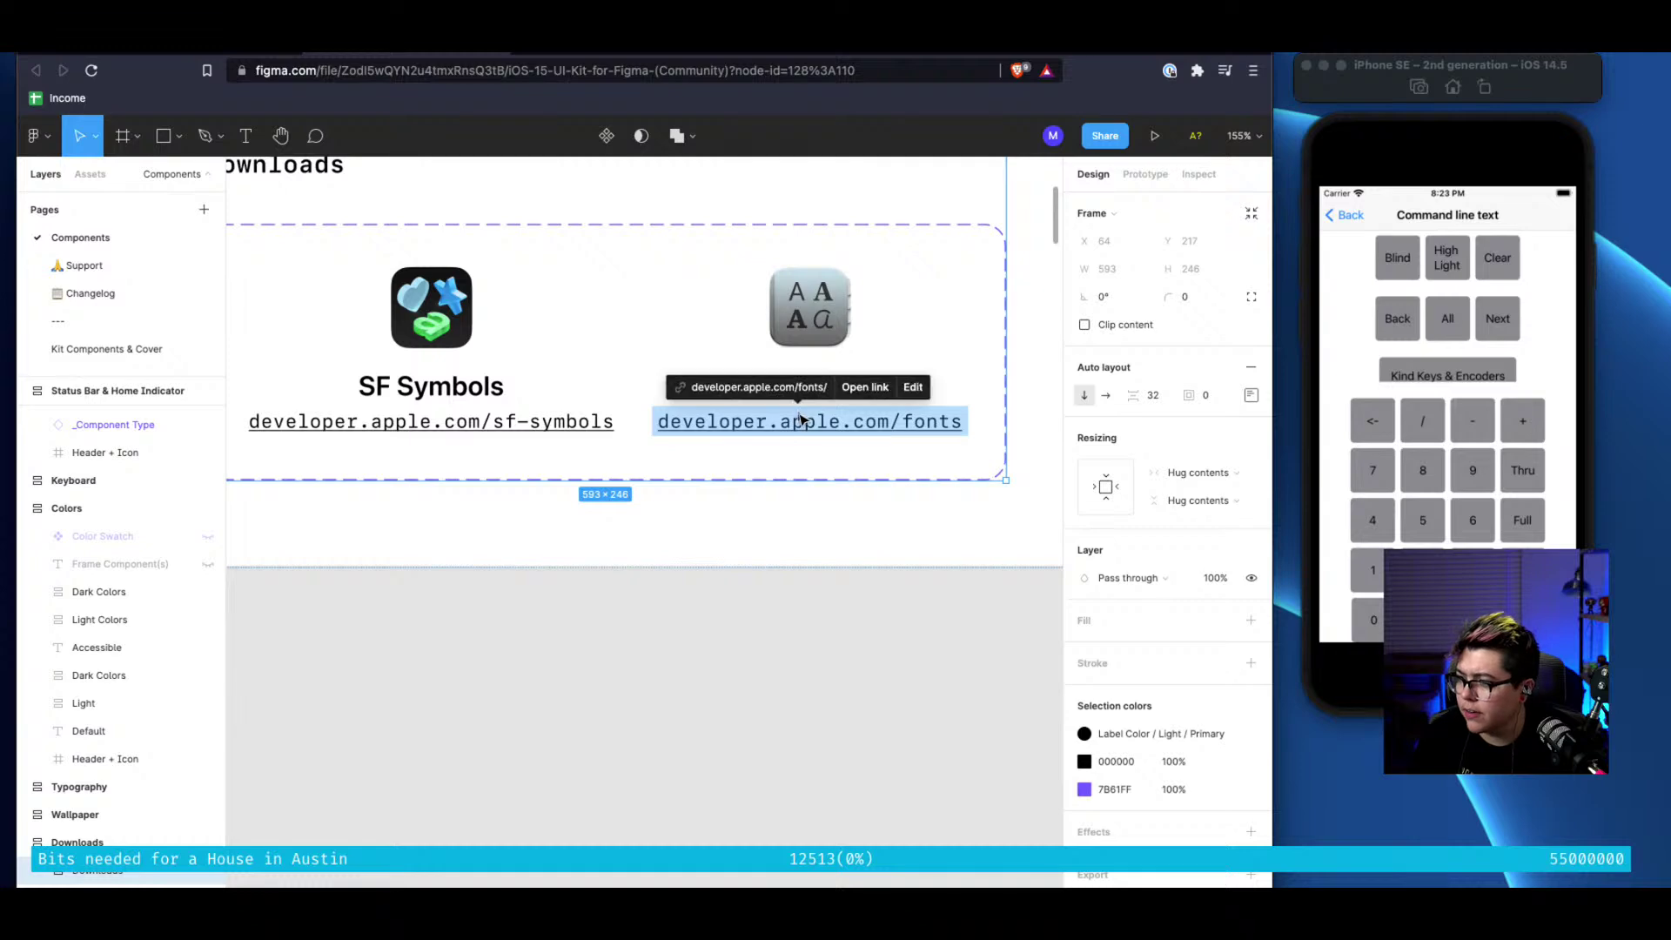
click(870, 388)
scroll(616, 440, up, 10)
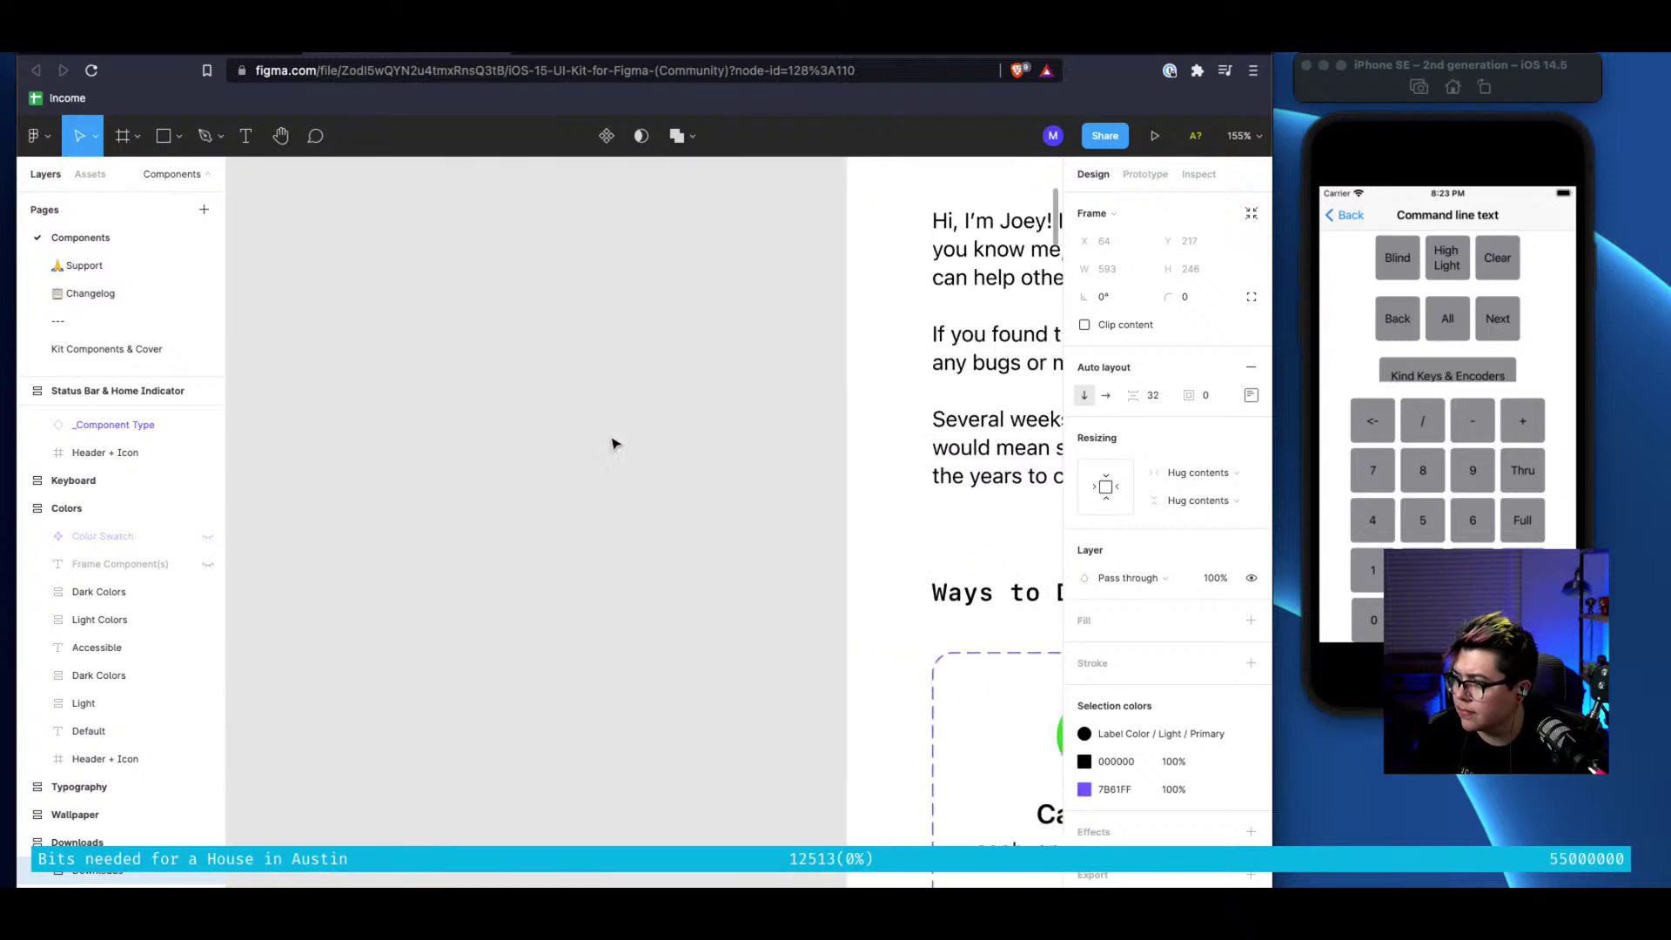
scroll(615, 443, up, 3)
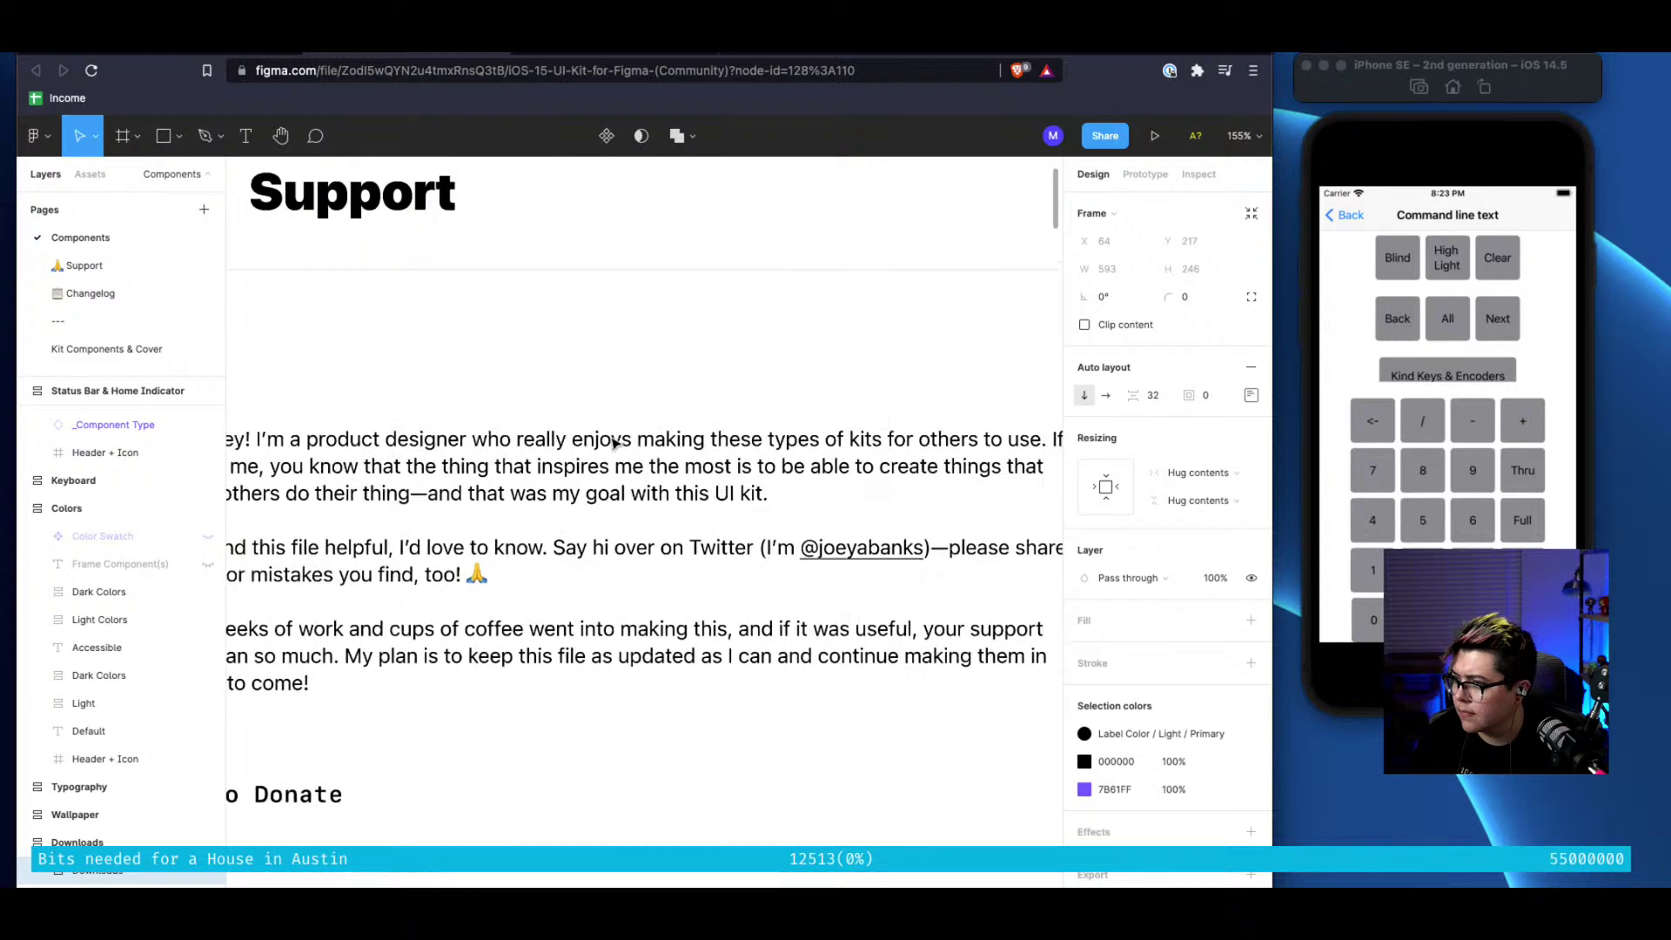
key(shift+1)
Search the web in a new tab for "how to add custom fonts to figma"
key(super+t)
text(how to a)
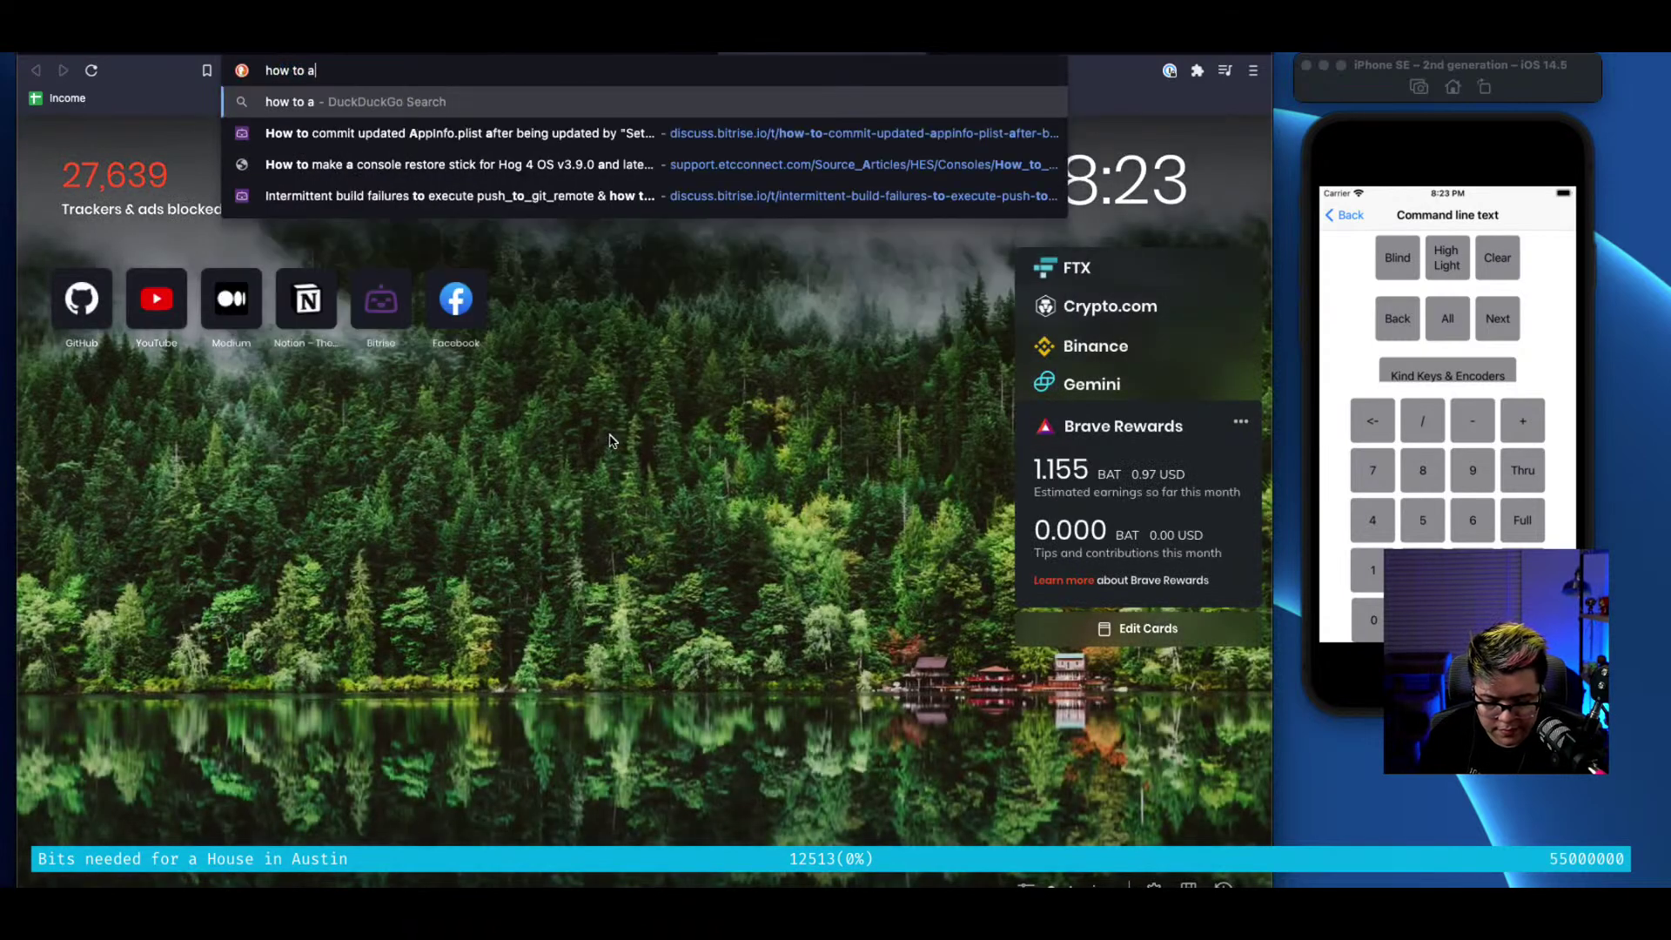
text(dd custom fonts to )
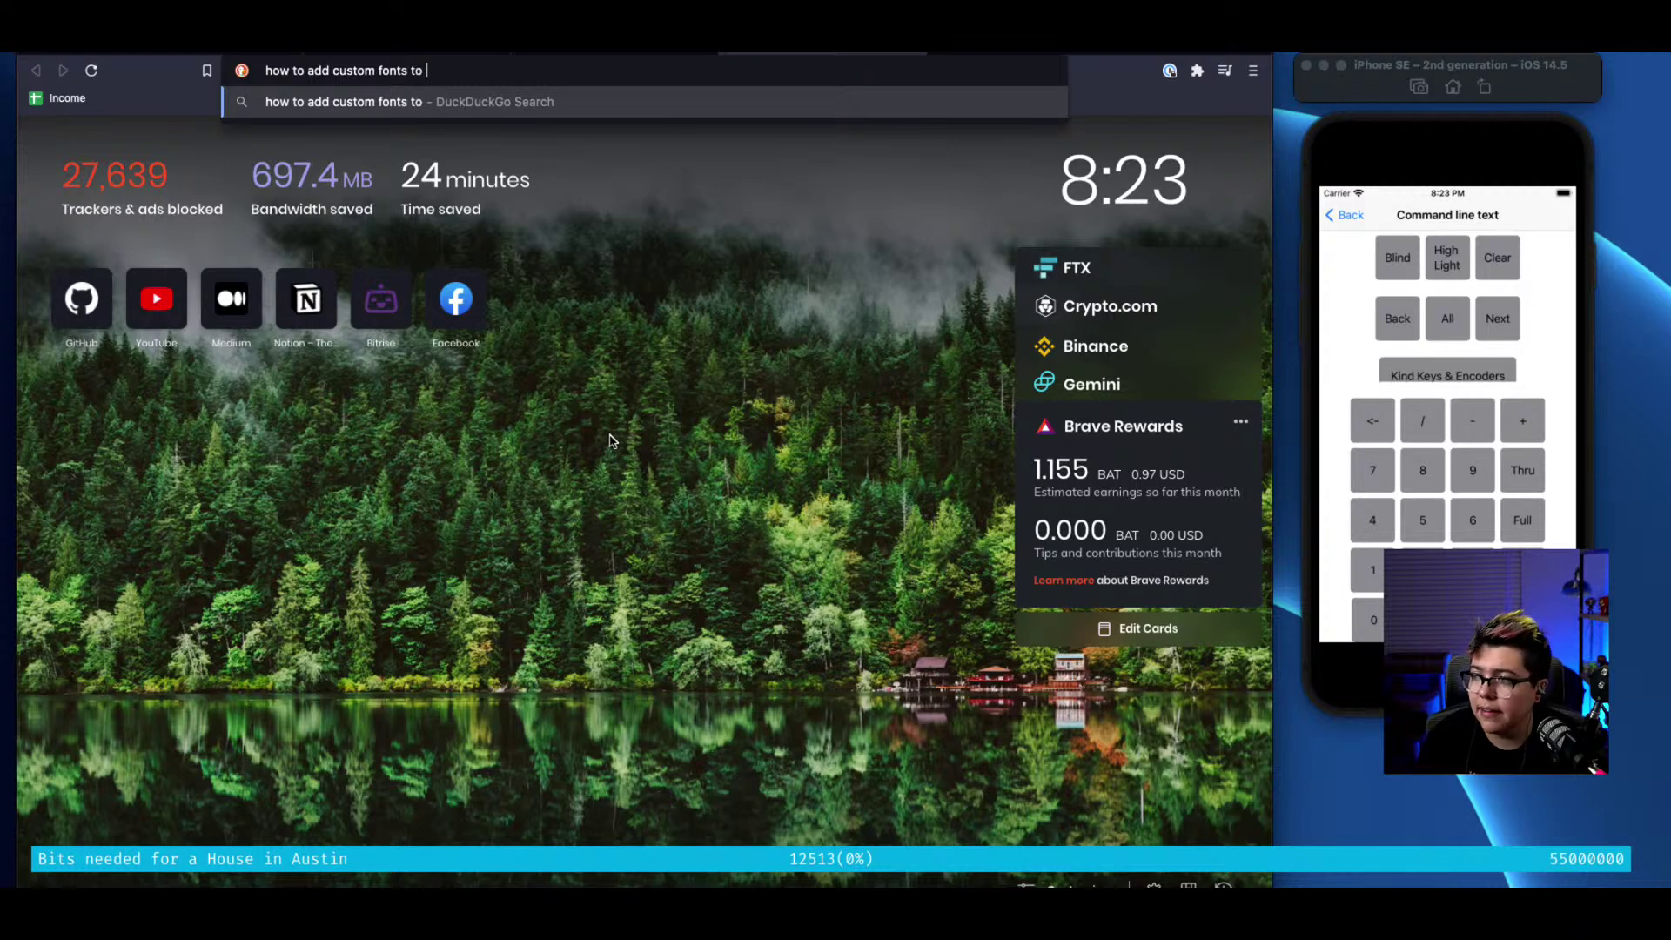
text(figma g)
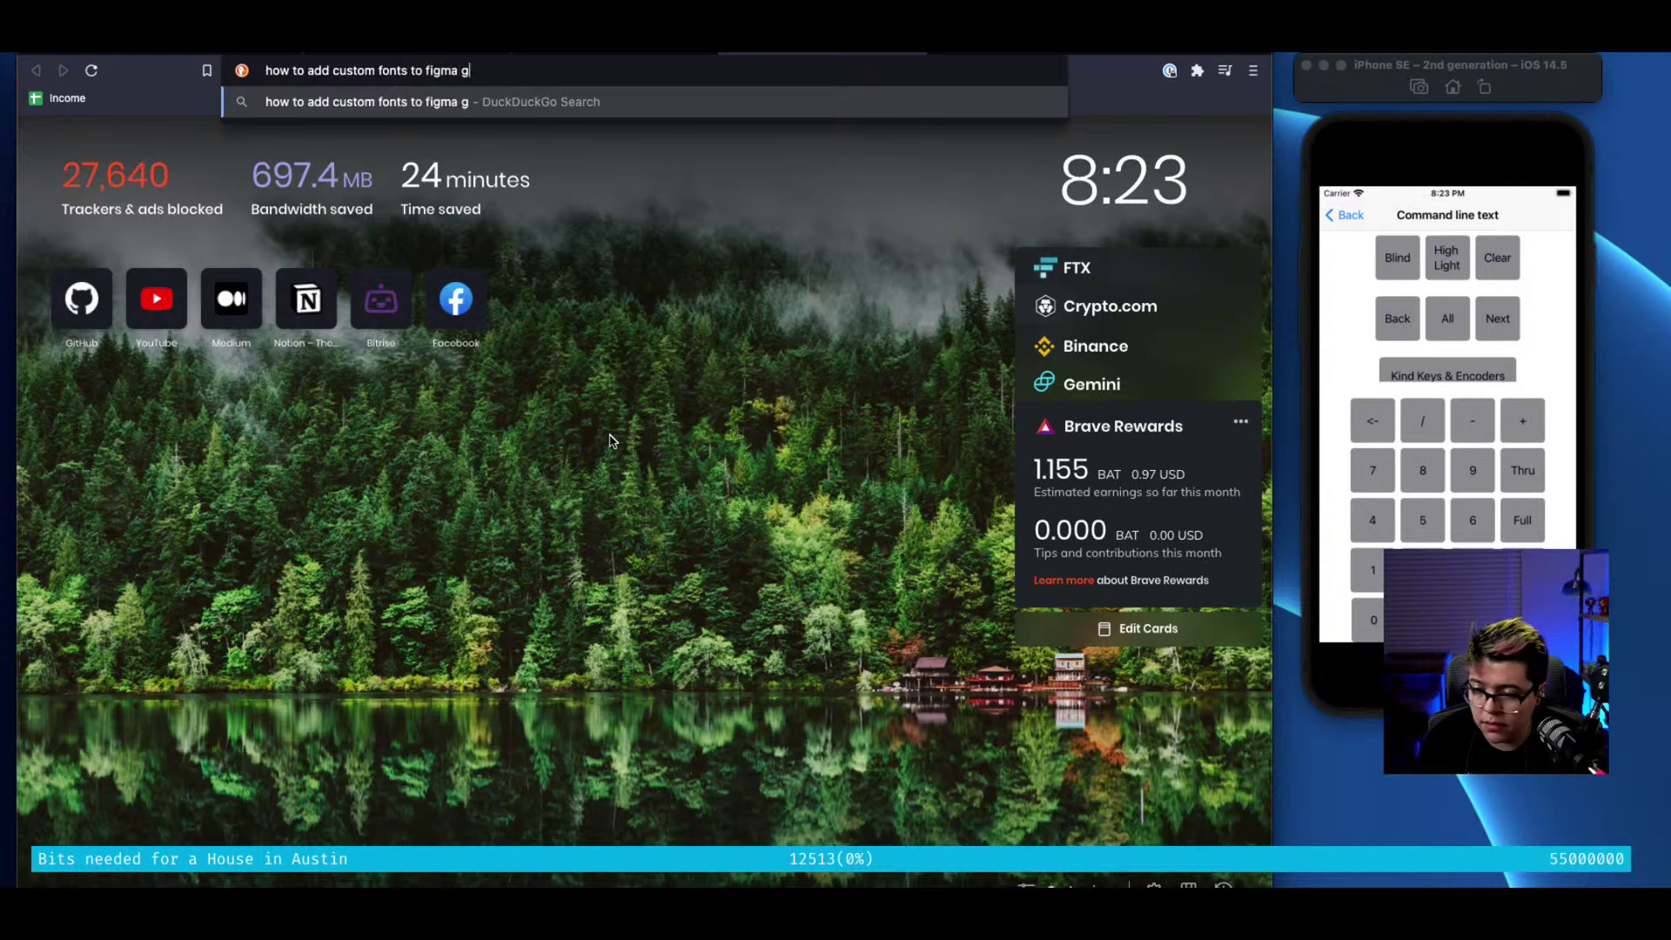
key(BackSpace)
key(BackSpace)
key(Return)
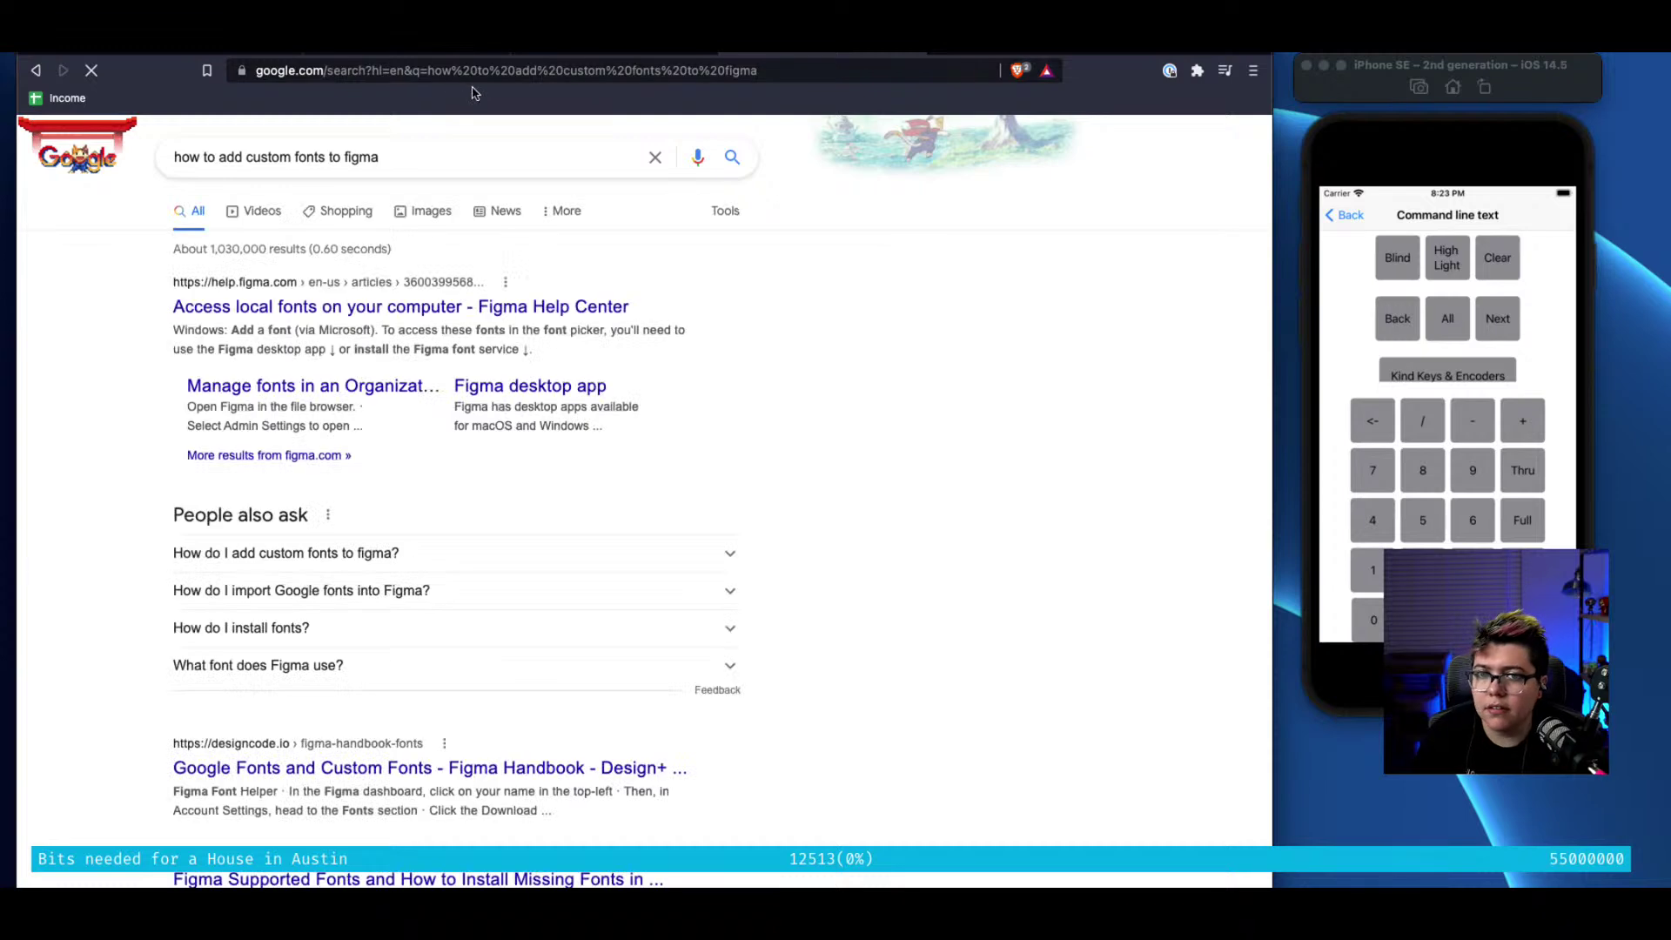
Continue from Figma's leaving-site page to developer.apple.com/fonts, then return to the custom fonts search results
click(575, 56)
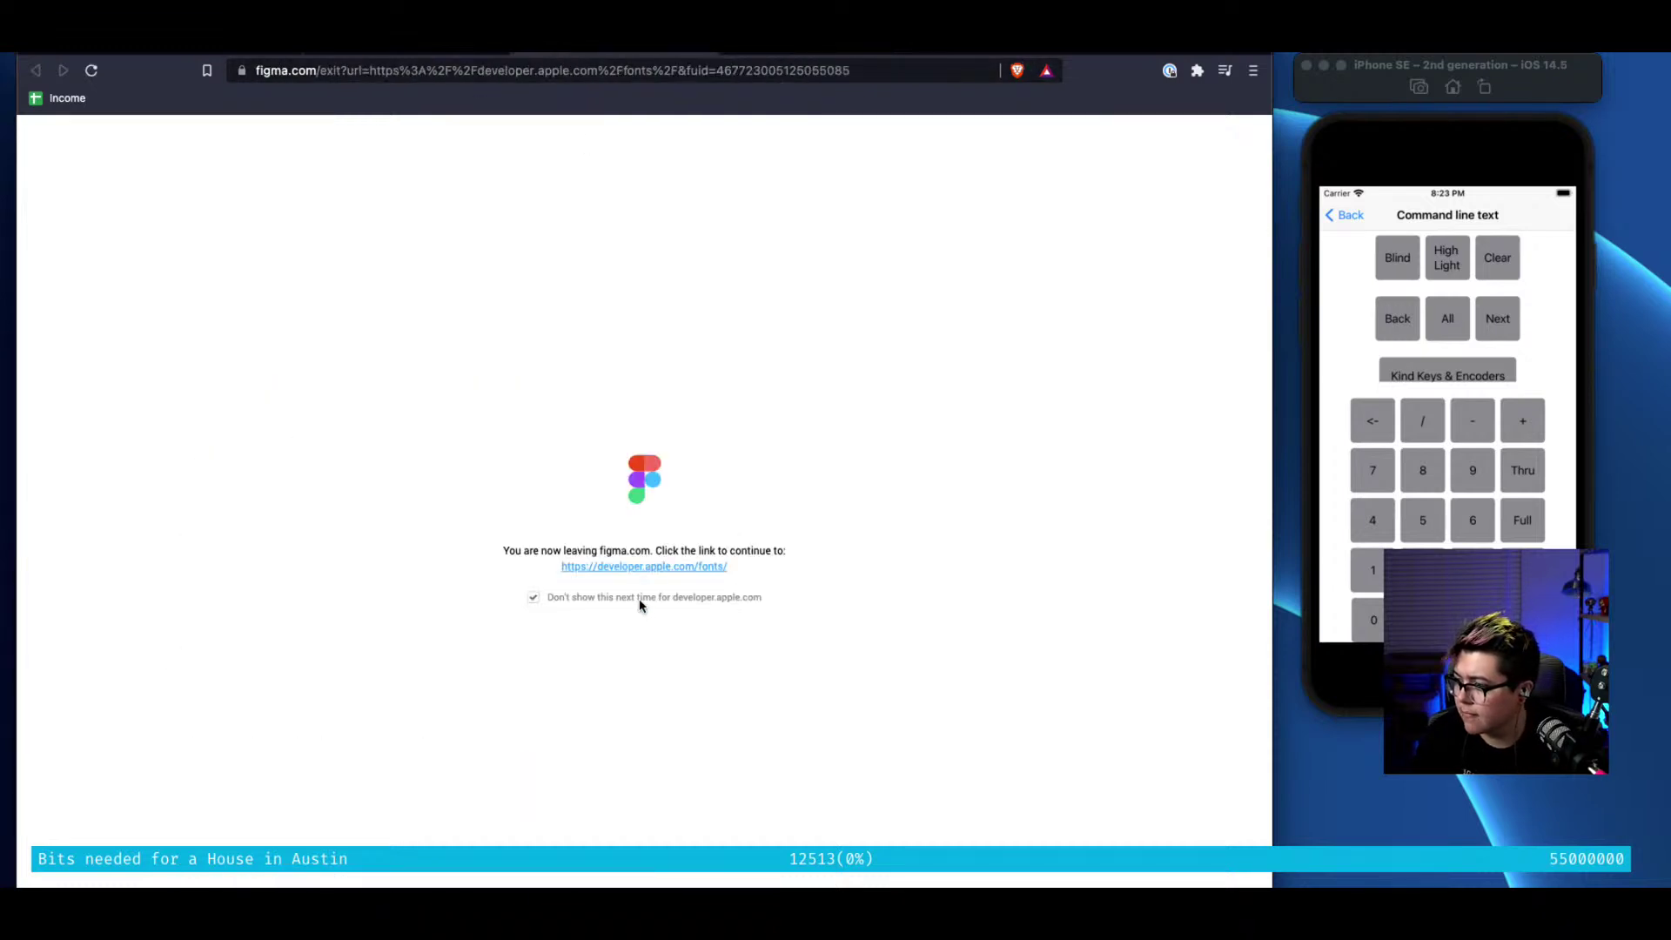
click(655, 570)
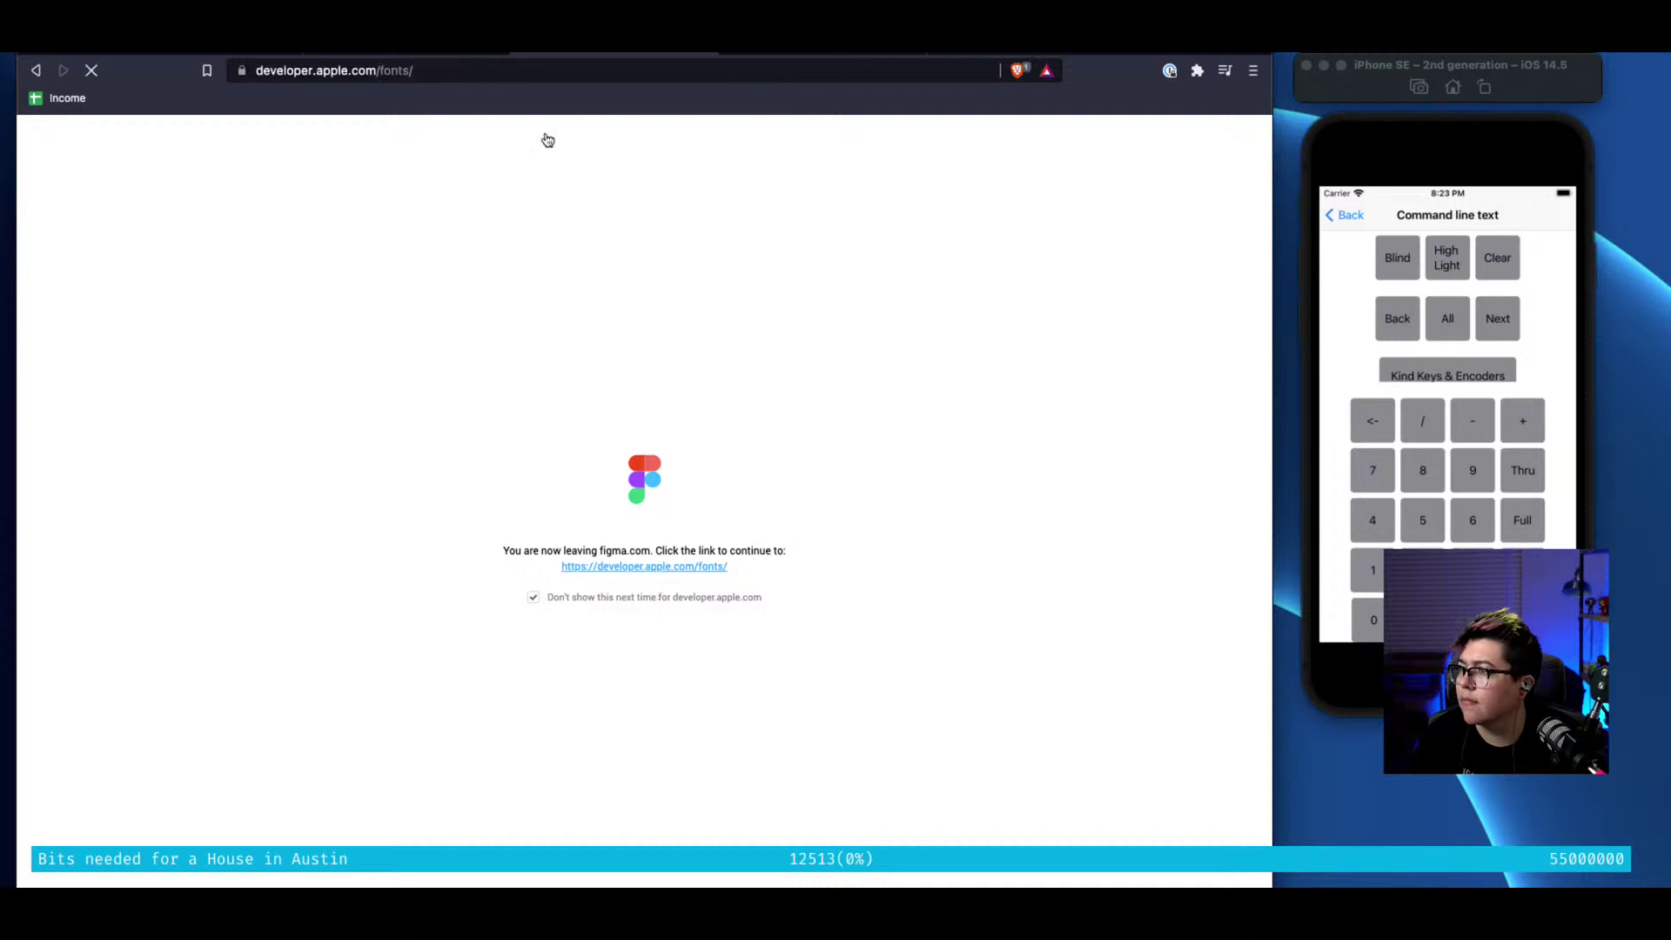
key(ctrl+Tab)
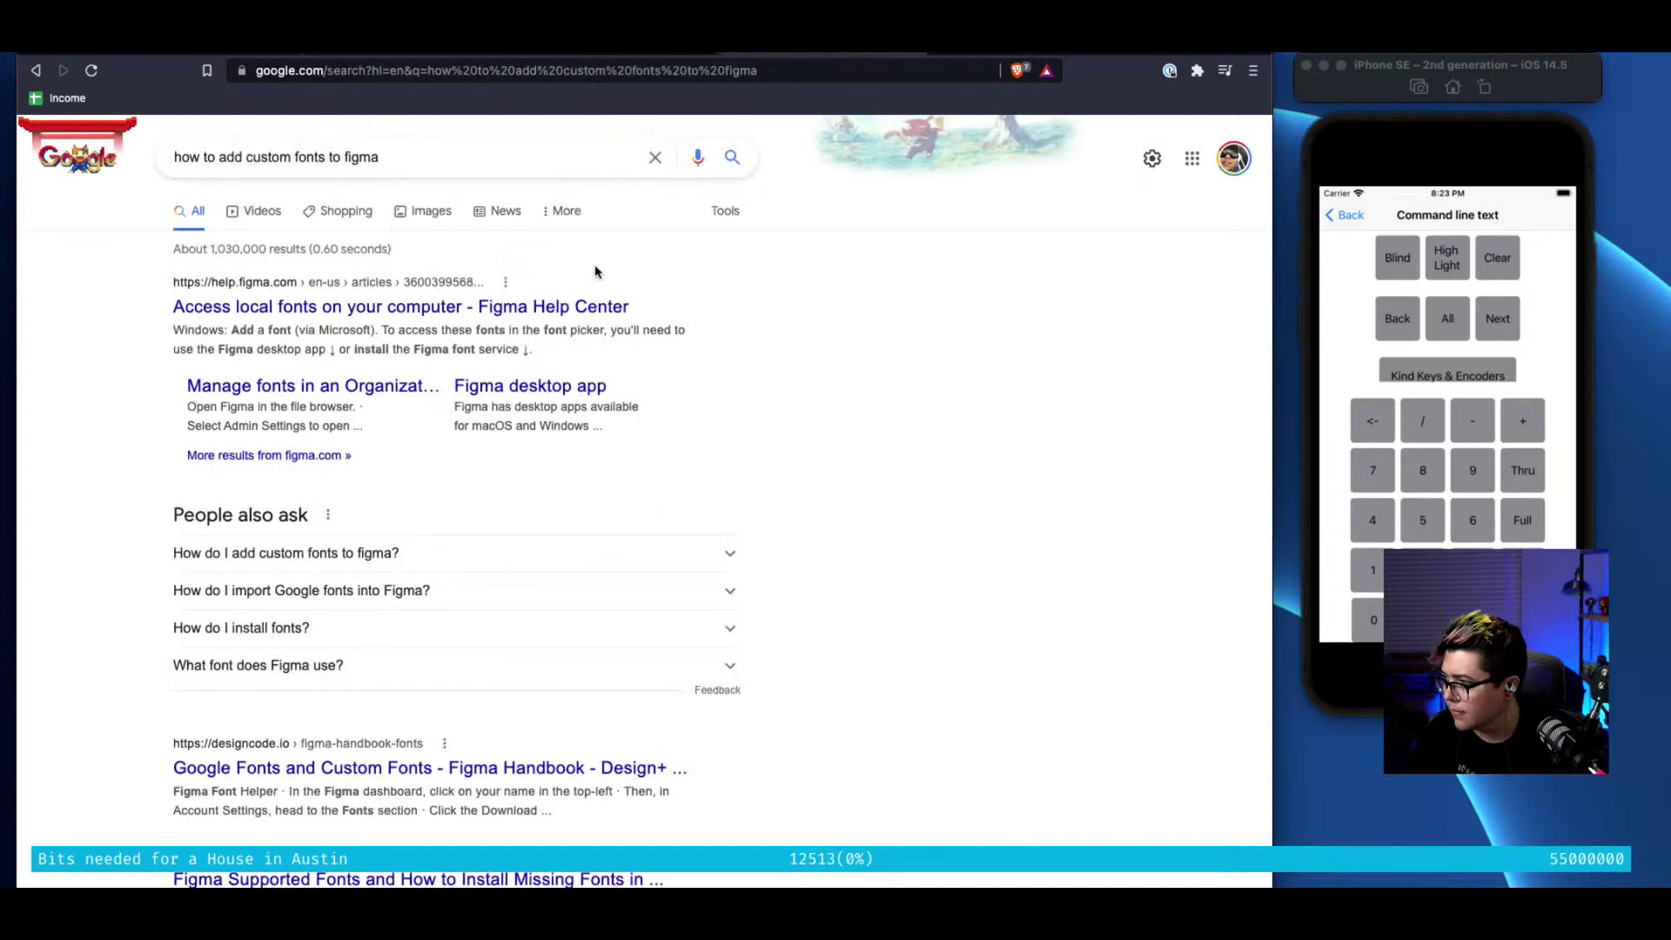
Open the Figma Help Center article on accessing local fonts and read how to install the font service for the browser
click(474, 307)
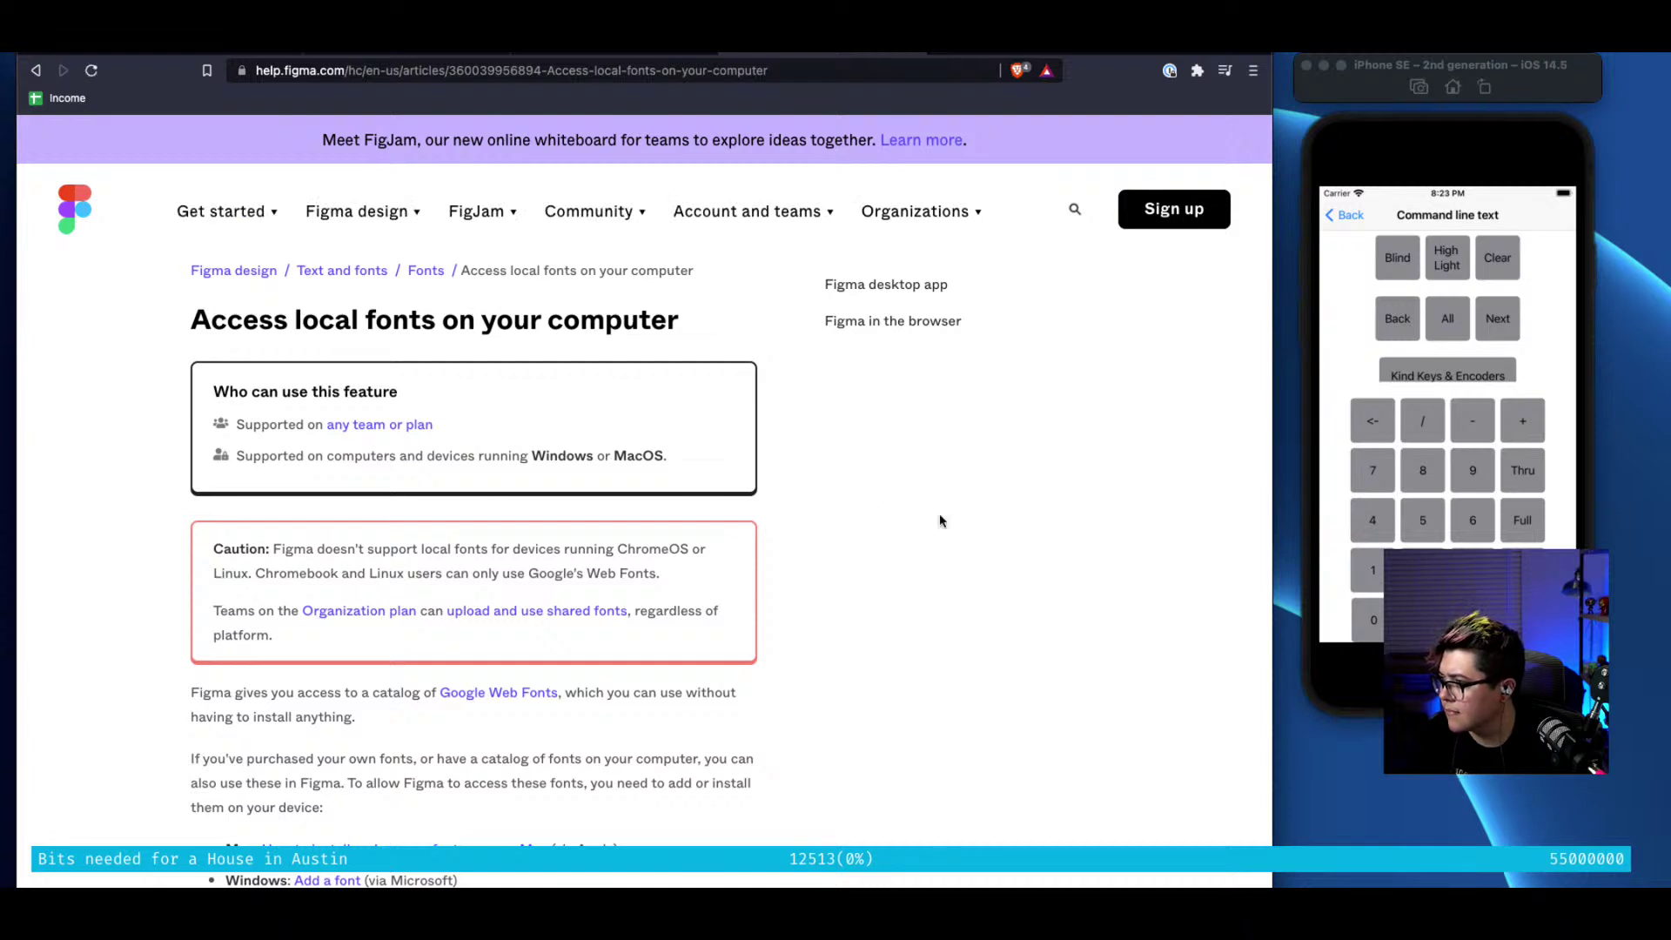
double_click(442, 453)
click(796, 504)
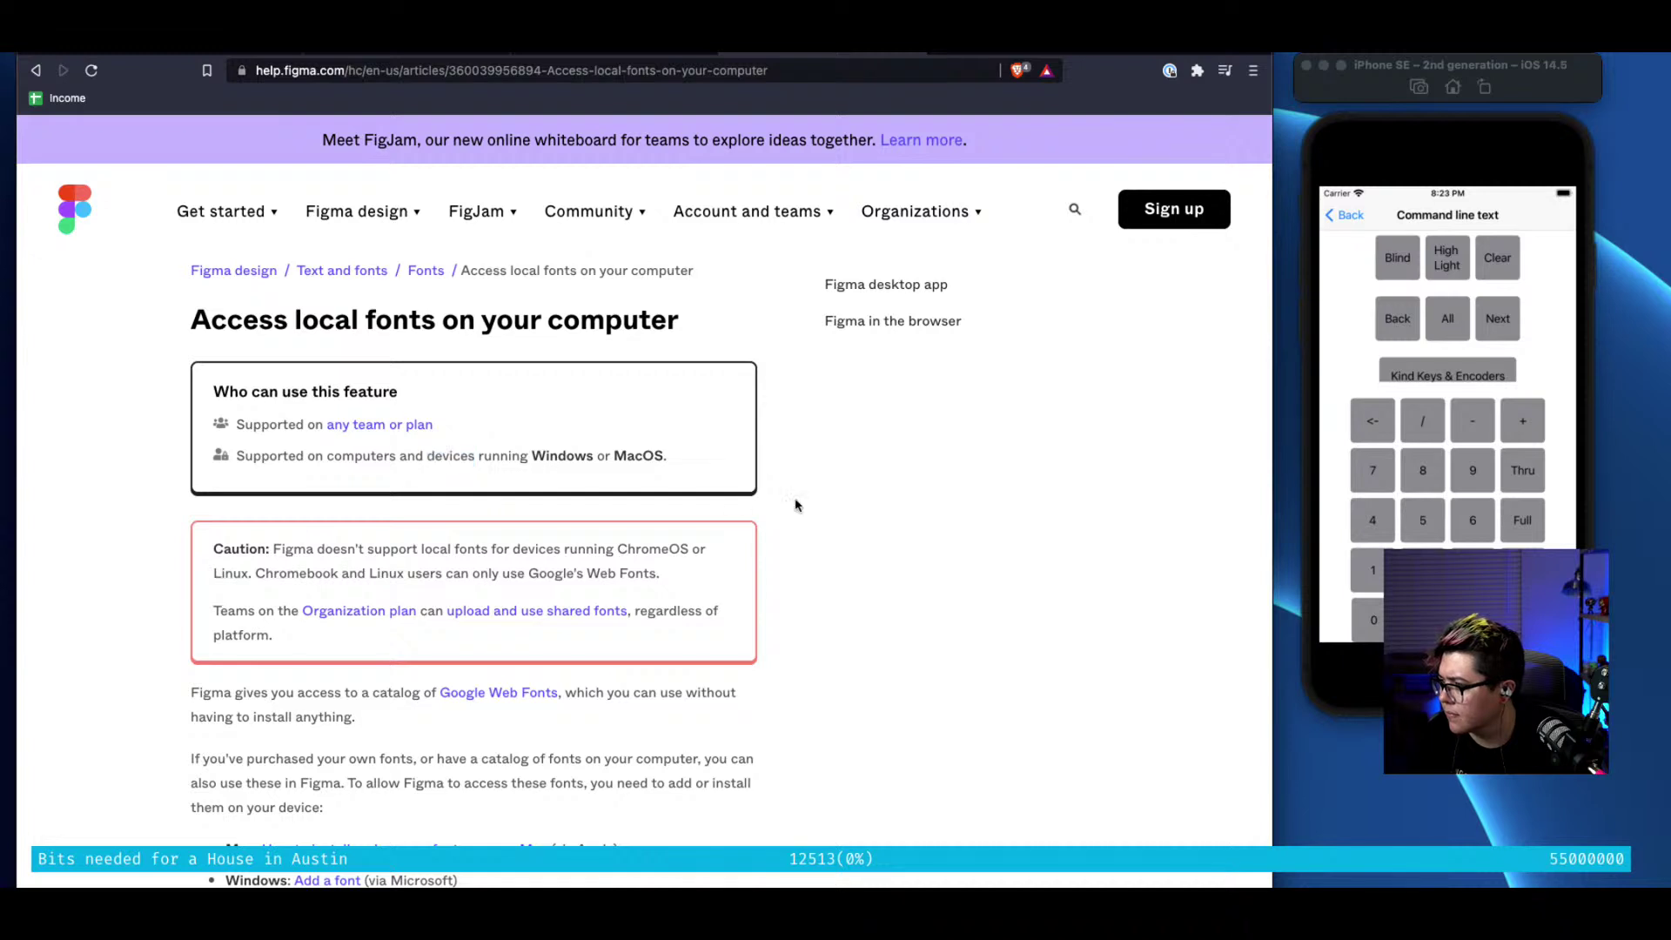
scroll(795, 505, down, 3)
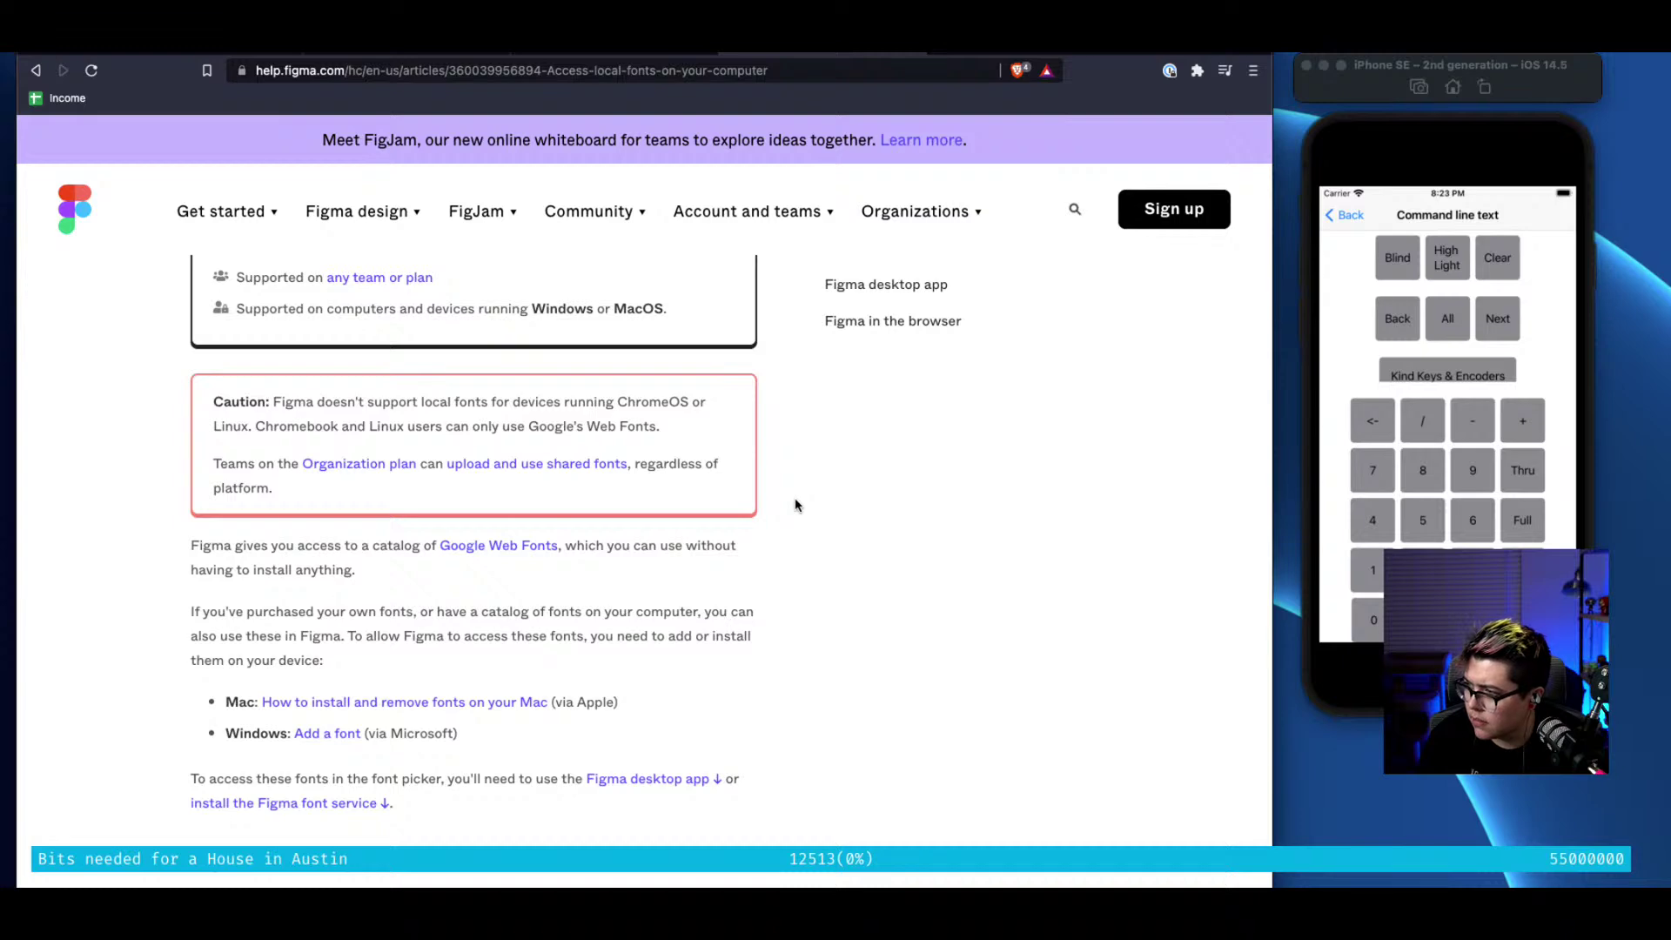
scroll(795, 506, down, 2)
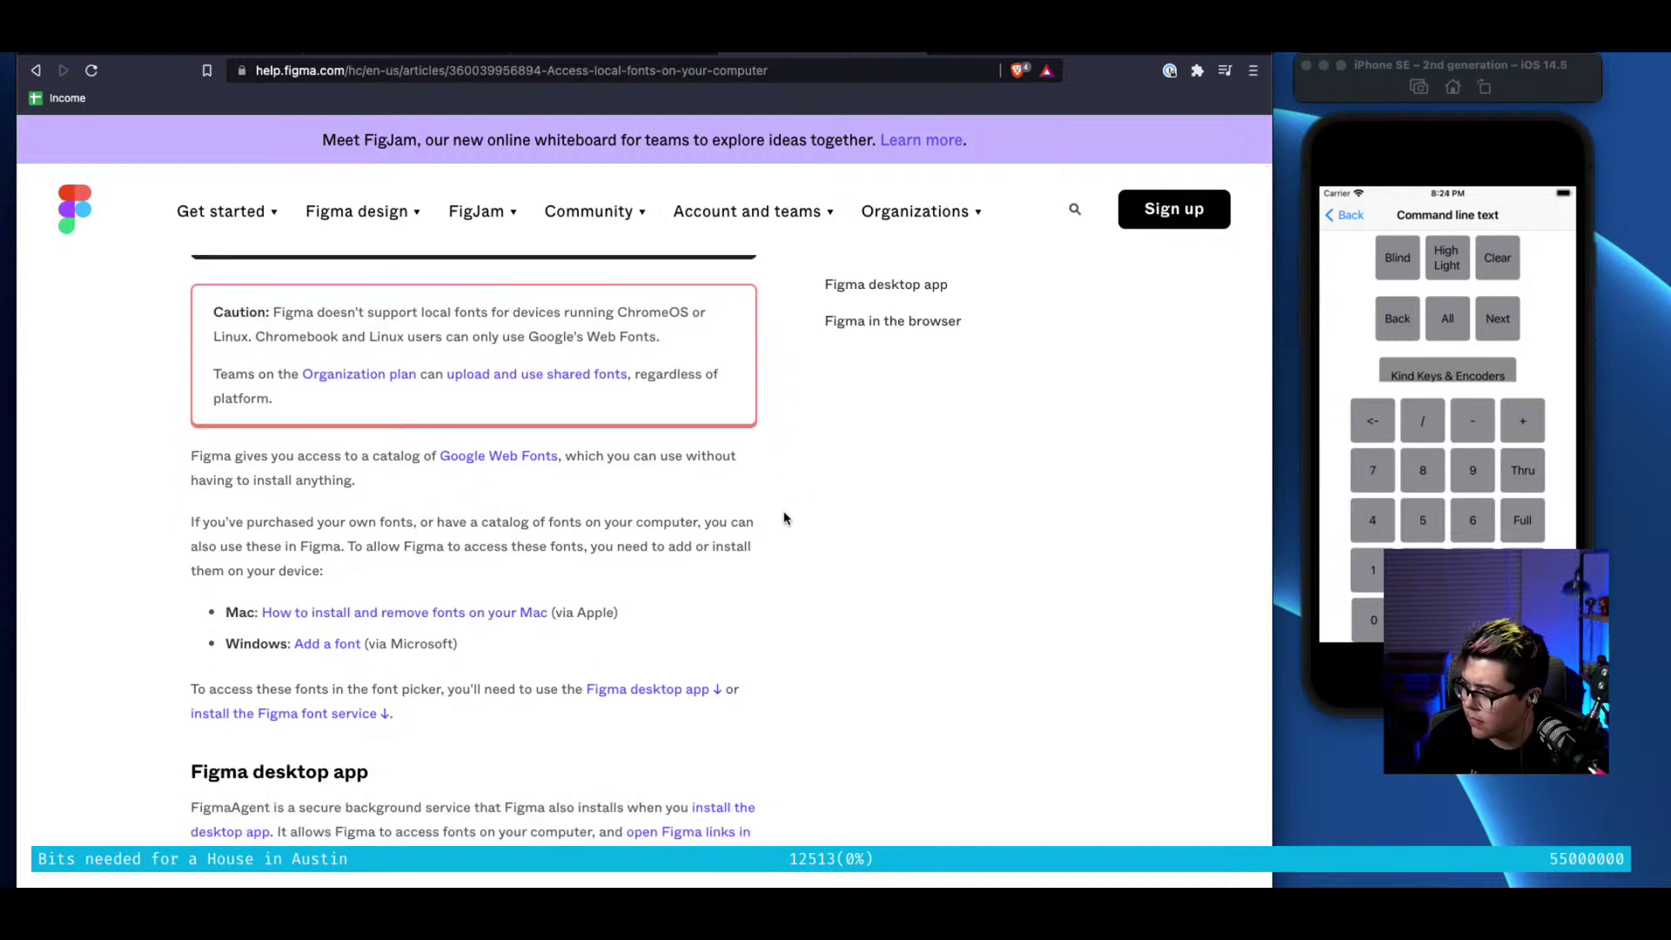
scroll(793, 573, down, 9)
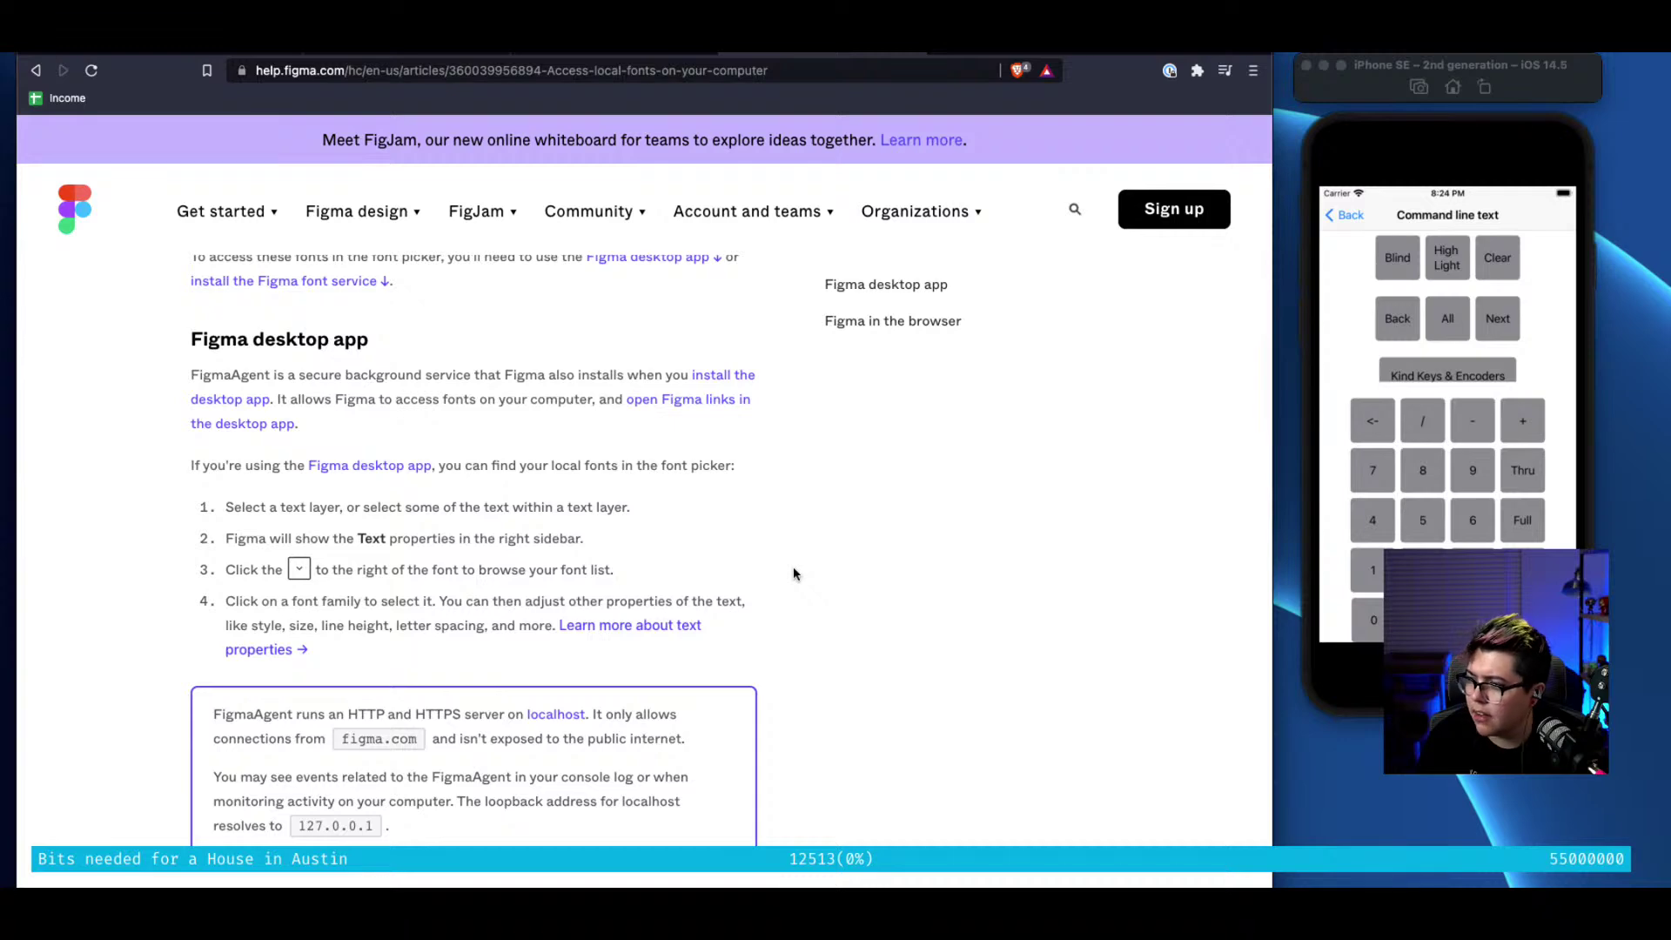
scroll(794, 574, down, 8)
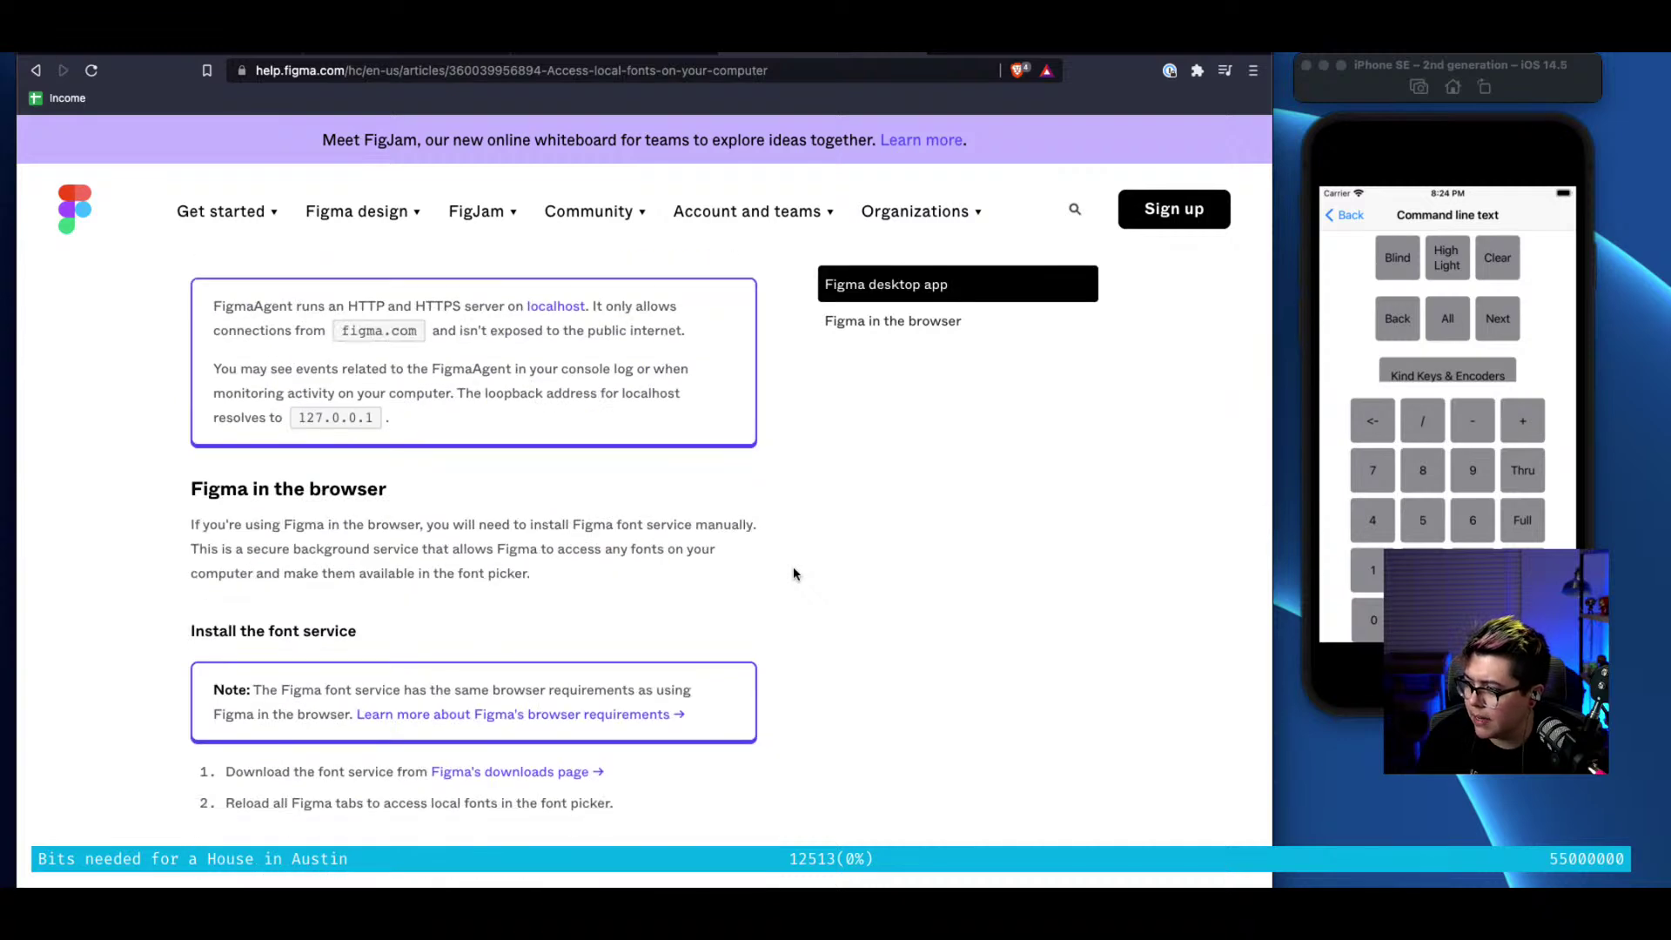
scroll(794, 574, down, 1)
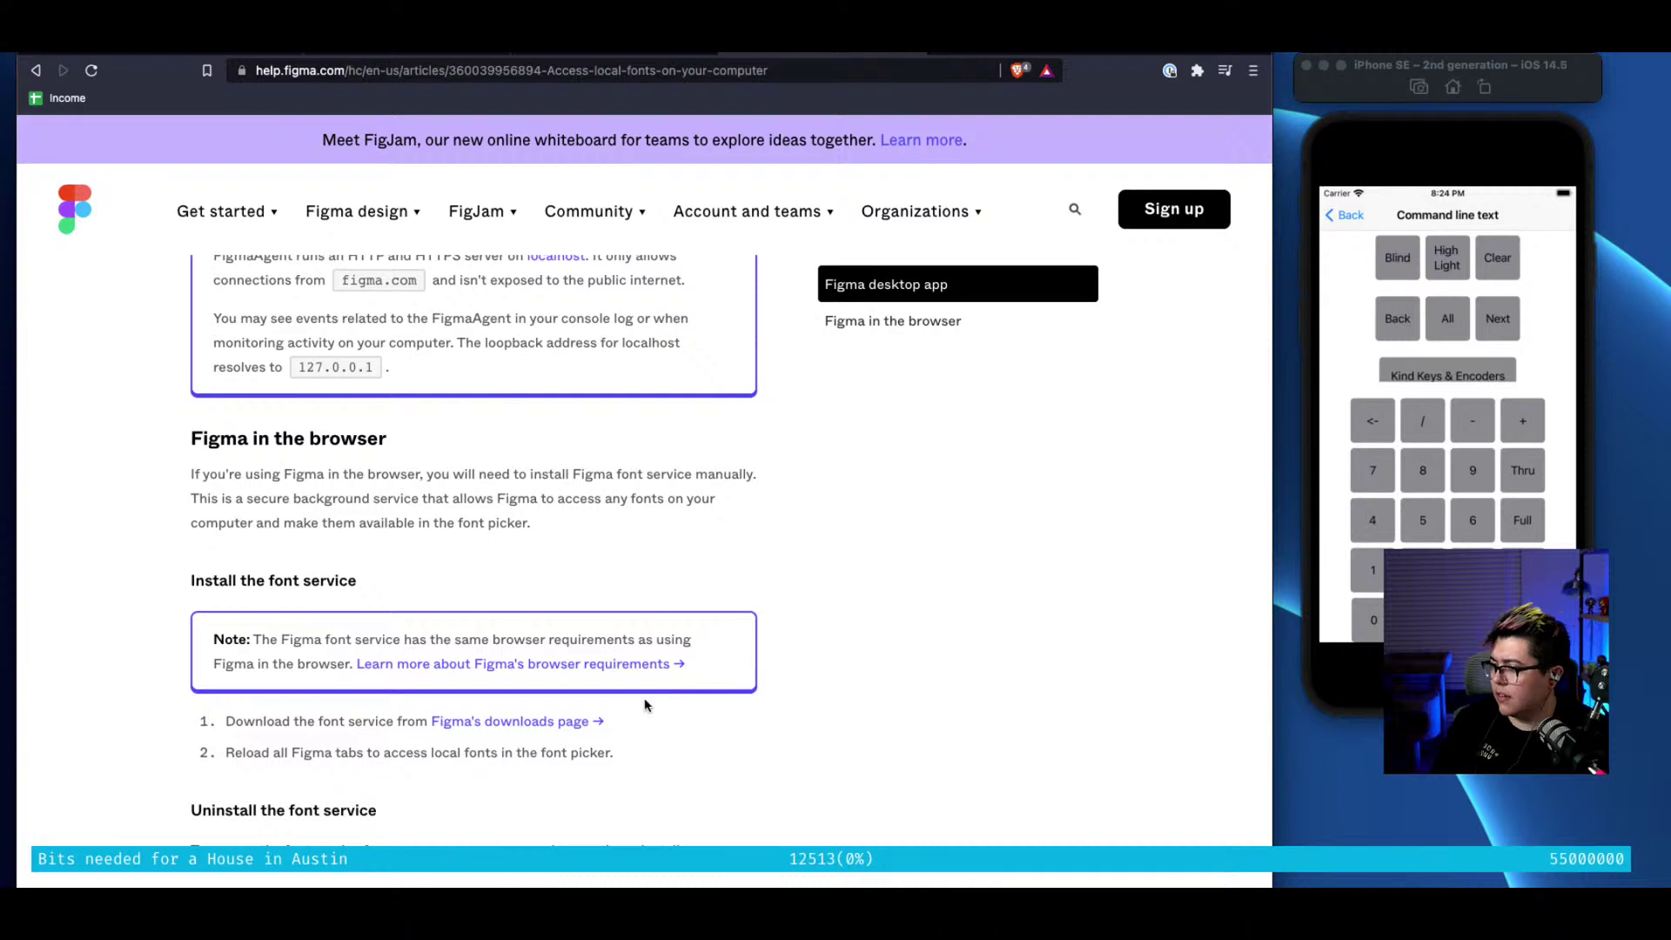
Download the macOS font installer from Figma's downloads page with Brave Shields turned off for the site
click(565, 729)
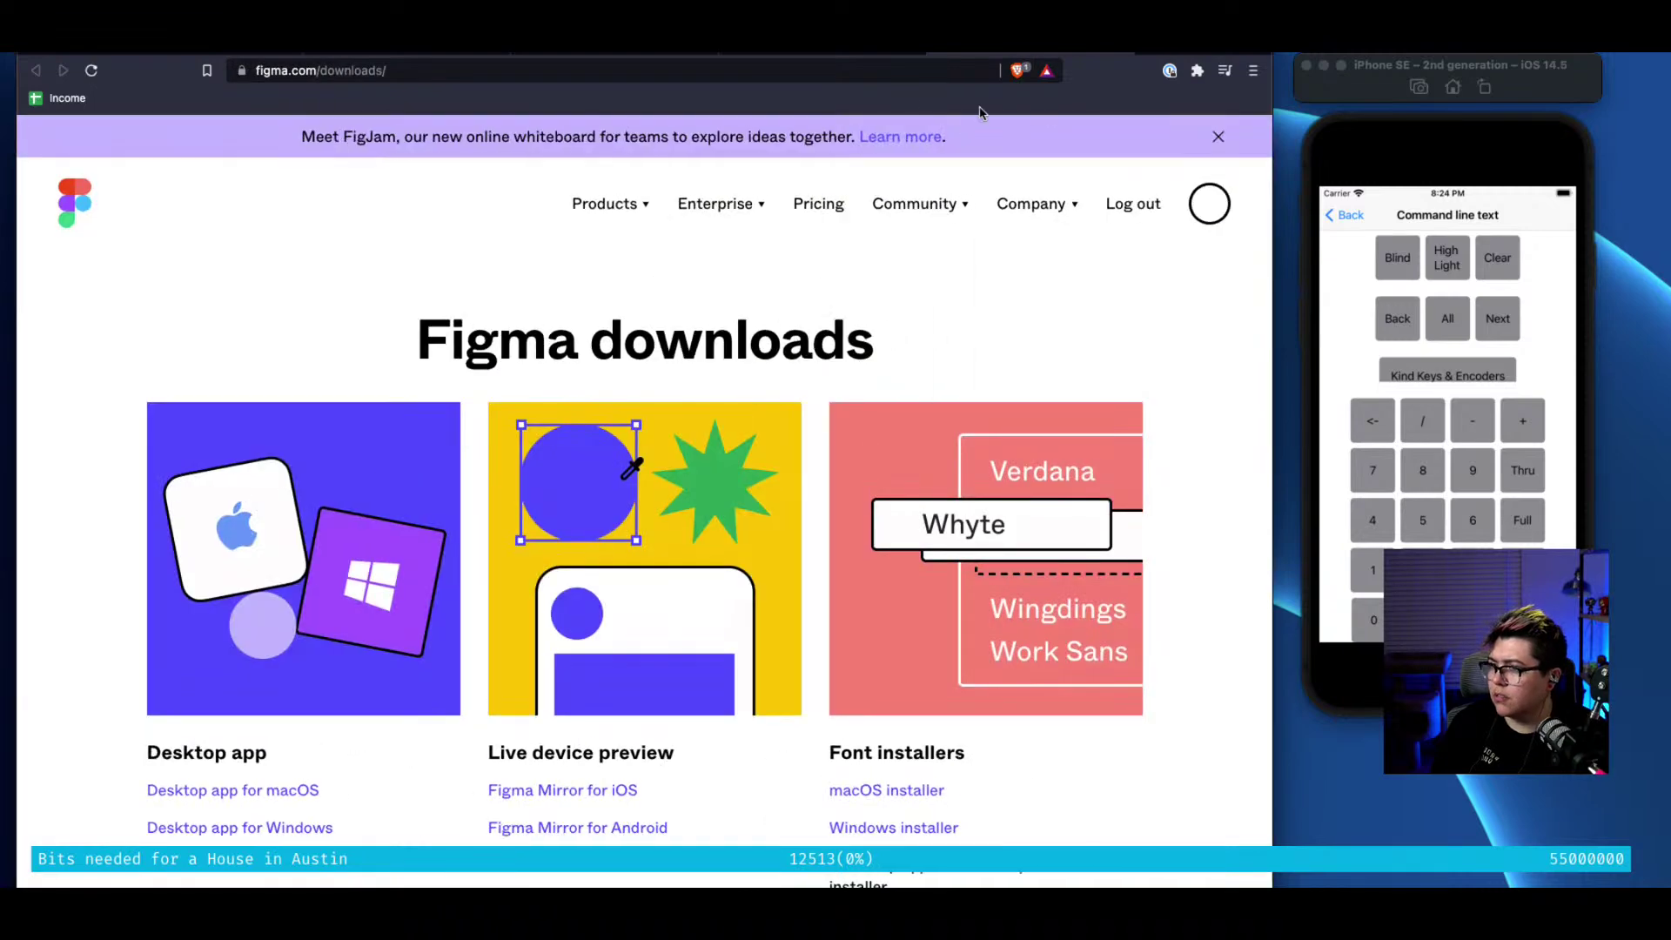
scroll(721, 496, down, 3)
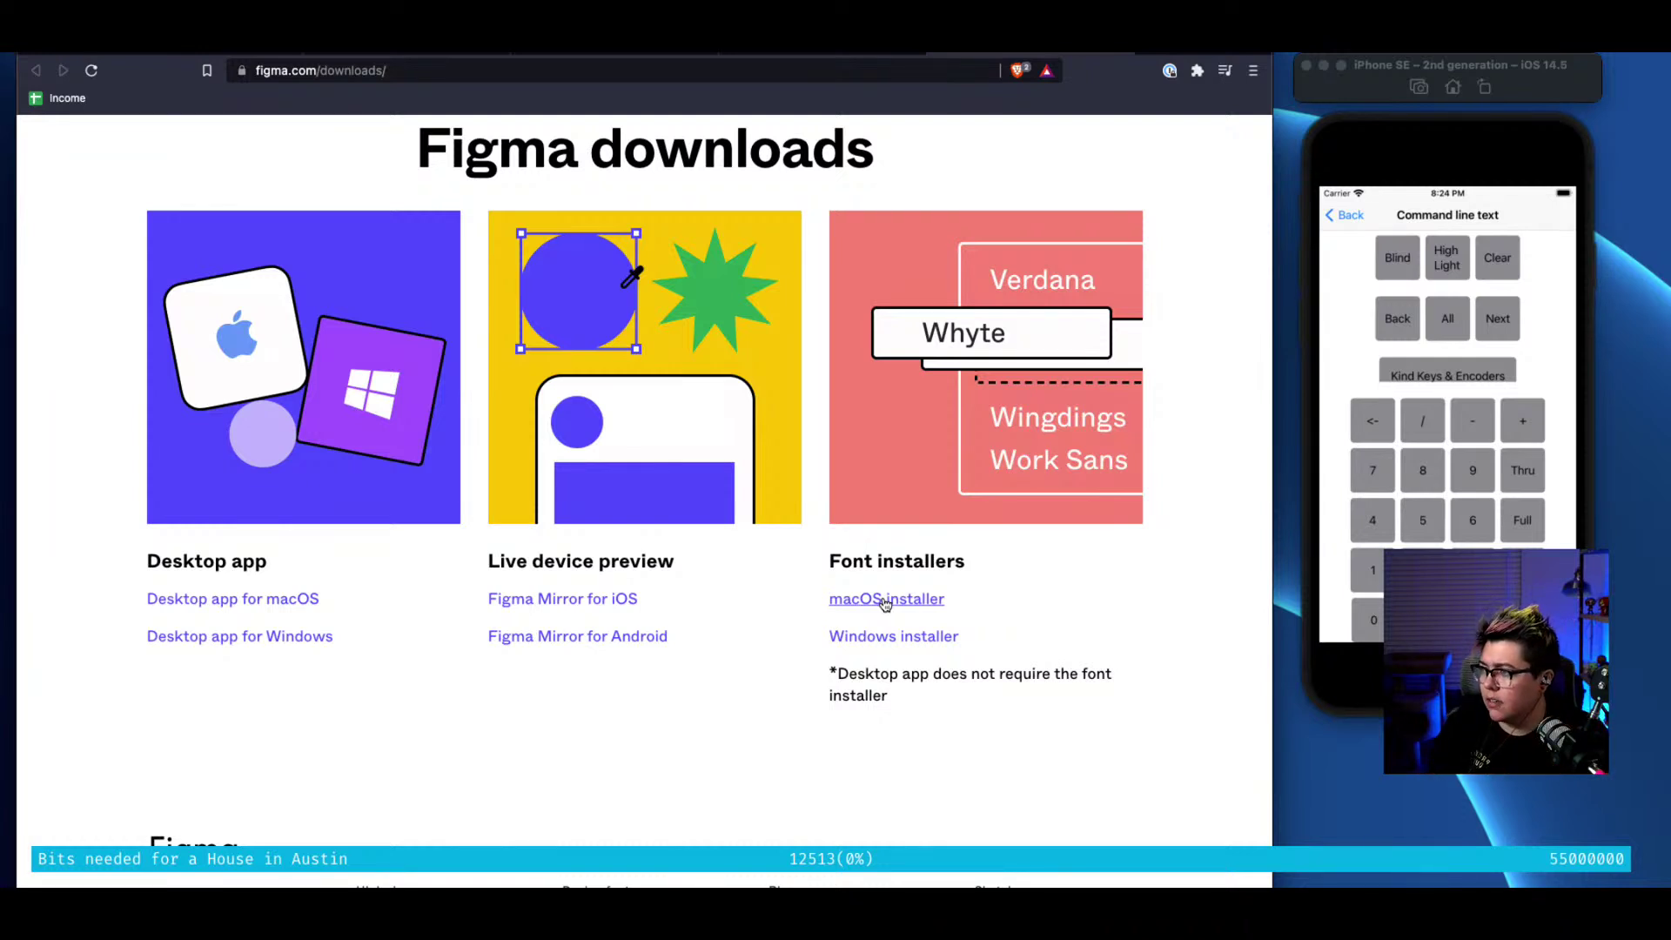
click(1017, 70)
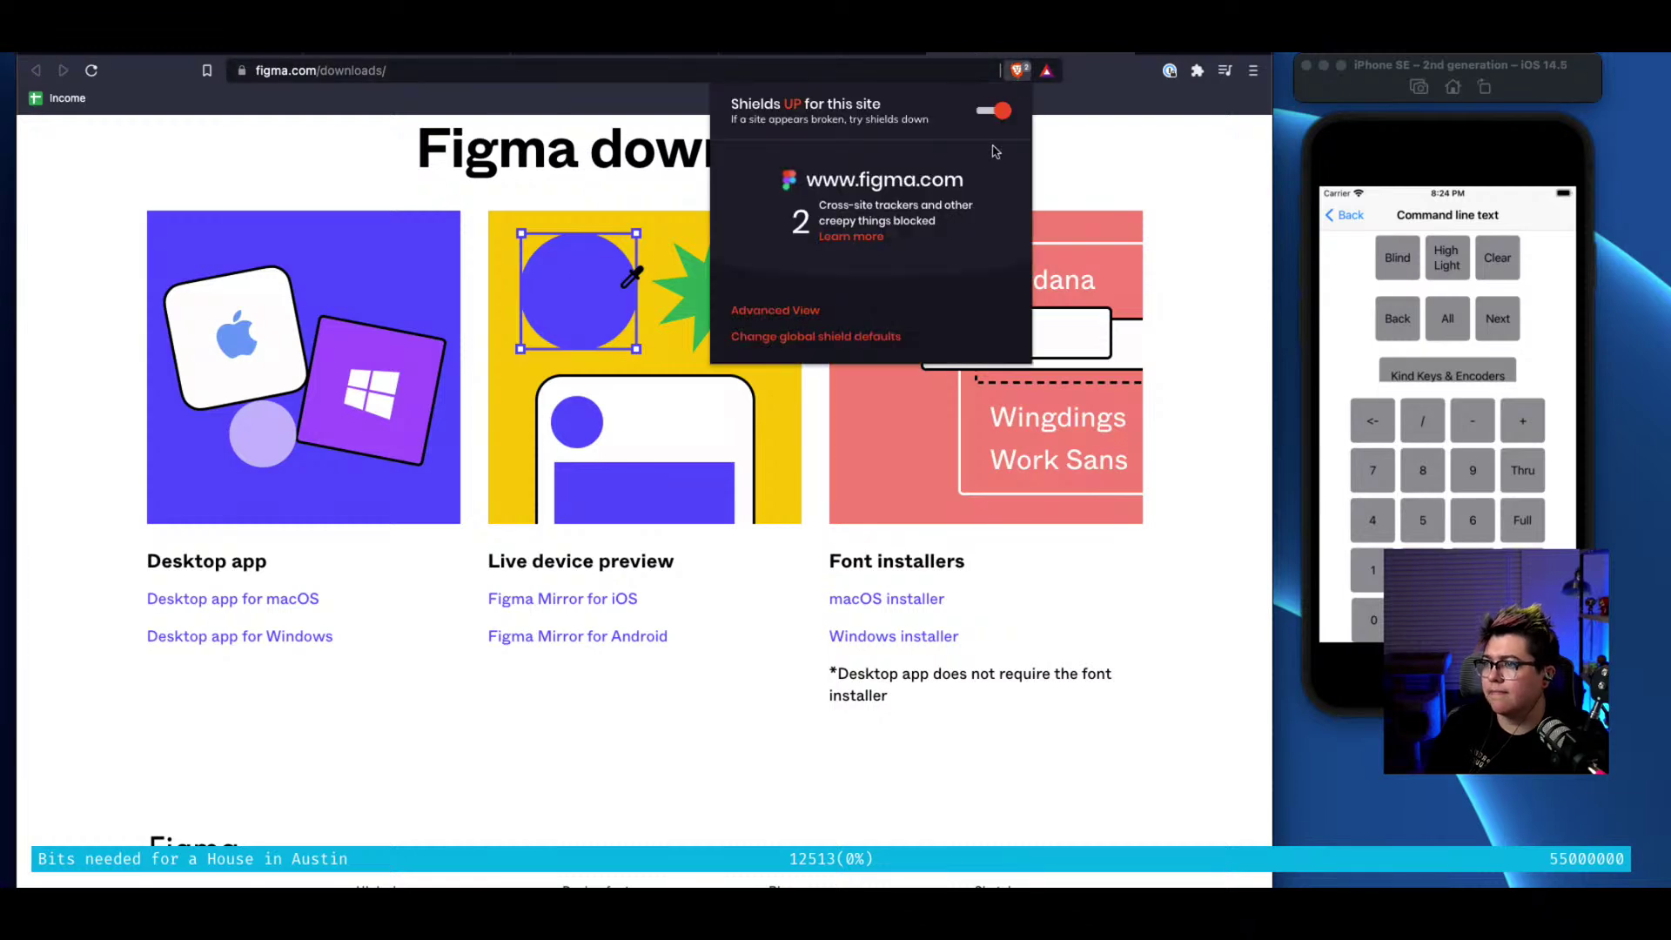
click(994, 110)
click(1192, 179)
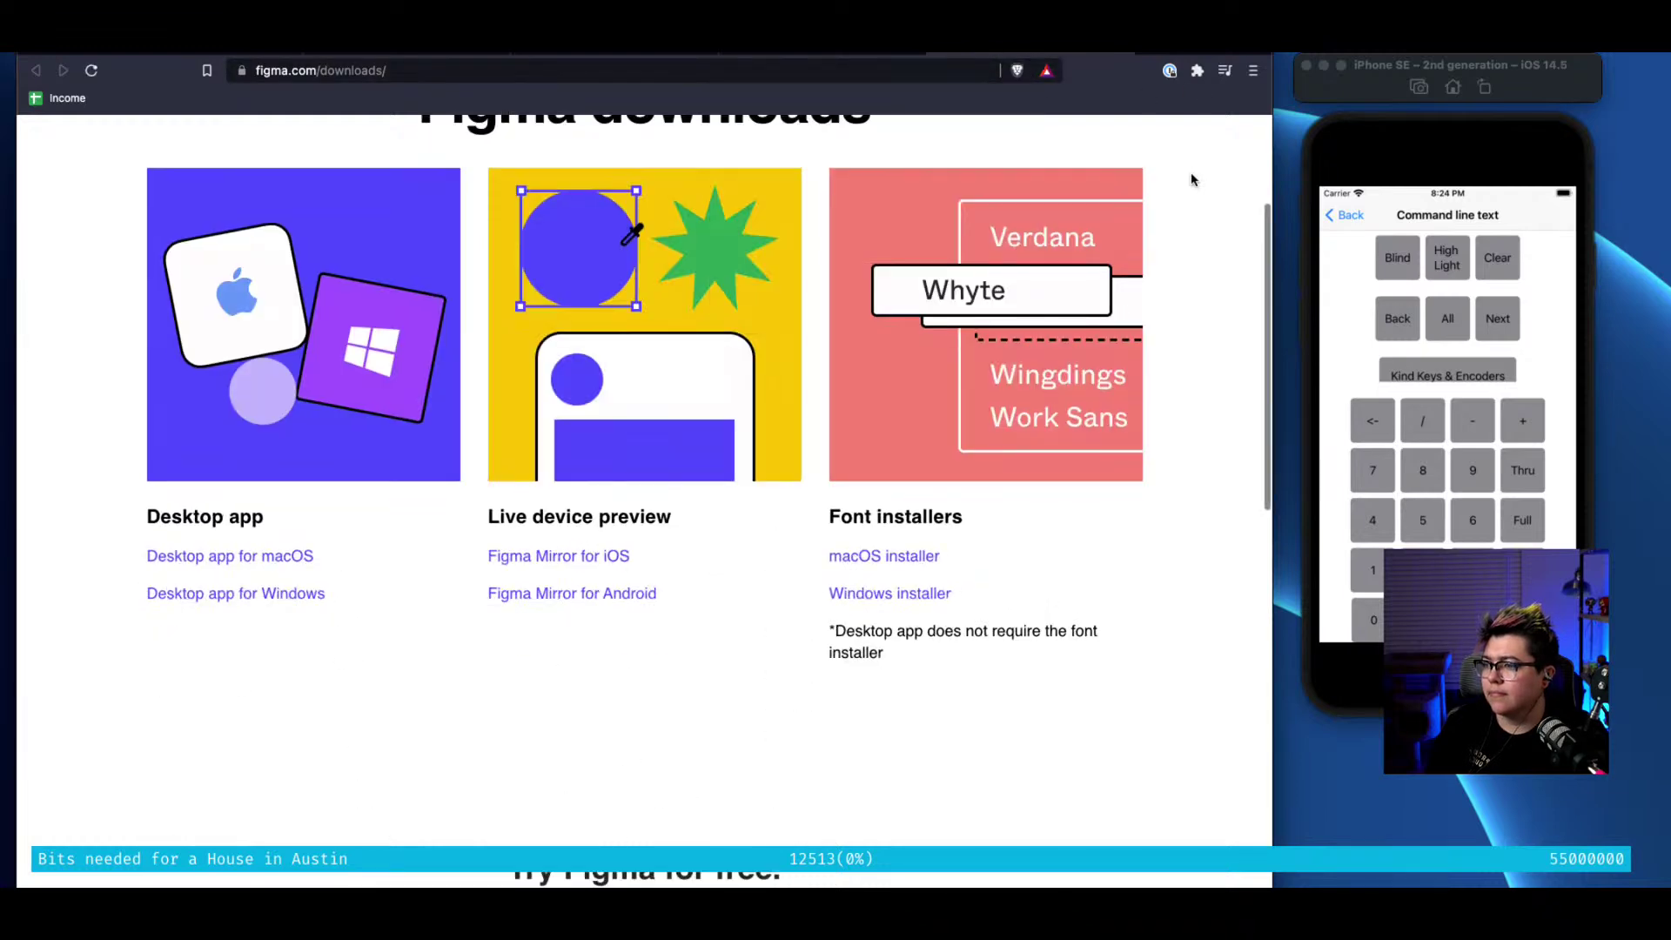
click(884, 572)
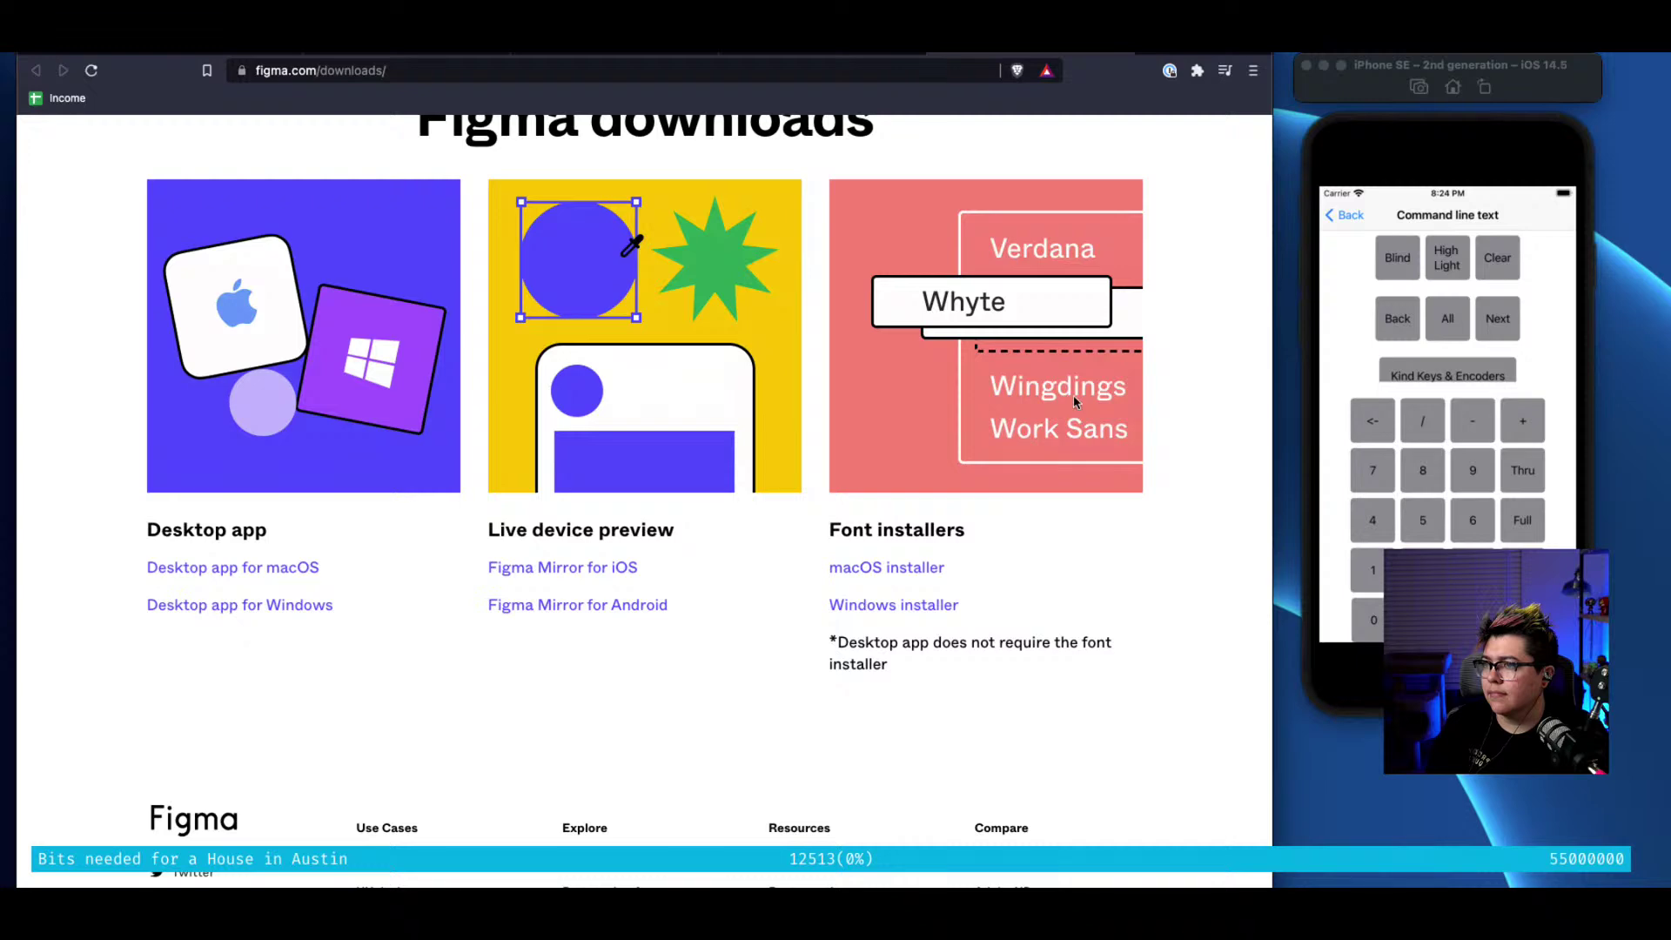
key(Return)
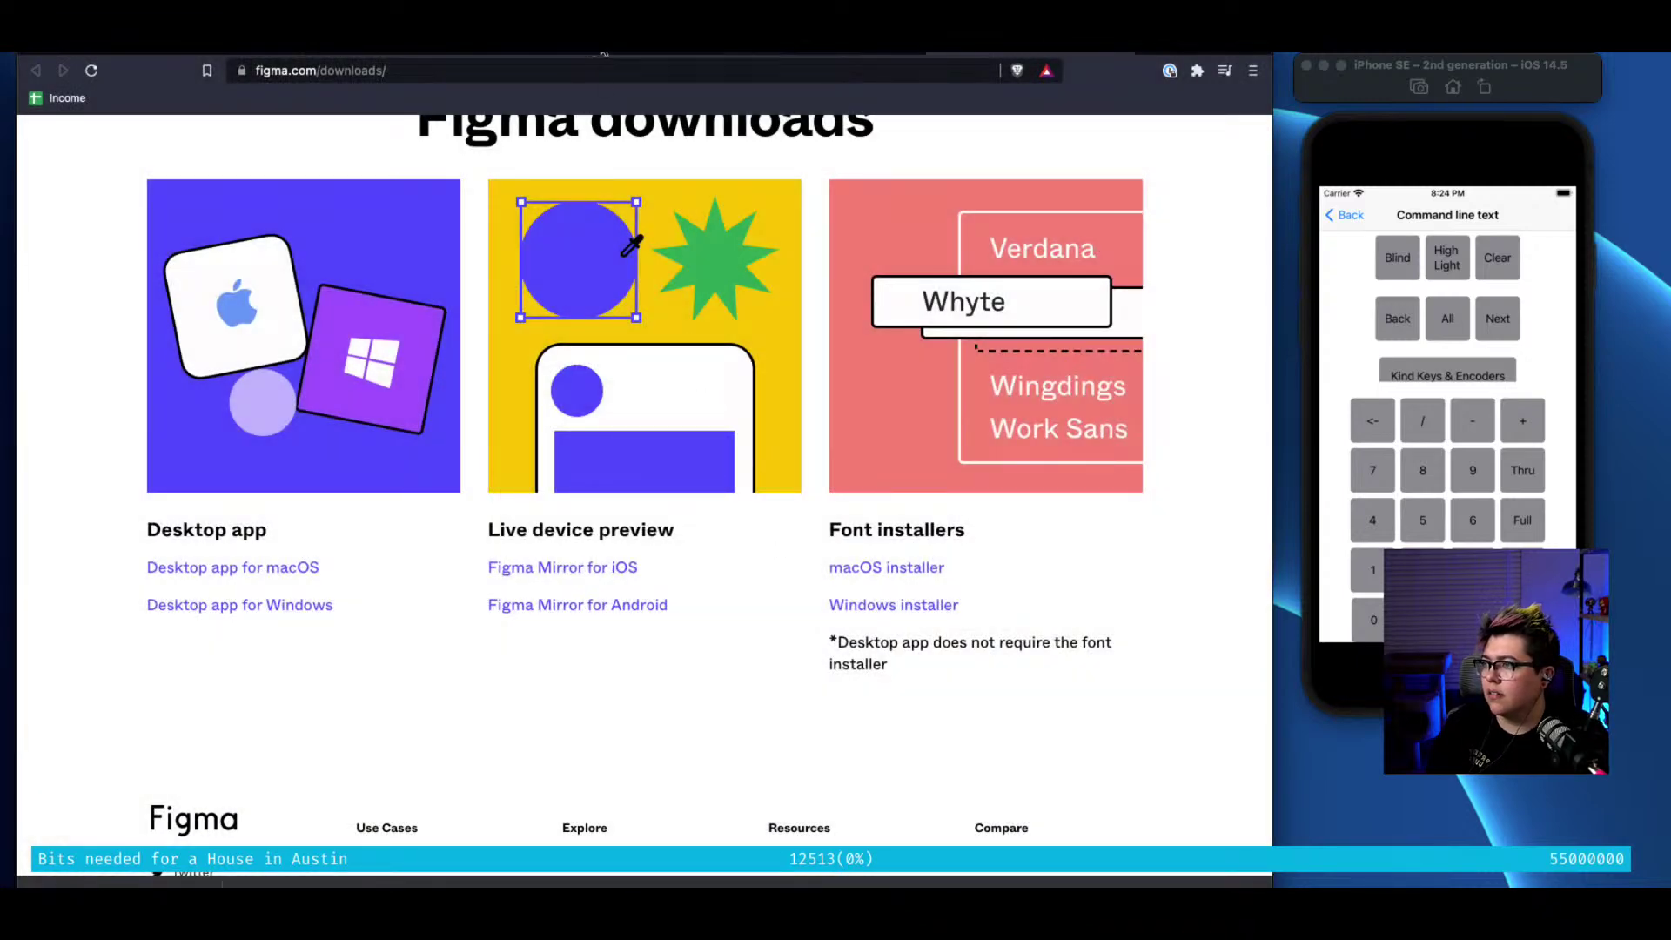
Download the SF Pro and SF Mono font disk images from Apple's Fonts page
click(603, 54)
scroll(899, 696, down, 6)
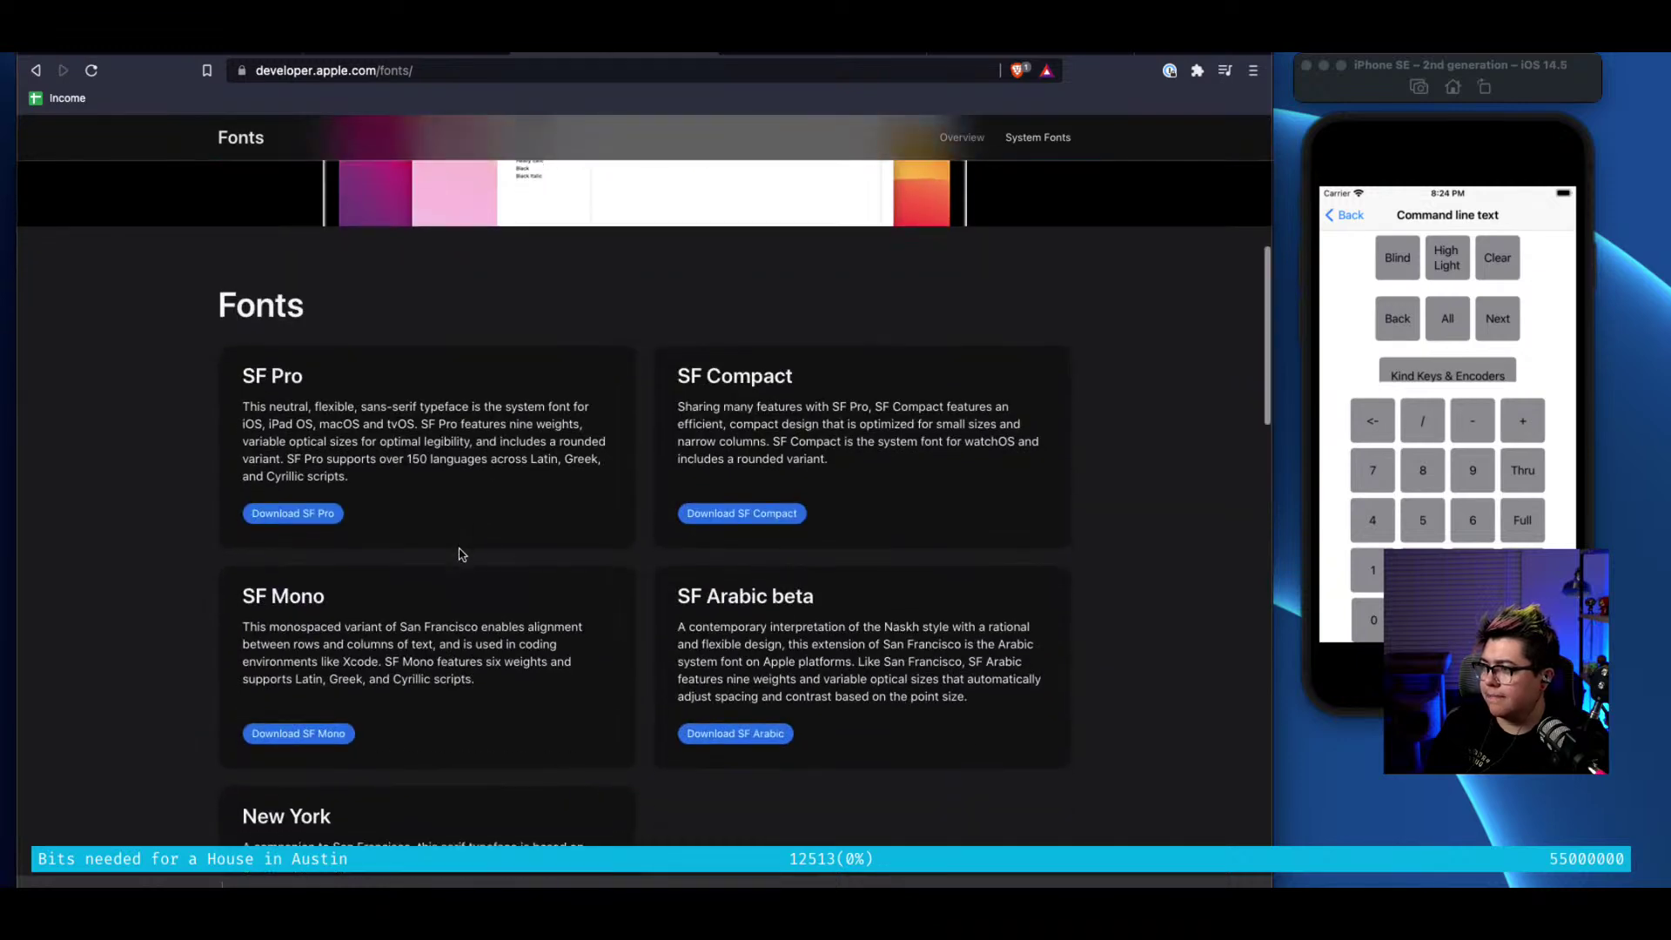
scroll(461, 554, down, 5)
scroll(461, 555, up, 4)
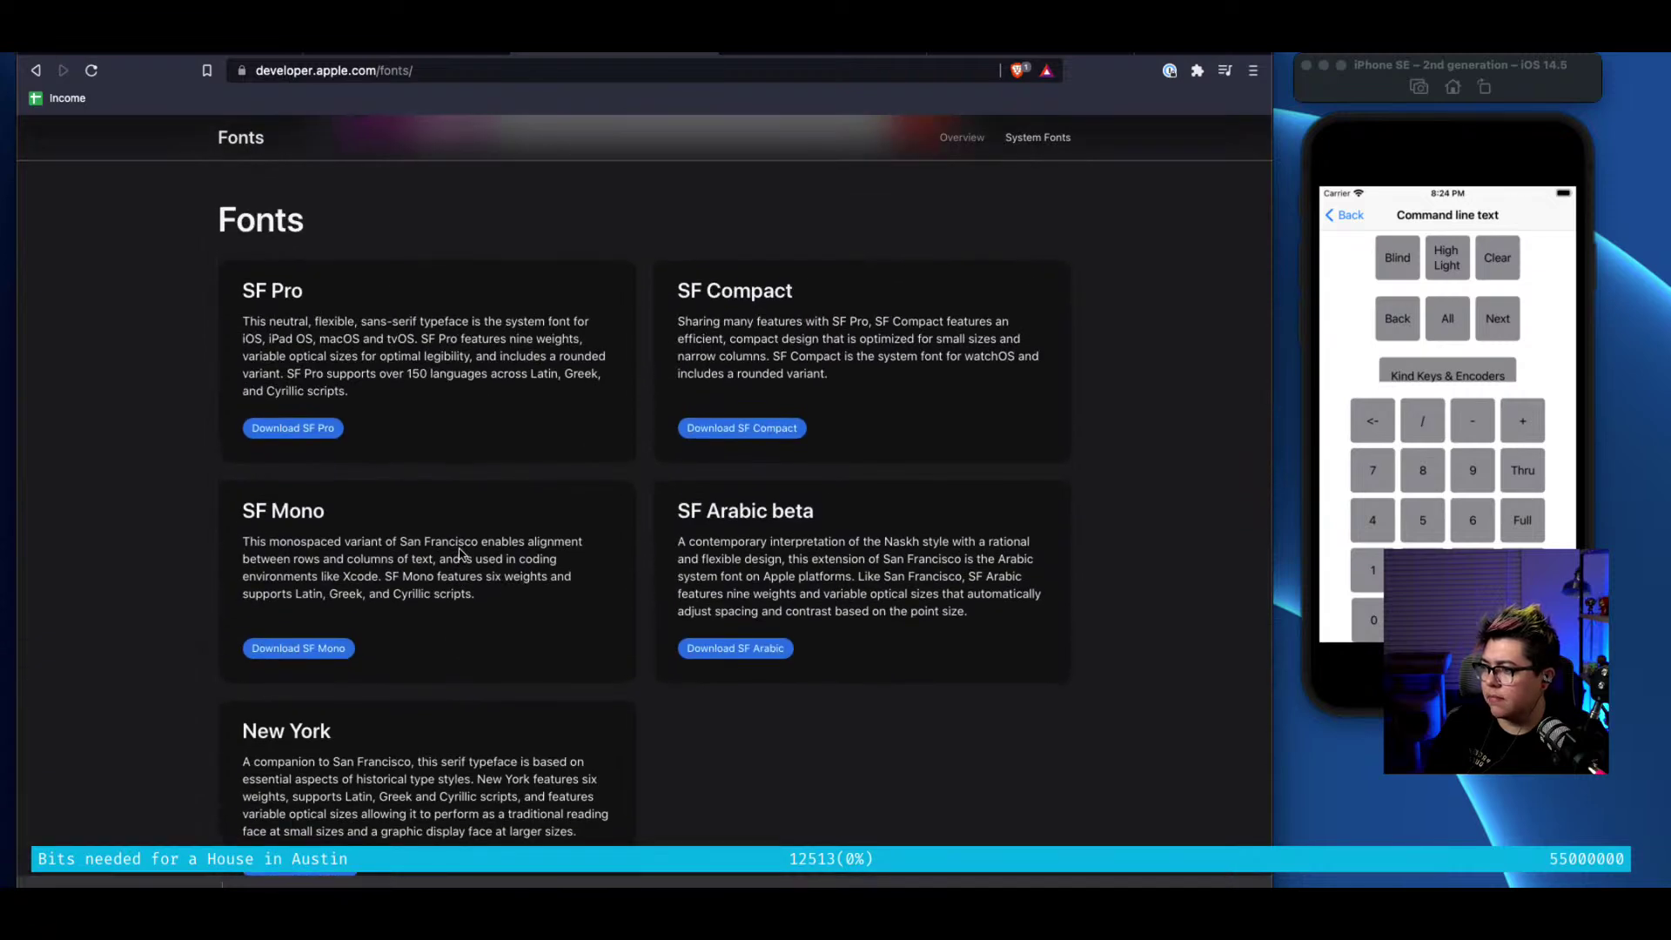
click(280, 428)
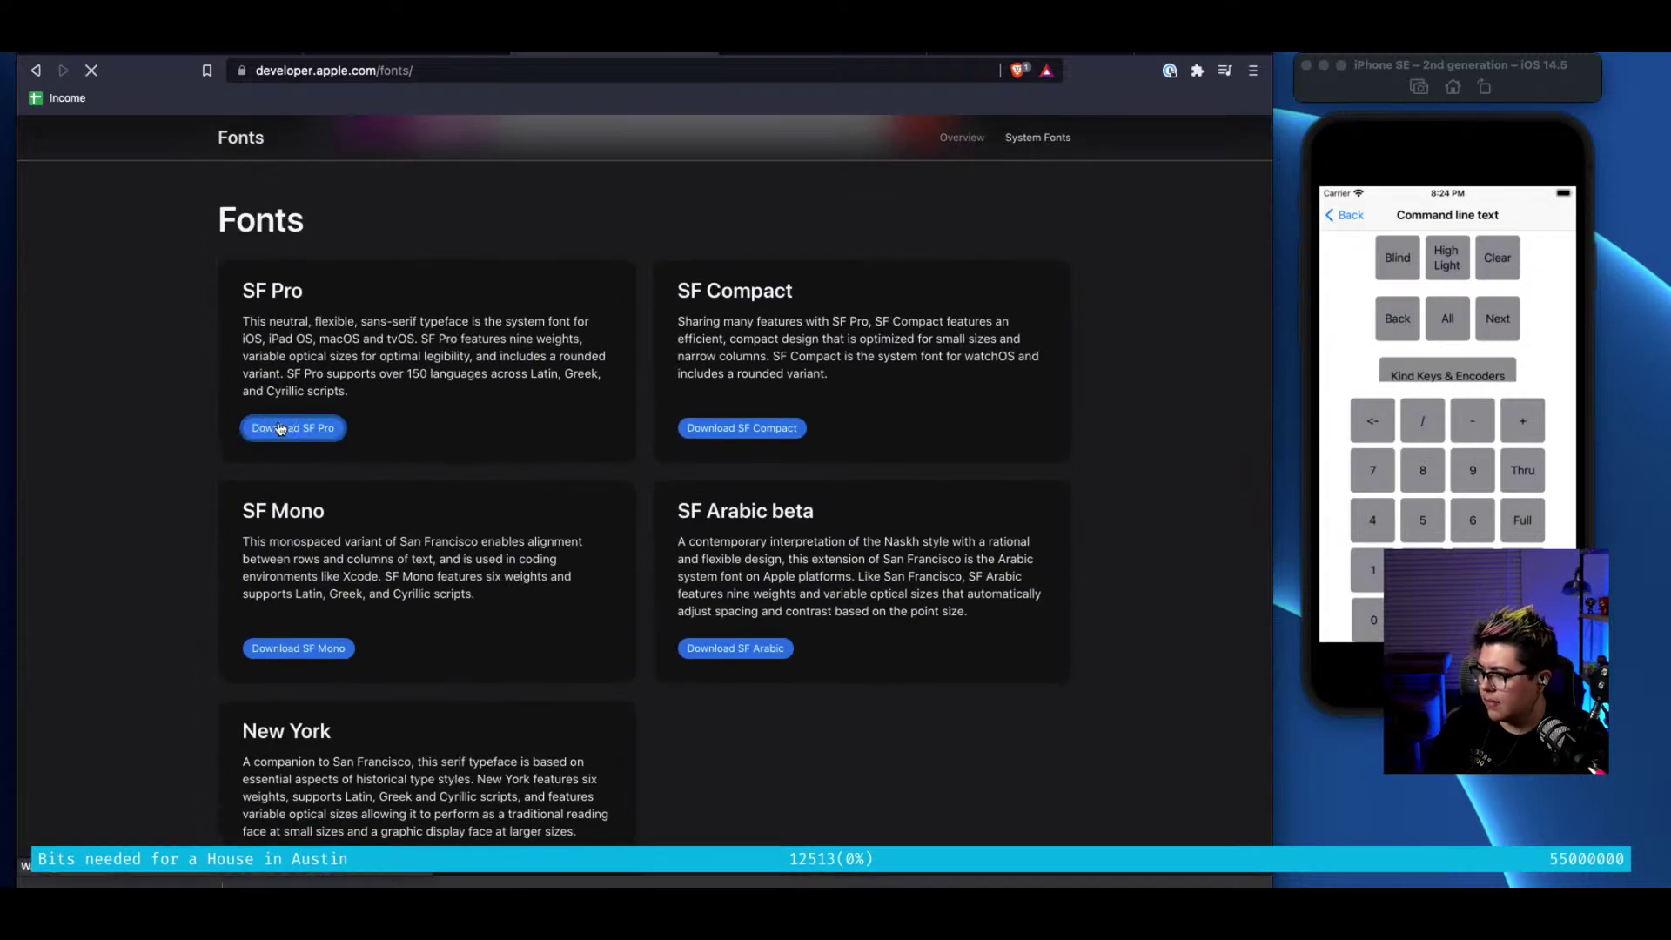
click(745, 565)
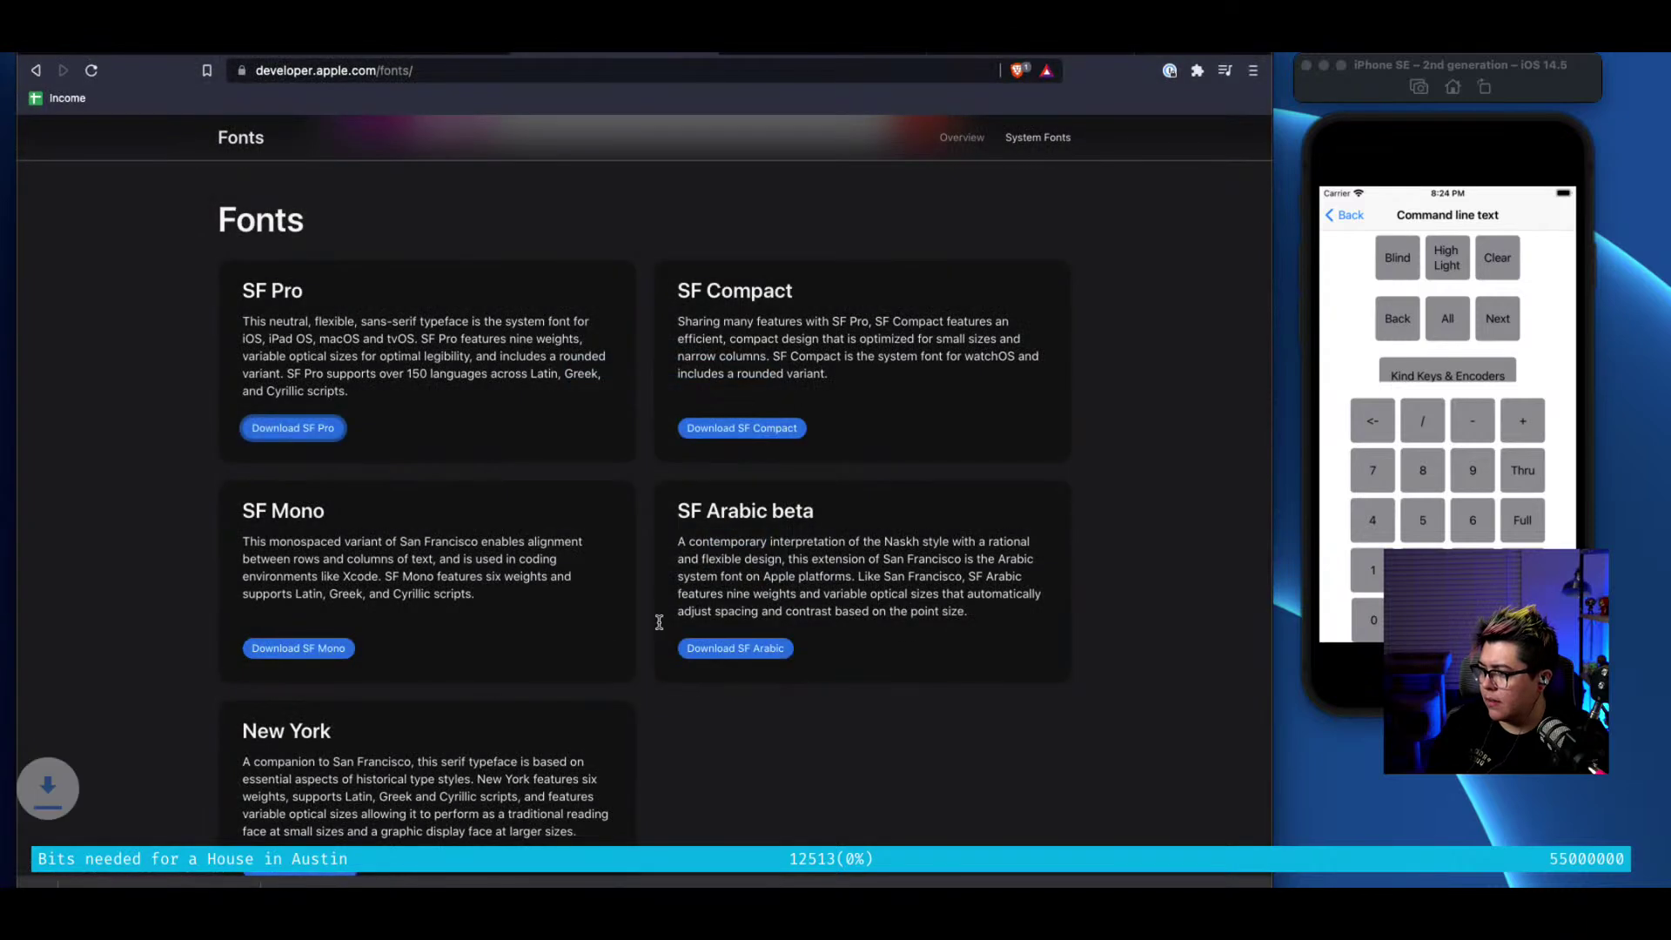
click(300, 662)
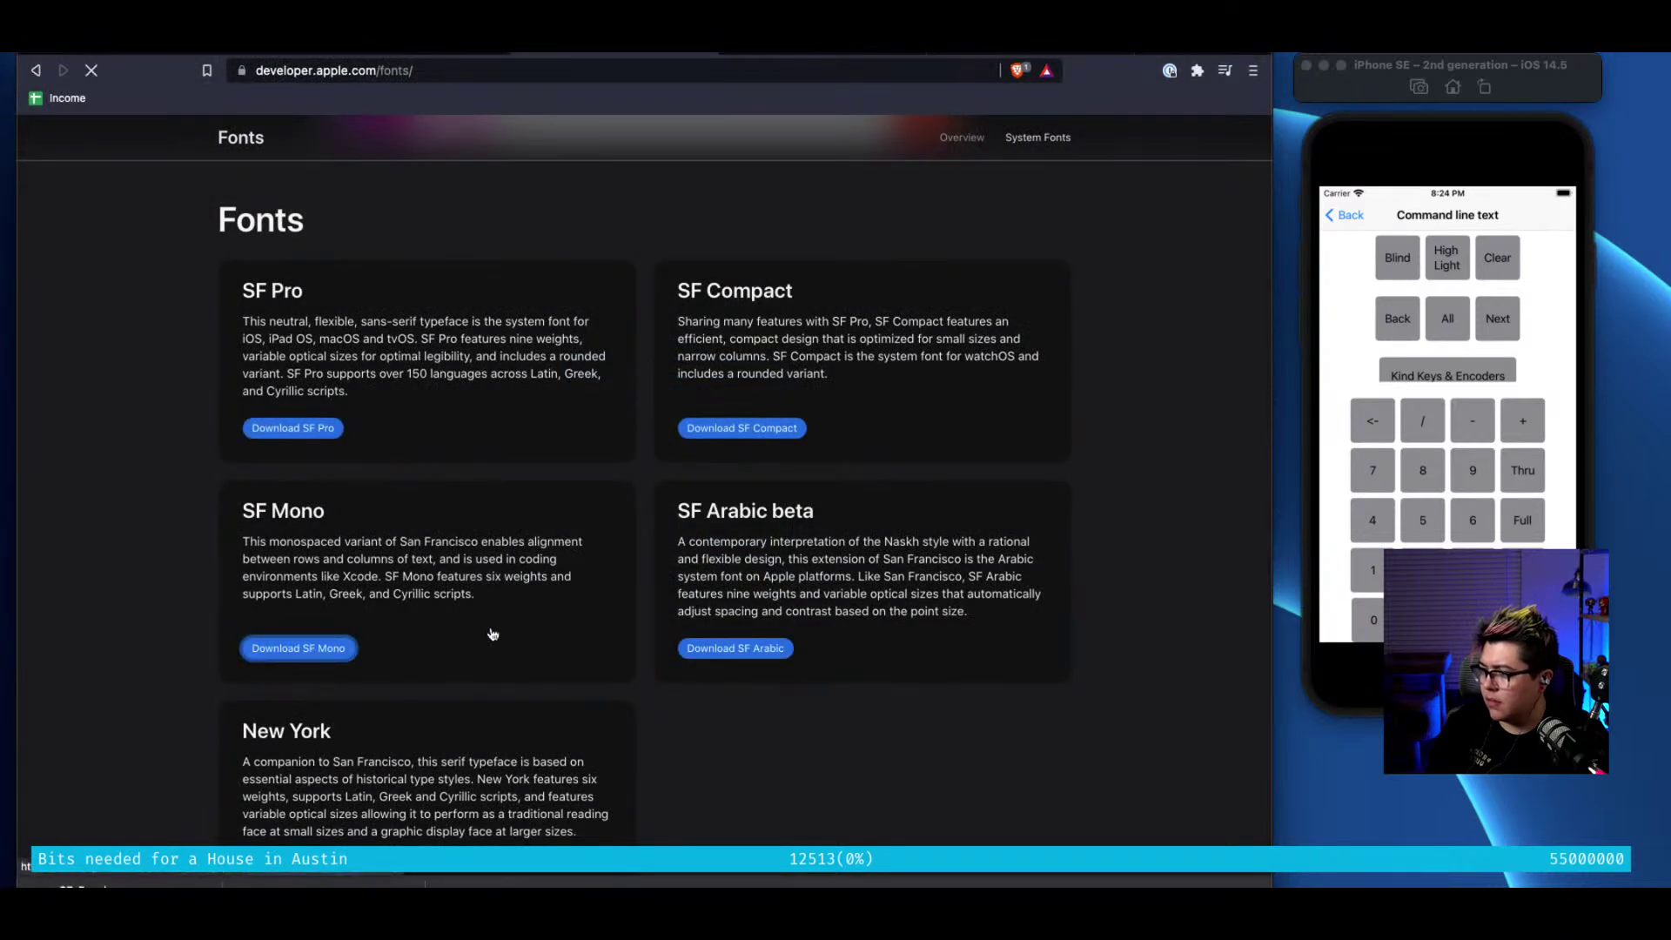
click(732, 562)
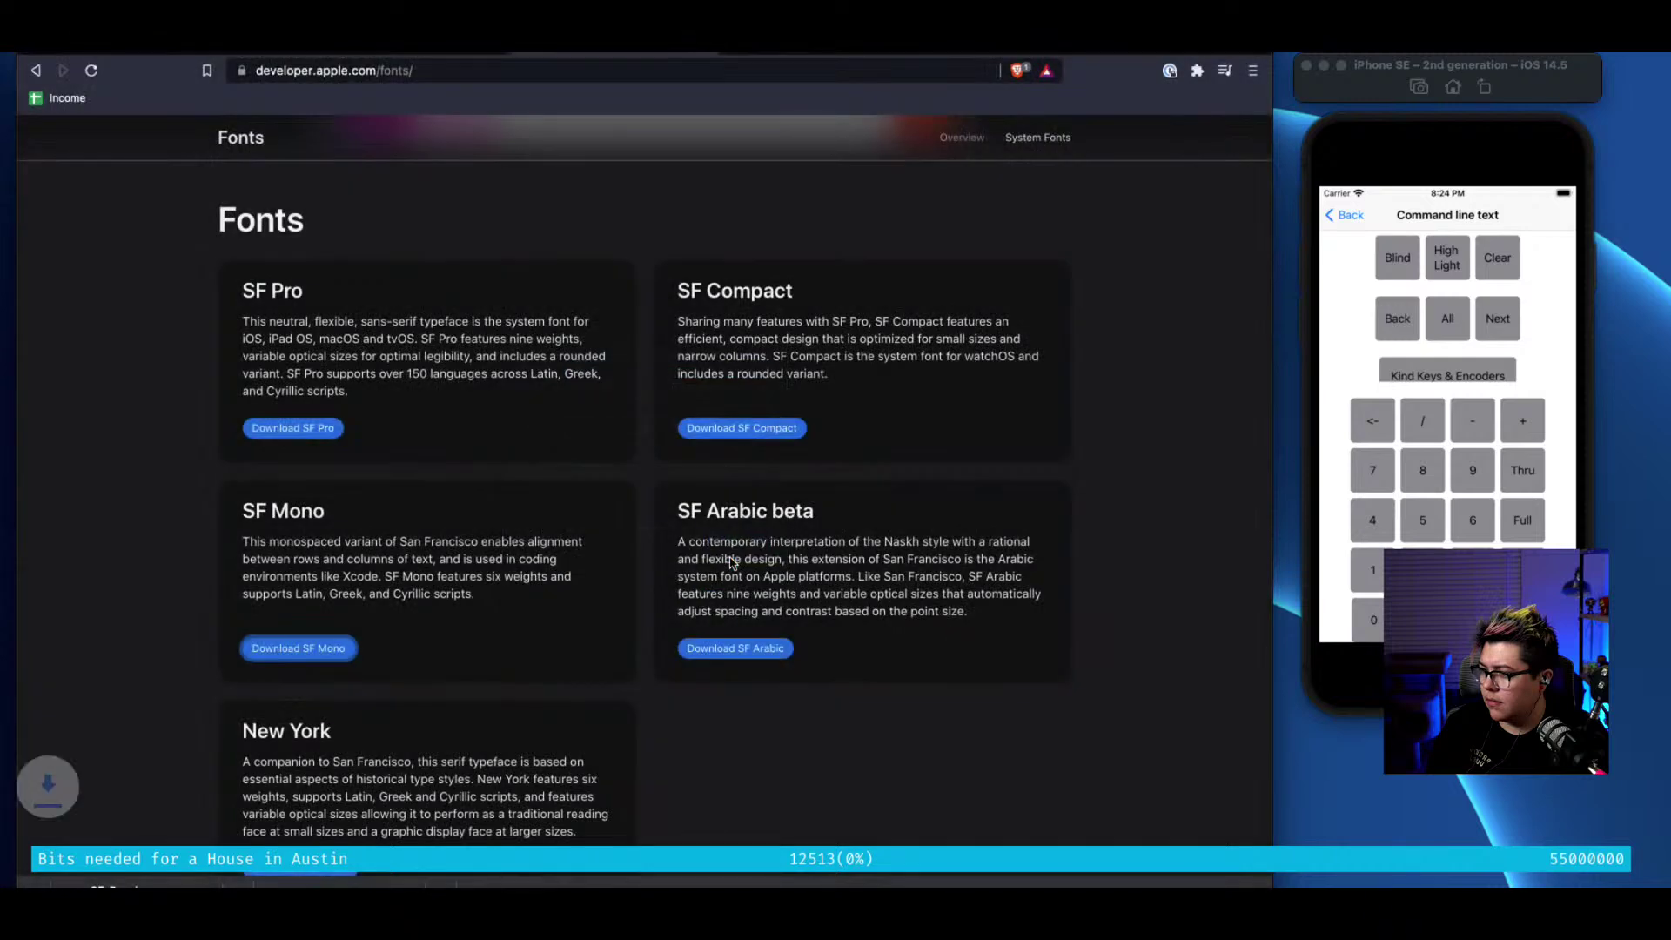
Save the SF-Arabic and SF-Compact disk images to the Downloads folder
click(767, 654)
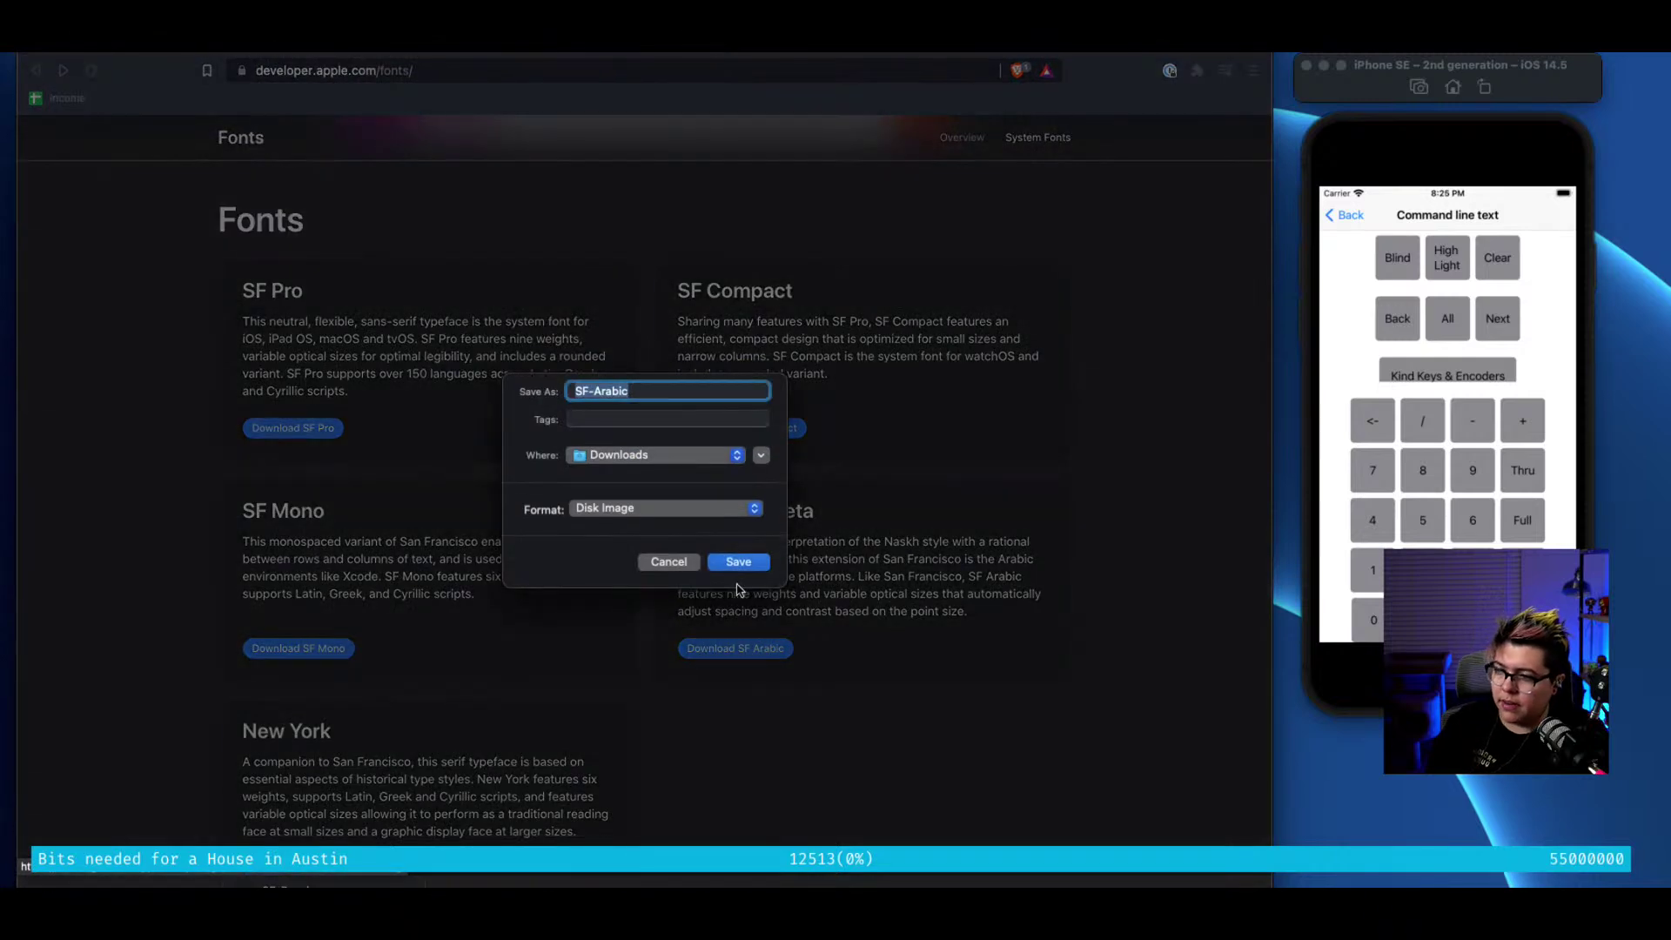
click(733, 562)
click(743, 434)
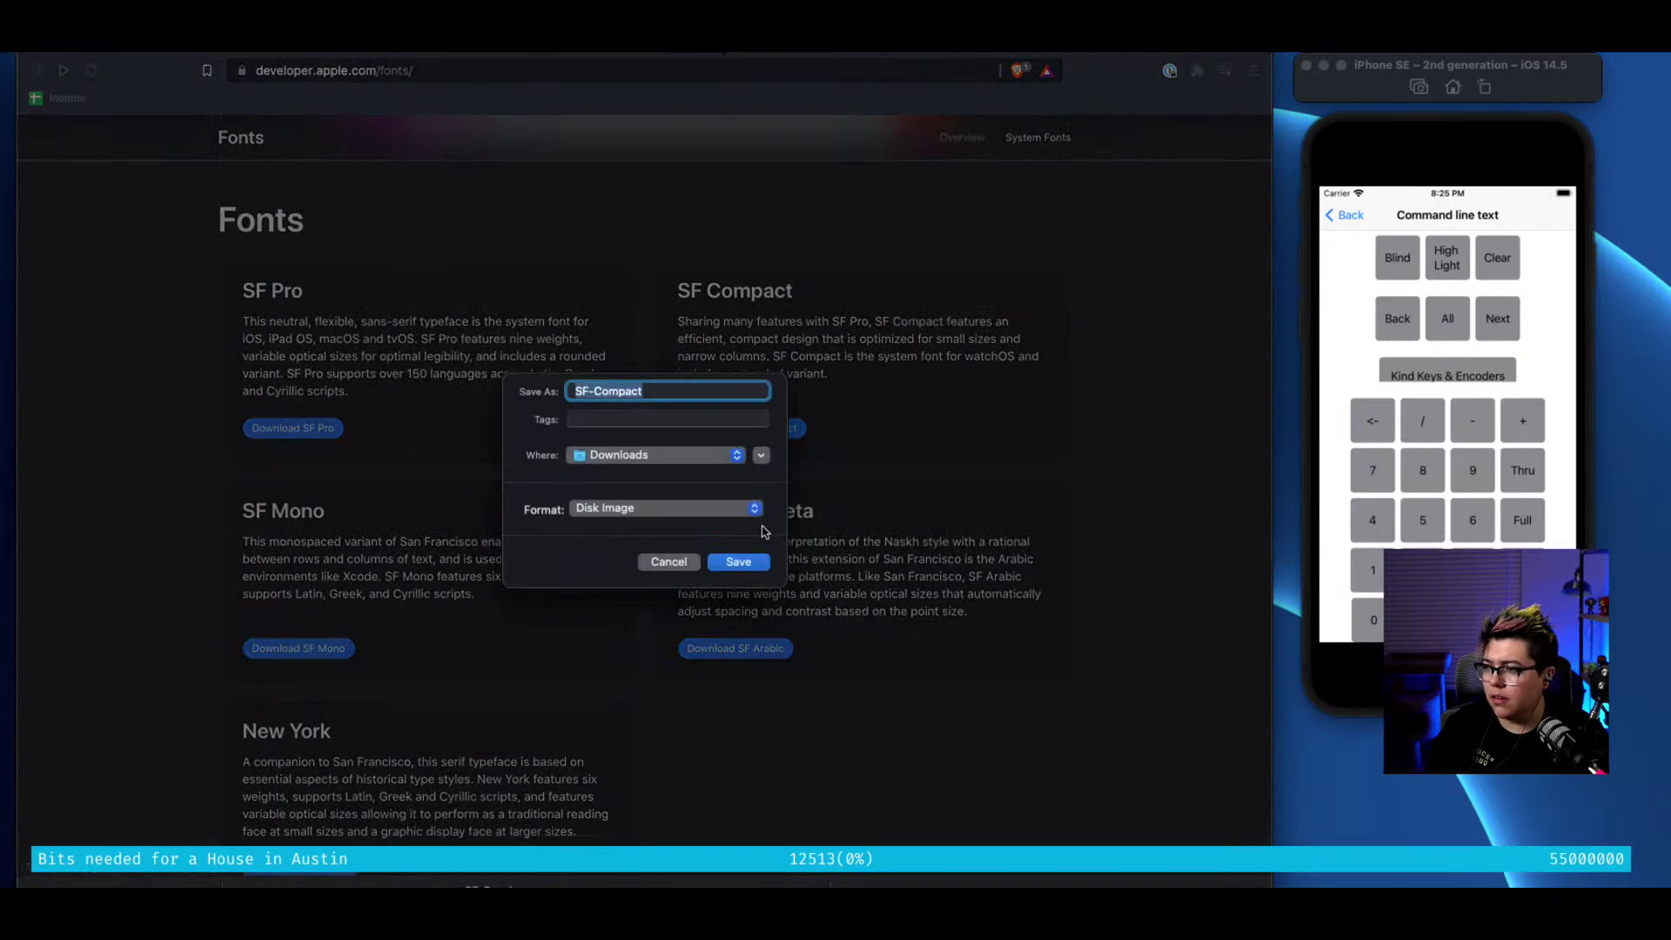
click(761, 568)
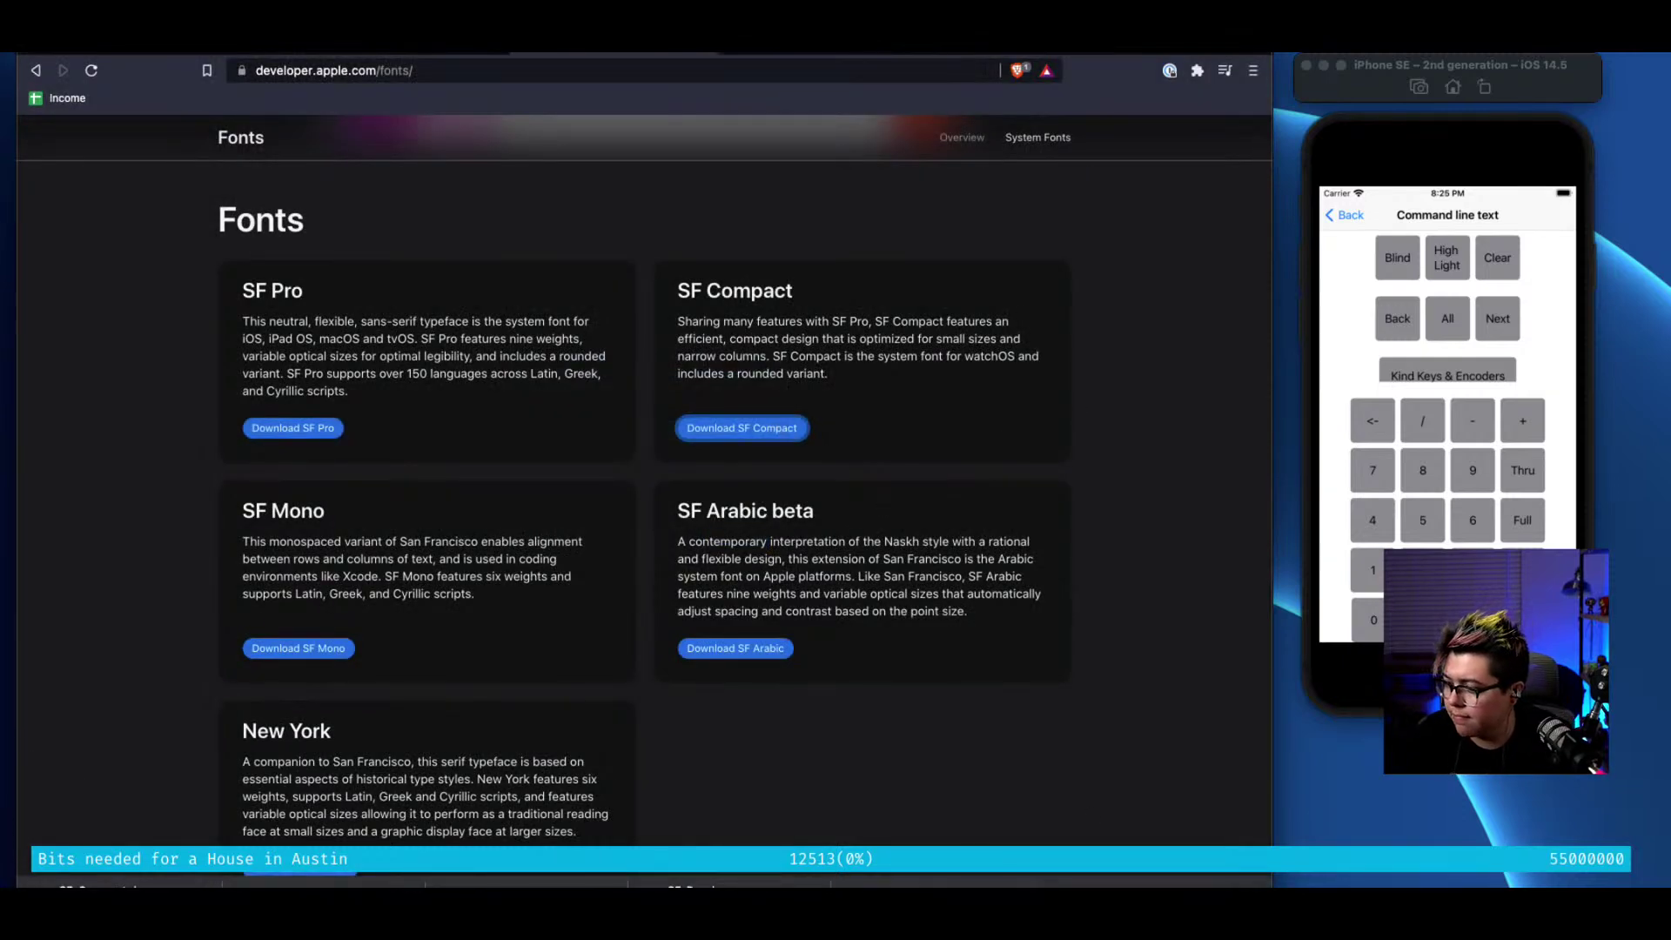
Install the SF Arabic fonts from the downloaded disk image, agreeing to the license, and move the installer to the Trash
click(326, 884)
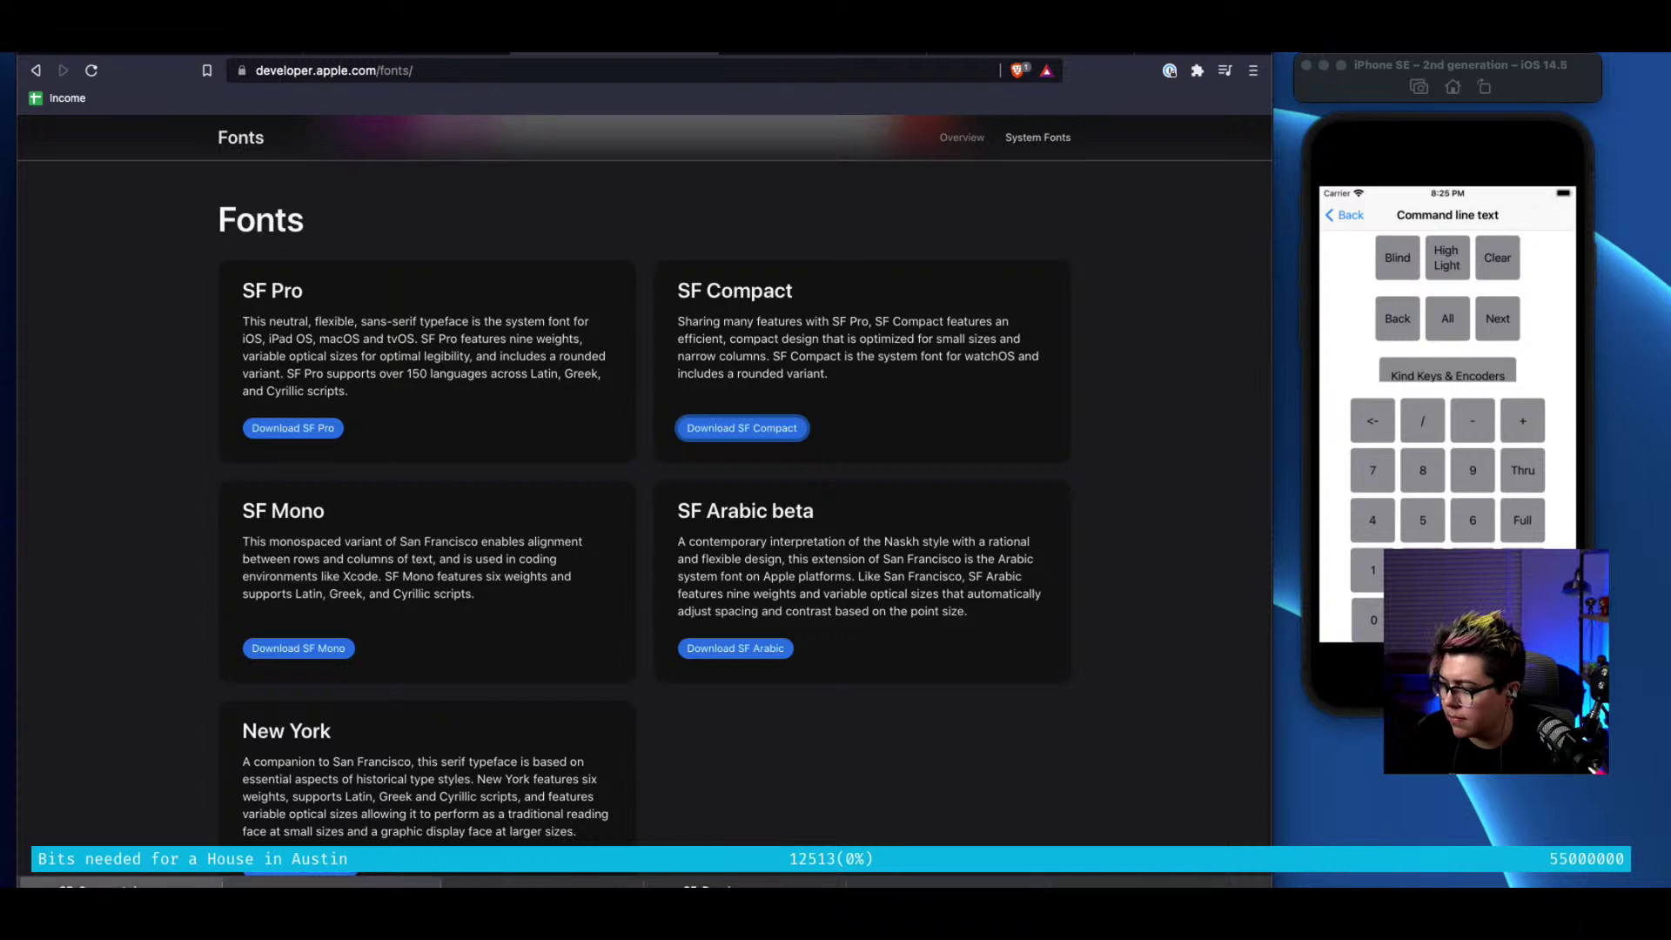
click(539, 884)
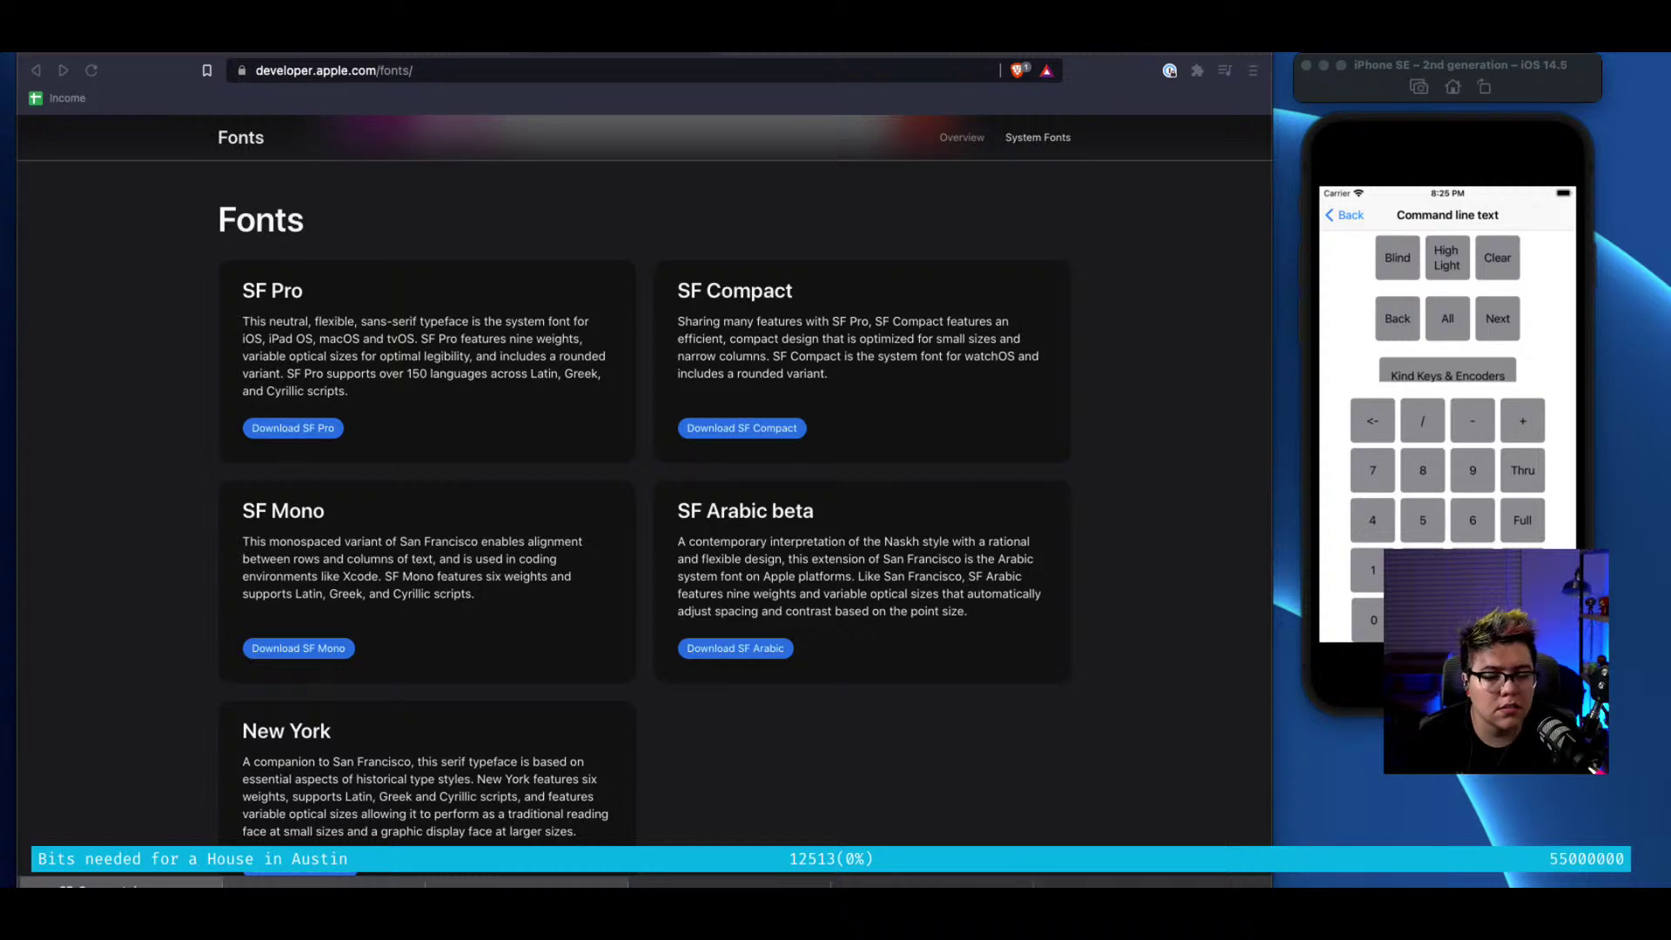
drag(1071, 282, 1023, 191)
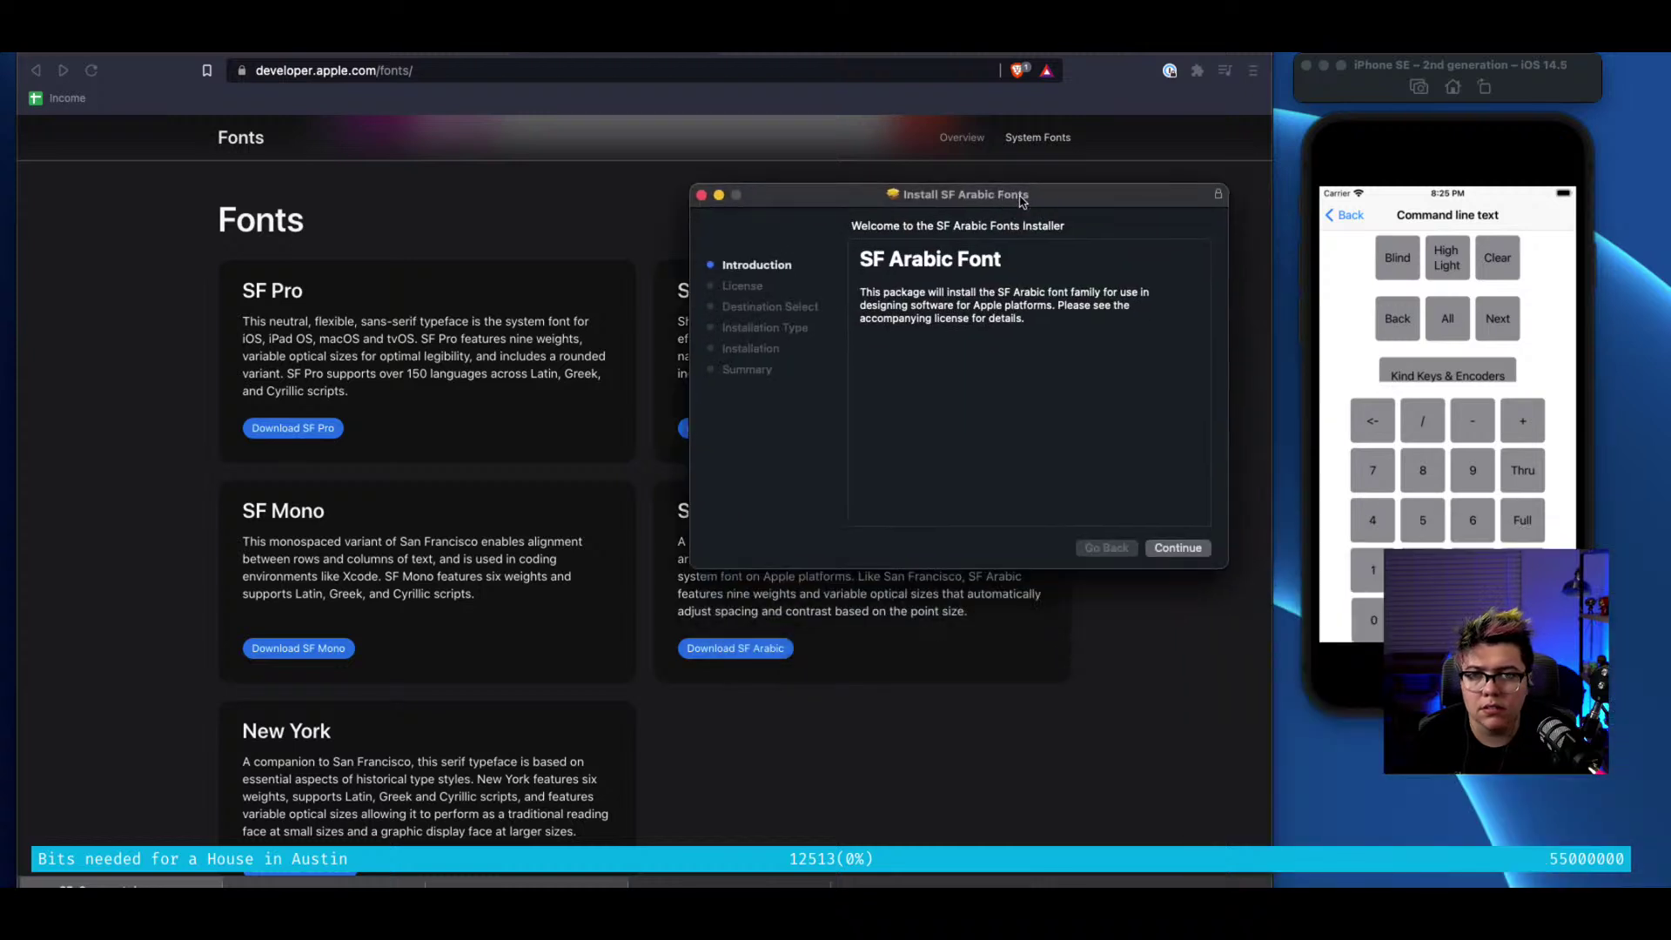
click(1194, 554)
click(1196, 555)
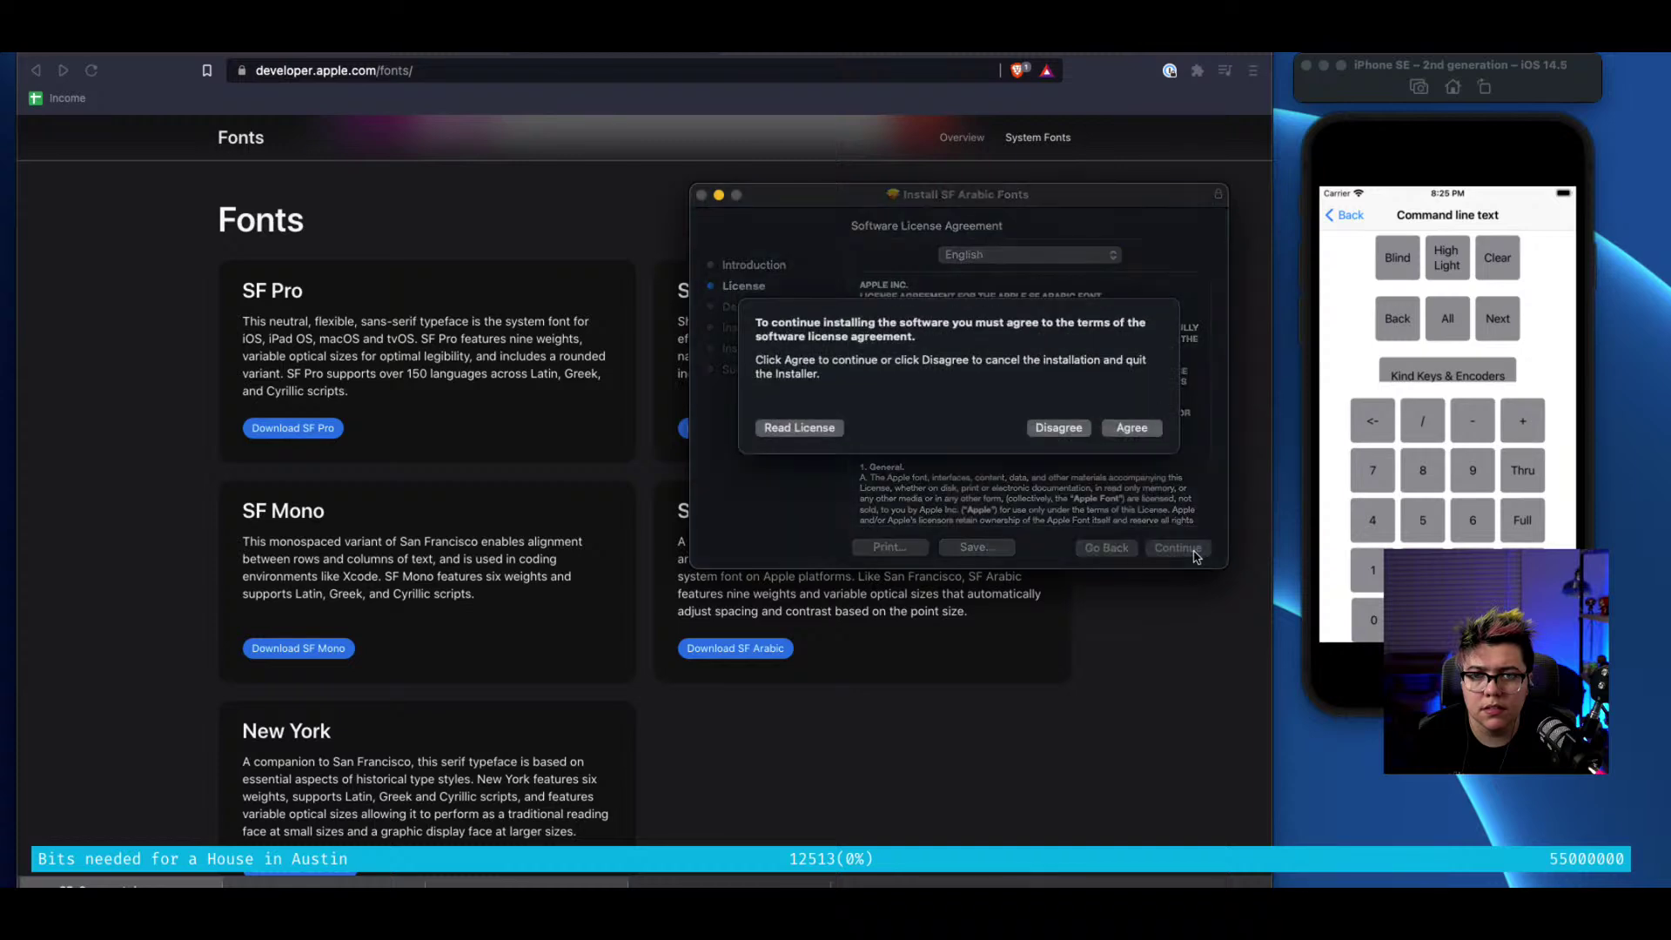
click(1135, 429)
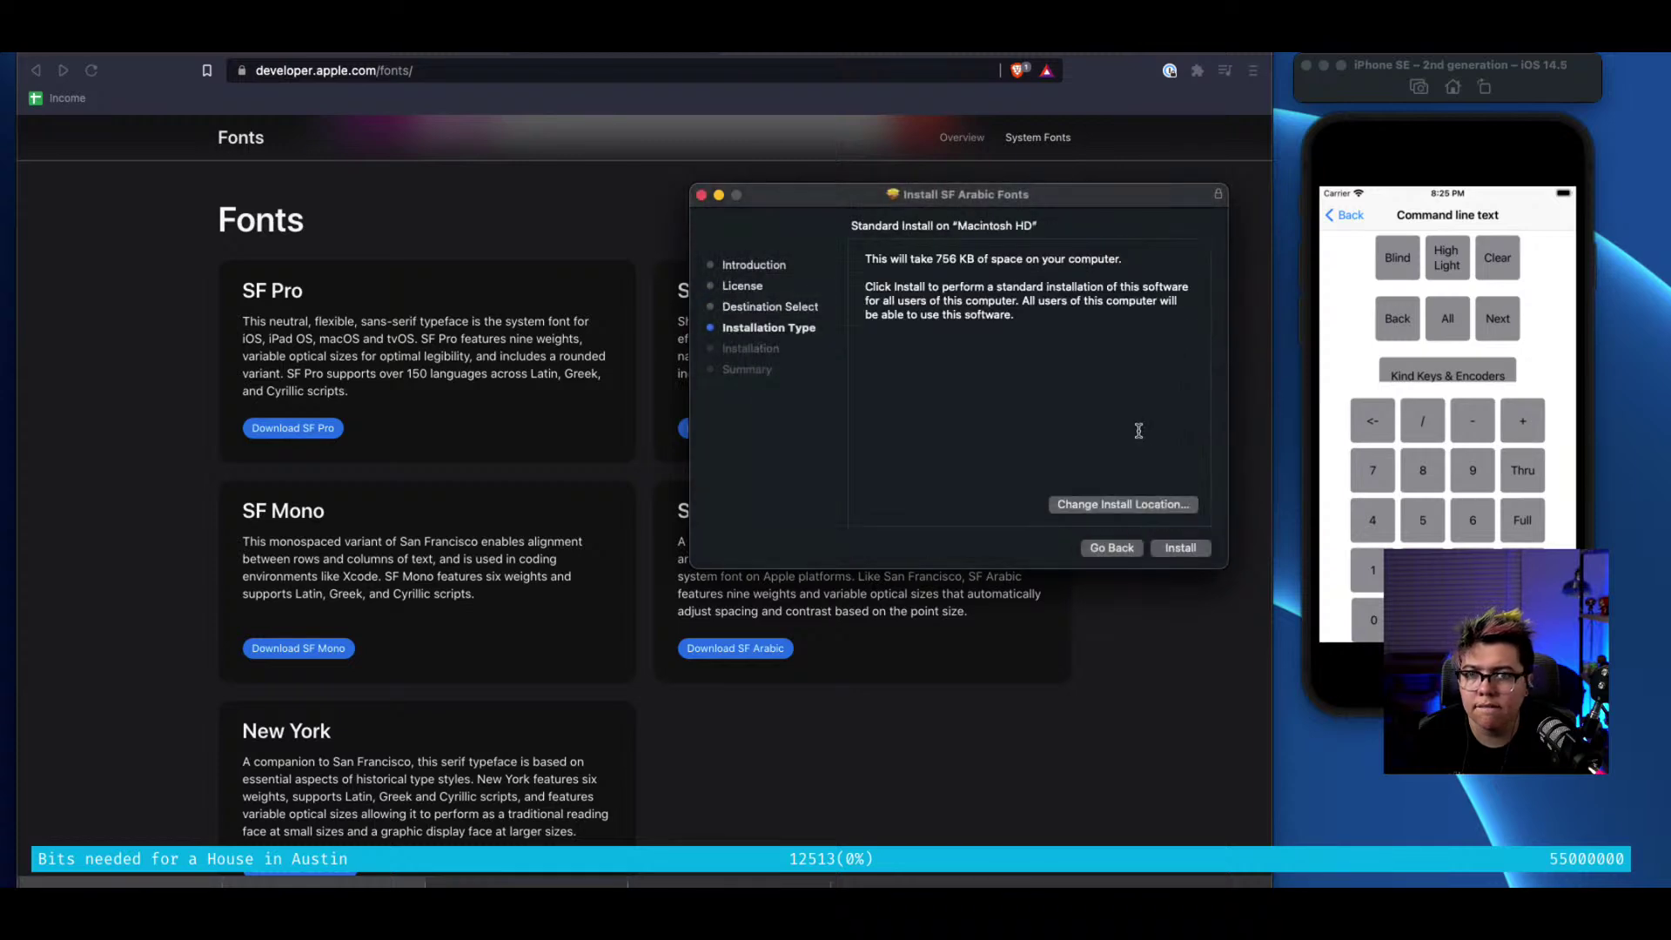
click(1192, 547)
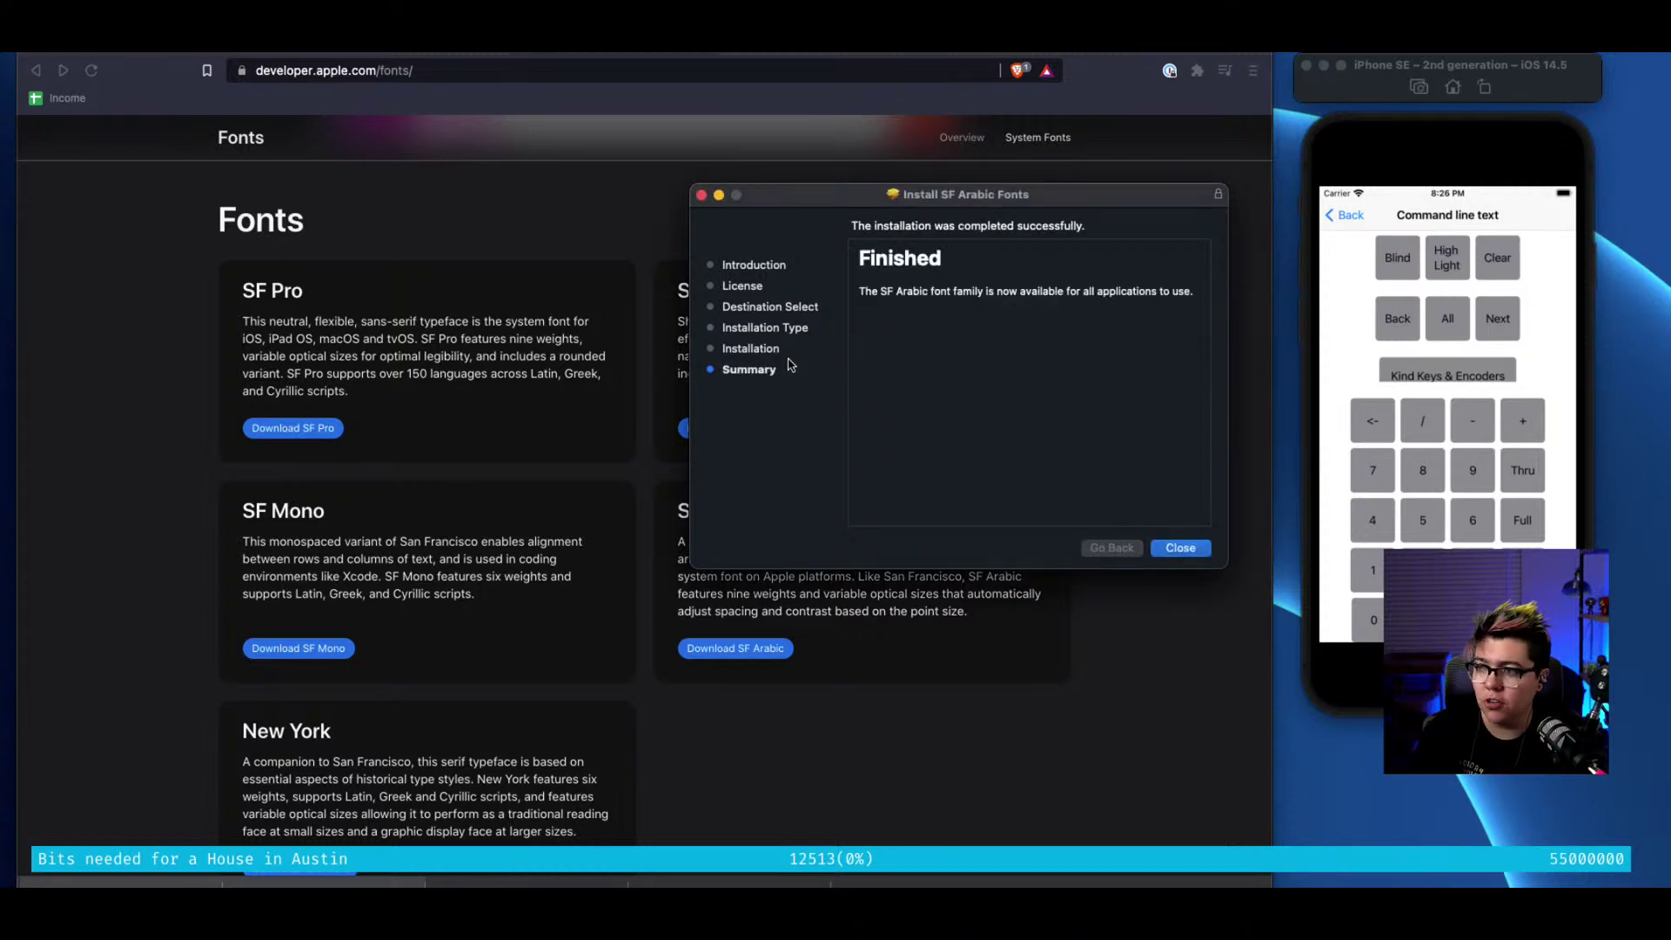
click(1197, 549)
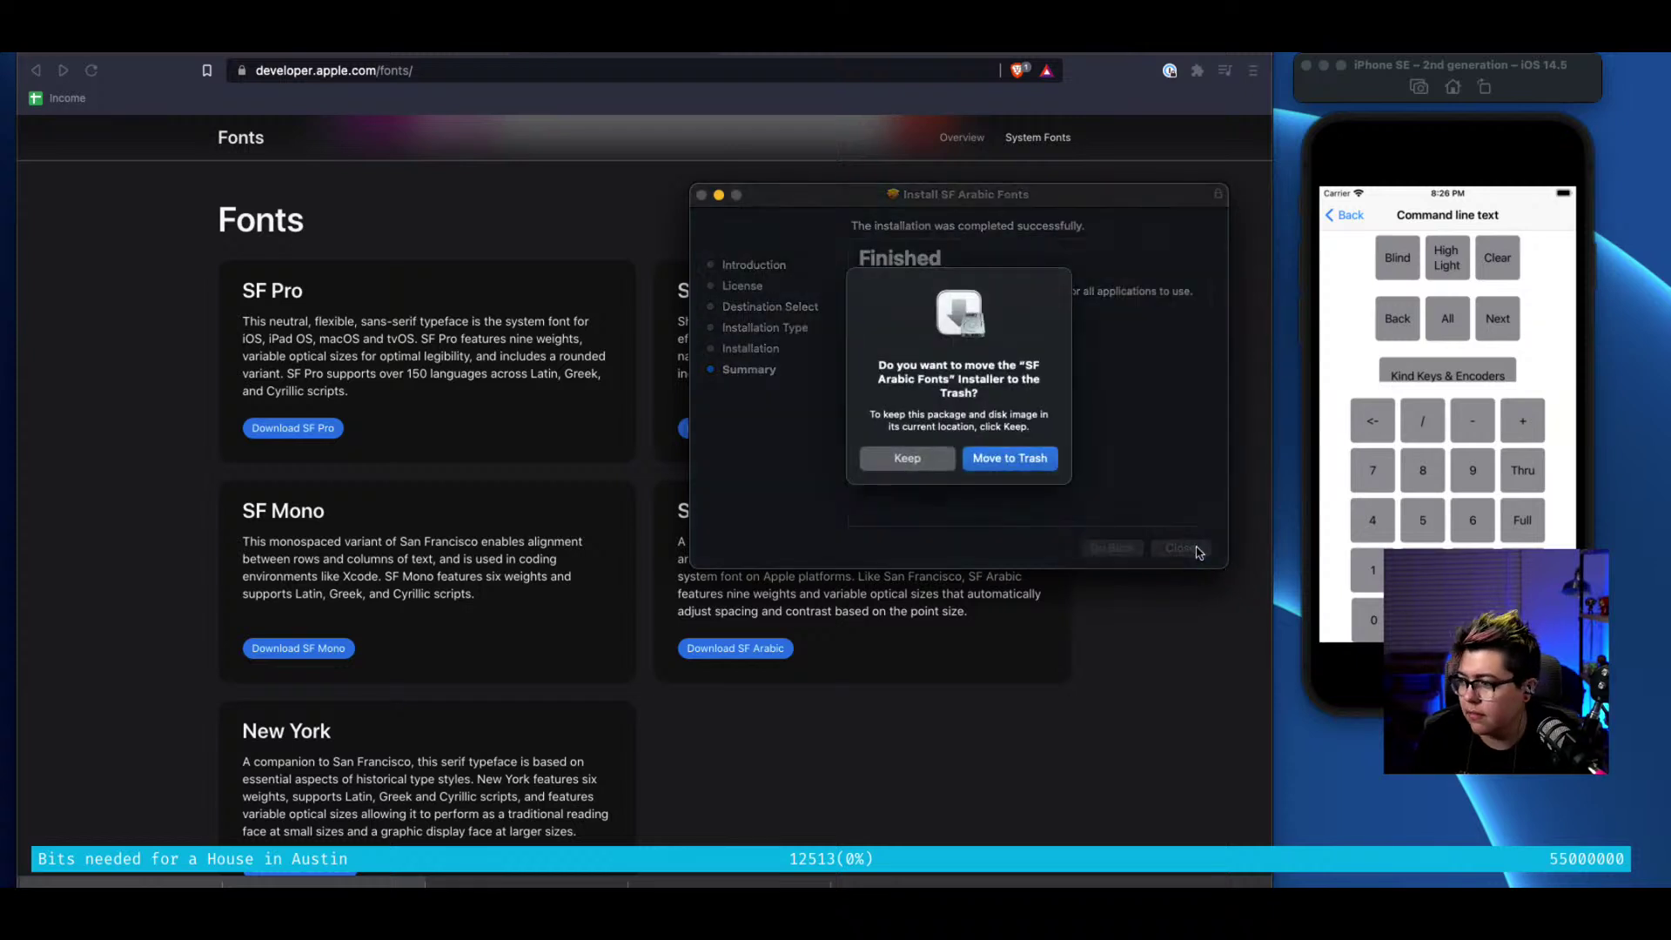
click(1027, 462)
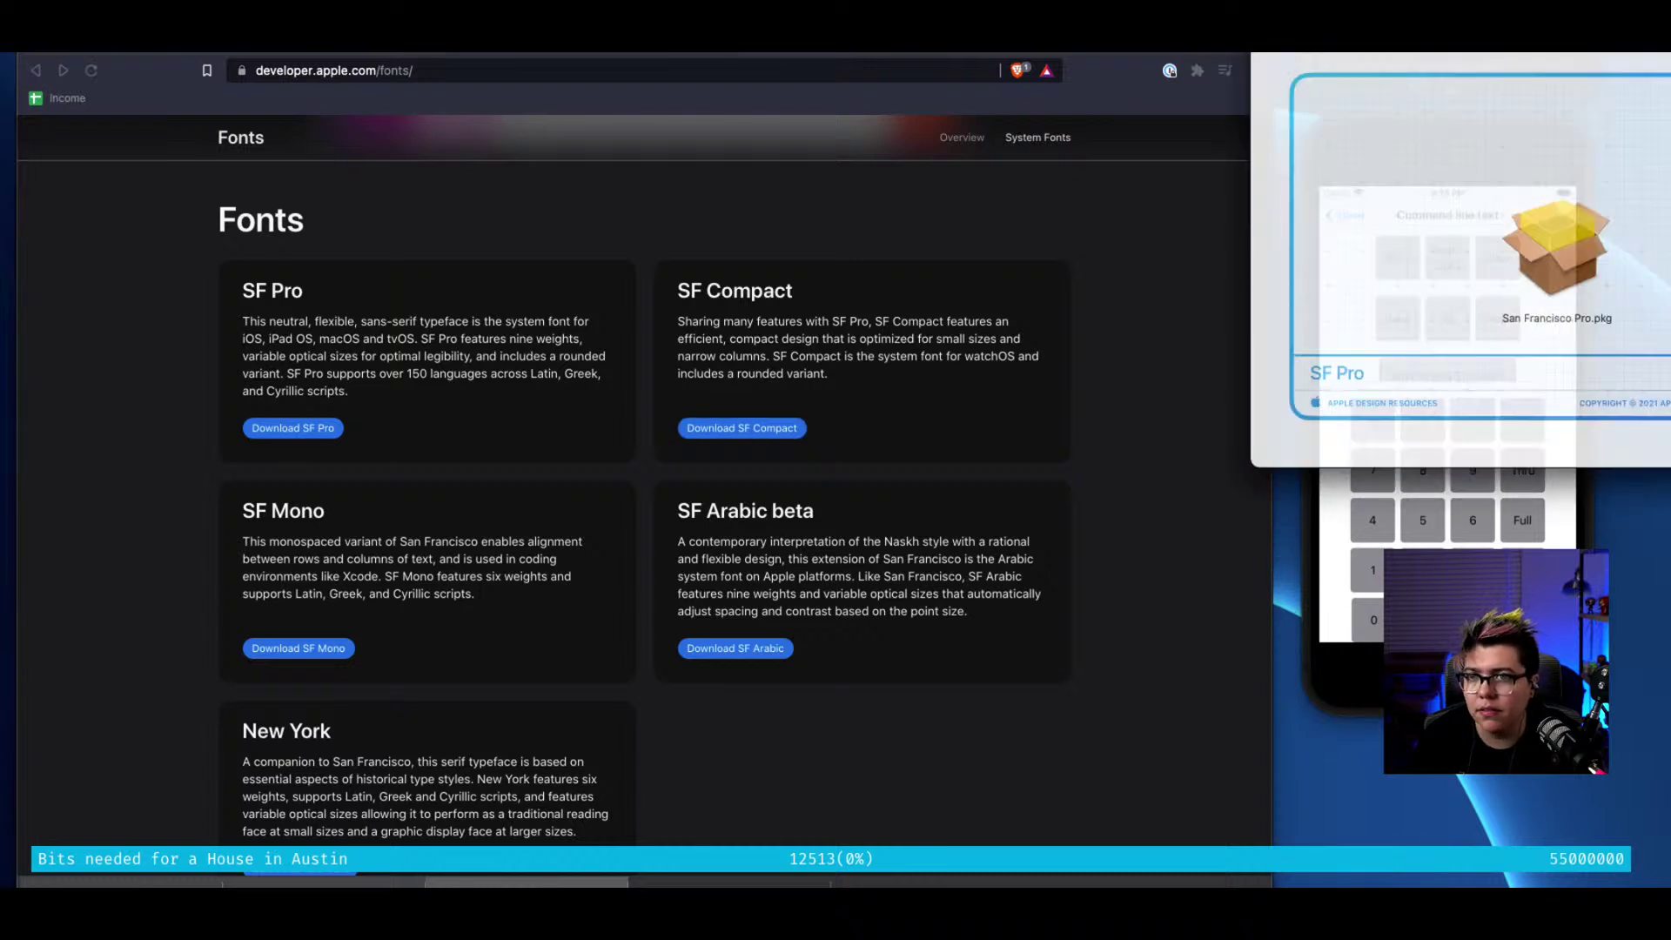
Install the San Francisco Pro fonts from their package, agreeing to the license, and move the installer to the Trash
drag(1482, 246, 1052, 292)
double_click(945, 541)
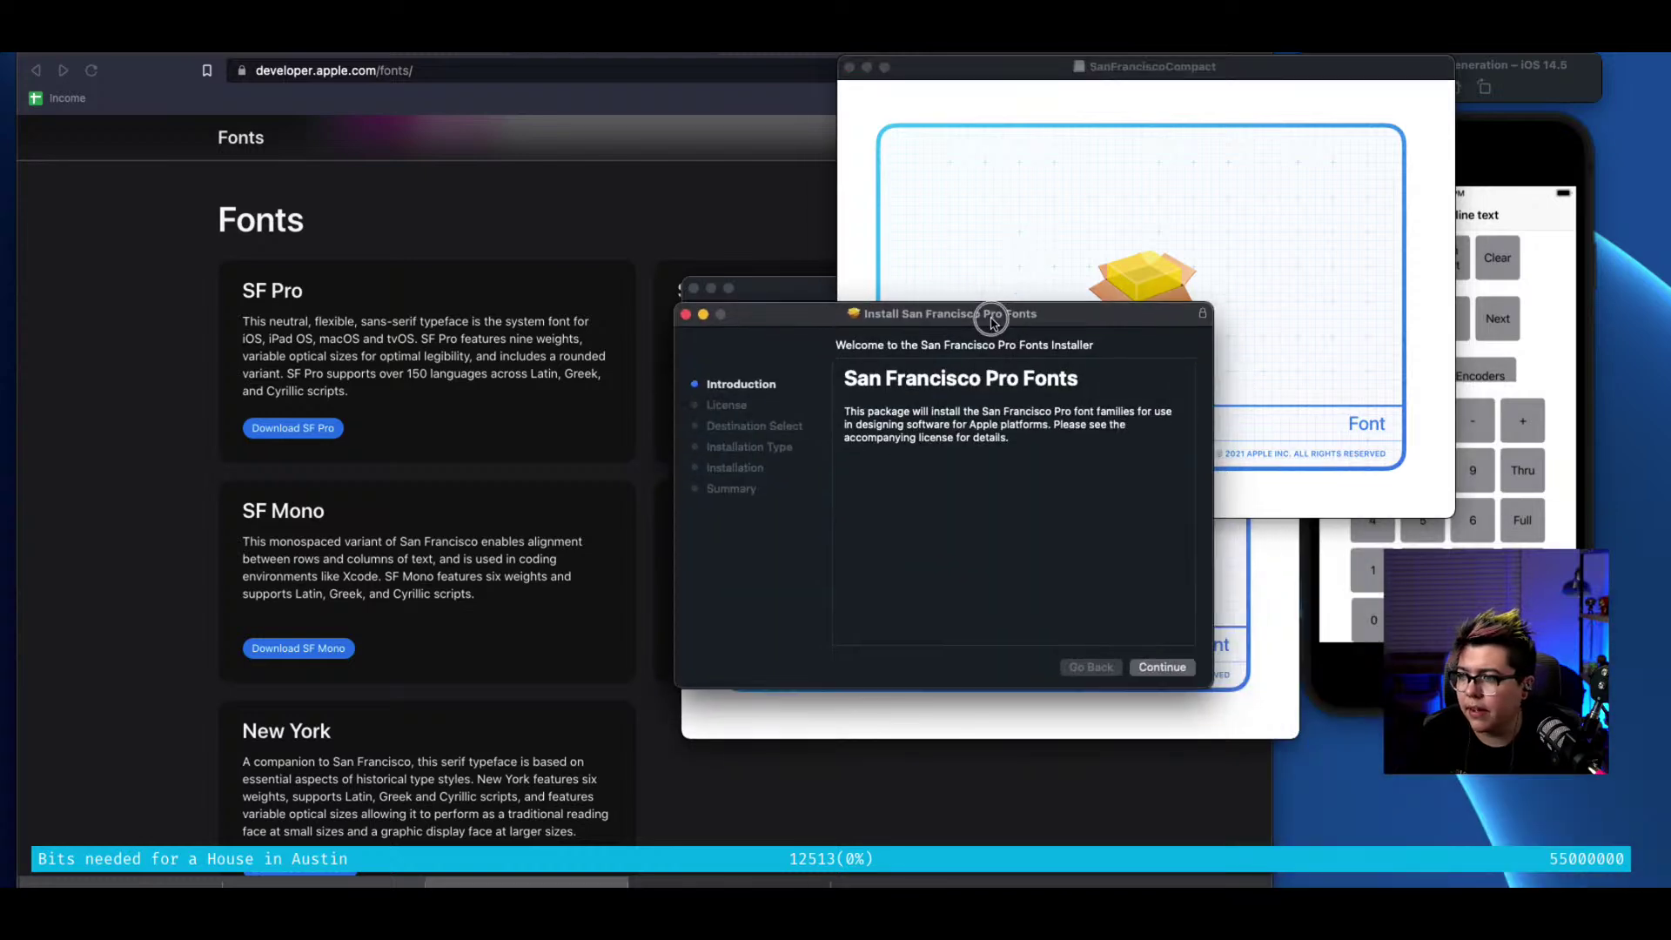
click(1172, 673)
click(1166, 668)
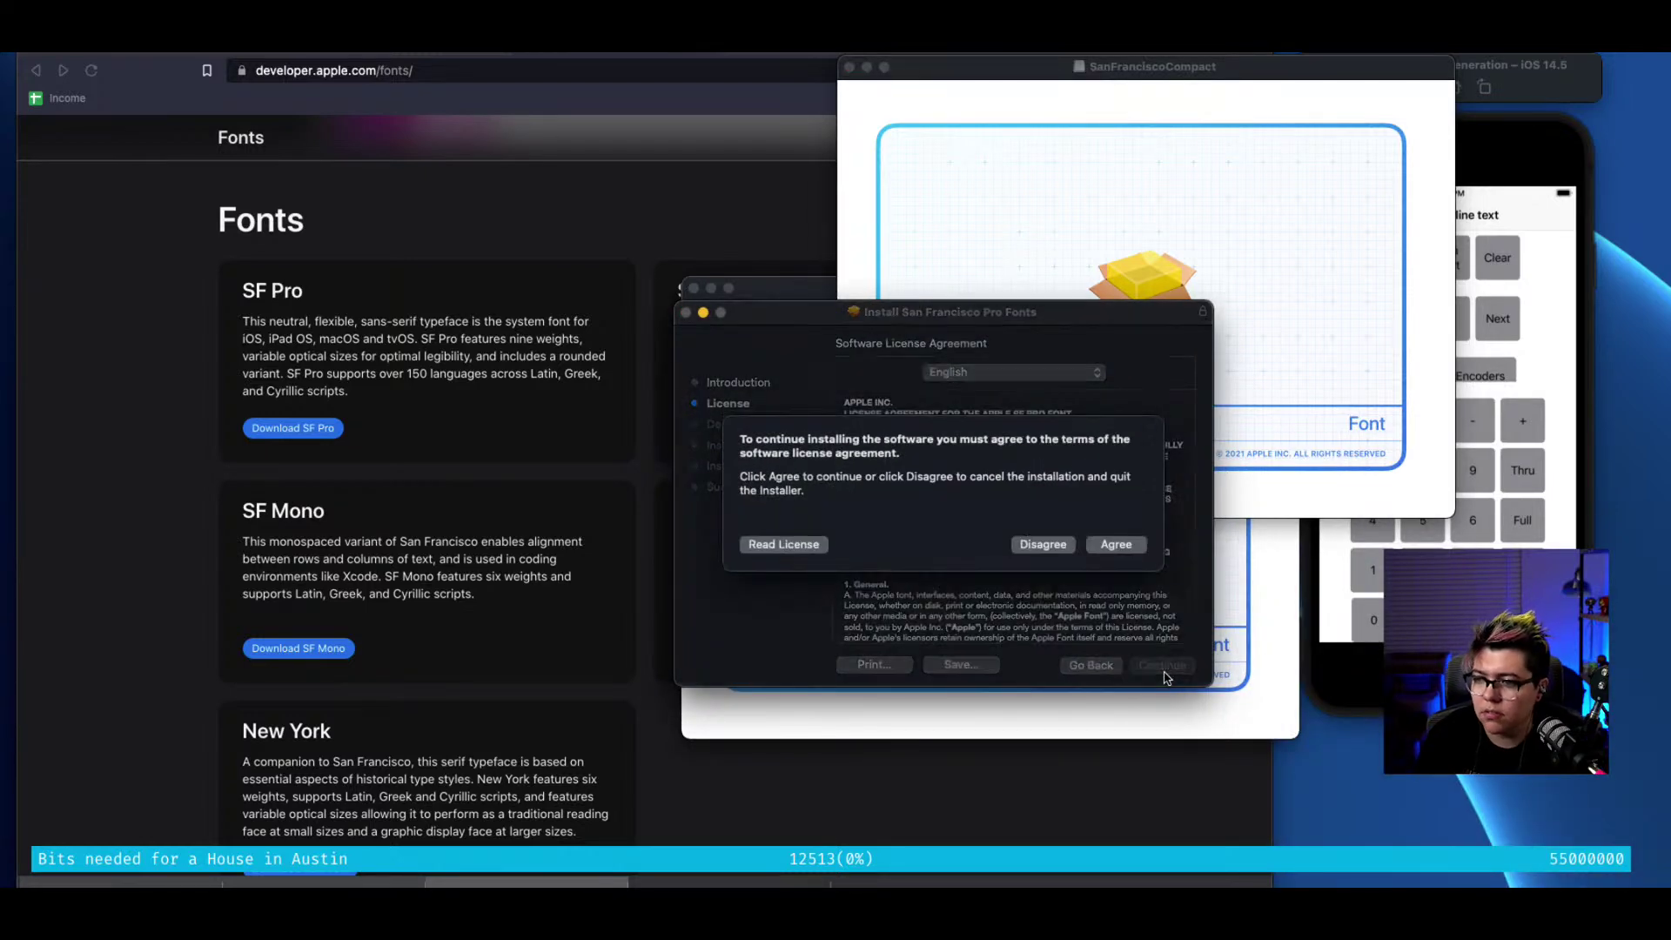
click(1103, 540)
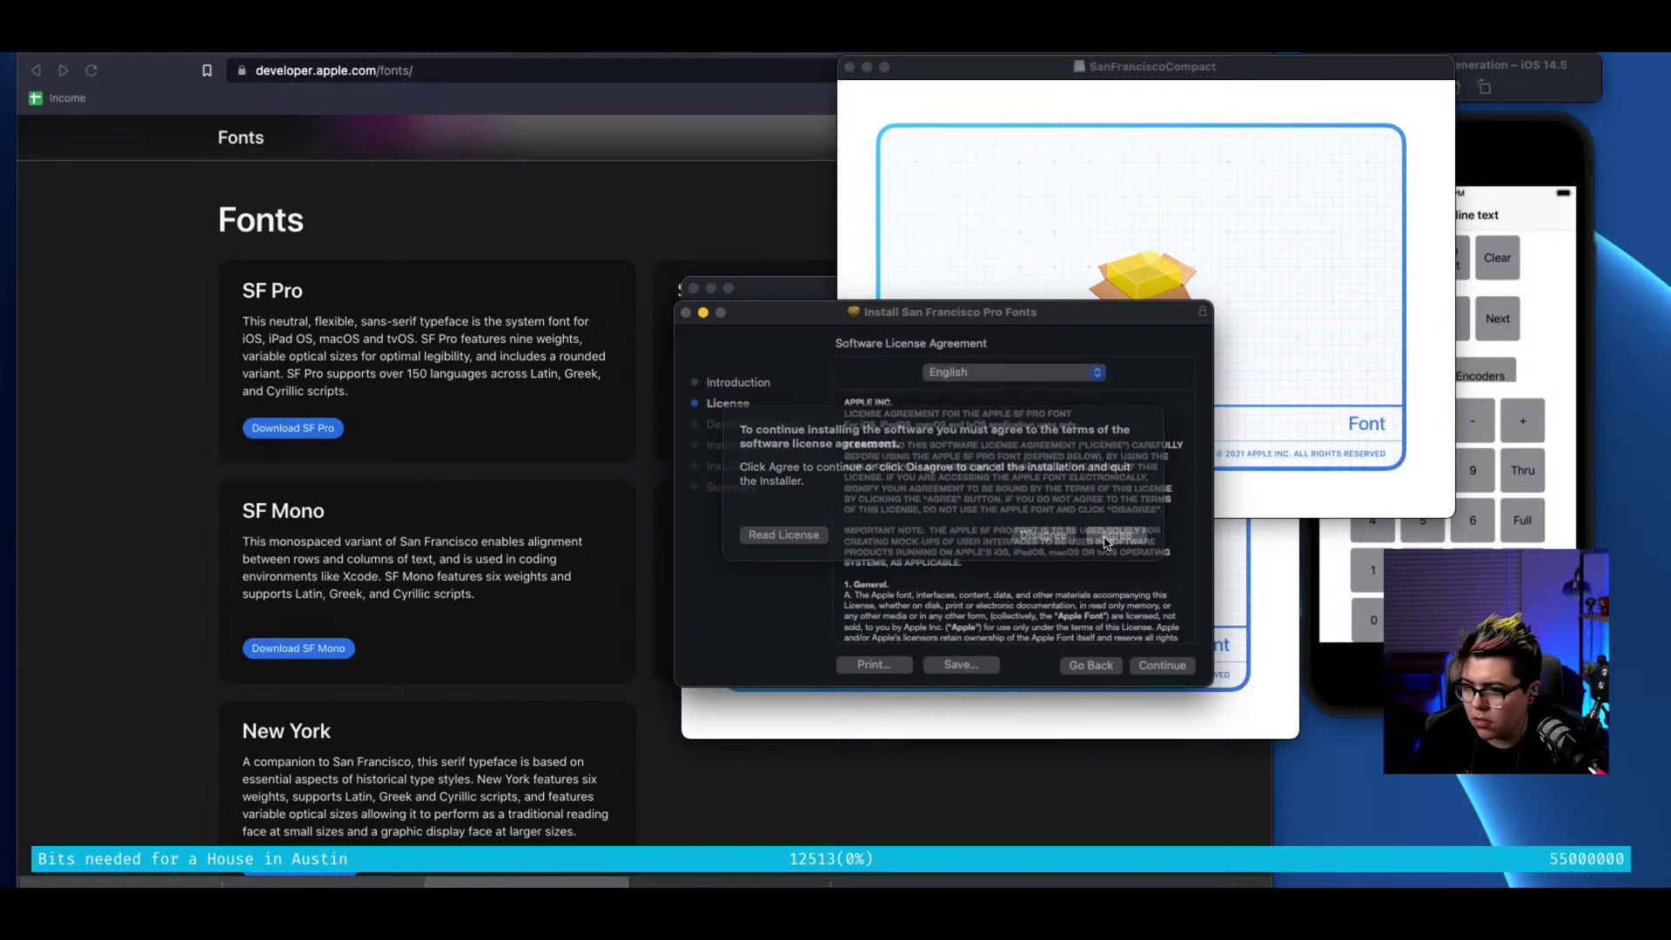
click(1182, 670)
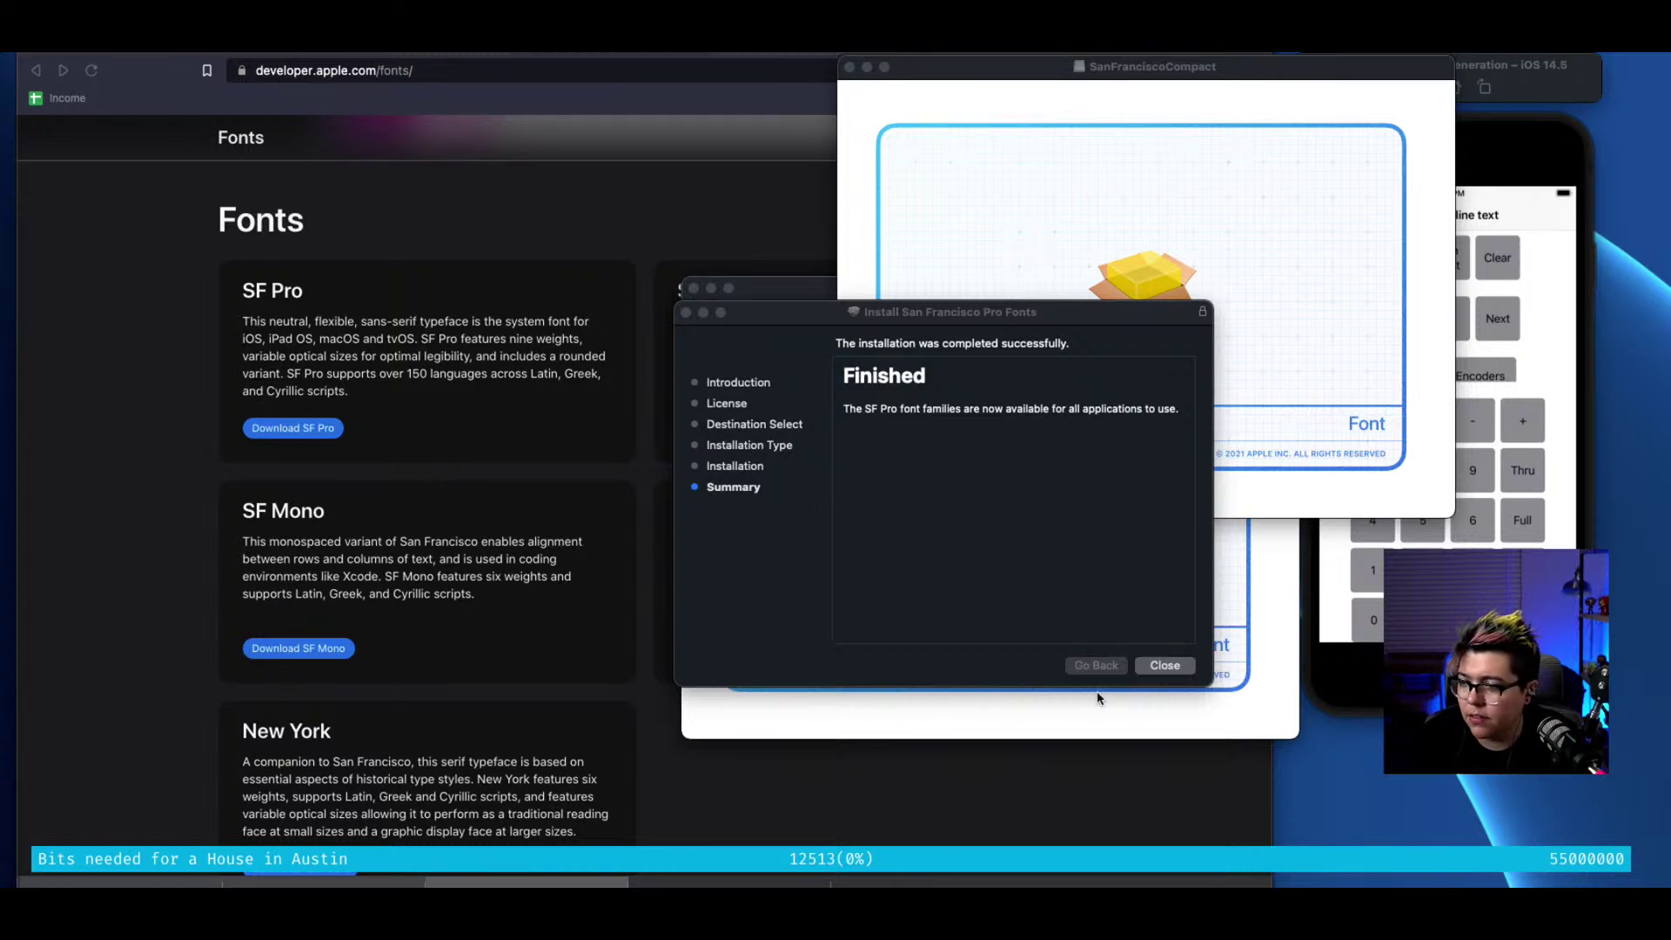
click(1161, 663)
click(993, 576)
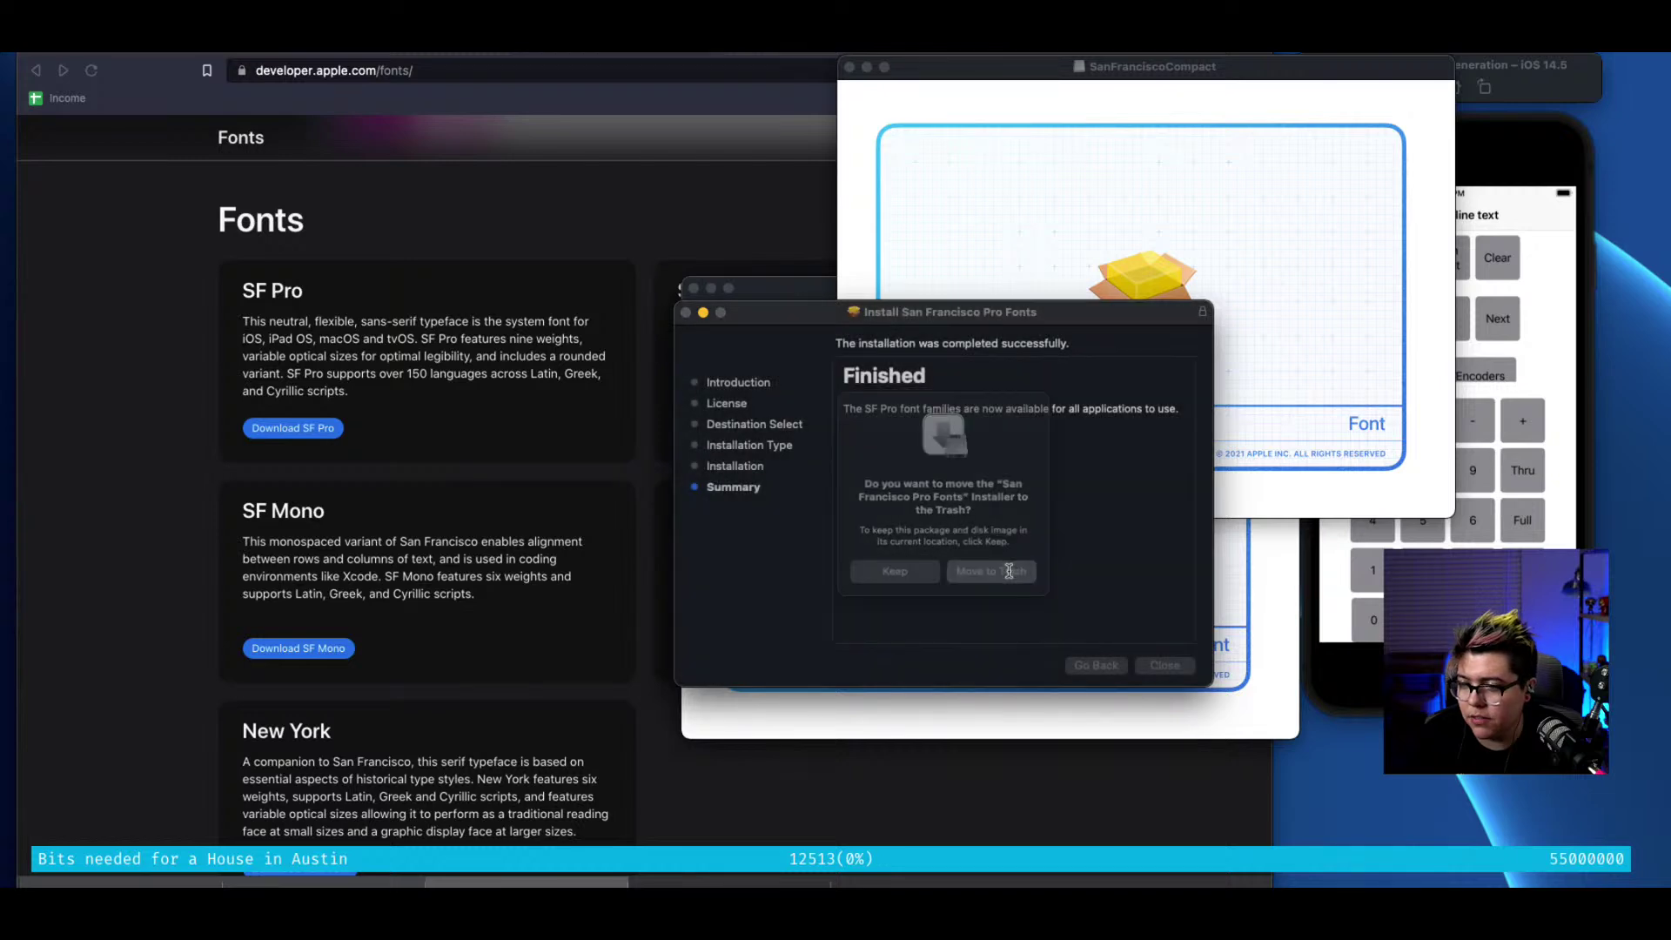
Install the San Francisco Compact fonts, agreeing to the license, and move the installer to the Trash
click(1104, 280)
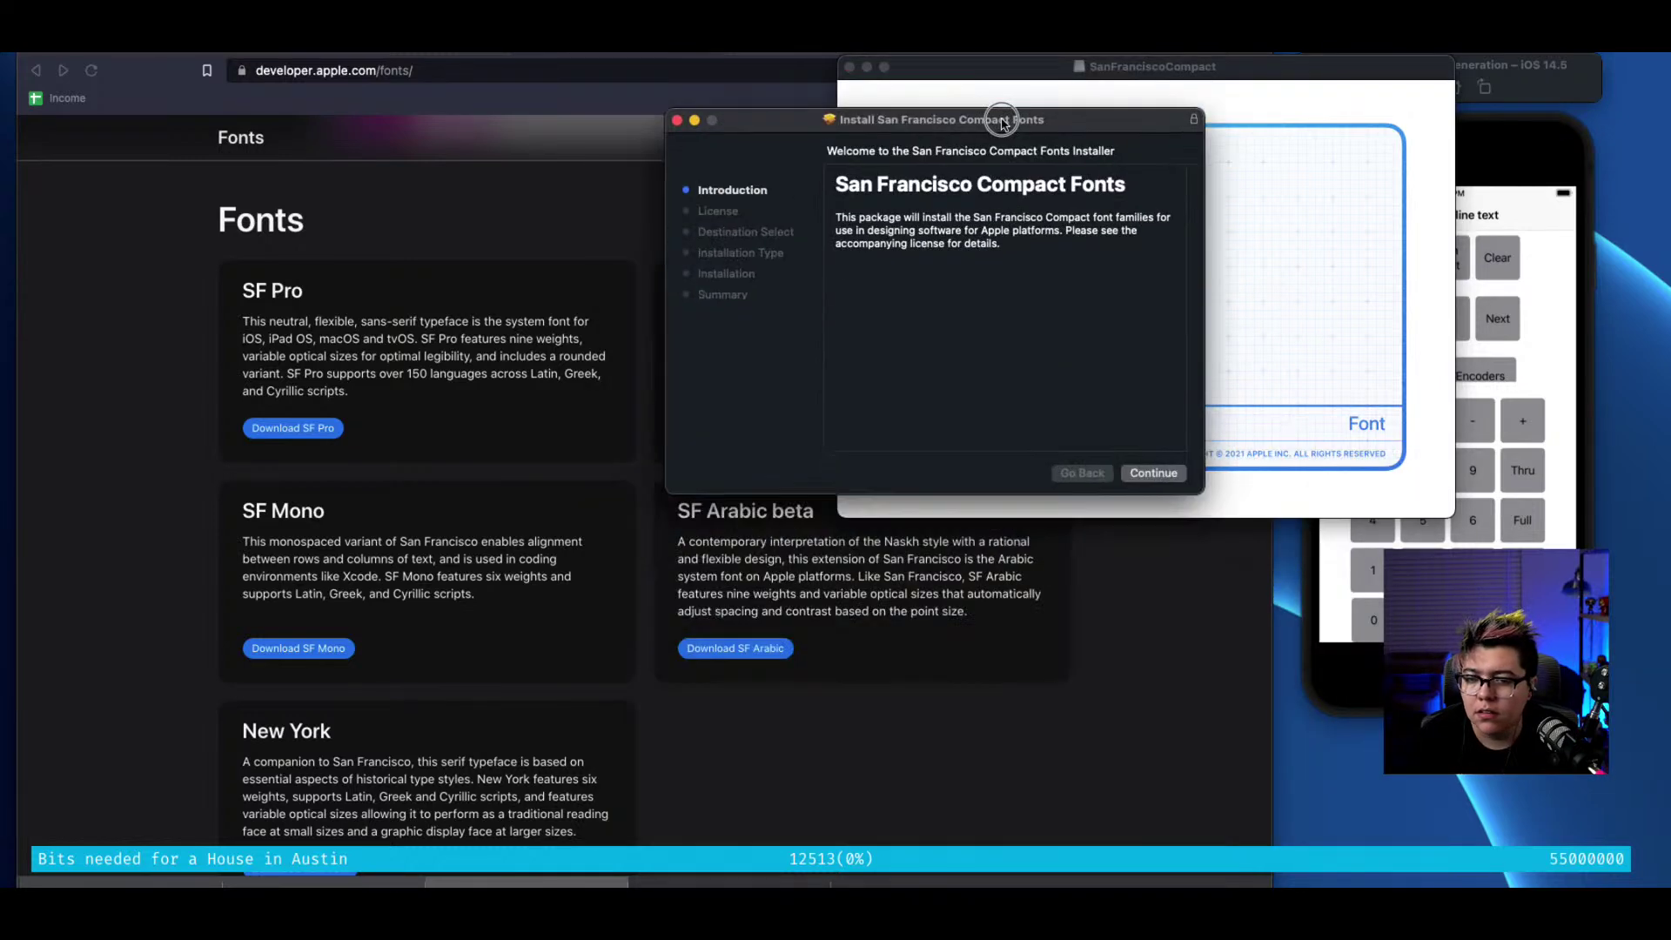
click(1229, 406)
click(1229, 405)
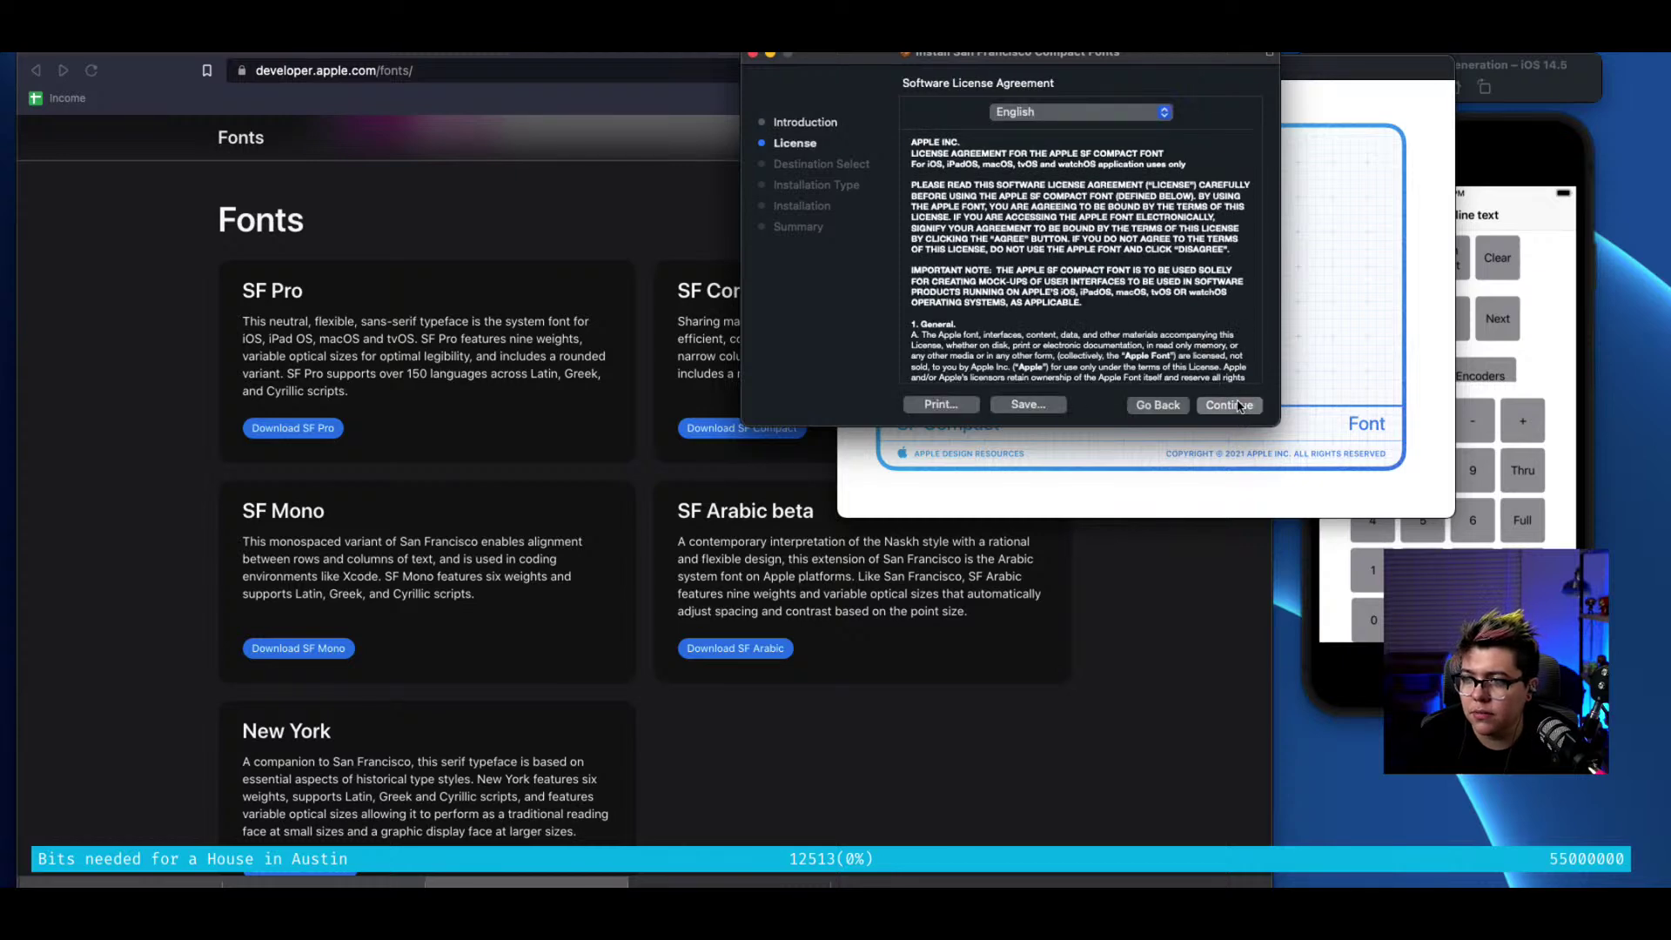
click(1193, 287)
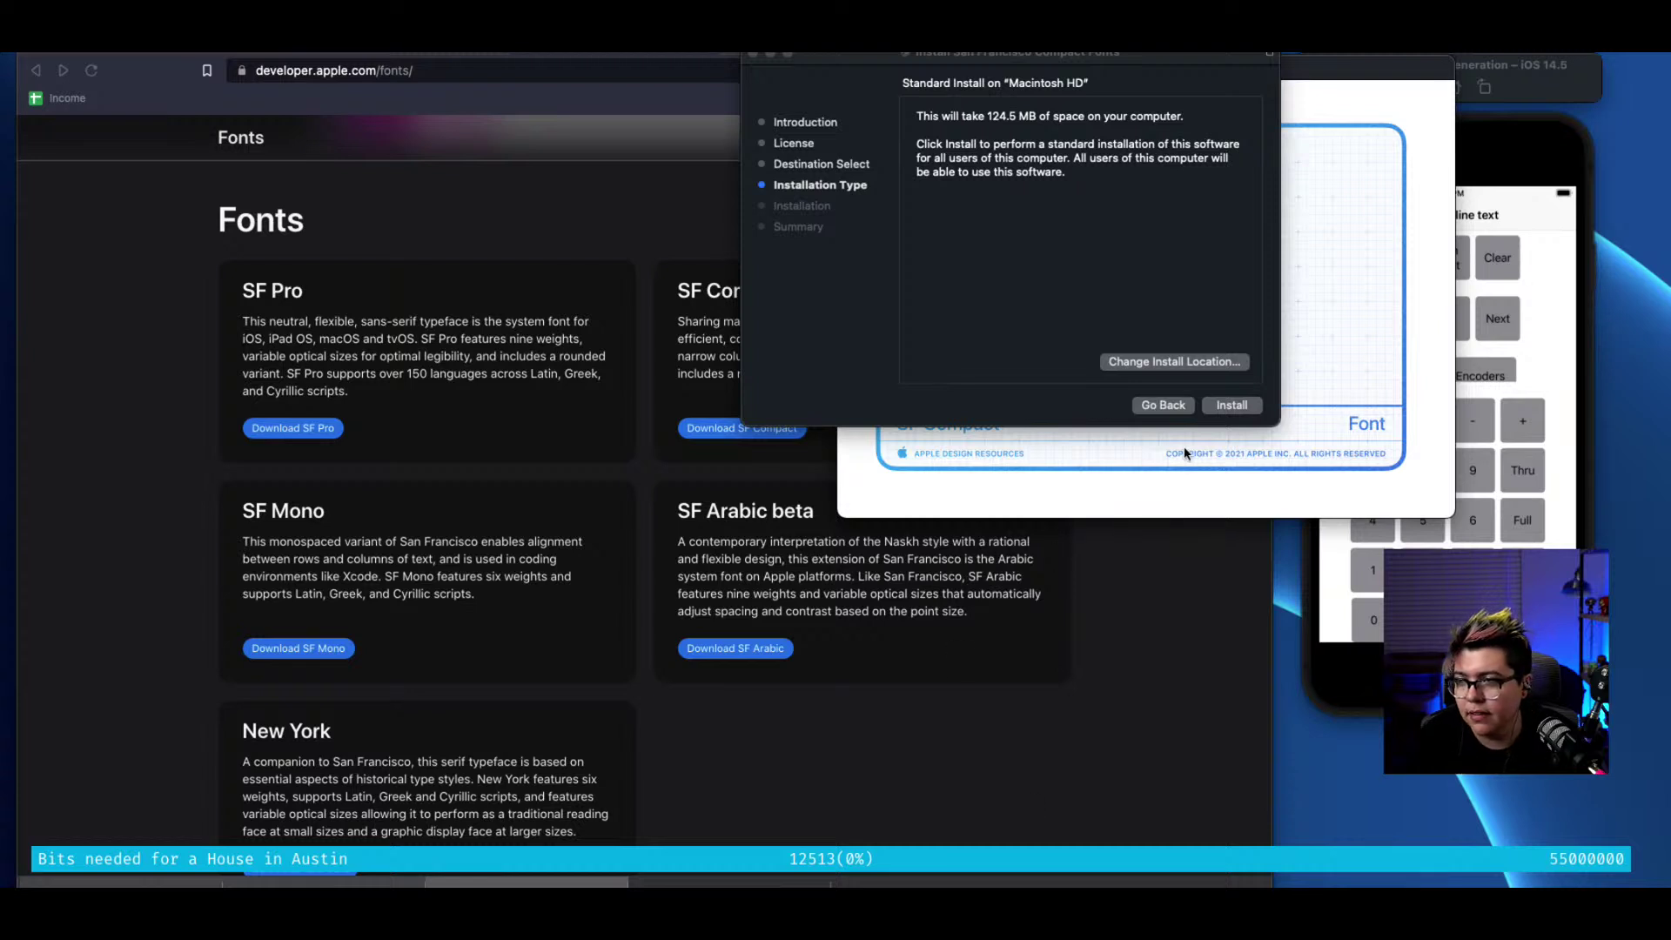
click(1264, 407)
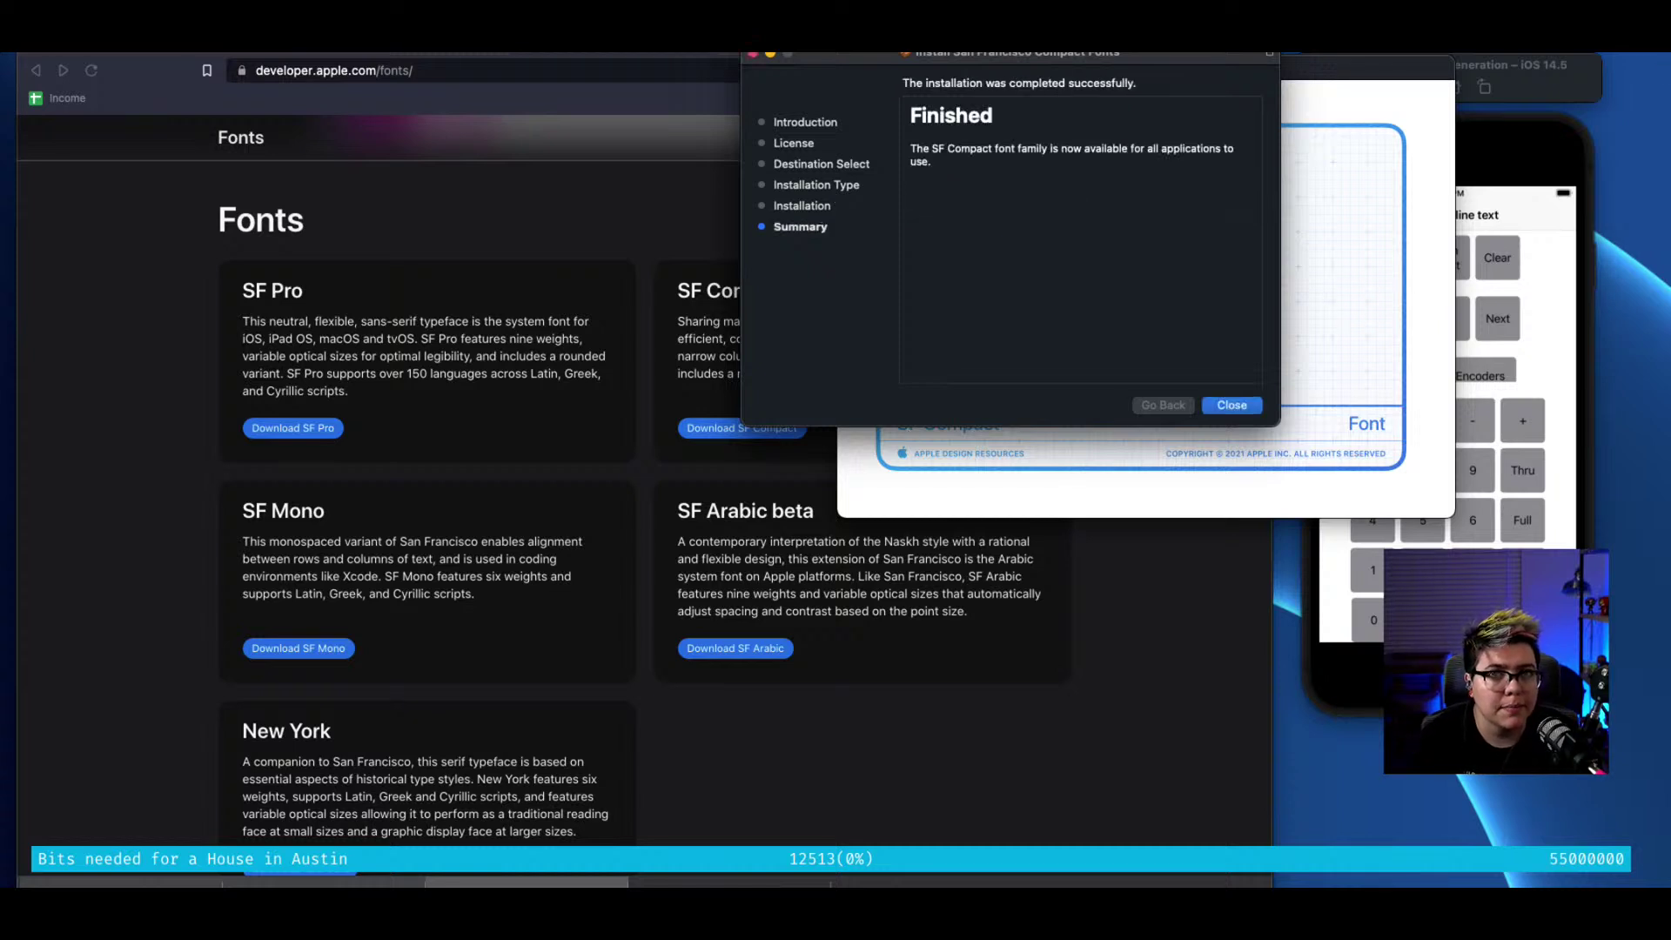
click(1196, 432)
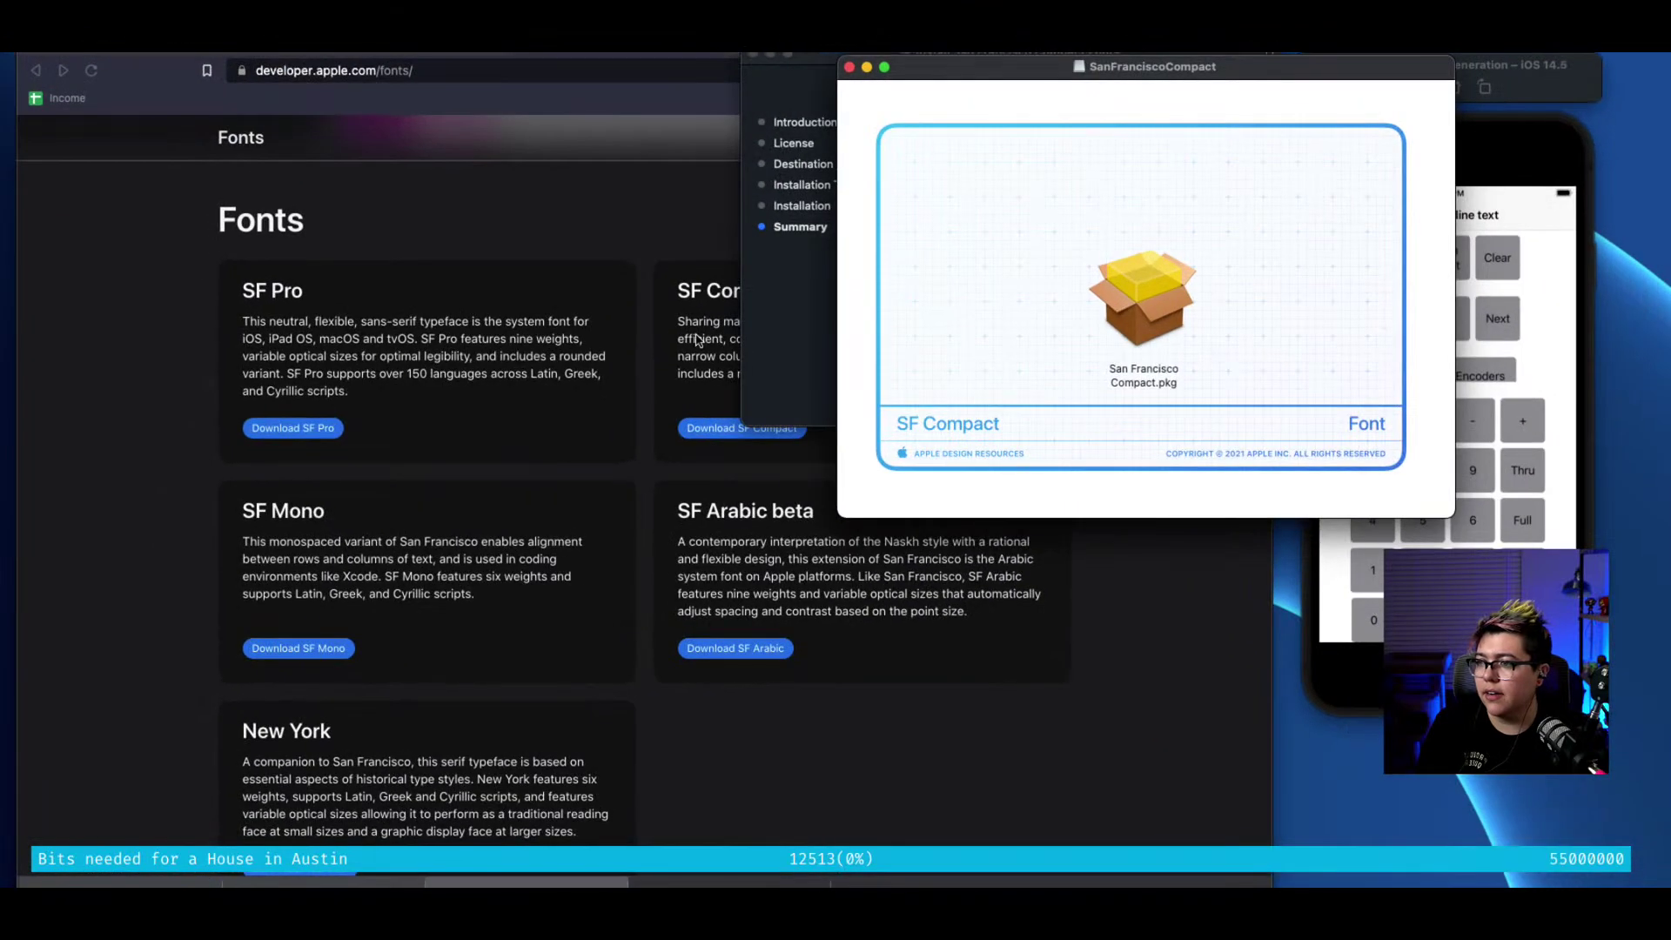
click(772, 318)
click(1231, 405)
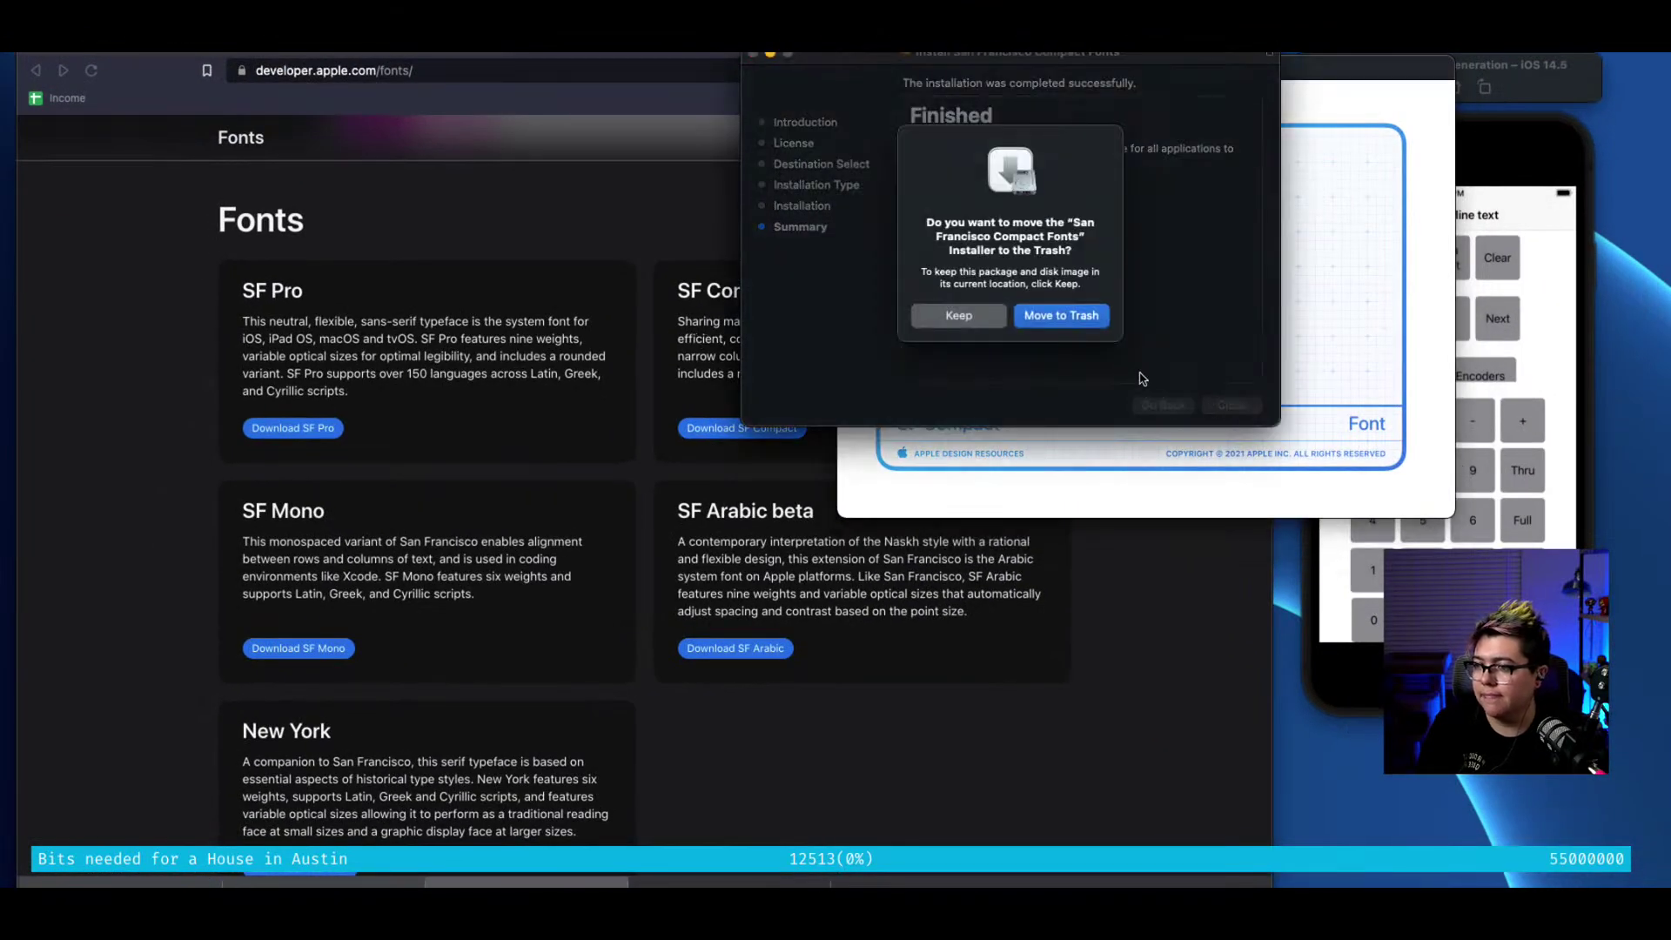
click(1079, 315)
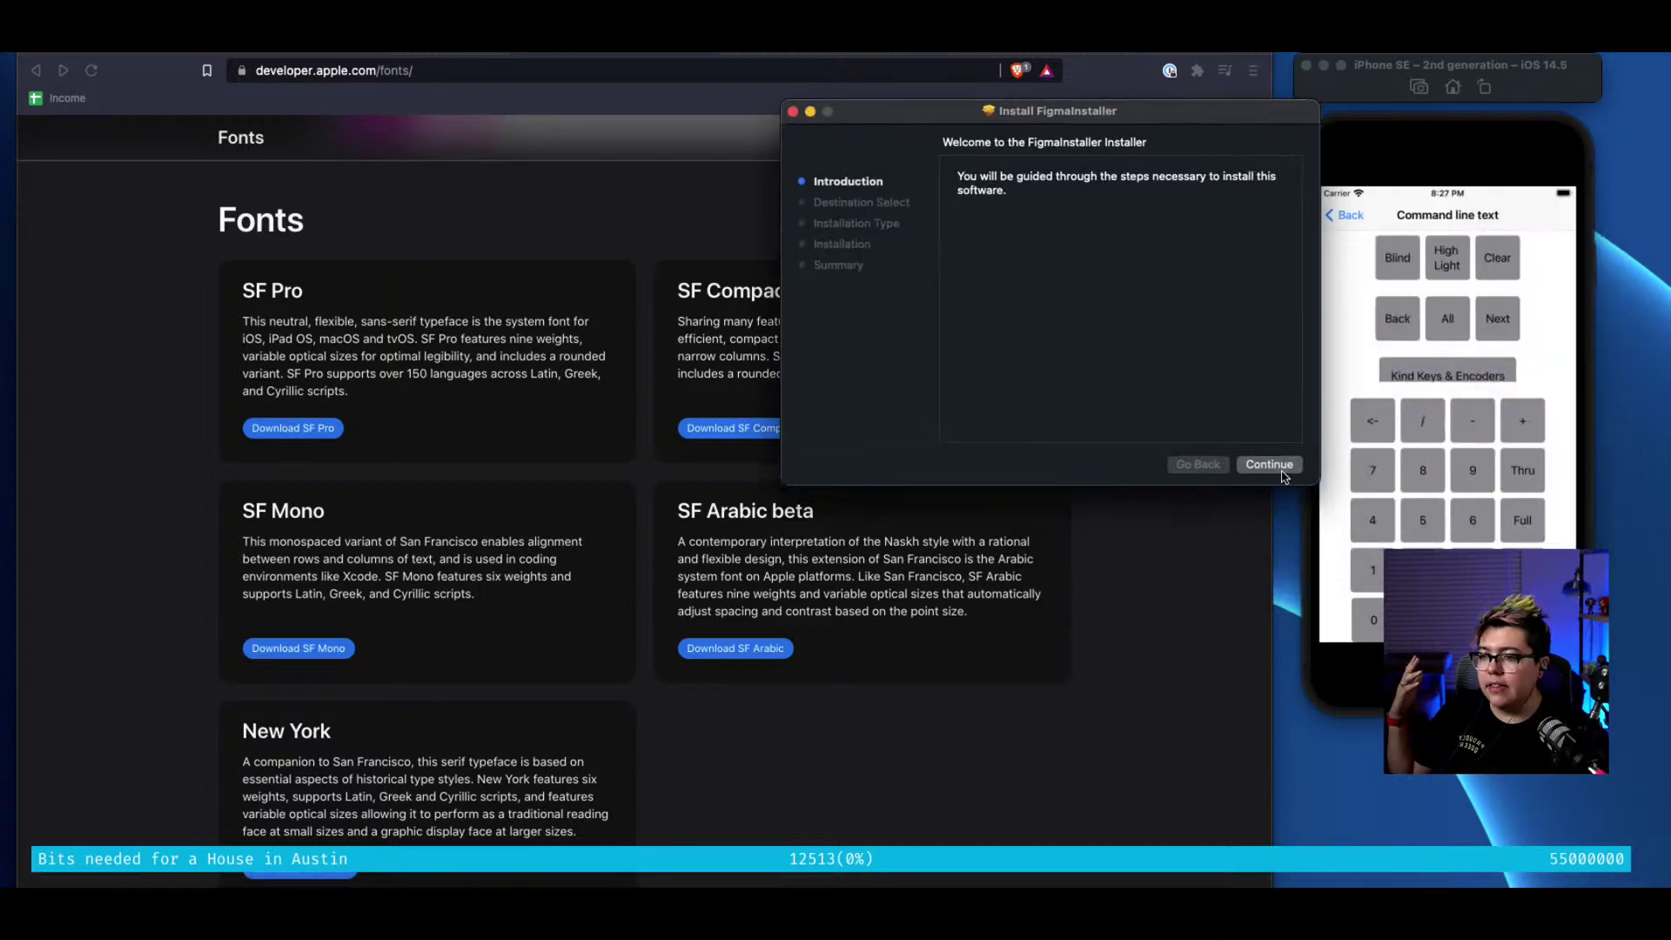
Install Figma's font service on Macintosh HD, authorising it with the account password, and move the installer to the Trash
click(1290, 469)
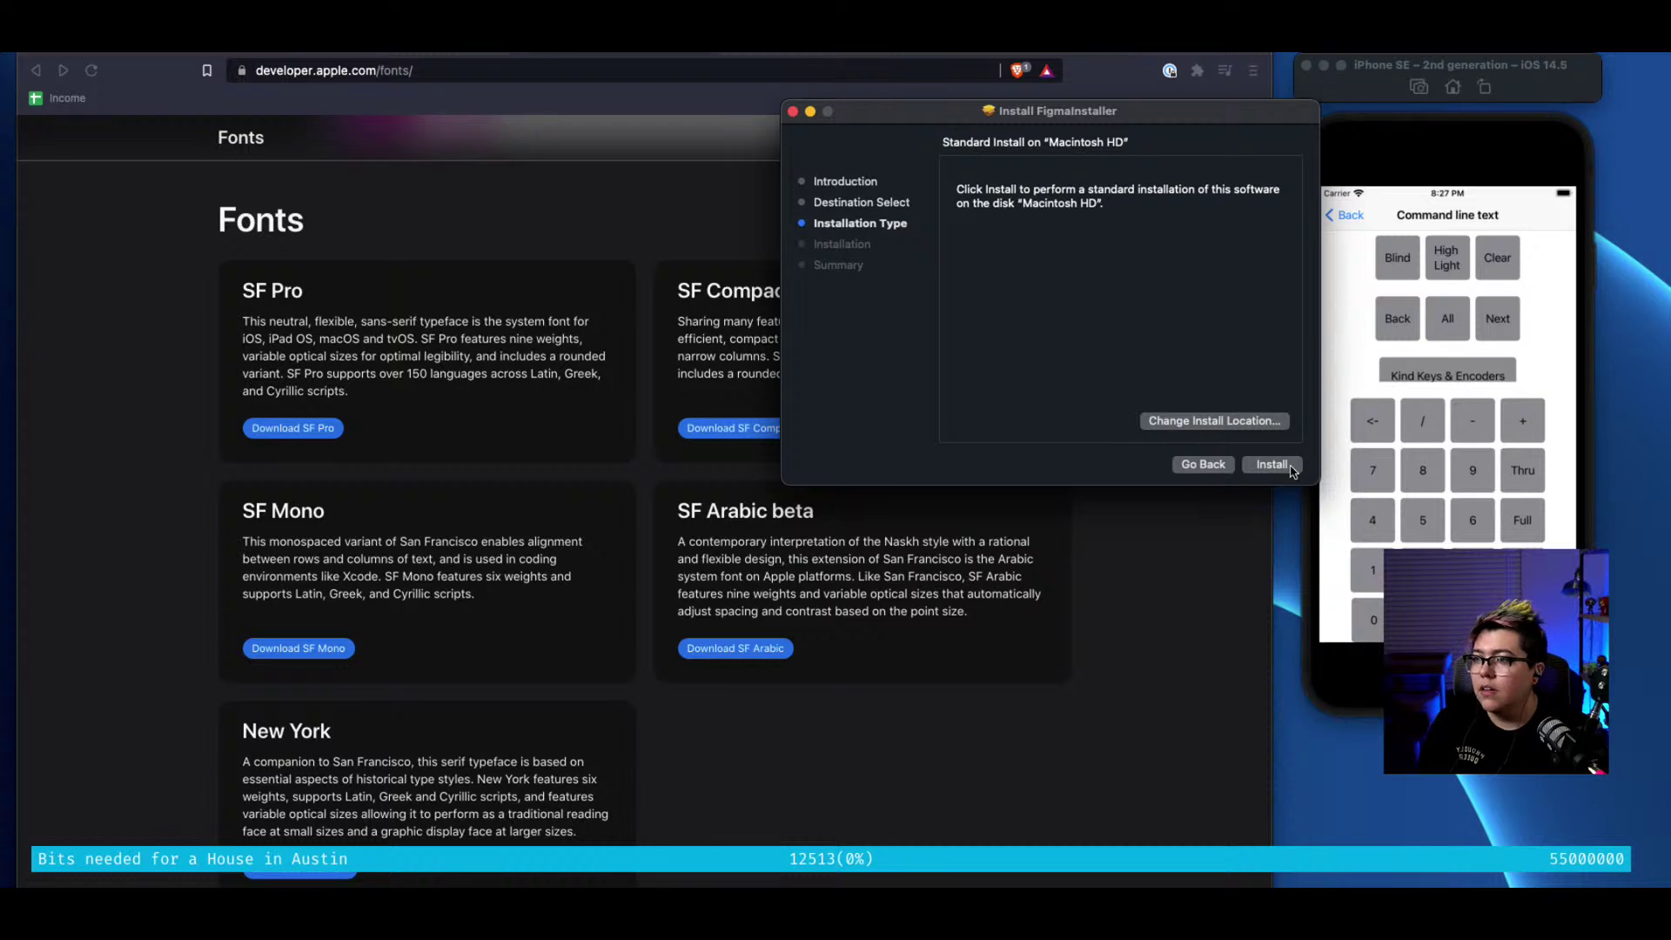
click(1291, 468)
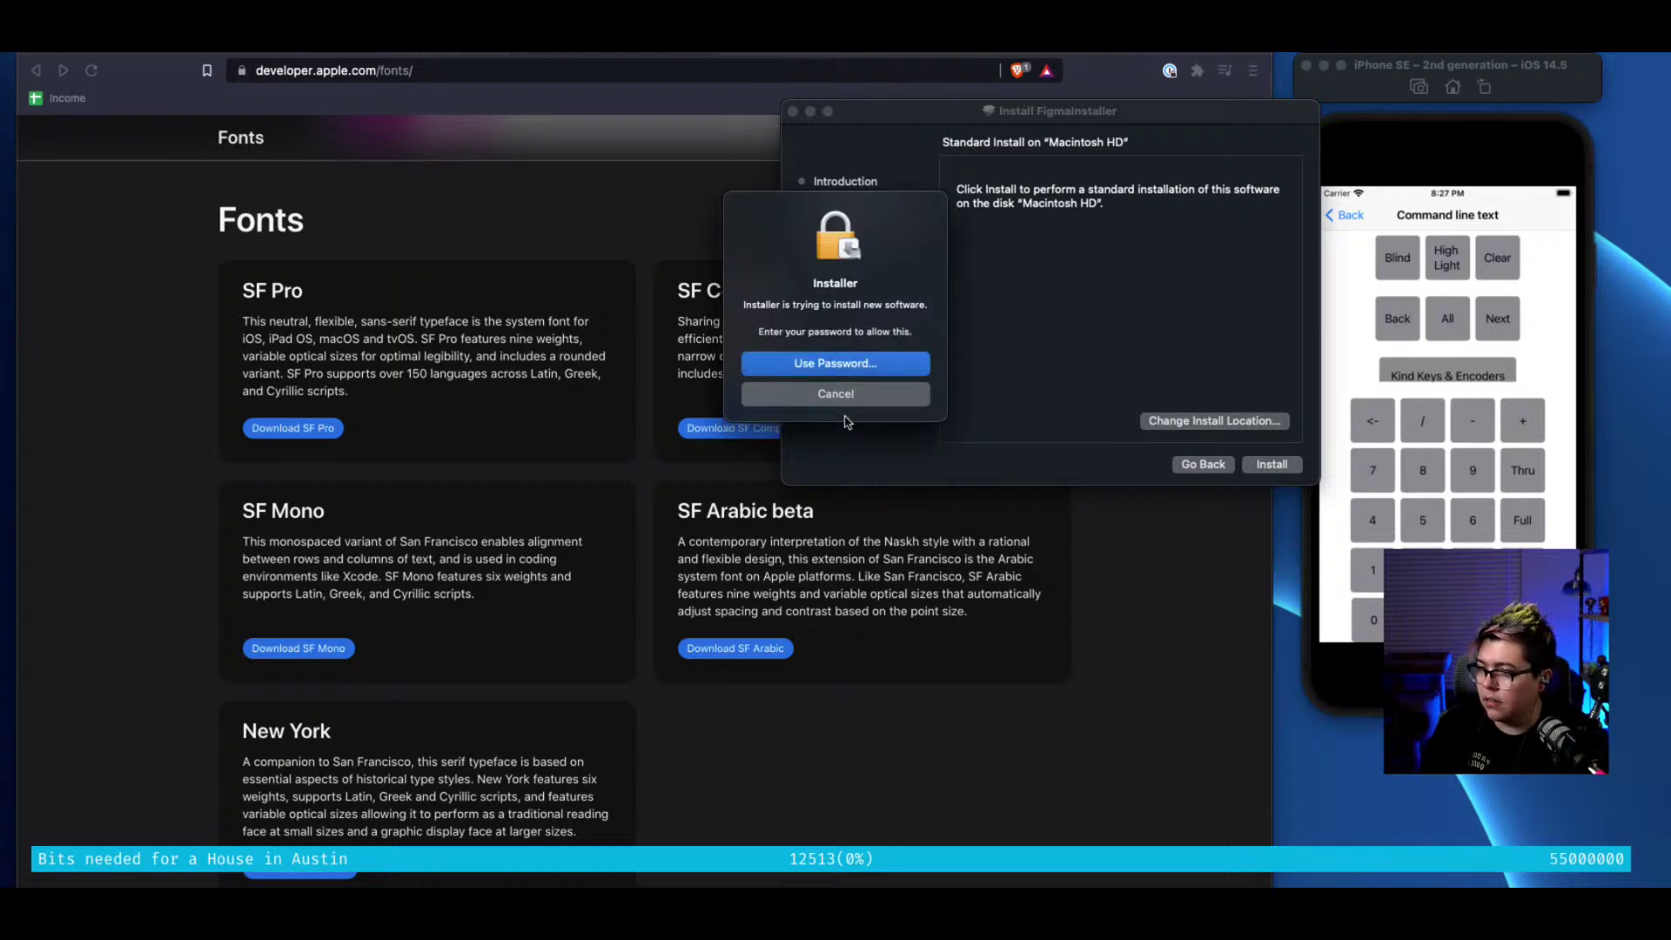
click(838, 364)
text(**********)
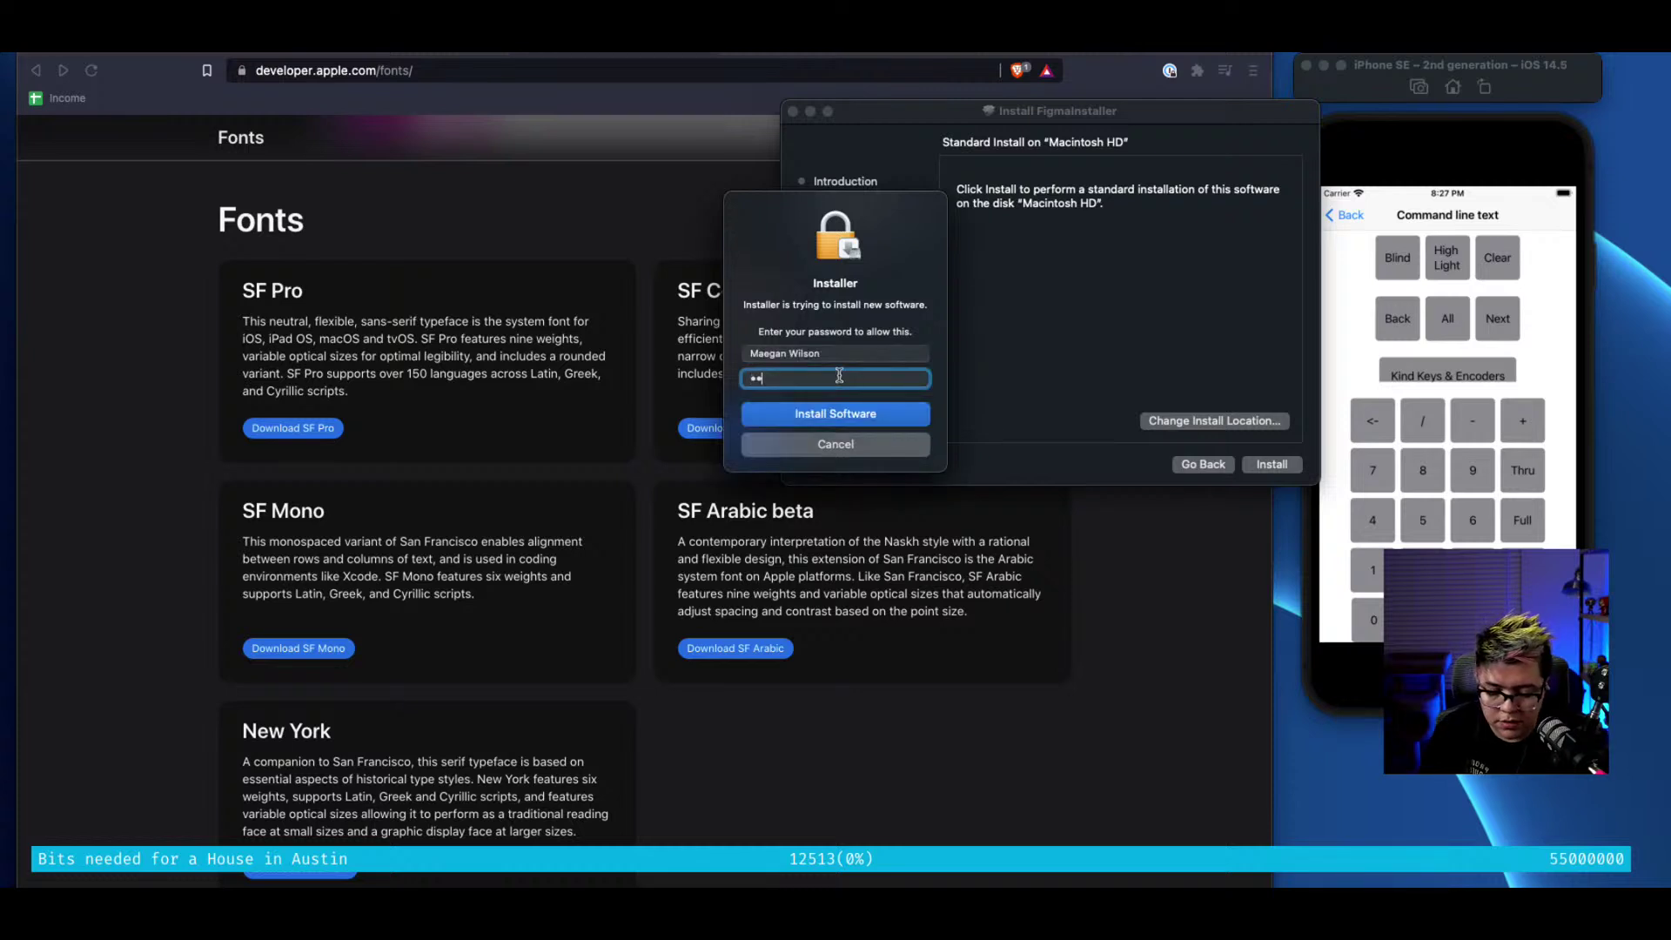
key(Return)
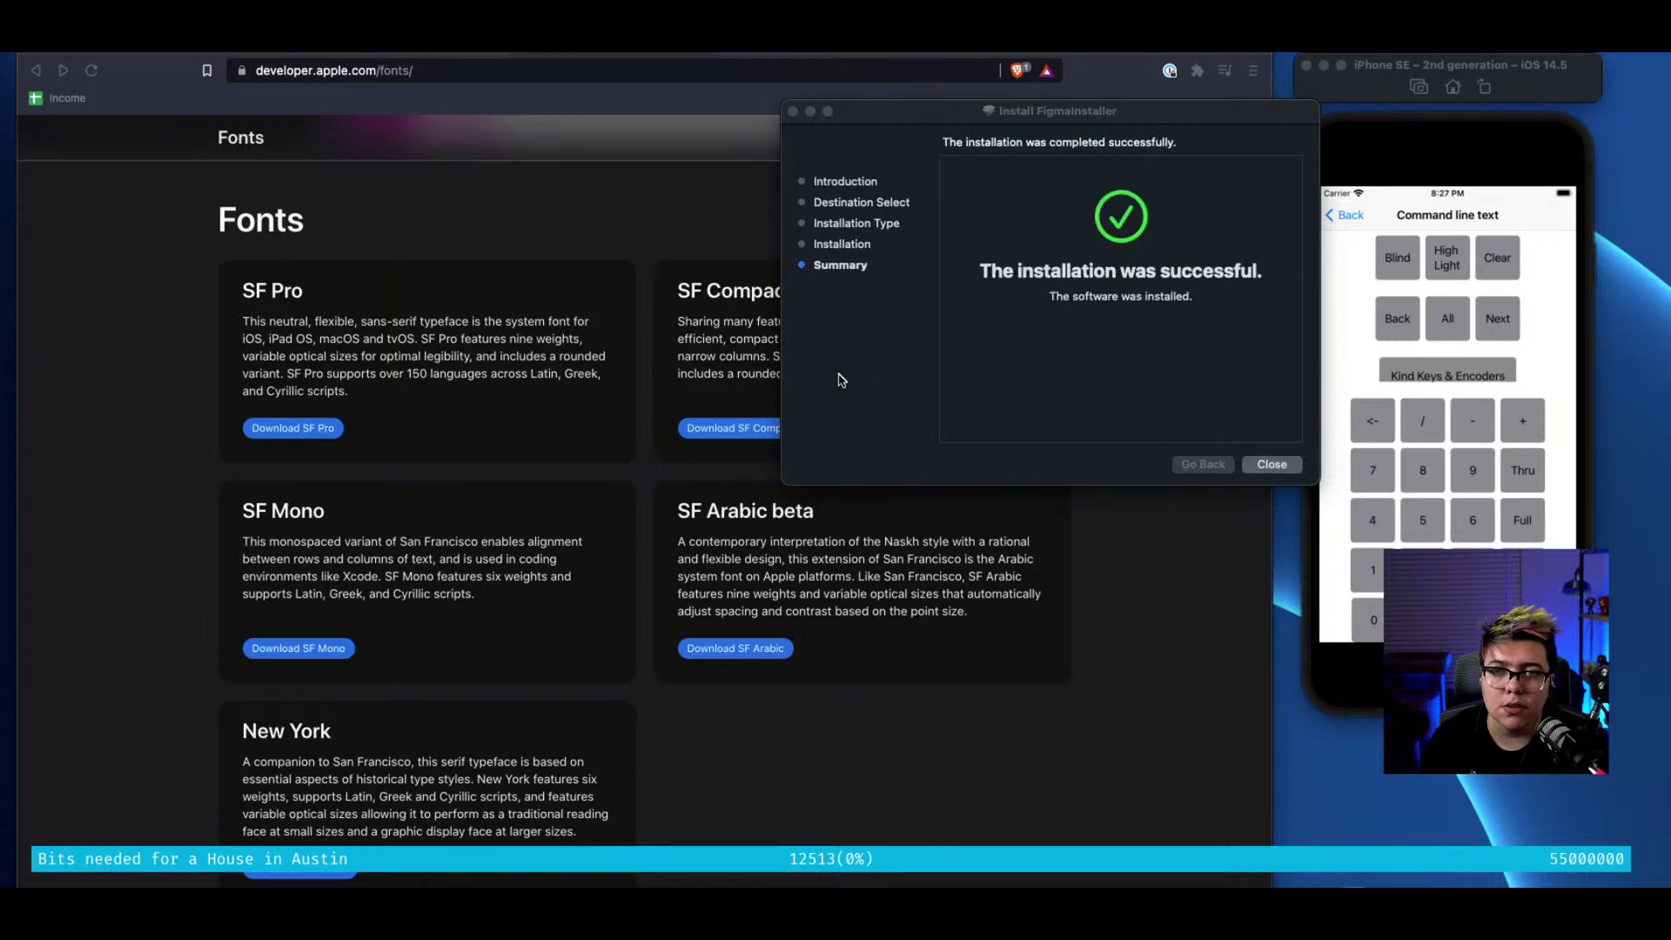
click(1270, 464)
click(1099, 376)
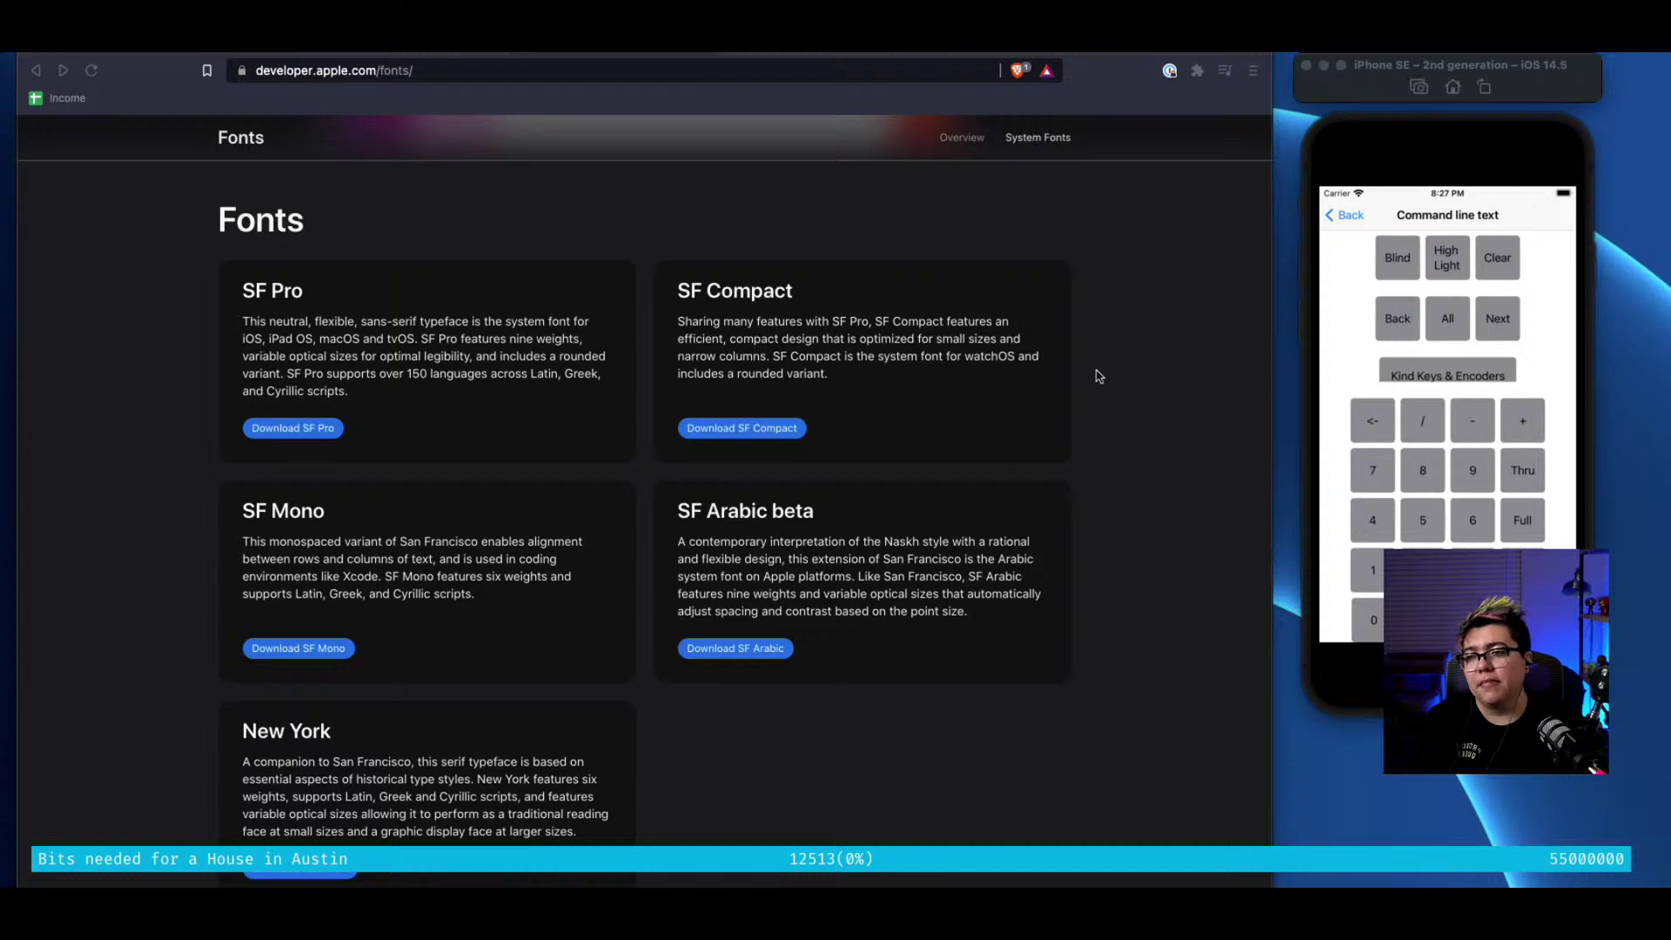
Reload the untitled Figma draft and the iOS 15 UI Kit file, and dismiss the FigJam promotion in the draft
click(391, 70)
click(391, 53)
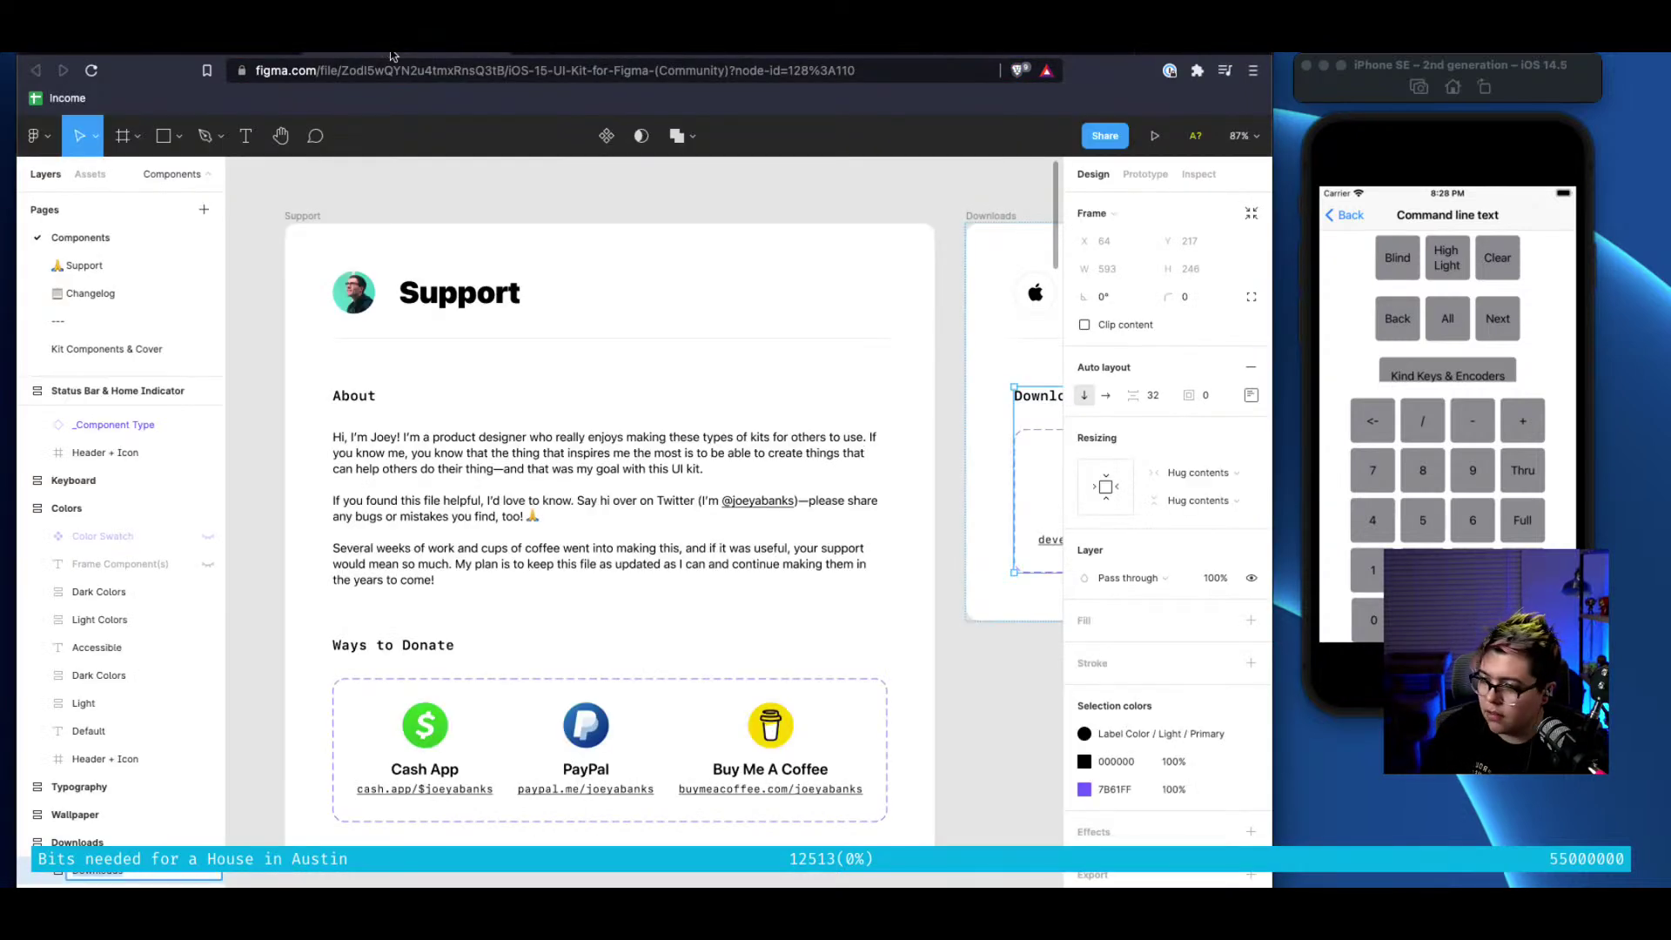
click(261, 55)
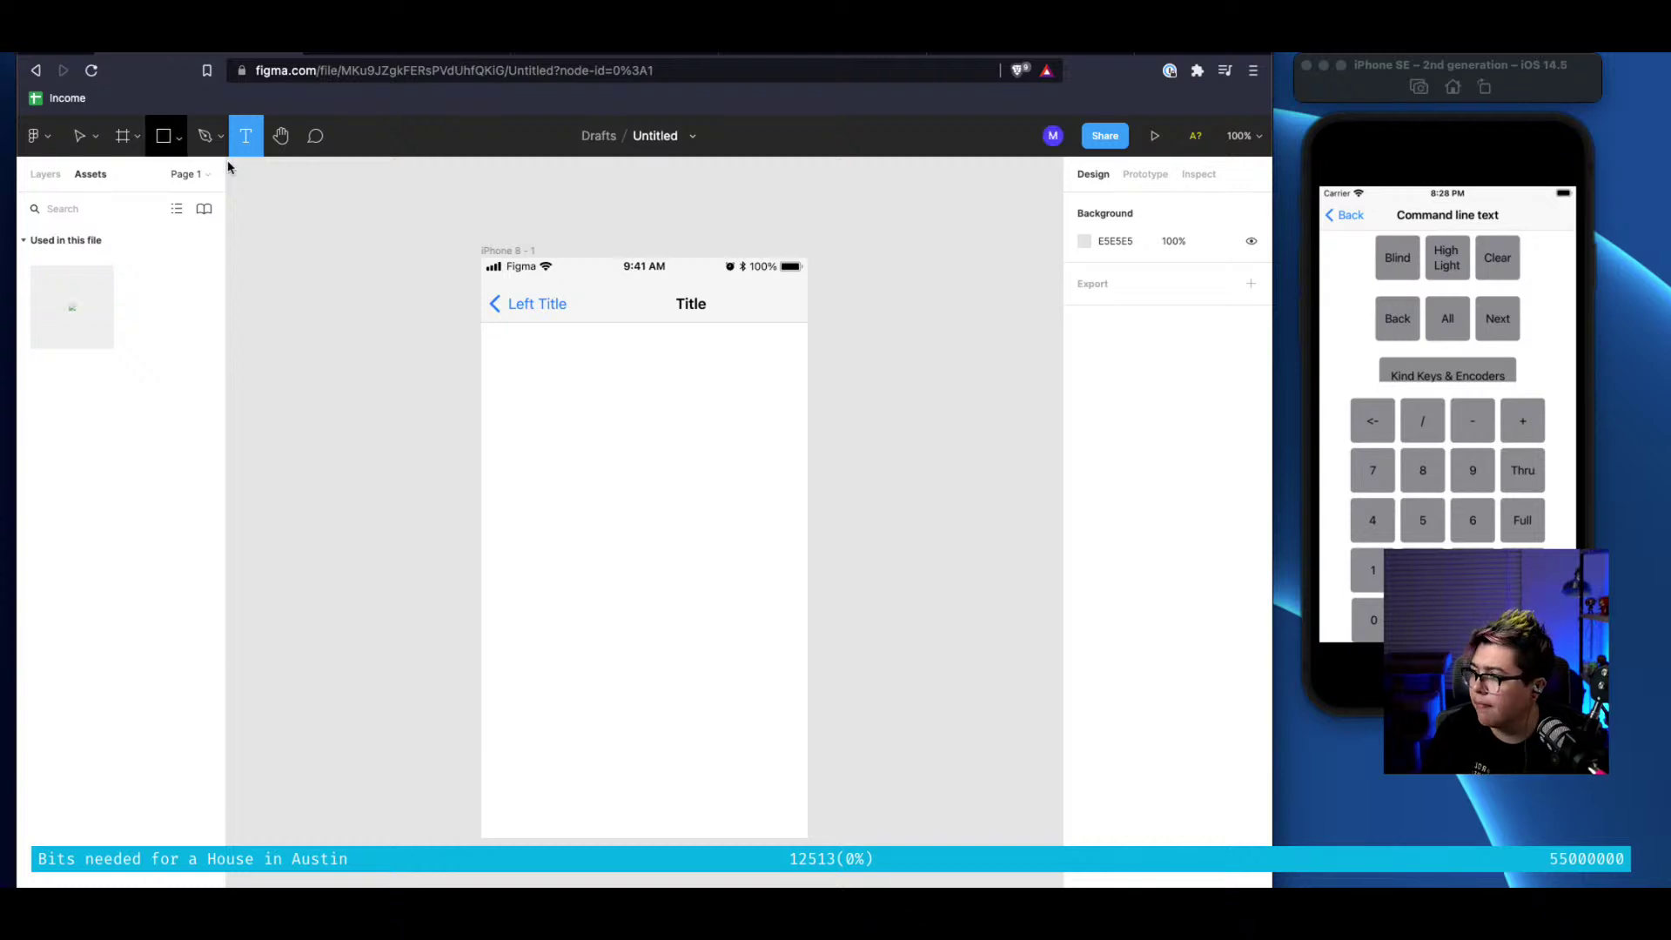
click(452, 227)
key(super+r)
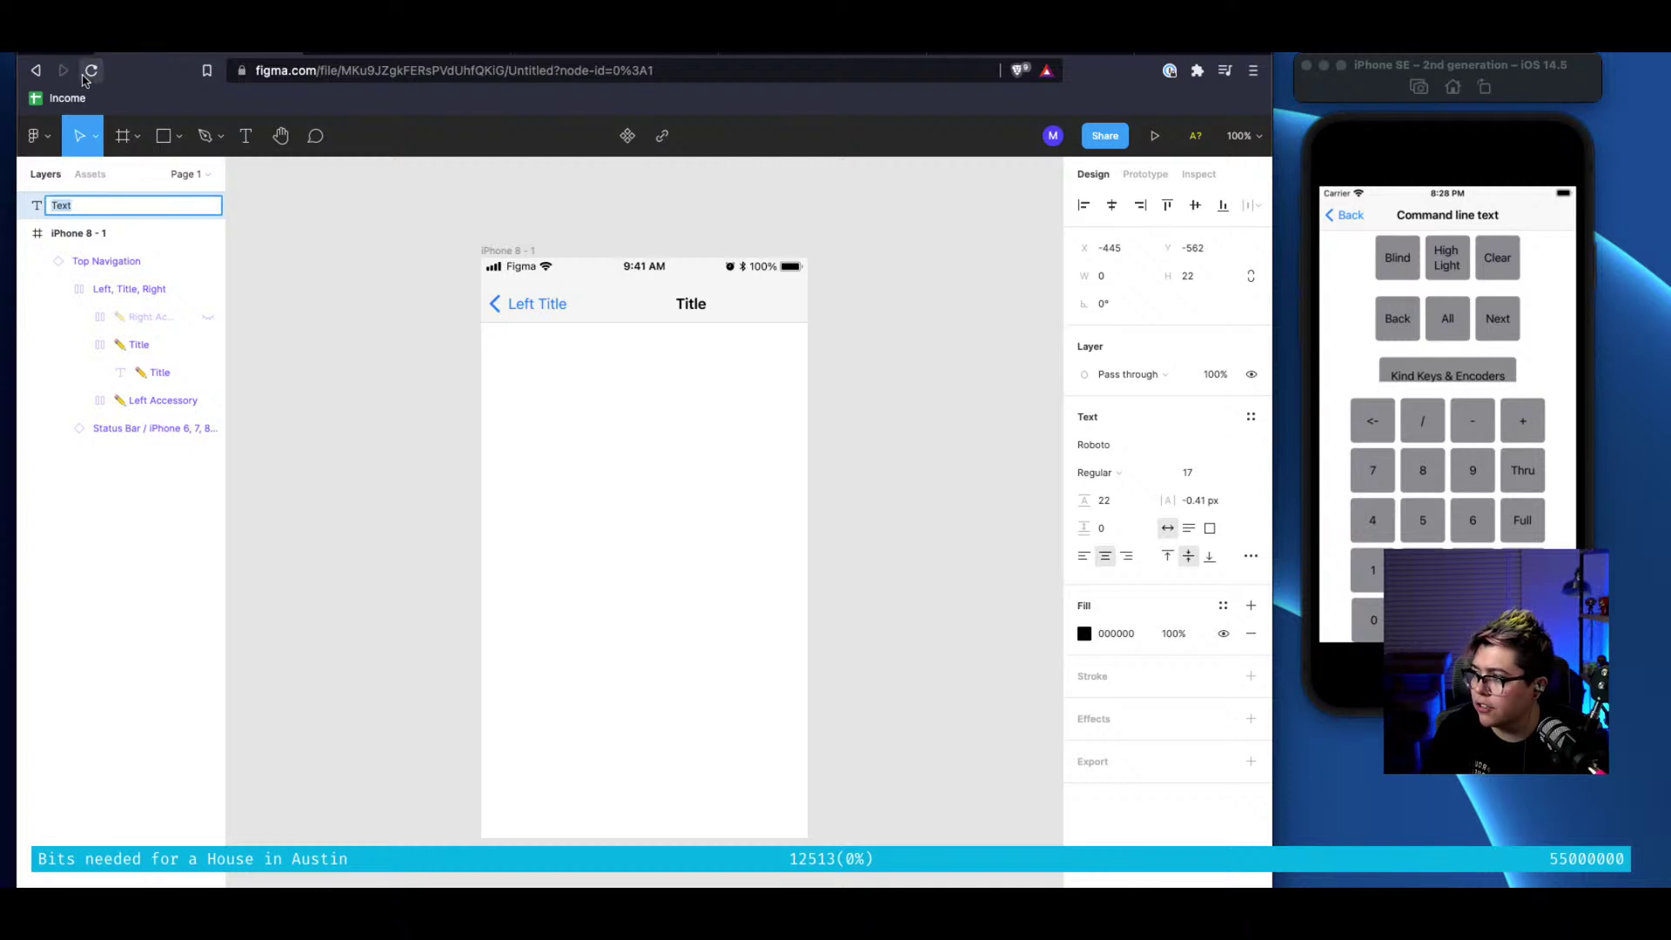
click(342, 58)
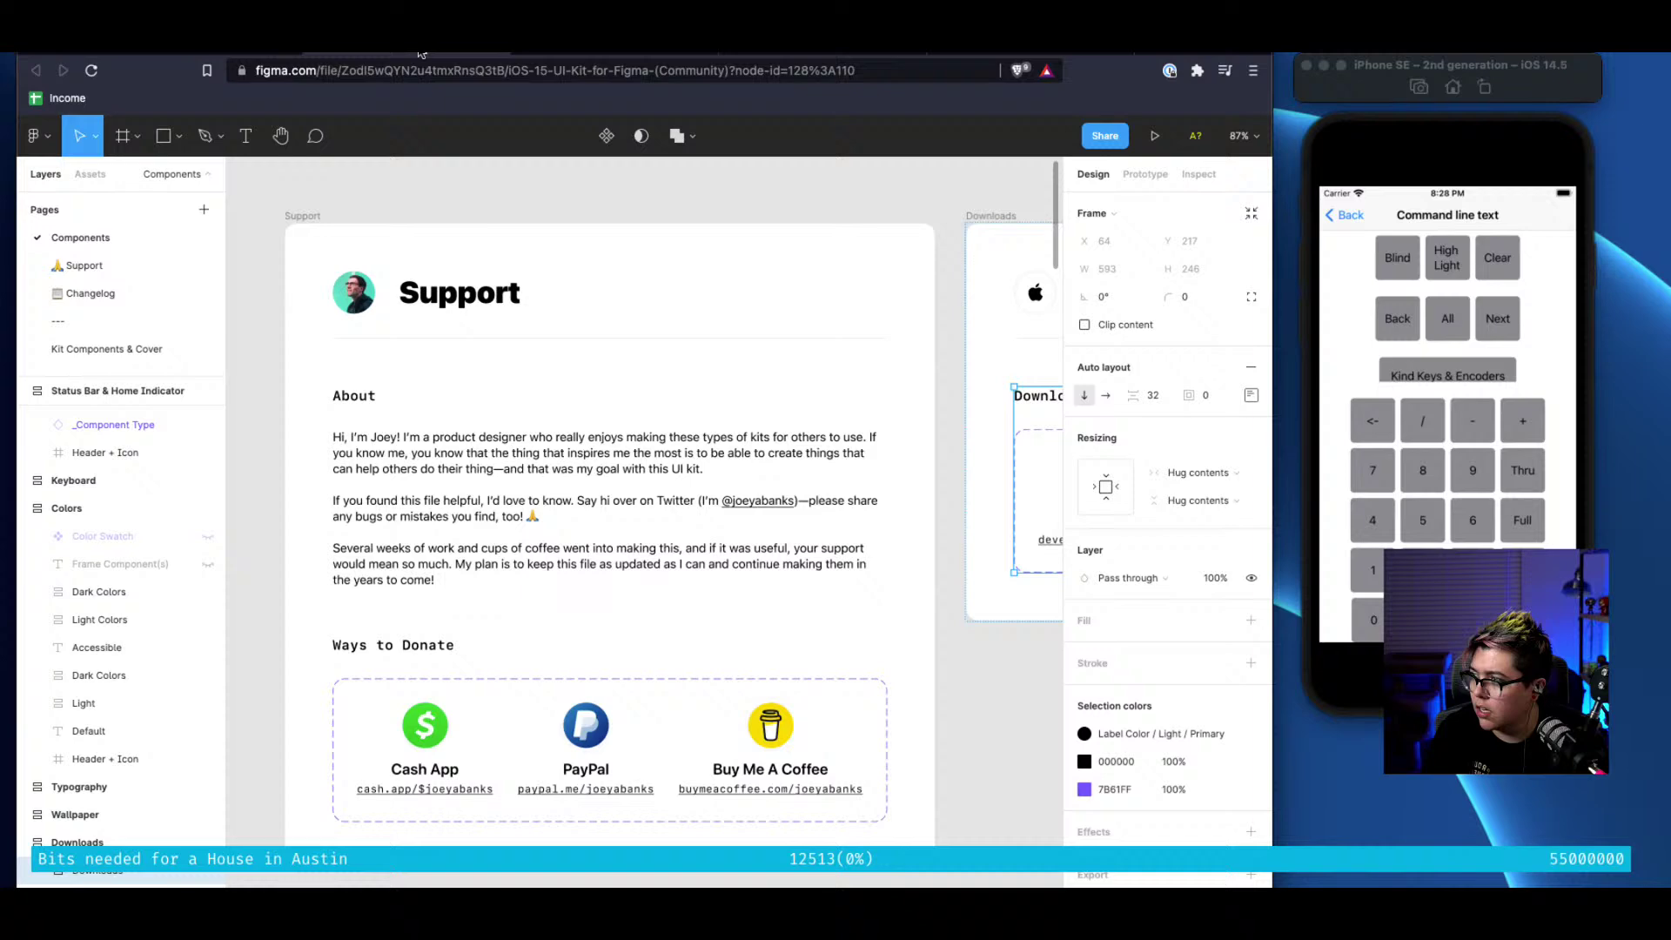
click(90, 69)
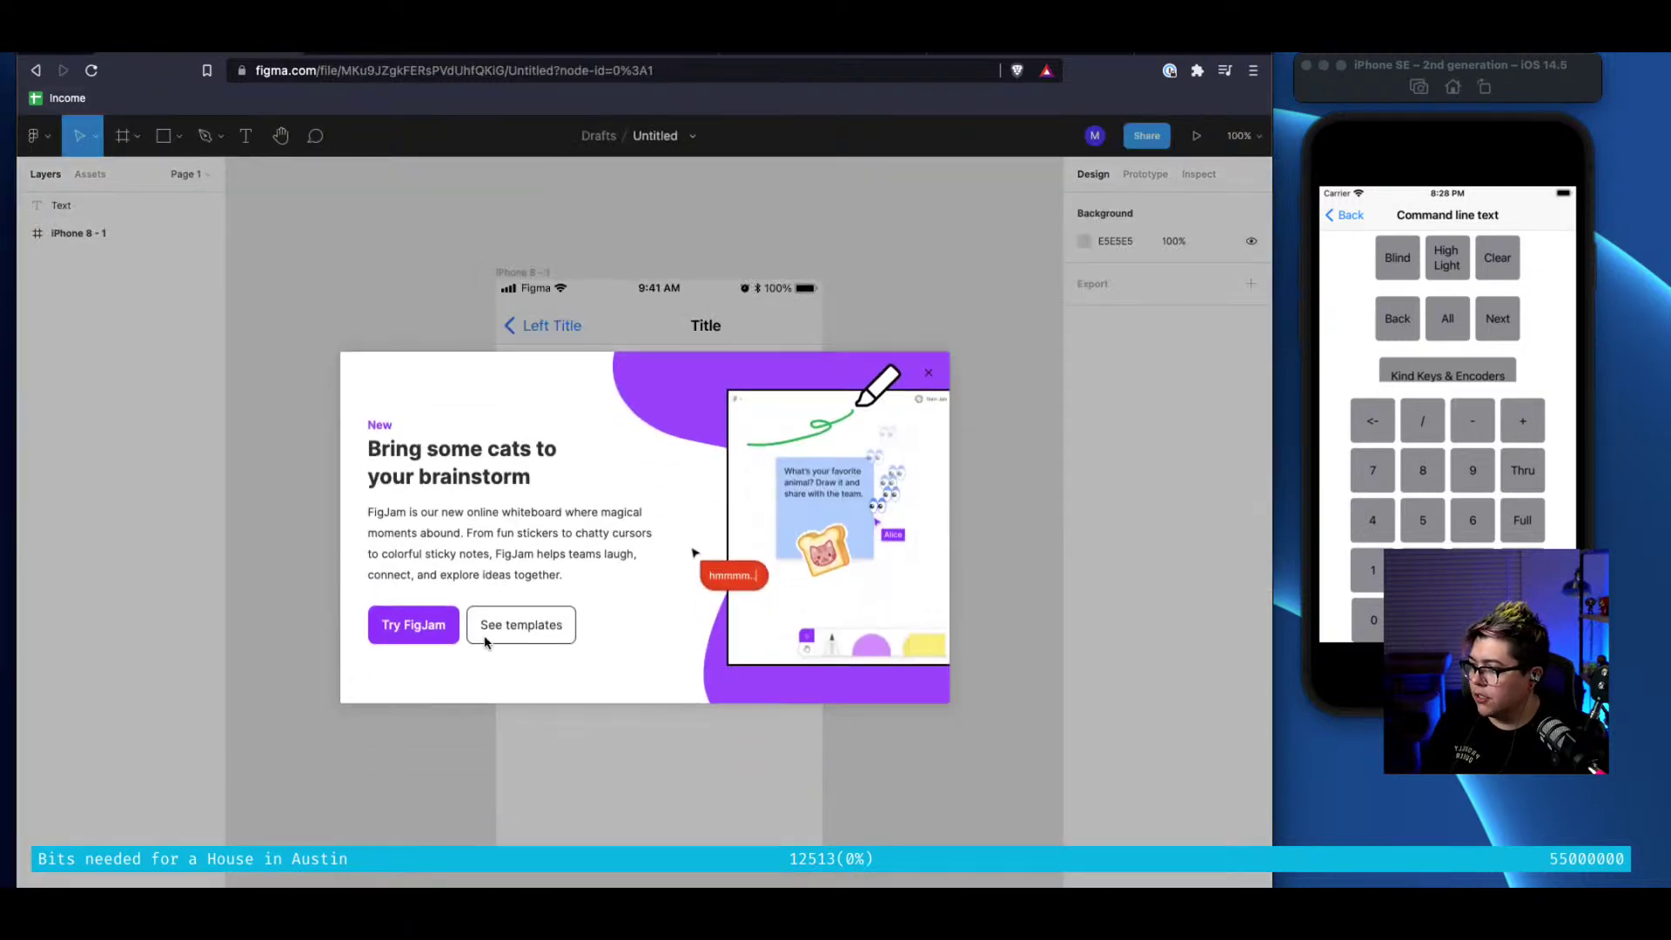
click(926, 374)
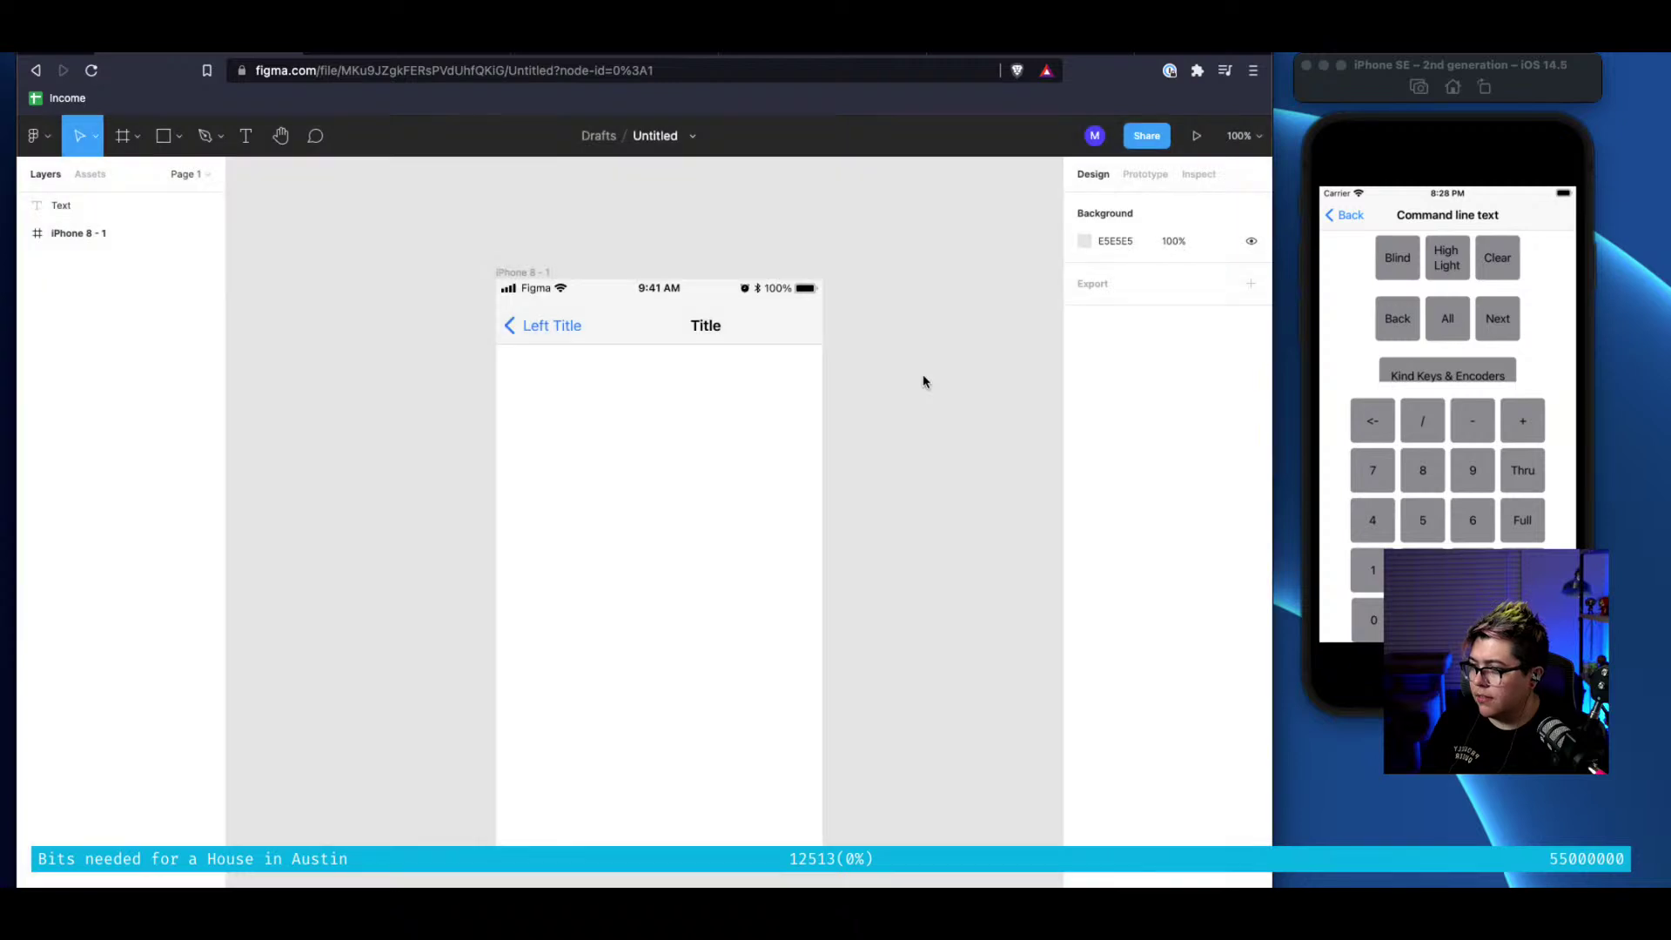
Open the title text in the iPhone 8 frame's top navigation bar for editing
super+click(705, 334)
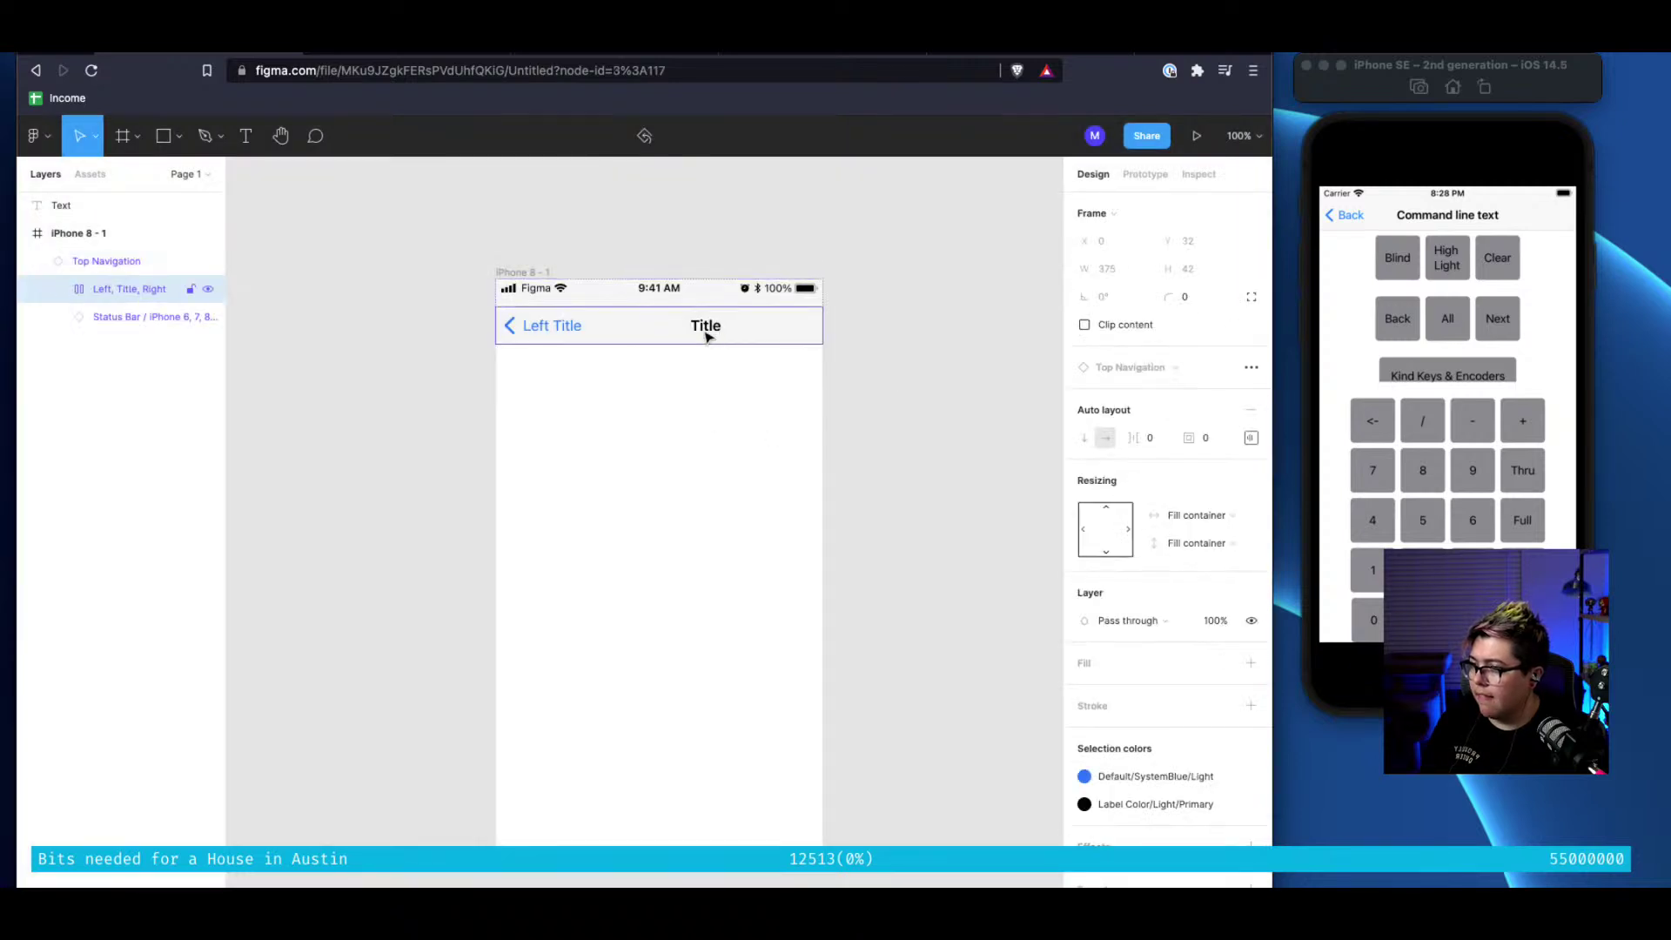
double_click(704, 327)
double_click(704, 327)
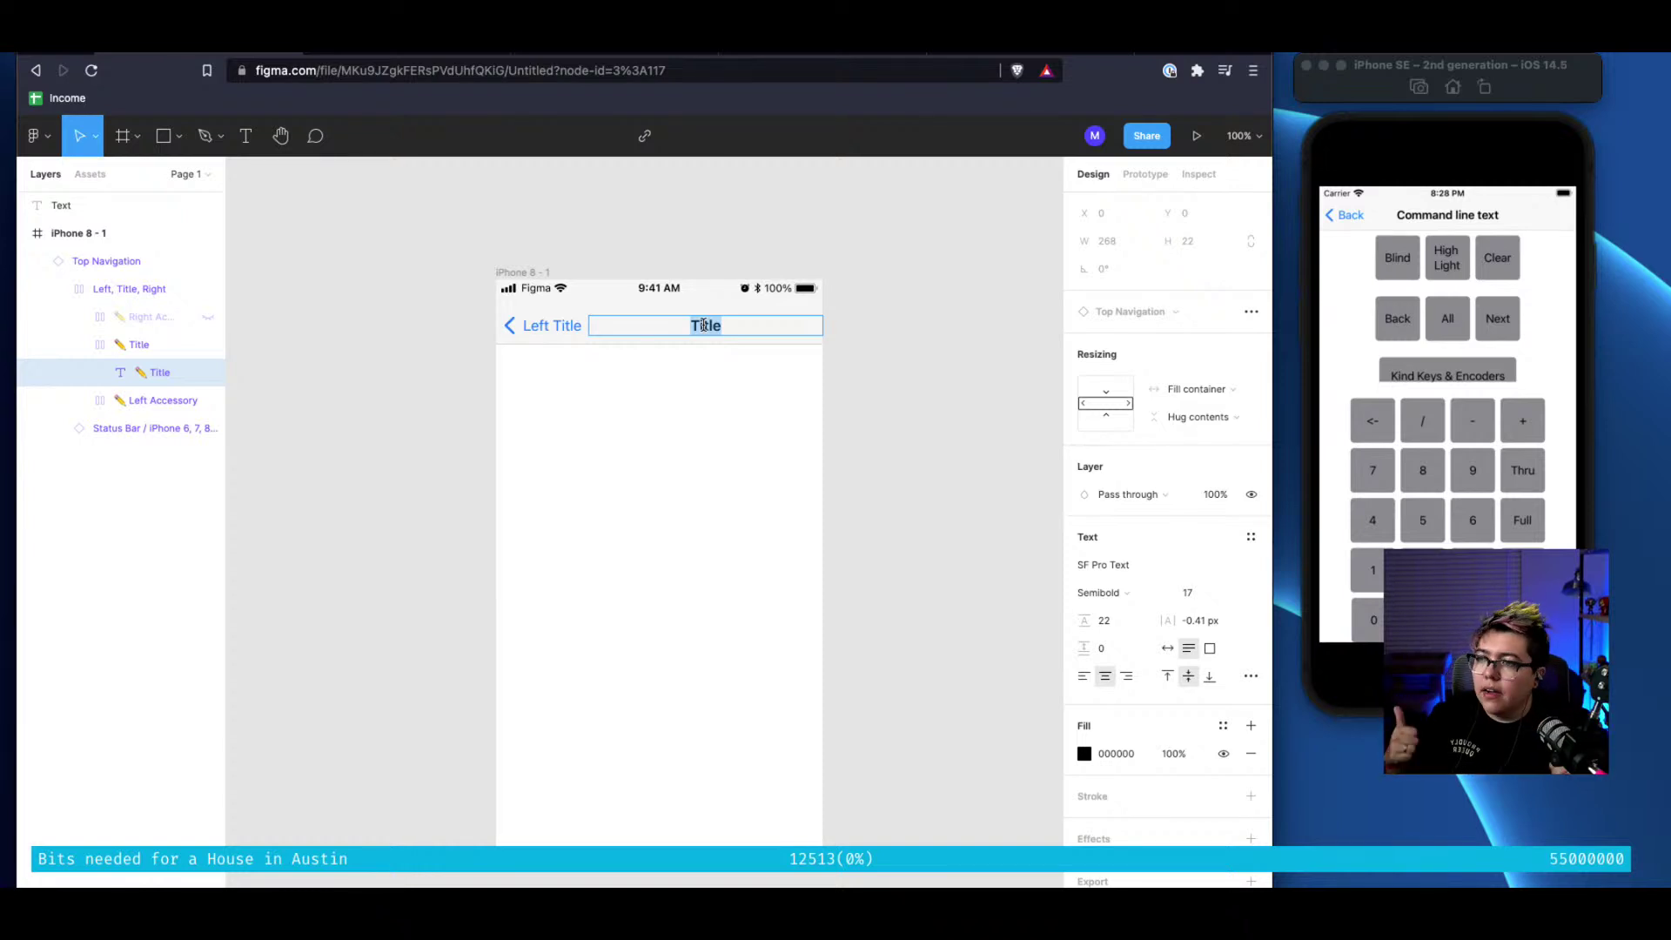
Copy the Figma downloads page's address and start a new bullet in the YouTube video links note
key(ctrl+Tab)
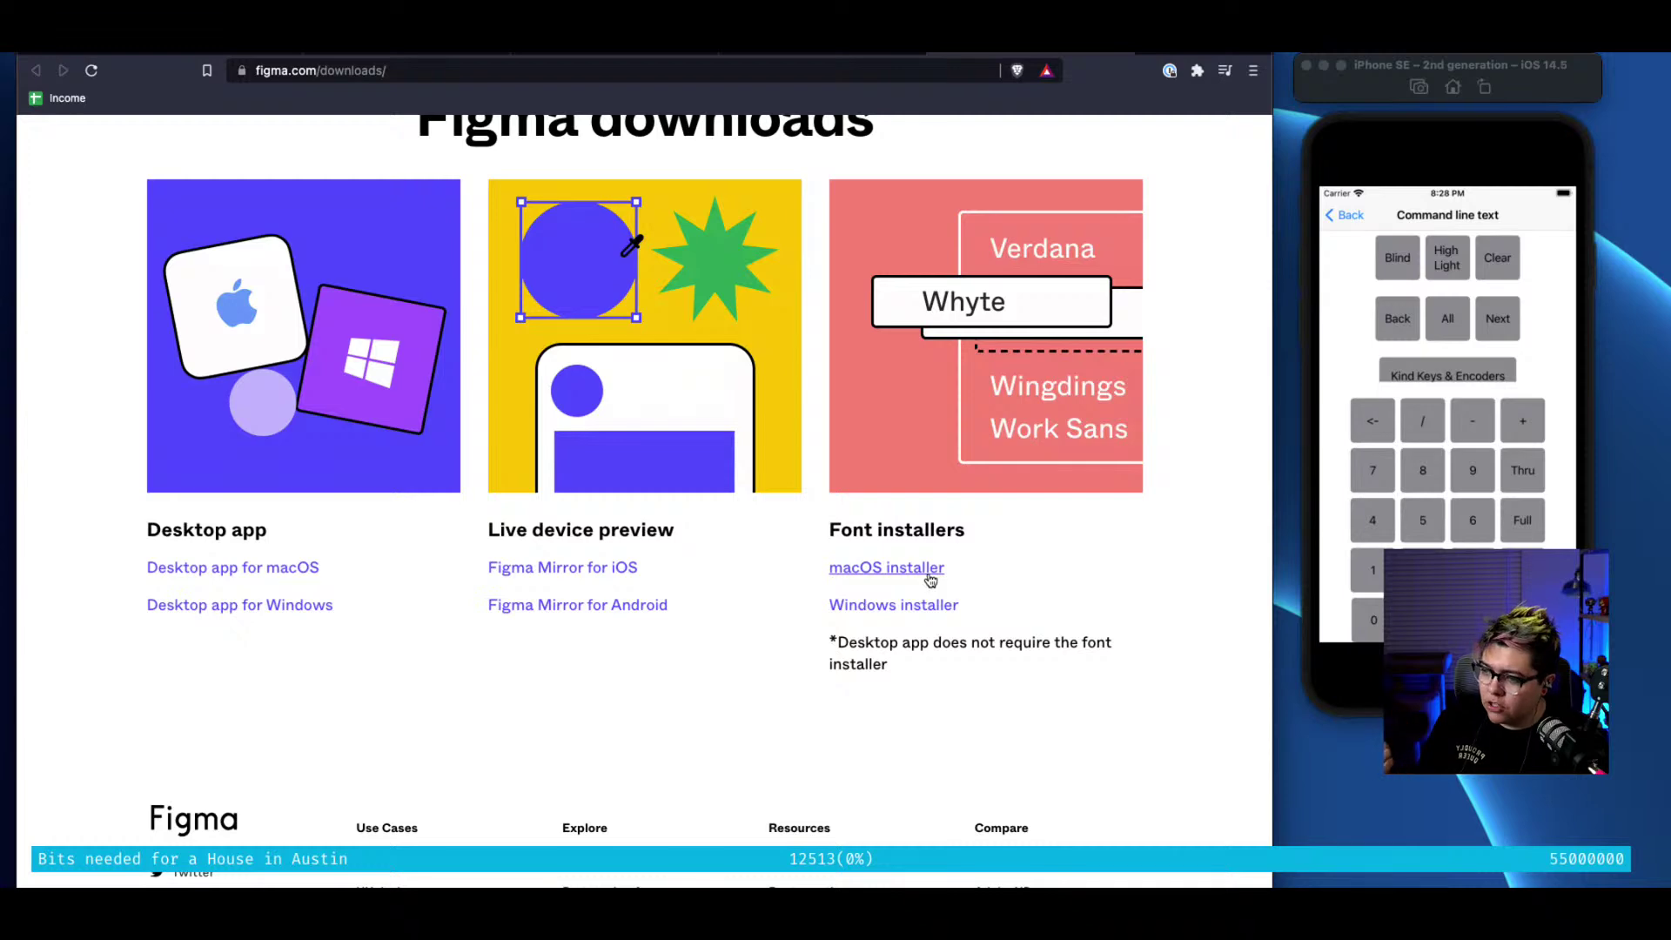
click(672, 75)
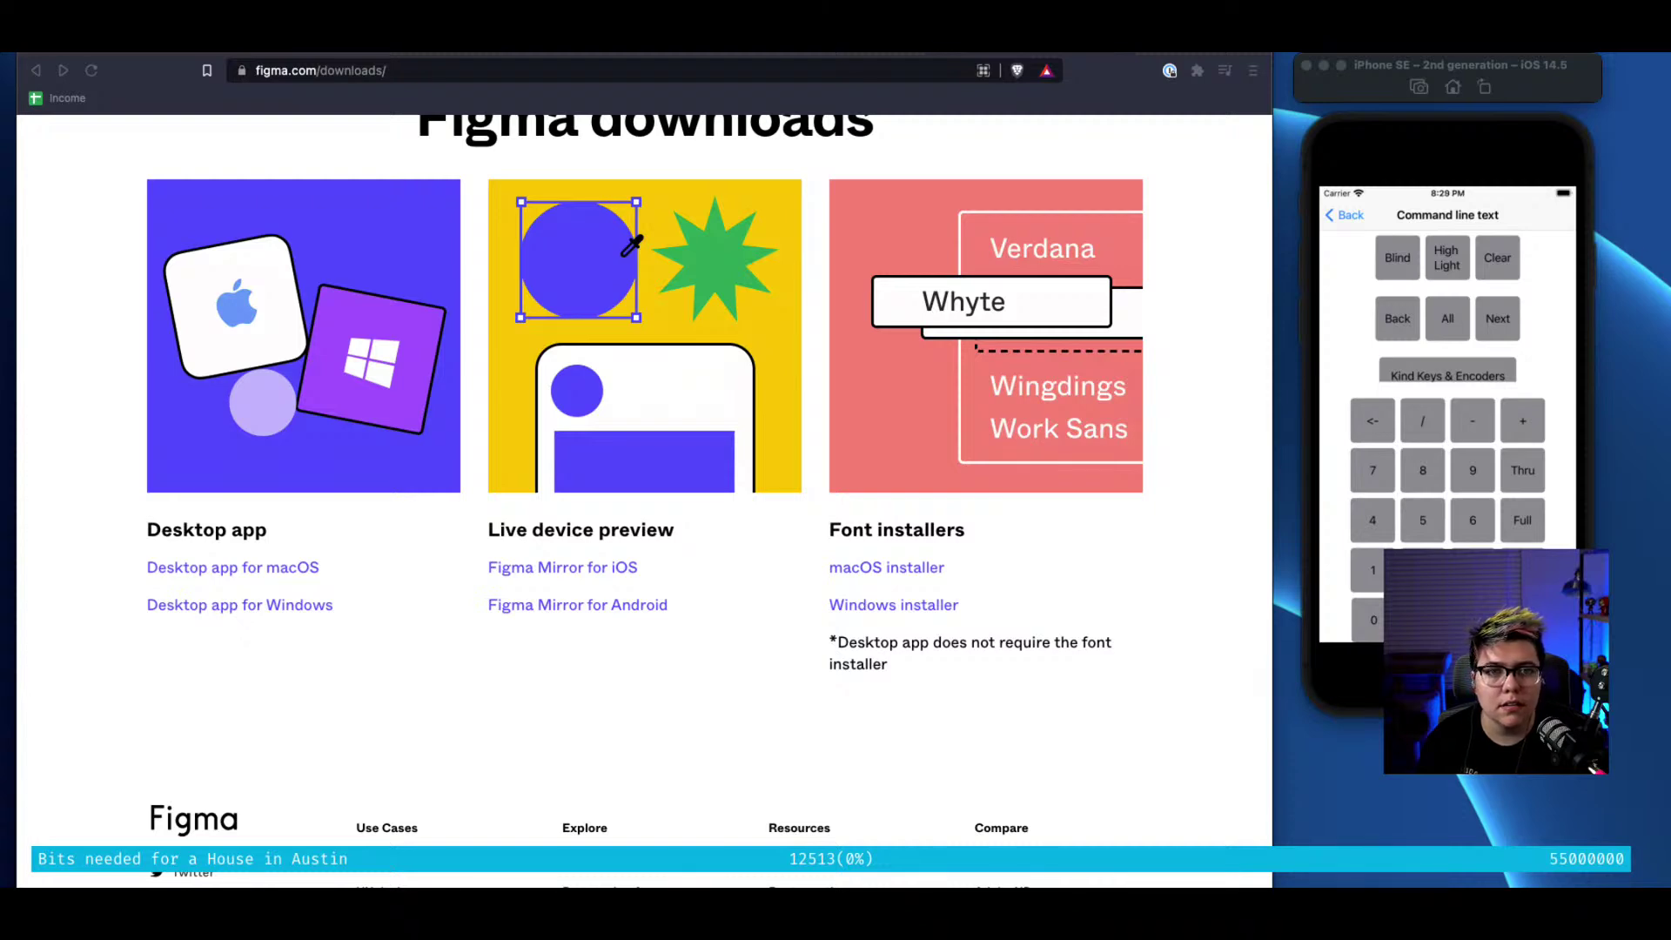
drag(1325, 61, 1194, 448)
key(Return)
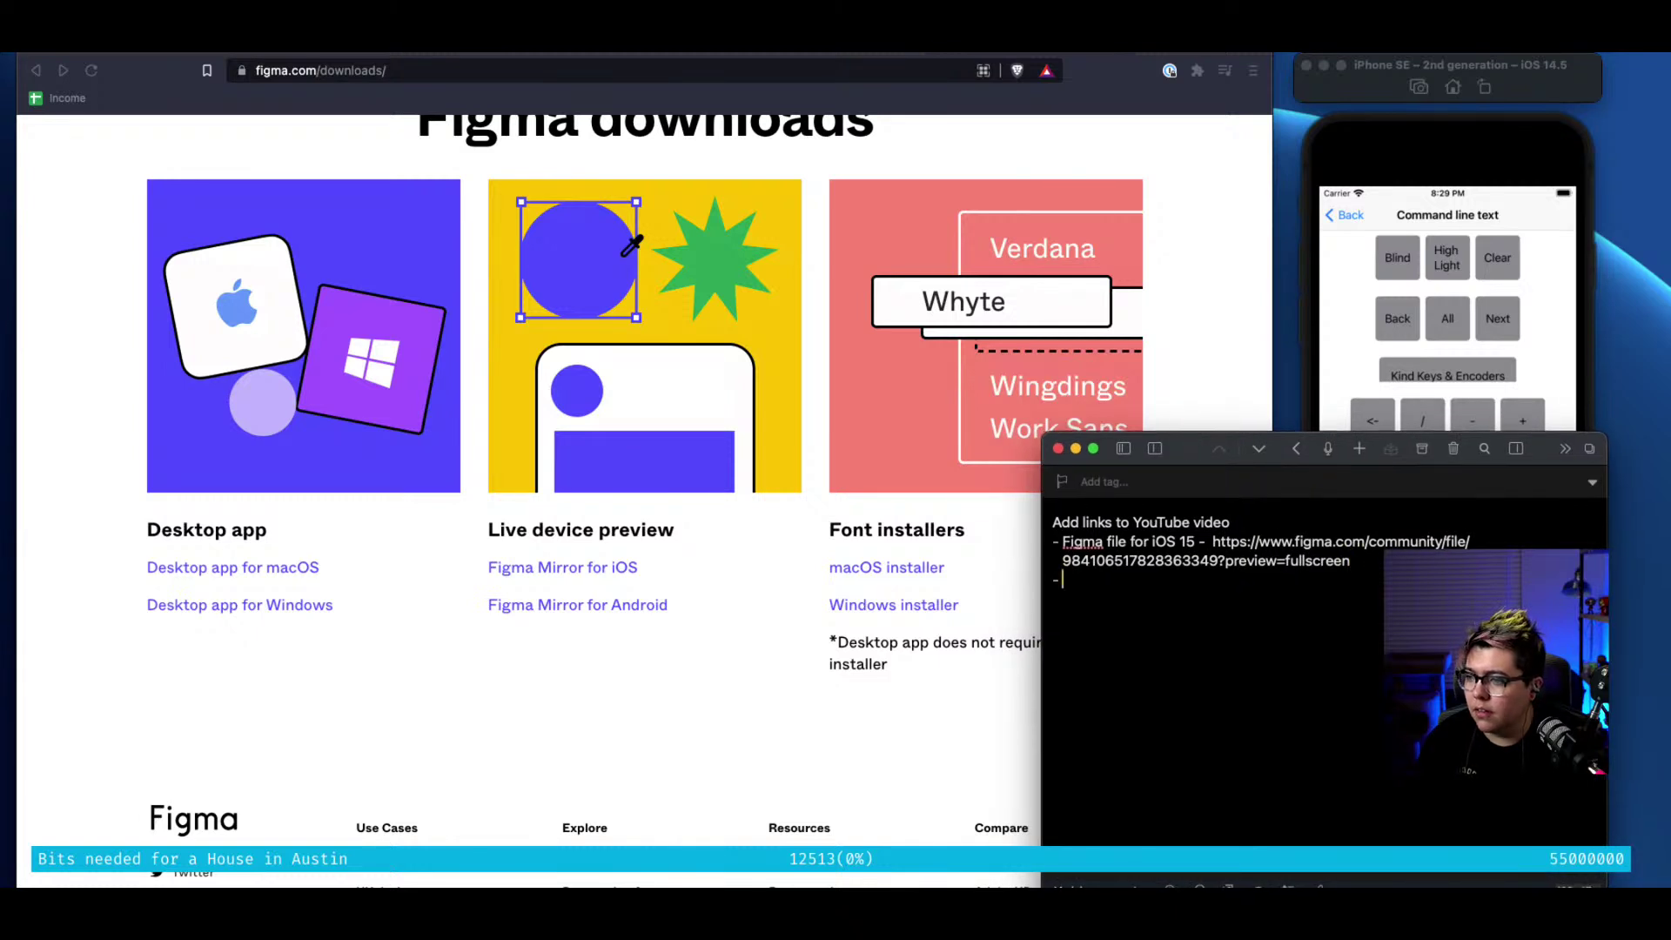
Label the new bullet in the links note "Desktop fonts on Figma -", correcting the misspelled product name
text(Font)
key(BackSpace)
key(BackSpace)
key(BackSpace)
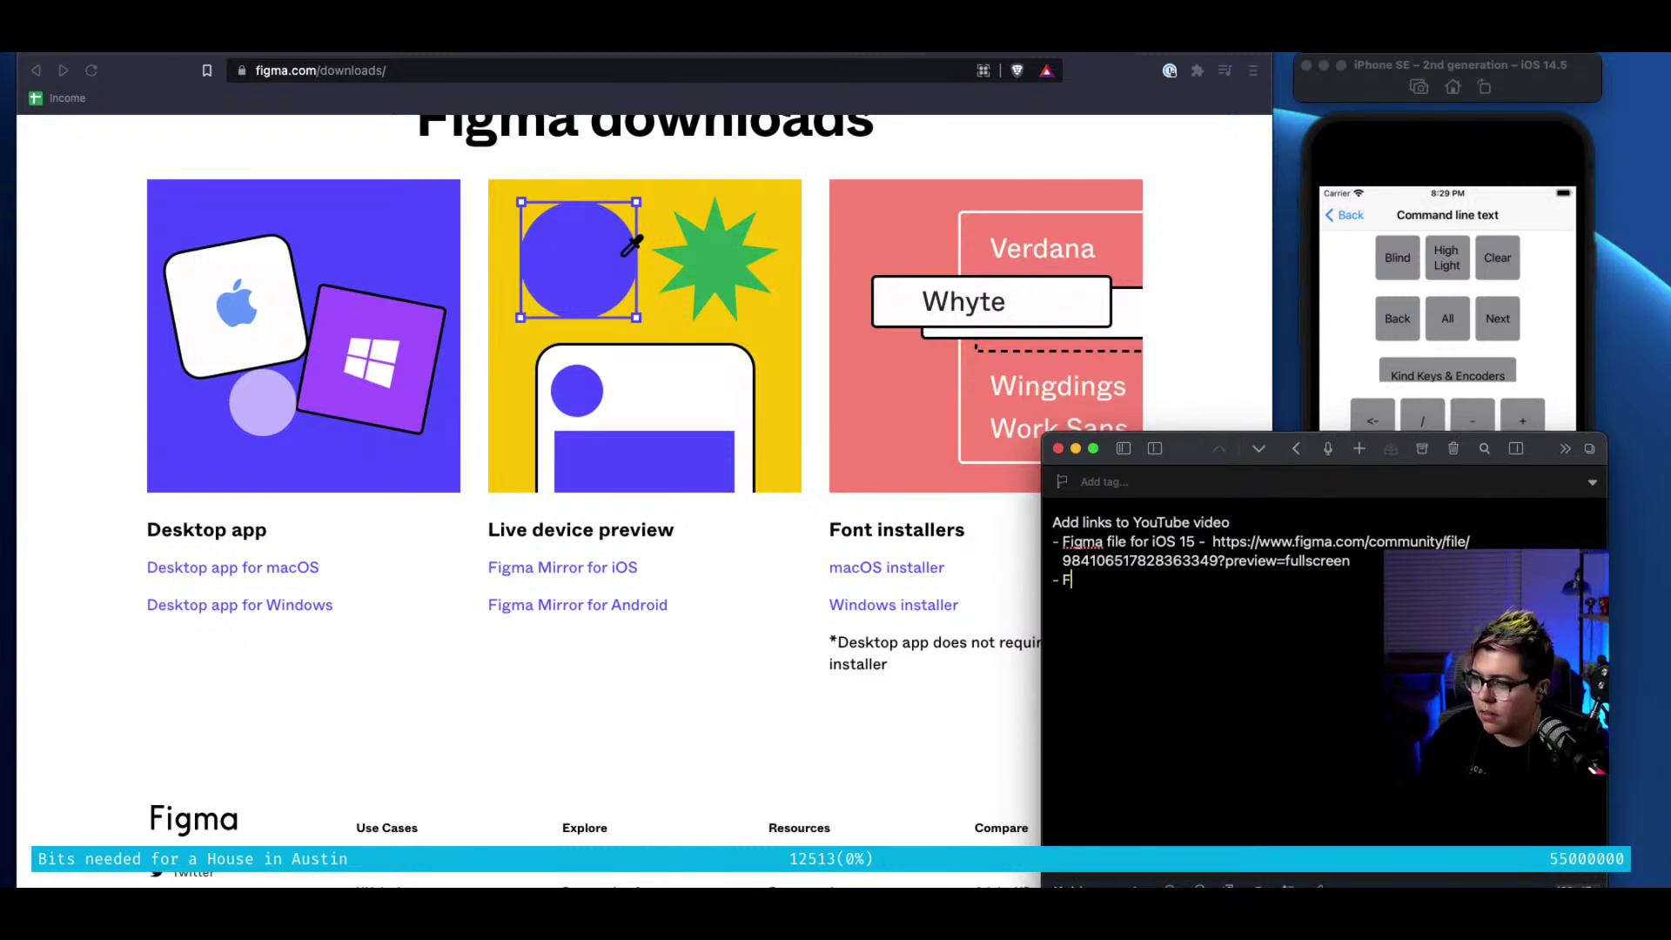
key(BackSpace)
text(Desktop fo)
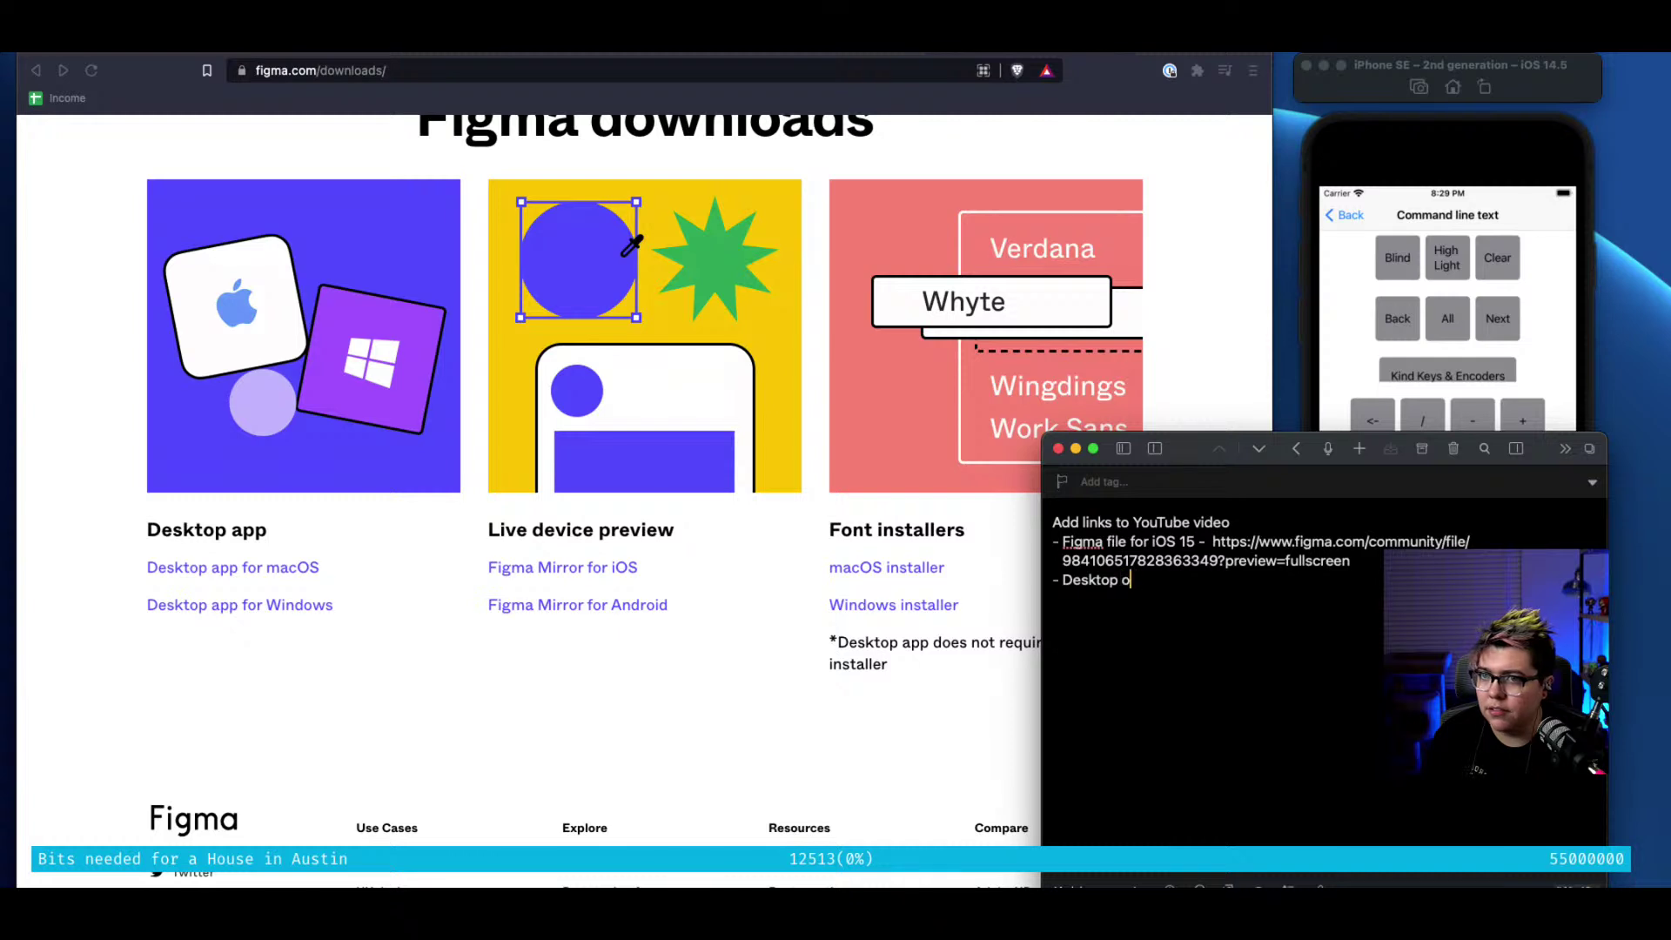
text(nts on Fi)
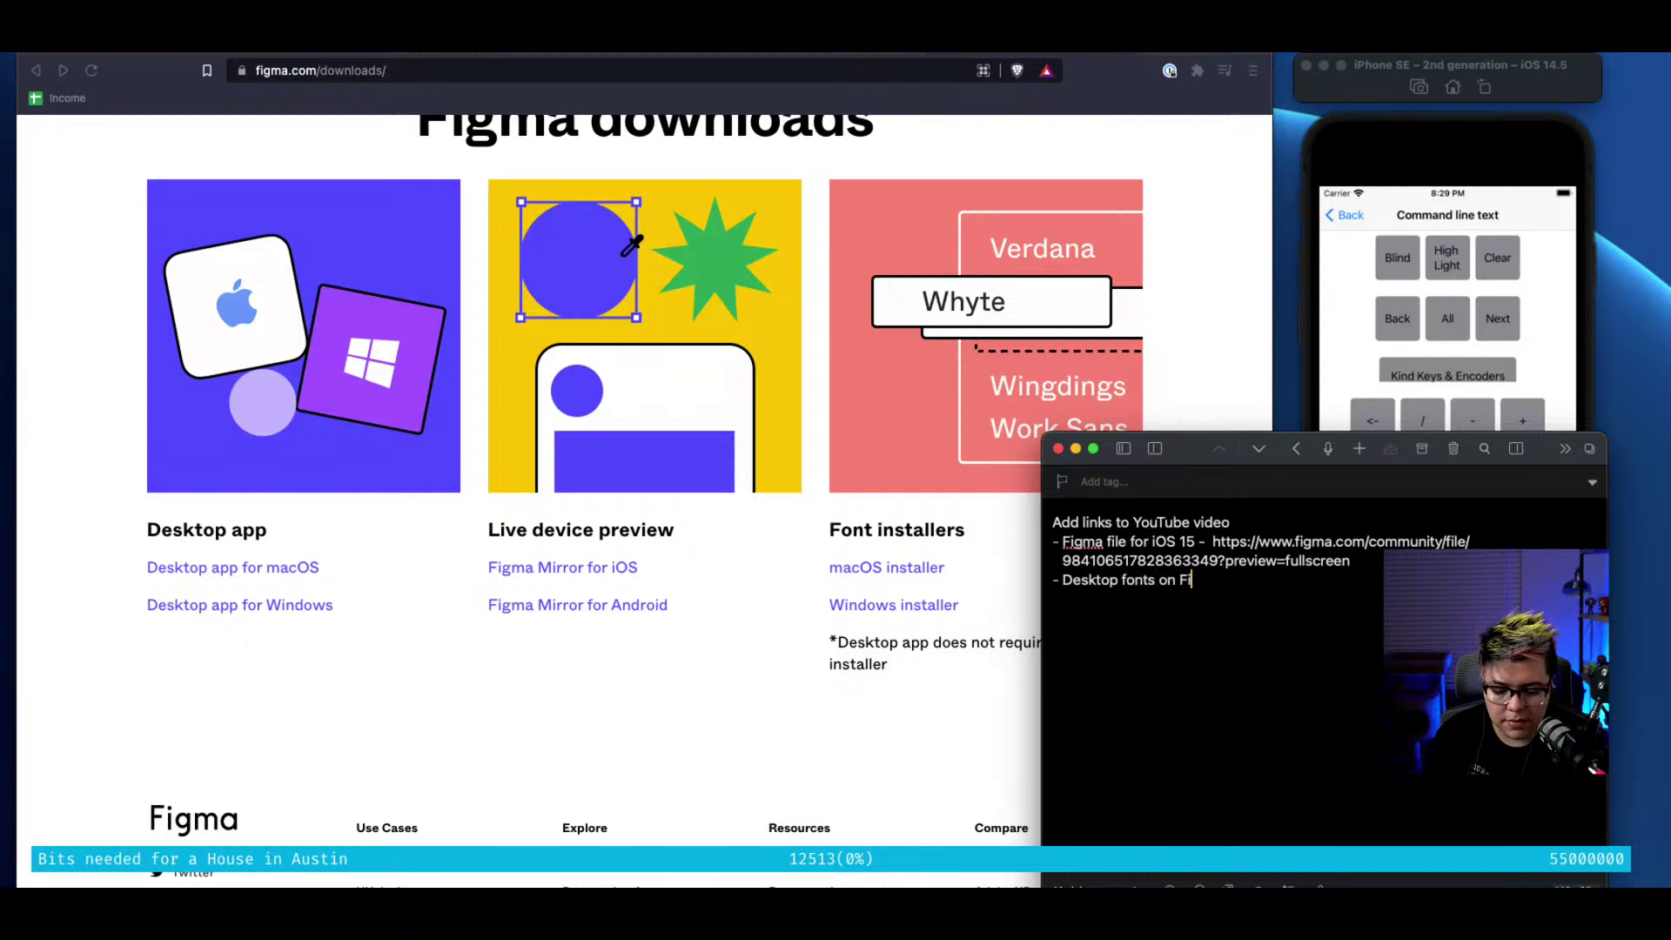
text(gma -)
key(Left)
key(Left)
key(Left)
key(Left)
key(Left)
key(Left)
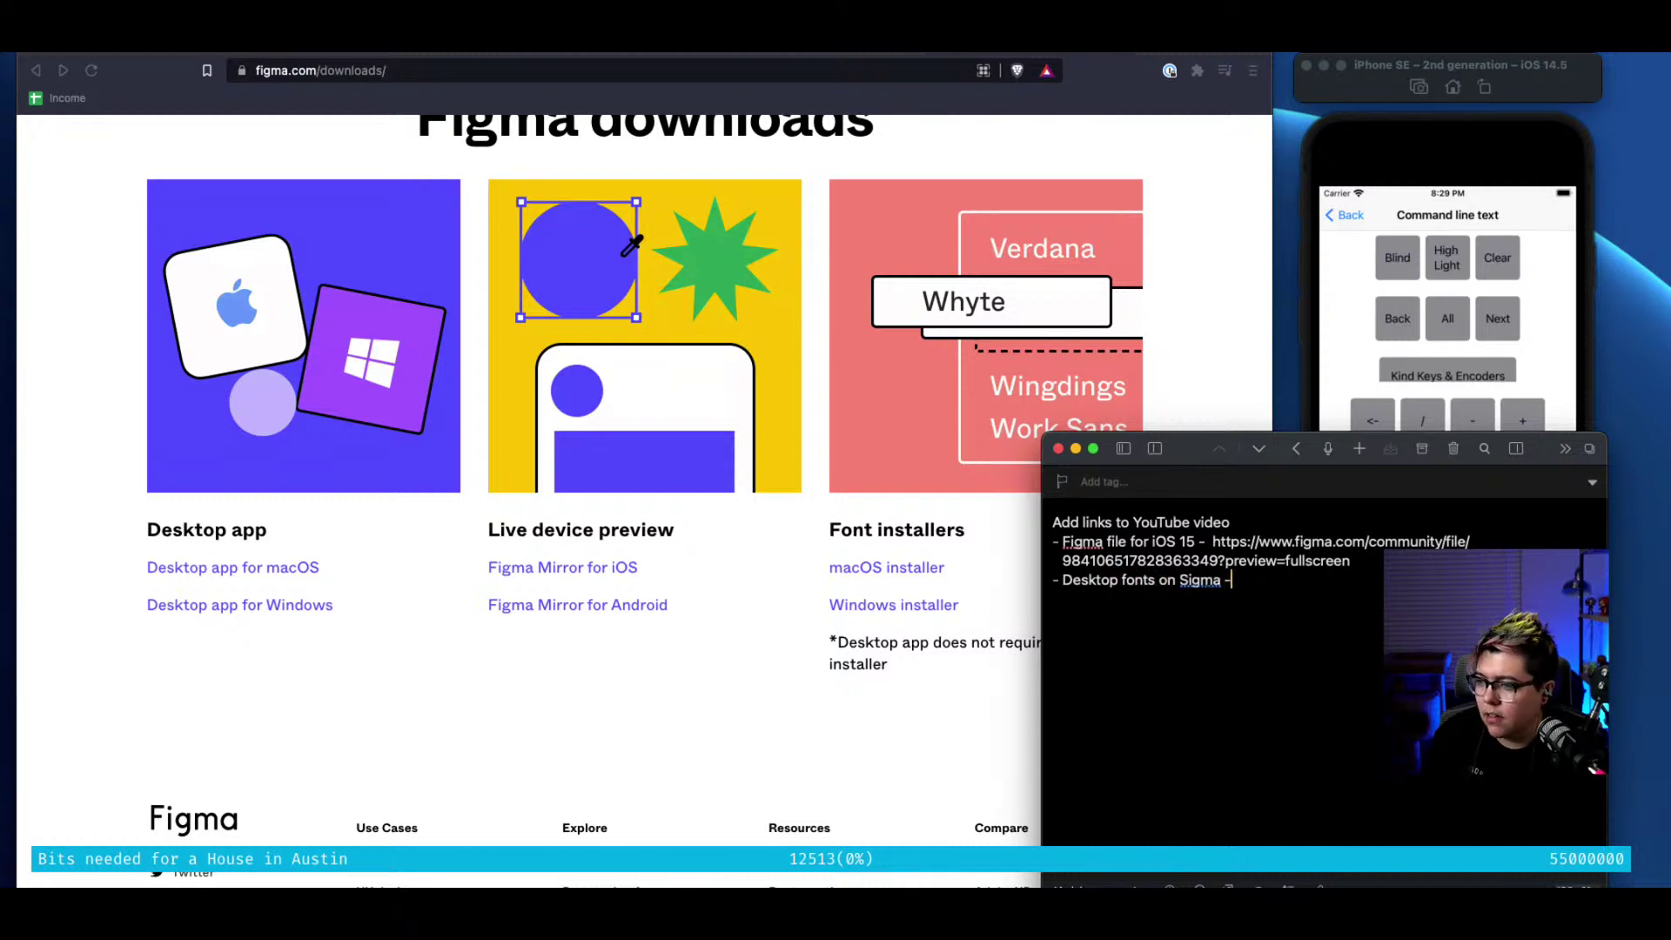
key(BackSpace)
key(BackSpace)
text(Fi)
key(super+Right)
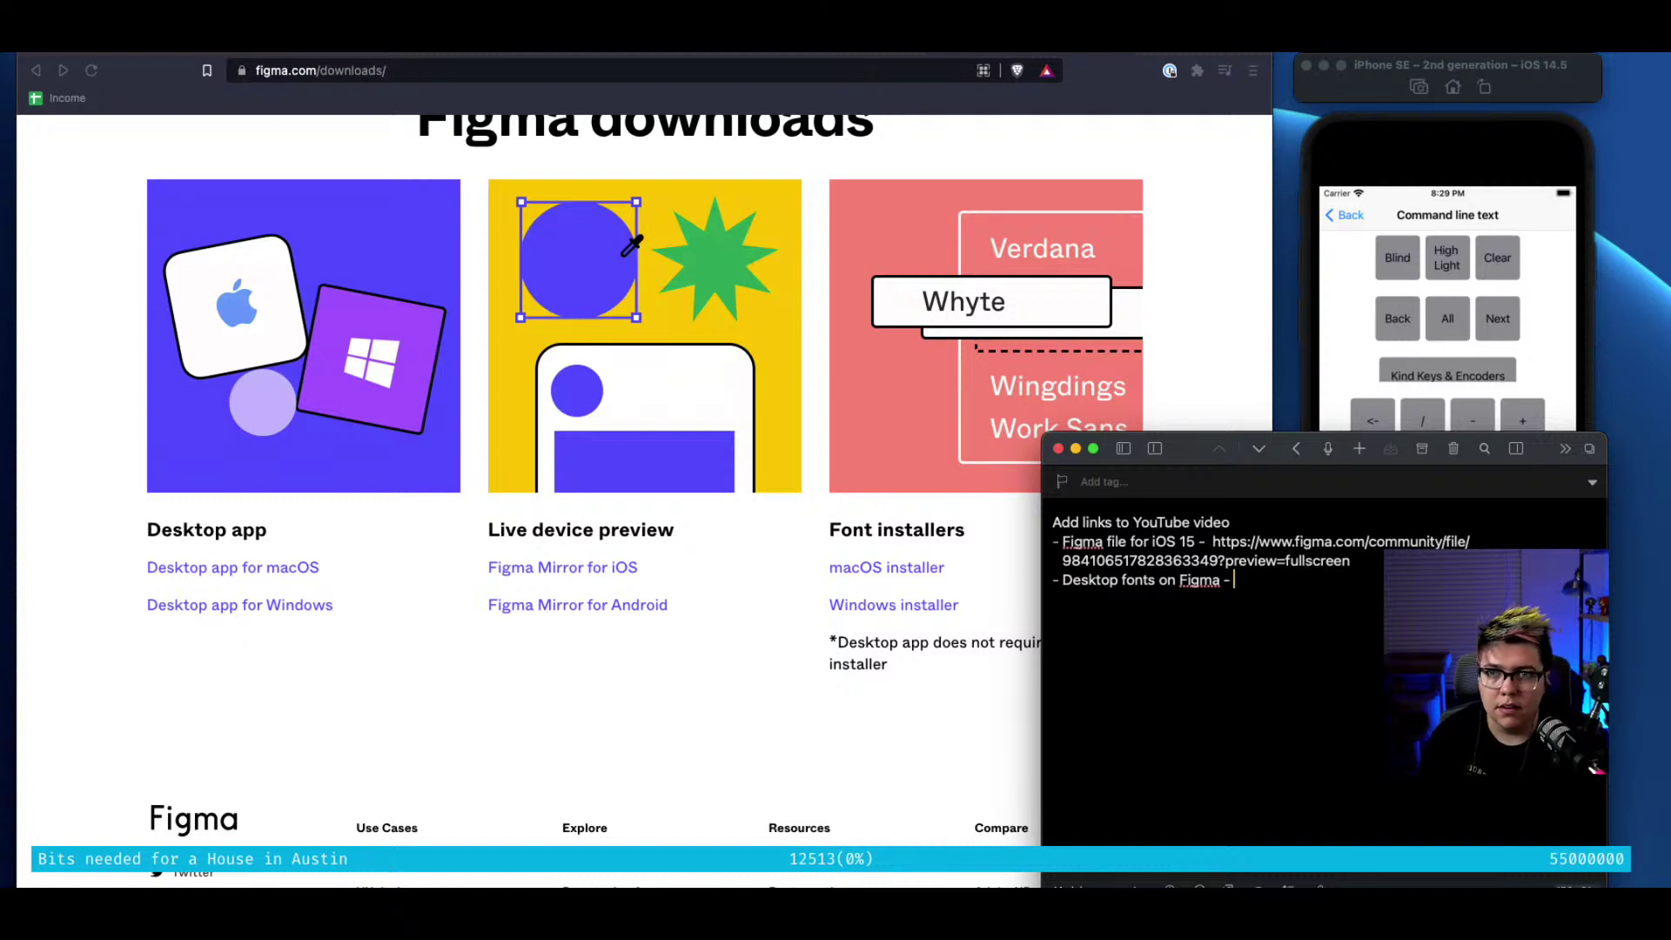
Complete the fonts bullet with the Figma downloads page link and the remark "installers. Don't need full app"
text(https://www.figma.com)
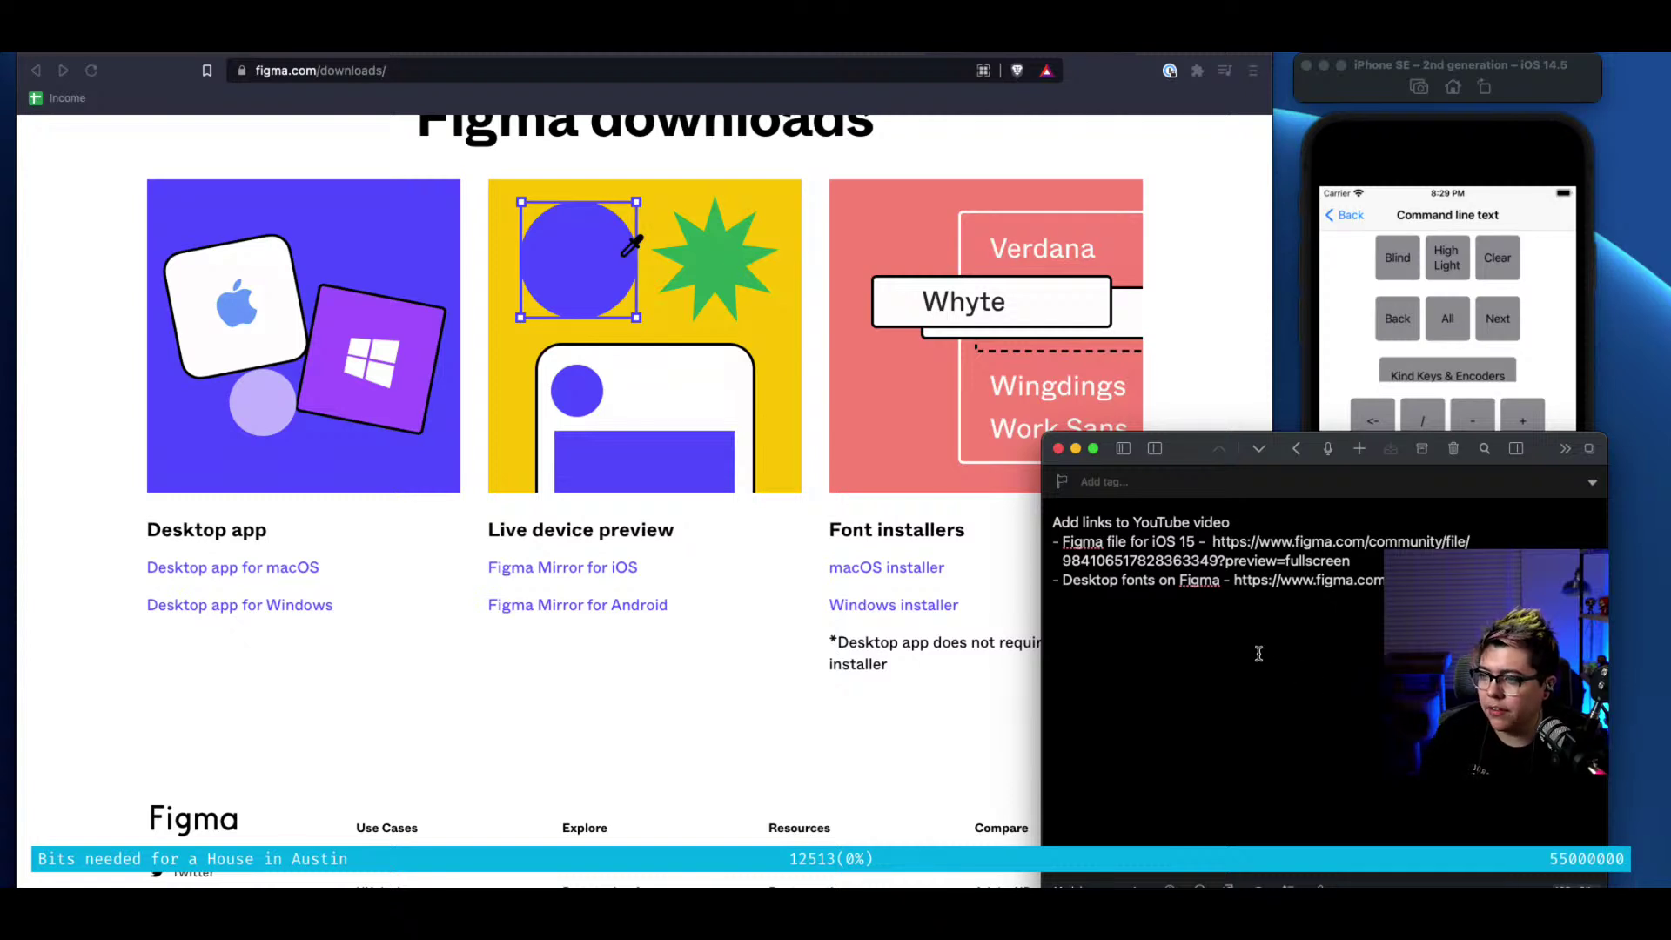
text(installers)
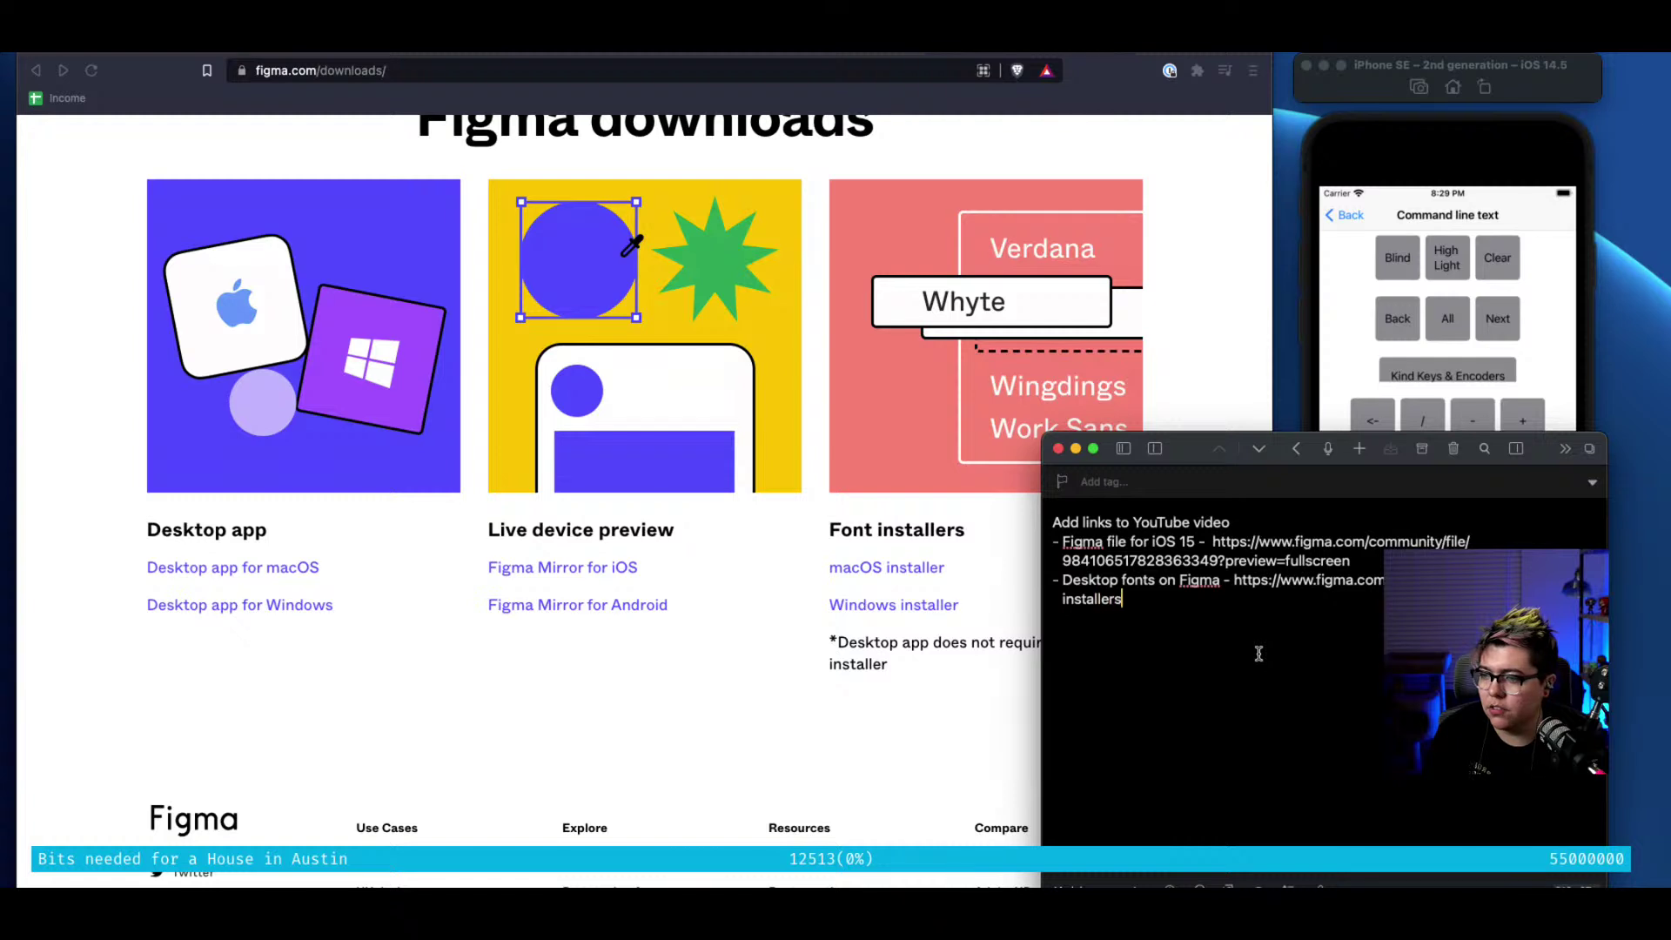
text(. Don't nee)
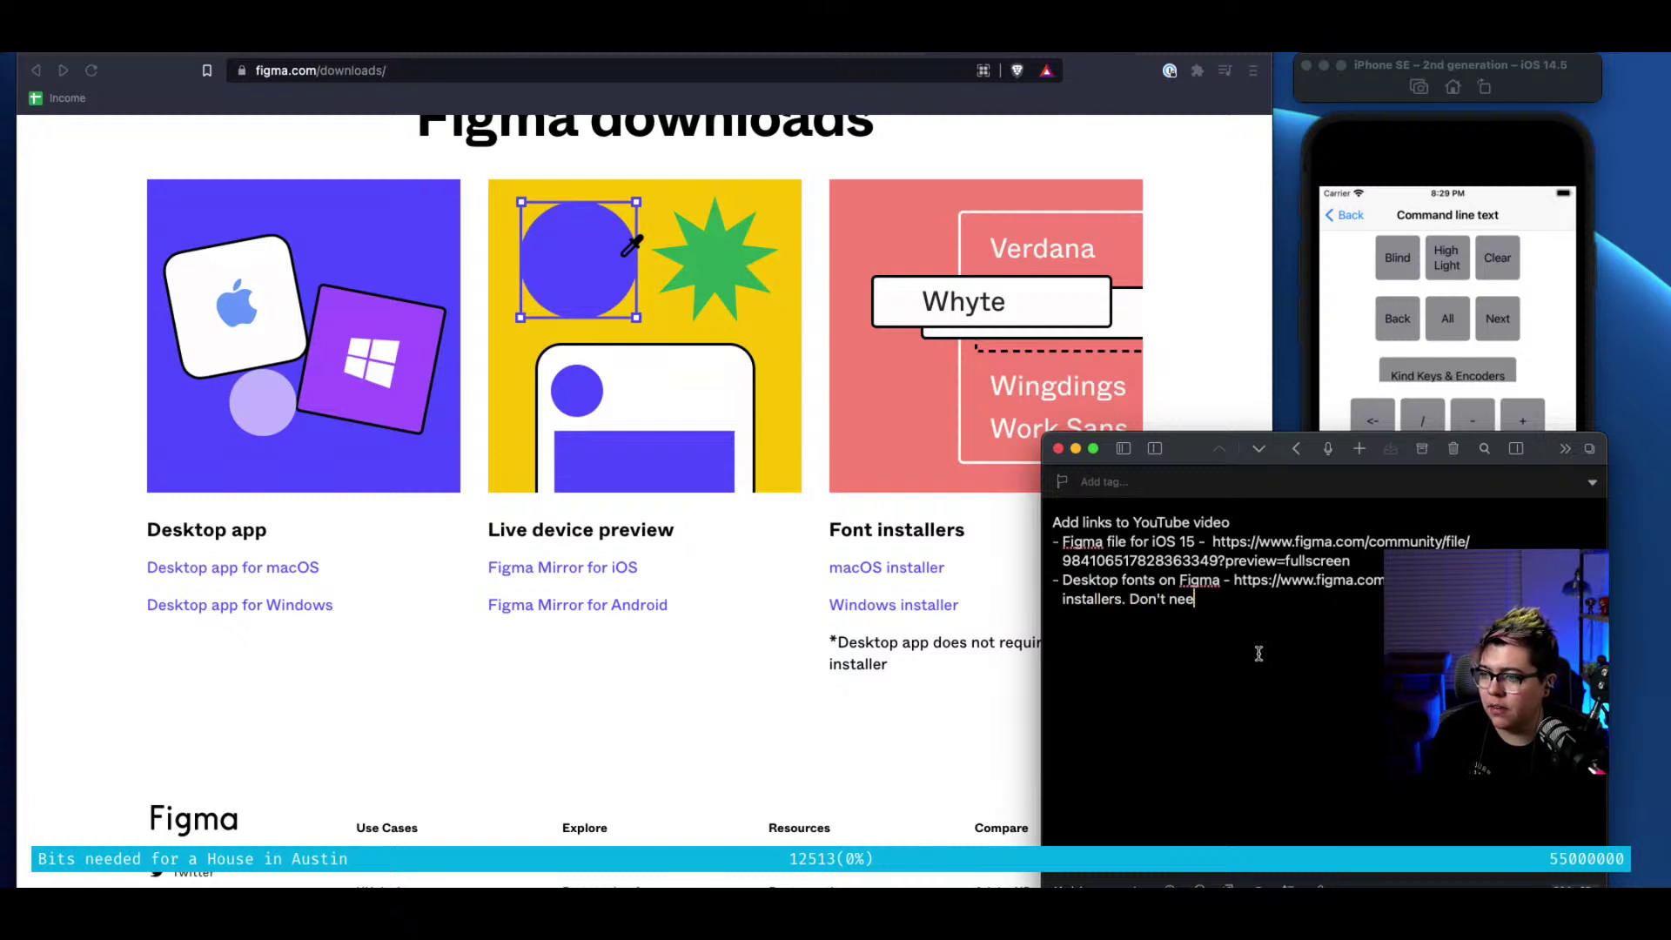
text(d full app)
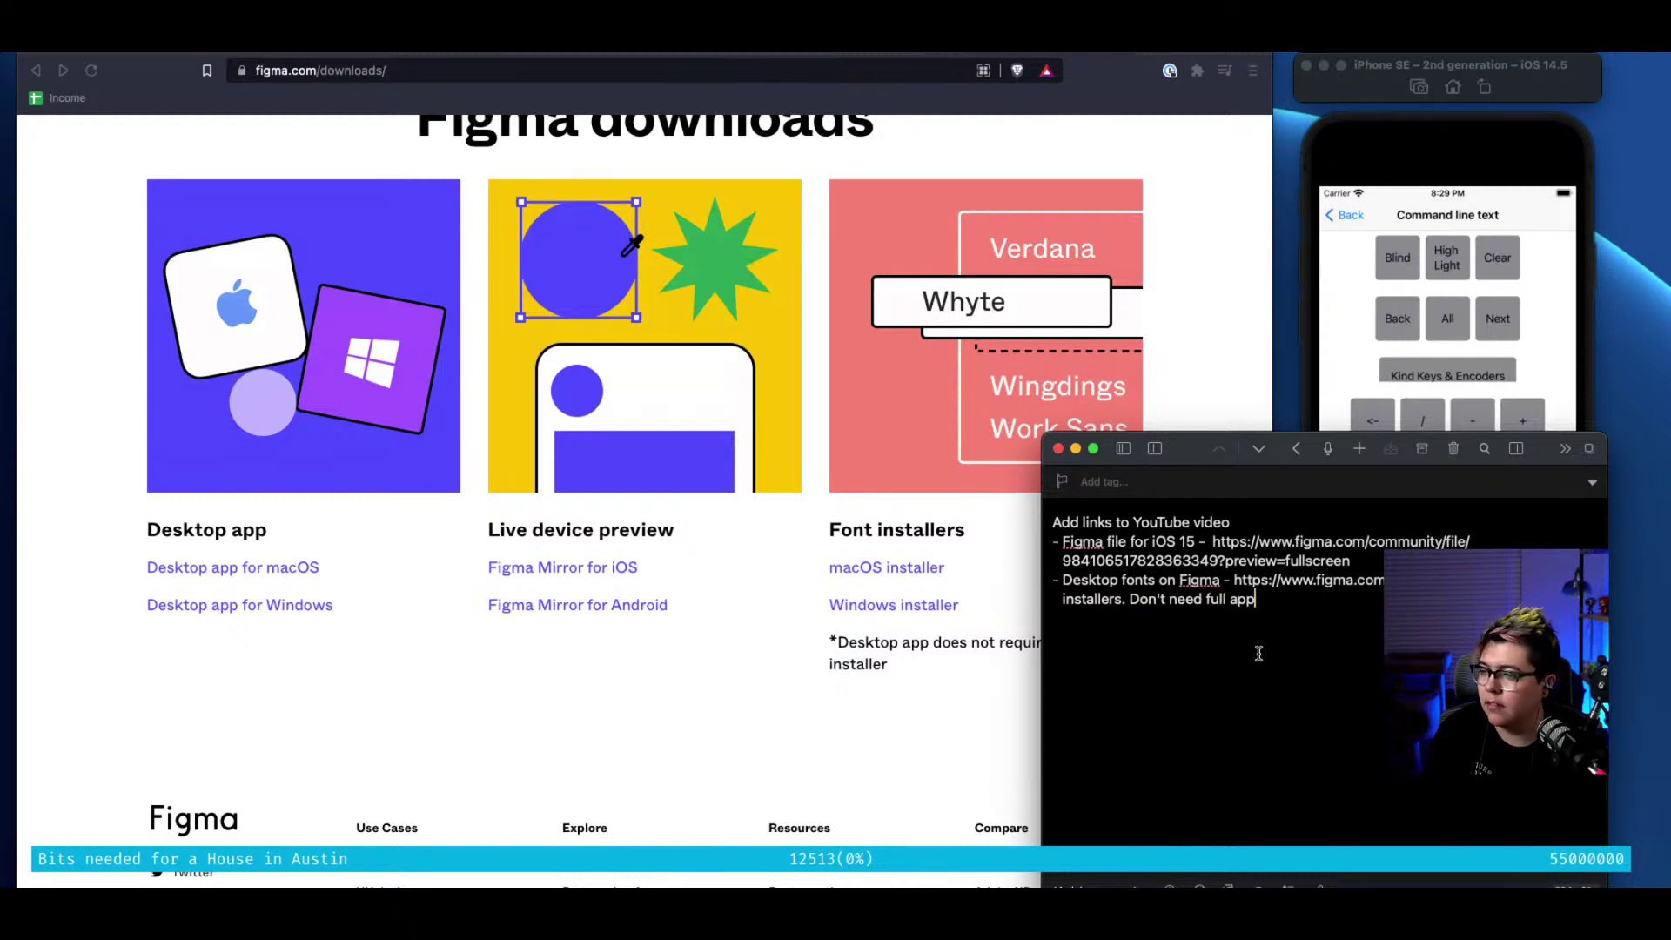
Return to the Figma draft and set the top navigation bar's title to "Command Line Text"
click(224, 57)
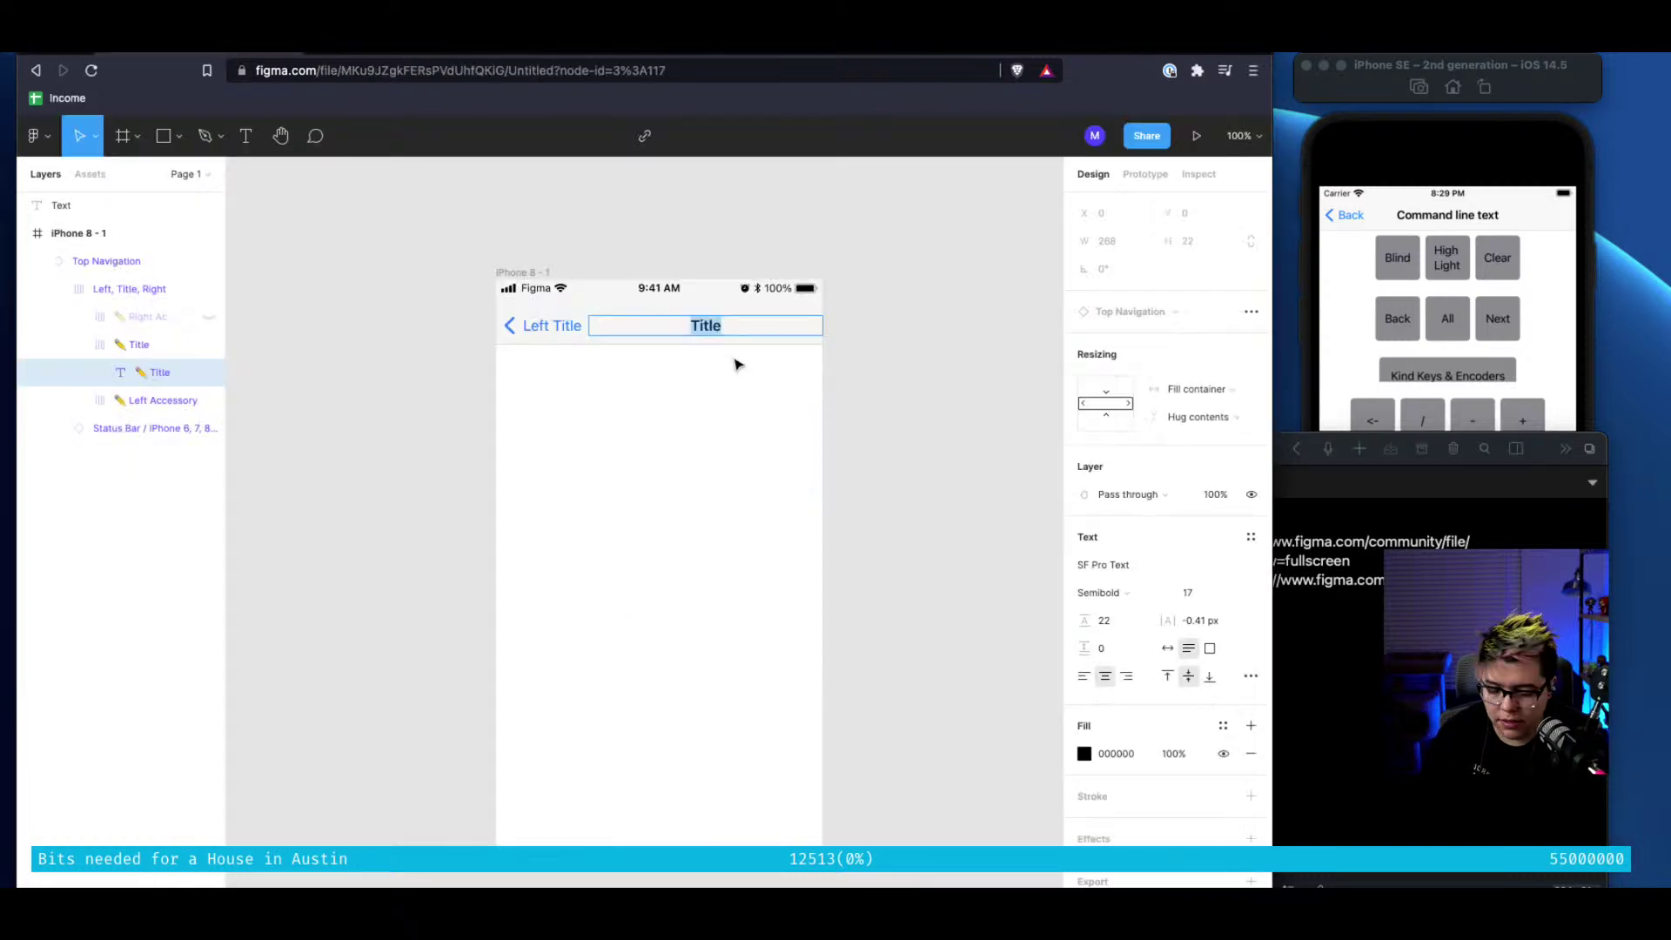
text(Command Line T)
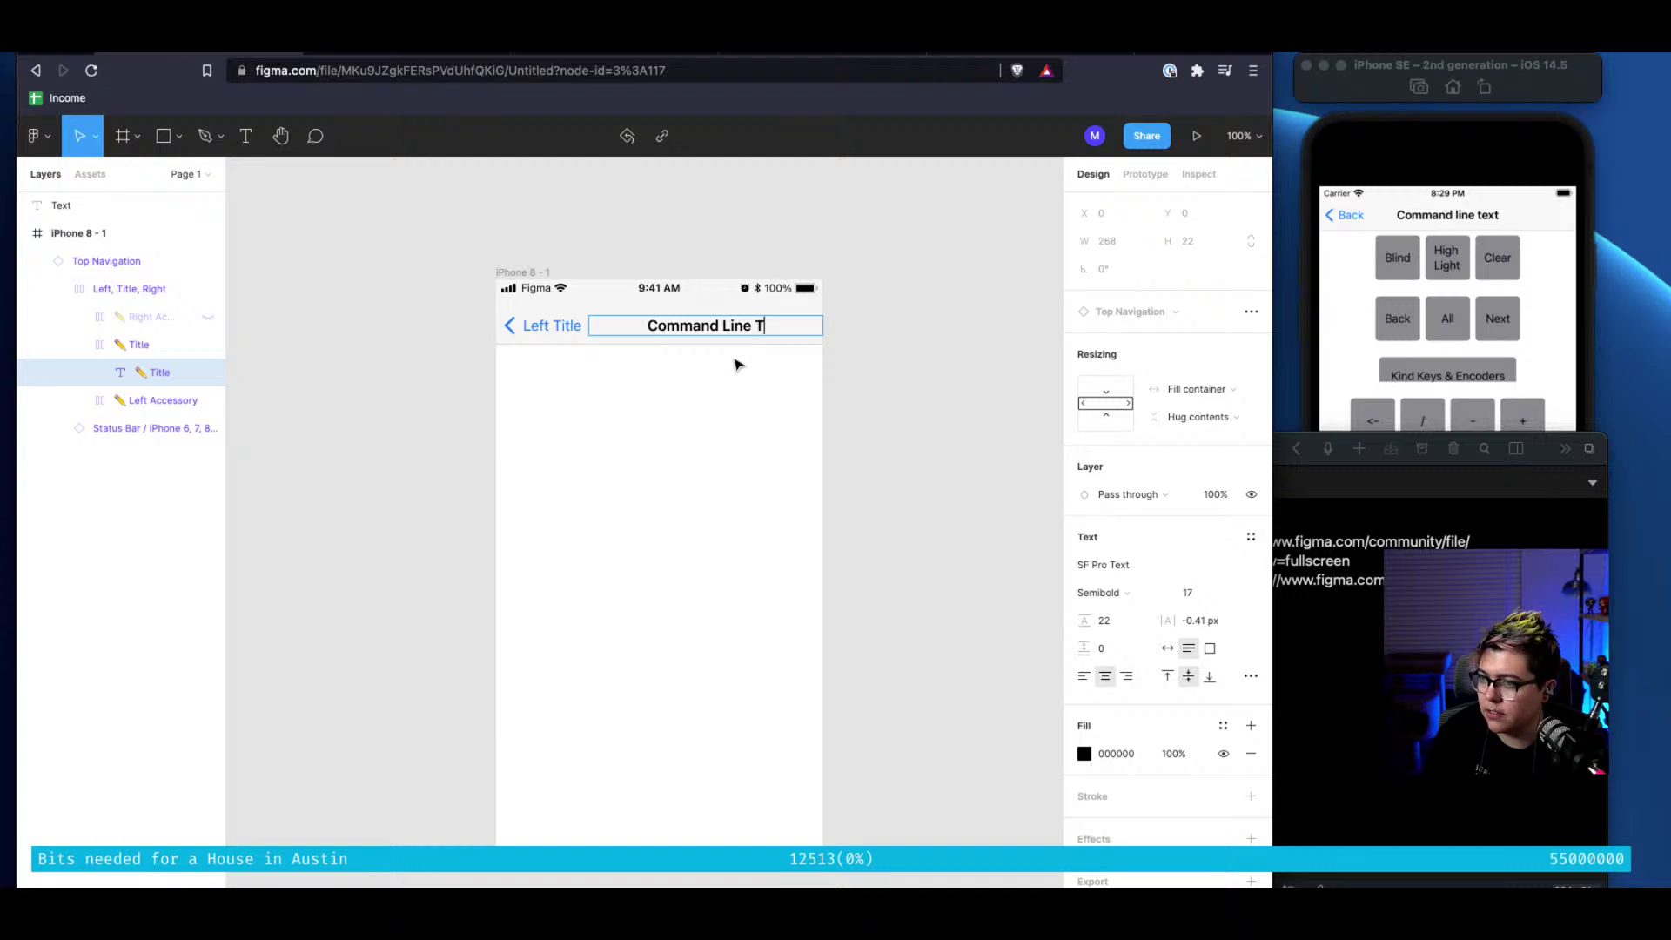
text(ext)
key(Escape)
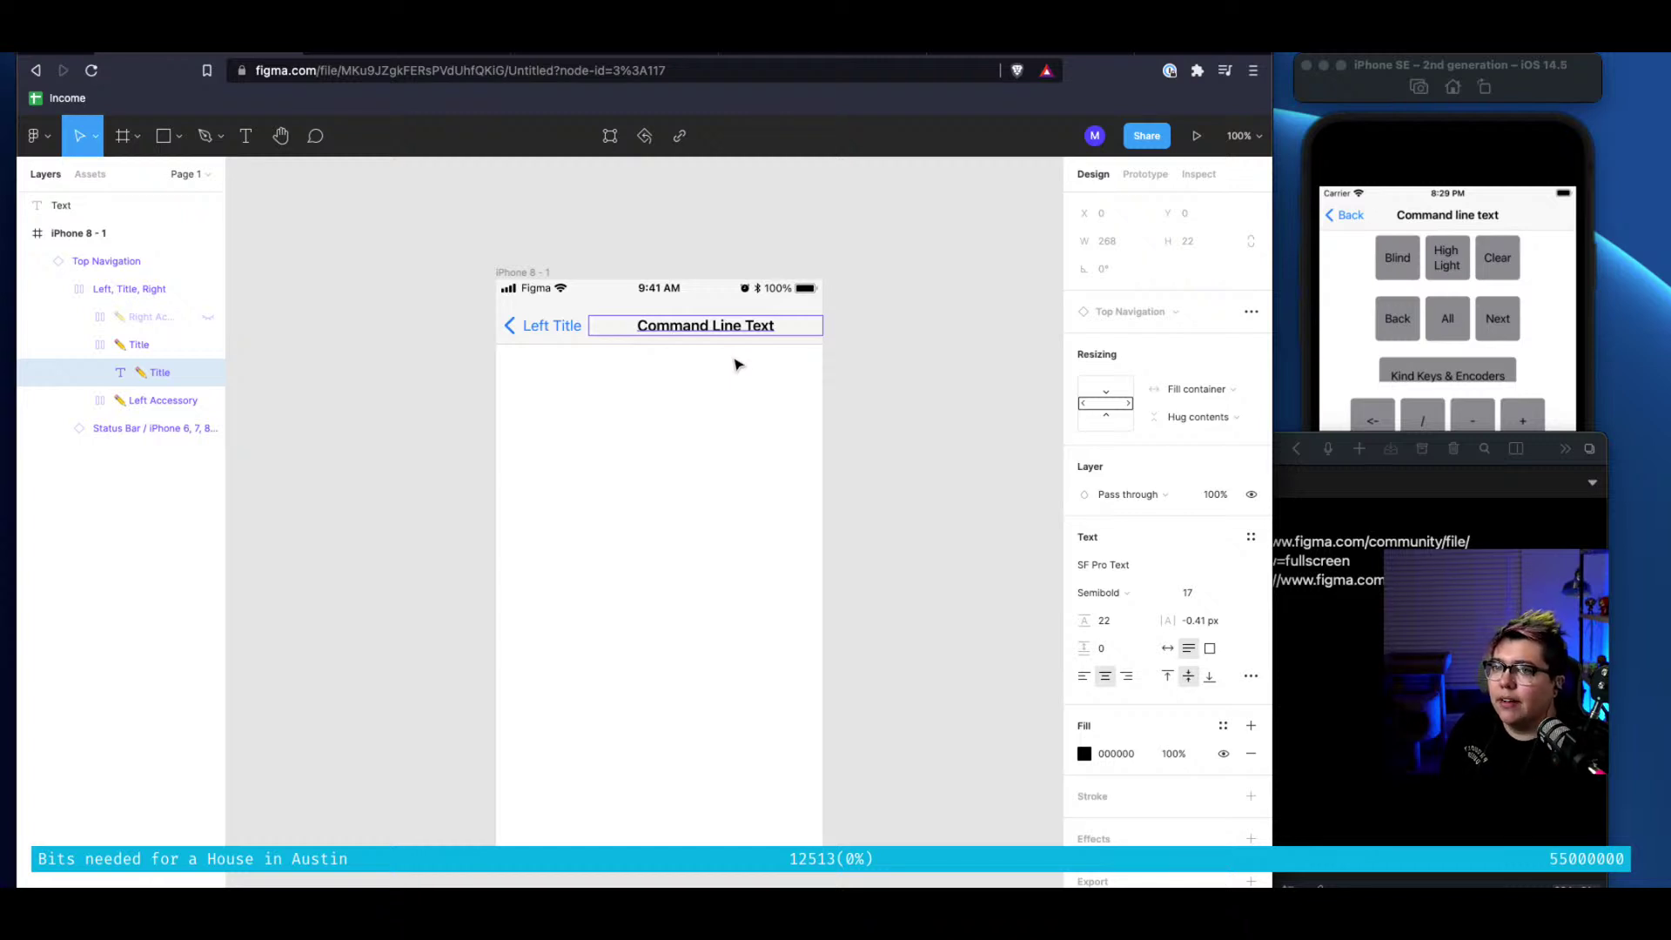
Rotate the iPhone SE simulator to landscape to examine the app's key layout, and rotate it back to portrait
click(1524, 130)
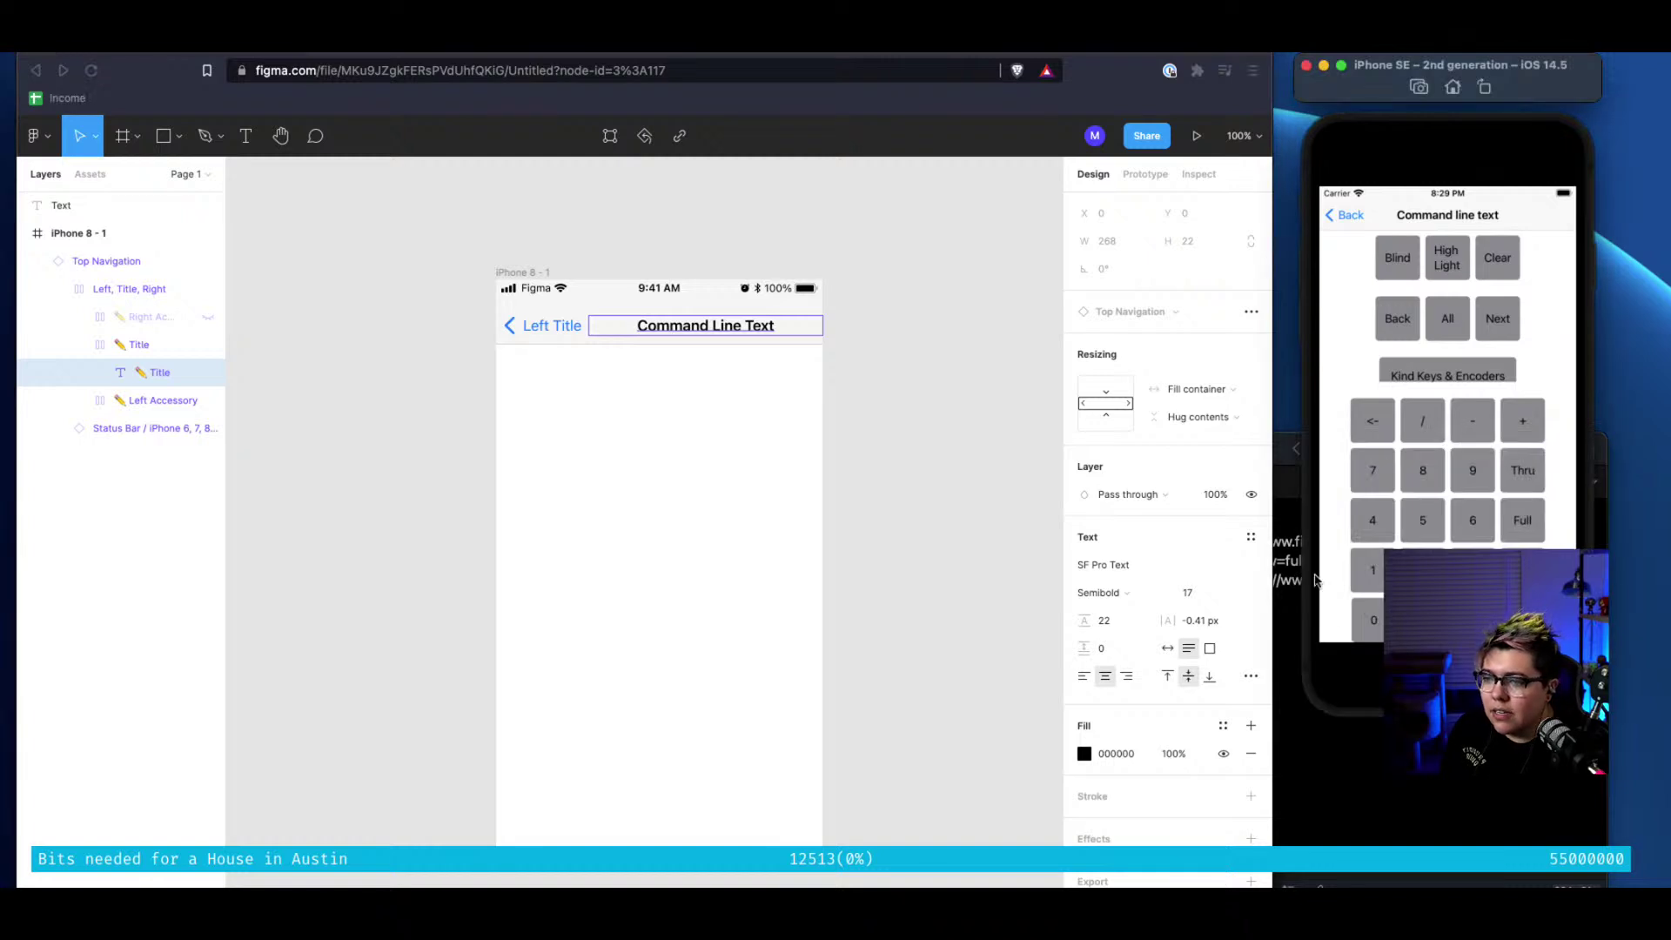
key(super+Left)
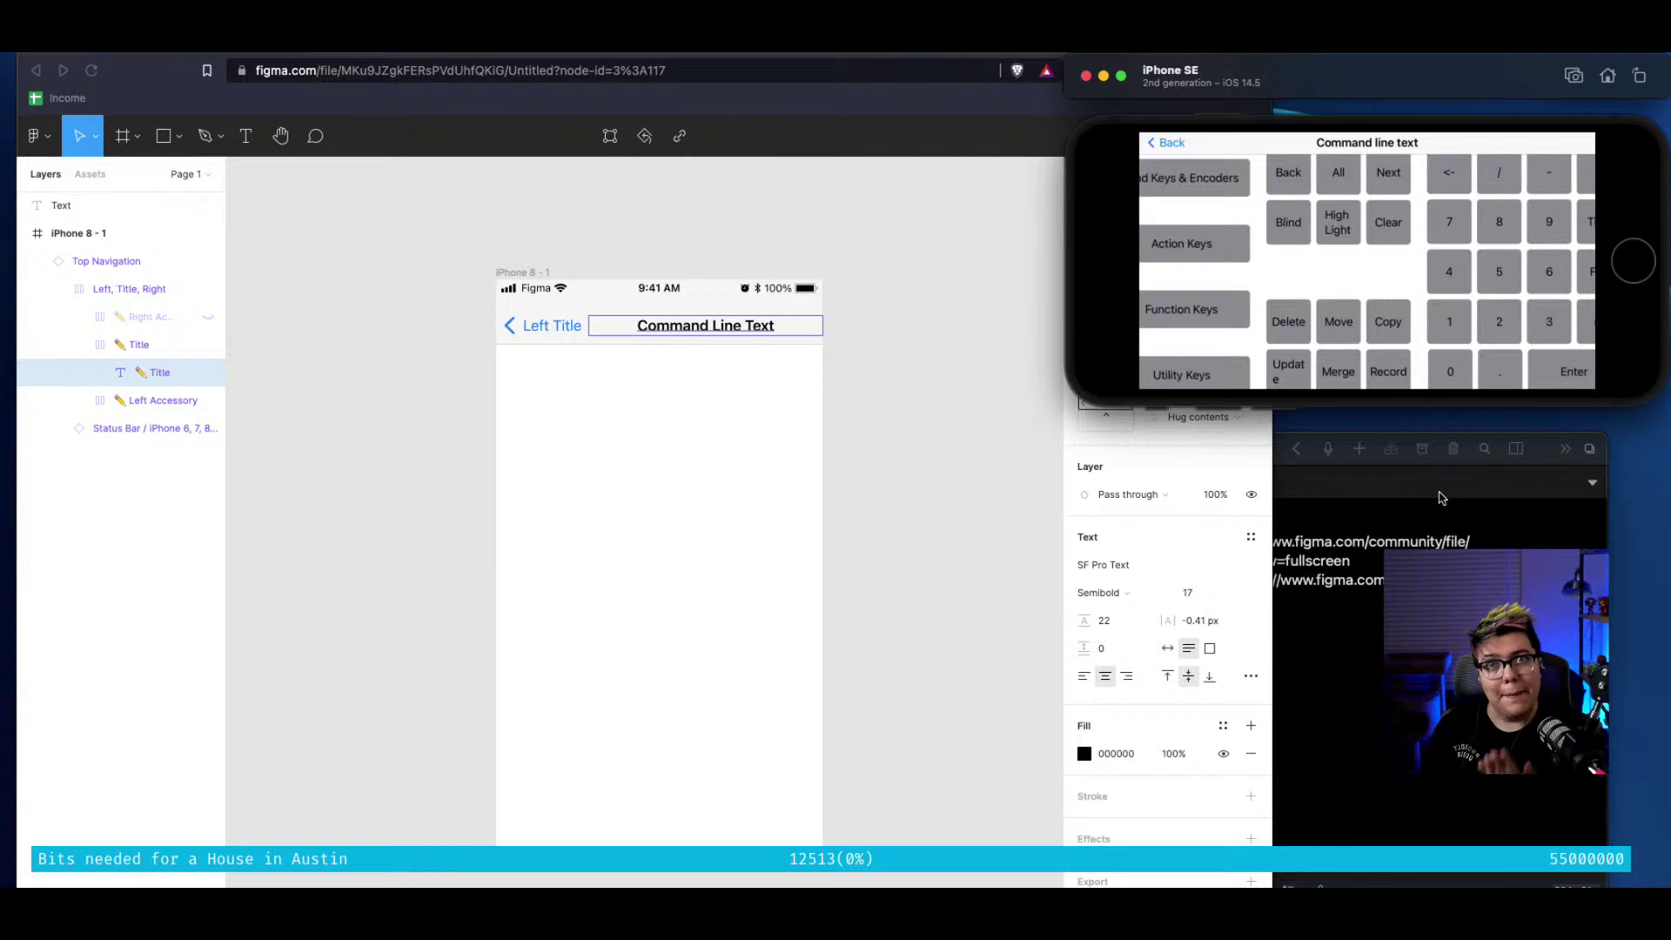
click(1440, 497)
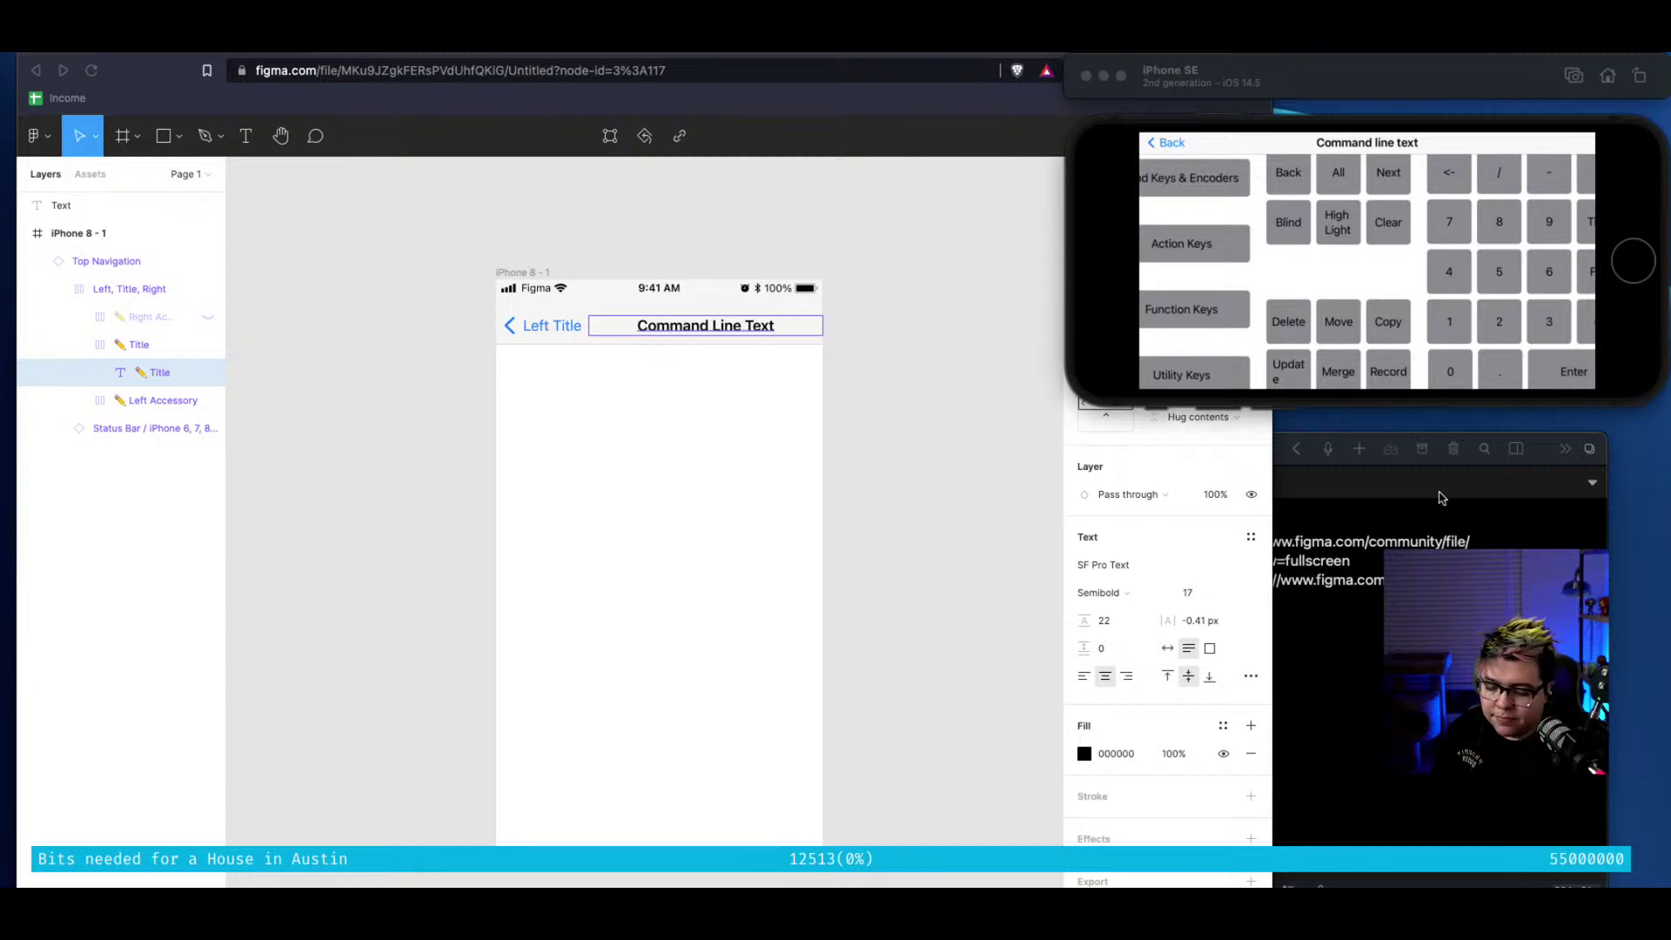
click(1348, 67)
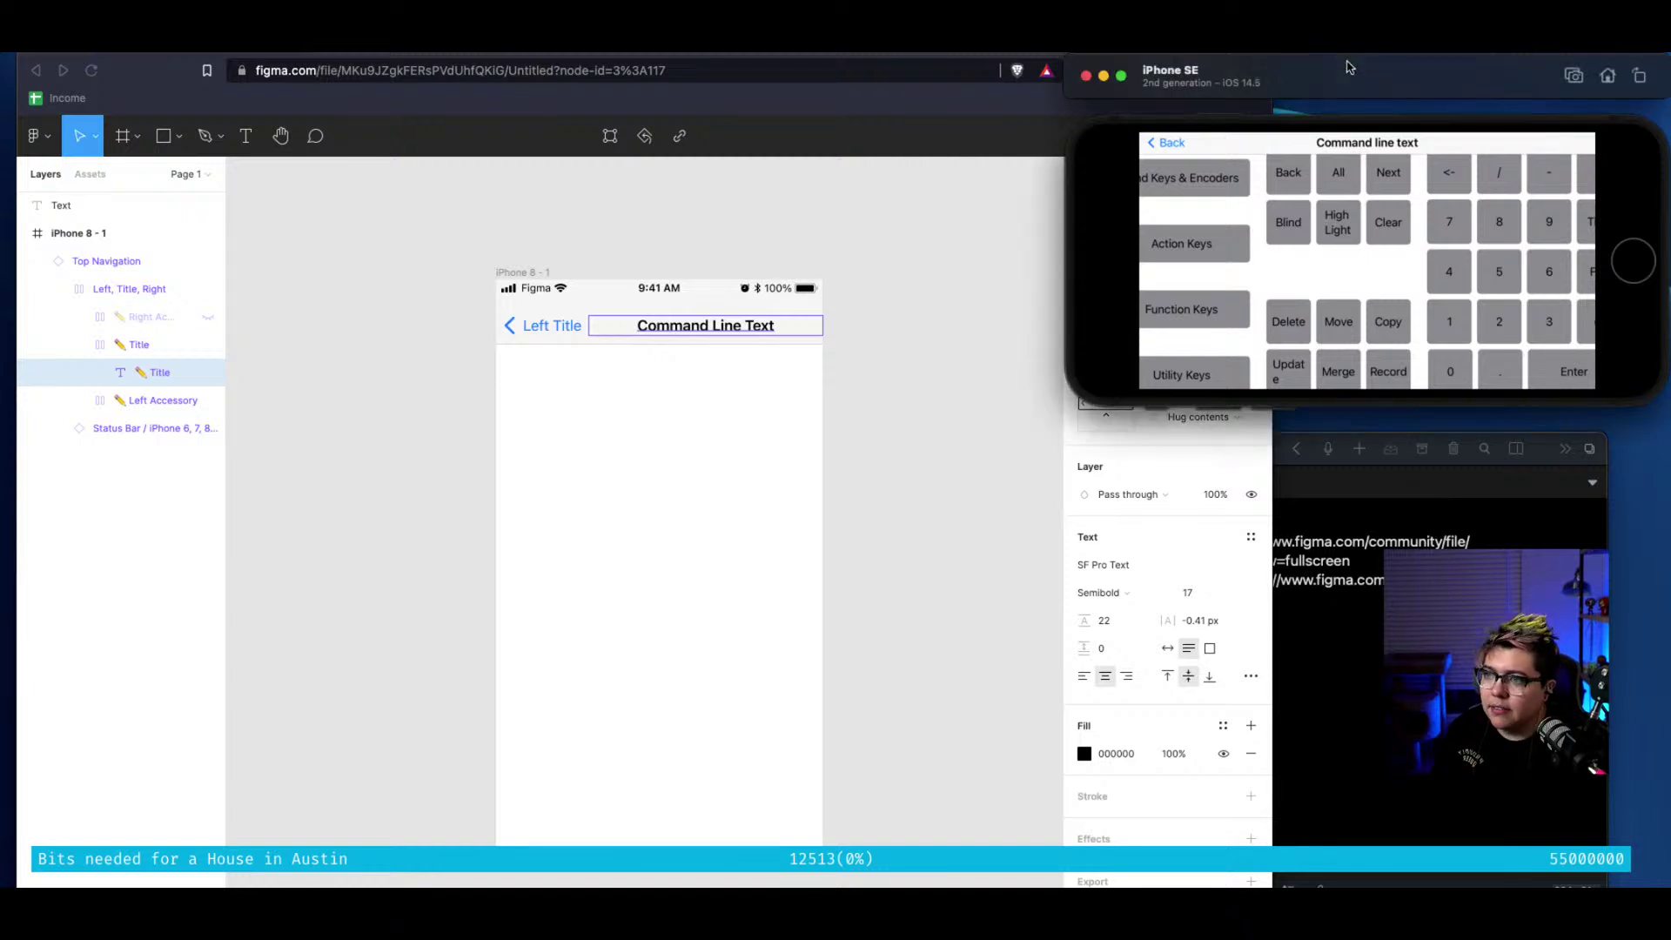
key(super+Left)
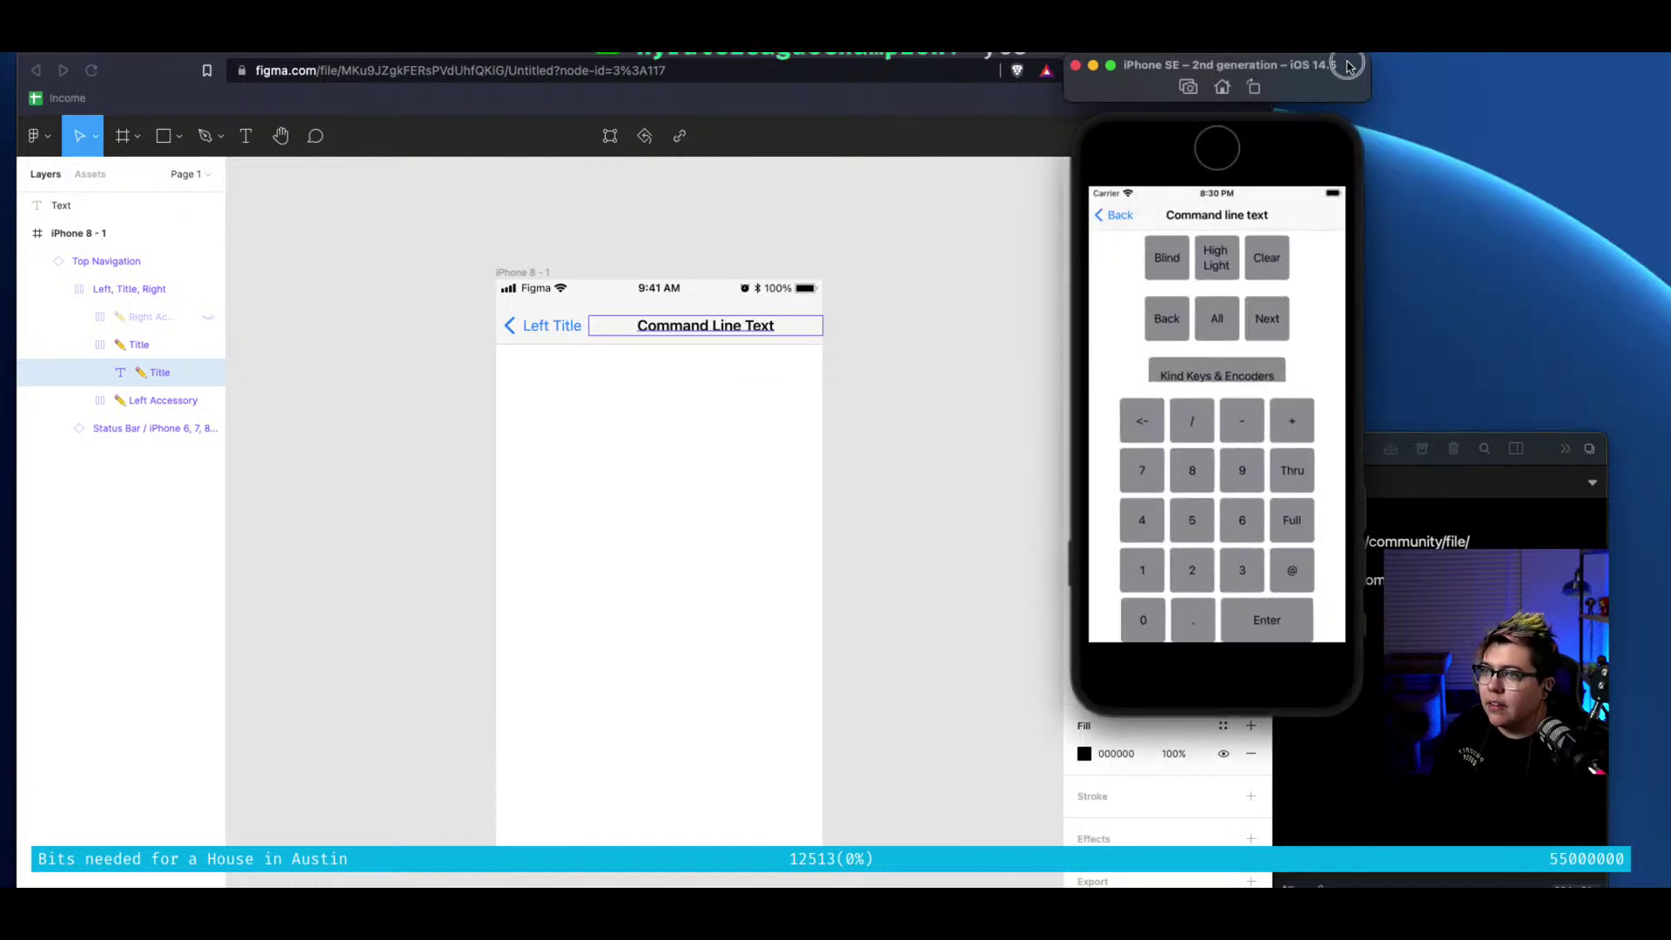
Change the navigation bar's Left Title text in the Figma frame to "Back"
click(920, 470)
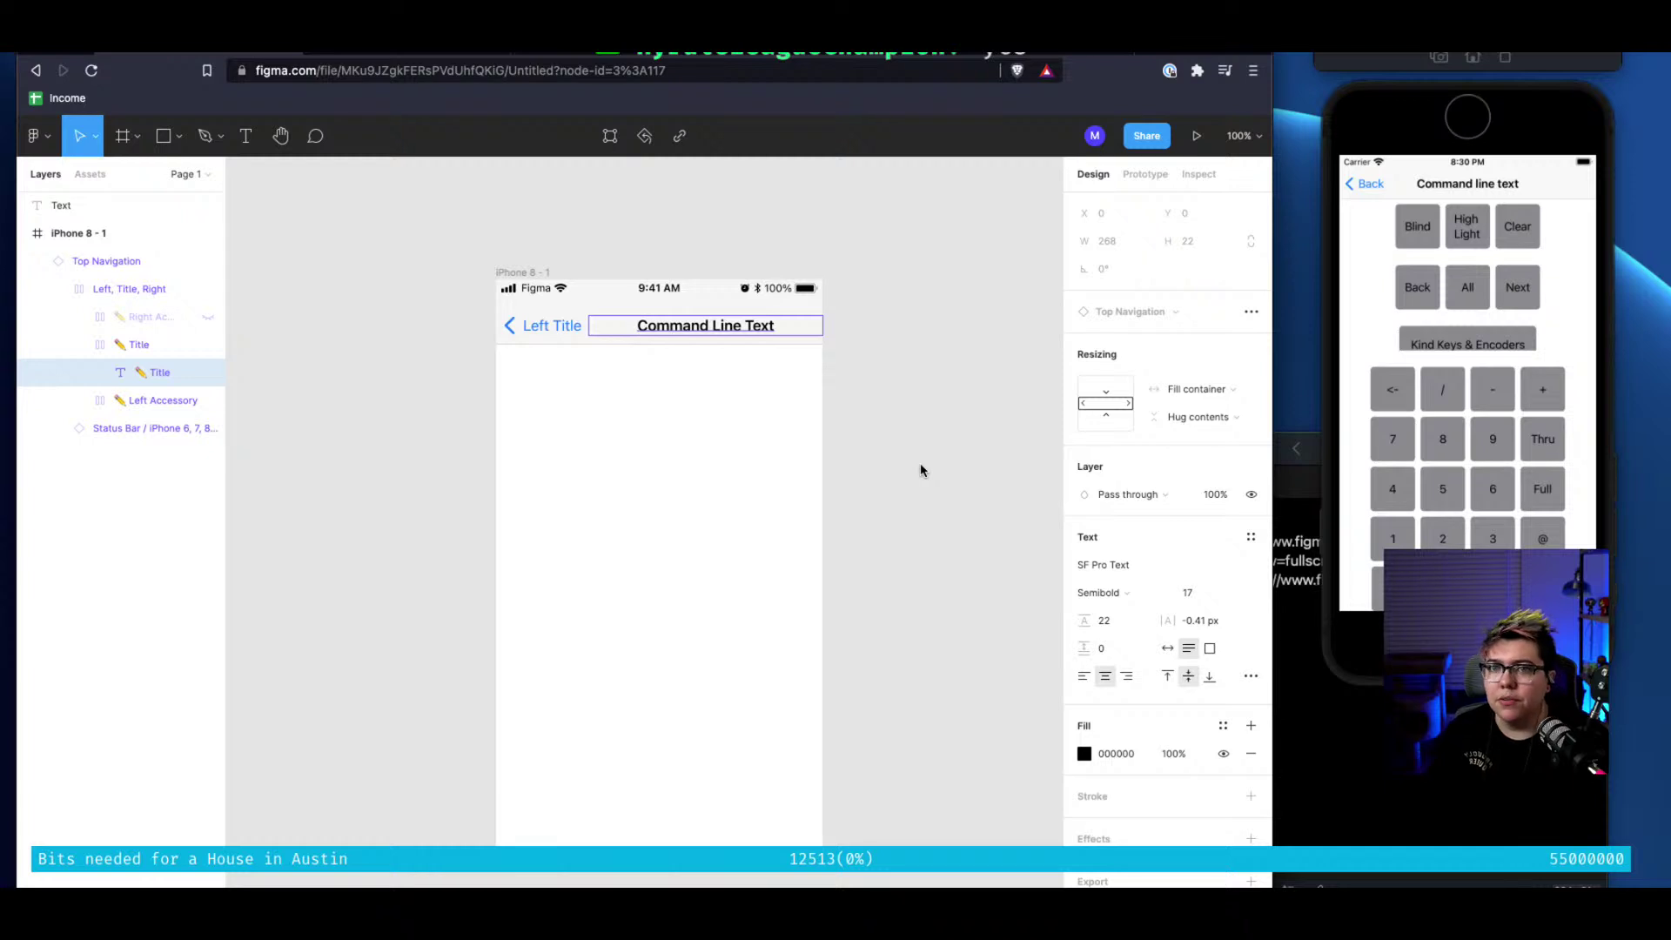
click(923, 471)
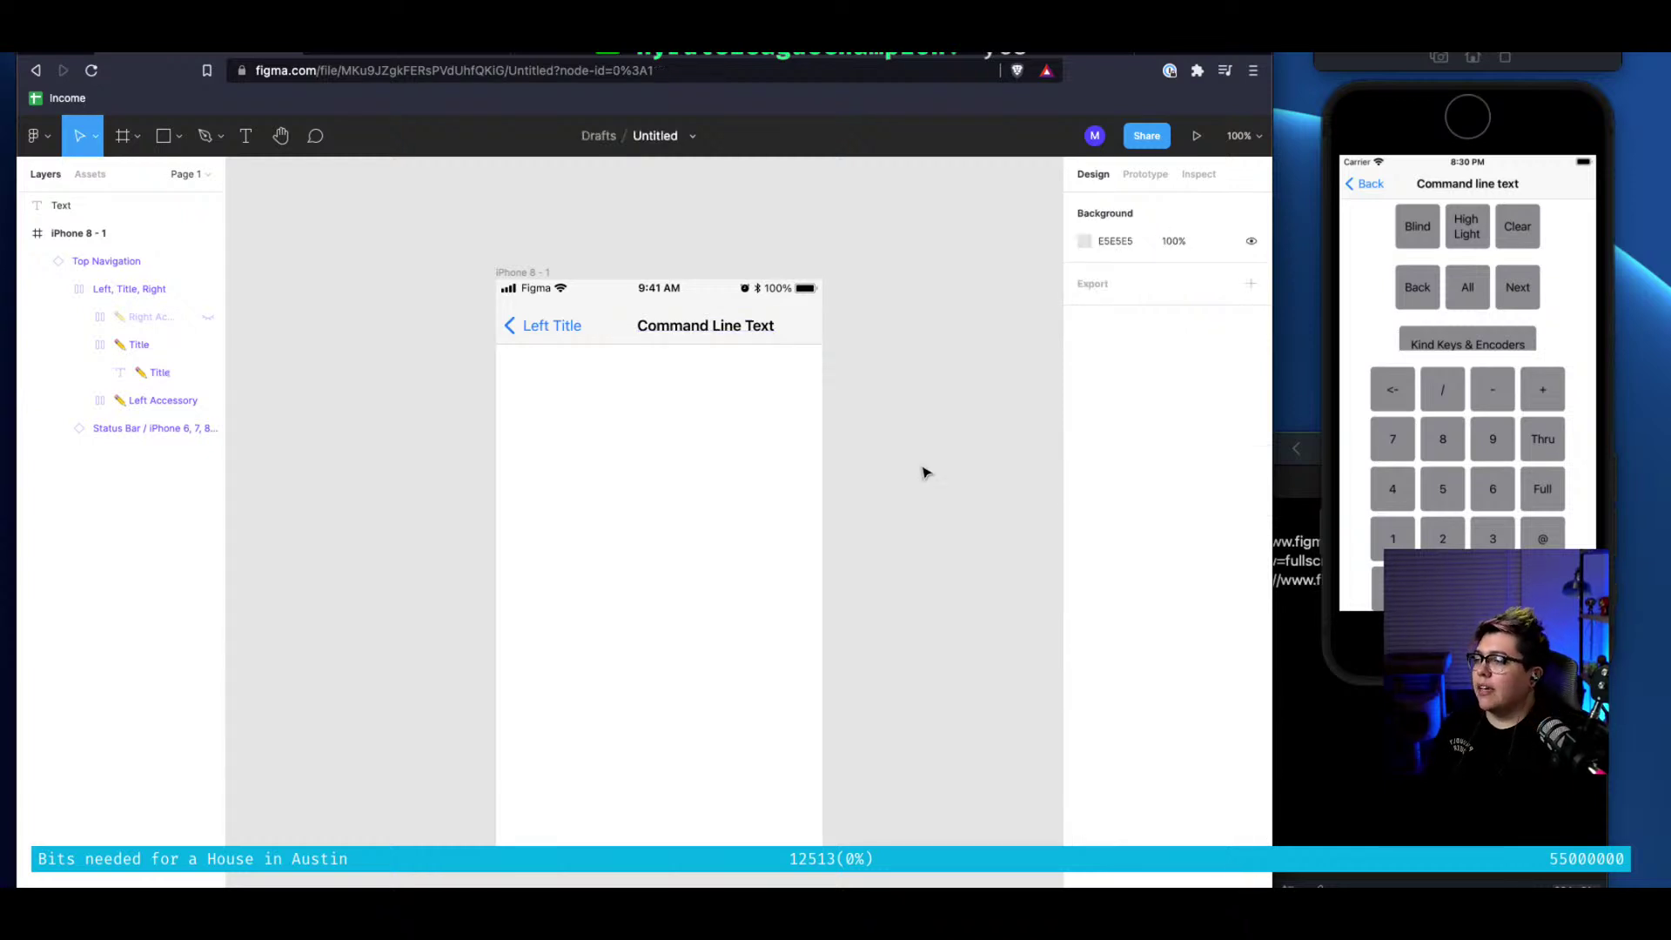
click(564, 327)
double_click(562, 329)
double_click(560, 331)
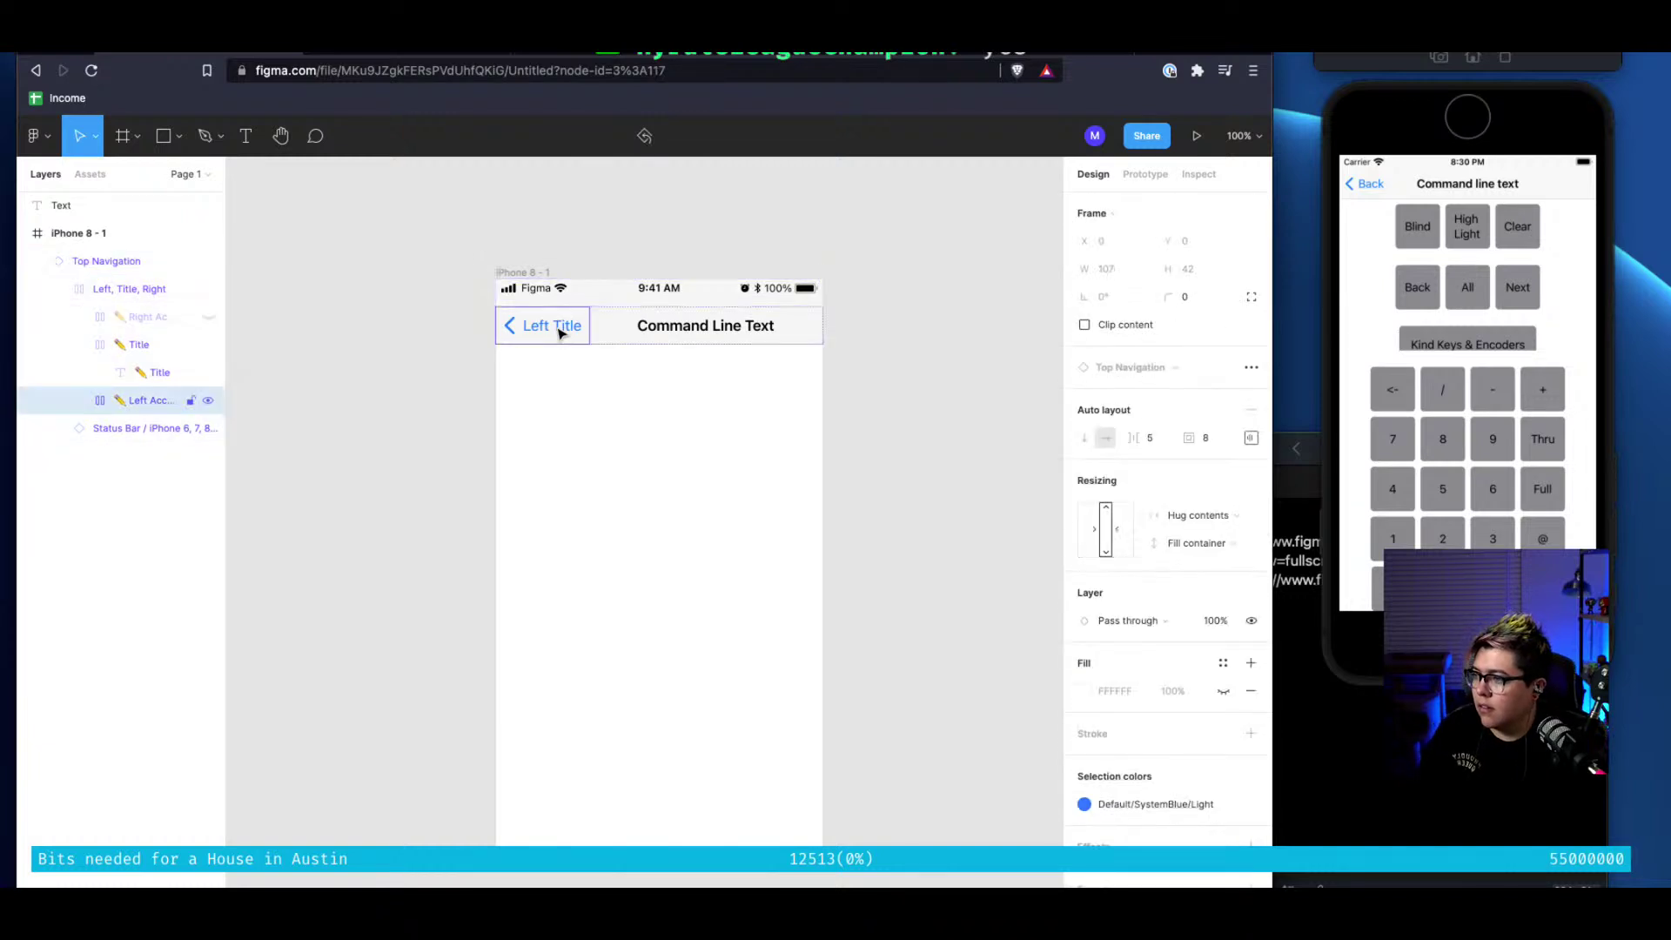
double_click(559, 330)
double_click(558, 329)
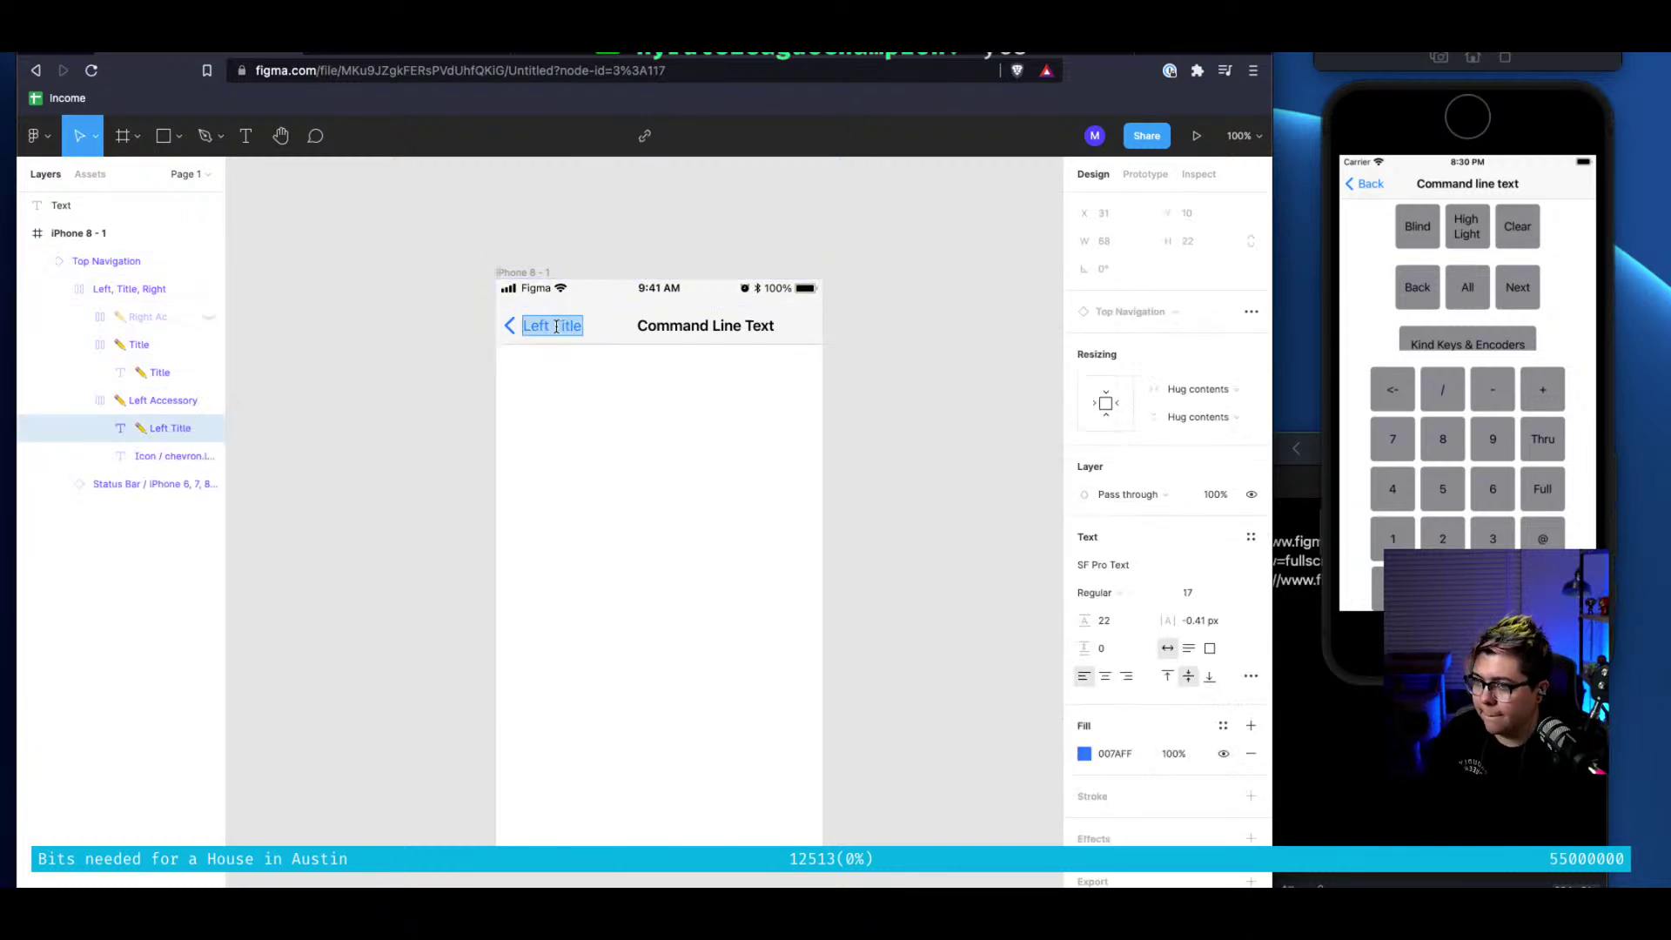
text(Back)
key(Escape)
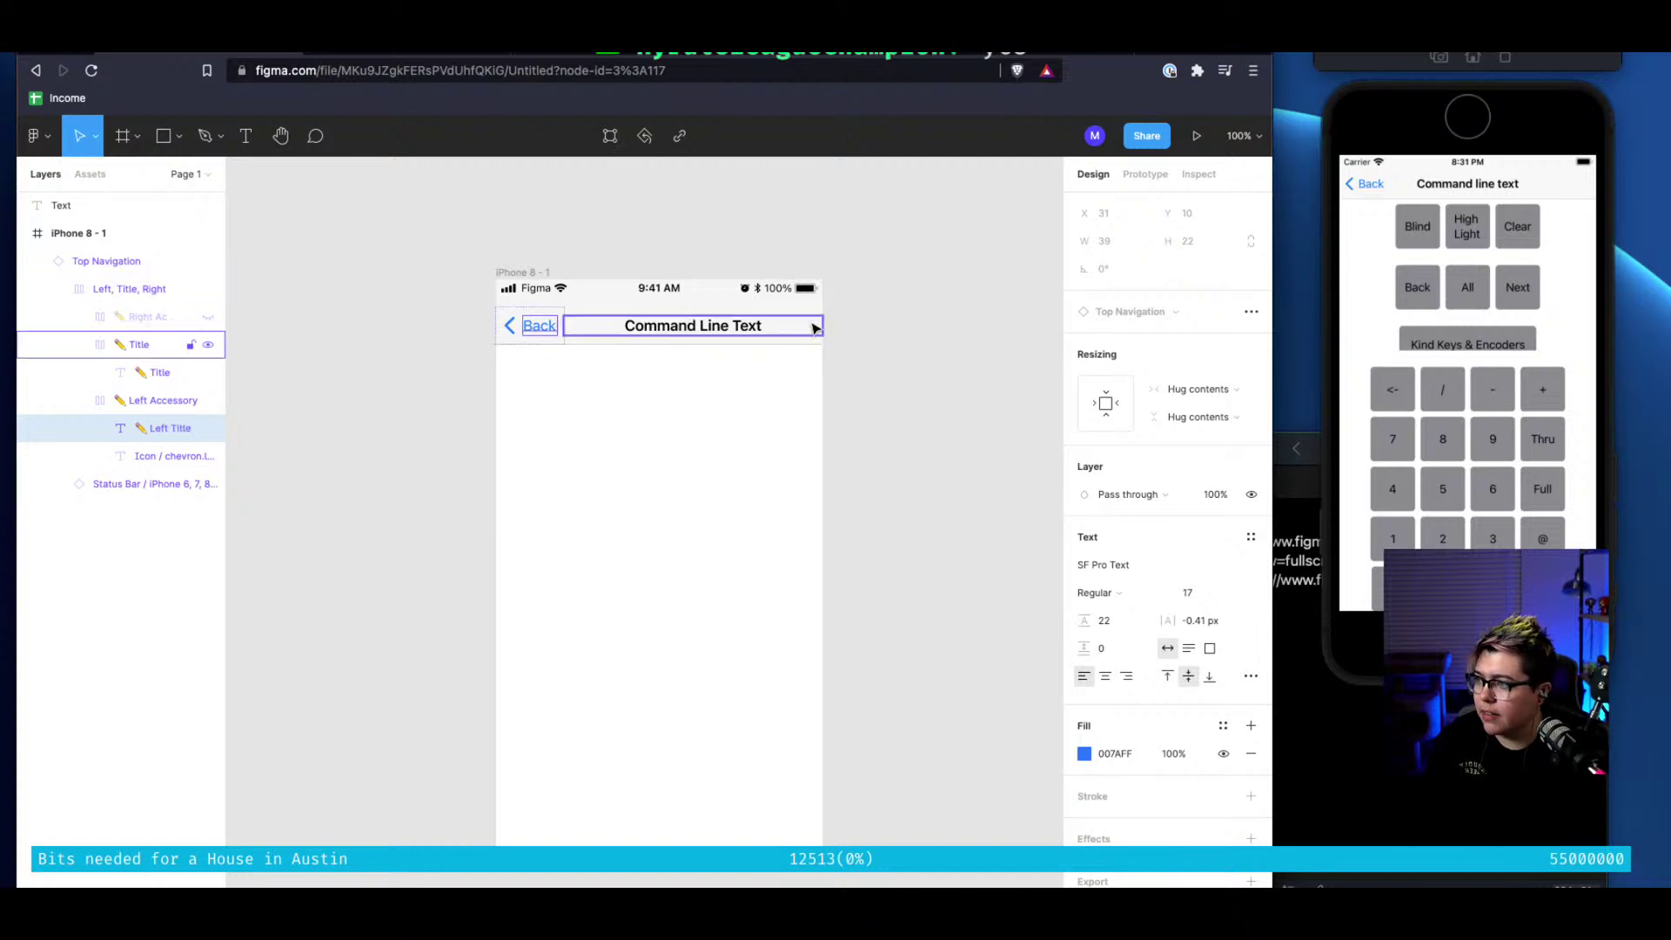
click(925, 372)
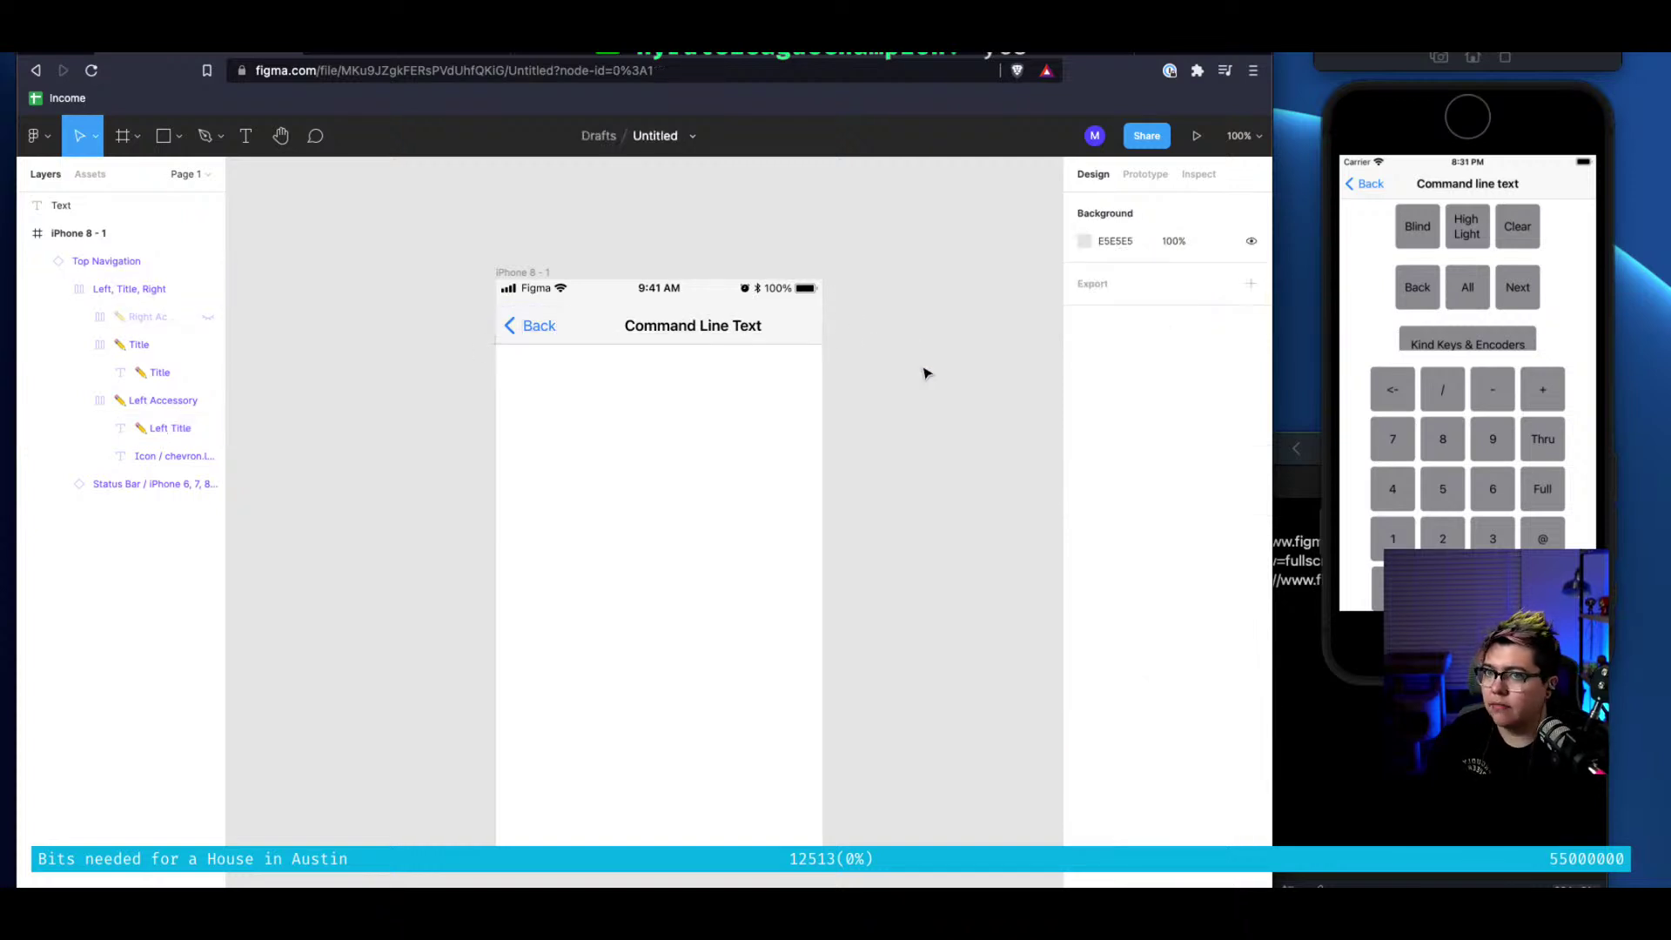
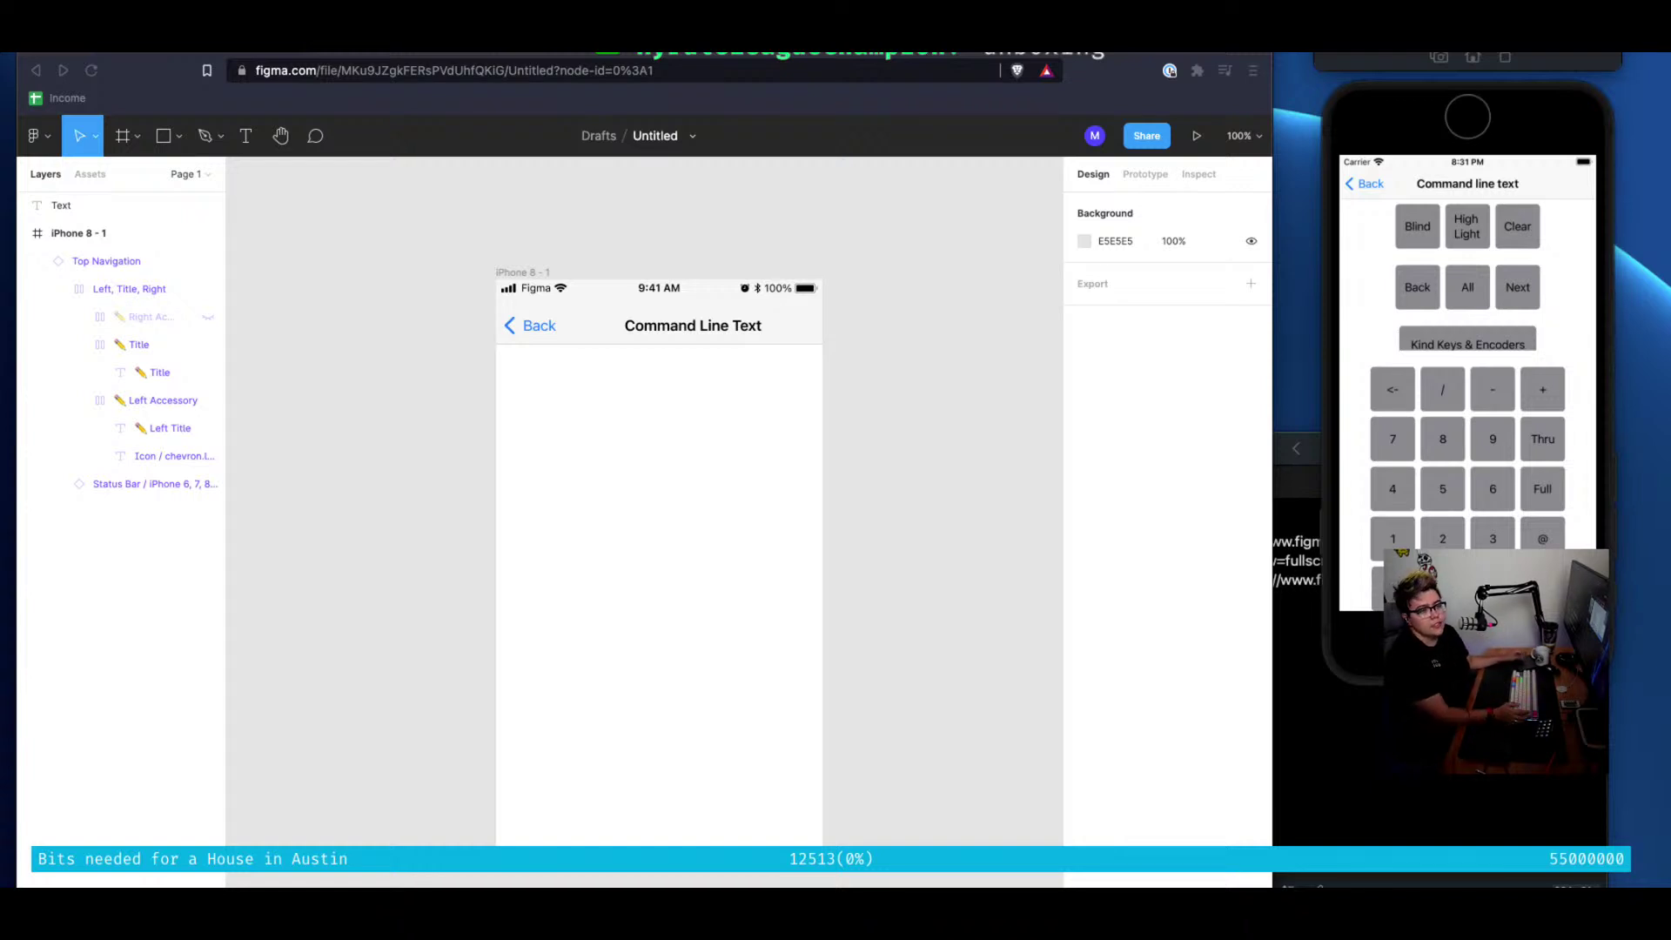
Draw a rectangle about 99 × 77 below the navigation bar in the iPhone 8 frame
click(851, 395)
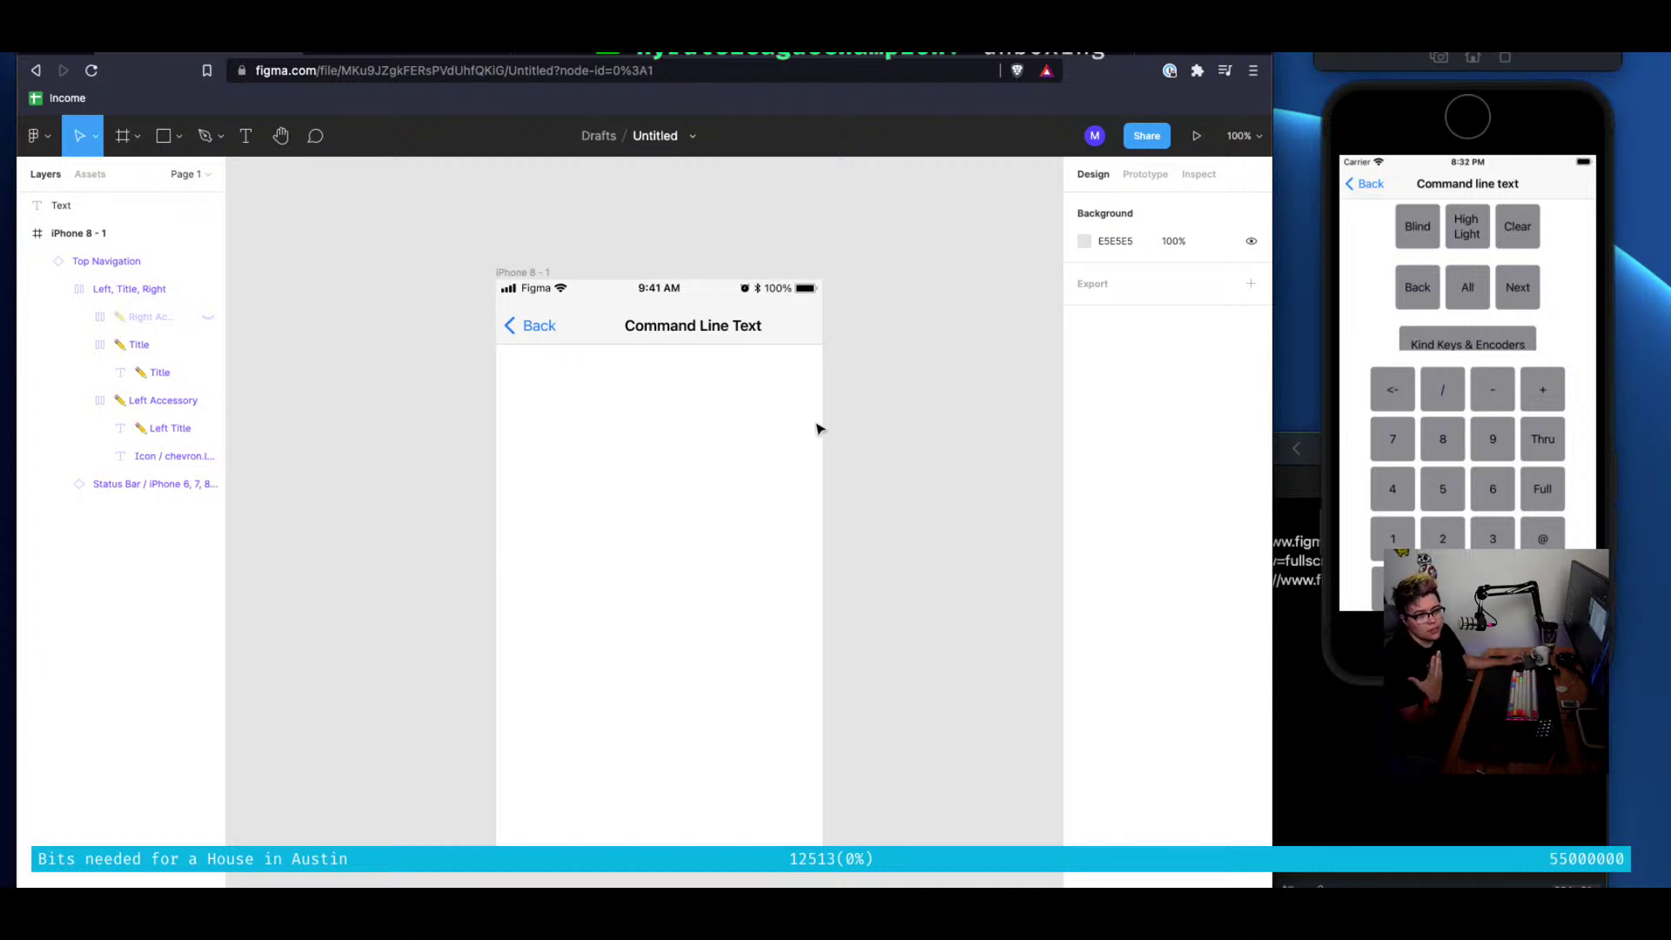
click(137, 139)
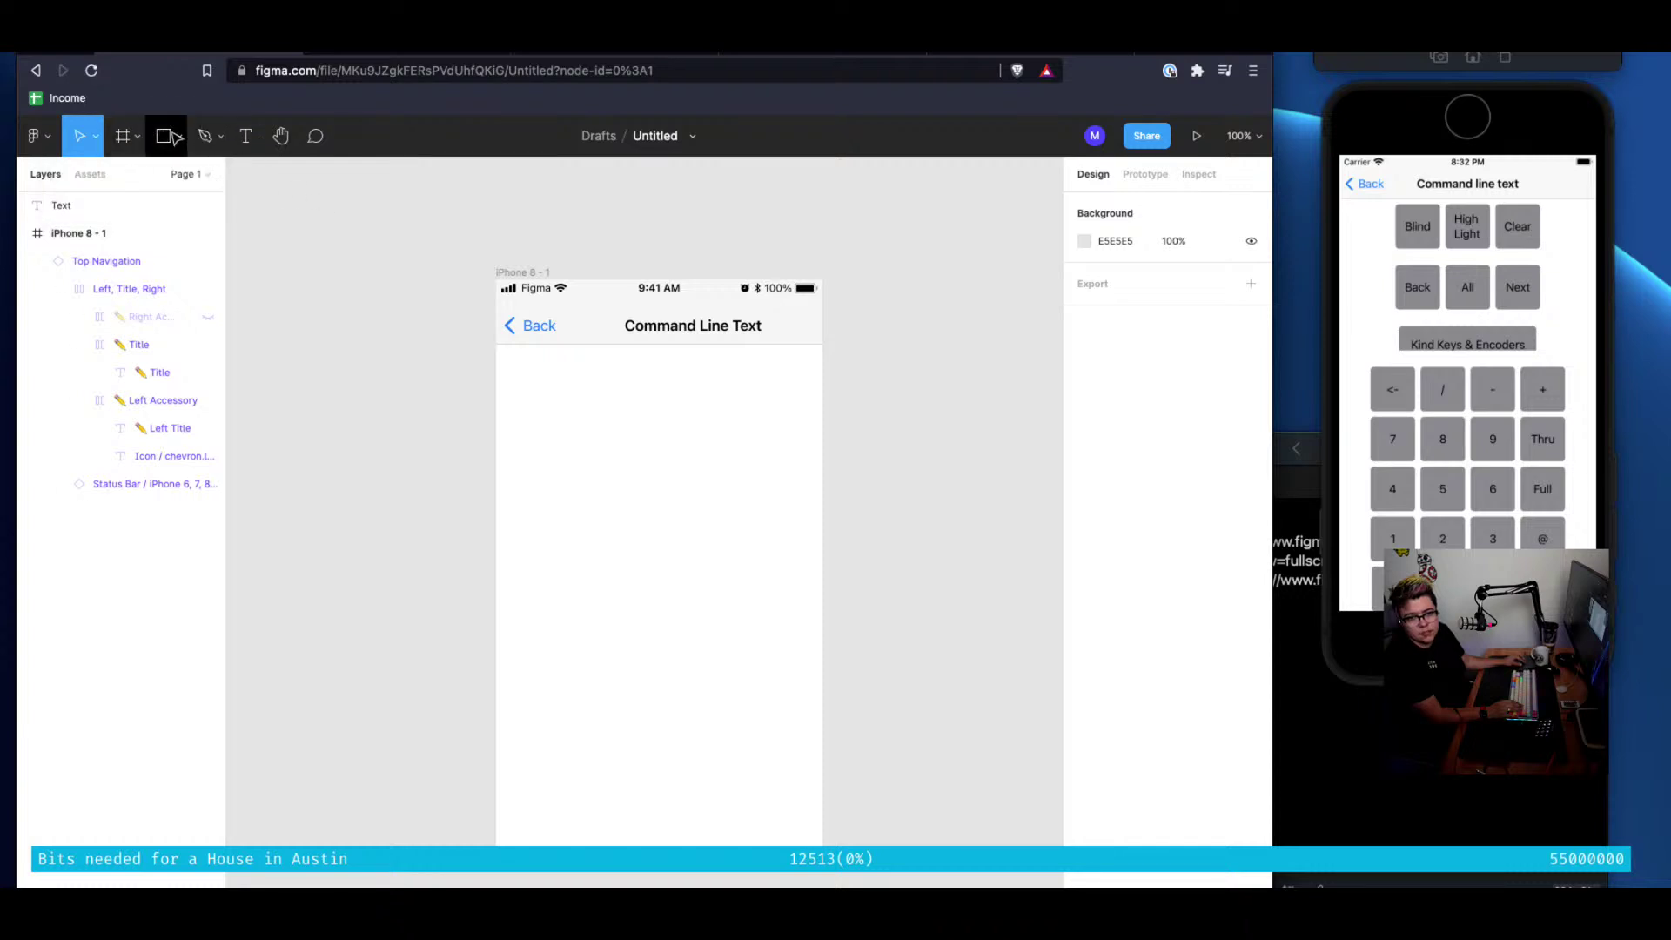
click(175, 137)
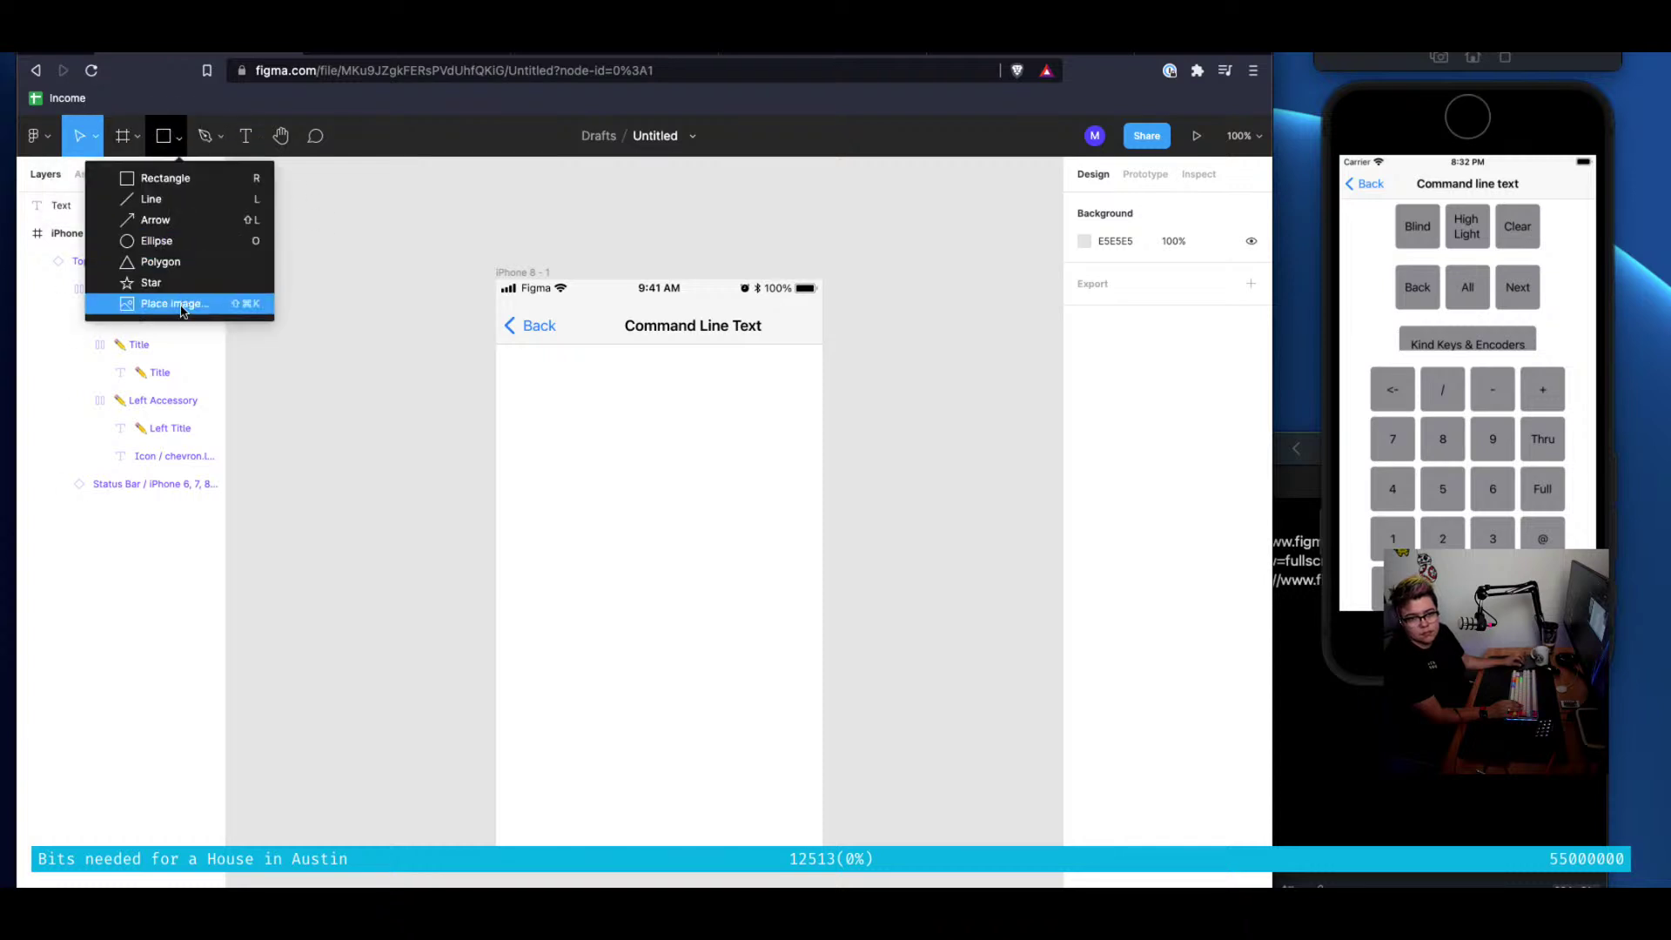
click(163, 179)
drag(547, 399, 633, 468)
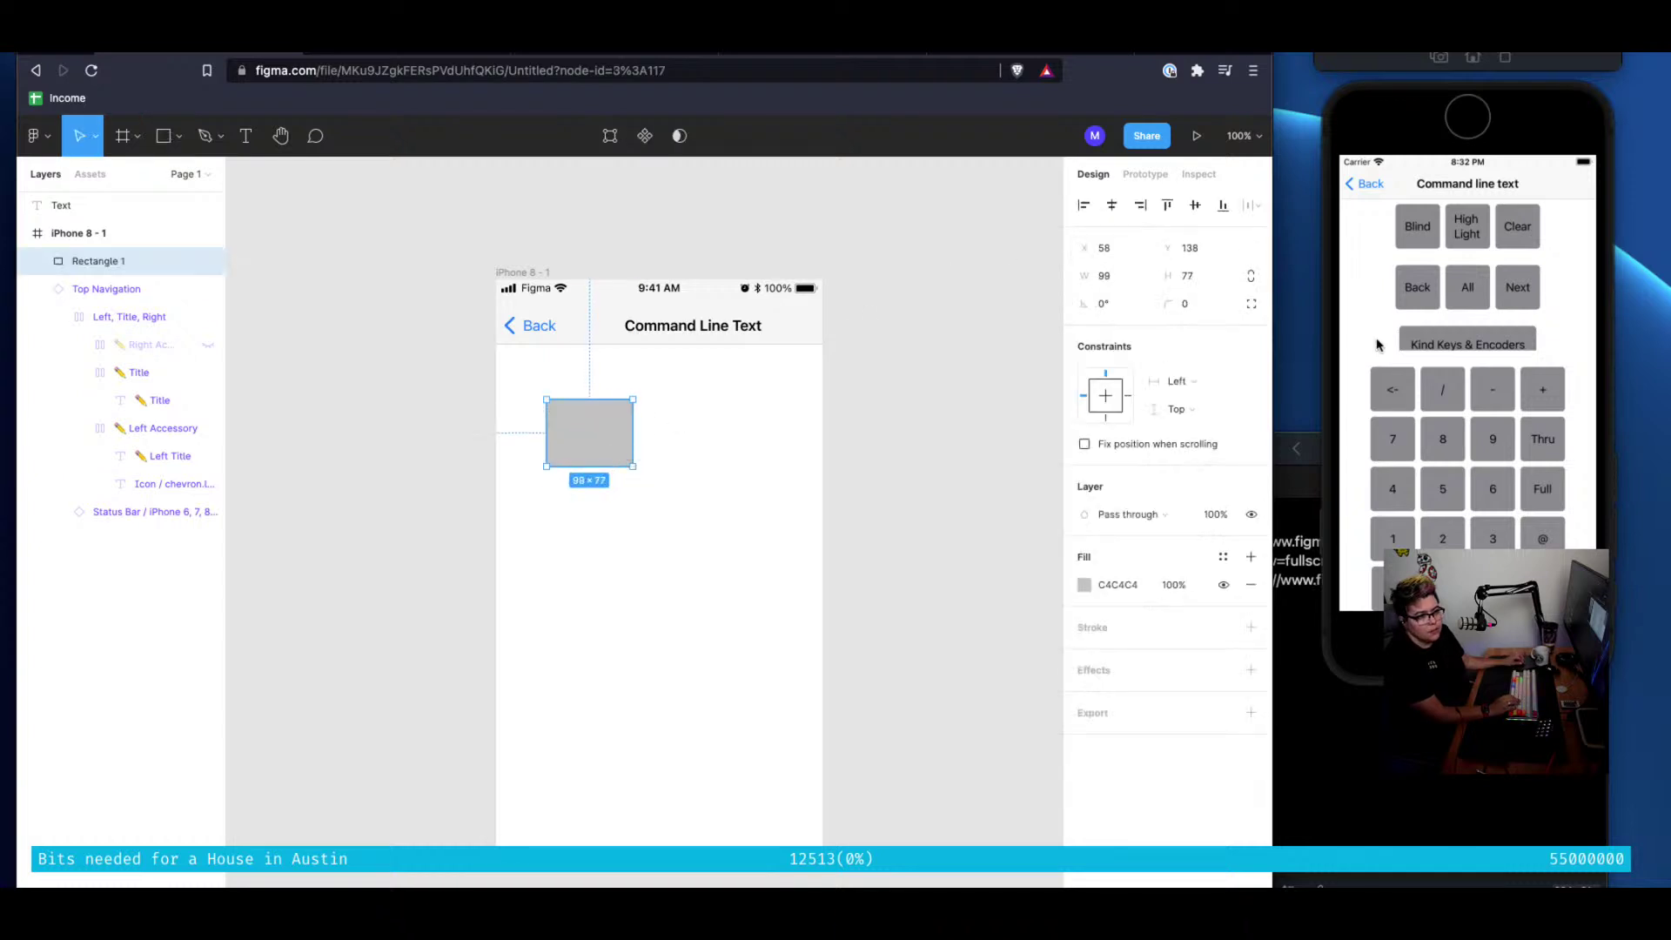
Set the rectangle's corner radius to 5, leaving it without a drop shadow
click(1103, 683)
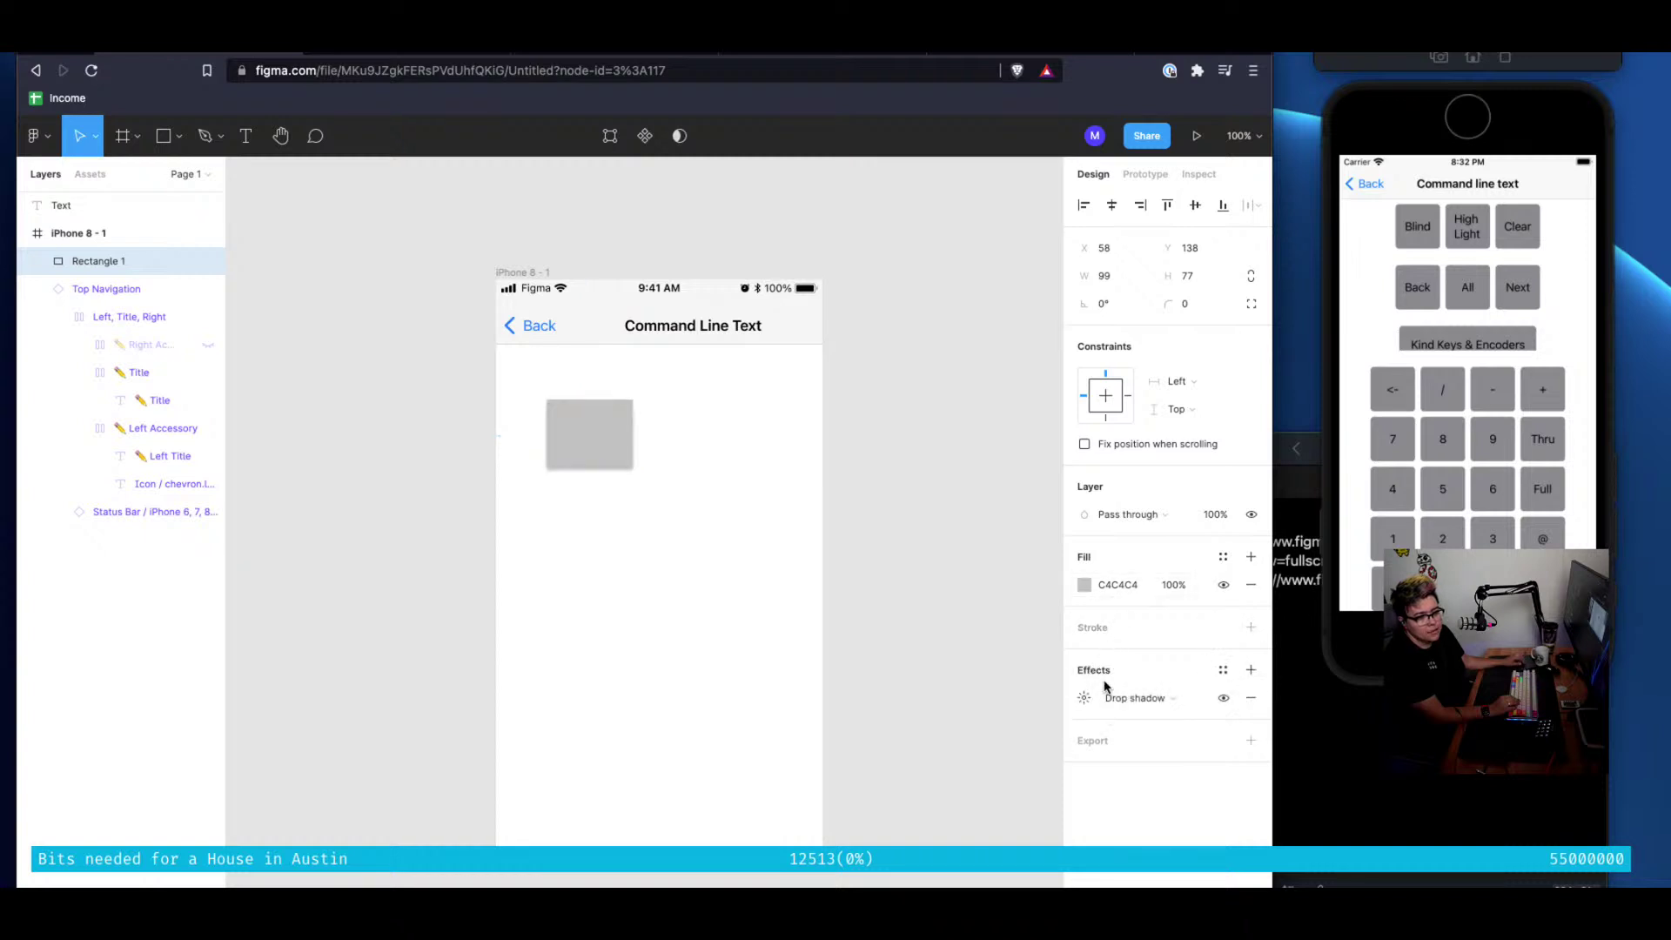
click(1250, 697)
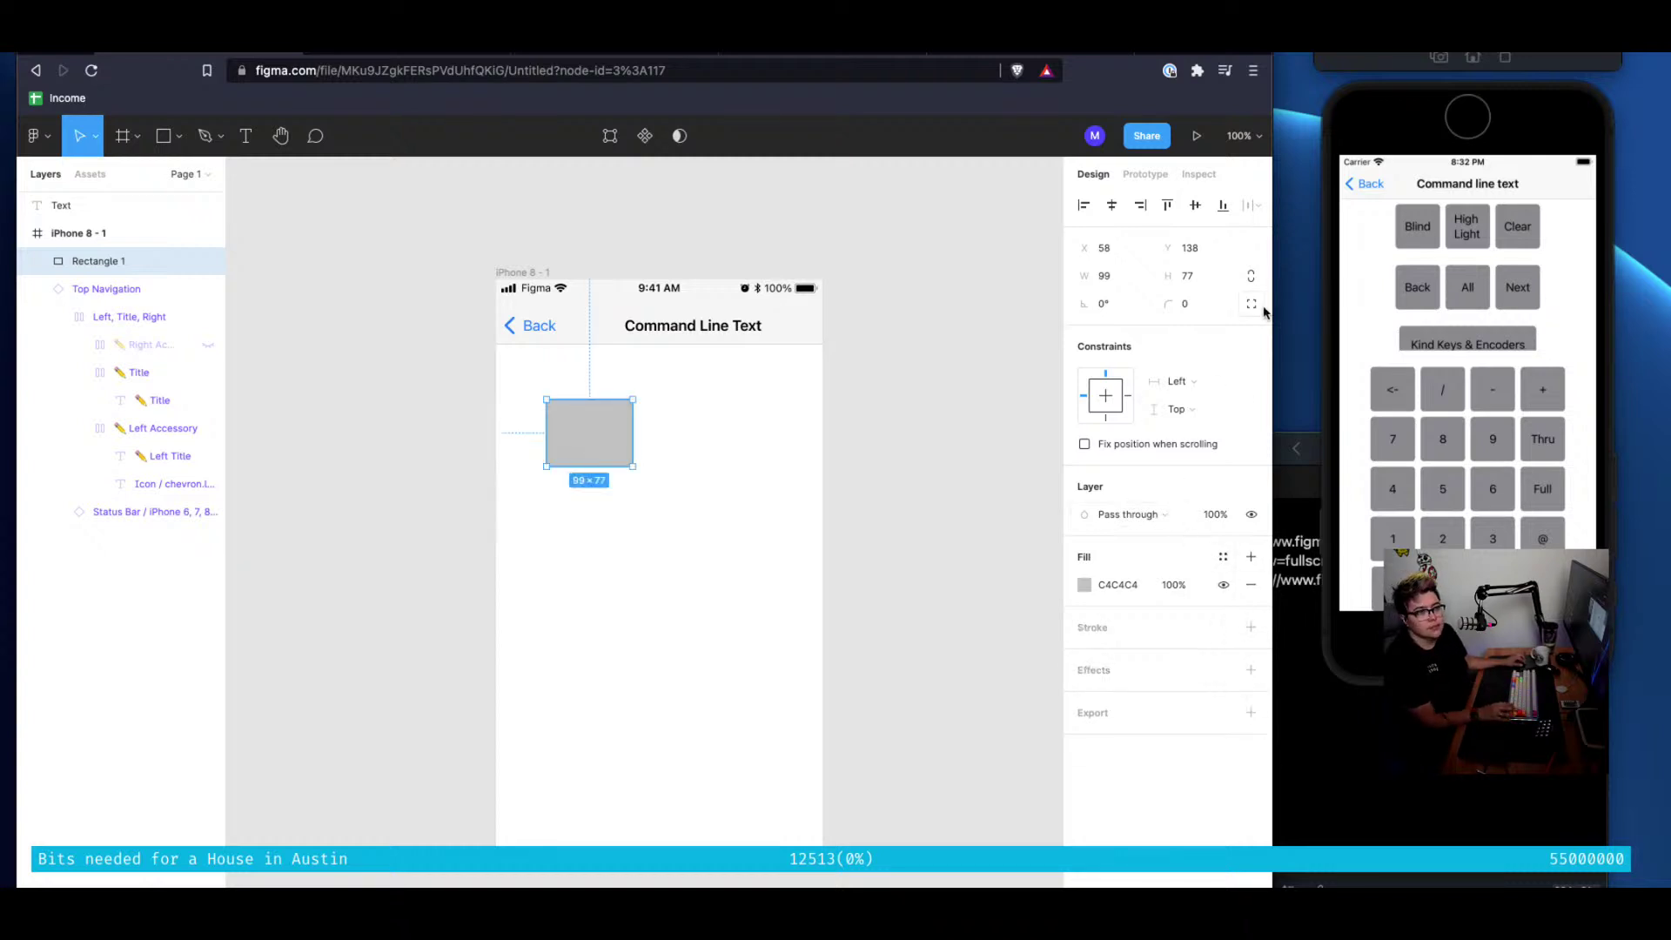
click(1194, 310)
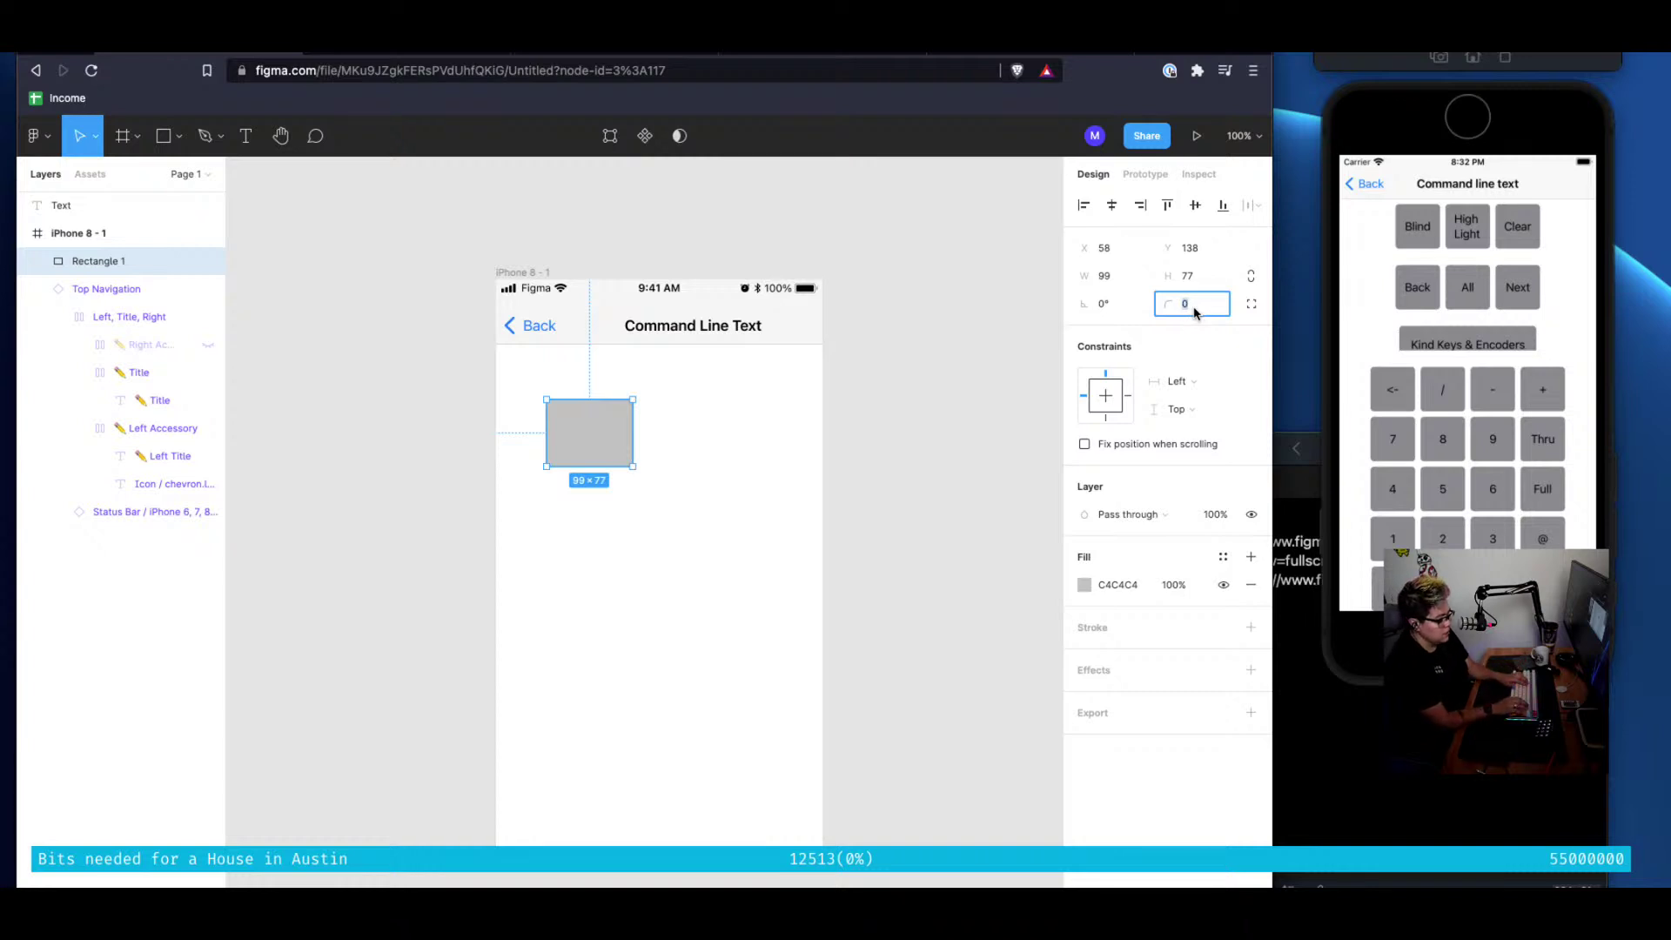
text(5)
key(Return)
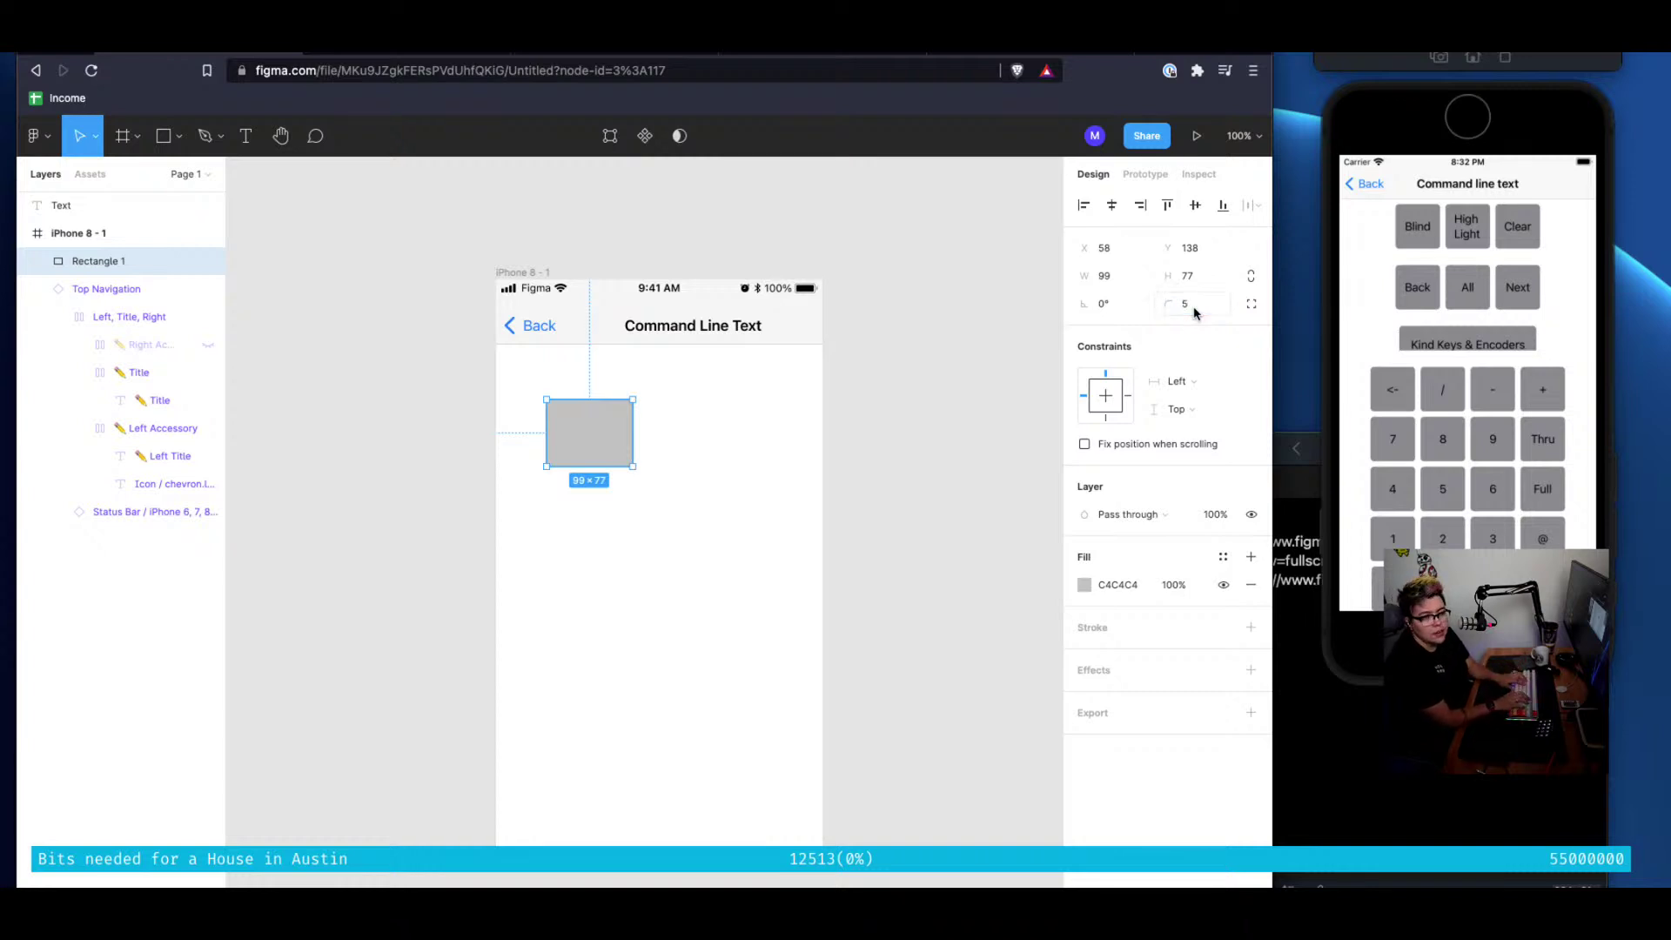
Resize the grey rectangle in the iPhone 8 frame to about 56 × 60
click(783, 505)
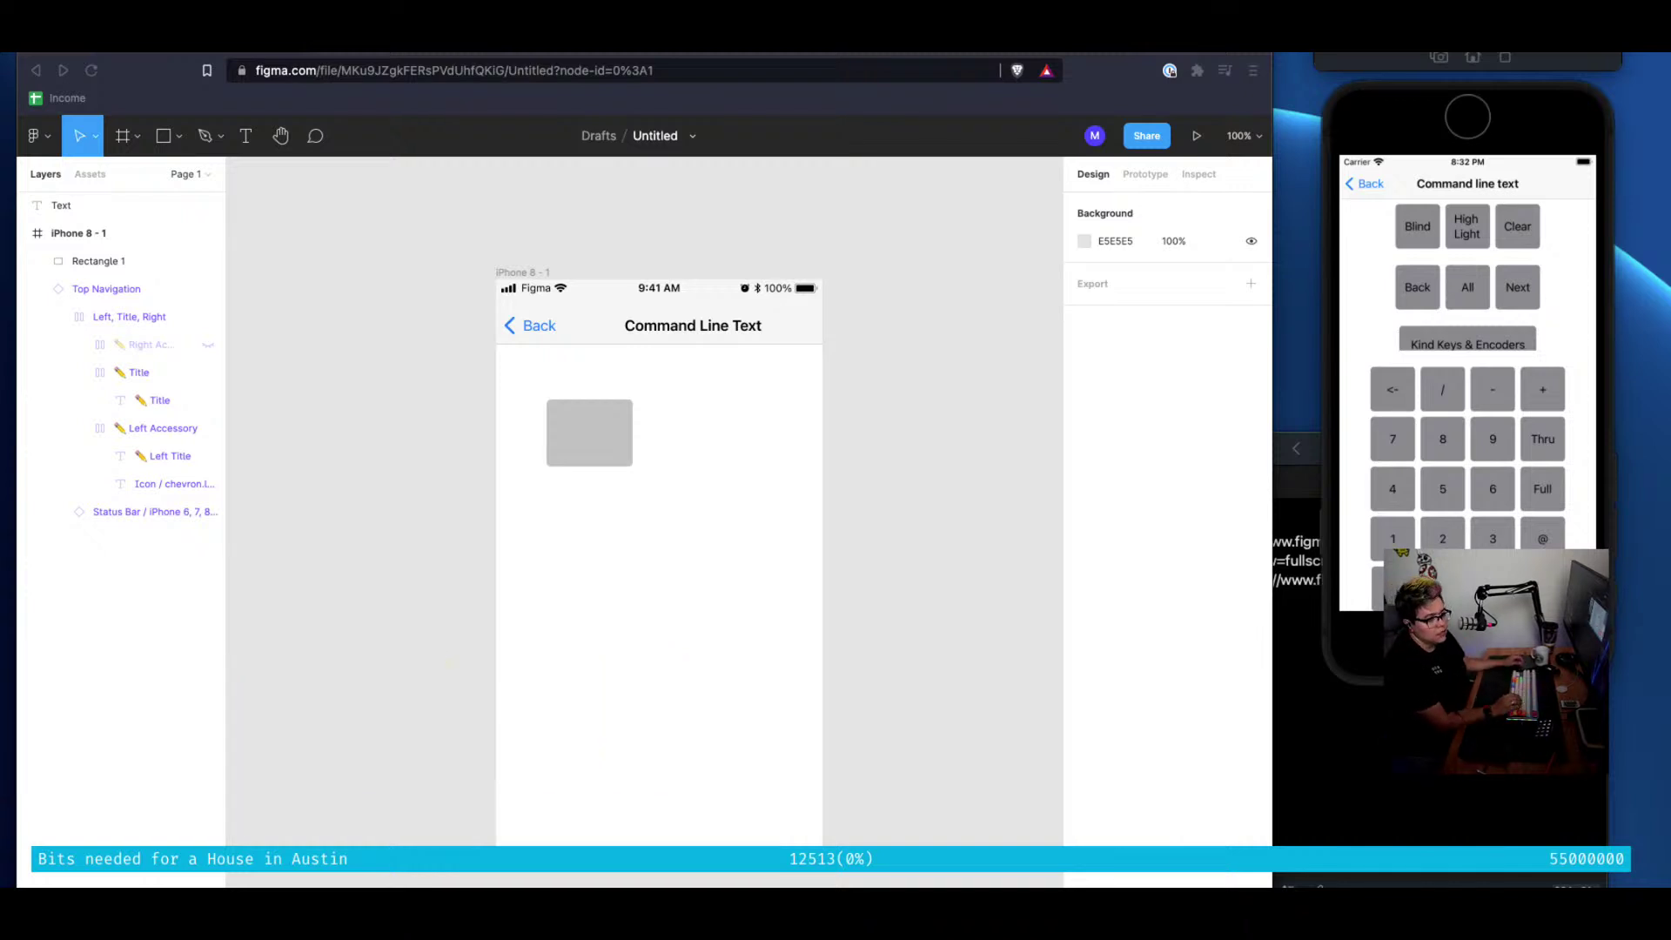
key(super+Tab)
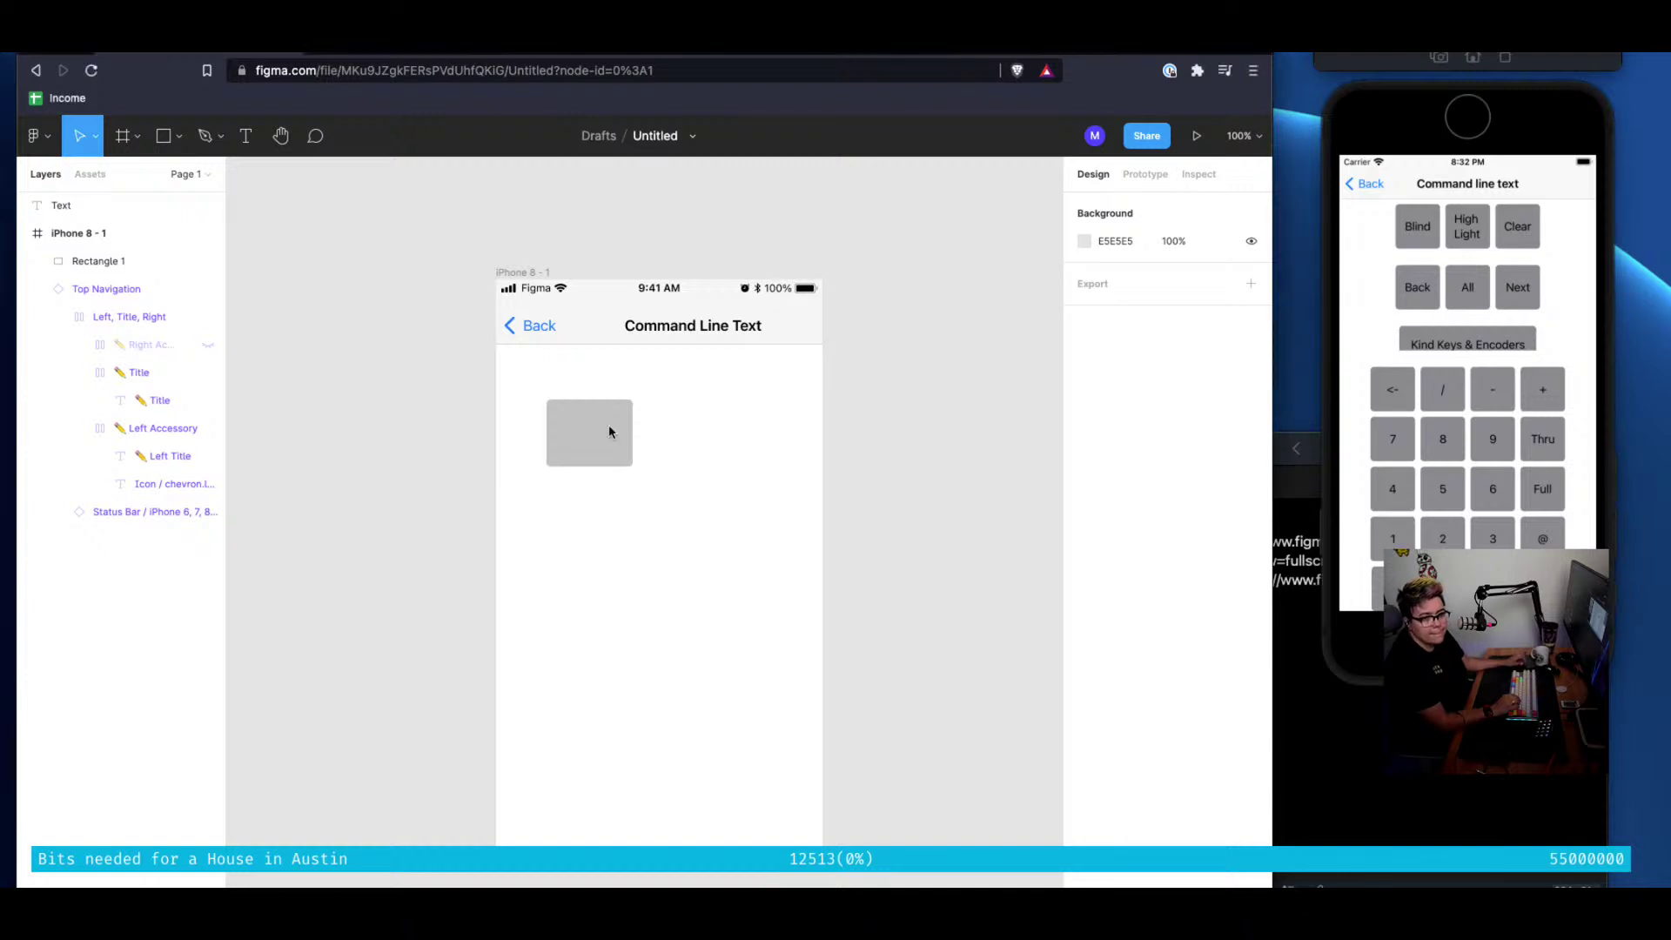
click(604, 441)
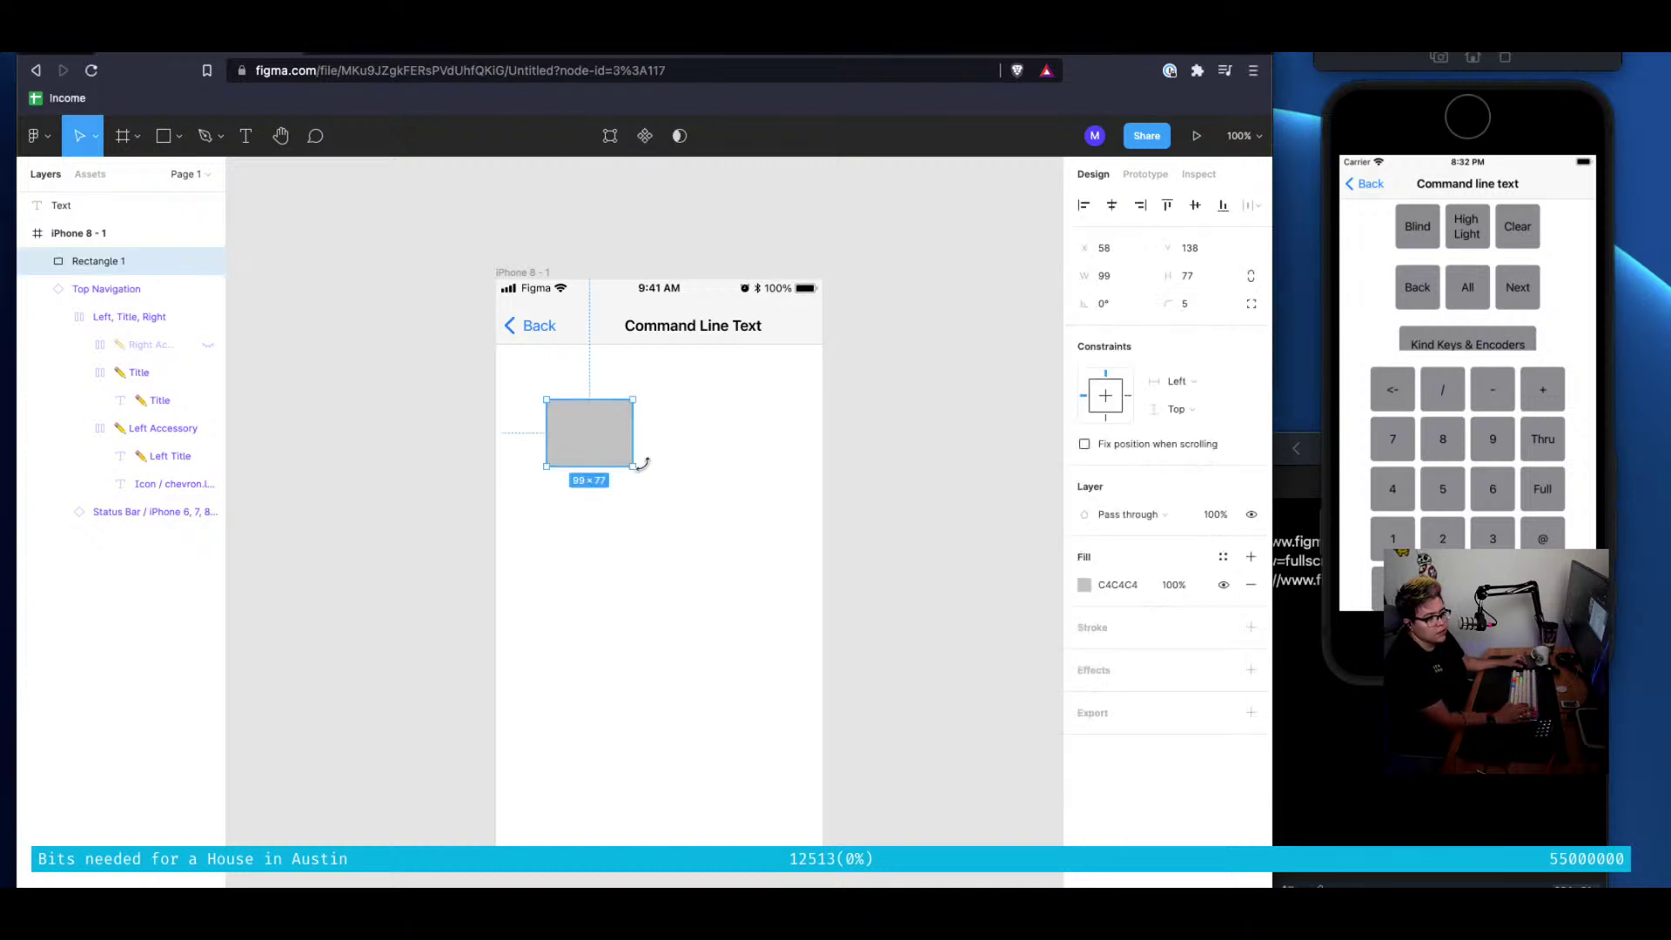
drag(636, 462, 595, 452)
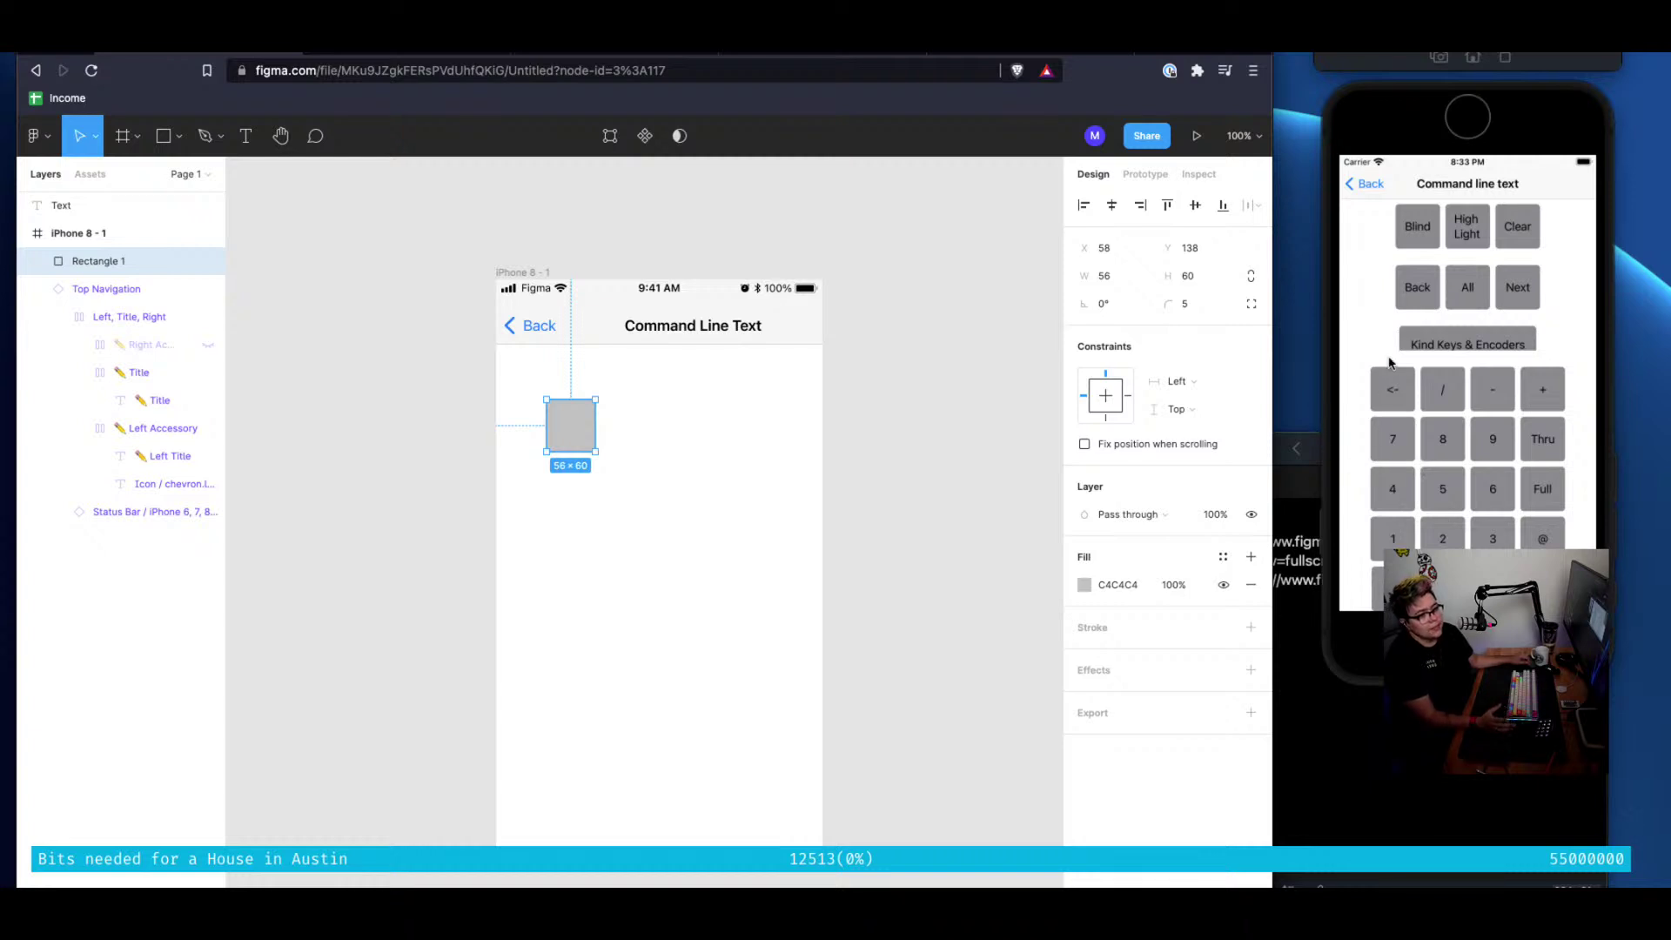
Look through the key category buttons, from Kind Keys & Encoders to Utility Keys, in the simulator's Command line text screen
click(1470, 313)
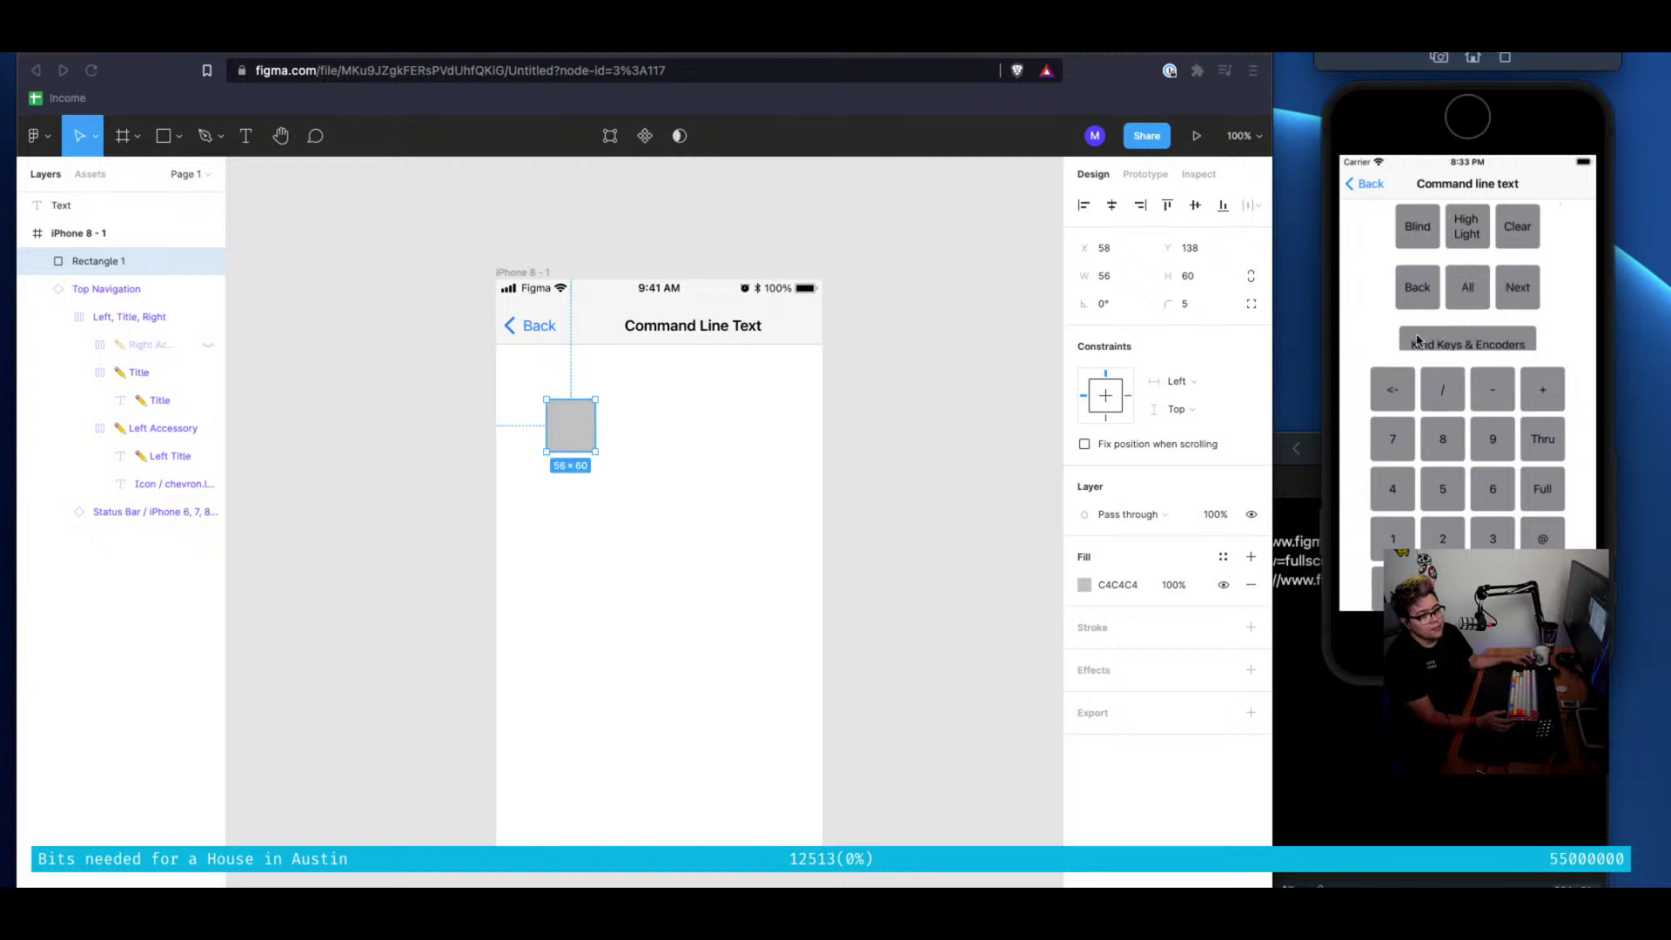
drag(1414, 344, 1475, 174)
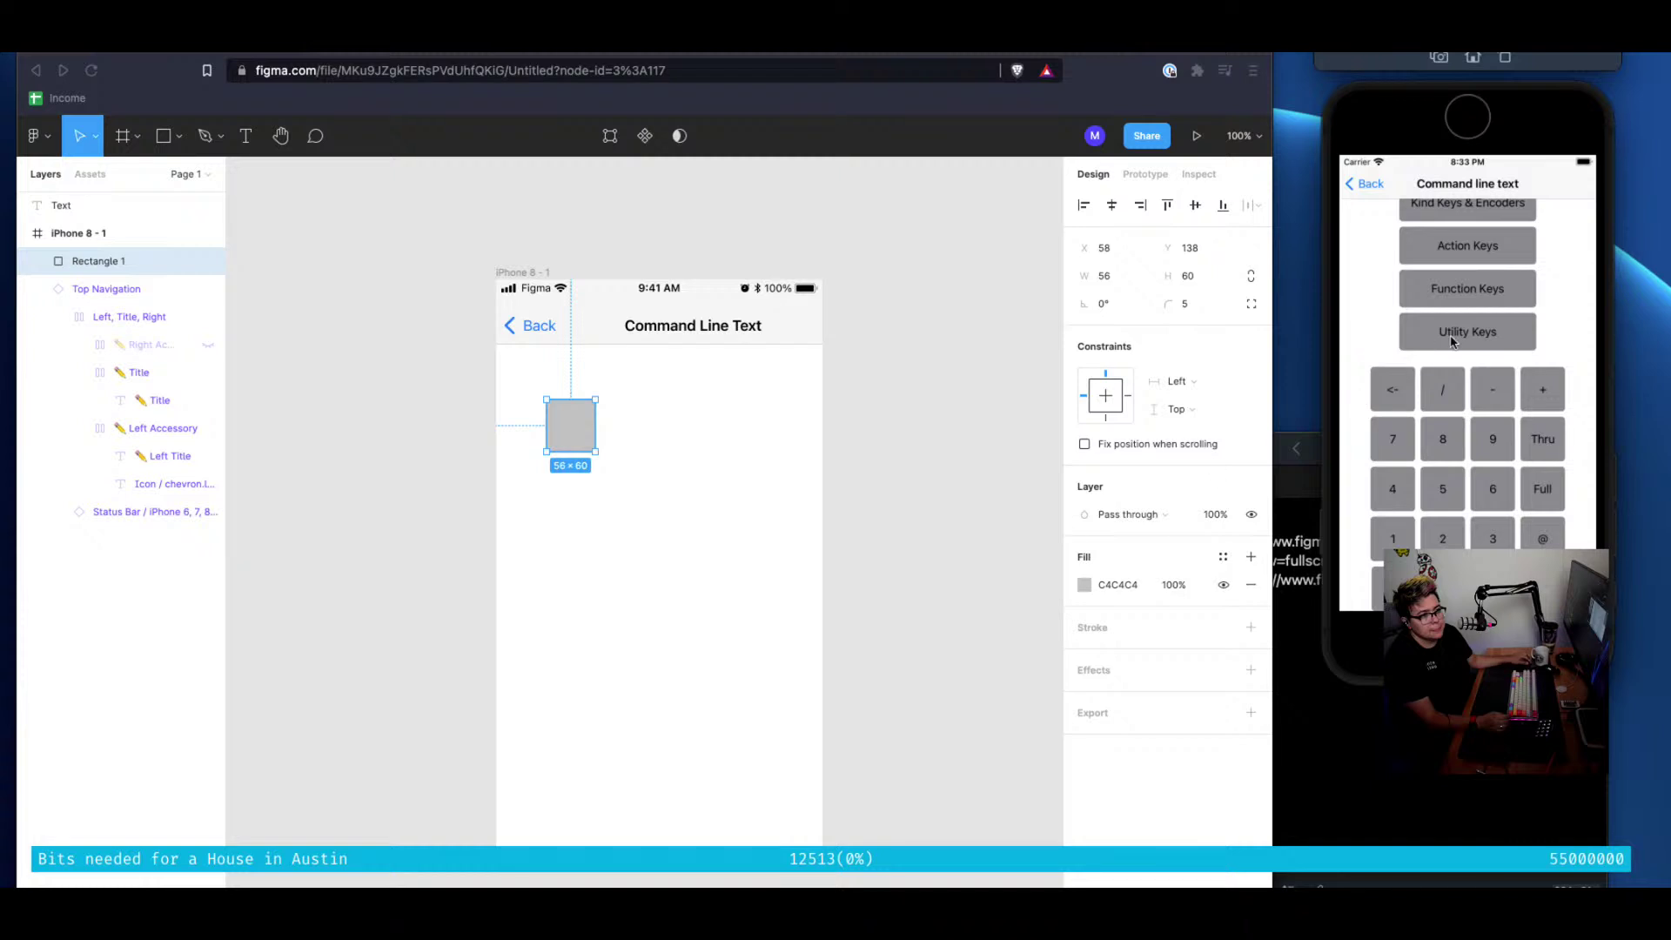
scroll(1454, 345, up, 5)
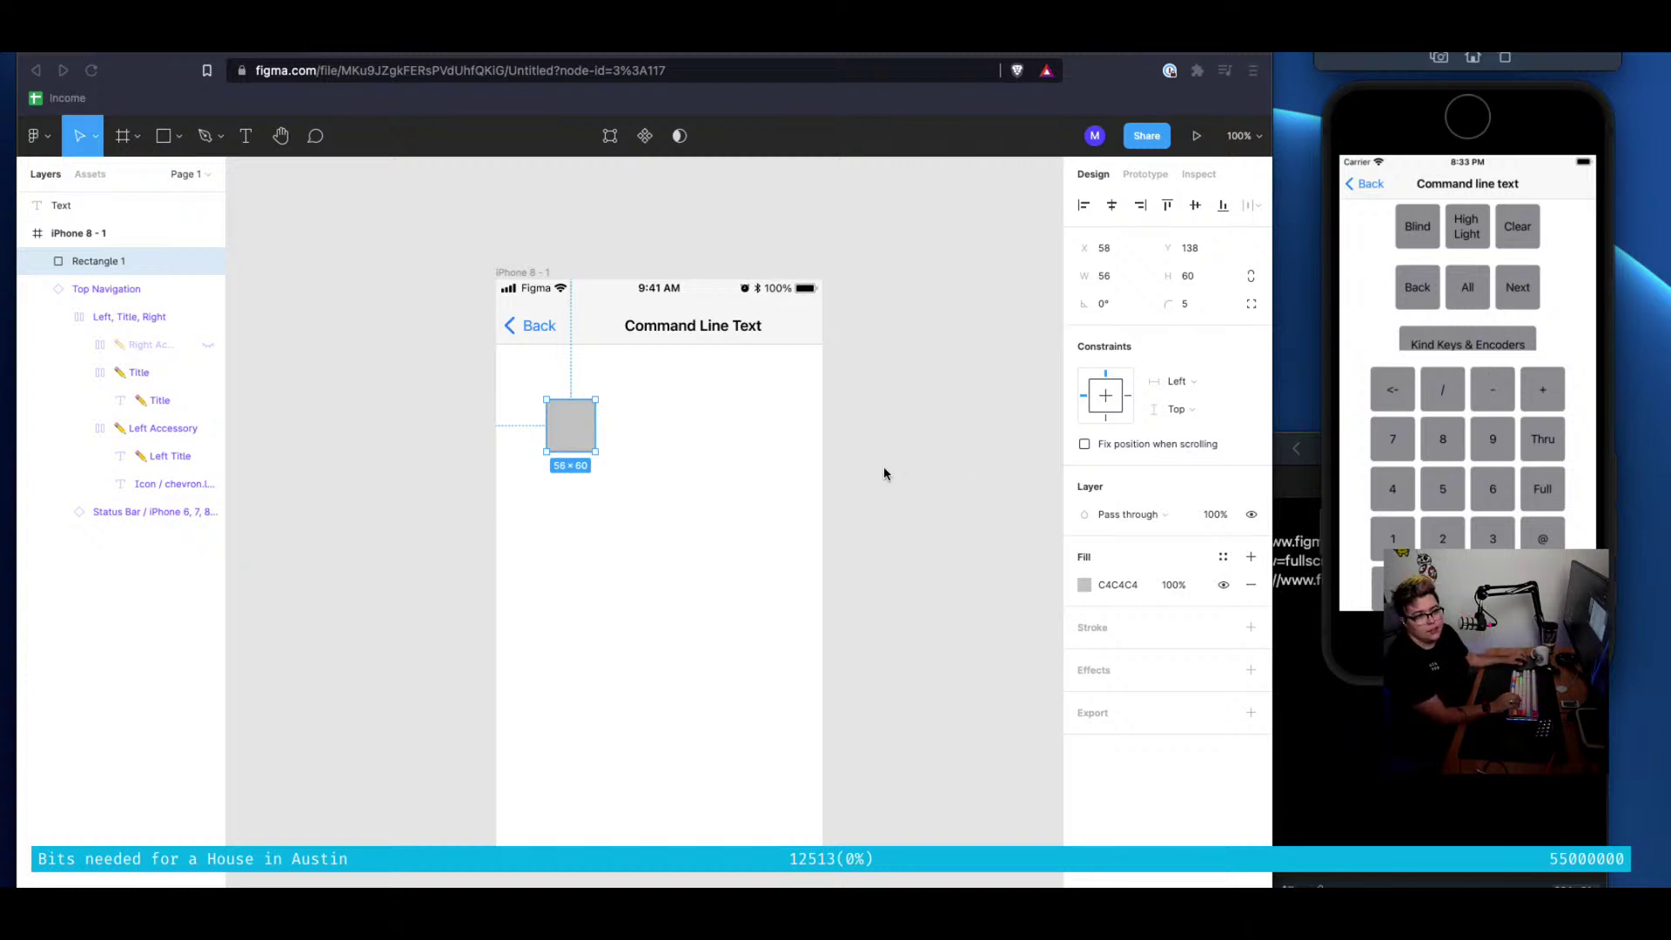
Move the rectangle down to the frame's left edge, at about X 8, Y 323
click(589, 491)
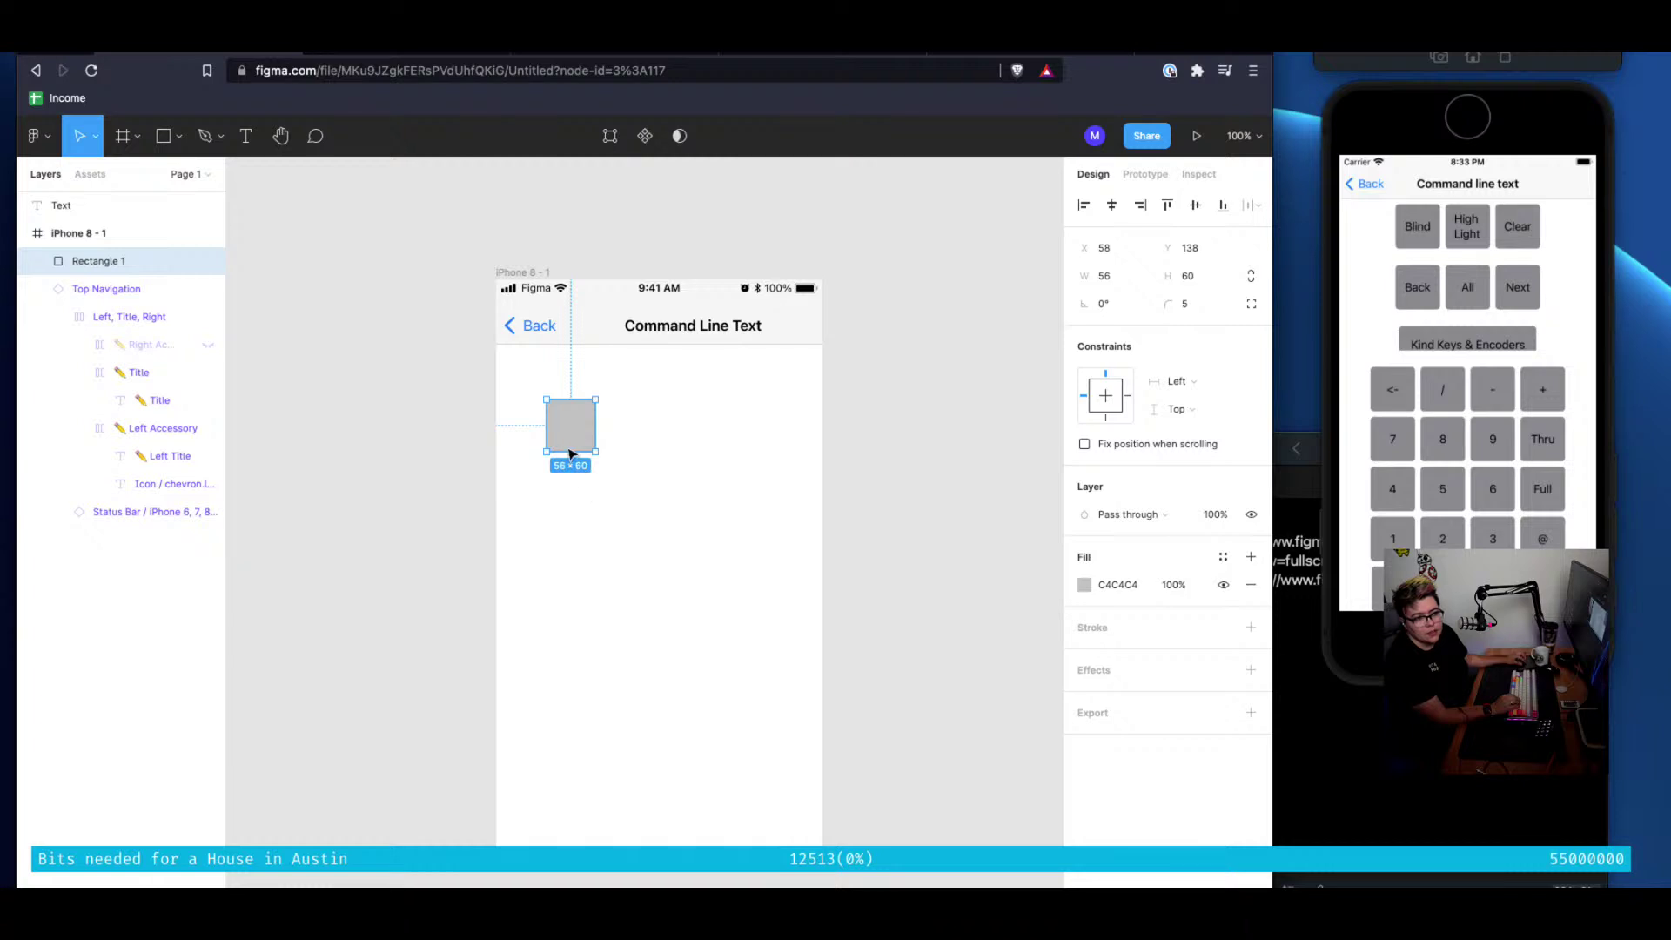
drag(569, 449, 527, 613)
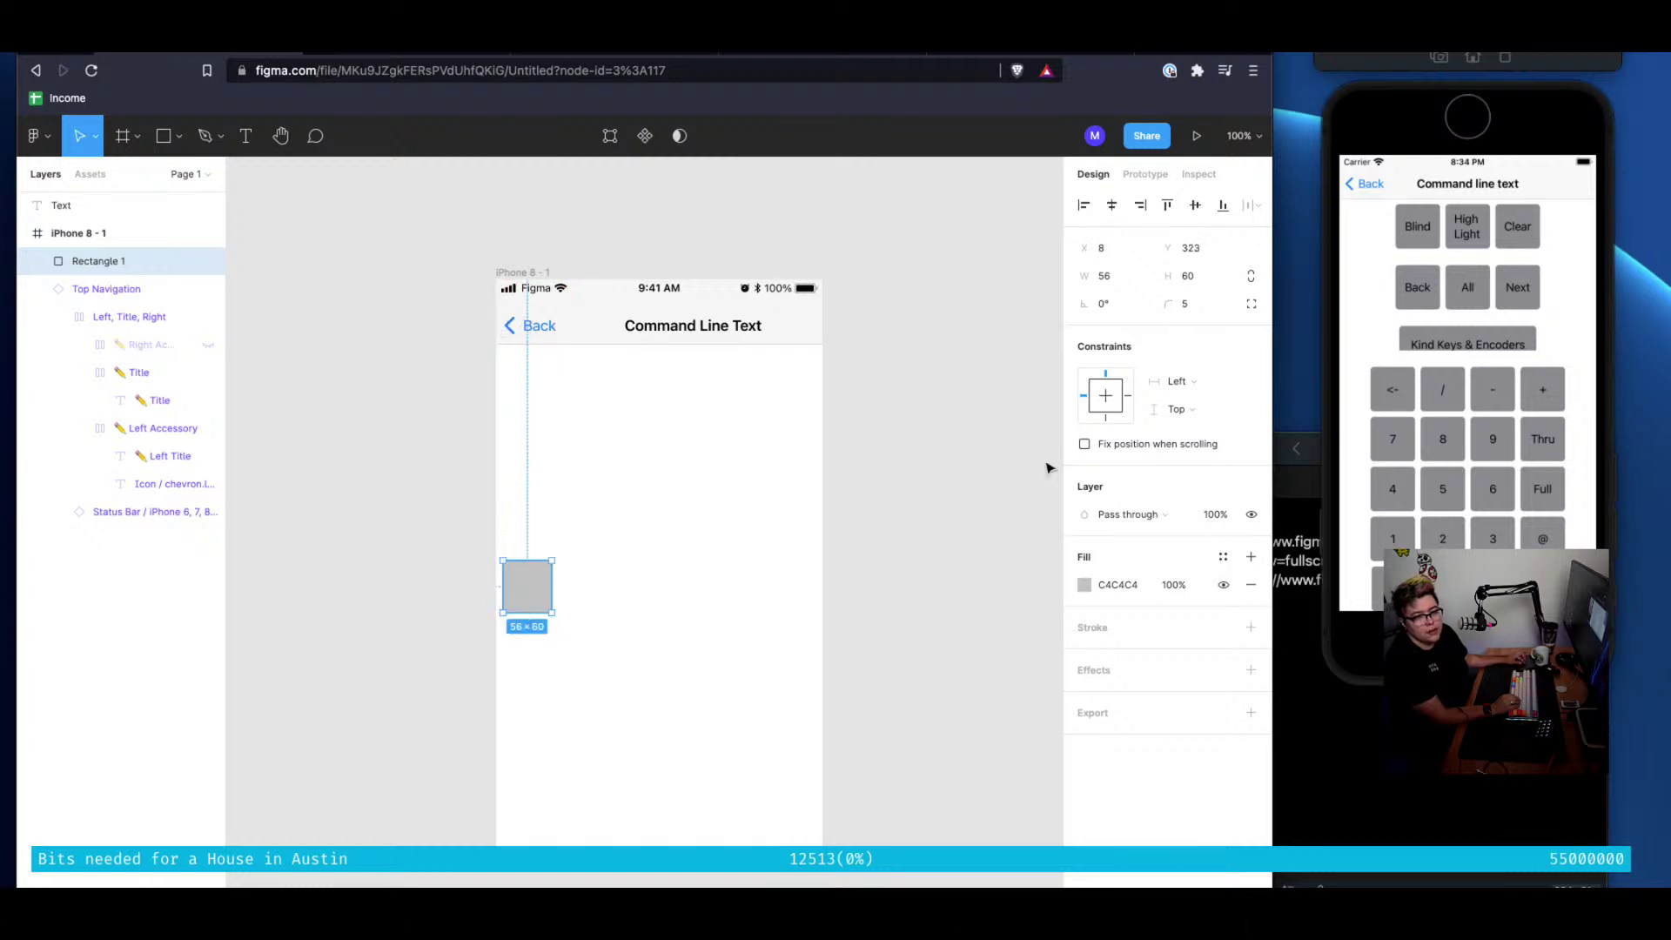
Examine the Kind Keys & Encoders sheet in the simulator and close it
click(1441, 346)
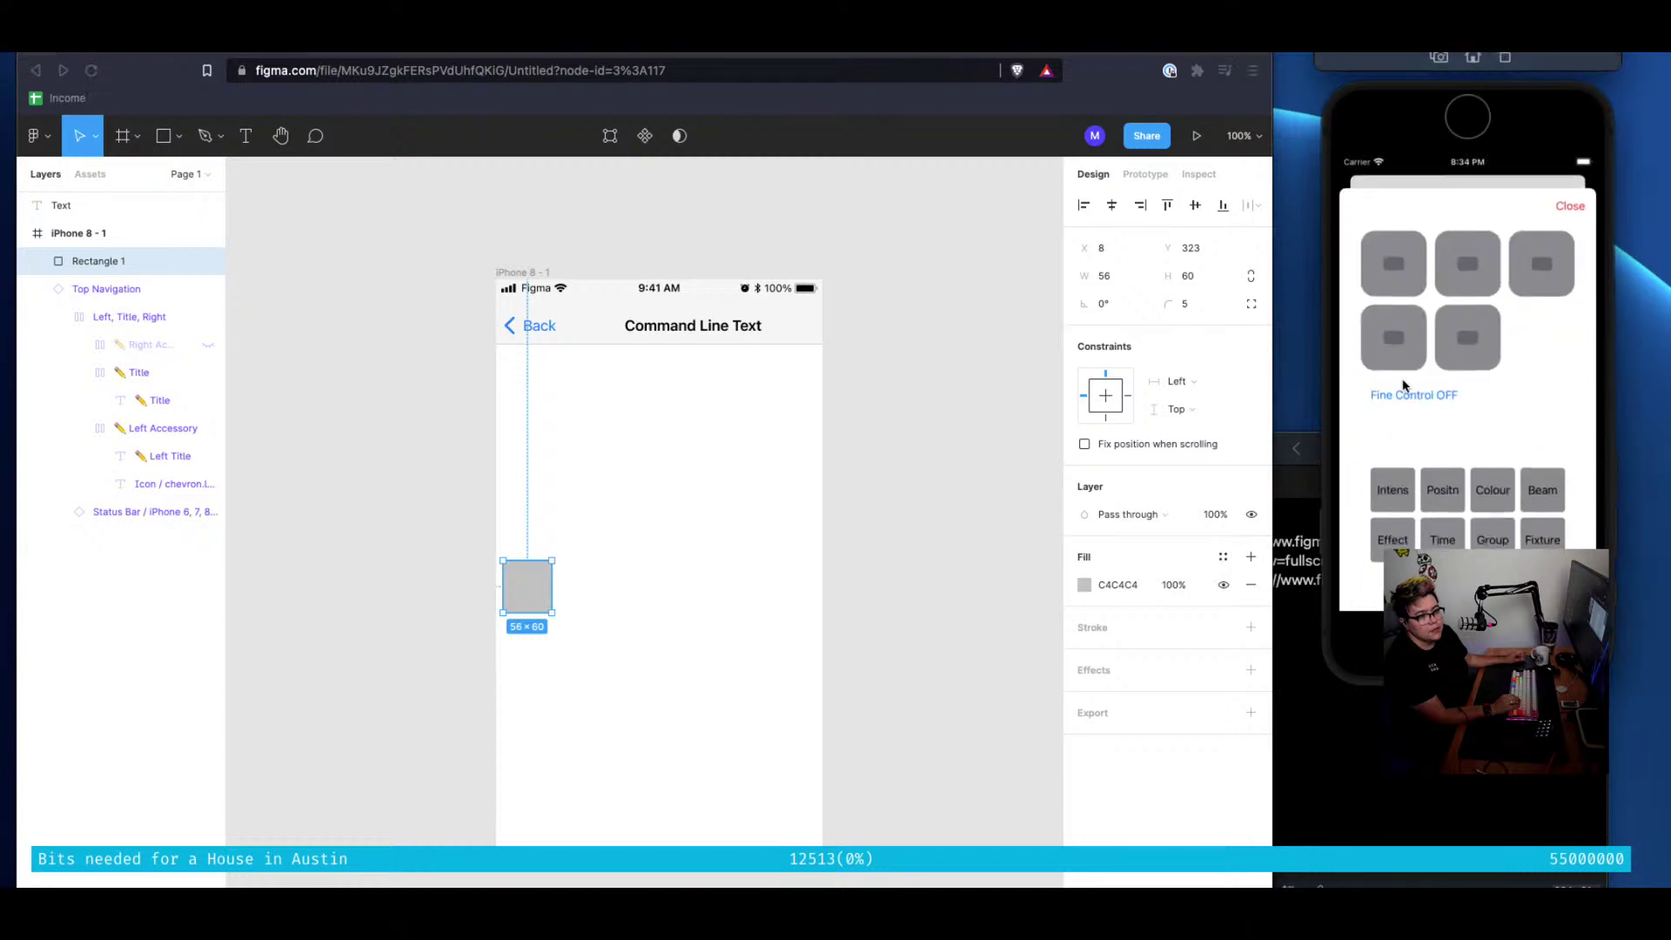
click(1572, 199)
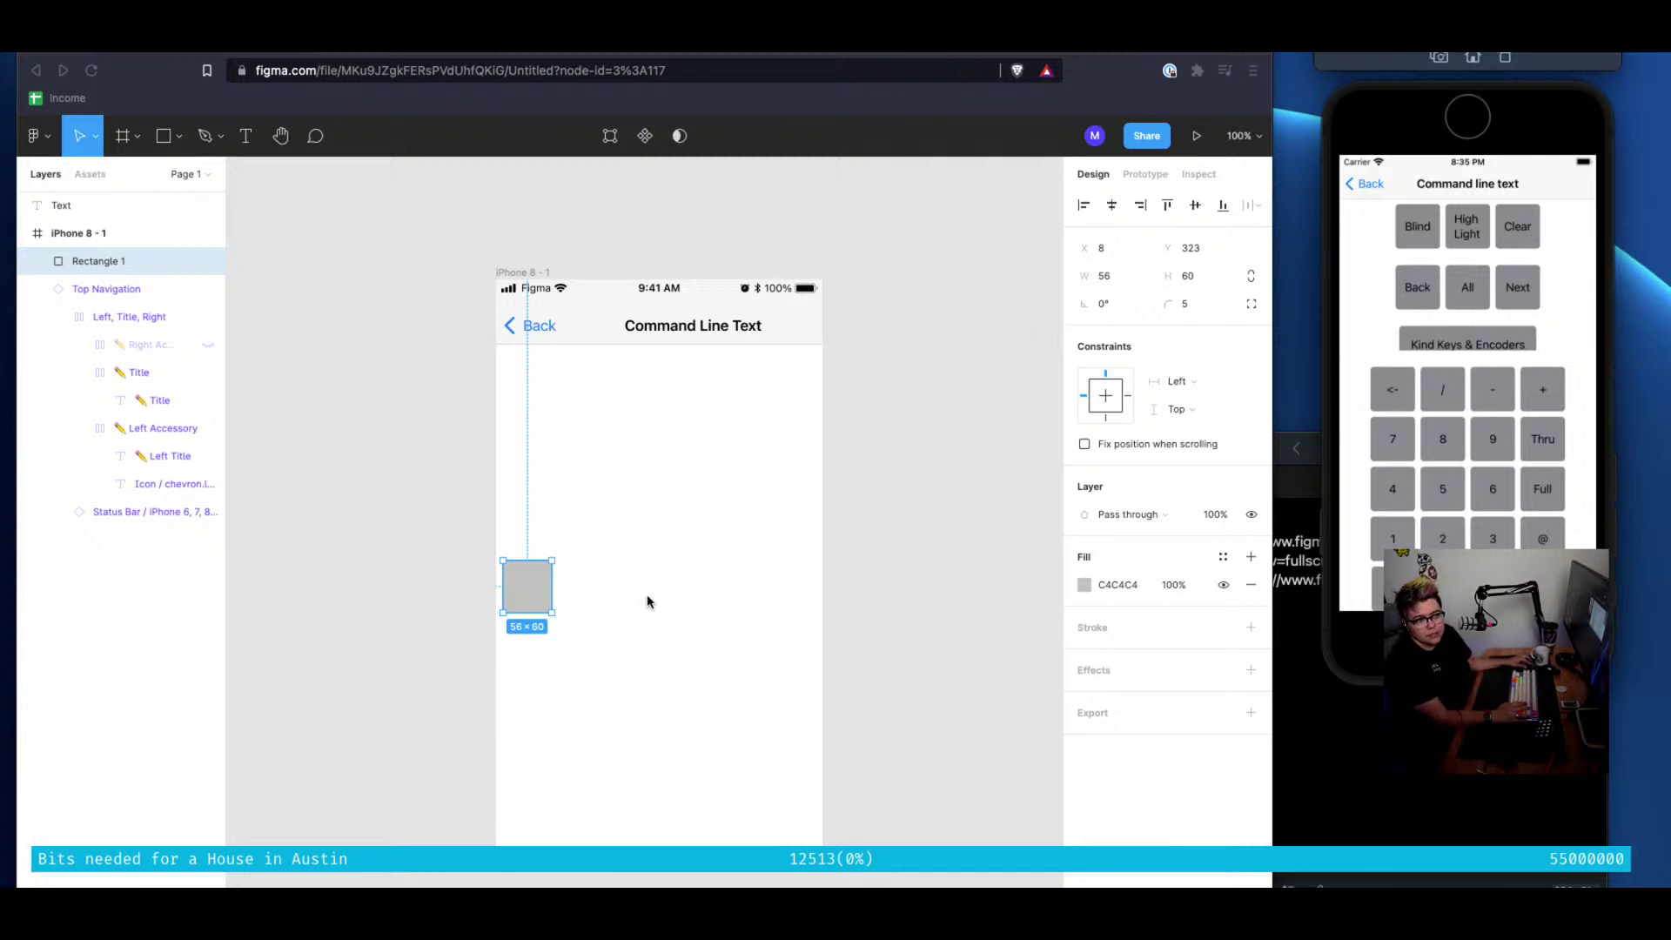
Place the rectangle just below the navigation bar at about X 14, Y 84 and enlarge it to about 98 × 62
click(555, 551)
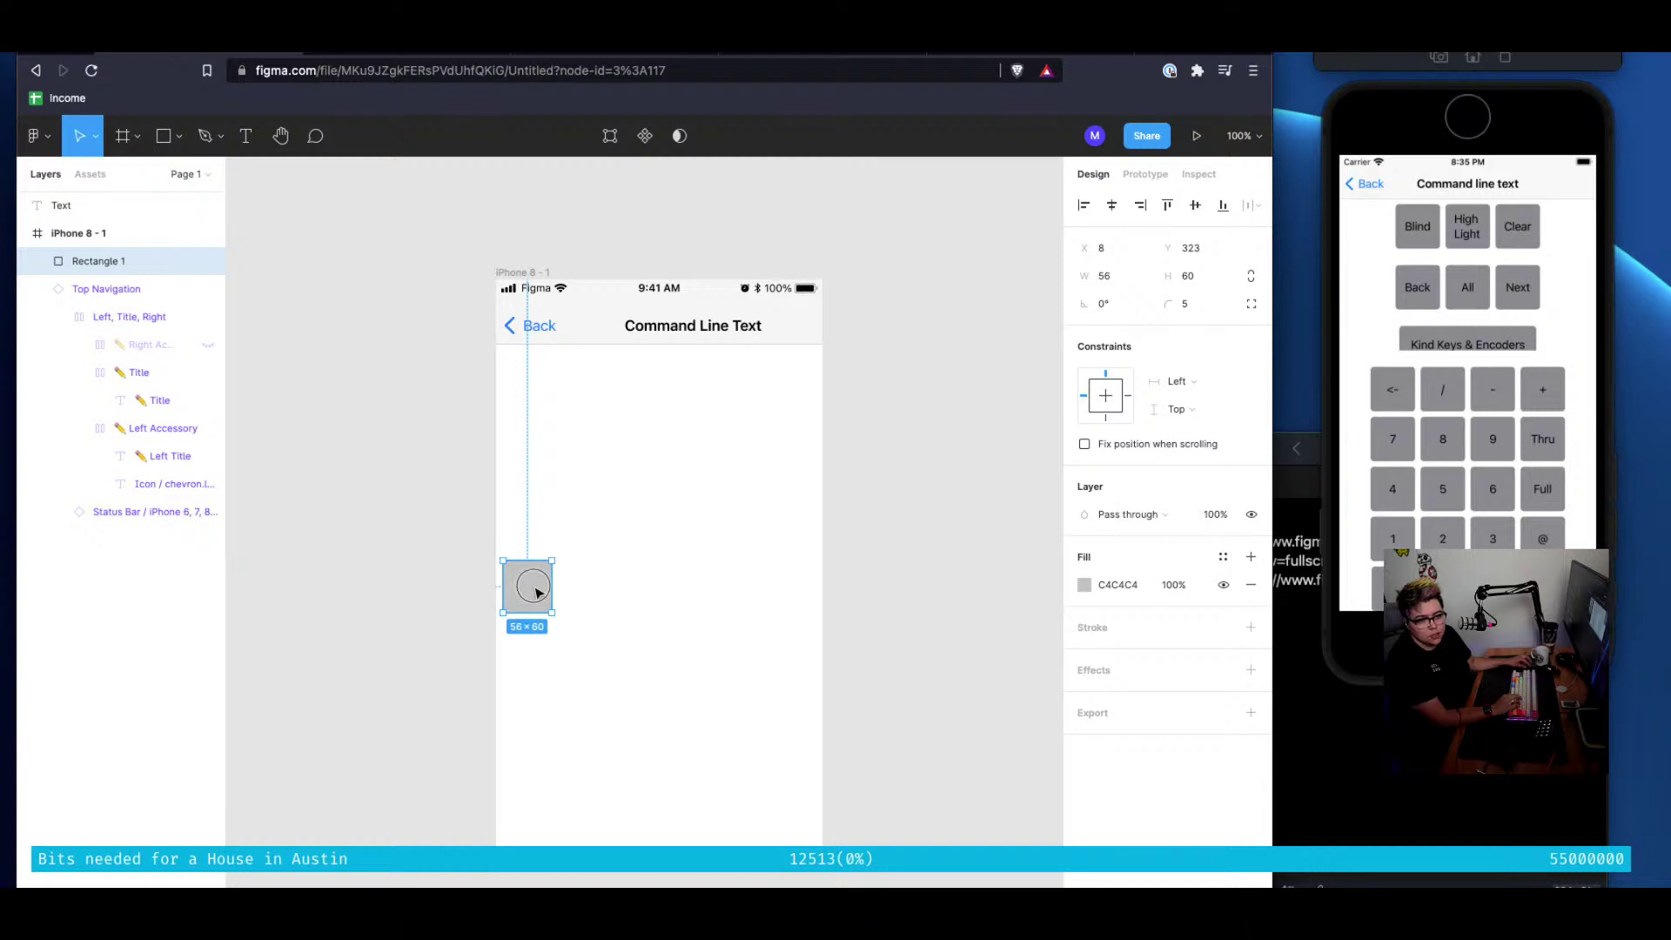
drag(534, 591, 594, 407)
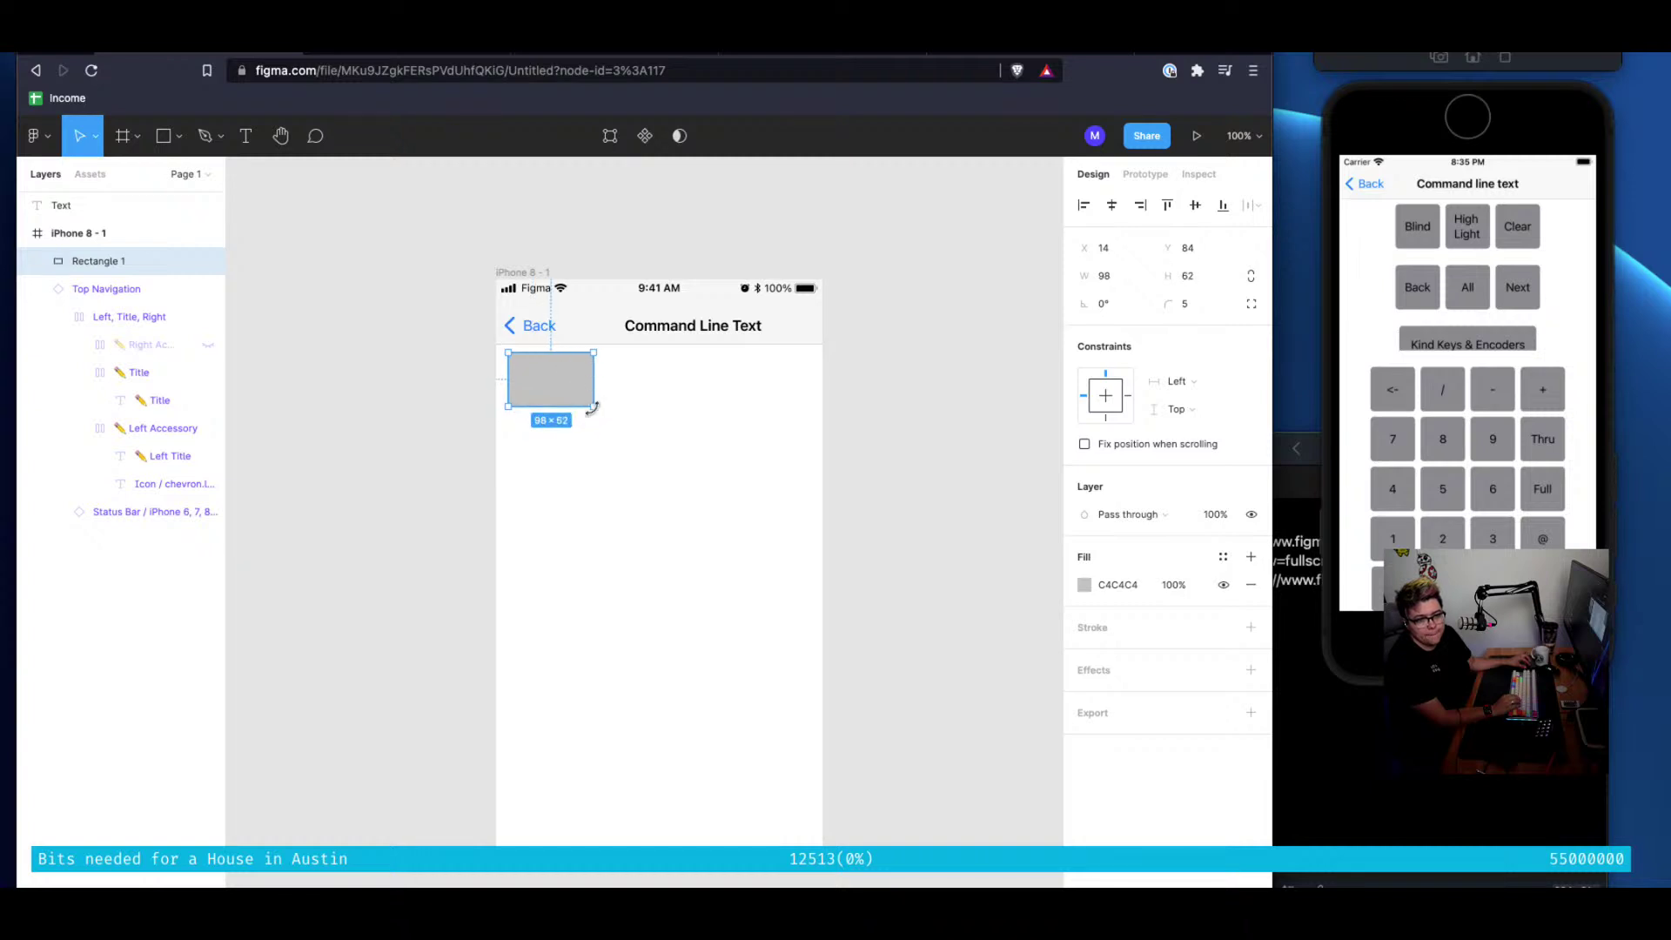
Duplicate the rectangle twice to form a row of three below the navigation bar, with the last one at about X 267
key(super+d)
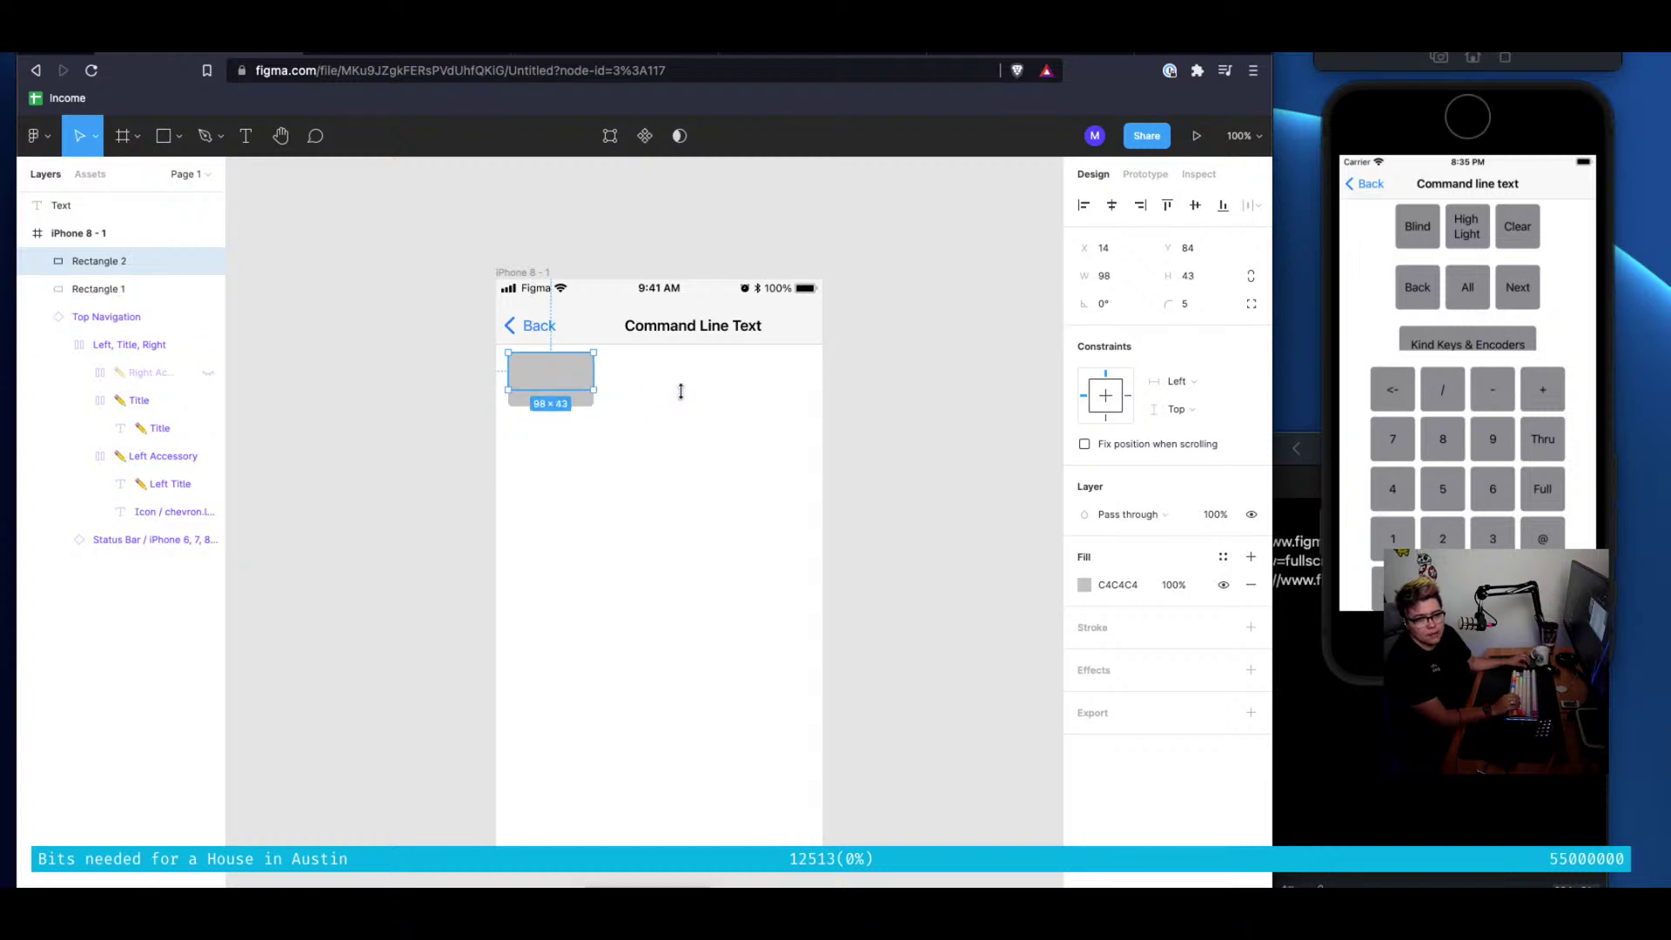
drag(546, 382, 769, 380)
key(super+d)
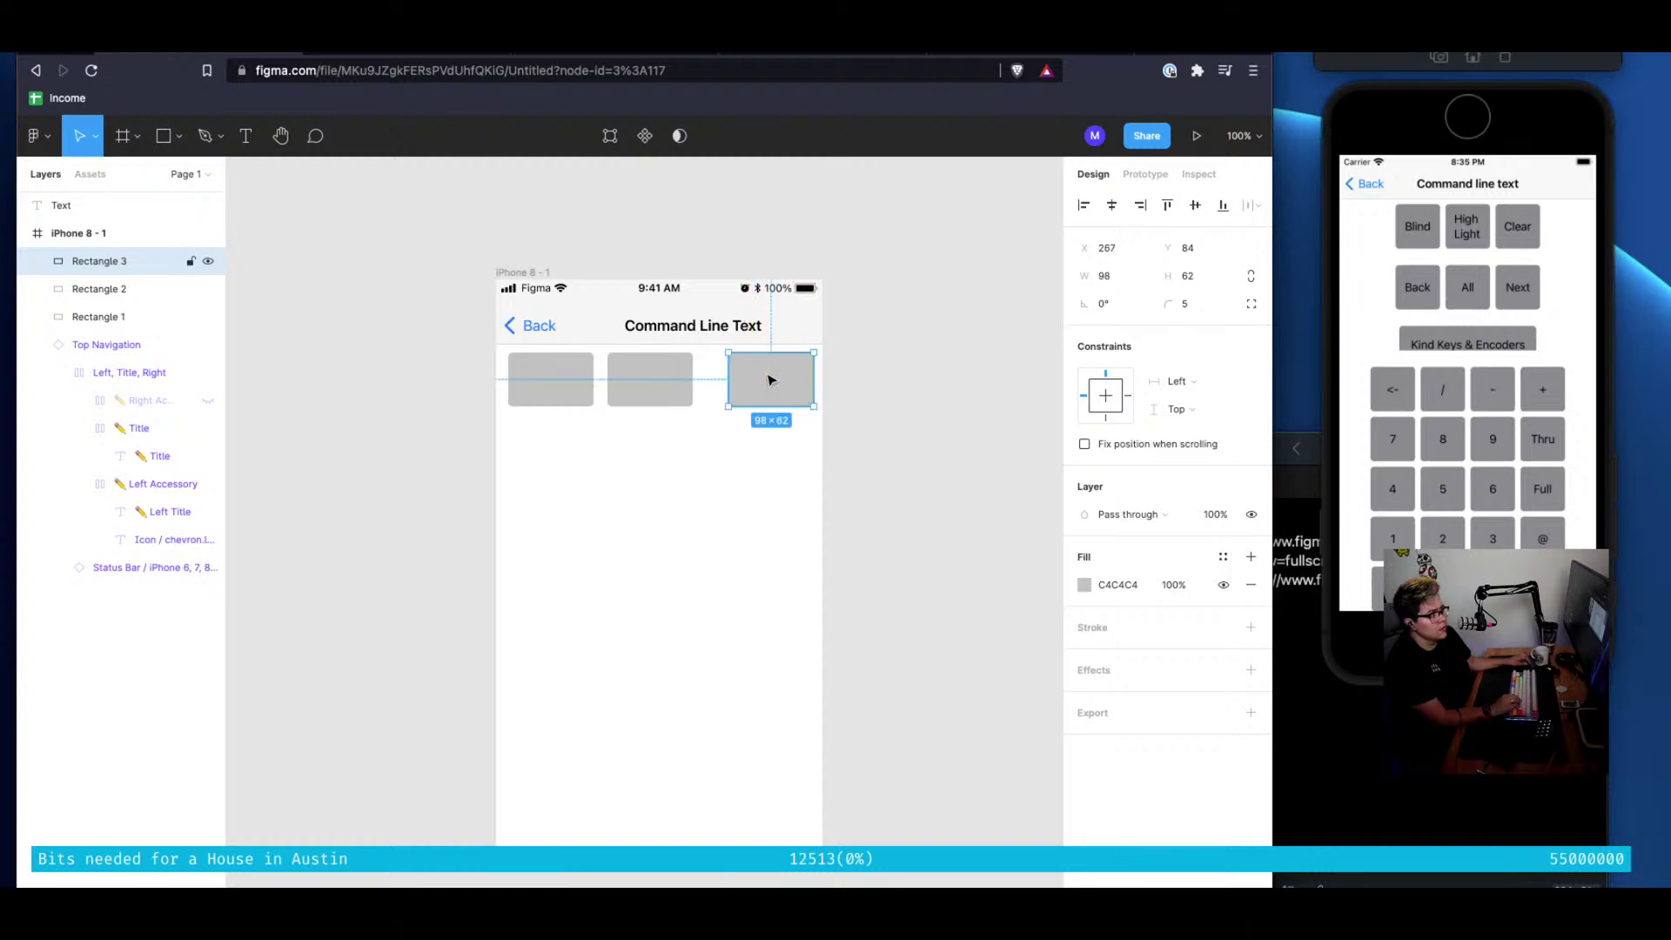
Widen the middle rectangle to about 141 × 62 so it fills the gap between its two neighbours
mouse_move(648, 387)
mouse_down()
mouse_move(681, 385)
mouse_move(596, 392)
mouse_move(656, 377)
mouse_up()
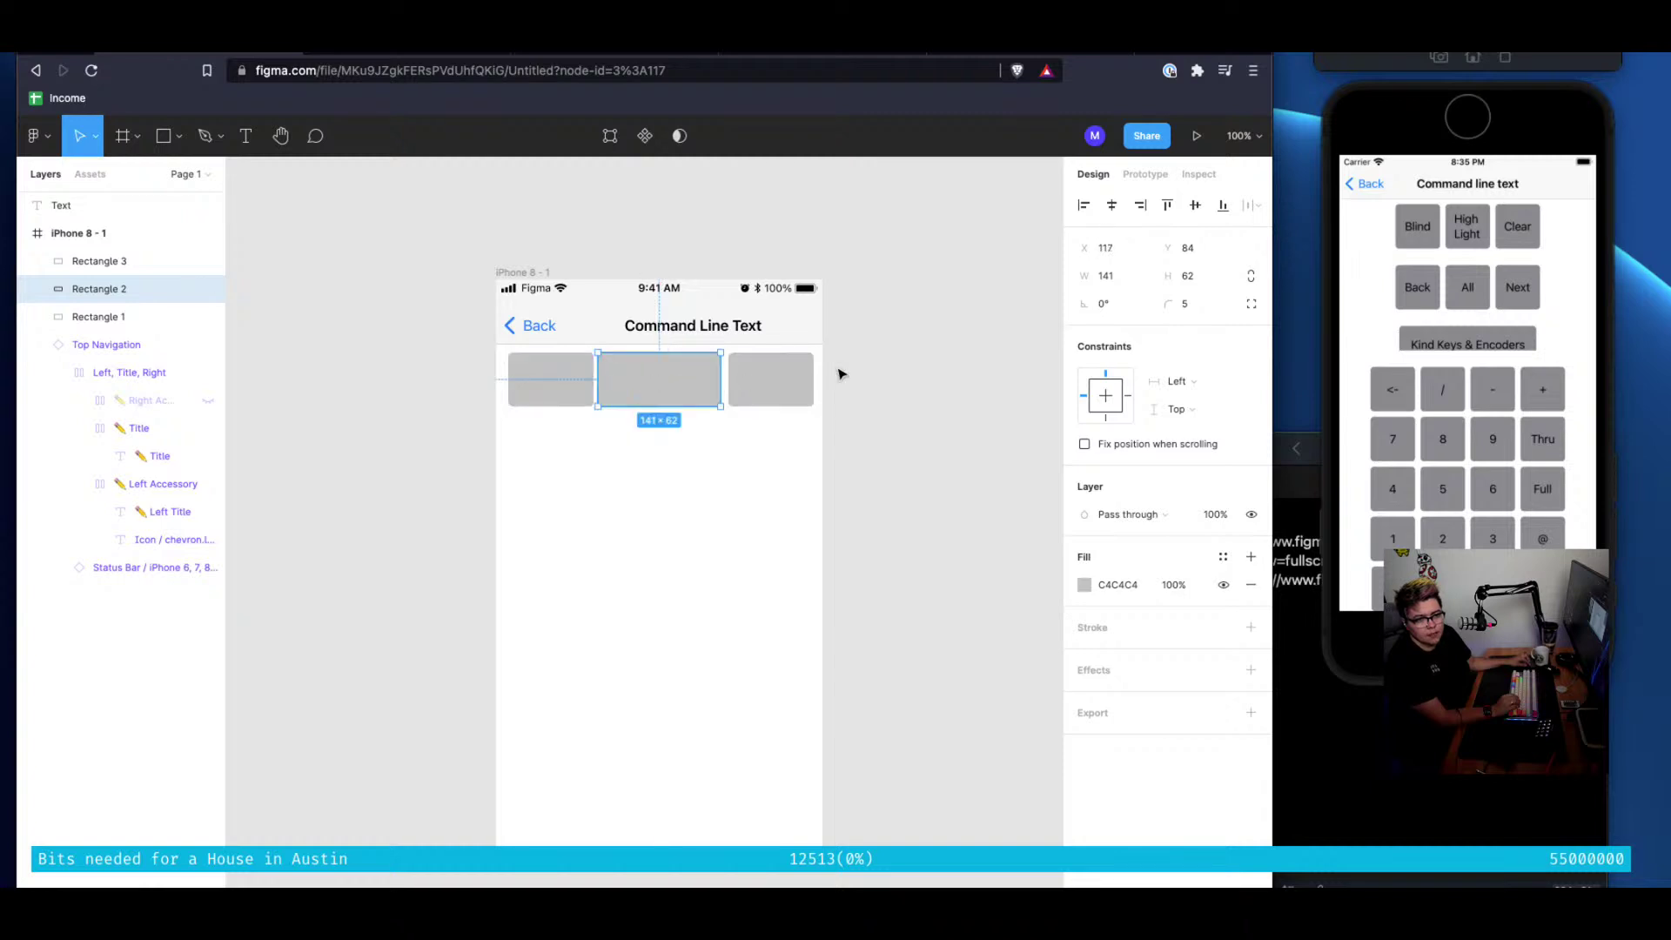
click(791, 370)
click(779, 459)
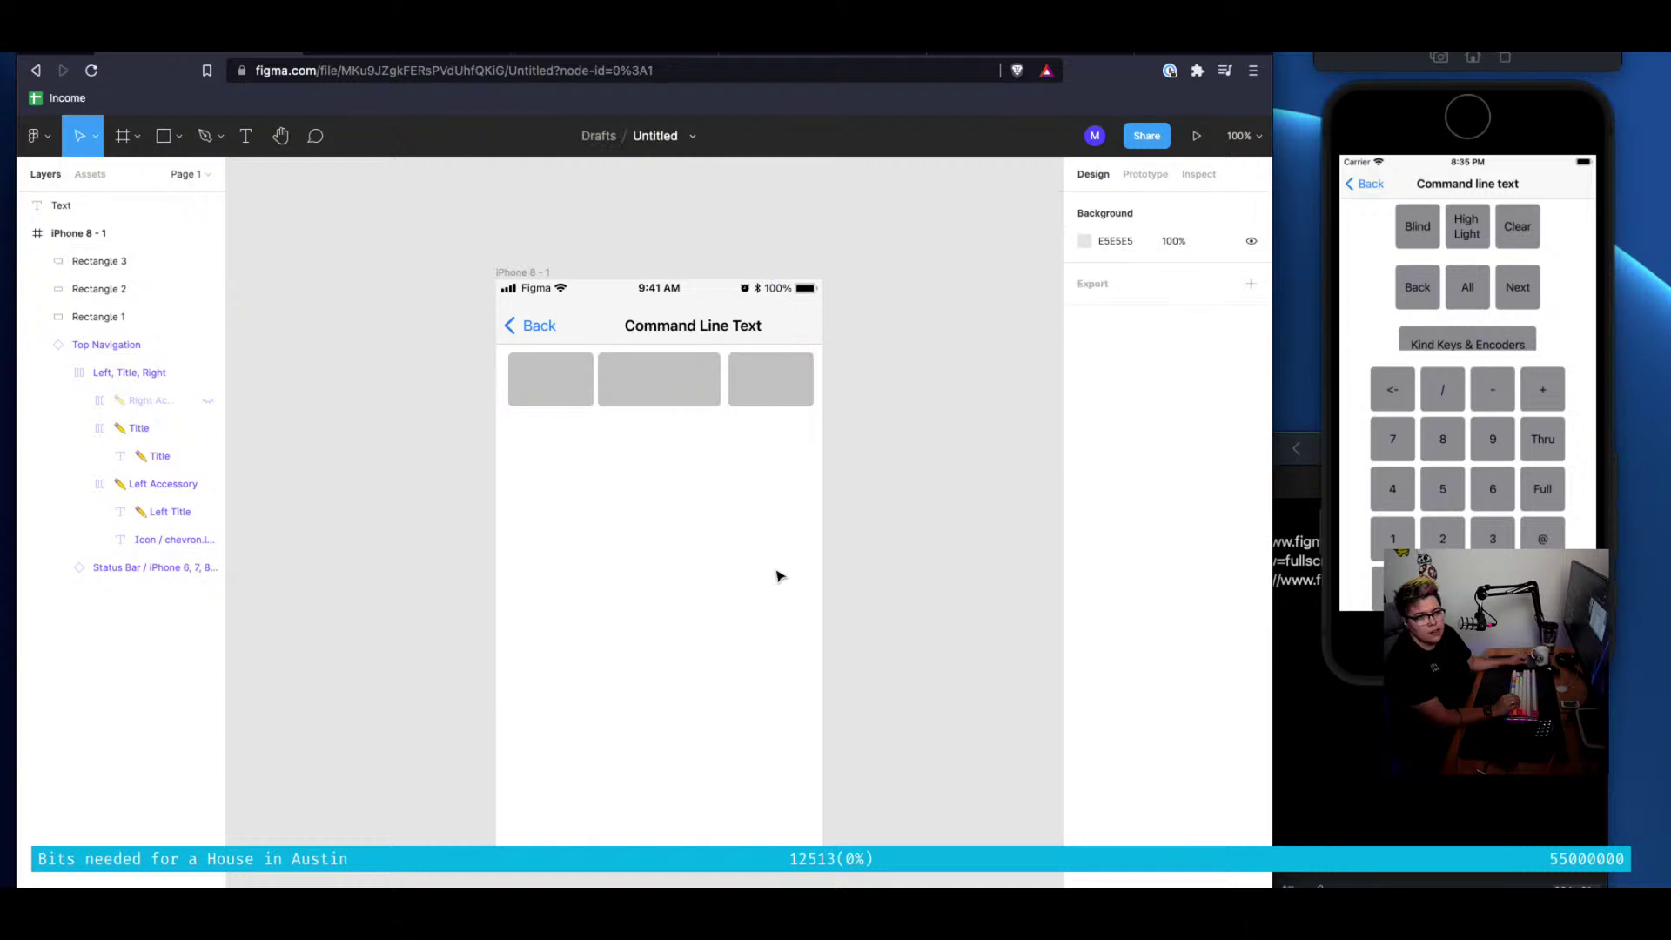
Add a uniform 10 px layout grid to the iPhone 8 frame
click(538, 273)
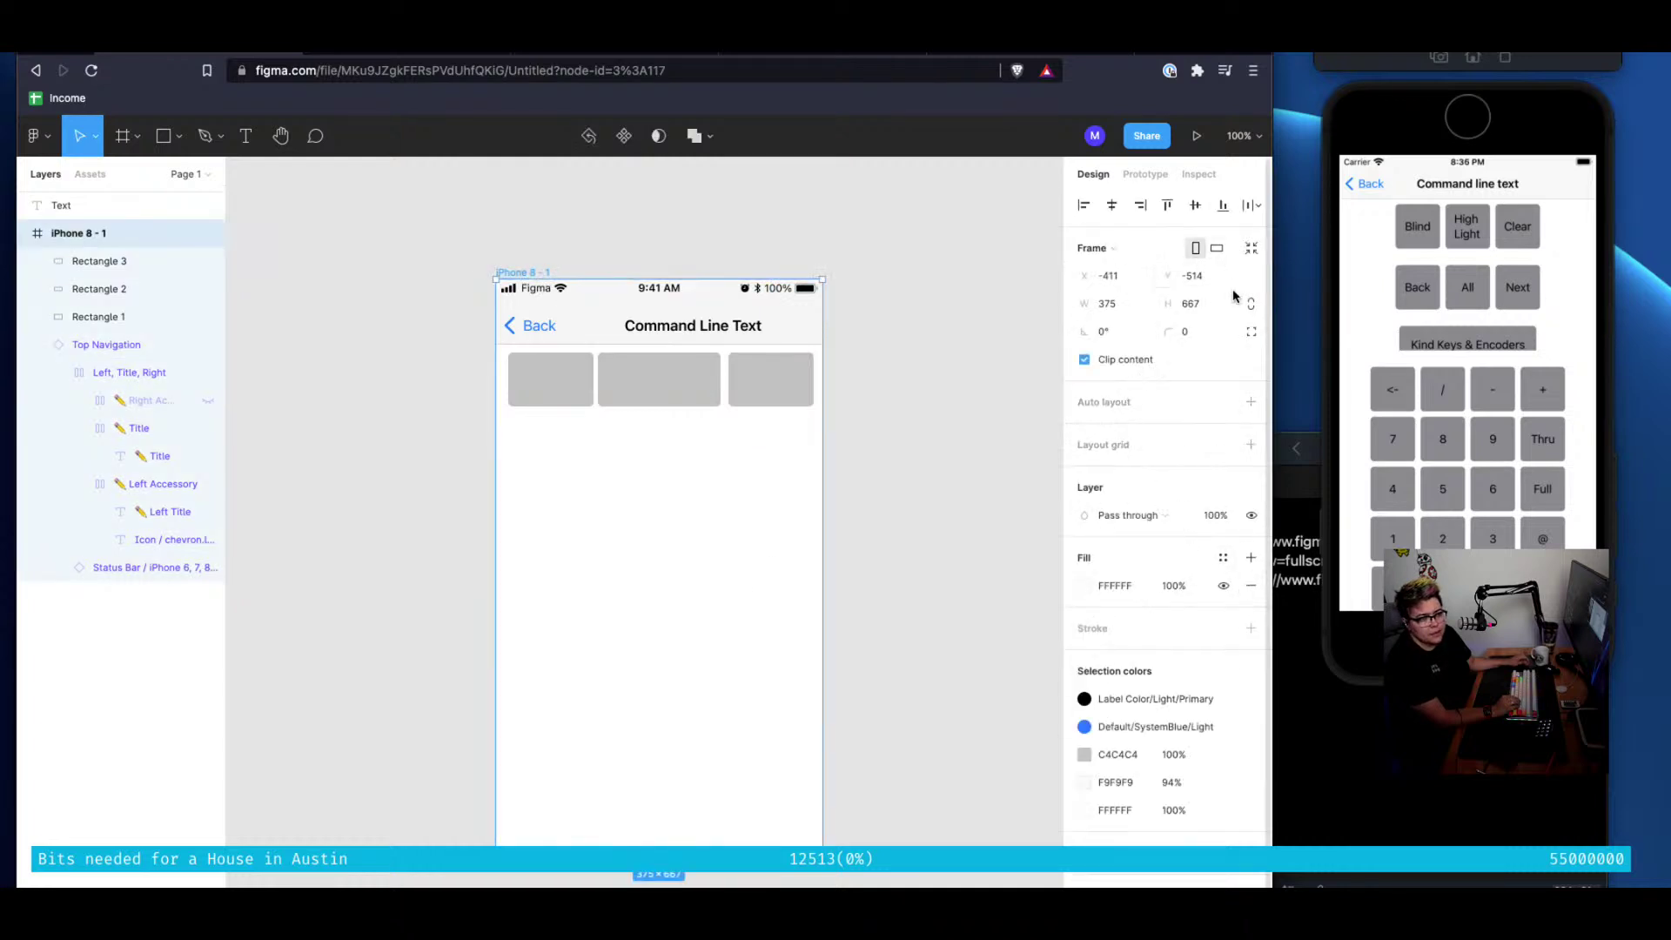
scroll(1226, 703, down, 1)
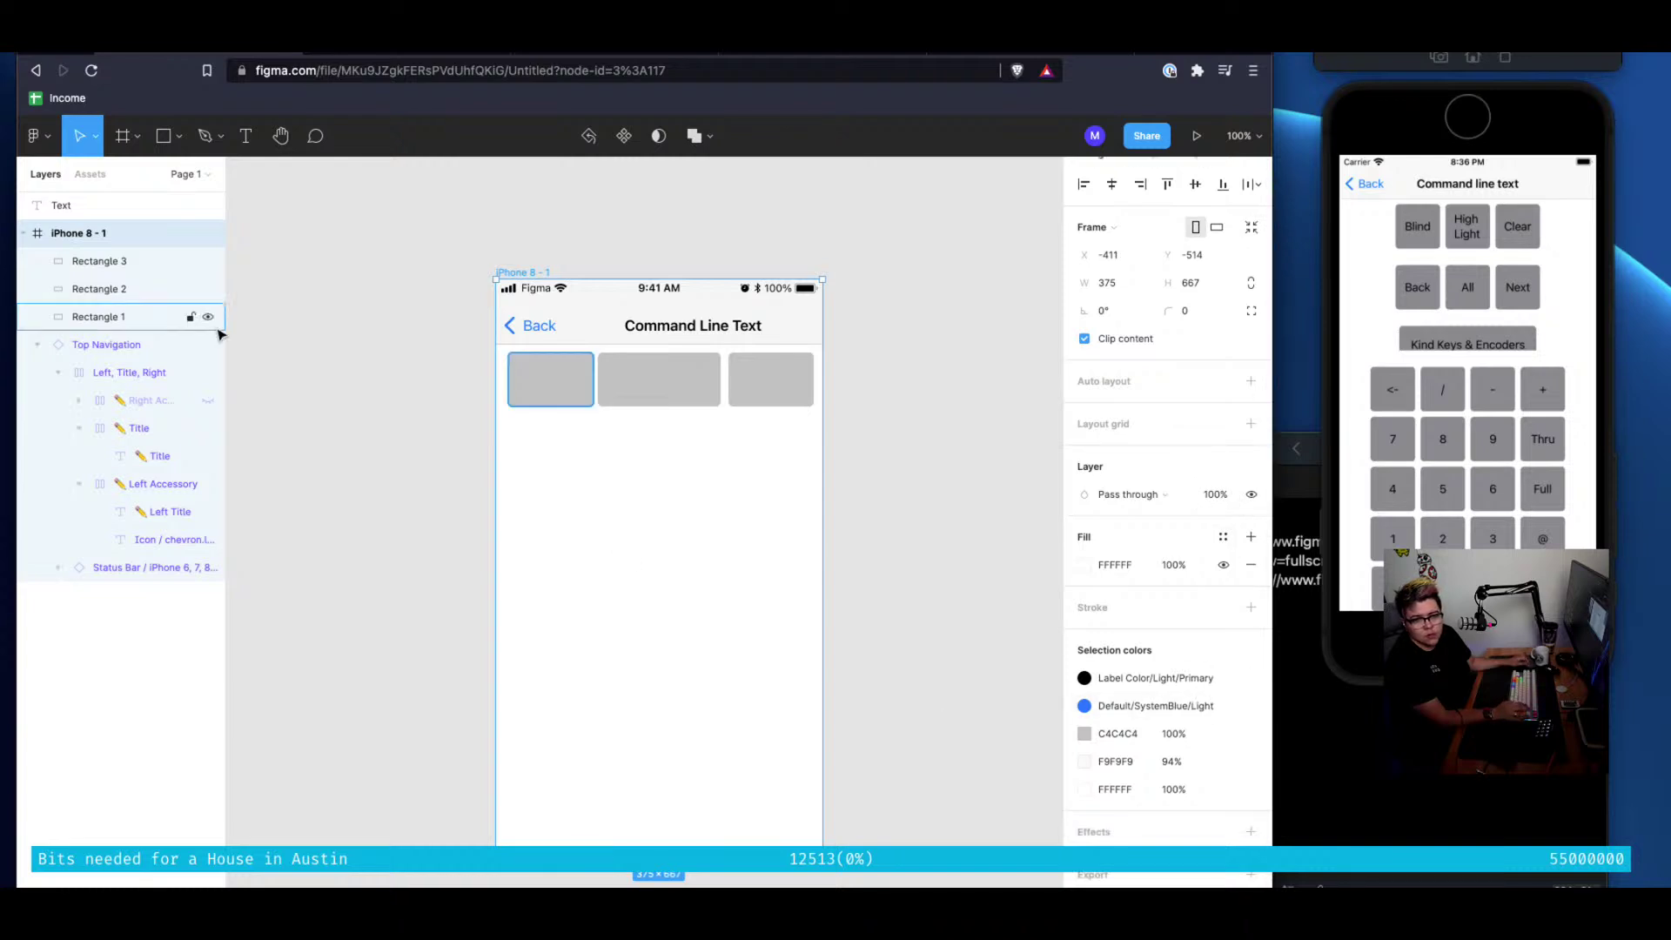
click(1167, 426)
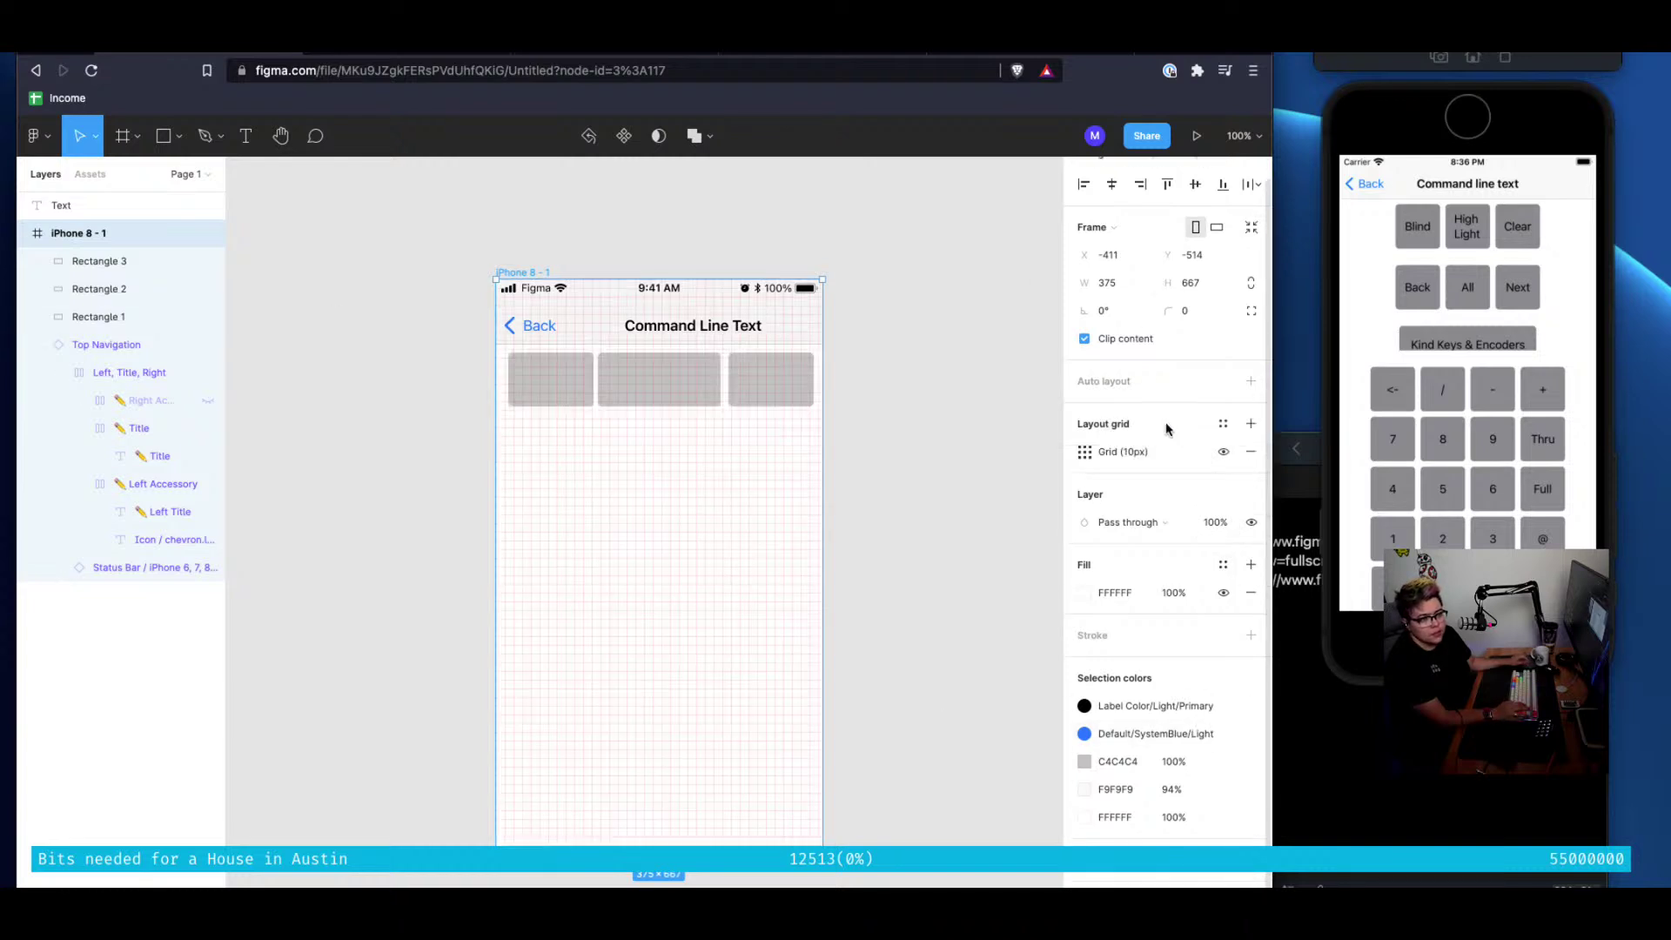
click(1079, 456)
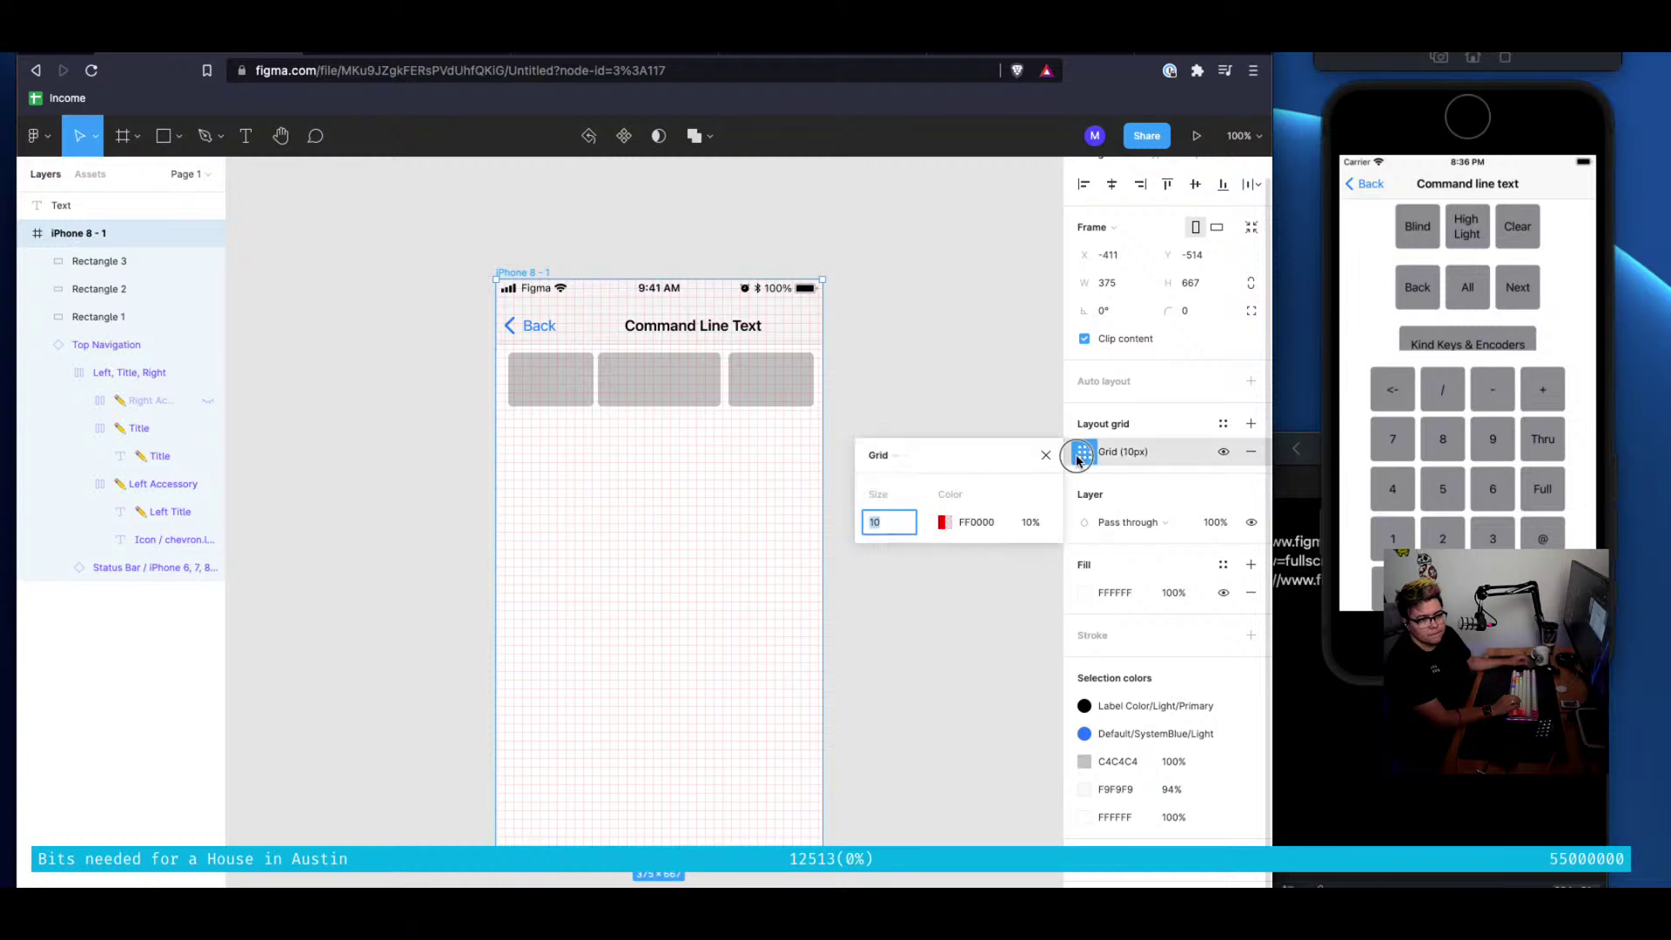
click(924, 379)
Search the web in a new tab for "layout grid iphone 8 size" and preview the iPhone X grid template image
key(super+t)
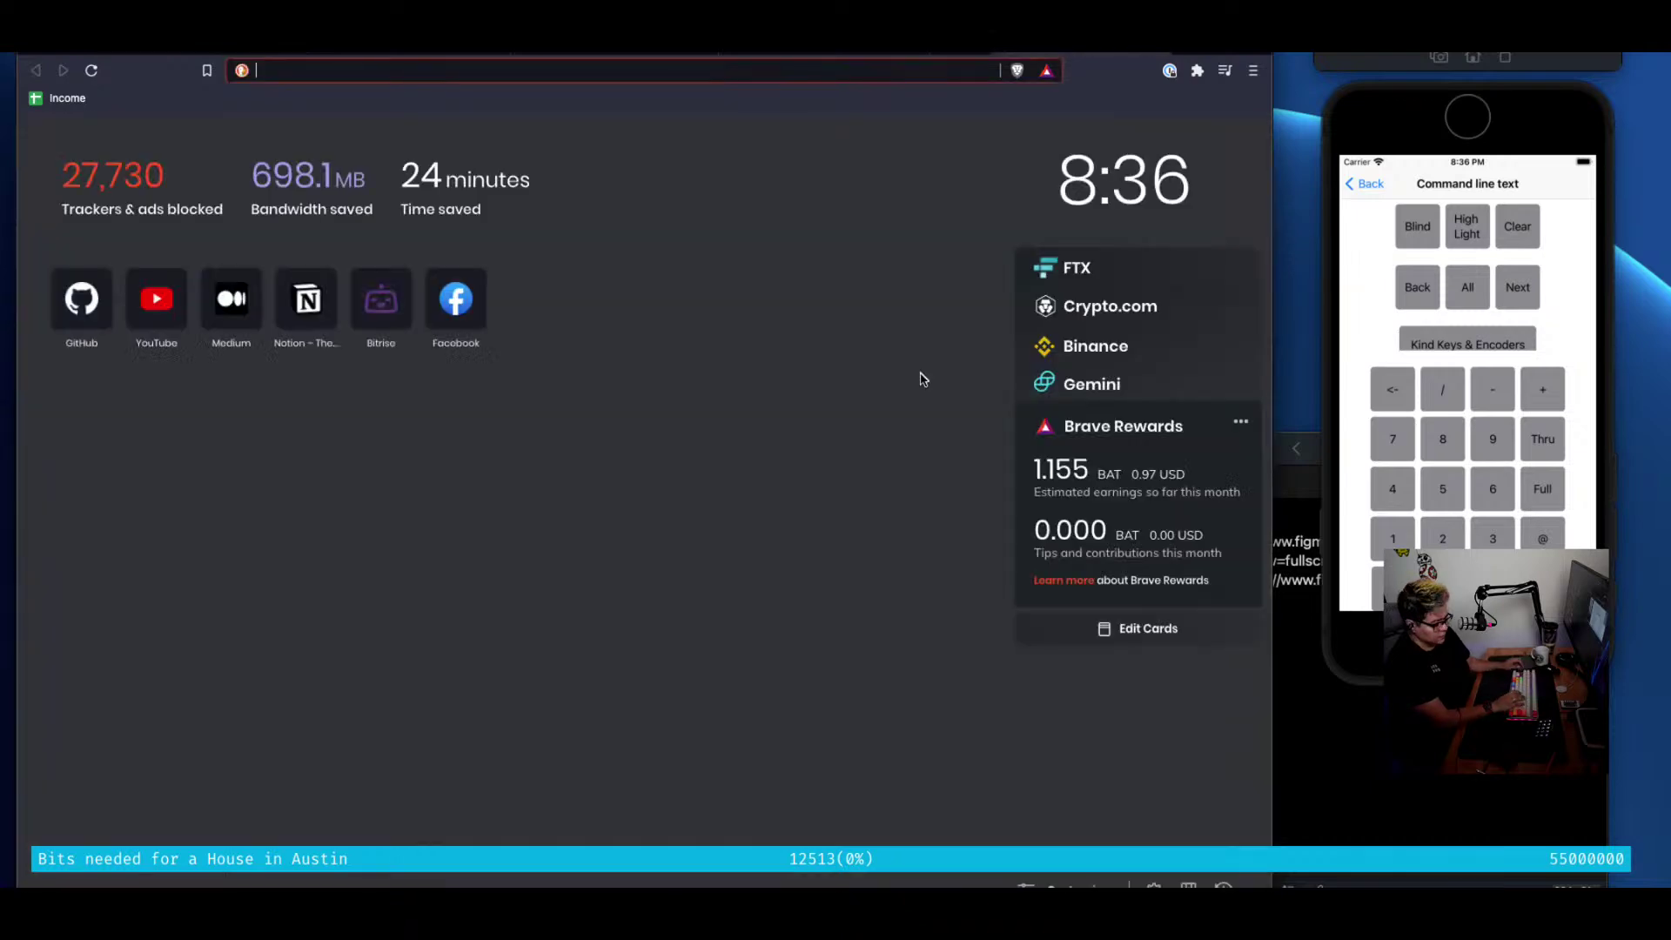
text(layout grid )
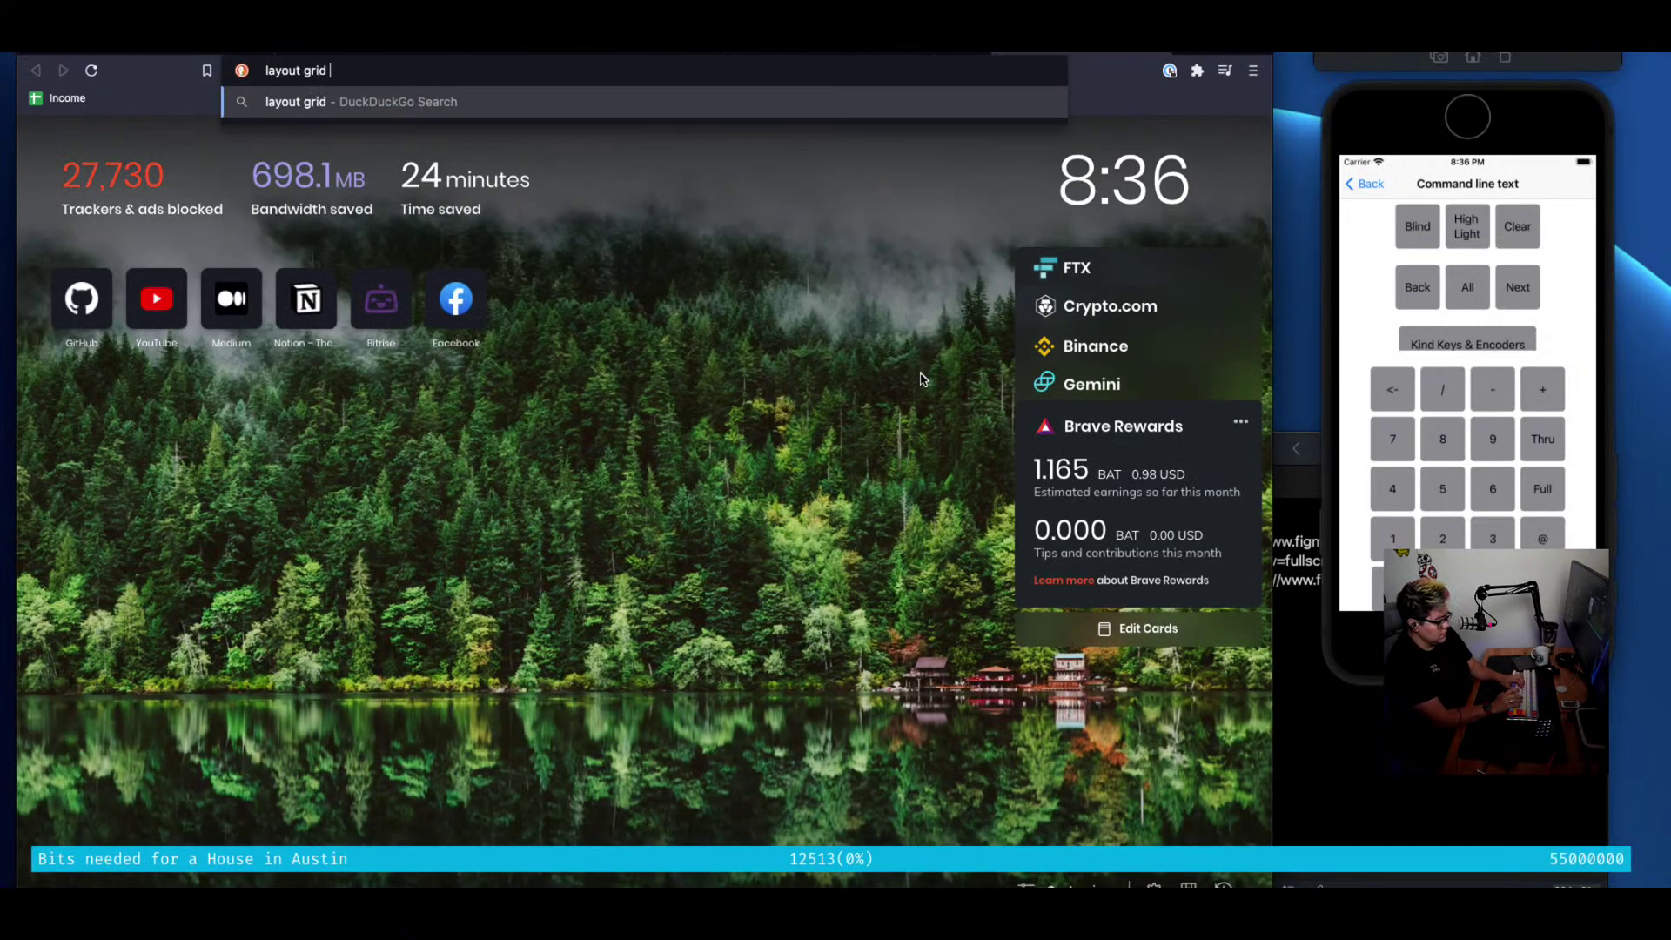
text(iphone 8)
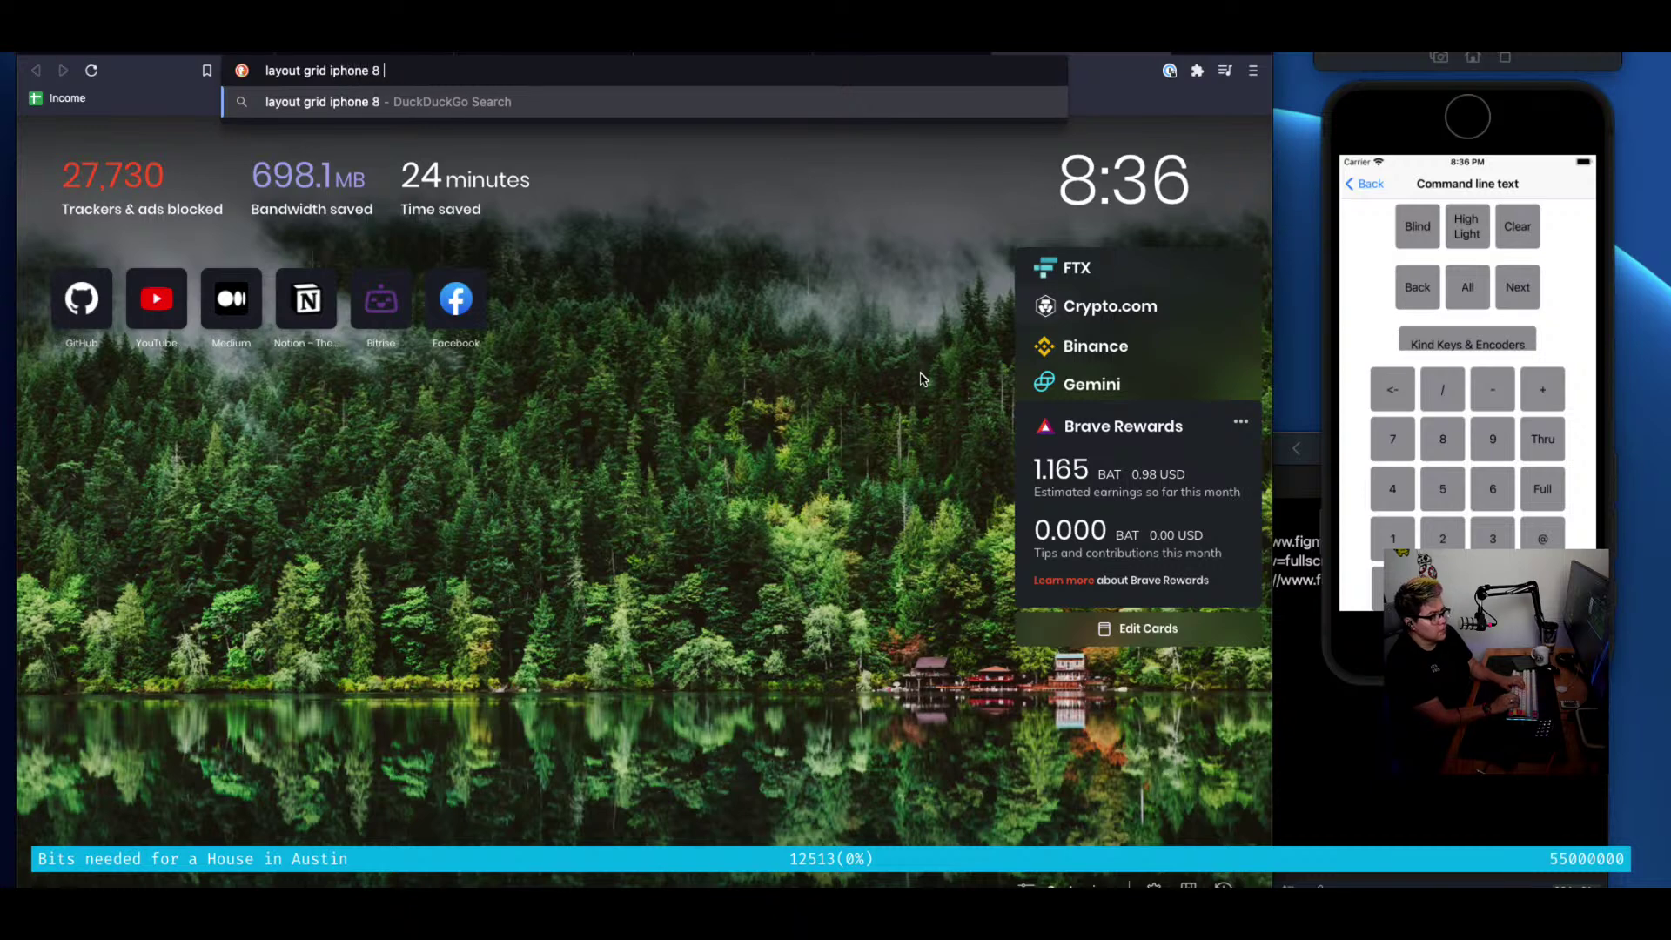
text( size)
key(Return)
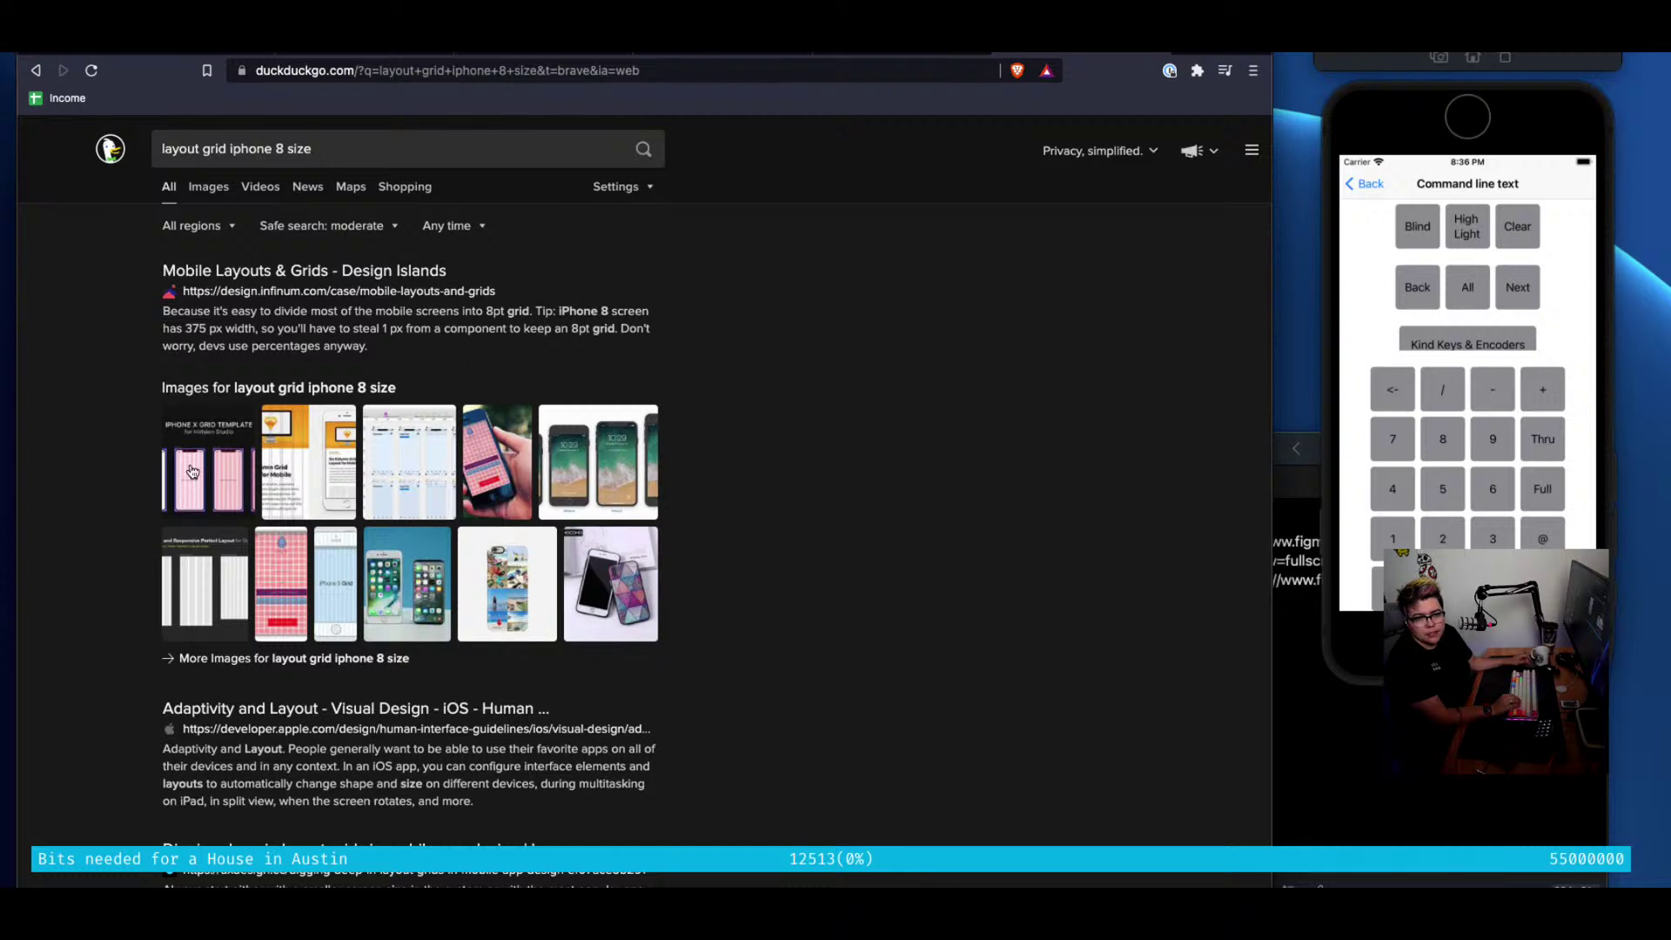
click(193, 472)
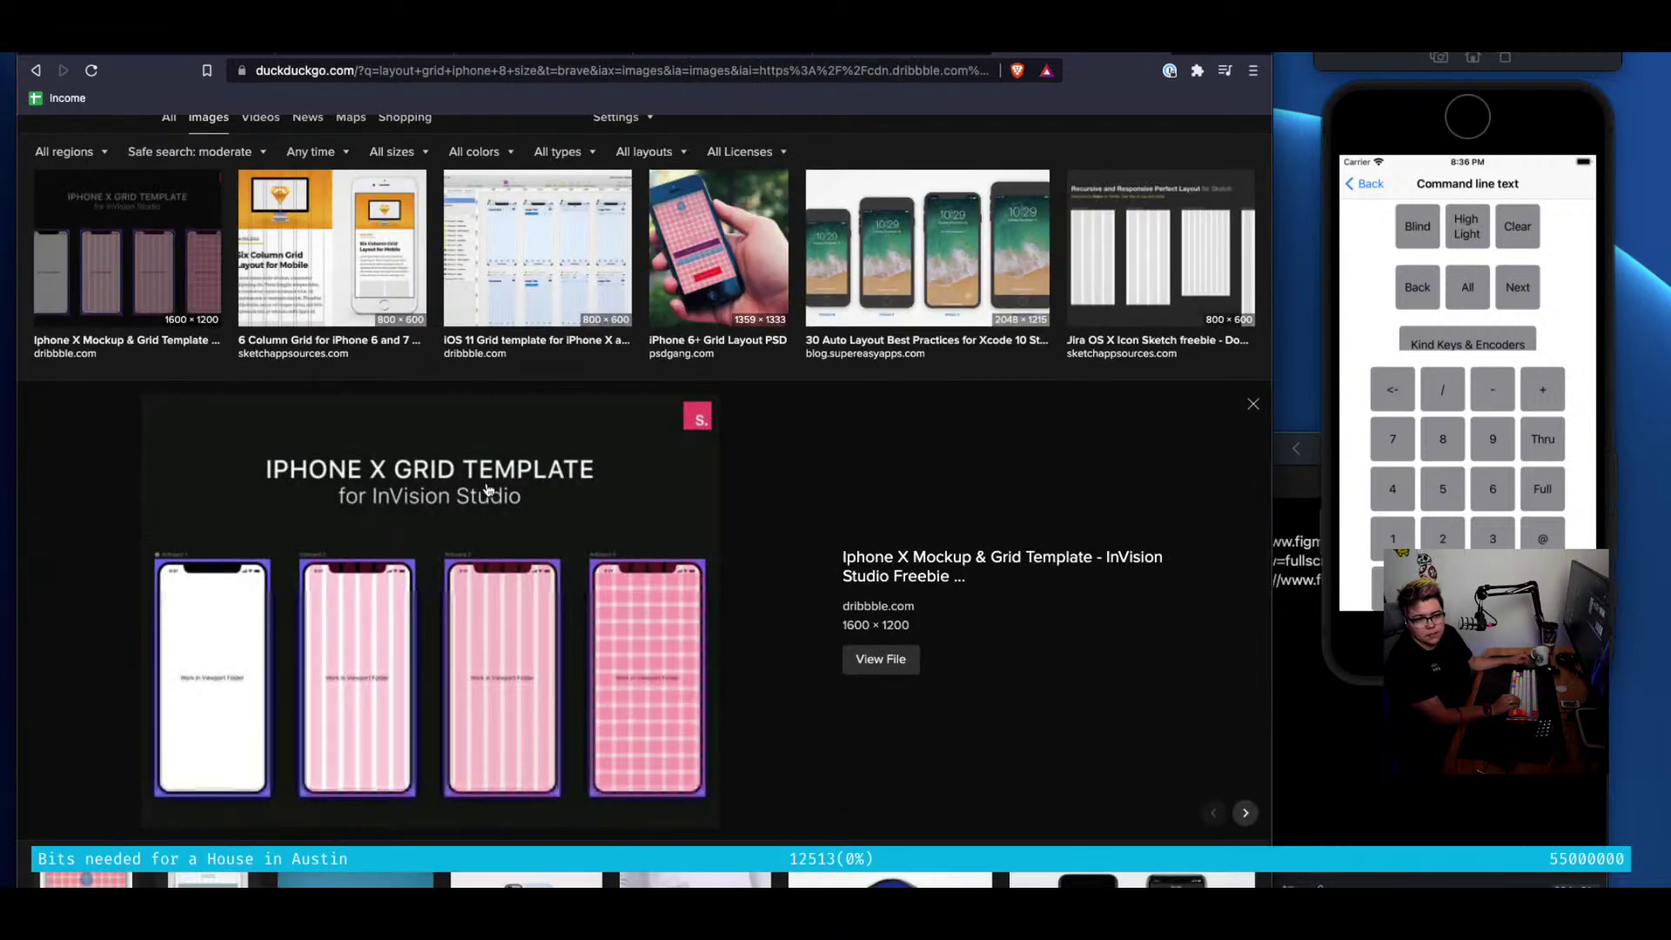
click(34, 71)
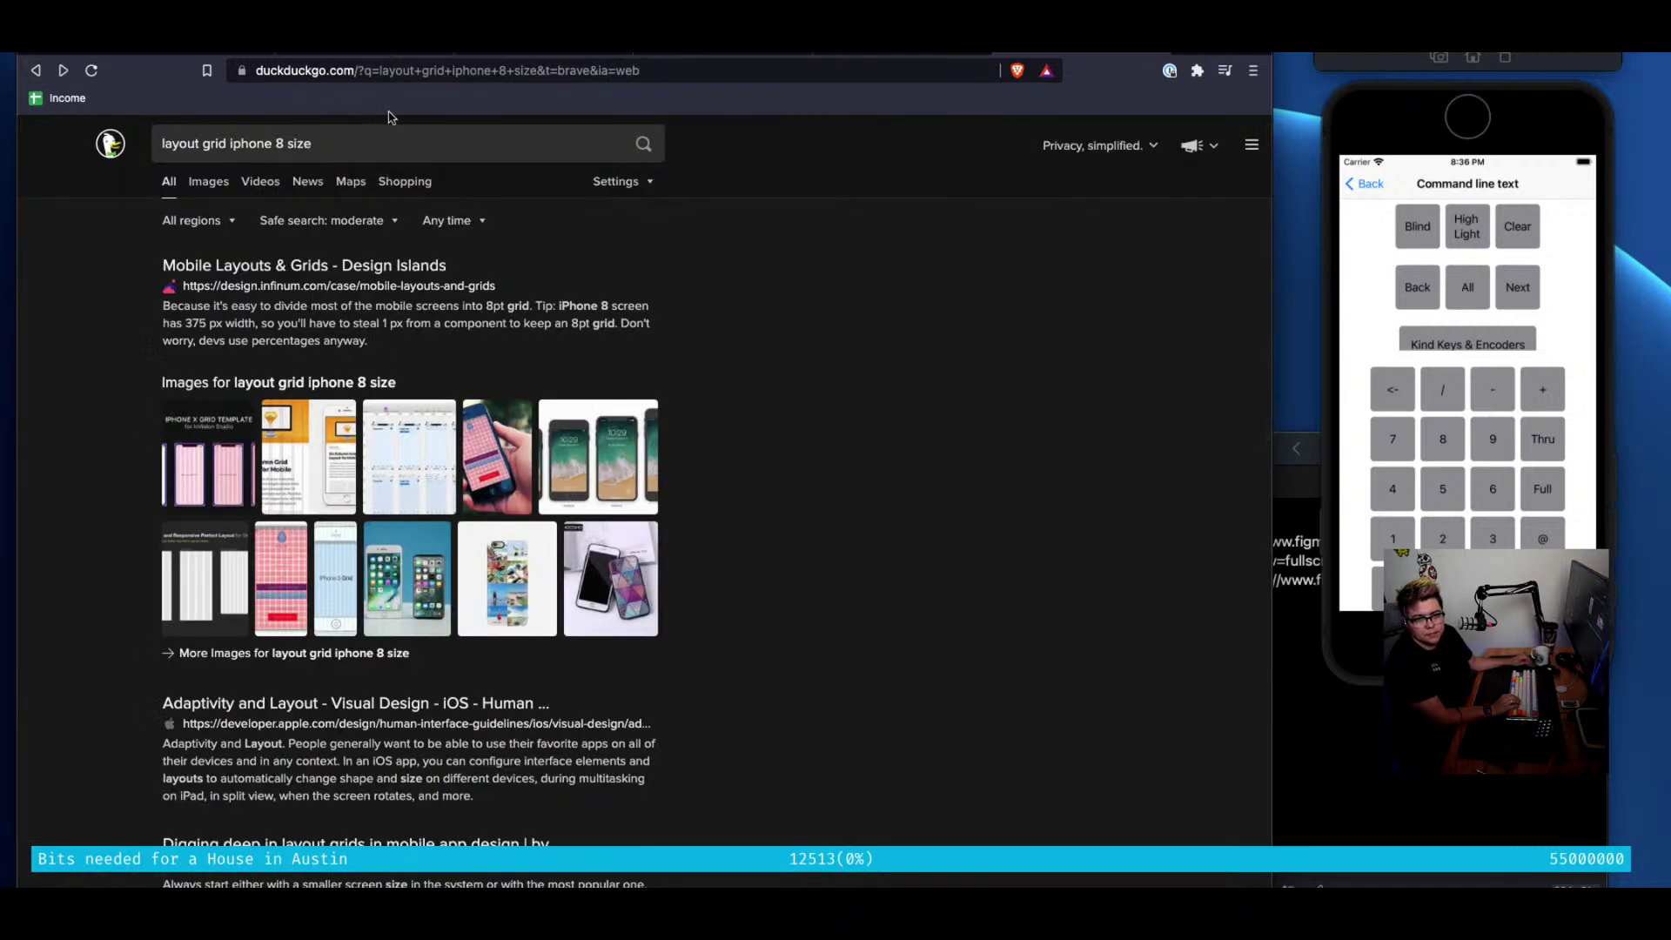
Refine the search to "layout grid iphone 8 size in figma" and run it on Google
click(398, 150)
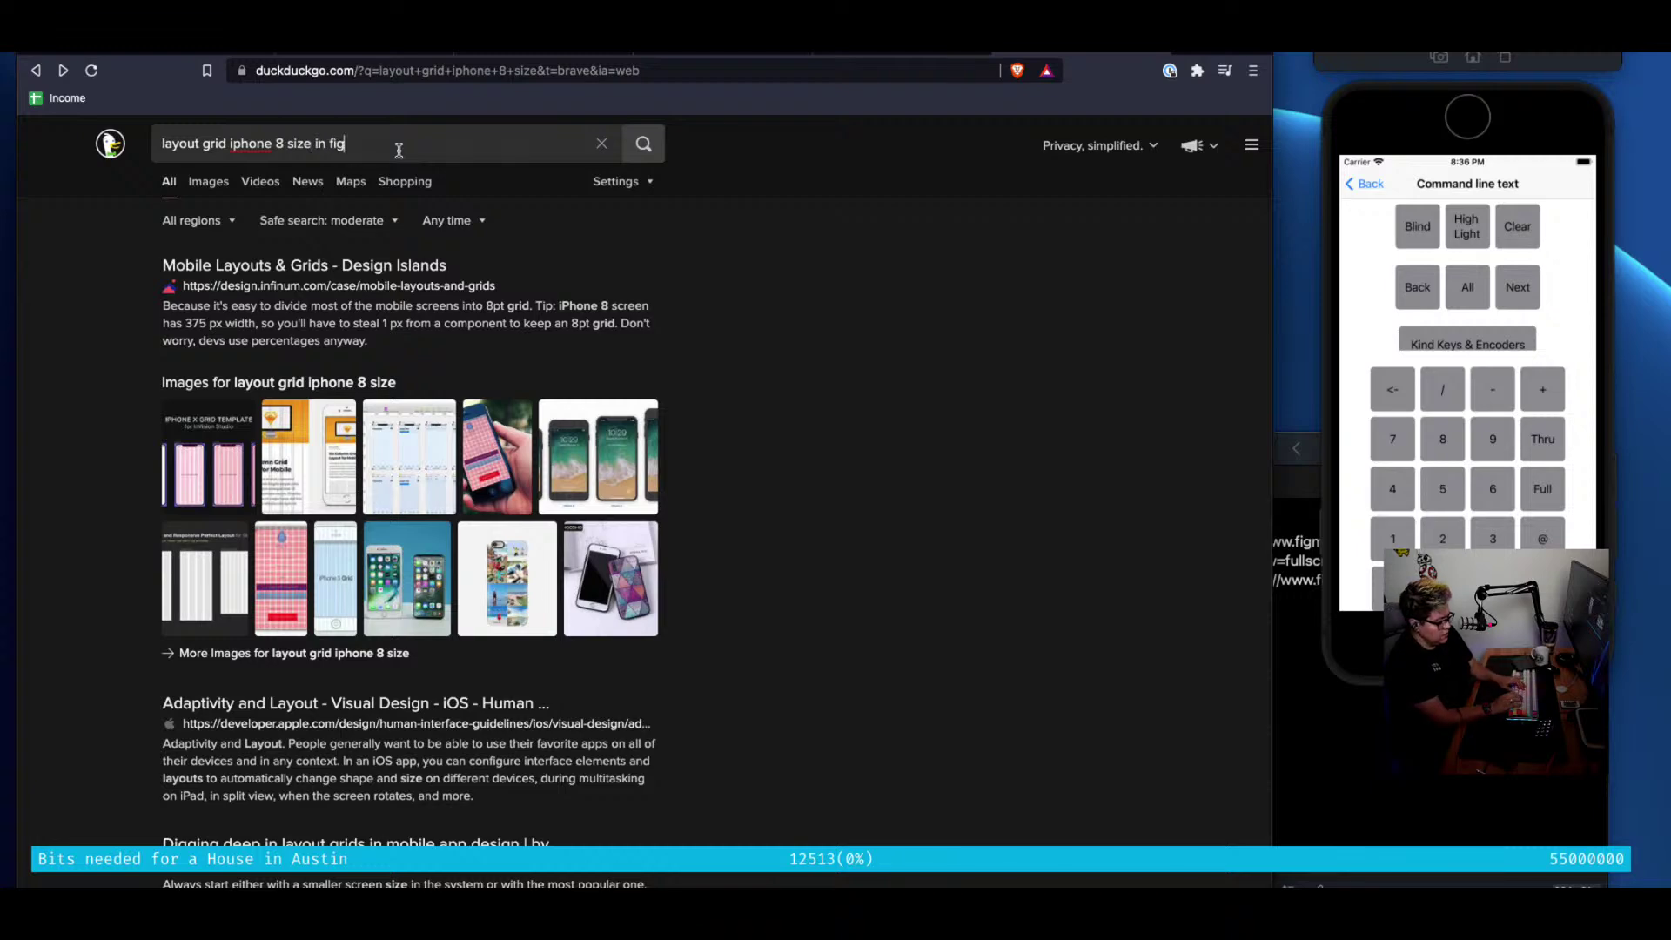
text(in figma g!)
key(Return)
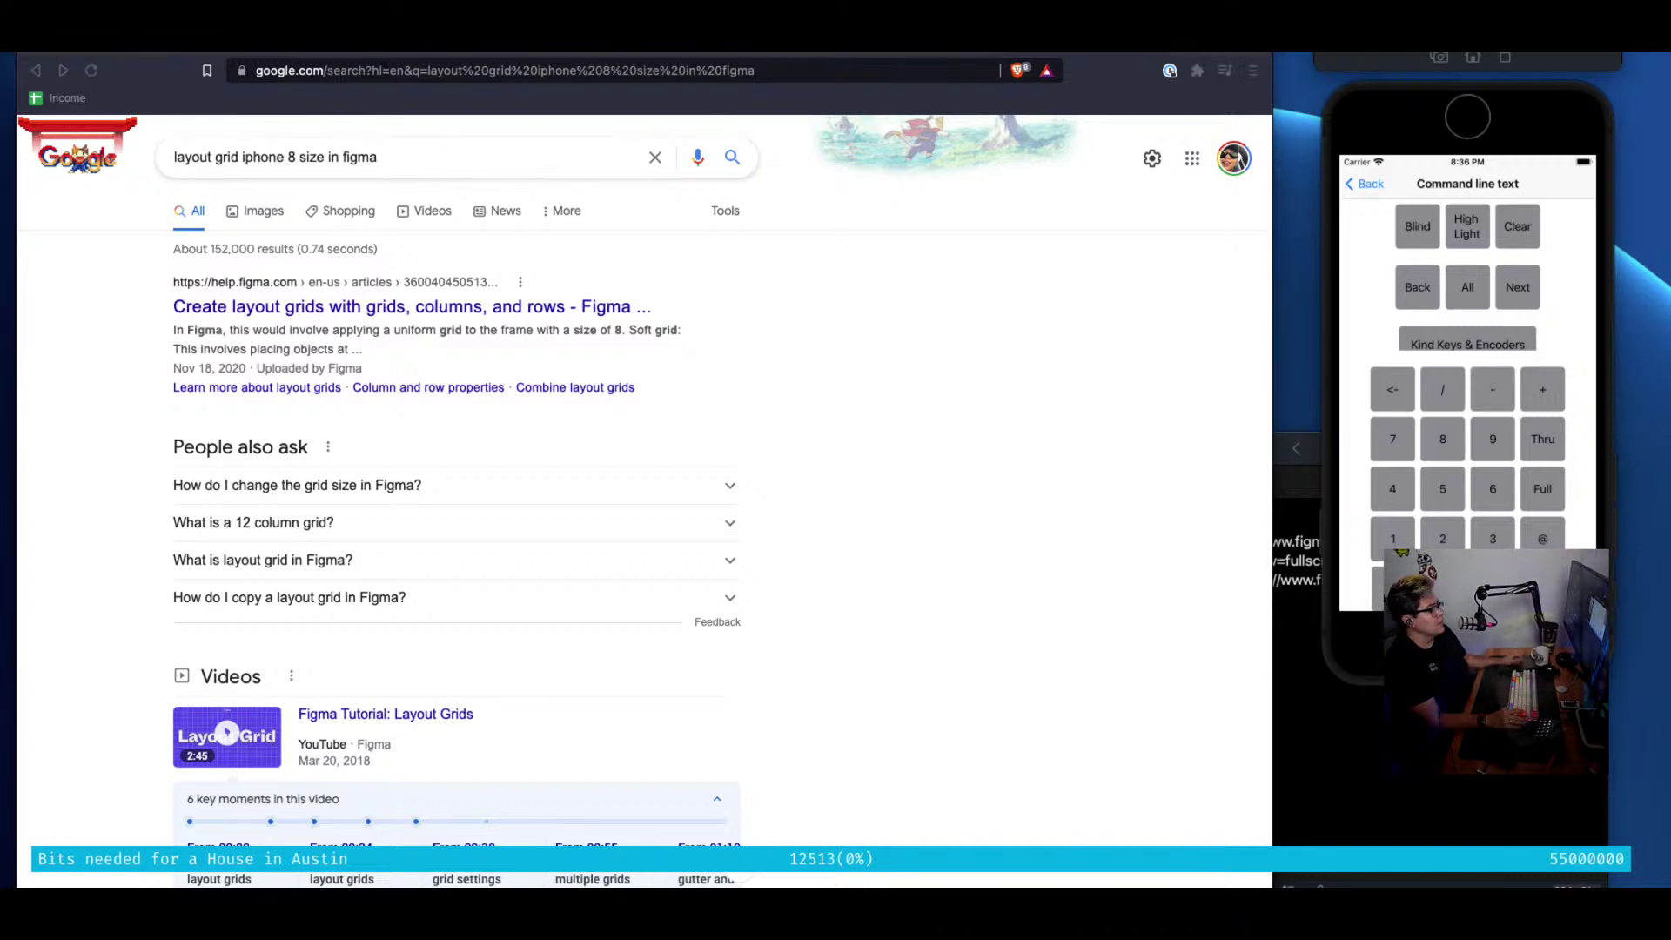
Look through the search results and preview the Figma layout grid cheat sheet image
click(712, 455)
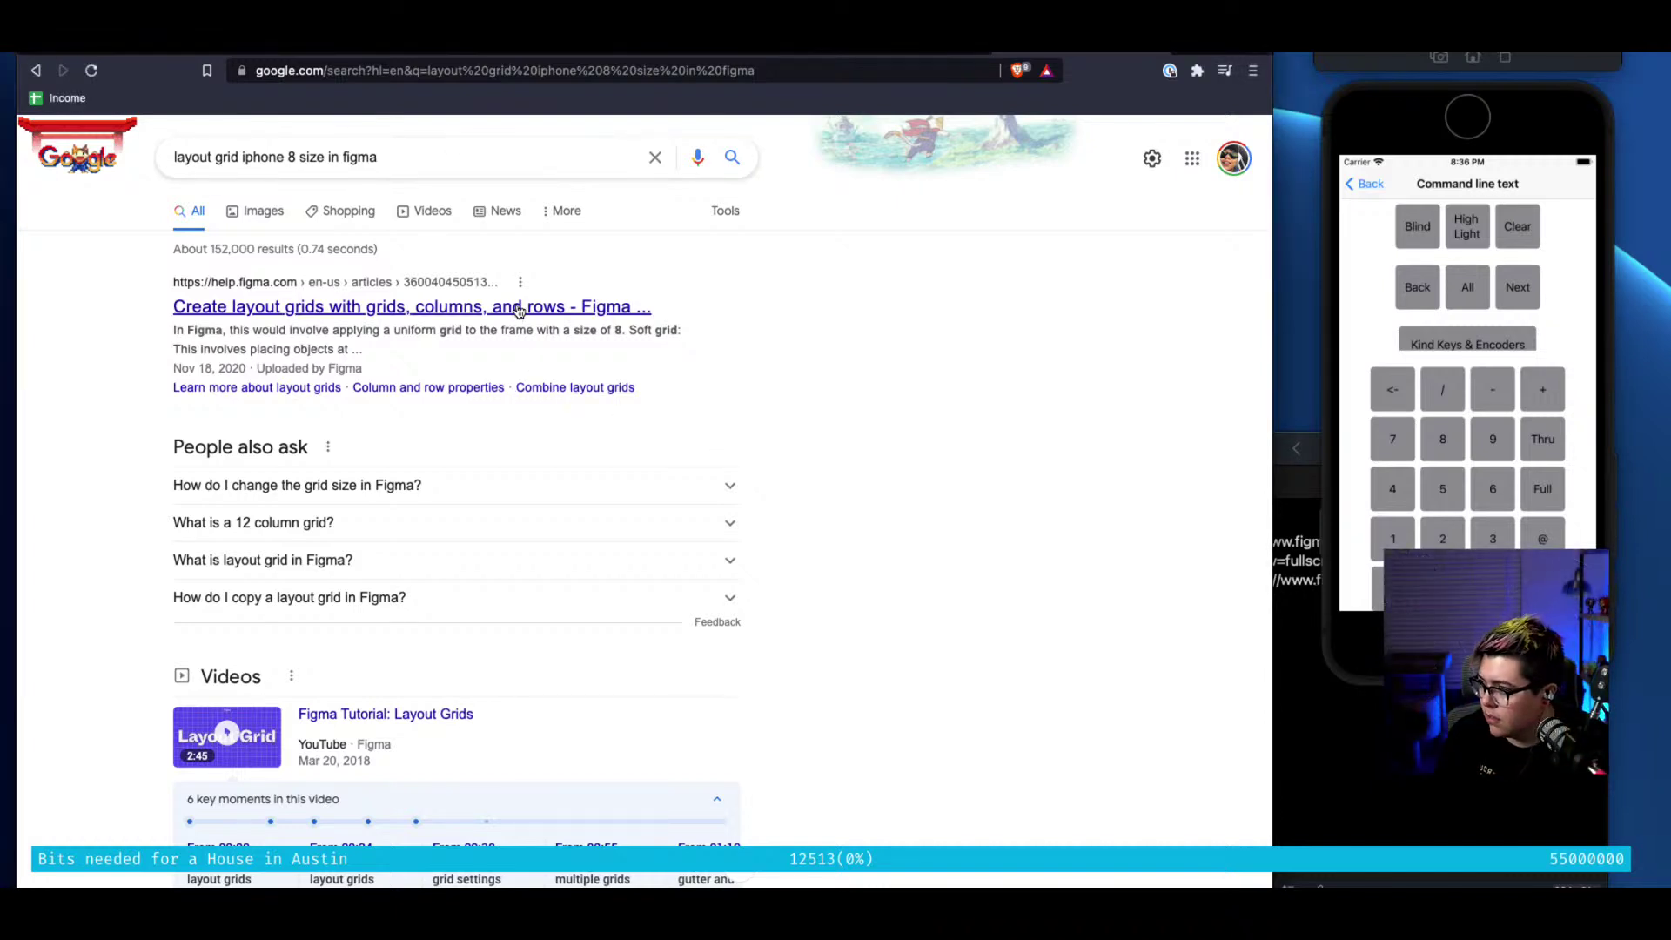
scroll(866, 557, down, 8)
scroll(867, 566, down, 4)
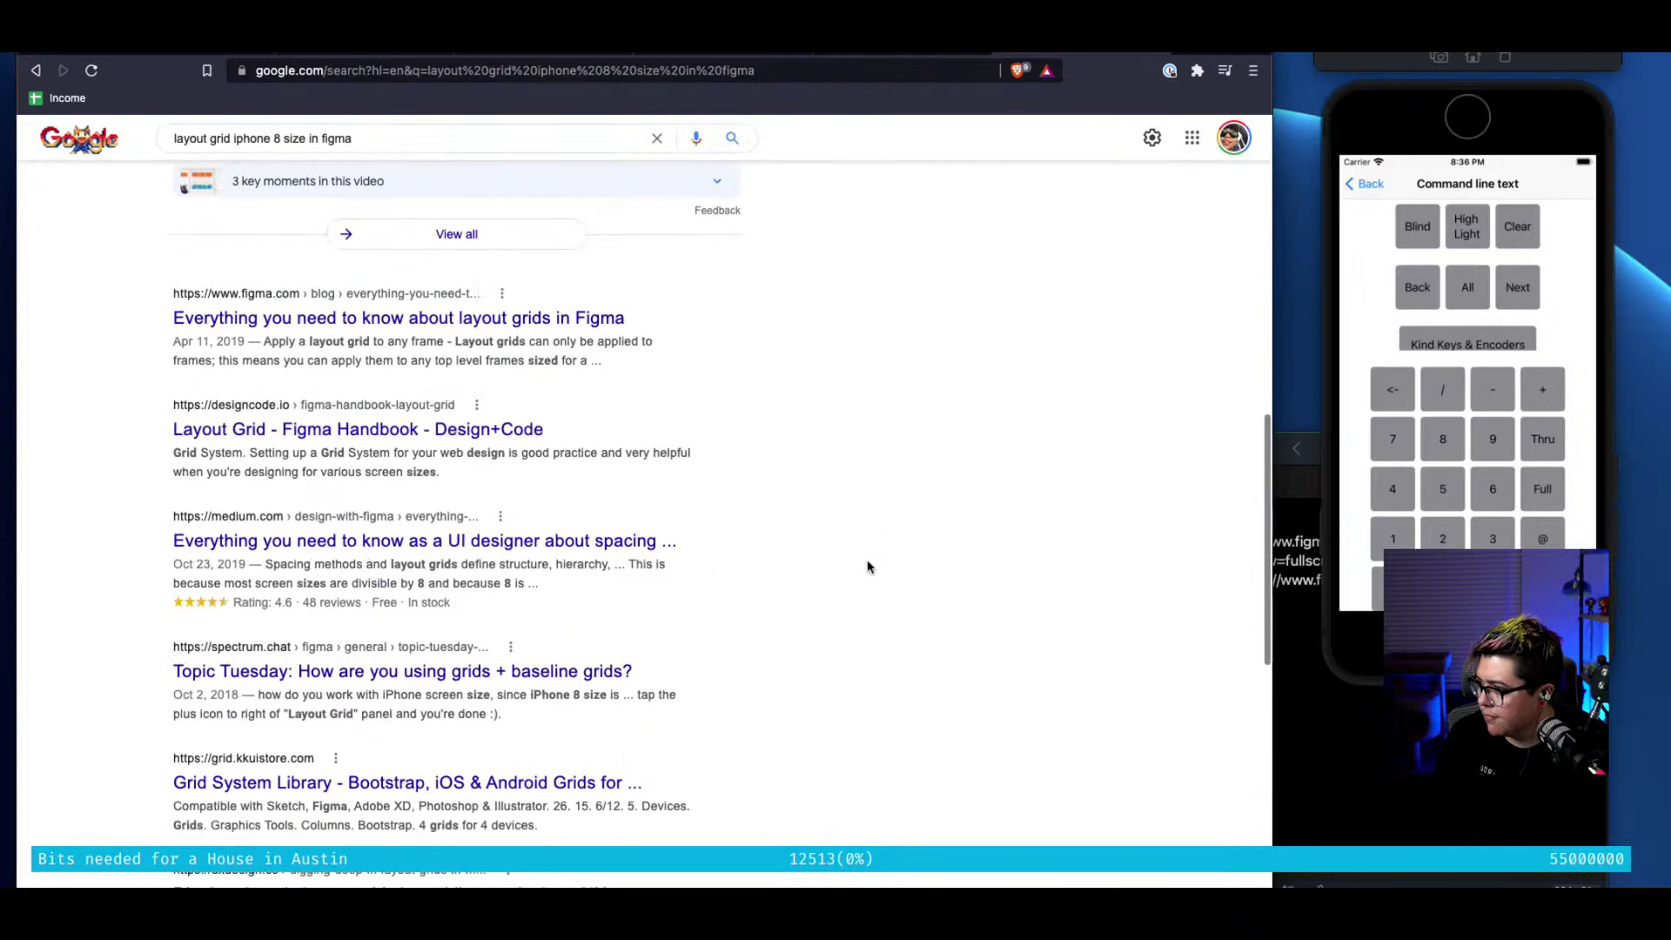
scroll(867, 566, down, 5)
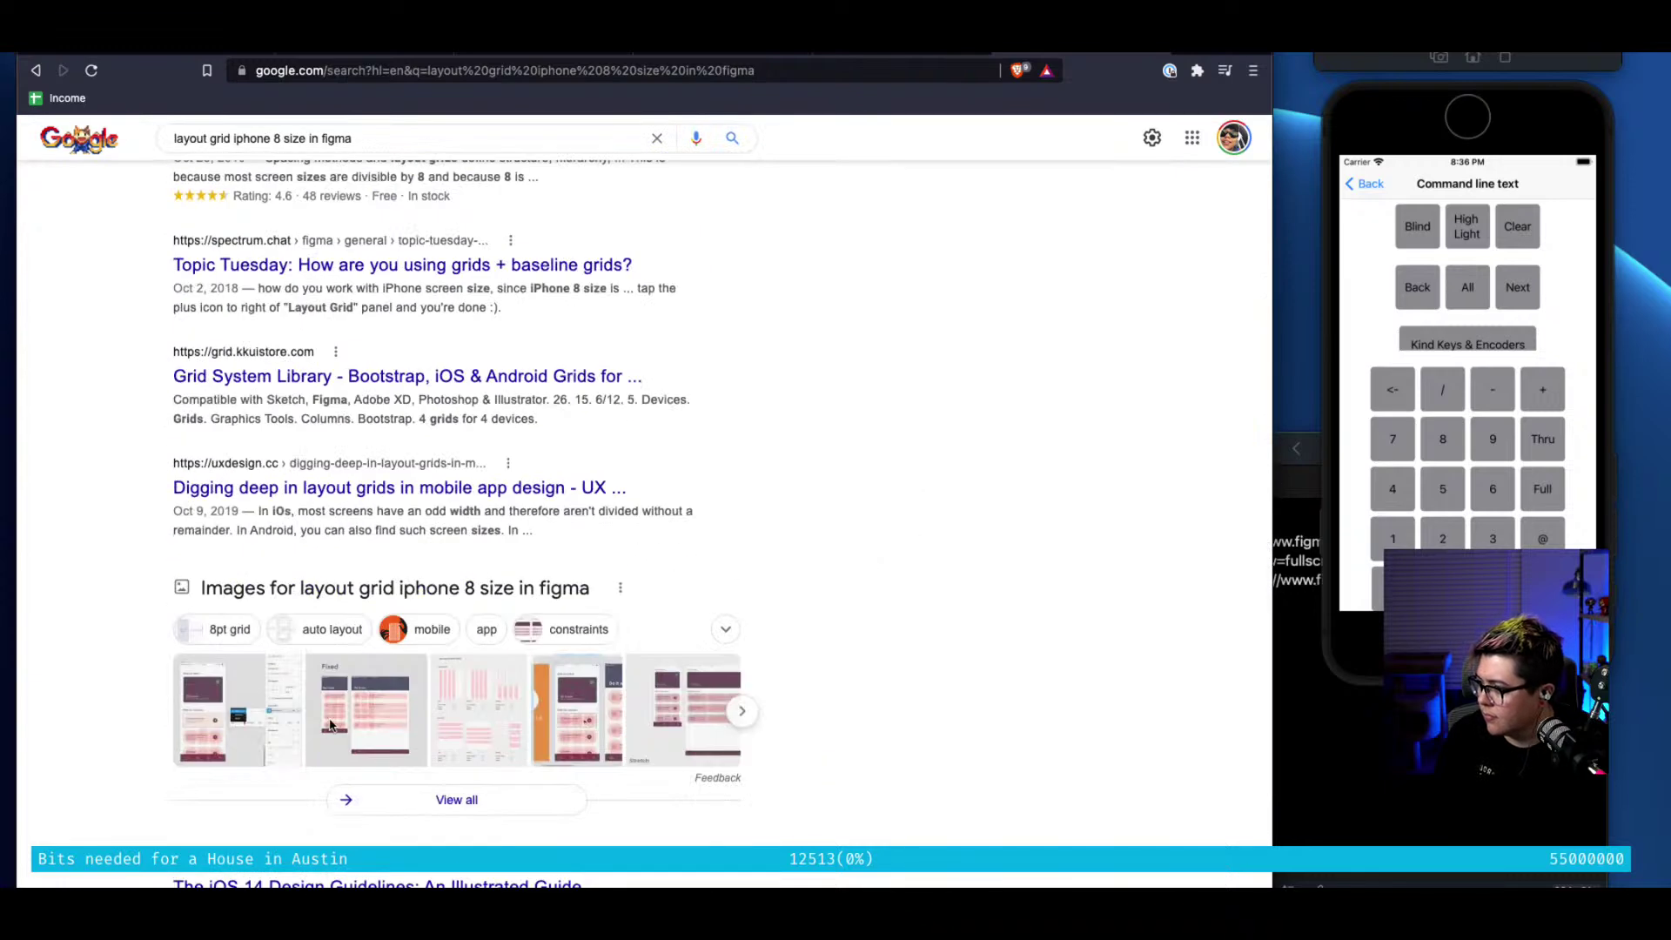
click(514, 712)
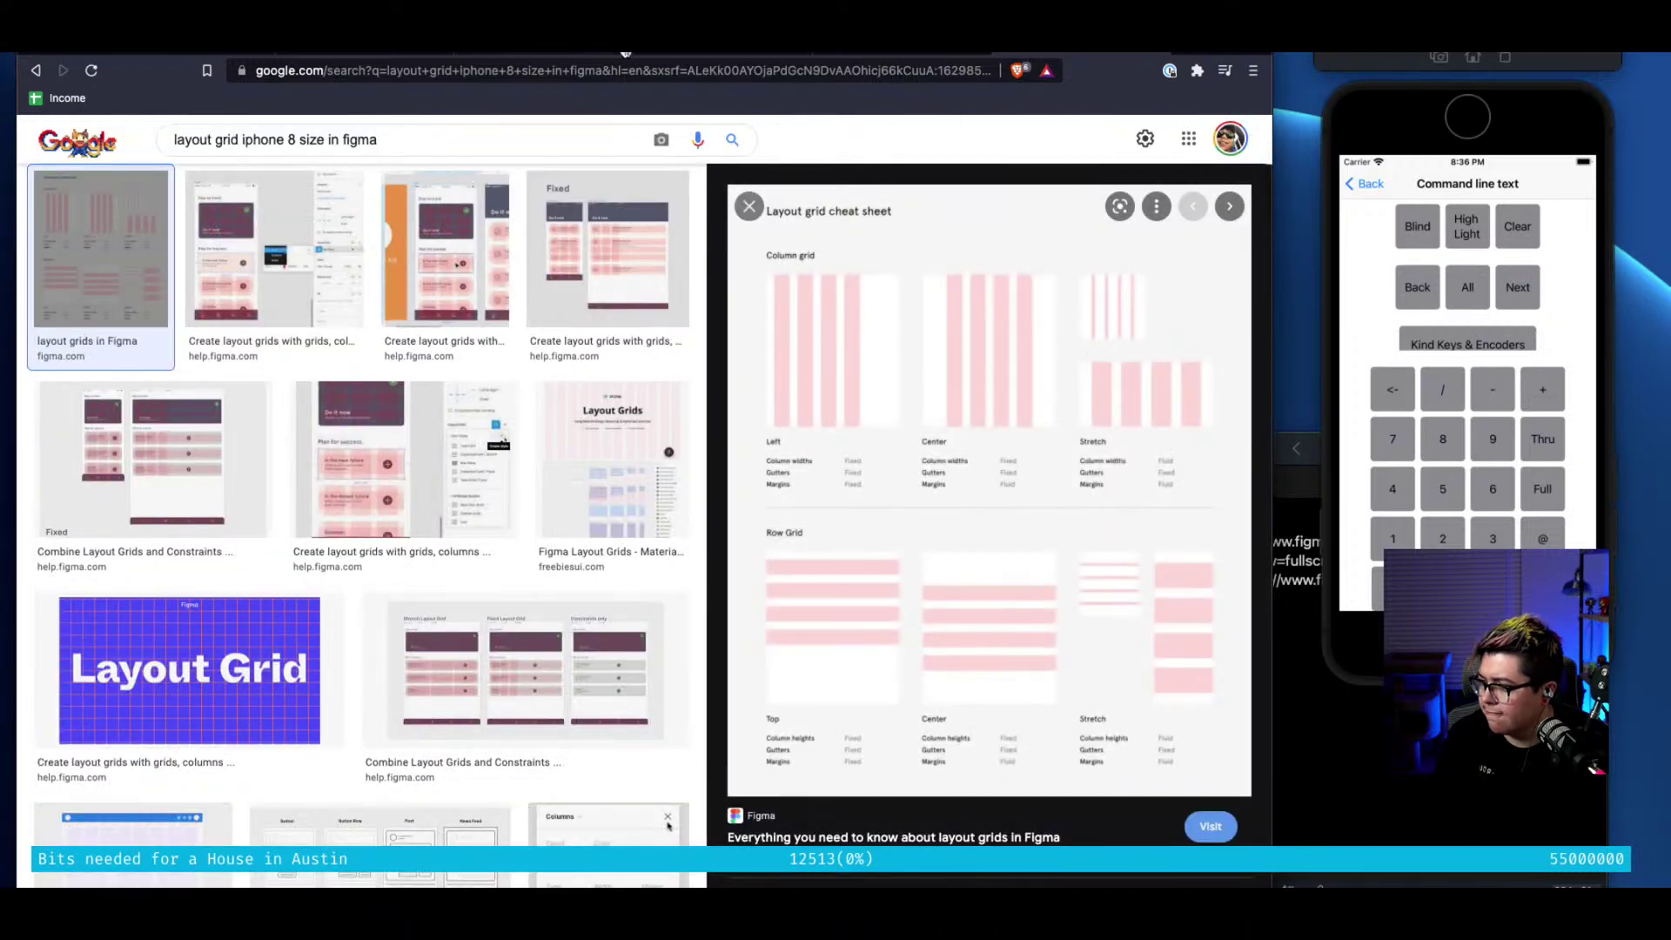
Return to the mockup file and change the iPhone 8 frame's layout grid size to 8 px, multiplying it up to 32 px
click(225, 54)
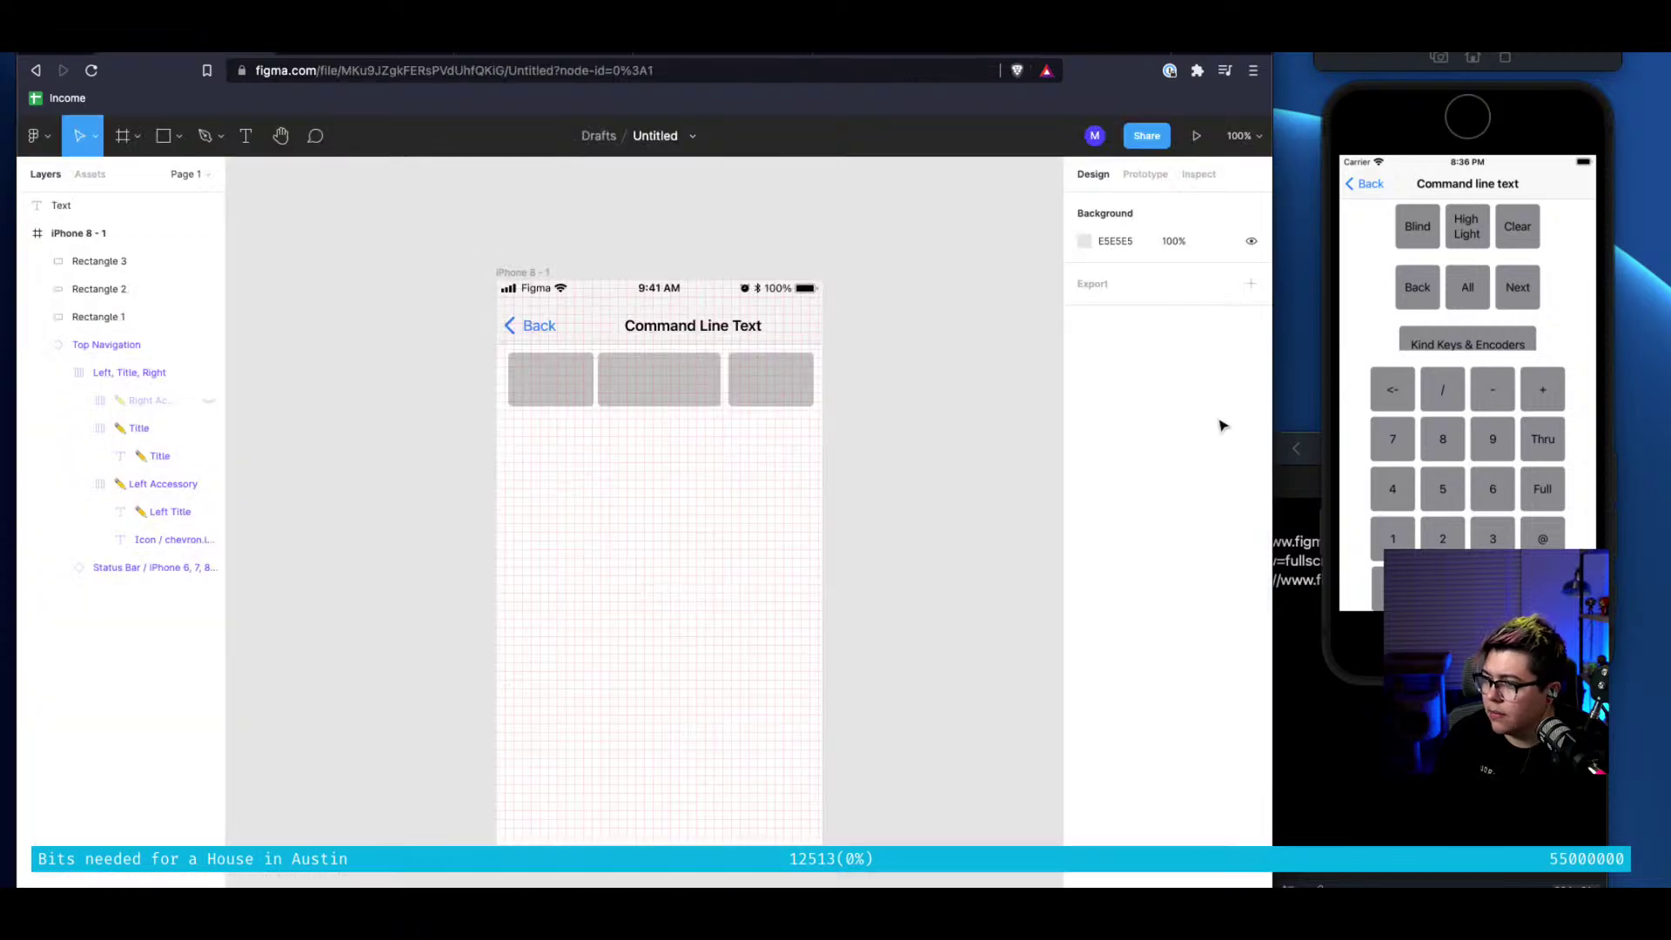
click(80, 235)
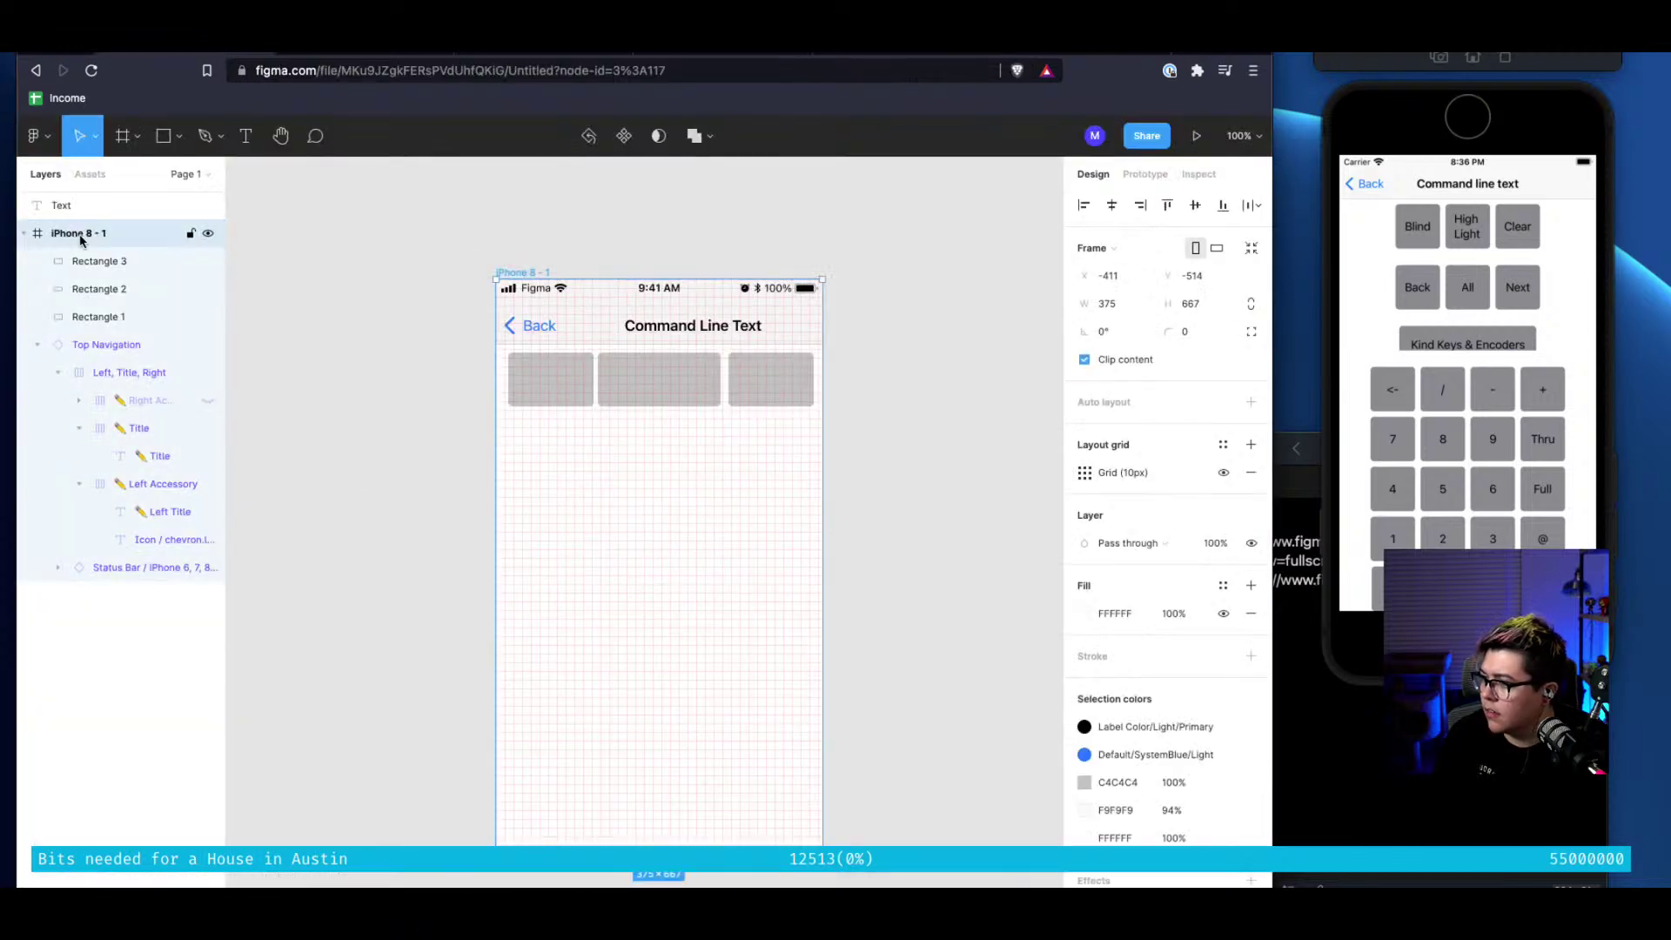
click(1089, 481)
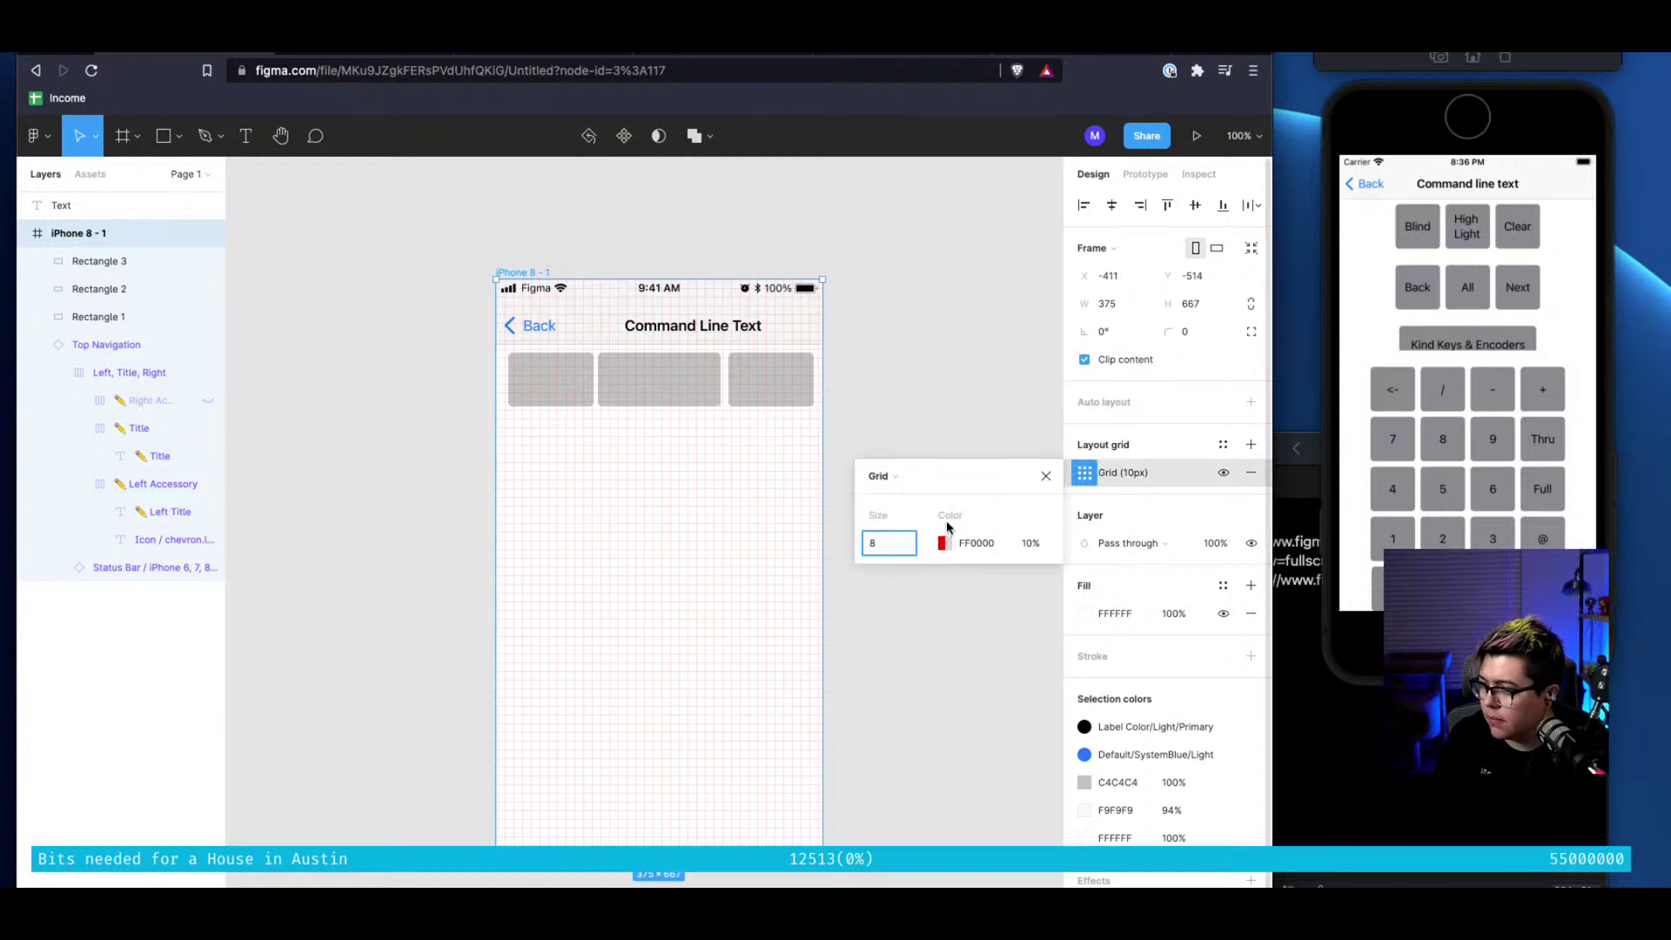
key(Return)
click(902, 548)
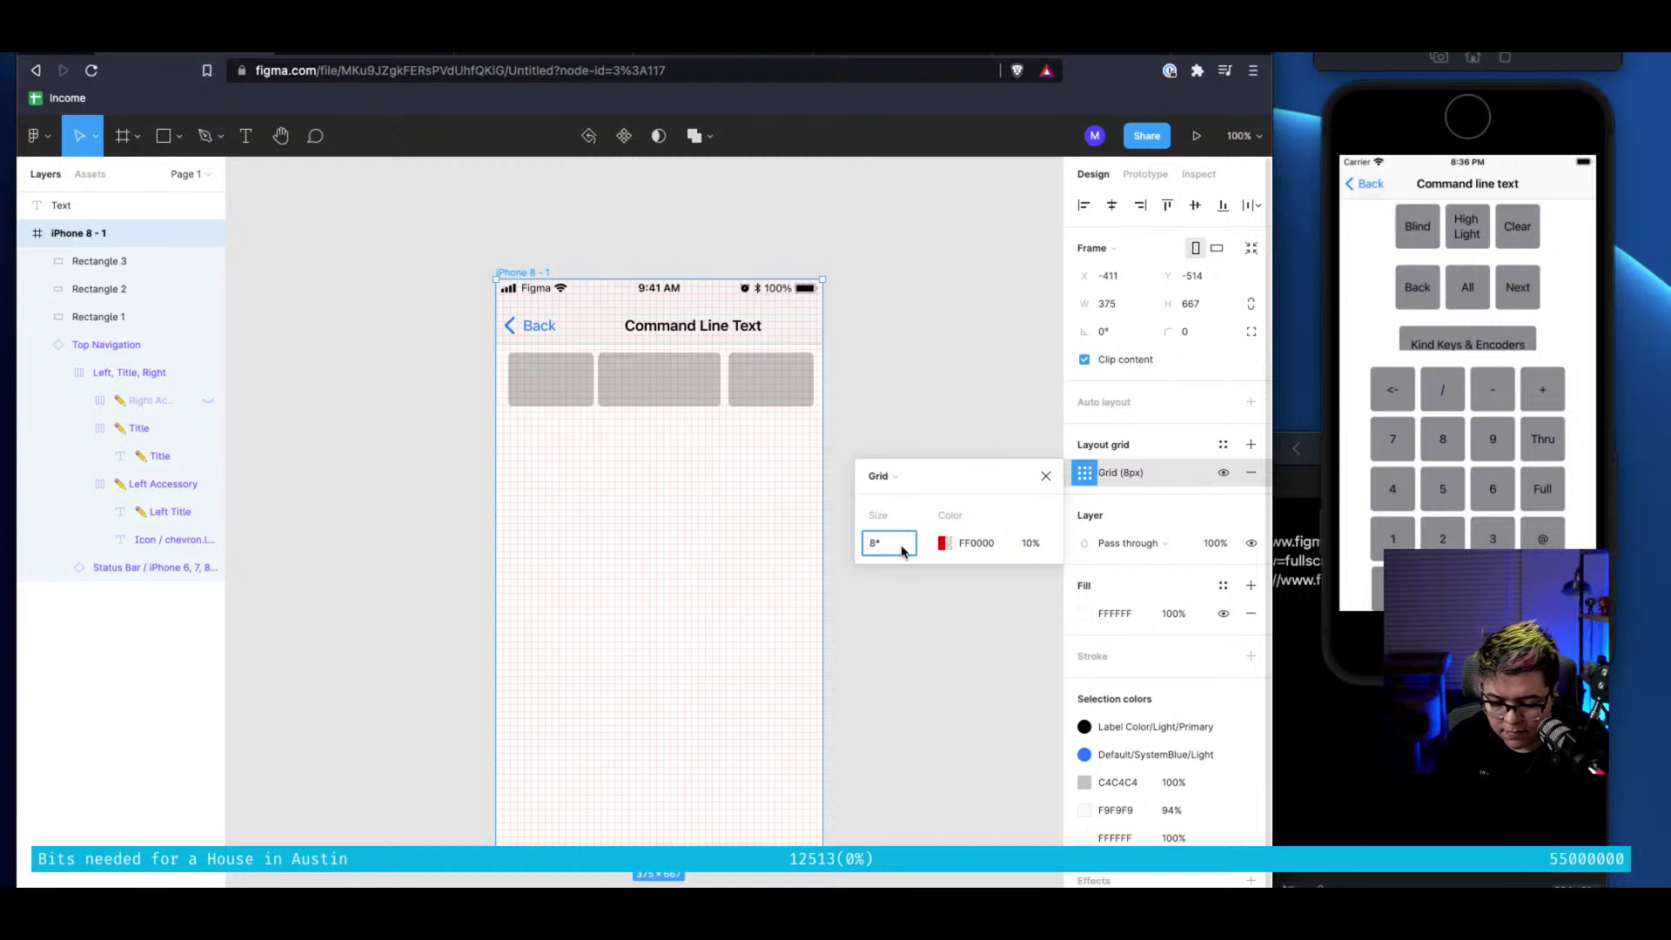
key(Return)
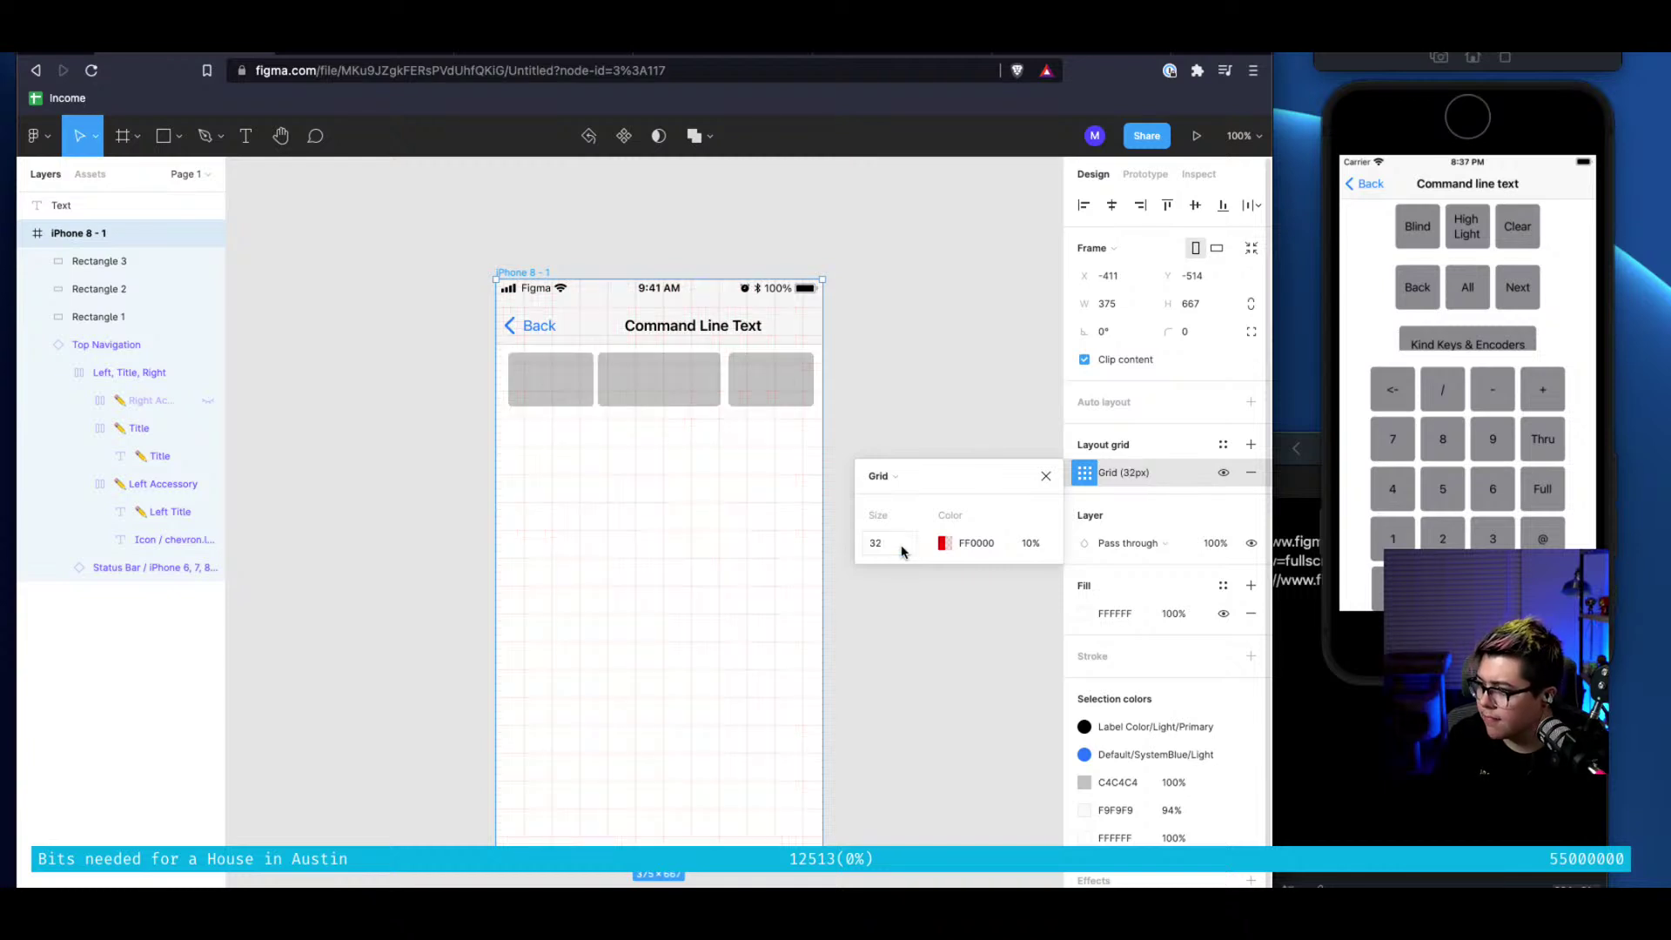
Try a second 10 px layout grid alongside the 32 px one on the iPhone 8 frame and remove it again
click(1251, 446)
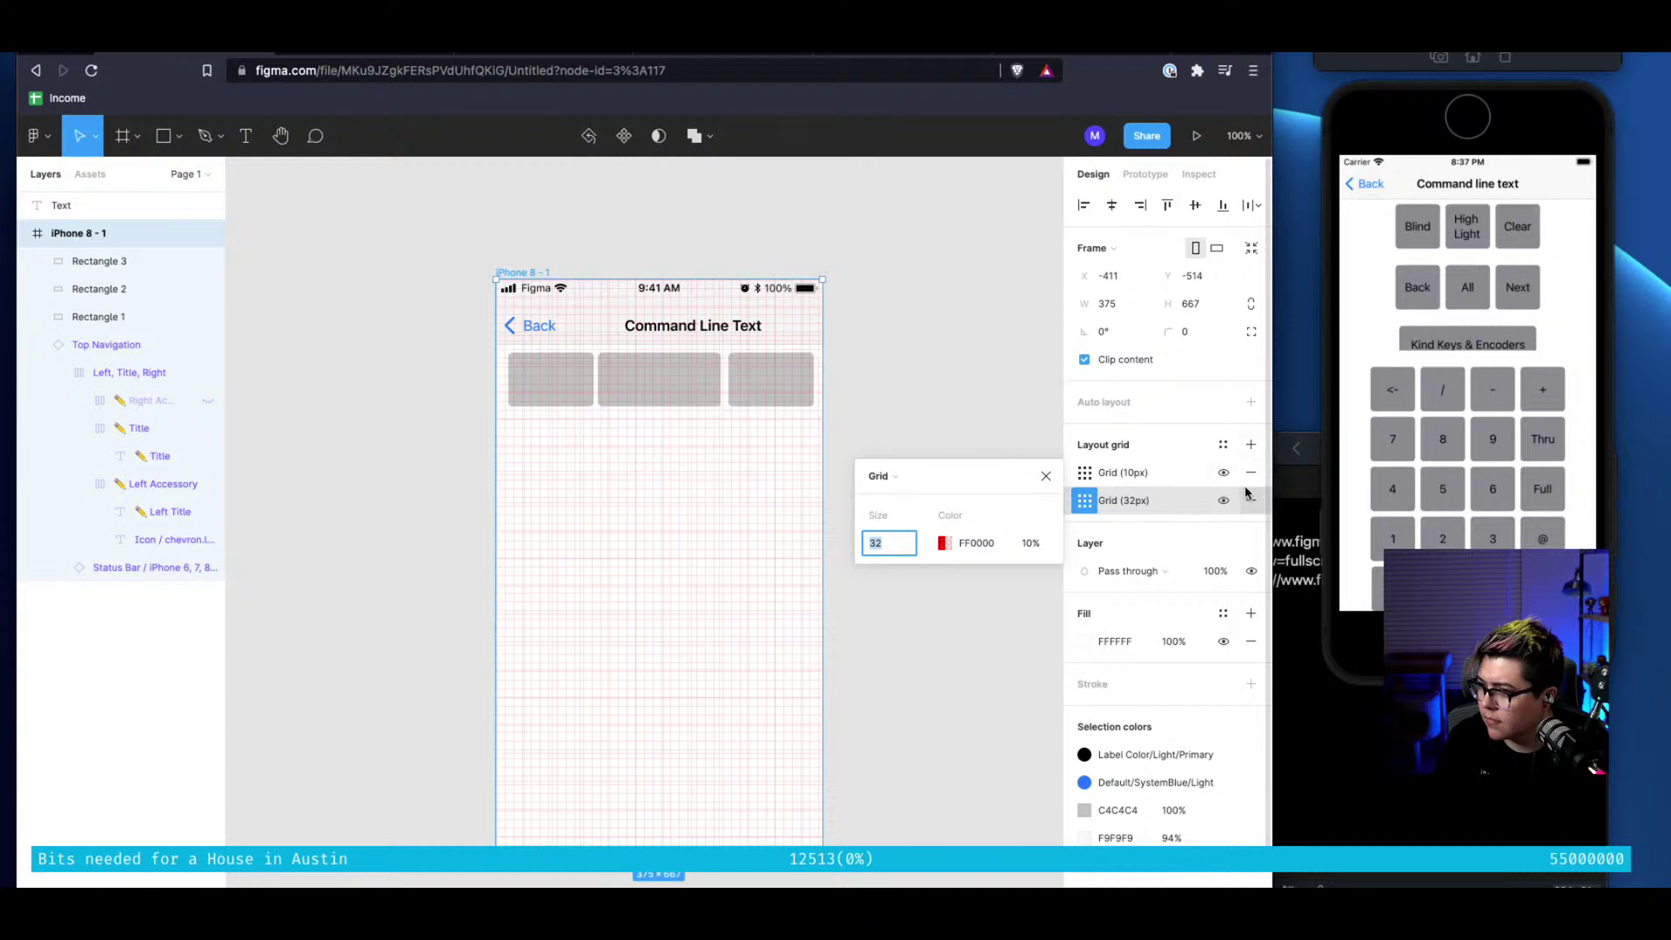
click(943, 546)
drag(815, 631, 917, 409)
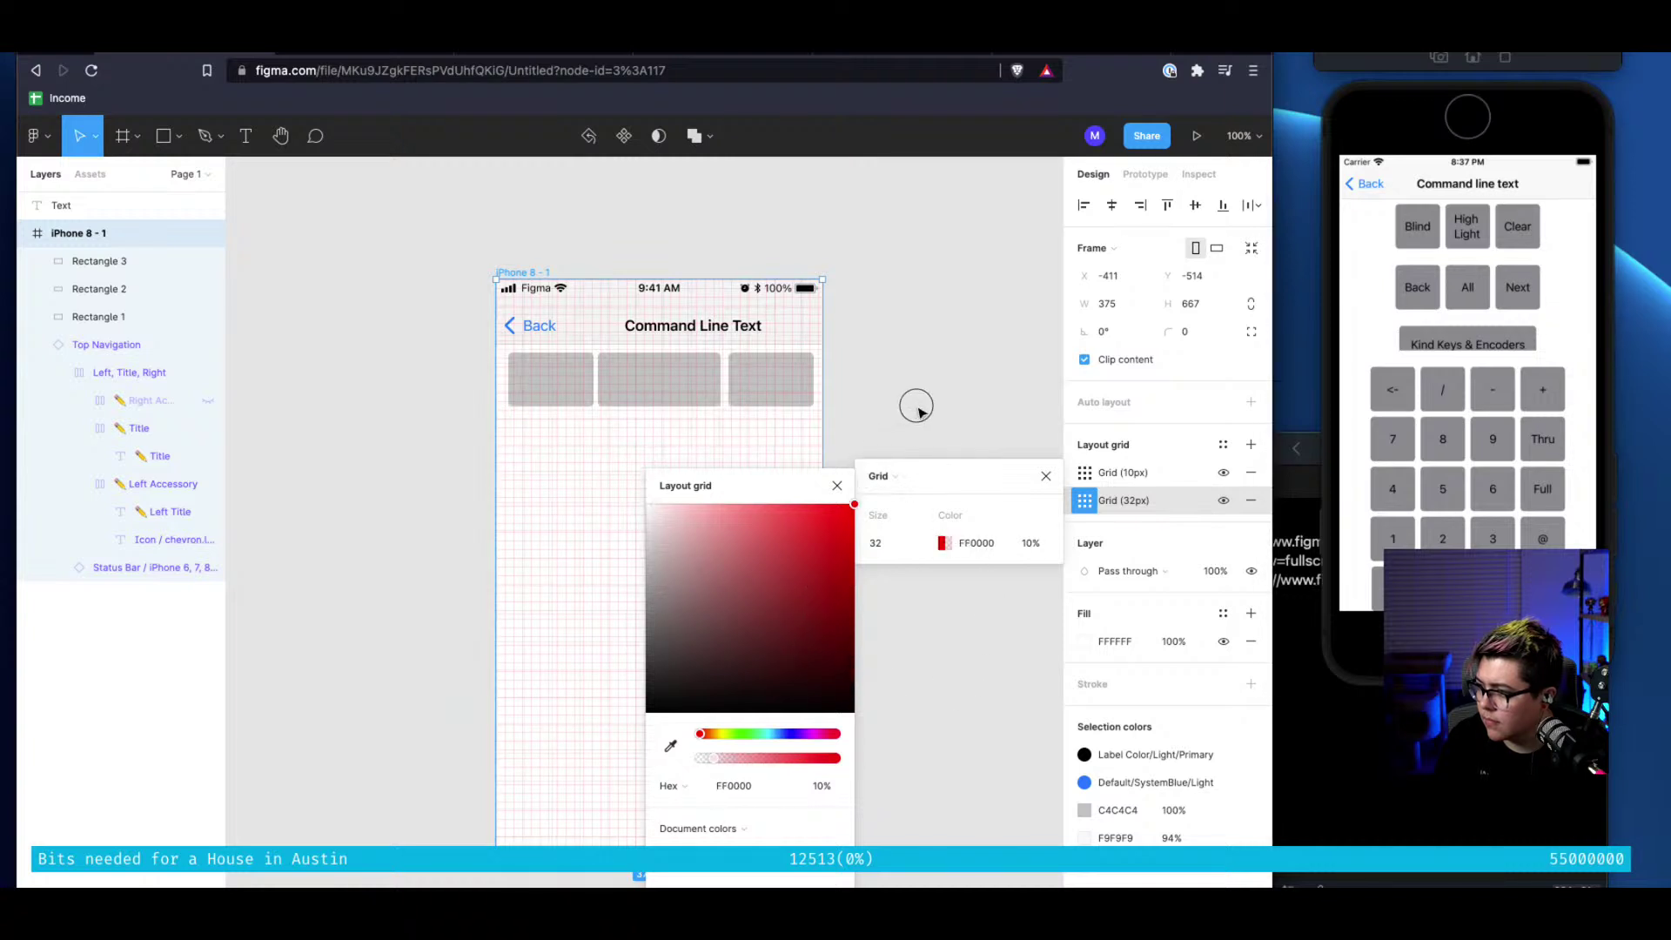
click(1250, 471)
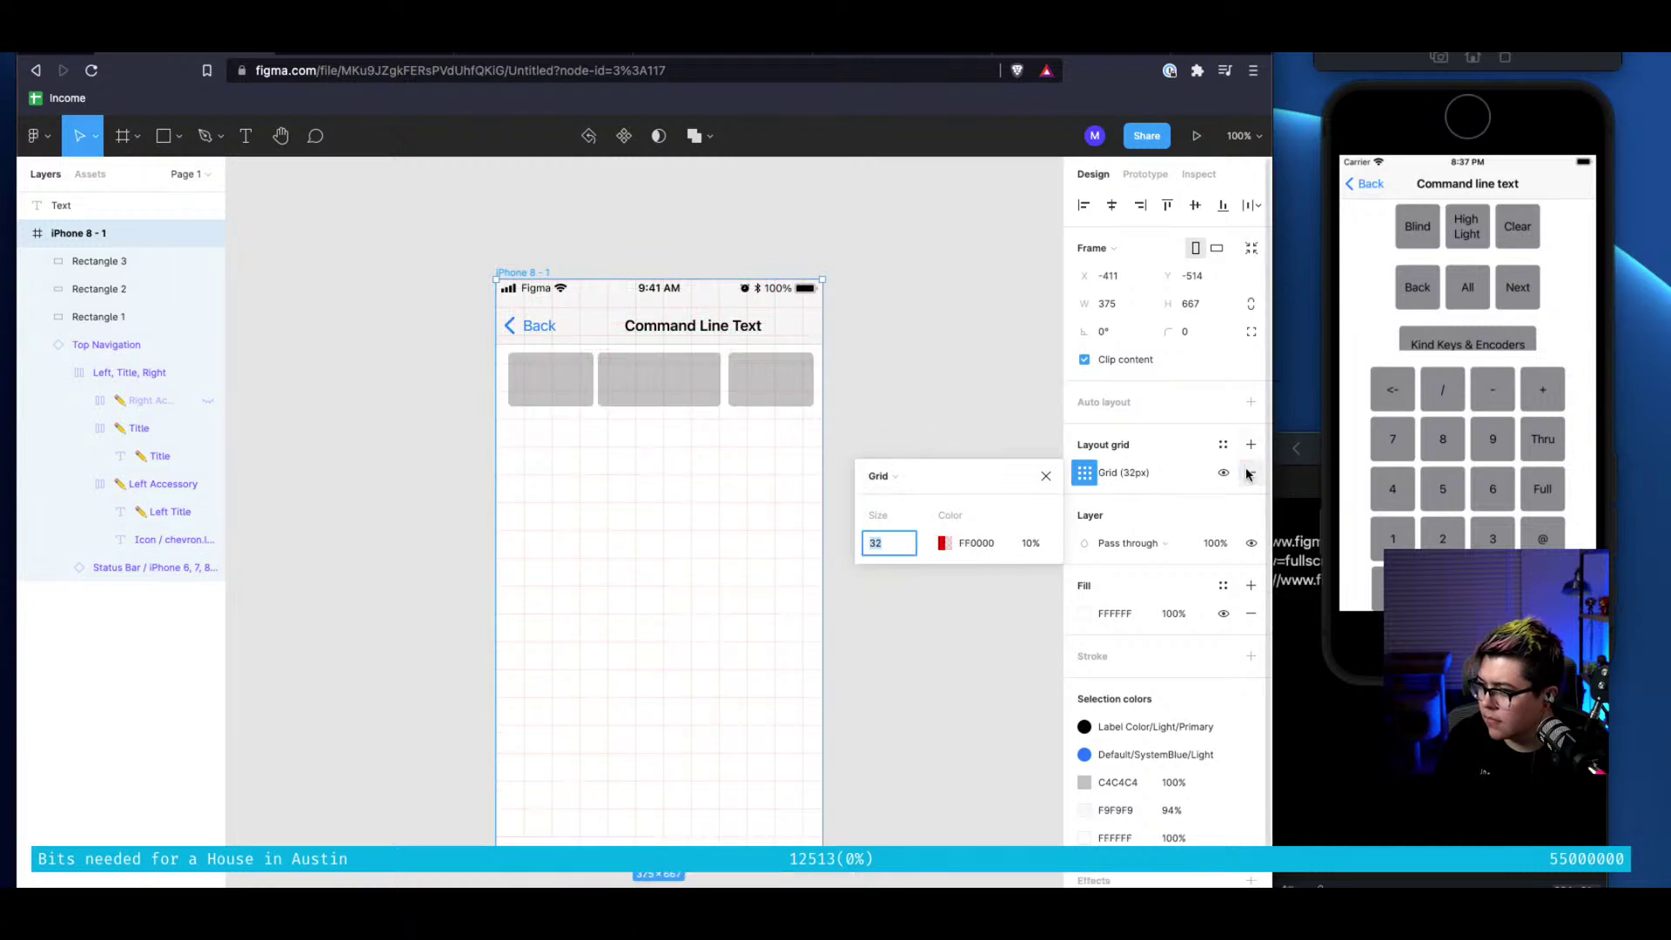
key(Return)
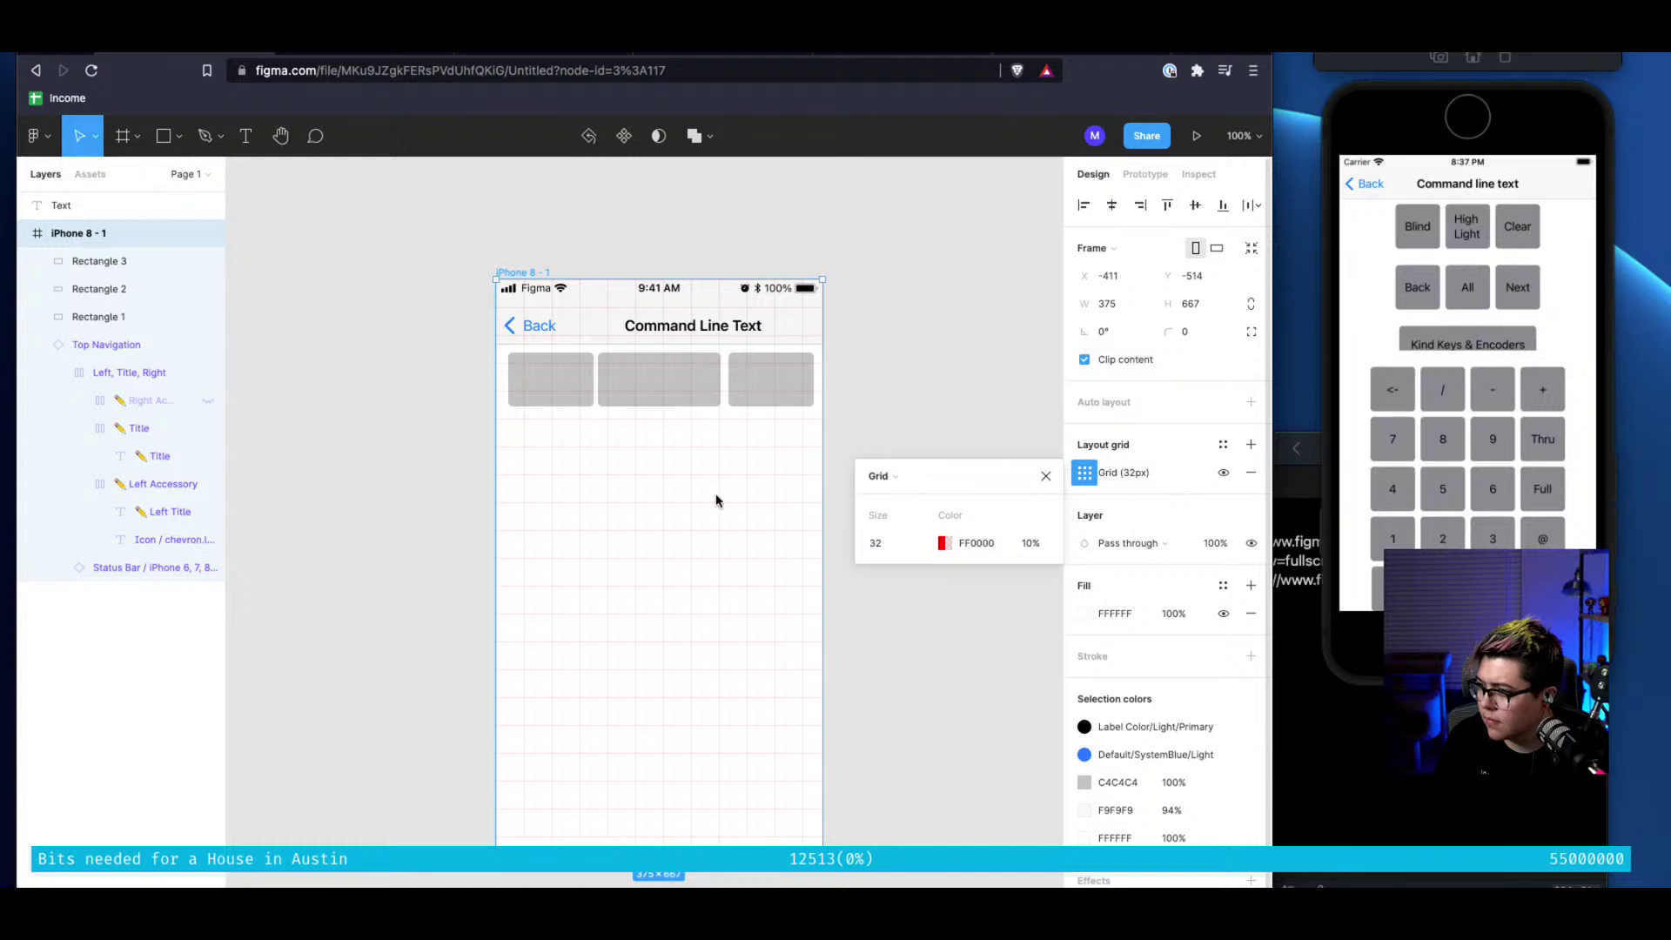
click(553, 458)
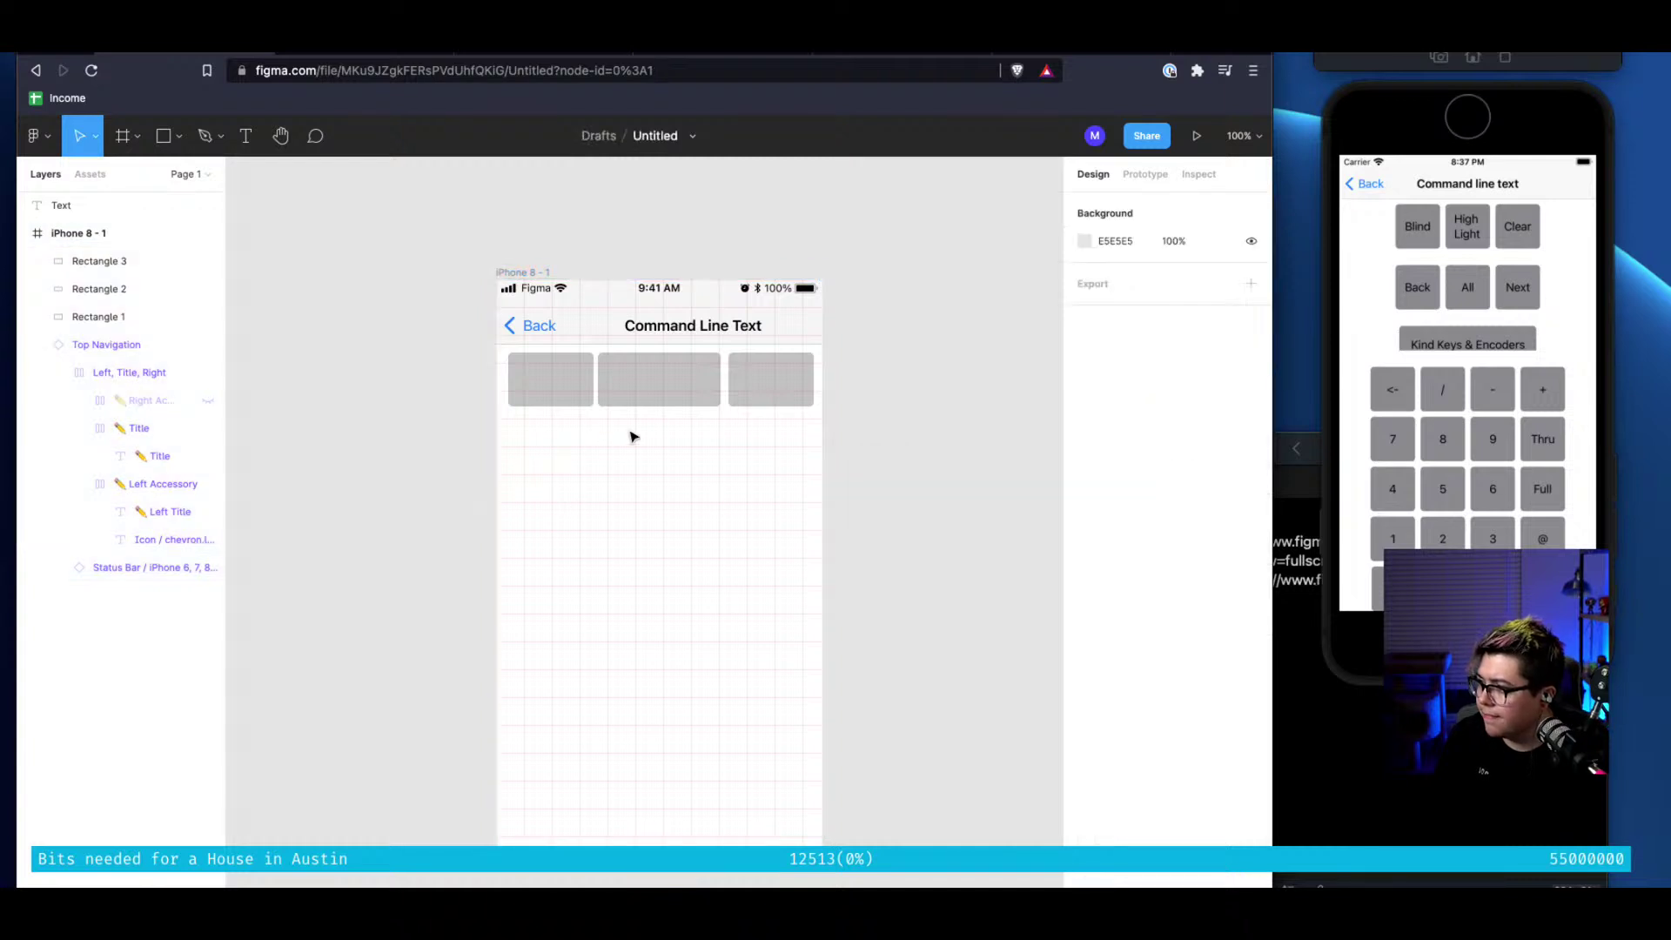
Set the iPhone 8 frame's layout grid size to 24 px
click(527, 272)
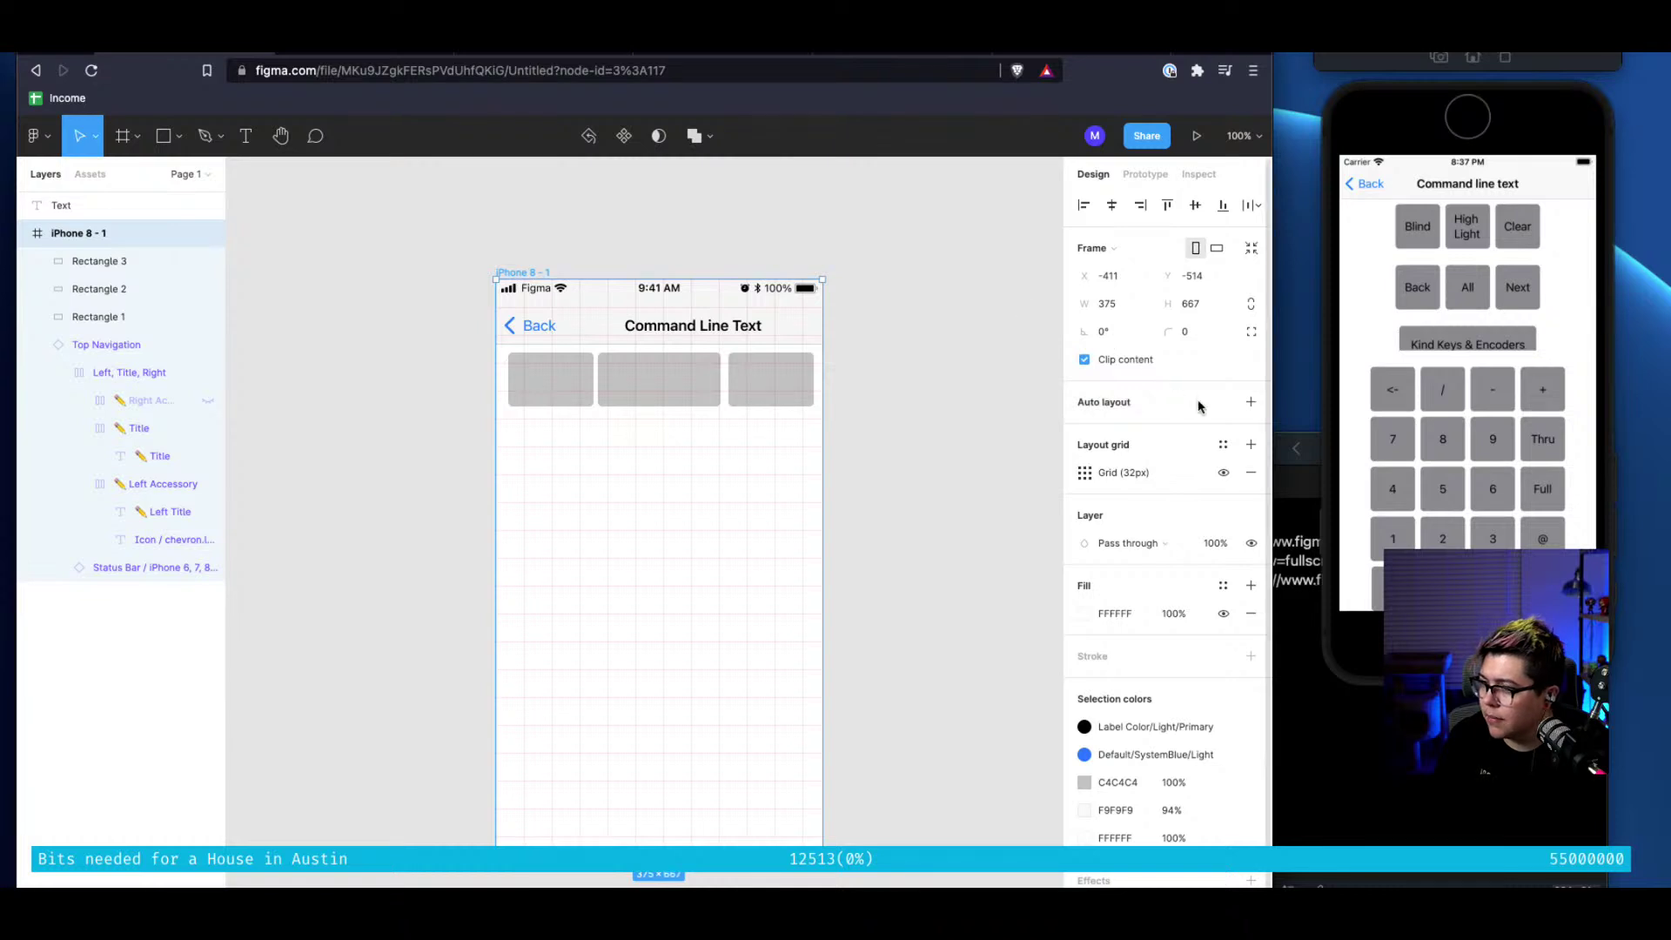
click(1087, 477)
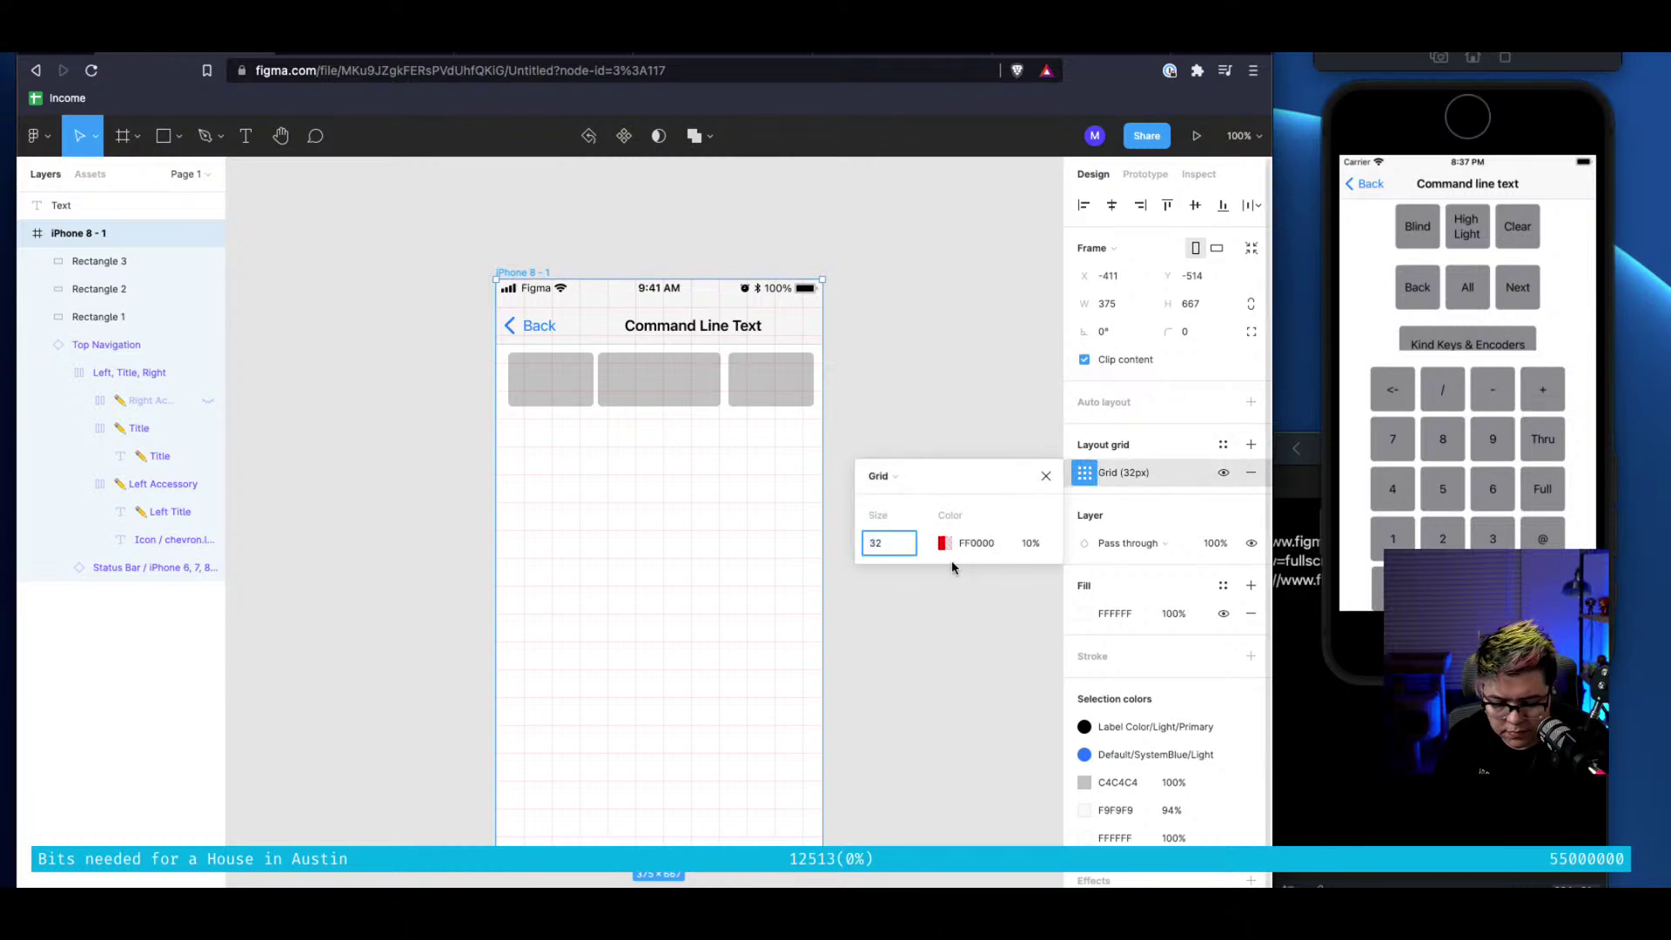
text(24)
key(Return)
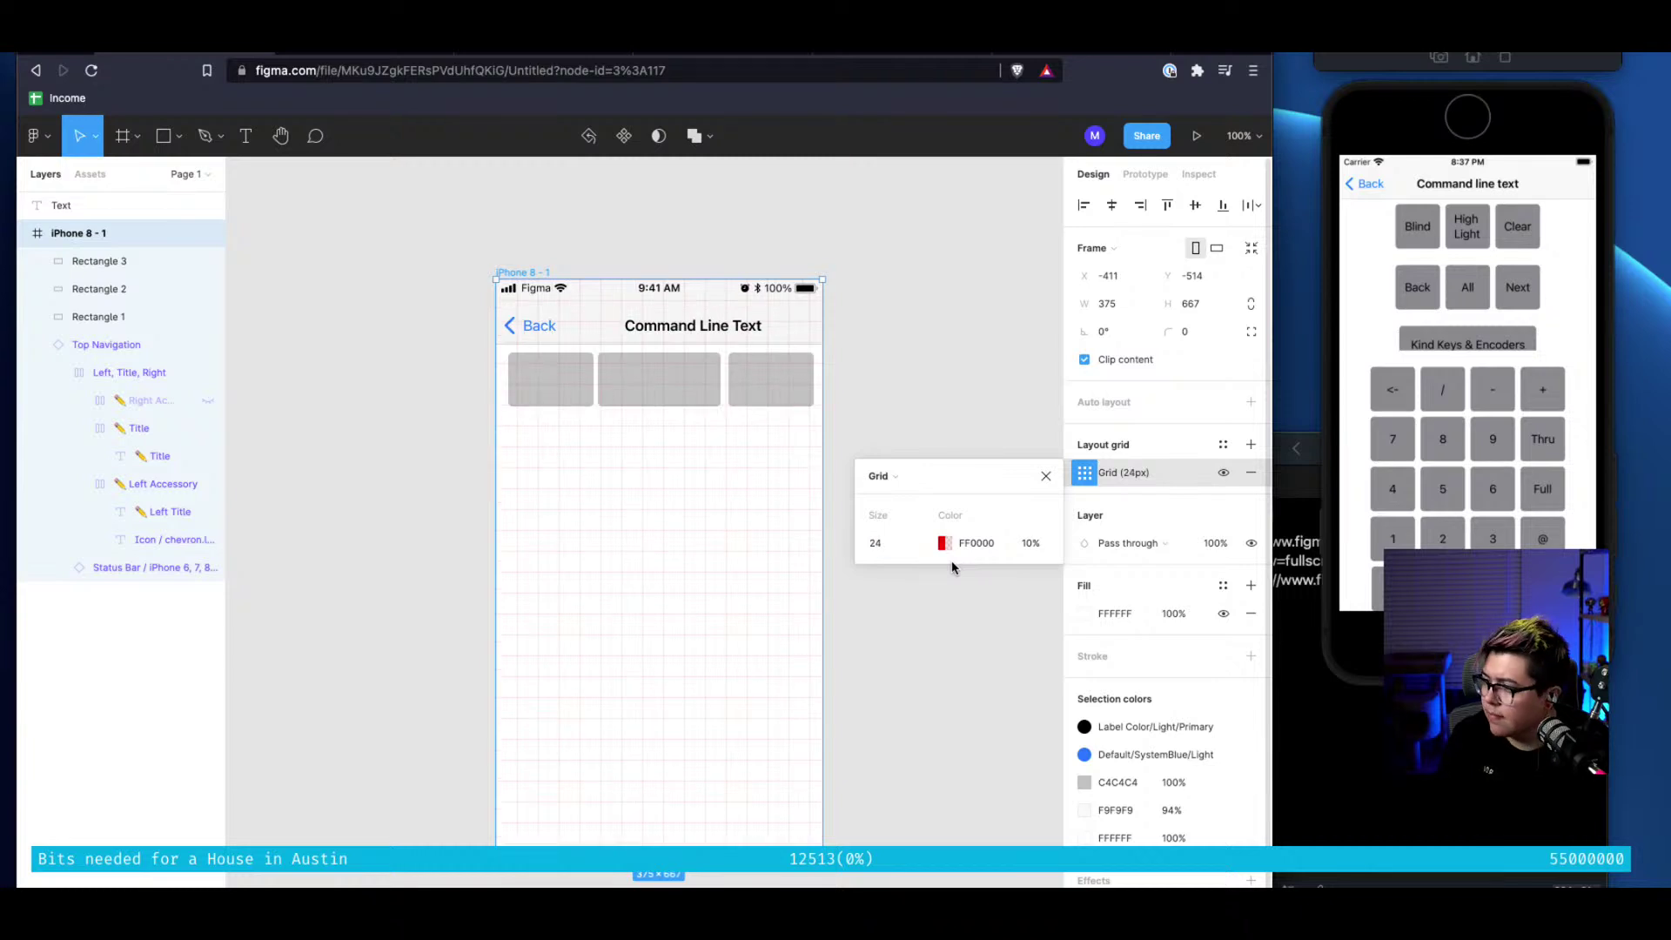
Reduce the frame's layout grid size in steps of 6 px, to 18 px and 12 px, and close the grid settings
click(886, 558)
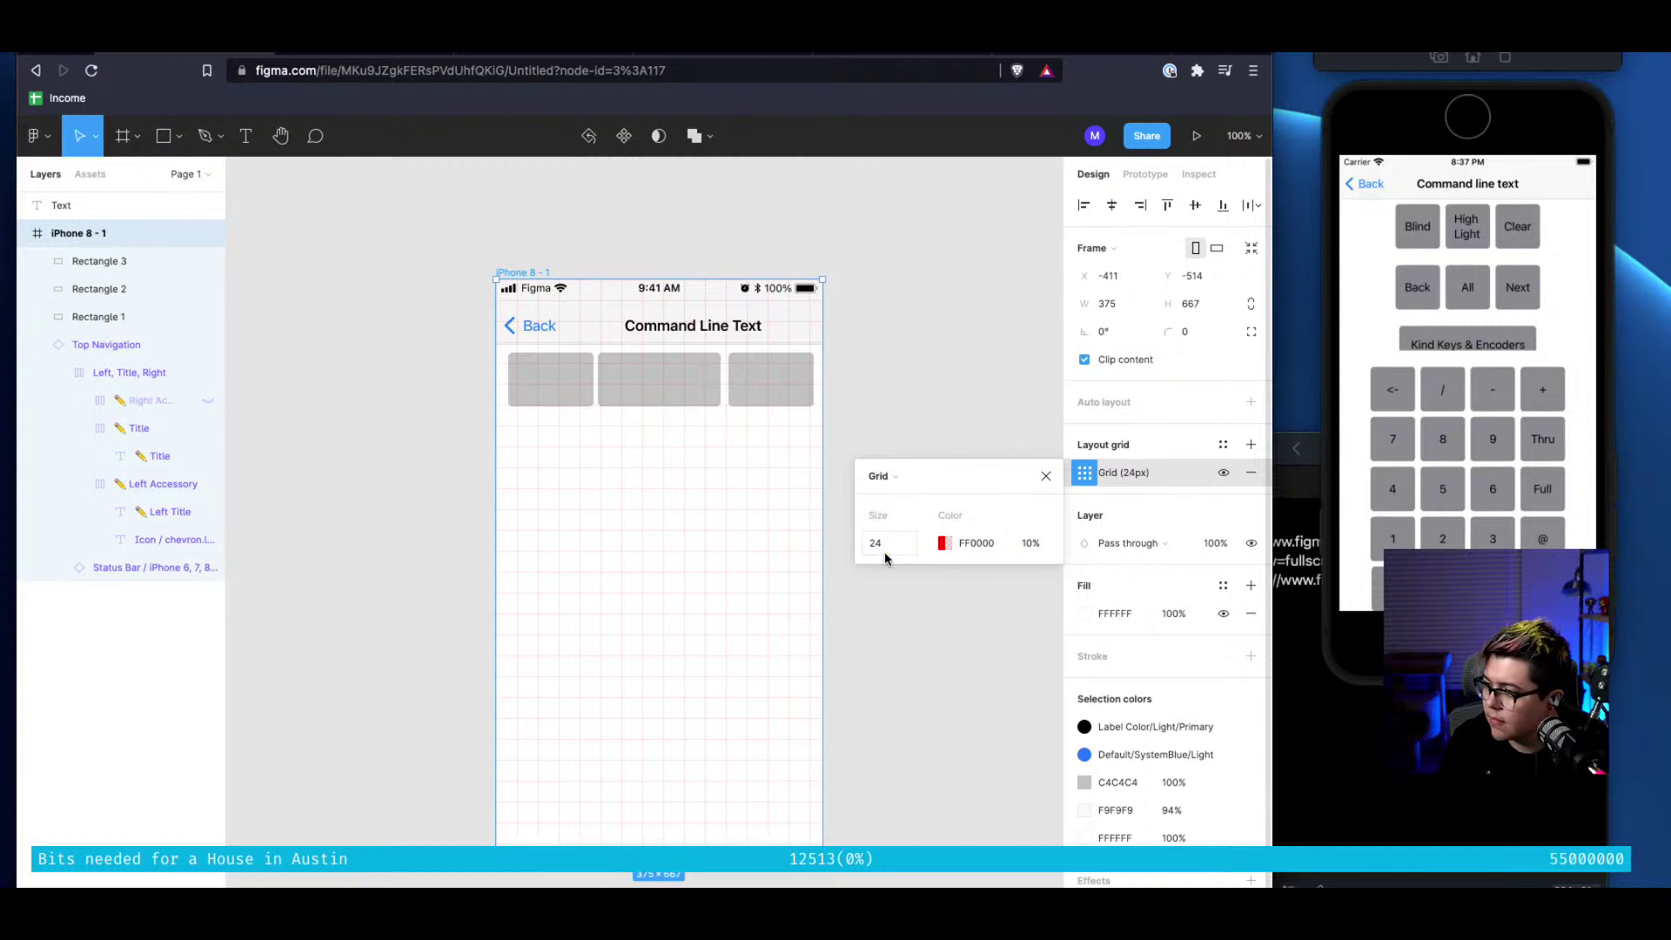
click(887, 543)
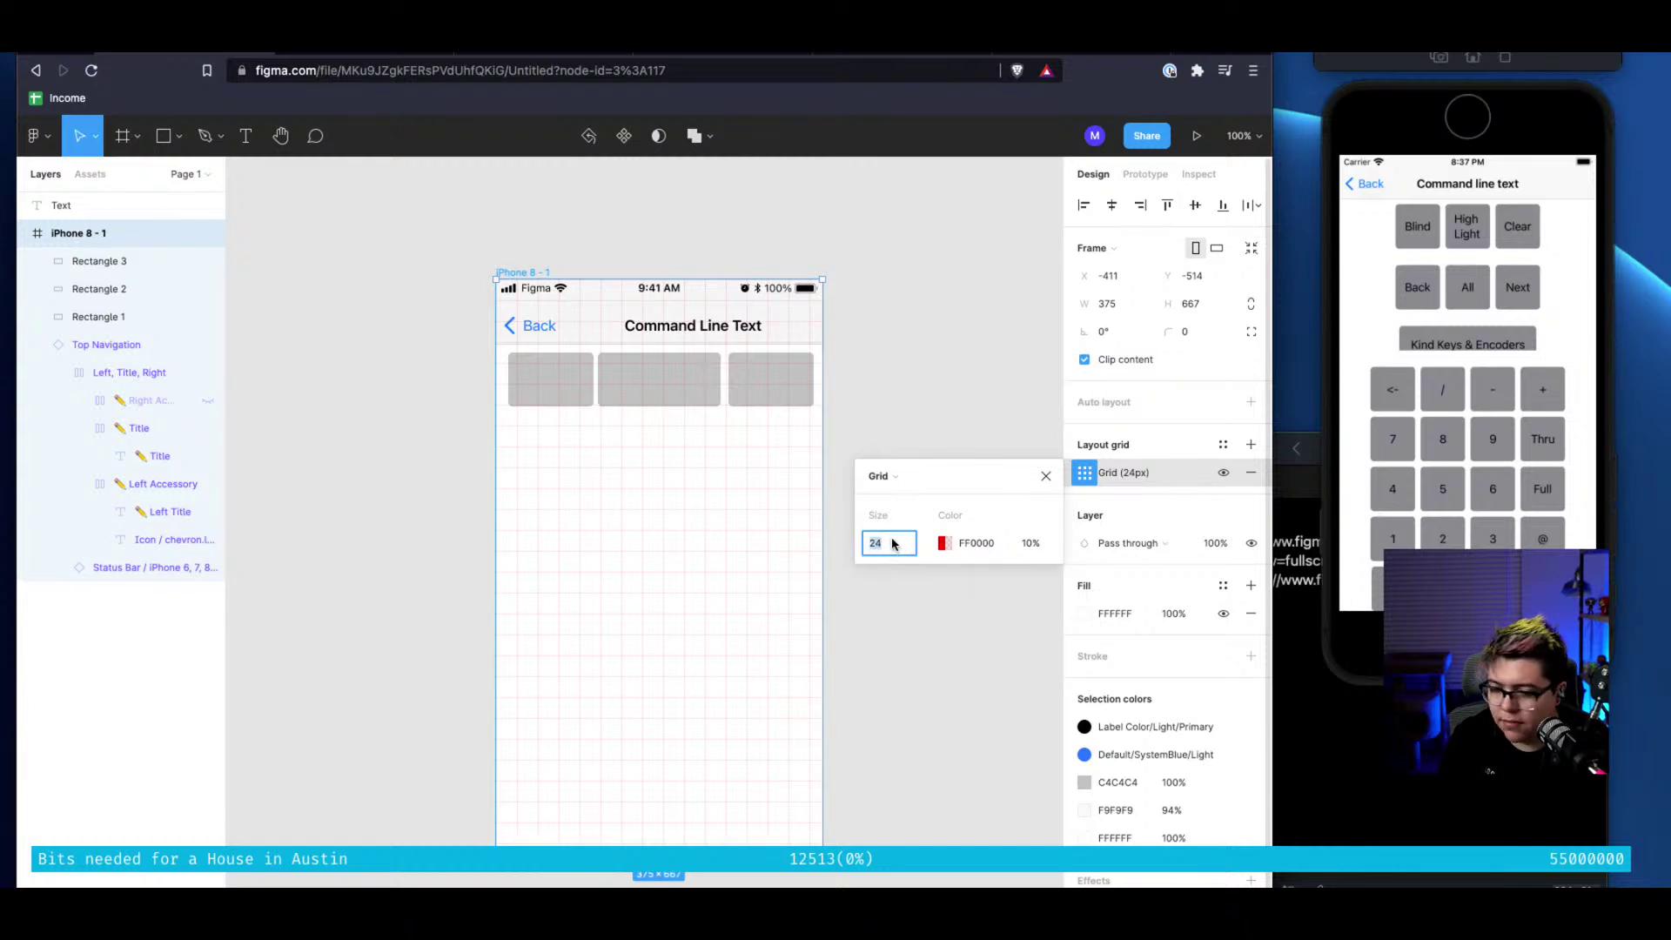
text(-6)
key(Return)
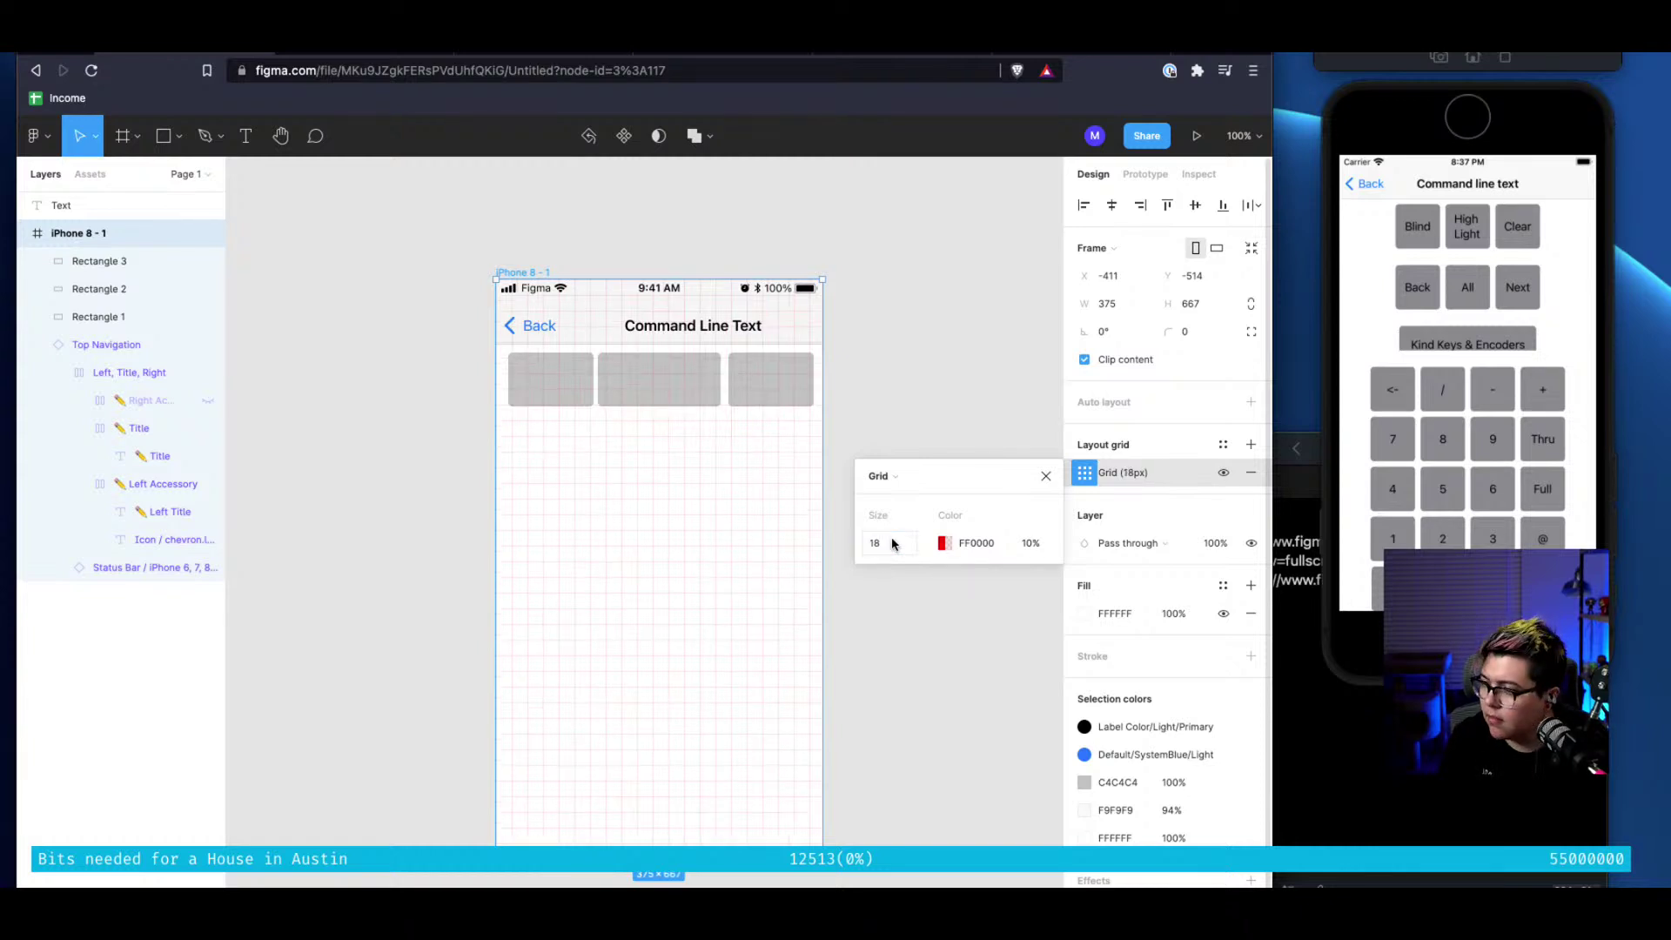
click(892, 544)
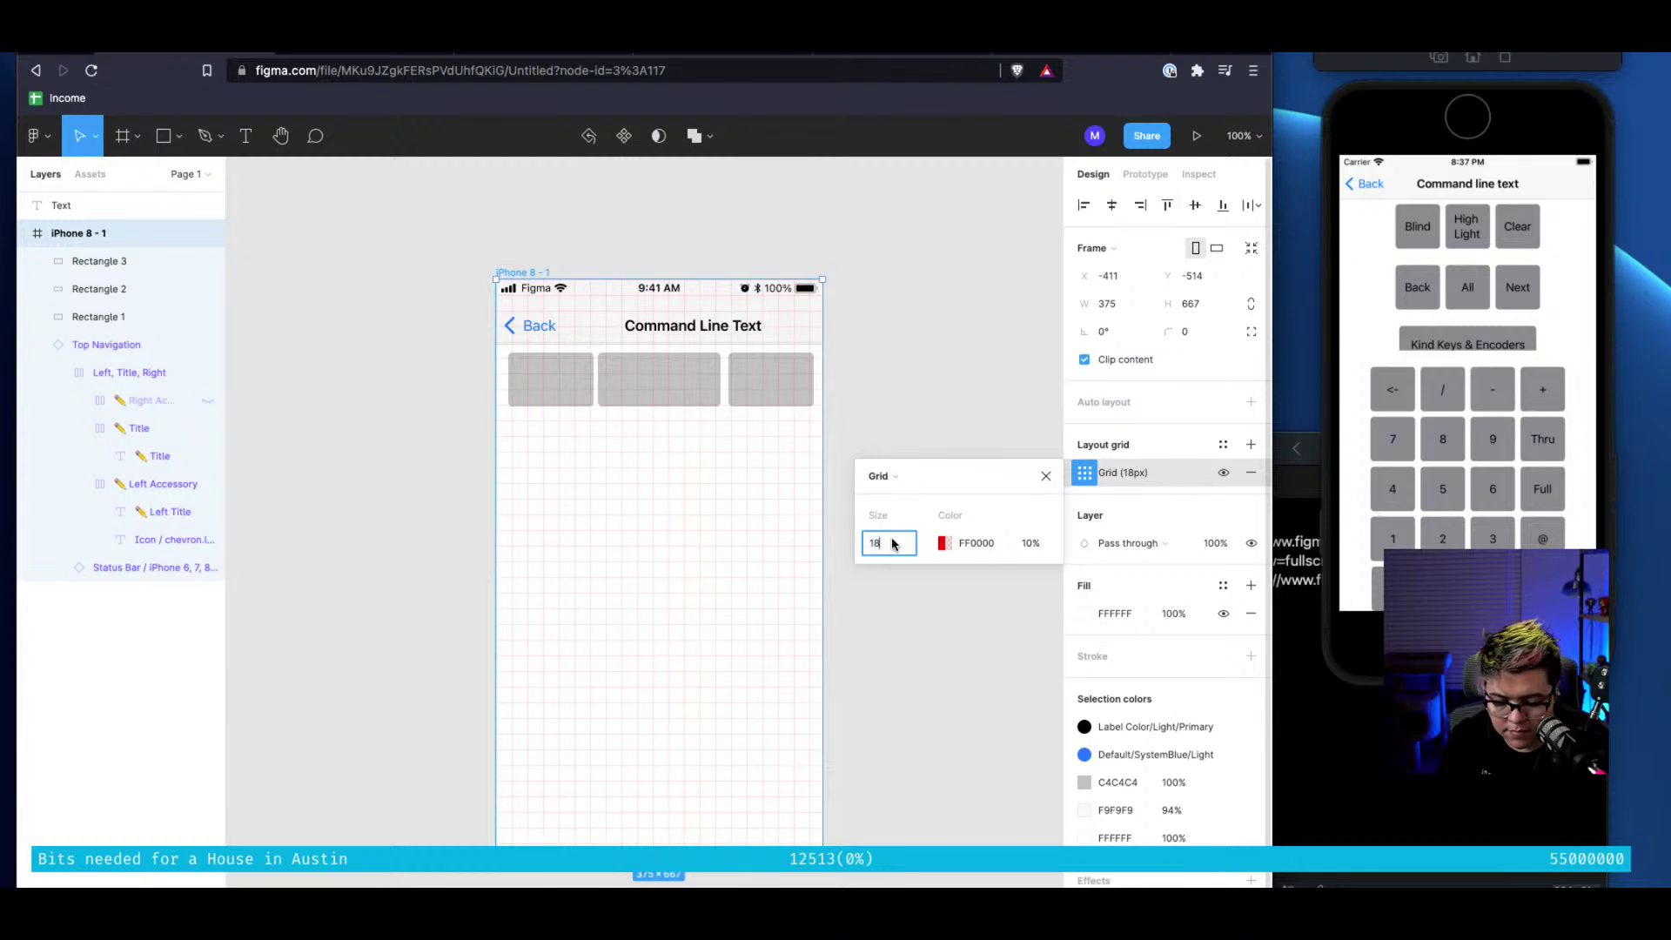
text(-6)
key(Return)
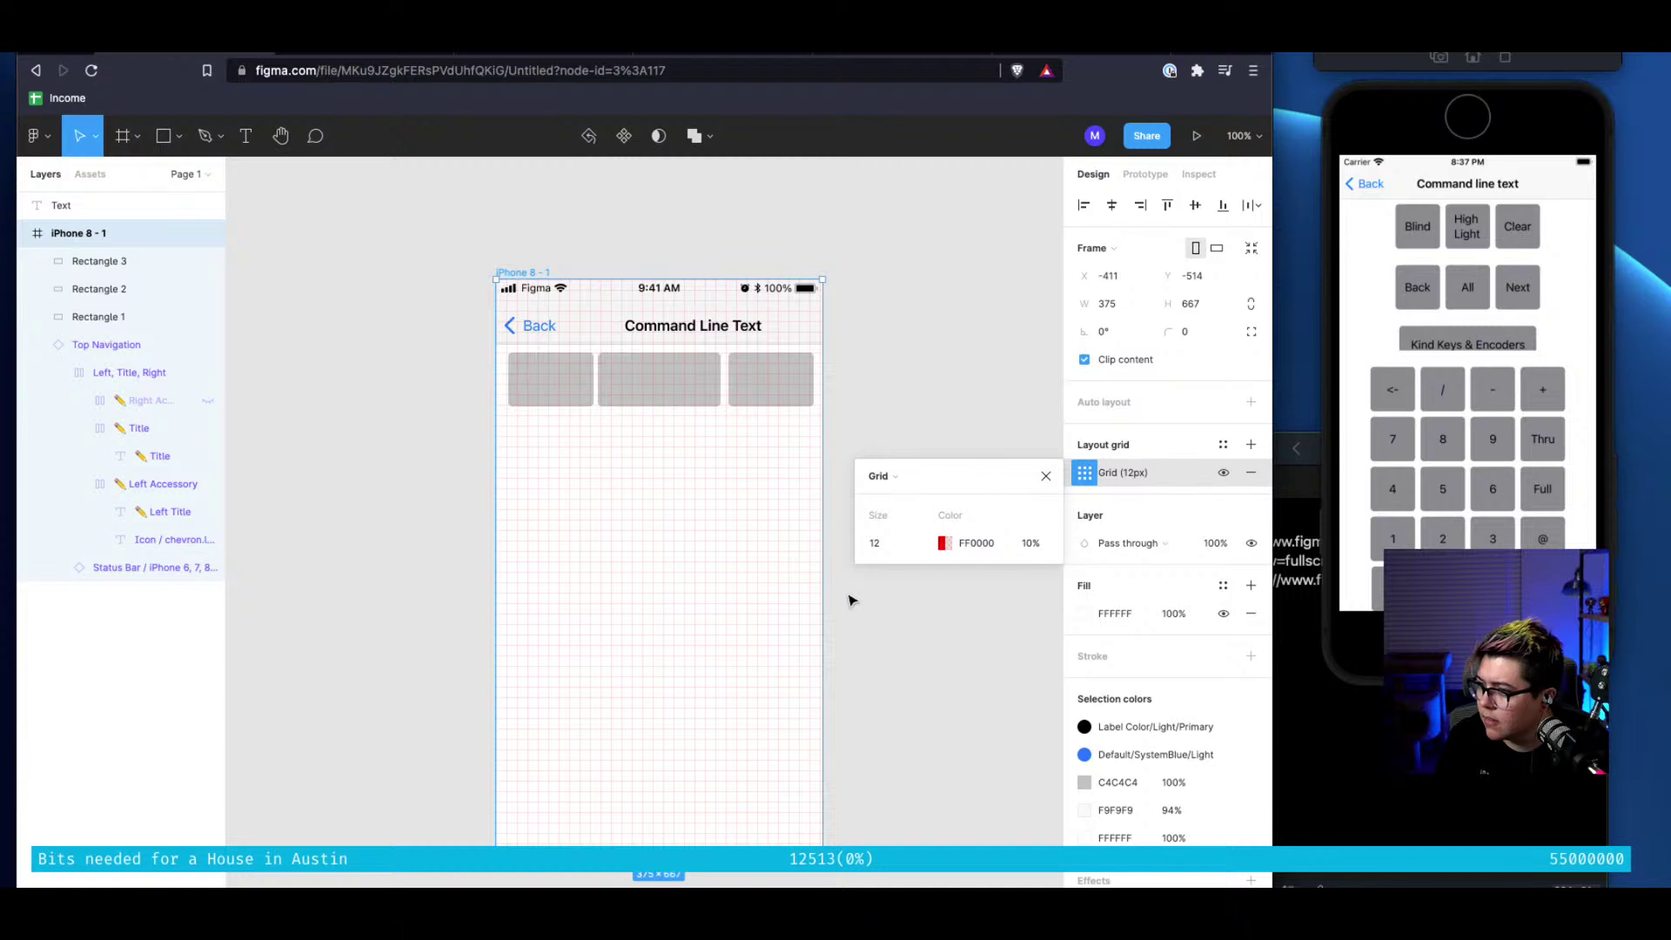
click(1043, 470)
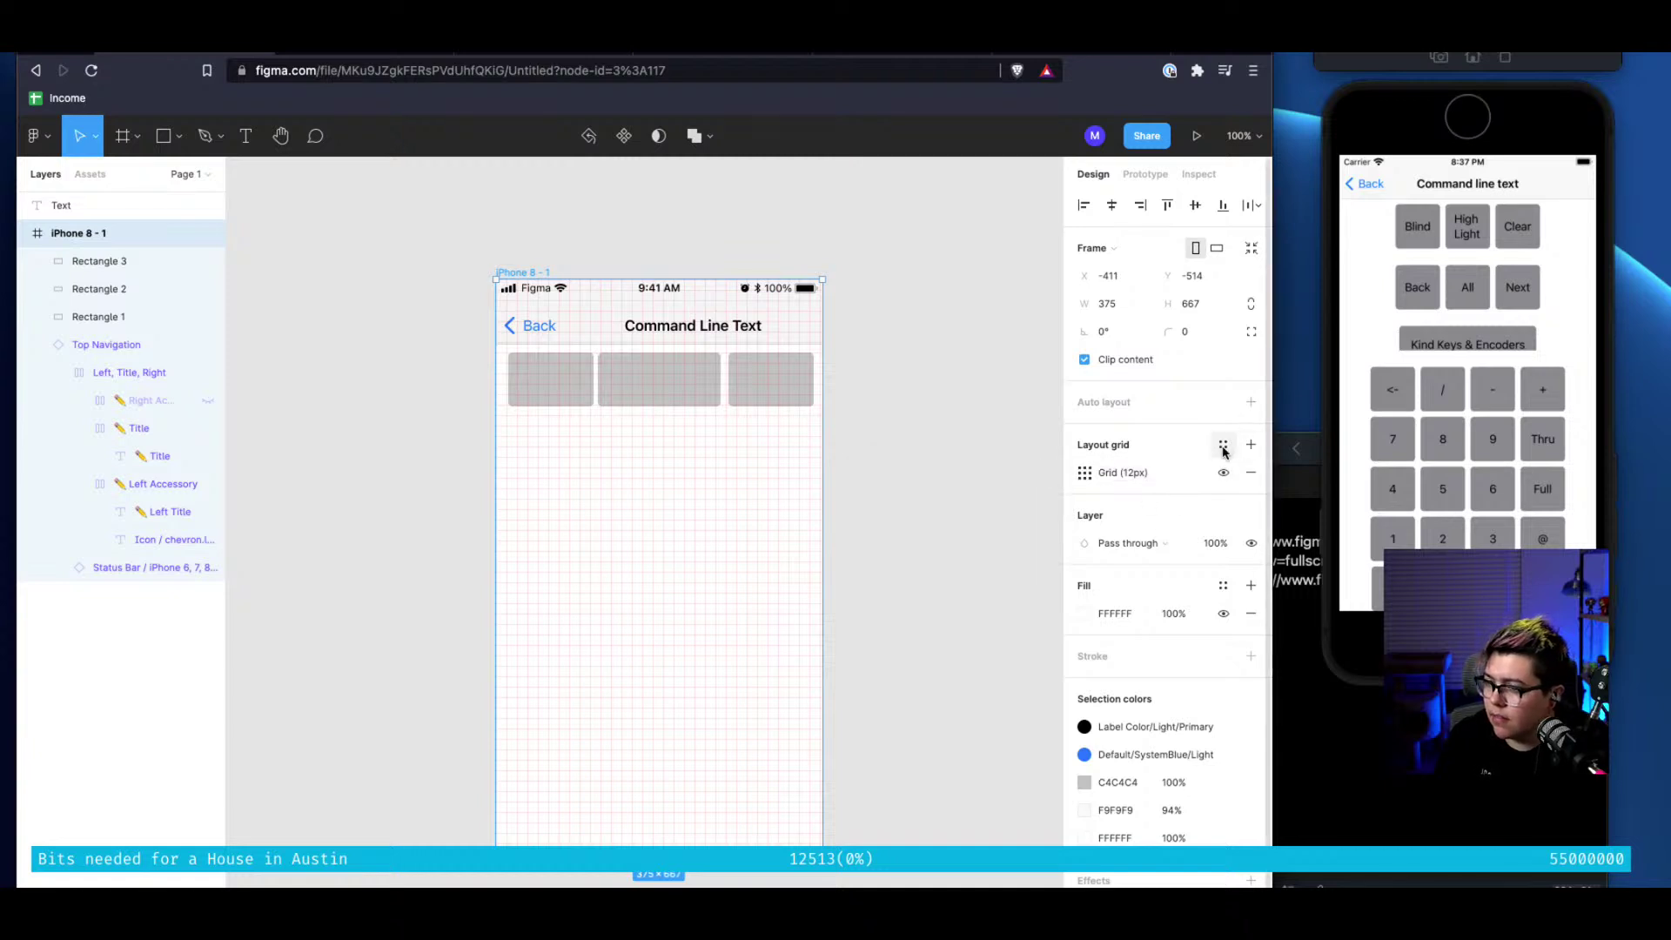
Check the grid styles and the iOS 15 UI Kit library for a ready-made grid, and remove the frame's layout grid
click(1222, 446)
click(1148, 571)
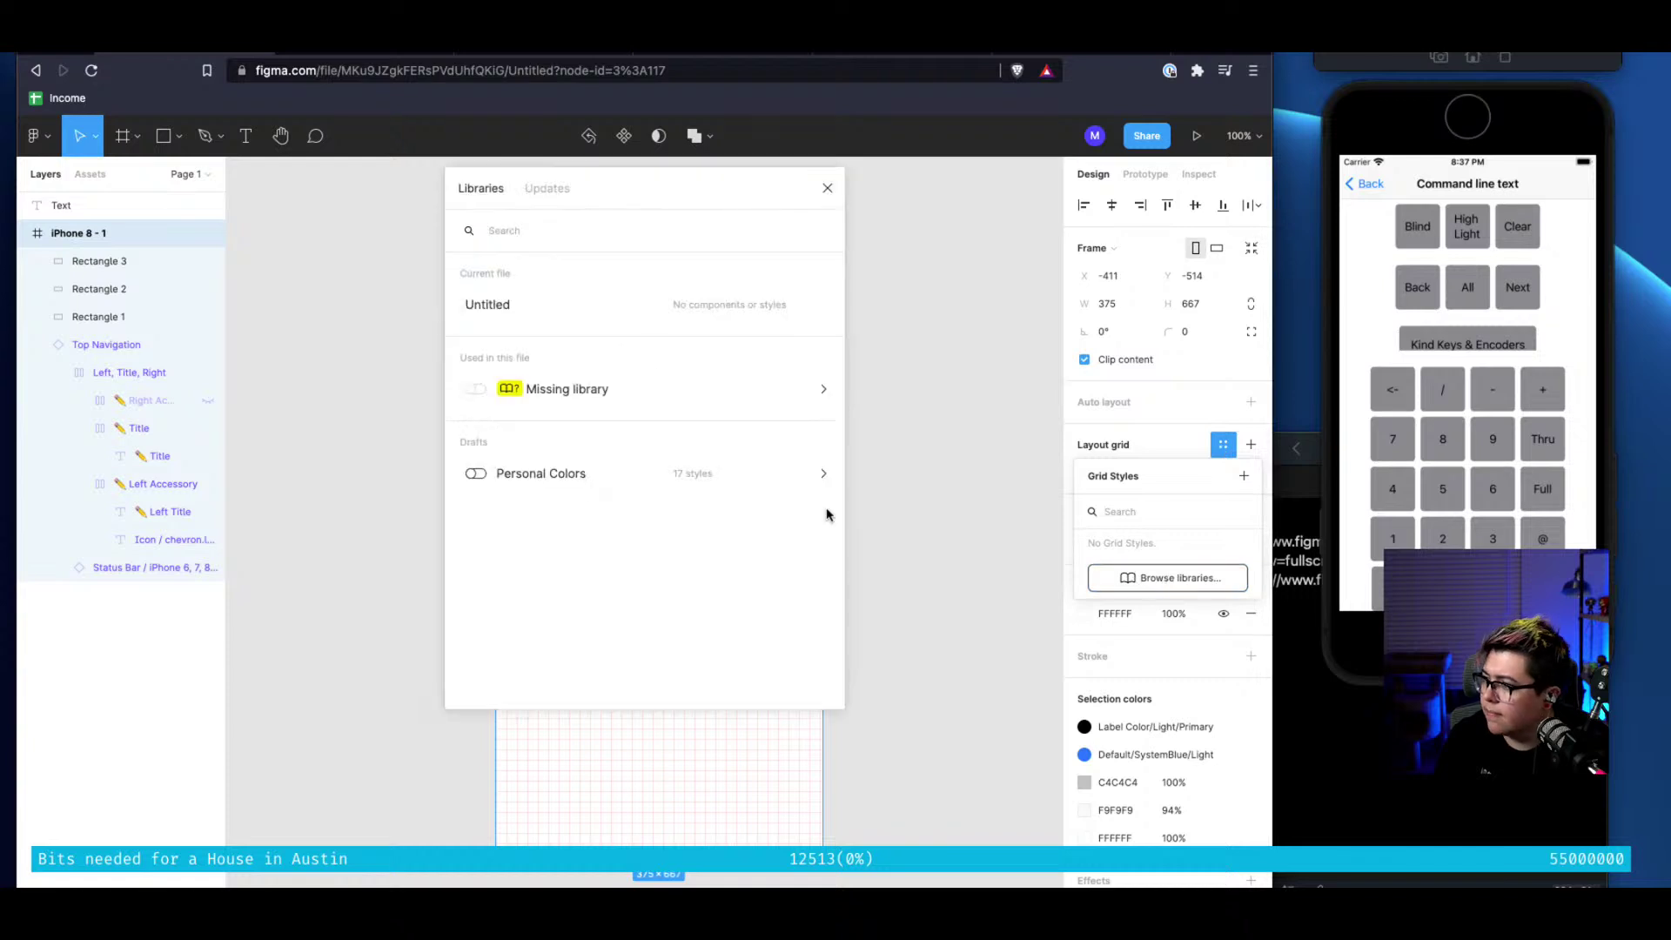
click(630, 406)
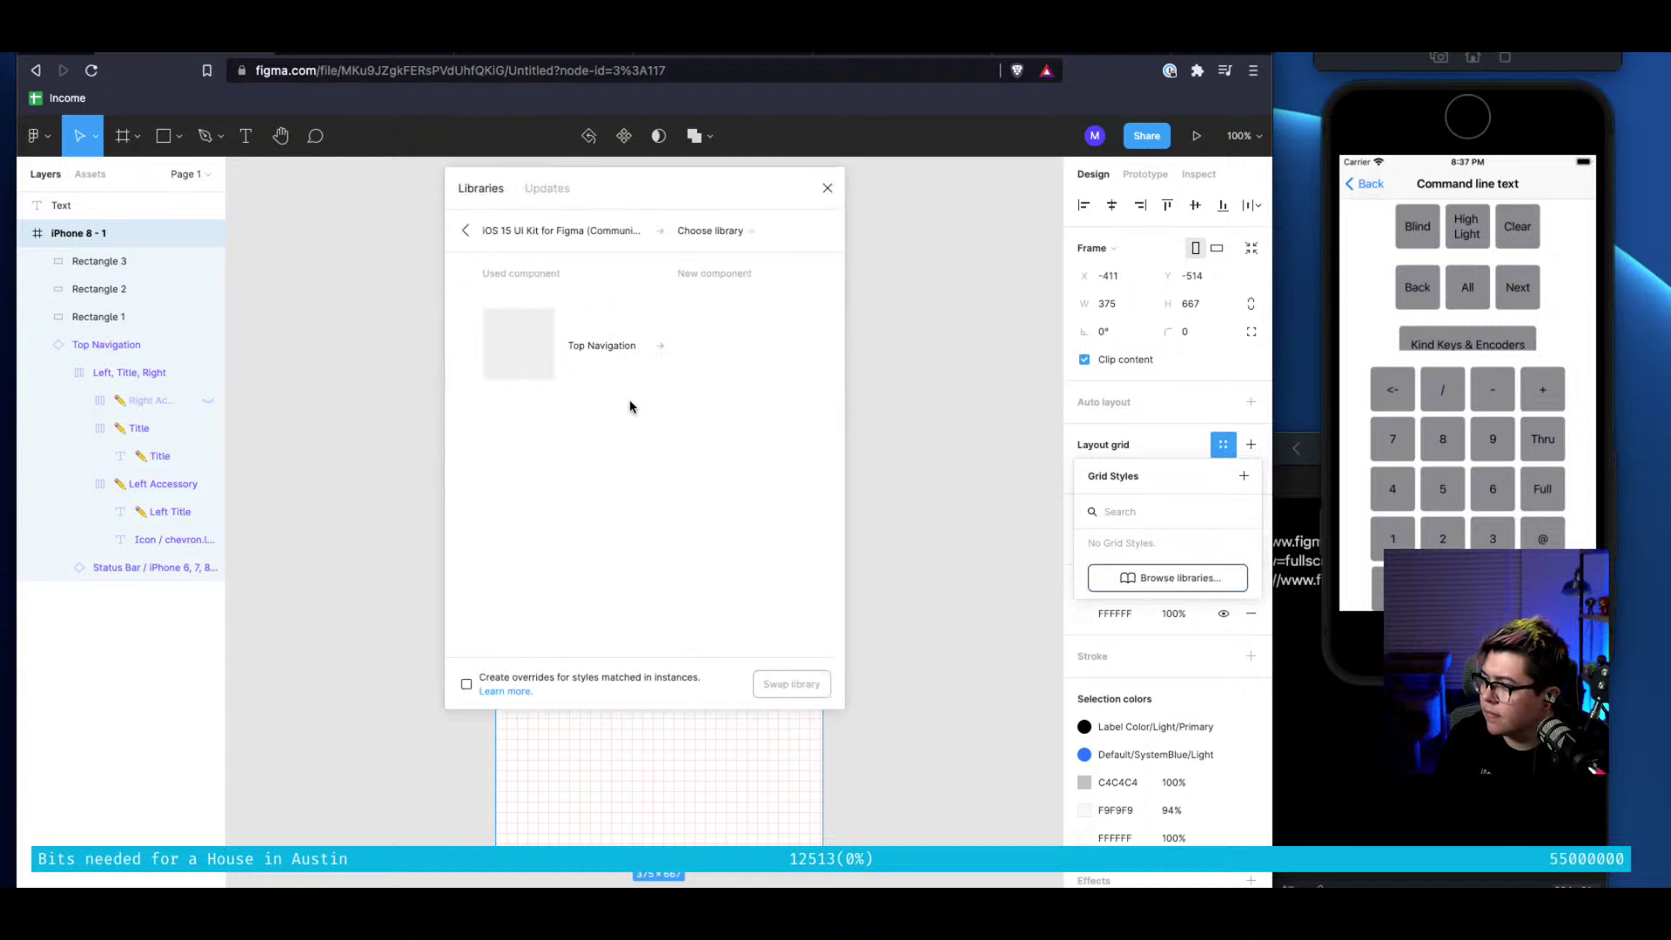
click(519, 355)
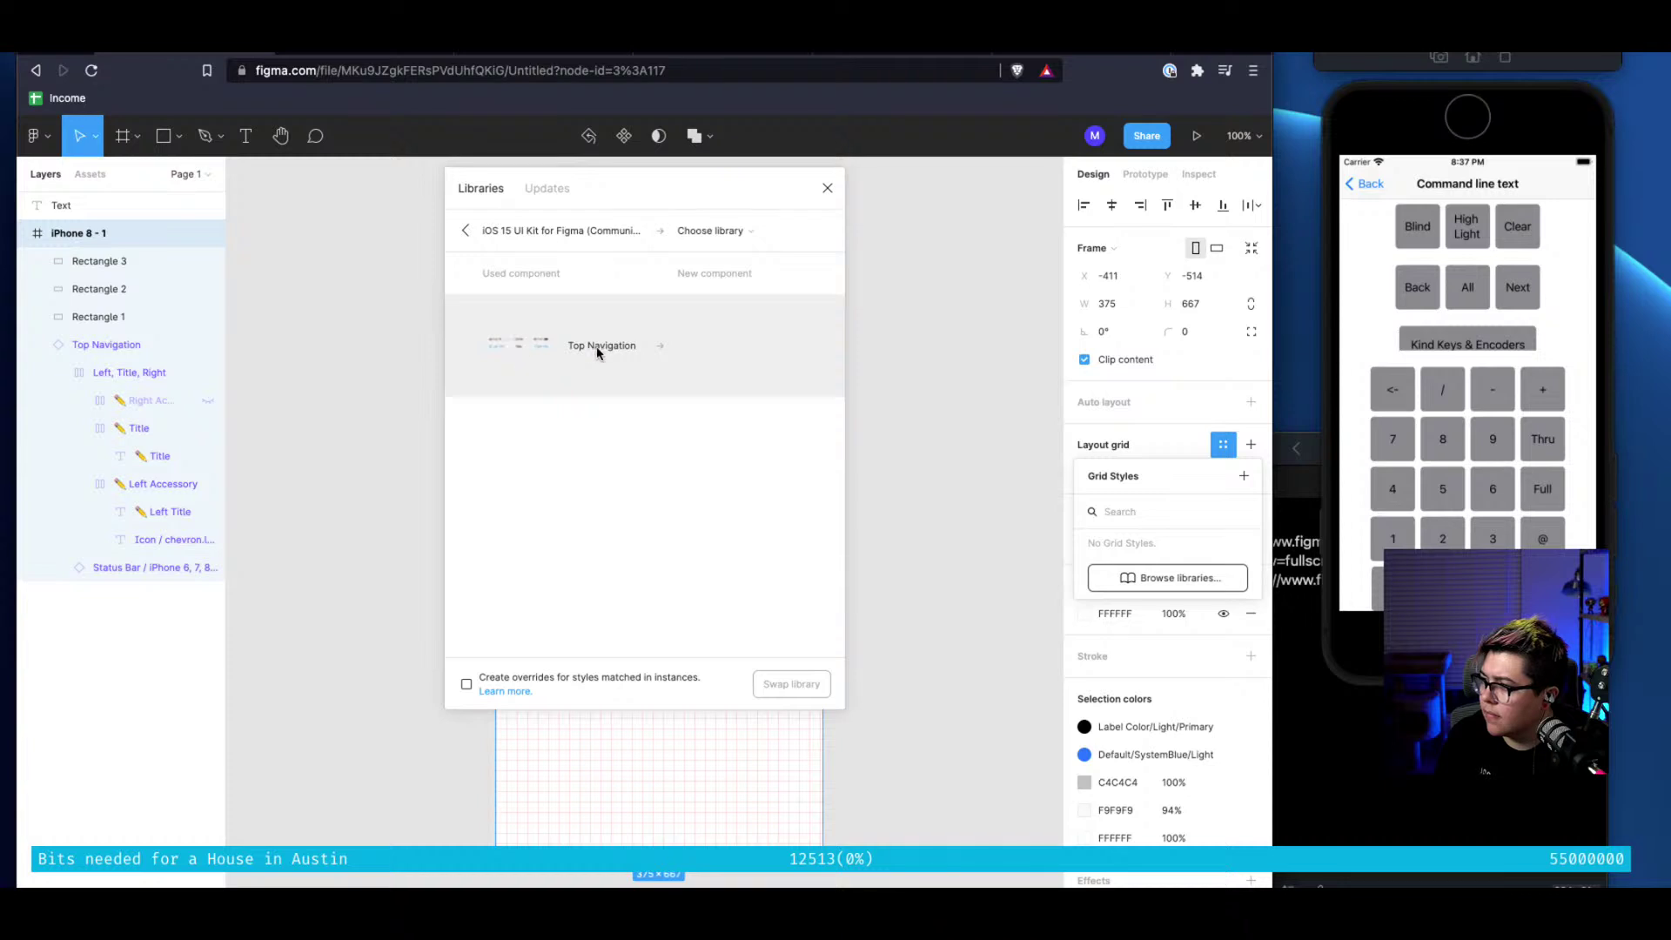
key(Escape)
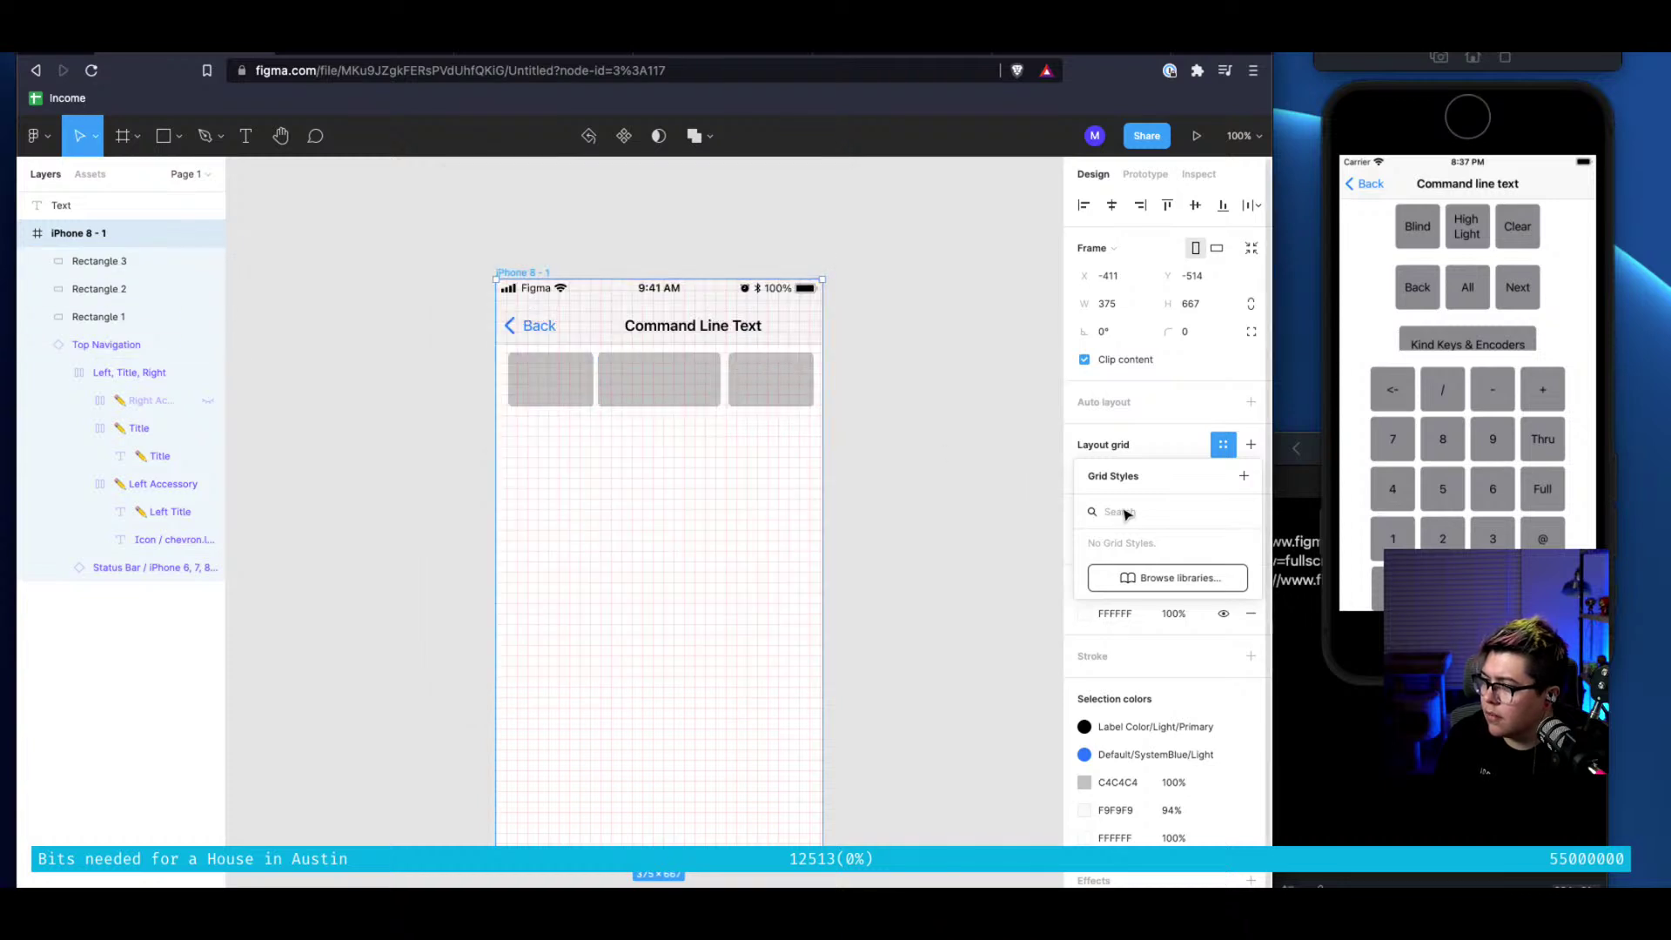
key(Escape)
click(1250, 472)
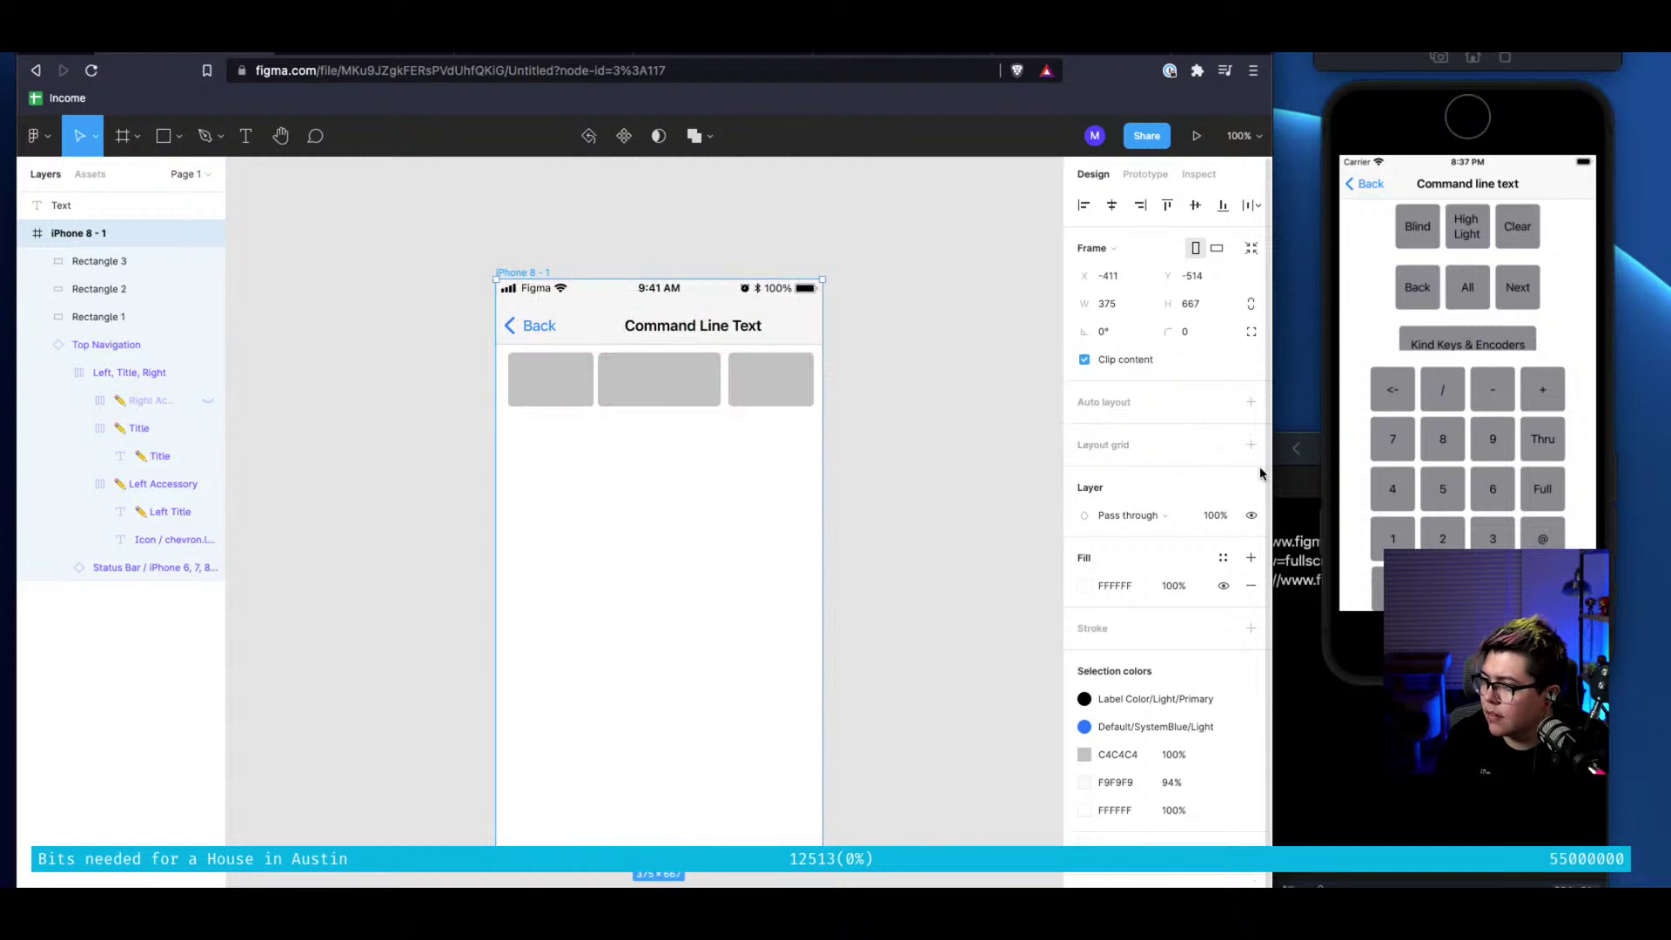
Switch to the iOS 15 UI Kit file and browse its Wallpaper, Homescreen and Widgets sections for usable components
click(369, 56)
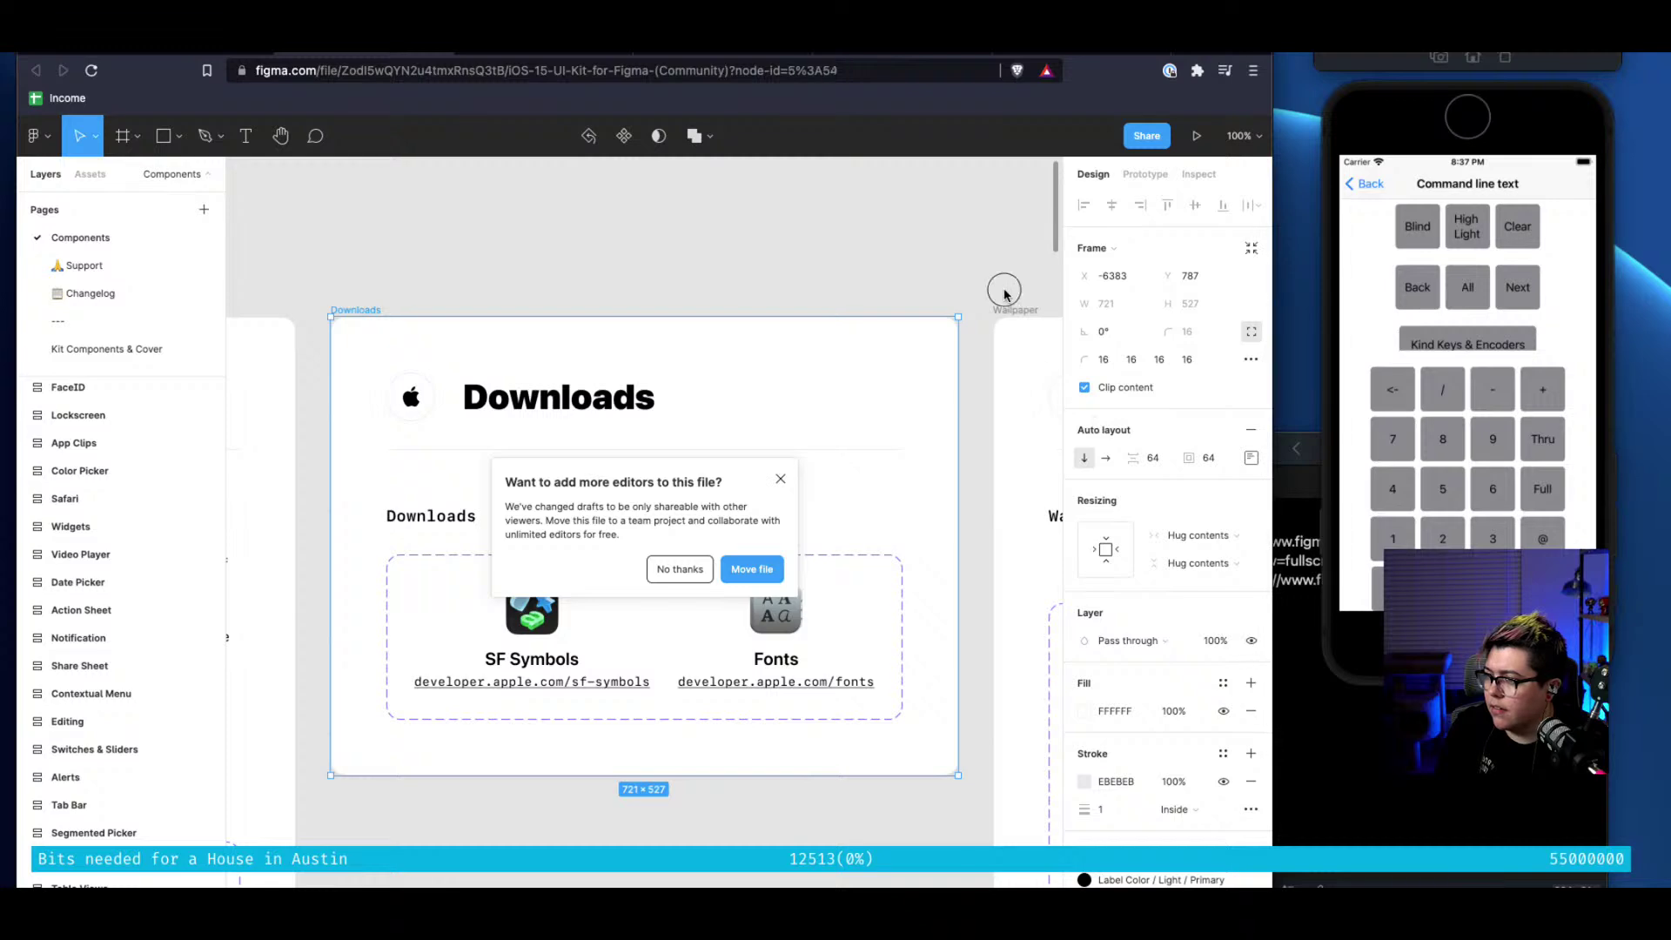
click(1018, 310)
scroll(1022, 311, right, 10)
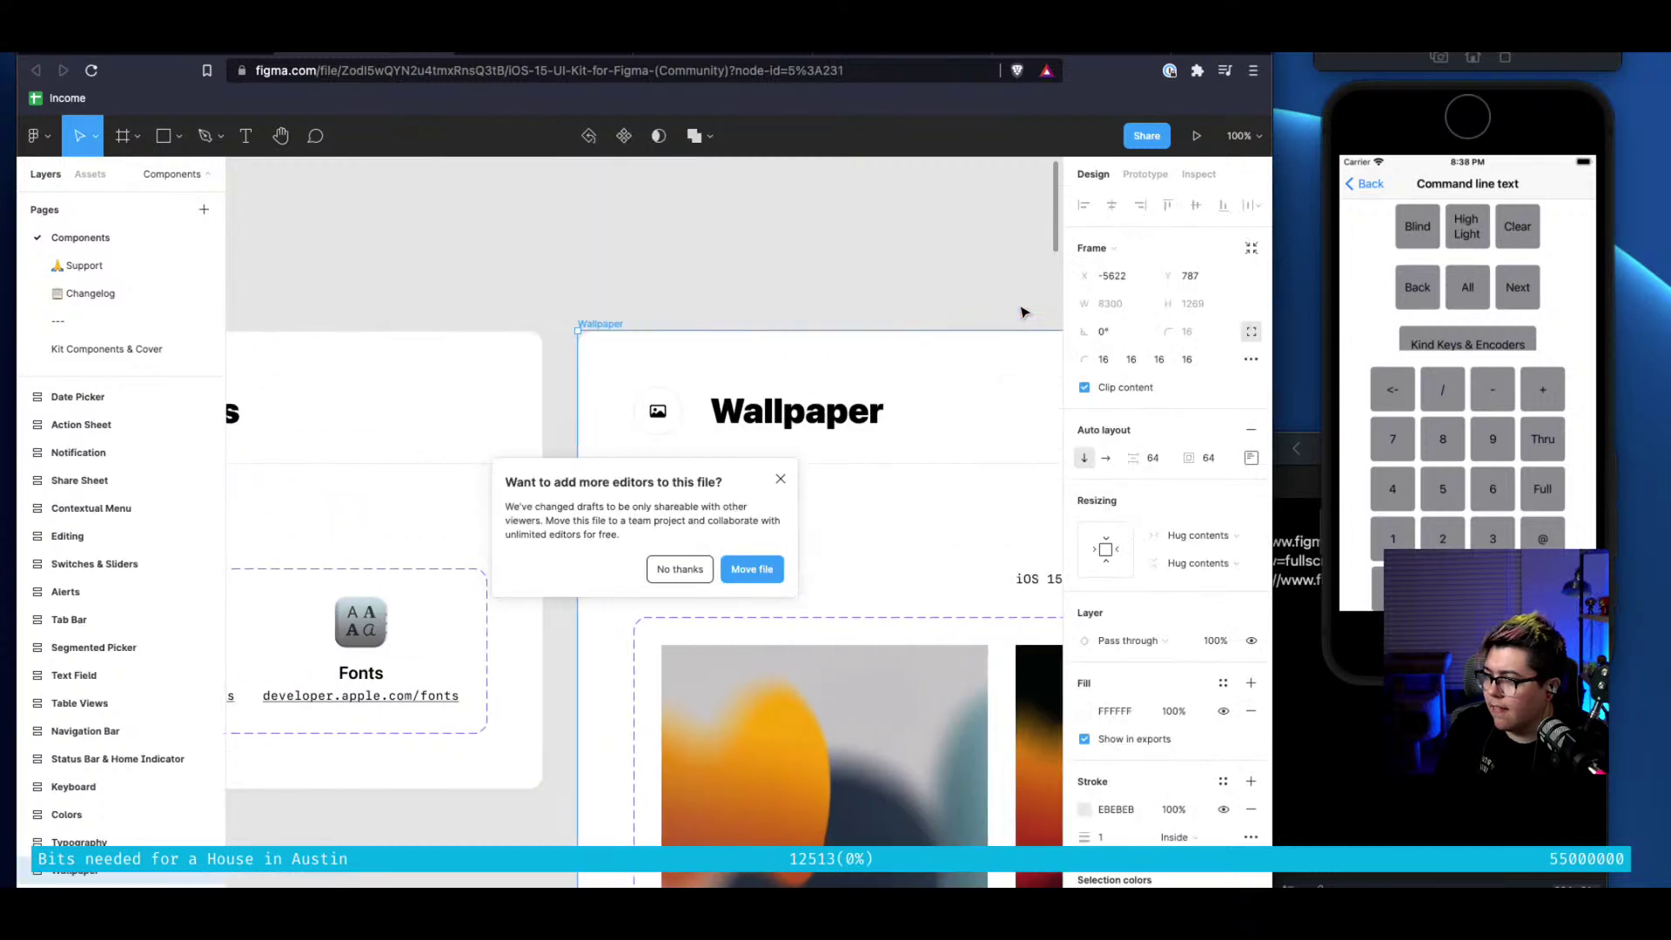
scroll(1022, 312, right, 3)
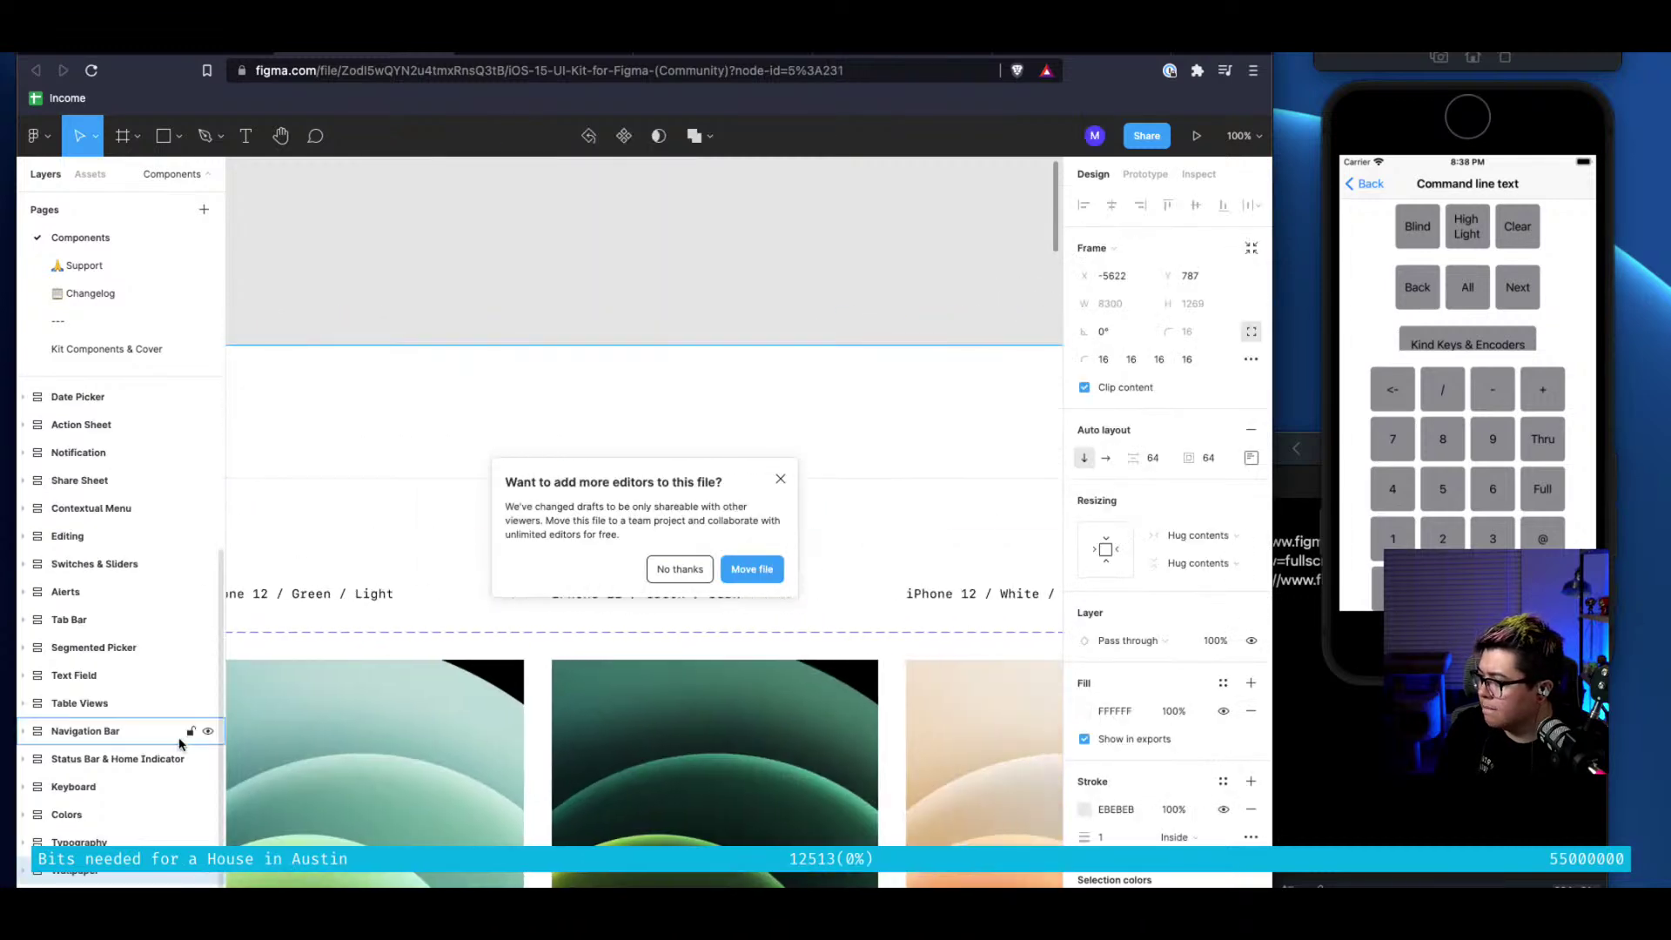
scroll(179, 743, up, 5)
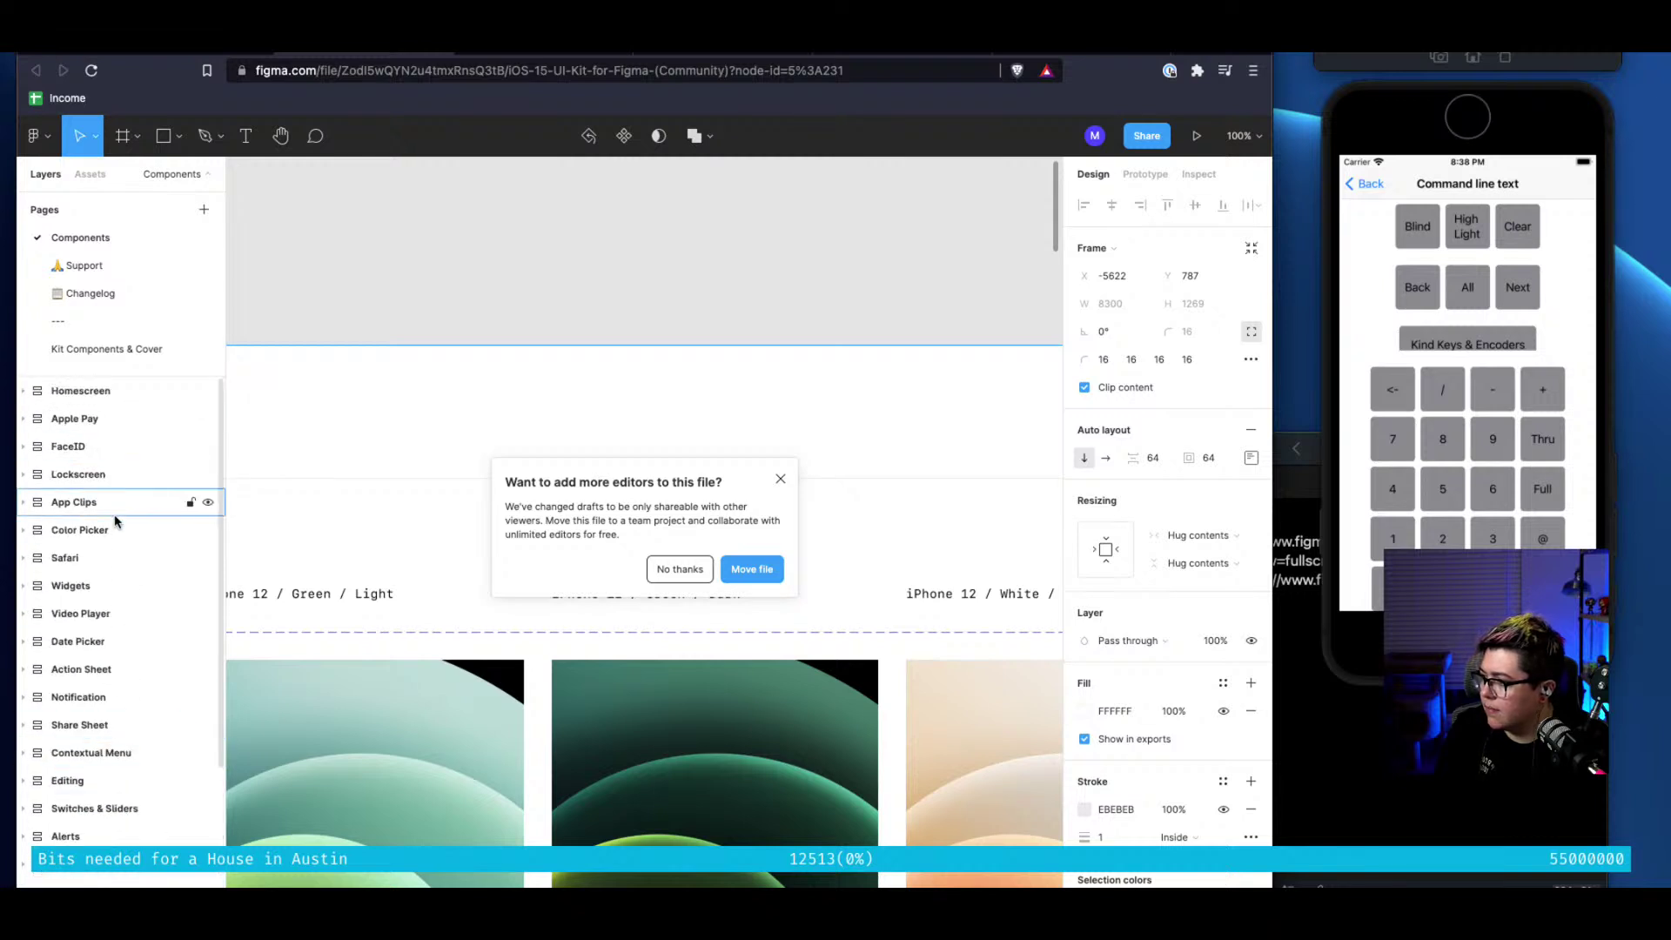
click(96, 399)
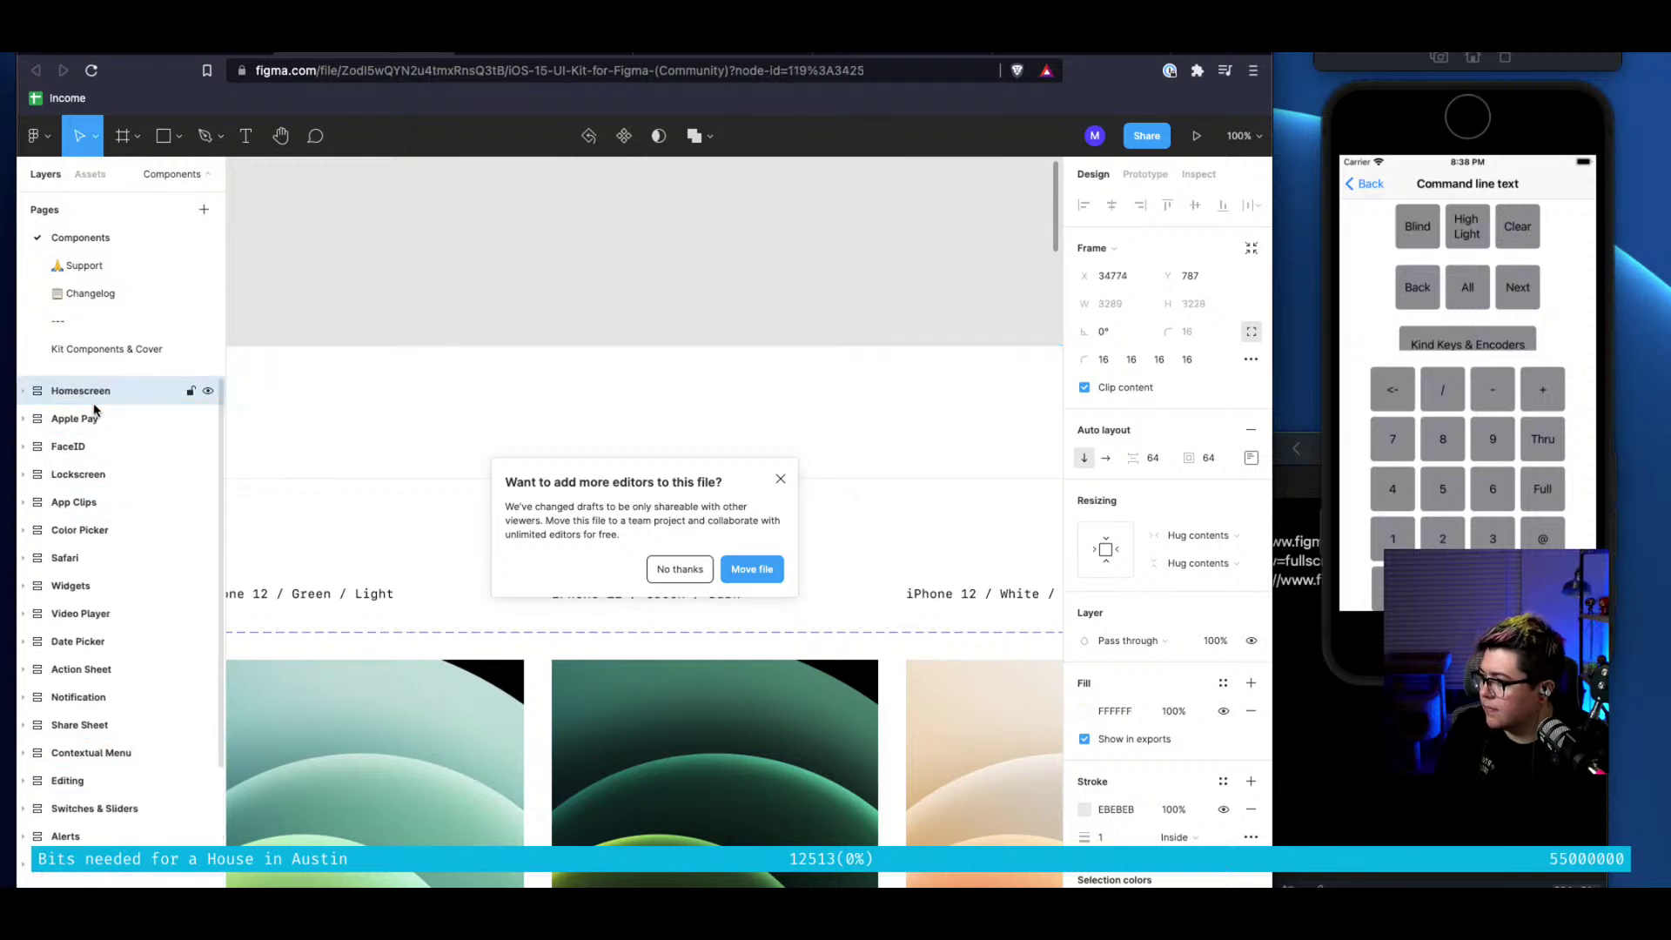
double_click(127, 586)
click(25, 585)
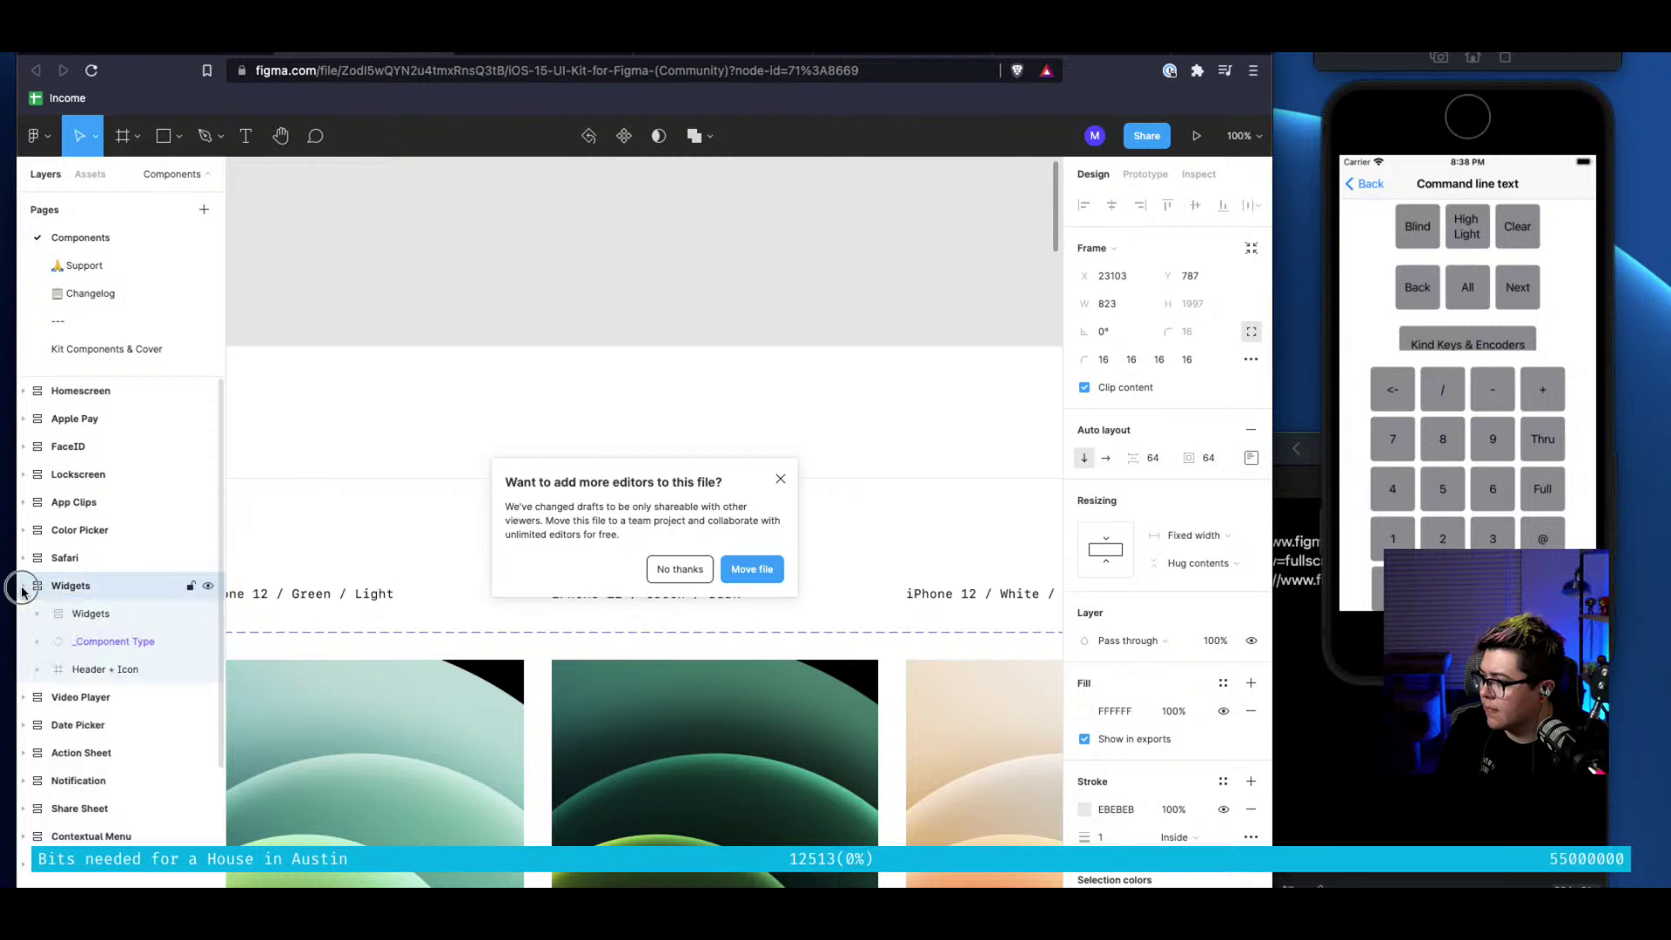
click(99, 609)
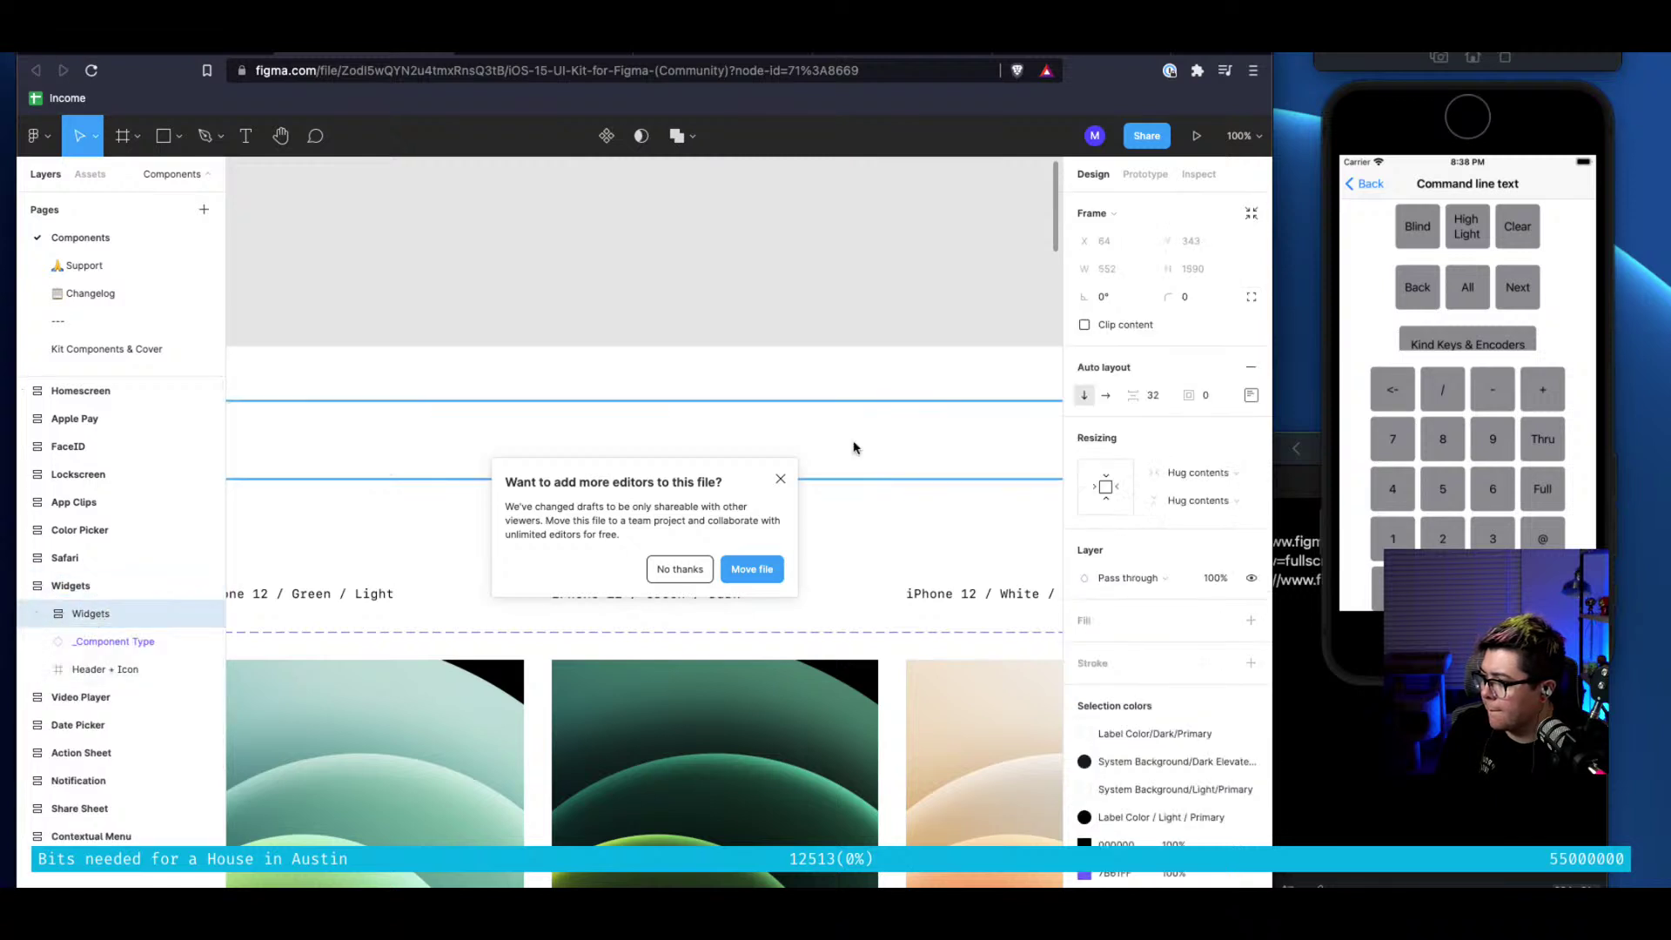
Examine the Numeric Keyboard components in the kit's Keyboard section and return to the mockup file
click(686, 574)
scroll(916, 504, down, 5)
scroll(916, 505, right, 10)
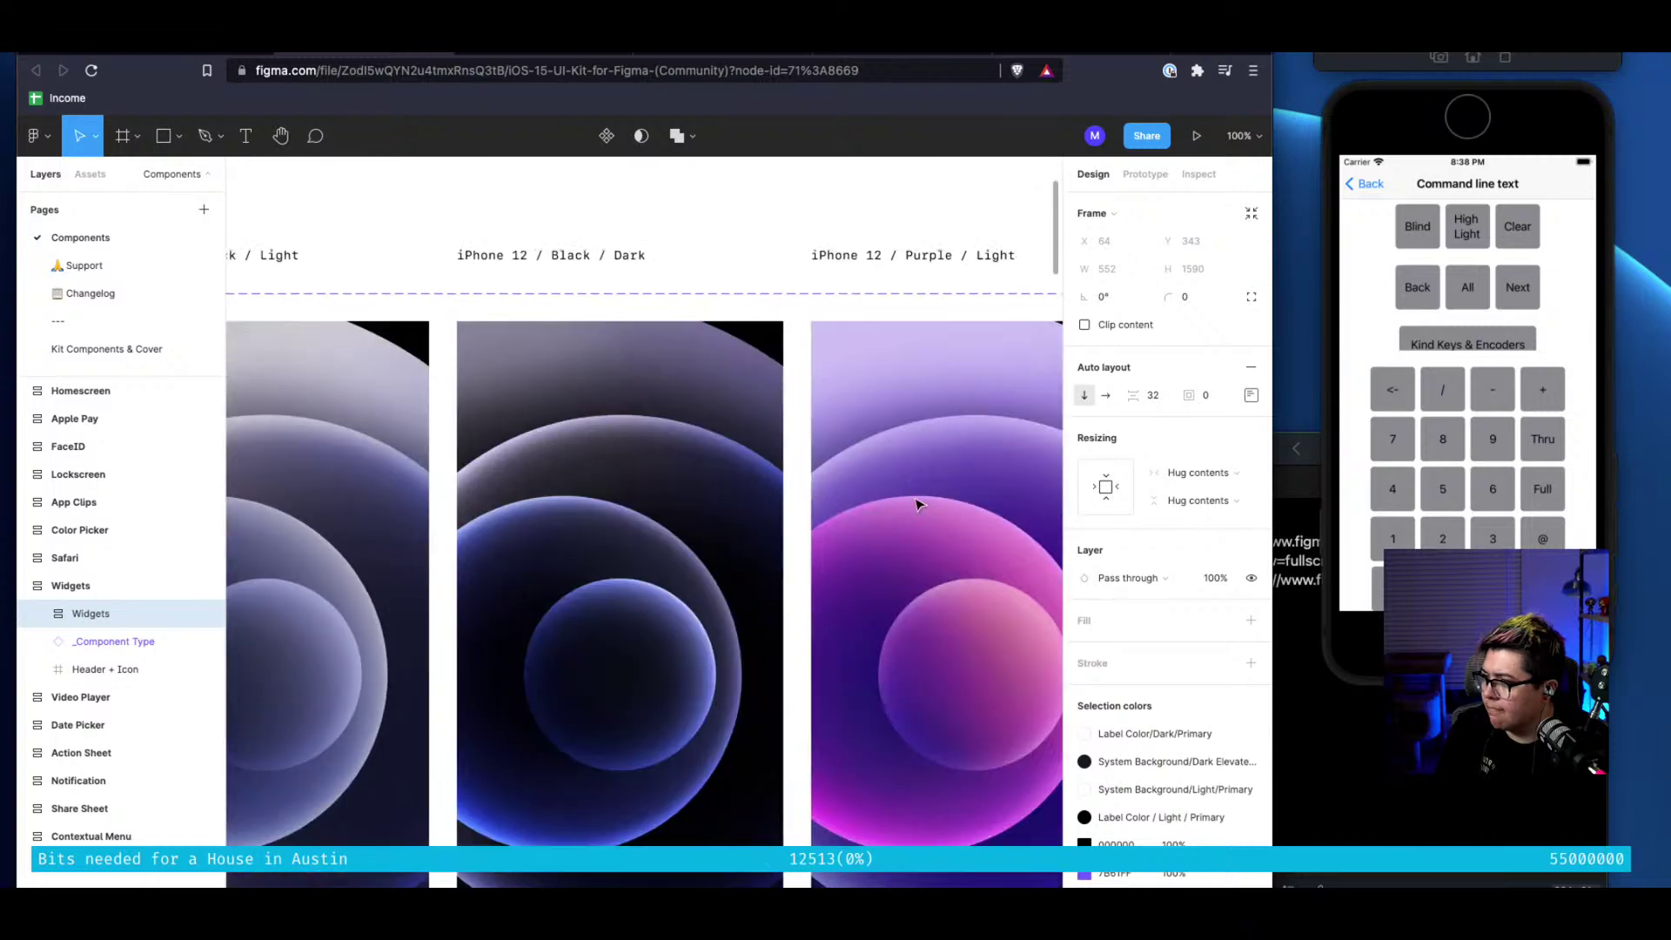
scroll(916, 505, down, 5)
scroll(914, 500, up, 10)
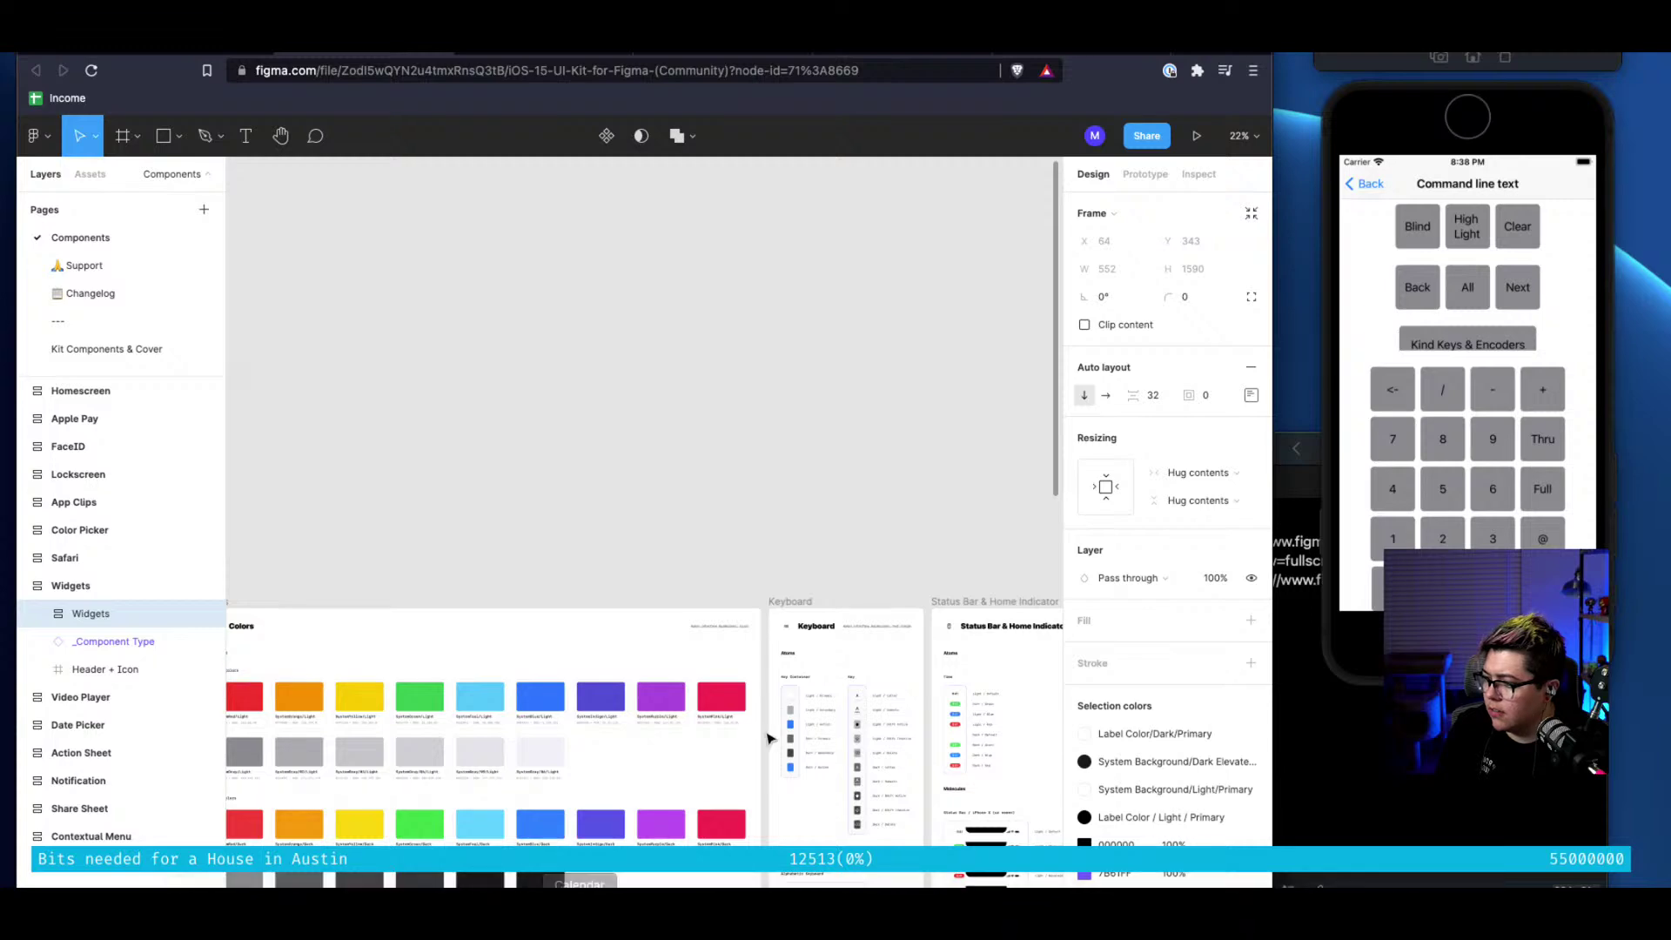
scroll(767, 736, down, 10)
scroll(768, 736, right, 5)
scroll(767, 738, right, 3)
click(526, 628)
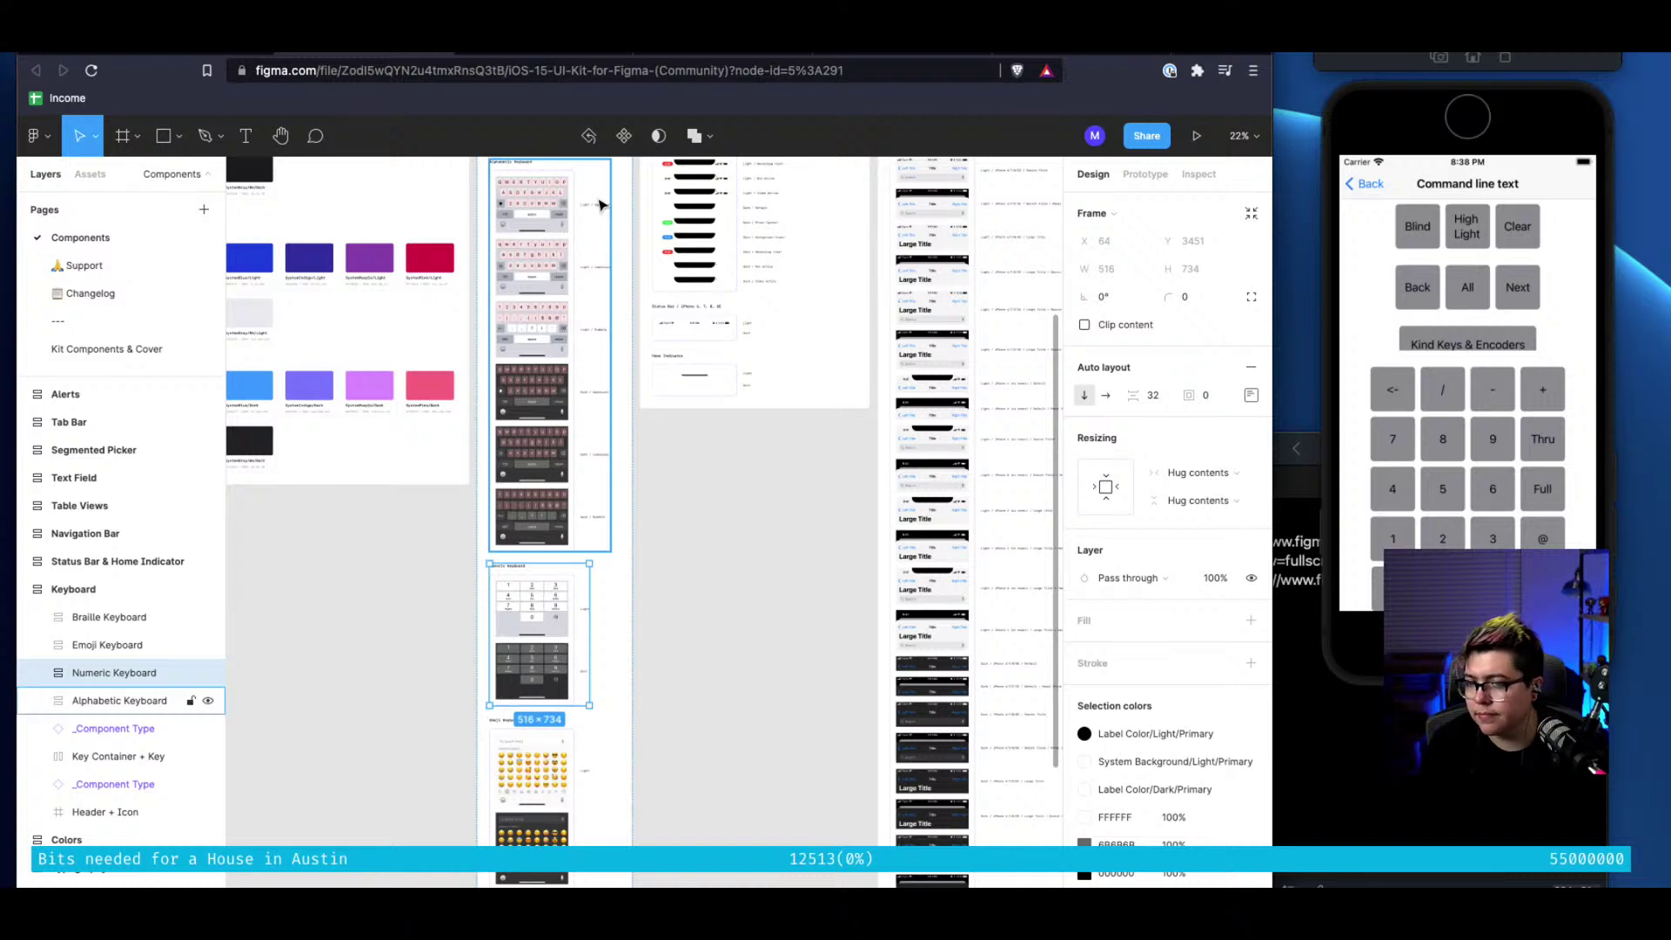
click(176, 55)
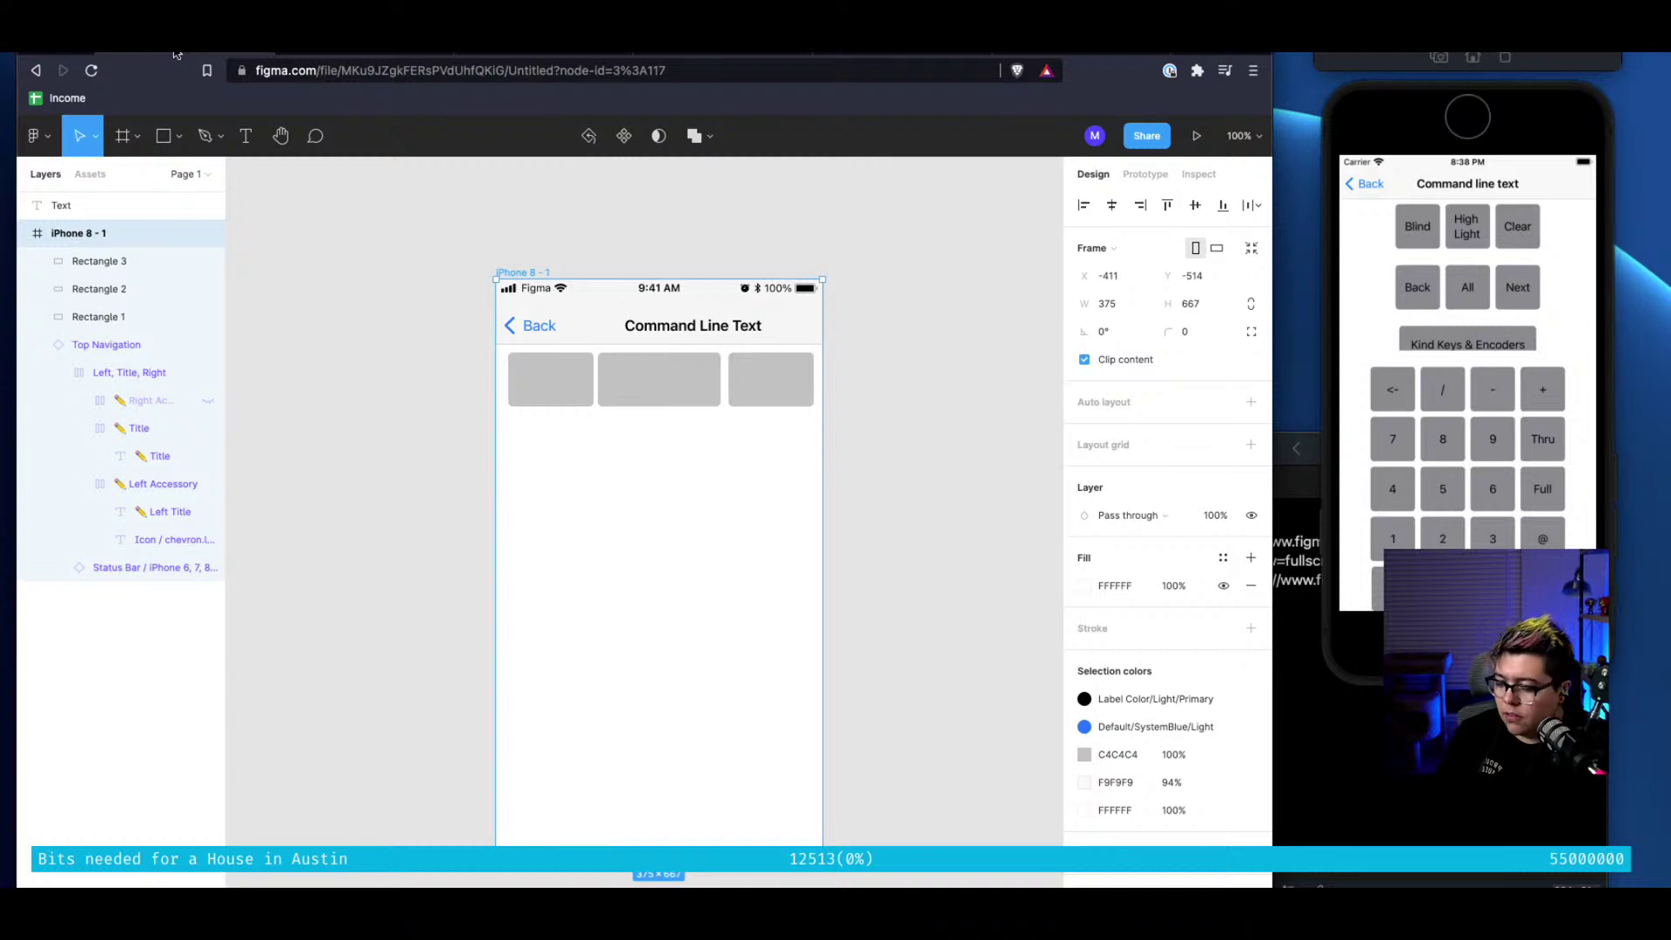
right_click(177, 55)
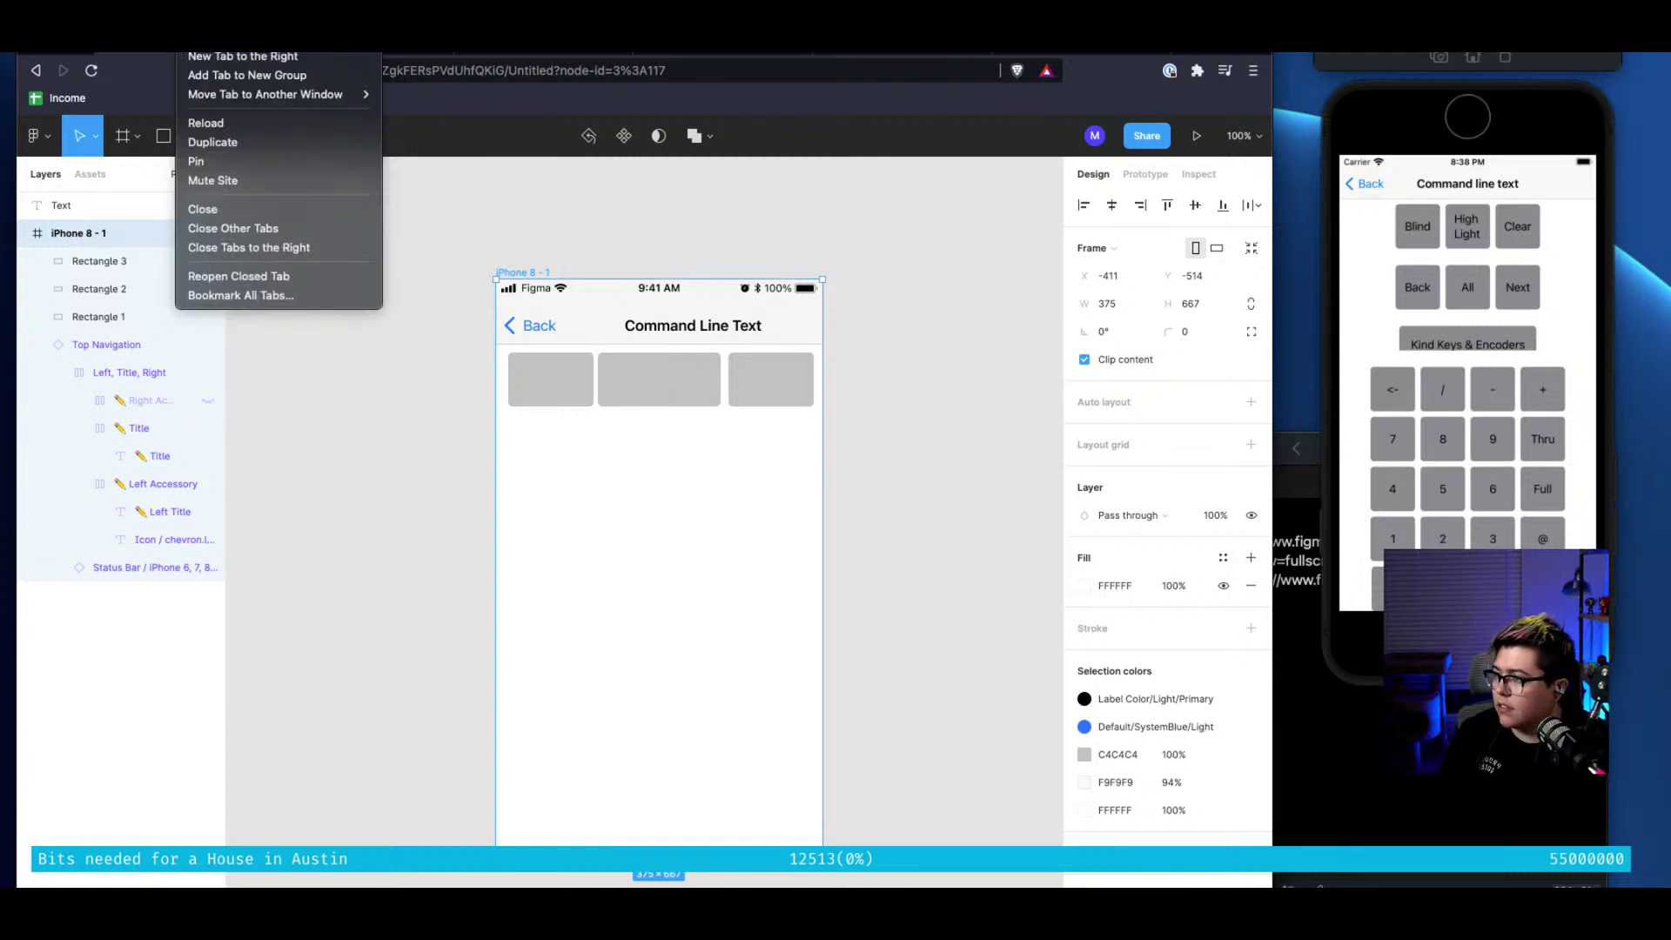
click(663, 604)
scroll(664, 604, up, 5)
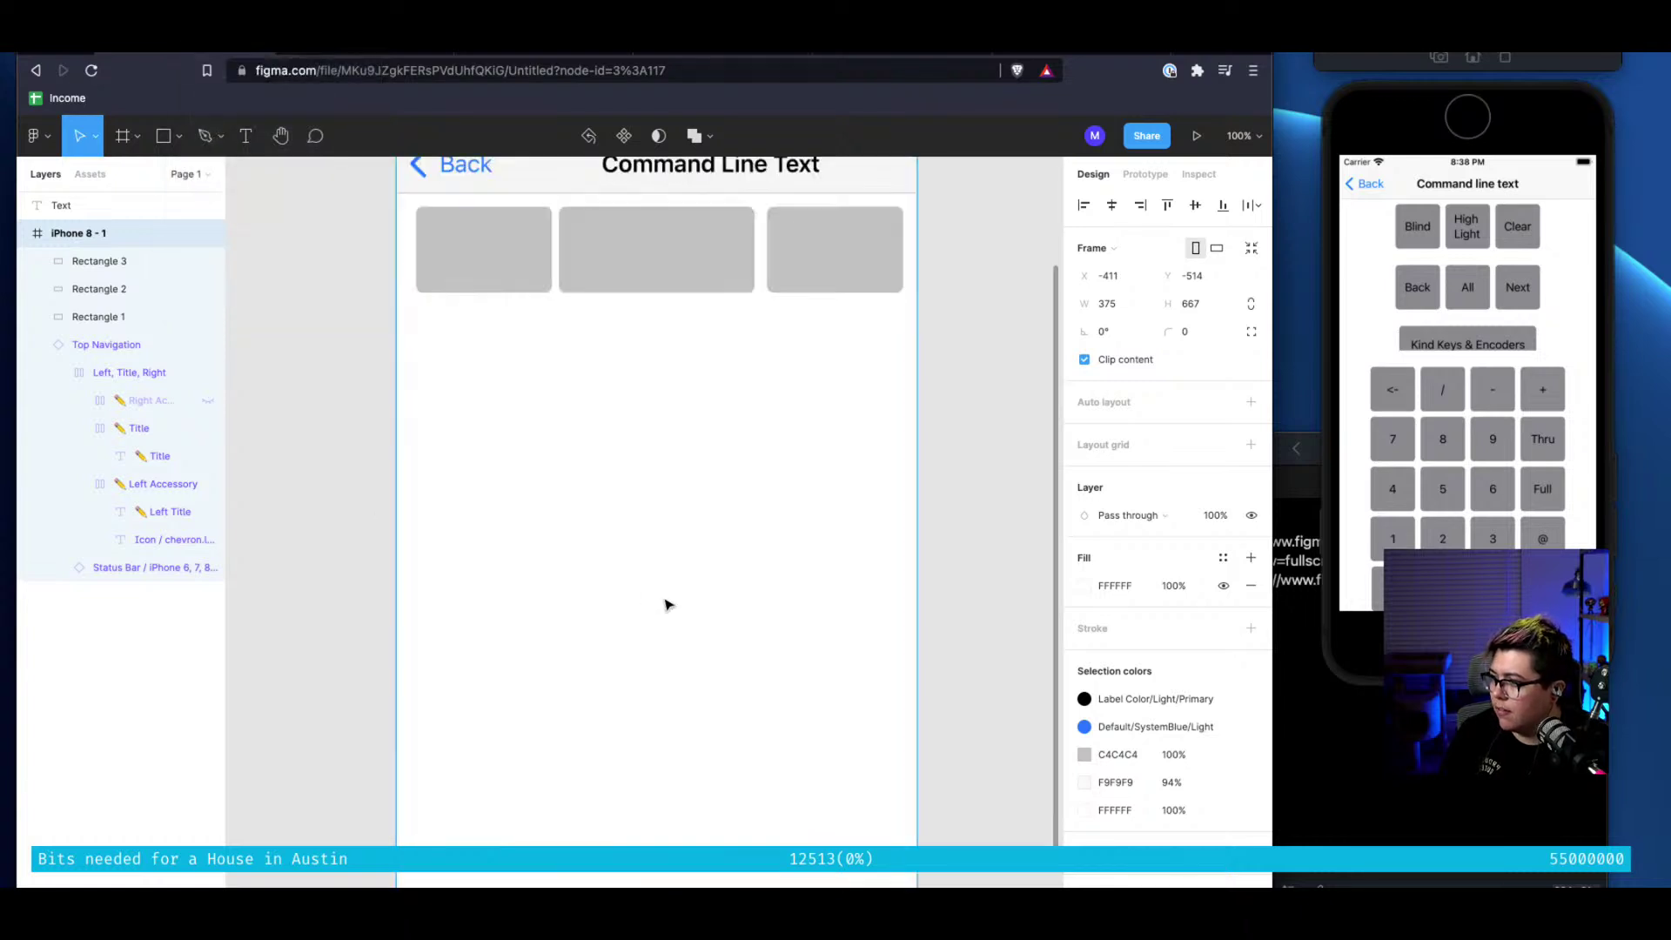
scroll(670, 607, down, 3)
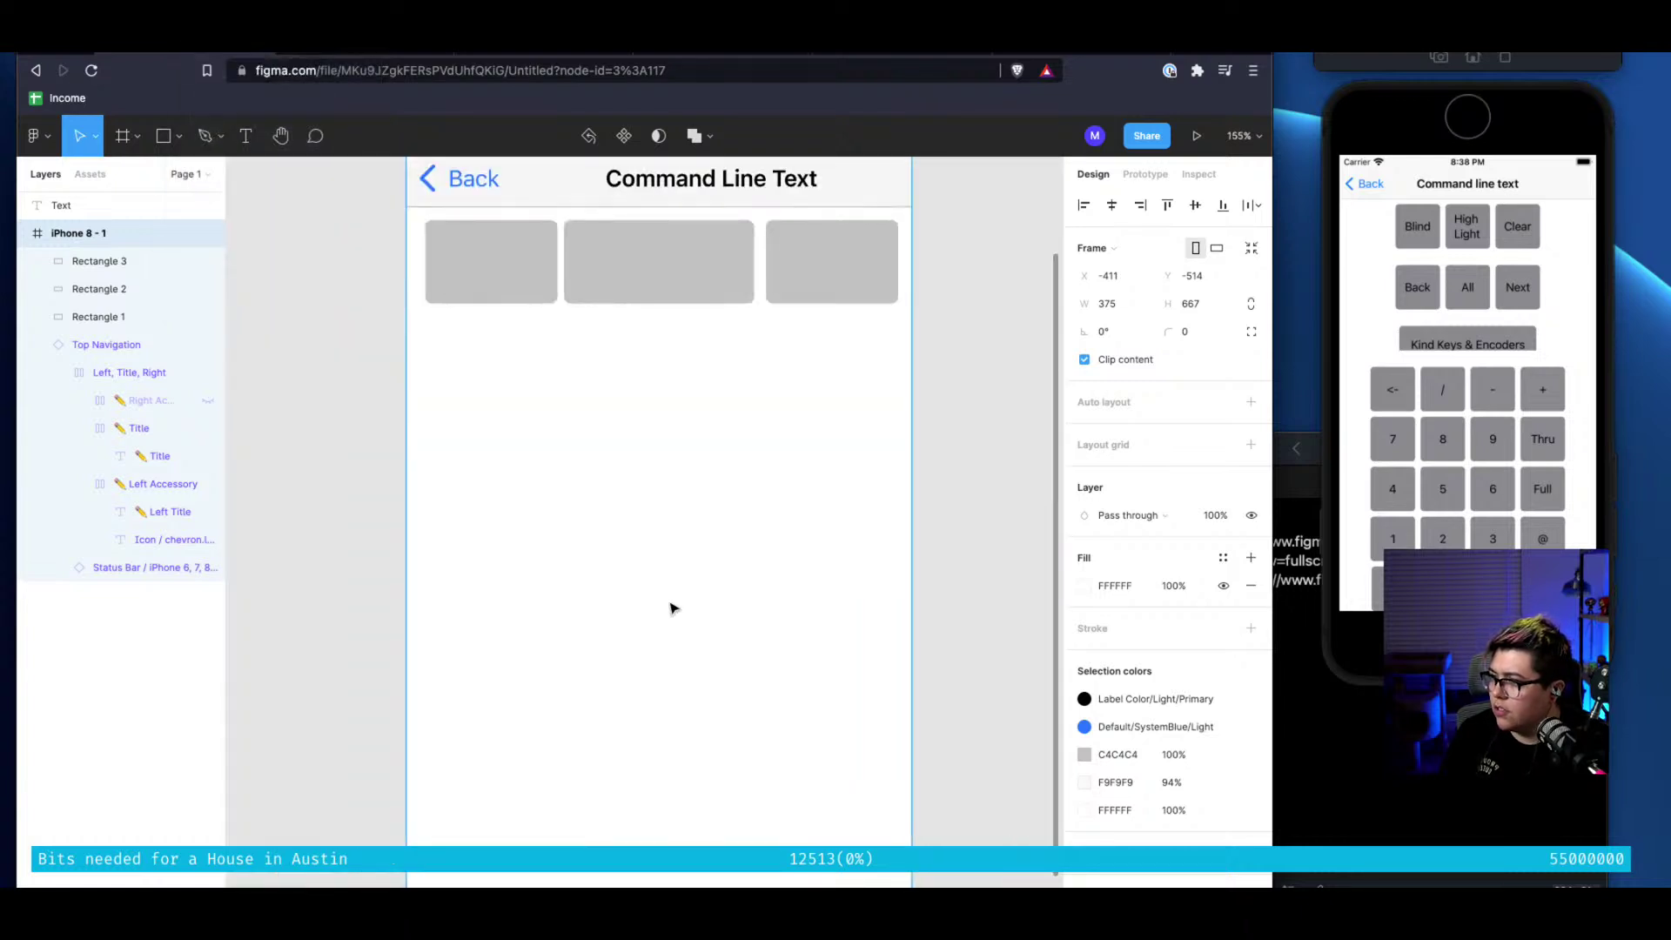
scroll(670, 609, down, 2)
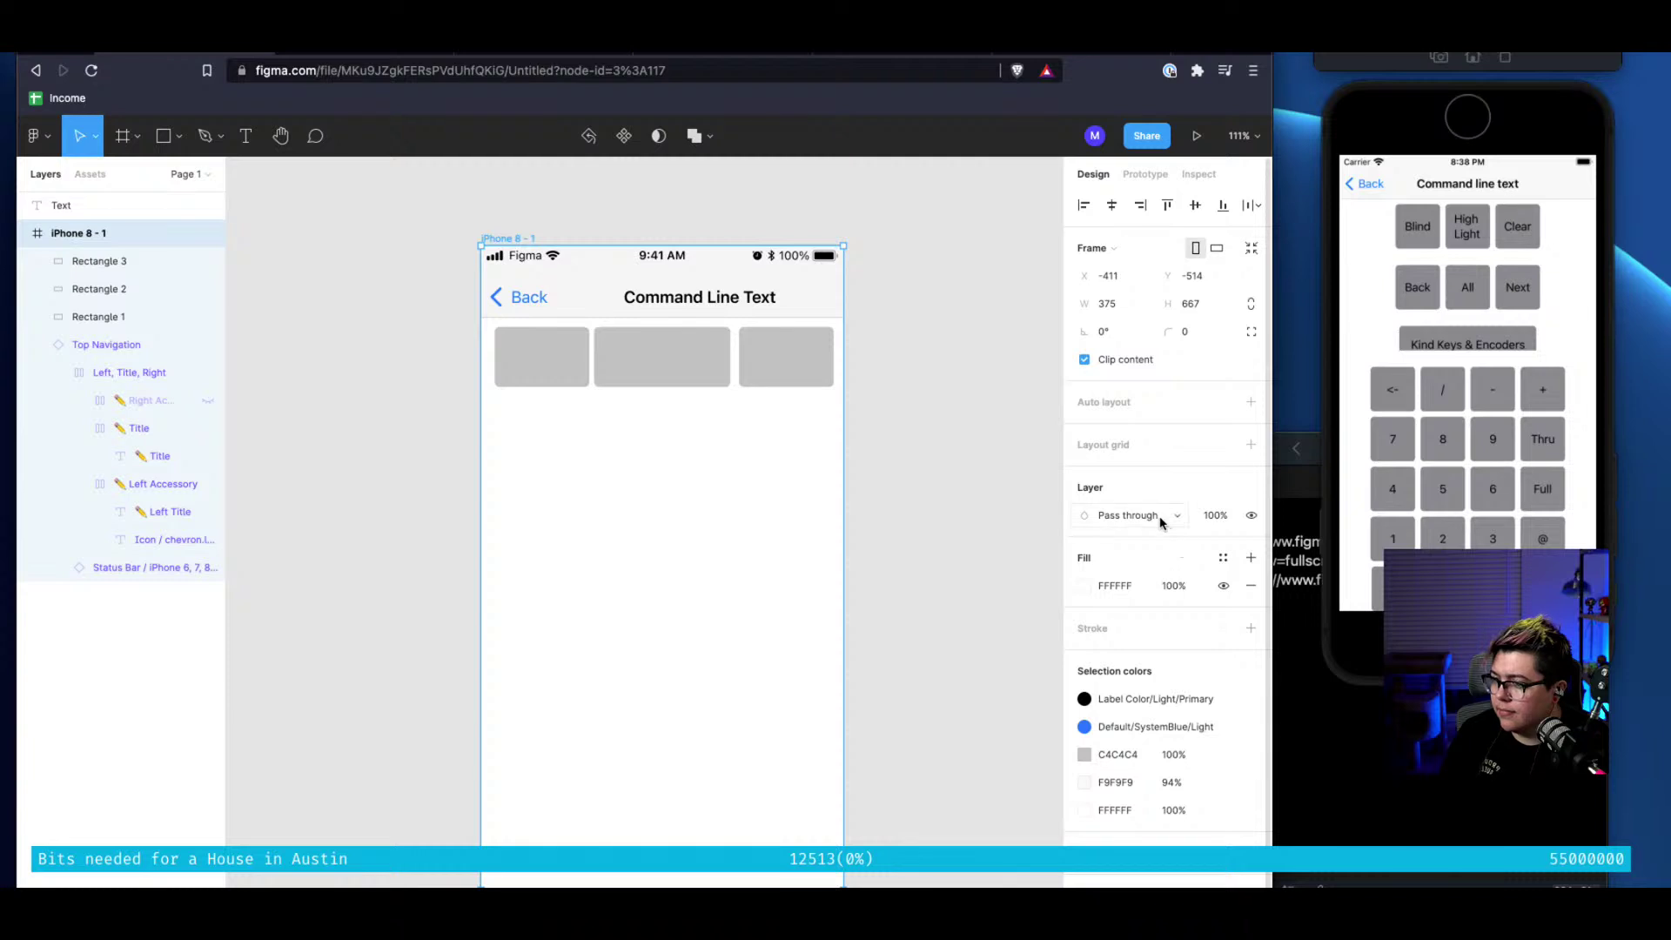
Try auto layout on the iPhone 8 frame instead of a layout grid, and delete the first key rectangle
click(1250, 443)
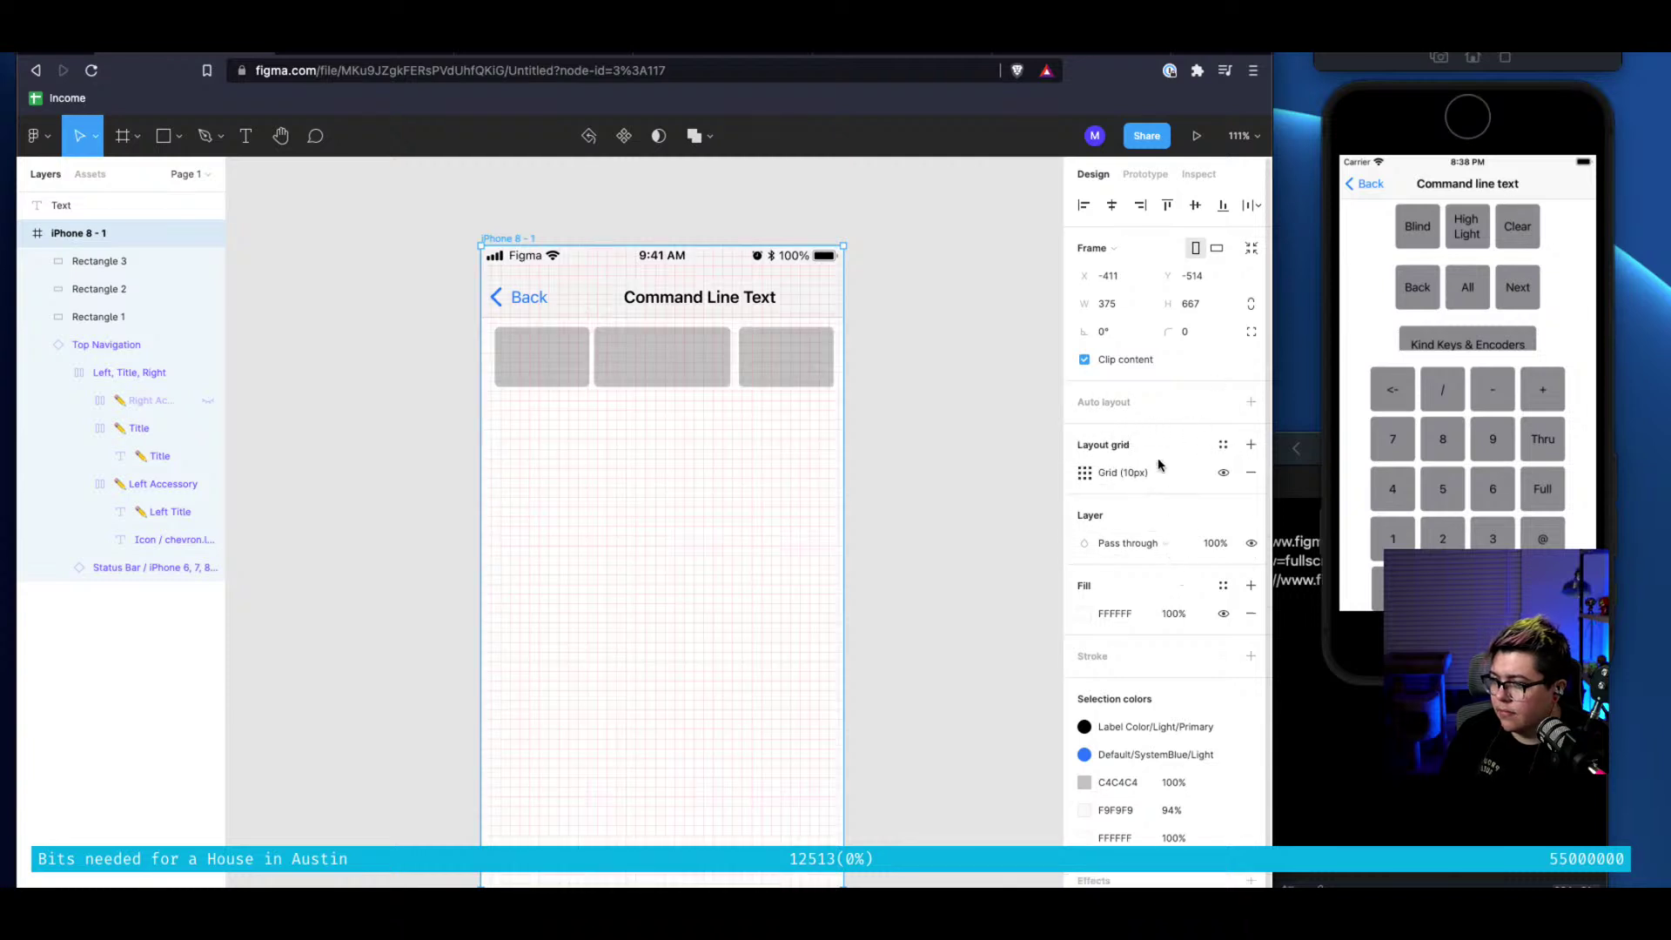
click(1250, 473)
click(1250, 401)
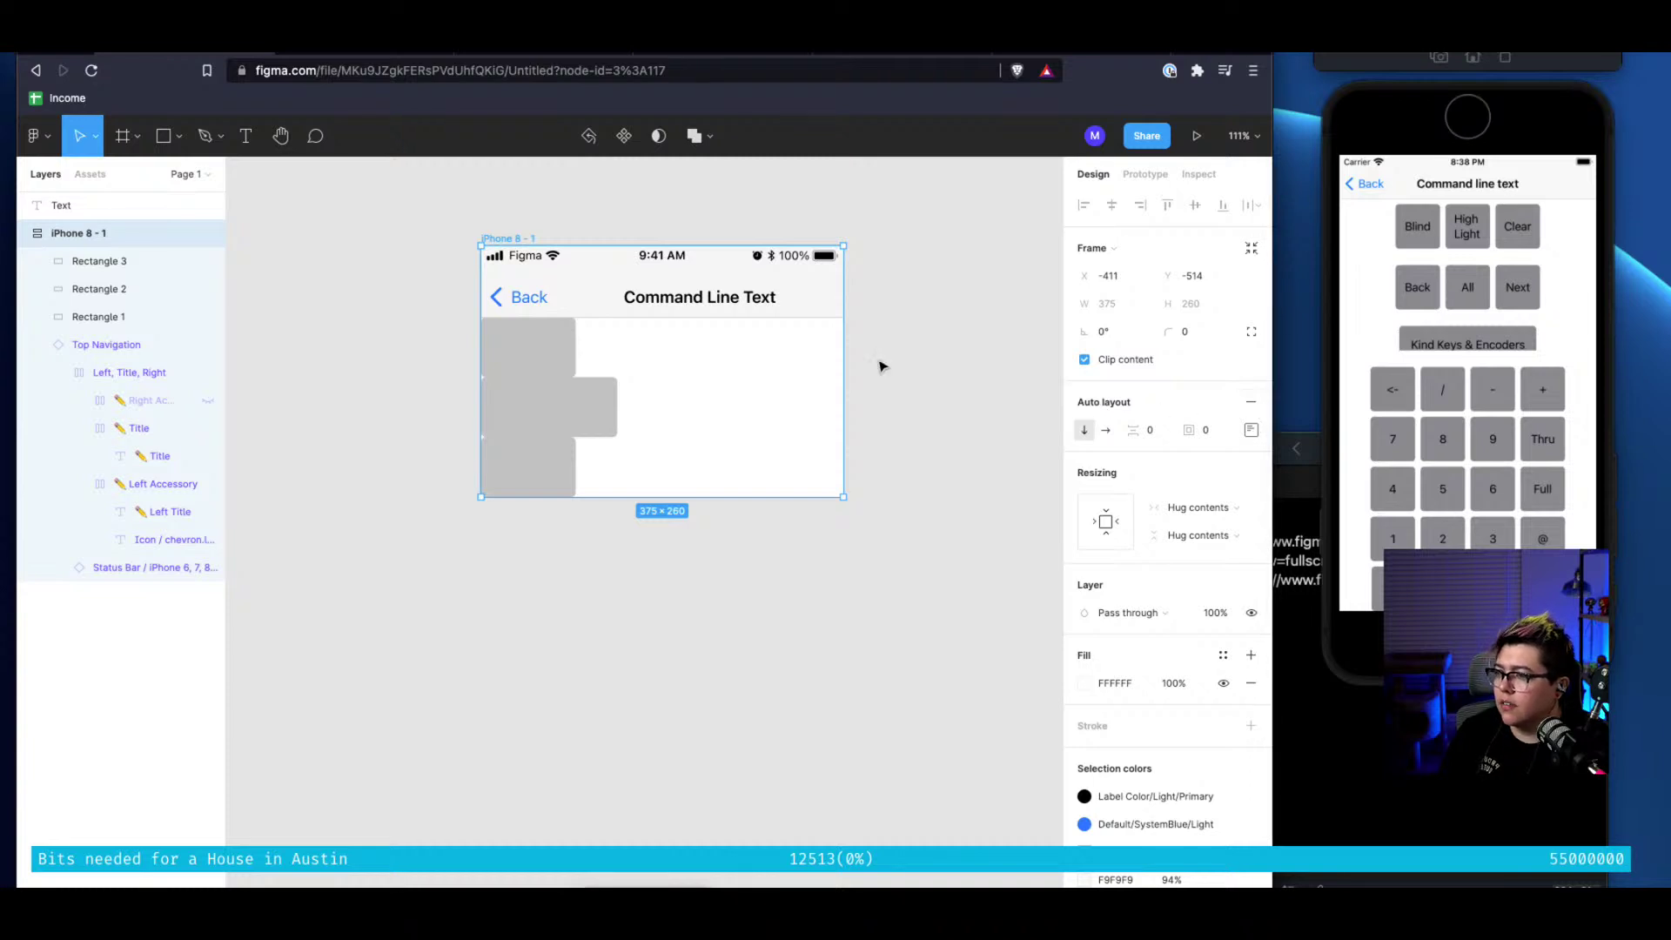
click(551, 333)
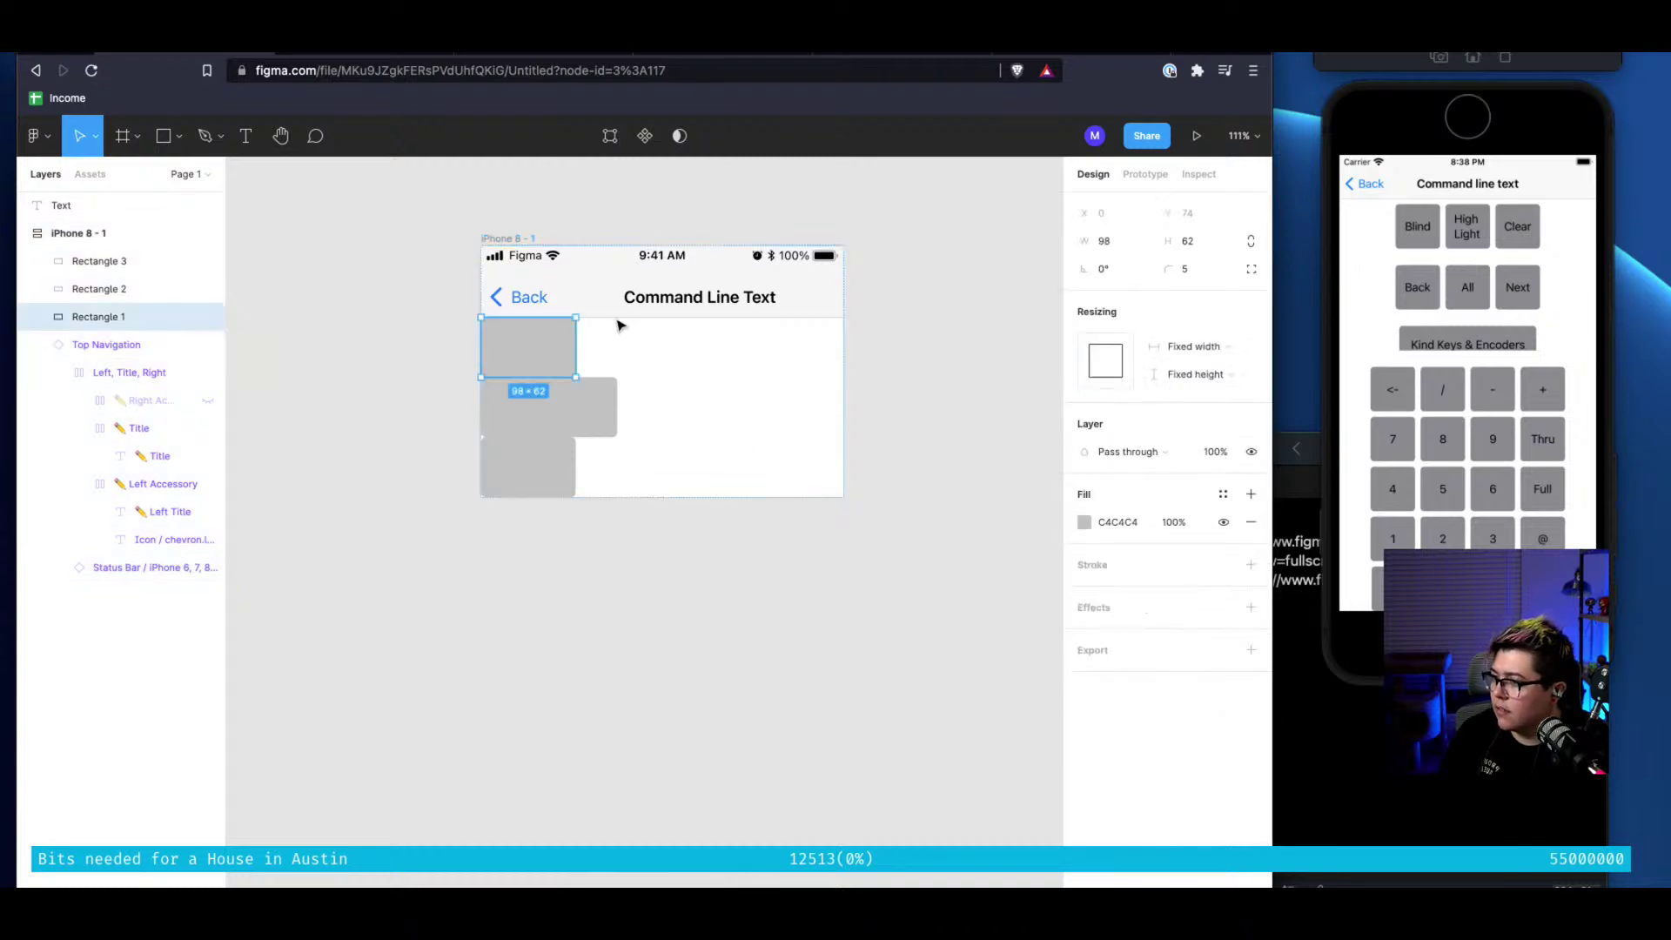
click(532, 398)
click(615, 365)
click(600, 387)
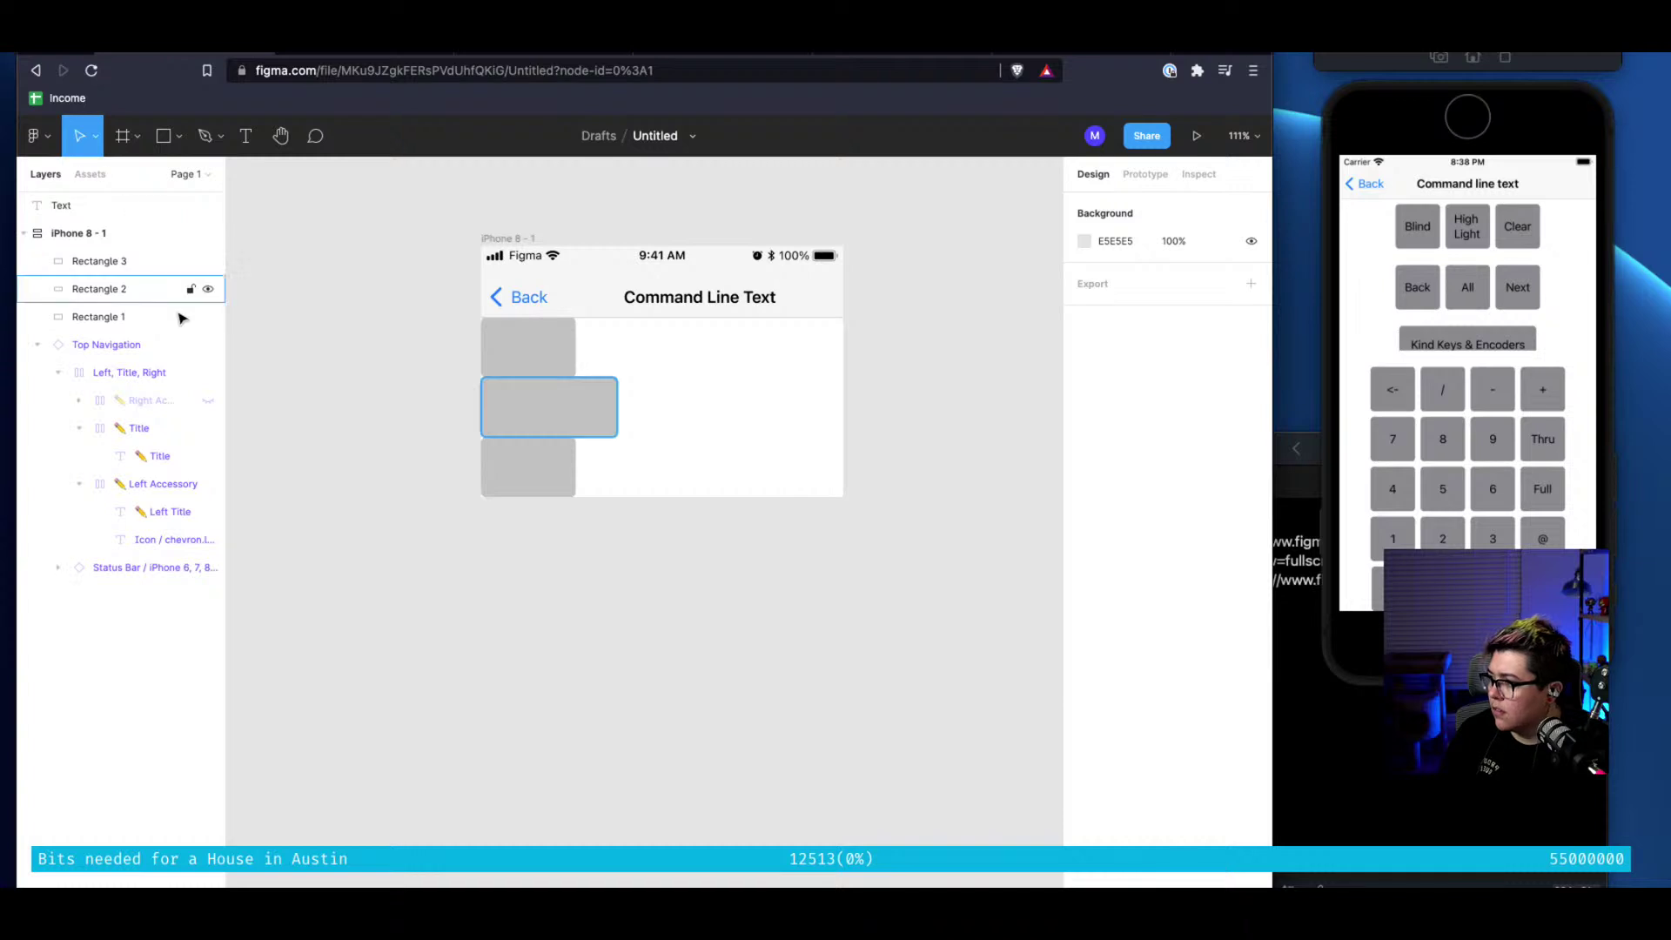
click(572, 355)
key(Delete)
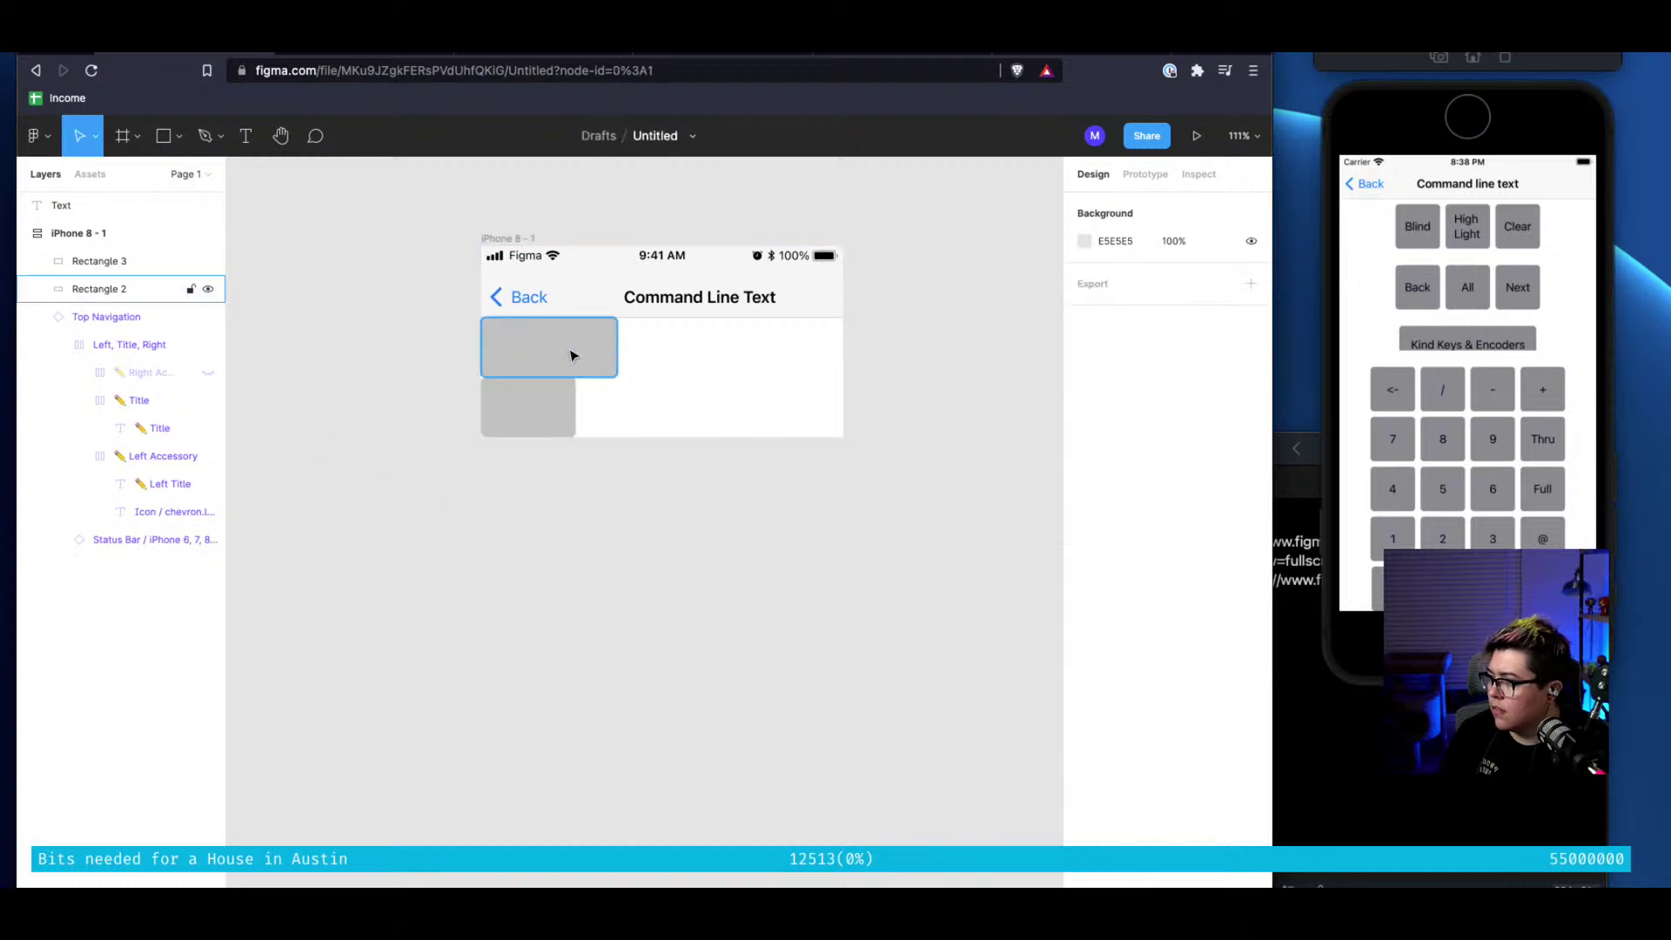
Undo the rectangle deletion and the auto layout on the iPhone 8 frame
key(super+z)
key(super+z)
key(super+z)
key(super+z)
key(super+z)
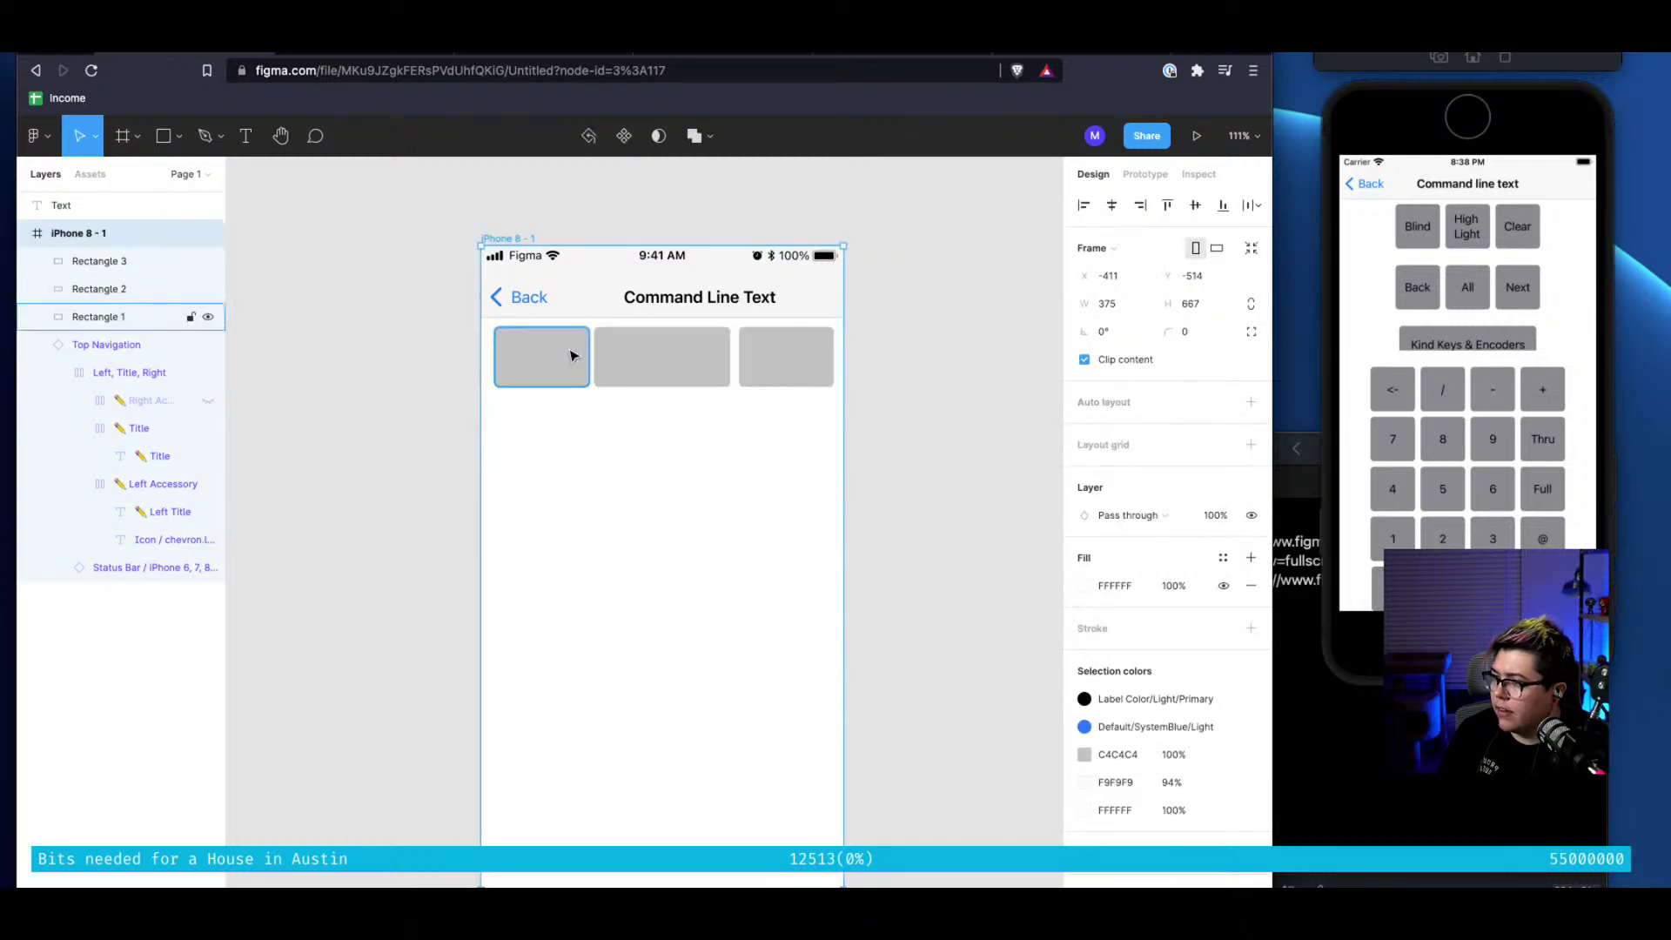
Add a layout grid to the iPhone 8 frame and set its size to 17 px
click(1250, 445)
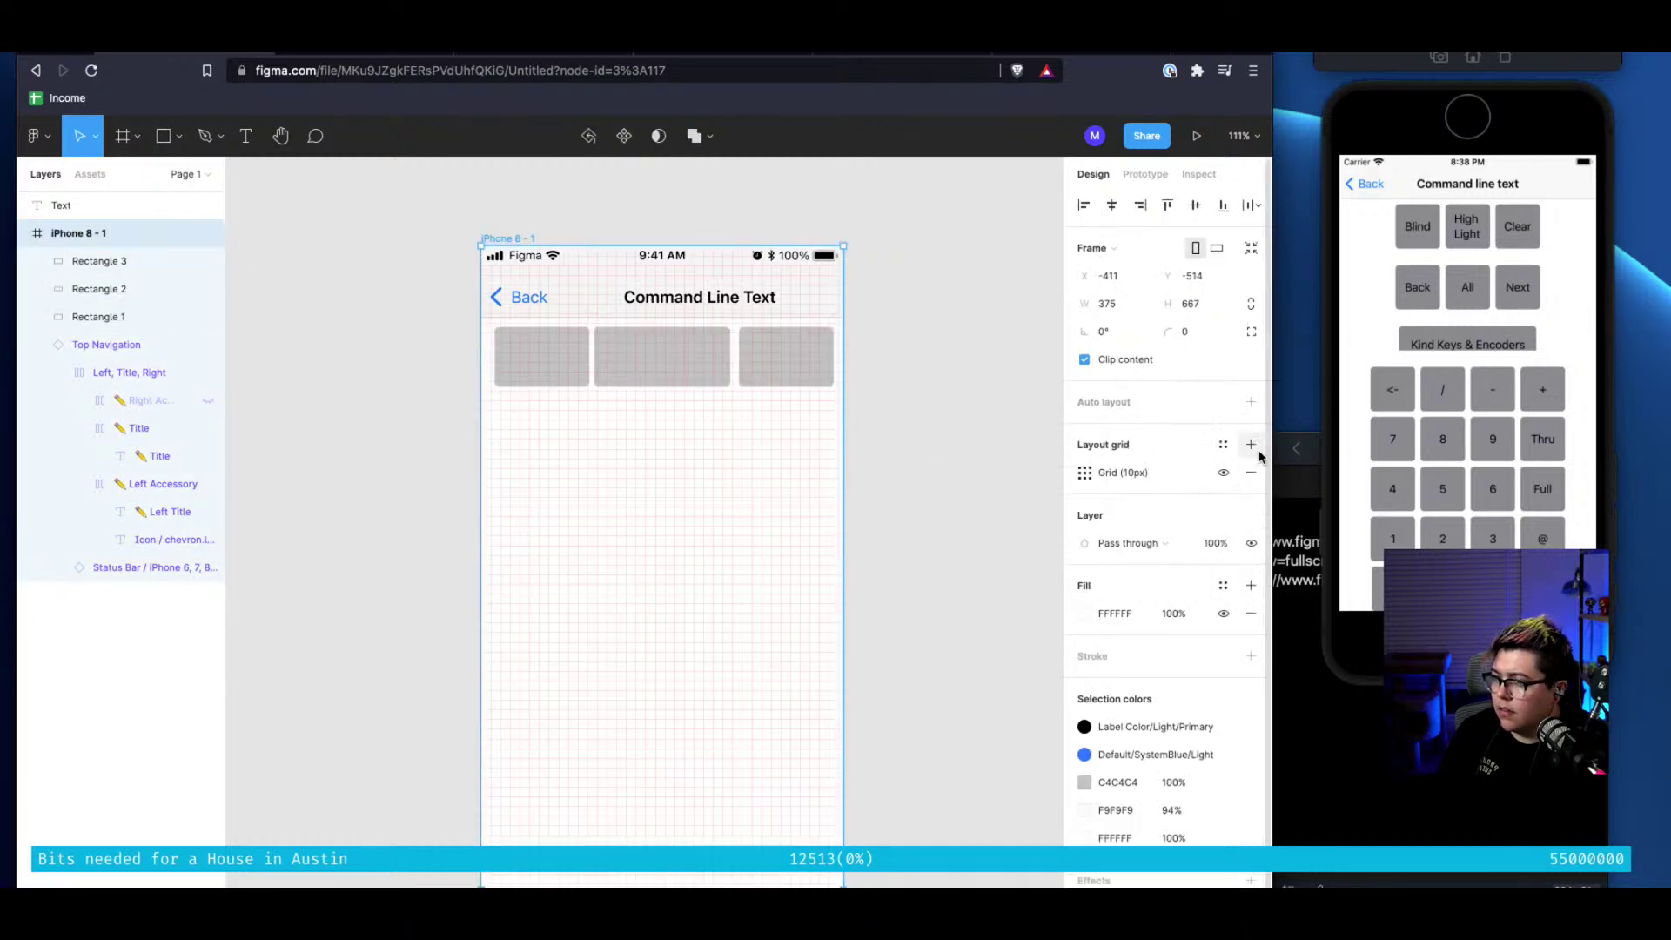
click(1093, 471)
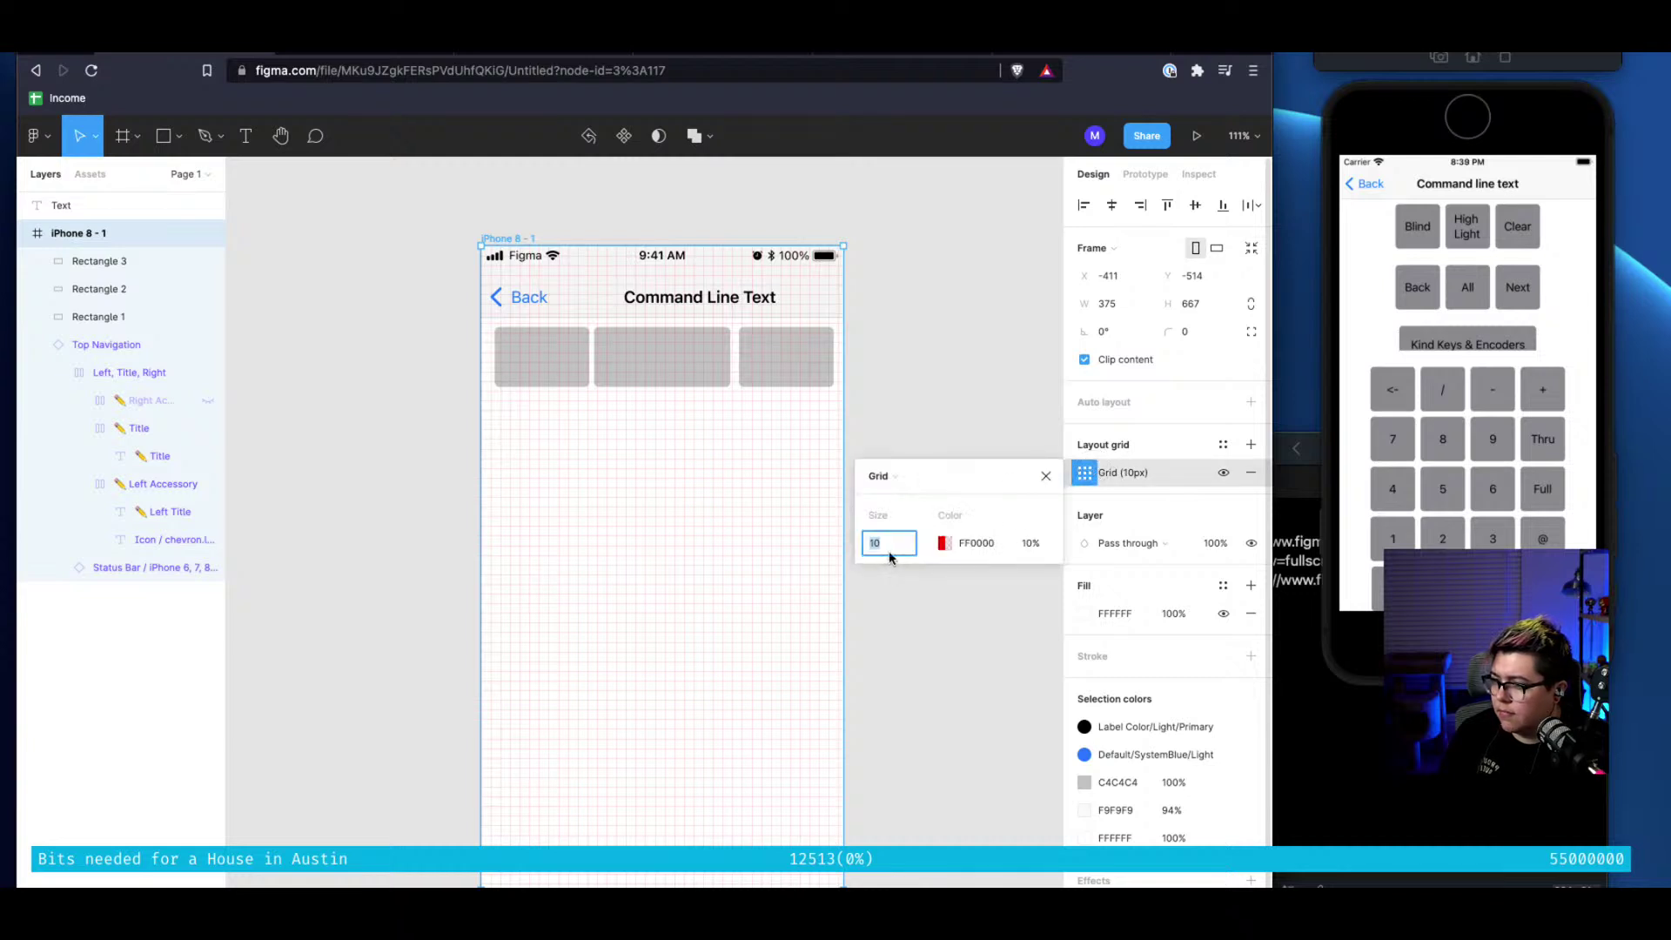
key(Return)
key(Up)
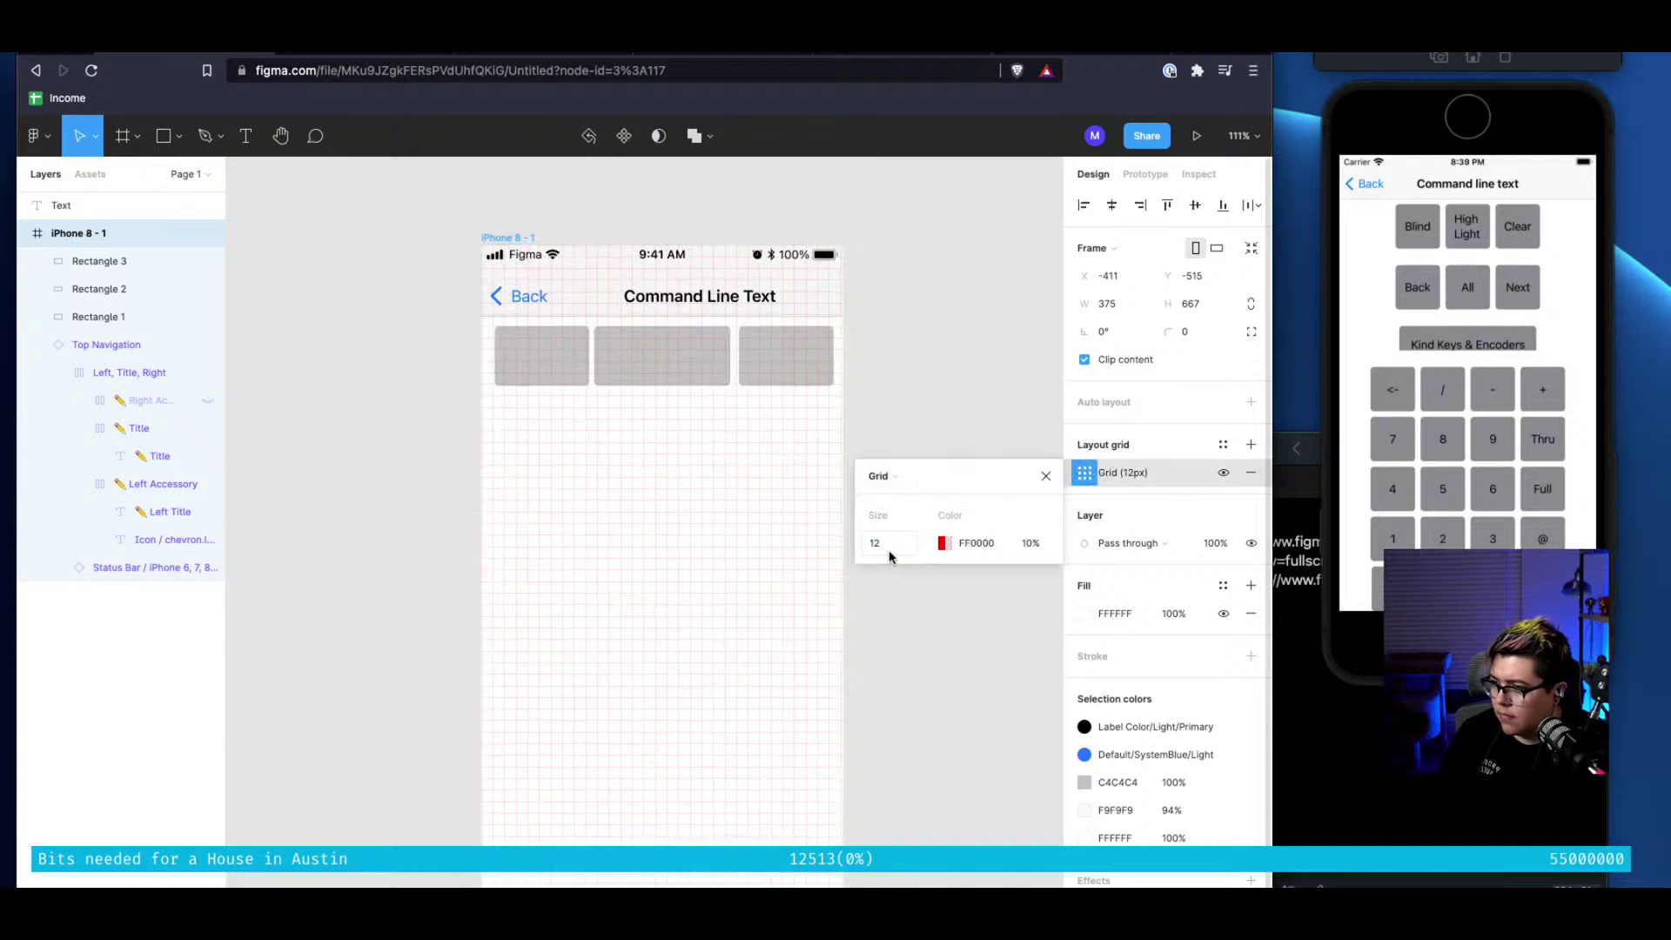
click(886, 543)
text(15)
key(Return)
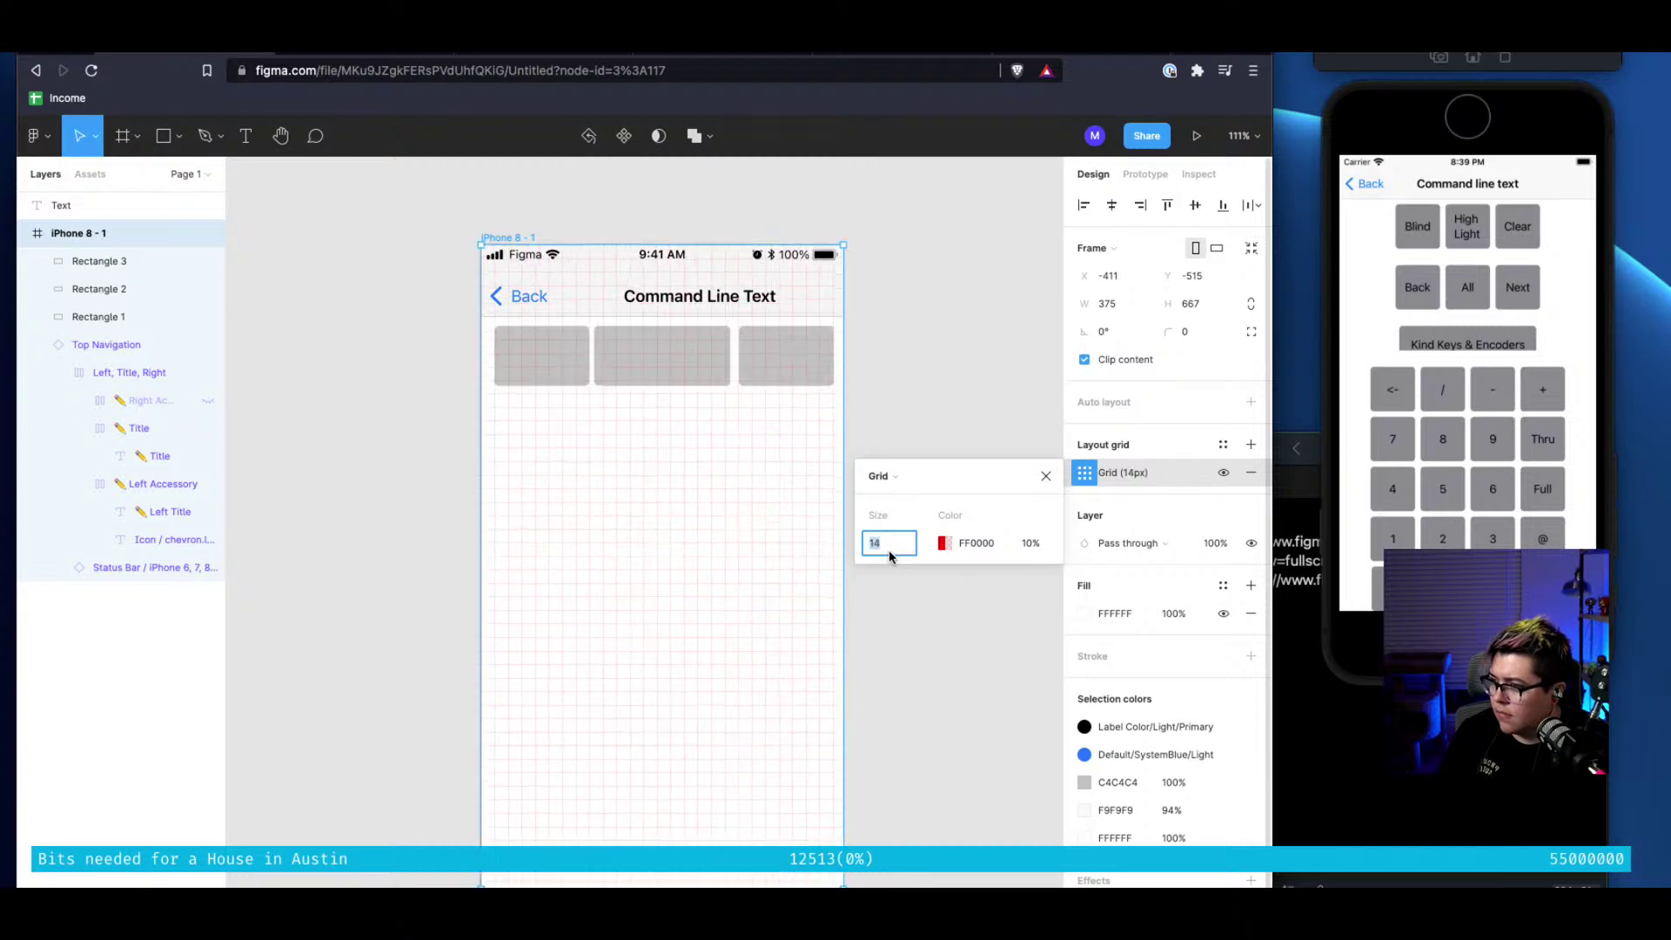
key(Up)
key(Up)
key(Up)
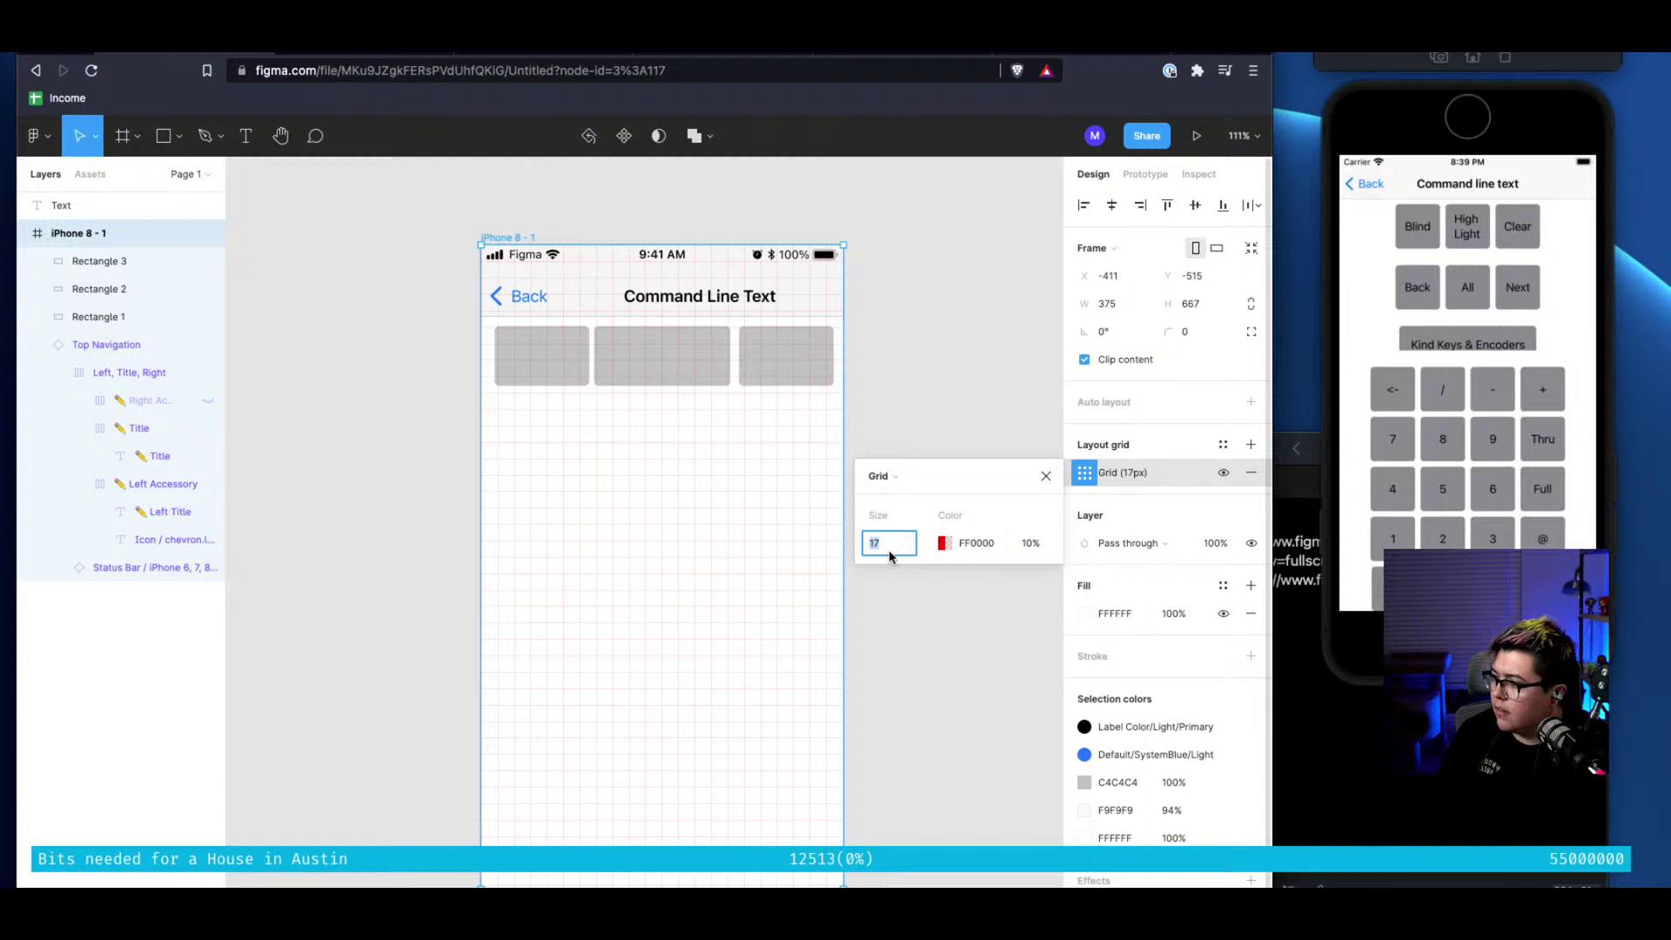
key(Return)
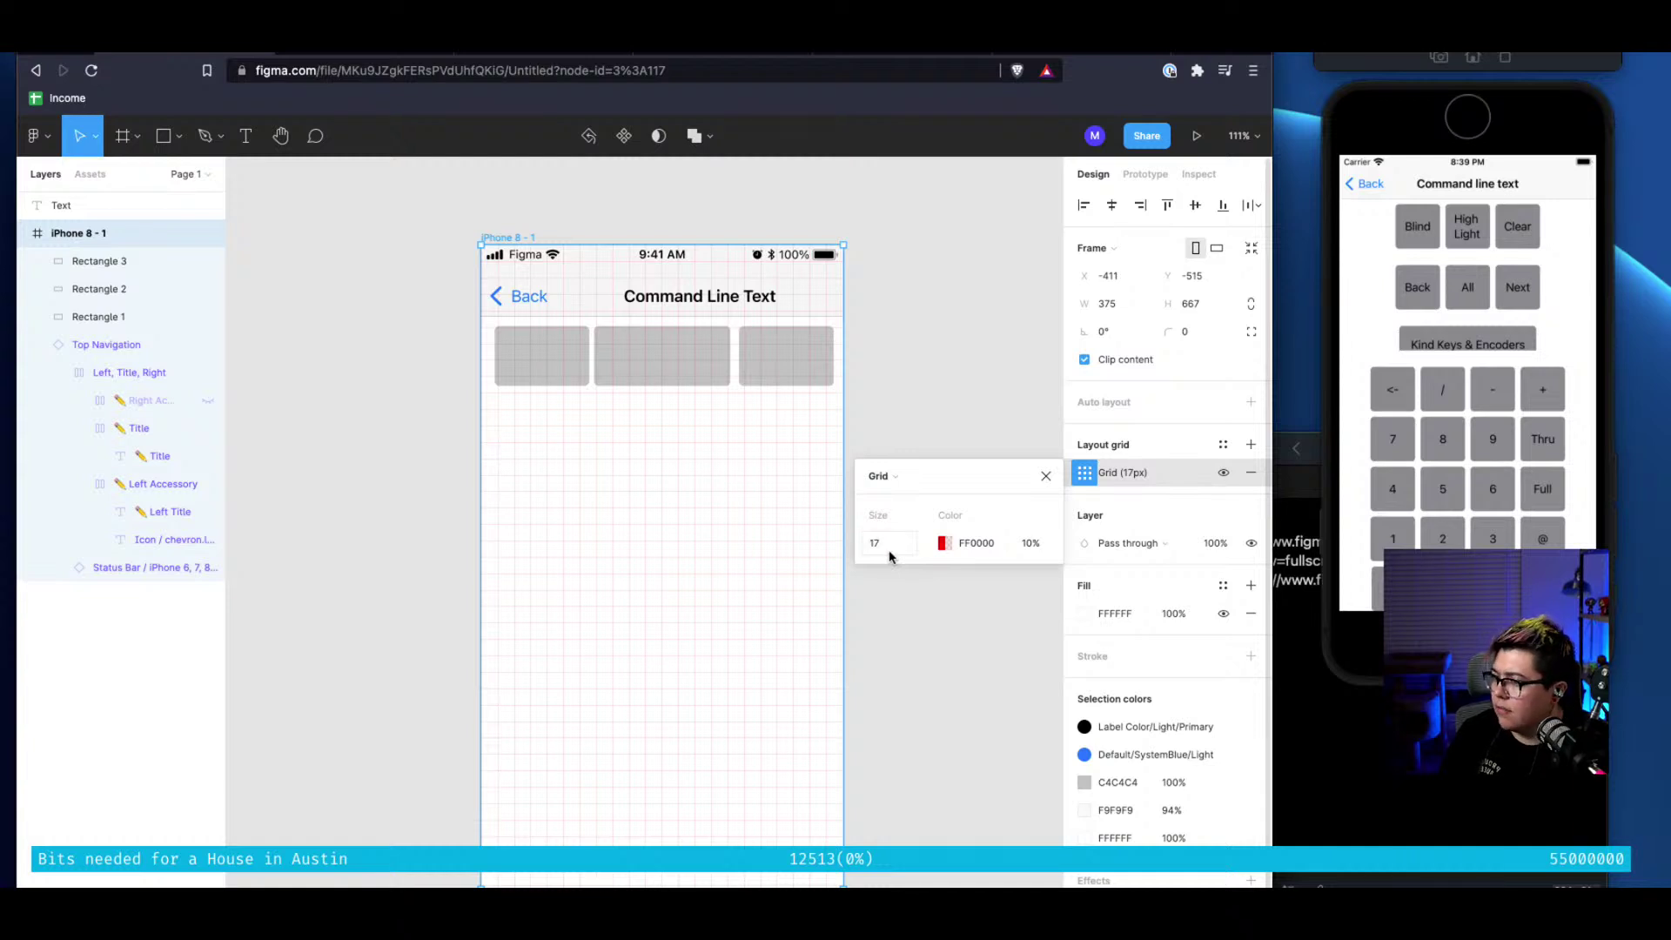
Move the two outer key rectangles inward to line up with the layout grid, placing Rectangle 1 at about X 18, Y 85
click(925, 339)
mouse_move(526, 355)
mouse_down()
mouse_move(552, 354)
mouse_move(527, 354)
mouse_up()
mouse_move(785, 381)
mouse_down()
mouse_move(809, 369)
mouse_move(798, 358)
mouse_up()
click(627, 320)
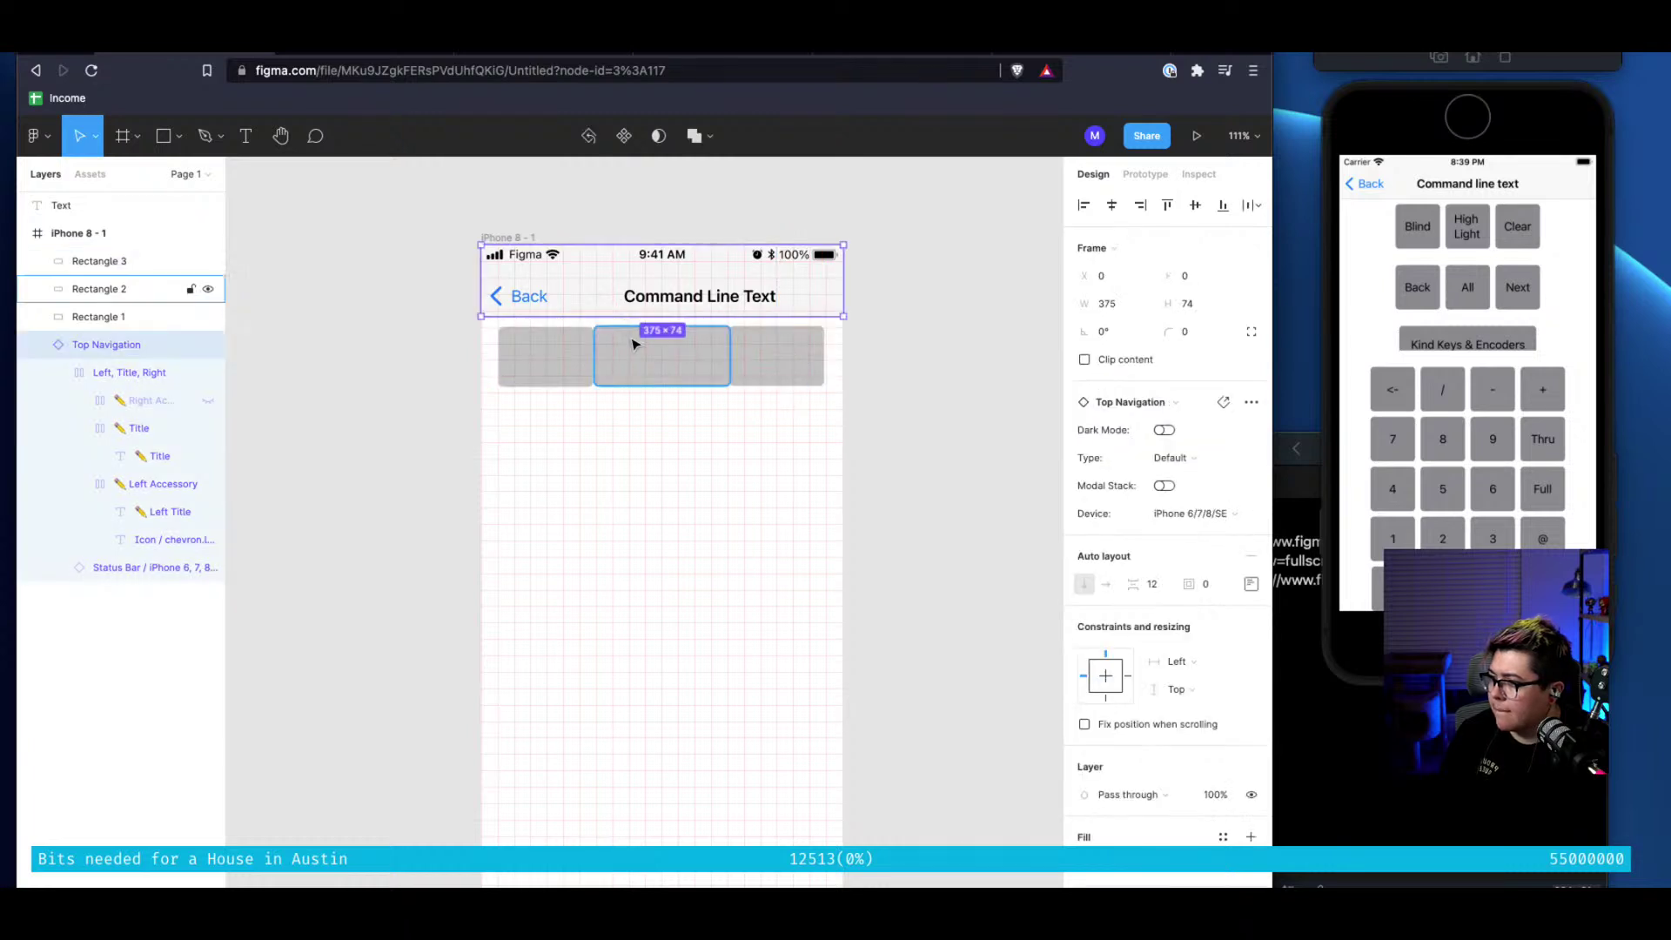
Resize the middle key rectangle to about 130 × 61 and move it to about X 122, Y 85
scroll(652, 391, up, 6)
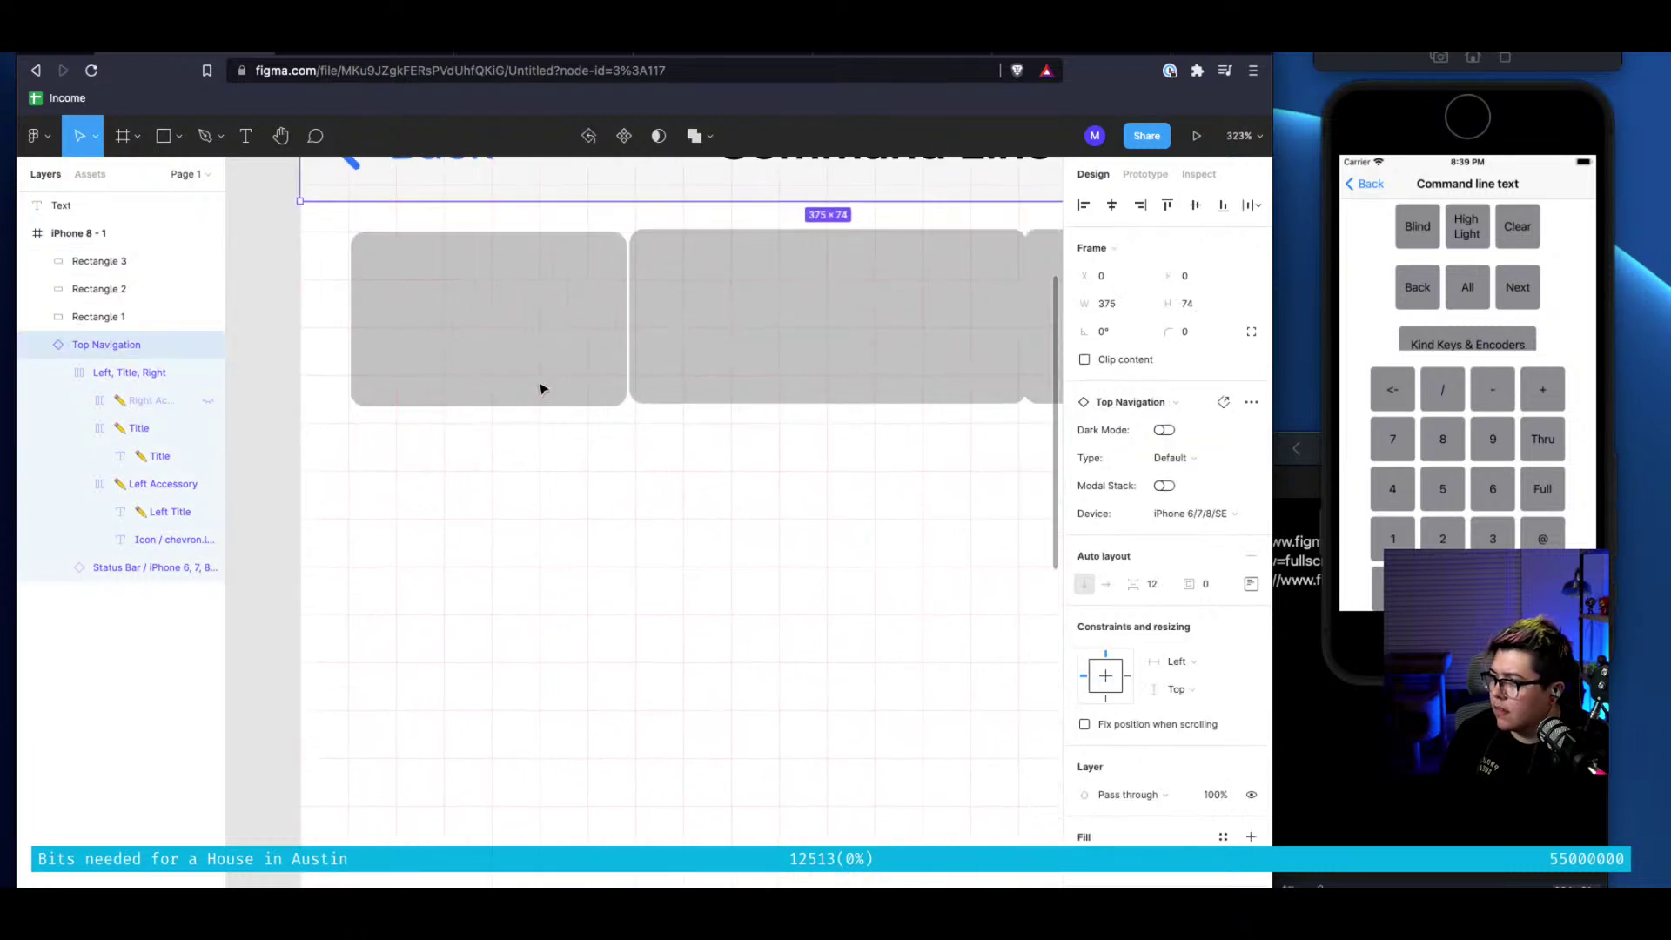
click(644, 403)
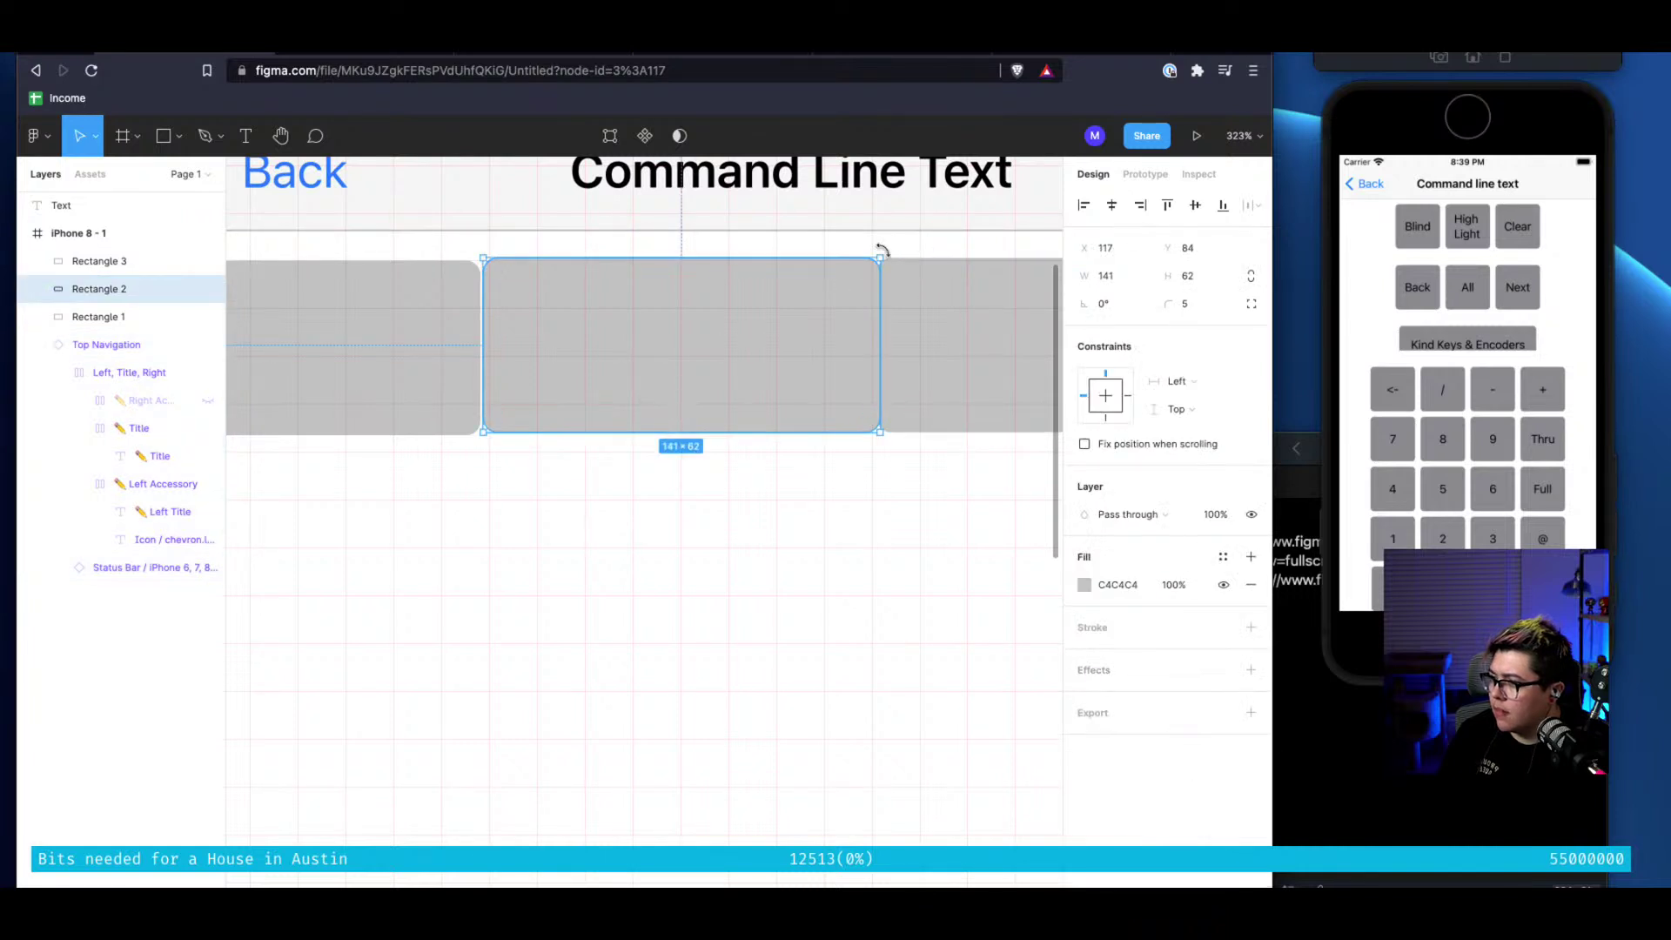
drag(878, 256, 848, 261)
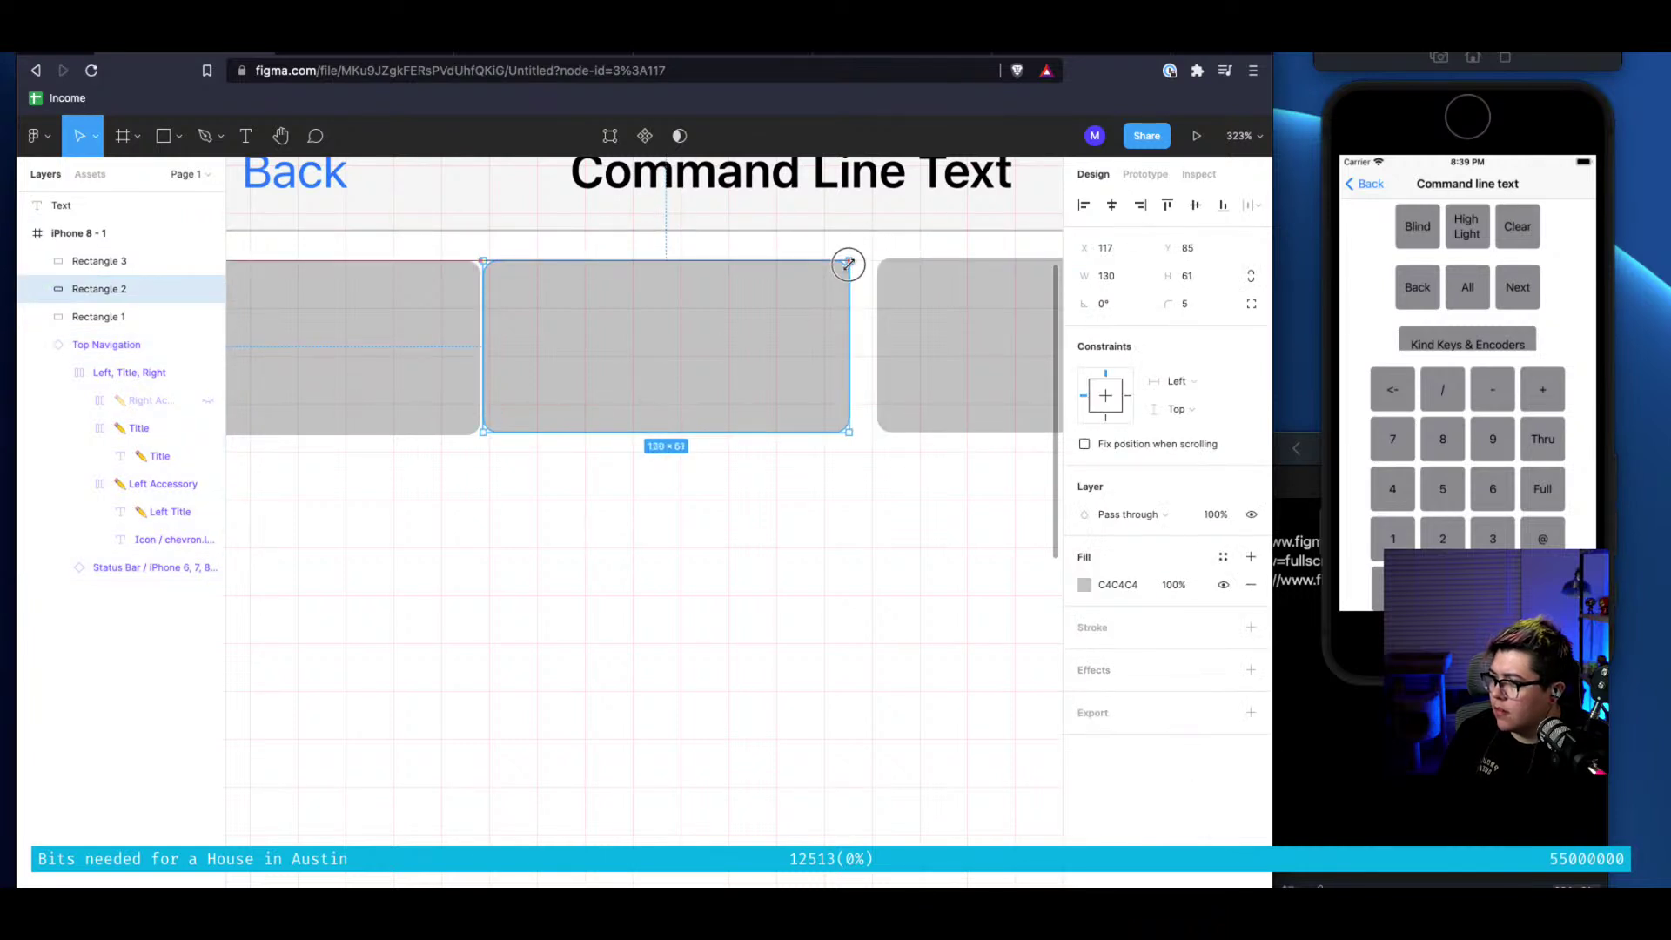
drag(626, 317, 644, 324)
key(shift+1)
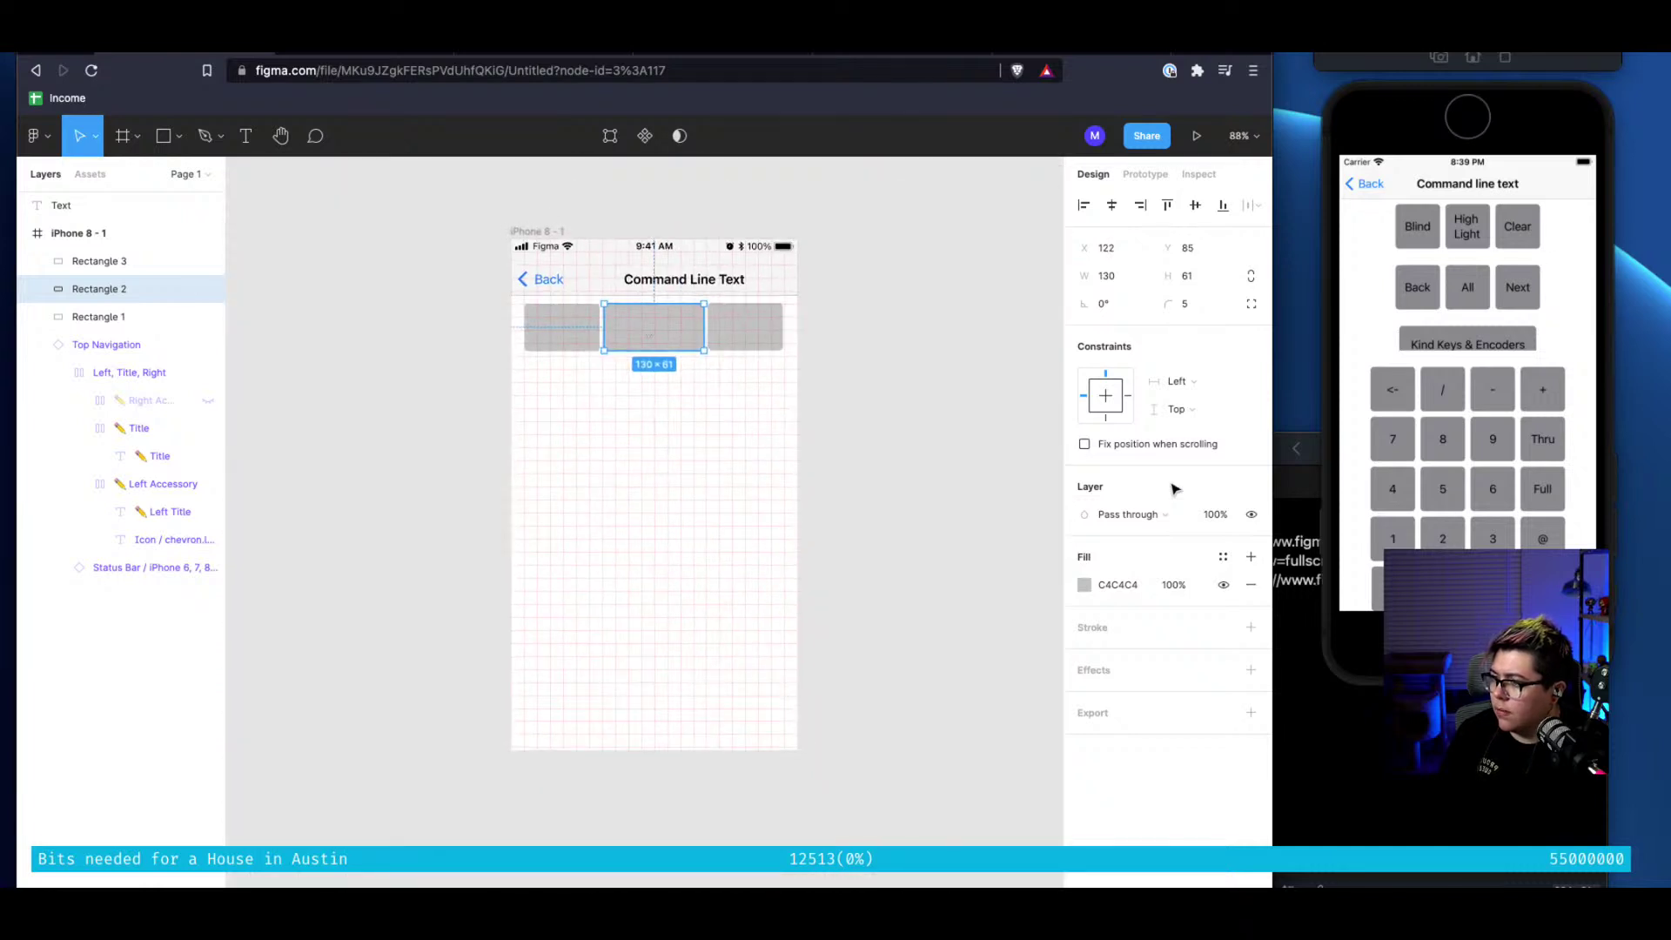
click(961, 396)
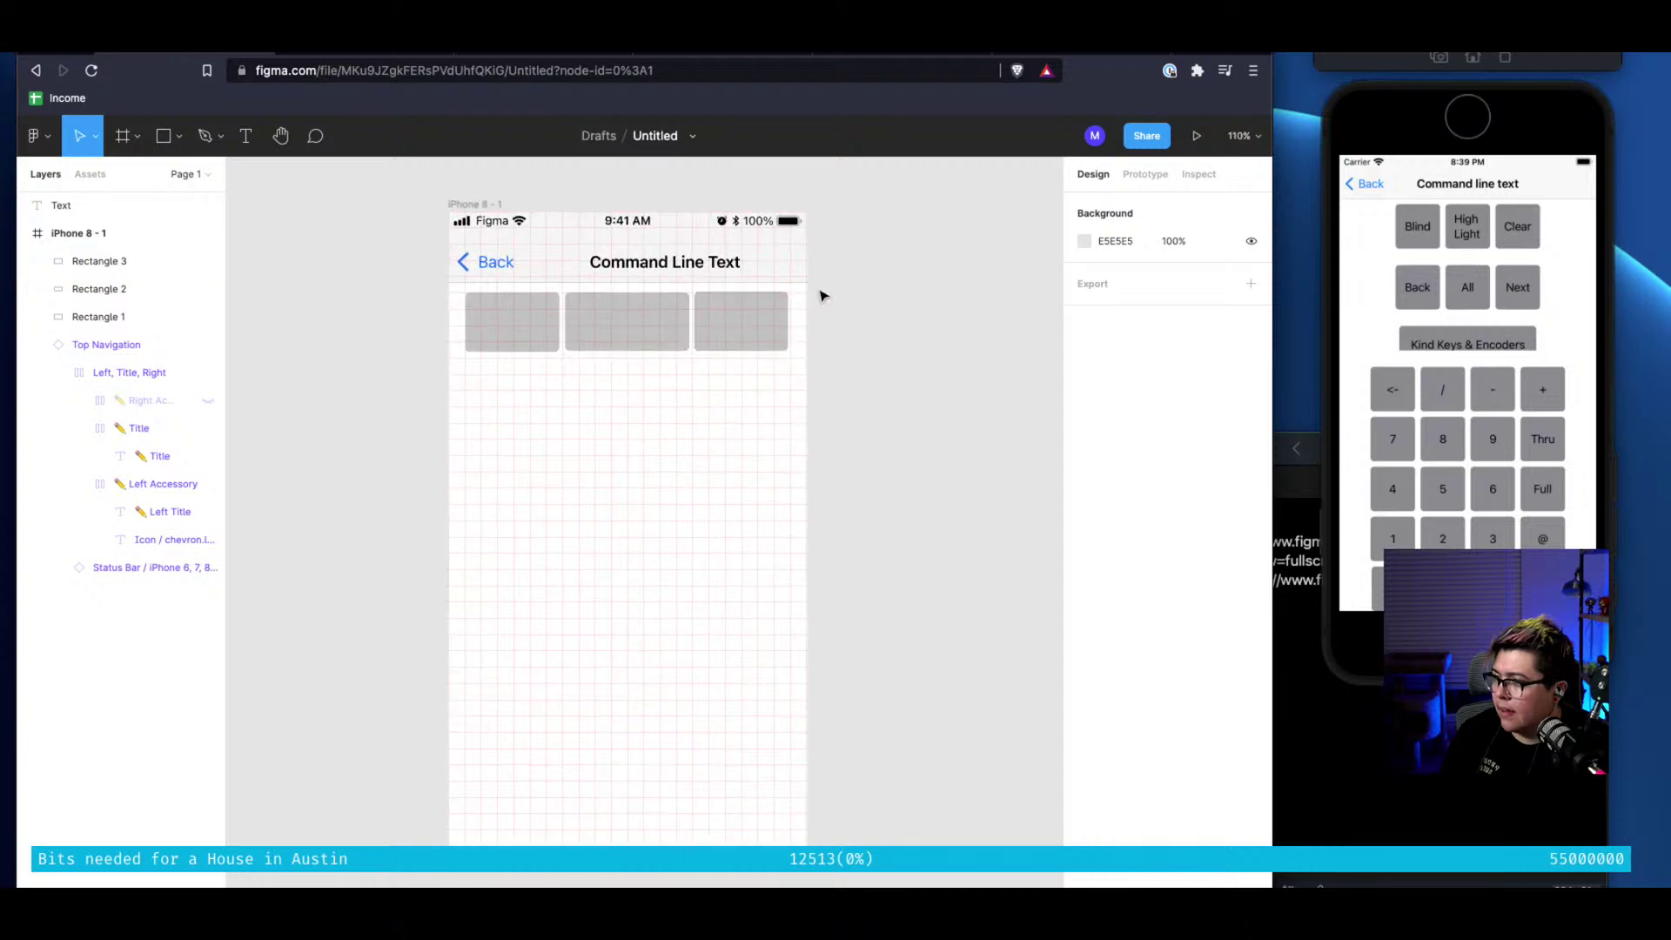
Nudge Rectangle 3 rightward to X 259 to widen its gap from the middle rectangle
scroll(690, 352, up, 8)
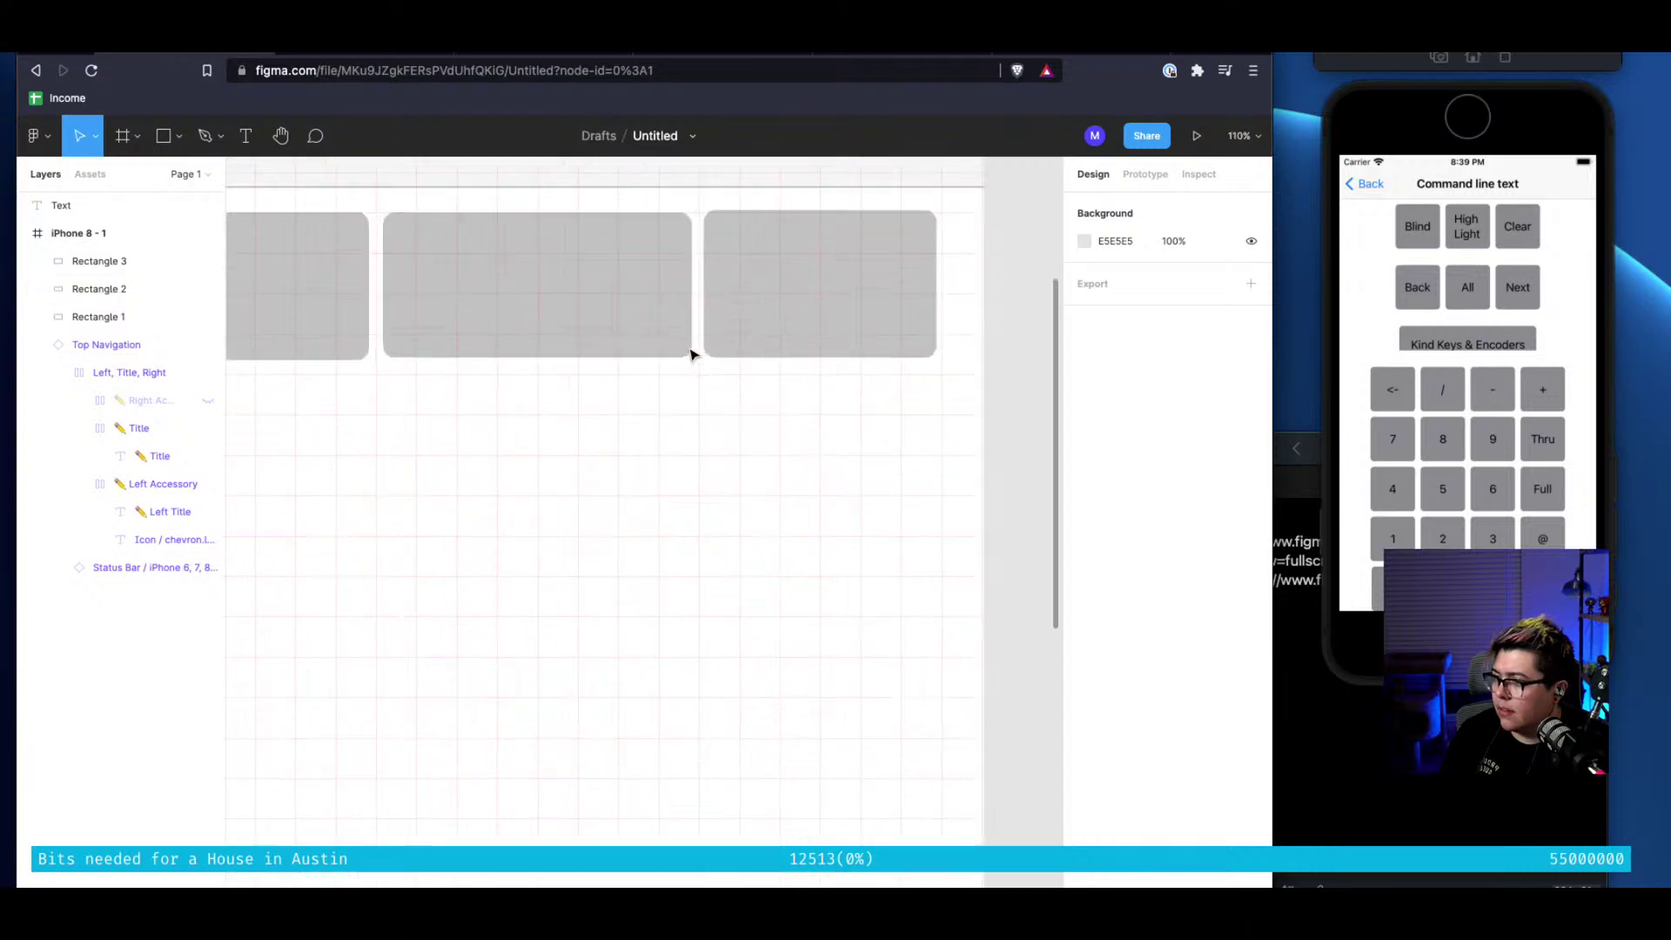
click(806, 342)
key(Right)
key(Right)
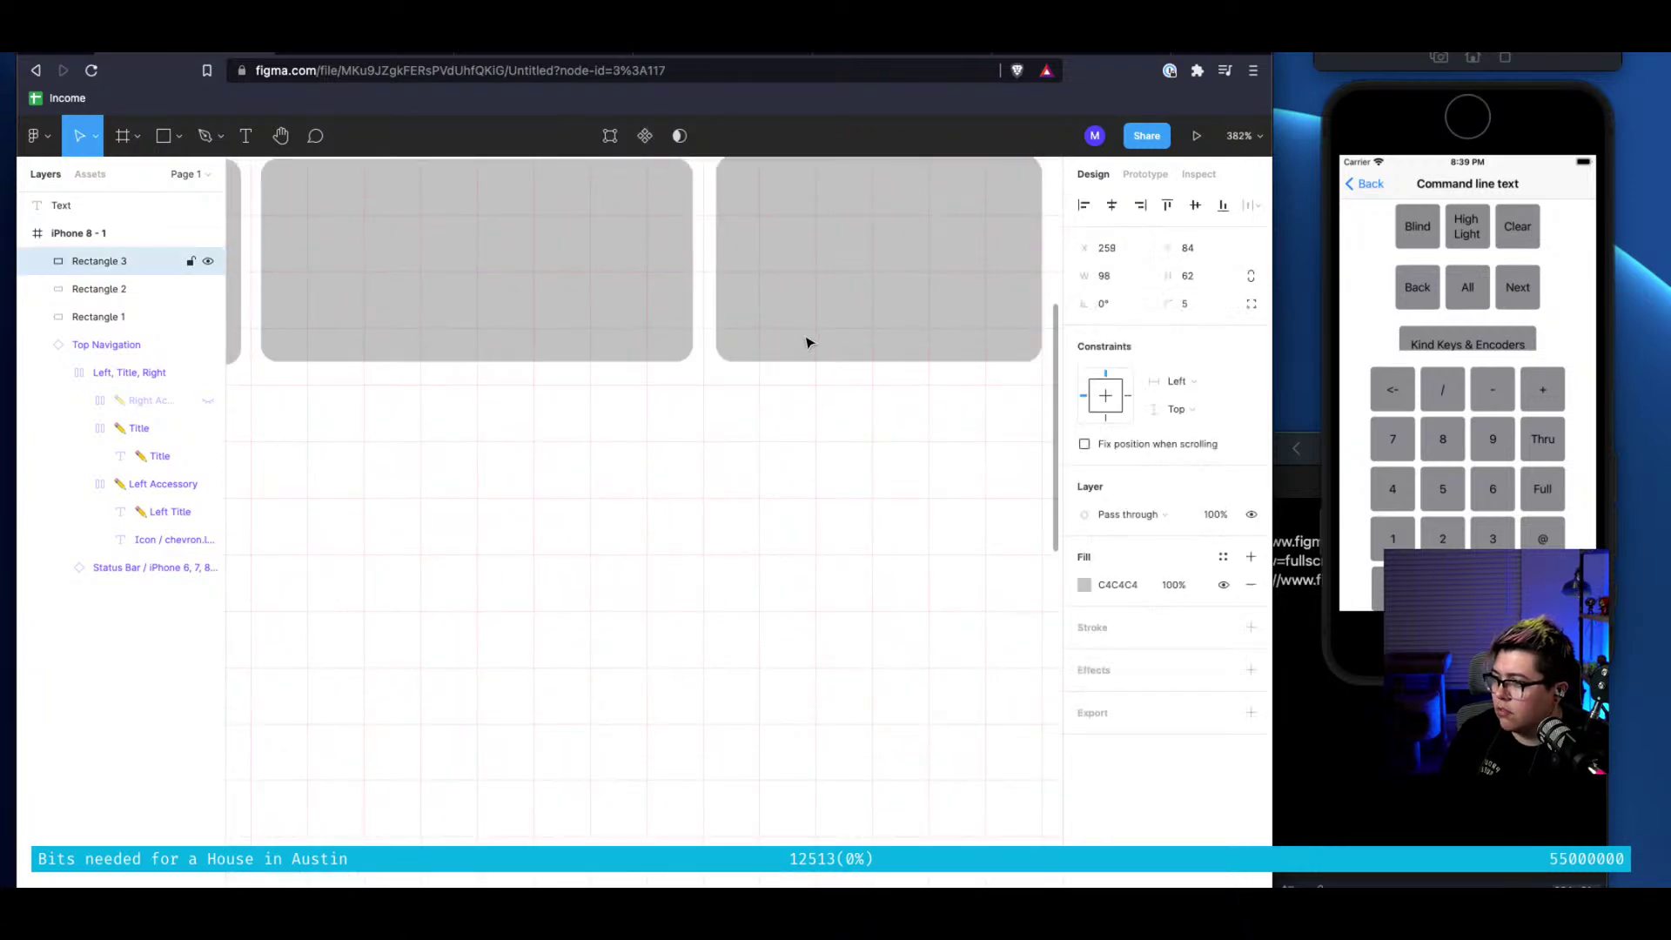
scroll(806, 342, down, 6)
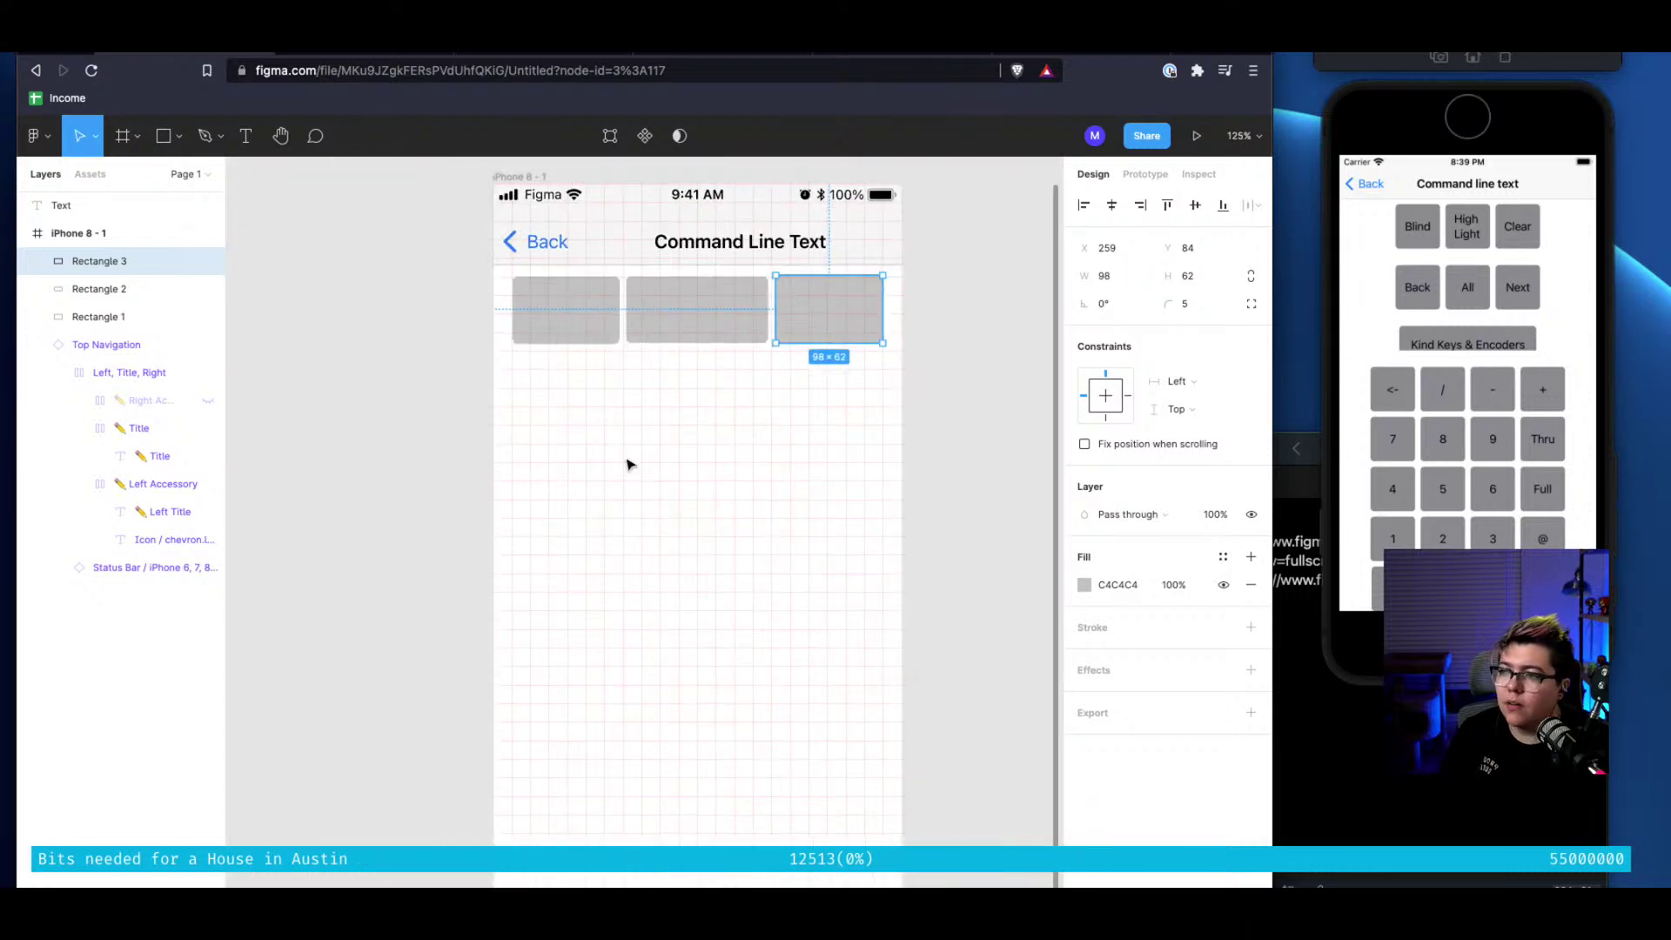
click(1007, 511)
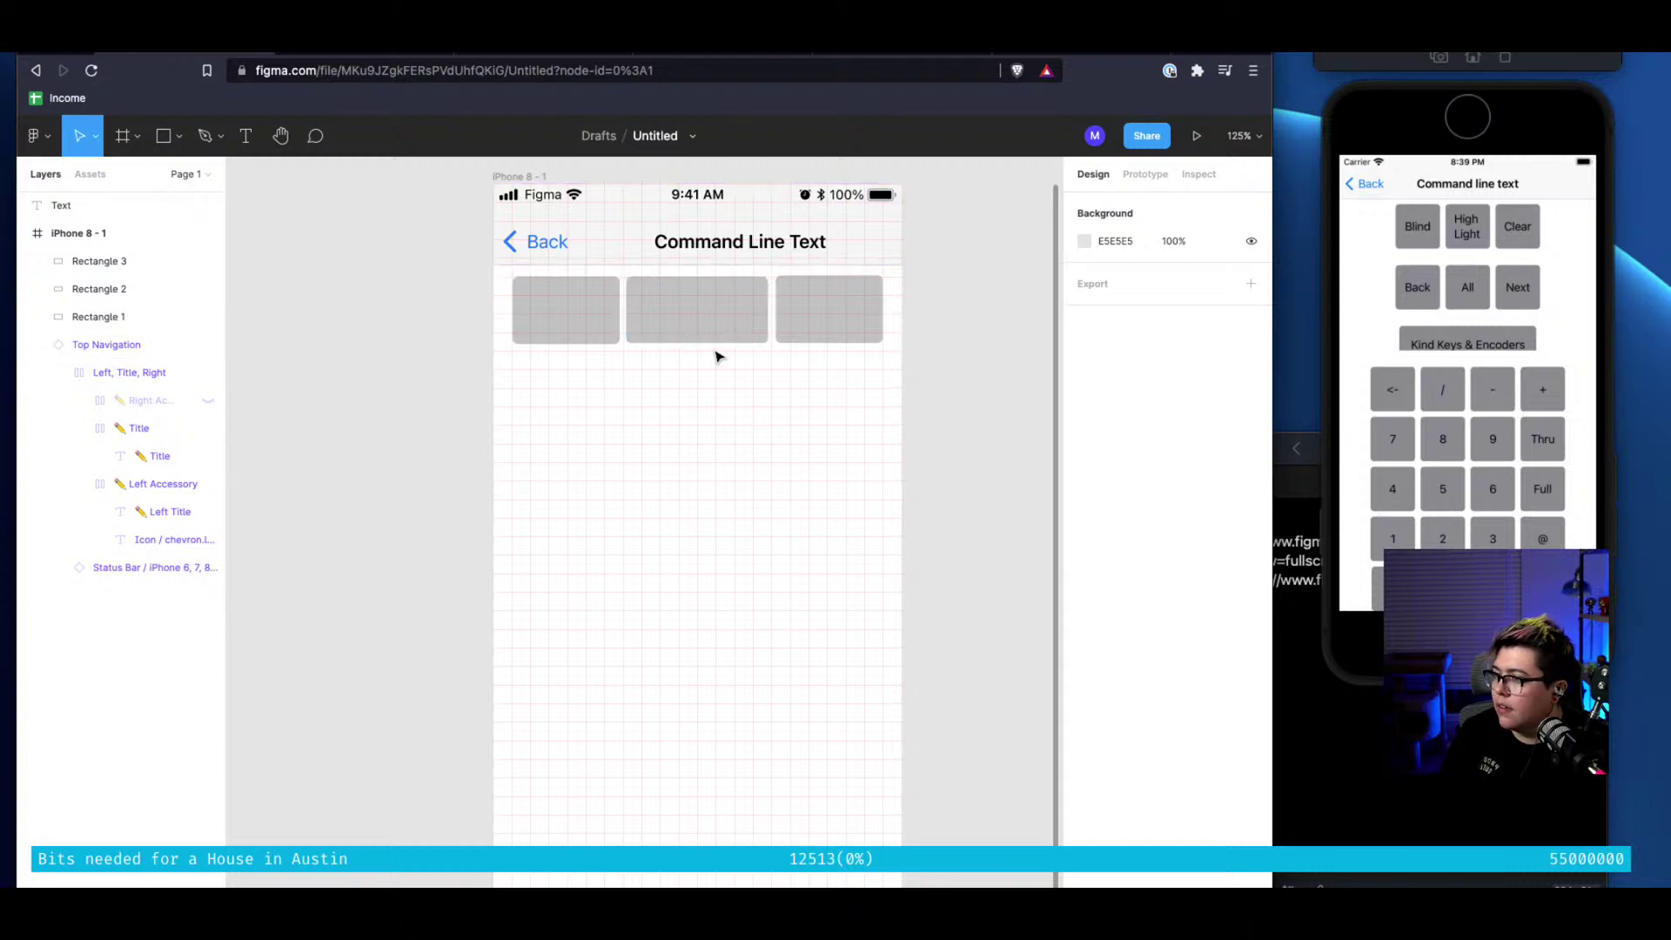
Select Rectangle 1 and inspect its edges and its gap to the middle rectangle against the layout grid
click(567, 292)
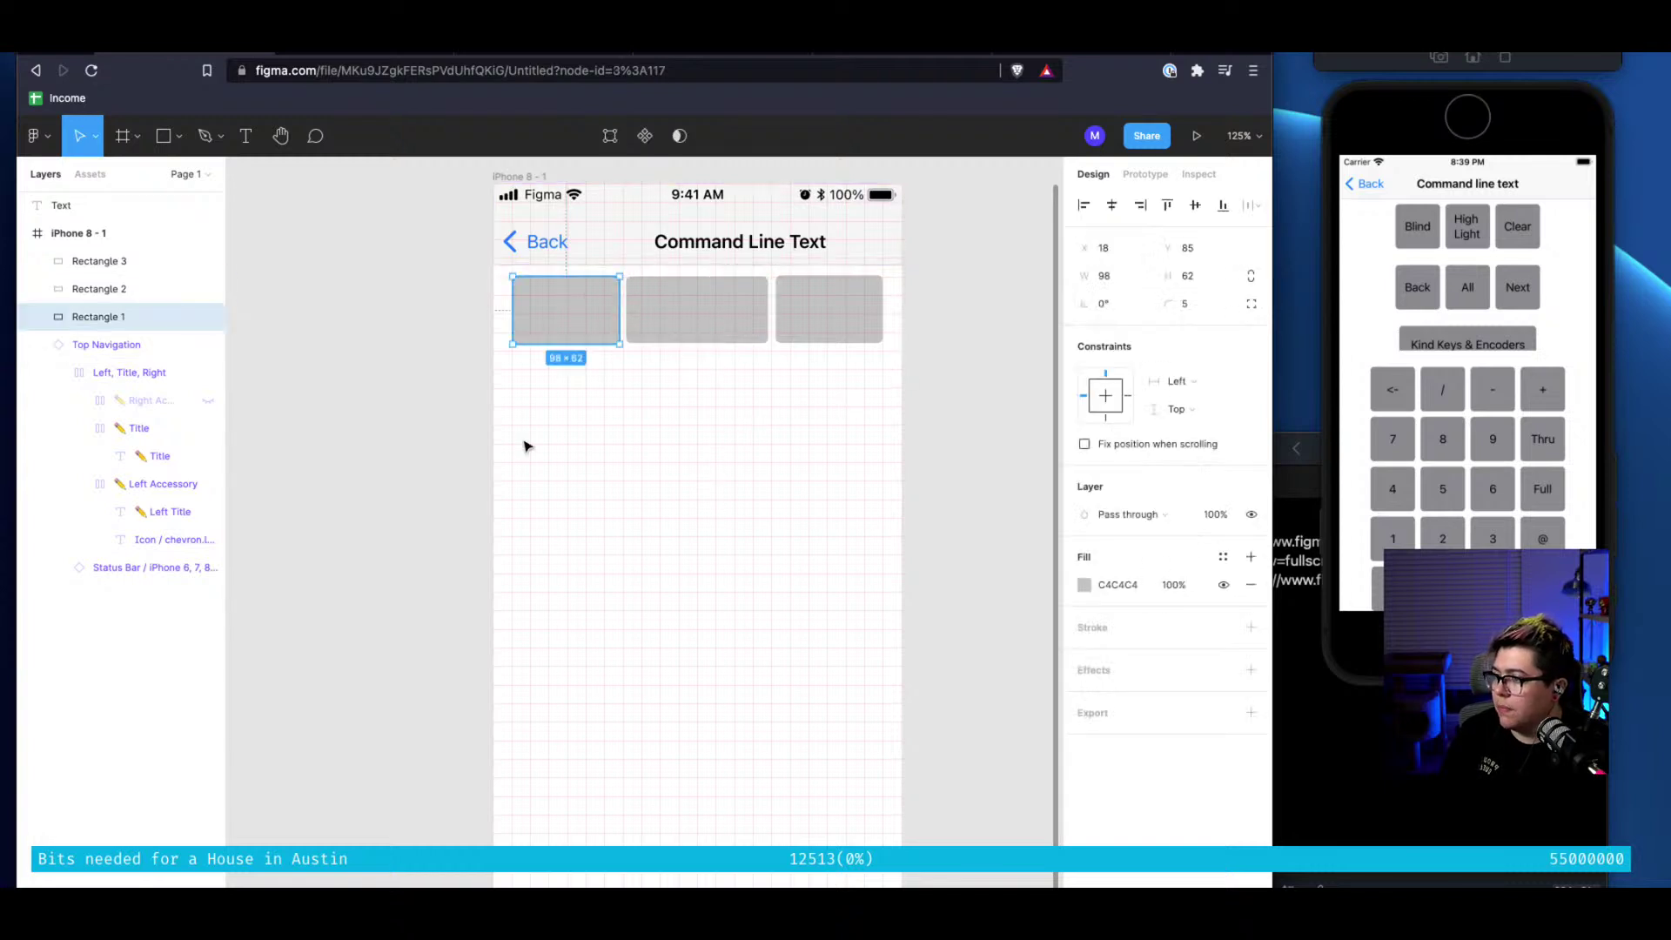
scroll(633, 183, up, 10)
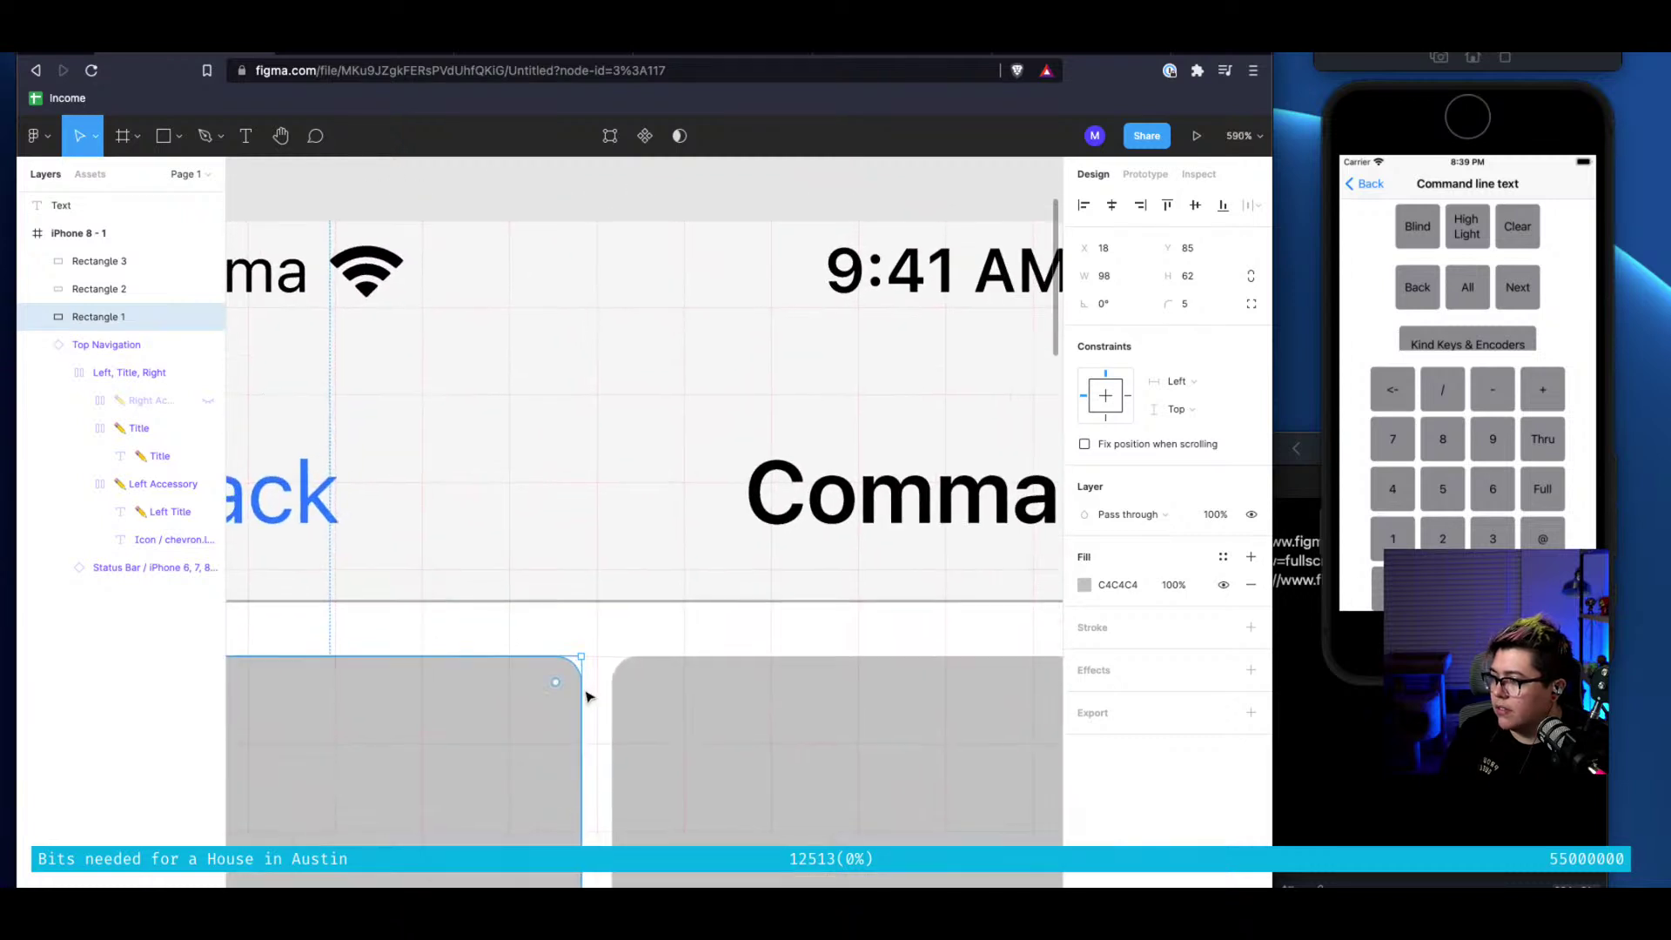
scroll(585, 698, down, 3)
scroll(585, 698, left, 2)
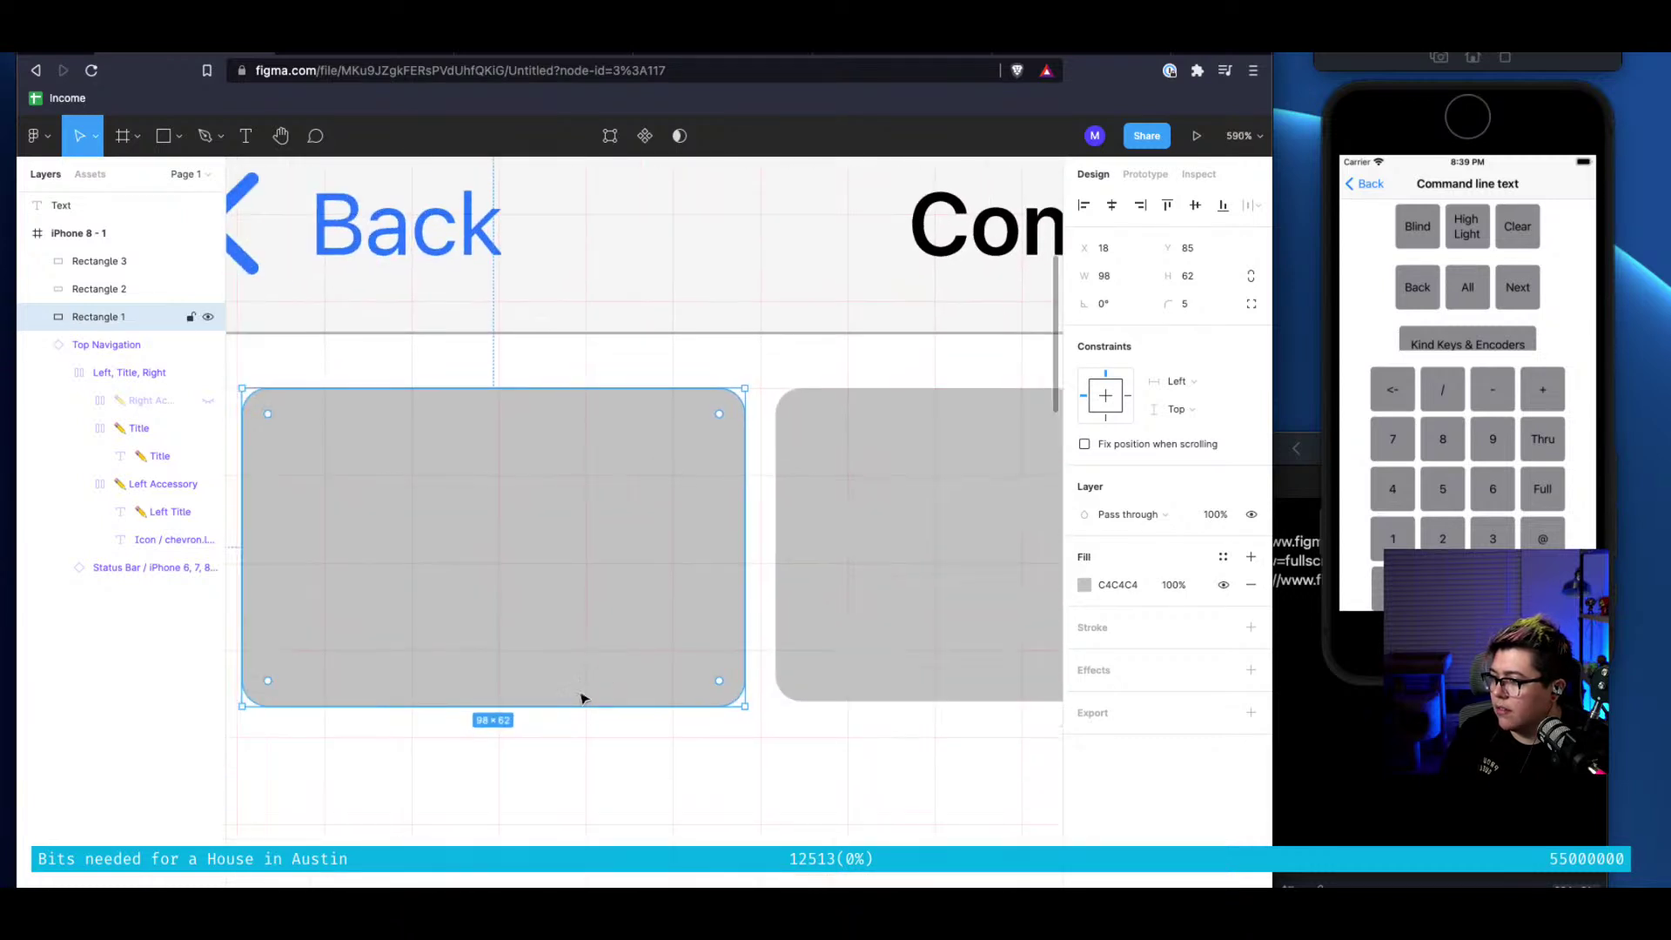
Shorten the first and second grey rectangles below the navigation bar to a height of 51
click(474, 707)
drag(475, 707, 491, 650)
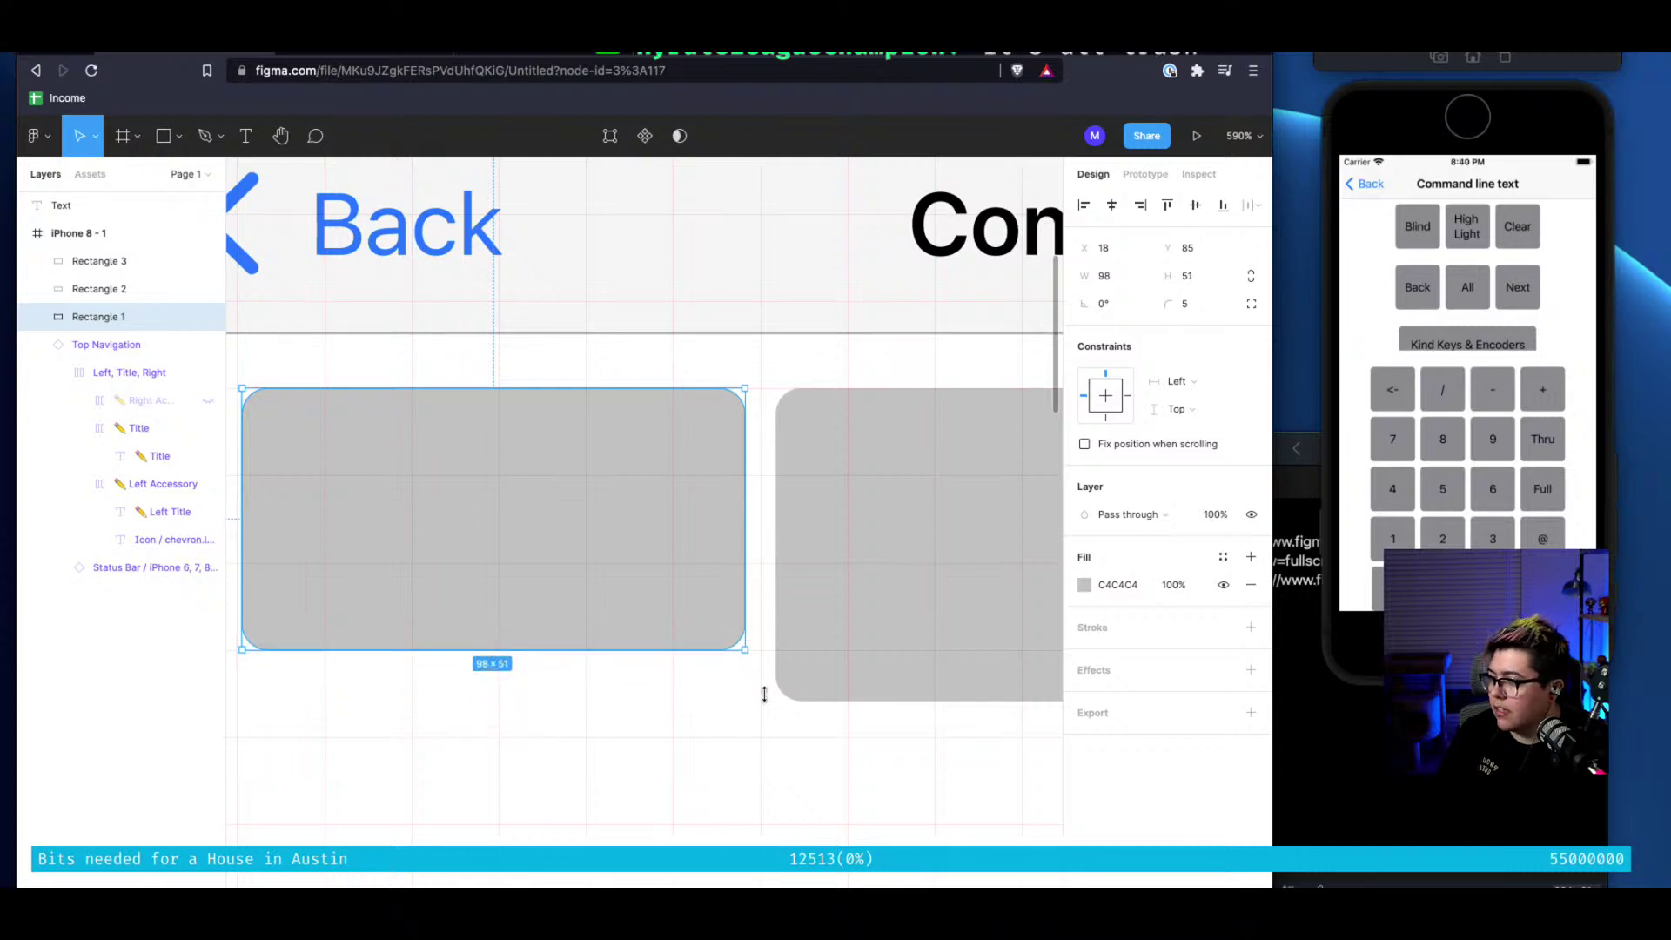
key(ctrl+Right)
key(ctrl+Left)
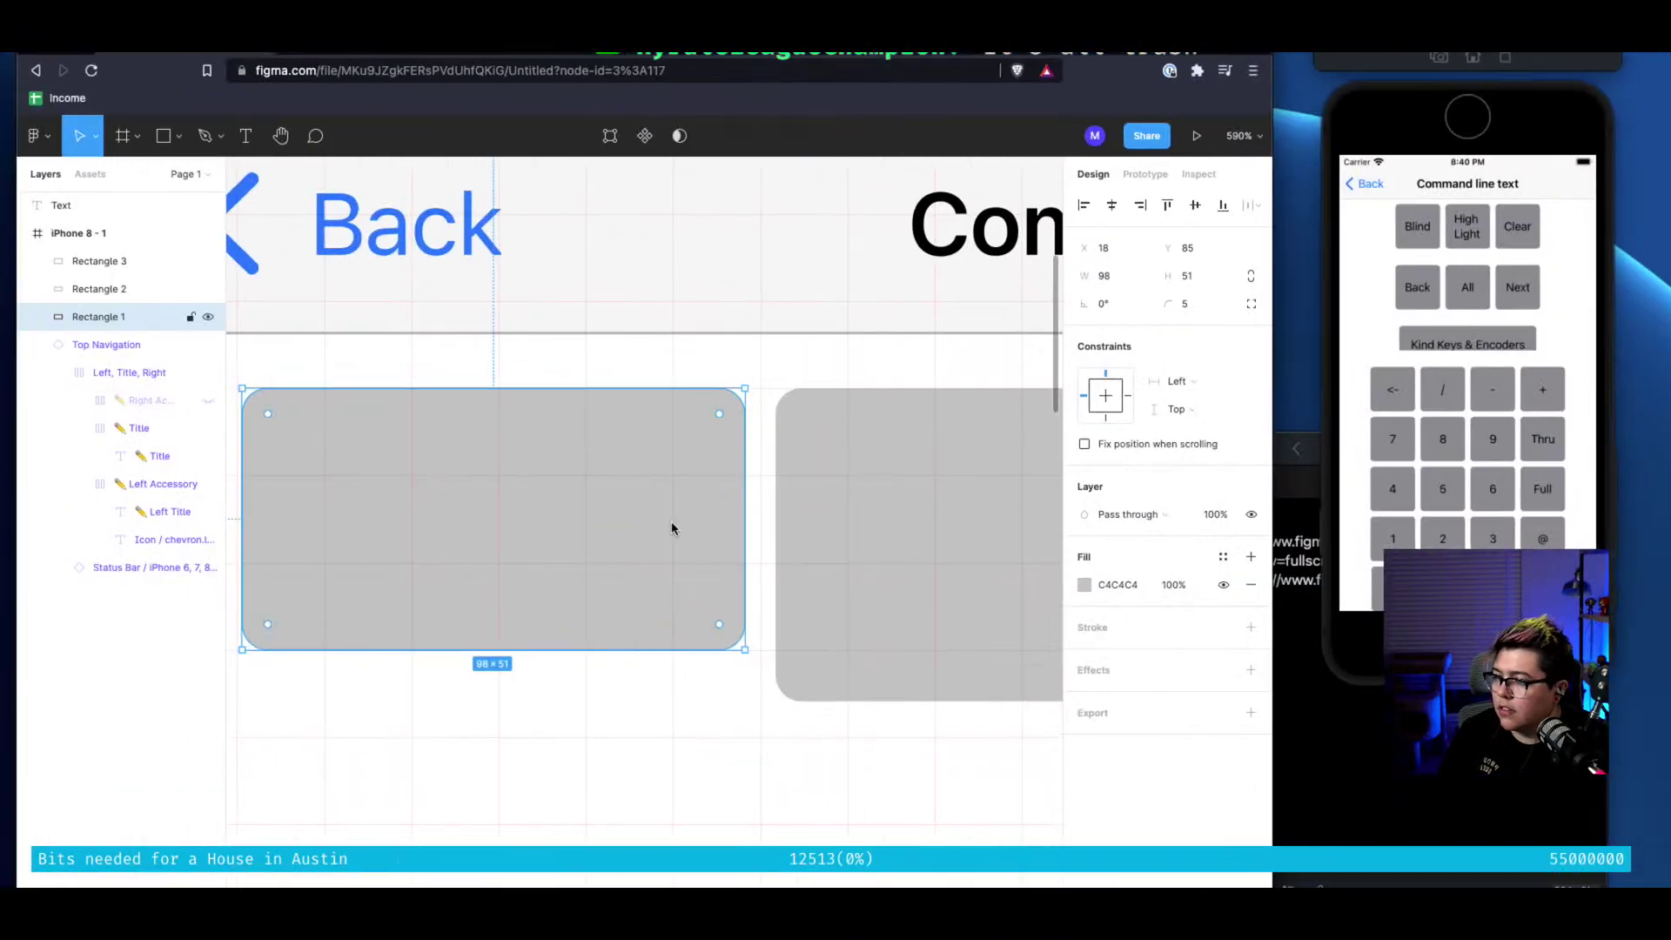
scroll(682, 444, right, 5)
click(681, 445)
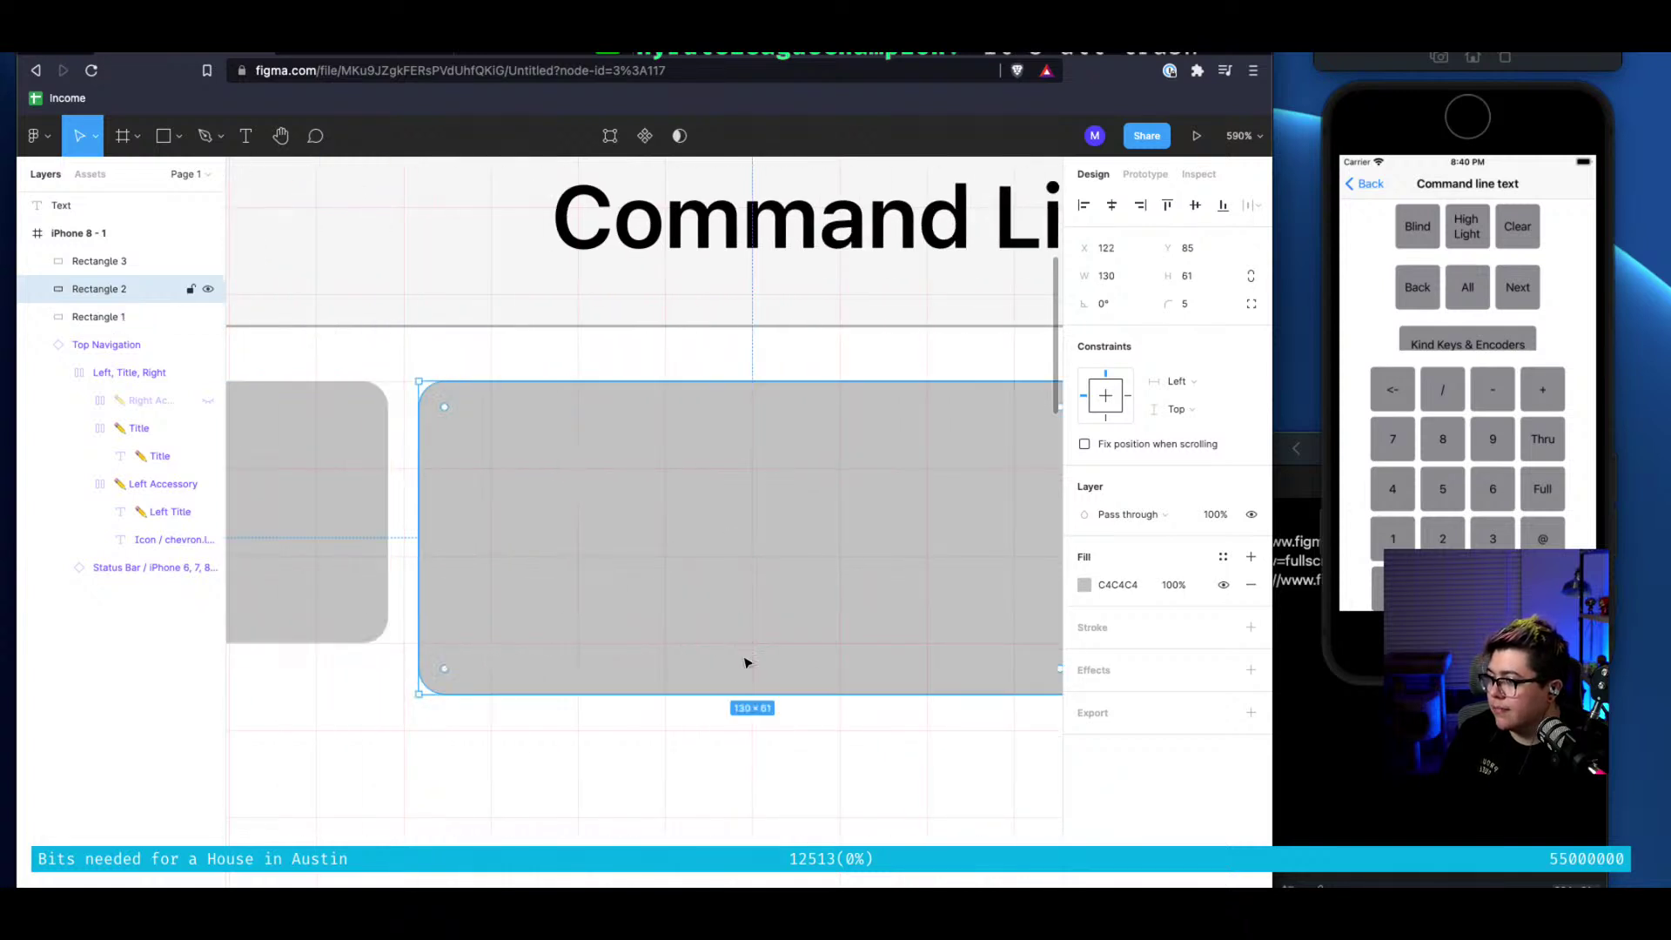
drag(749, 693, 757, 642)
Shorten the third rectangle in the row from its lower edge to a height of 52
scroll(757, 644, right, 10)
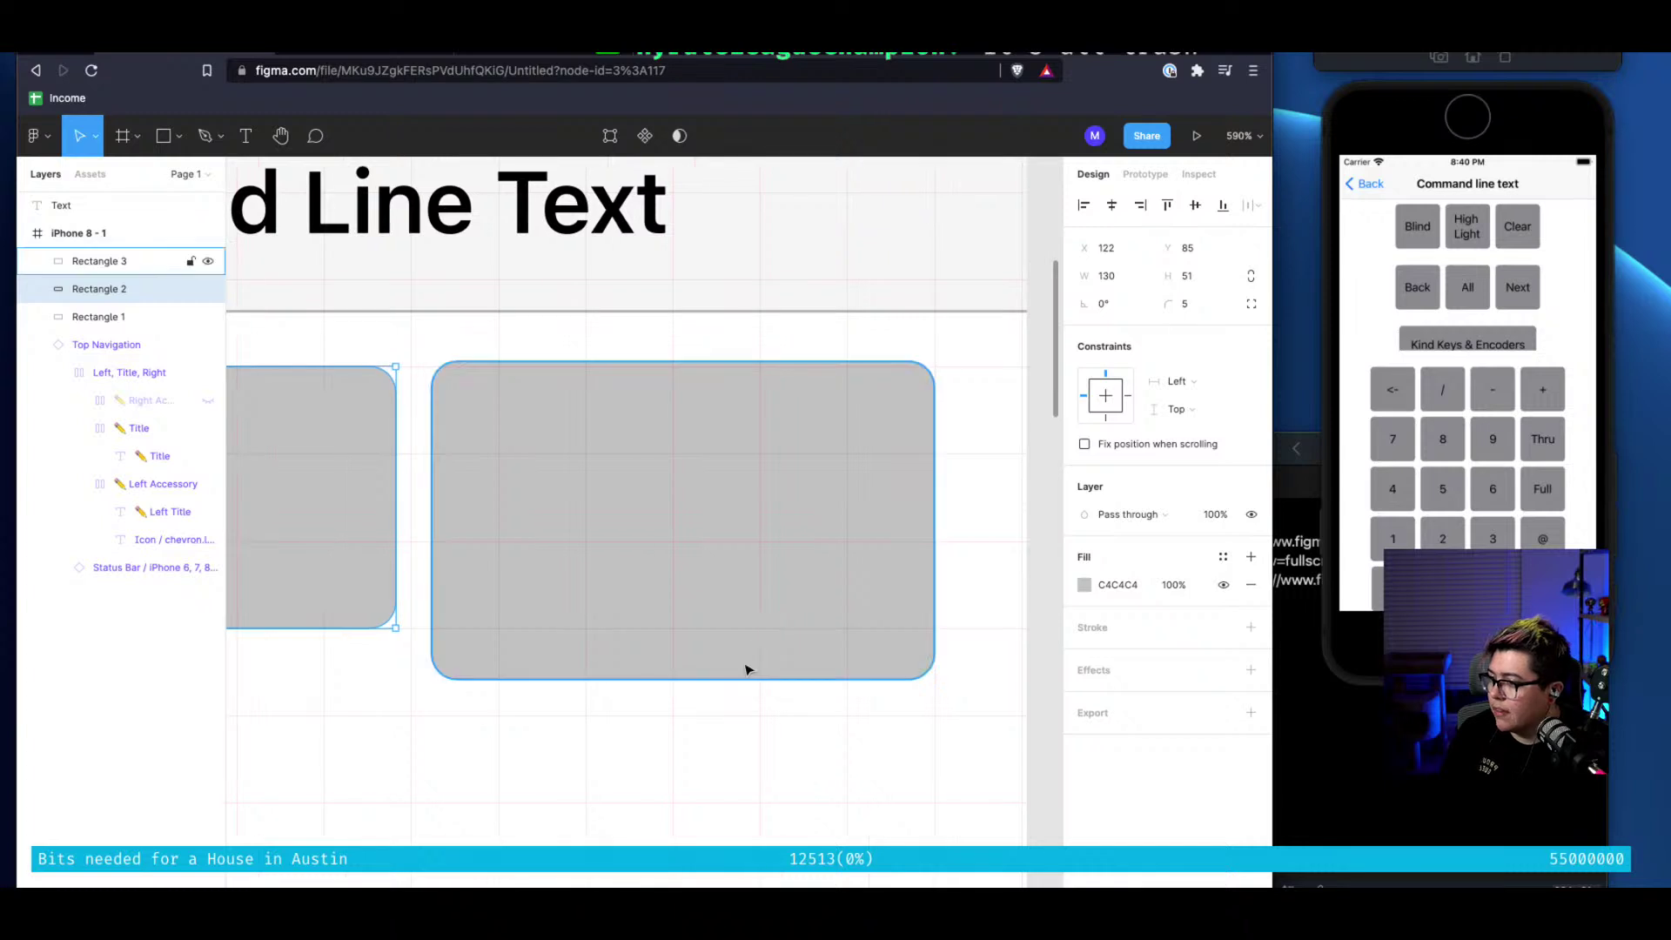
click(746, 670)
drag(690, 678, 700, 627)
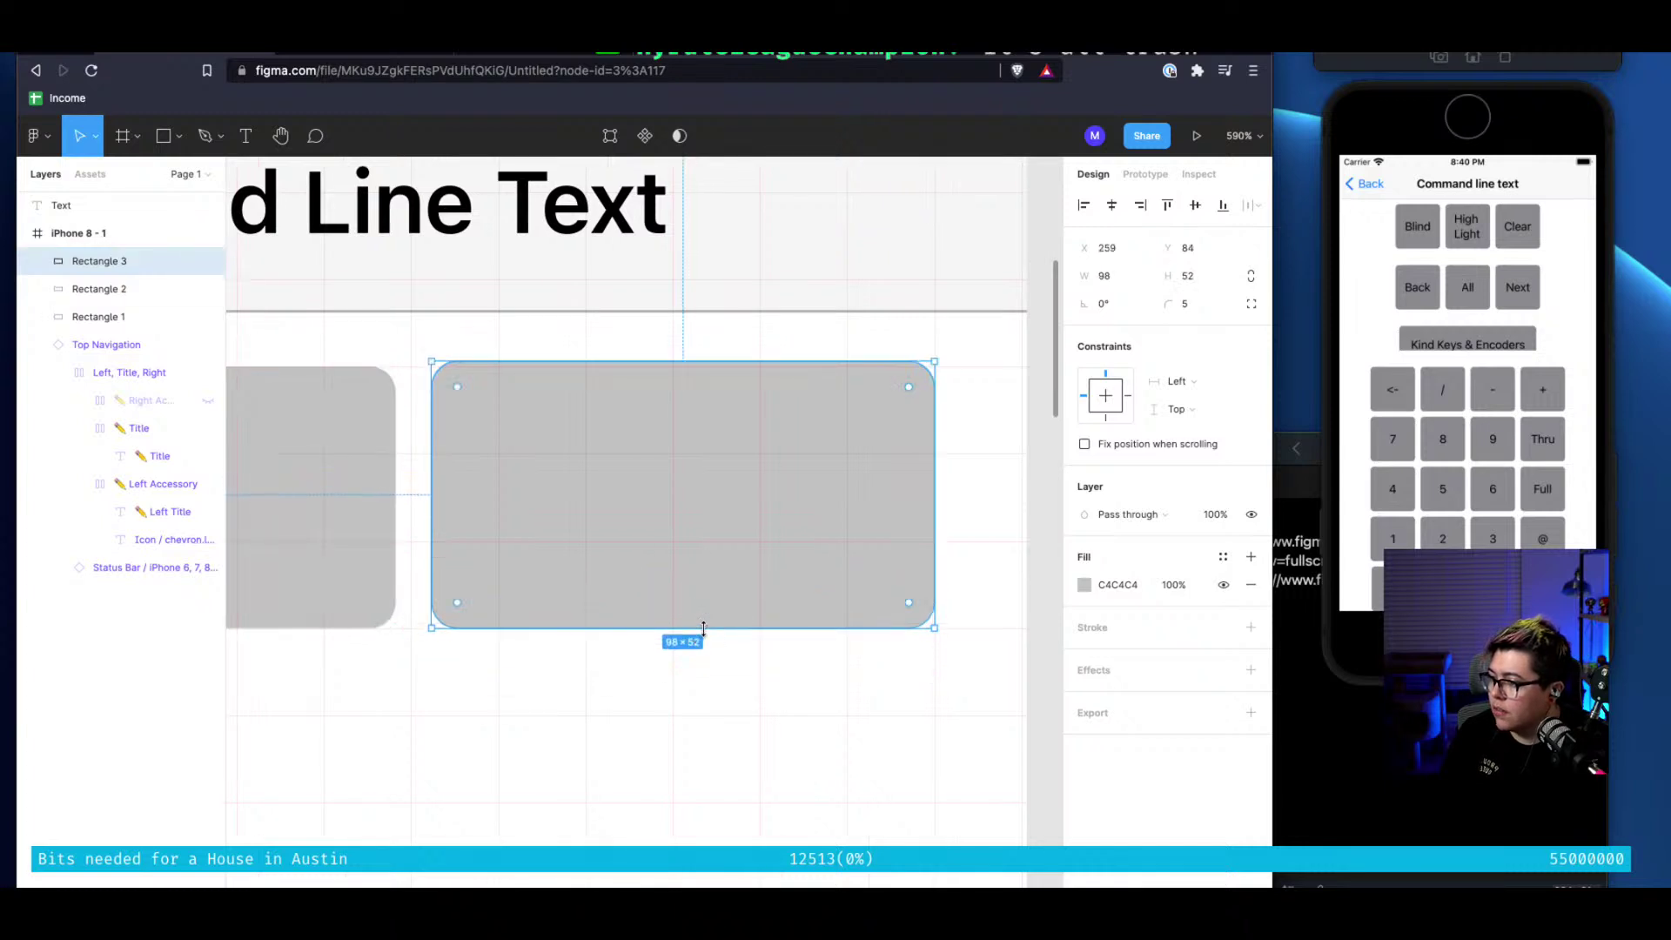
scroll(703, 628, down, 5)
click(925, 693)
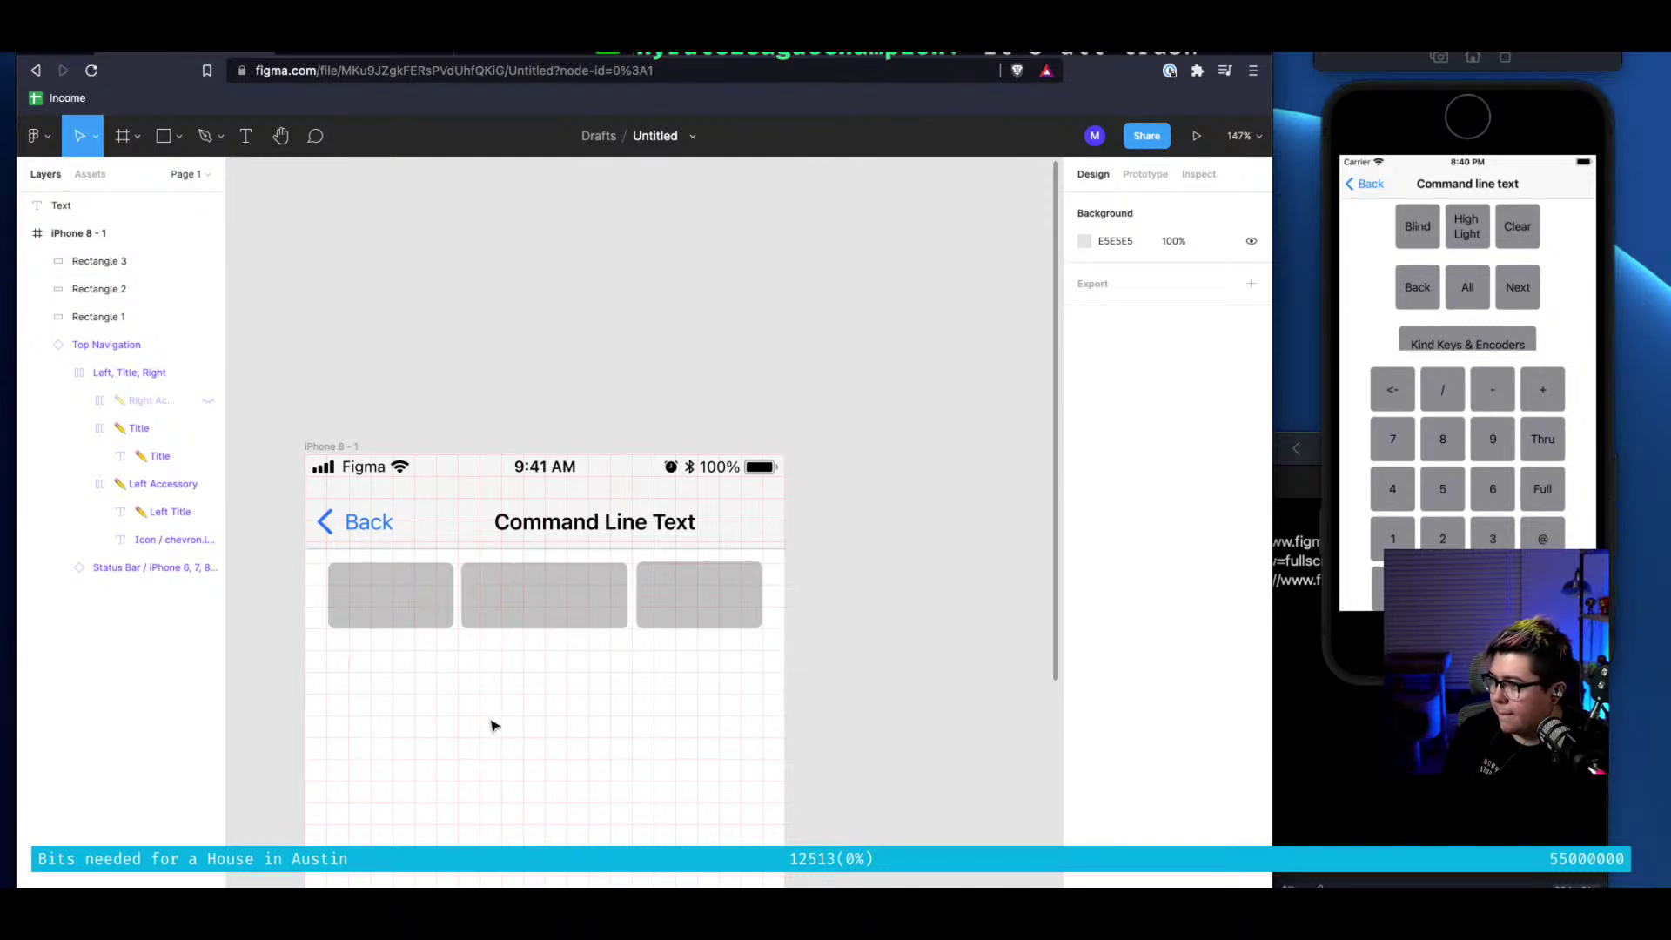
scroll(515, 795, up, 5)
scroll(515, 795, down, 5)
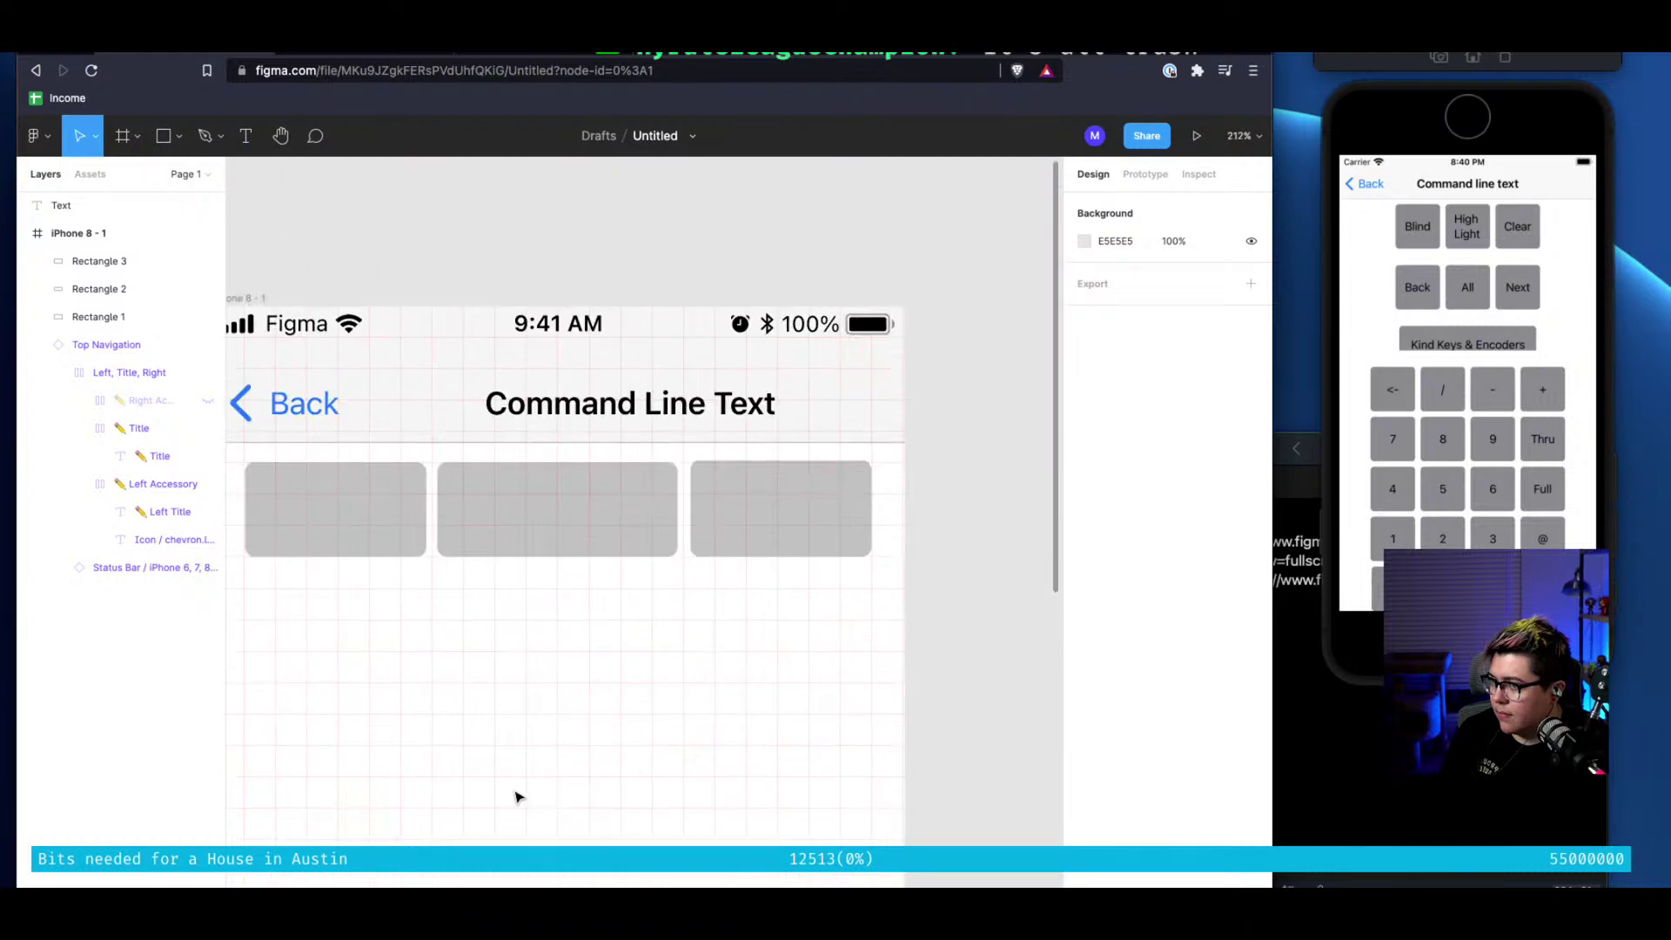
scroll(515, 794, left, 3)
click(514, 479)
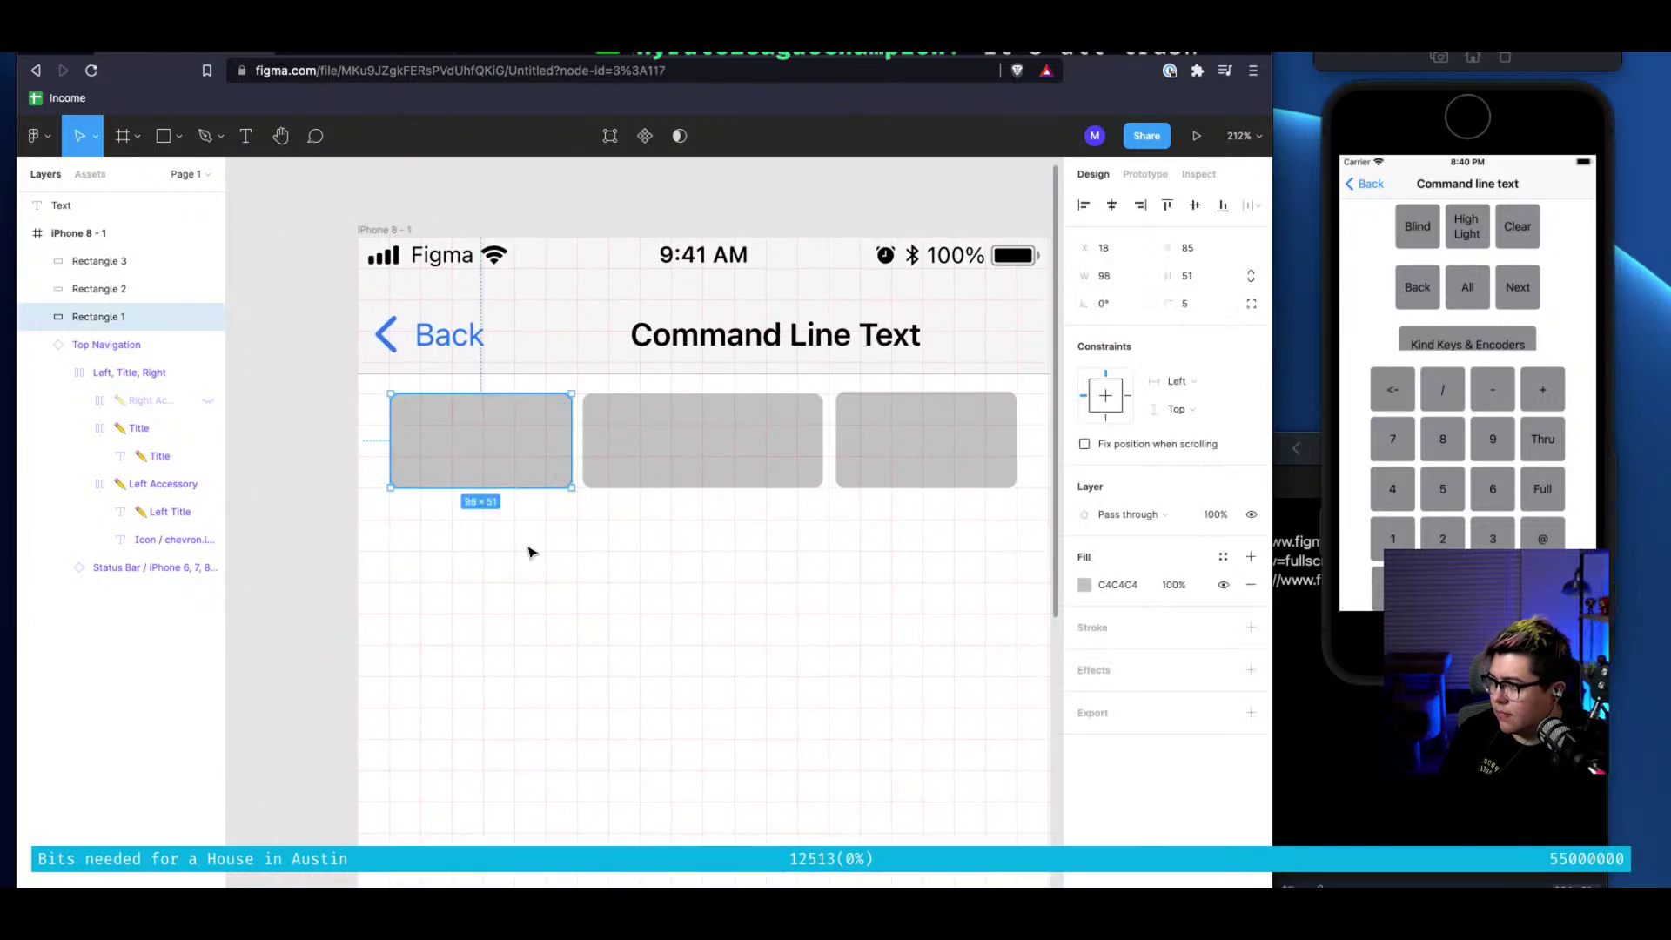
click(528, 550)
scroll(530, 552, right, 2)
scroll(530, 552, down, 1)
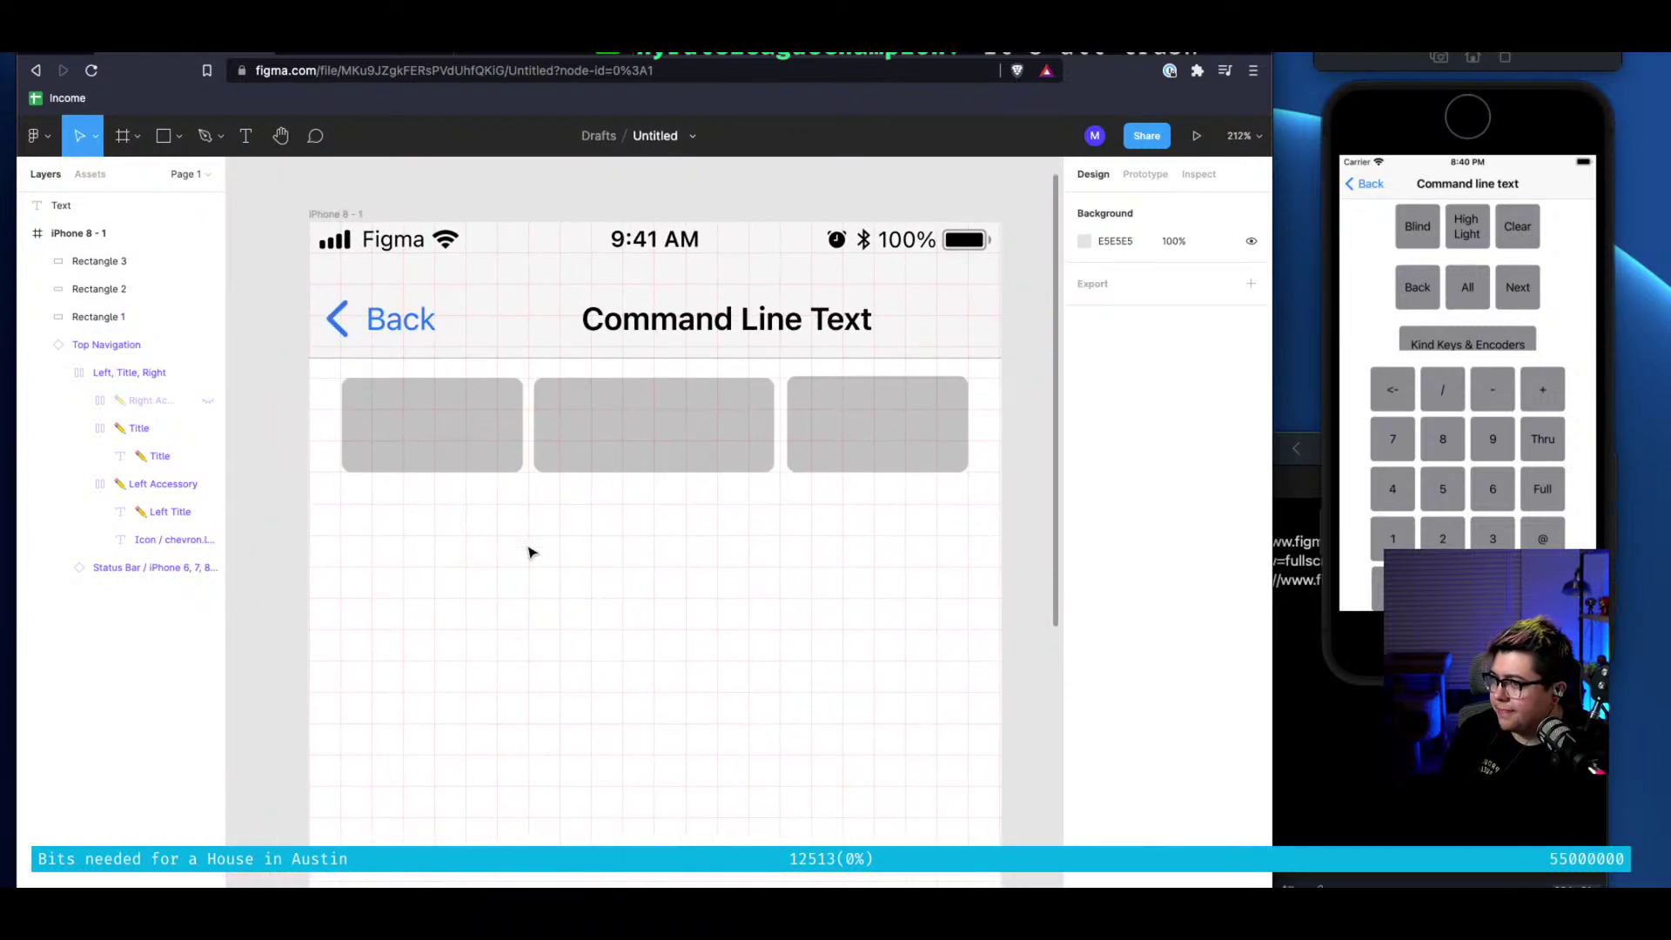
Change the iPhone 8 - 1 frame's fill to light blue 67B6FF
click(74, 233)
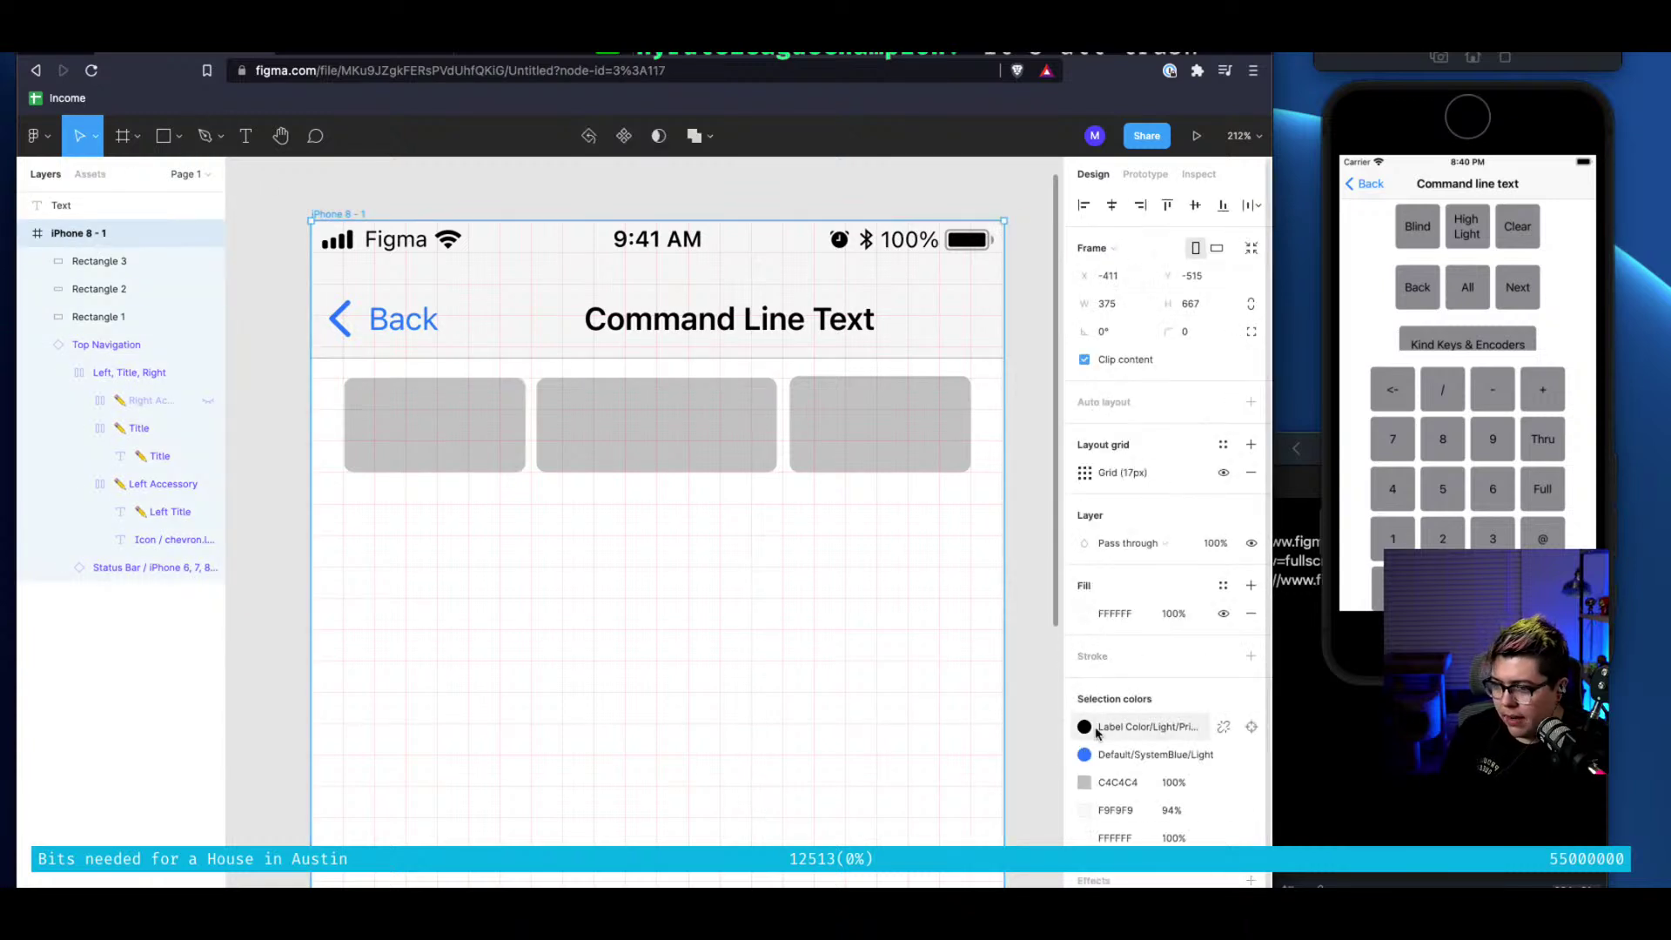
scroll(1098, 735, down, 1)
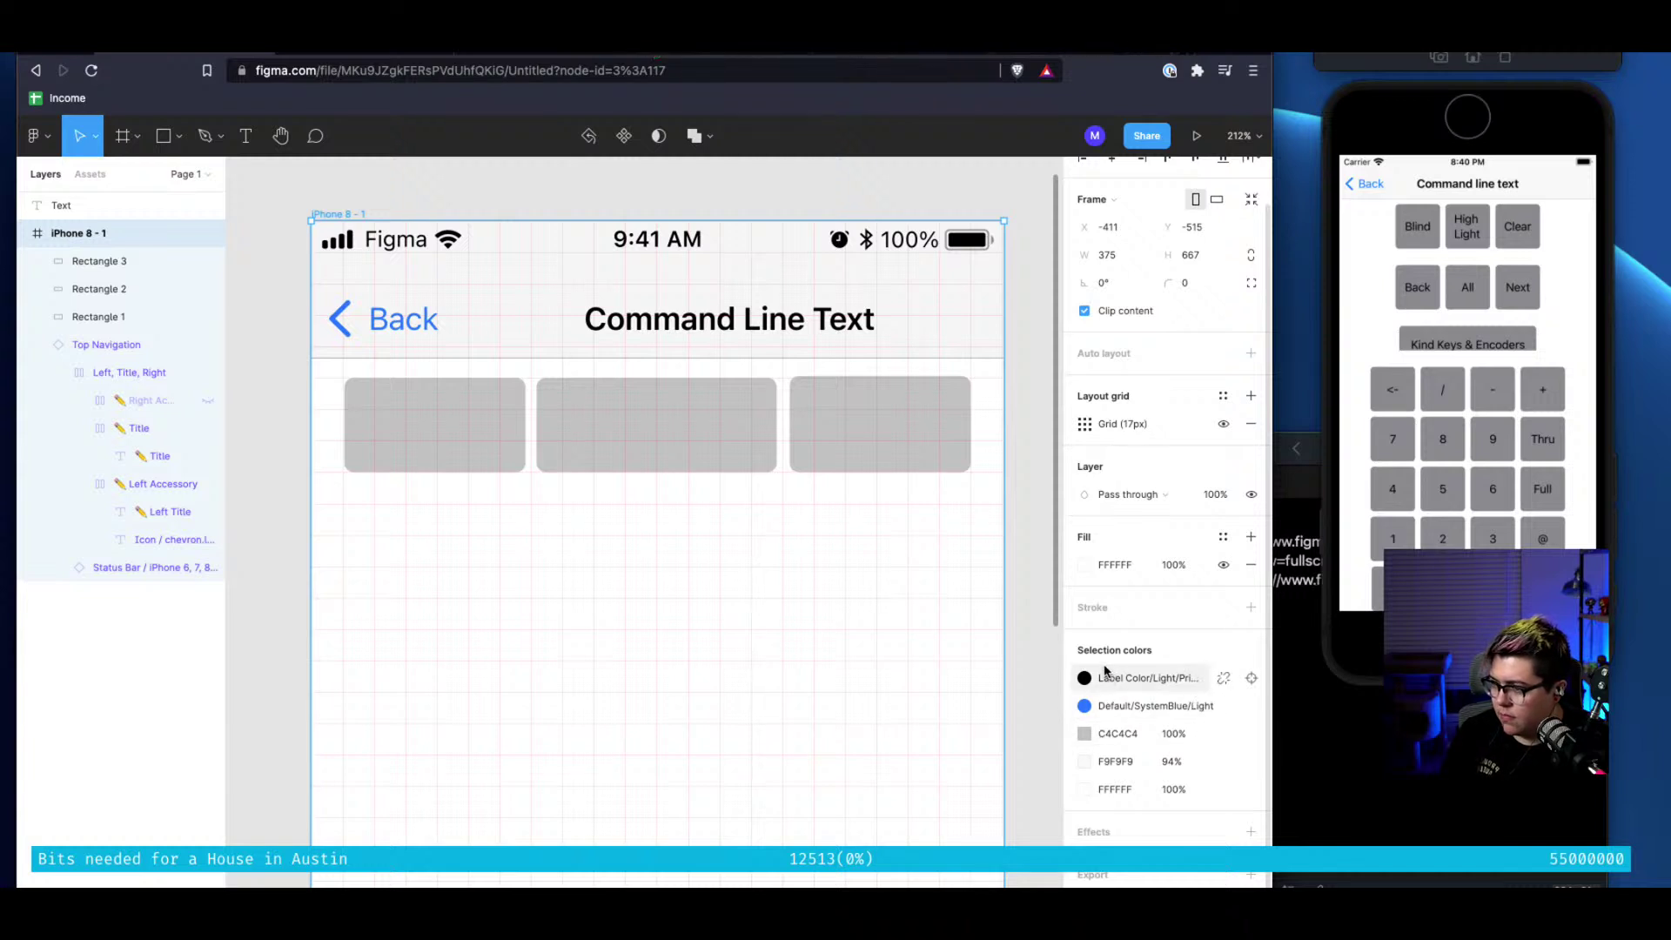
click(1083, 566)
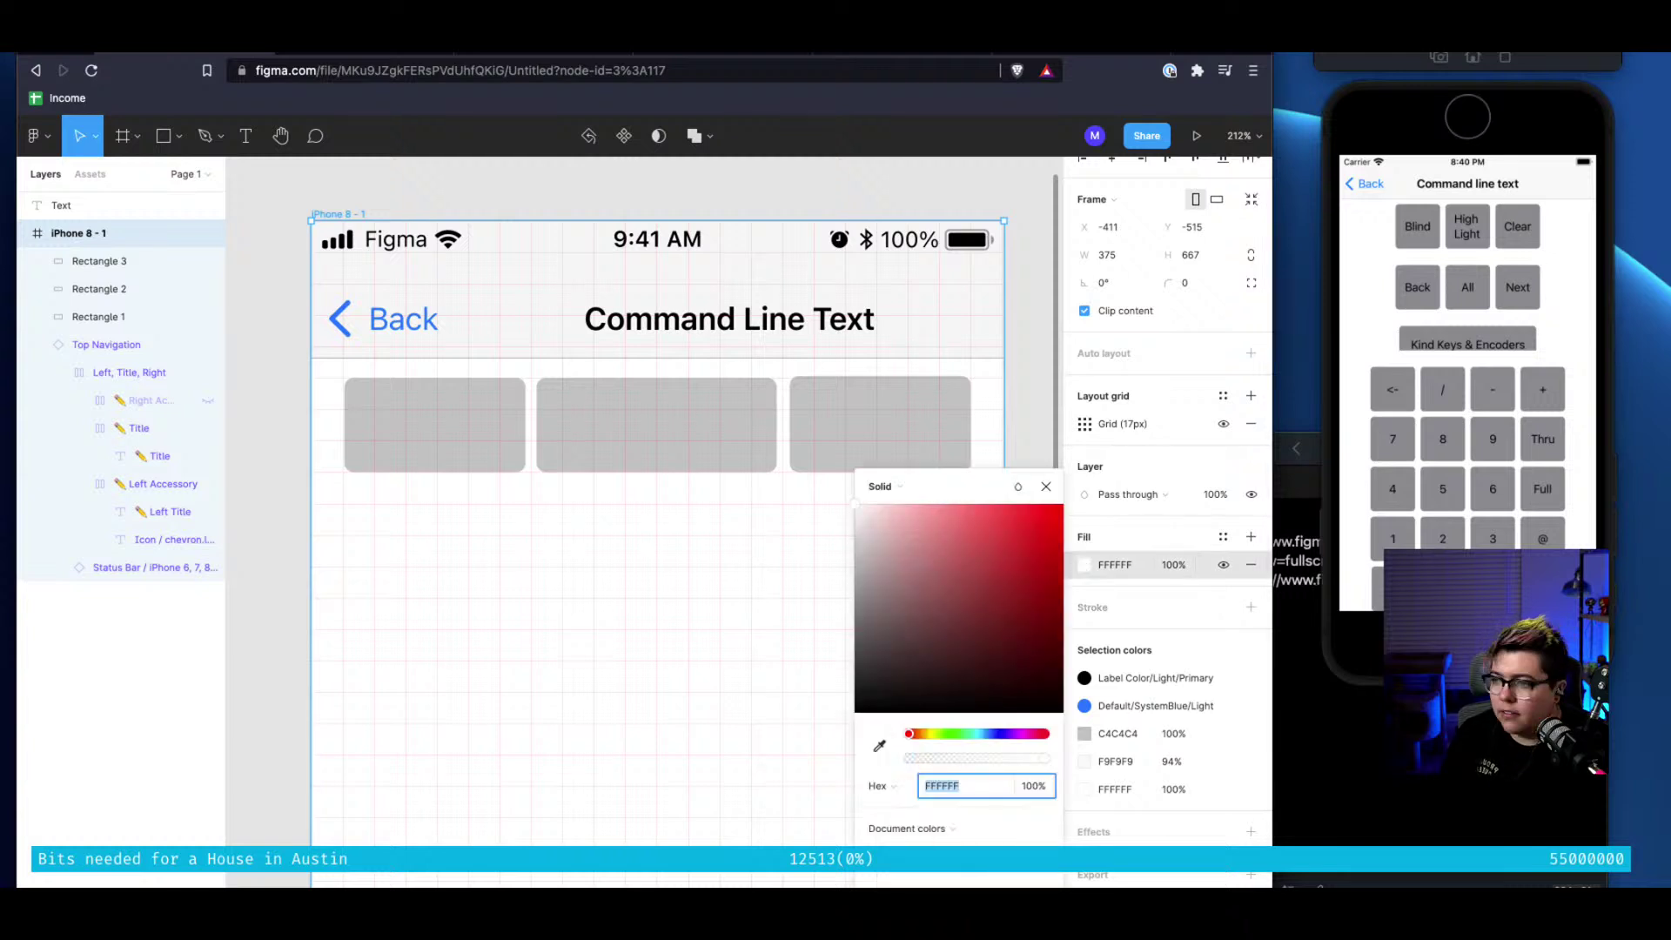
drag(971, 736, 987, 737)
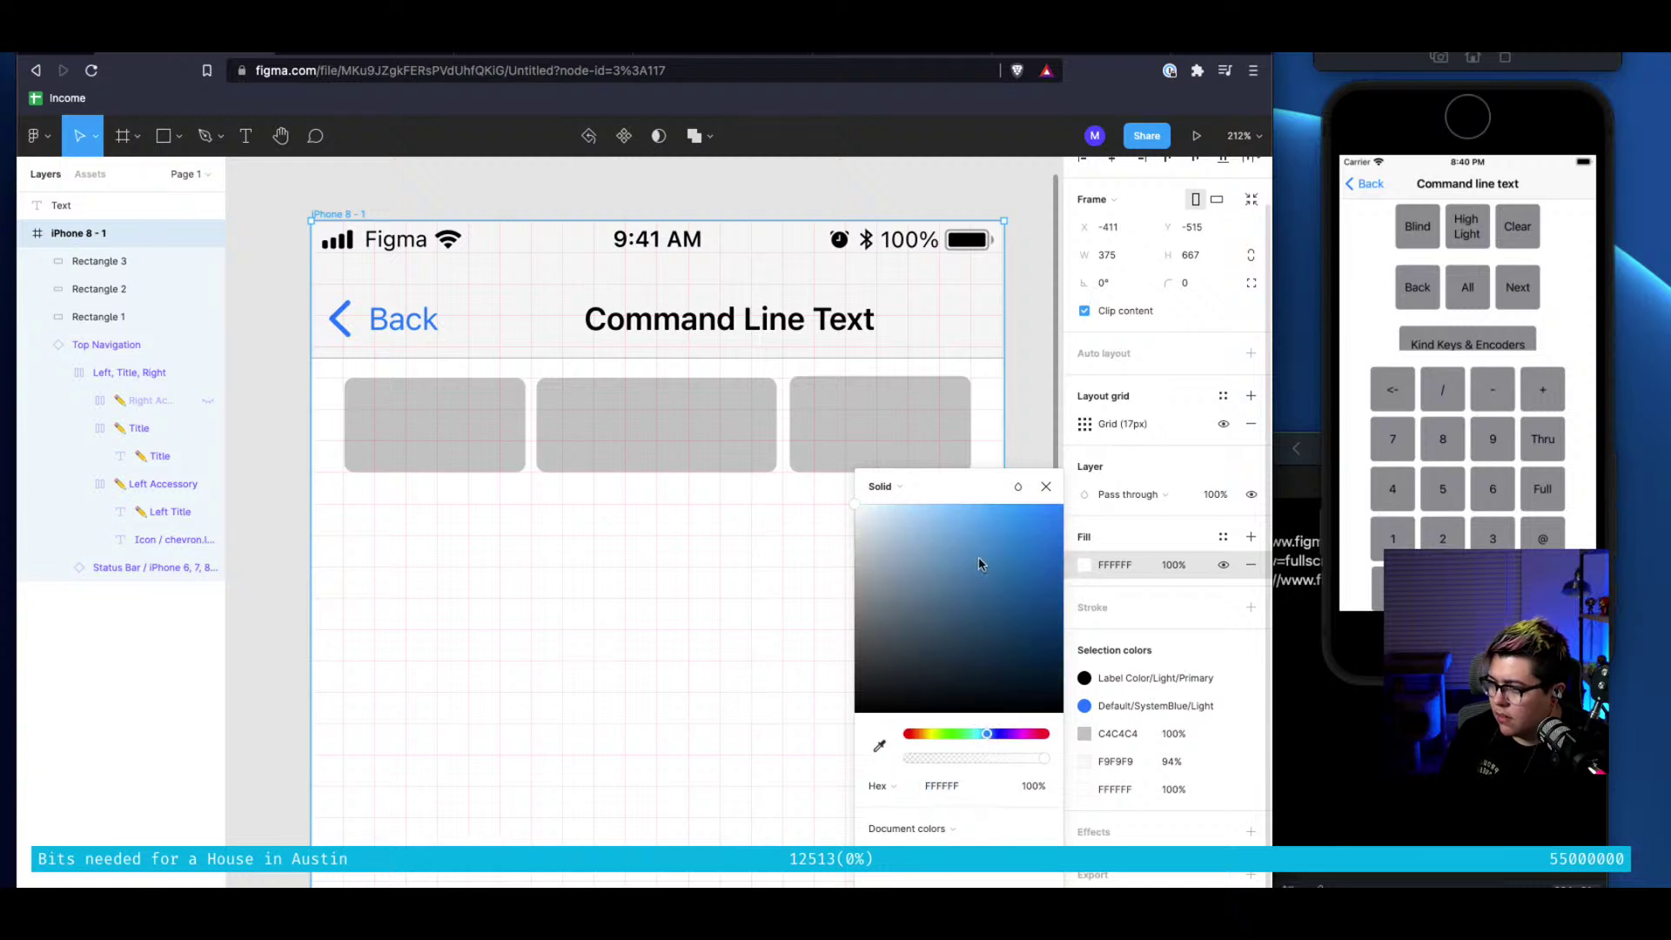
mouse_move(977, 489)
mouse_down()
mouse_move(956, 489)
mouse_move(976, 488)
mouse_up()
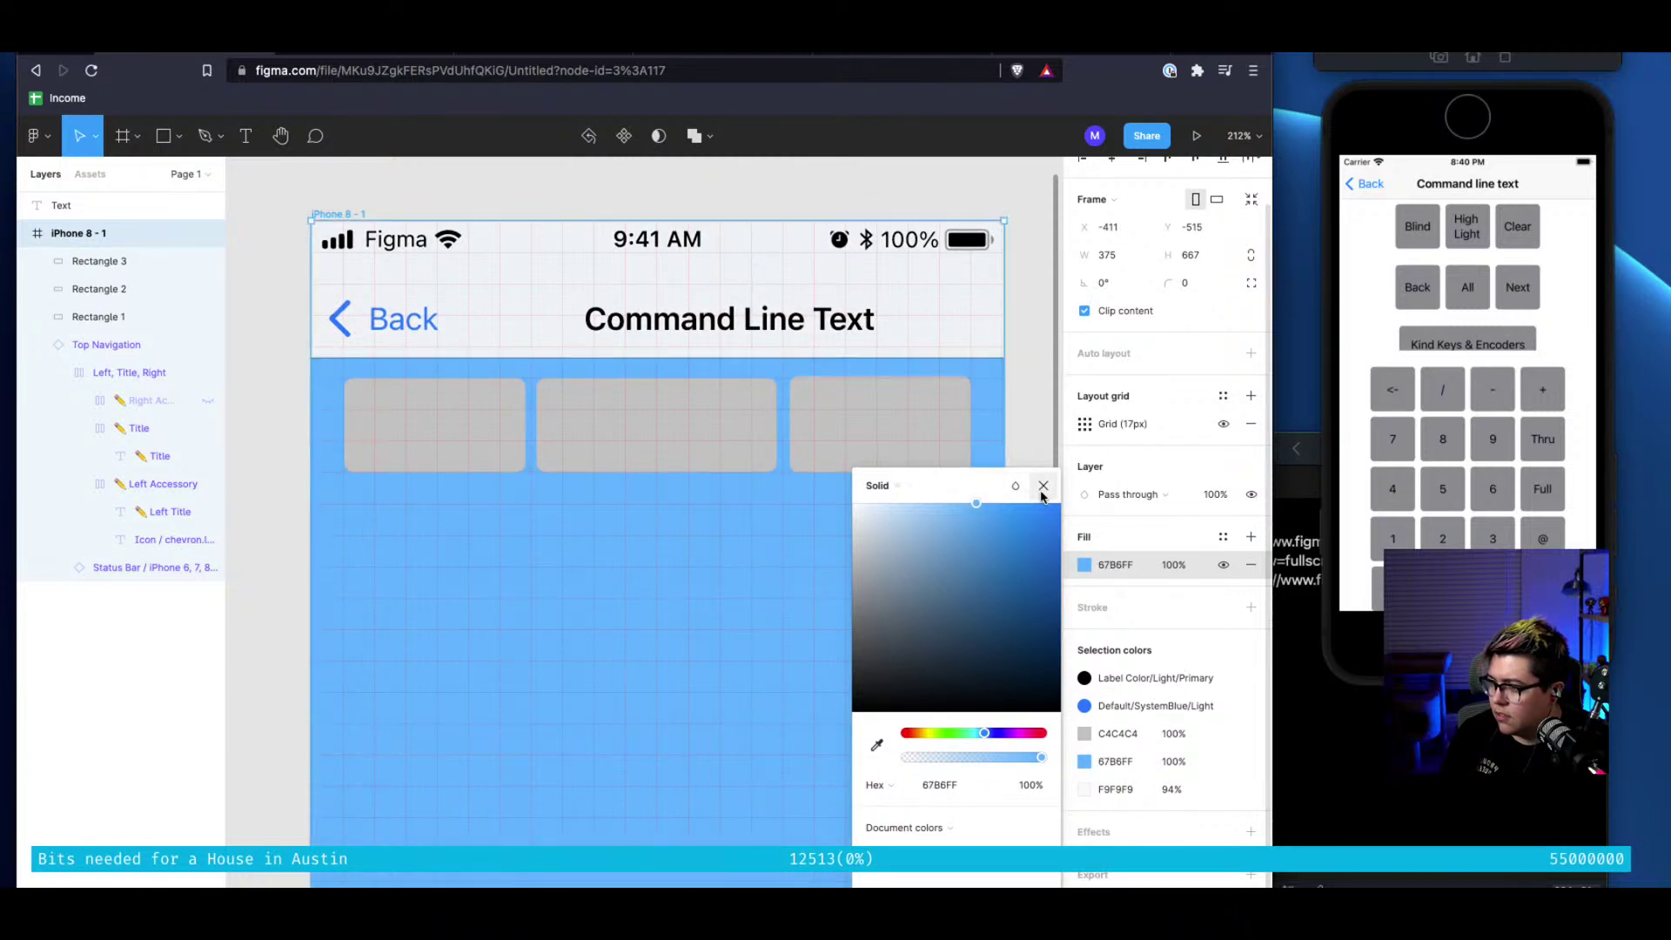
click(1042, 487)
Hide the 17 px layout grid on the iPhone 8 - 1 frame
click(1225, 424)
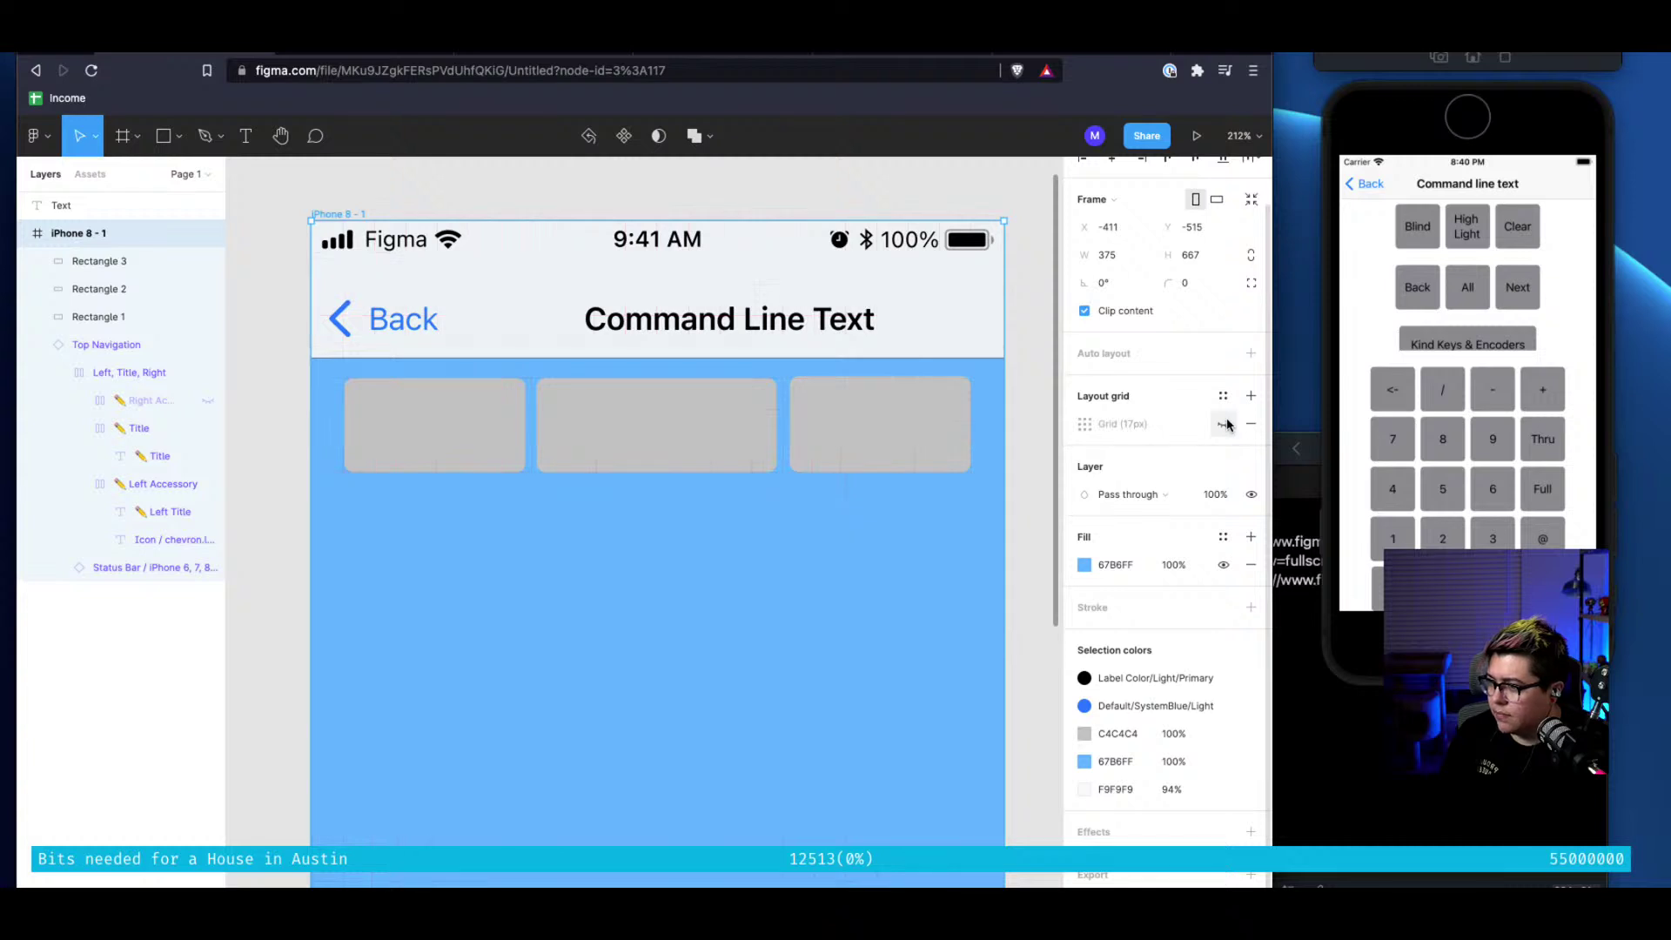
click(1224, 423)
click(1224, 424)
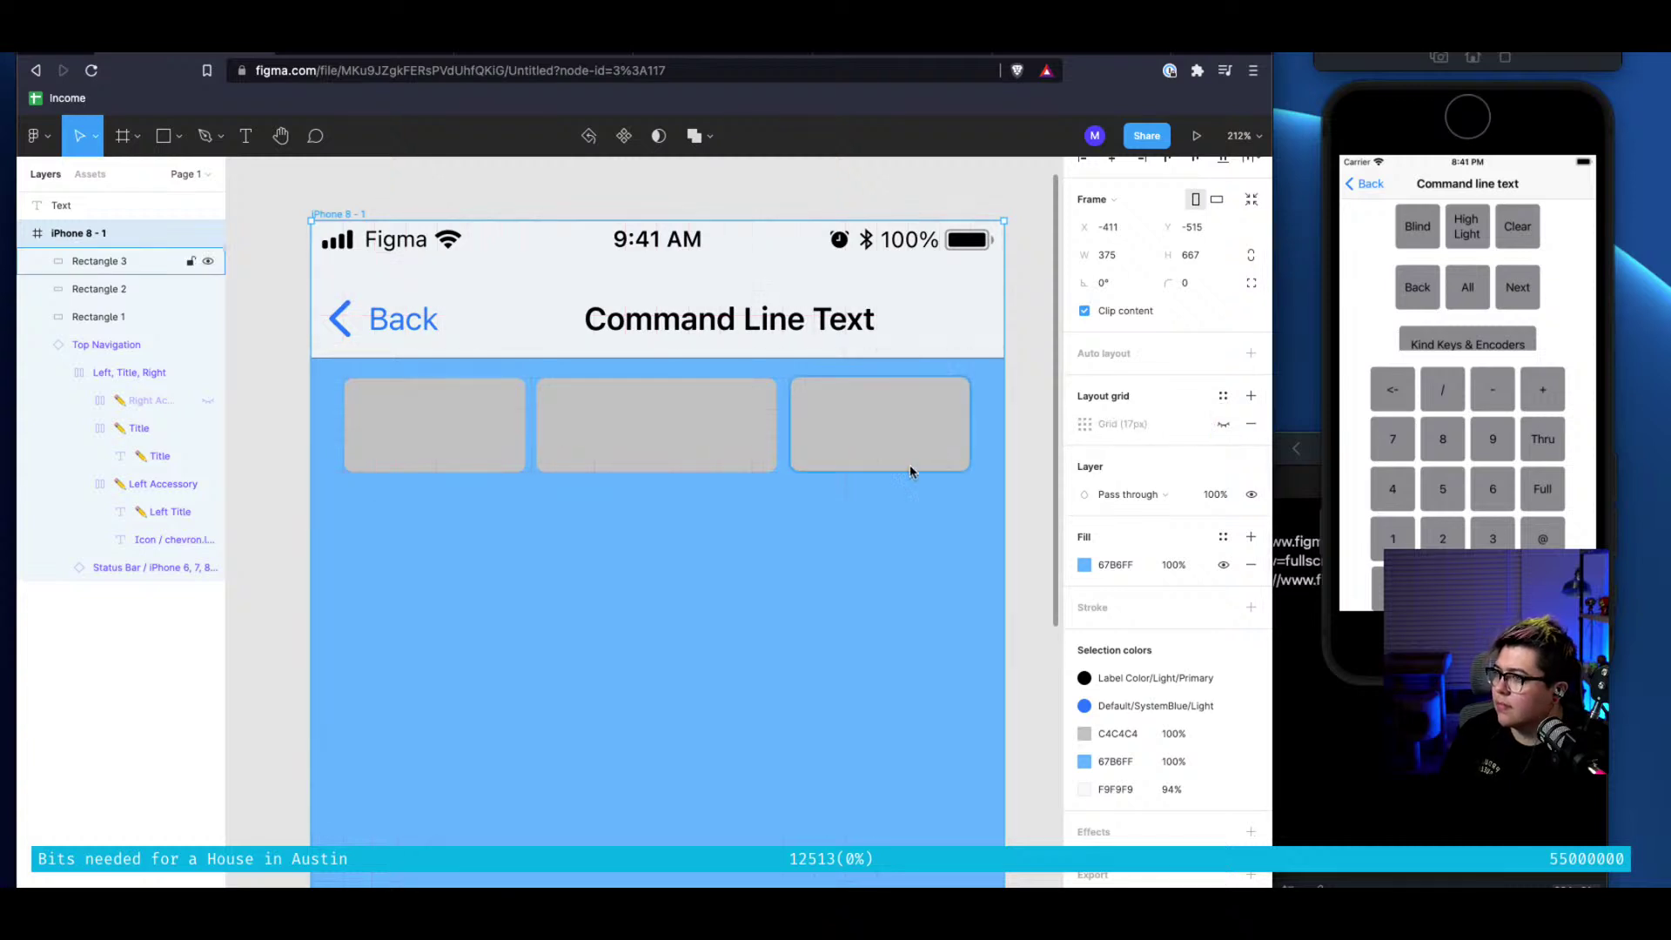
scroll(914, 470, down, 4)
scroll(914, 470, left, 3)
key(shift+1)
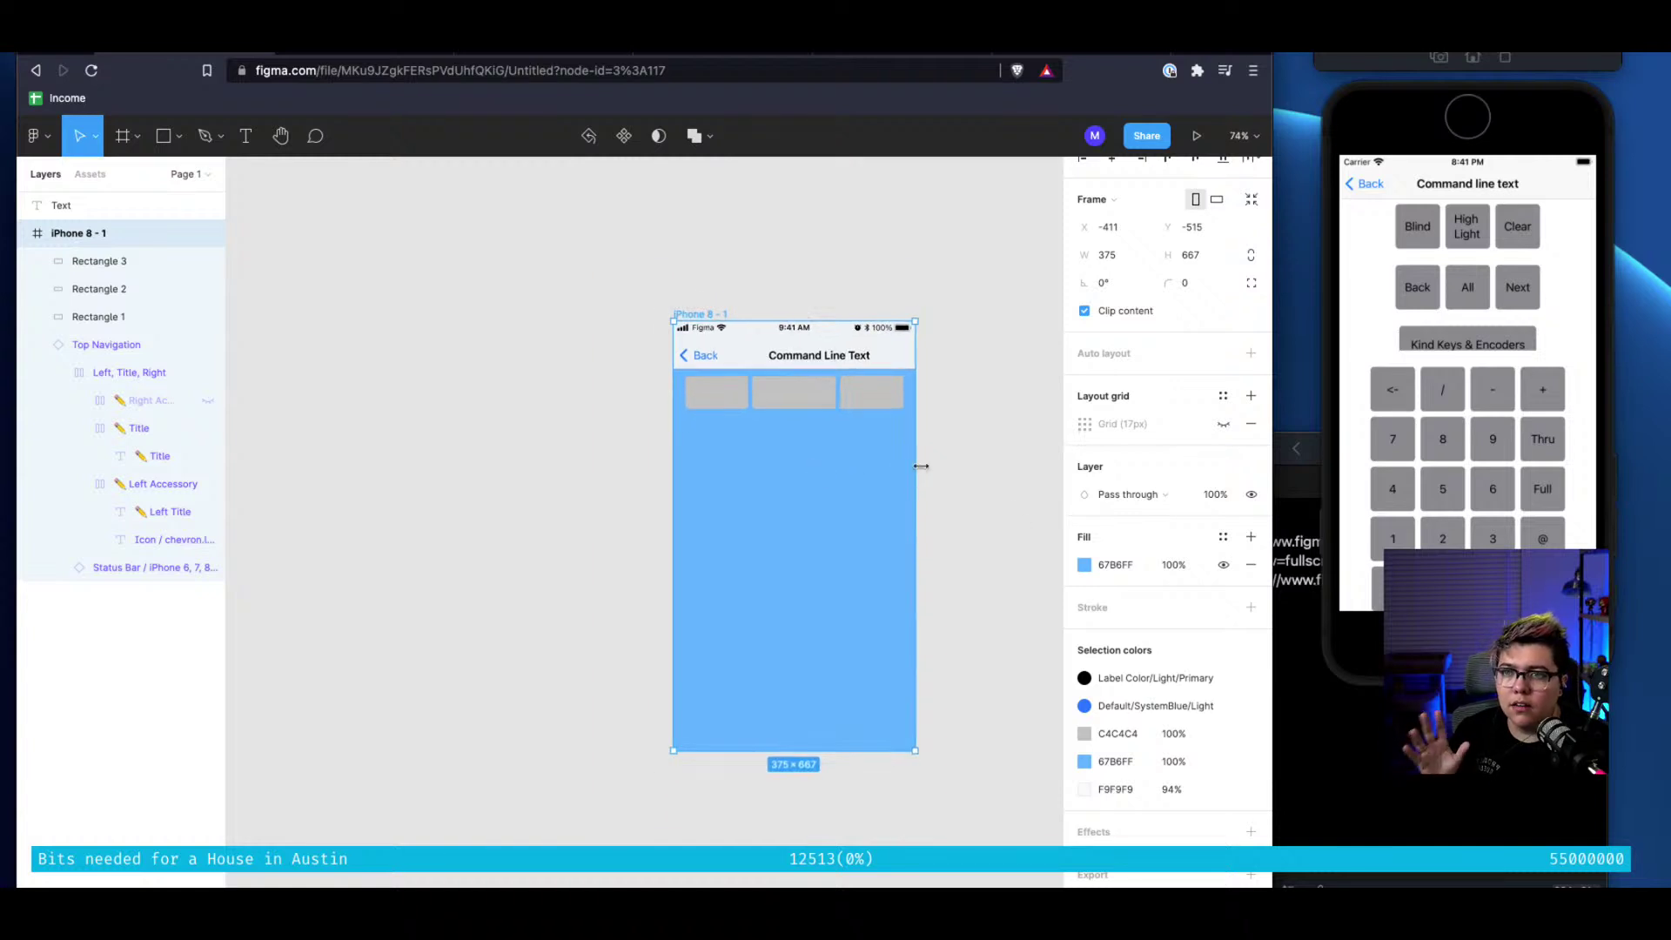
Open highend.com in a new browser tab and go to its Hog 4 Consoles page
key(ctrl+t)
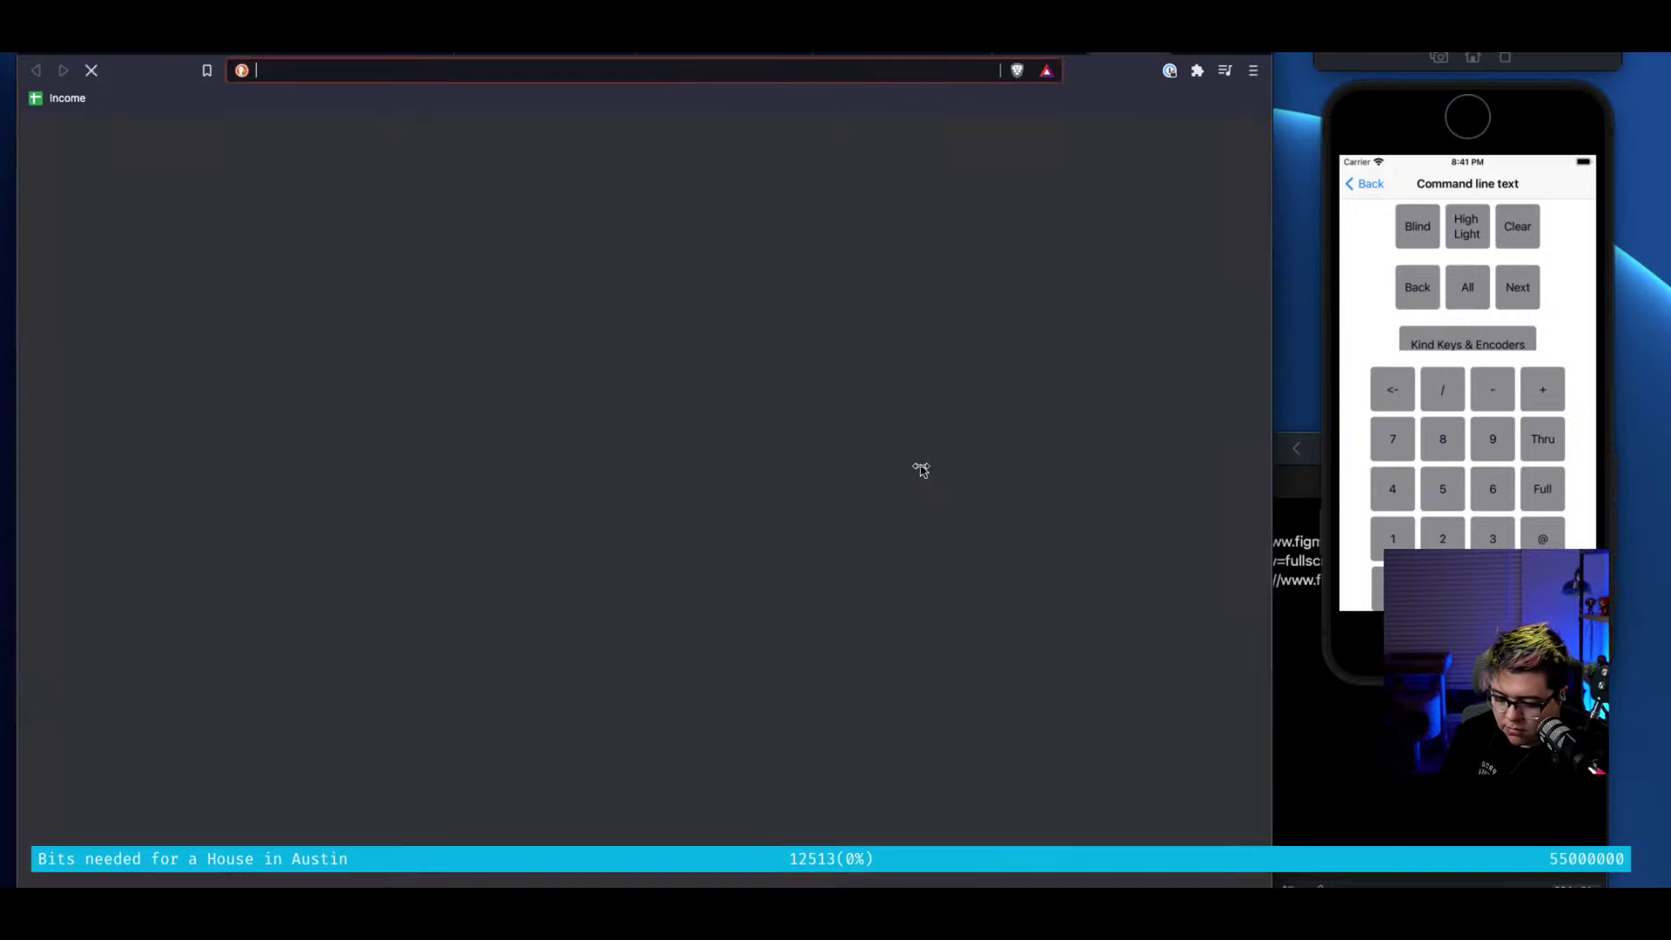
text(highend.com)
key(Return)
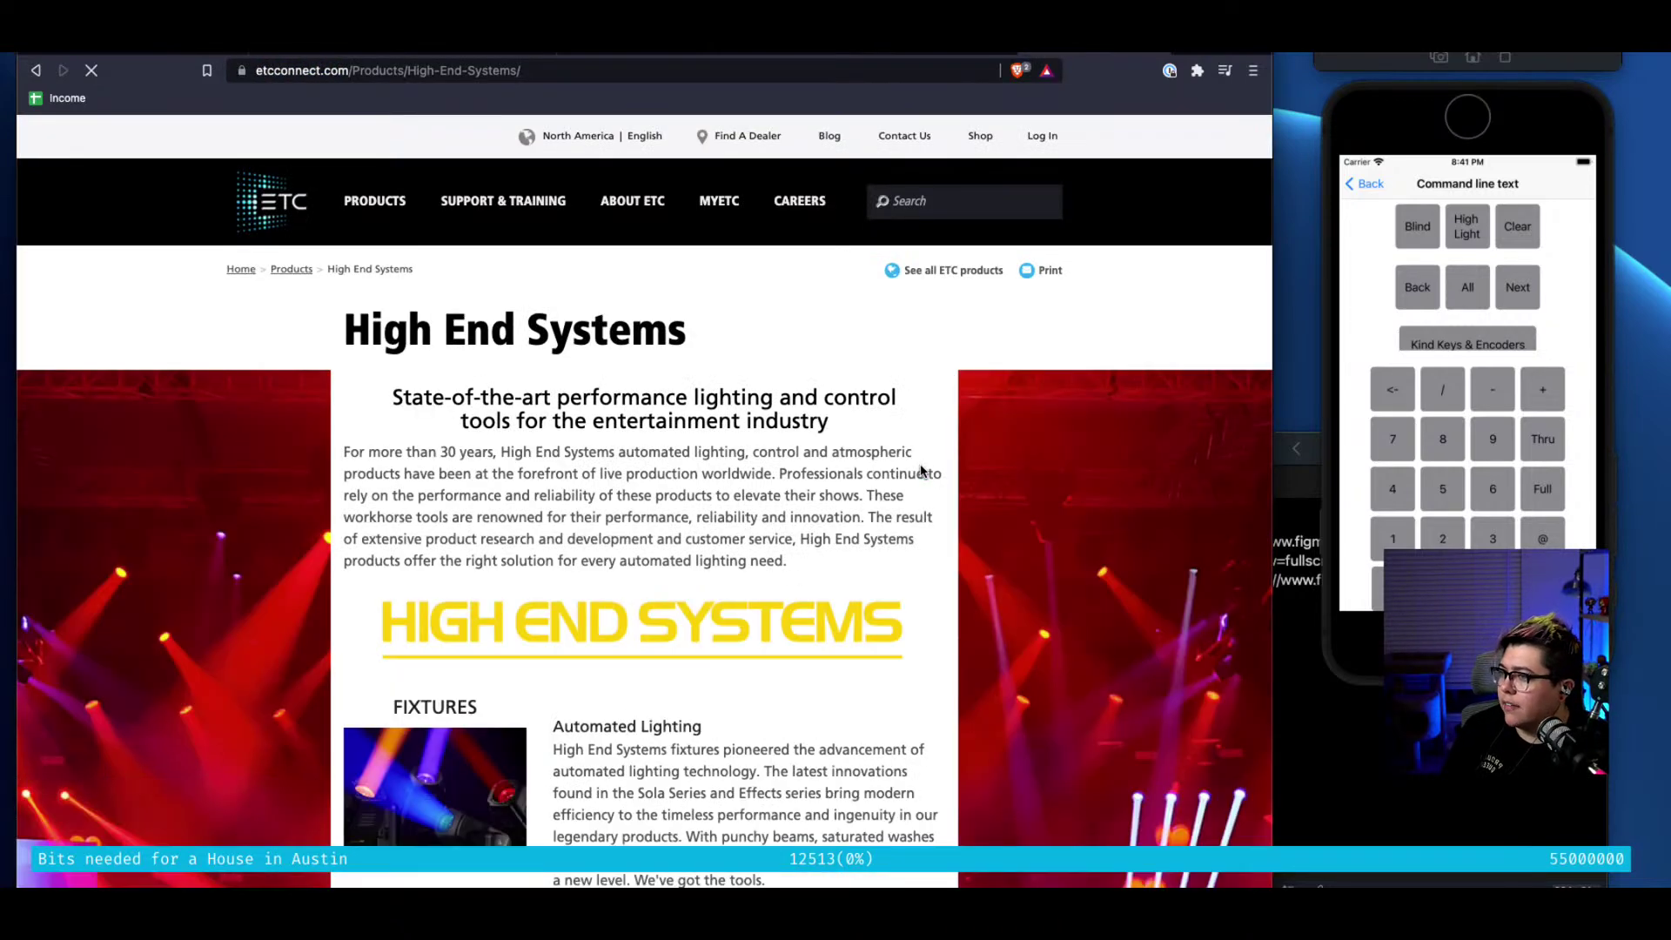
scroll(892, 475, down, 8)
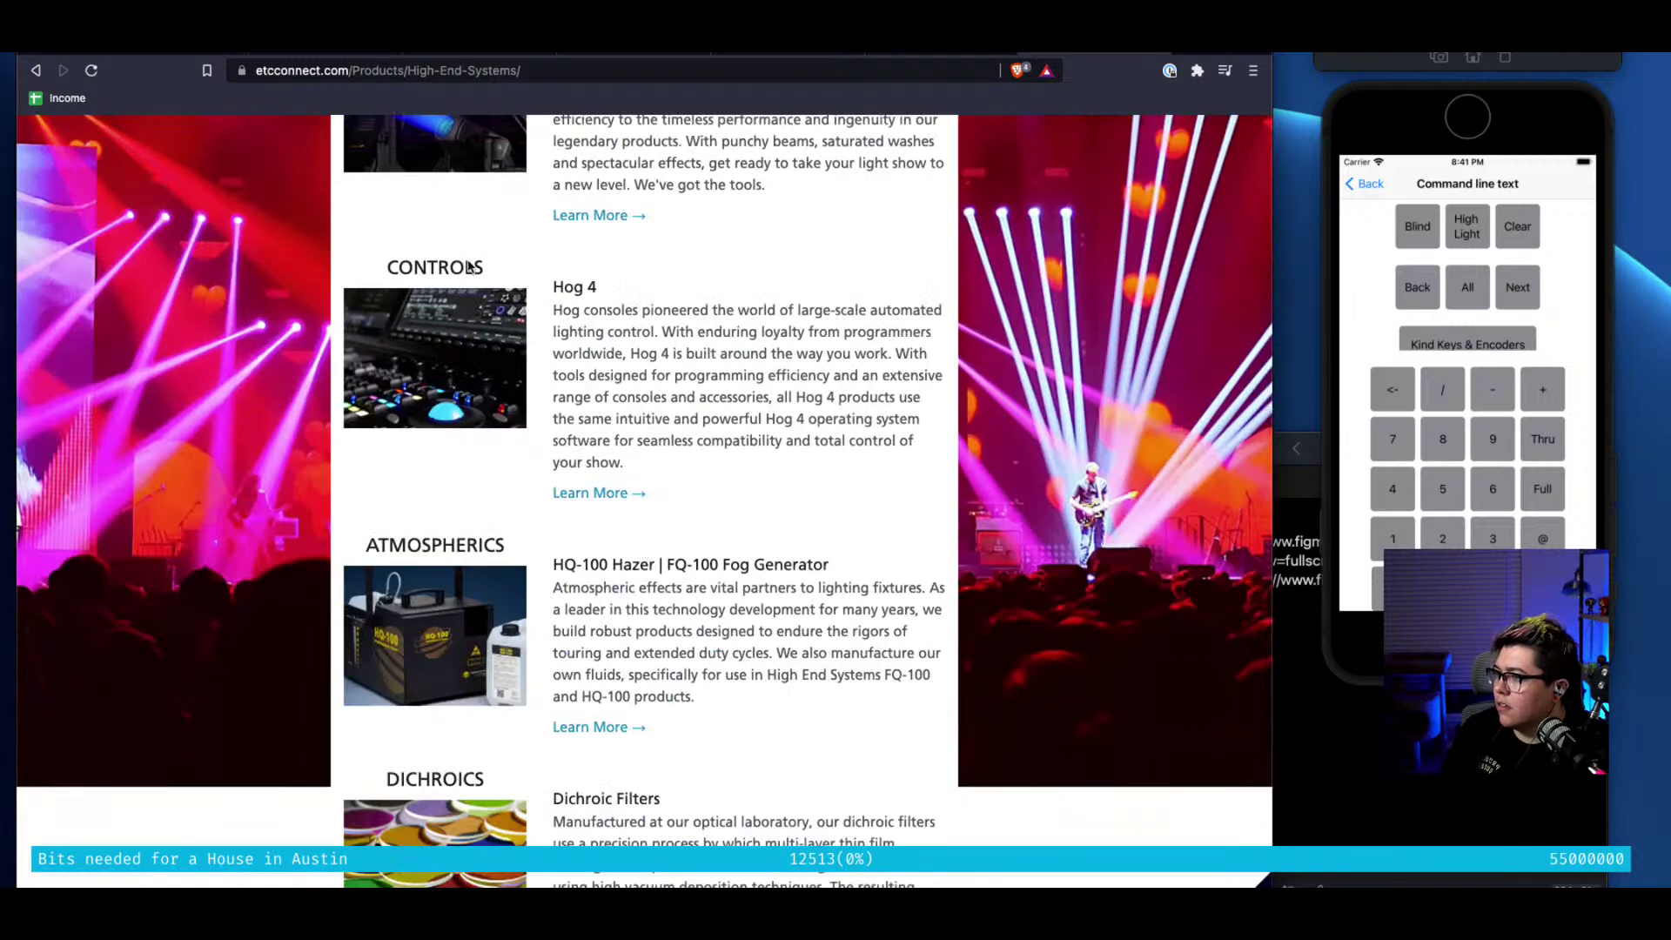
click(566, 494)
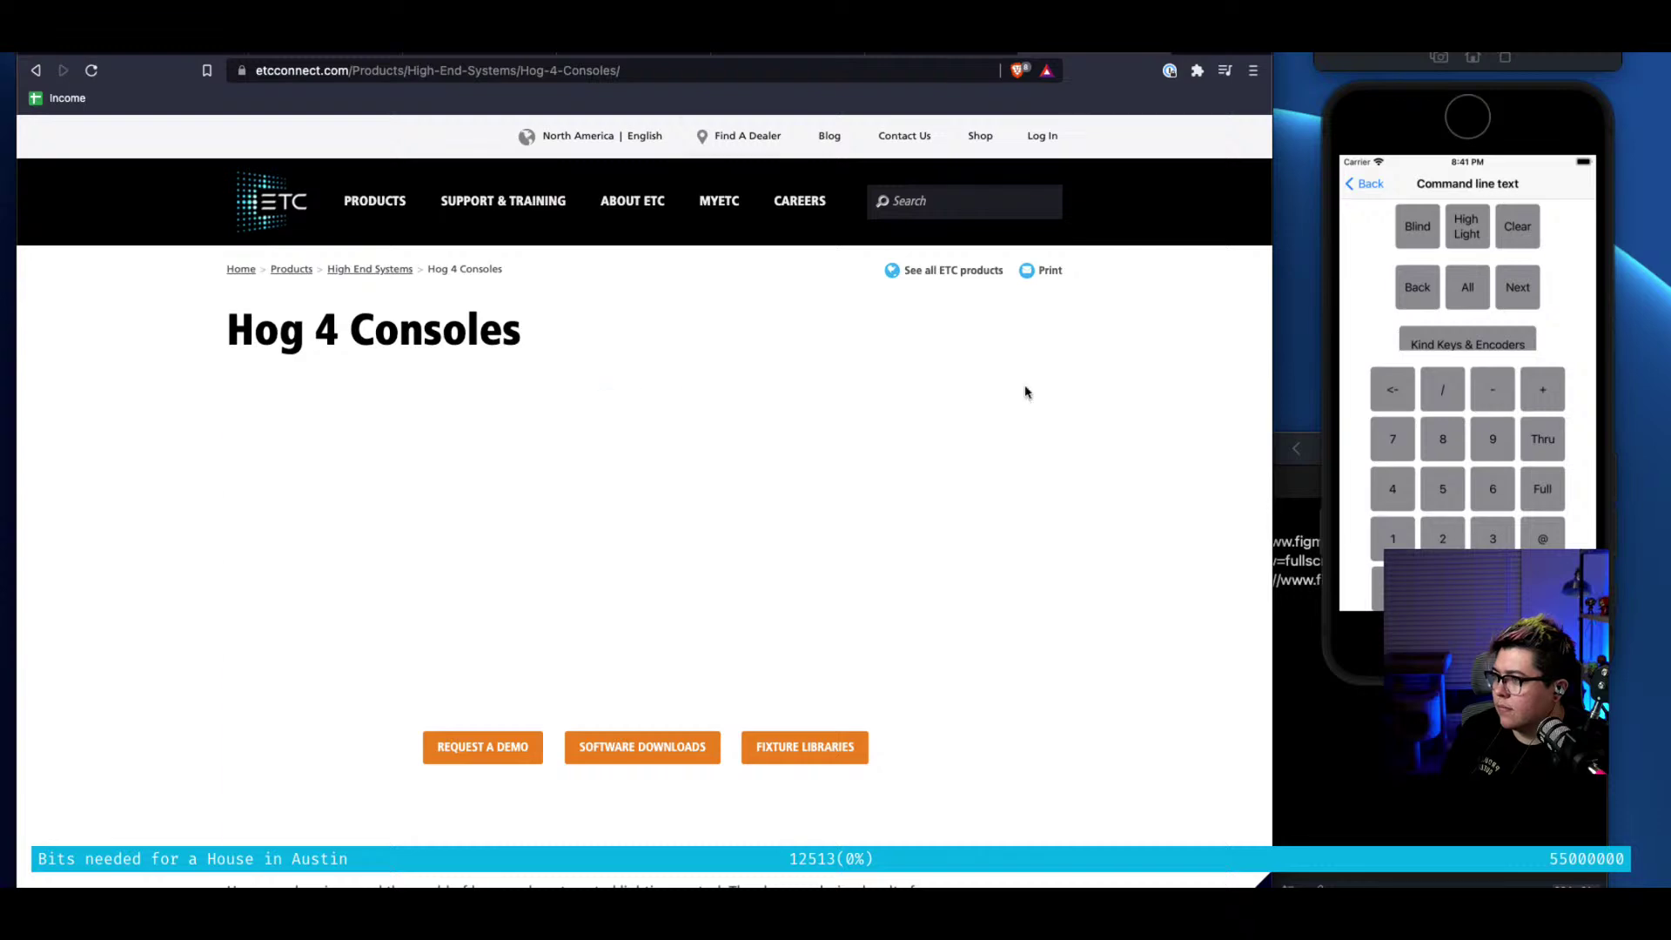
Examine the console comparison, Hog 4 OS and Hogcessories sections of the Hog 4 Consoles page
scroll(827, 522, down, 10)
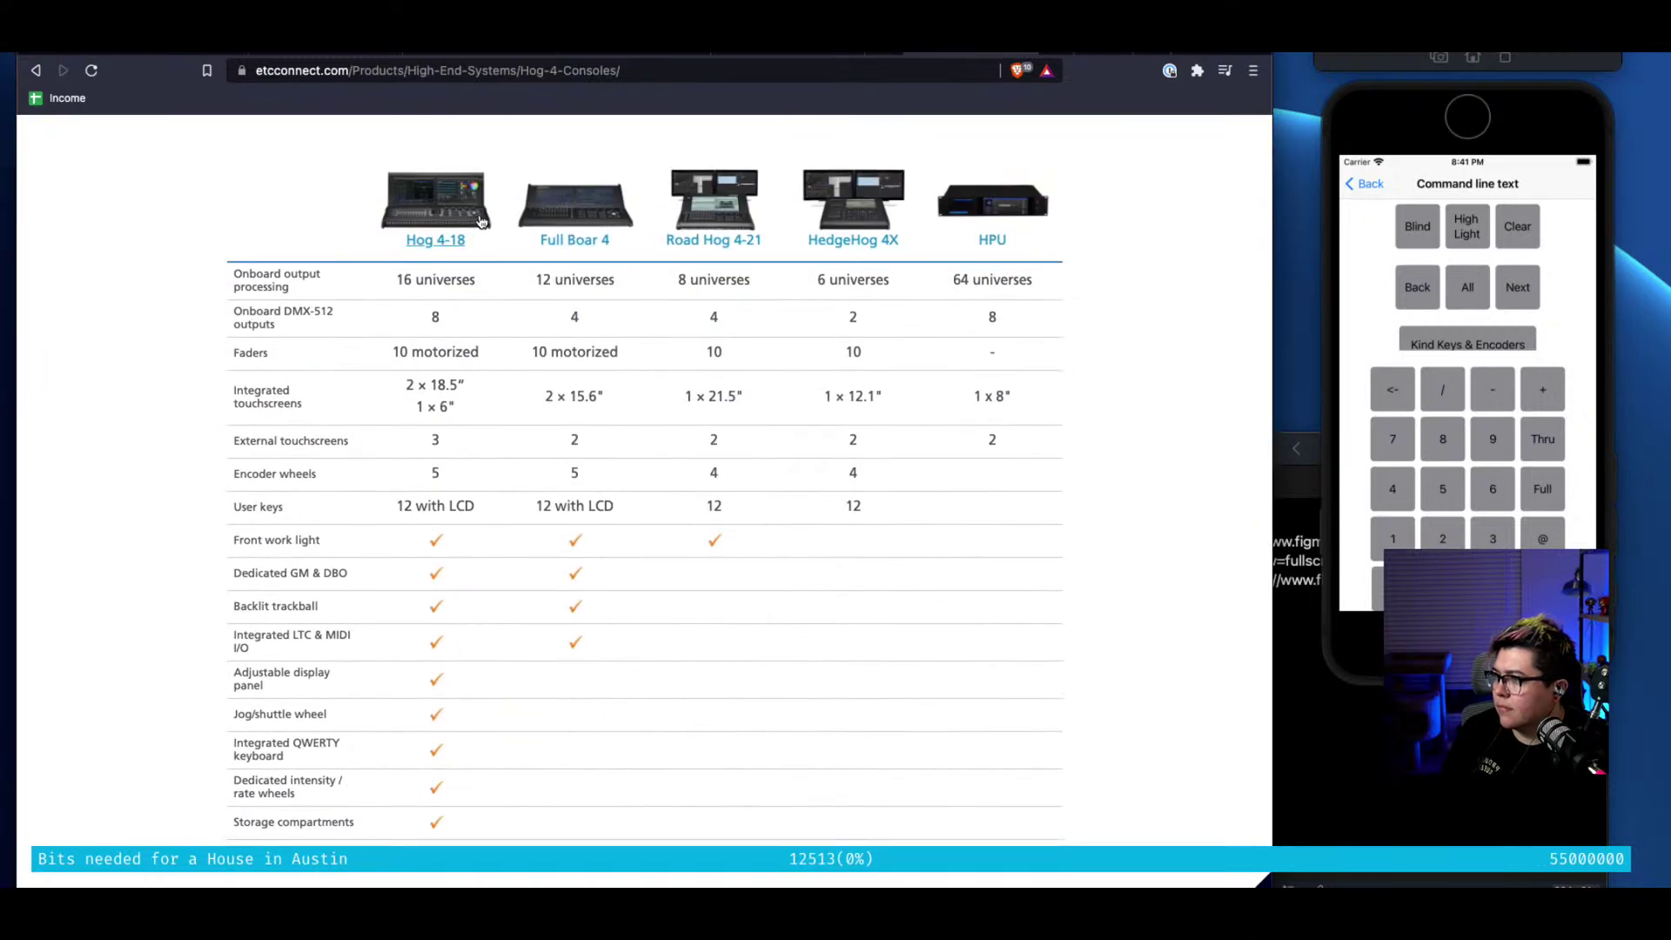
scroll(861, 537, down, 7)
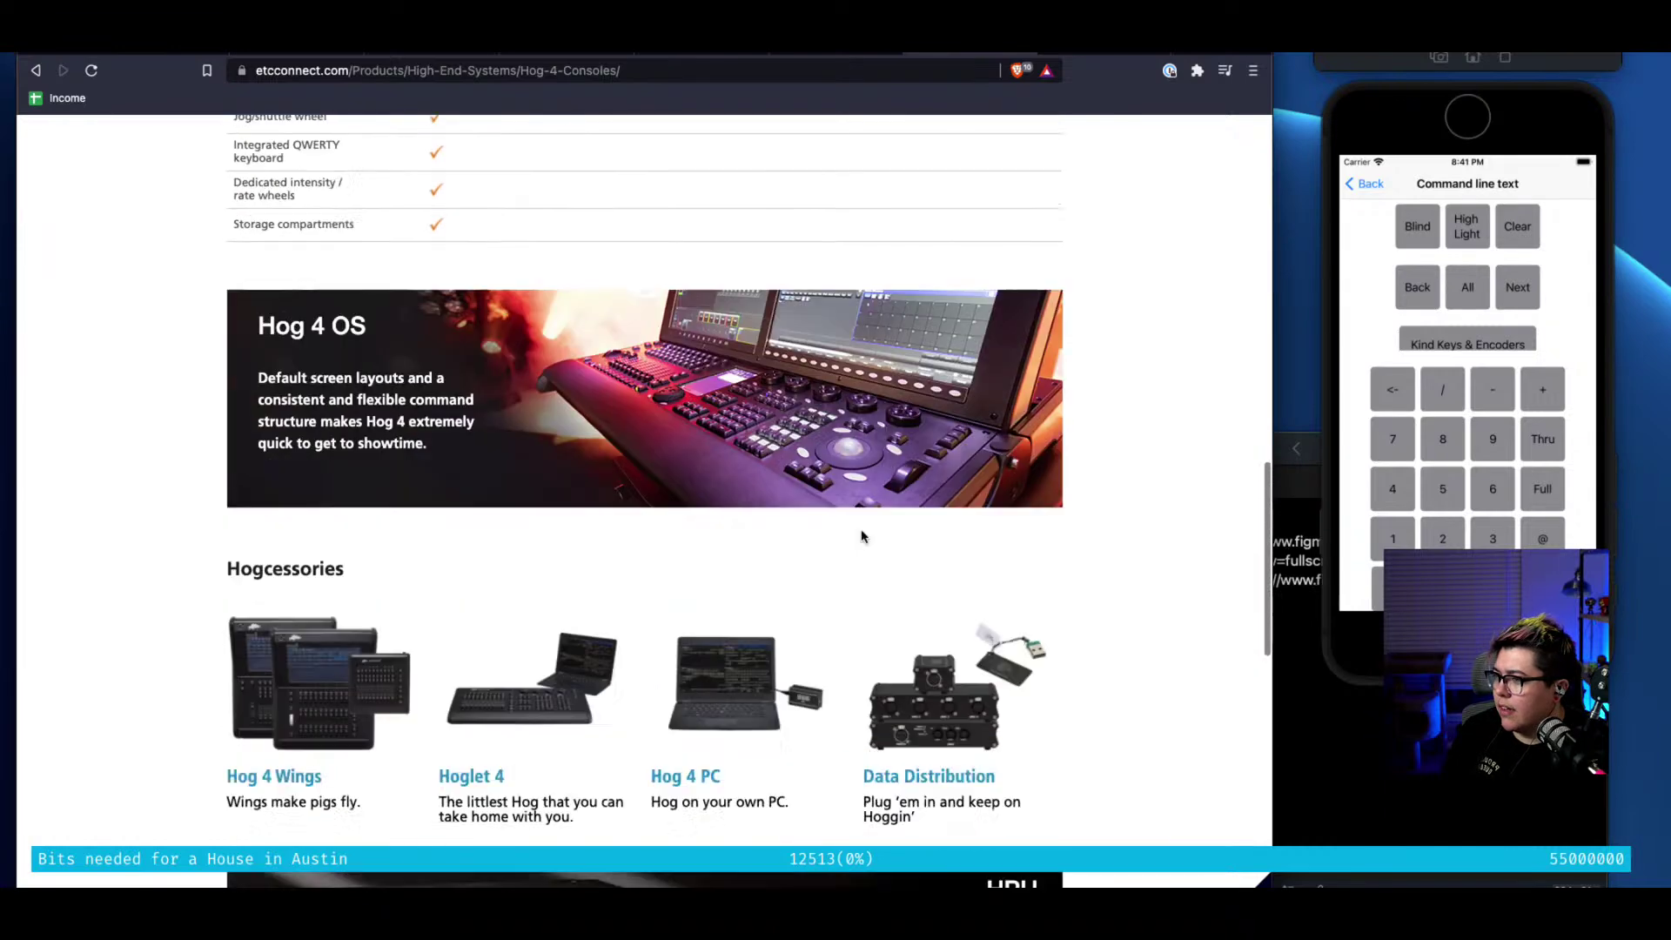
scroll(861, 537, down, 6)
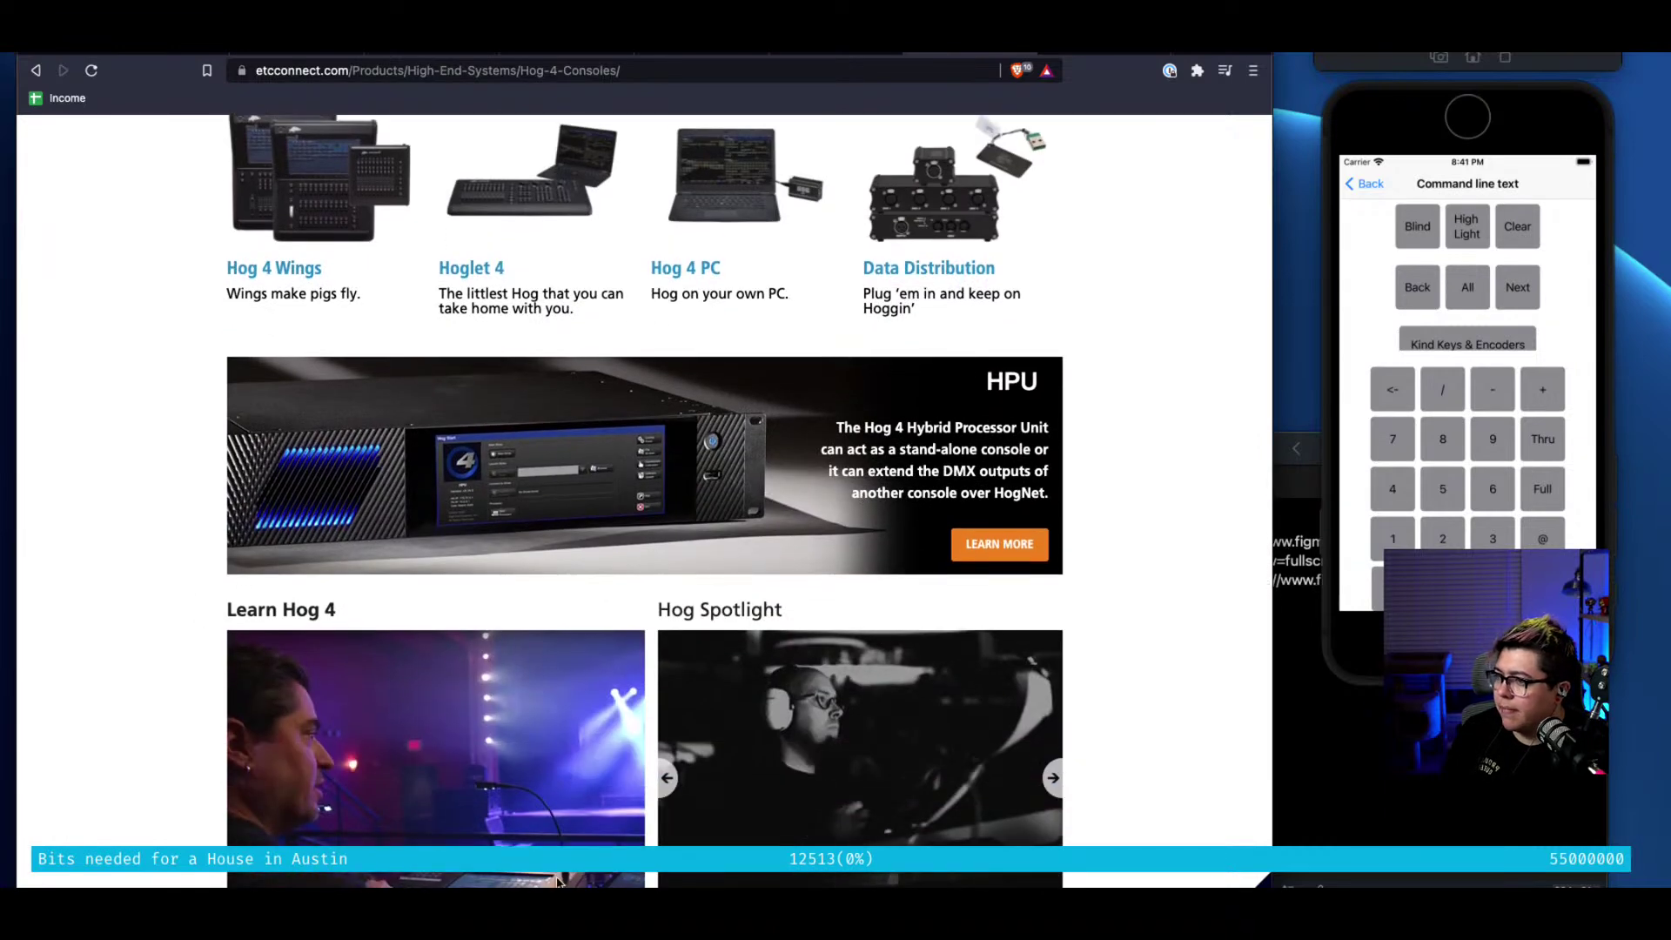
scroll(557, 880, up, 1)
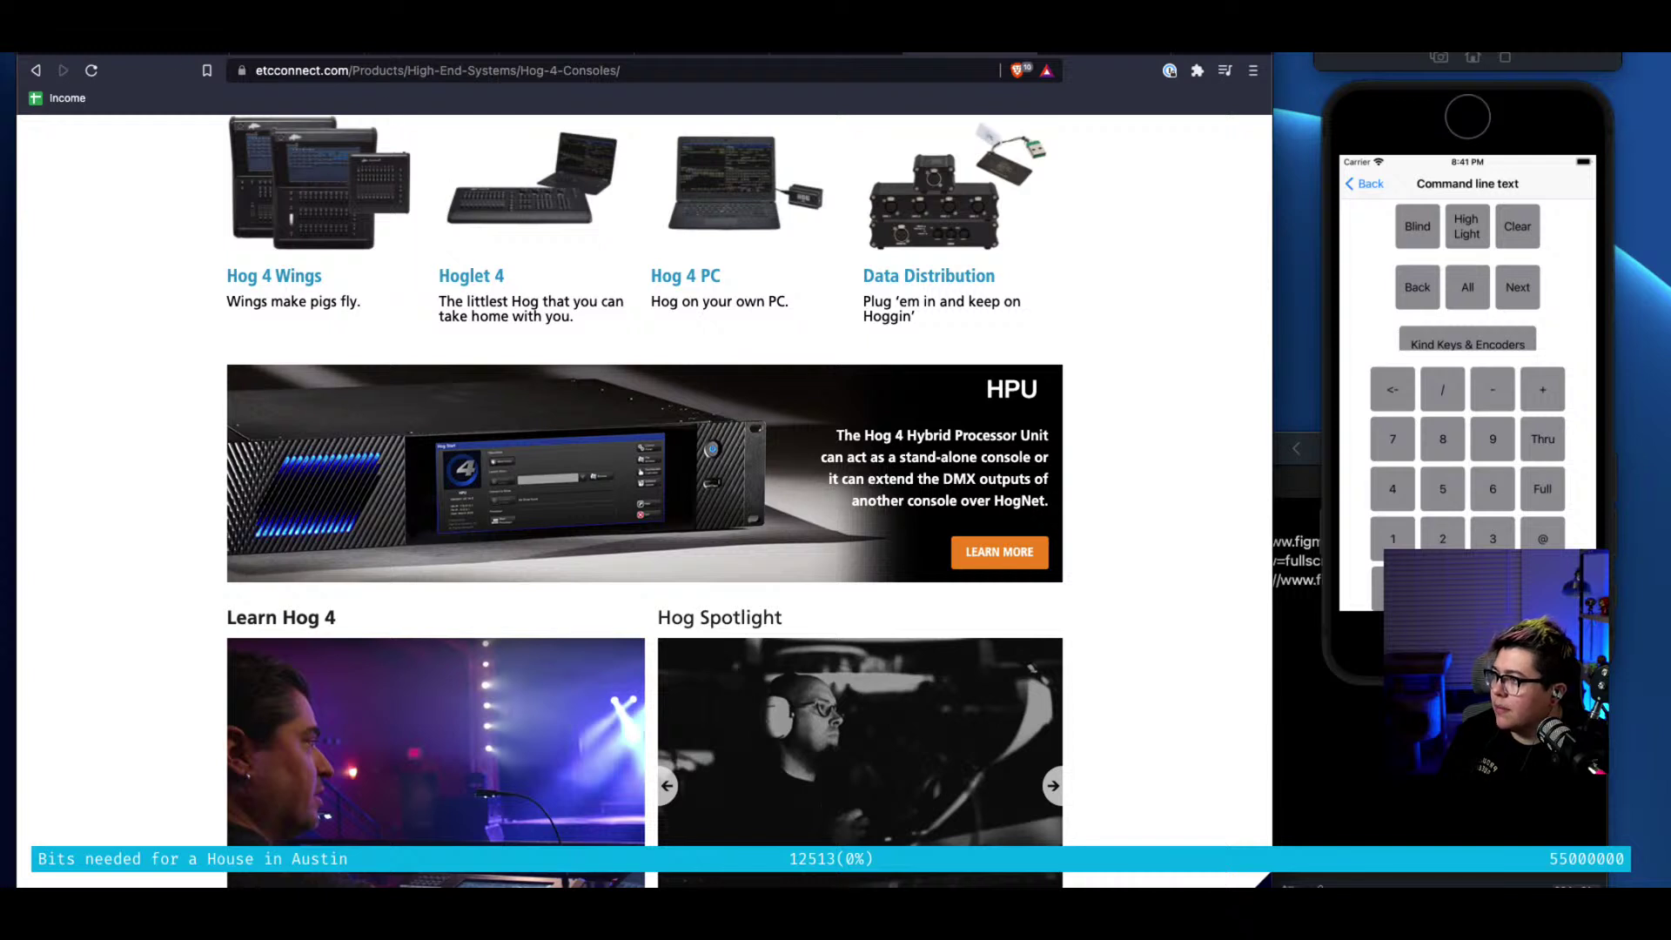
Switch back to the Figma design and set the fill of all three rectangles to black 000000
key(ctrl+Tab)
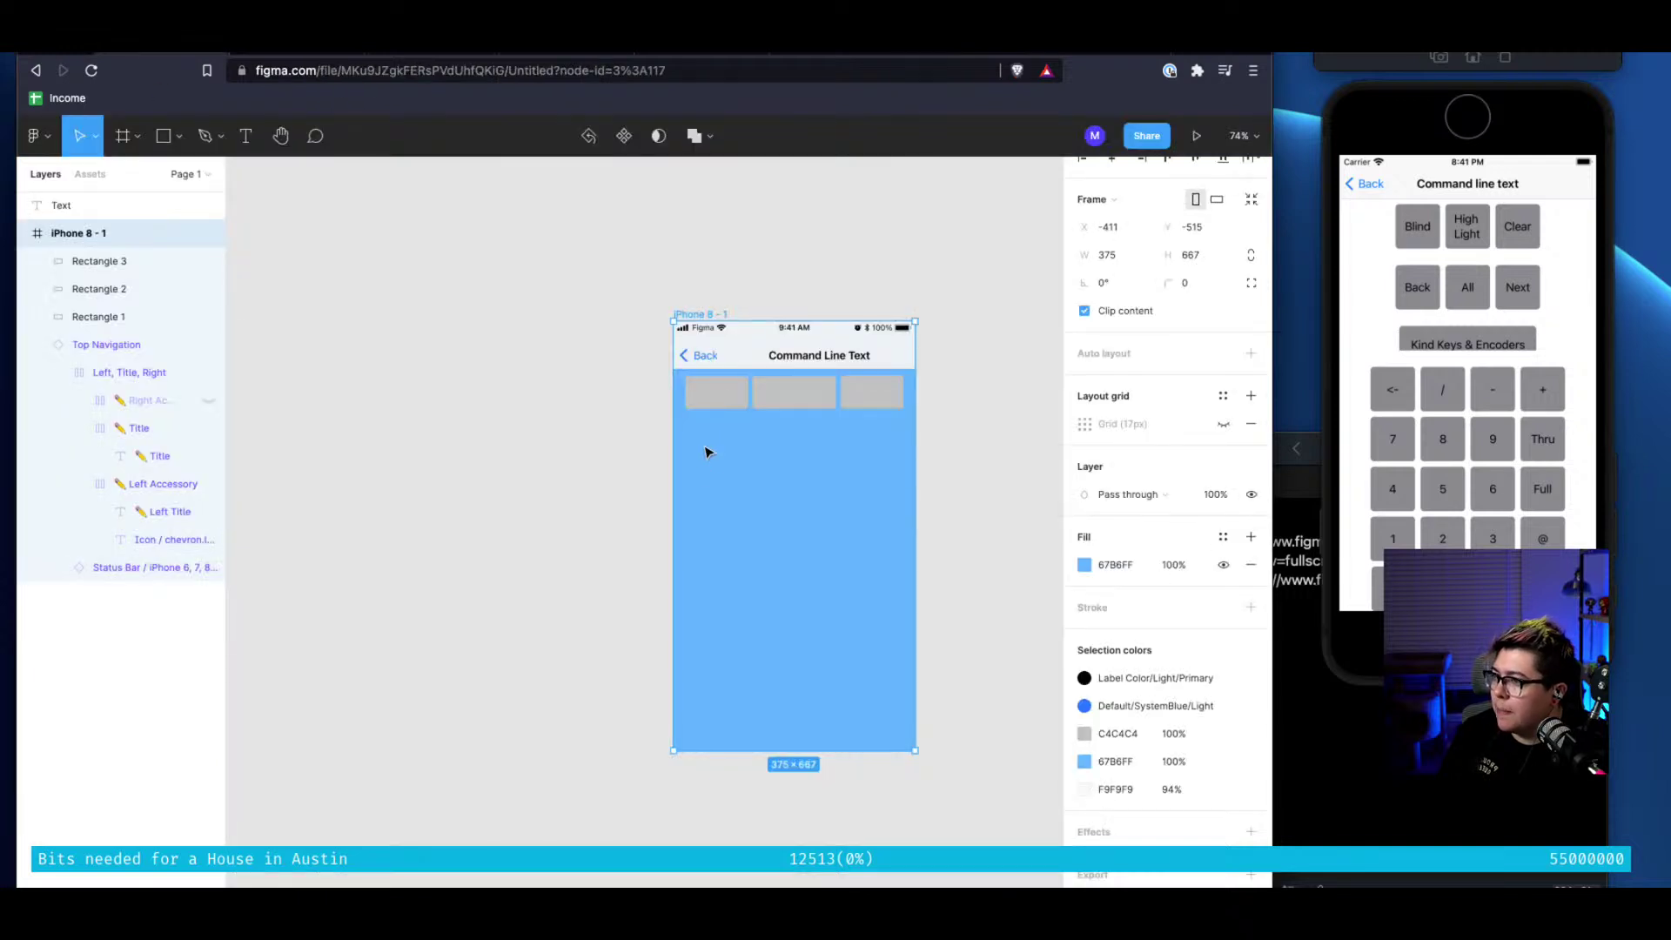
click(717, 392)
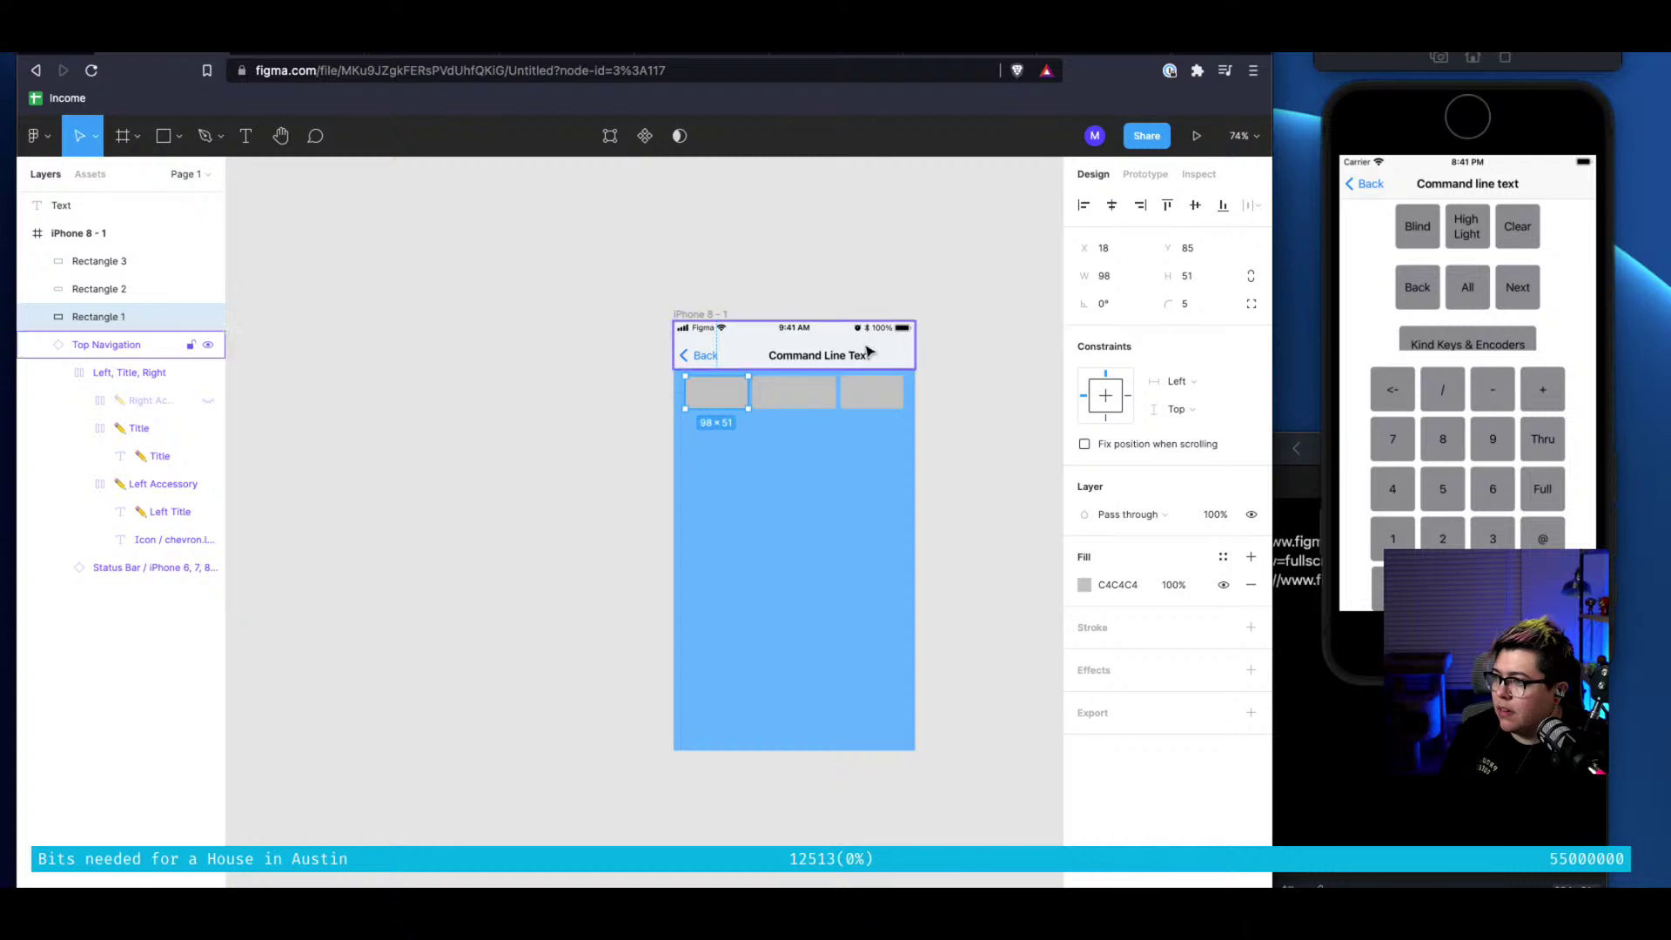
shift+click(793, 393)
shift+click(892, 404)
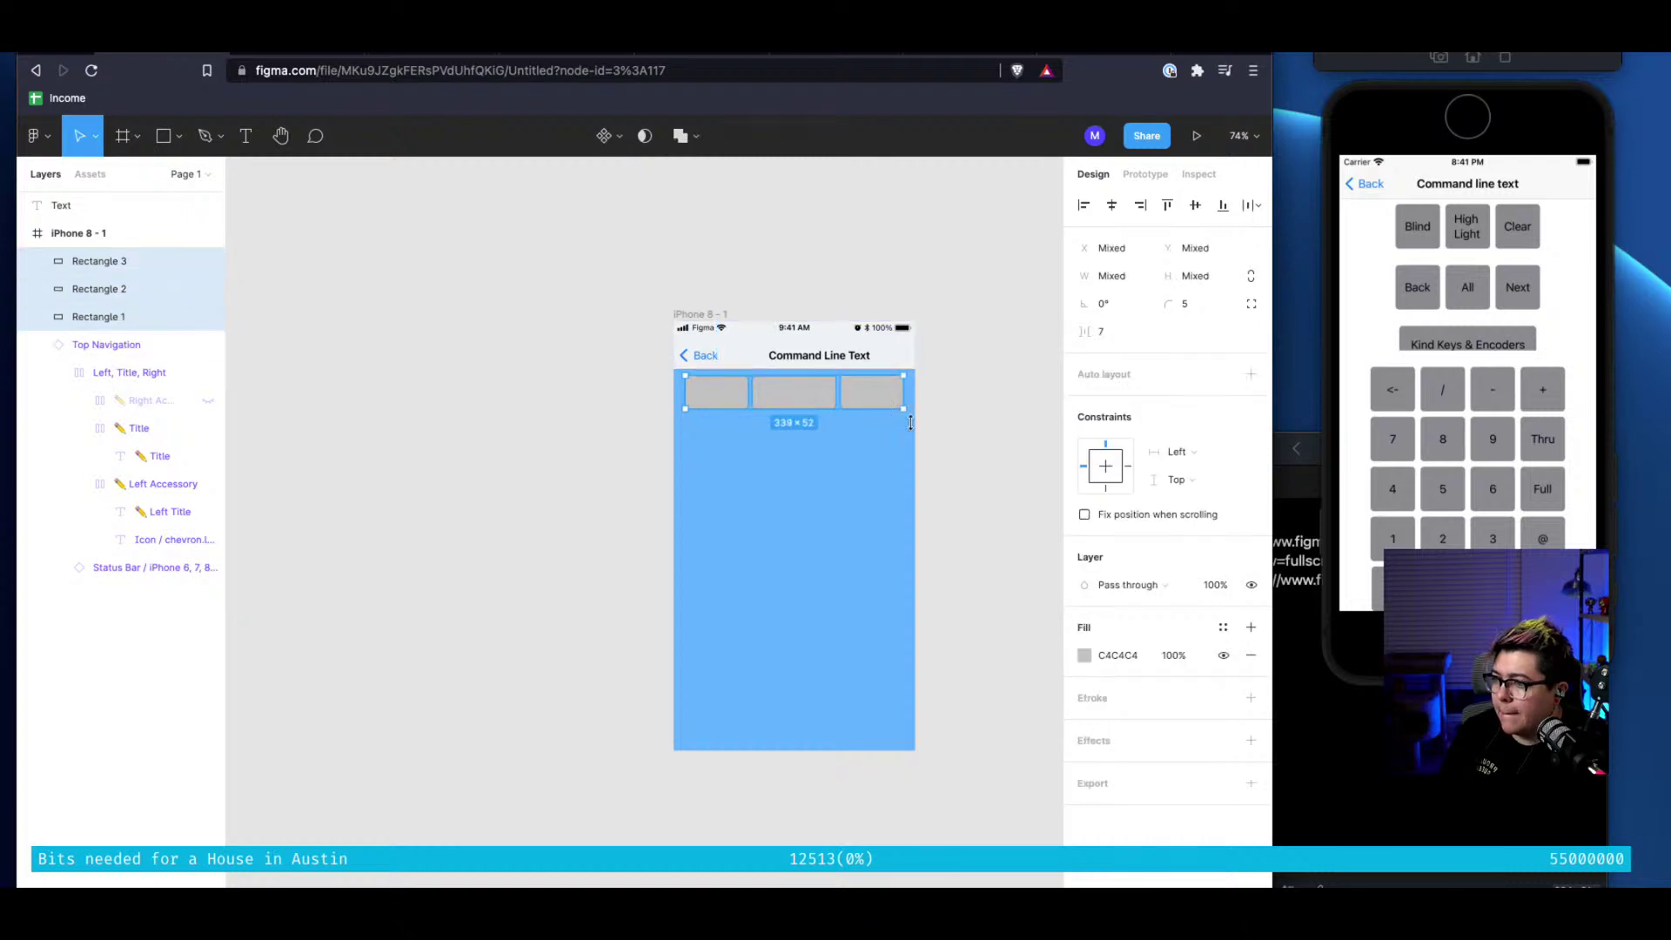
click(1083, 655)
drag(948, 677, 859, 711)
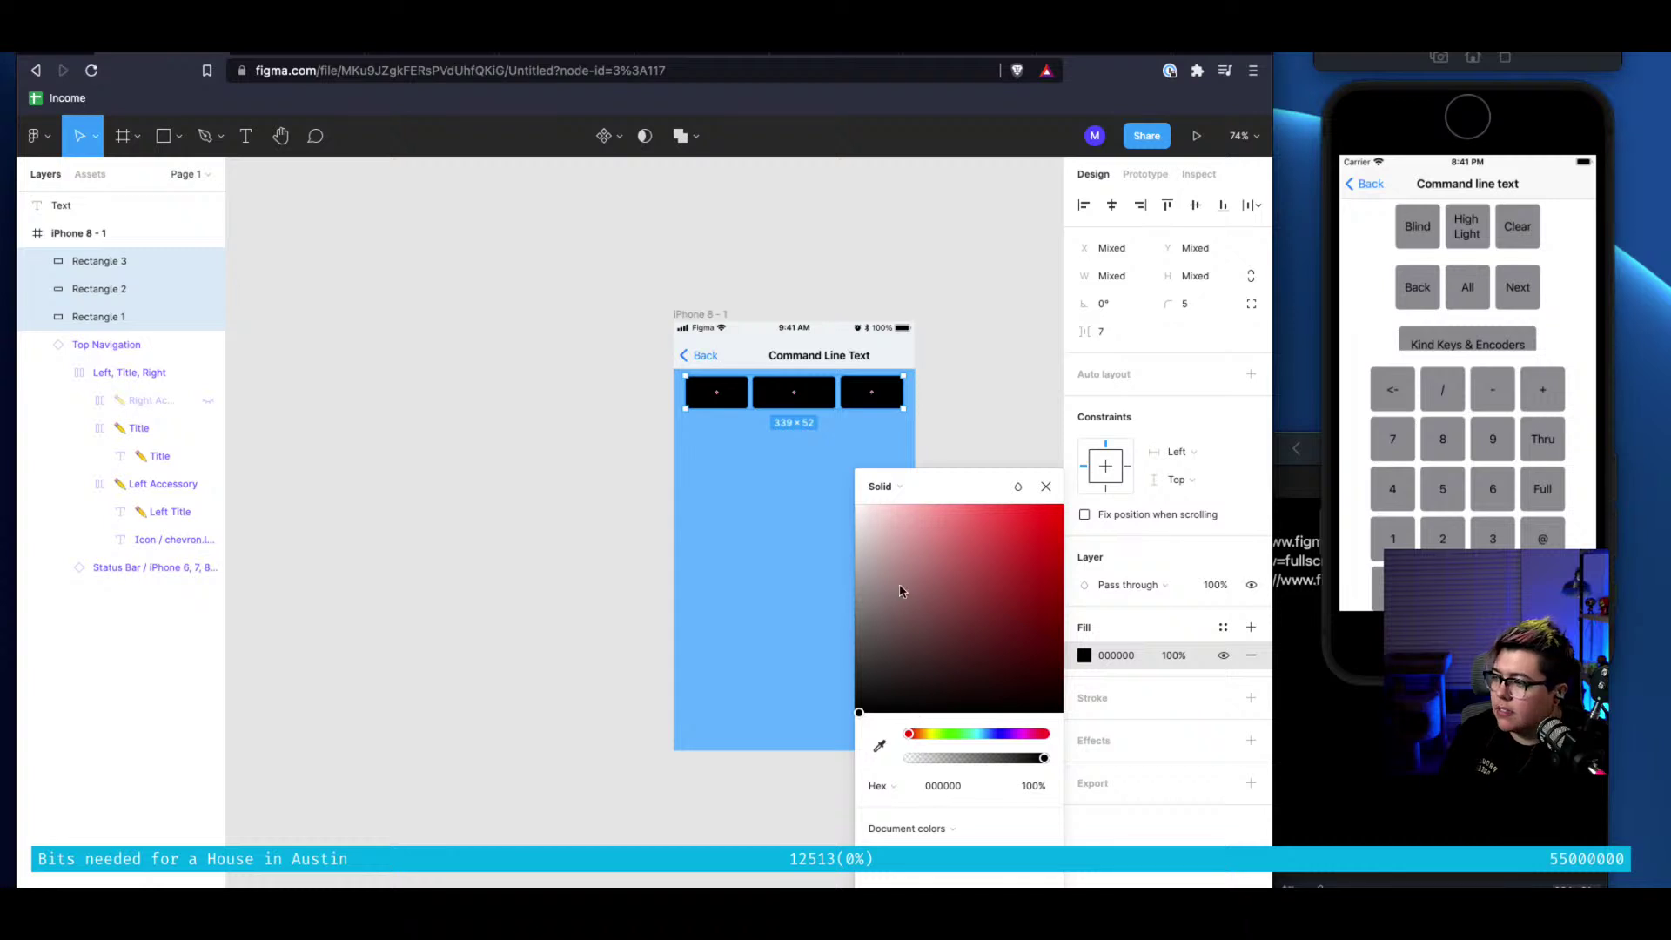
click(1046, 489)
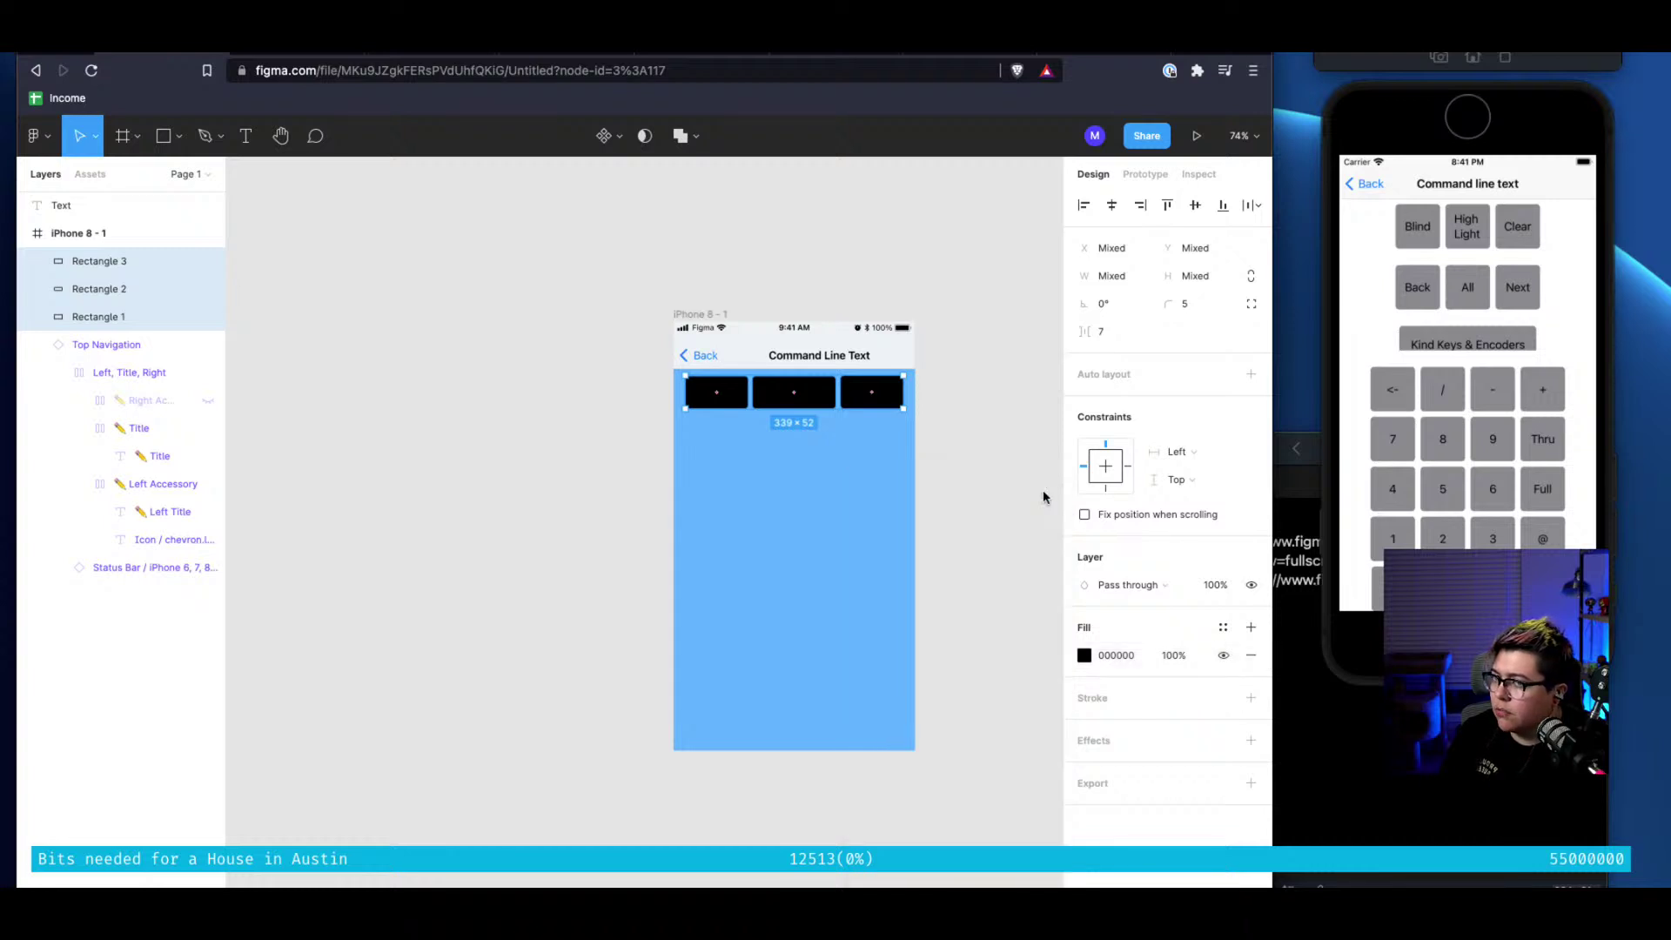
click(998, 462)
Replace the third rectangle with a duplicate of the first one, placed in the same row at X 258, Y 85
scroll(829, 393, up, 5)
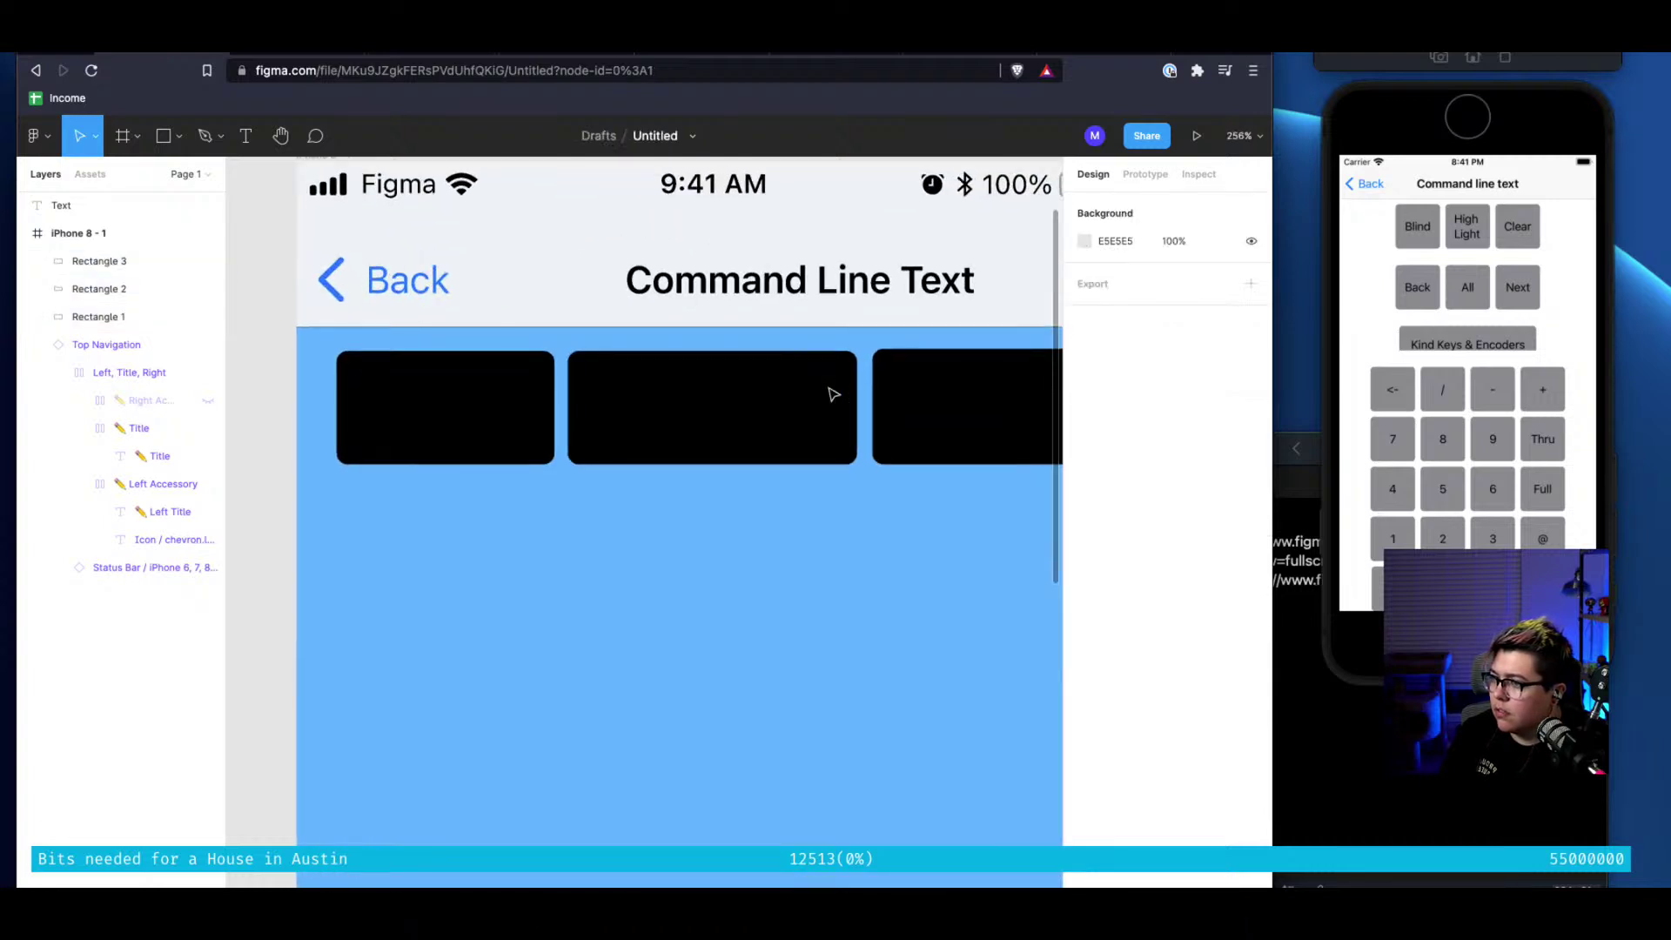
click(969, 421)
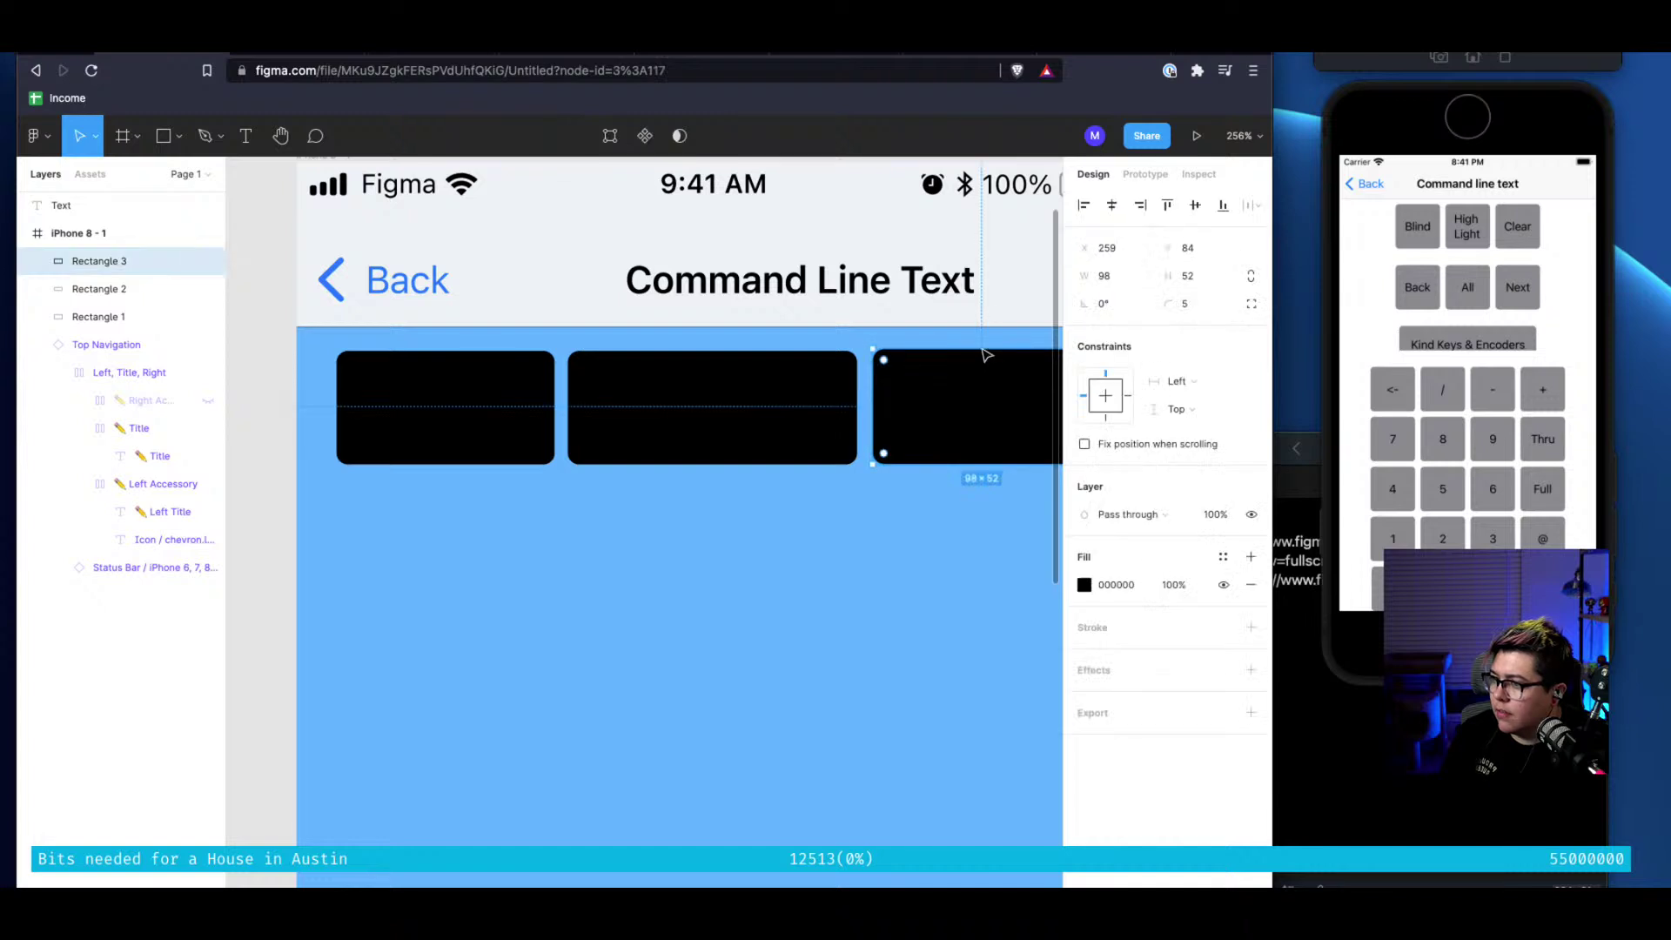
key(Delete)
click(465, 402)
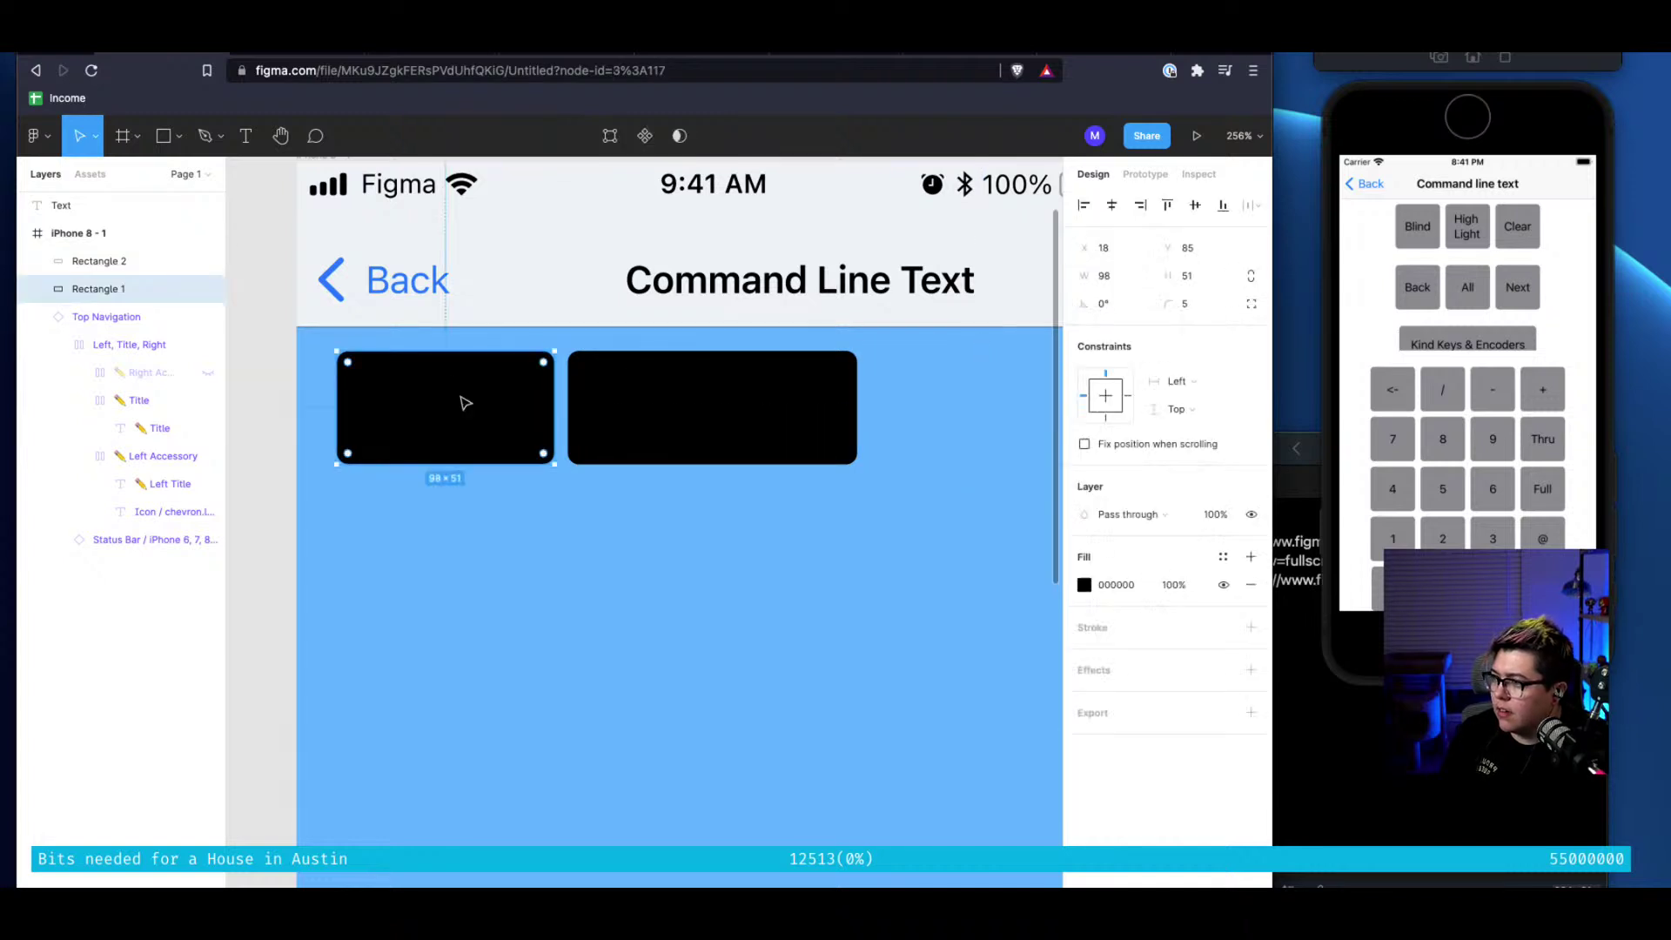
drag(465, 402, 460, 397)
drag(910, 433, 993, 431)
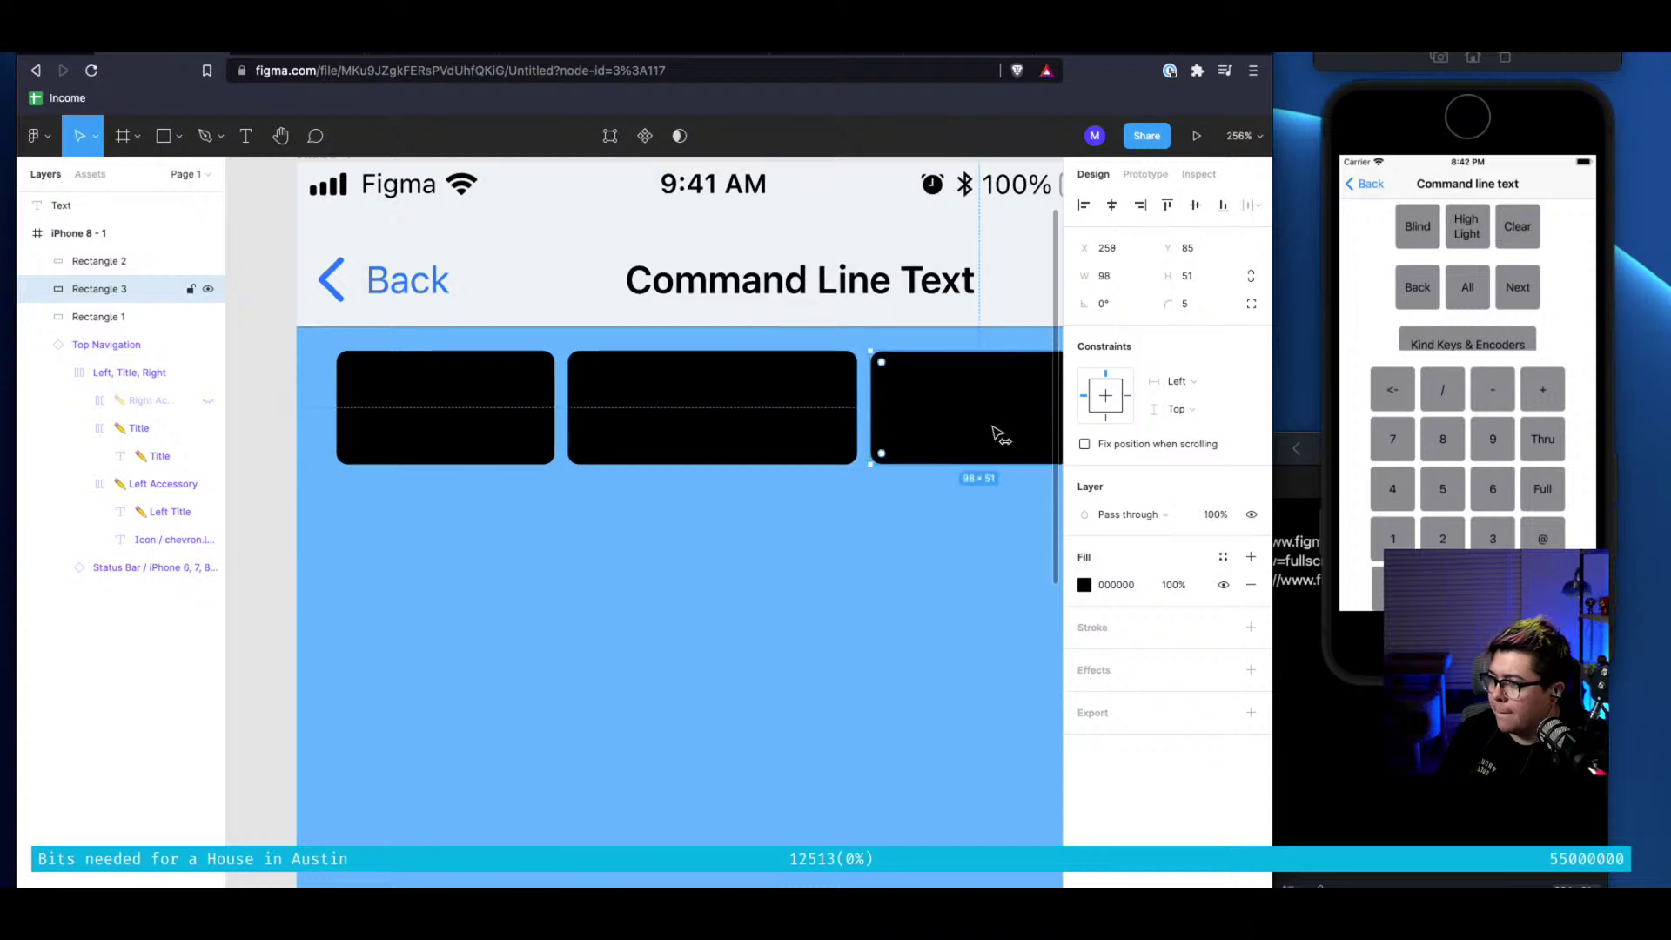
scroll(993, 432, down, 10)
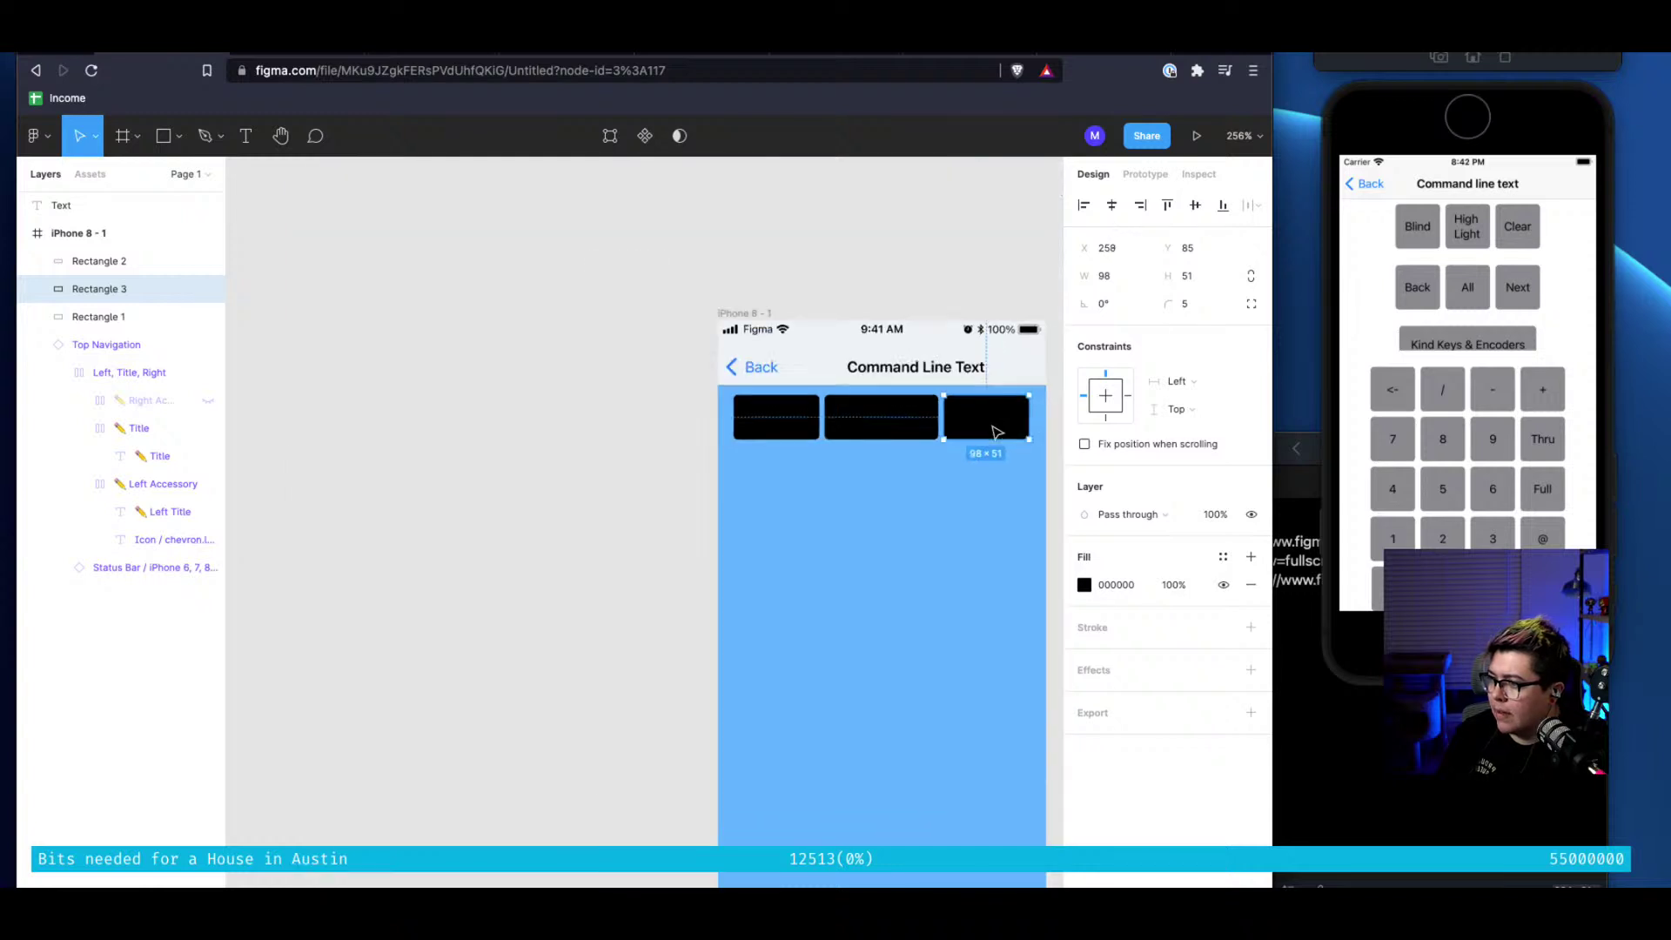
click(1056, 468)
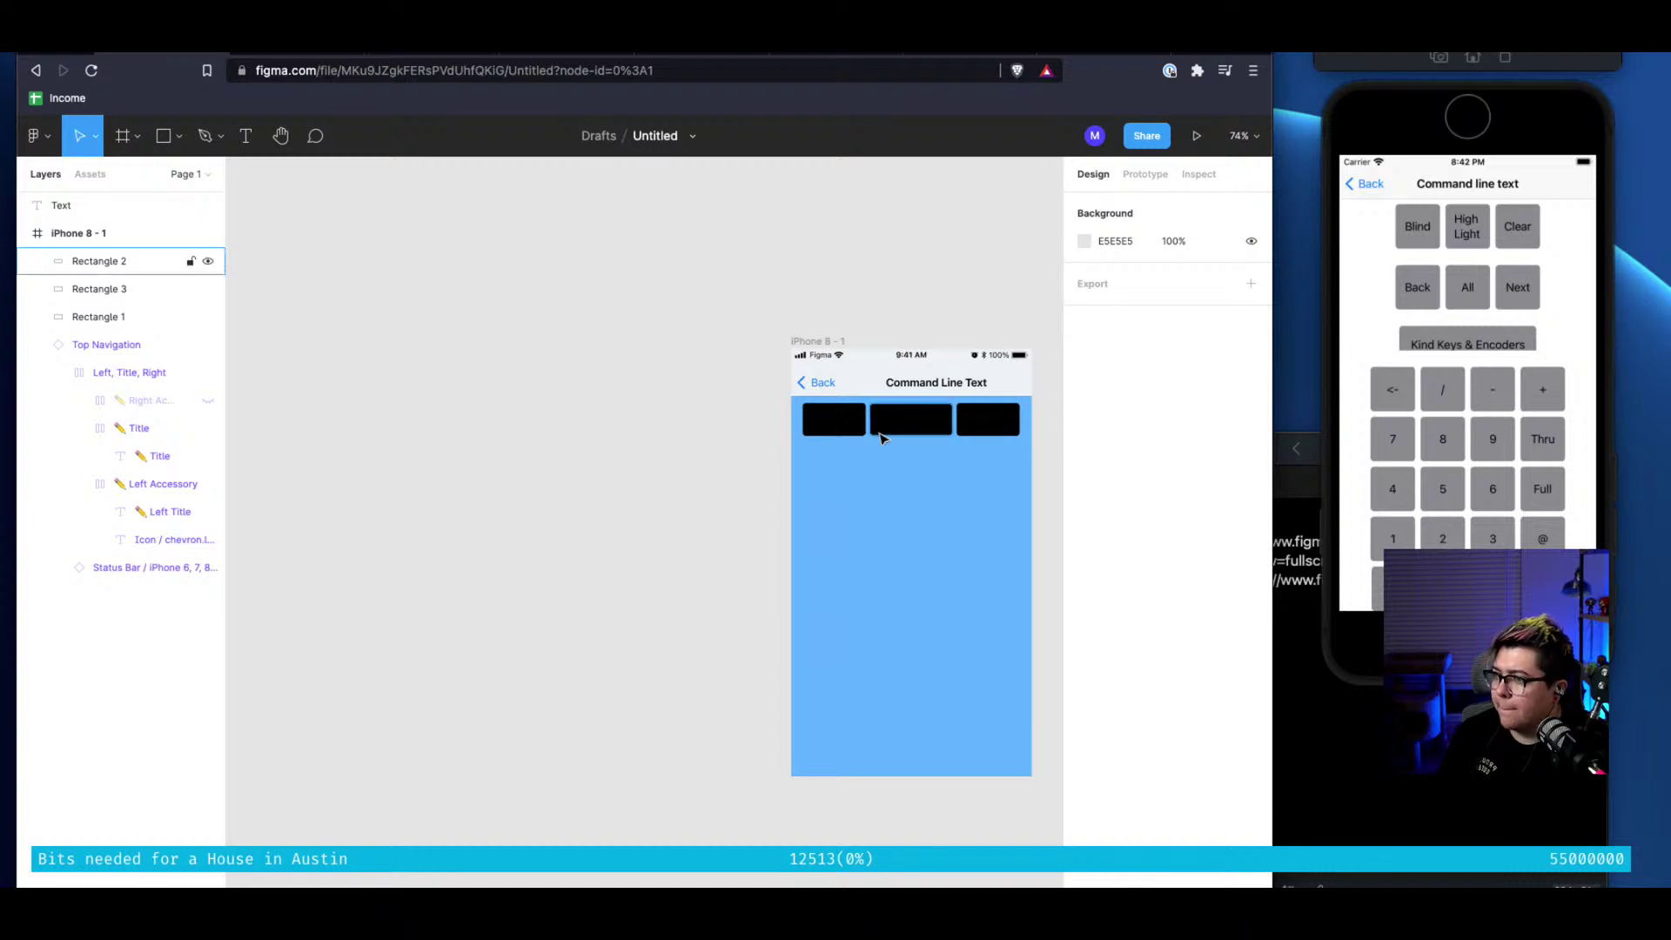
scroll(881, 438, up, 10)
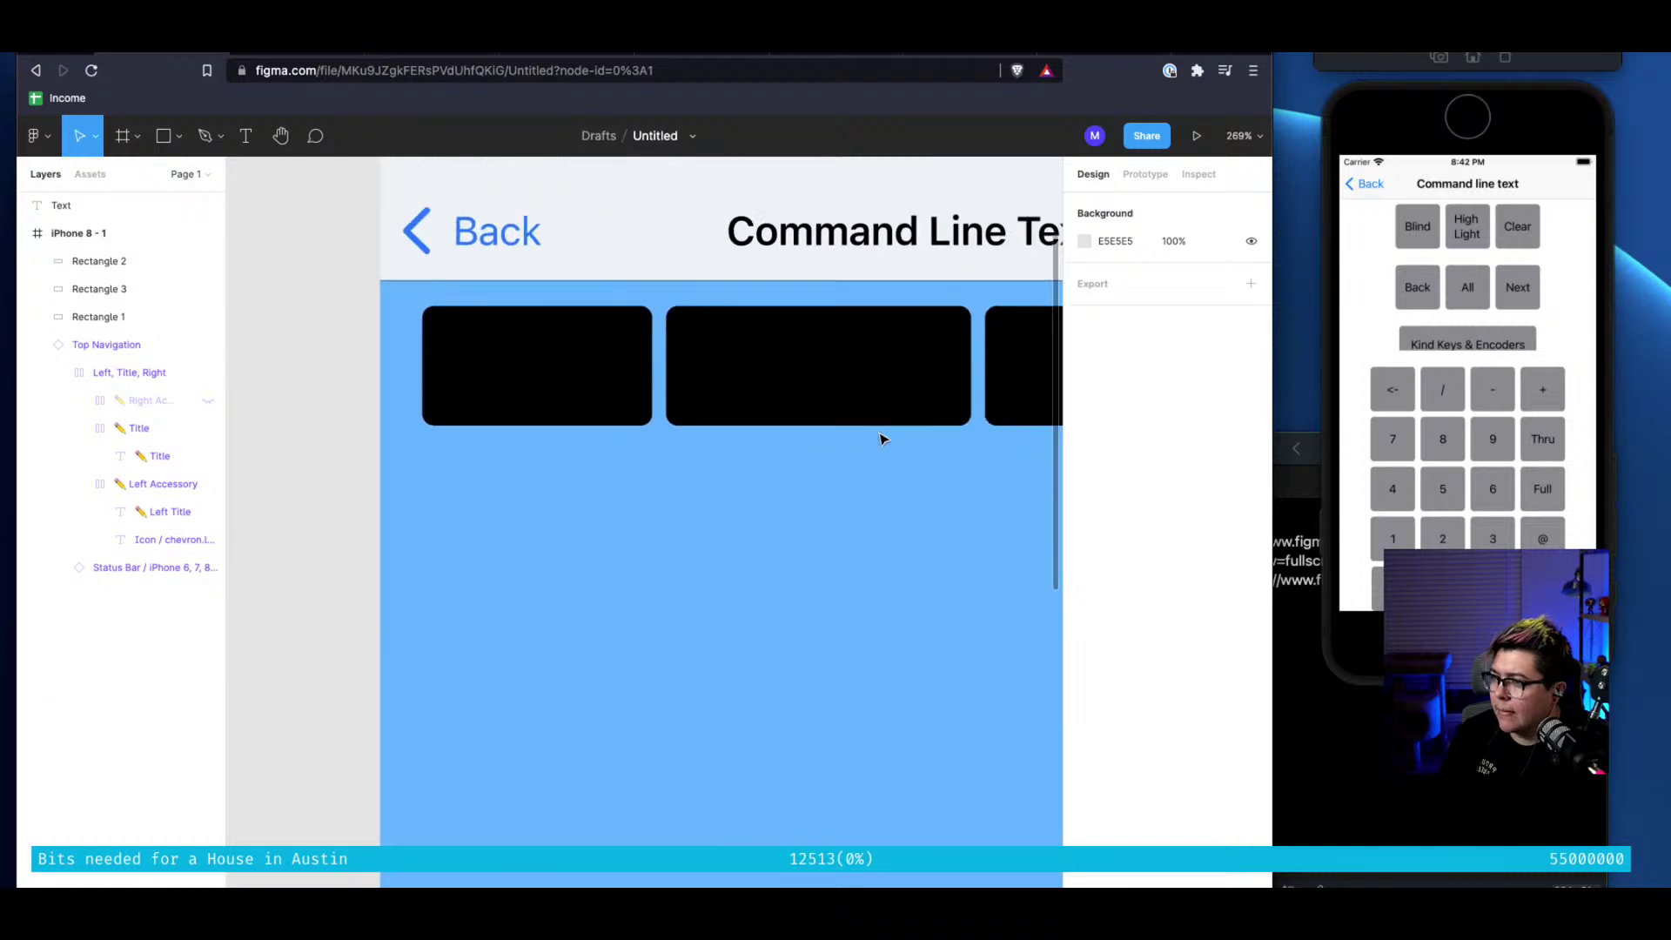
scroll(881, 437, right, 2)
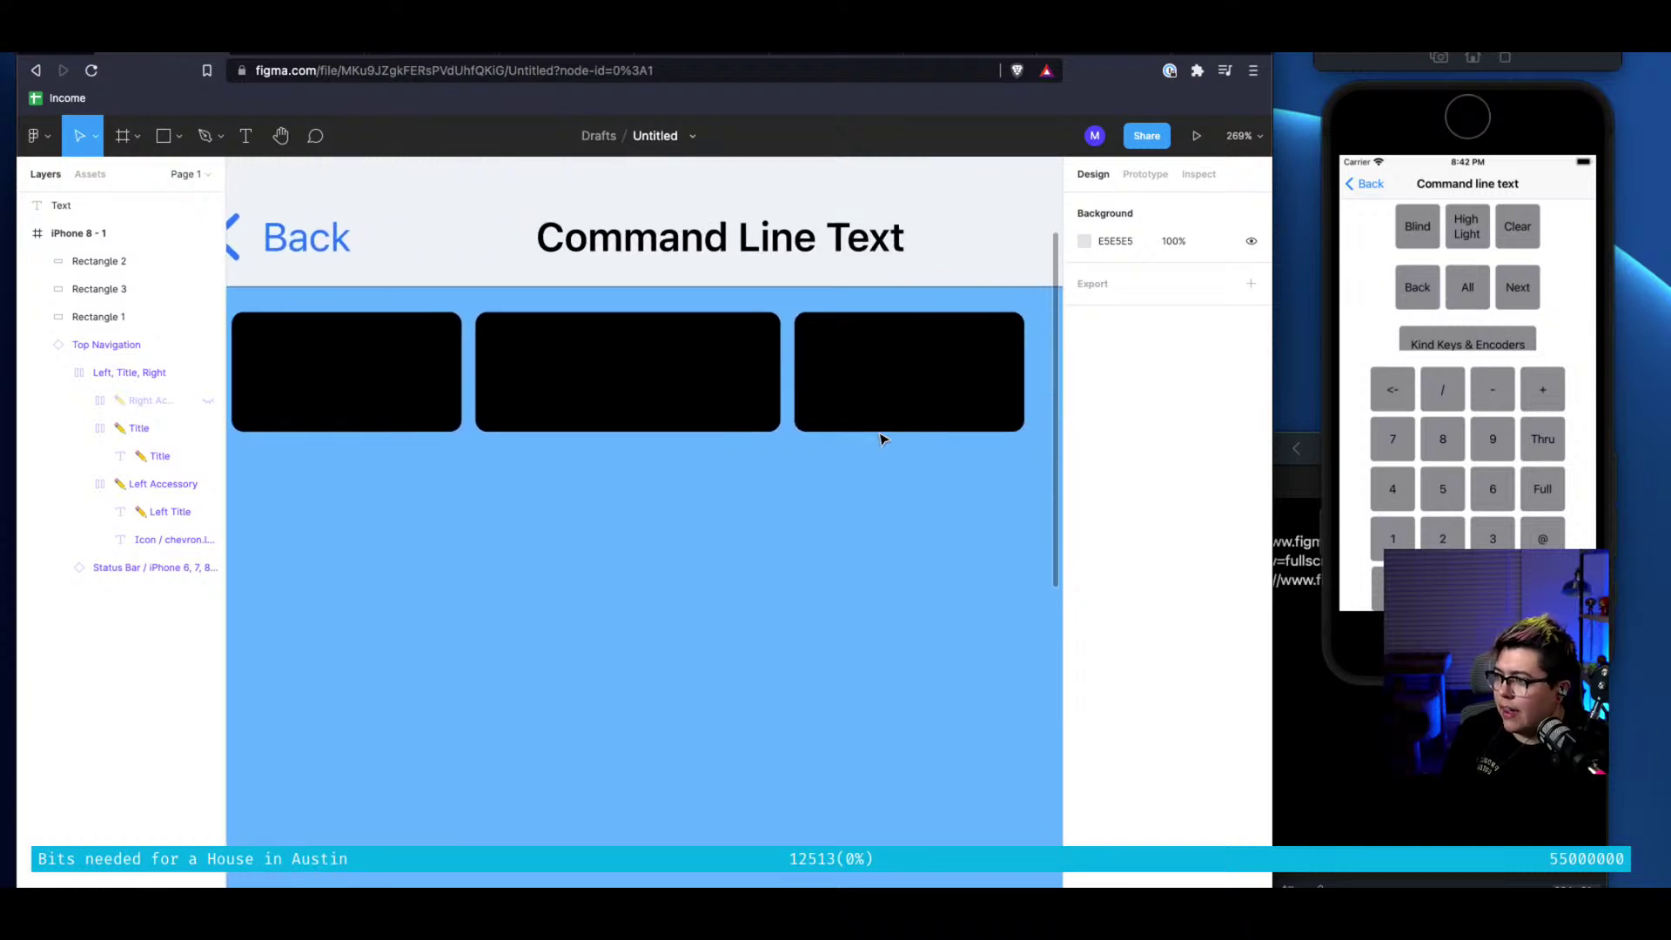
scroll(880, 438, down, 4)
click(794, 387)
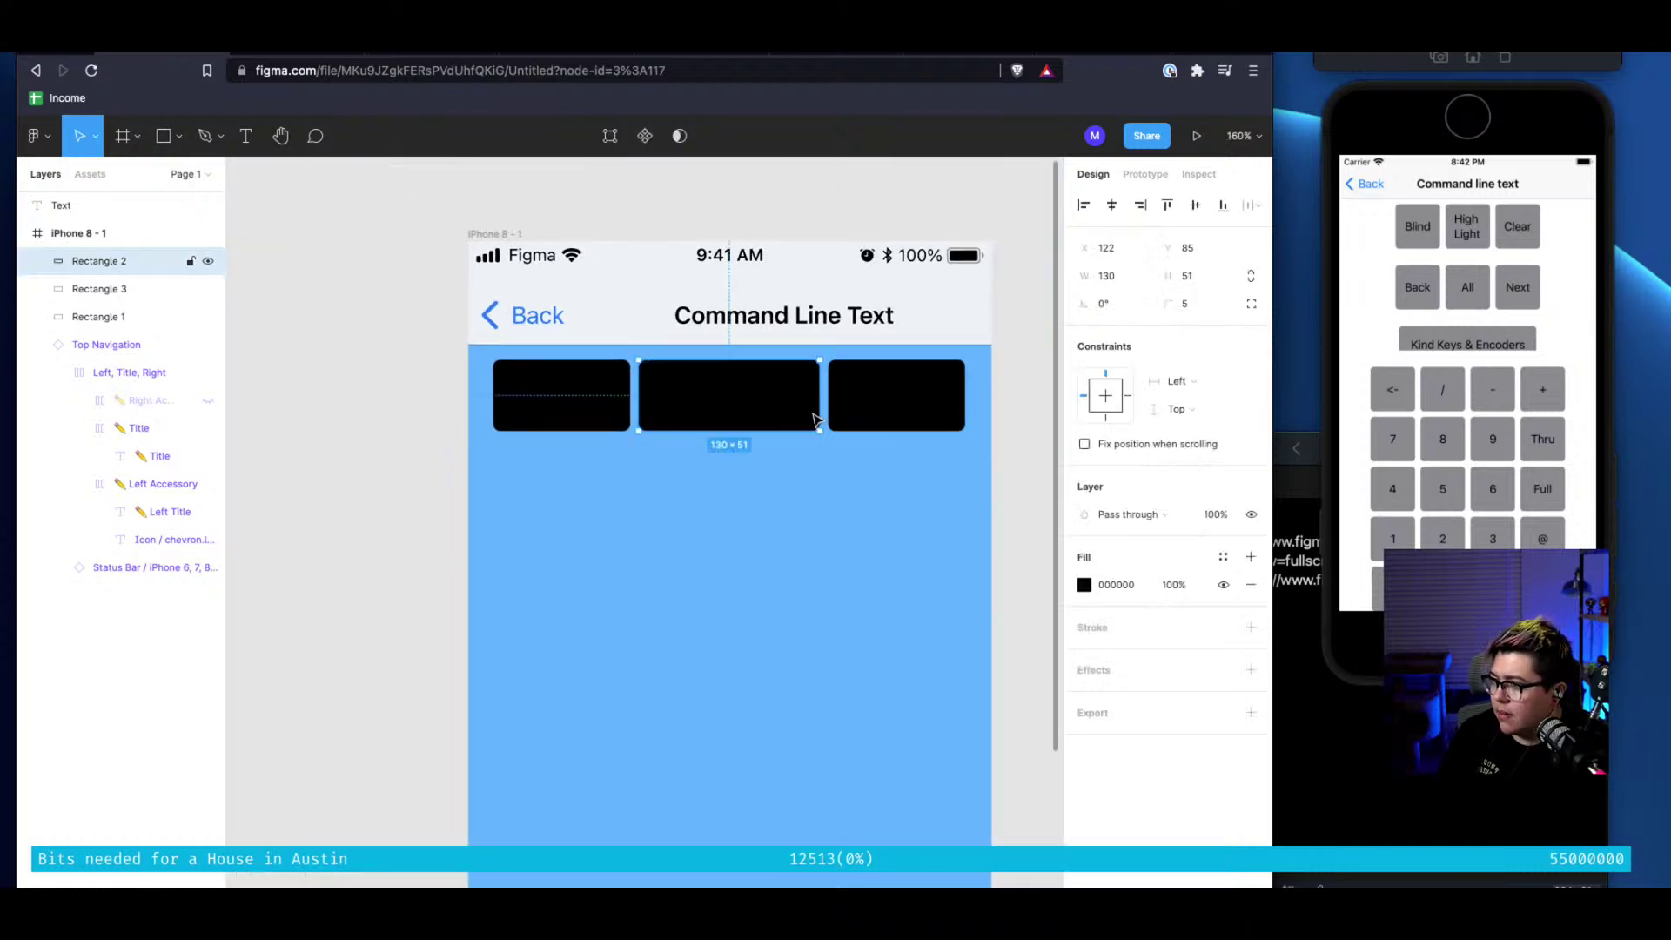
click(696, 526)
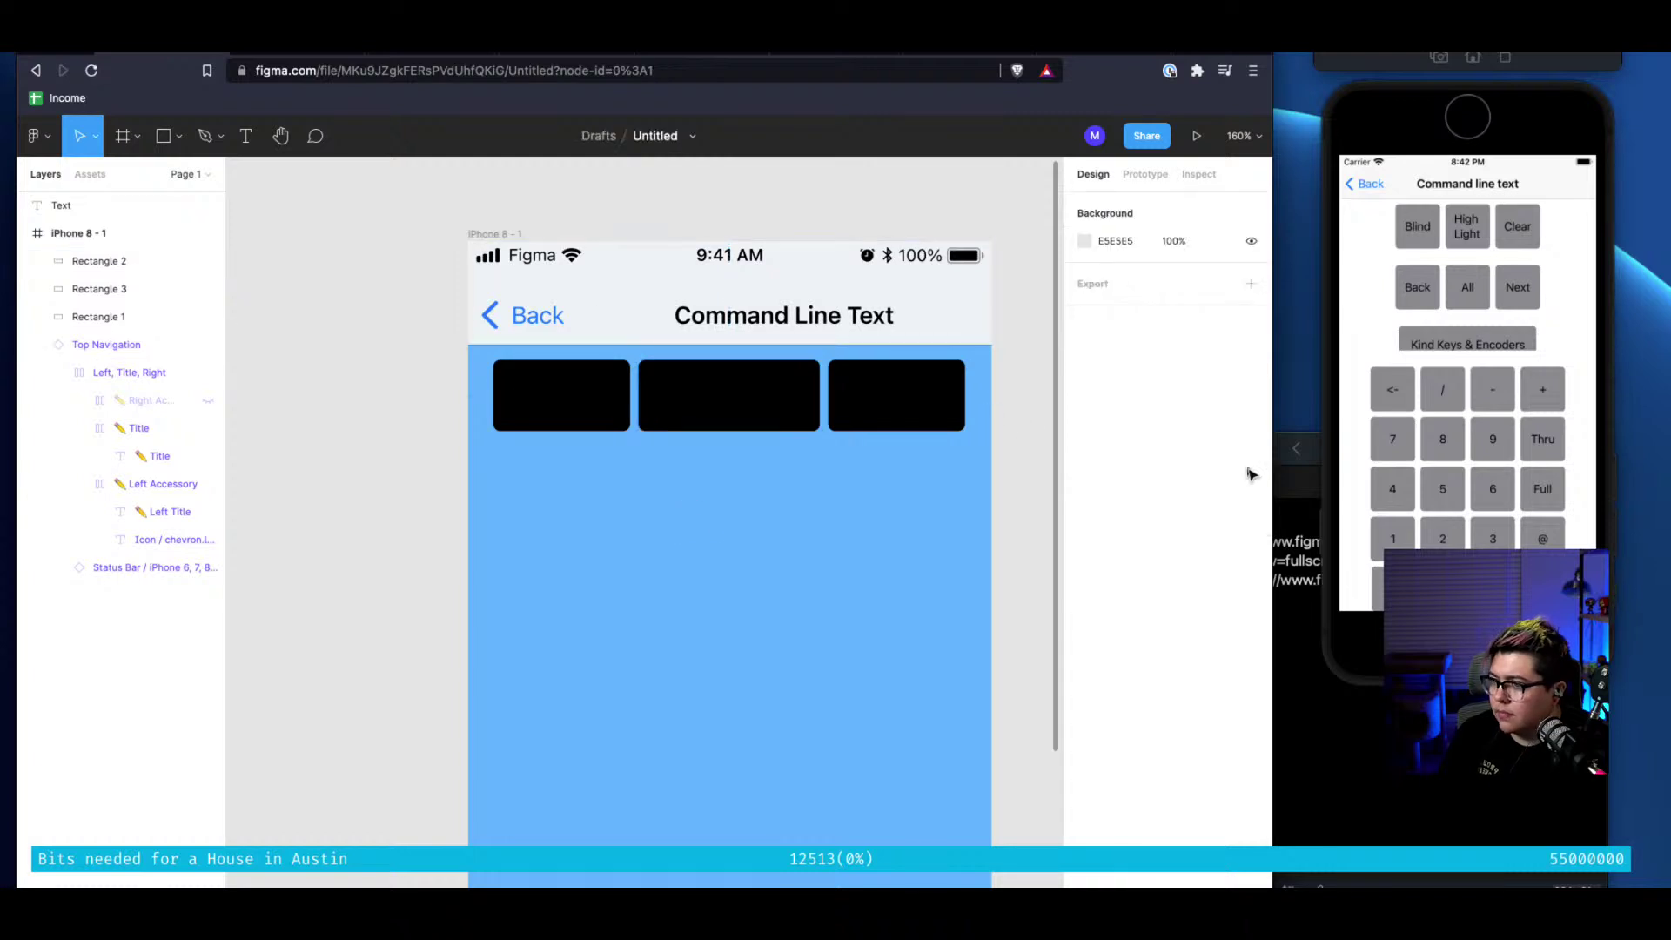
click(139, 235)
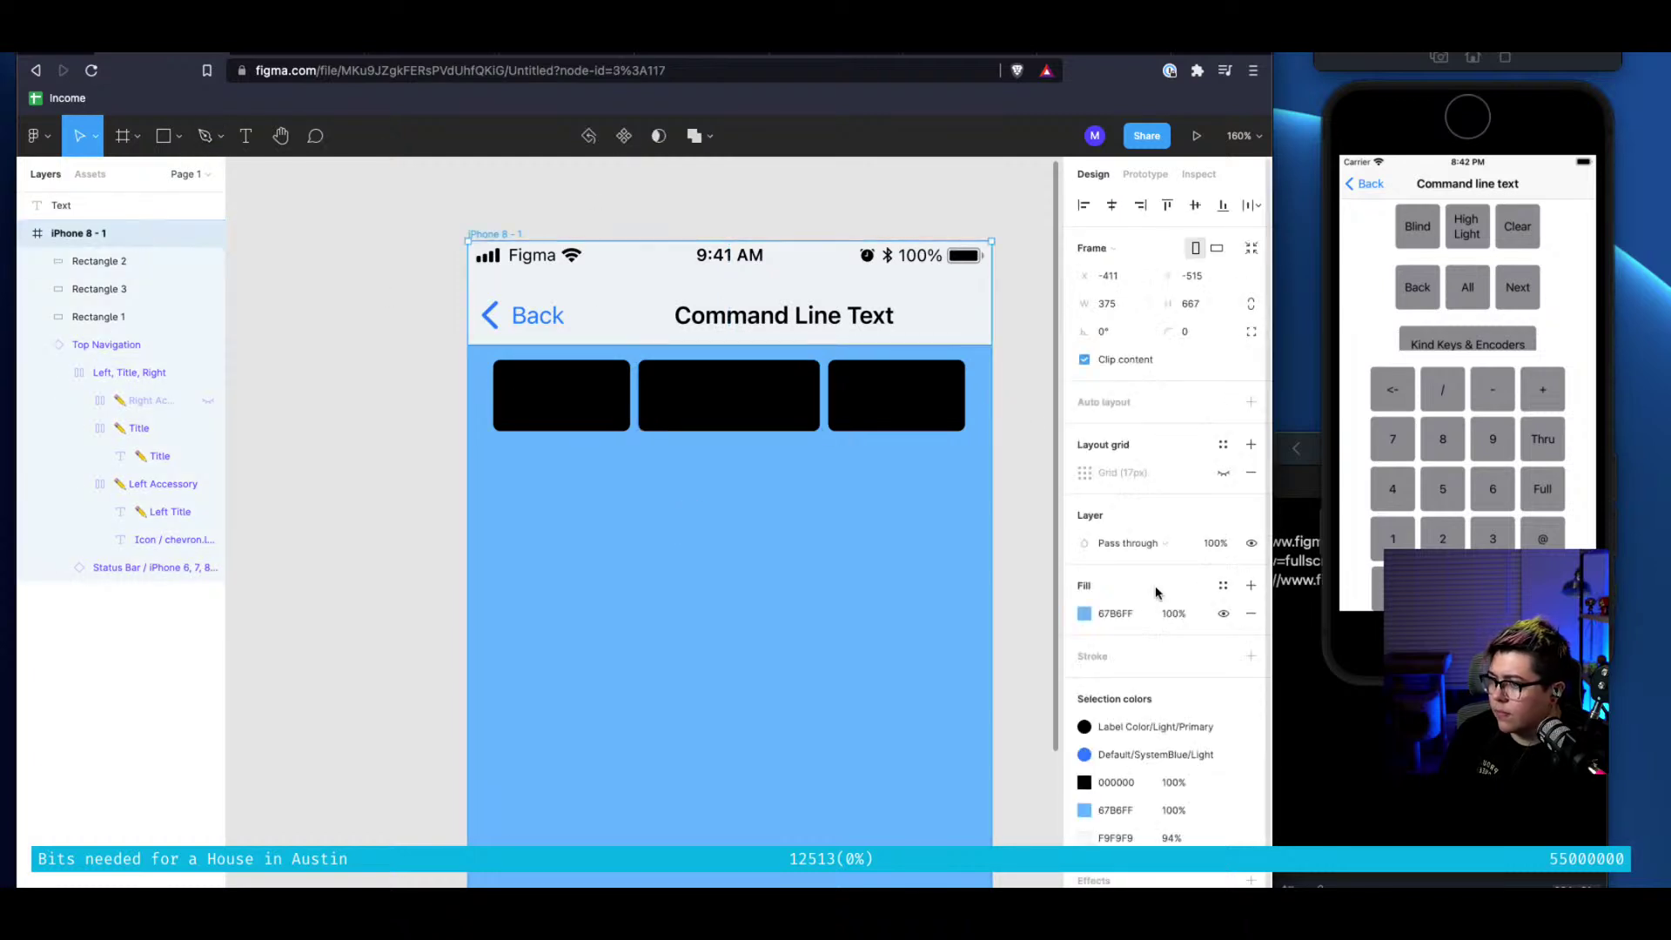
click(946, 295)
click(977, 519)
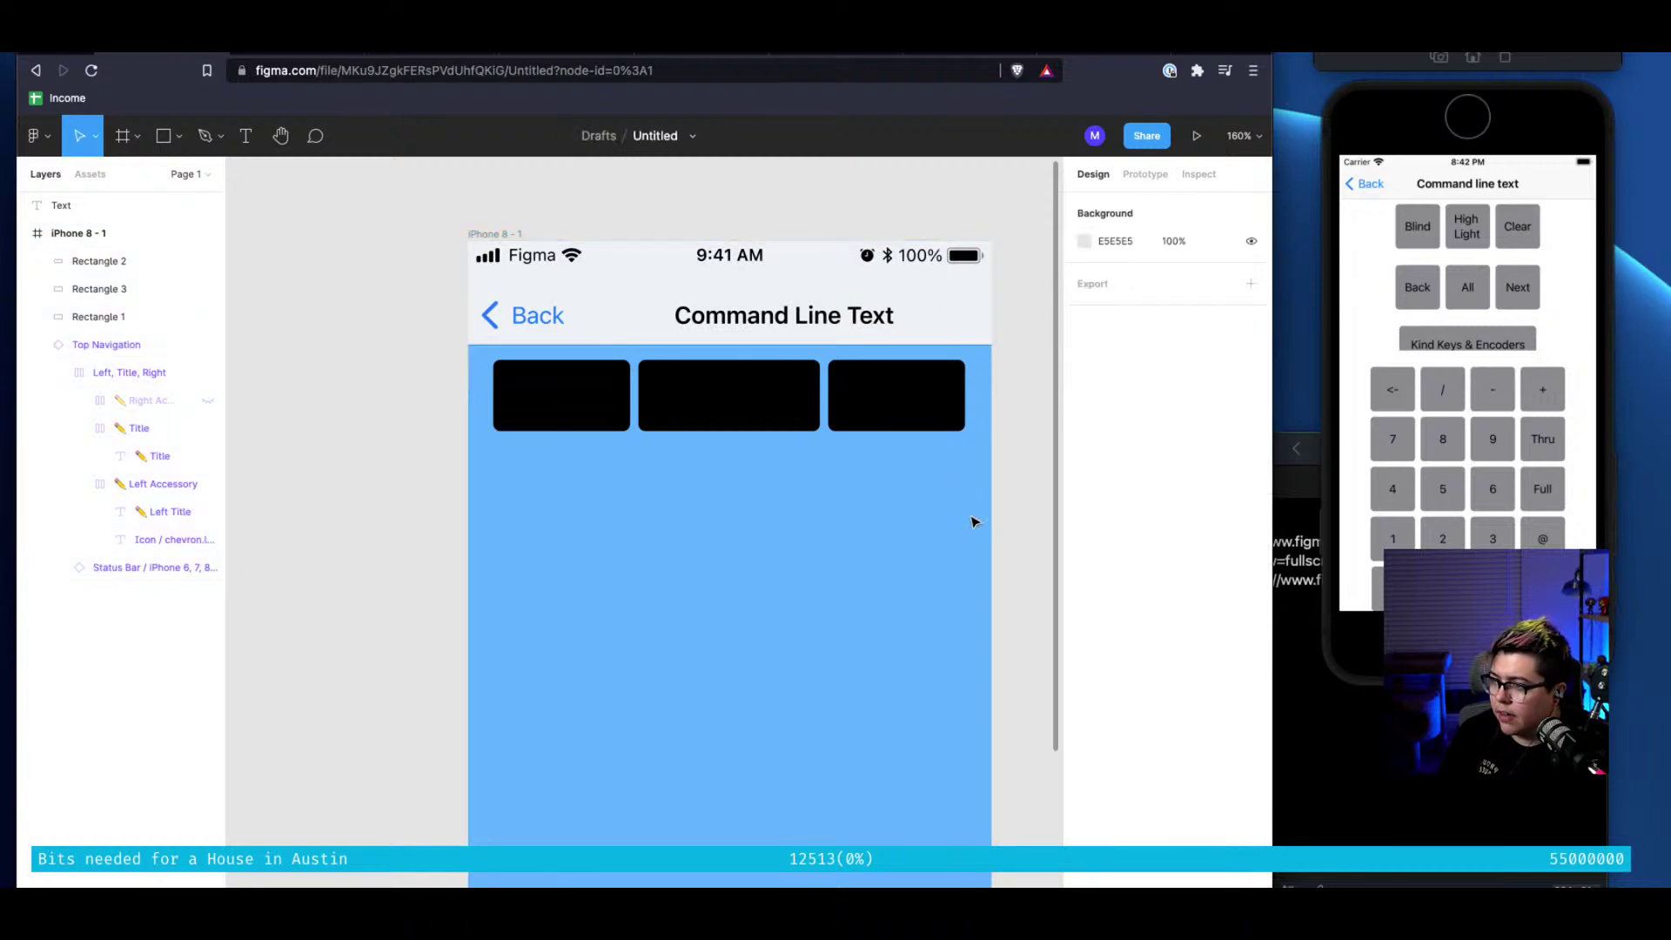
Try the Dark Mode and Modal Stack options on the Top Navigation component, switching each one back off
click(966, 294)
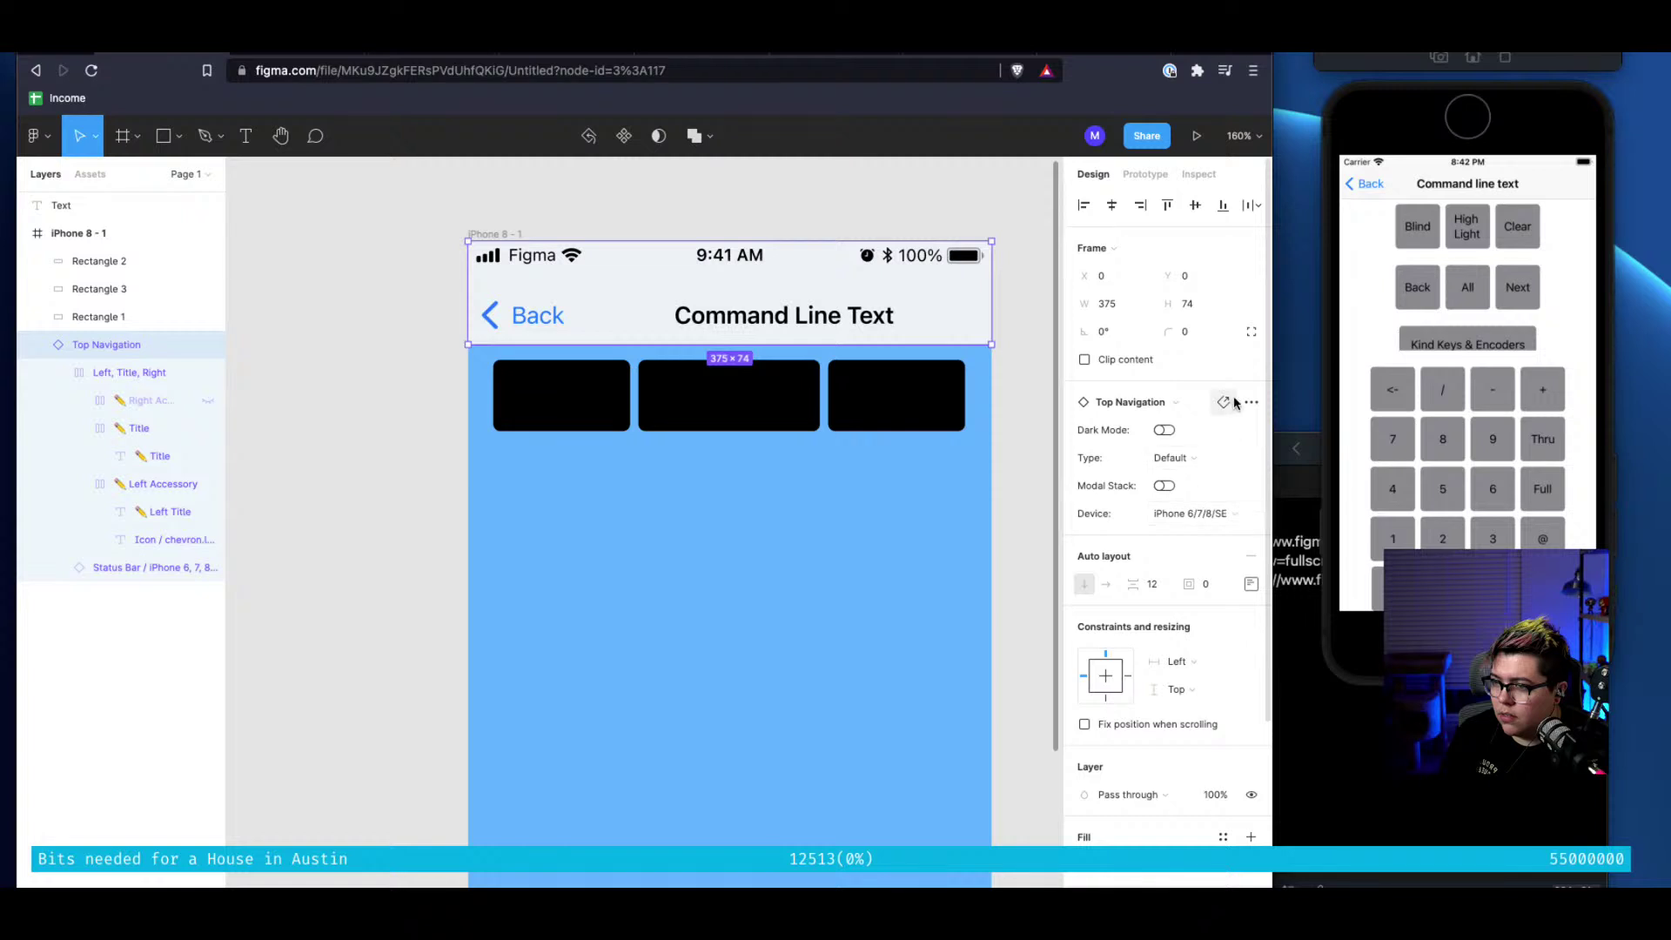
click(1162, 429)
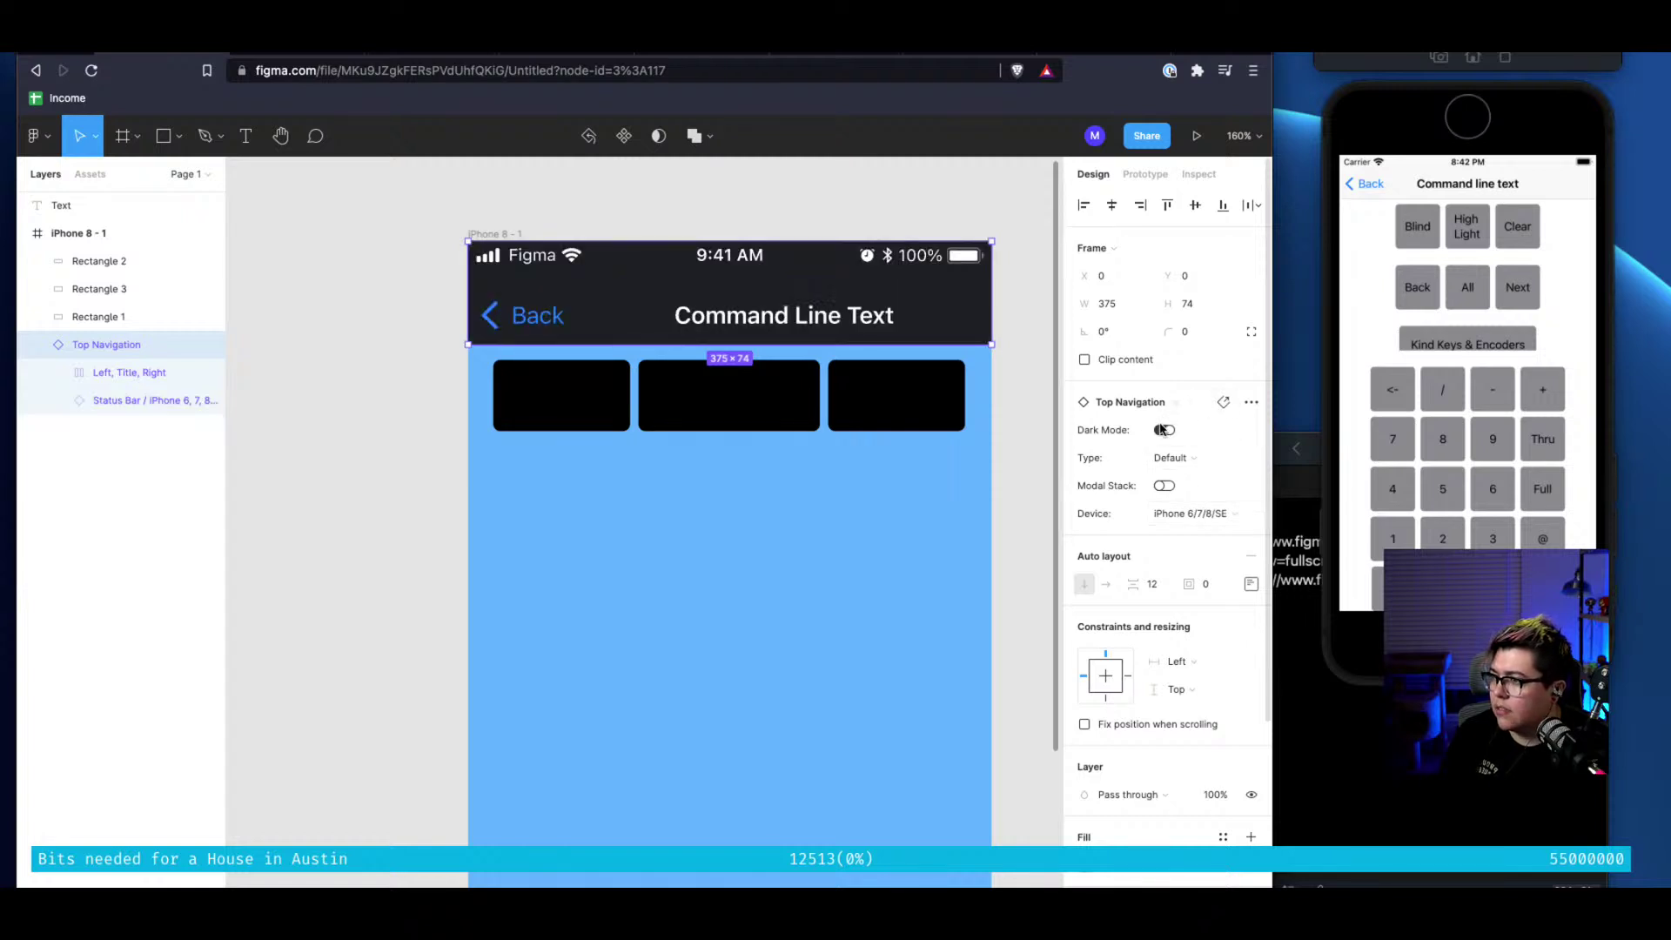
click(1161, 429)
click(1162, 489)
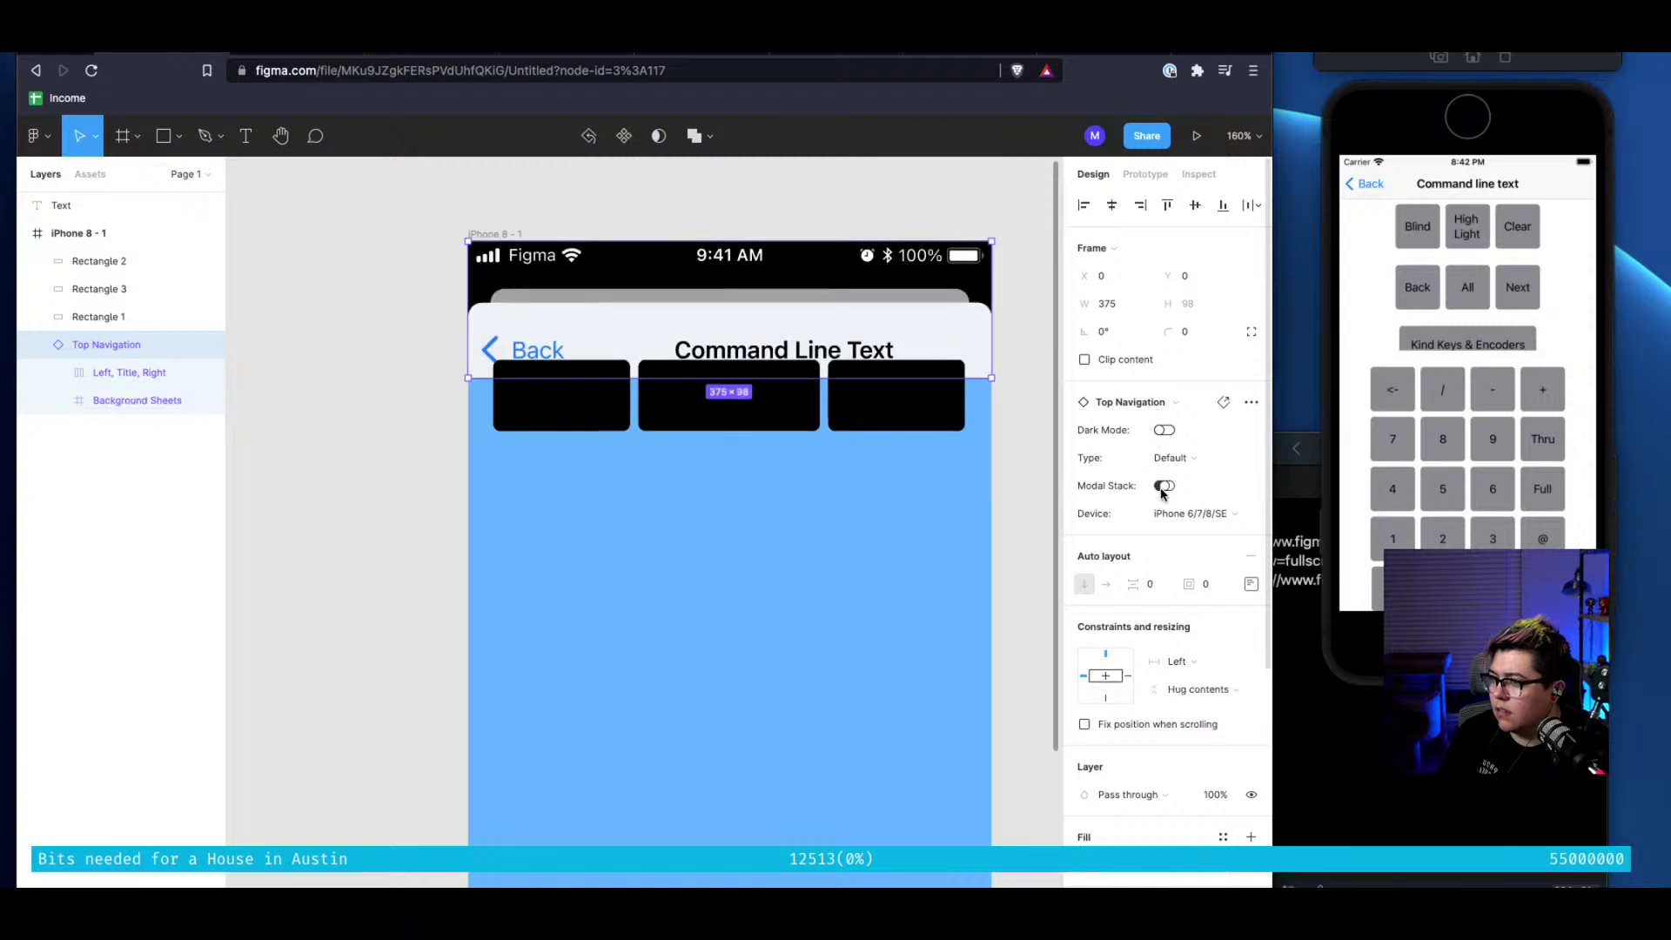
click(1163, 490)
Try the Large Title type on the Top Navigation component and return it to Default
click(1180, 459)
click(1180, 460)
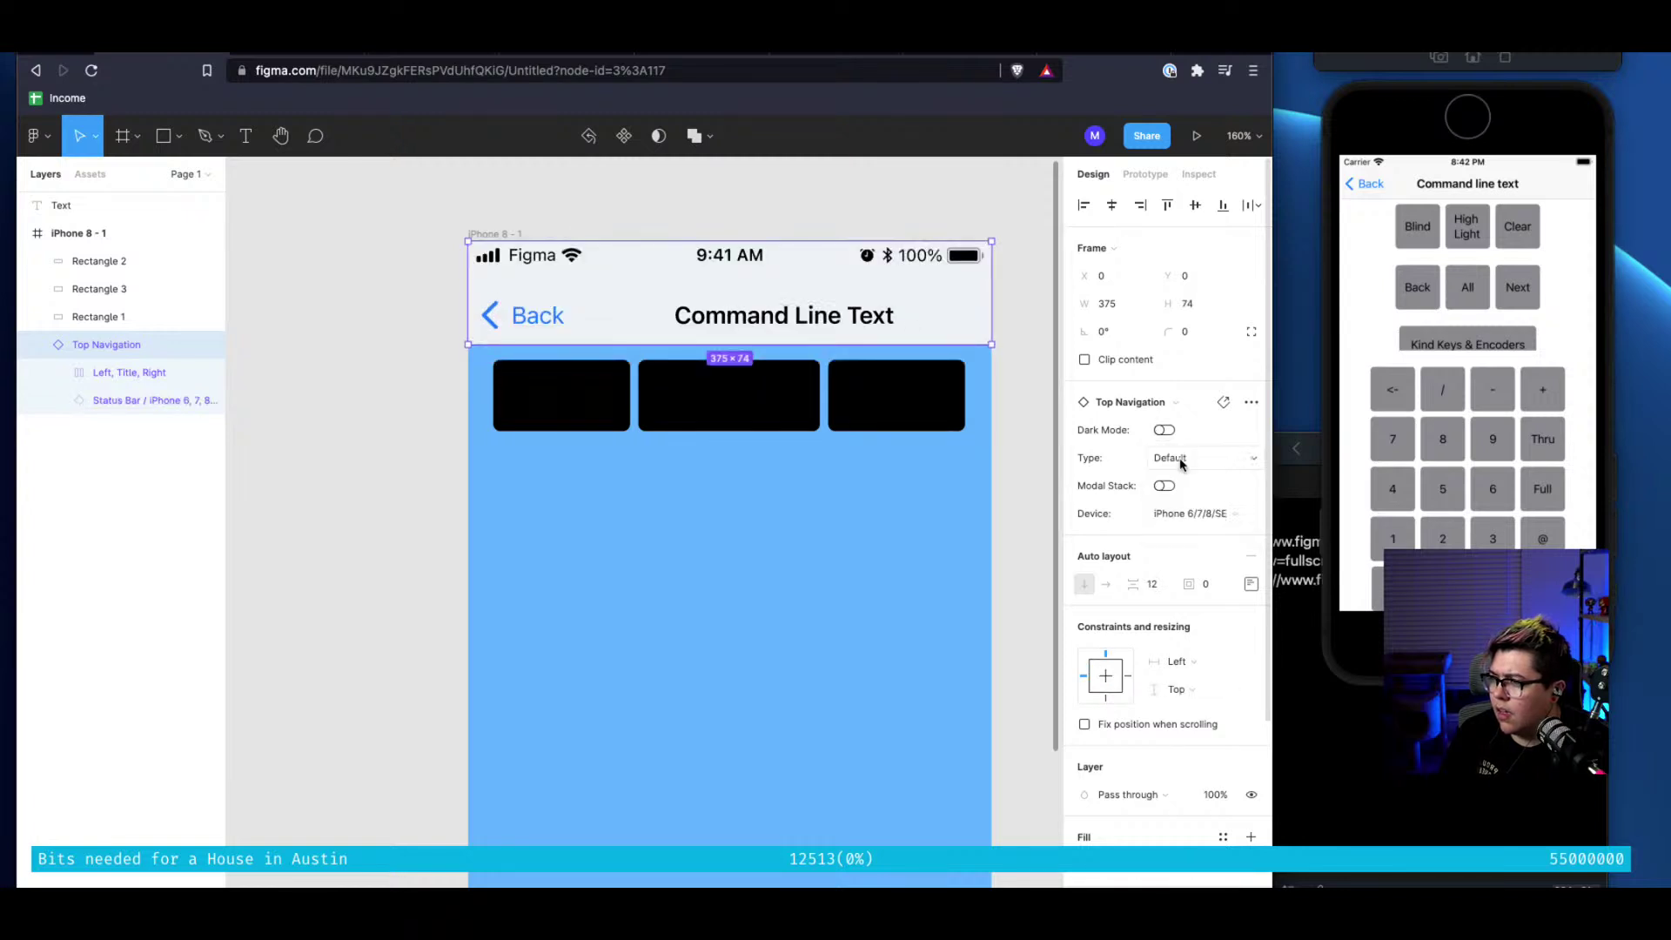
click(1182, 461)
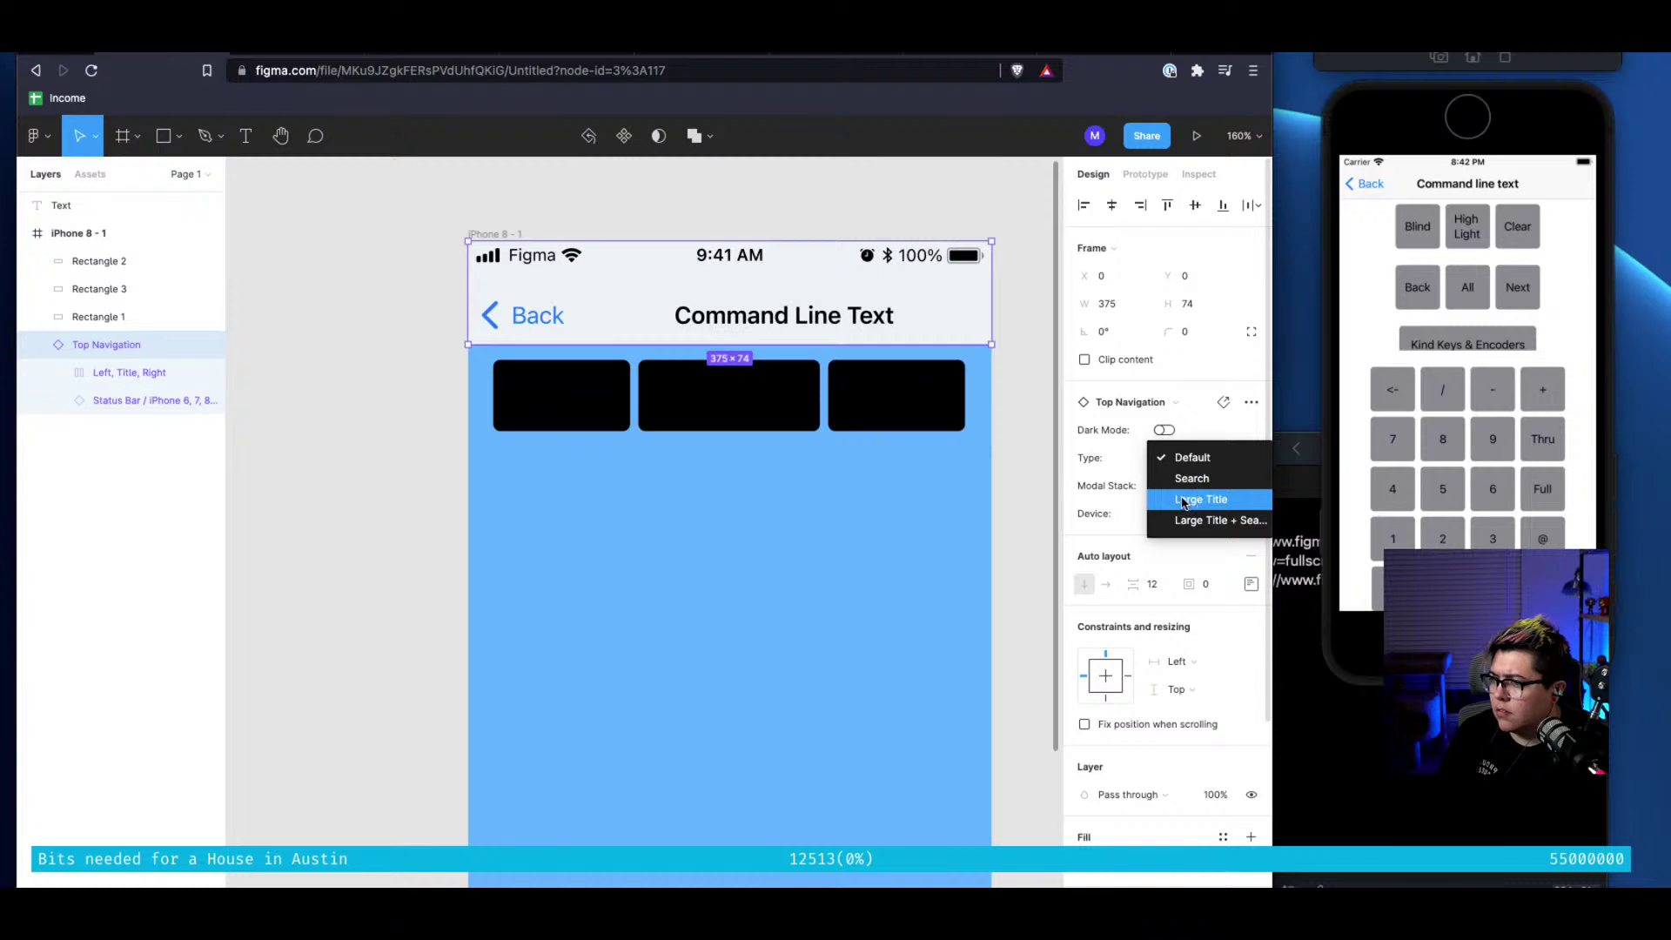
click(1183, 501)
click(1183, 456)
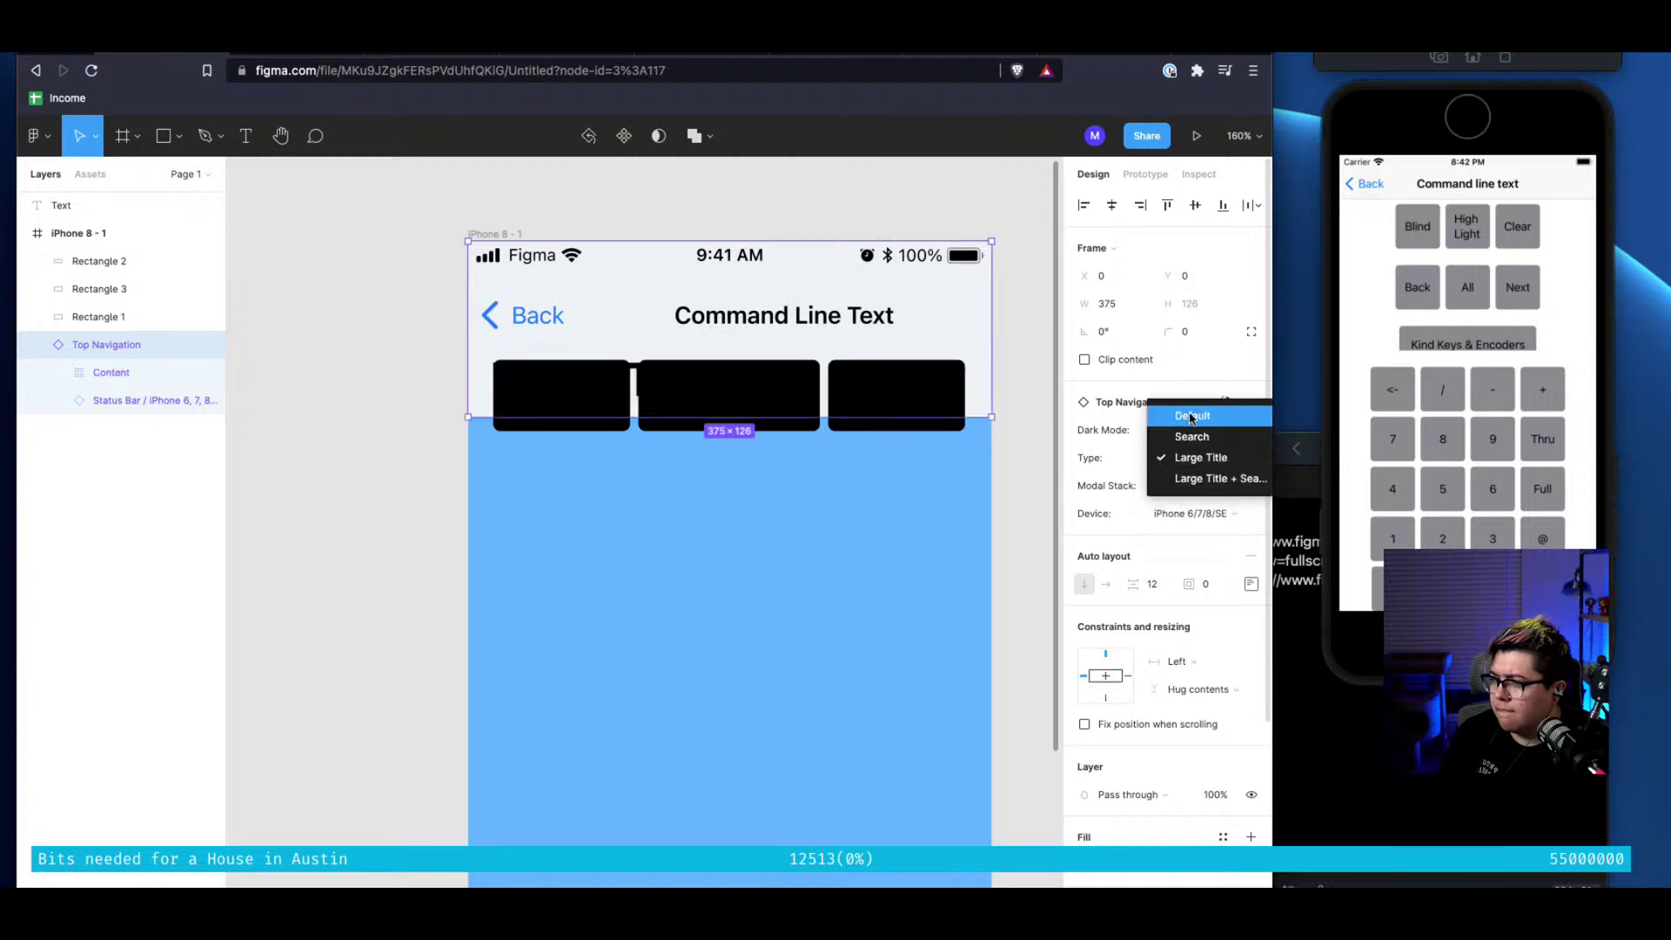
click(1191, 417)
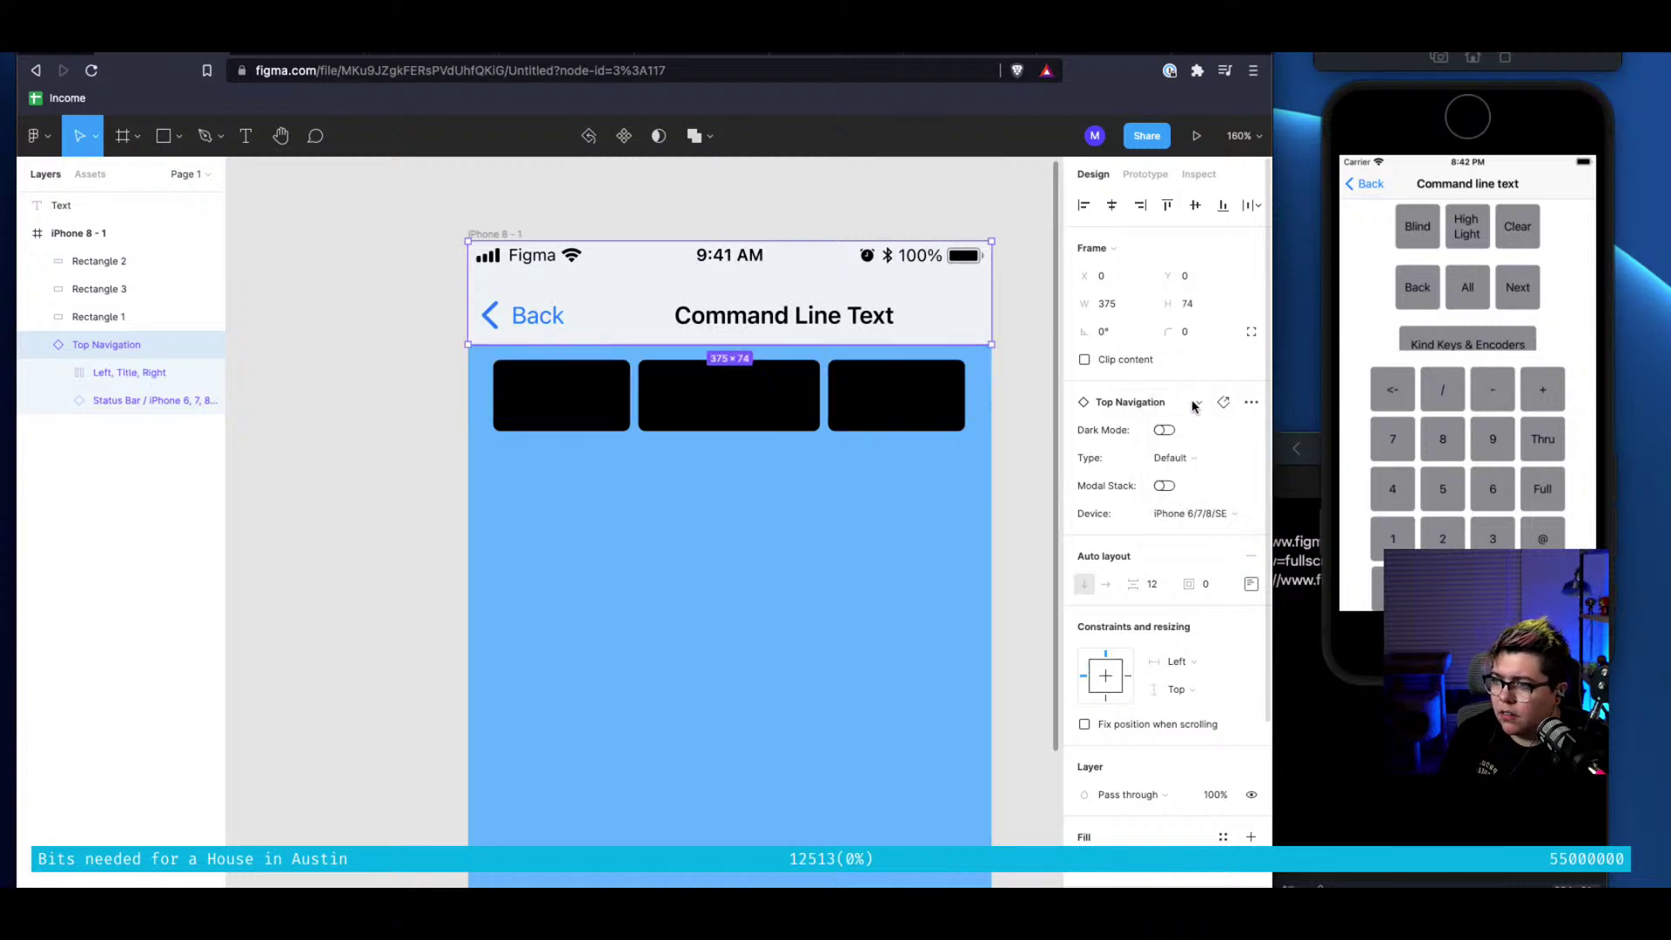
scroll(1166, 522, down, 5)
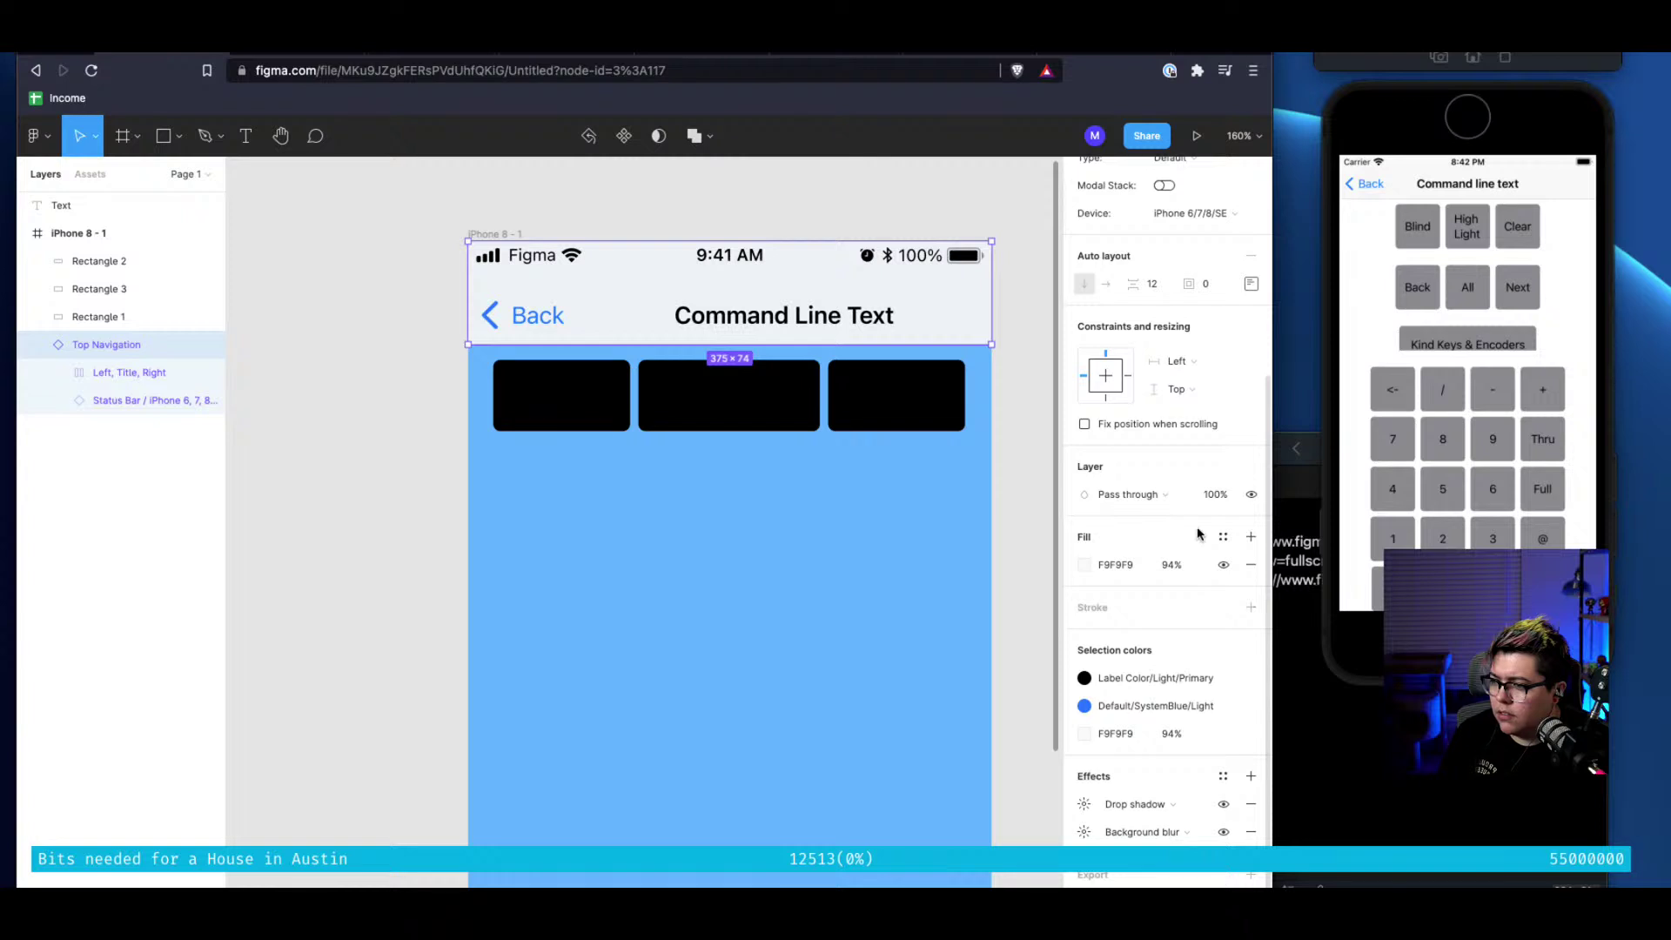
scroll(1197, 534, up, 1)
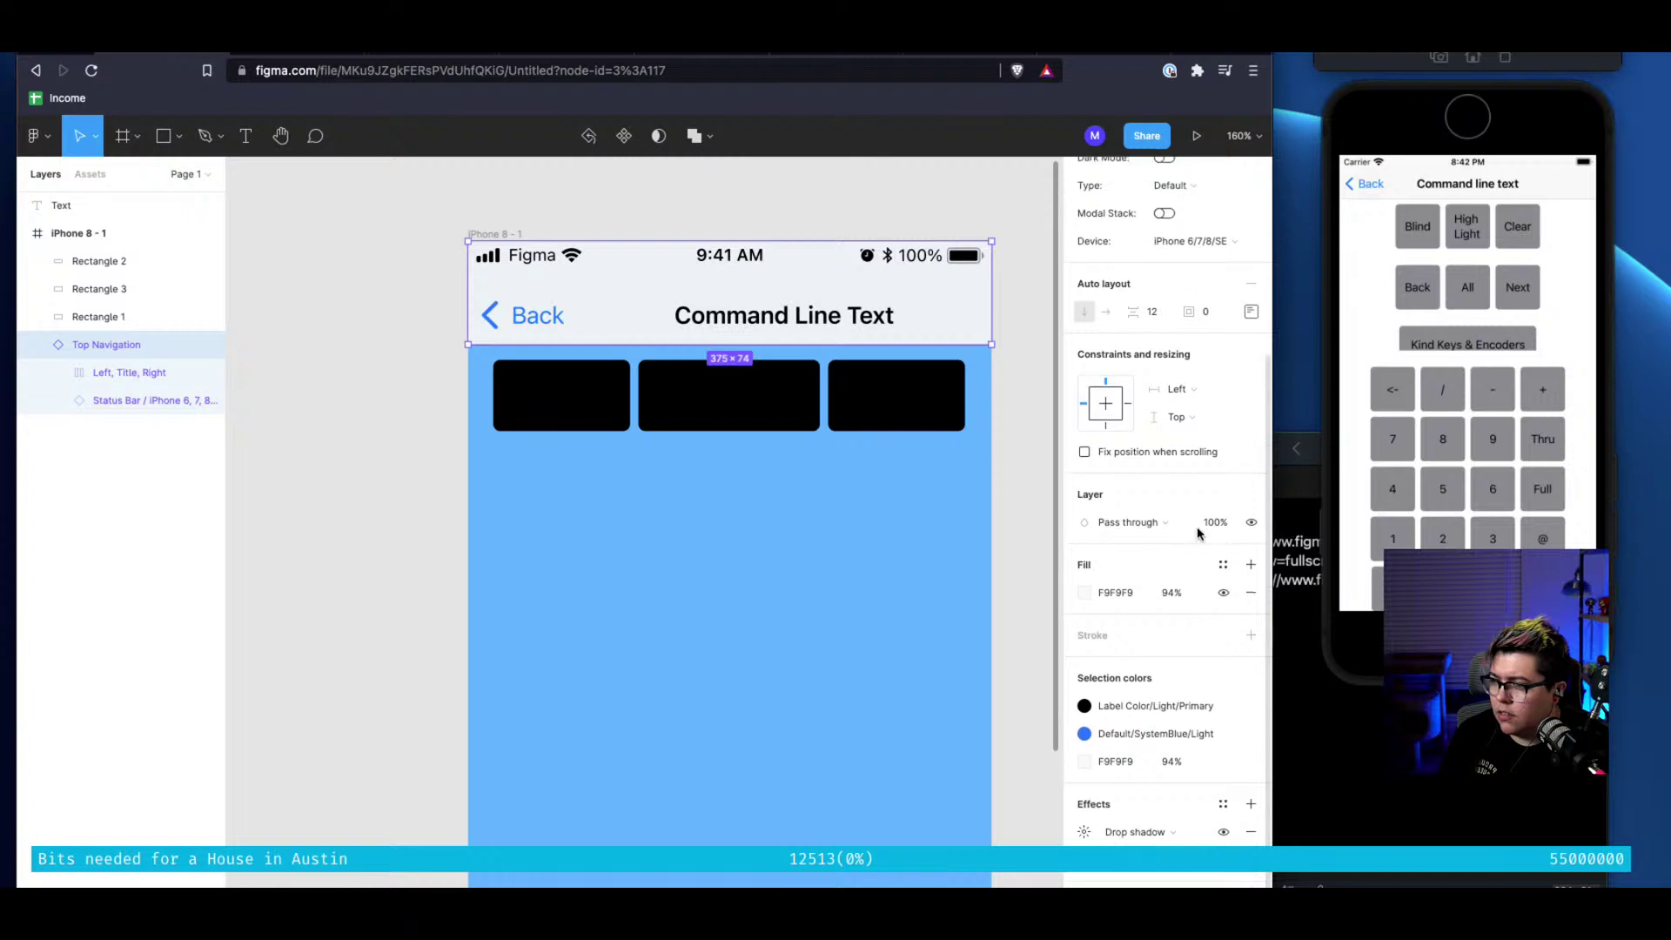
click(891, 534)
Show the iPhone 8 frame's 17 px layout grid and nudge the third rectangle to X 259 and the first to X 17
click(150, 235)
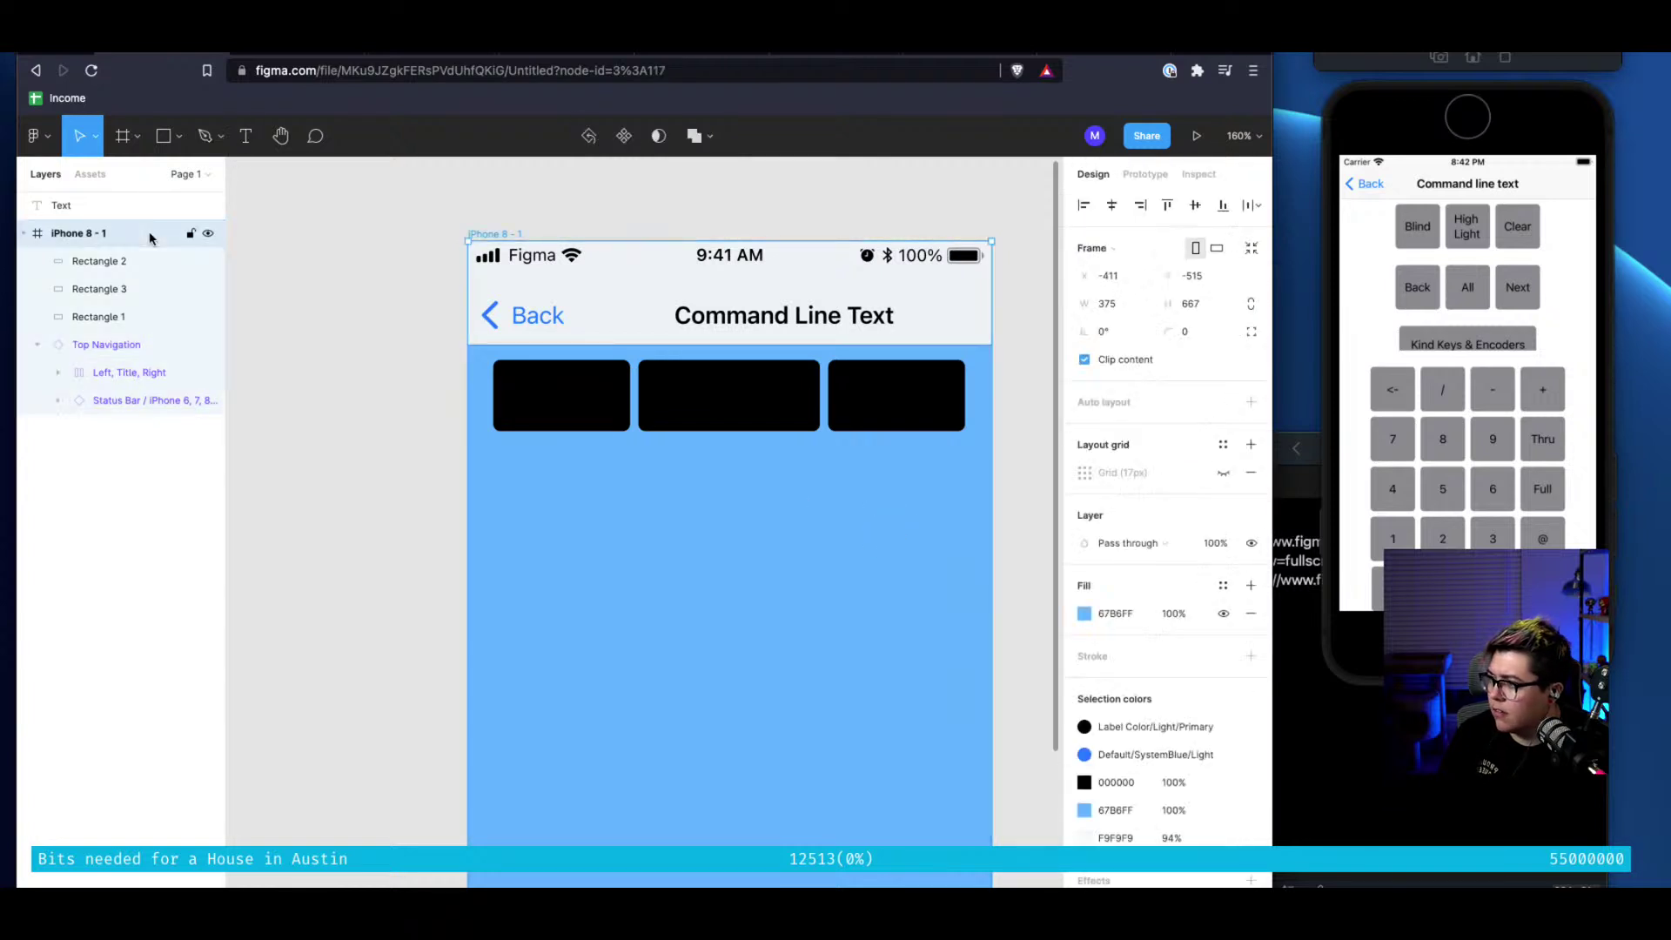
click(1226, 475)
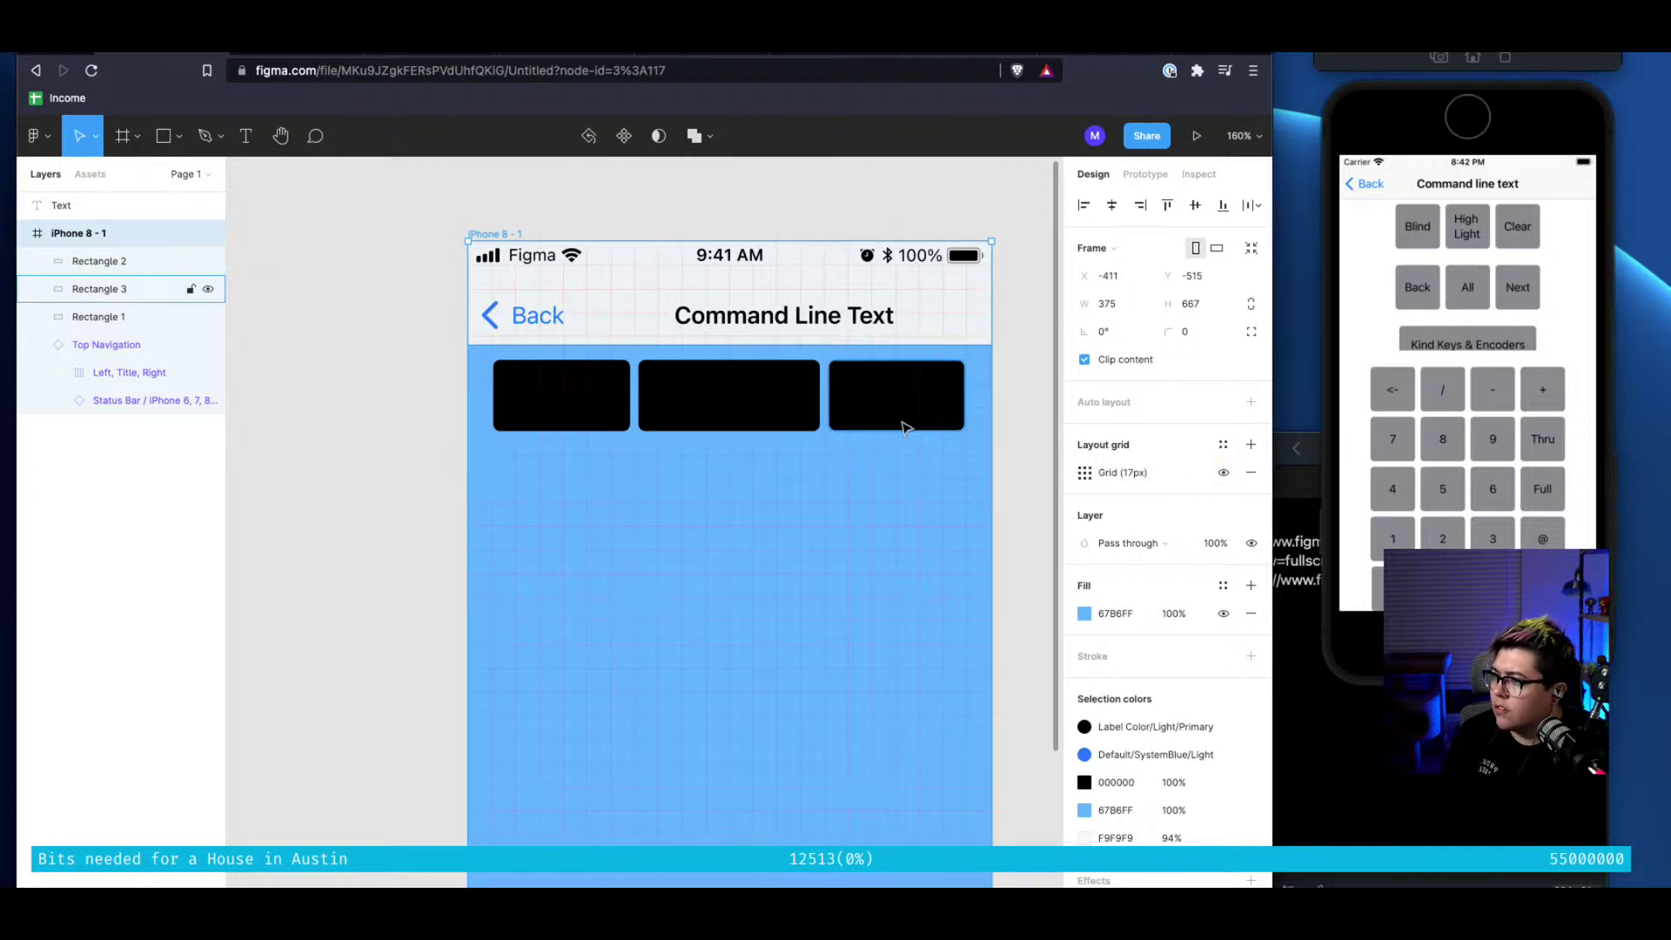
scroll(902, 426, right, 2)
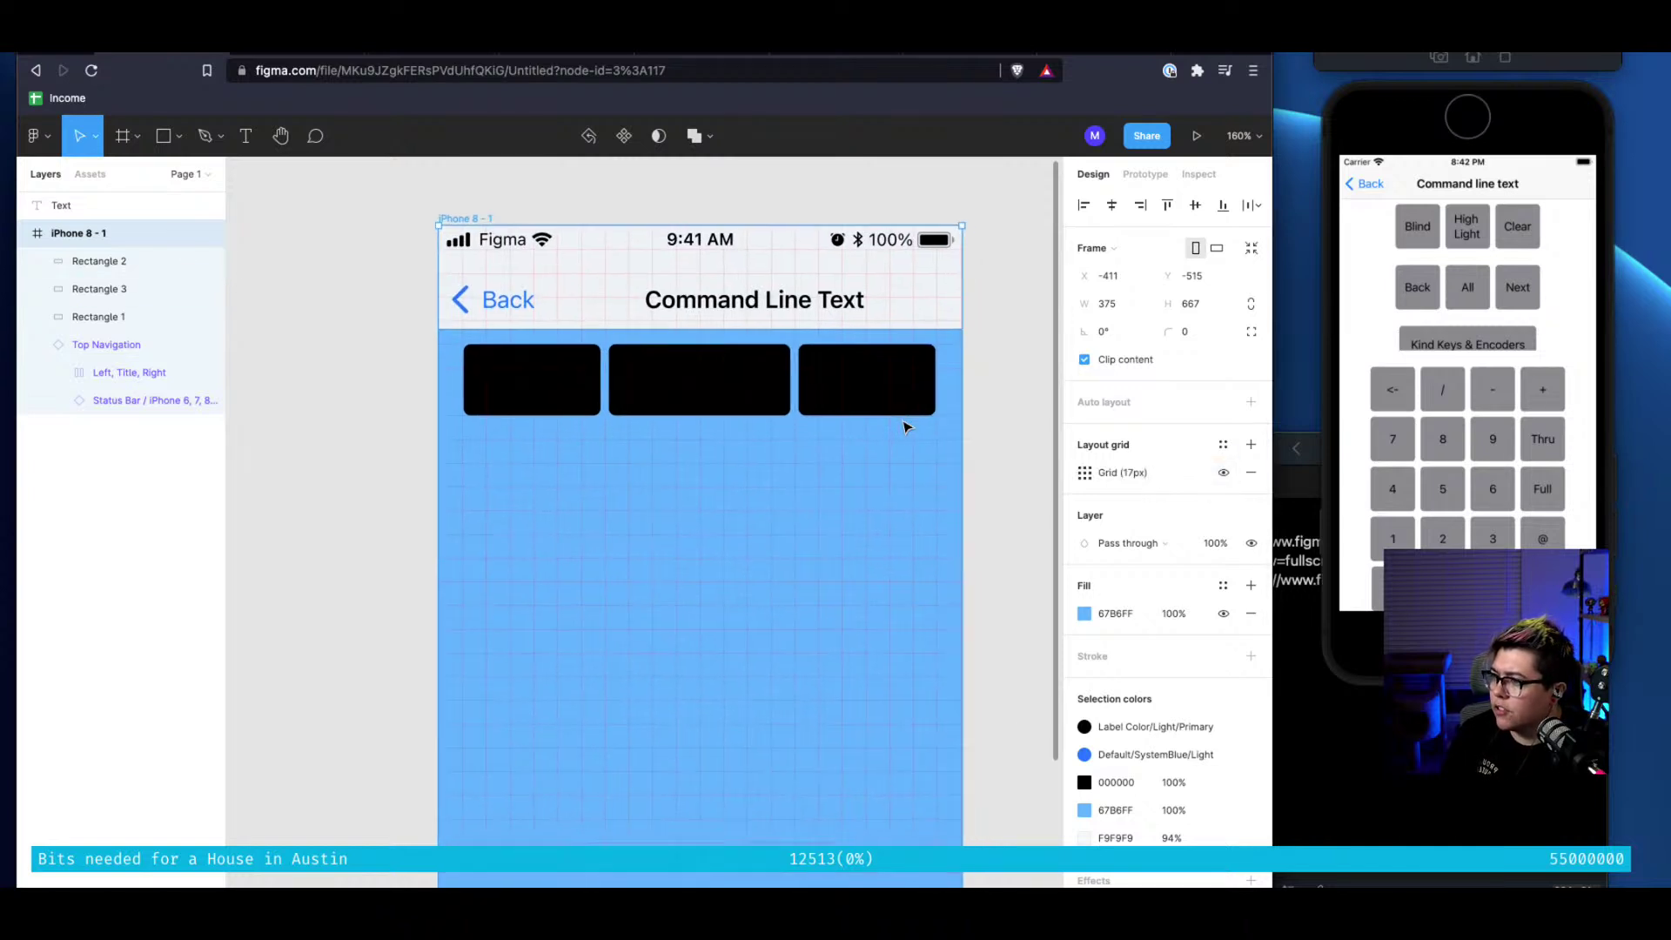
click(805, 395)
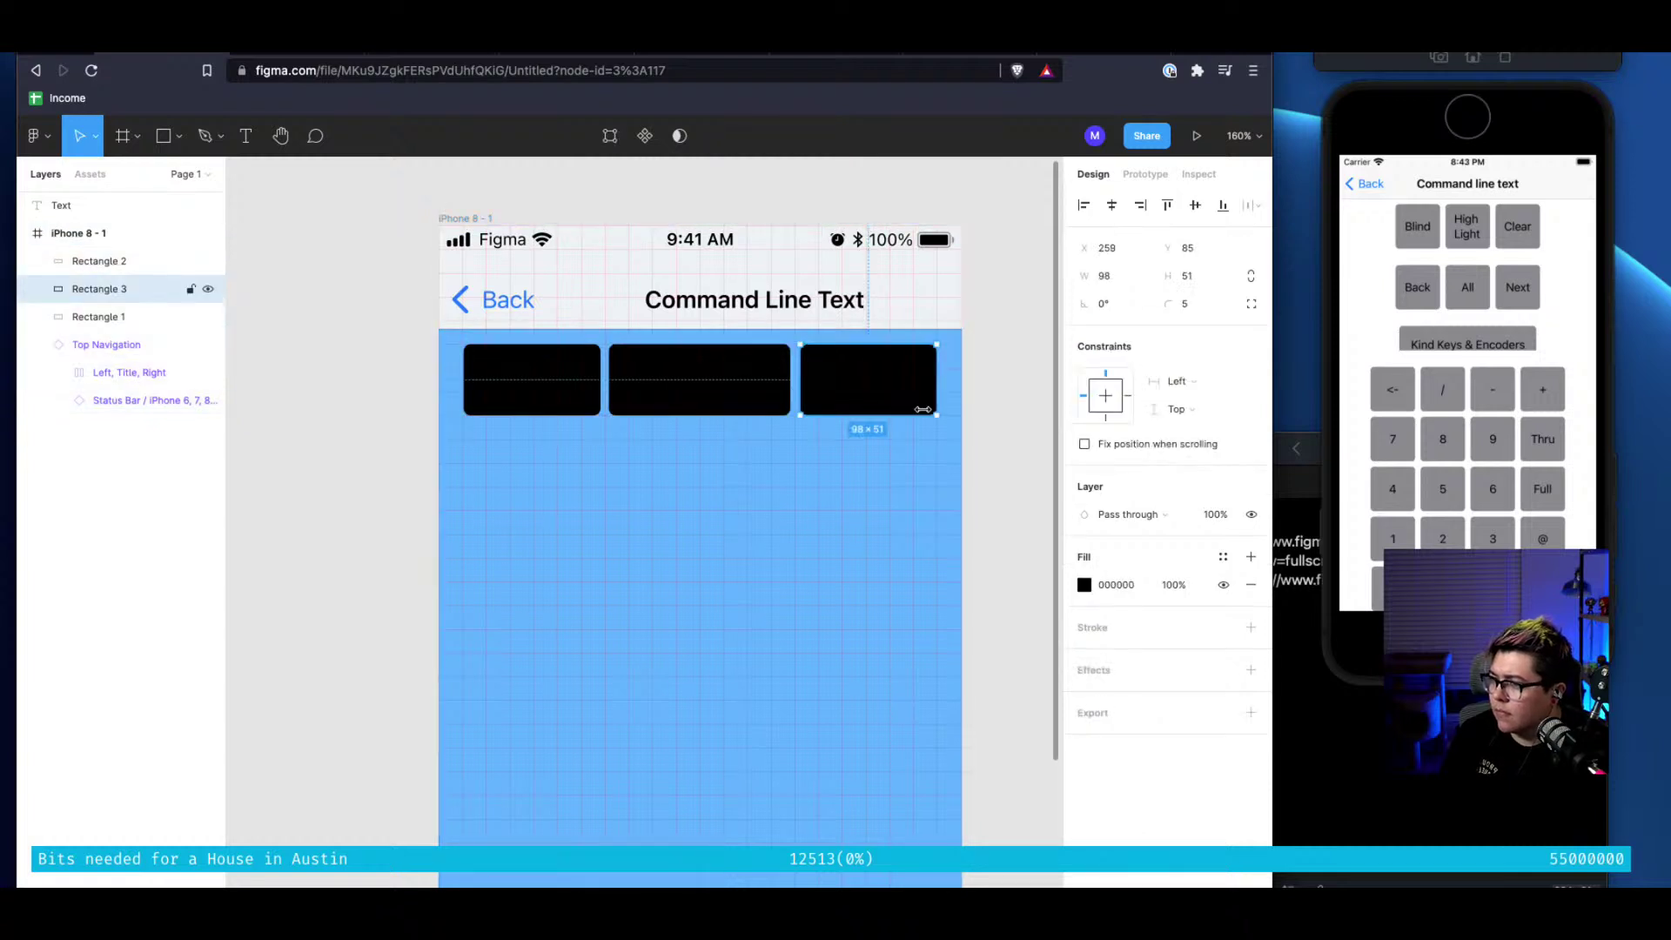
click(543, 375)
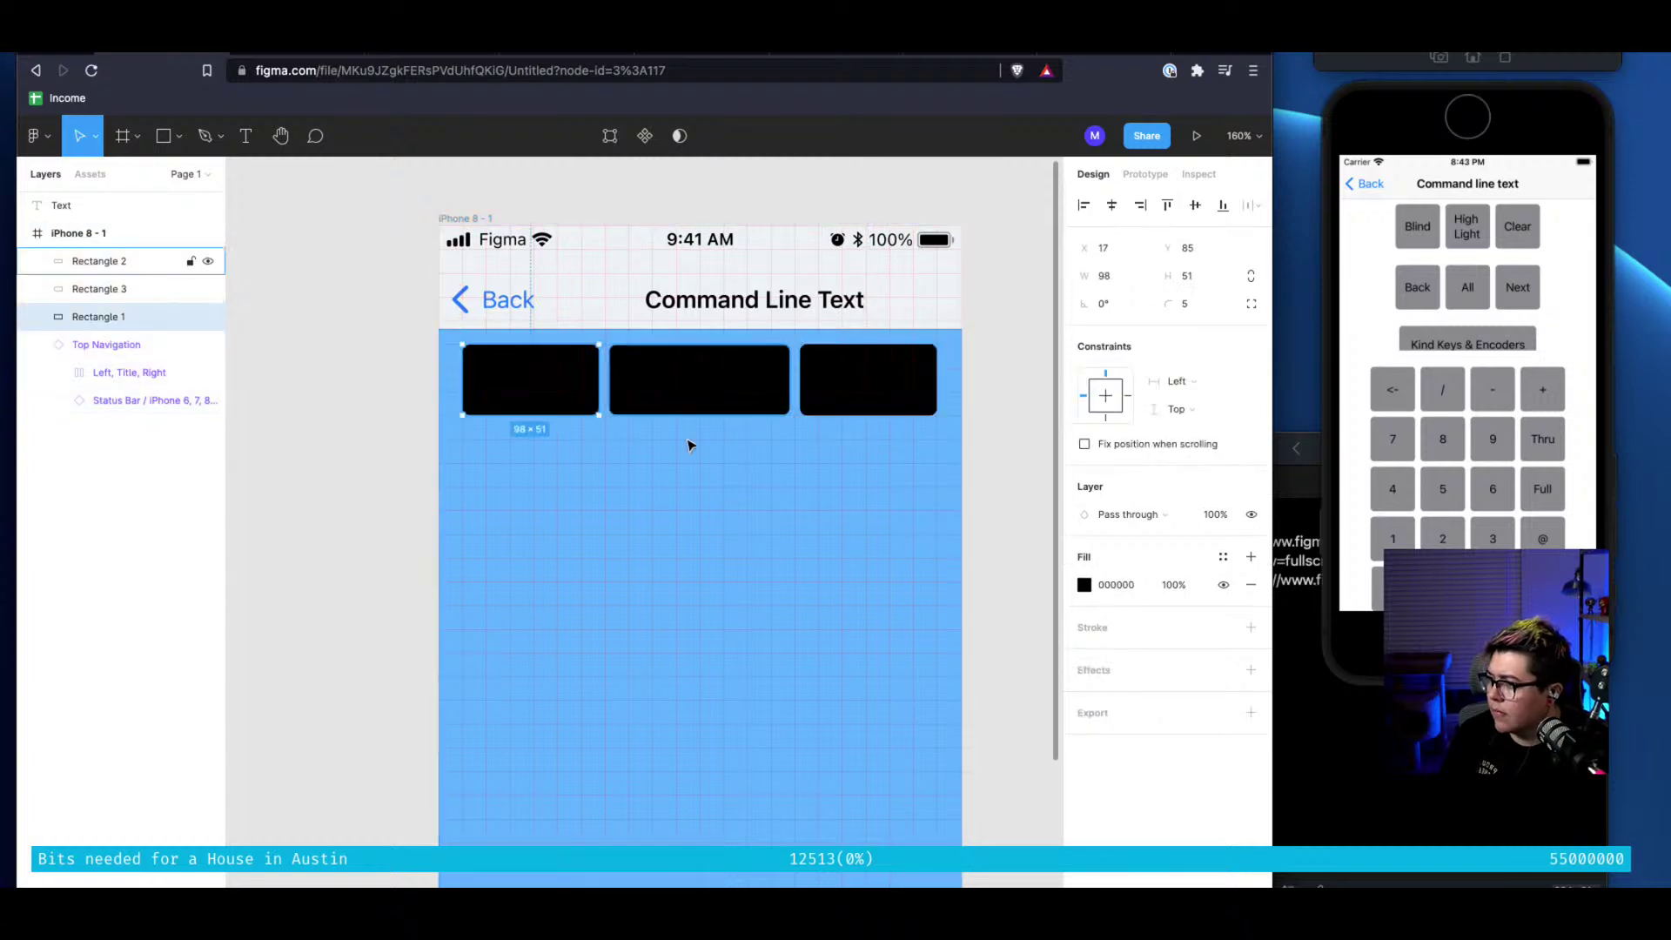
click(974, 534)
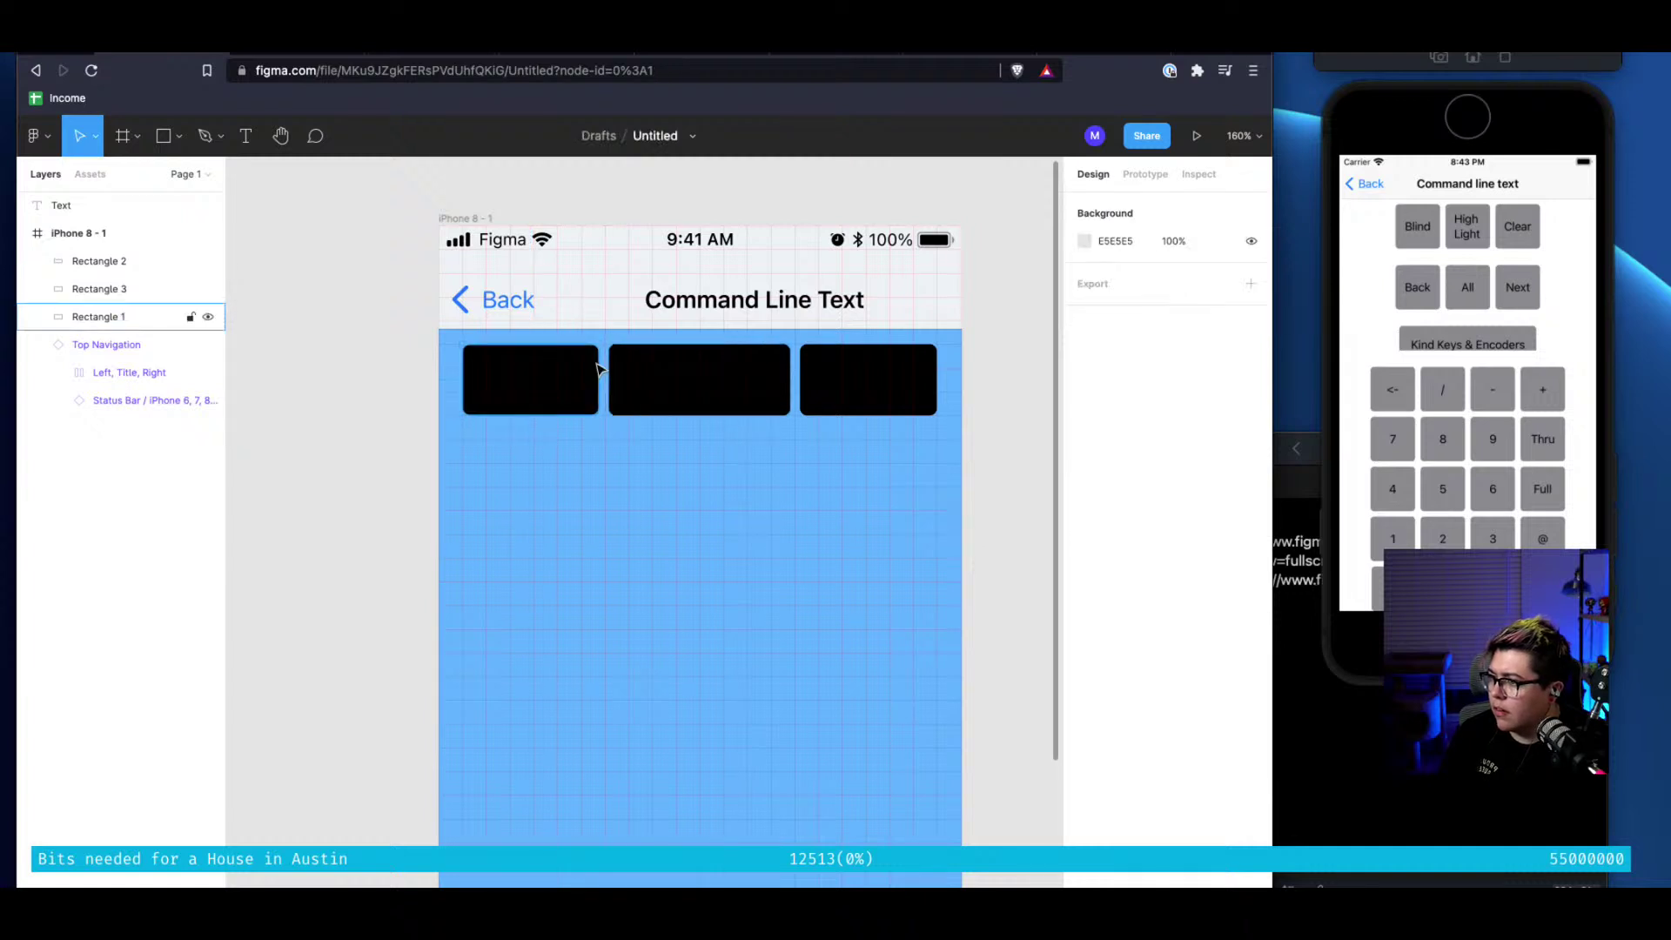
Add a white text label "Blind" on the first black rectangle, placed at X 42, Y 99
scroll(598, 369, up, 5)
scroll(702, 571, right, 1)
key(t)
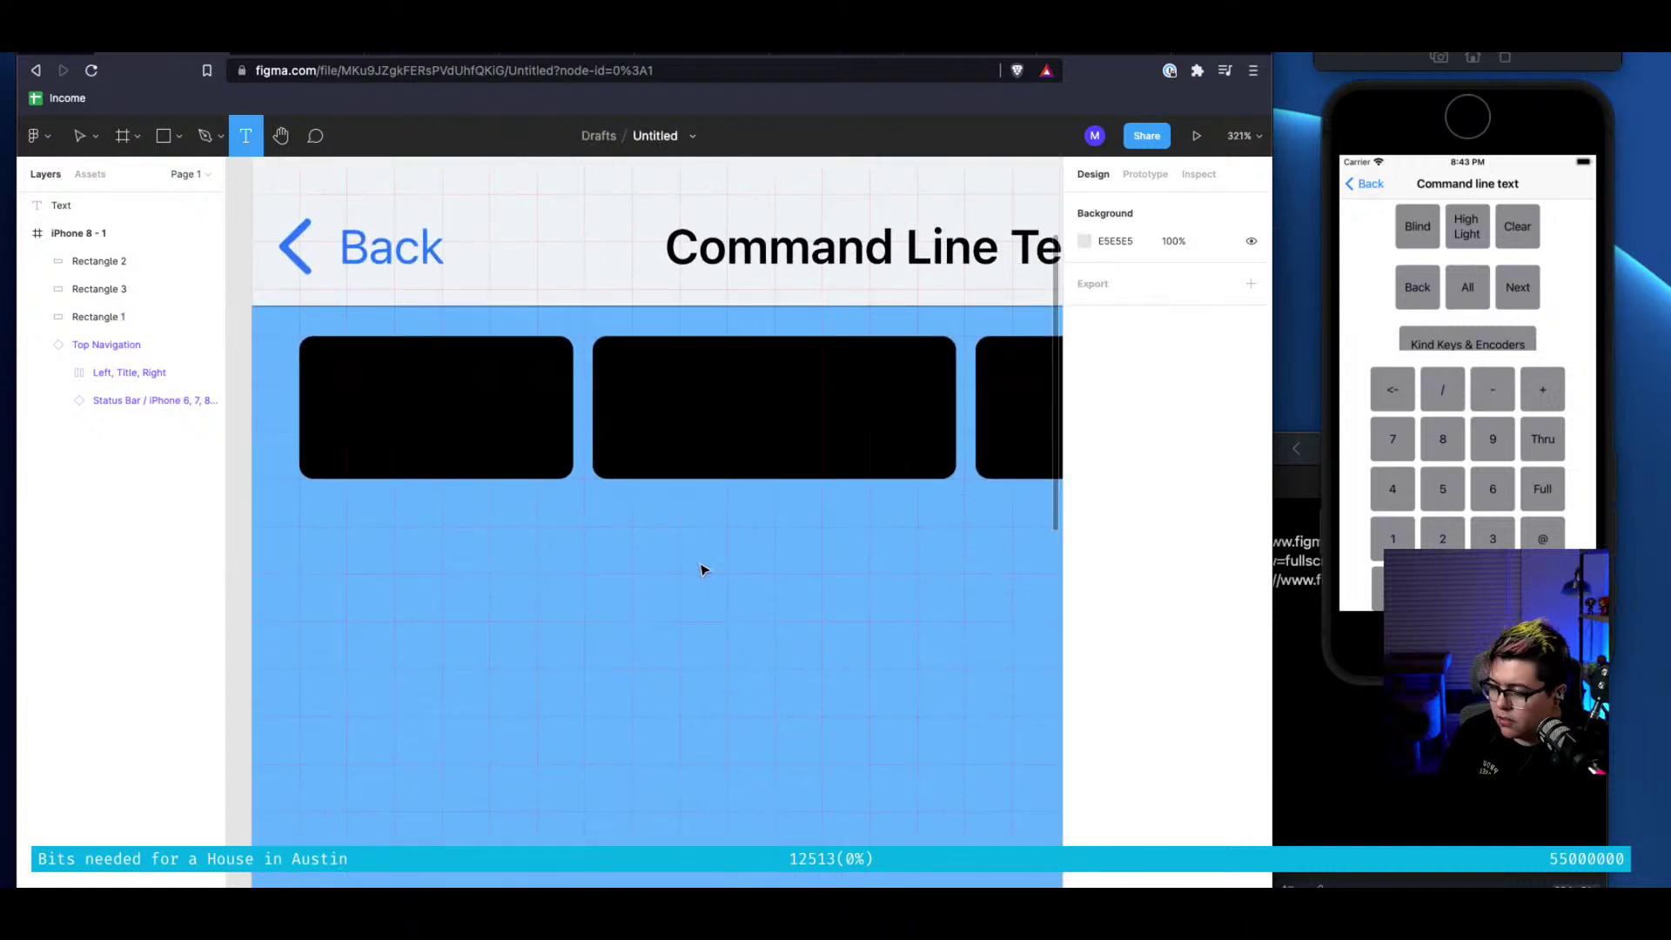
click(368, 372)
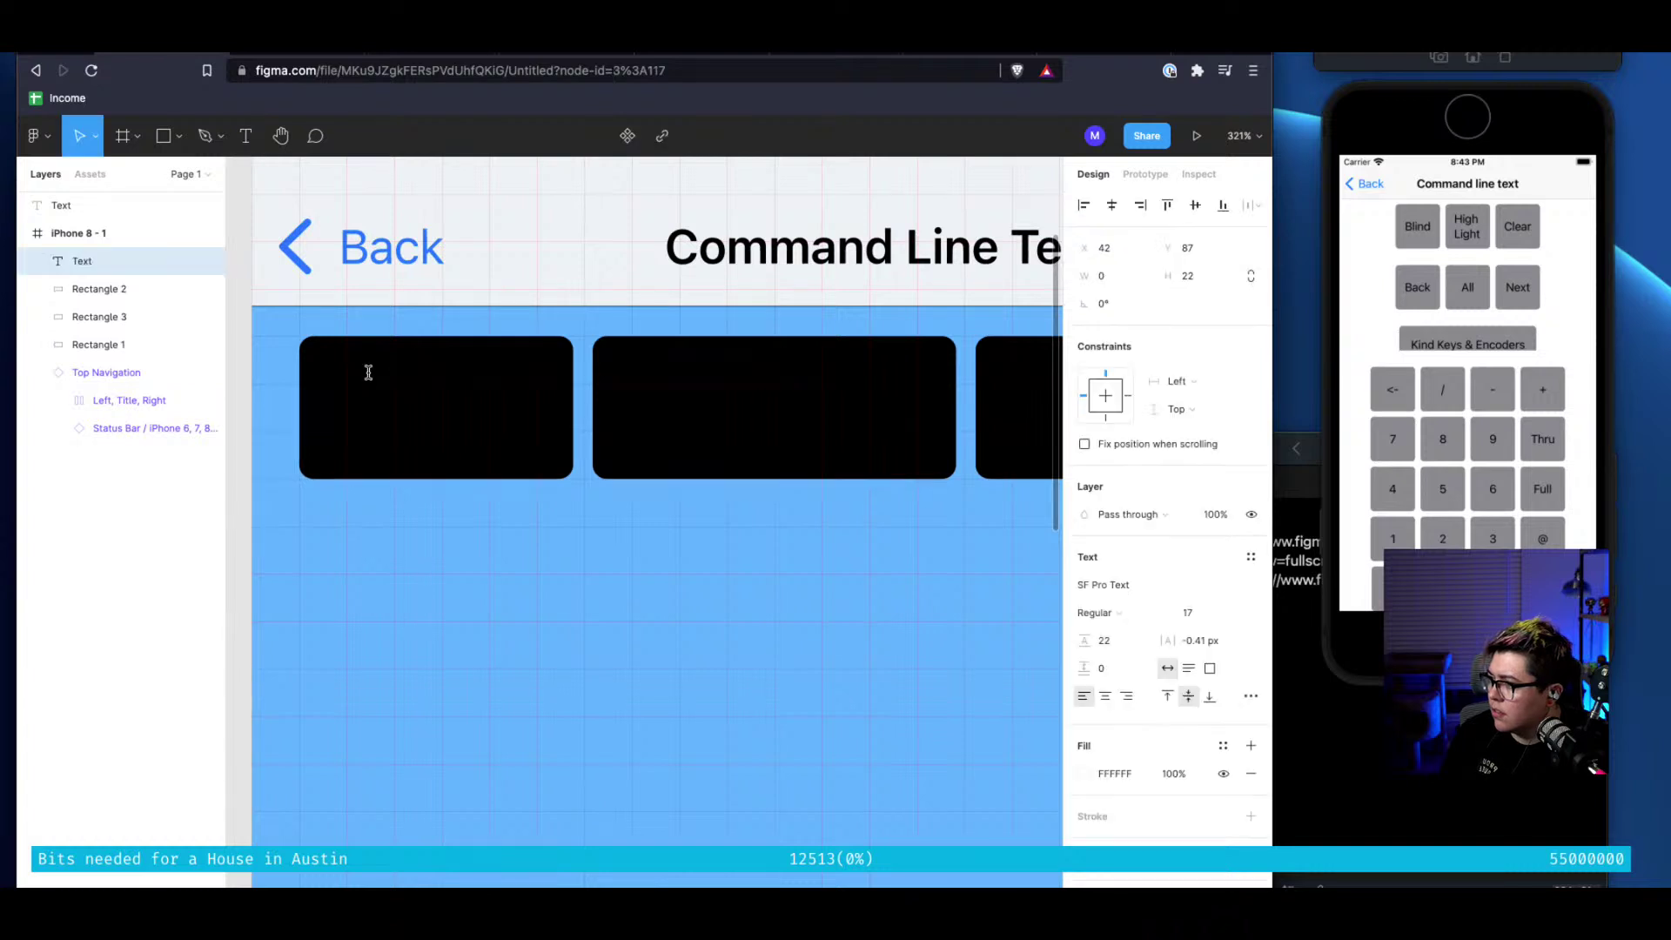
text(Bling)
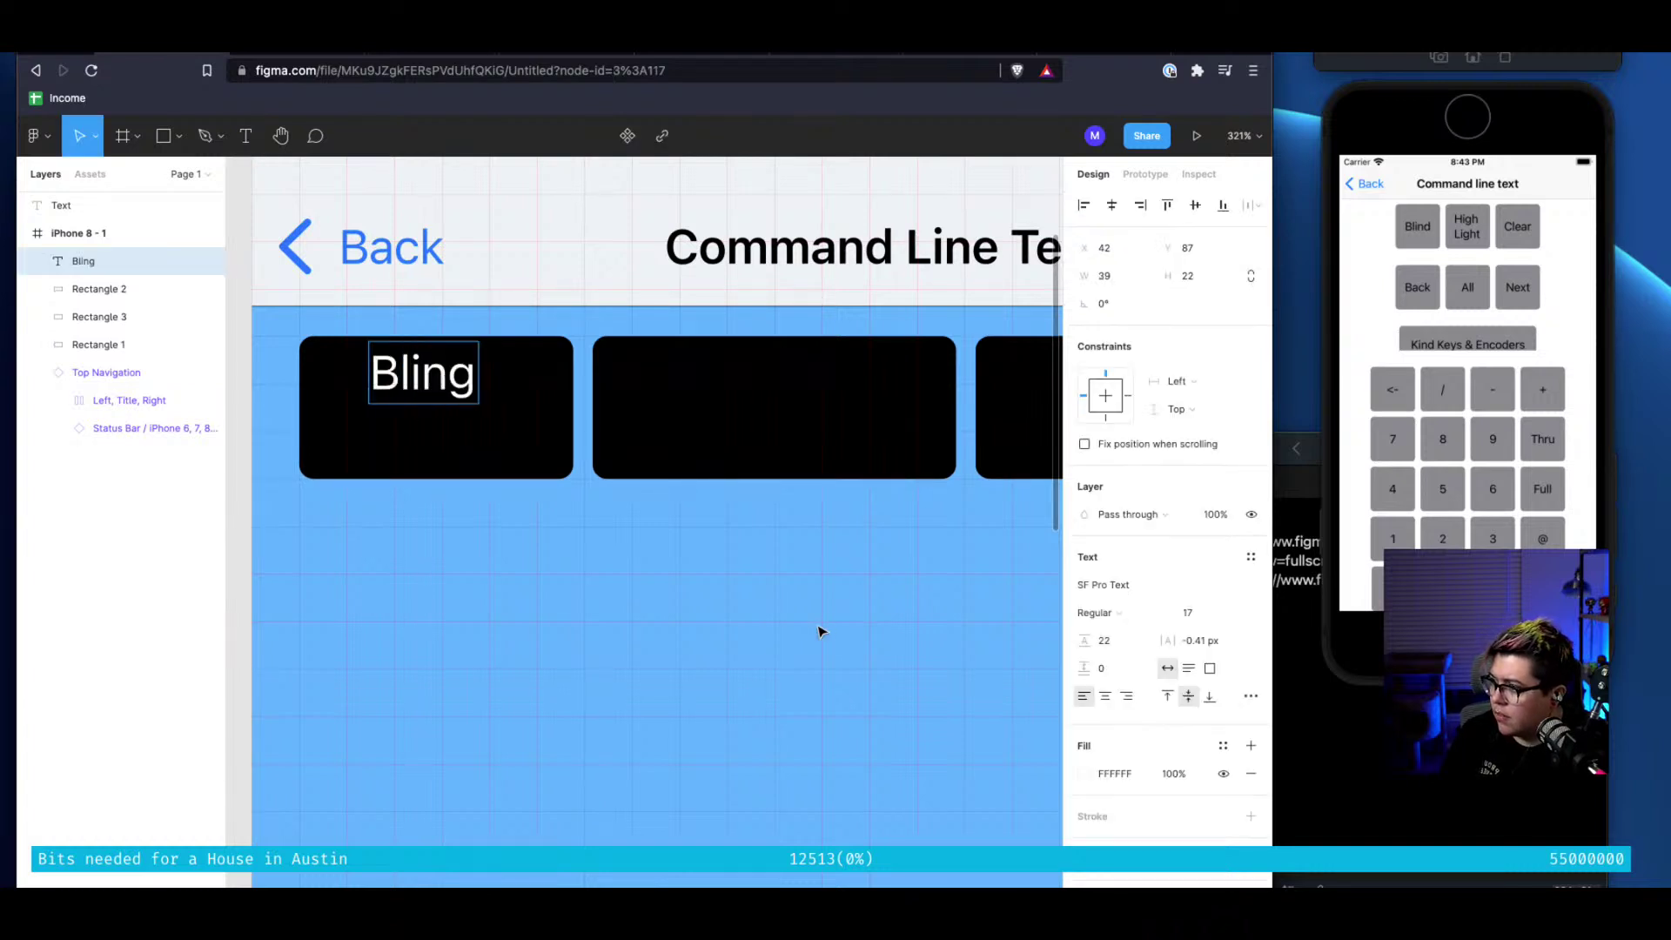
key(BackSpace)
text(d)
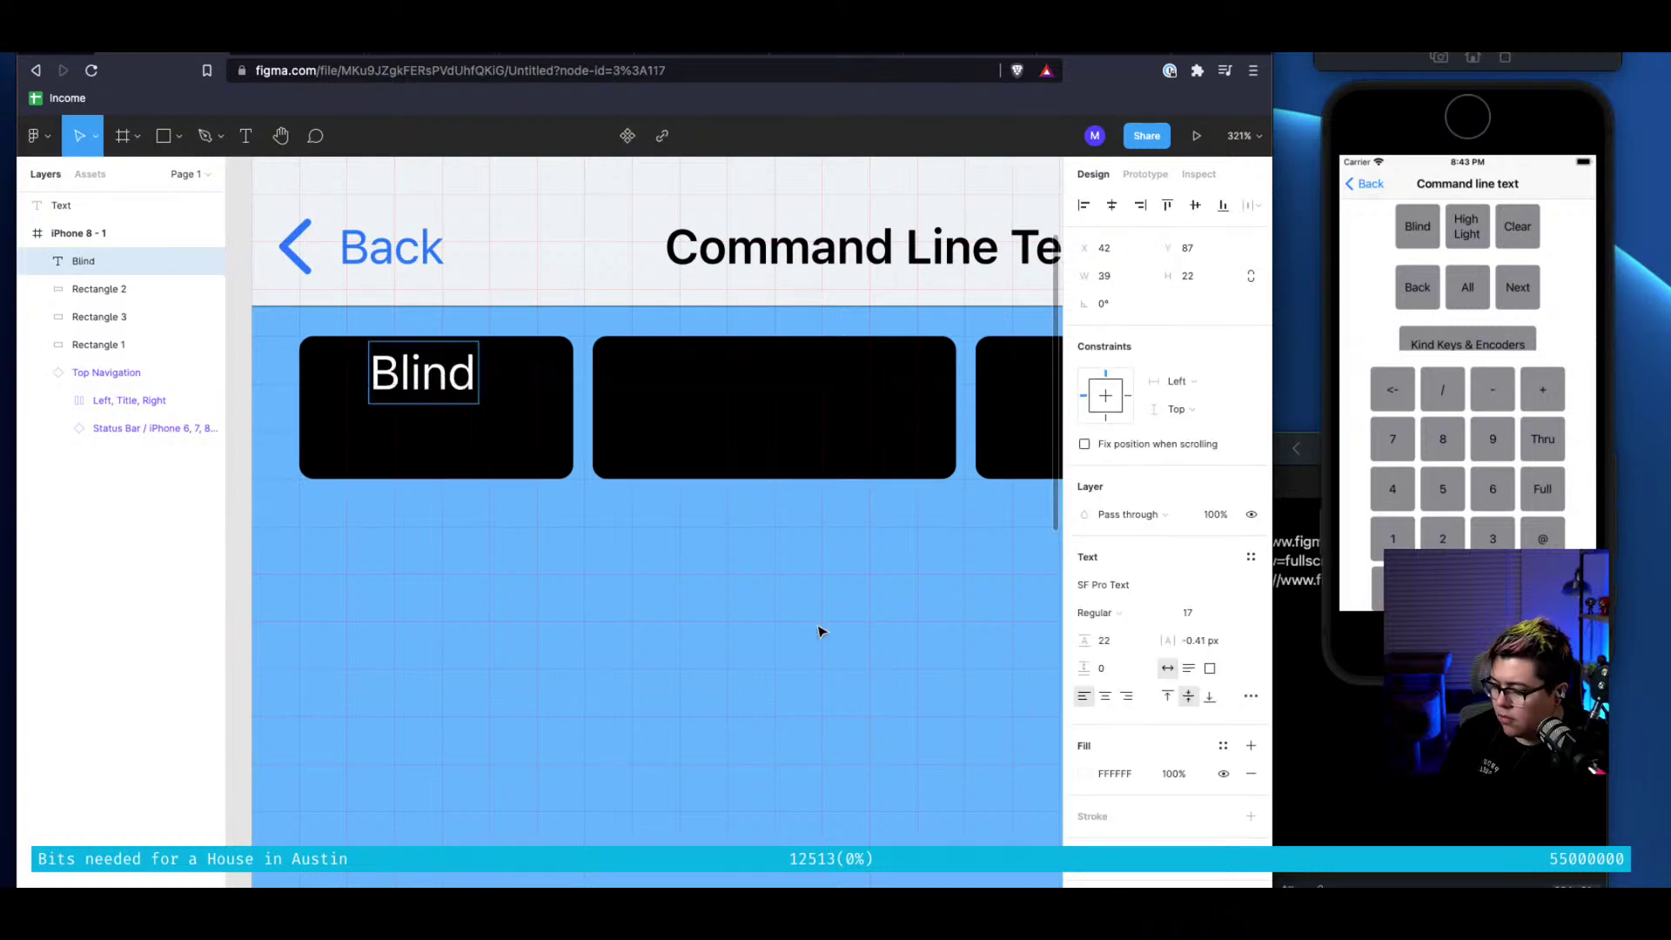
key(Escape)
mouse_move(431, 361)
mouse_down()
mouse_move(432, 395)
mouse_move(478, 391)
mouse_move(455, 400)
mouse_move(474, 384)
mouse_move(452, 380)
mouse_up()
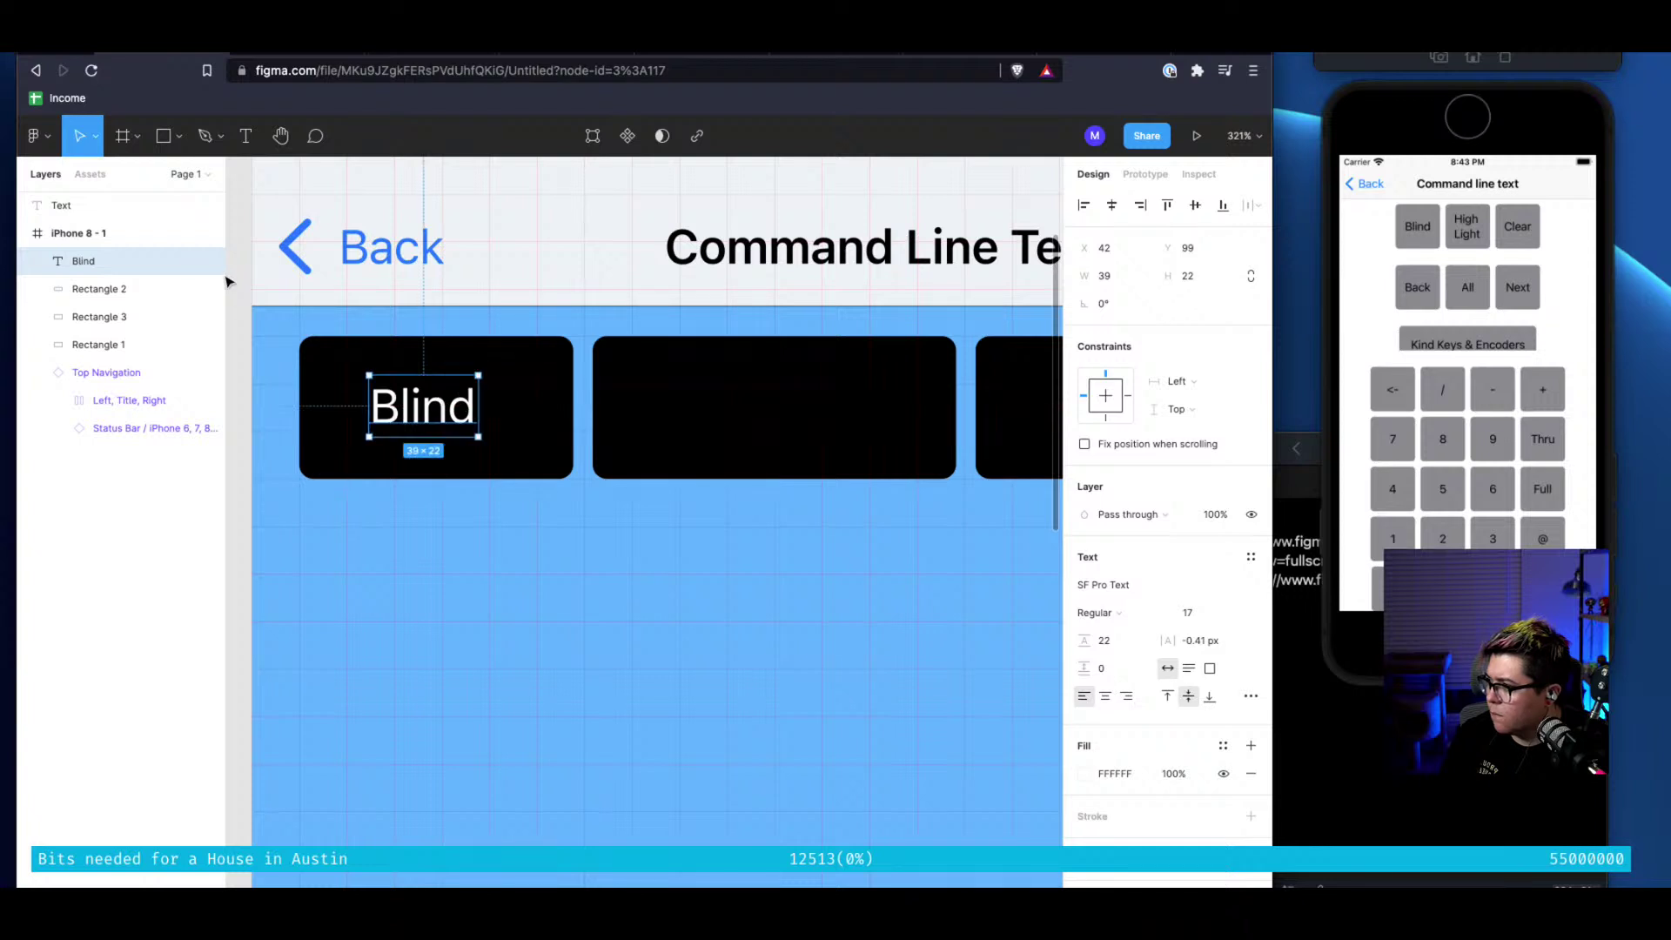
Move the Blind text layer directly above Rectangle 1 in the layer order and group the two
click(109, 342)
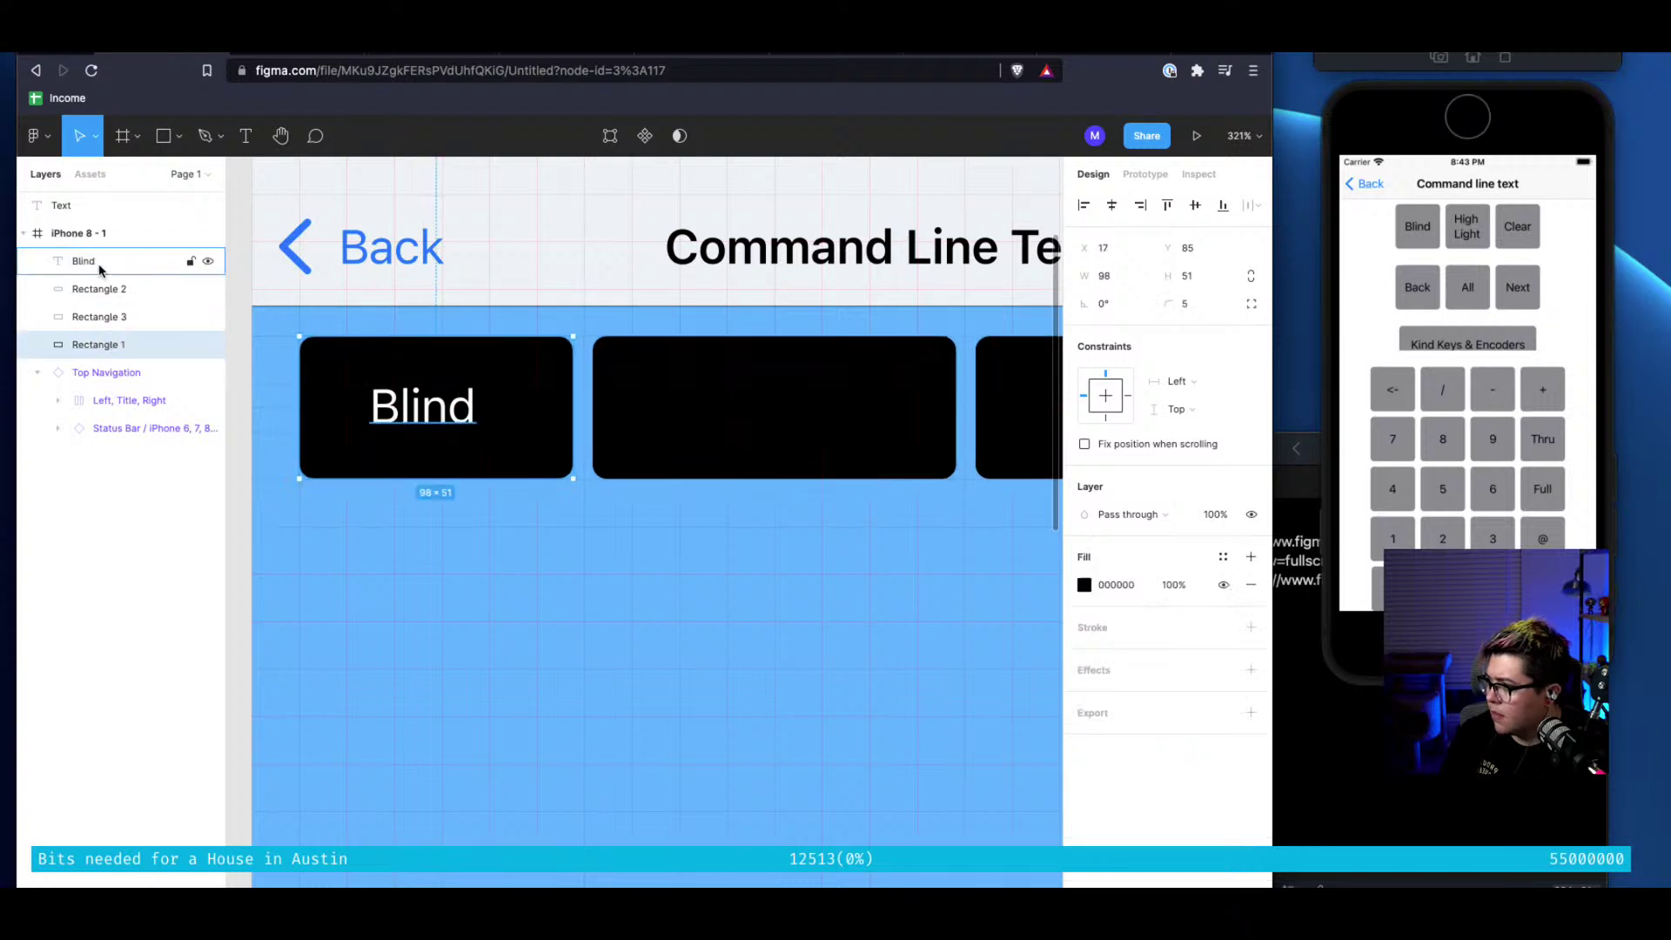
drag(87, 262, 87, 332)
shift+click(85, 344)
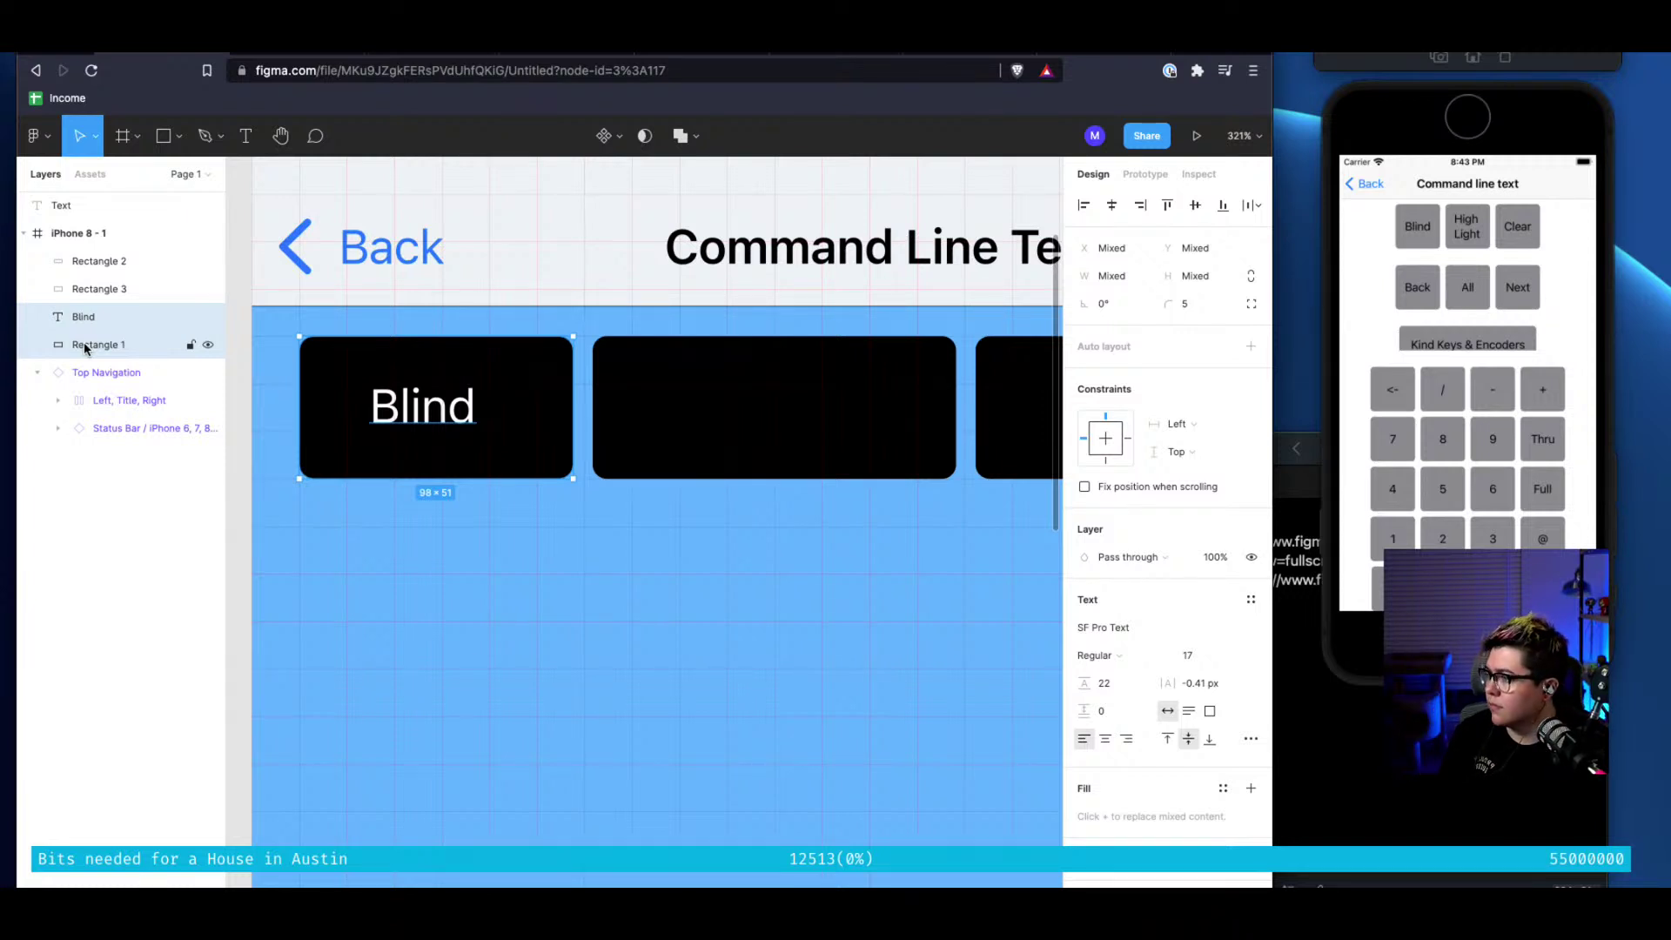
key(r)
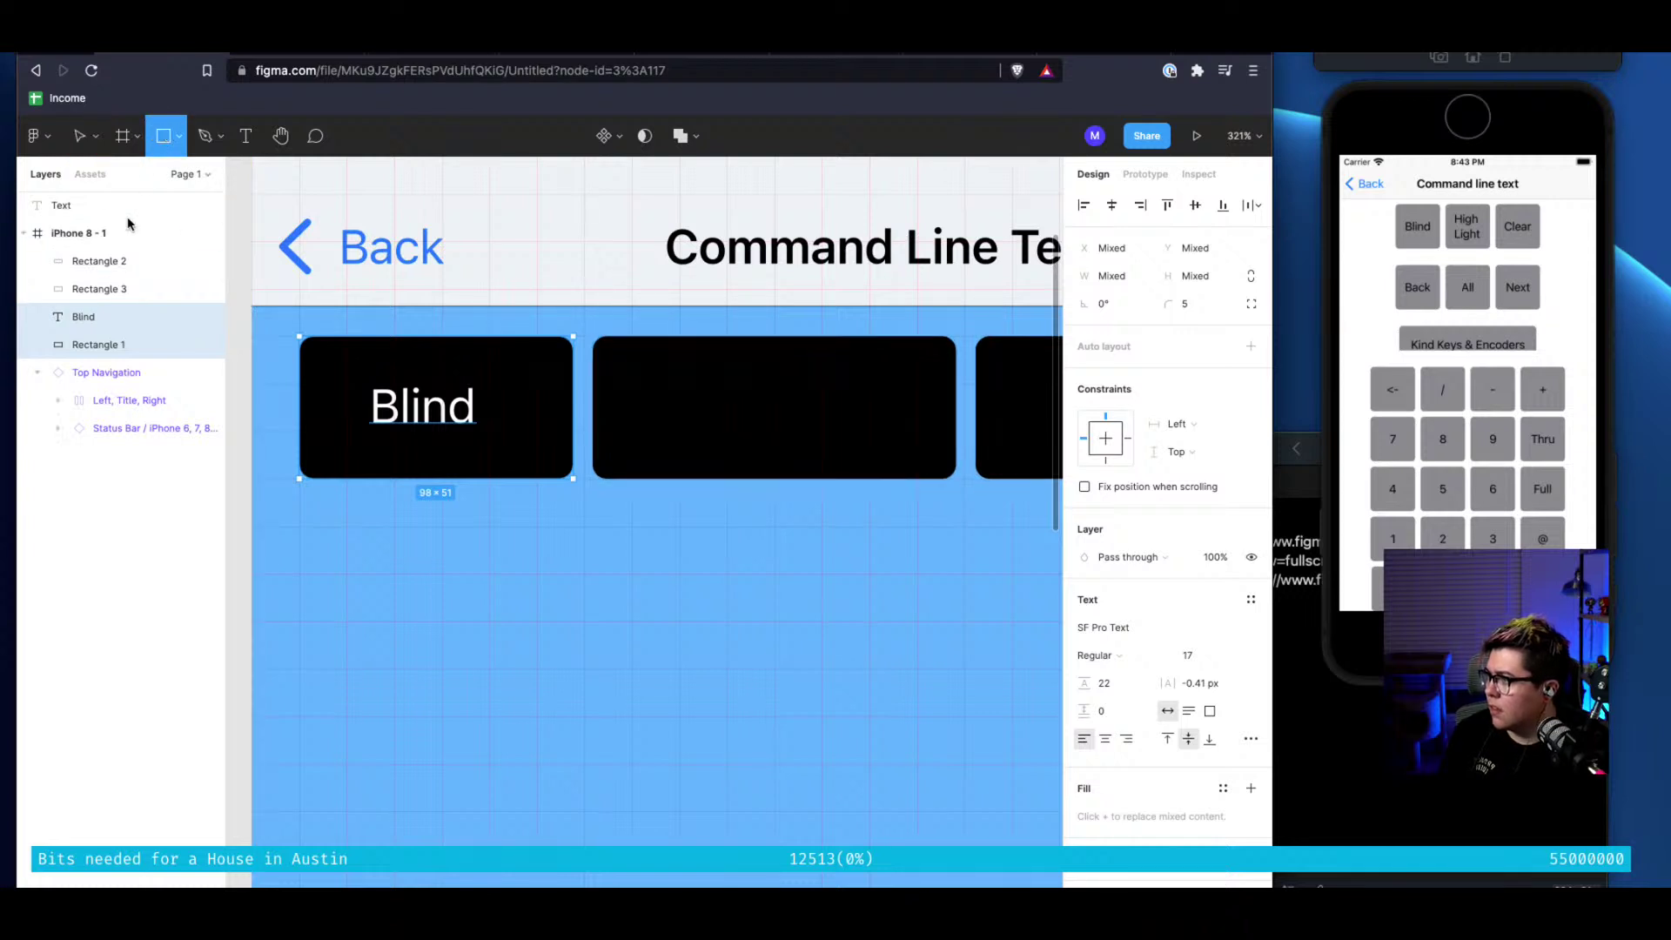
right_click(118, 320)
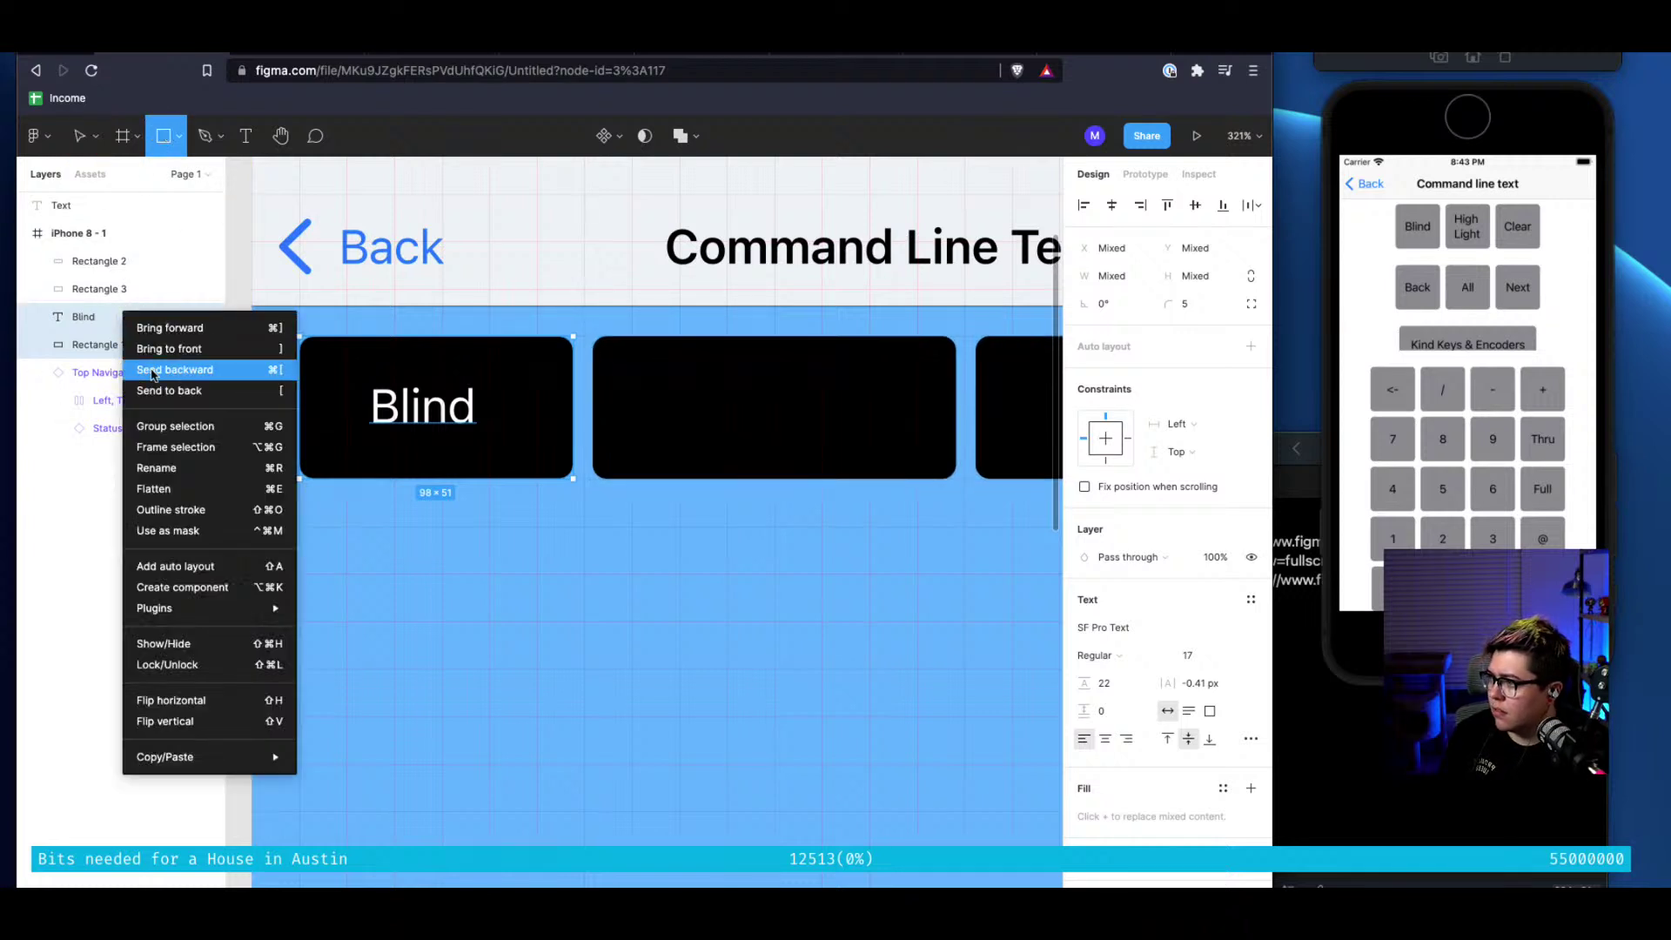
click(157, 424)
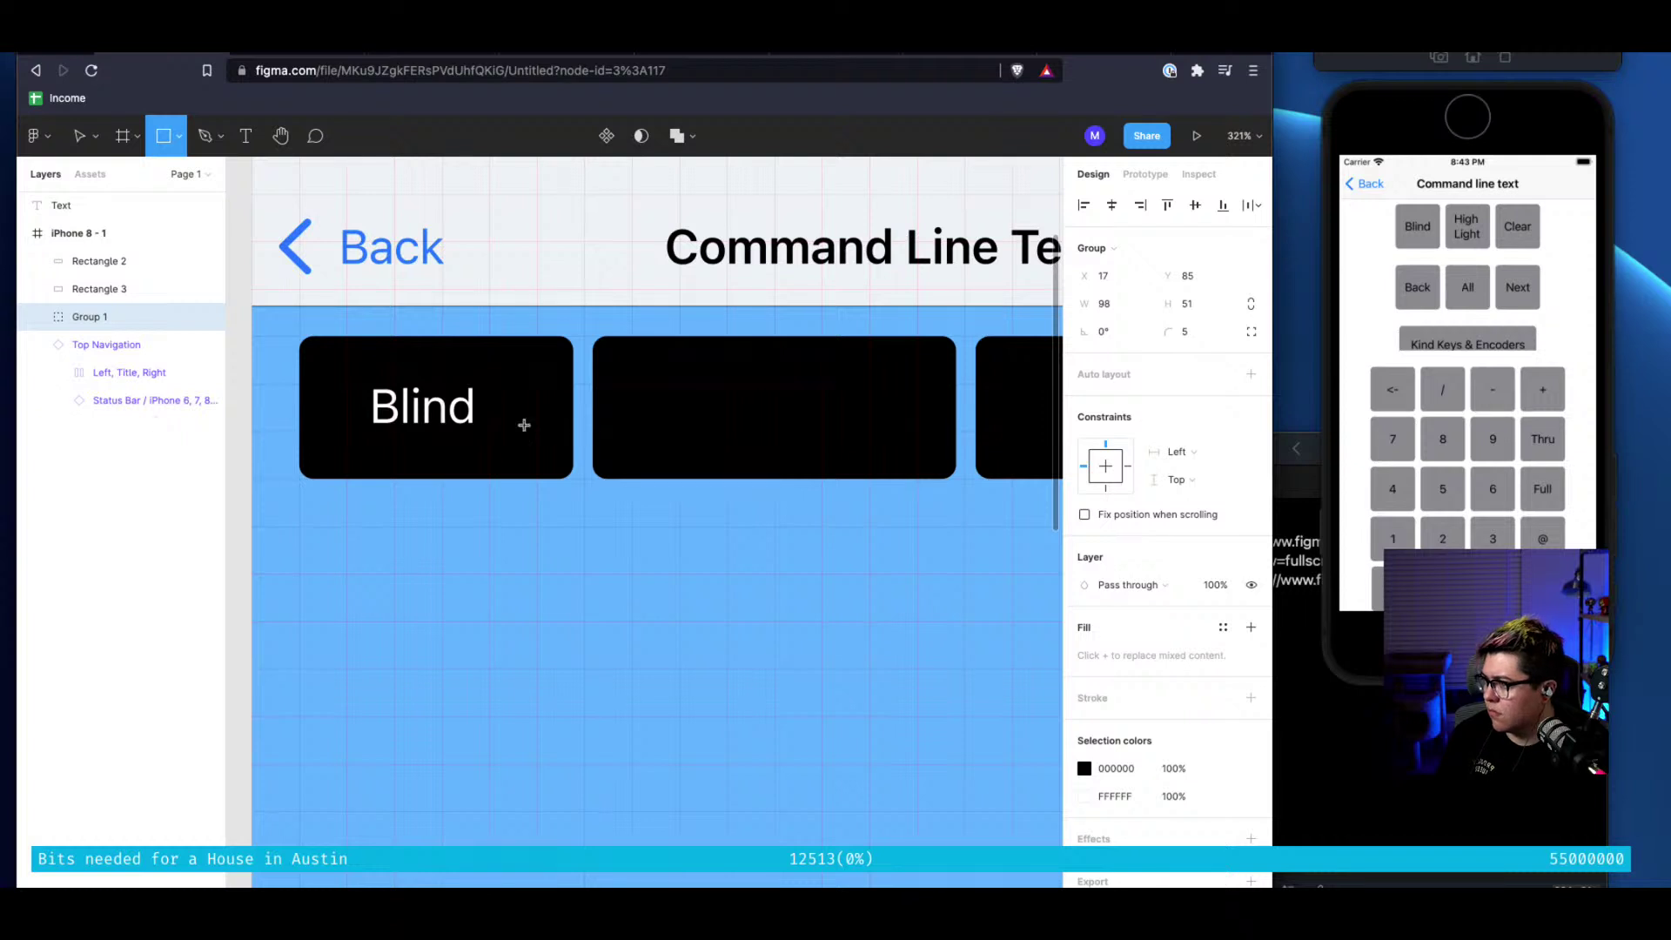
click(422, 383)
key(Delete)
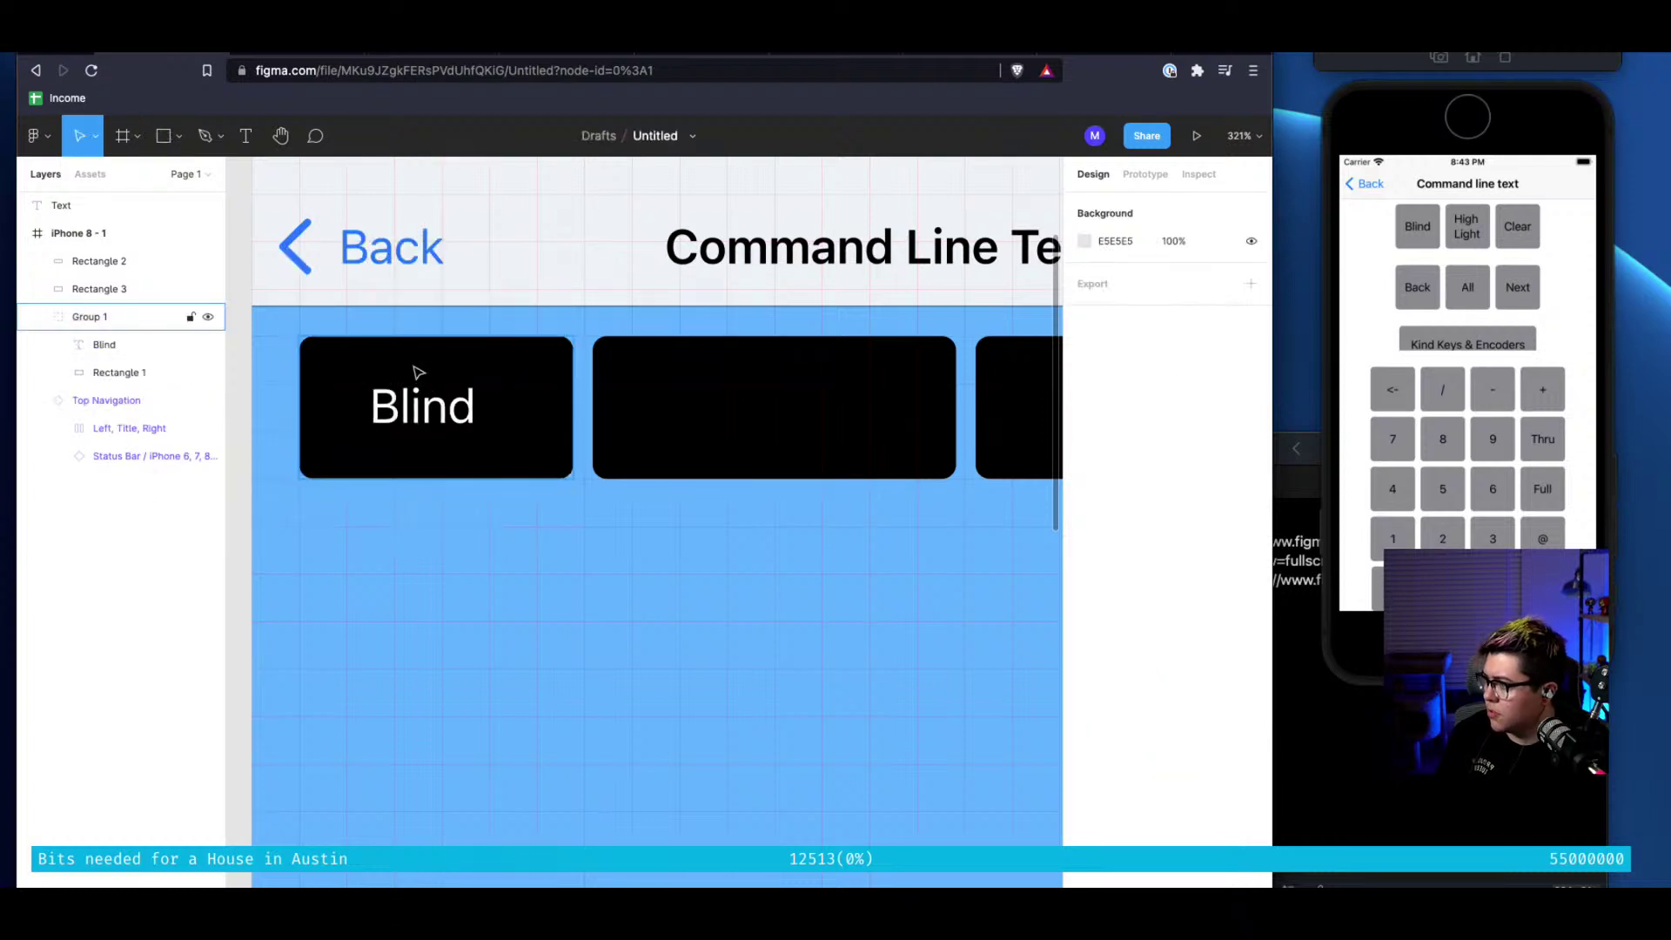
Centre the Blind label horizontally within its button by moving it to X 47, Y 99
click(119, 348)
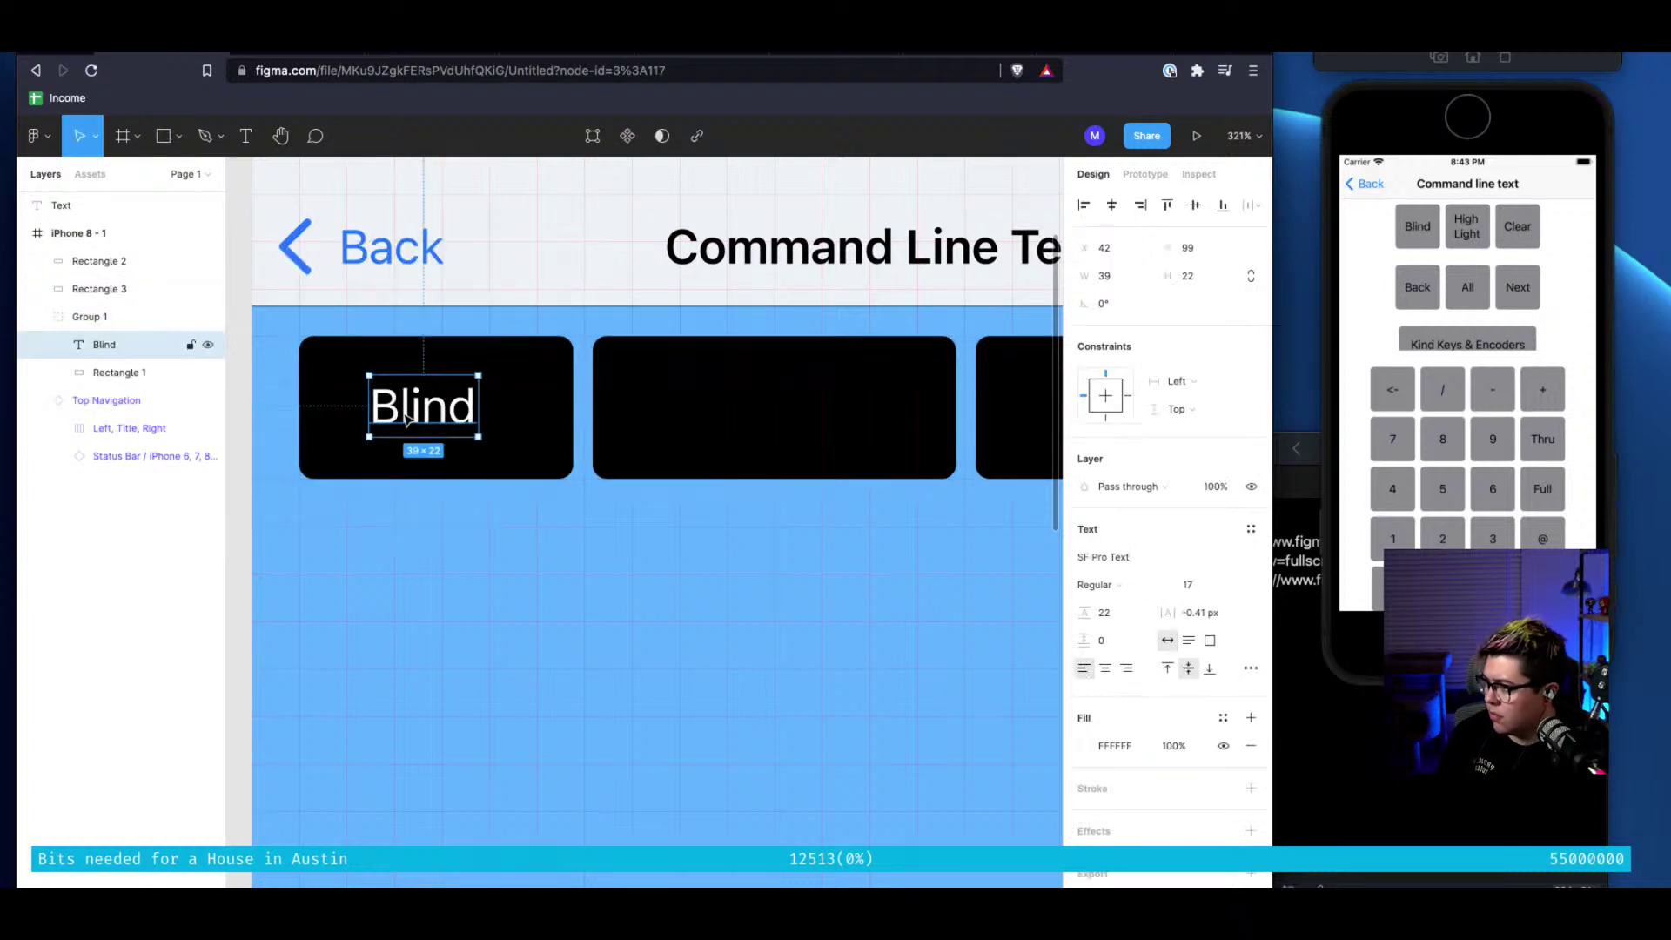
drag(407, 414, 420, 415)
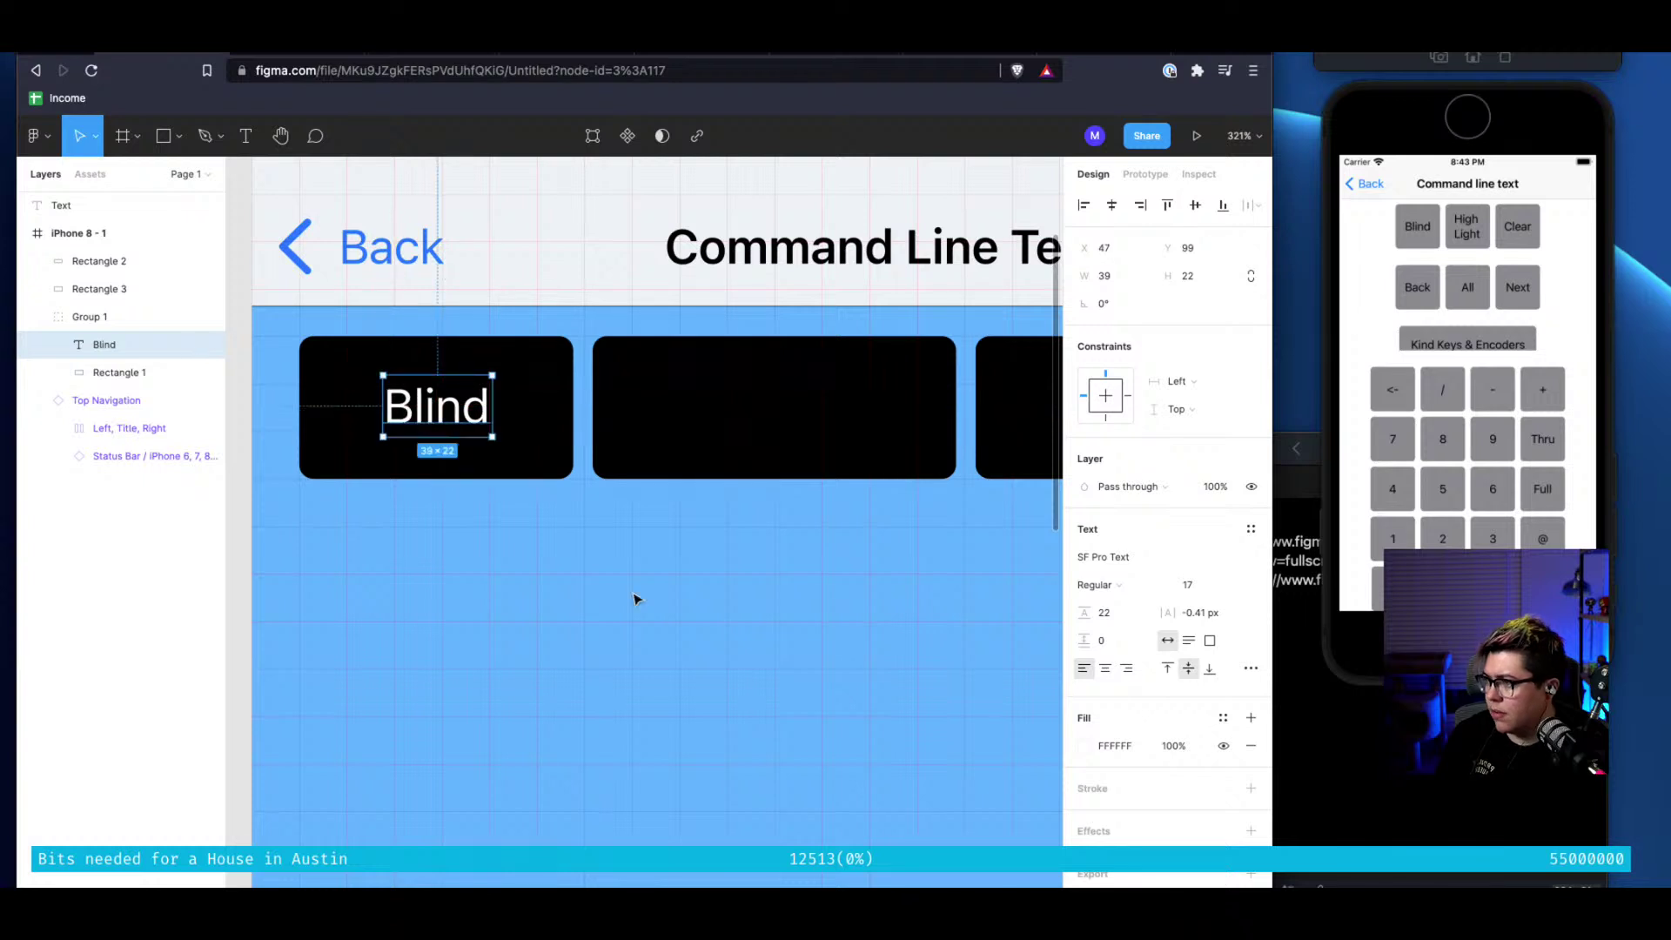
Add a white text label "Clear" on the second black rectangle, placed at X 193, Y 101
click(638, 600)
click(471, 403)
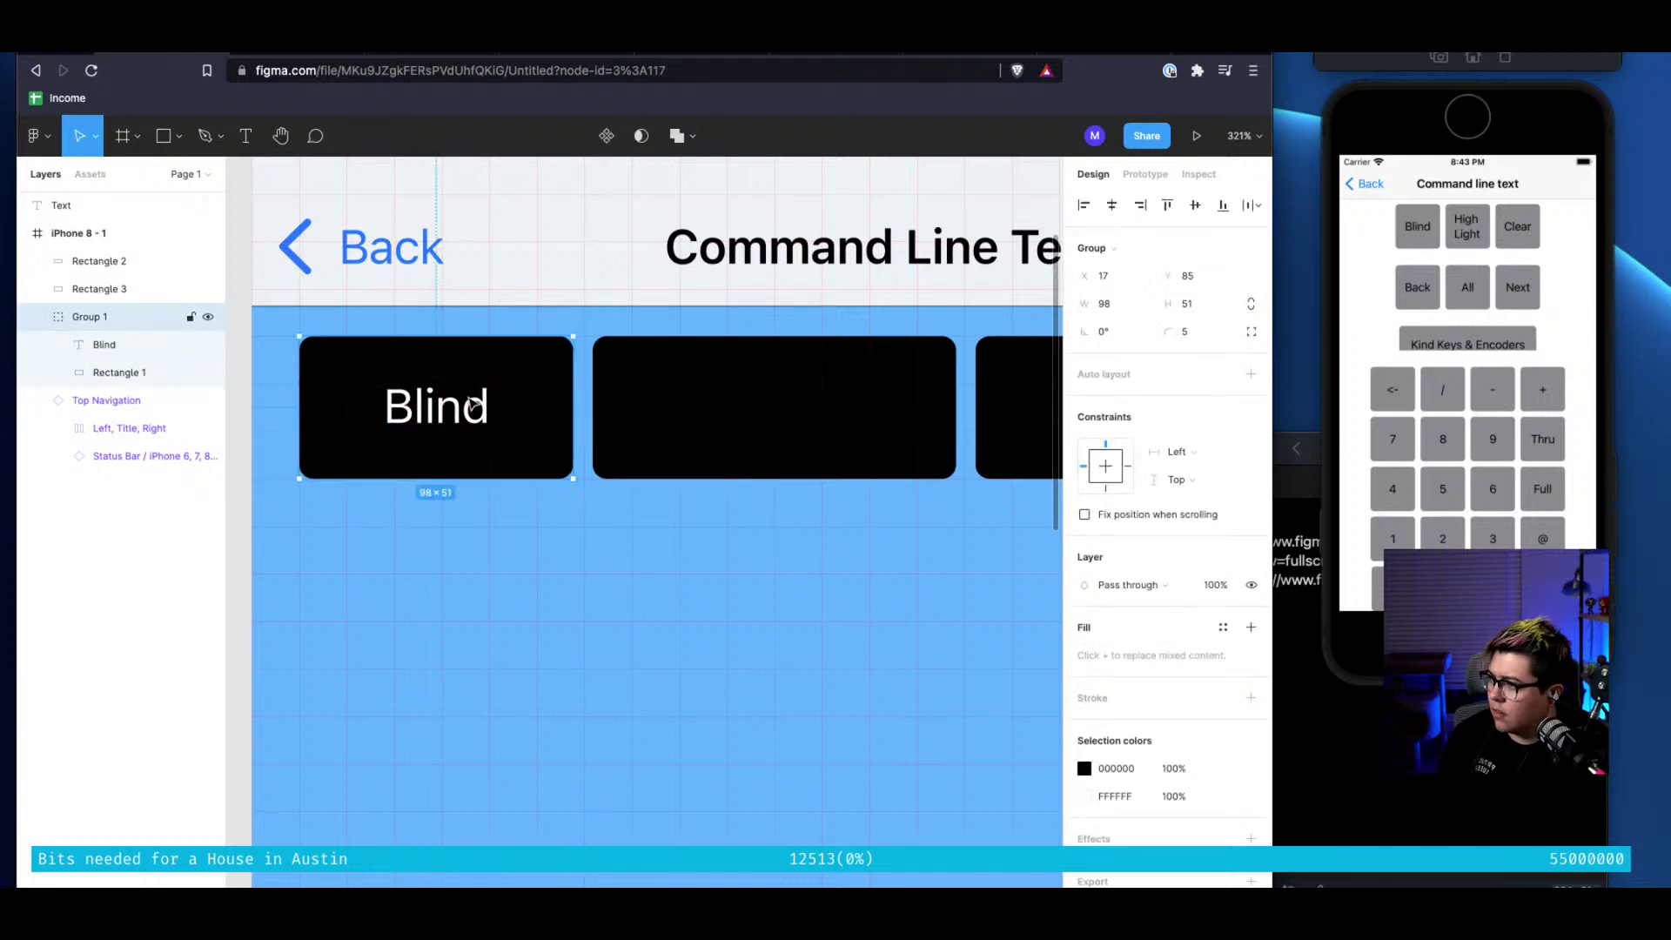
click(670, 455)
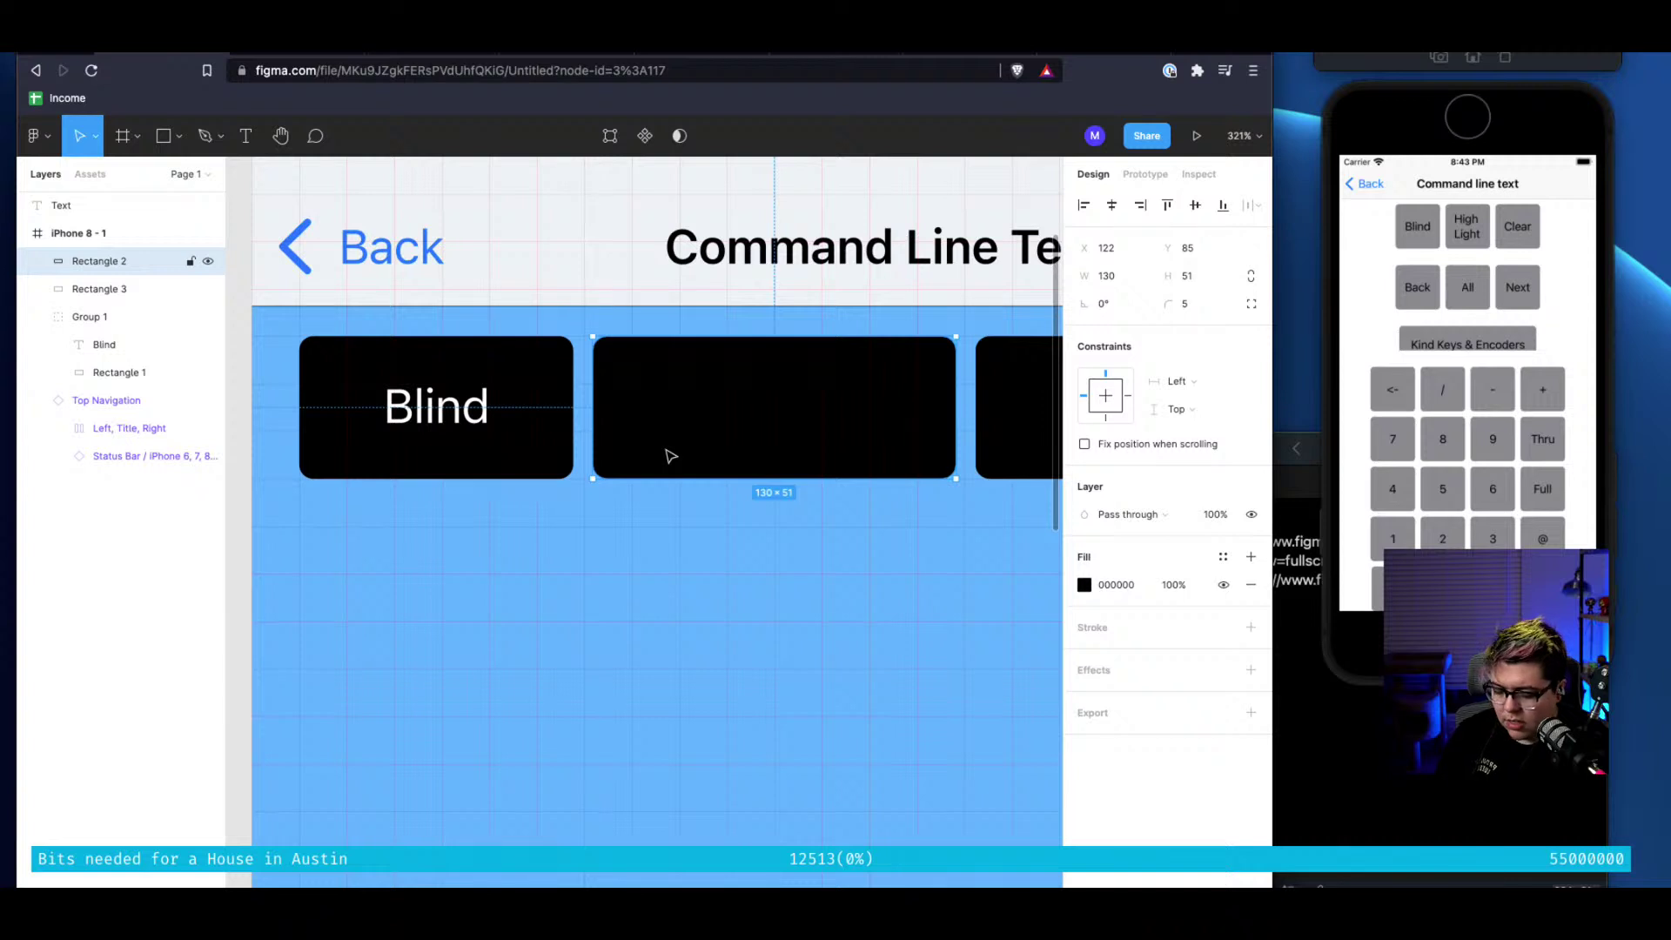
key(t)
click(790, 409)
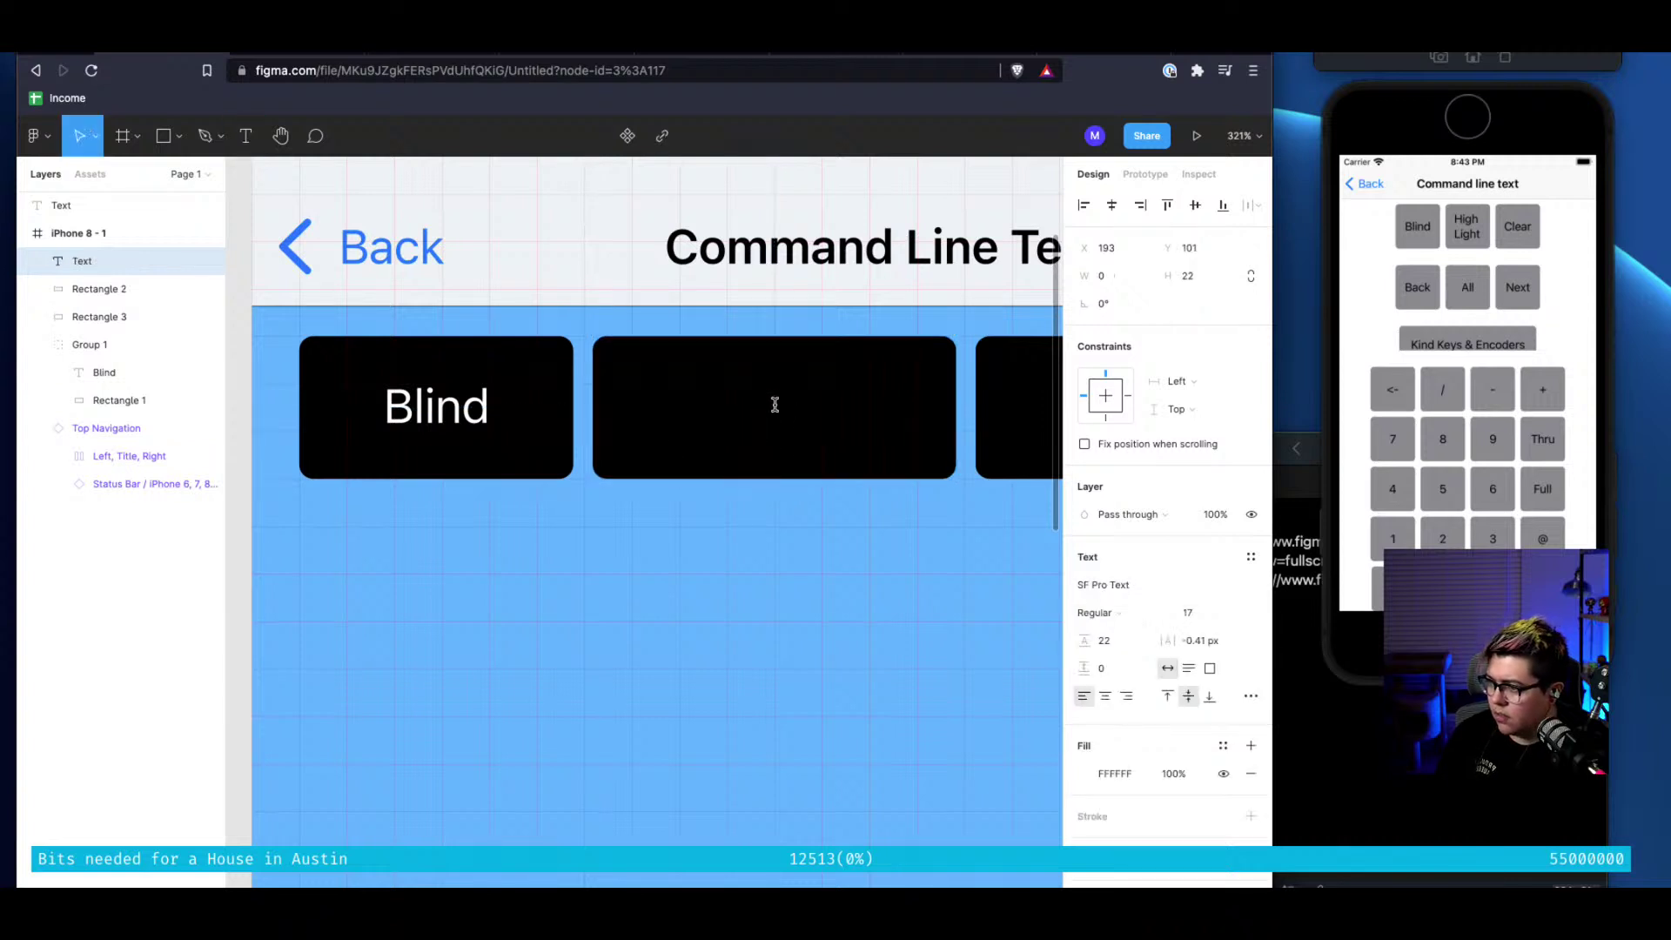
text(Clear)
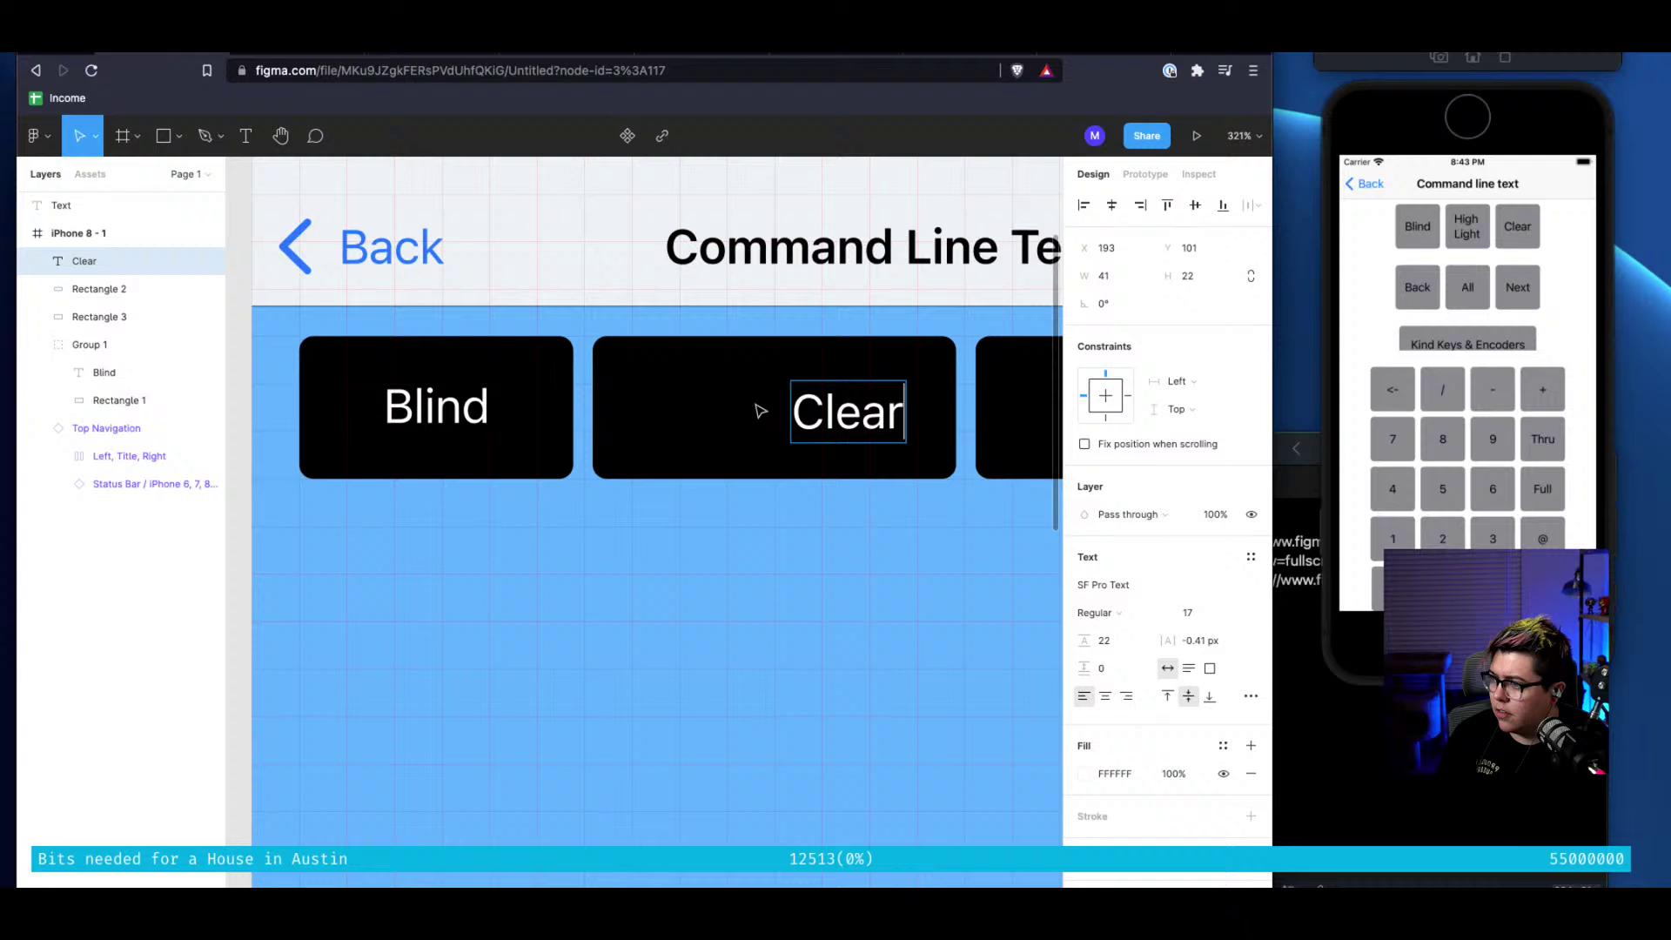
key(Escape)
Add a white text label "All" on the third black rectangle, placed at X 313, Y 89
scroll(942, 380, right, 5)
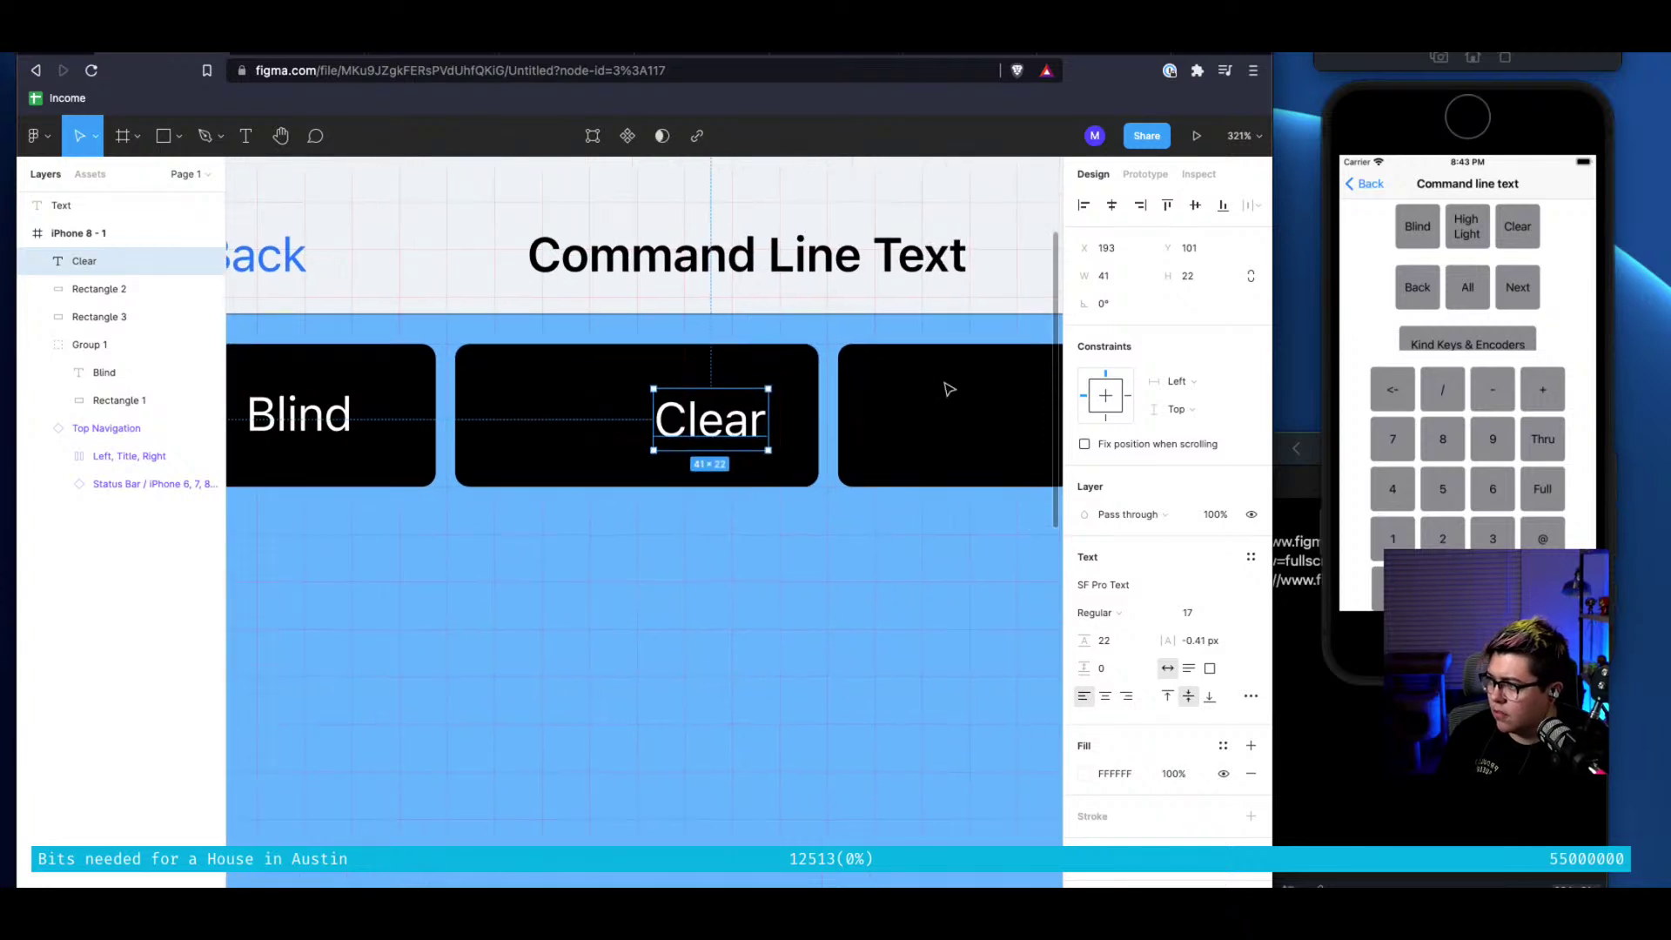
key(Return)
click(783, 387)
text(All)
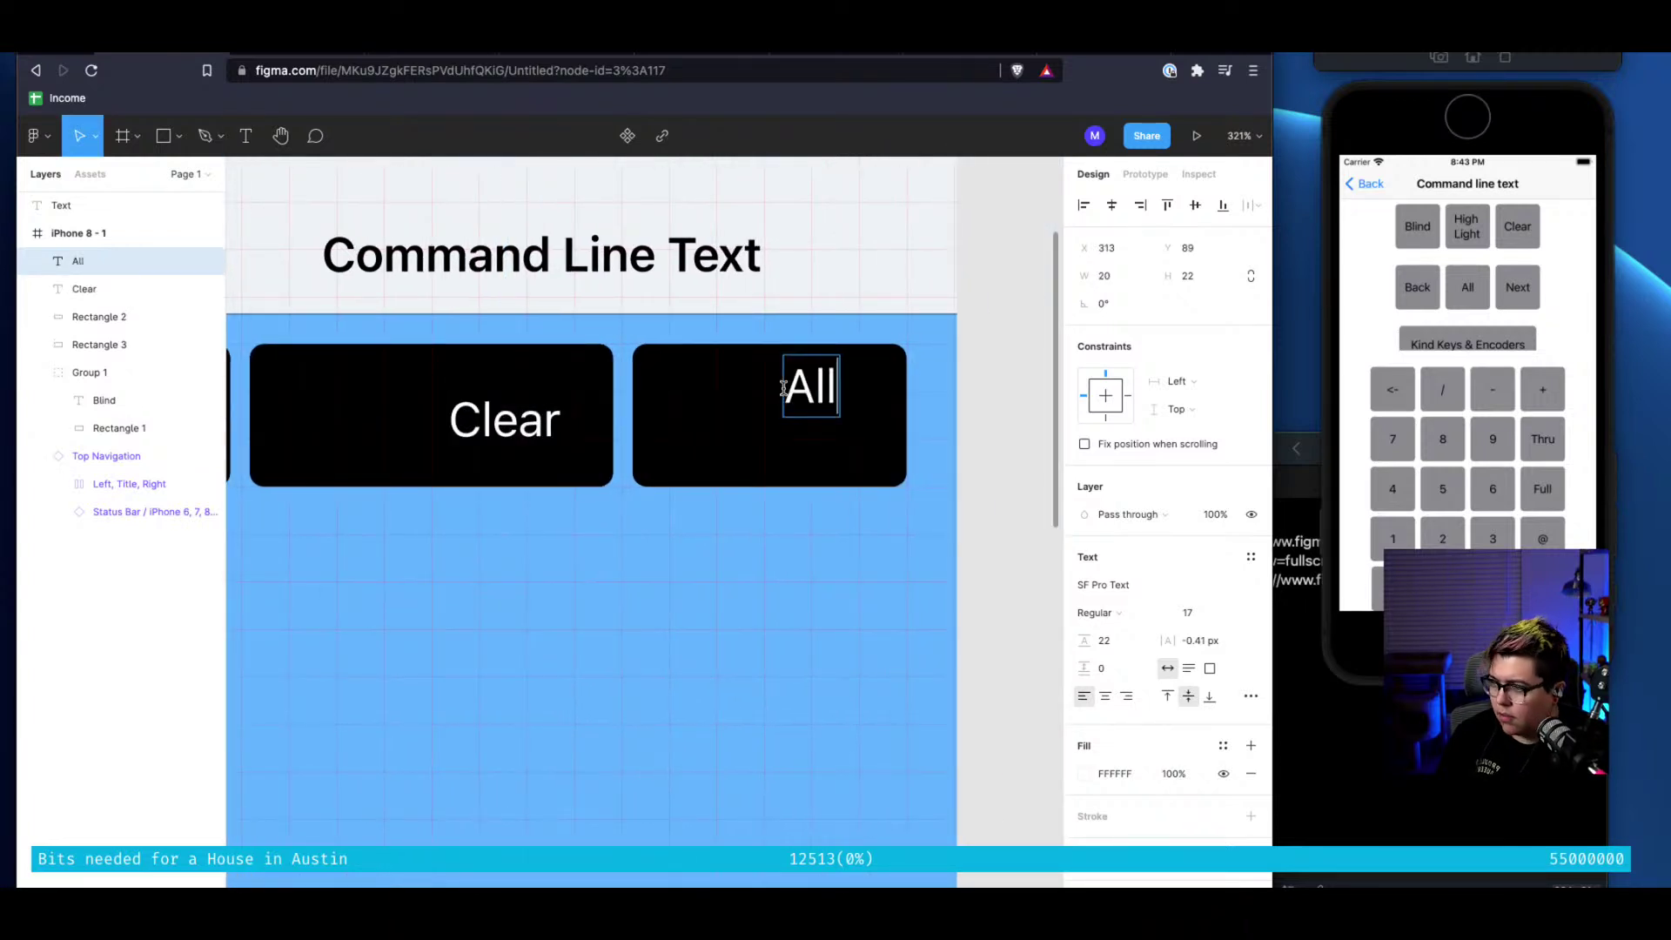
key(Escape)
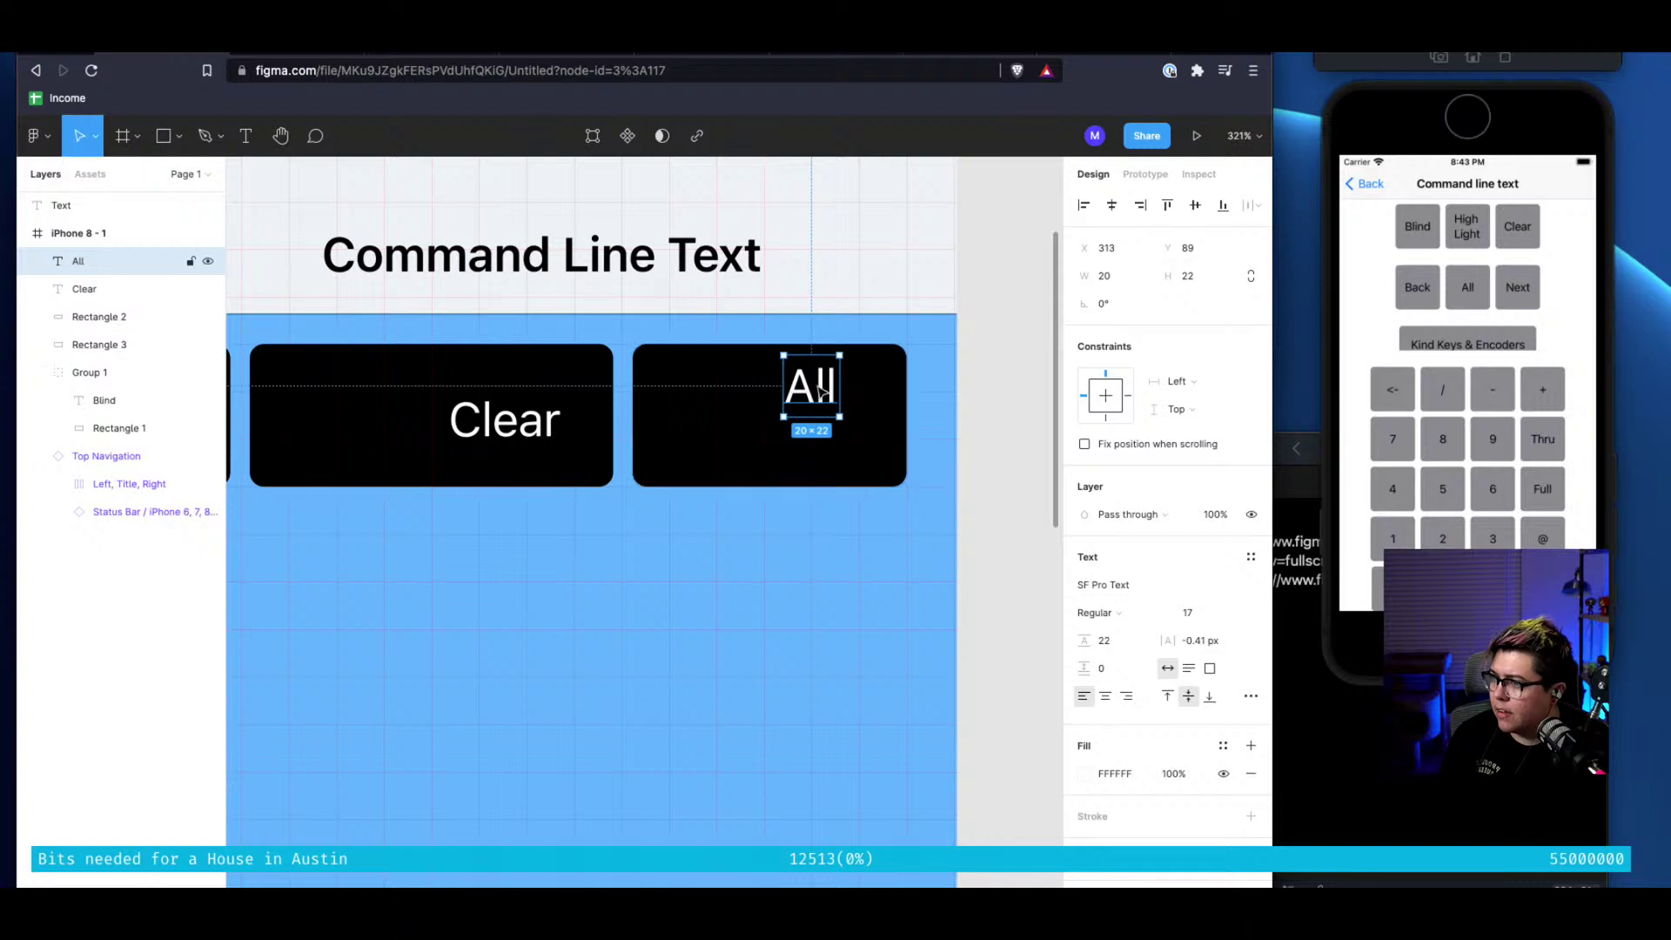
Change the third rectangle's label text to "Highlight" and move it to X 274, Y 99
double_click(808, 389)
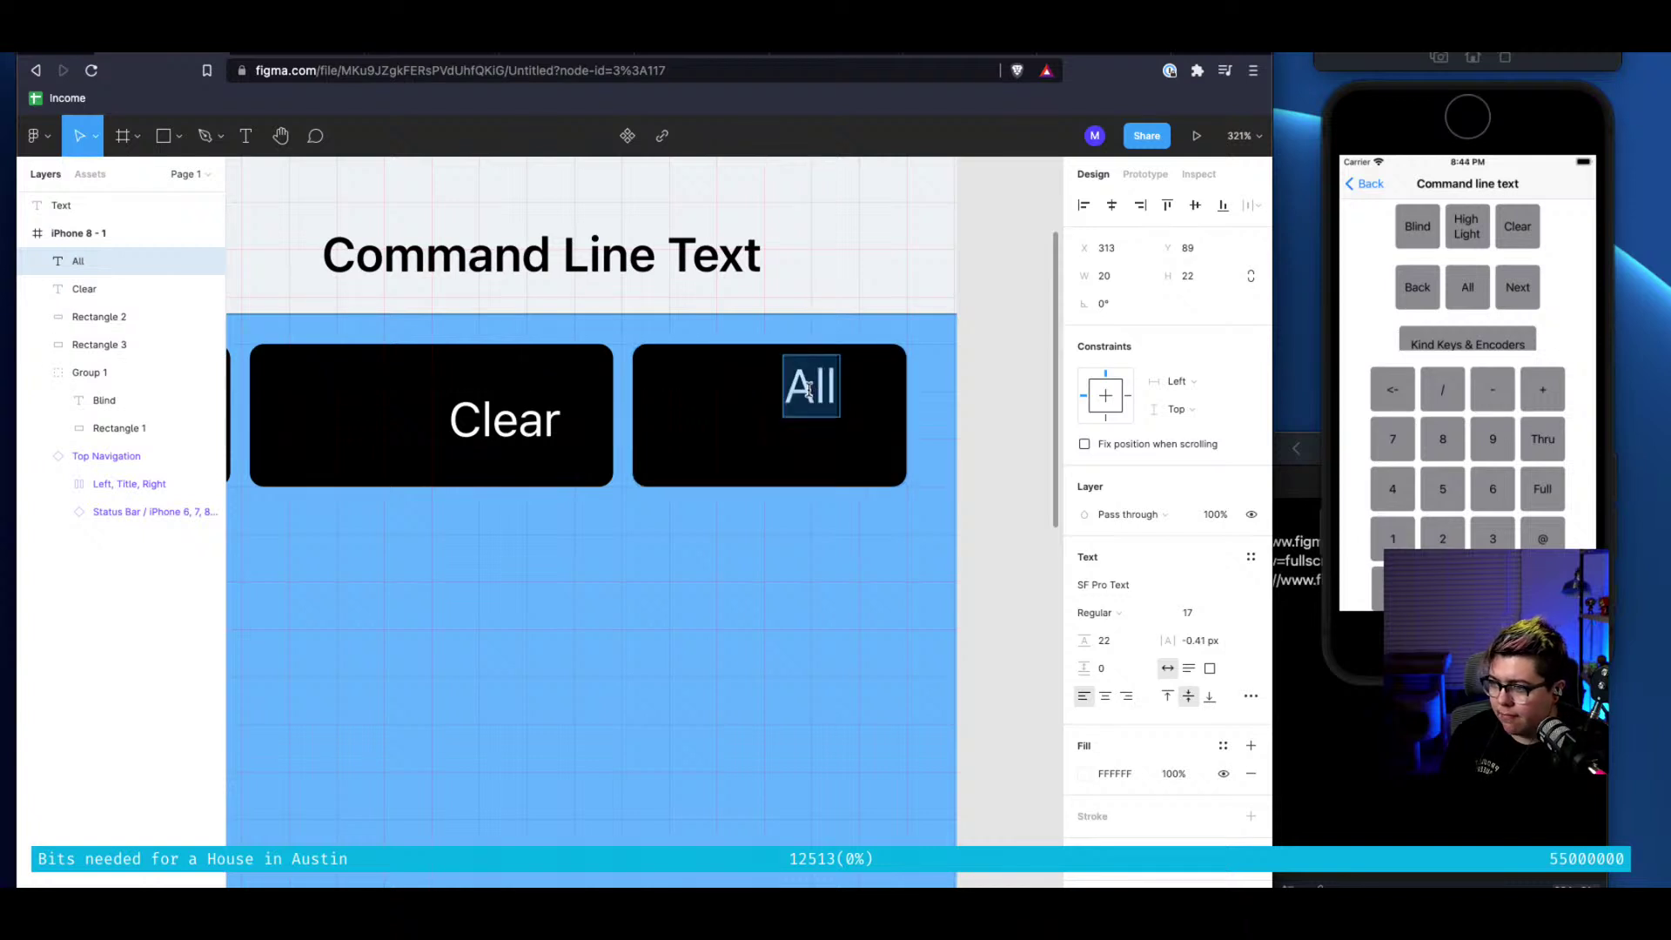
text(Highlight)
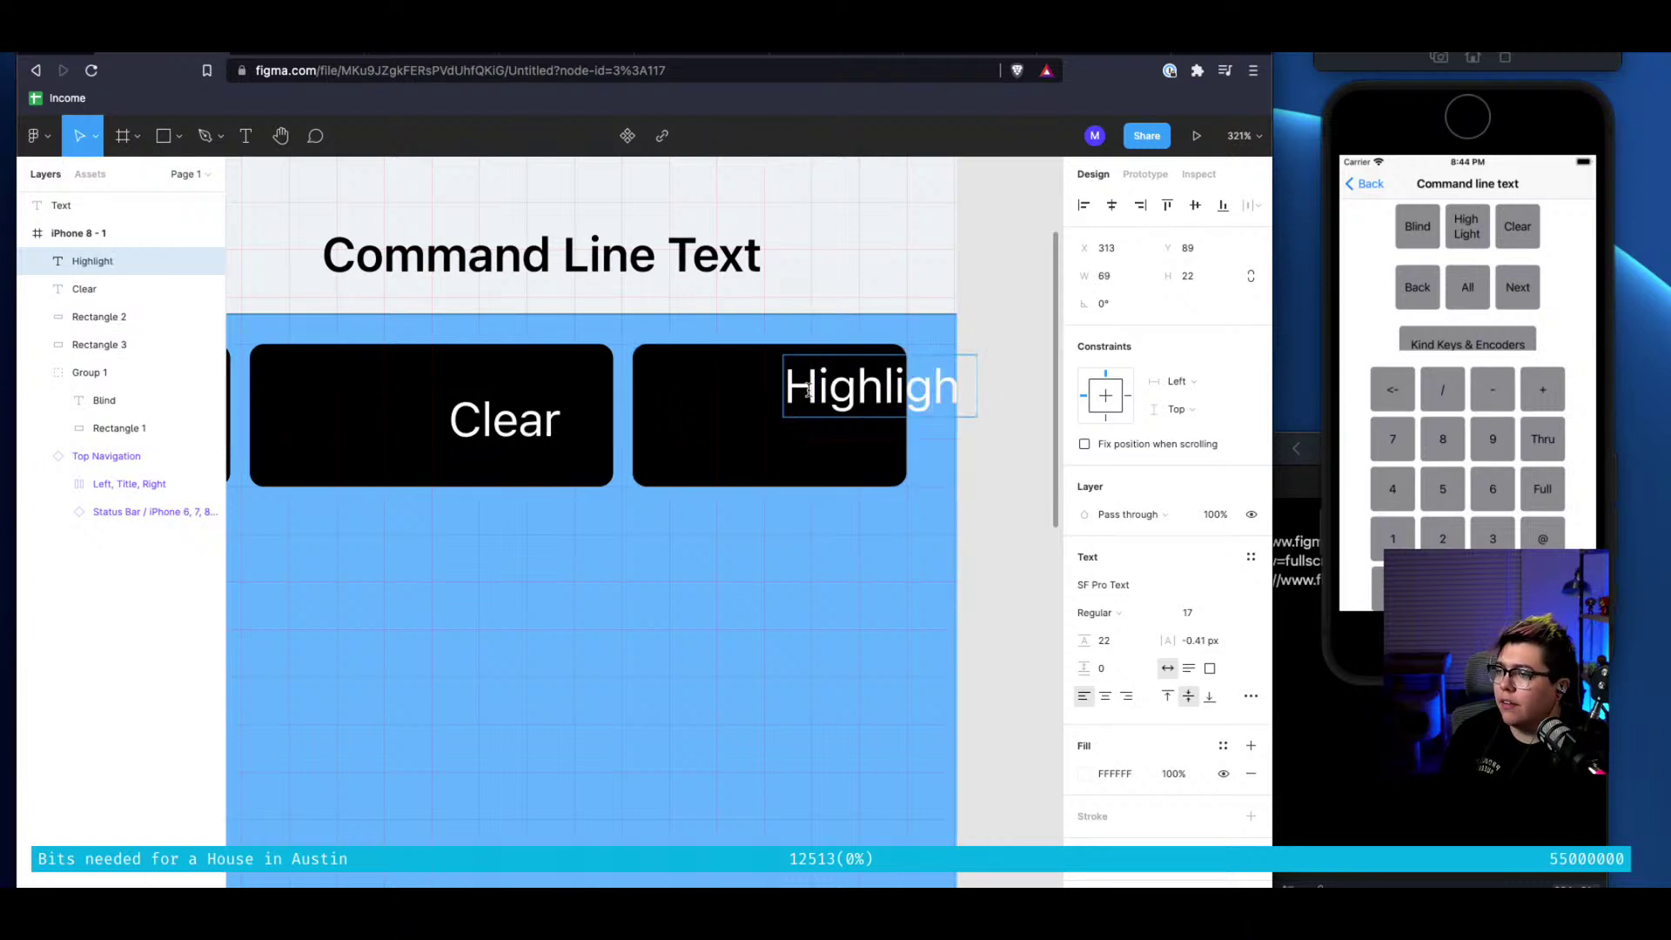
key(Escape)
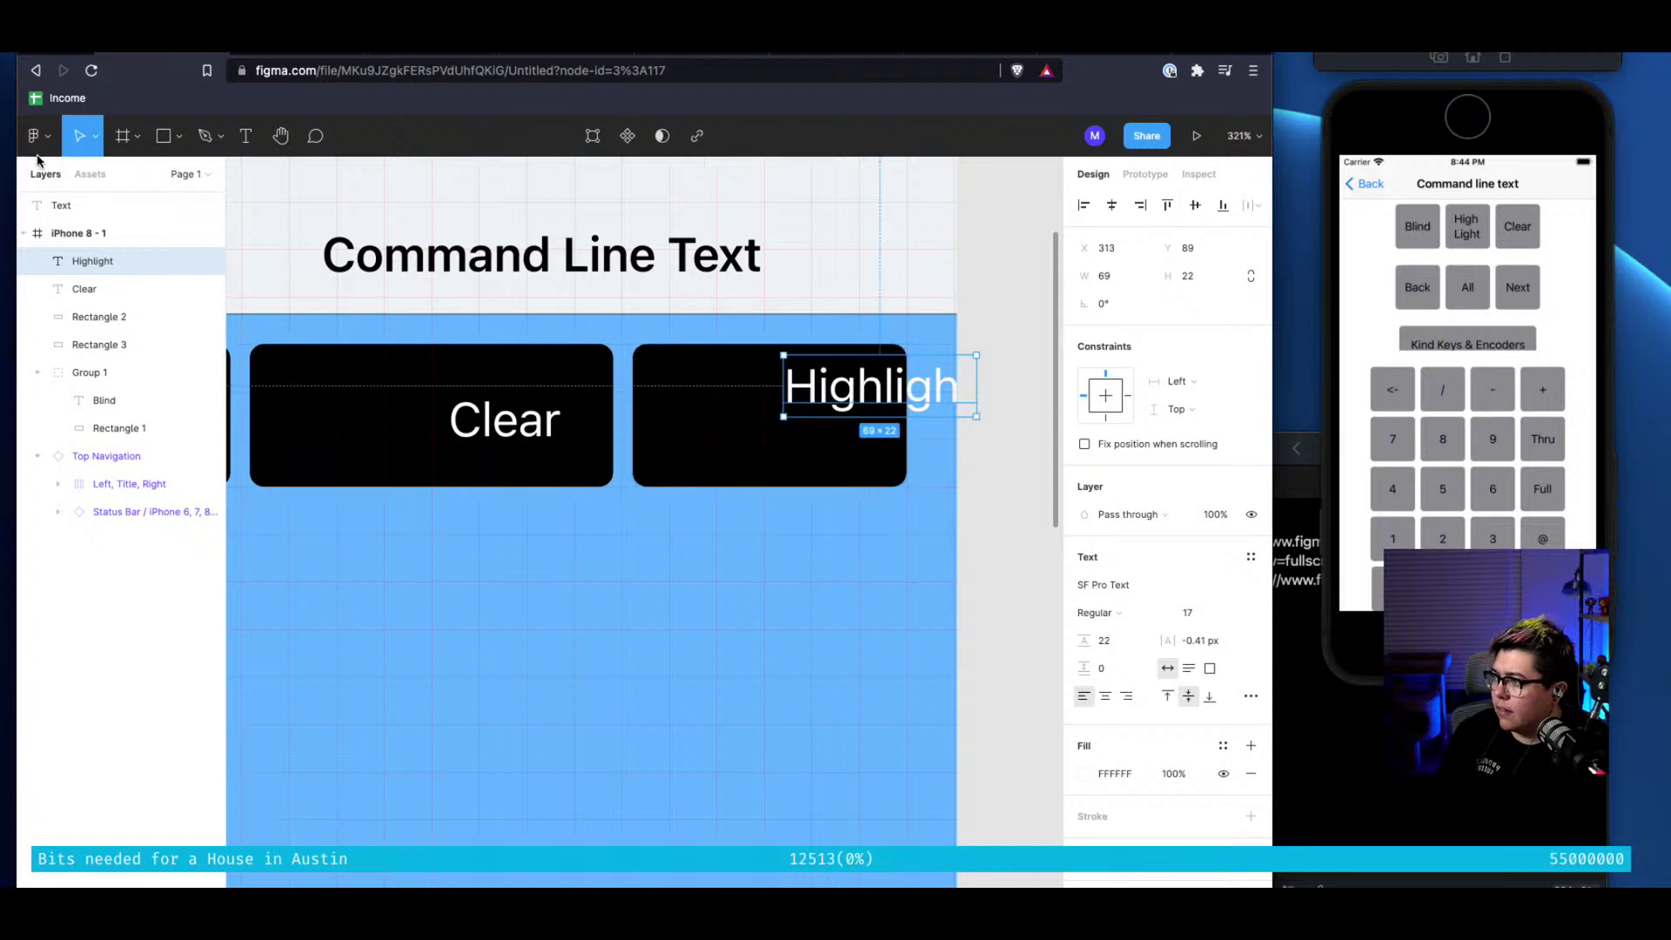
drag(877, 376, 771, 403)
Centre the Clear label within the second black rectangle by moving it to X 167, Y 99
scroll(771, 404, down, 5)
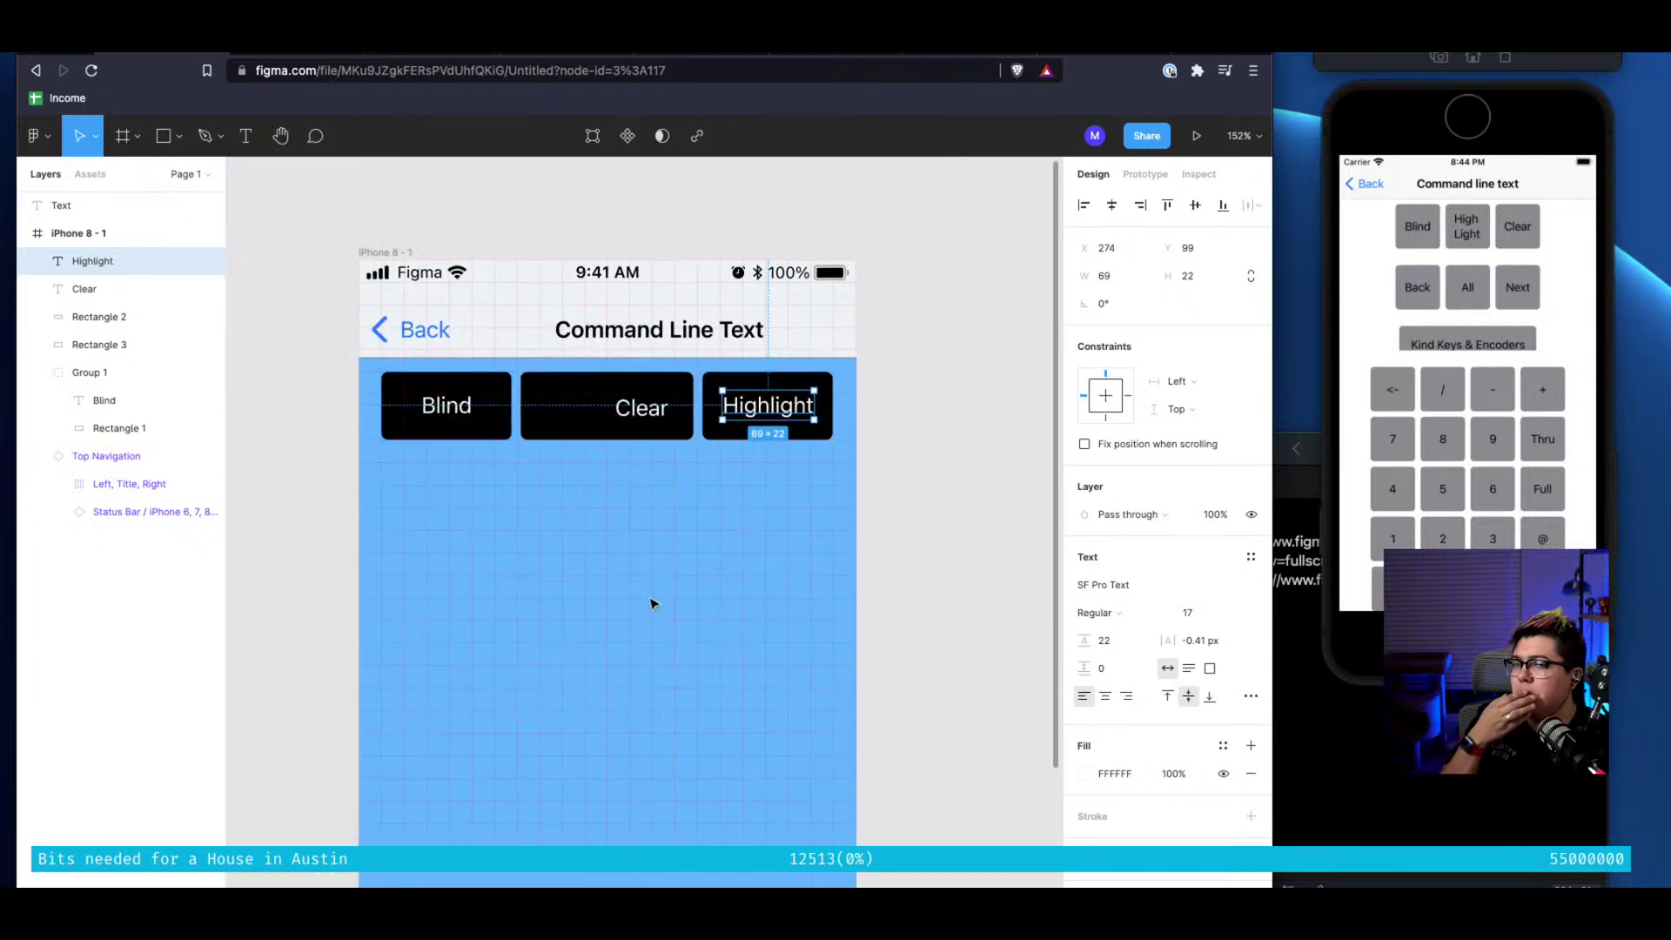
scroll(653, 603, down, 5)
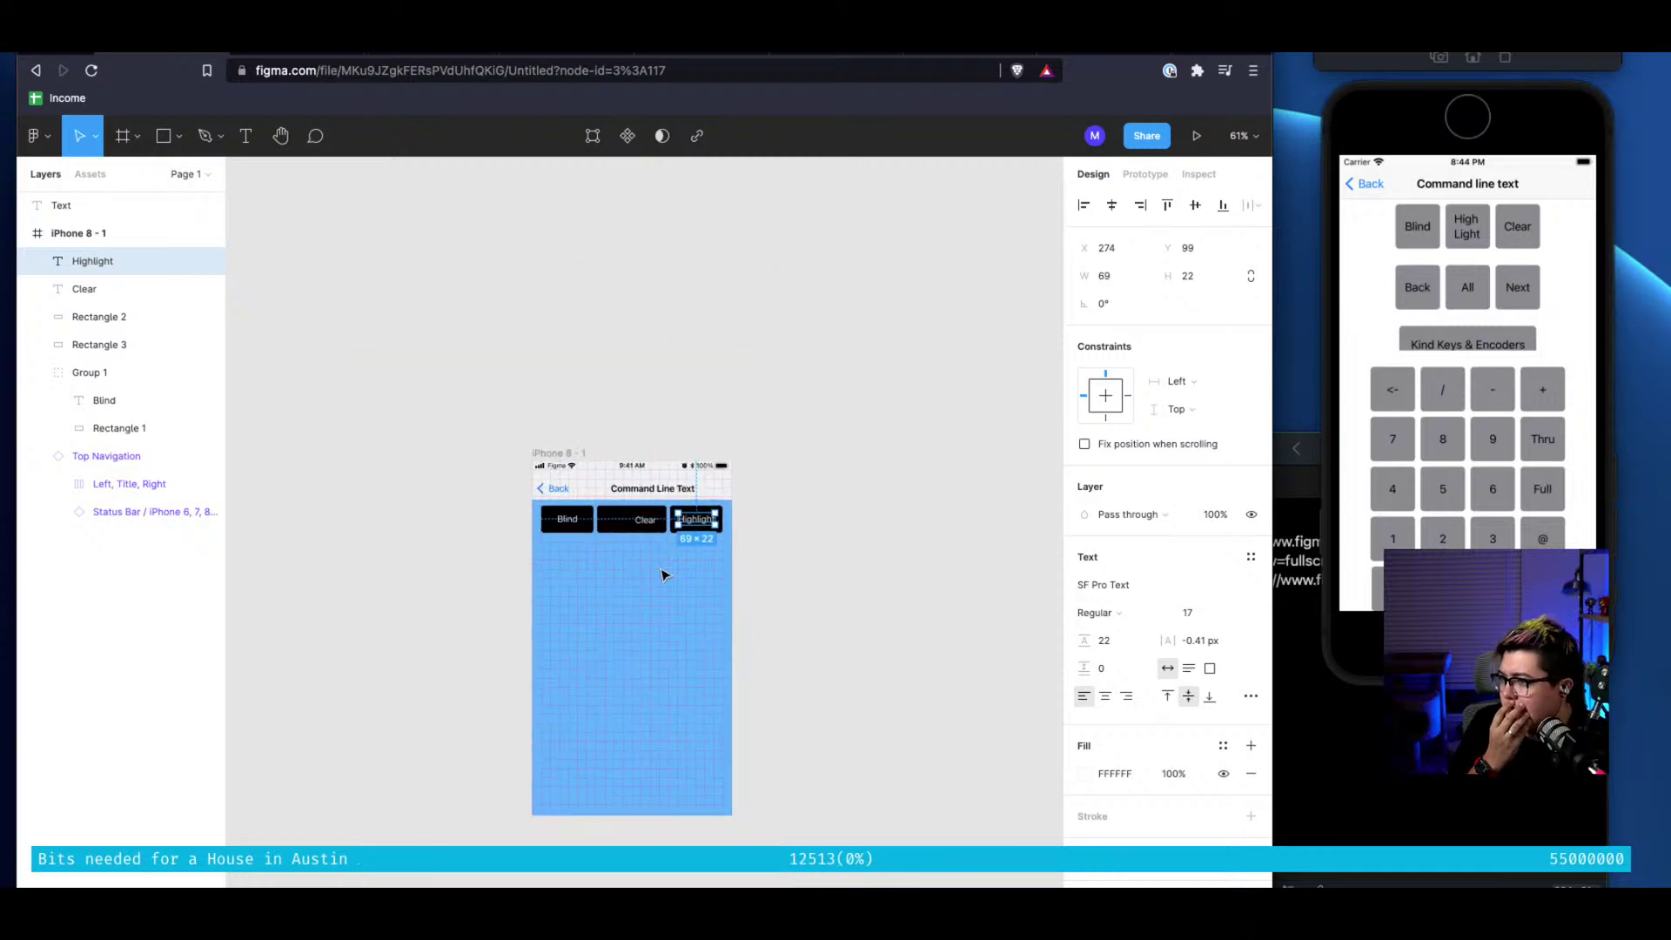
scroll(659, 546, up, 3)
scroll(660, 547, up, 10)
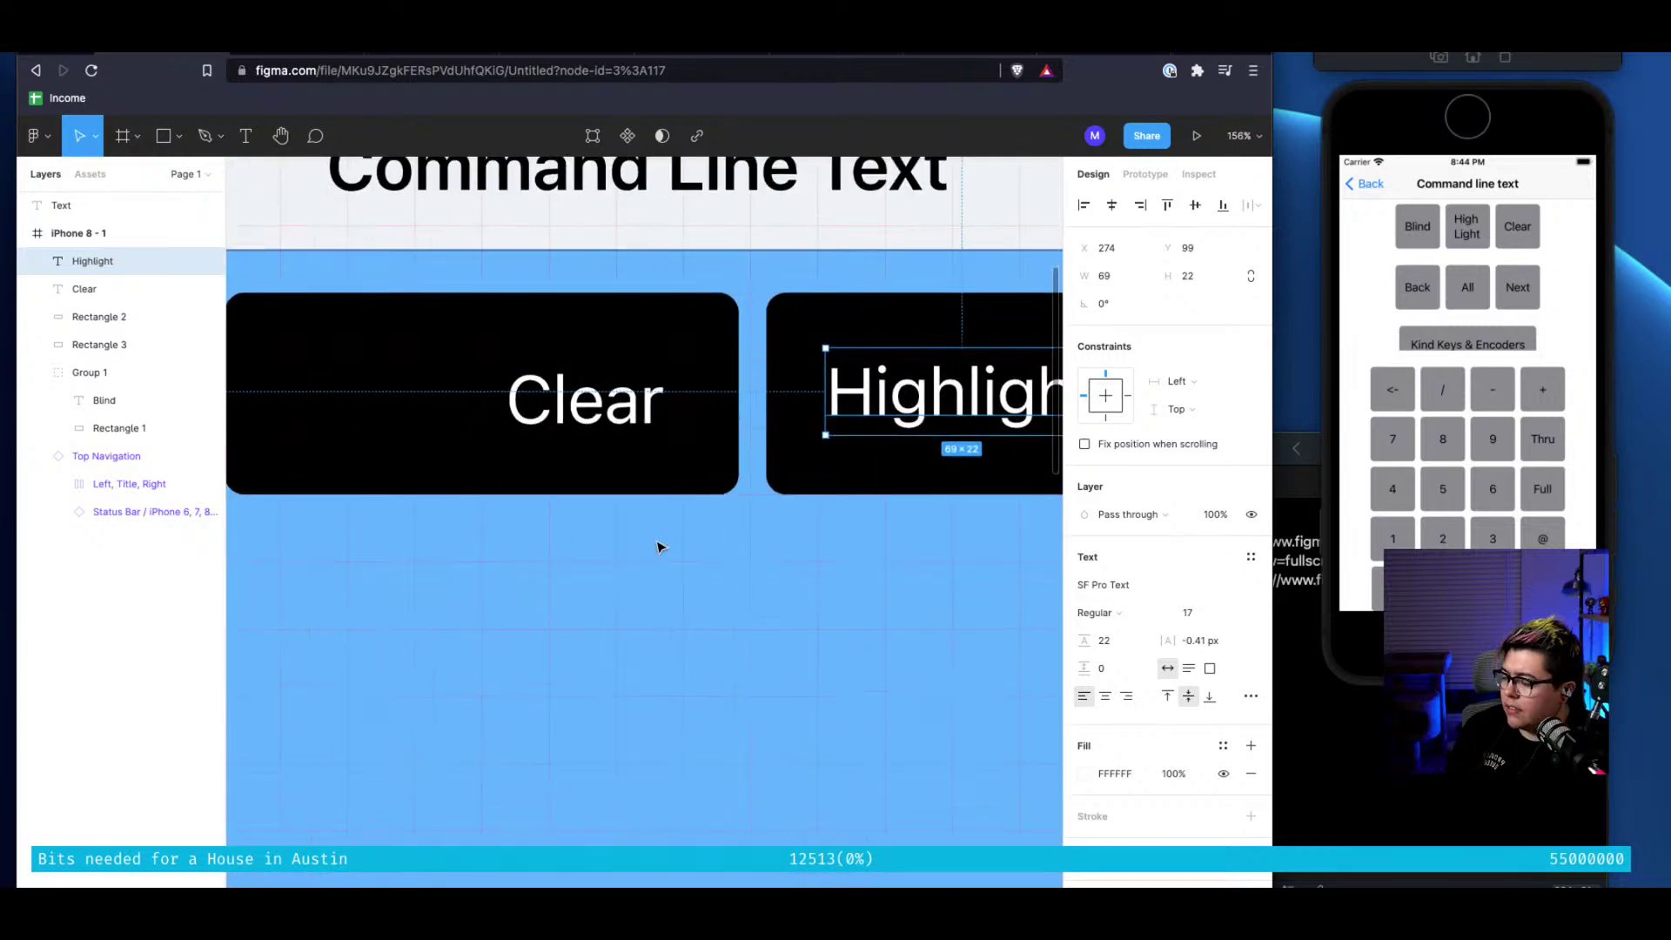
click(633, 393)
drag(633, 394, 514, 400)
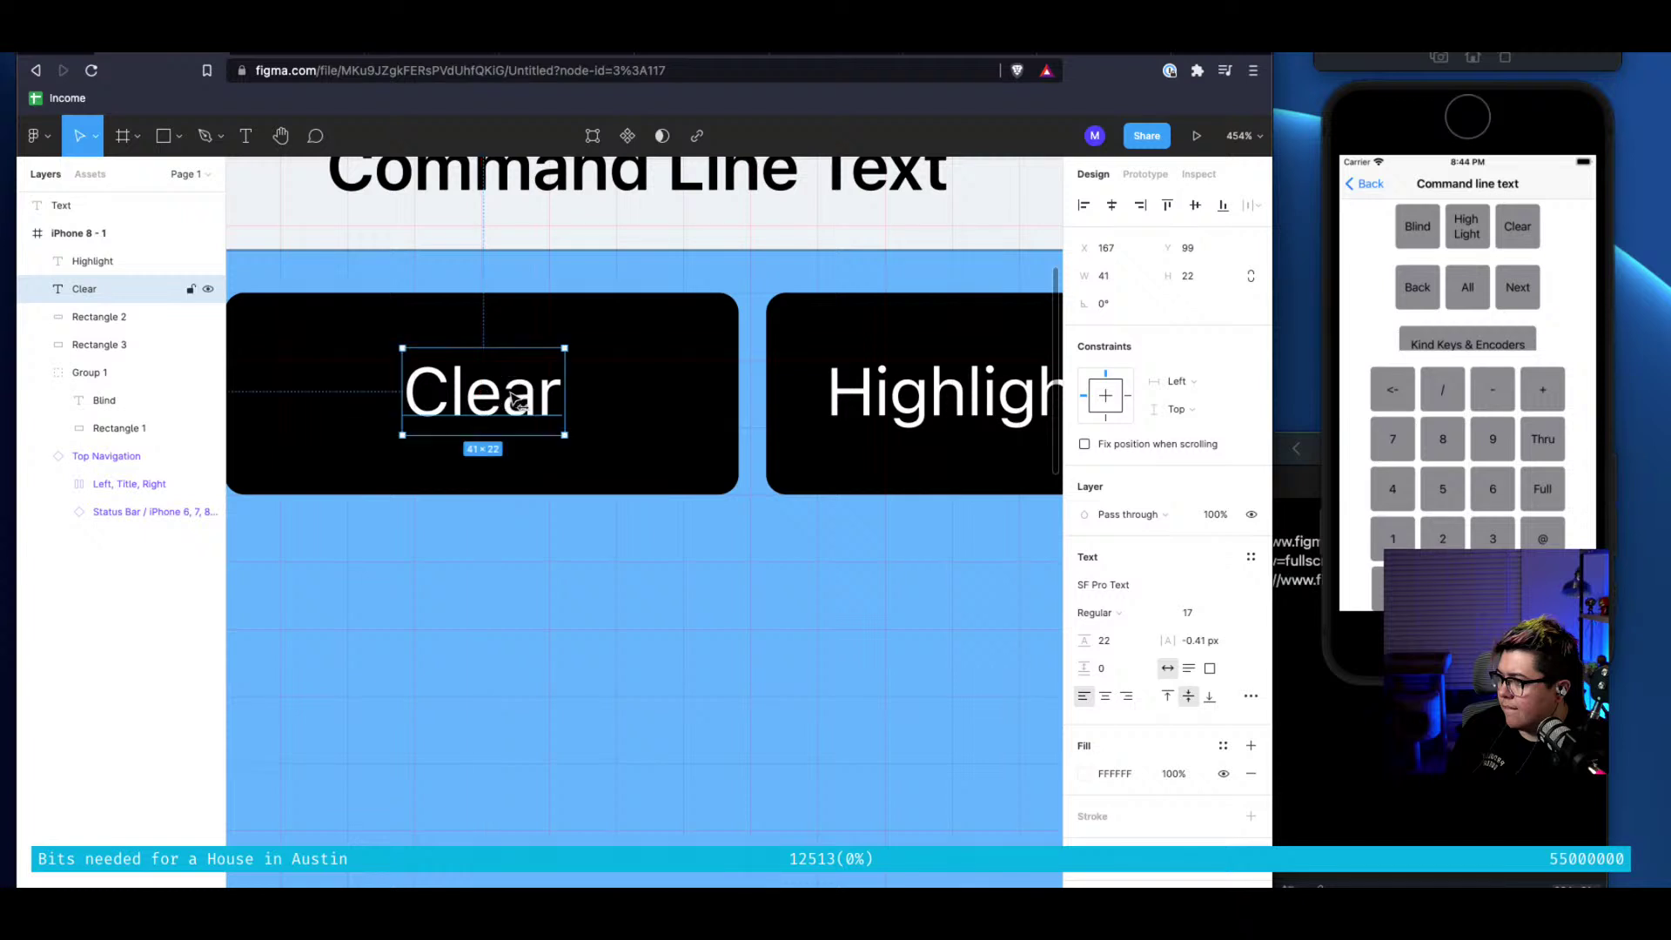
scroll(514, 400, down, 10)
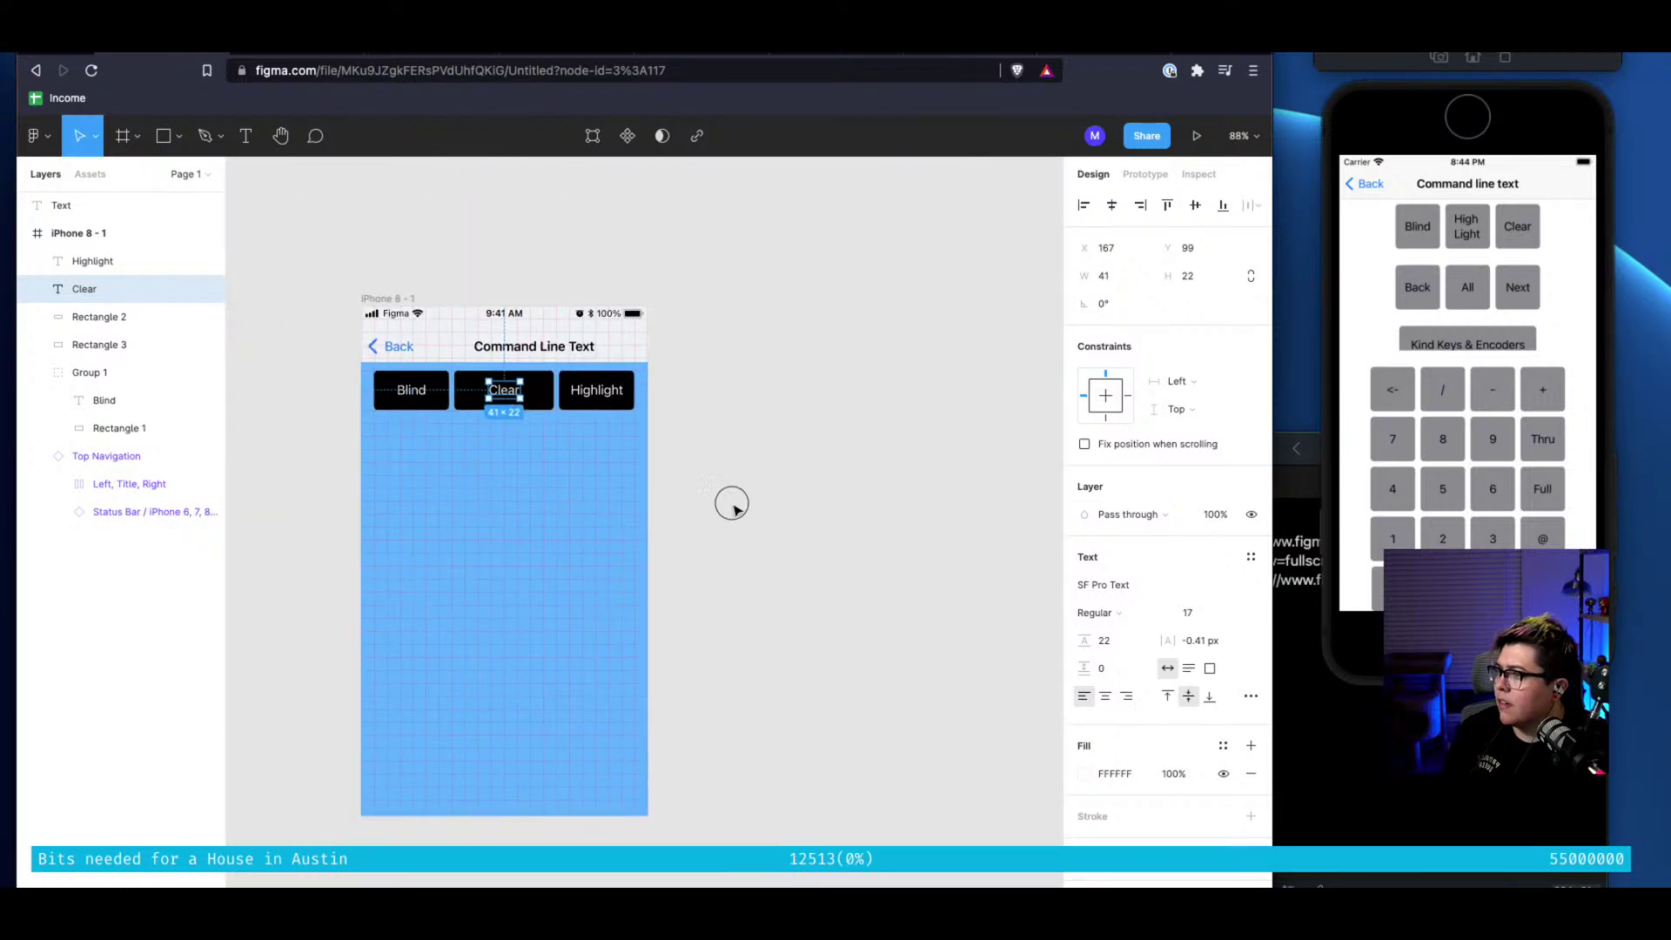
click(734, 510)
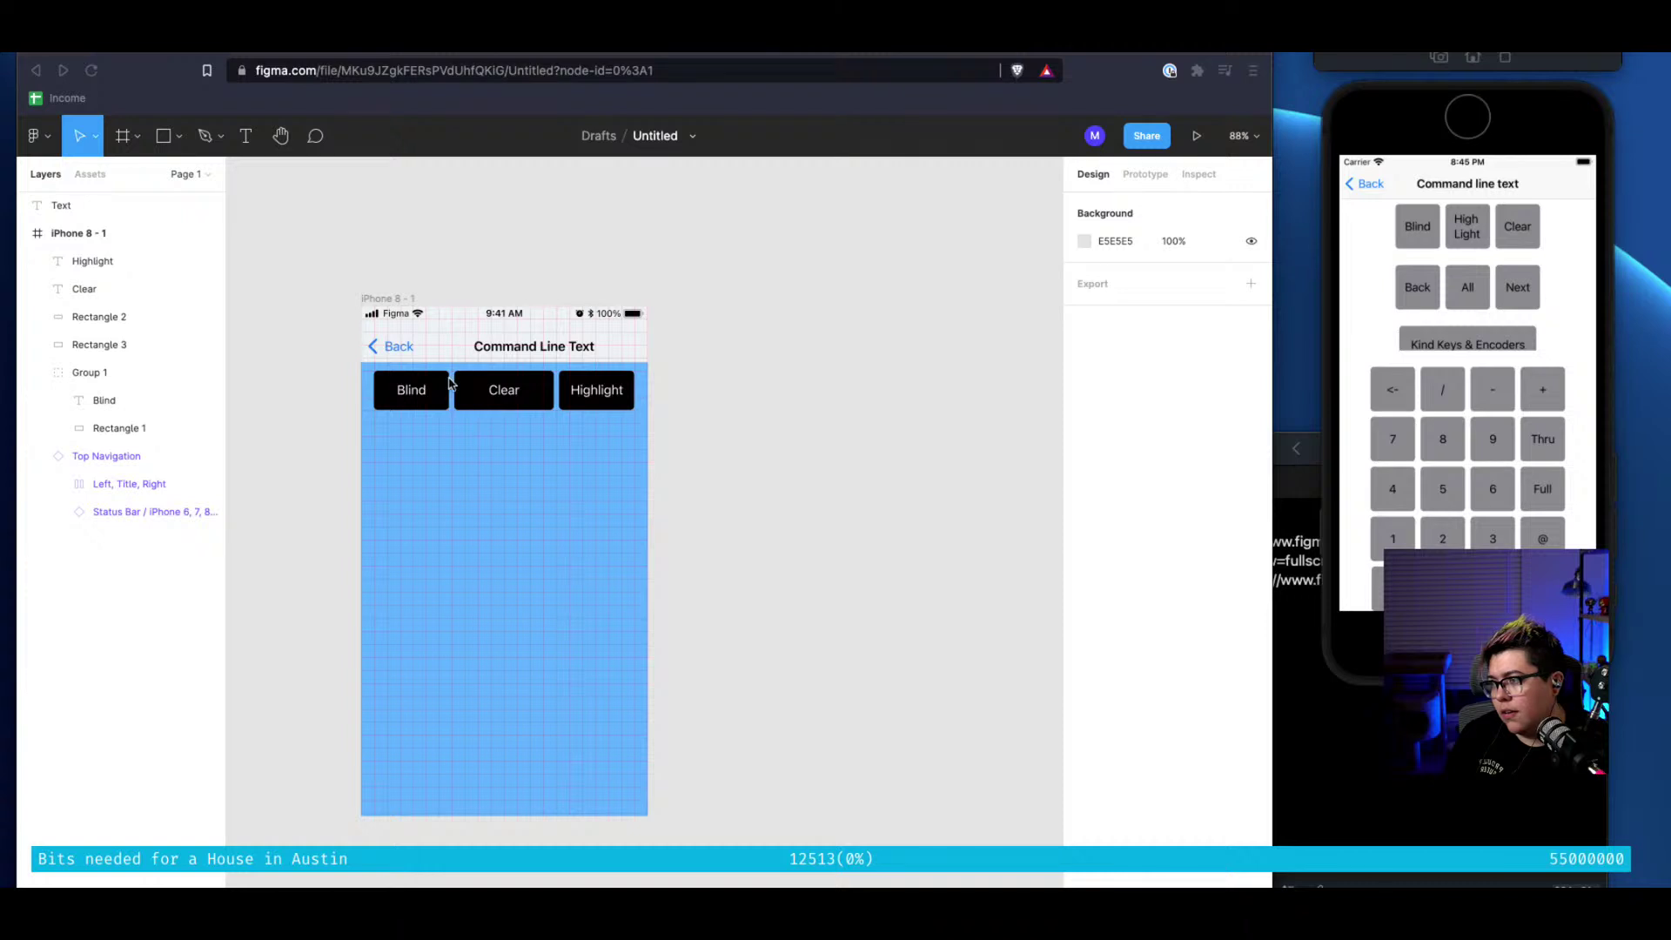
scroll(455, 366, right, 1)
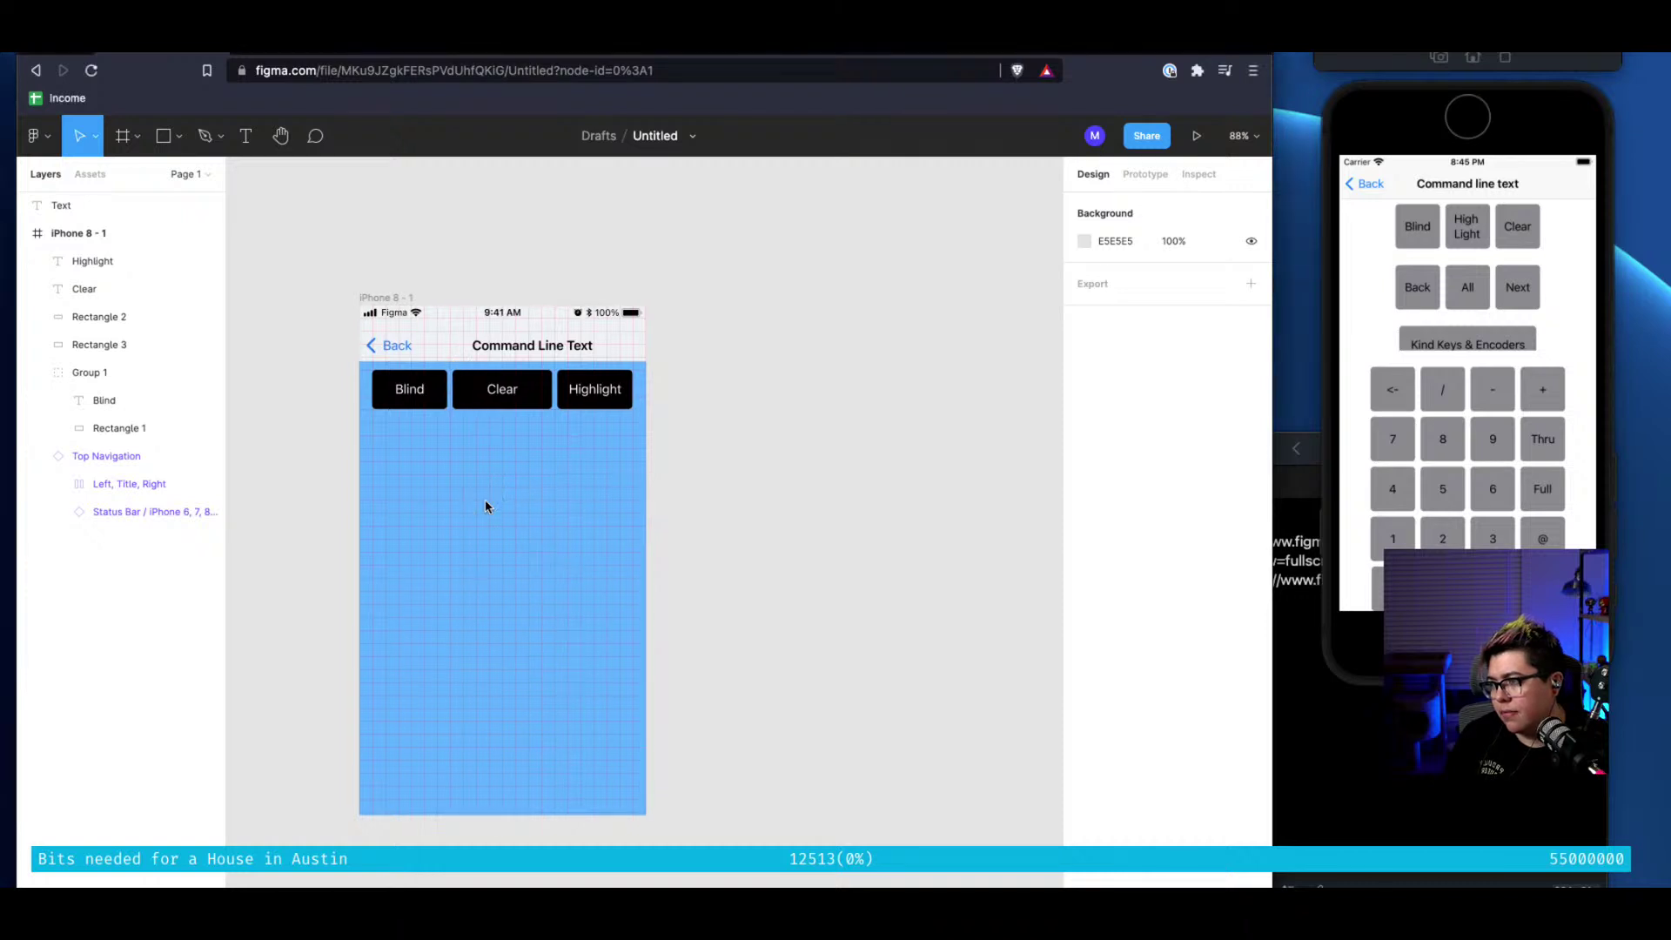
ctrl+scroll(486, 506, up, 5)
scroll(485, 506, down, 4)
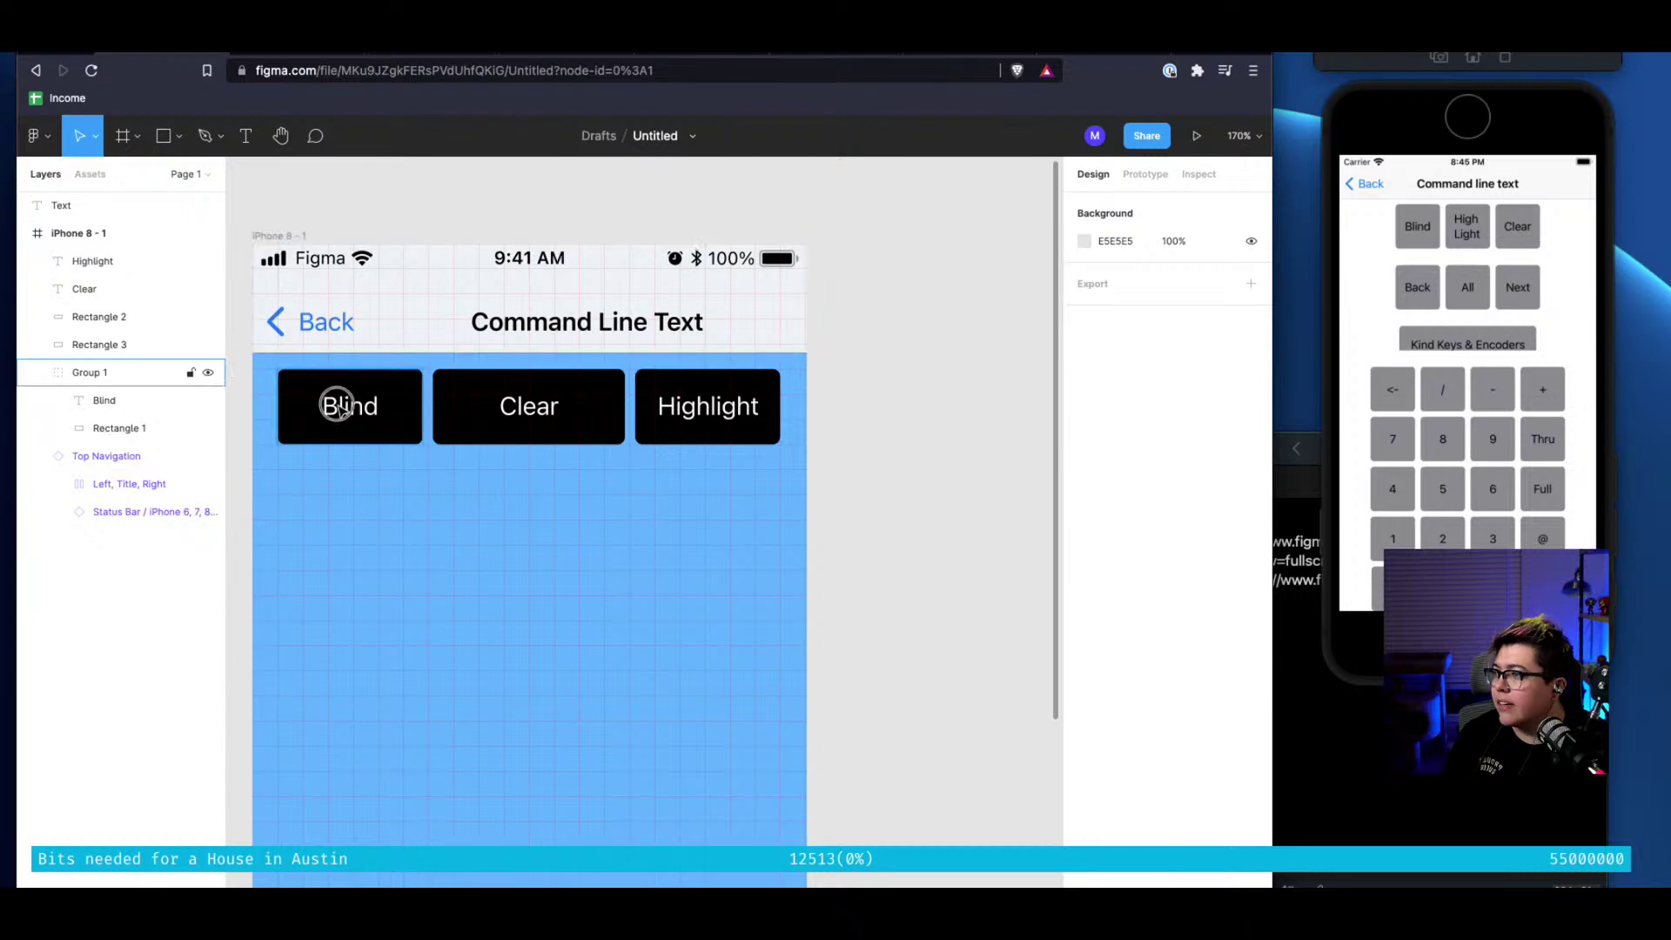
click(341, 410)
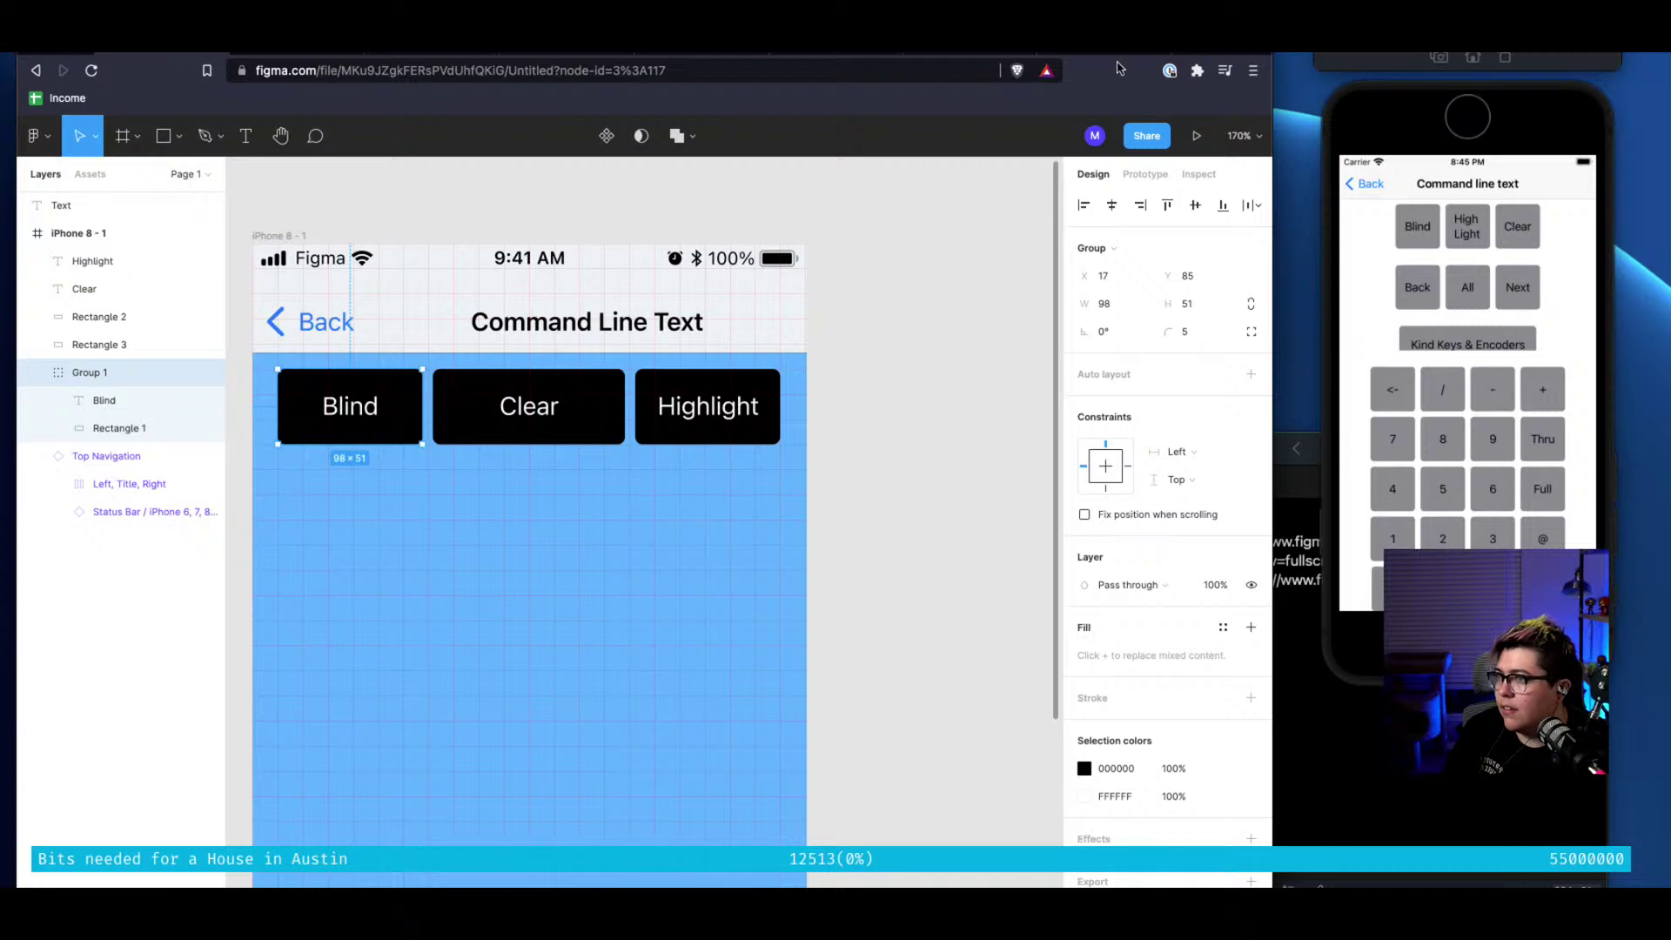
Go through the open browser pages to find and show the iOS 15 UI Kit for Figma (Community) file
click(1143, 52)
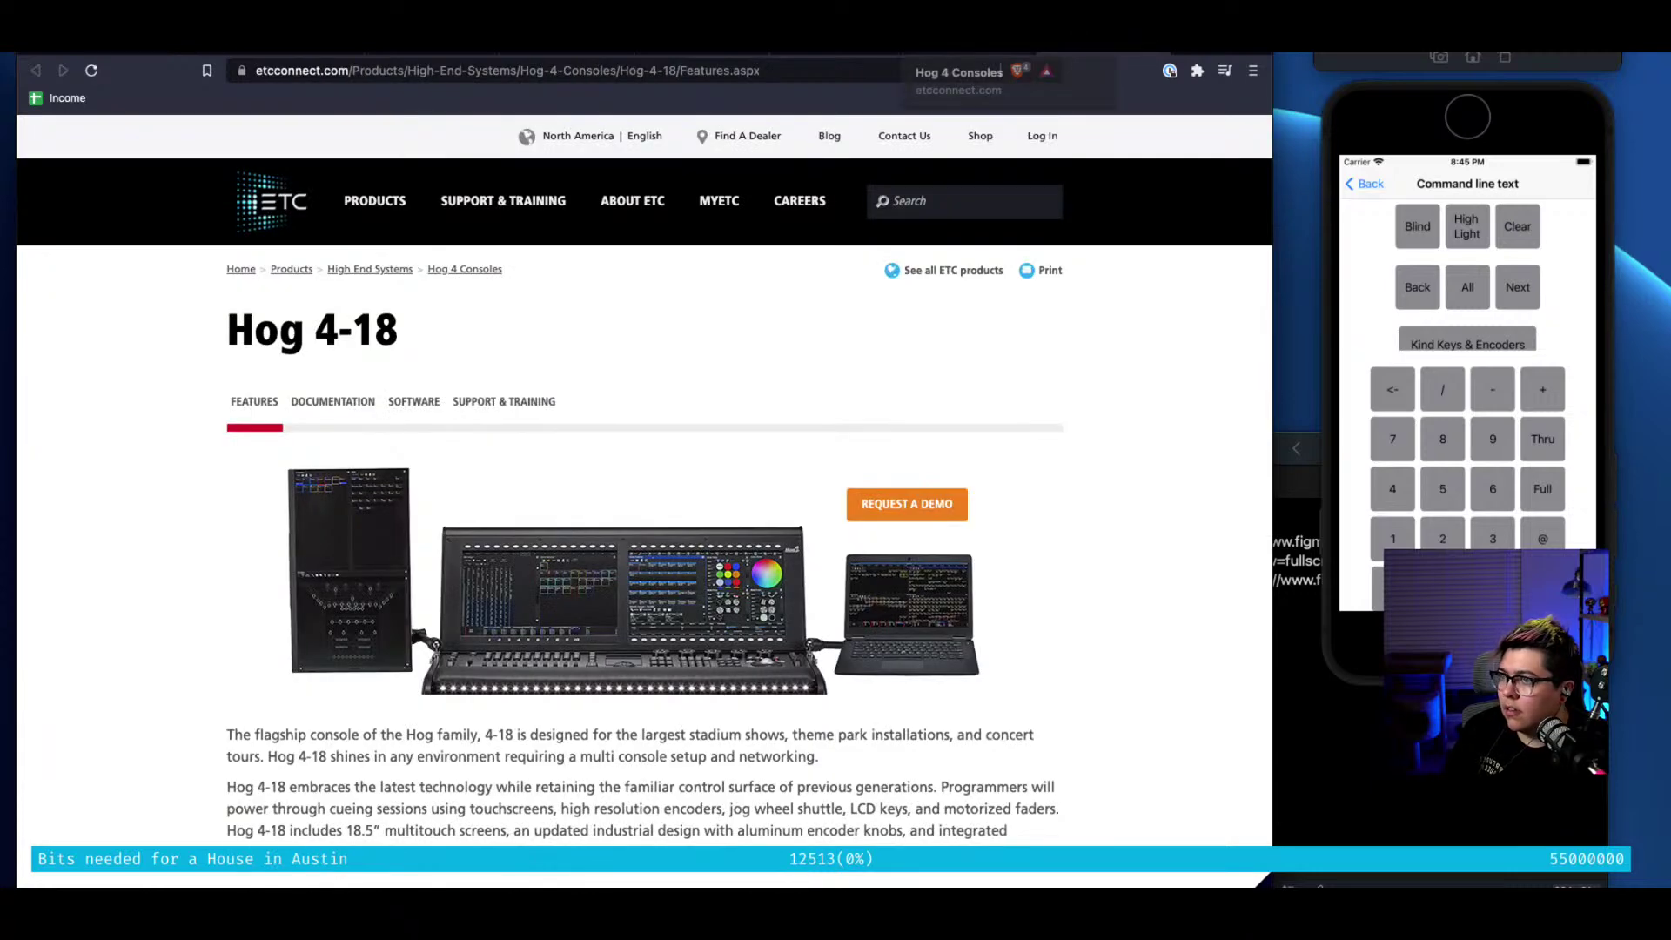
click(968, 52)
scroll(763, 537, down, 3)
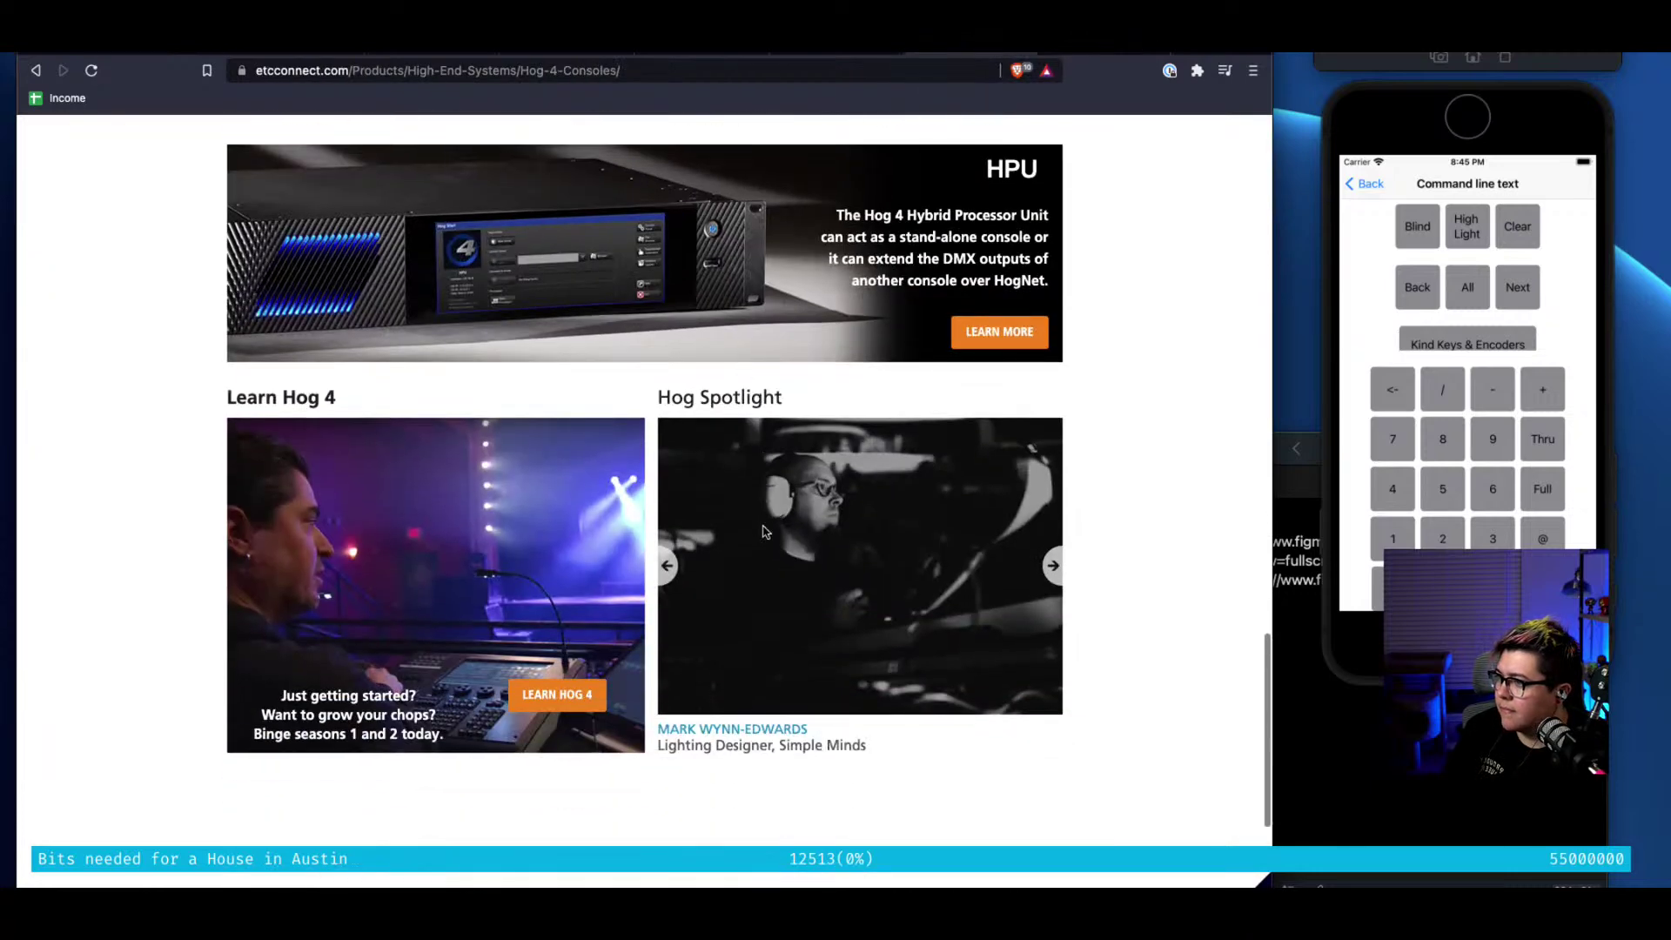
click(848, 52)
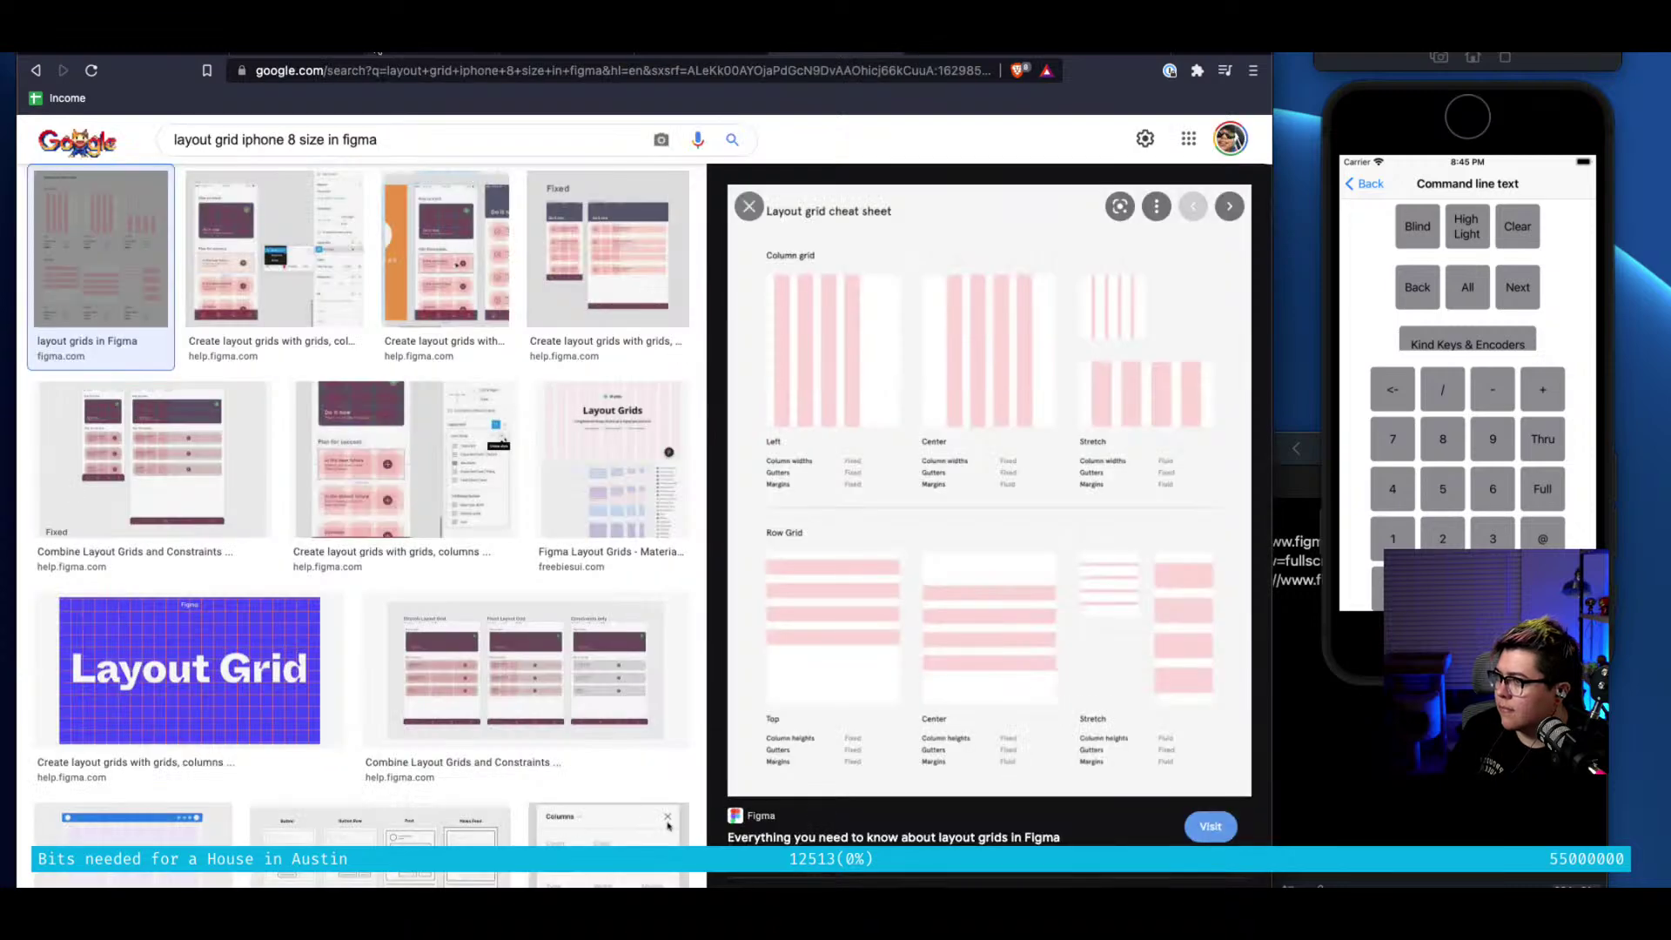
key(ctrl+Tab)
key(ctrl+Tab)
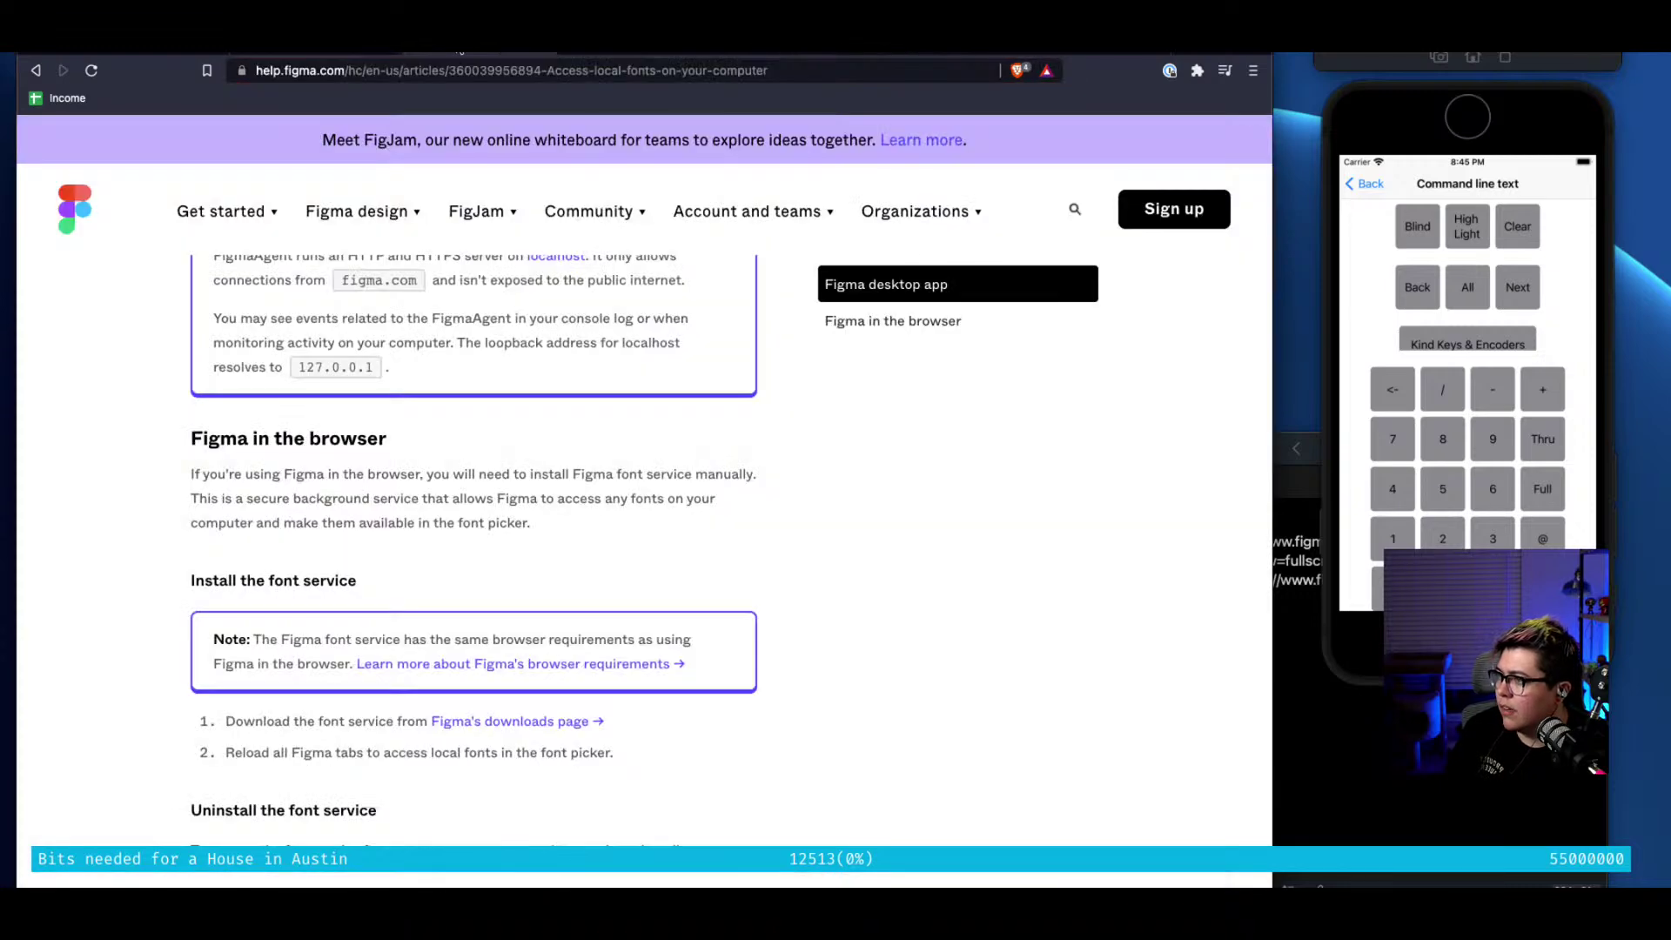
key(ctrl+Tab)
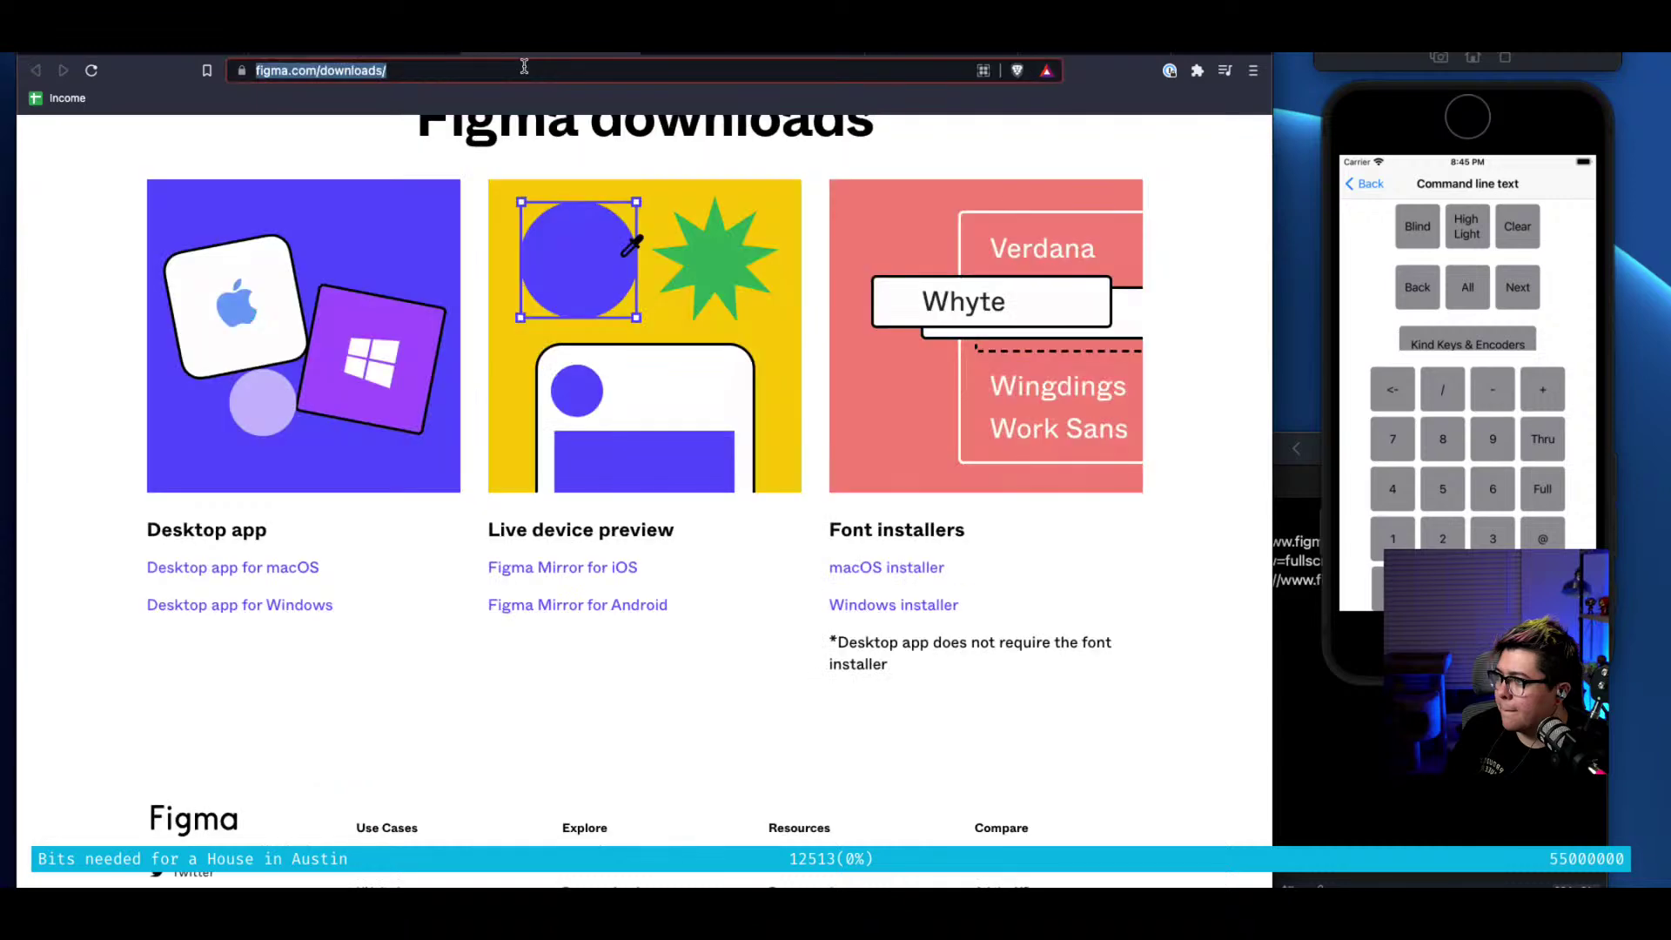
key(ctrl+Tab)
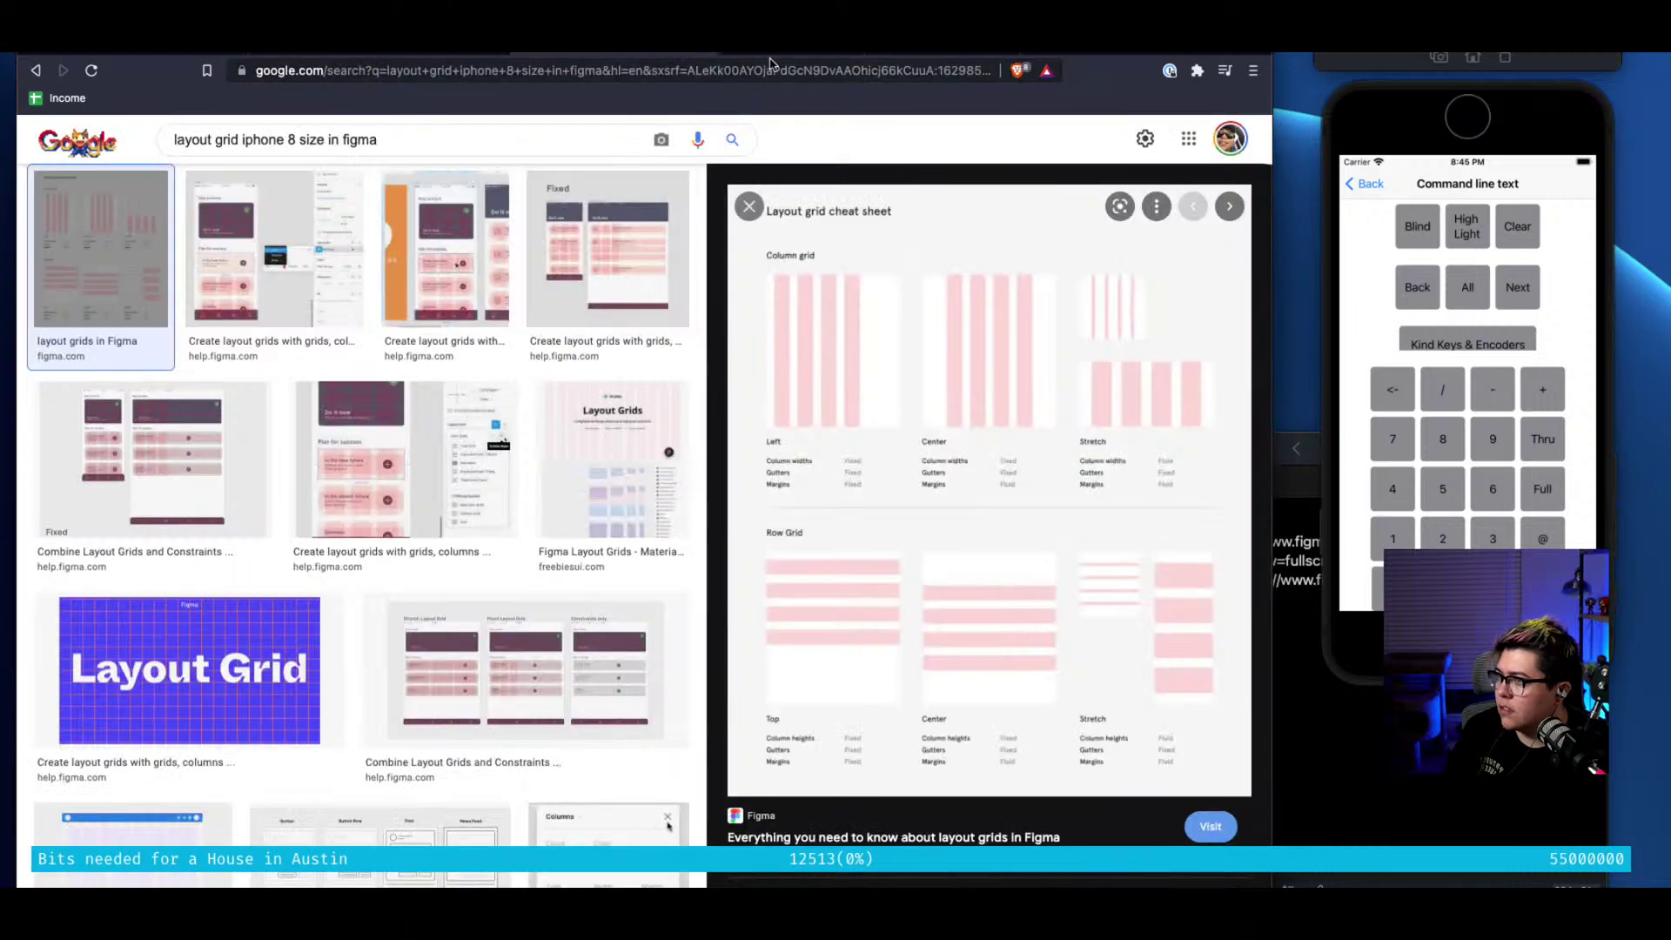
key(ctrl+Tab)
click(785, 765)
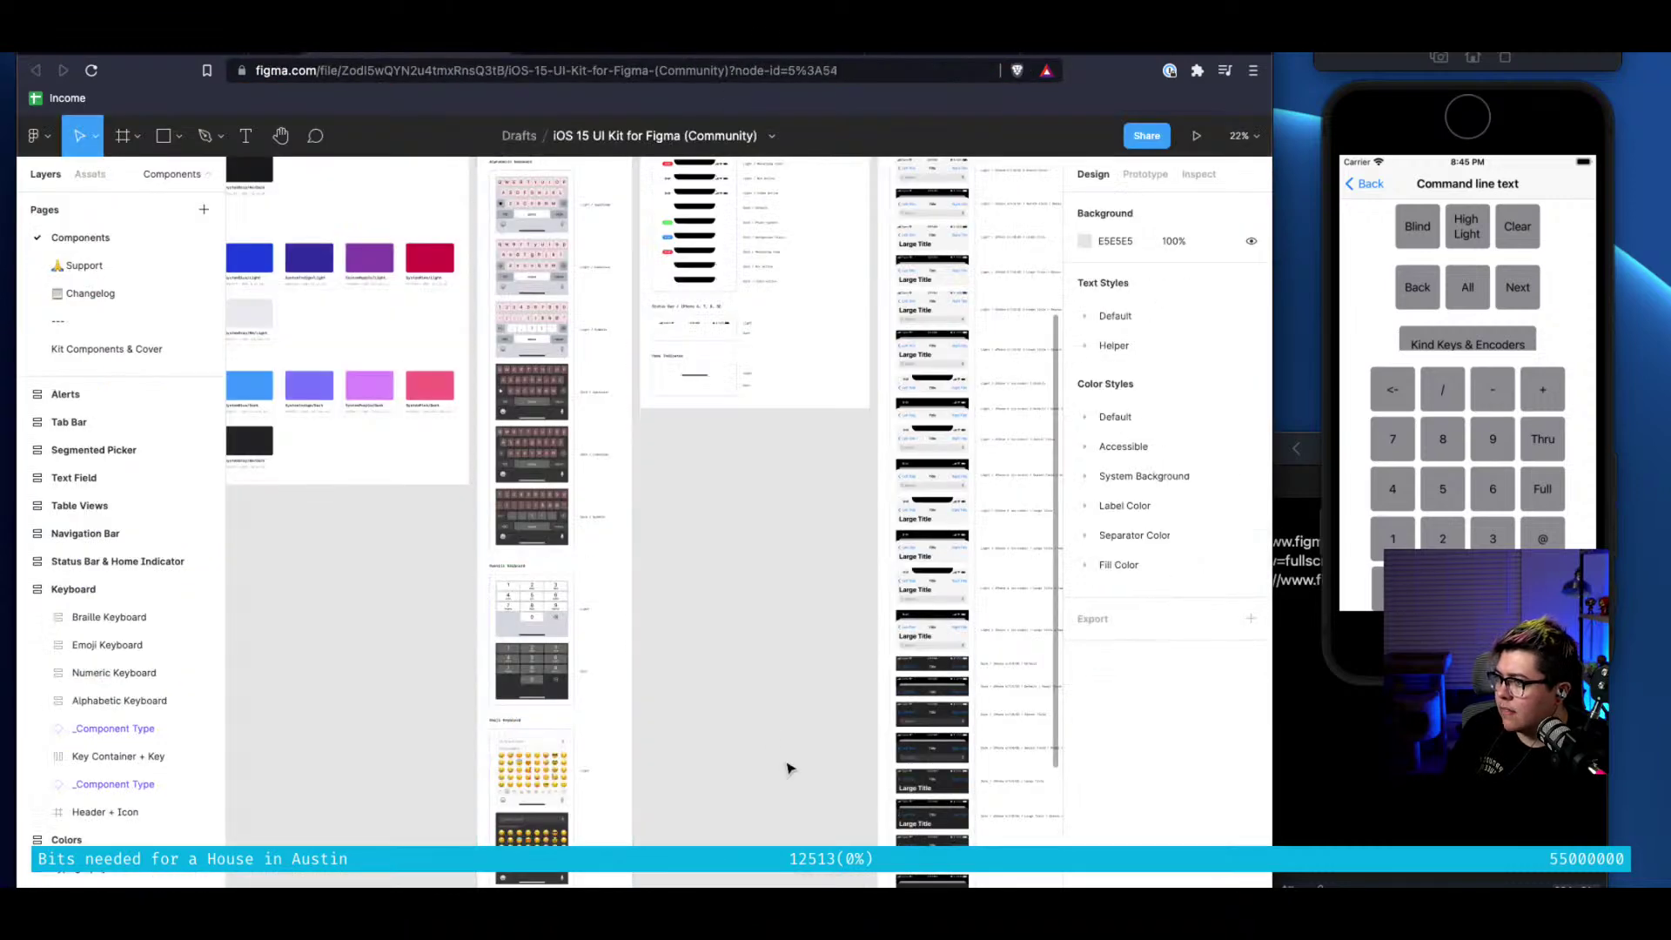
Look across the kit's Components page, from the keyboards and navigation bars to the alerts, sliders, editing and contextual menu frames
scroll(679, 771, up, 2)
scroll(679, 771, up, 2)
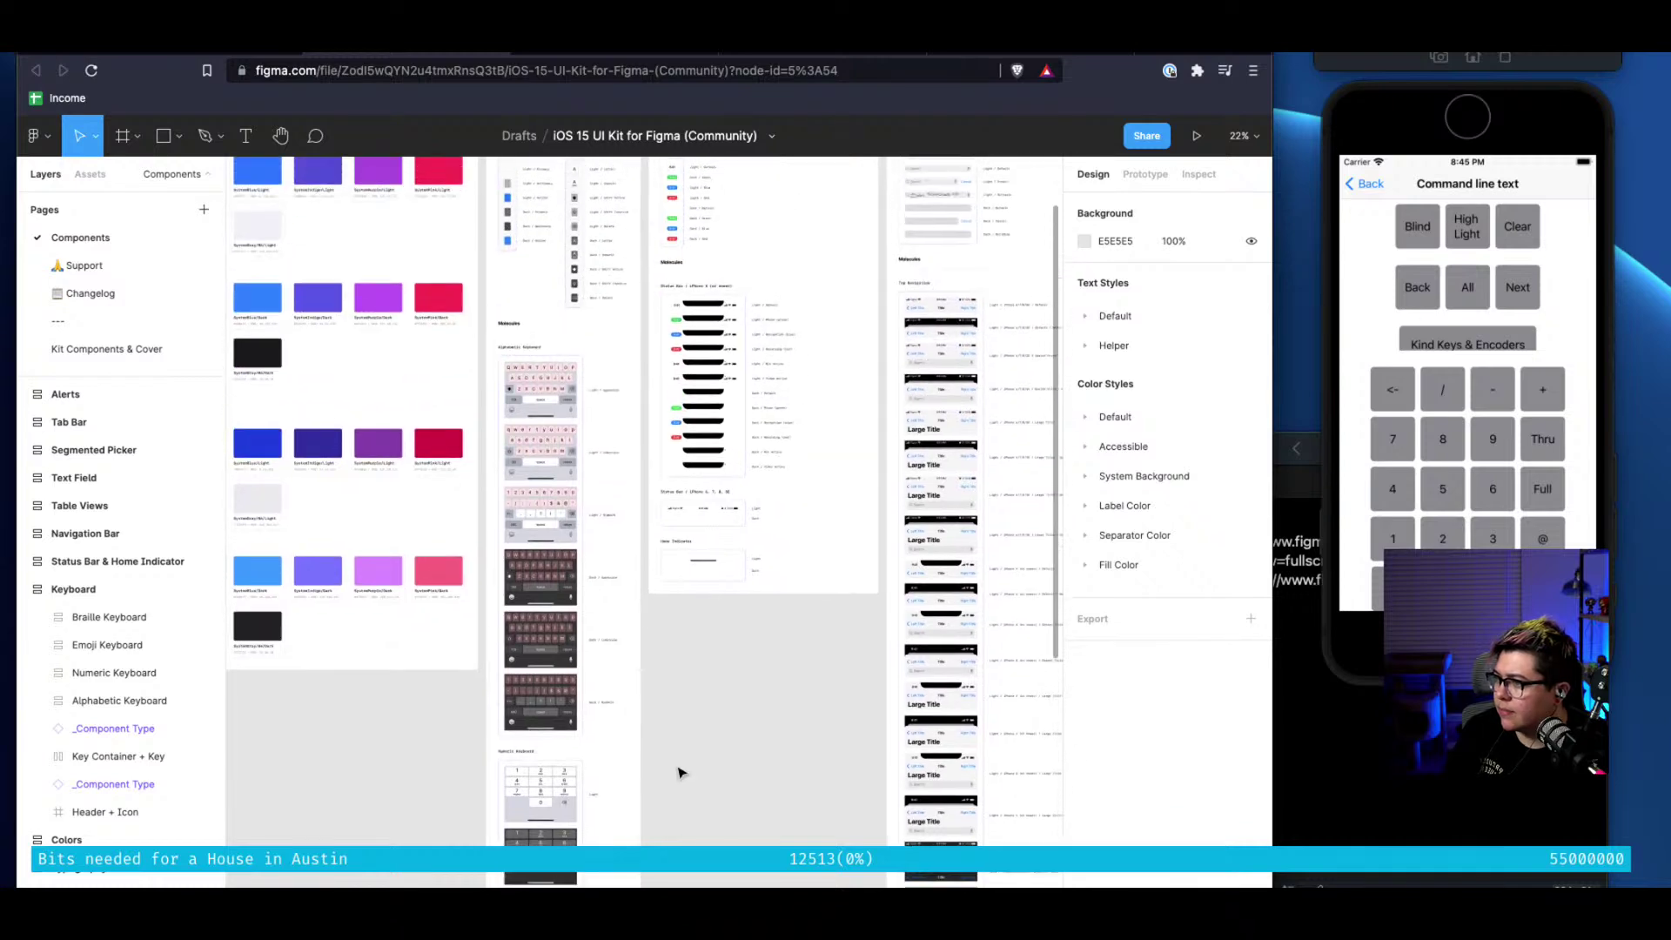
scroll(679, 771, right, 8)
scroll(679, 771, right, 7)
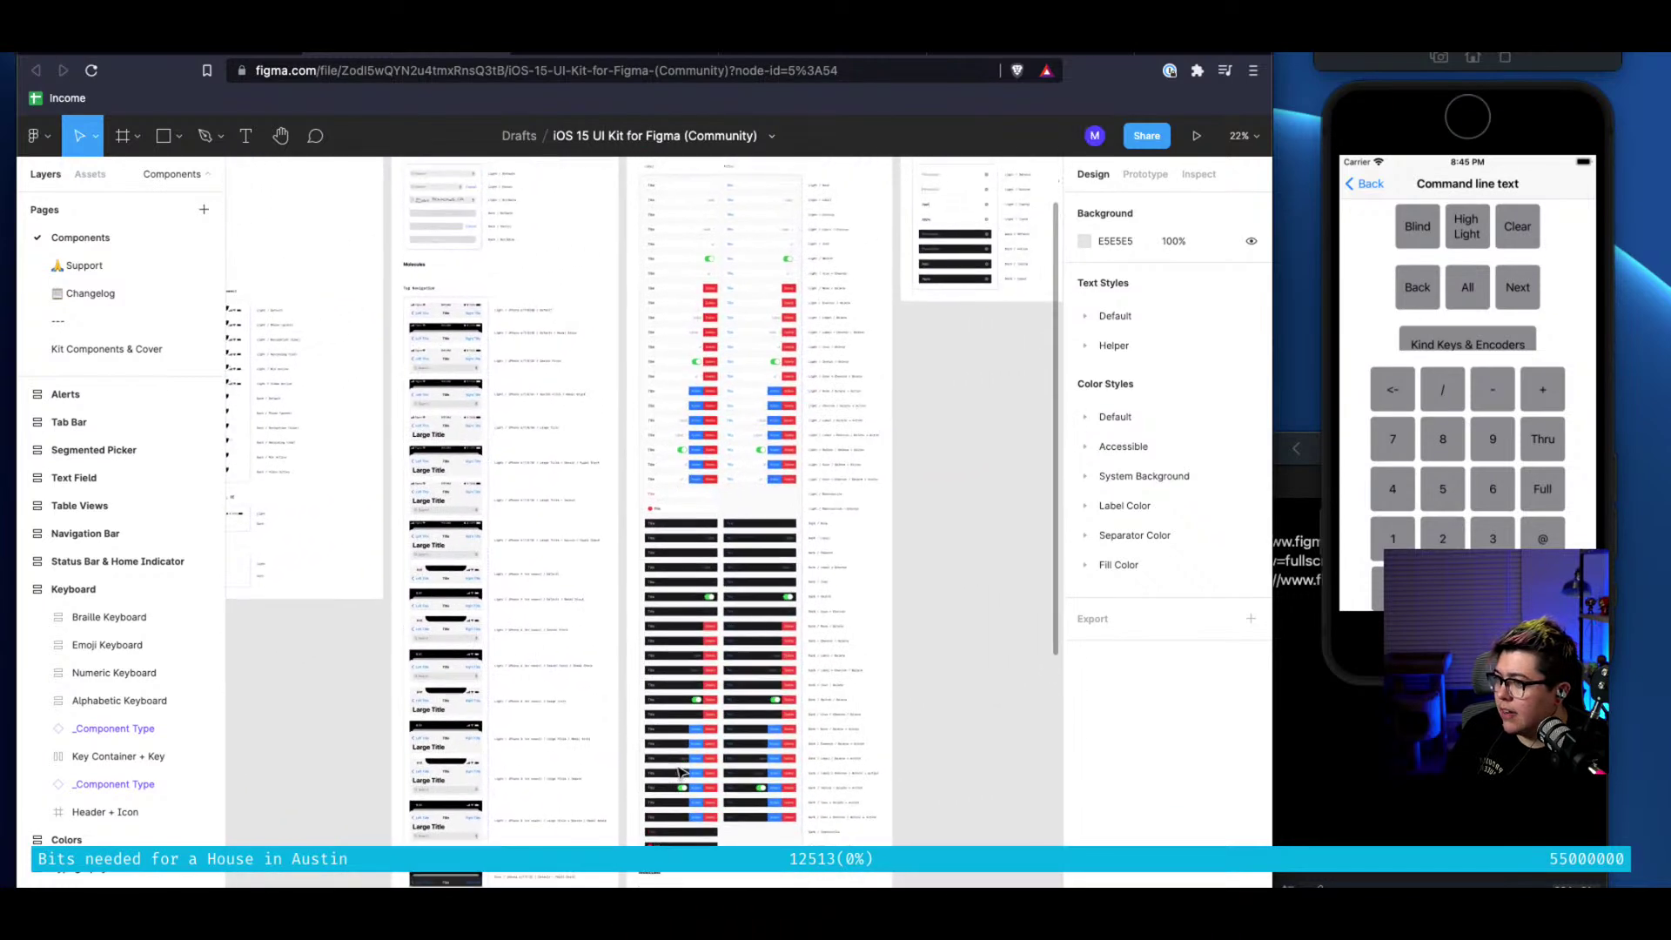
scroll(679, 771, down, 5)
scroll(679, 771, right, 8)
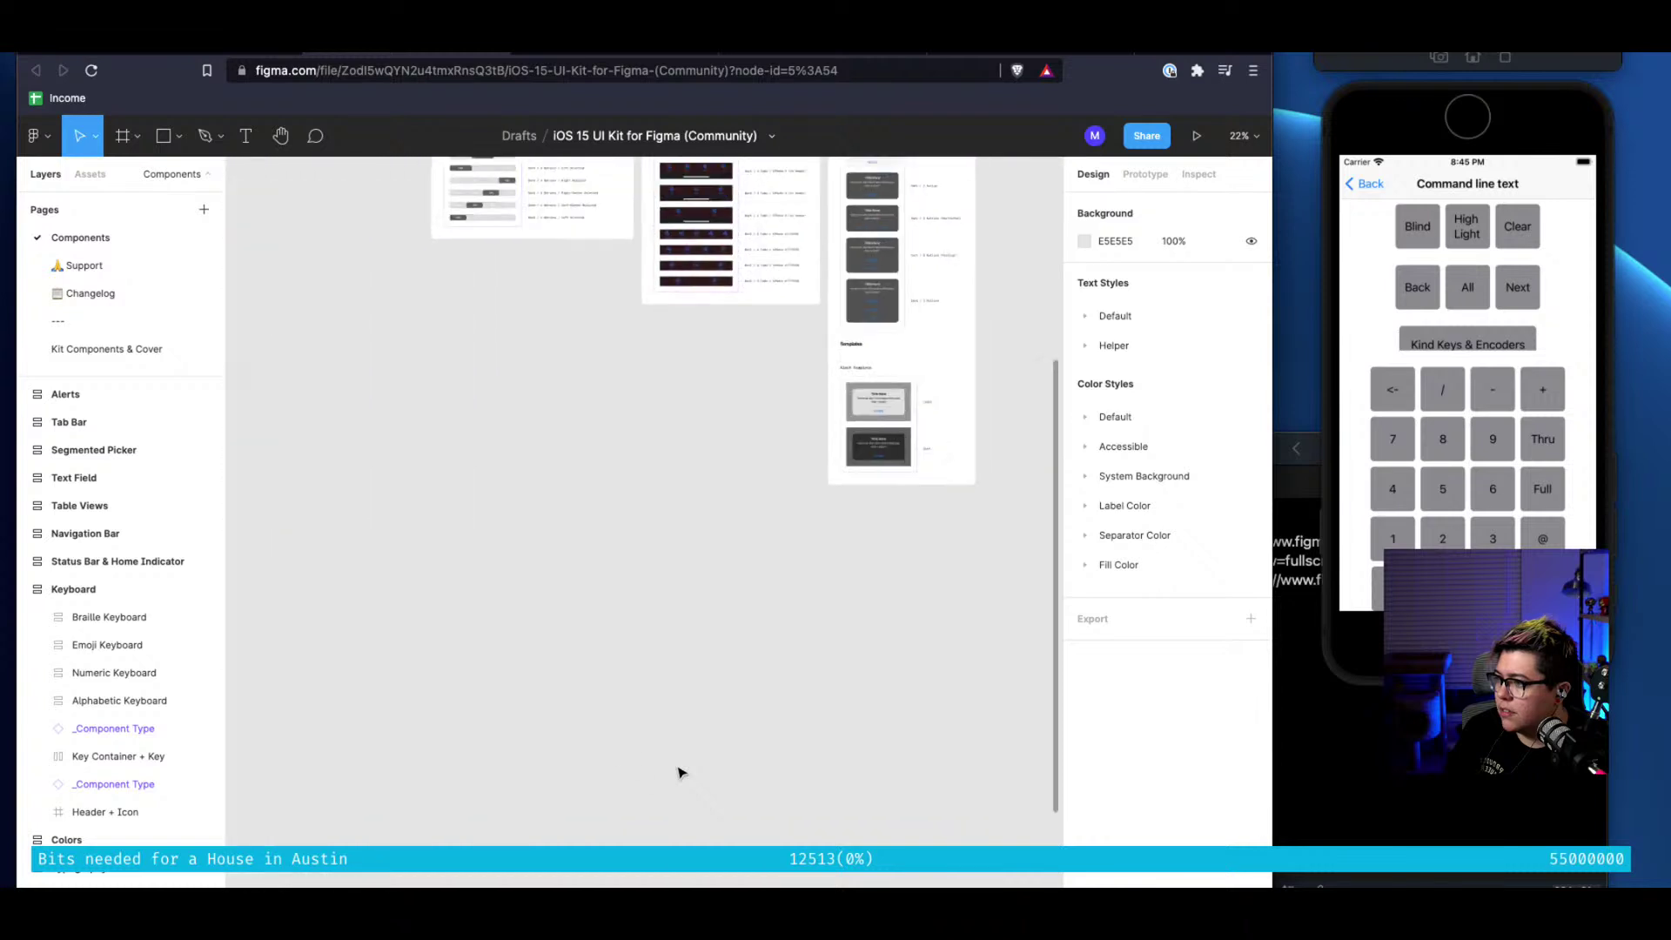
scroll(679, 771, up, 3)
scroll(679, 771, up, 2)
scroll(679, 771, right, 4)
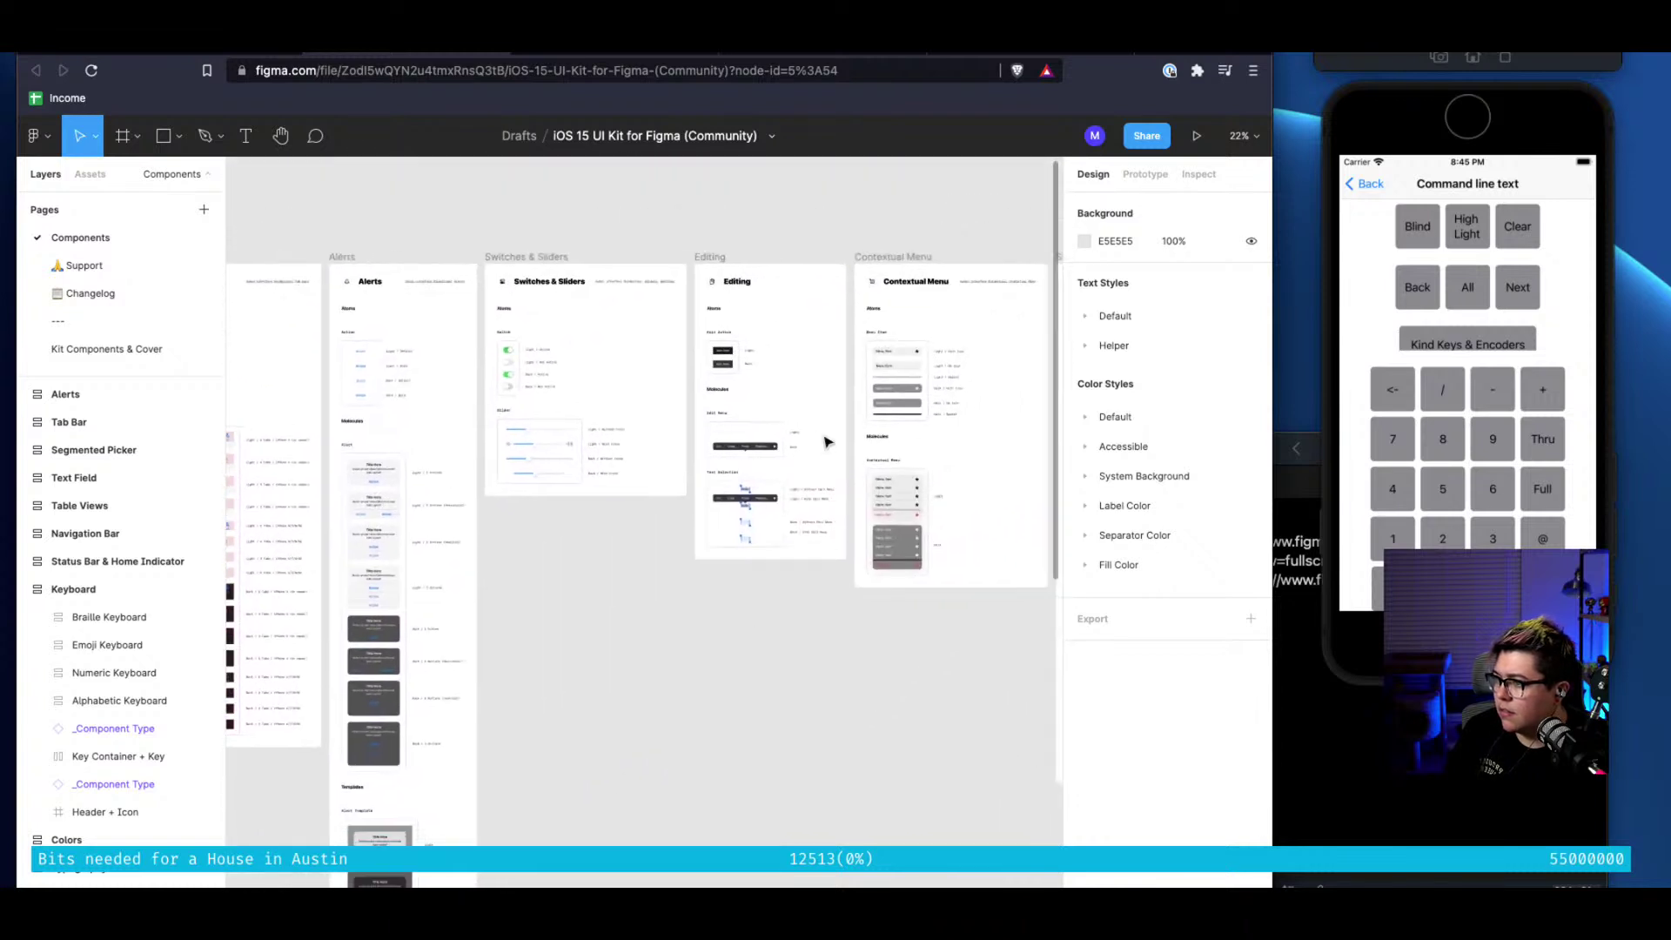
Examine the kit's contextual menu, share, notification and action sheet component frames up close
scroll(822, 443, up, 10)
scroll(802, 441, up, 10)
scroll(802, 441, left, 4)
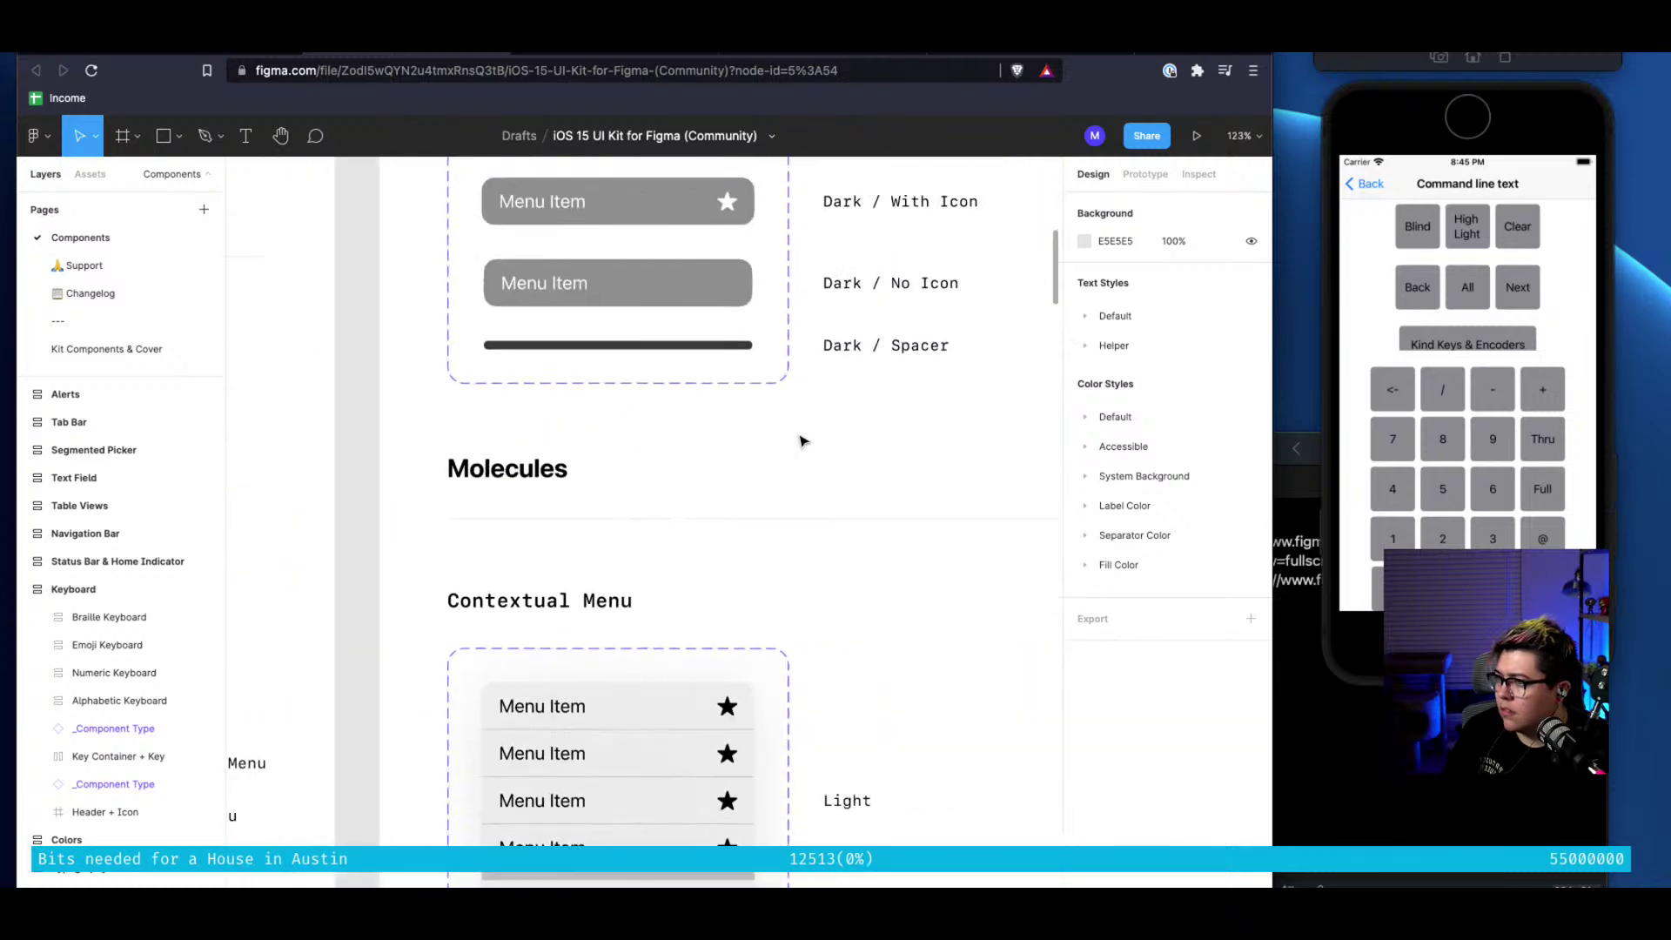
scroll(802, 441, right, 5)
scroll(802, 441, down, 3)
scroll(803, 441, down, 5)
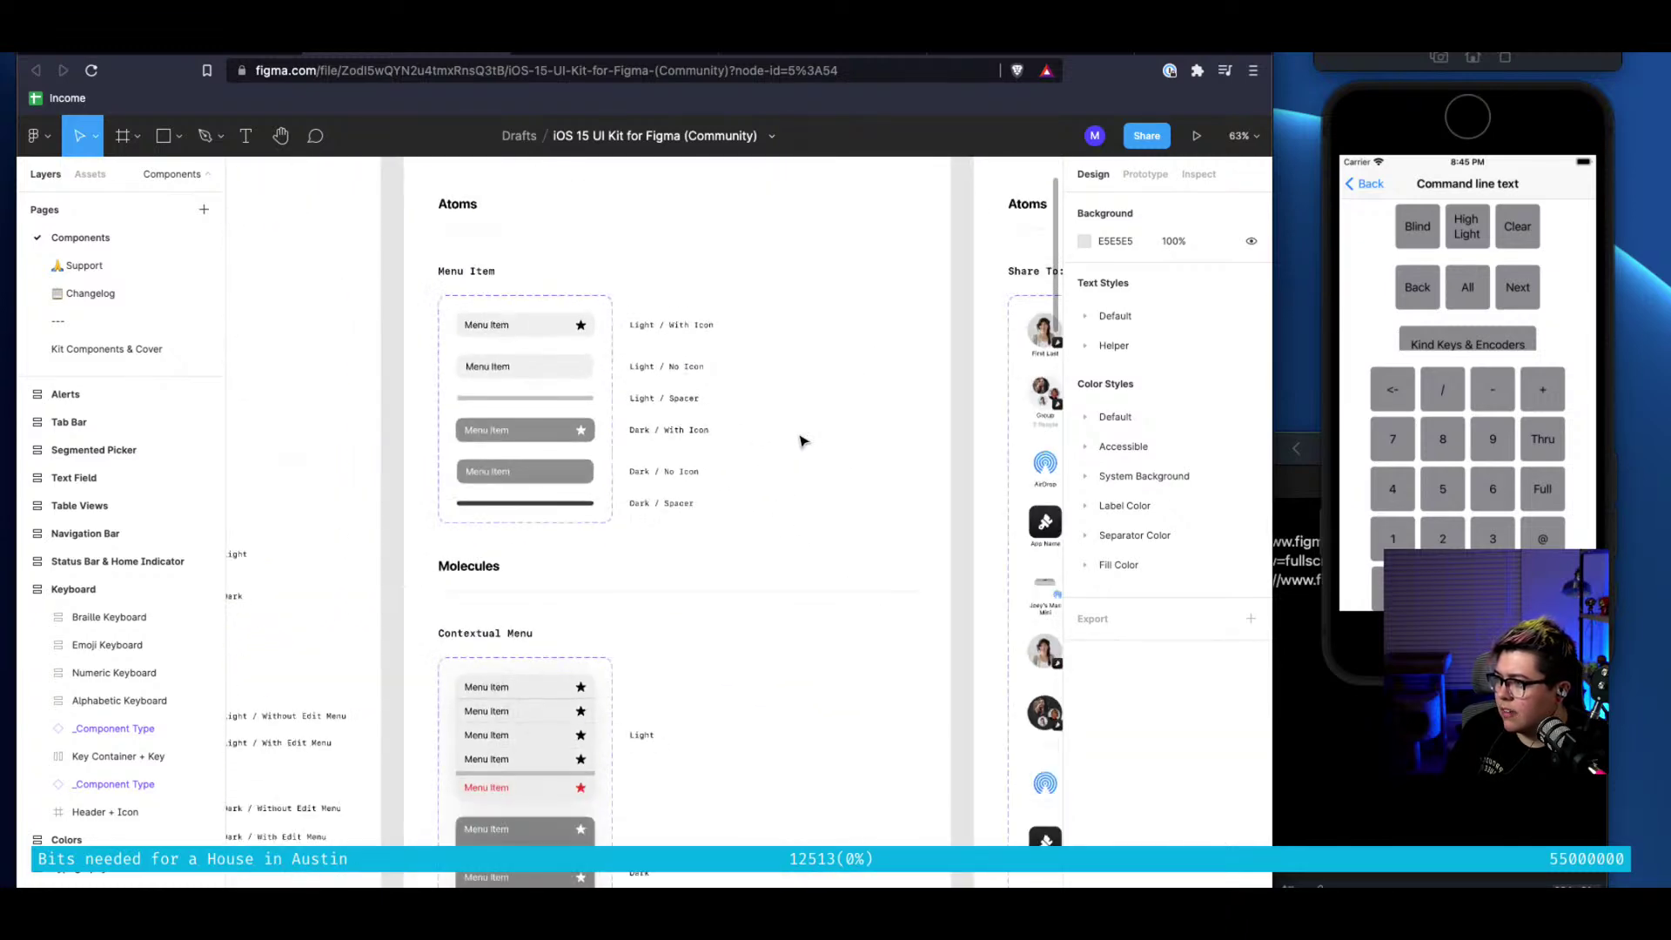
scroll(803, 441, right, 5)
scroll(802, 441, down, 8)
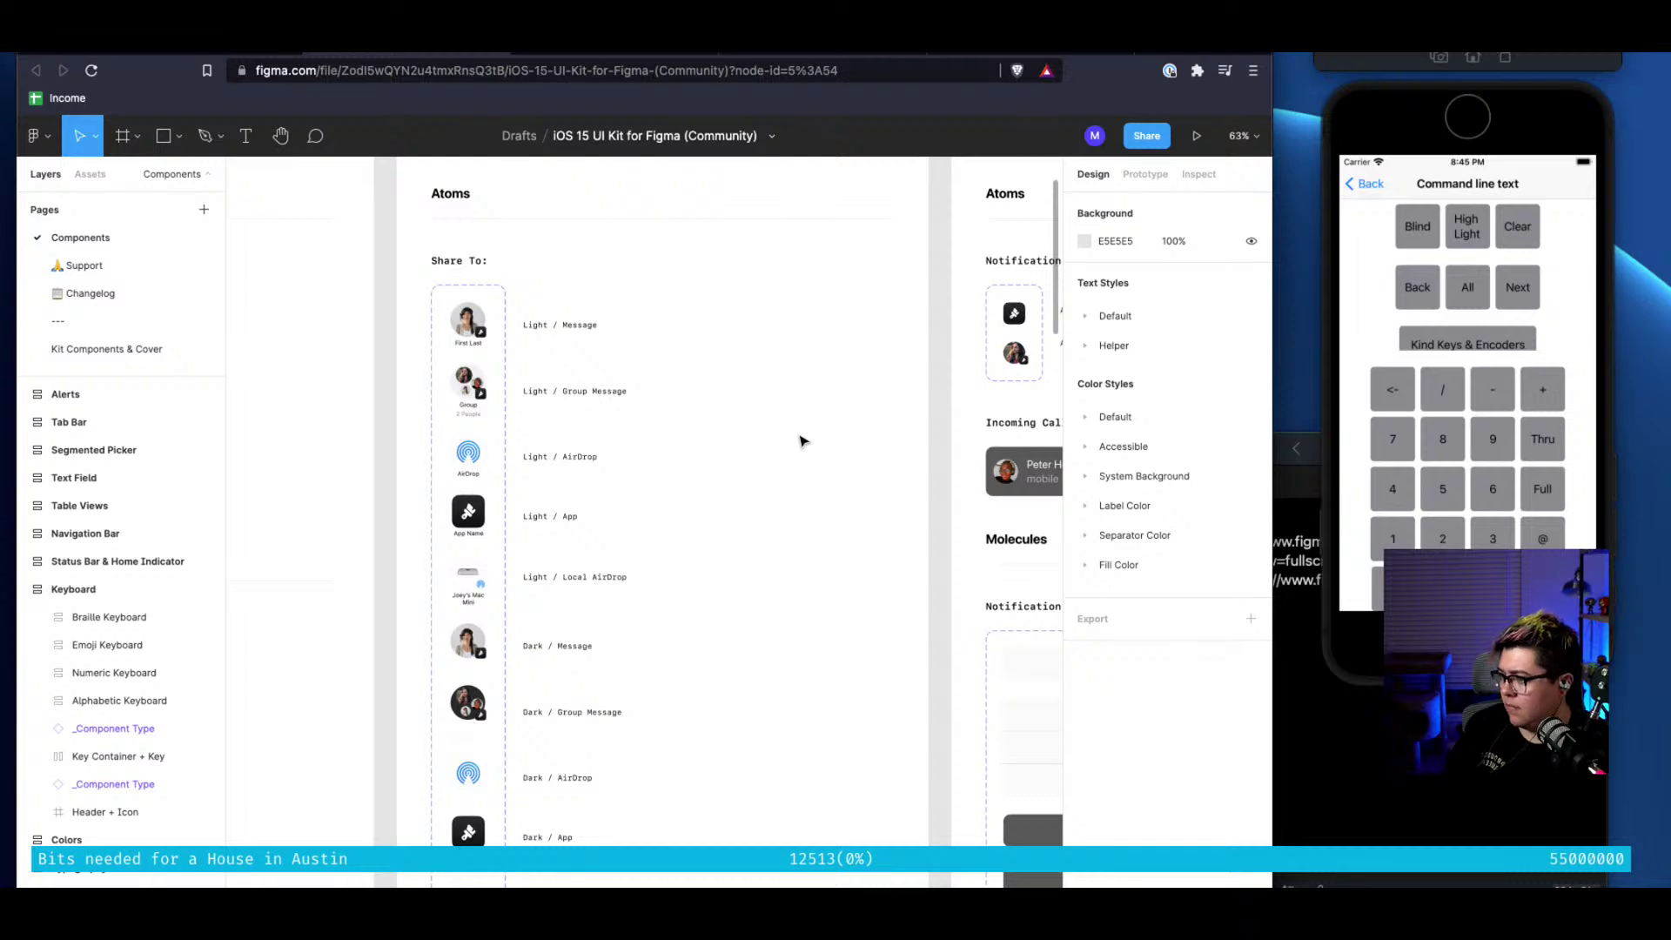
scroll(802, 441, right, 2)
scroll(802, 442, right, 5)
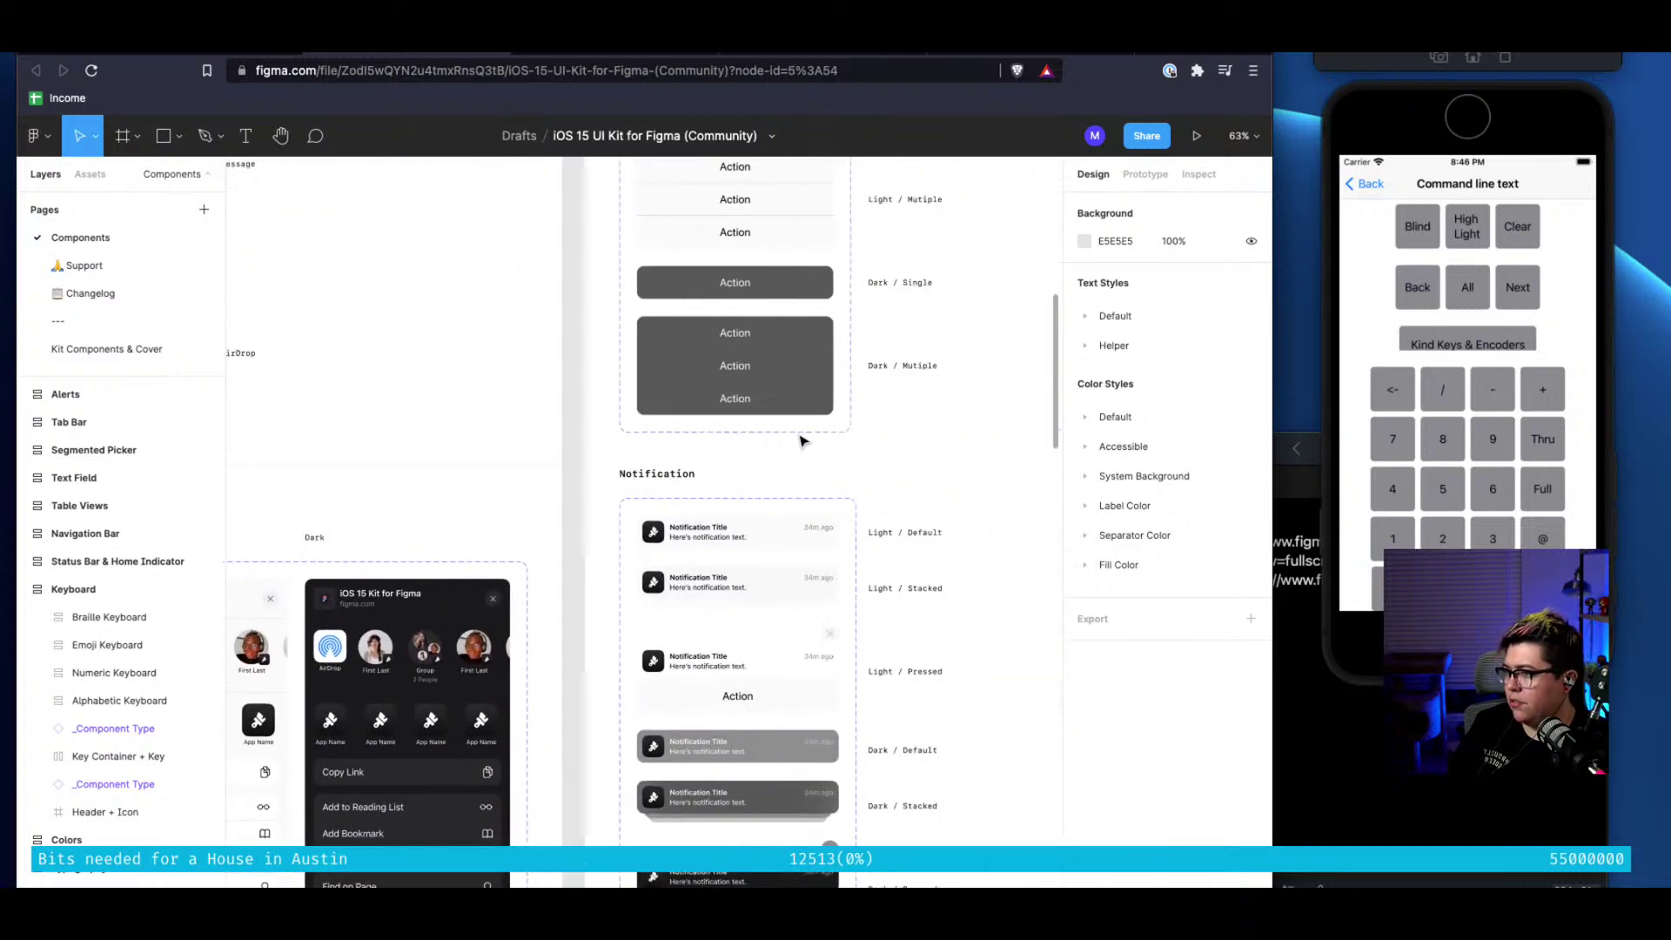
scroll(802, 441, up, 8)
scroll(802, 441, down, 3)
scroll(802, 441, right, 8)
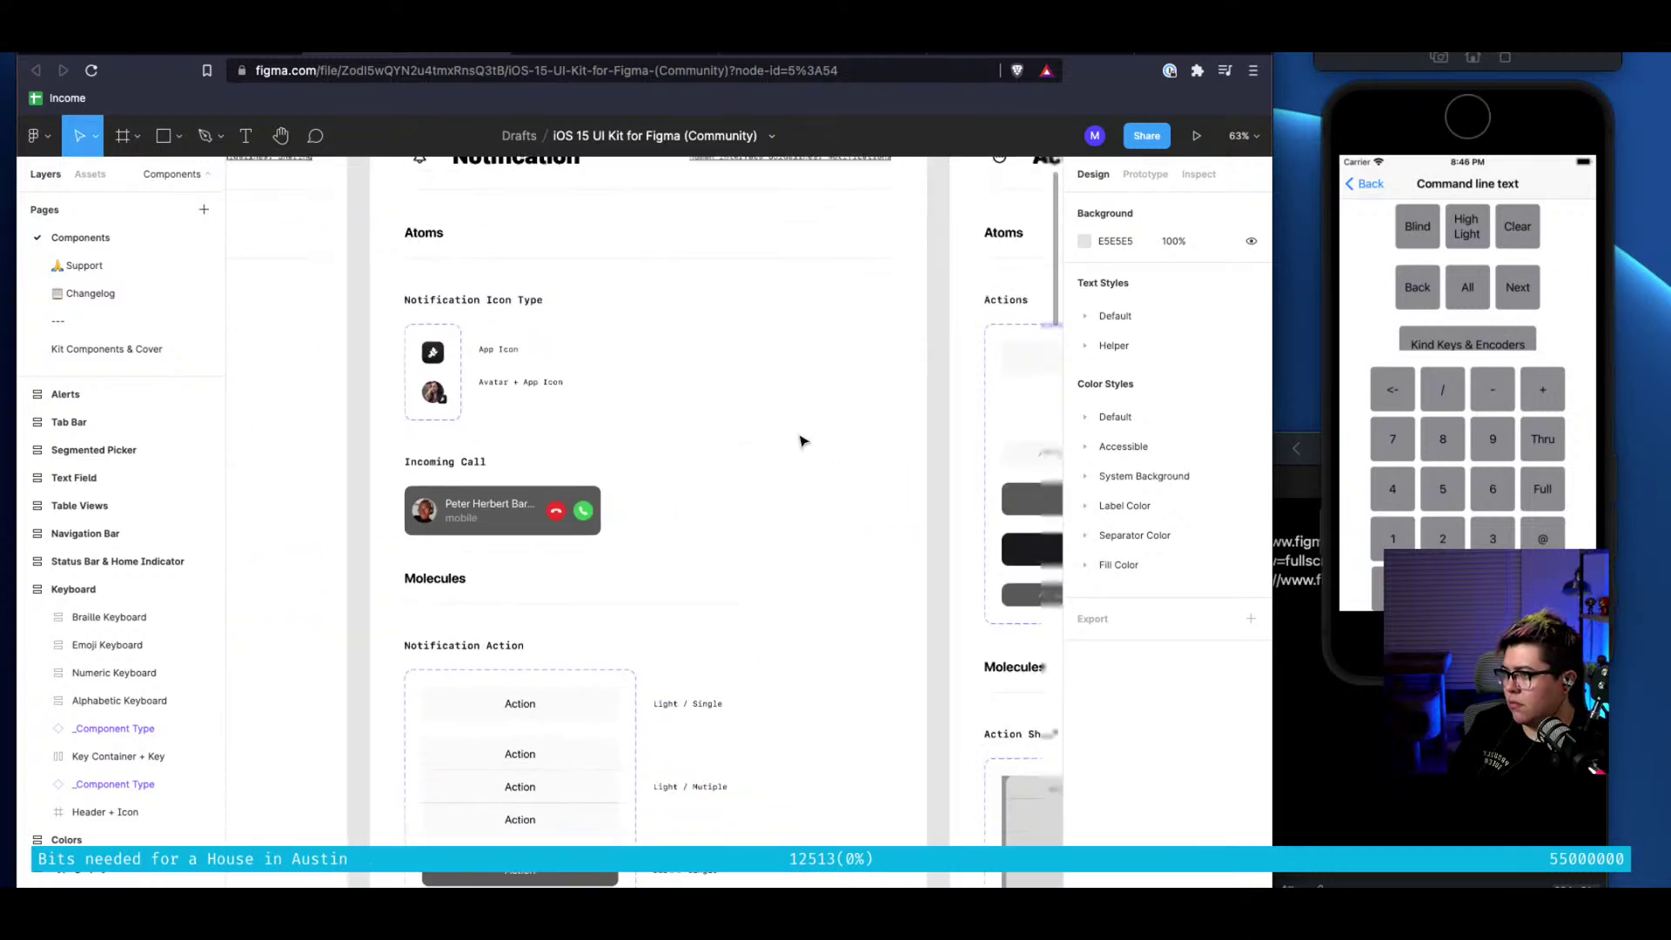
scroll(802, 442, up, 4)
scroll(802, 441, up, 1)
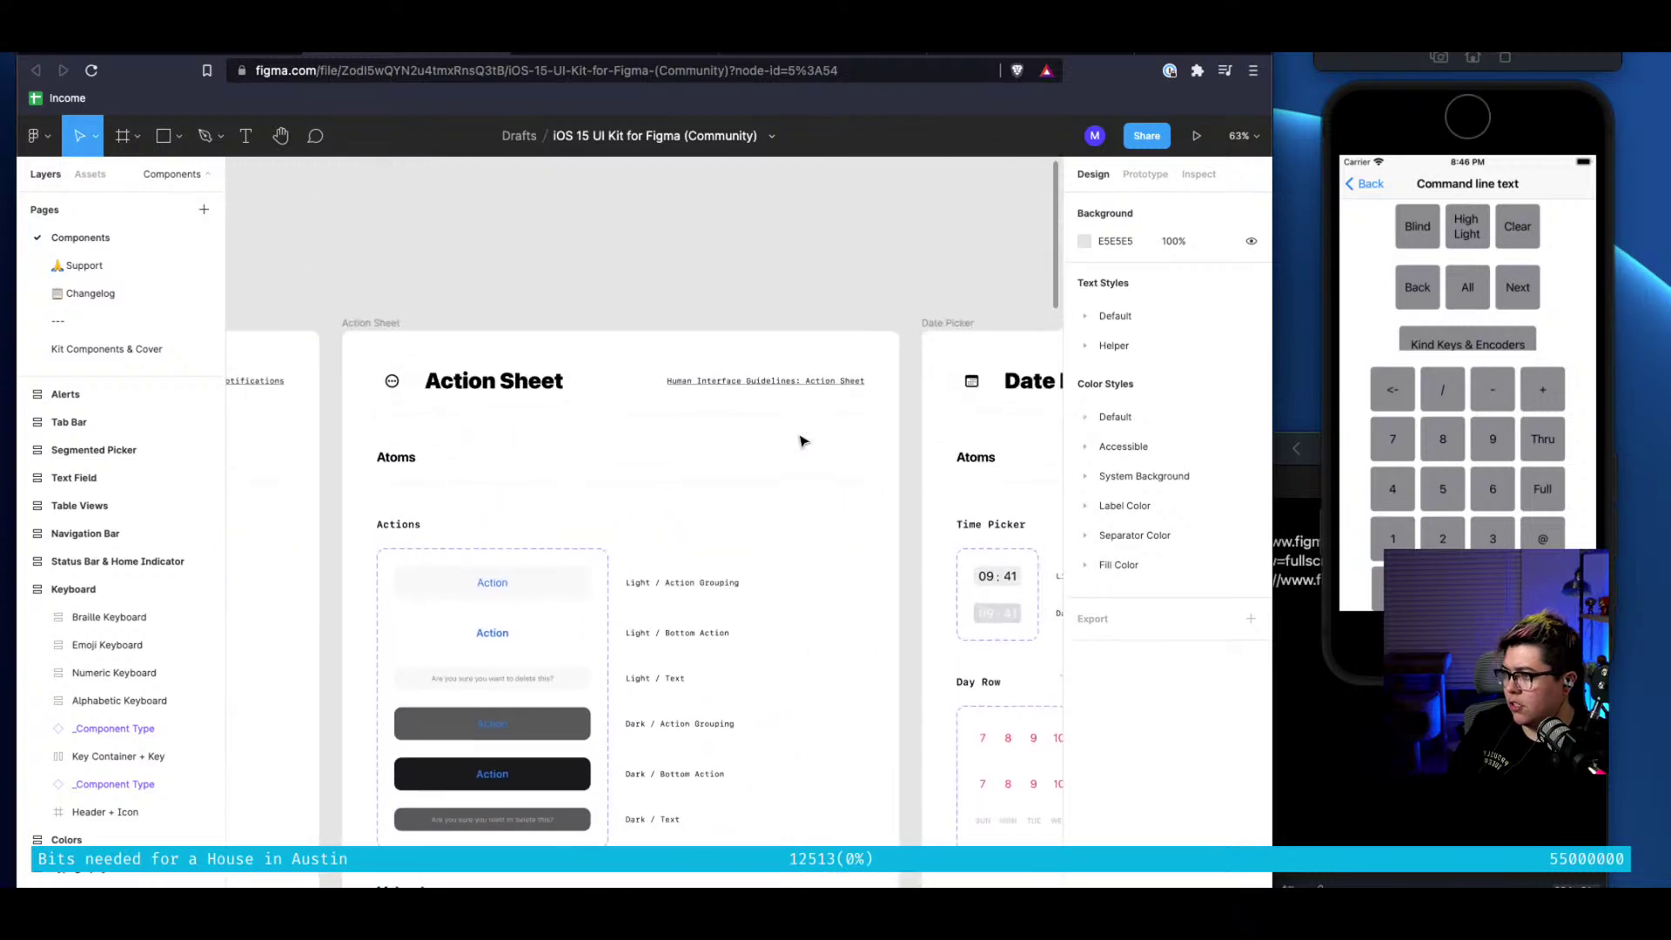
Examine the kit's date picker, video player, widgets, Safari and color picker component frames
scroll(802, 441, down, 8)
scroll(803, 441, right, 5)
scroll(802, 441, right, 8)
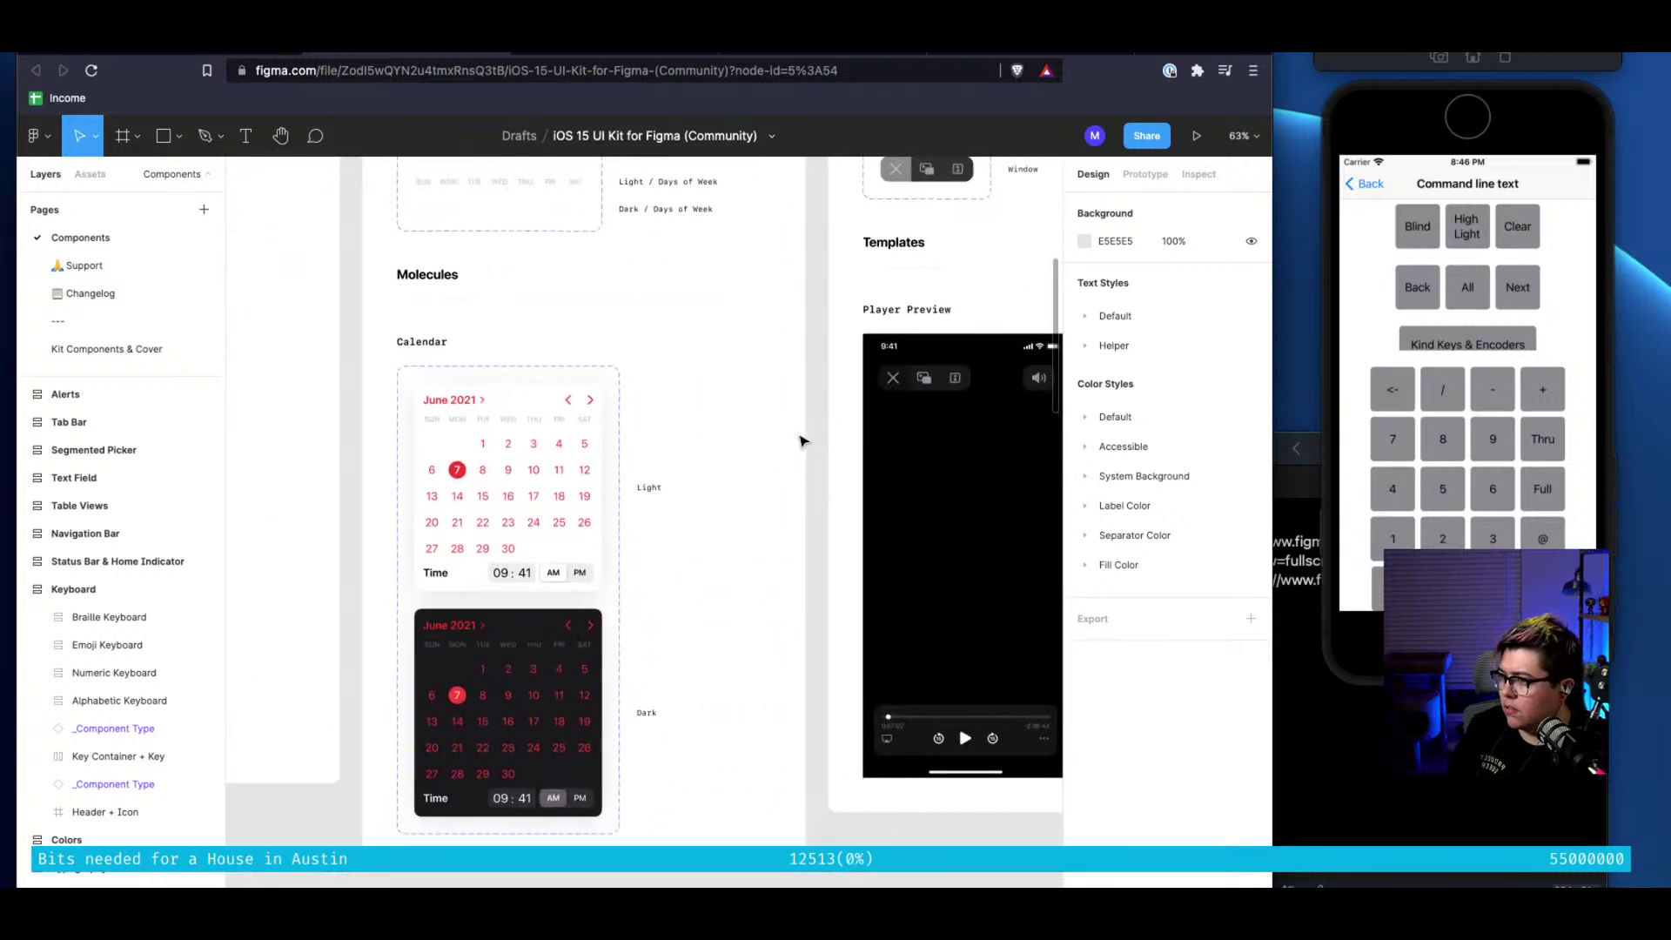
scroll(802, 441, up, 3)
scroll(803, 442, right, 6)
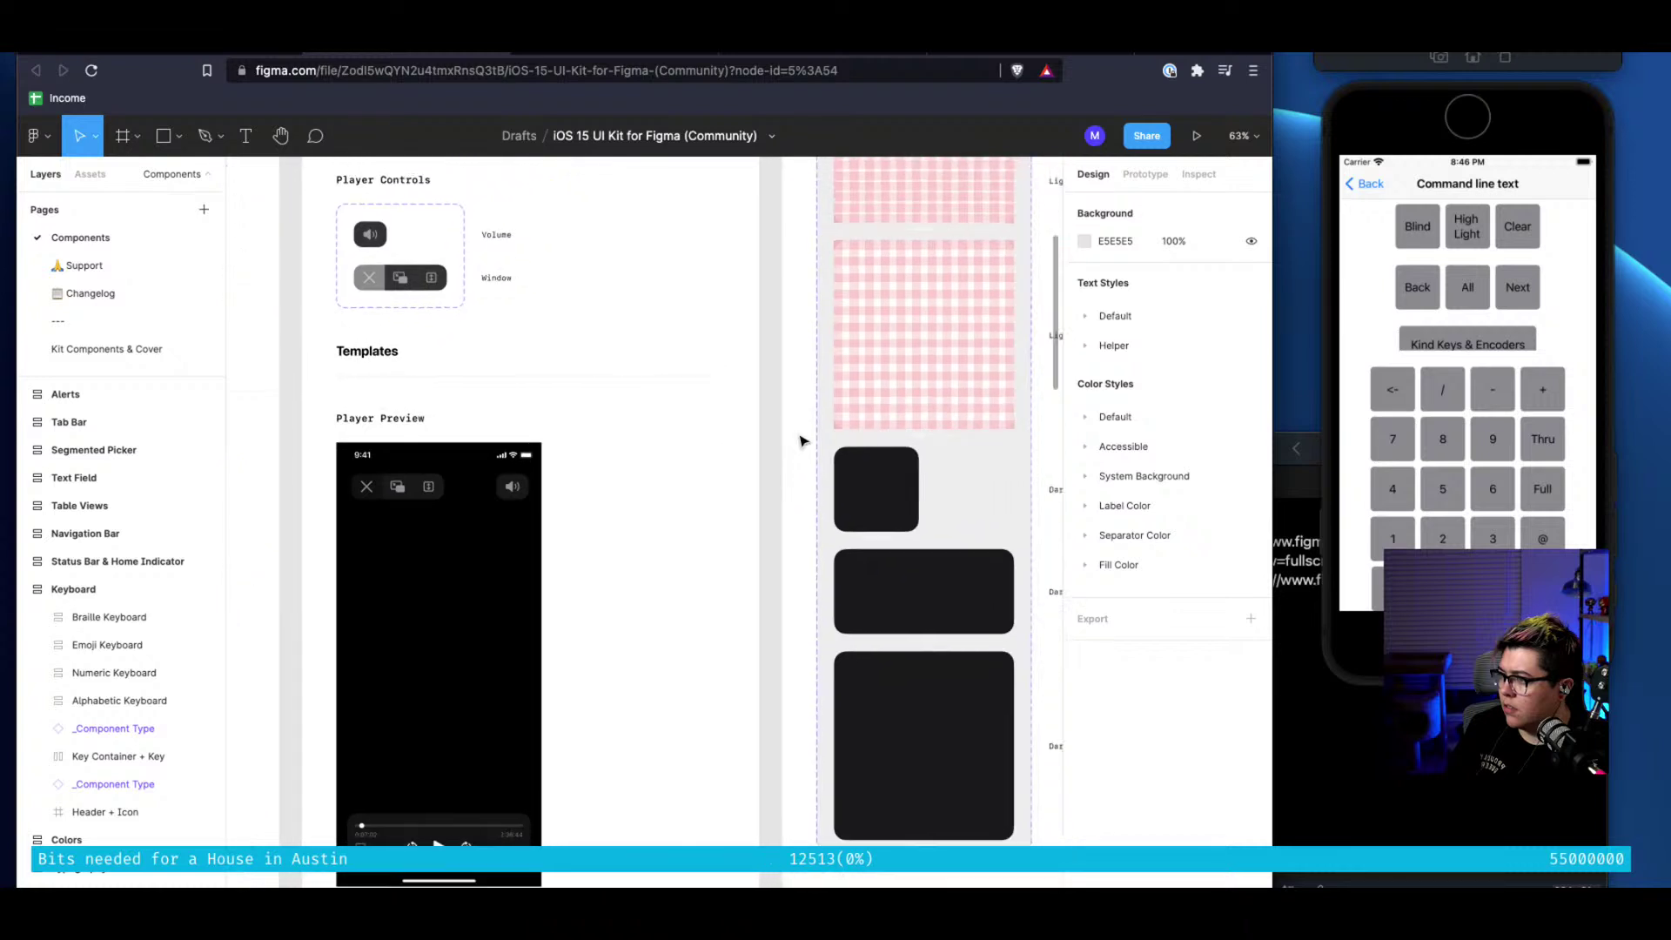
scroll(803, 441, up, 5)
scroll(803, 441, down, 4)
scroll(802, 441, down, 4)
scroll(803, 441, right, 1)
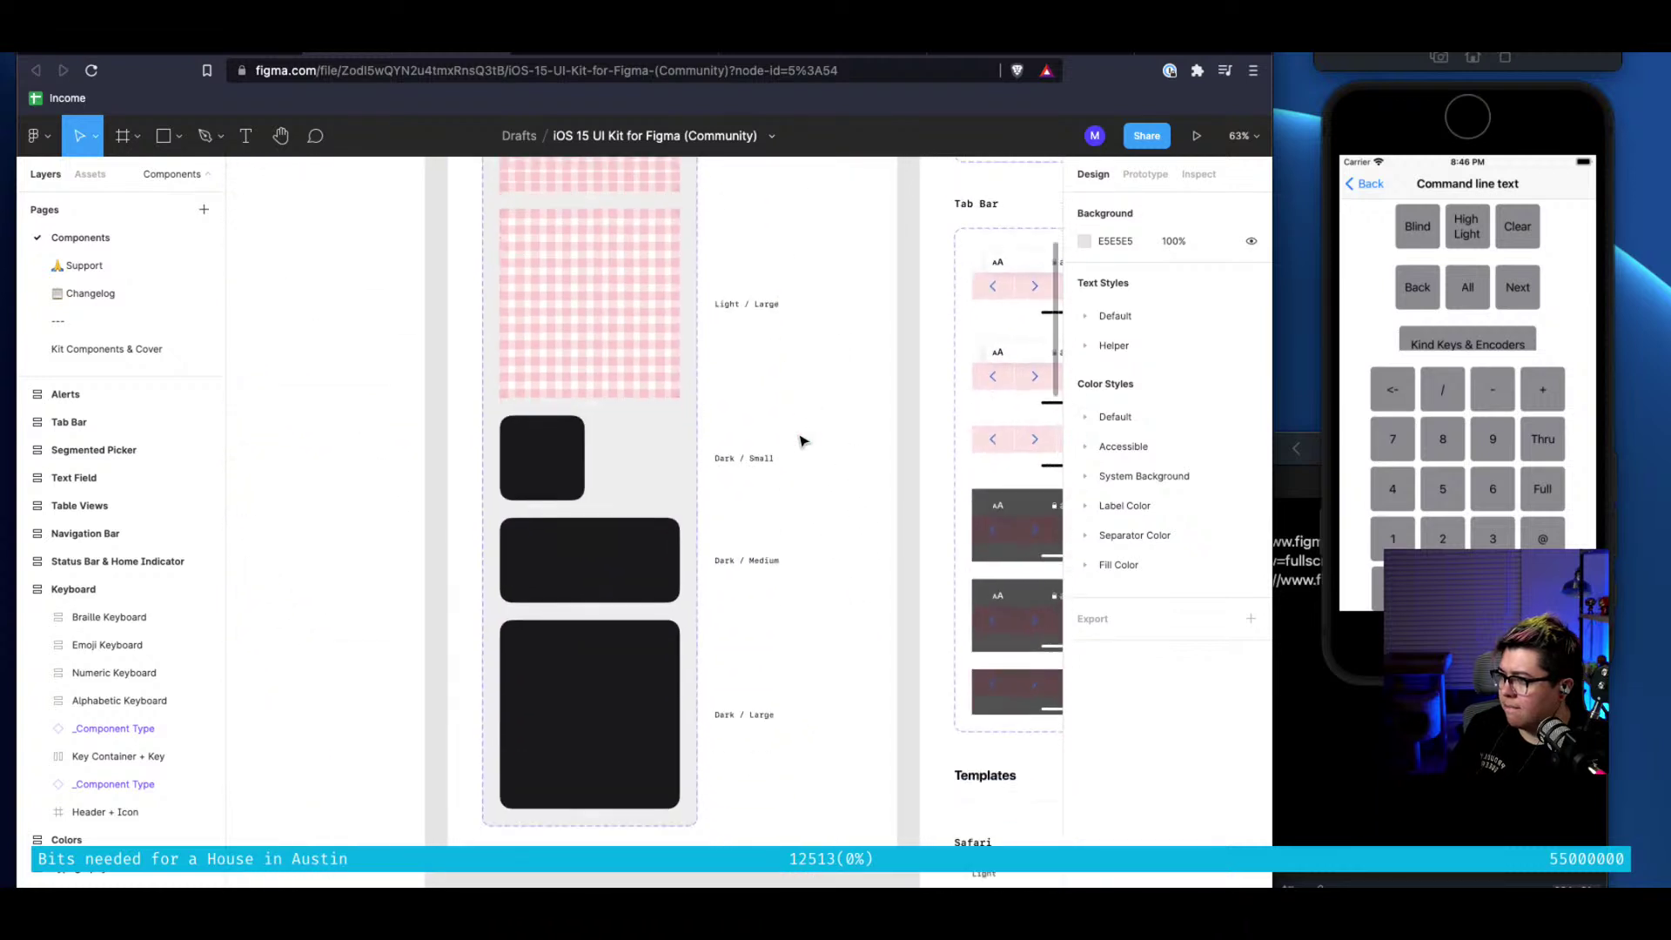
scroll(802, 442, right, 7)
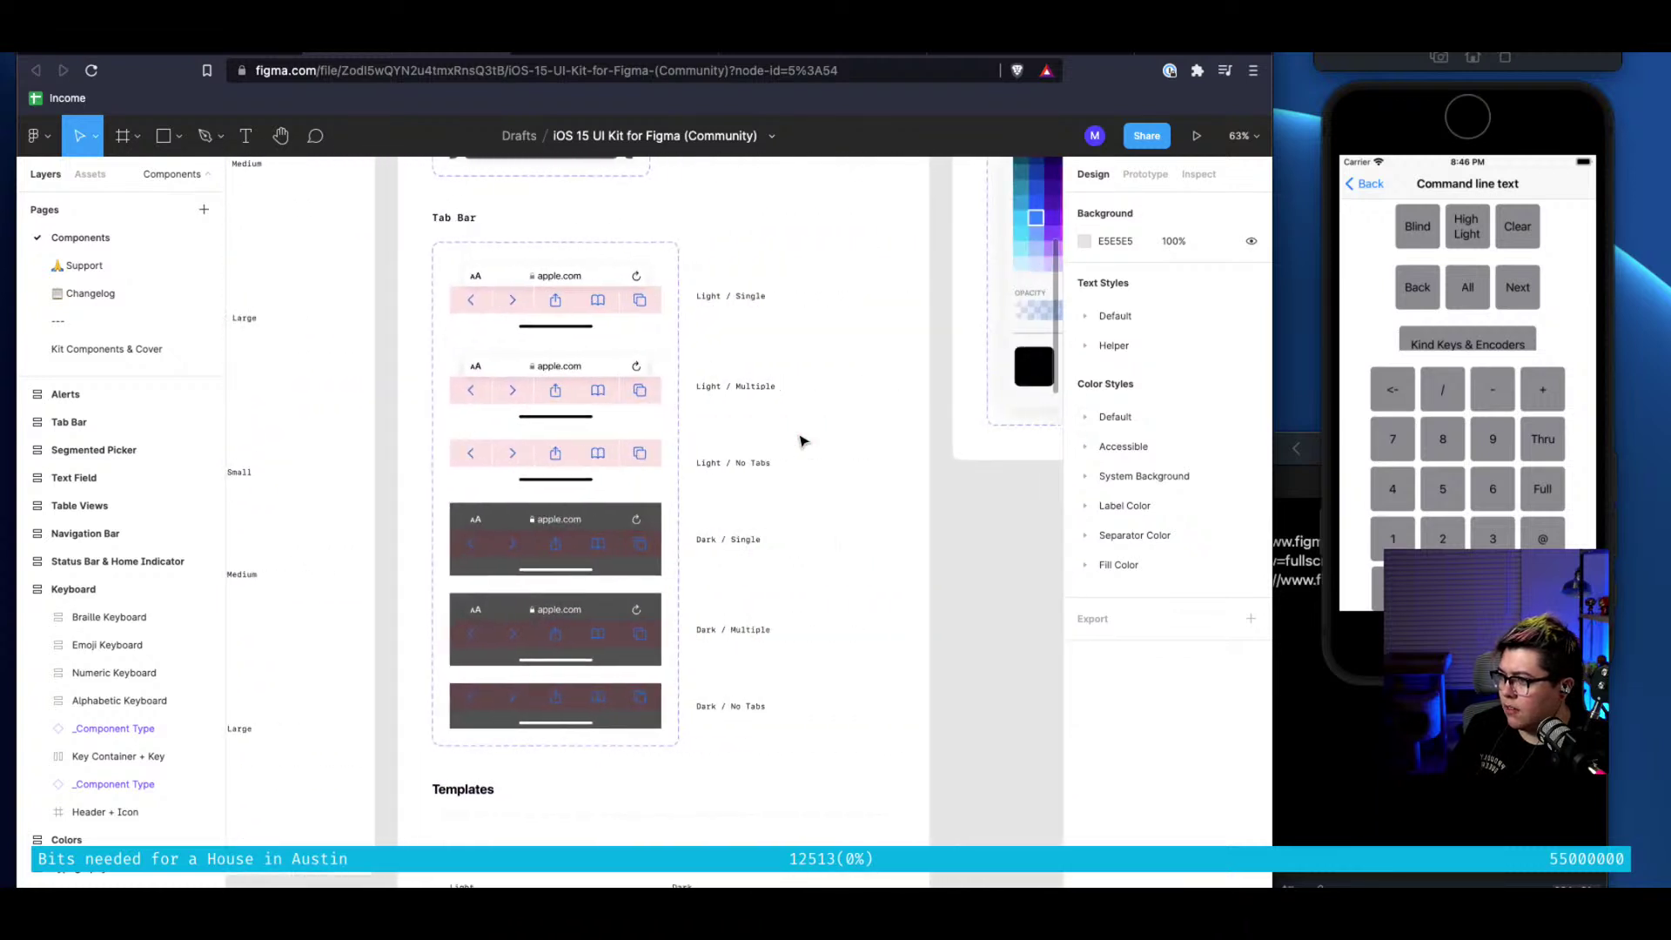
scroll(802, 442, down, 8)
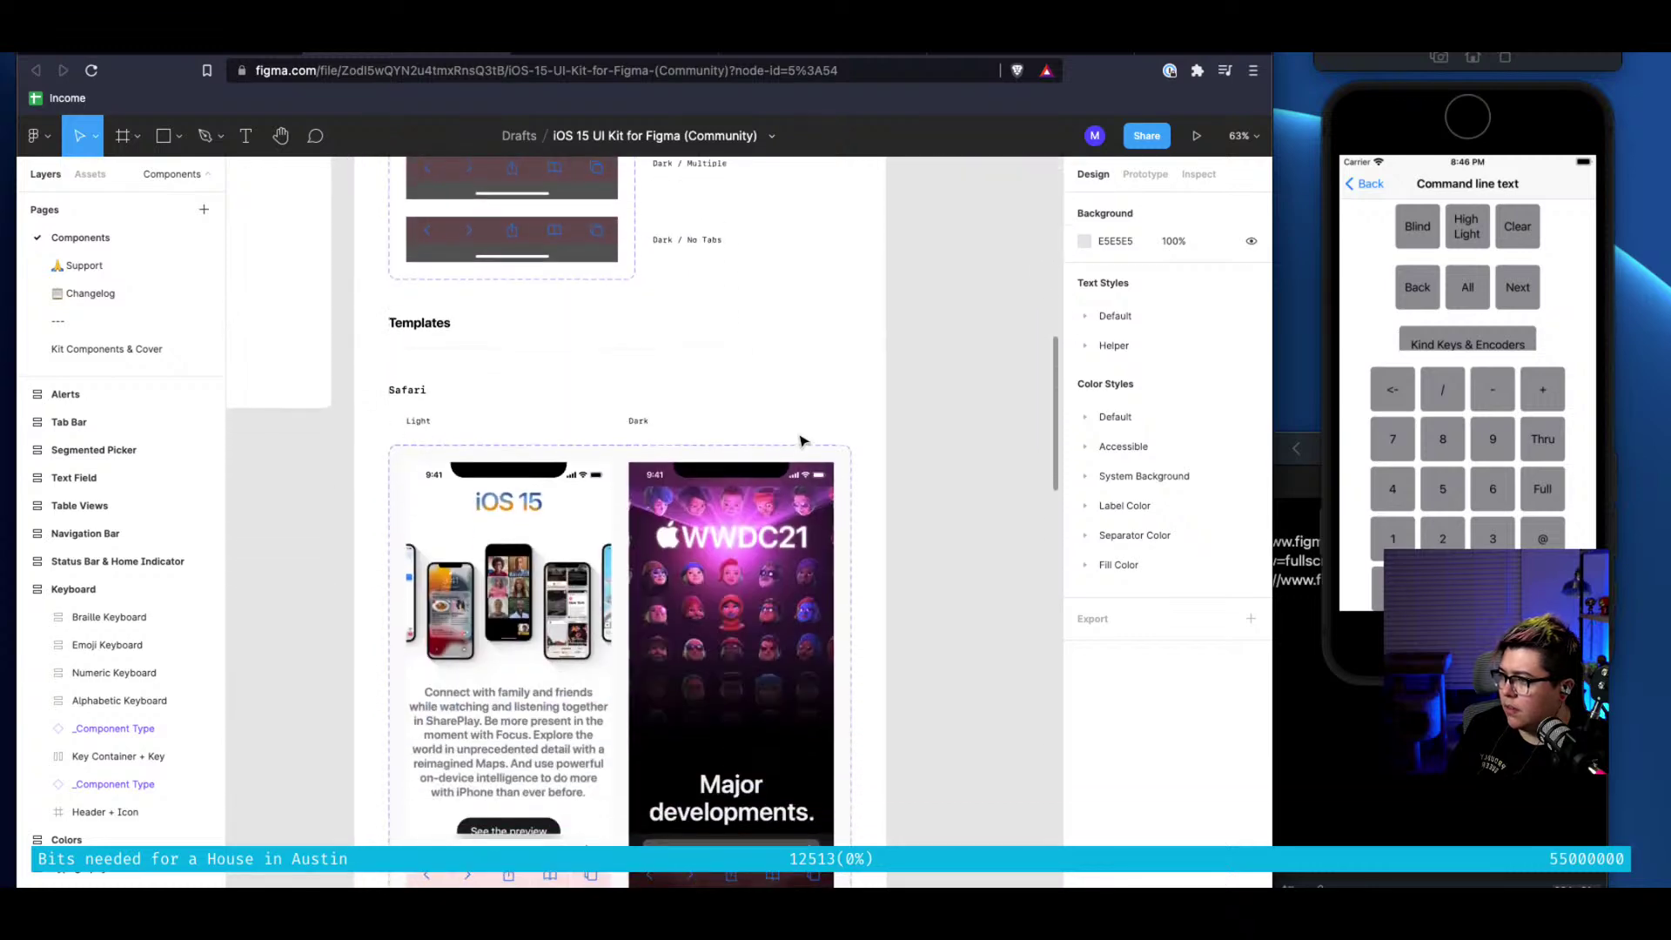
scroll(802, 441, right, 3)
scroll(803, 441, up, 10)
scroll(803, 441, right, 3)
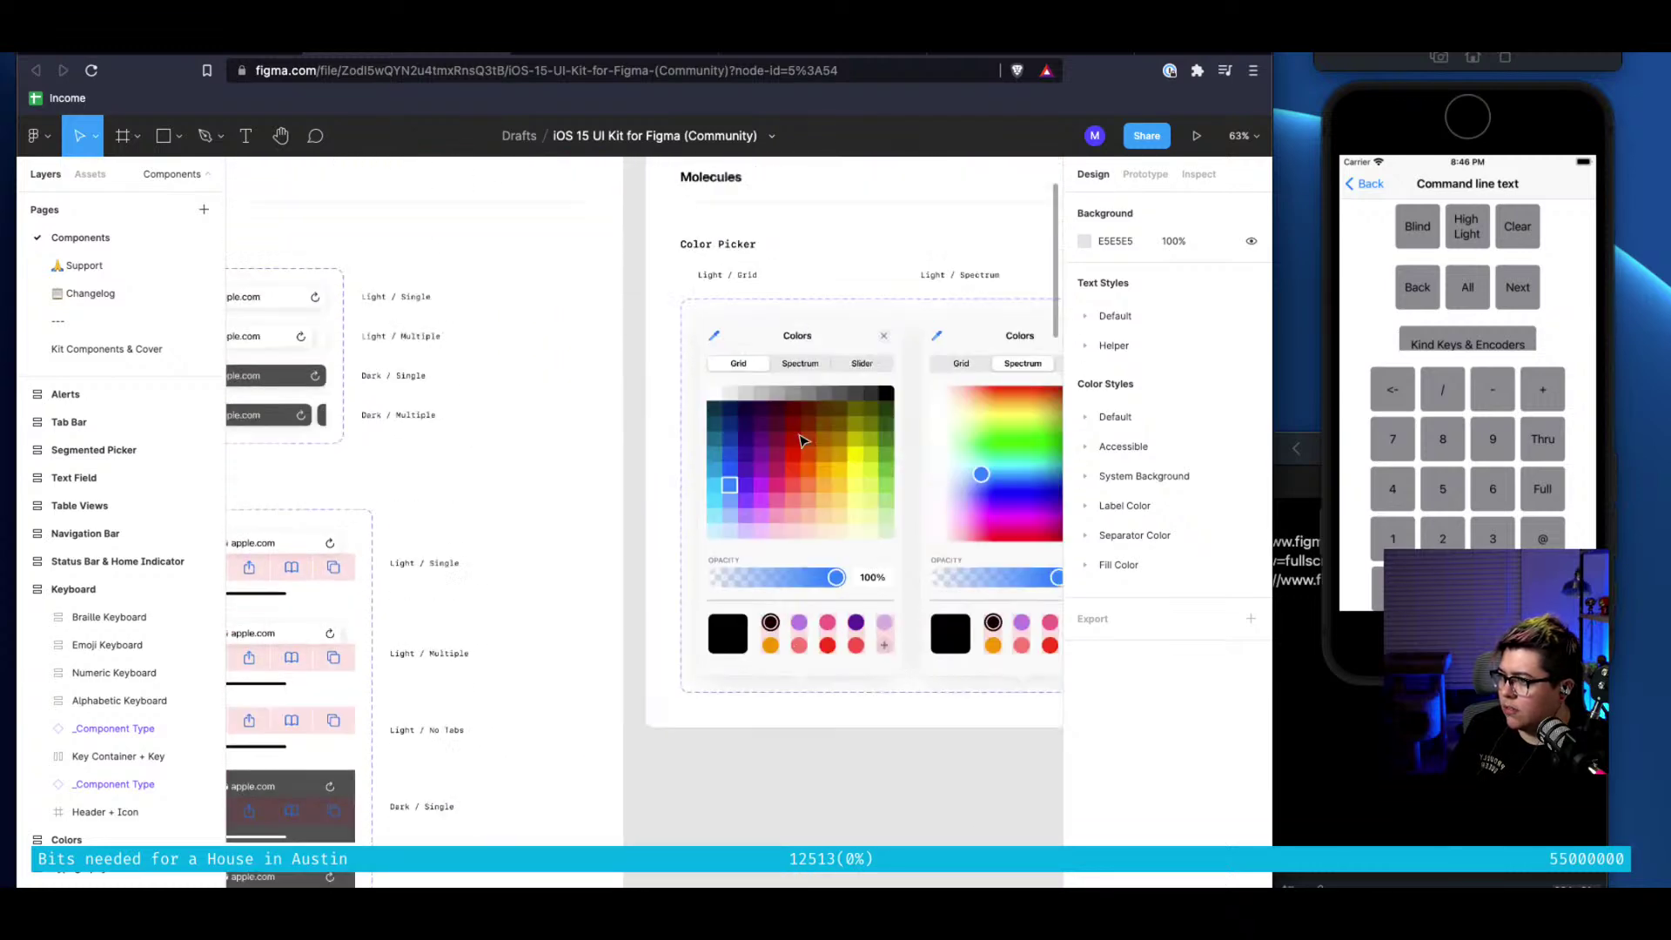
scroll(802, 441, down, 2)
scroll(802, 442, right, 6)
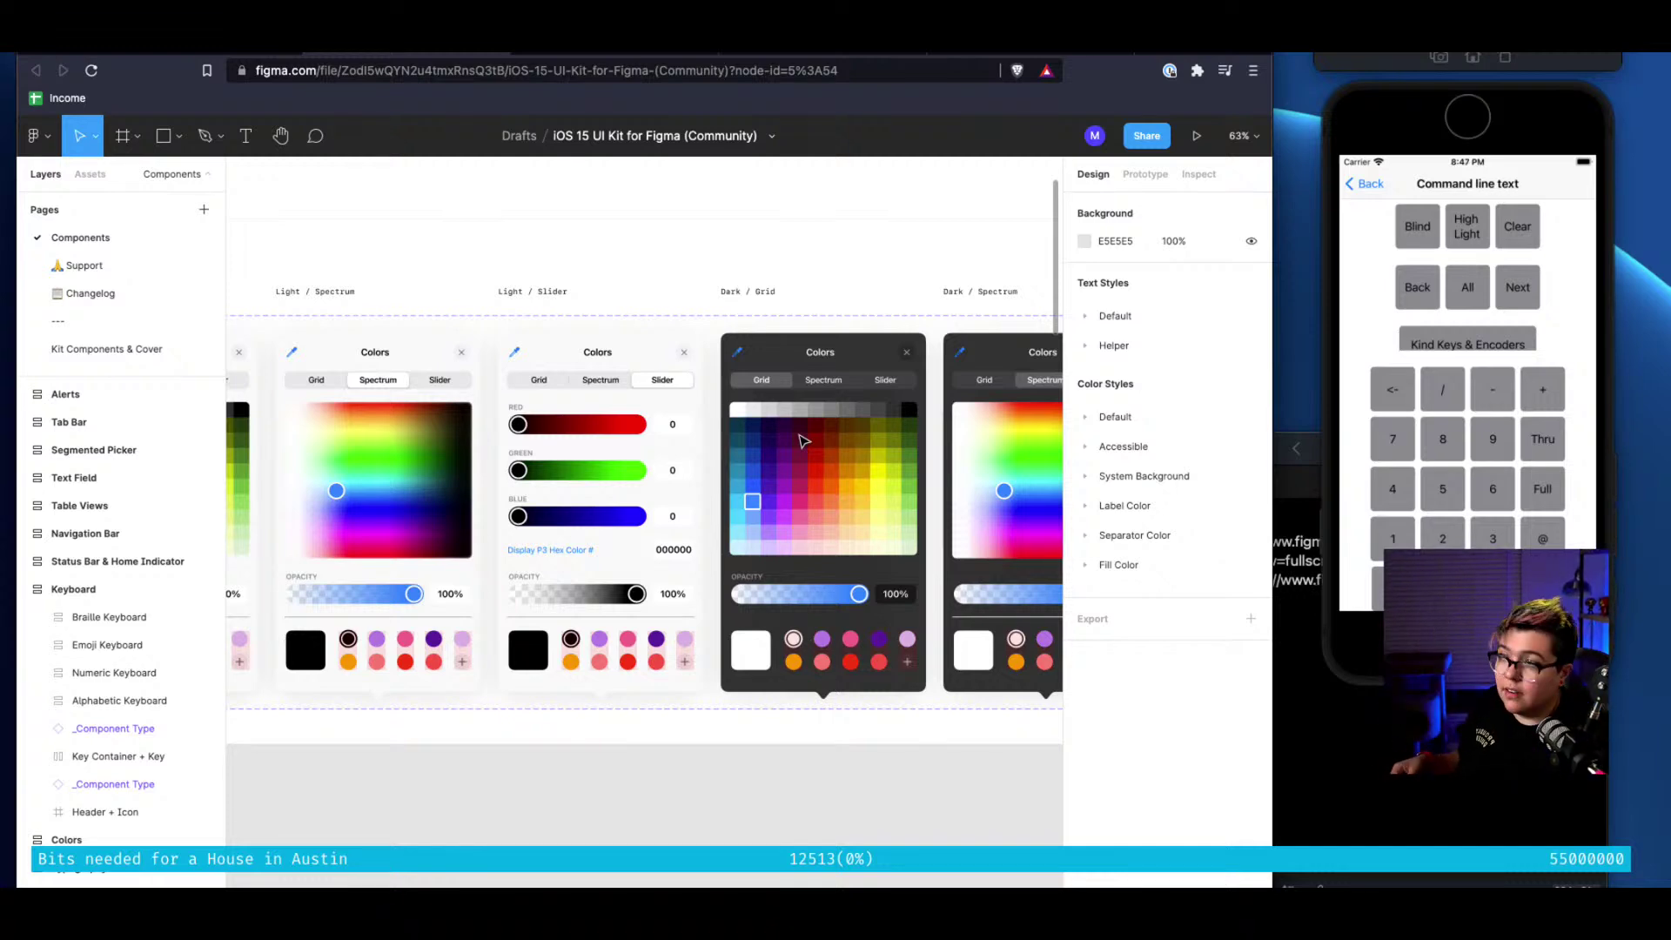
key(ctrl+Up)
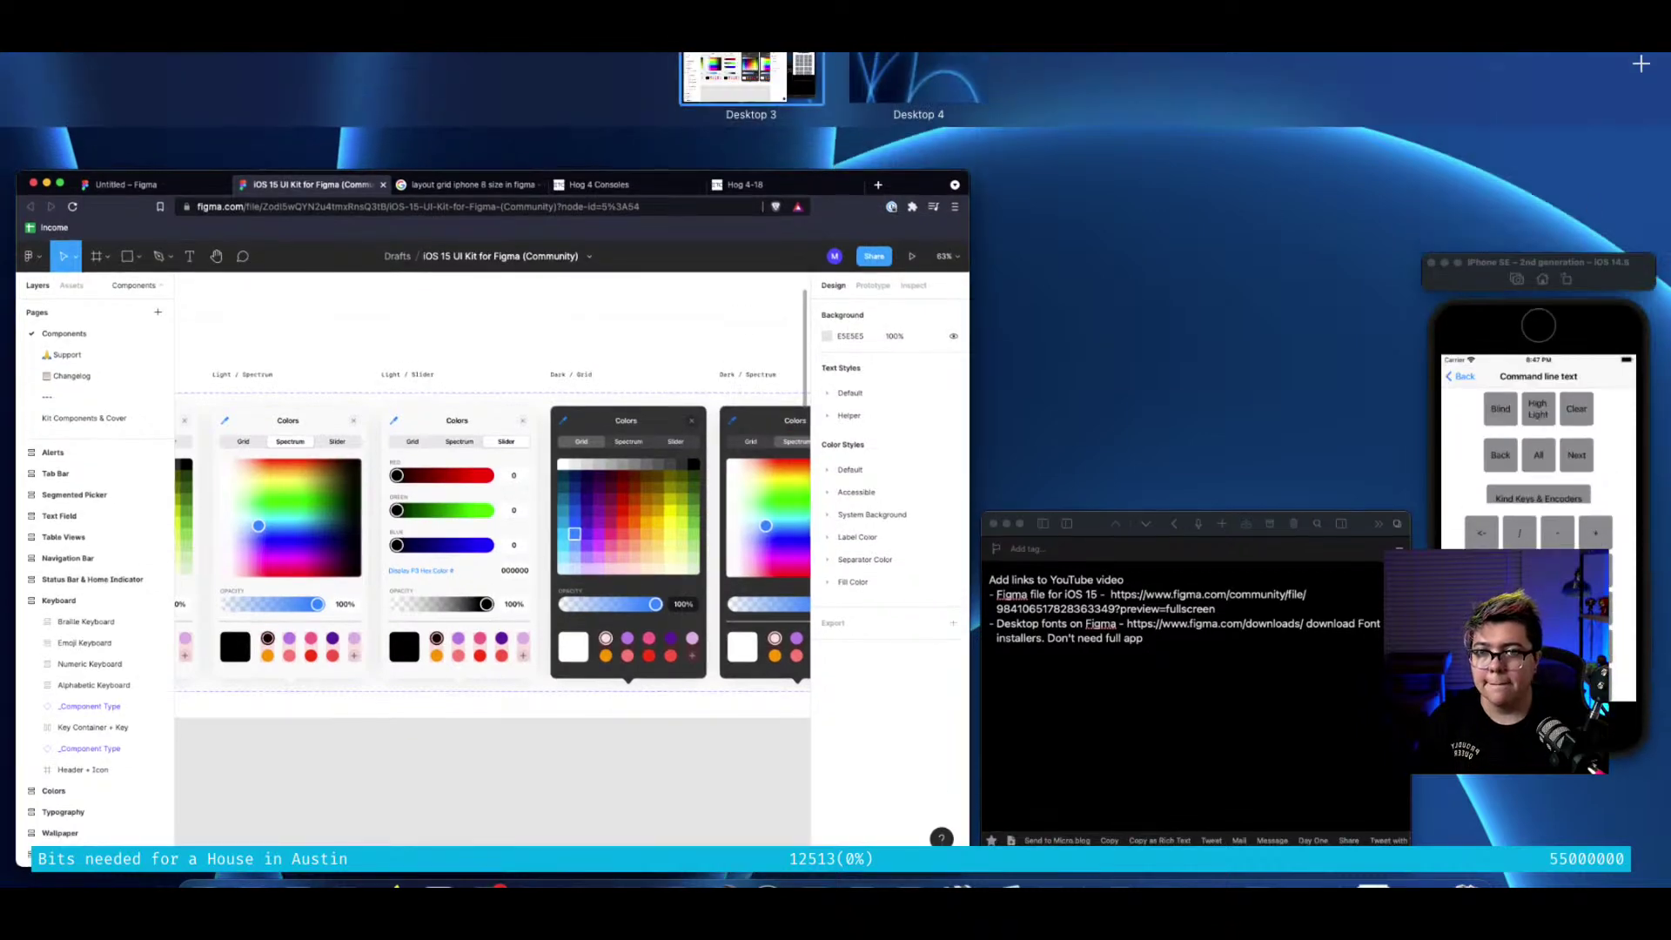
key(ctrl+Up)
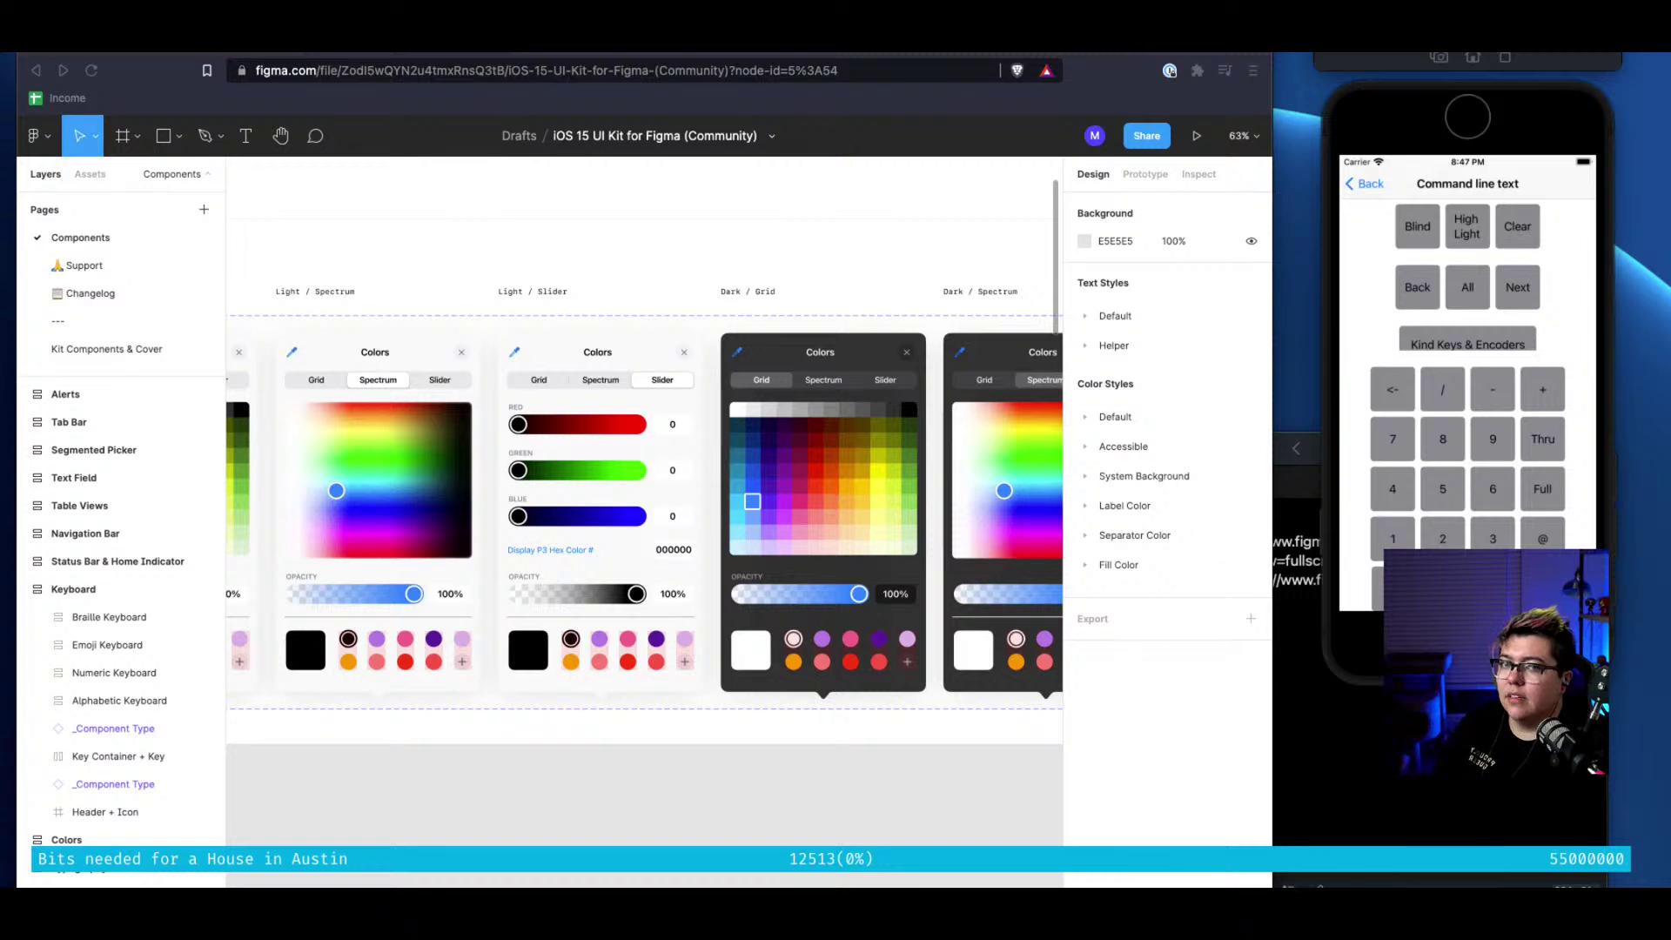
Look past the dark color pickers to the App Clip frame, and back over the Safari, date picker and video player frames
scroll(644, 502, right, 15)
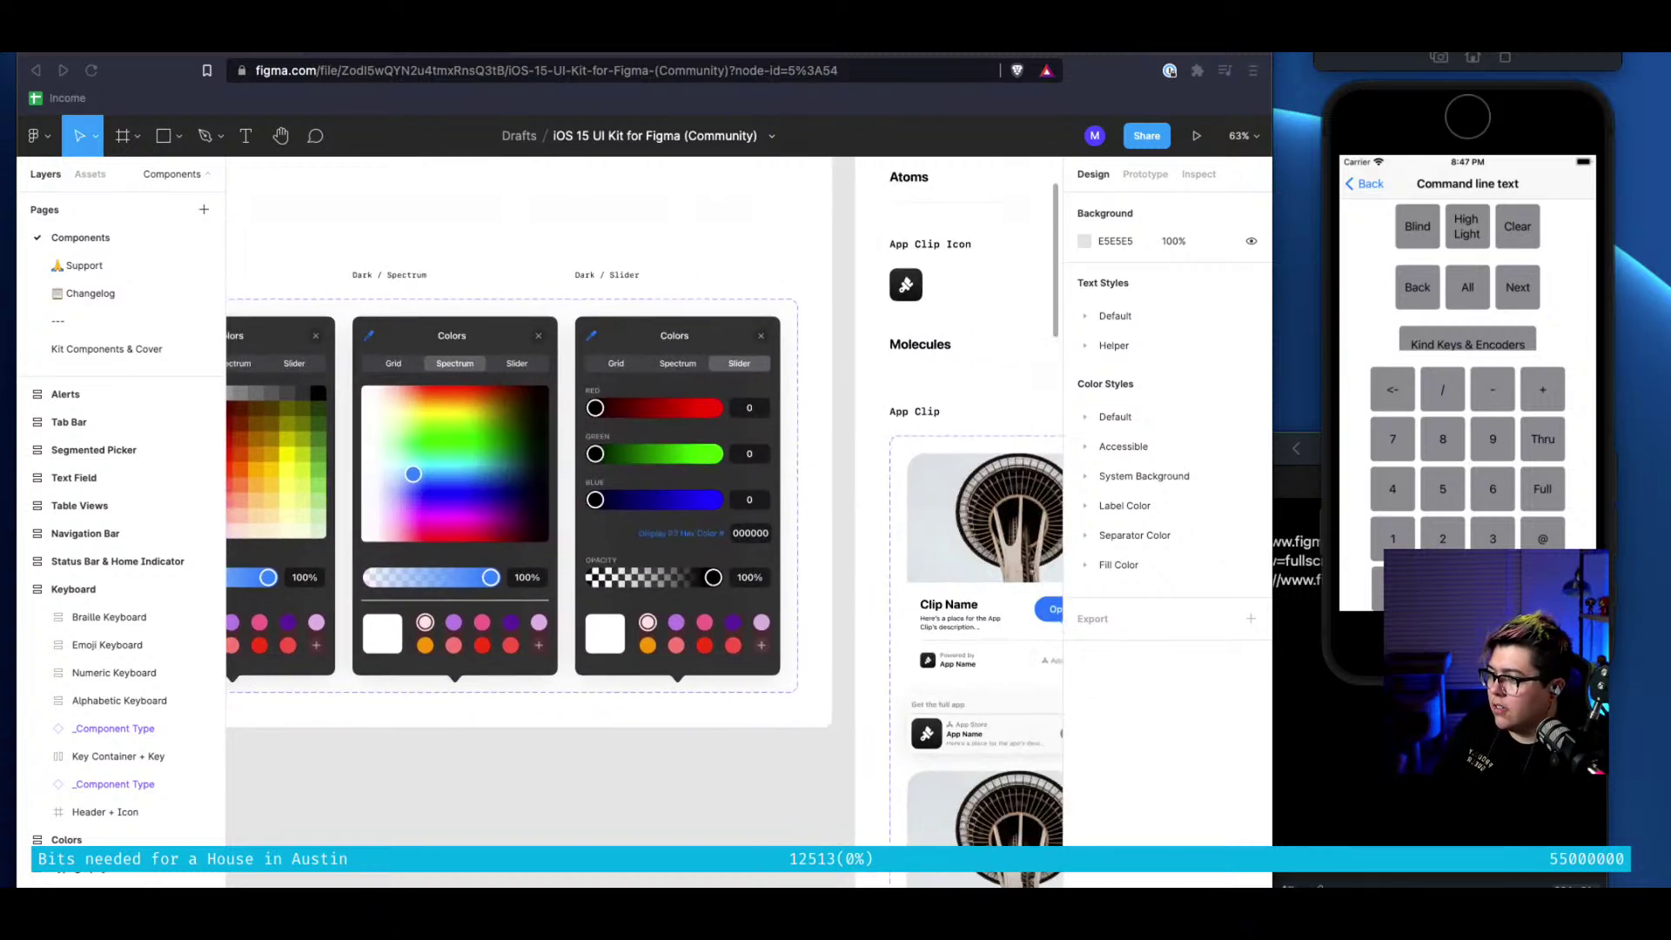
scroll(644, 502, left, 15)
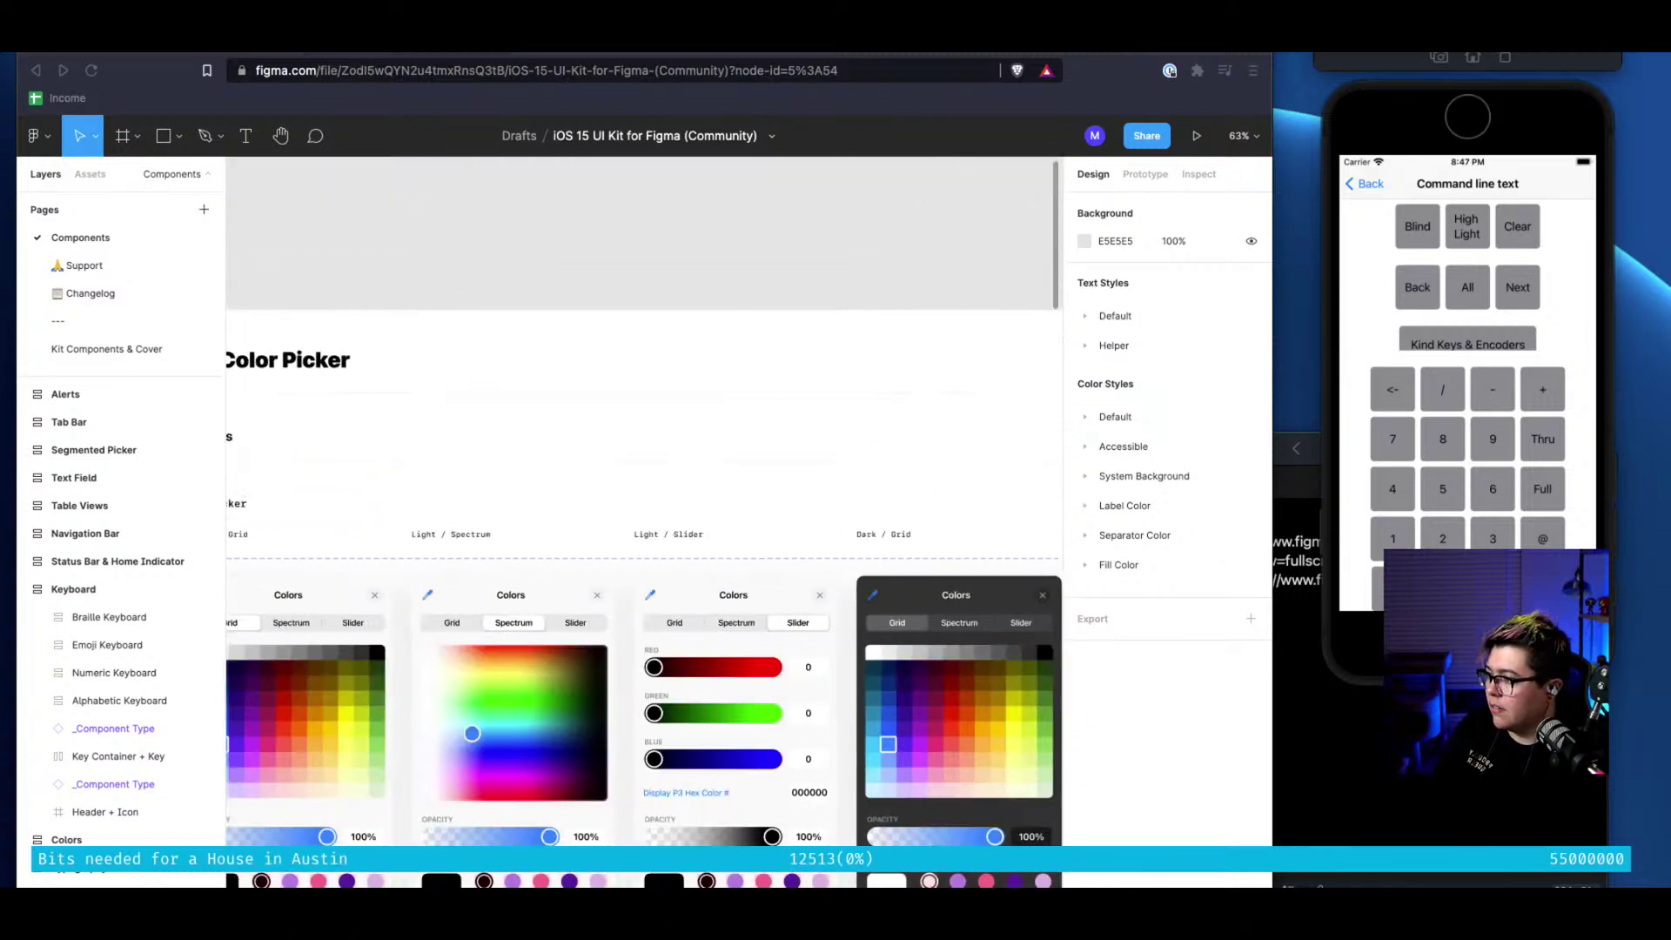
scroll(644, 502, left, 2)
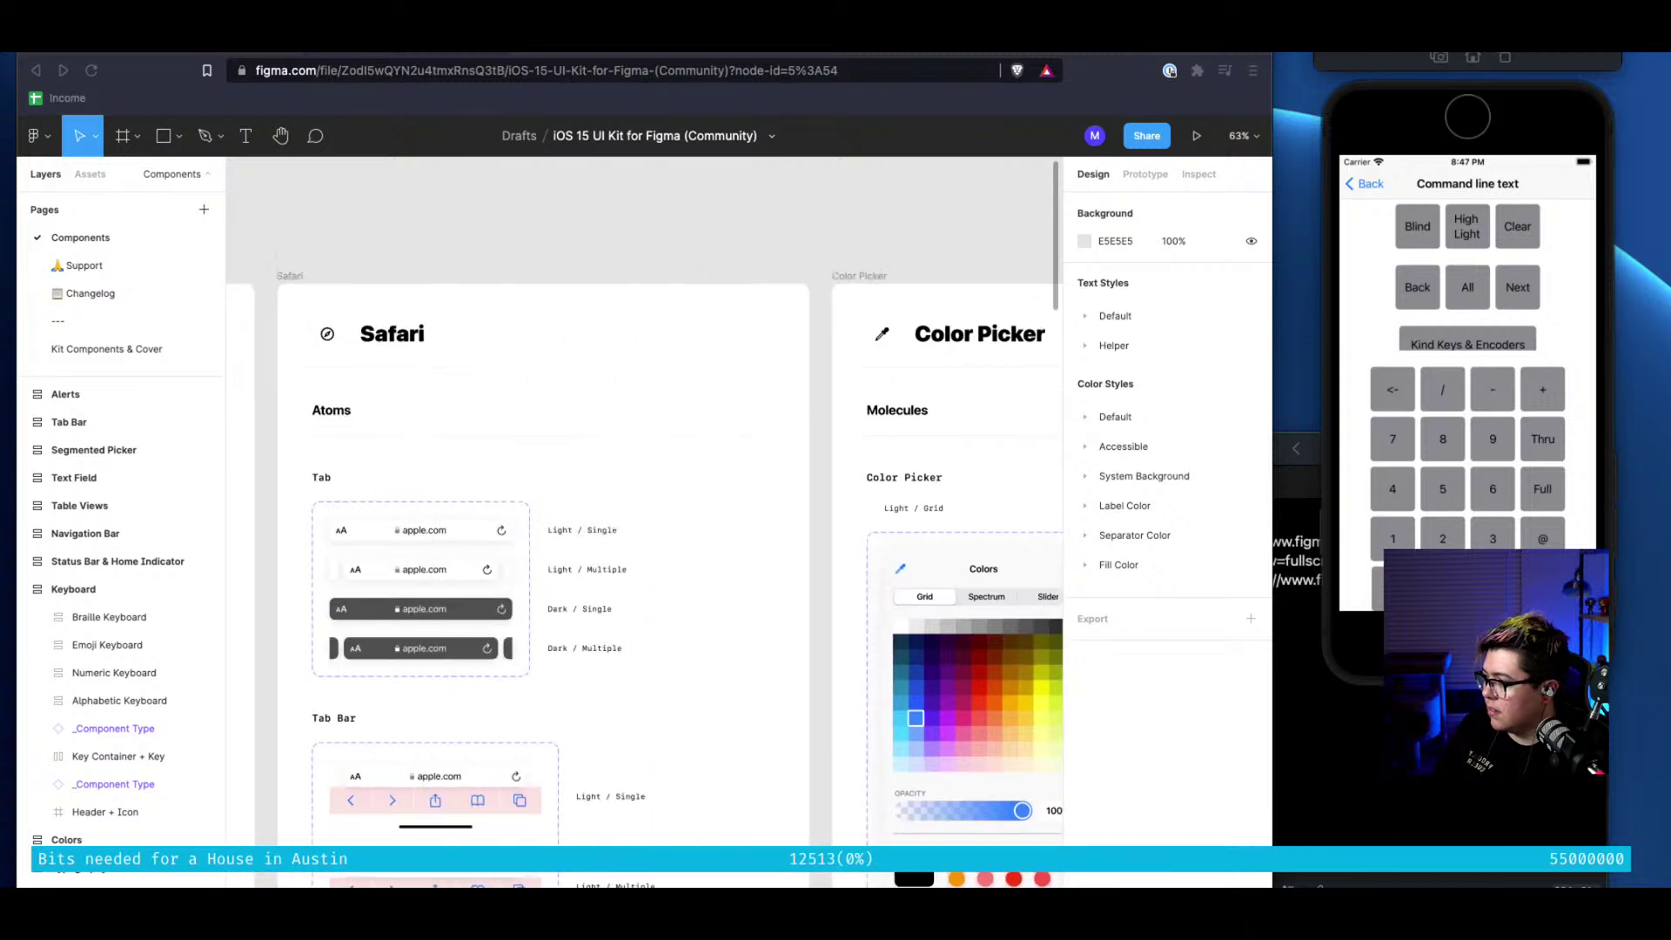
scroll(120, 609, down, 1)
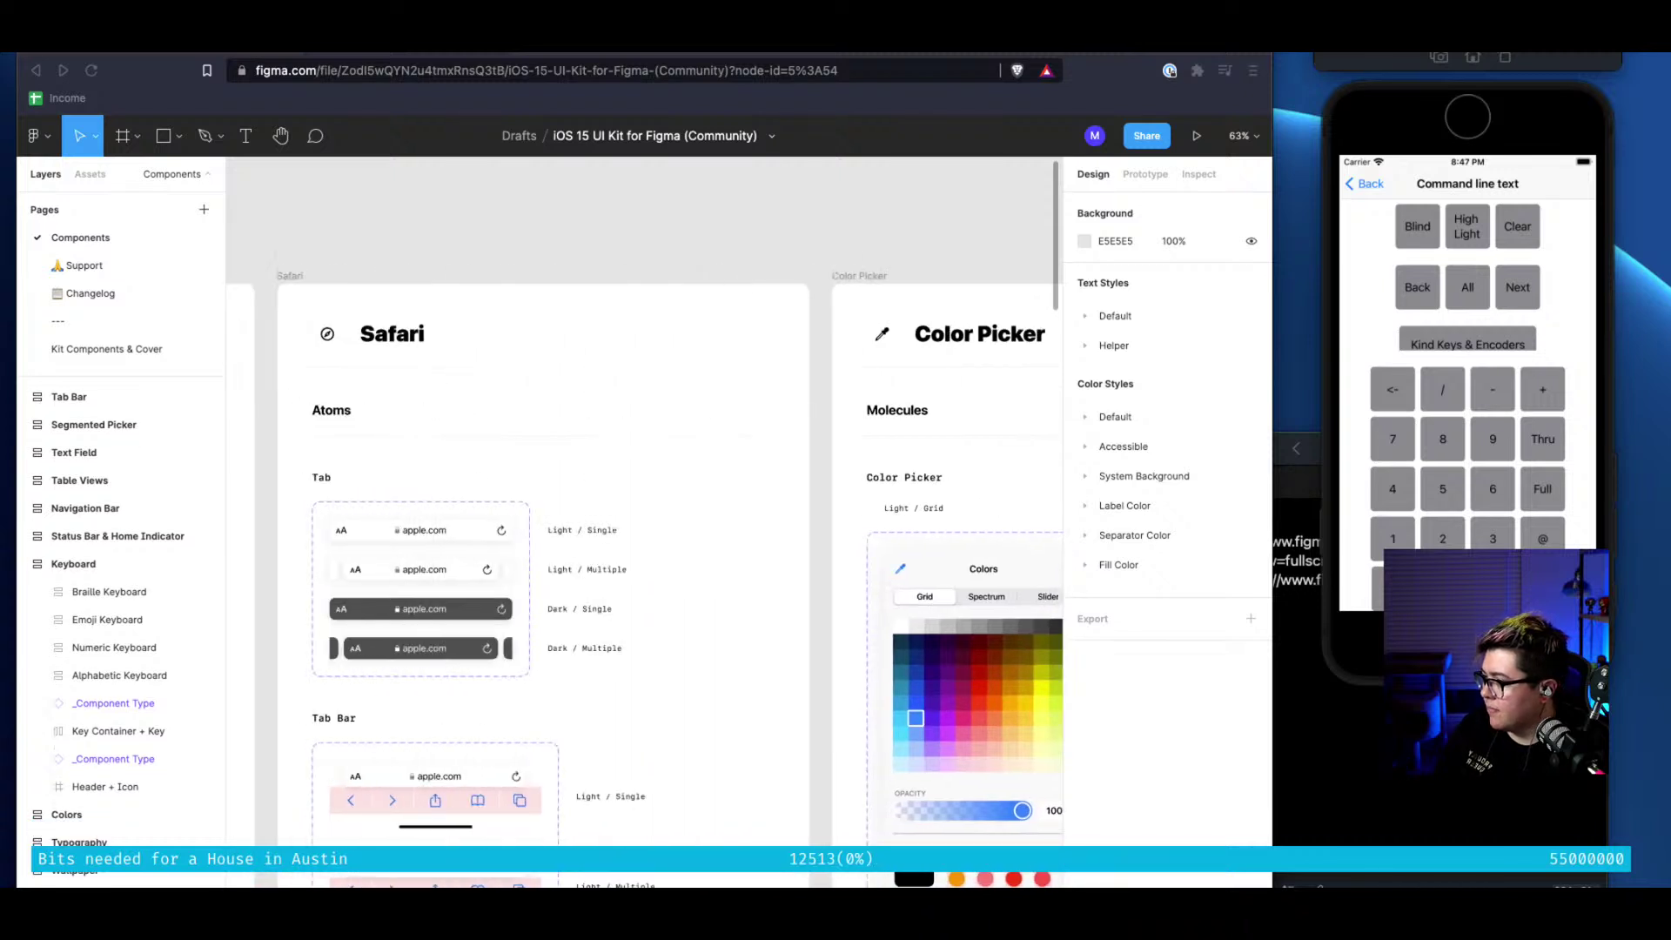
scroll(644, 502, left, 20)
scroll(644, 502, down, 4)
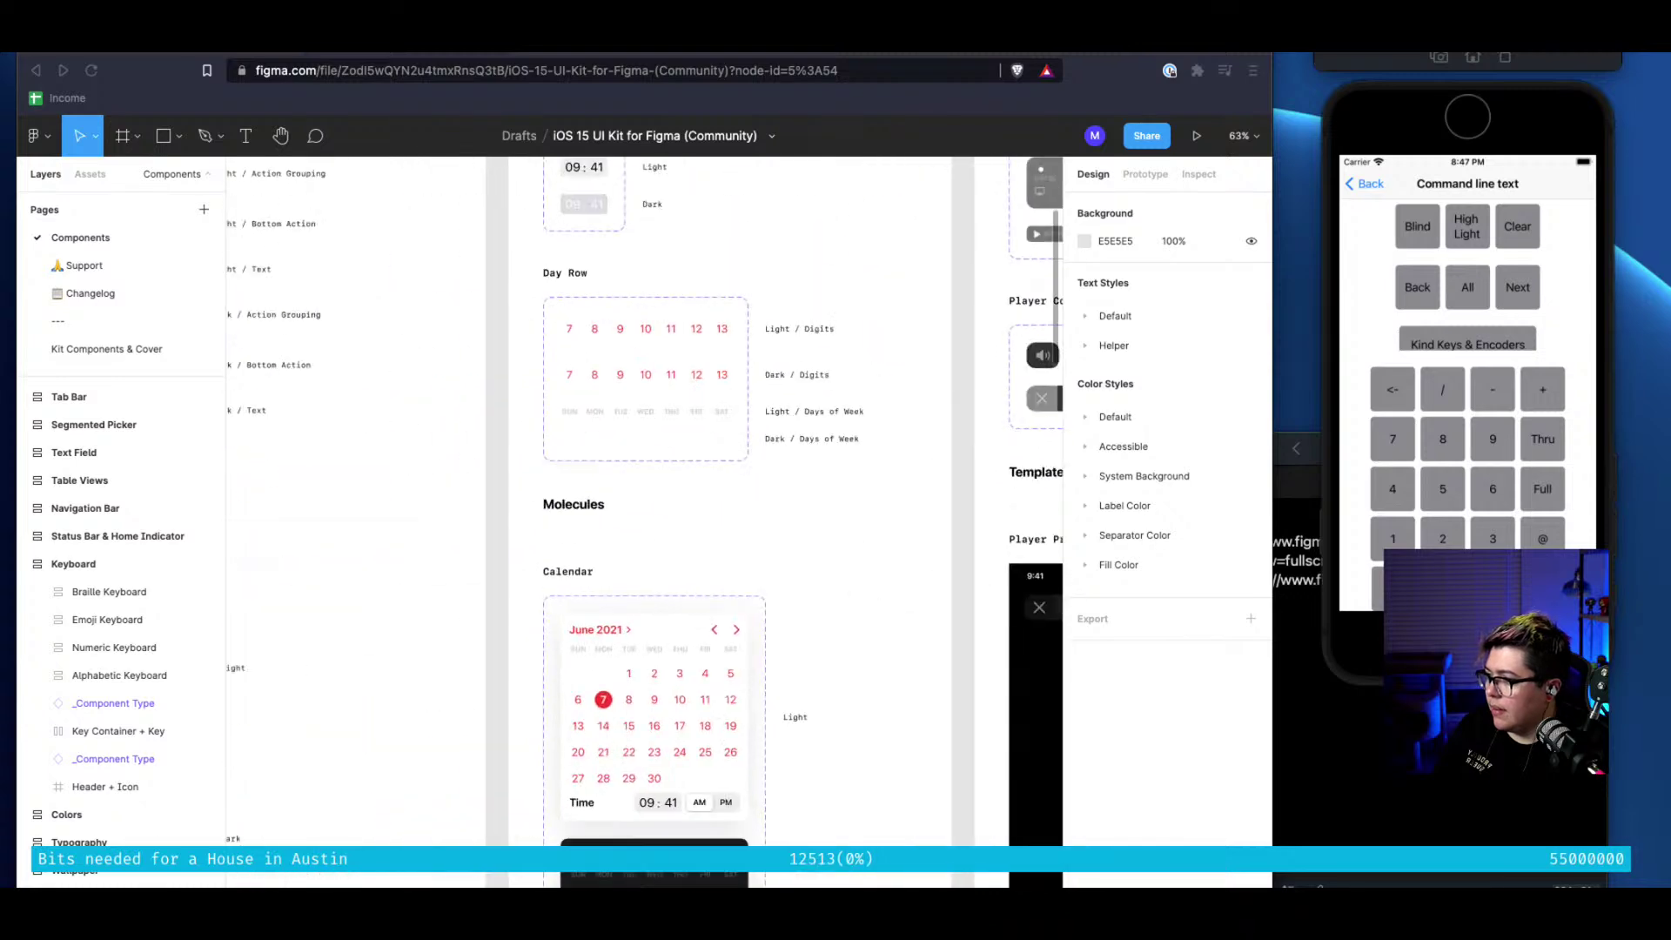
scroll(644, 502, right, 5)
scroll(644, 502, down, 1)
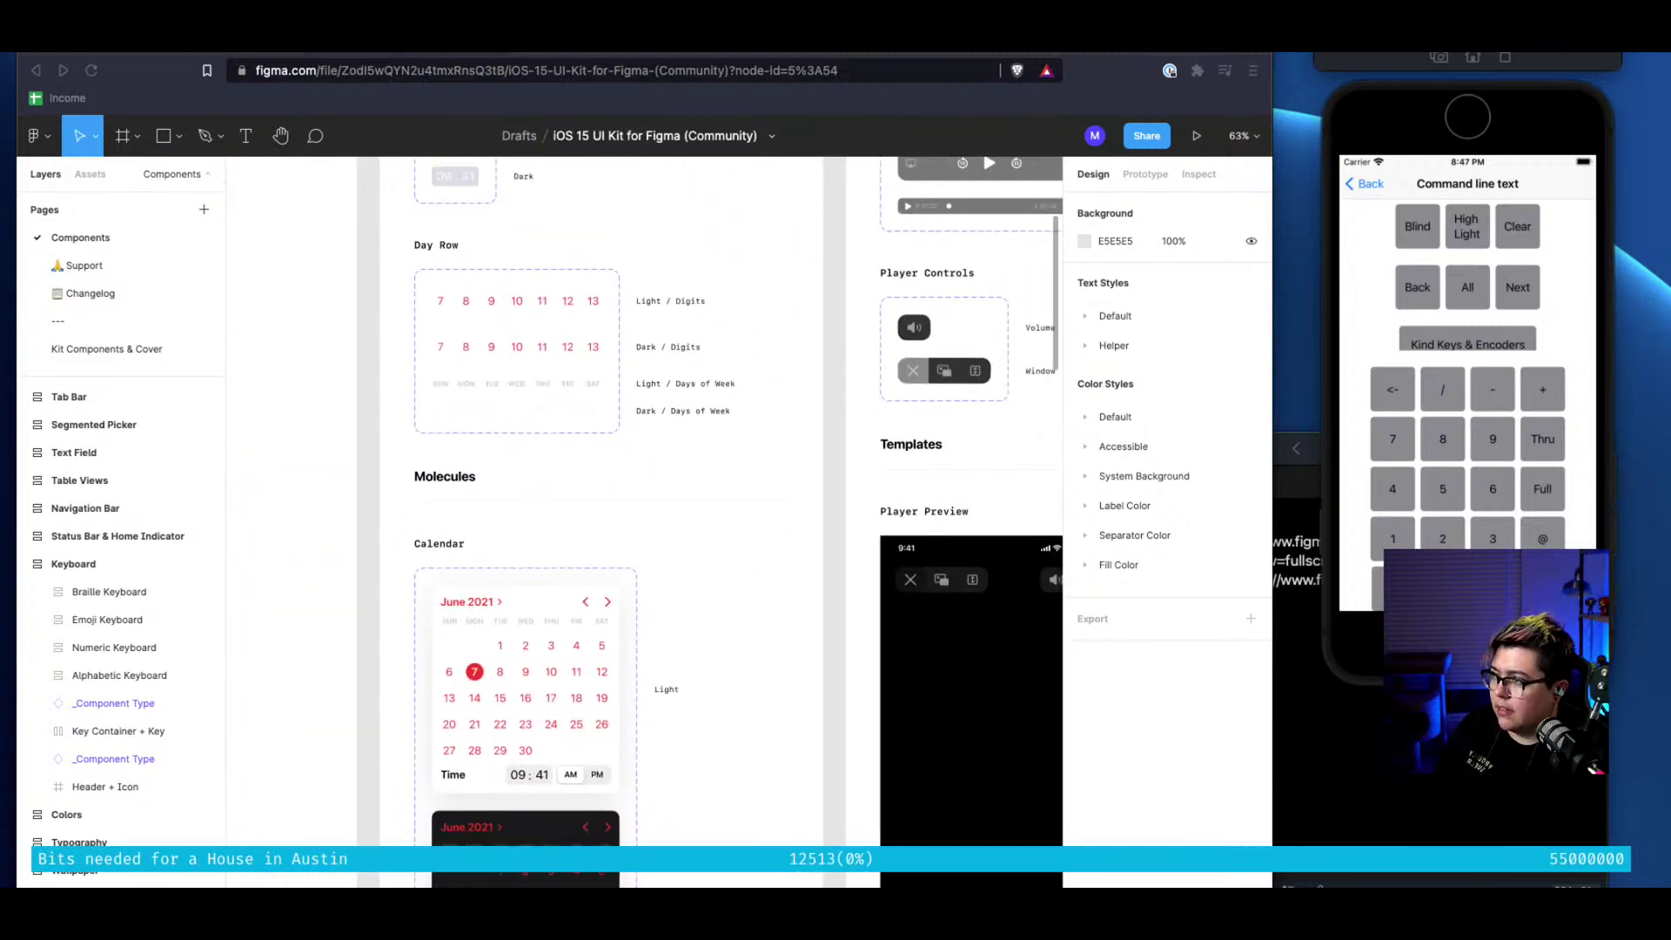
Return to the Untitled file containing the Command Line Text screen
key(ctrl+Tab)
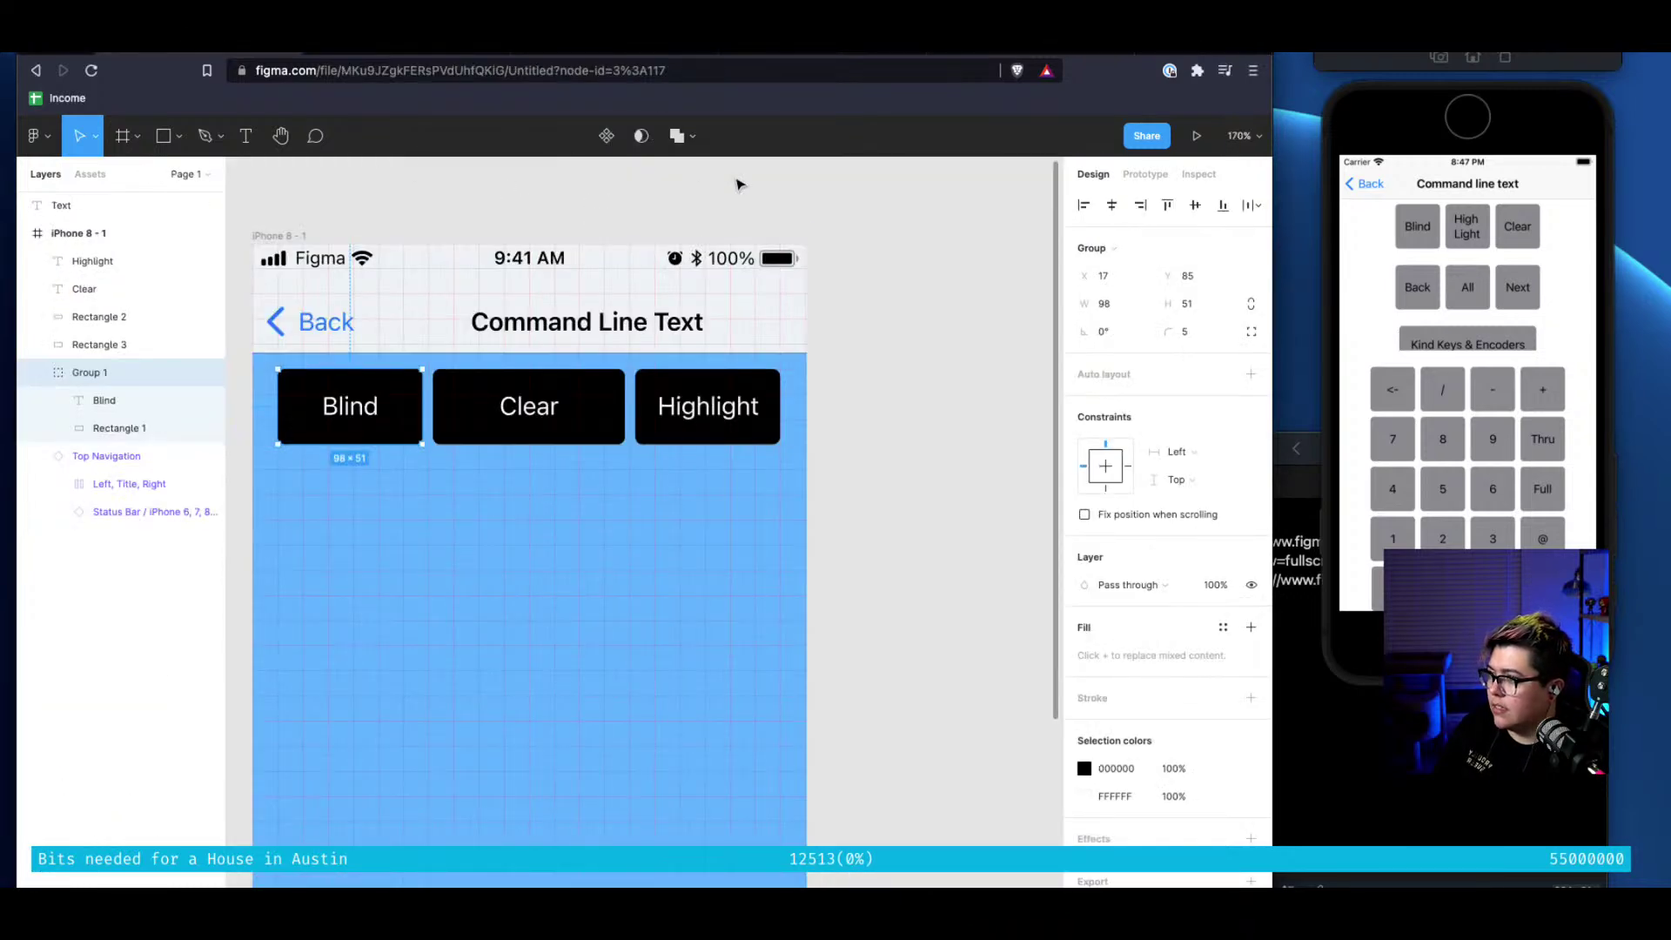
scroll(467, 239, up, 5)
scroll(467, 238, down, 7)
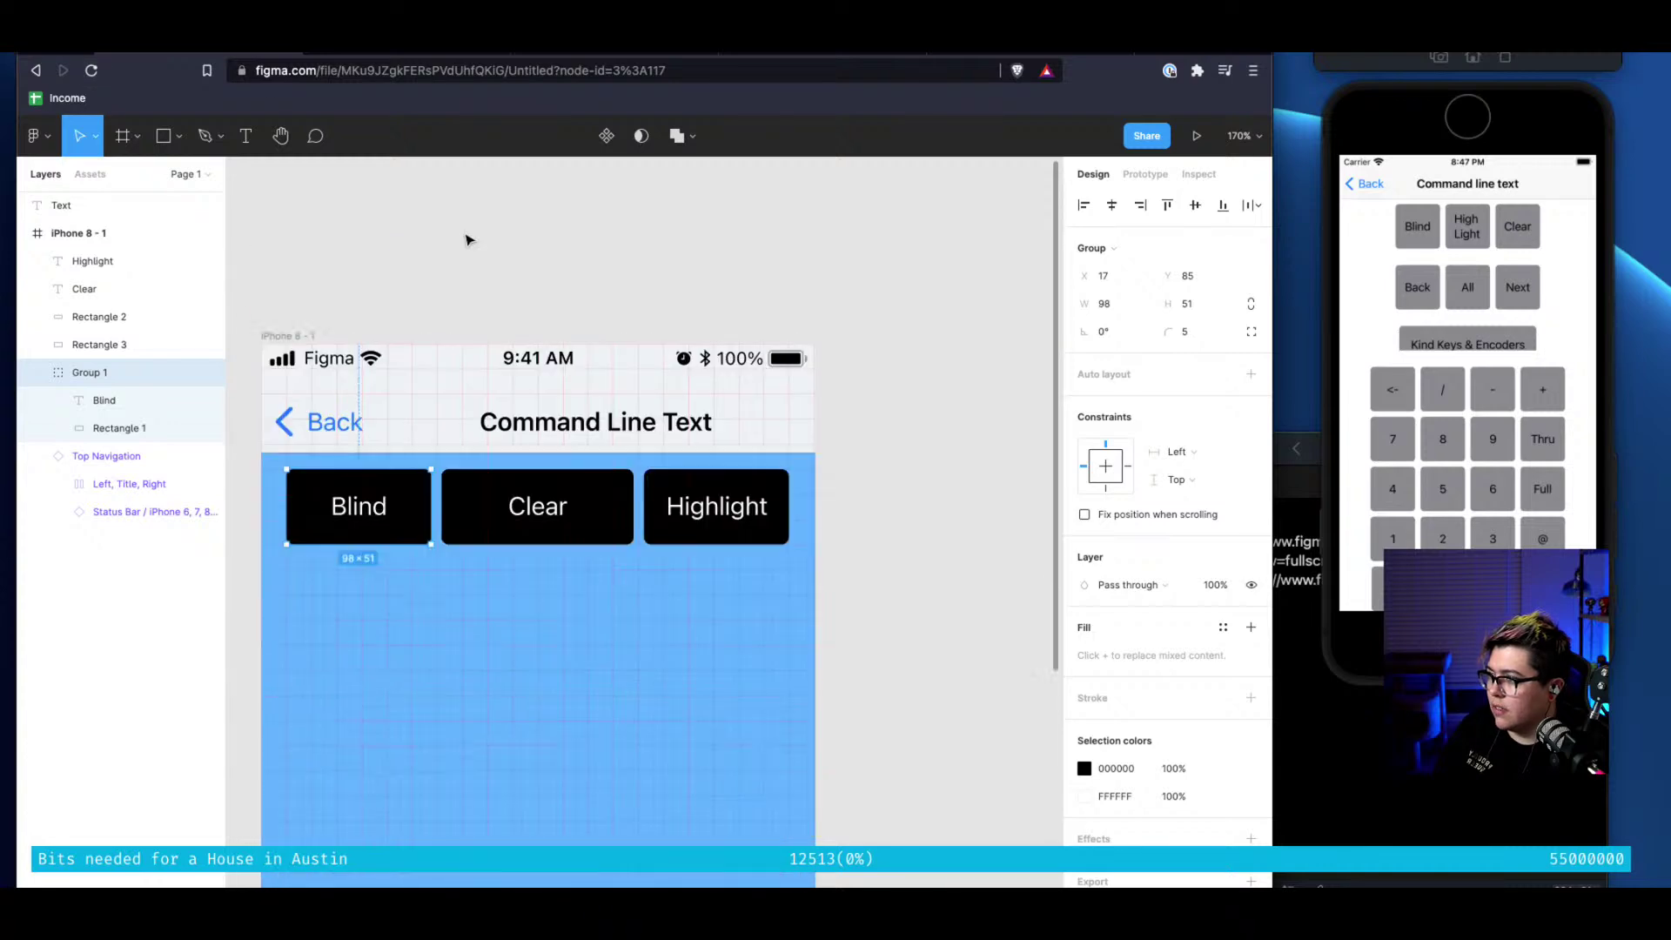
click(39, 130)
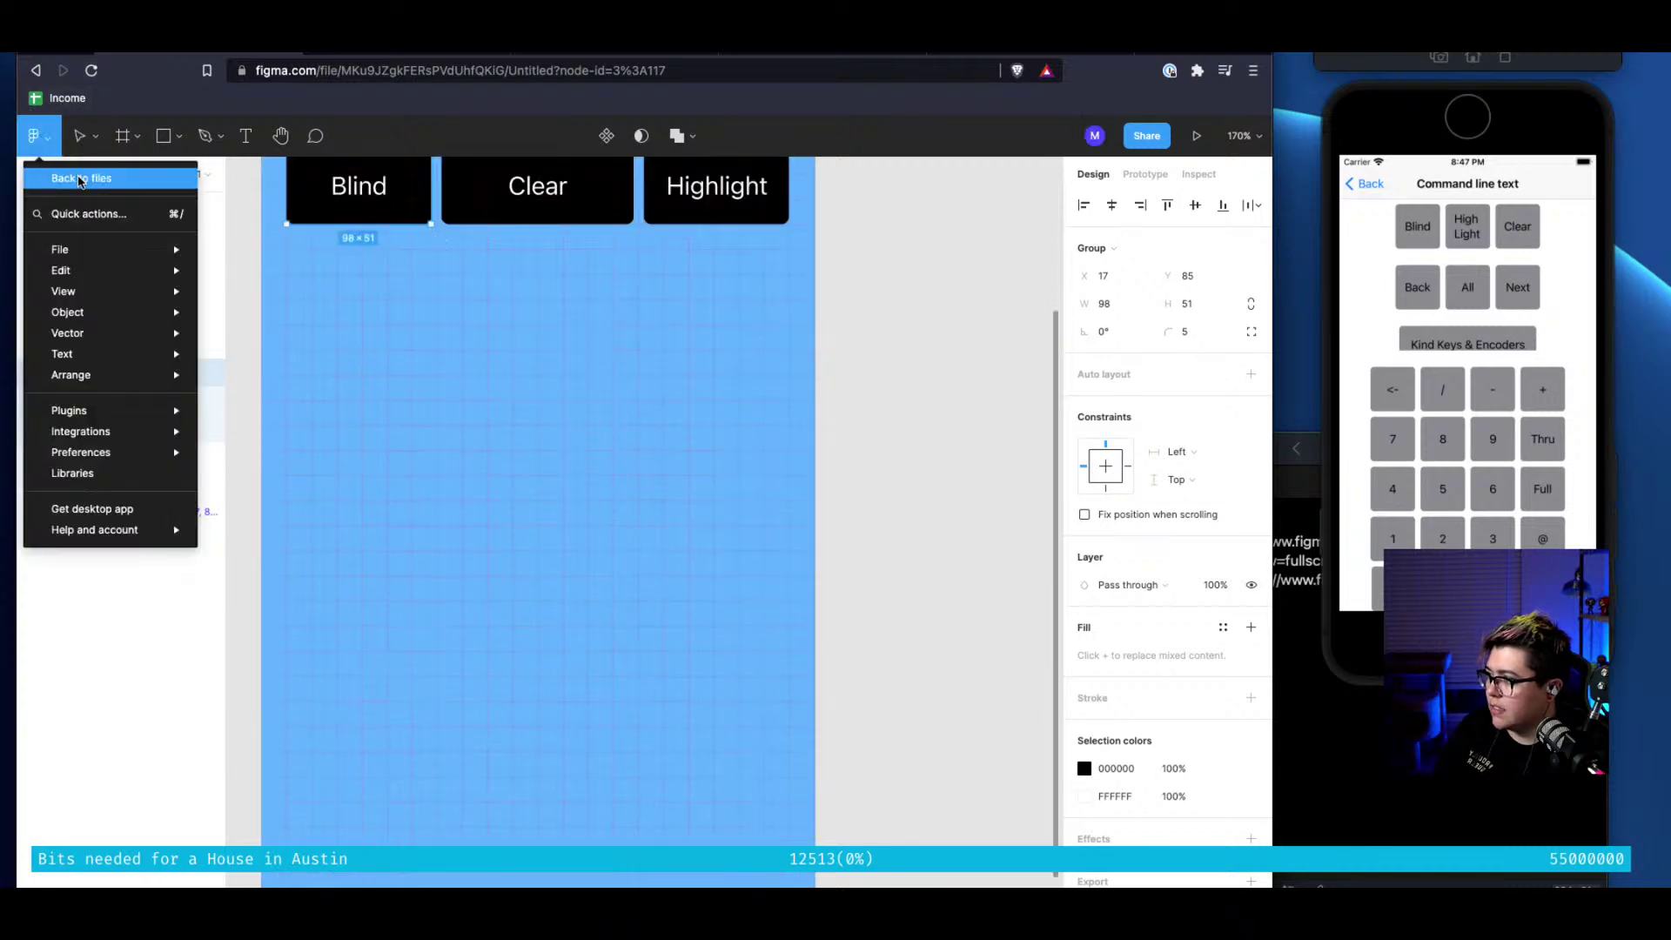
mouse_move(89, 249)
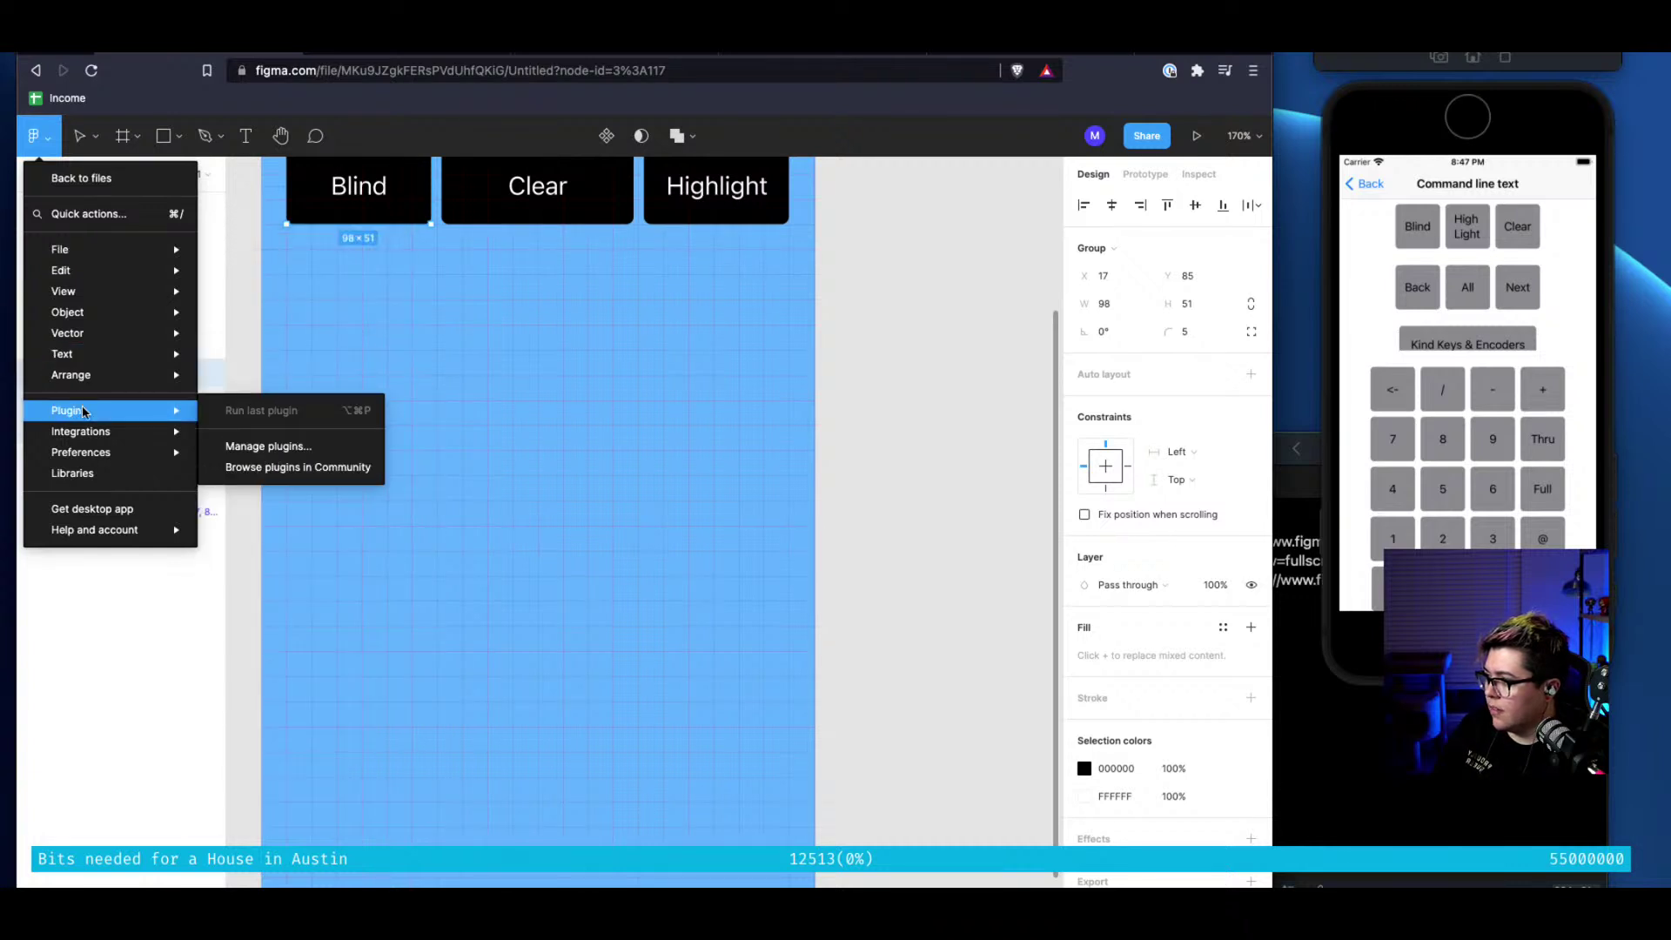
mouse_move(100, 538)
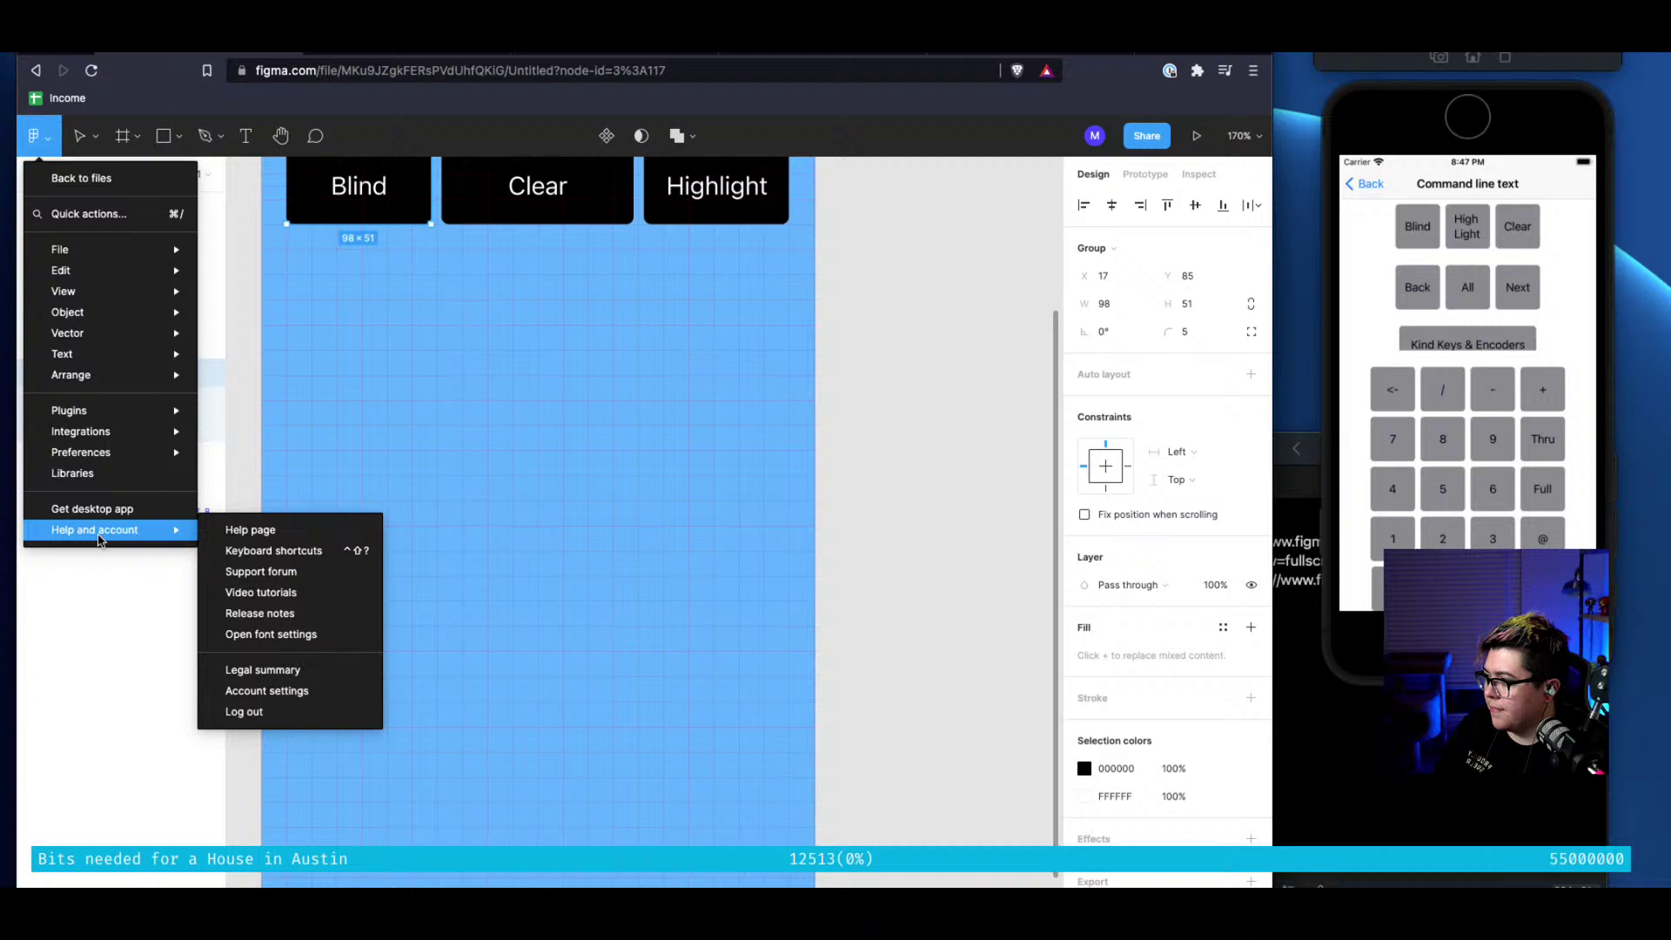
click(1048, 474)
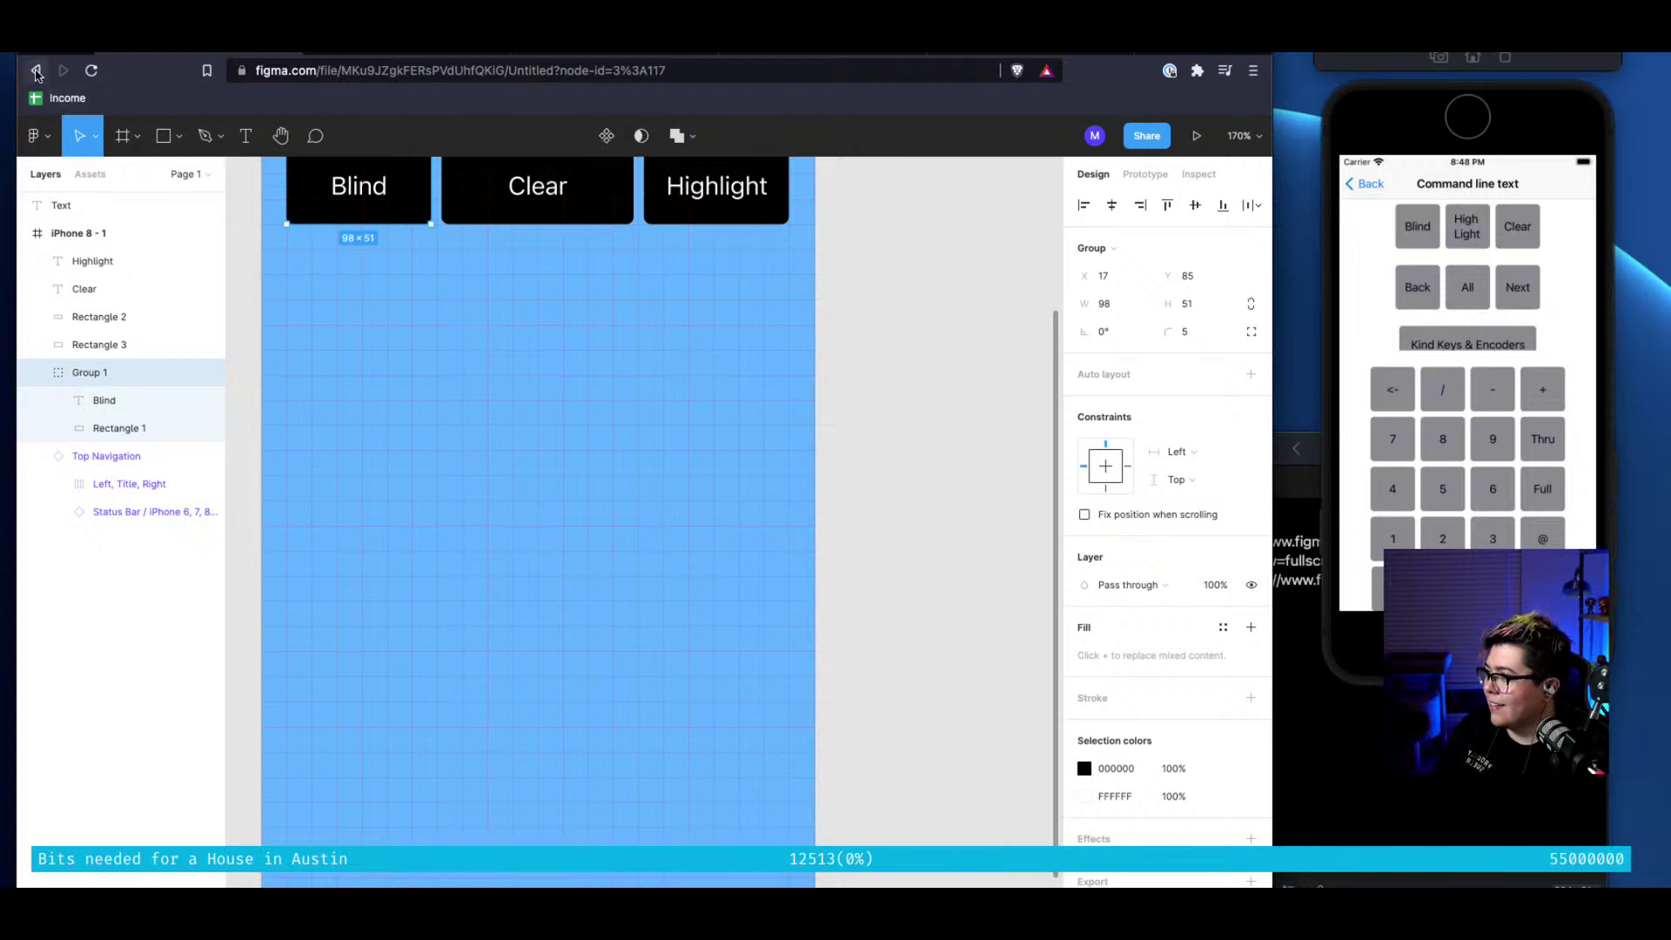
Go back to the Drafts file overview and rename the Untitled design file as iHog
click(35, 135)
click(63, 170)
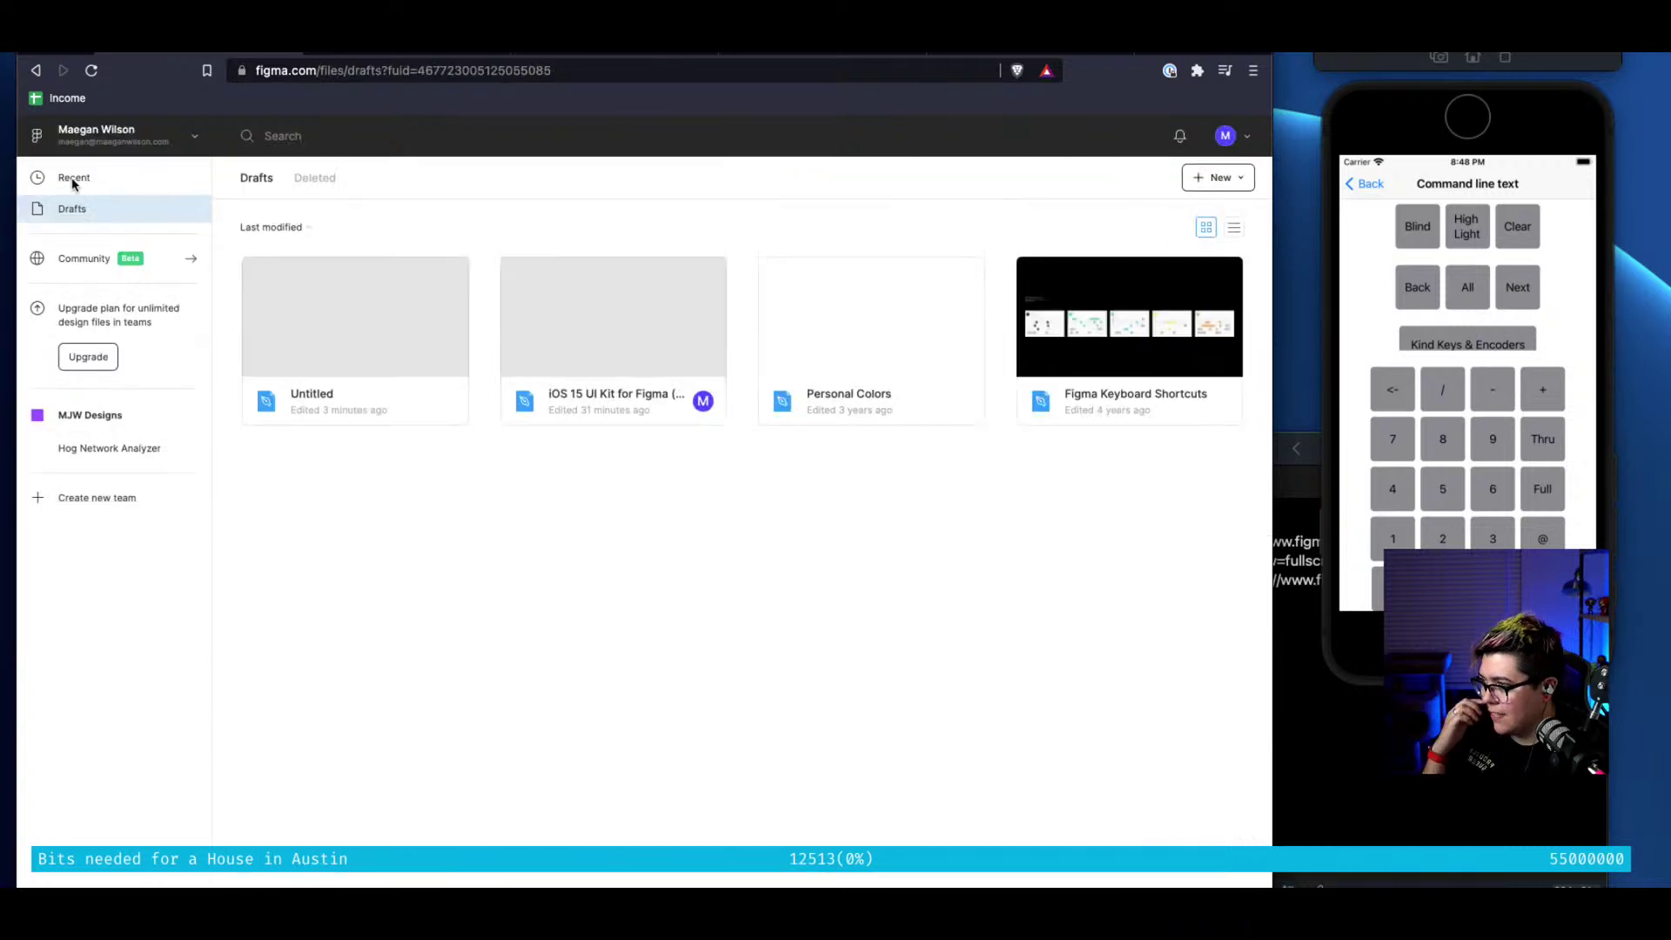
right_click(370, 383)
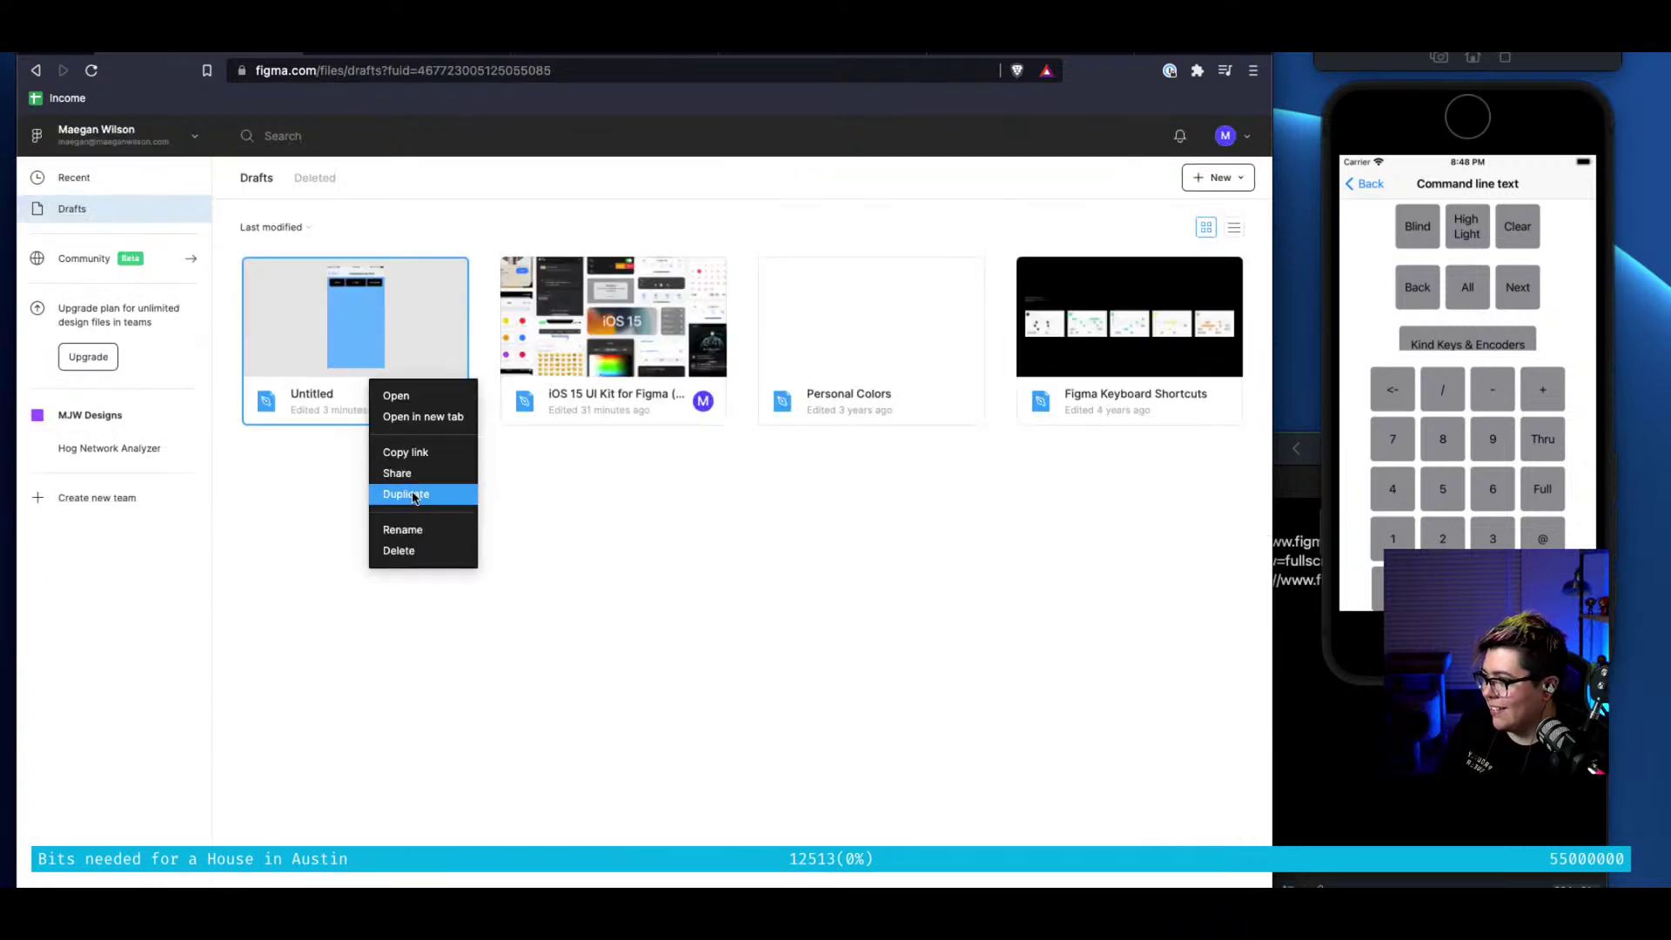
click(409, 530)
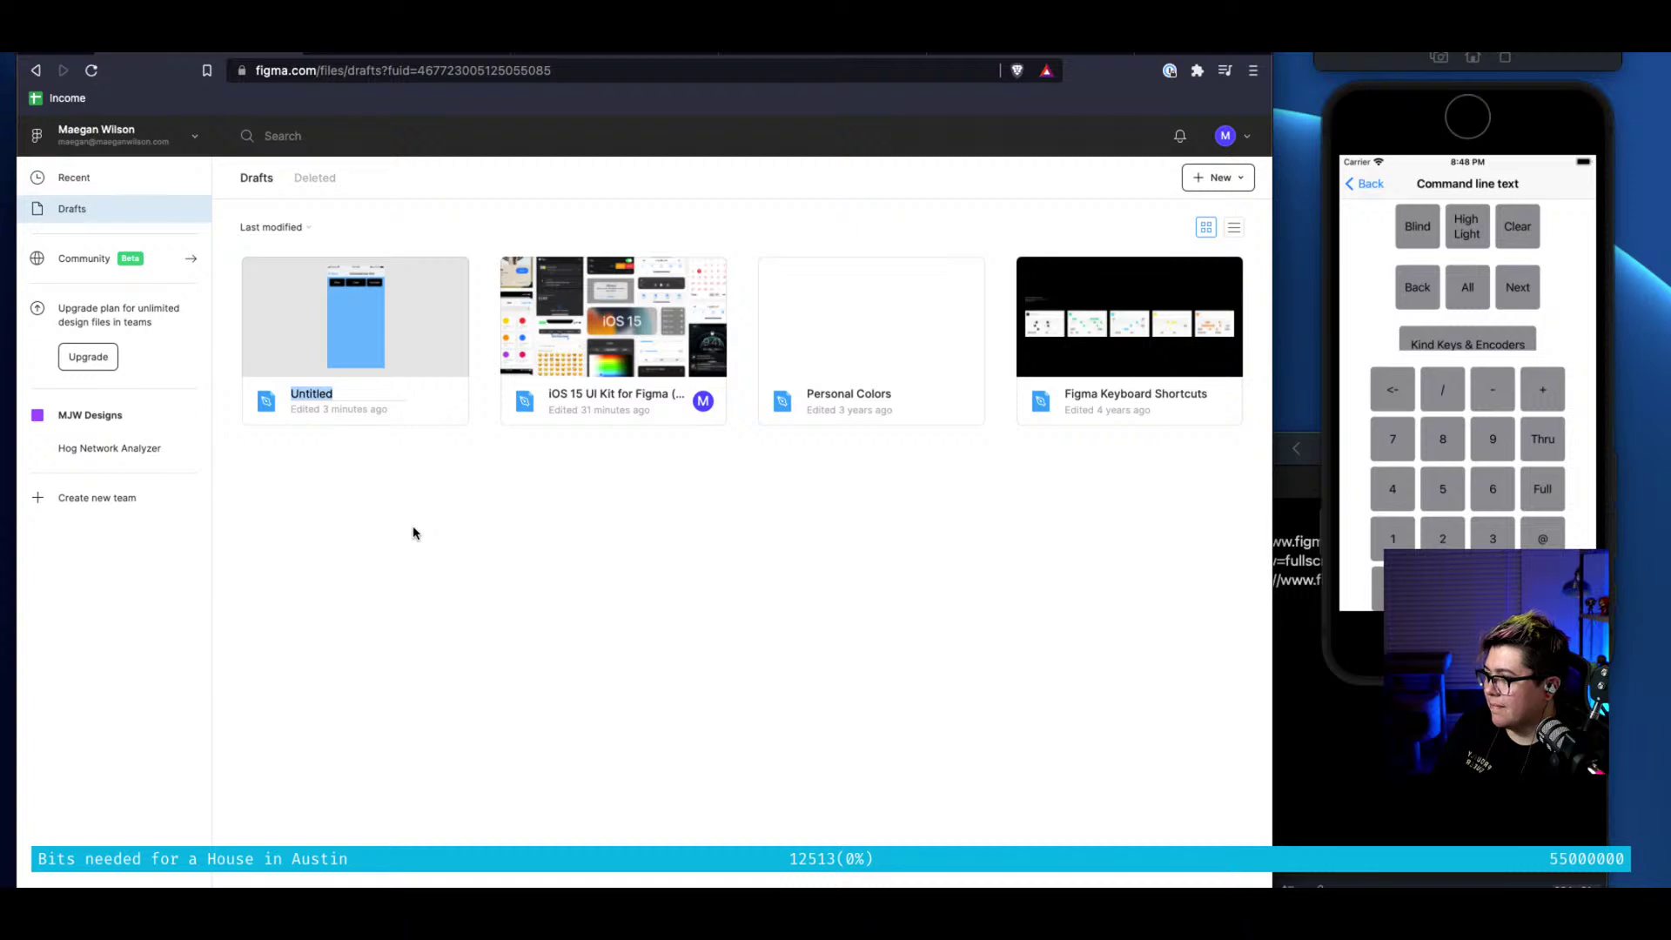
text(iHog)
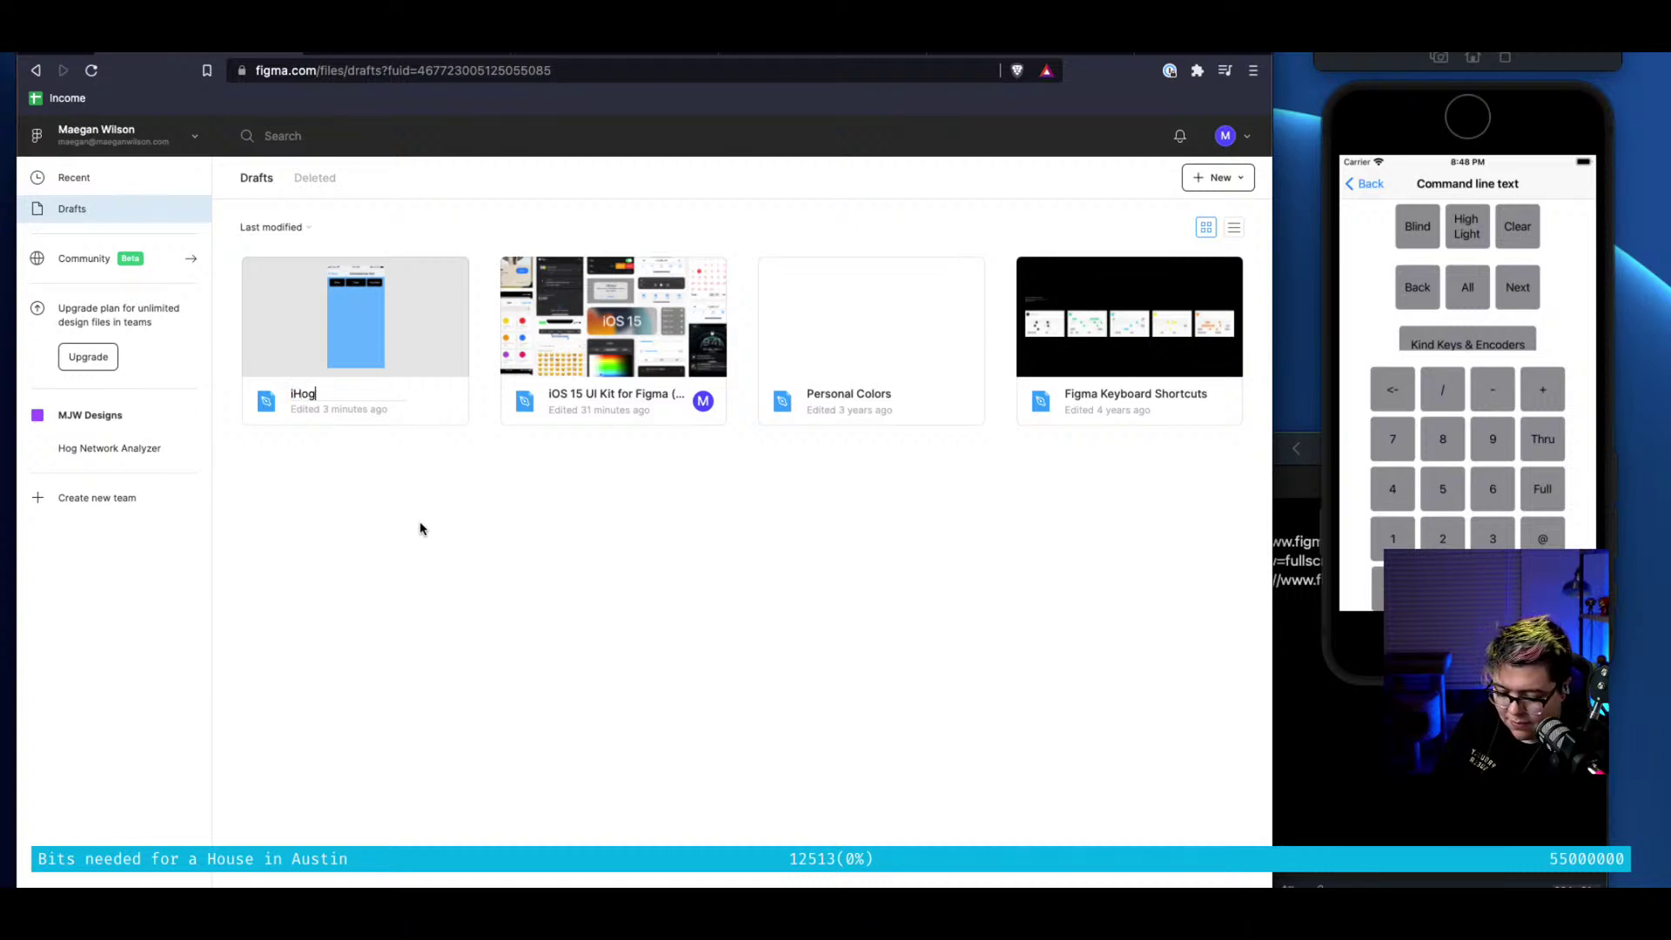
key(Return)
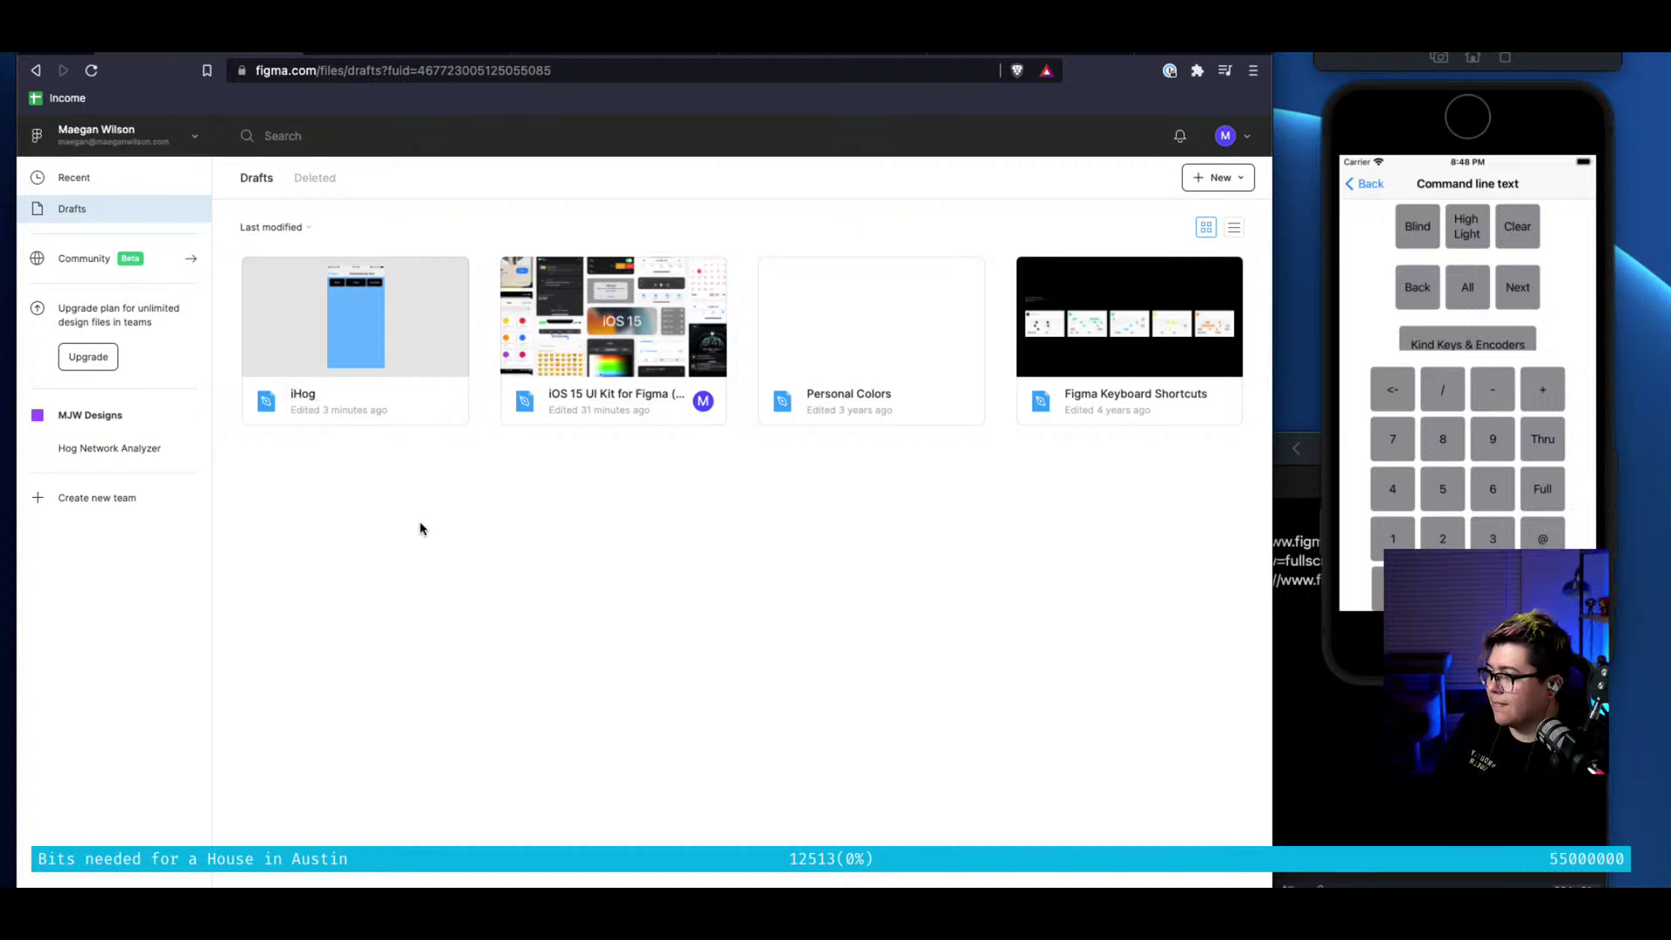
Open the iOS 15 UI Kit file, check which actions the Tab Bar frame offers, and return to the Drafts overview
right_click(613, 401)
click(639, 304)
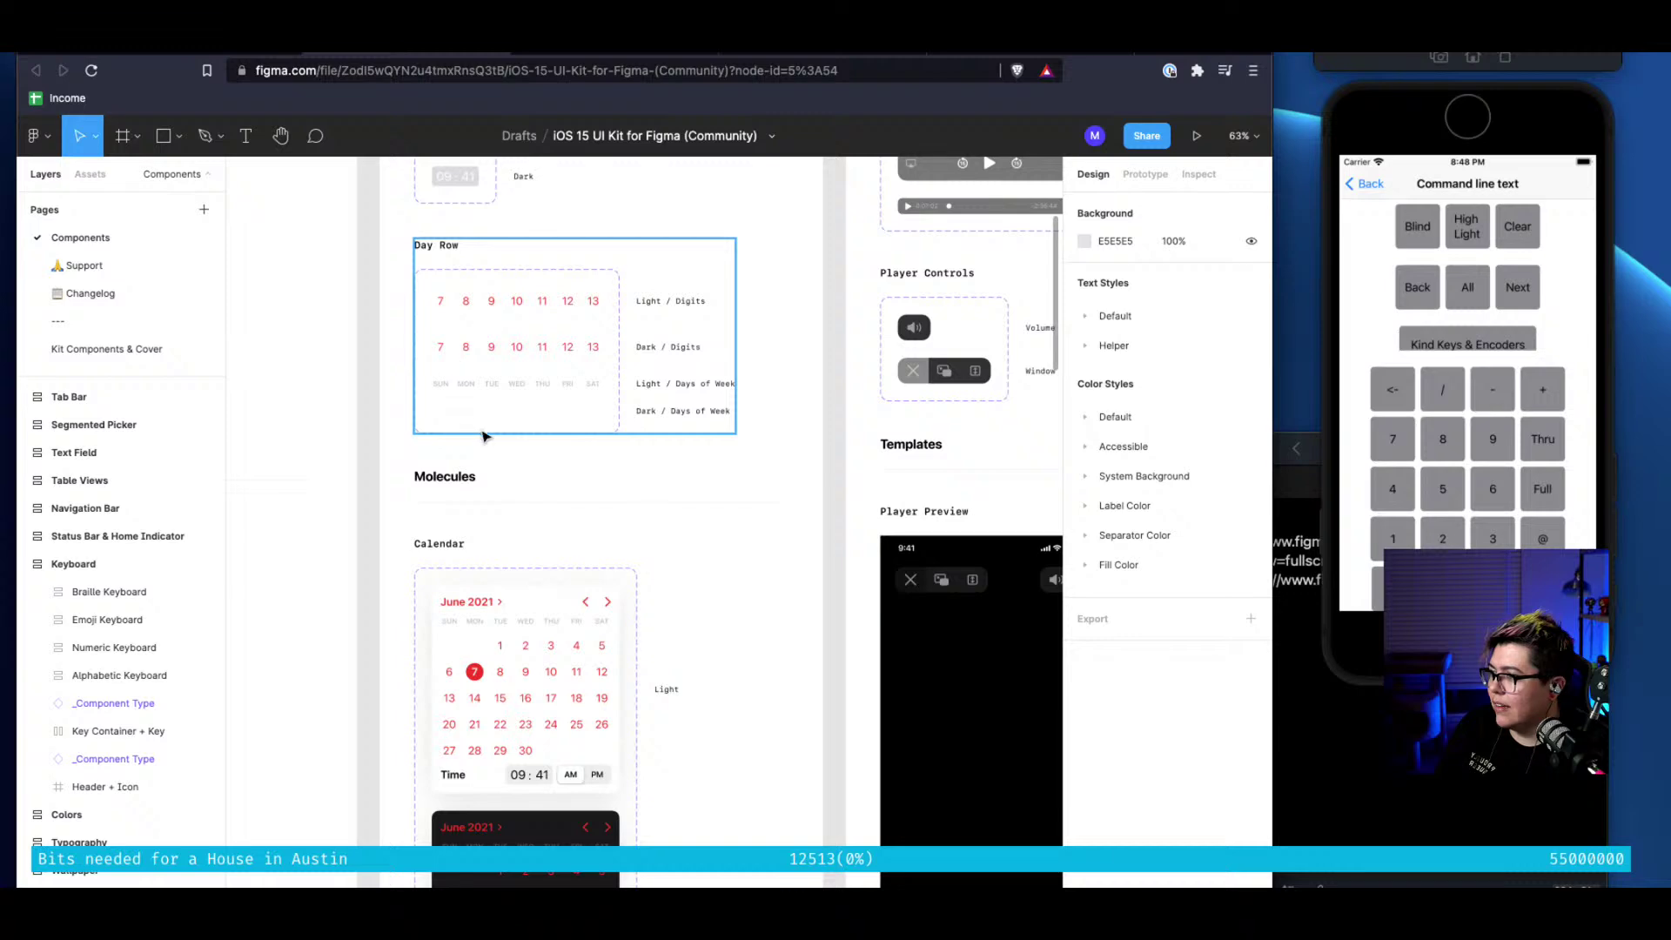
scroll(484, 433, down, 5)
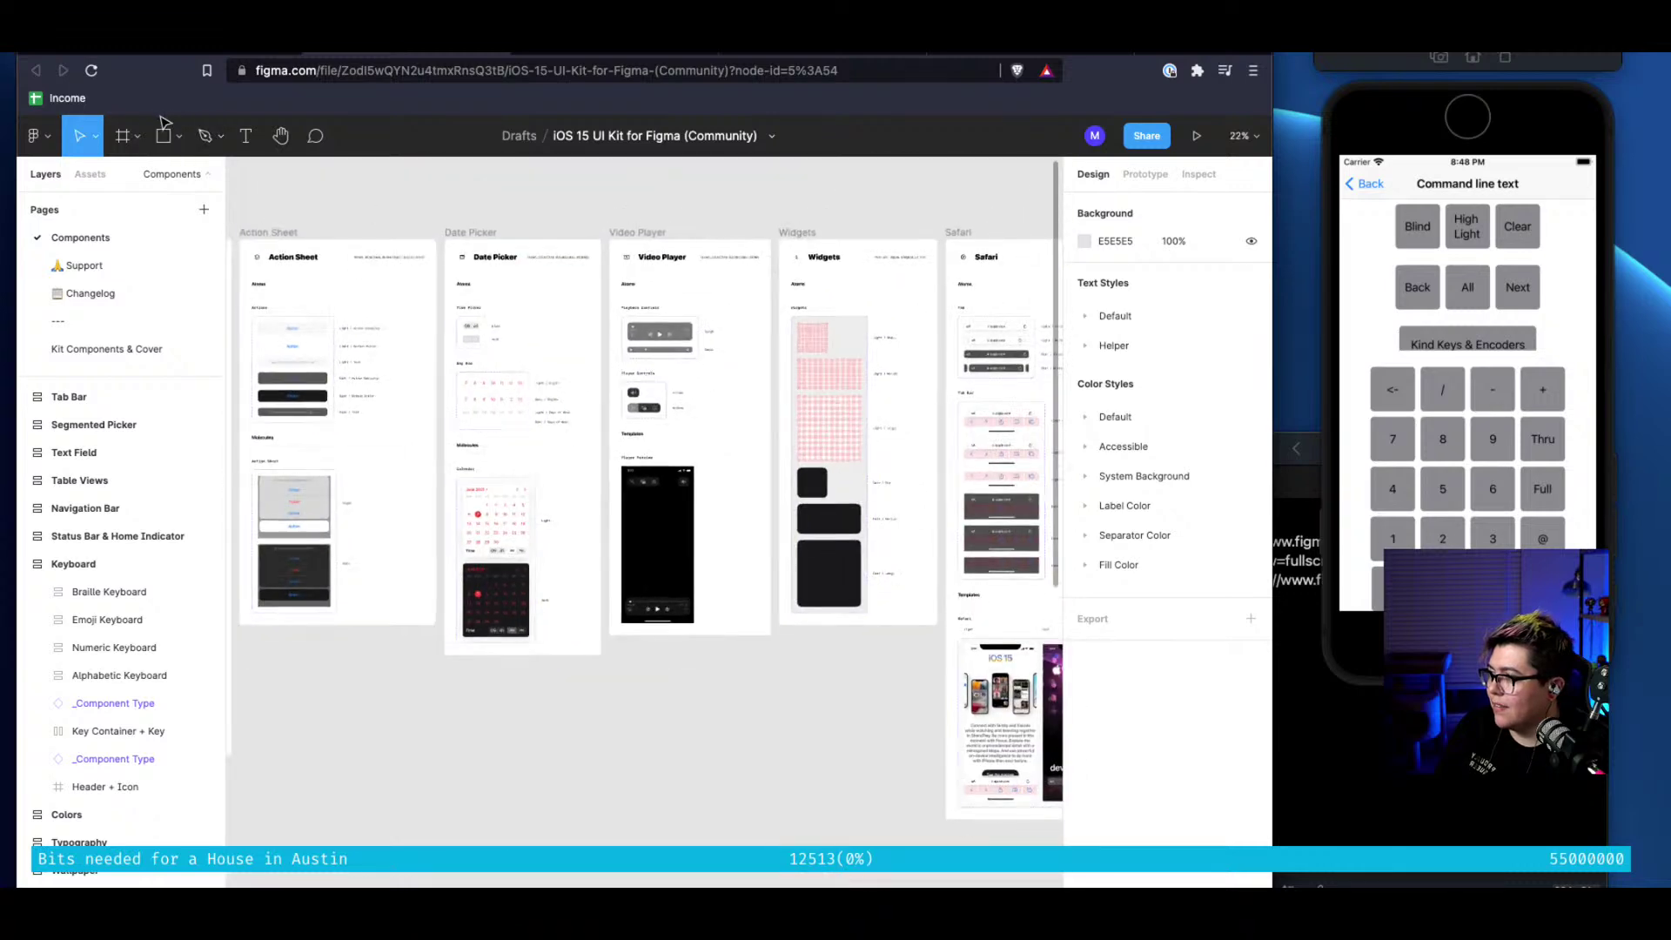
click(130, 405)
right_click(131, 409)
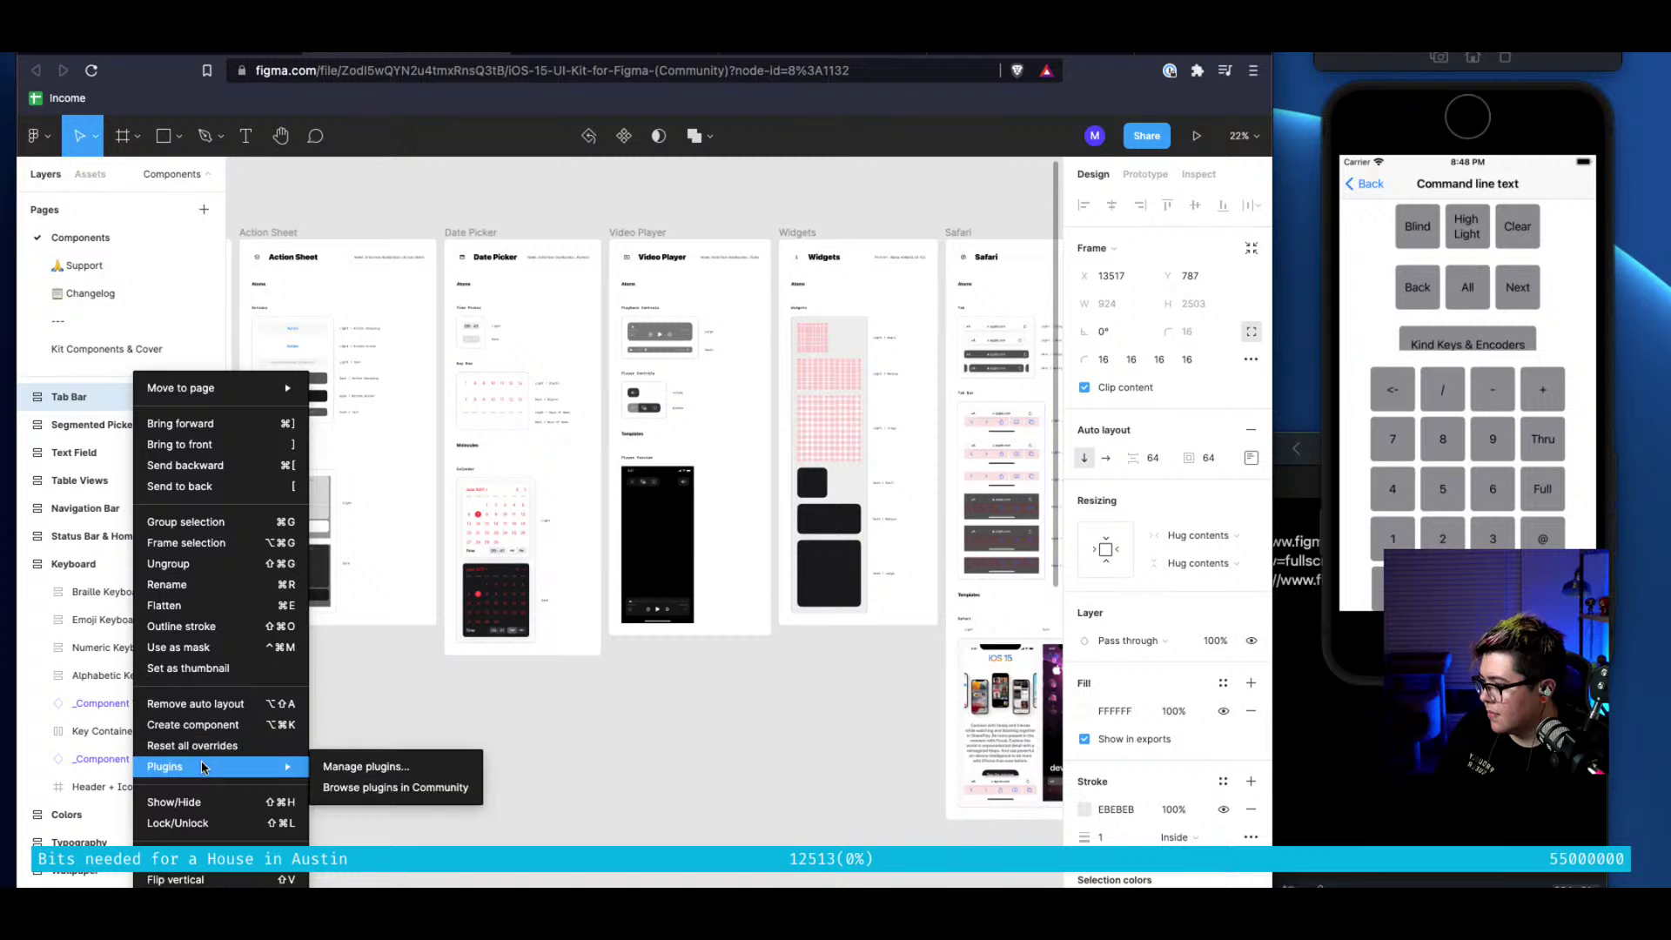
click(688, 838)
key(ctrl+shift+Tab)
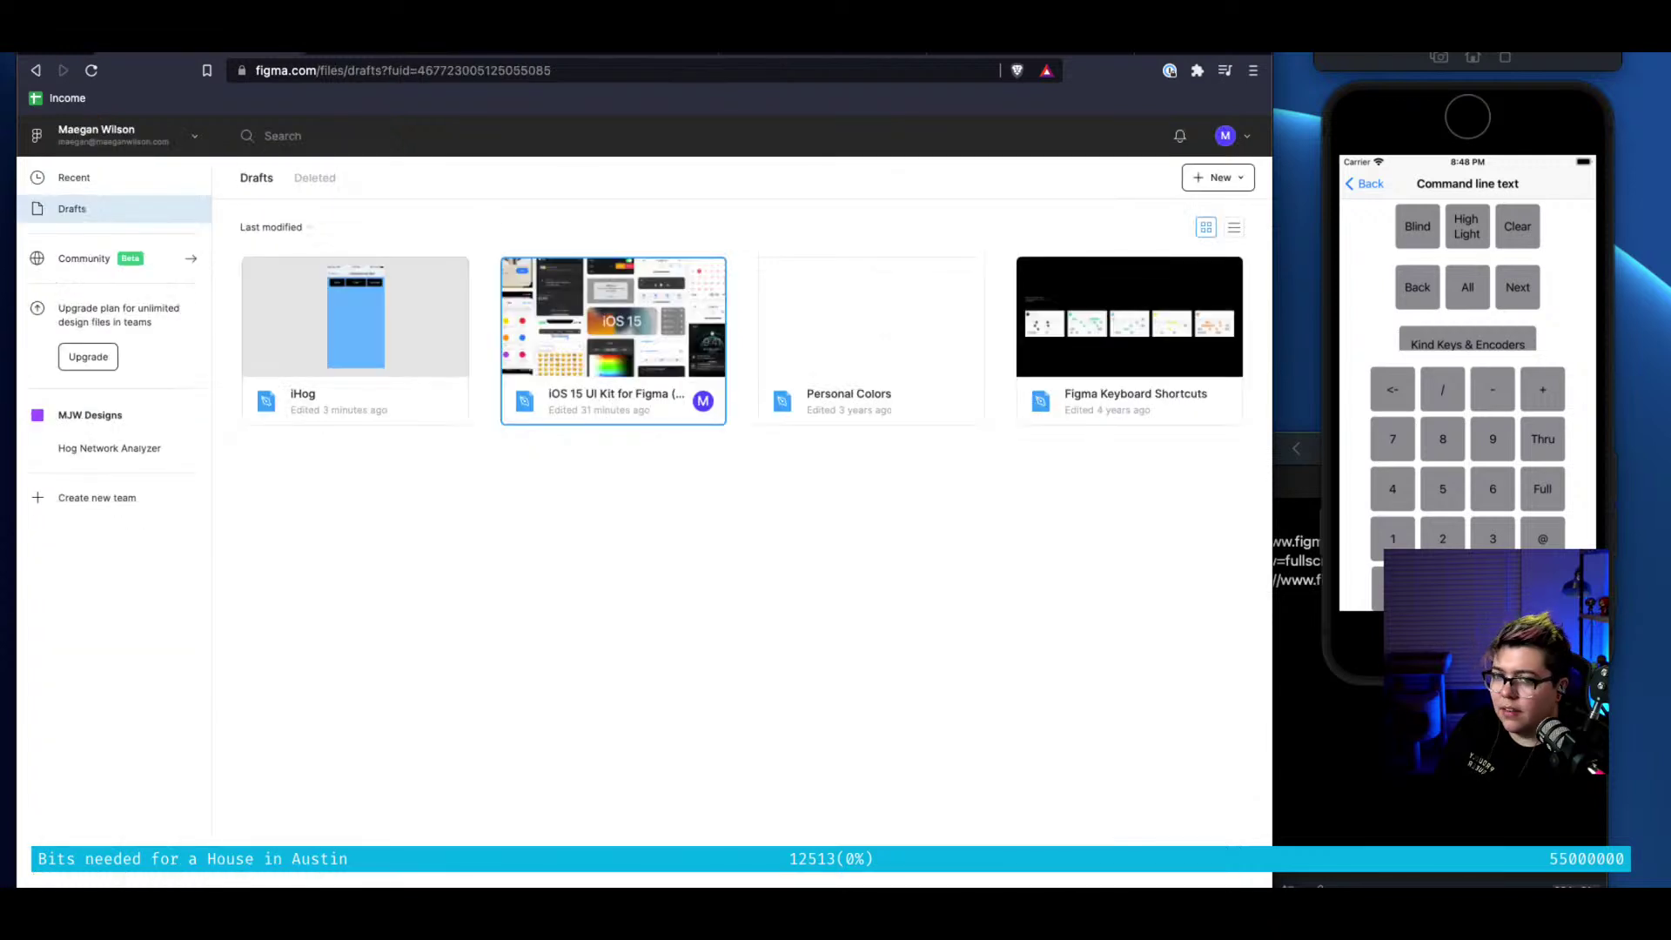
Open the iHog design file from Drafts at the Command Line Text screen's button row
double_click(424, 342)
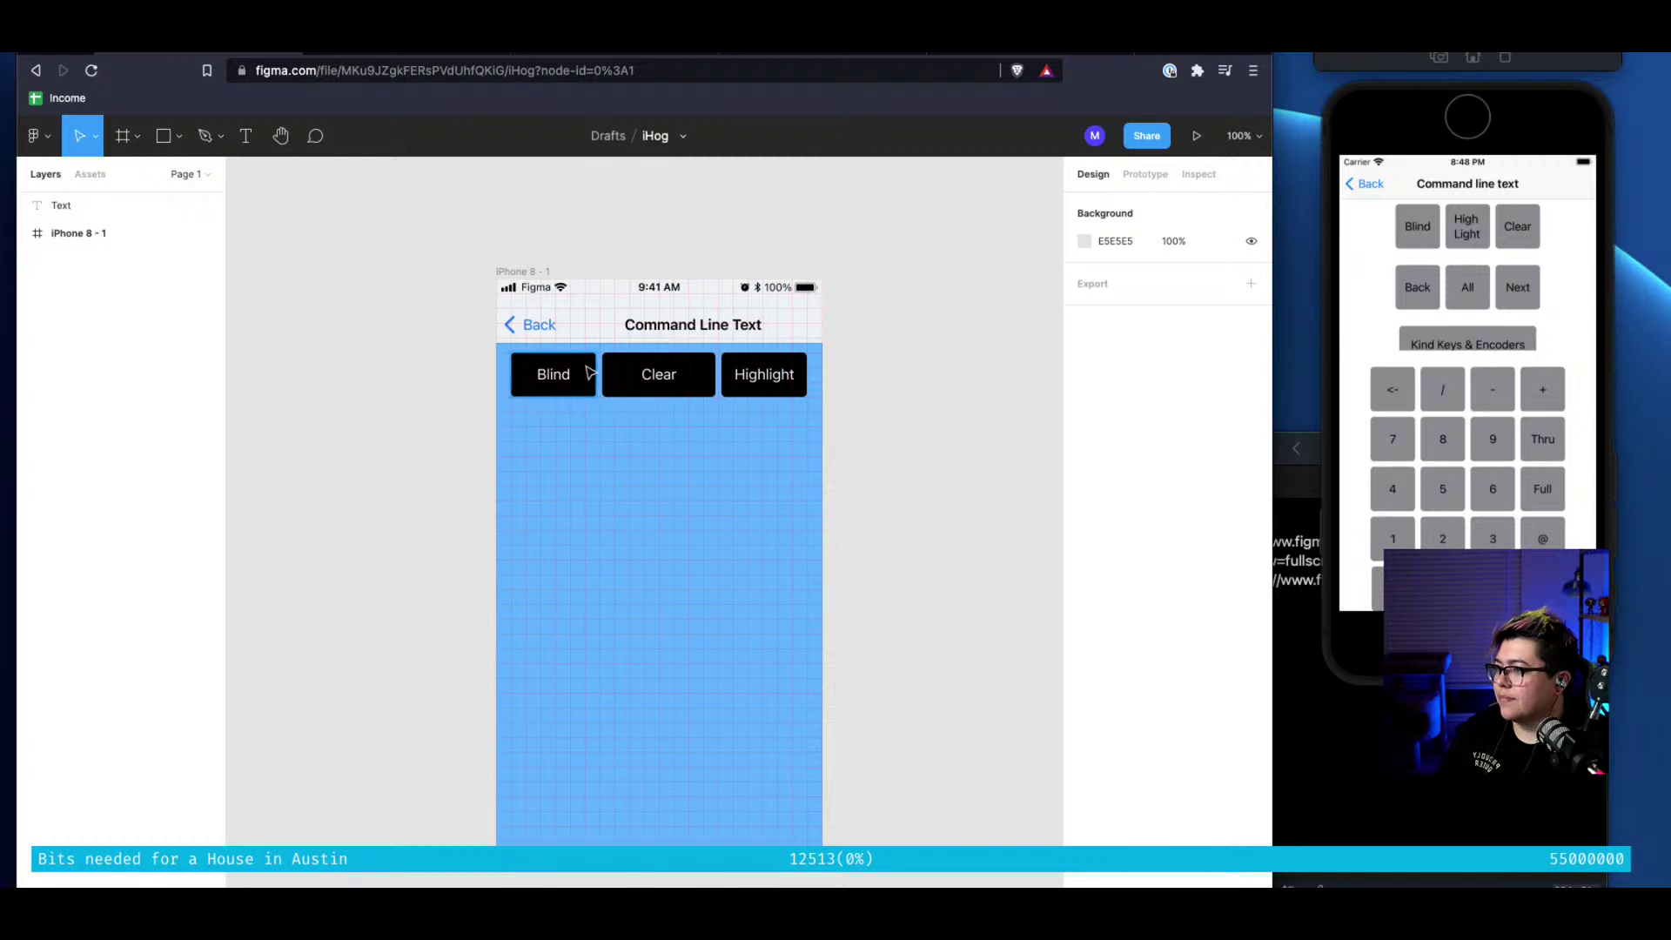
scroll(591, 373, up, 5)
scroll(592, 372, right, 1)
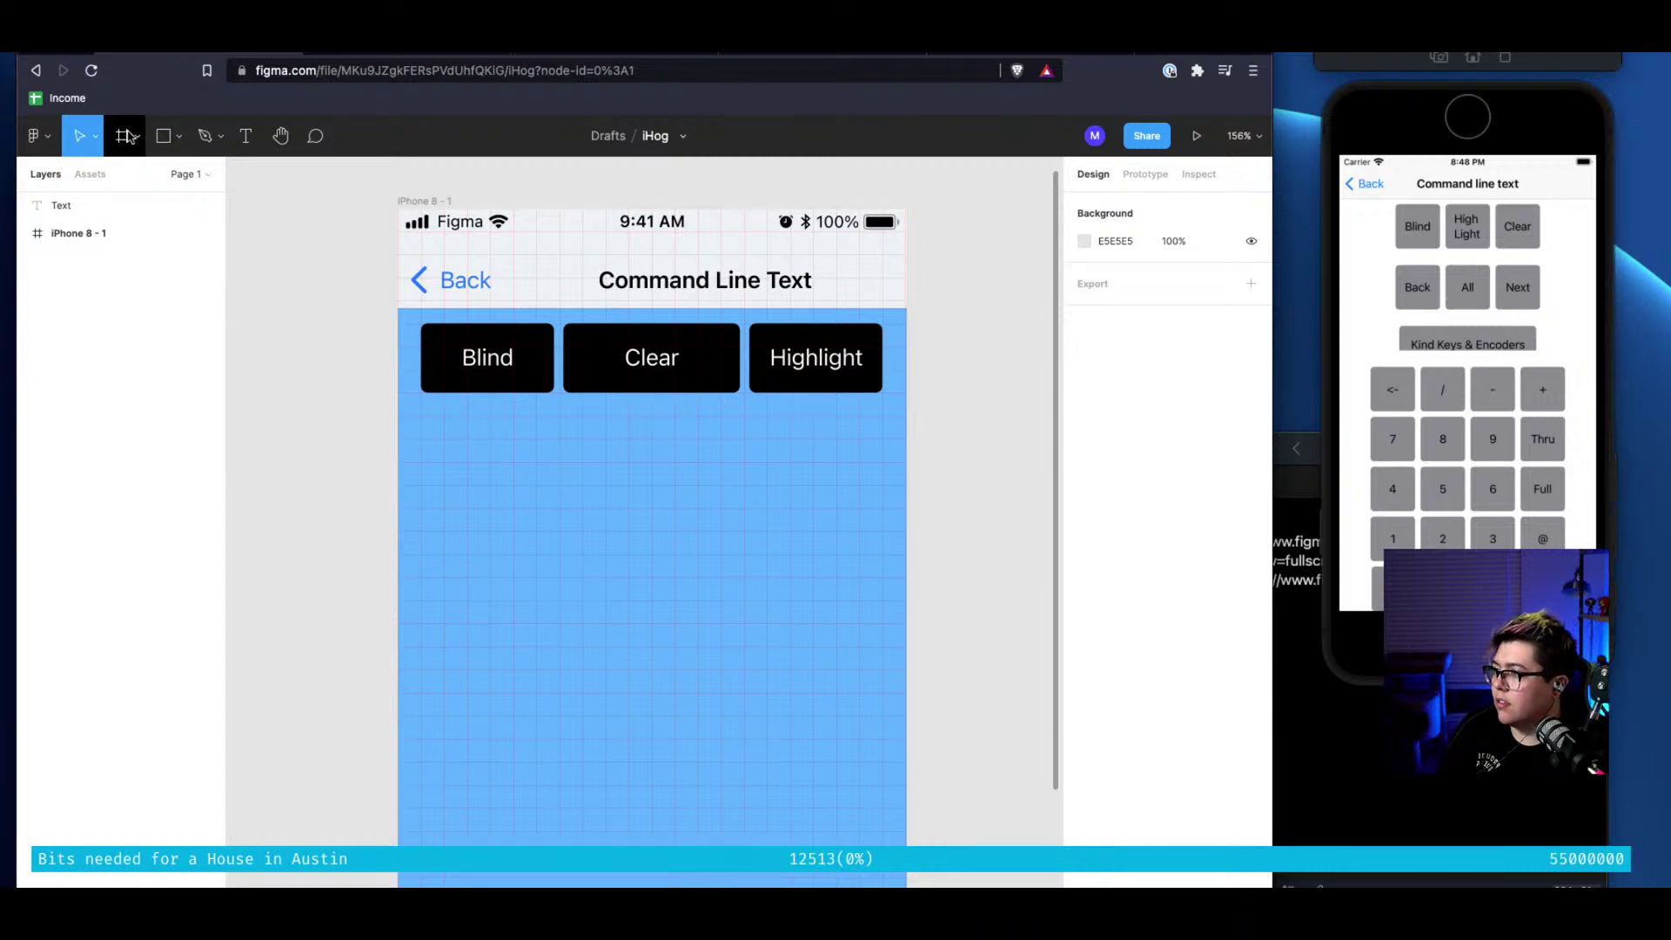
Post a comment on the Blind button reading "iOS 14 - text changes color" and, on a second line, "iOS 15 - Material background changes to LED color"
click(162, 135)
click(316, 139)
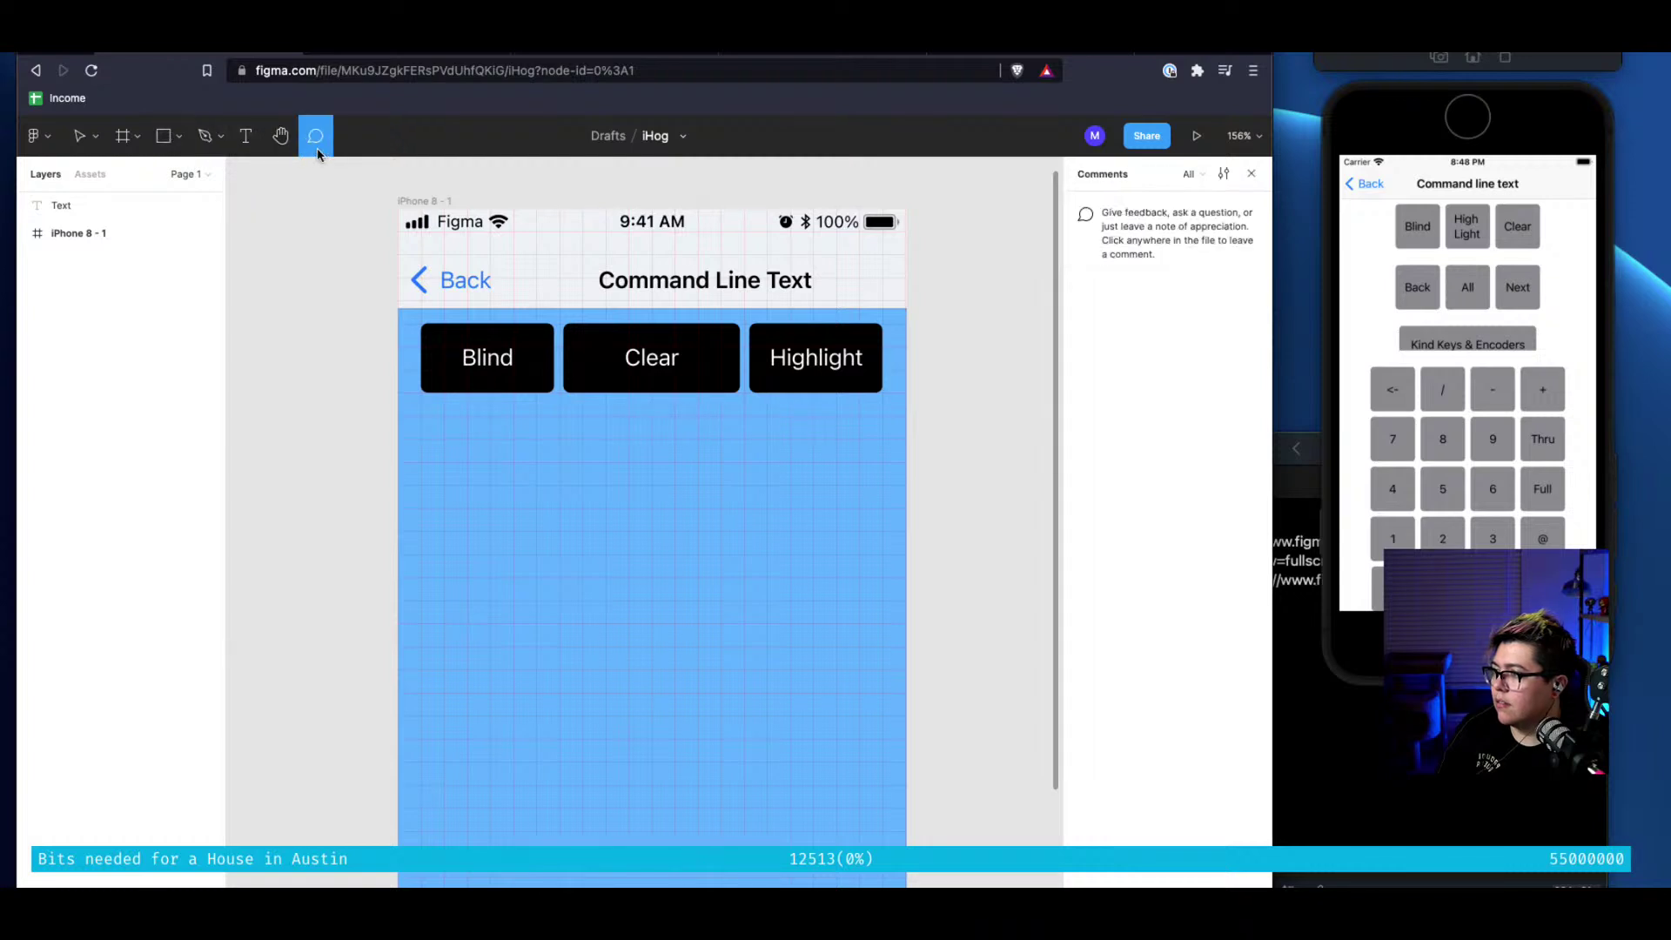
click(461, 346)
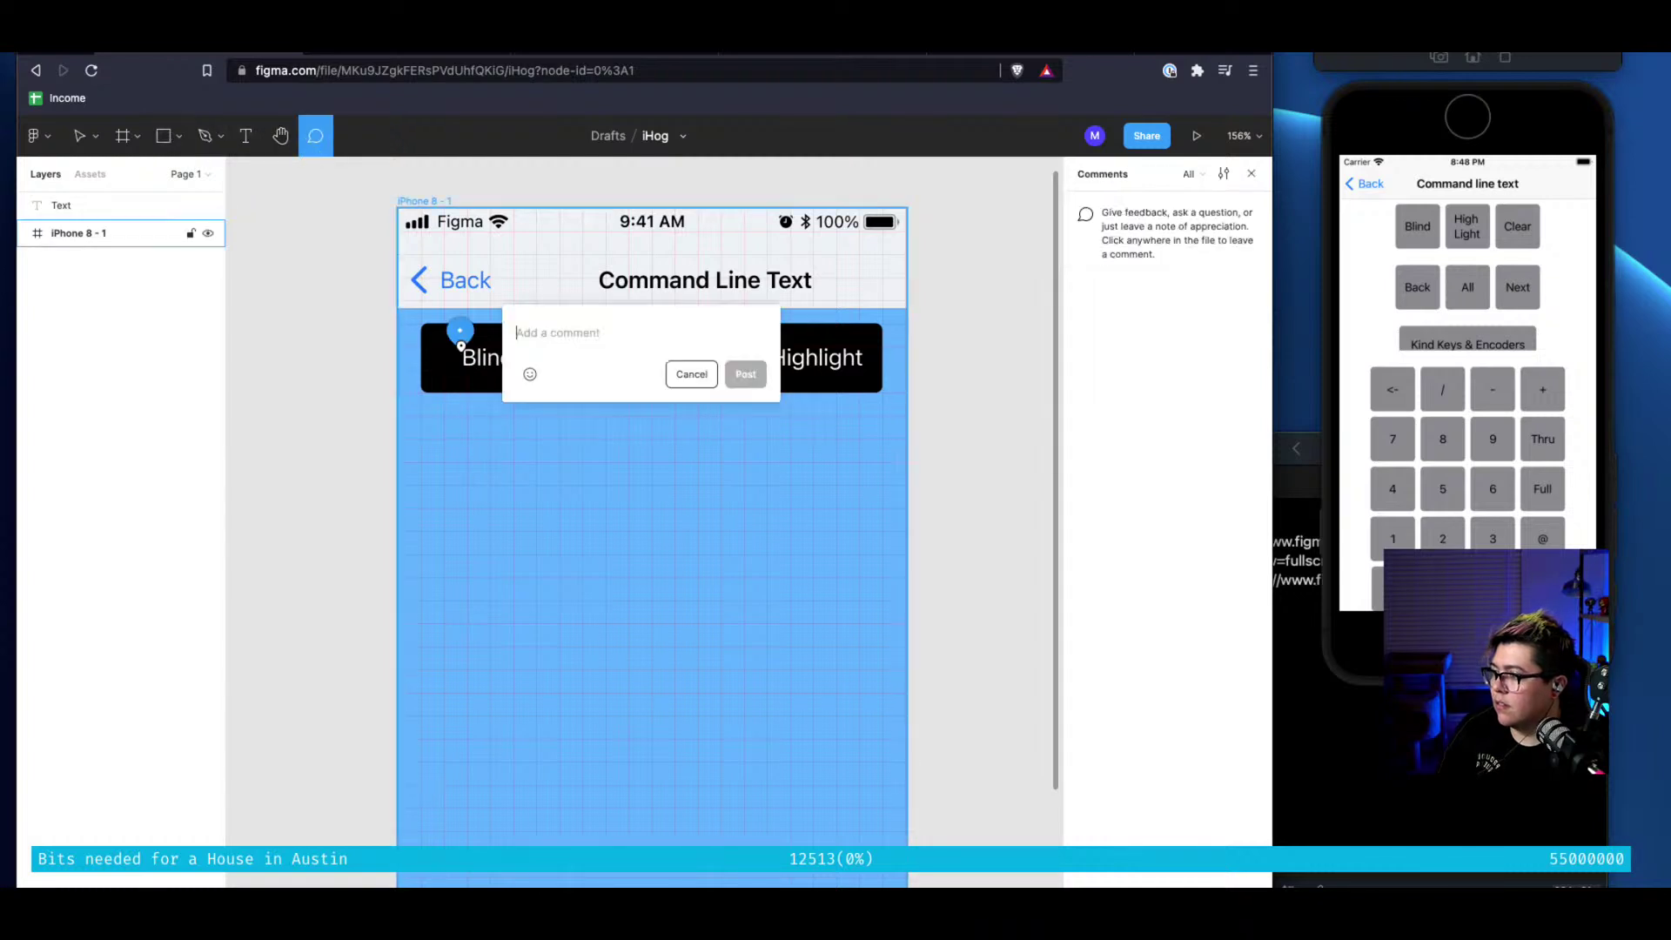
text(I)
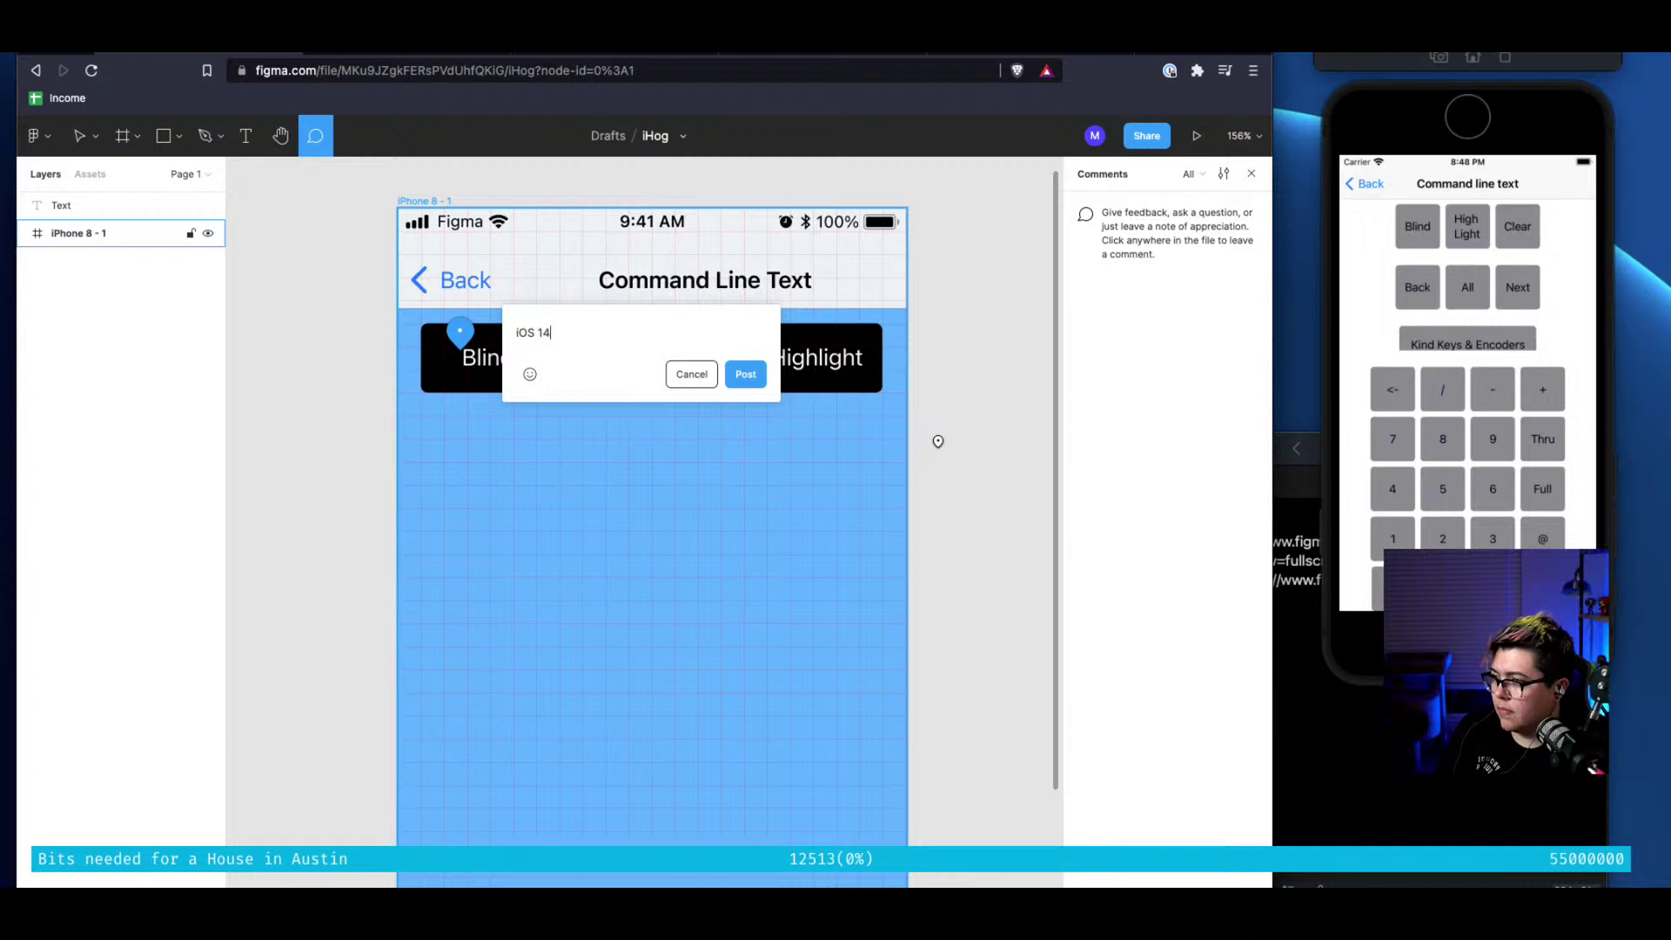
text(OS 14 and older)
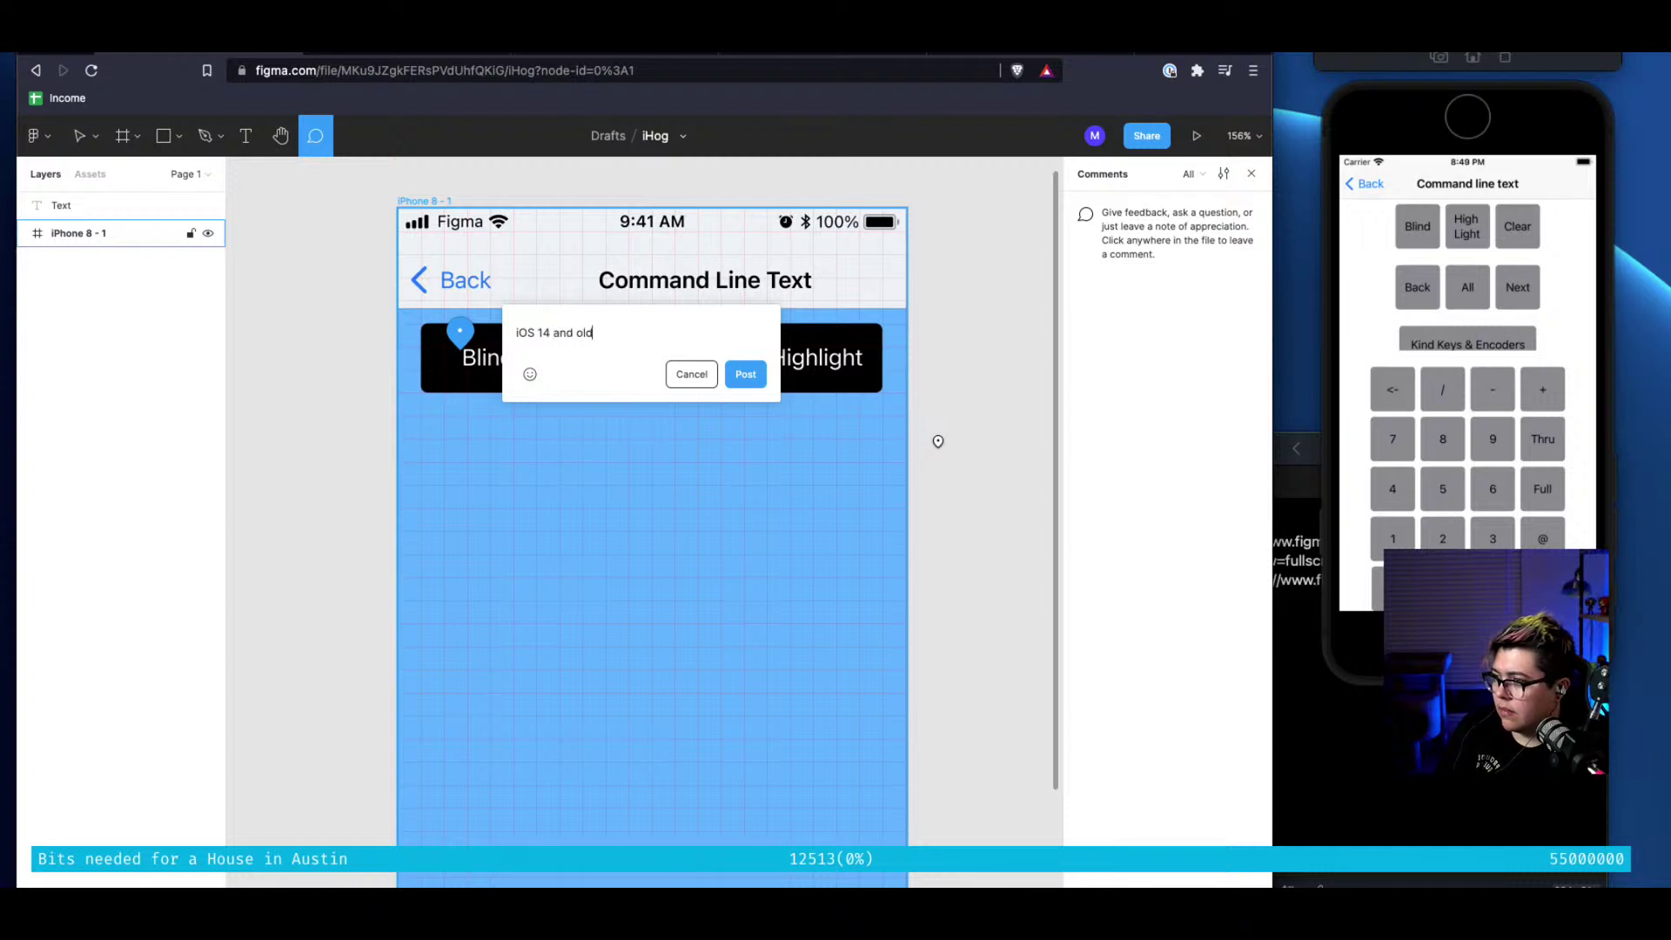
key(BackSpace)
key(BackSpace)
key(BackSpace)
key(BackSpace)
key(BackSpace)
key(BackSpace)
key(BackSpace)
key(BackSpace)
key(BackSpace)
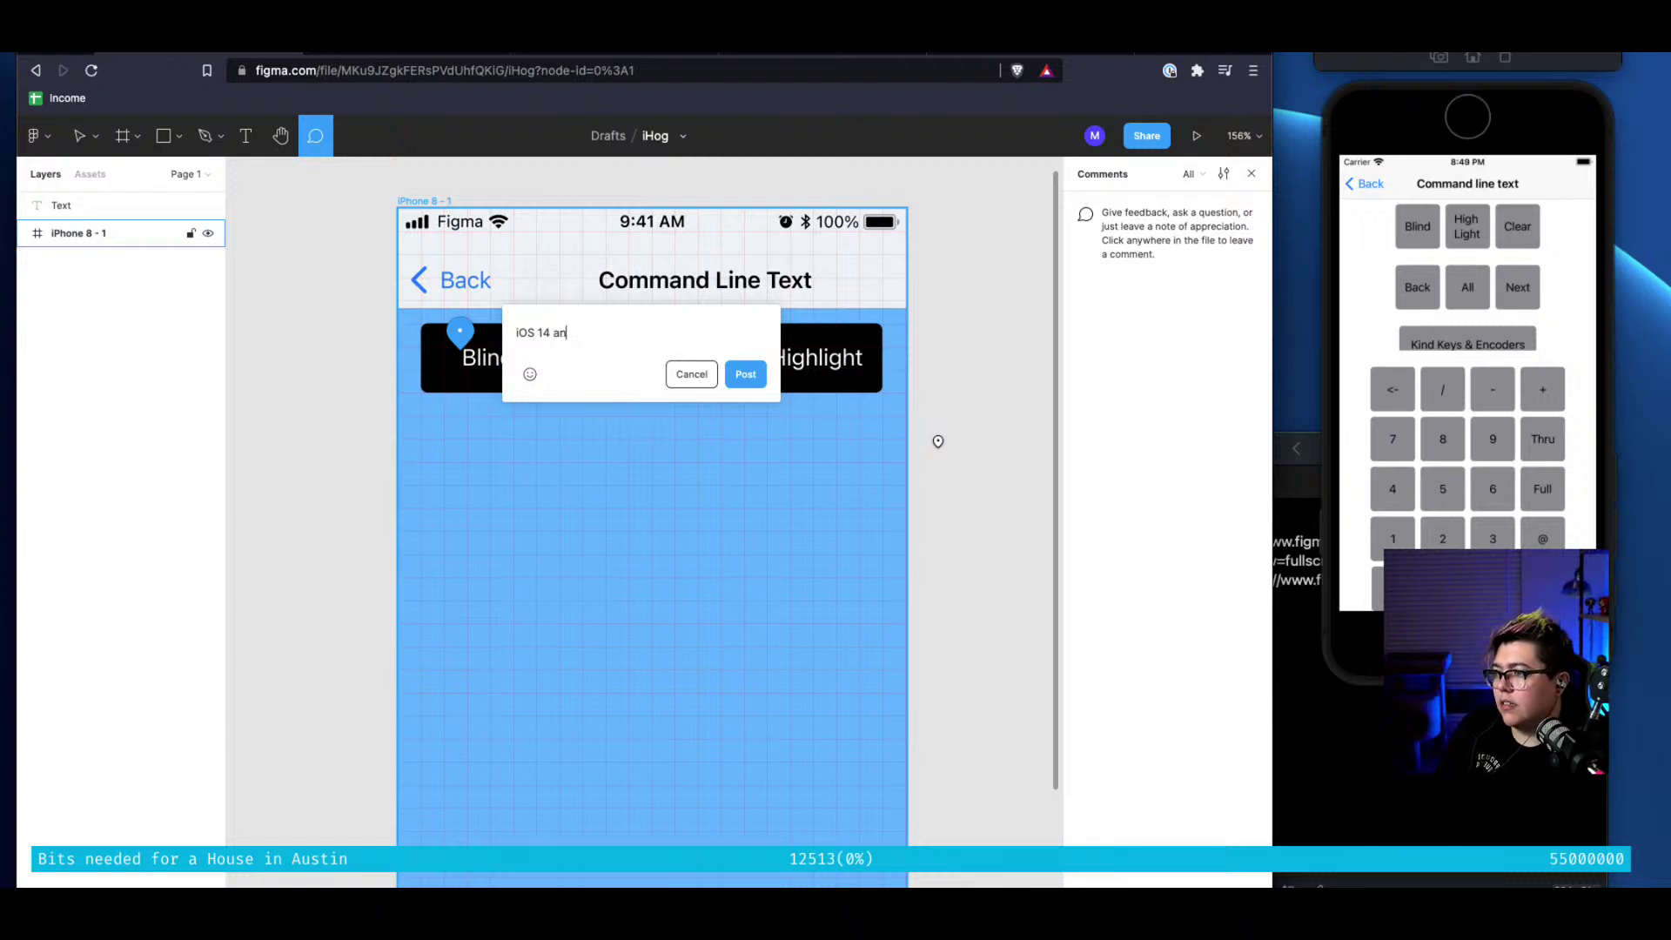
text(- text)
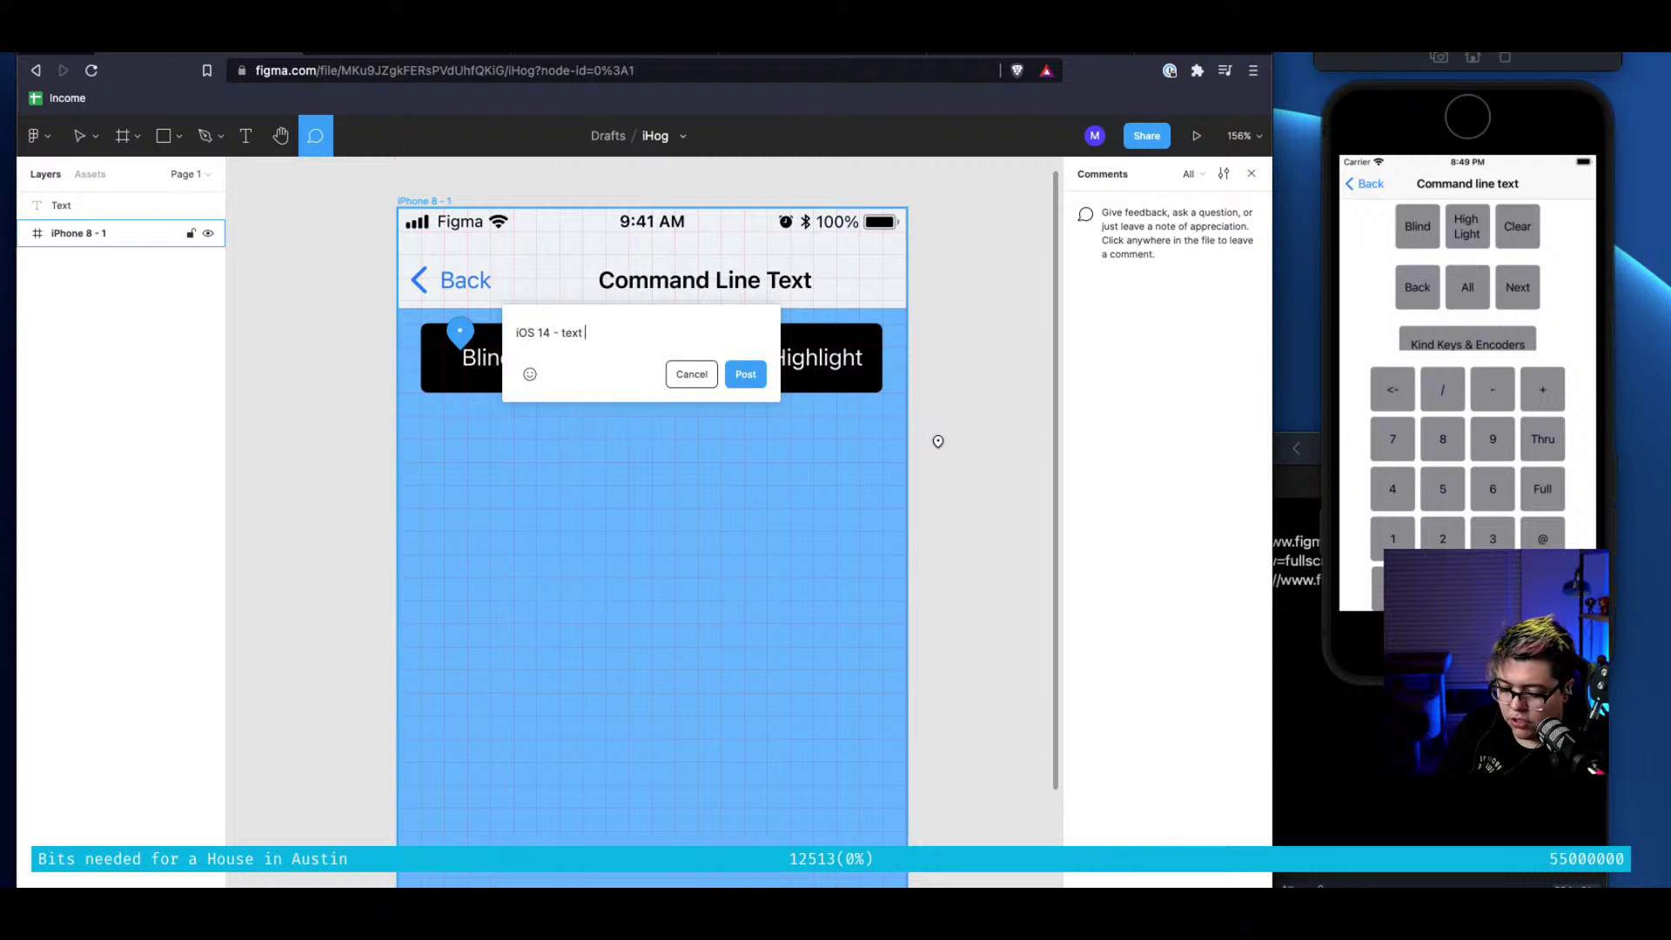
text( changes color)
key(shift+Return)
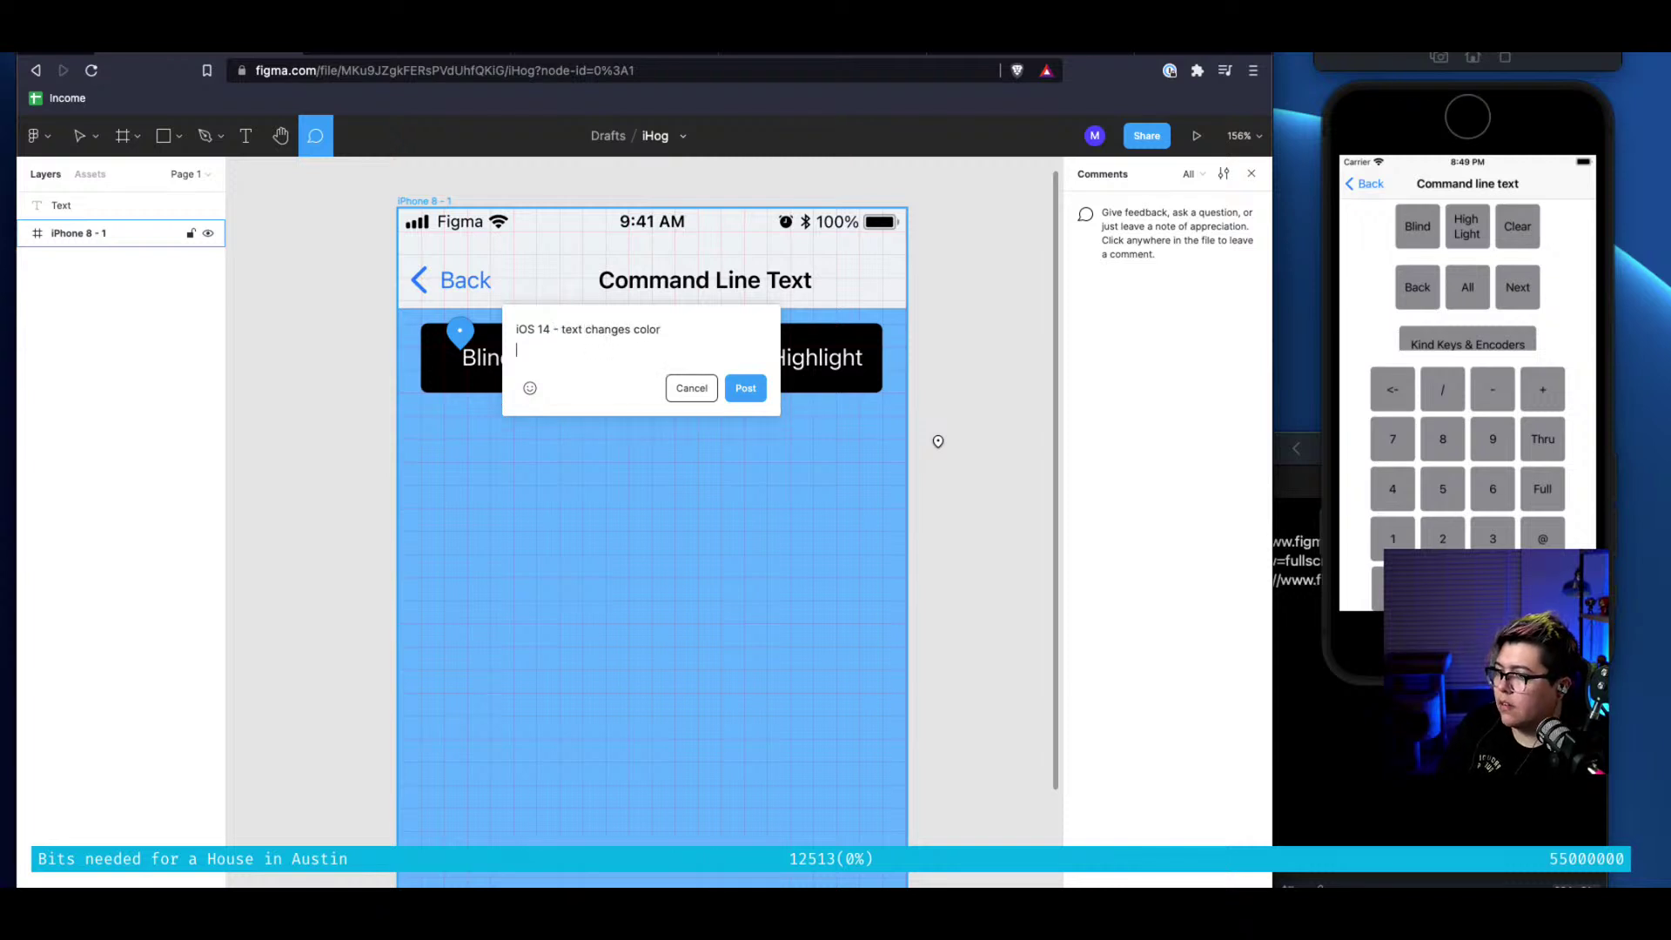
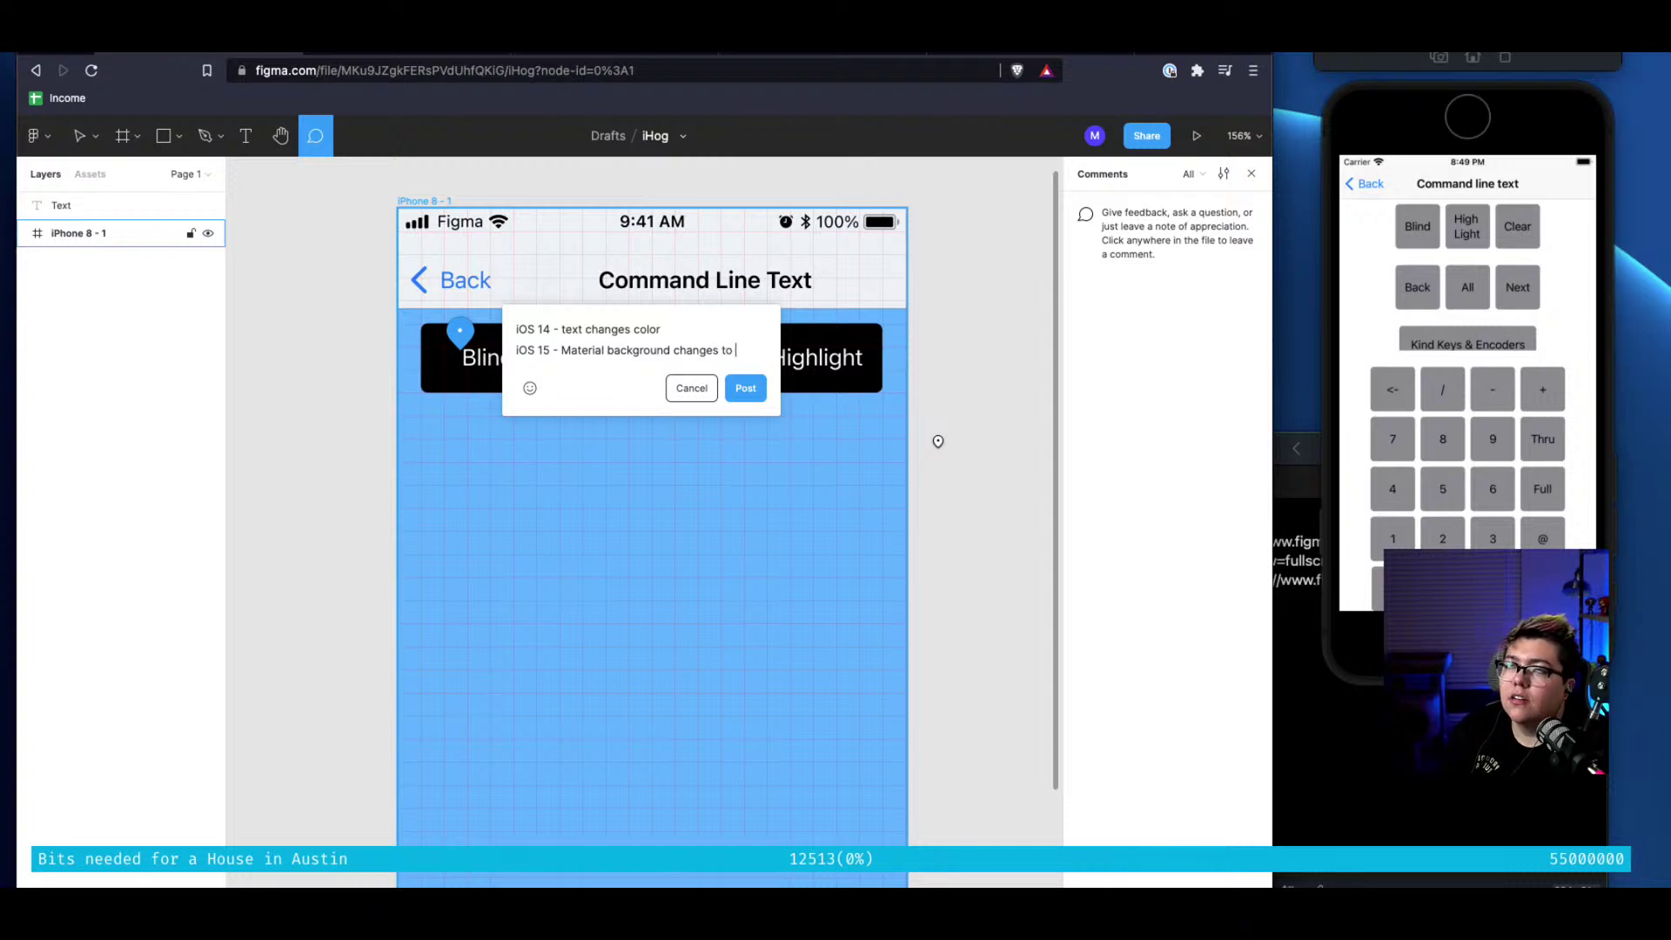
text(color)
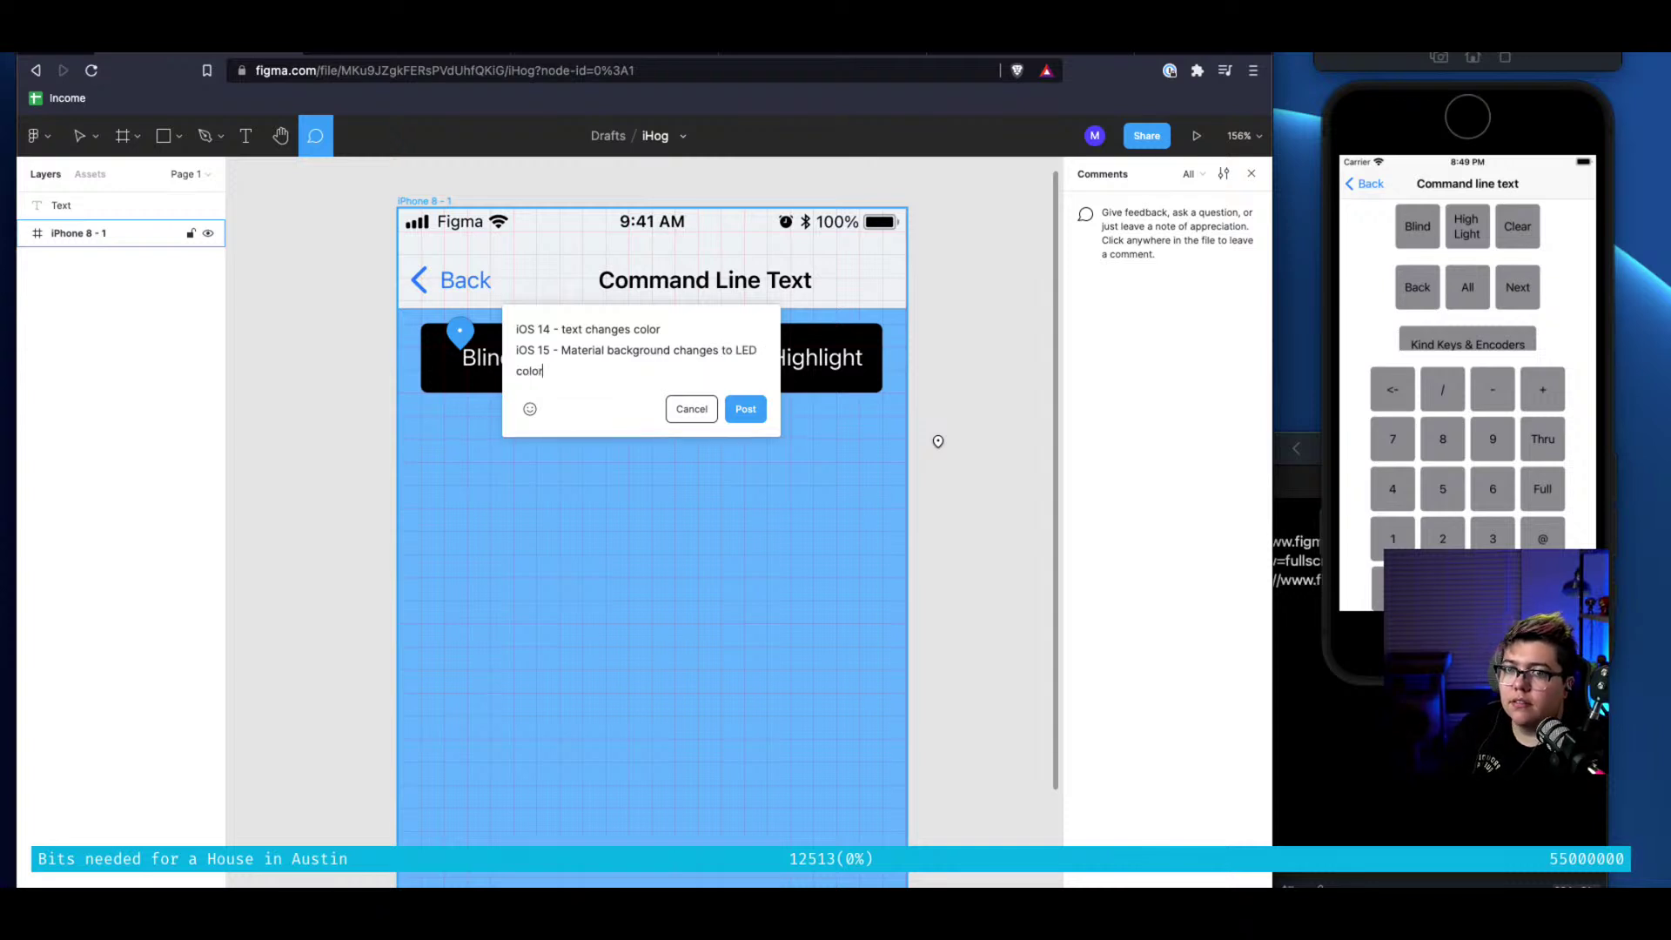
click(745, 409)
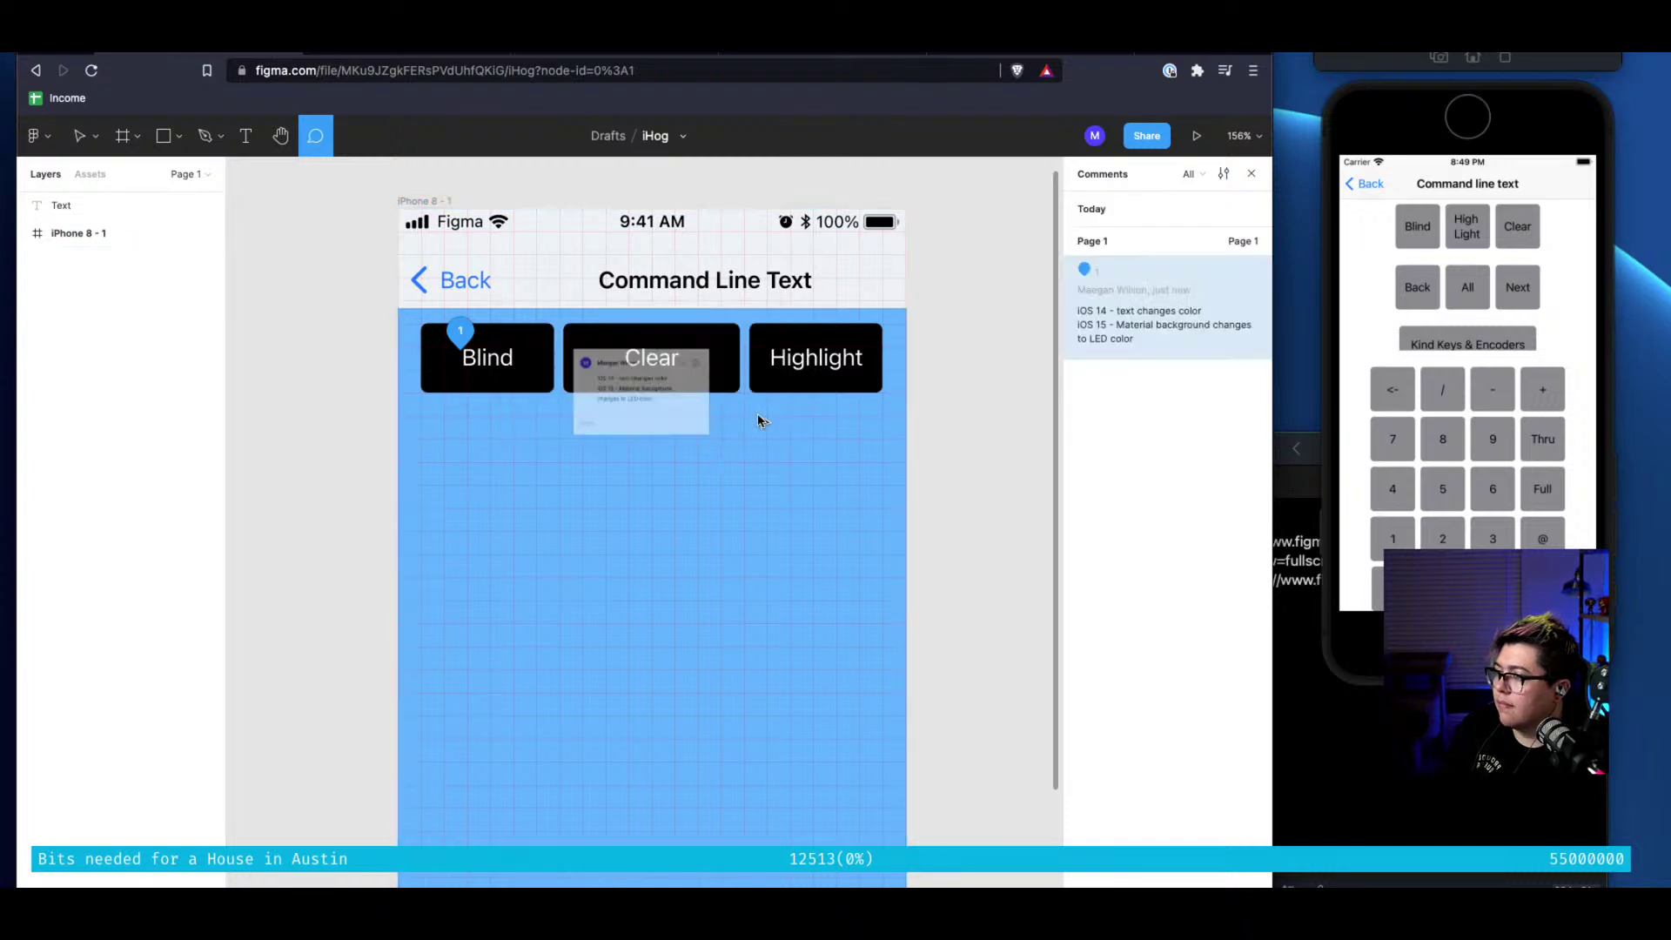
Move the comment pin off the Blind button to just outside the iPhone 8 frame and leave comment mode
click(750, 336)
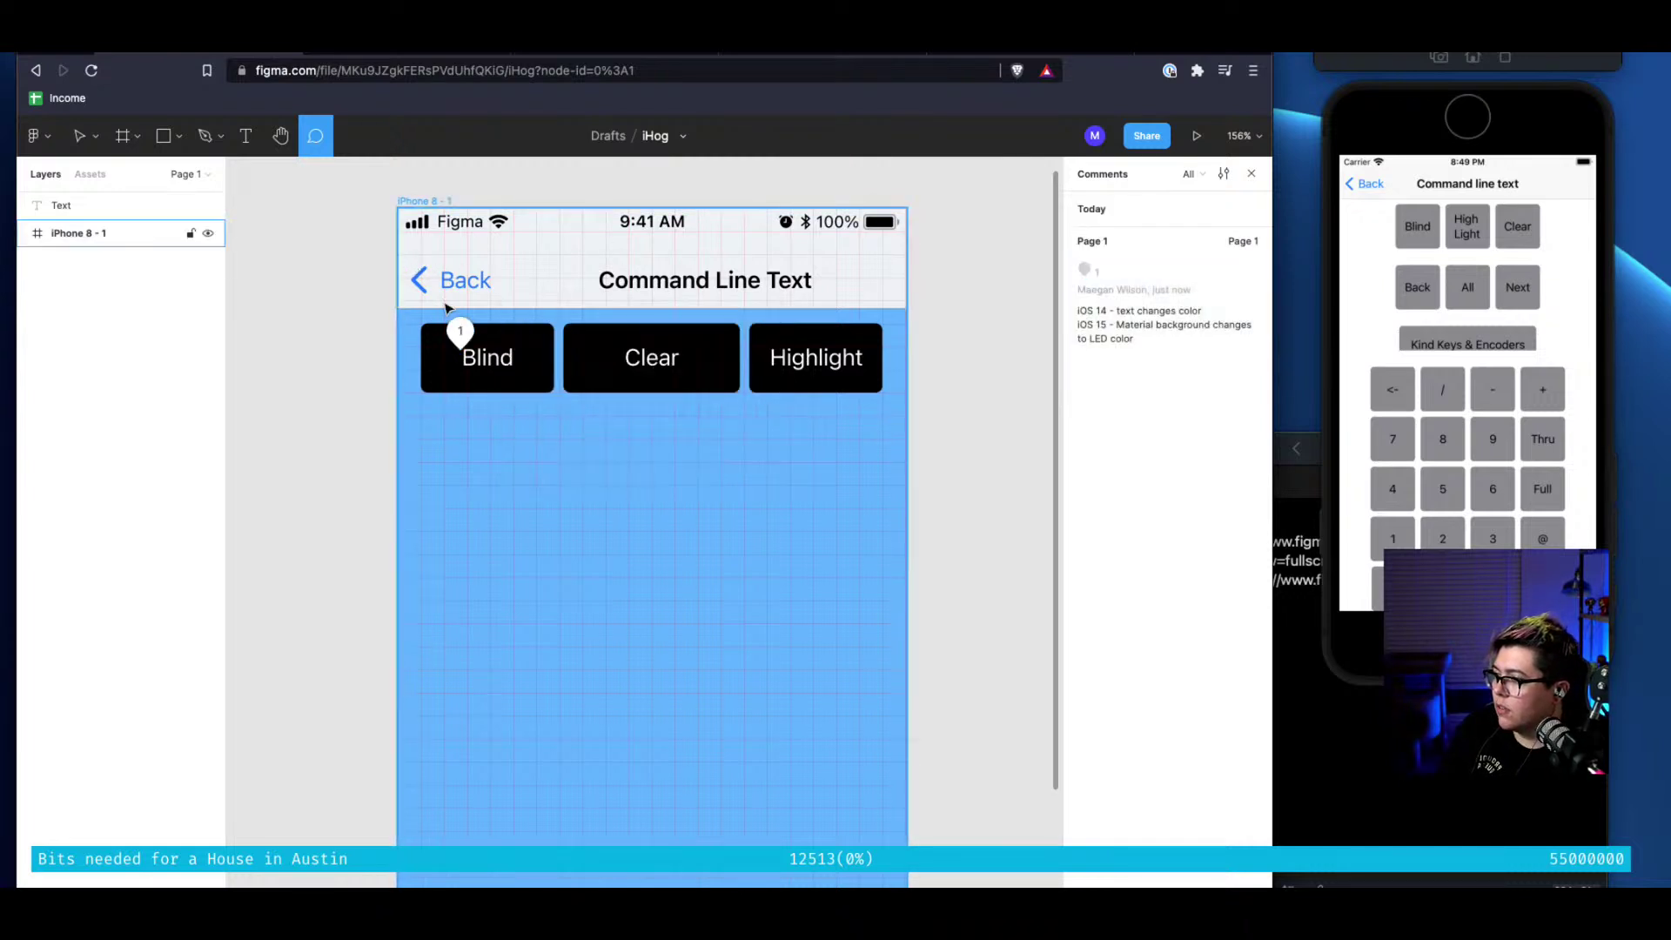
drag(461, 331, 381, 346)
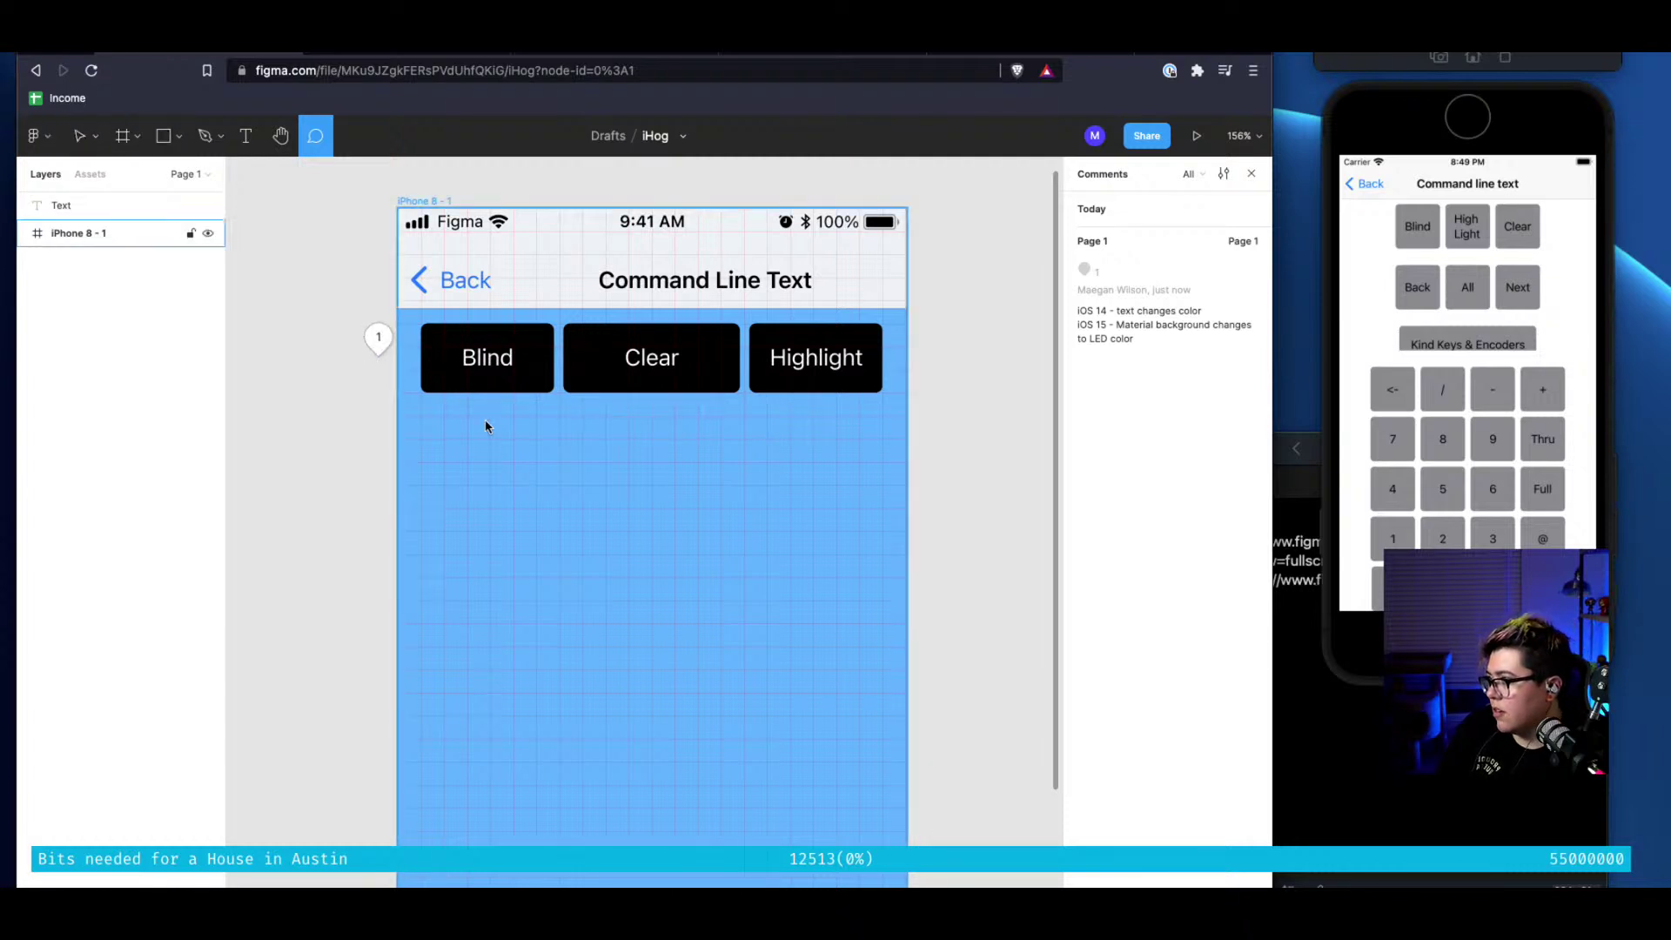
click(144, 237)
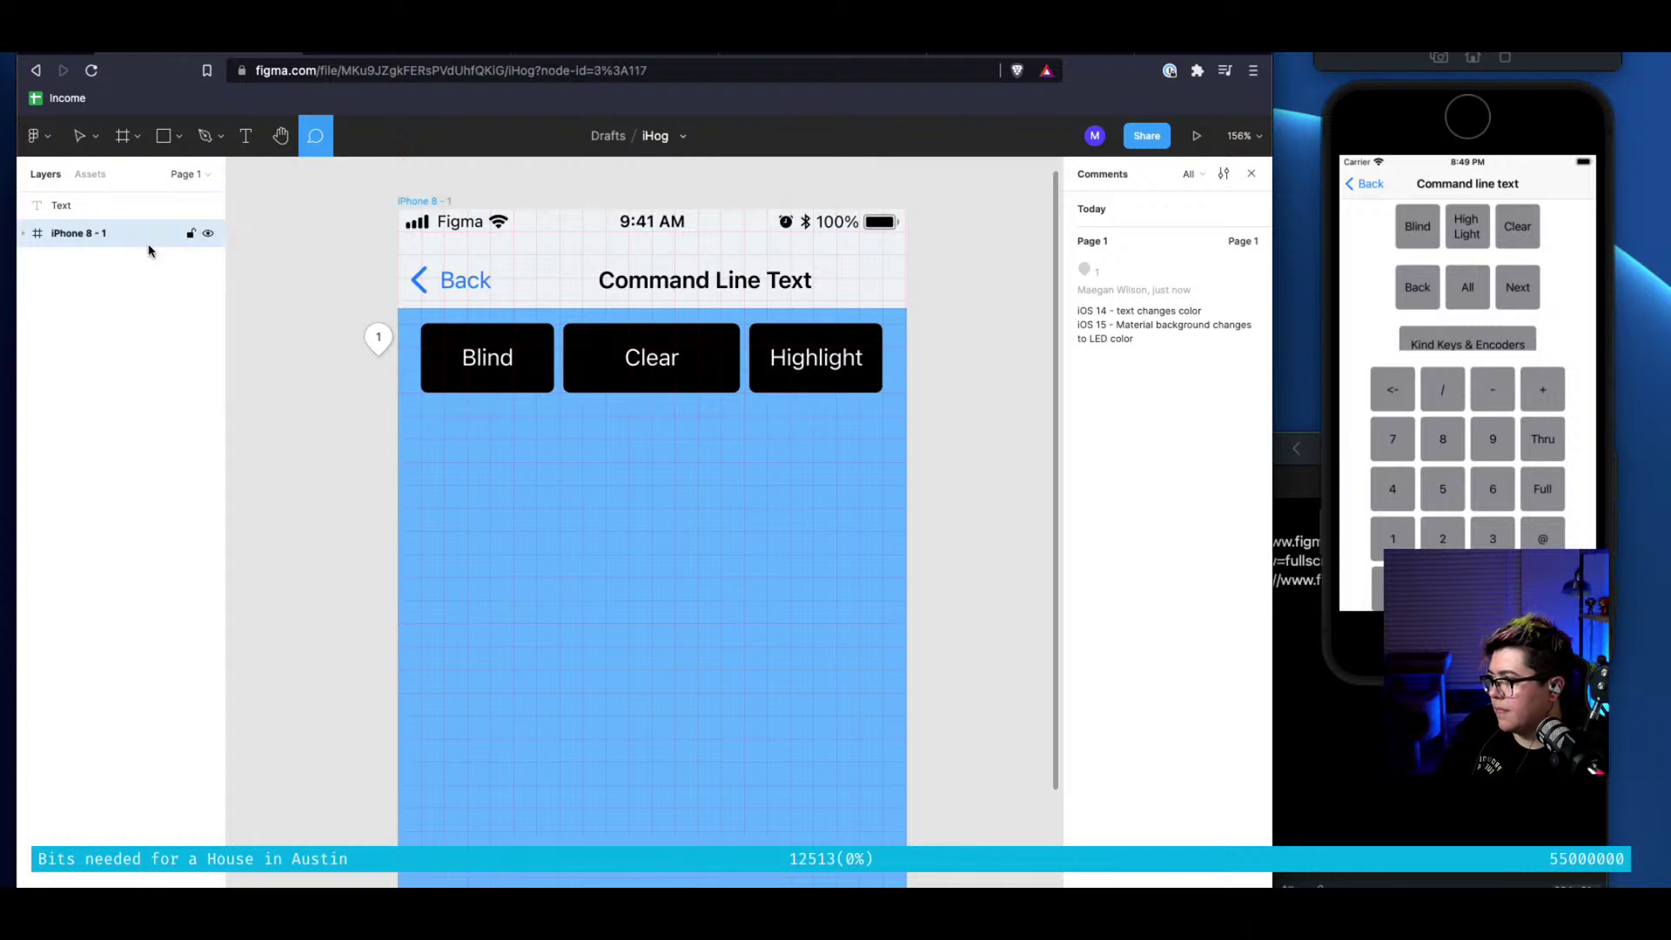
key(v)
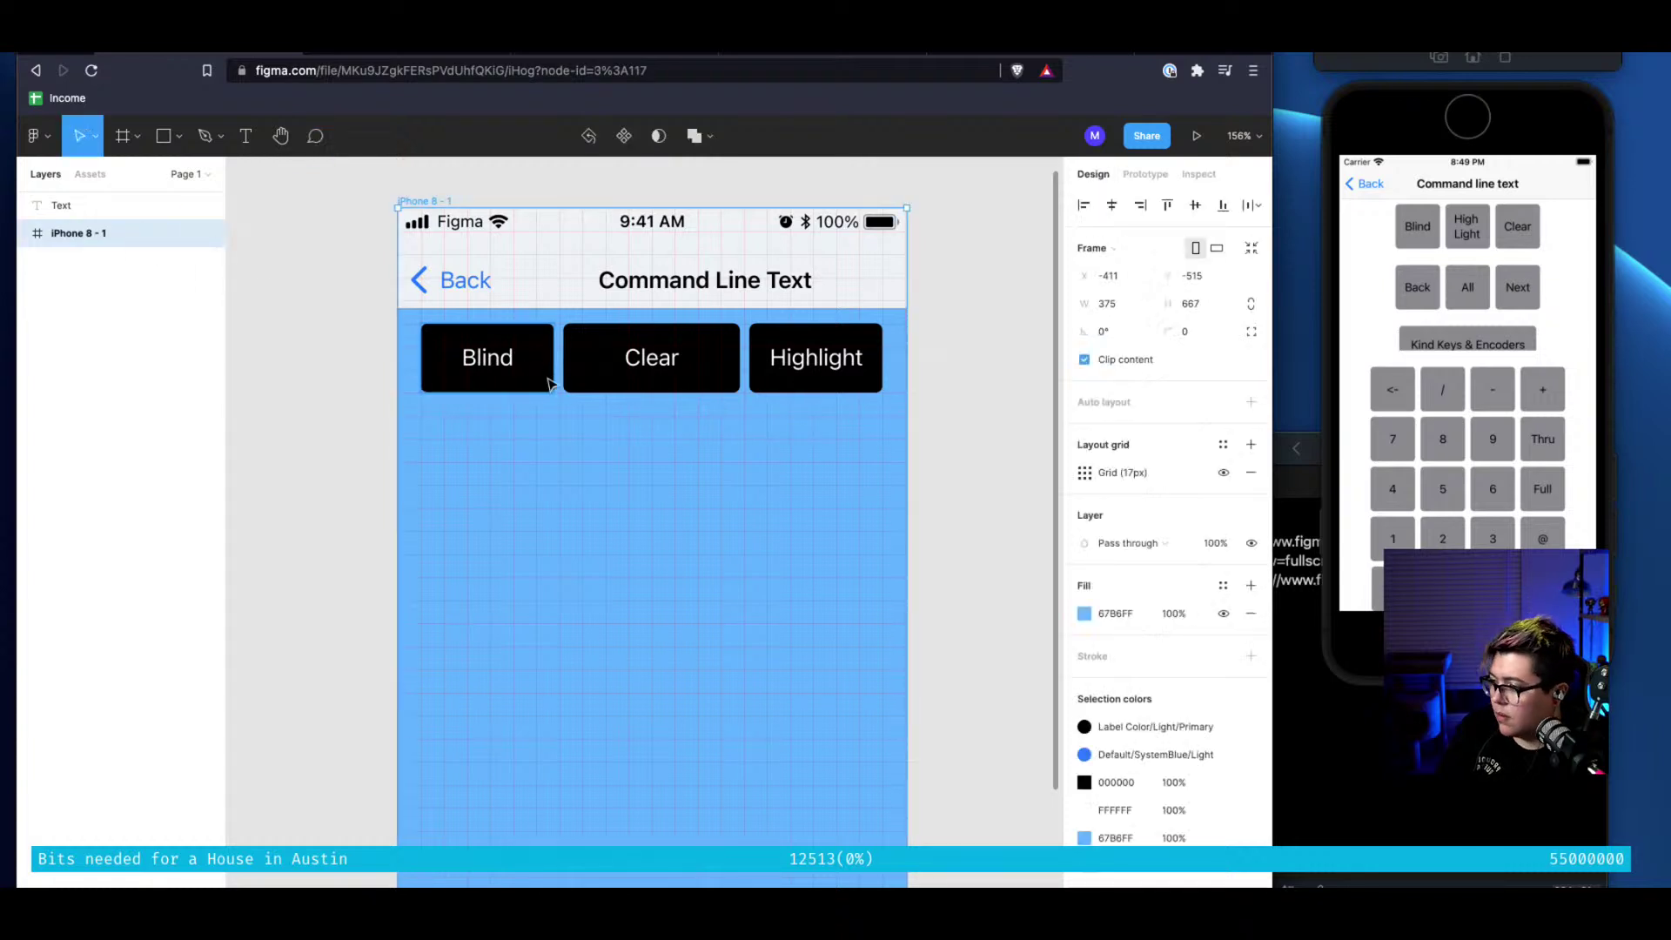
Duplicate the black background rectangle of the Blind button inside its group
click(532, 377)
double_click(532, 376)
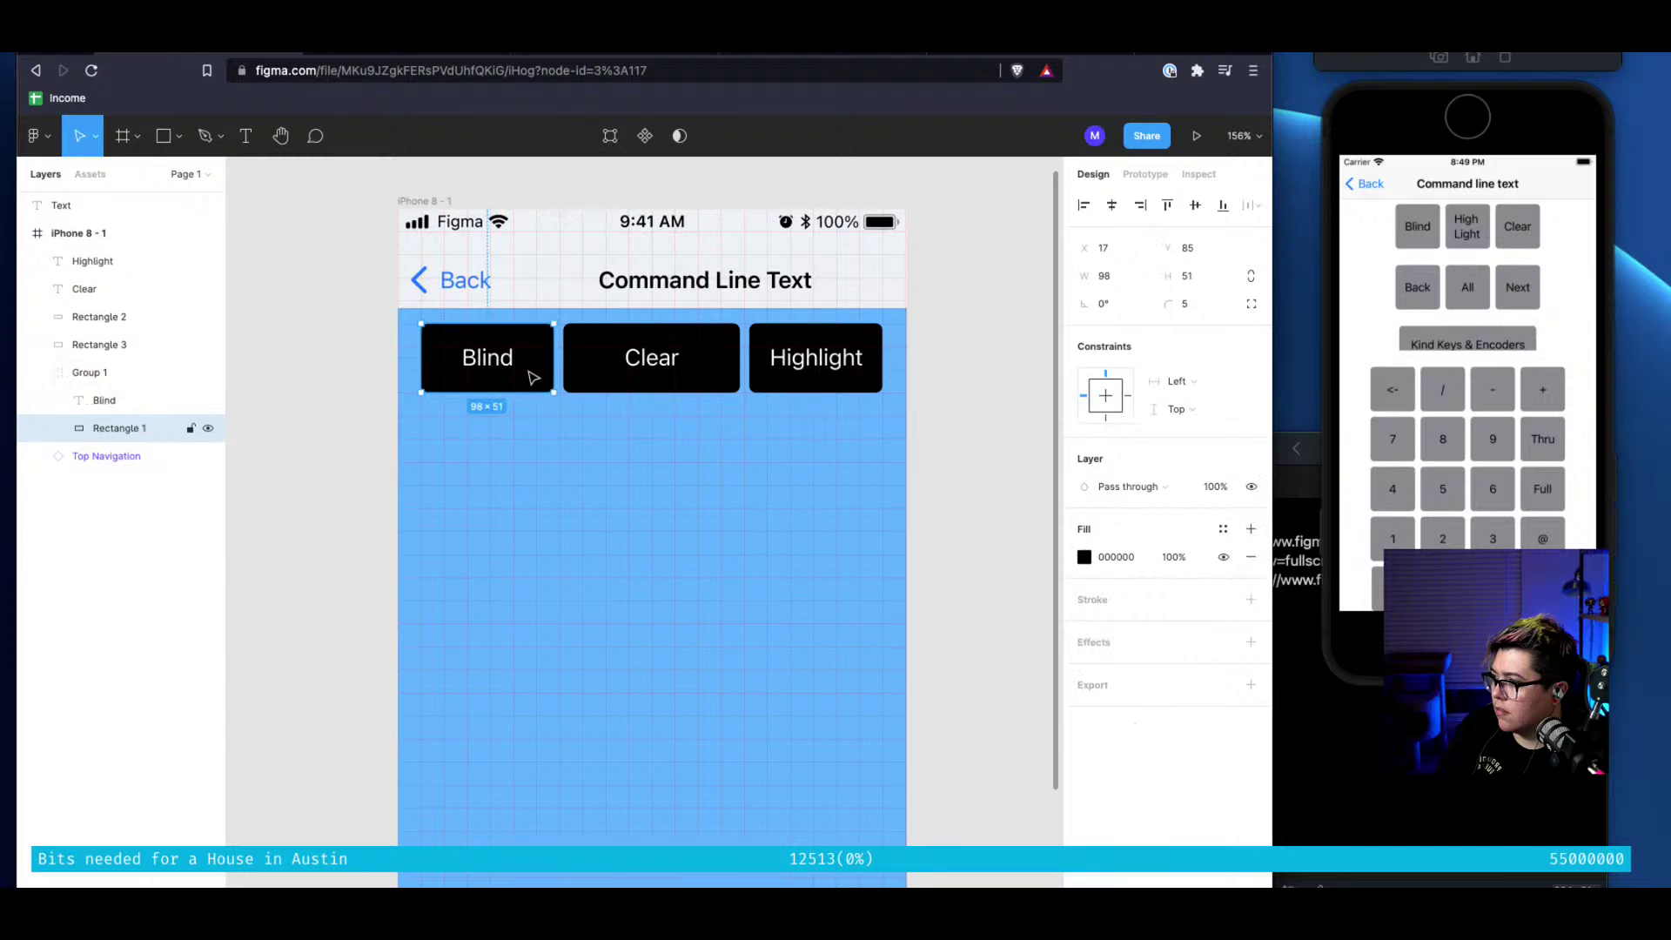
key(super+d)
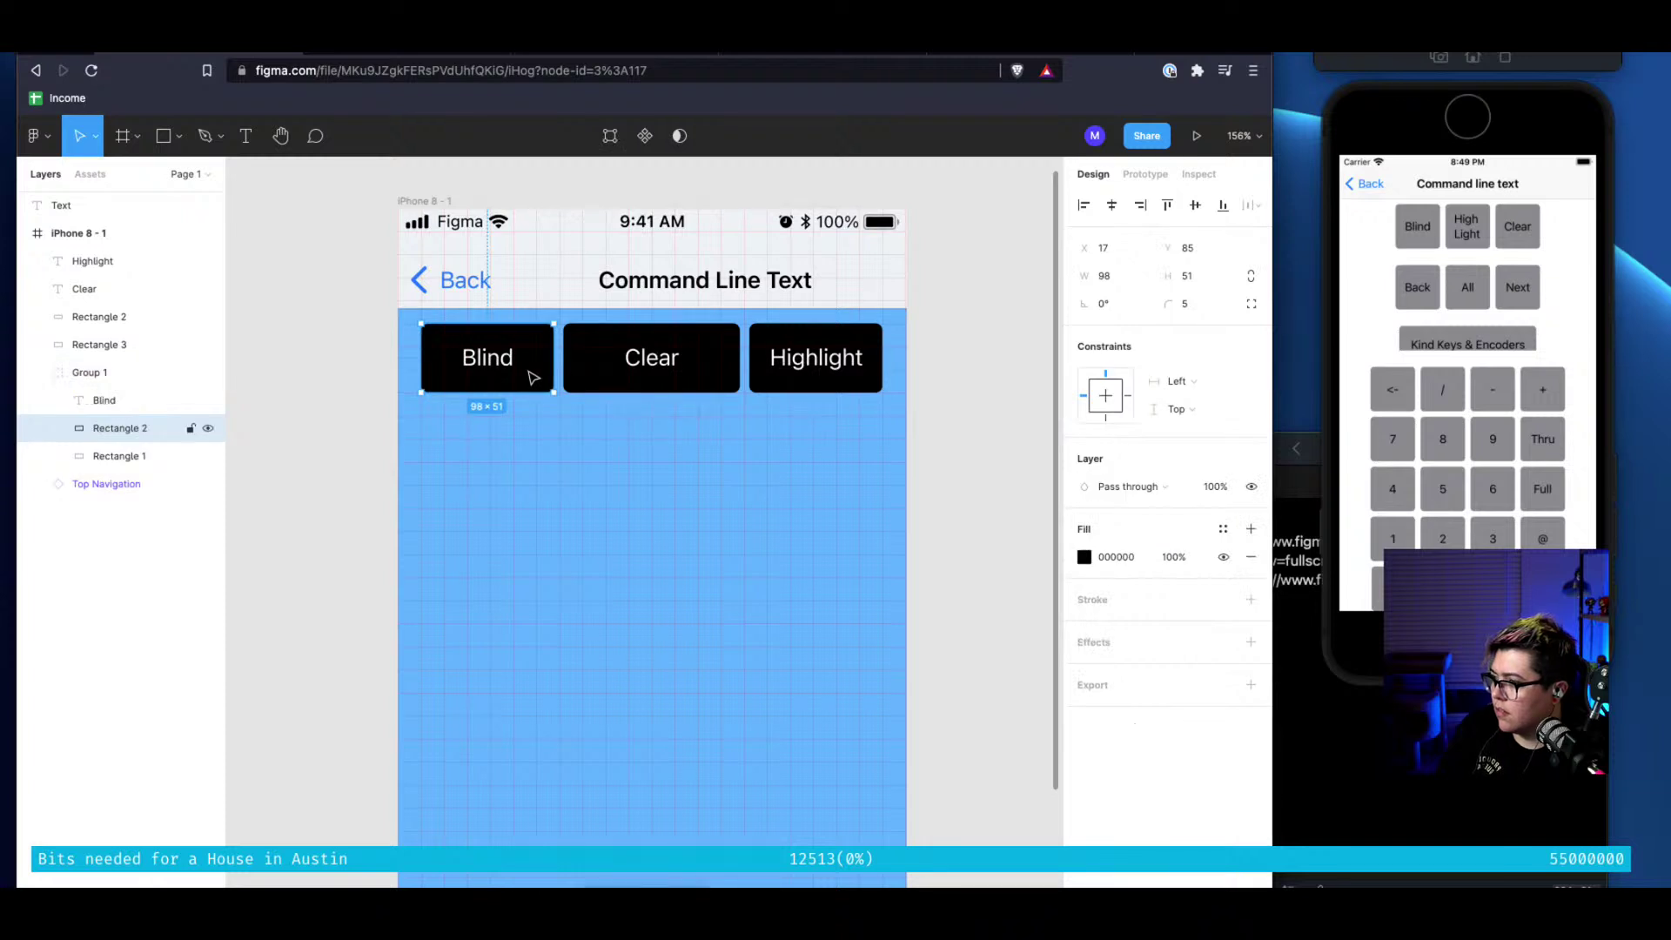
click(1083, 558)
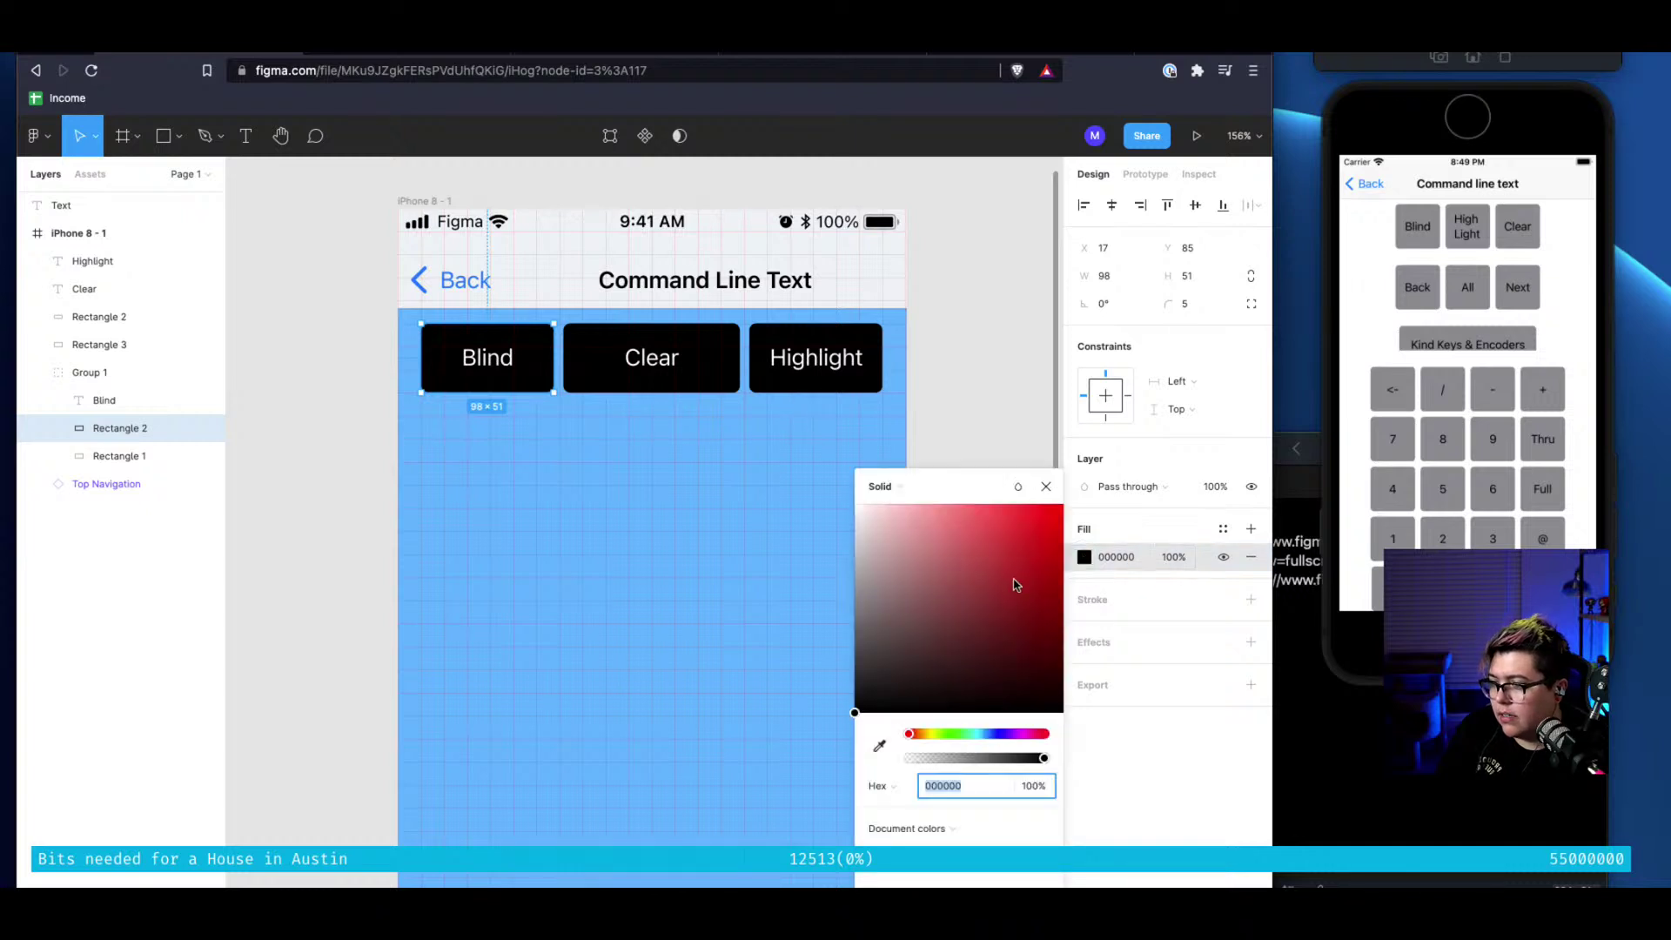
drag(1008, 734, 997, 736)
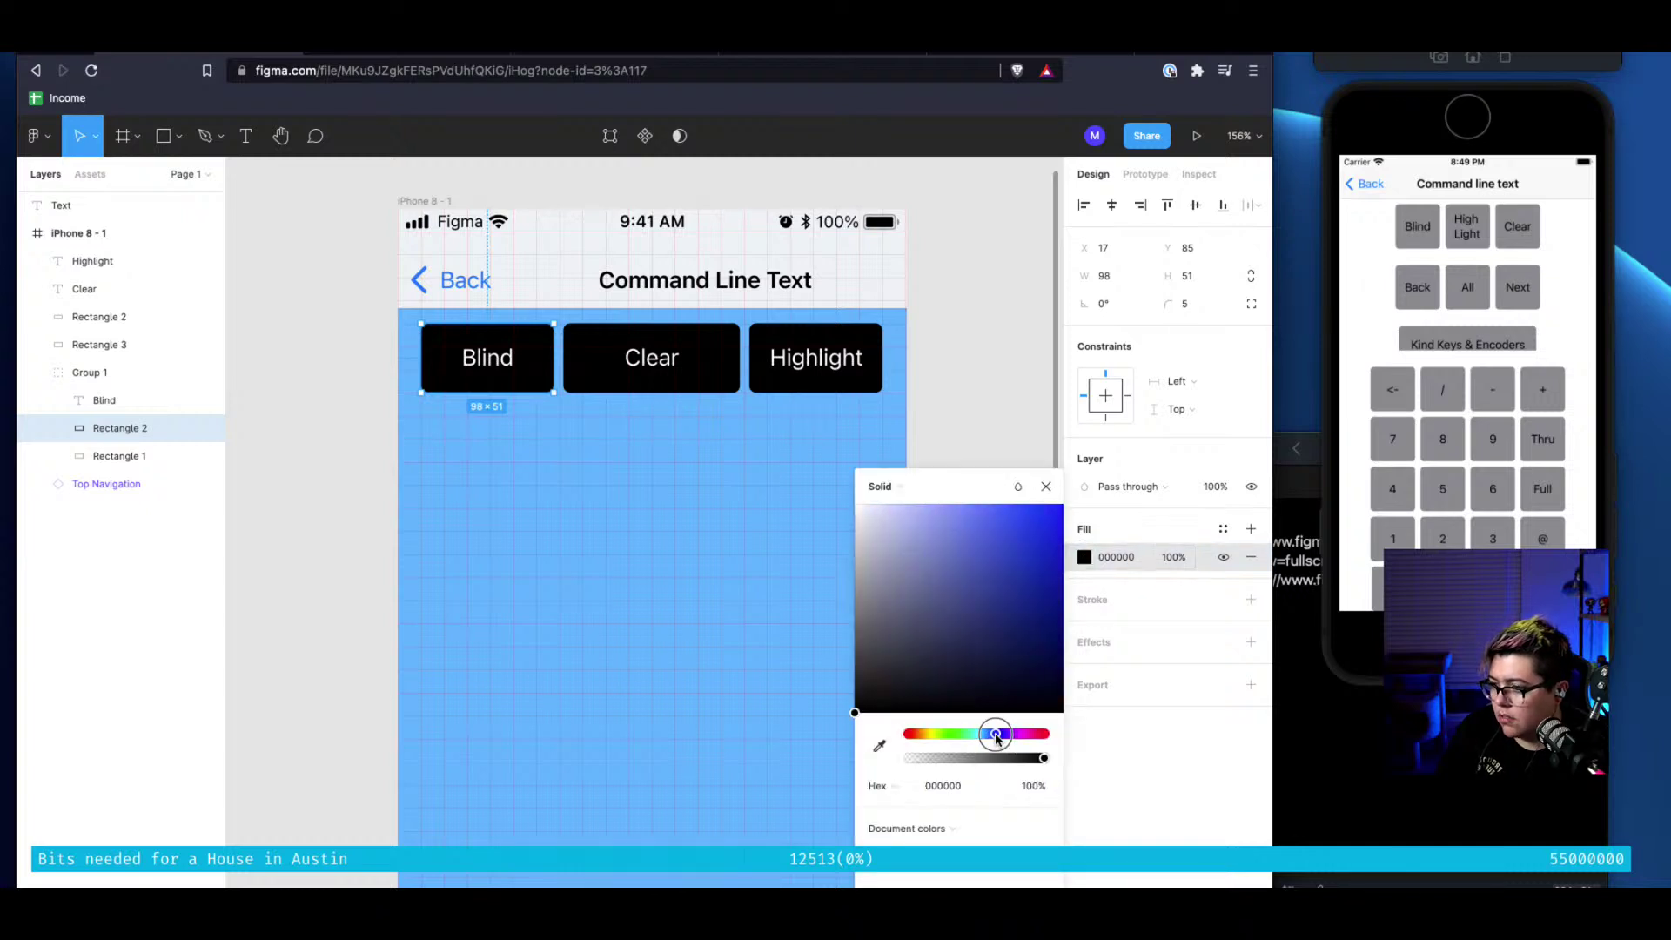
key(Escape)
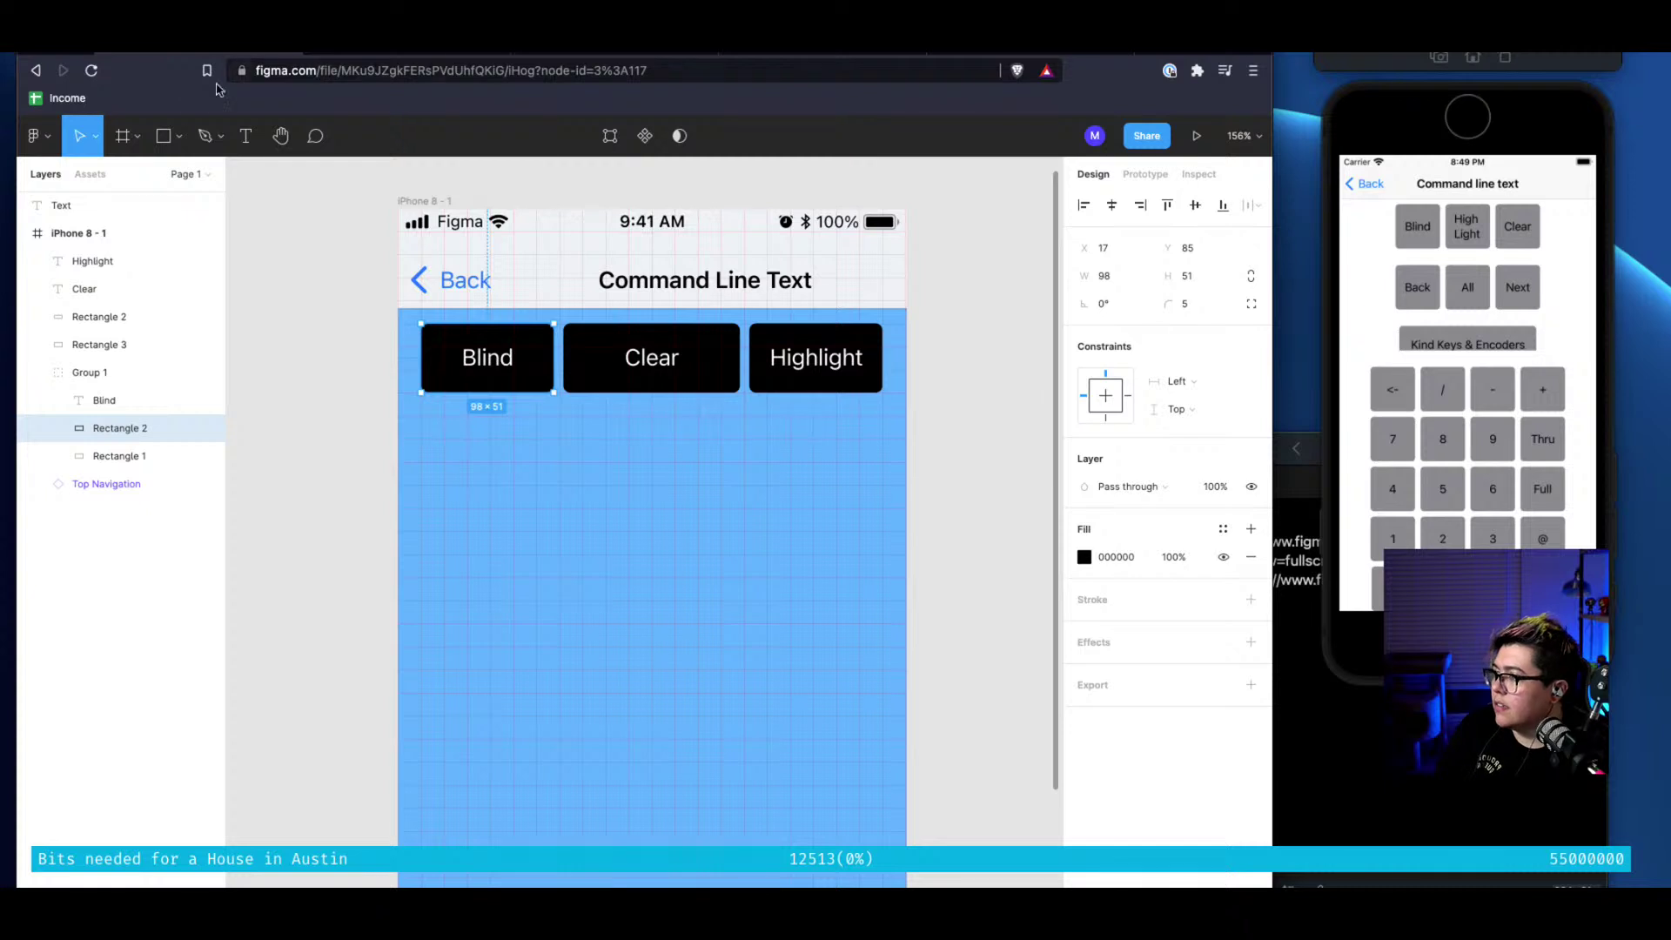
Copy the Colors frame from the iOS 15 UI Kit into the iHog file and place it above the iPhone 8 screen
click(466, 54)
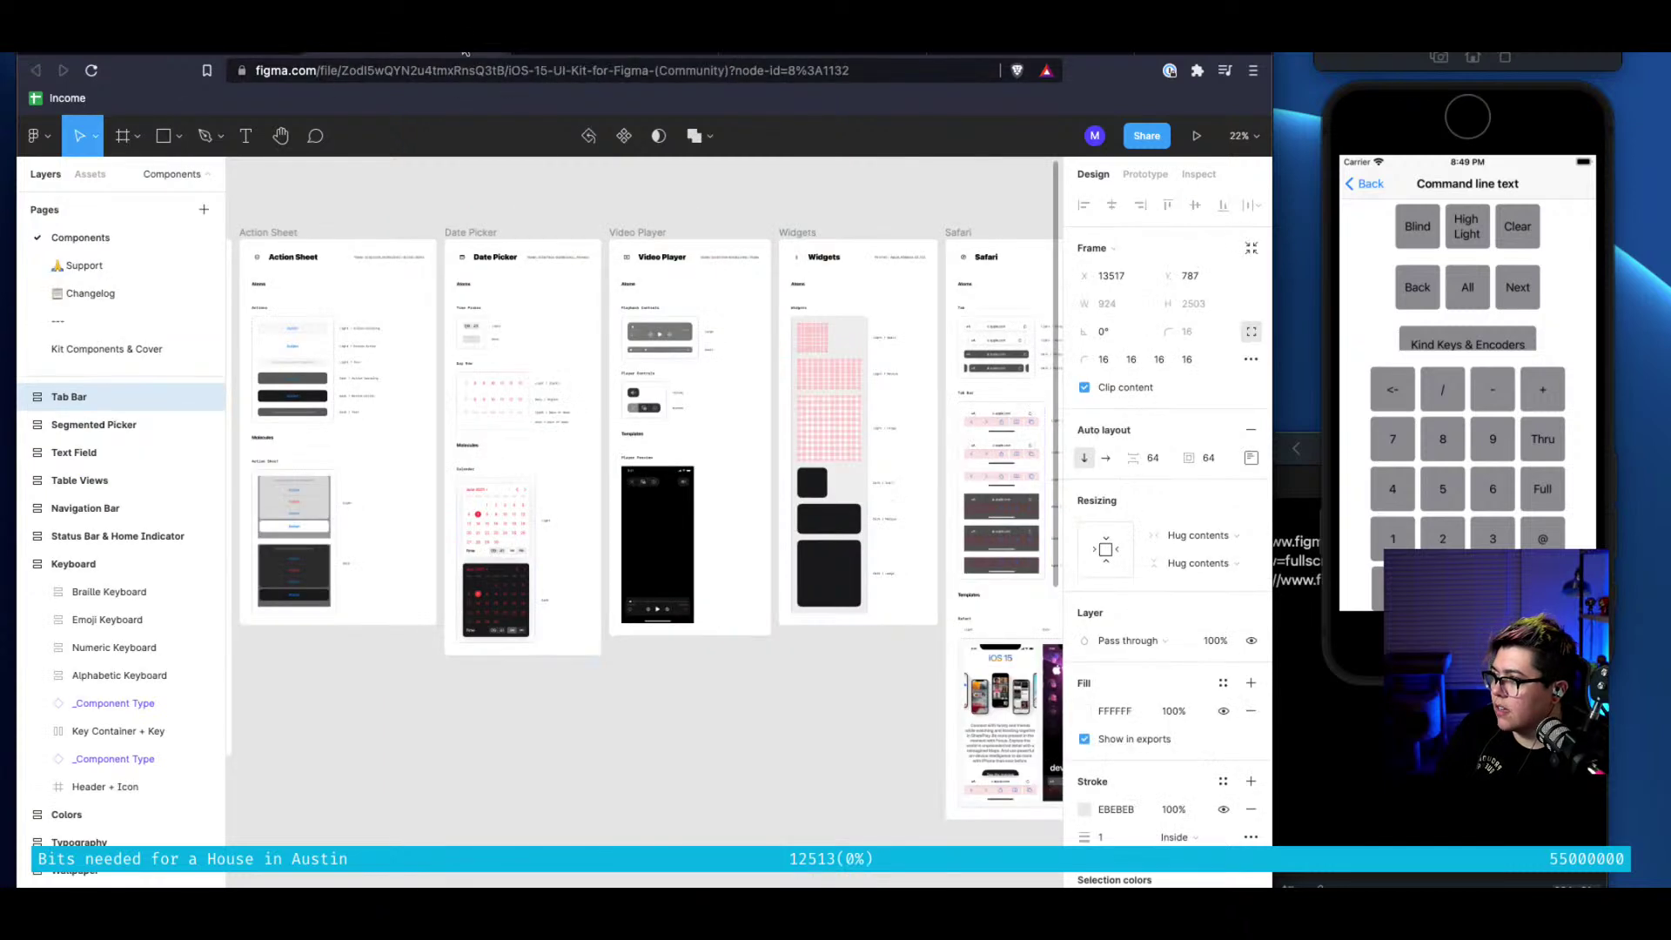
click(25, 565)
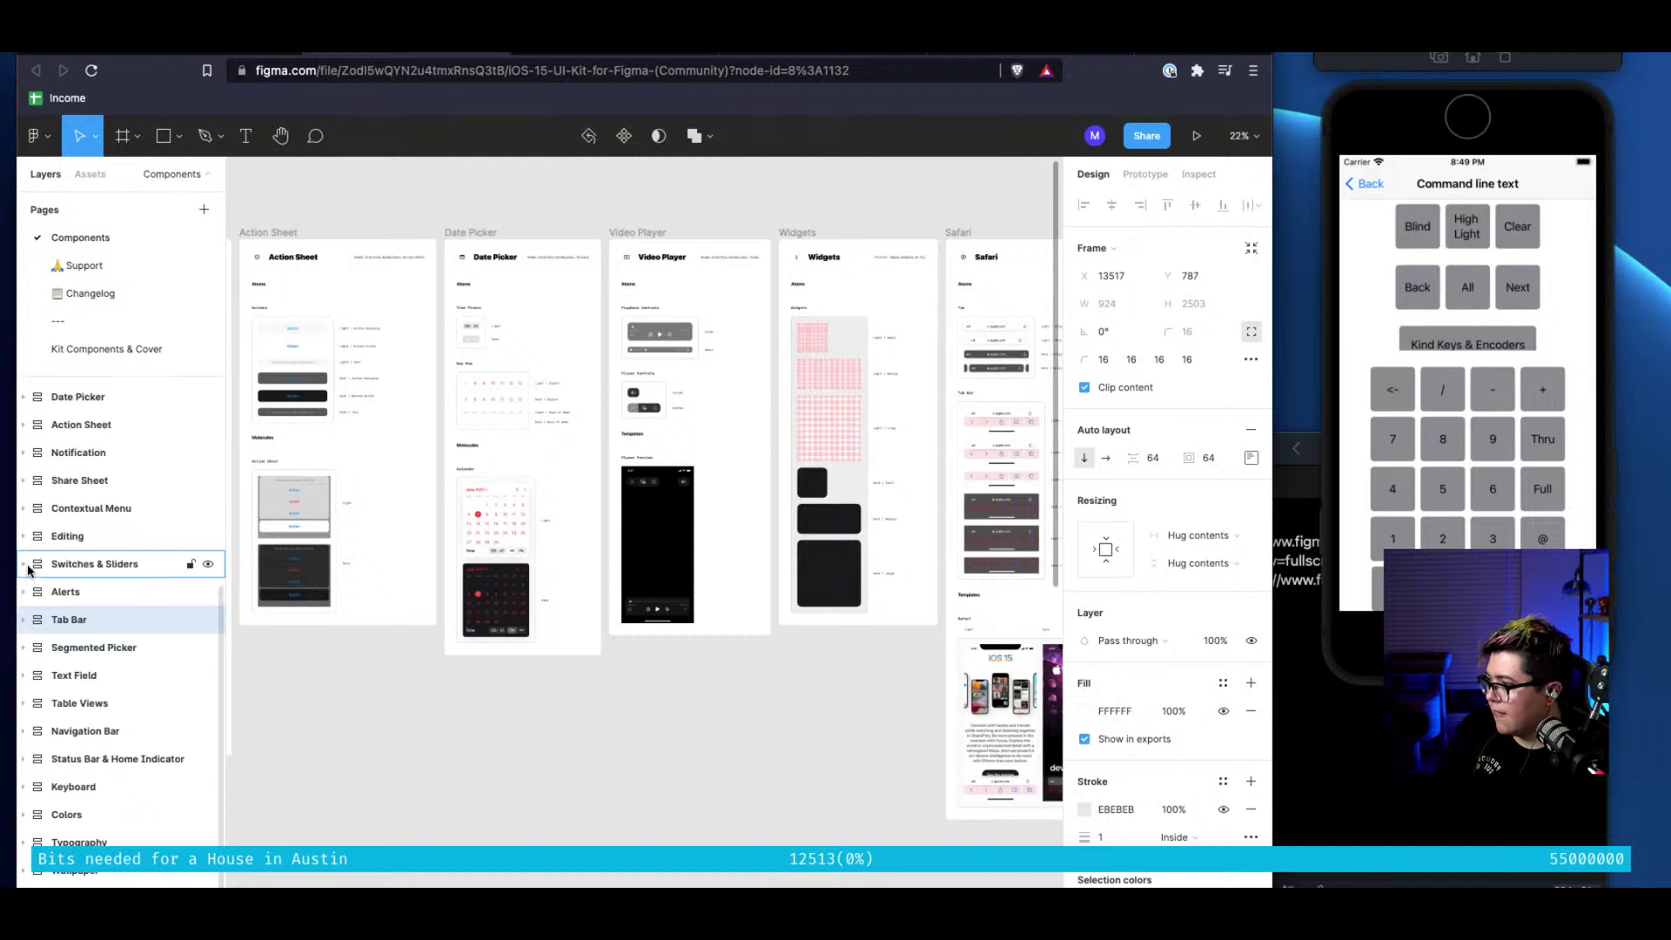
shift+click(28, 856)
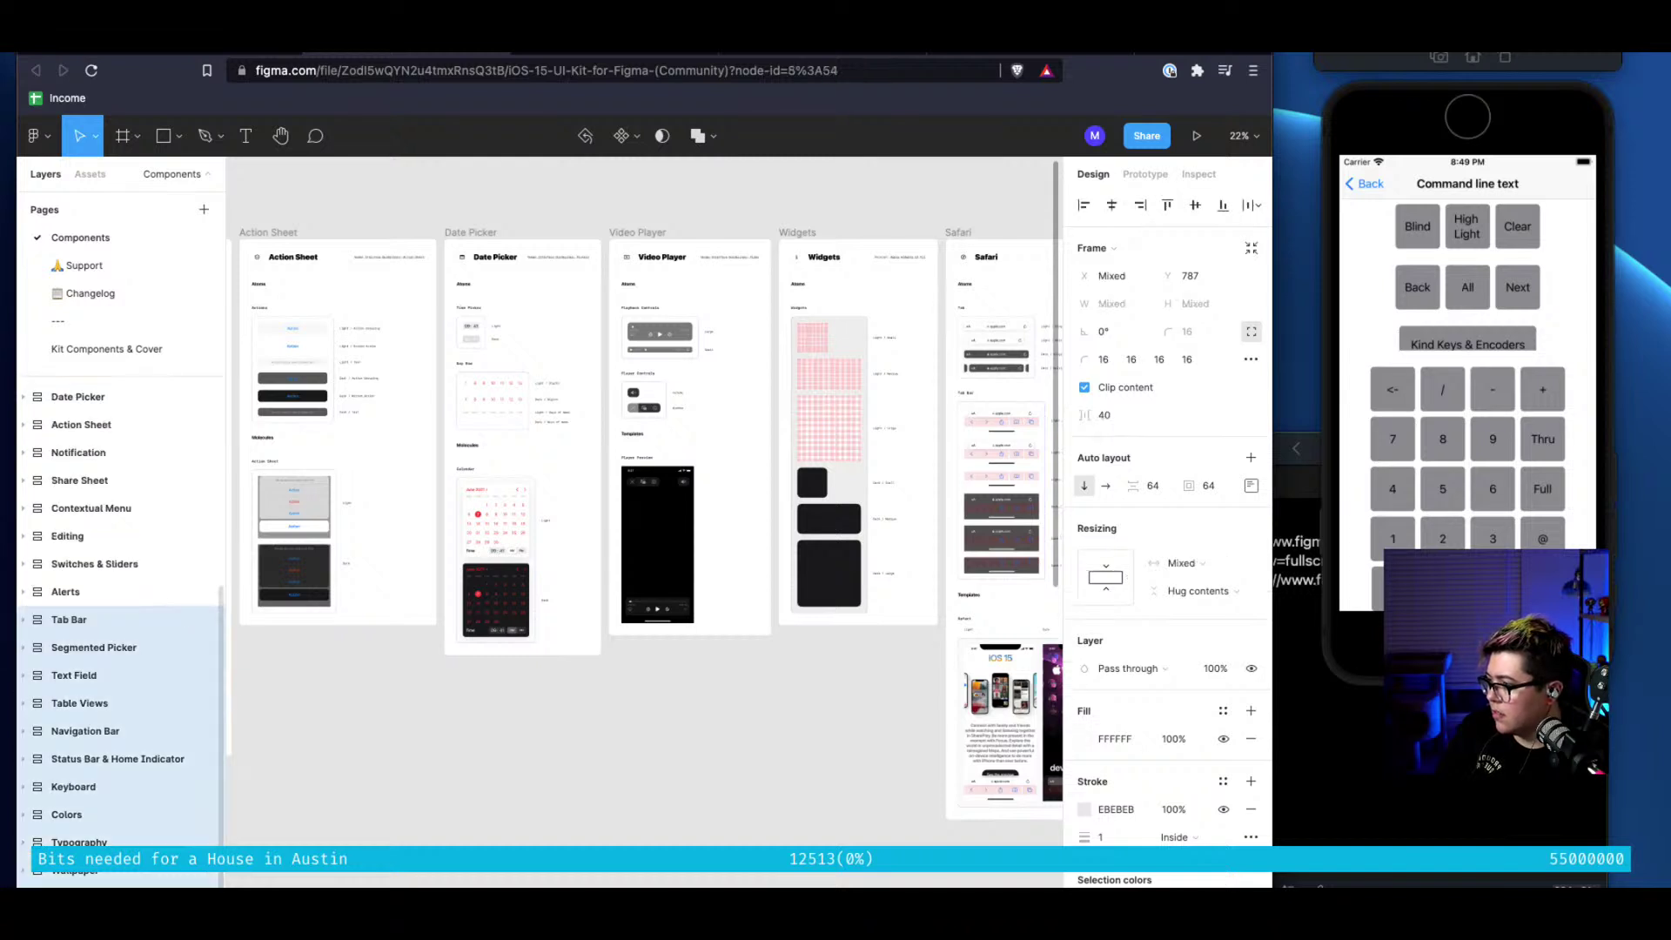
key(shift+a)
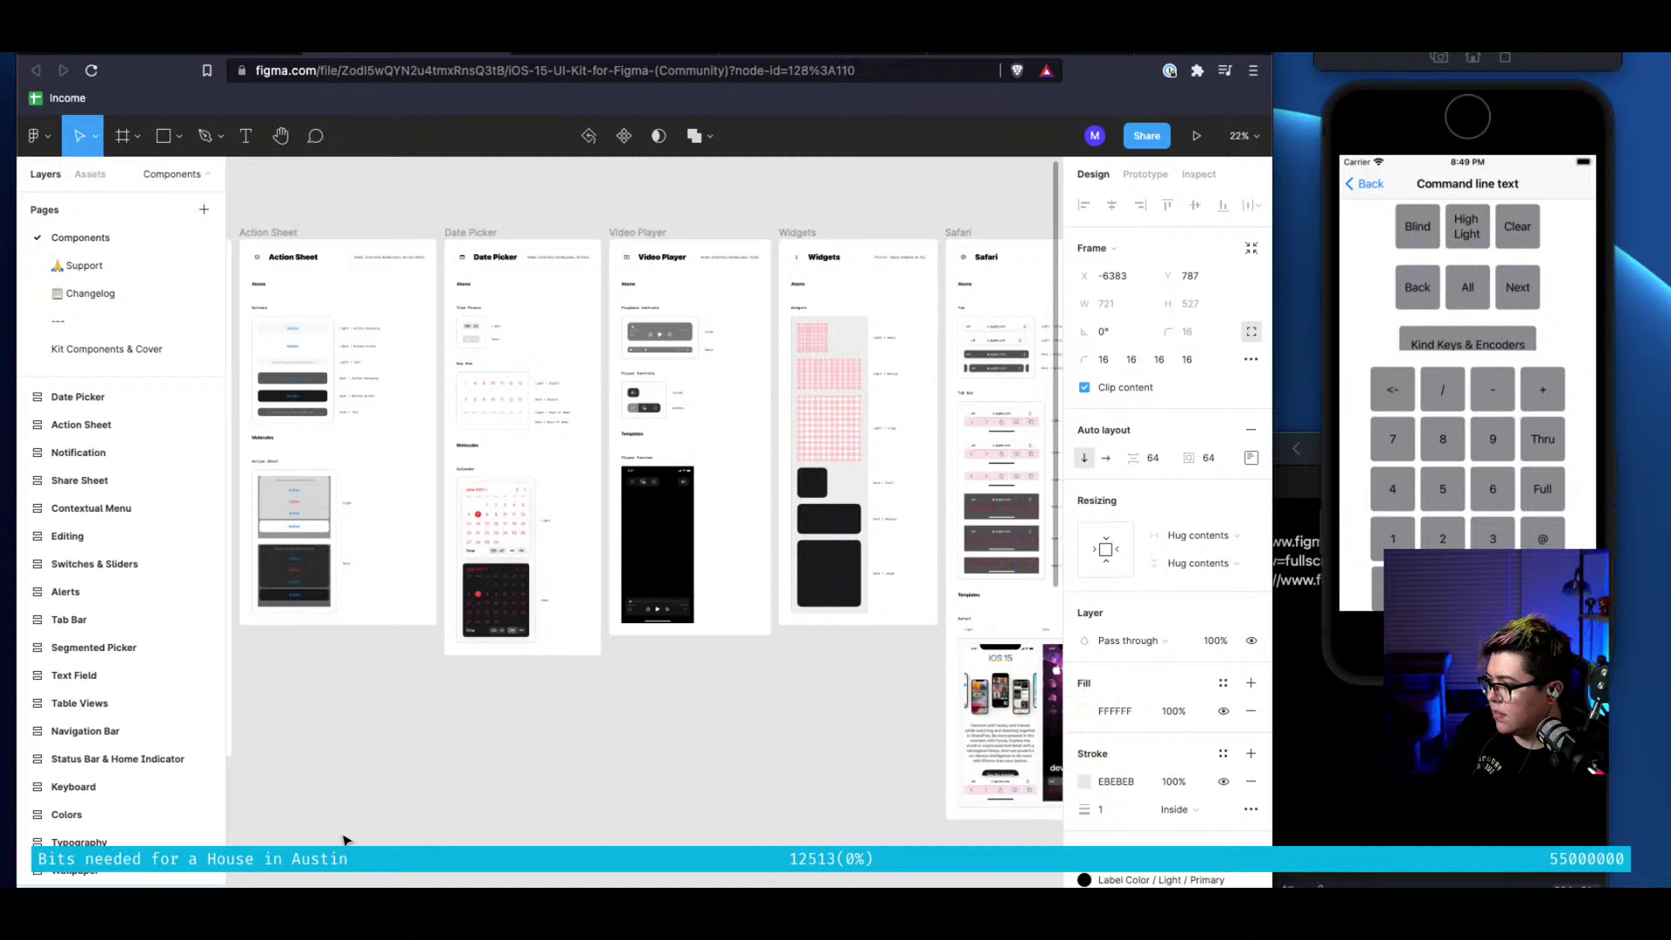
click(118, 821)
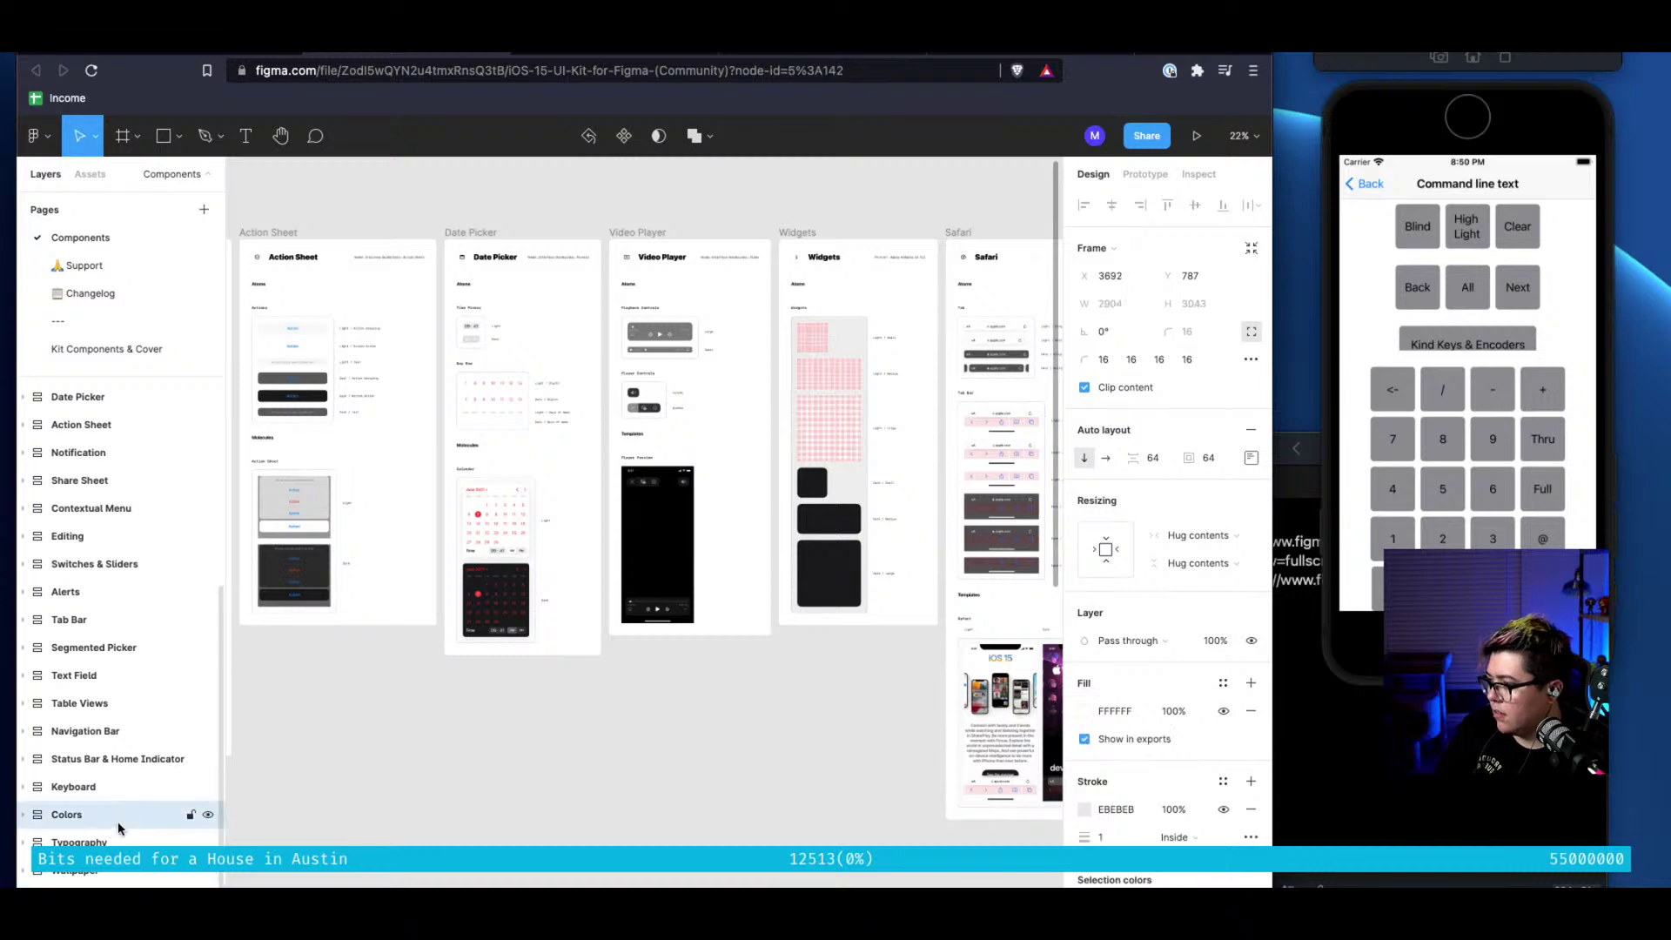
click(218, 54)
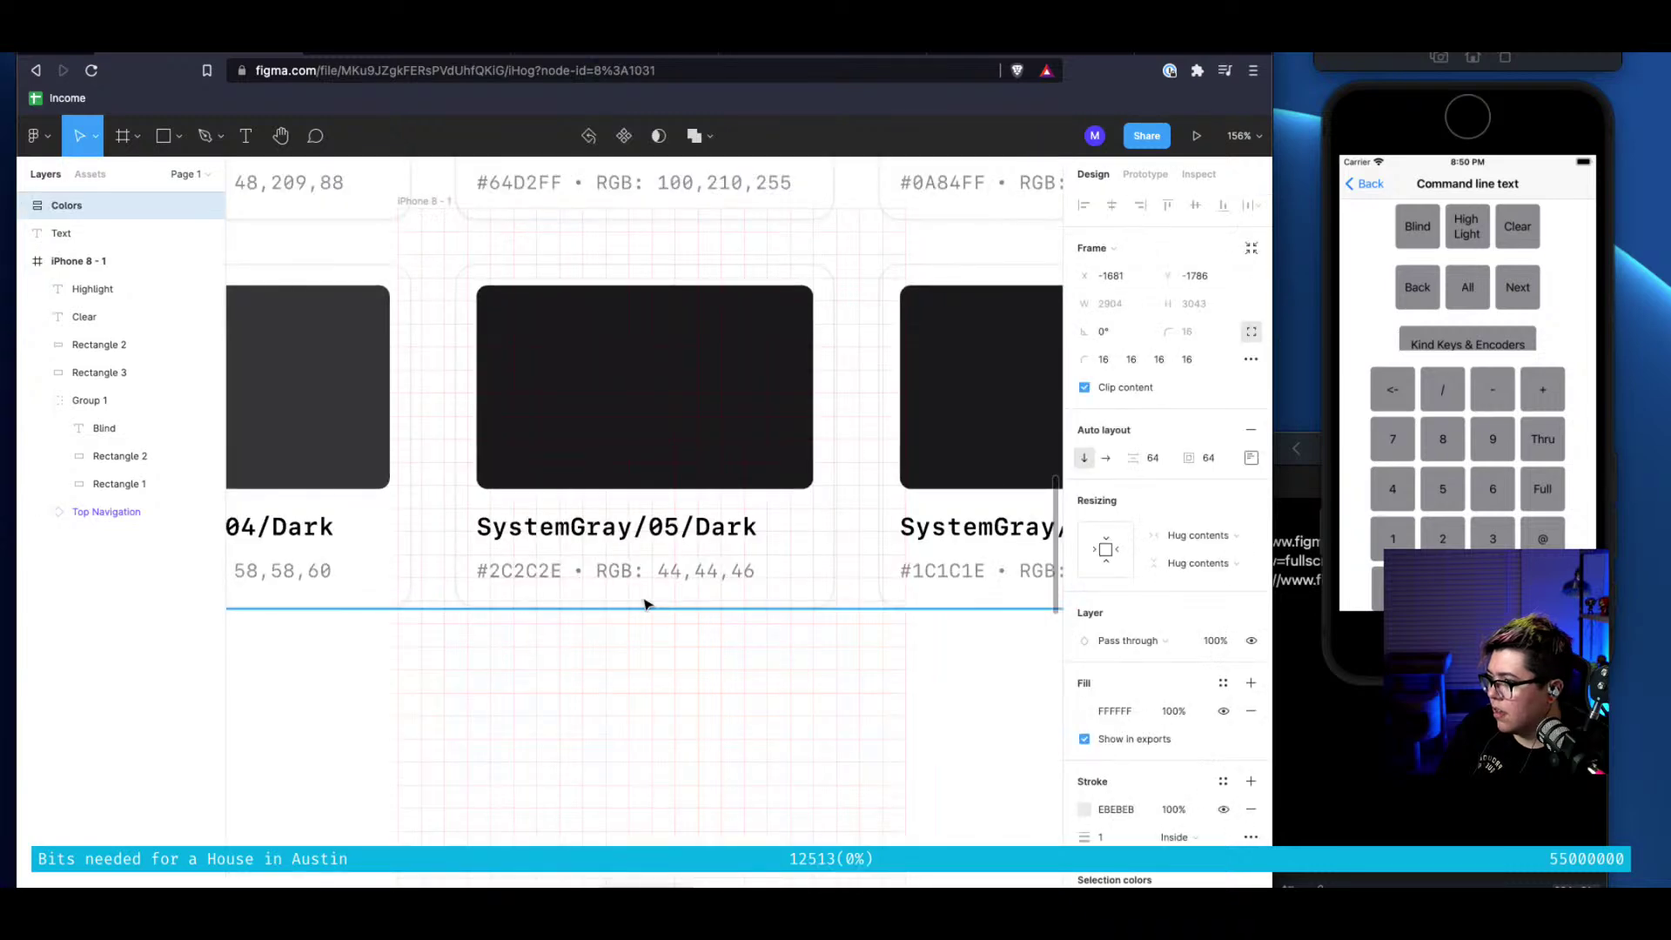
scroll(643, 603, down, 10)
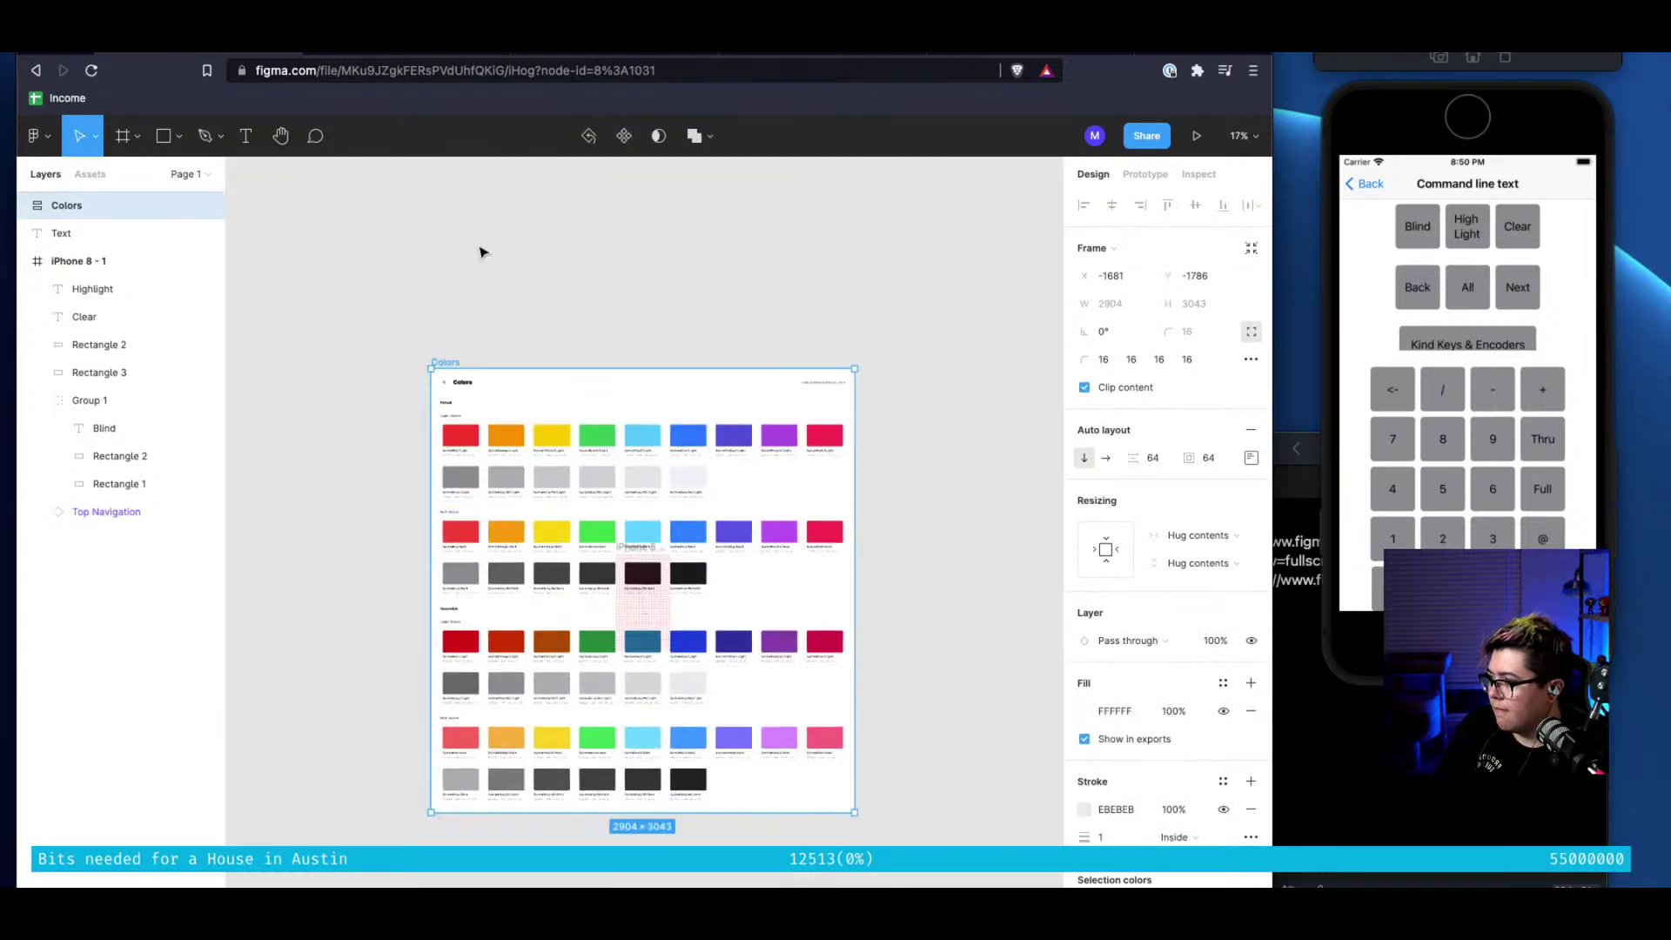
drag(436, 362, 335, 196)
Add a new page named Assets to the iHog file
click(186, 173)
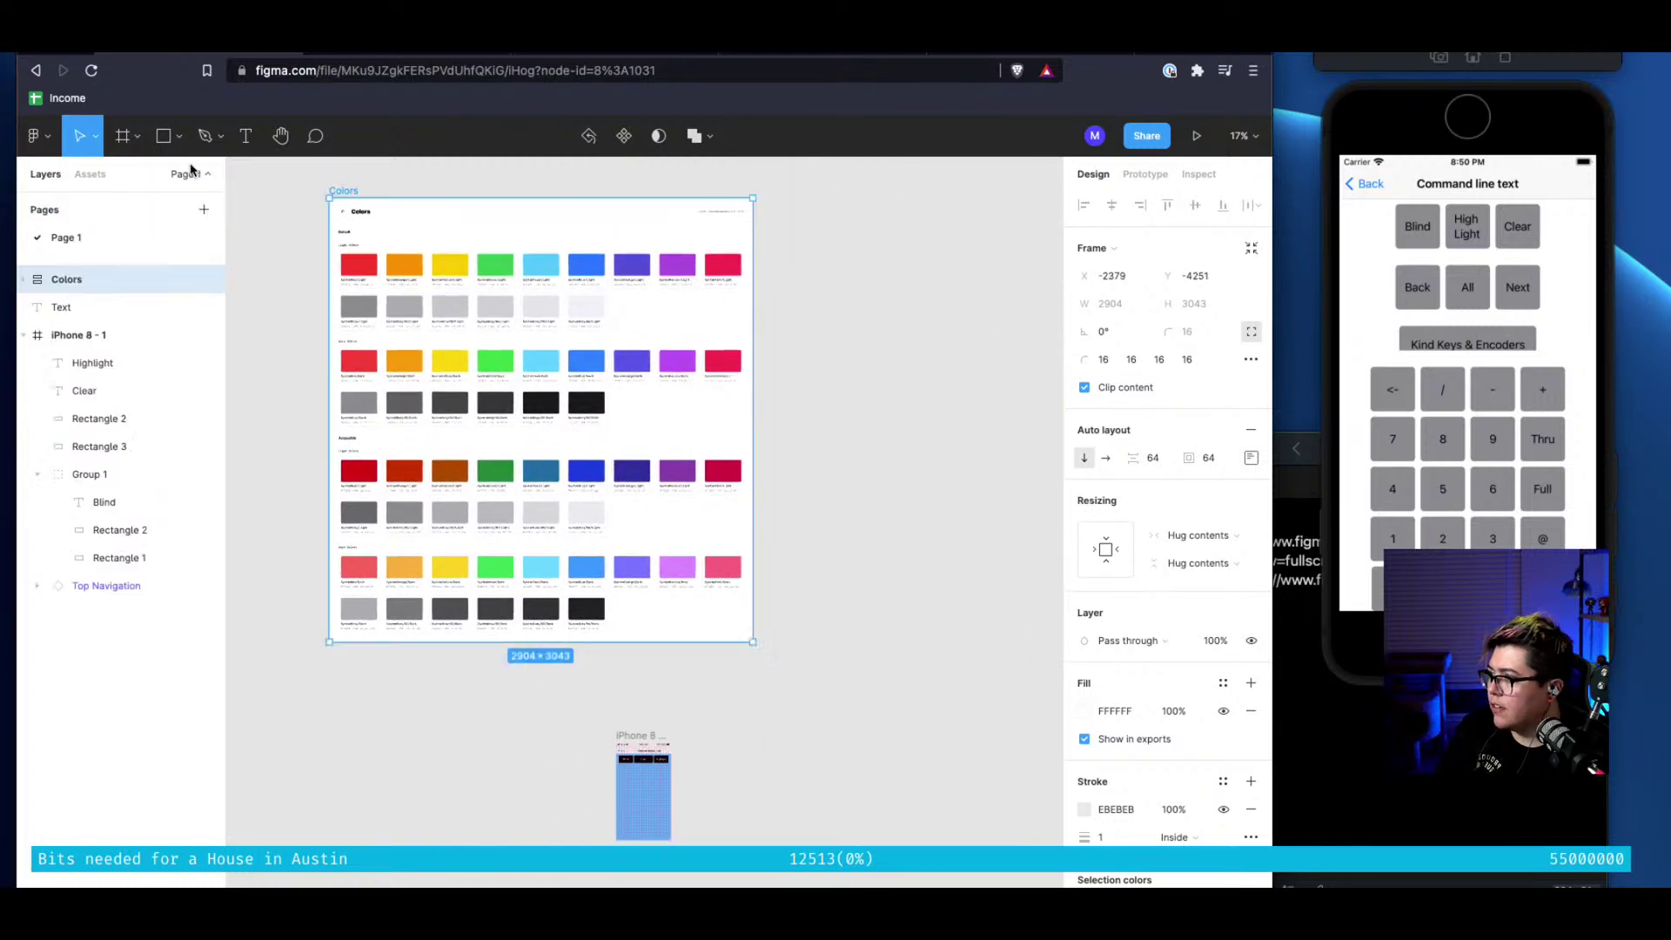
click(205, 209)
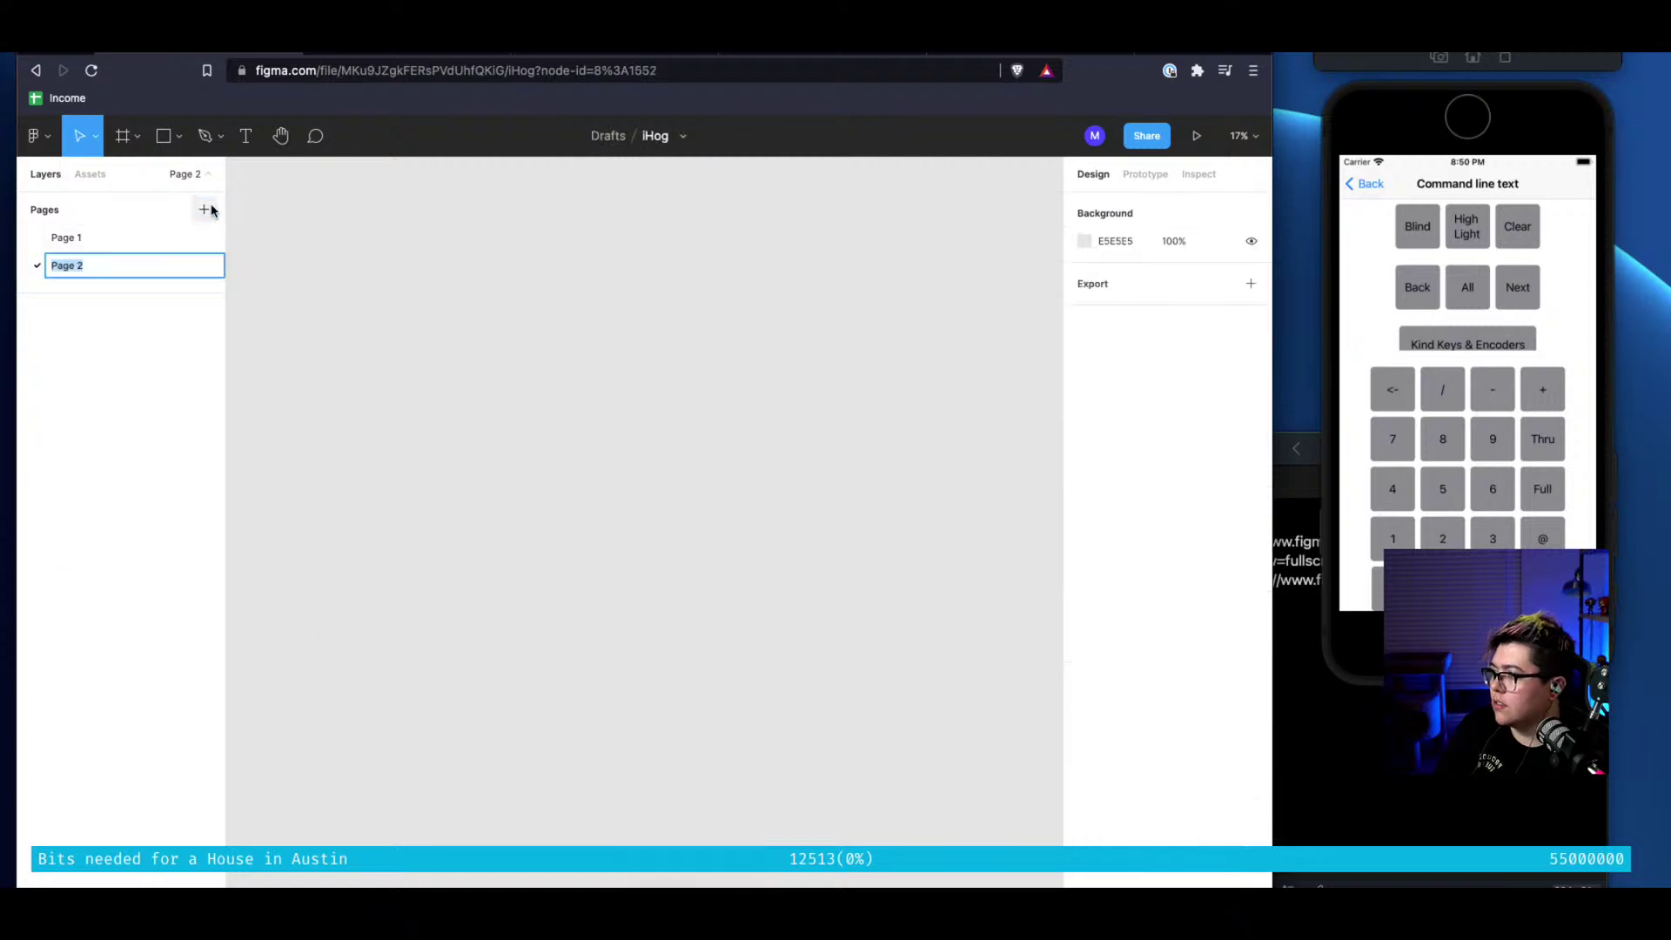
text(Assets)
key(Return)
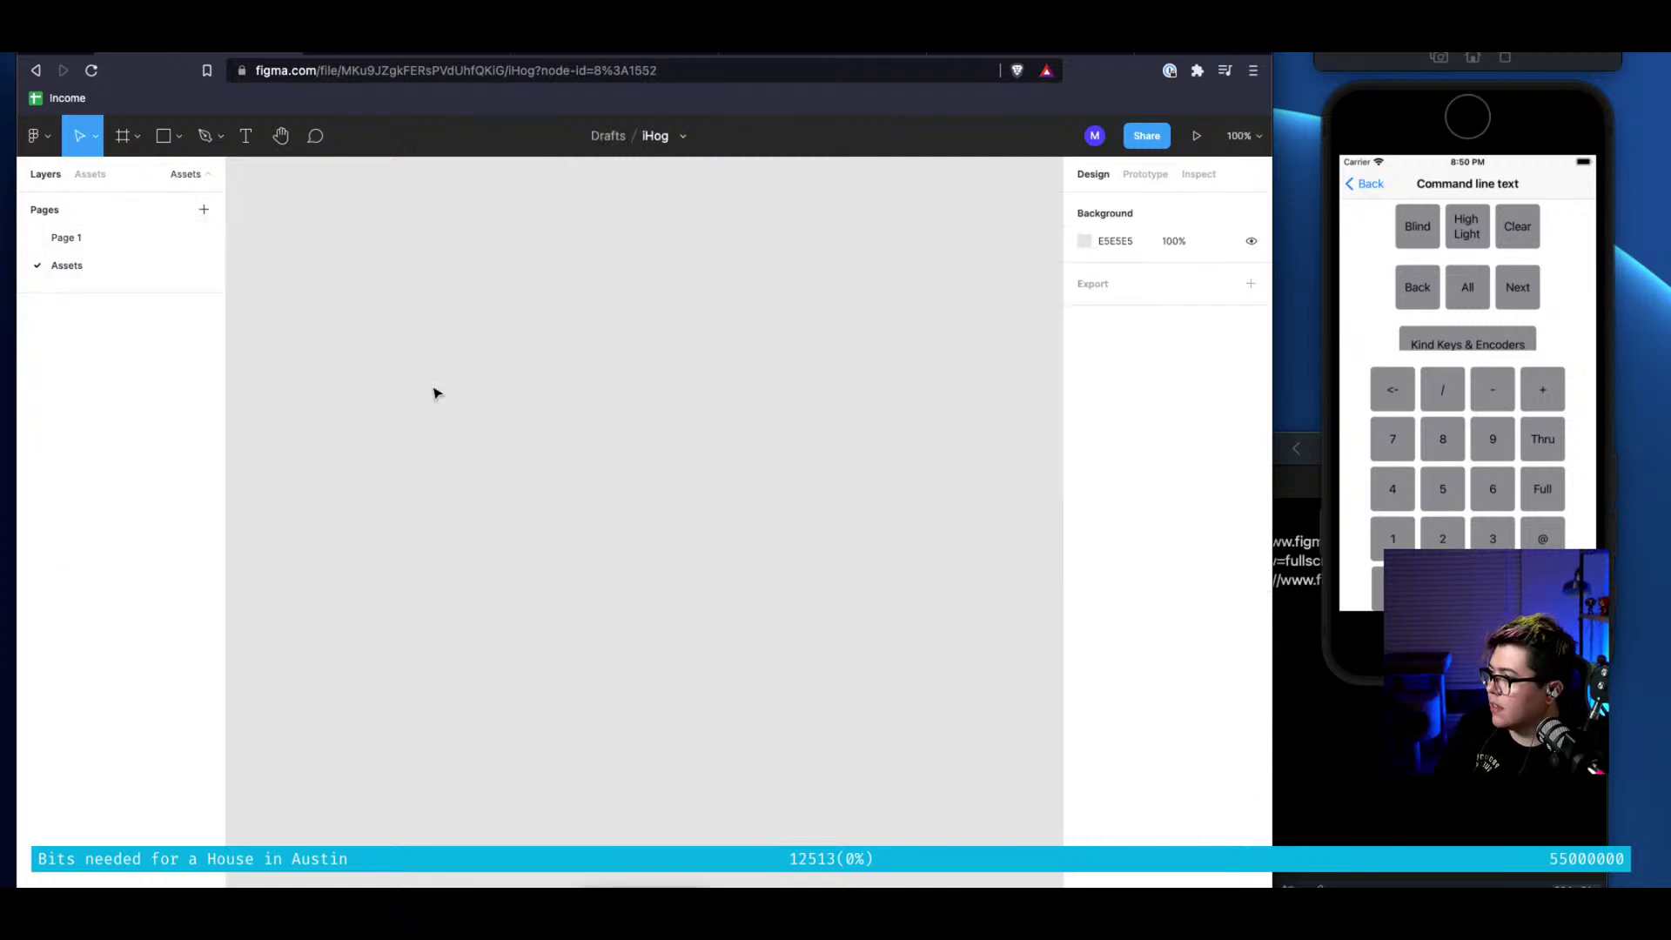
Reorder the pages so Assets comes before Page 1, and move the Colors frame from Page 1 onto the Assets page
drag(77, 233, 74, 276)
click(70, 268)
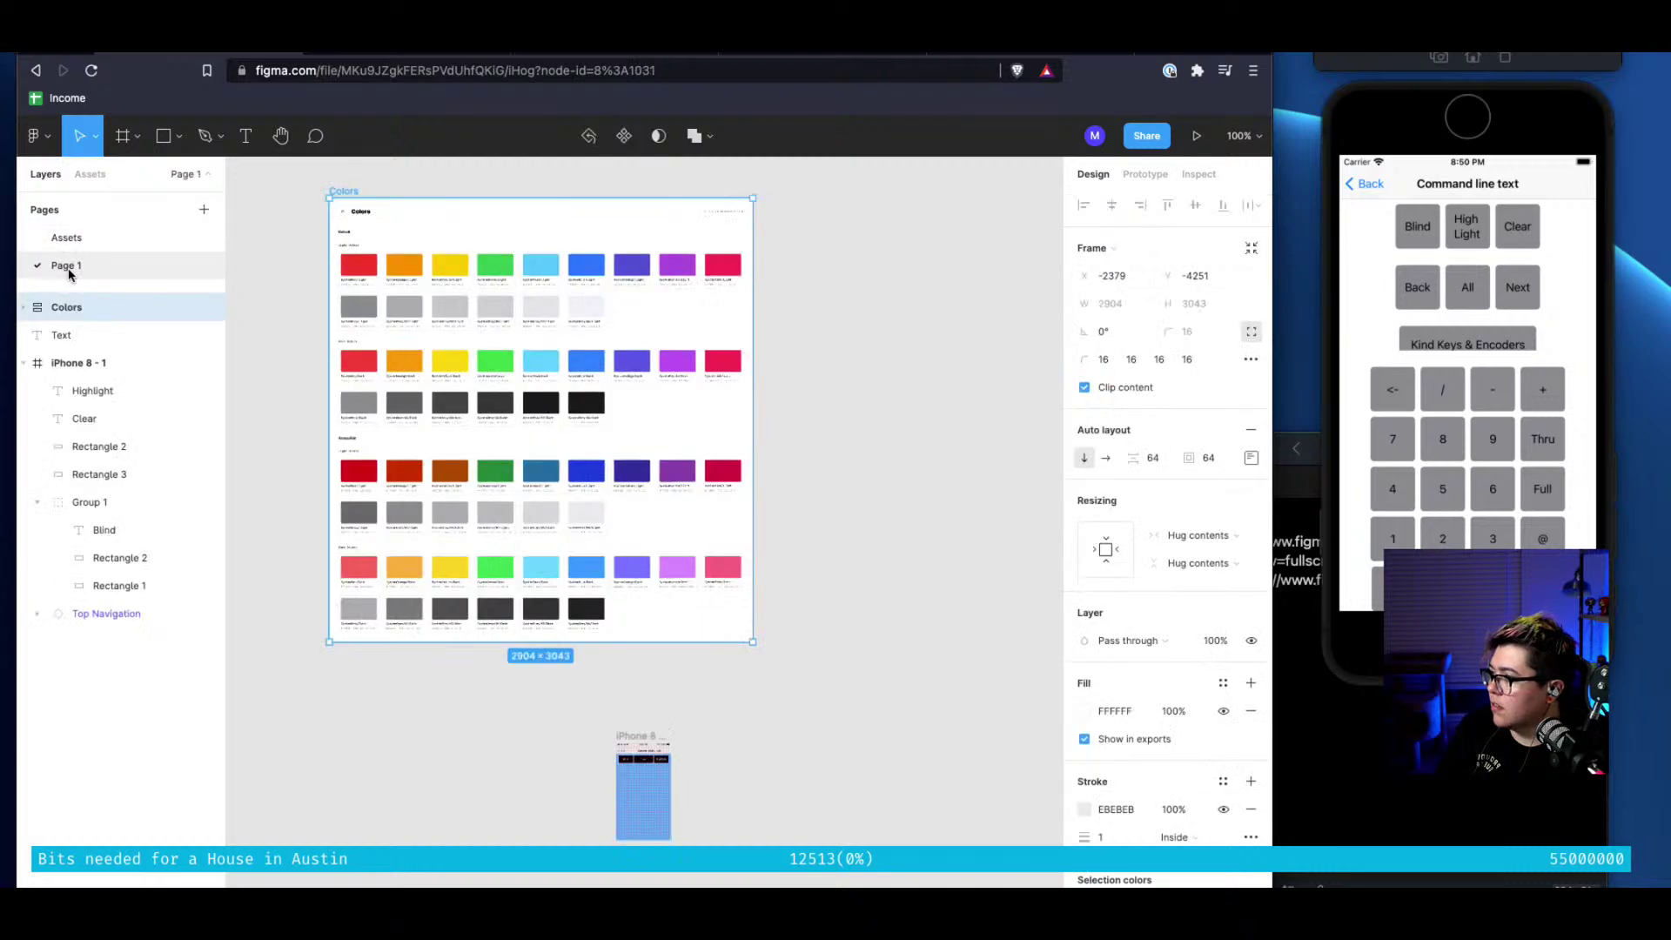
double_click(70, 268)
click(66, 237)
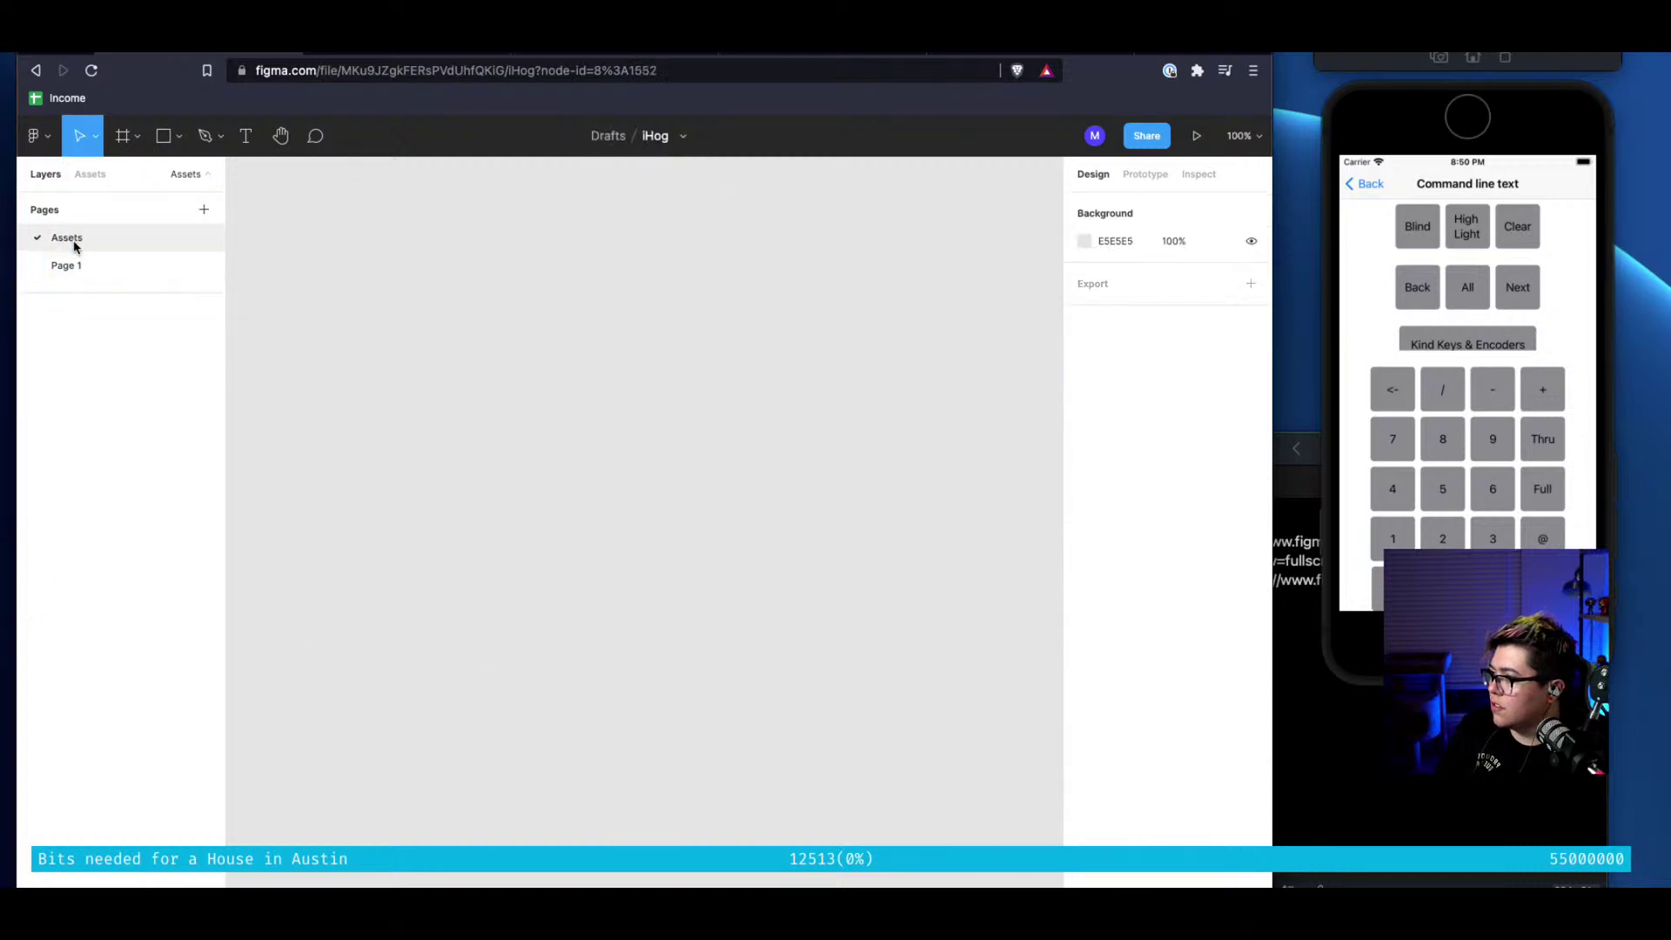
key(ctrl+v)
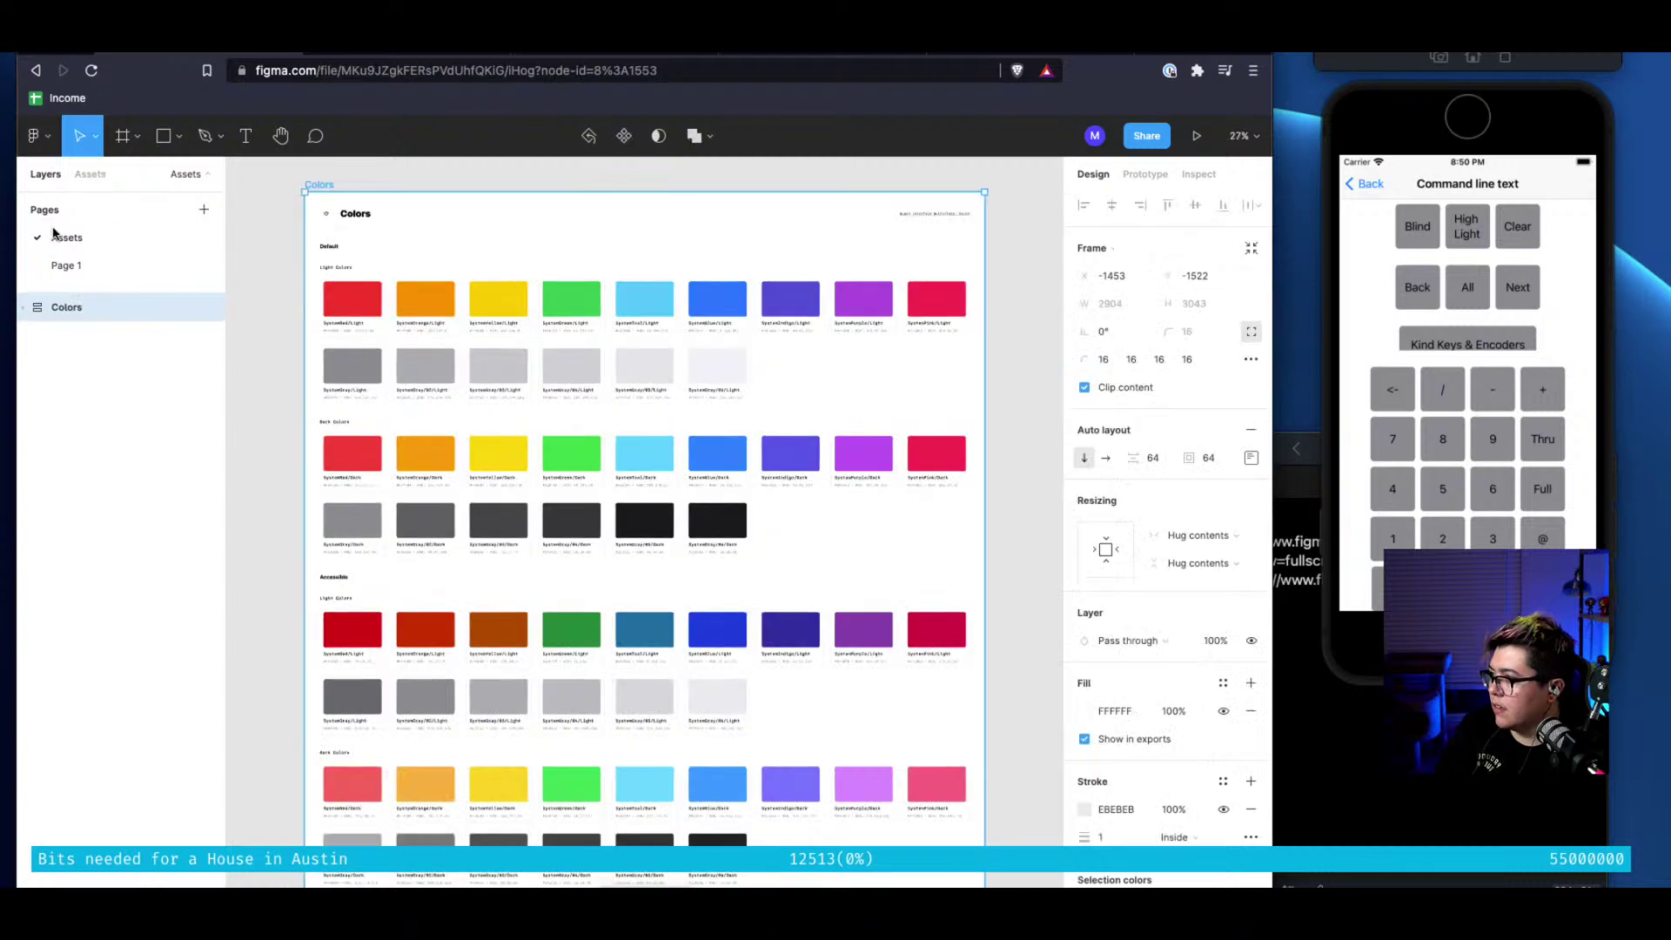
click(66, 265)
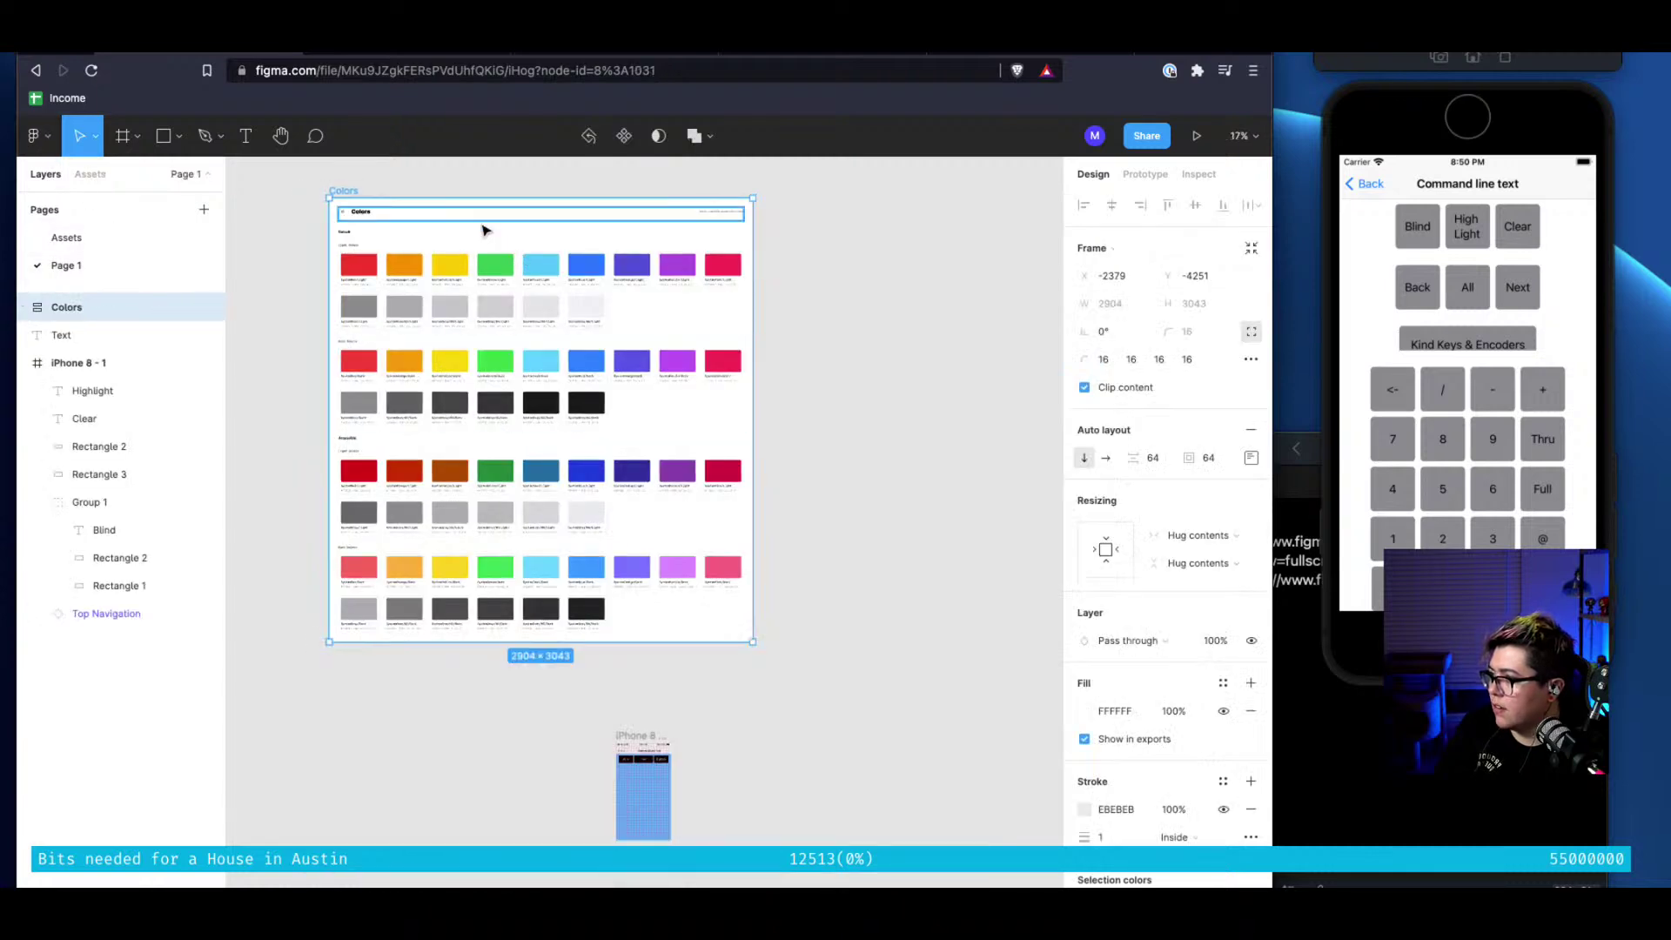
key(Delete)
Change the fill of the Blind button's upper background rectangle on Page 1 to the red document color FF3B30
scroll(672, 727, up, 10)
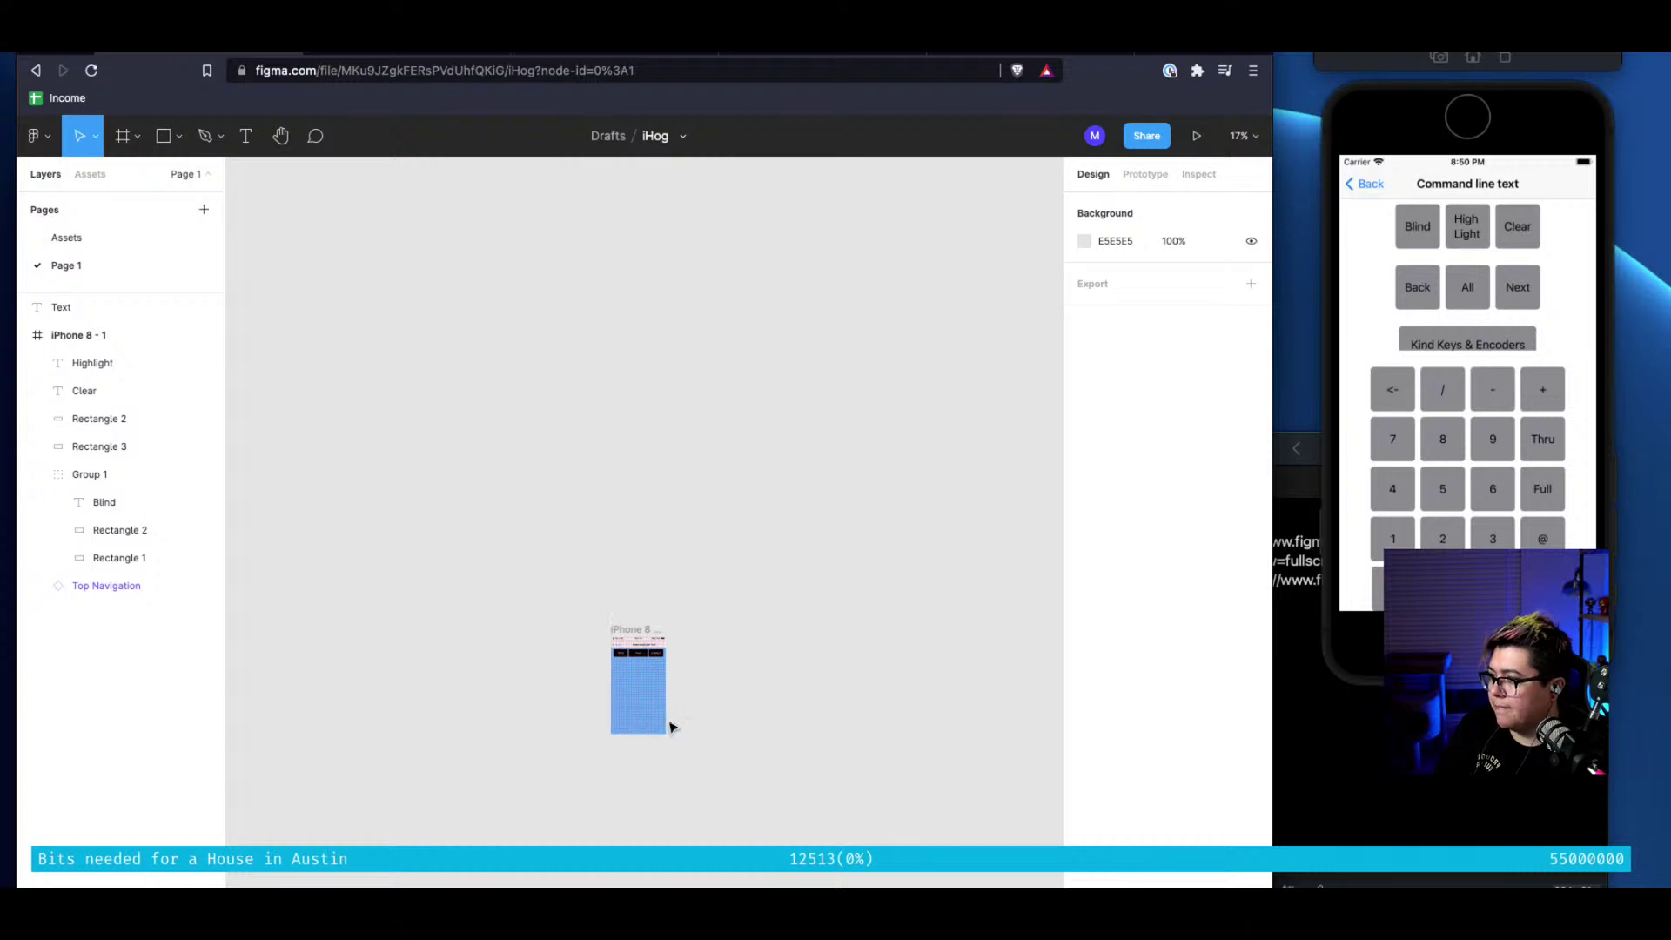
scroll(672, 727, left, 3)
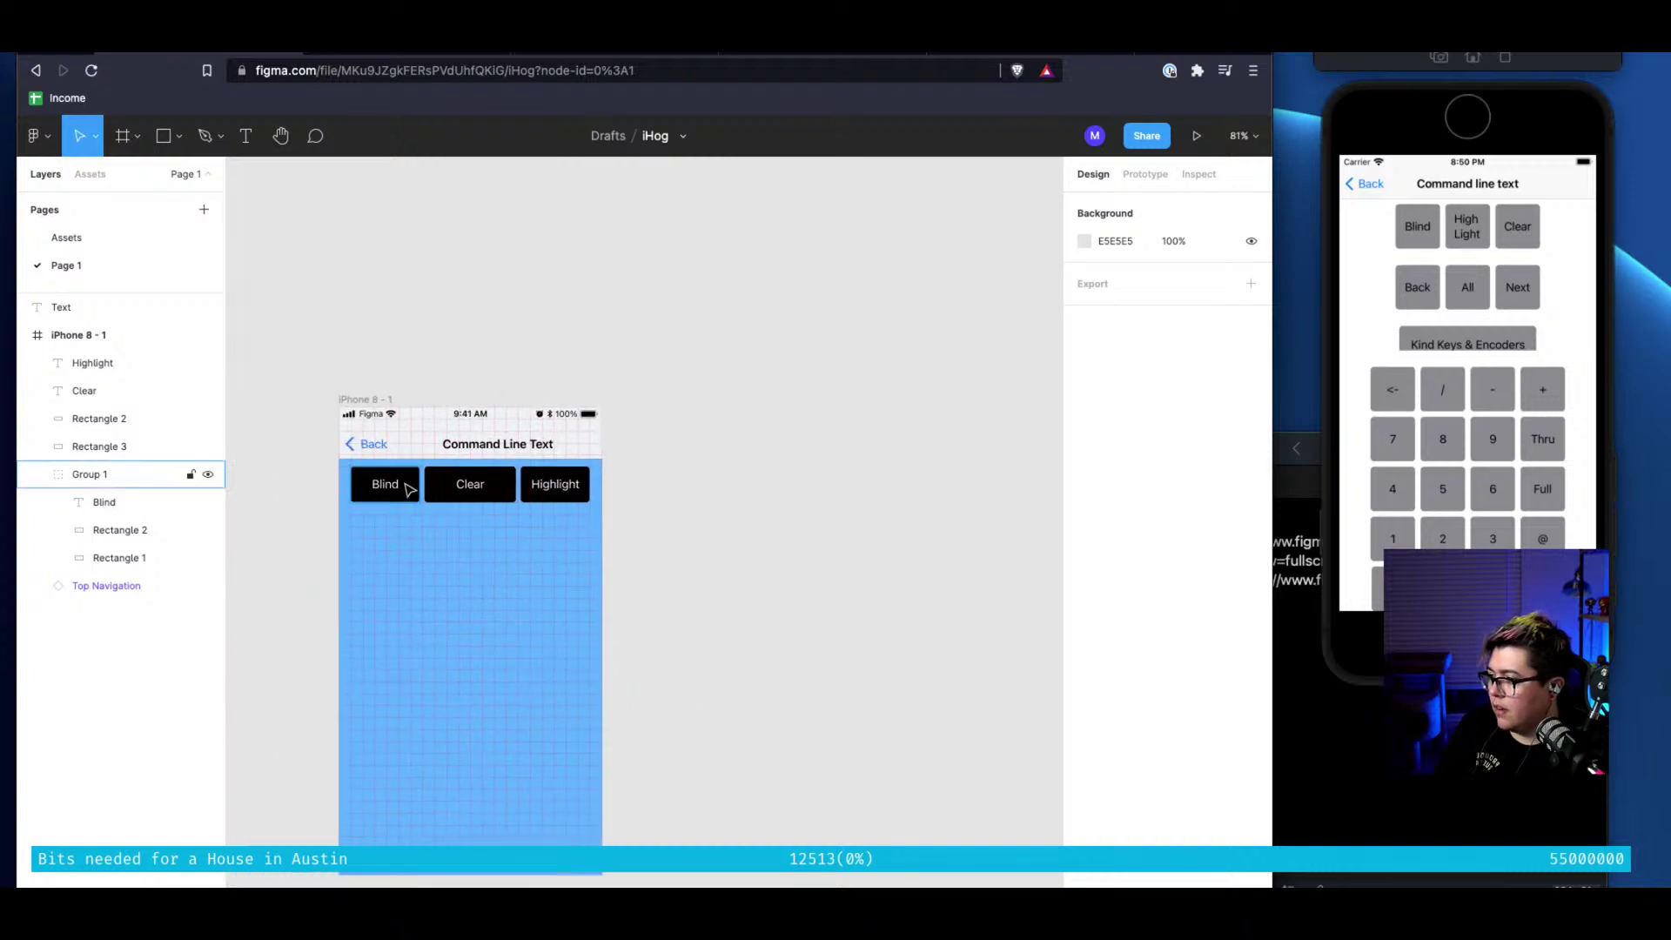
super+click(366, 496)
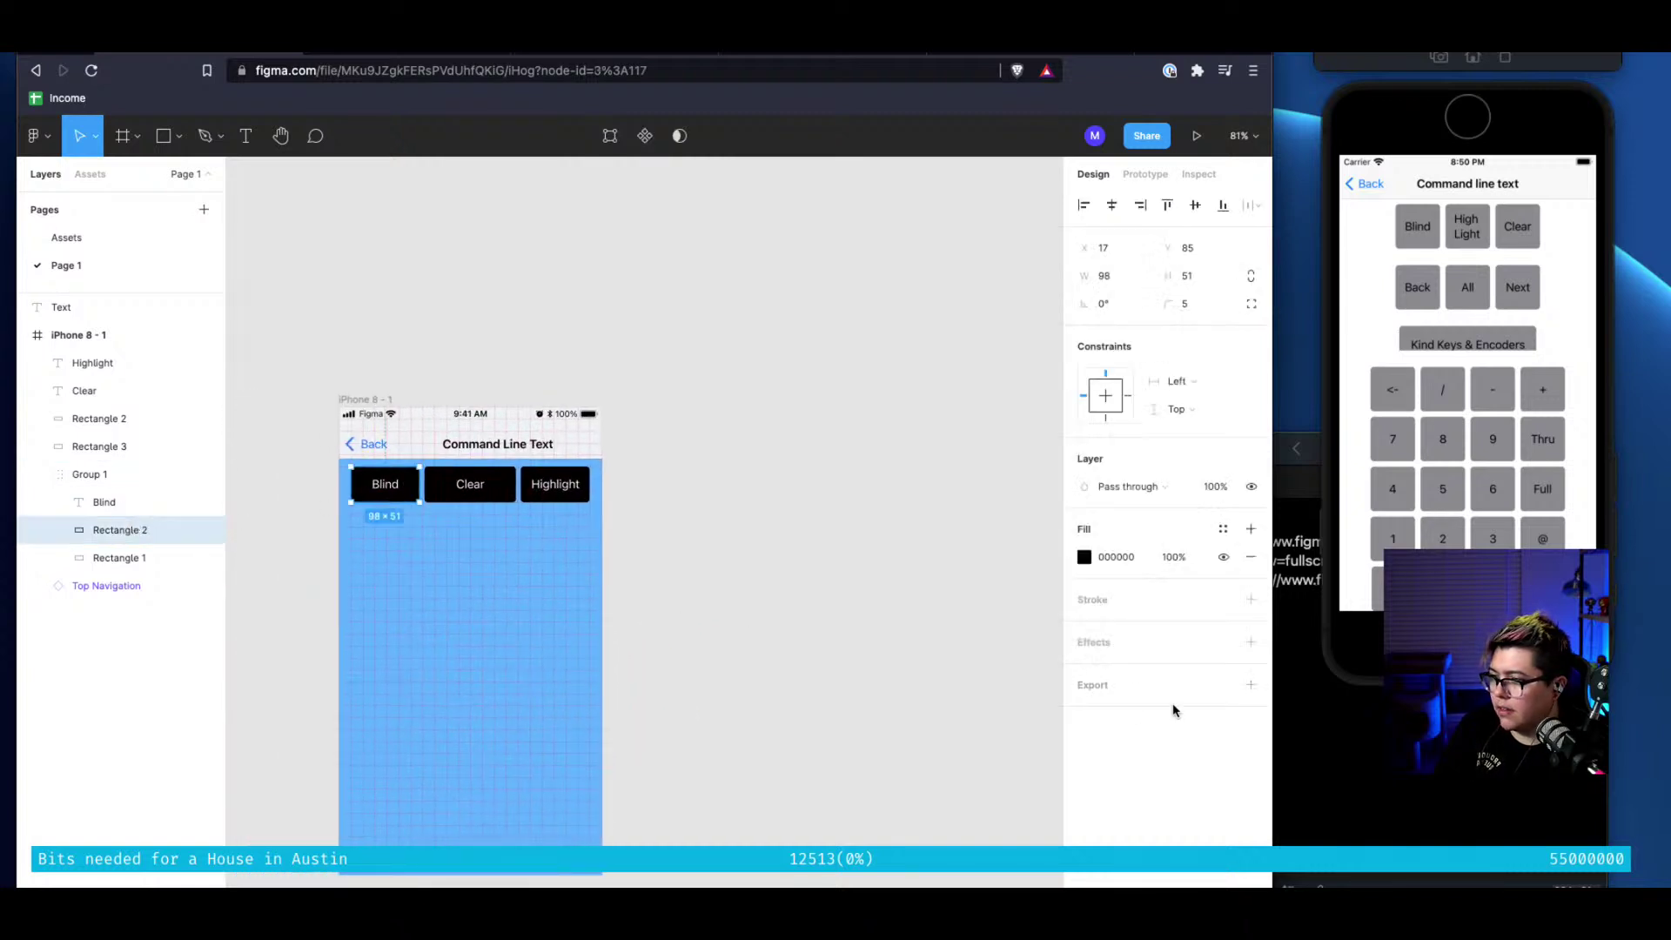
click(1083, 557)
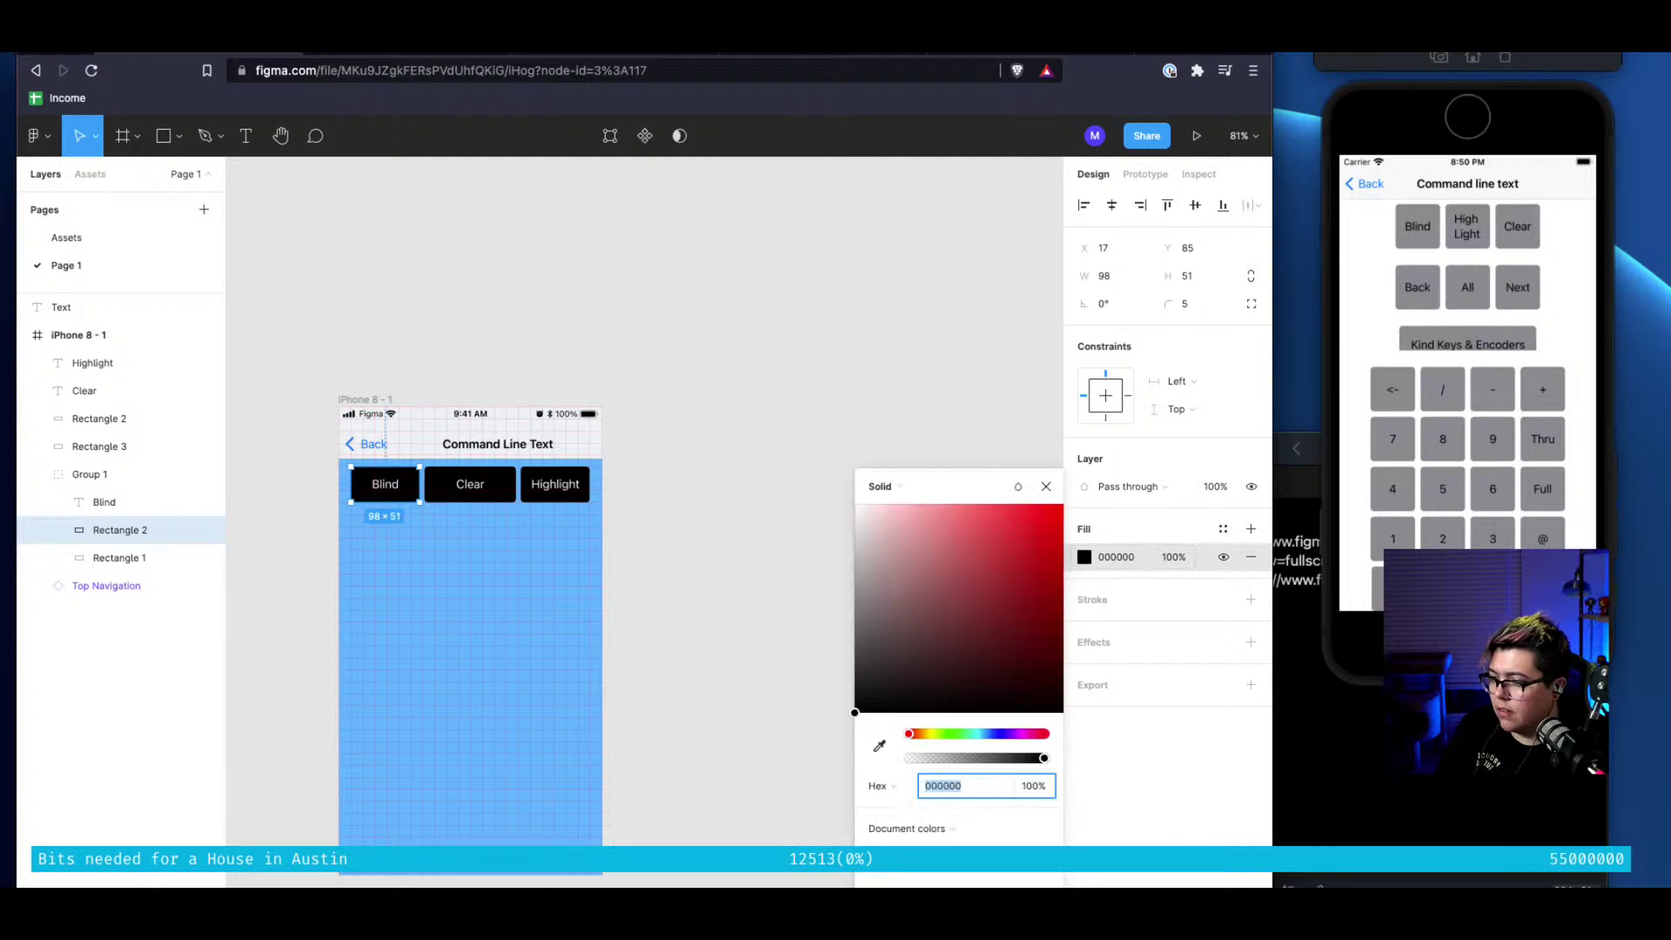
click(946, 828)
click(951, 828)
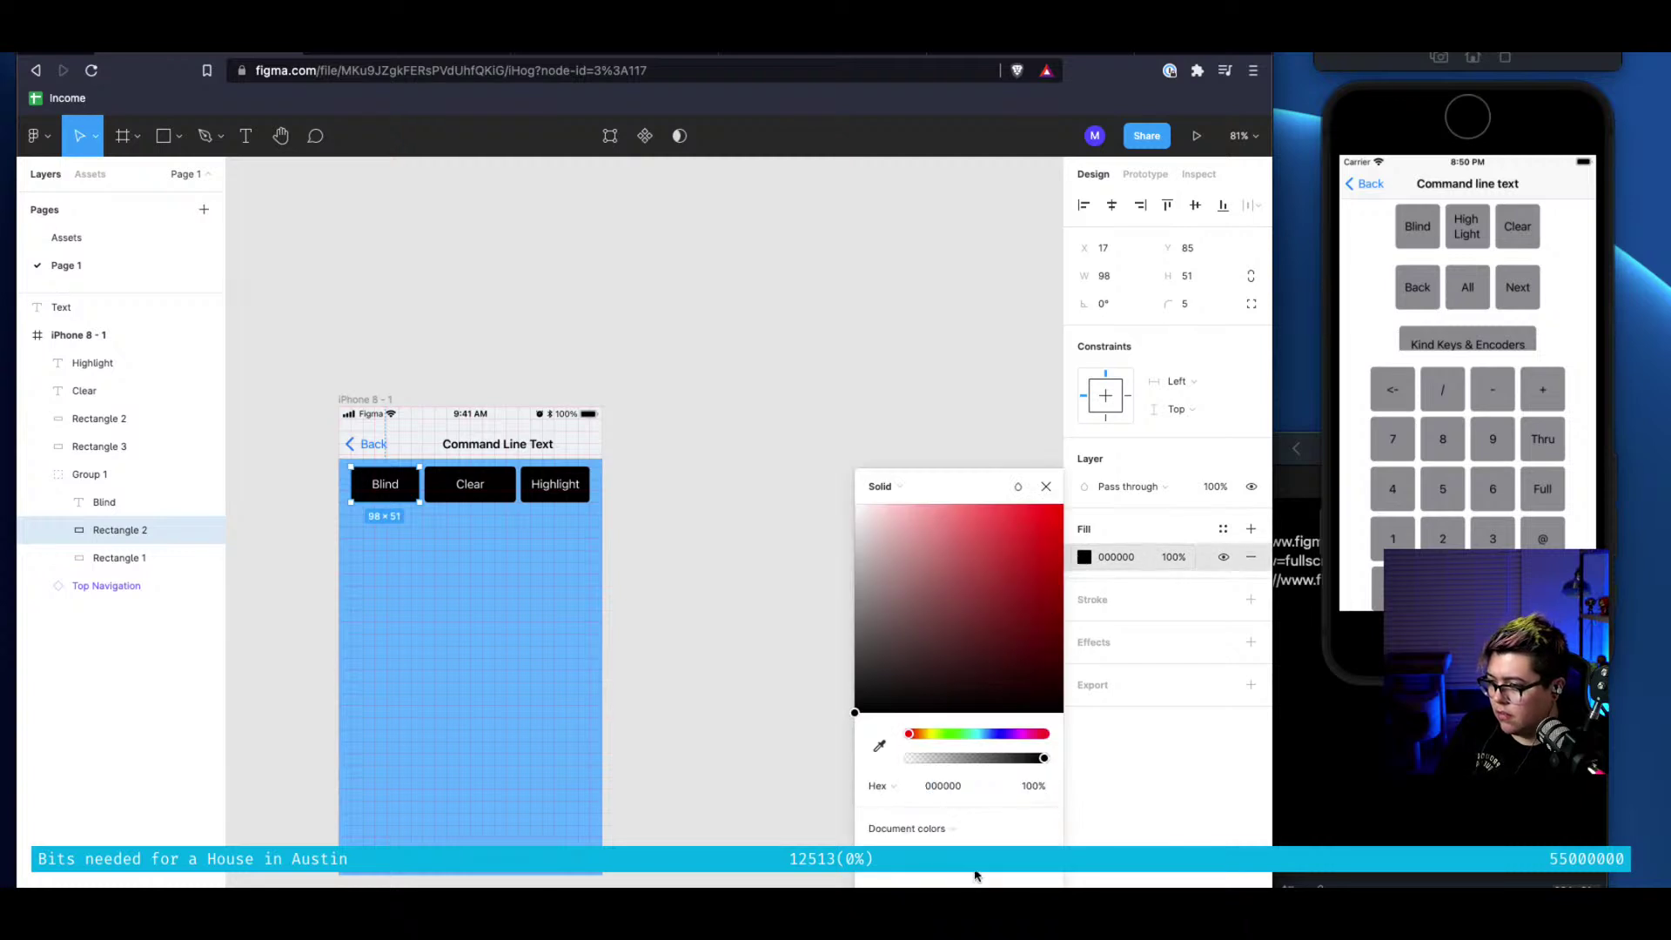
click(938, 857)
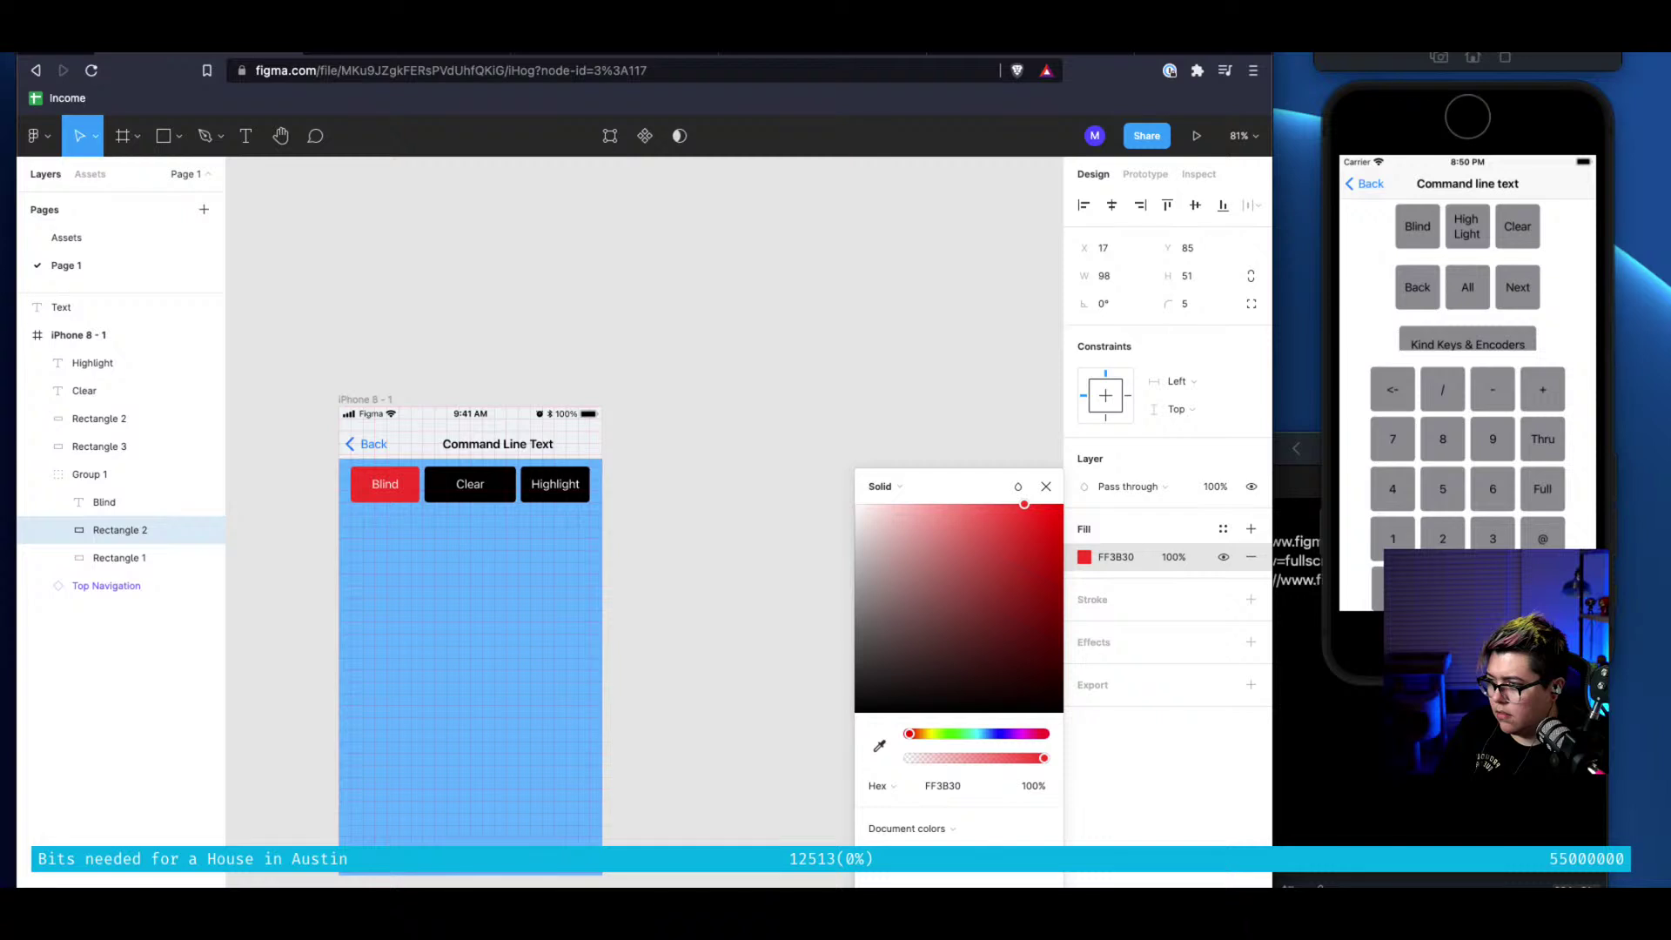
click(798, 671)
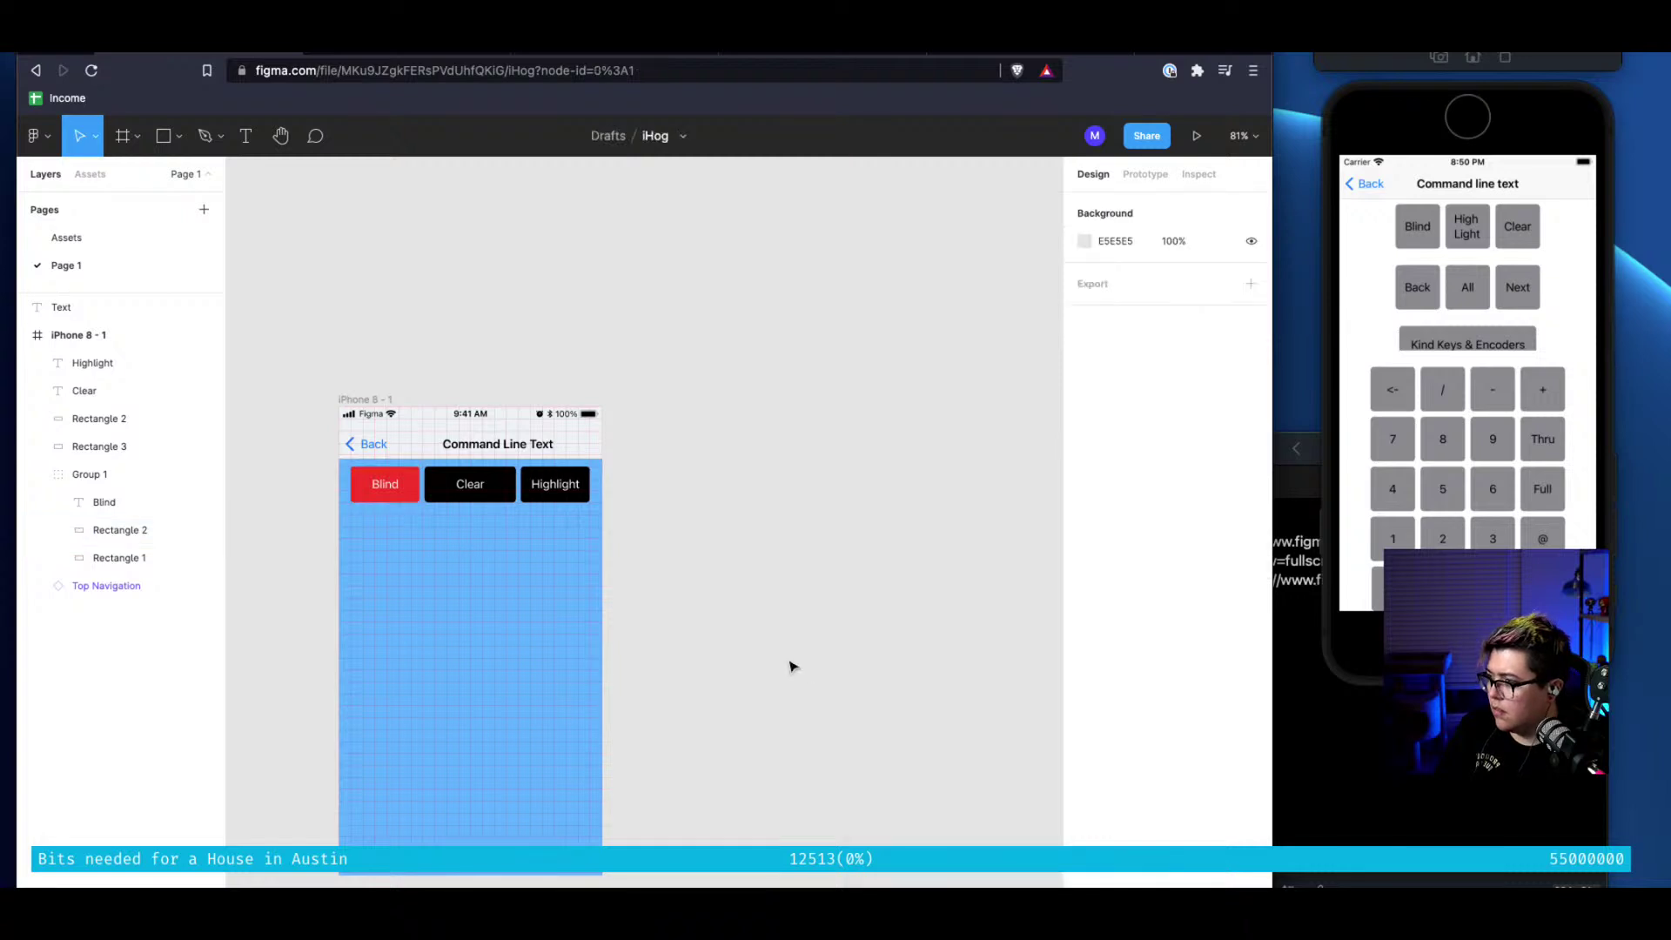
Look through the Colors group of the file's local components
scroll(339, 422, up, 5)
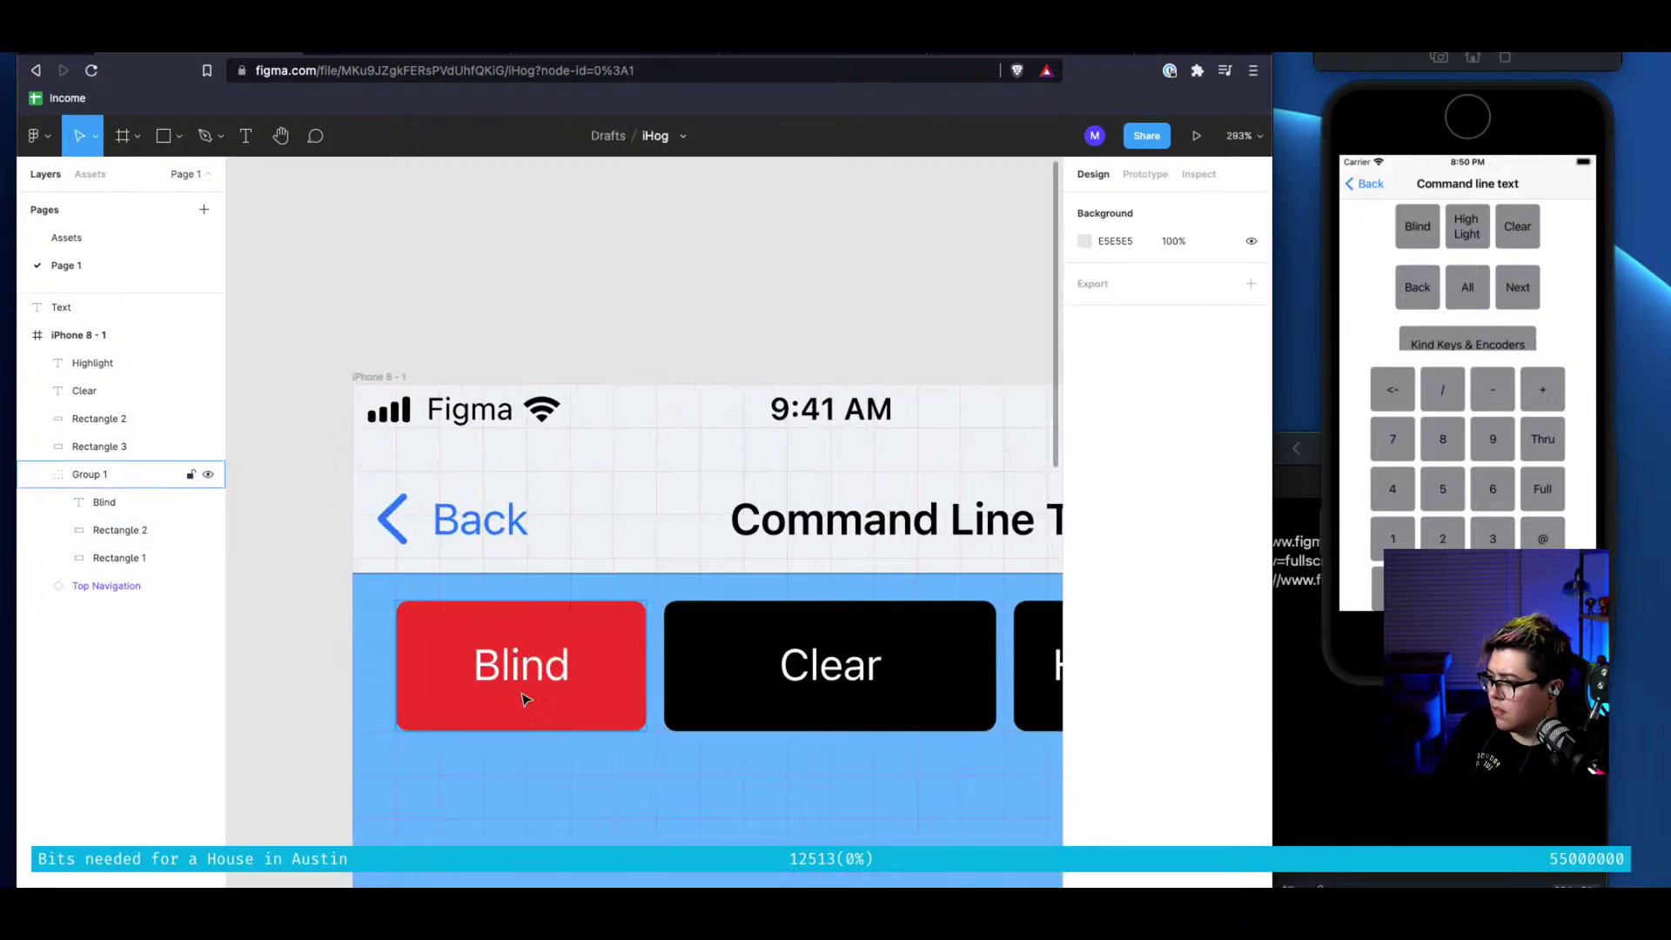
click(91, 174)
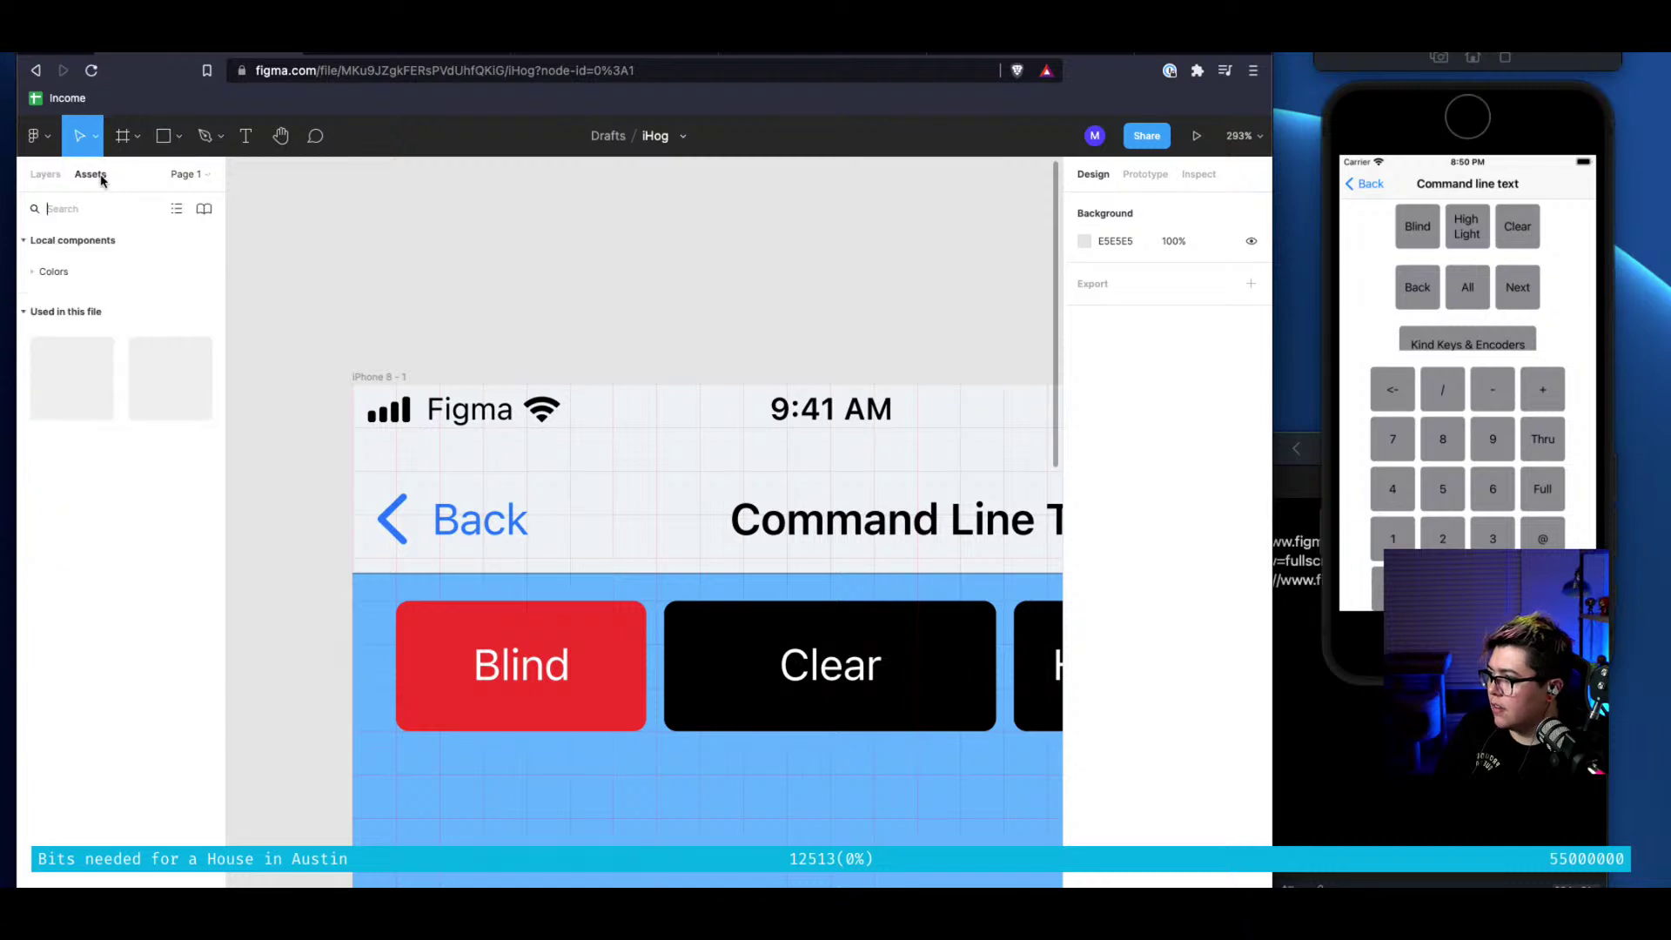
click(33, 271)
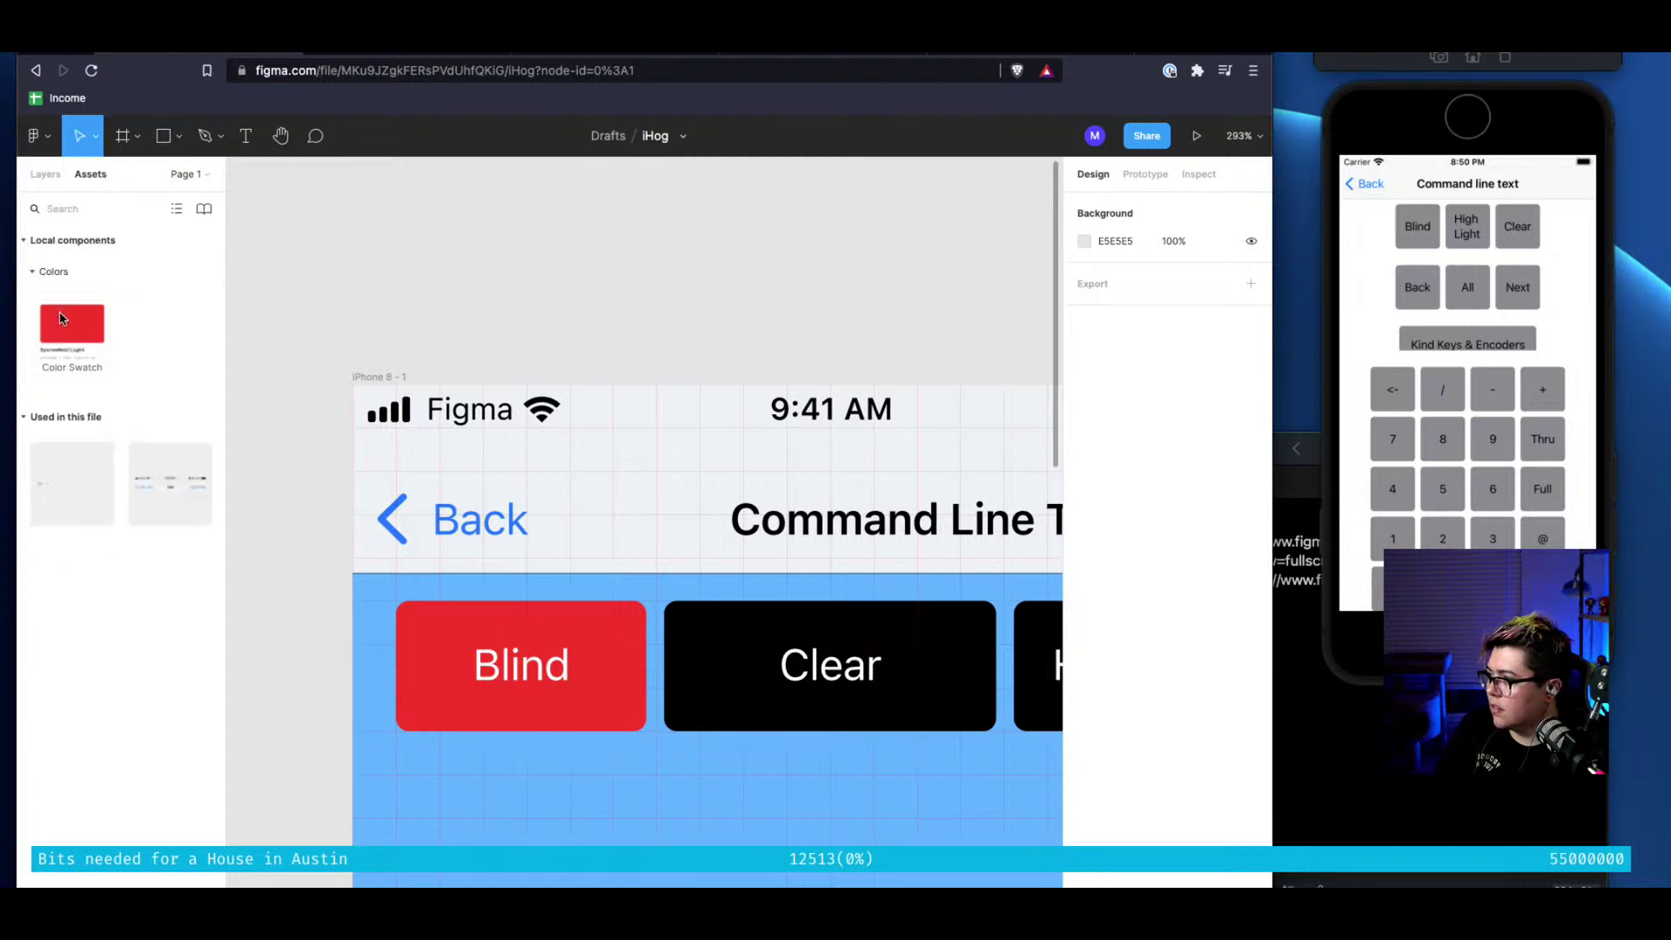
click(45, 174)
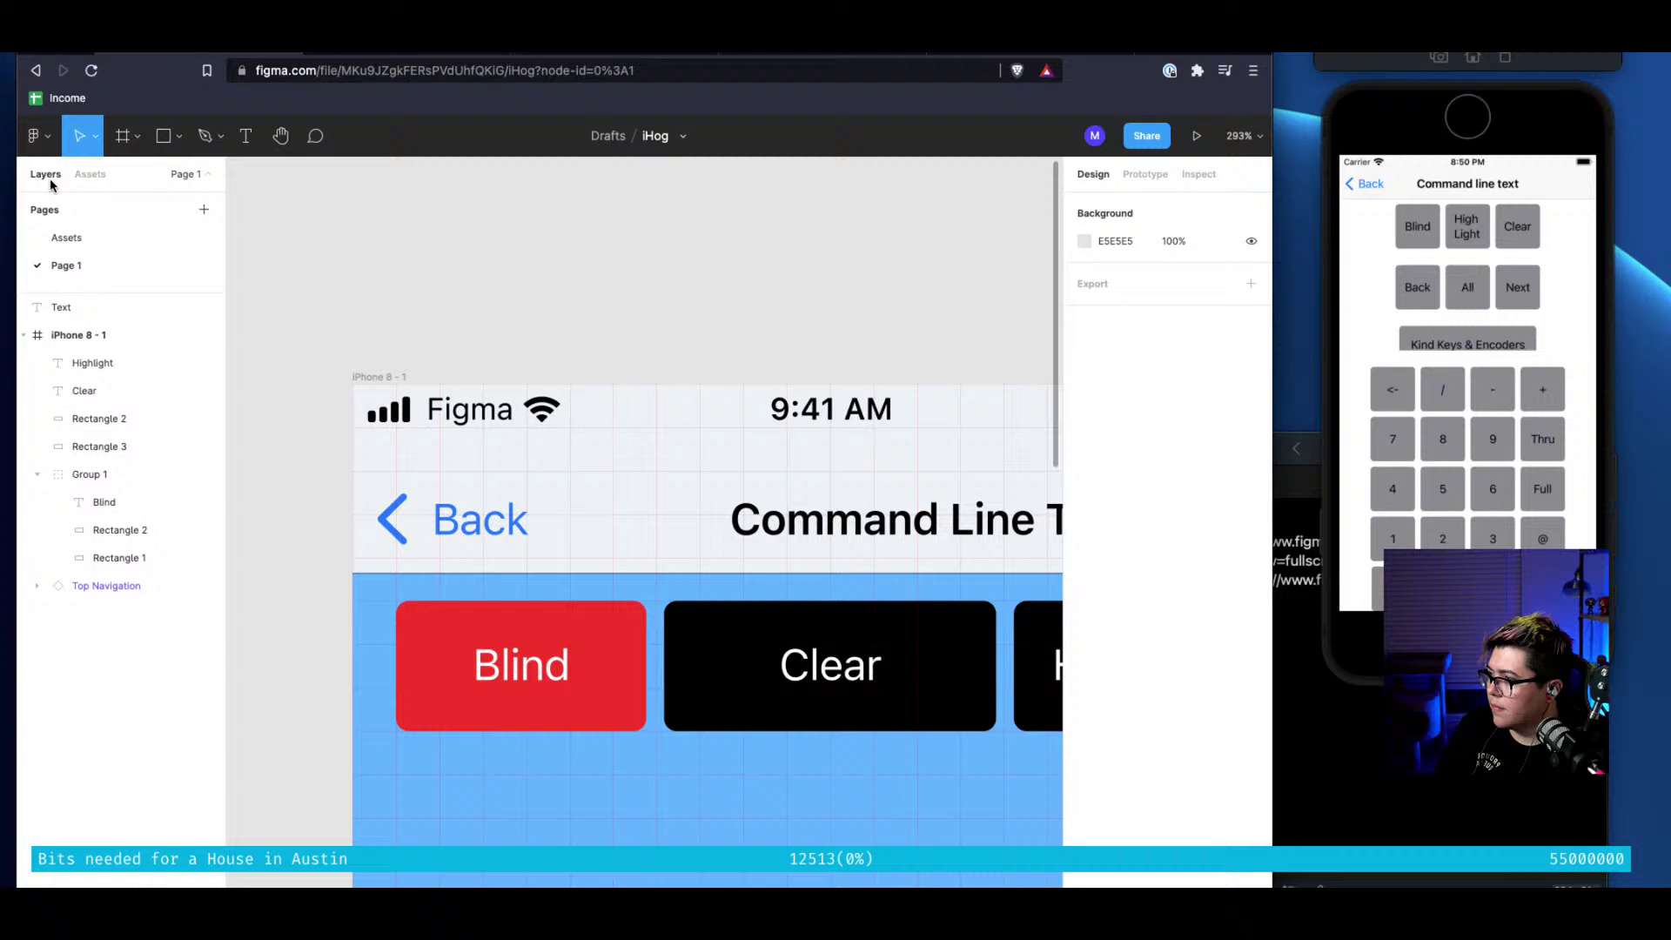
Inspect the color styles used by the Default light color swatches in the Colors frame on the Assets page
click(74, 237)
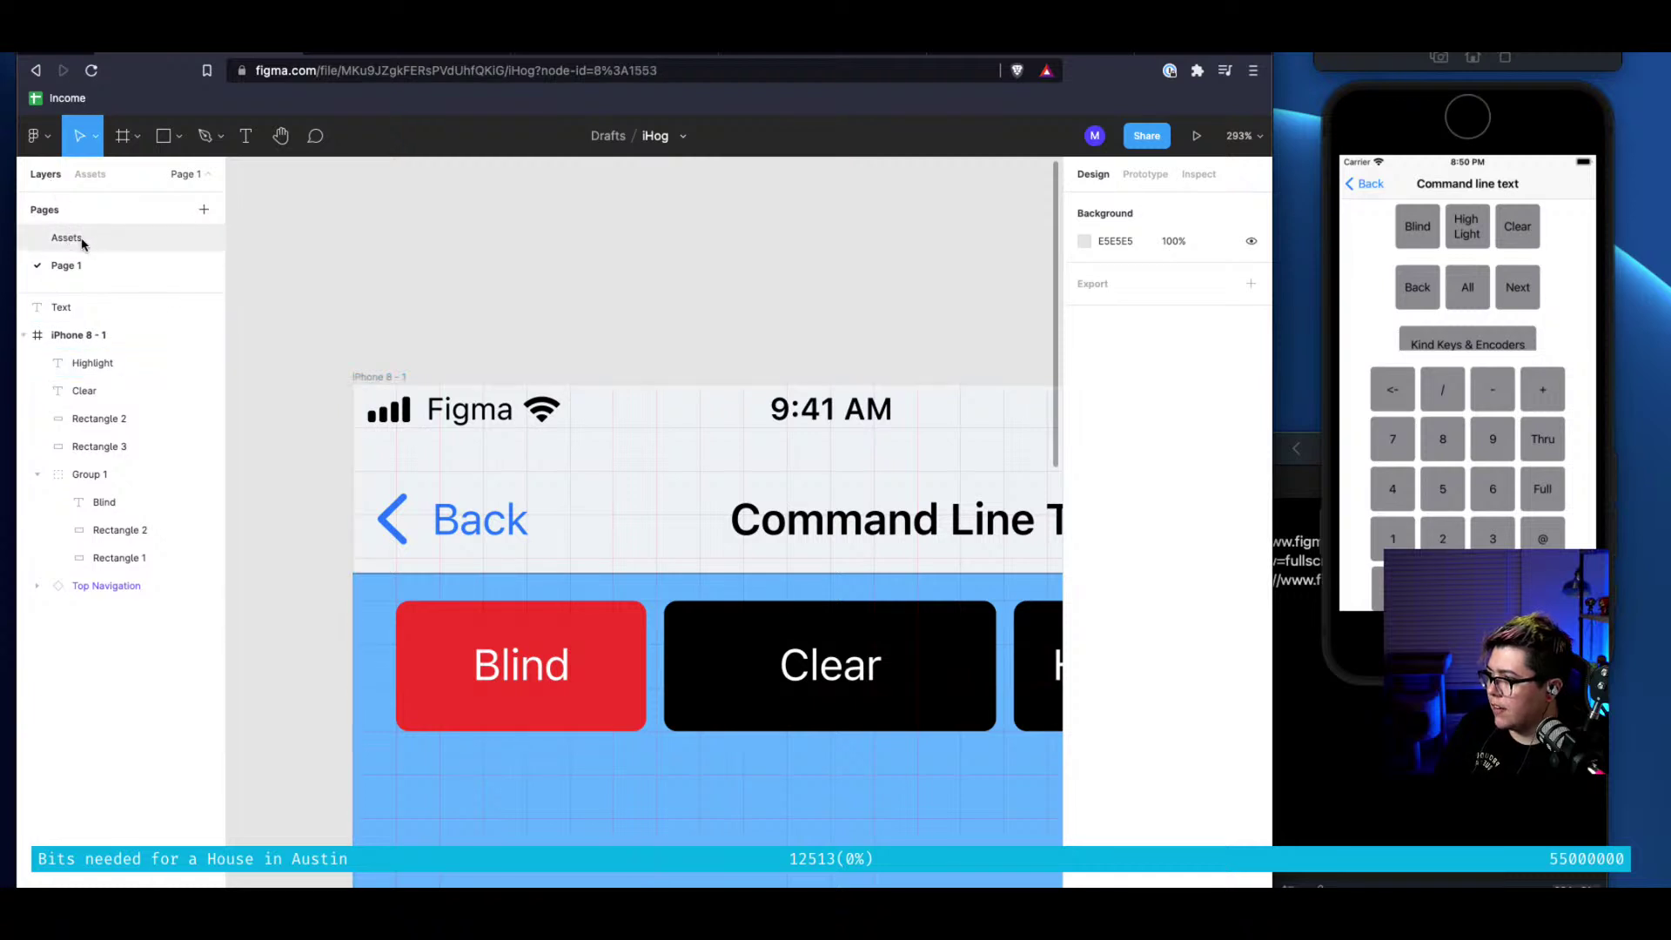
double_click(370, 302)
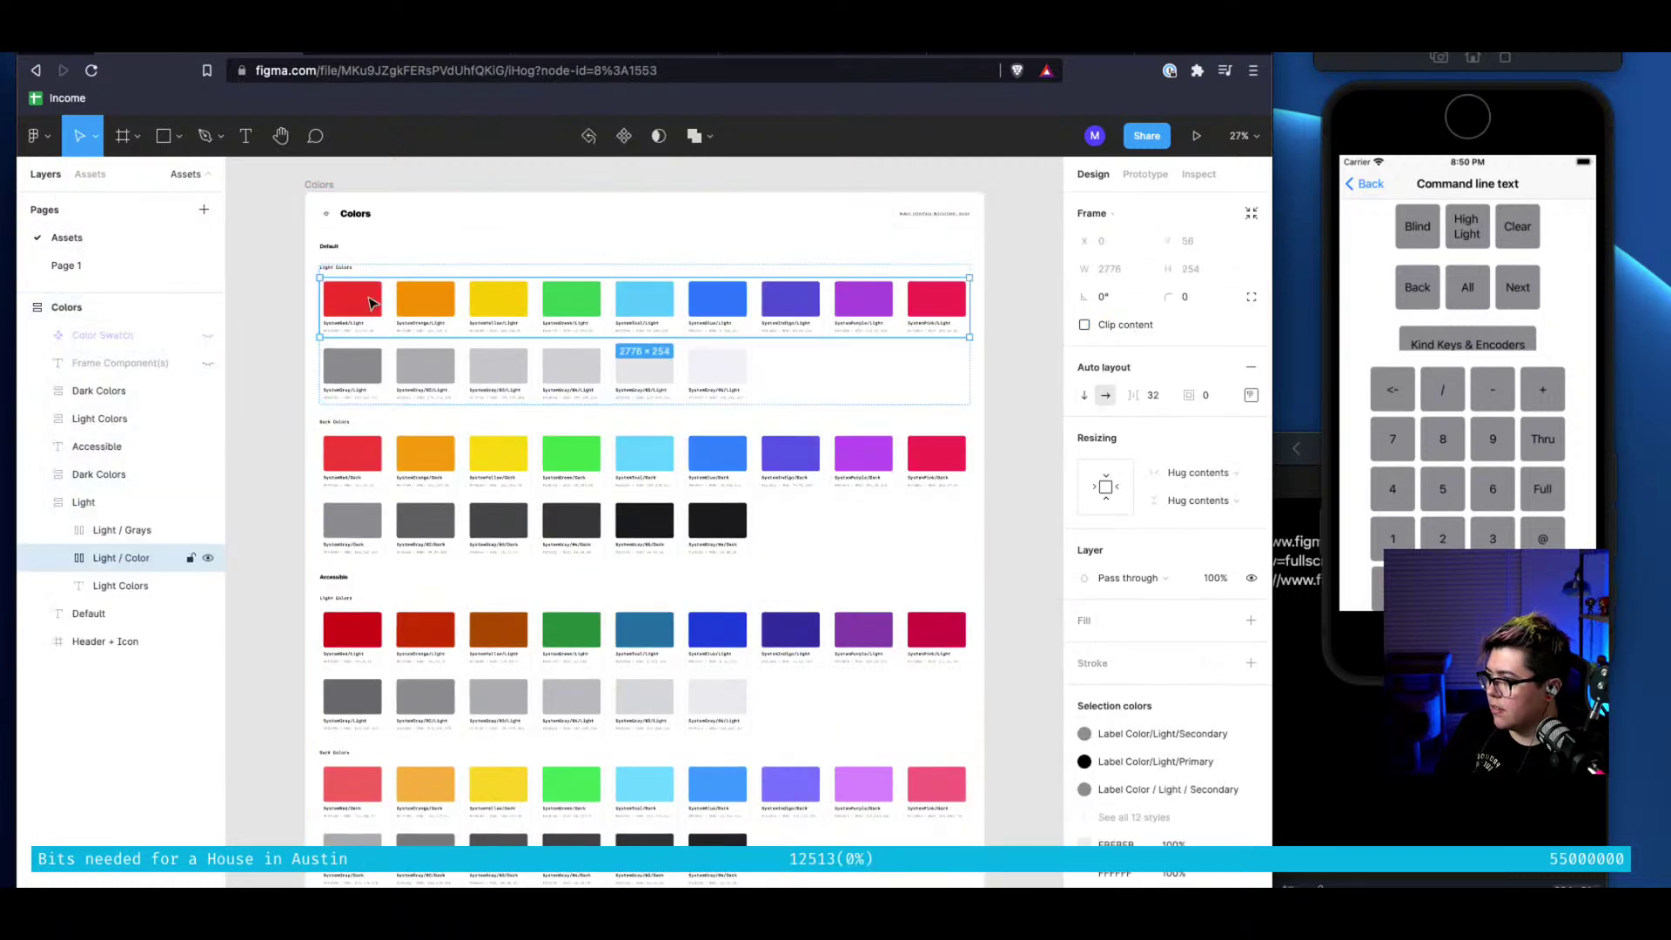
double_click(370, 301)
scroll(1035, 690, left, 3)
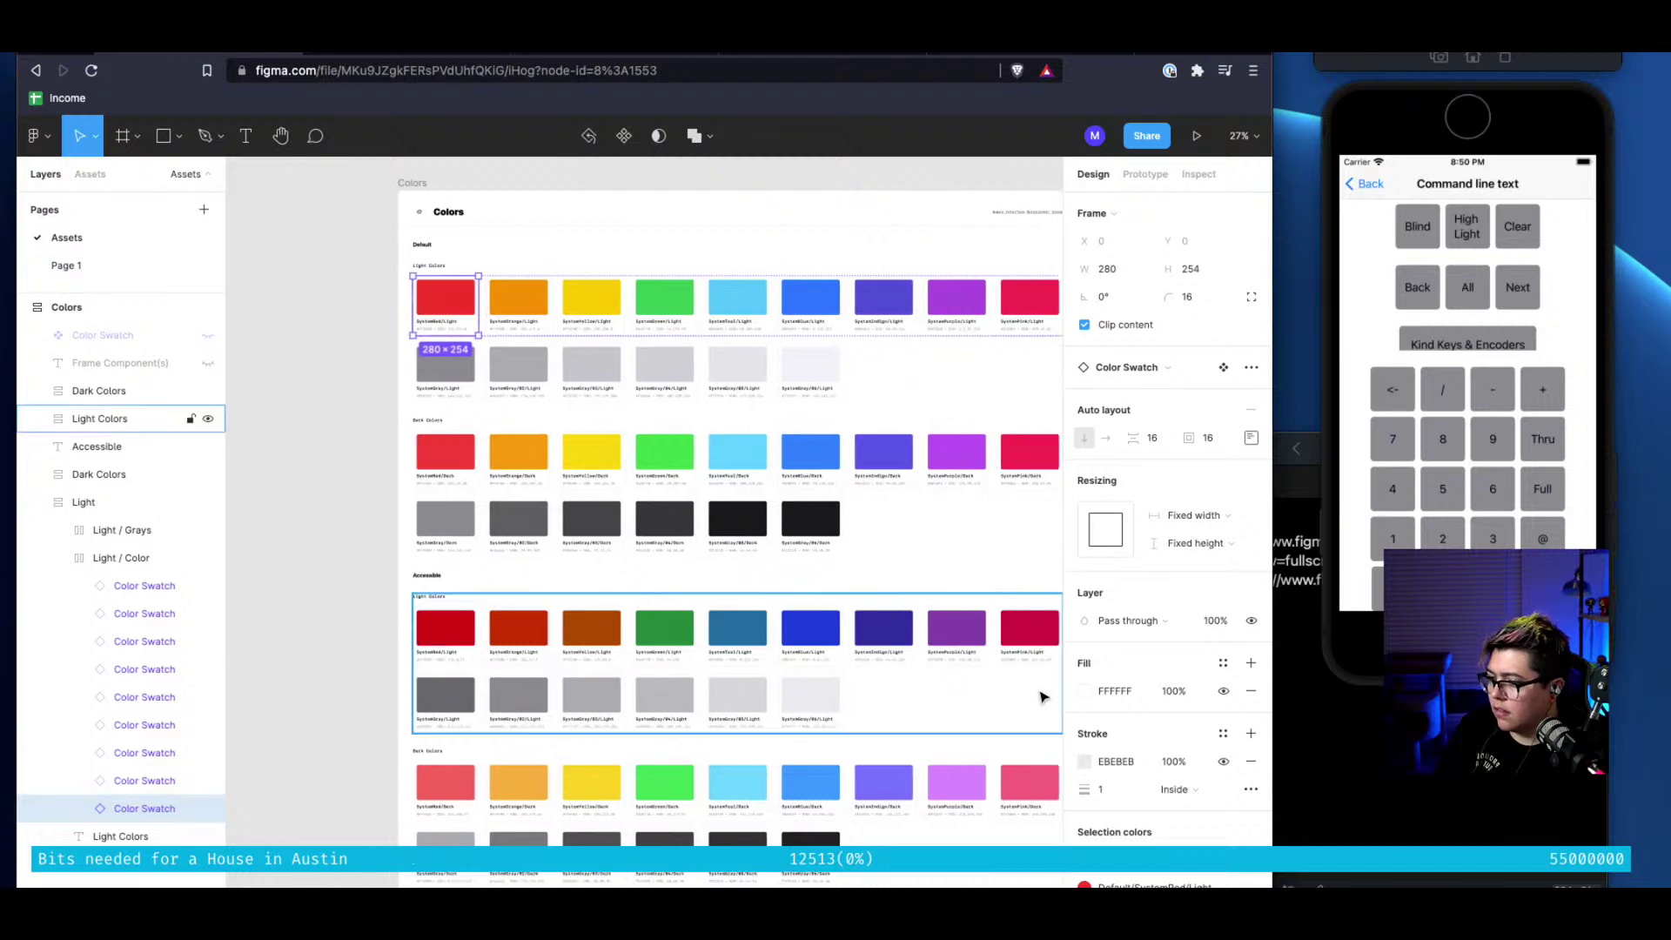
scroll(1179, 776, down, 2)
scroll(1183, 782, down, 3)
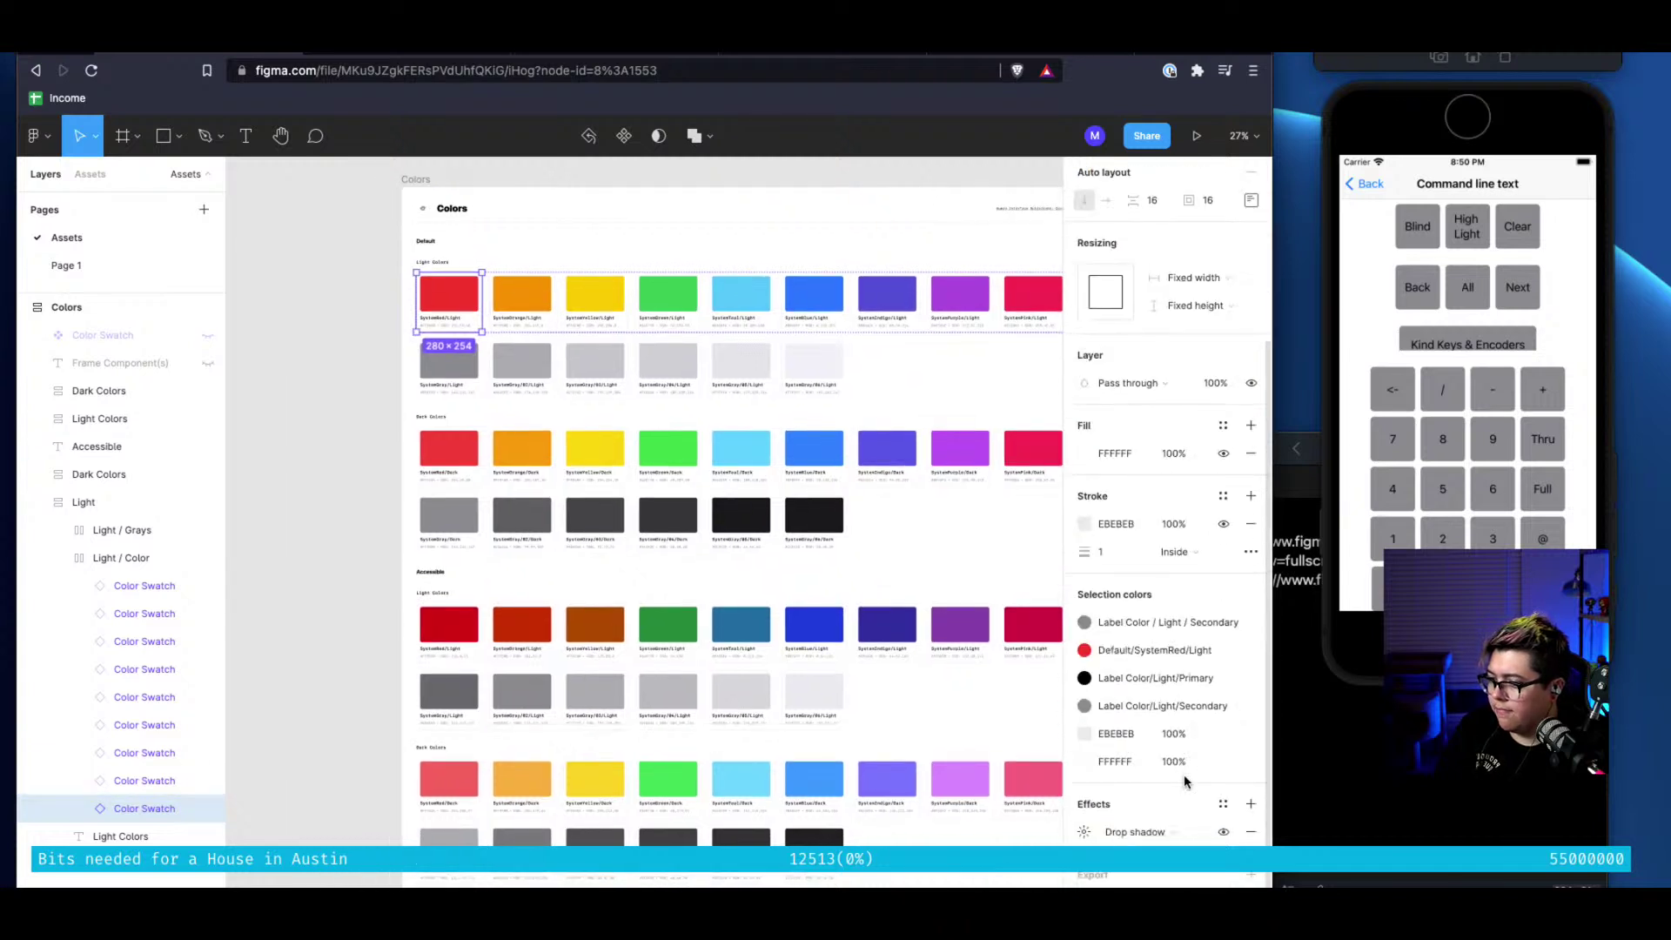
click(526, 292)
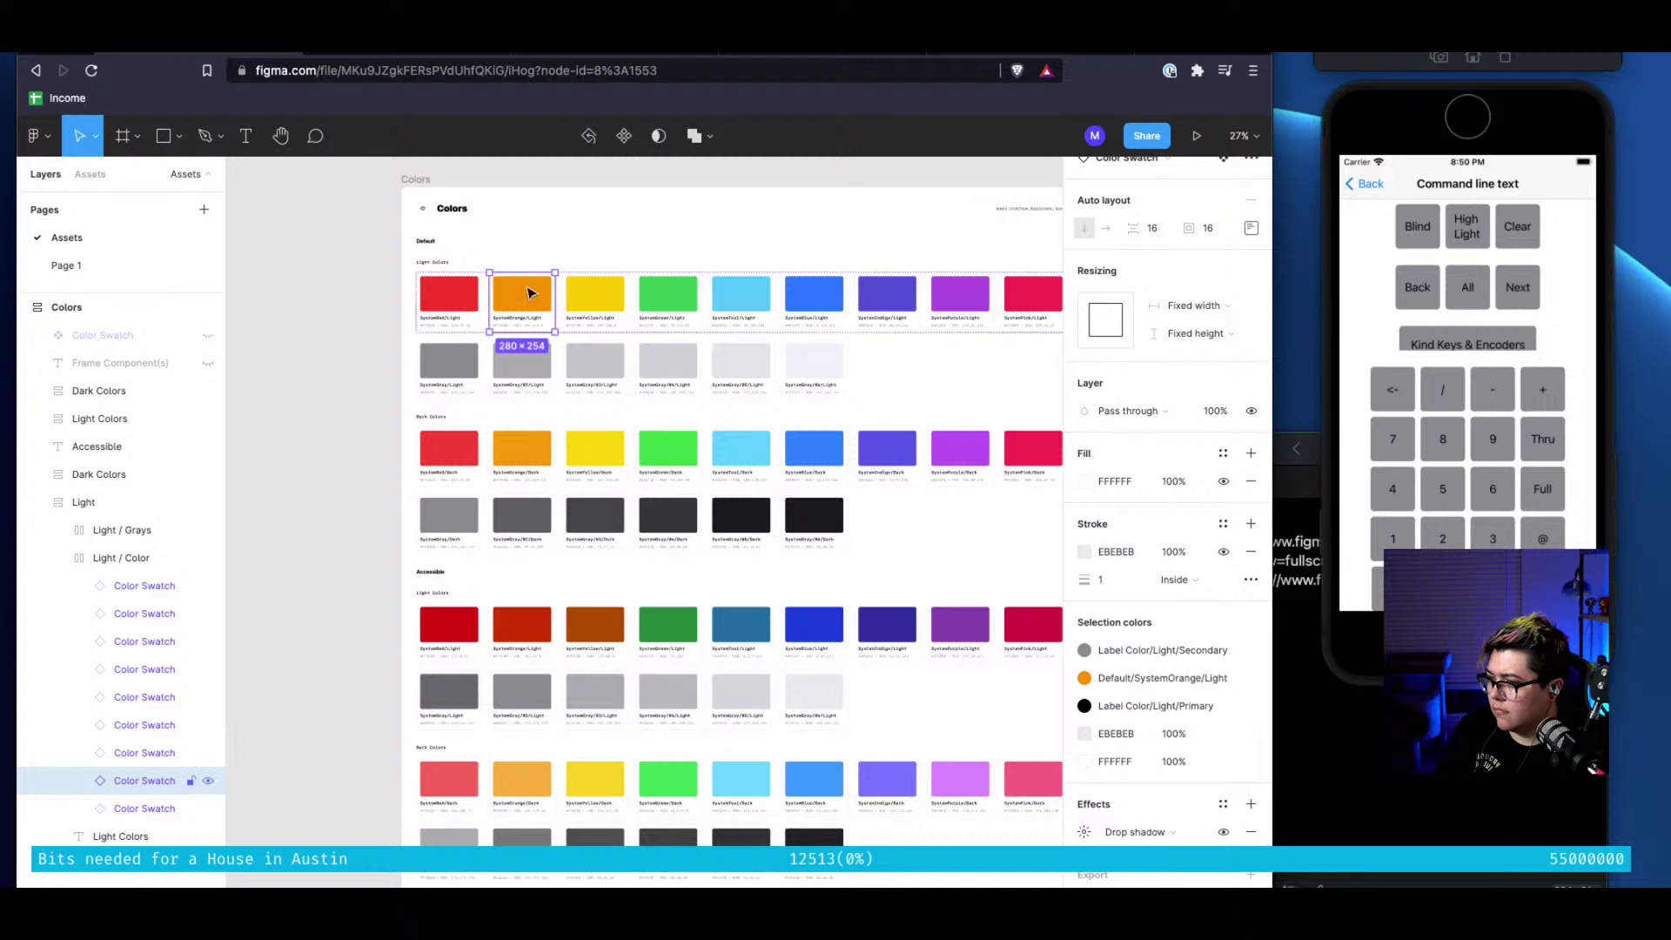
click(667, 294)
click(741, 294)
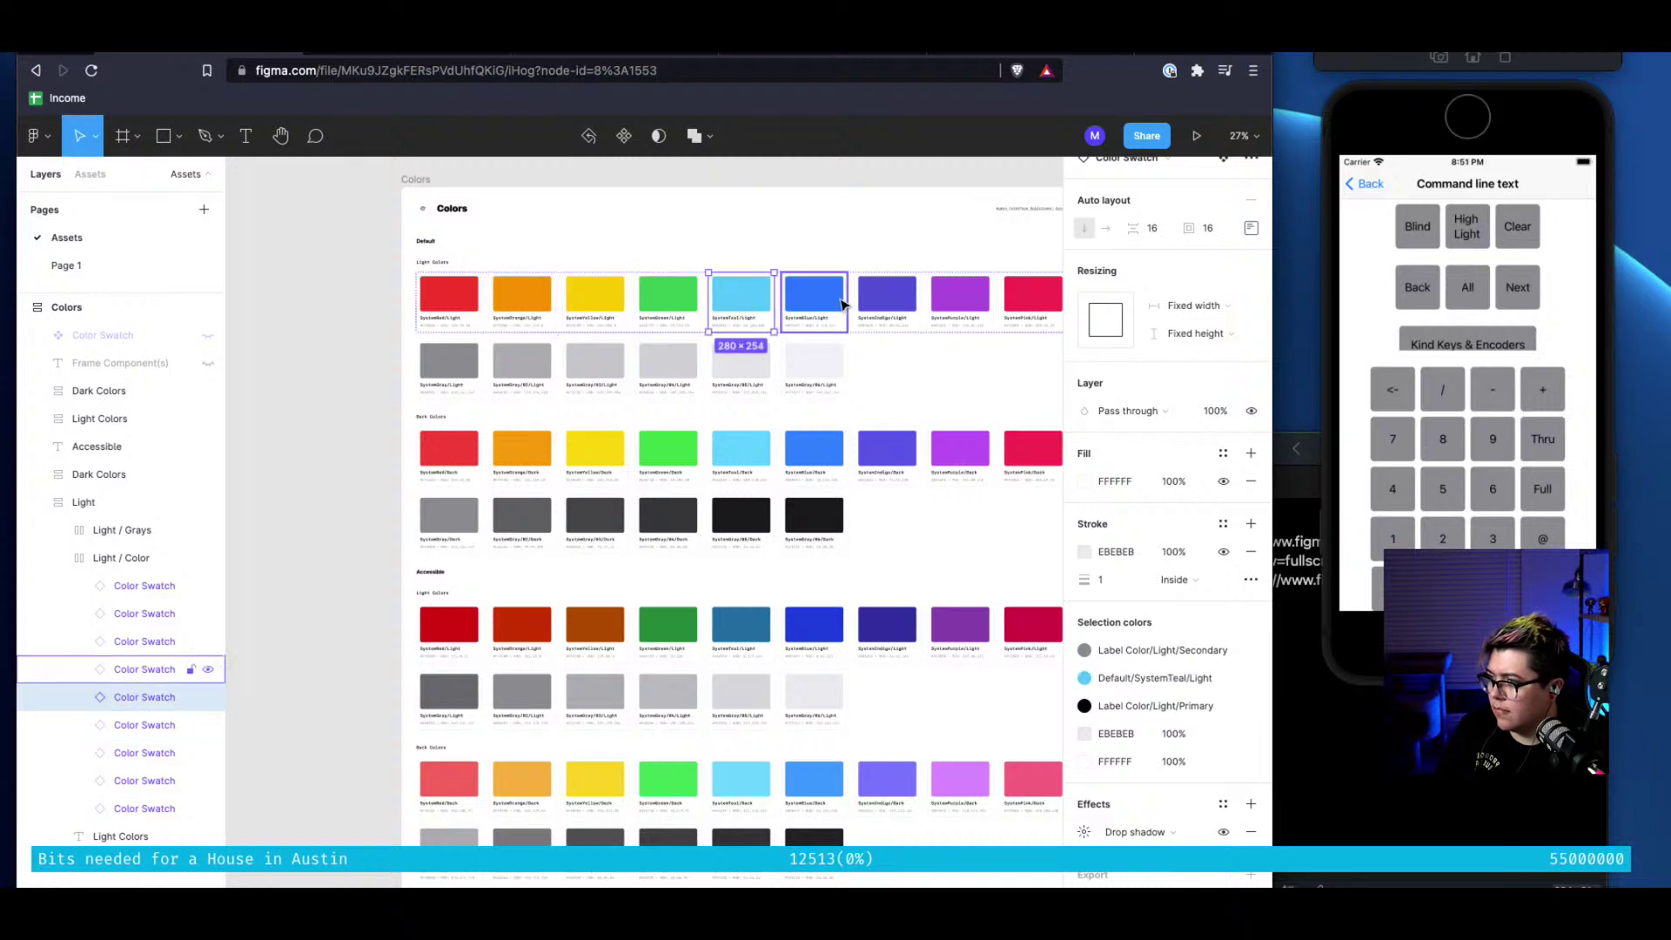
click(872, 302)
click(949, 309)
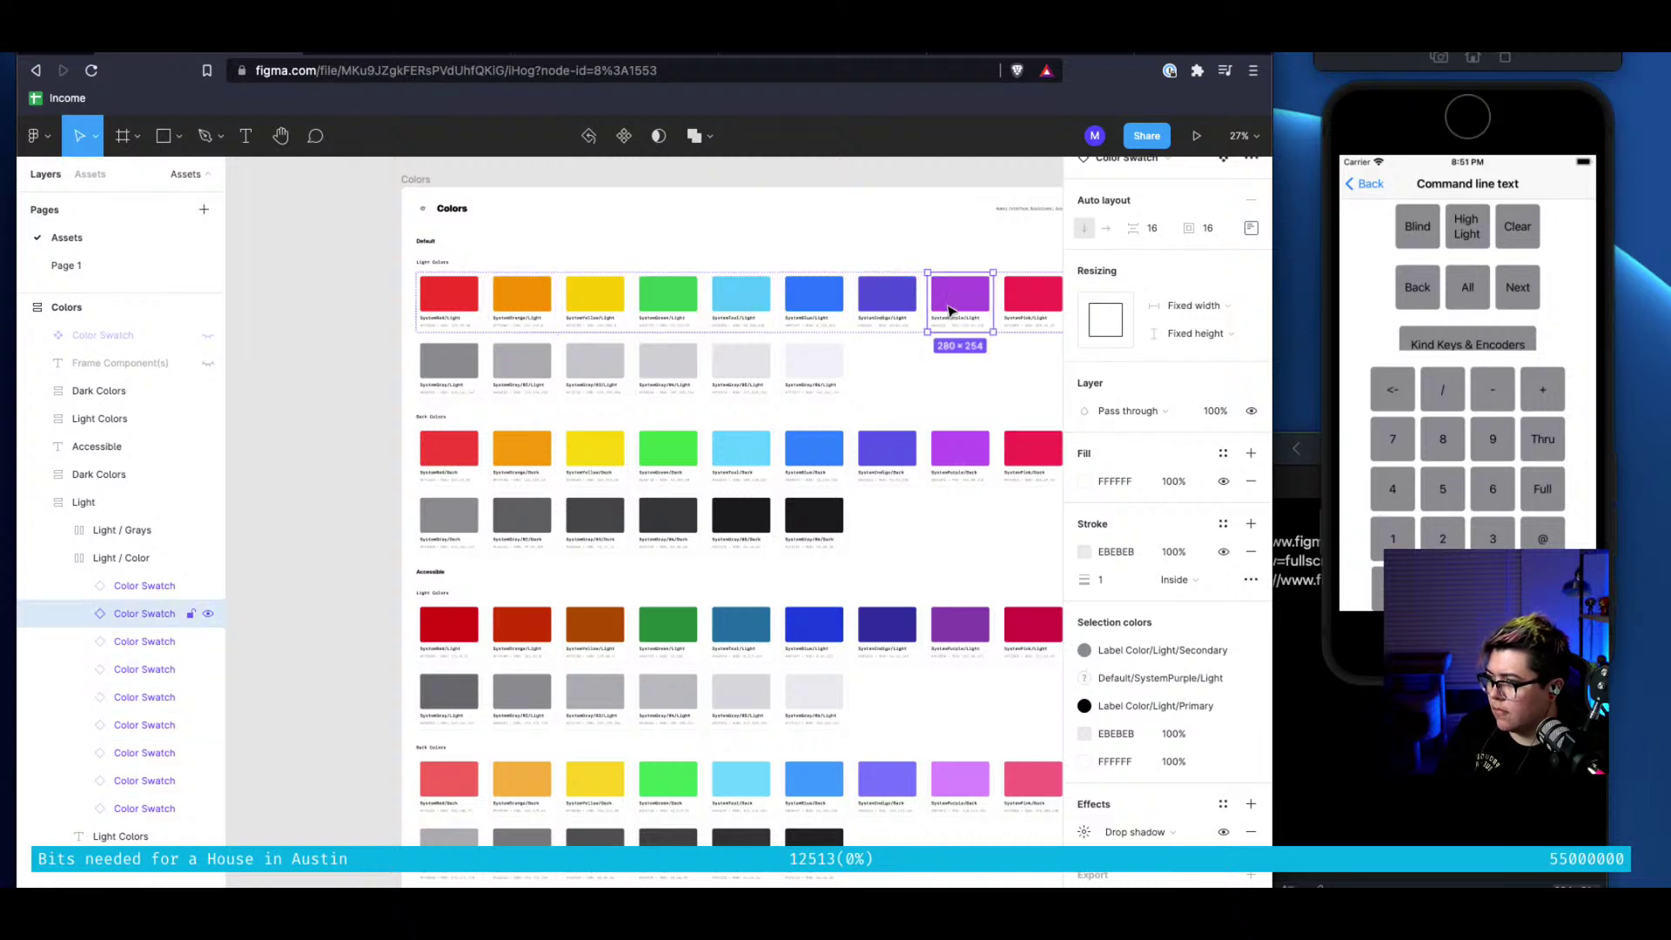
Examine the names, hex codes and RGB values of the Default and Accessible swatches in the Colors frame up close
scroll(949, 308, right, 2)
scroll(485, 388, up, 5)
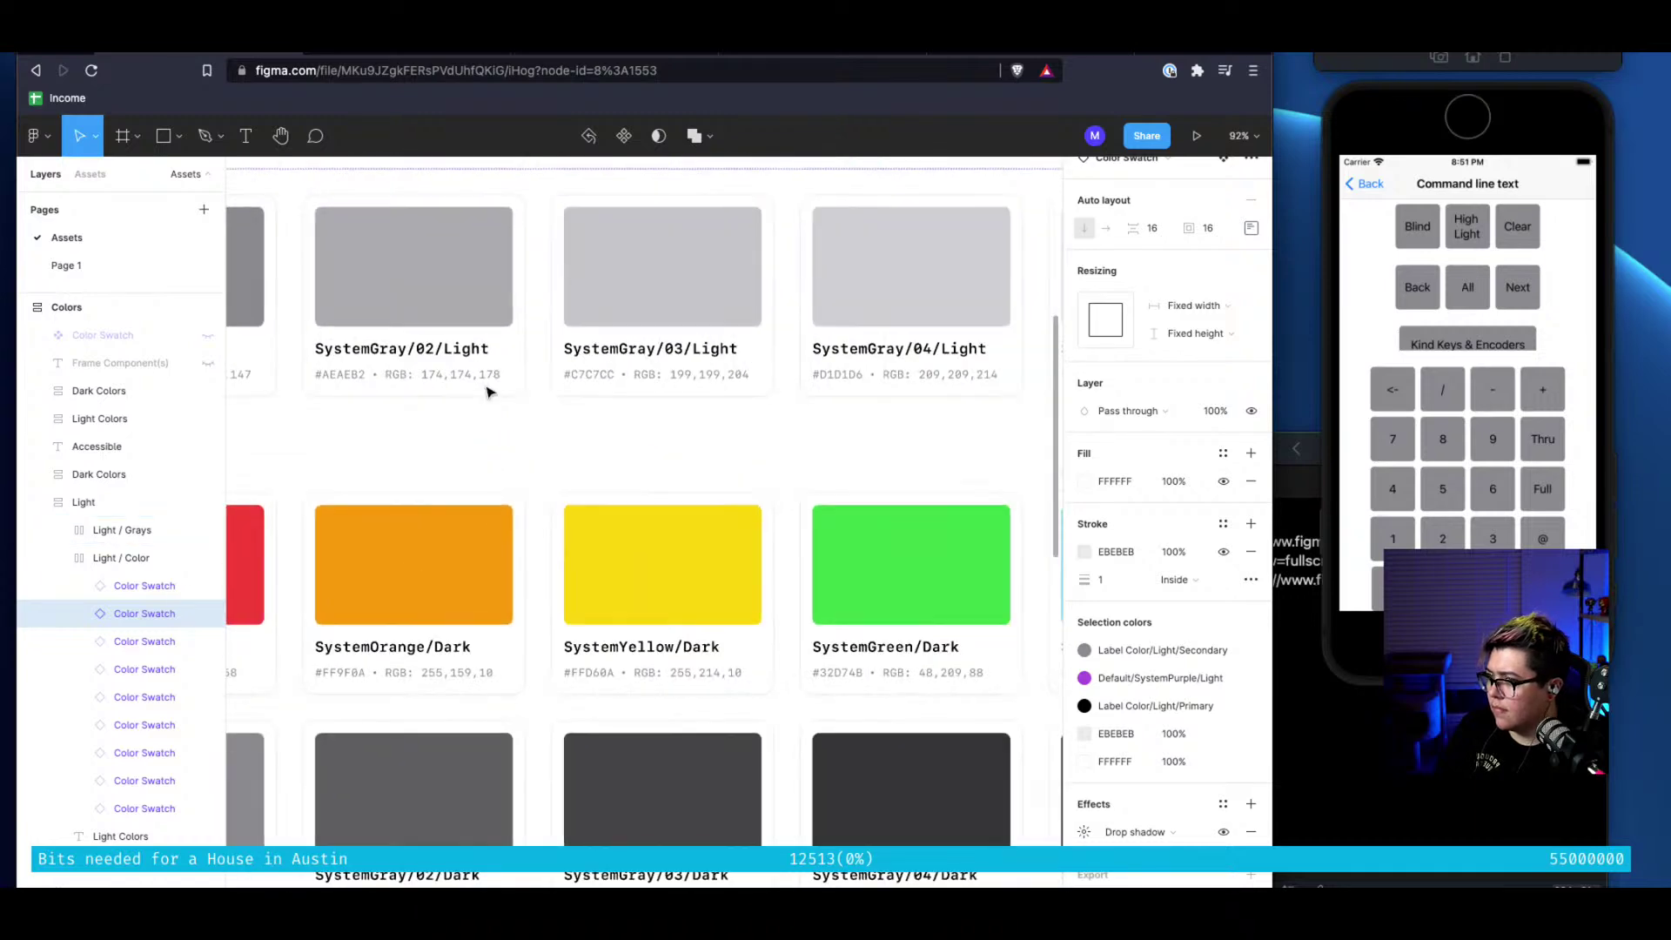
scroll(484, 391, up, 2)
scroll(484, 391, left, 6)
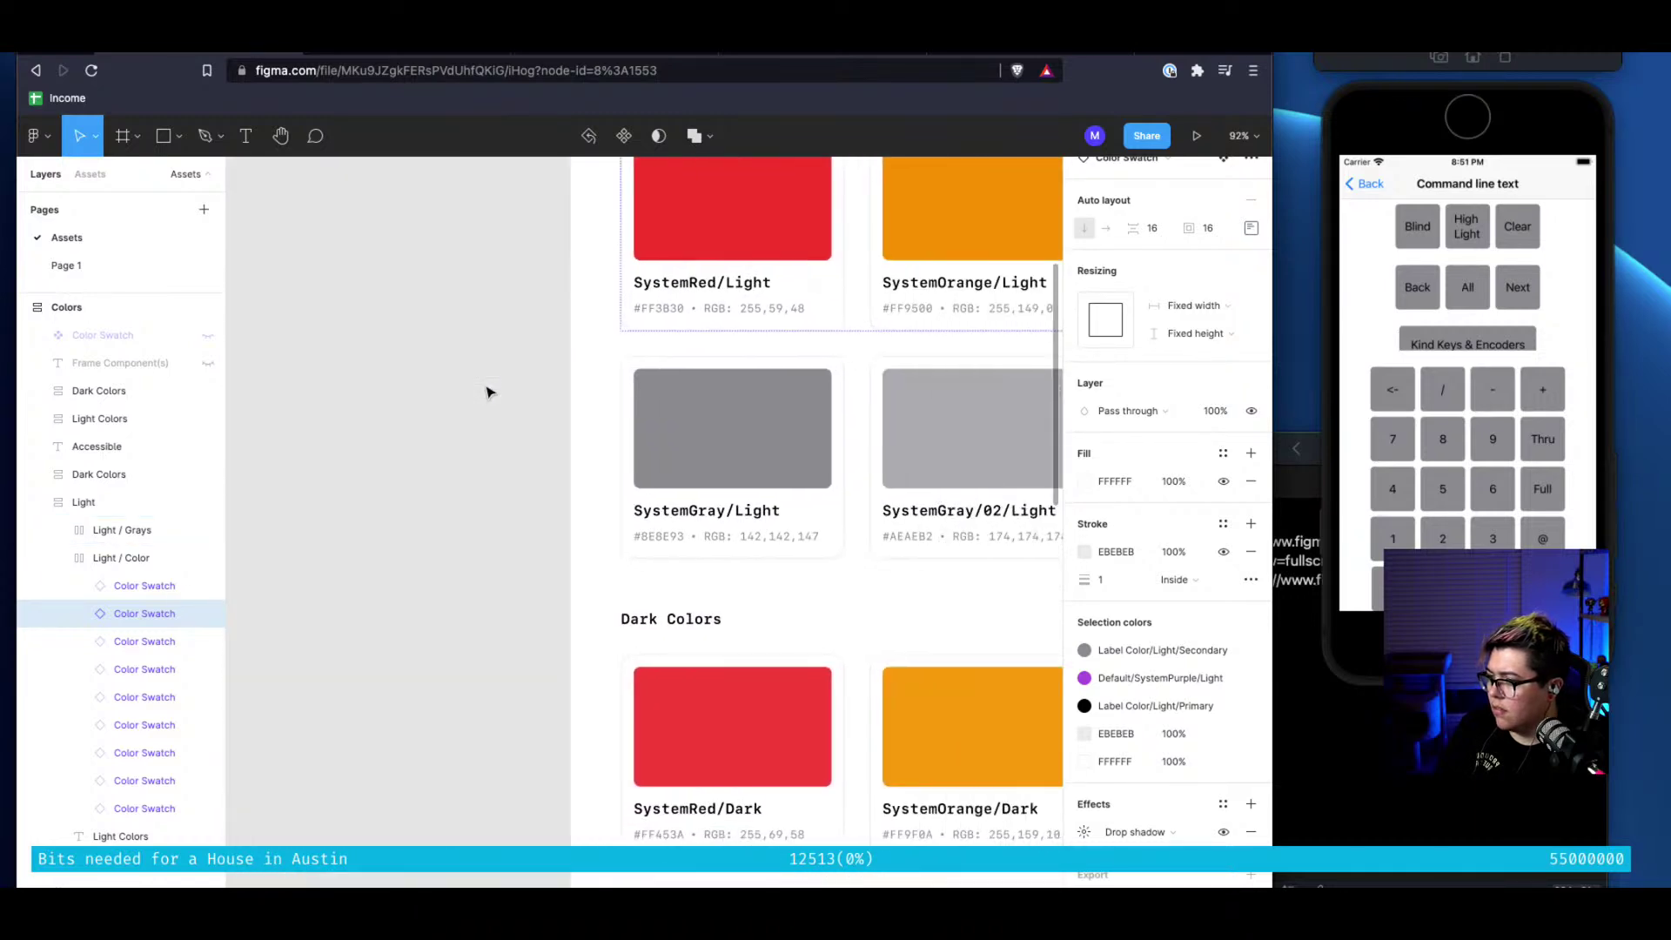
scroll(484, 391, right, 2)
scroll(484, 391, up, 1)
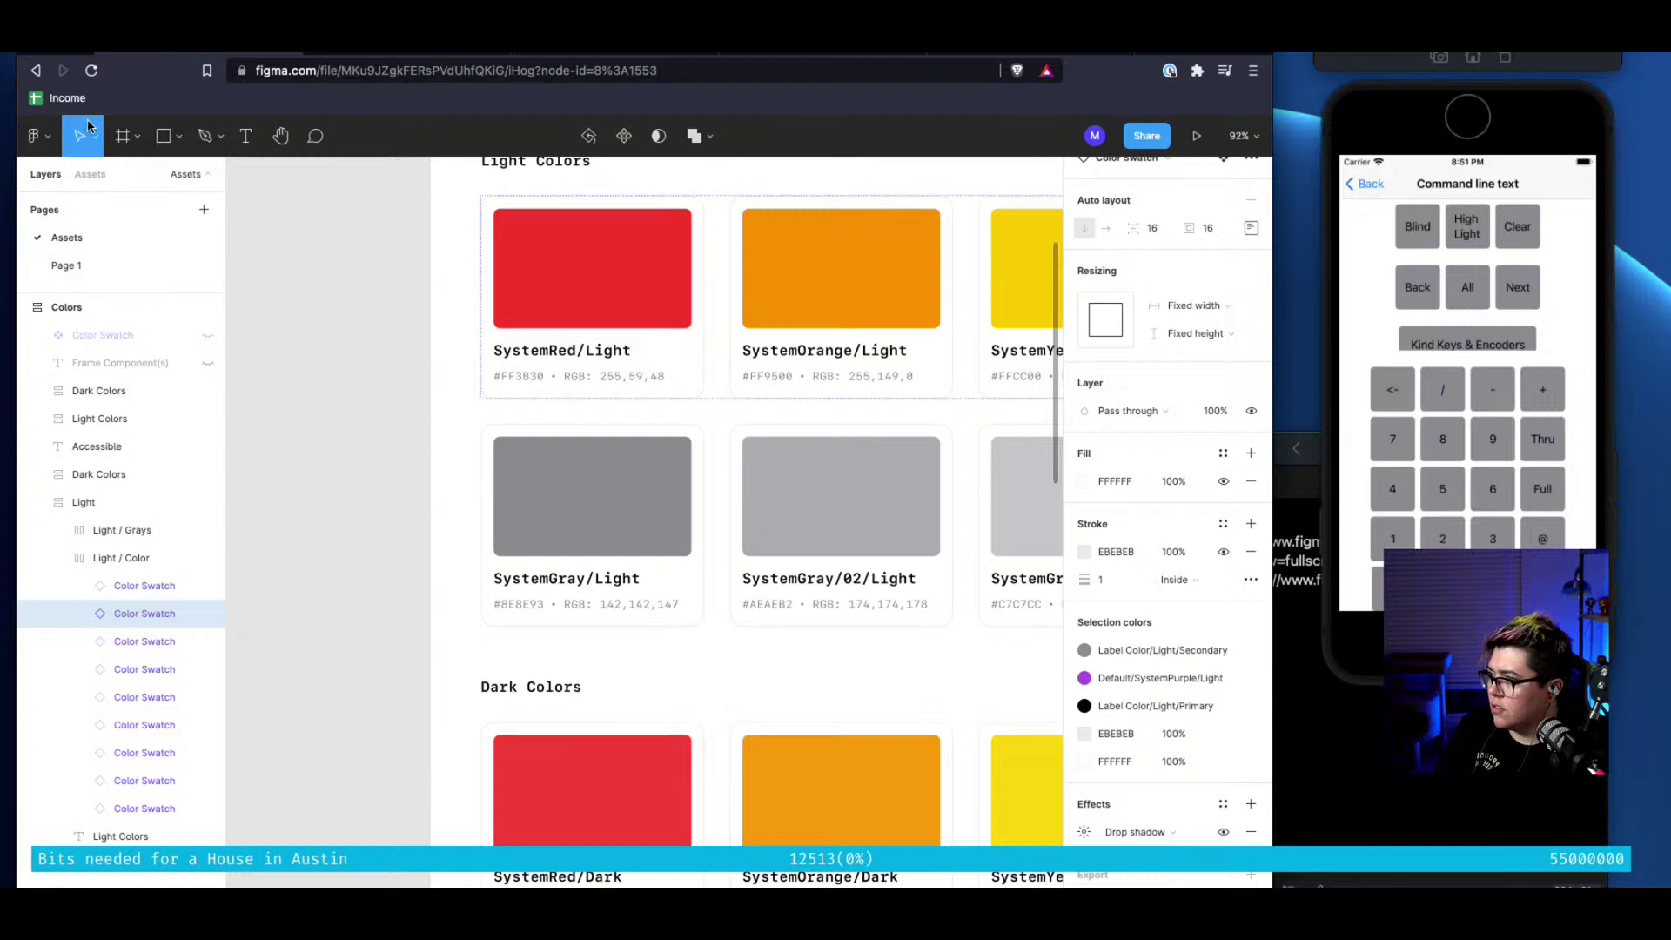
click(37, 136)
click(38, 141)
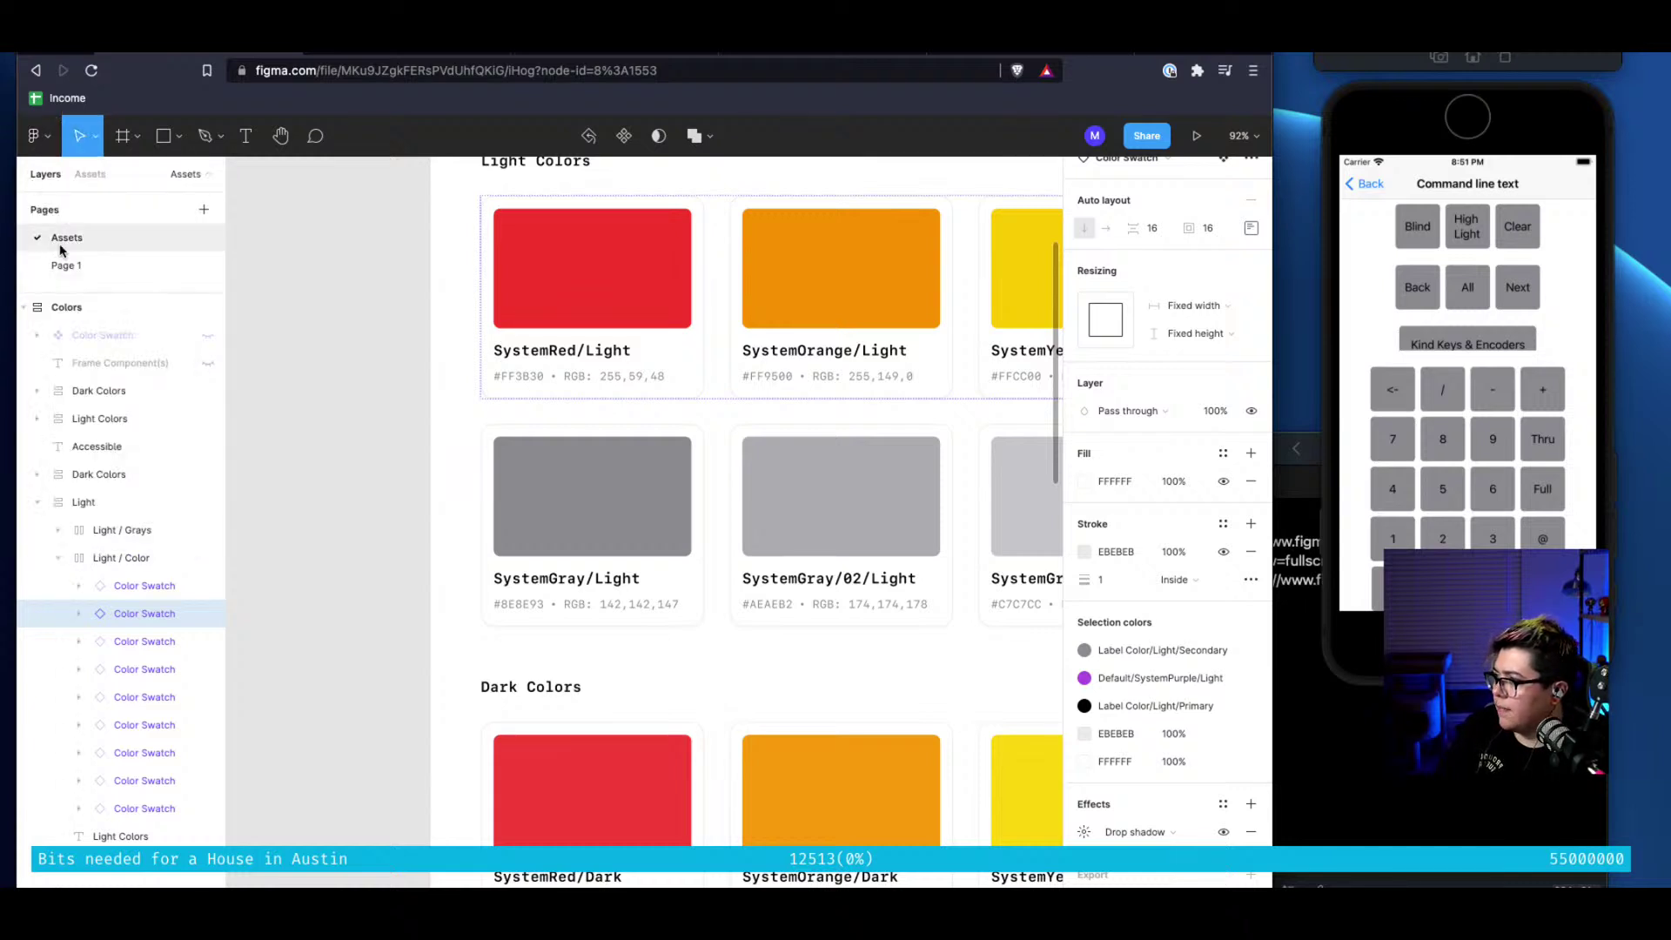
scroll(427, 614, up, 2)
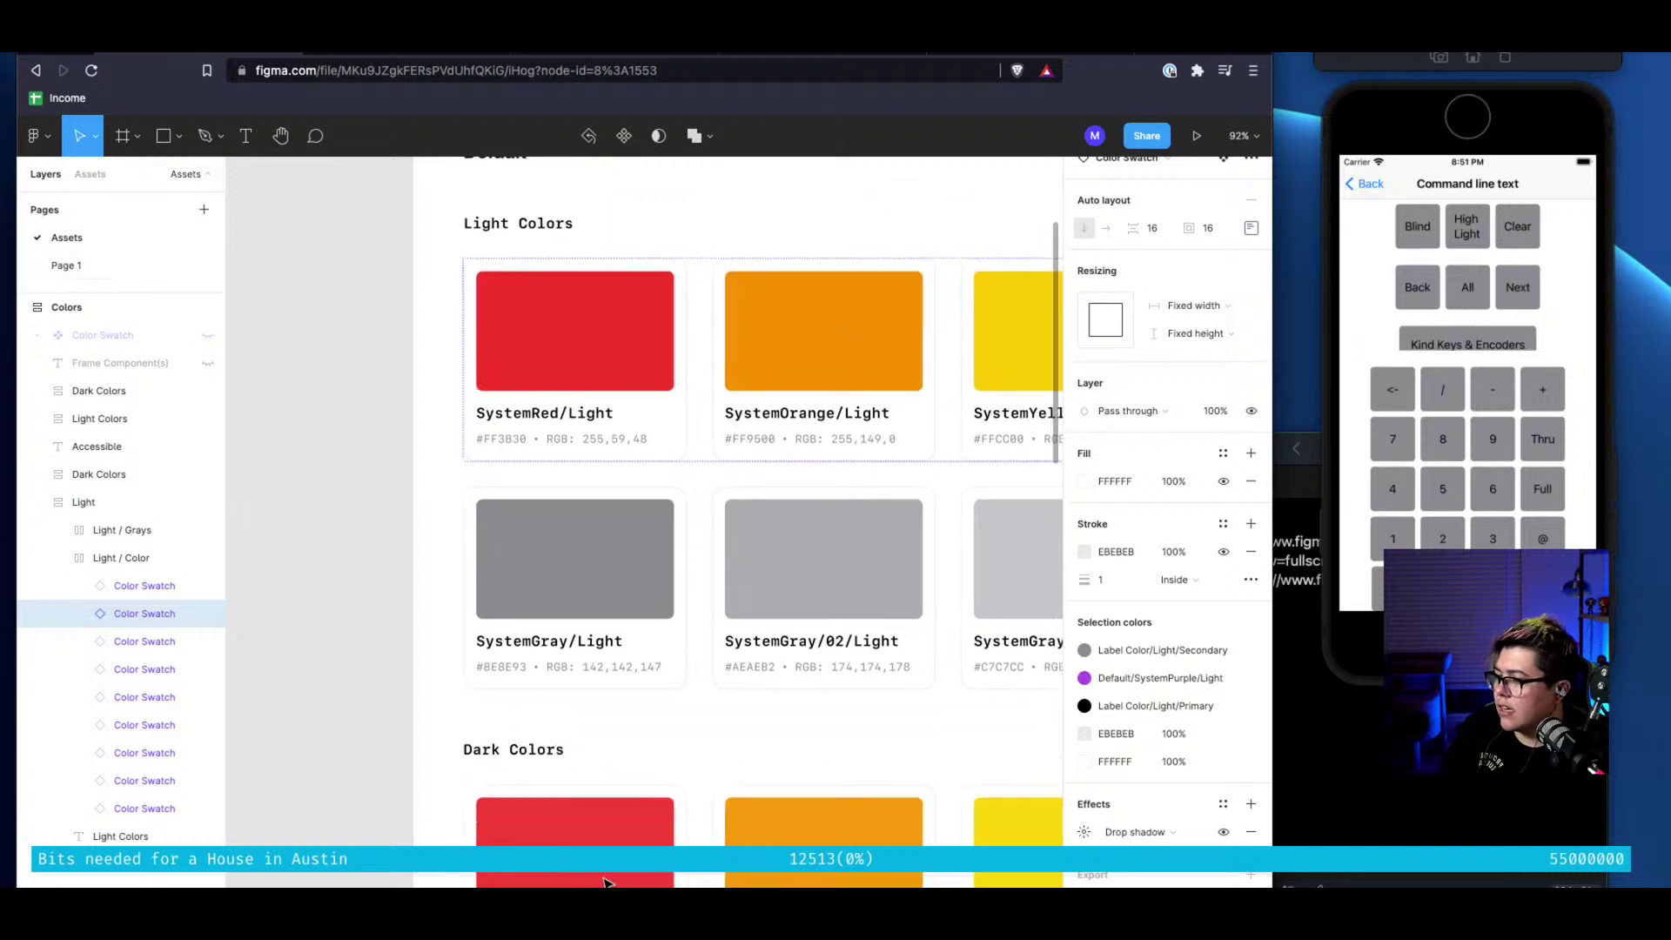
scroll(607, 881, down, 2)
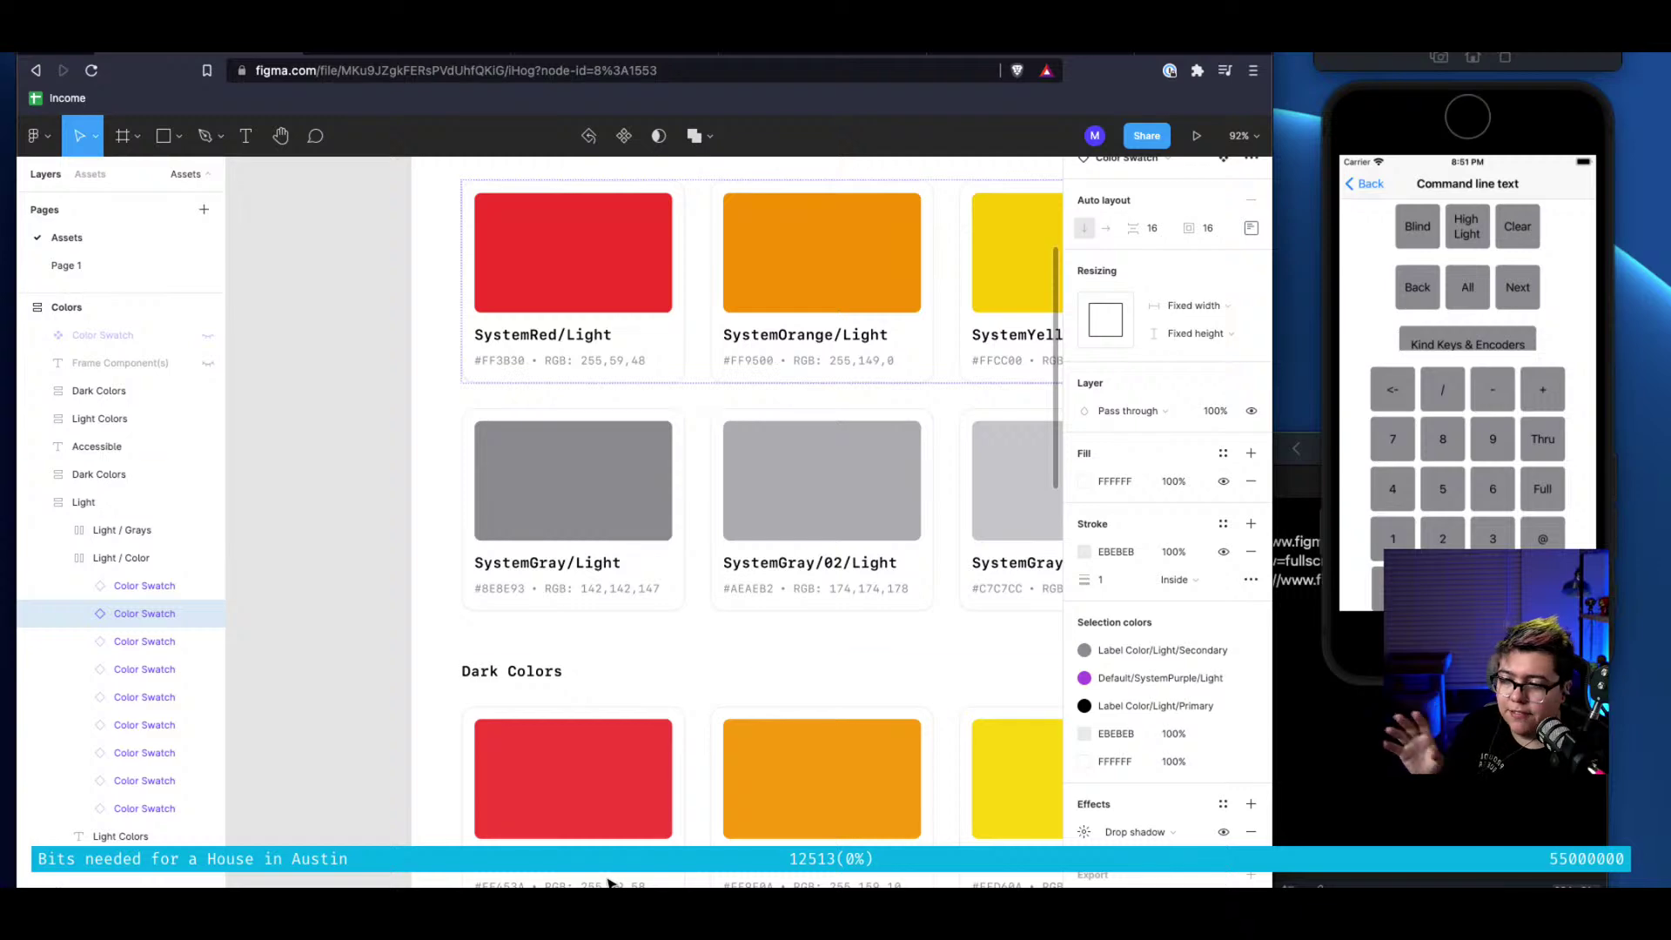
scroll(691, 758, down, 10)
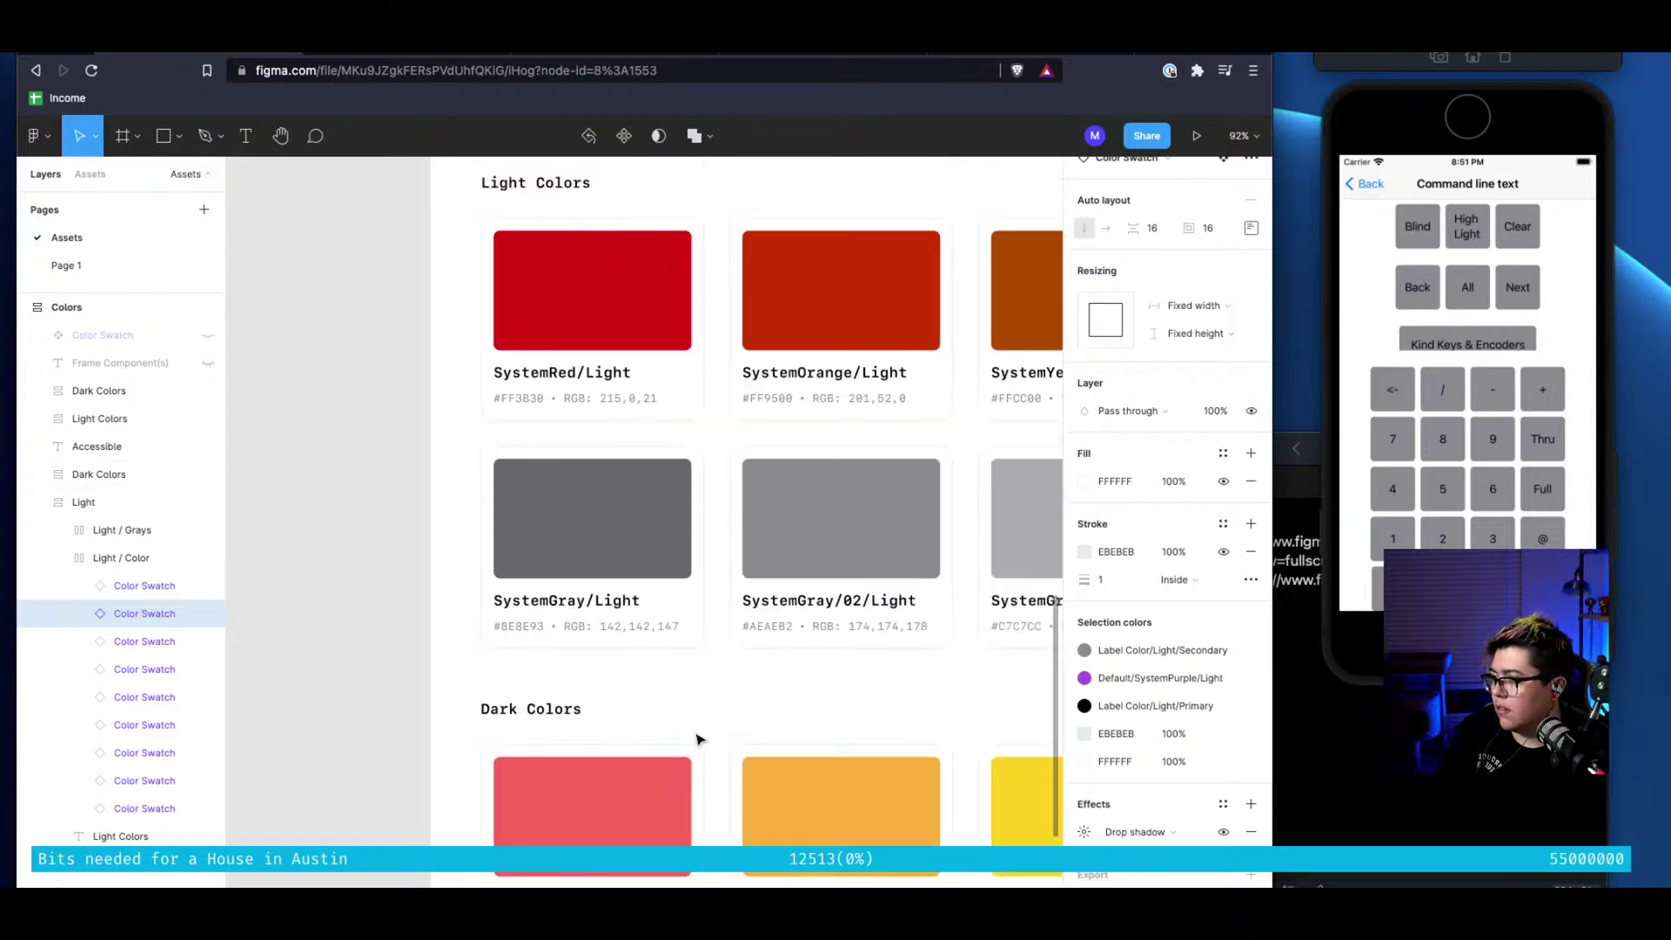
scroll(696, 735, up, 1)
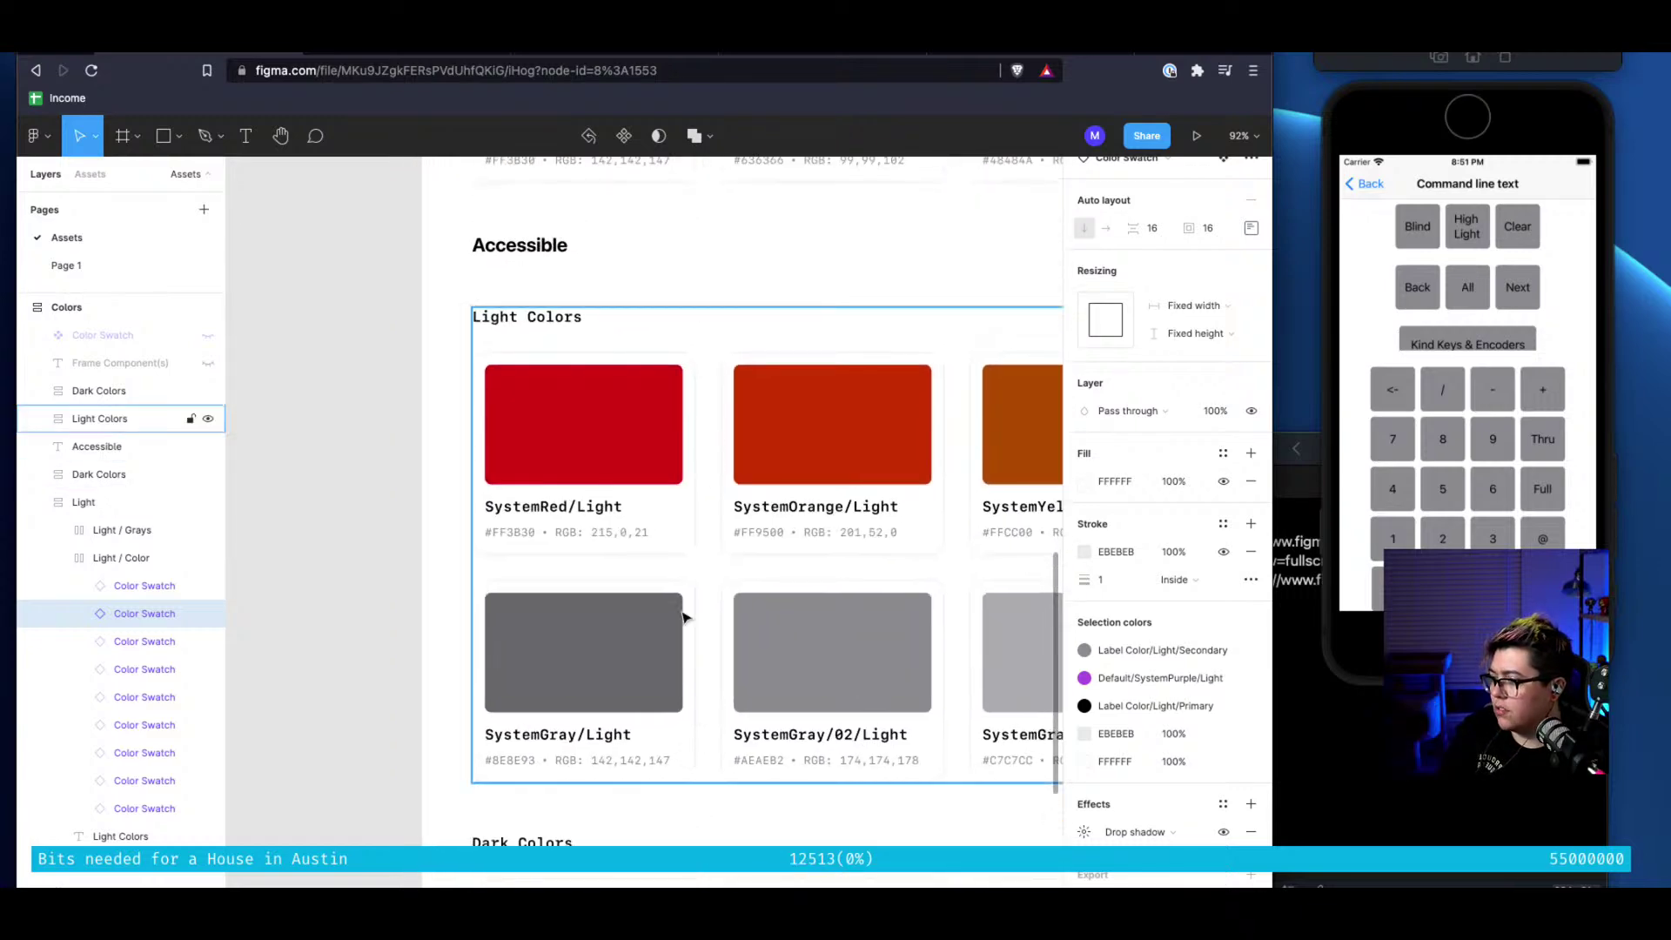
scroll(683, 616, down, 4)
scroll(664, 693, down, 8)
scroll(664, 693, up, 13)
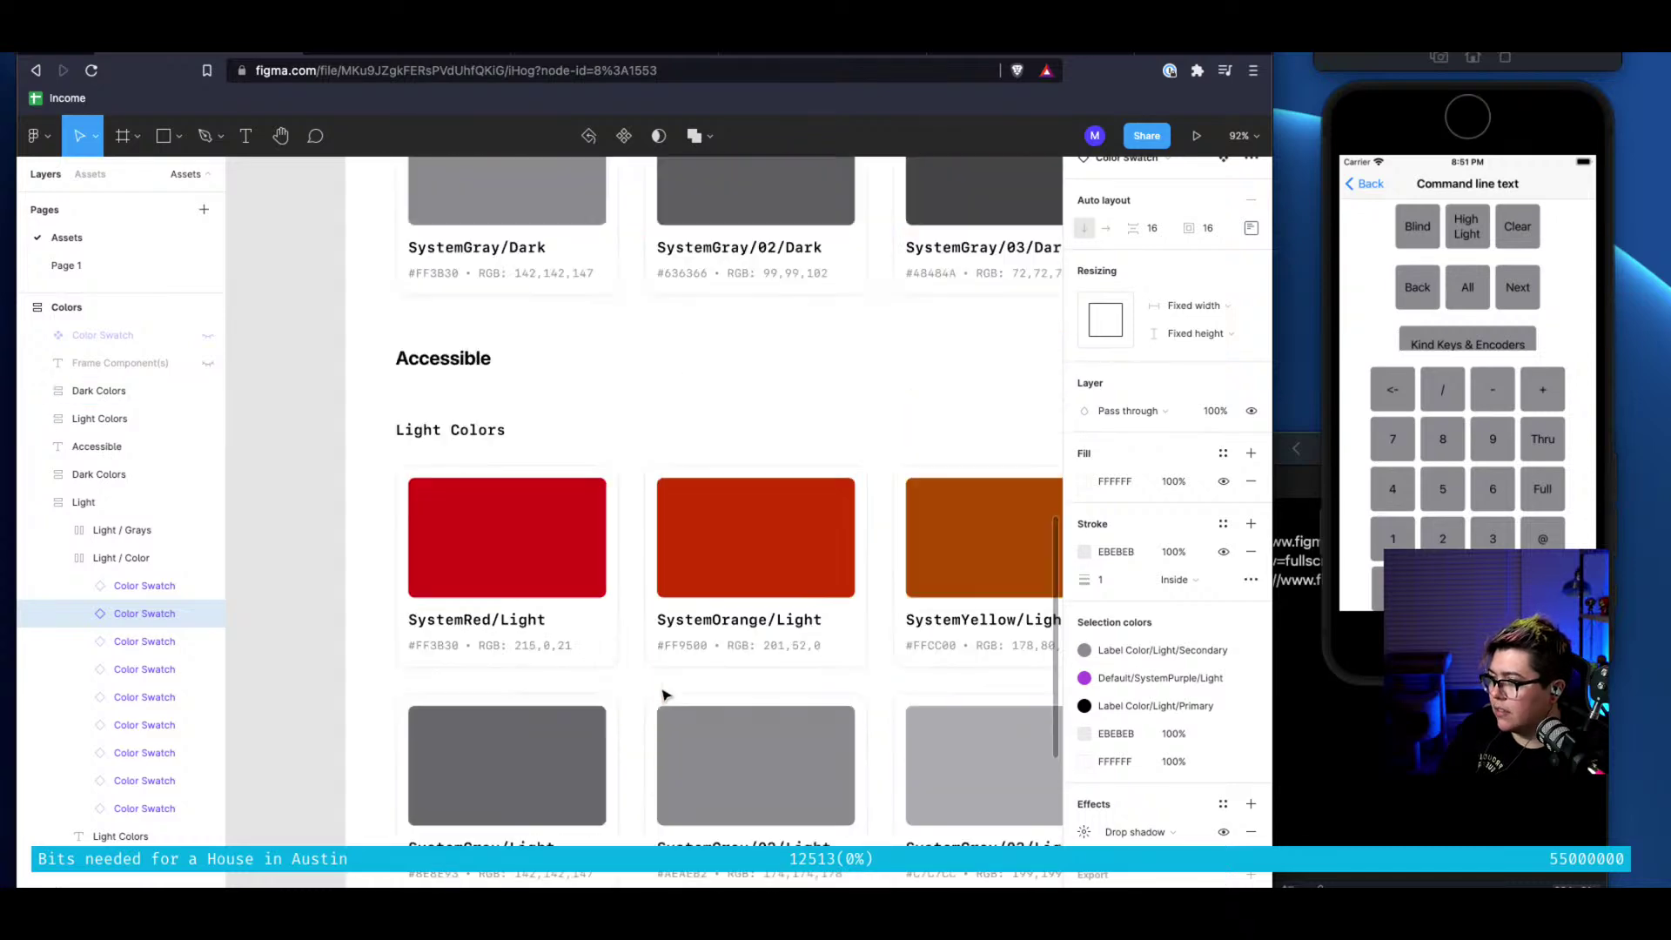
scroll(664, 693, up, 12)
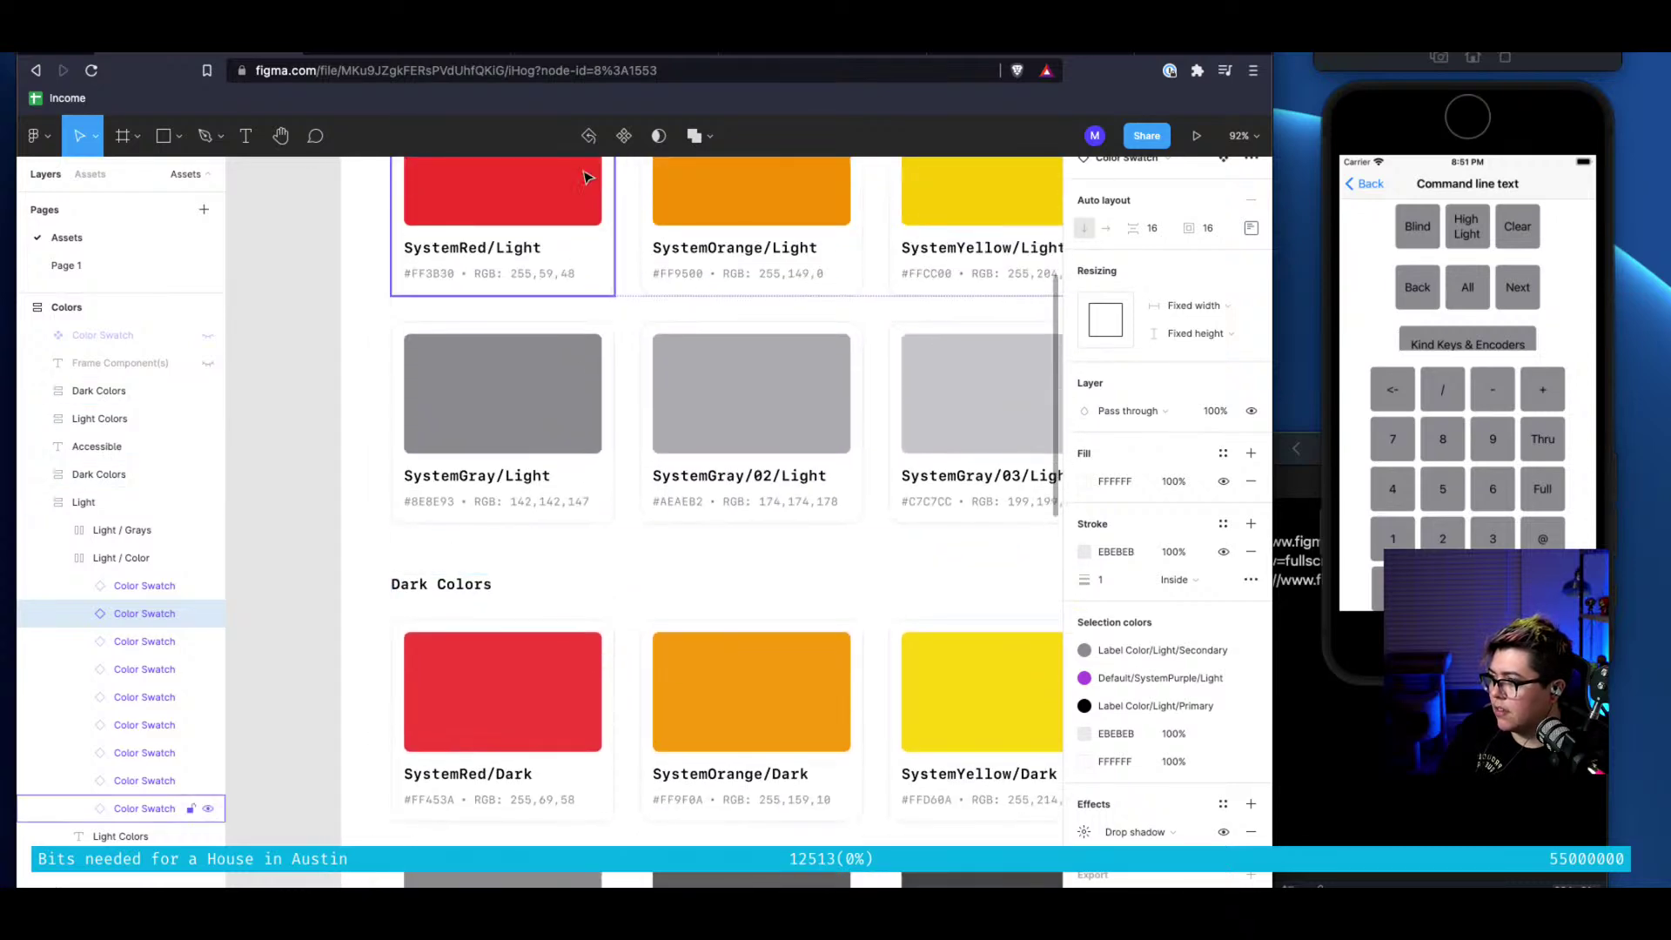
scroll(567, 220, up, 8)
scroll(568, 221, down, 7)
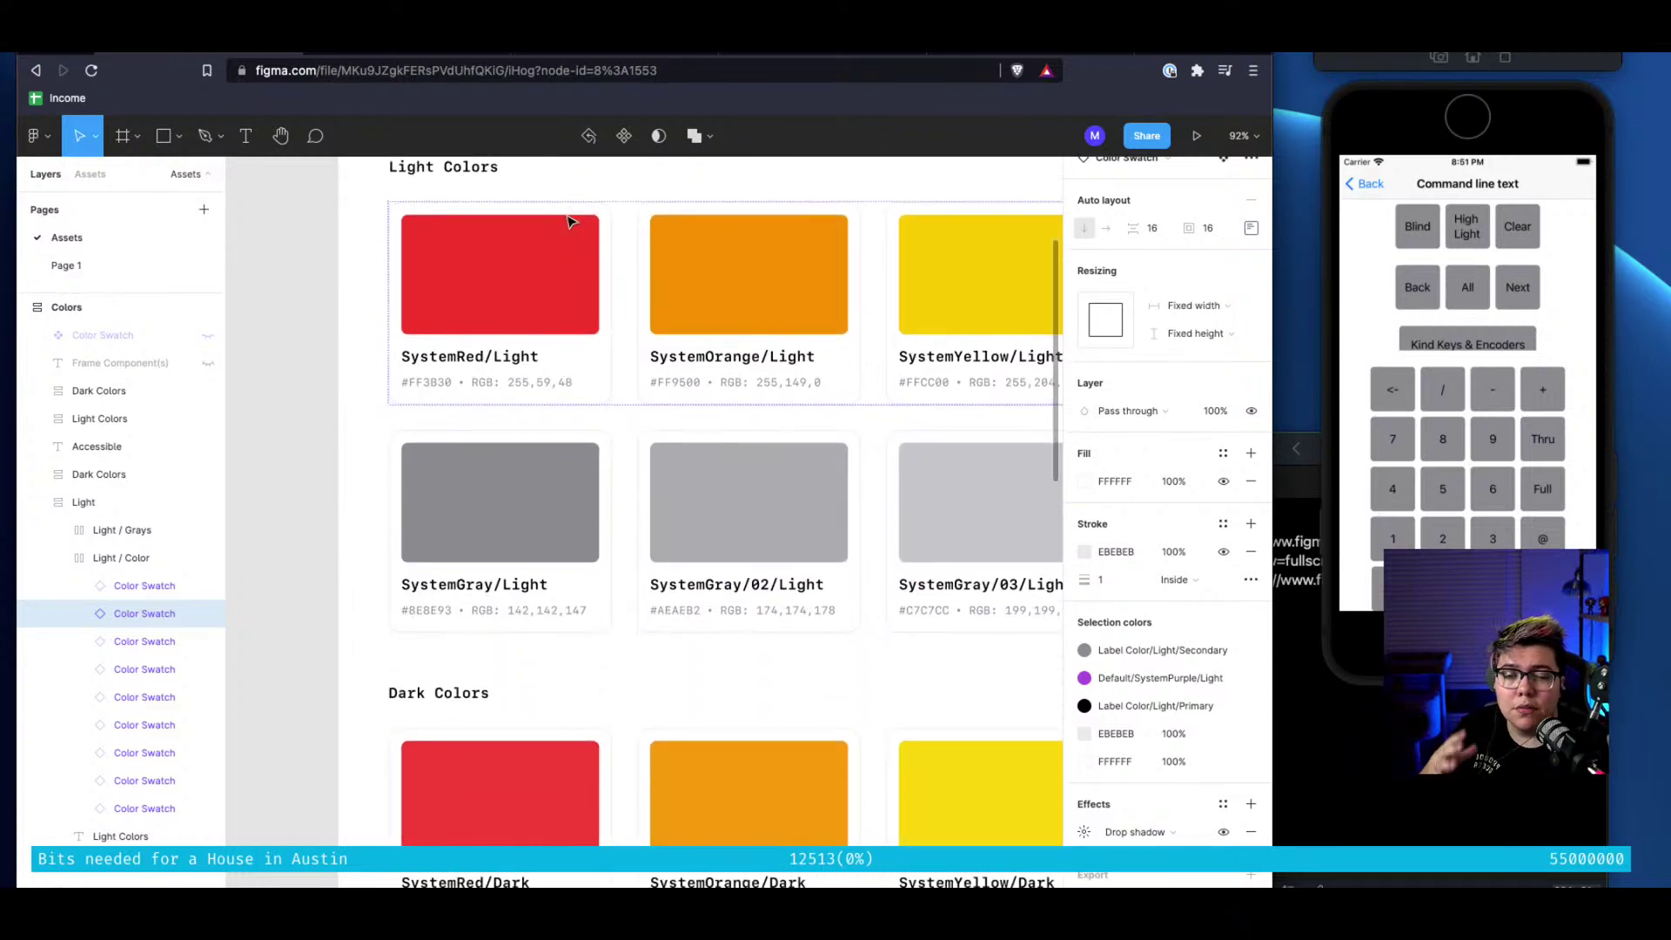
scroll(568, 221, right, 3)
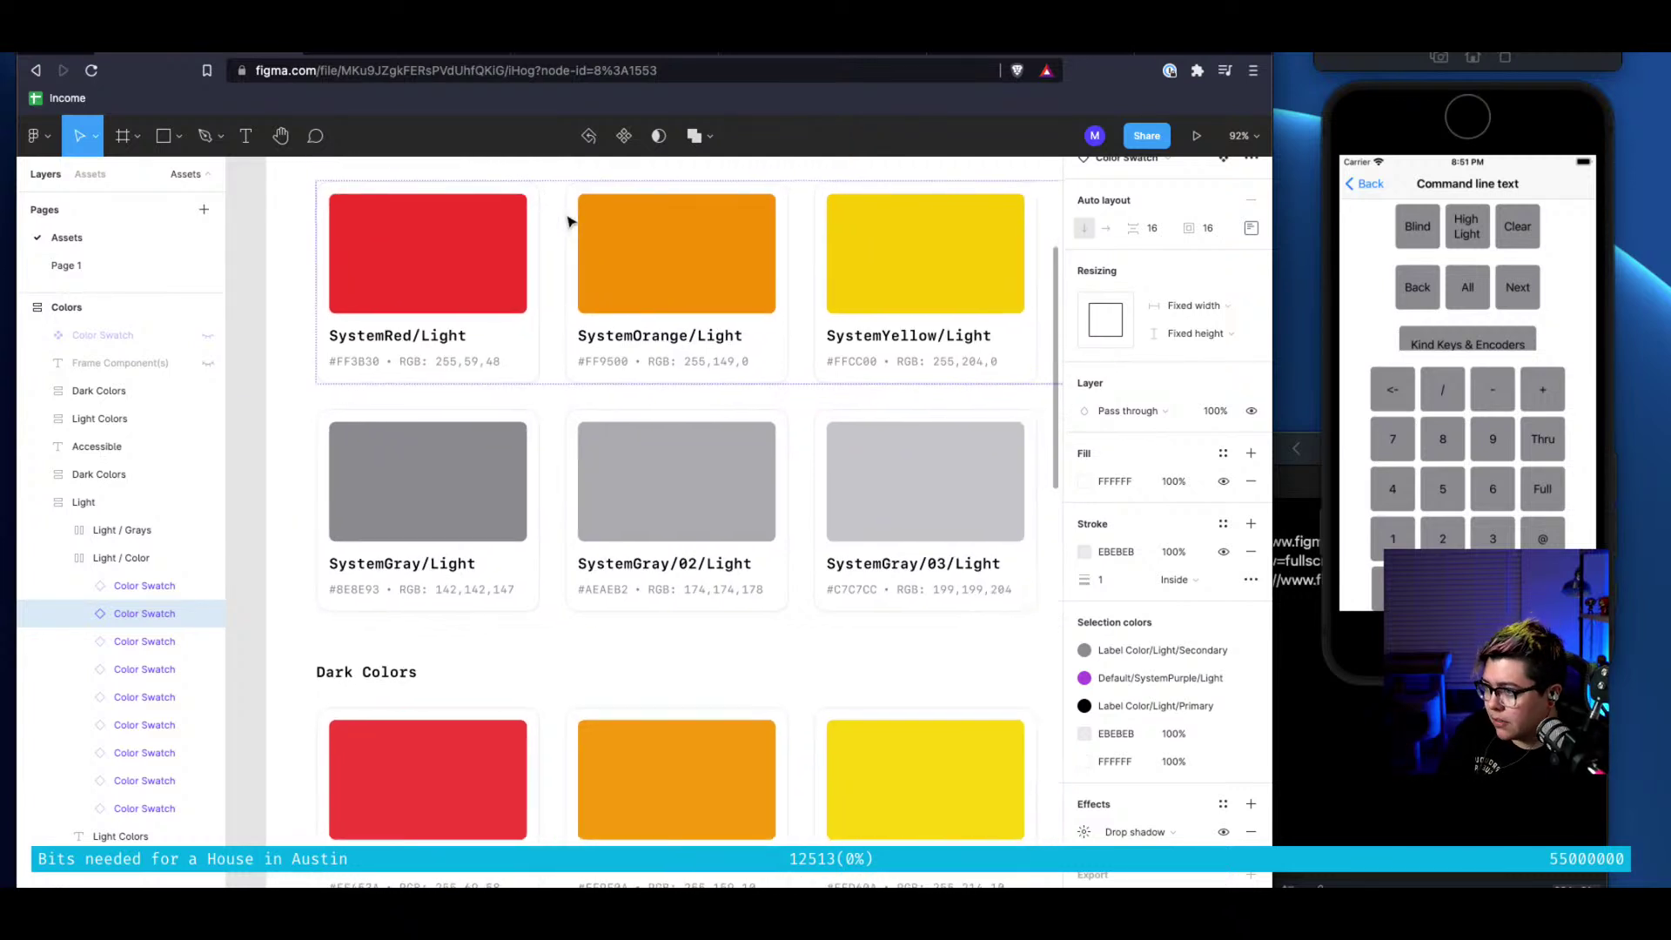
scroll(569, 221, up, 4)
scroll(568, 221, down, 3)
scroll(568, 221, right, 8)
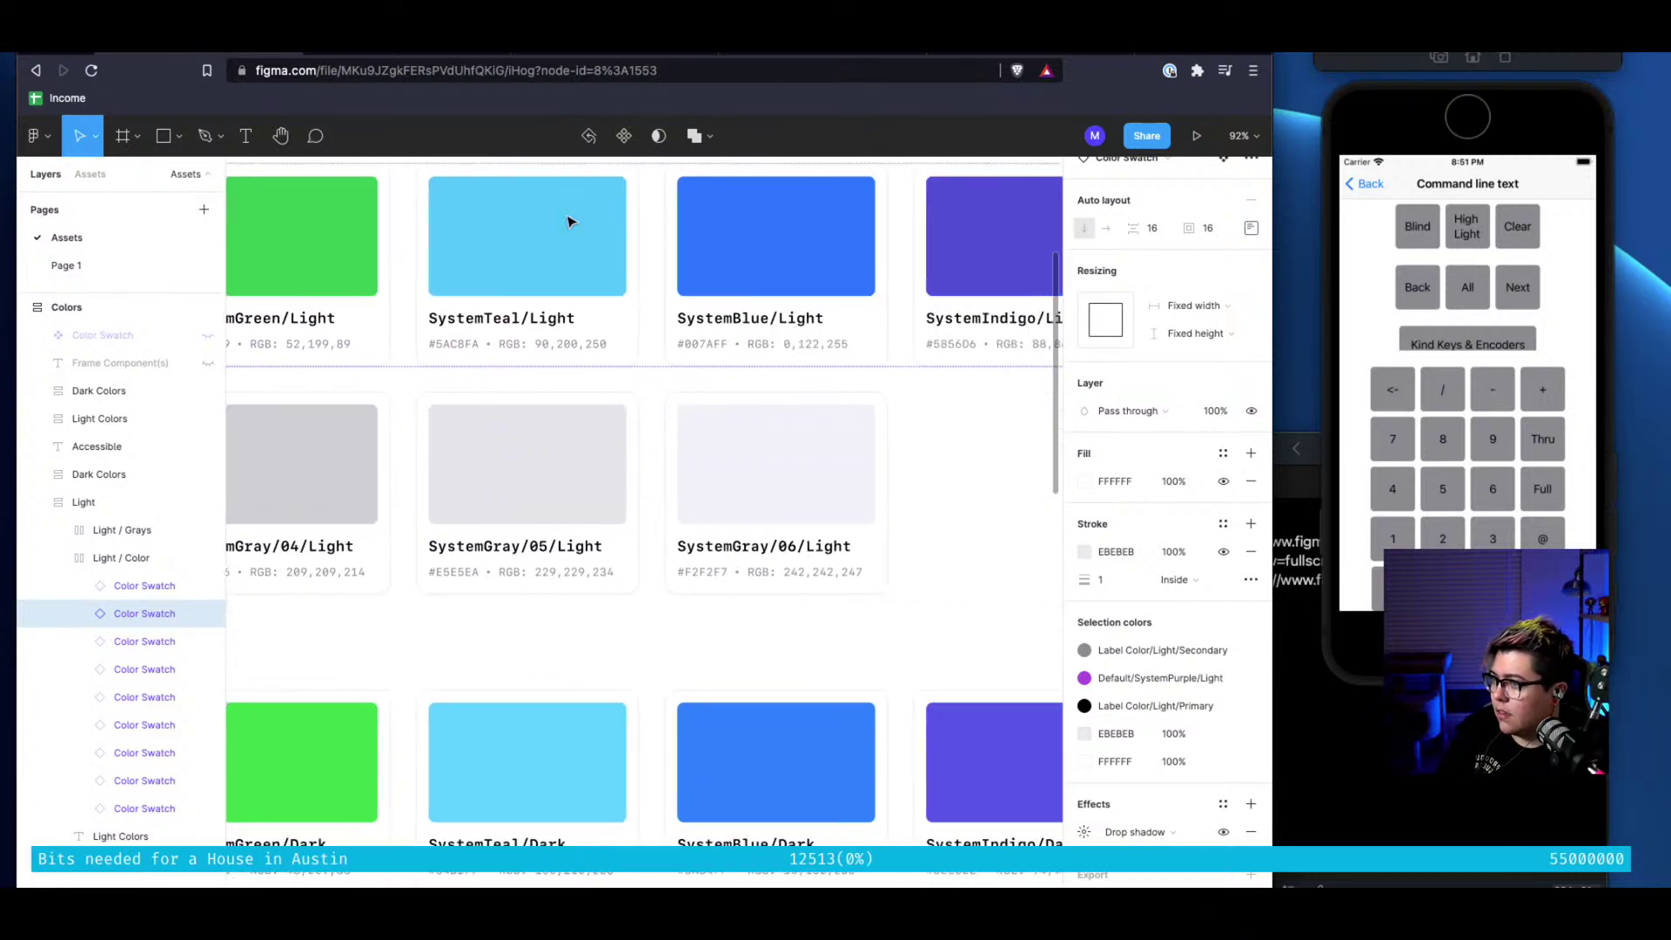
On Page 1, replace the fill of the Blind button's upper background rectangle with a new C4C4C4 fill at 100%
click(73, 273)
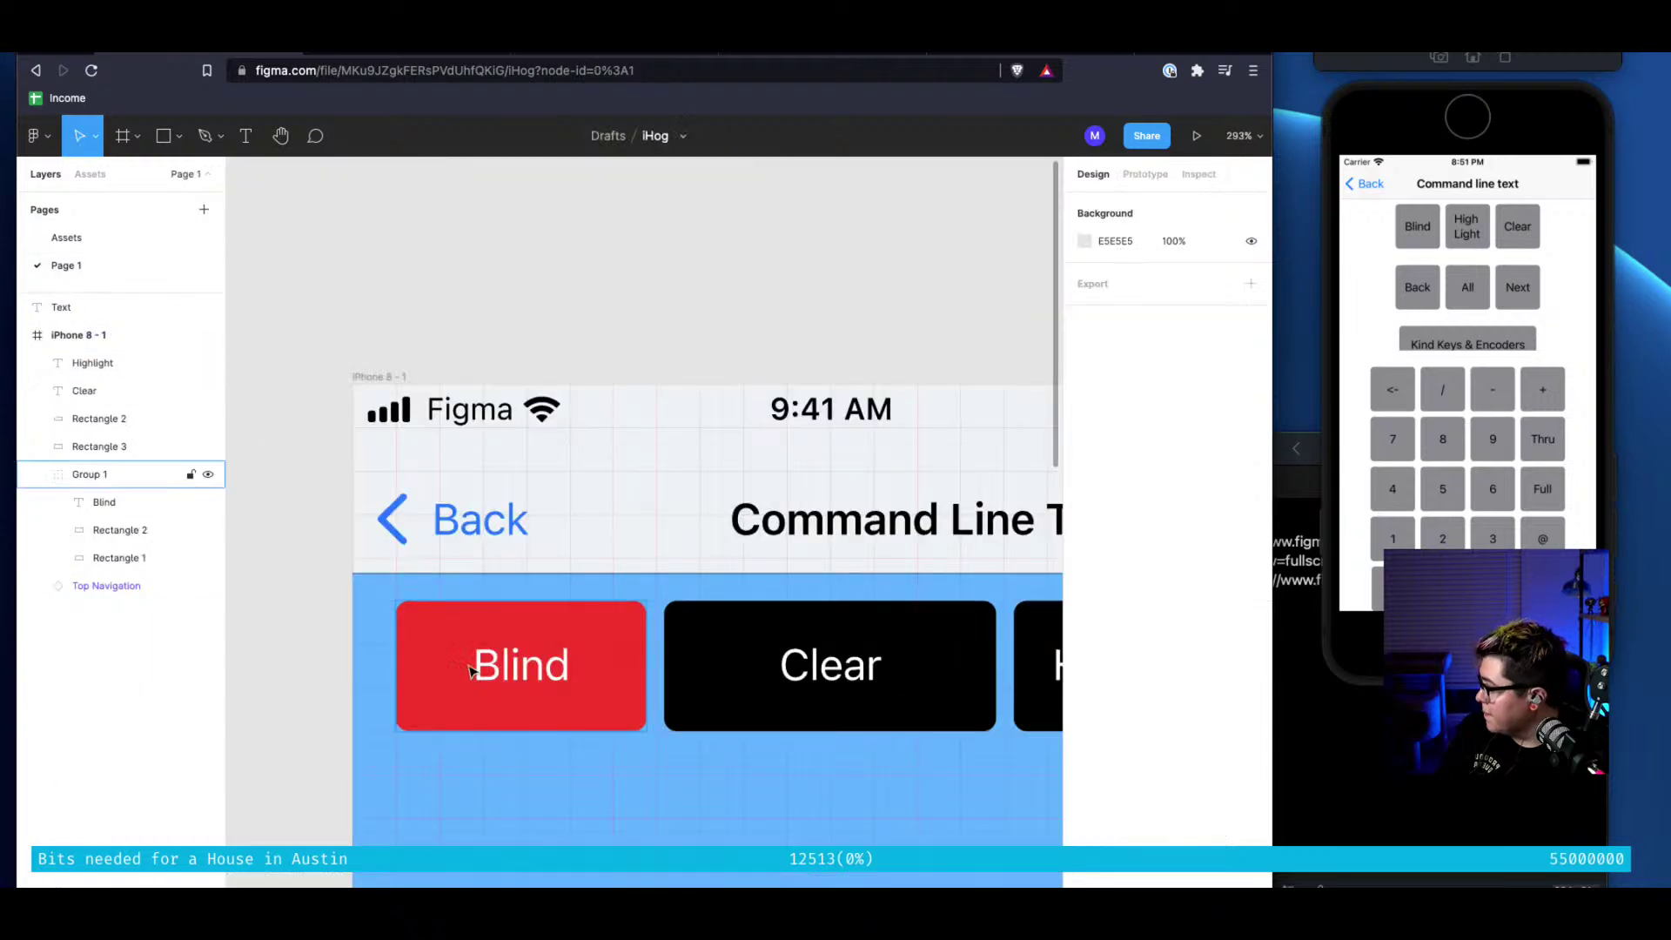
double_click(620, 705)
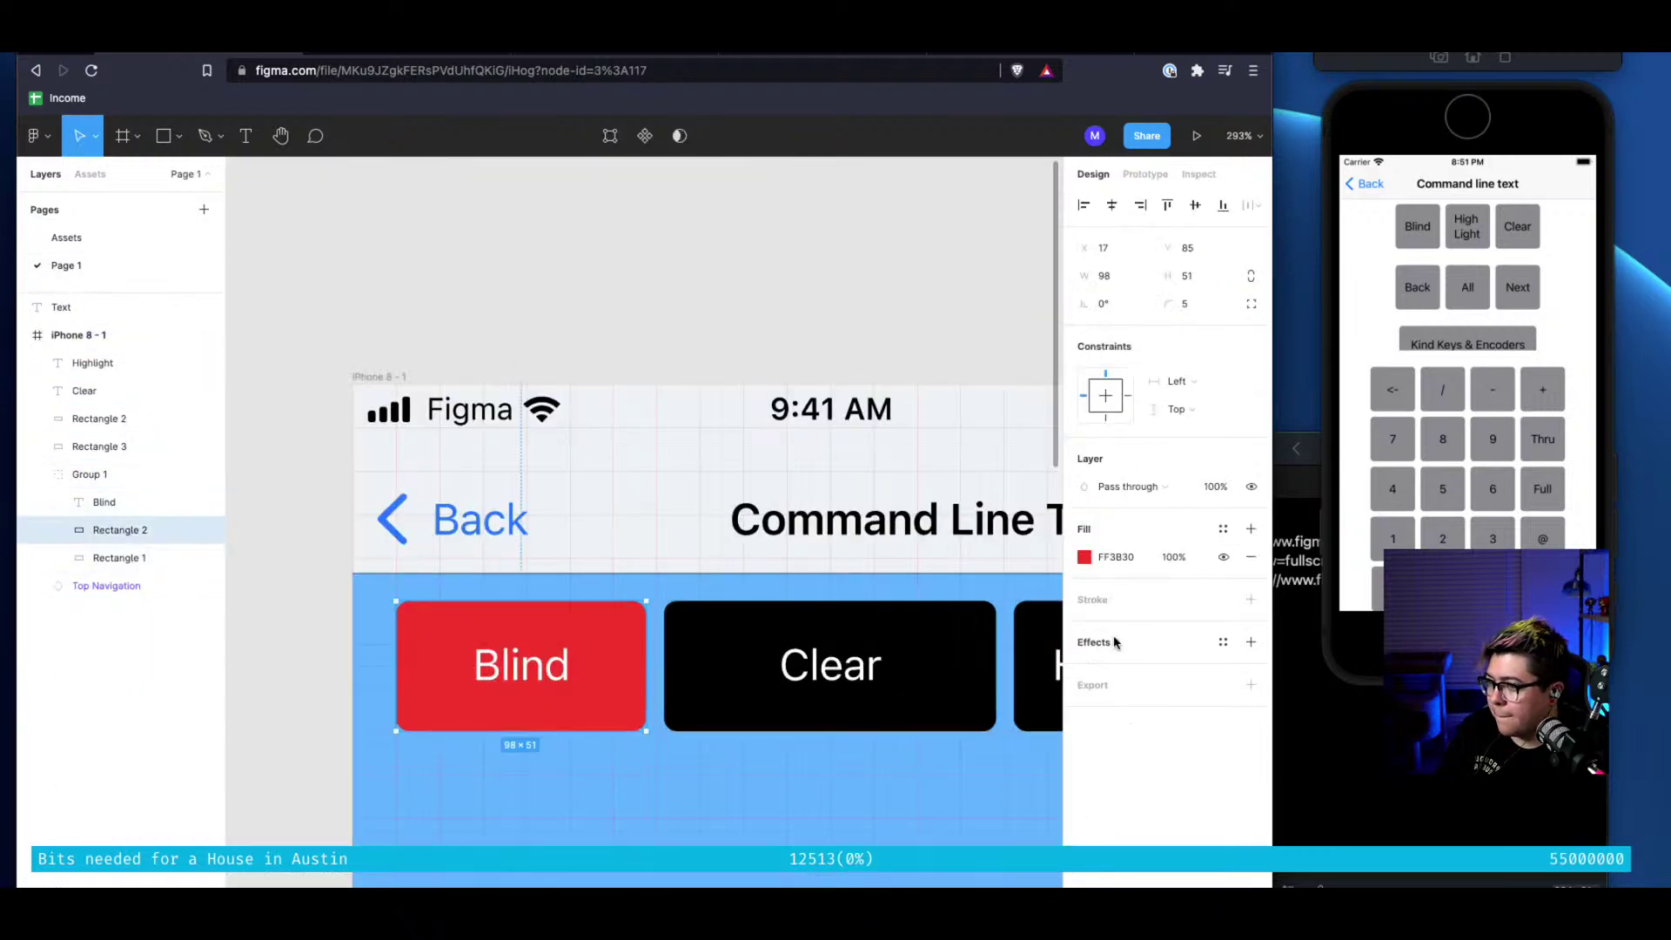
click(1120, 557)
key(super+c)
click(1251, 529)
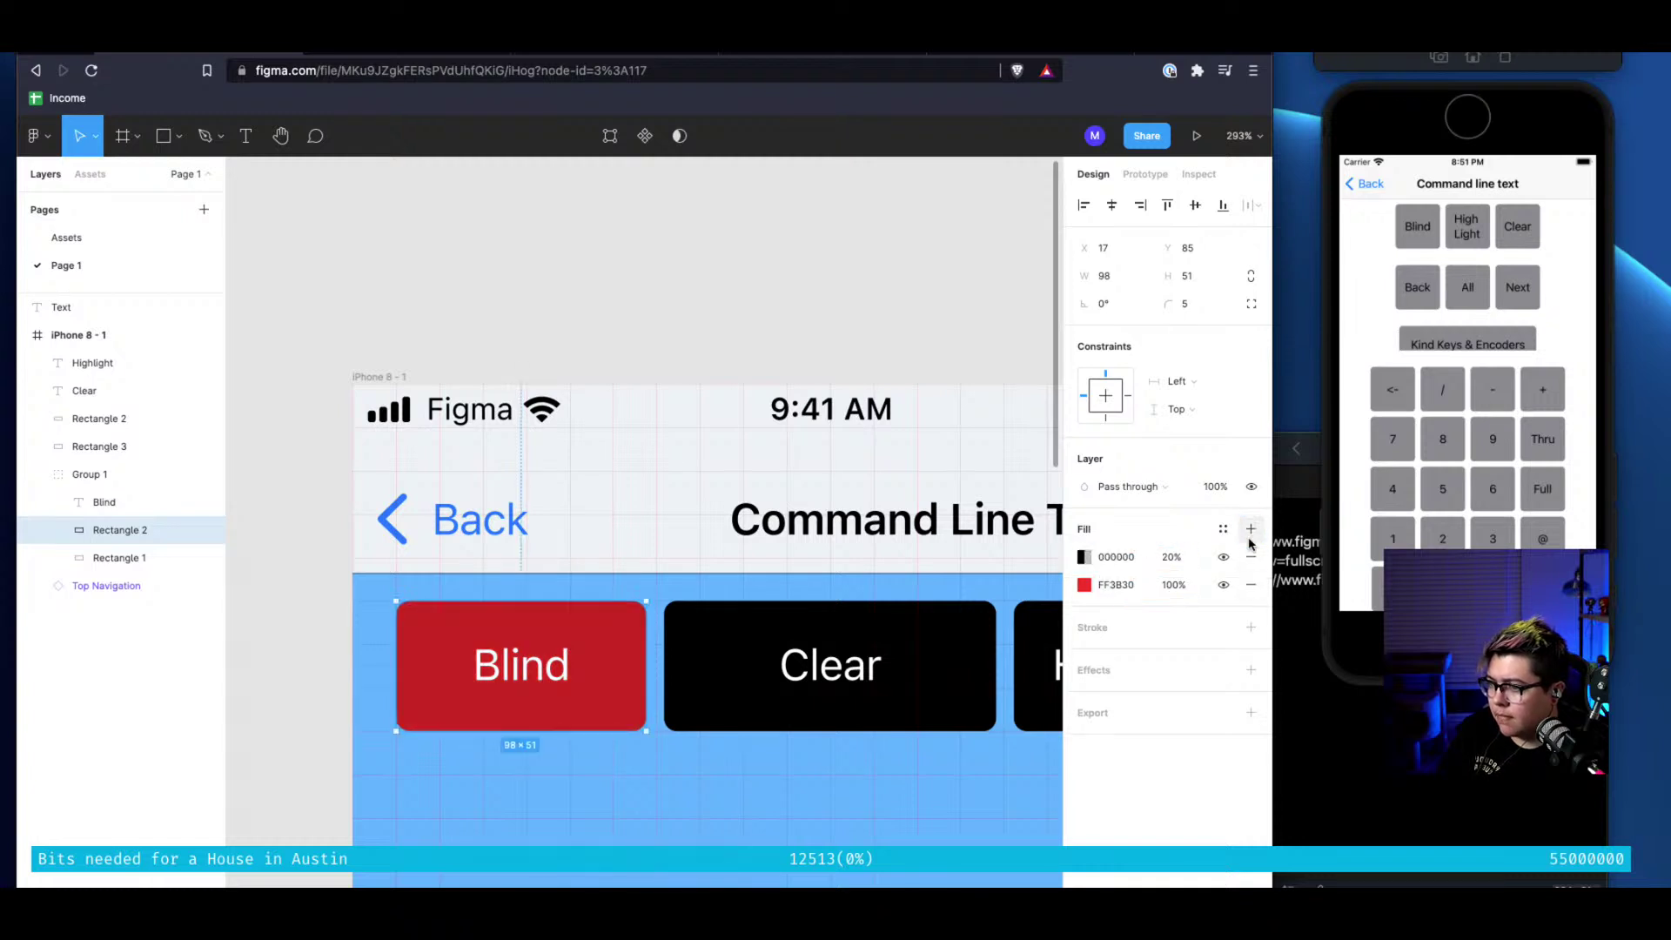
click(1250, 556)
click(1250, 556)
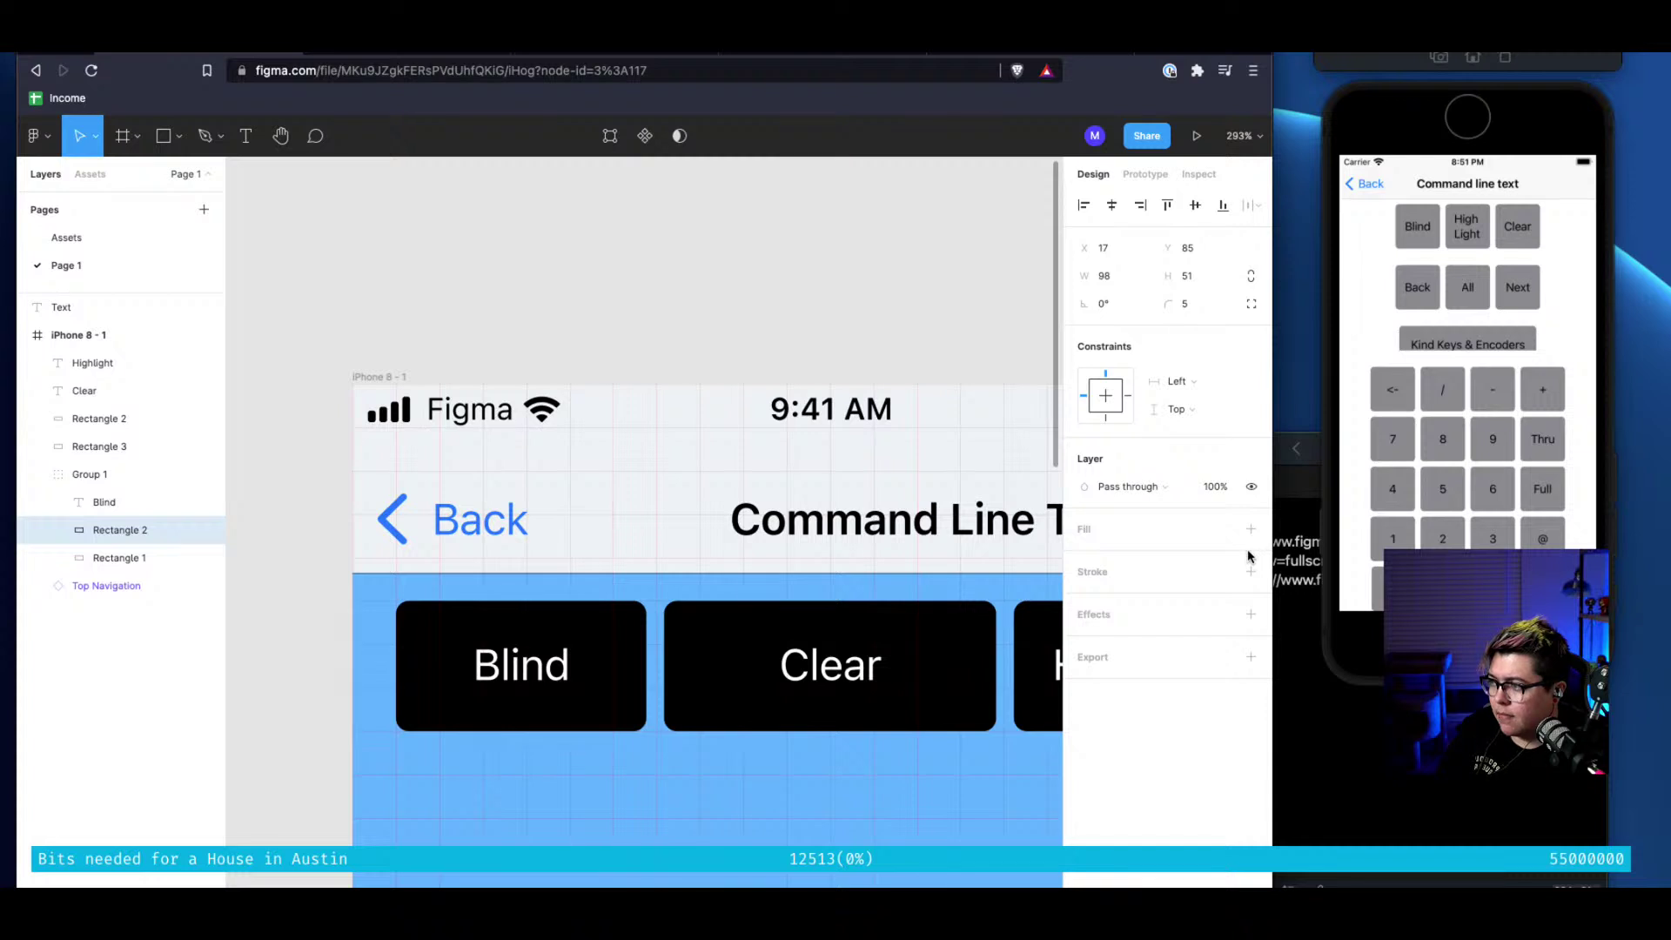
click(1250, 529)
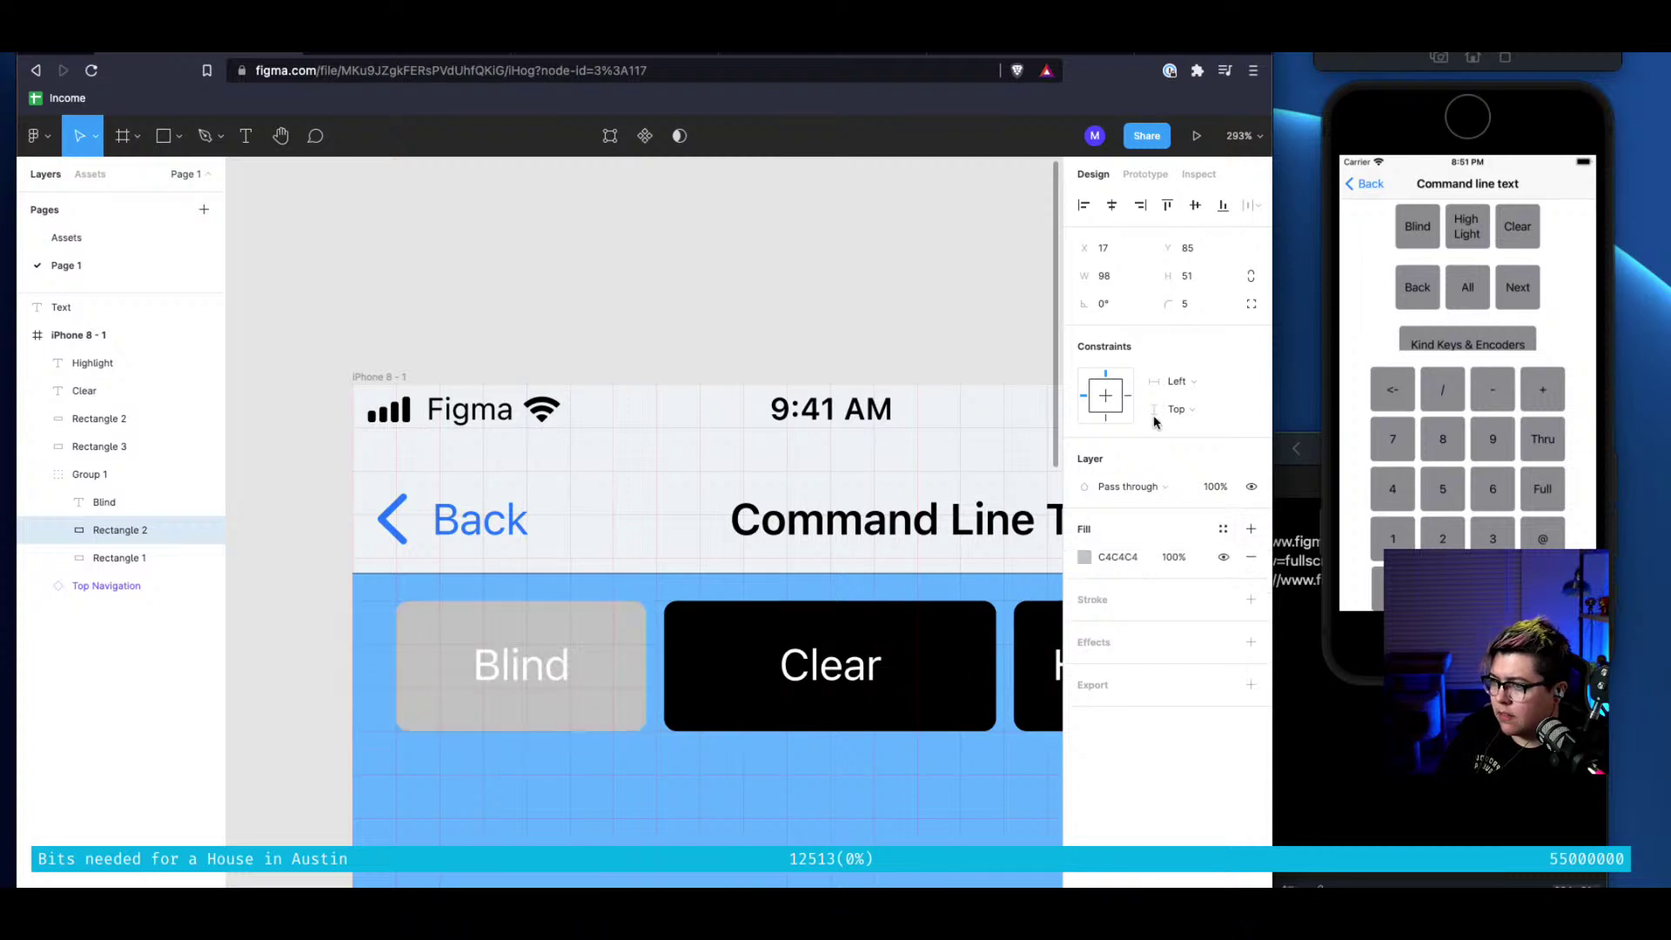
Try using the Blind button's upper background rectangle as a mask
scroll(540, 665, left, 2)
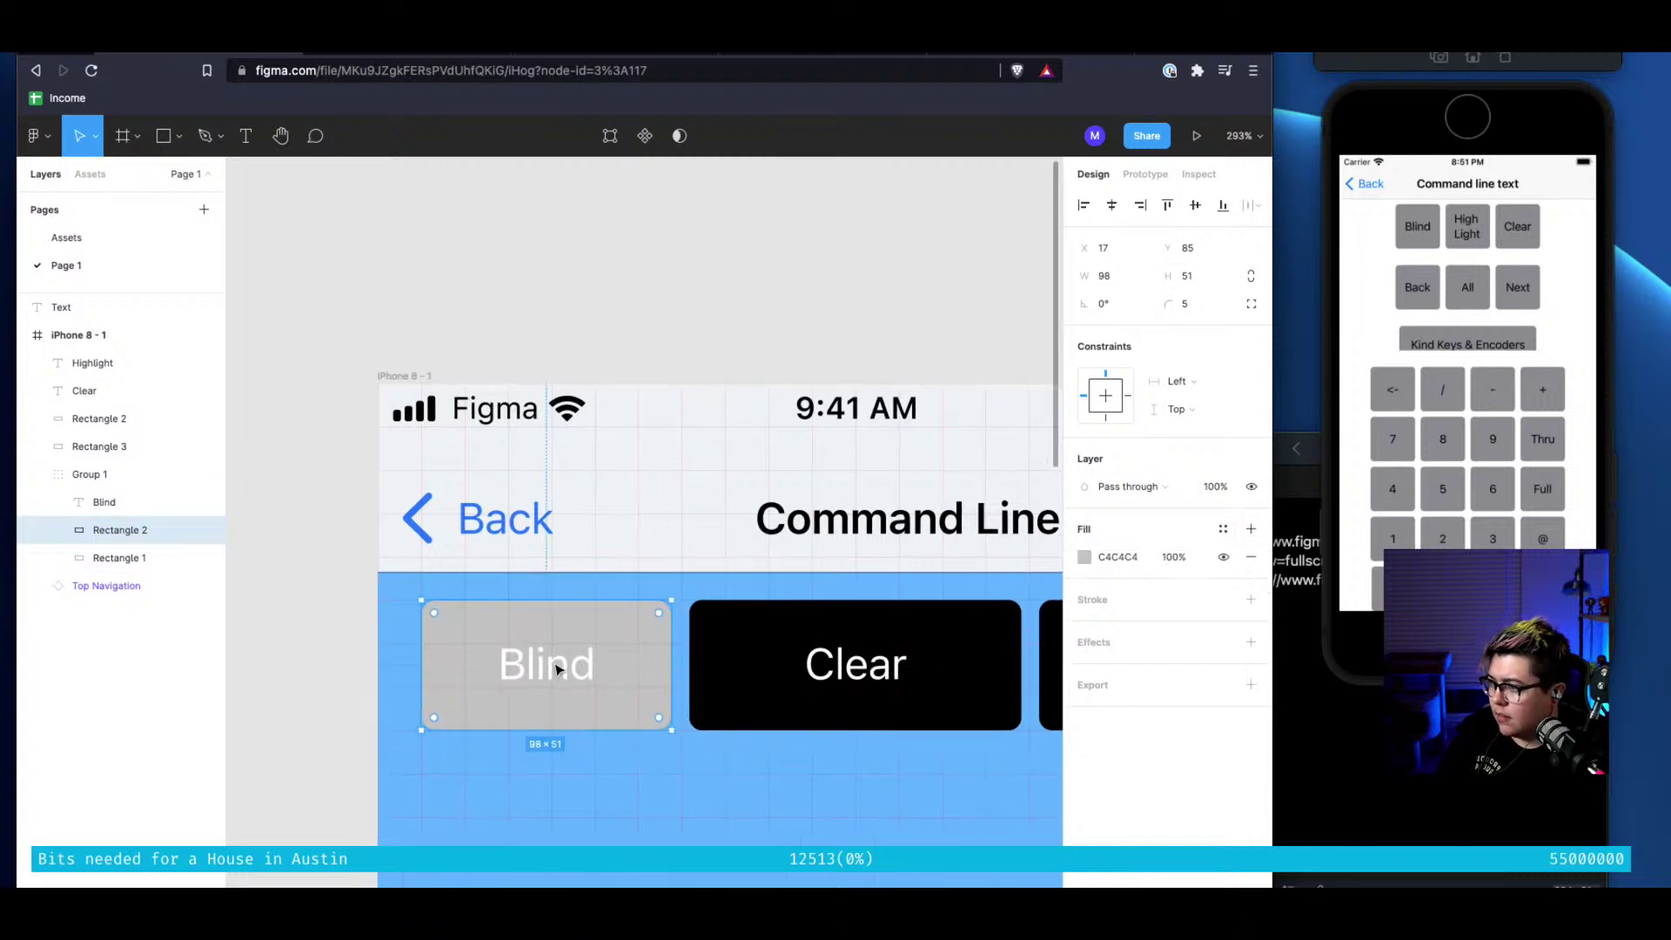
right_click(634, 687)
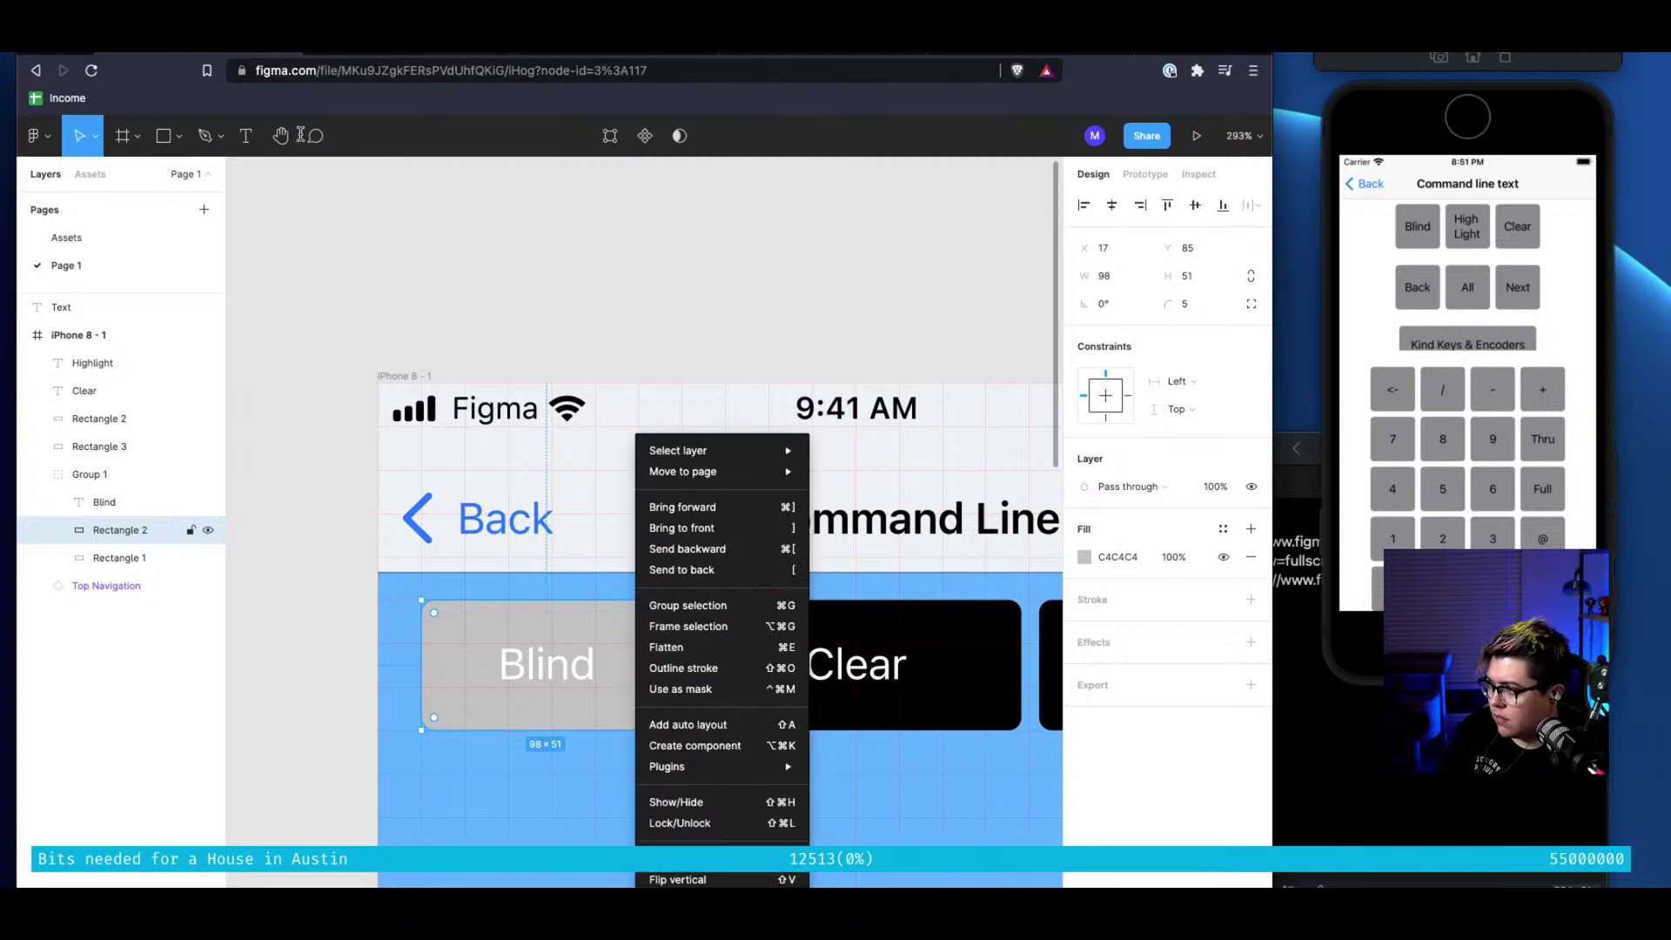
click(675, 140)
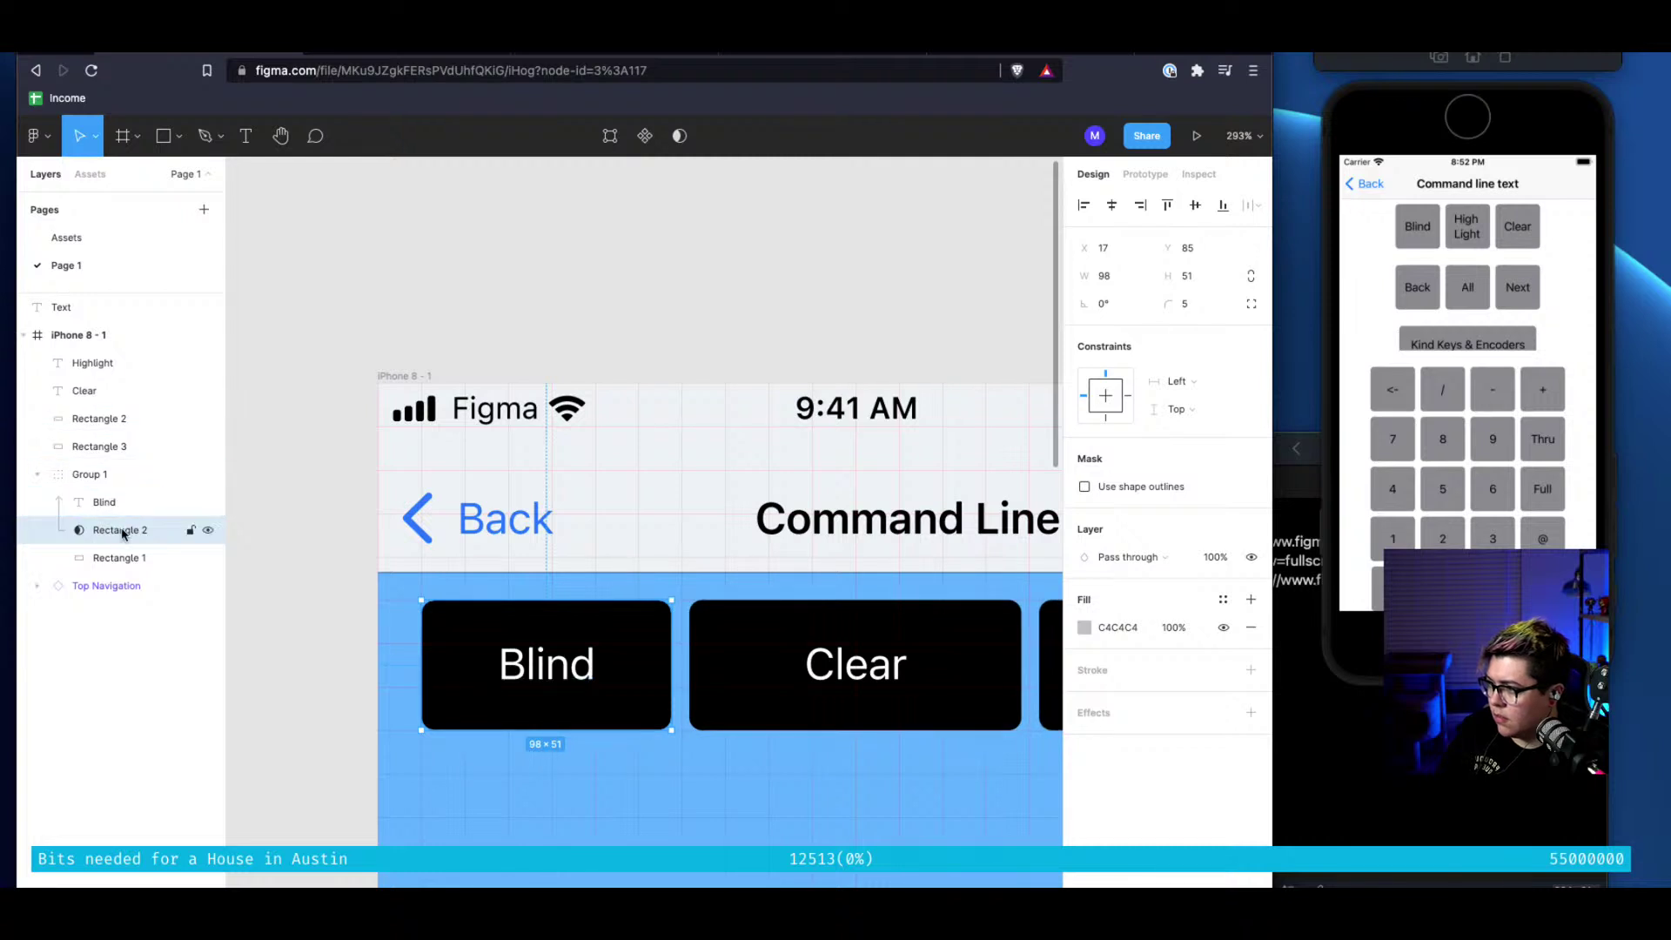
Set the fill of the Blind button's mask rectangle to FF3B30
click(123, 477)
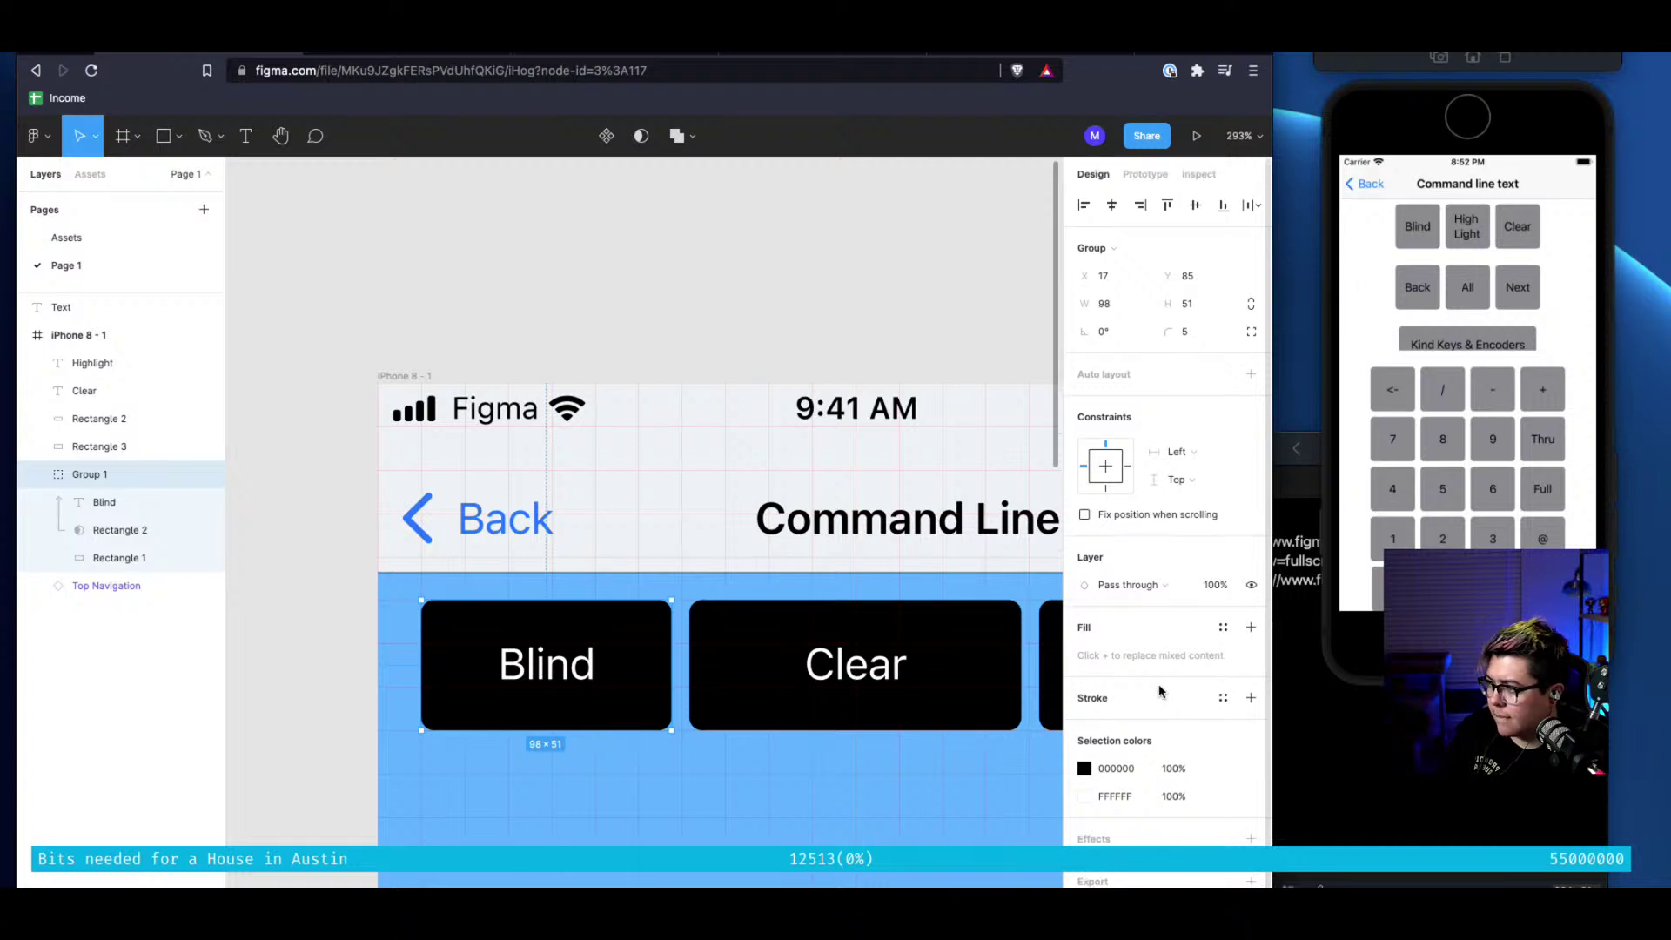
click(117, 532)
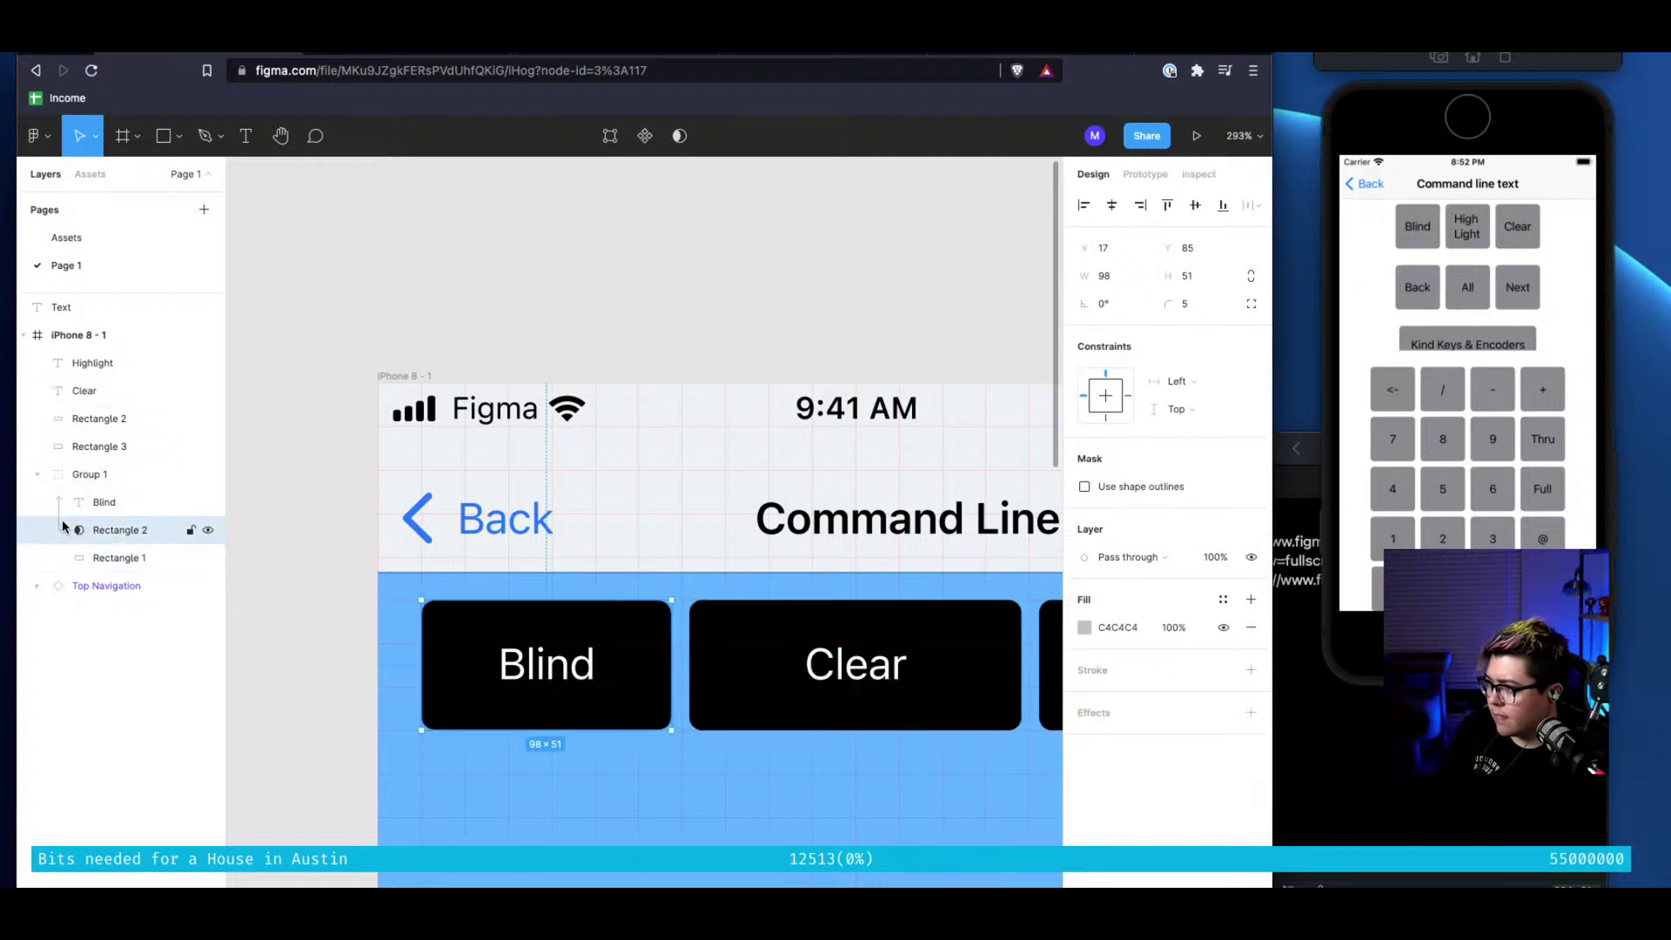
click(1085, 627)
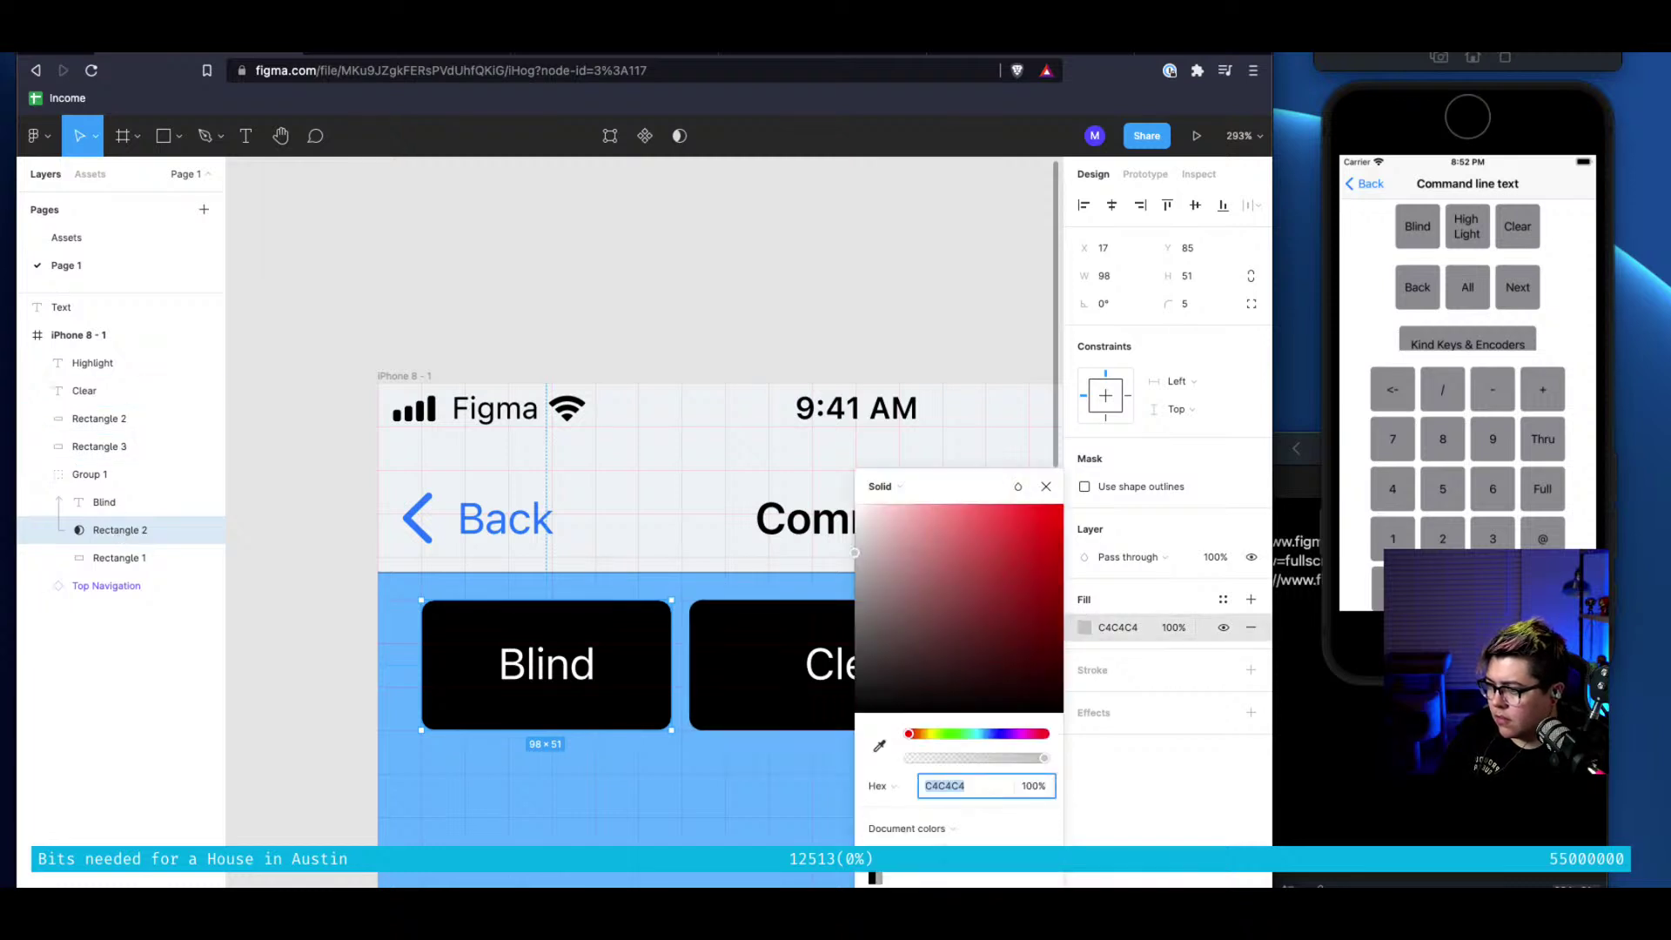
key(super+v)
key(Return)
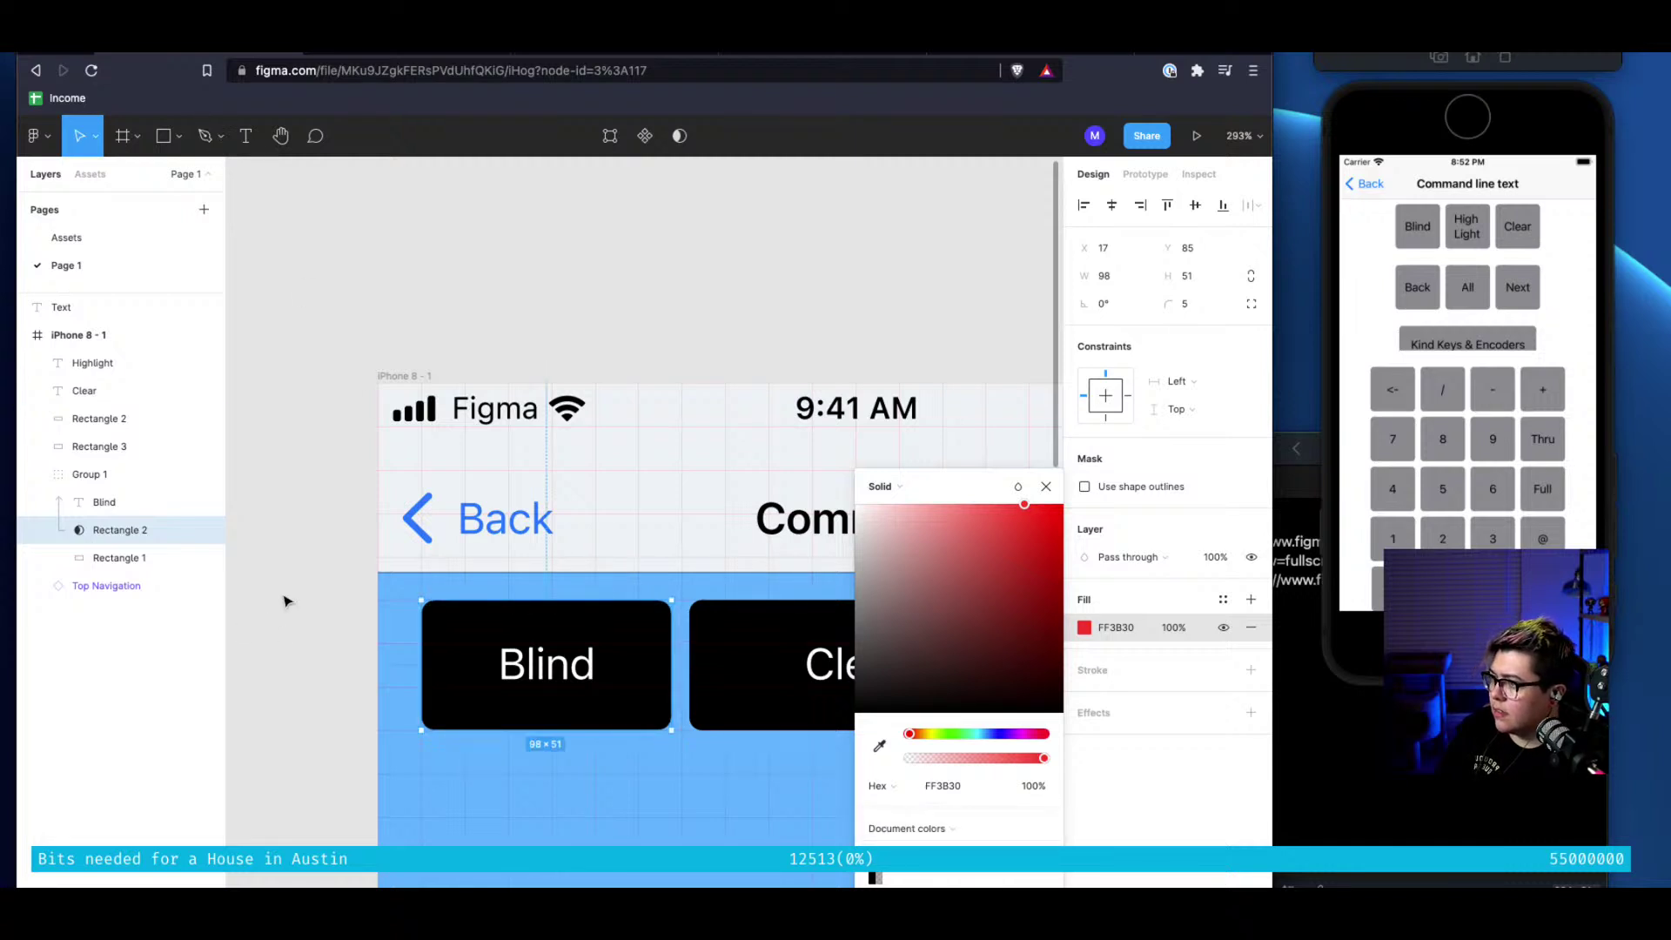
Switch to the iOS 15 UI Kit file and examine the Light Colors swatches in its Colors frame up close
key(ctrl+Tab)
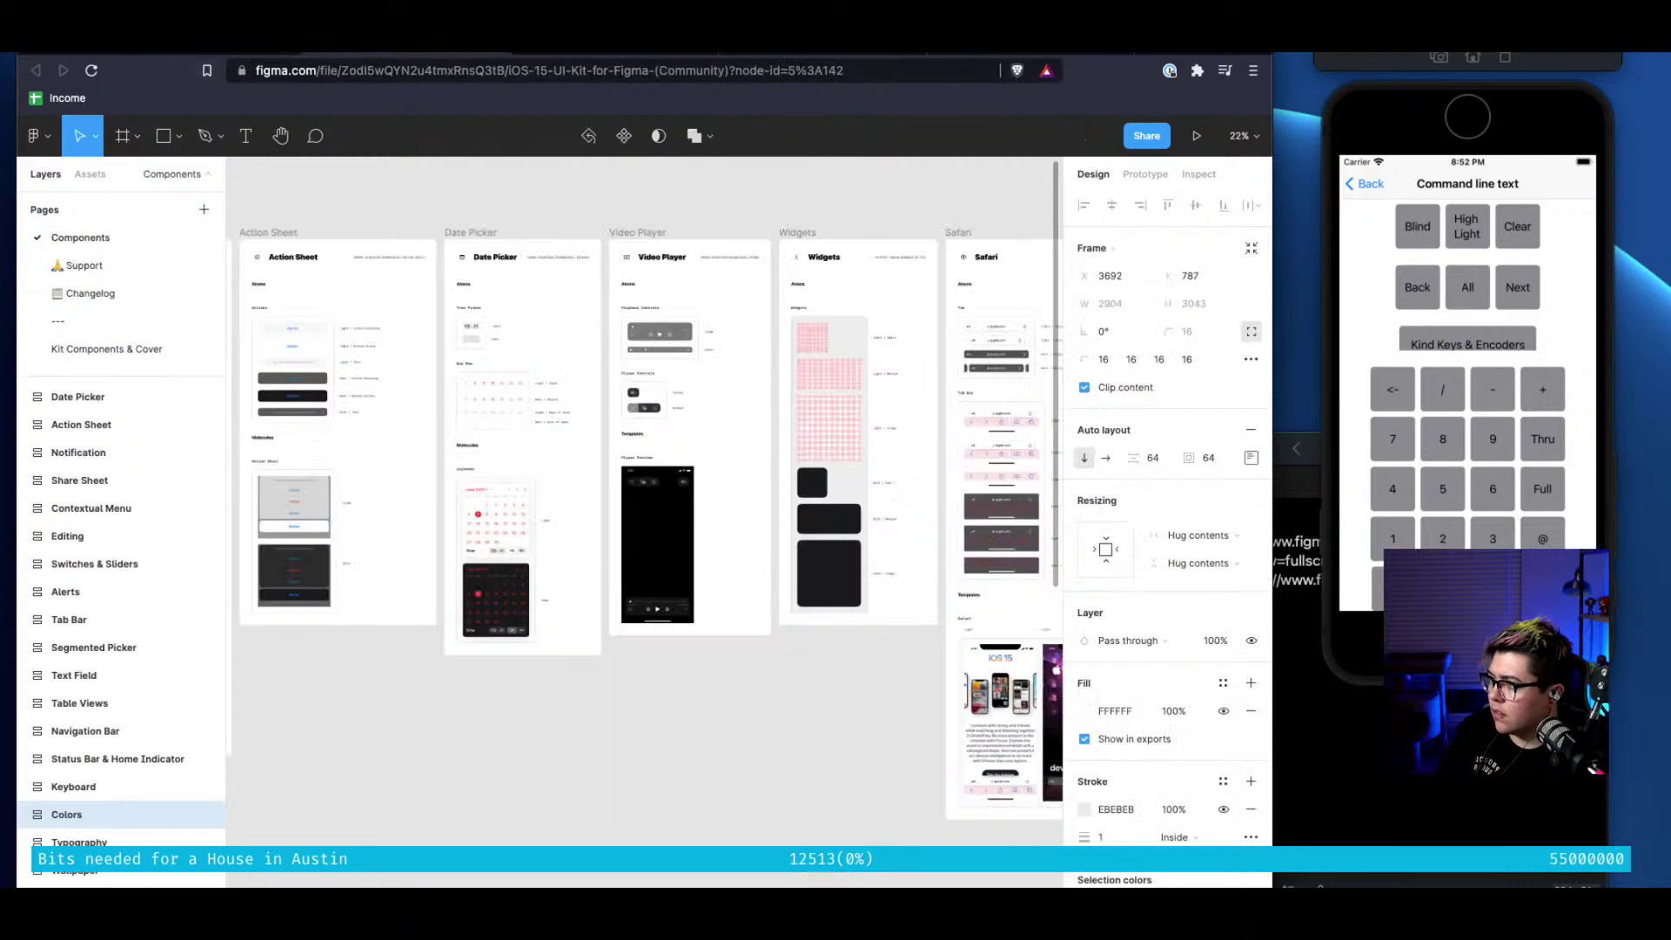
scroll(335, 348, right, 15)
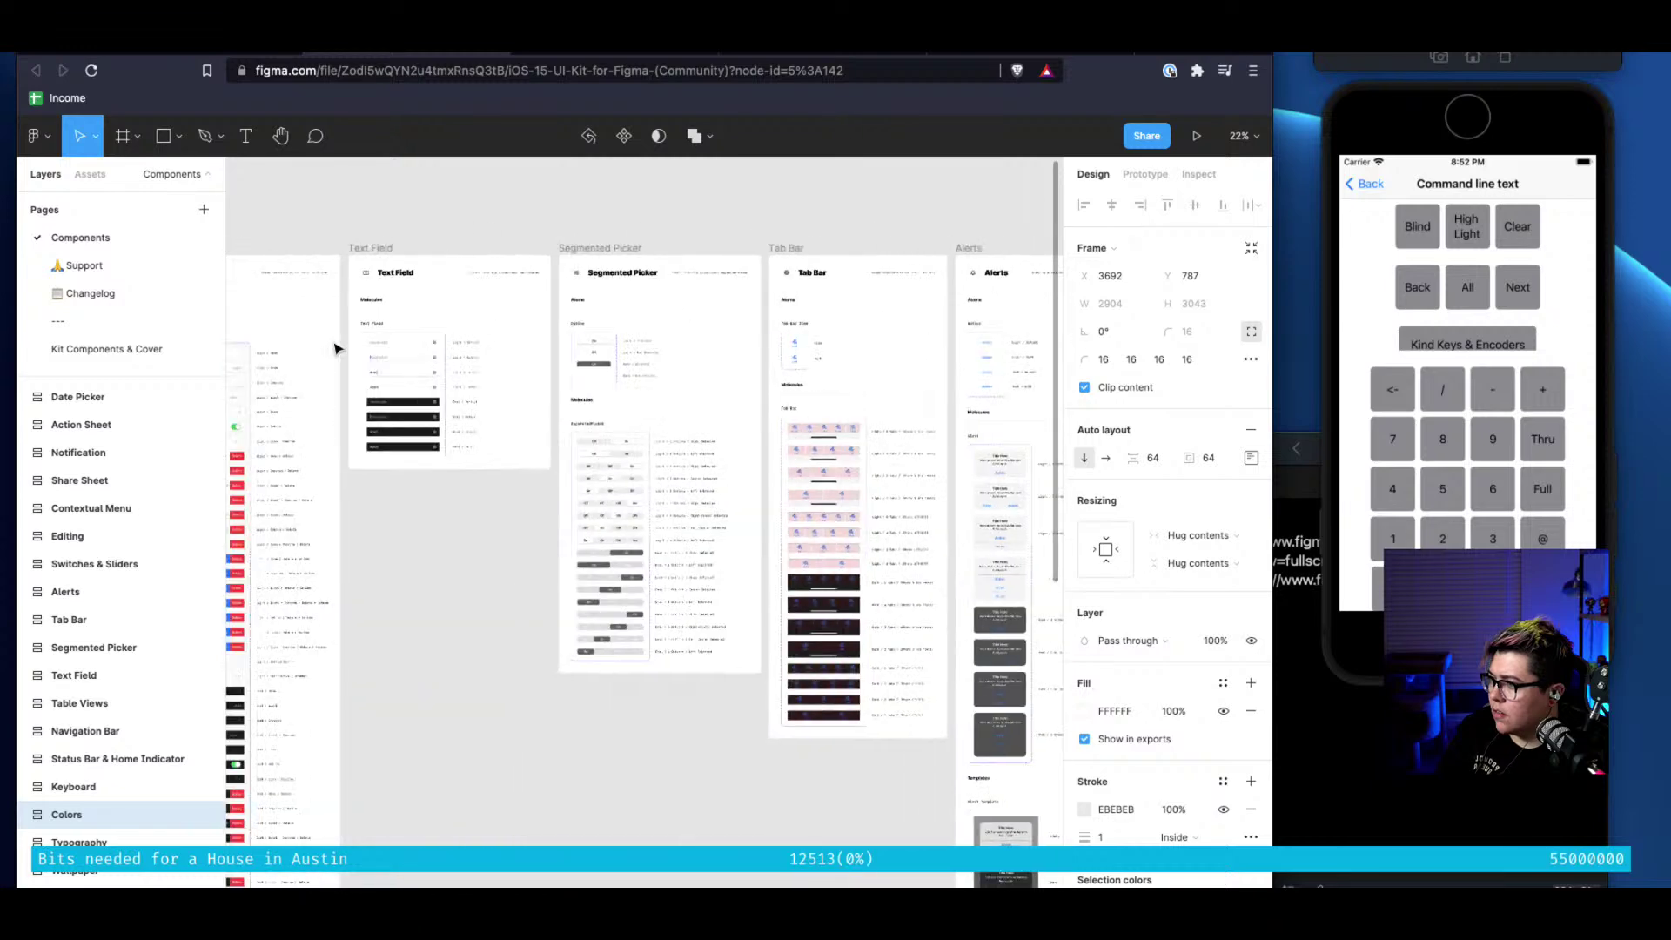
scroll(335, 349, right, 10)
scroll(335, 348, left, 5)
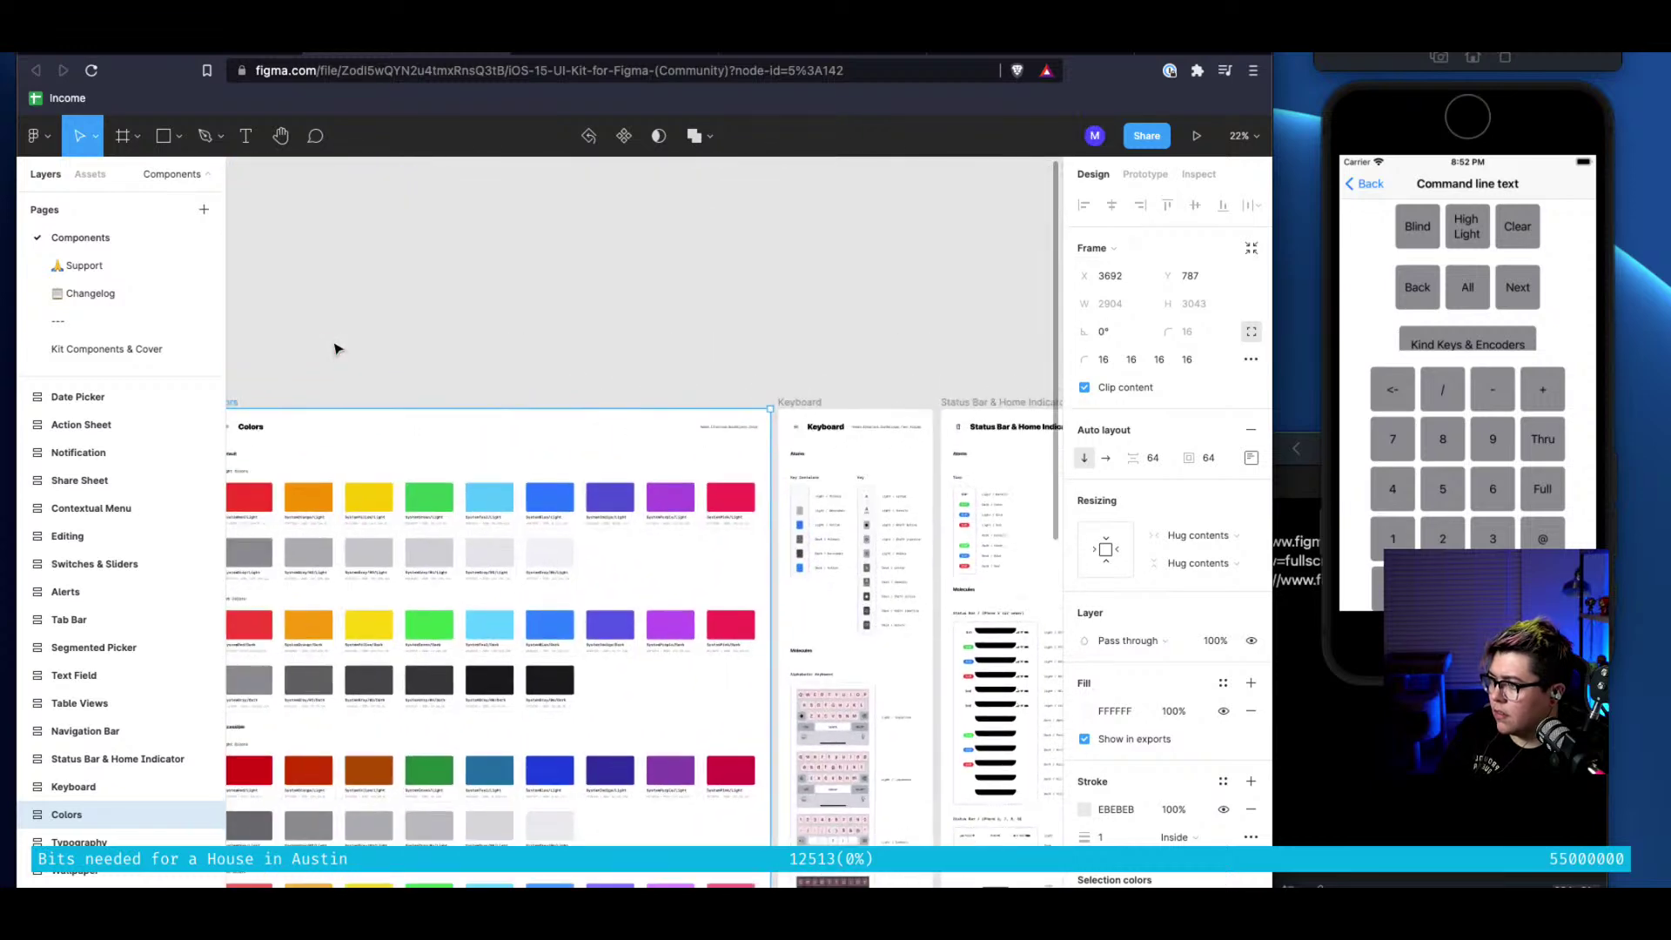
scroll(431, 498, up, 10)
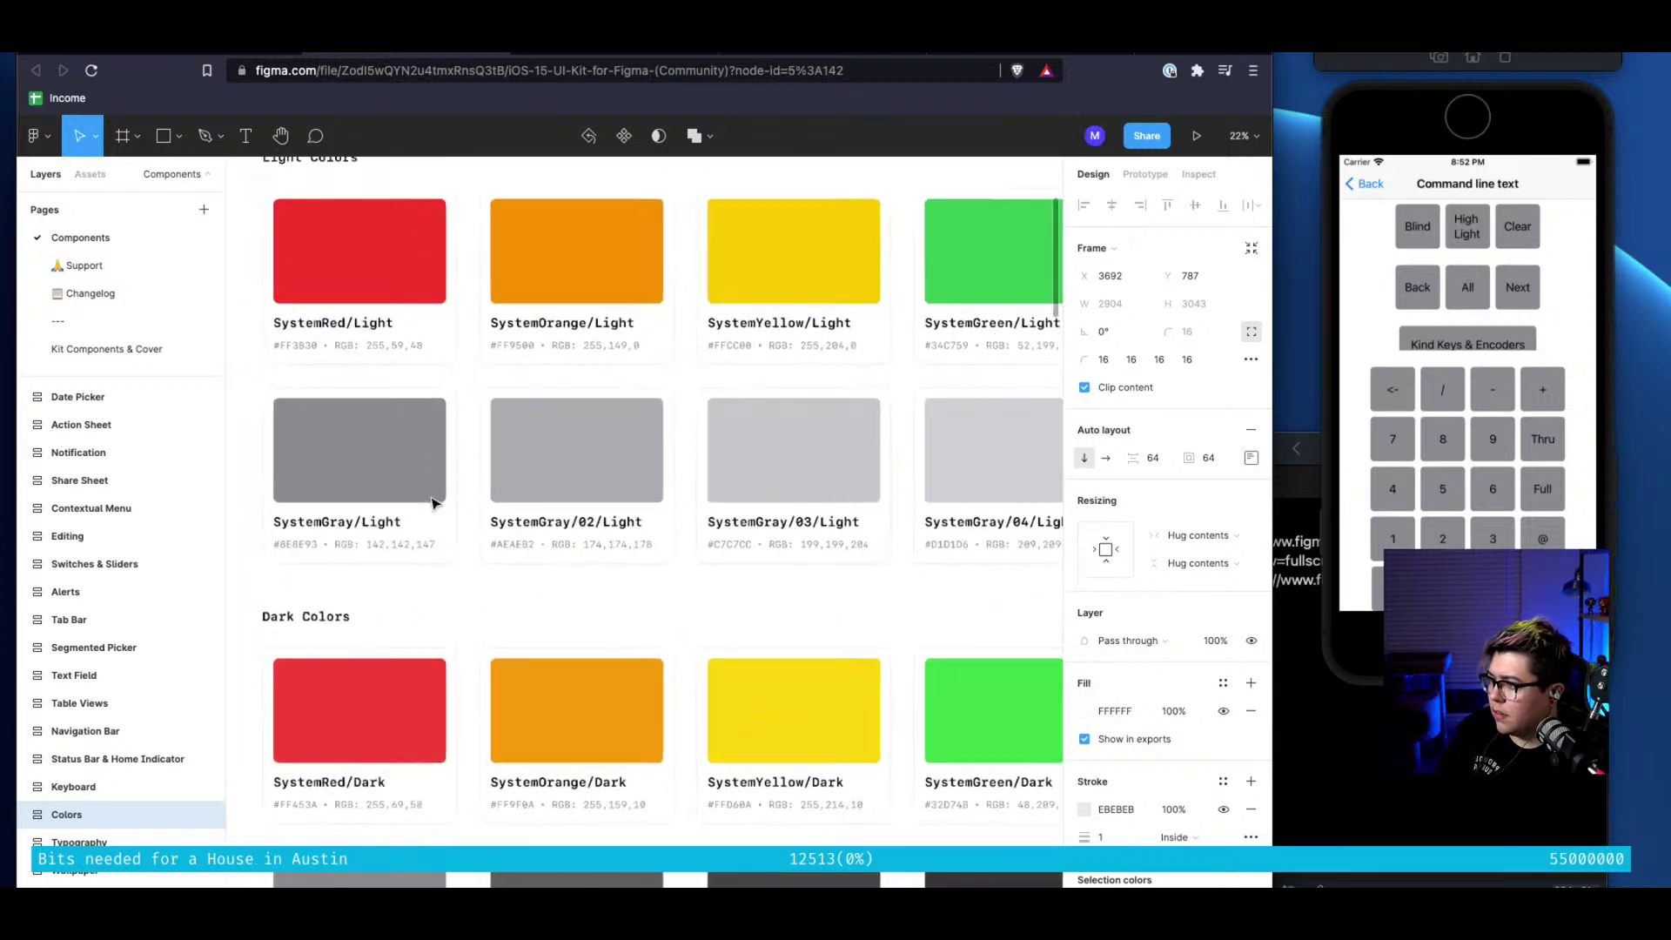
scroll(432, 496, down, 1)
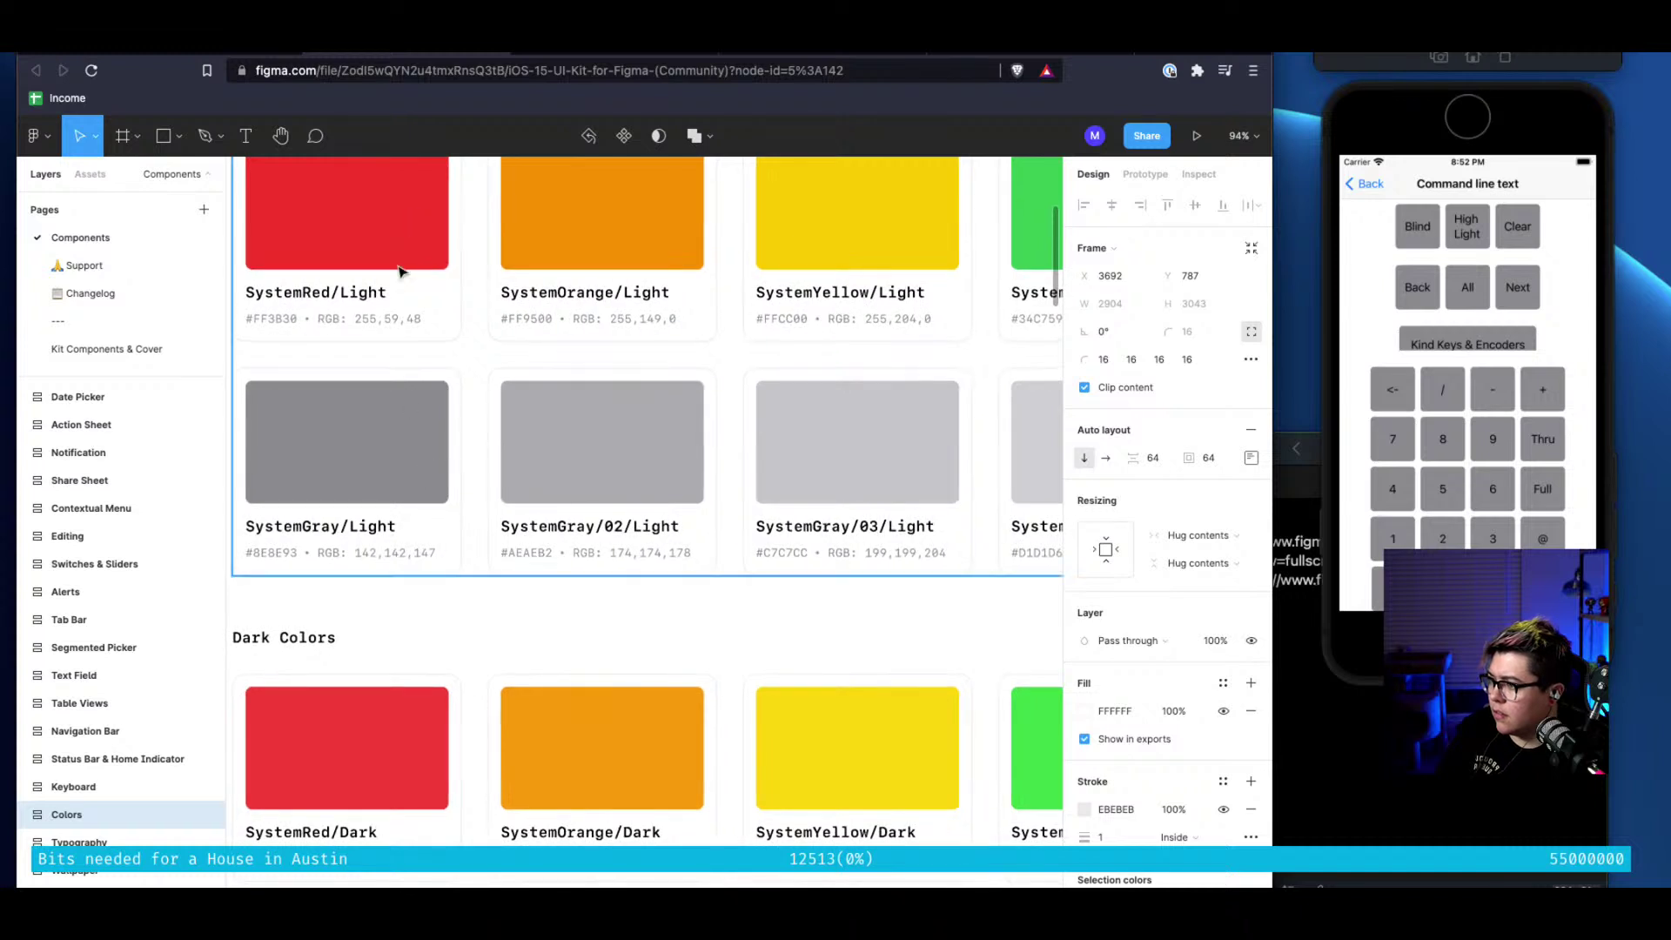
Inspect the color style used by the SystemRed swatch's color rectangle in the Dark Colors section
click(331, 801)
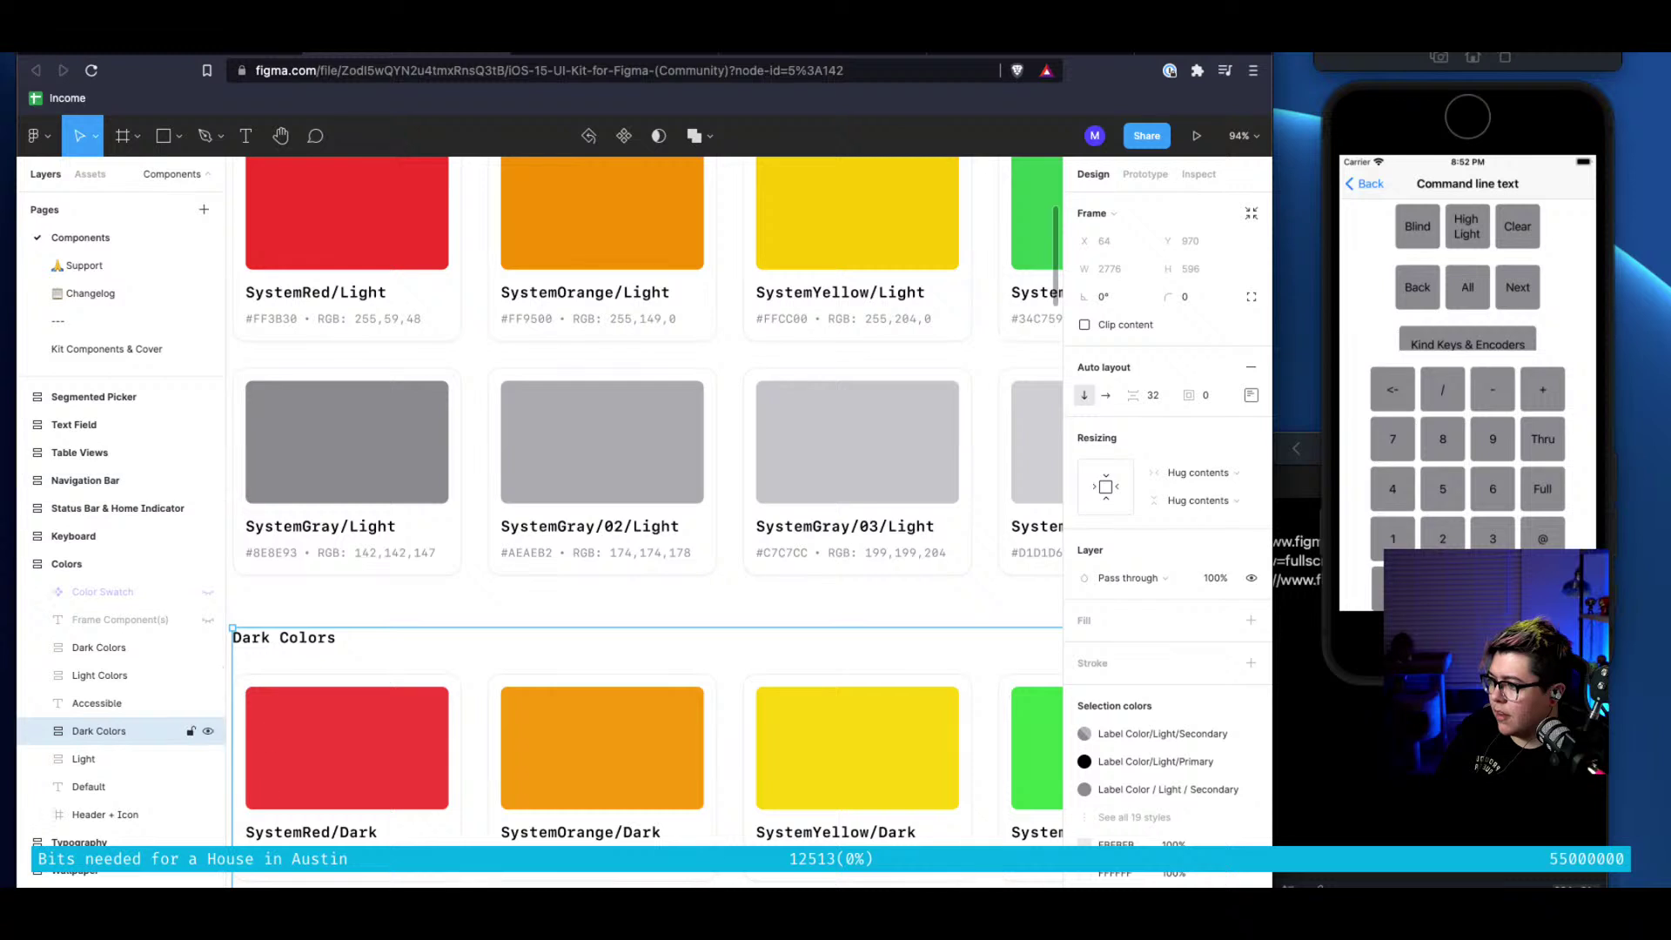
click(268, 849)
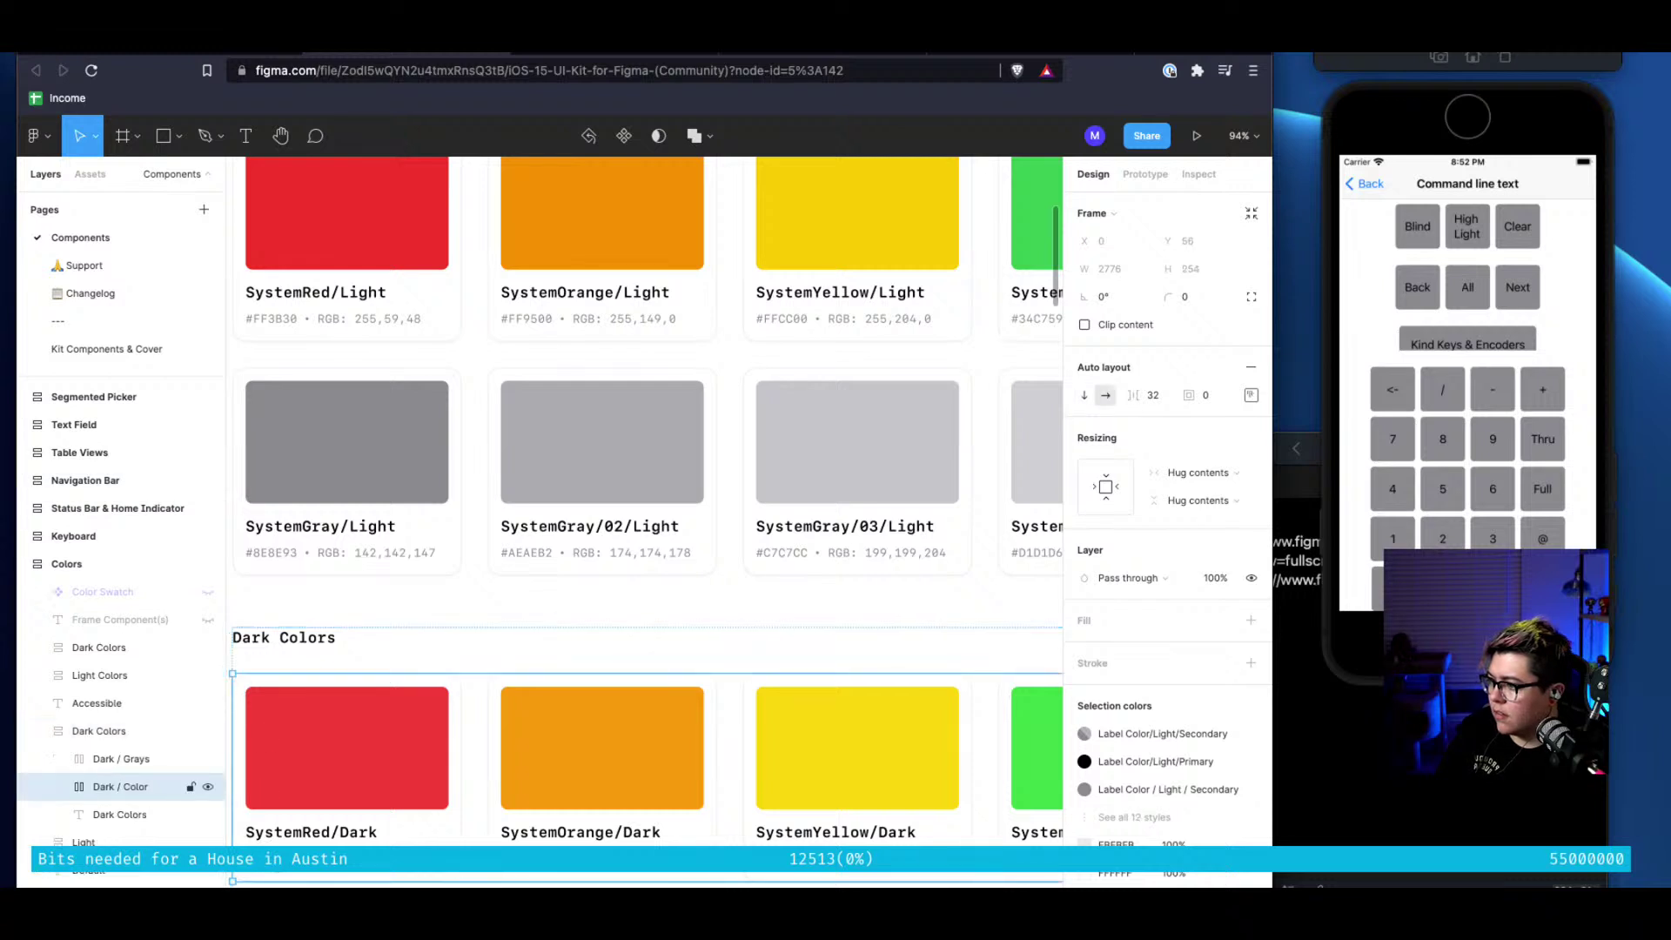
click(268, 849)
double_click(268, 849)
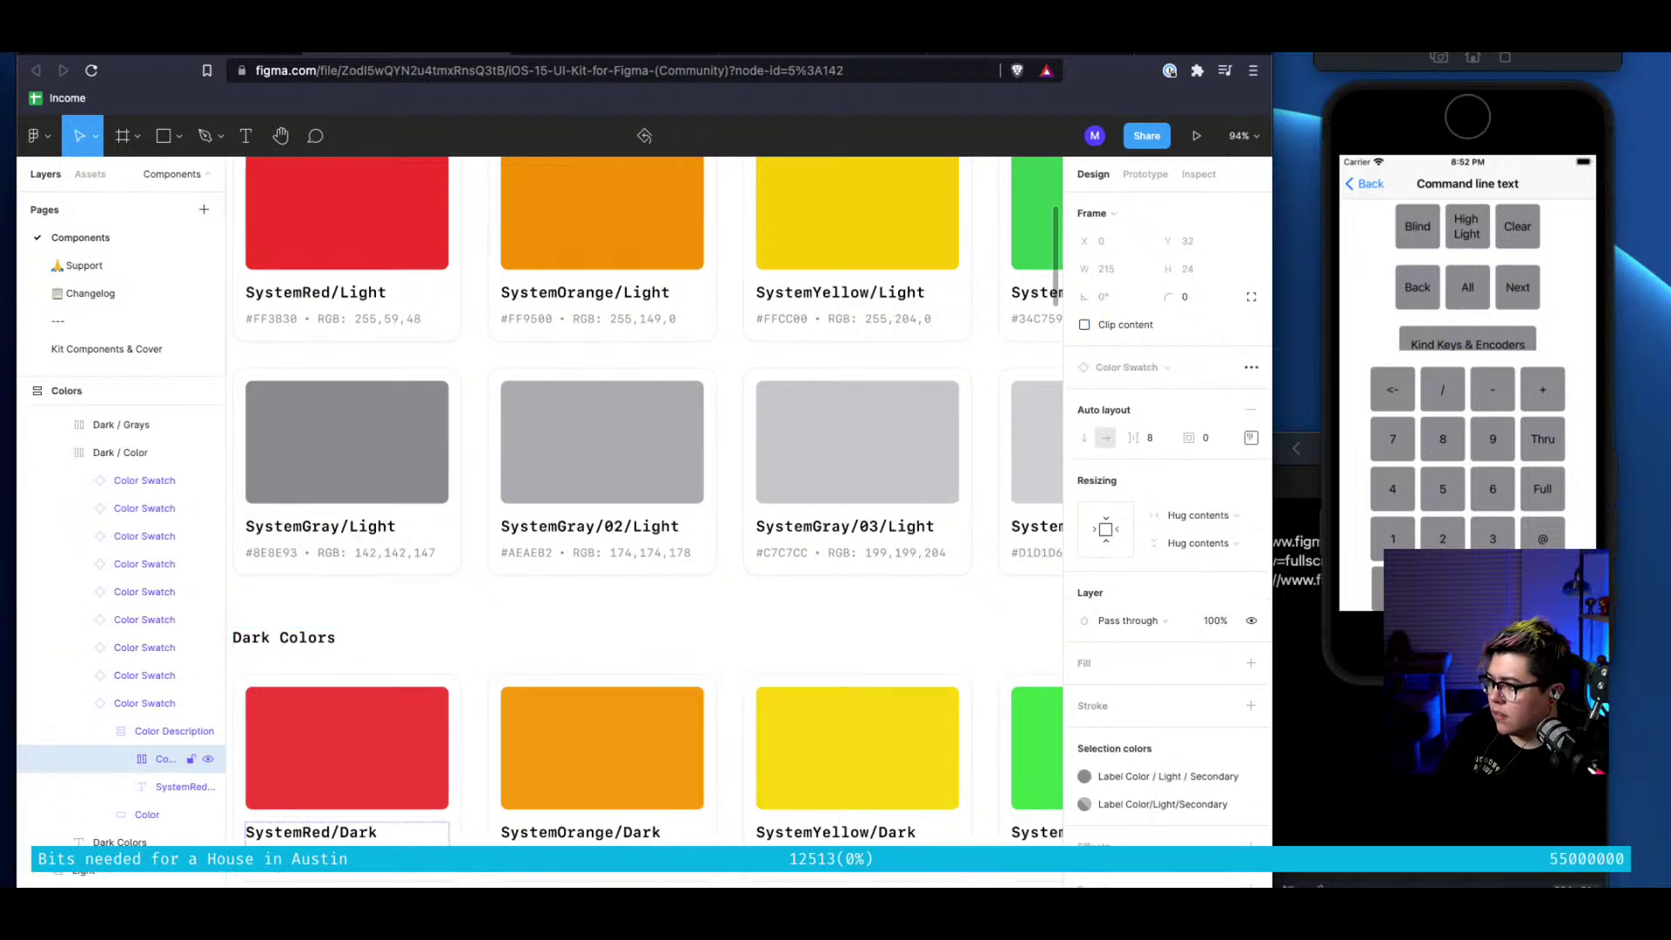
double_click(268, 848)
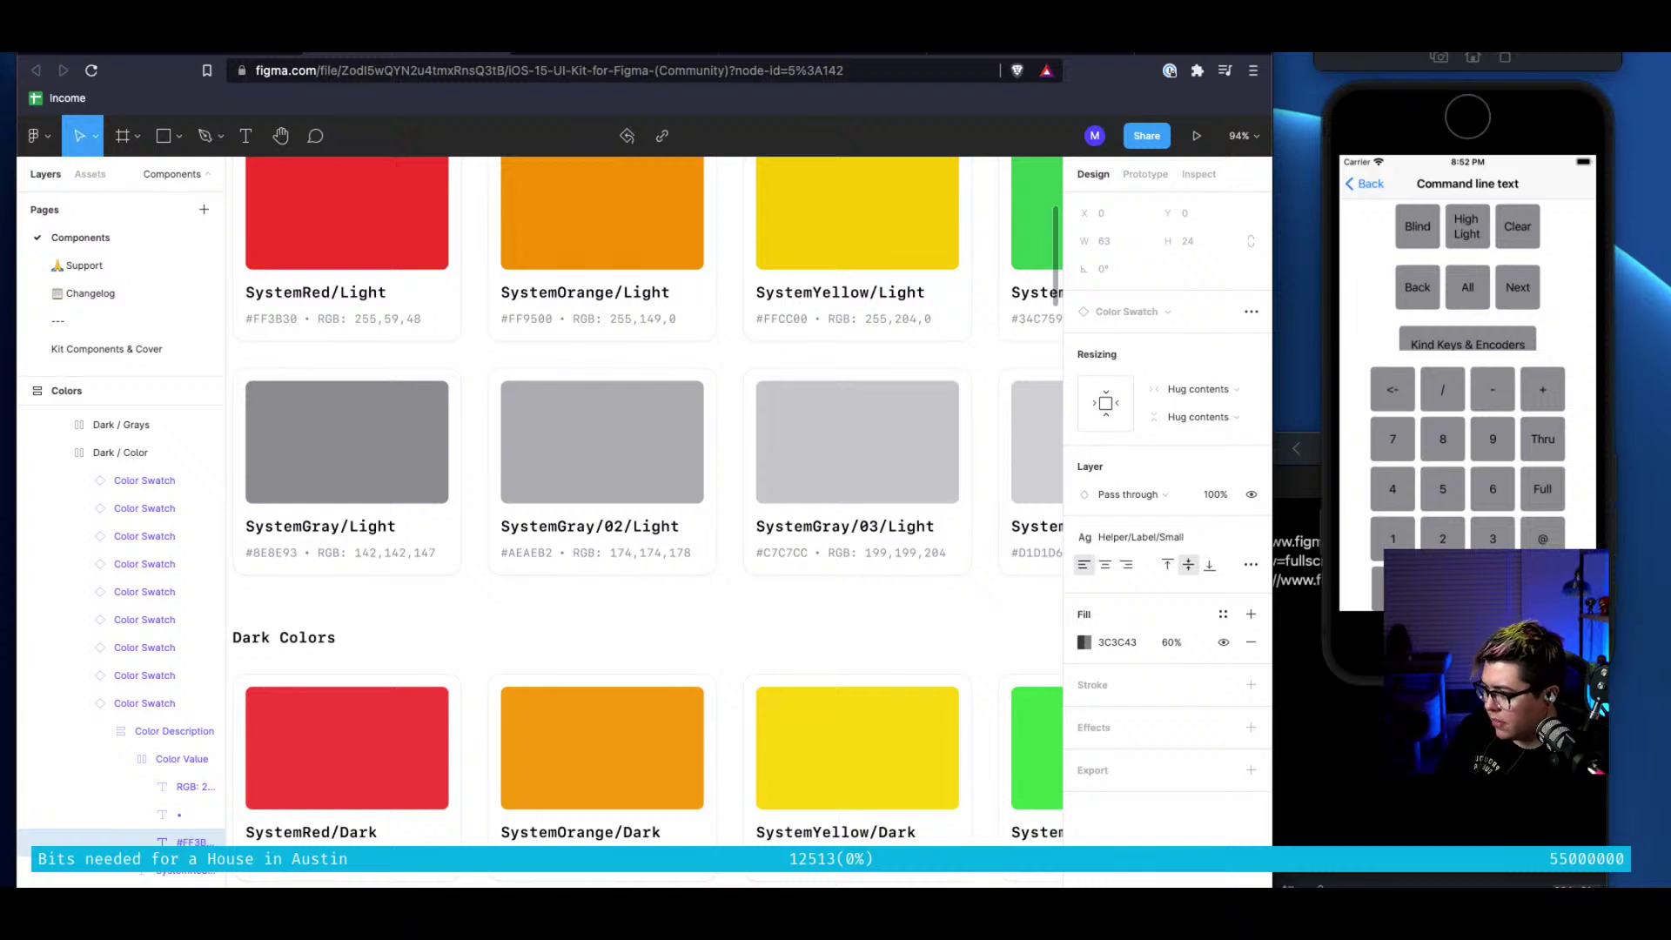
click(129, 451)
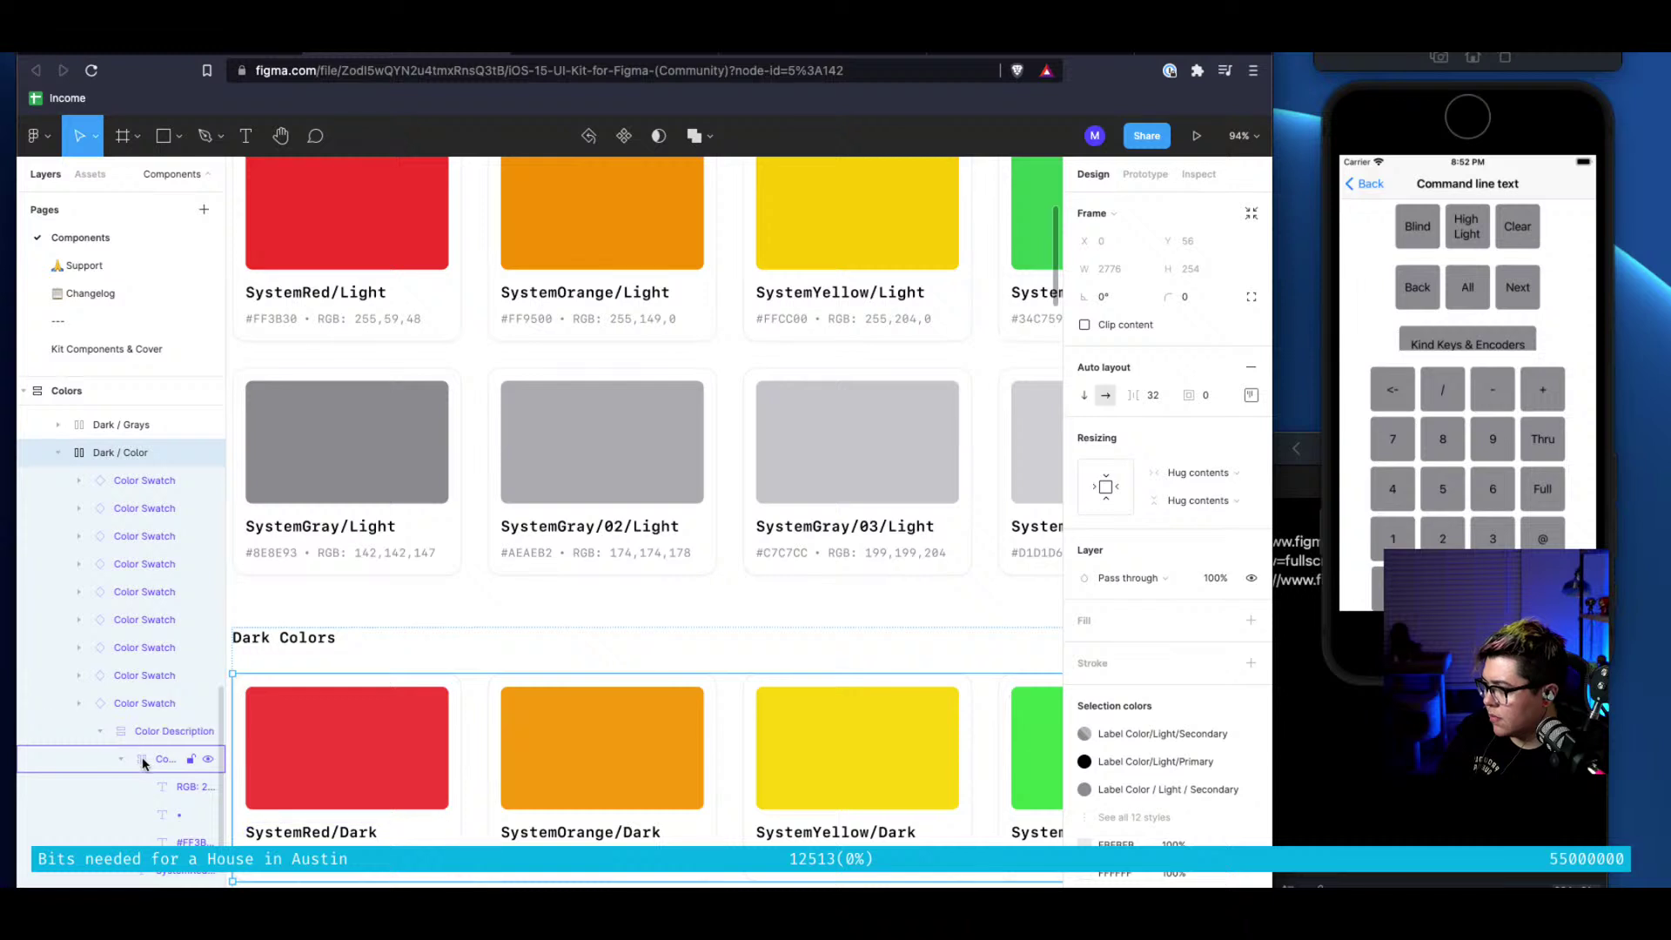
click(153, 703)
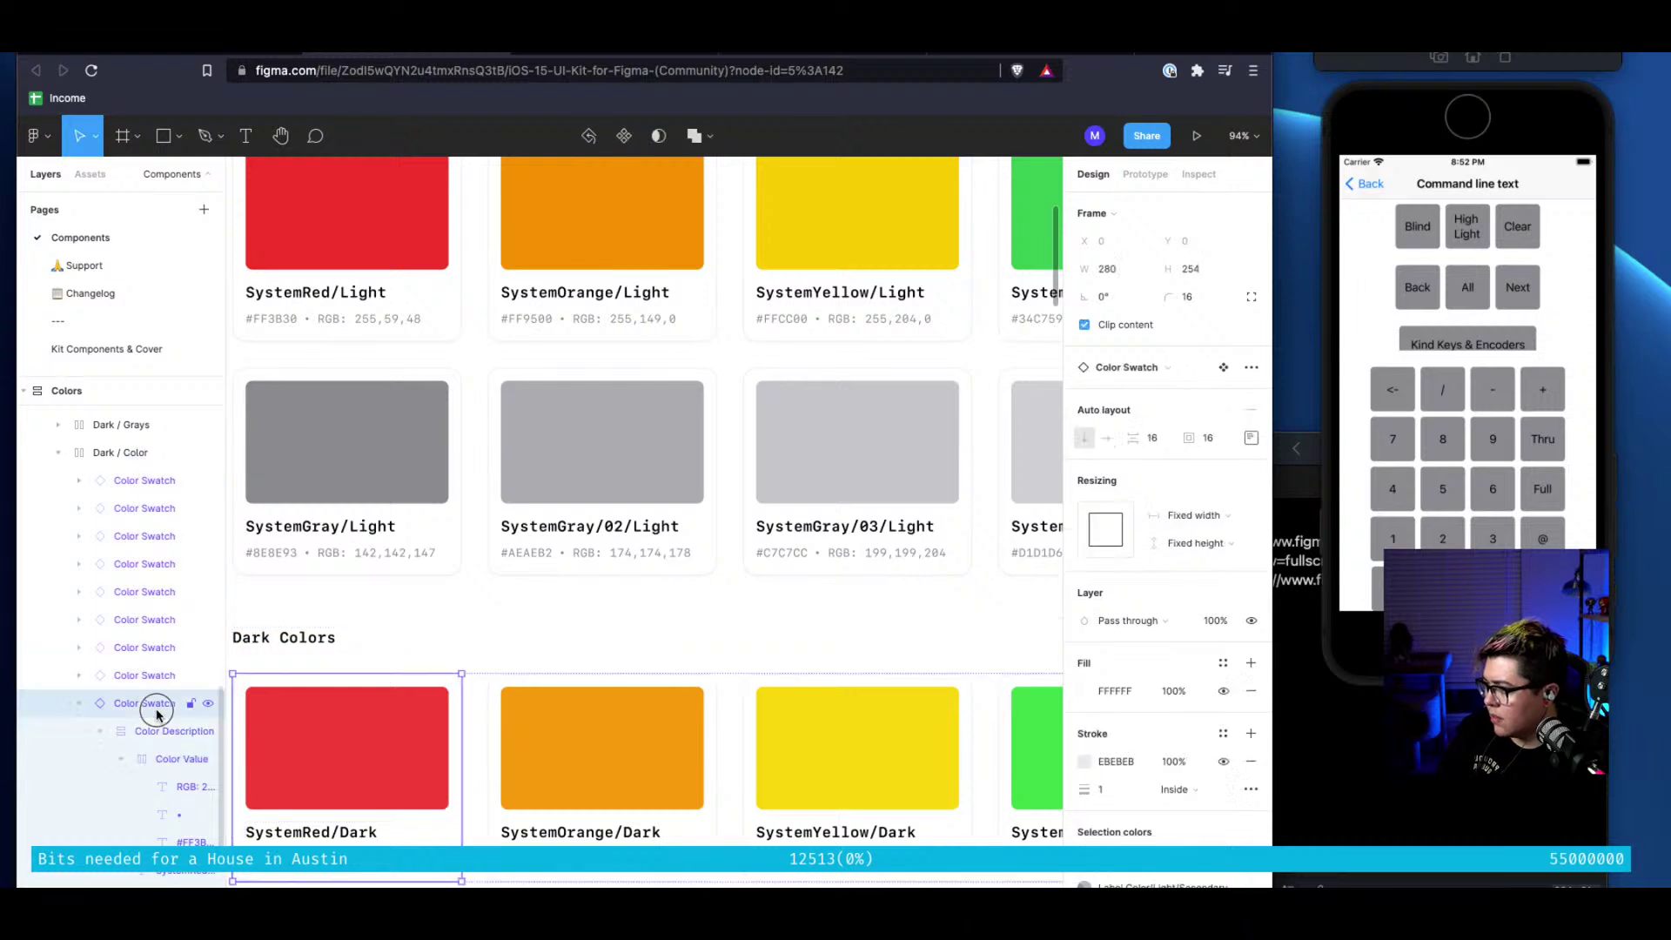
click(100, 731)
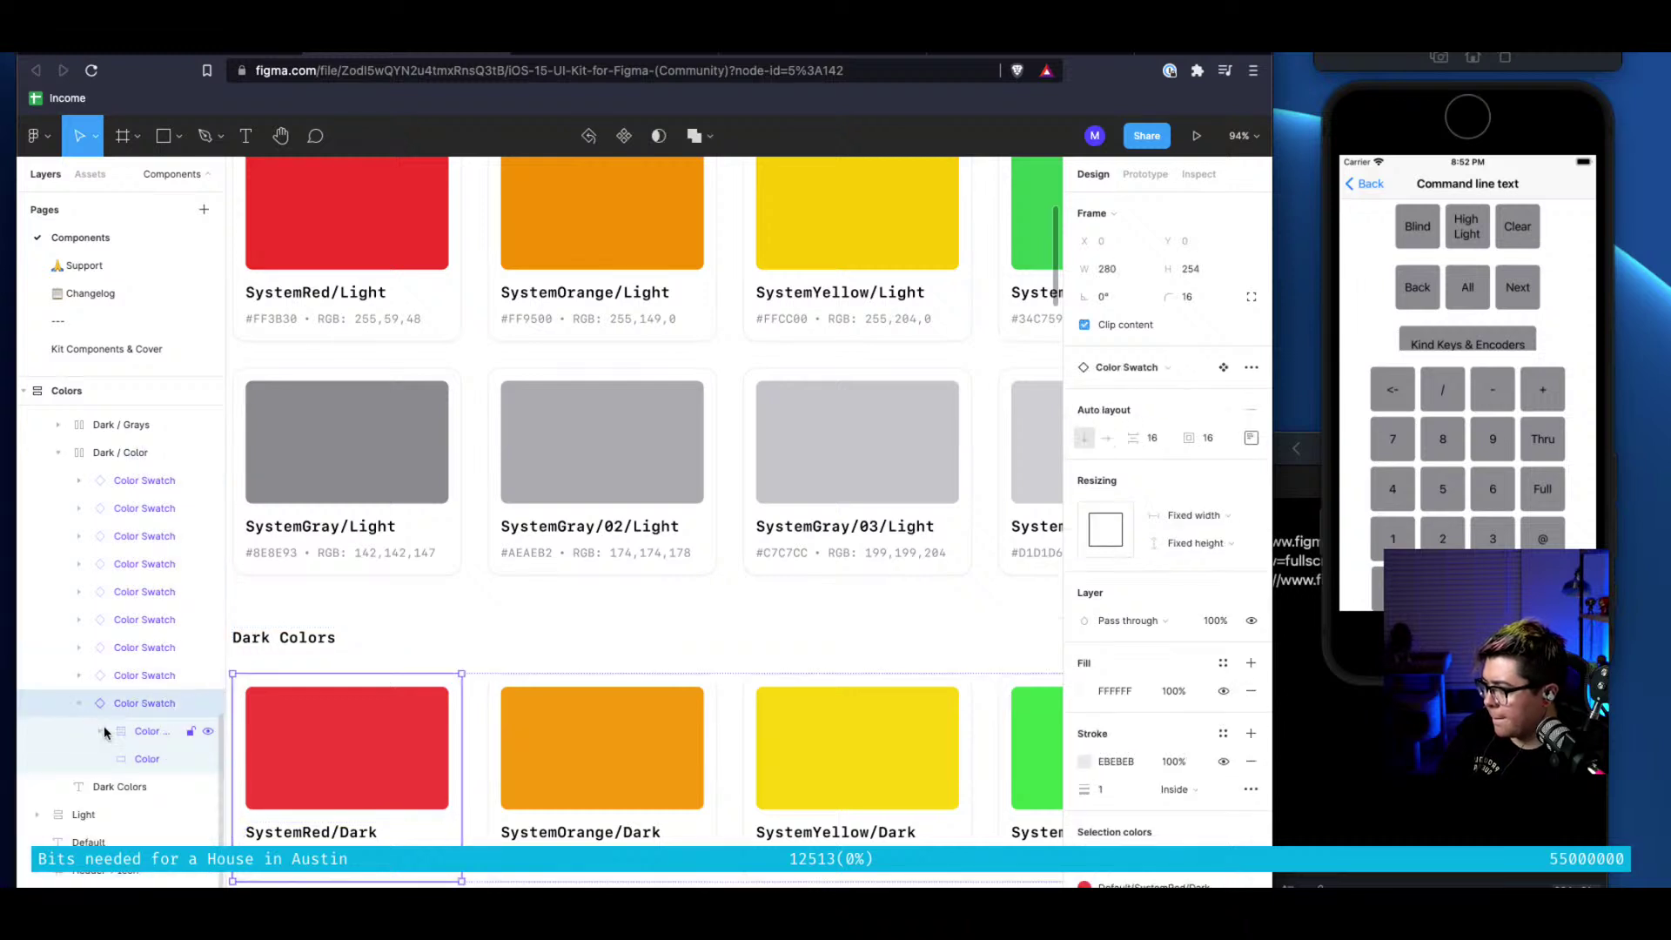
click(147, 765)
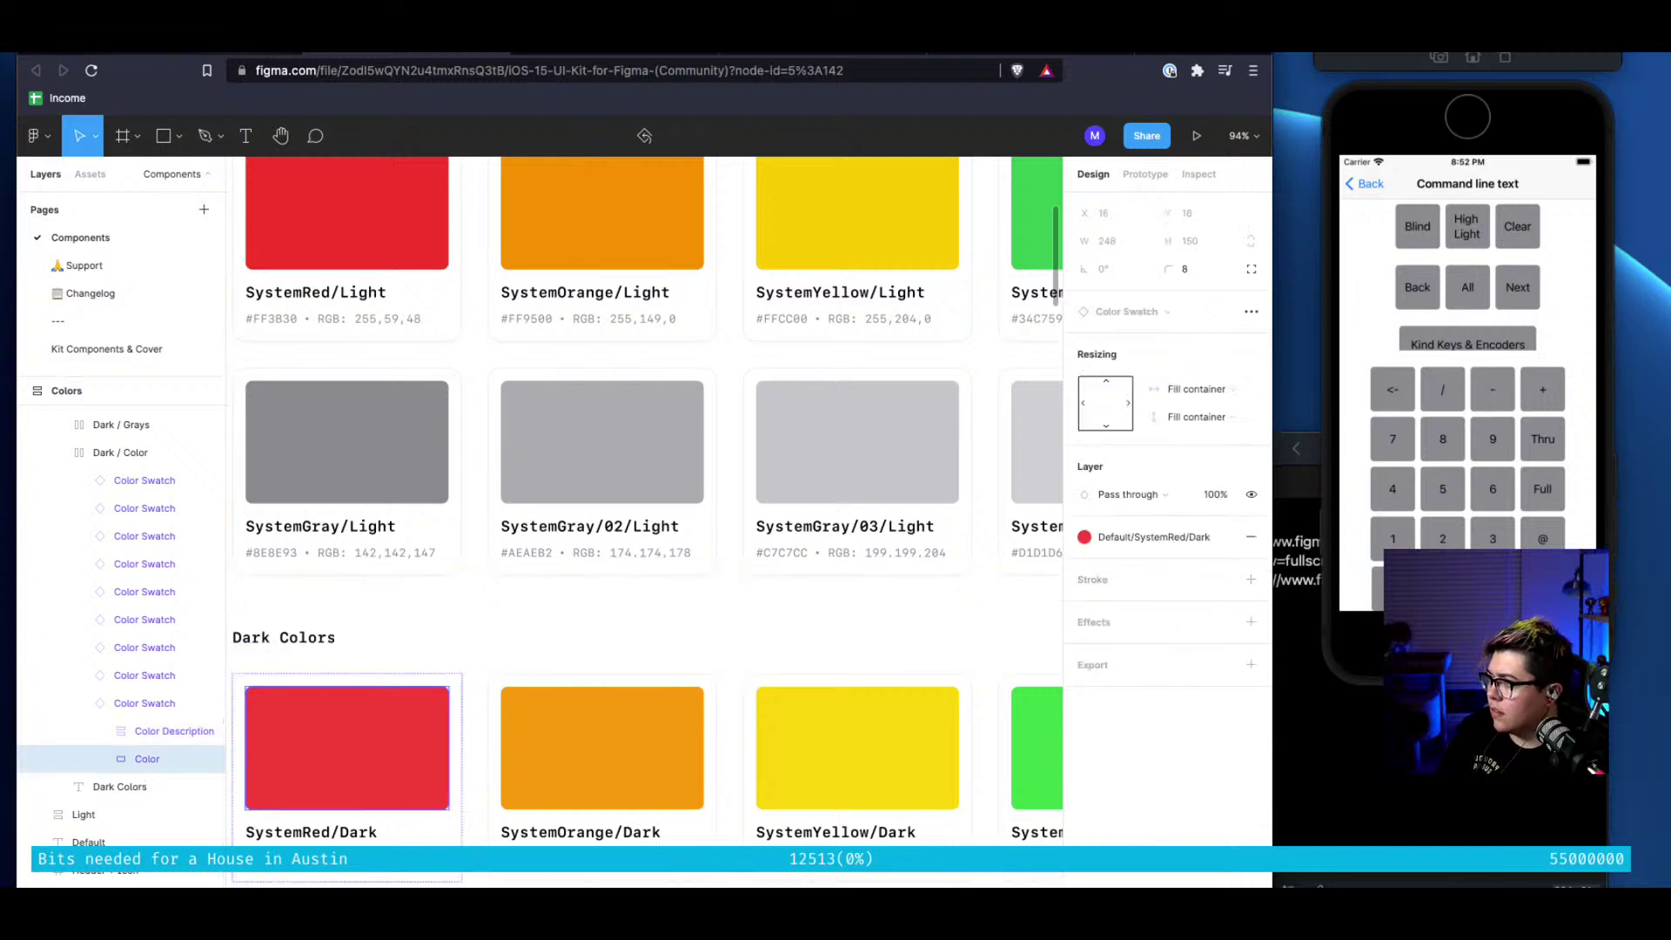
Return to the iHog file and undo the duplicate FF3B30 fill on the Blind button's mask rectangle
key(ctrl+Tab)
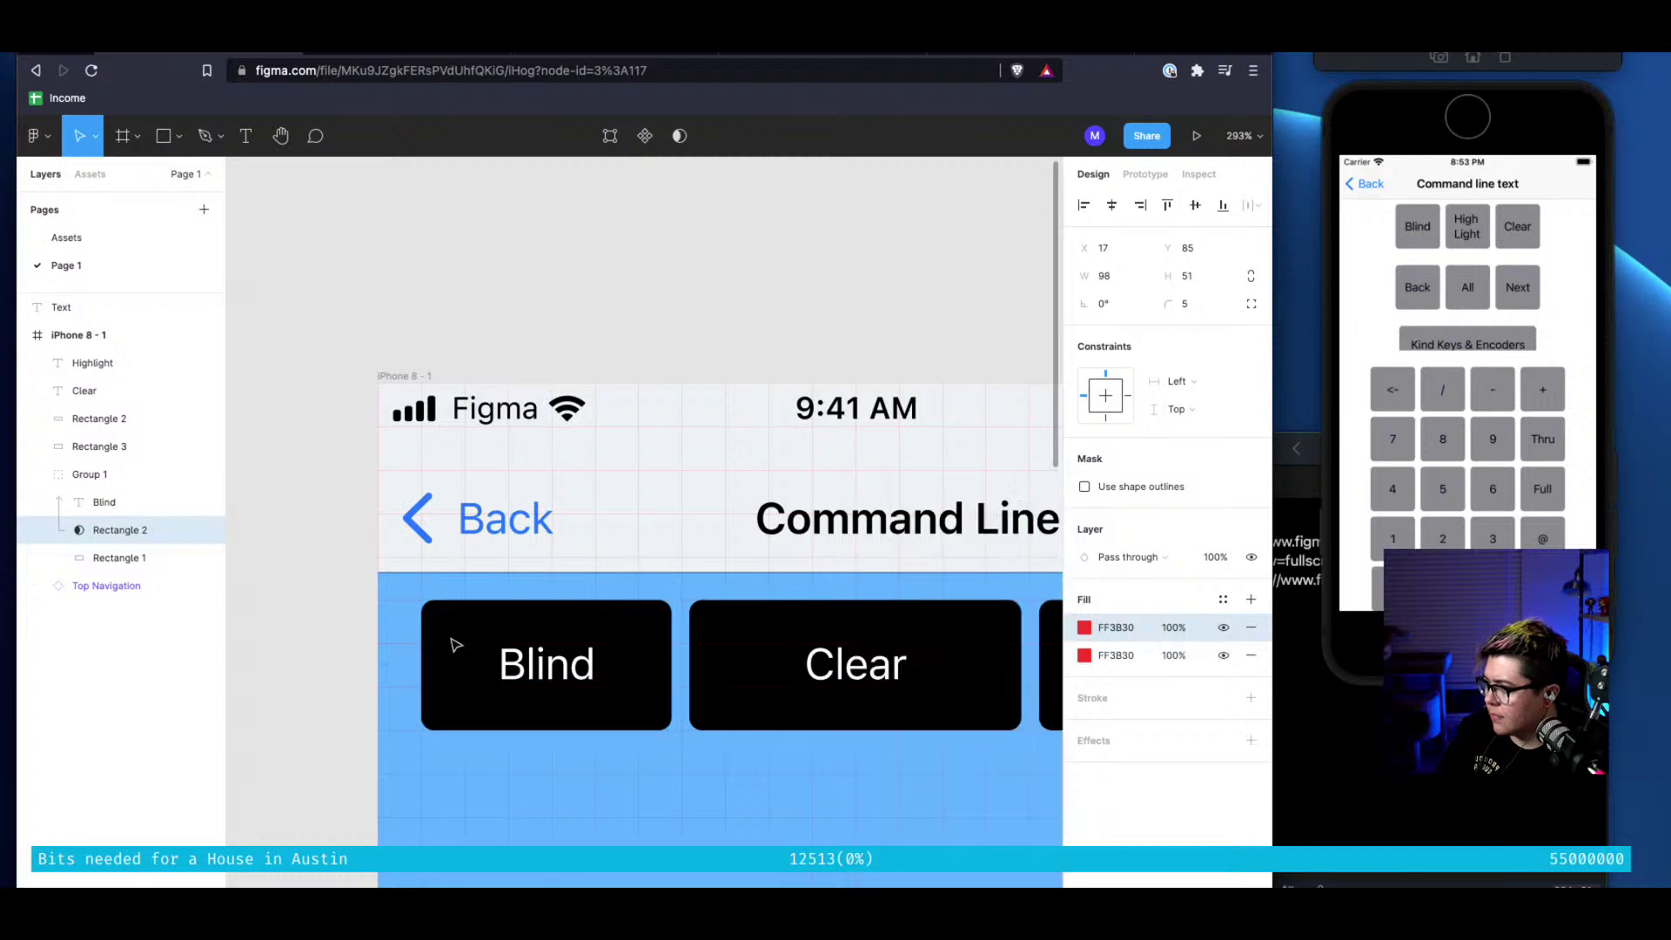
key(ctrl+z)
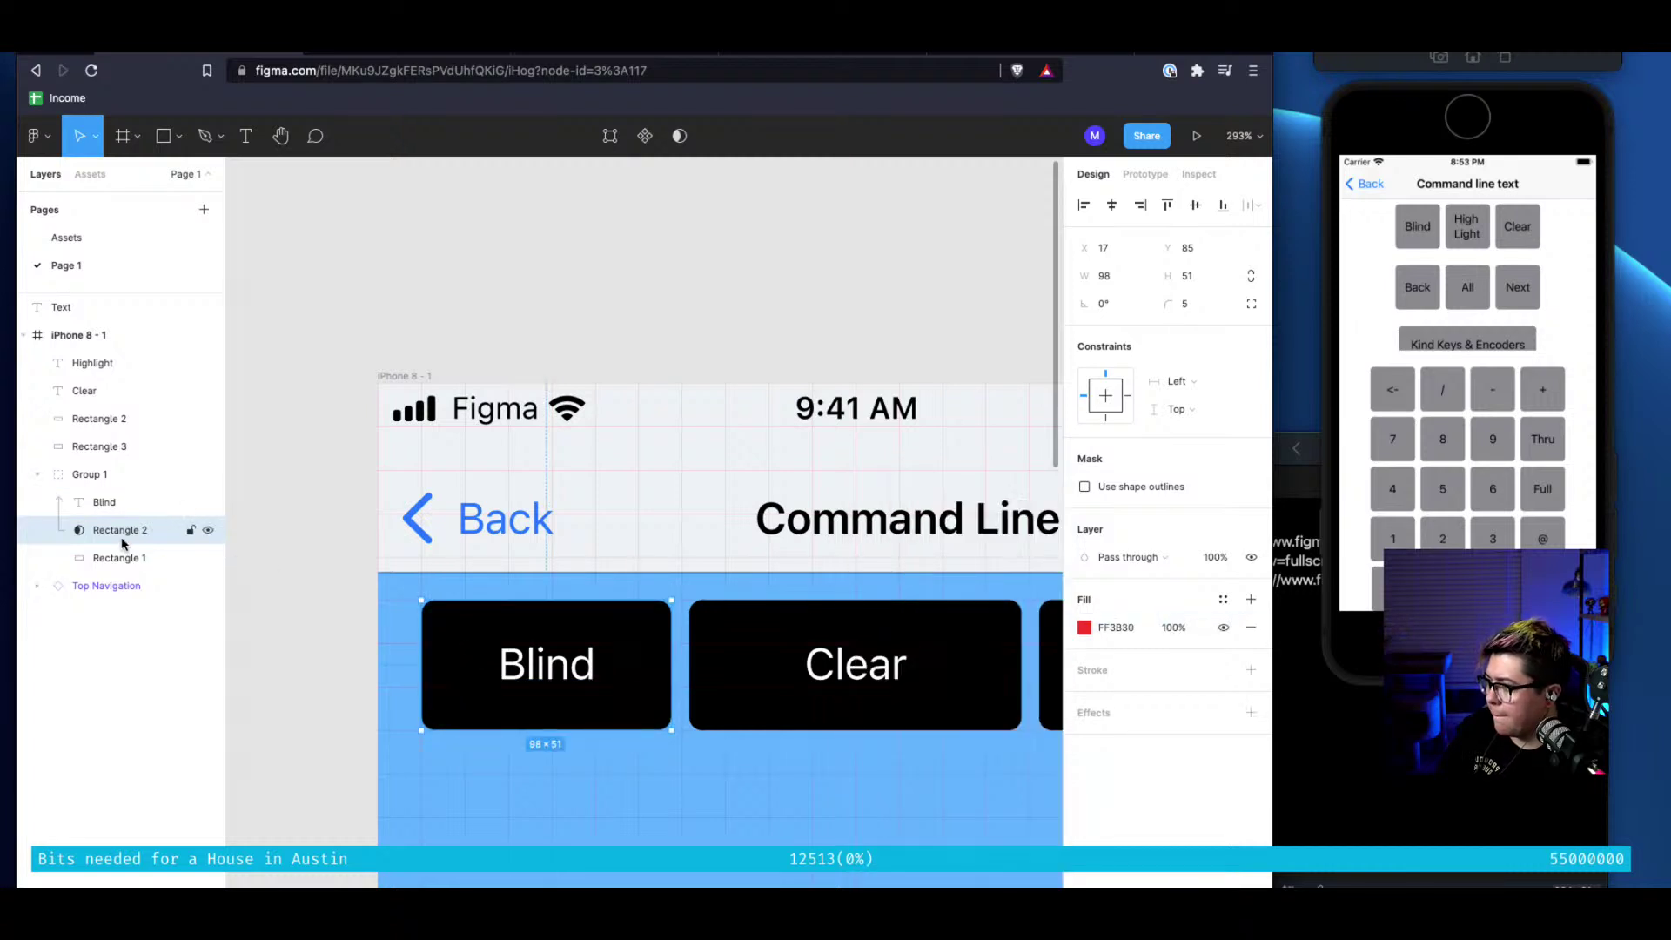
right_click(122, 542)
mouse_move(193, 777)
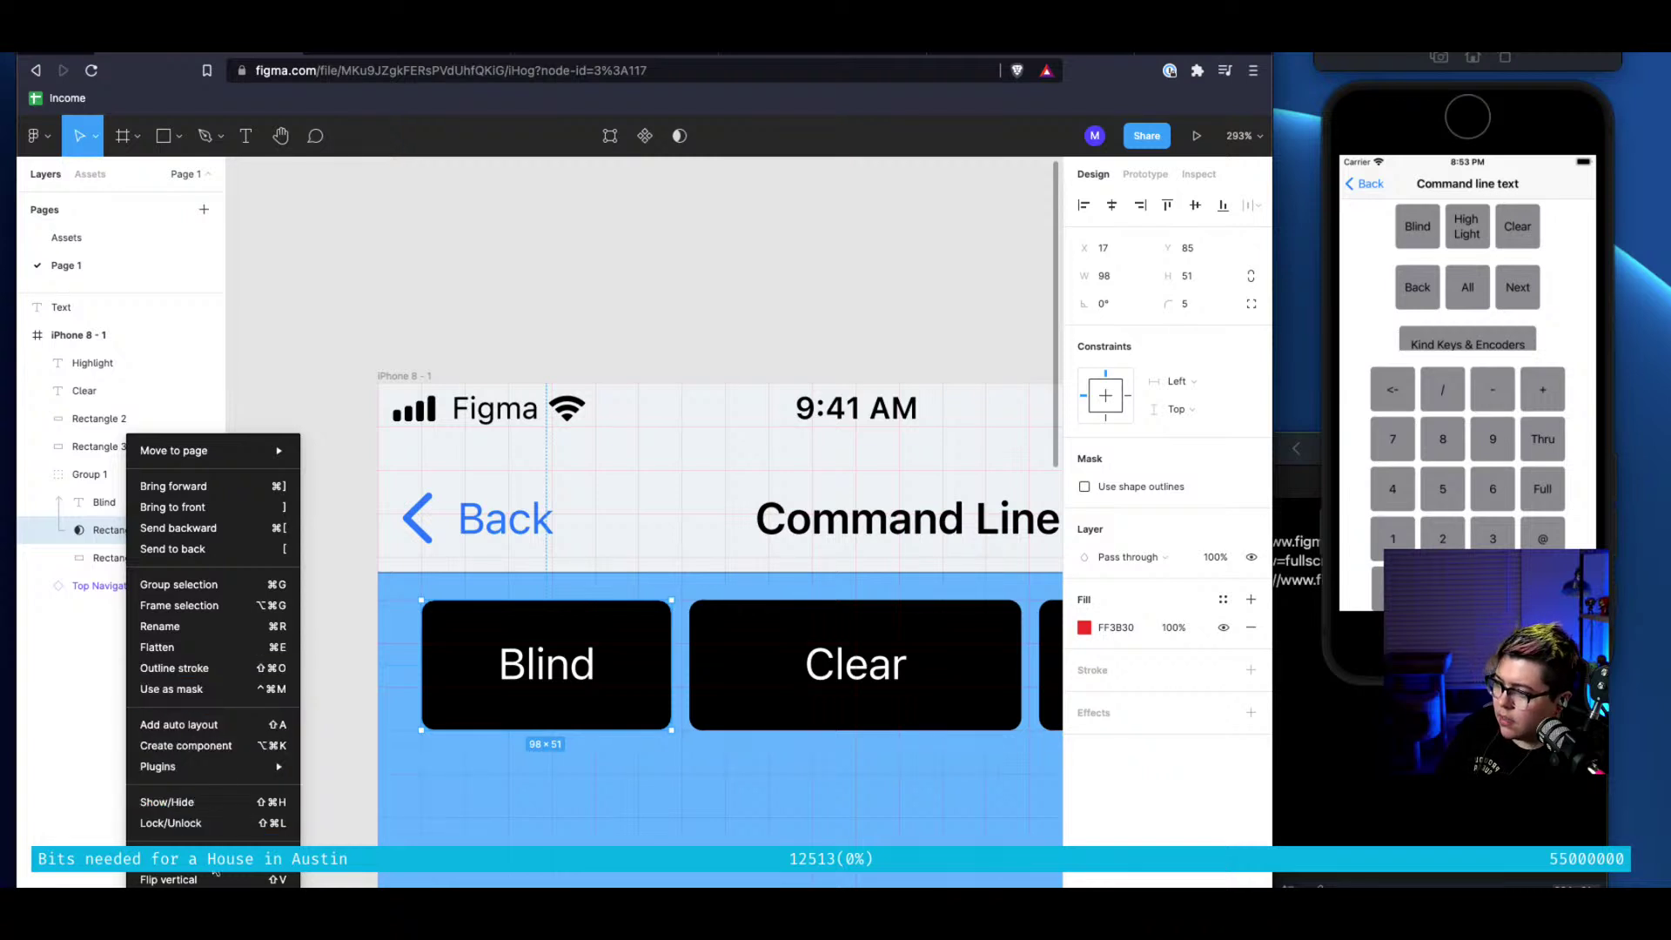
mouse_move(217, 883)
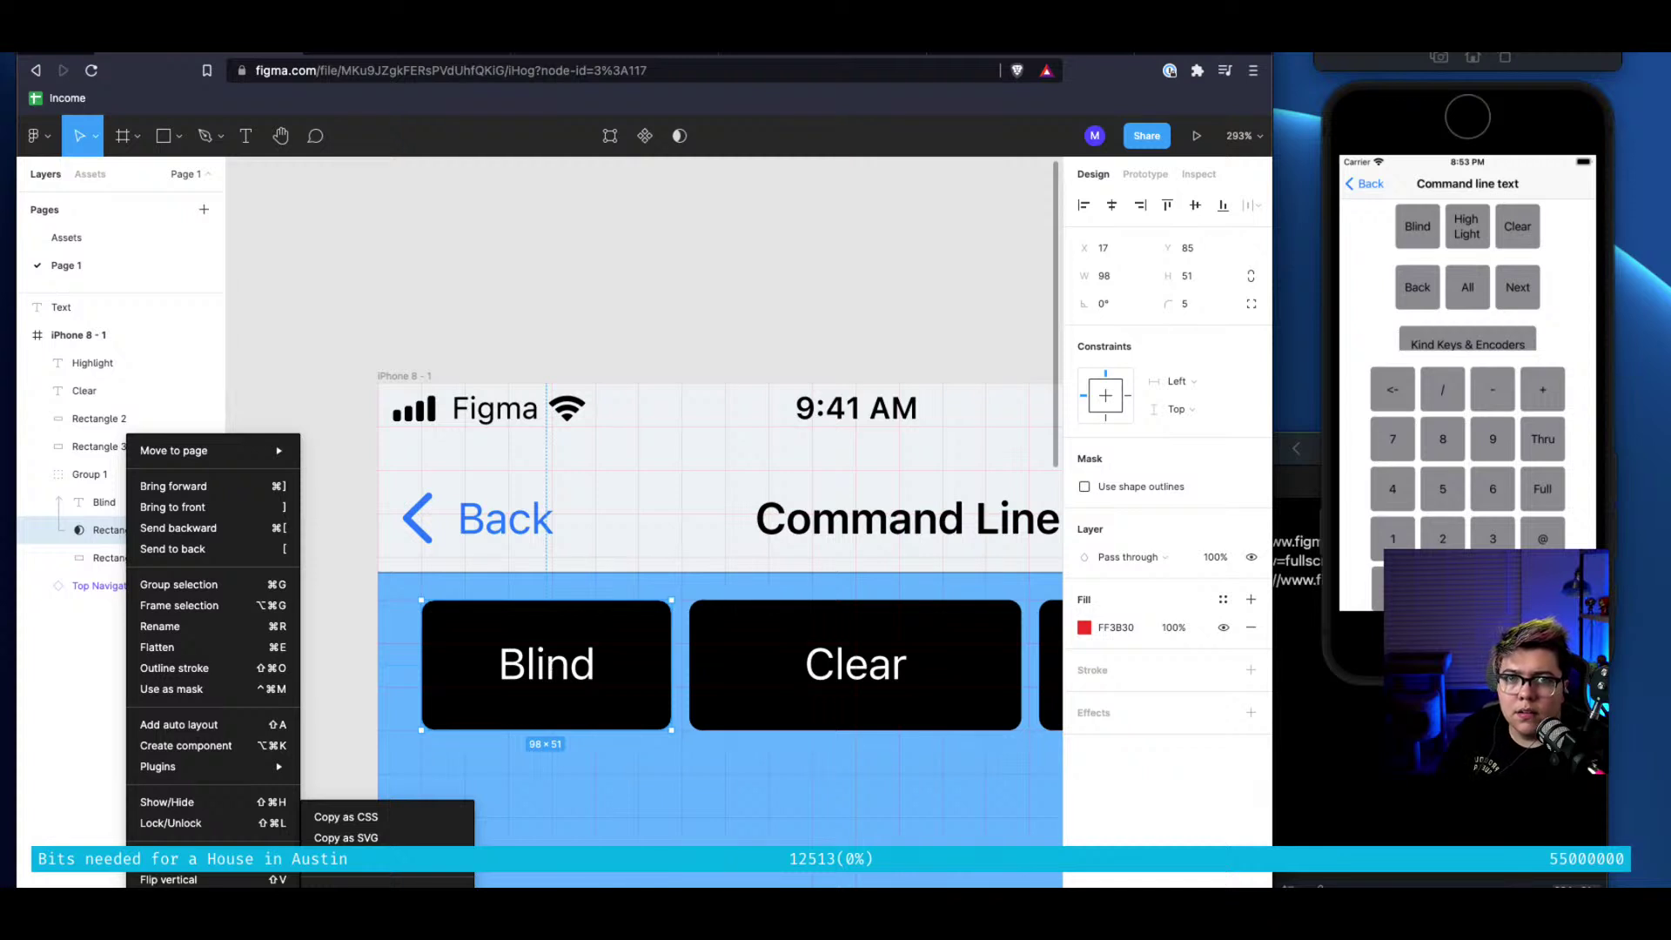
key(super+Tab)
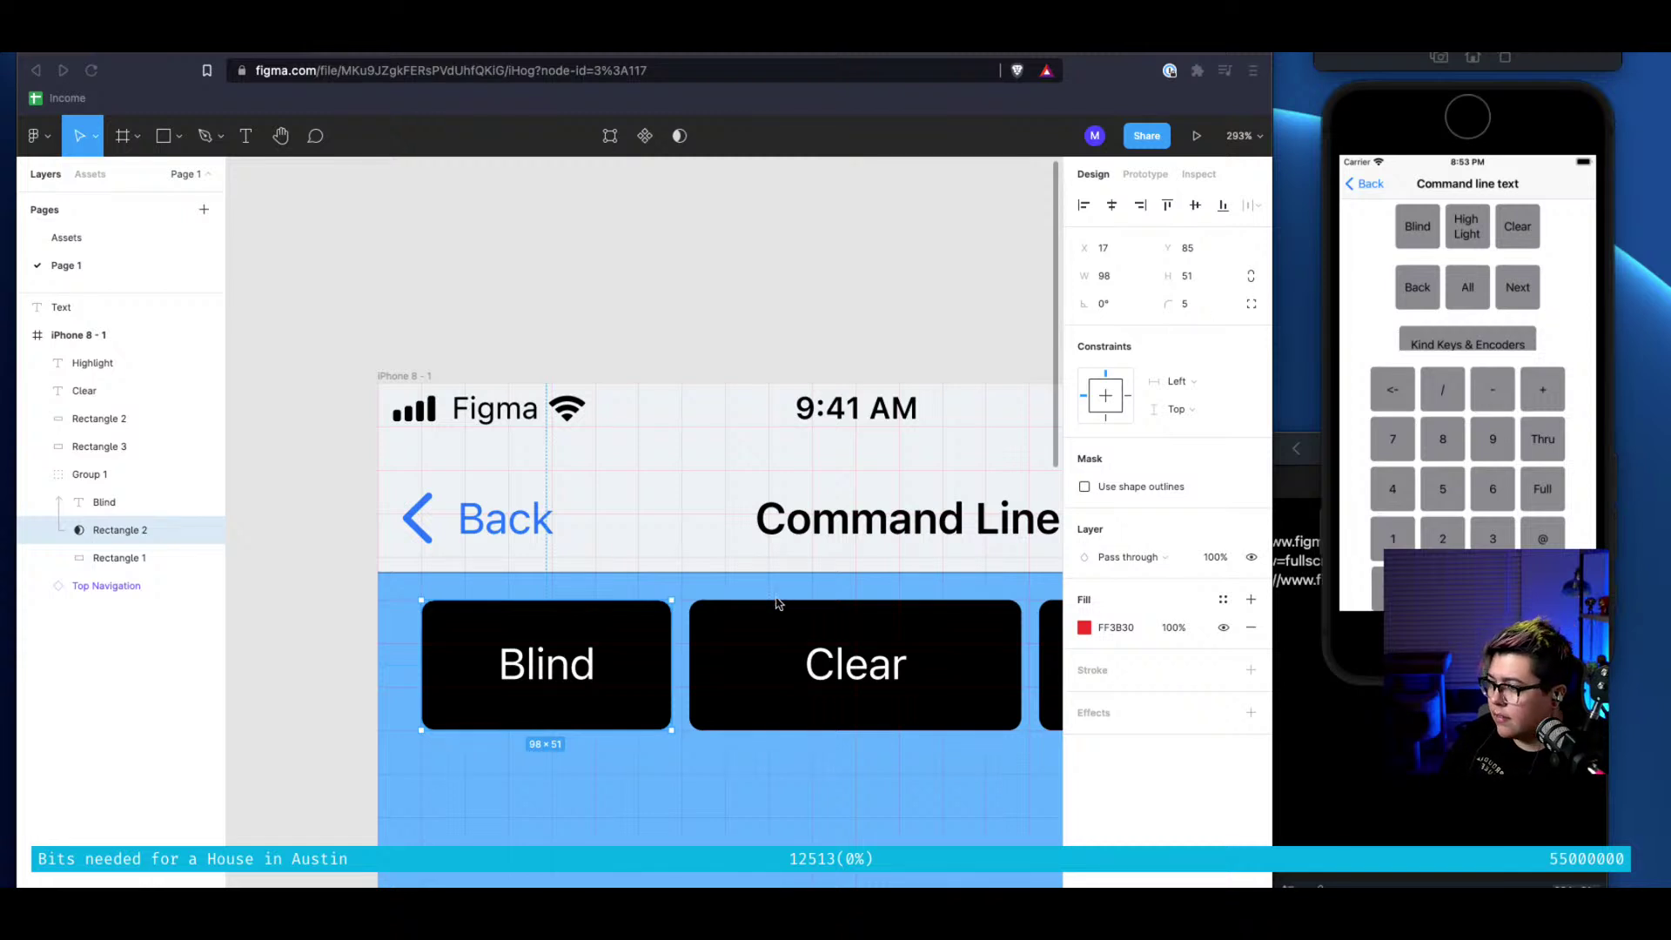
Undo the red fill on the Blind button's upper rectangle, then remove its mask and keep the rectangle selected
key(super+z)
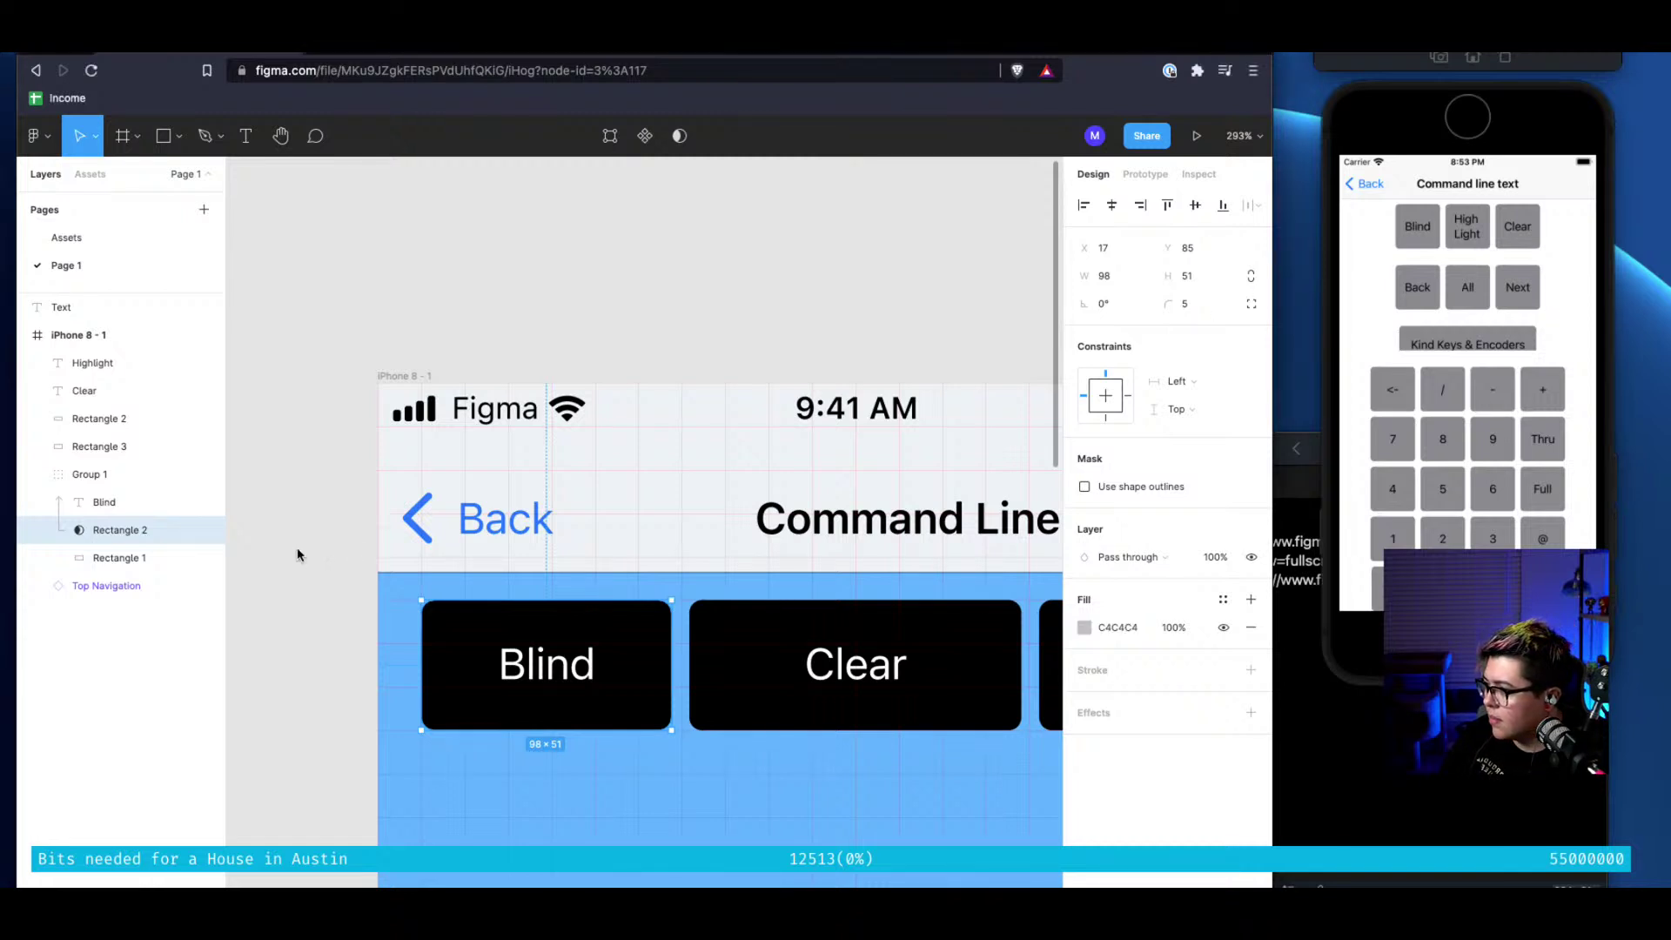
key(shift+Return)
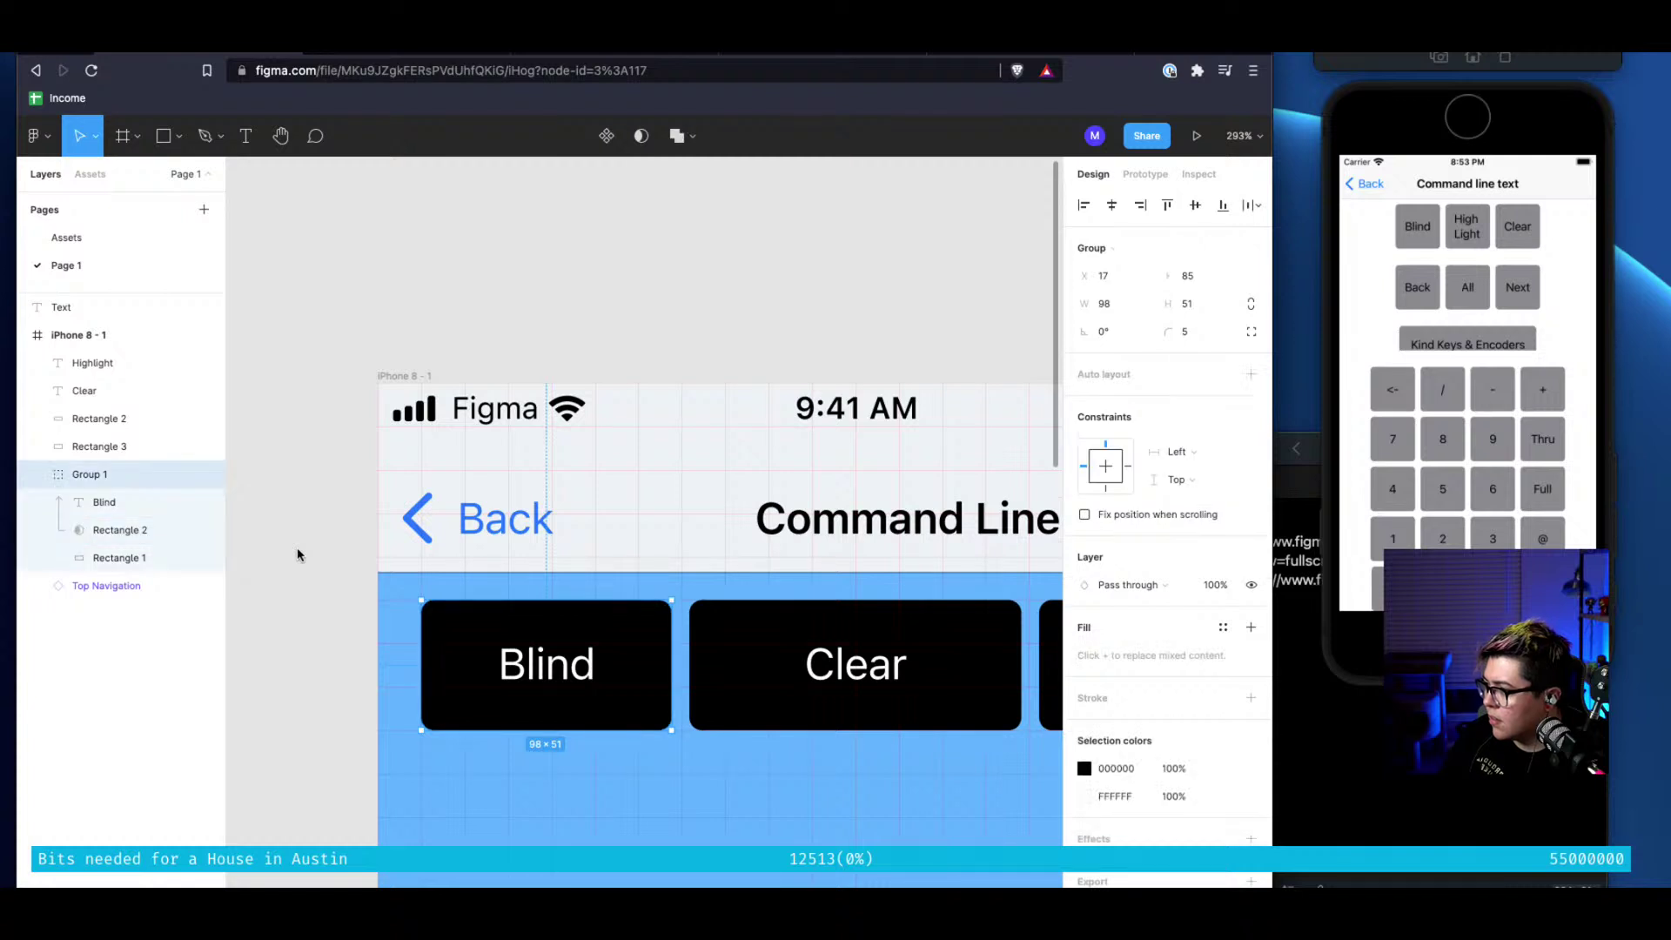
key(Return)
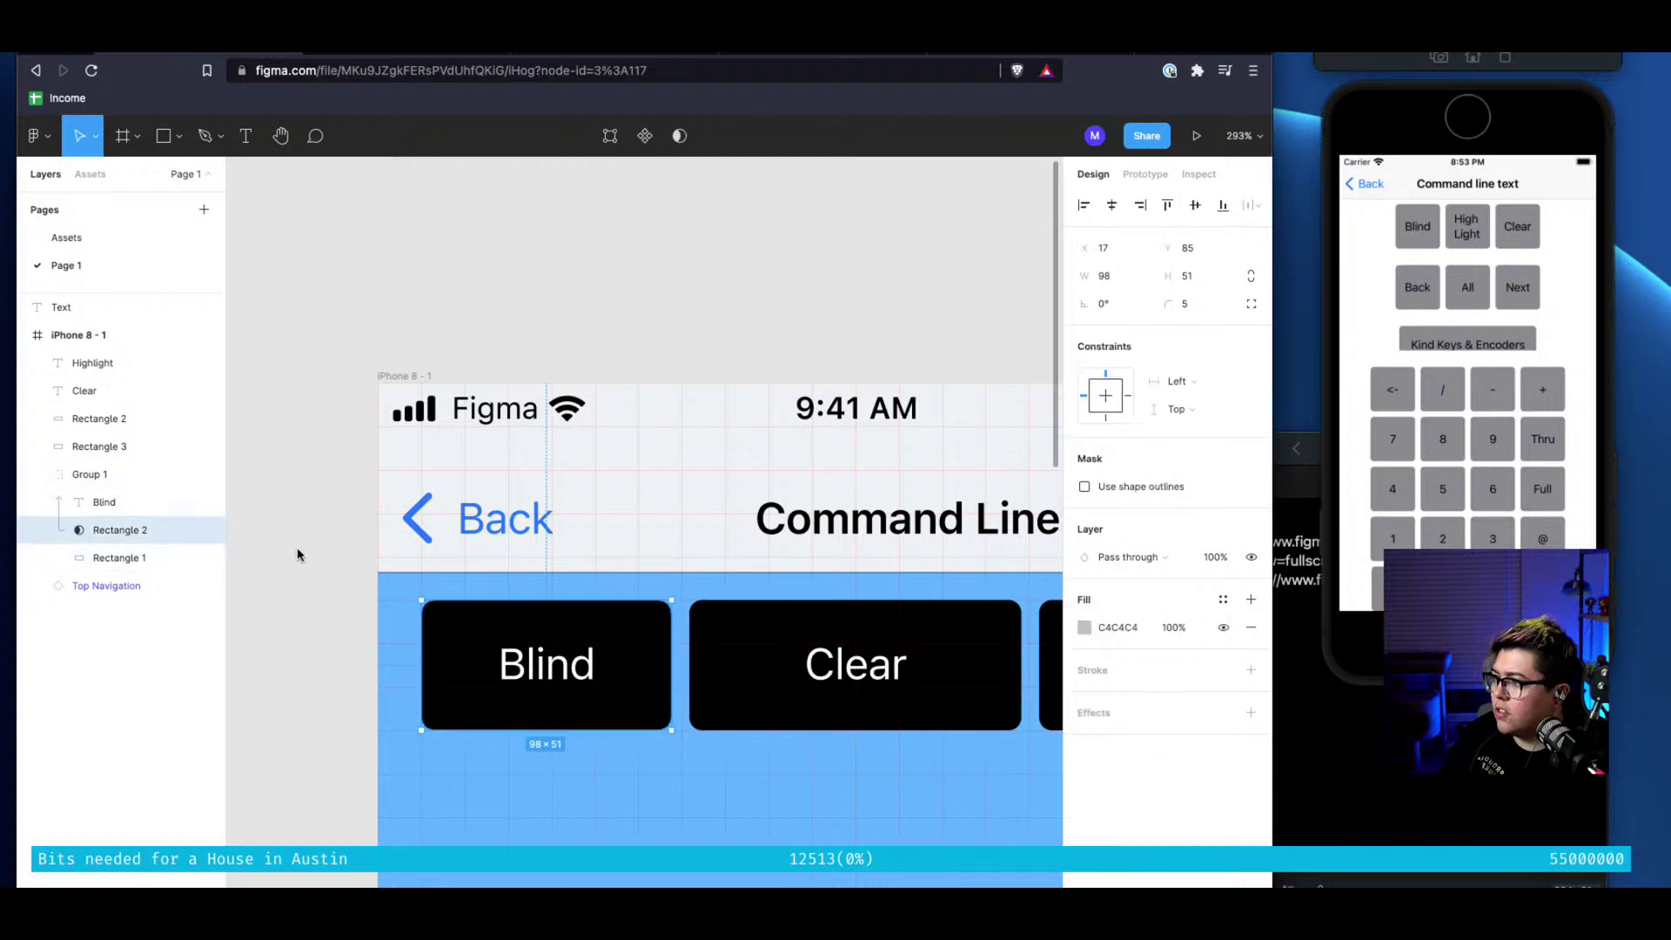
key(super+ctrl+m)
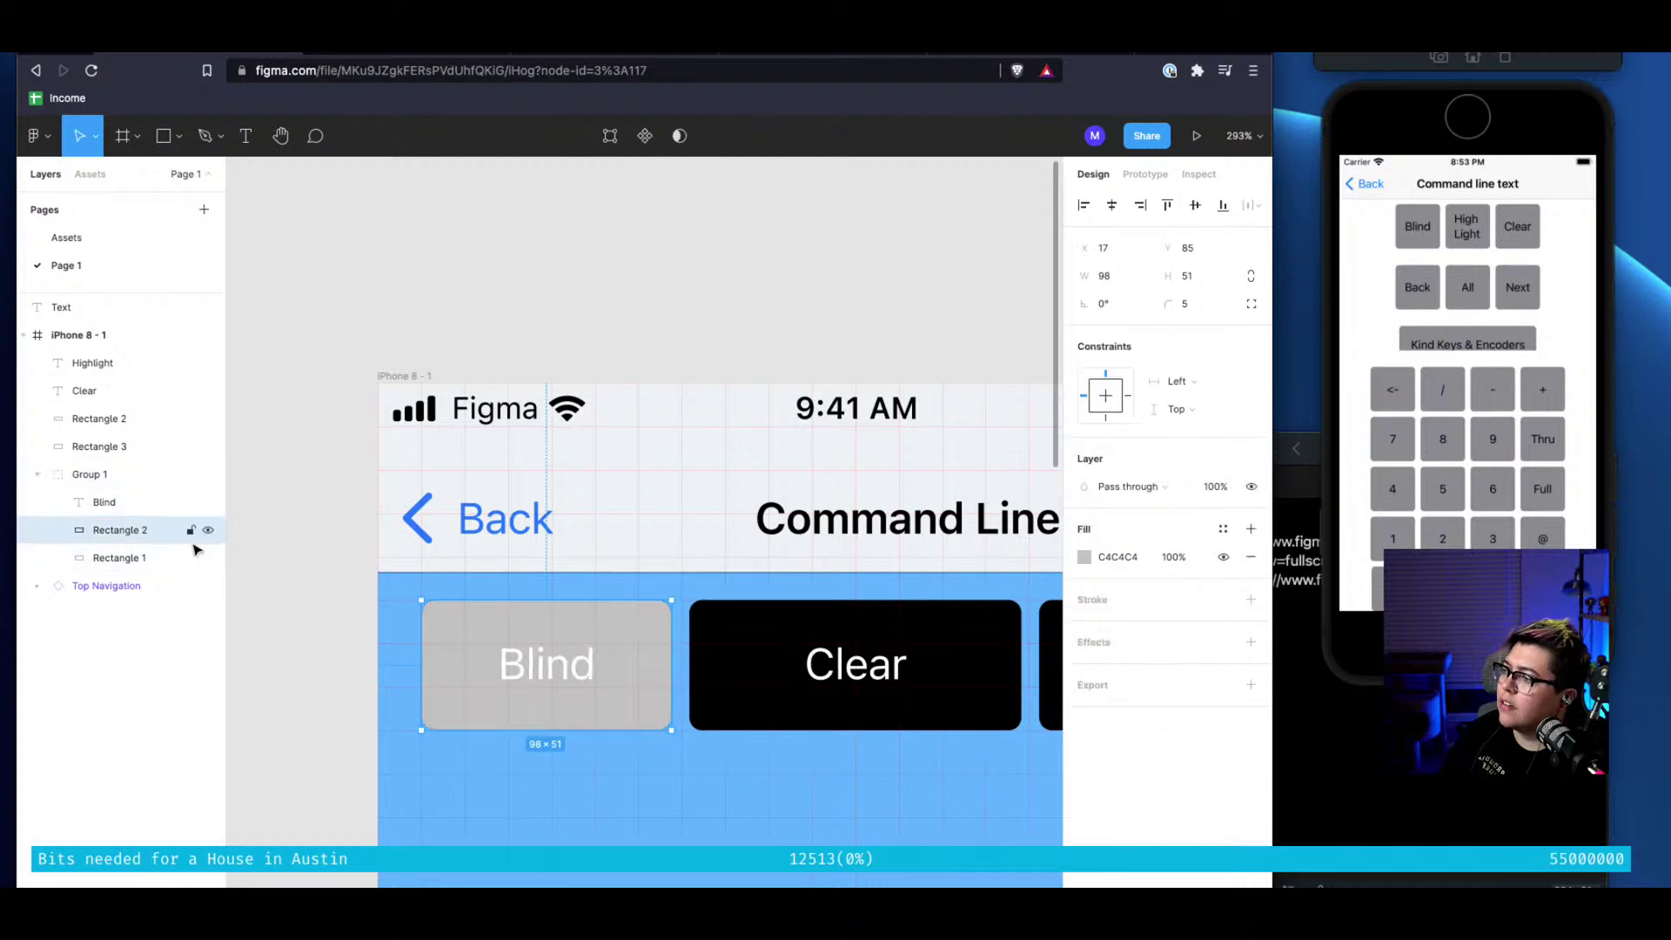
click(577, 681)
click(635, 698)
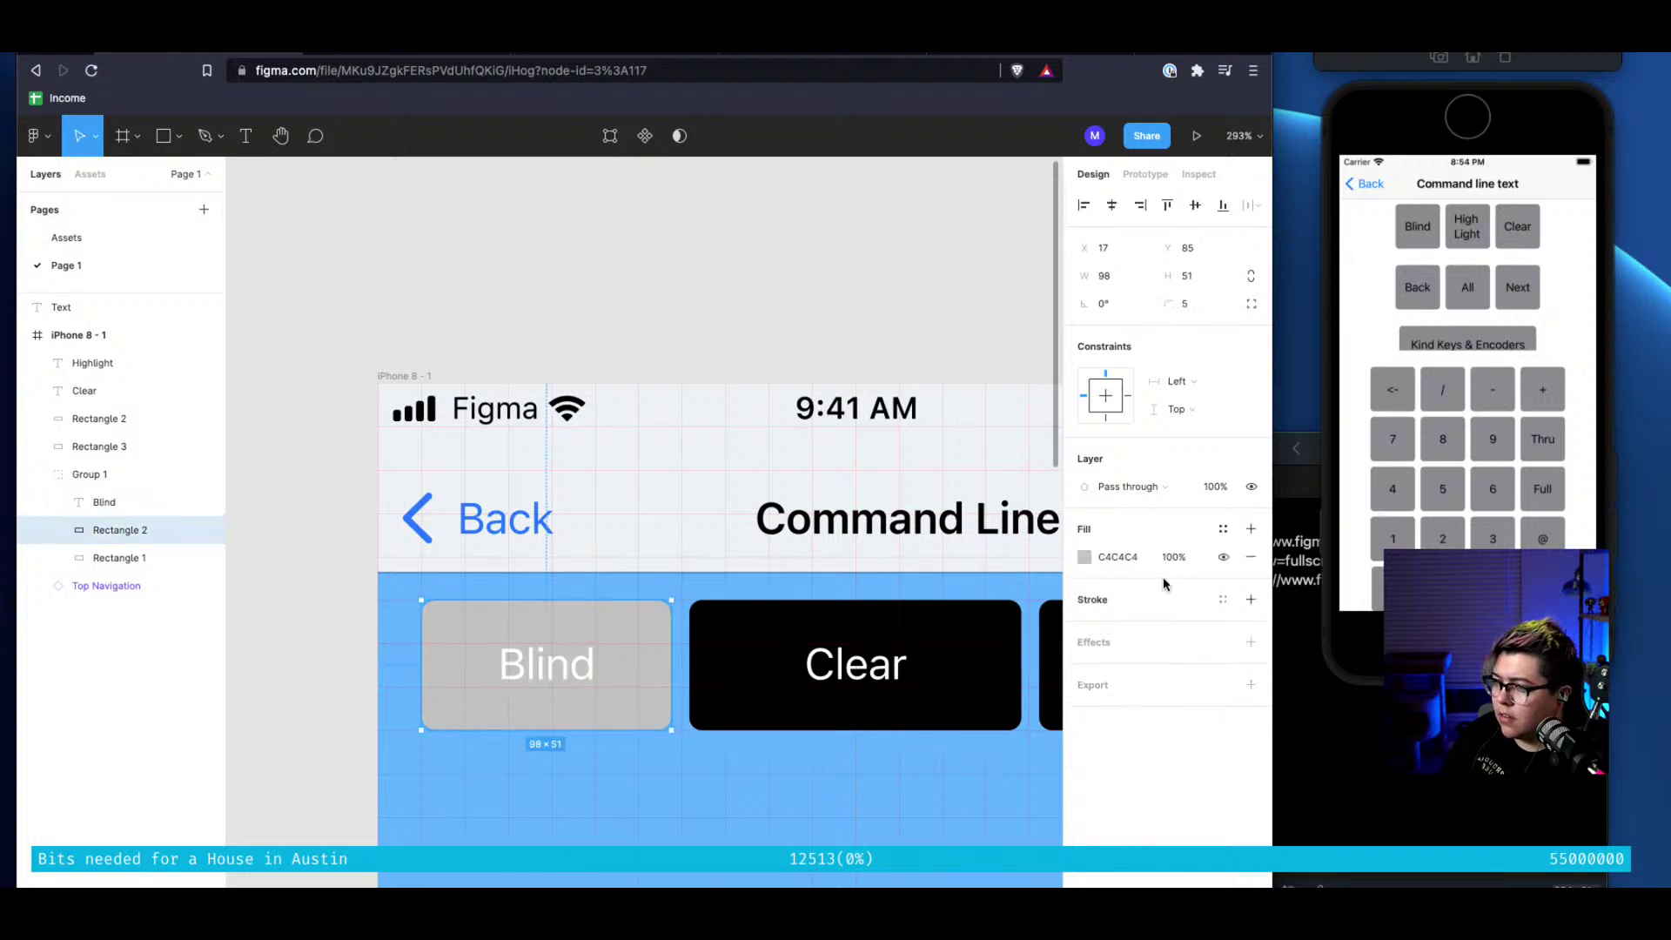
Set the fill of the Blind button's upper rectangle, Rectangle 2, to FF3B30 and deselect it
click(1084, 557)
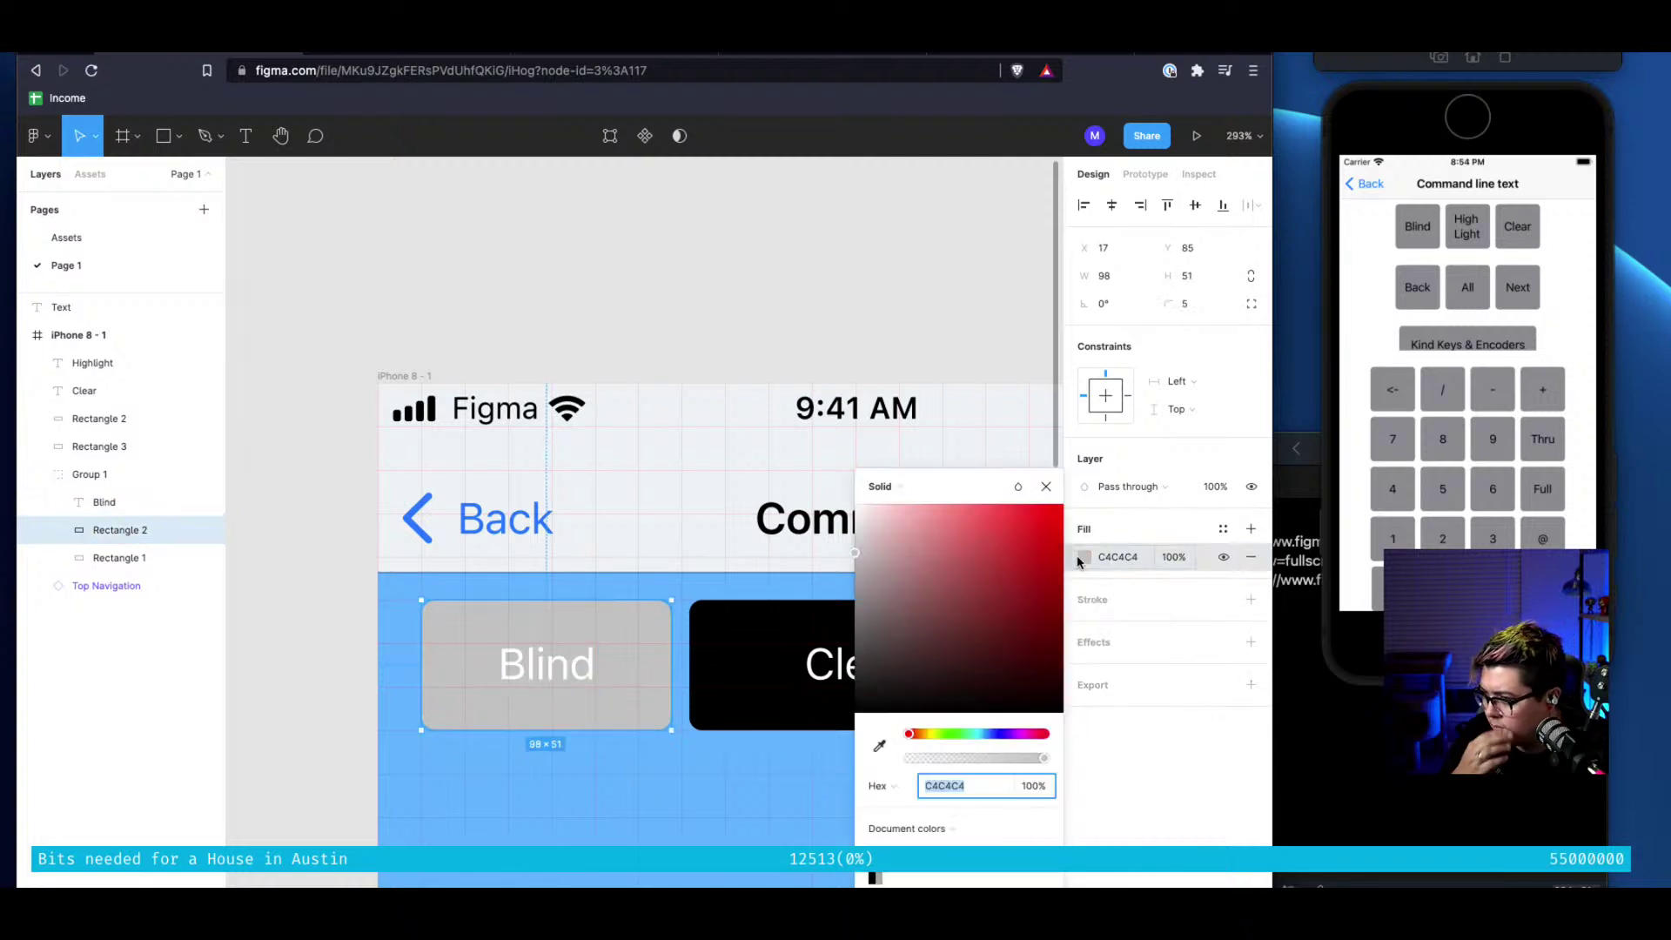
text(FF3B30)
key(Return)
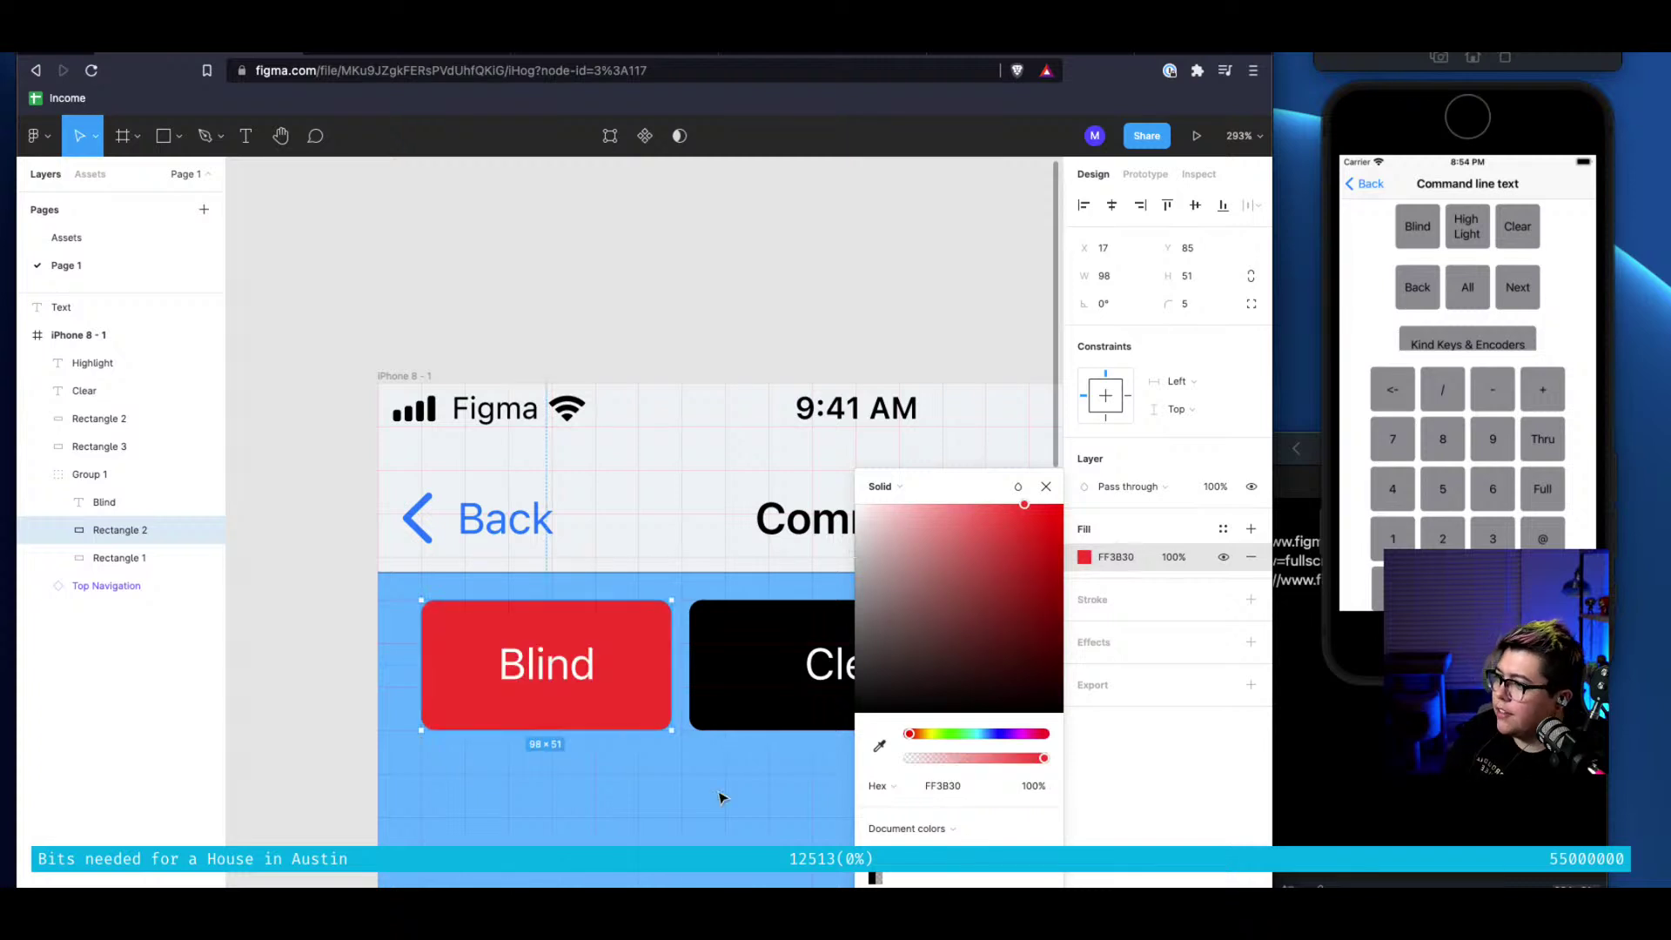
key(Escape)
key(Escape)
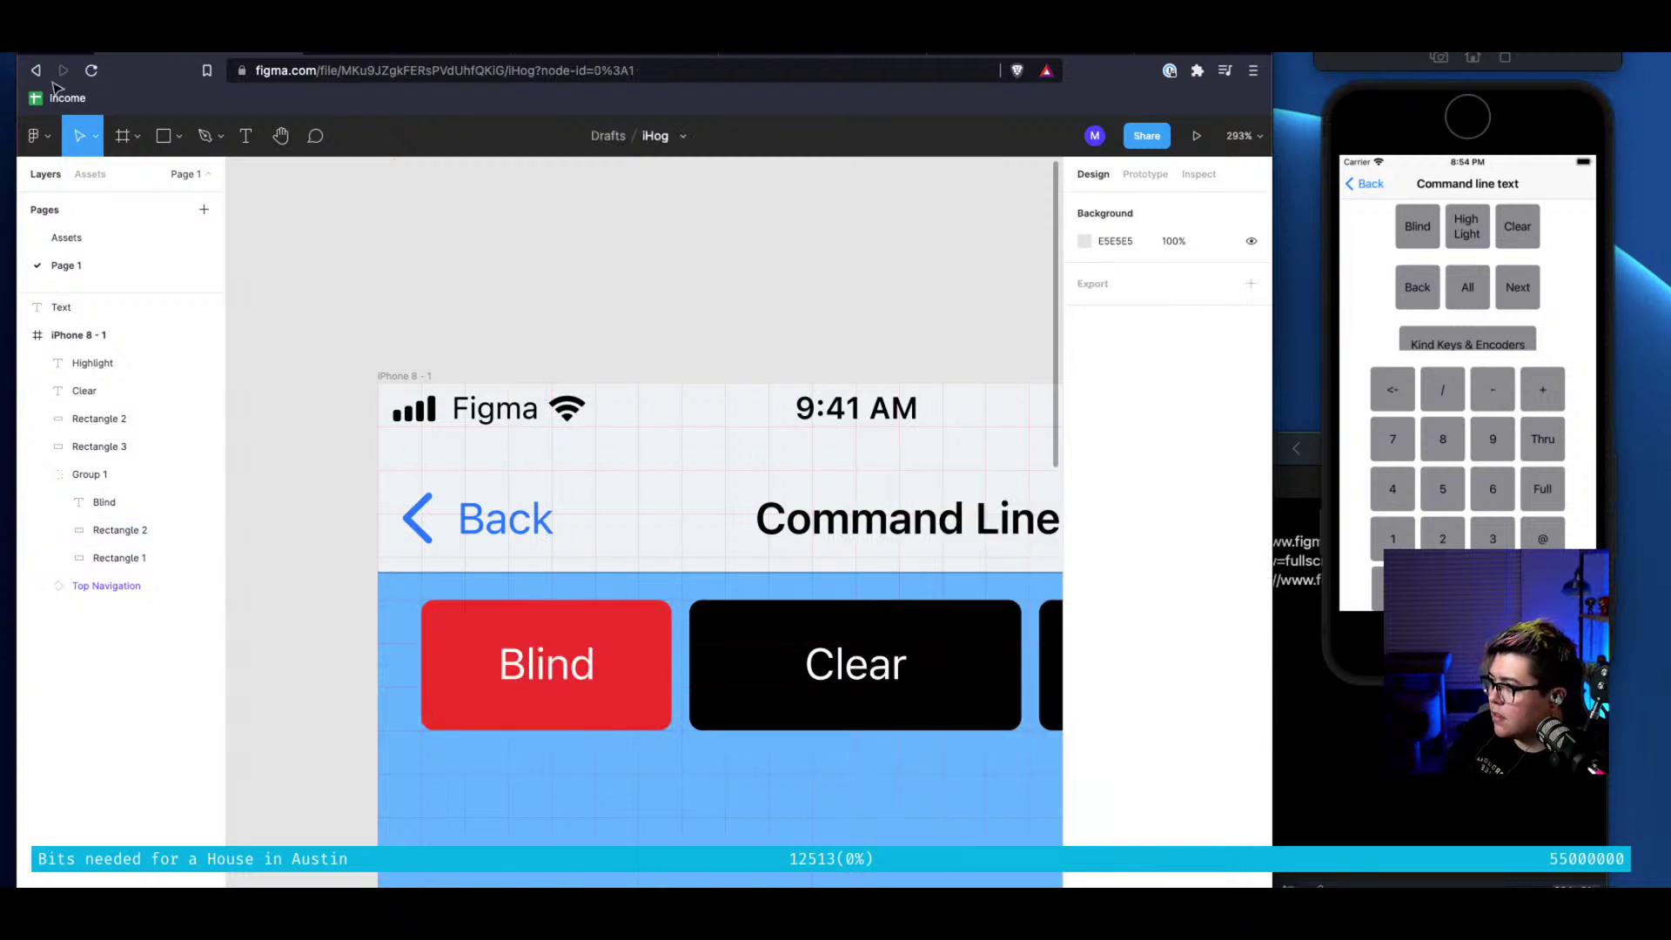
Select the Blind button's Rectangle 1 and look up the SystemRed/Dark swatch in the iOS 15 UI Kit file before returning to iHog
click(111, 558)
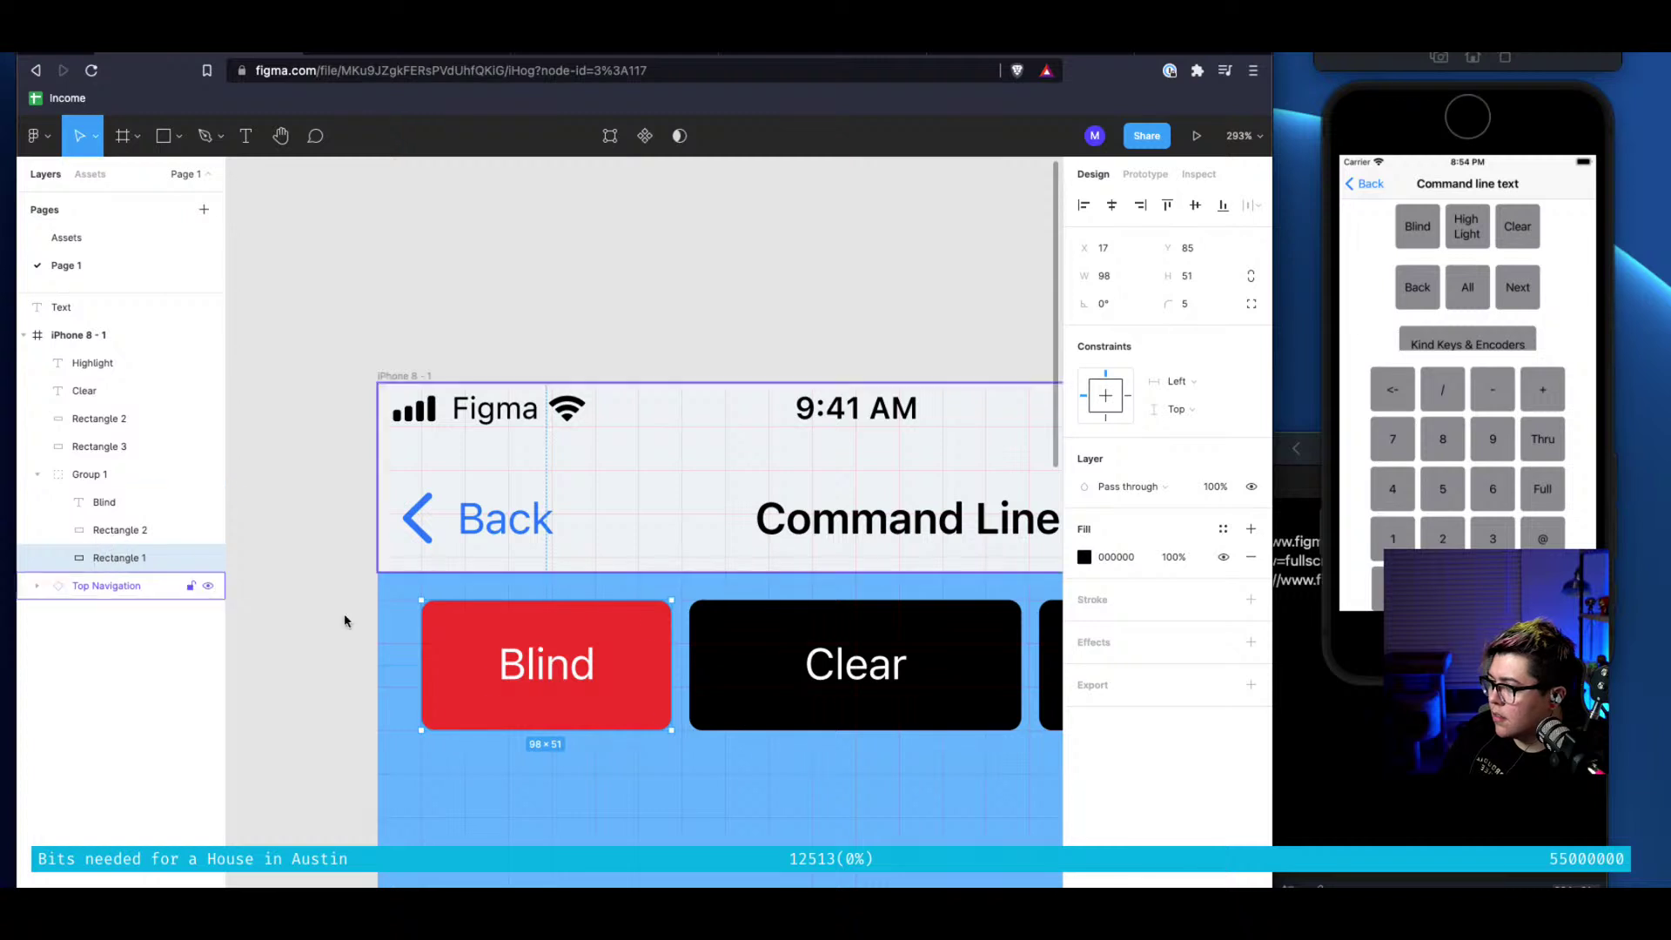
click(1115, 557)
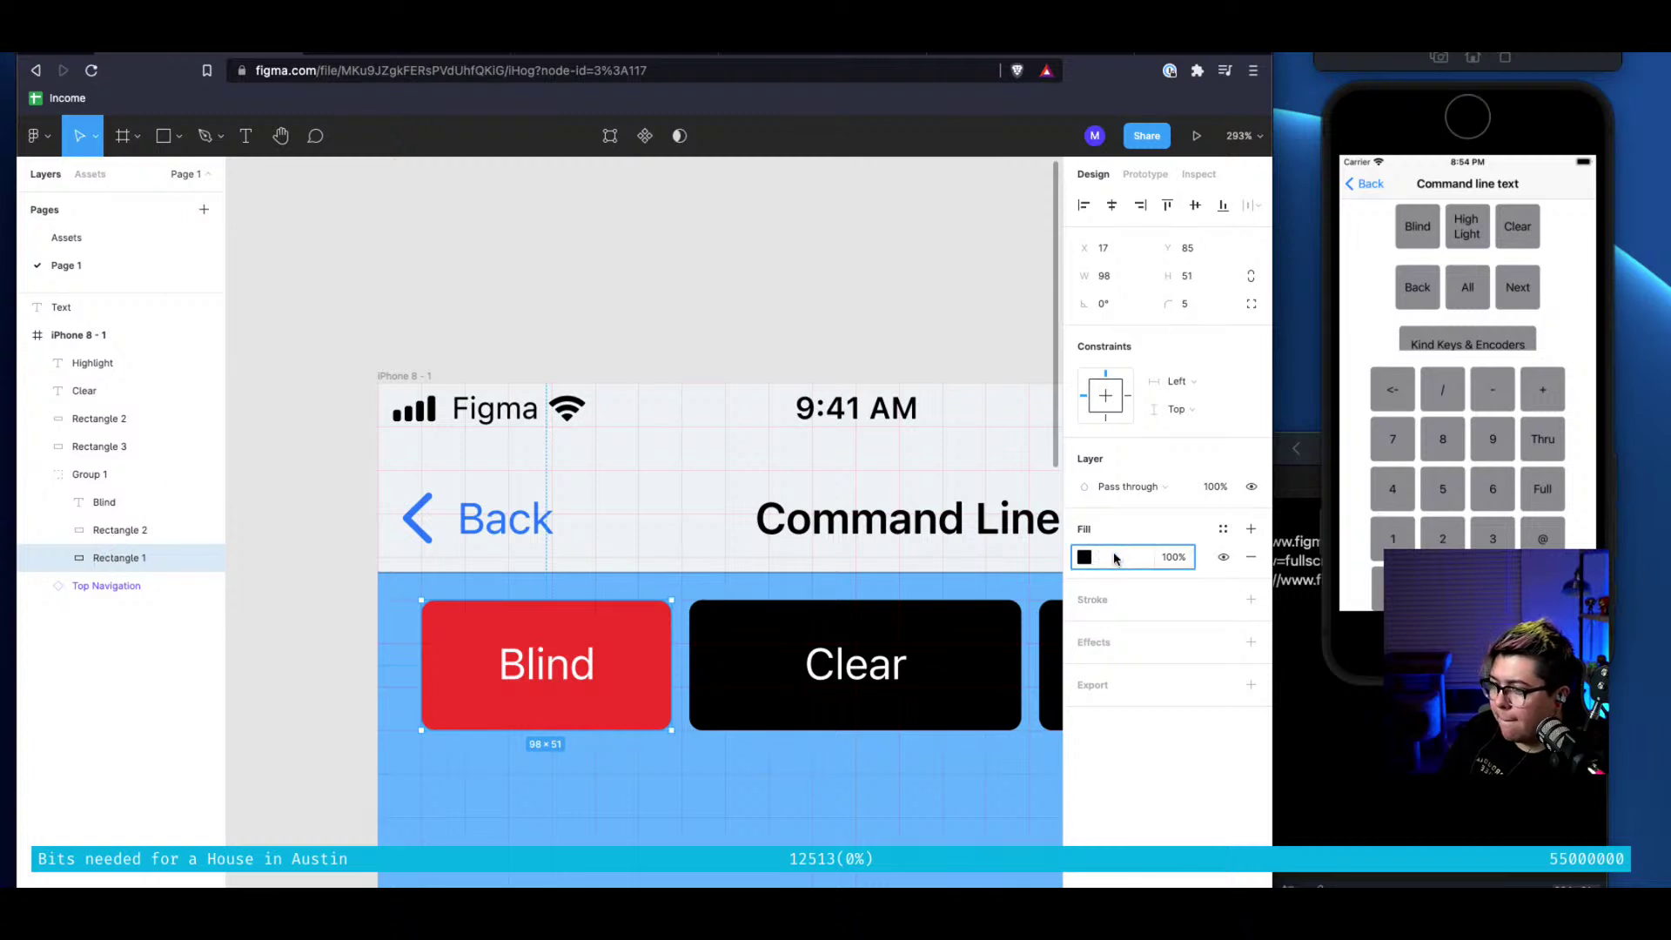
click(391, 55)
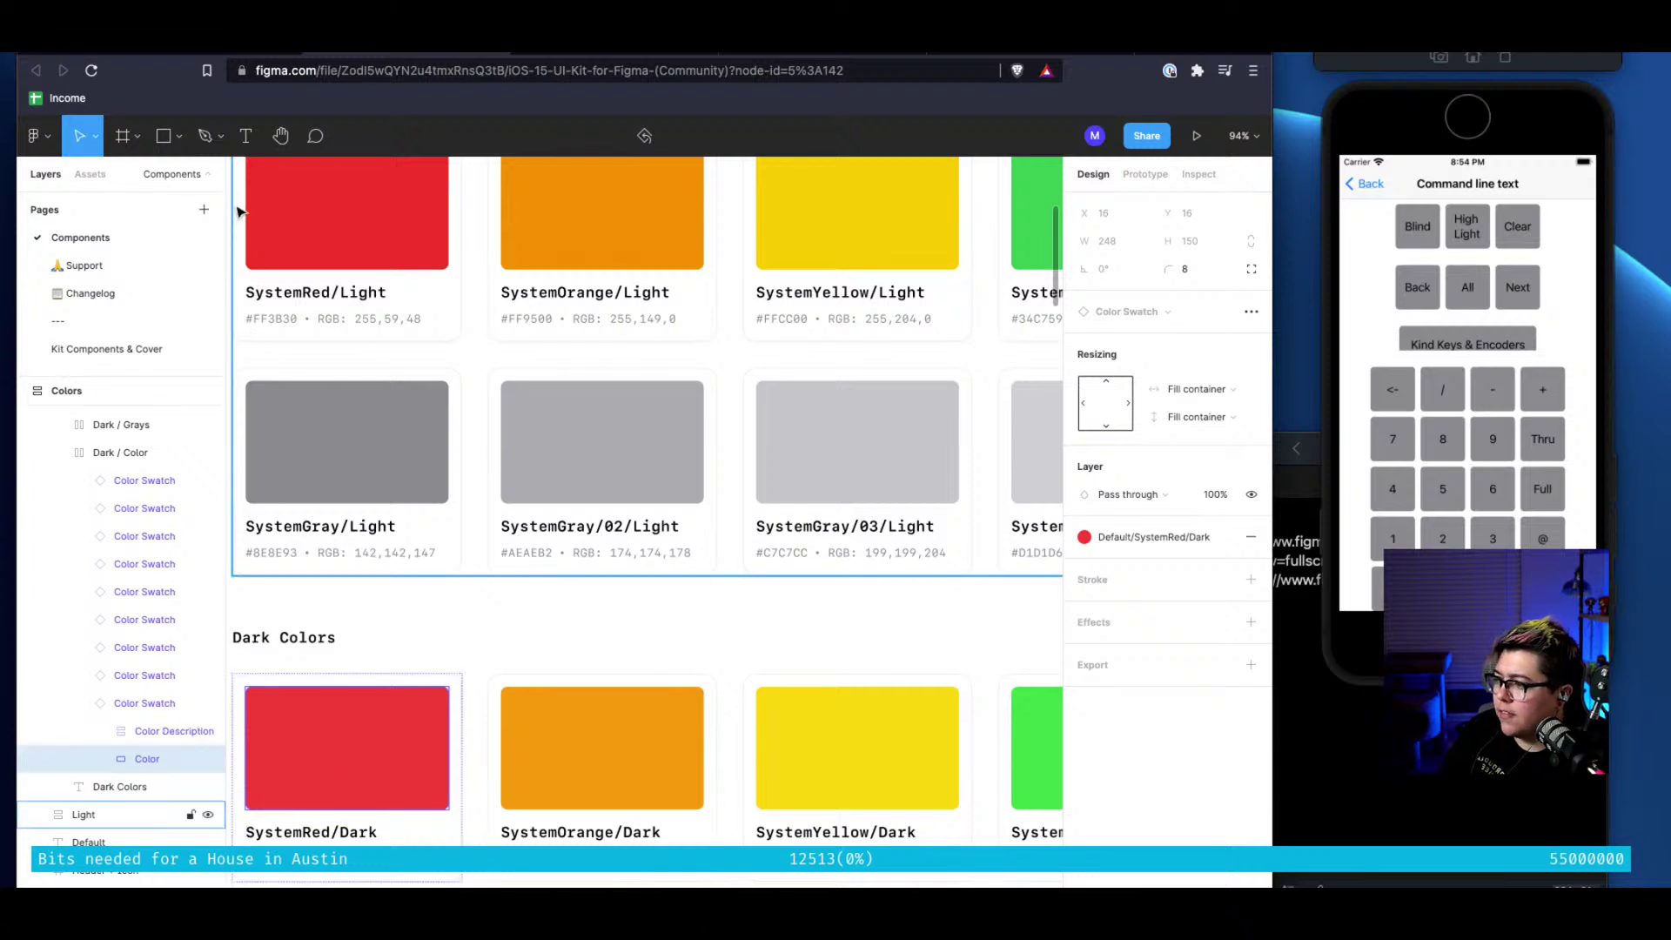
click(177, 52)
Set Rectangle 1's fill to RGB 255, 69, 48 using the RGB color model
click(1084, 557)
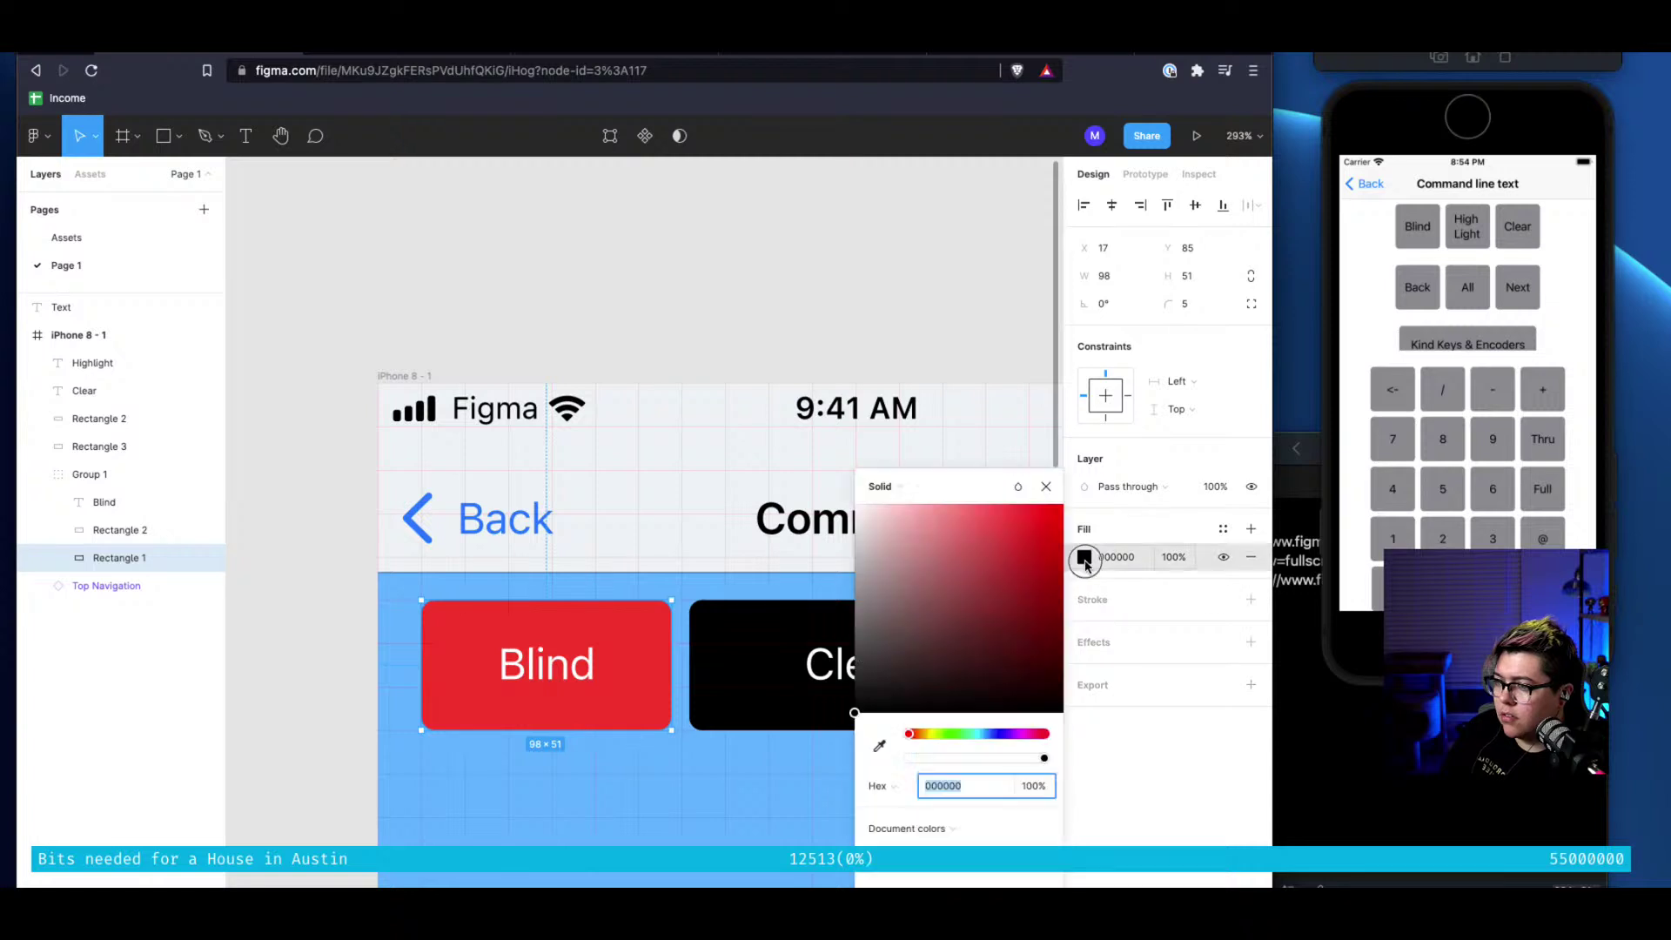
click(883, 786)
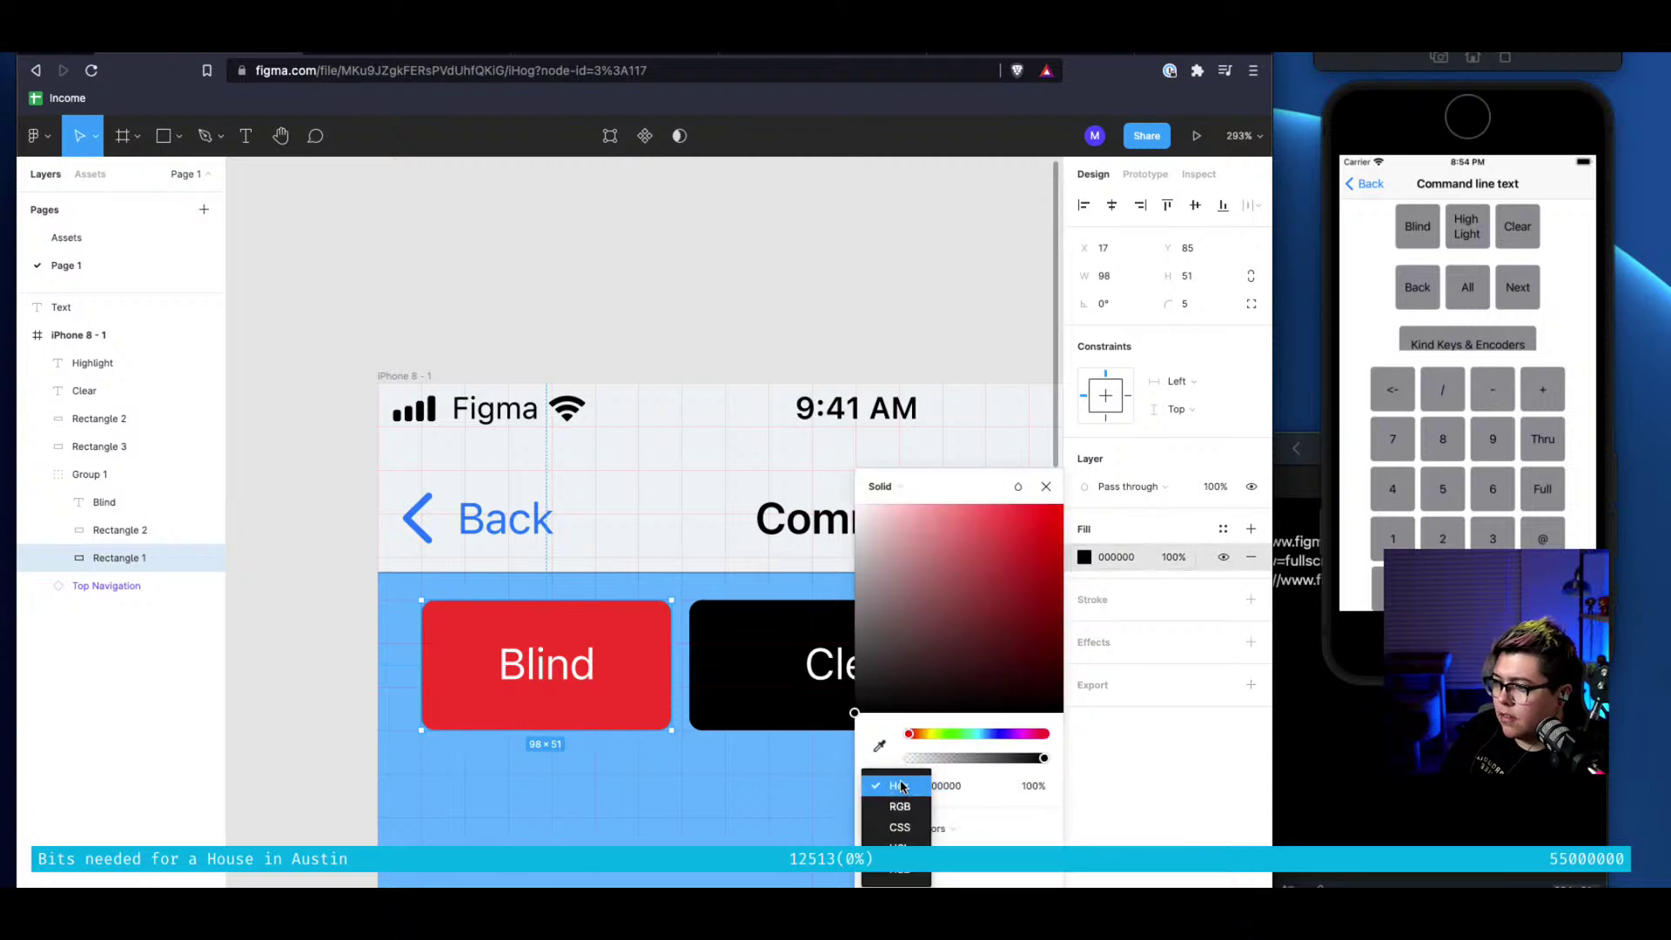
click(898, 809)
text(2)
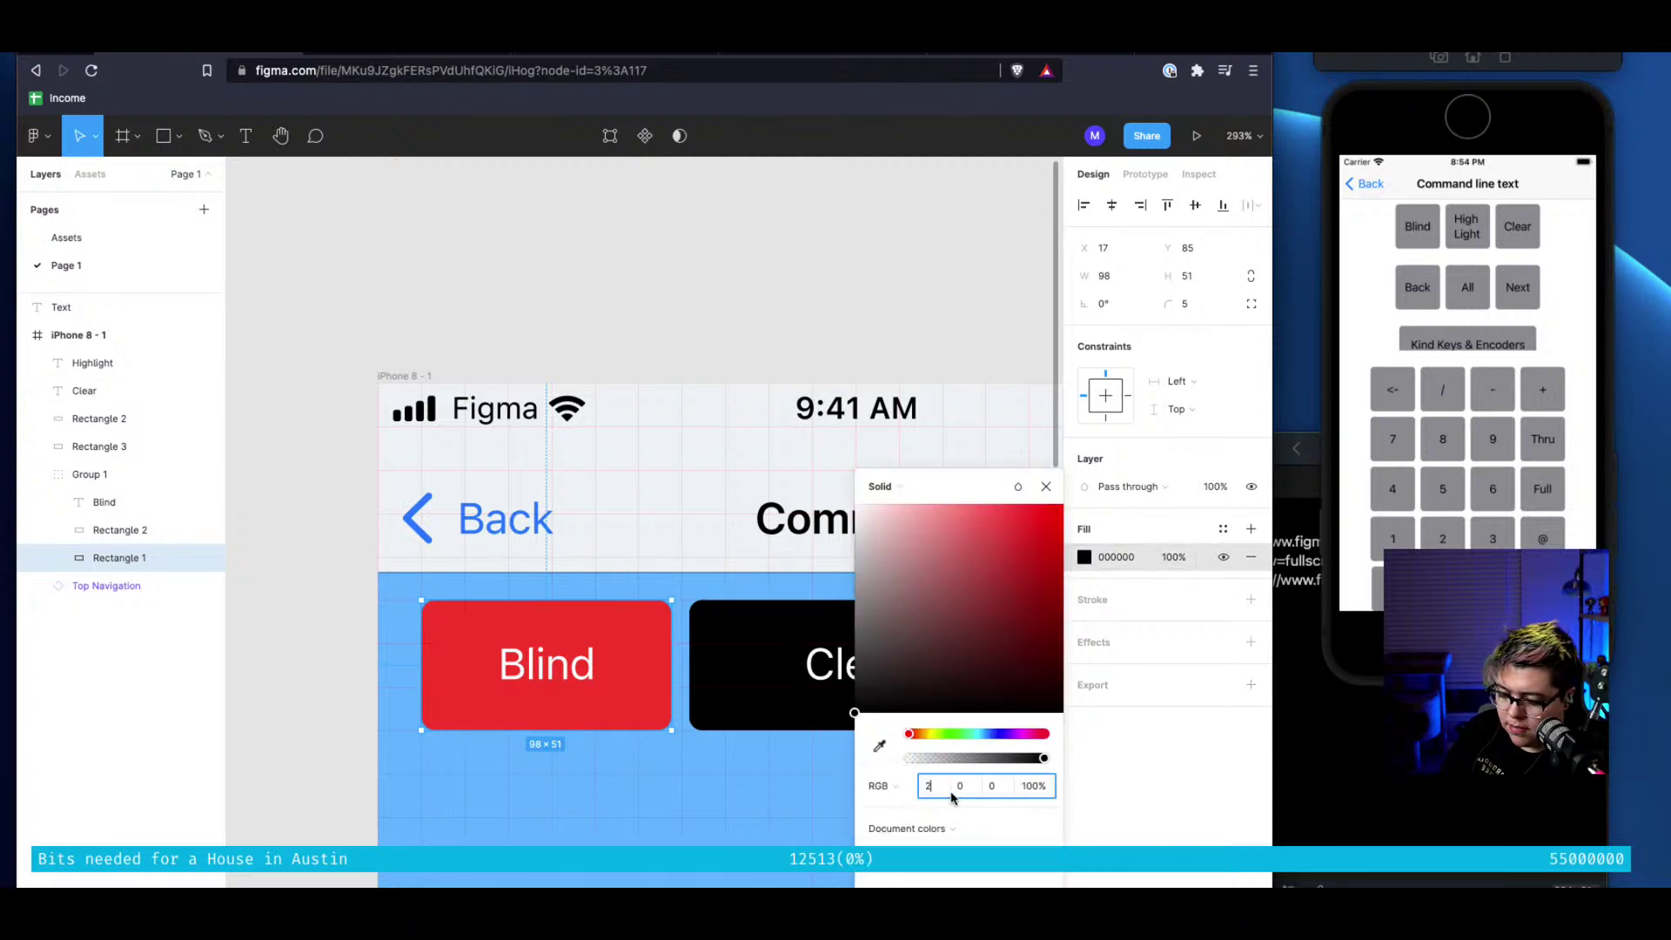
text(55)
key(Tab)
text(6)
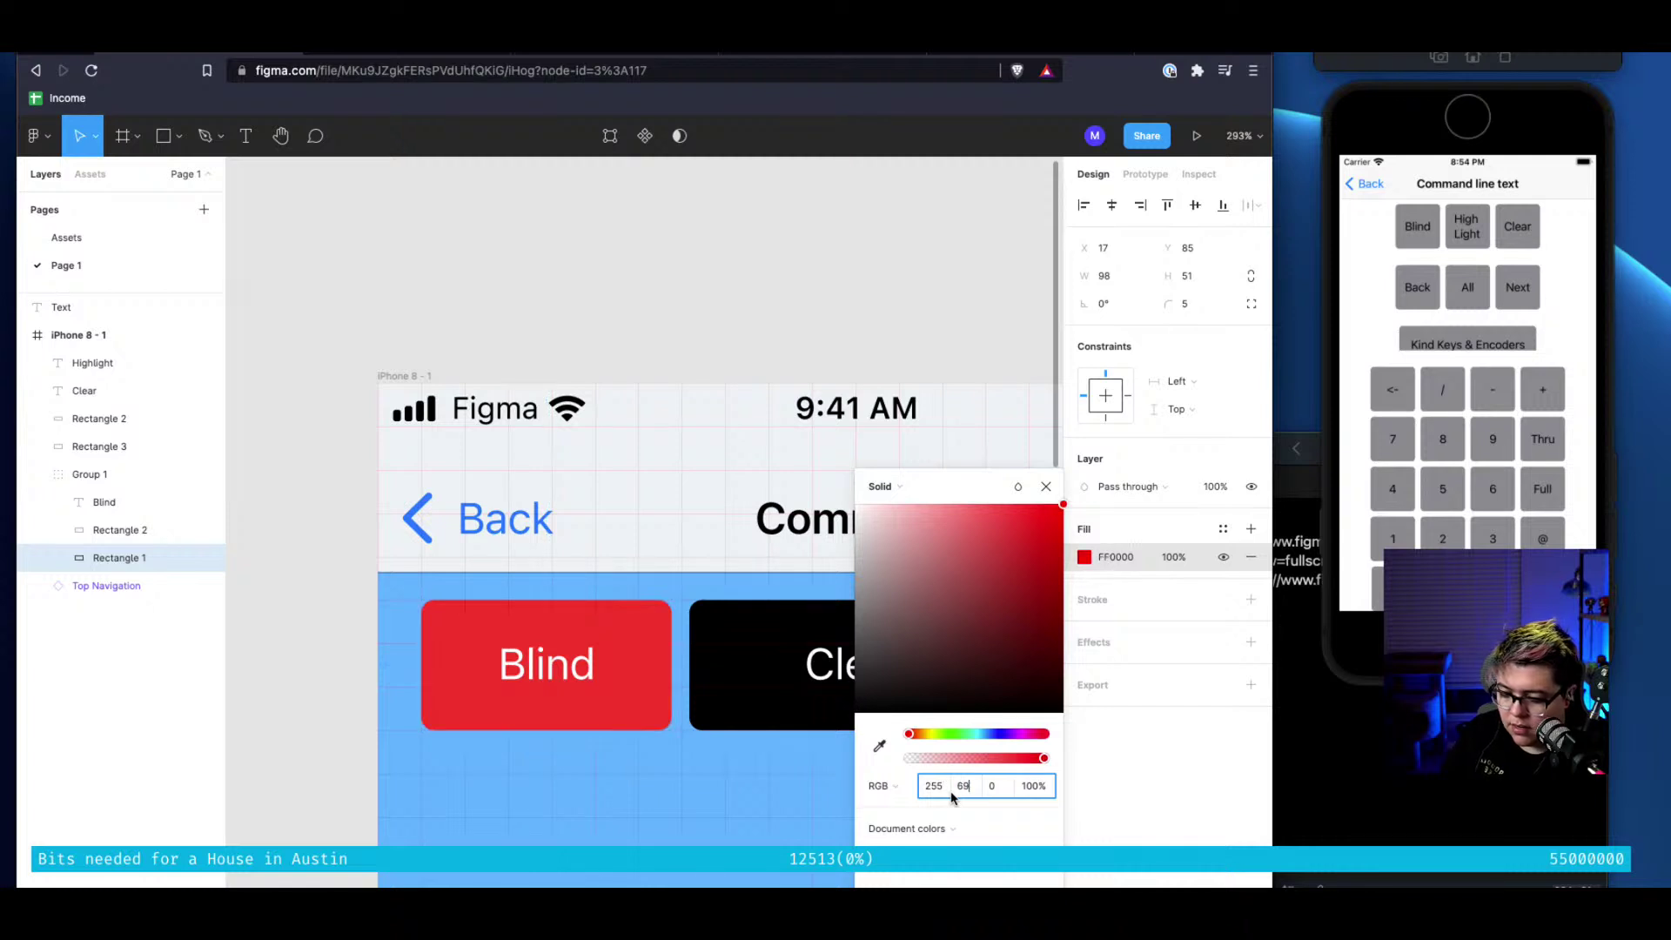
text(9)
key(Tab)
text(48)
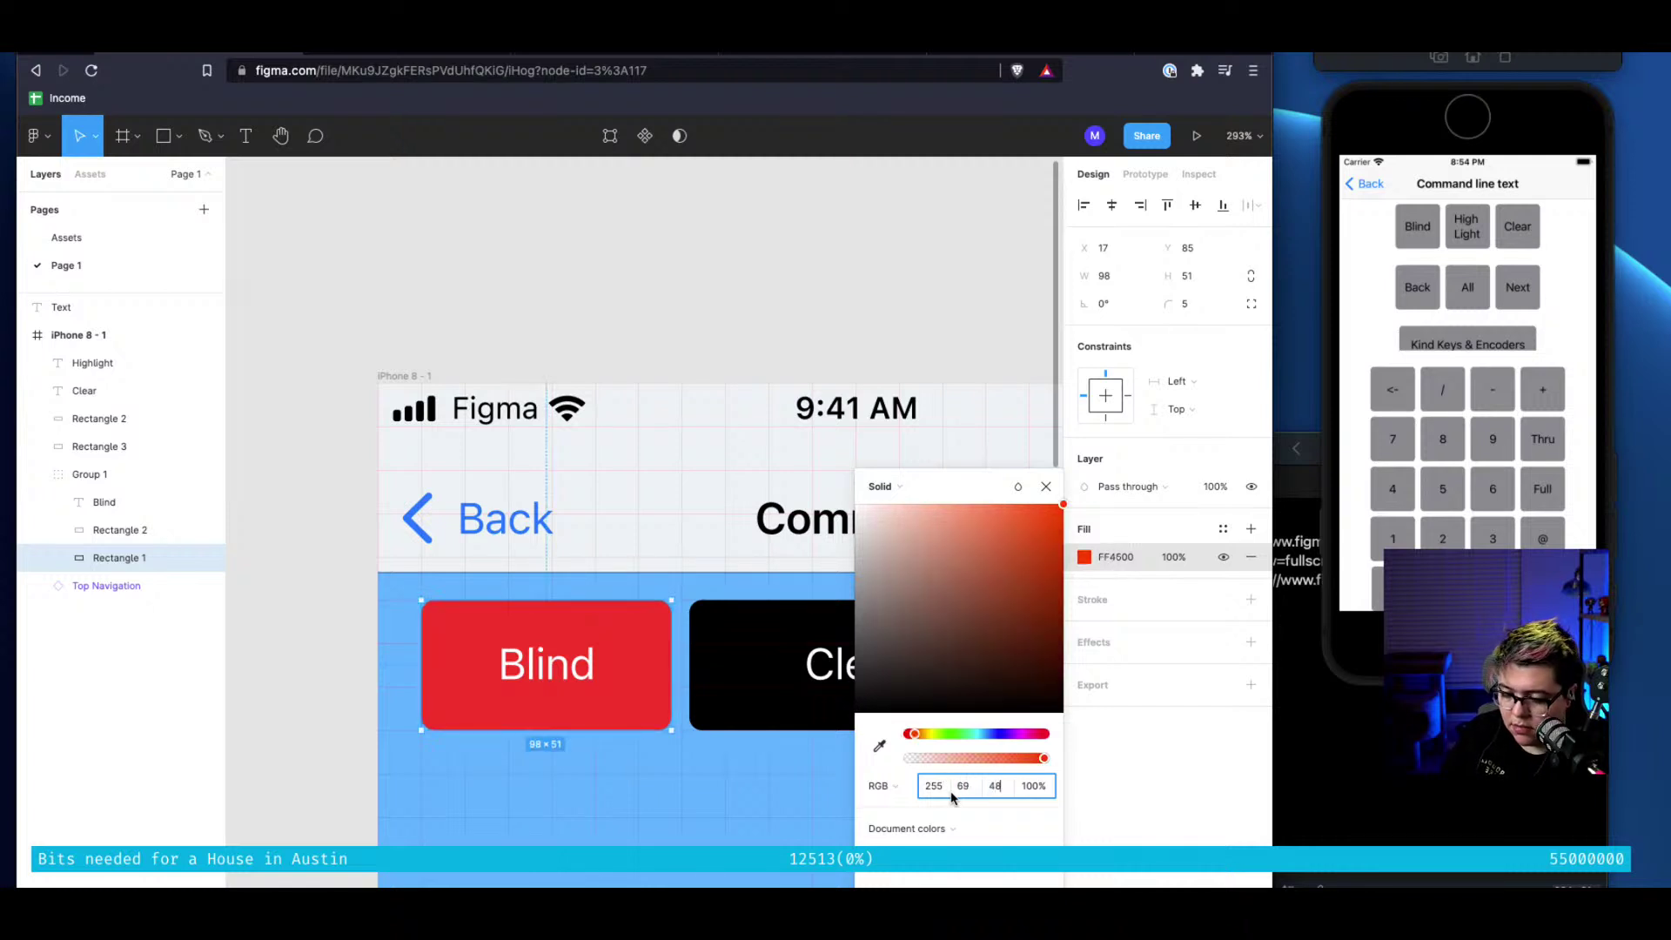
key(Return)
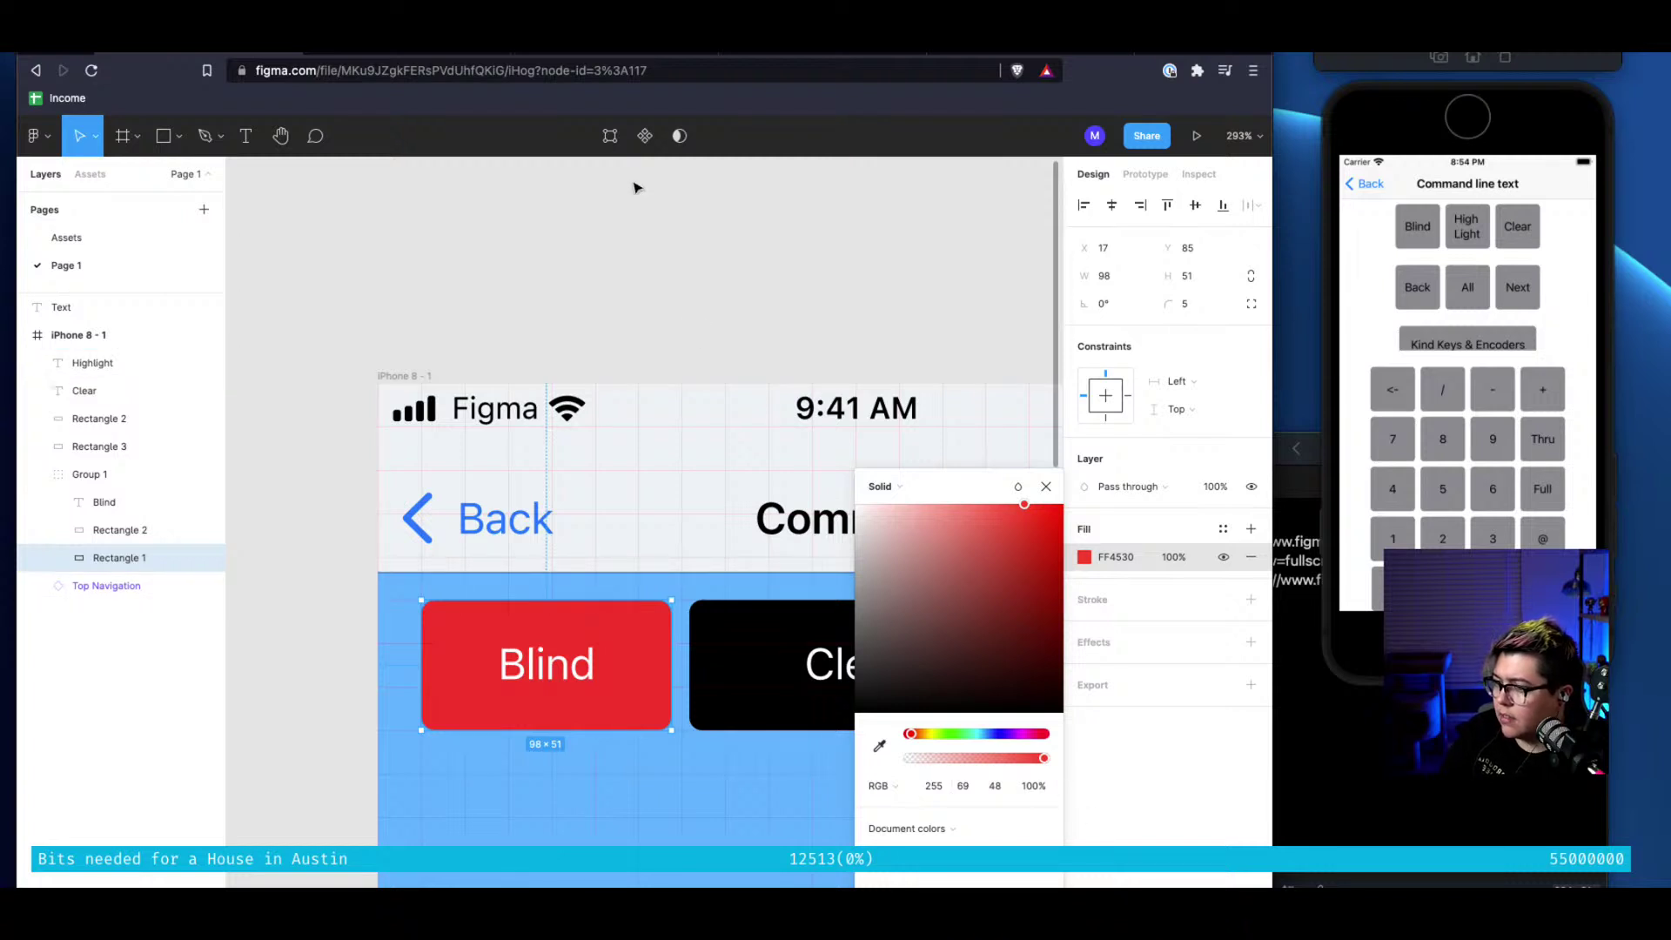
Recheck the SystemRed/Dark swatch in the iOS 15 UI Kit file, then set Rectangle 1's fill in iHog to FF453A
click(400, 55)
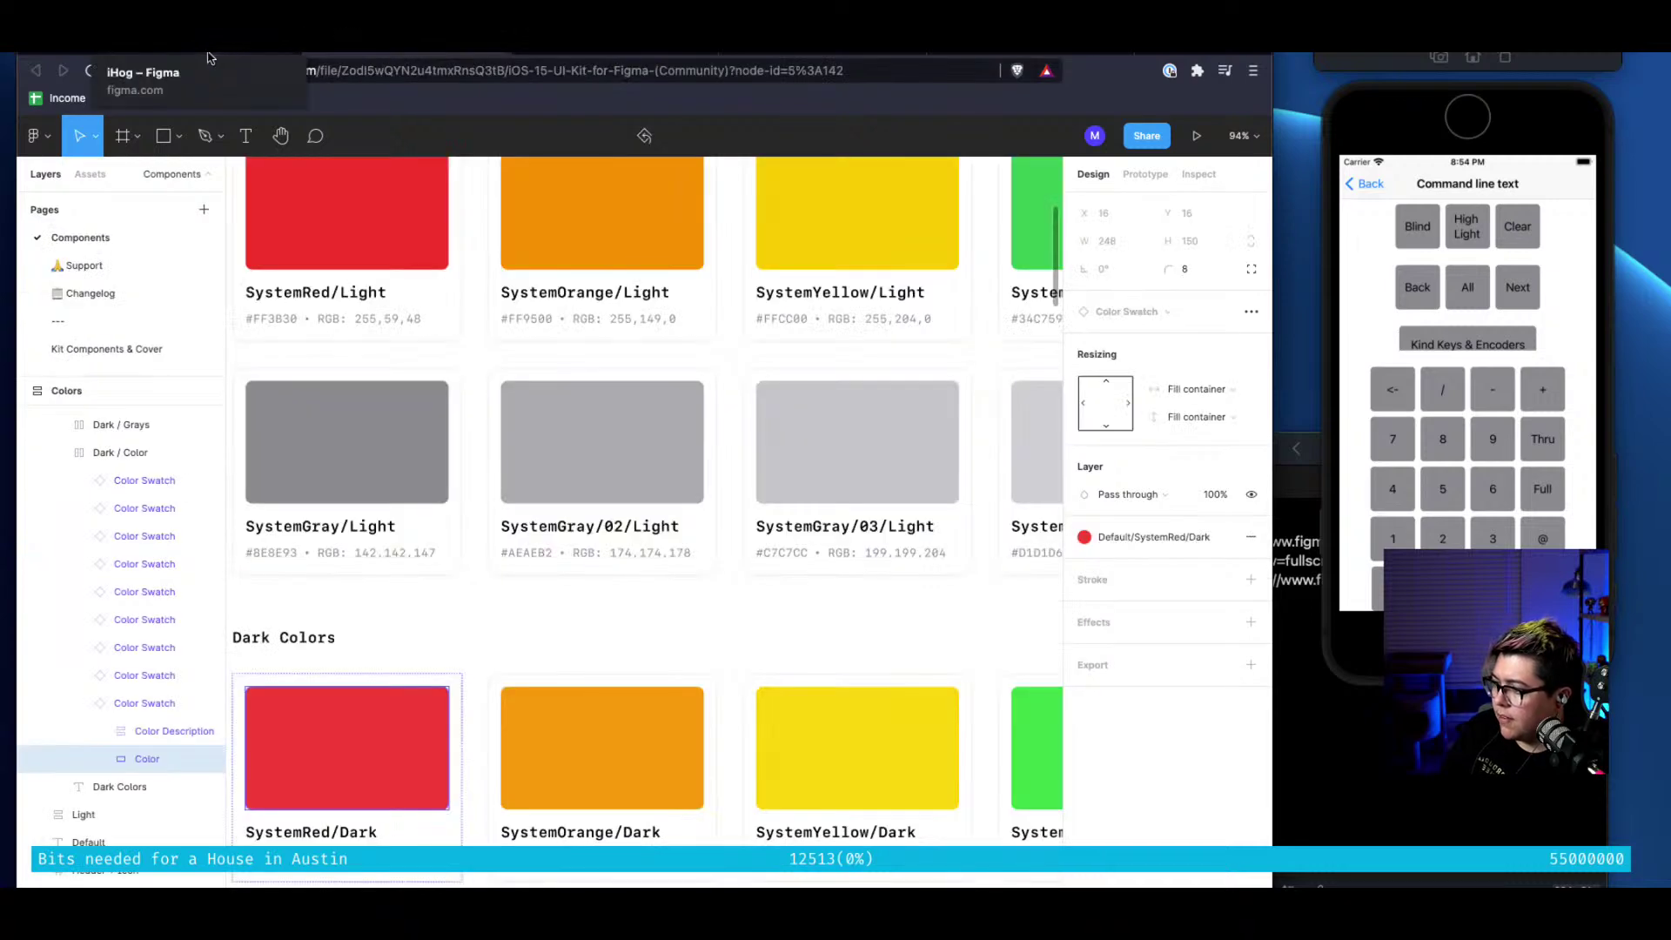
click(209, 57)
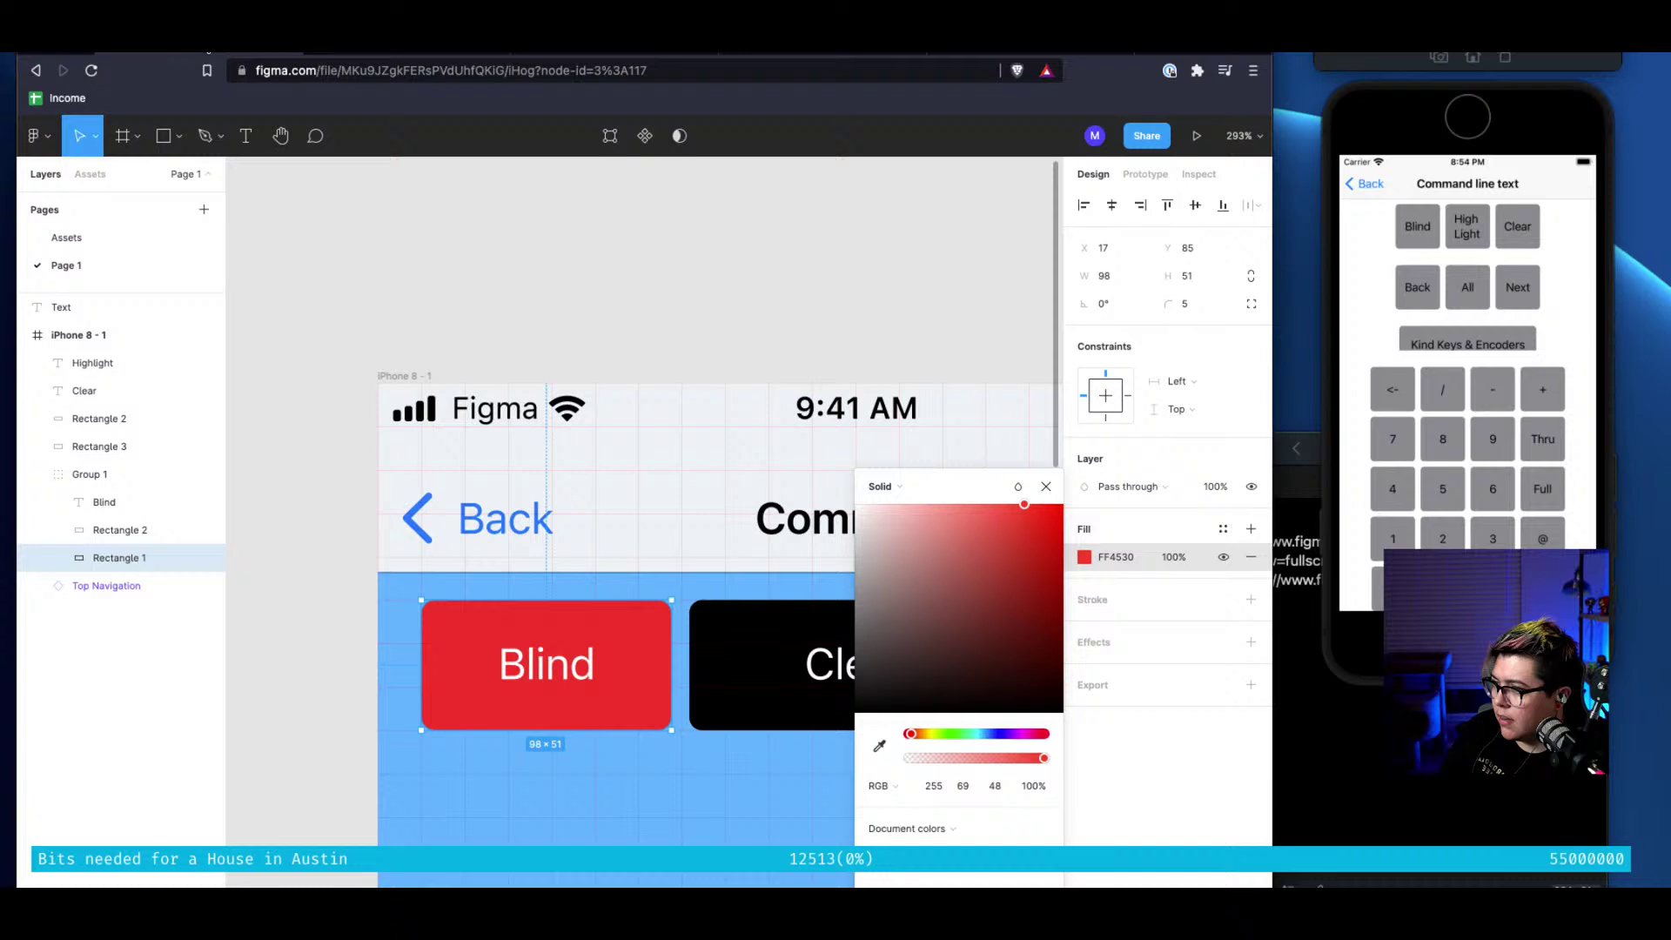
click(1117, 554)
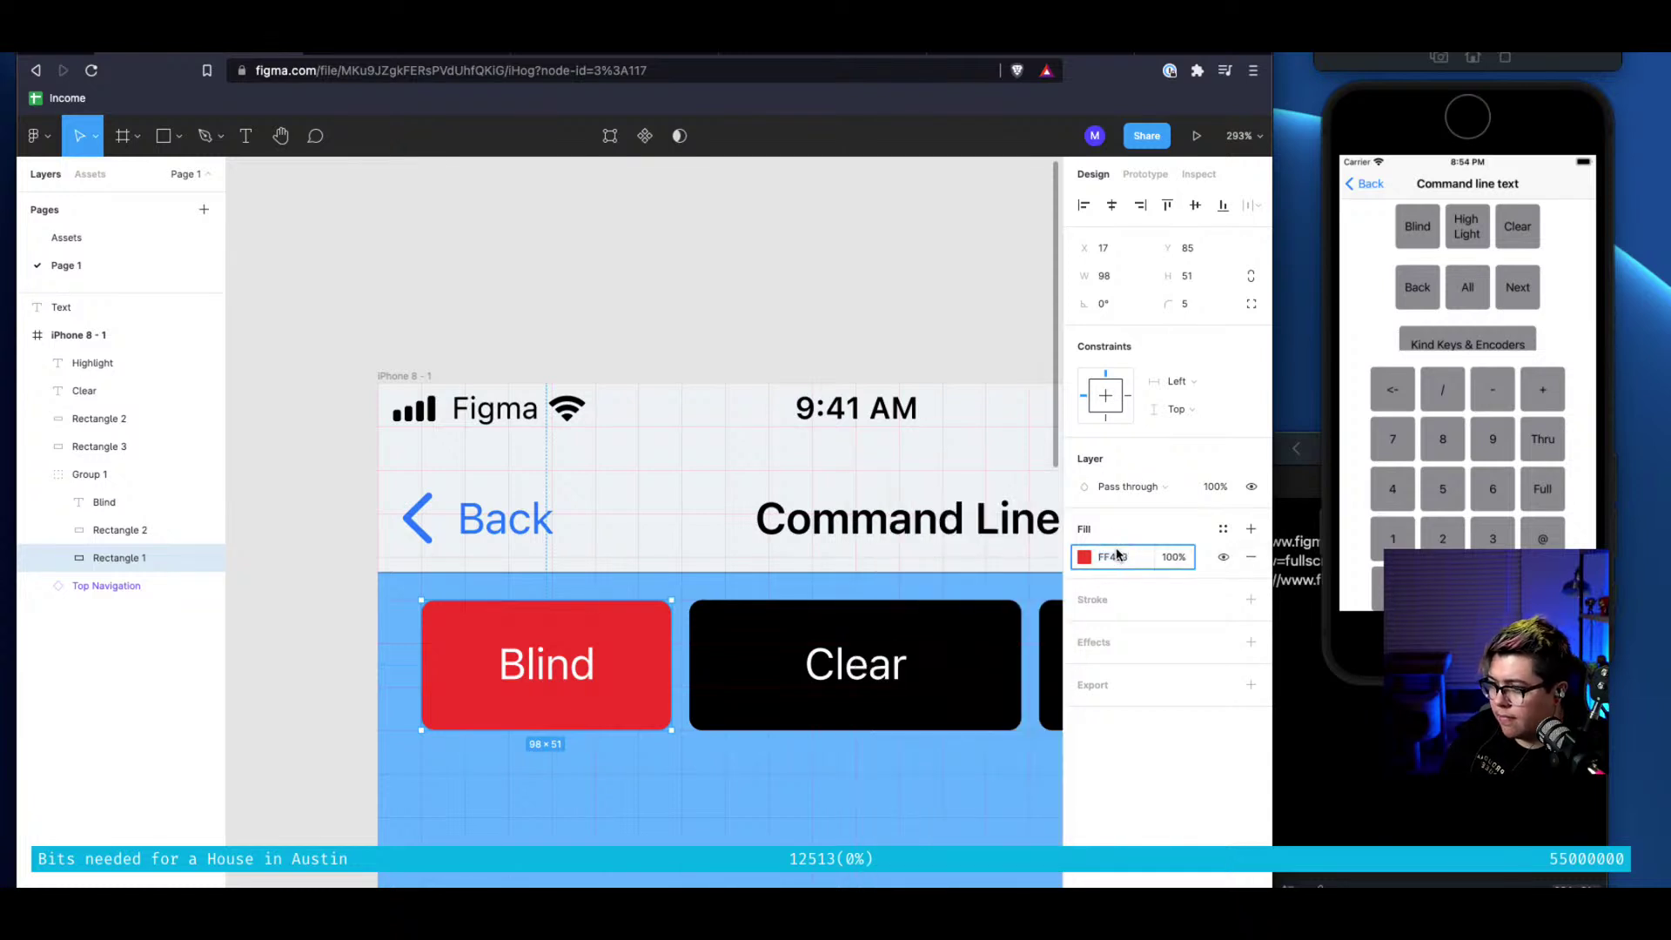
key(Return)
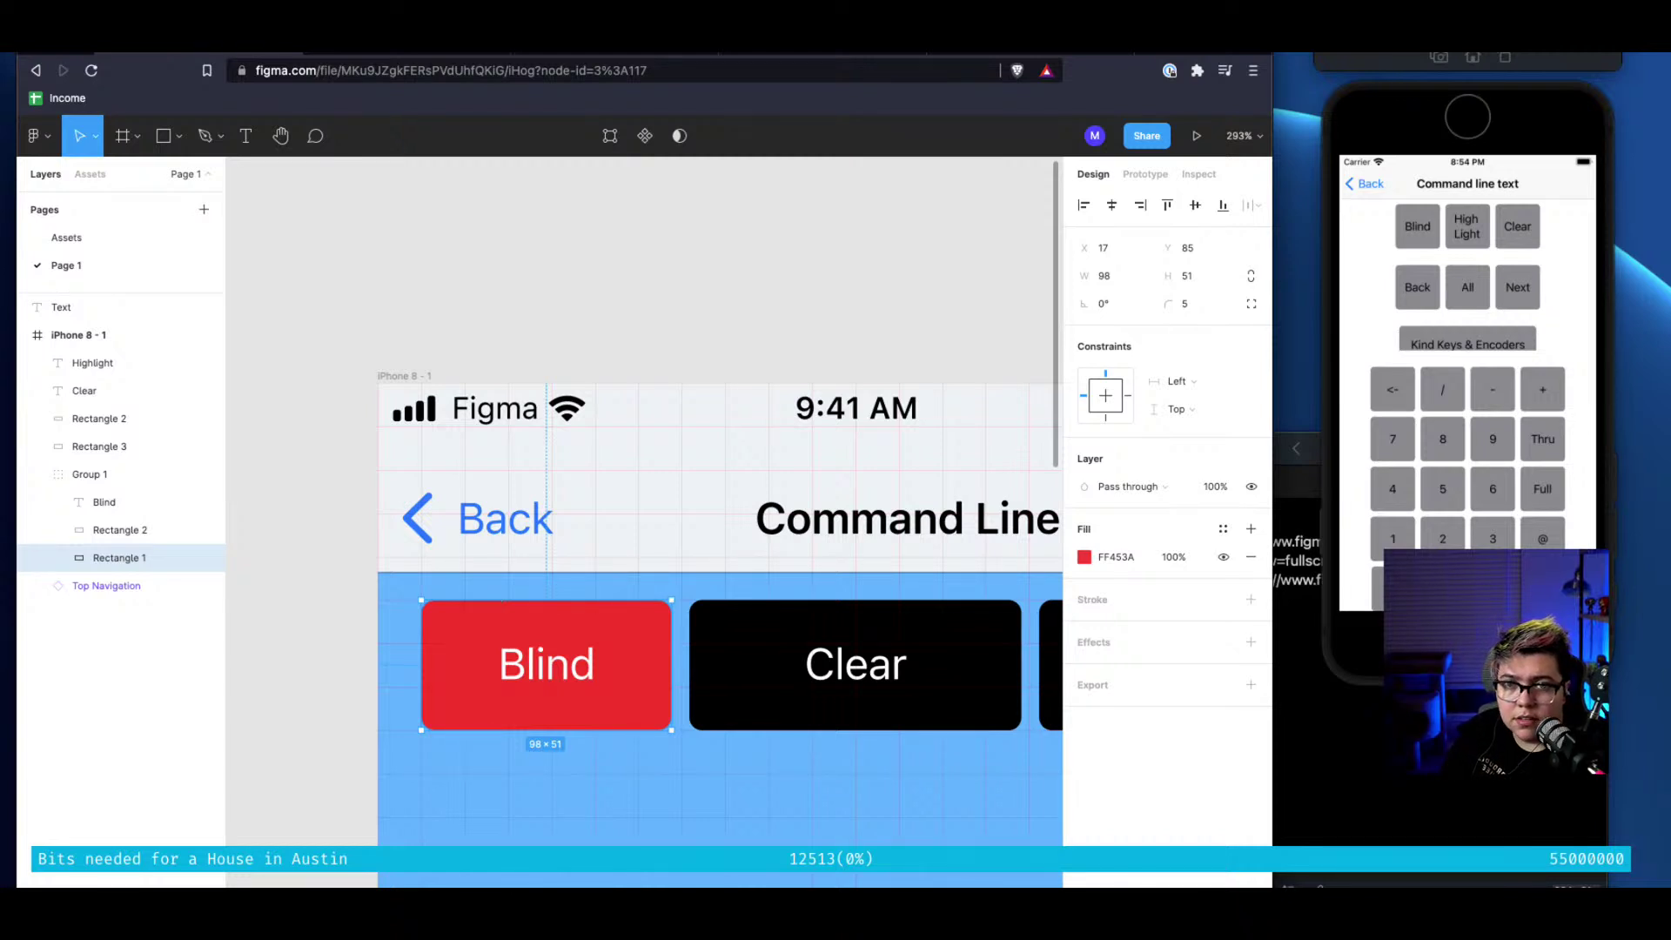
key(super+Tab)
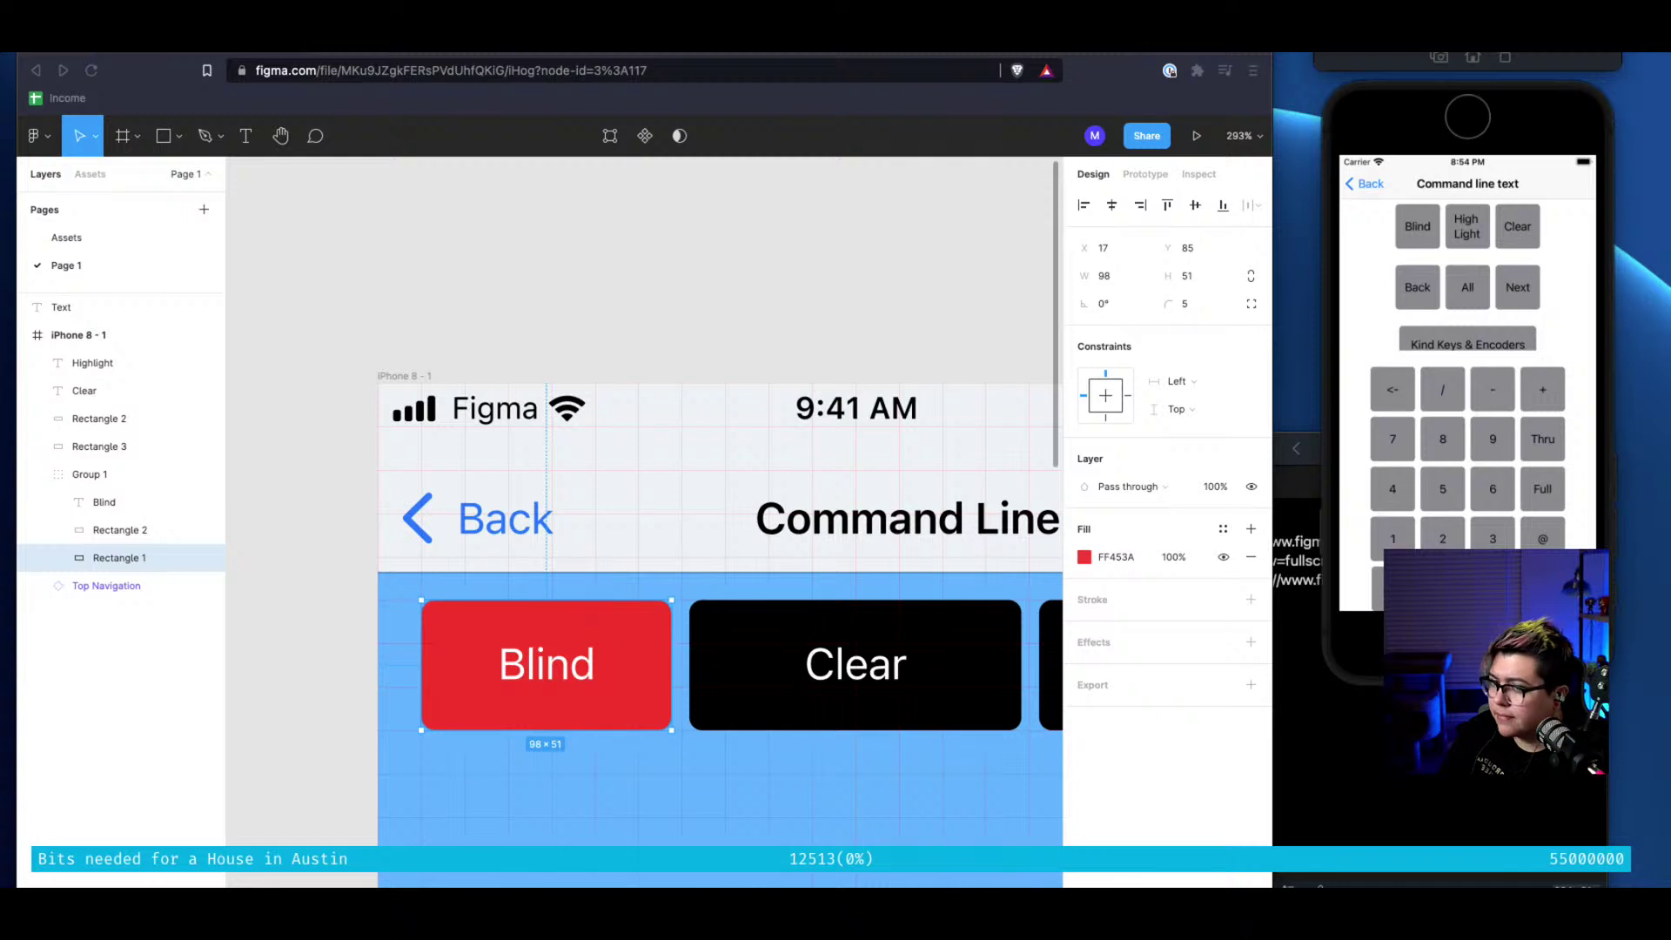
key(super+Tab)
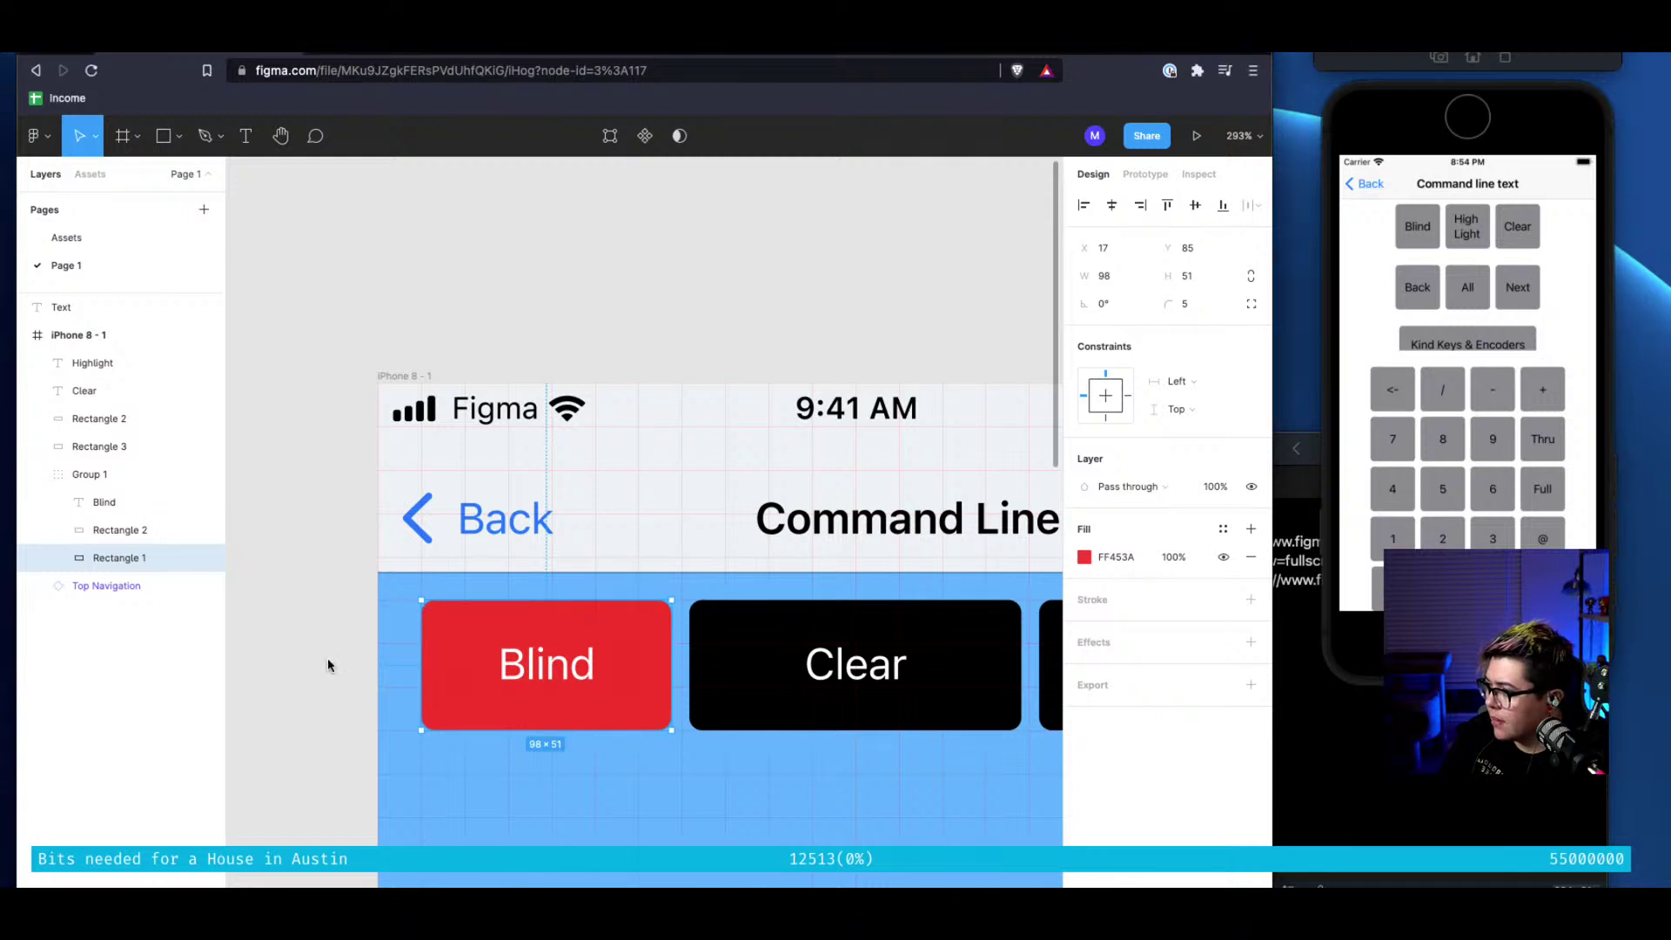
Duplicate the FF453A rectangle inside Group 1 and fill the original Rectangle 1 beneath it with black 000000
key(ctrl+d)
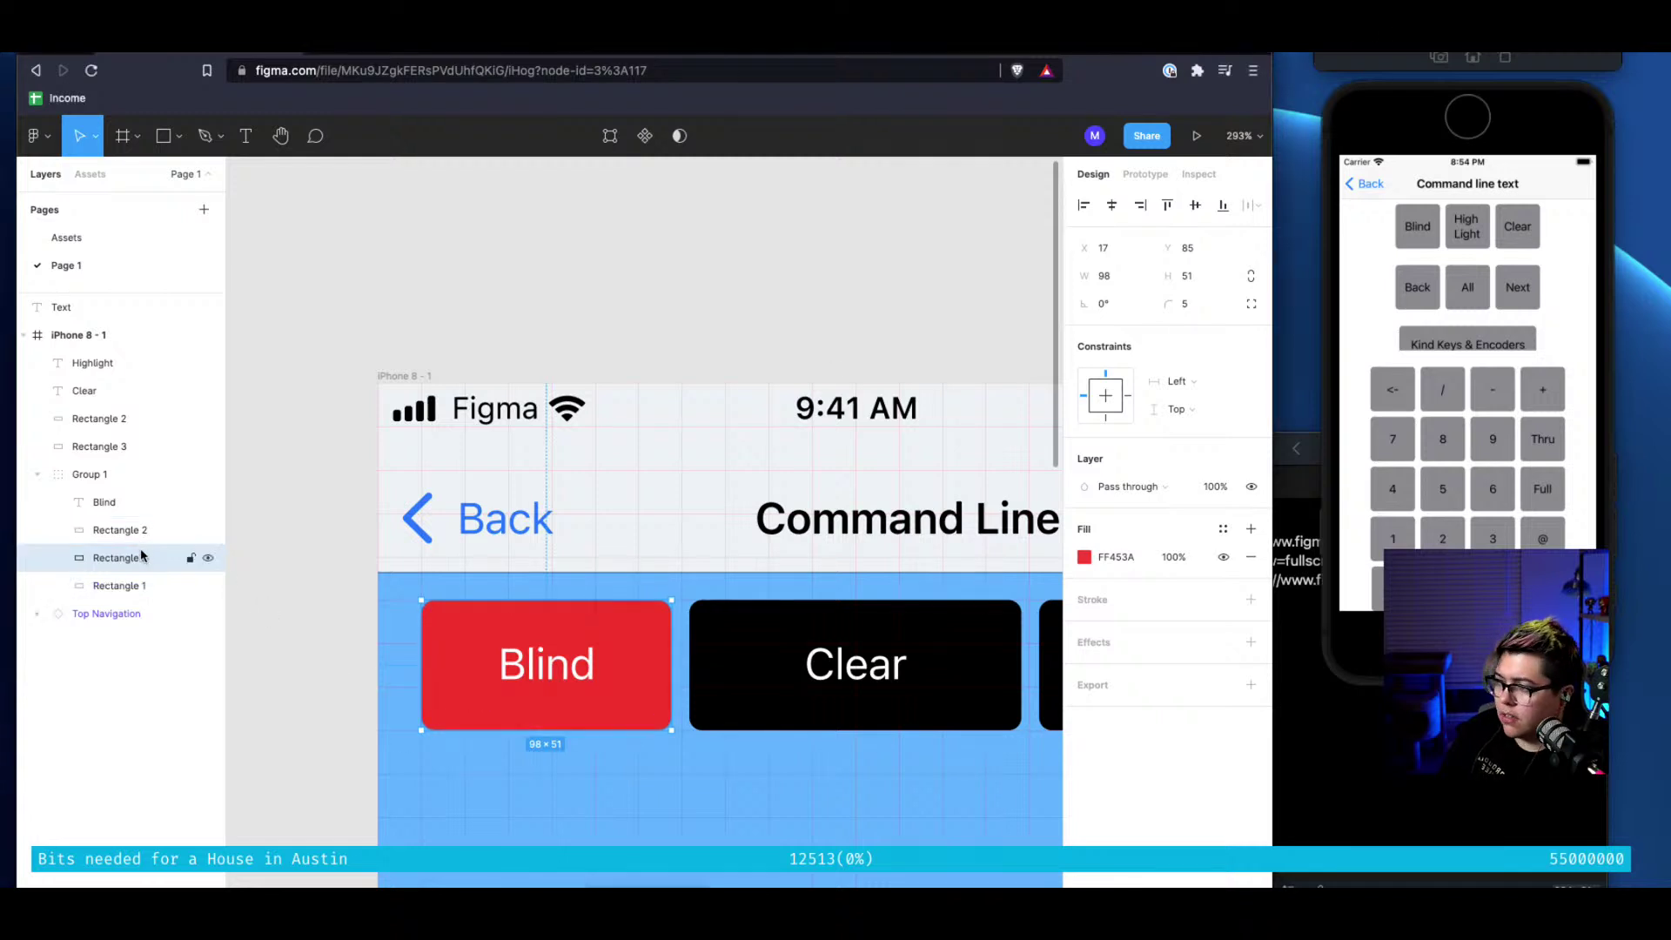
click(118, 594)
click(1083, 557)
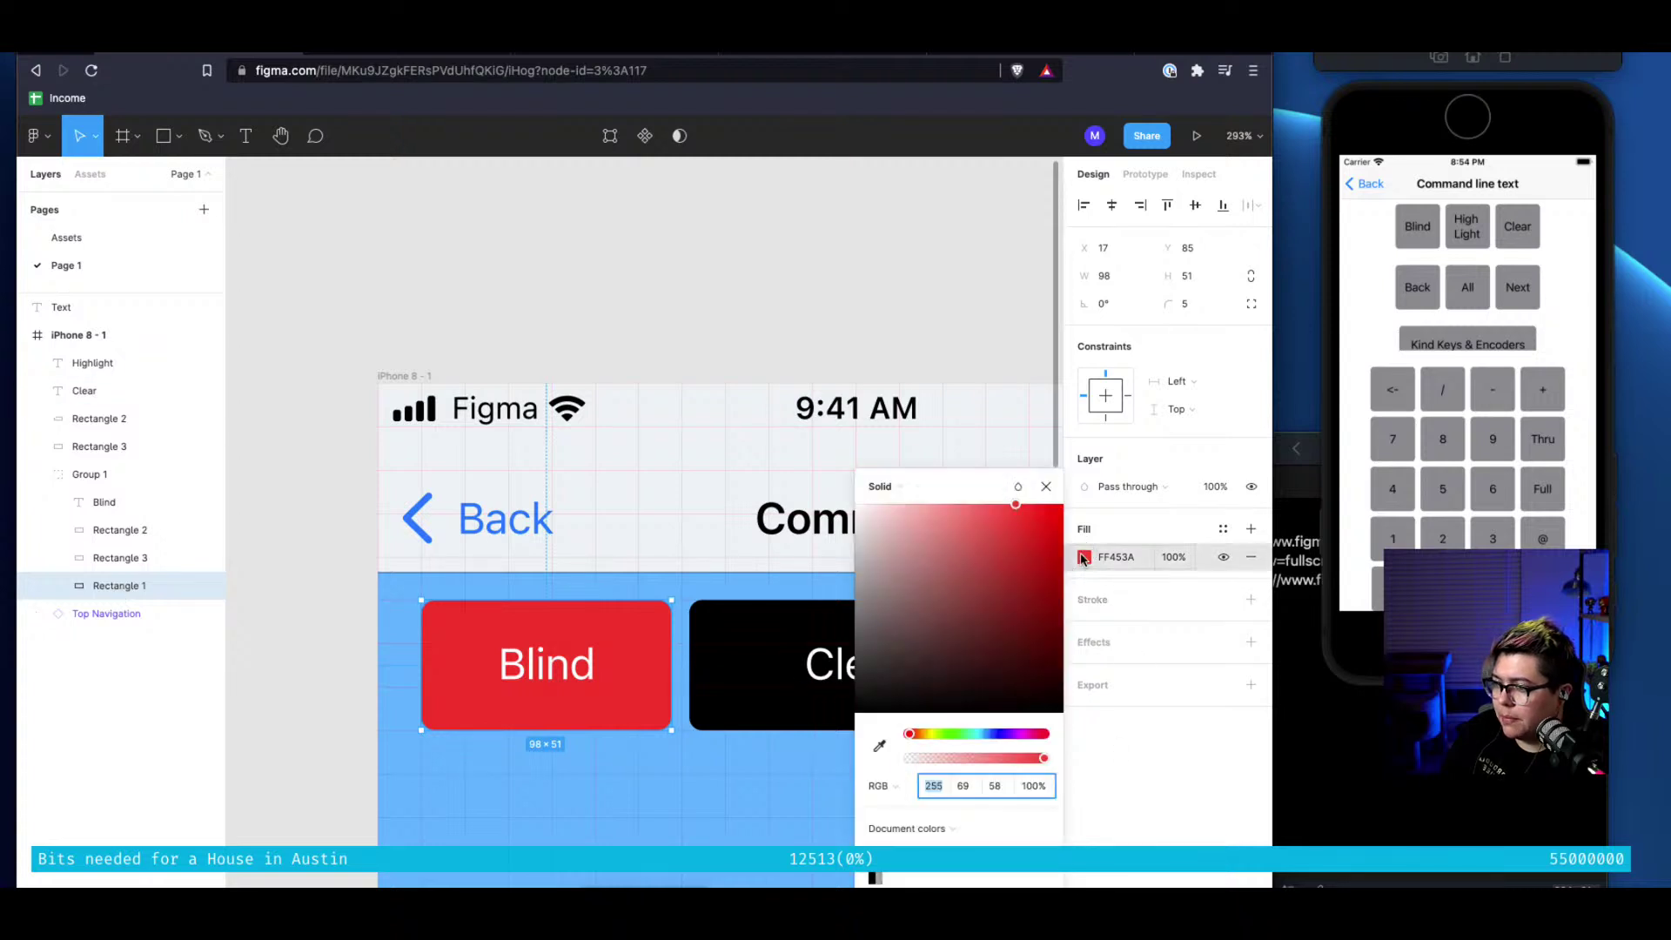
click(1083, 557)
click(1093, 563)
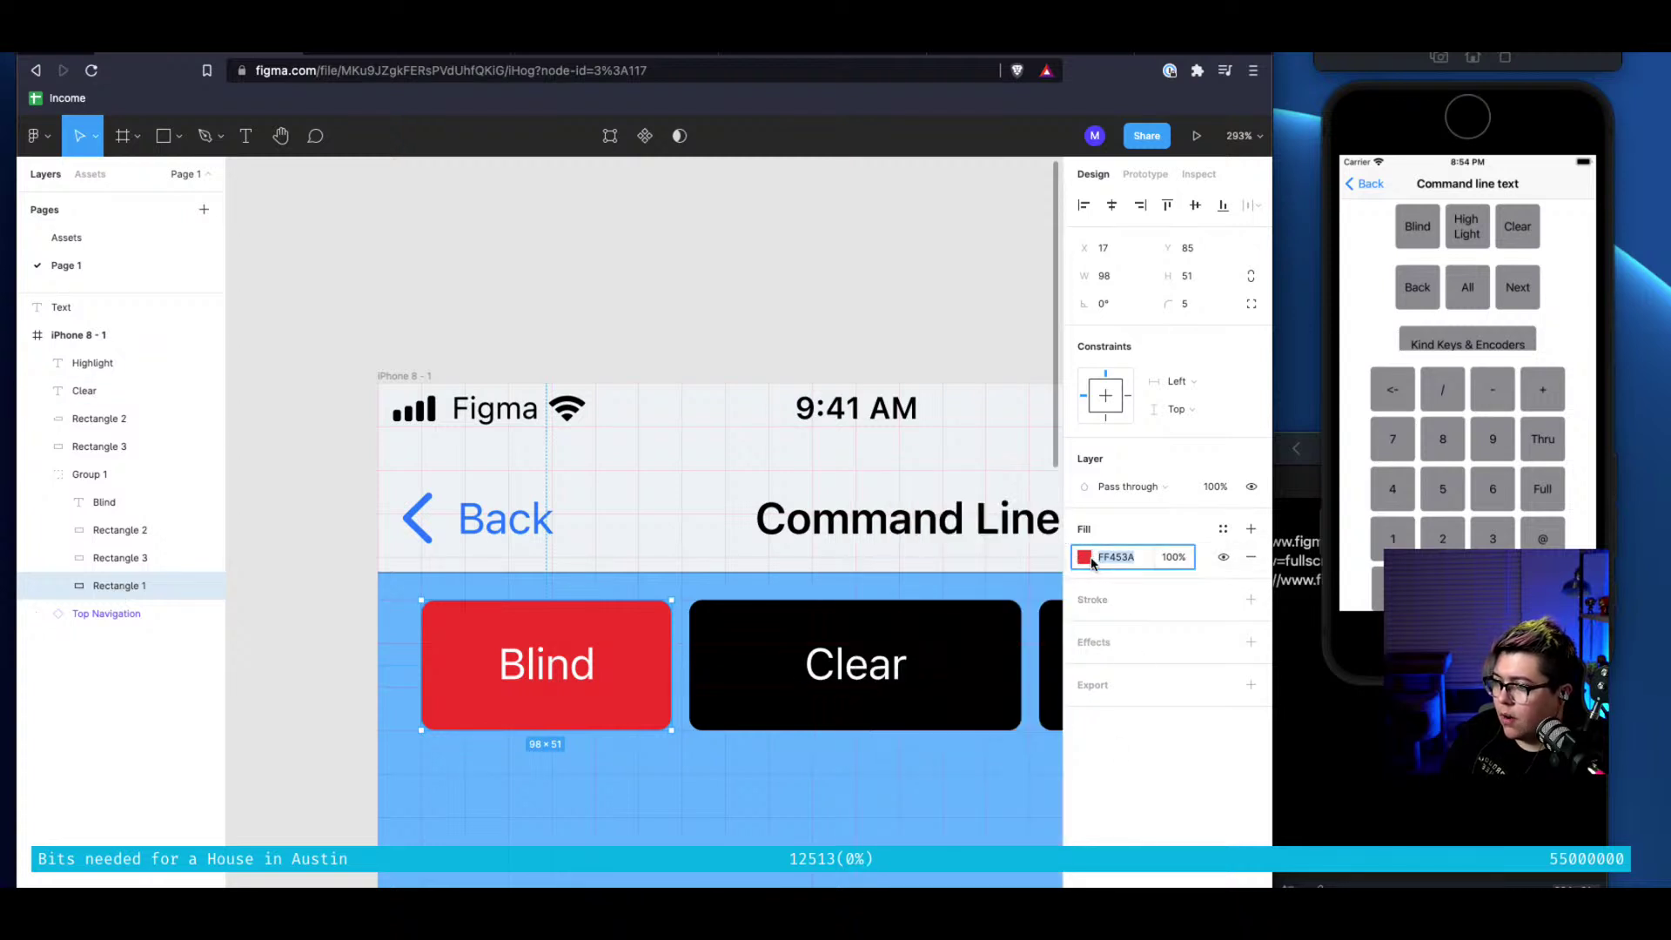
click(1091, 563)
drag(999, 679, 1090, 731)
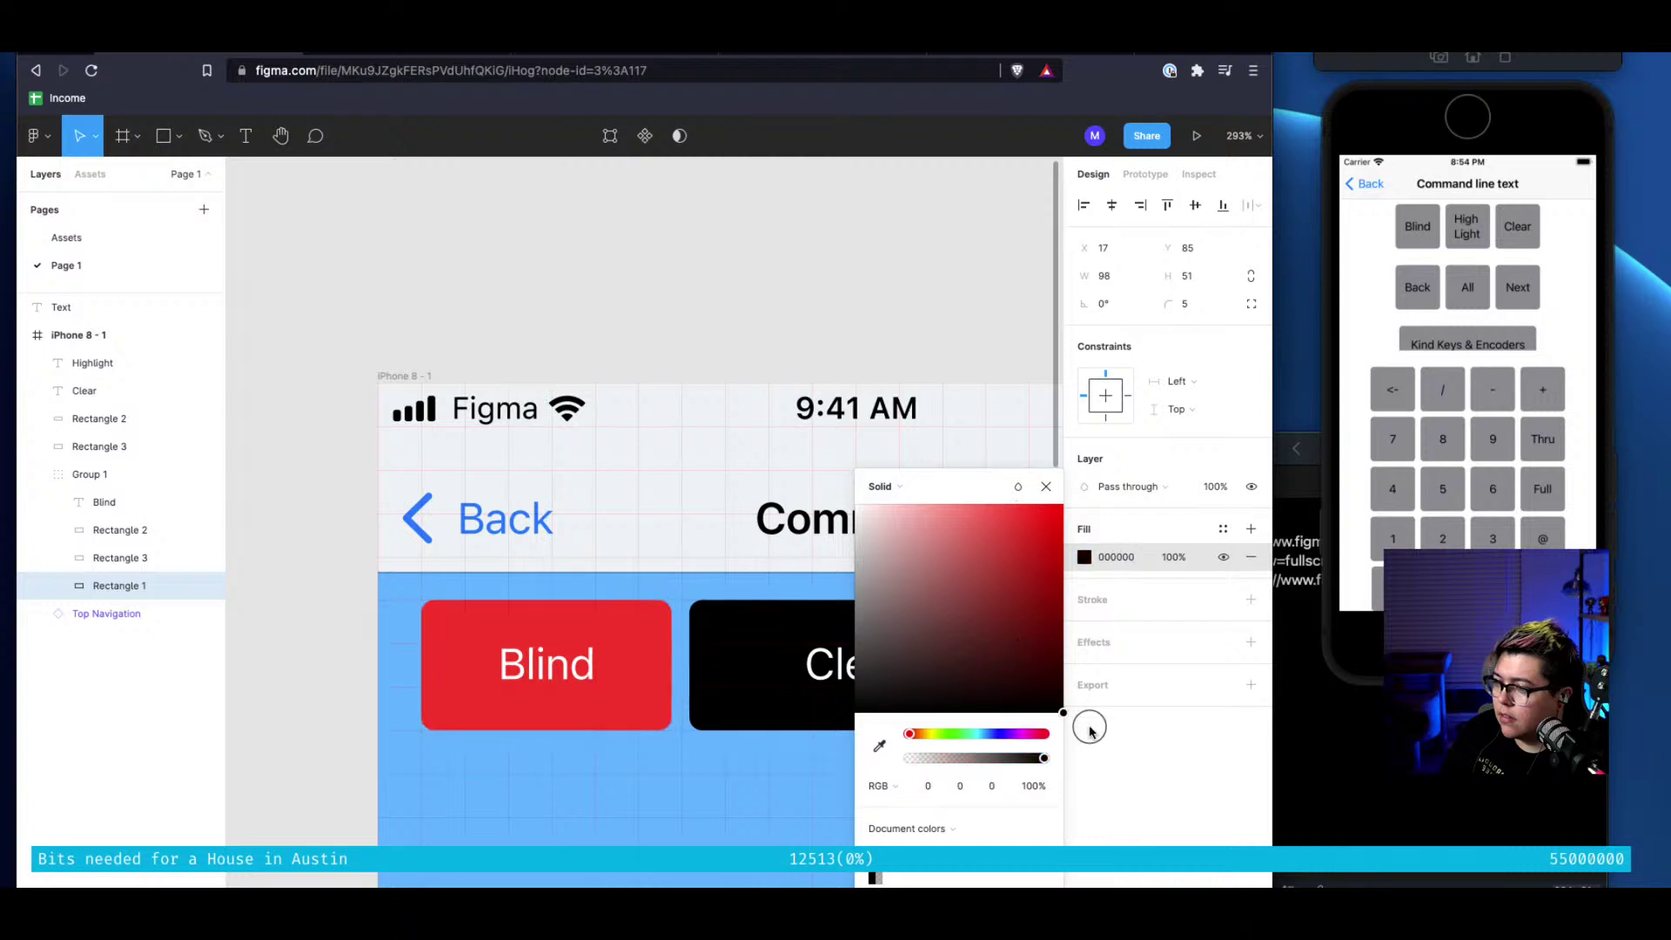
click(1190, 771)
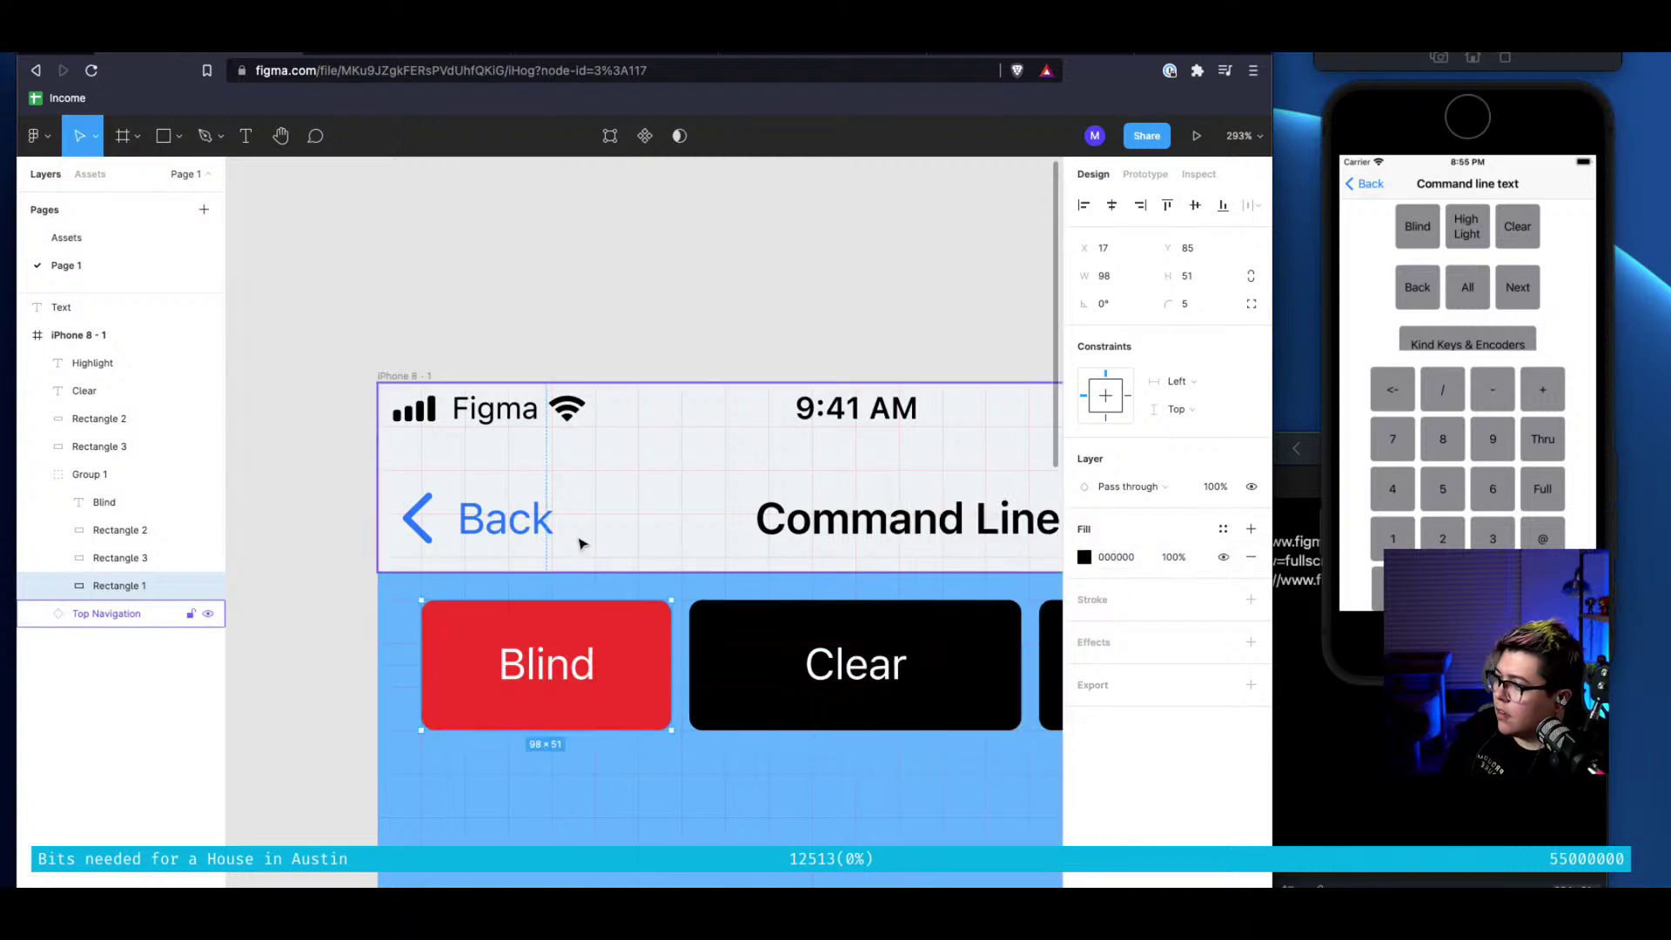
Hide the duplicate Rectangle 3 in the Blind button's group and select Rectangle 2
click(137, 531)
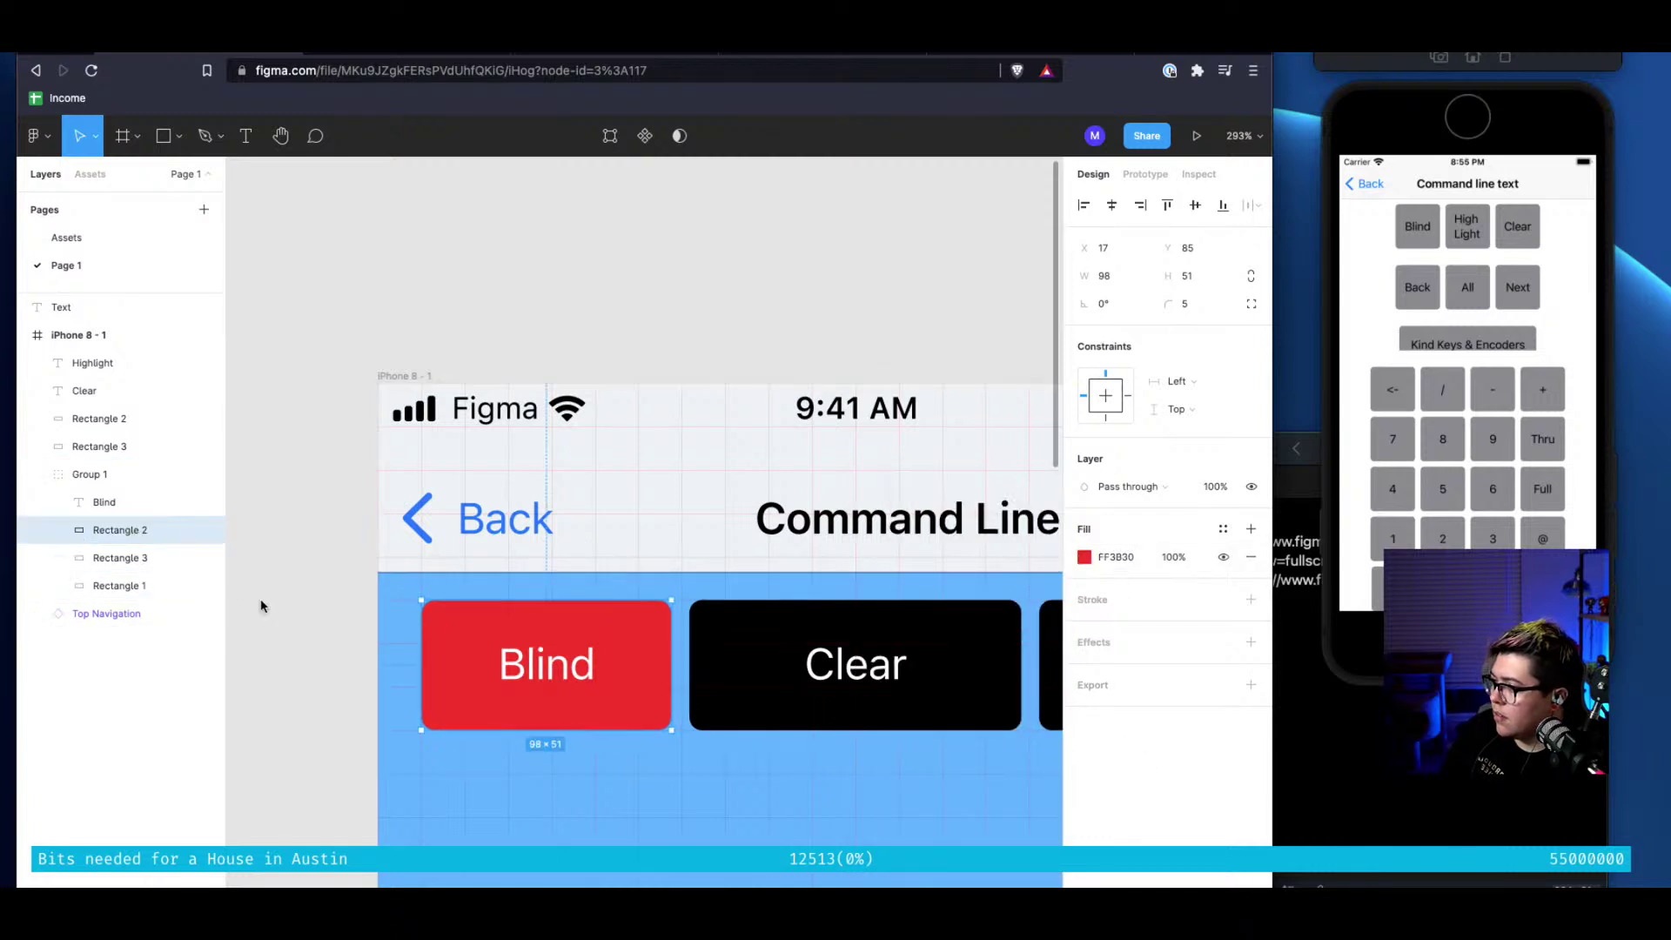
click(219, 562)
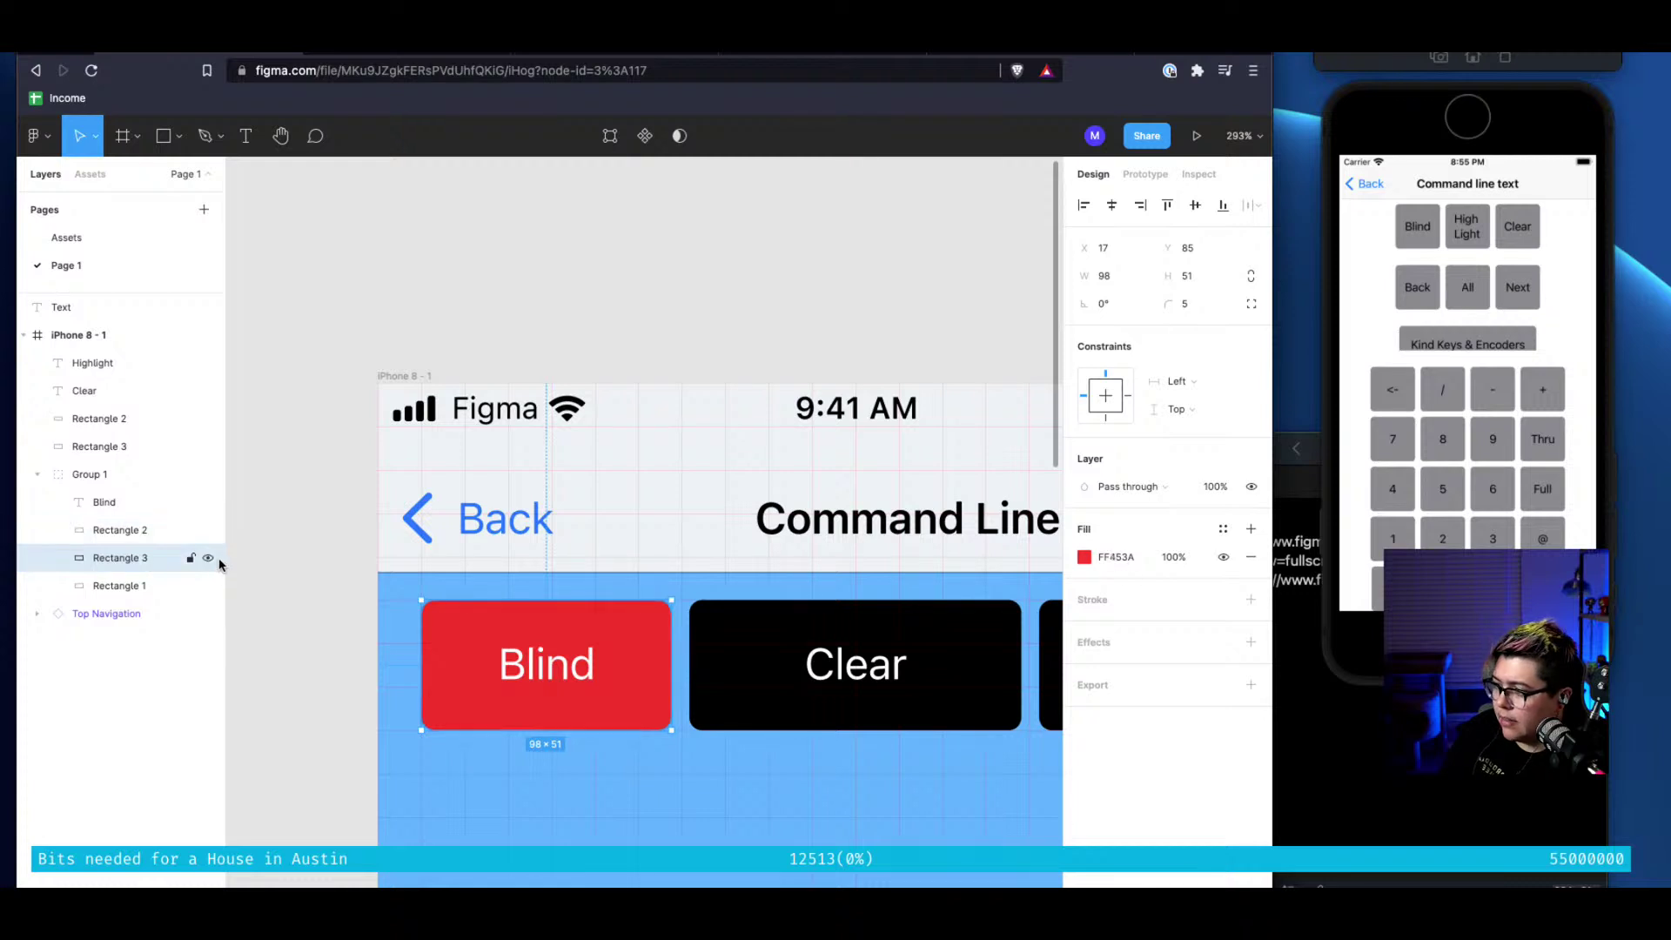
click(208, 557)
click(148, 529)
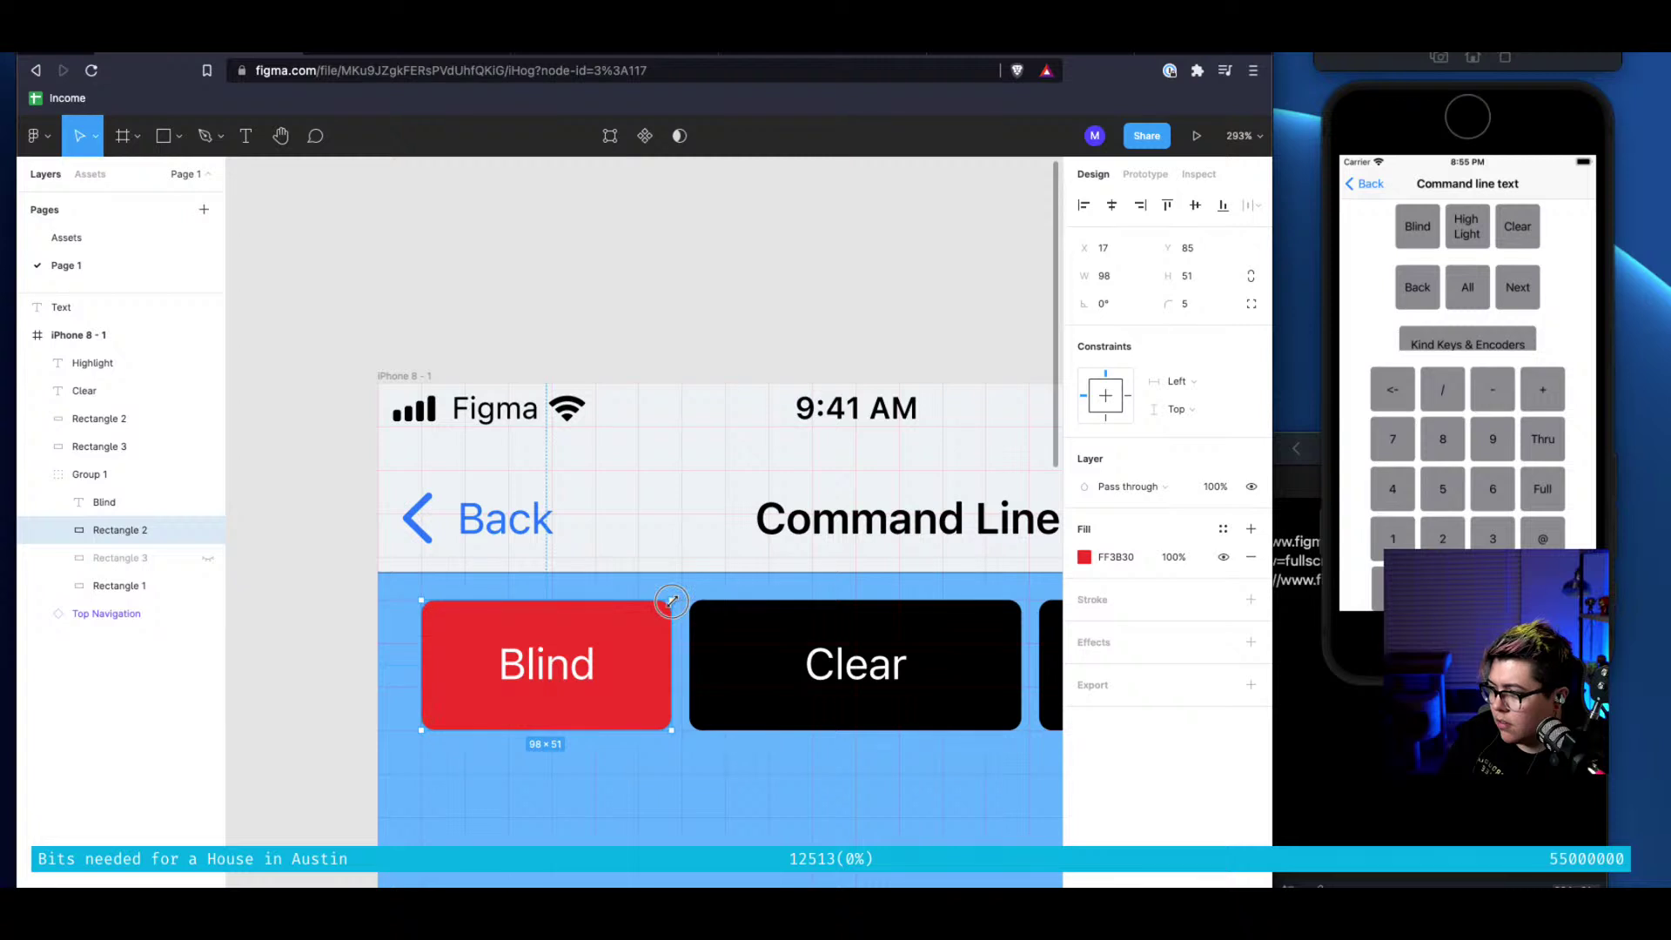
Shrink Rectangle 2 to 75 × 39 and center it over the black rectangle at X 29, Y 91
drag(671, 601, 588, 630)
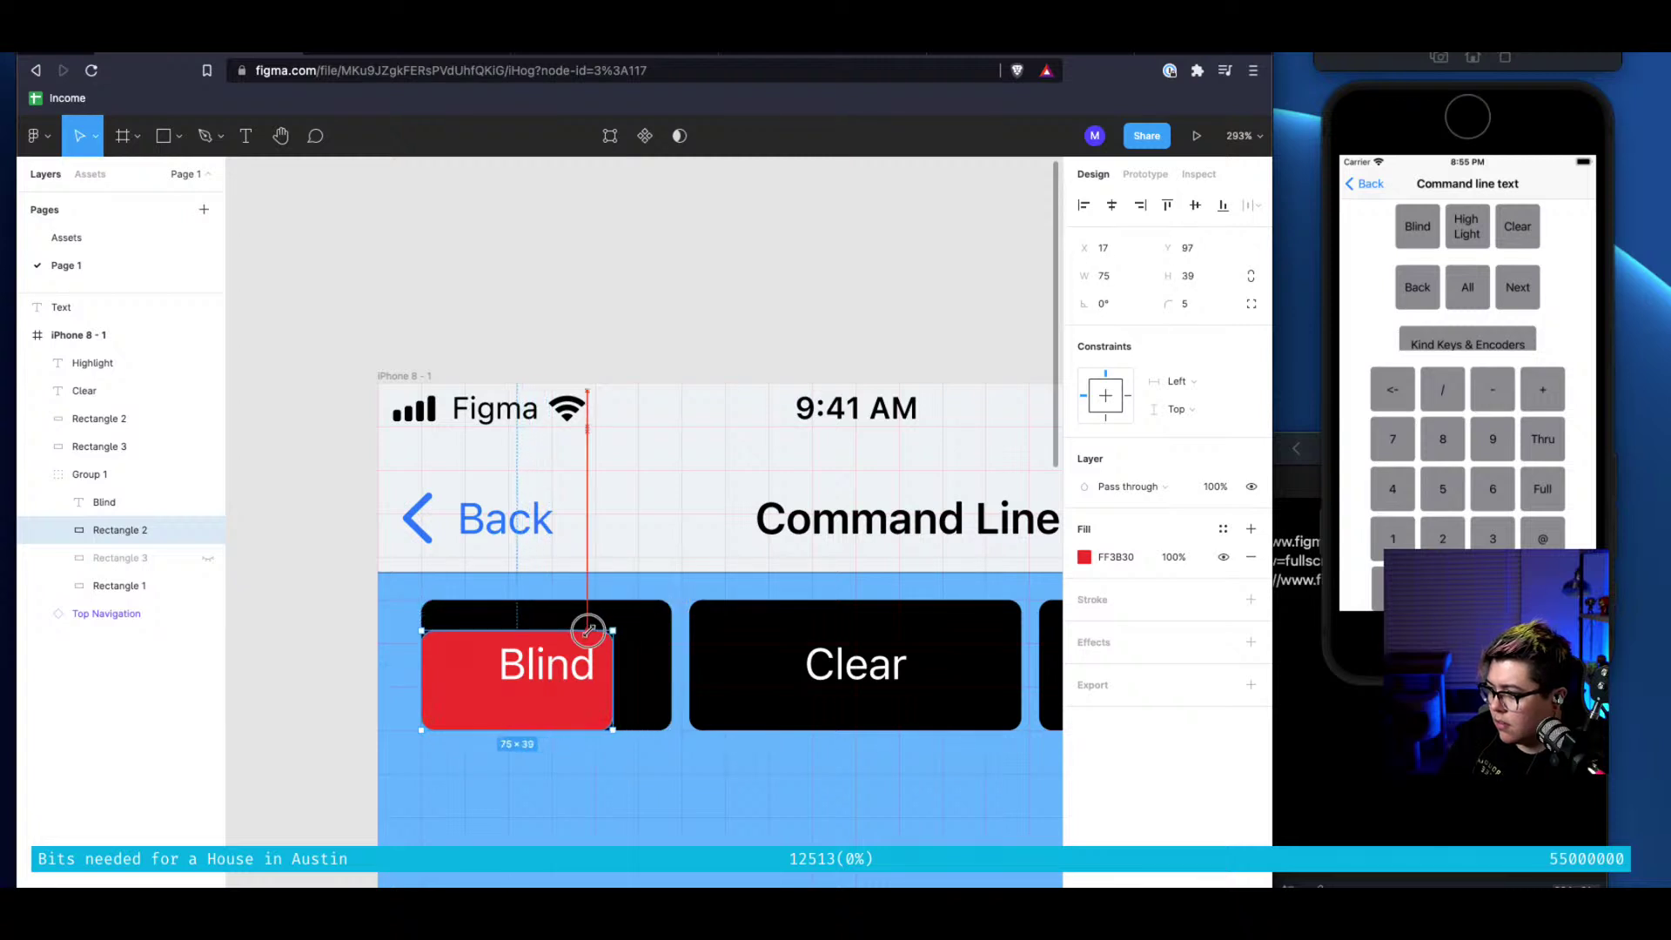
mouse_move(494, 666)
mouse_down()
mouse_move(569, 645)
mouse_move(514, 657)
mouse_up()
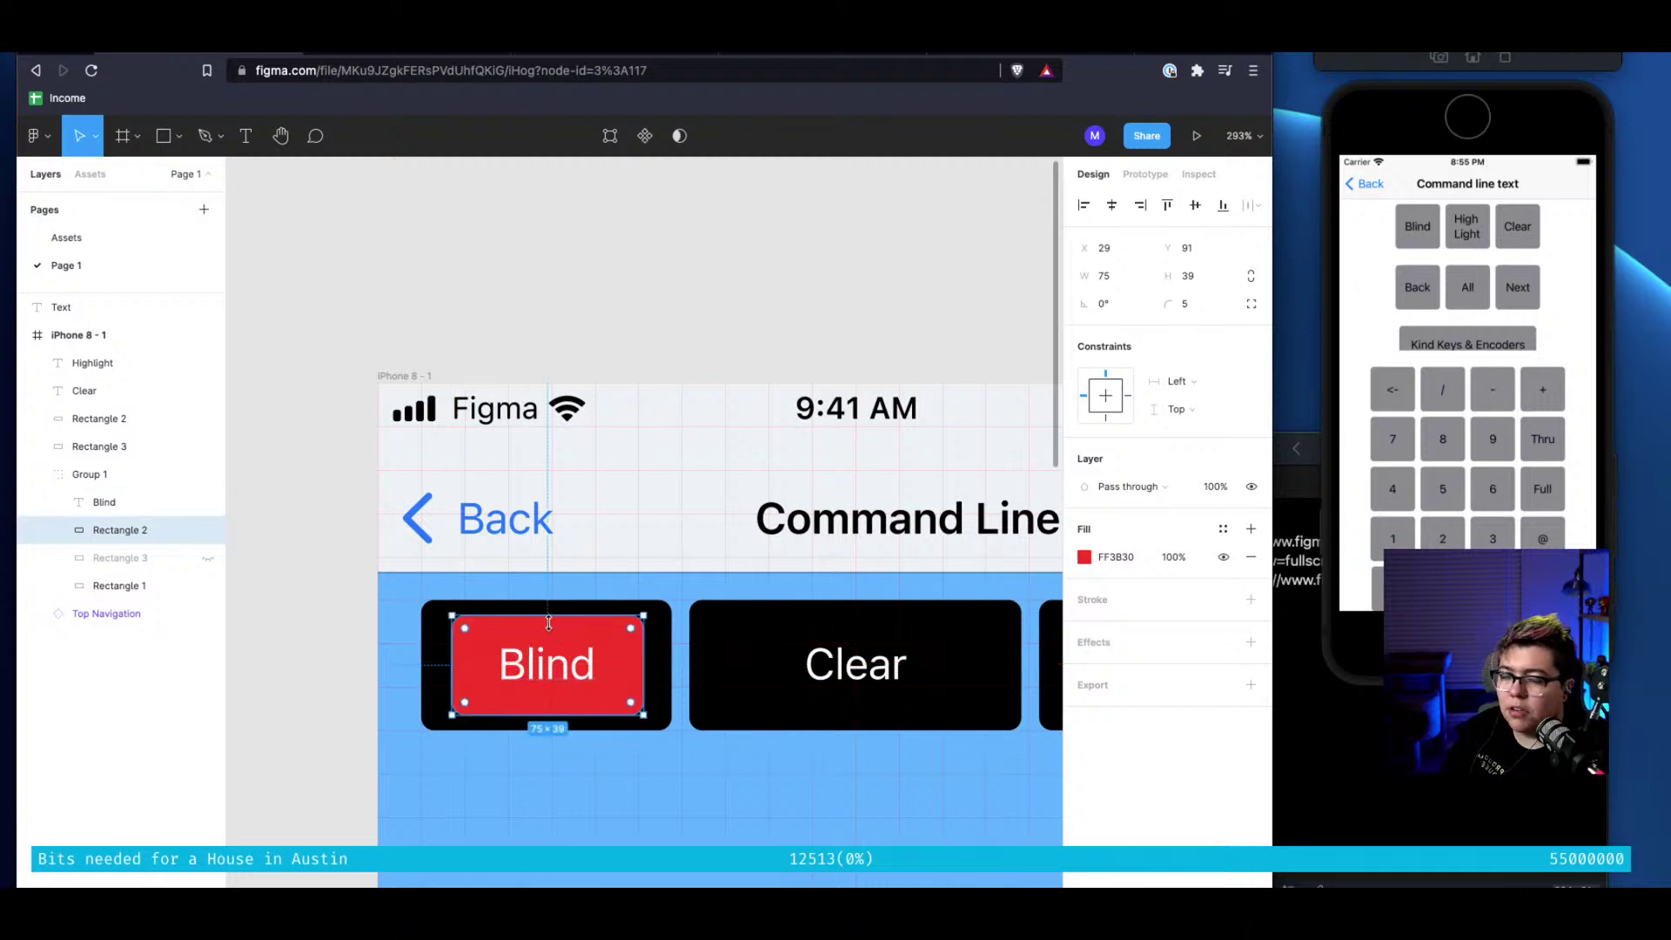
scroll(548, 622, up, 1)
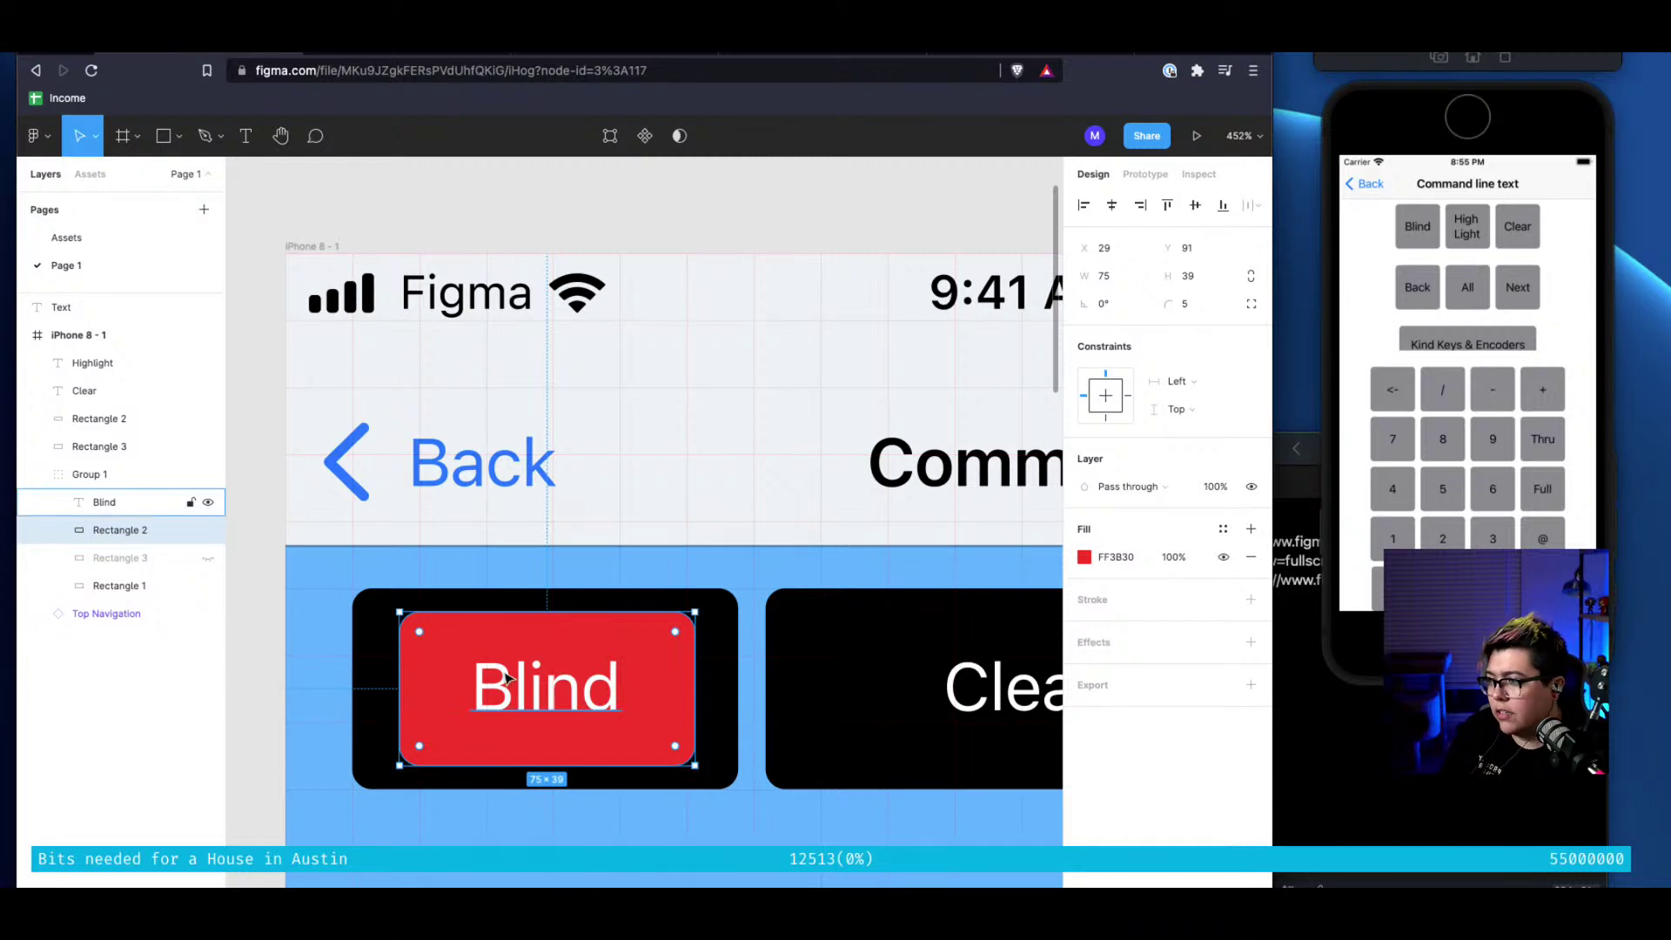
Lower the opacity of Rectangle 2's FF3B30 fill gradually to 55%, comparing shades behind the Blind label
click(1172, 556)
key(Down)
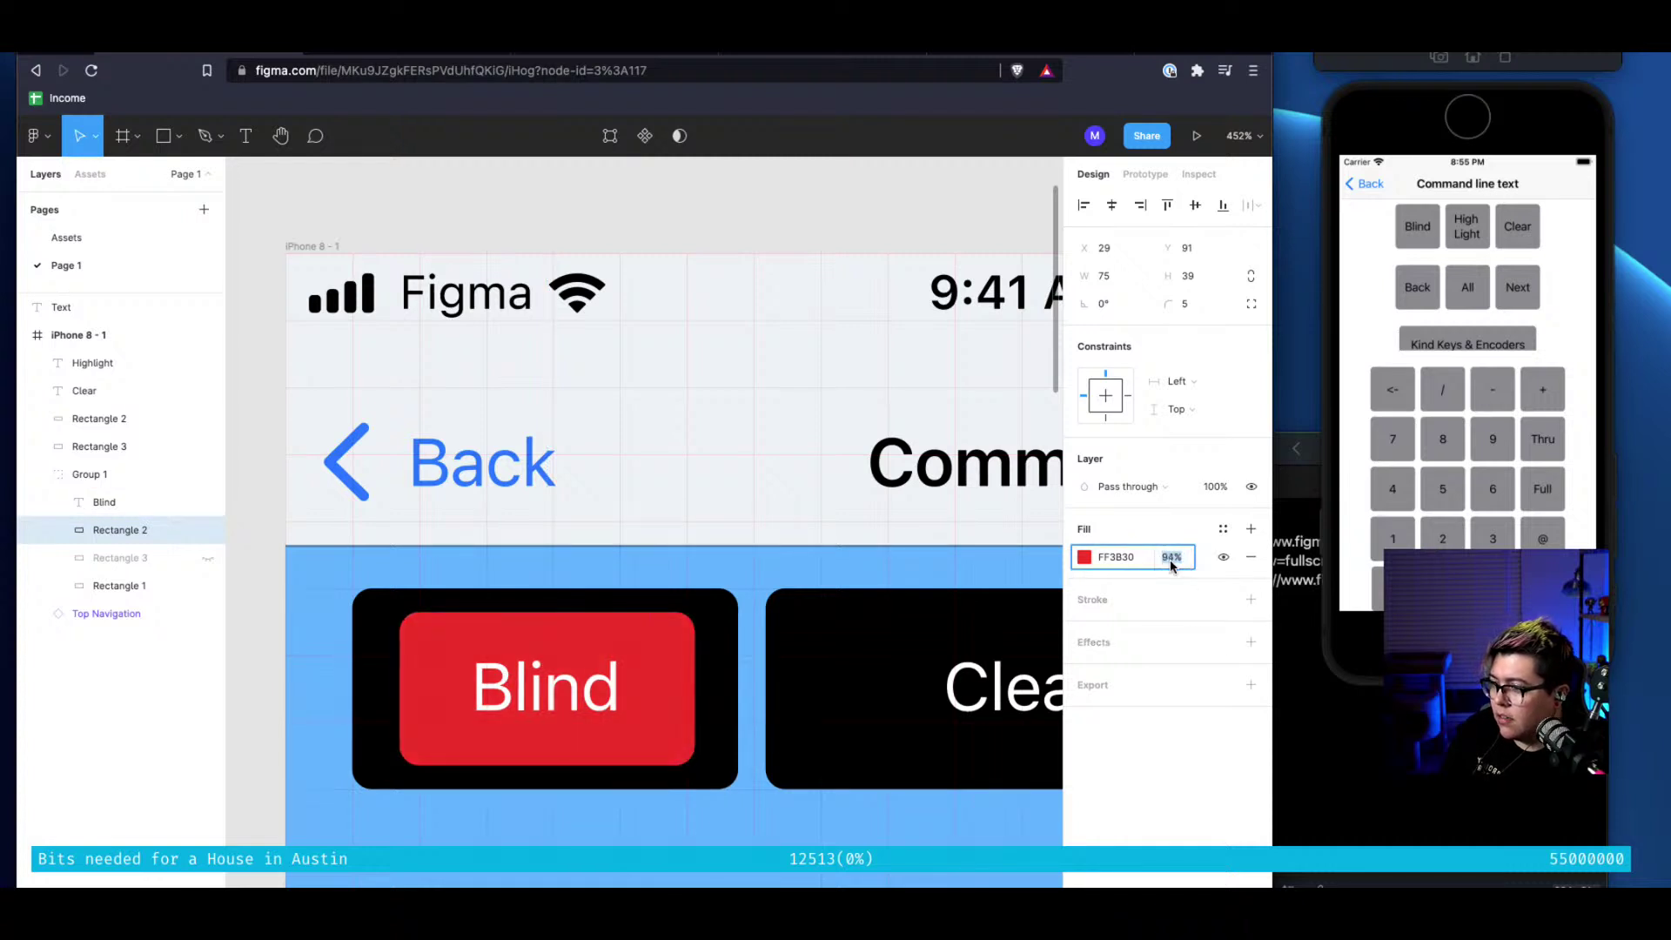
key(Down)
key(Down)
key(Down)
key(Down)
key(Down)
key(Down)
key(Down)
key(Down)
key(Down)
key(Down)
key(Down)
key(Down)
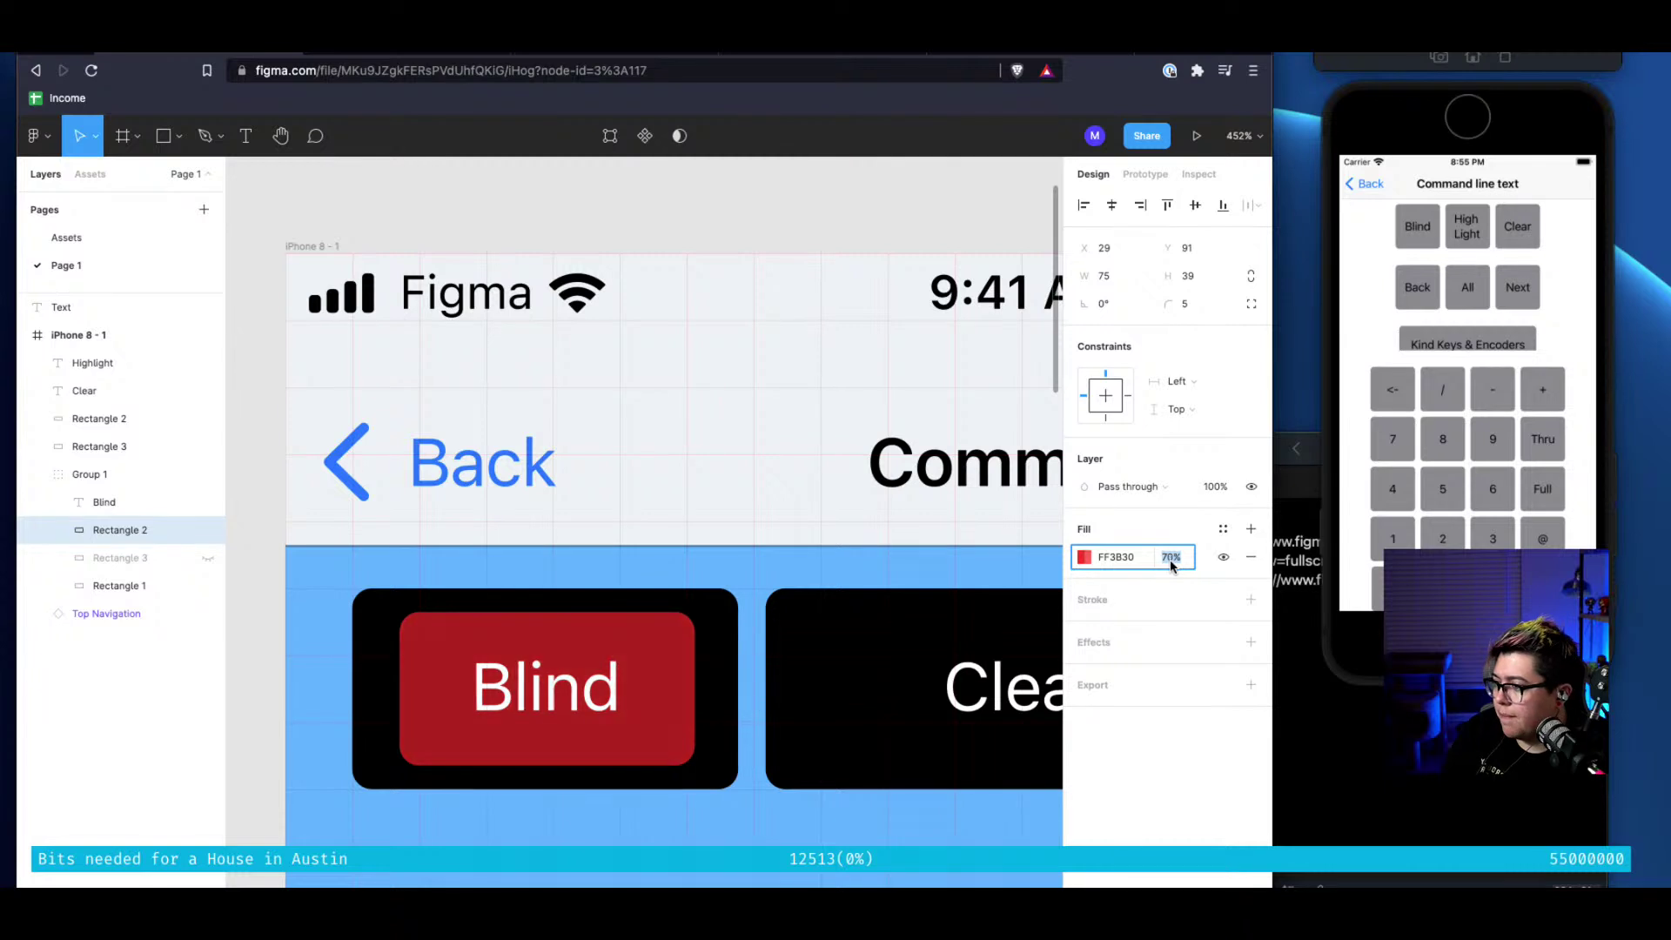
key(Down)
key(Down)
key(Down)
key(Down)
key(Down)
key(Down)
key(Down)
key(Down)
key(Down)
key(Down)
key(Down)
key(Down)
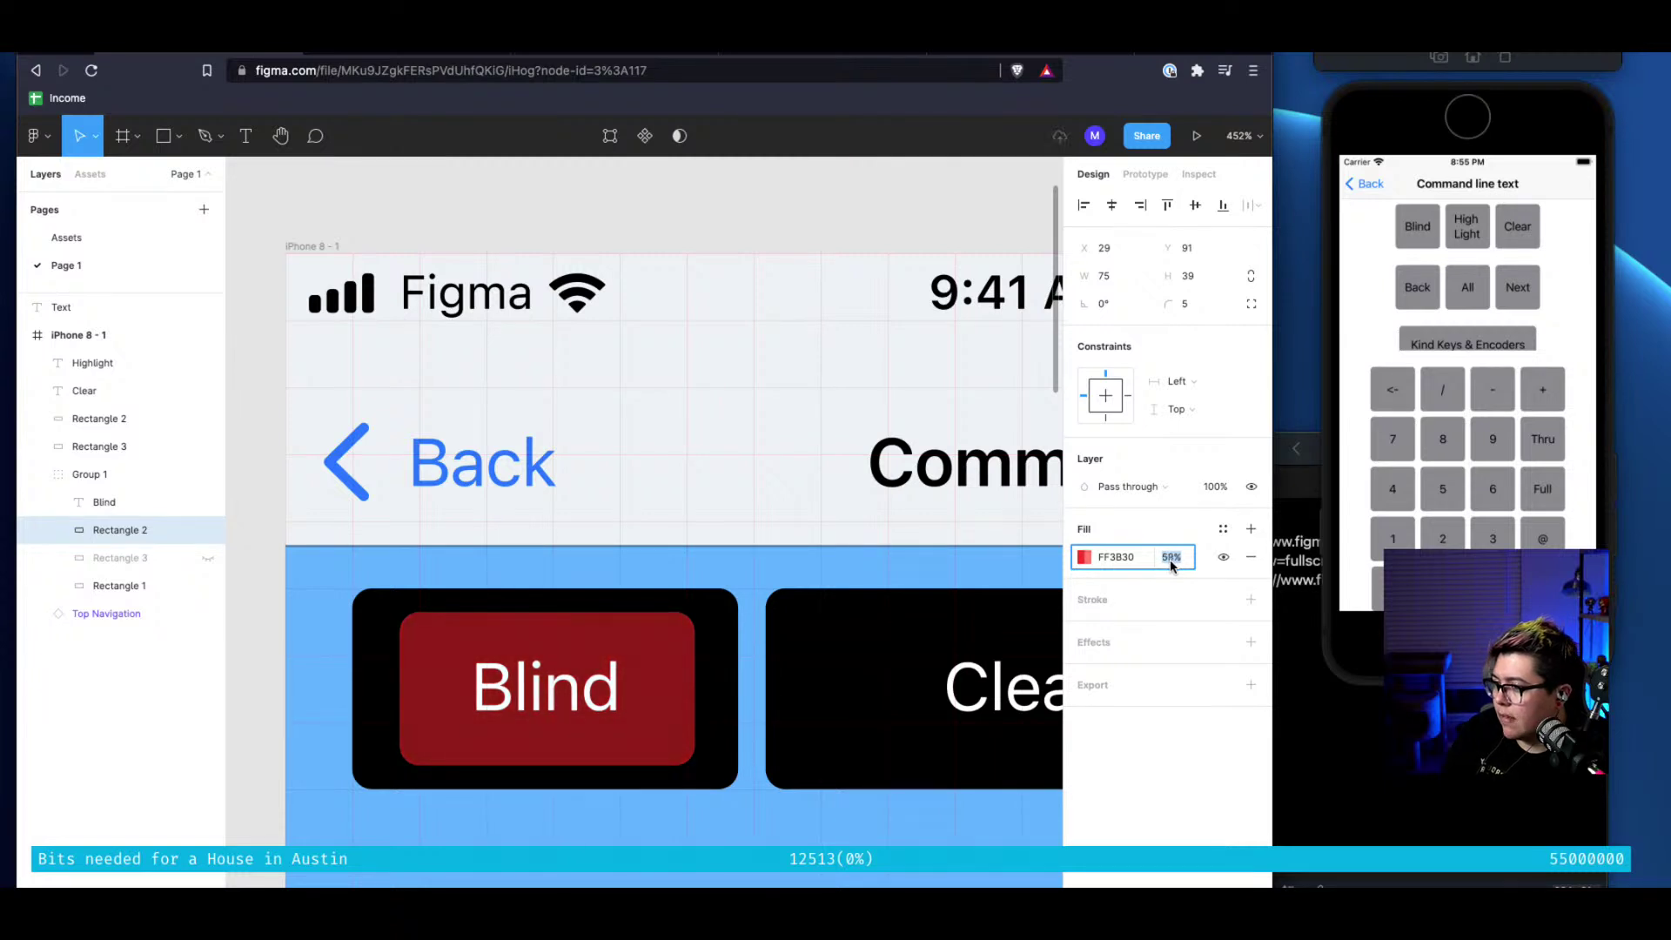
key(Up)
key(Up)
key(Up)
key(Up)
key(Up)
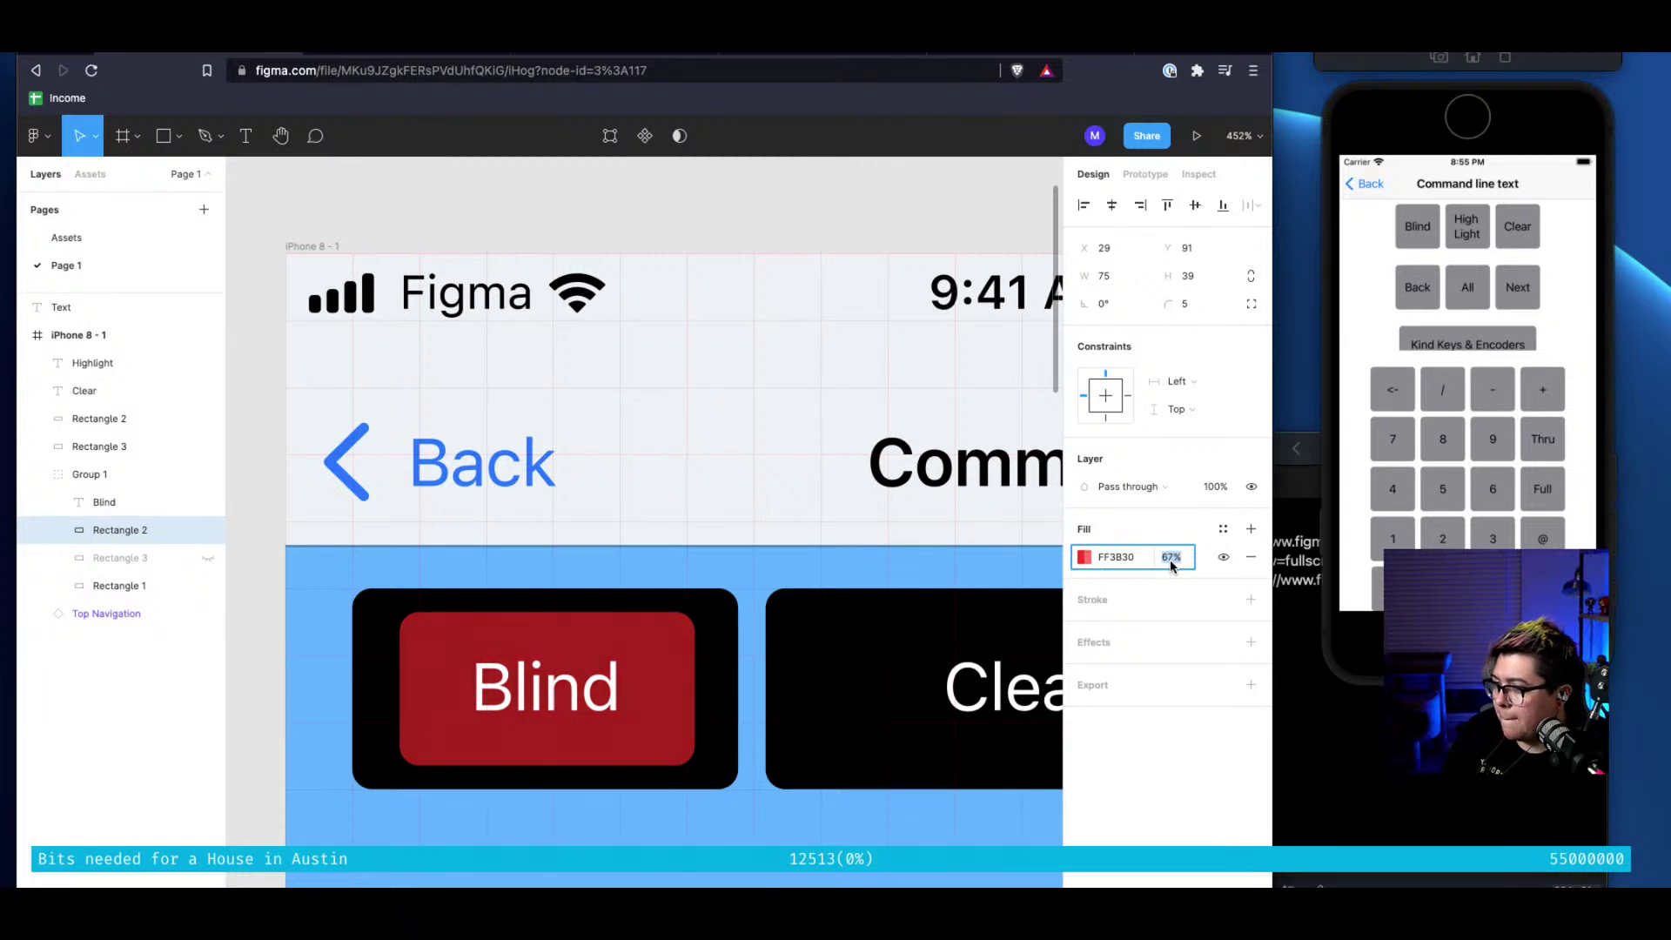
key(Down)
key(Down)
key(Down)
key(Down)
key(Down)
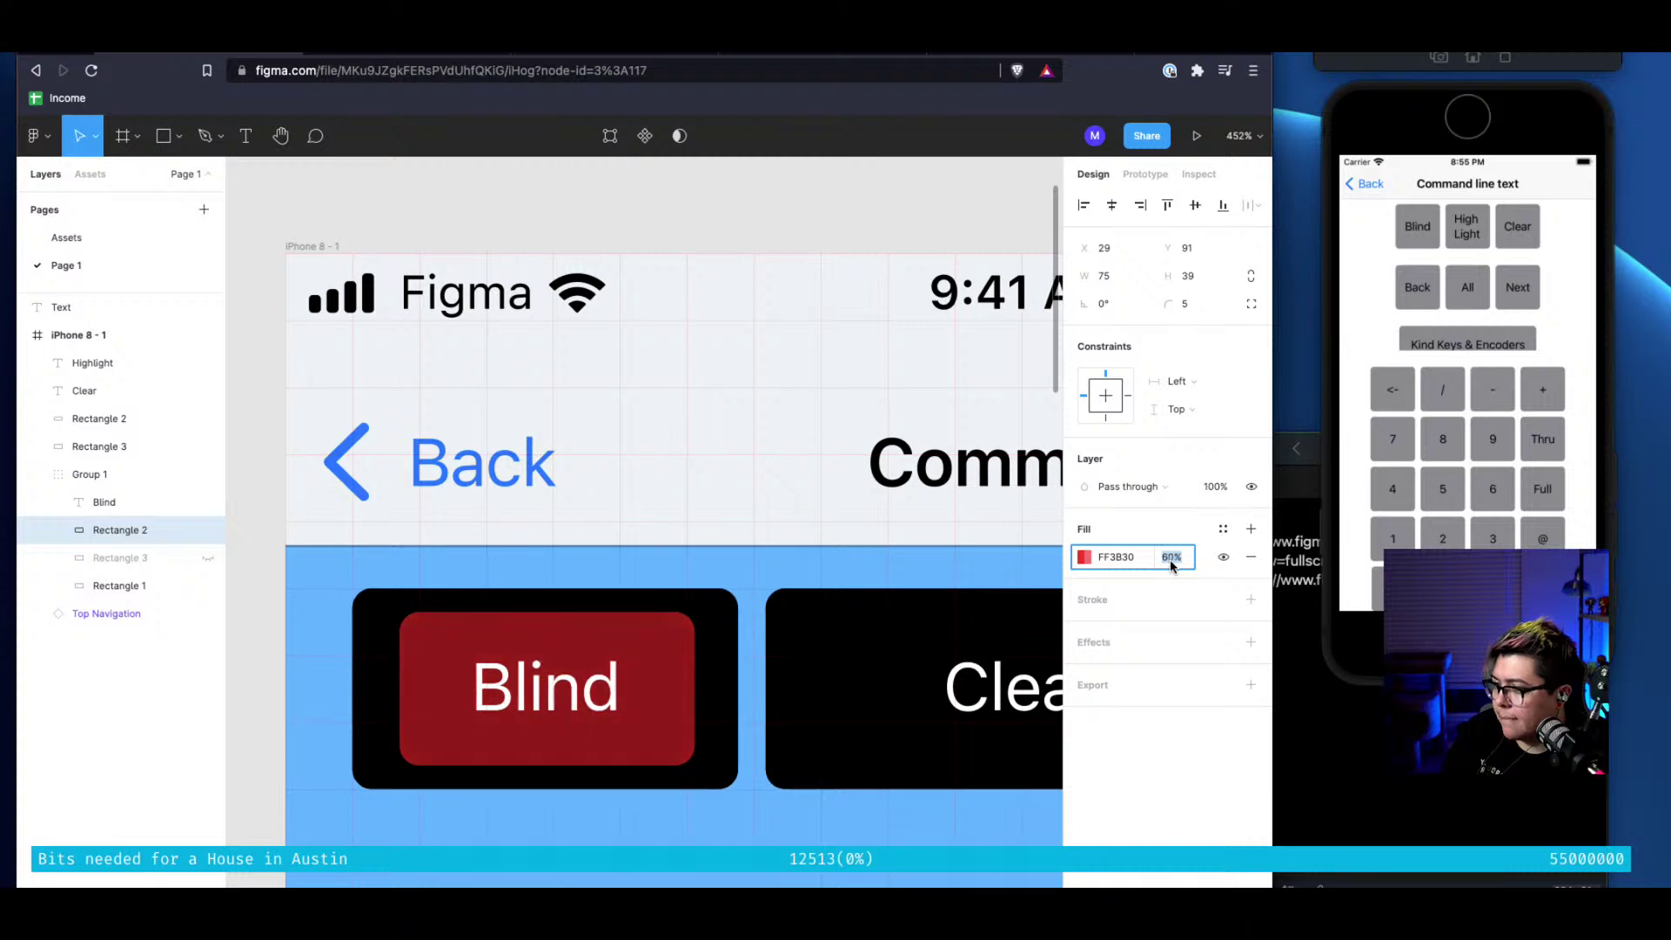
key(Down)
key(Down)
key(Down)
key(Down)
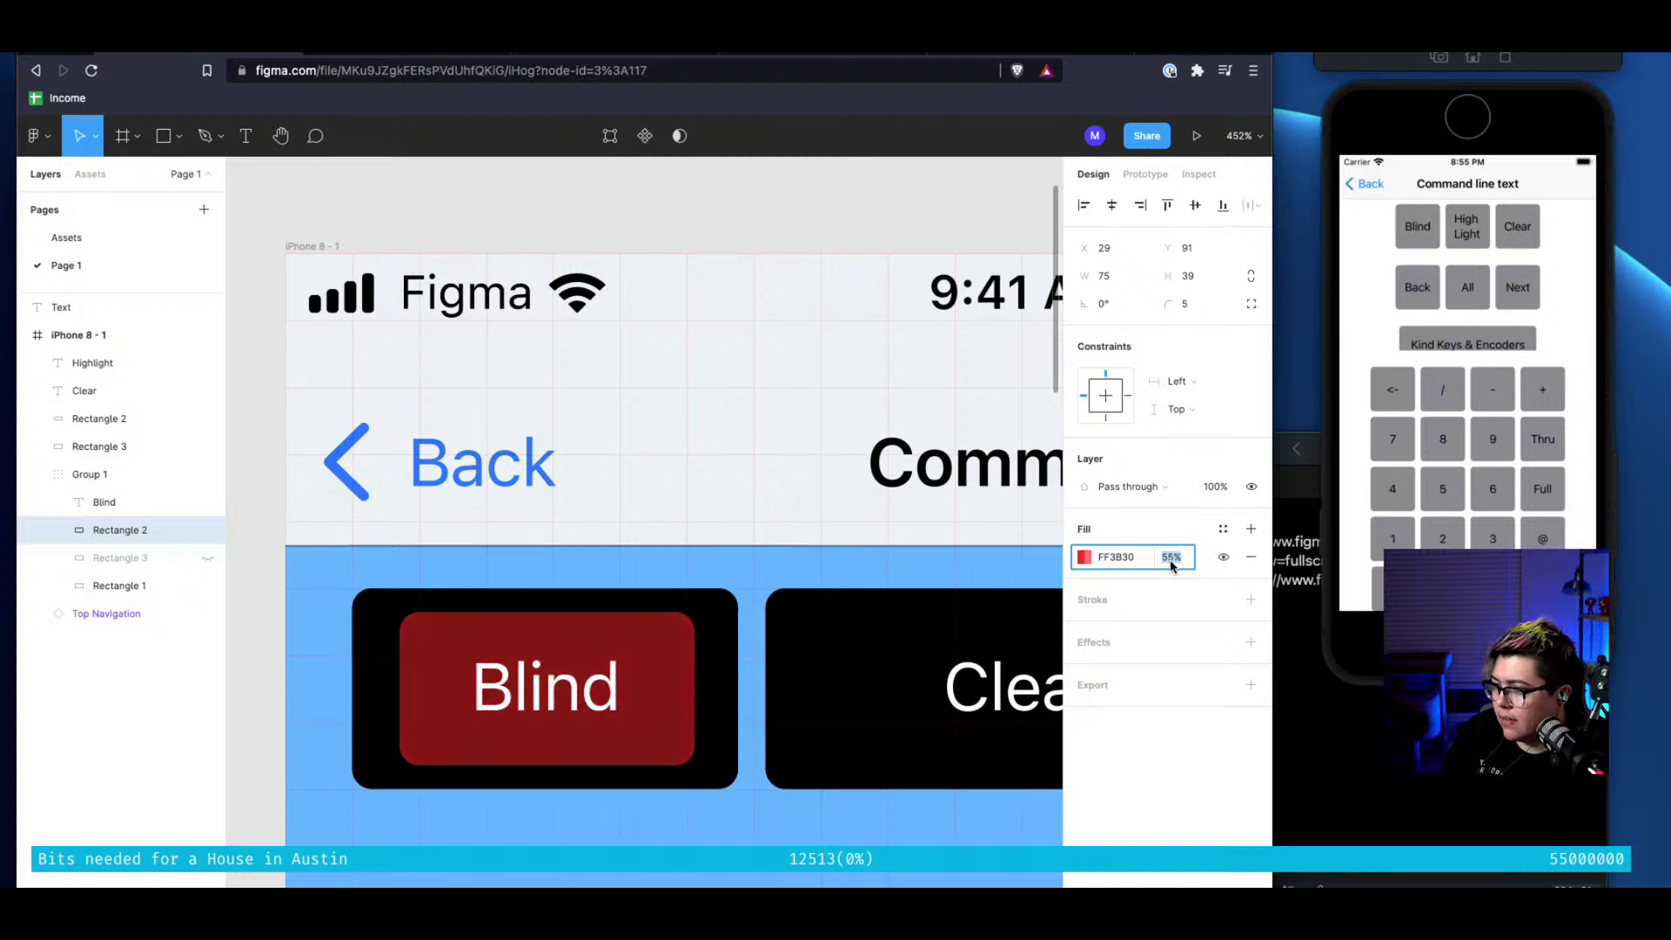
Set the opacity of Rectangle 2's FF3B30 fill to 50% in the Blind button
key(Down)
key(Down)
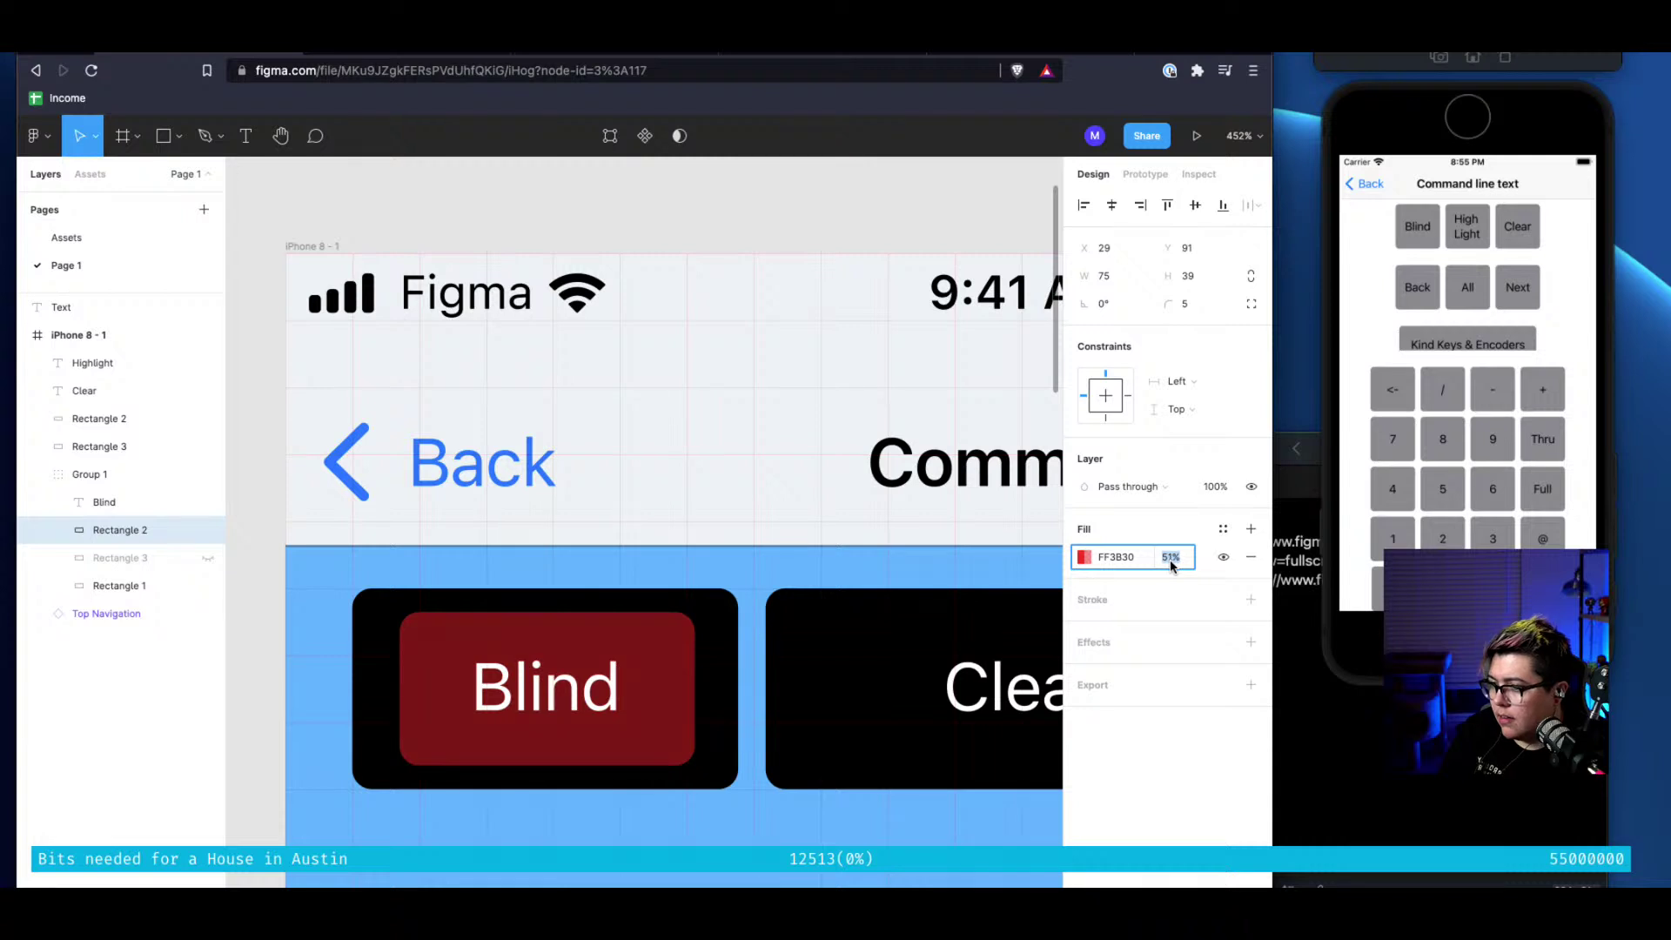
key(Return)
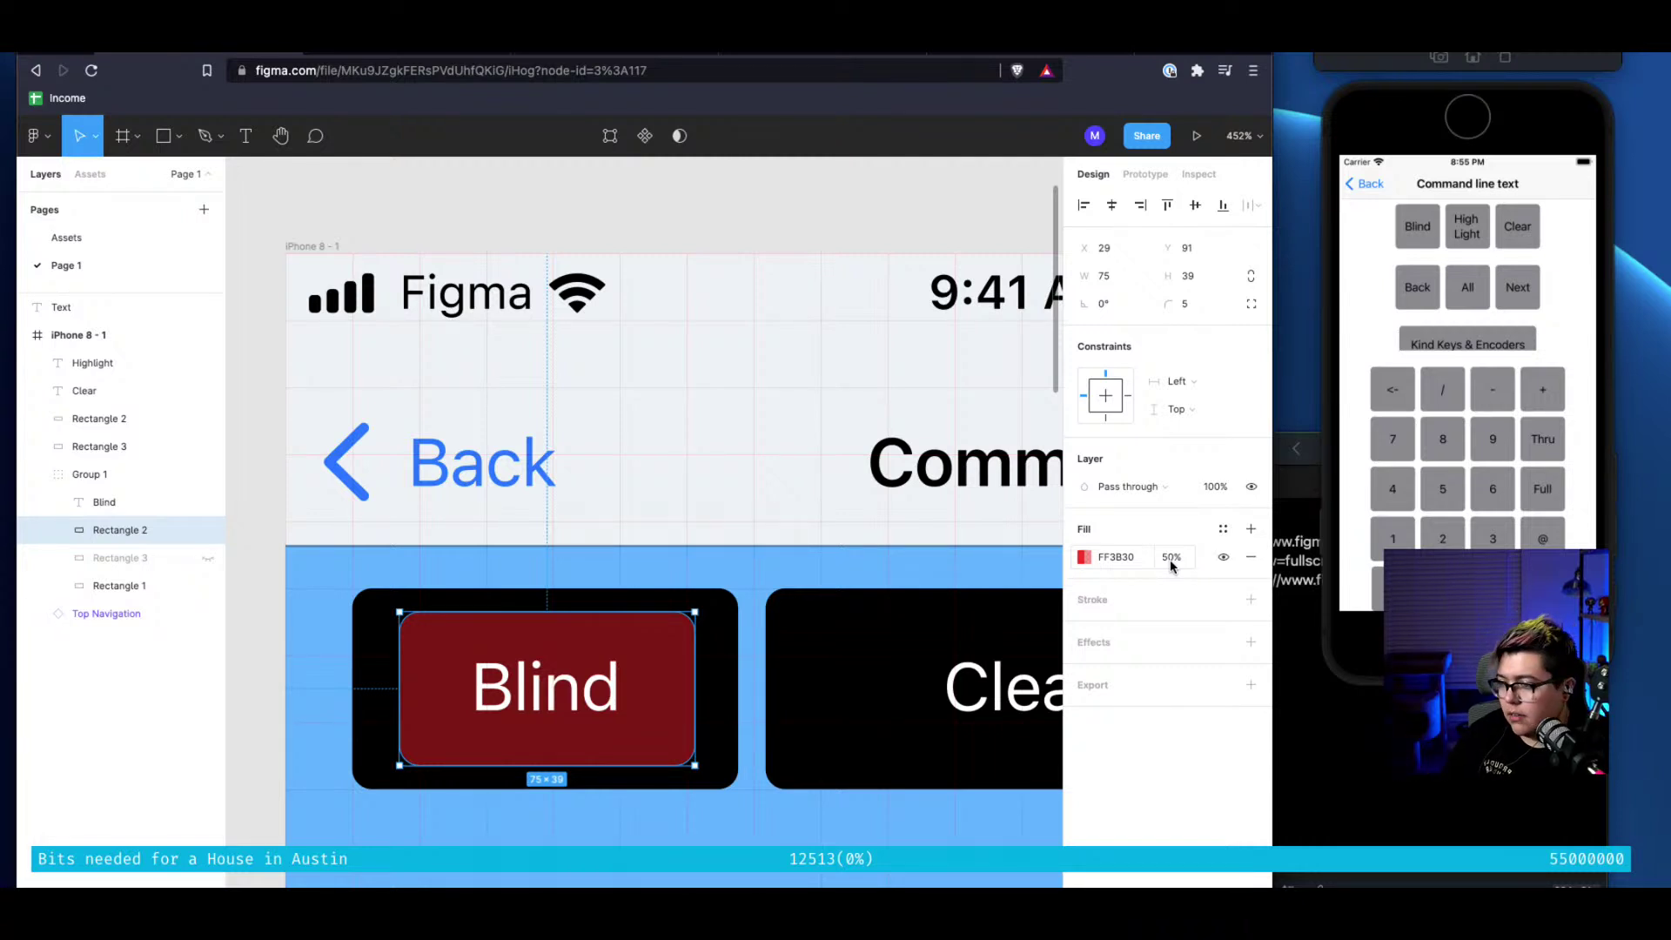
click(379, 627)
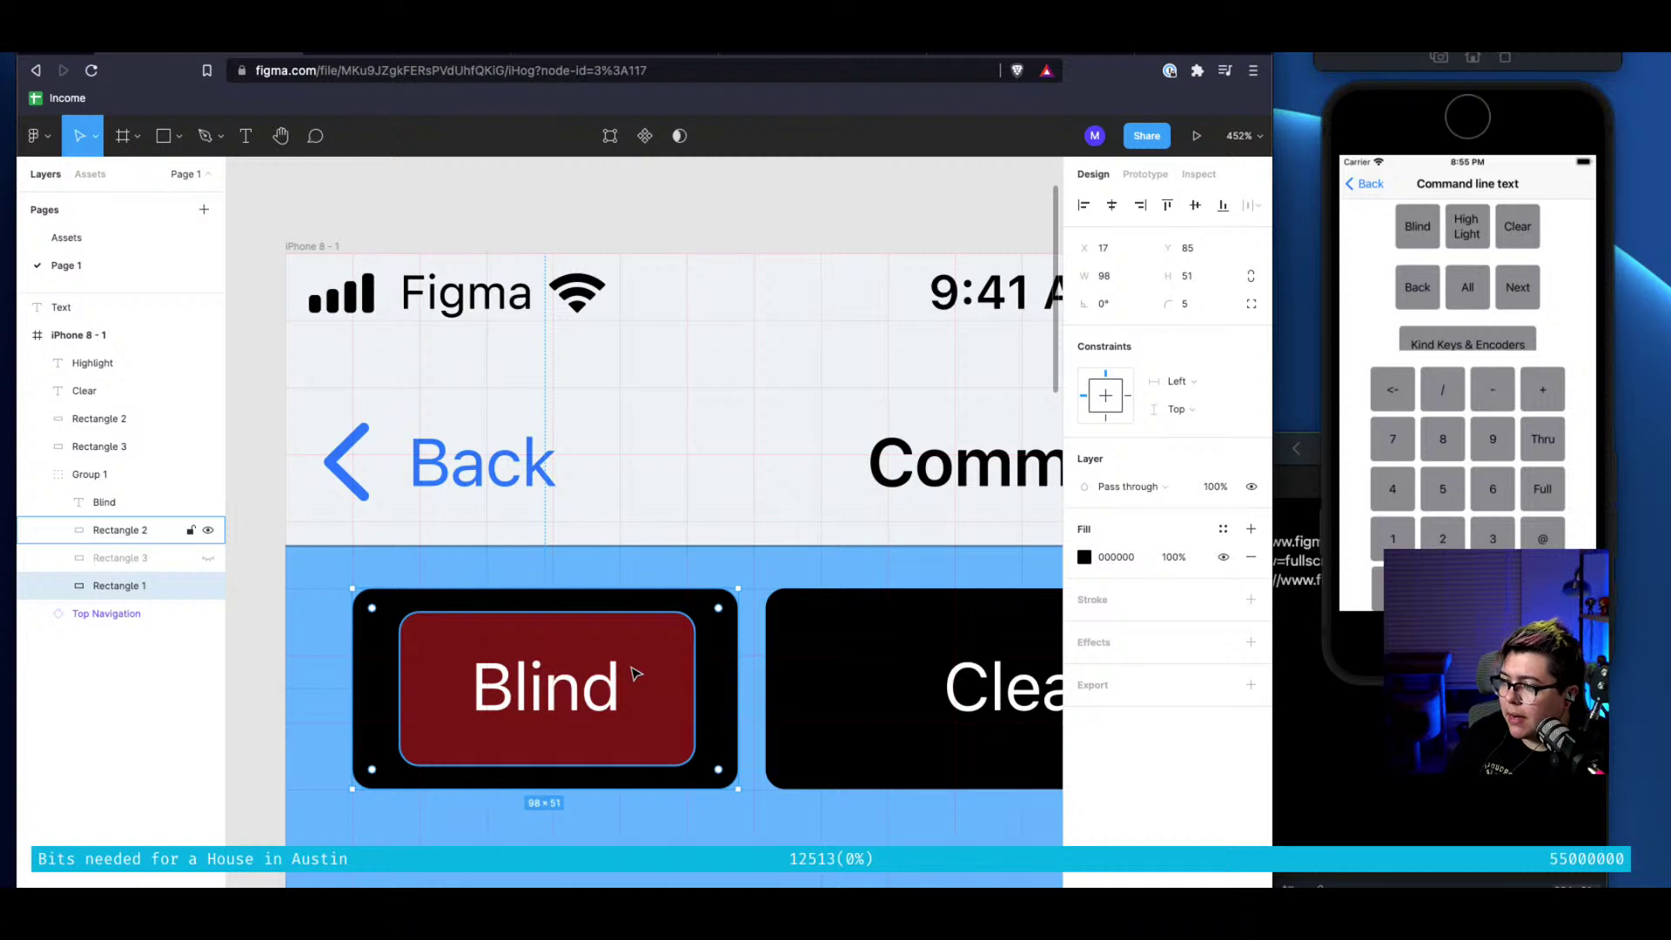
Unhide Rectangle 3 in Group 1 and shrink it to 75 × 39 at X 29, Y 91, matching Rectangle 2
scroll(448, 466, down, 5)
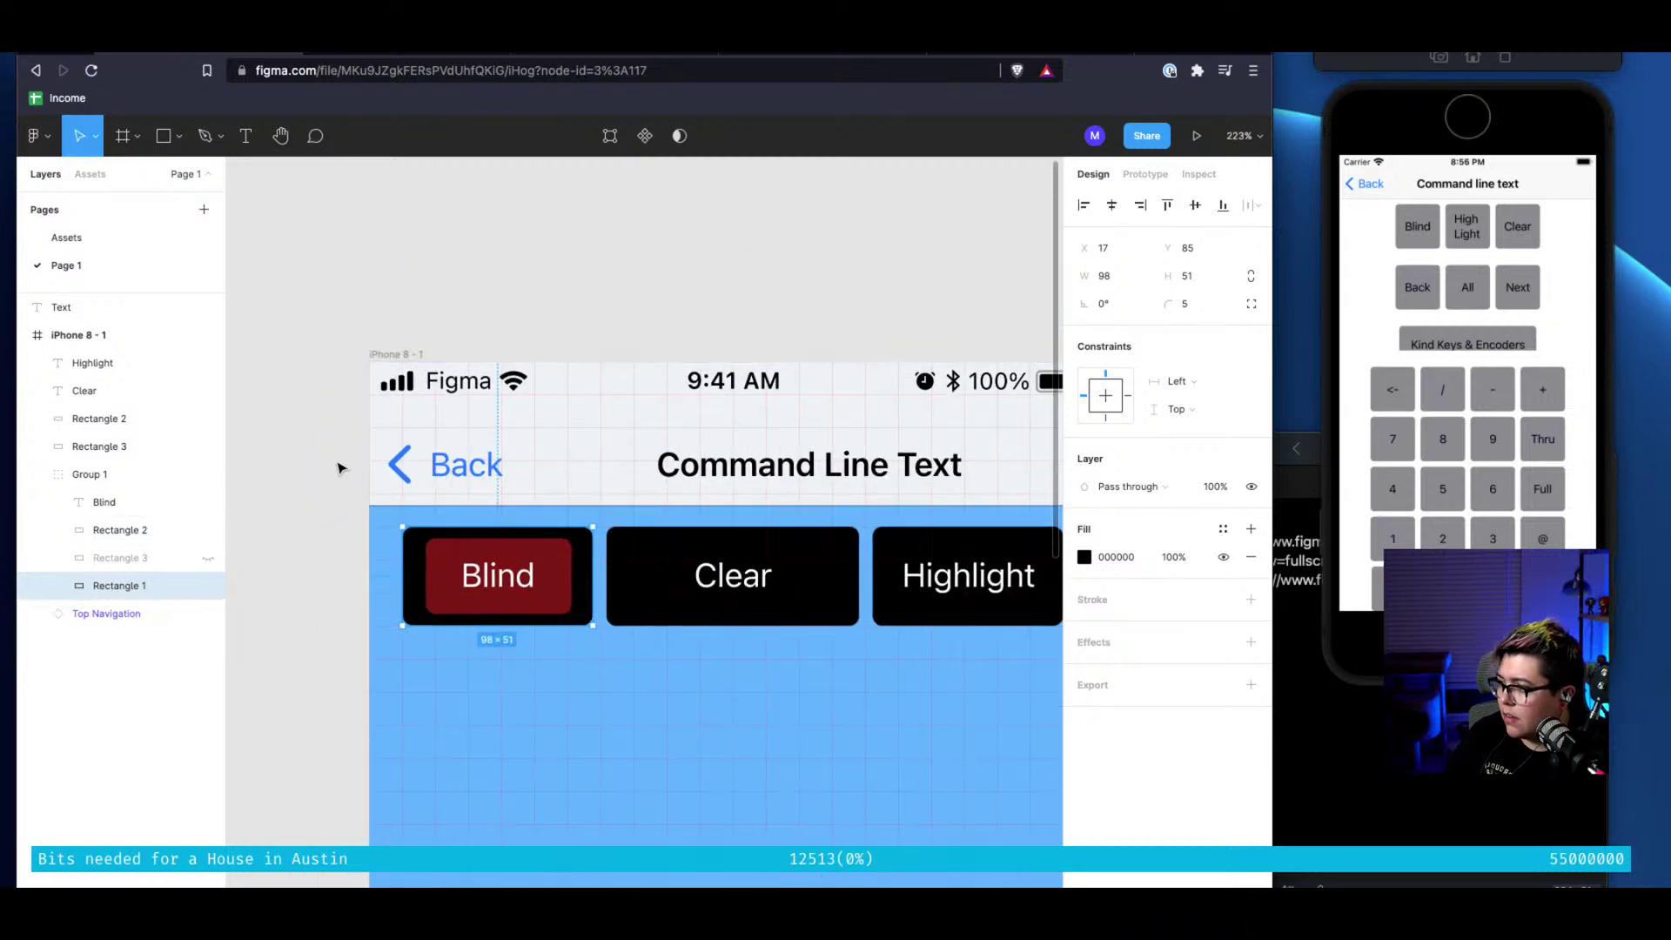
scroll(340, 468, left, 3)
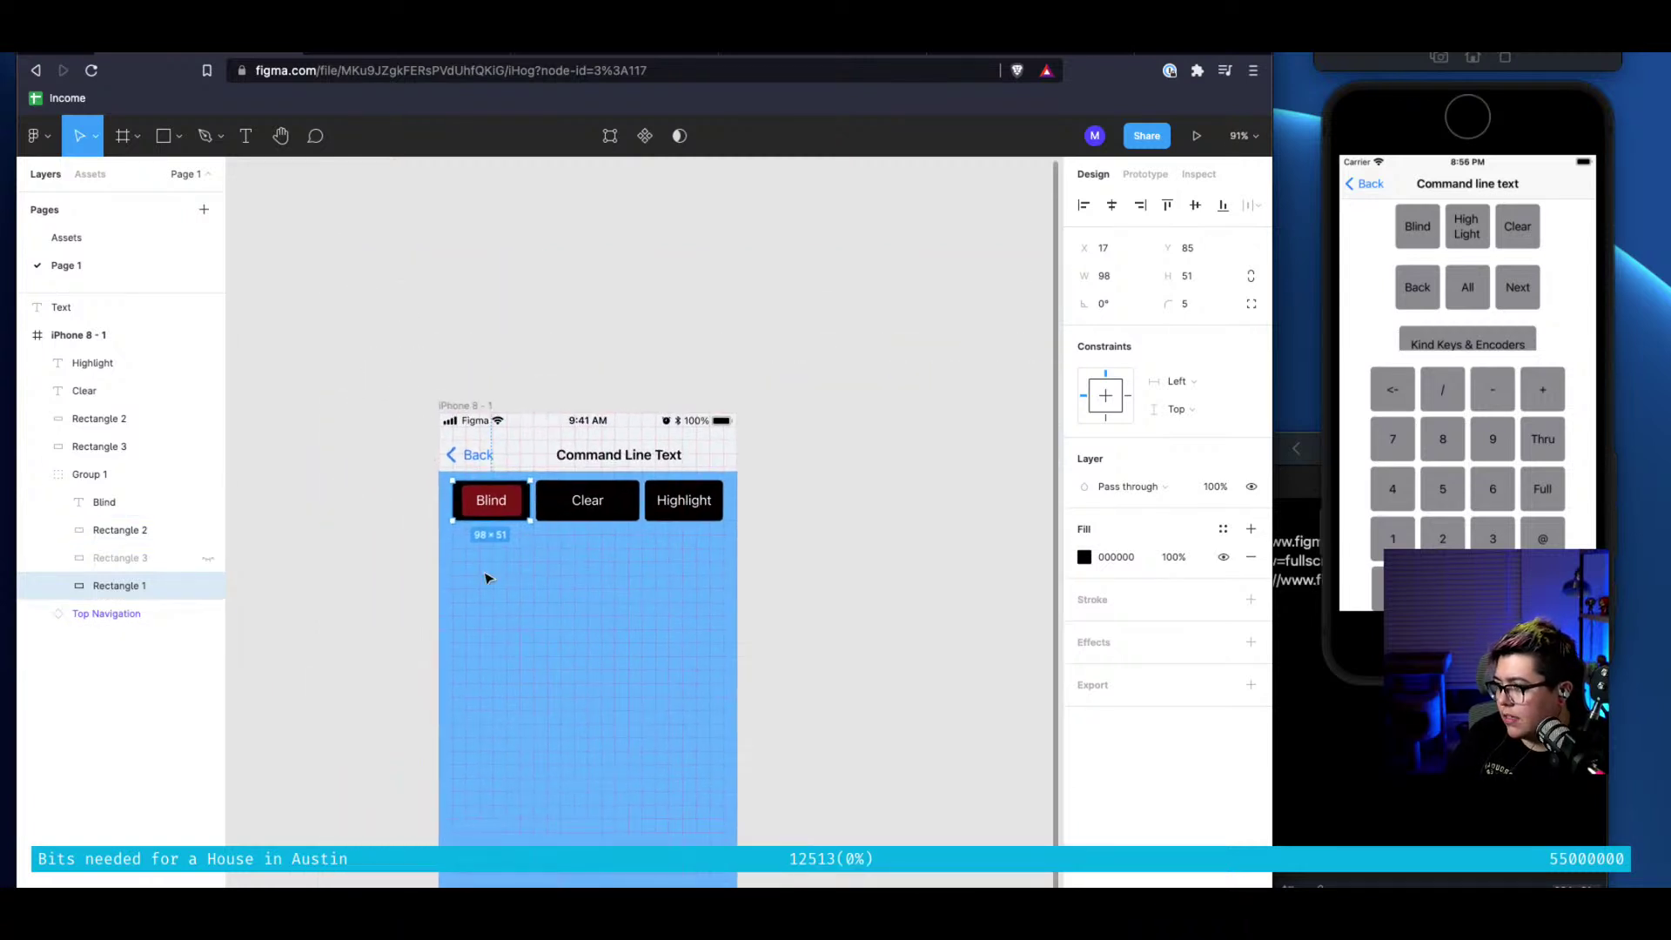
scroll(507, 558, up, 3)
scroll(502, 480, up, 8)
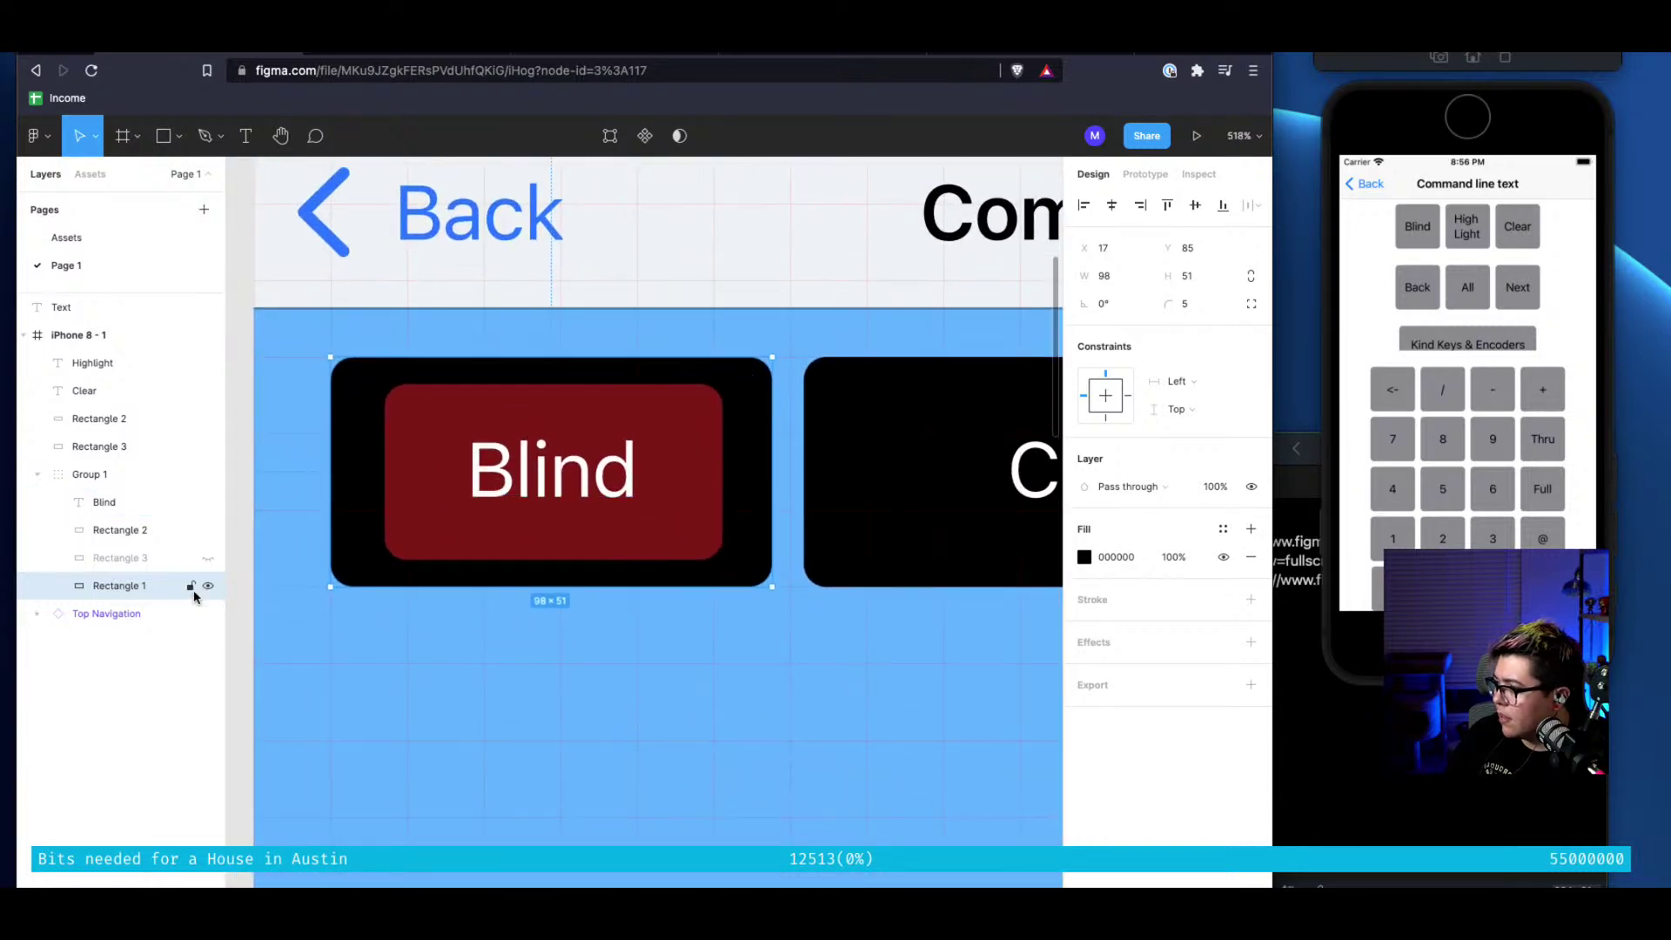
click(208, 557)
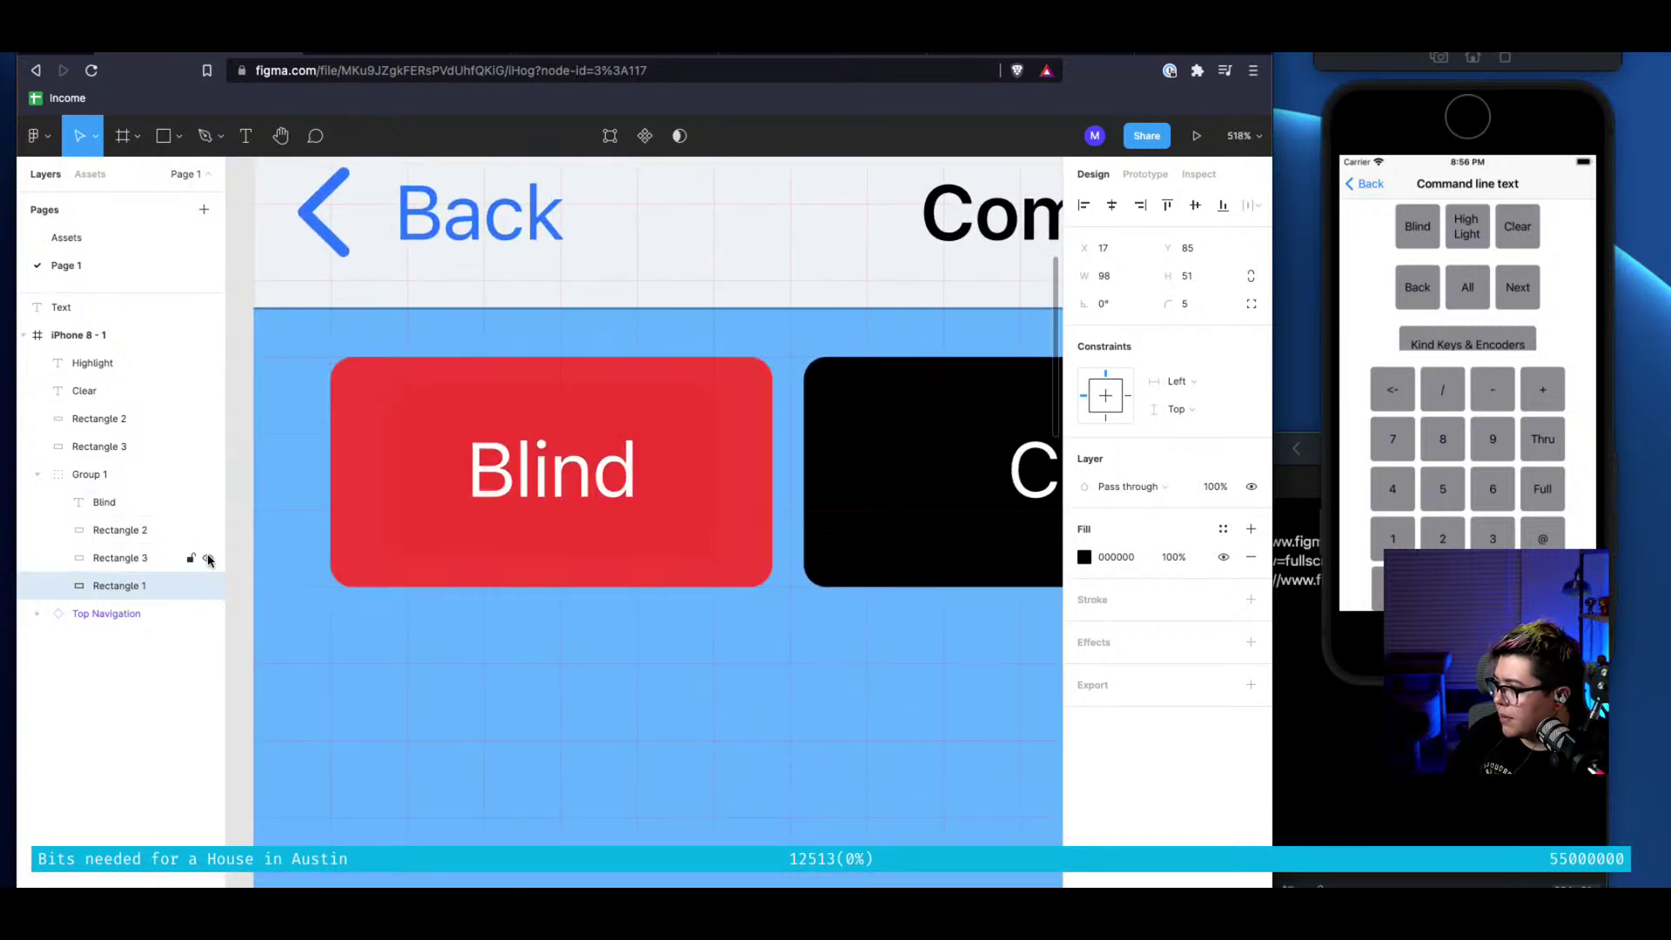
click(122, 558)
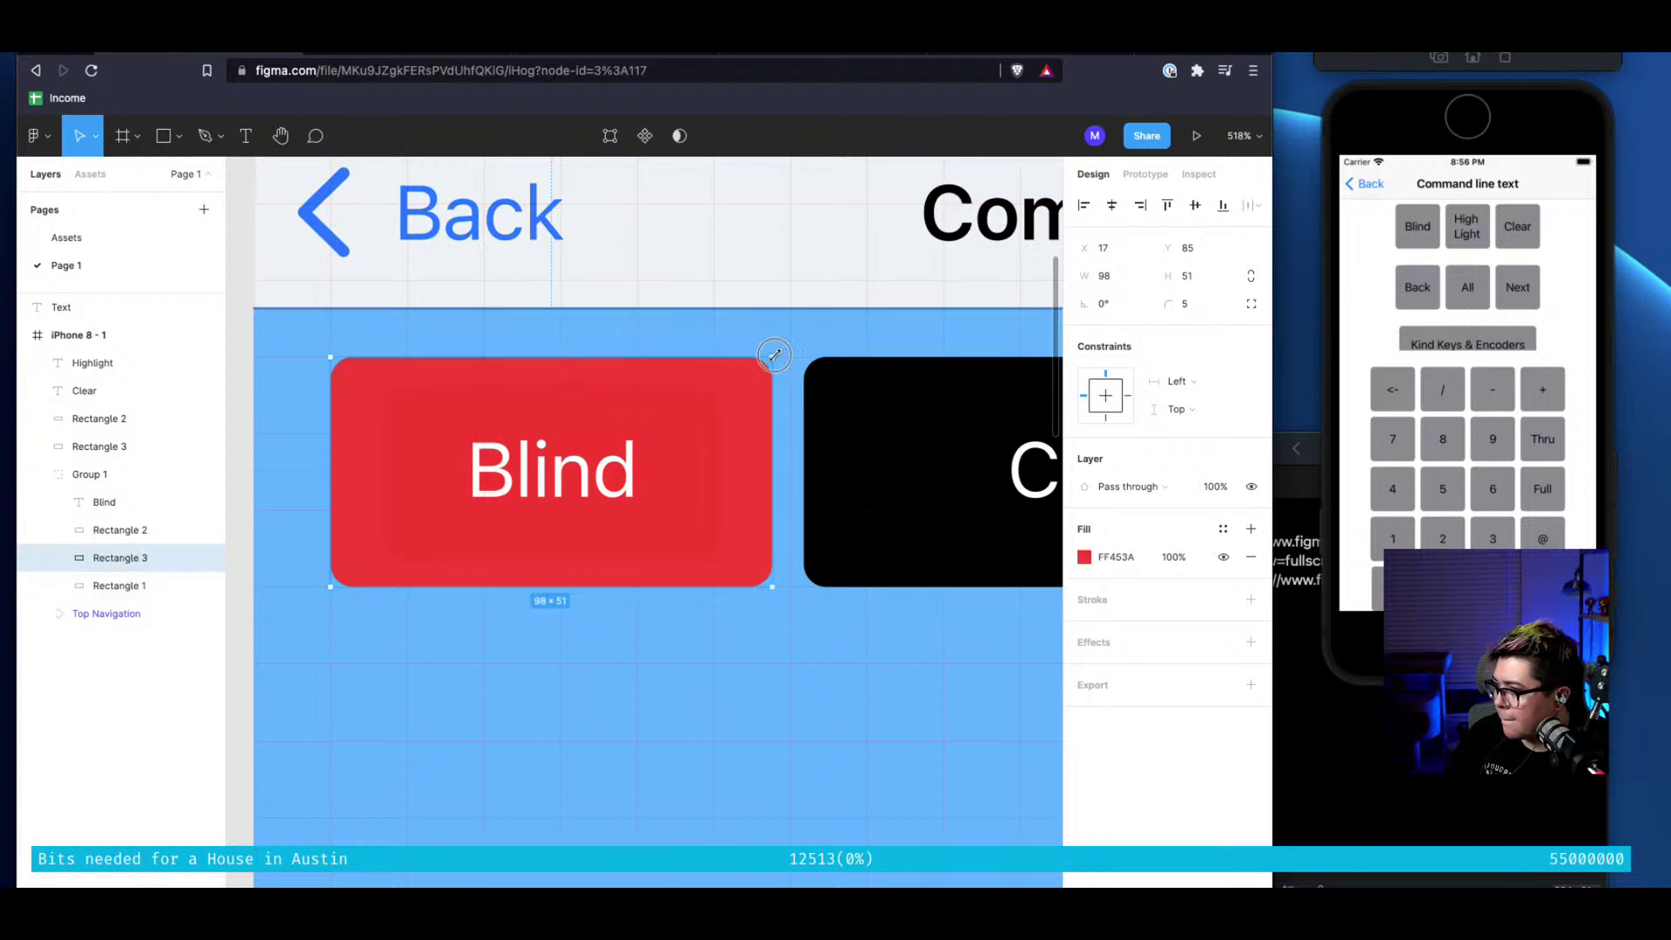
drag(771, 357, 722, 383)
scroll(588, 448, down, 1)
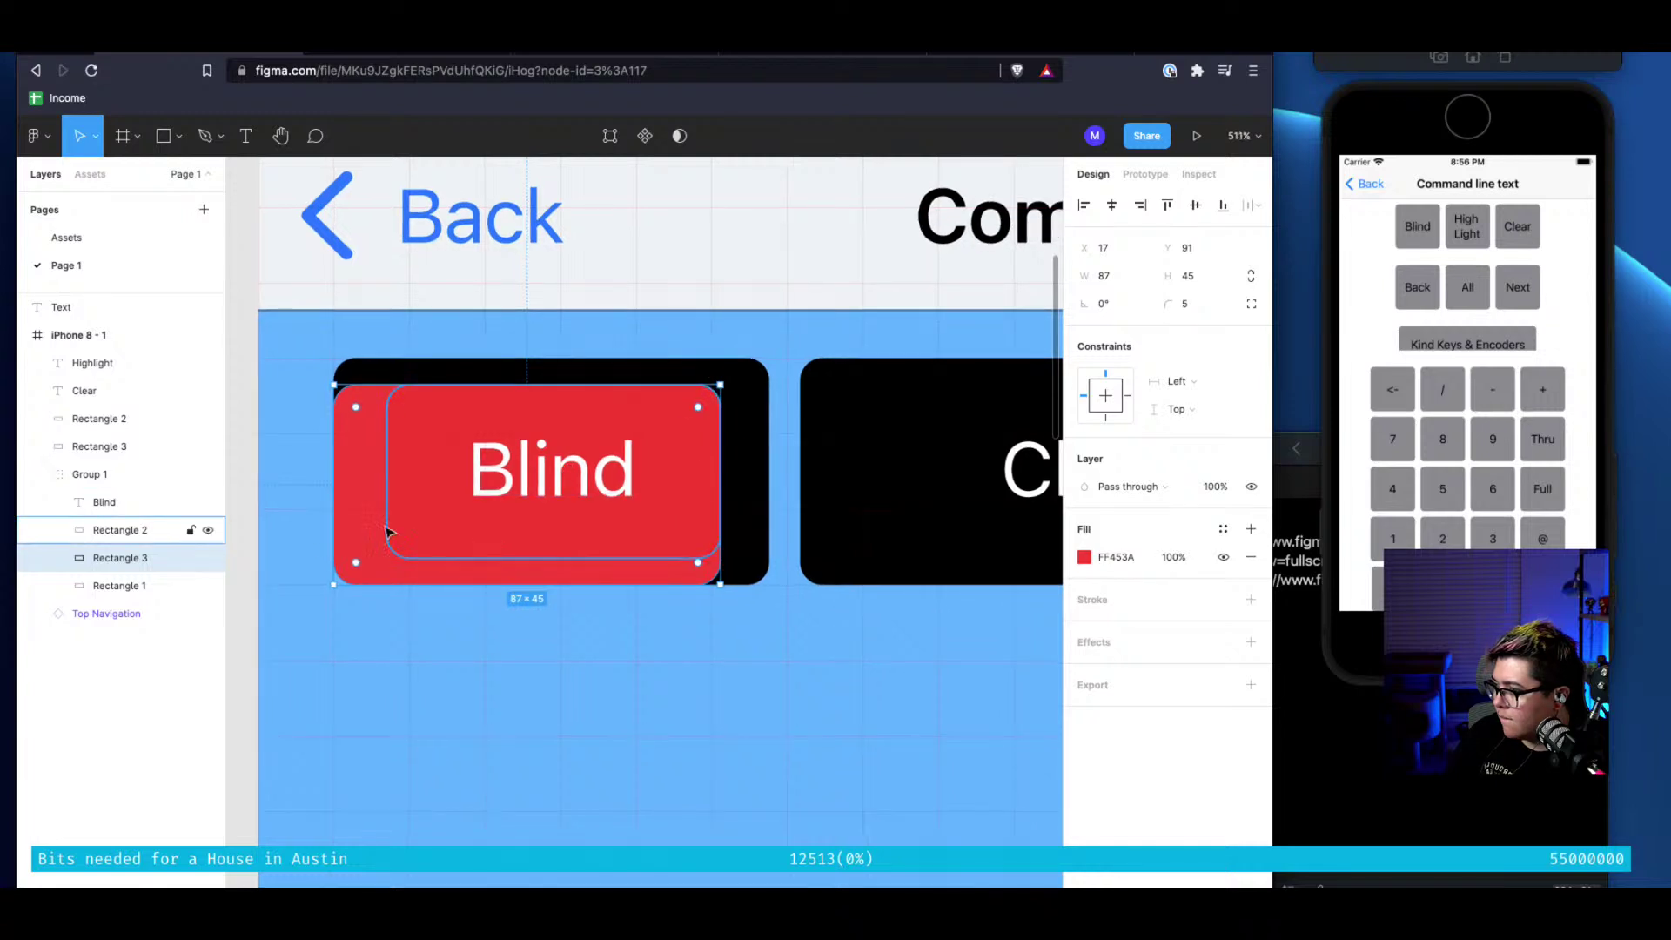
drag(331, 582, 387, 558)
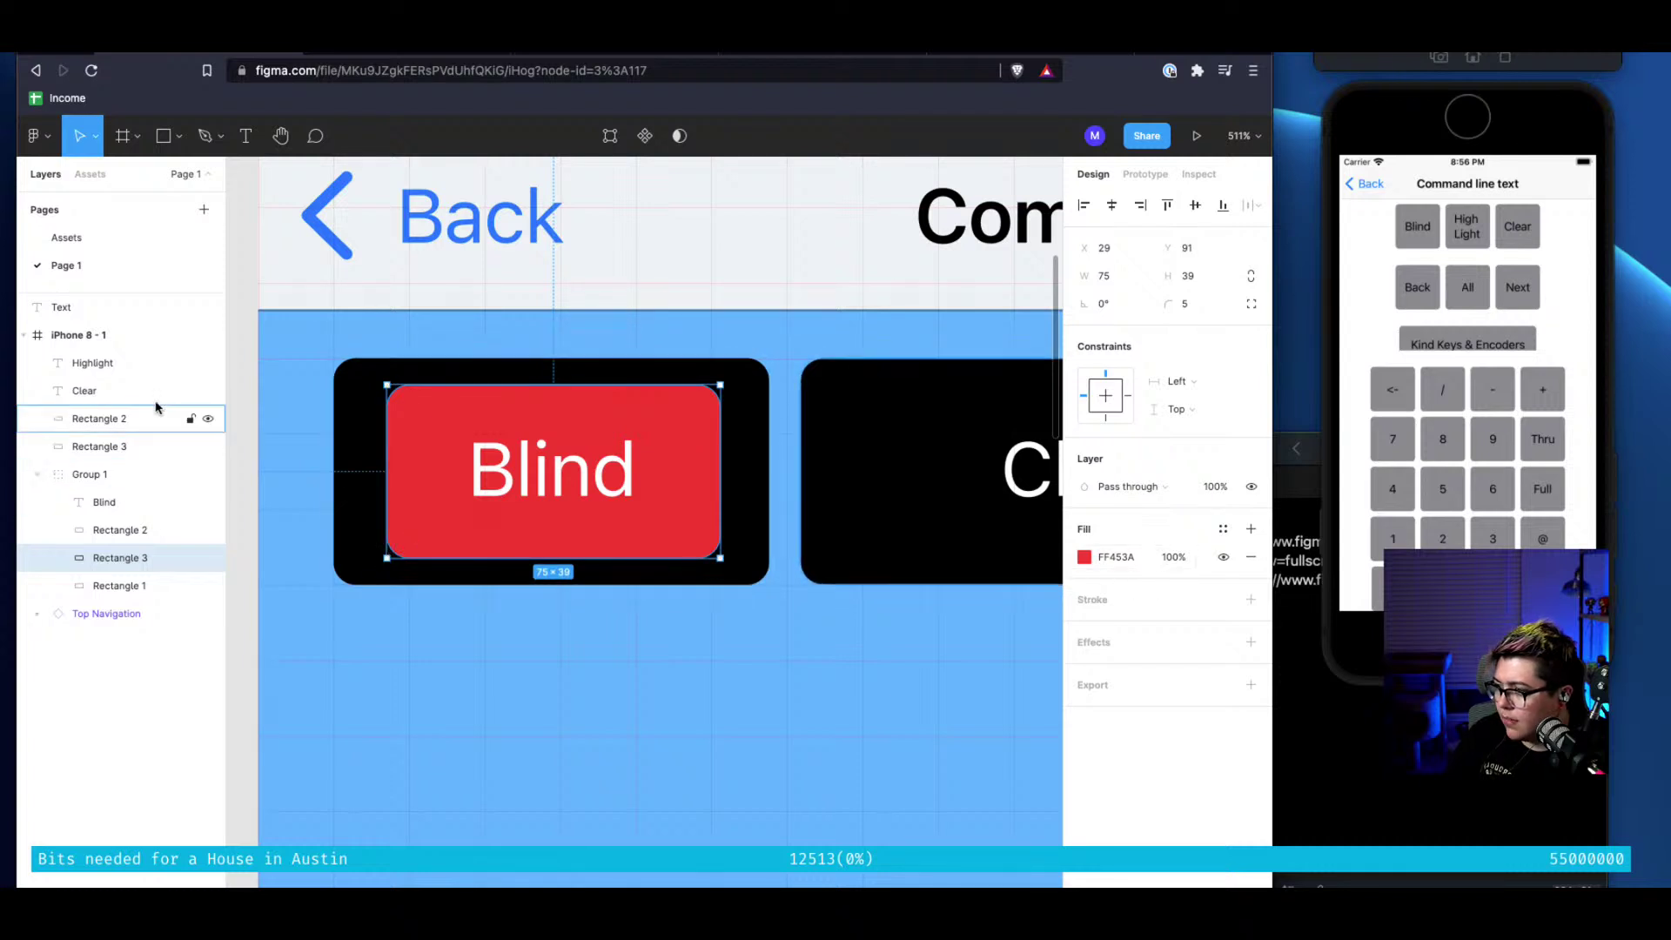
Set the opacity of Rectangle 3's FF453A fill to 50% and select Rectangle 2 above it
click(117, 530)
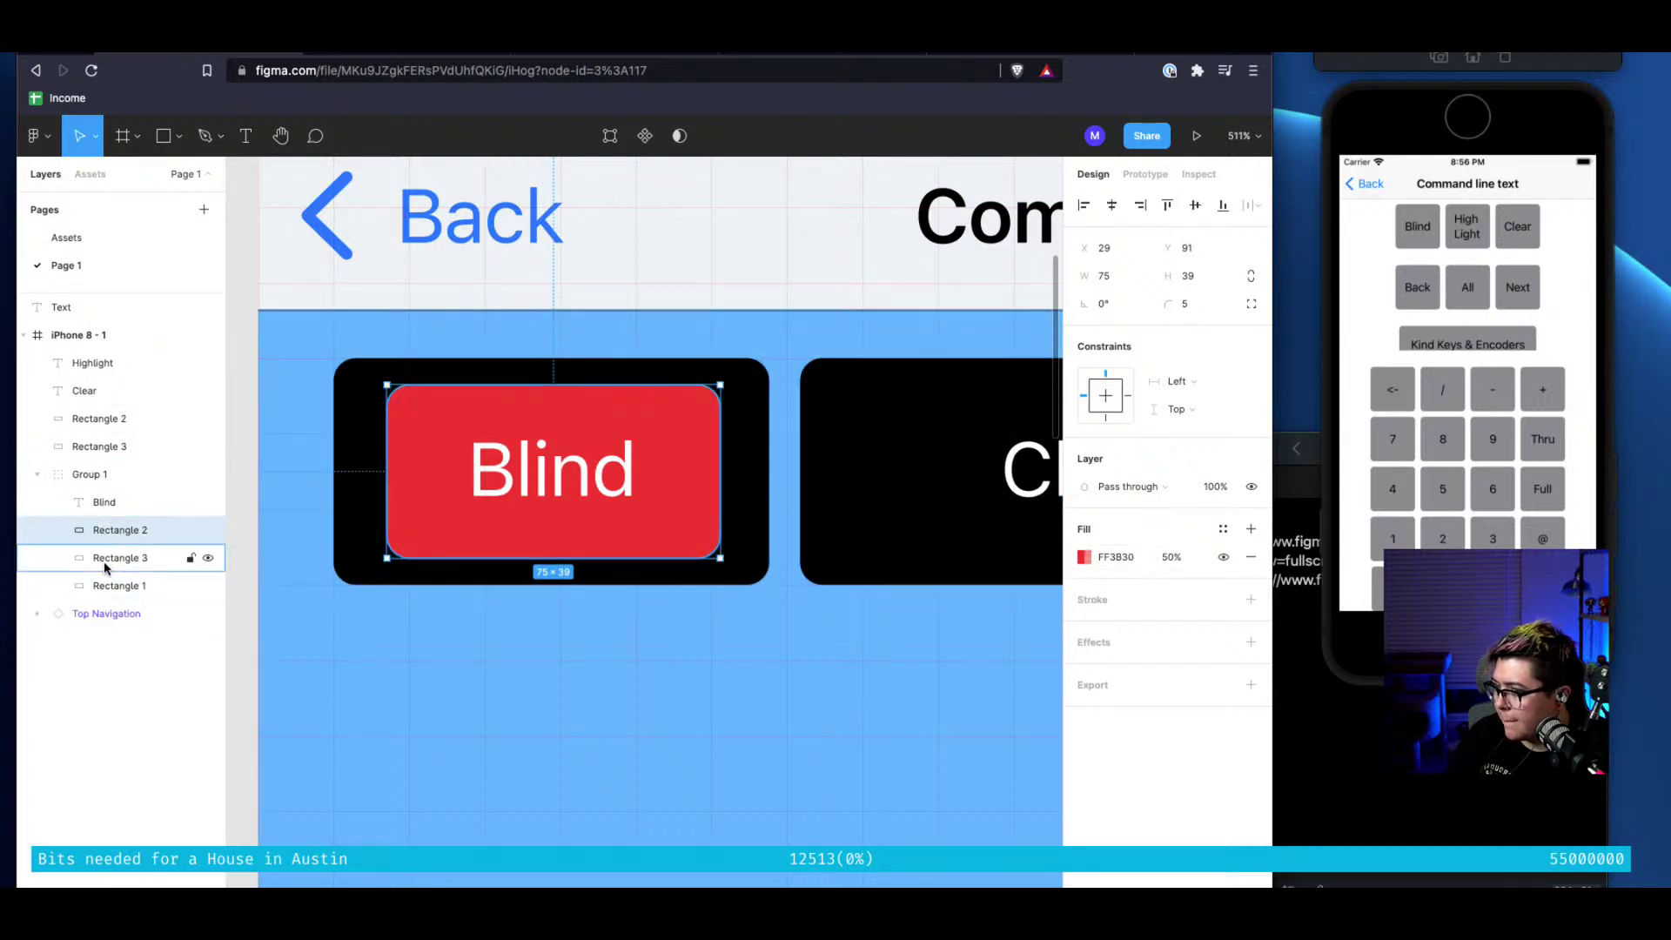
click(105, 562)
click(1175, 557)
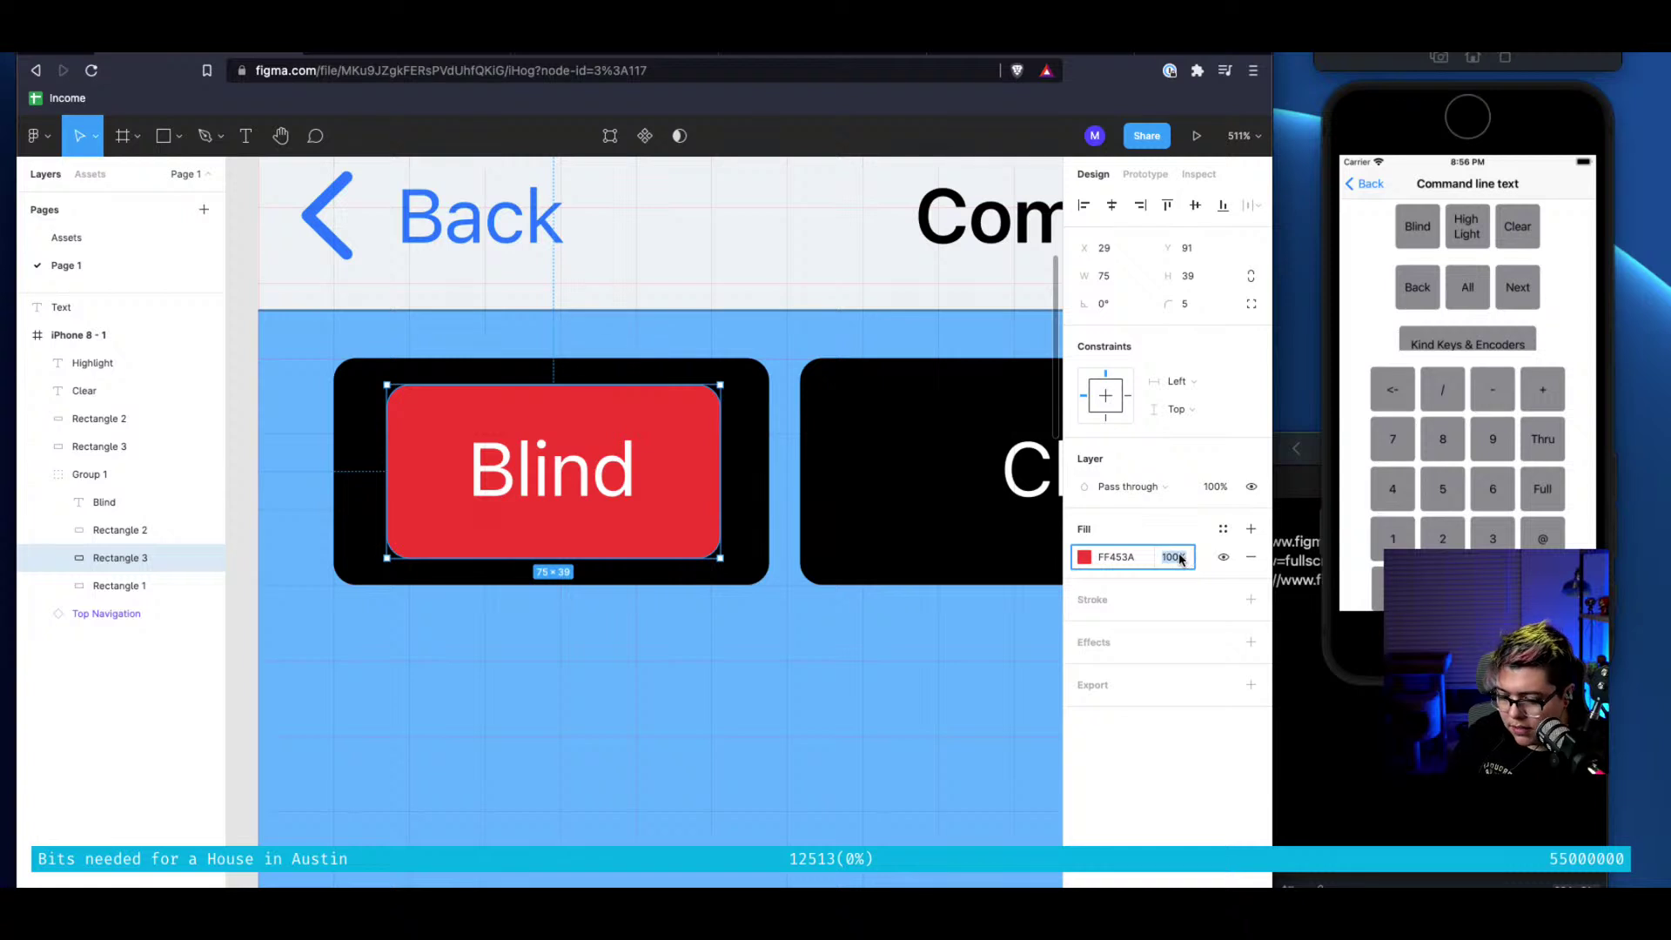
text(50)
key(Return)
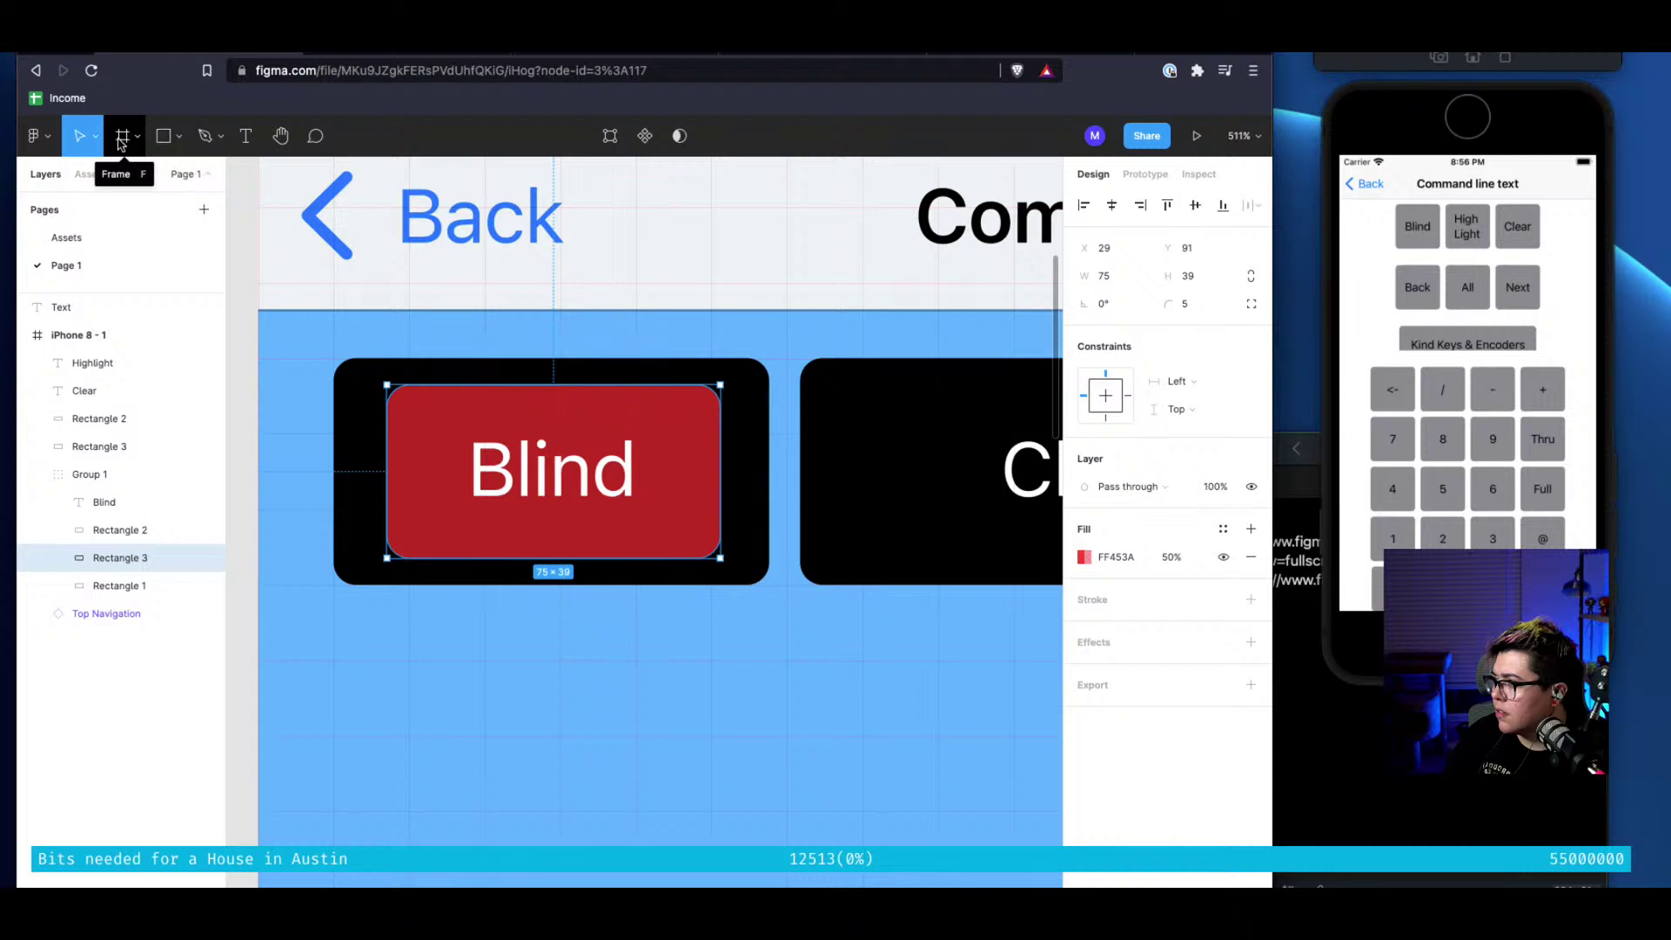
click(133, 526)
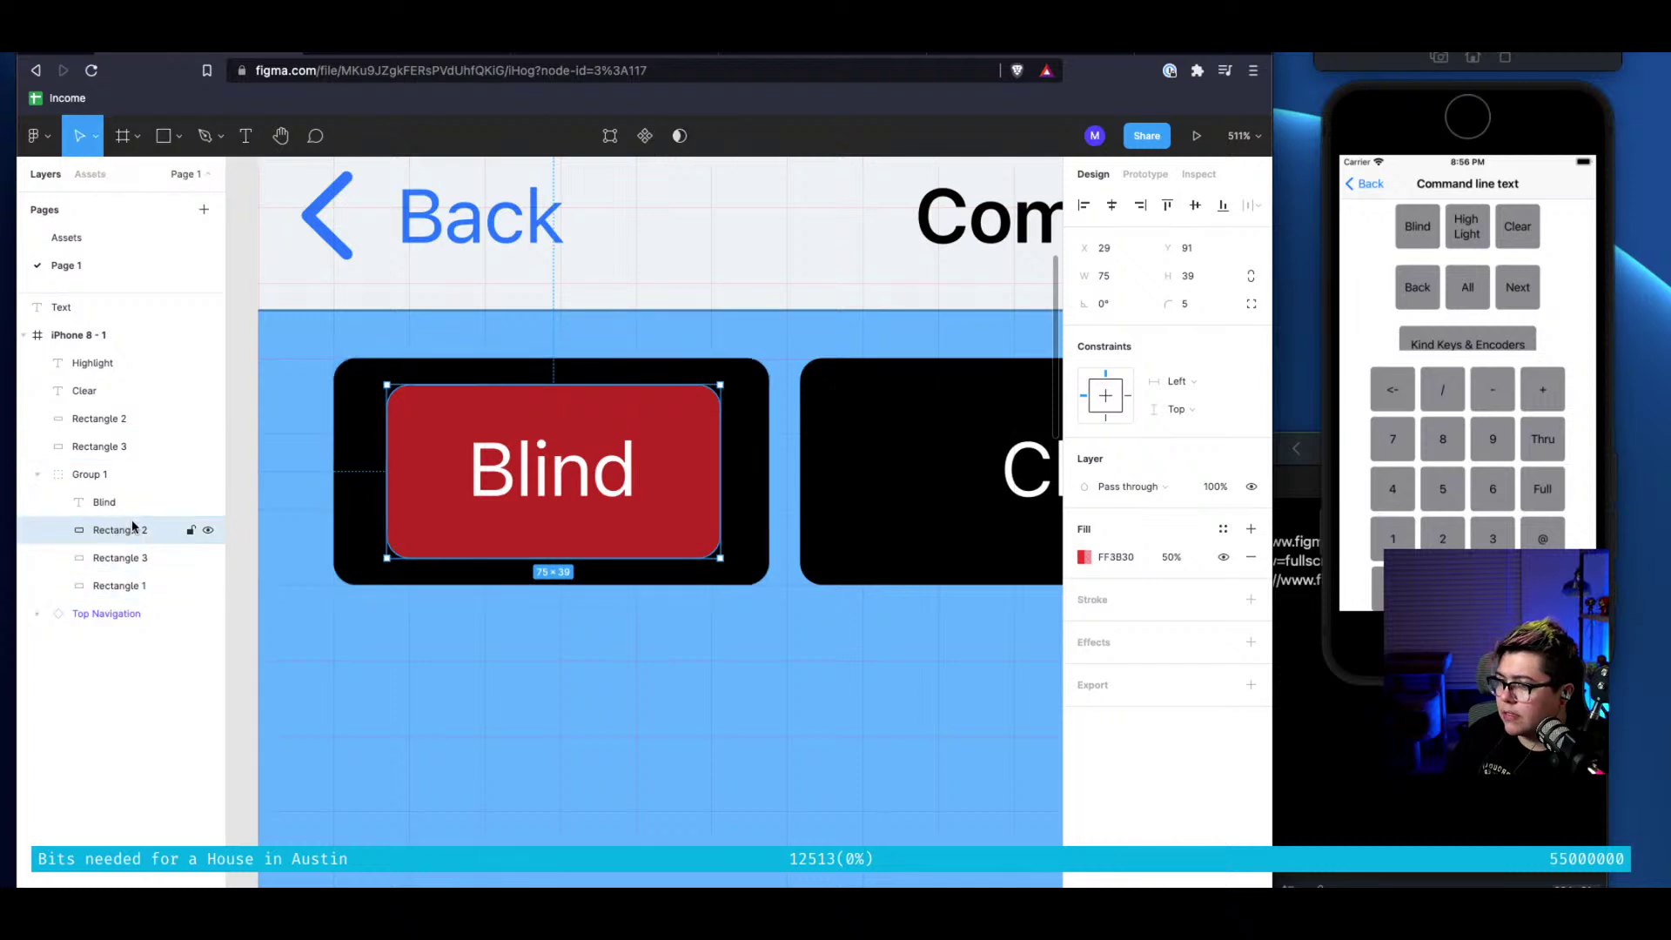
Search the web in a new browser tab for "boolean group", refining the query to "boolean group figma"
key(ctrl+t)
text(bo)
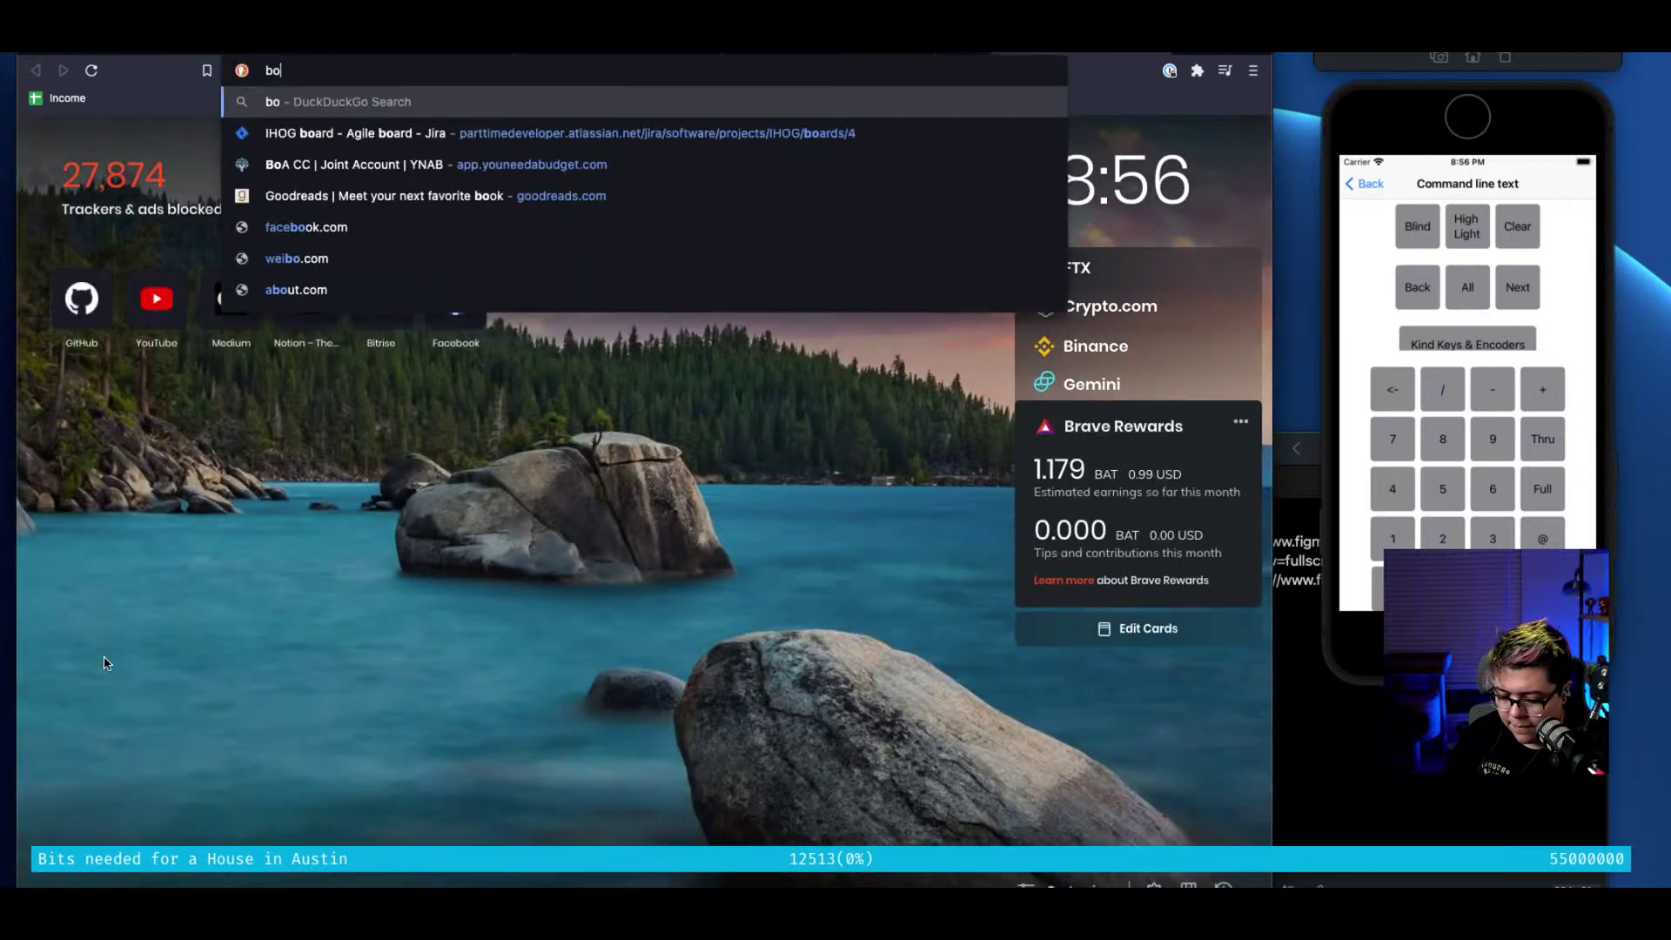
text(olean group)
key(Return)
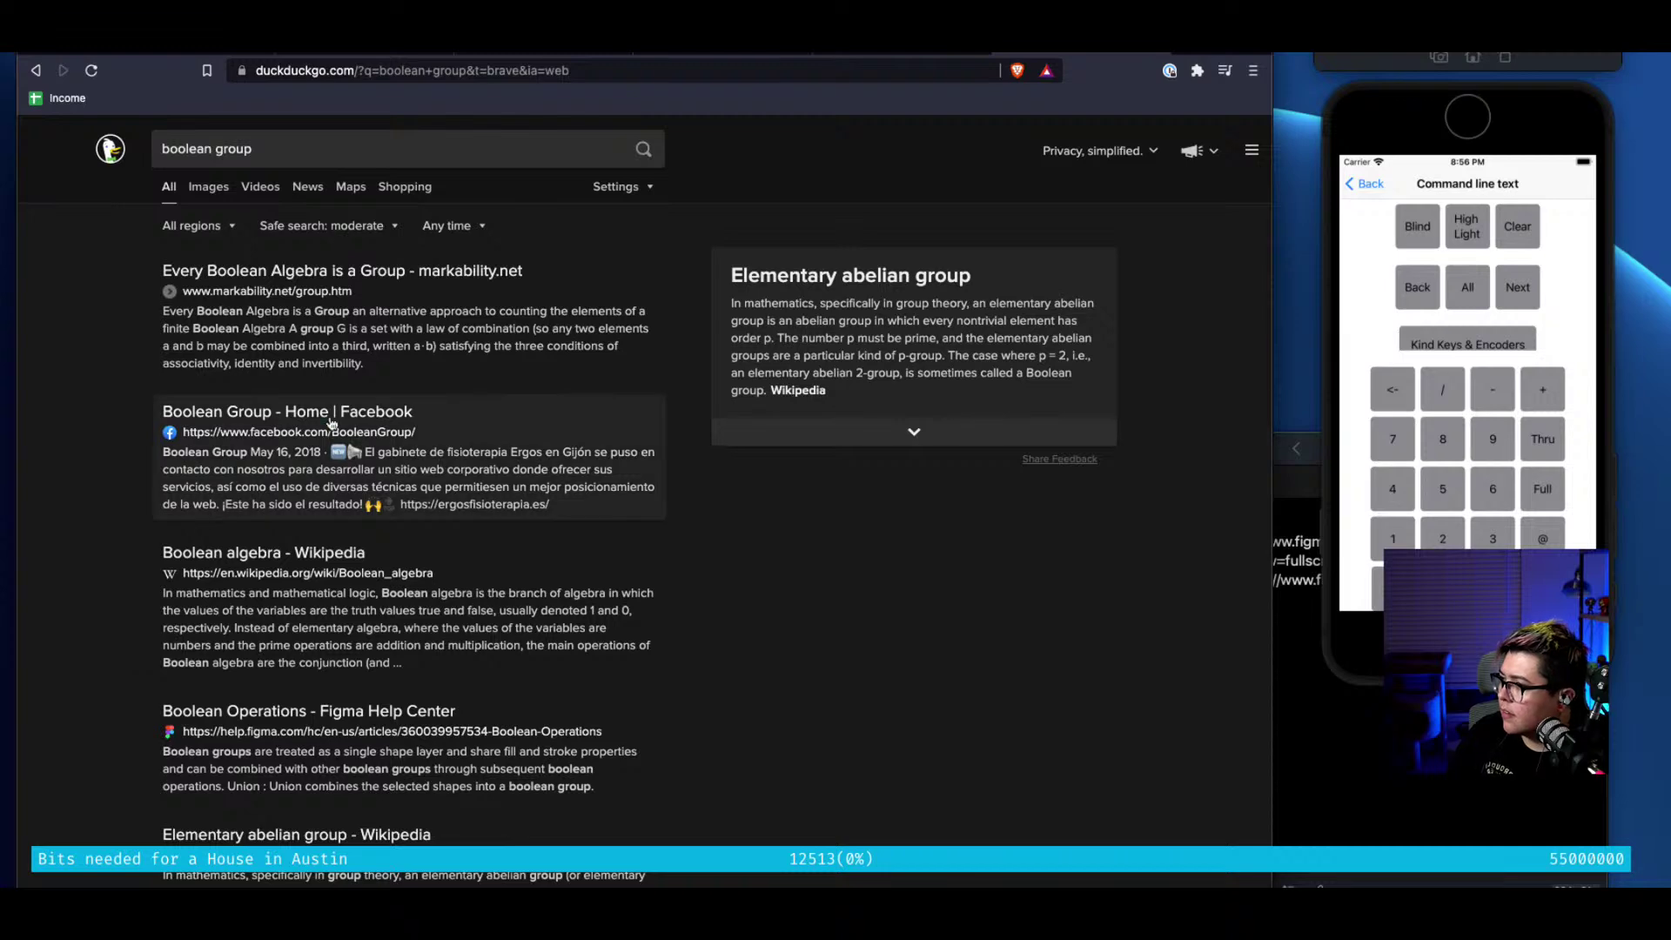
click(380, 155)
text(f)
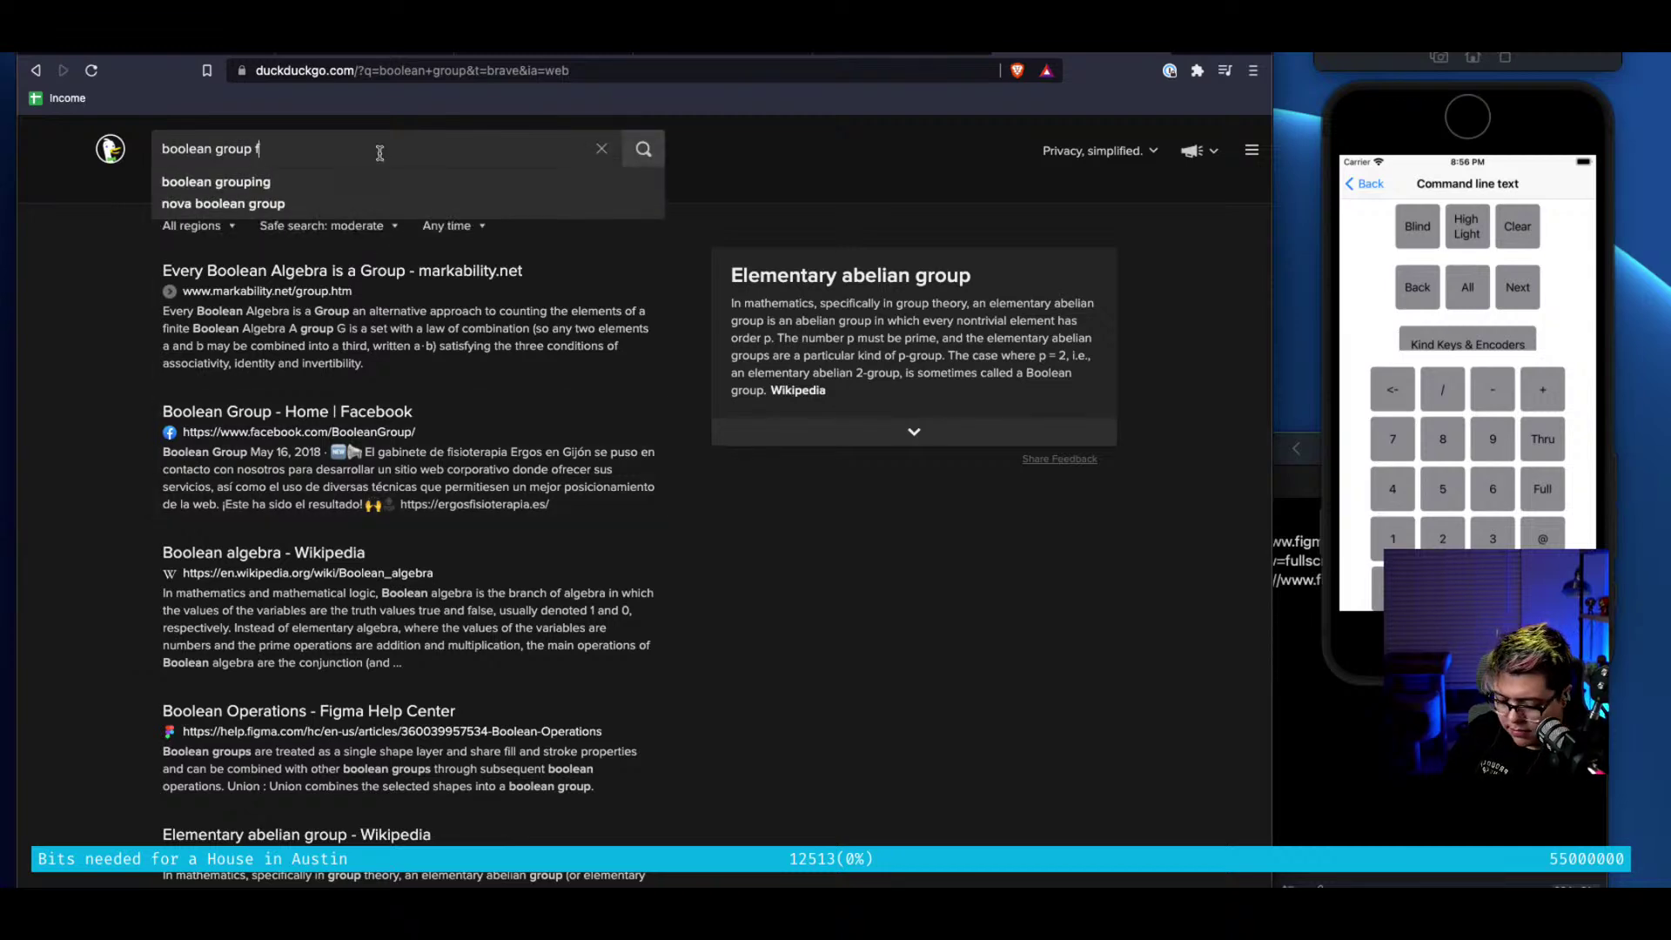
text(igma)
key(Return)
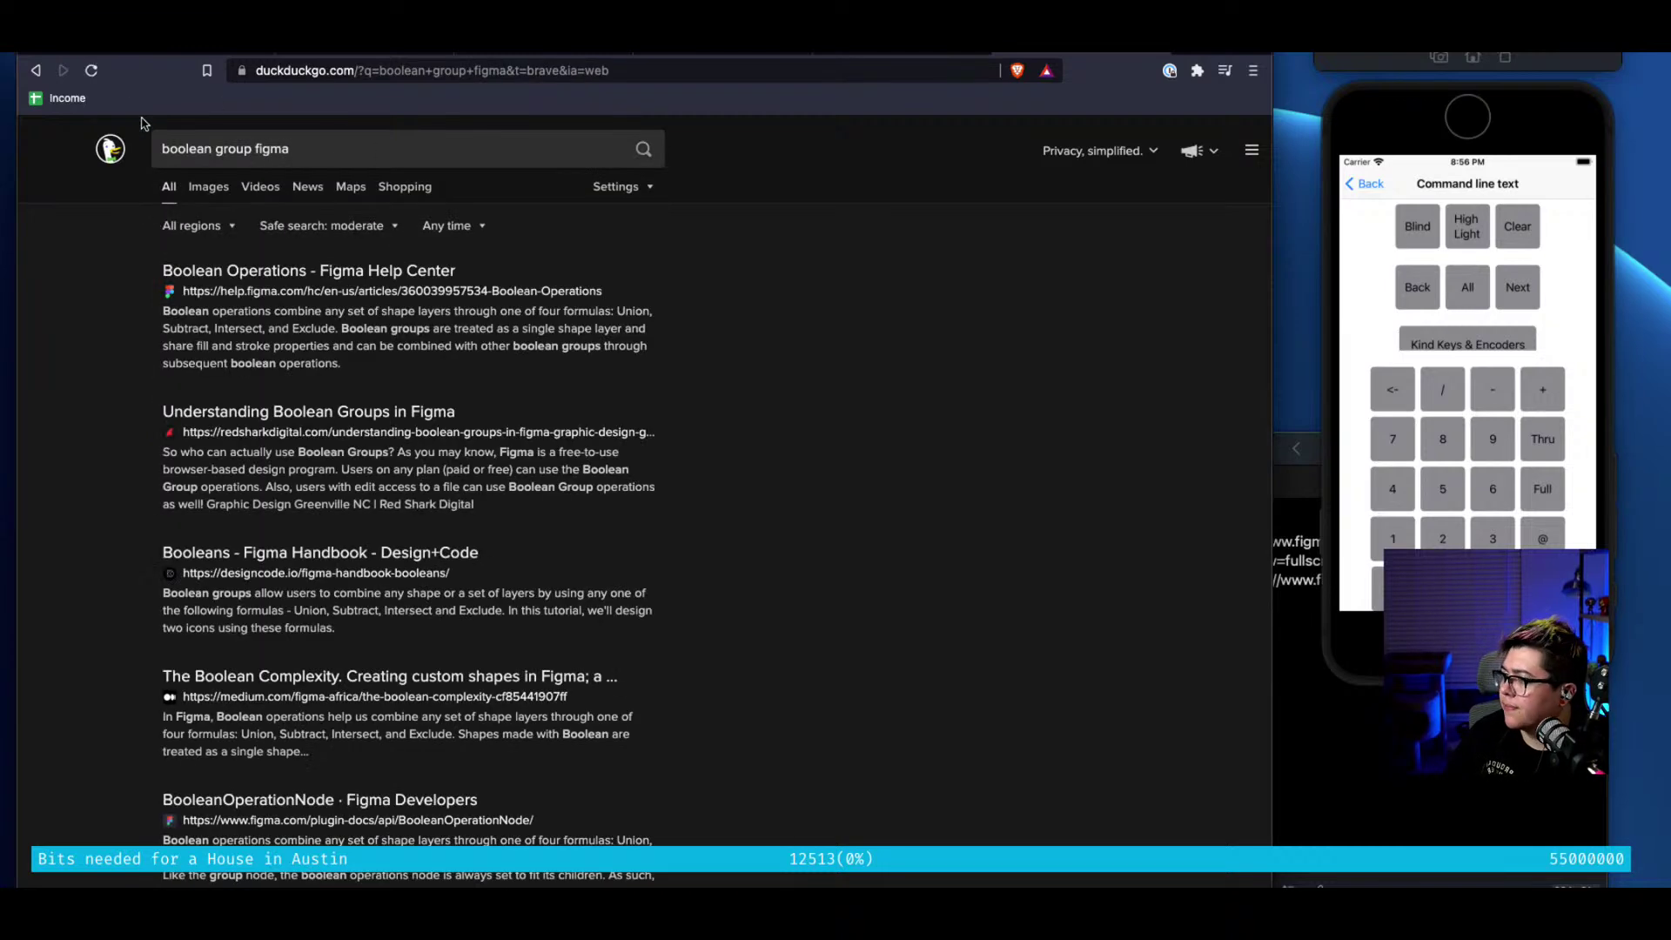
Read the types of boolean operations in the Figma Help Center's Boolean Operations article, and return to the iHog design file
click(287, 268)
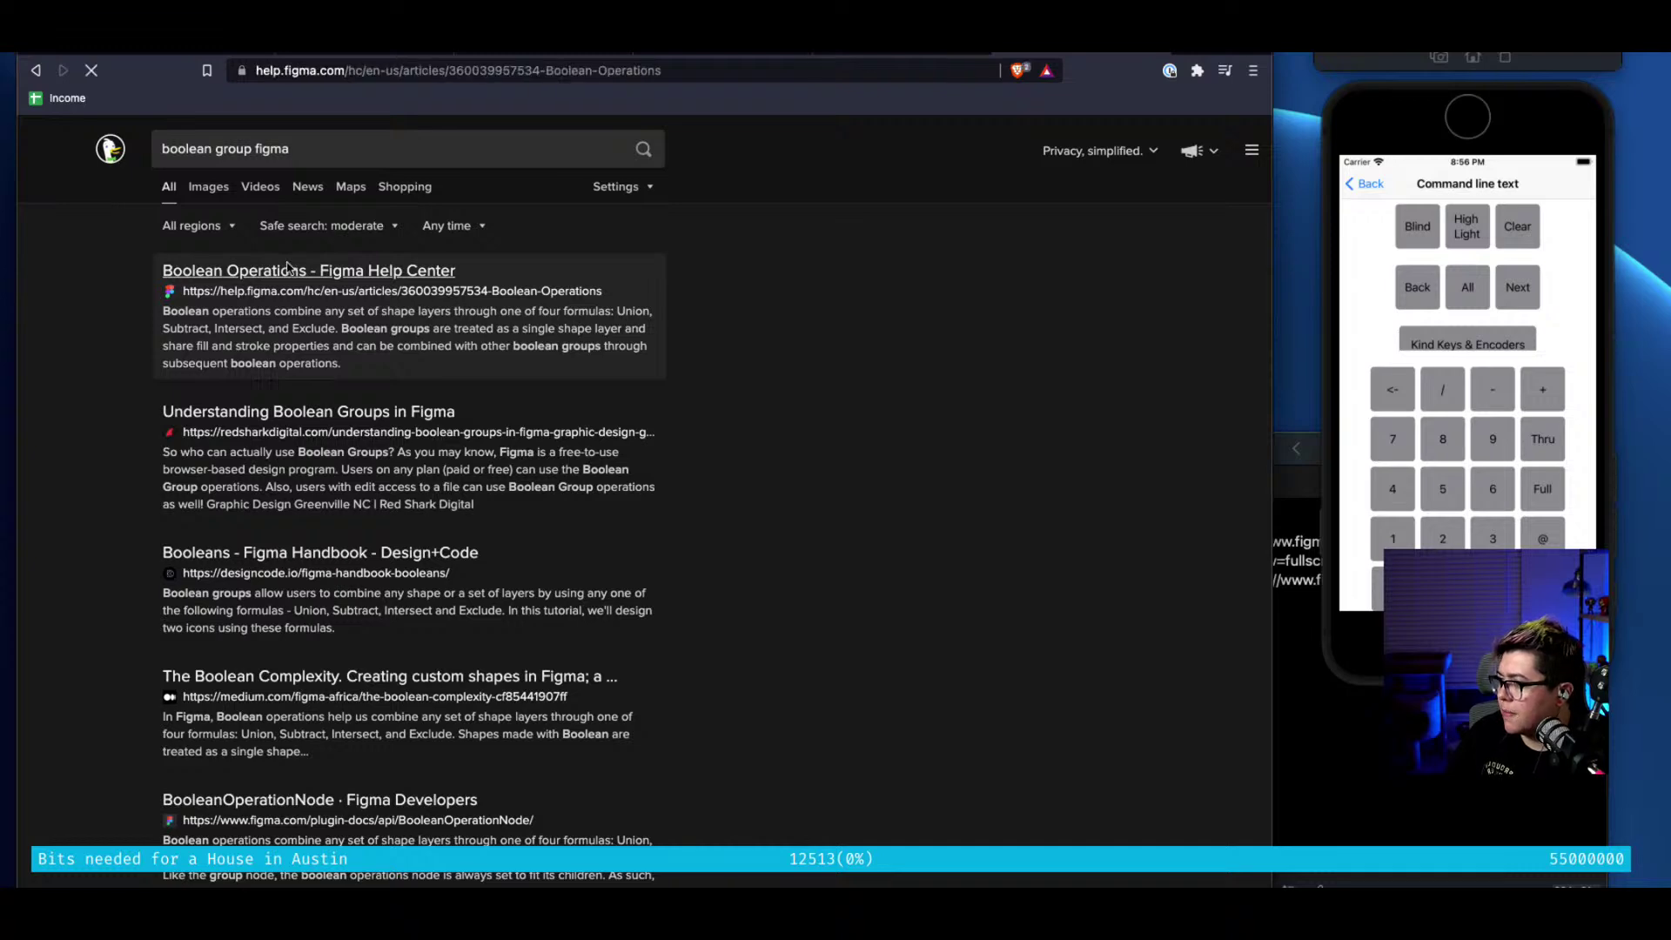
scroll(130, 518, down, 10)
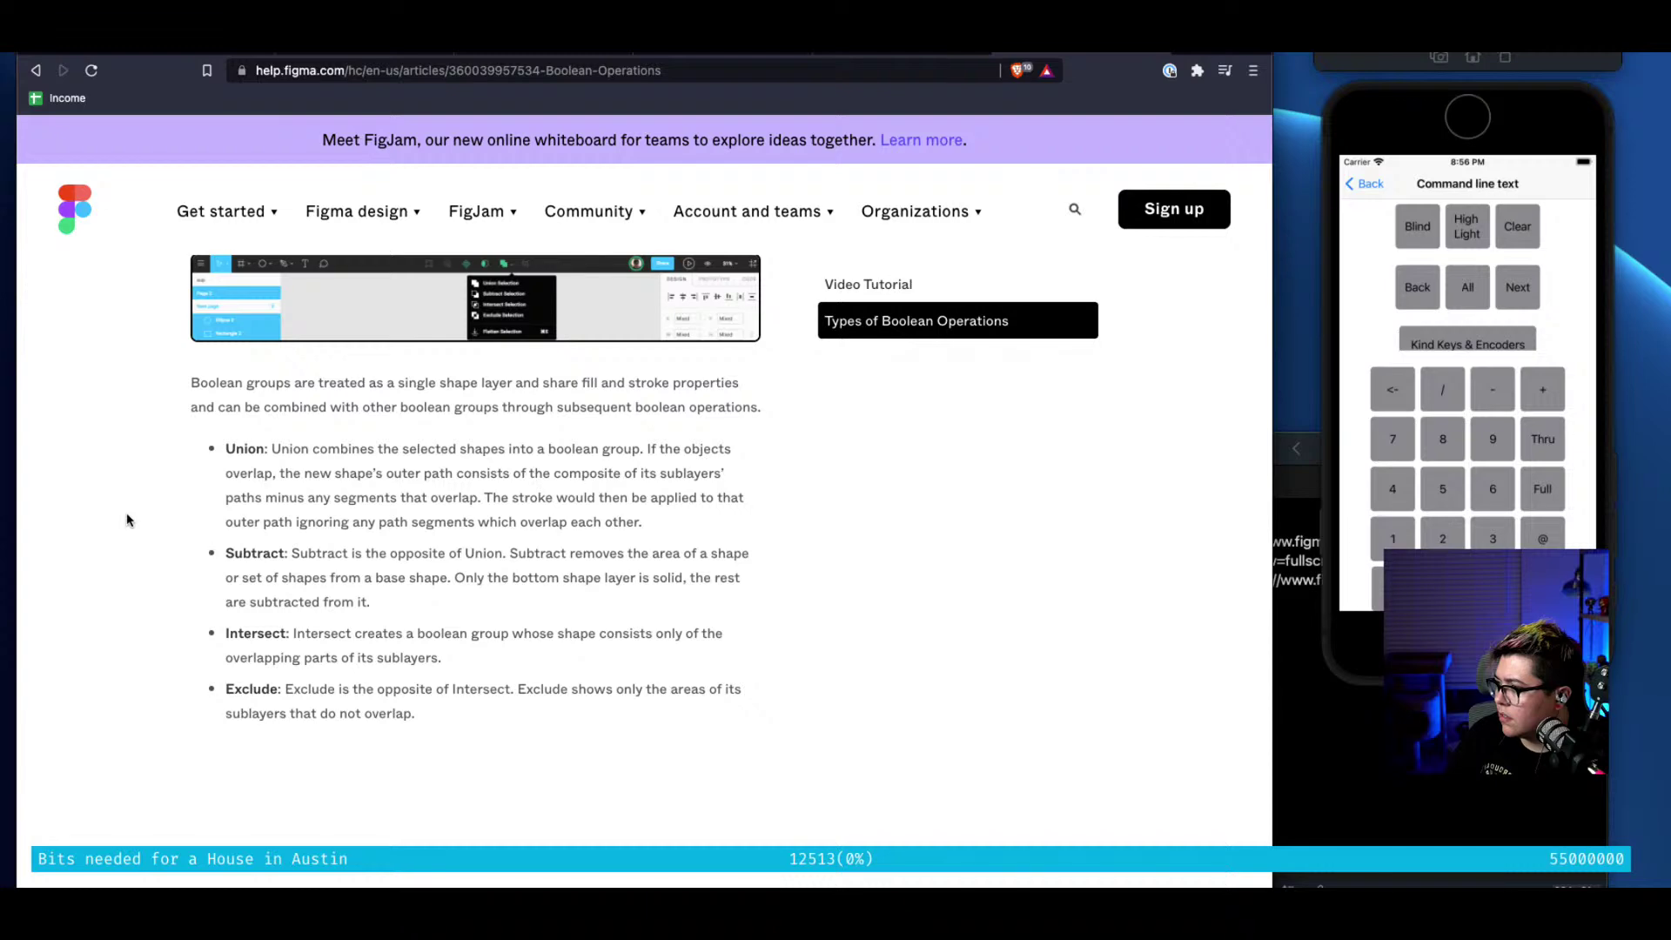
scroll(127, 520, down, 10)
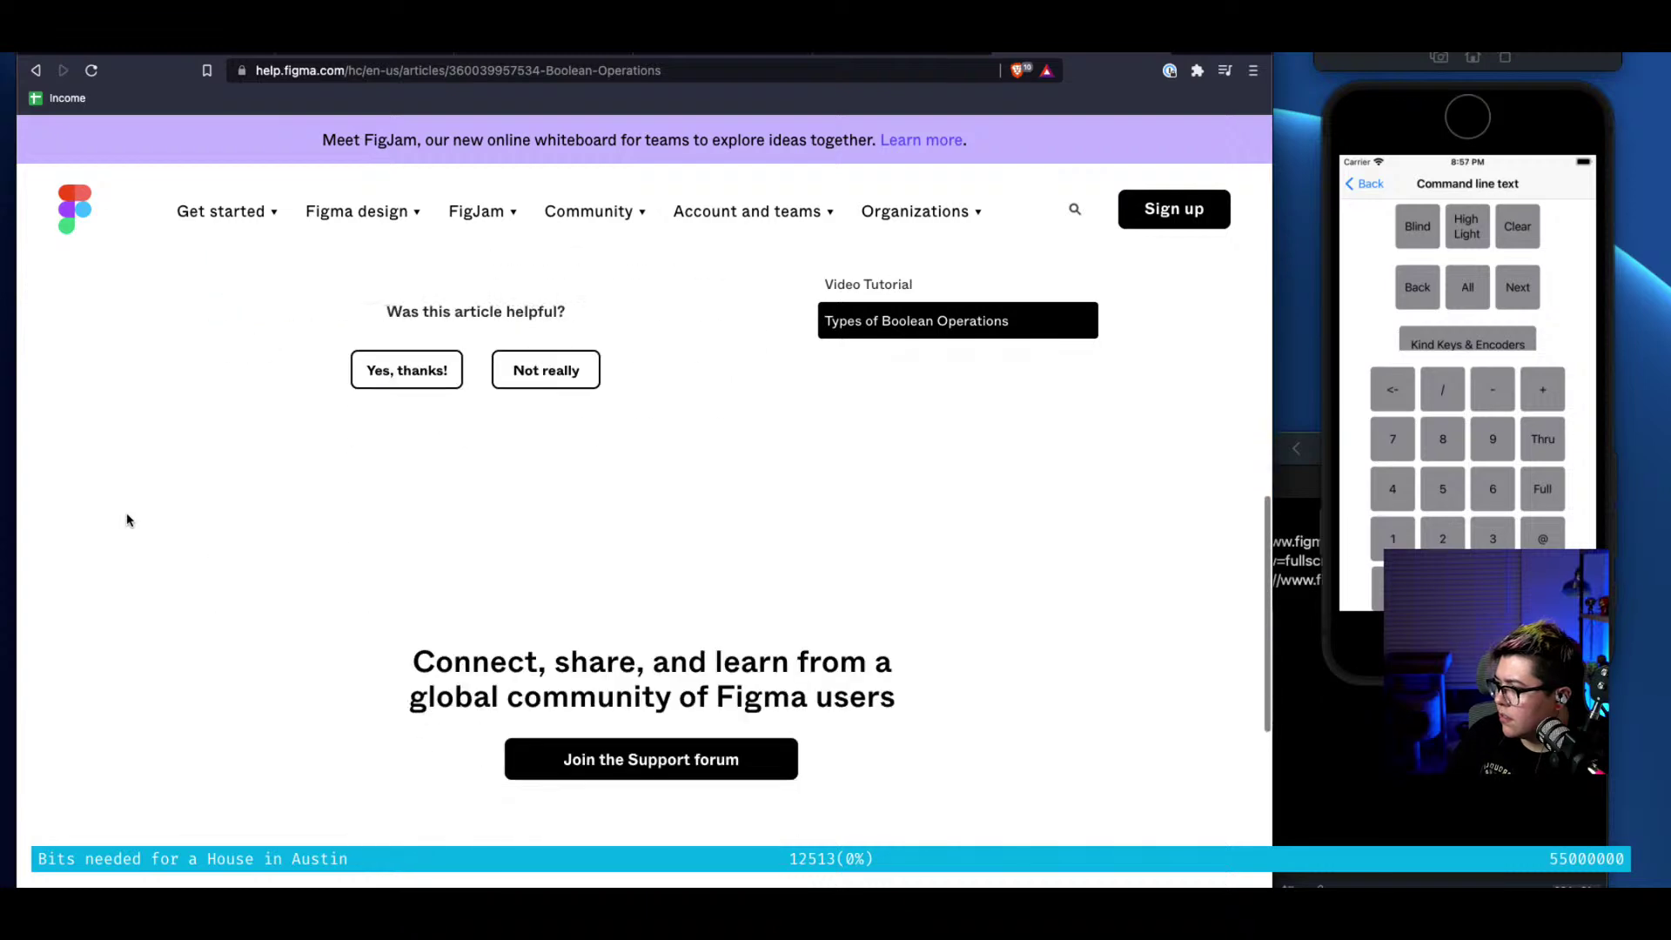
scroll(126, 519, up, 20)
scroll(126, 520, up, 3)
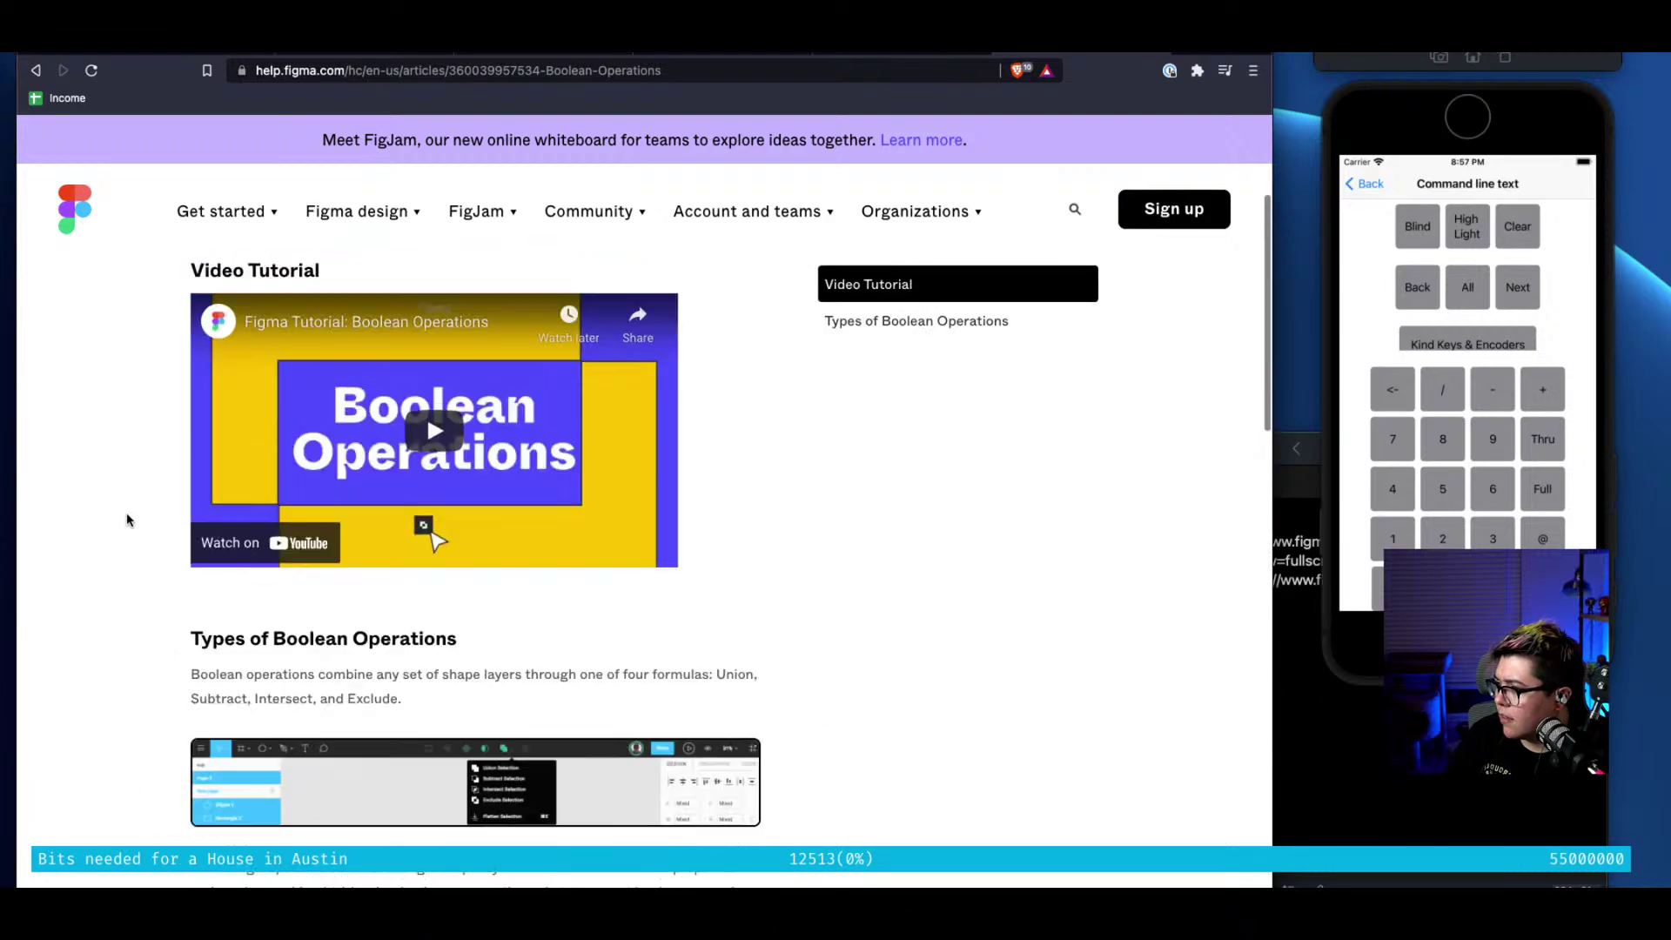
scroll(126, 520, down, 5)
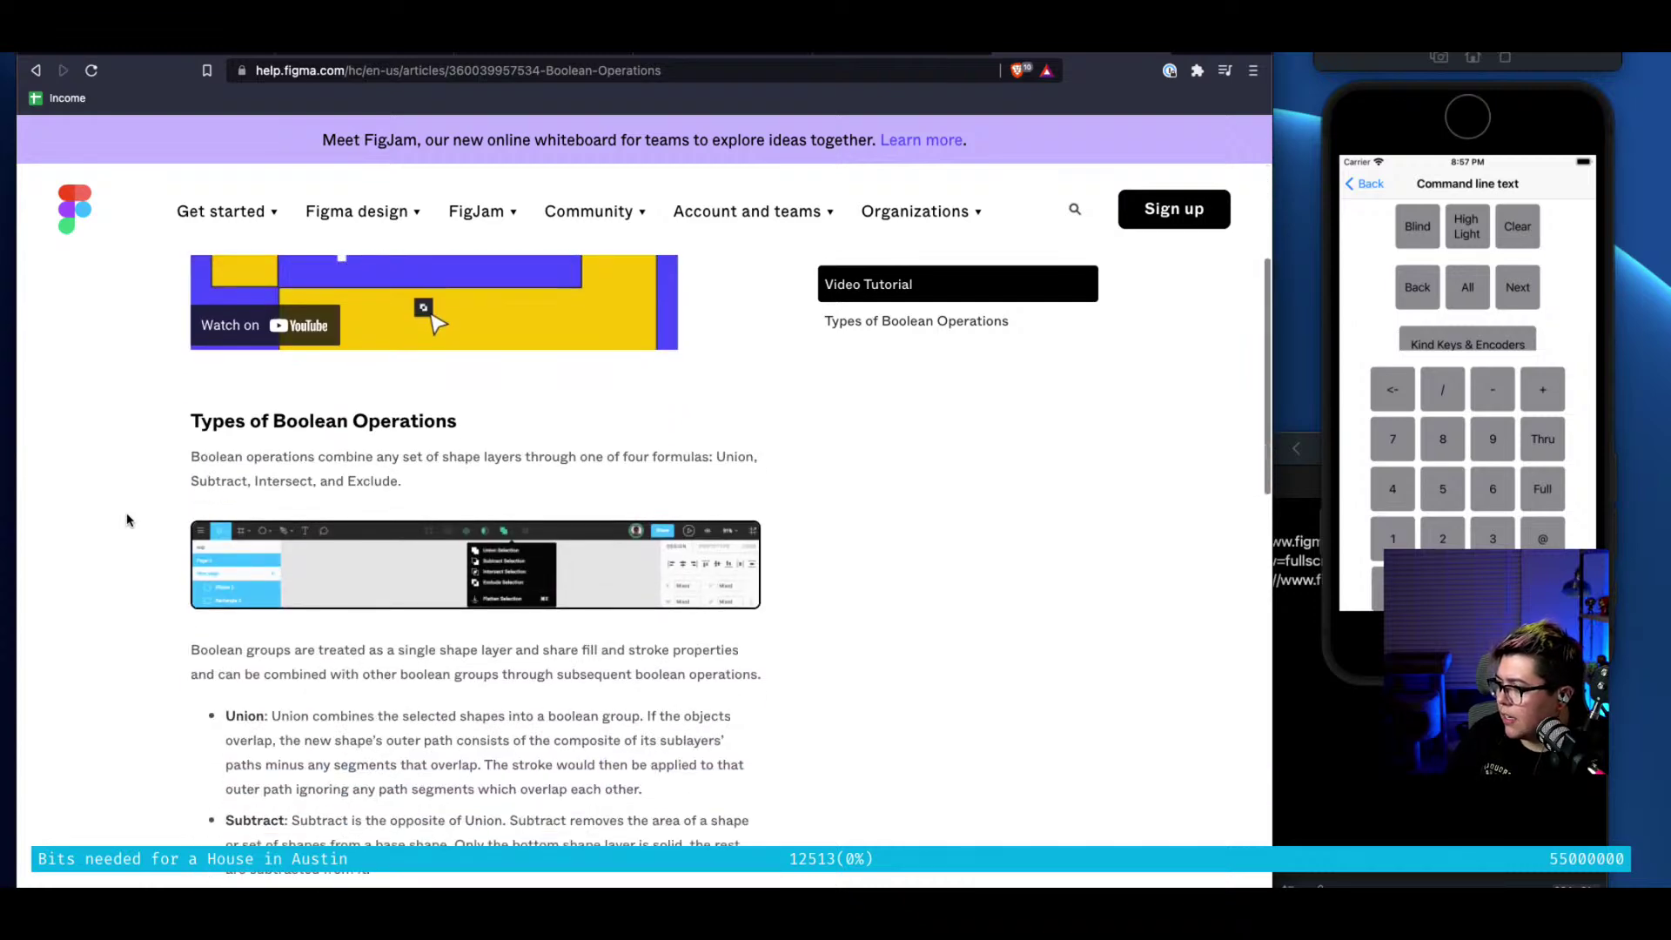
scroll(126, 520, down, 5)
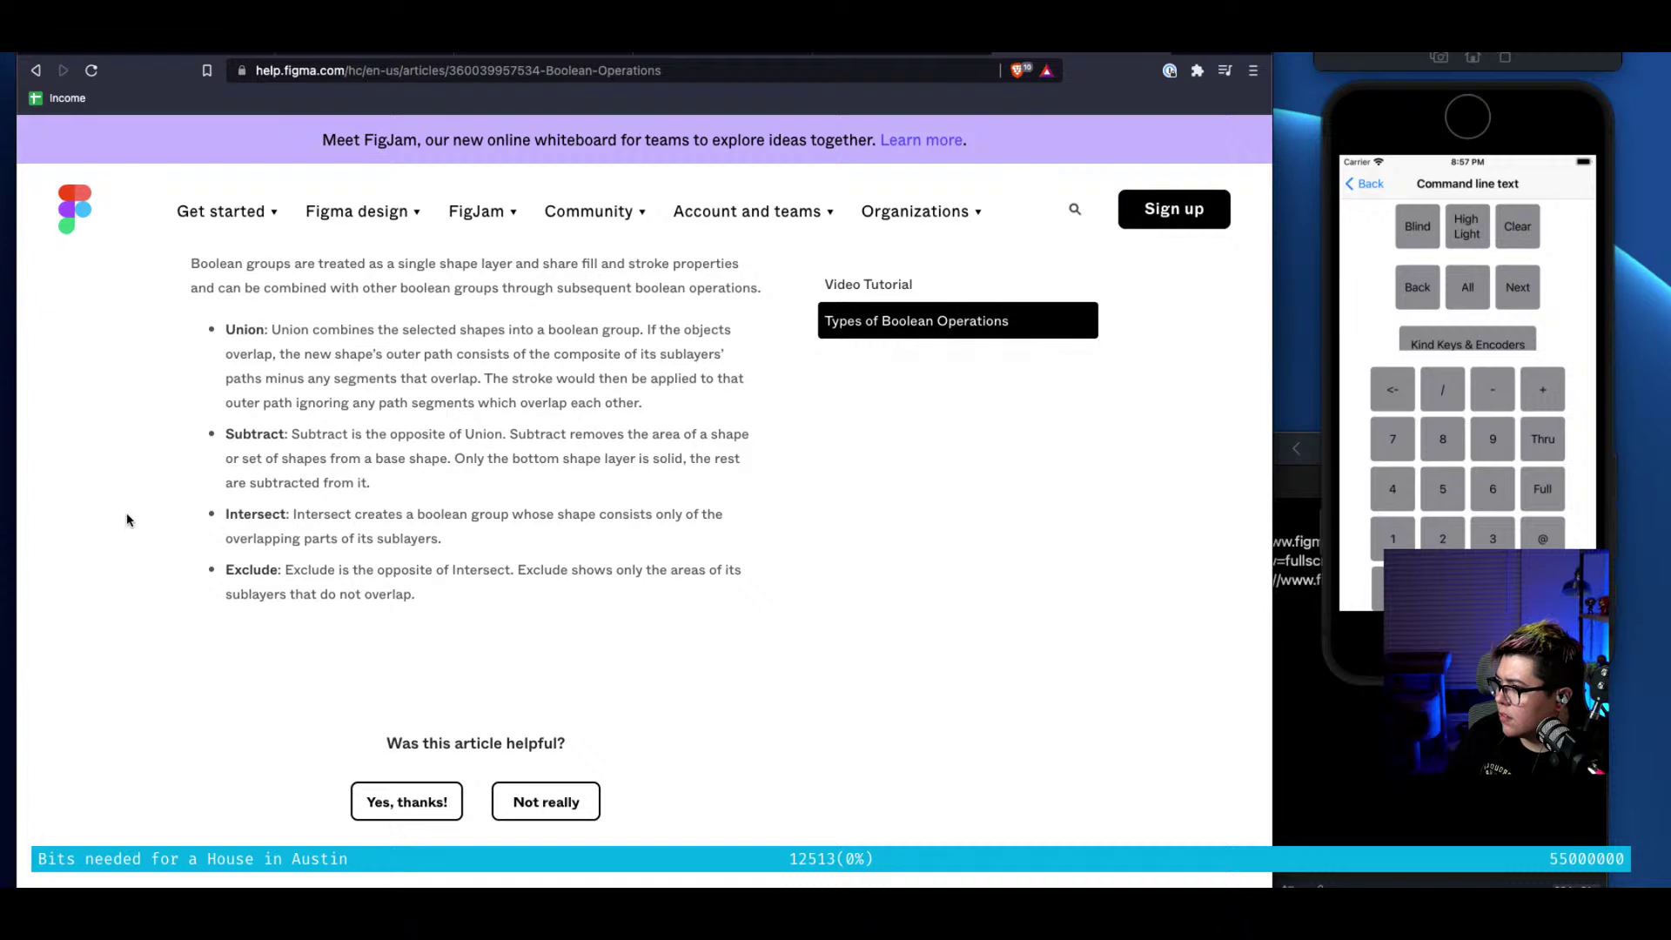
scroll(127, 520, up, 1)
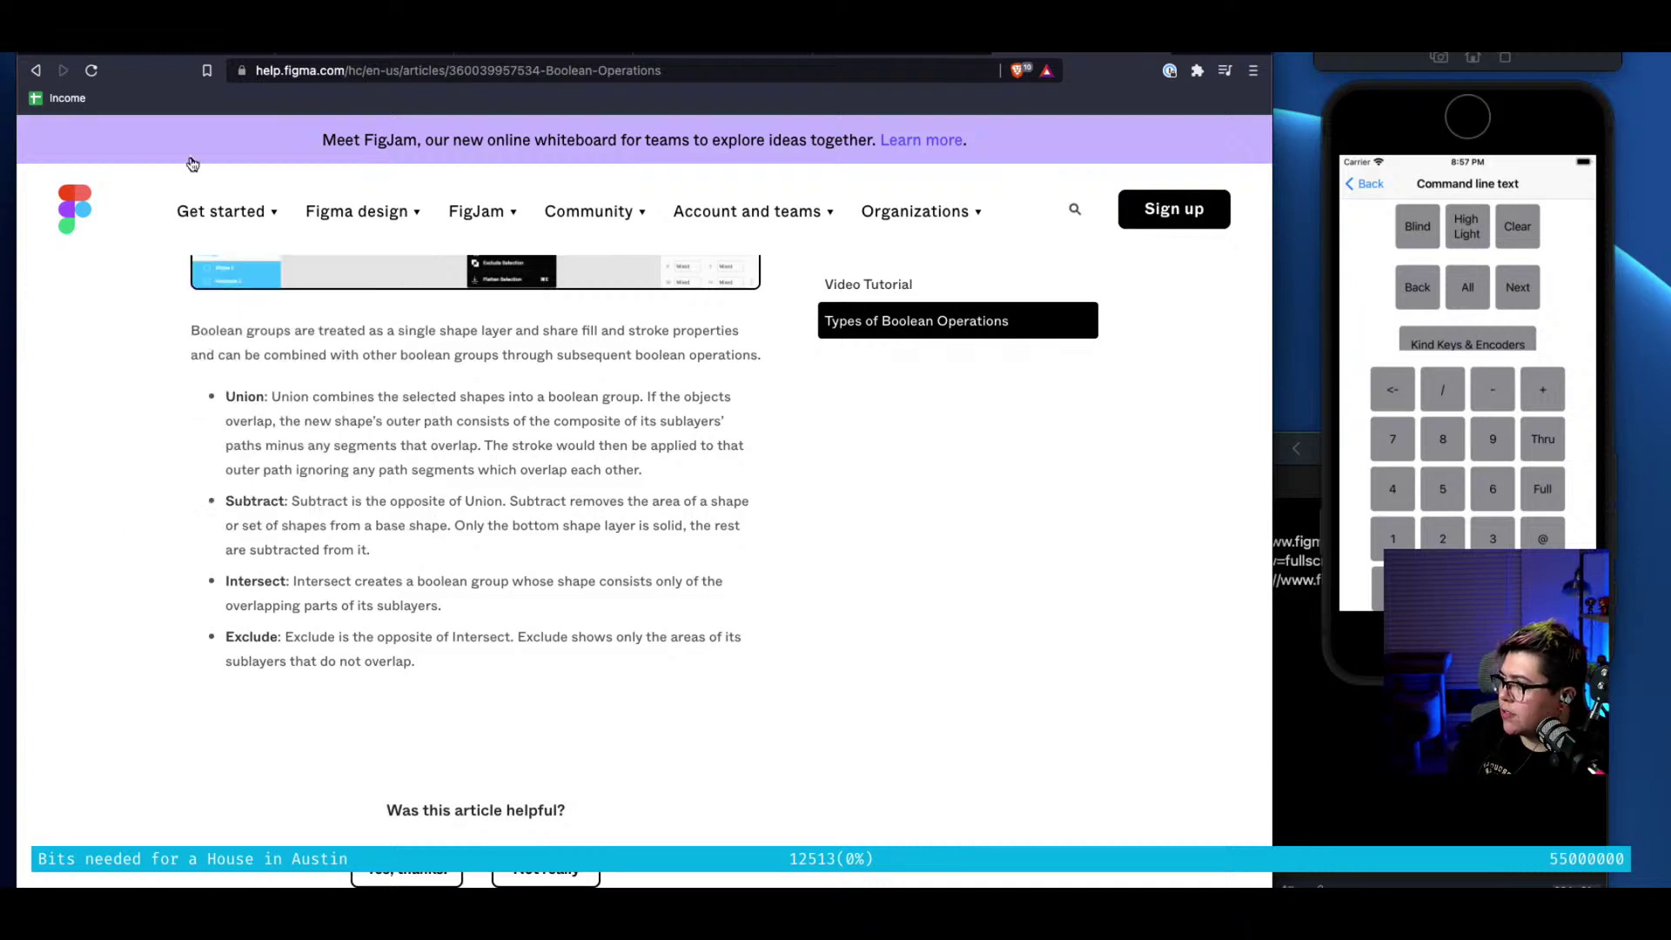
click(205, 57)
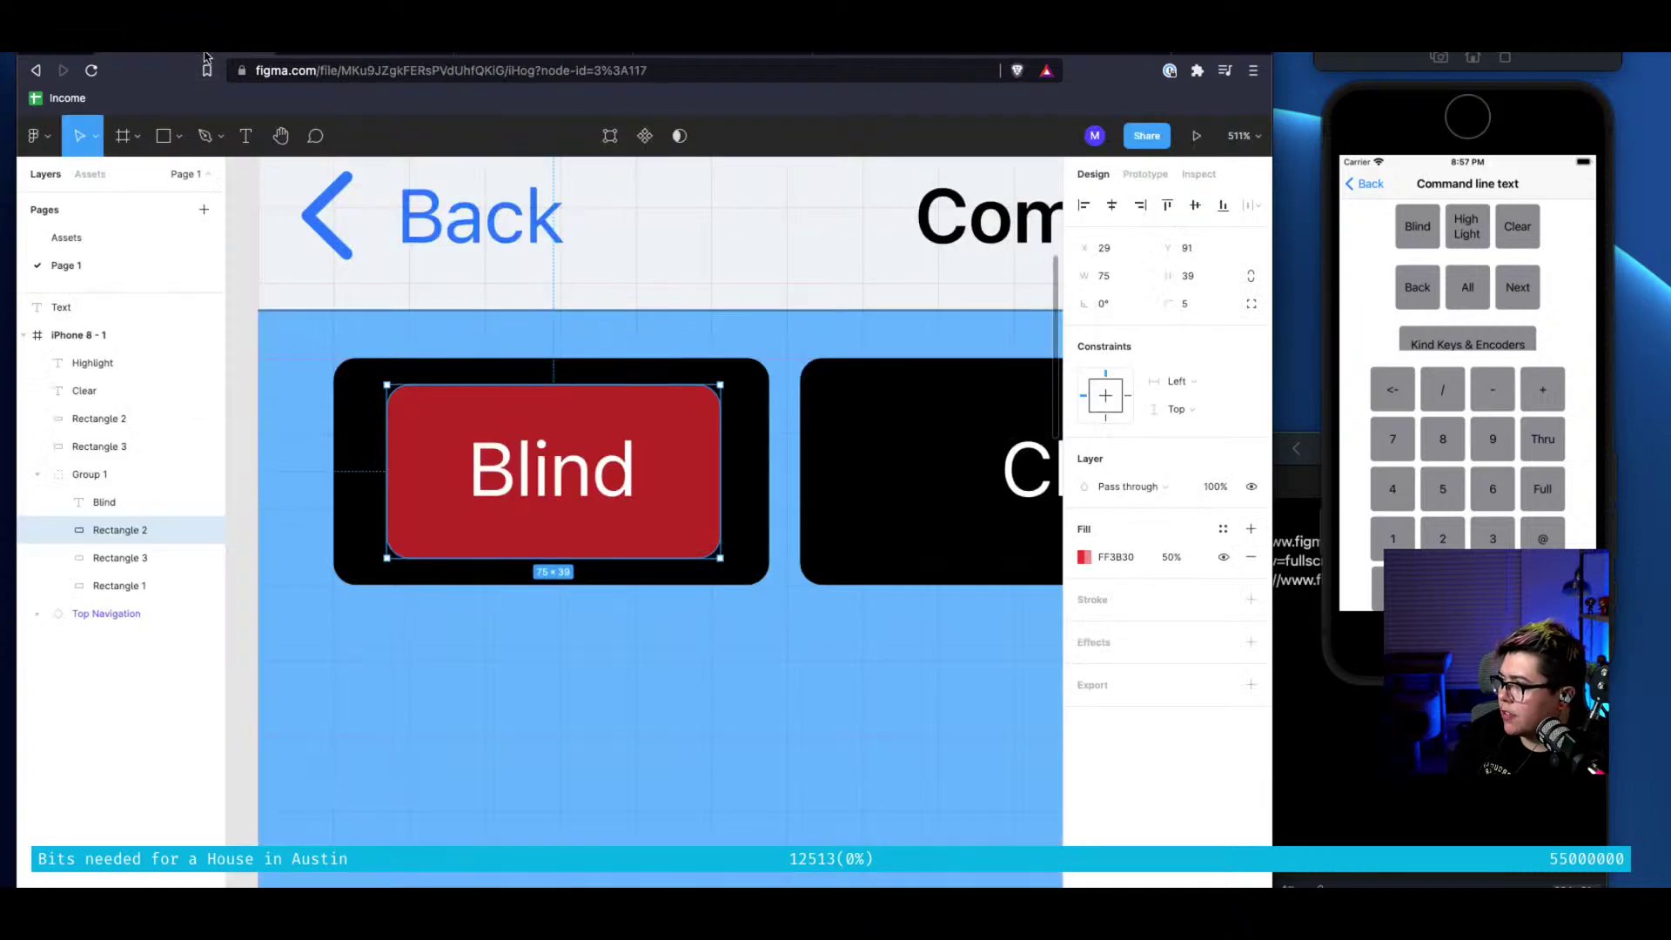
Examine Group 1's design and prototype options and the iPhone 8 device setting, and return to the design properties
click(87, 483)
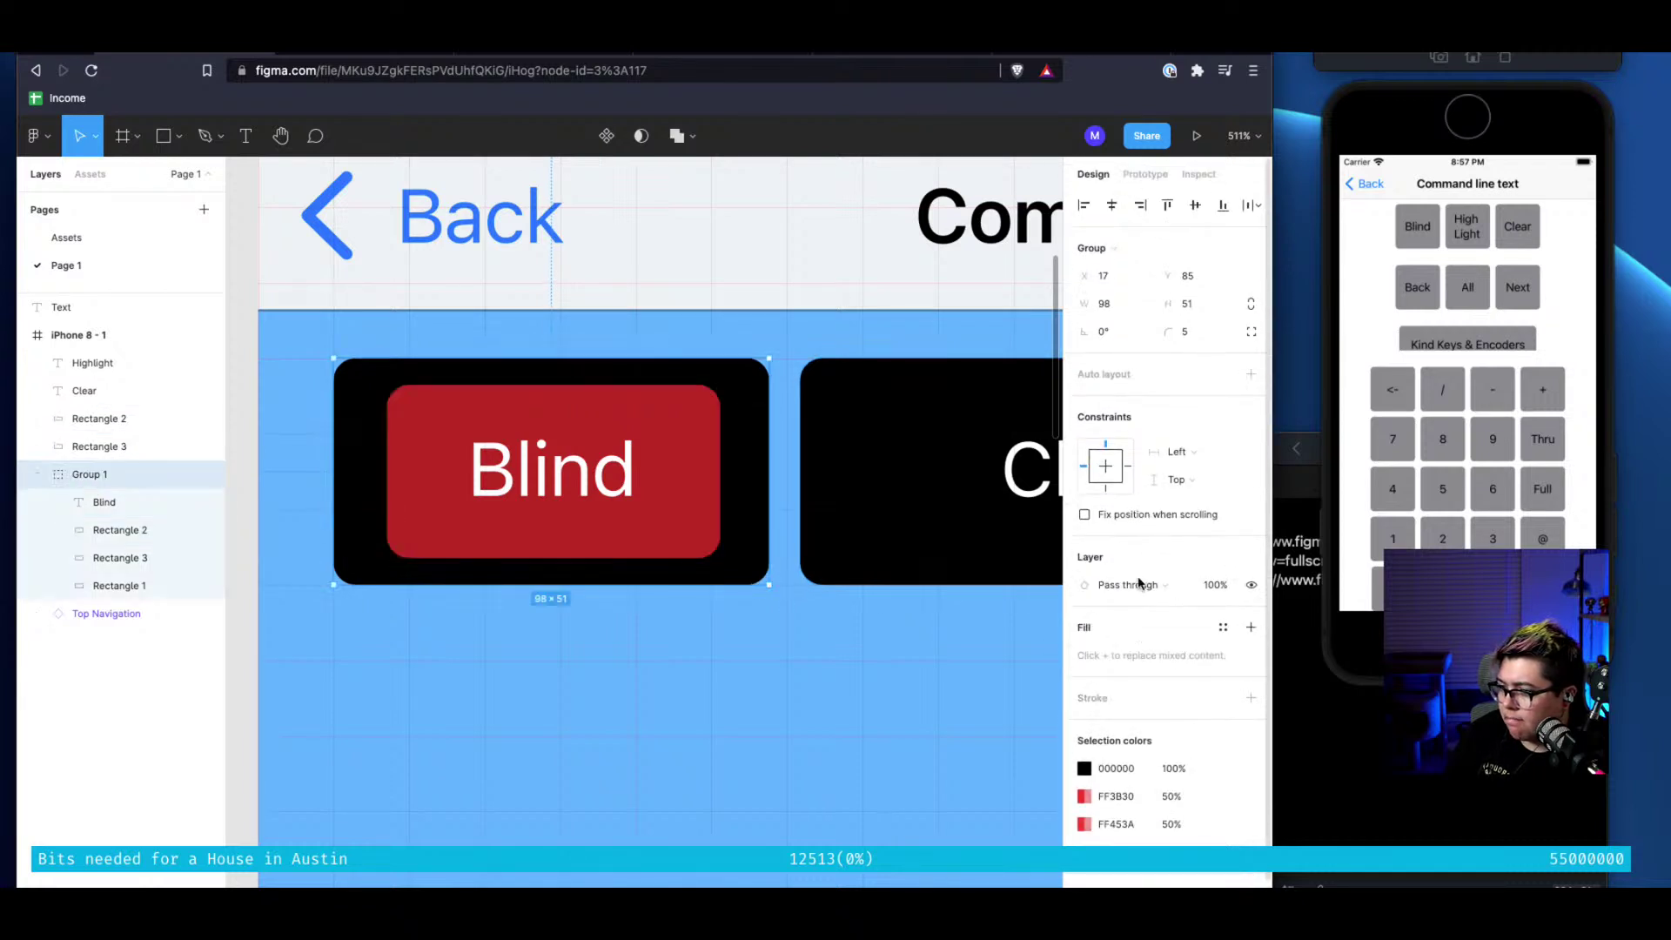
click(1142, 174)
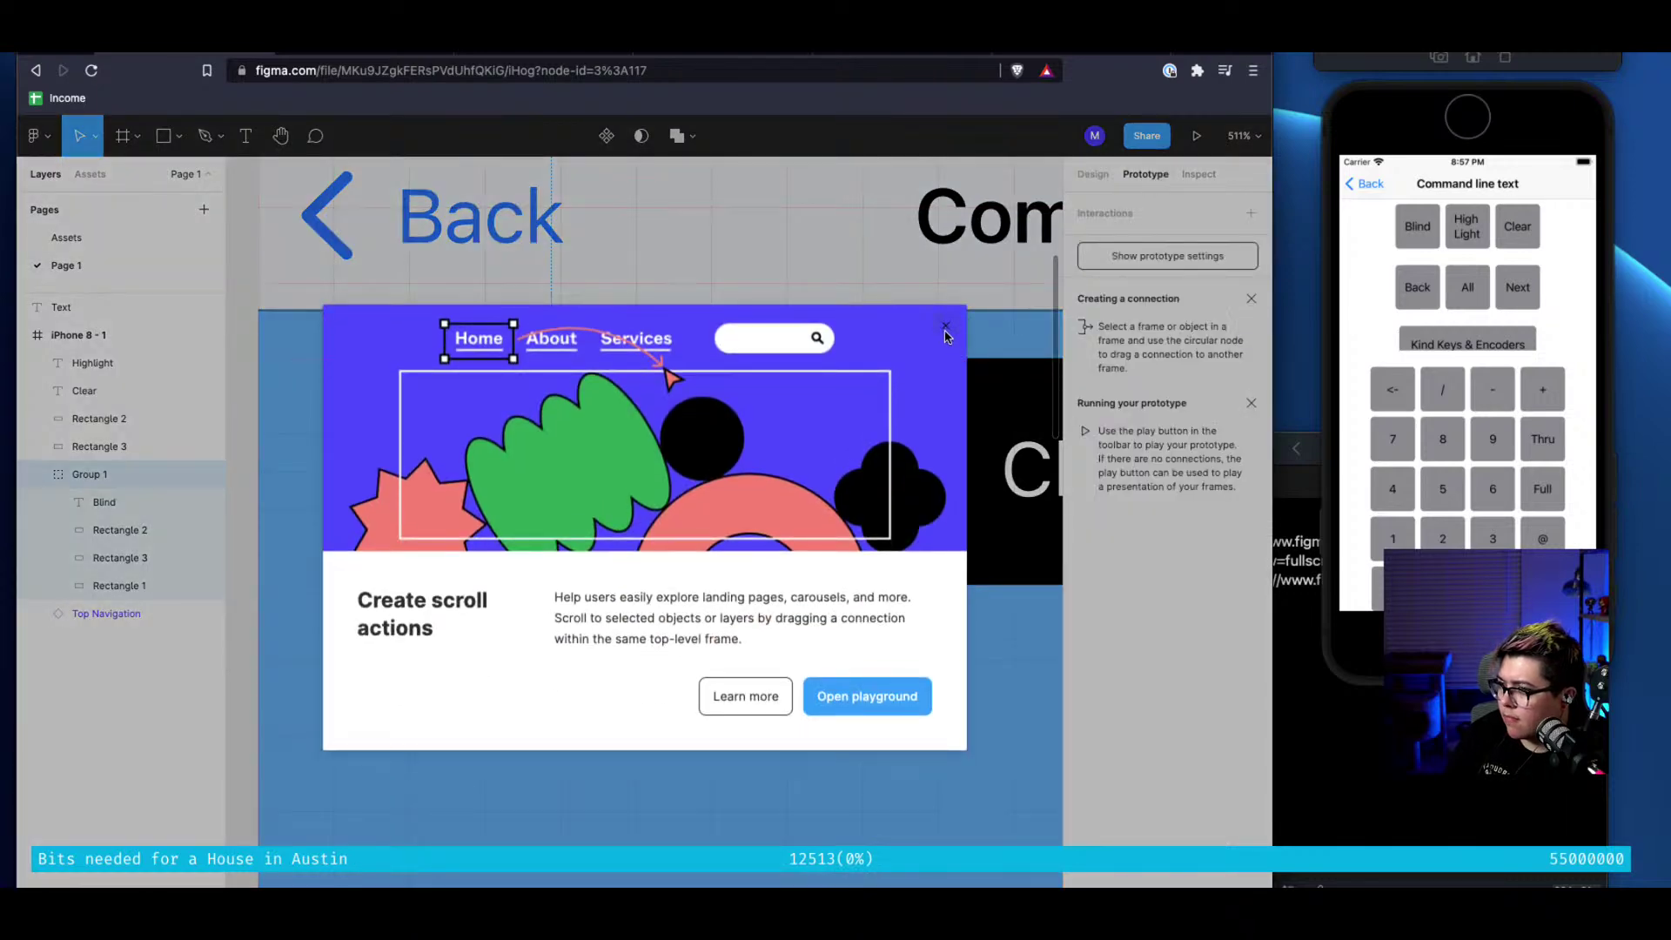
click(945, 329)
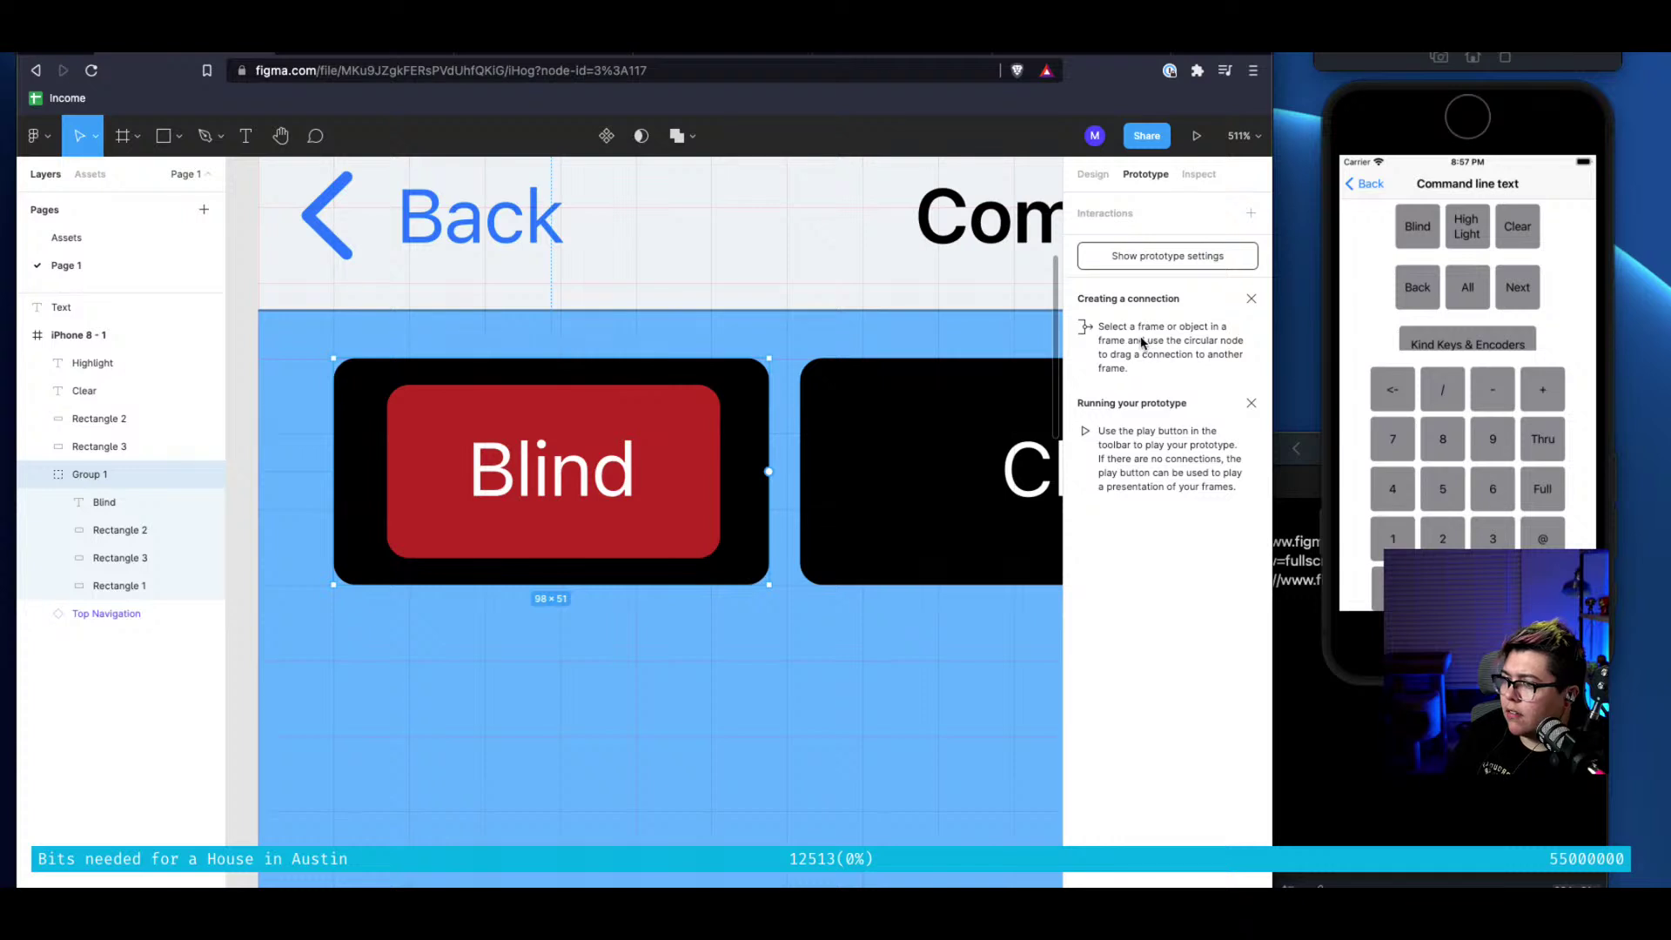
click(1219, 261)
click(1118, 242)
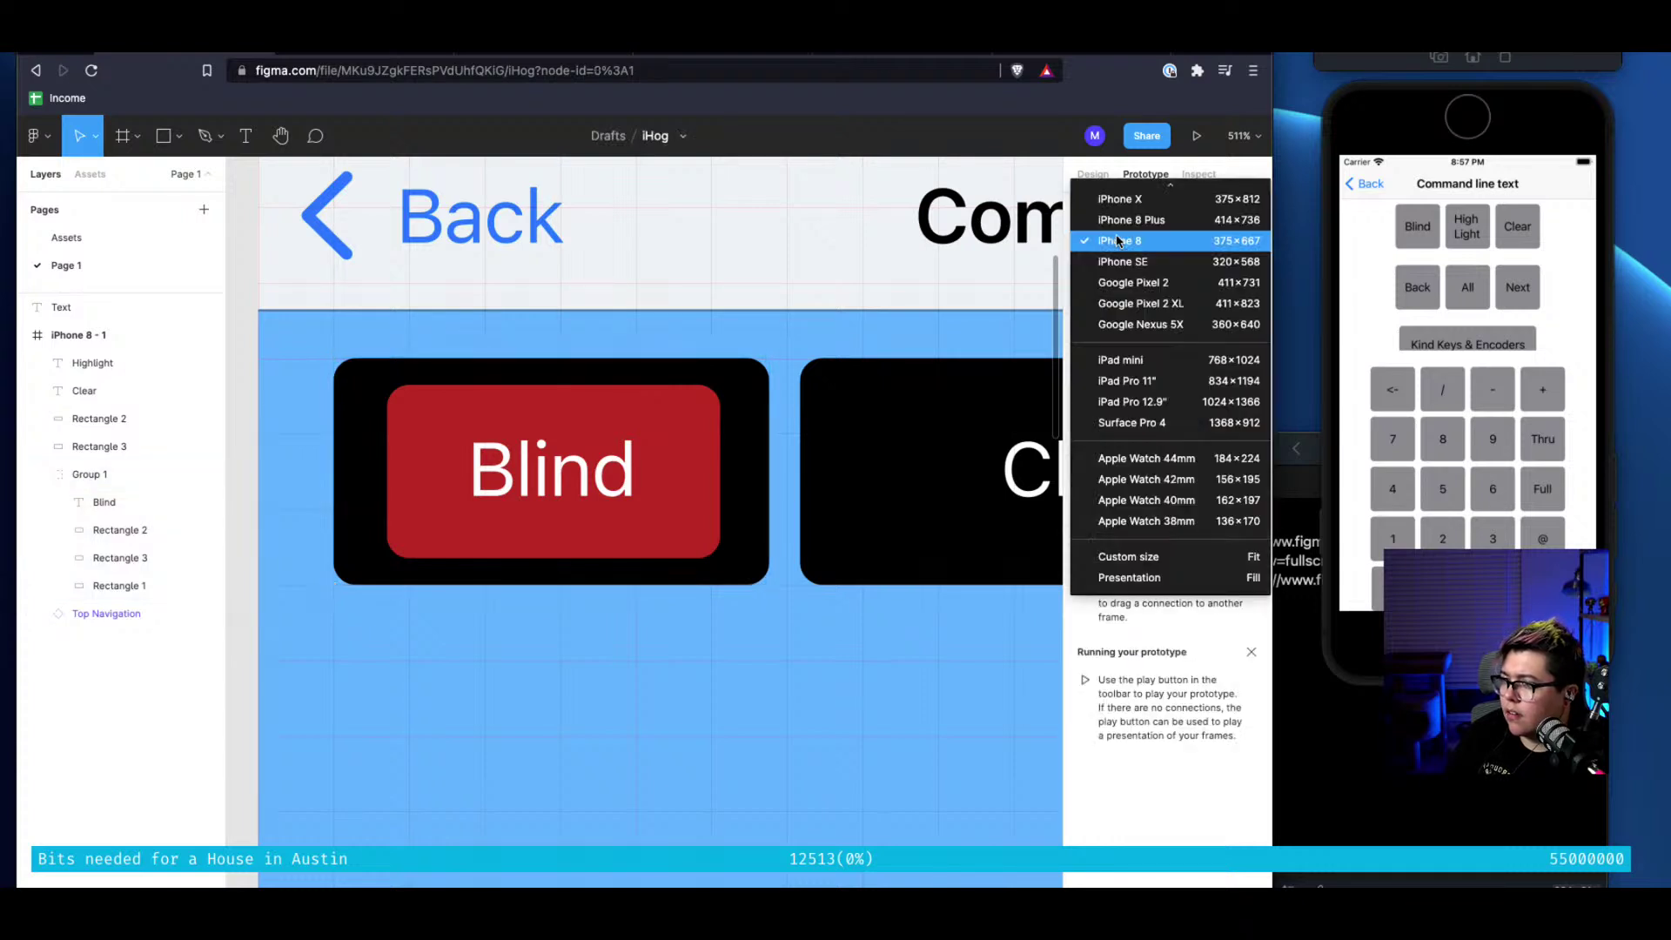
click(1118, 242)
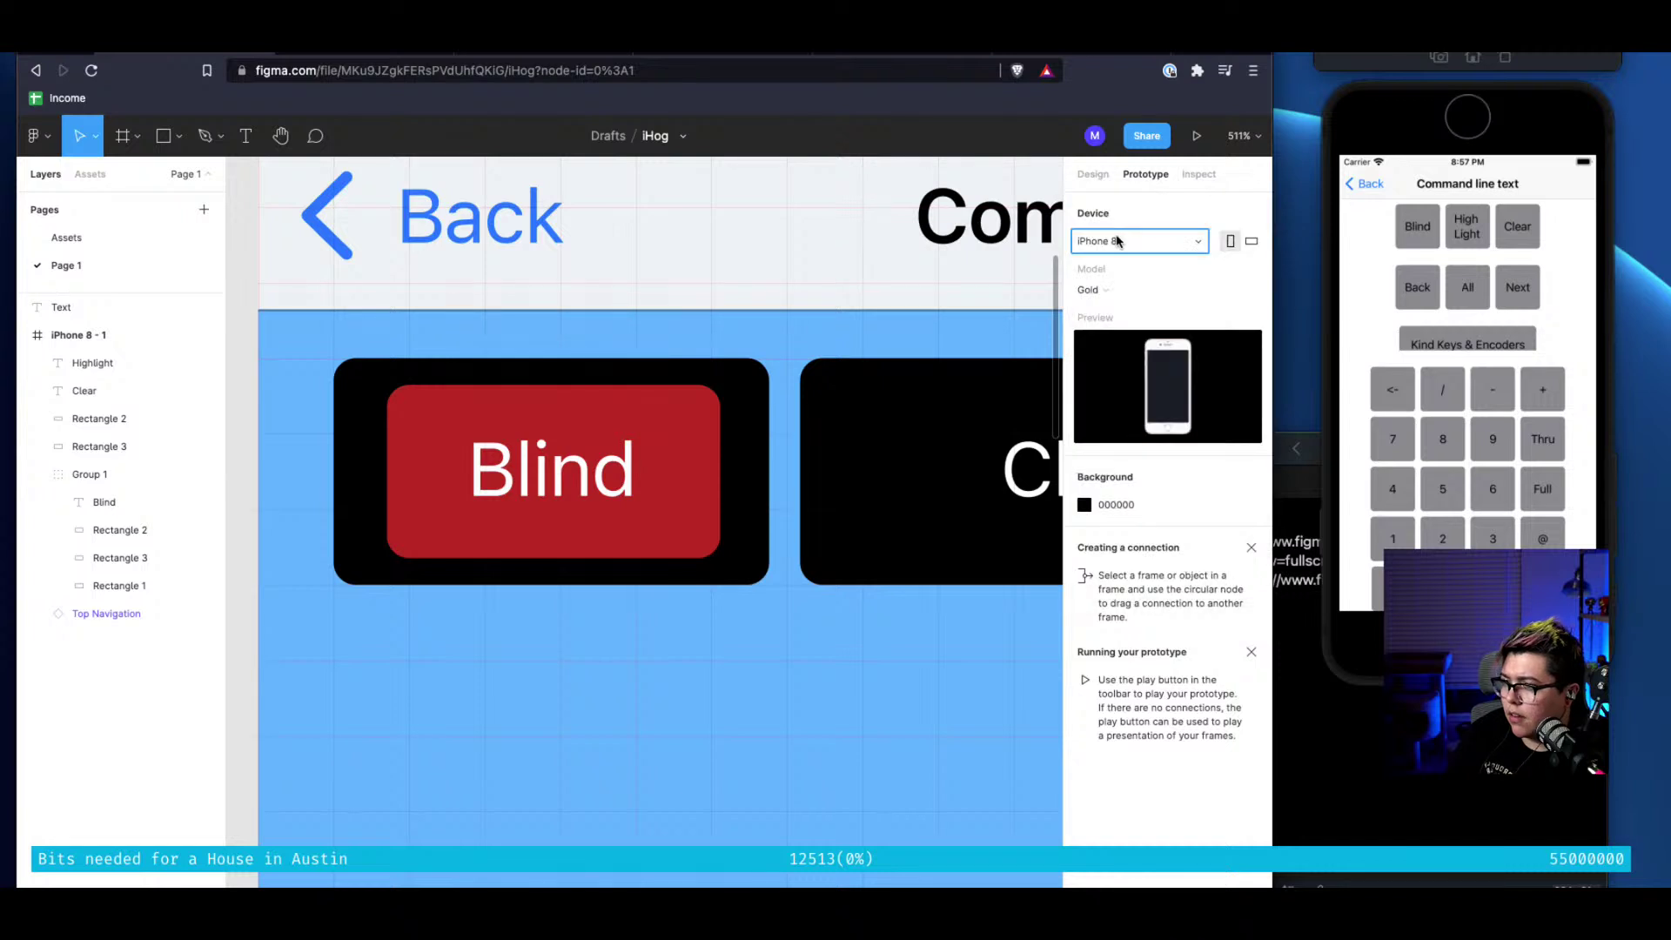
click(1197, 176)
click(1092, 174)
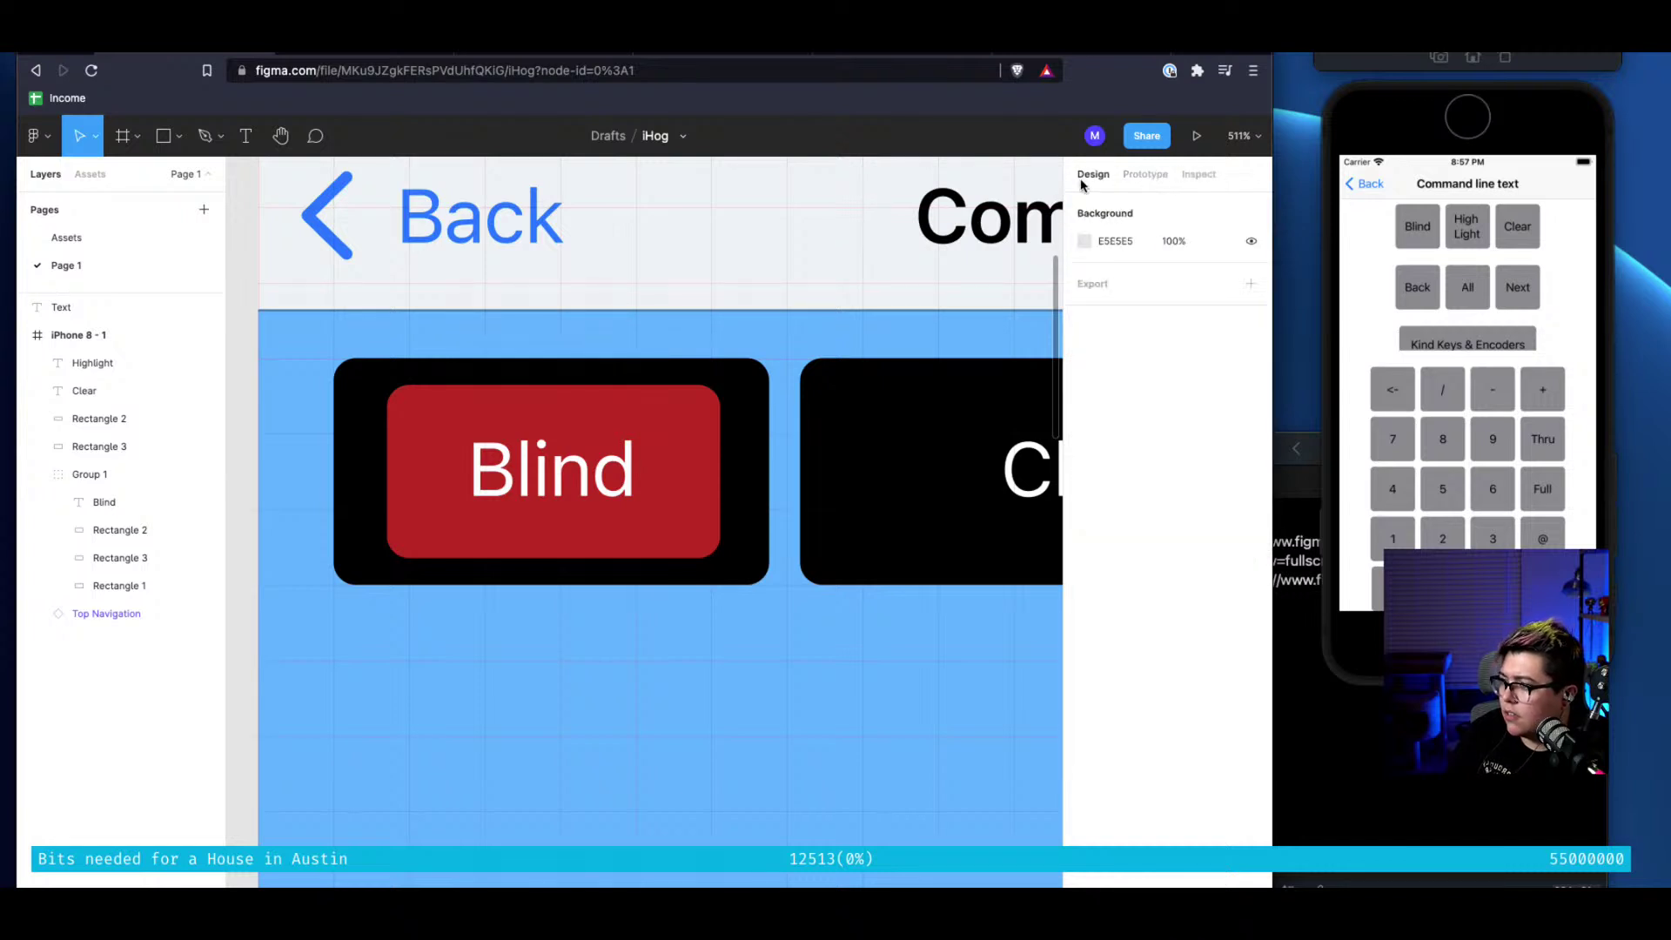
Rename the Rectangle 3 layer in Group 1 as "Dark Mode - Red"
click(114, 565)
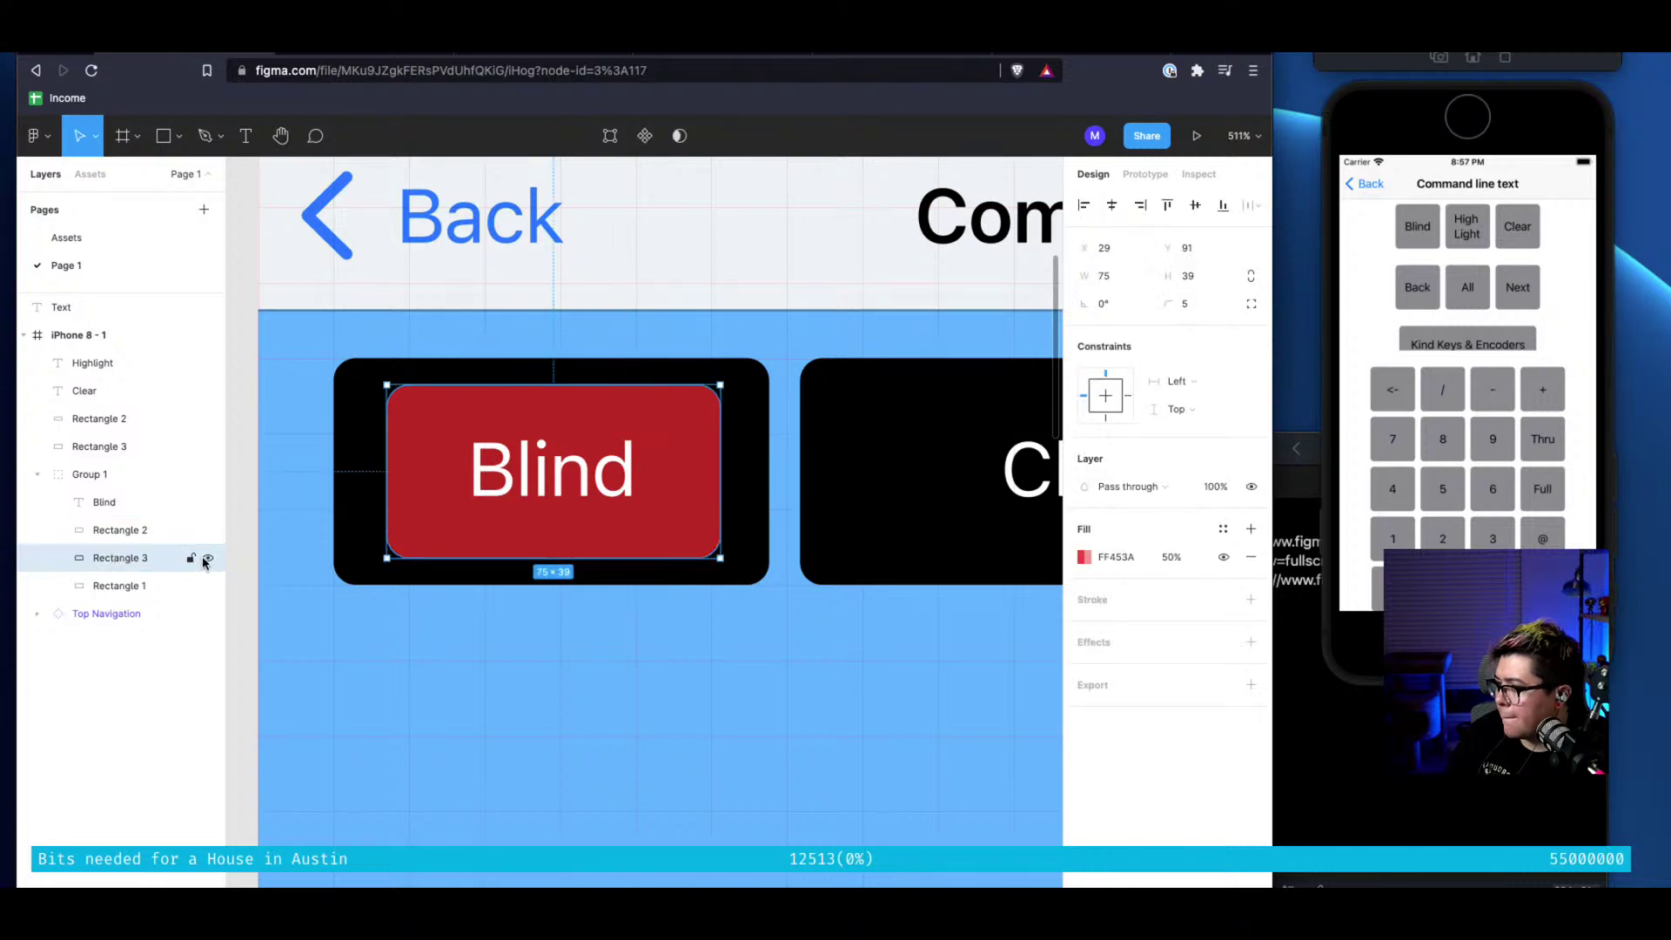
double_click(124, 560)
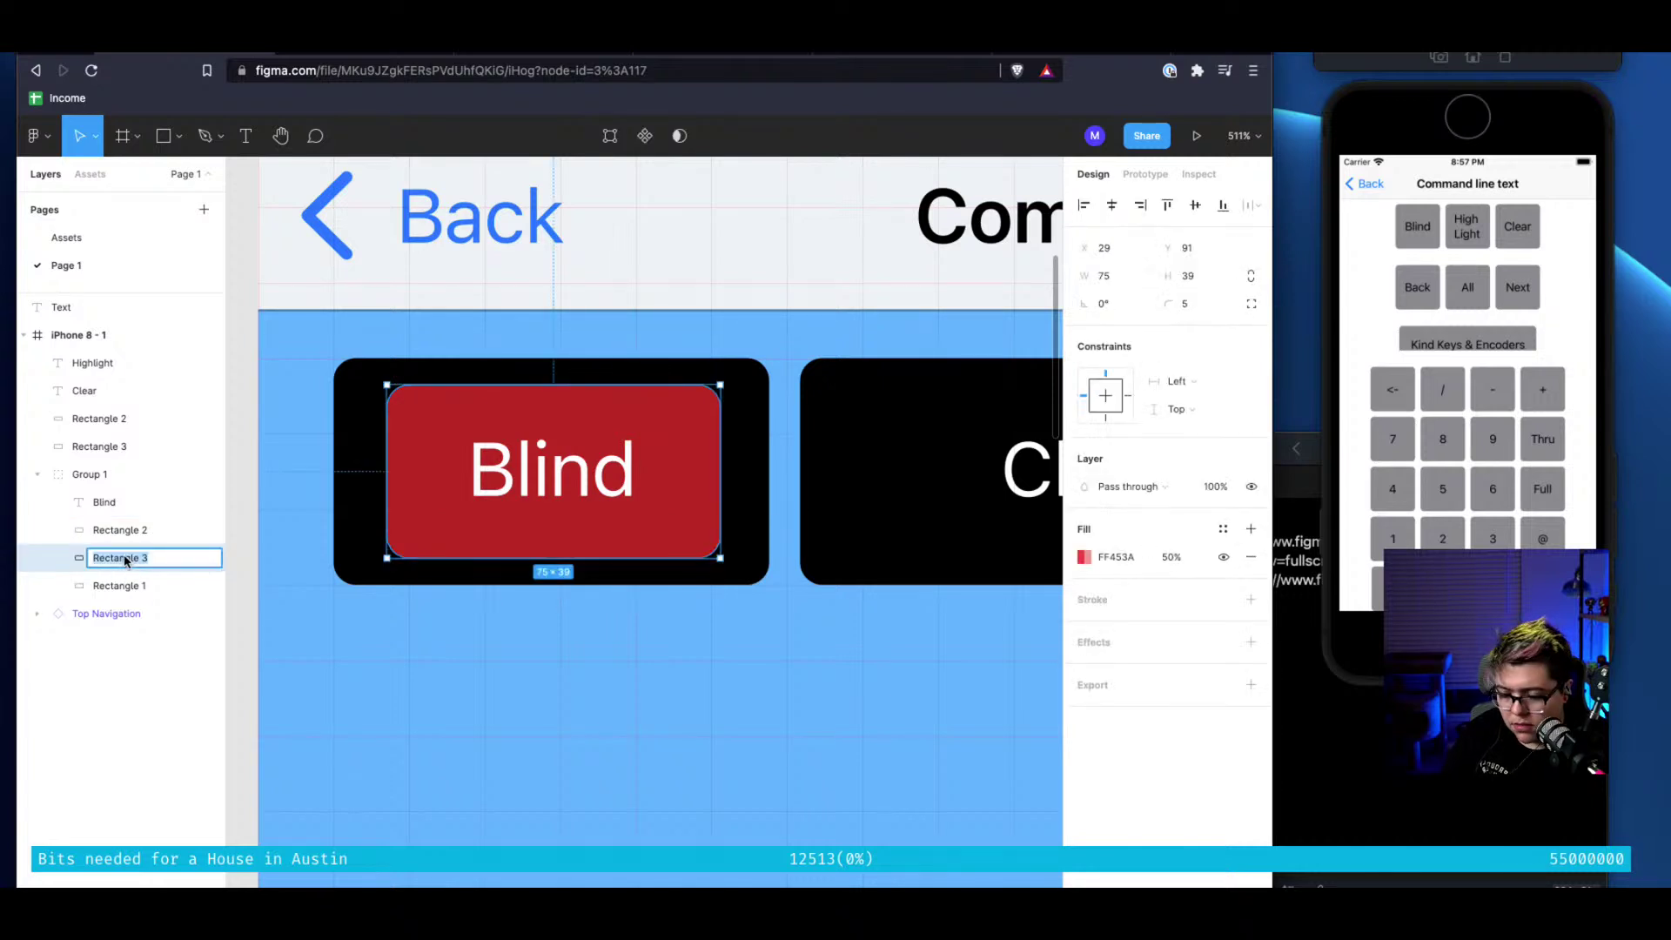
text(Dark Mode - Red)
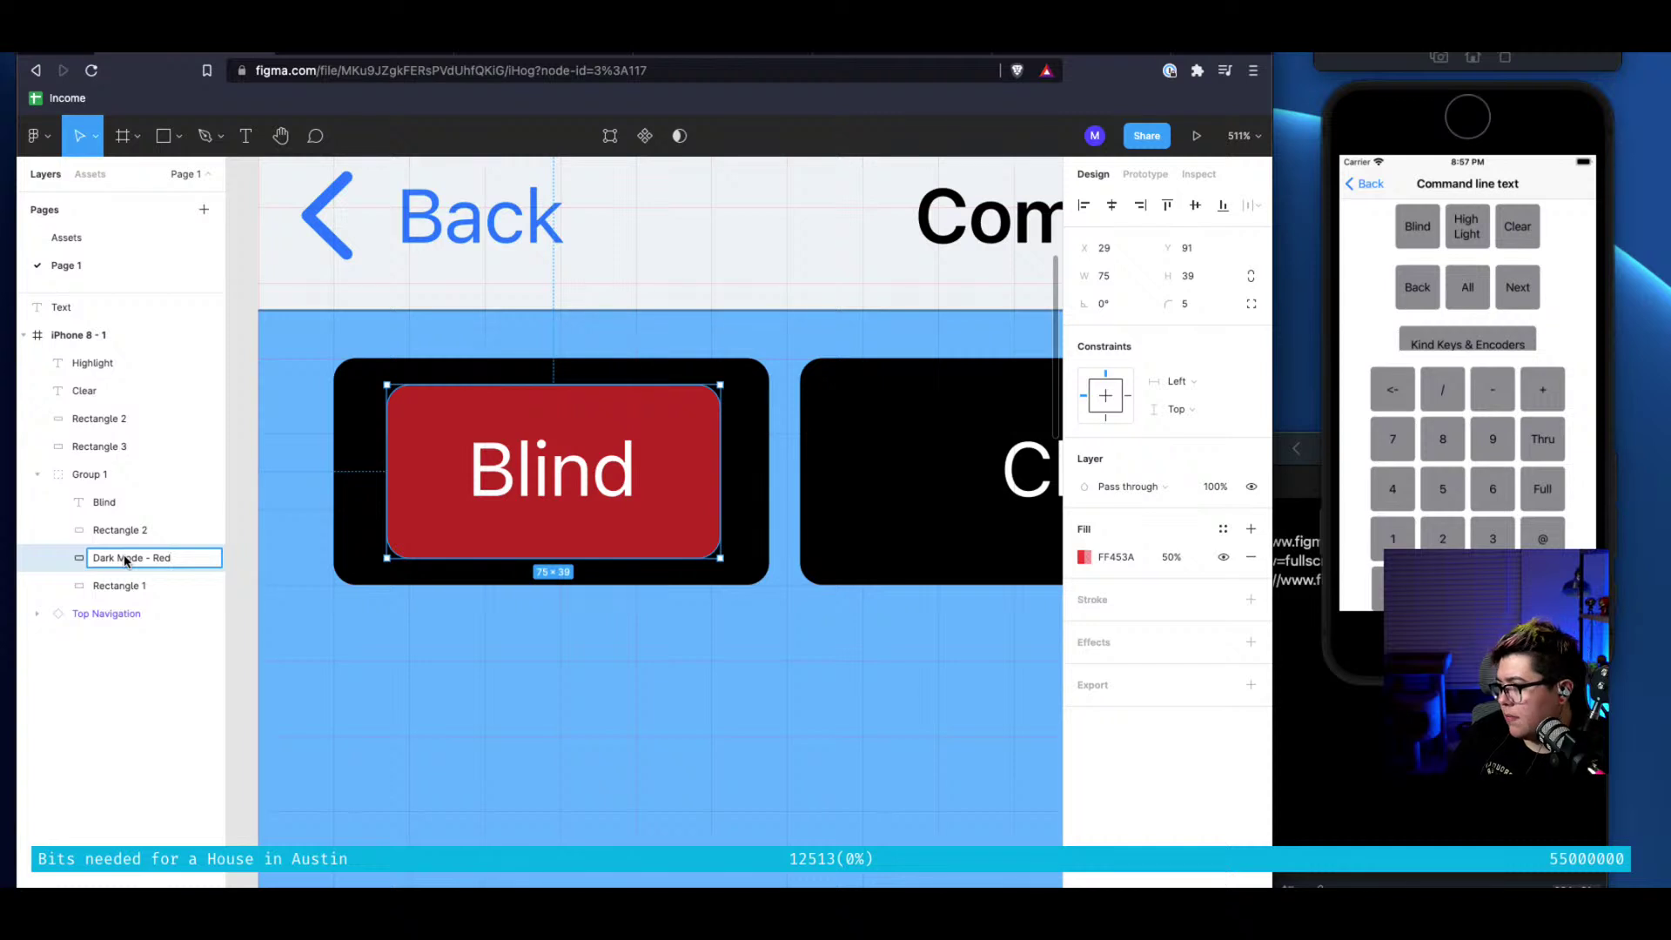
key(Return)
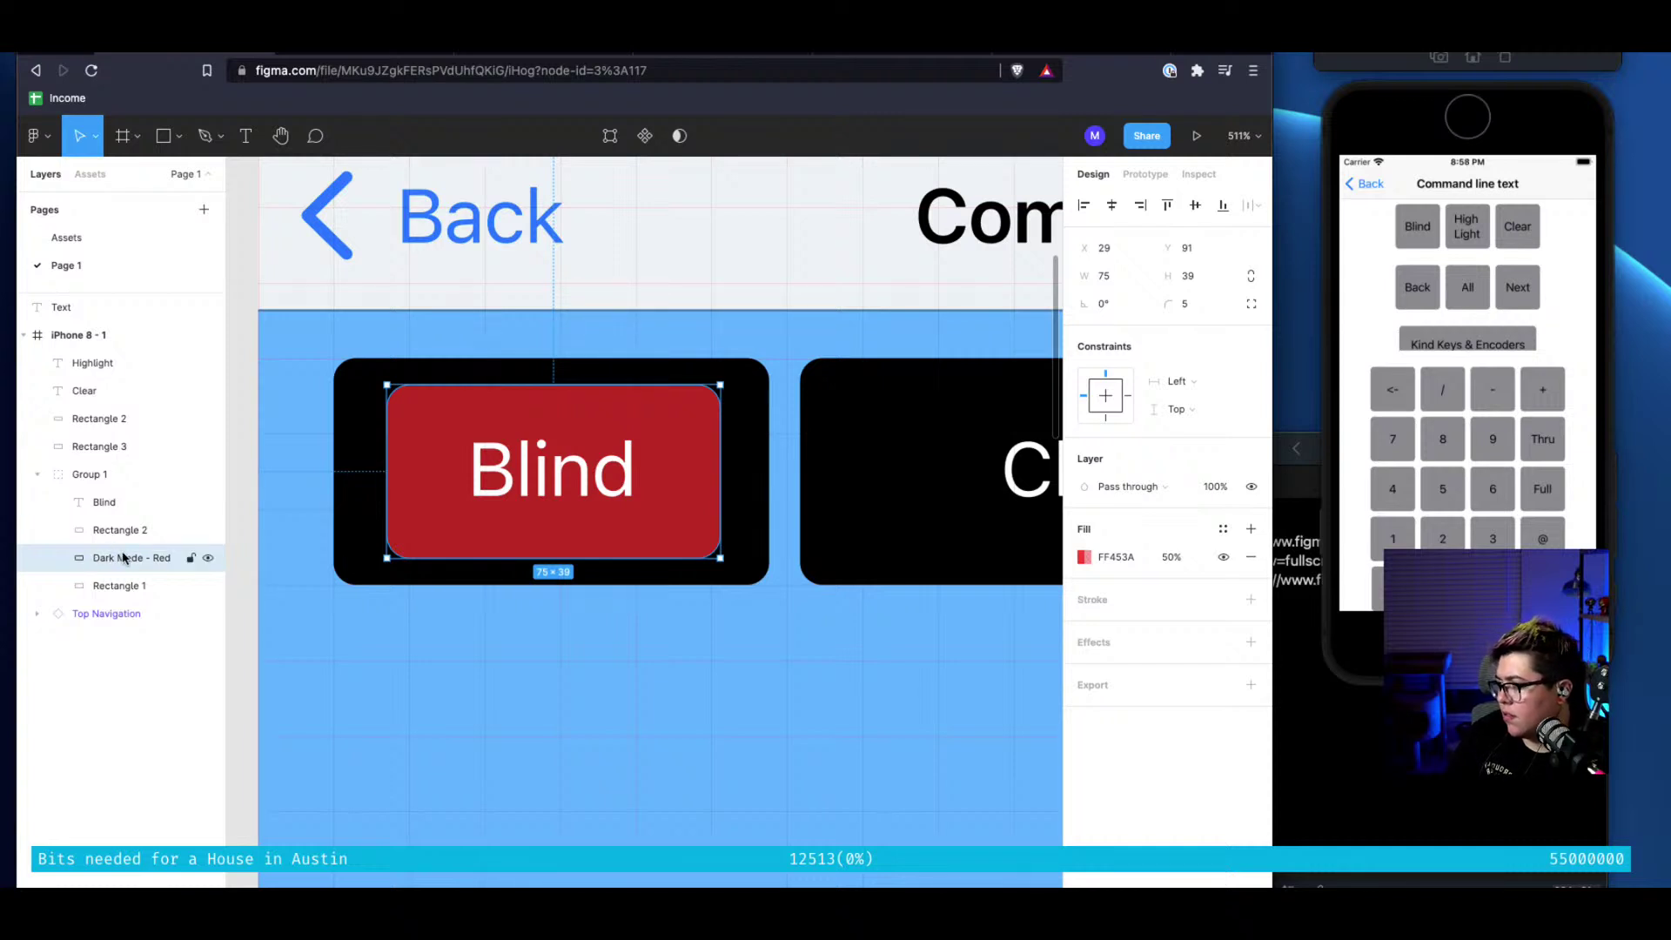
Rename the Rectangle 2 layer in Group 1 as "Light Mode - Red"
double_click(135, 531)
text(Light)
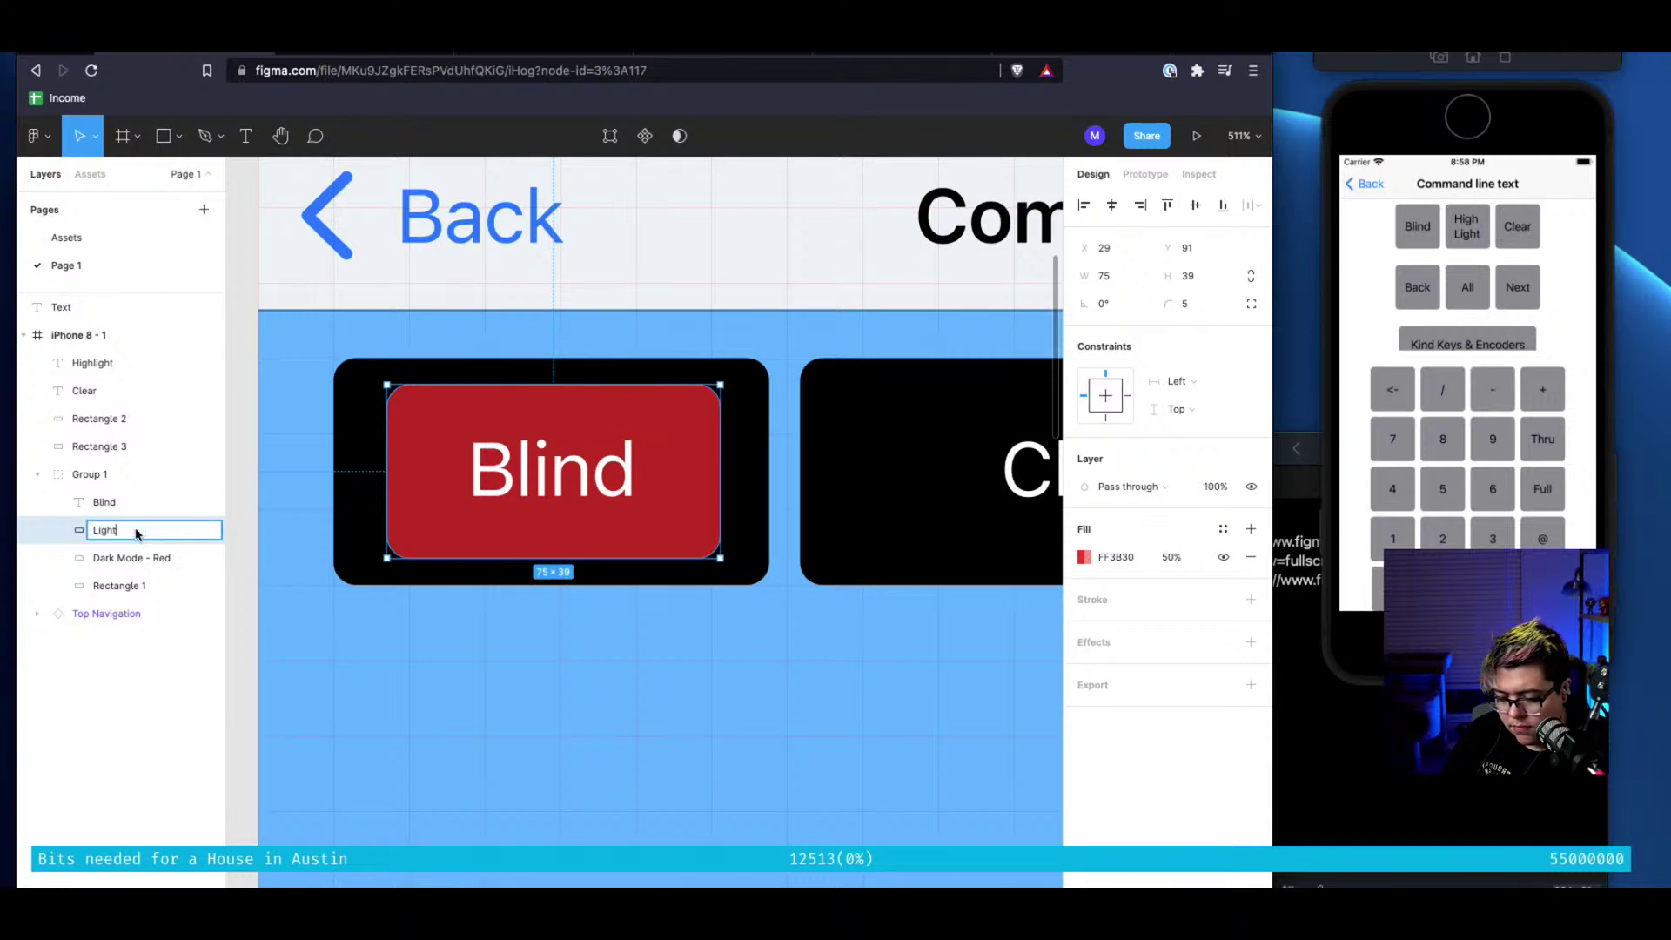
text( M)
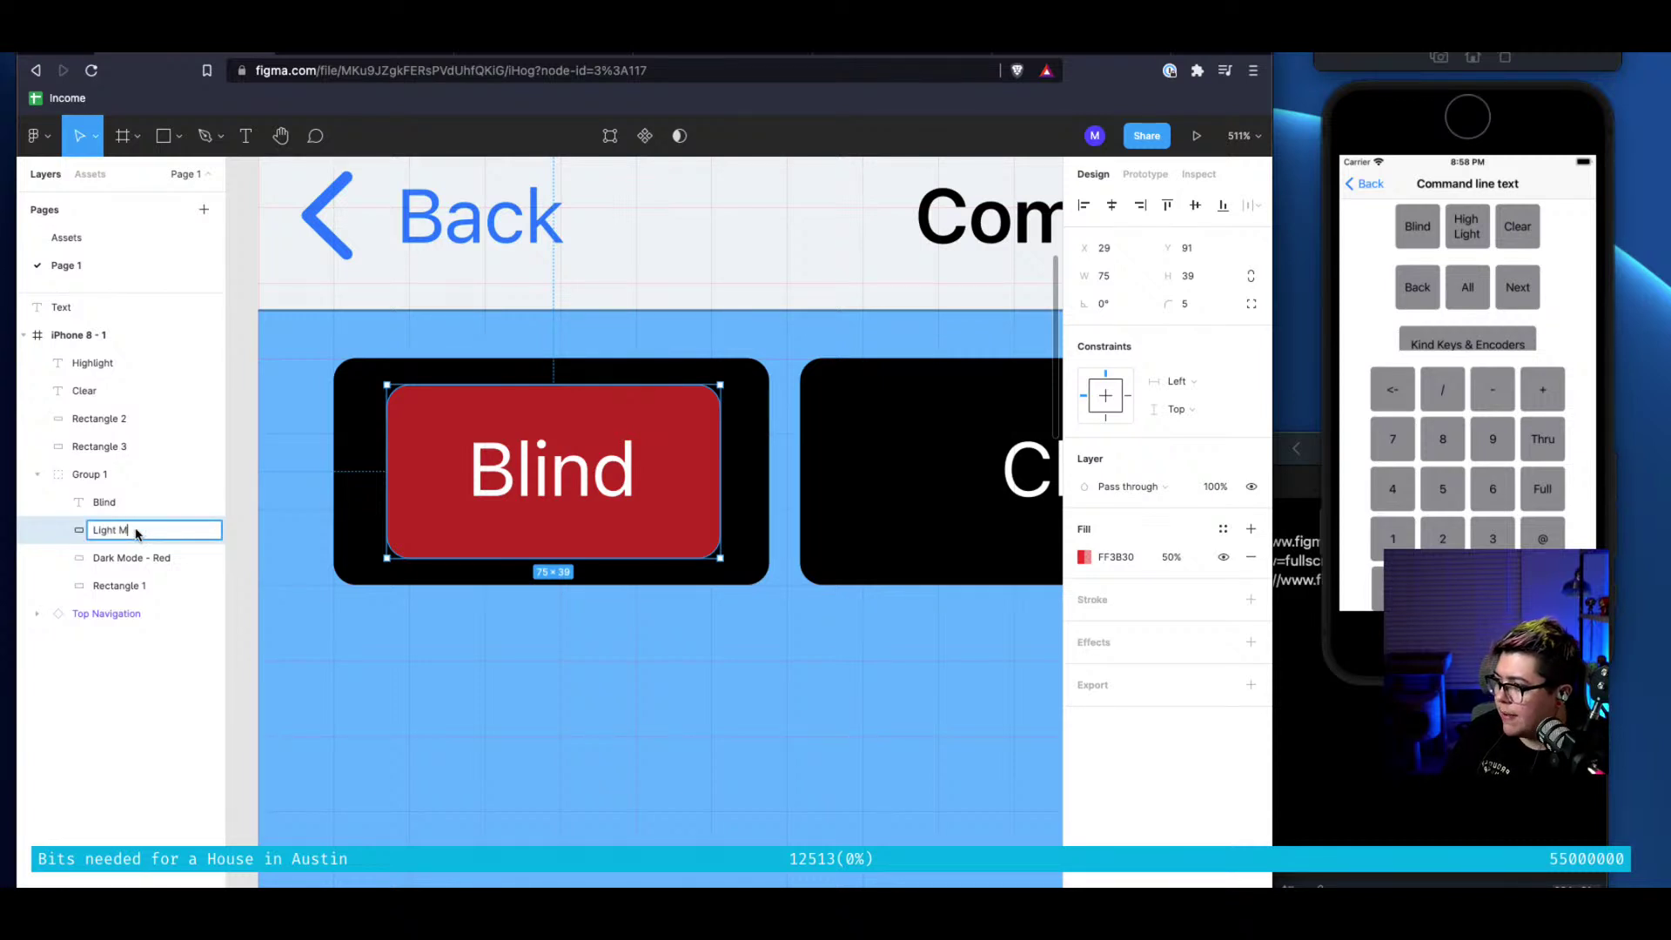
text(ode - Cle)
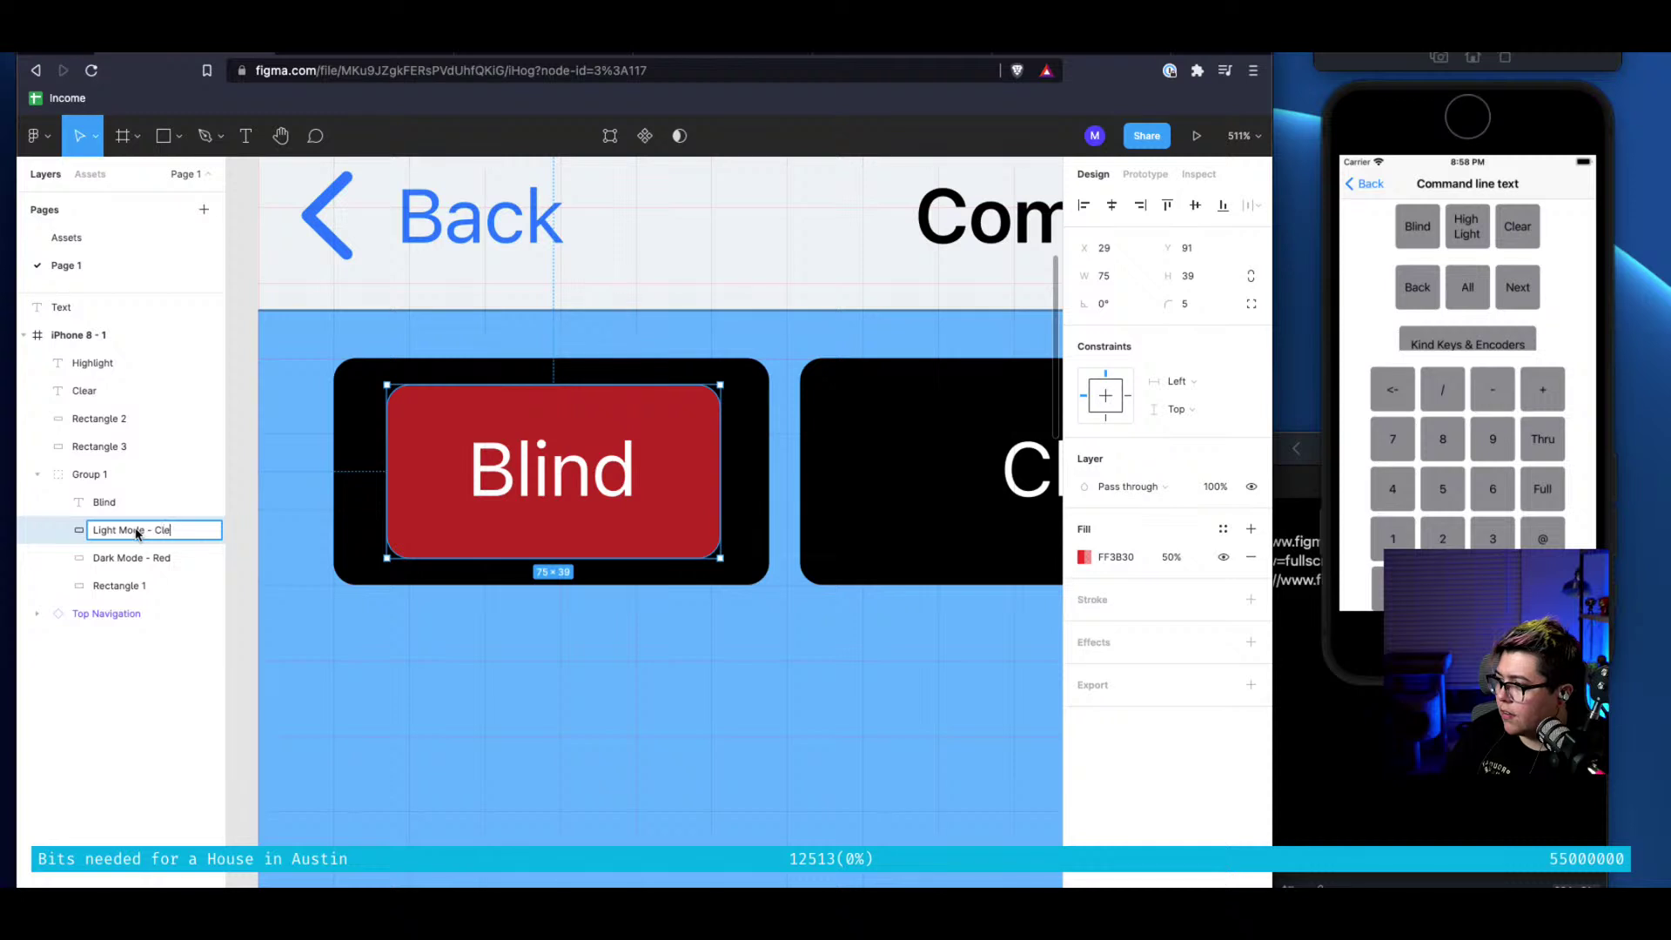
key(BackSpace)
key(BackSpace)
key(BackSpace)
text(Red)
key(Return)
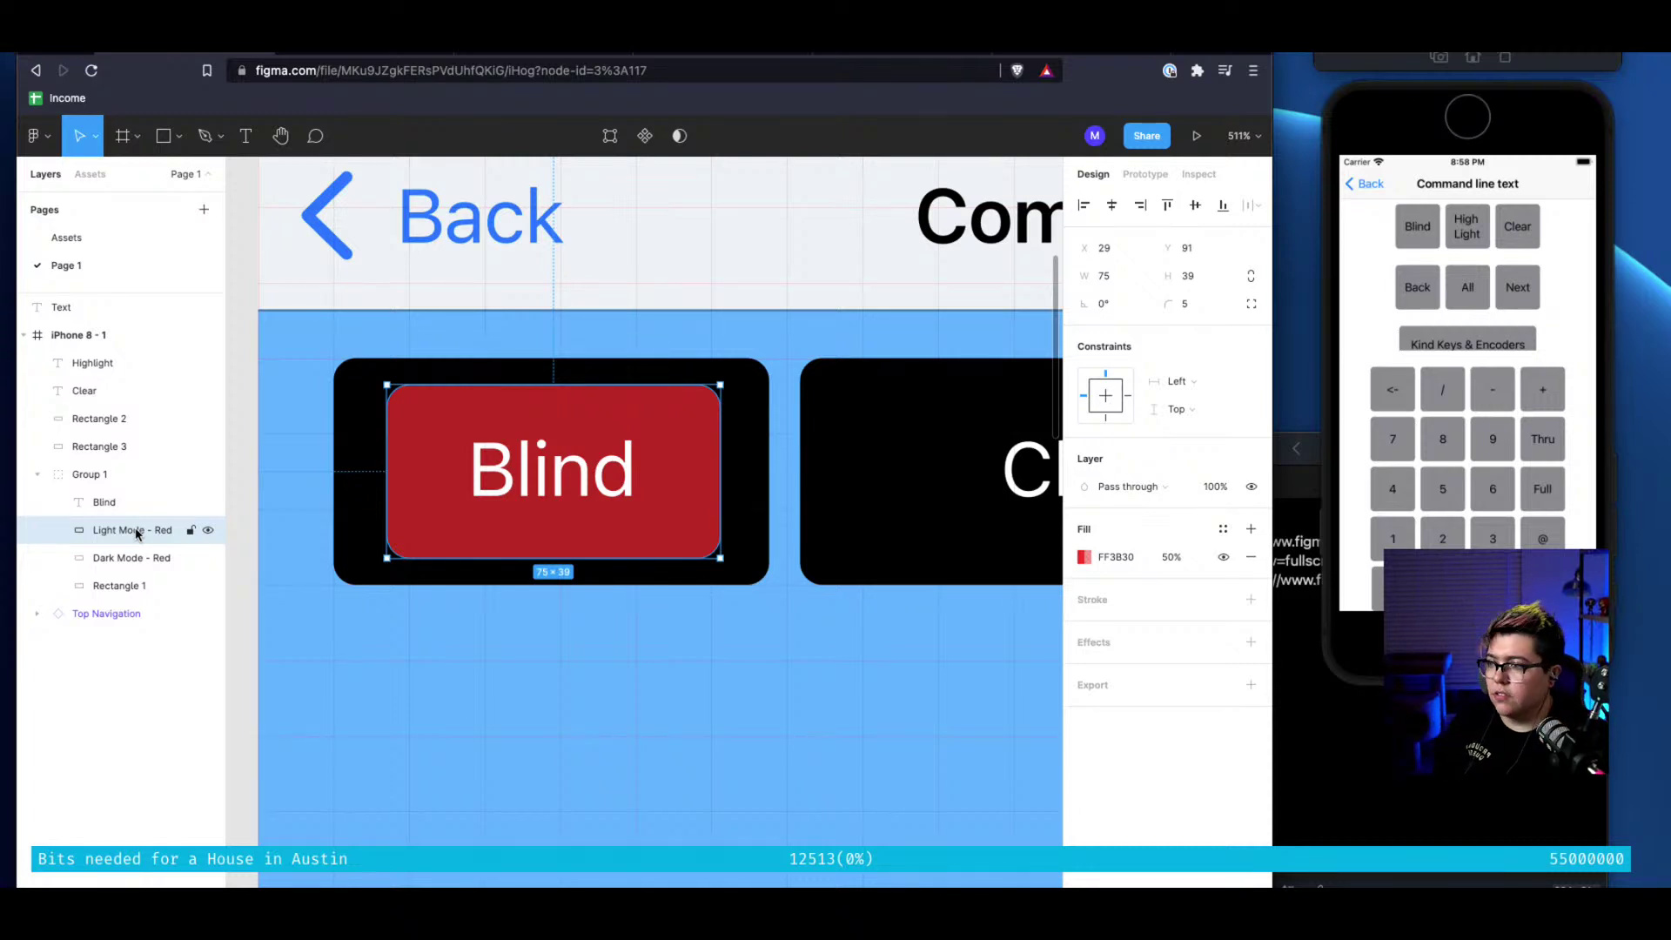
Go to the Assets page and select the SystemIndigo/Light color swatch
scroll(358, 550, down, 10)
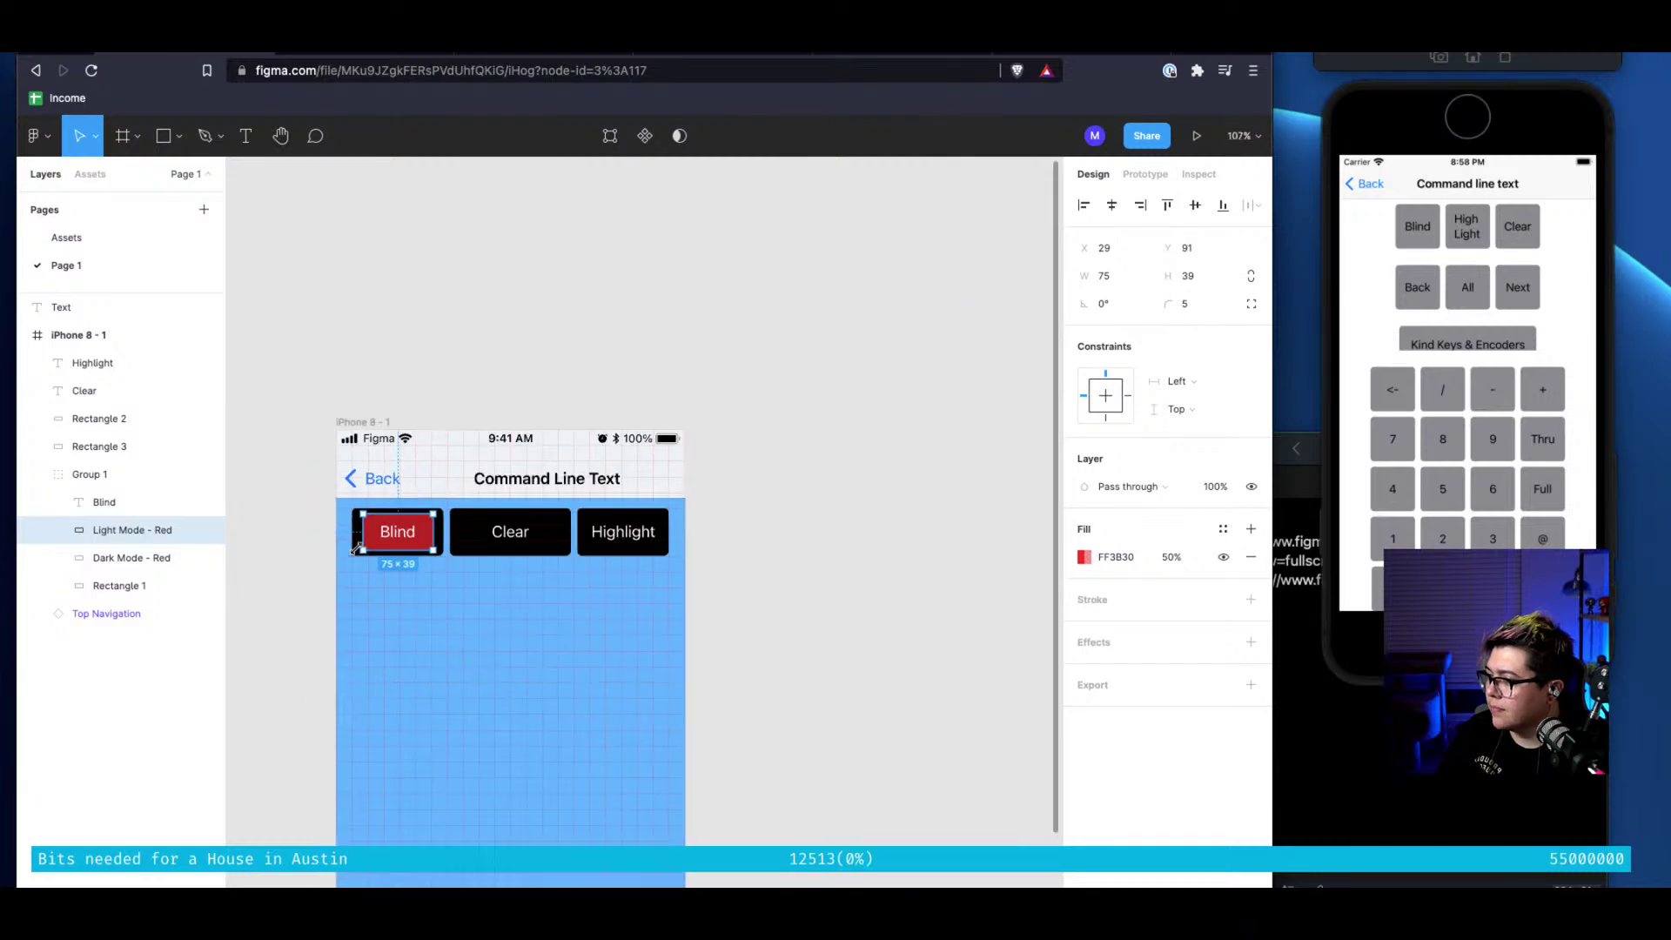
scroll(502, 578, up, 5)
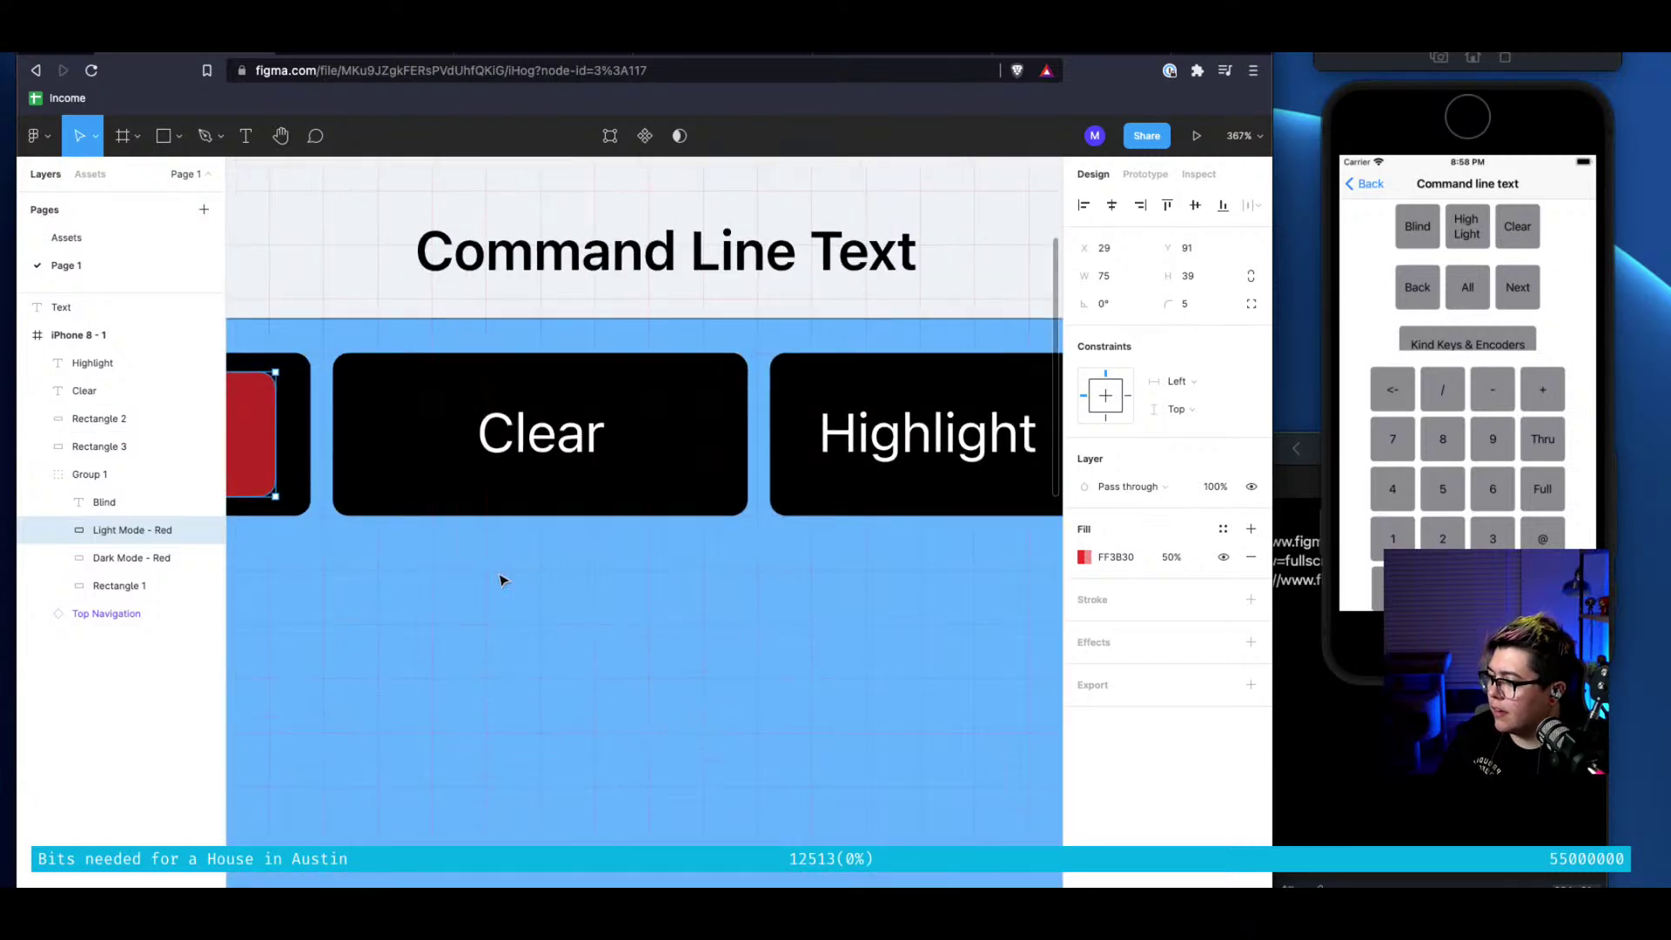
scroll(504, 578, left, 3)
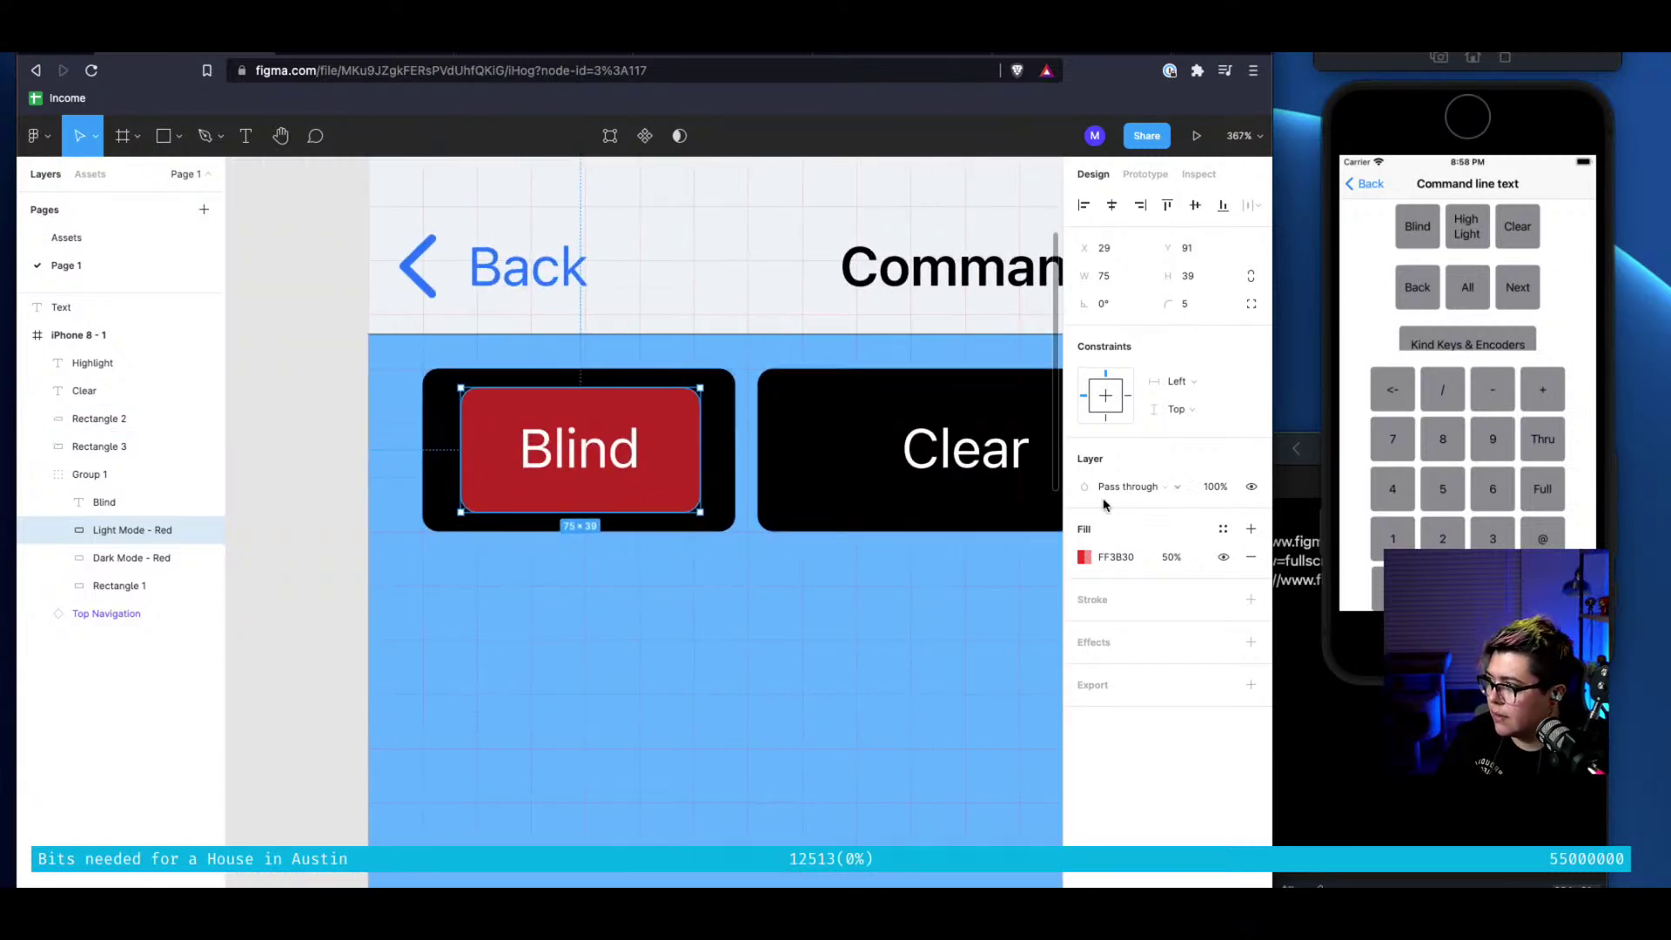
click(179, 237)
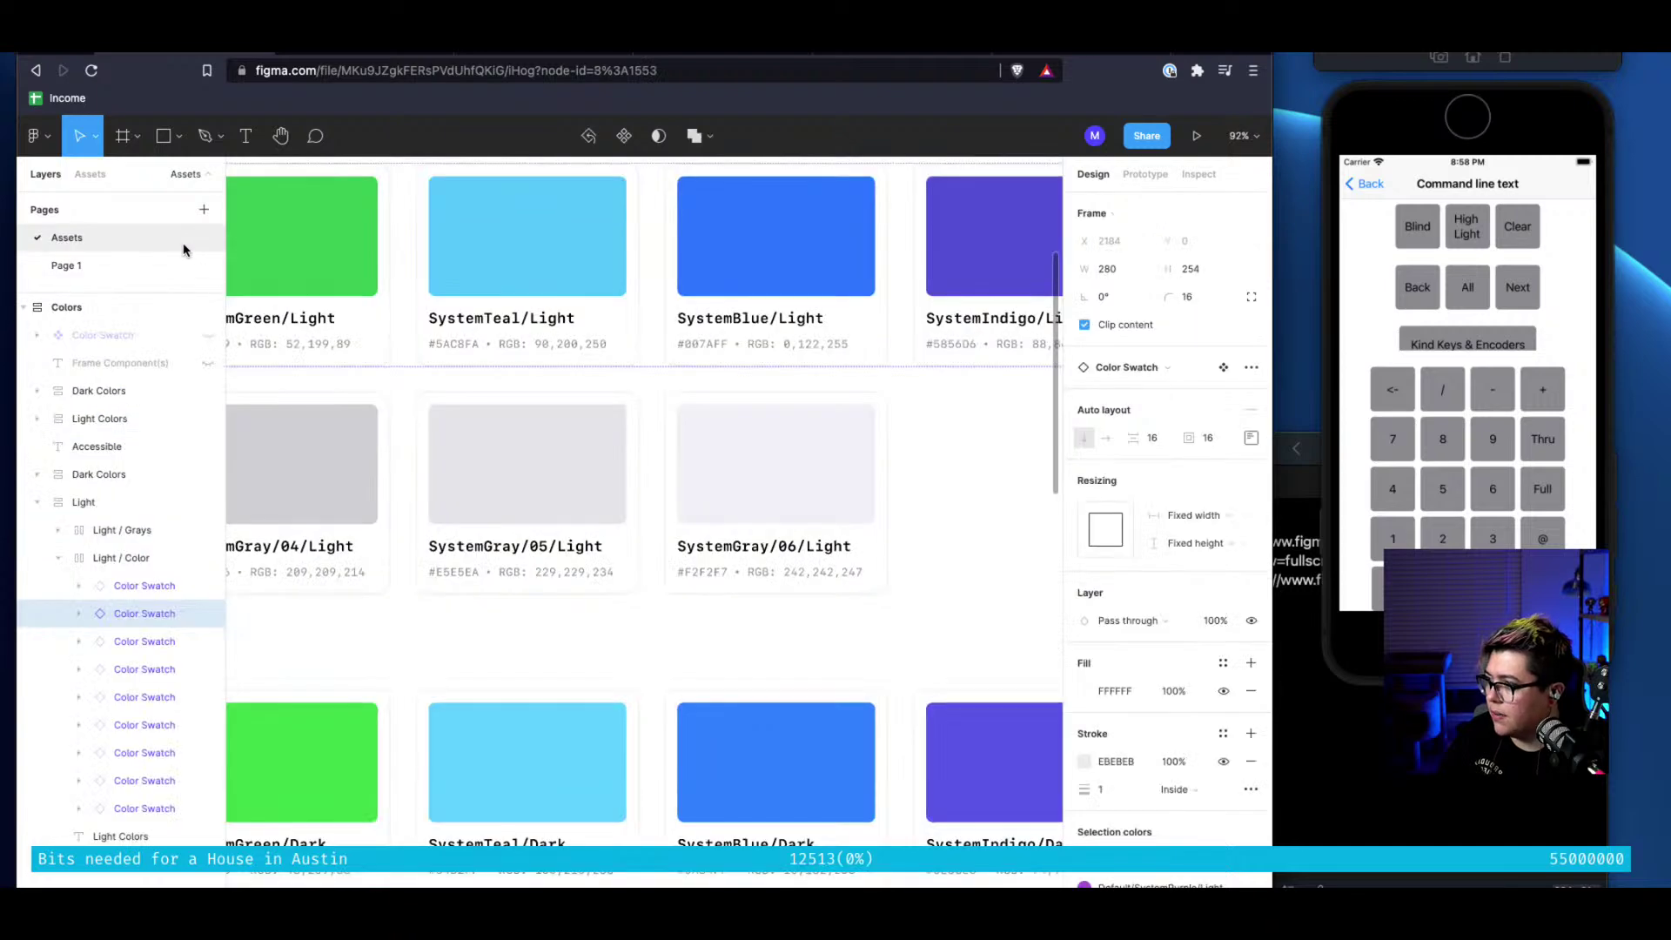
click(709, 467)
scroll(711, 470, down, 10)
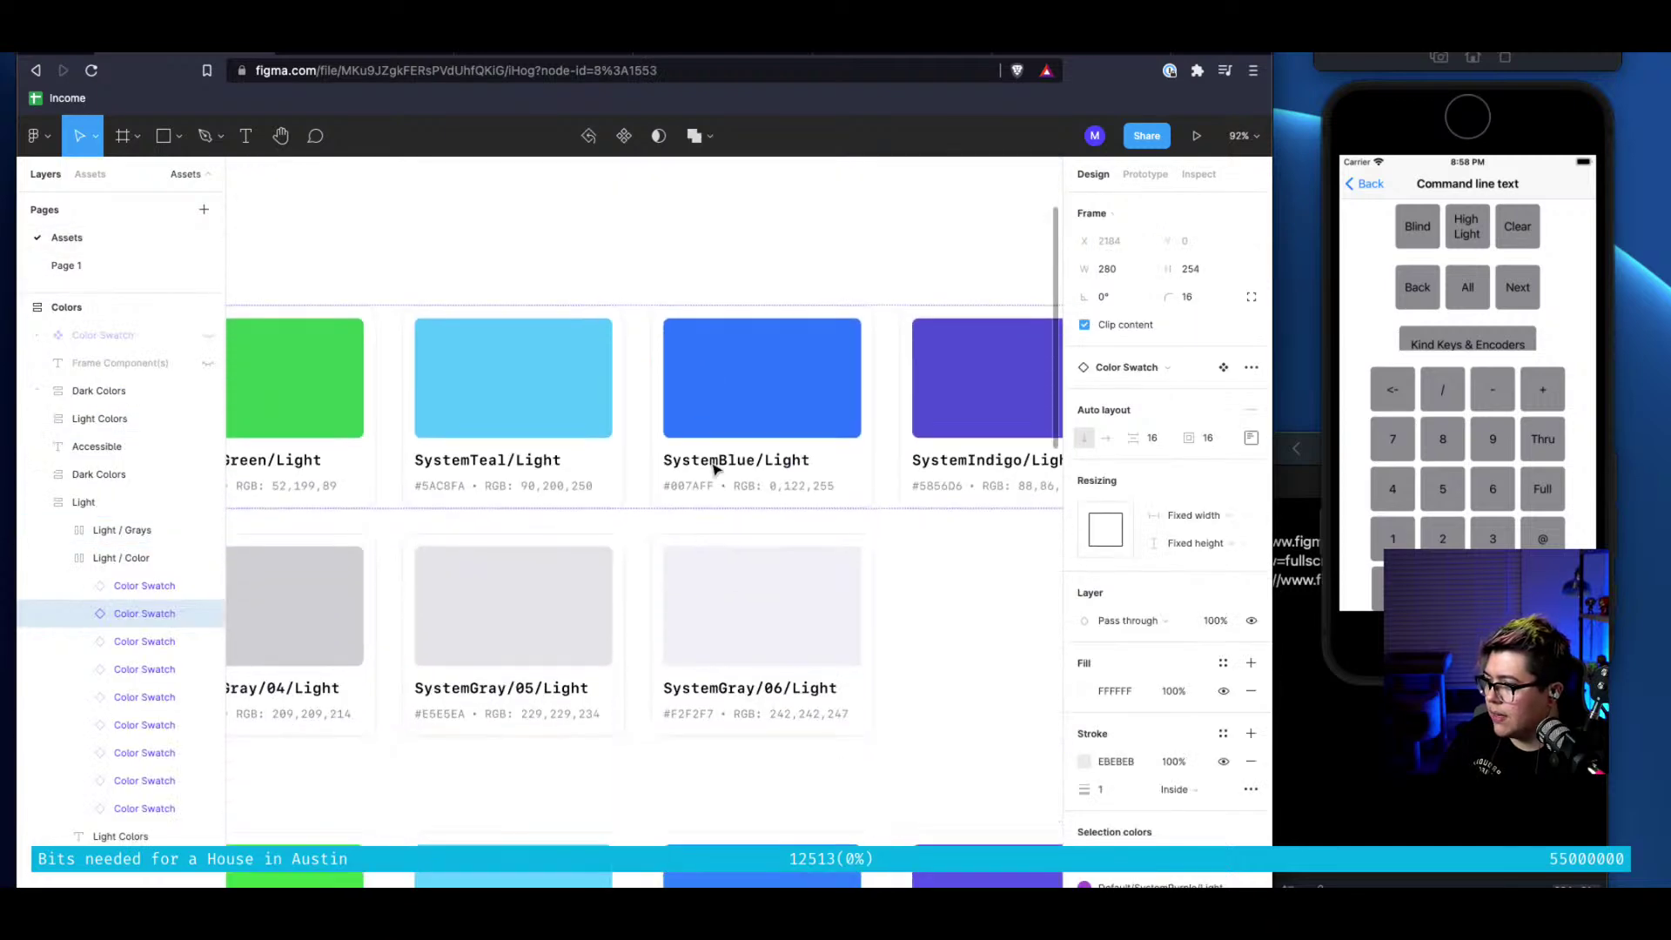
scroll(713, 467, right, 3)
click(835, 451)
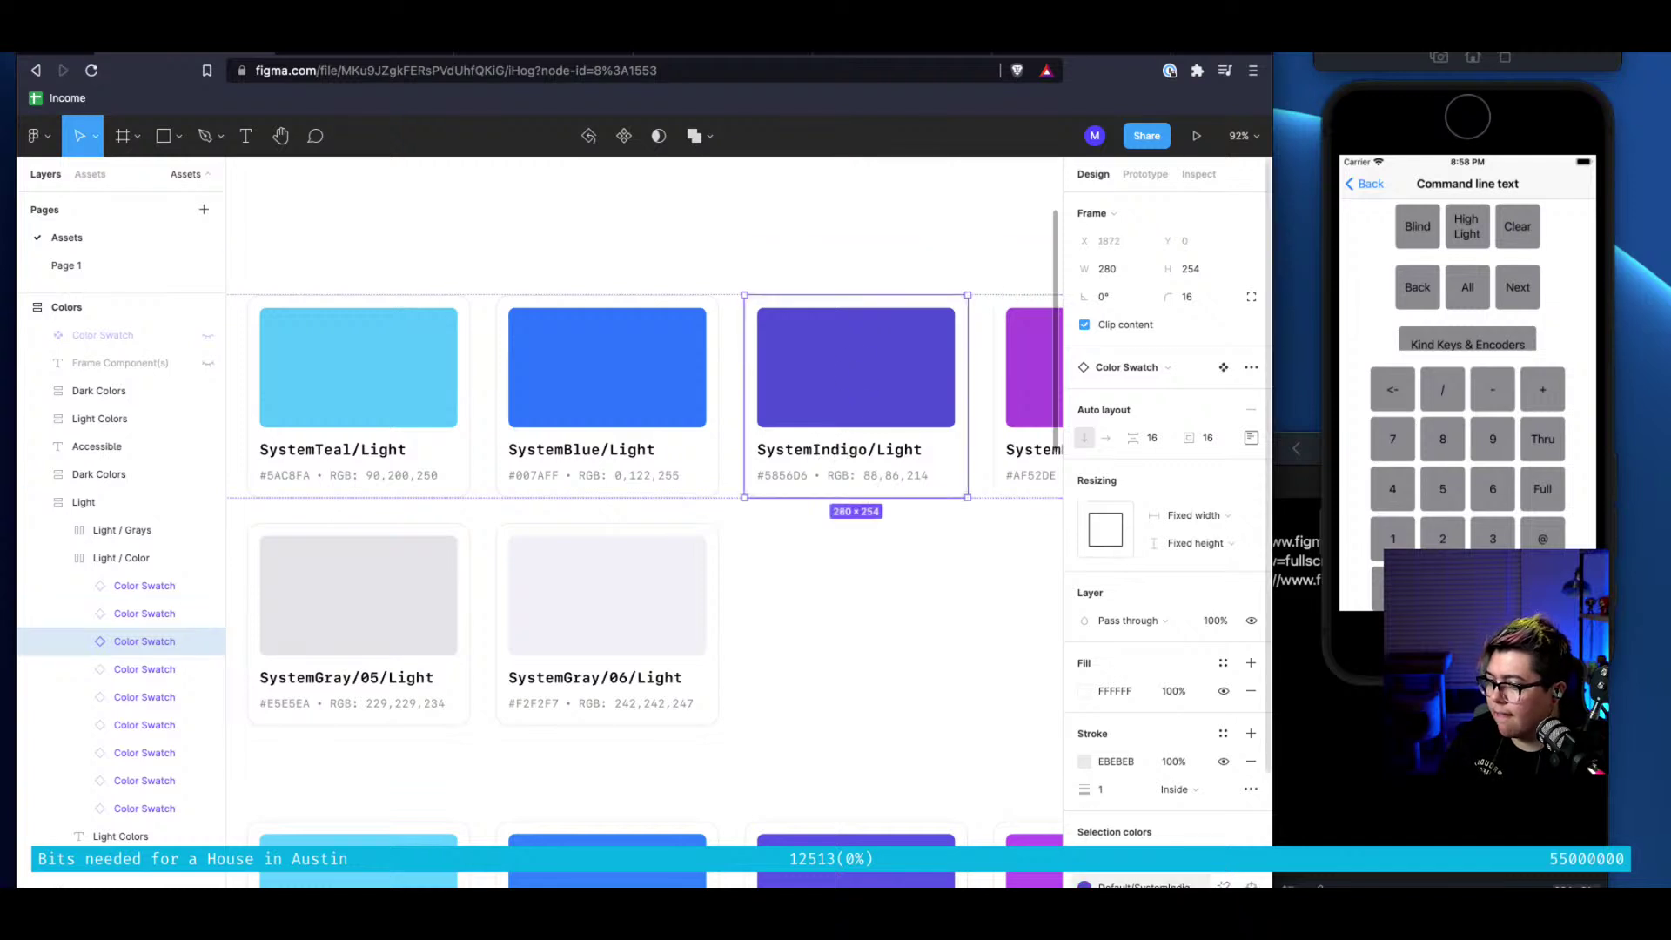
click(1223, 885)
scroll(1236, 818, down, 2)
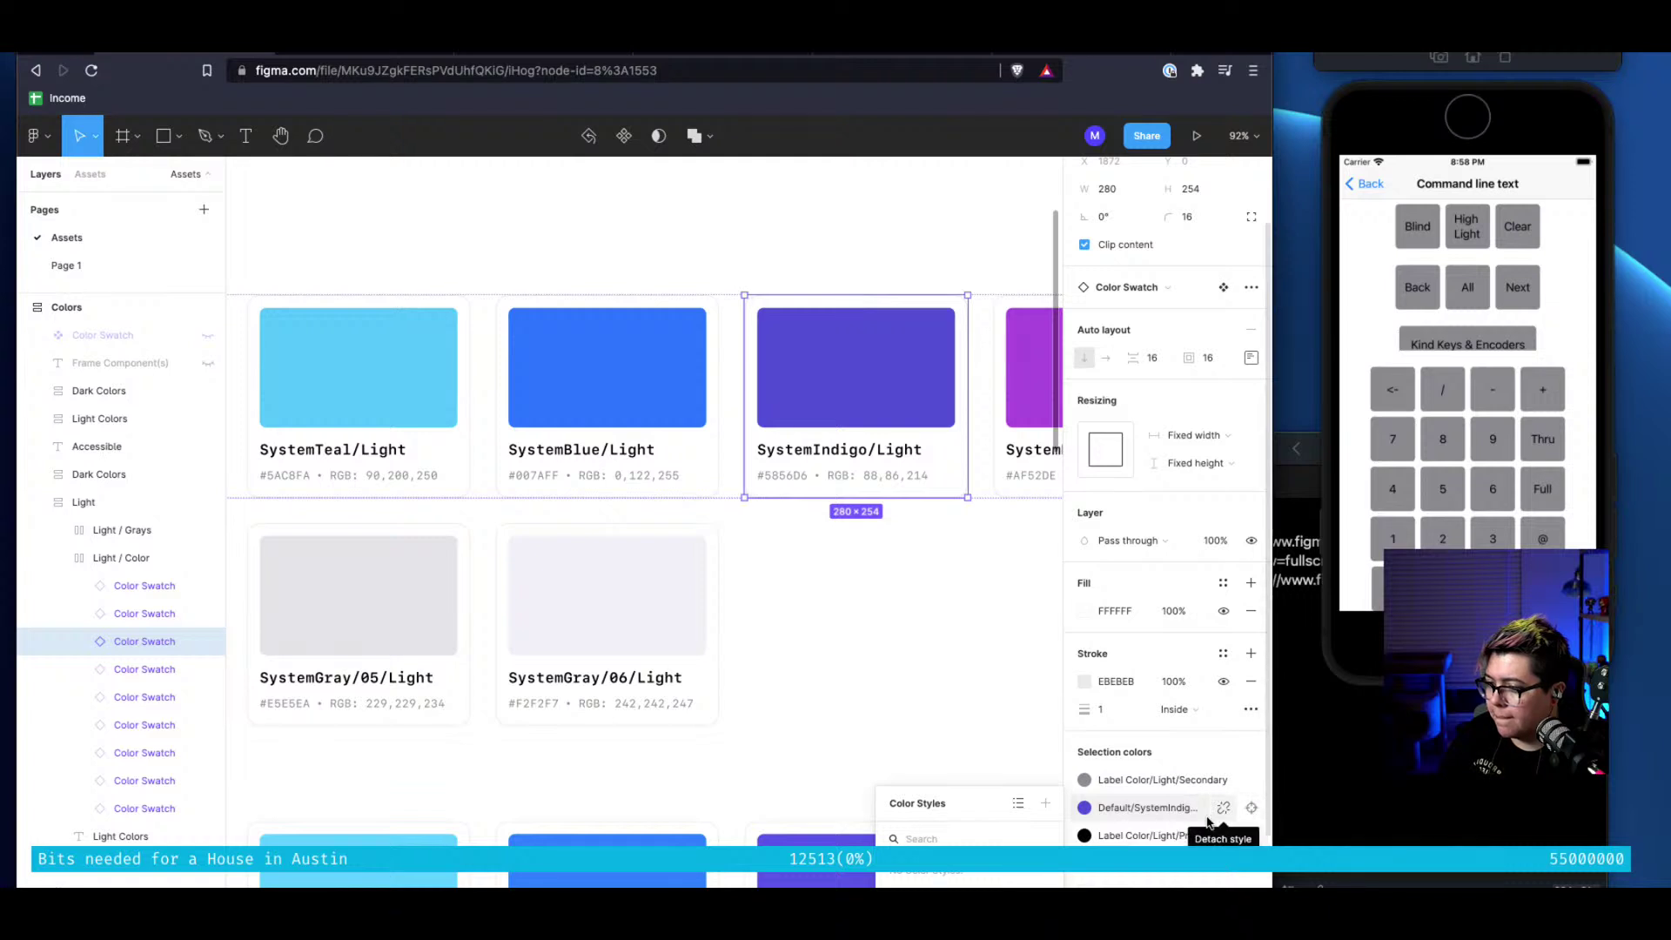
click(1018, 804)
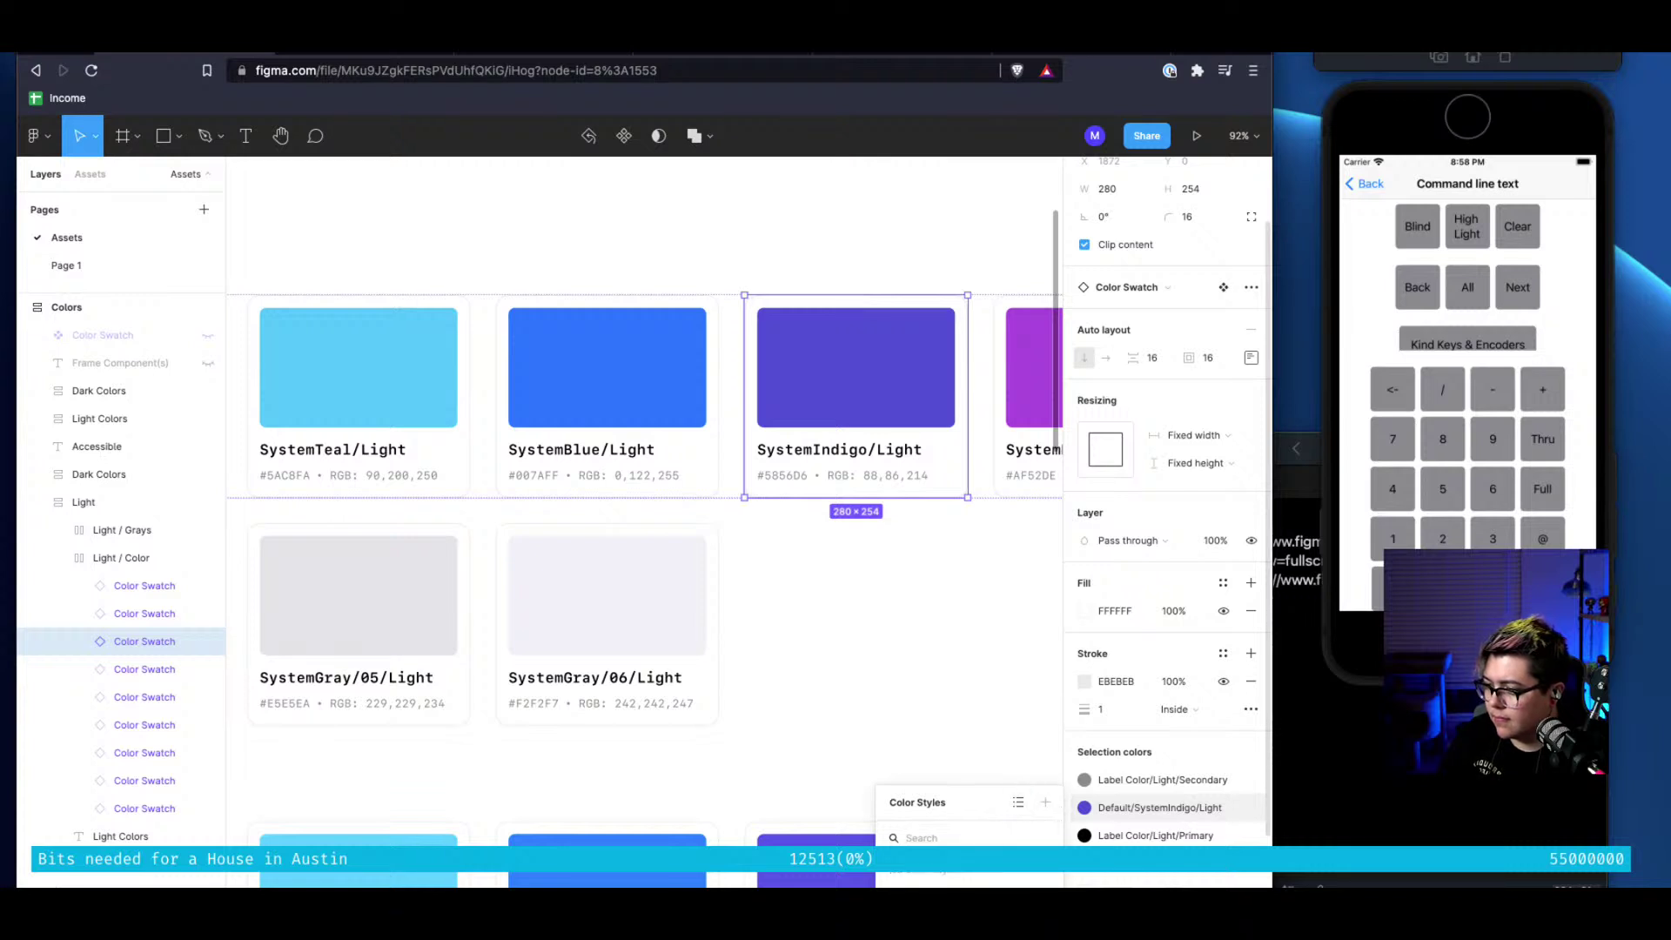
click(944, 881)
click(578, 394)
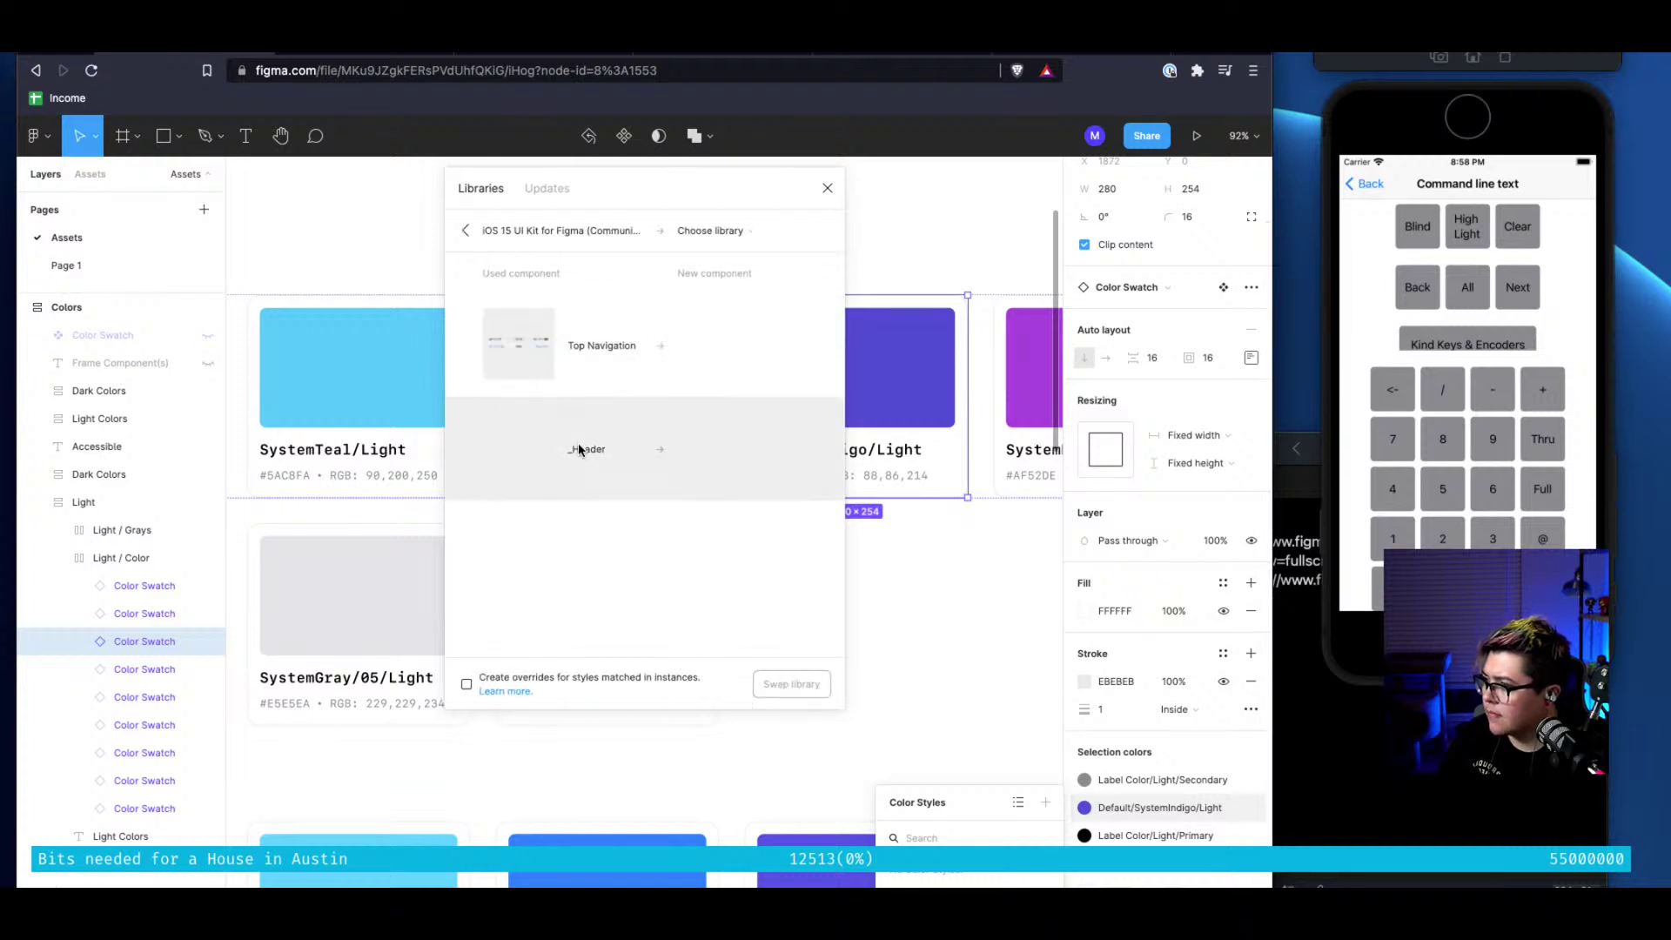
click(706, 233)
click(719, 265)
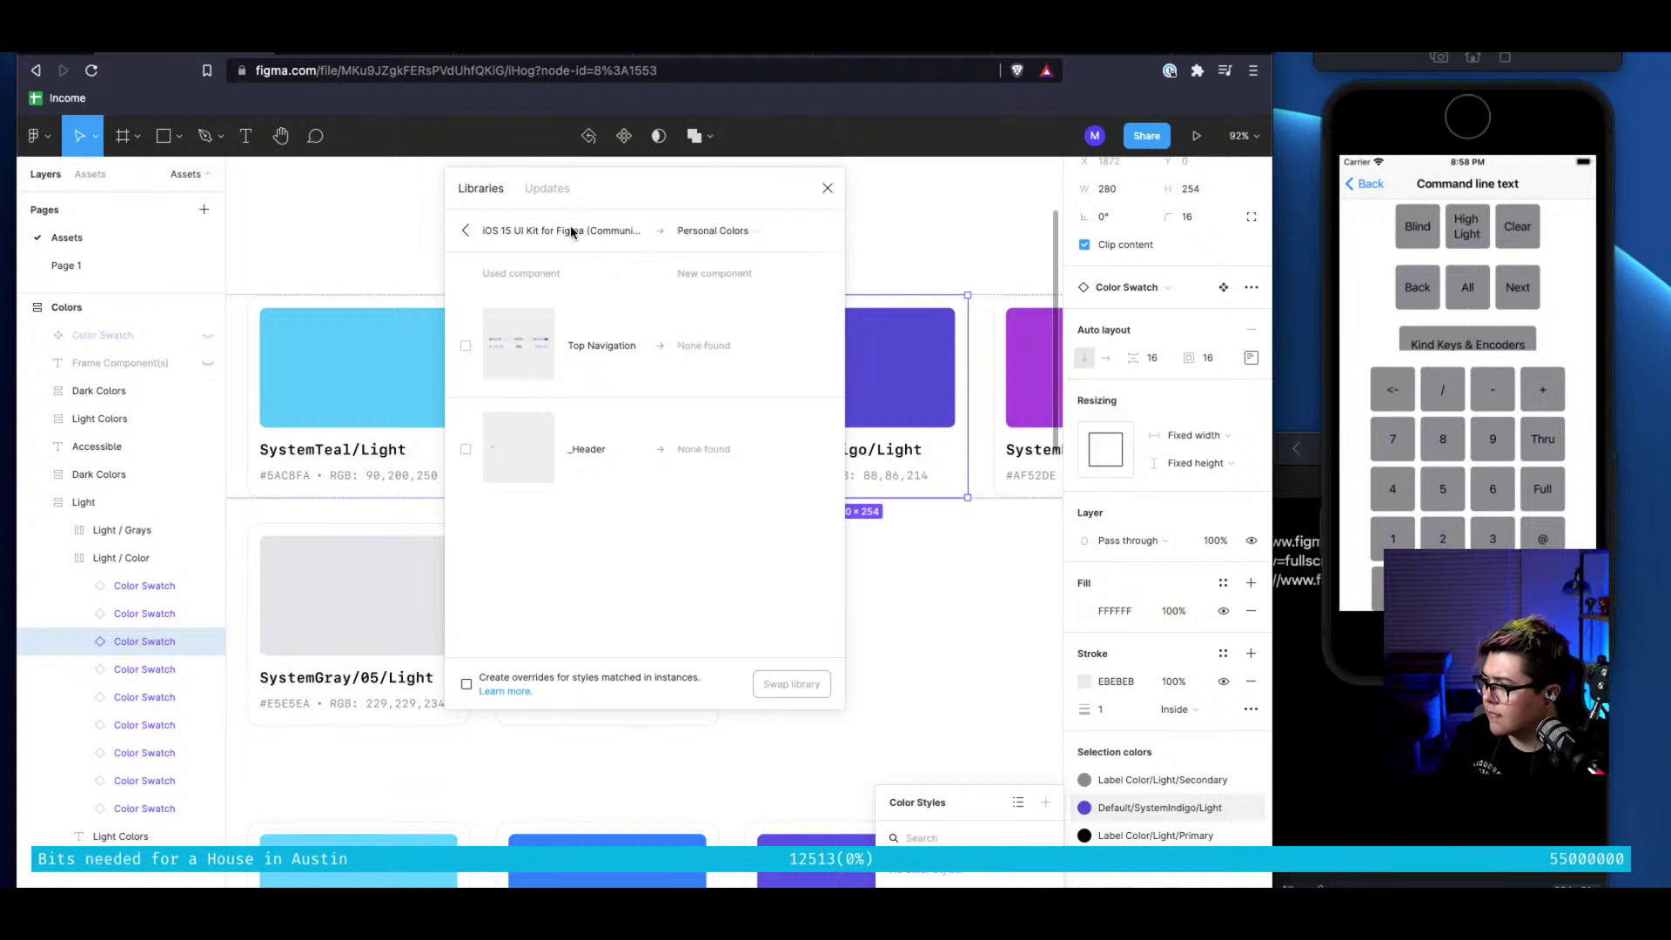
key(Escape)
Examine the fill of the Color layer inside the SystemIndigo/Light swatch
scroll(348, 539, left, 5)
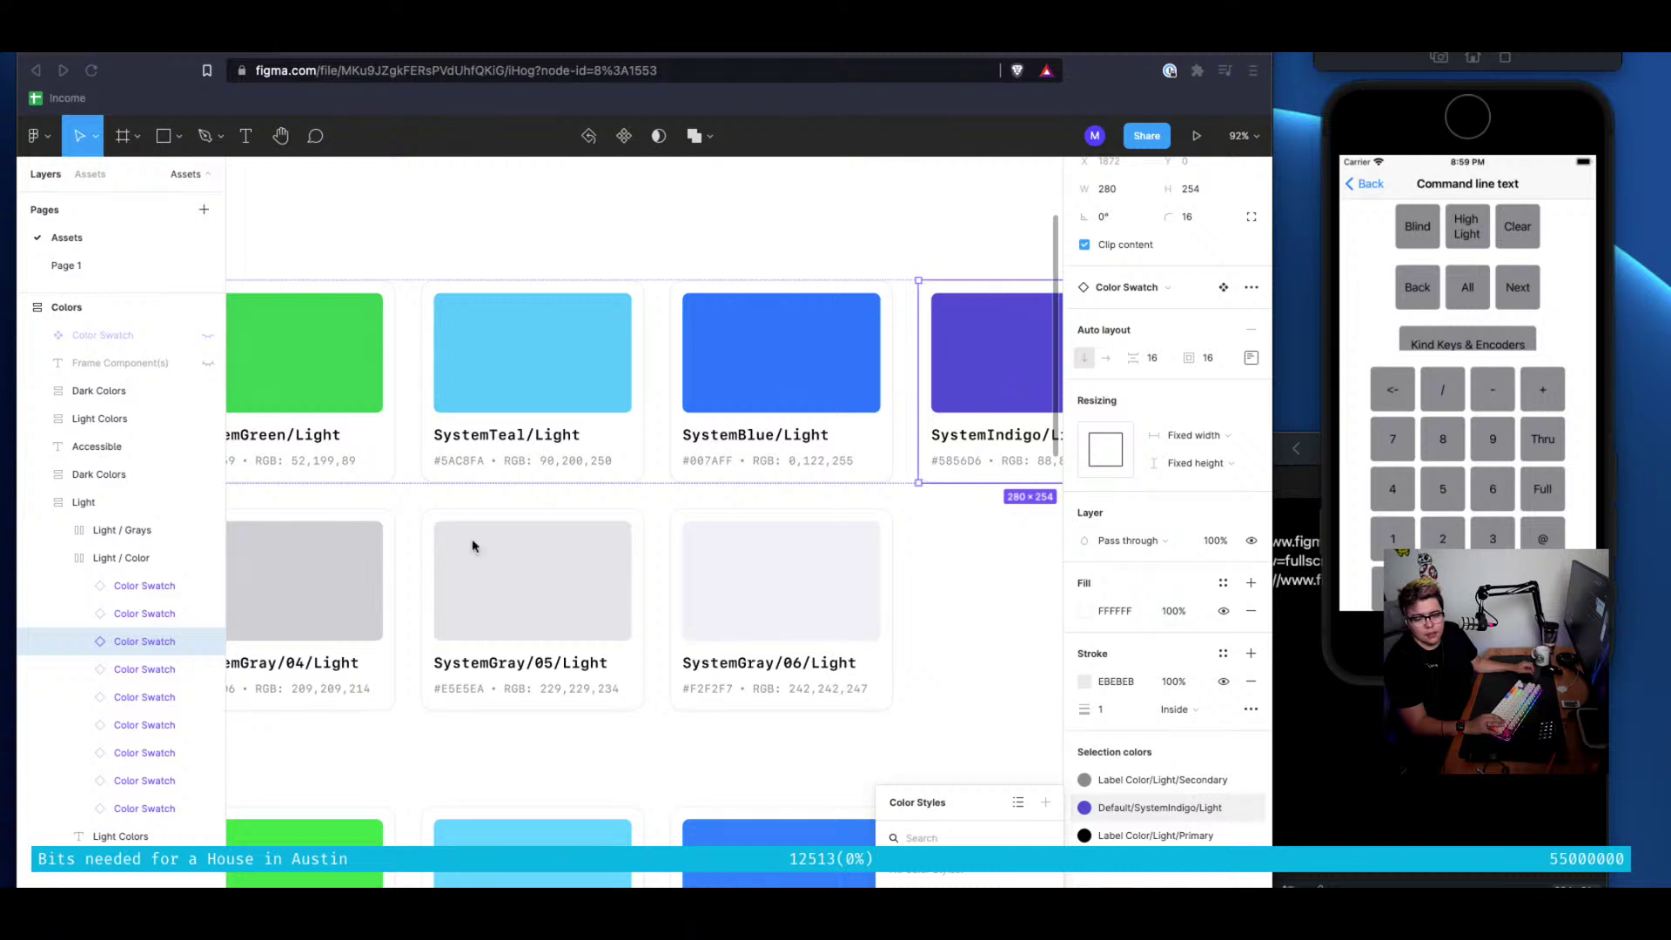
double_click(126, 642)
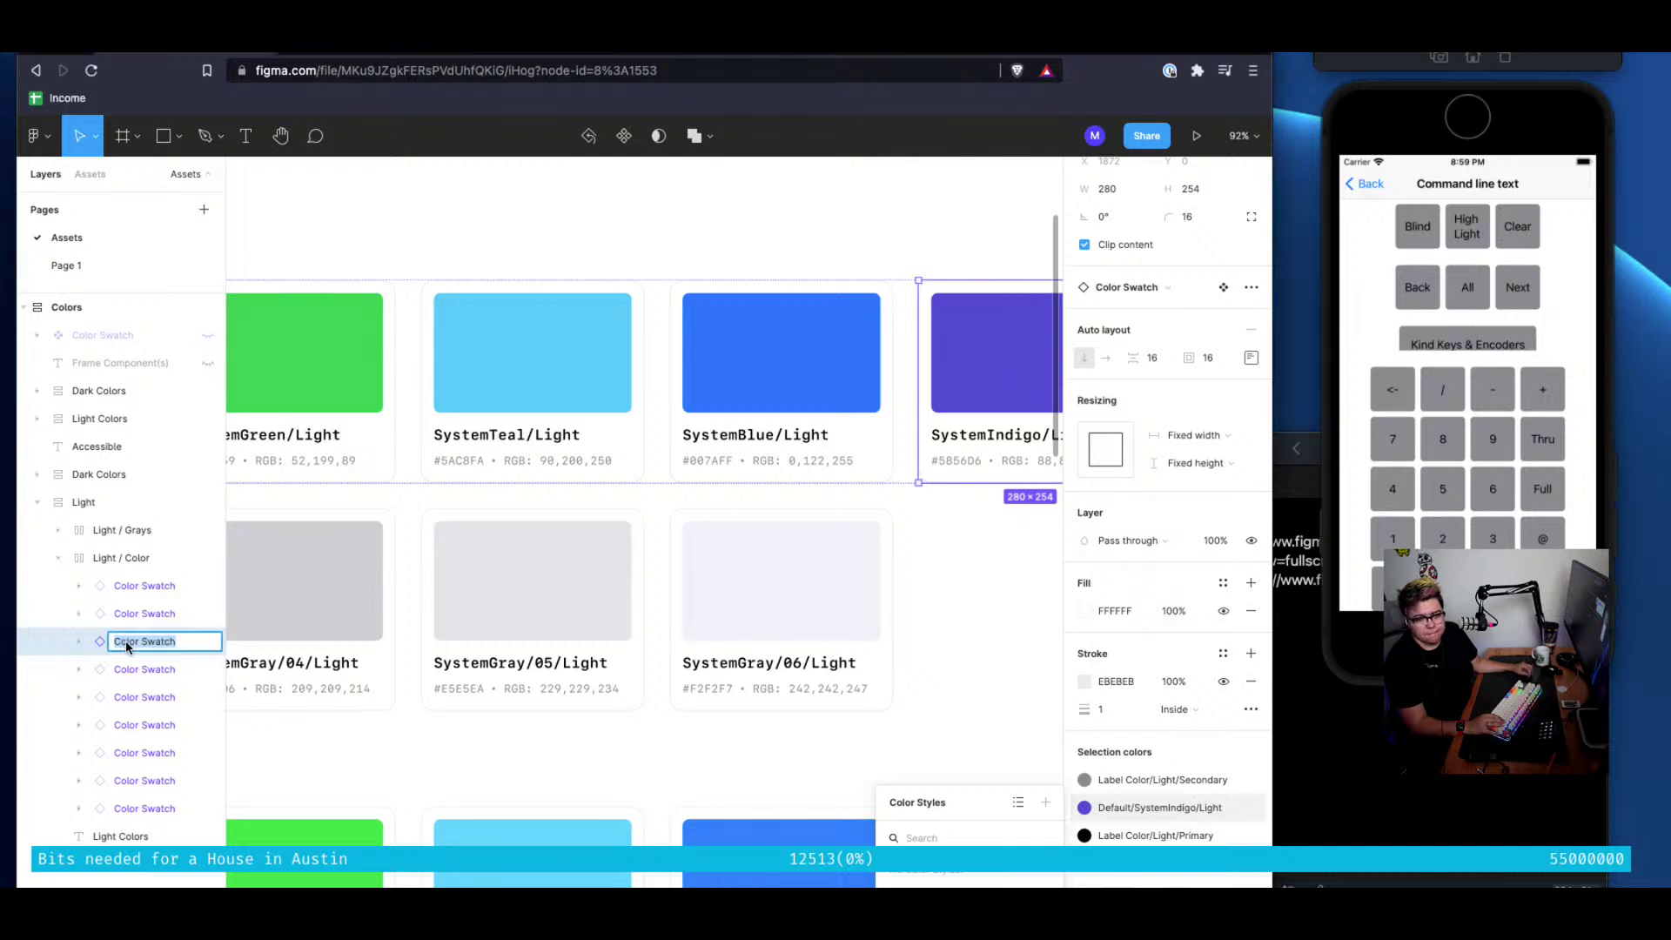
click(78, 641)
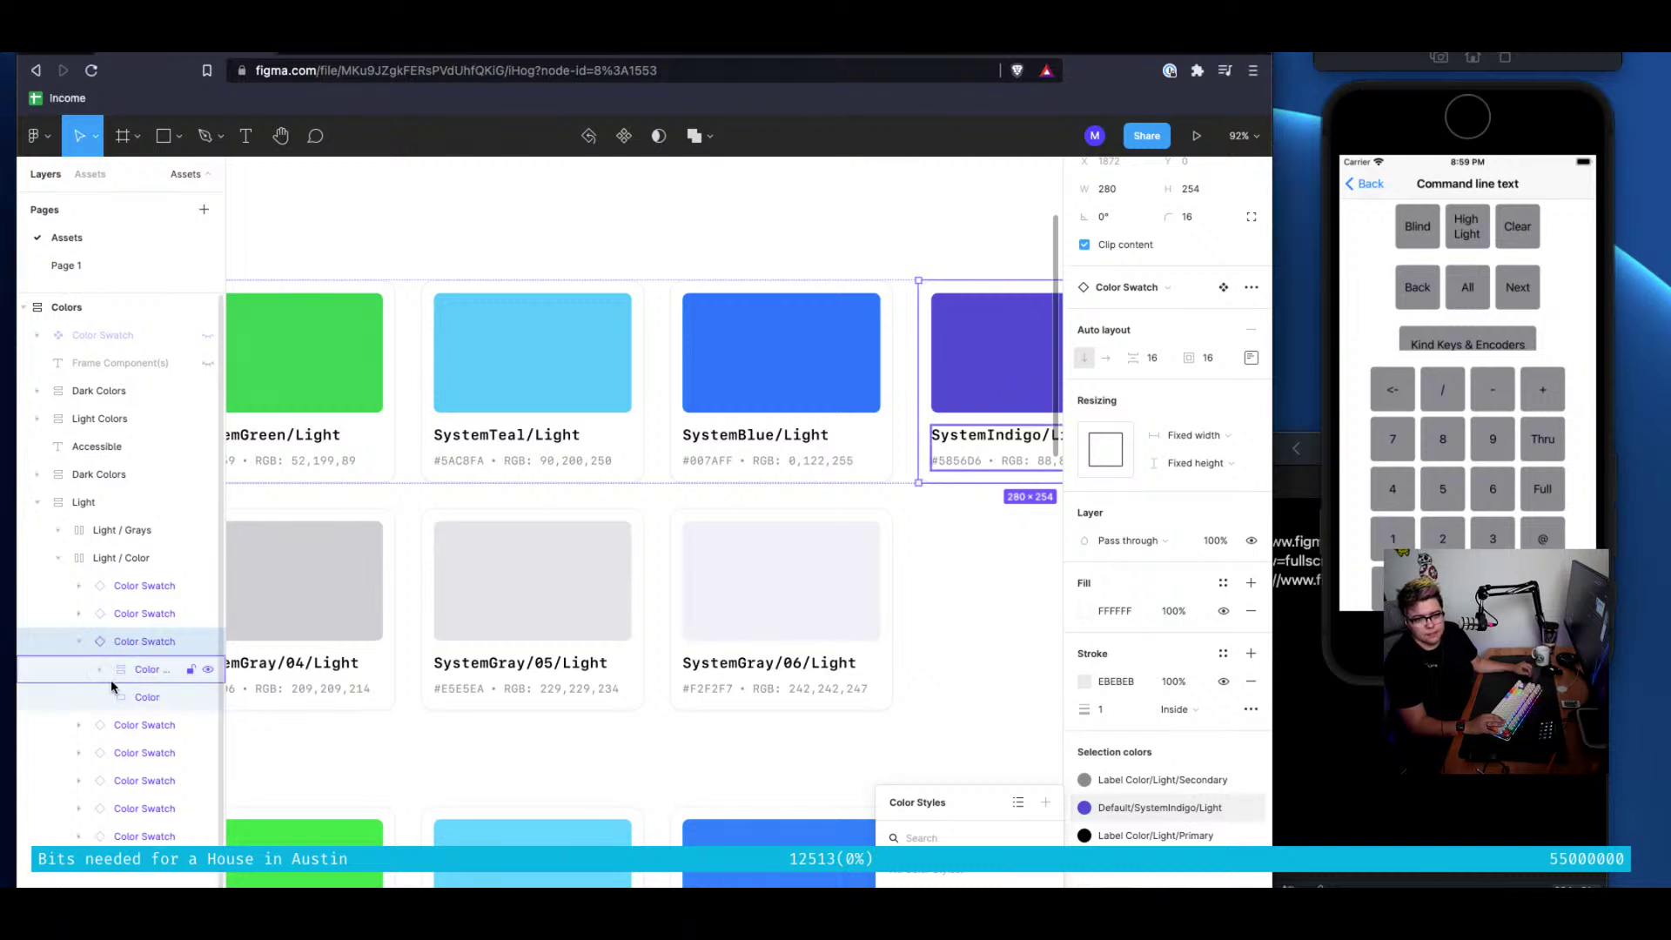
click(134, 697)
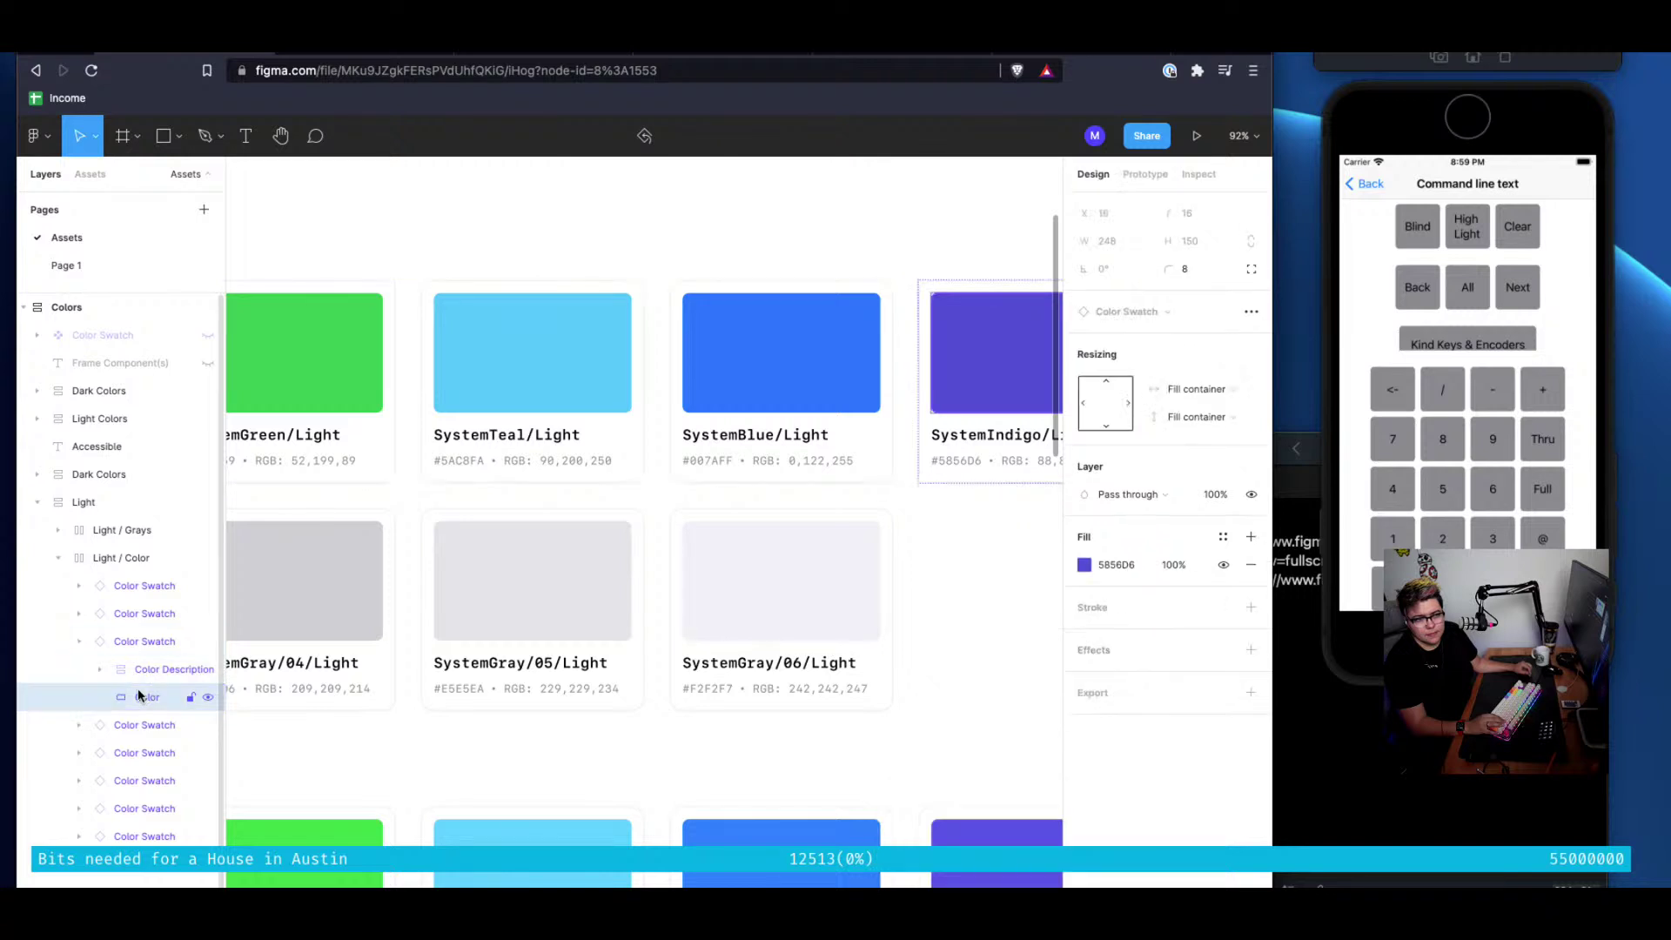
click(1121, 564)
click(1014, 553)
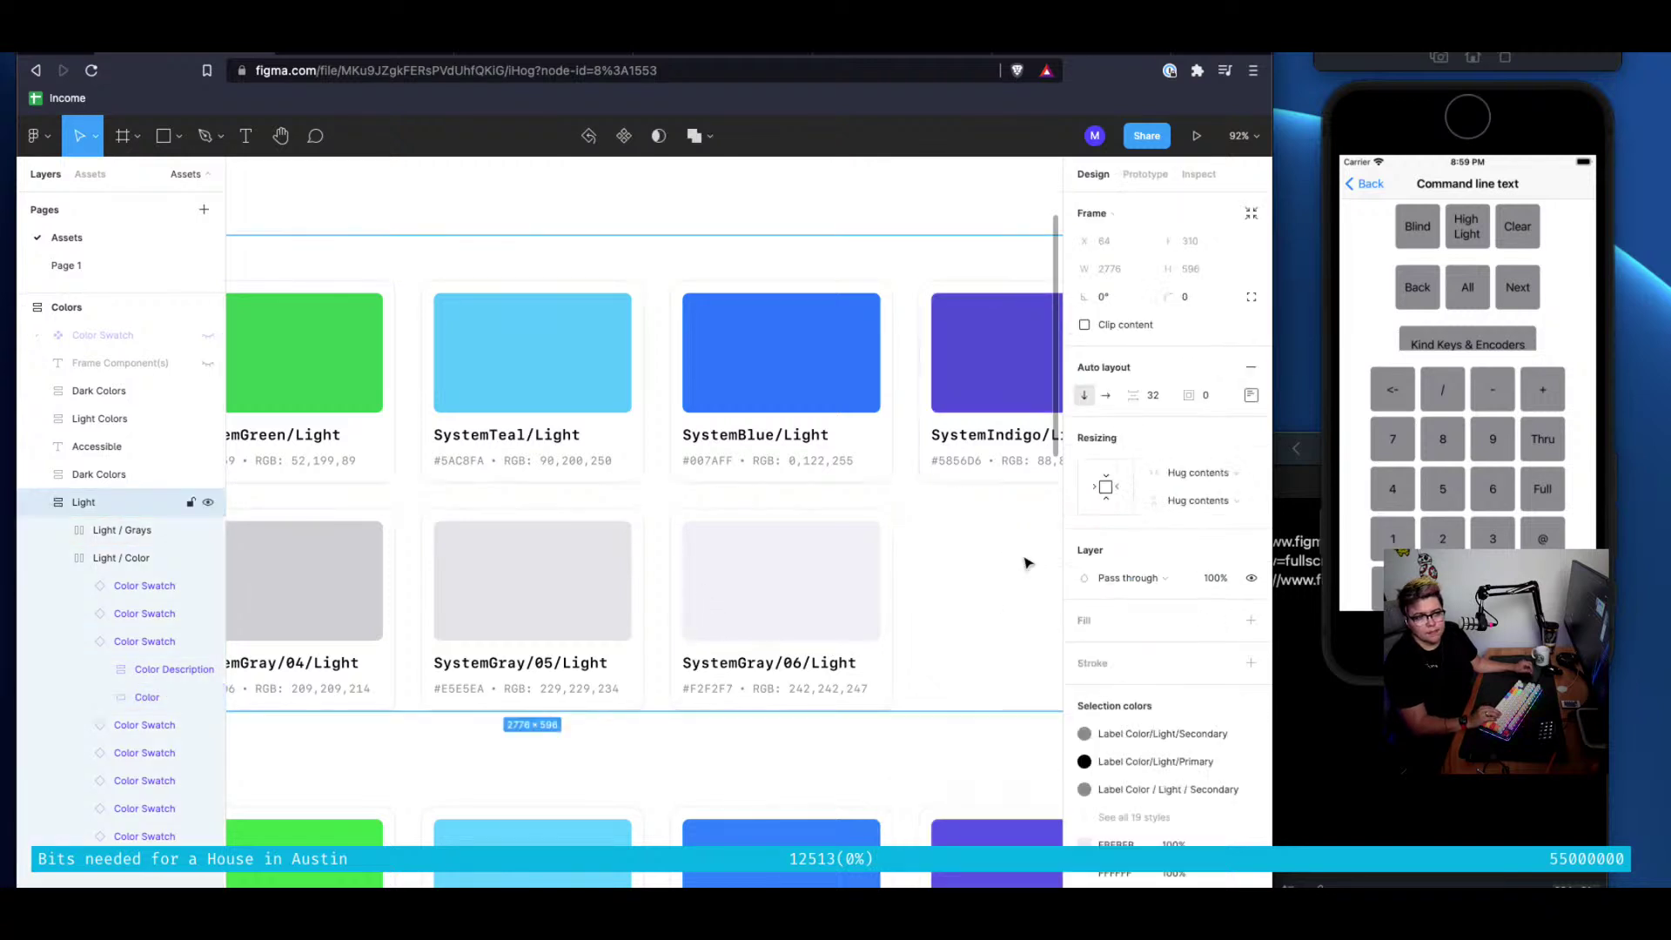
Get the fill hex code 007AFF from the SystemBlue/Light swatch's Color layer and return to Page 1
scroll(988, 387, right, 5)
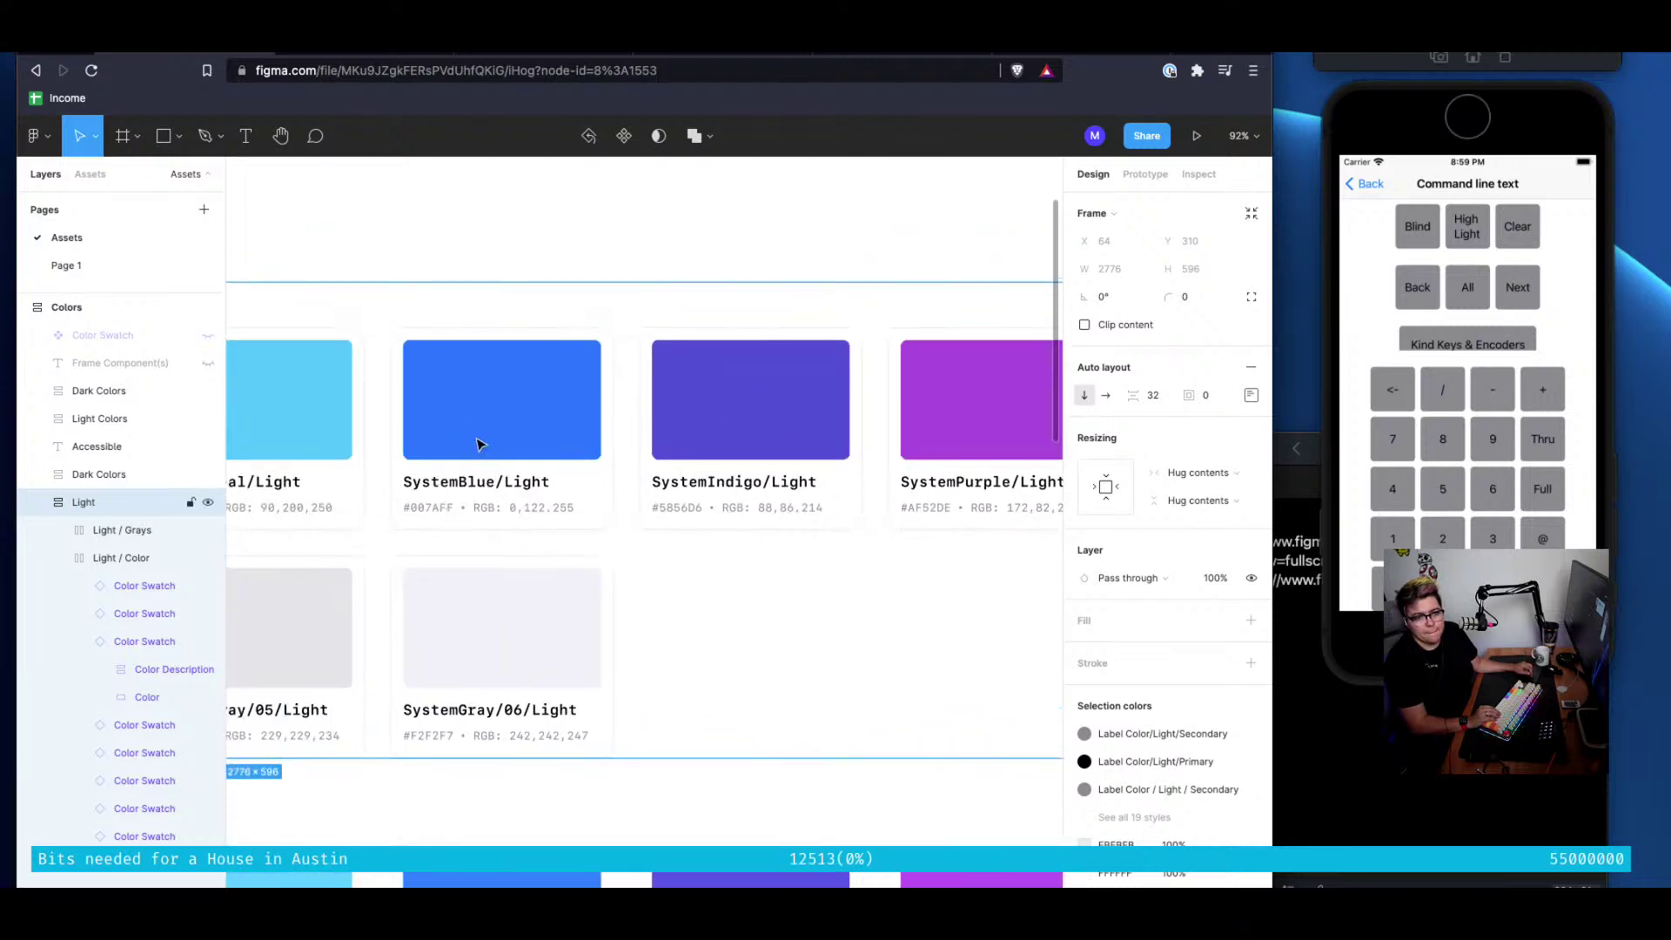
click(477, 443)
click(477, 444)
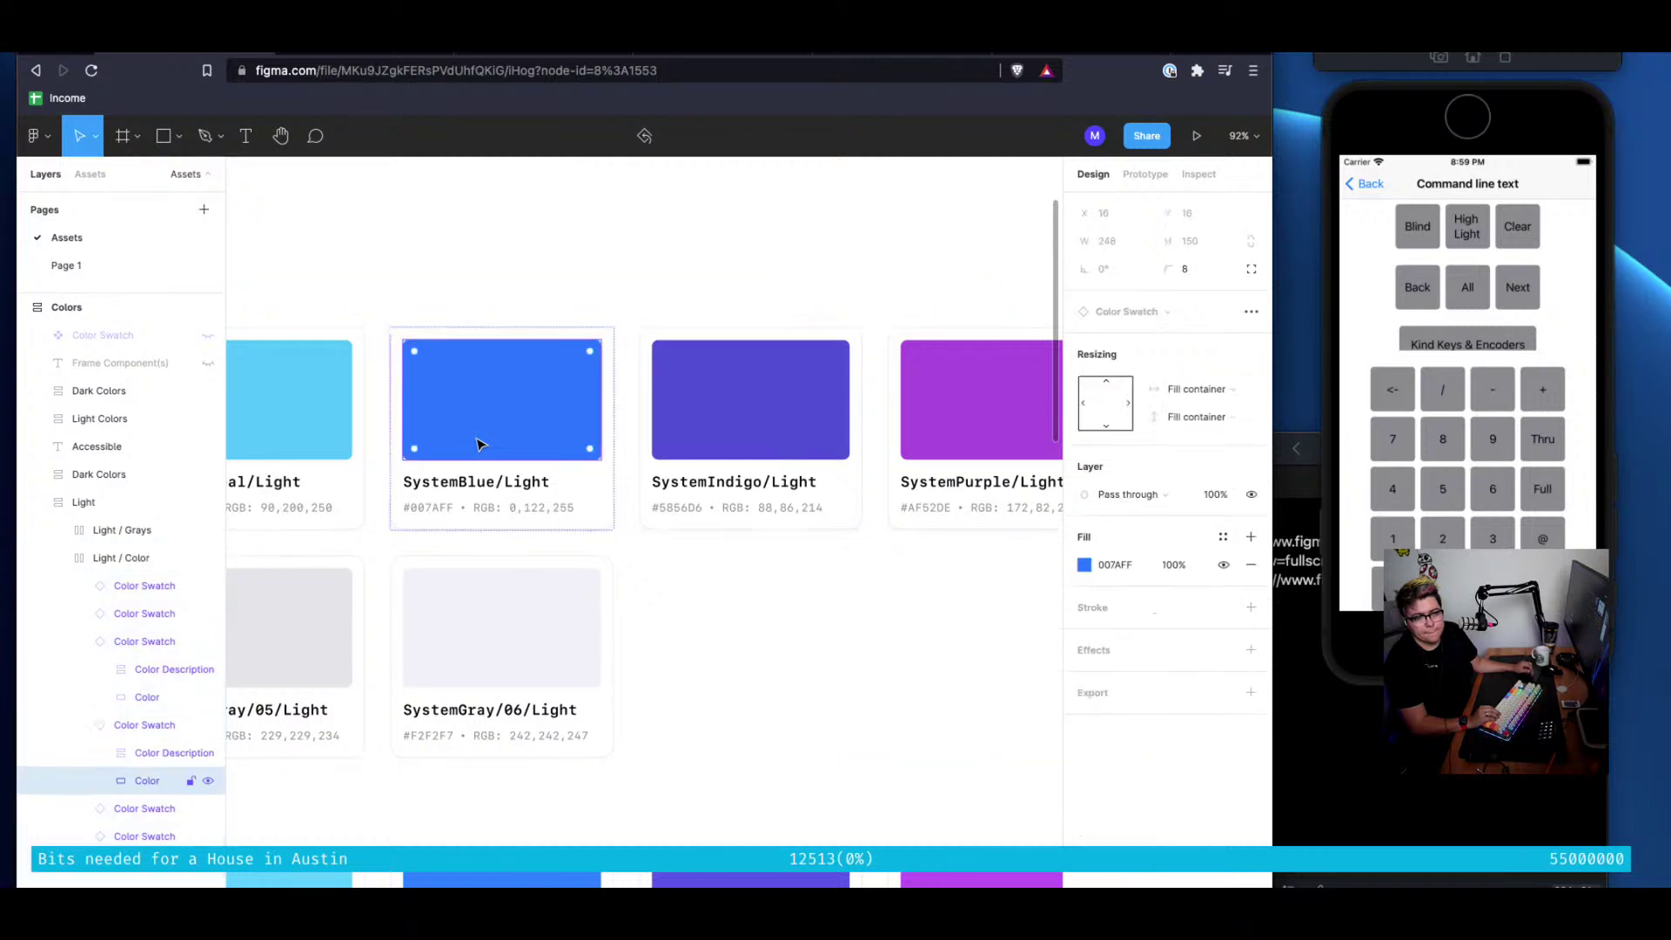
click(1117, 566)
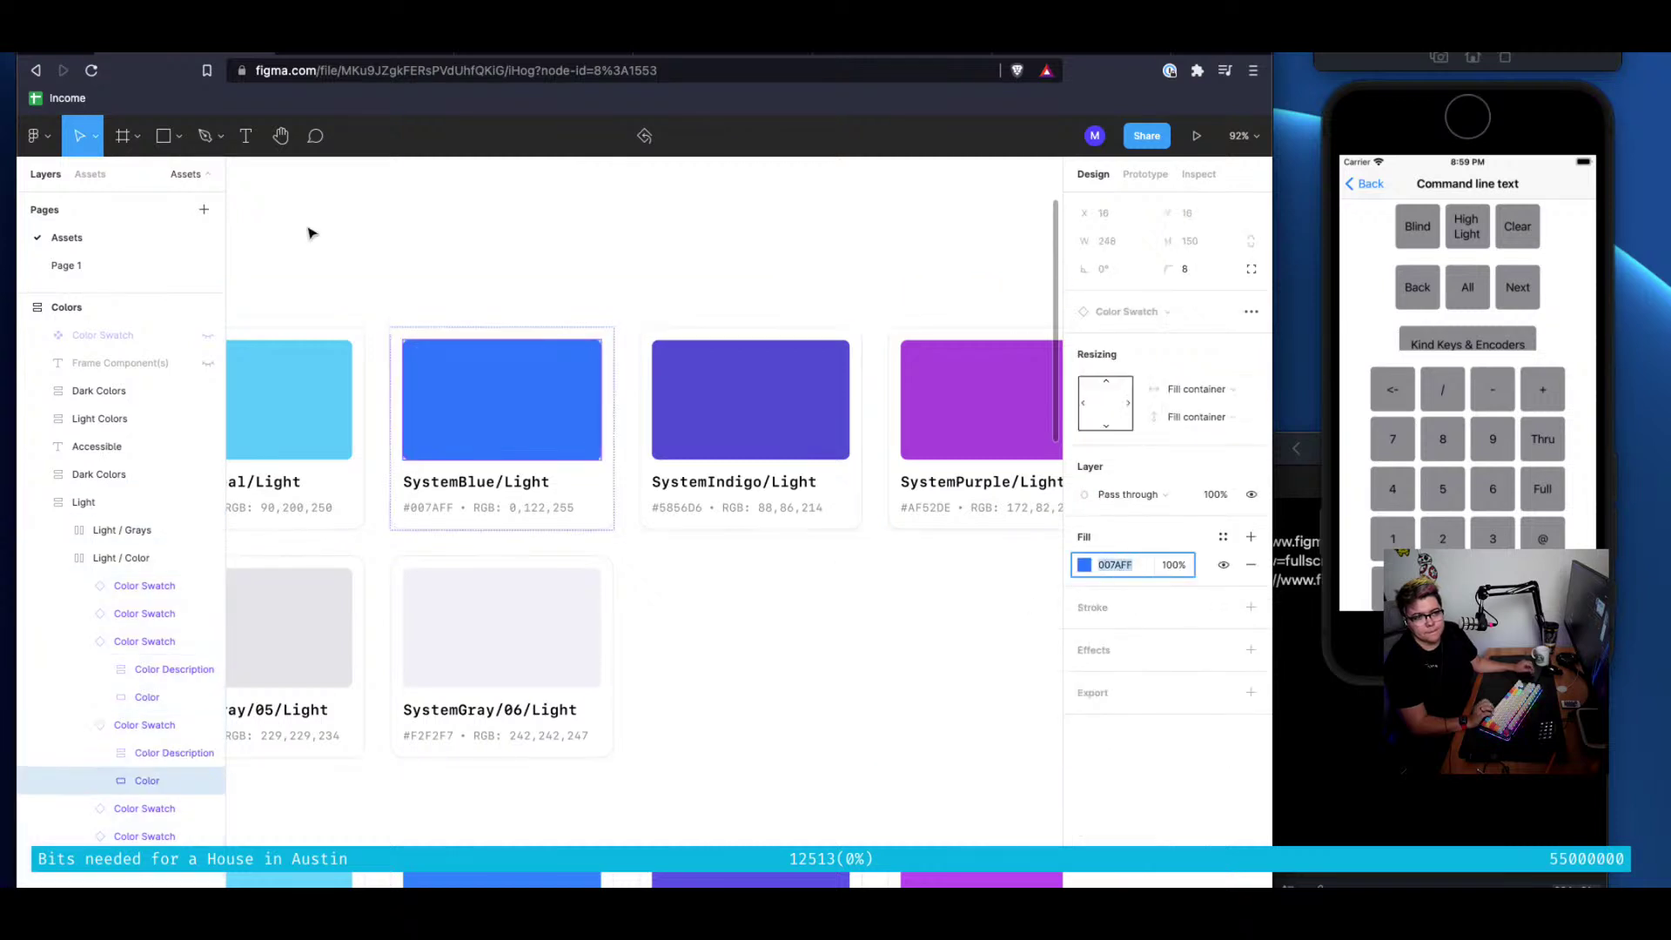
click(63, 265)
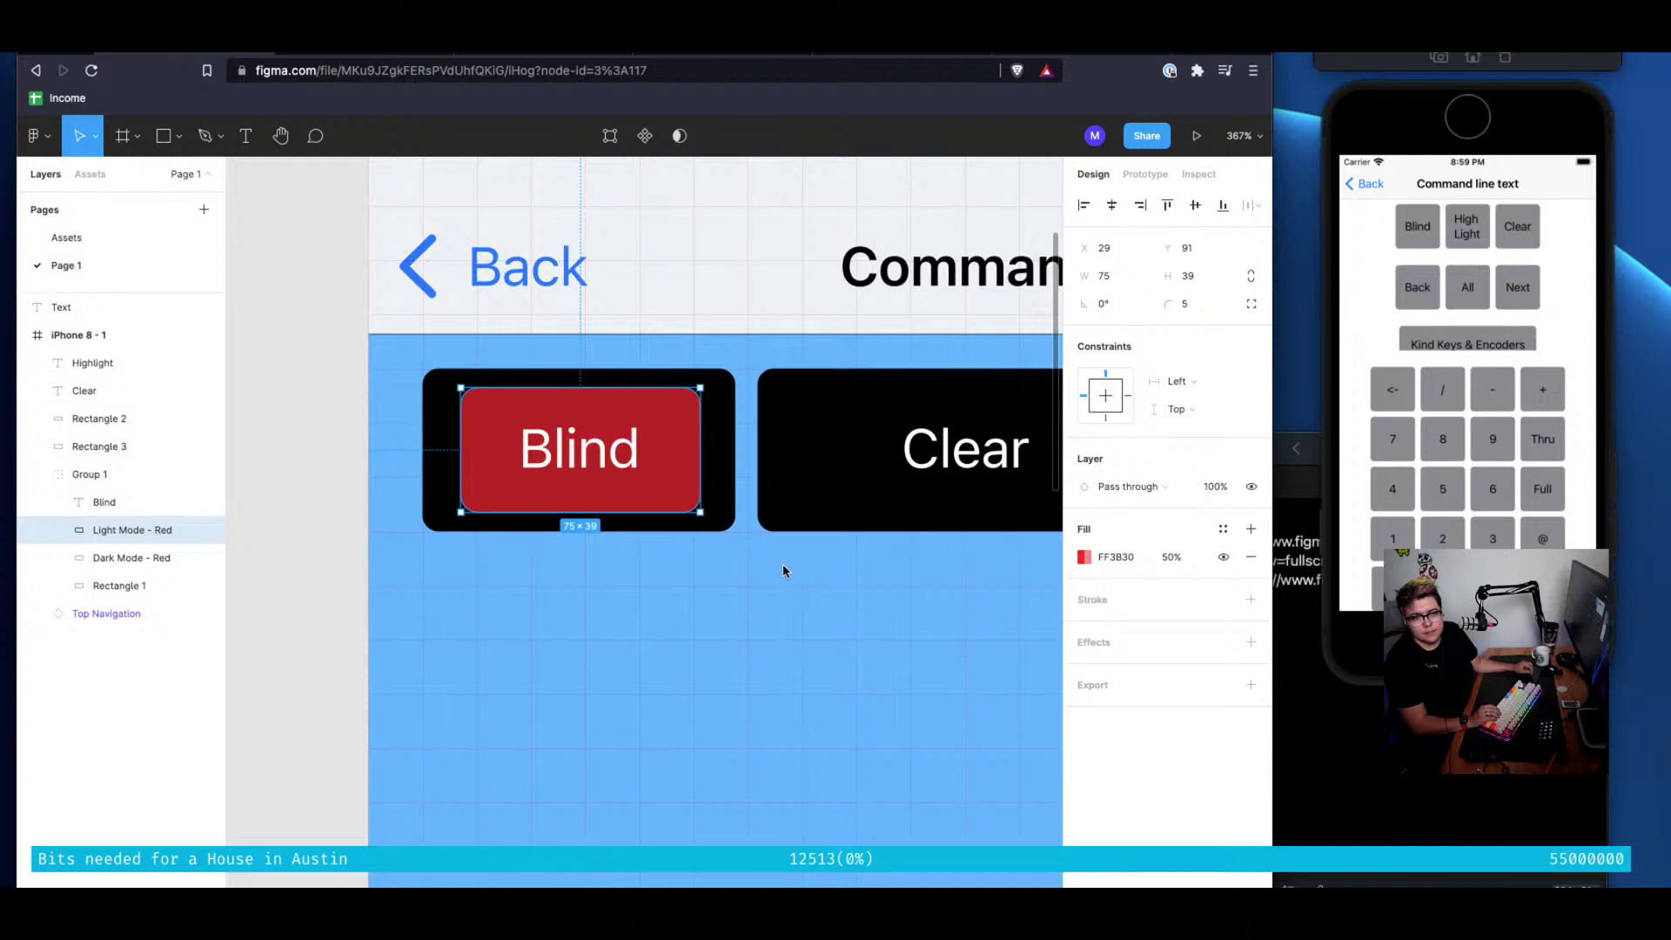
Rename the Light Mode - Red layer as "Light Mode - Blue" and set its fill color to 007AFF
double_click(161, 531)
click(161, 533)
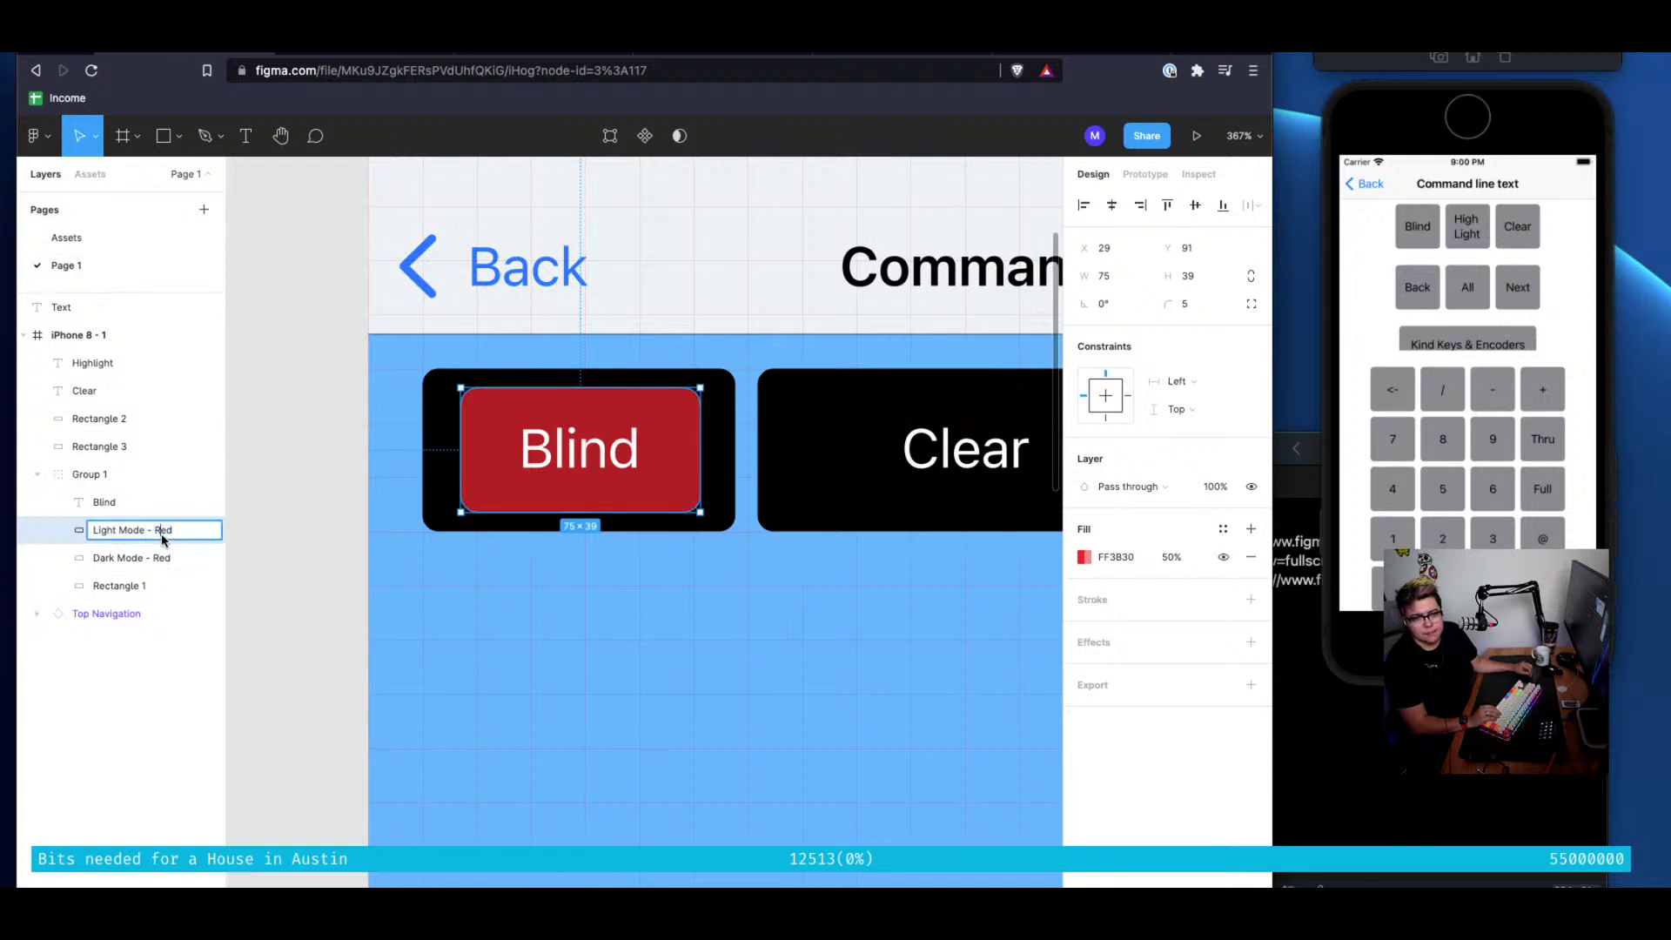
text(Blue)
key(Return)
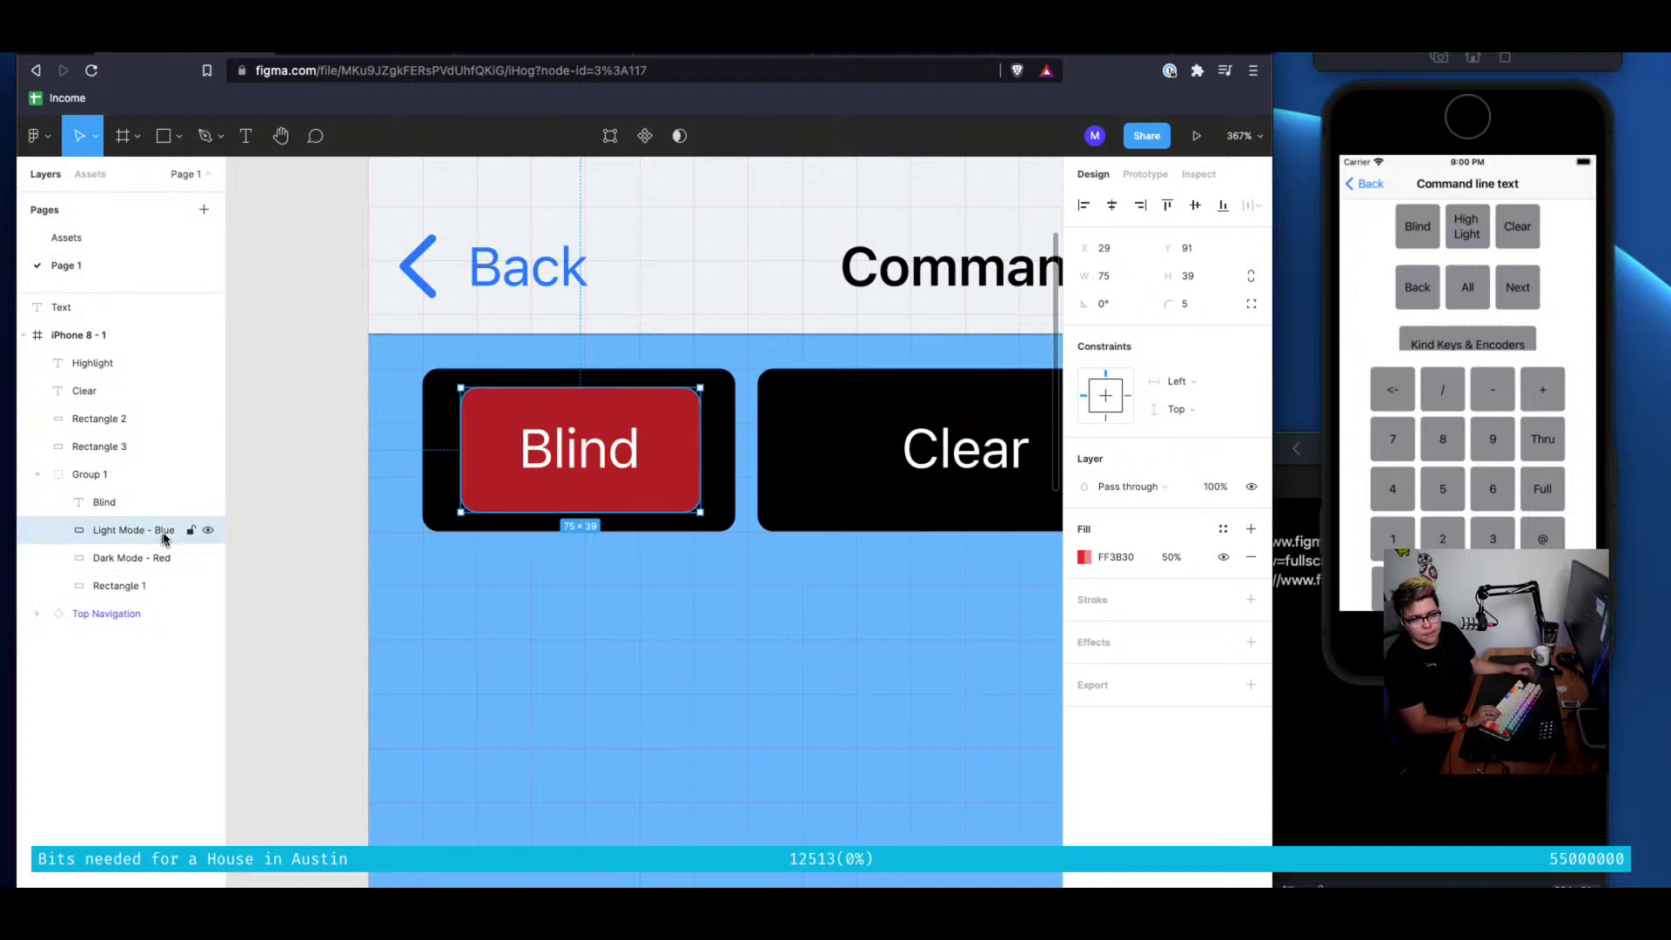
click(1111, 556)
text(007AFF)
key(Return)
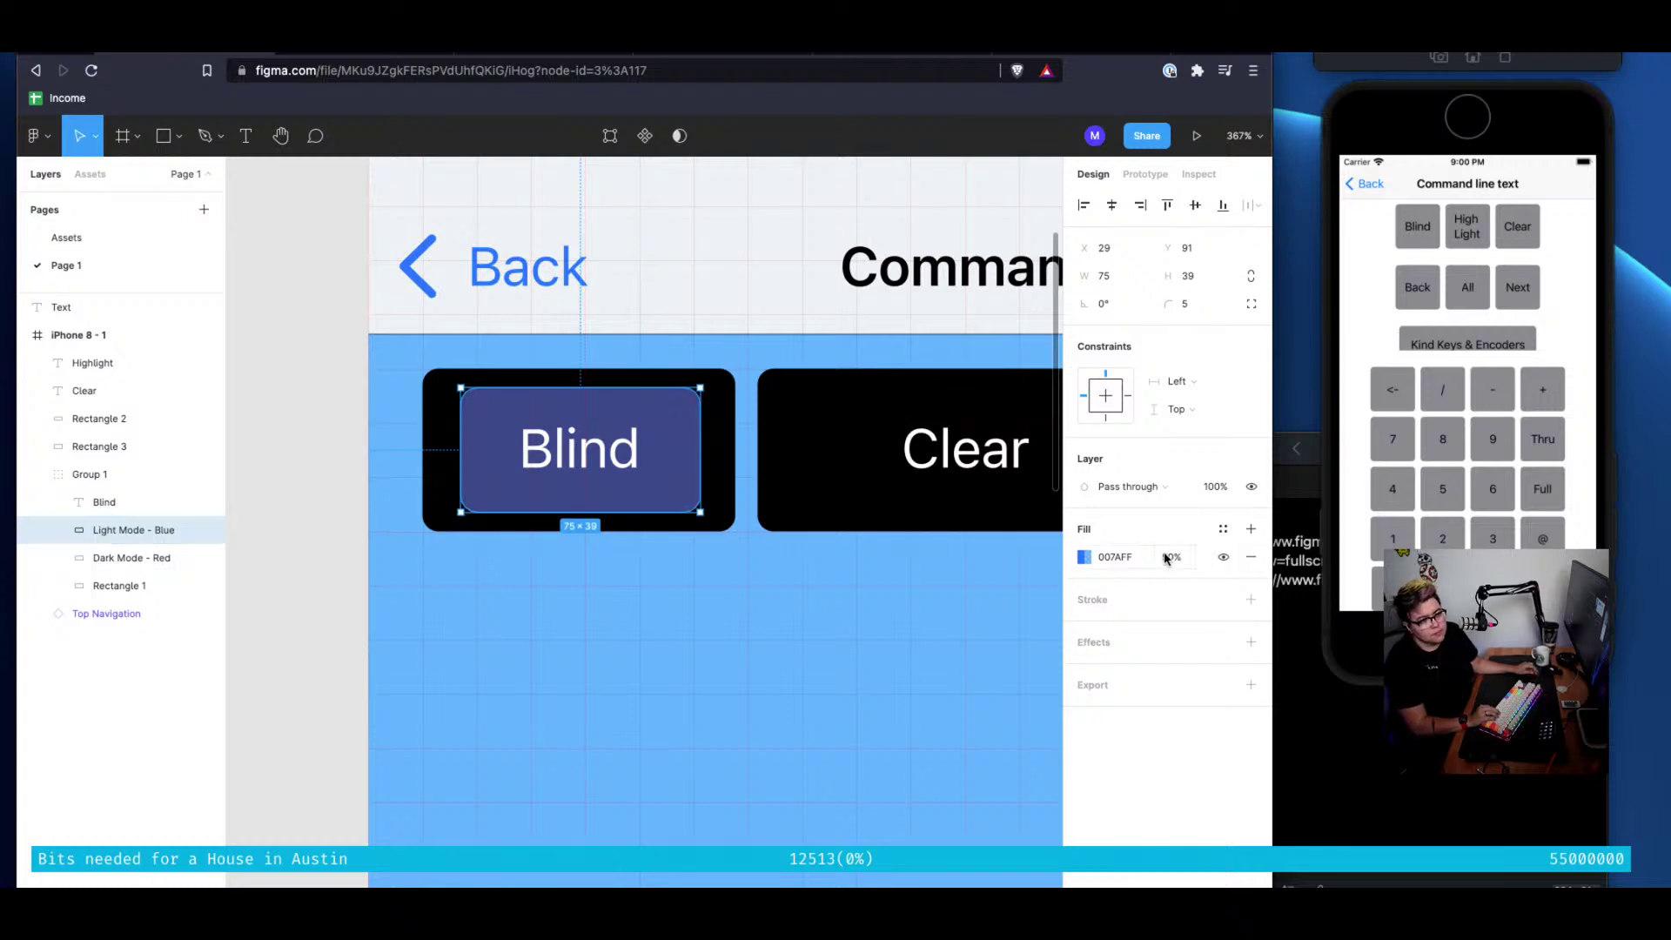
click(581, 565)
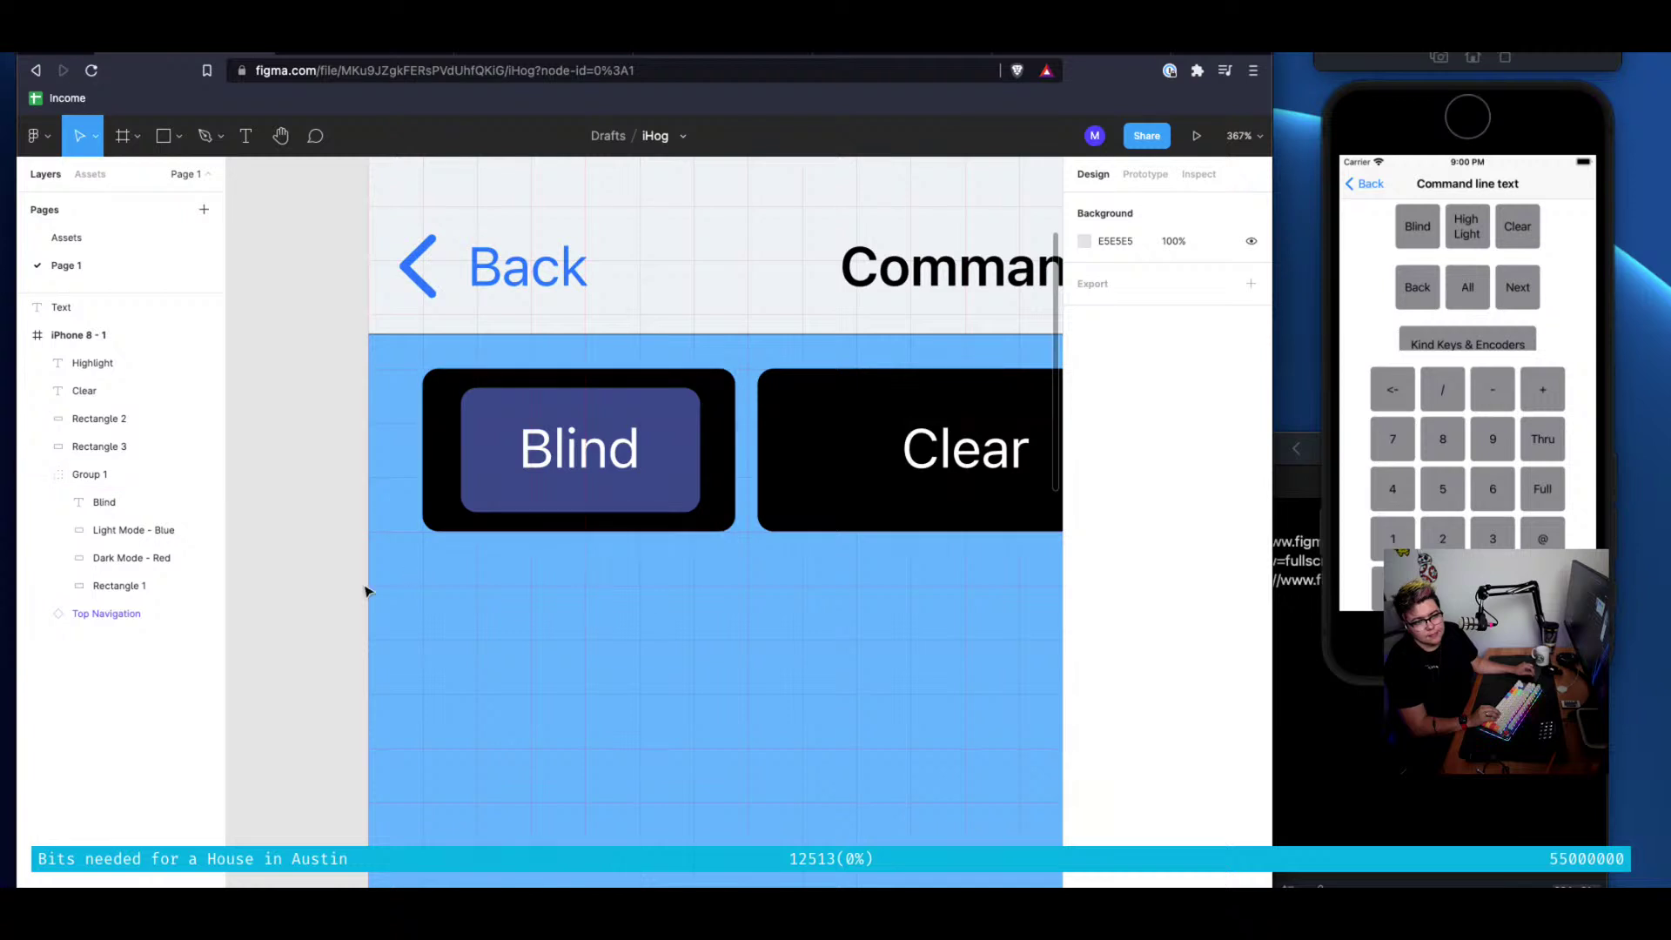
Select the Dark Mode - Red layer, switch to the iOS 15 UI Kit file and select the SystemBlue/Dark swatch's Color layer
click(128, 570)
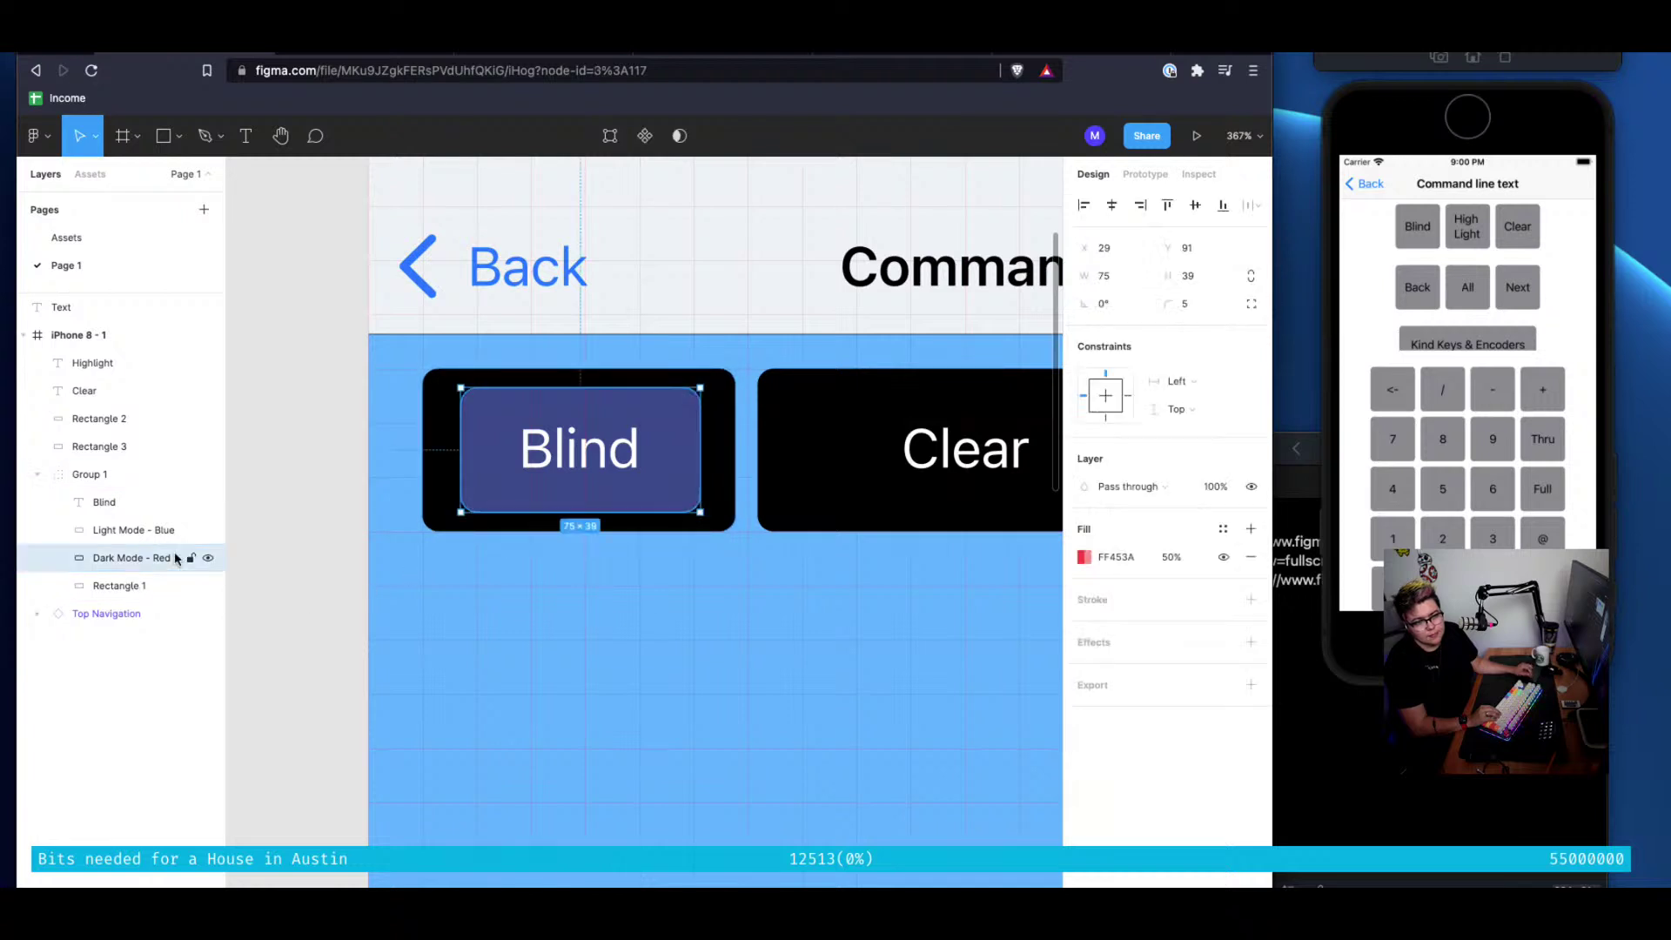
click(436, 56)
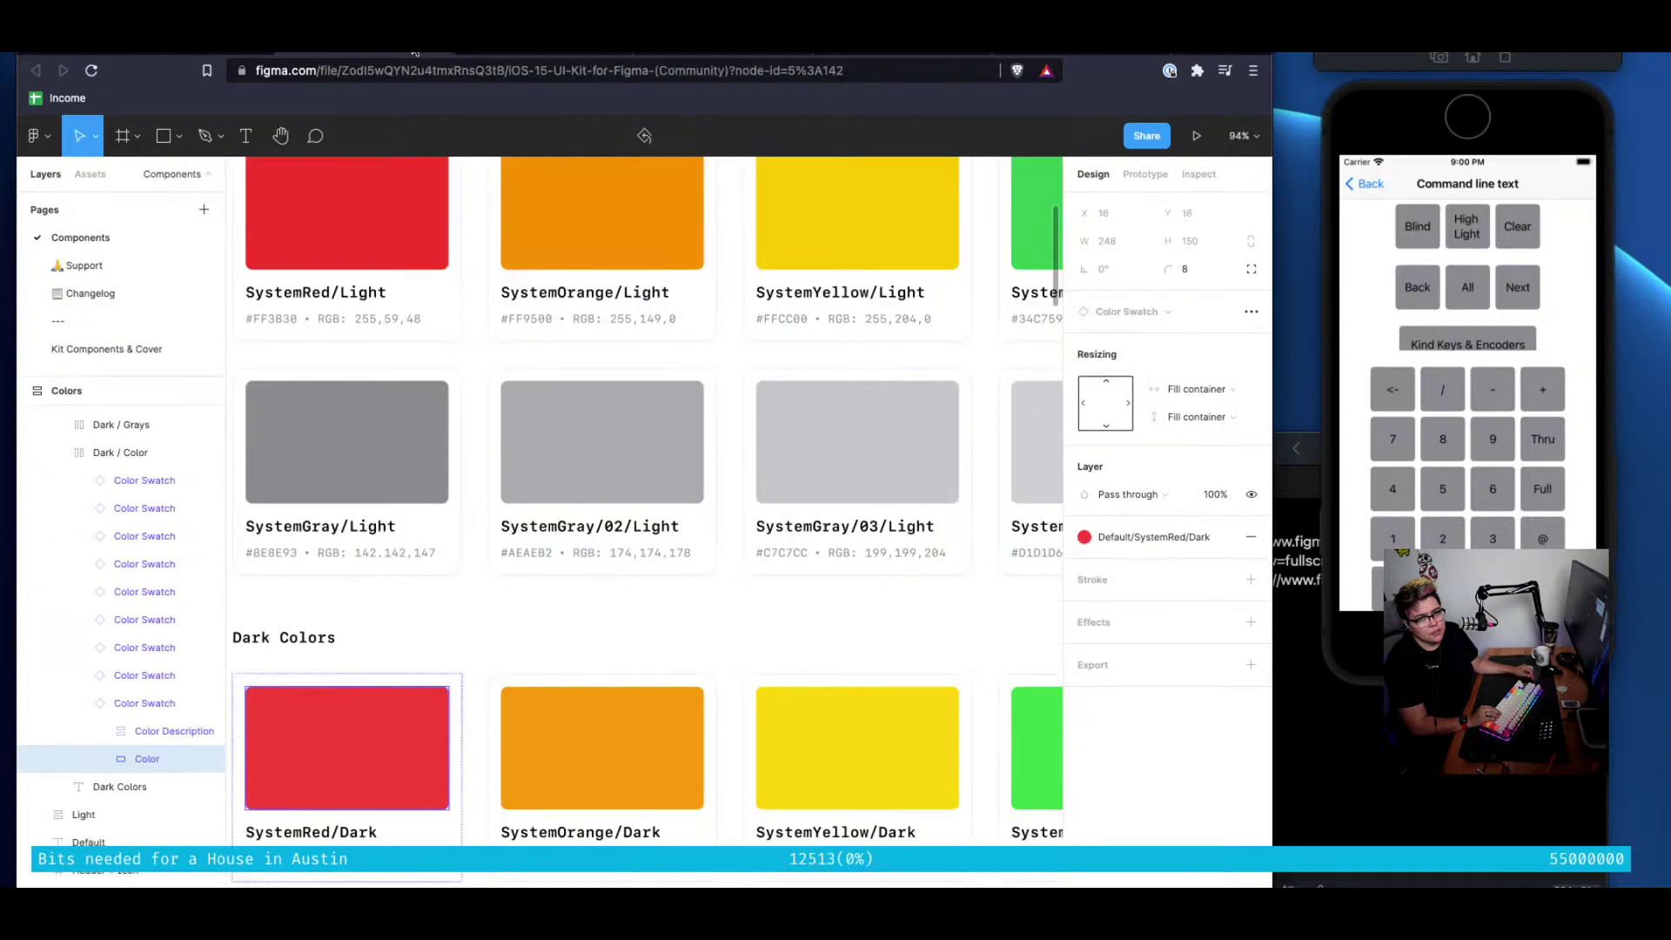
scroll(684, 474, down, 5)
scroll(684, 478, up, 7)
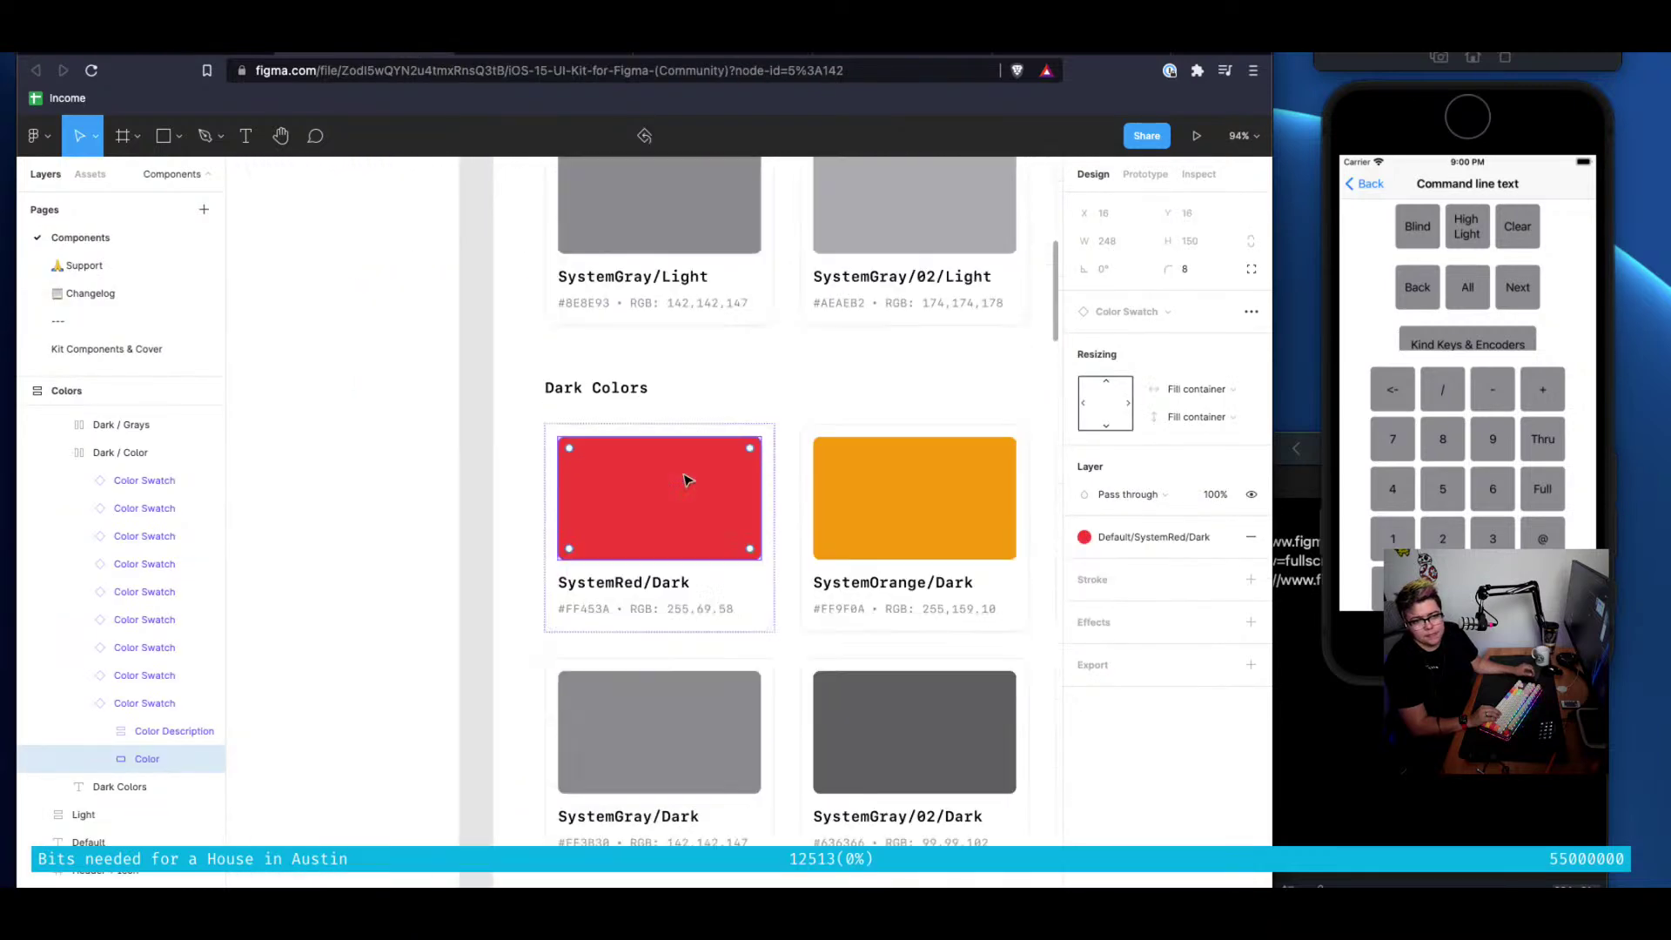
scroll(684, 478, down, 4)
scroll(686, 478, right, 6)
scroll(683, 479, up, 4)
scroll(684, 479, right, 4)
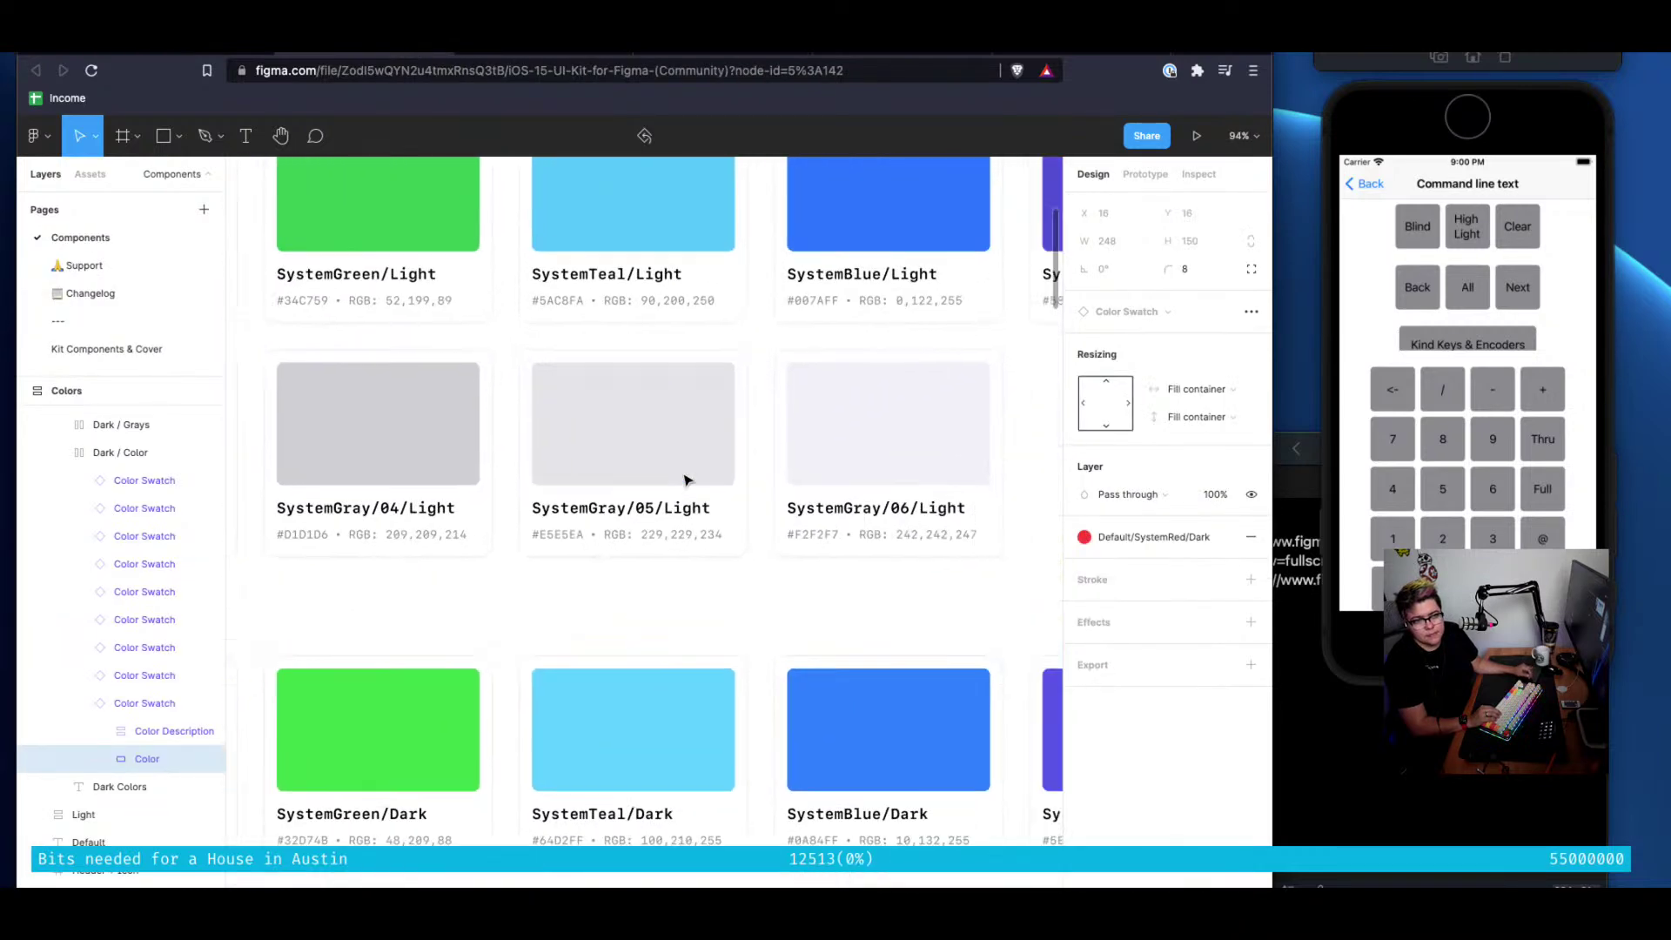
scroll(684, 479, up, 2)
scroll(684, 479, right, 1)
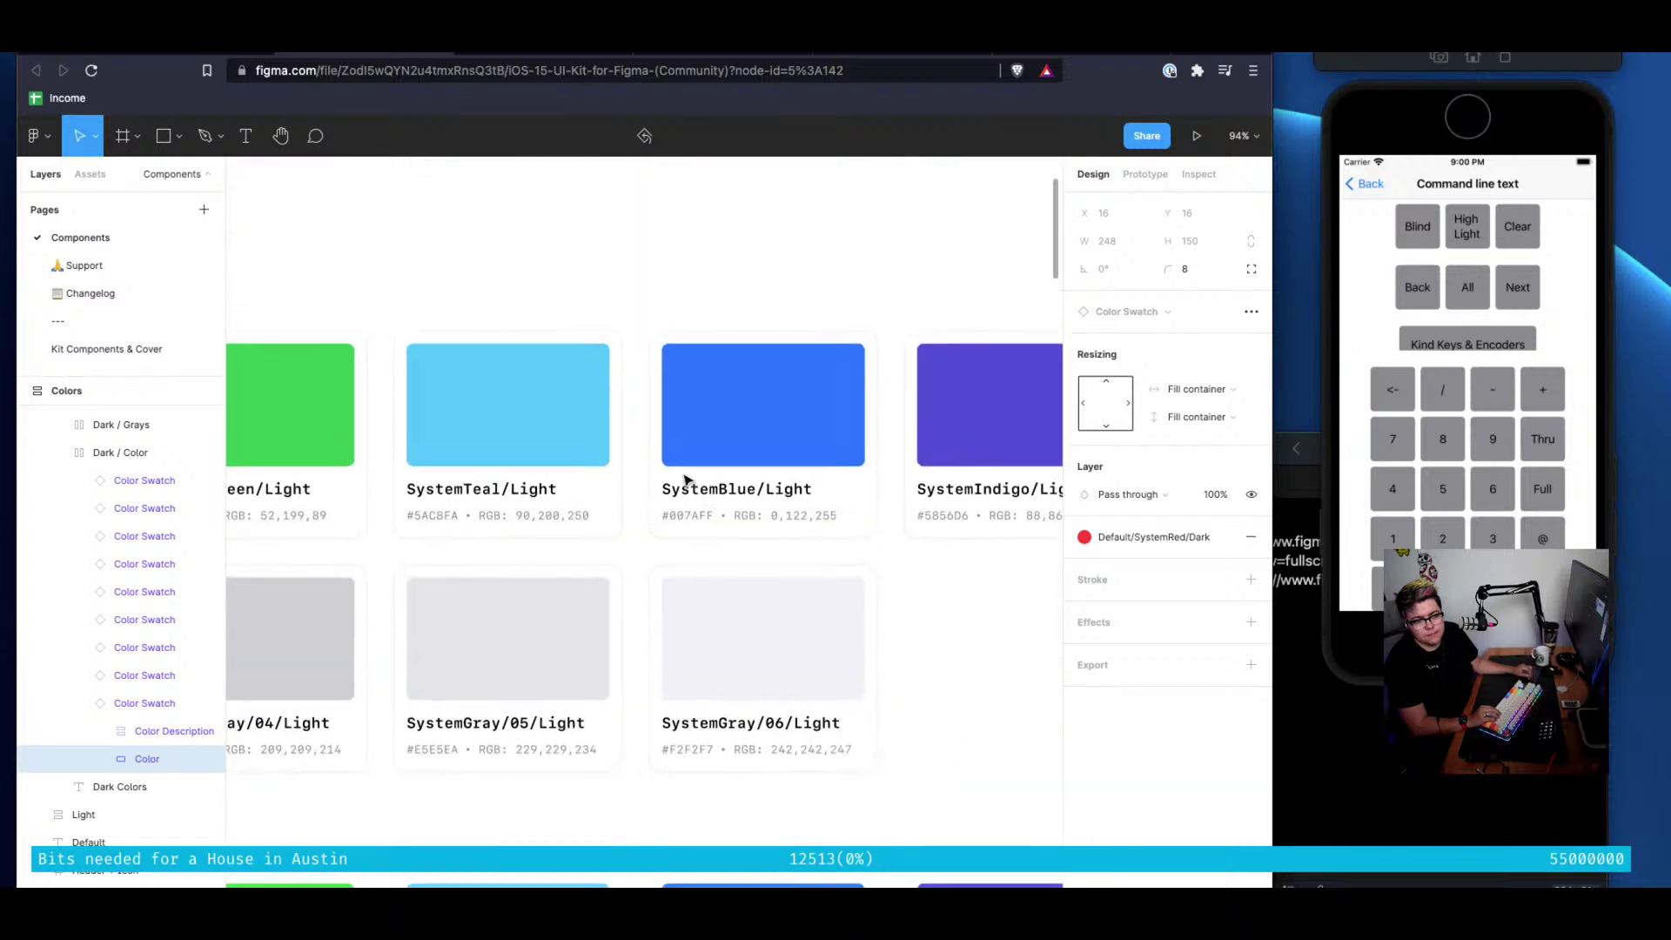
scroll(683, 478, down, 3)
click(780, 766)
double_click(780, 766)
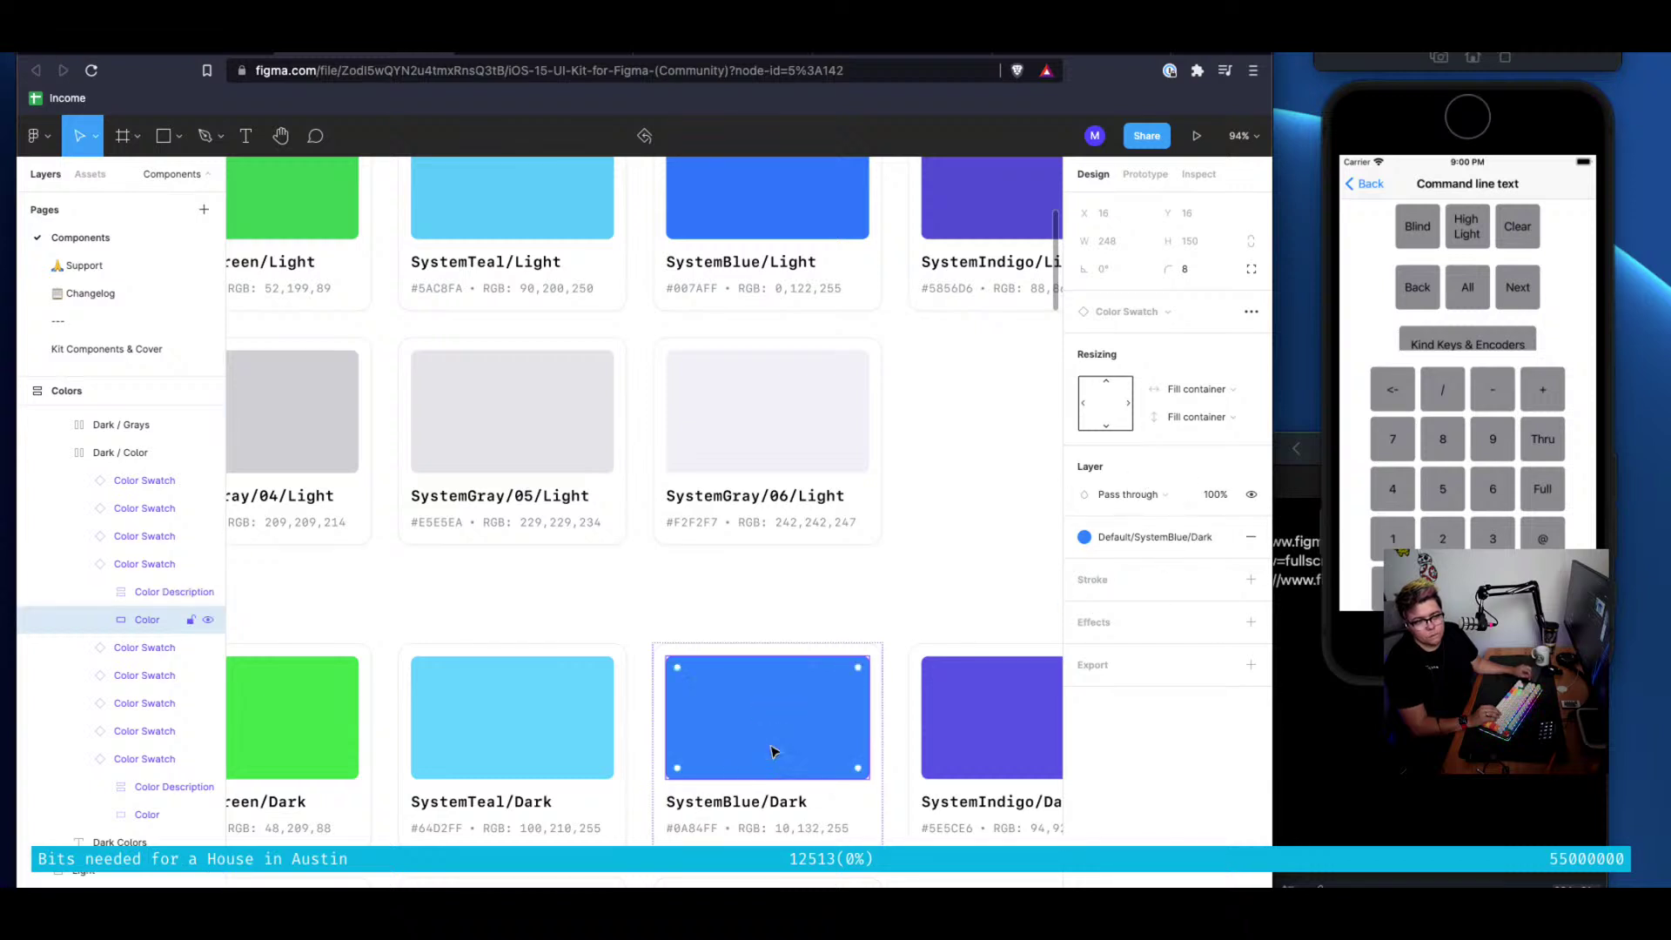
Examine the color styles available for the SystemBlue/Dark swatch's fill, shown as a list
click(1149, 537)
click(1153, 537)
click(1157, 539)
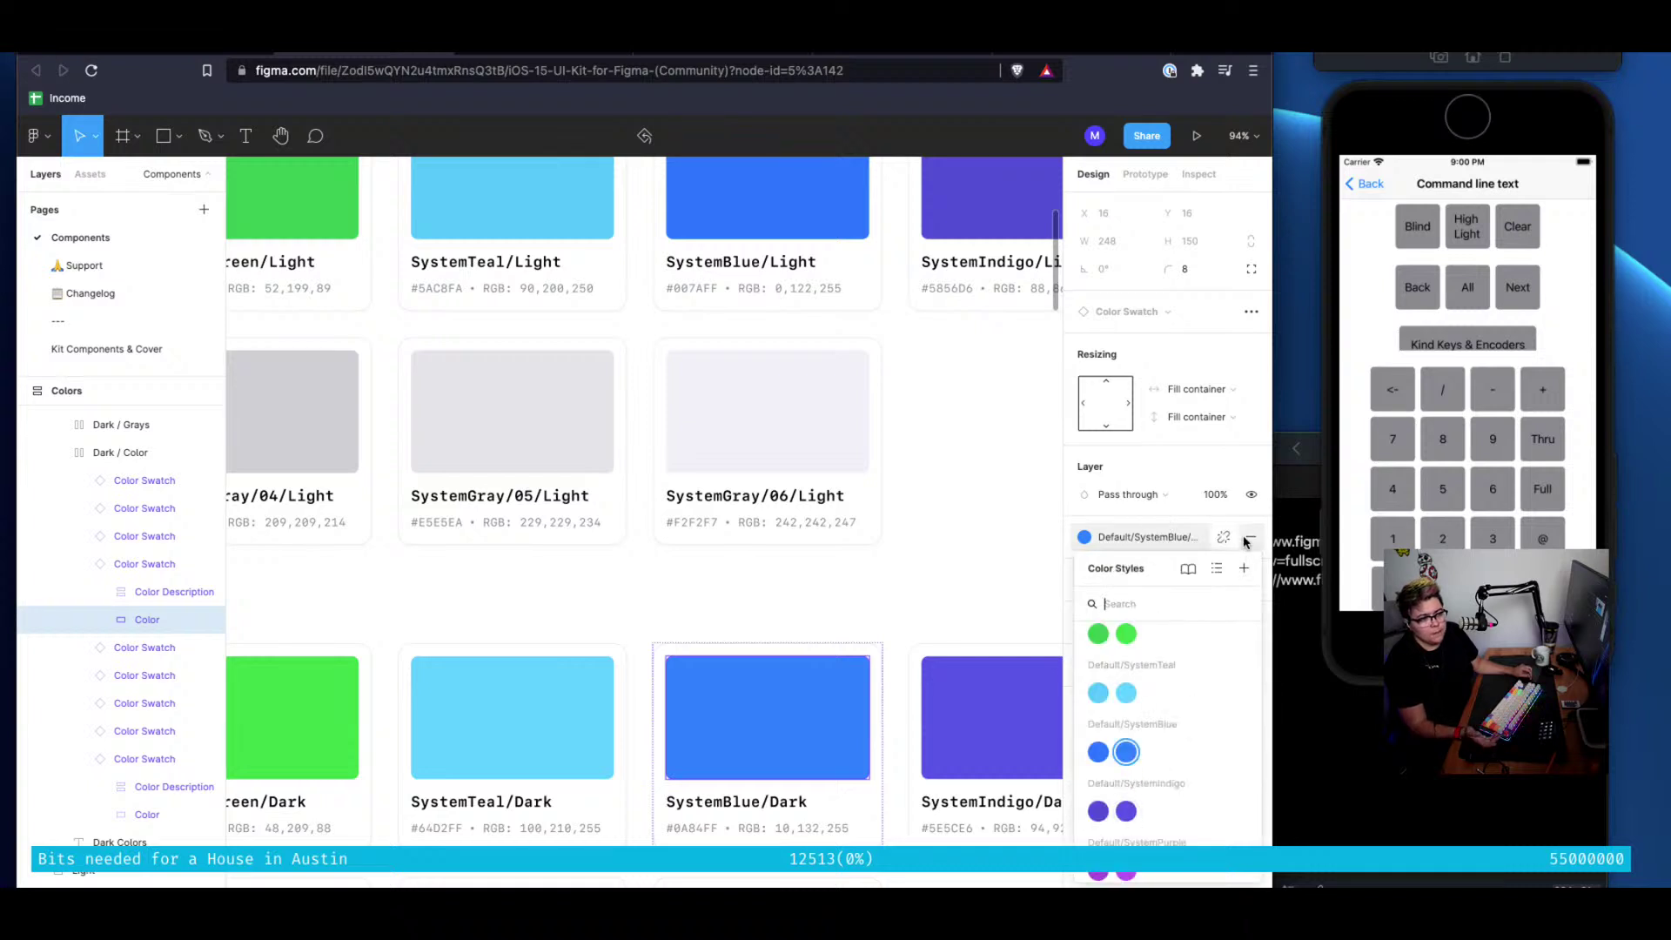
click(1218, 567)
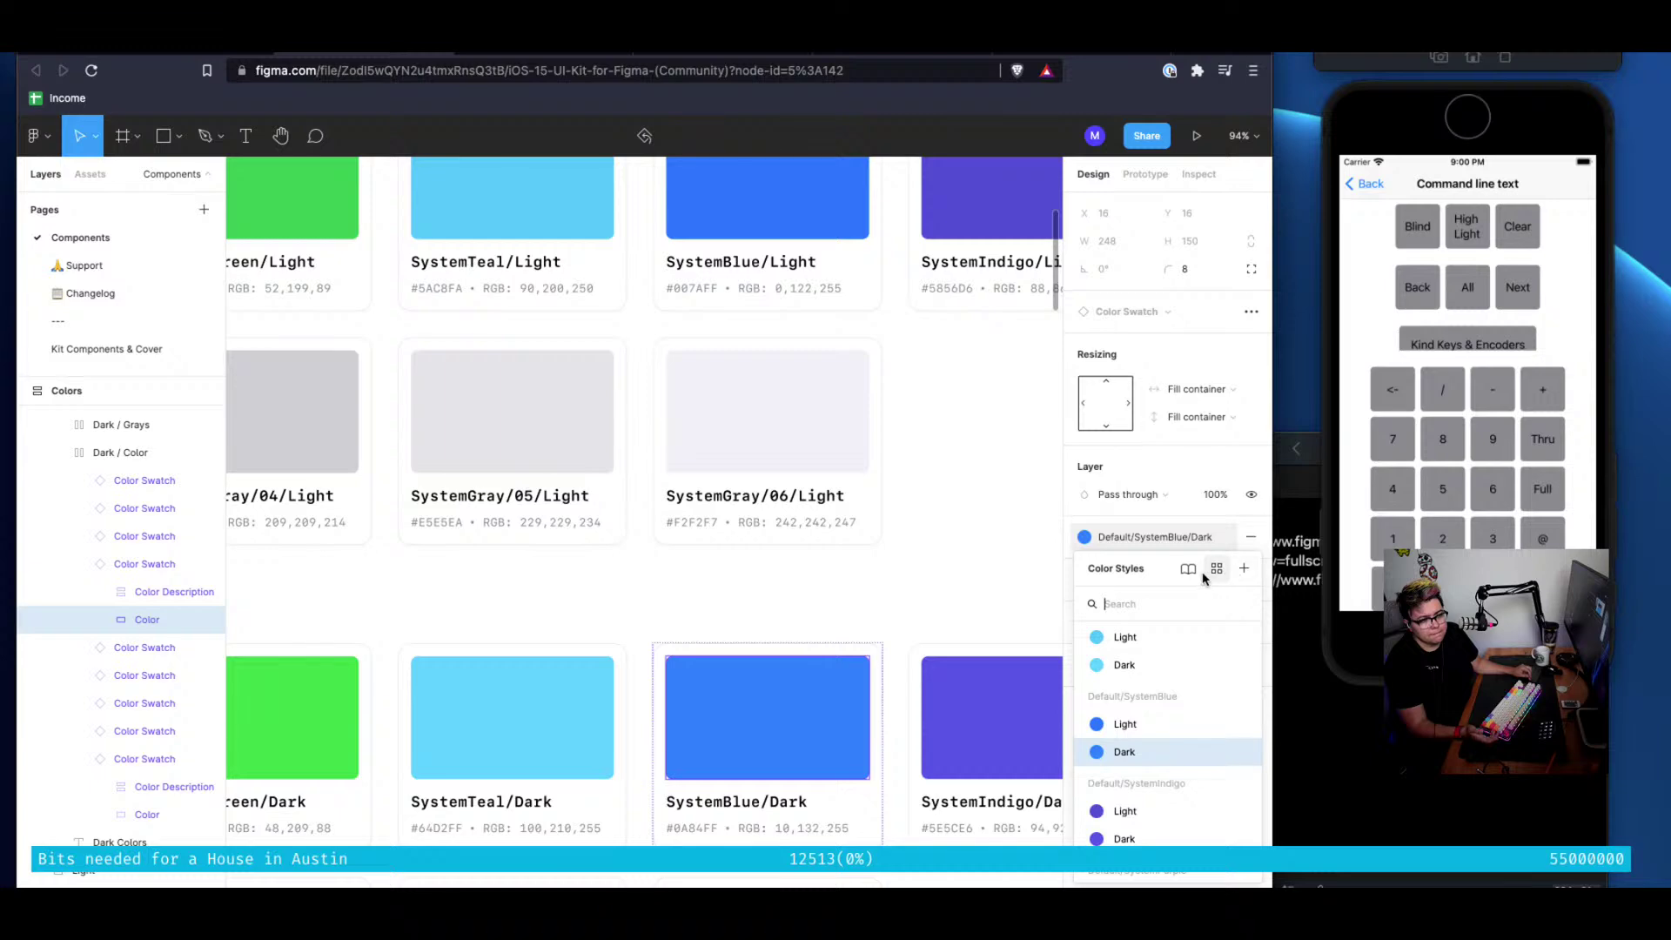
click(1243, 569)
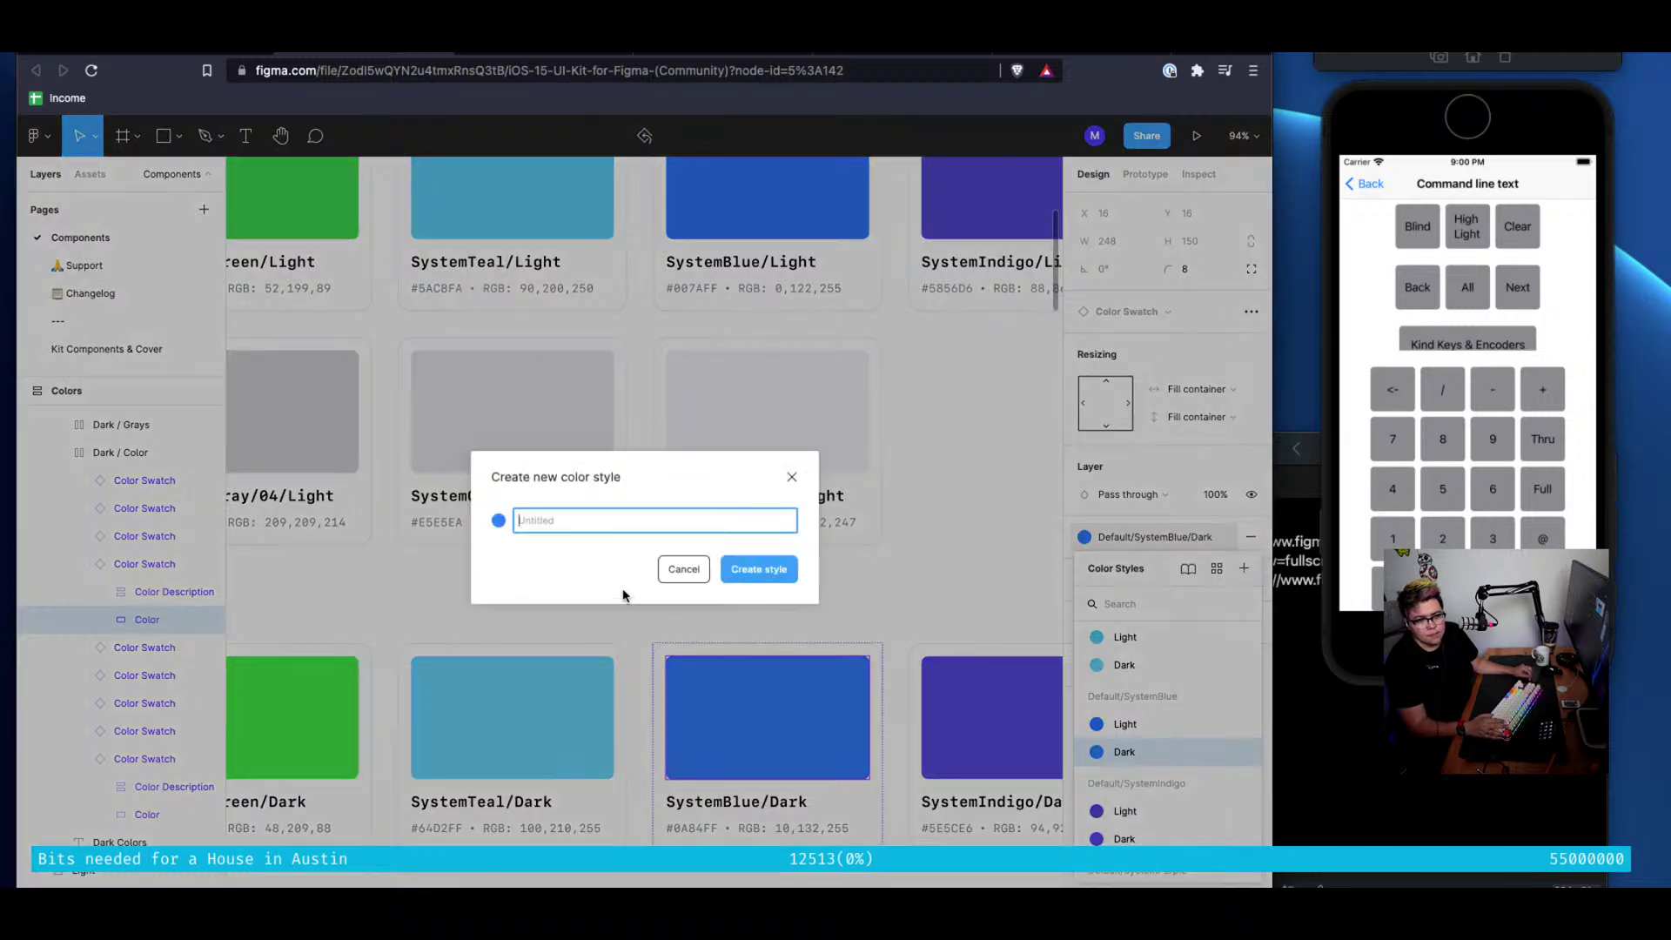
click(683, 569)
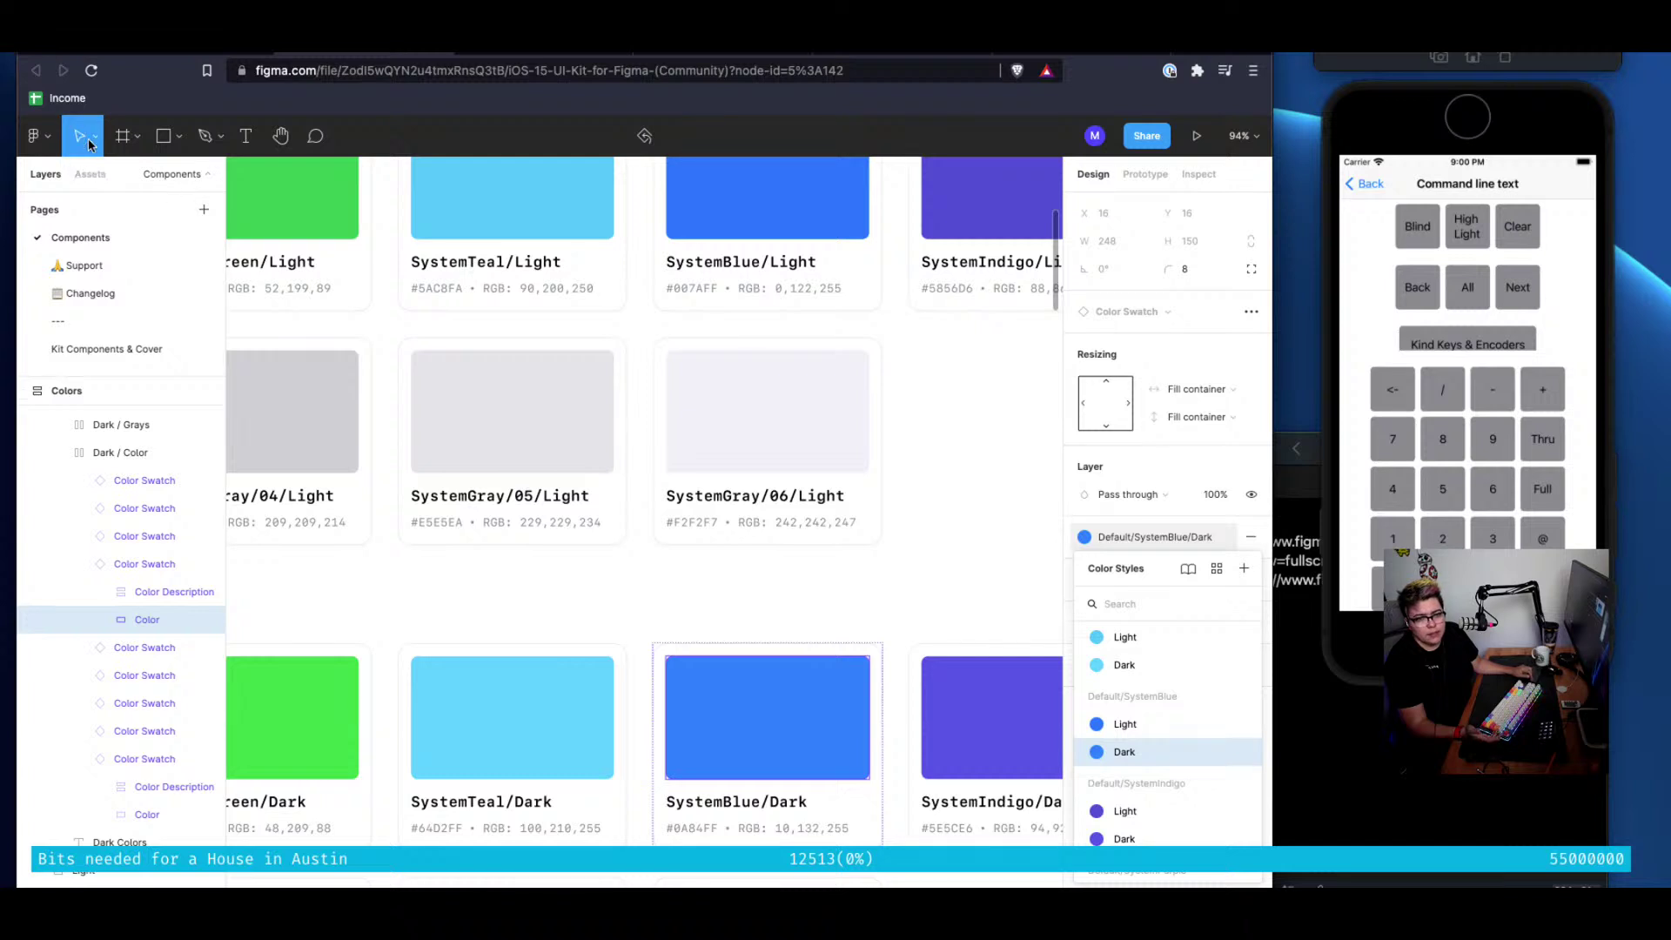
Examine the fill style of the Color layer inside the SystemIndigo/Dark swatch
click(794, 559)
click(988, 734)
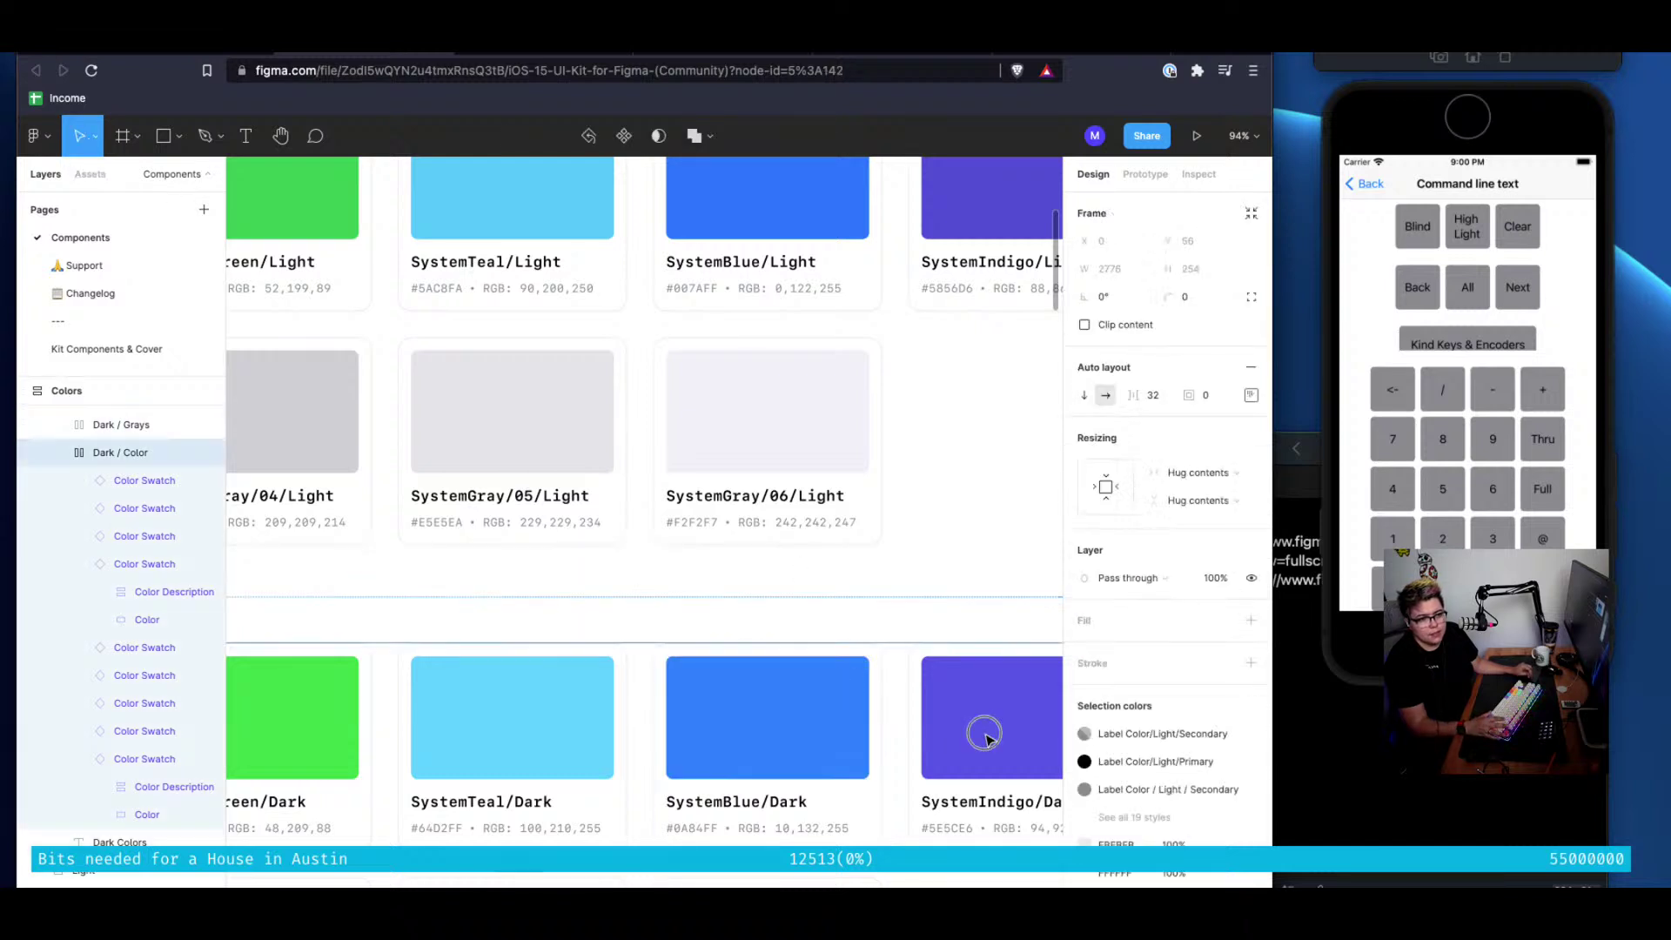
click(987, 737)
click(987, 739)
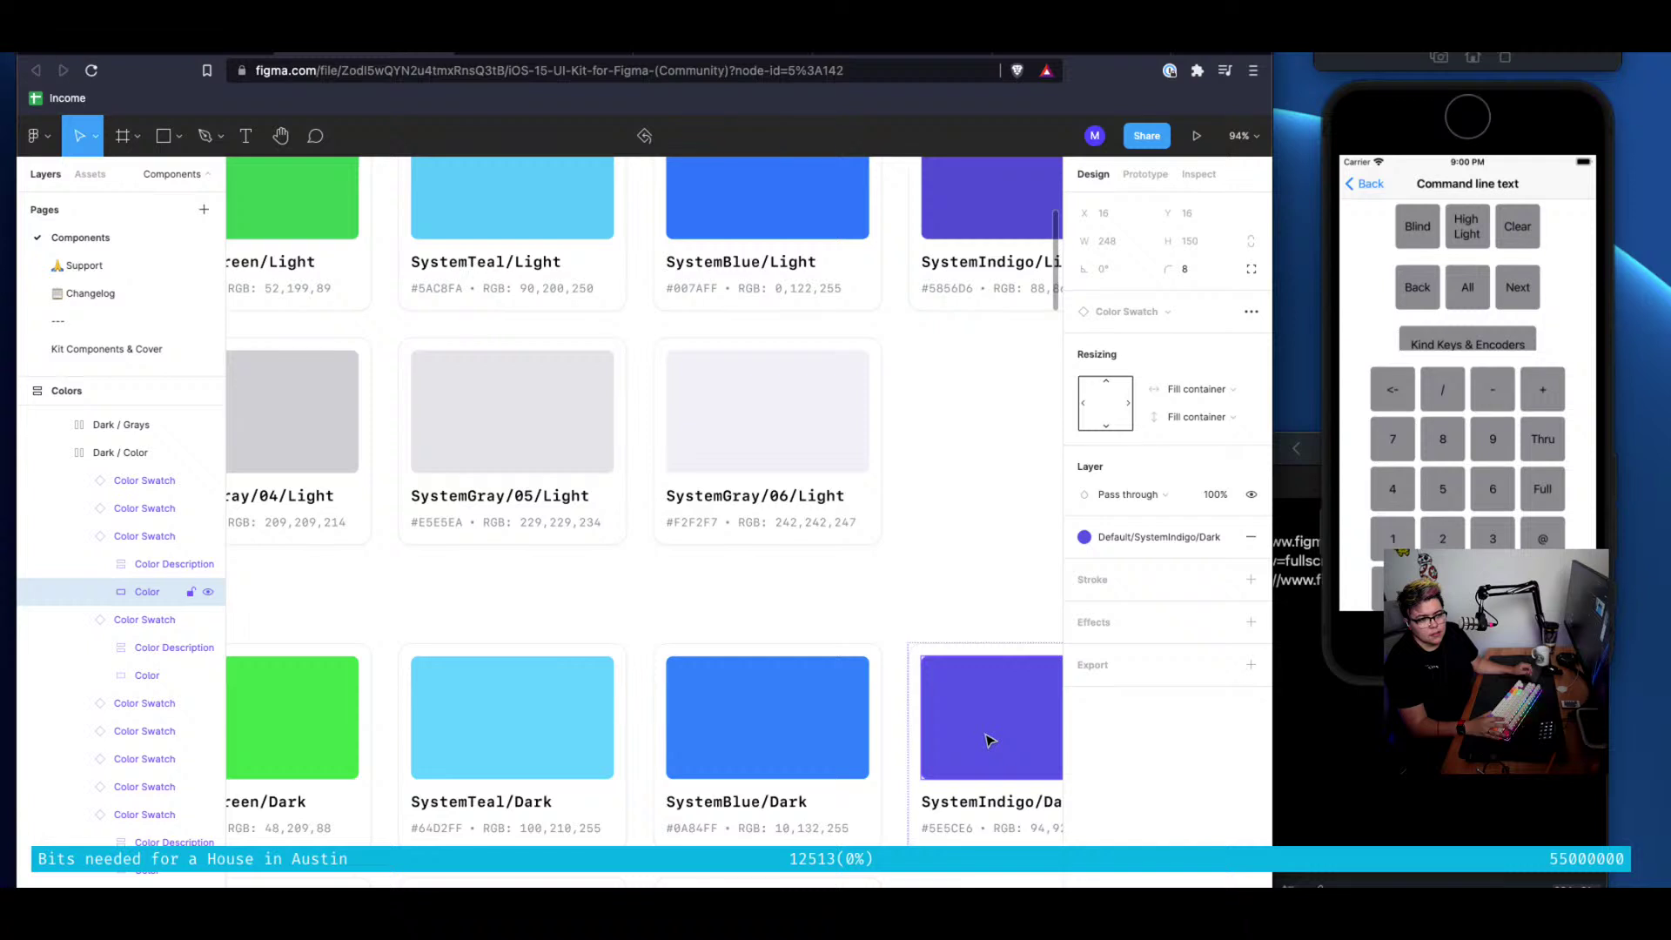
Examine the fill style of the SystemBlue/Light swatch's Color layer and return to the iHog file
click(795, 222)
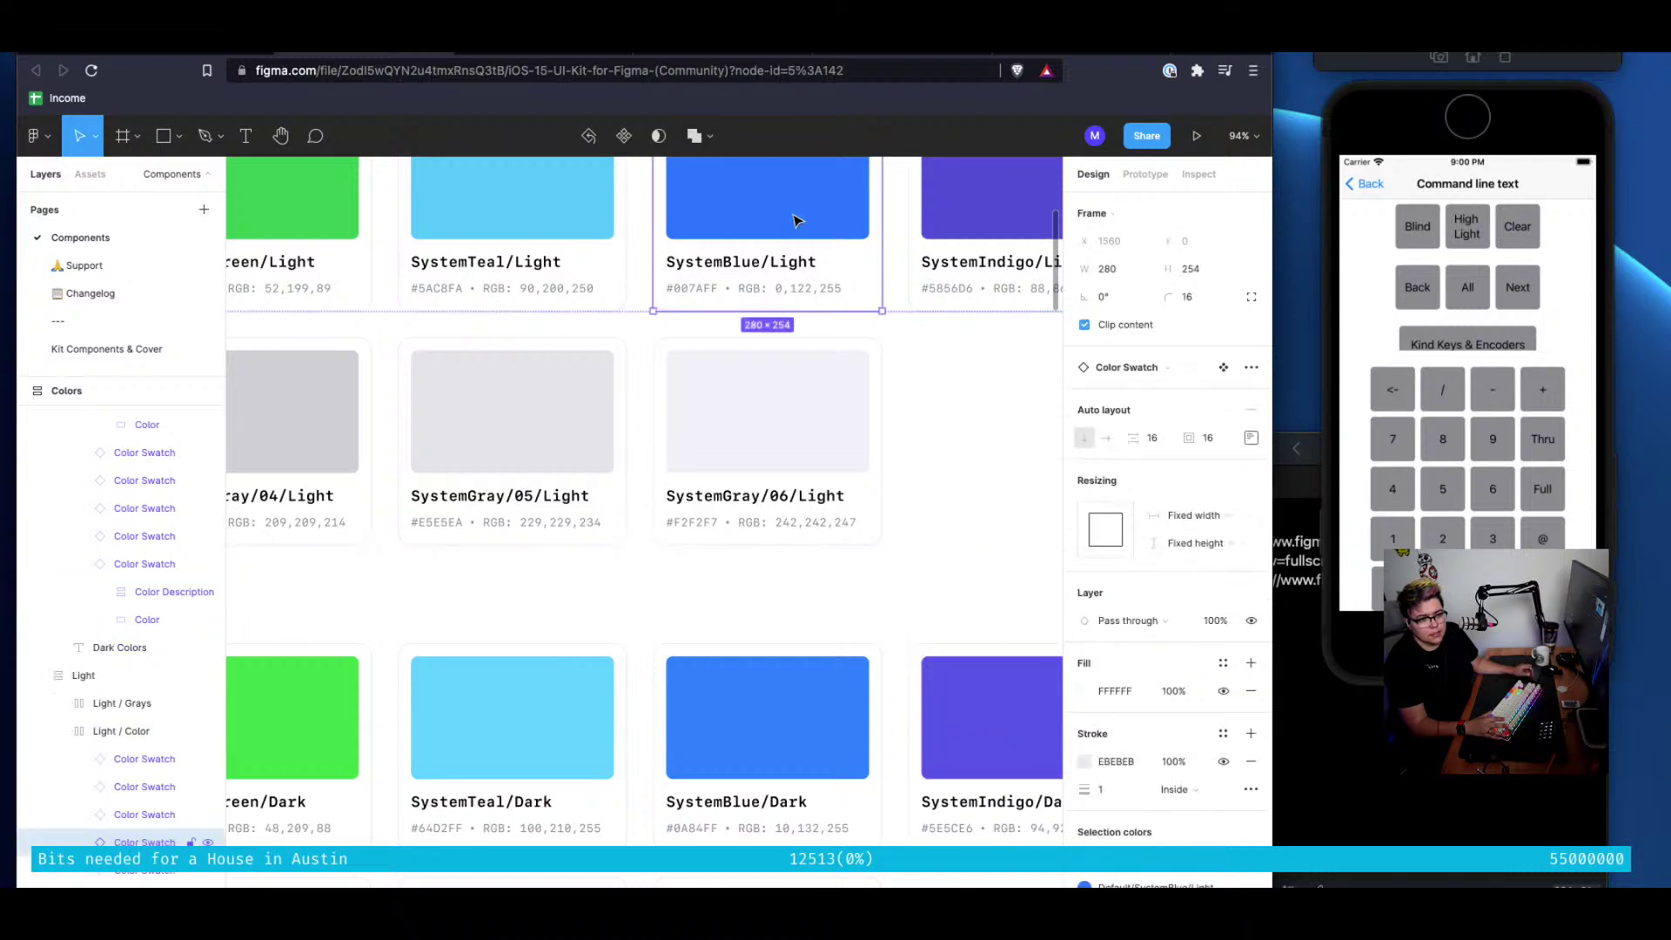
scroll(1149, 679, down, 5)
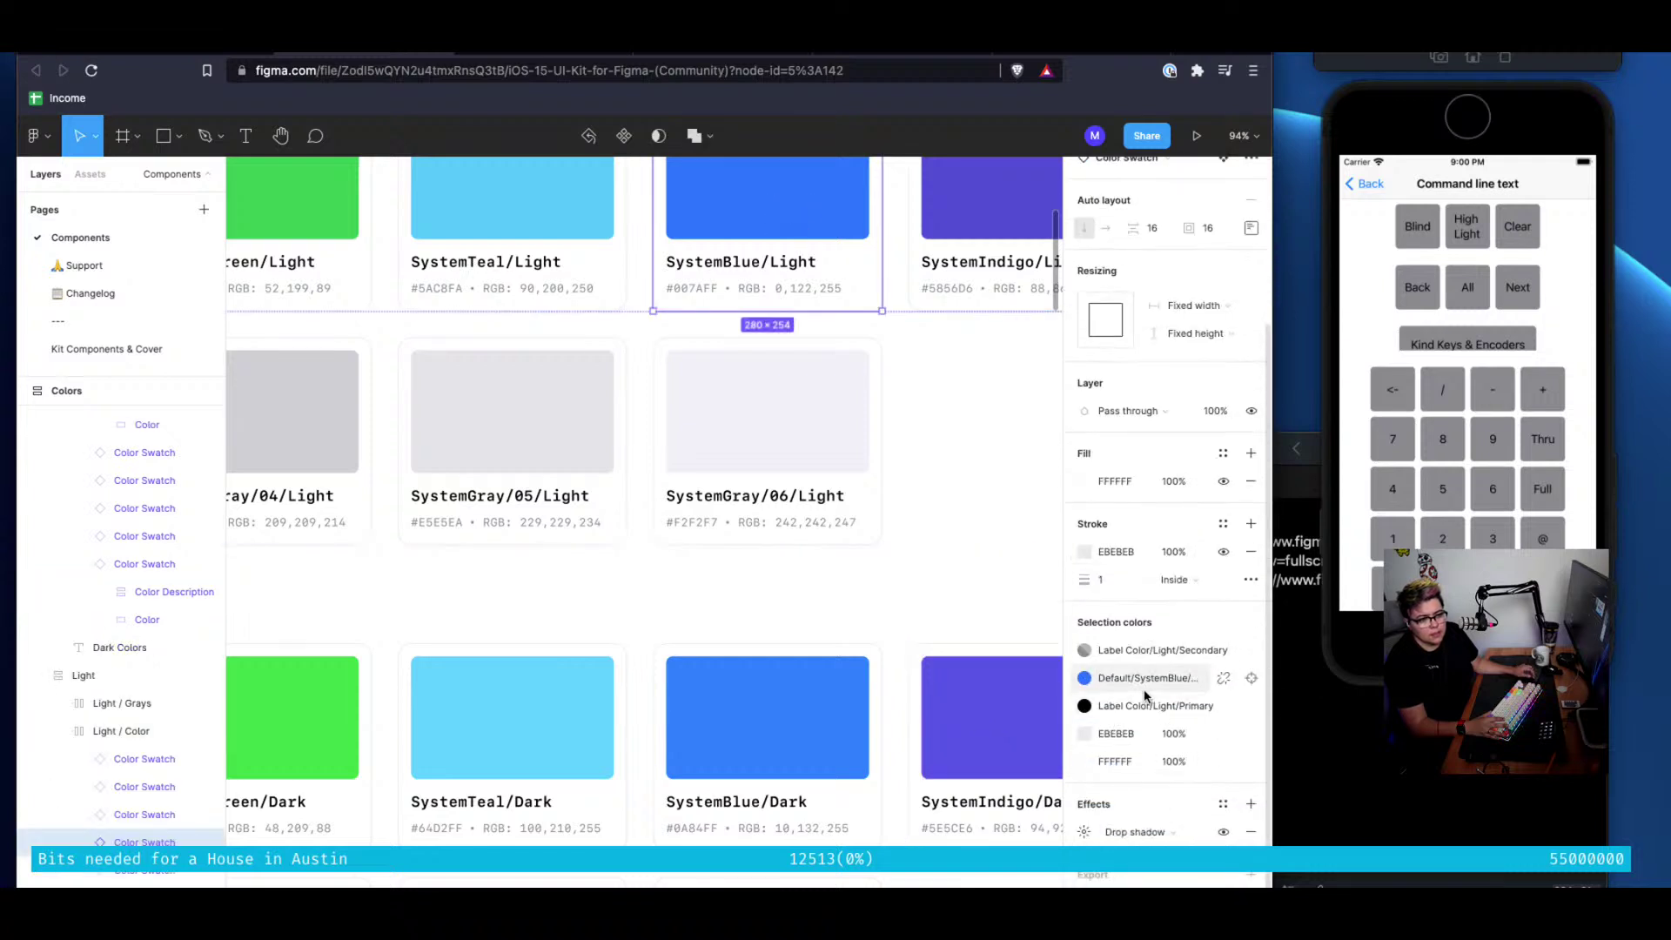
click(772, 197)
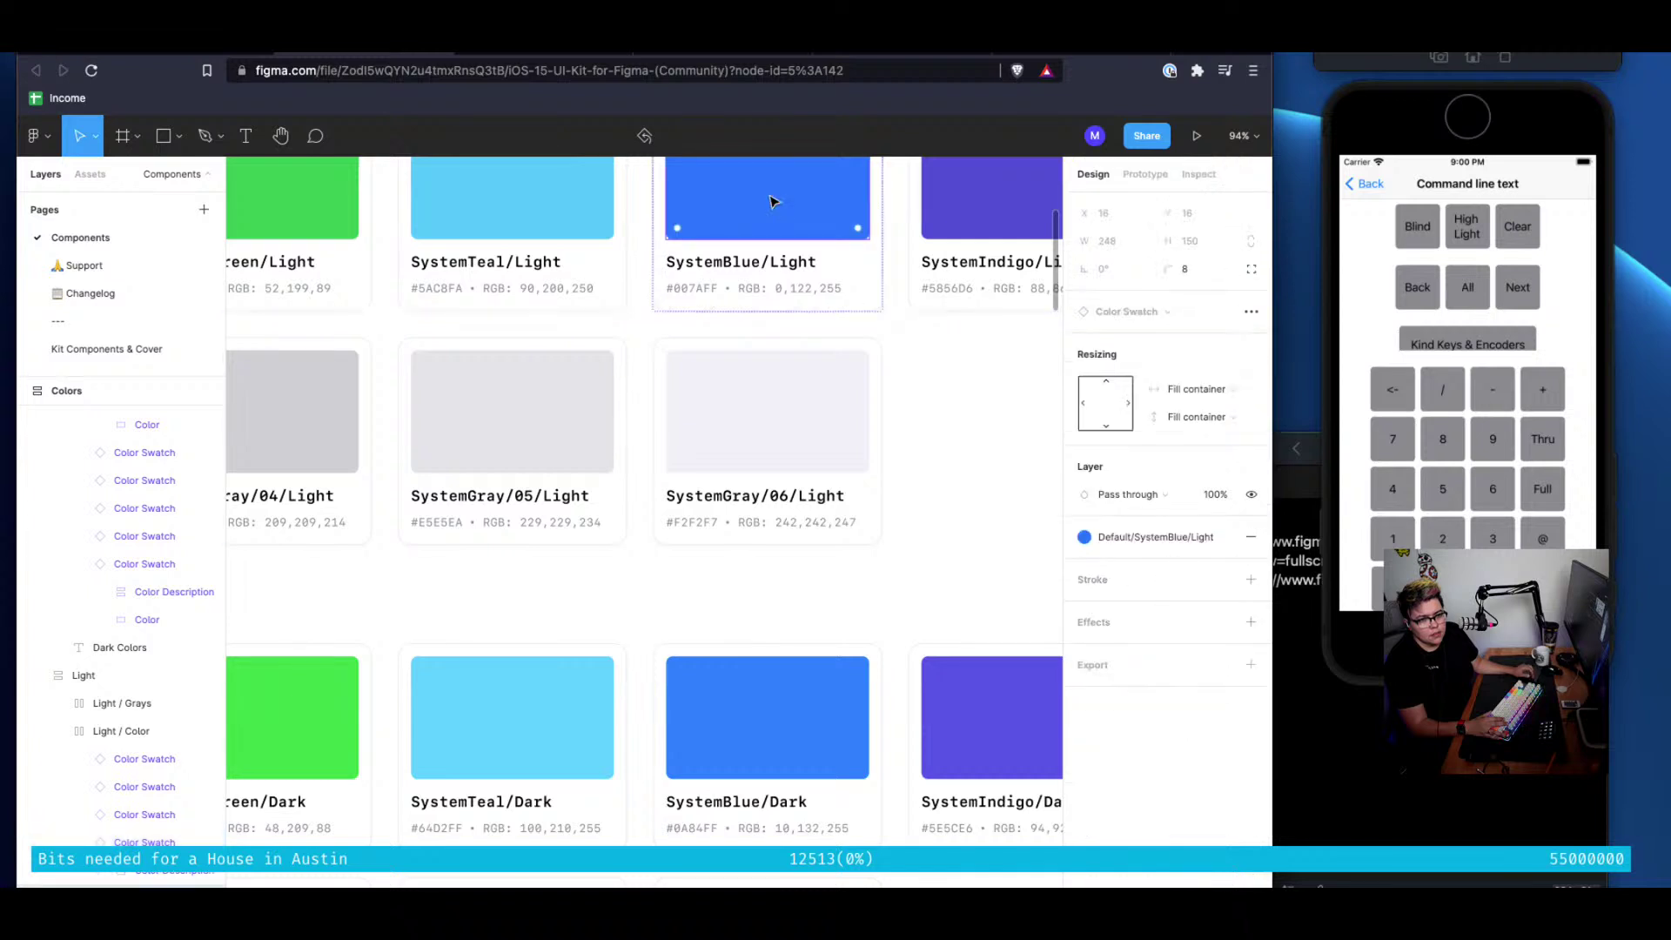
click(1123, 535)
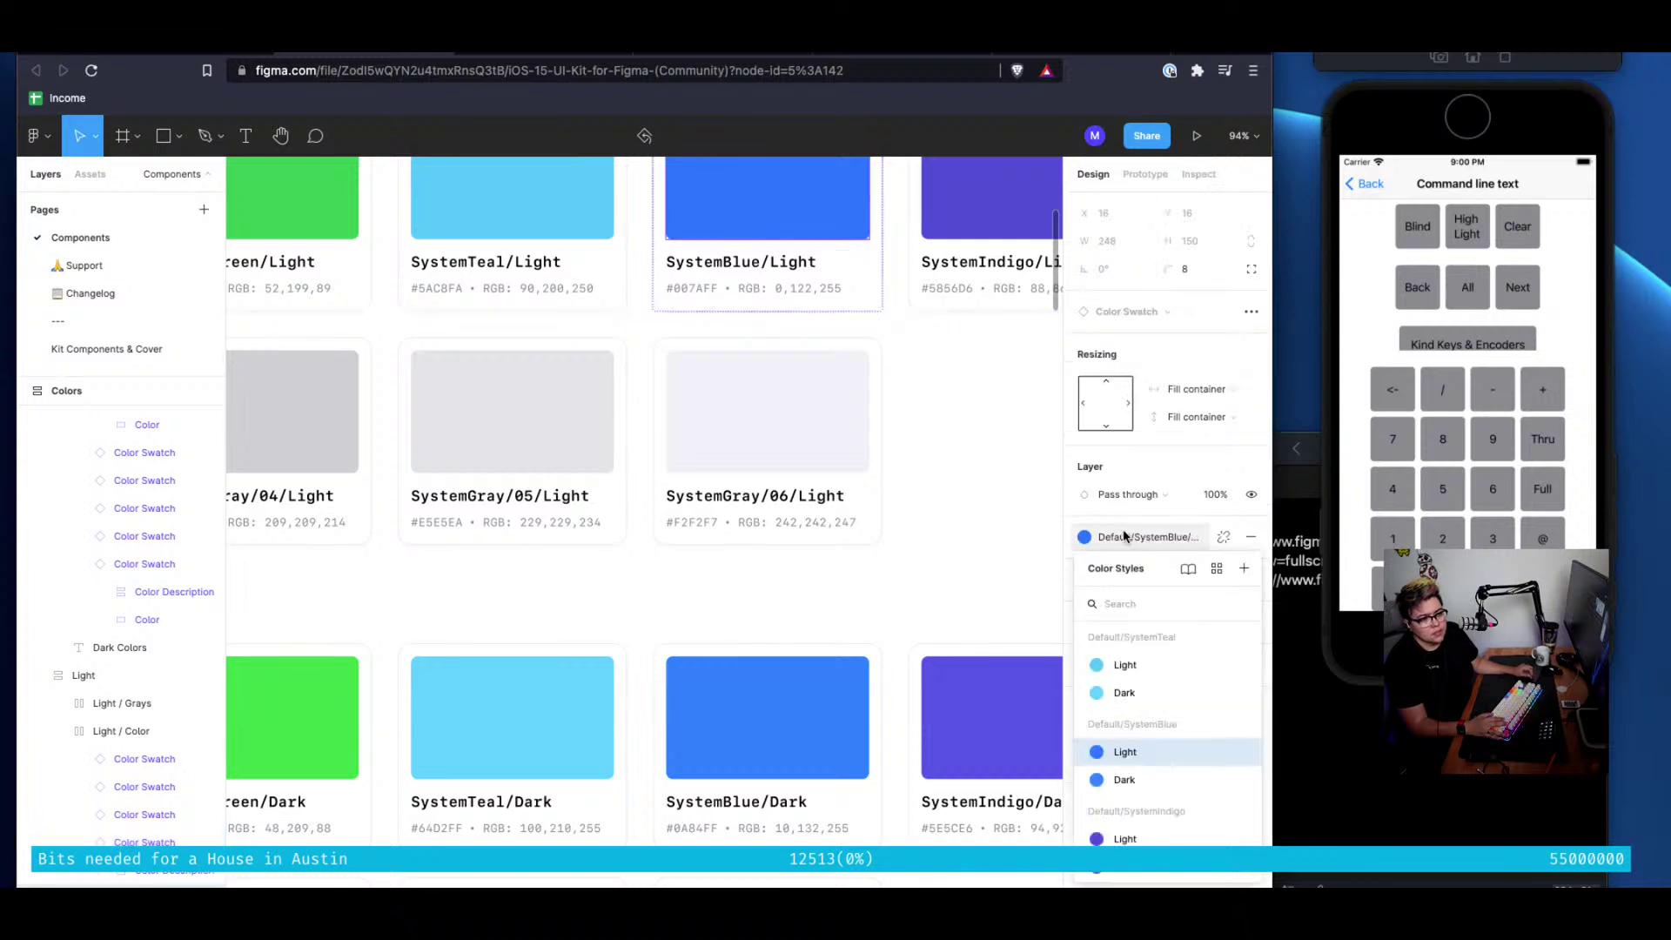
click(969, 541)
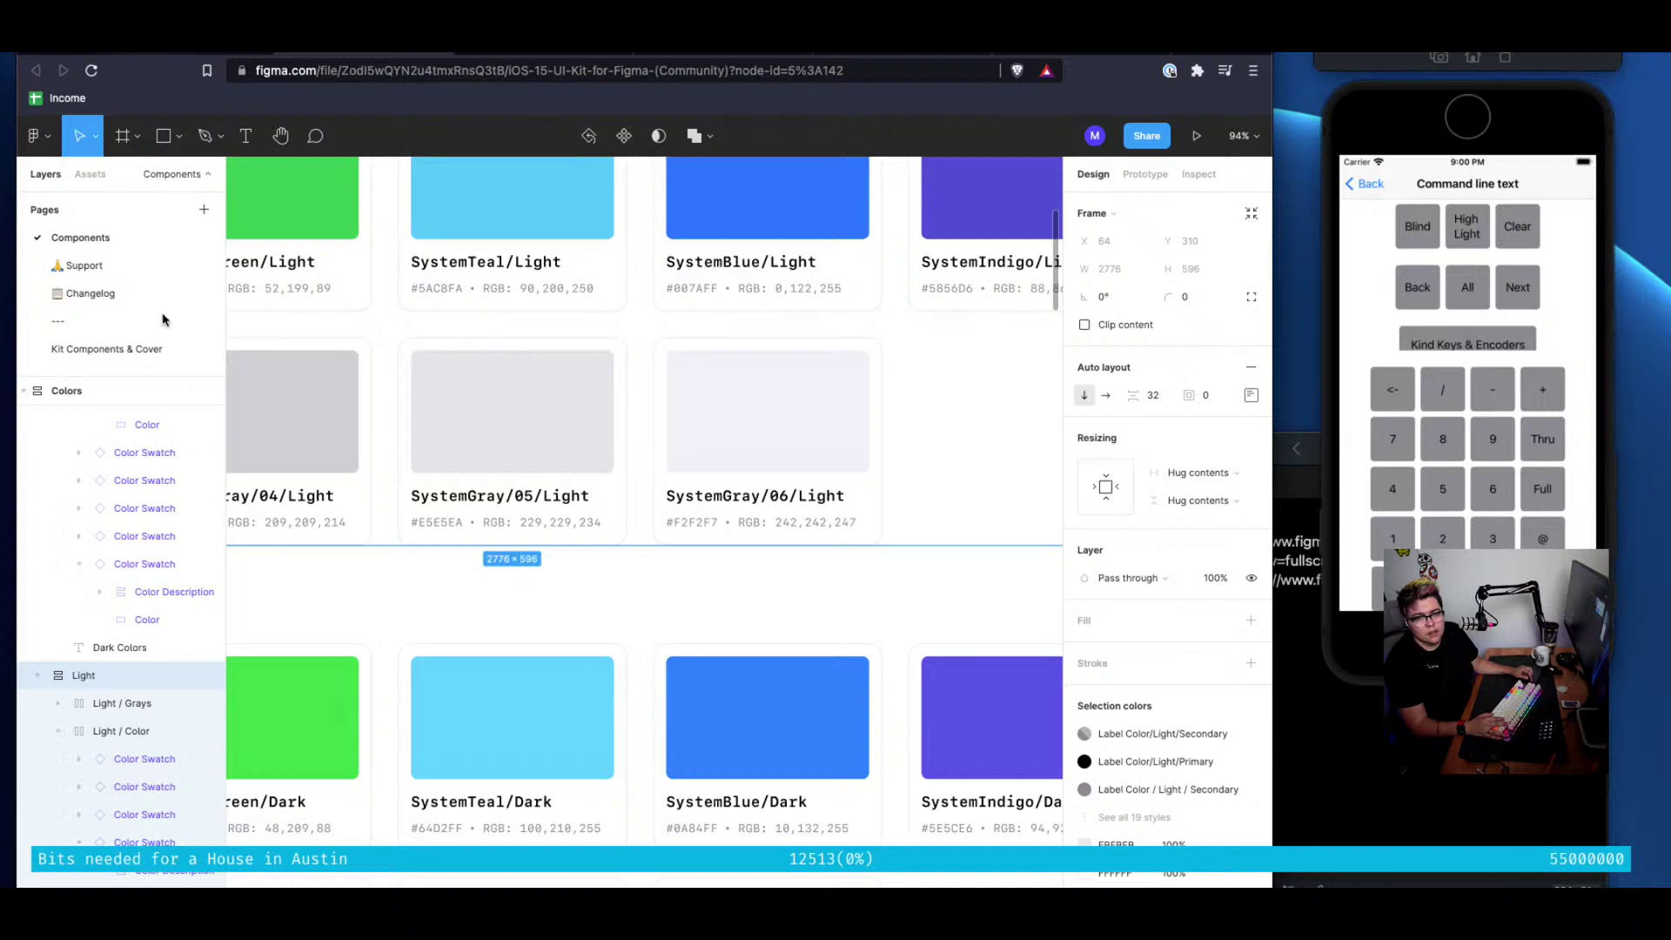
scroll(139, 696, down, 3)
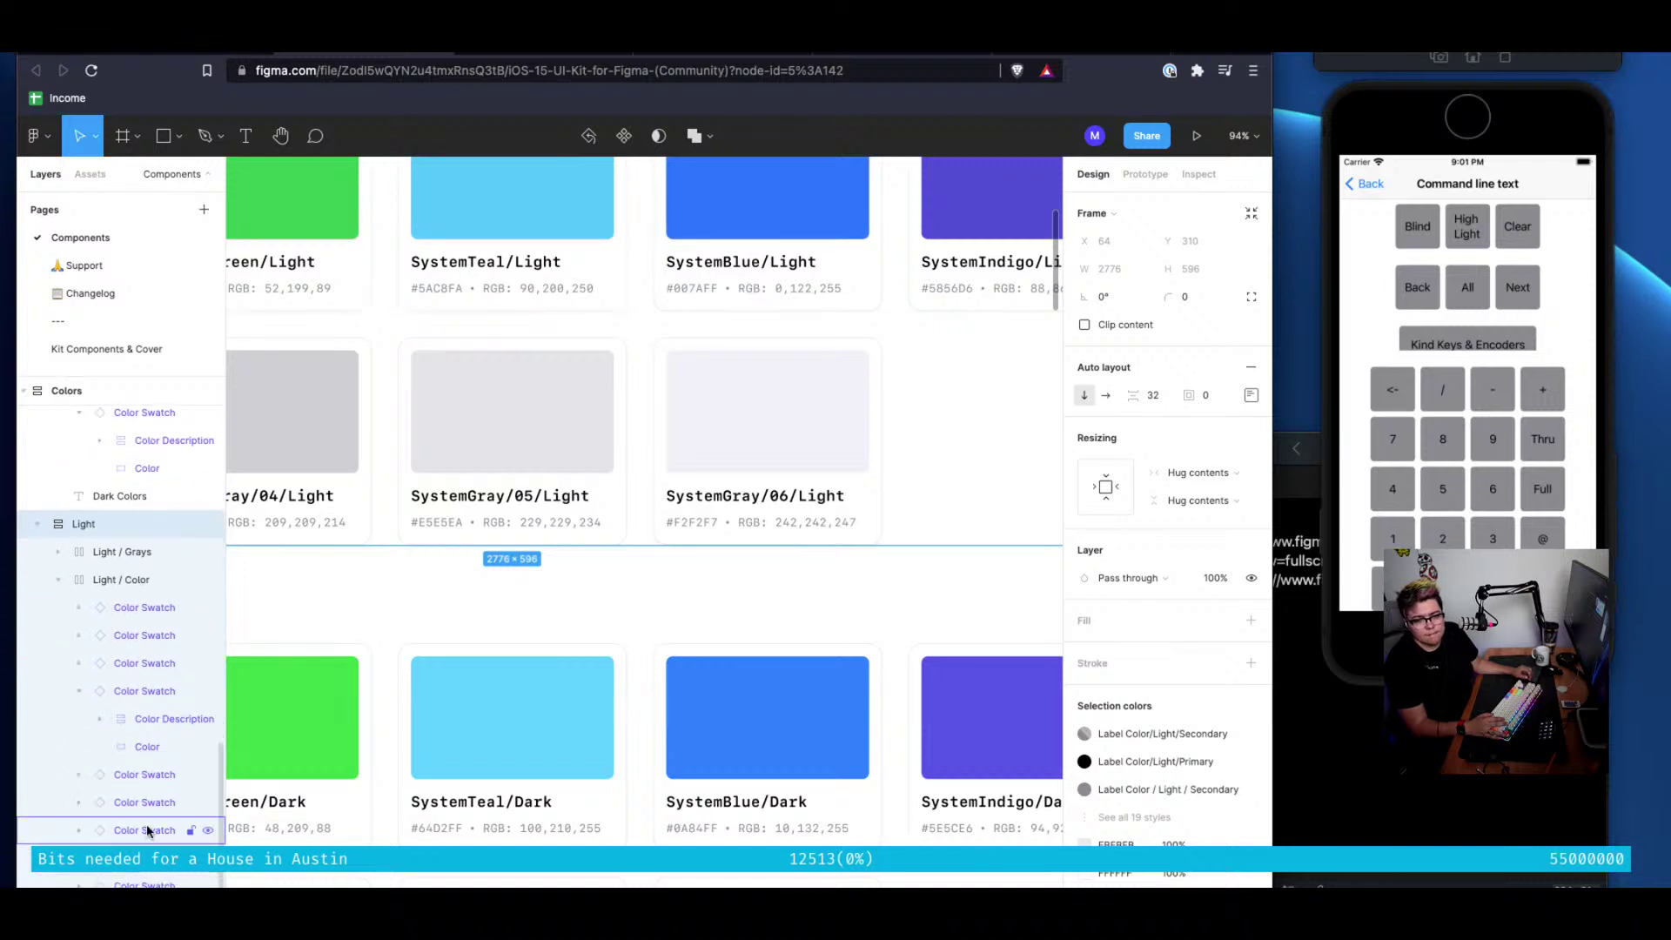
click(139, 749)
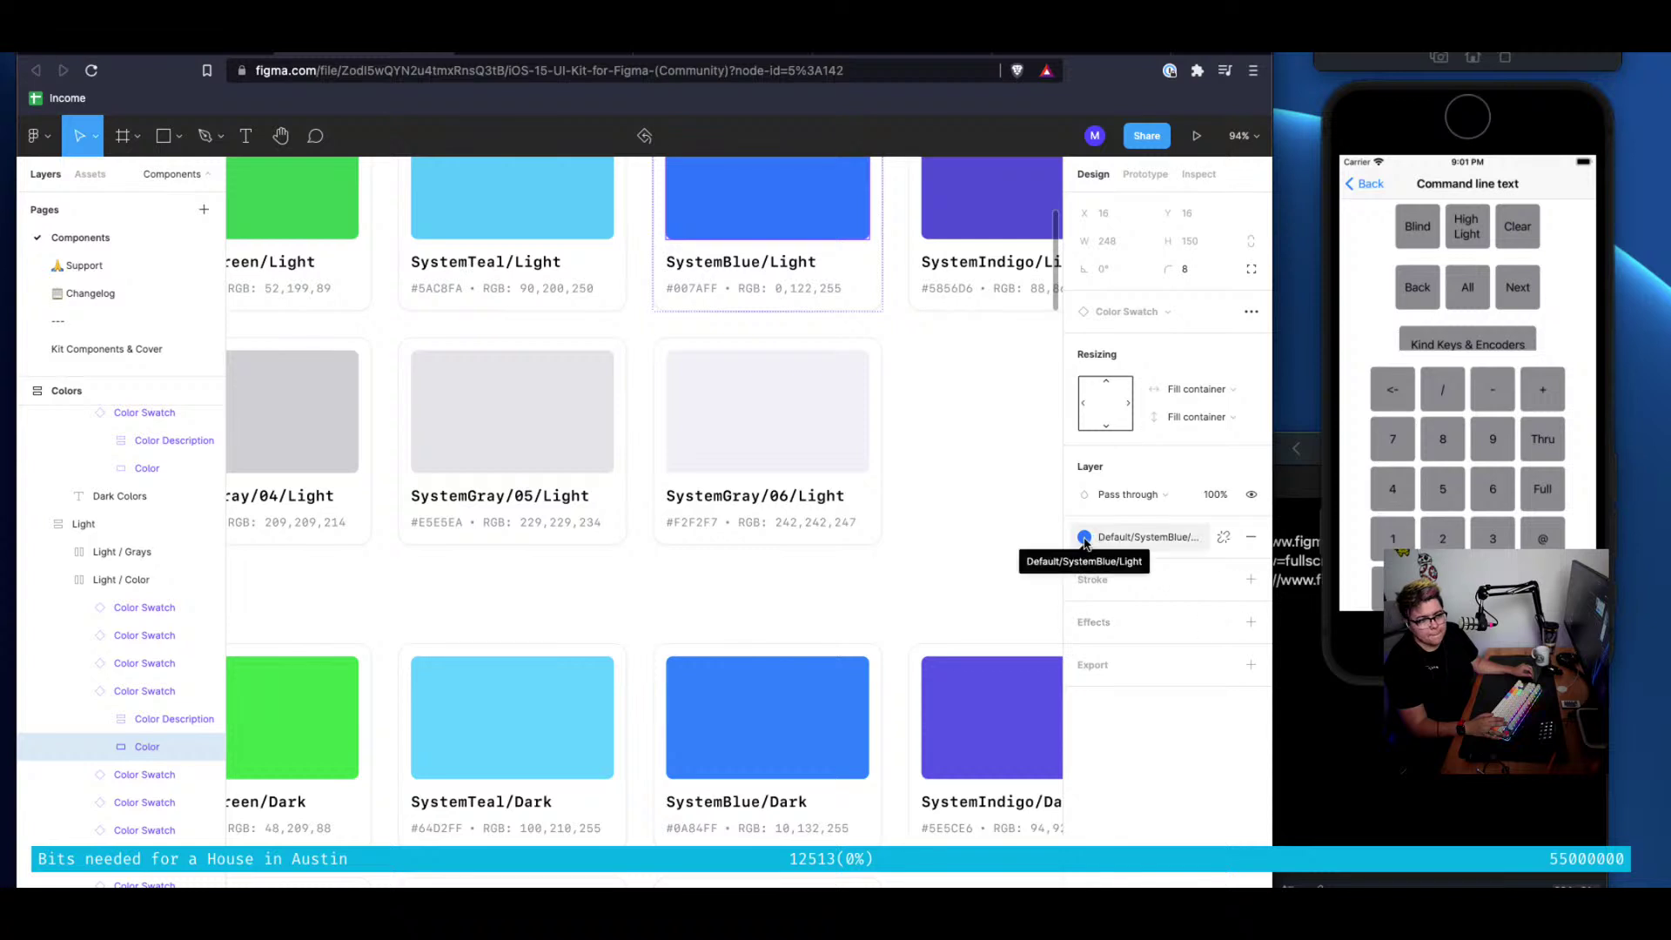
key(ctrl+Tab)
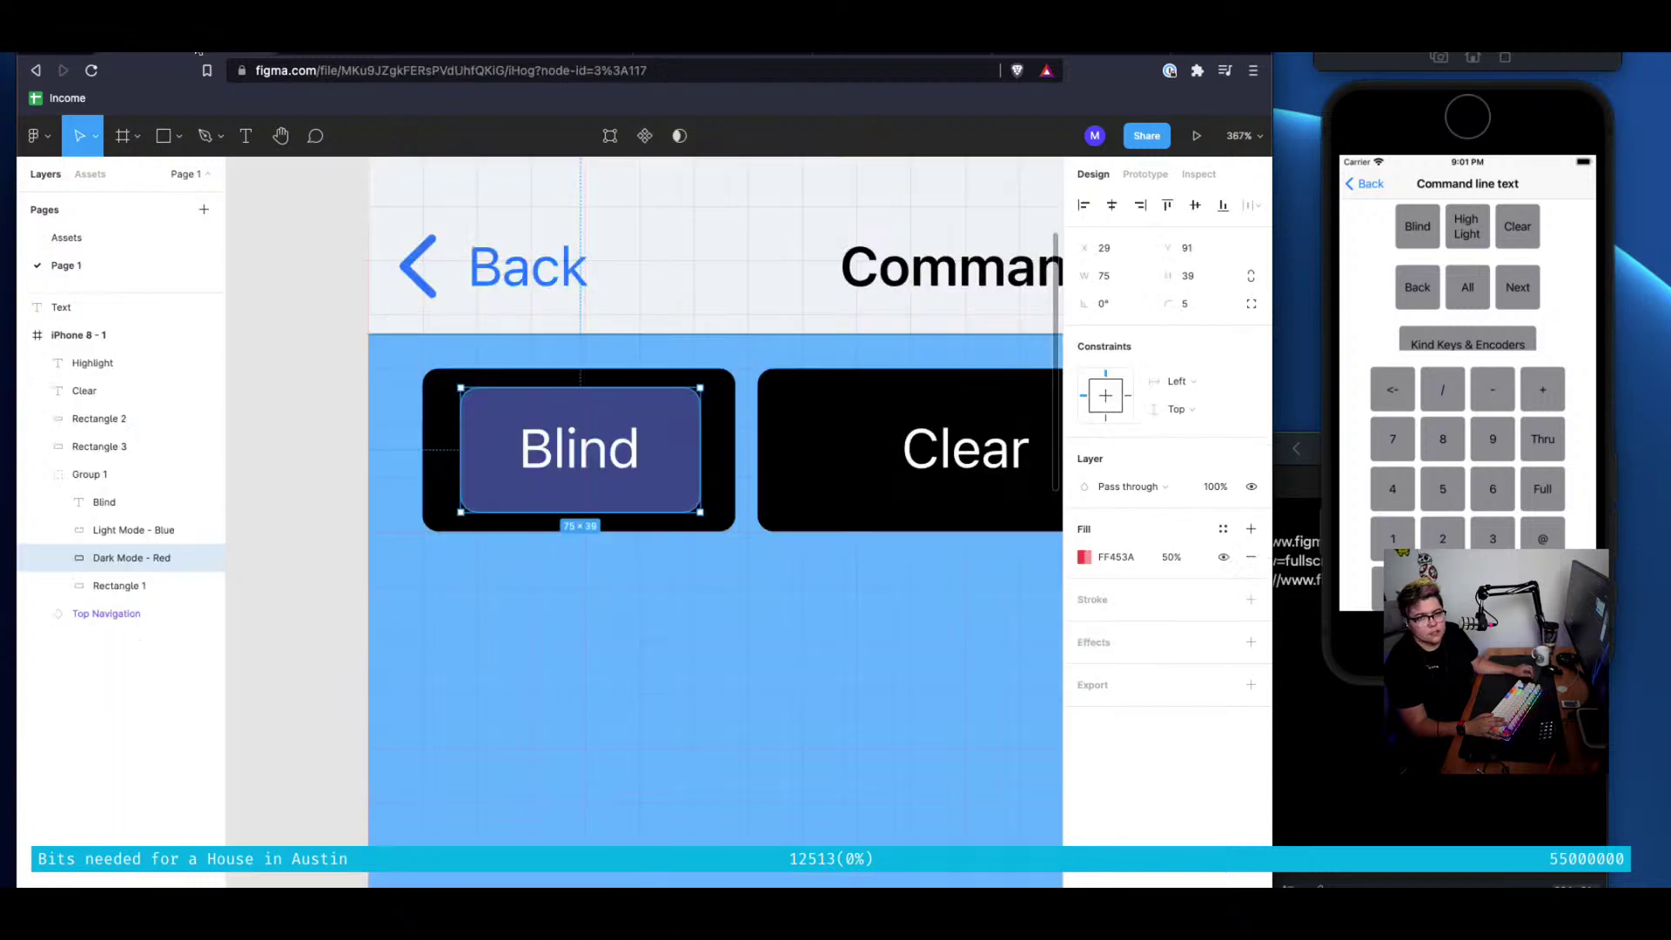
click(1251, 528)
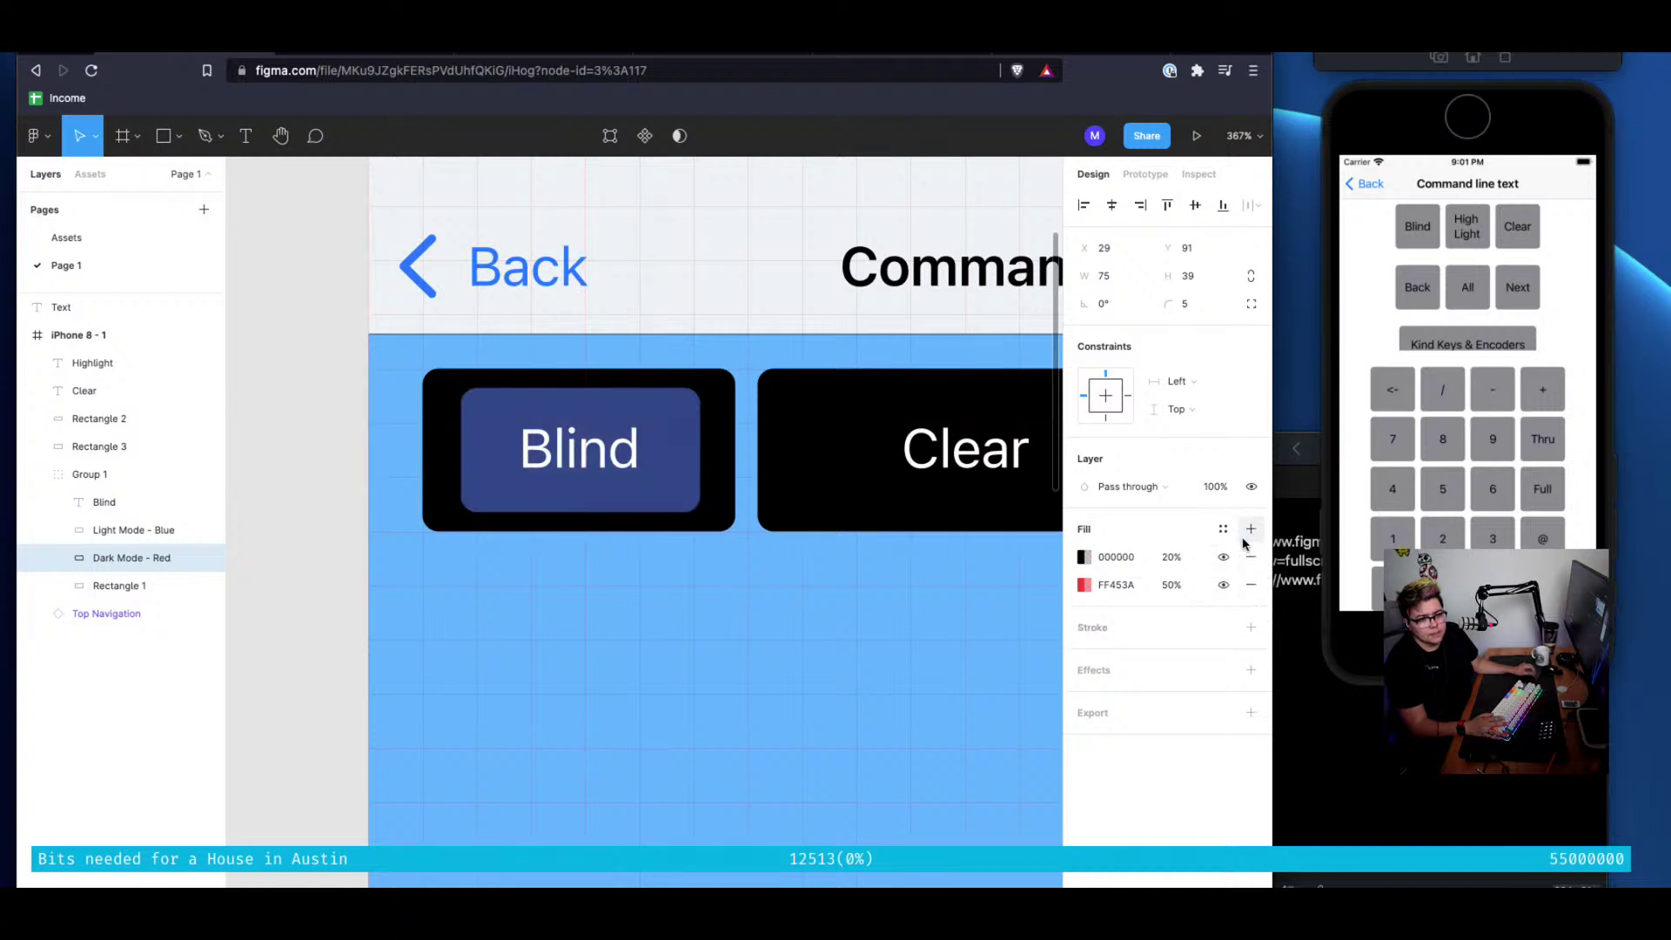
click(1085, 558)
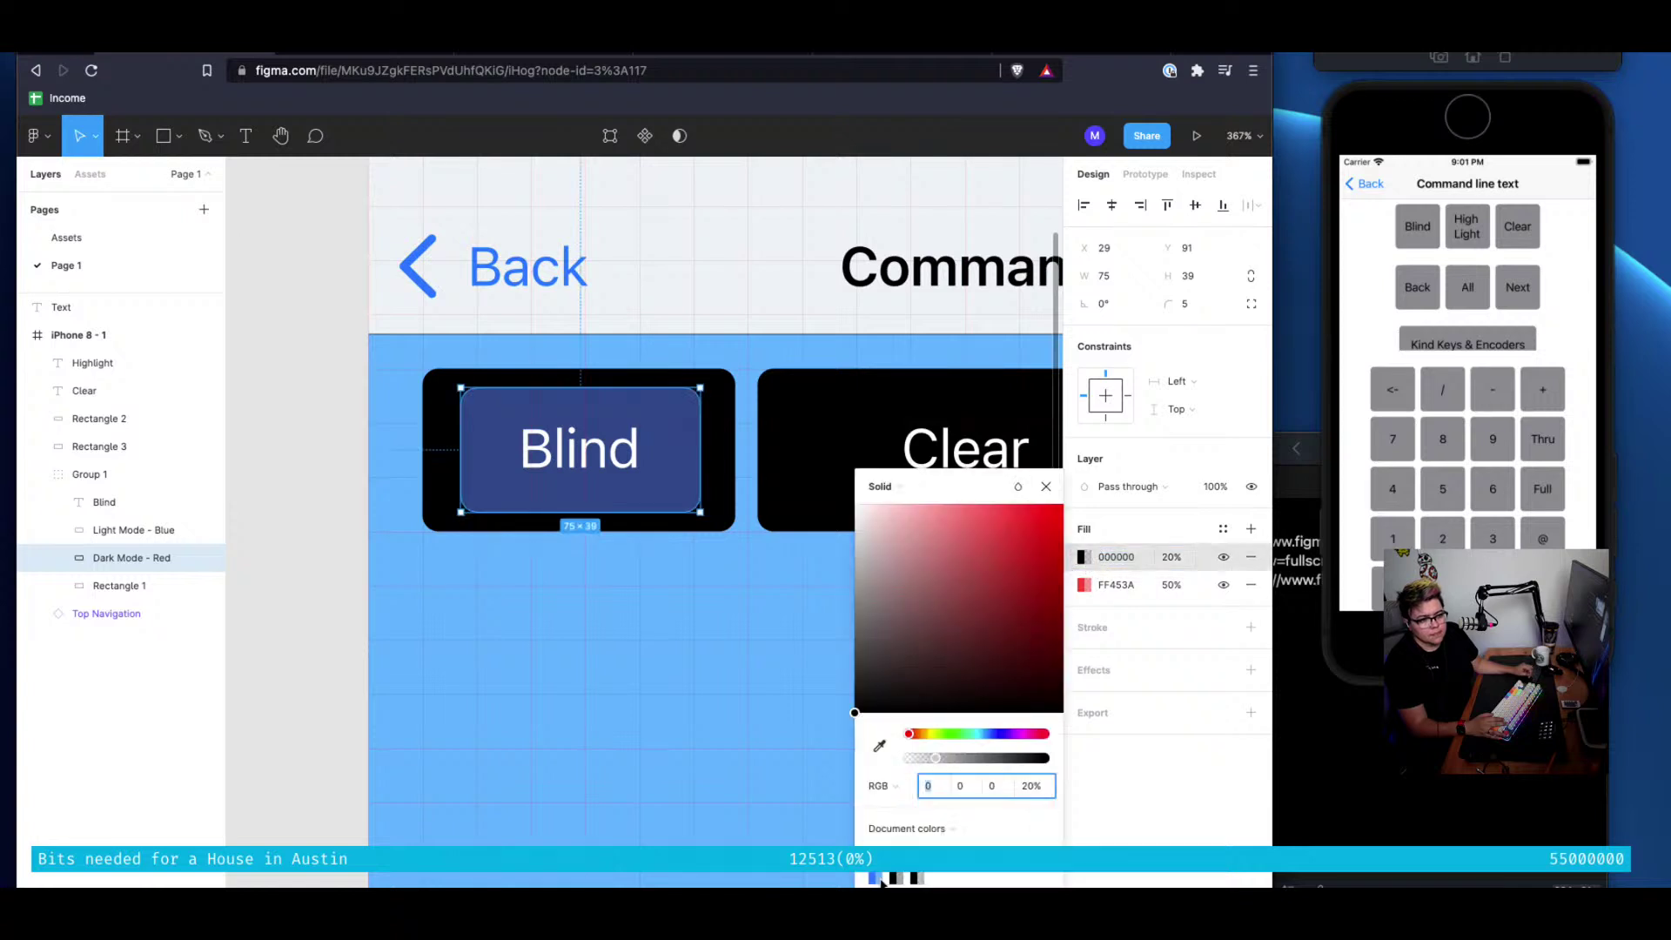
click(900, 830)
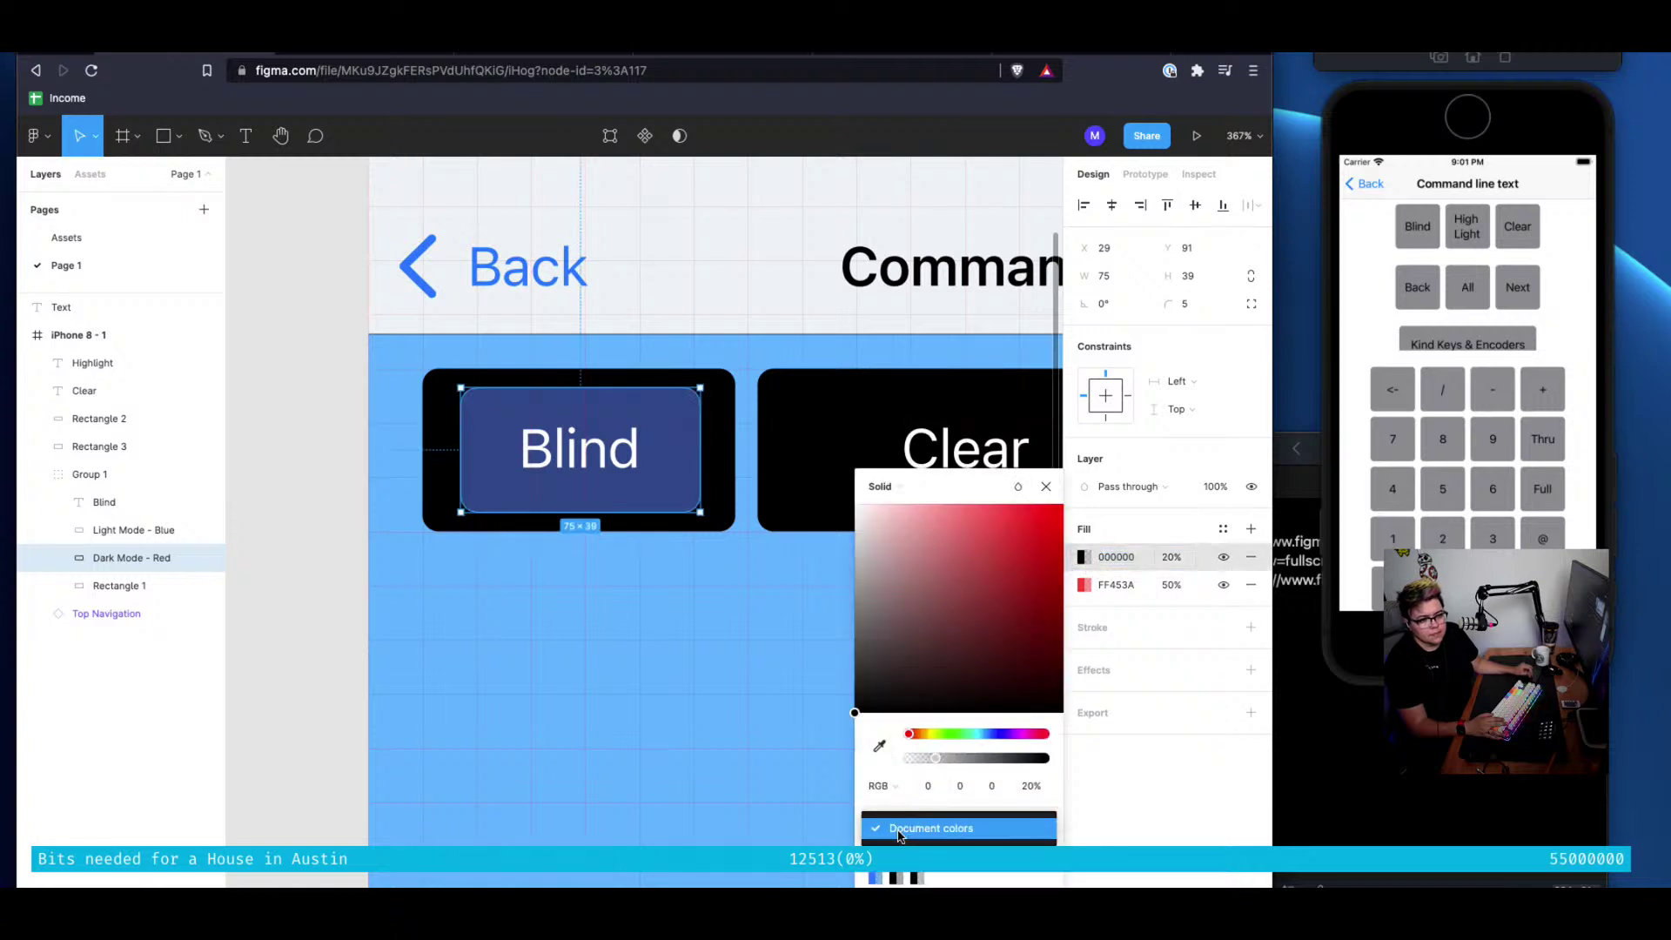
key(Escape)
key(Escape)
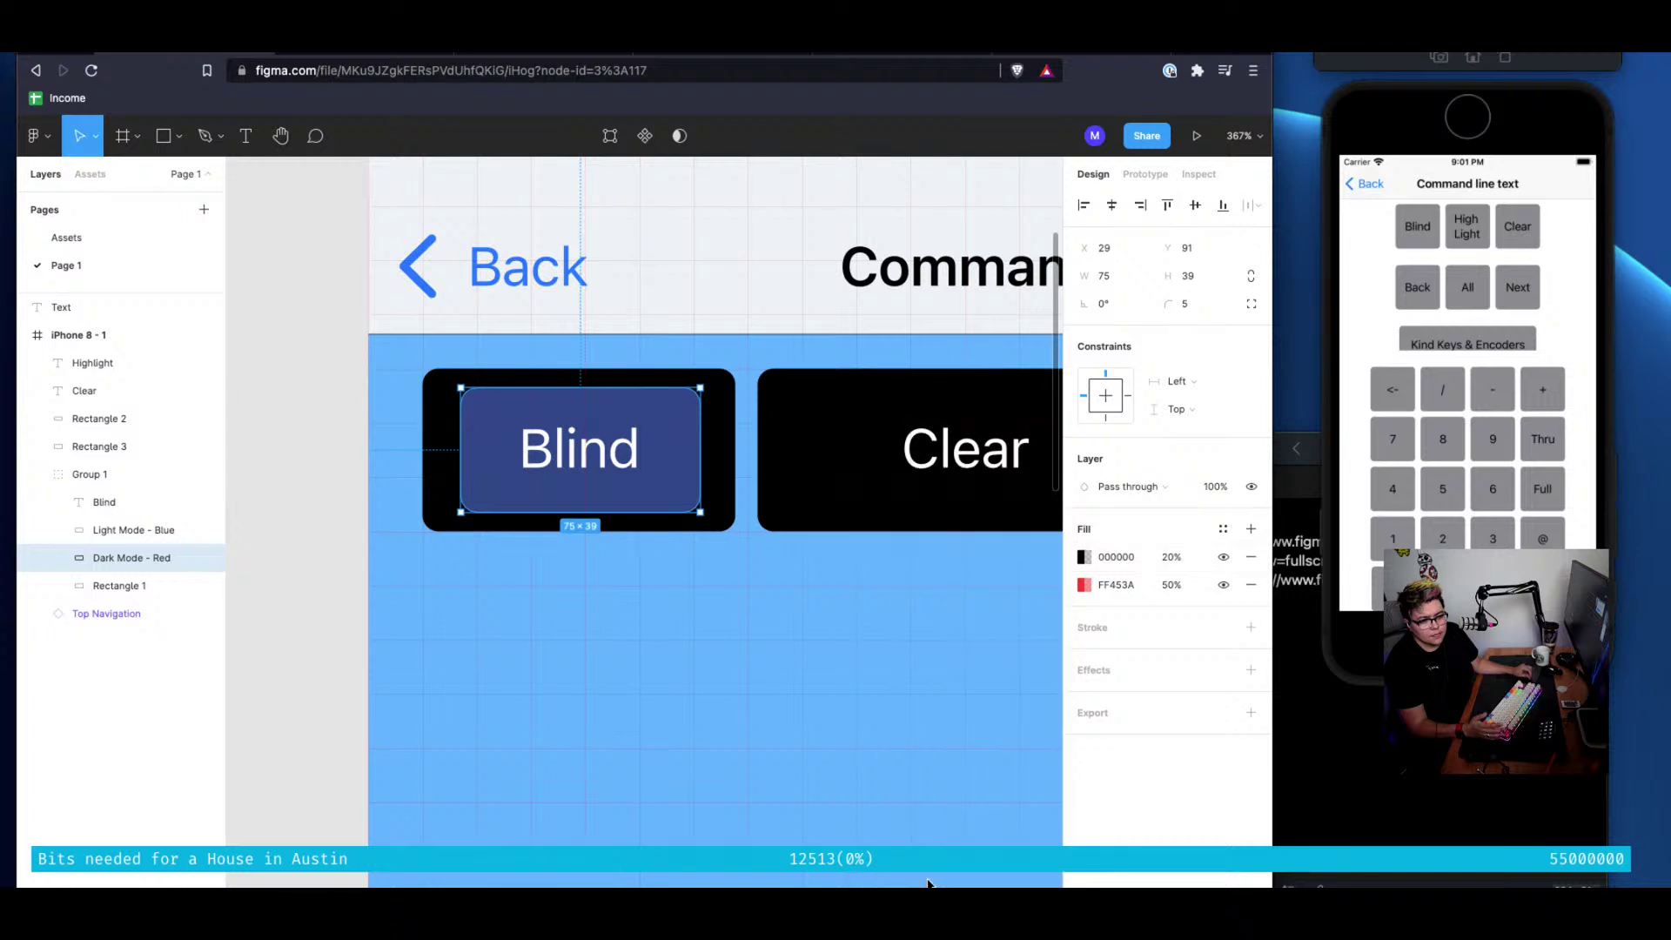
key(super+z)
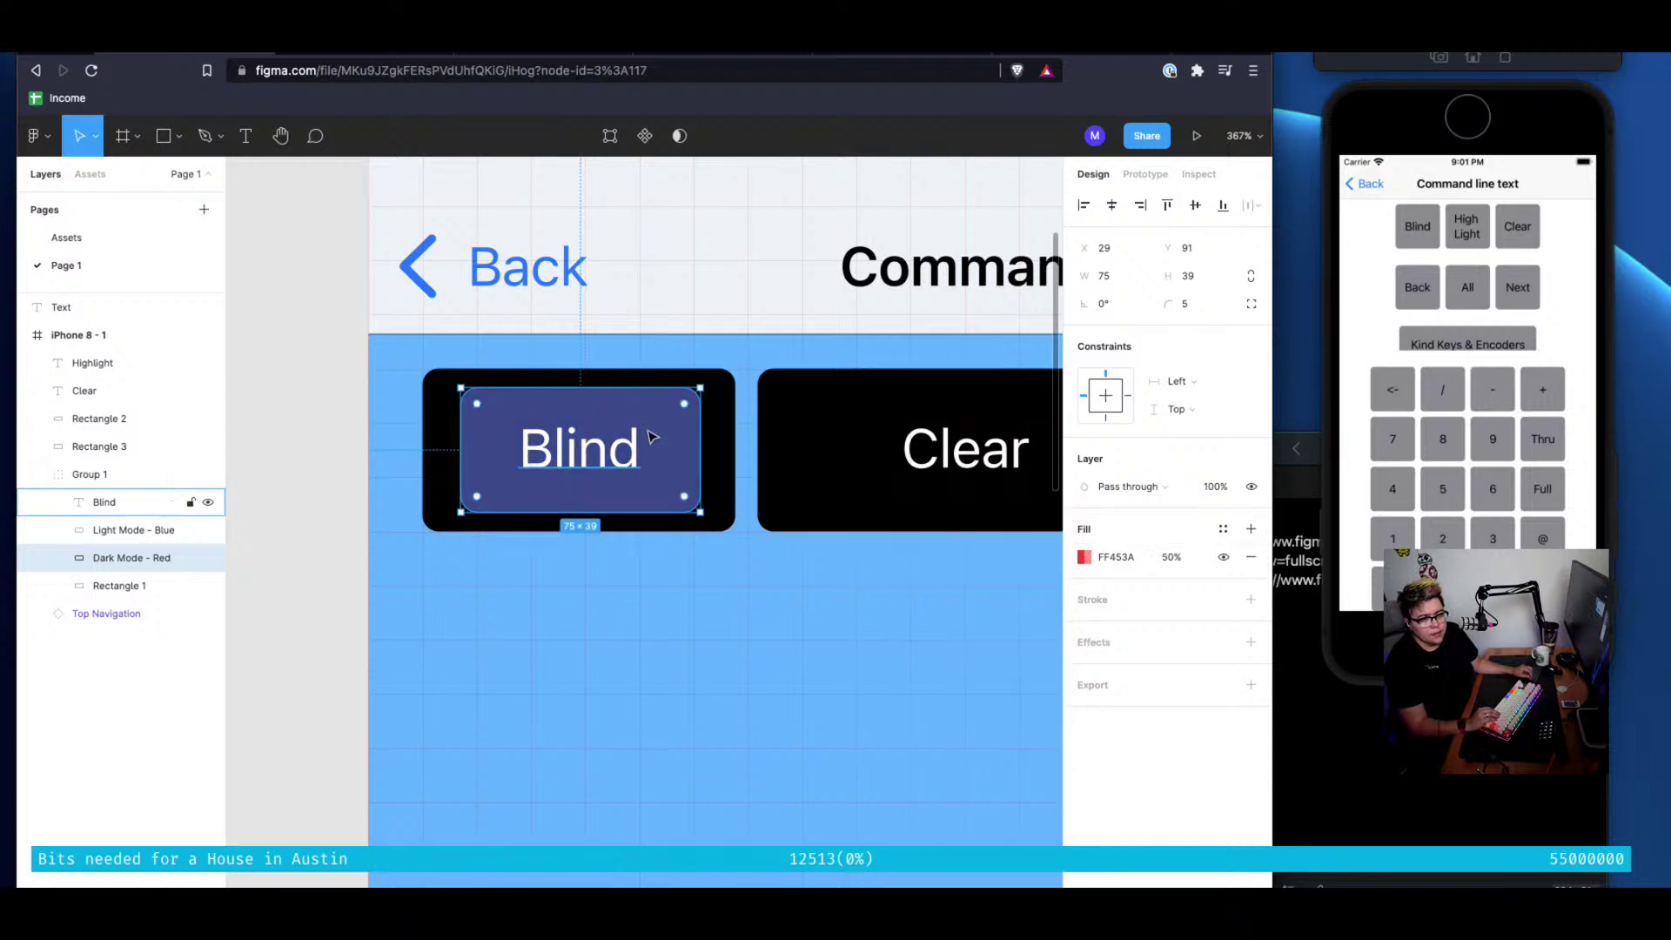
Set the fill opacity of the Dark Mode - Red and Light Mode - Blue layers to 100%
click(1168, 557)
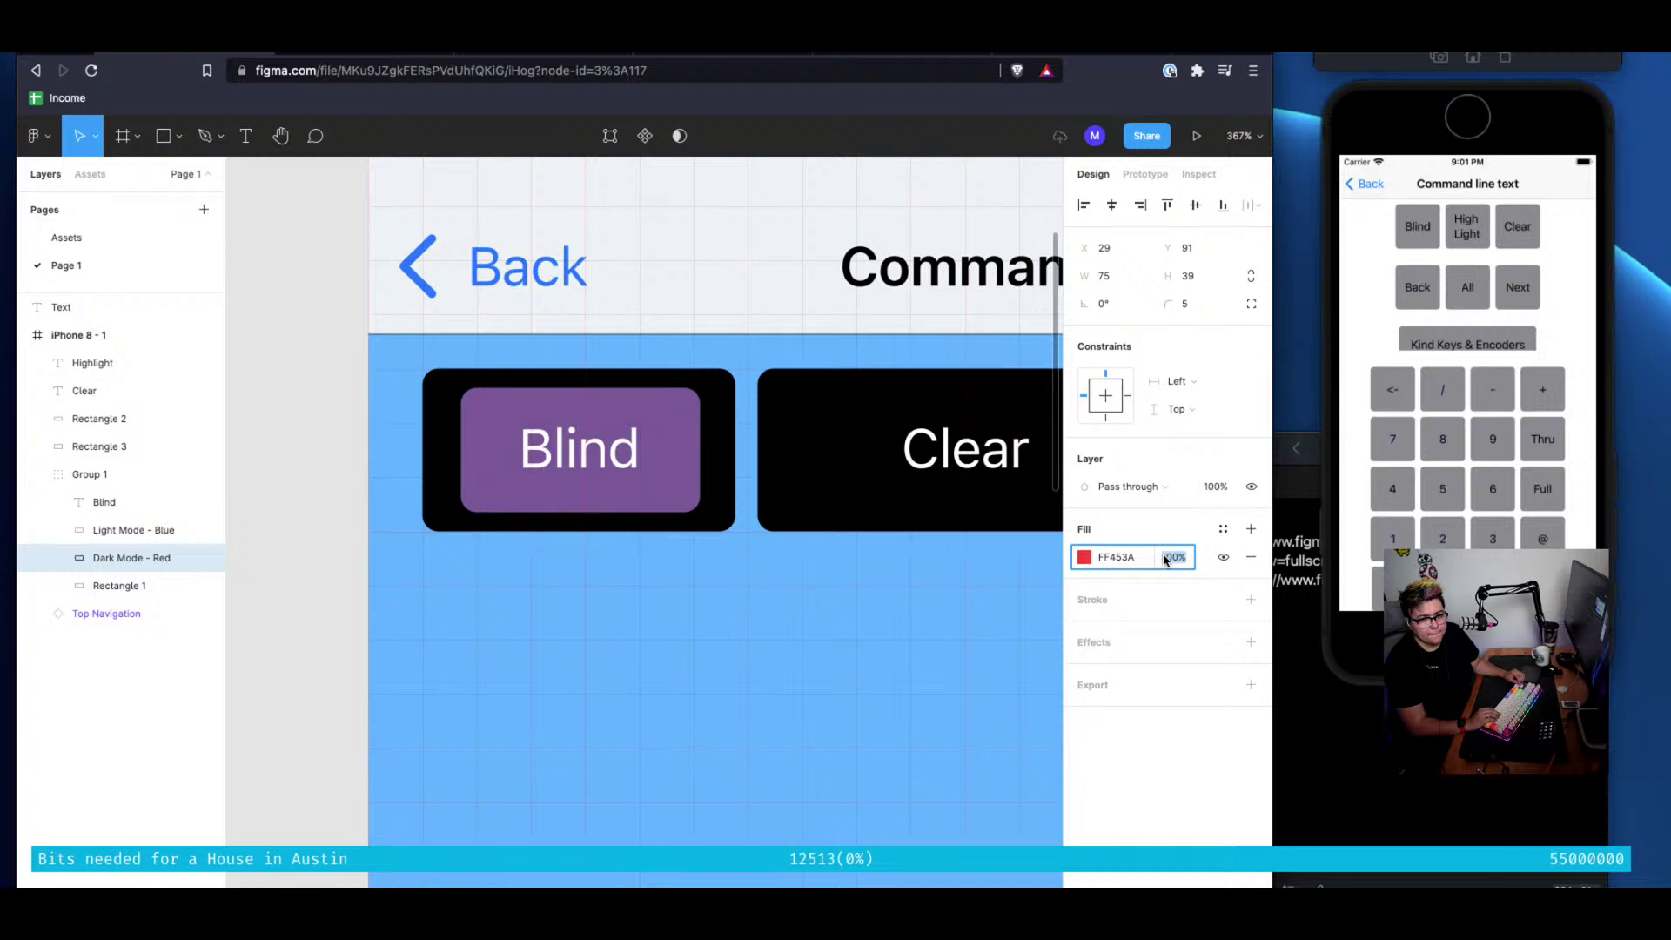
key(Return)
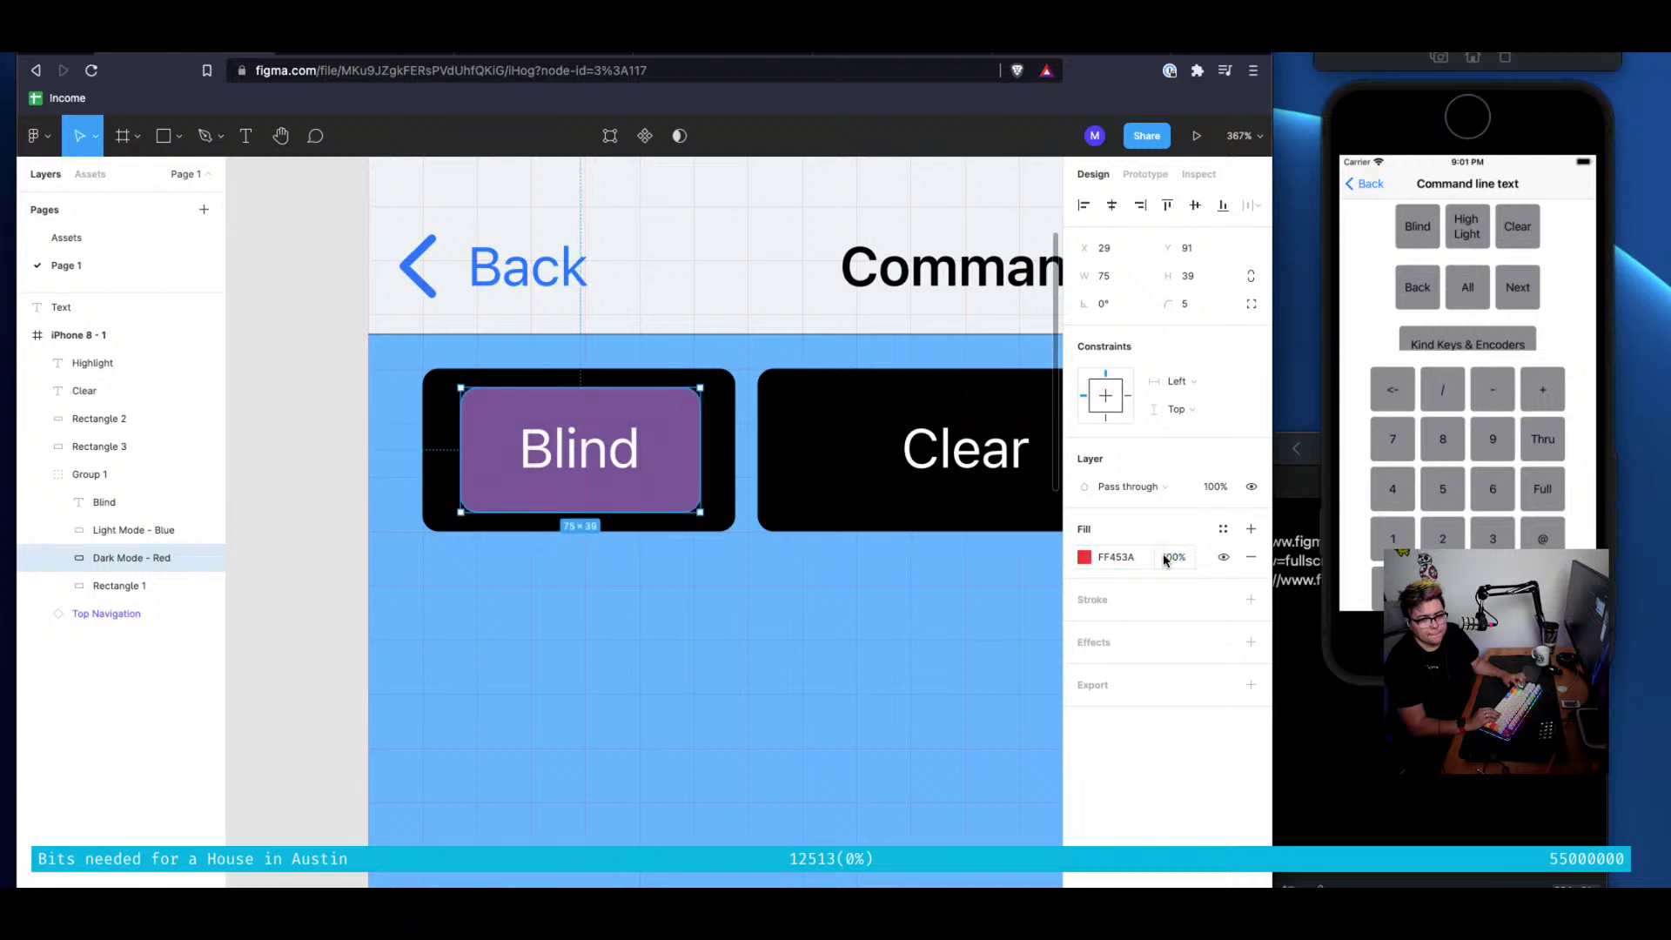
click(52, 530)
click(1163, 557)
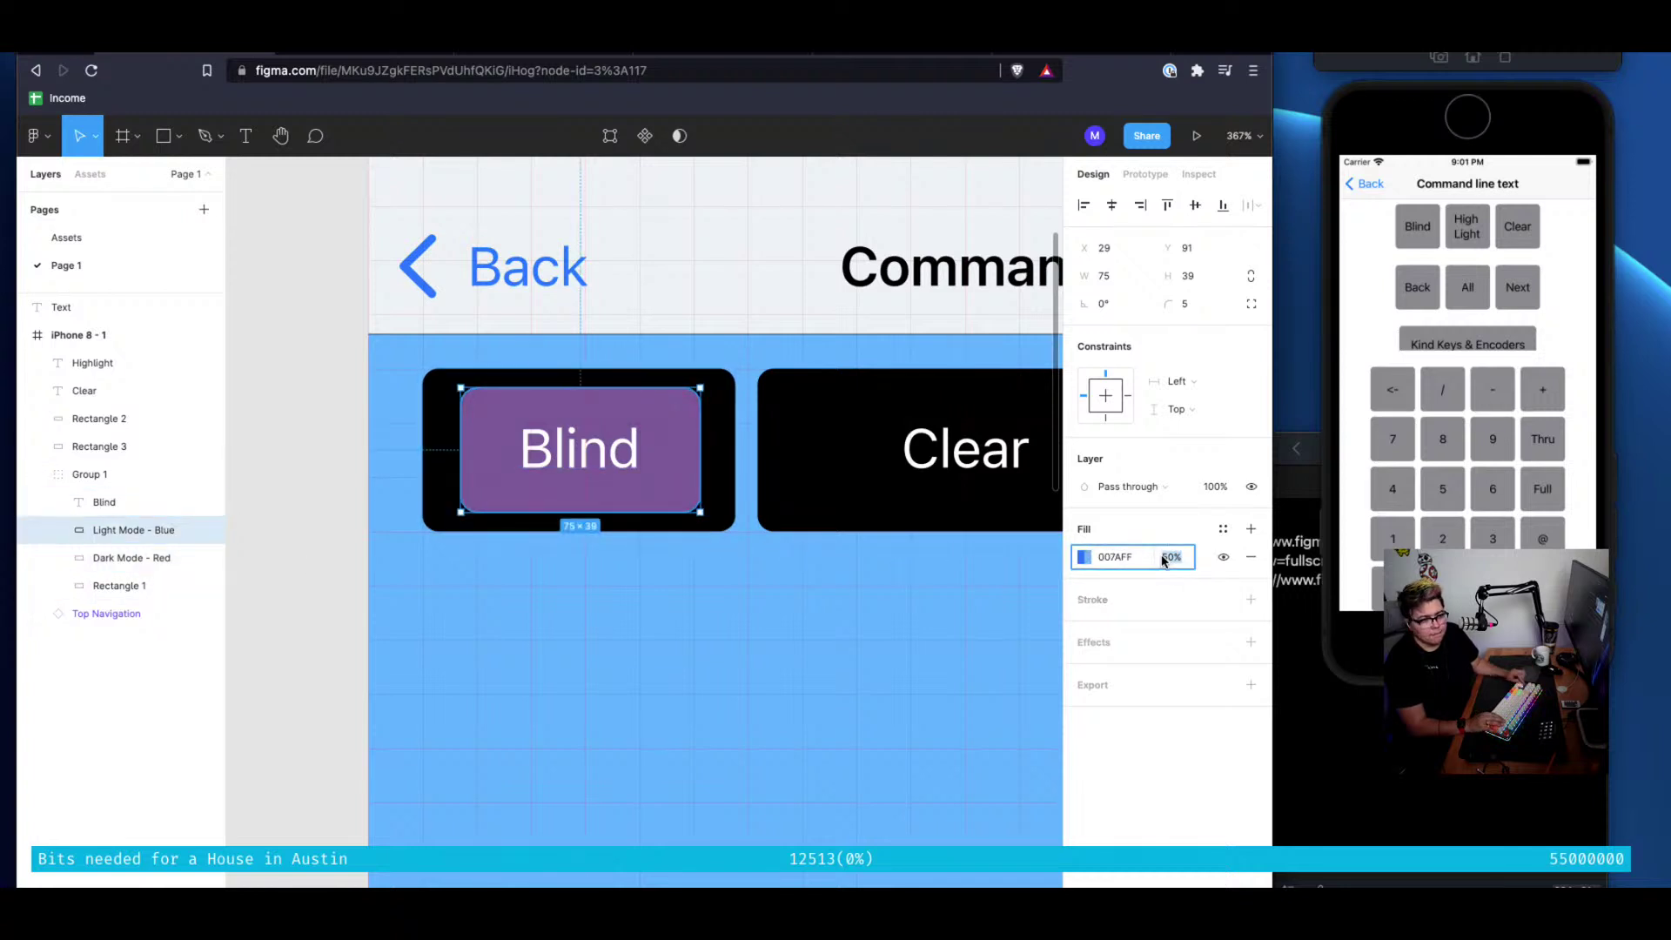
text(100)
key(Return)
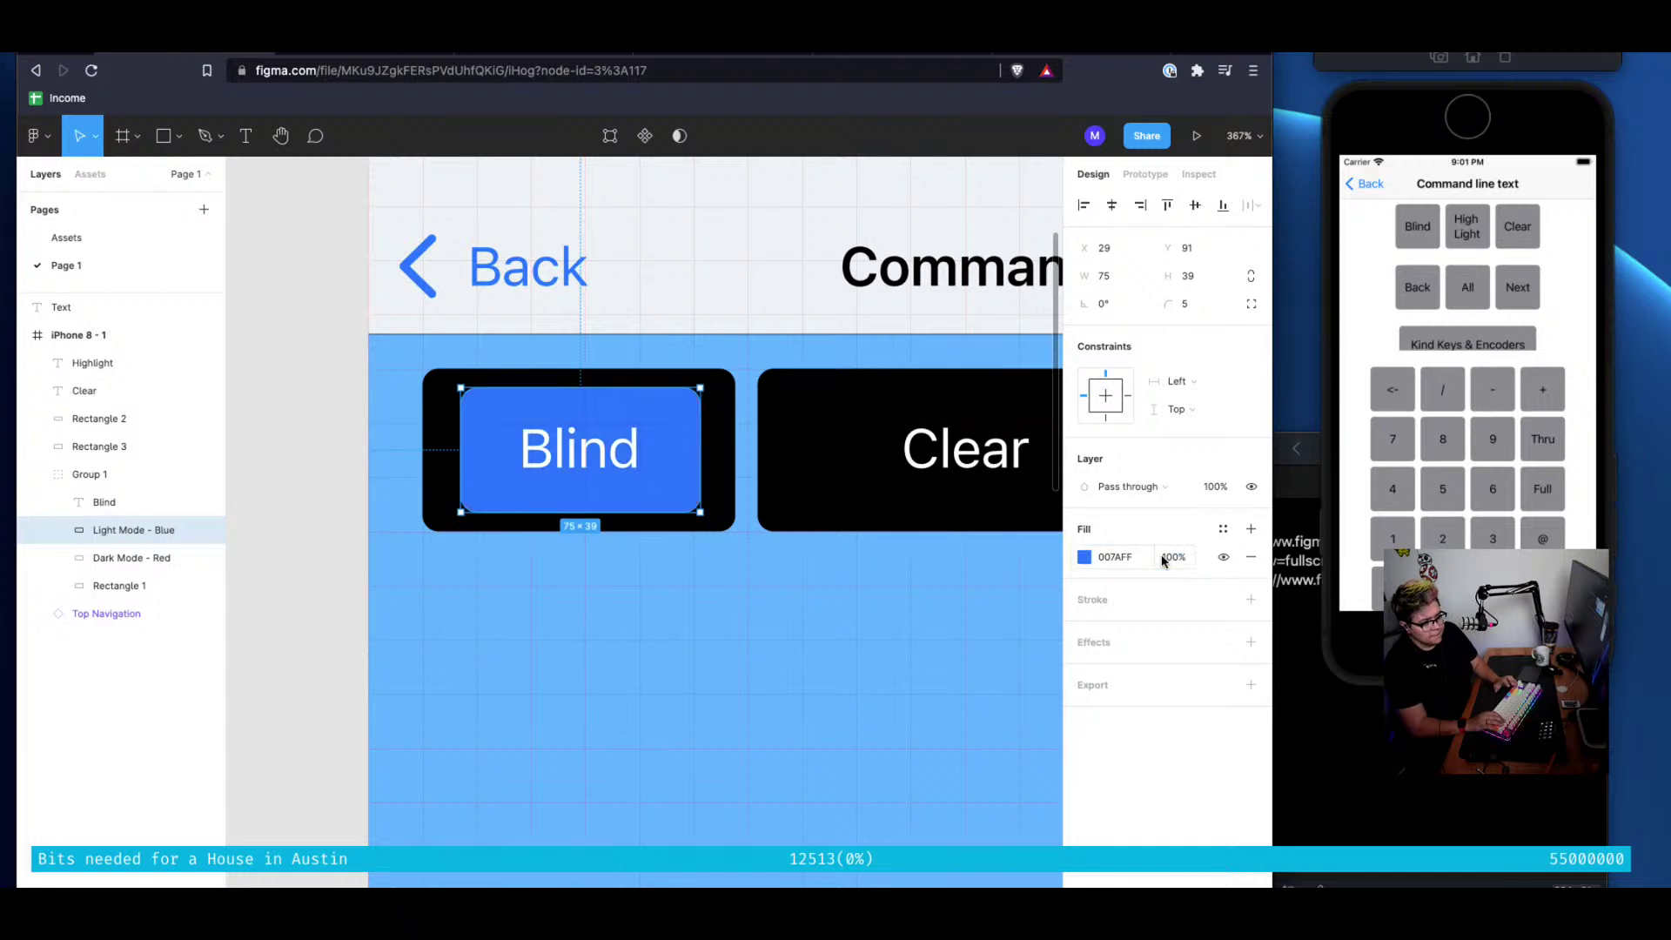
Delete the Dark Mode - Red layer from Group 1
click(843, 678)
scroll(840, 687, down, 10)
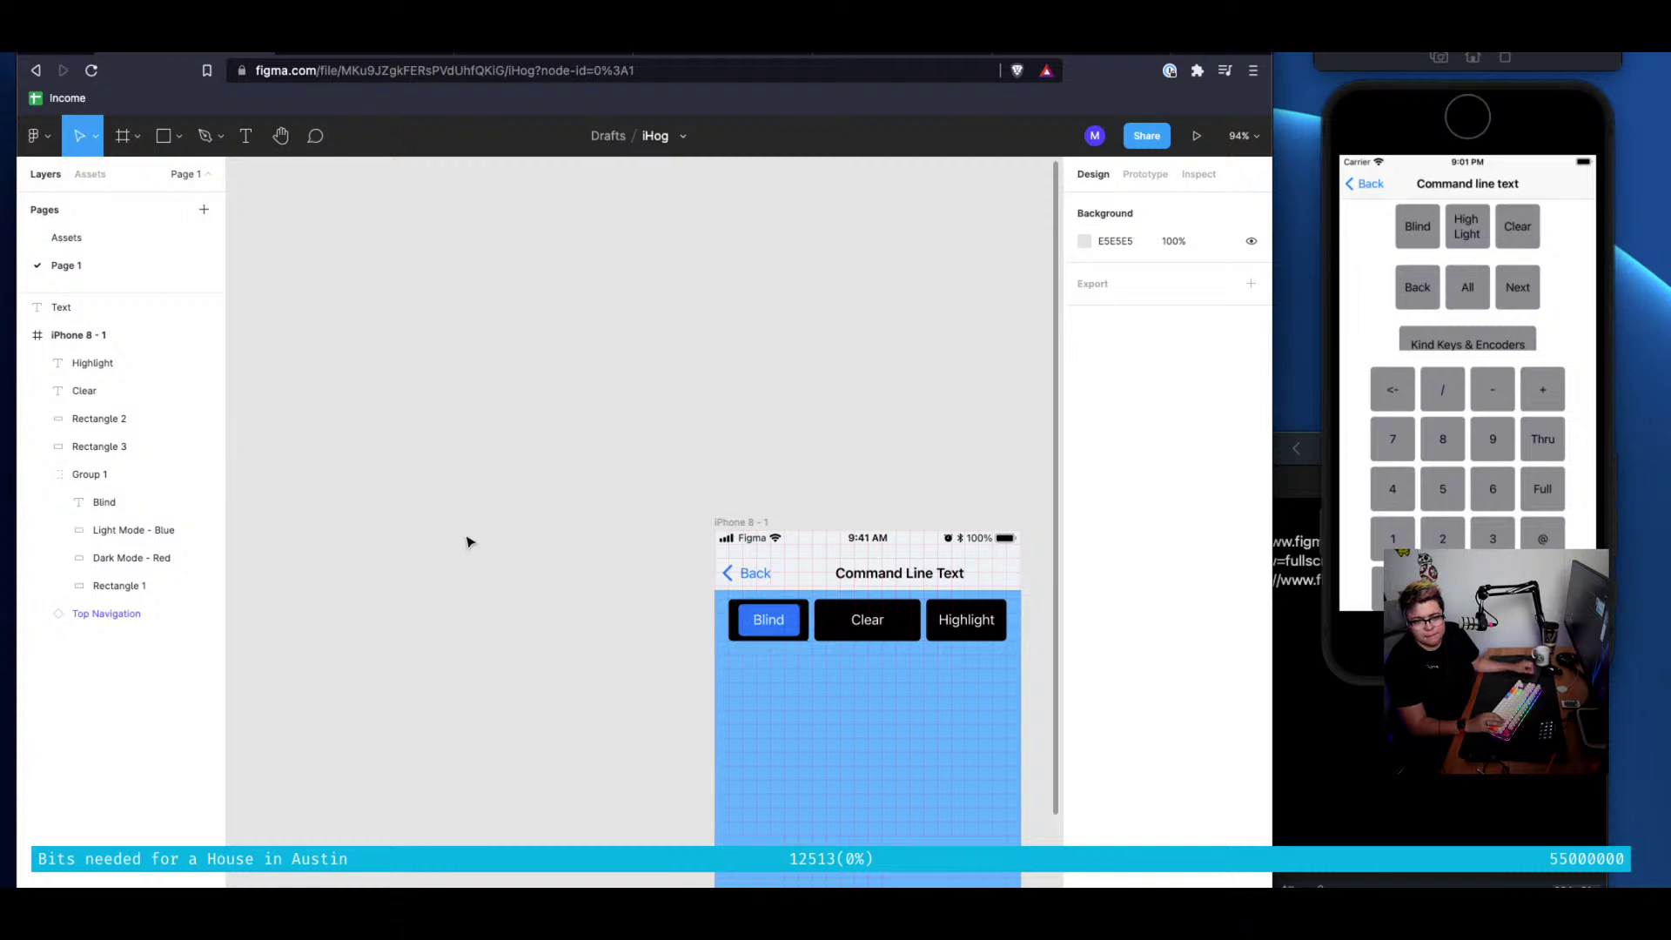
click(190, 558)
click(140, 569)
key(Delete)
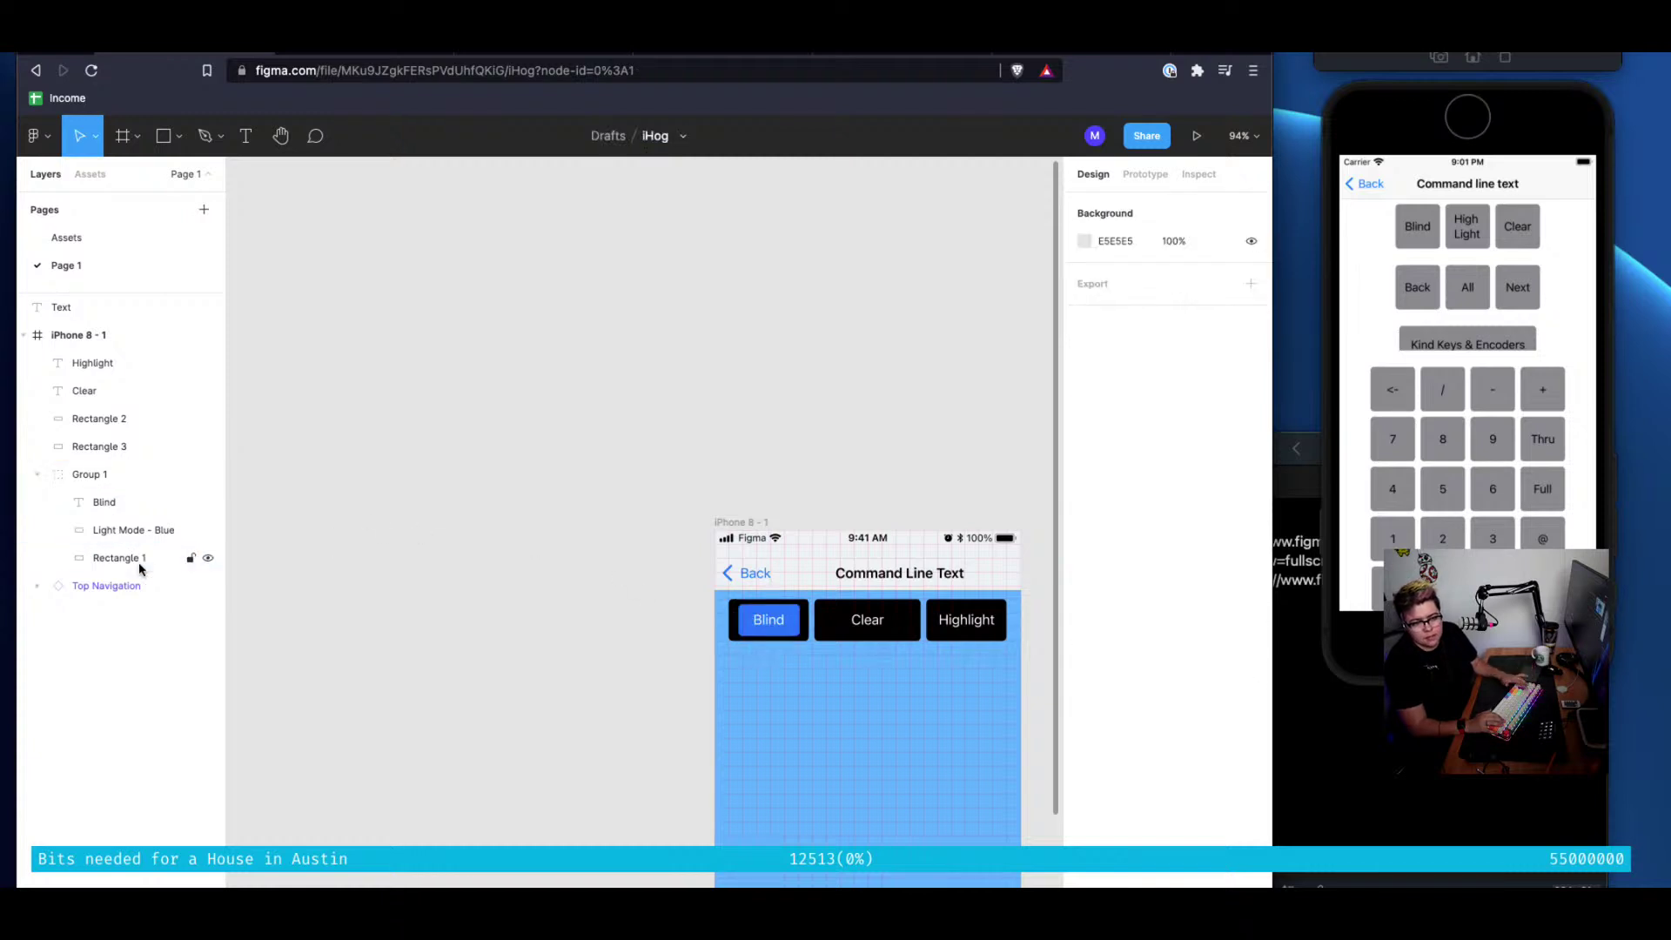
Try pale blue CCE7FF, pink FFCCCC and violet 7000FF as the fill color of the iPhone 8 - 1 frame
click(81, 335)
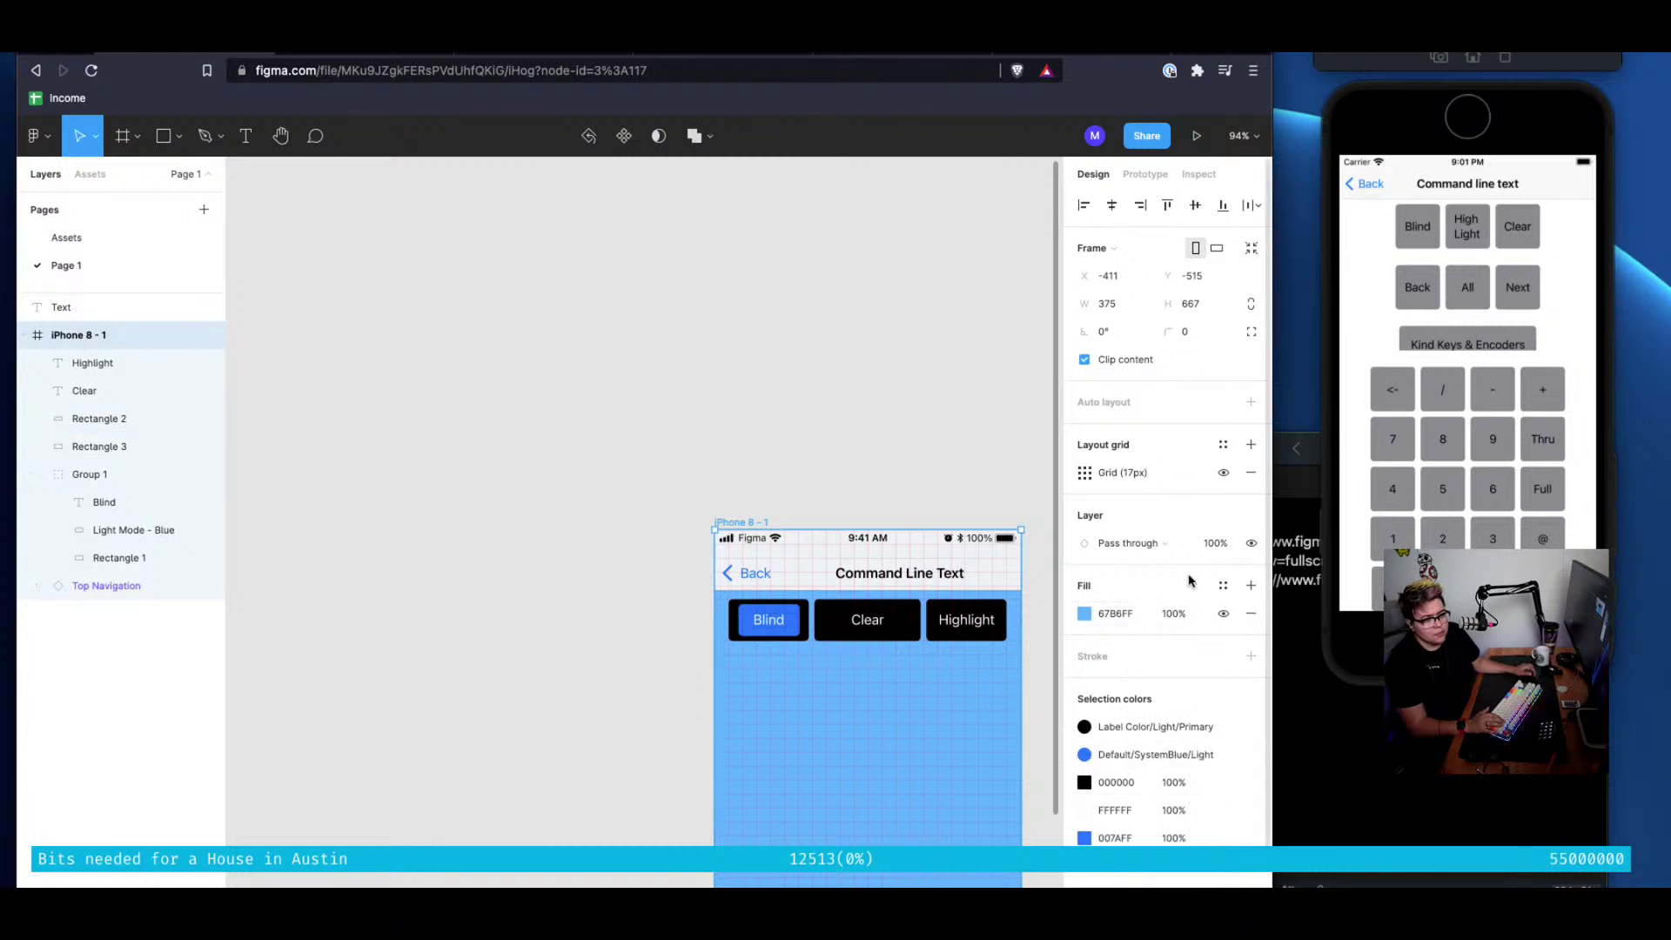
click(1084, 613)
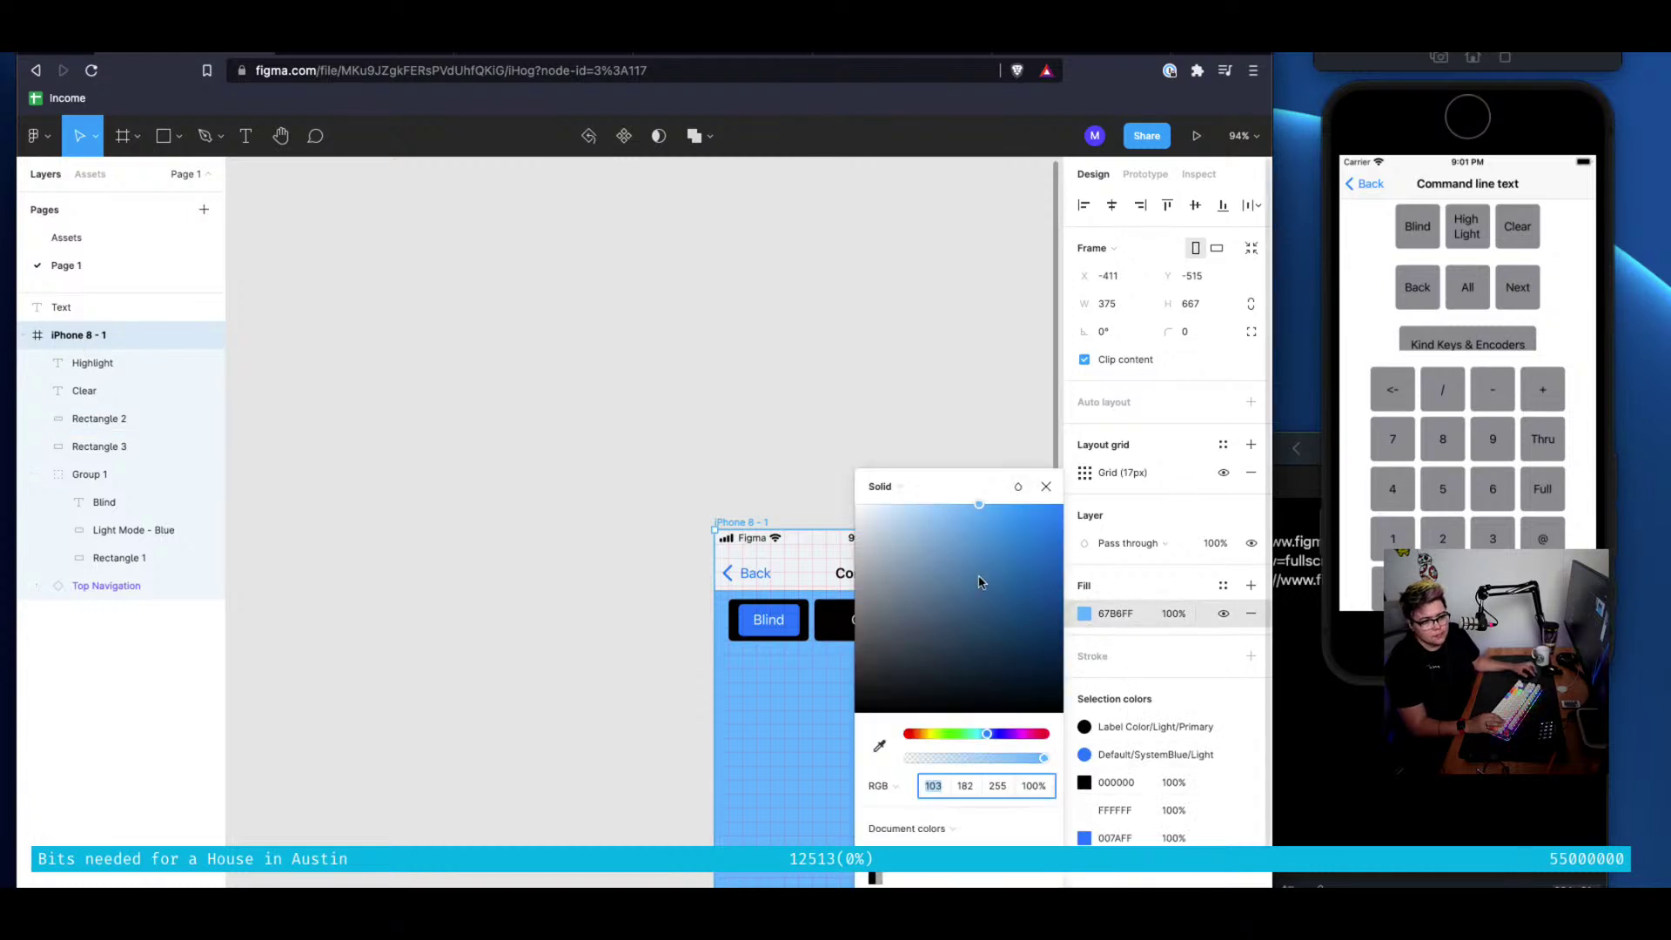
click(952, 559)
drag(952, 560, 896, 494)
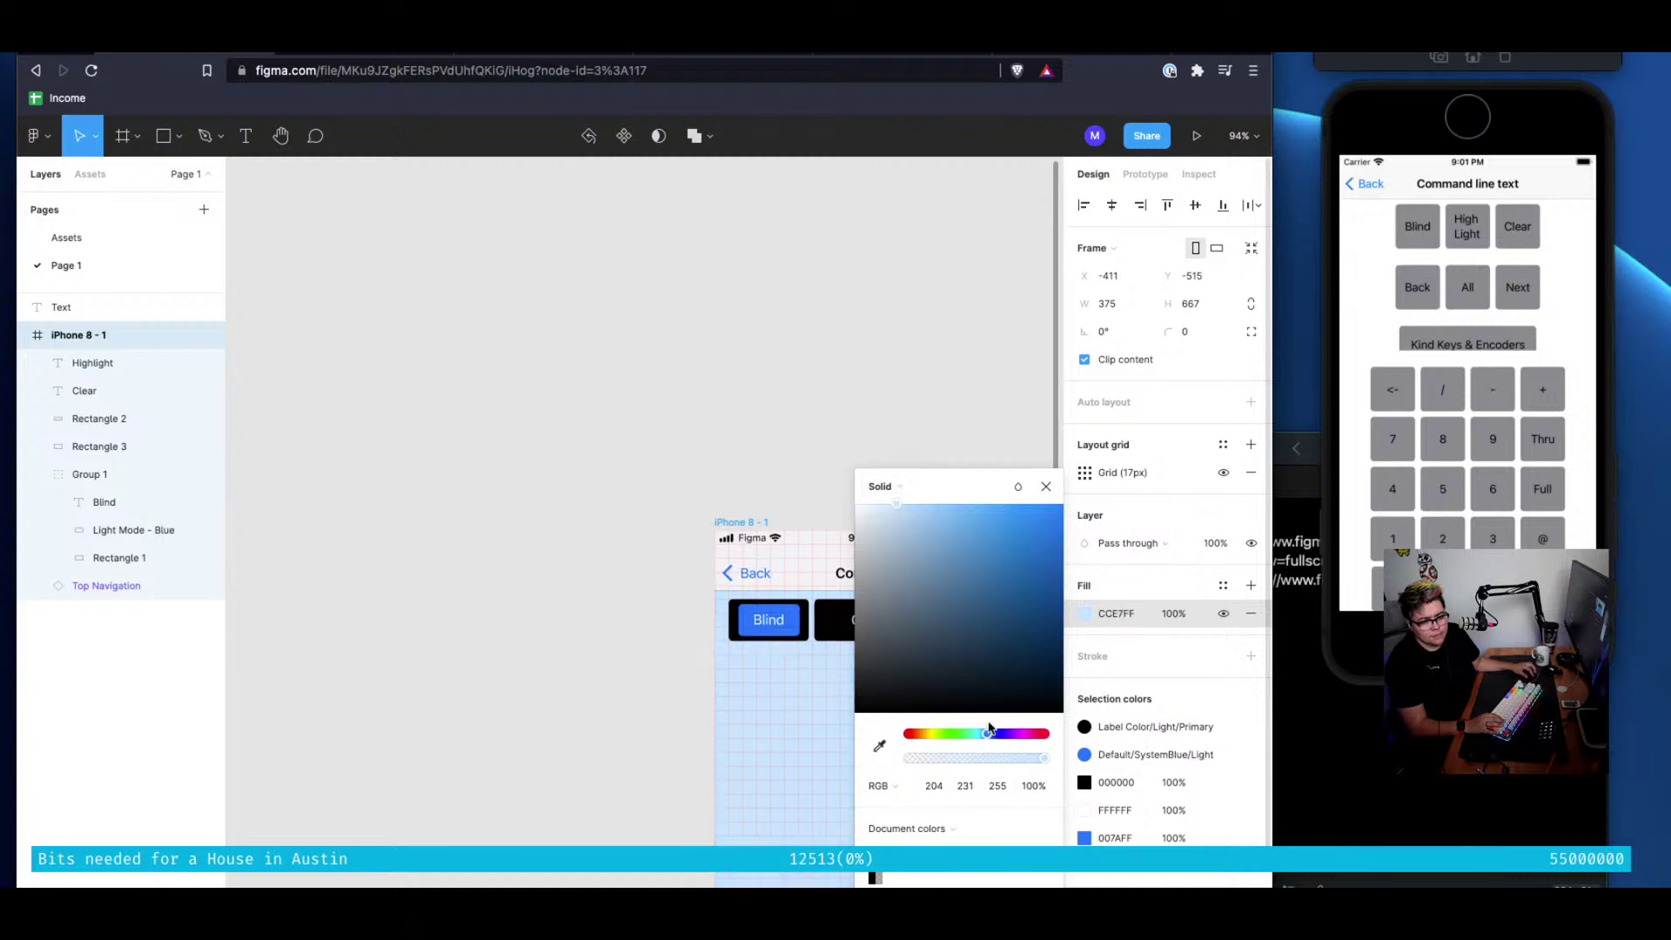
drag(989, 730, 926, 733)
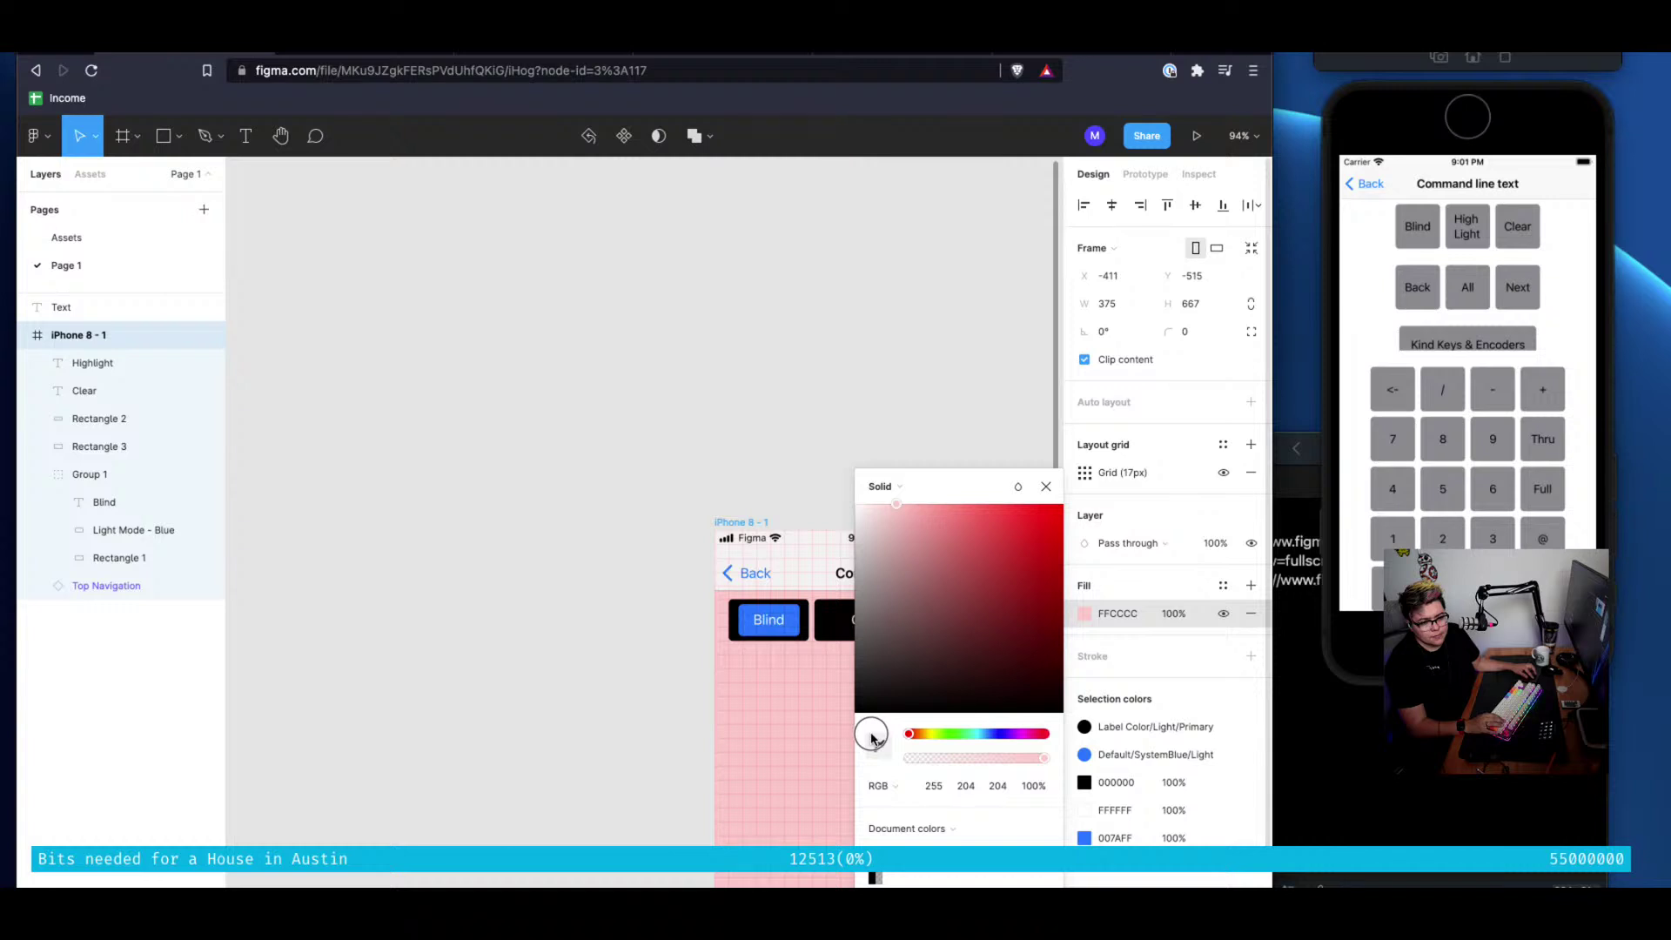
drag(975, 734, 1009, 731)
drag(1048, 533, 1090, 500)
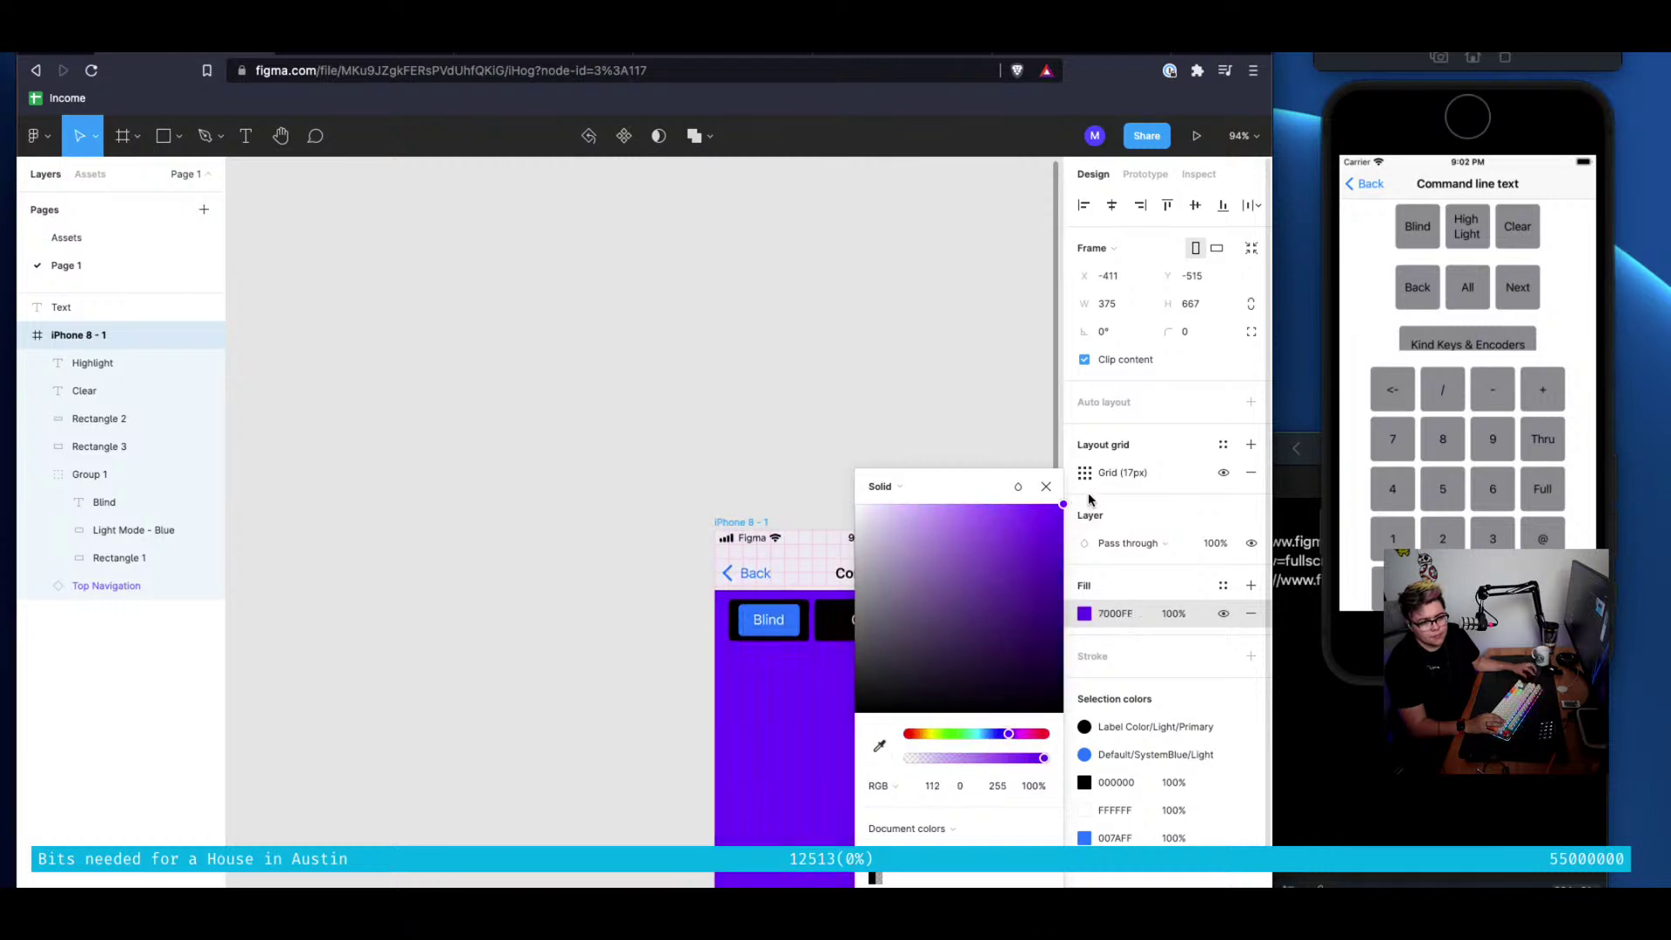
Set the iPhone 8 - 1 frame's fill to dark blue 002072
drag(997, 737, 992, 733)
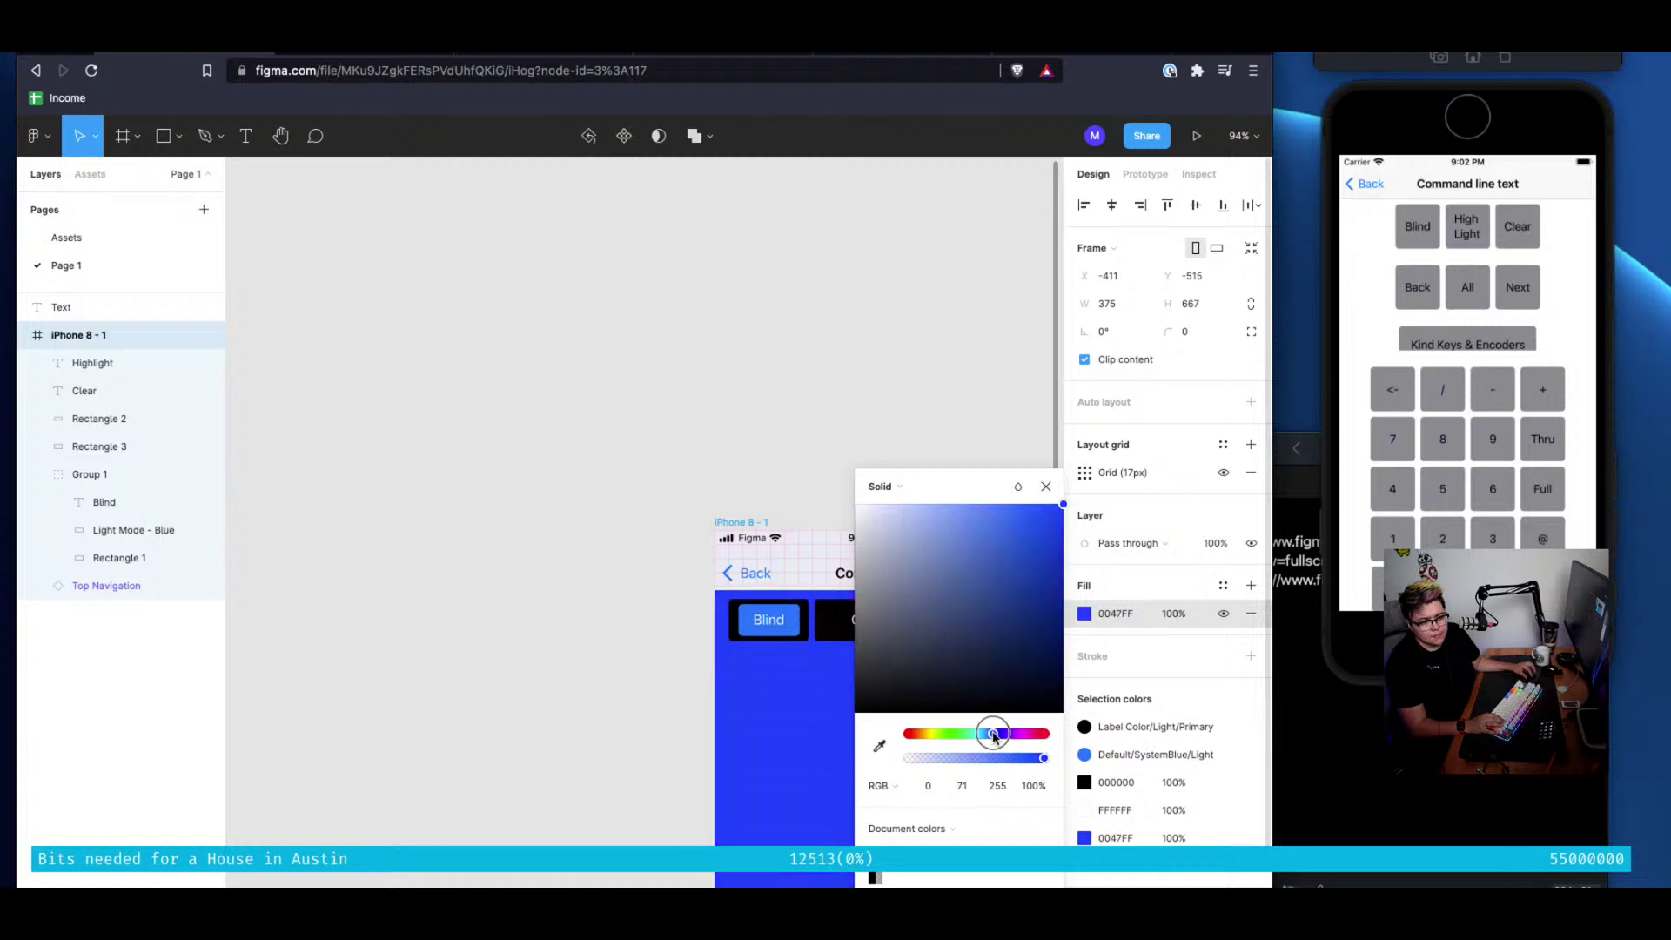
drag(1042, 556, 1124, 630)
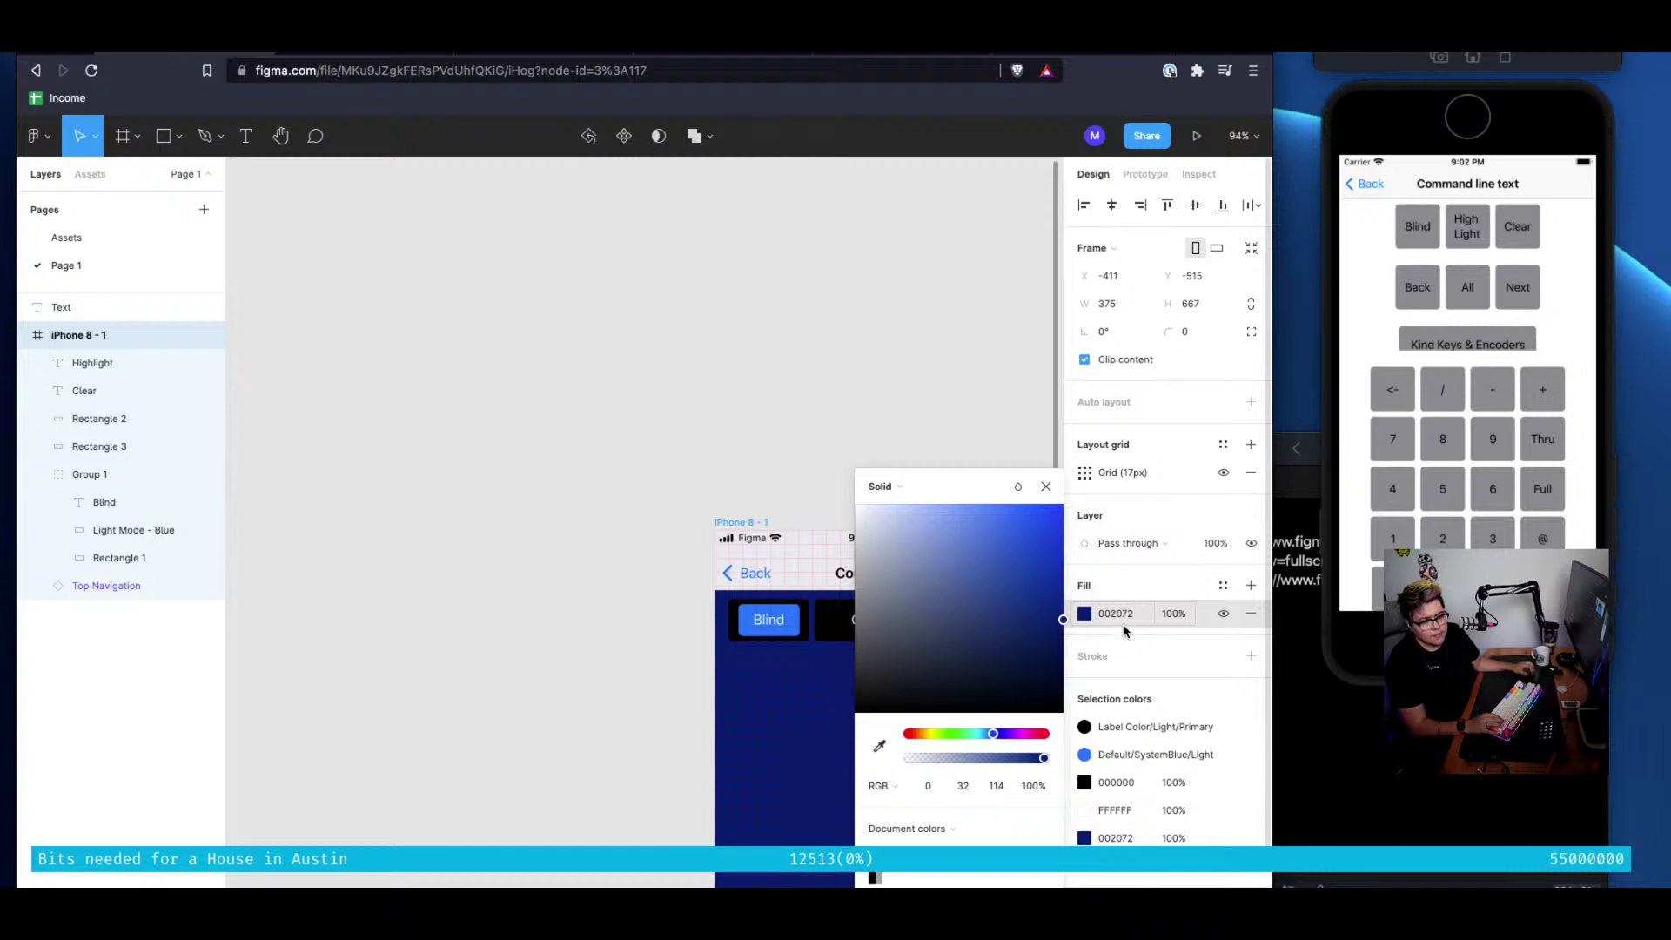
click(1046, 485)
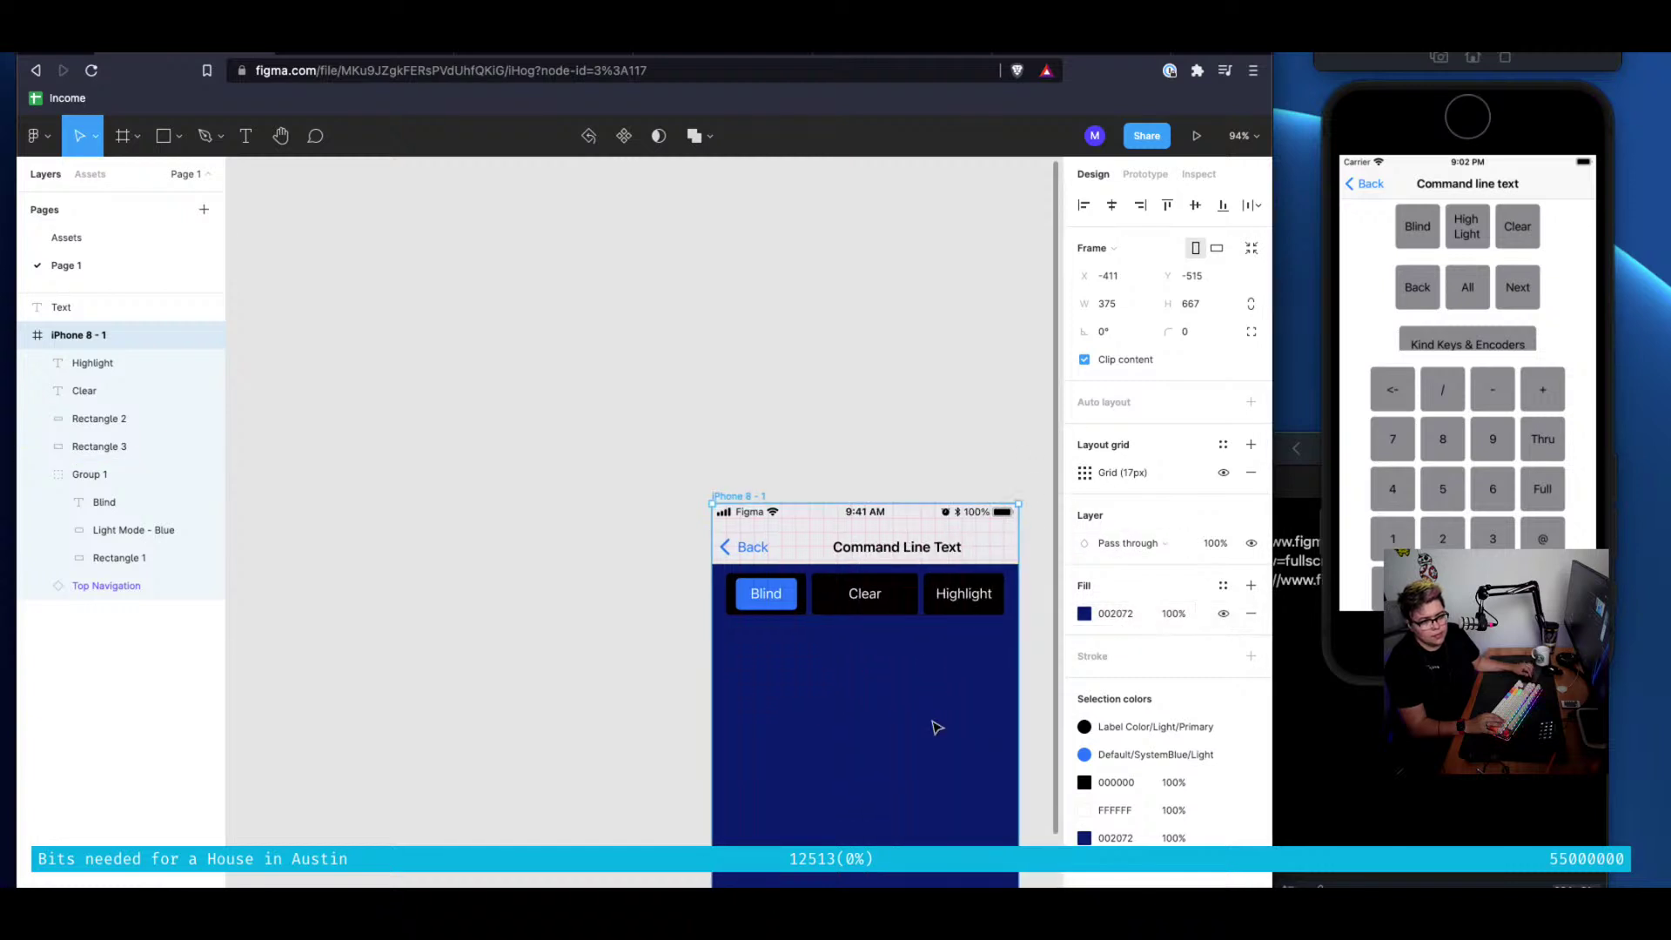
Lighten the iPhone 8 - 1 frame's fill to the pale blue A7BDF3
scroll(936, 728, down, 5)
scroll(936, 727, up, 2)
scroll(937, 727, right, 2)
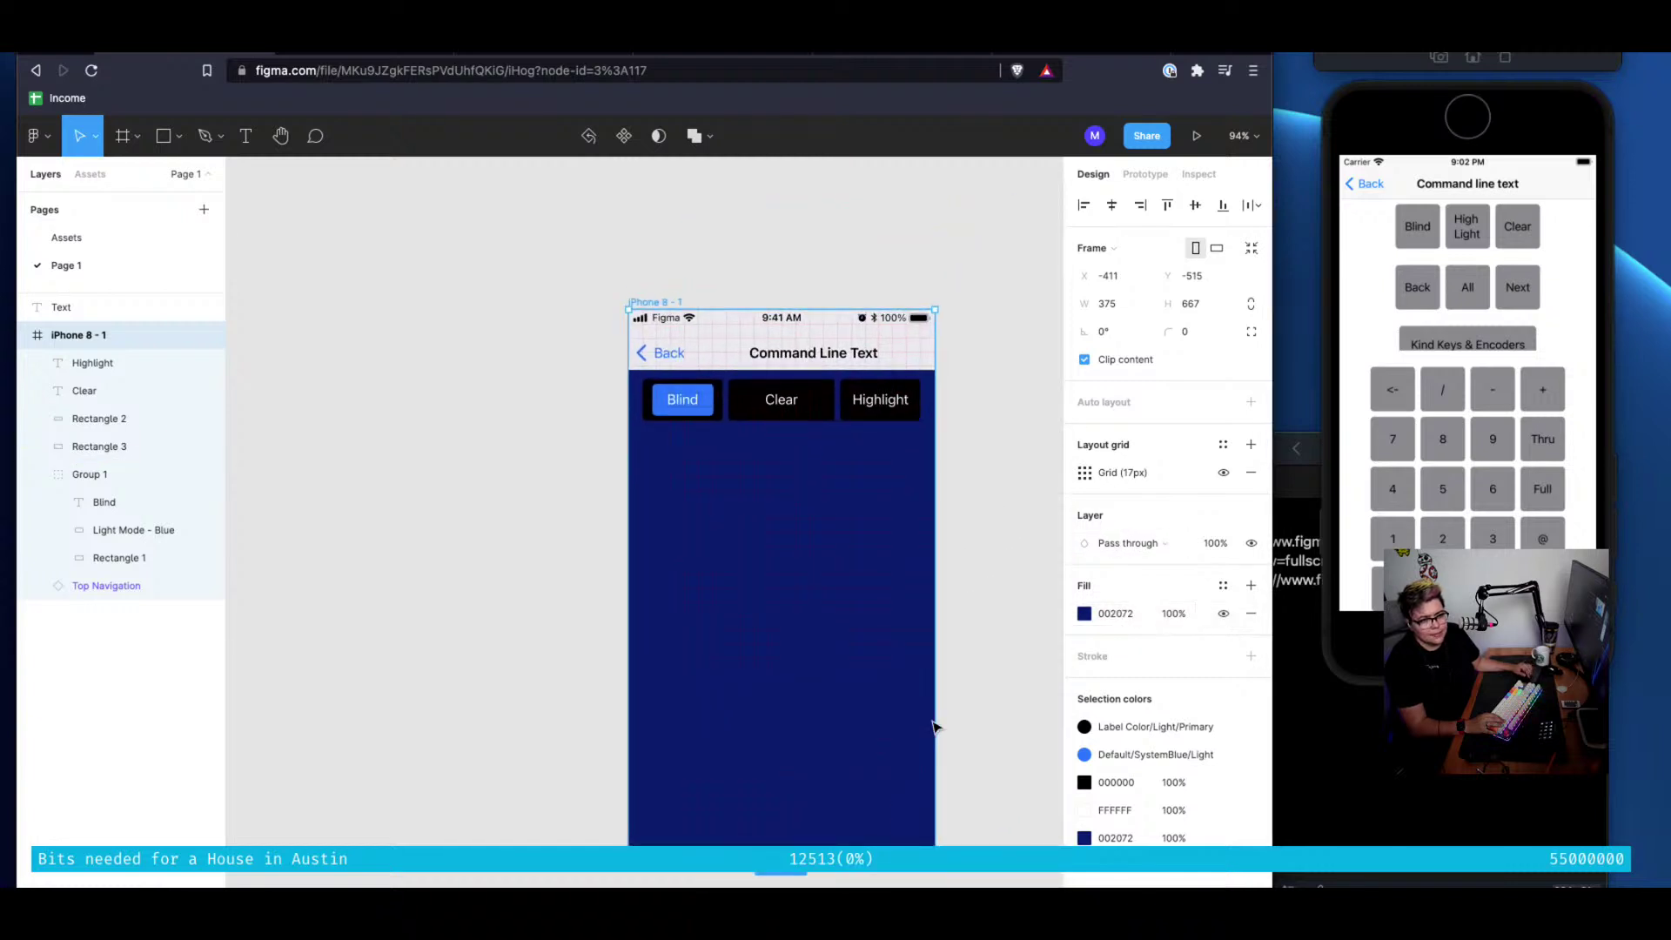
click(1085, 612)
mouse_move(1023, 605)
mouse_down()
mouse_move(925, 560)
mouse_move(910, 506)
mouse_move(922, 538)
mouse_move(919, 518)
mouse_up()
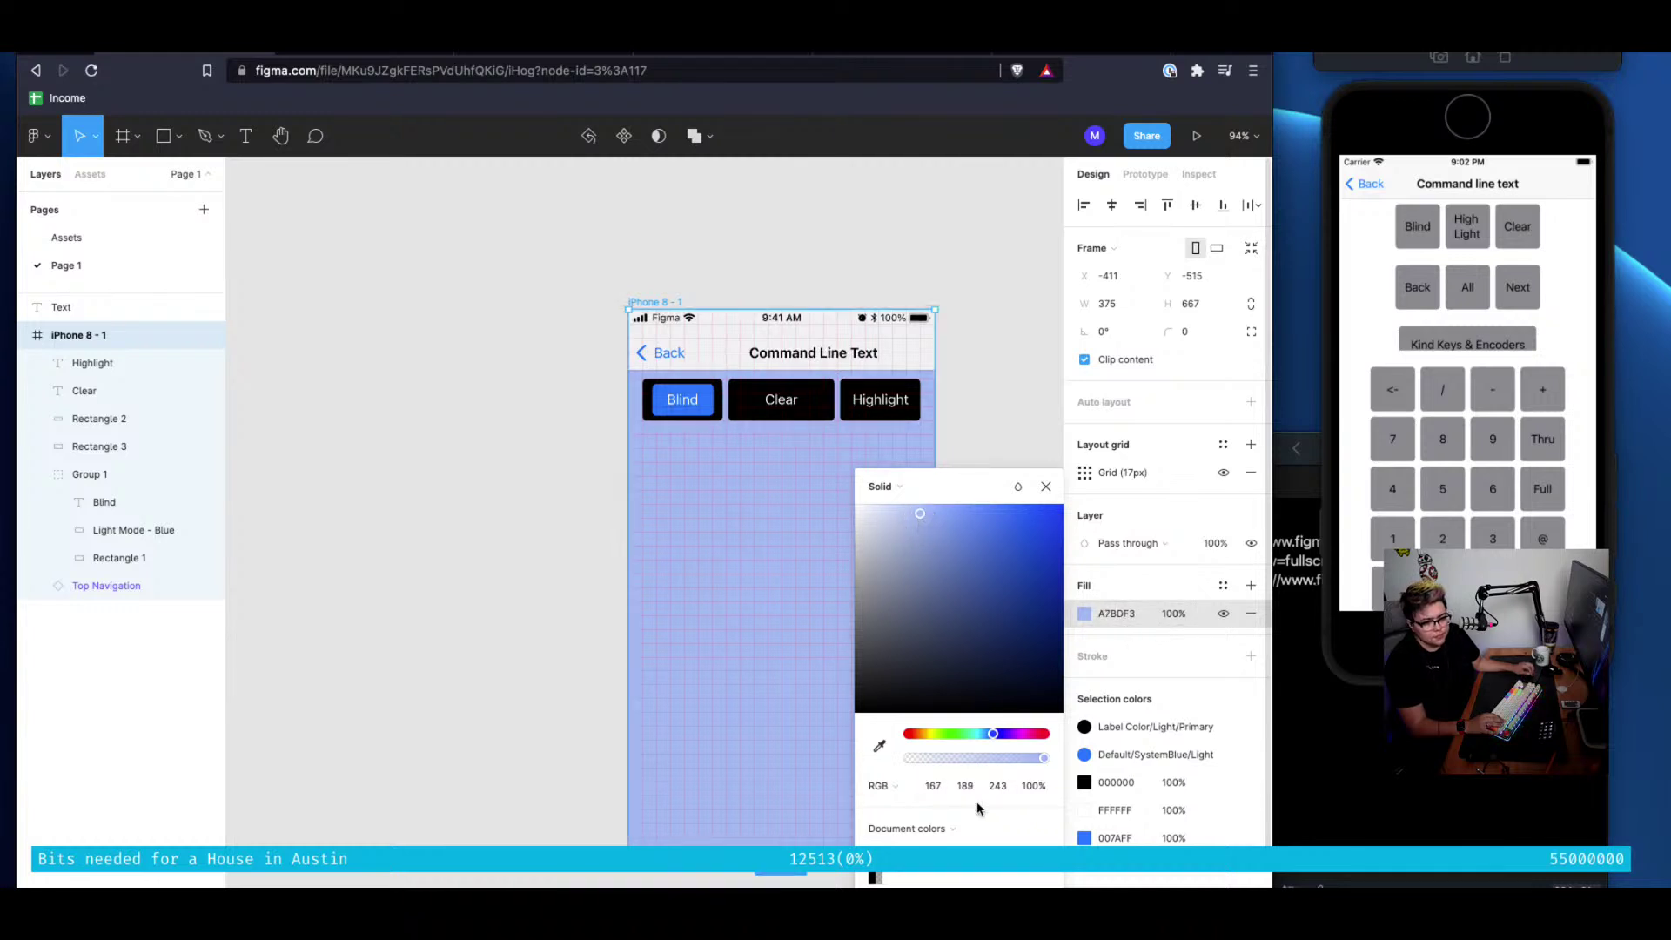
Change the frame's blue fill to a linear gradient, adding and removing an extra black fill along the way
click(1249, 586)
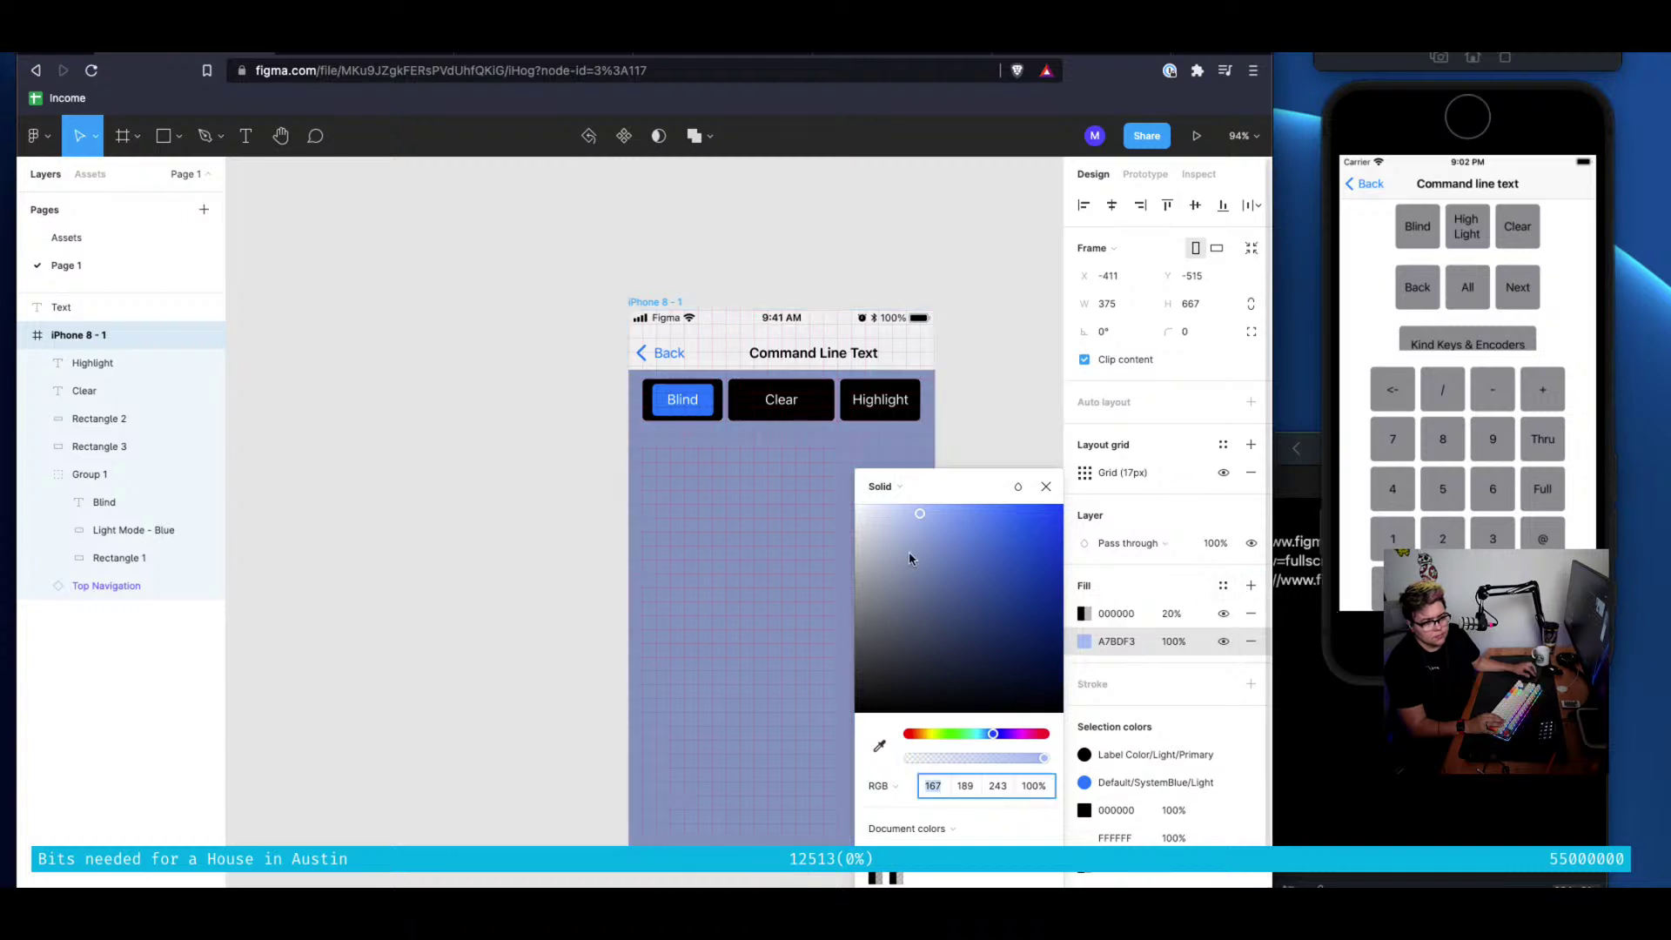
click(881, 486)
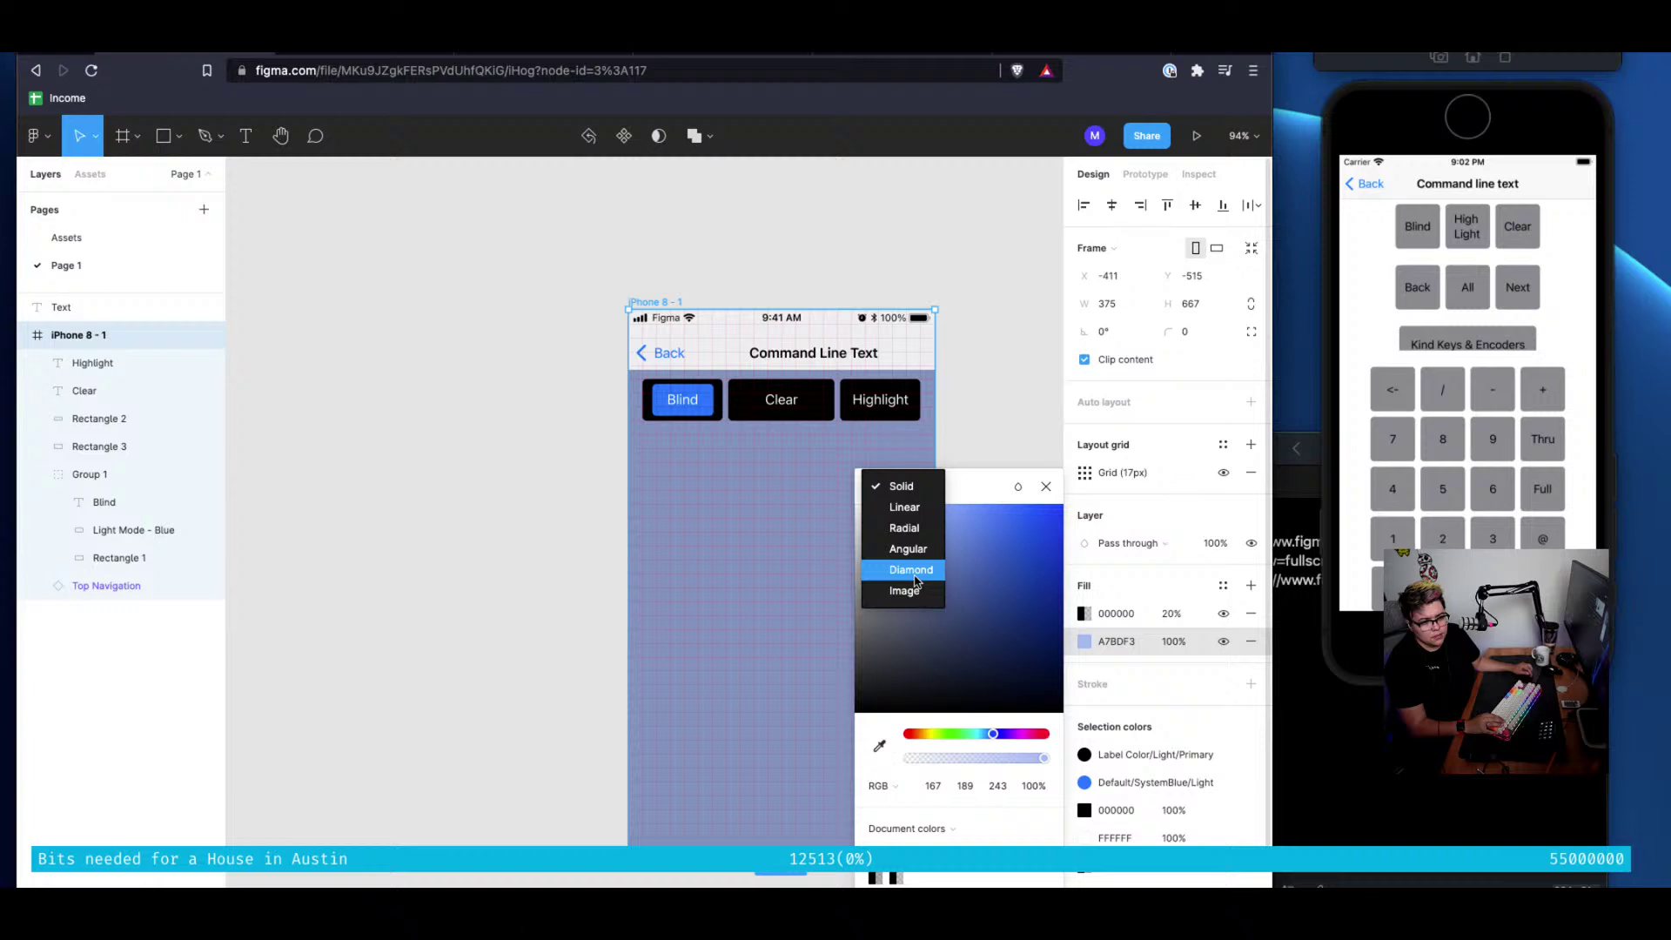
click(924, 507)
click(1250, 614)
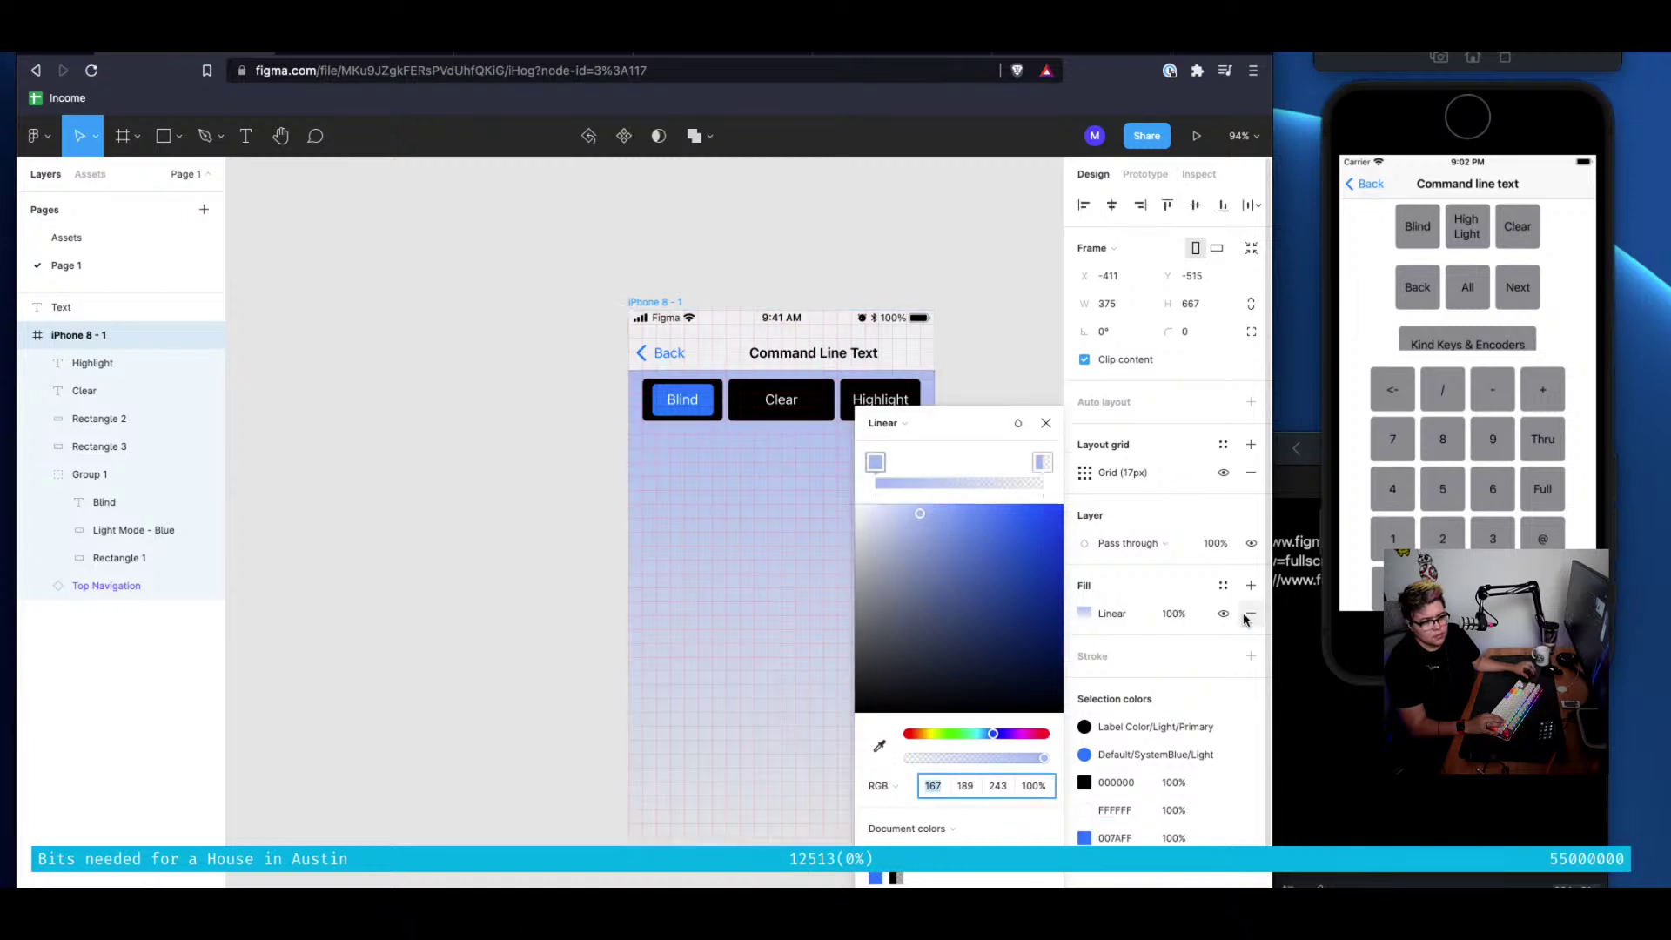
Try an angular gradient for the frame's fill and switch it back to linear
click(882, 423)
click(901, 466)
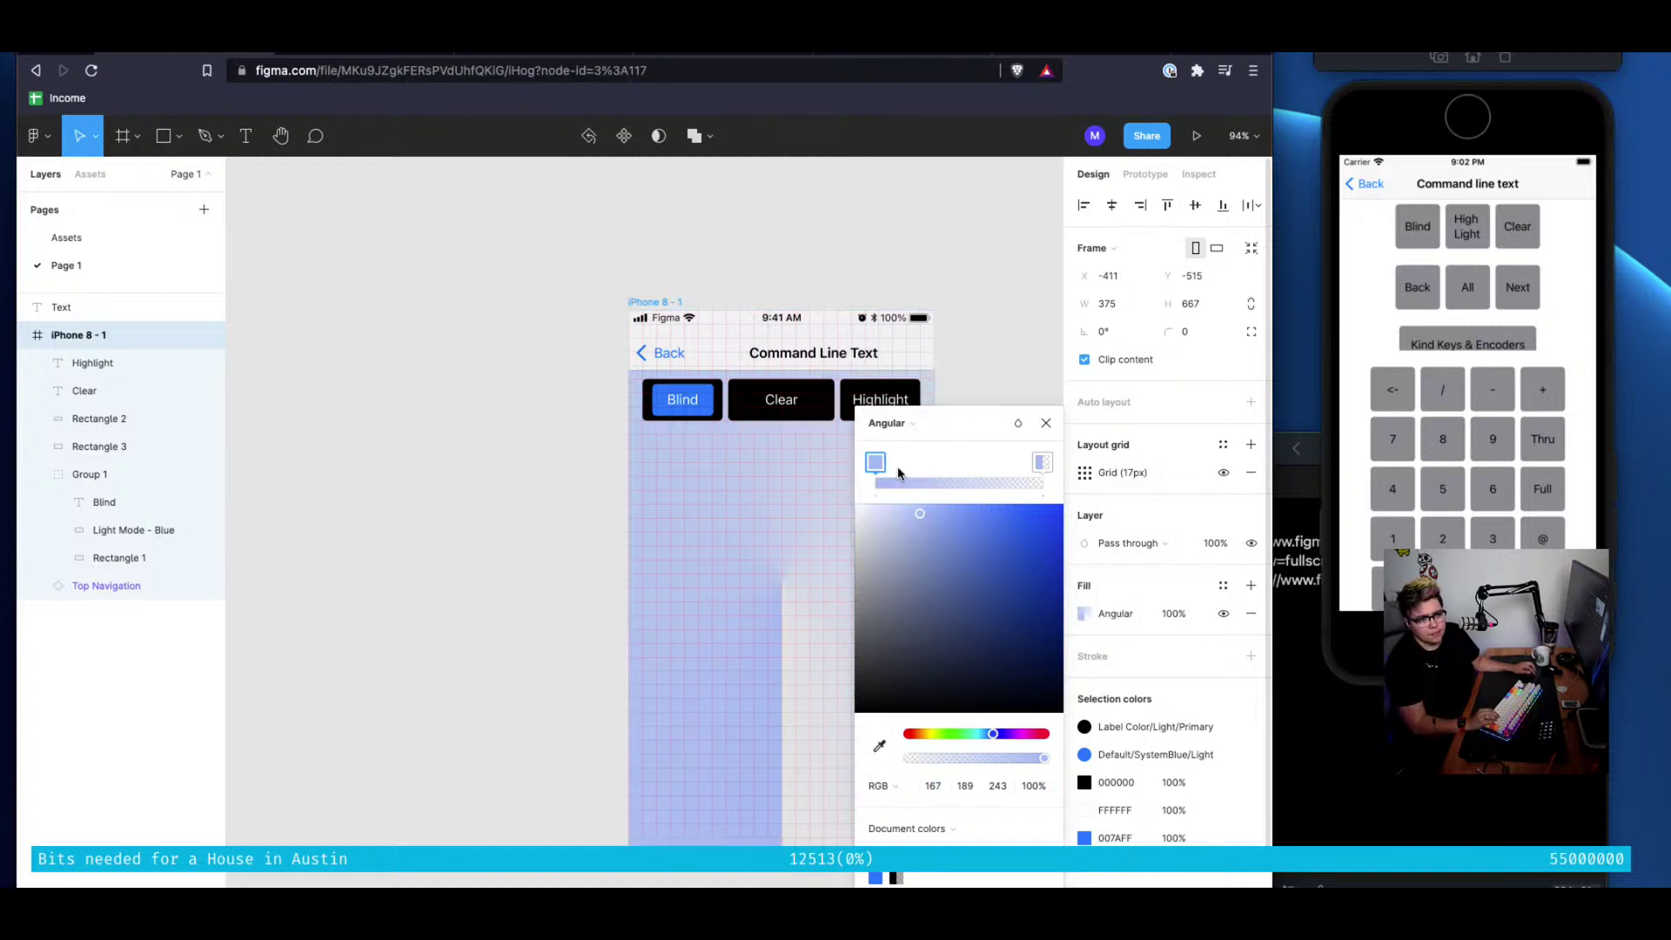
click(889, 427)
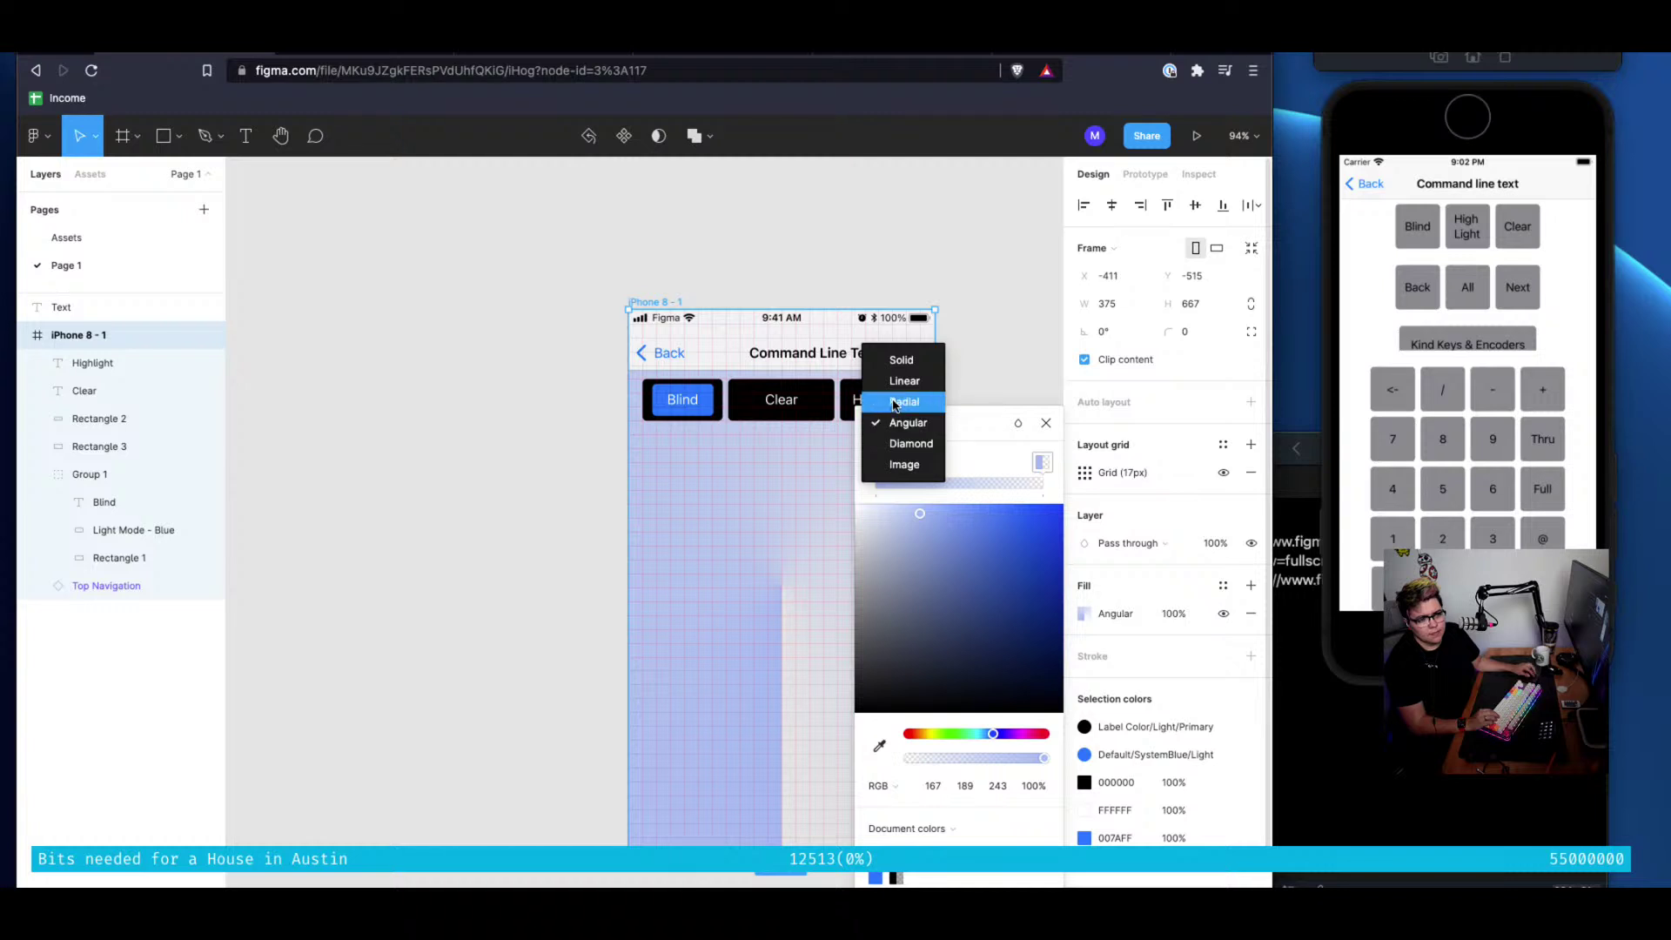
click(895, 381)
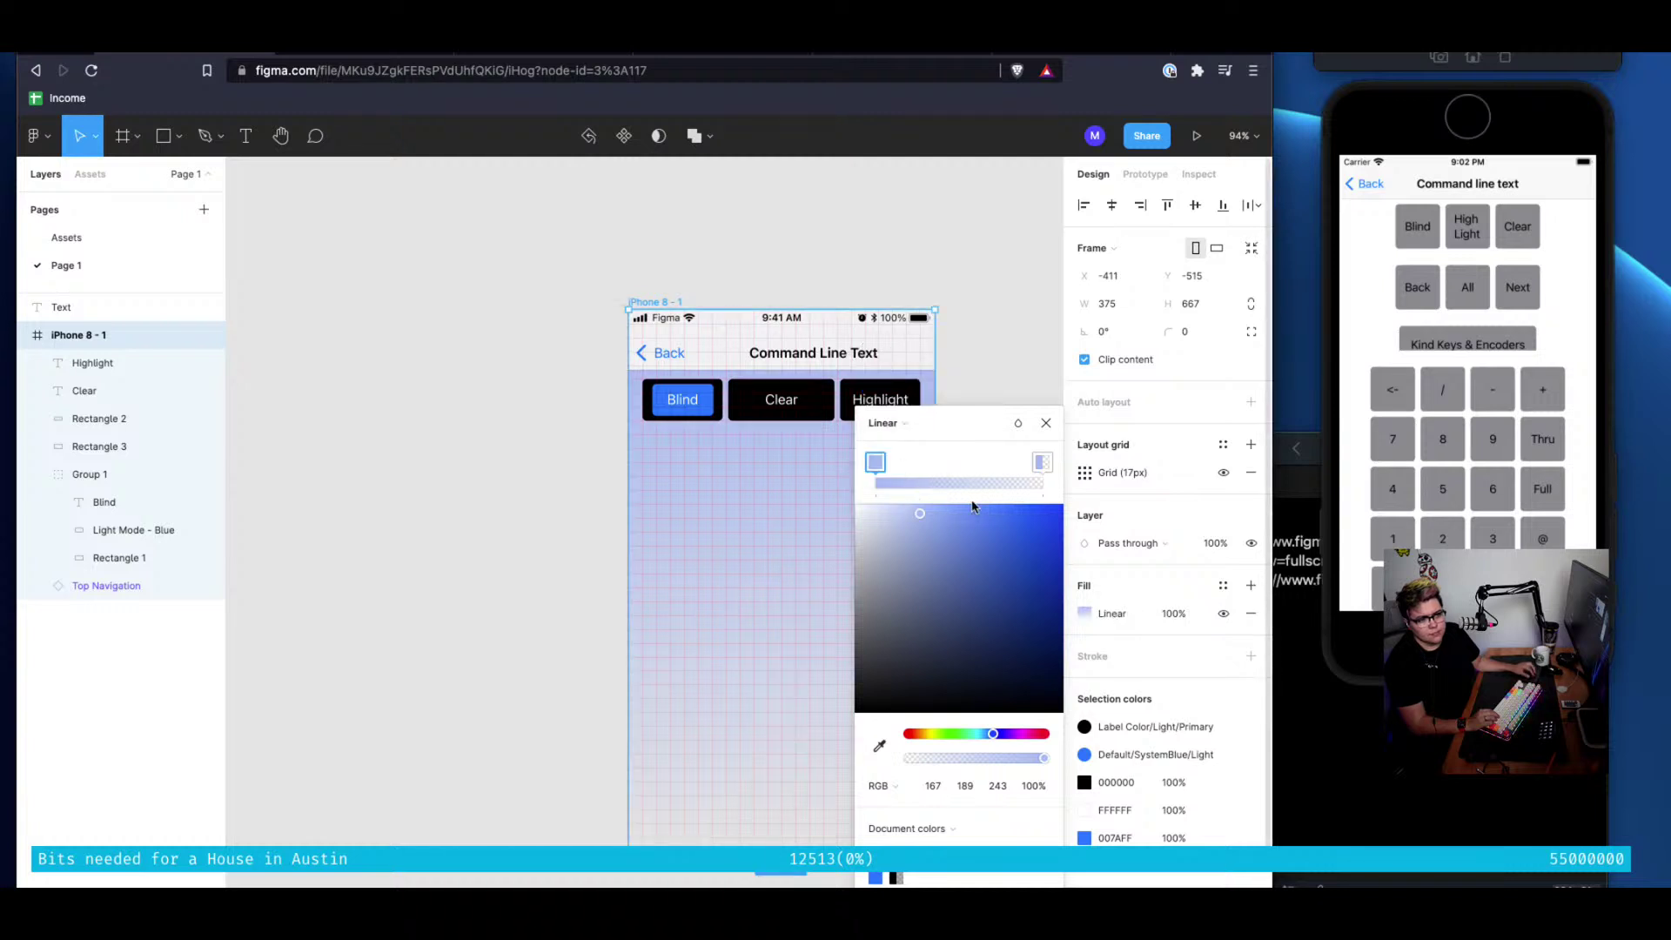
Set the gradient's end stop to black and its start stop to saturated blue, RGB 0, 71, 255
scroll(980, 492, down, 2)
click(1042, 462)
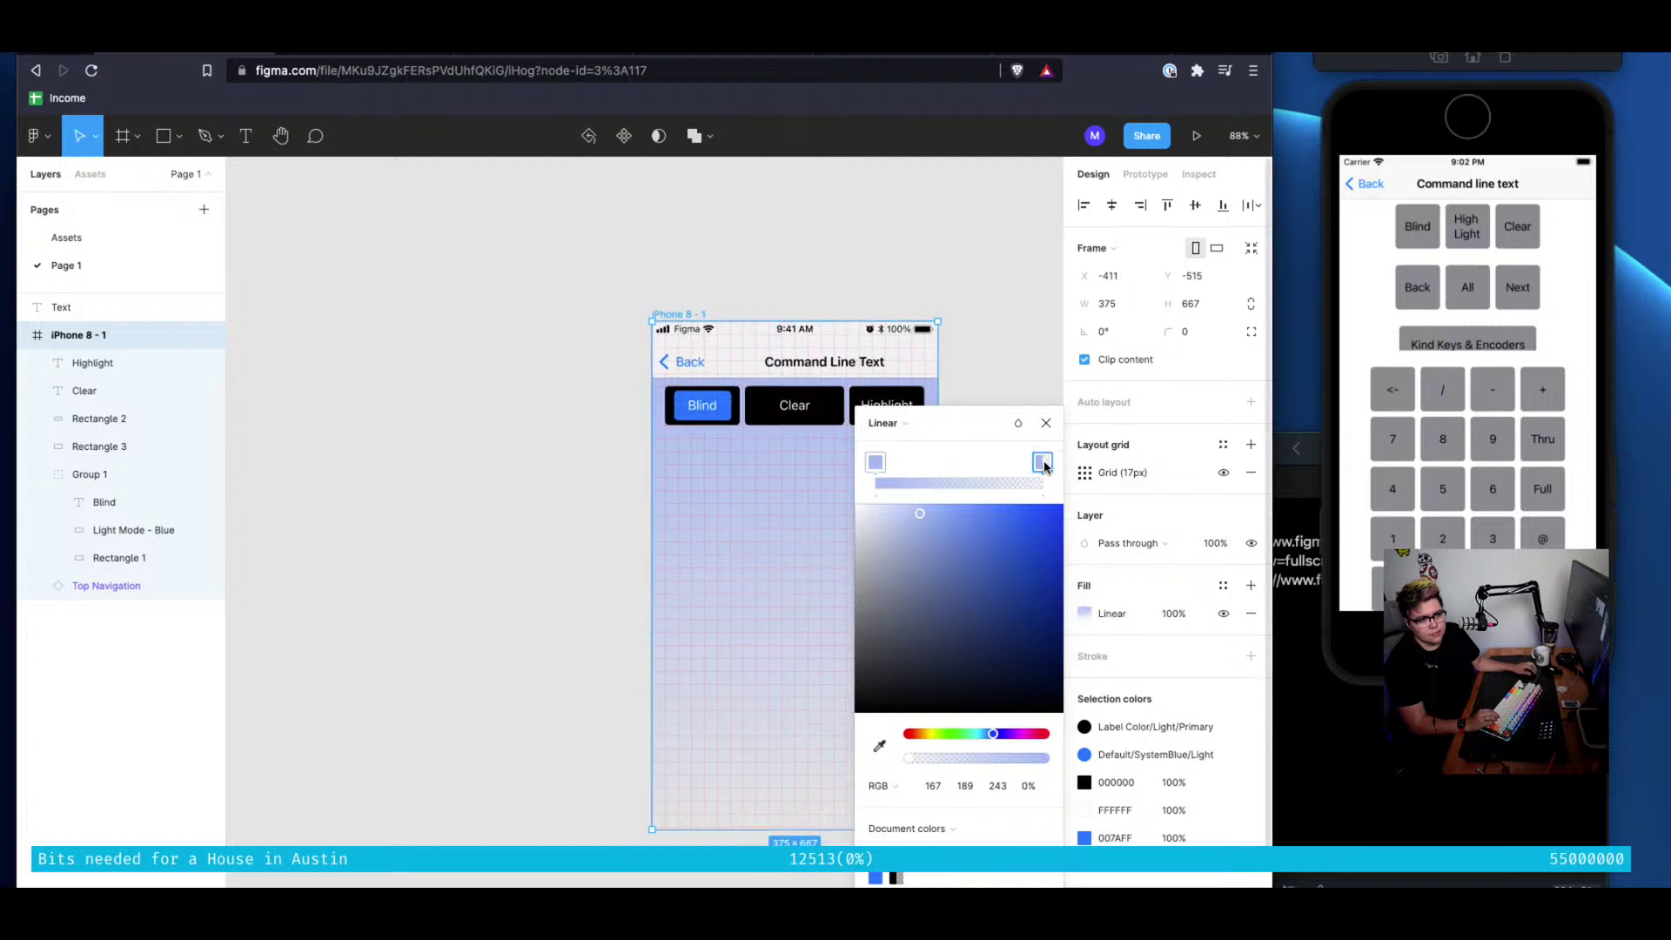
scroll(1043, 462, down, 2)
drag(941, 541, 788, 758)
click(876, 462)
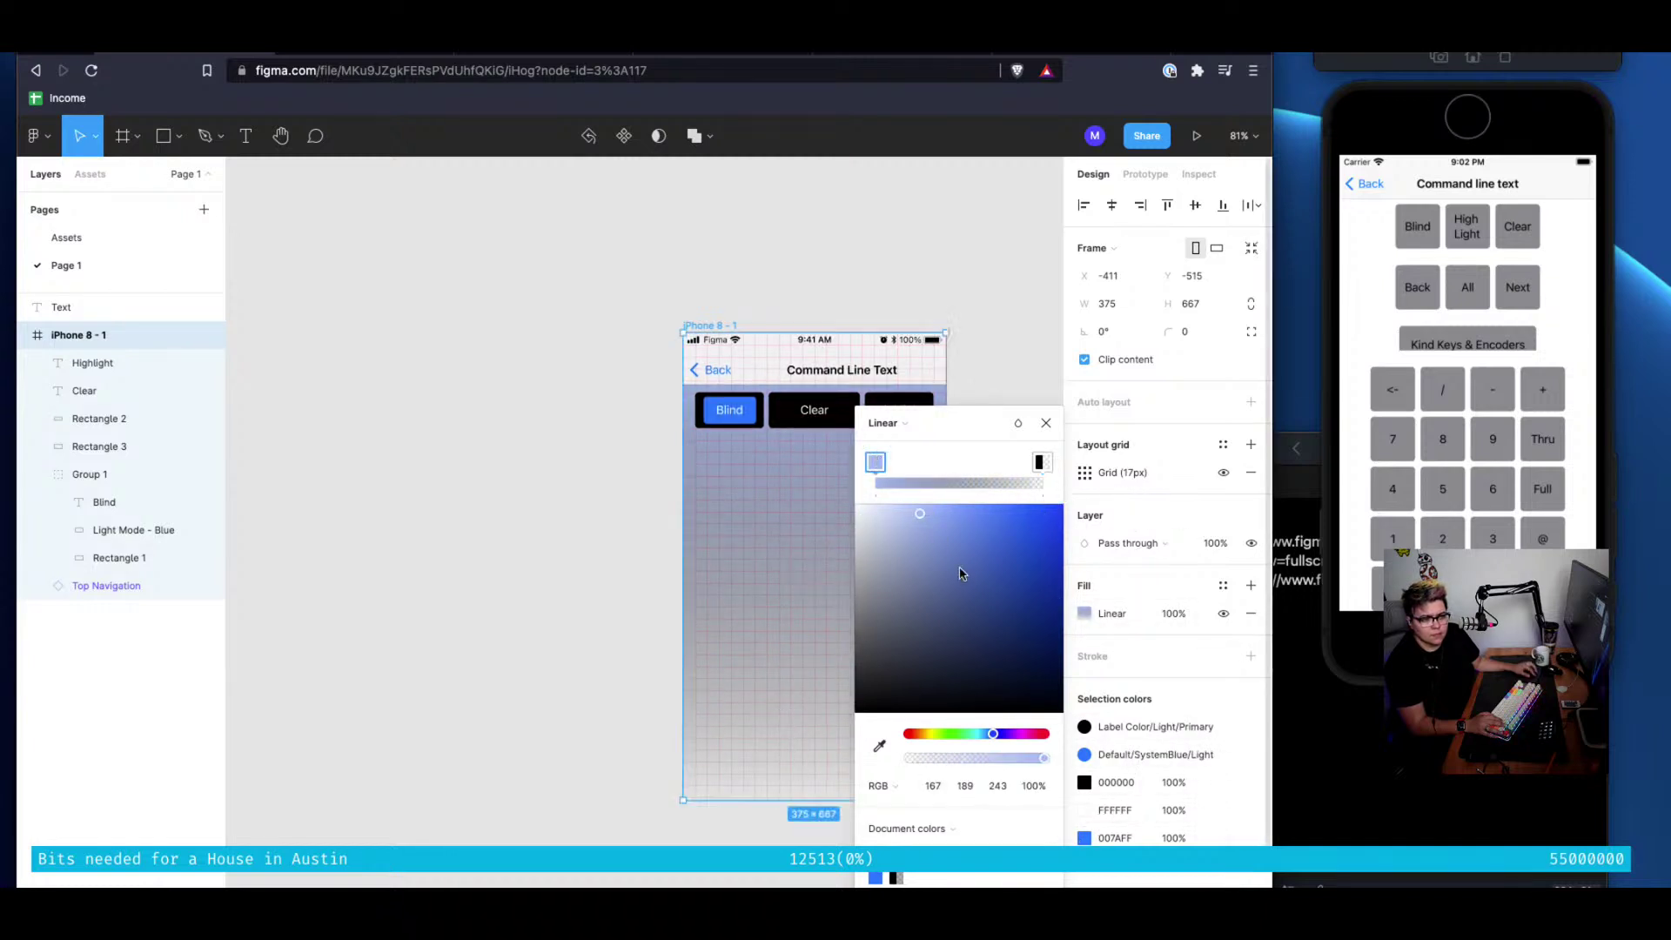
drag(920, 521, 1072, 511)
Swap the positions of the two gradient stops so the solid blue lies at the bottom of the frame
click(1043, 463)
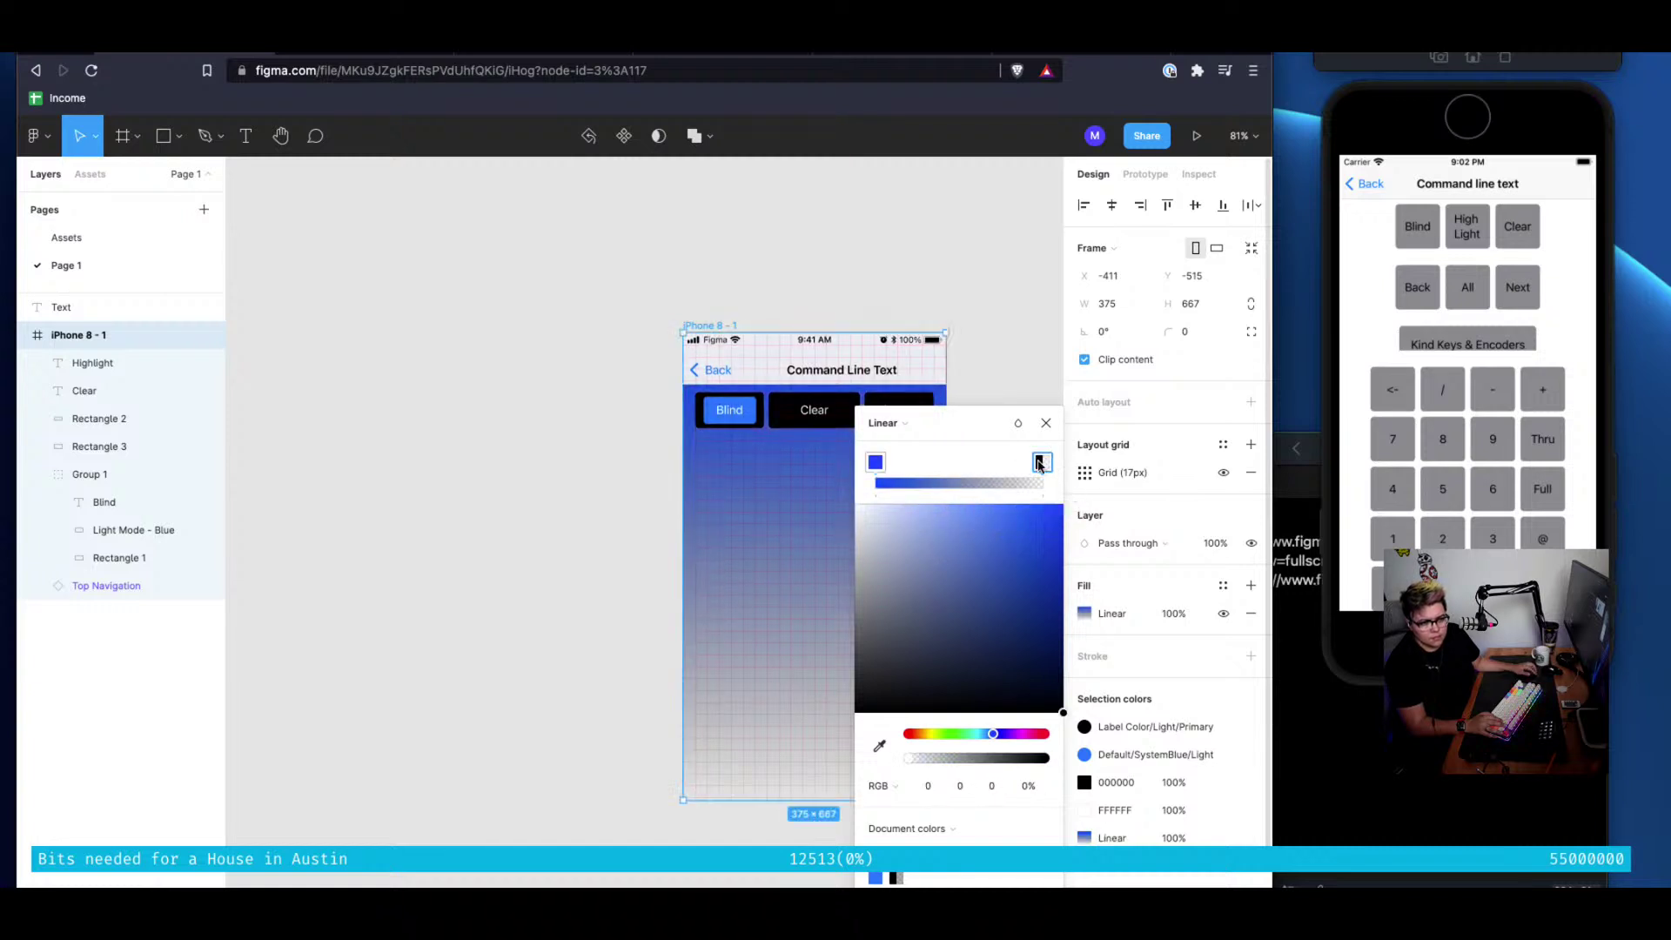
drag(1042, 470, 1097, 489)
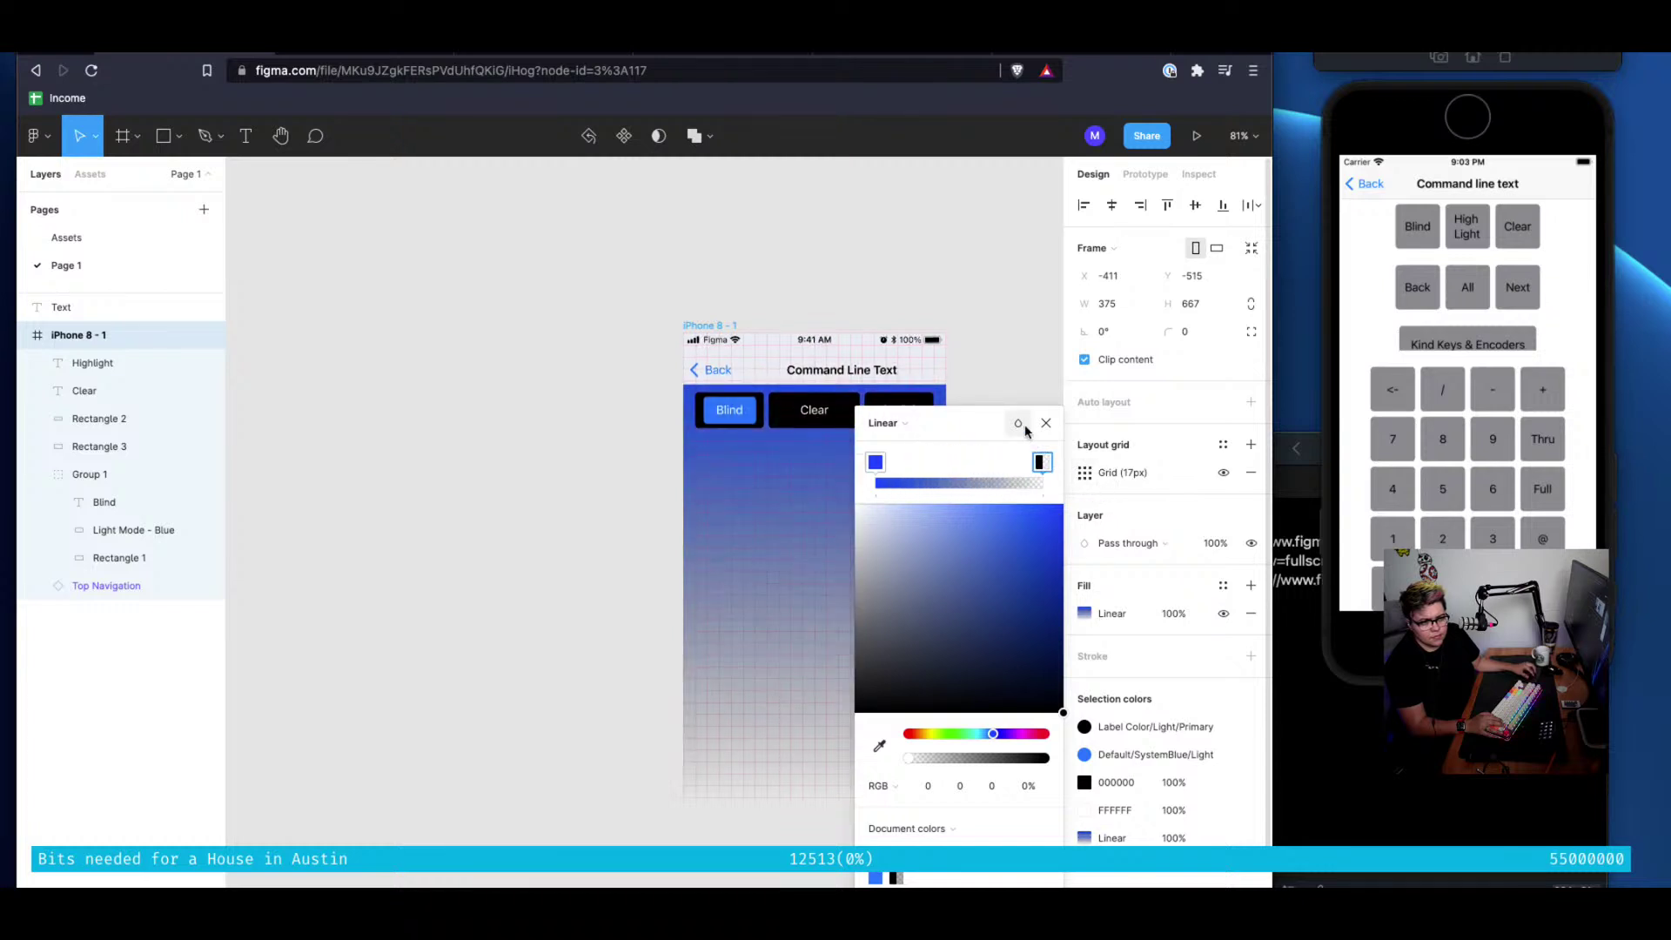
click(877, 466)
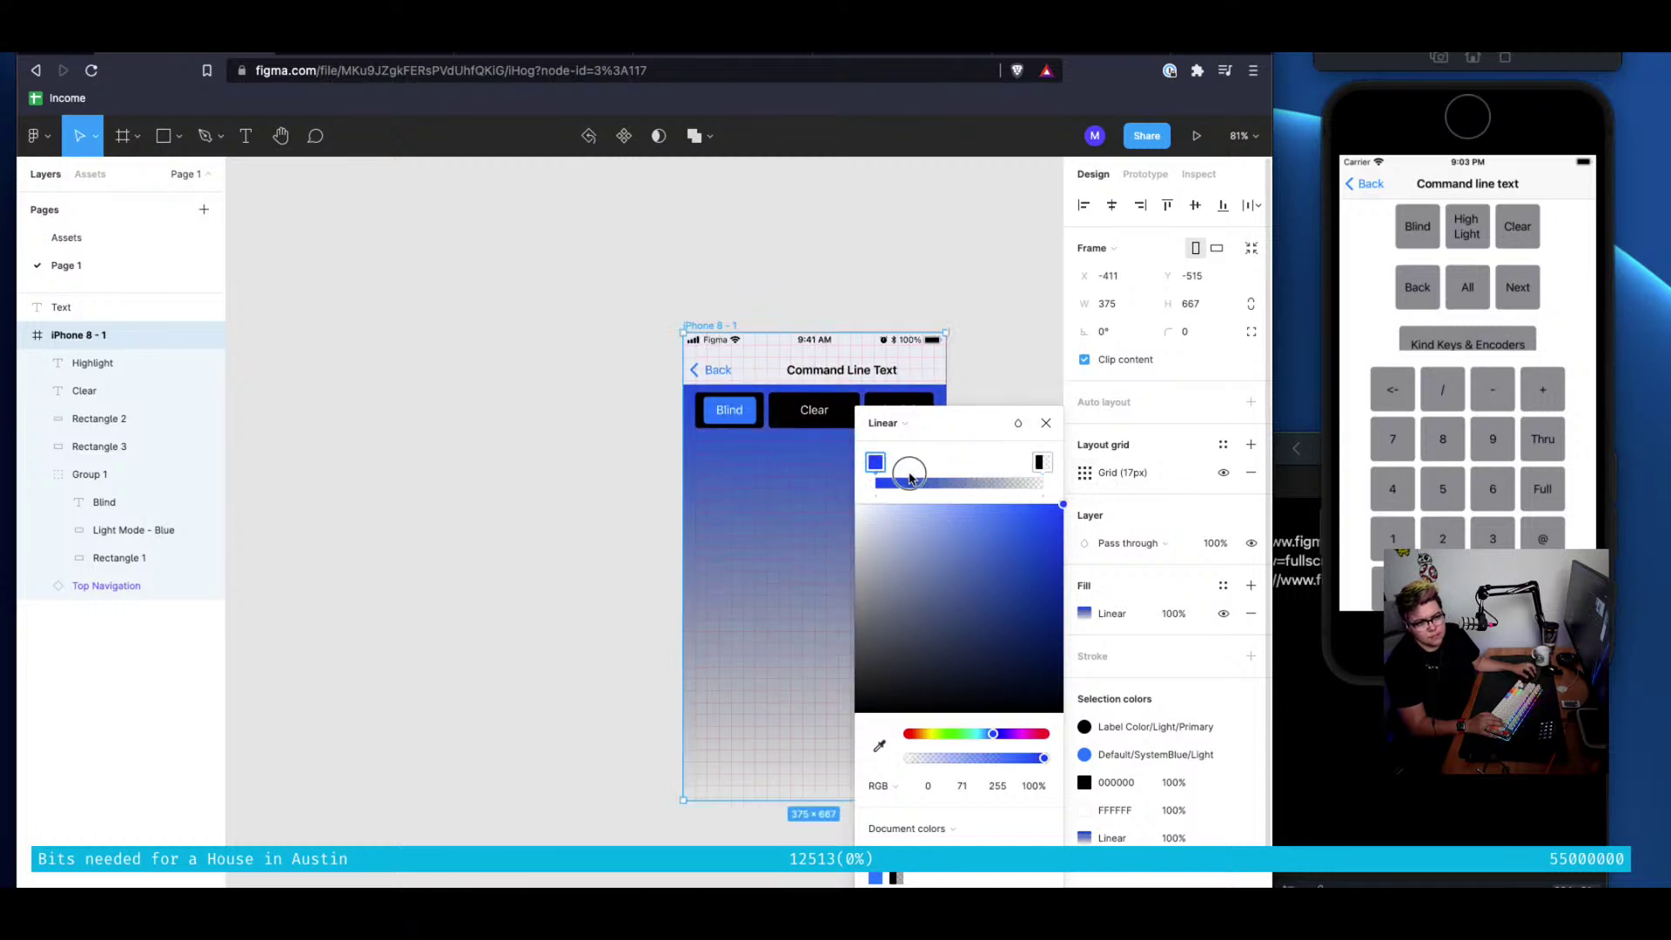
drag(911, 477, 855, 444)
drag(966, 462, 1074, 476)
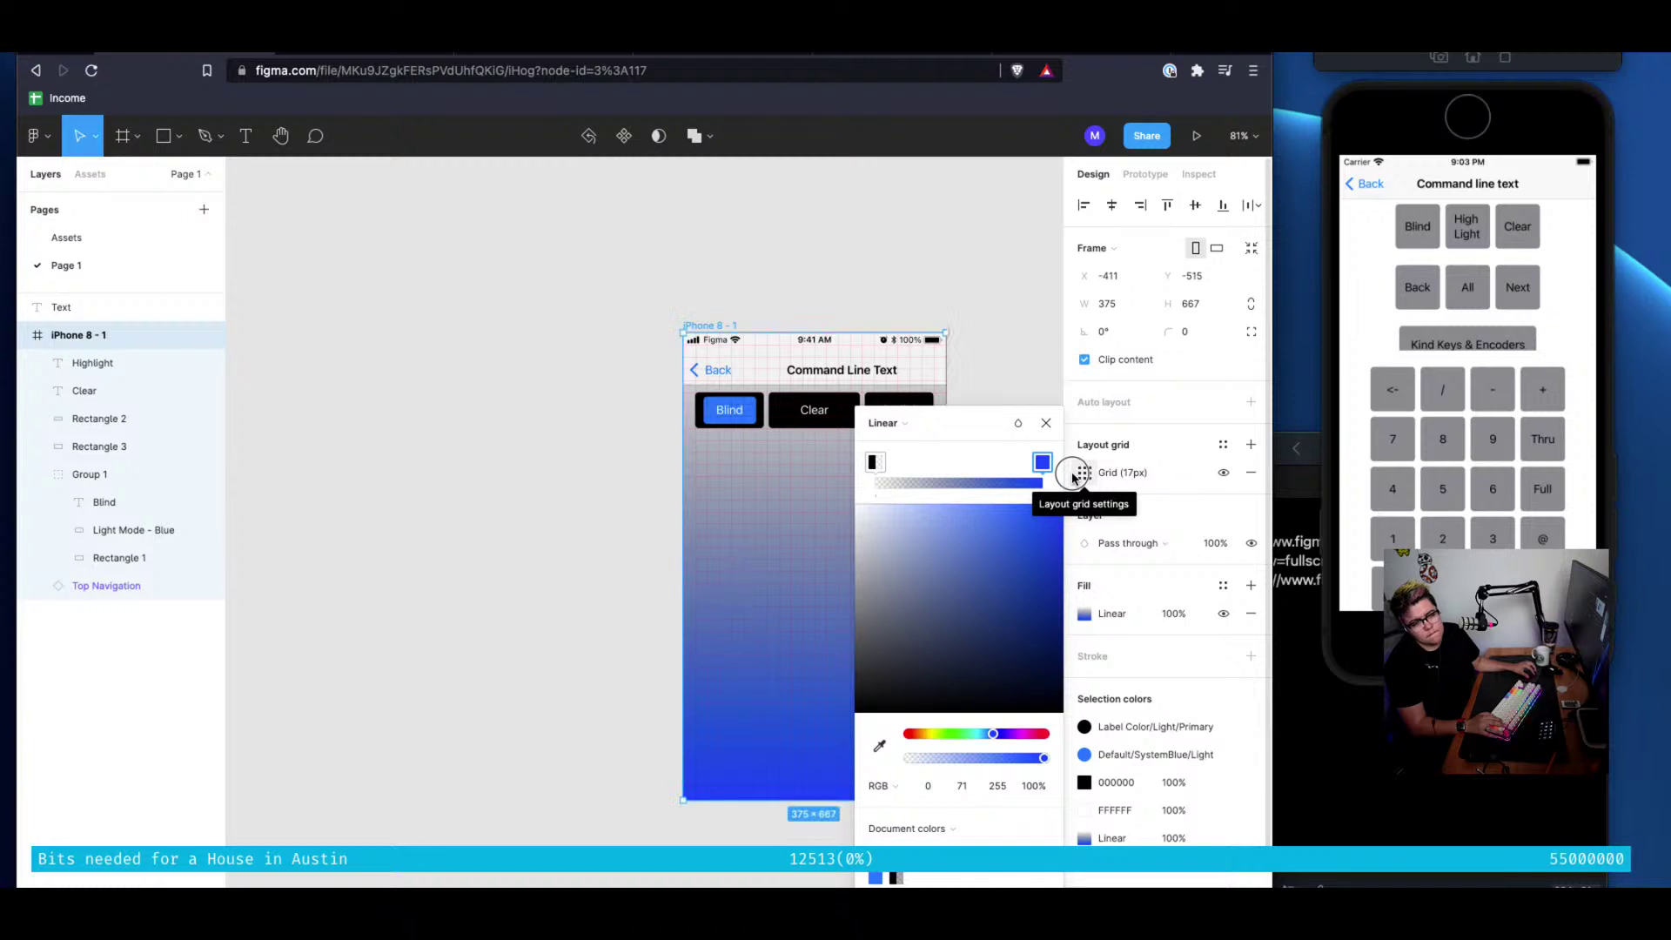
Change the gradient's transparent start stop from black to white, RGB 255, 255, 255
click(869, 470)
drag(870, 619, 829, 476)
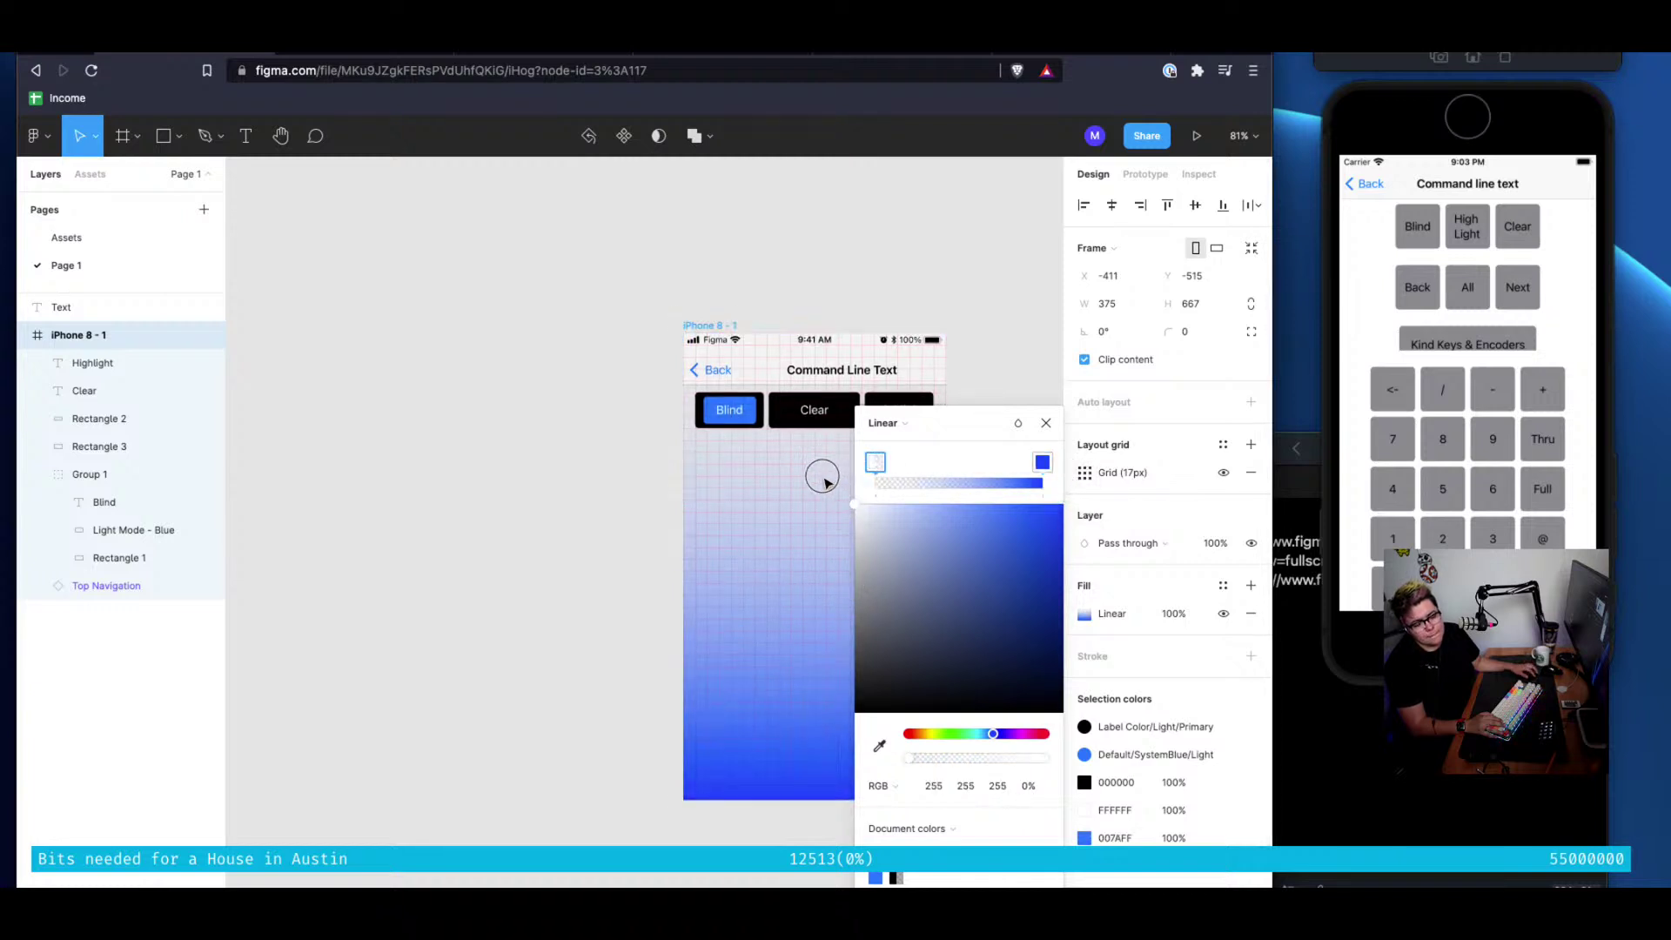
click(1047, 424)
Hide the frame's 17px layout grid and deselect the frame
scroll(833, 567, up, 5)
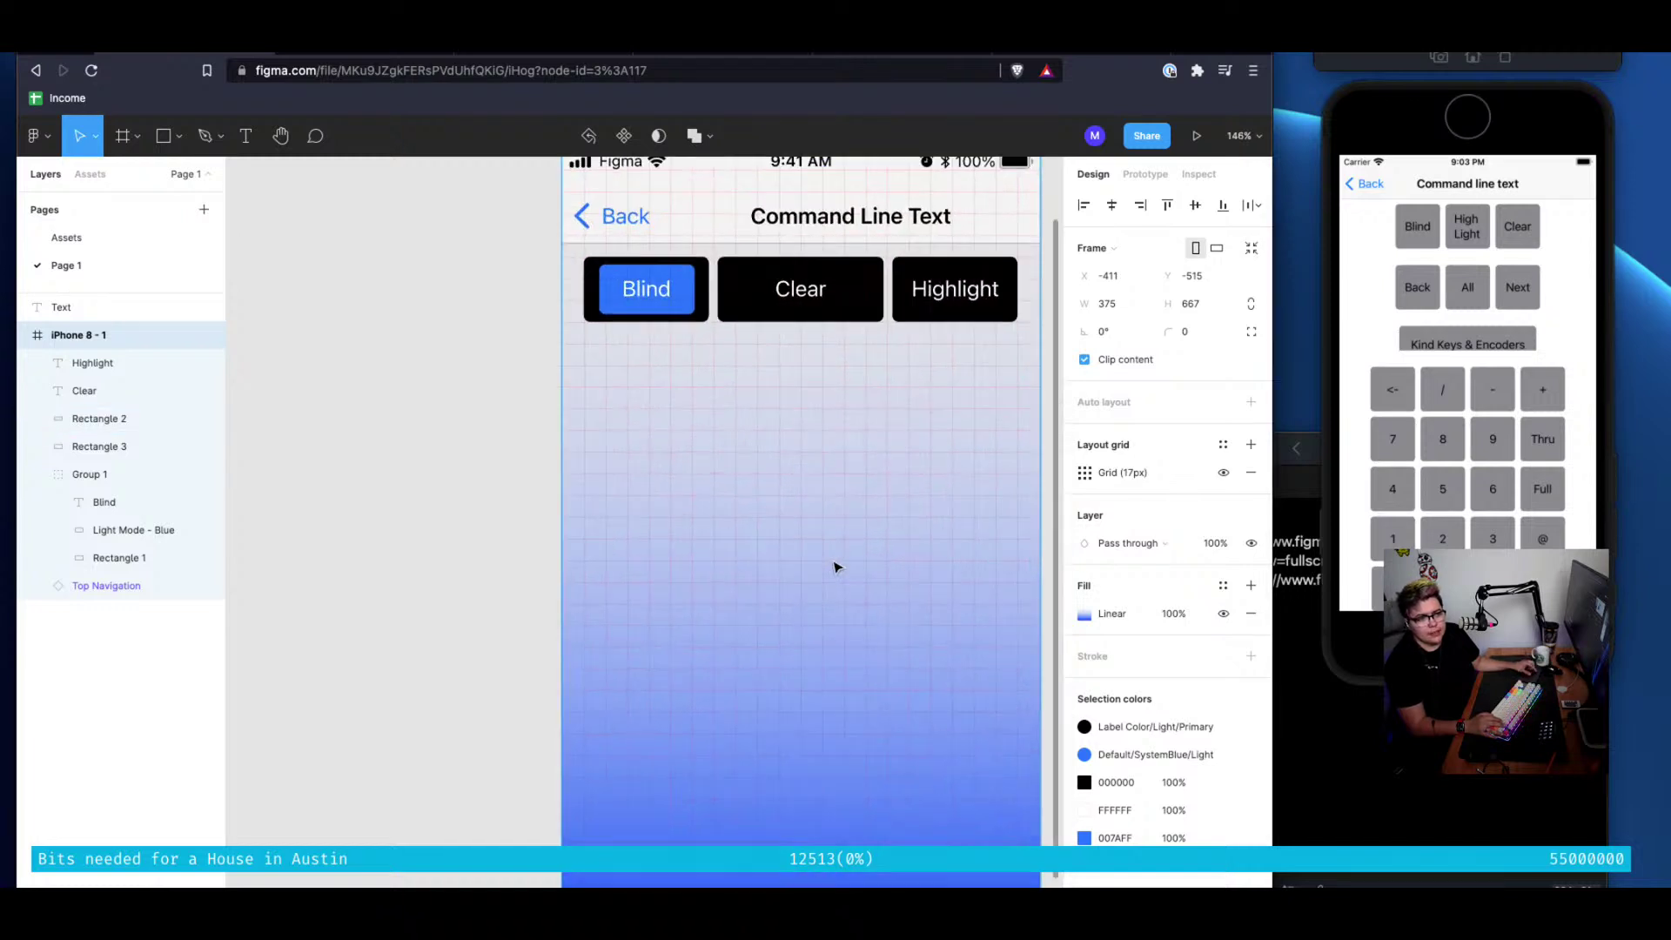
scroll(870, 563, right, 4)
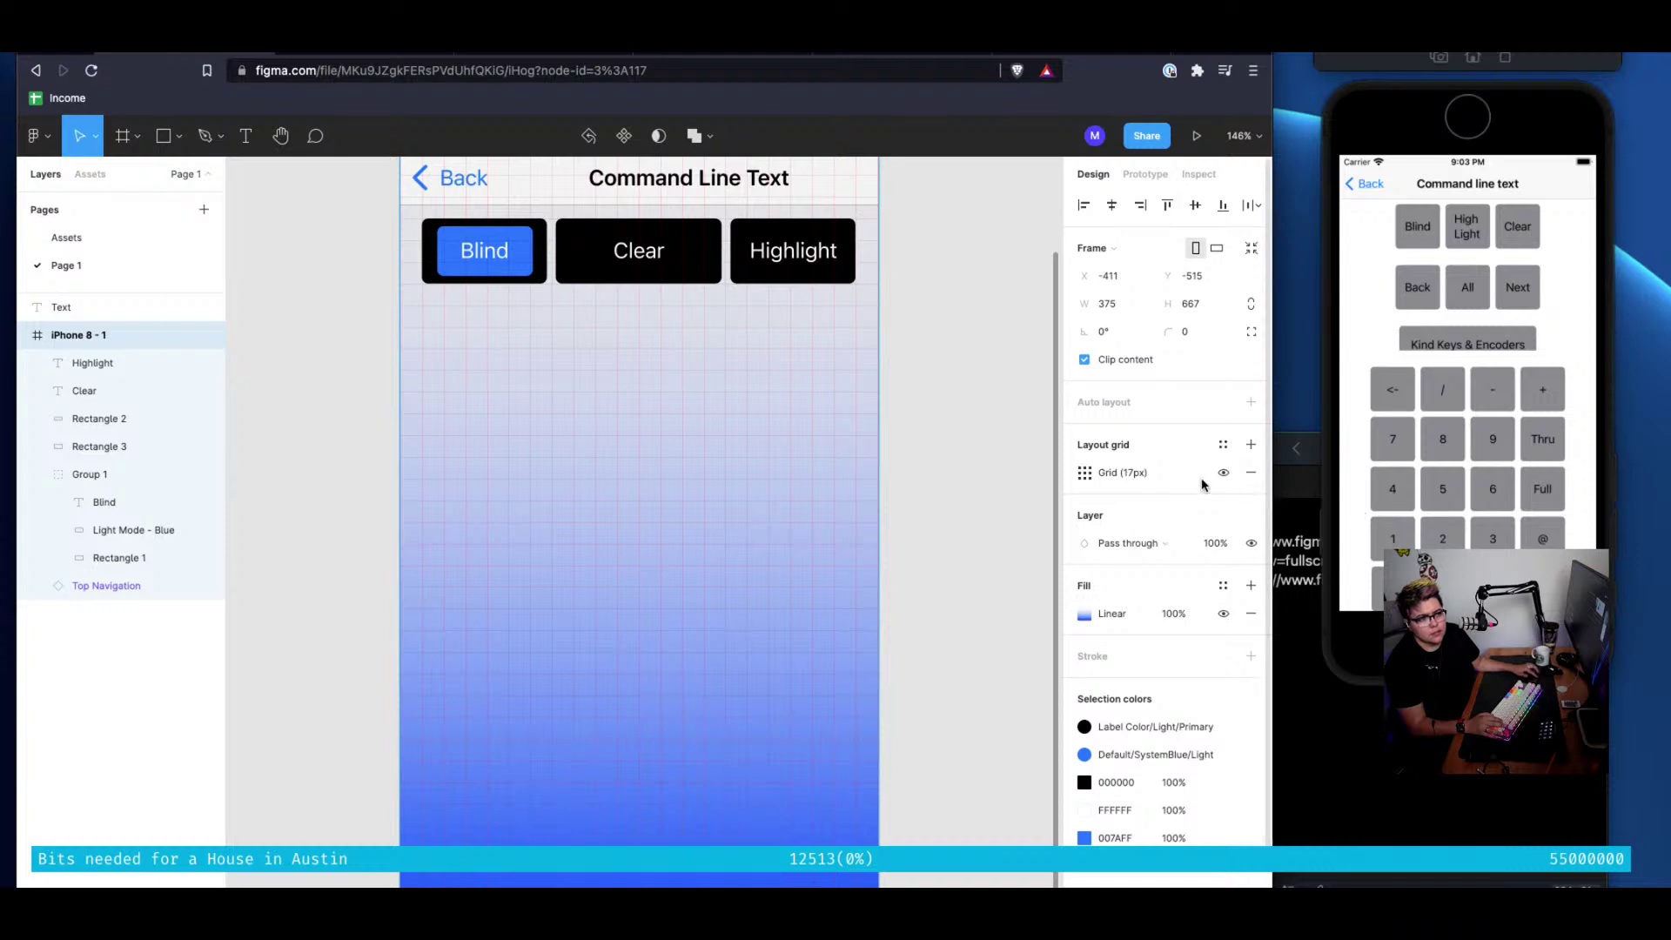
click(1223, 472)
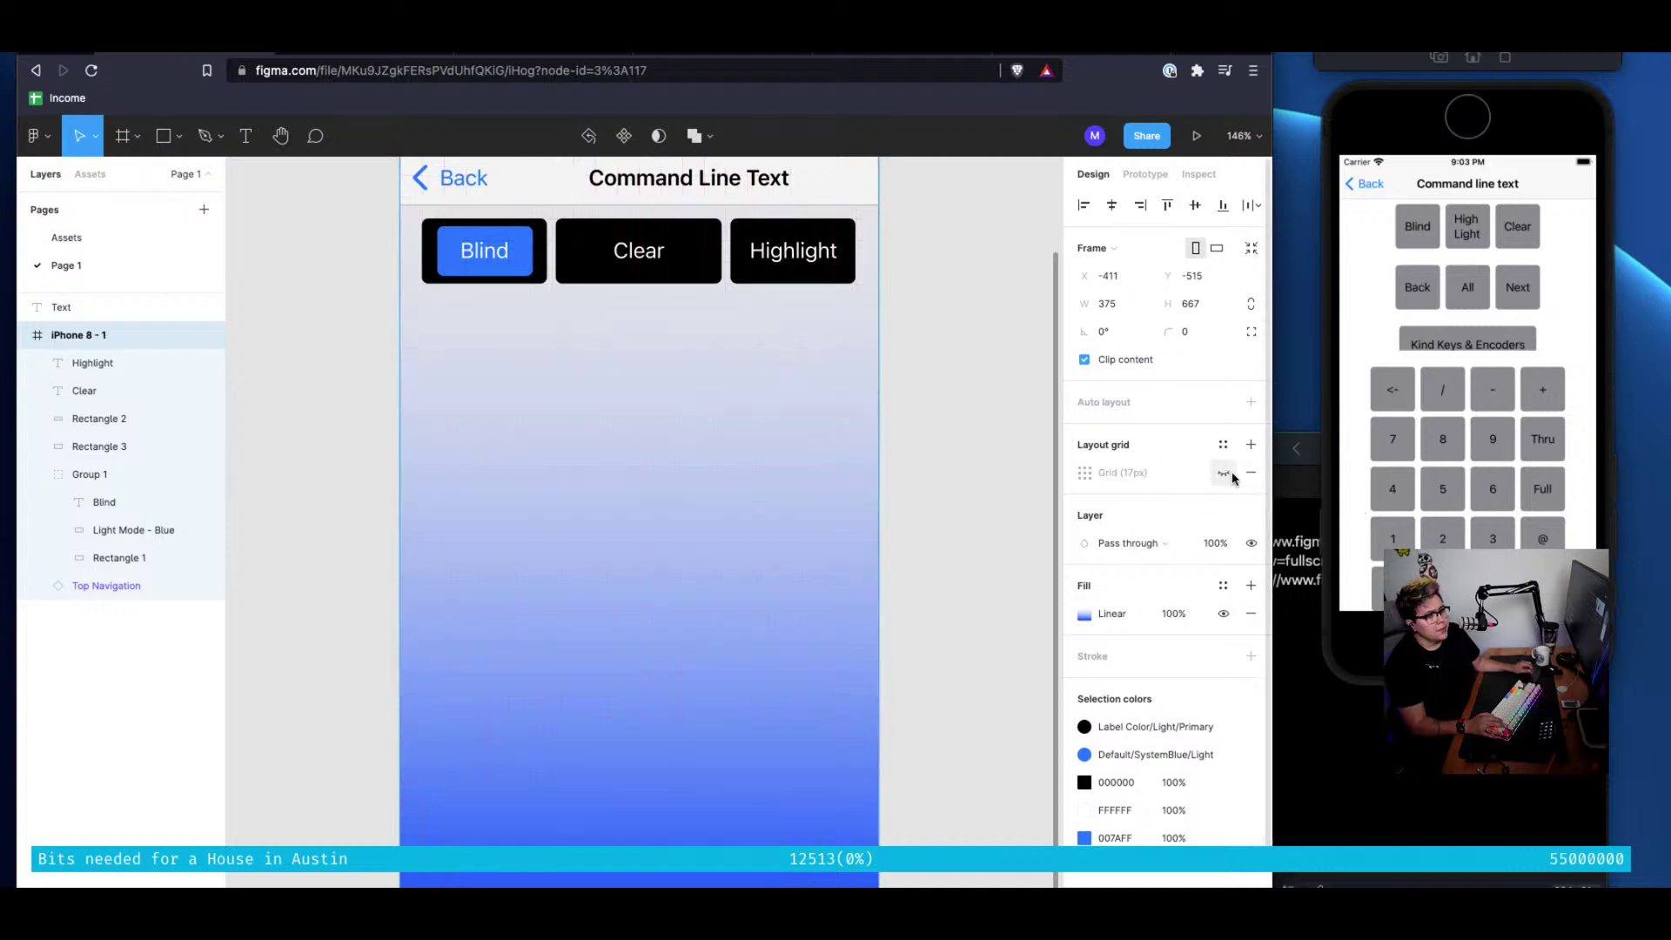
scroll(376, 554, down, 3)
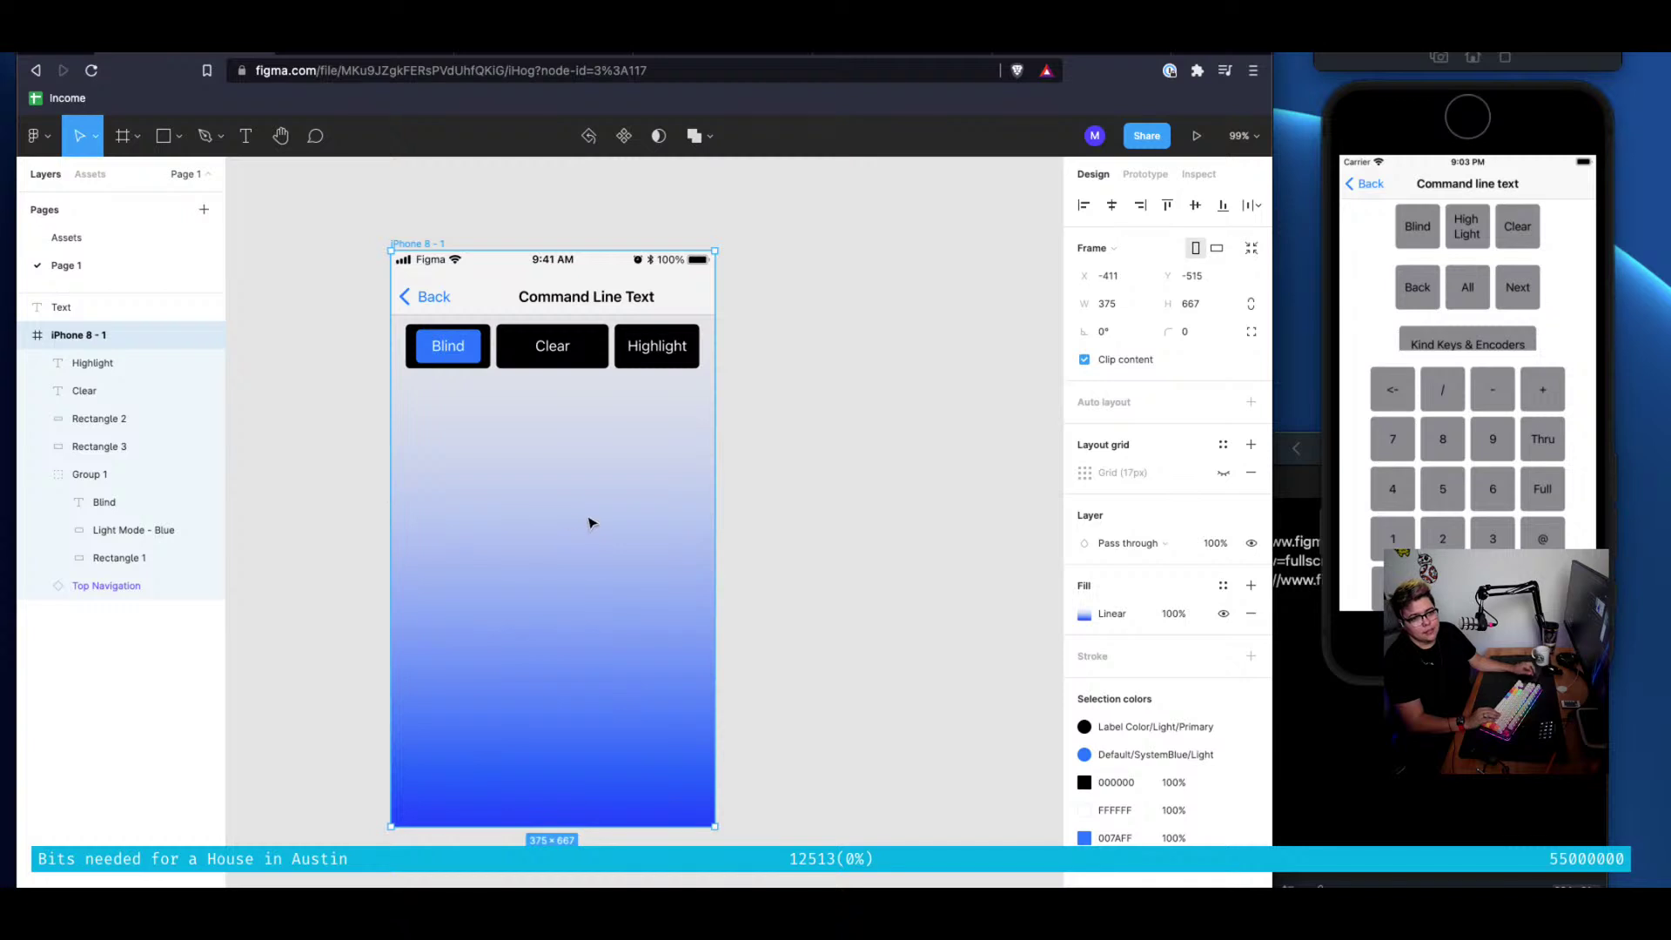
key(Escape)
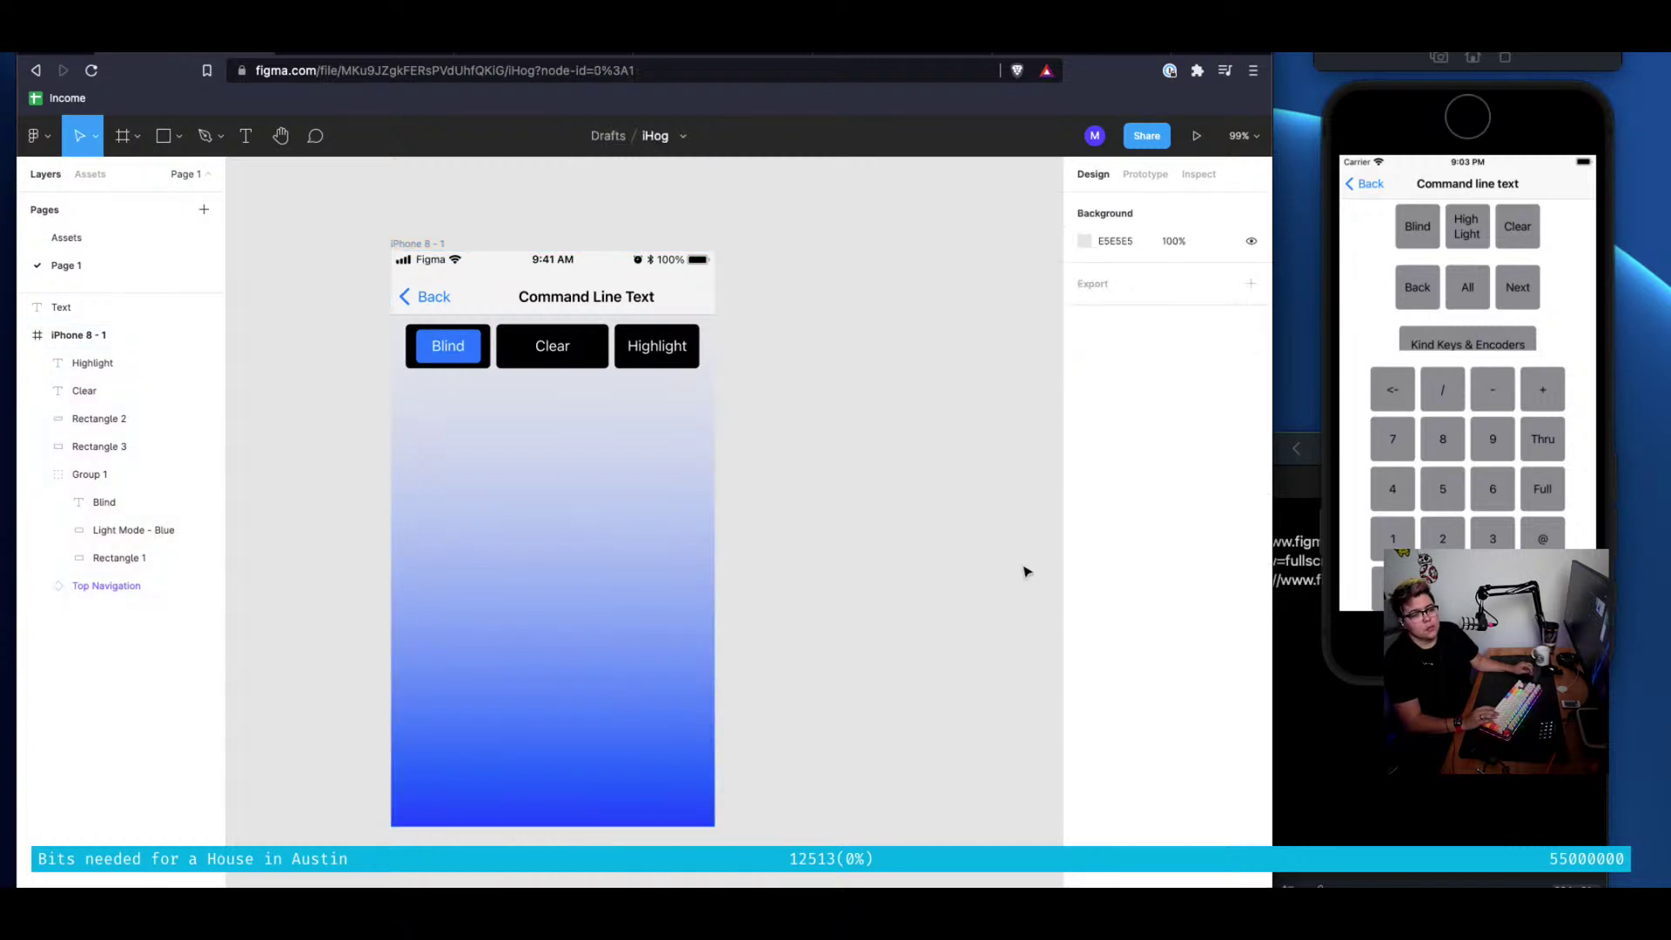